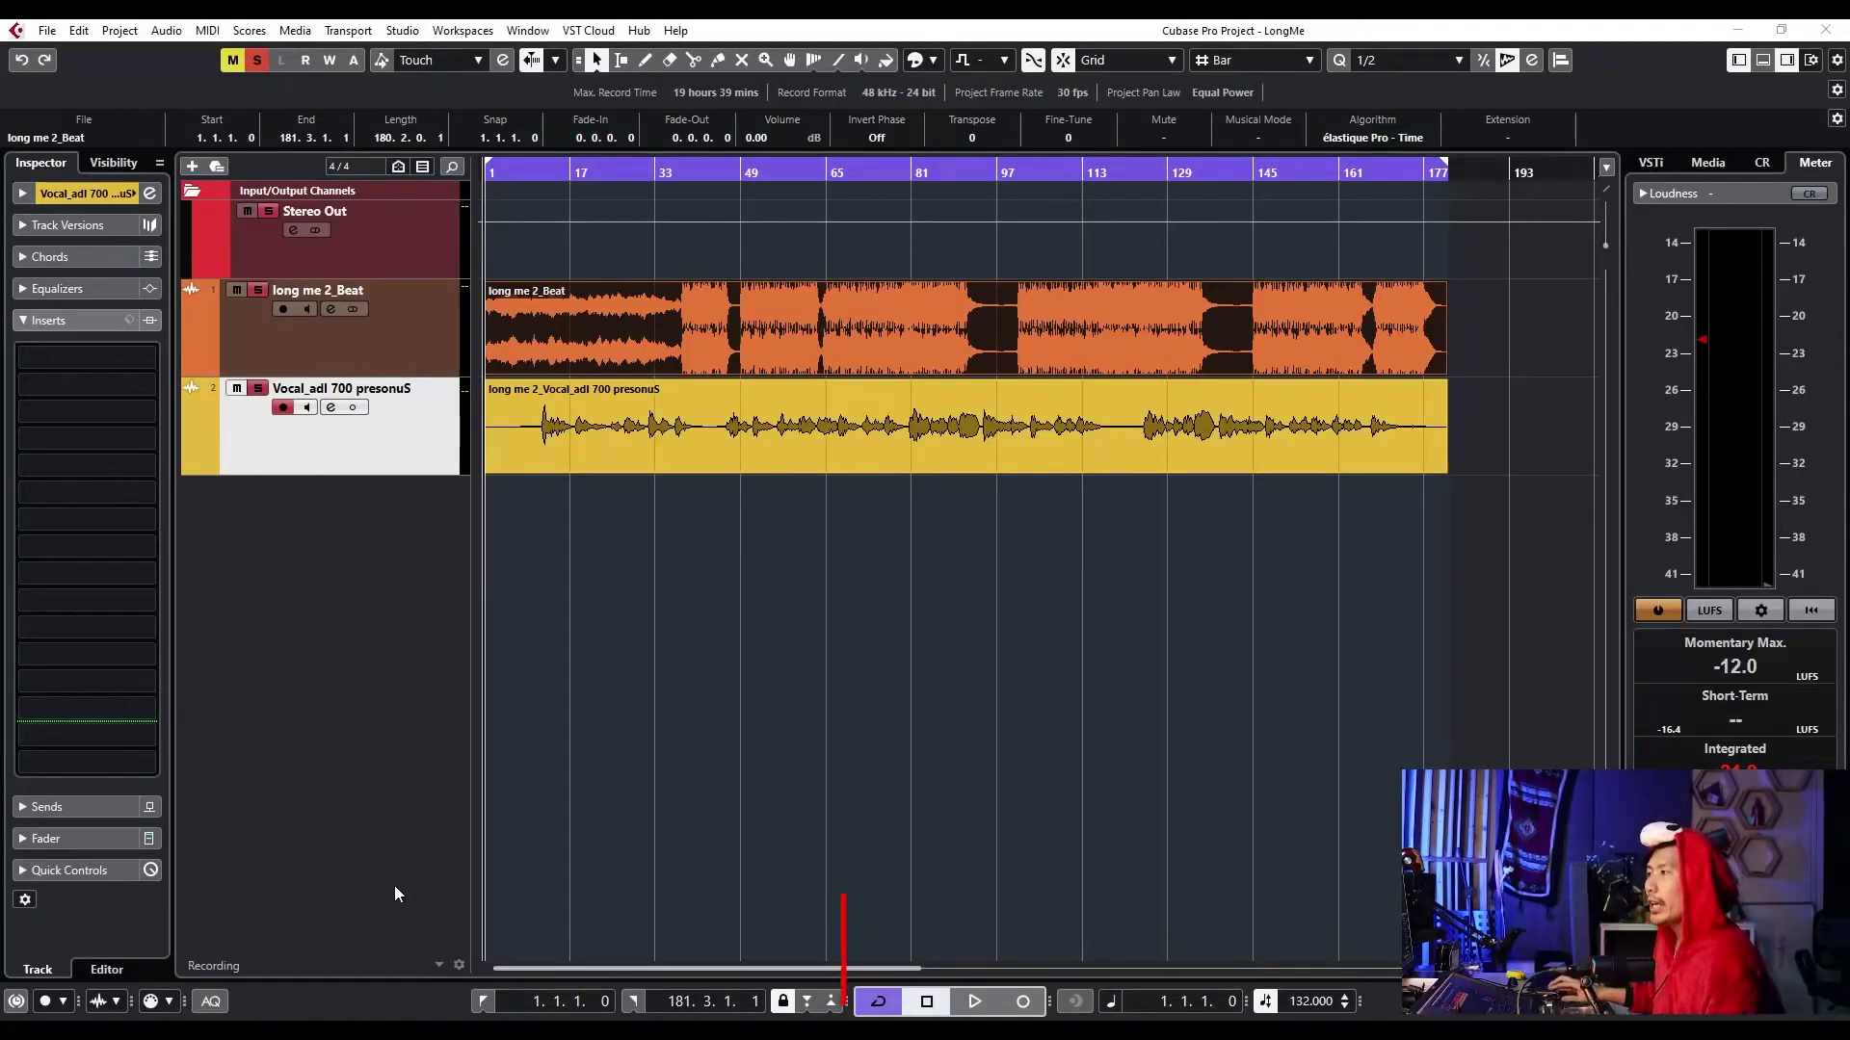
pyautogui.click(401, 603)
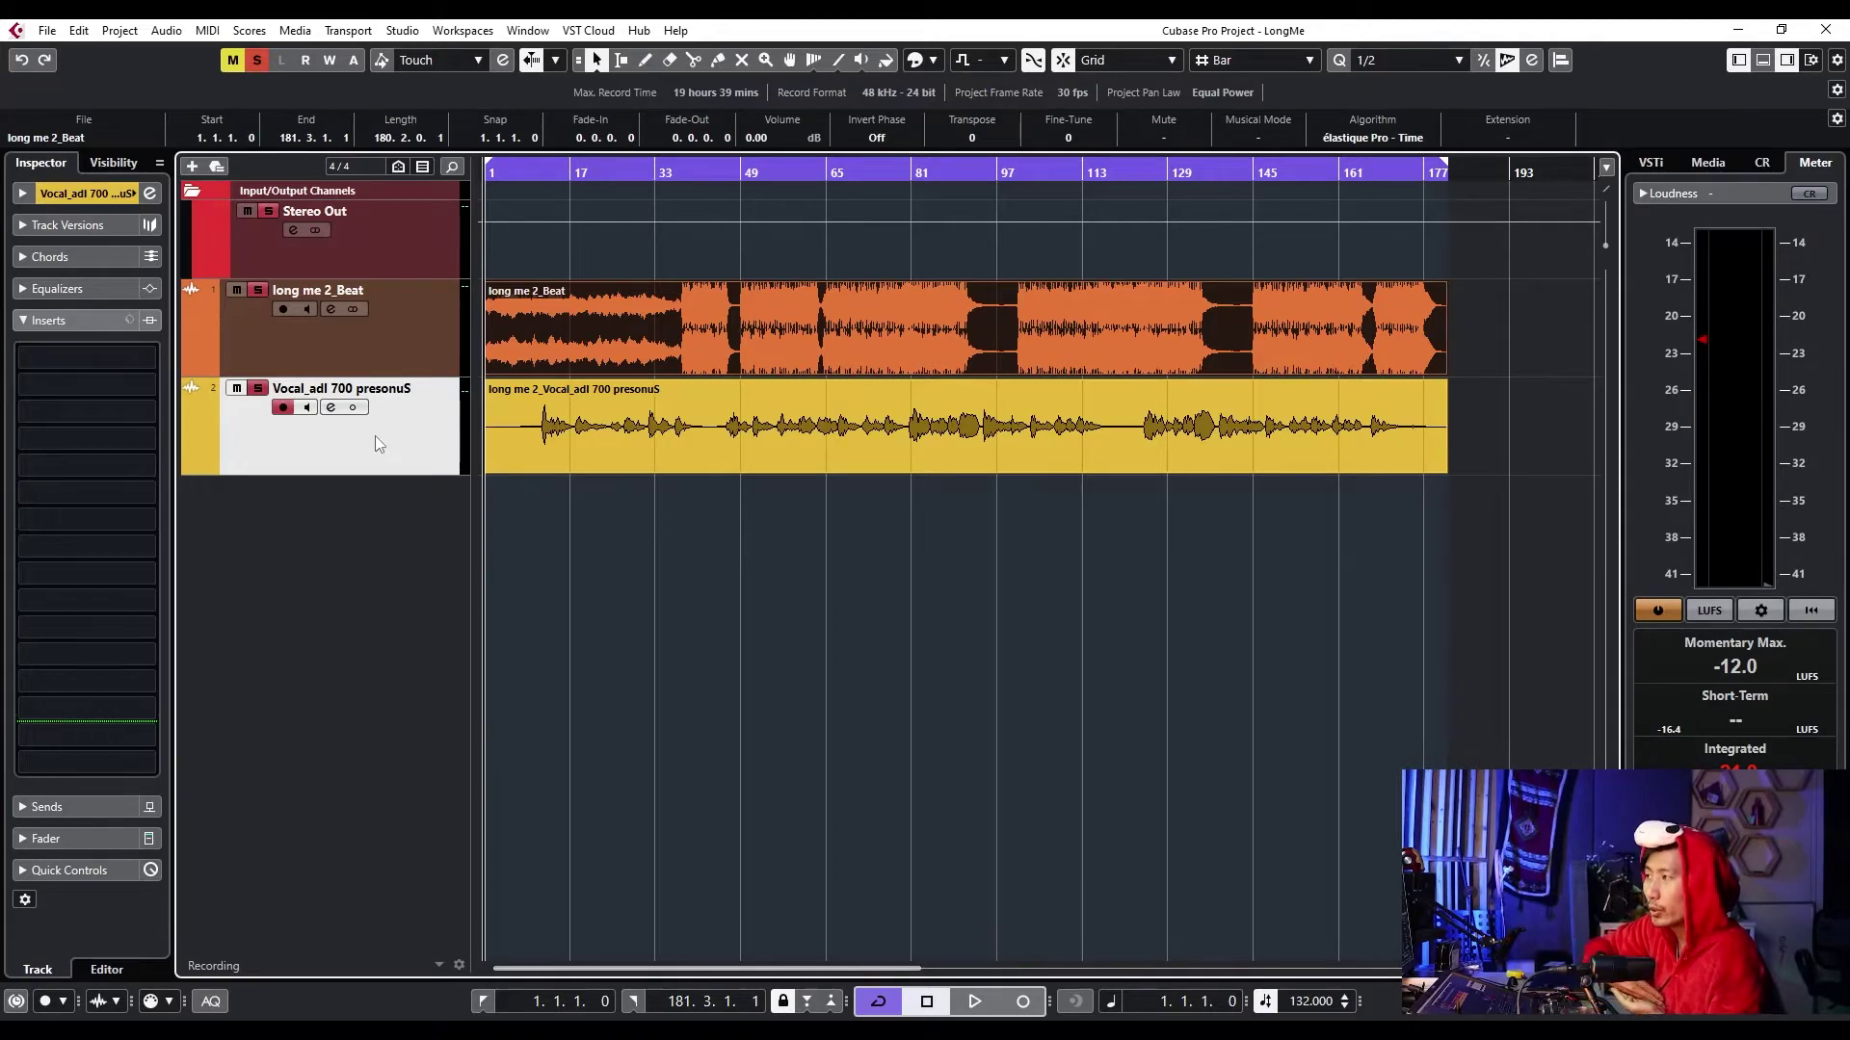
pyautogui.click(376, 443)
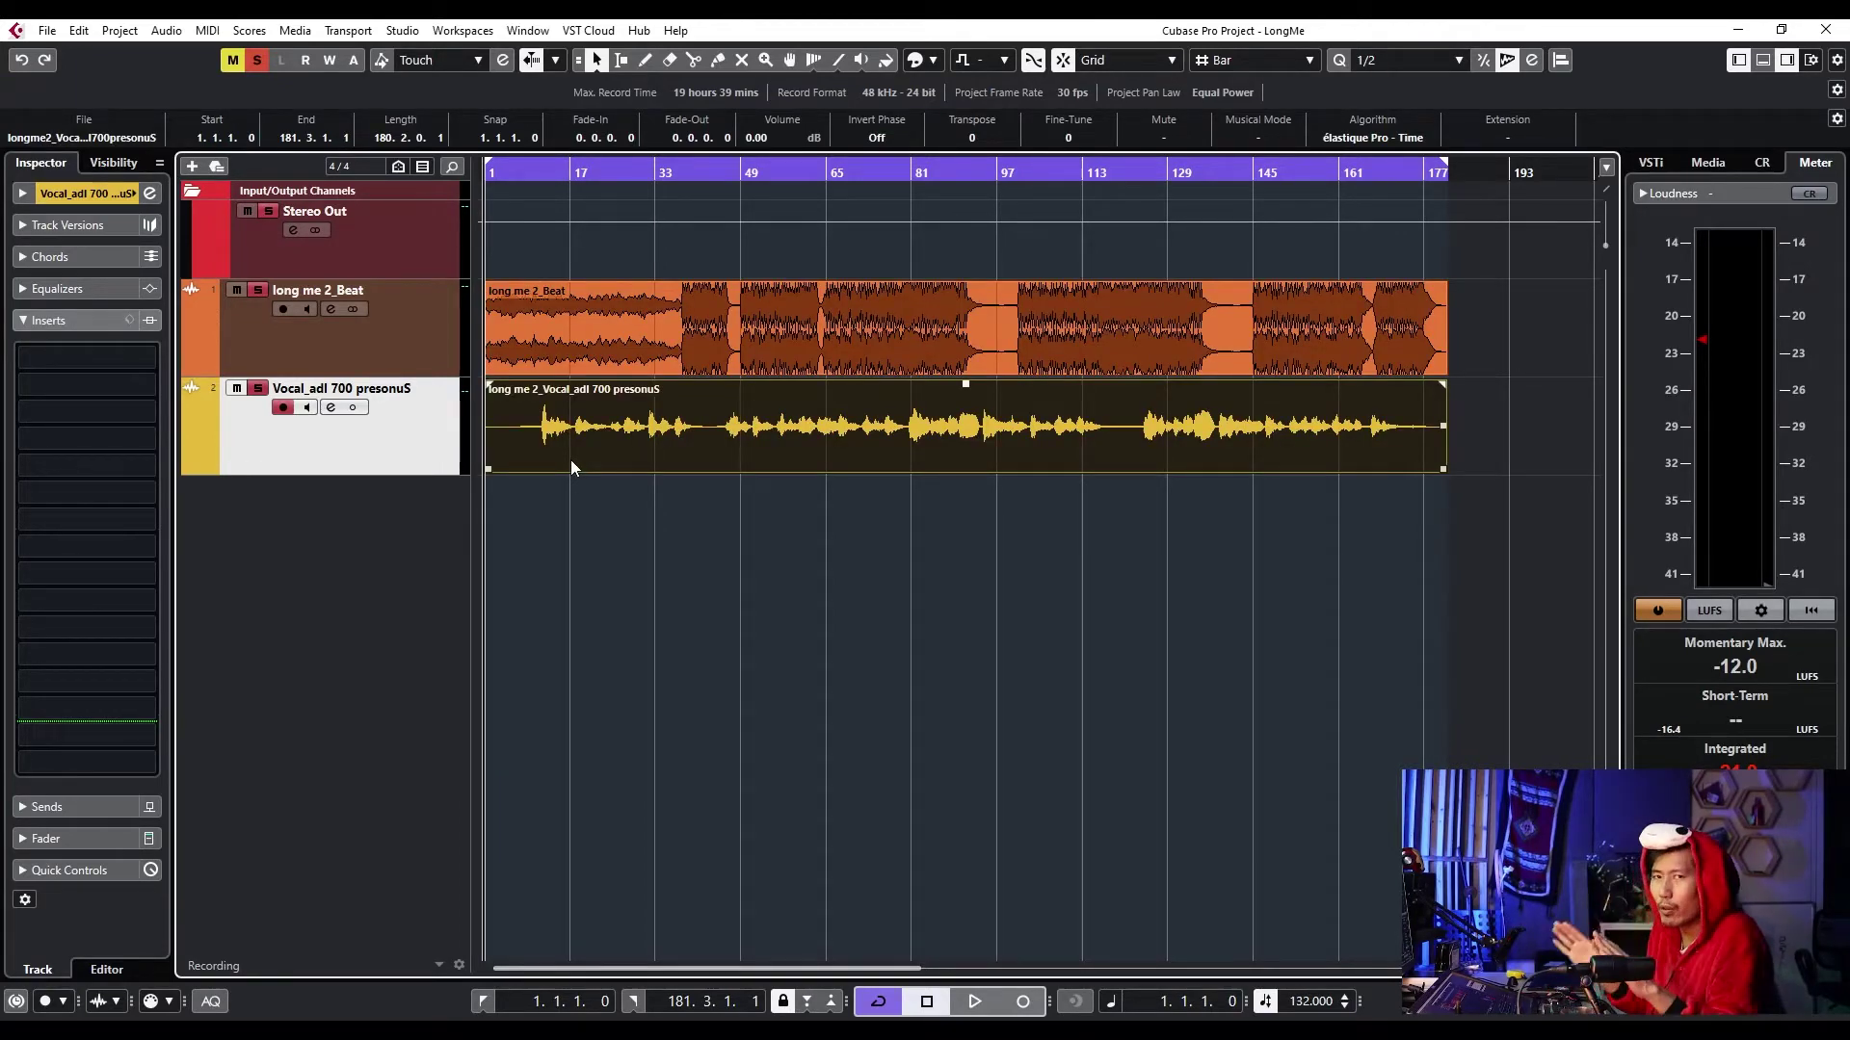
pyautogui.click(428, 366)
pyautogui.hotkey('ctrl', 'a')
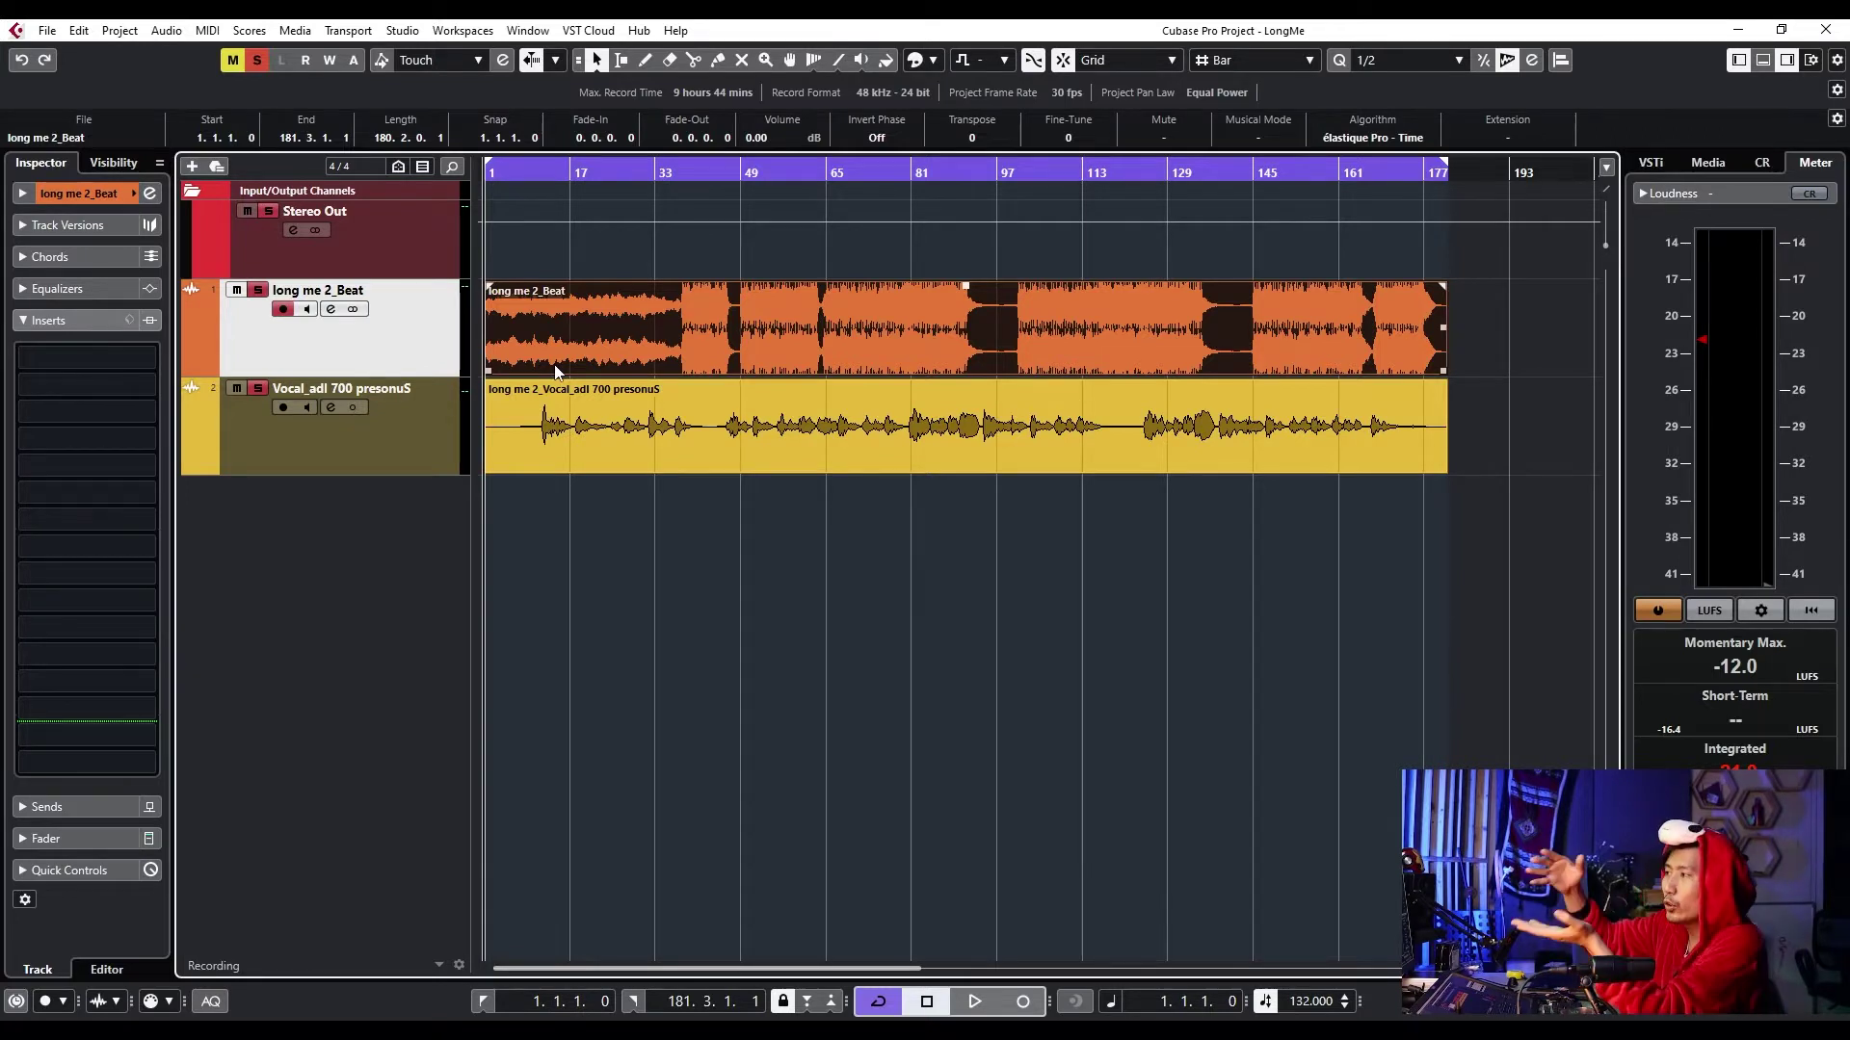
pyautogui.click(416, 416)
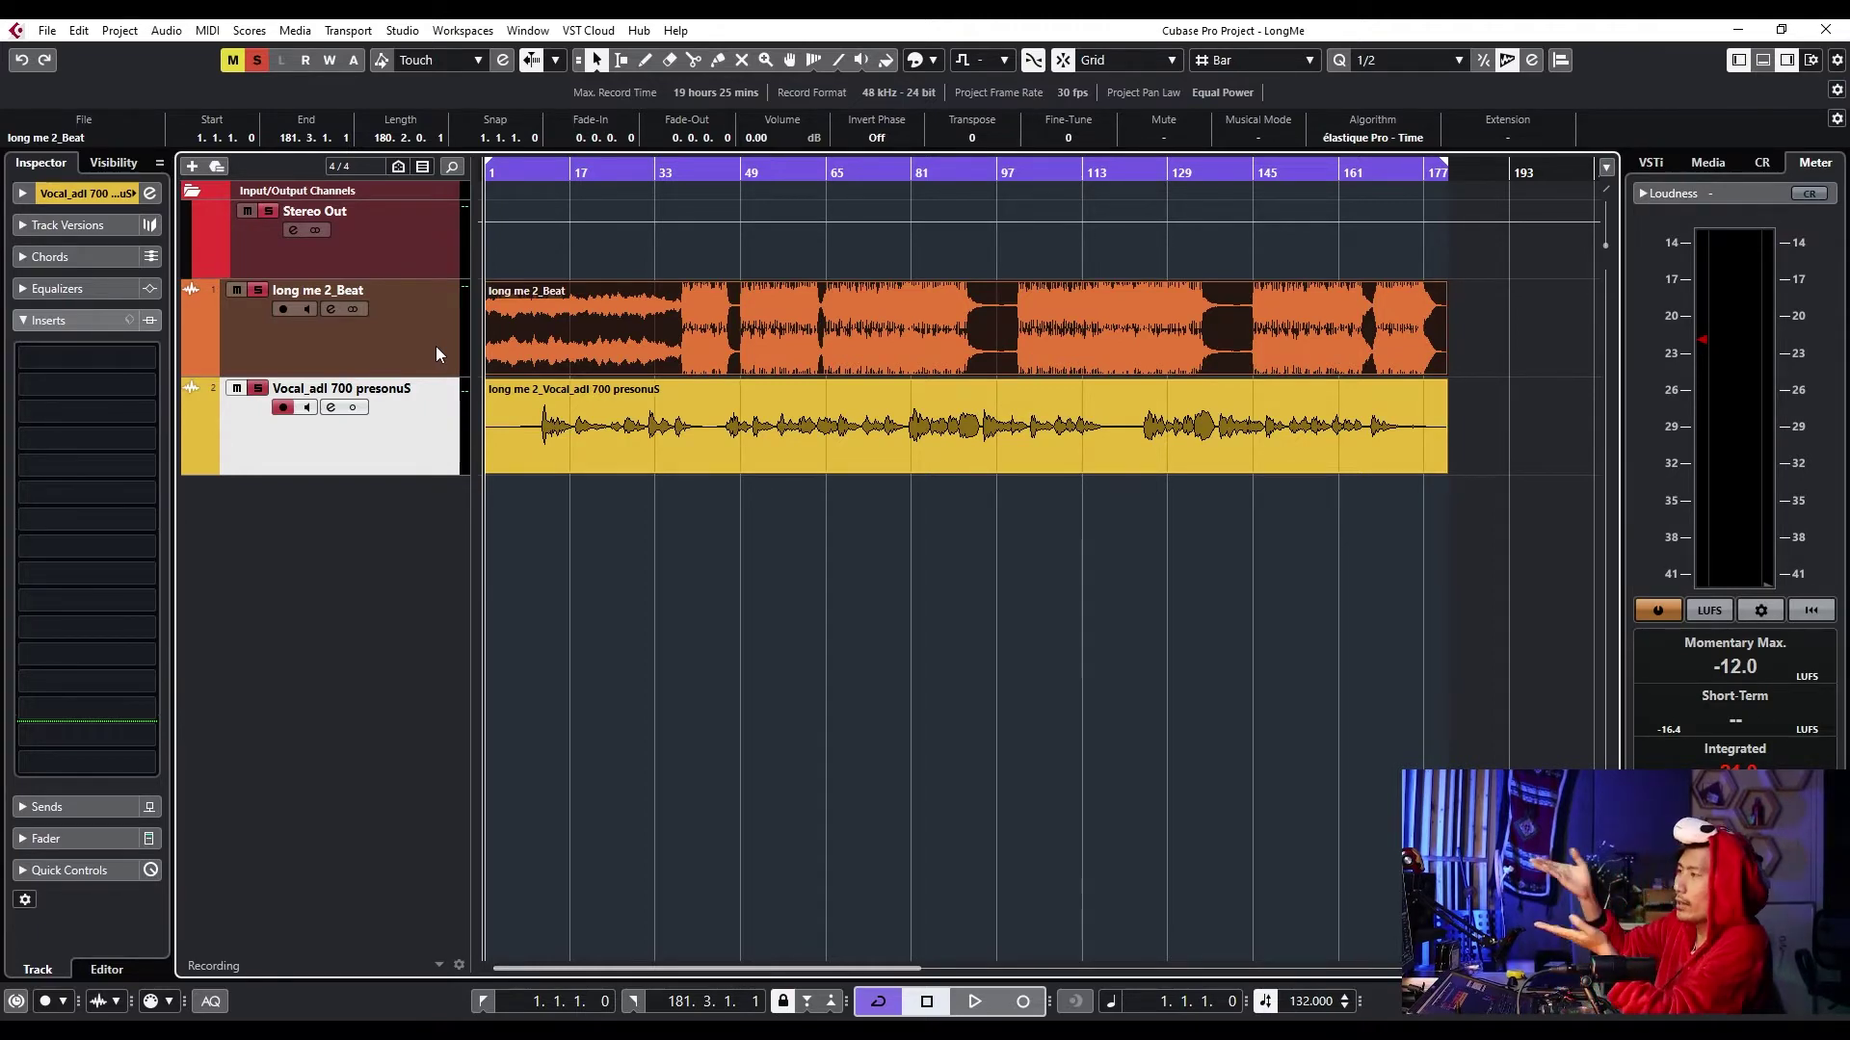
pyautogui.click(508, 431)
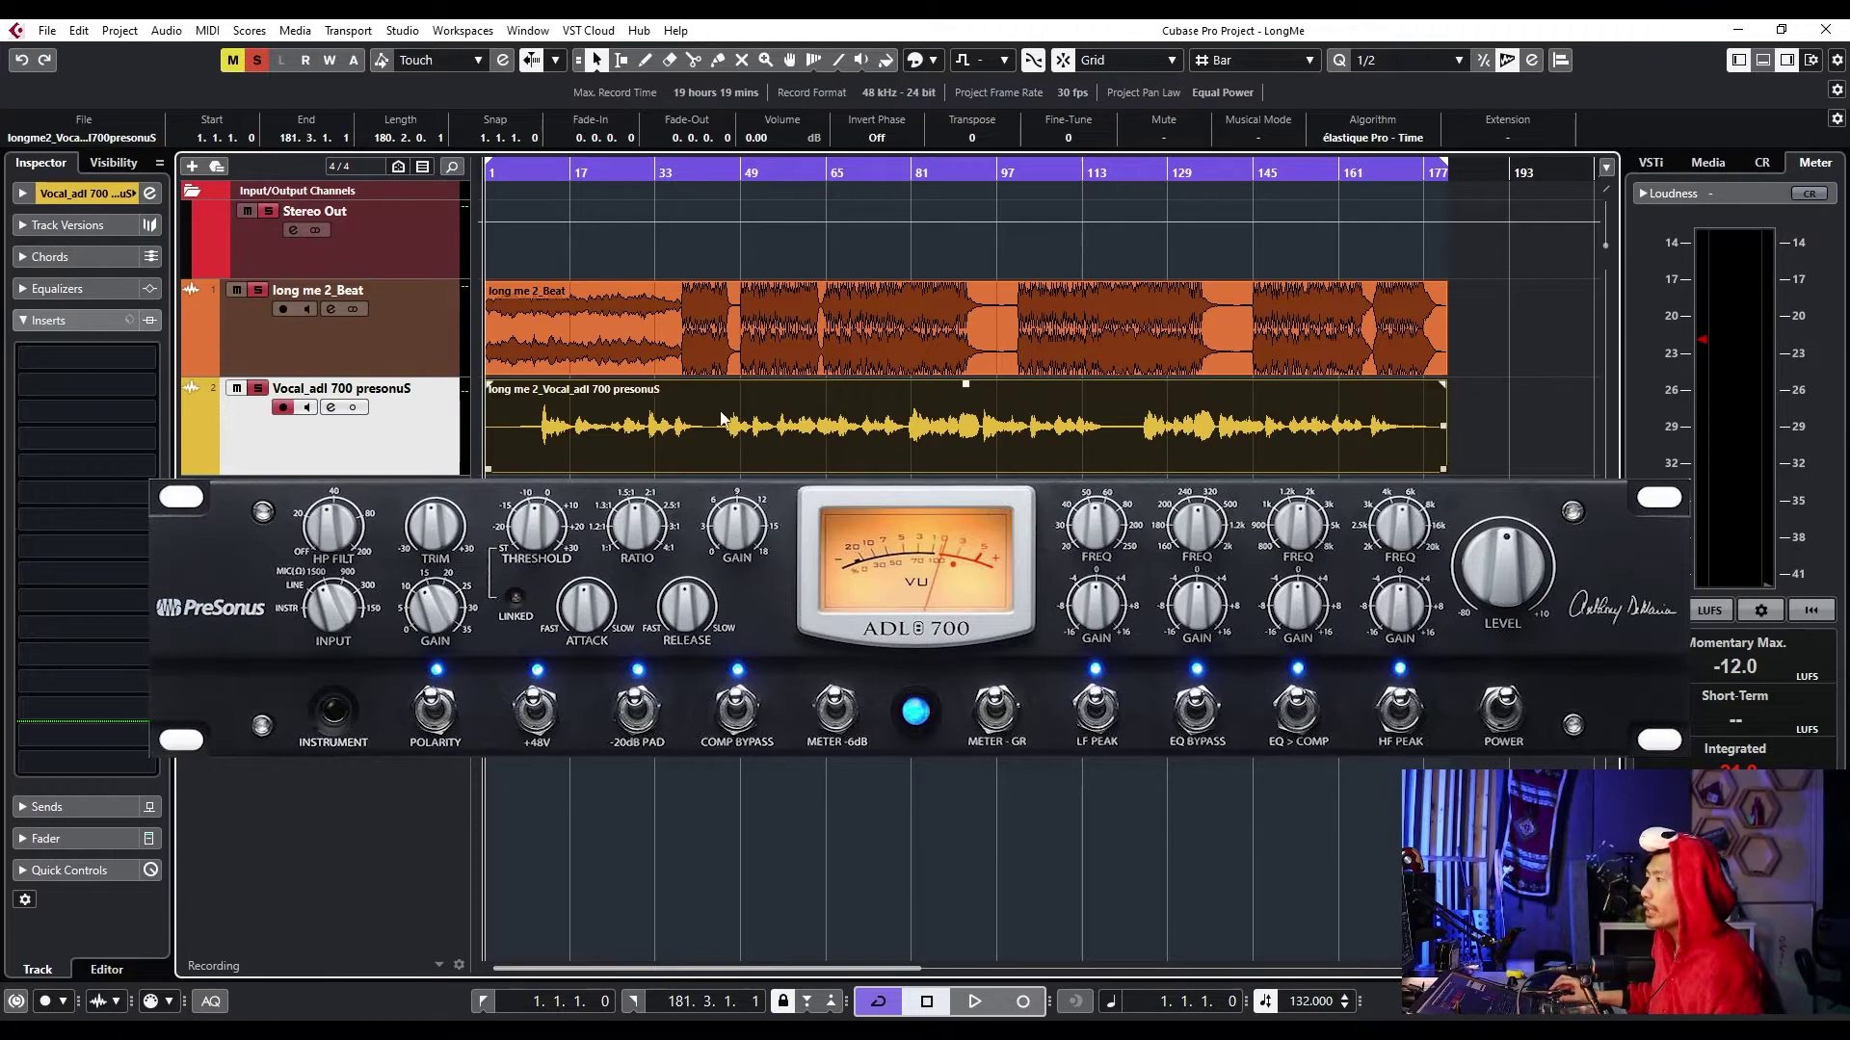
# - Examine the raw vocal recording's waveform alongside the beat across the first part of the song
pyautogui.press('g')
pyautogui.press('g')
pyautogui.press('g')
pyautogui.press('g')
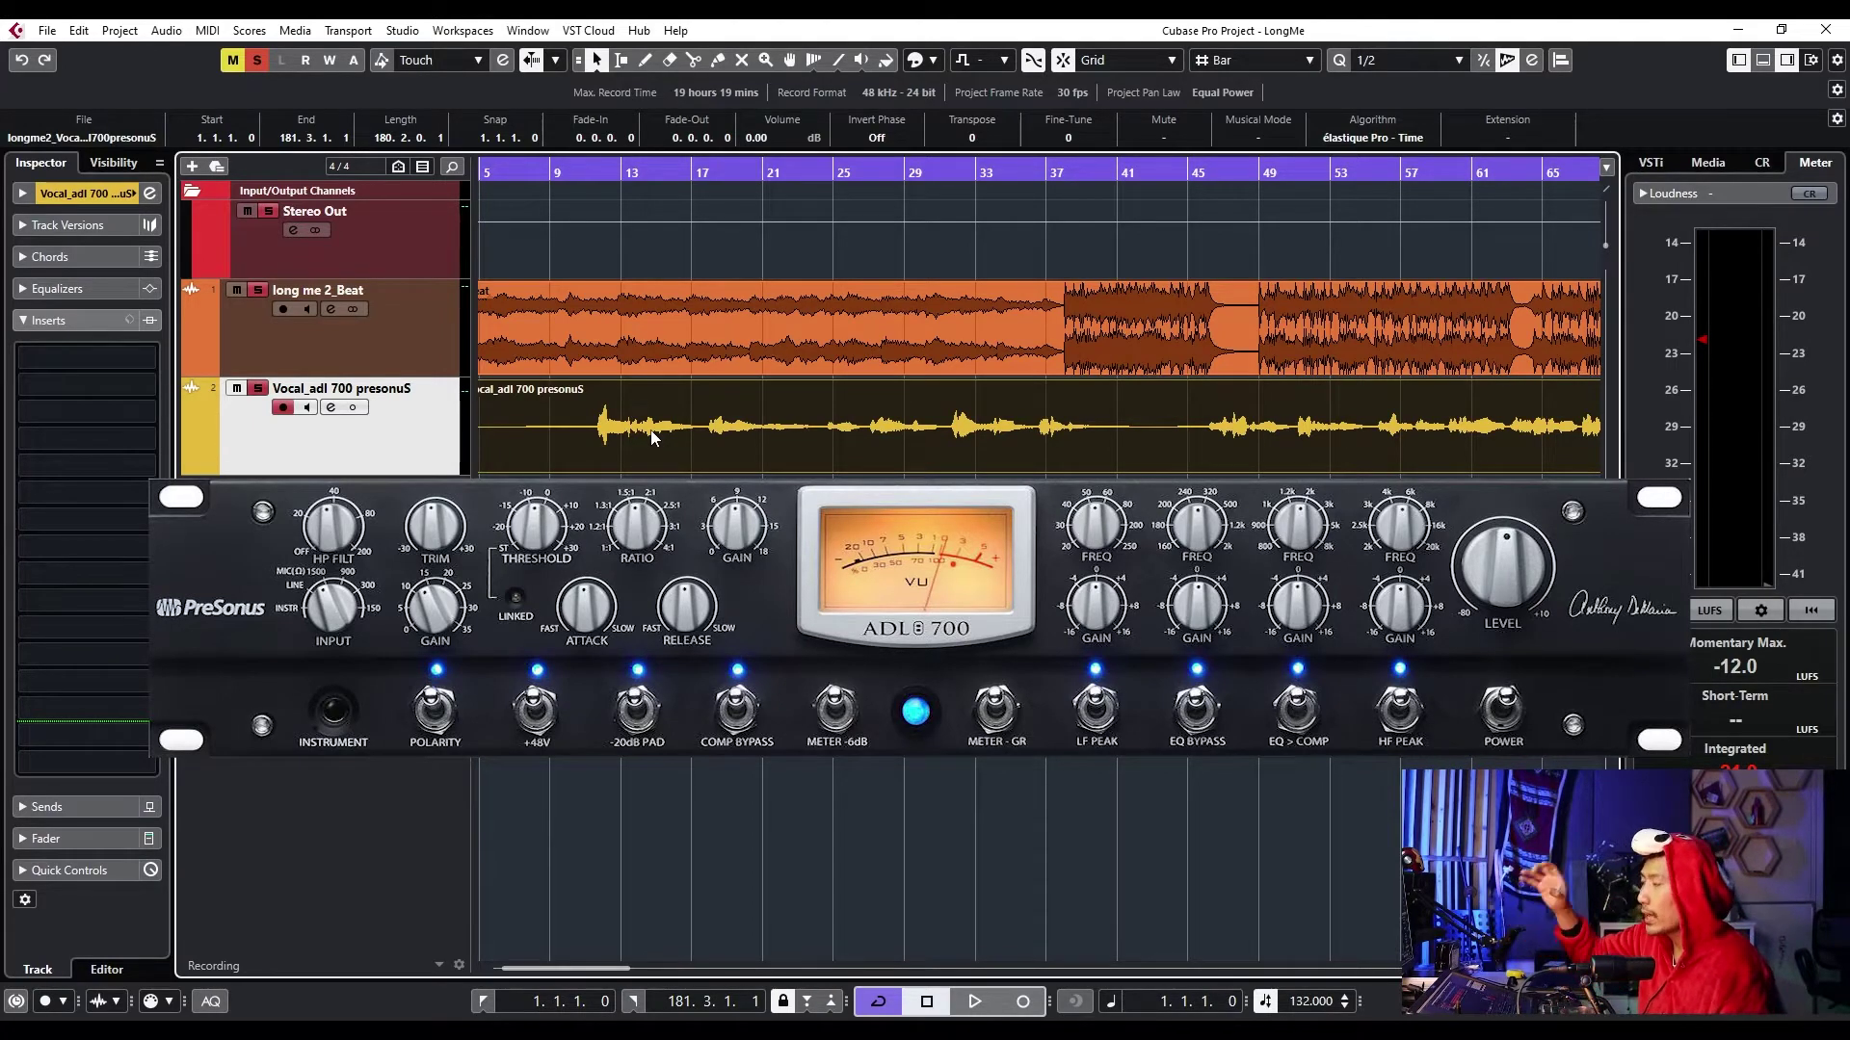
pyautogui.scroll(-1, 643, 434)
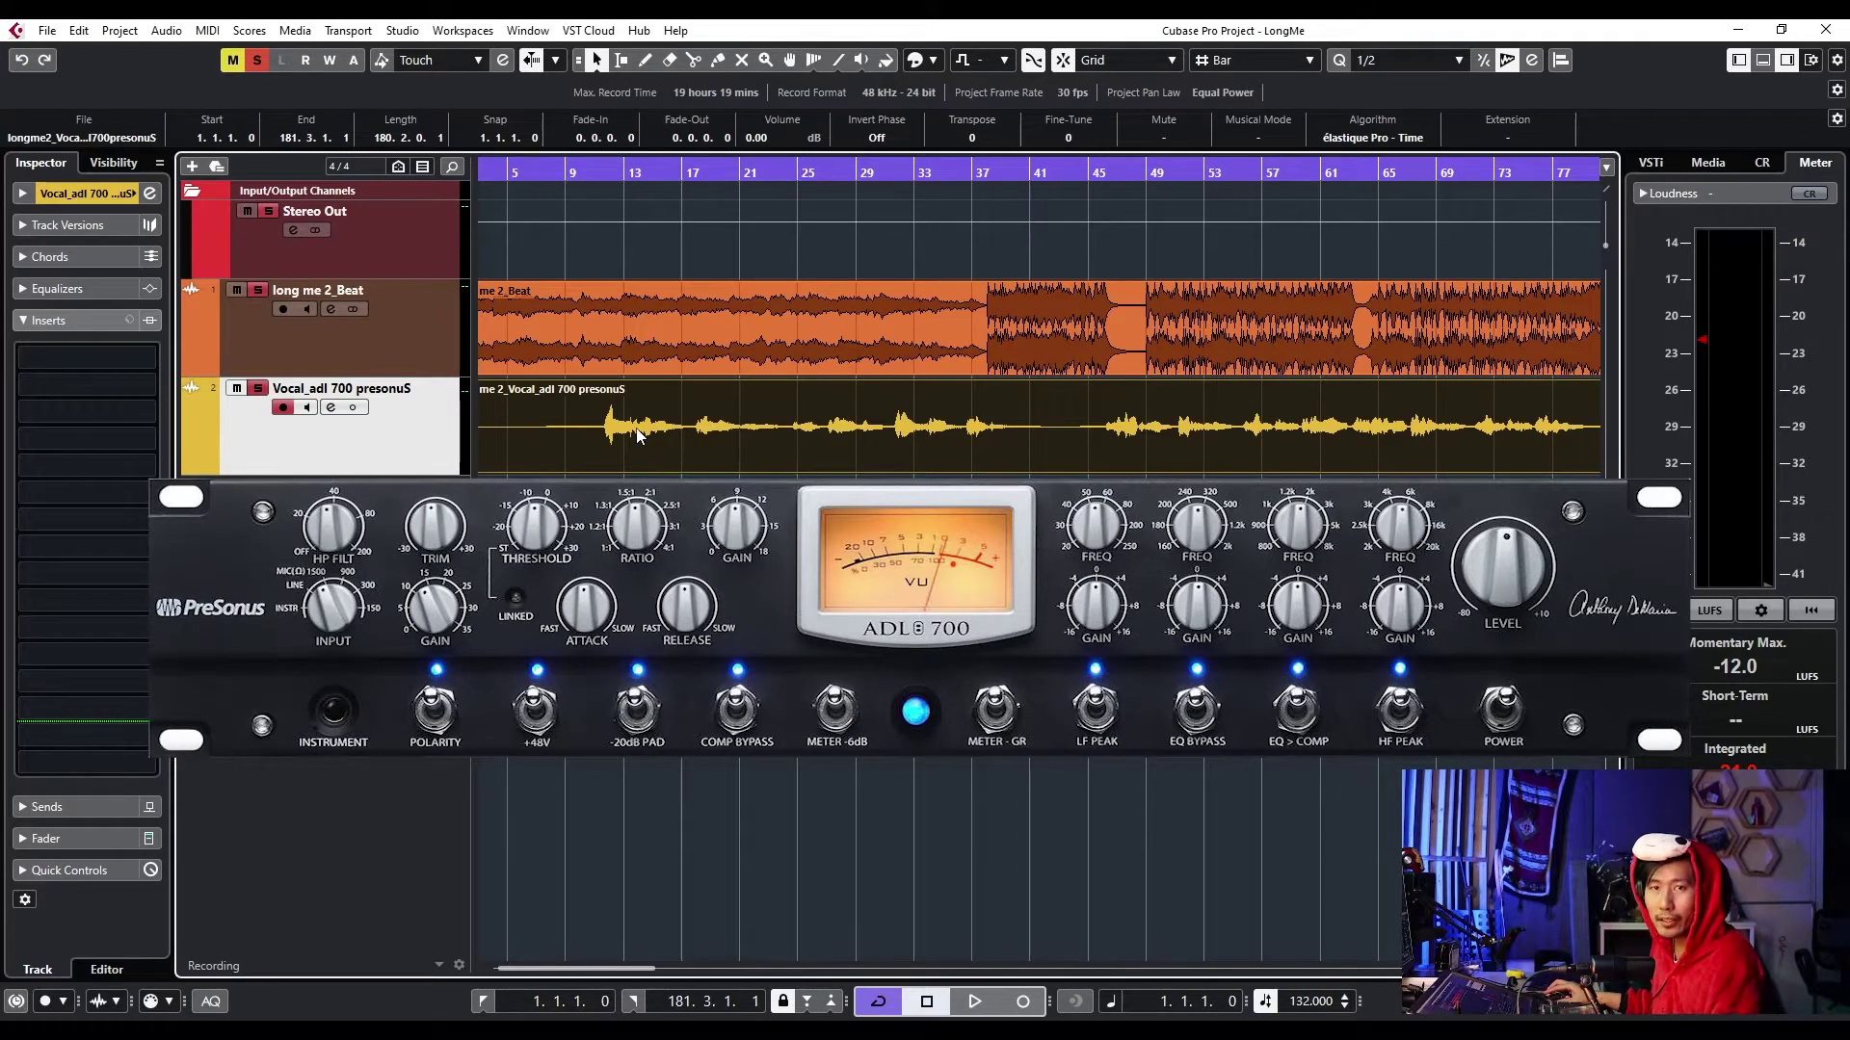
pyautogui.scroll(-2, 632, 428)
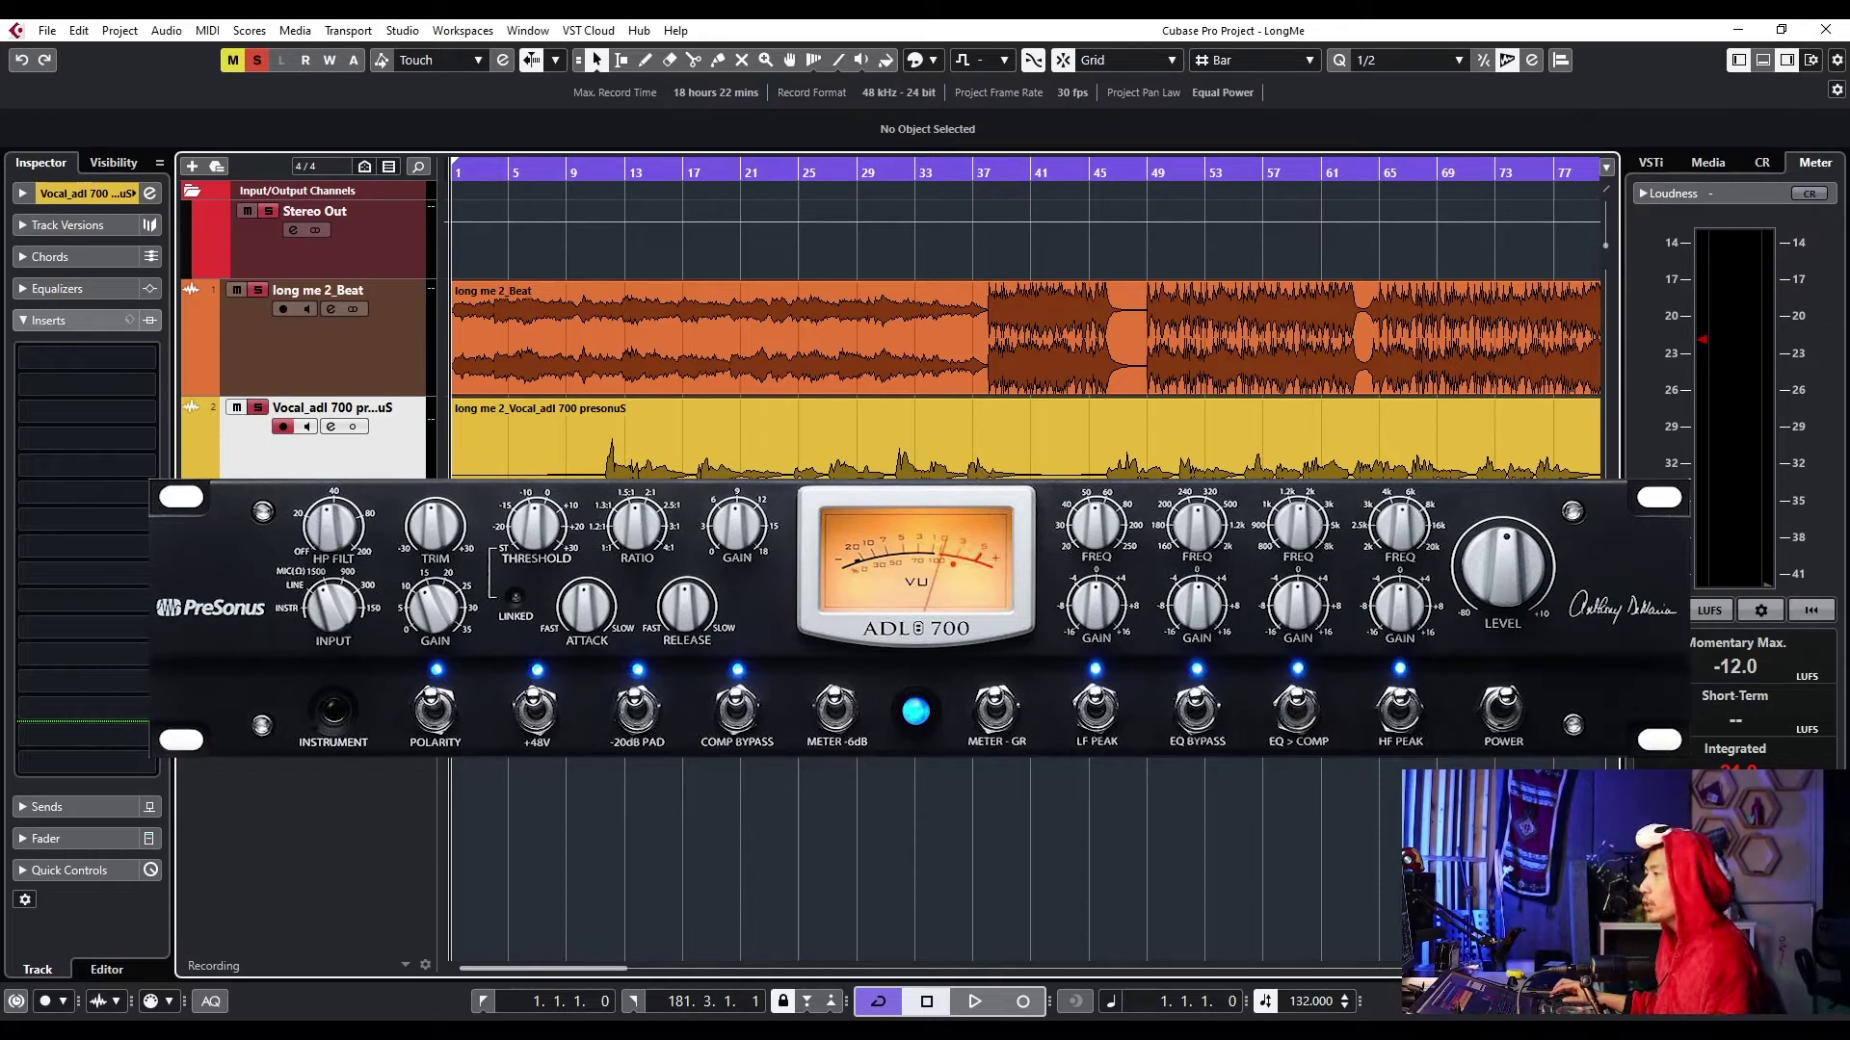
pyautogui.click(383, 331)
pyautogui.press('g')
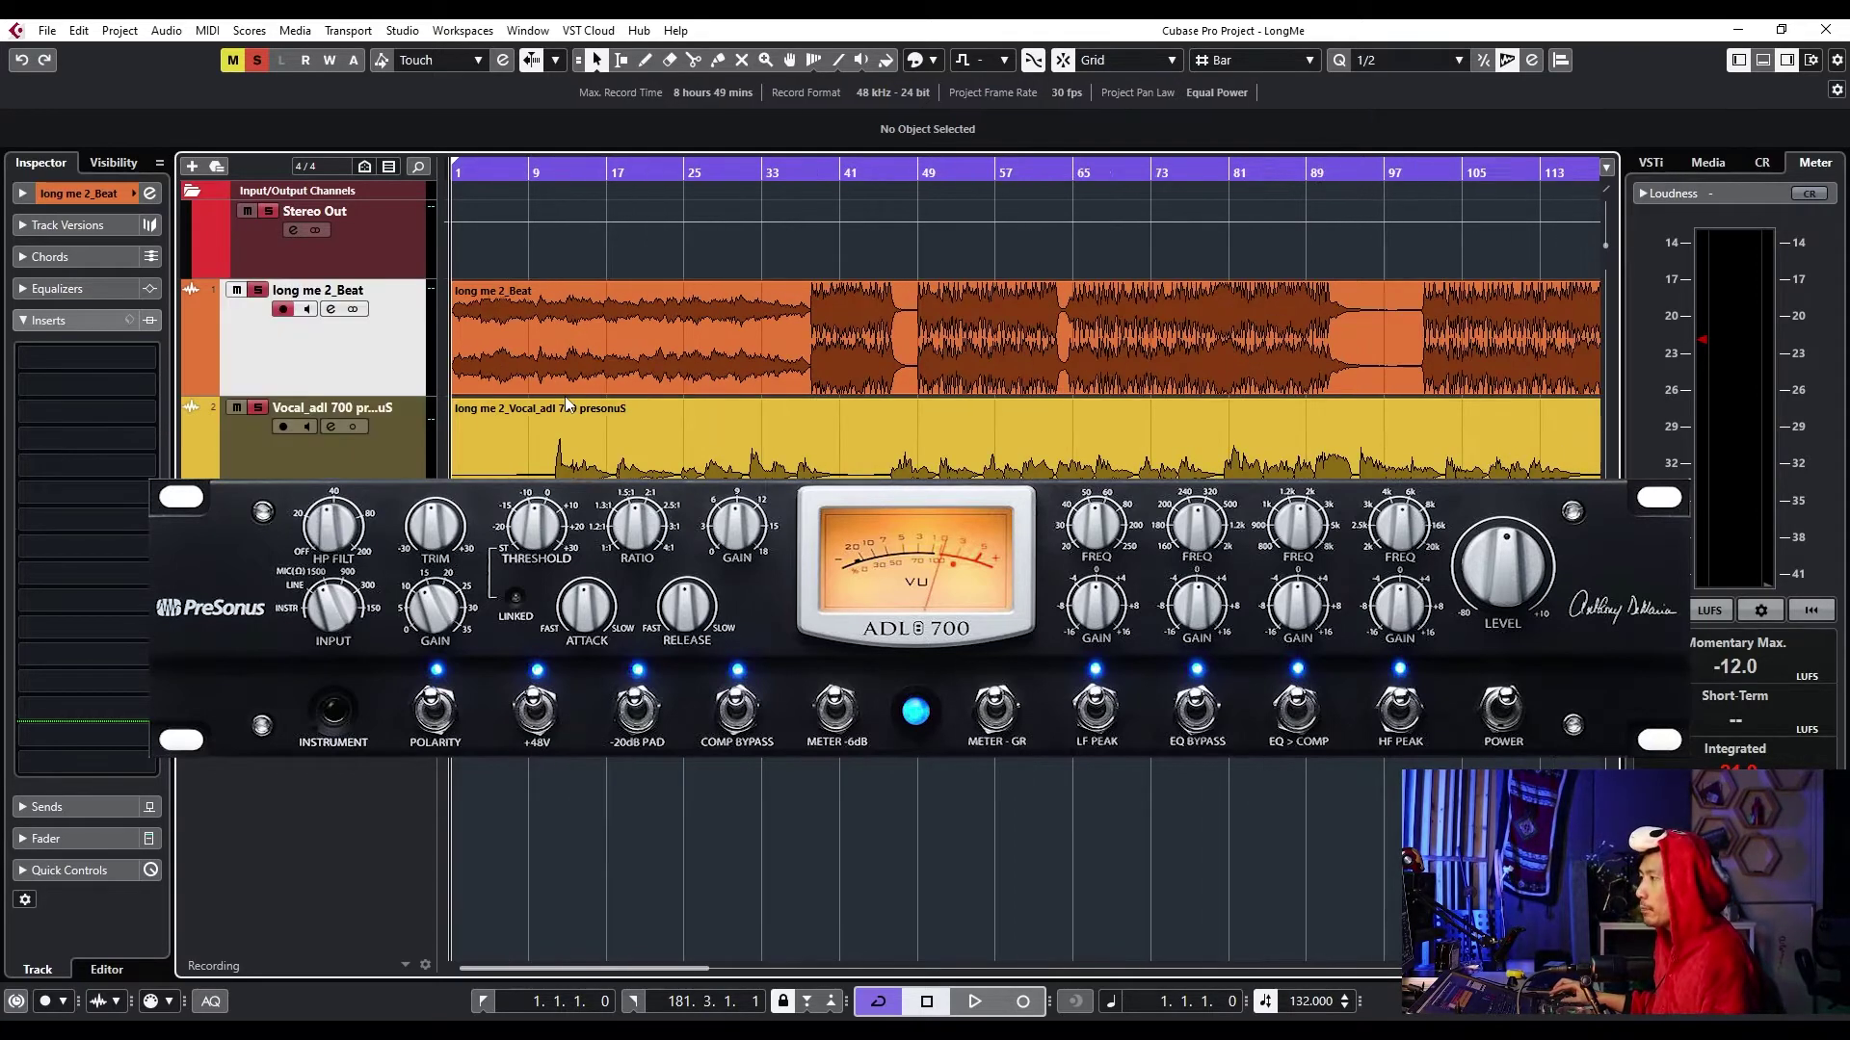
pyautogui.scroll(2, 518, 435)
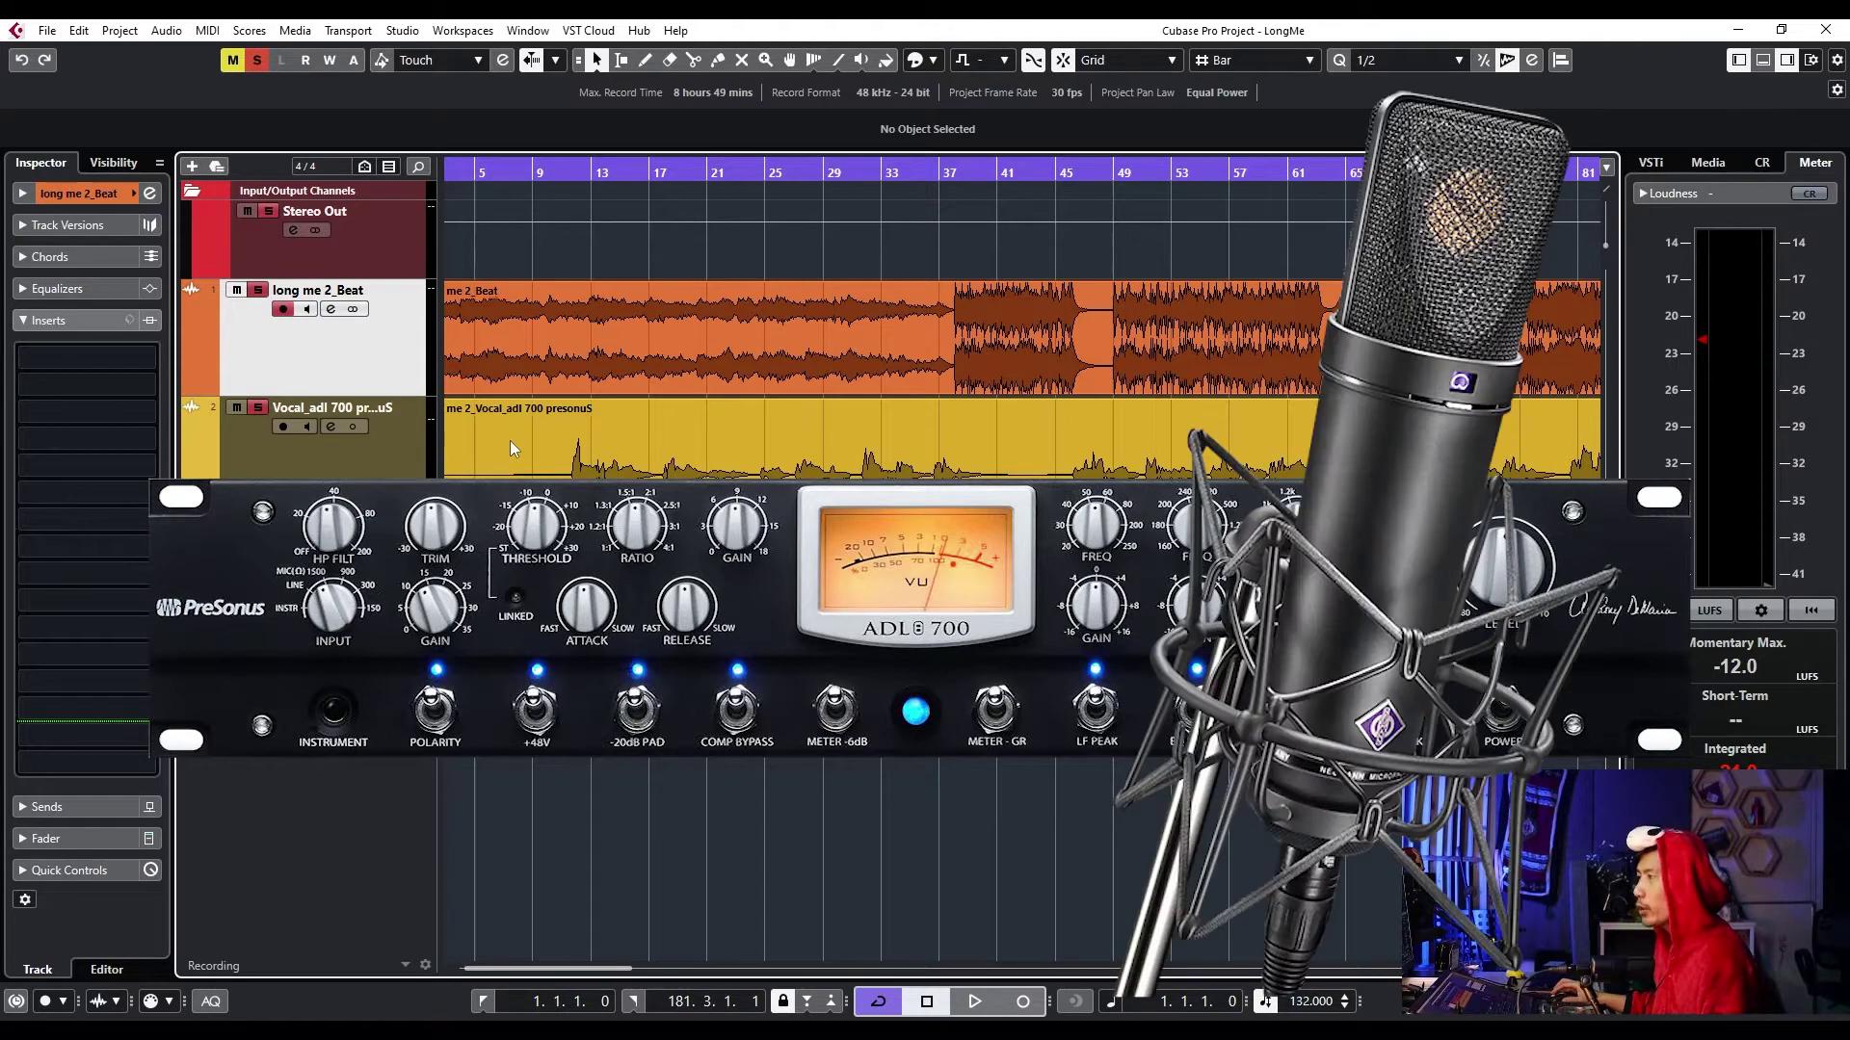
pyautogui.scroll(-1, 510, 444)
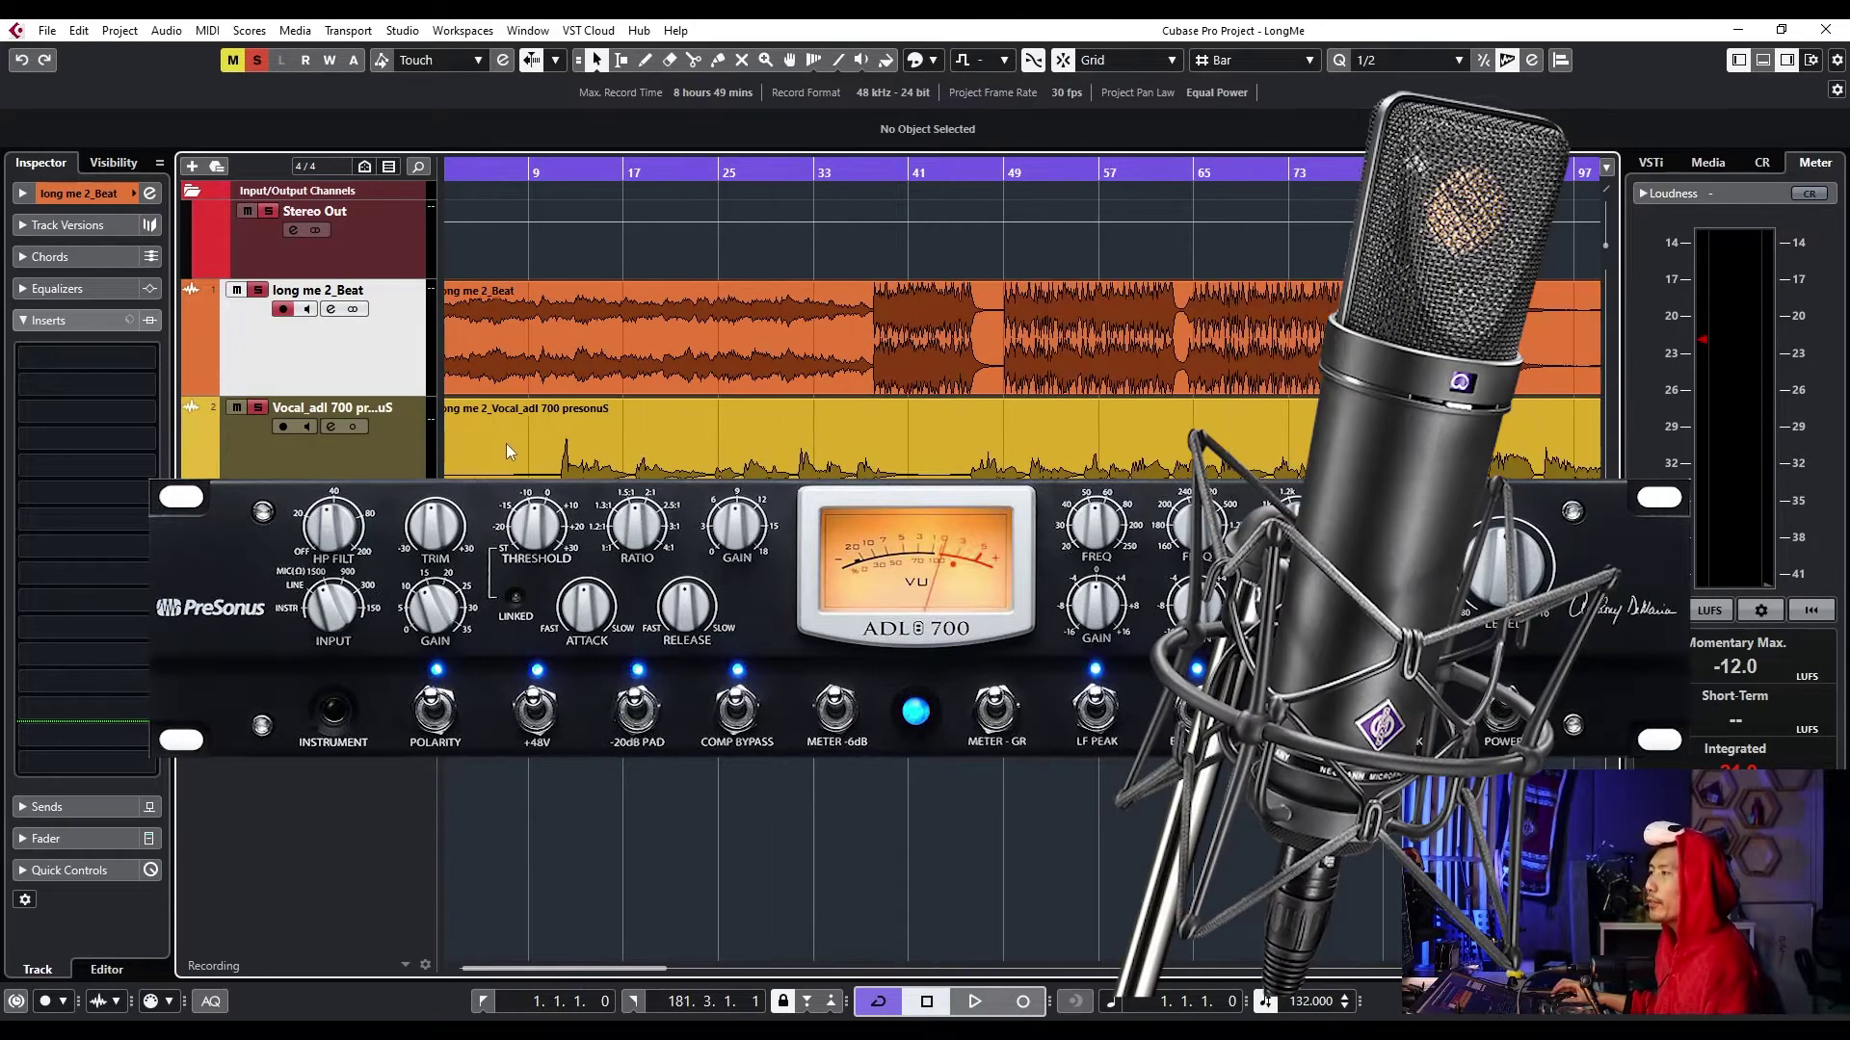
# - Turn off solo on the long me 2_Beat track and keep the vocal track soloed for listening on its own
pyautogui.click(374, 471)
pyautogui.click(258, 291)
pyautogui.scroll(1, 507, 297)
# - Play the soloed vocal track's quiet lead-in from bar 8 and stop partway through bar 9, before the first sung phrase
pyautogui.click(567, 172)
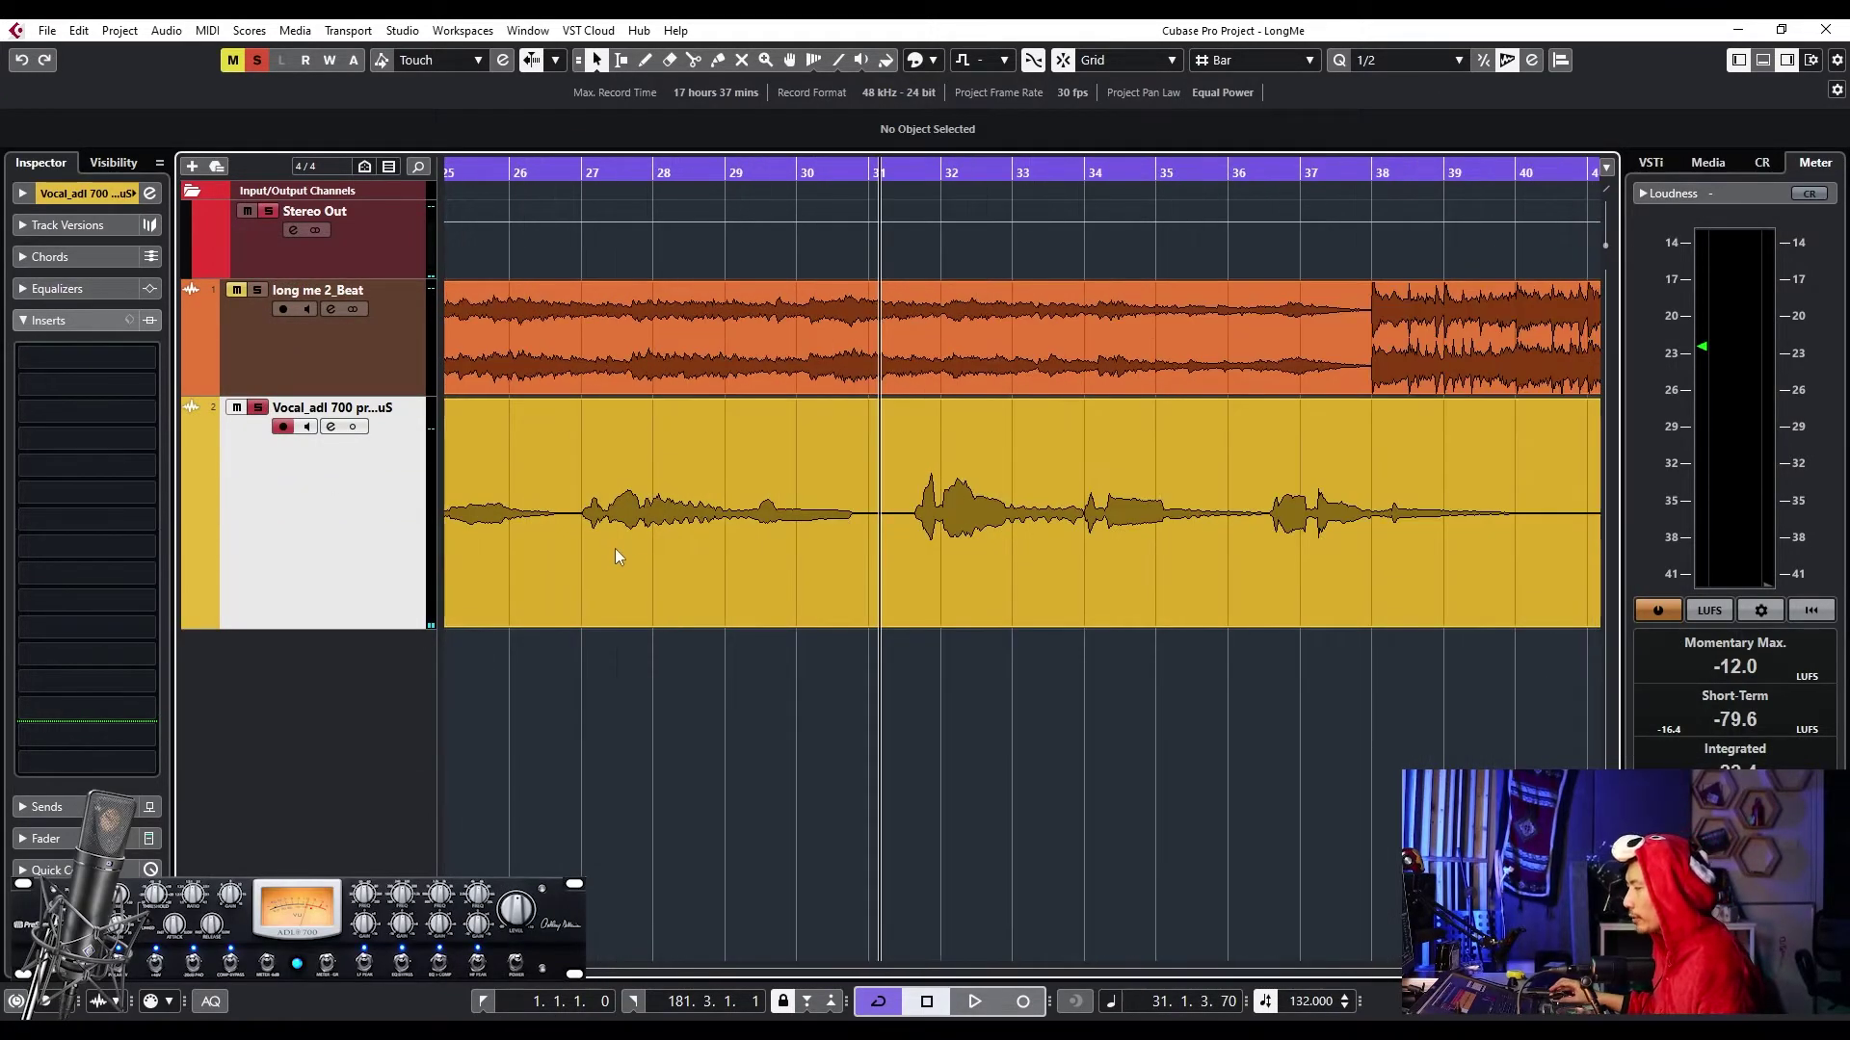
pyautogui.hscroll(-10, 738, 568)
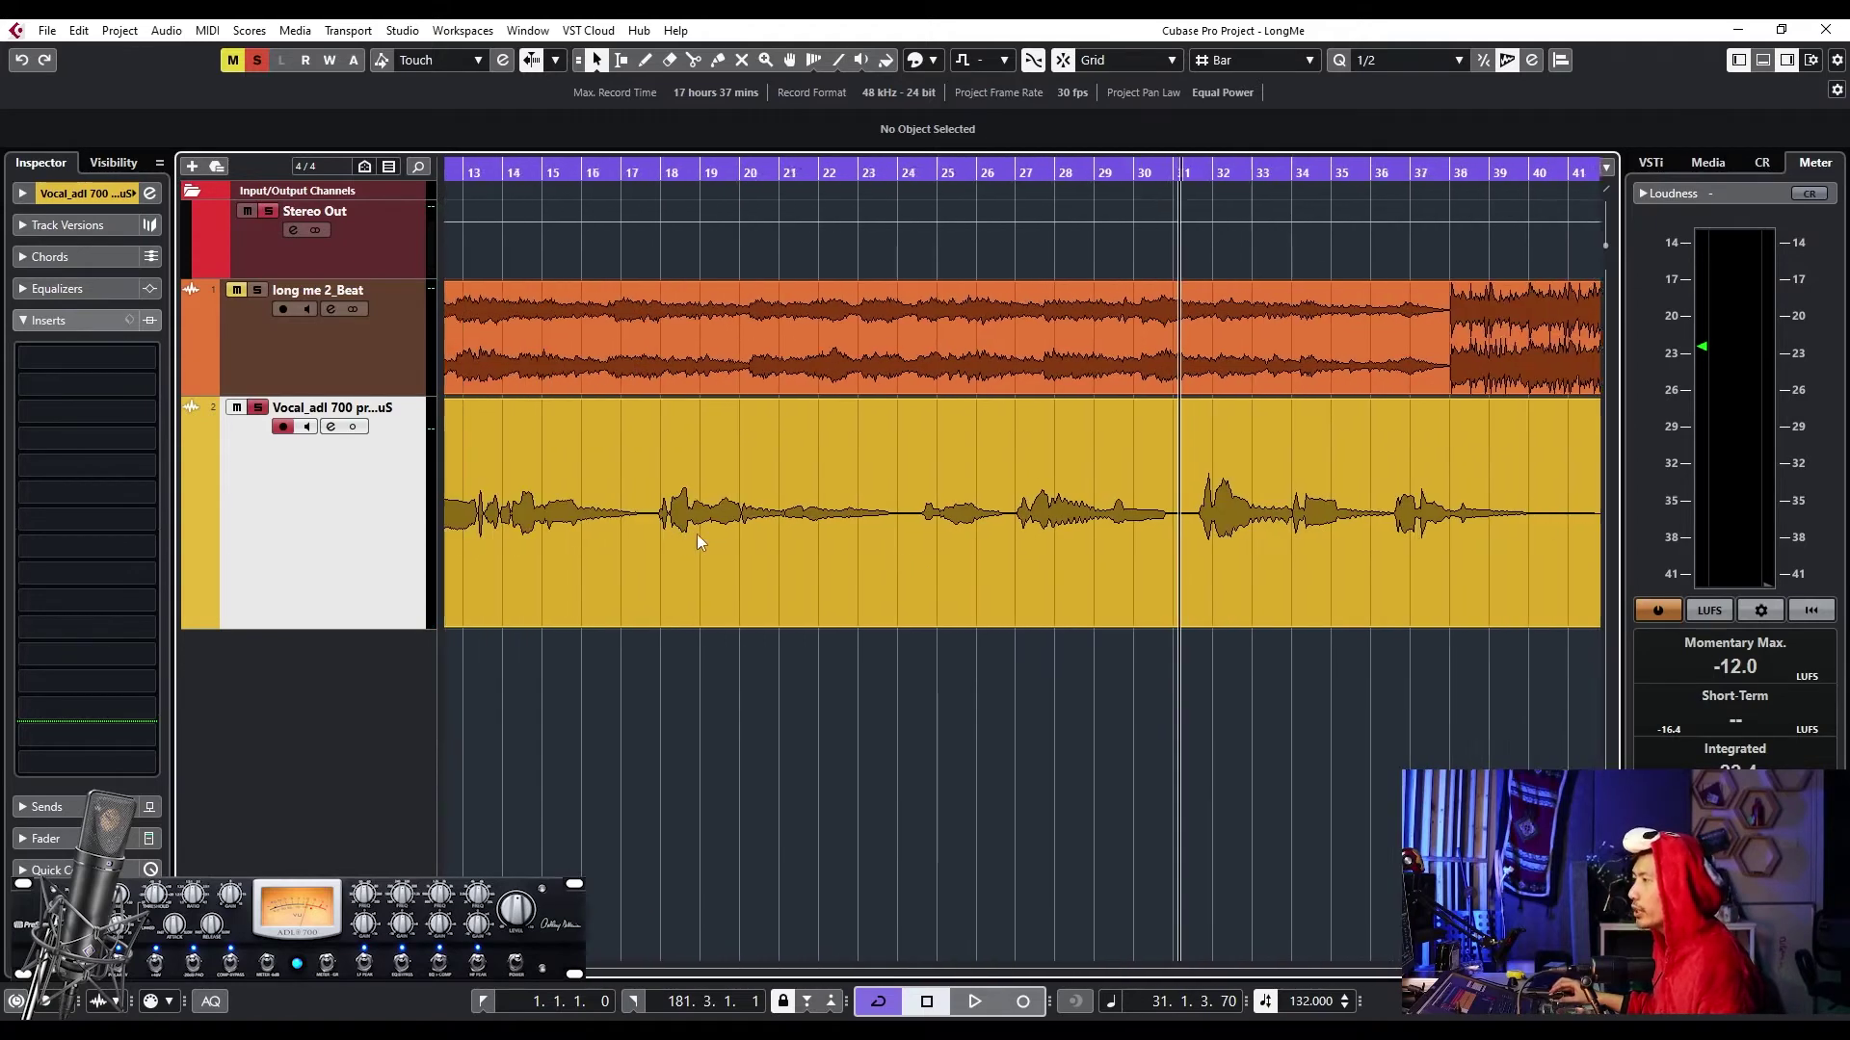
pyautogui.scroll(2, 748, 472)
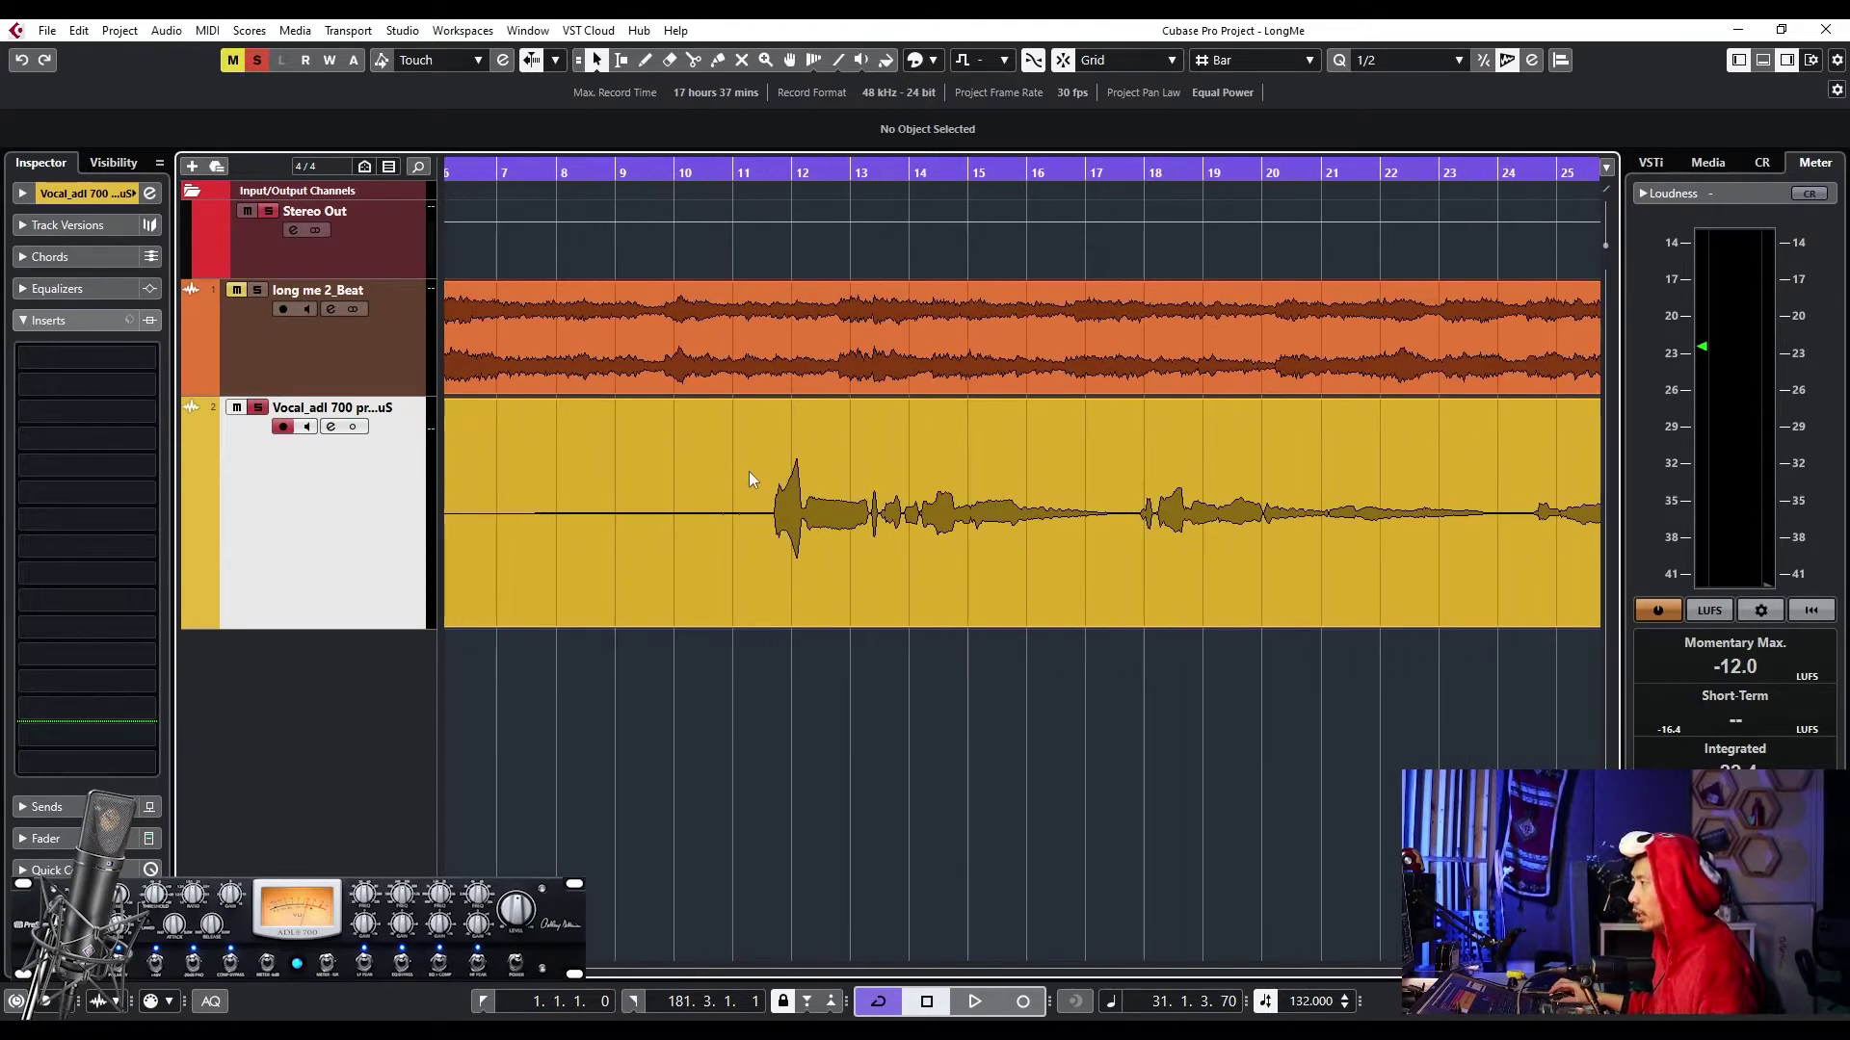
pyautogui.click(744, 172)
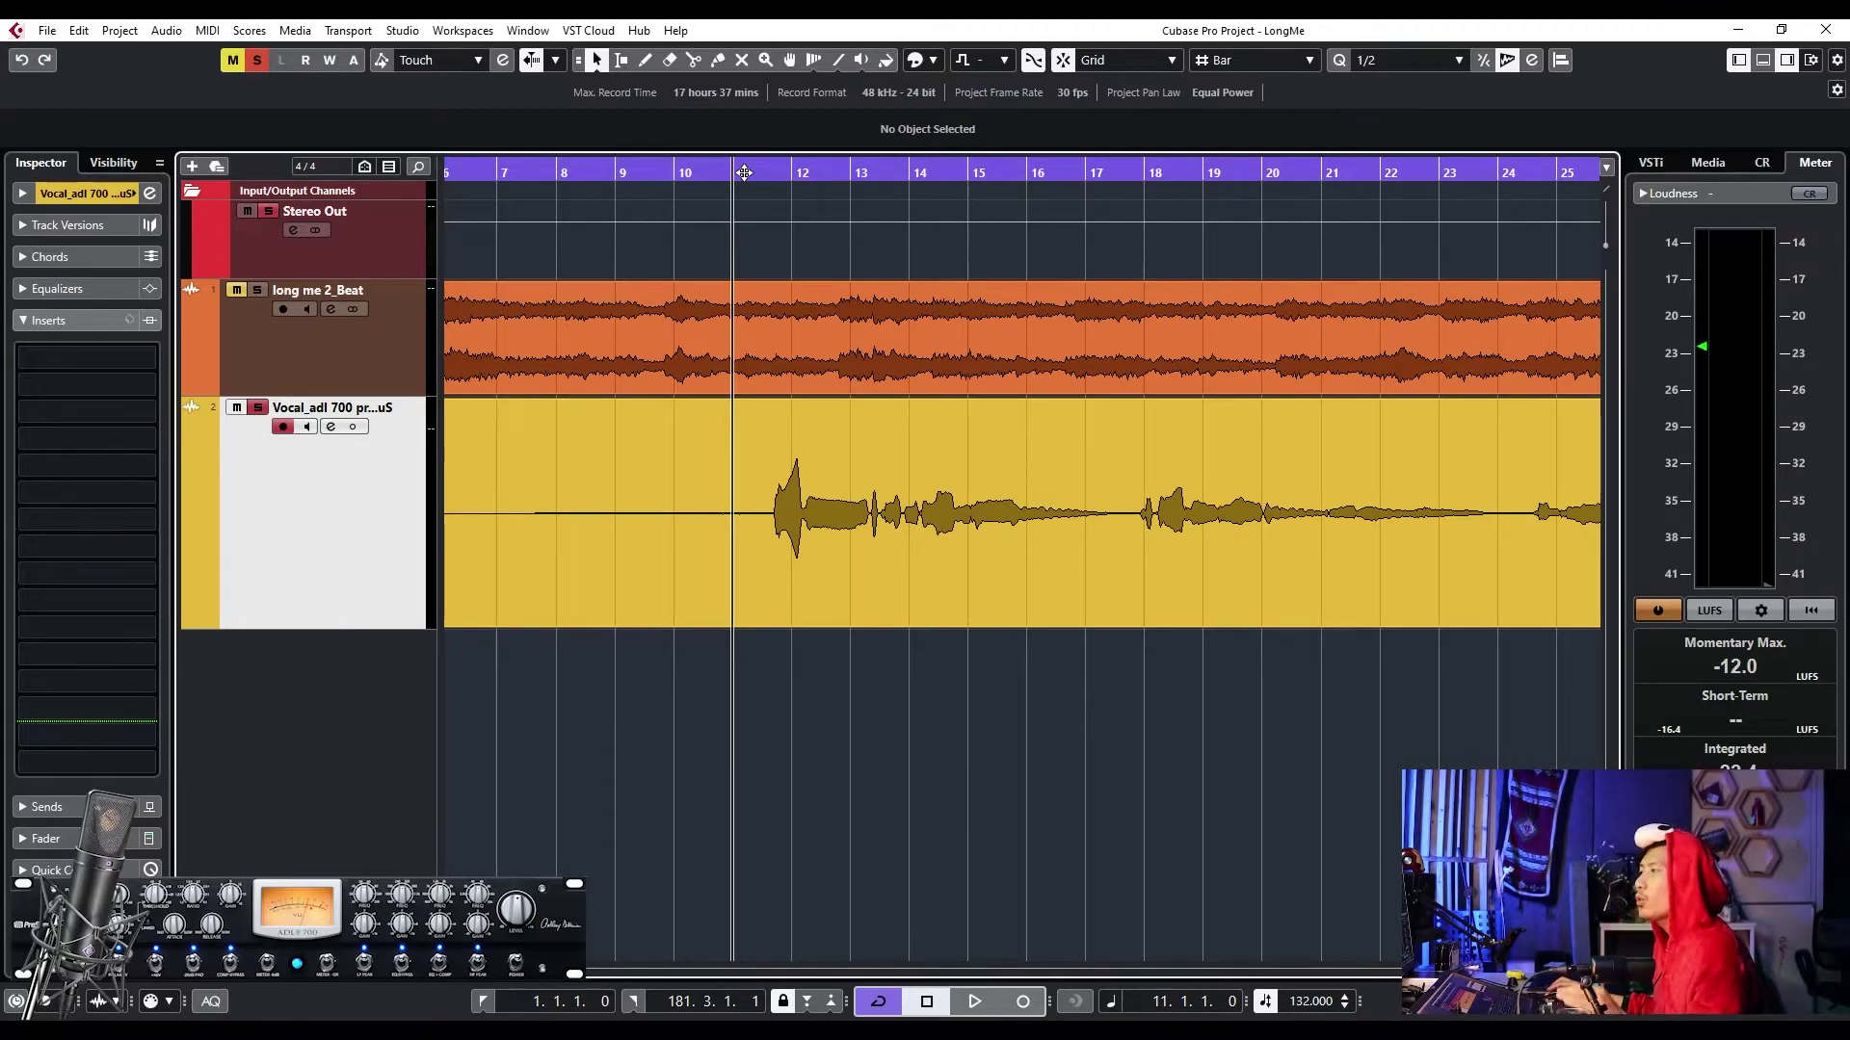
pyautogui.click(559, 176)
pyautogui.press('space')
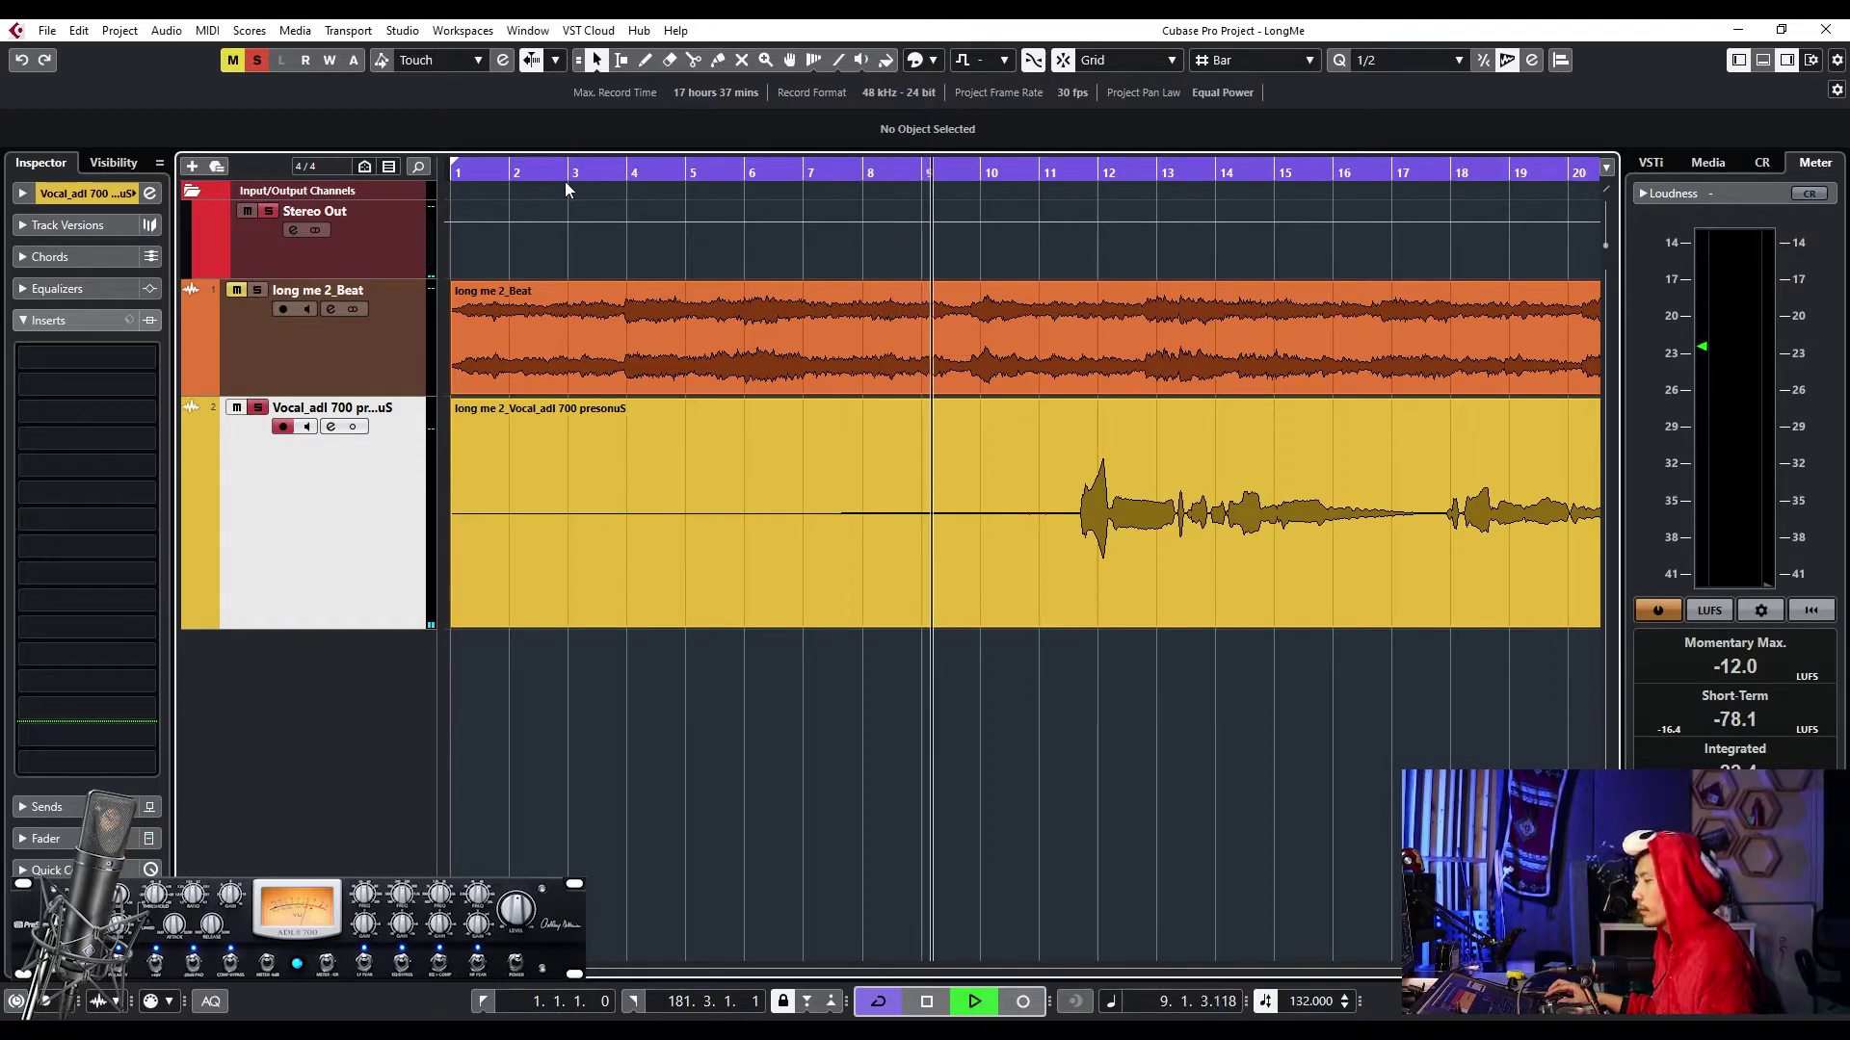
pyautogui.press('space')
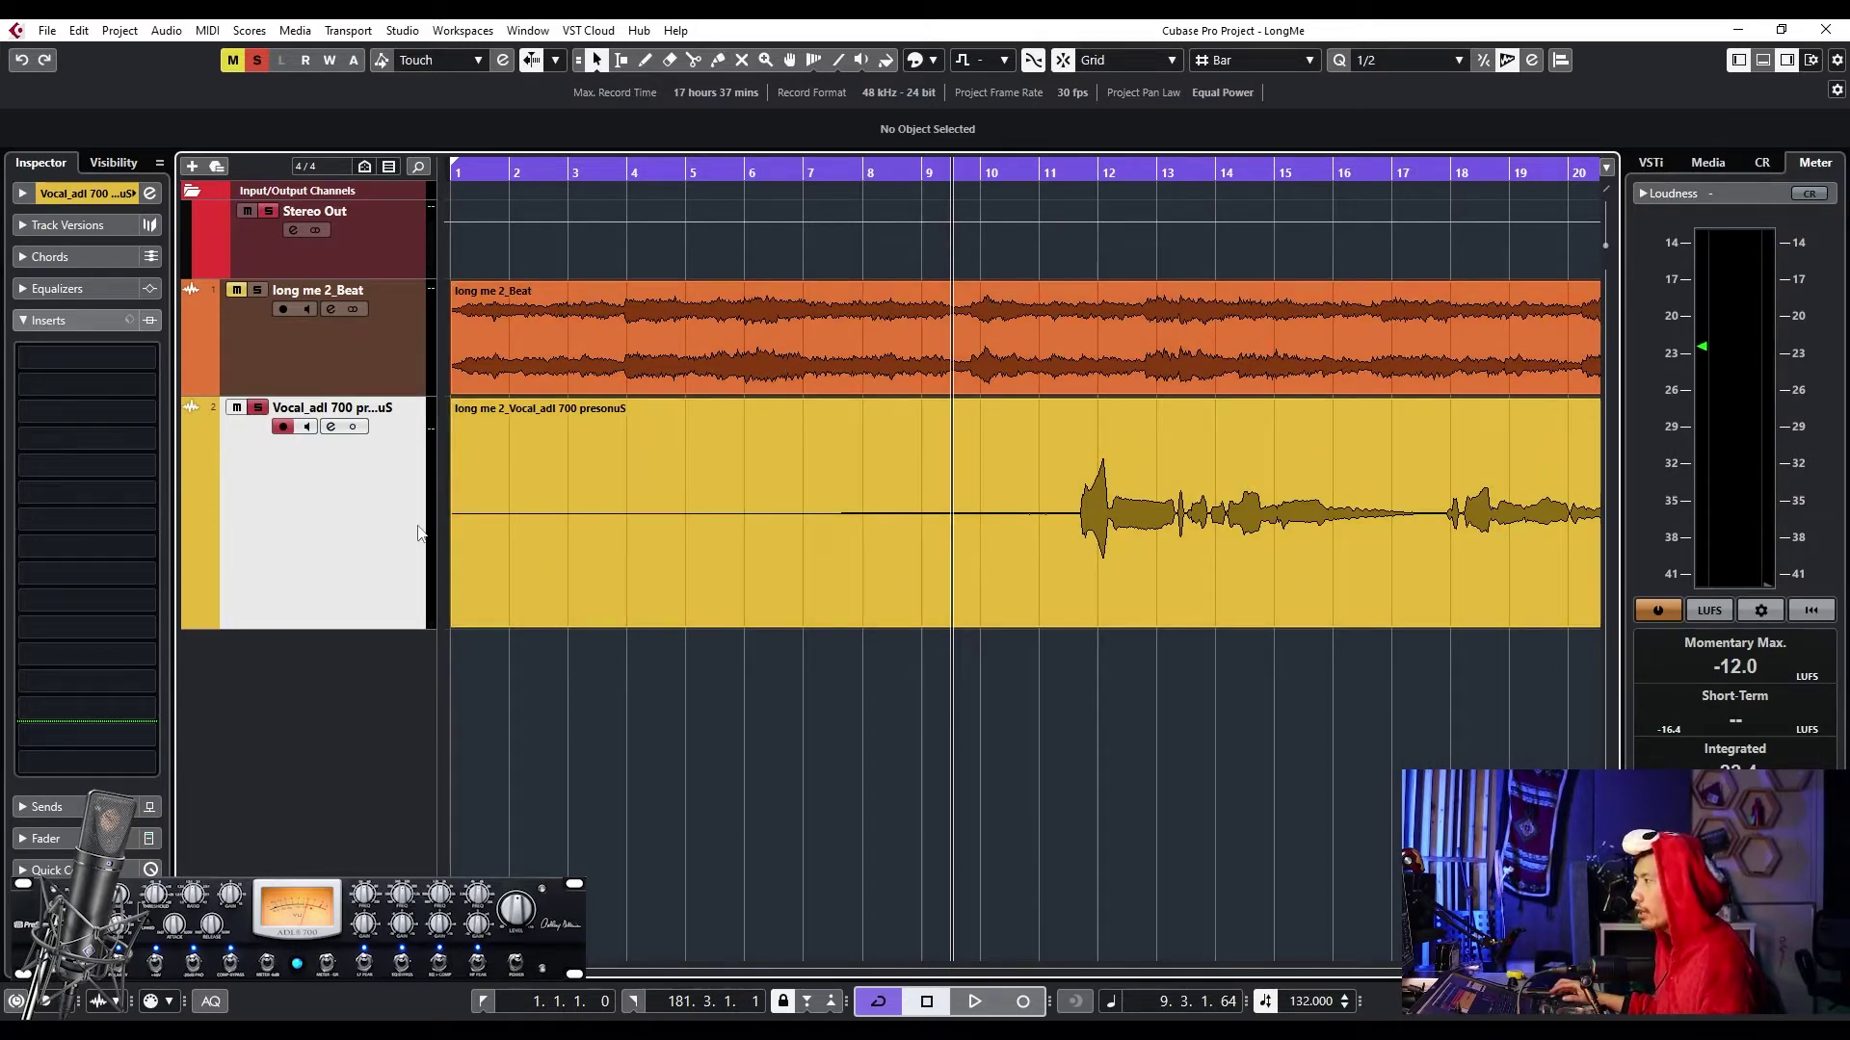
# - Play the first sung phrase of the vocal from midway through bar 11 and stop in bar 16
pyautogui.scroll(3, 887, 524)
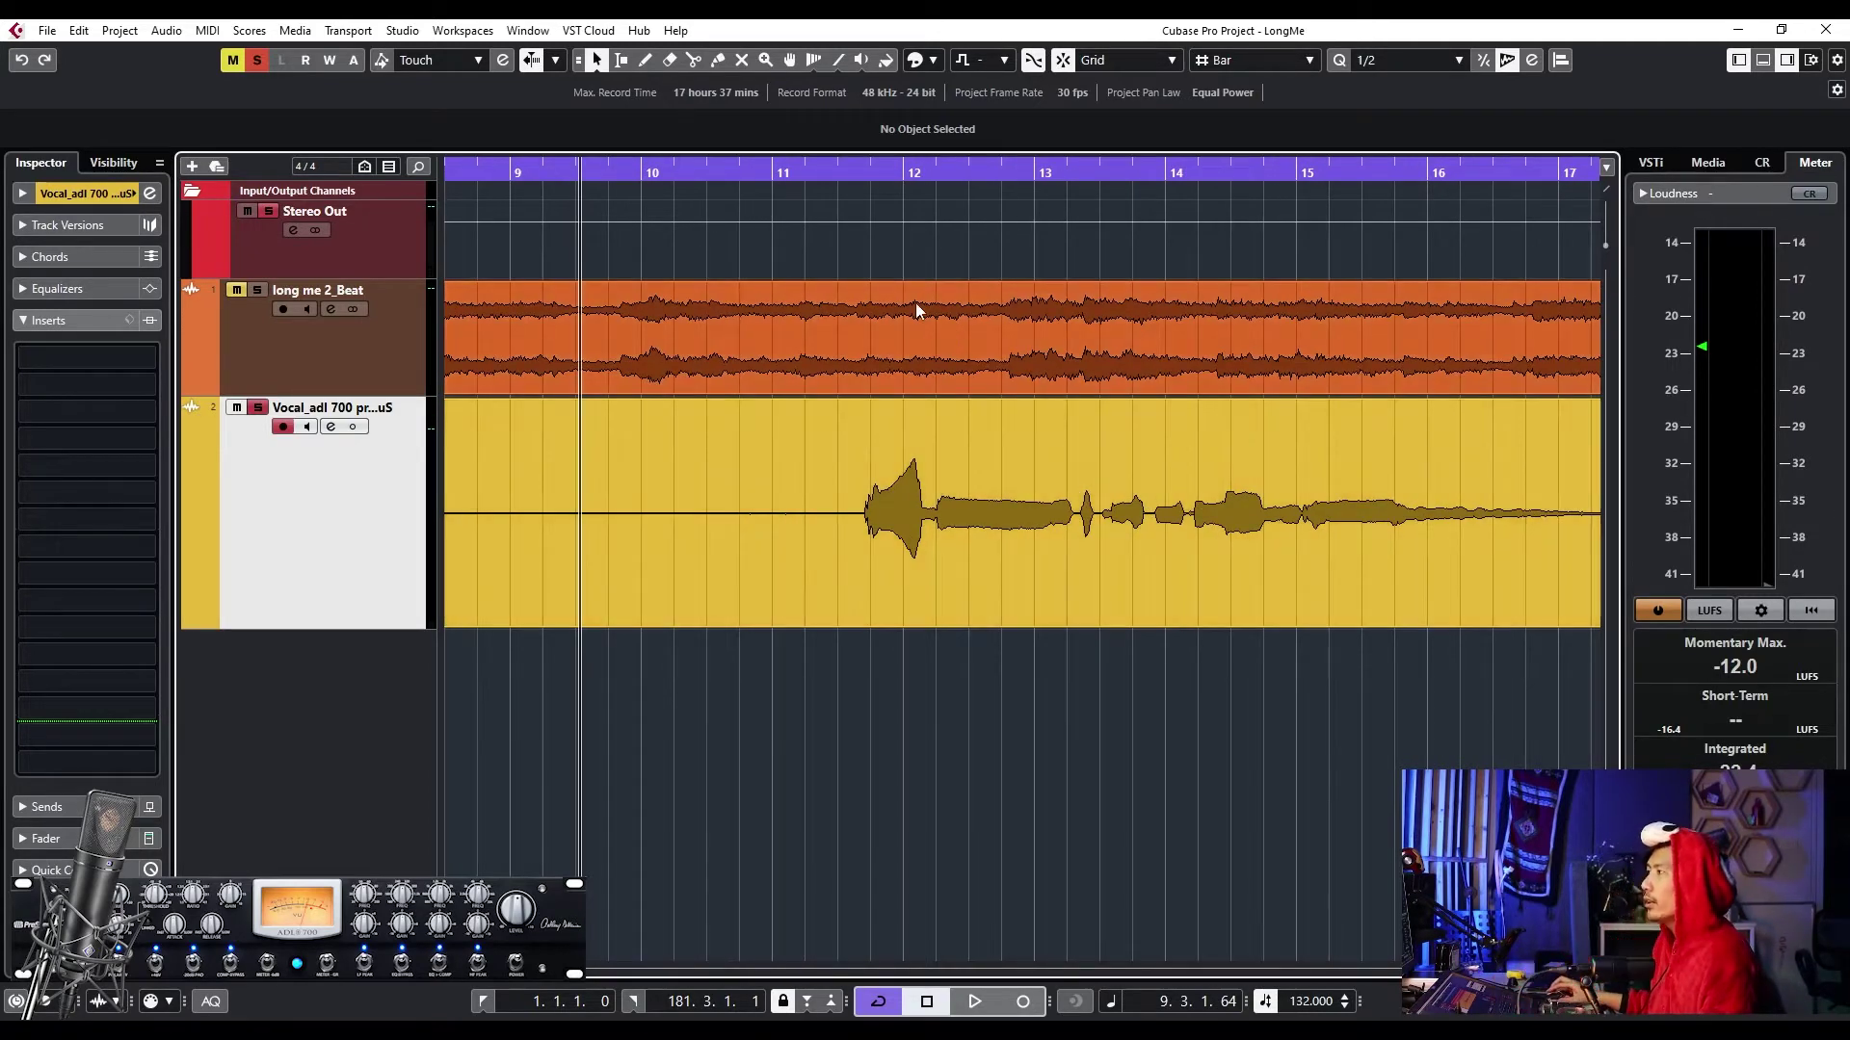
pyautogui.click(846, 178)
pyautogui.press('space')
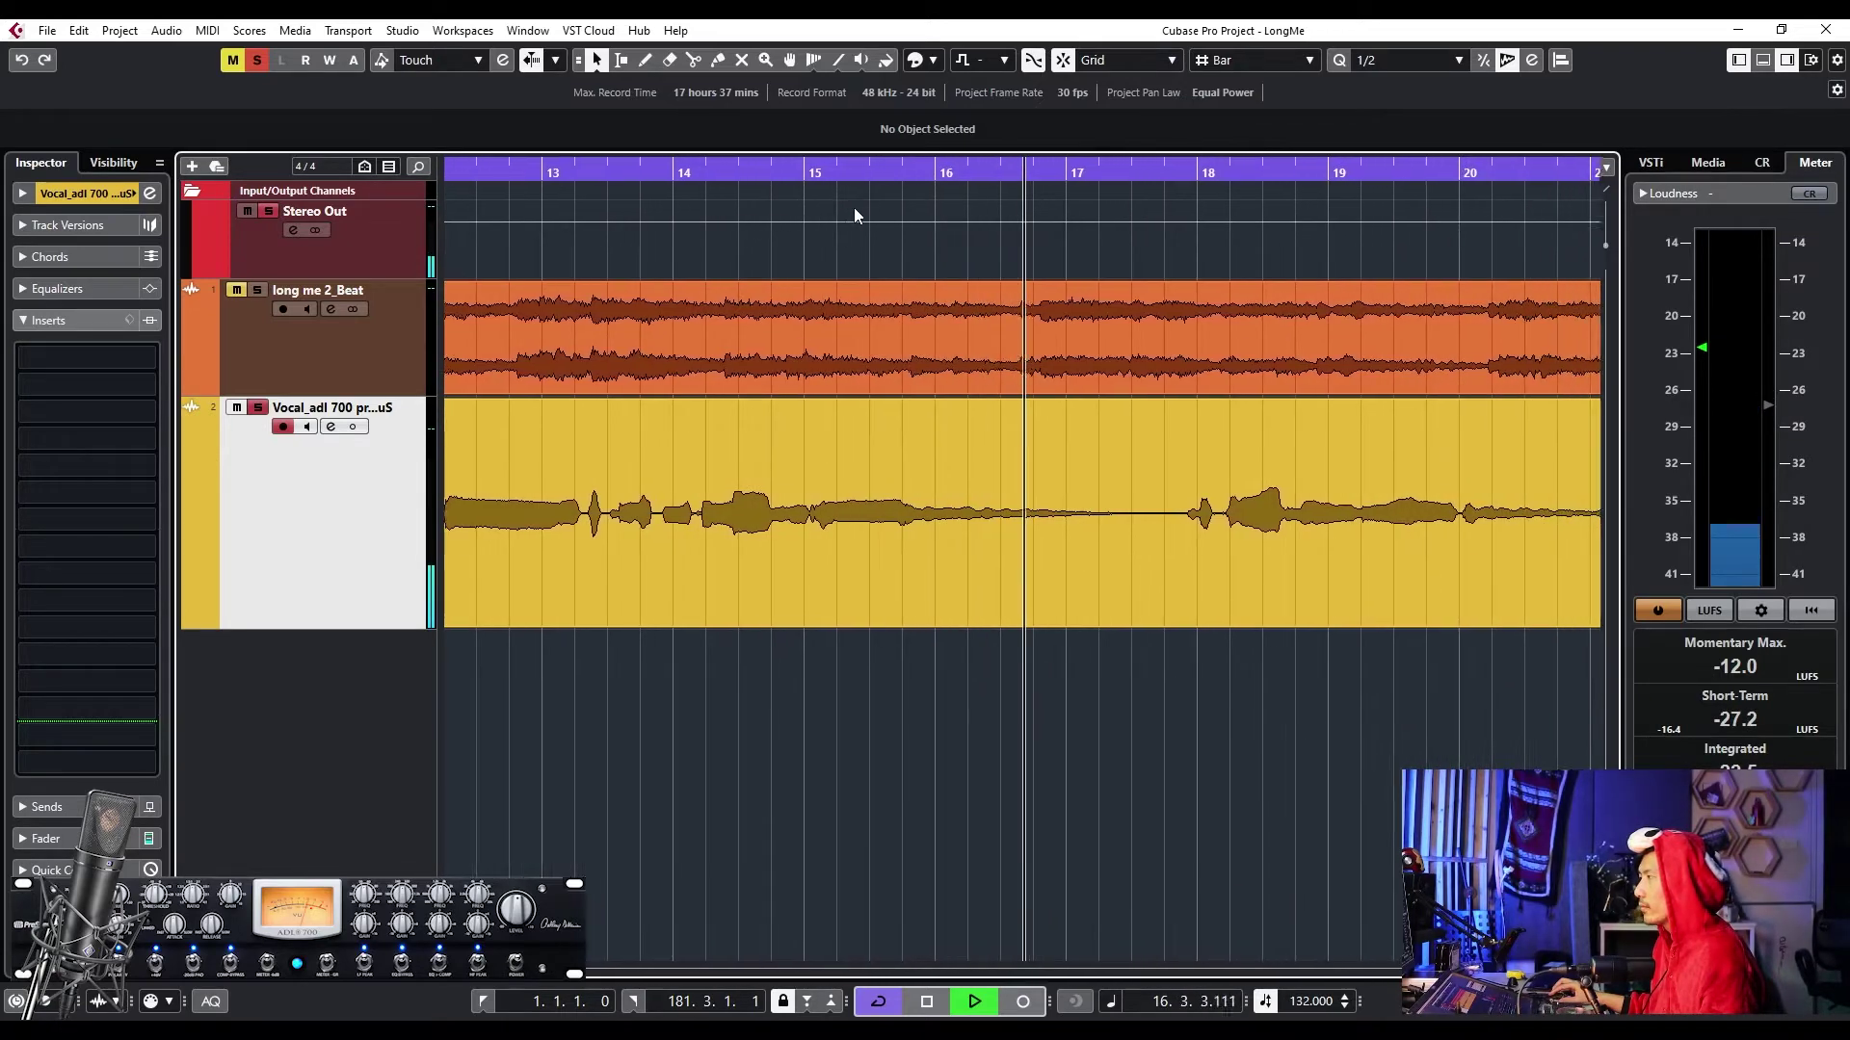
pyautogui.press('space')
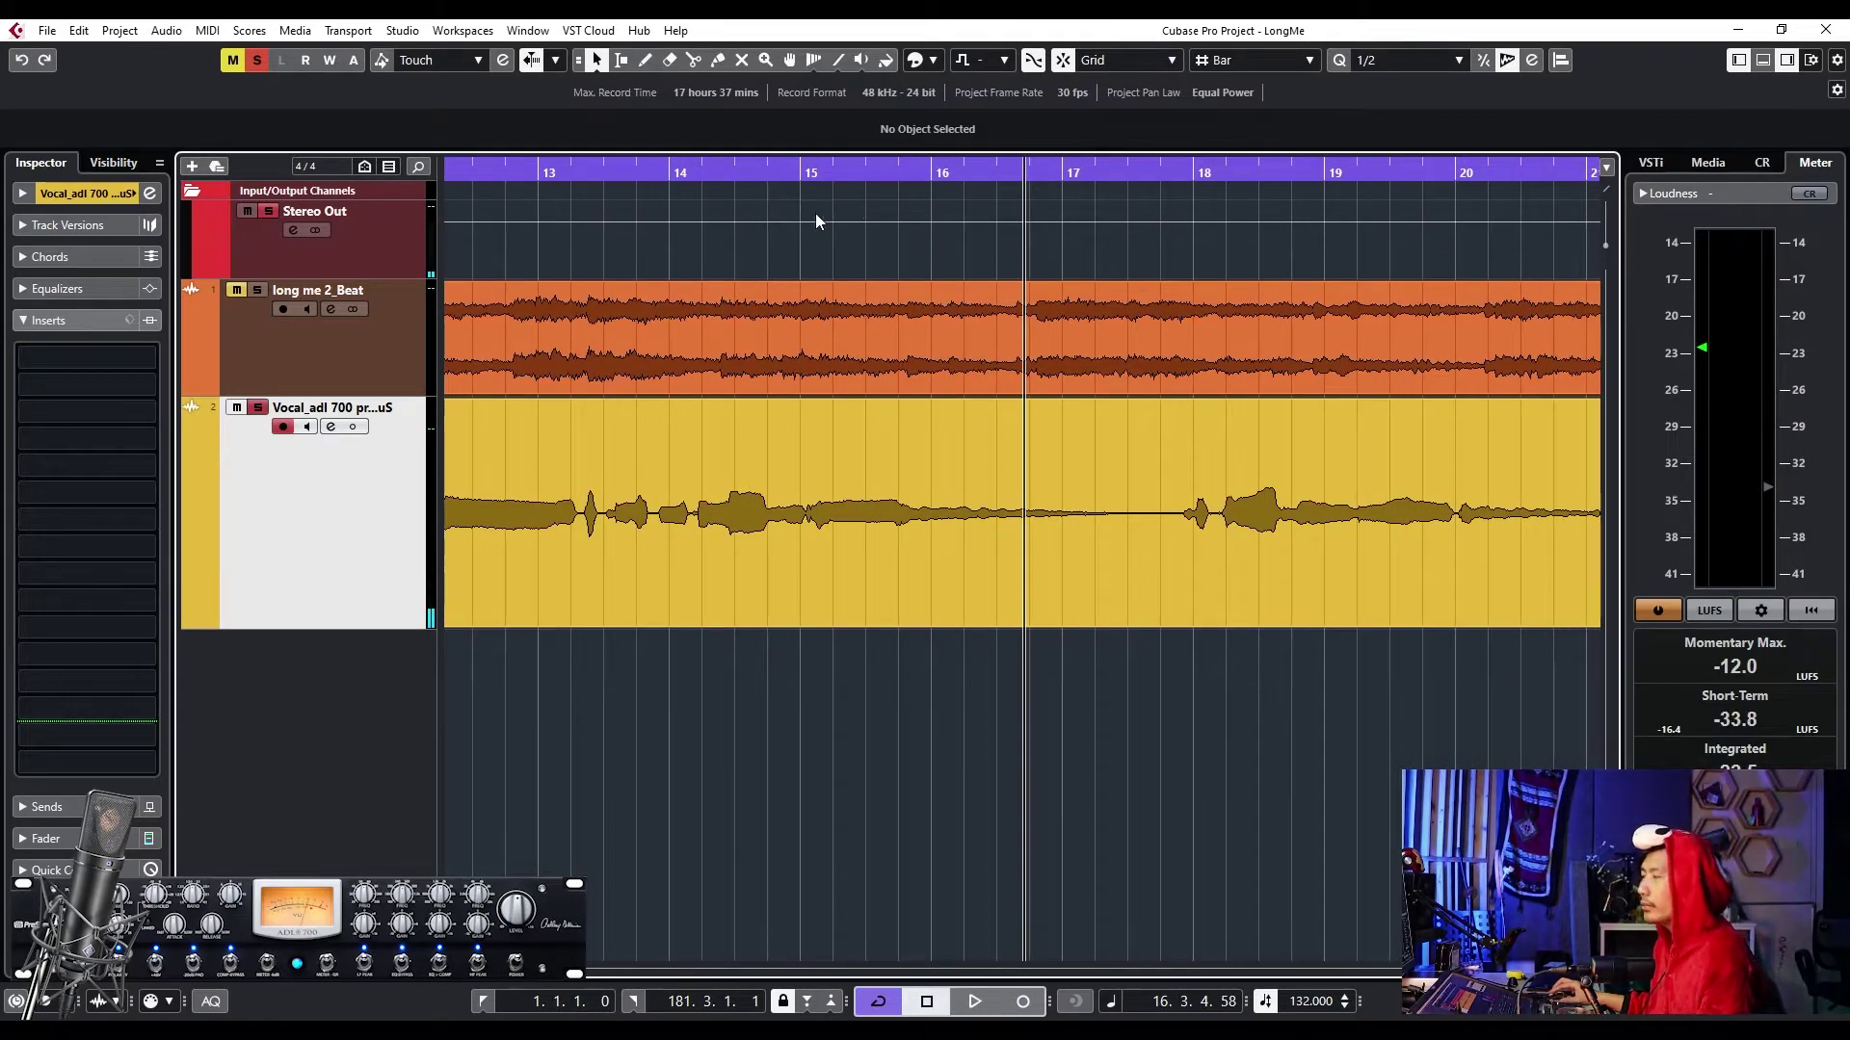
pyautogui.hscroll(-1, 816, 214)
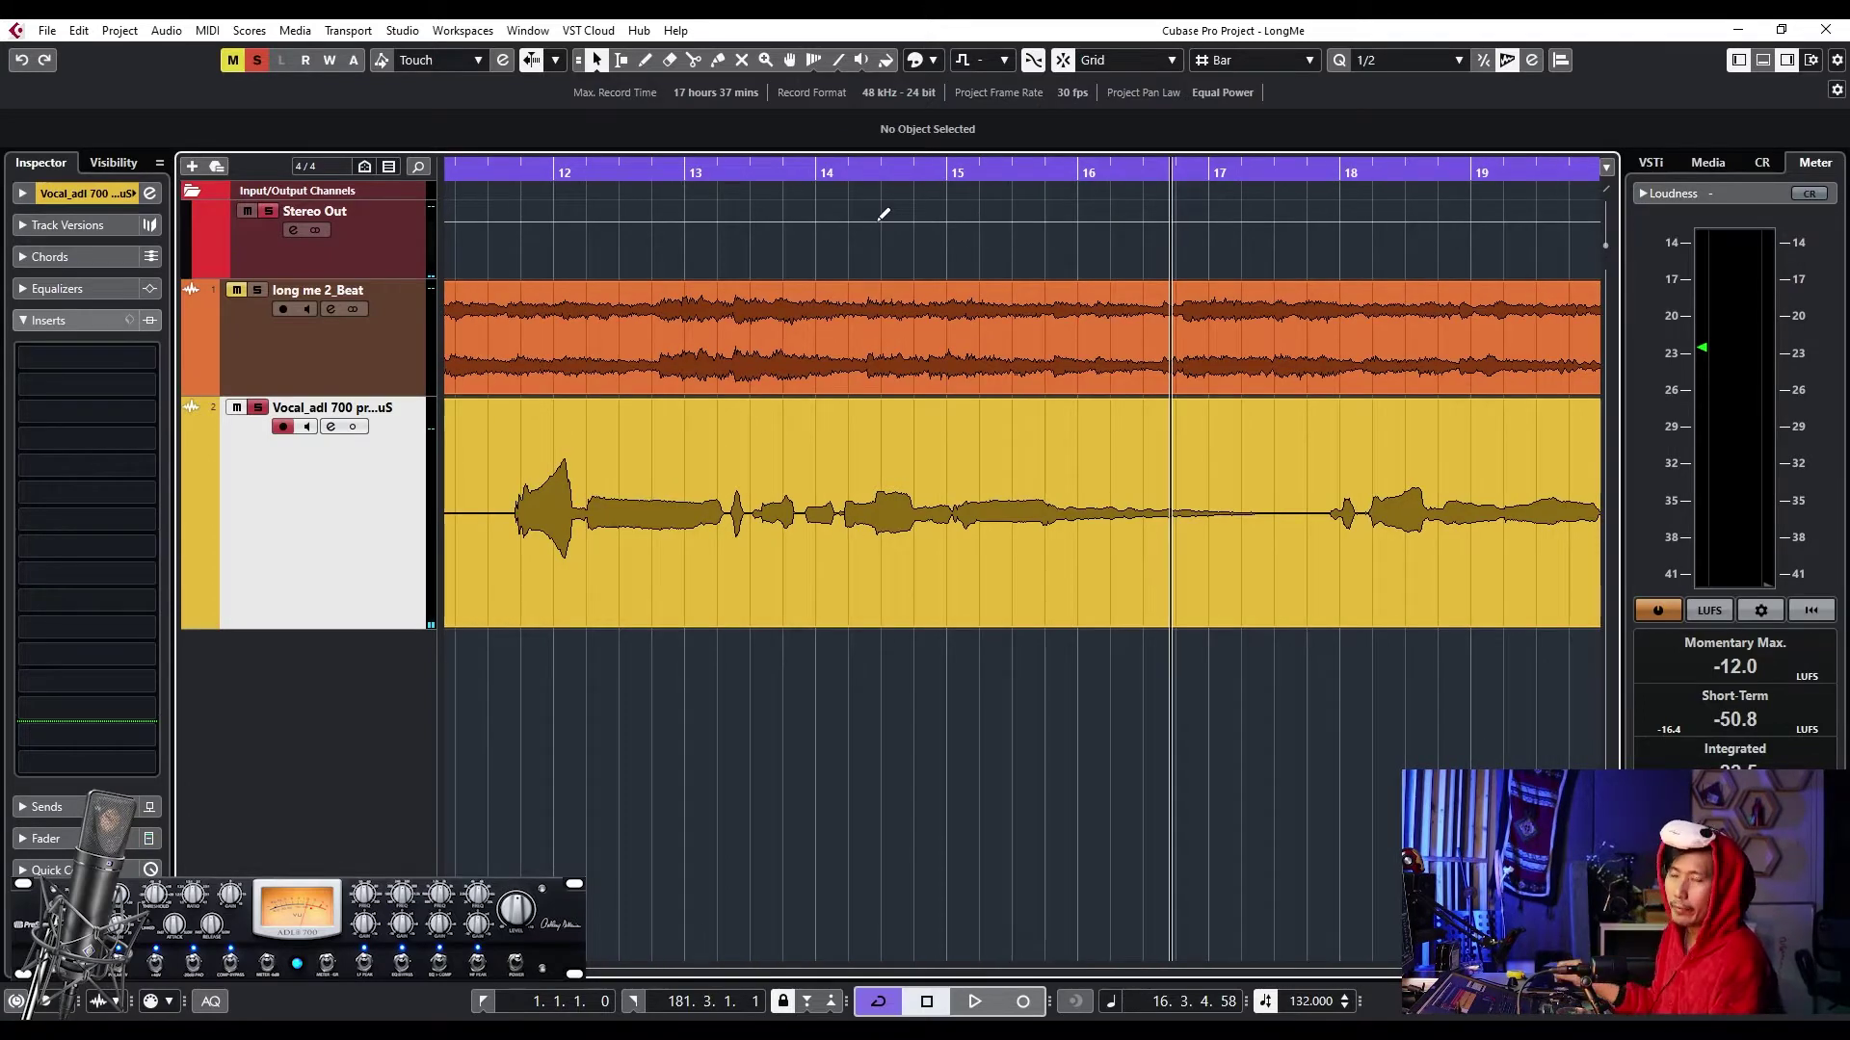
pyautogui.scroll(-1, 864, 252)
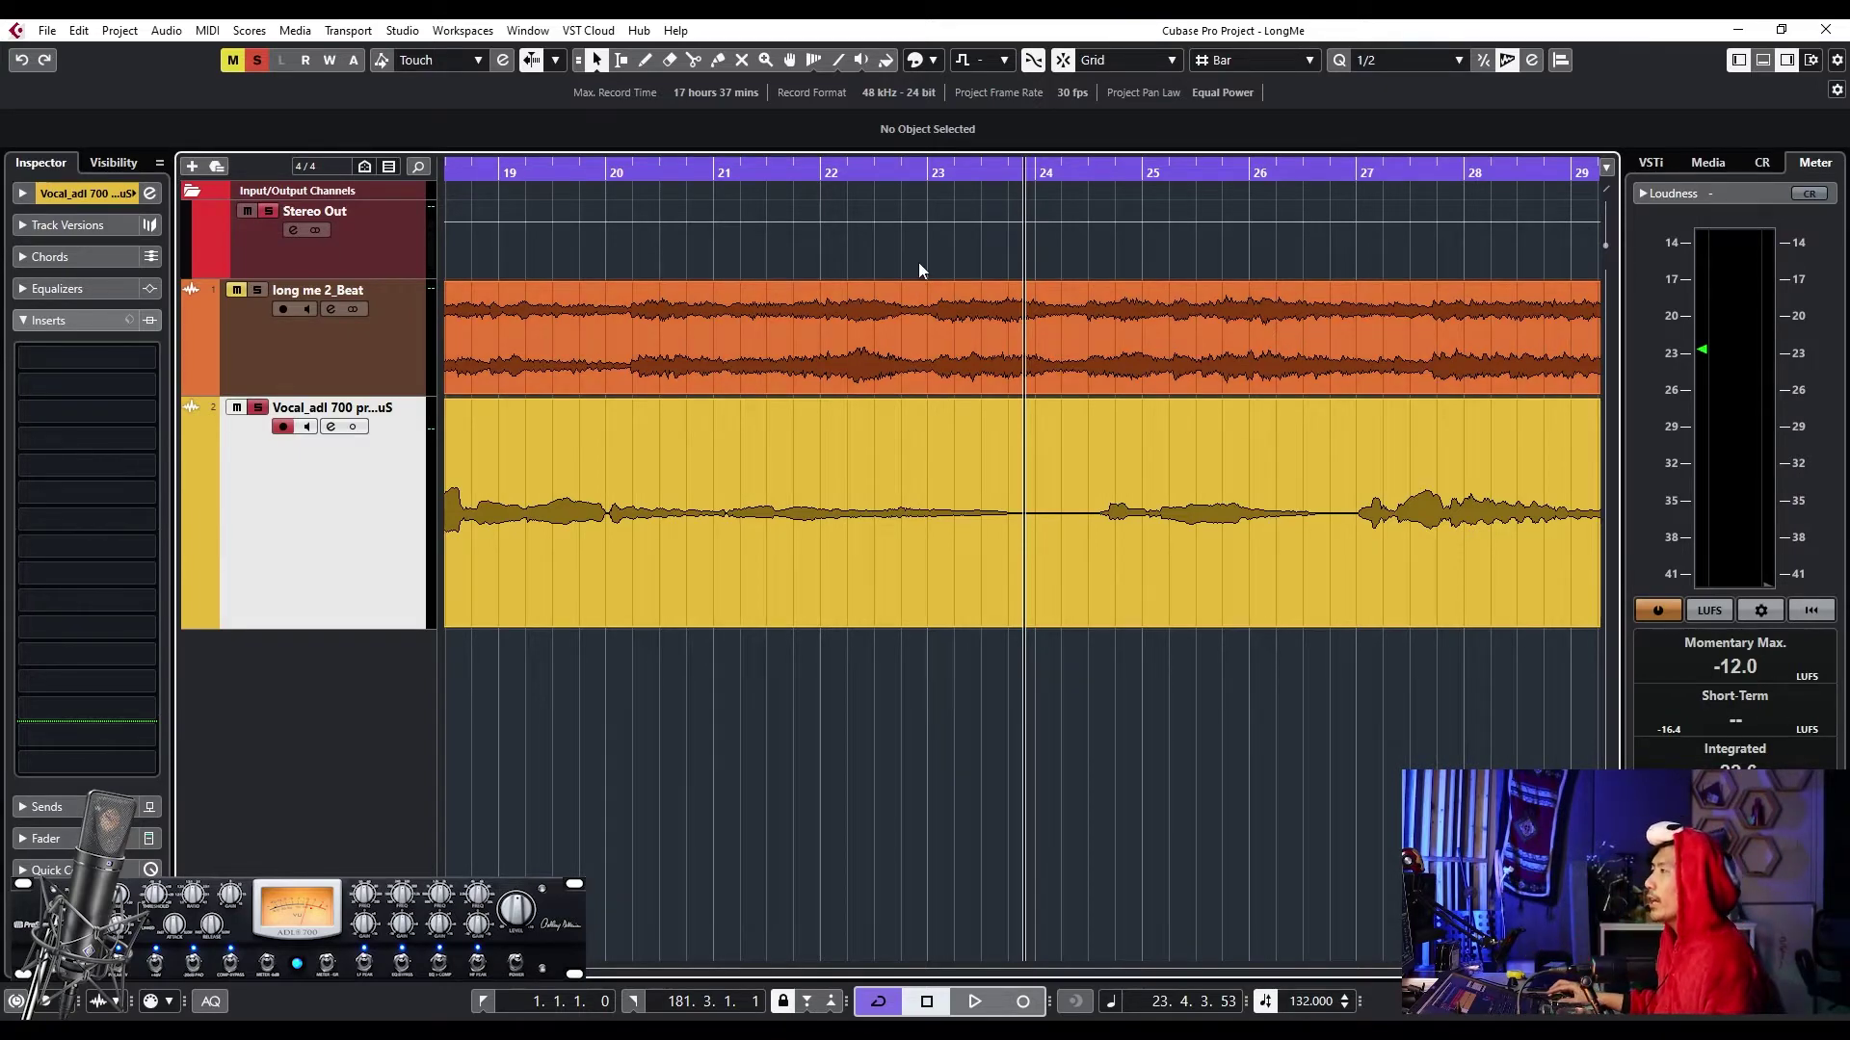
# - Return to just before bar 12 and replay the opening vocal phrase up to bar 17
pyautogui.keyDown('ctrl'); pyautogui.scroll(-4, 917, 269); pyautogui.keyUp('ctrl')
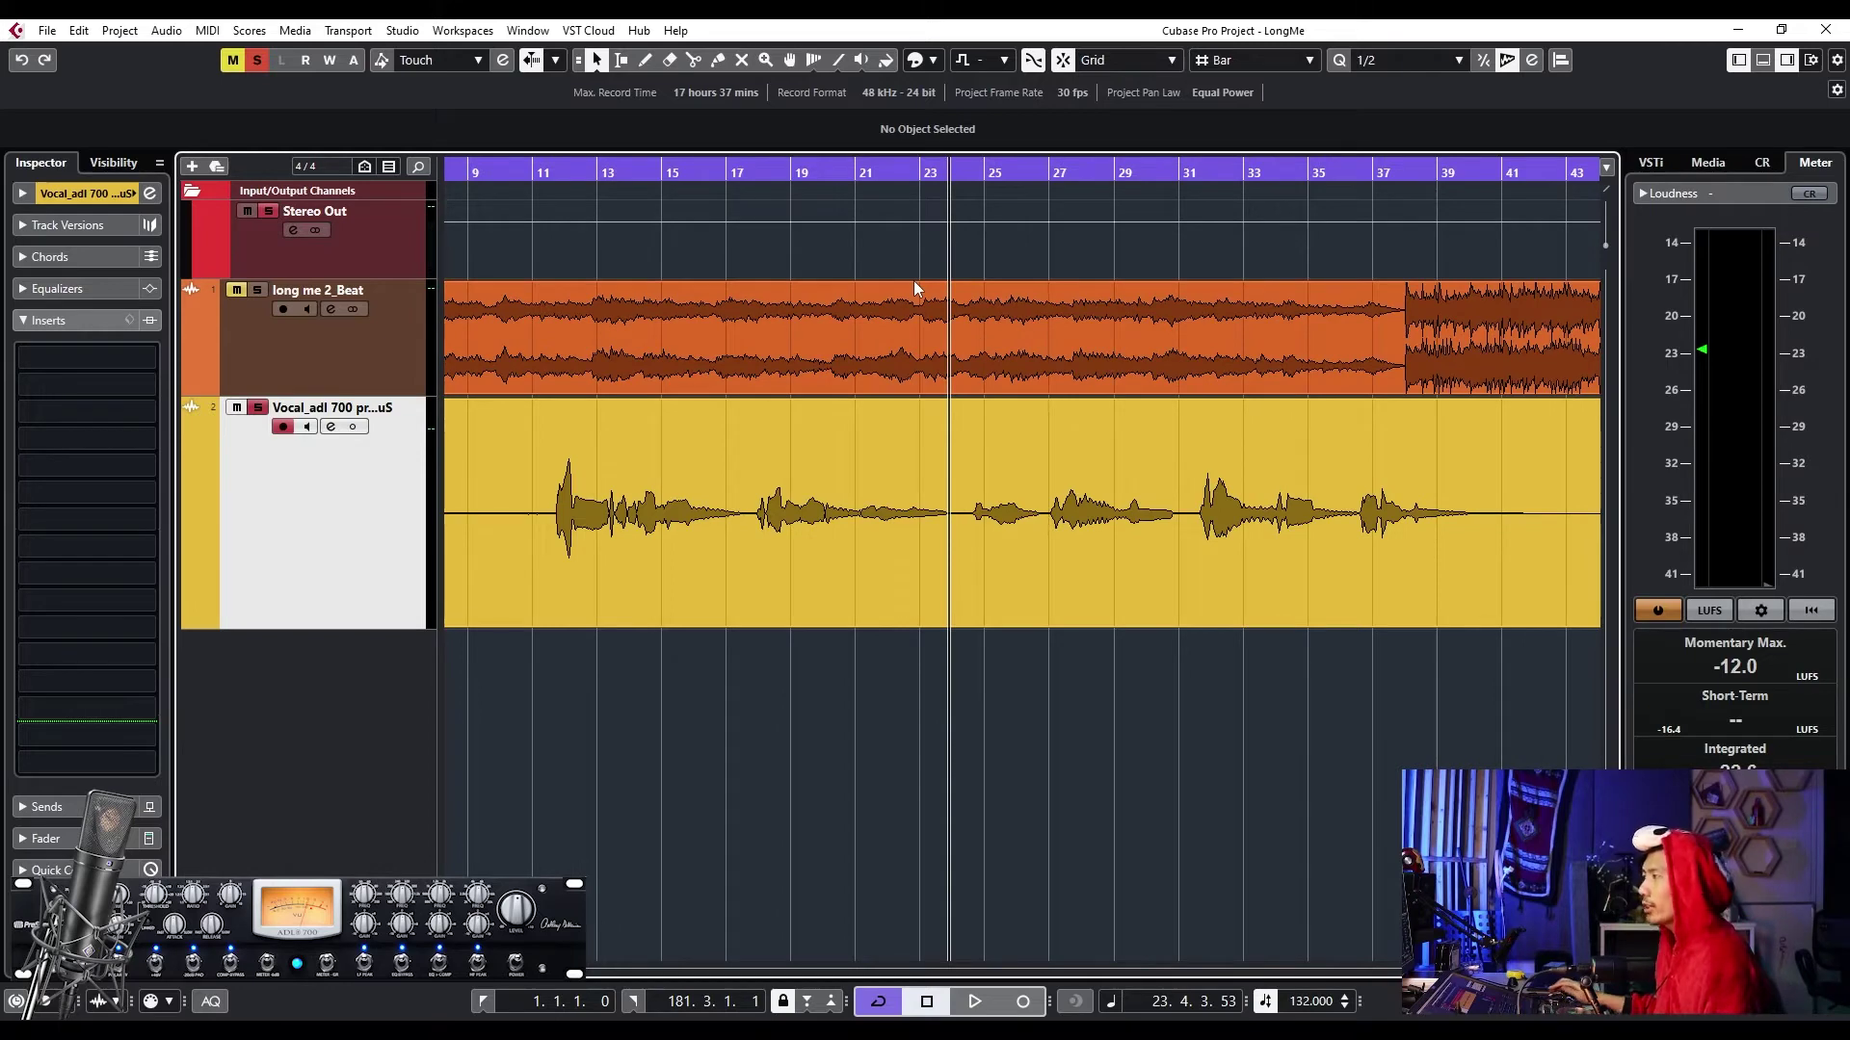
pyautogui.click(560, 181)
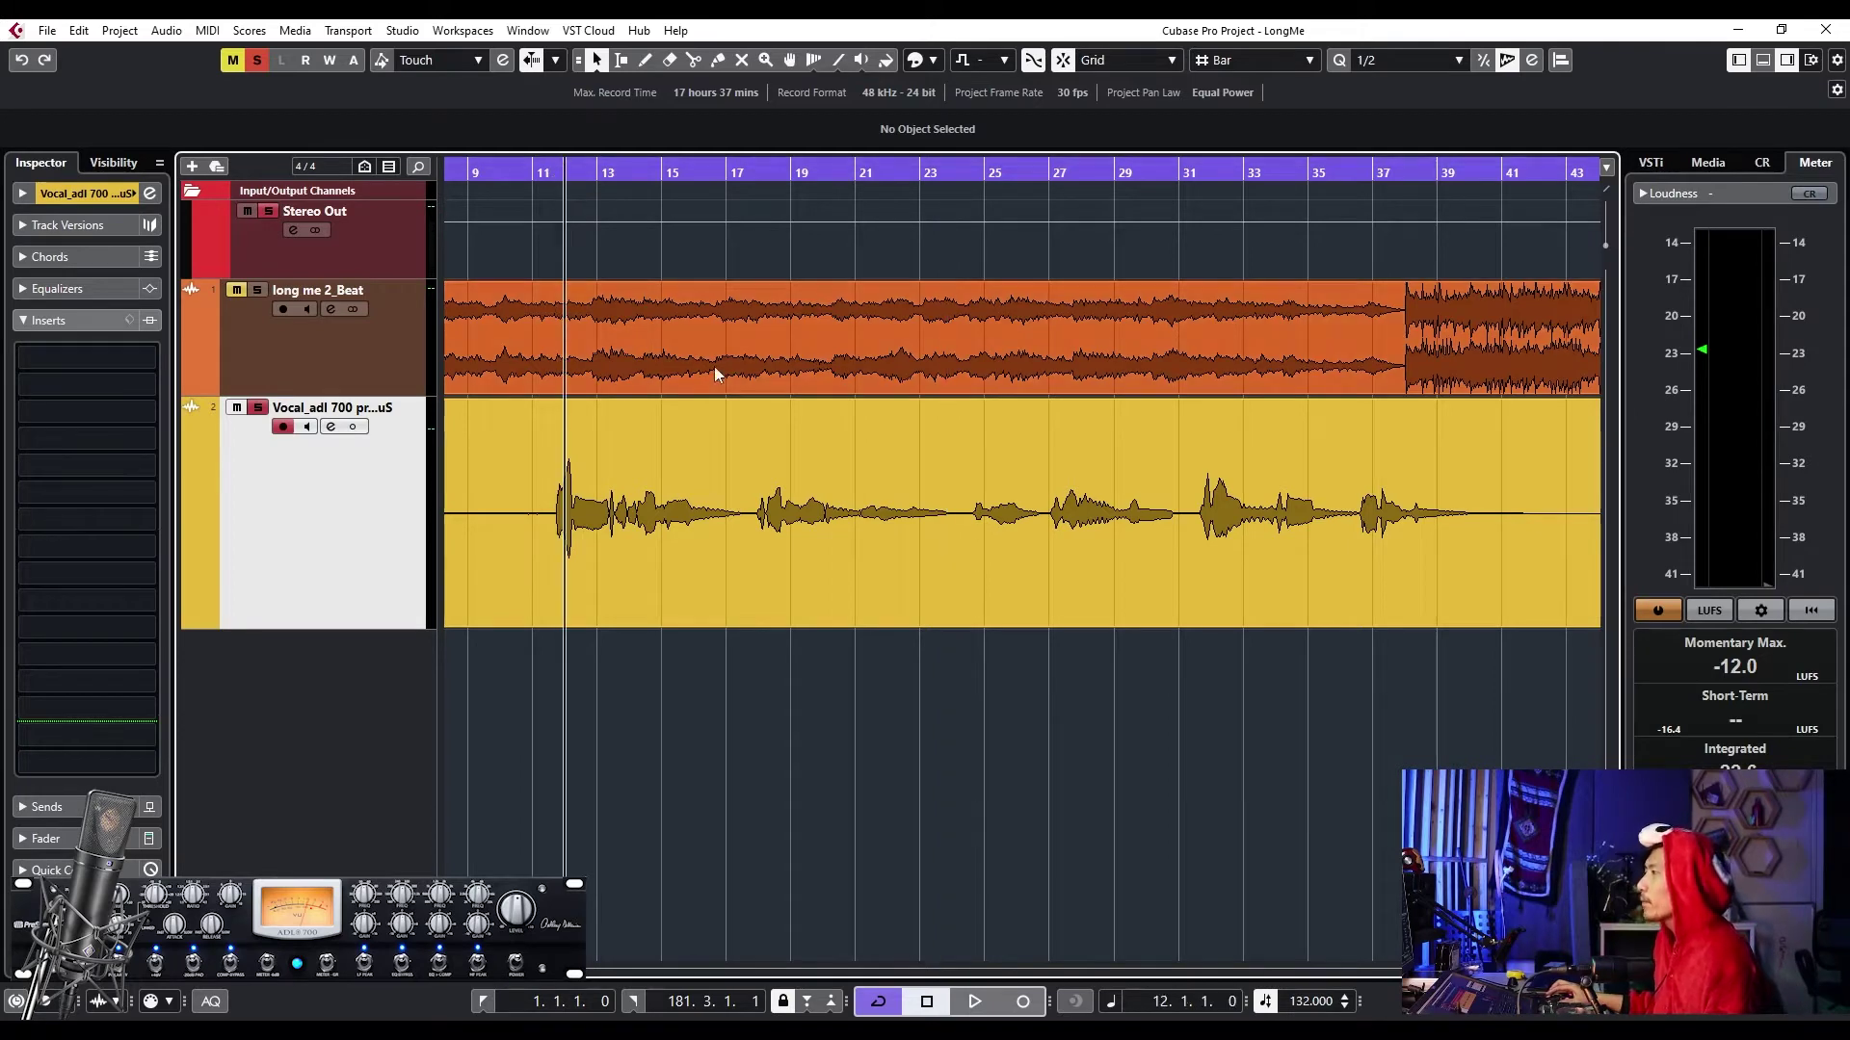
pyautogui.hscroll(-3, 724, 360)
pyautogui.scroll(3, 708, 300)
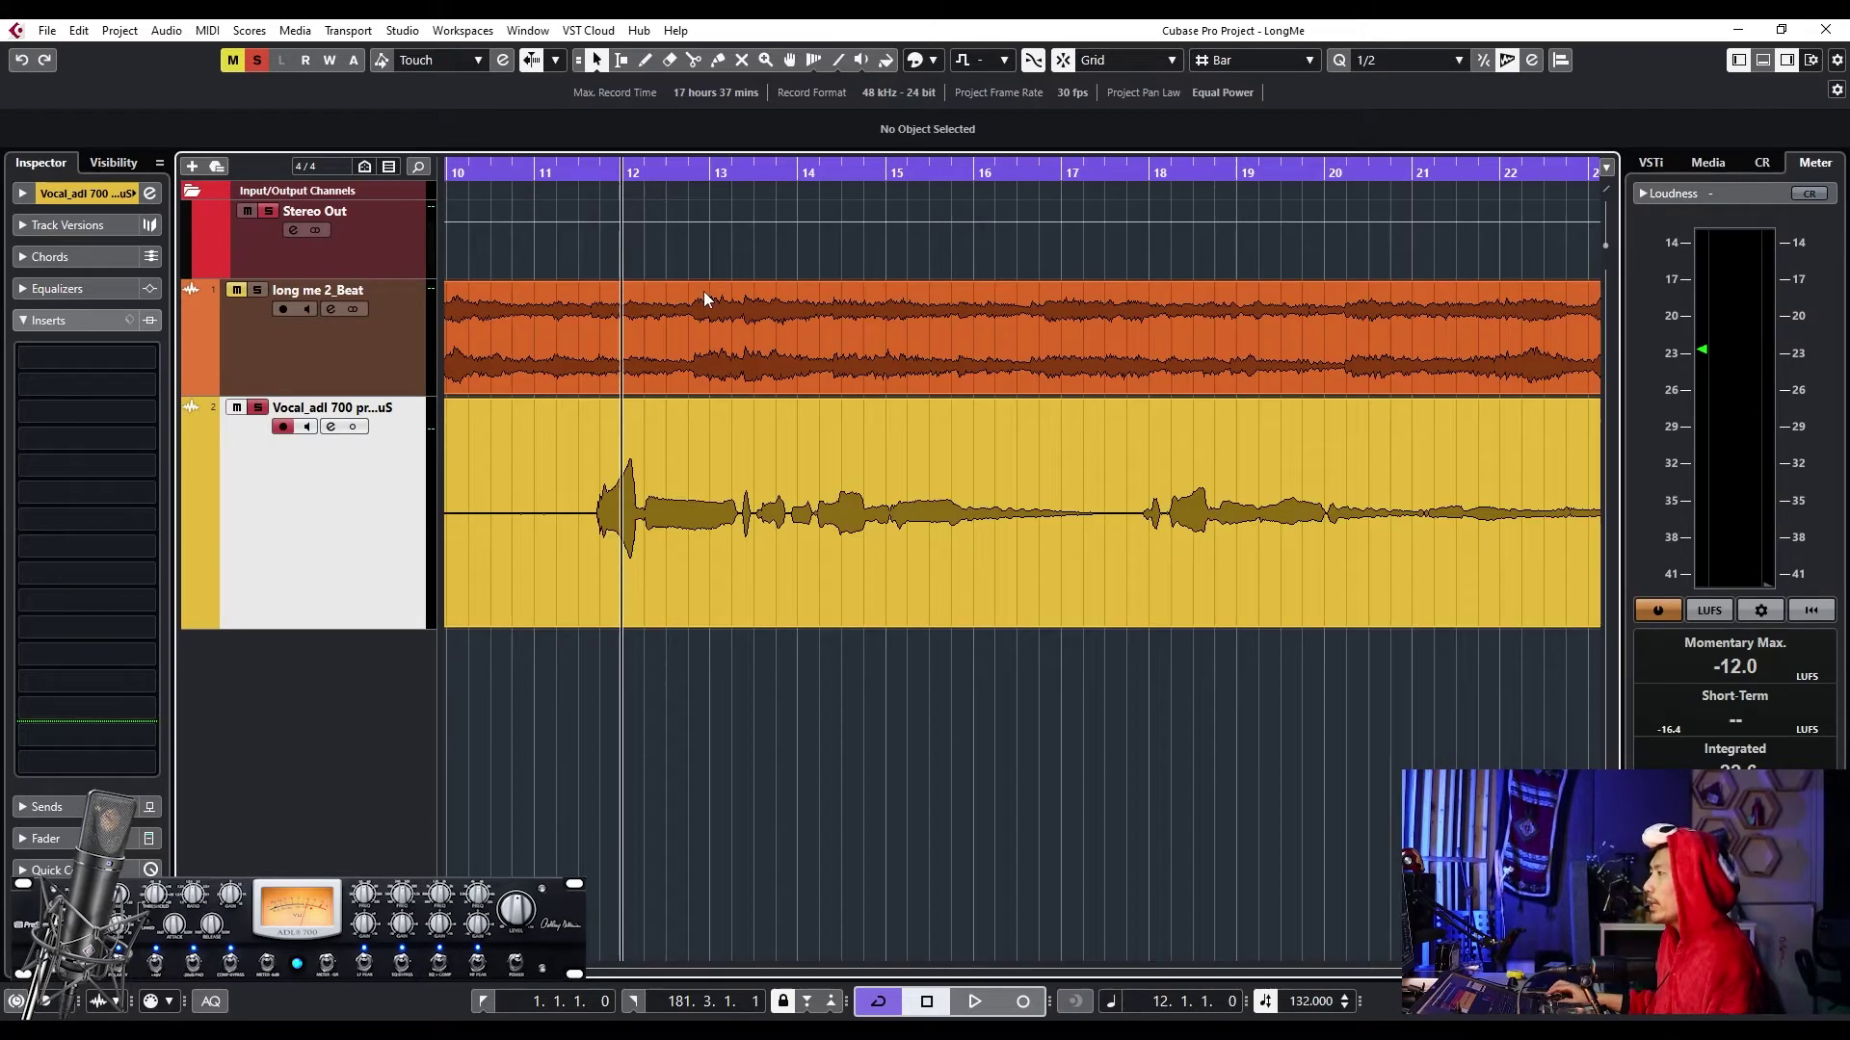
pyautogui.click(587, 176)
pyautogui.press('space')
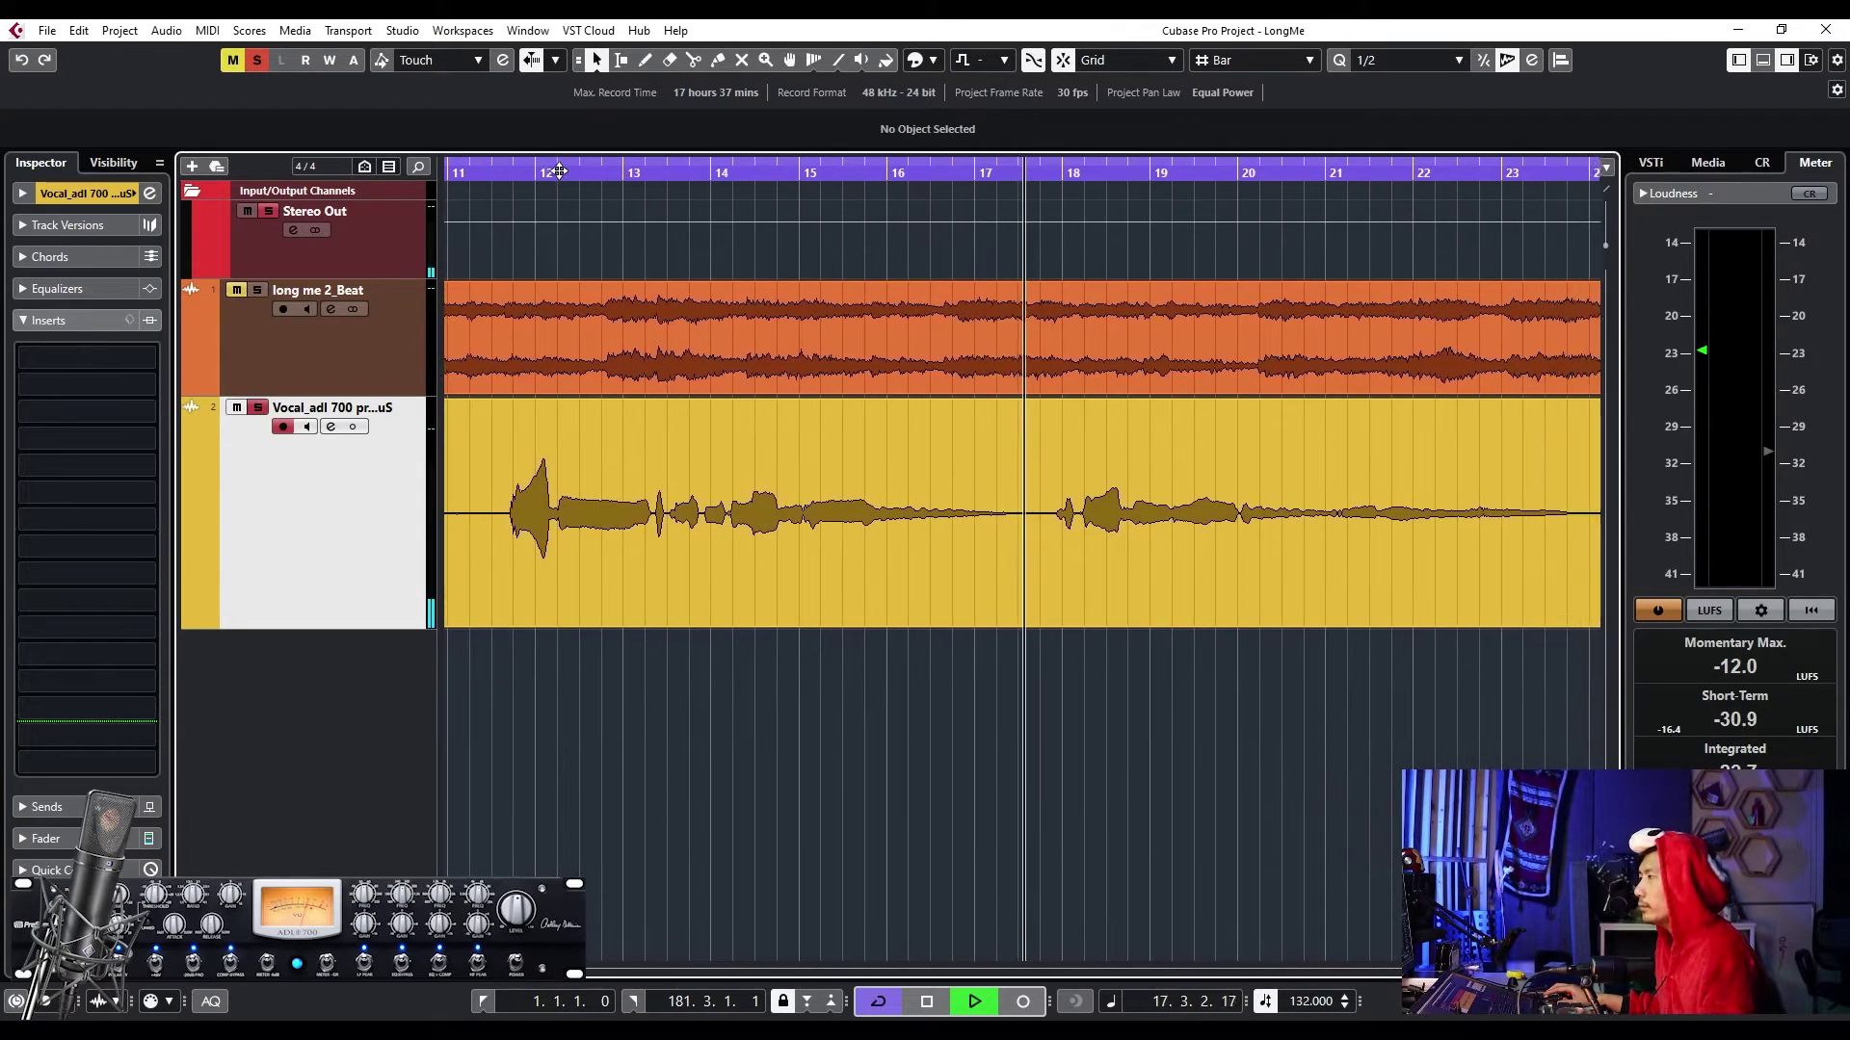
pyautogui.press('space')
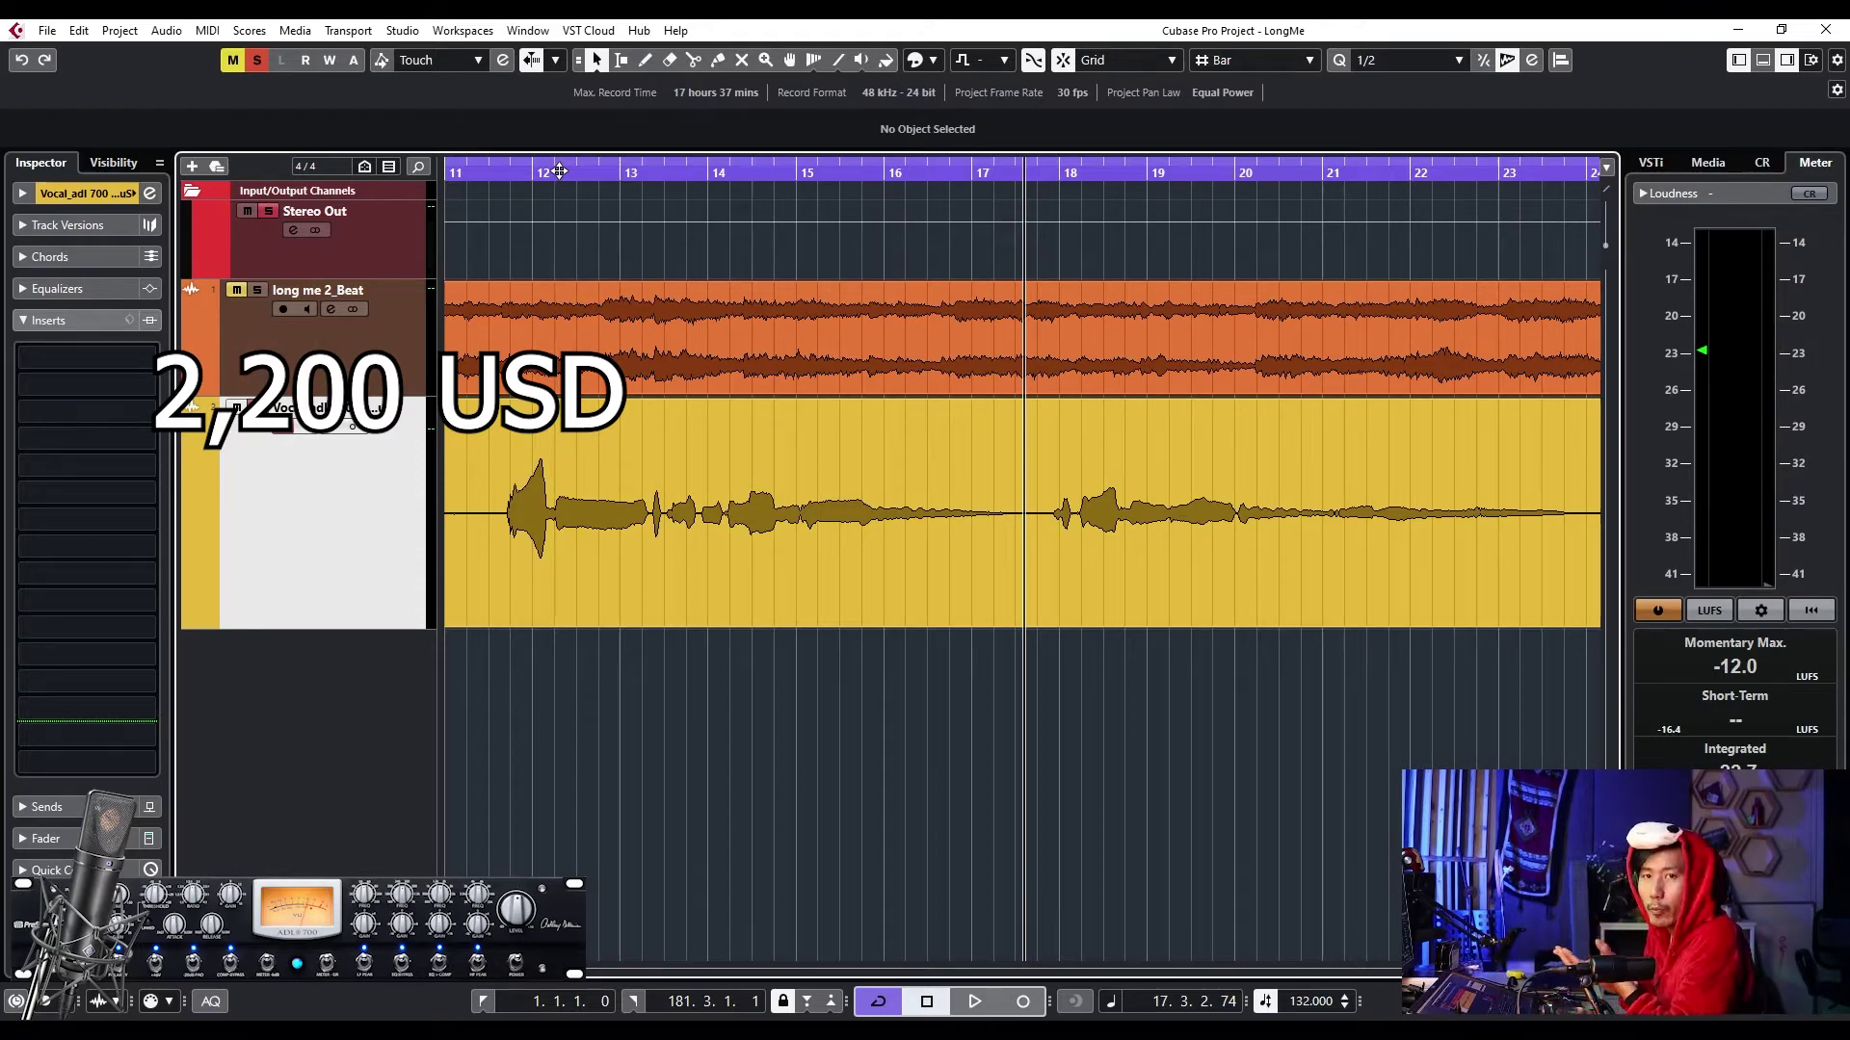
# - Move playback to bar 31 and listen to the louder vocal phrase until bar 35
pyautogui.moveTo(558, 170); pyautogui.dragTo(1055, 176)
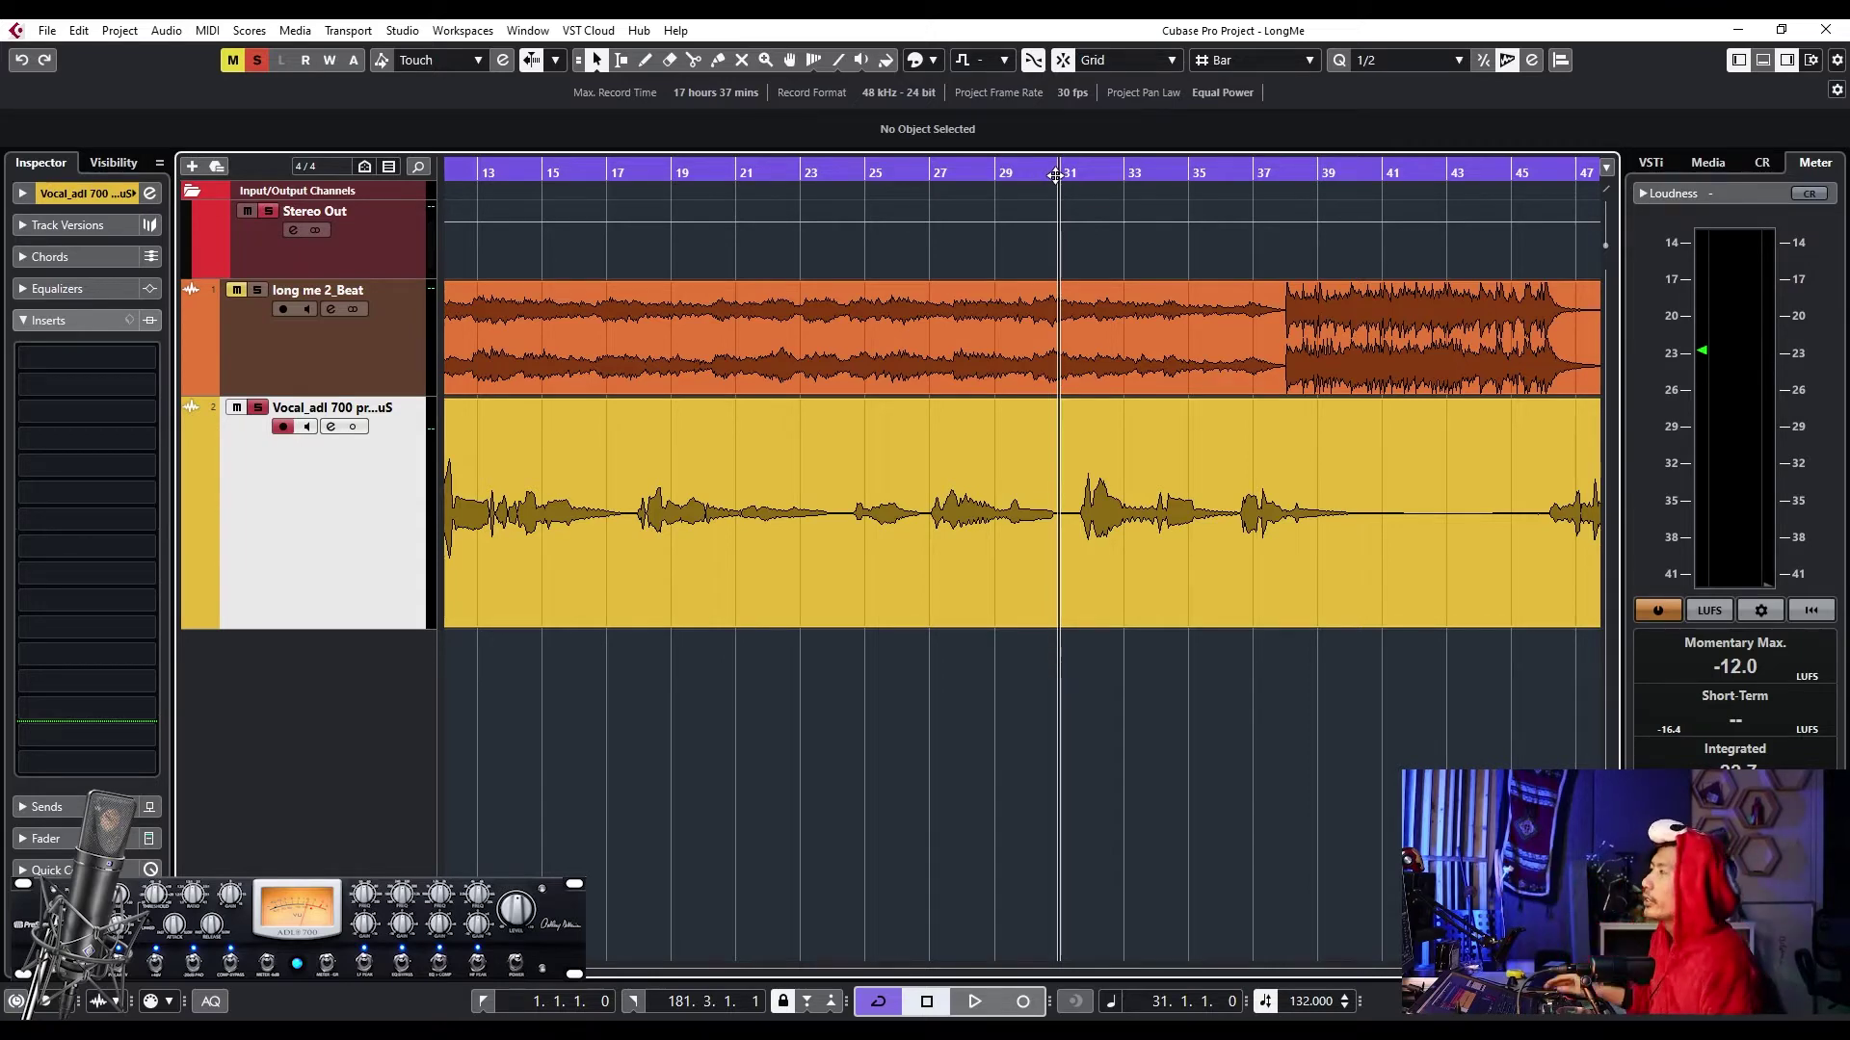
pyautogui.hscroll(1, 1122, 250)
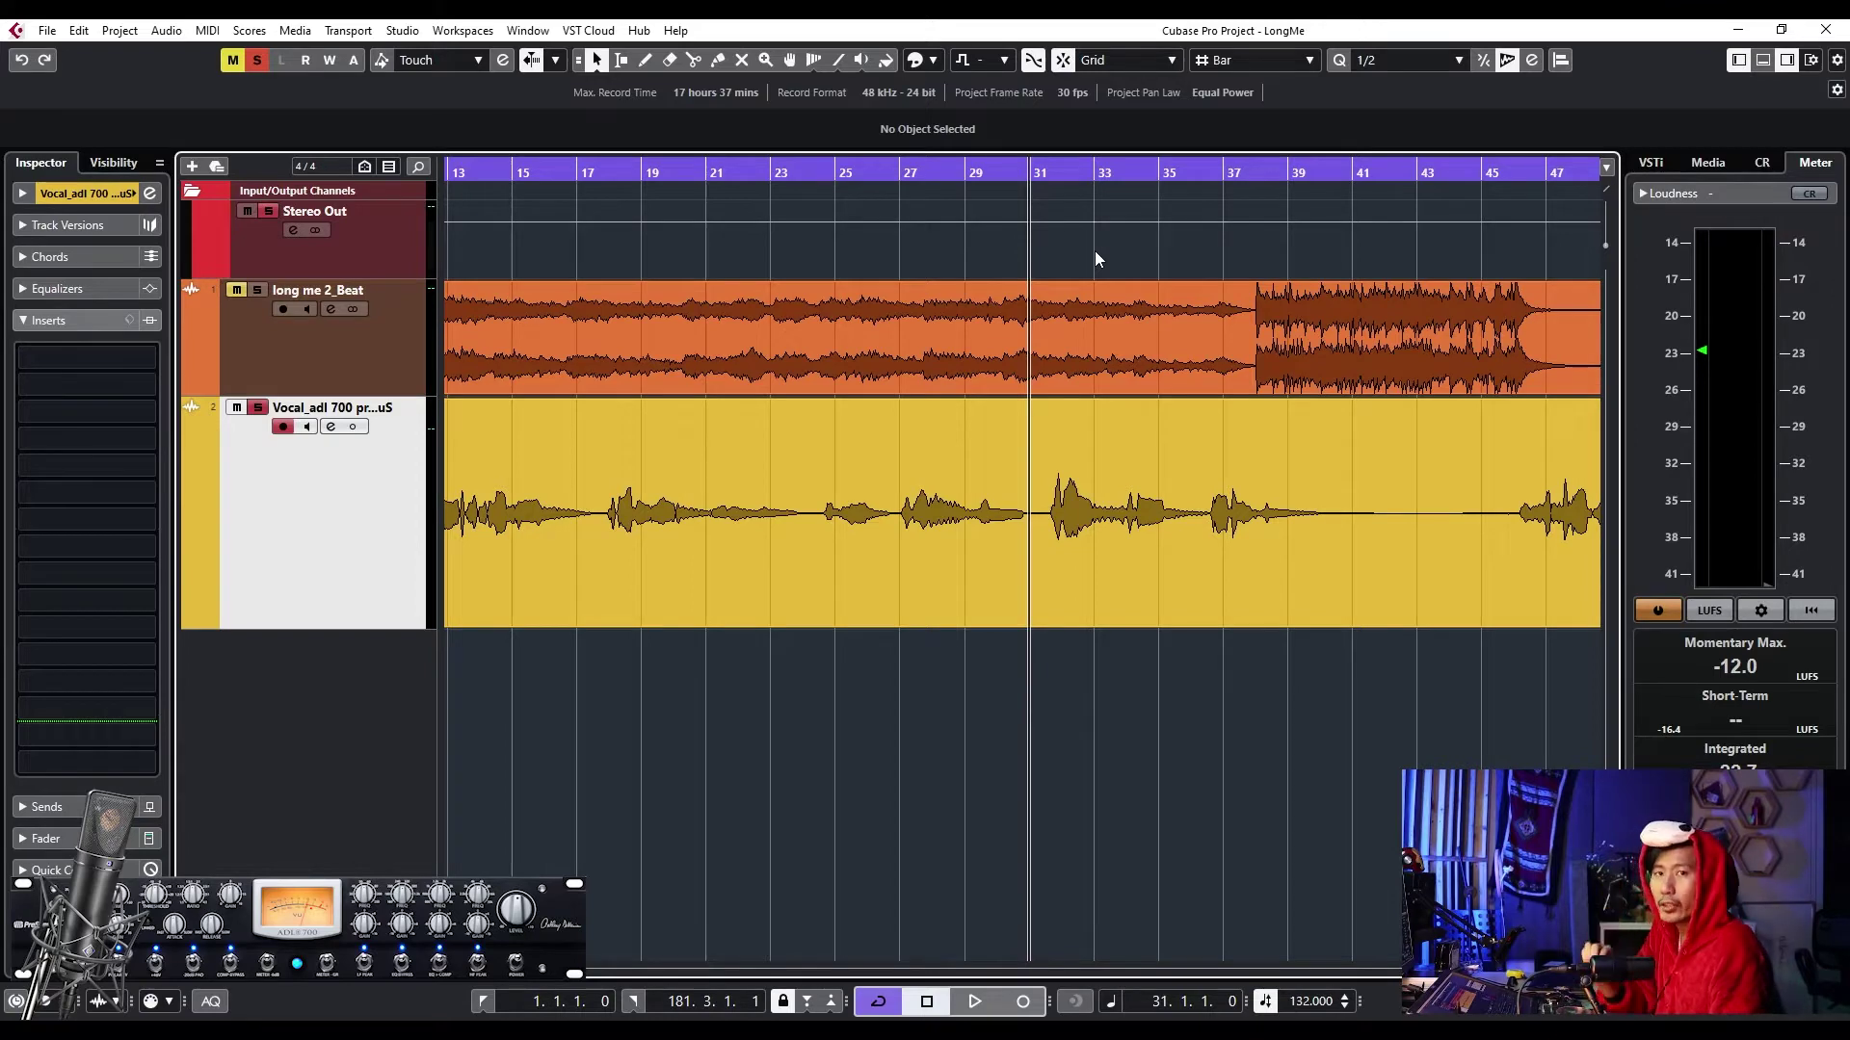
pyautogui.press('space')
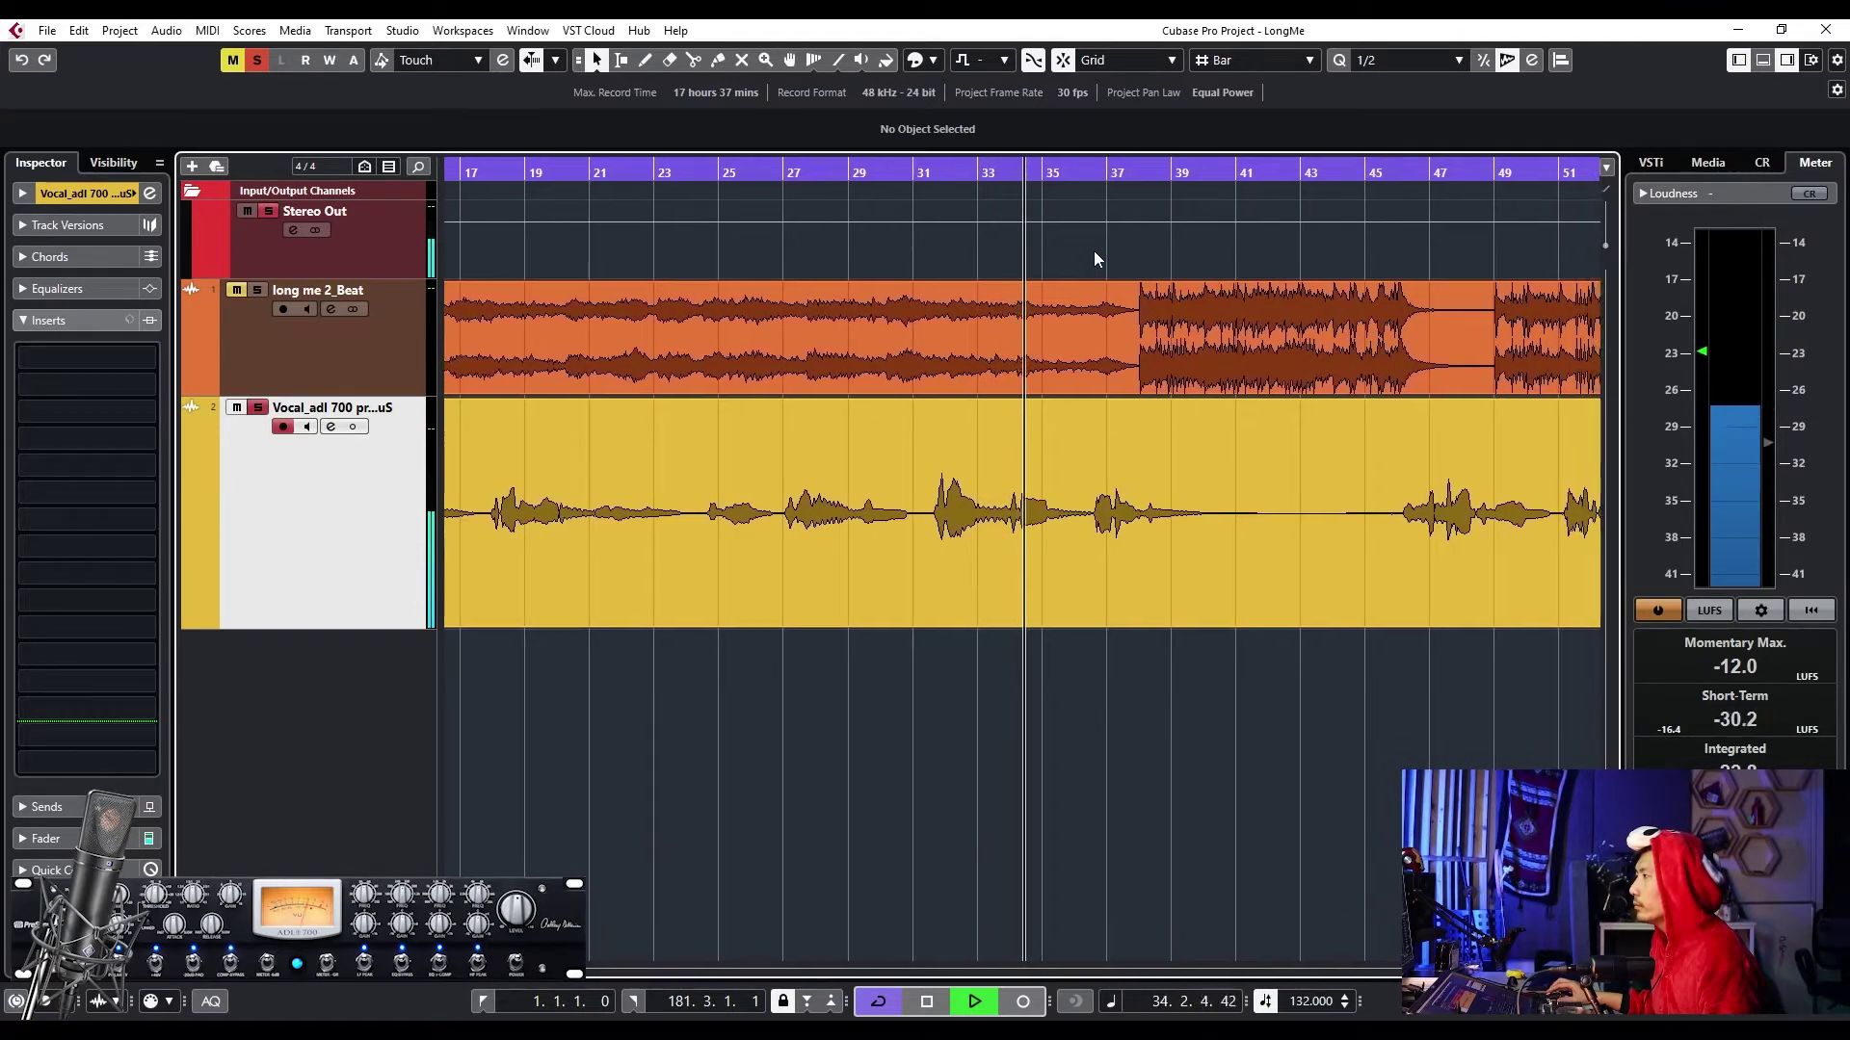
pyautogui.press('space')
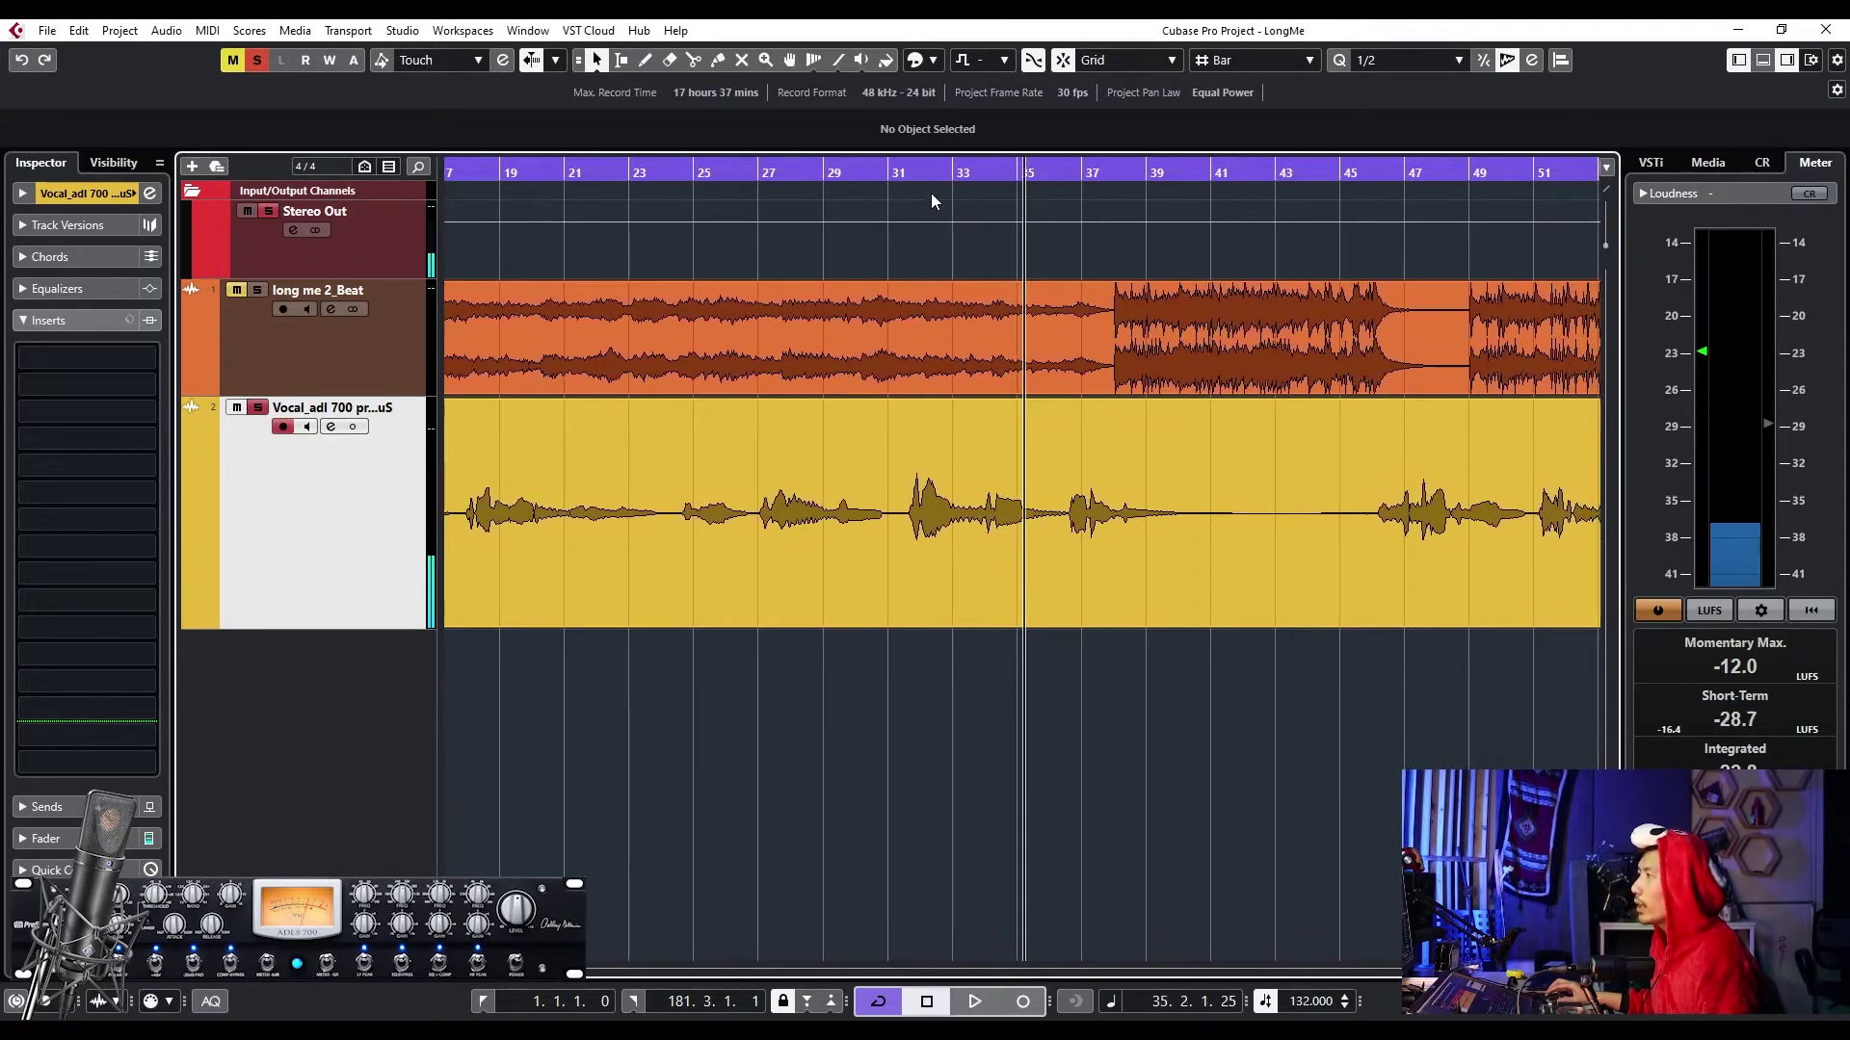
# - Replay the louder vocal phrase from bar 31 and stop in bar 33
pyautogui.click(905, 174)
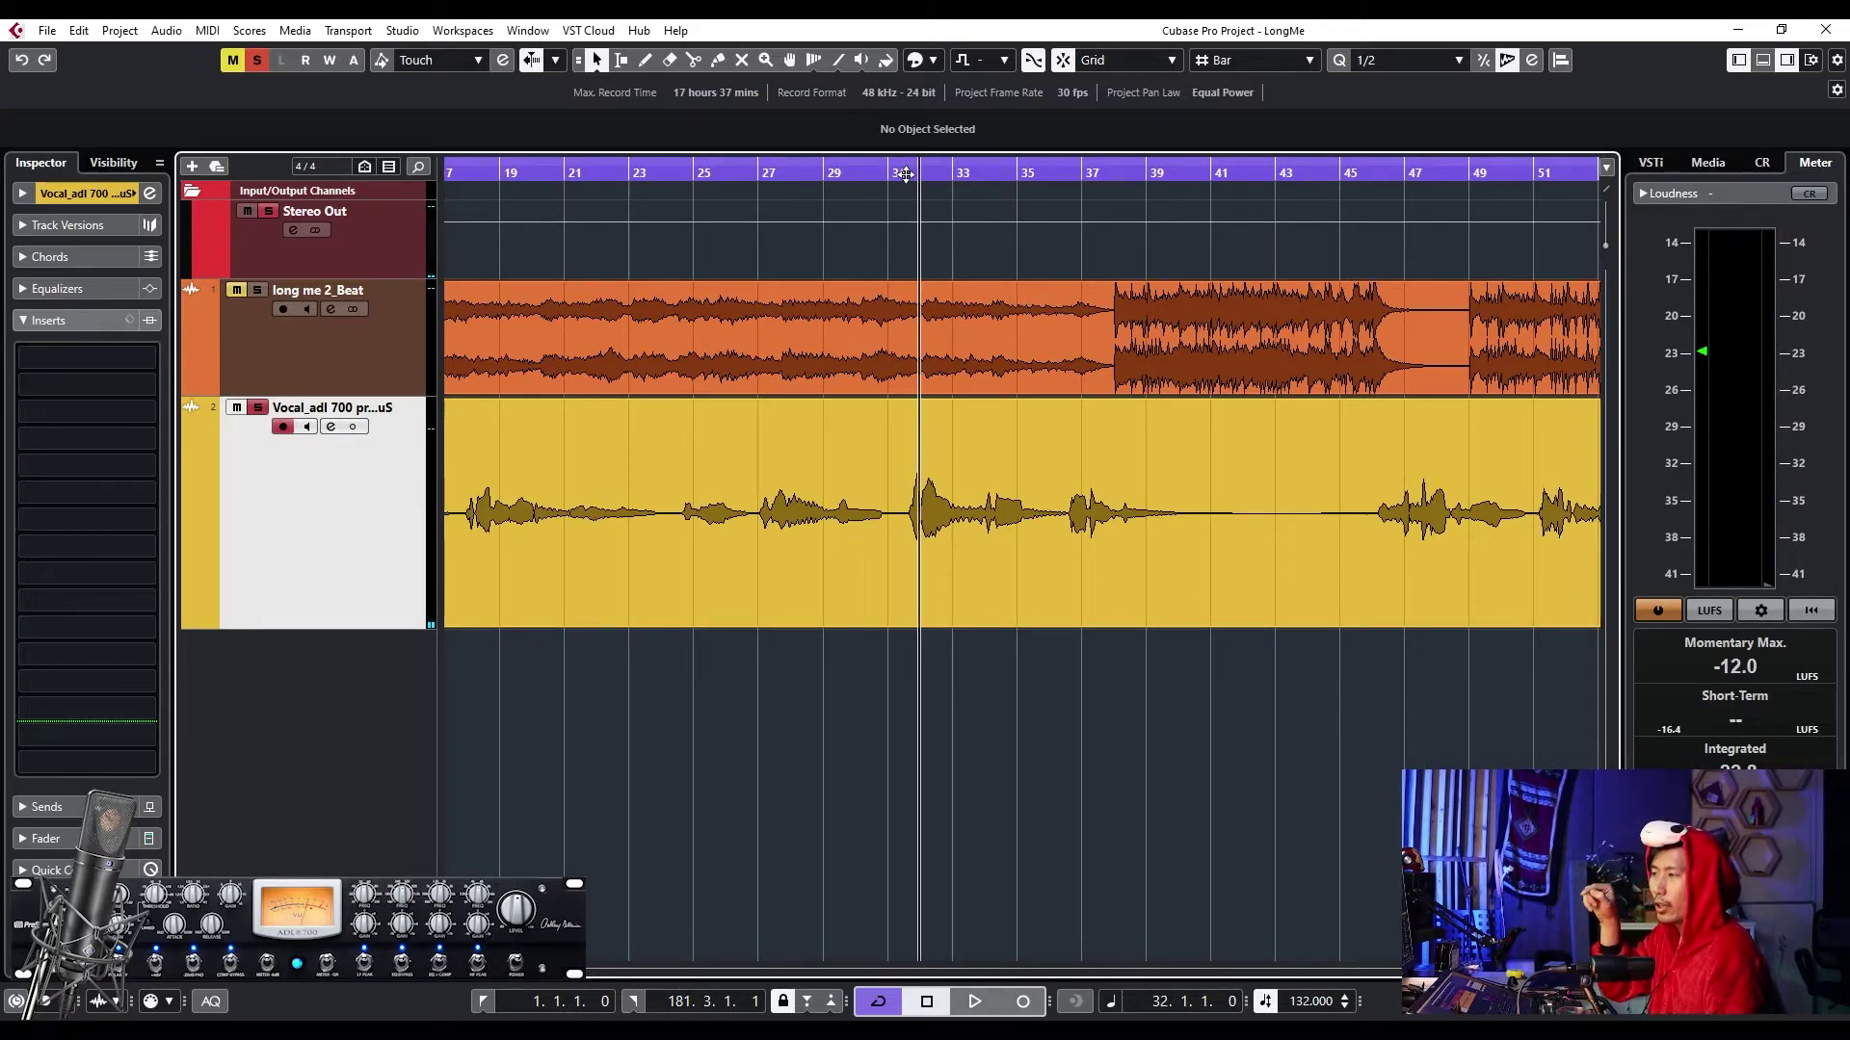
pyautogui.click(889, 176)
pyautogui.press('space')
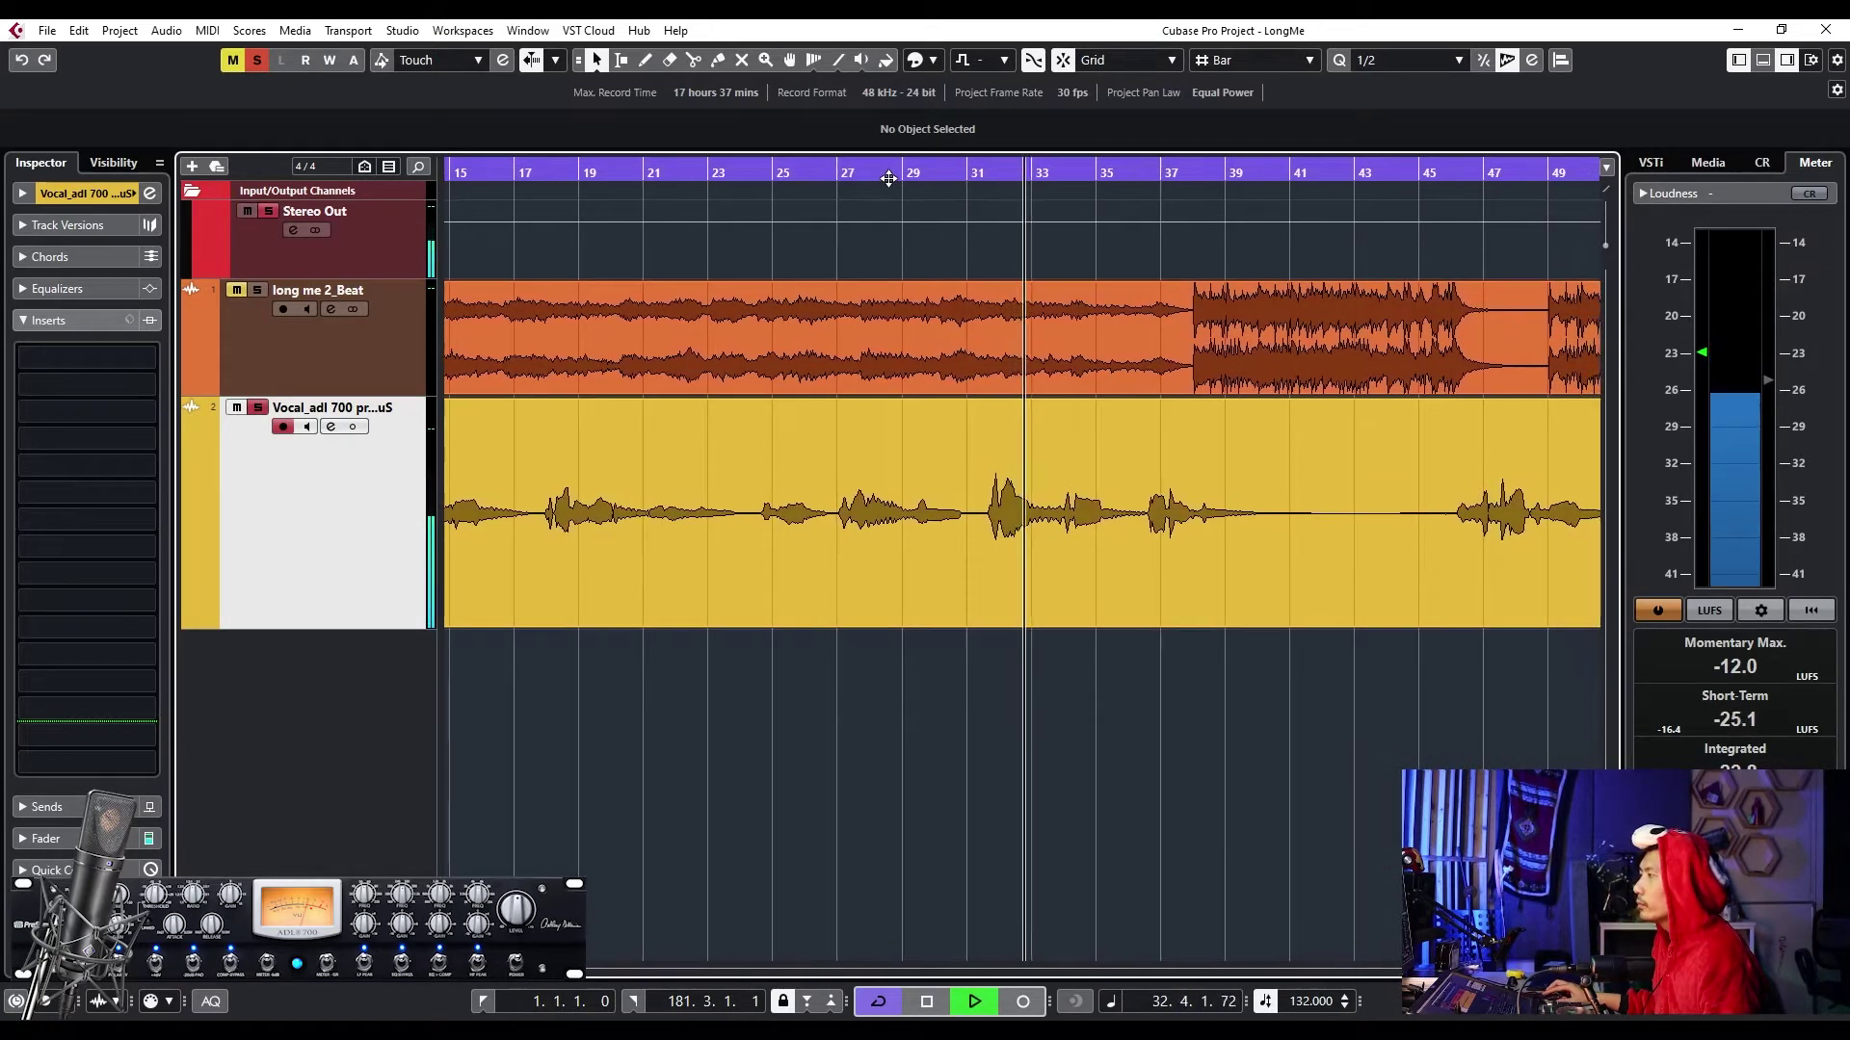
pyautogui.press('space')
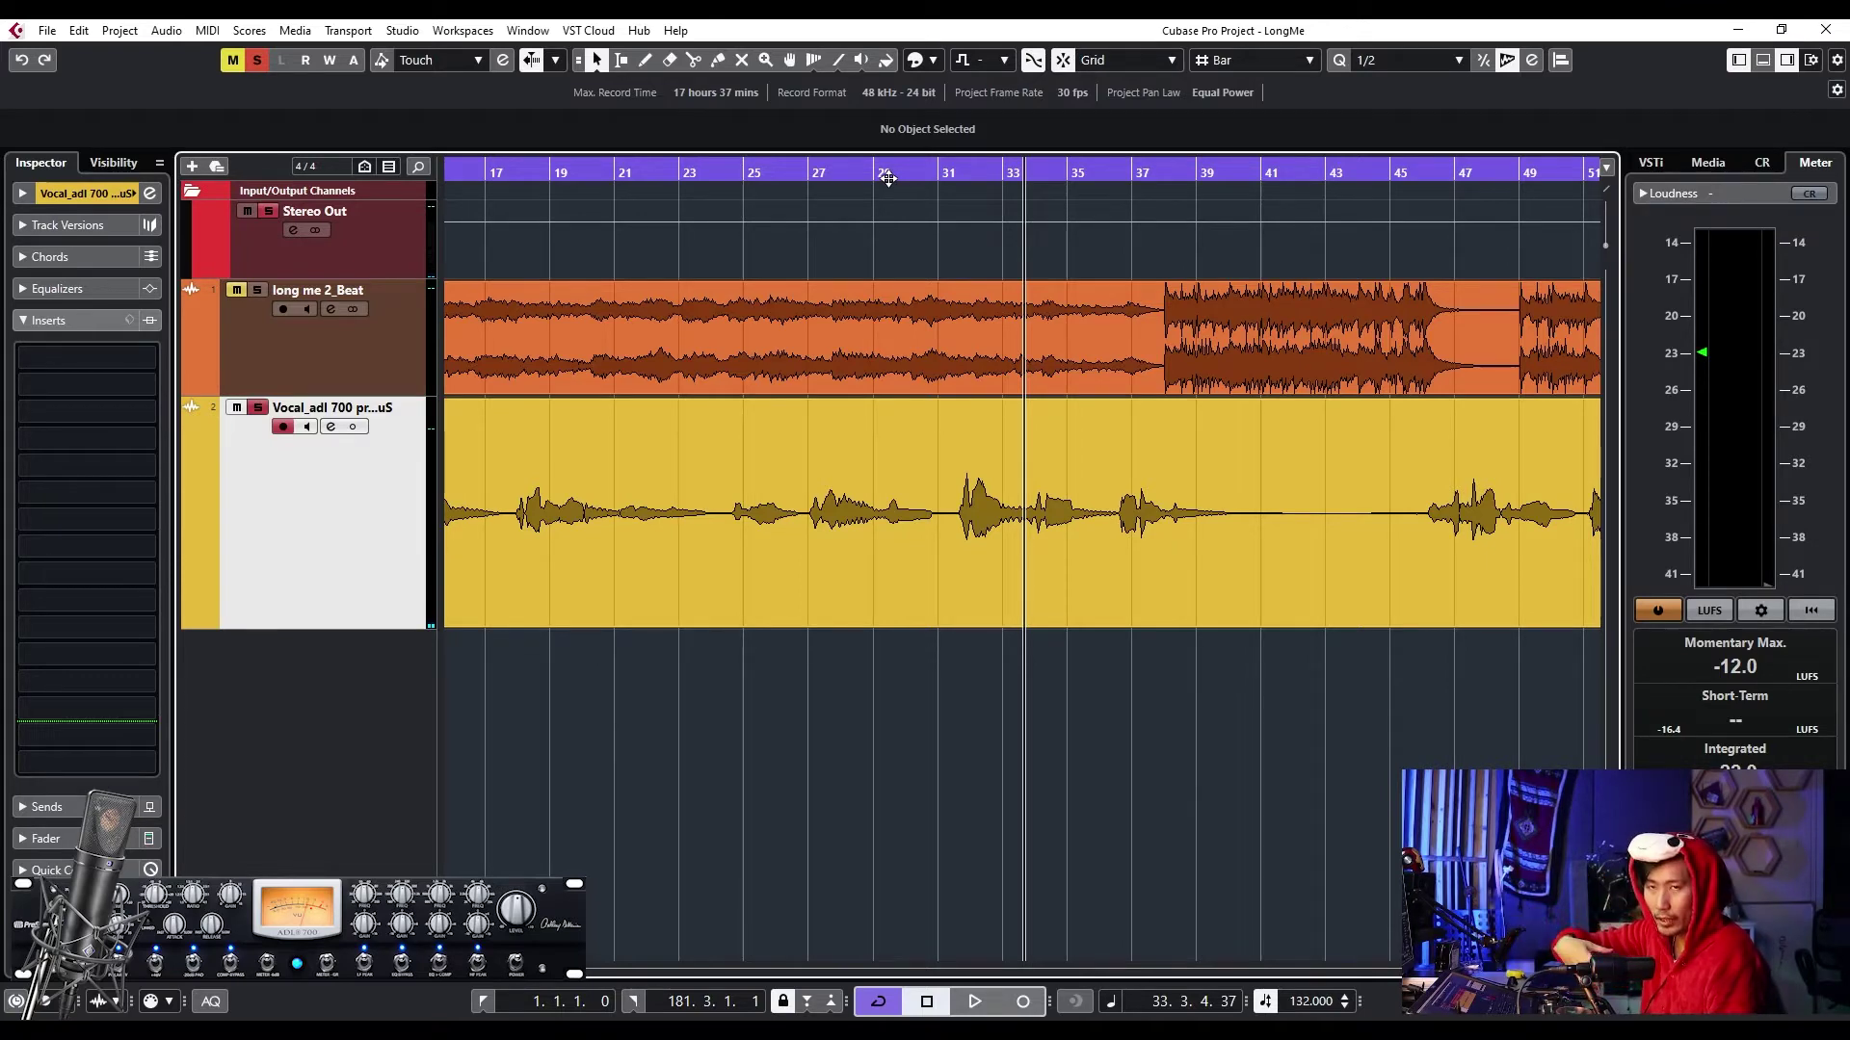
pyautogui.press('g')
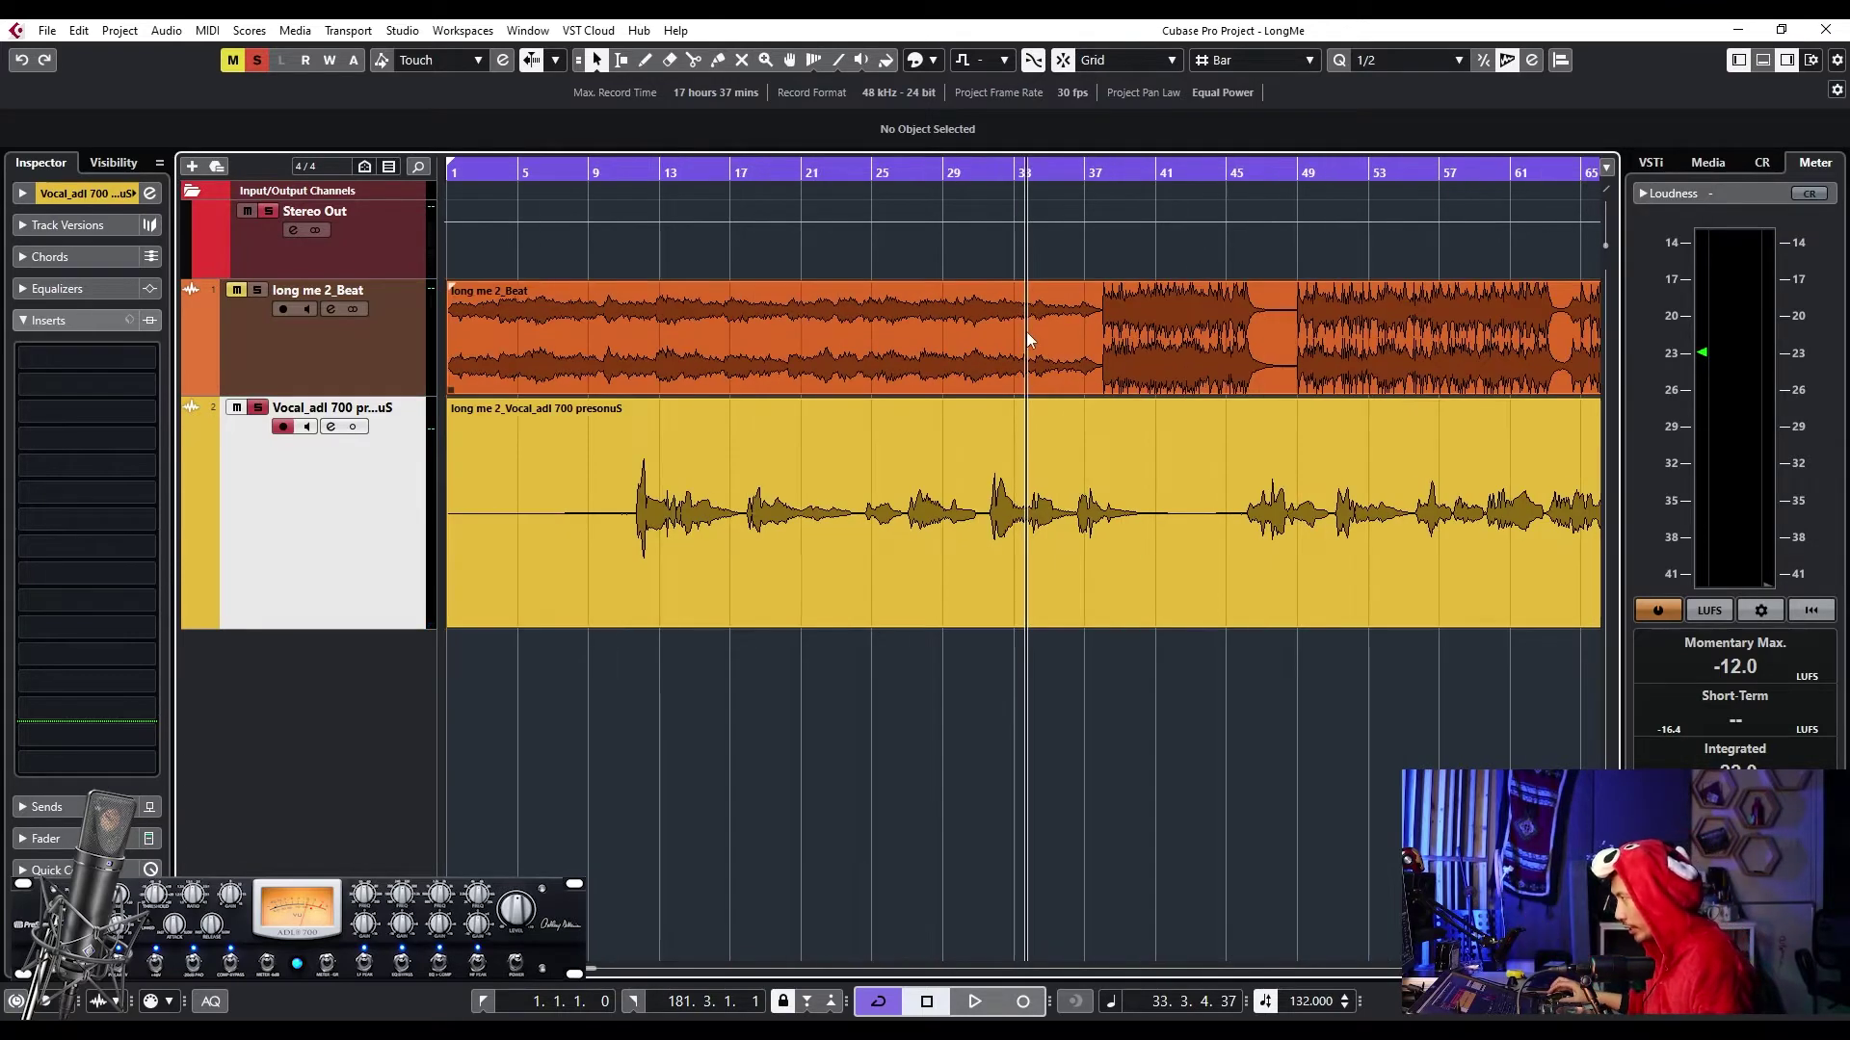
# - Move playback to bar 46 and listen to the vocal phrase there until the end of bar 50
pyautogui.hscroll(3, 1075, 347)
pyautogui.click(1071, 214)
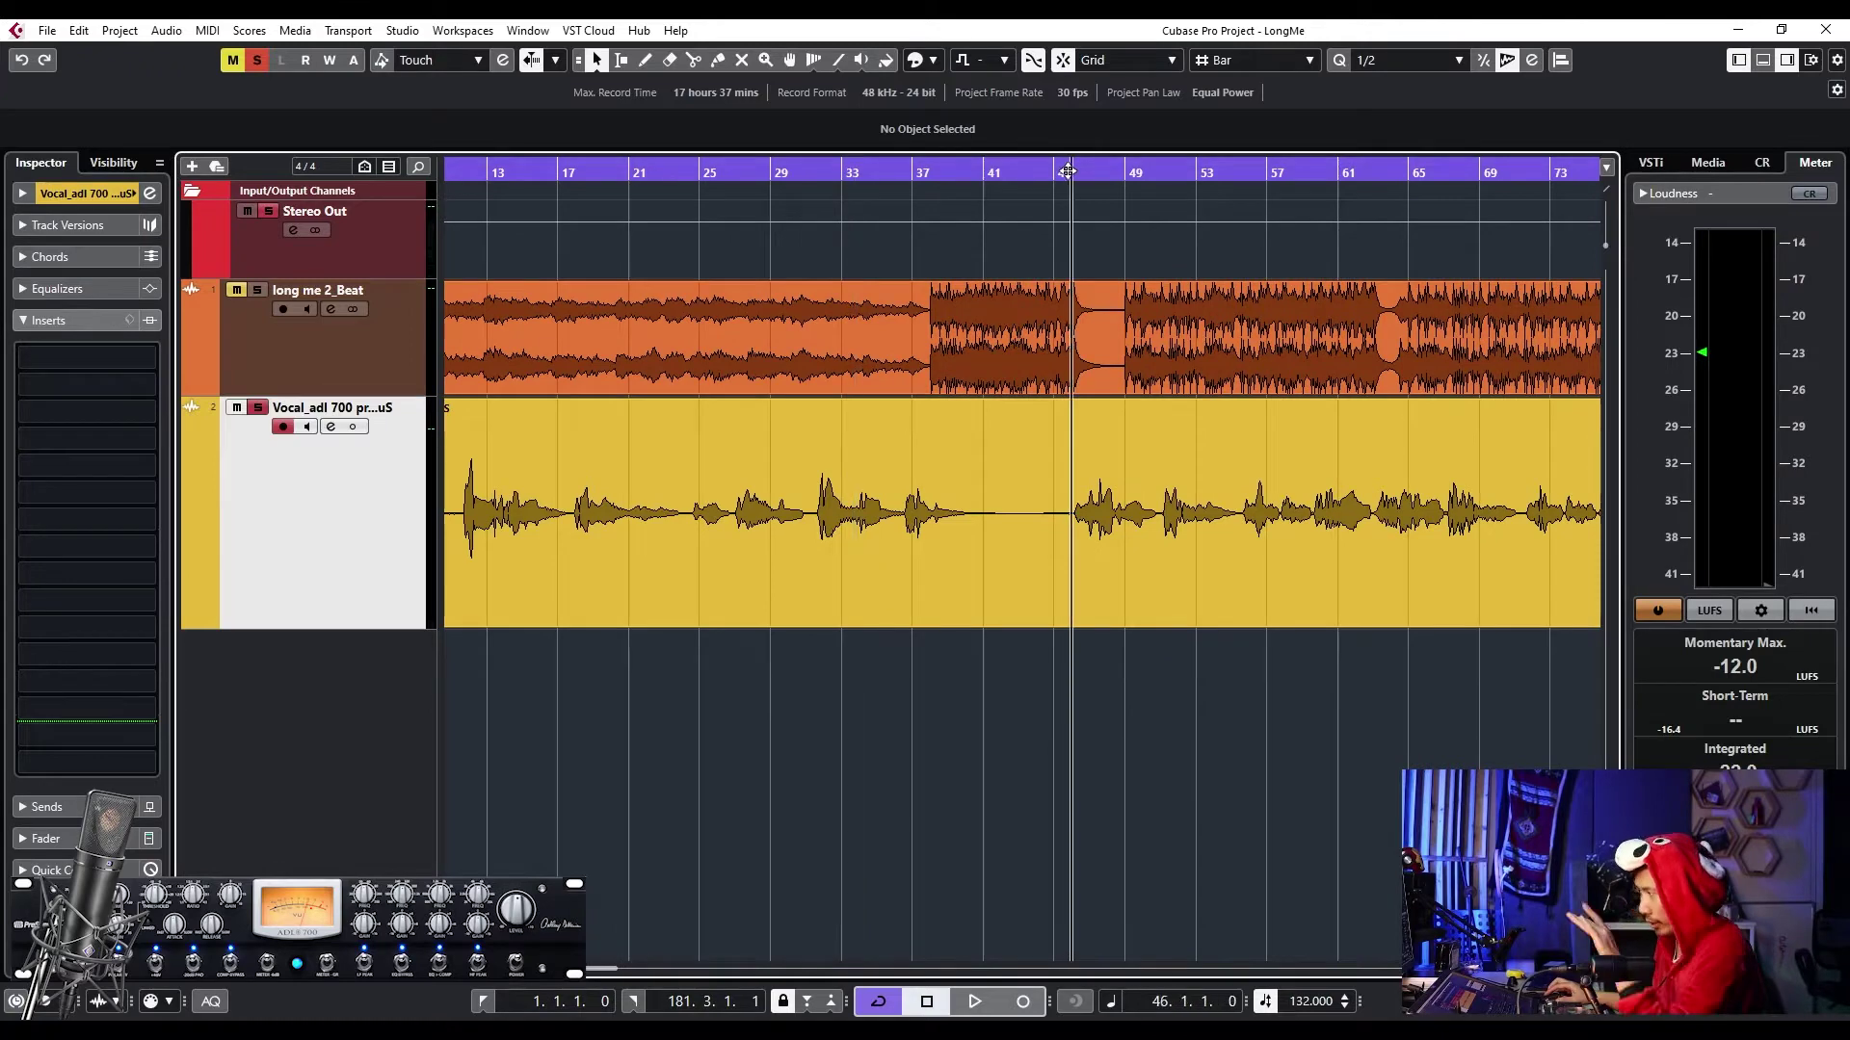
pyautogui.press('space')
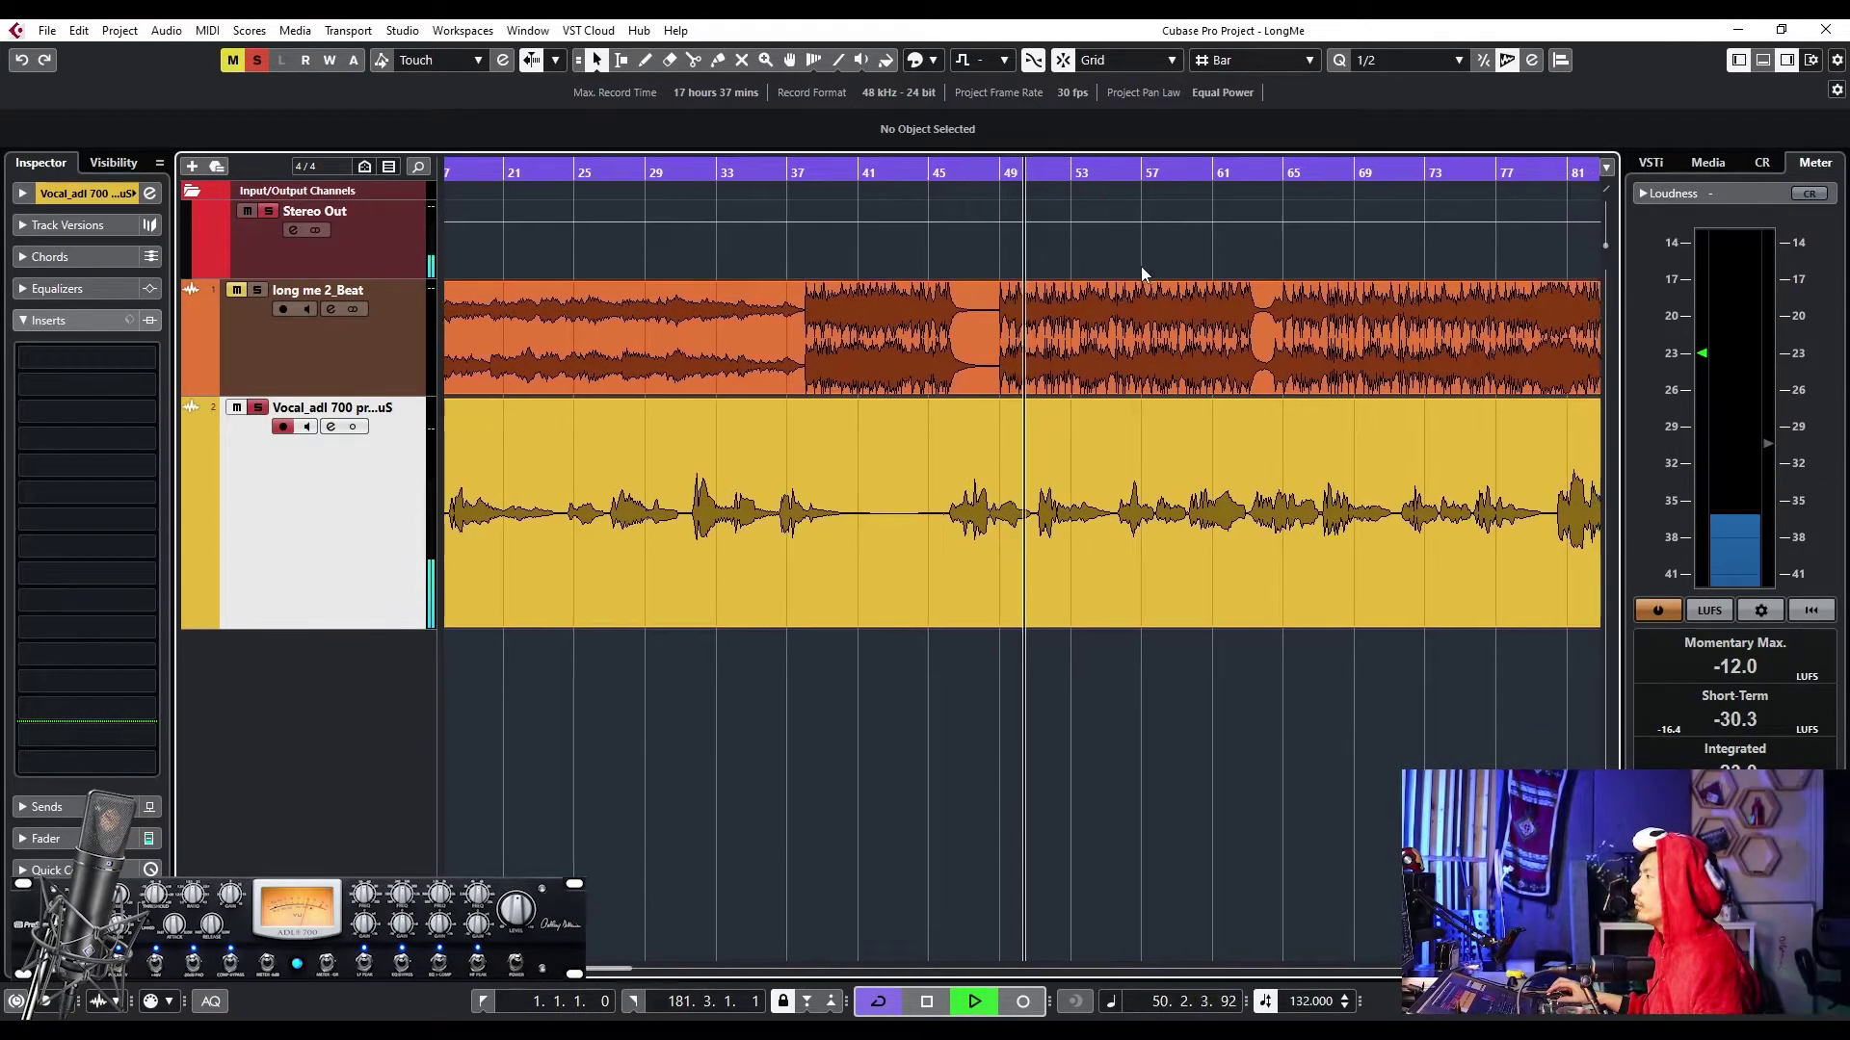
pyautogui.press('space')
# - Replay the vocal phrase from bar 46 and stop before bar 51
pyautogui.press('h')
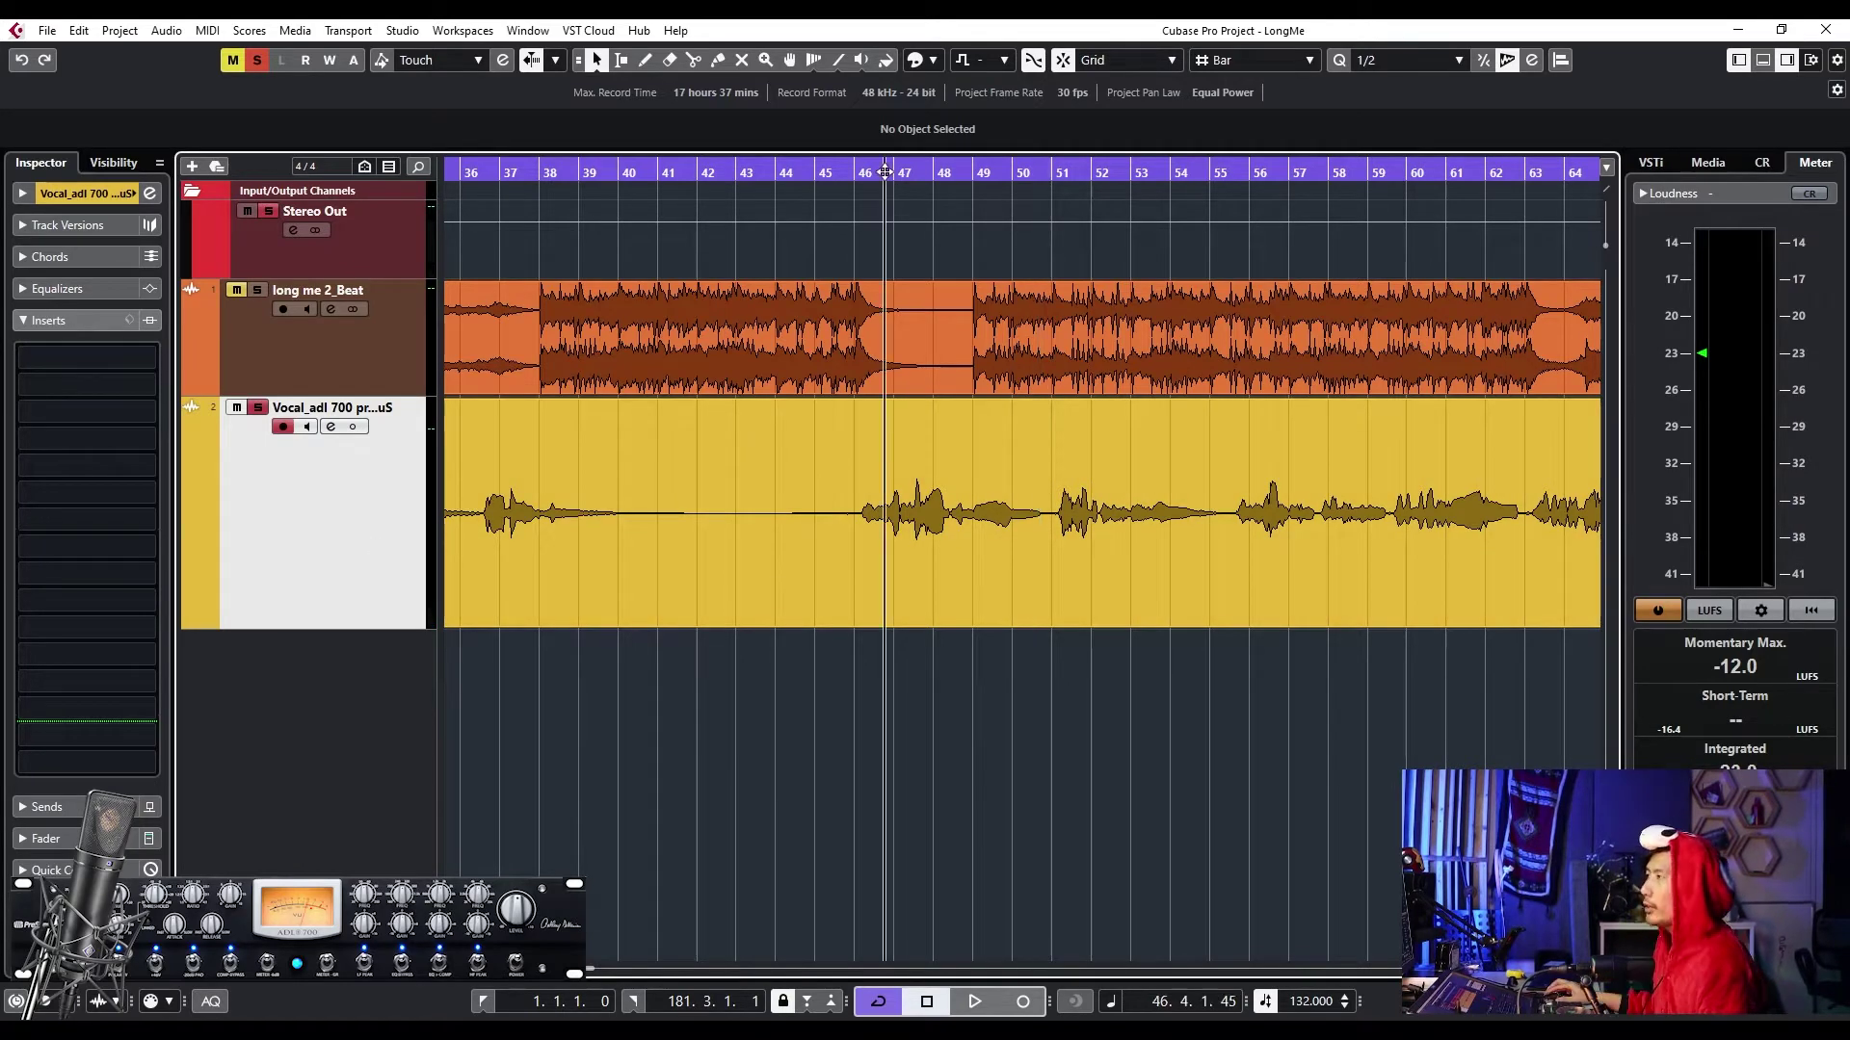
pyautogui.moveTo(852, 173); pyautogui.dragTo(851, 176)
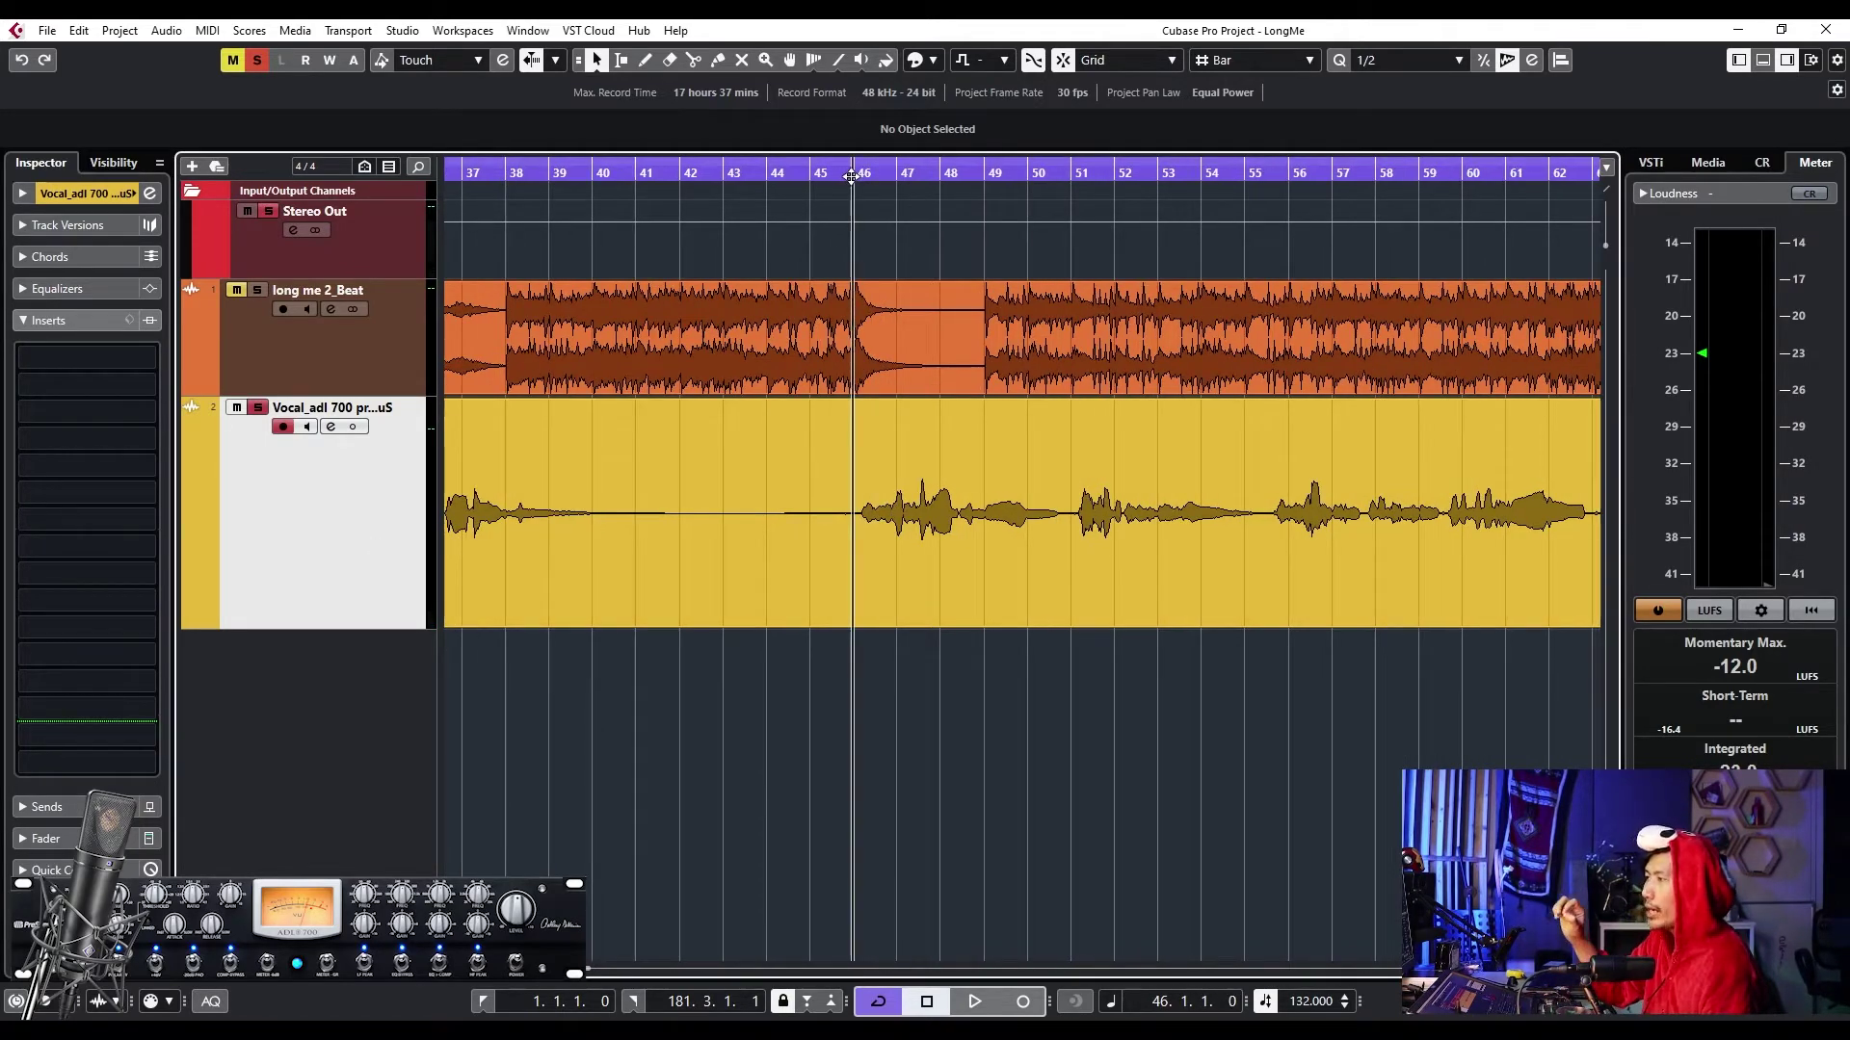
pyautogui.press('space')
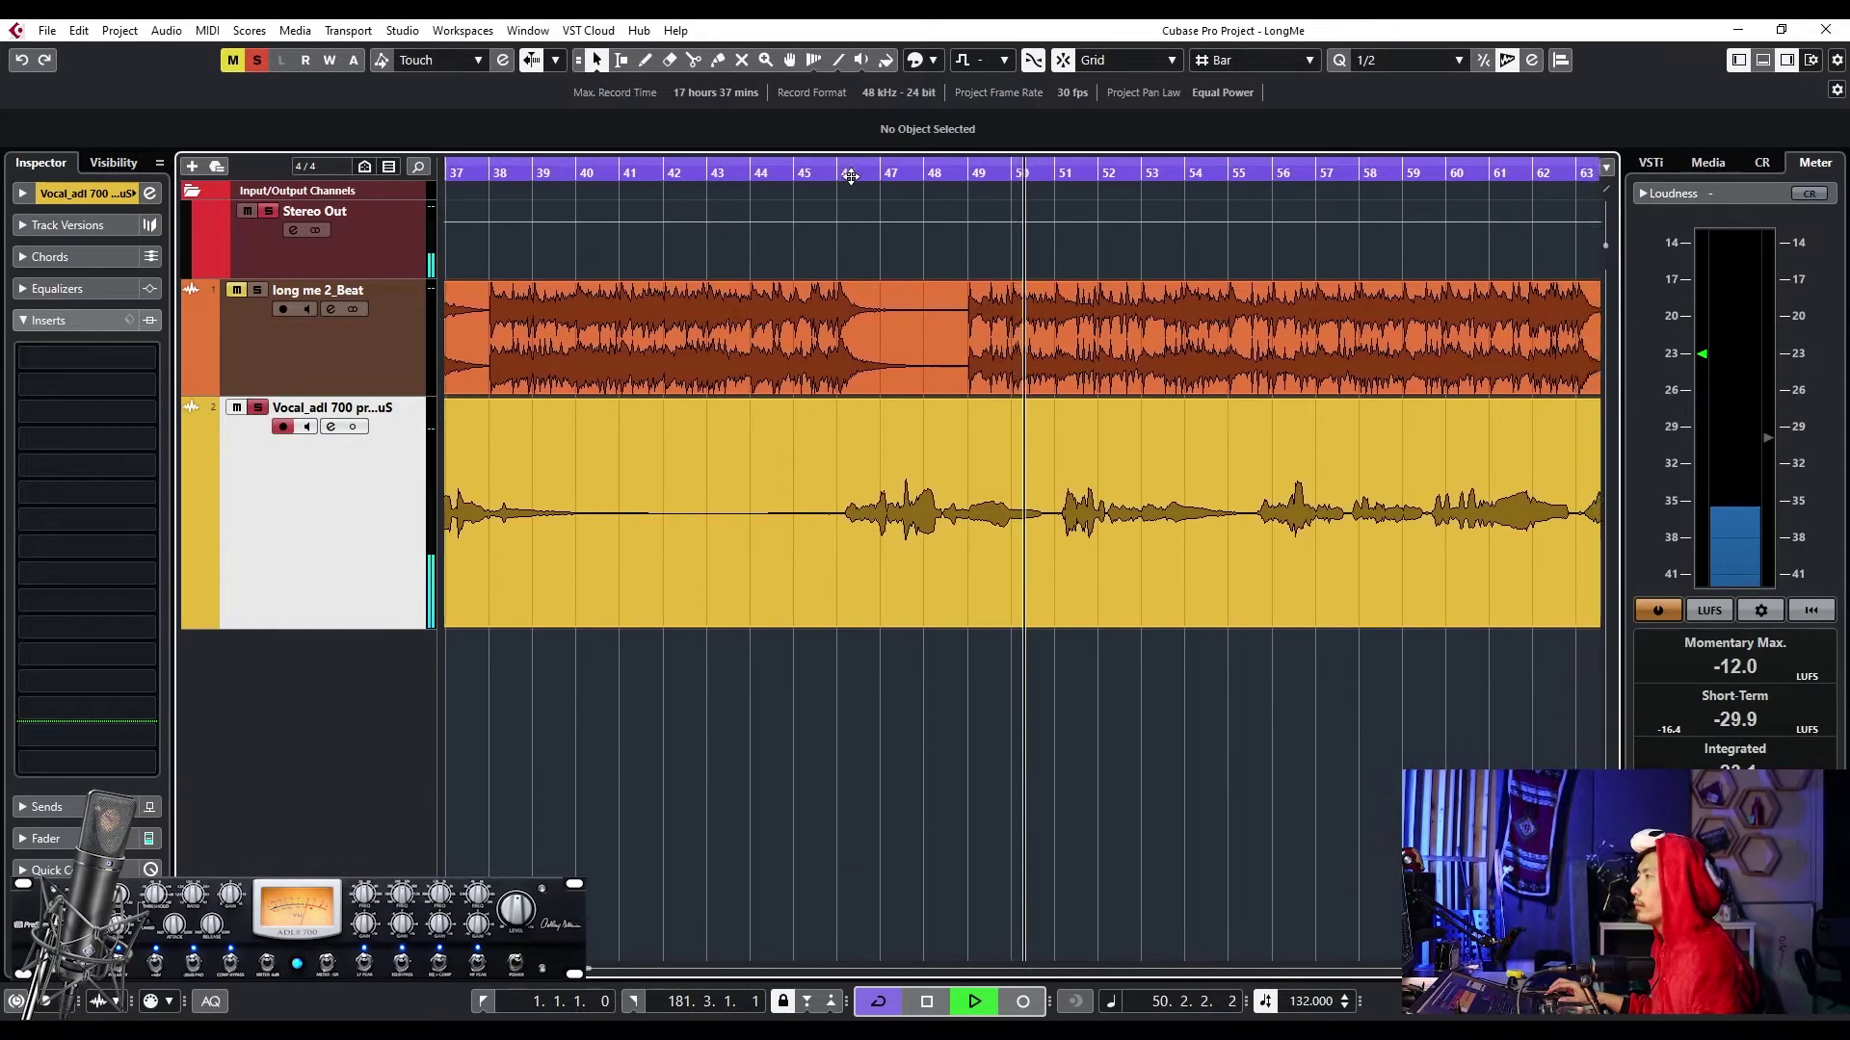
pyautogui.press('space')
# - Enlarge the vocal track and examine the decaying tail of the held note between bars 49 and 51
pyautogui.scroll(5, 1000, 522)
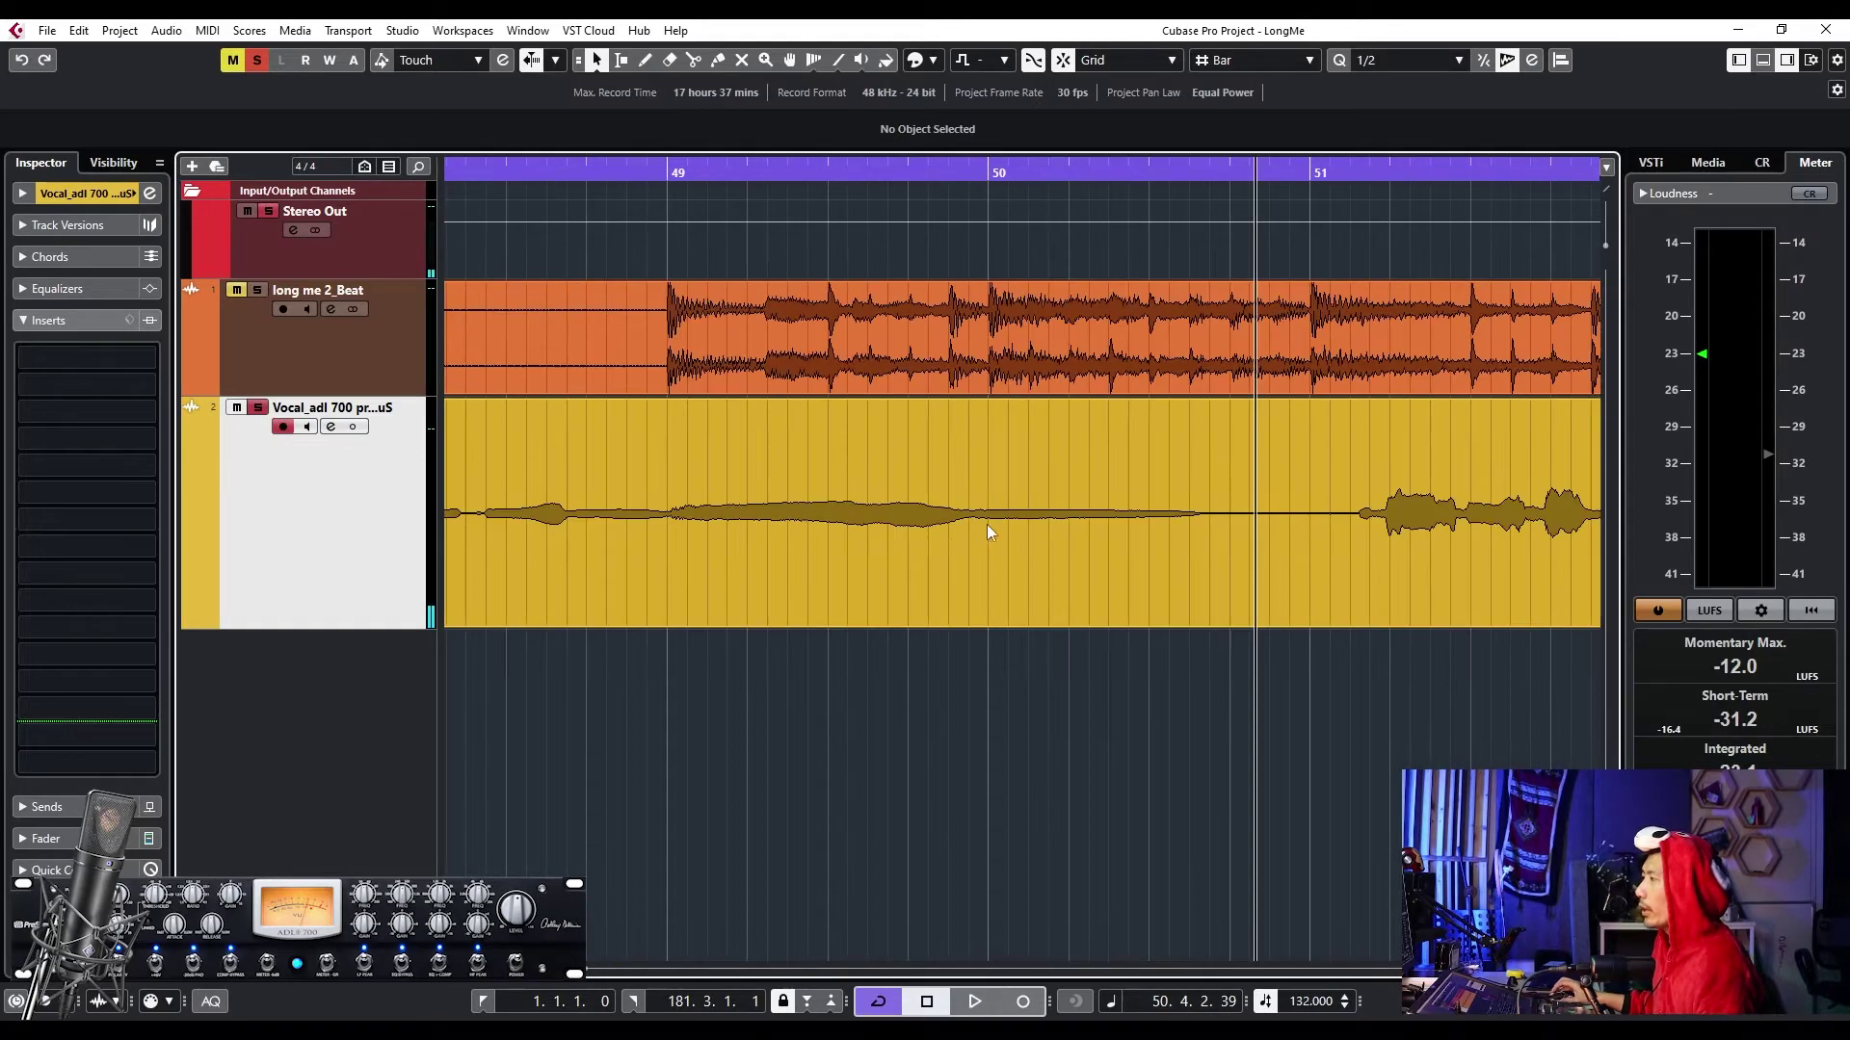
pyautogui.moveTo(380, 628); pyautogui.dragTo(380, 878)
pyautogui.scroll(4, 830, 638)
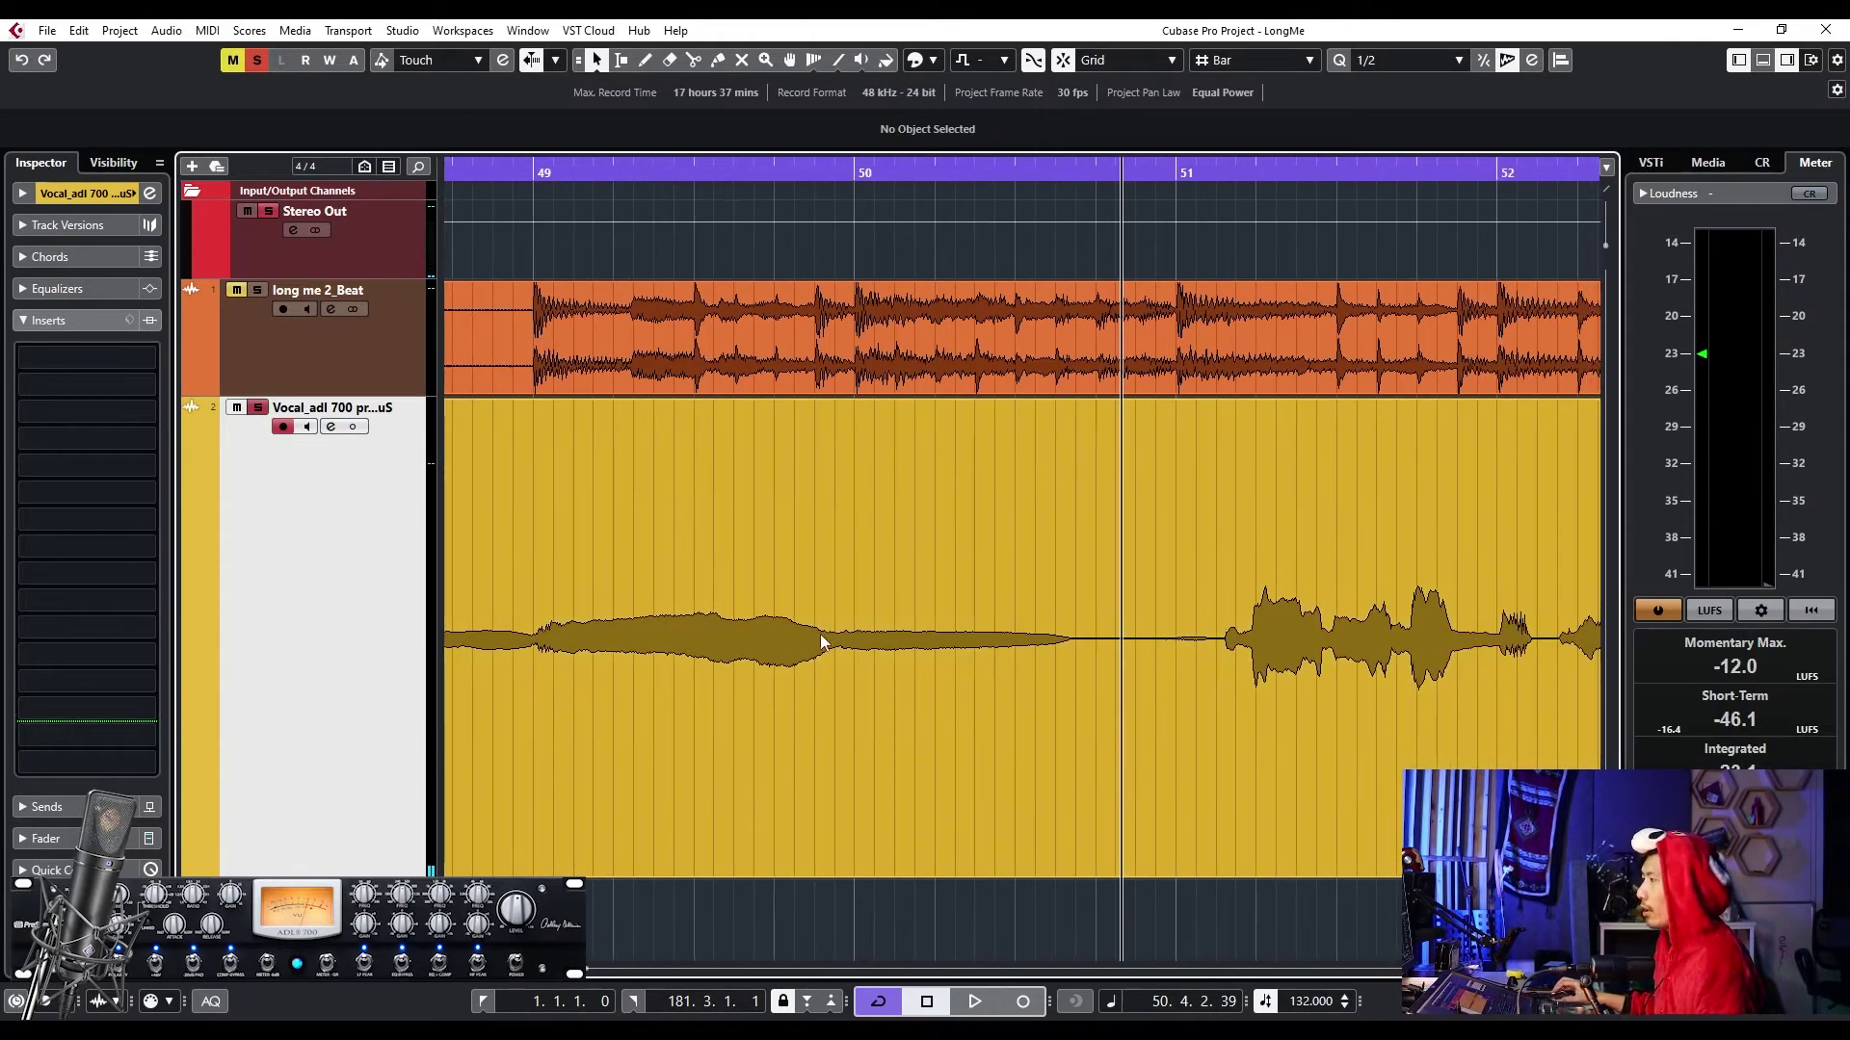
pyautogui.hscroll(3, 960, 658)
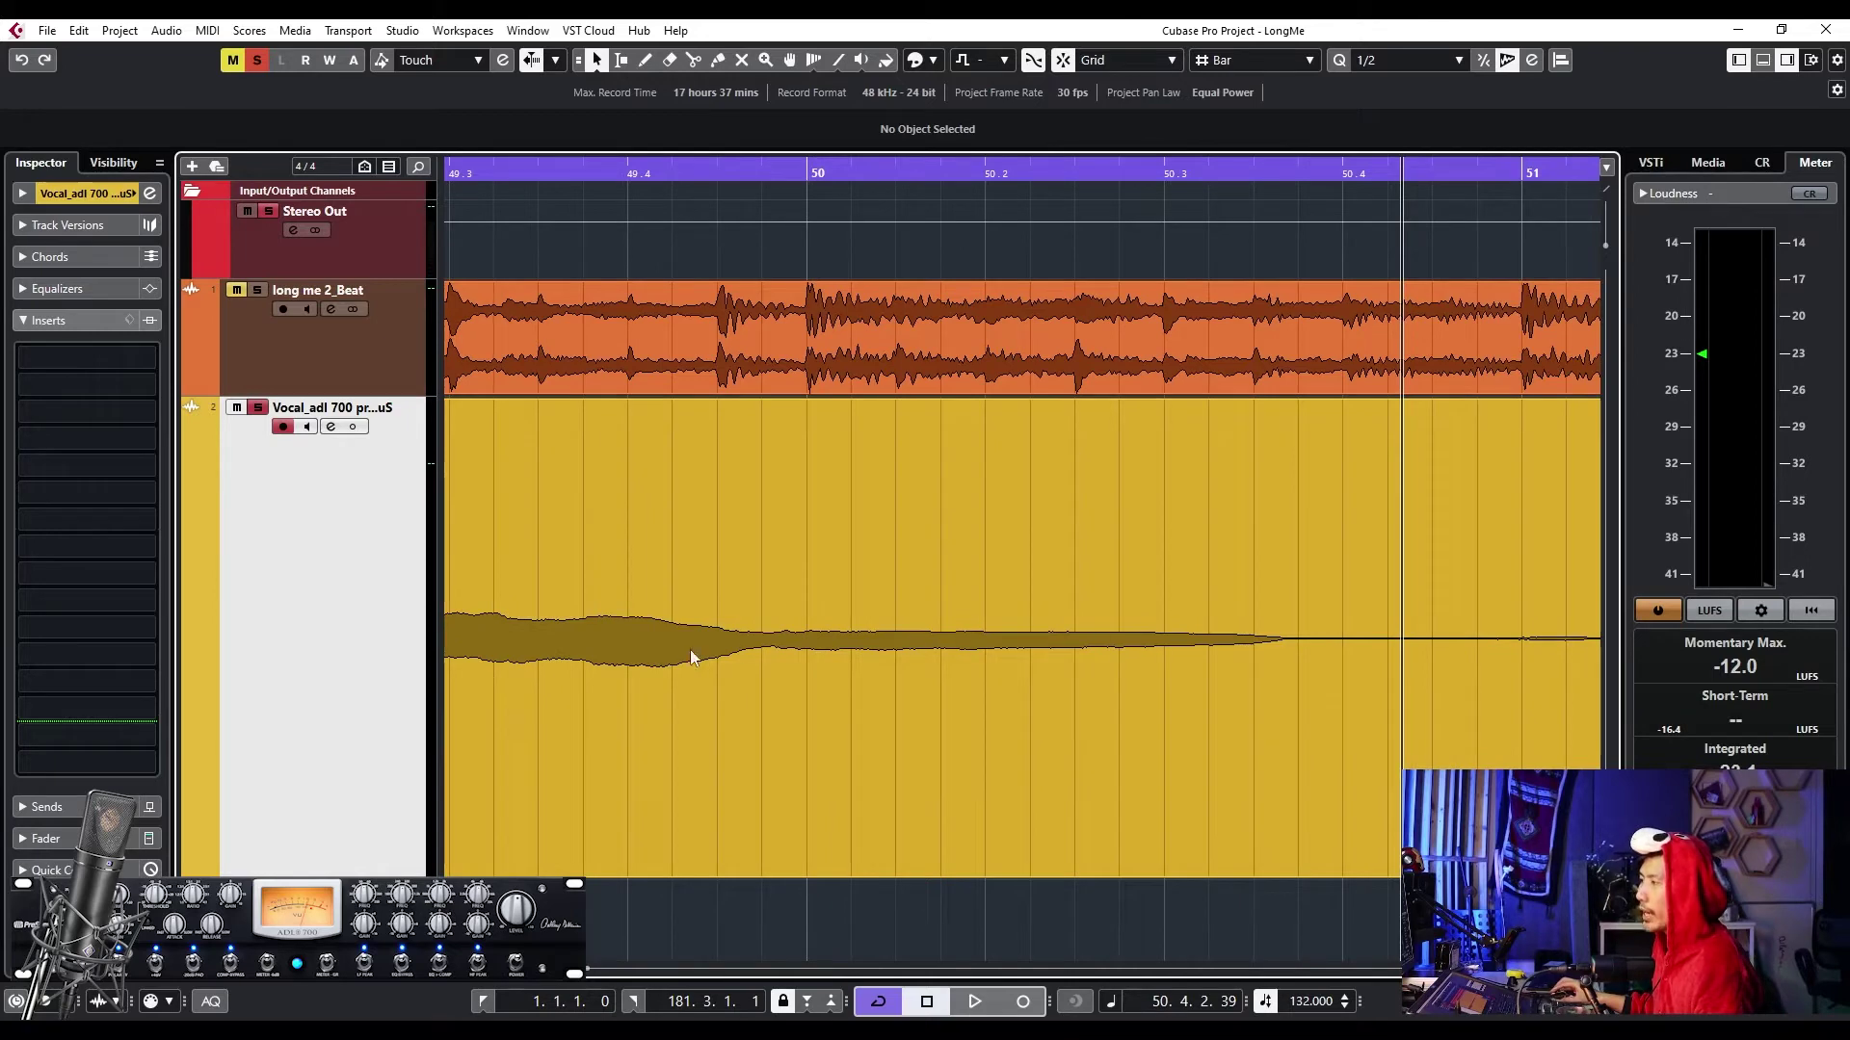
pyautogui.hotkey('ctrl', 'Down')
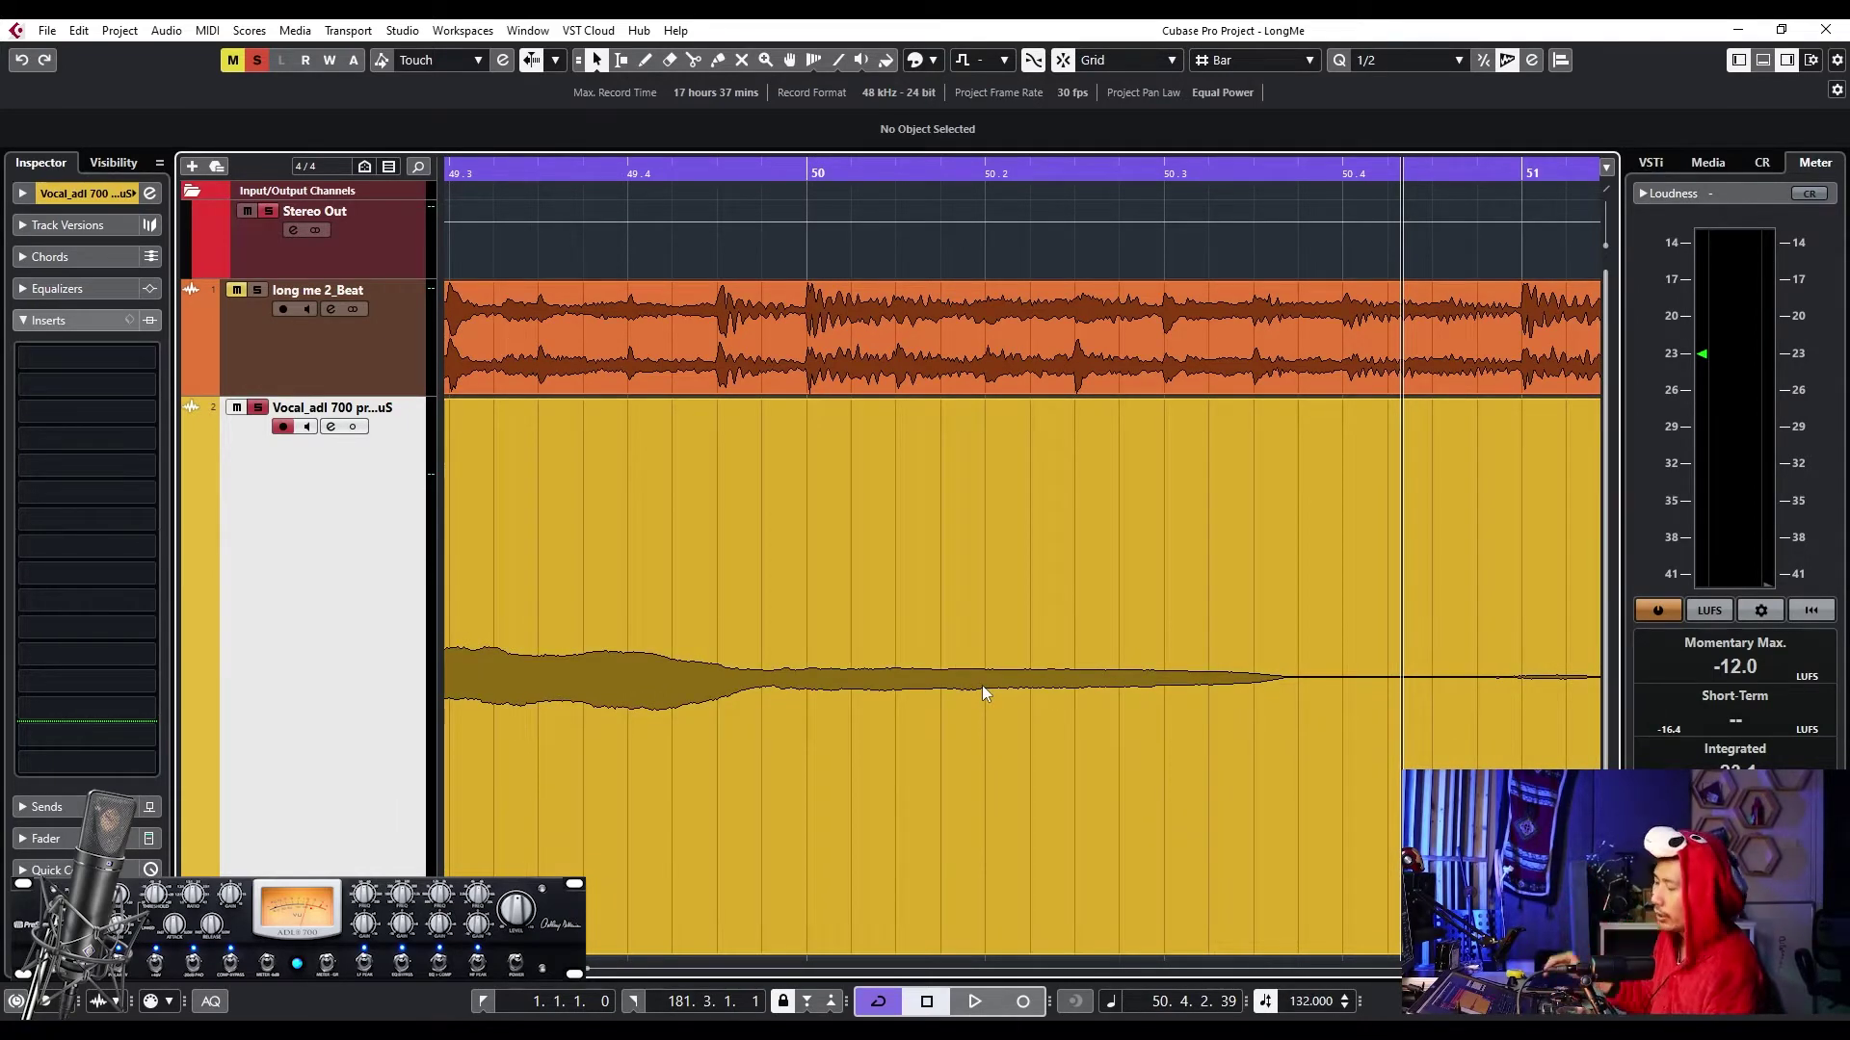
pyautogui.scroll(-1, 709, 784)
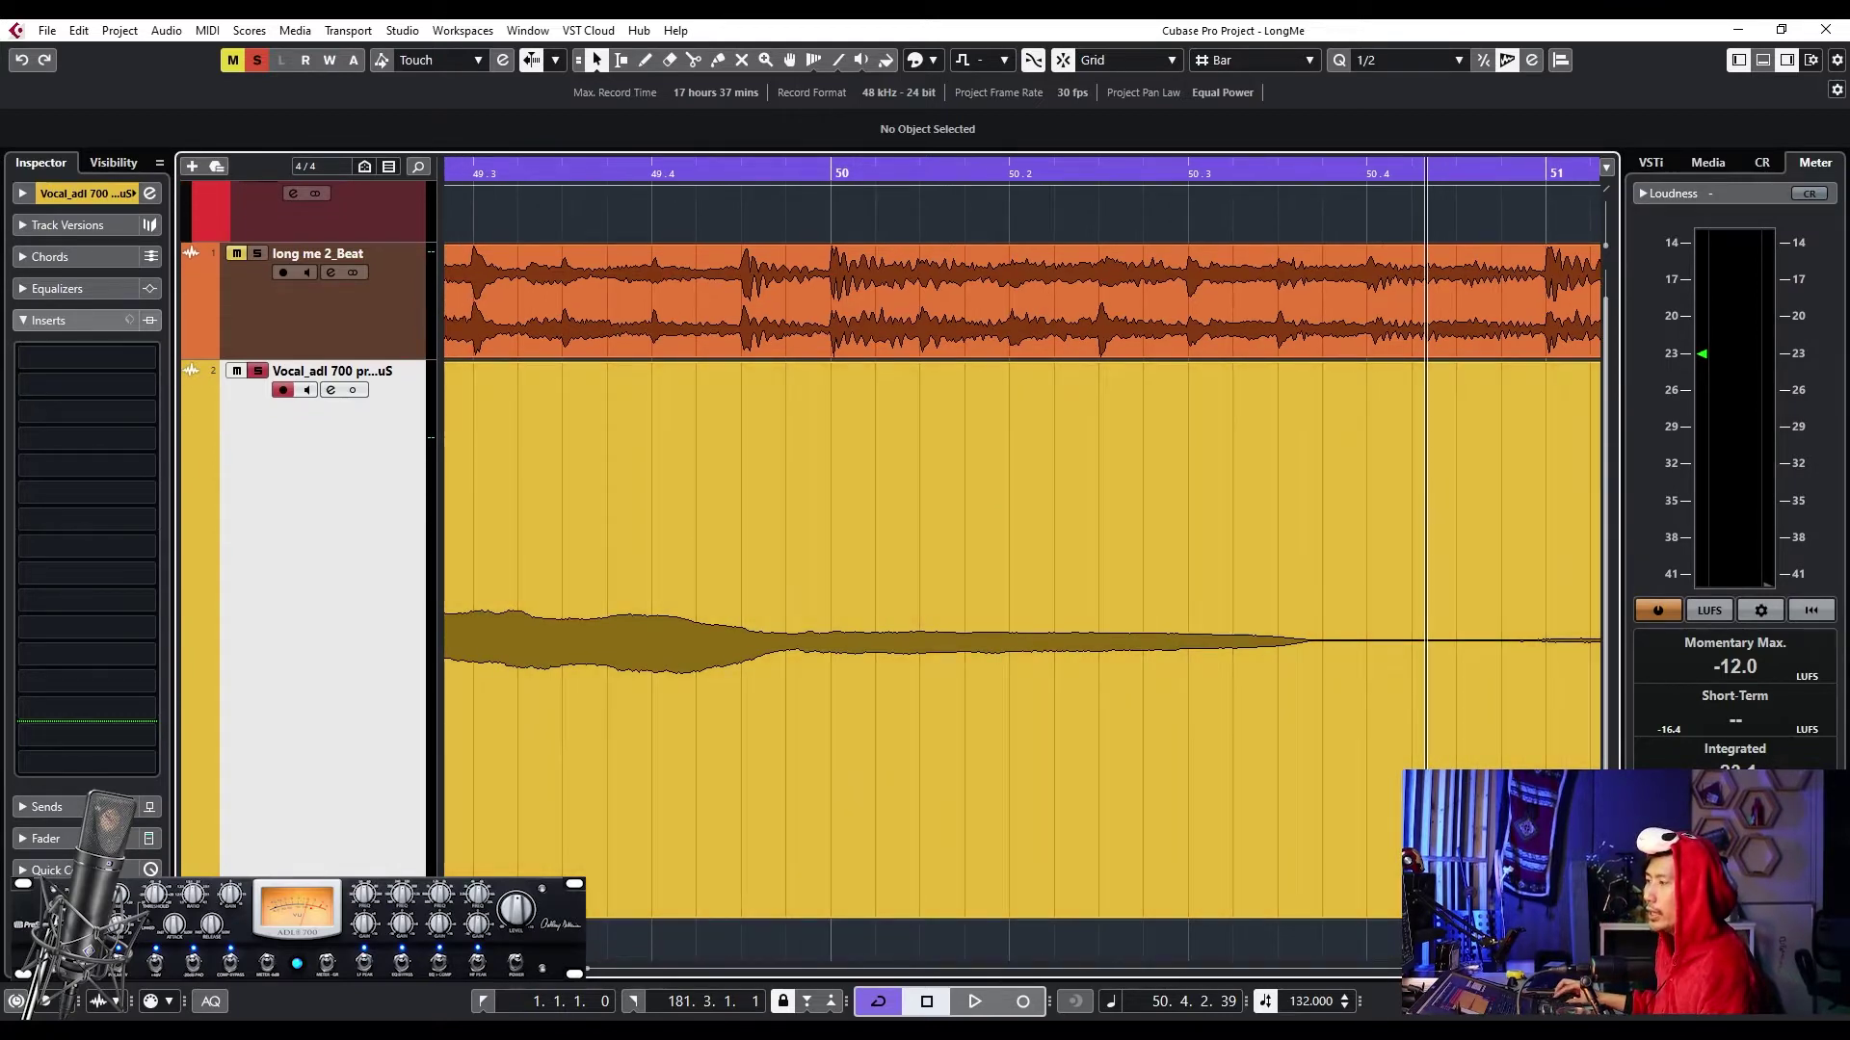
# - Reduce the vocal track's height and return to an overview of the waveform from bar 1
pyautogui.moveTo(456, 917); pyautogui.dragTo(456, 590)
pyautogui.scroll(1, 734, 536)
pyautogui.scroll(-3, 735, 536)
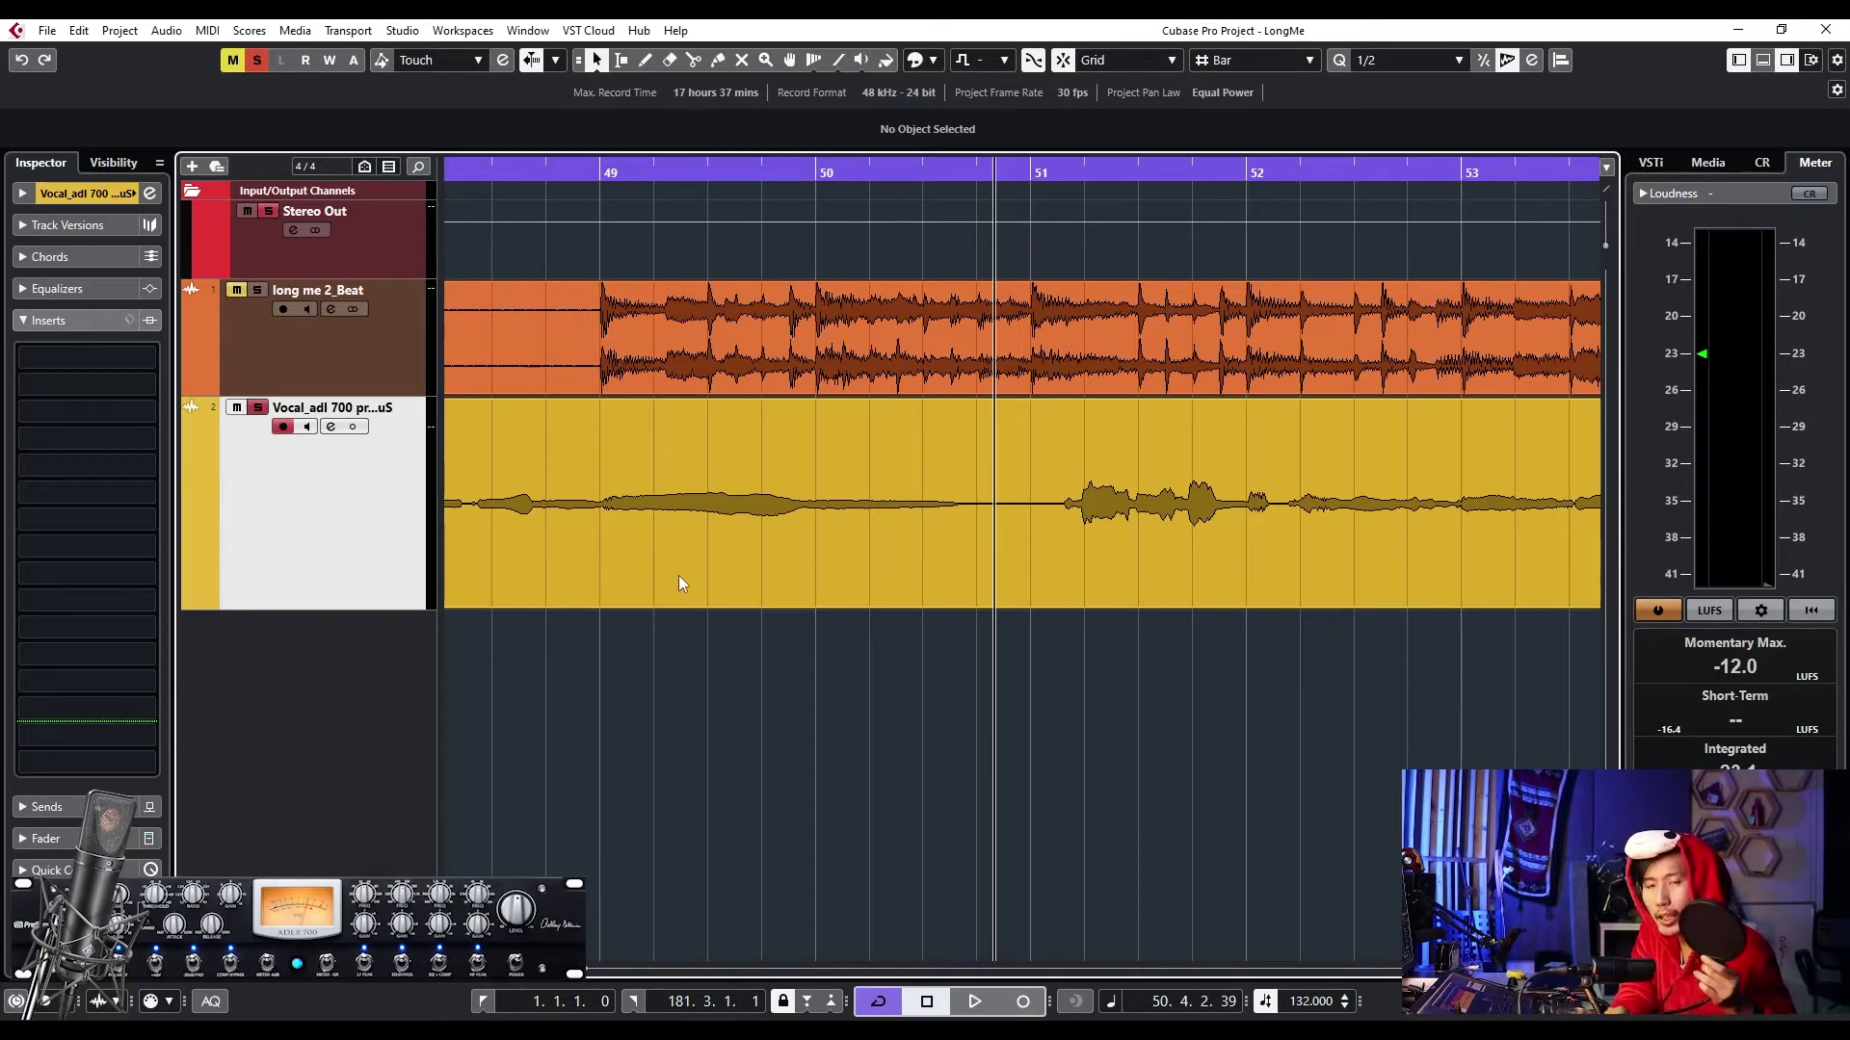
pyautogui.keyDown('ctrl'); pyautogui.scroll(-1, 698, 617); pyautogui.keyUp('ctrl')
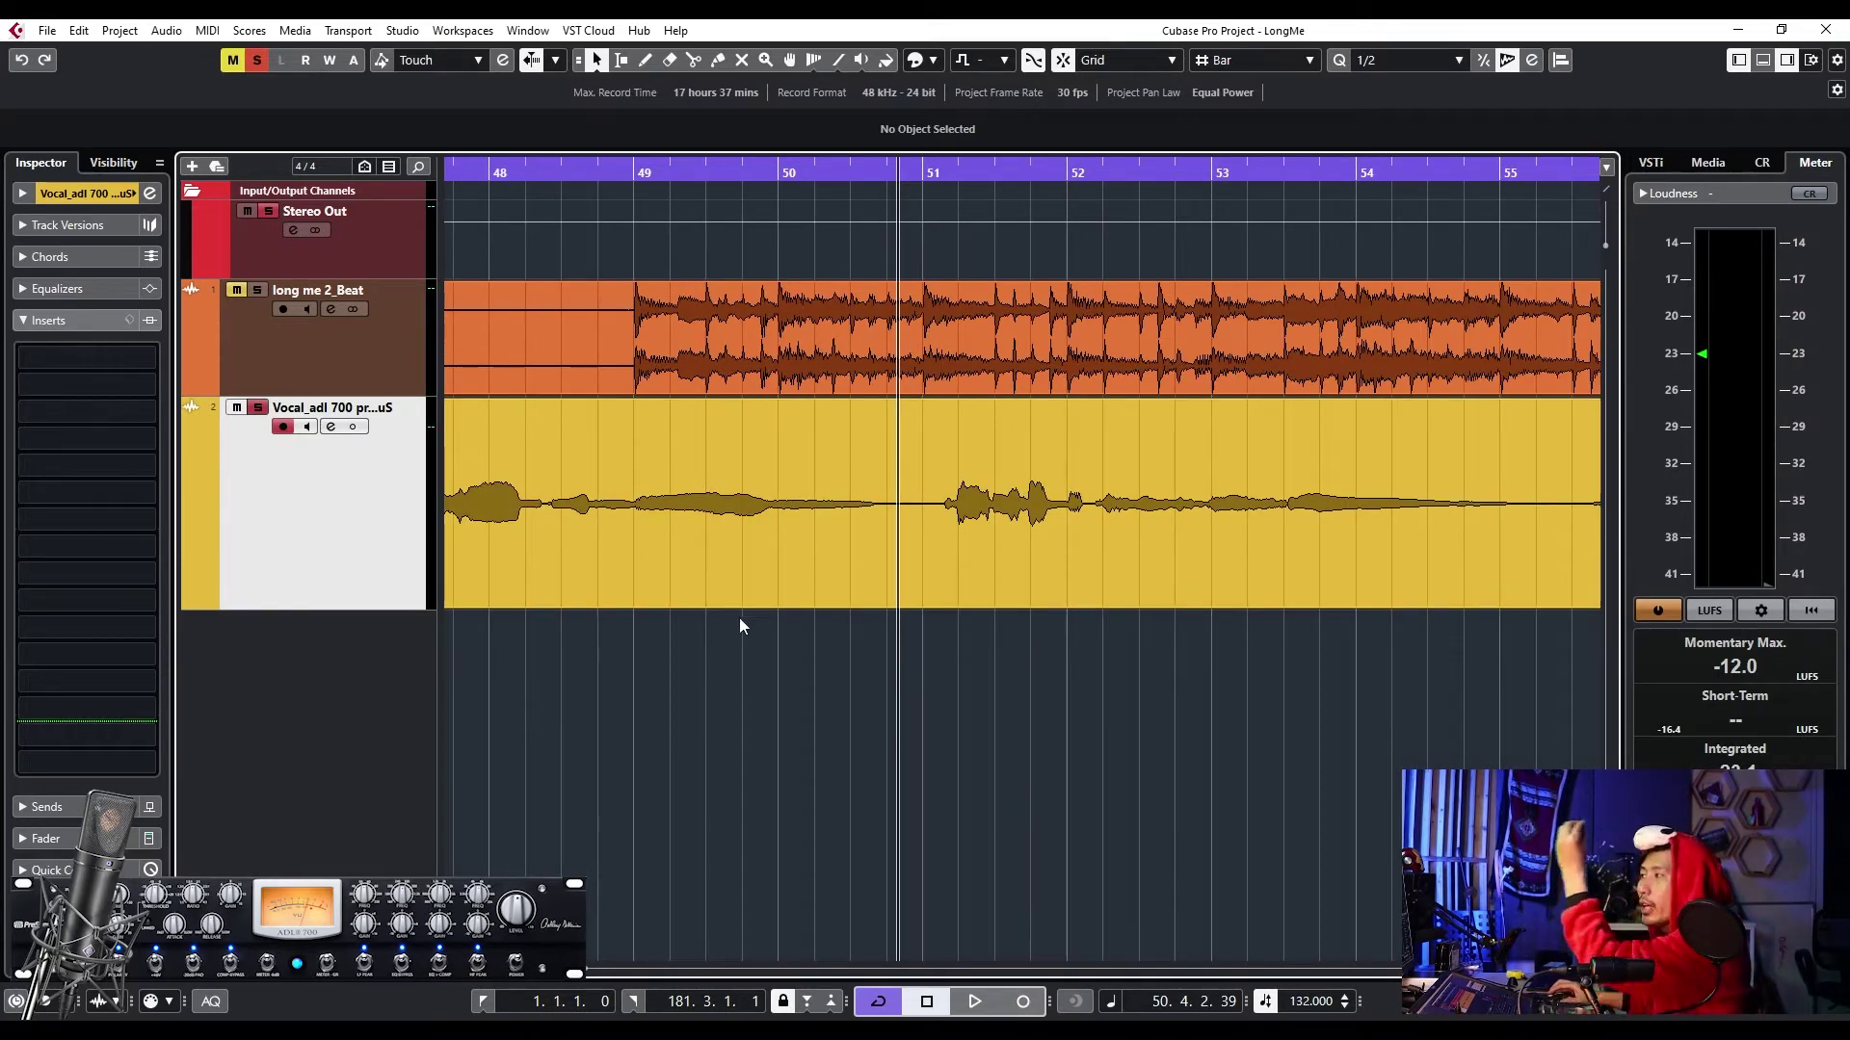
pyautogui.keyDown('ctrl'); pyautogui.scroll(-3, 806, 587); pyautogui.keyUp('ctrl')
pyautogui.keyDown('ctrl'); pyautogui.scroll(-8, 766, 568); pyautogui.keyUp('ctrl')
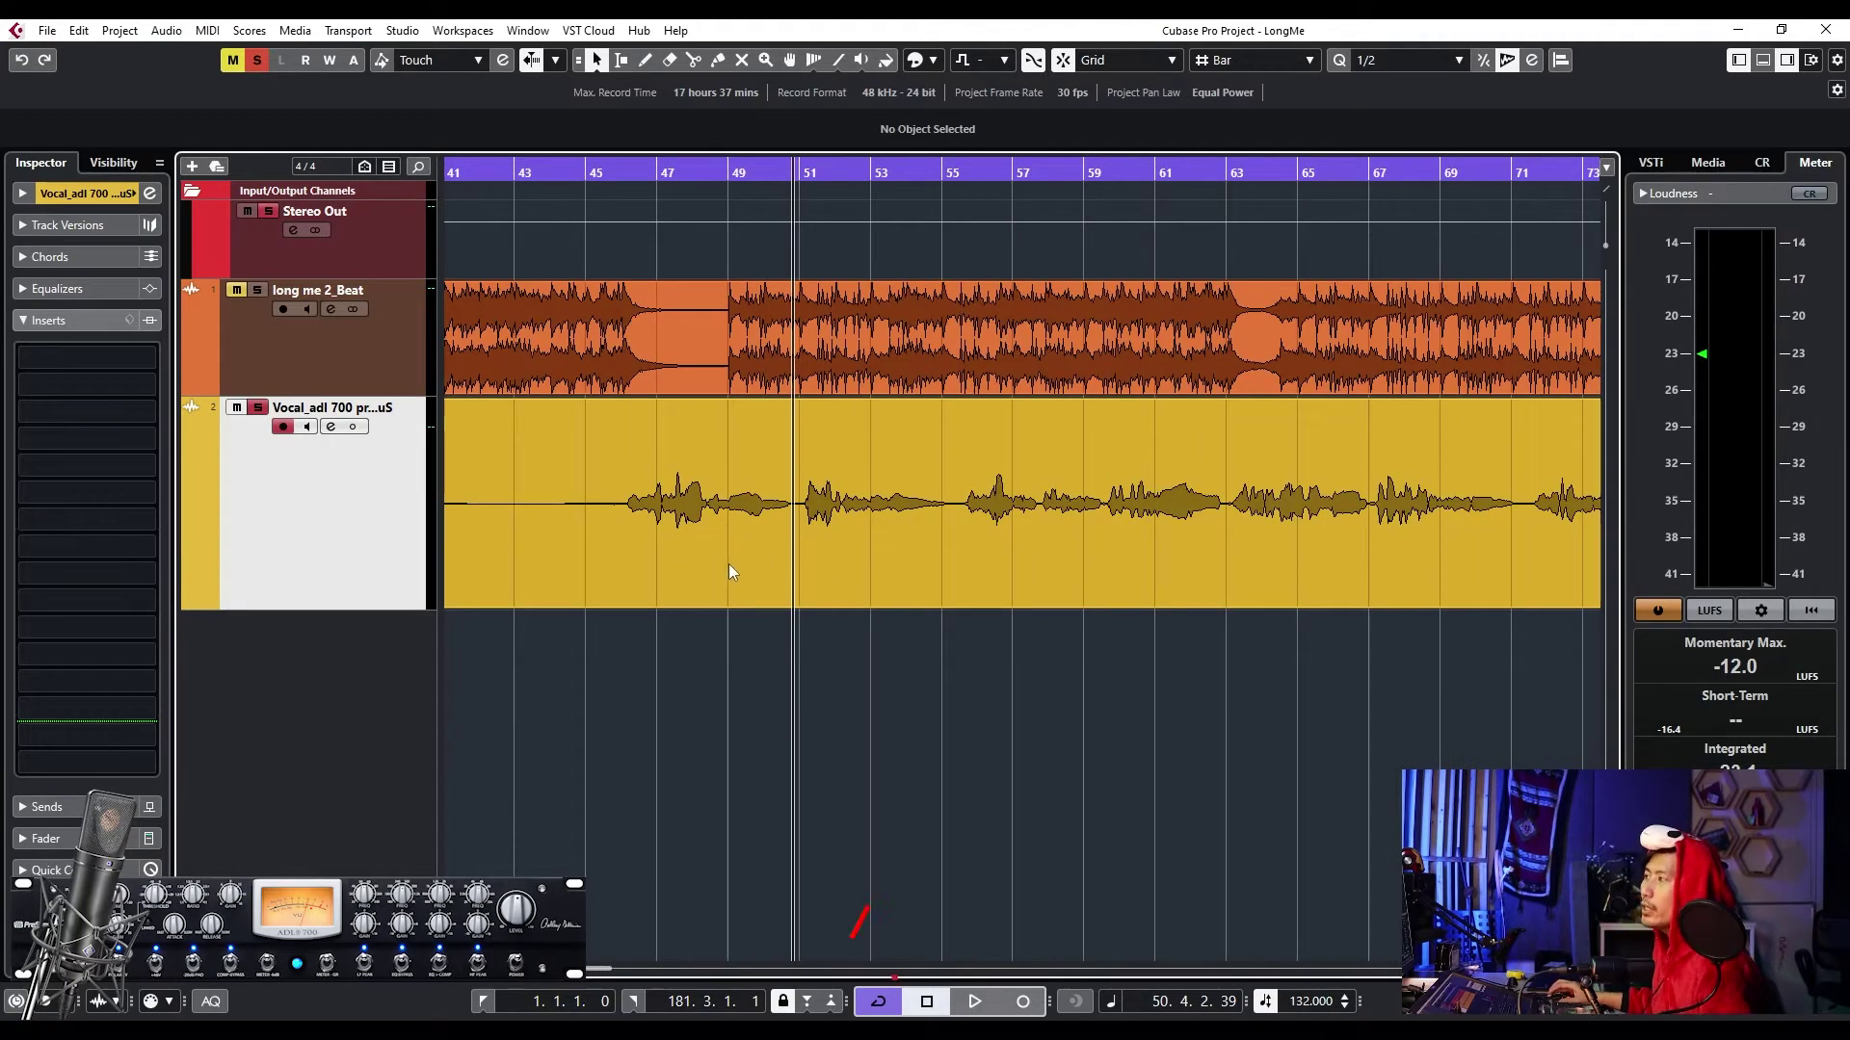
pyautogui.hscroll(-1, 892, 524)
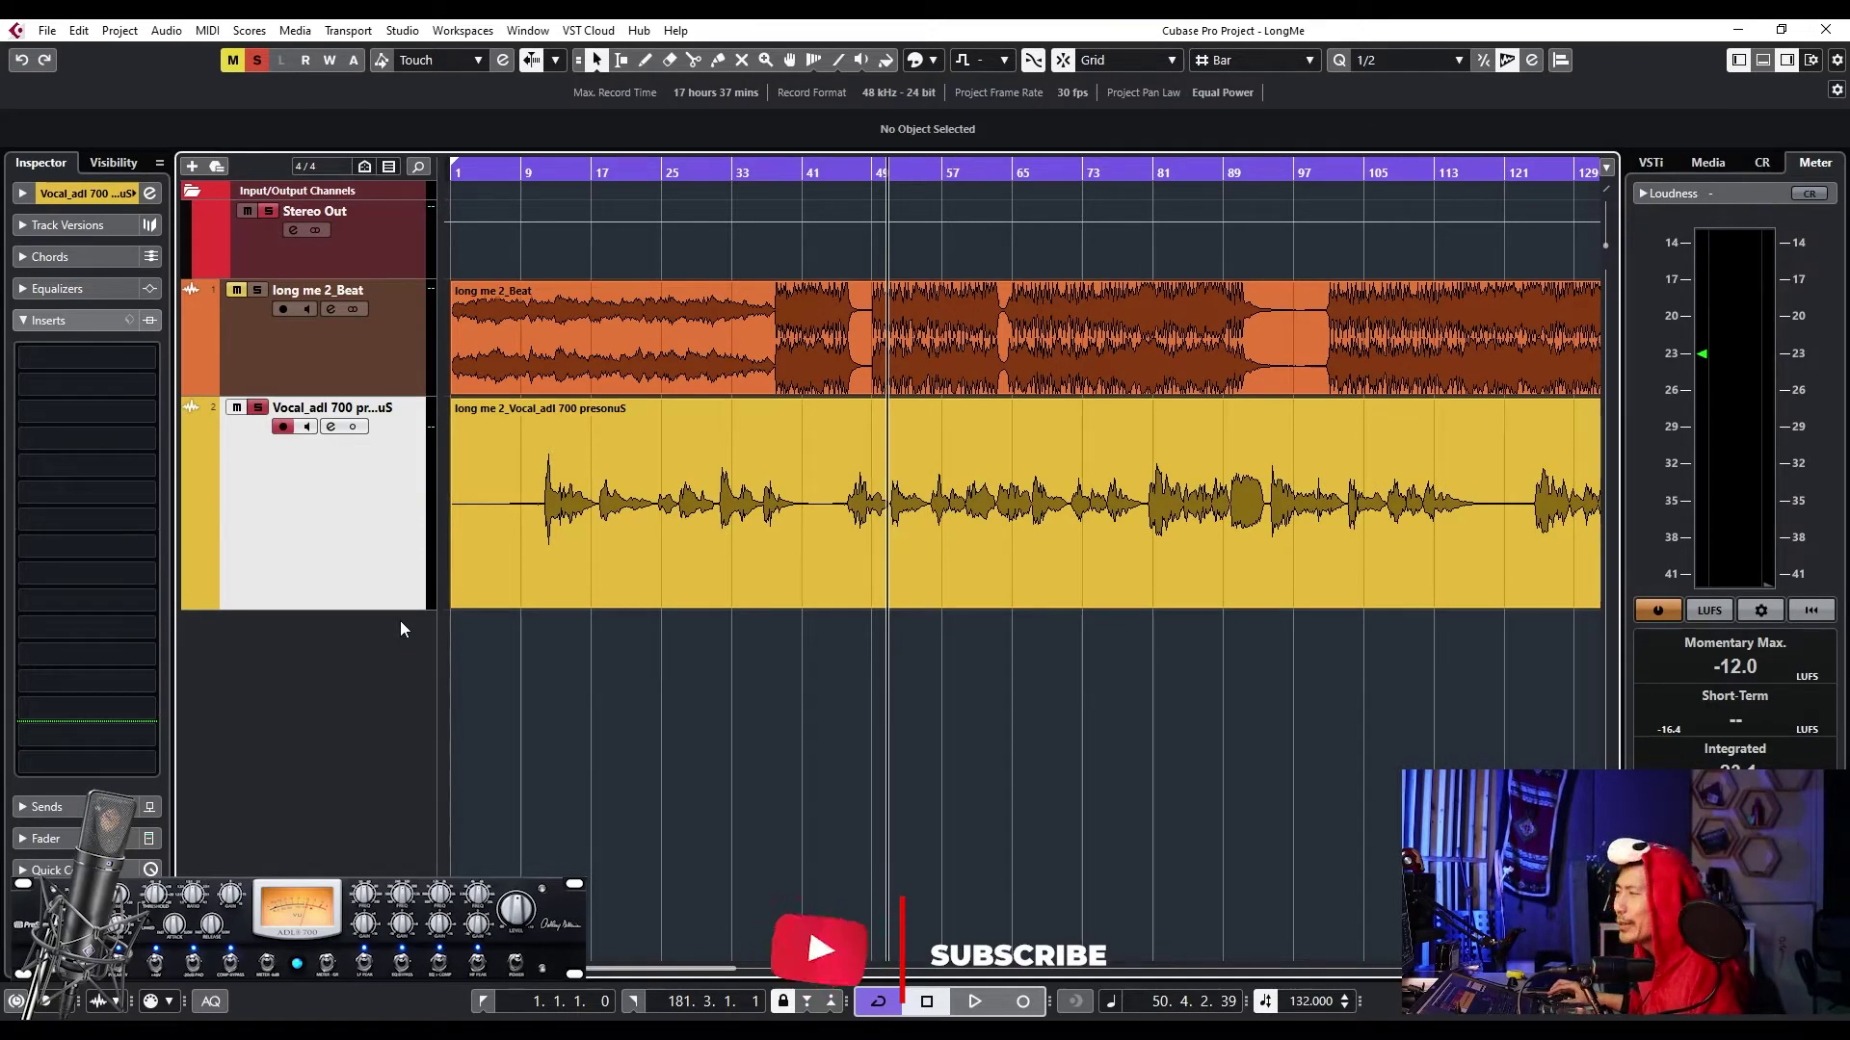
pyautogui.scroll(1, 362, 585)
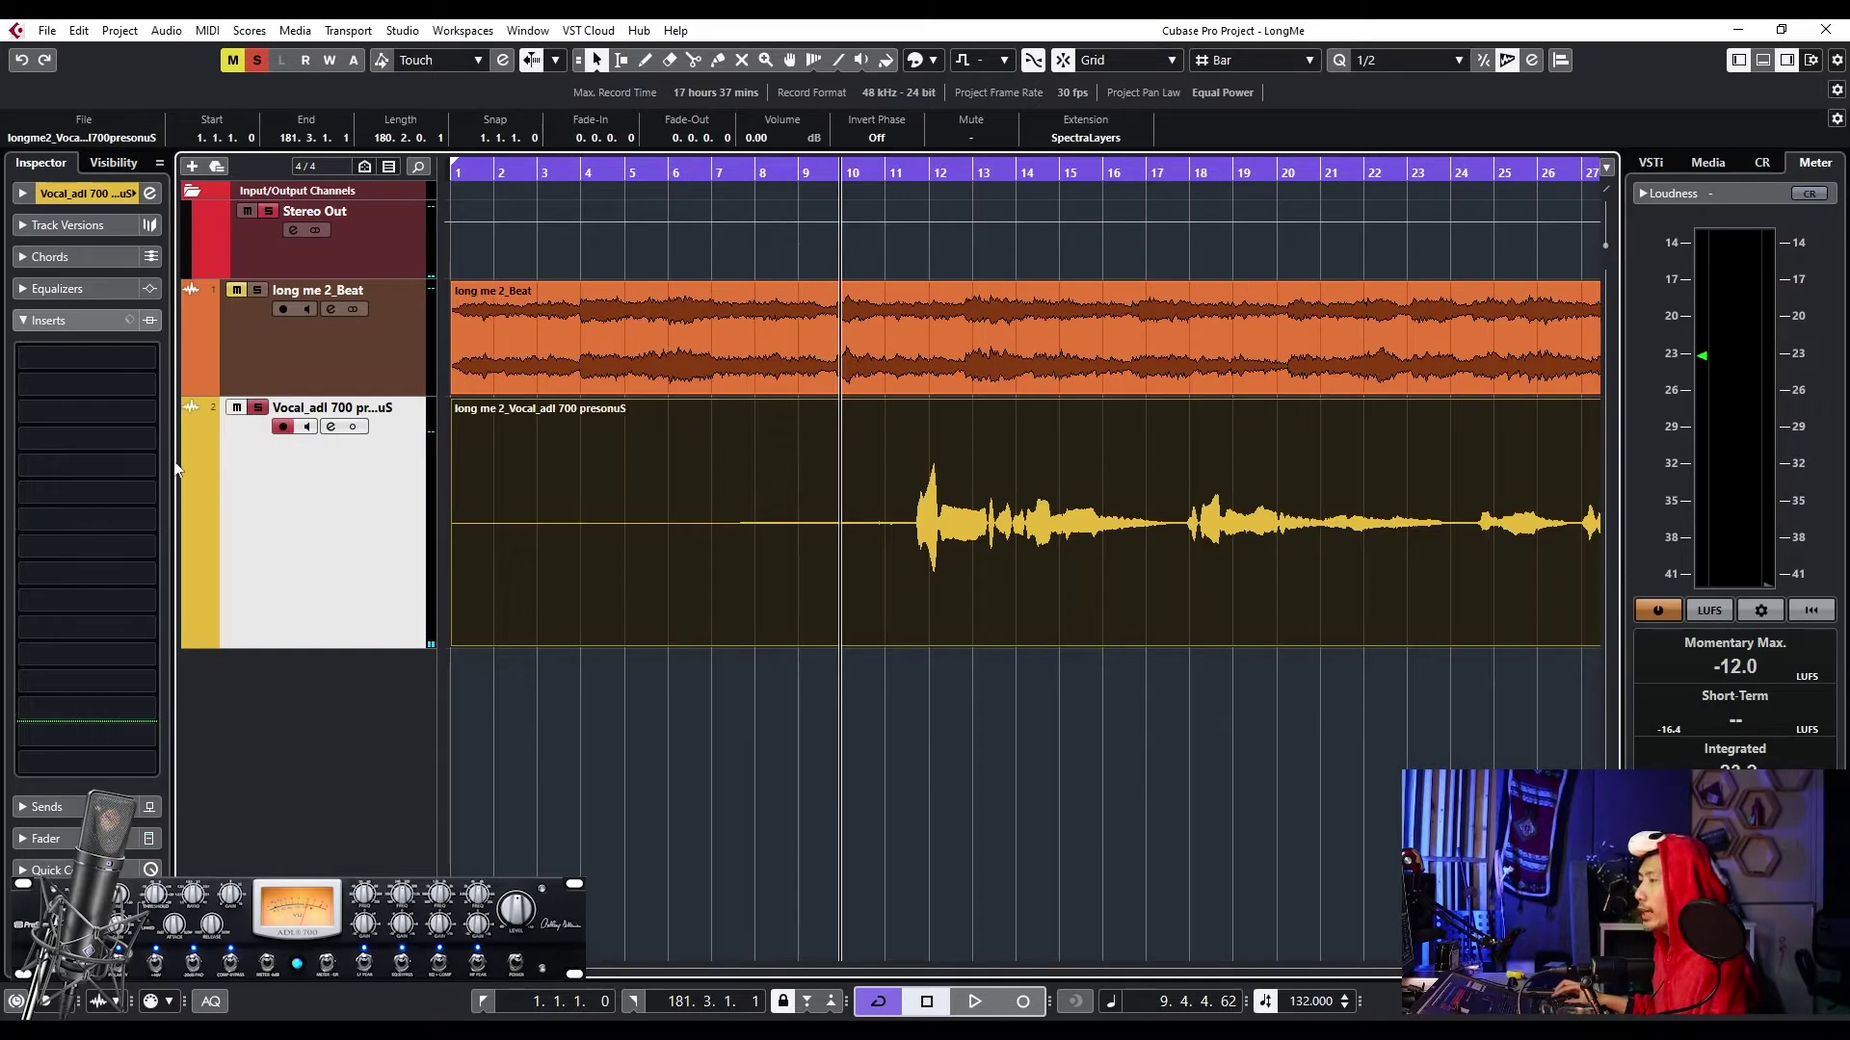
# - Load Waves Tune LT Mono in the vocal track's first insert slot and move its window clear of the opening vocal phrase
pyautogui.click(126, 364)
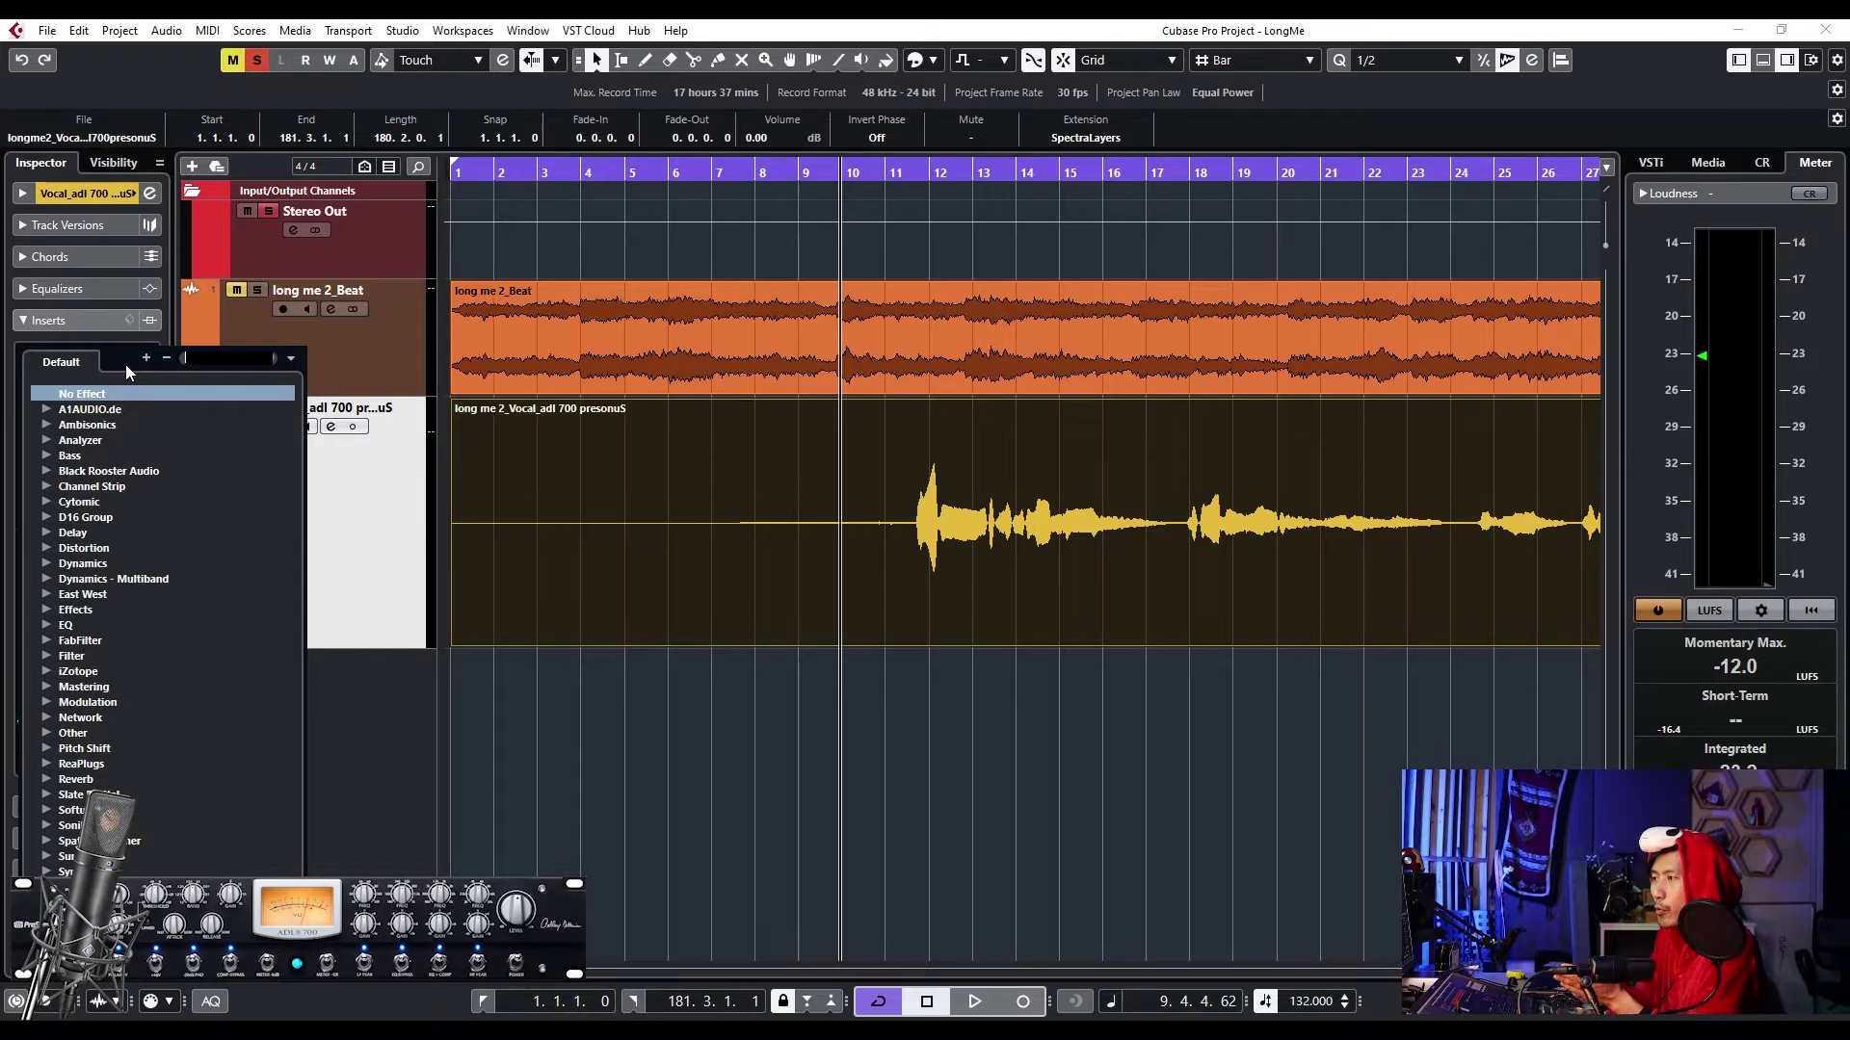
pyautogui.write('me')
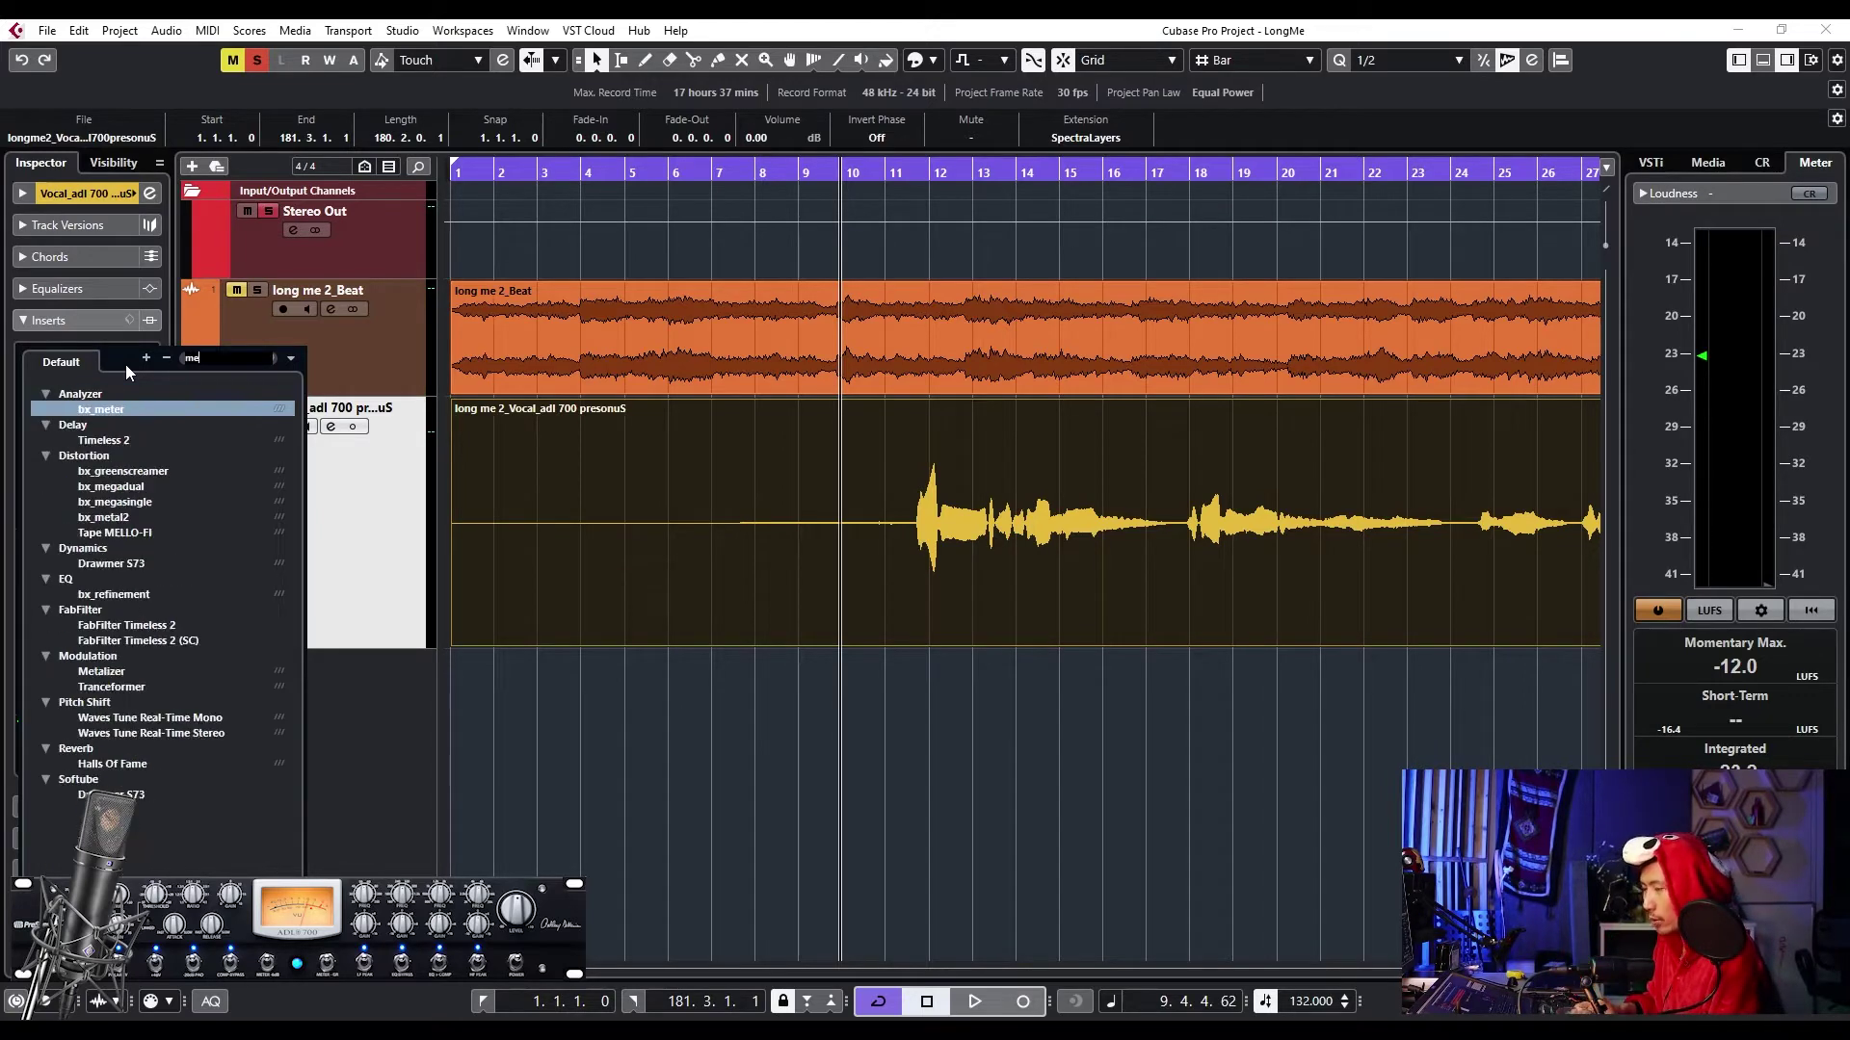
pyautogui.click(181, 722)
pyautogui.moveTo(959, 186); pyautogui.dragTo(576, 260)
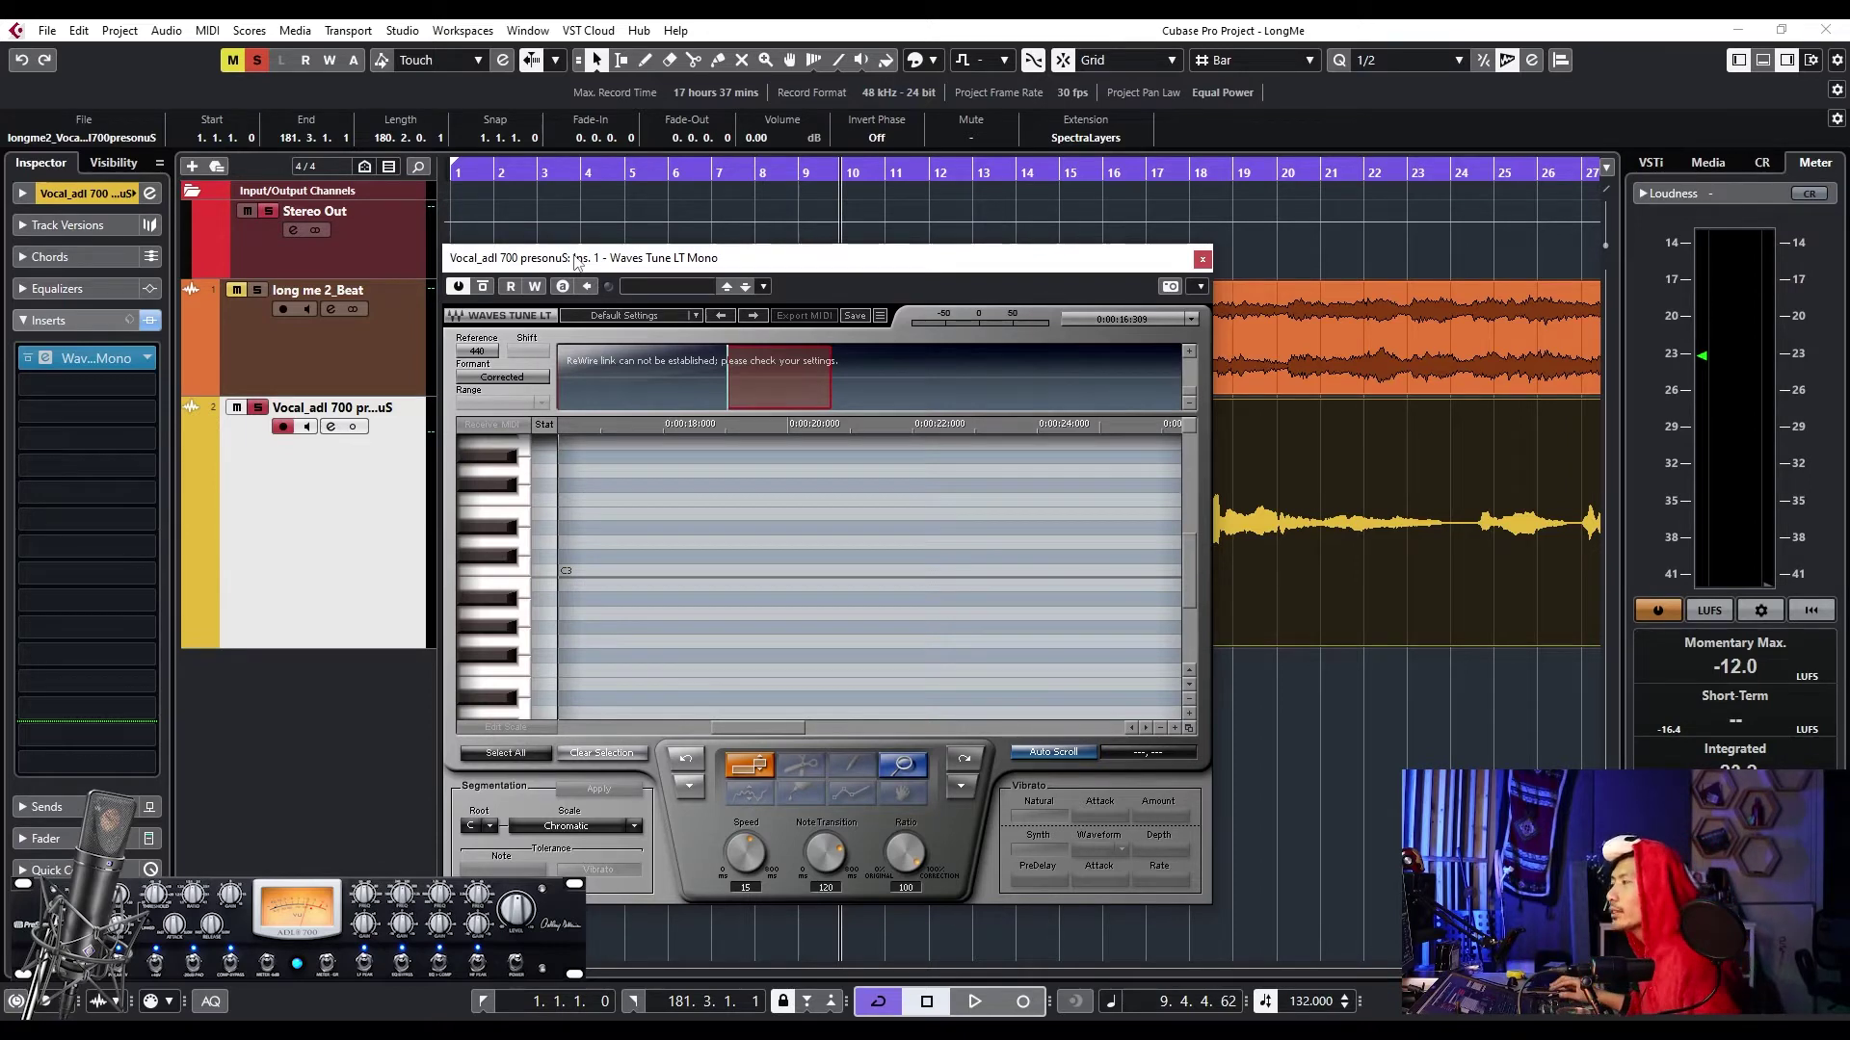
pyautogui.moveTo(757, 266); pyautogui.dragTo(1008, 241)
pyautogui.moveTo(762, 231); pyautogui.dragTo(321, 231)
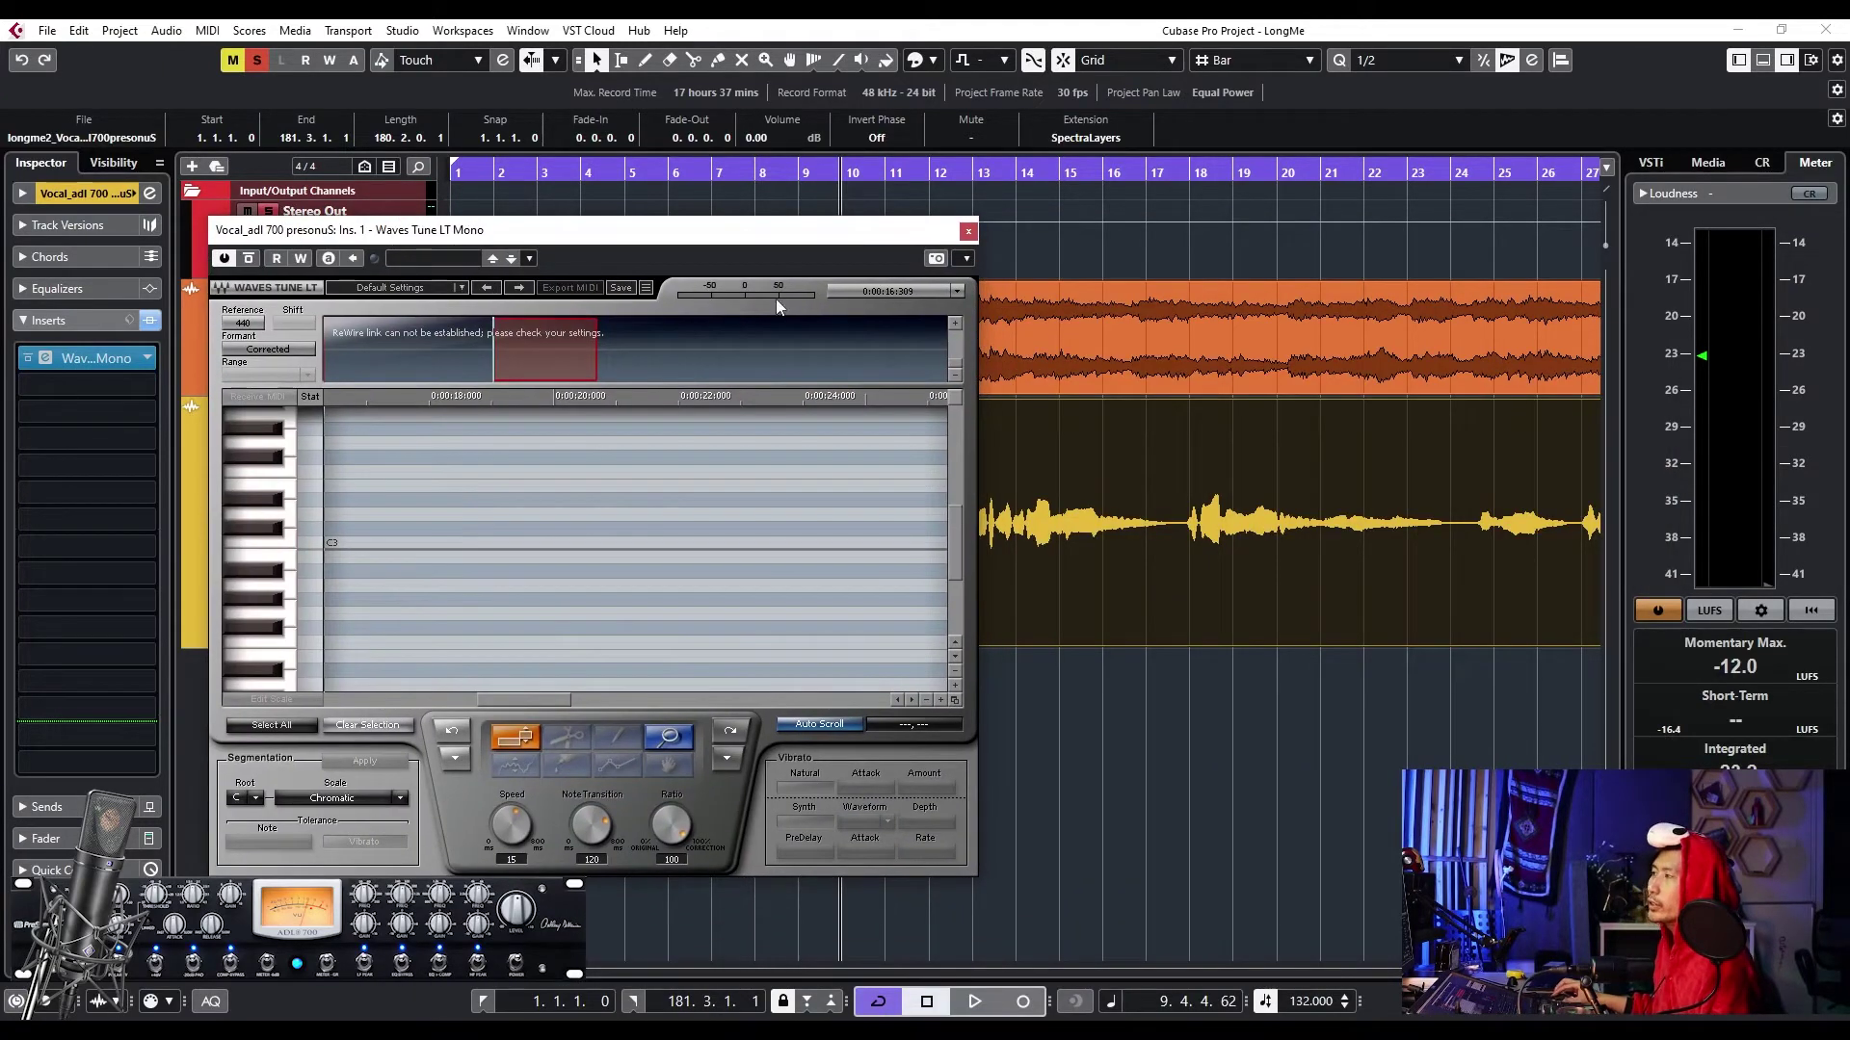
pyautogui.moveTo(800, 238); pyautogui.dragTo(565, 242)
# - Play the vocal from bar 11 into bar 16 so Waves Tune LT scans its pitch, review the detected notes and close the plug-in
pyautogui.click(928, 173)
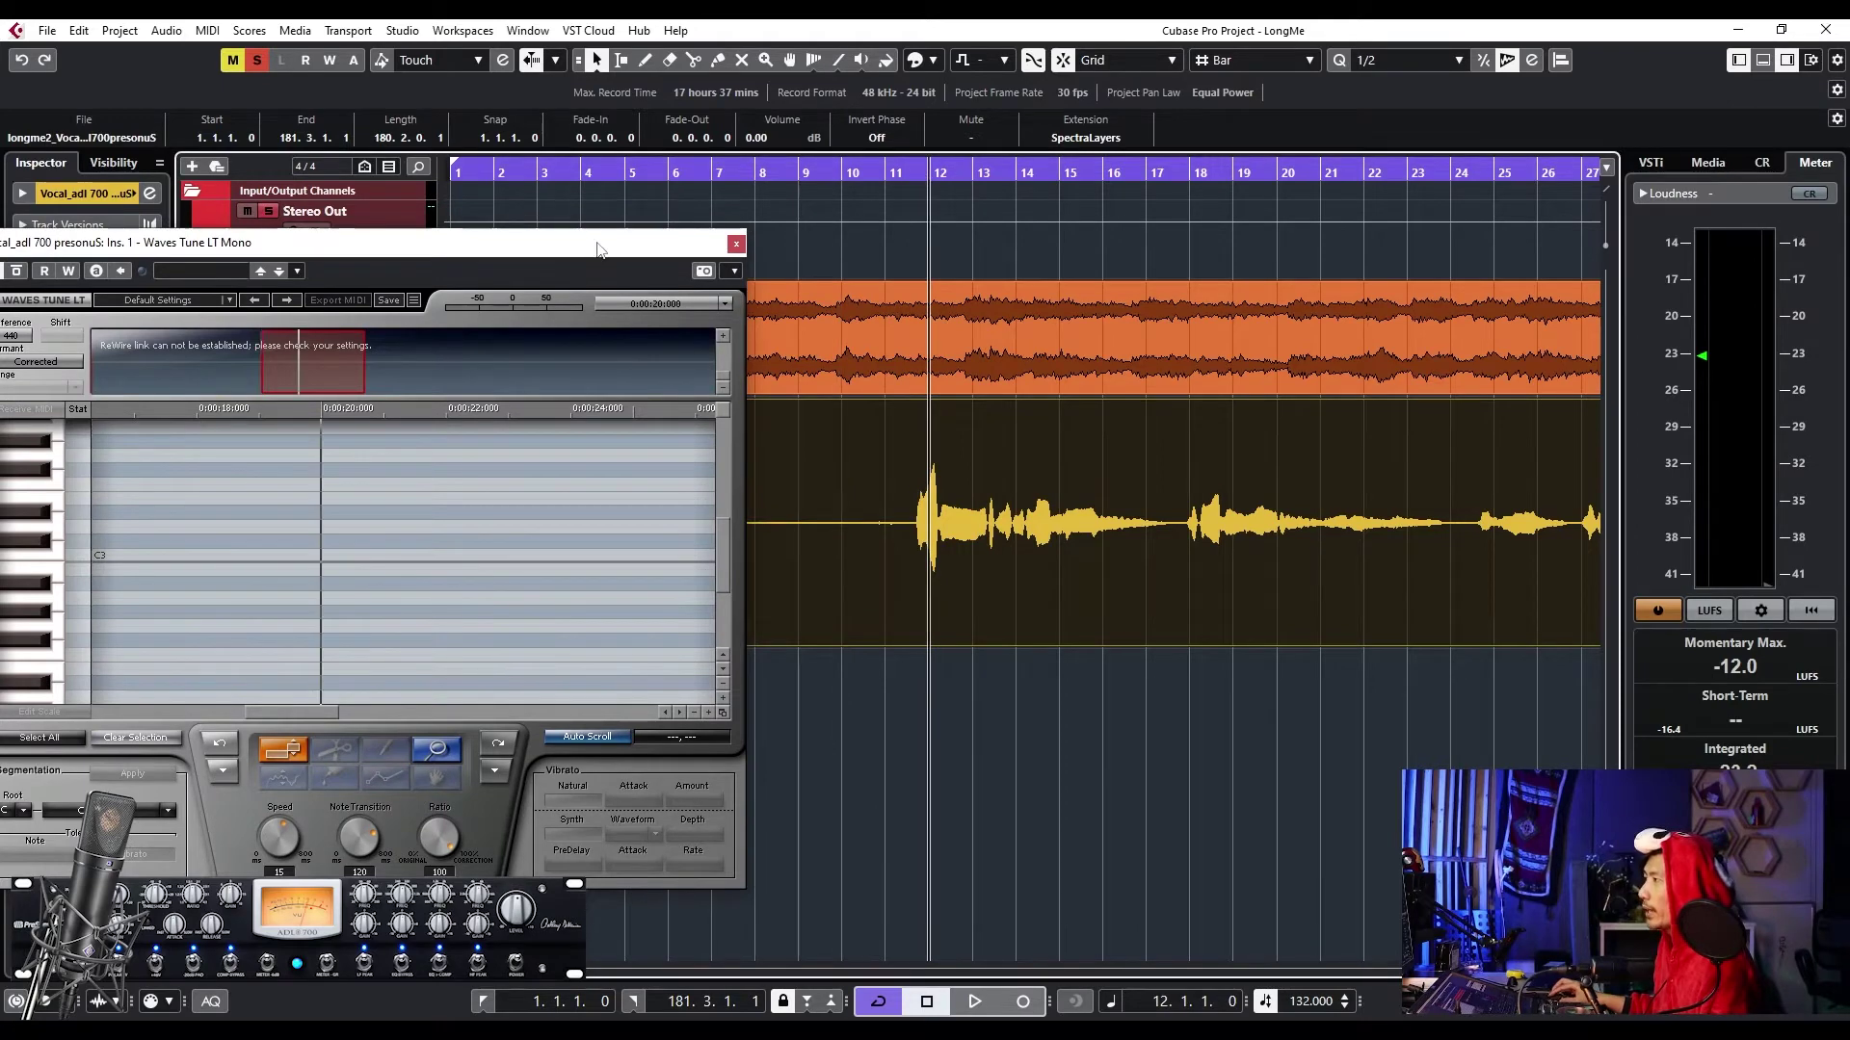
pyautogui.click(899, 173)
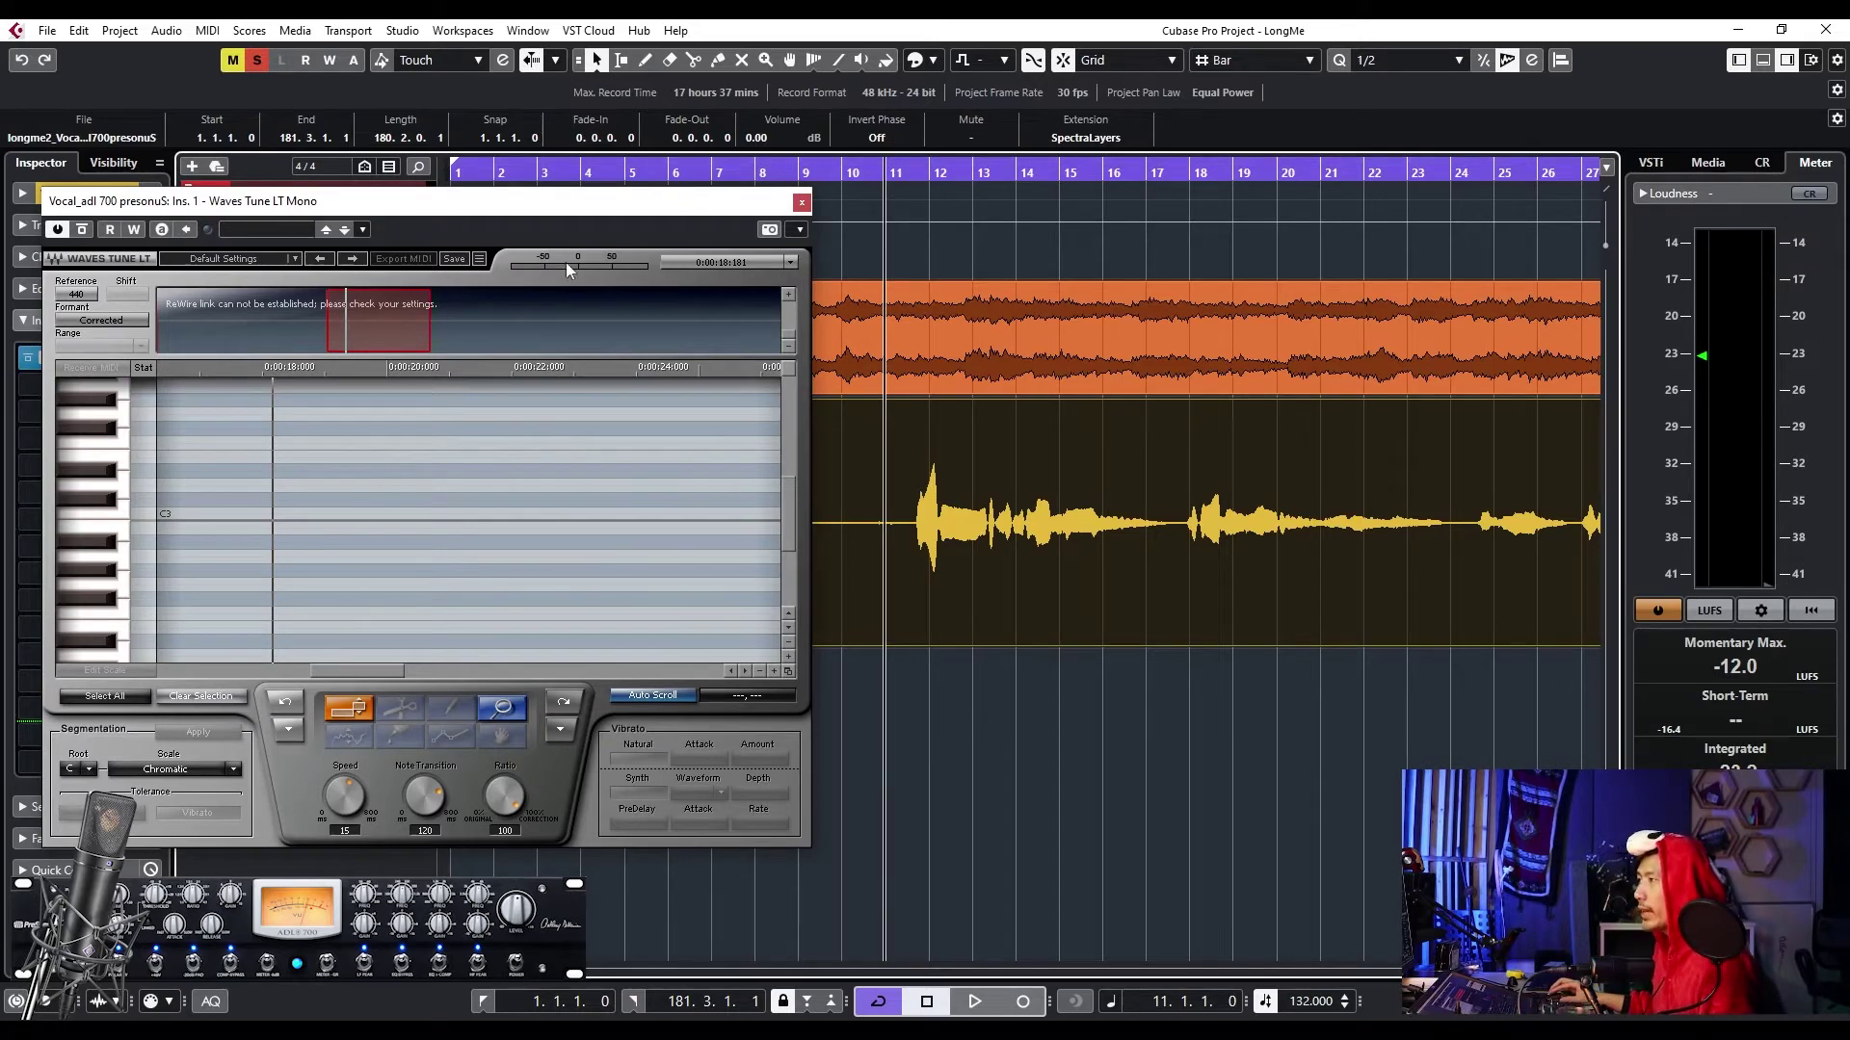
pyautogui.press('space')
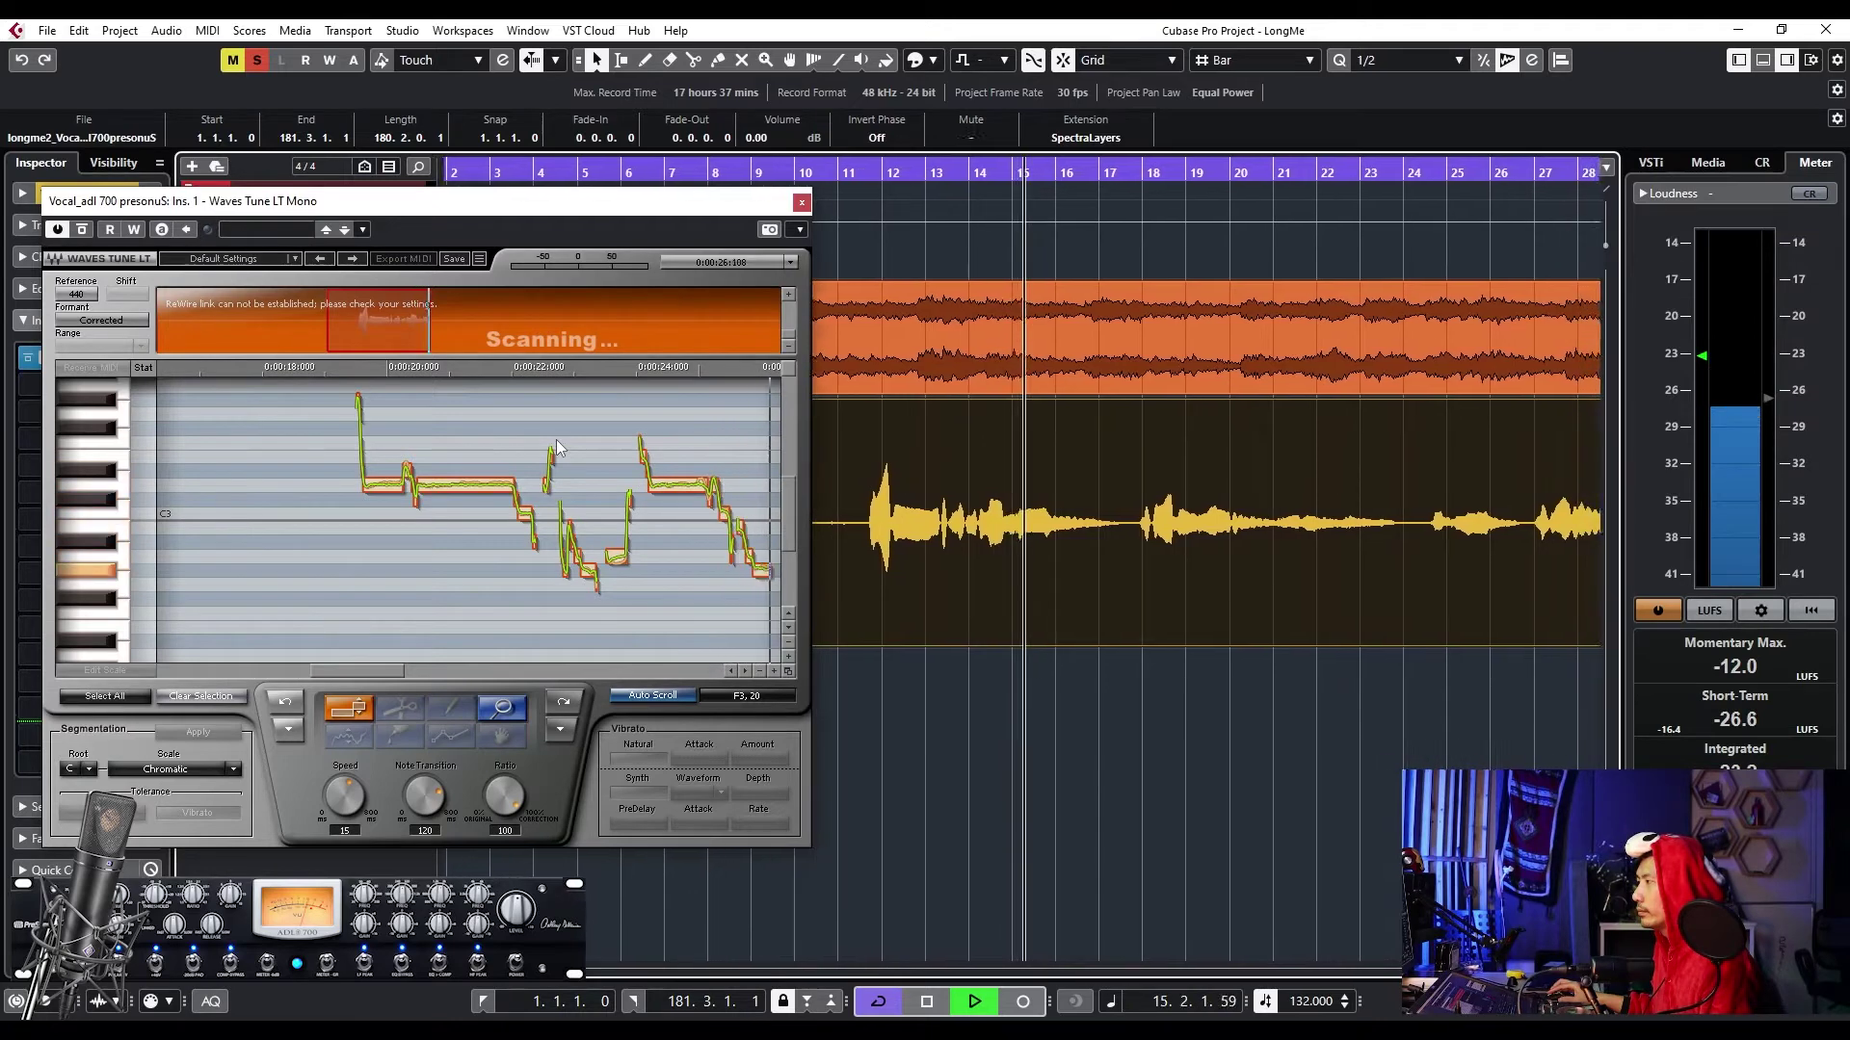
pyautogui.press('space')
pyautogui.moveTo(426, 667); pyautogui.dragTo(356, 667)
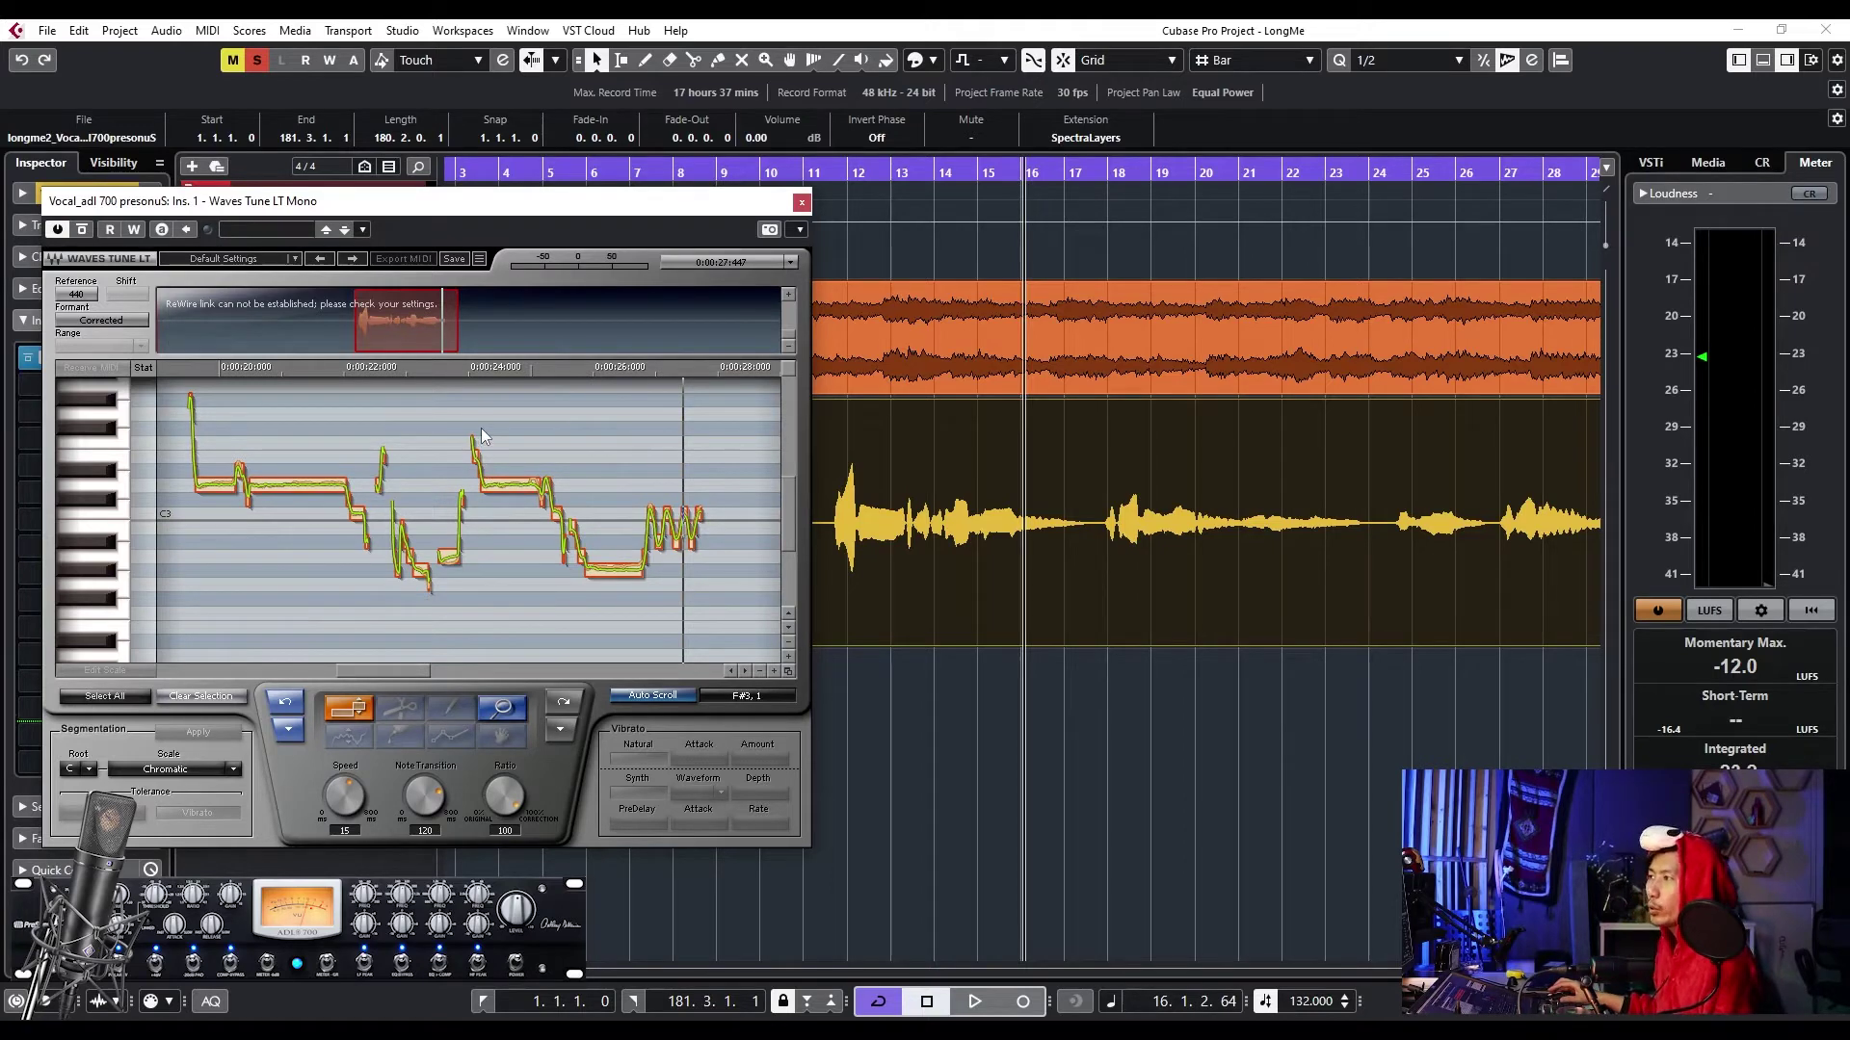
pyautogui.press('Escape')
# - Return playback to bar 9 and compare the vocal waveform's levels across the whole song
pyautogui.scroll(-5, 672, 357)
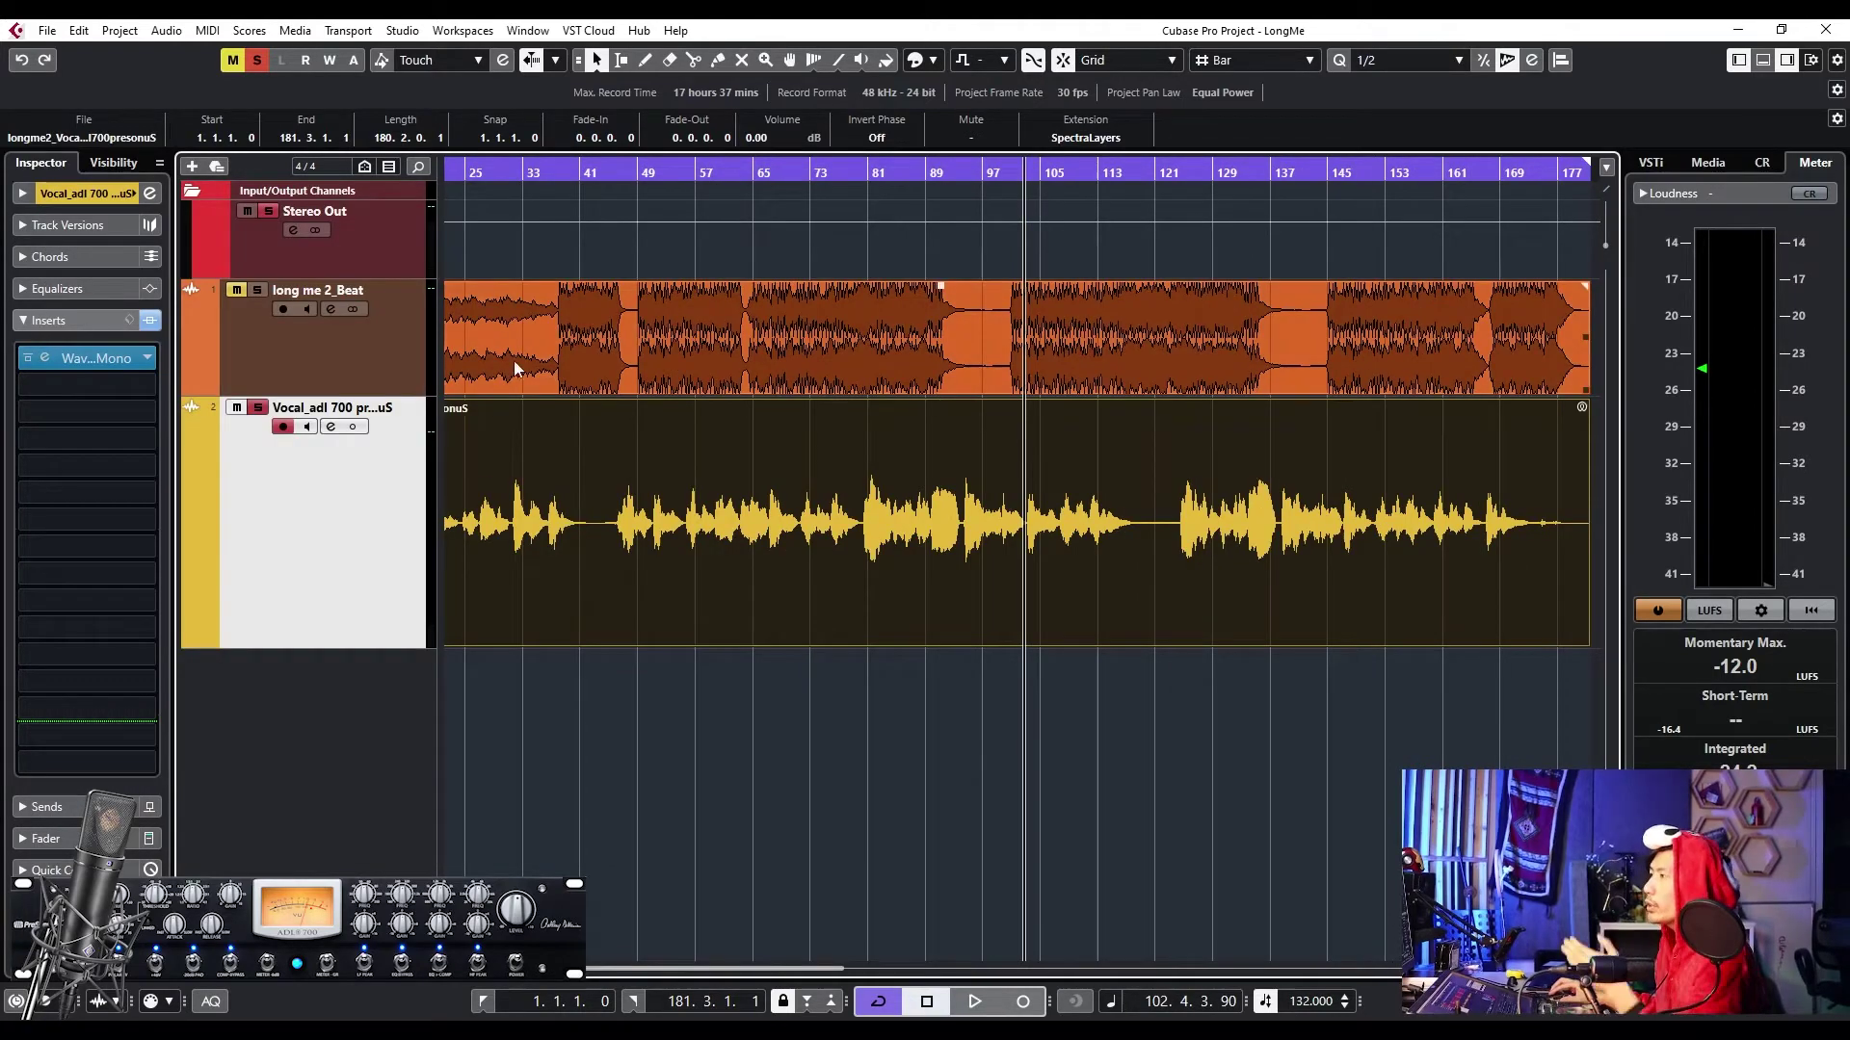
pyautogui.click(508, 171)
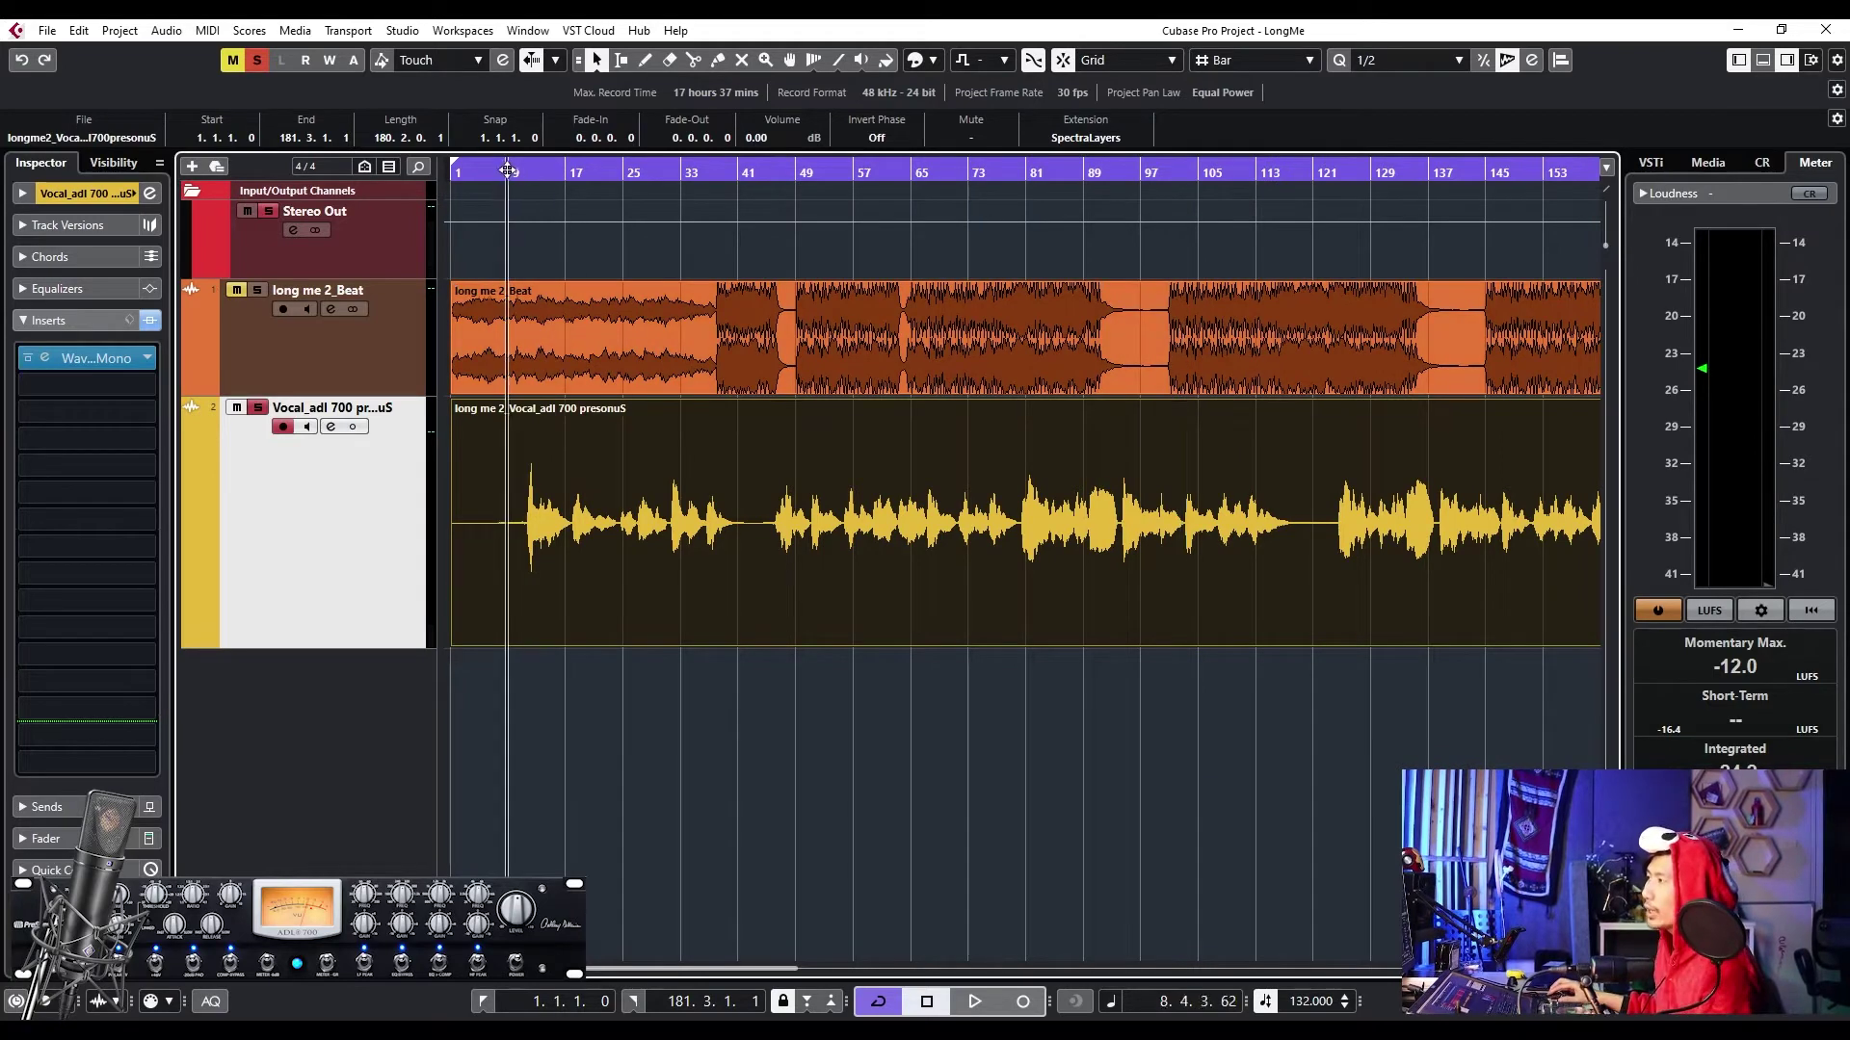
pyautogui.click(584, 483)
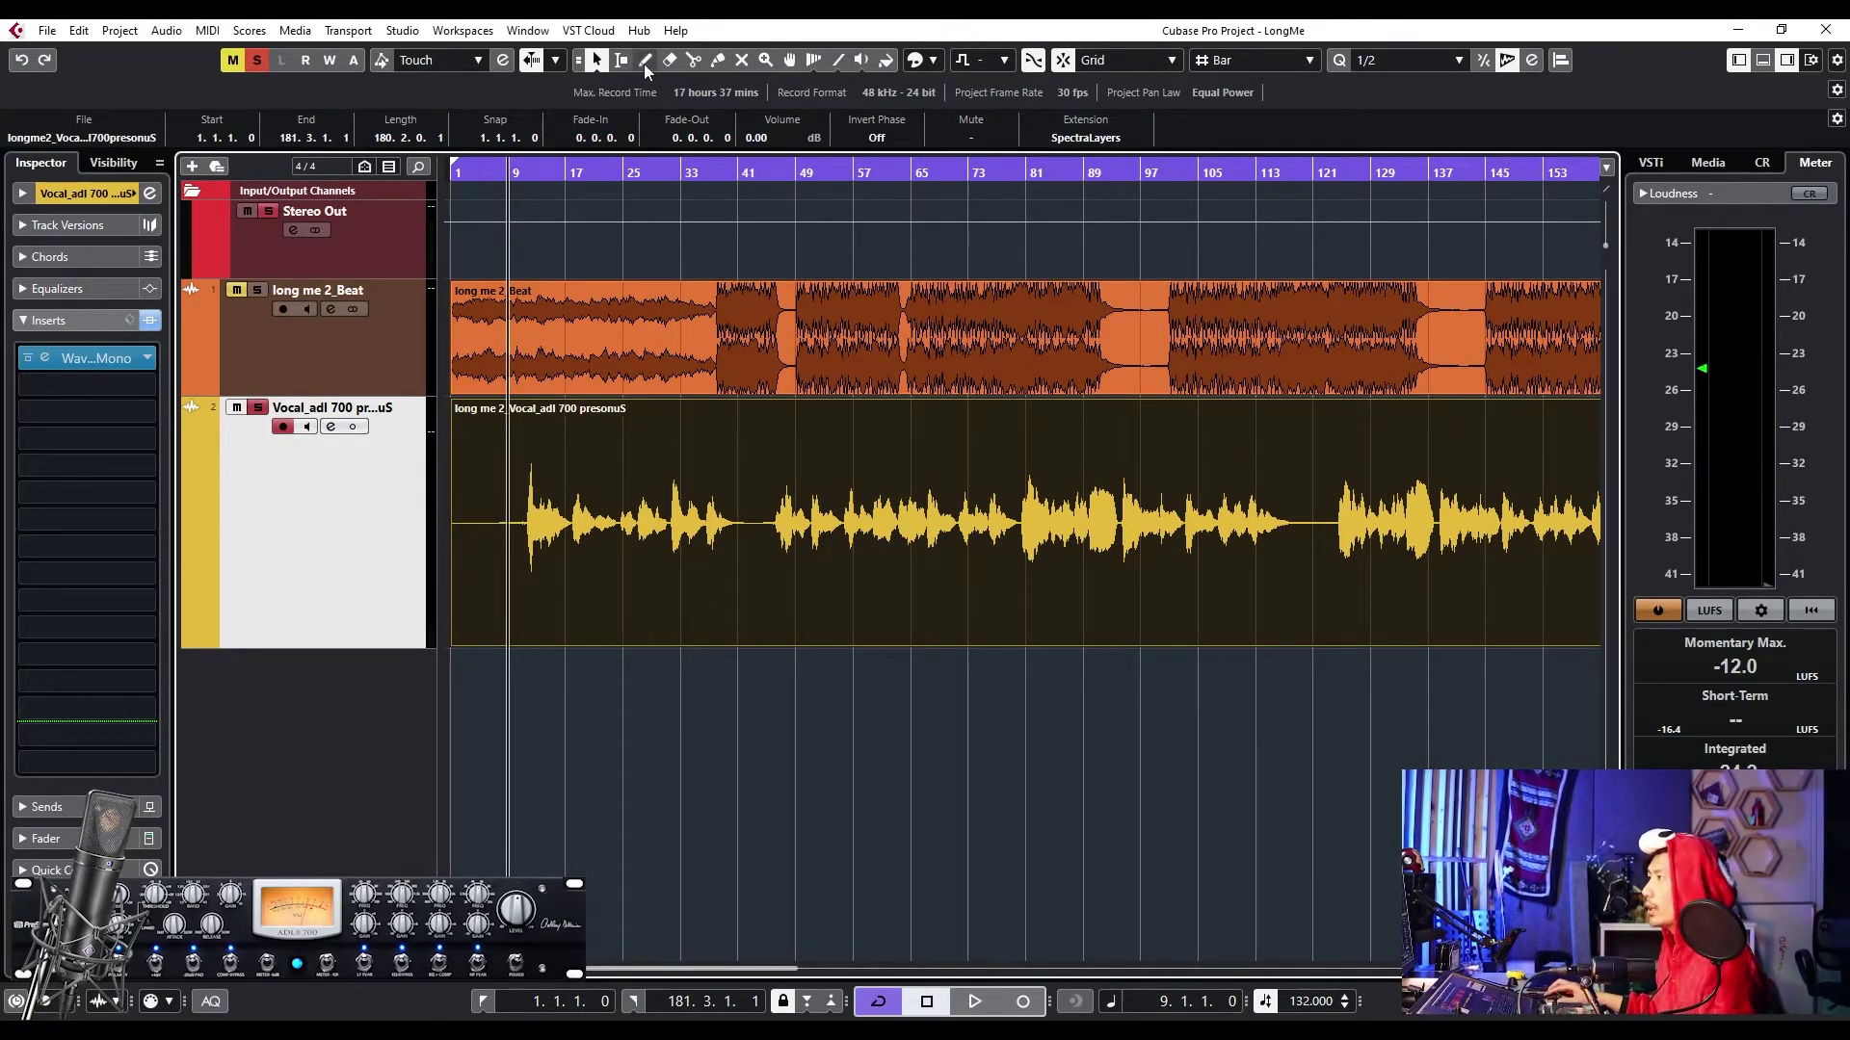
pyautogui.scroll(-3, 719, 418)
pyautogui.scroll(2, 555, 441)
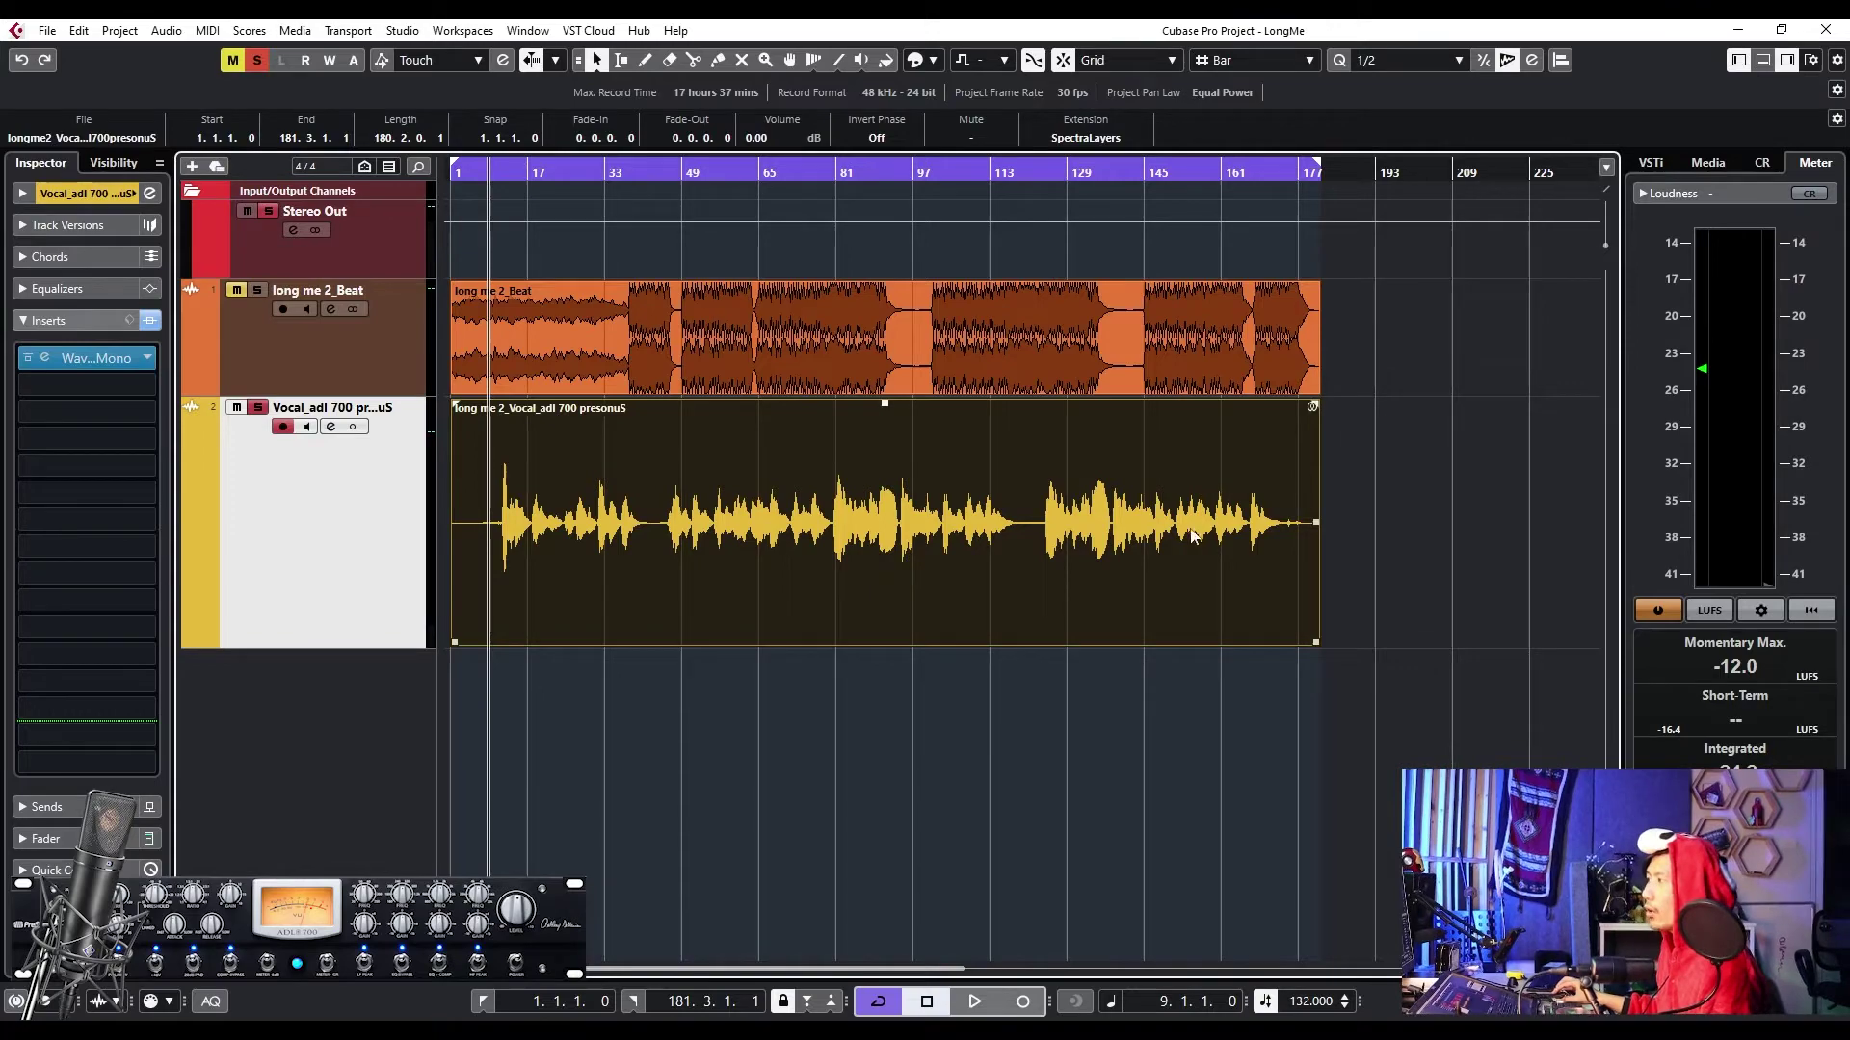
# - Start a volume curve on the vocal event with the Draw tool at the loud opening note near bar 12
pyautogui.click(645, 60)
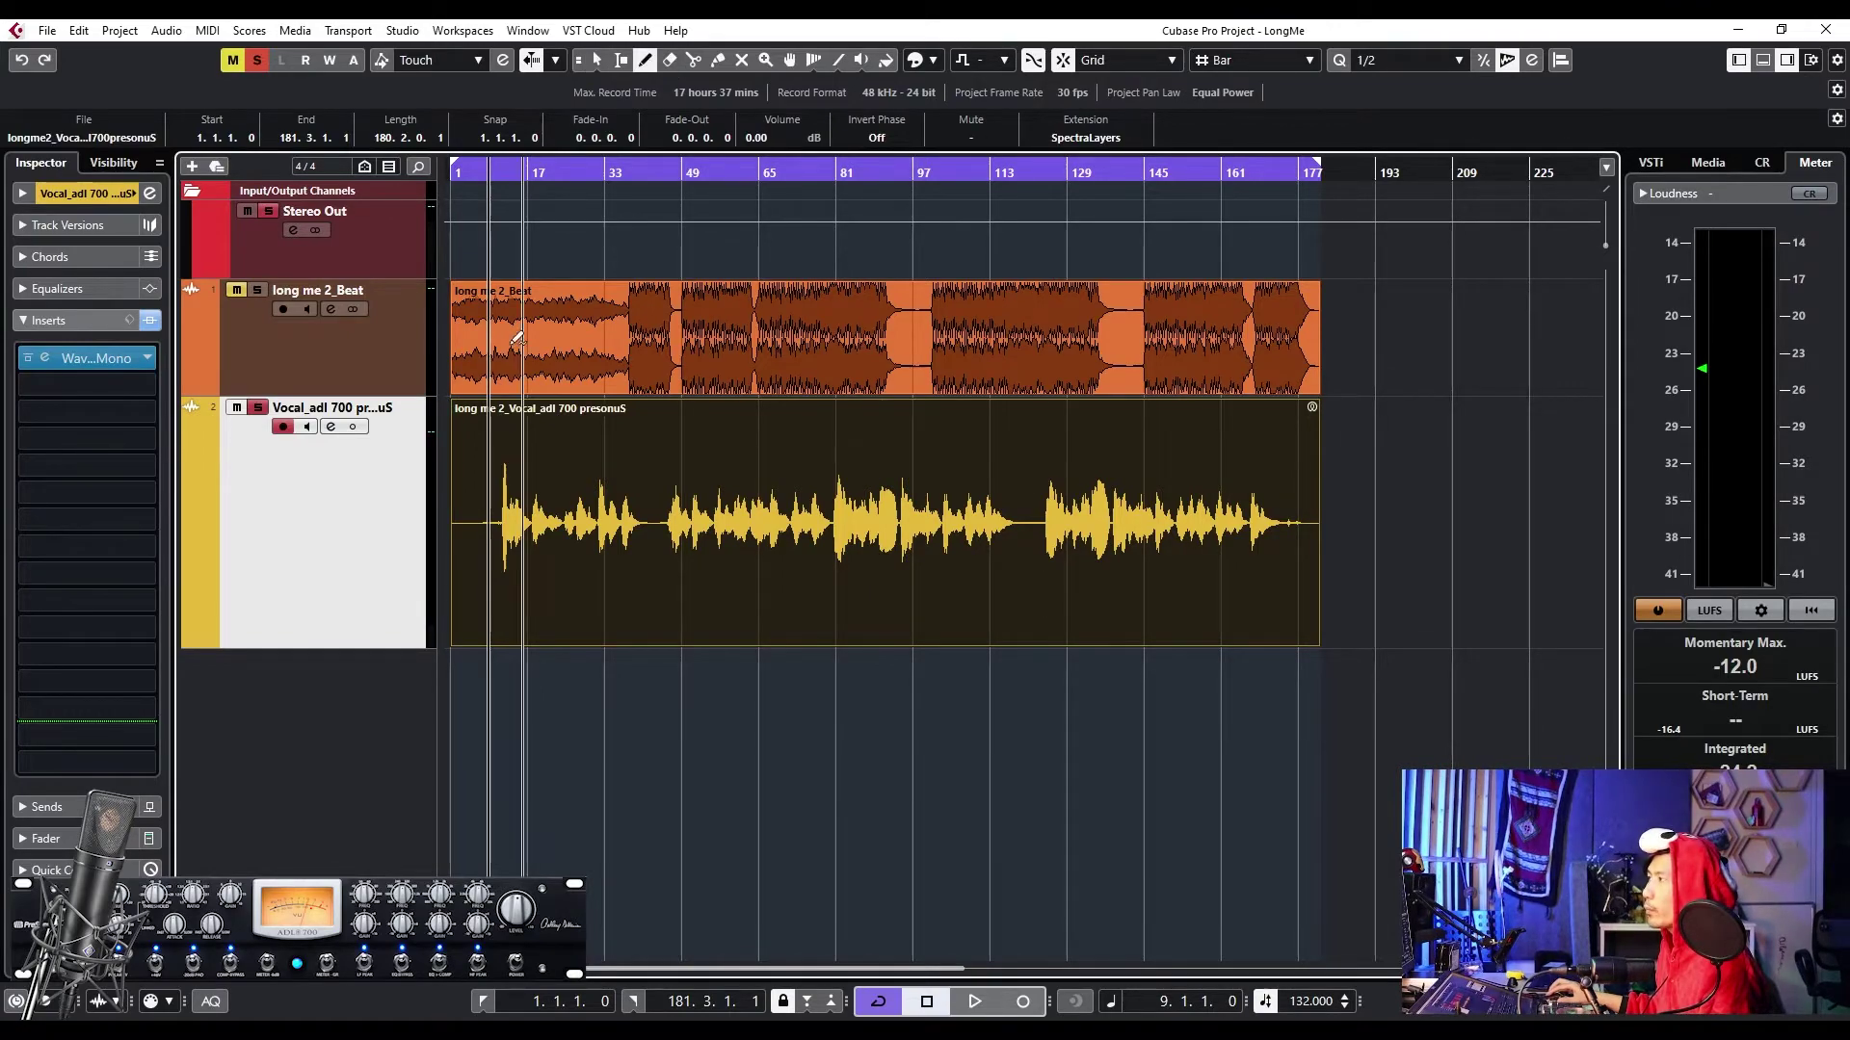
pyautogui.scroll(3, 530, 433)
pyautogui.scroll(10, 674, 443)
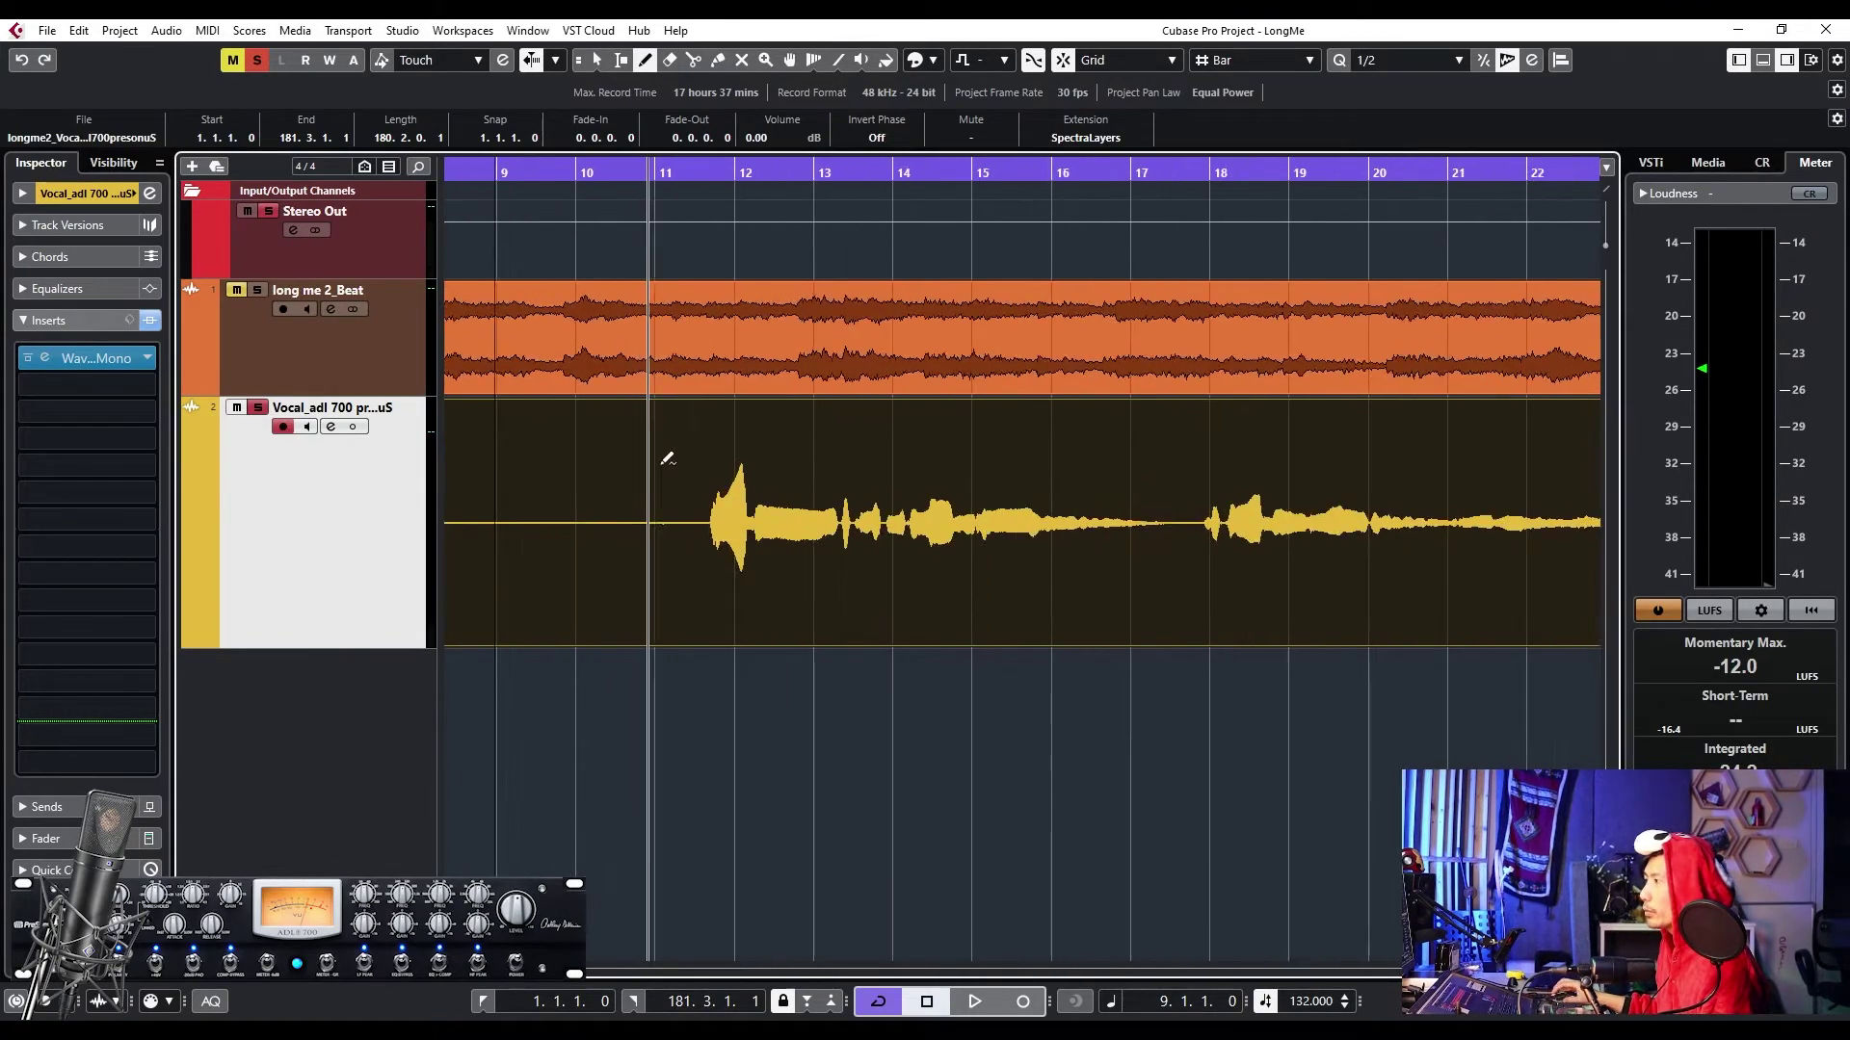
pyautogui.scroll(-3, 699, 436)
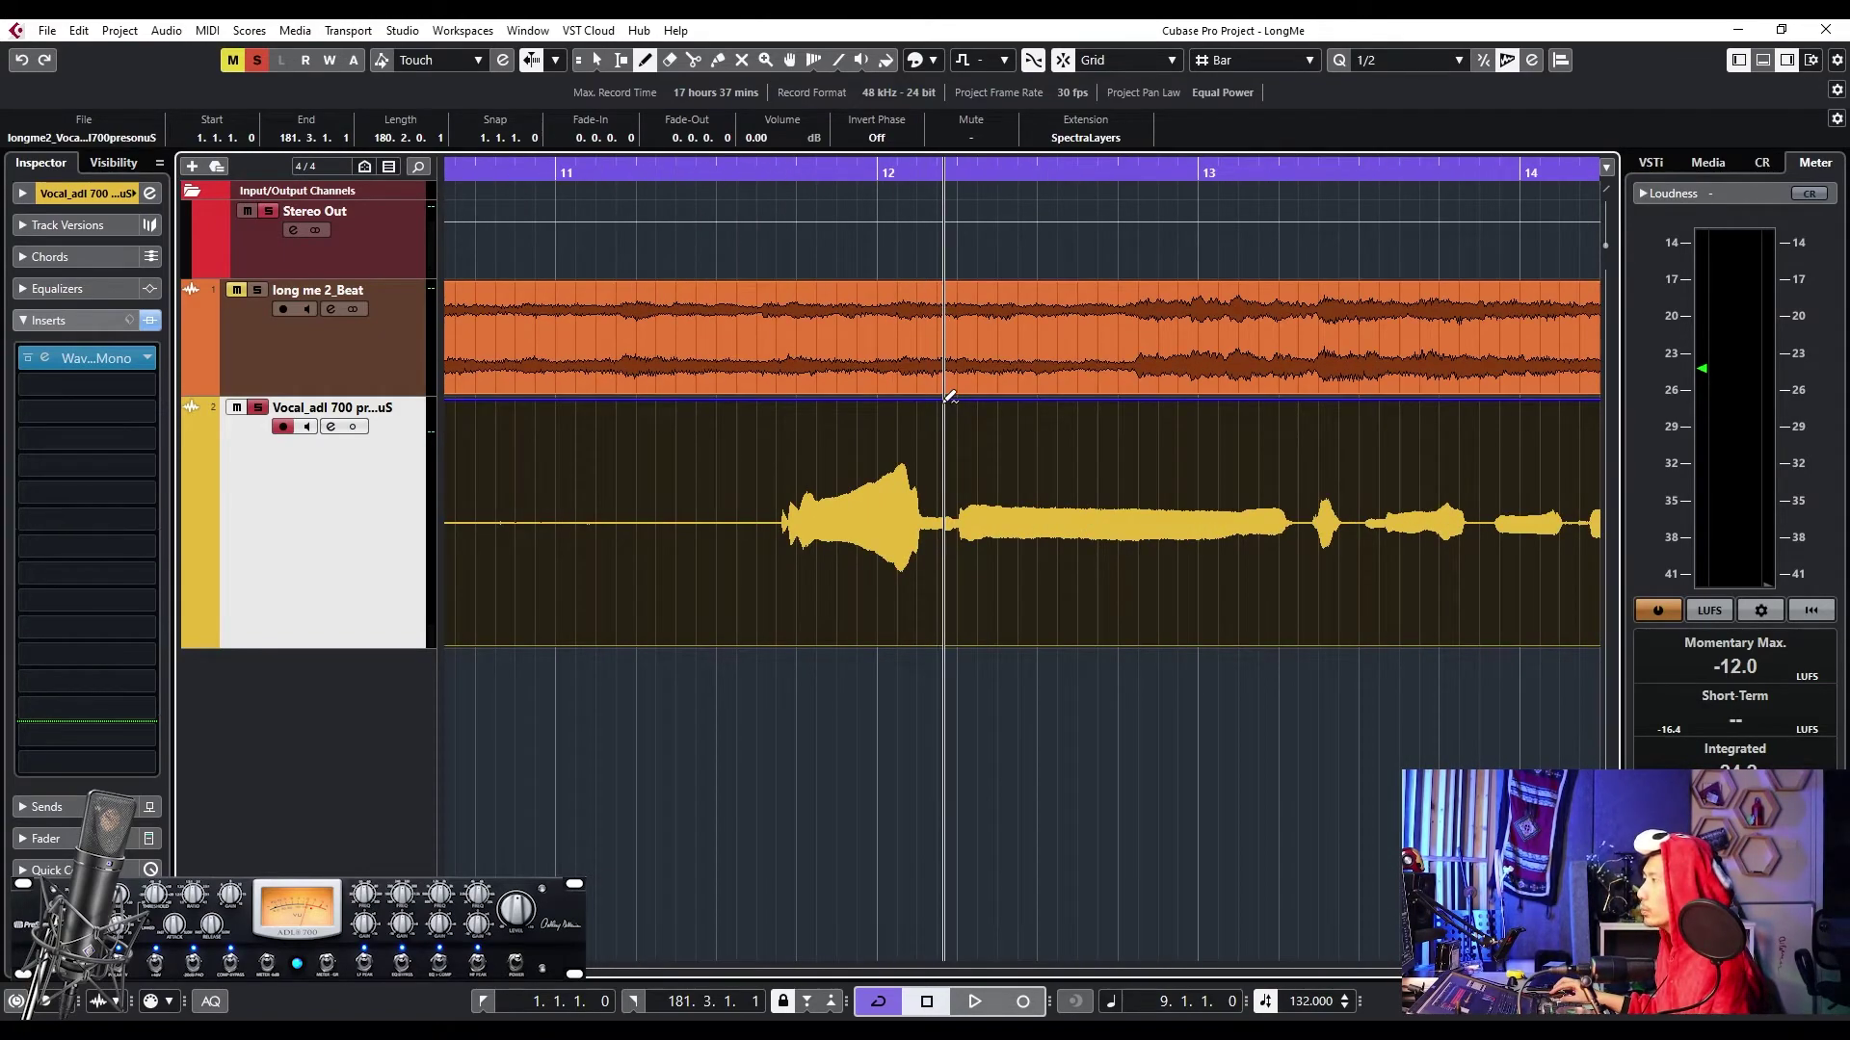
pyautogui.scroll(-10, 905, 453)
pyautogui.scroll(-10, 838, 479)
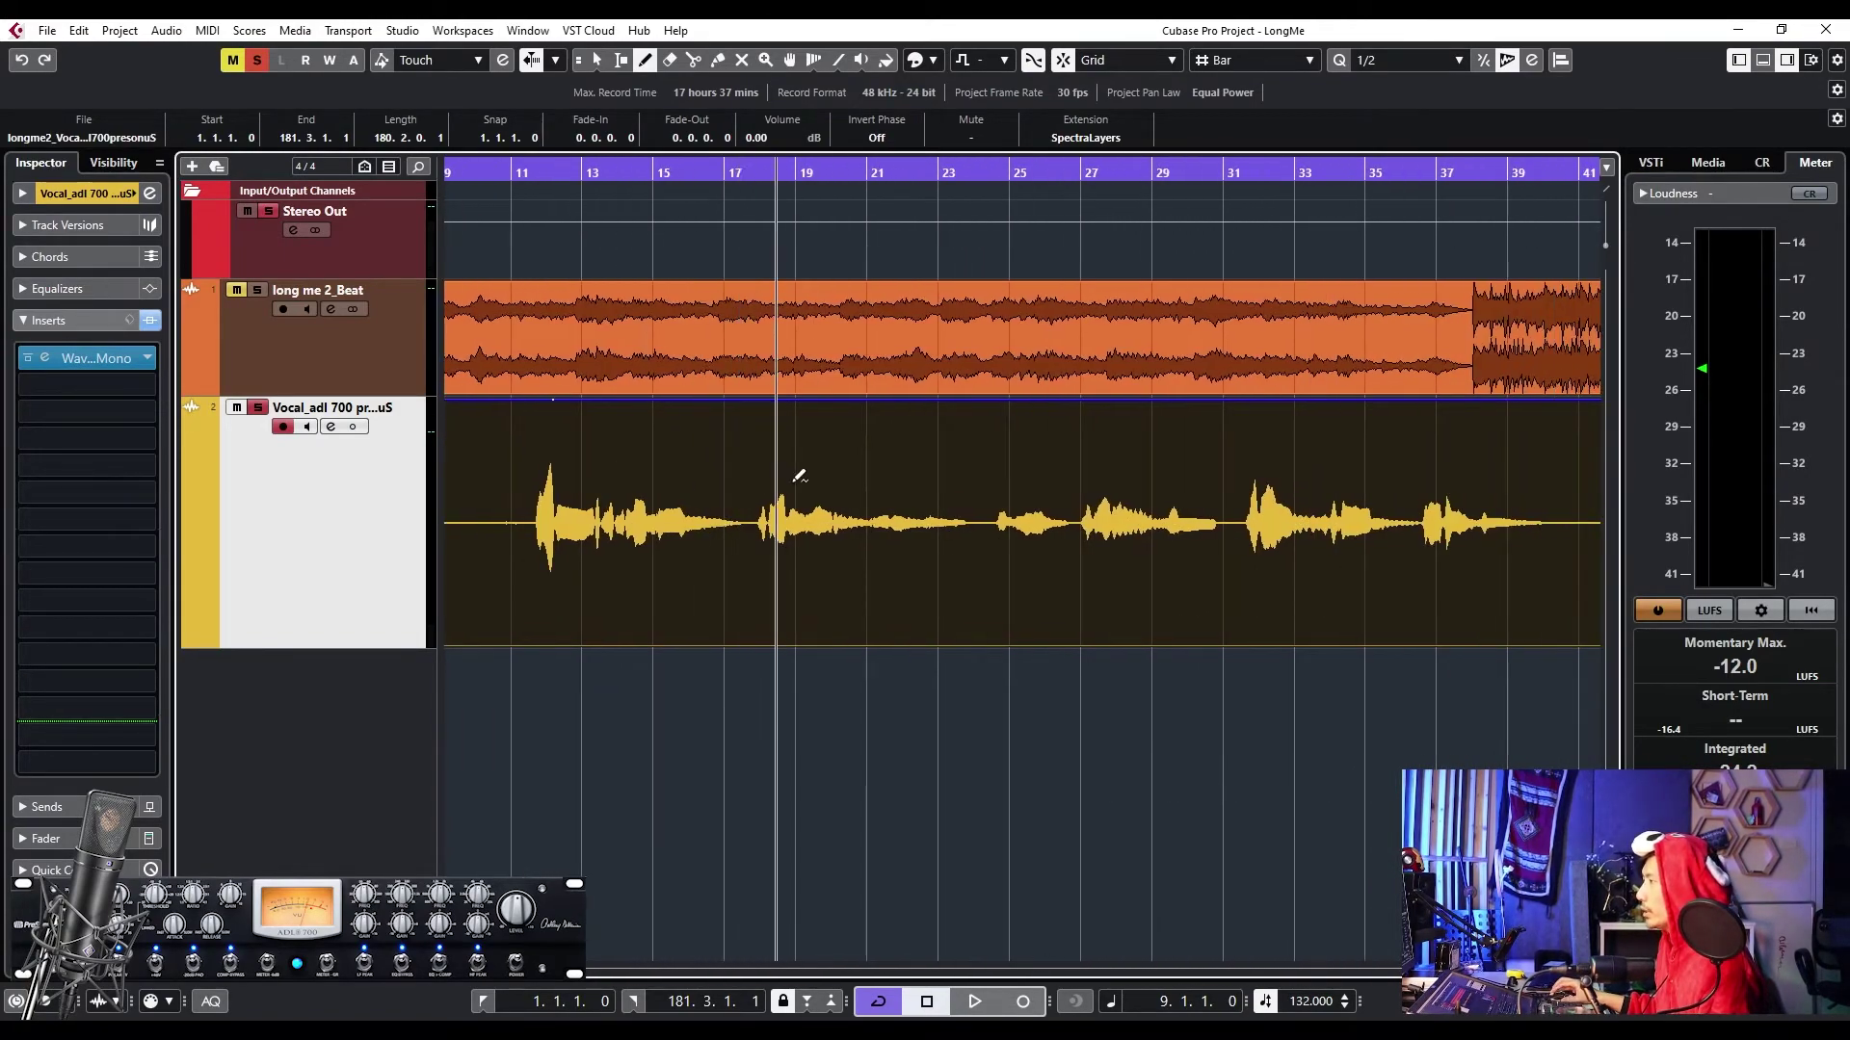
pyautogui.moveTo(764, 495); pyautogui.dragTo(894, 463)
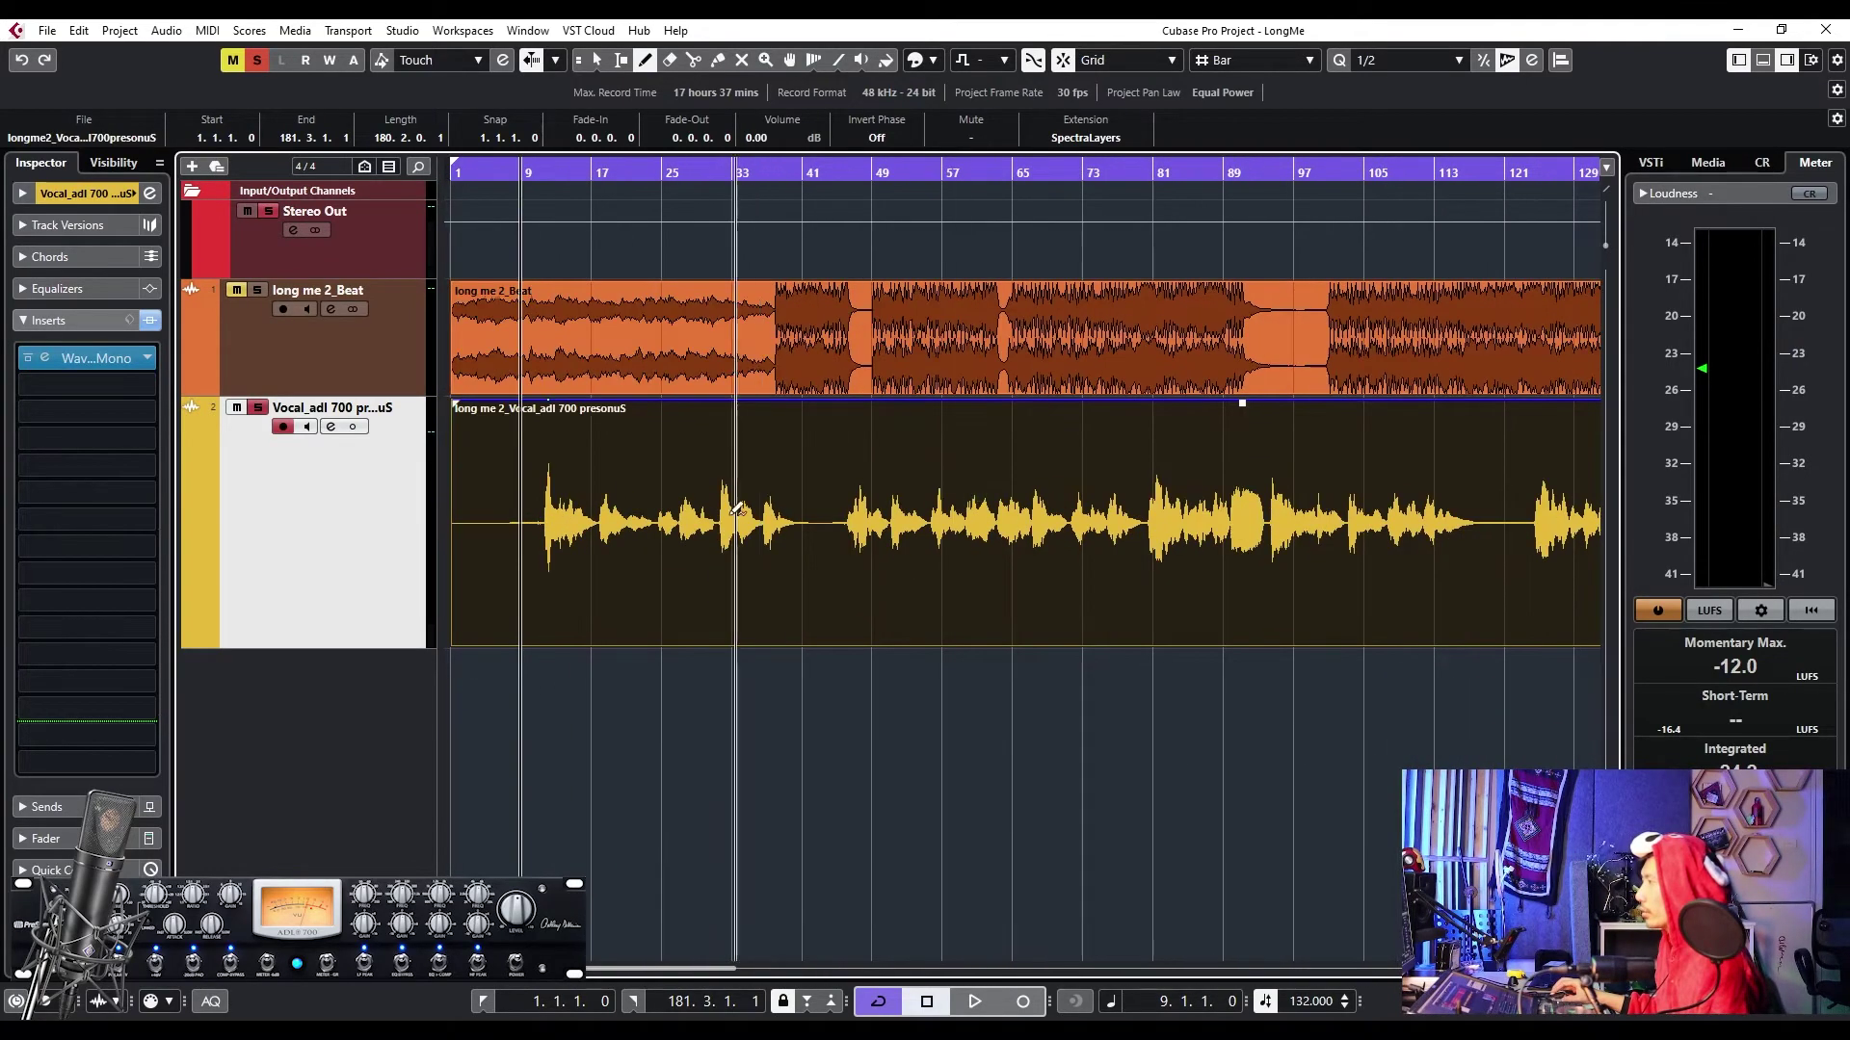
pyautogui.scroll(6, 738, 480)
pyautogui.scroll(5, 738, 480)
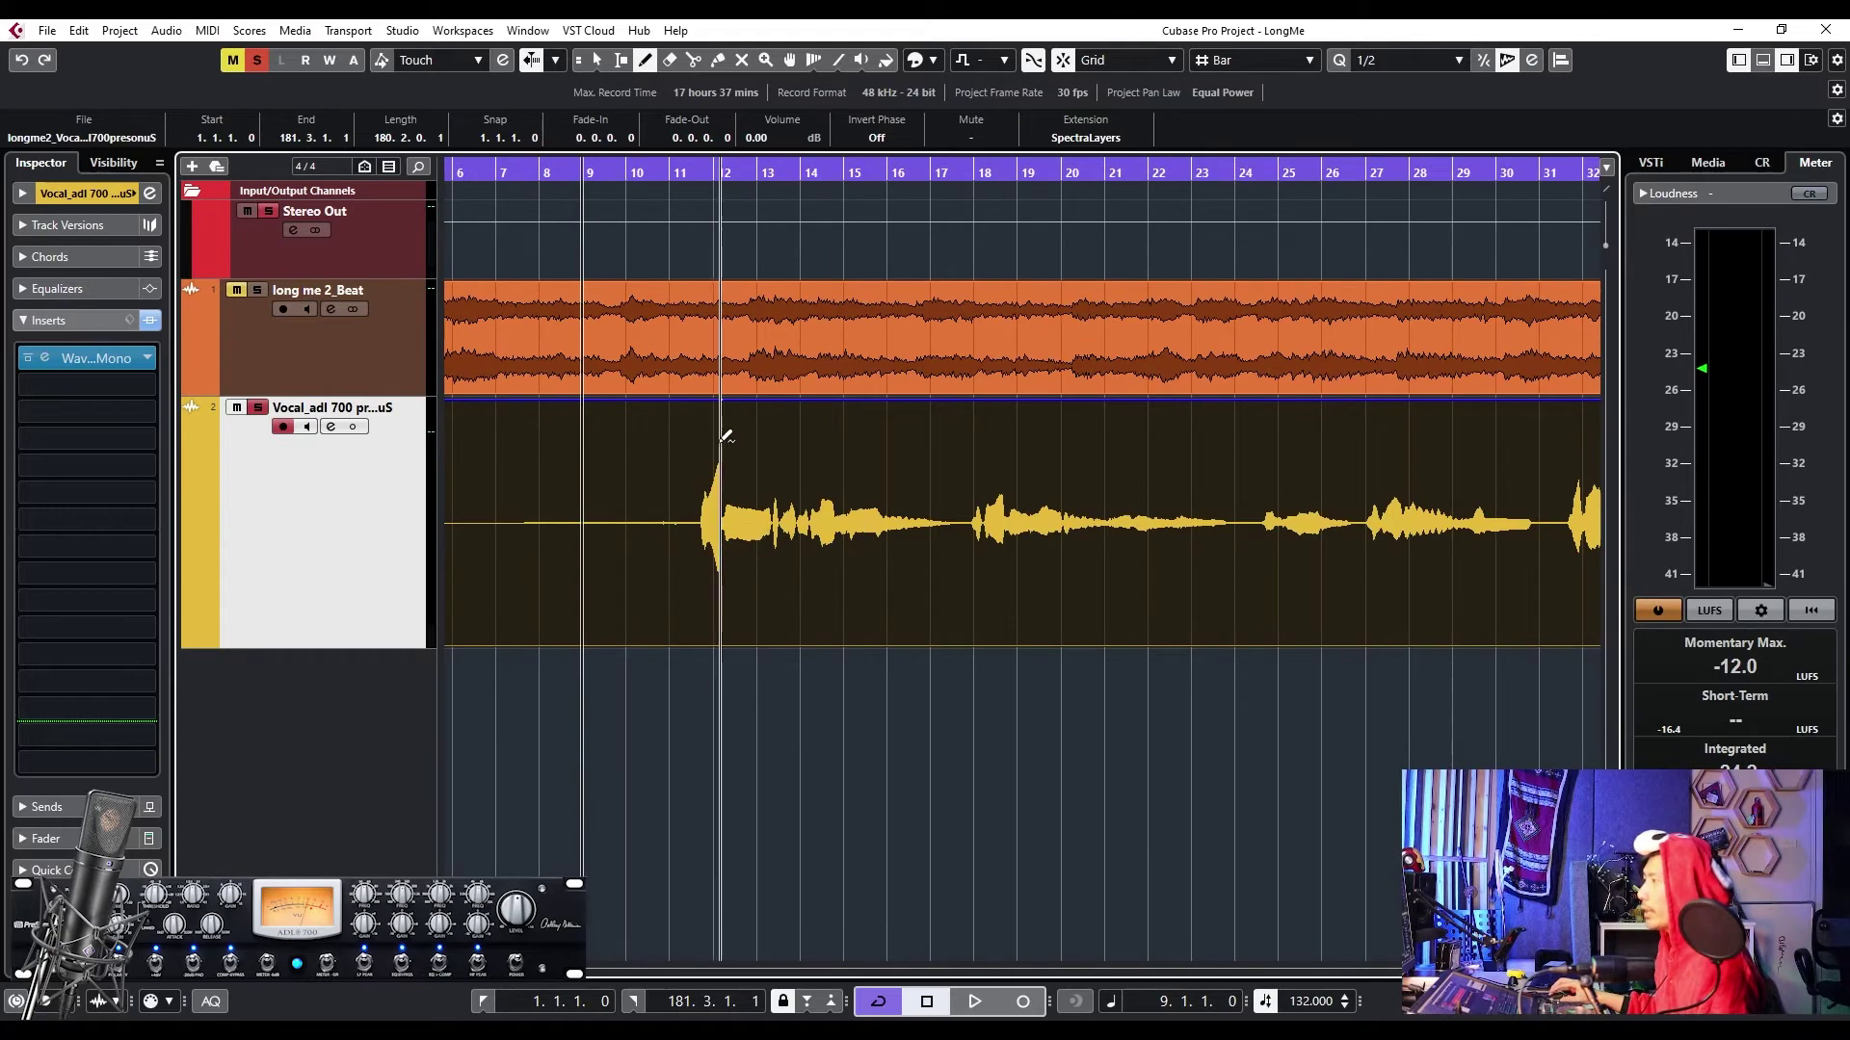
# - Shape a dip in the vocal's volume curve around the loud note before bar 12, lowering the point at the note's end further
pyautogui.moveTo(575, 397)
pyautogui.mouseDown()
pyautogui.moveTo(578, 424)
pyautogui.moveTo(689, 405)
pyautogui.moveTo(695, 446)
pyautogui.moveTo(711, 398)
pyautogui.mouseUp()
pyautogui.scroll(3, 628, 496)
pyautogui.scroll(2, 704, 482)
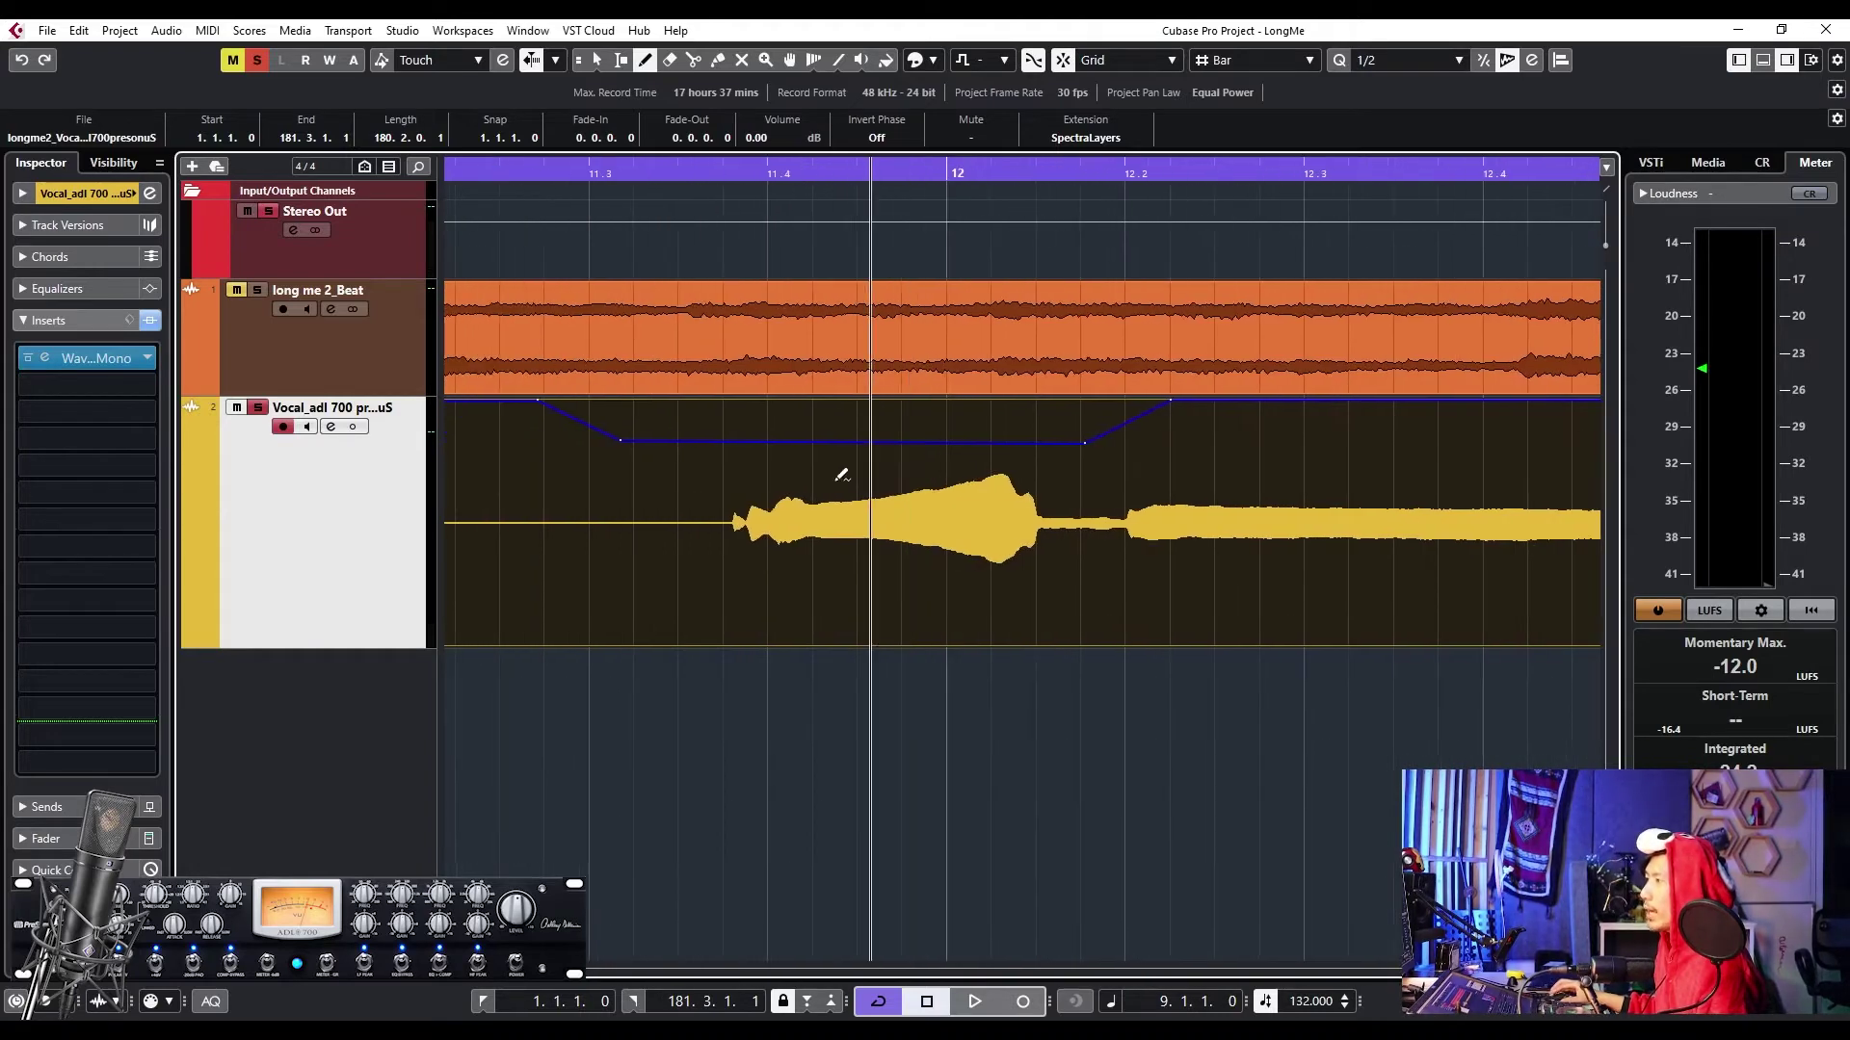
pyautogui.moveTo(1089, 448); pyautogui.dragTo(1093, 477)
pyautogui.scroll(-3, 1041, 472)
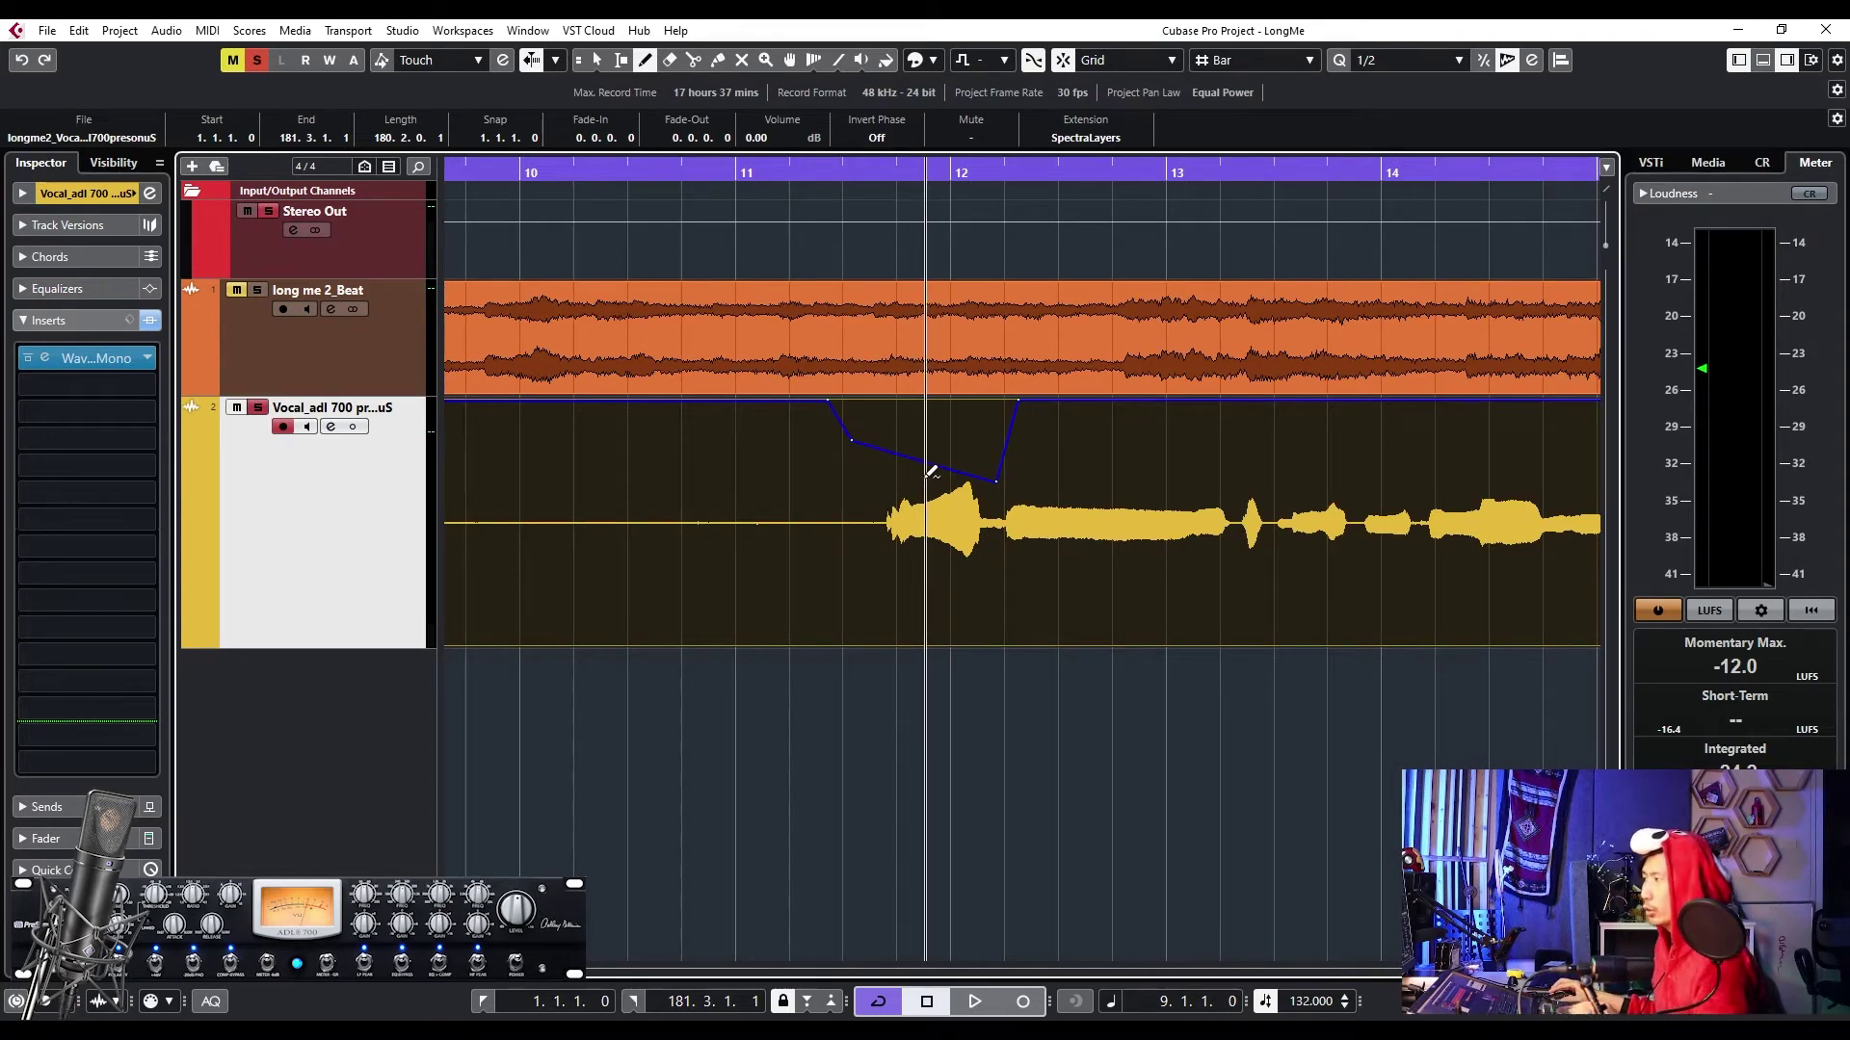
# - Heighten the vocal track and compare the waveform levels of its phrases from the opening note near bar 12 to bar 40
pyautogui.scroll(-3, 899, 456)
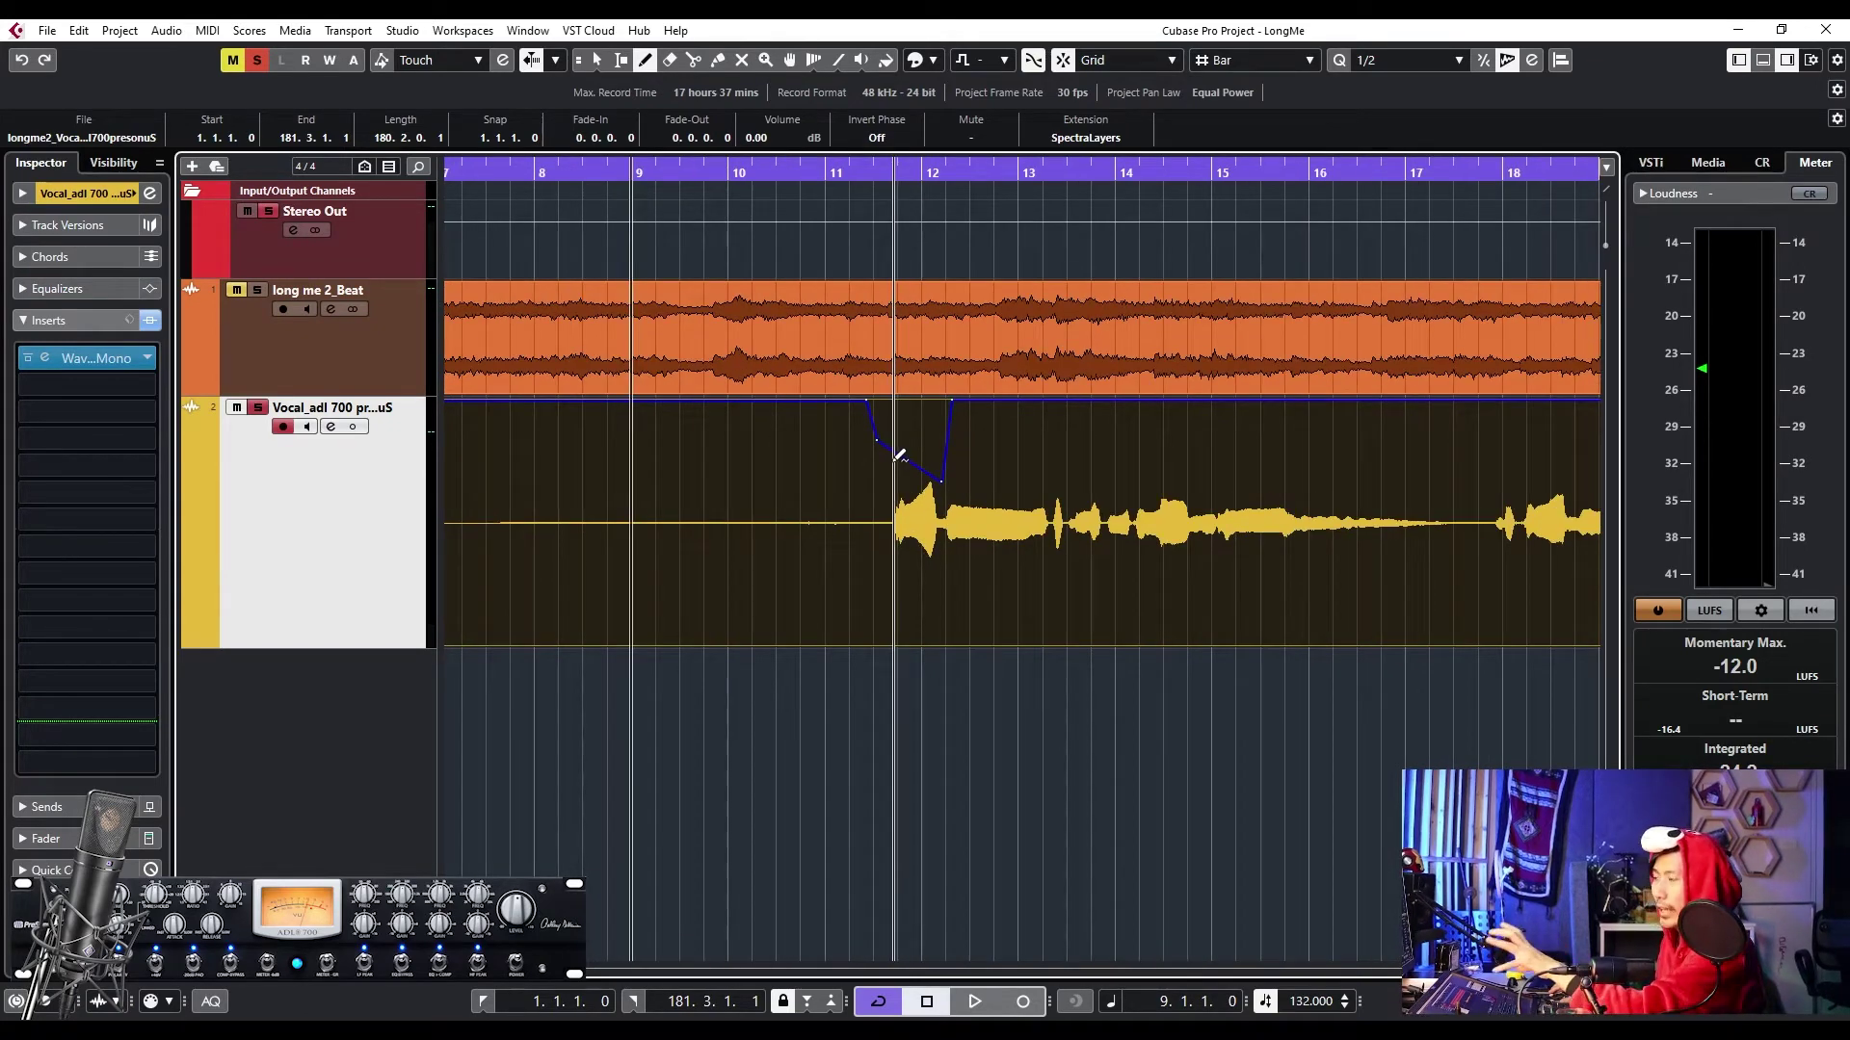
pyautogui.scroll(-4, 899, 457)
pyautogui.hscroll(2, 896, 504)
pyautogui.hscroll(5, 966, 494)
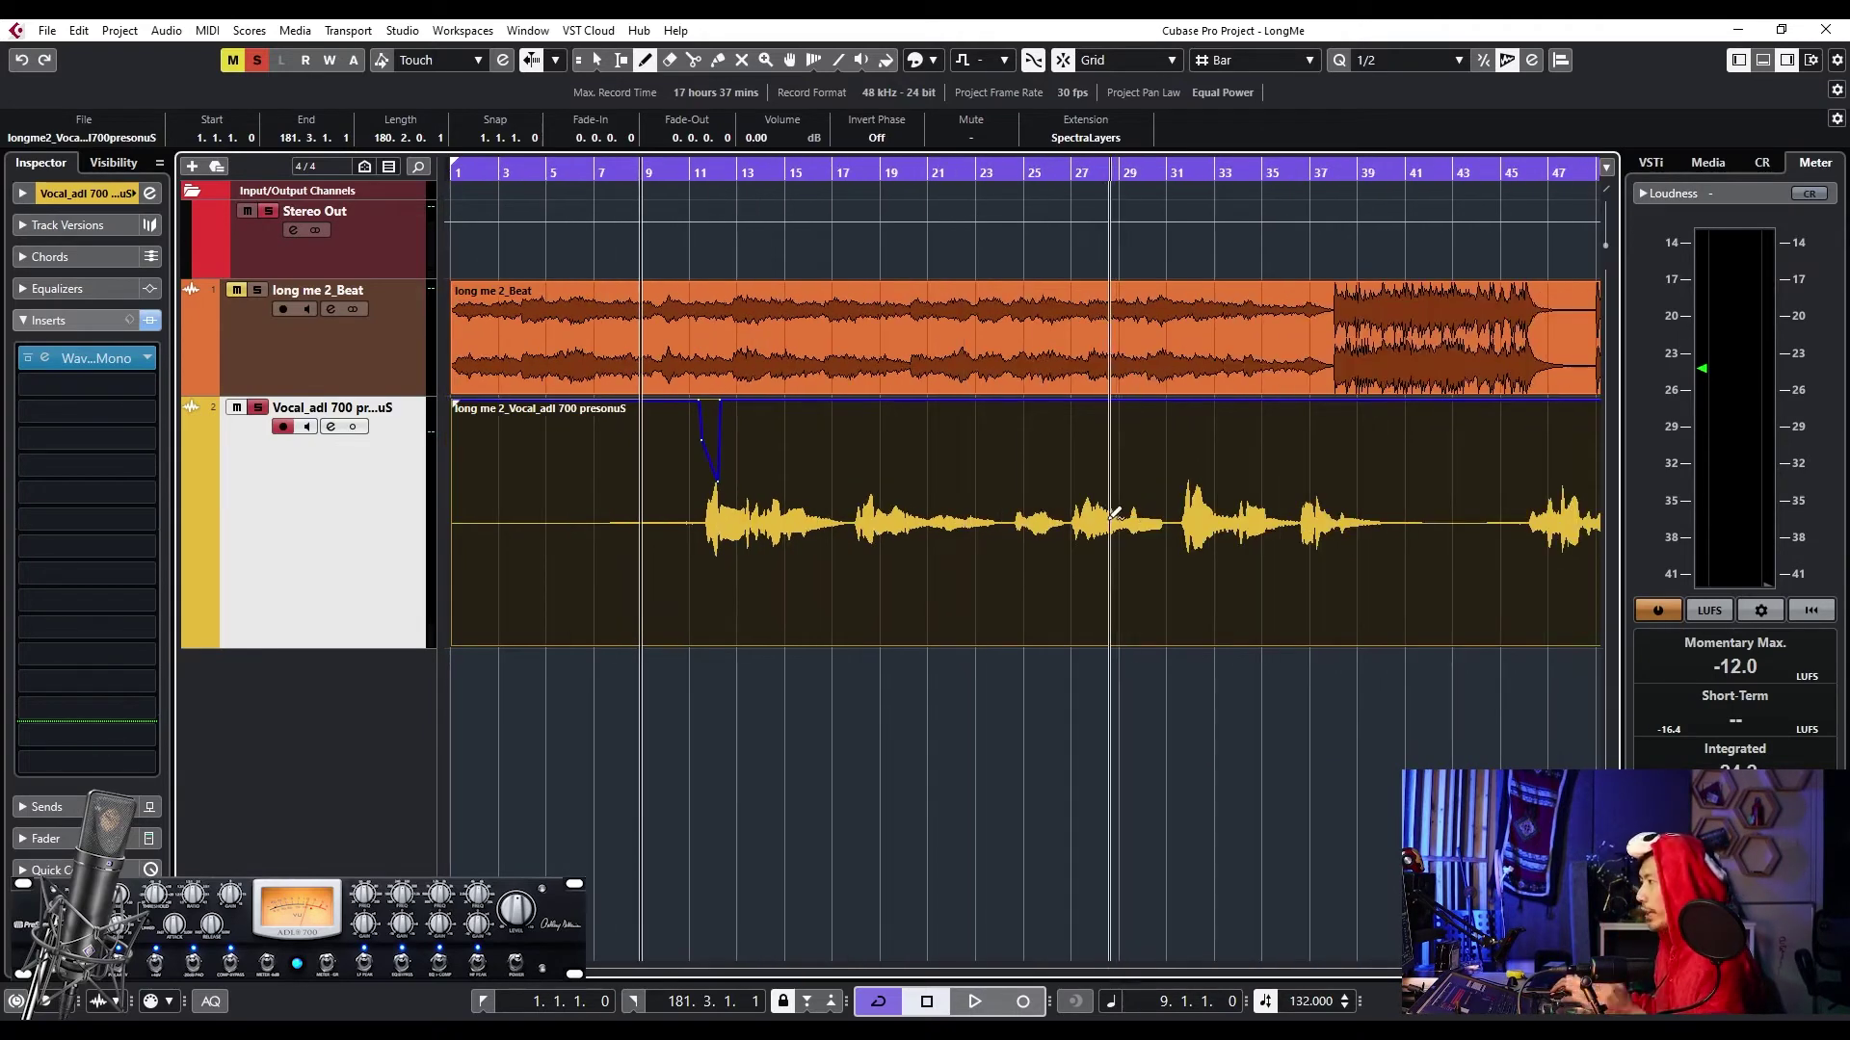
pyautogui.scroll(1, 1197, 493)
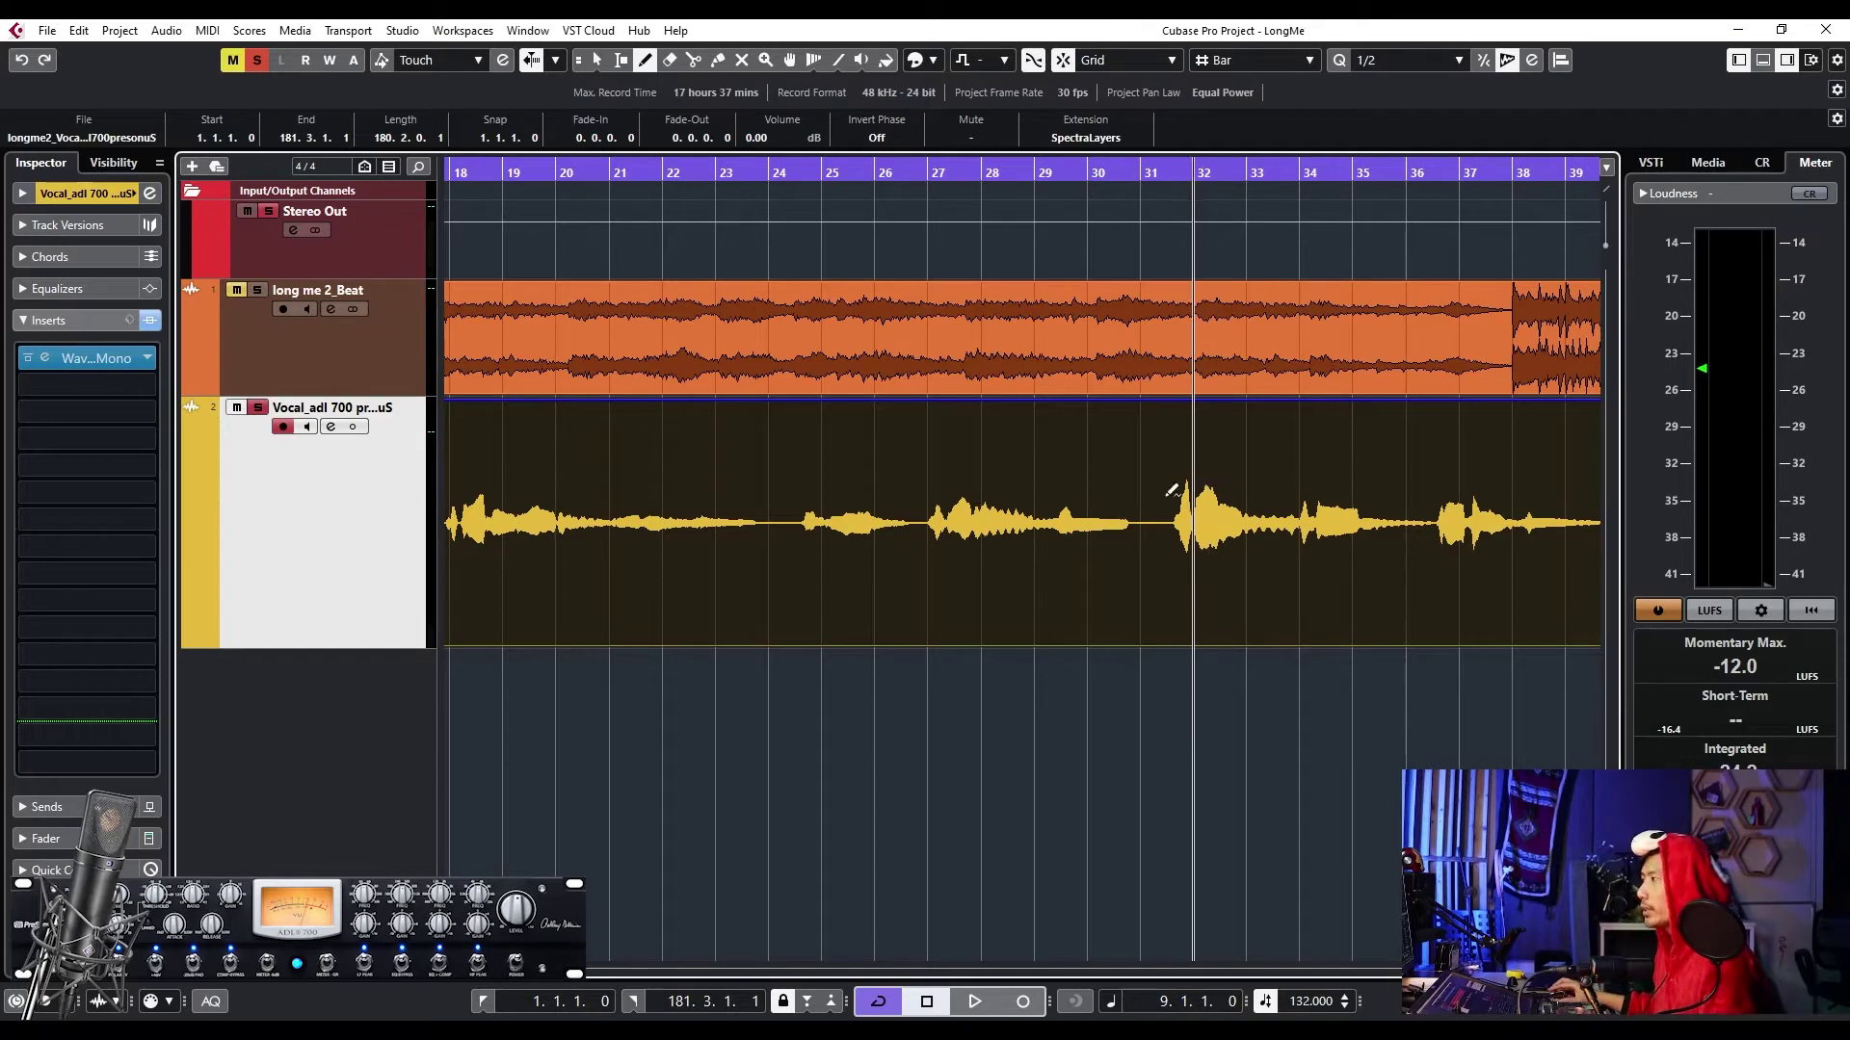
pyautogui.scroll(4, 819, 516)
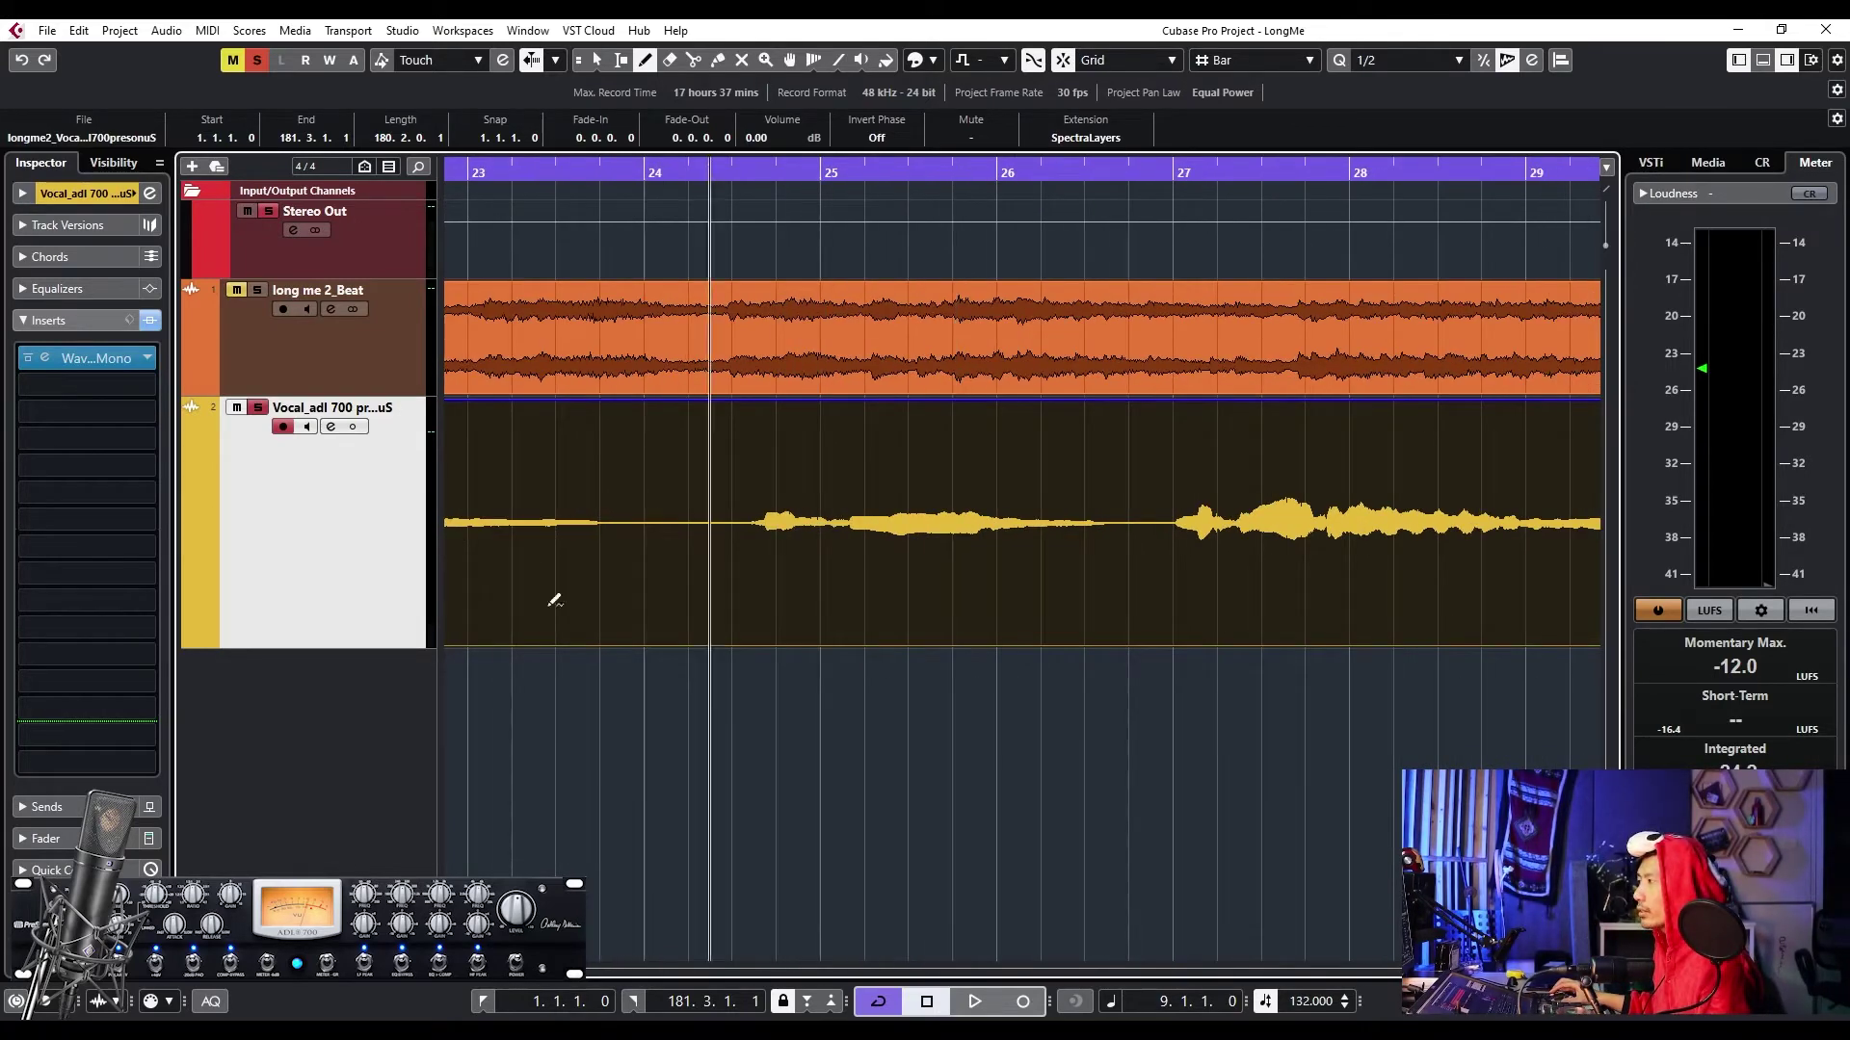
pyautogui.moveTo(399, 645); pyautogui.dragTo(399, 857)
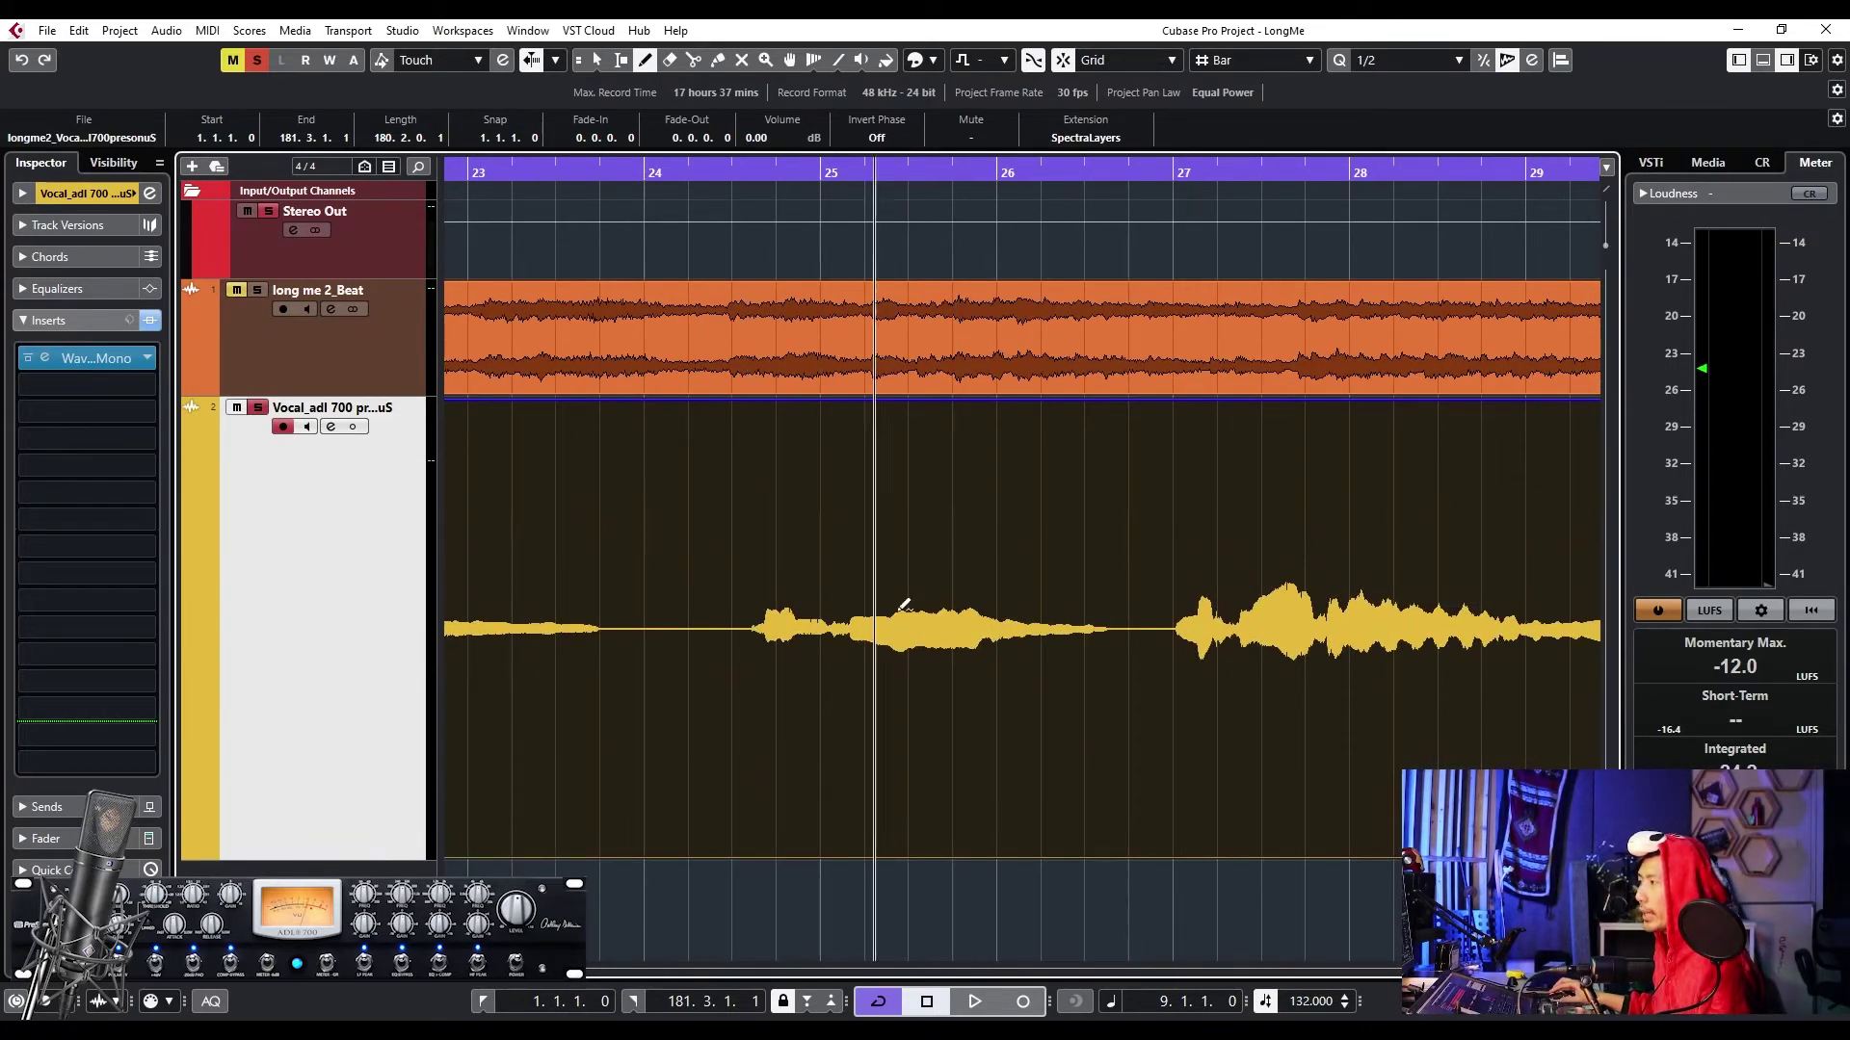
pyautogui.scroll(-4, 1193, 617)
pyautogui.hscroll(5, 1192, 617)
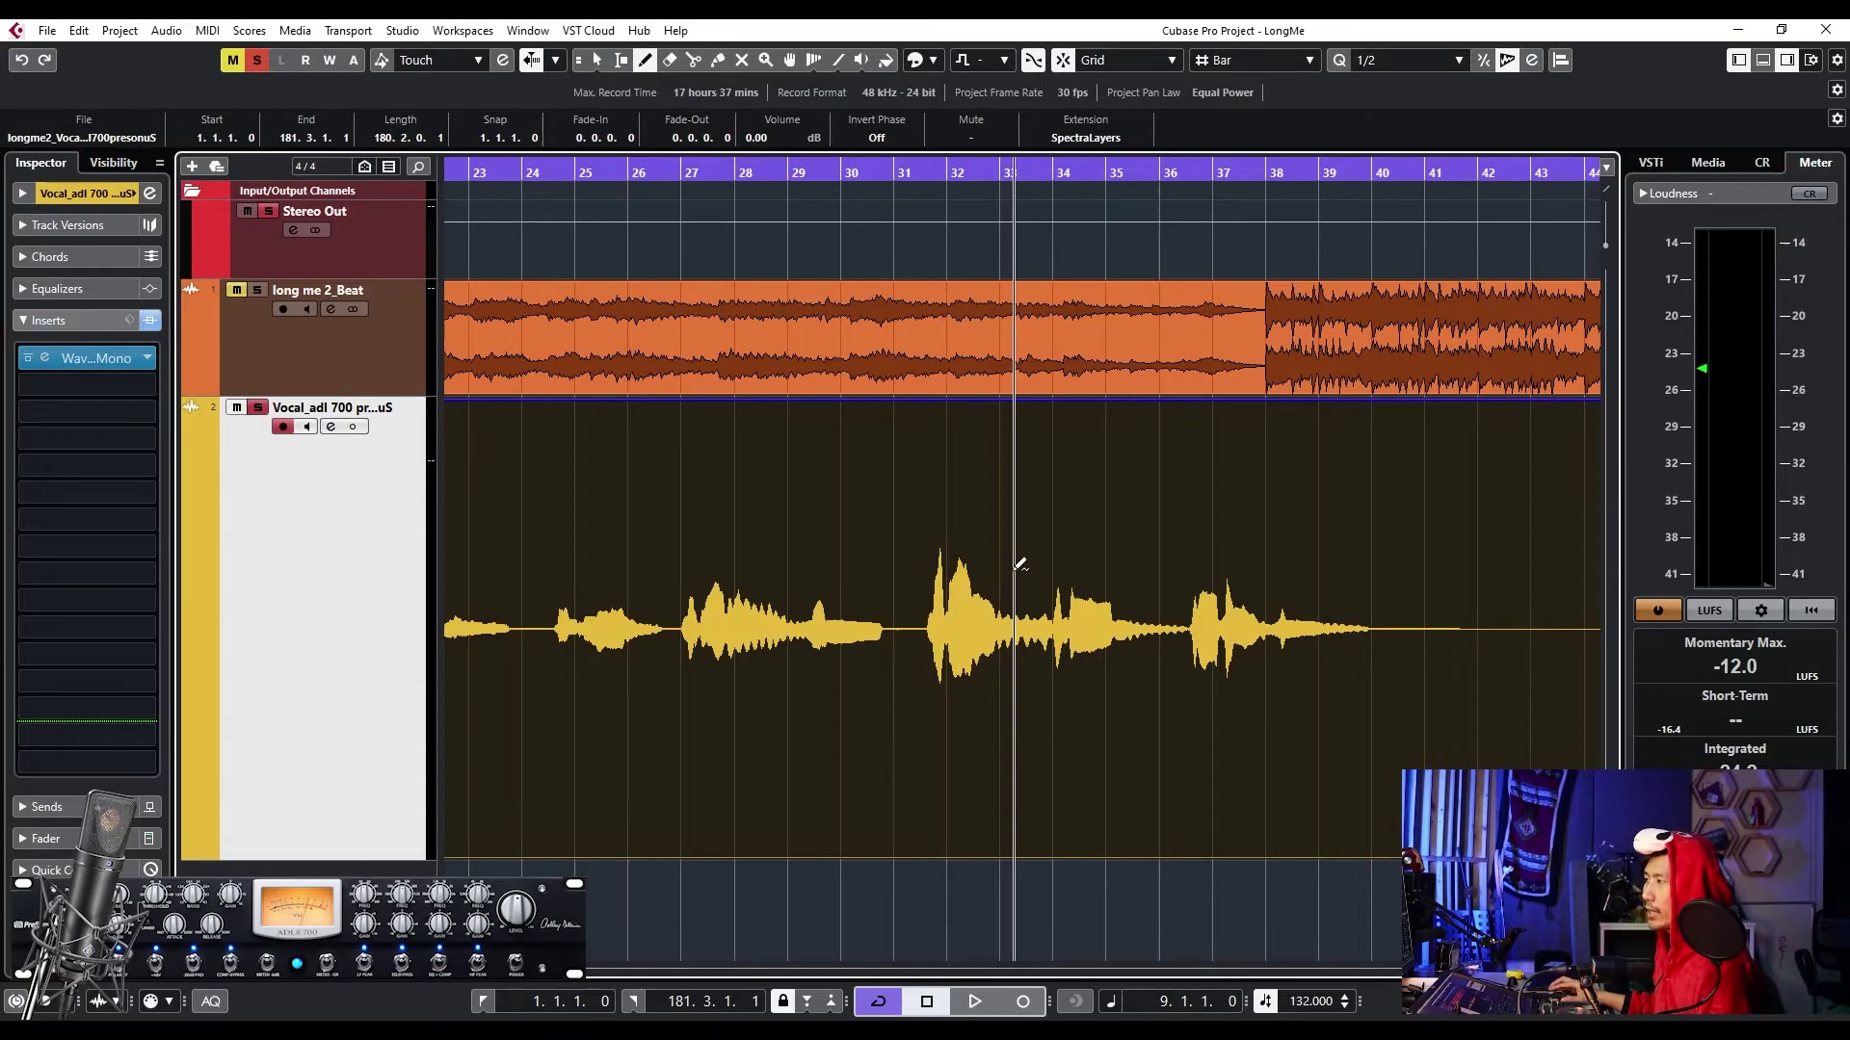
pyautogui.hscroll(-7, 1019, 564)
pyautogui.scroll(3, 858, 554)
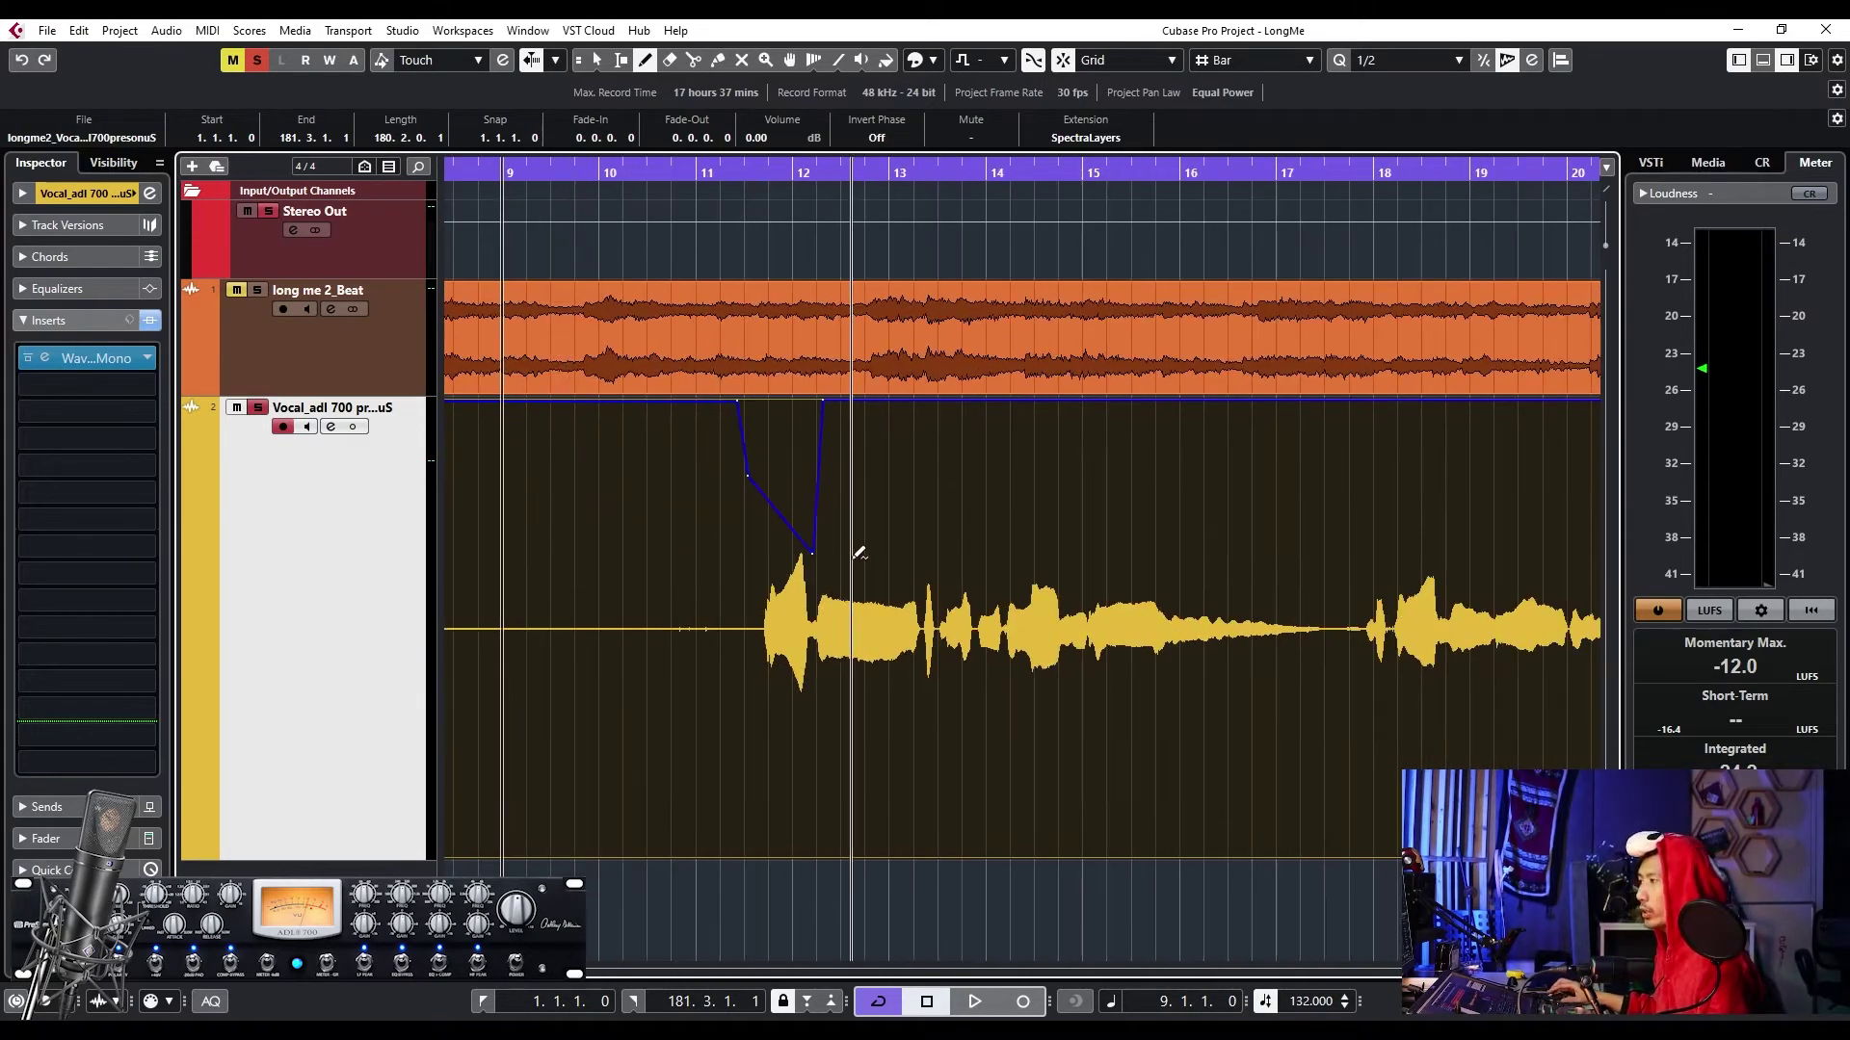
pyautogui.scroll(2, 858, 554)
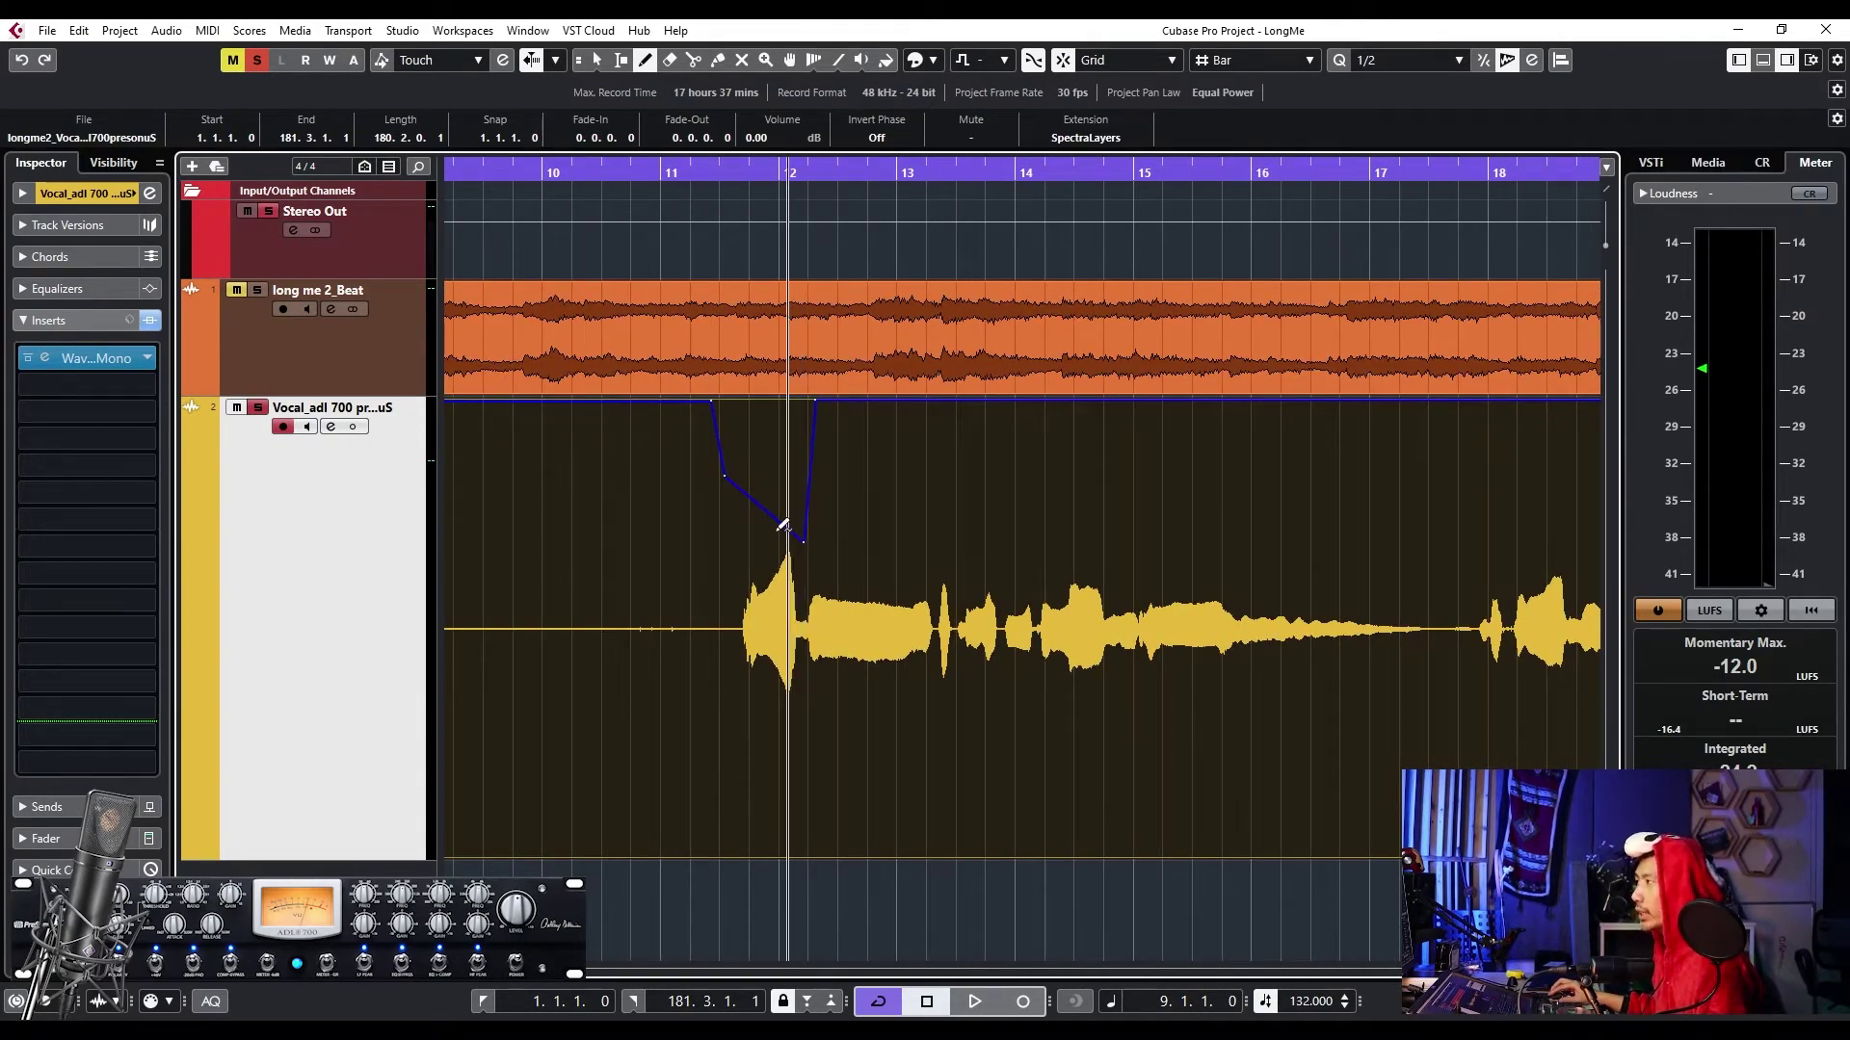
# - Remove the volume-curve points around the loud note before bar 12 so the vocal event's curve is flat again
pyautogui.press('5')
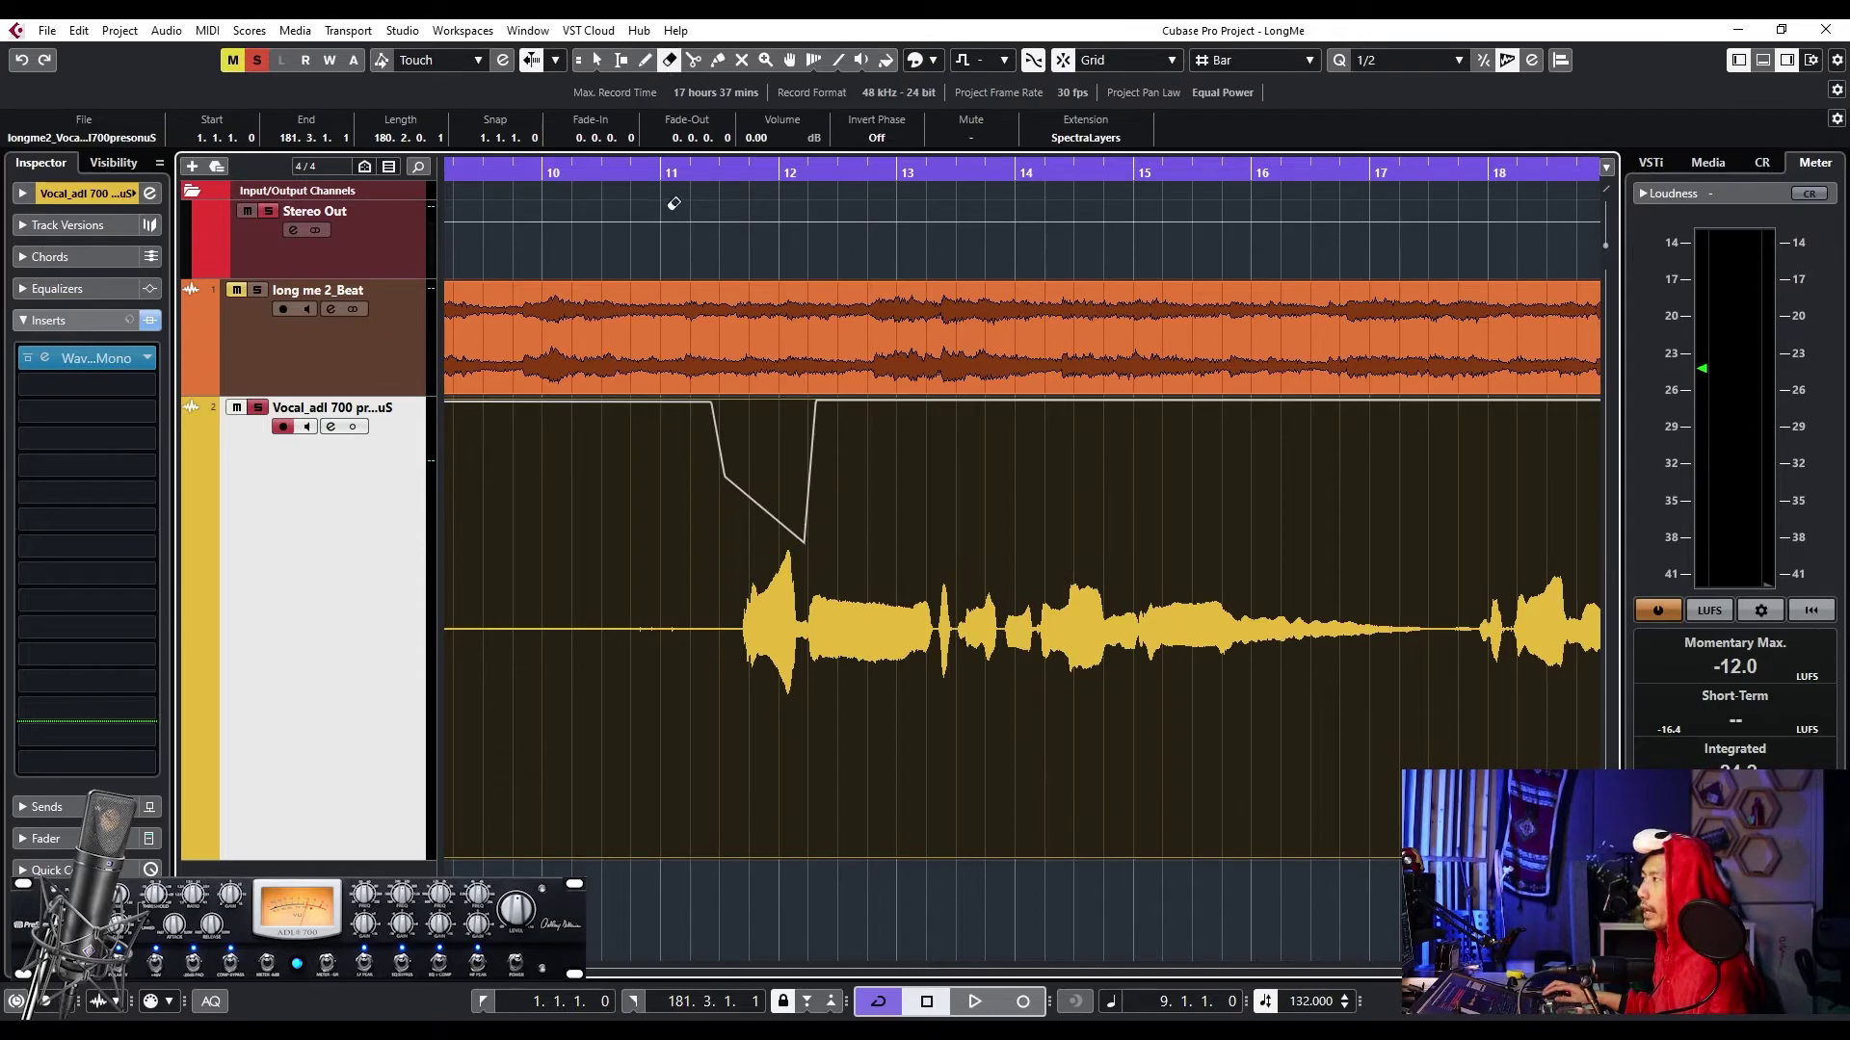
pyautogui.click(724, 468)
pyautogui.press('8')
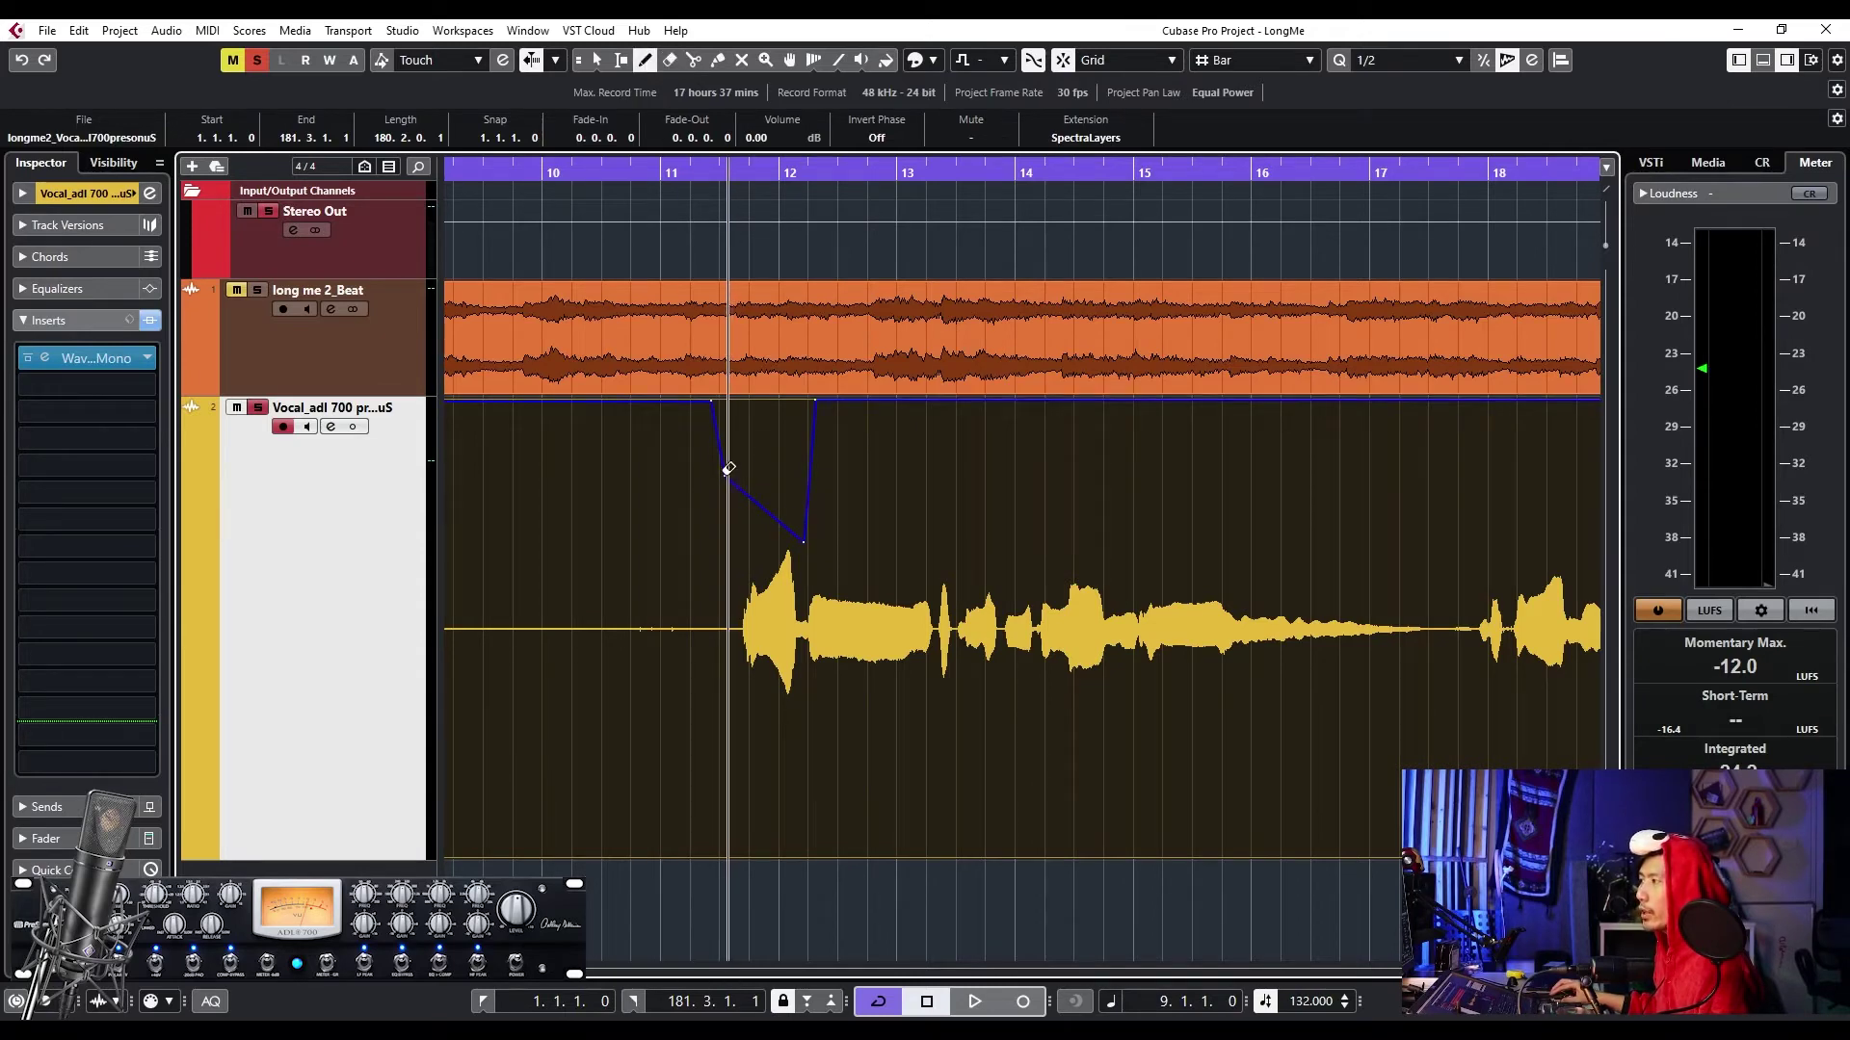
pyautogui.press('Delete')
pyautogui.press('KP_Subtract')
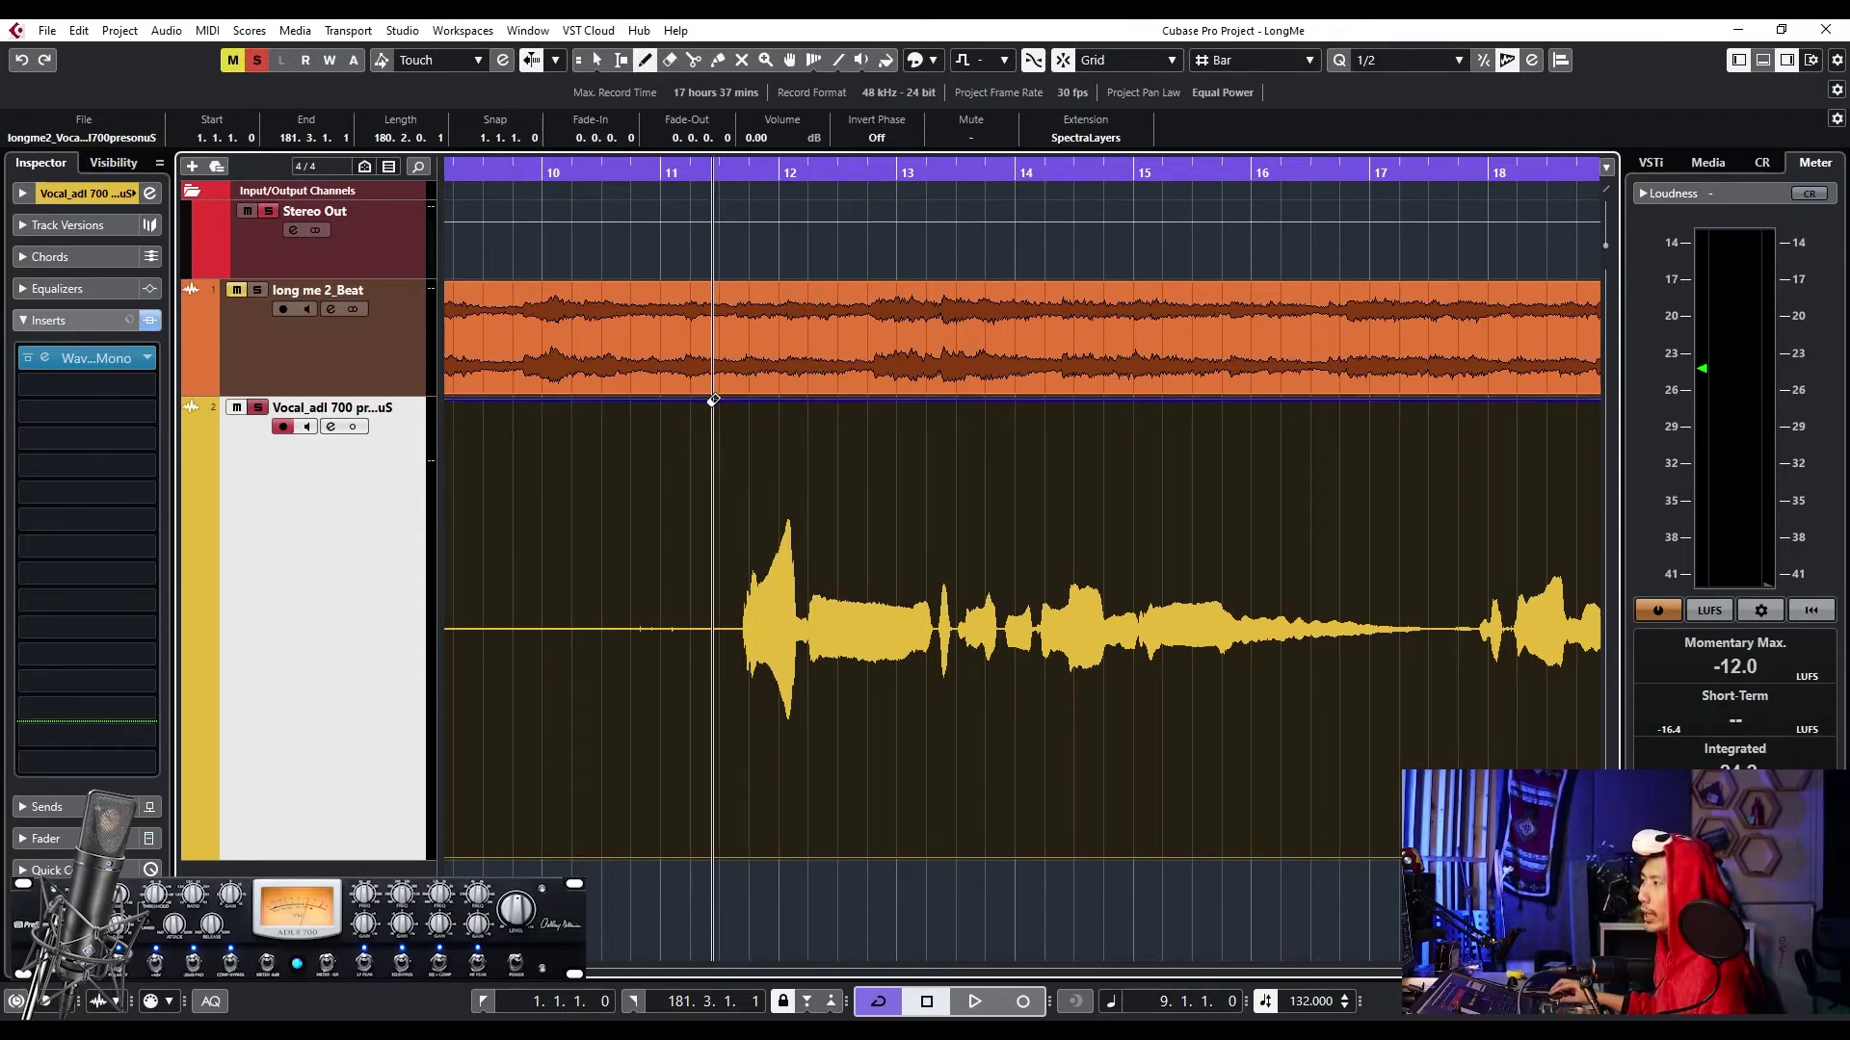
# - Insert the Vocal Rider Mono plug-in in the vocal track's second insert slot
pyautogui.click(124, 385)
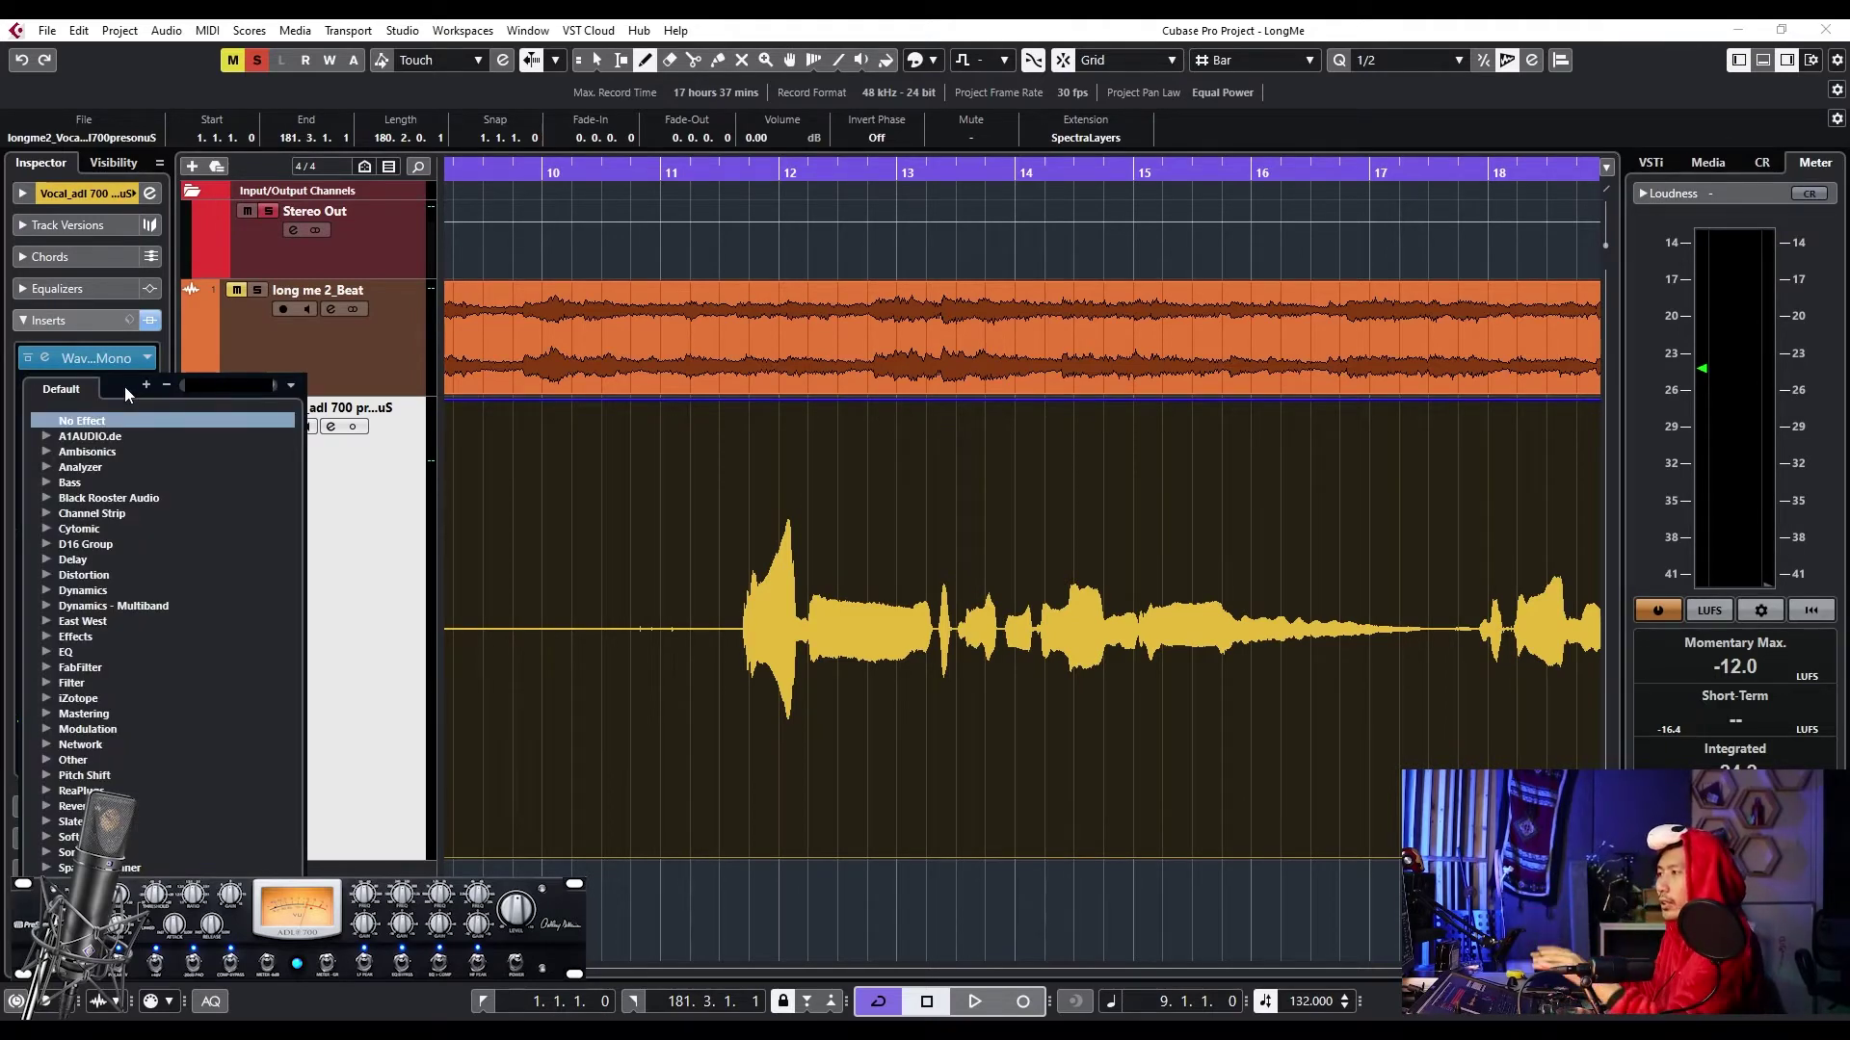
pyautogui.write('volu')
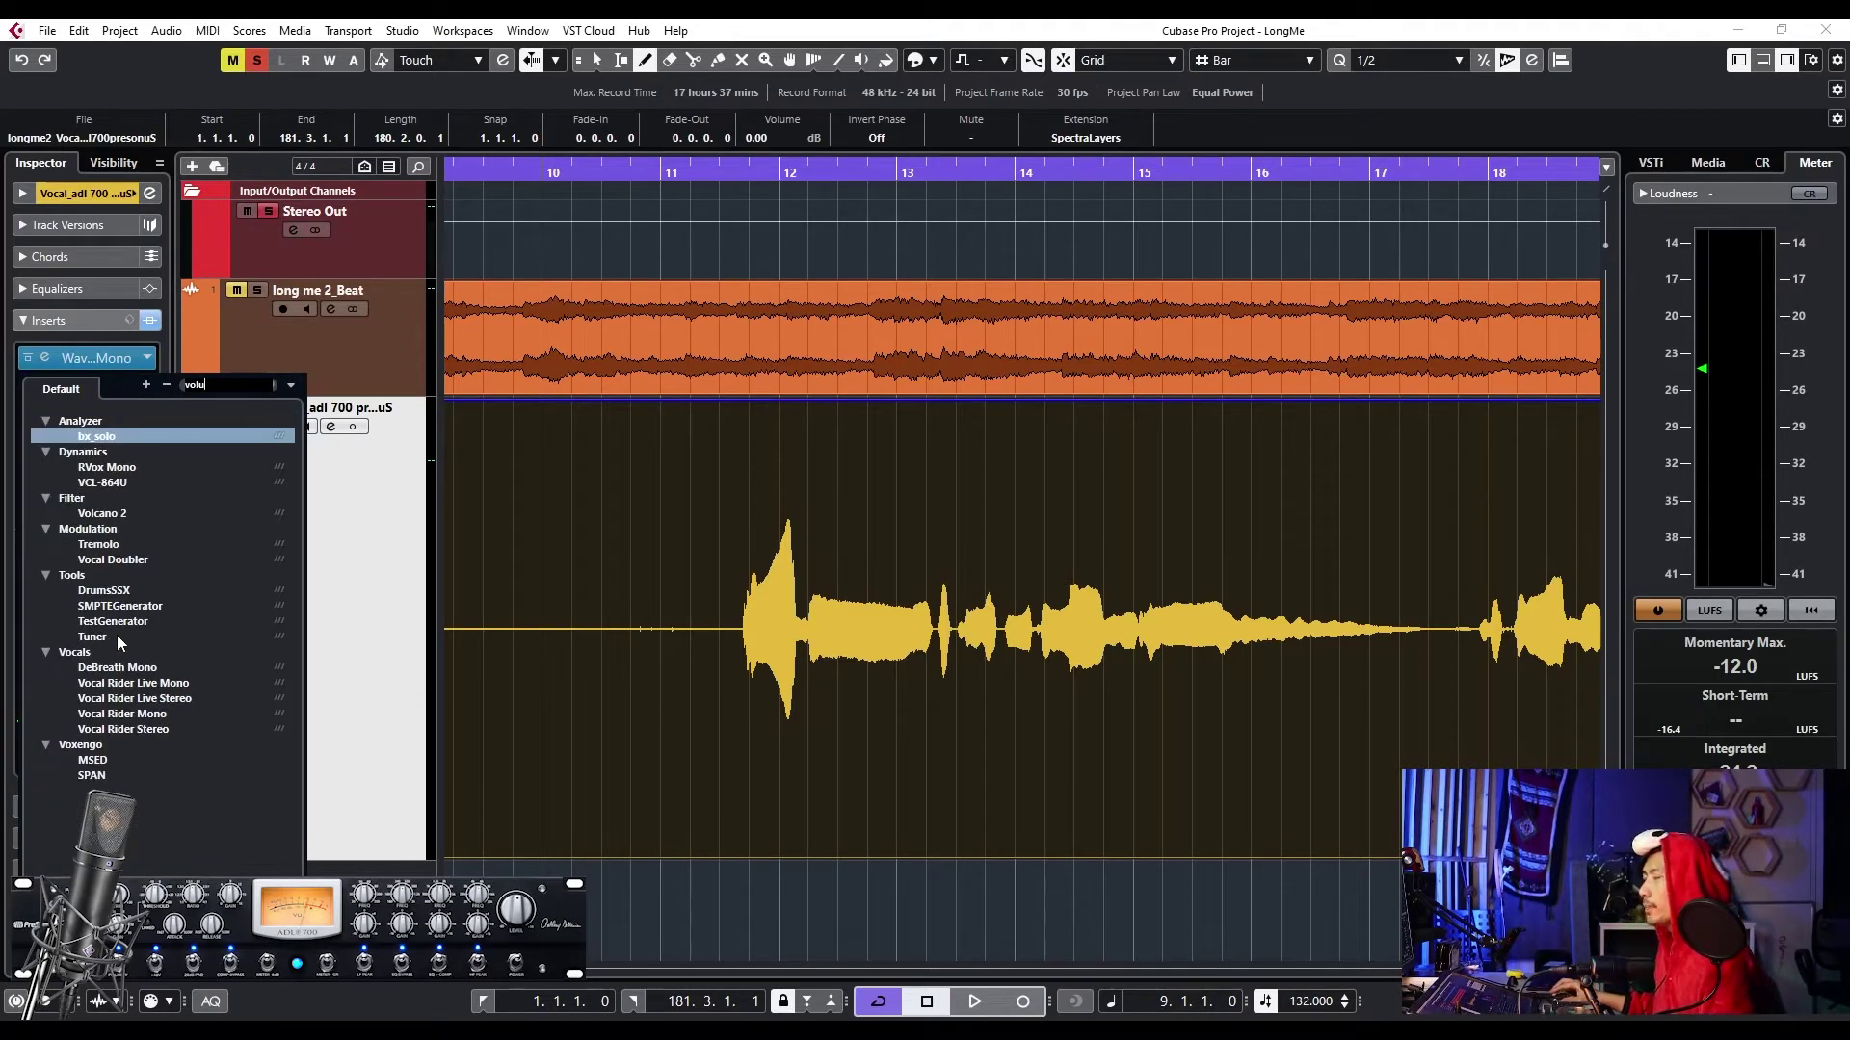
pyautogui.click(145, 715)
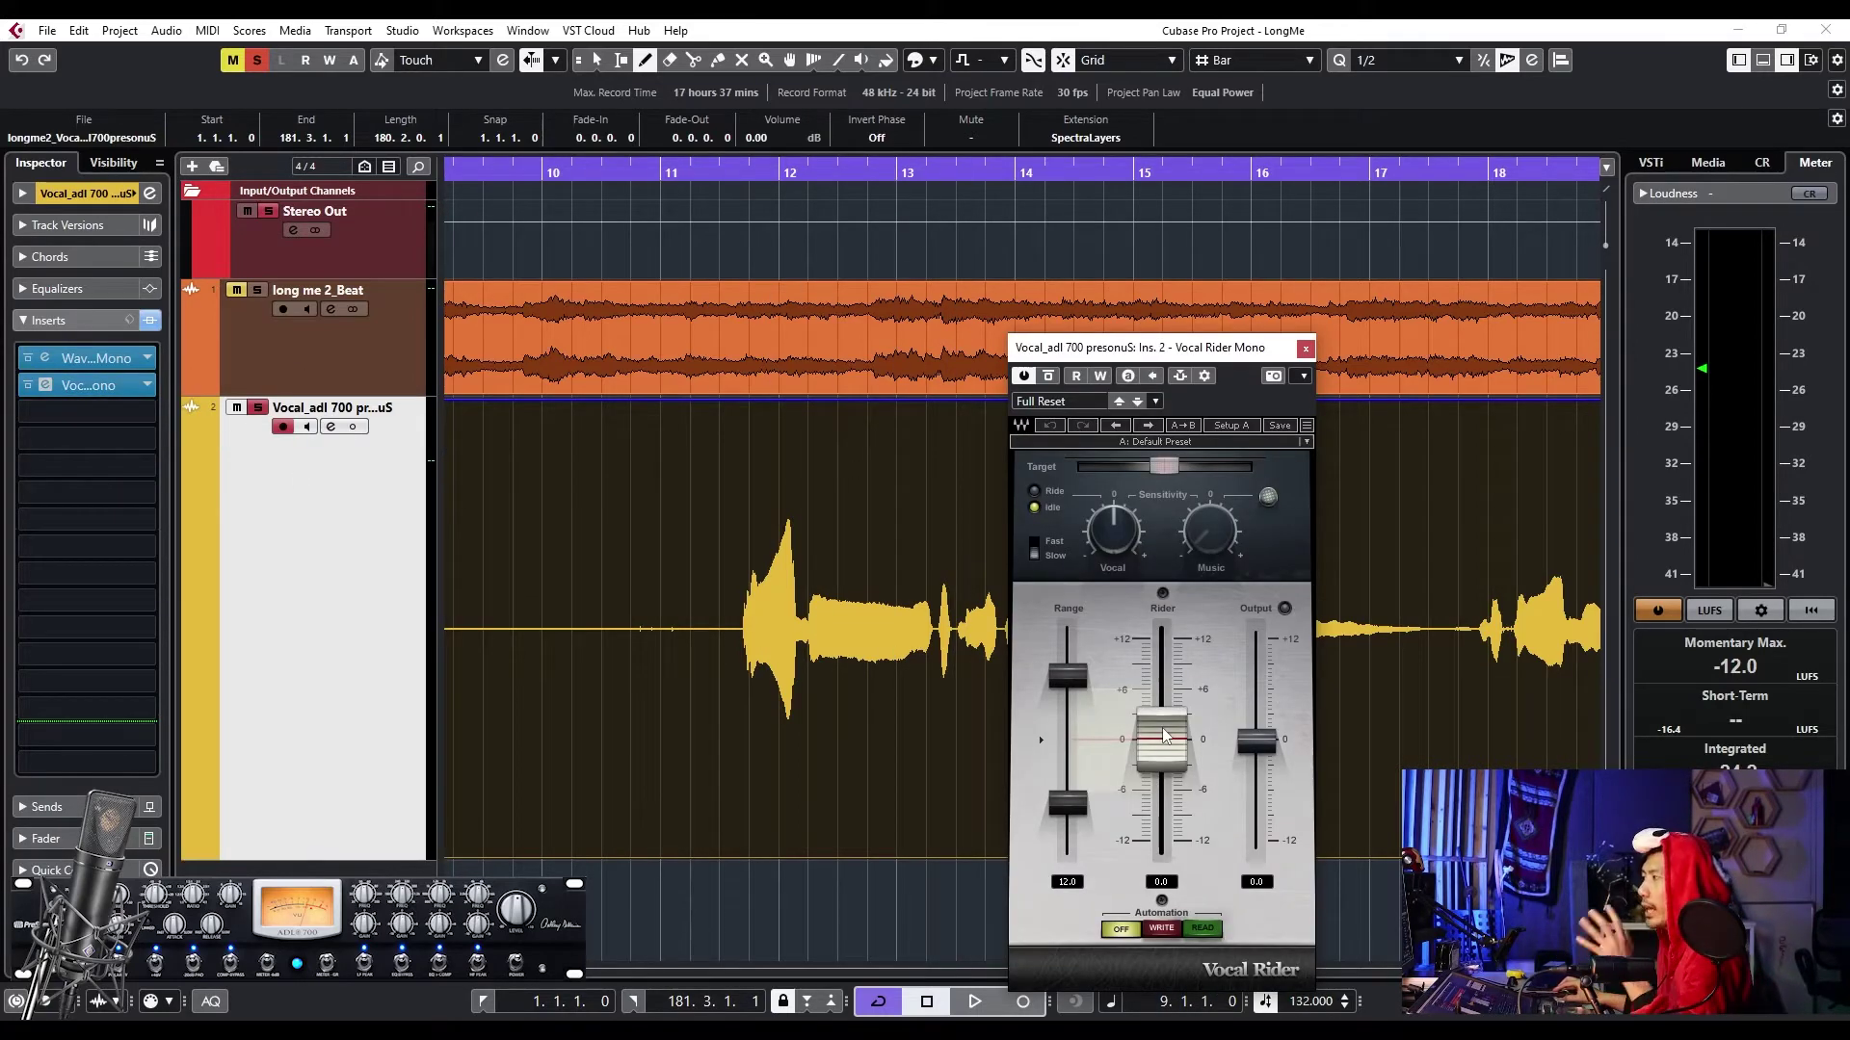
# - Return to the Object Selection tool and raise Vocal Rider's Target level and Vocal sensitivity
pyautogui.click(597, 60)
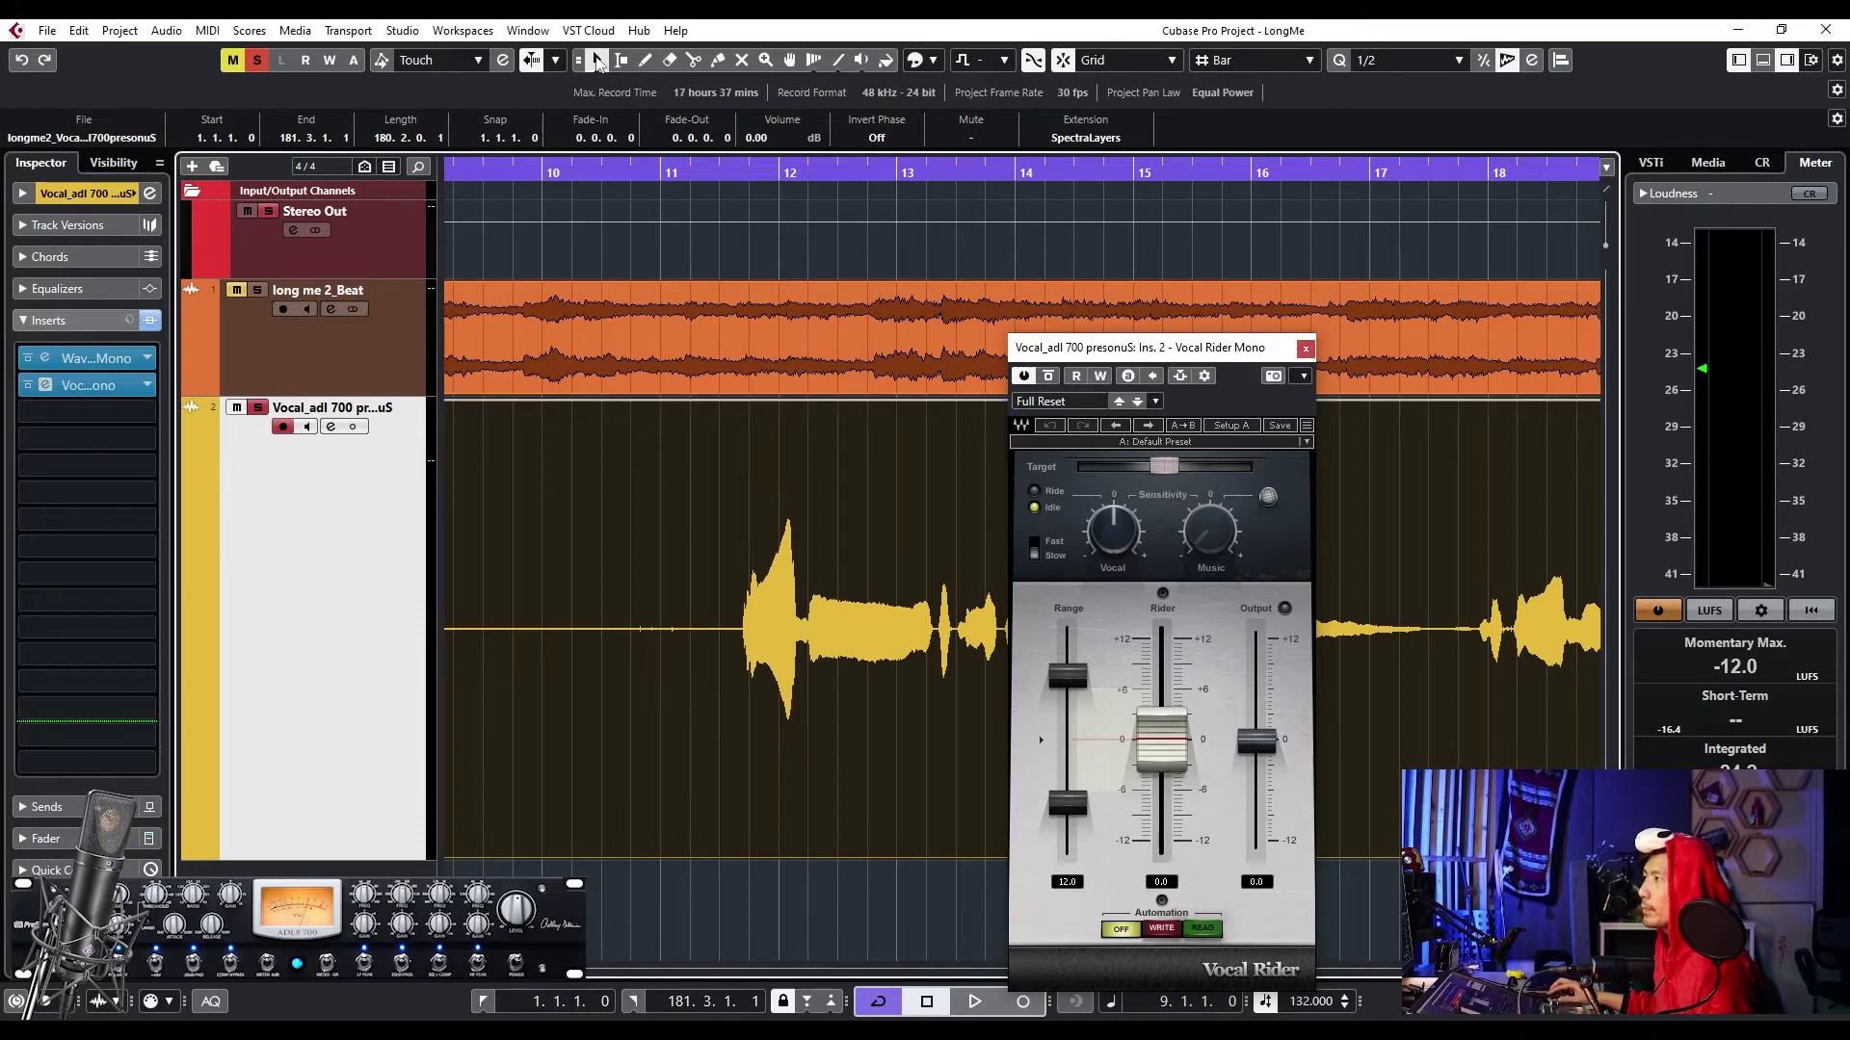
pyautogui.scroll(-2, 647, 332)
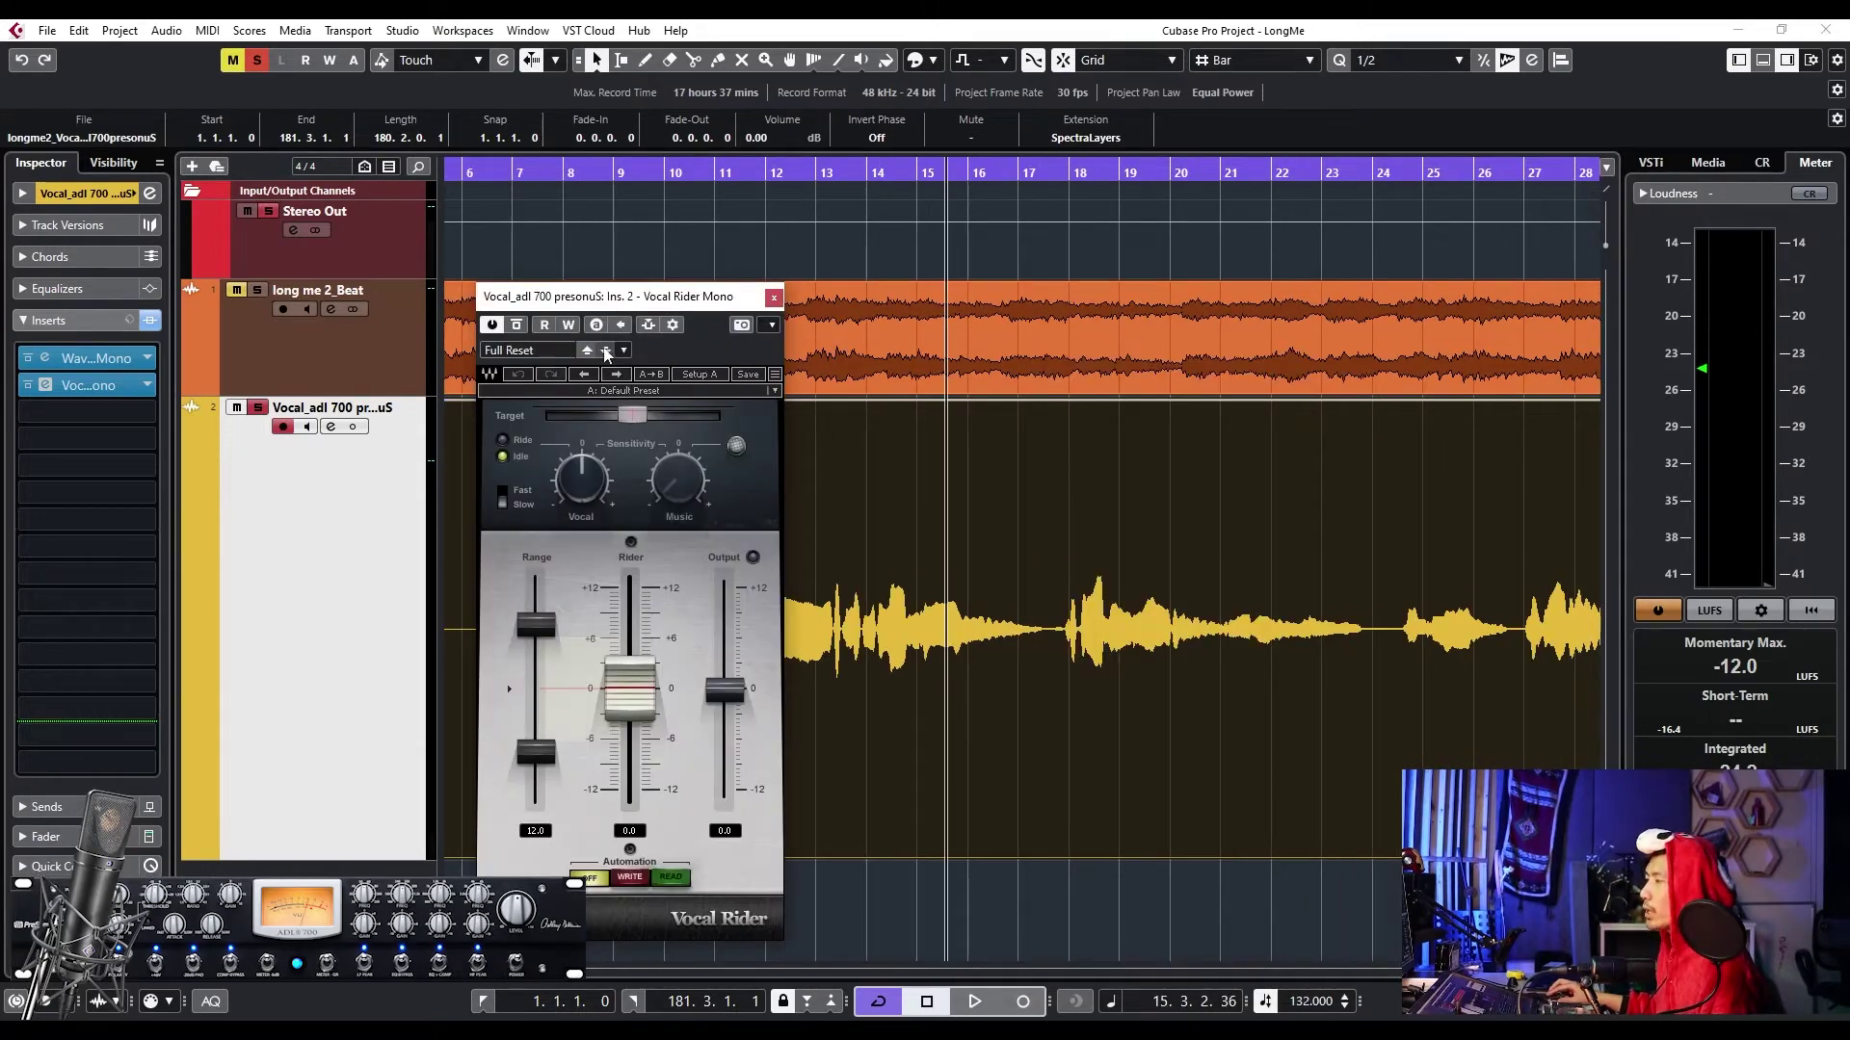
pyautogui.moveTo(632, 415); pyautogui.dragTo(656, 415)
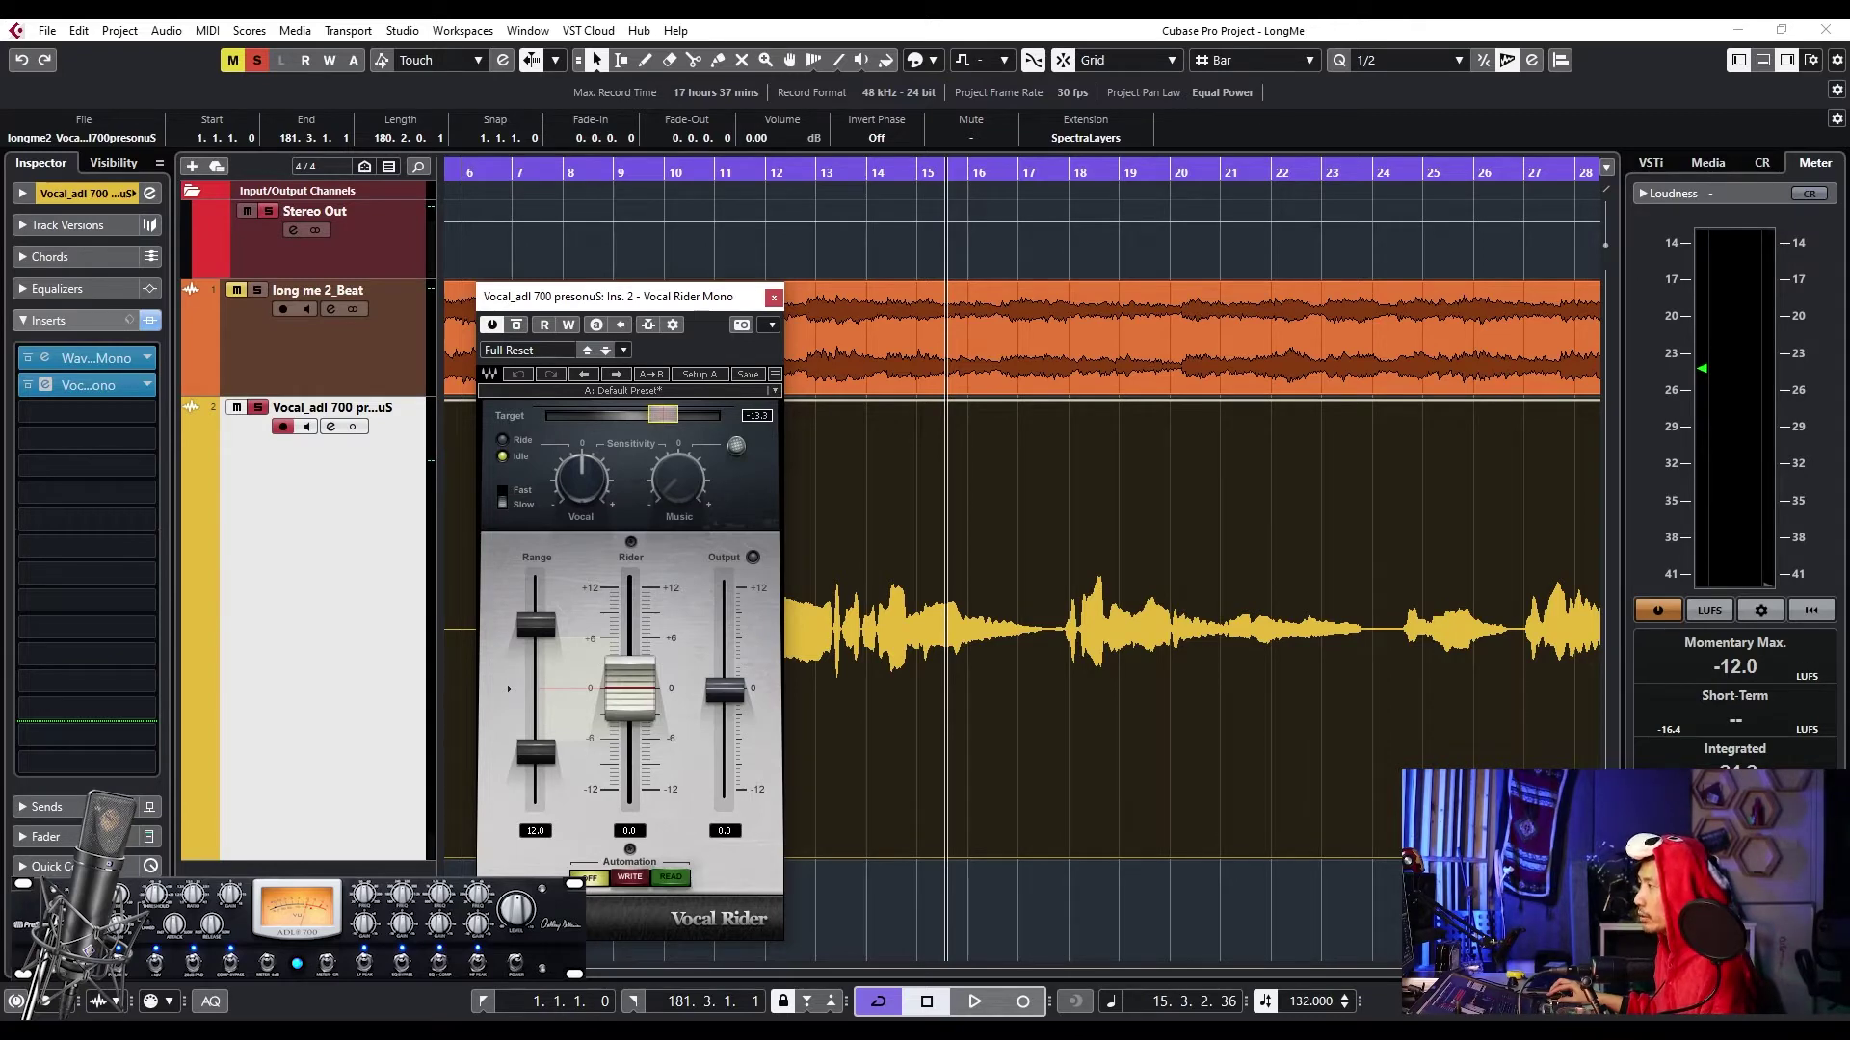
pyautogui.moveTo(665, 414); pyautogui.dragTo(667, 415)
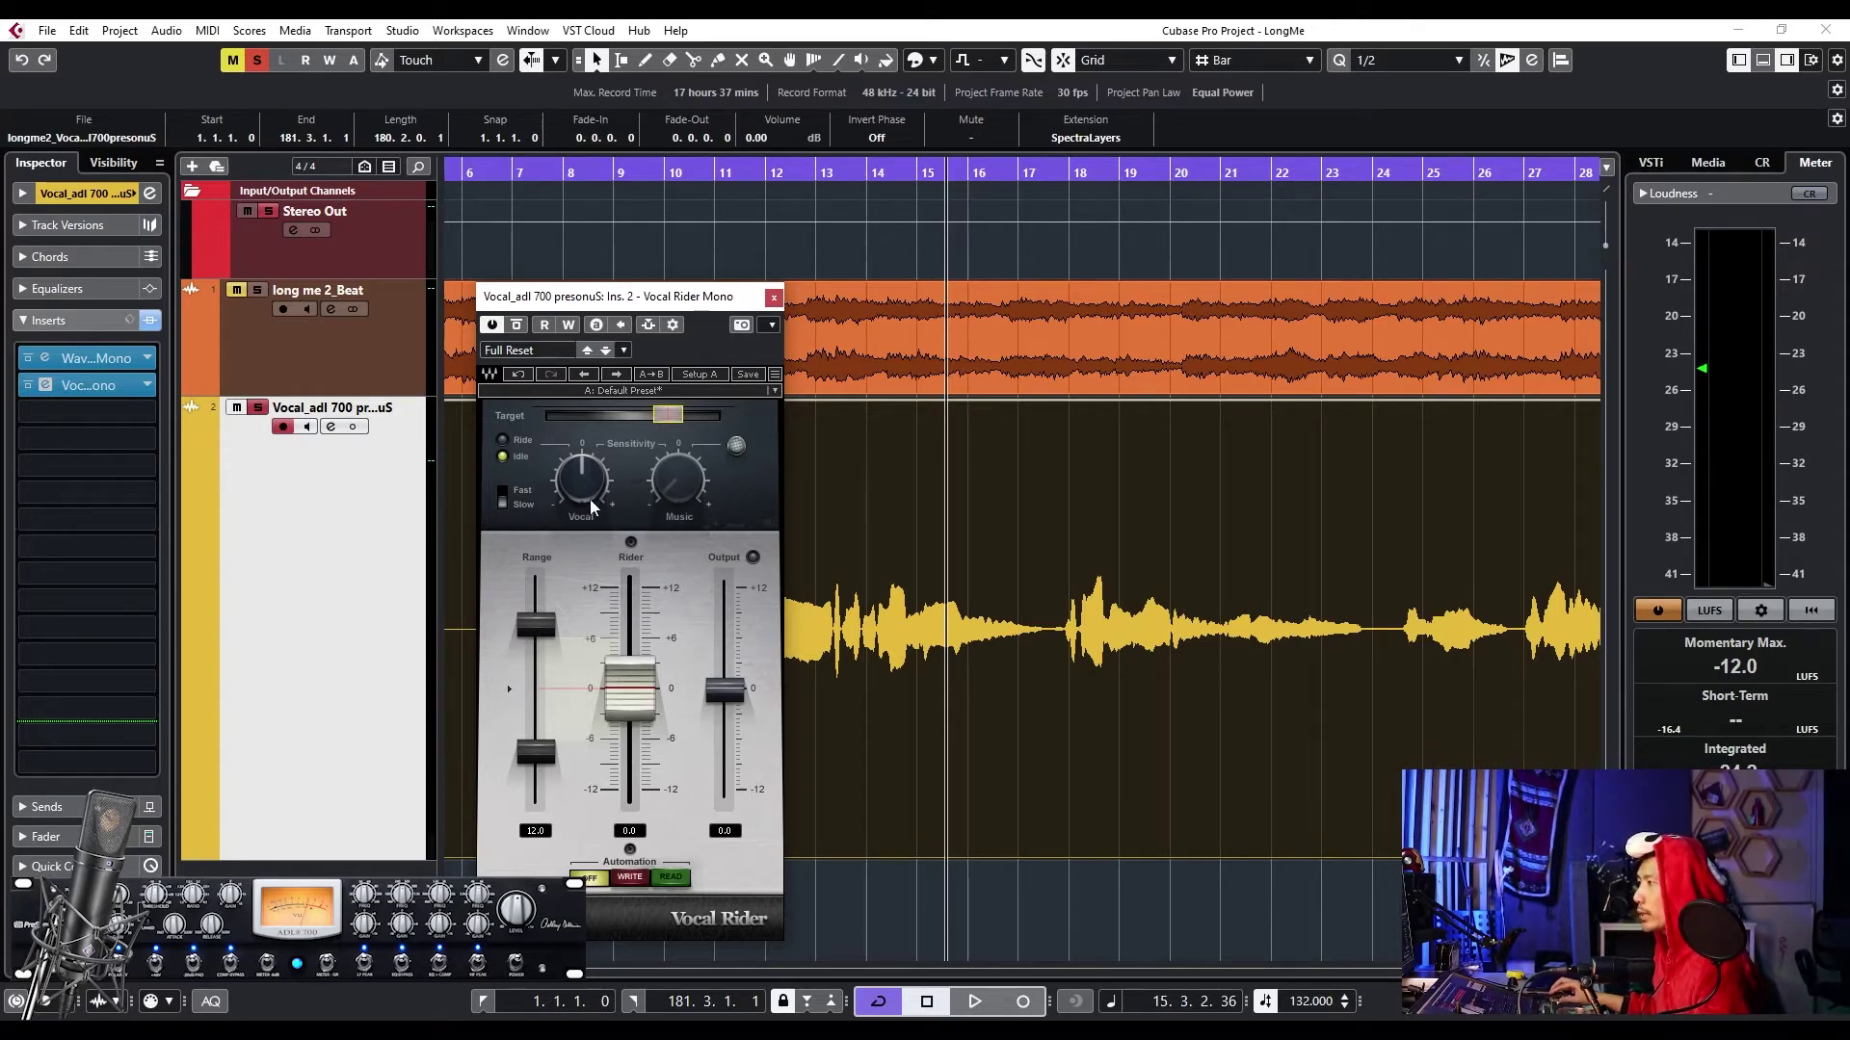
pyautogui.moveTo(595, 495); pyautogui.dragTo(594, 501)
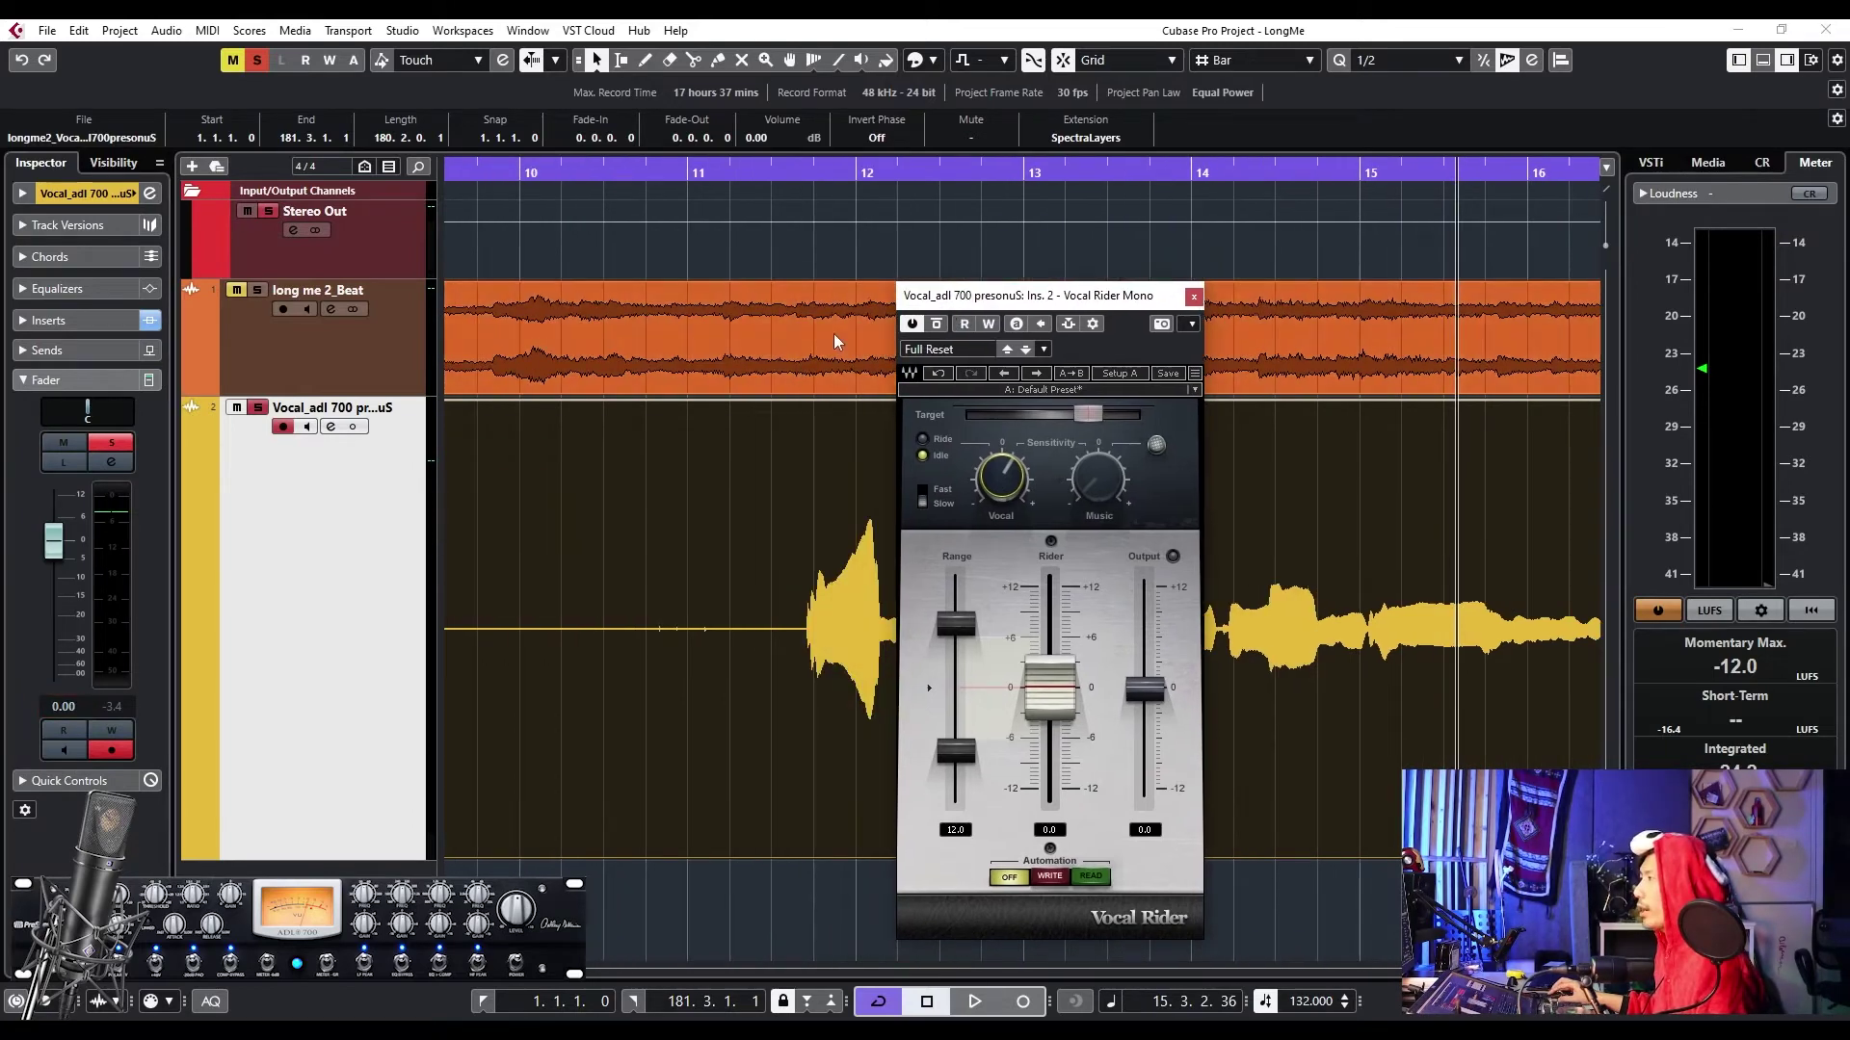
# - Enable Vocal Rider's side-chain with long me 2_Beat as its source and set the Music sensitivity to 0.0
pyautogui.scroll(-2, 634, 385)
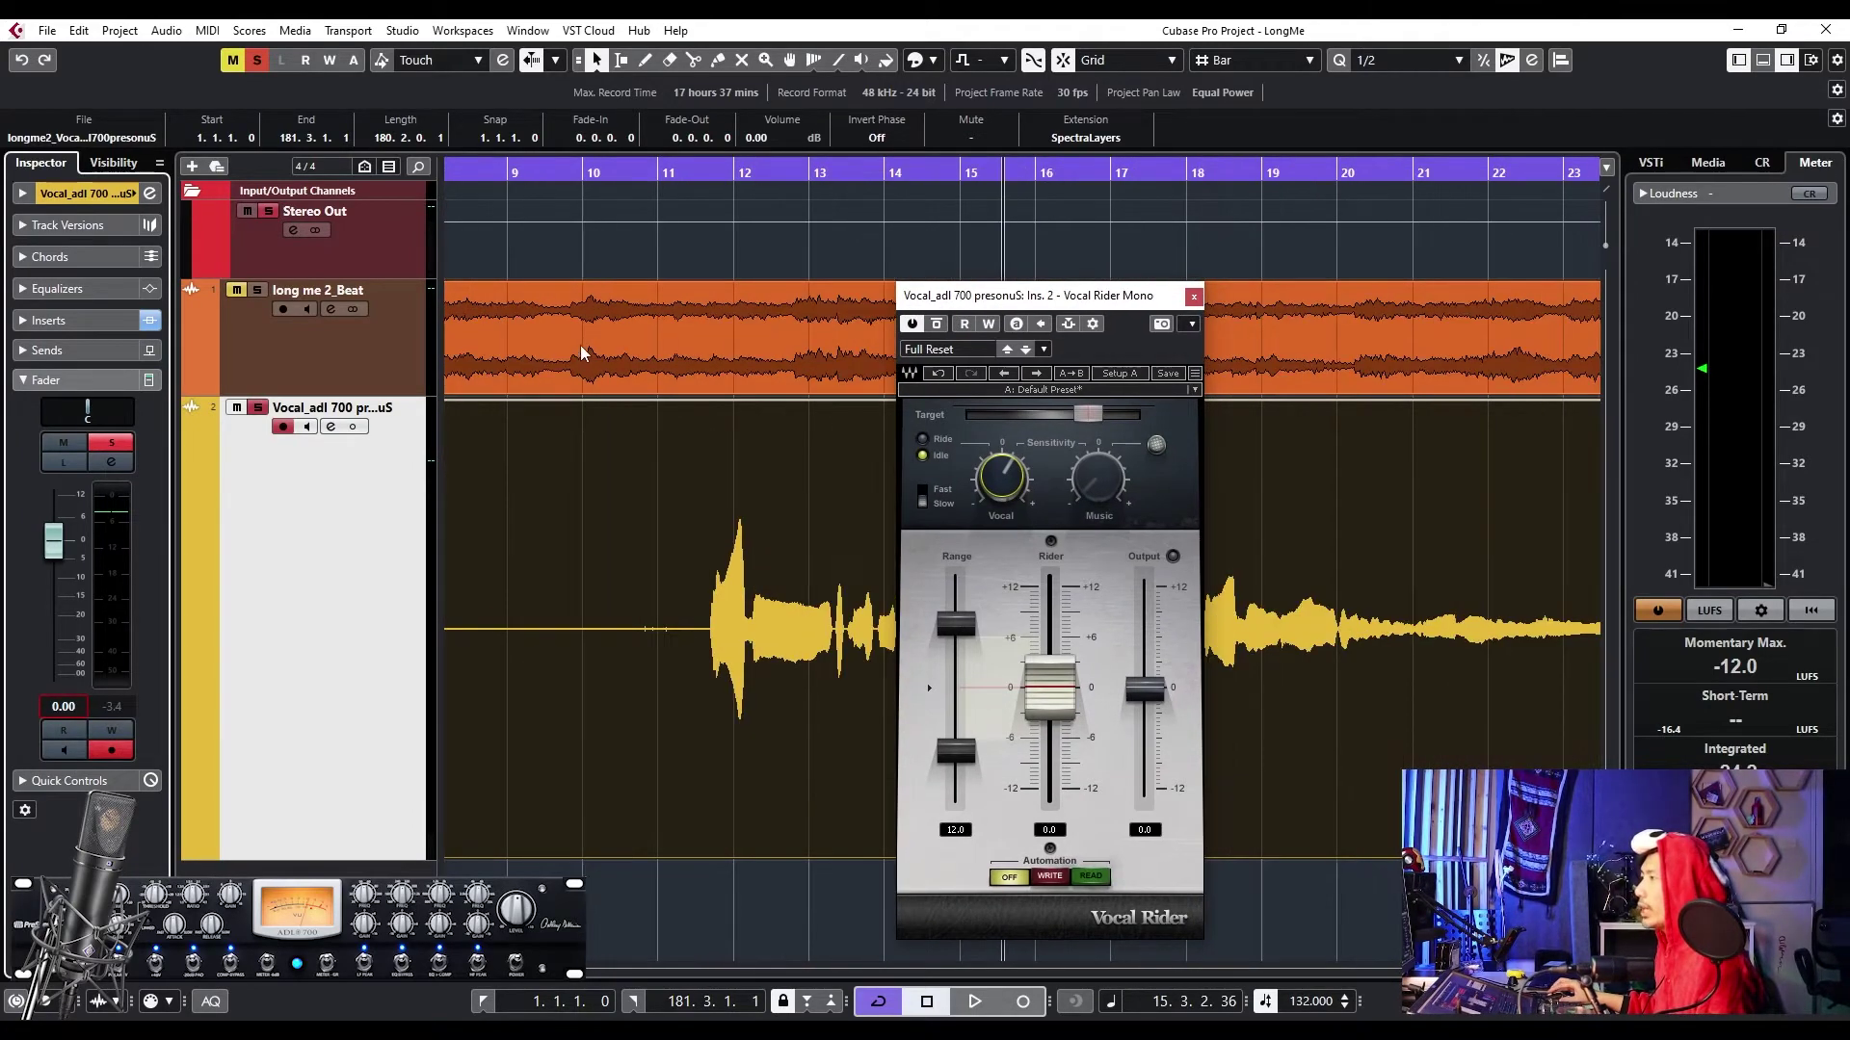
pyautogui.click(580, 345)
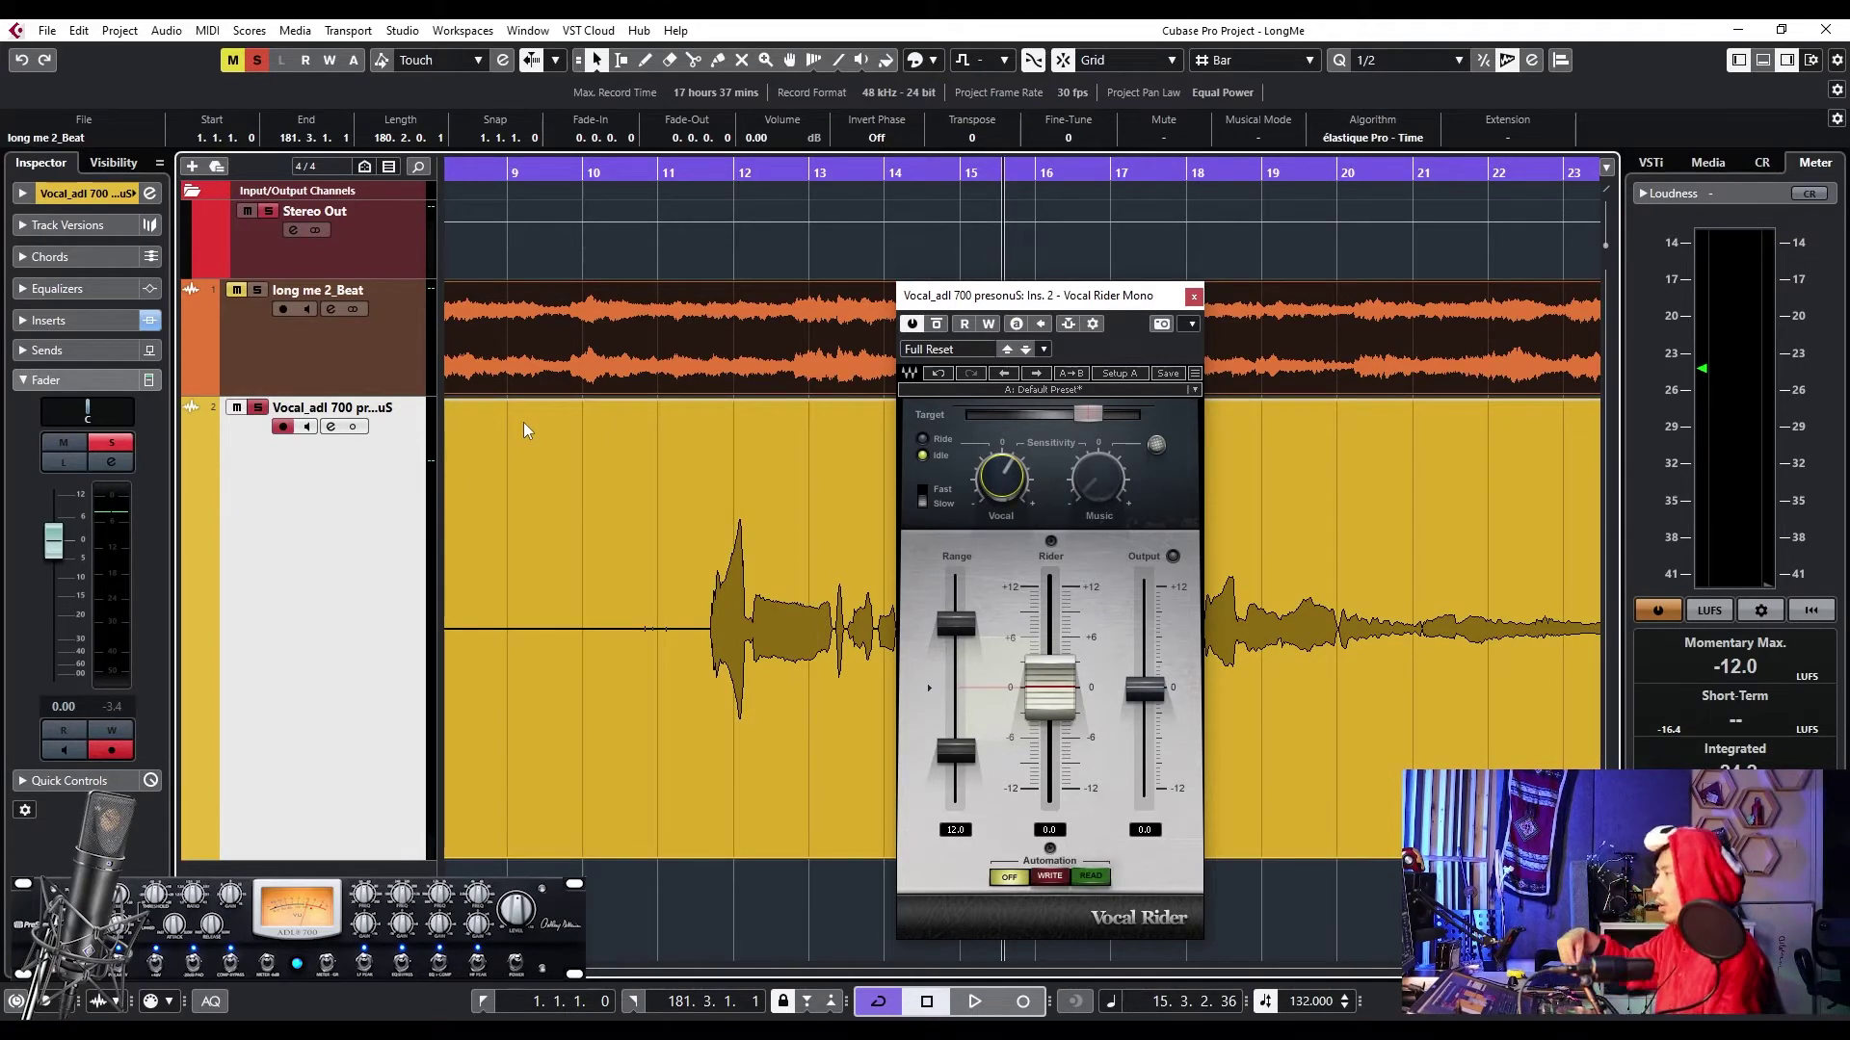
pyautogui.moveTo(1027, 294); pyautogui.dragTo(995, 299)
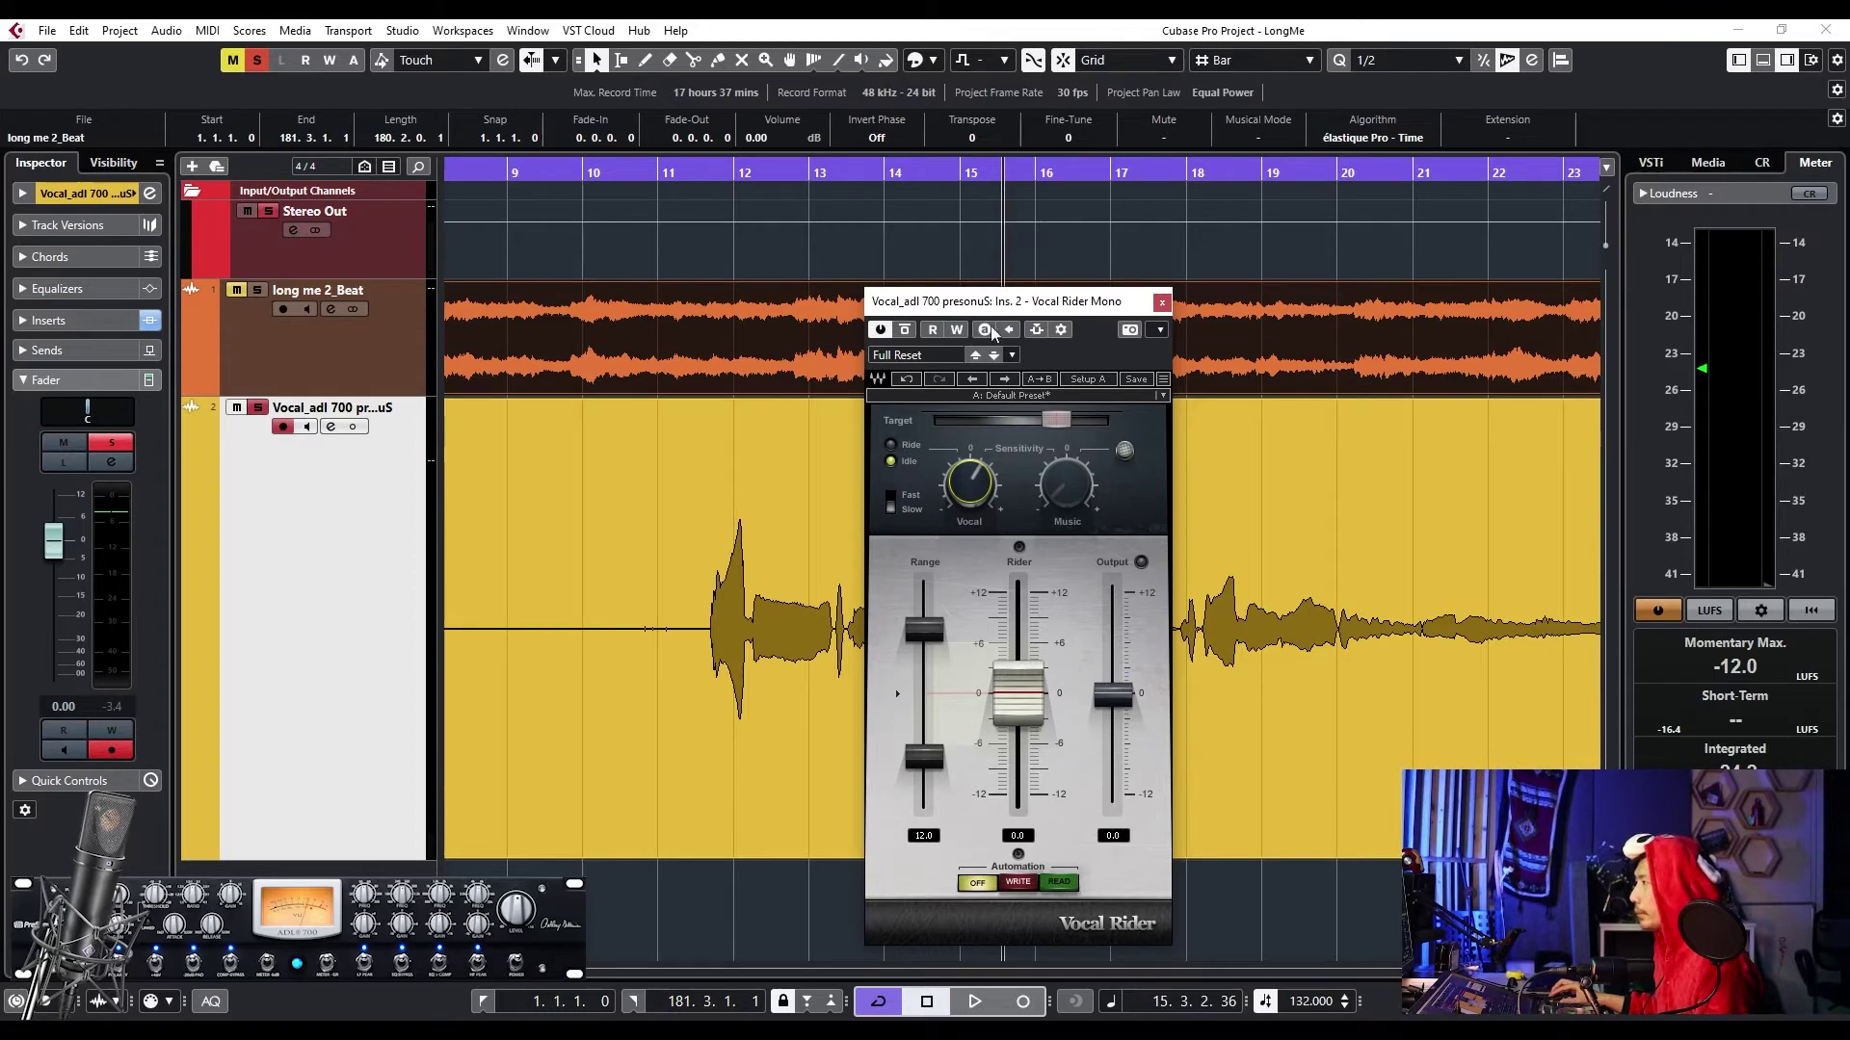
pyautogui.click(1037, 330)
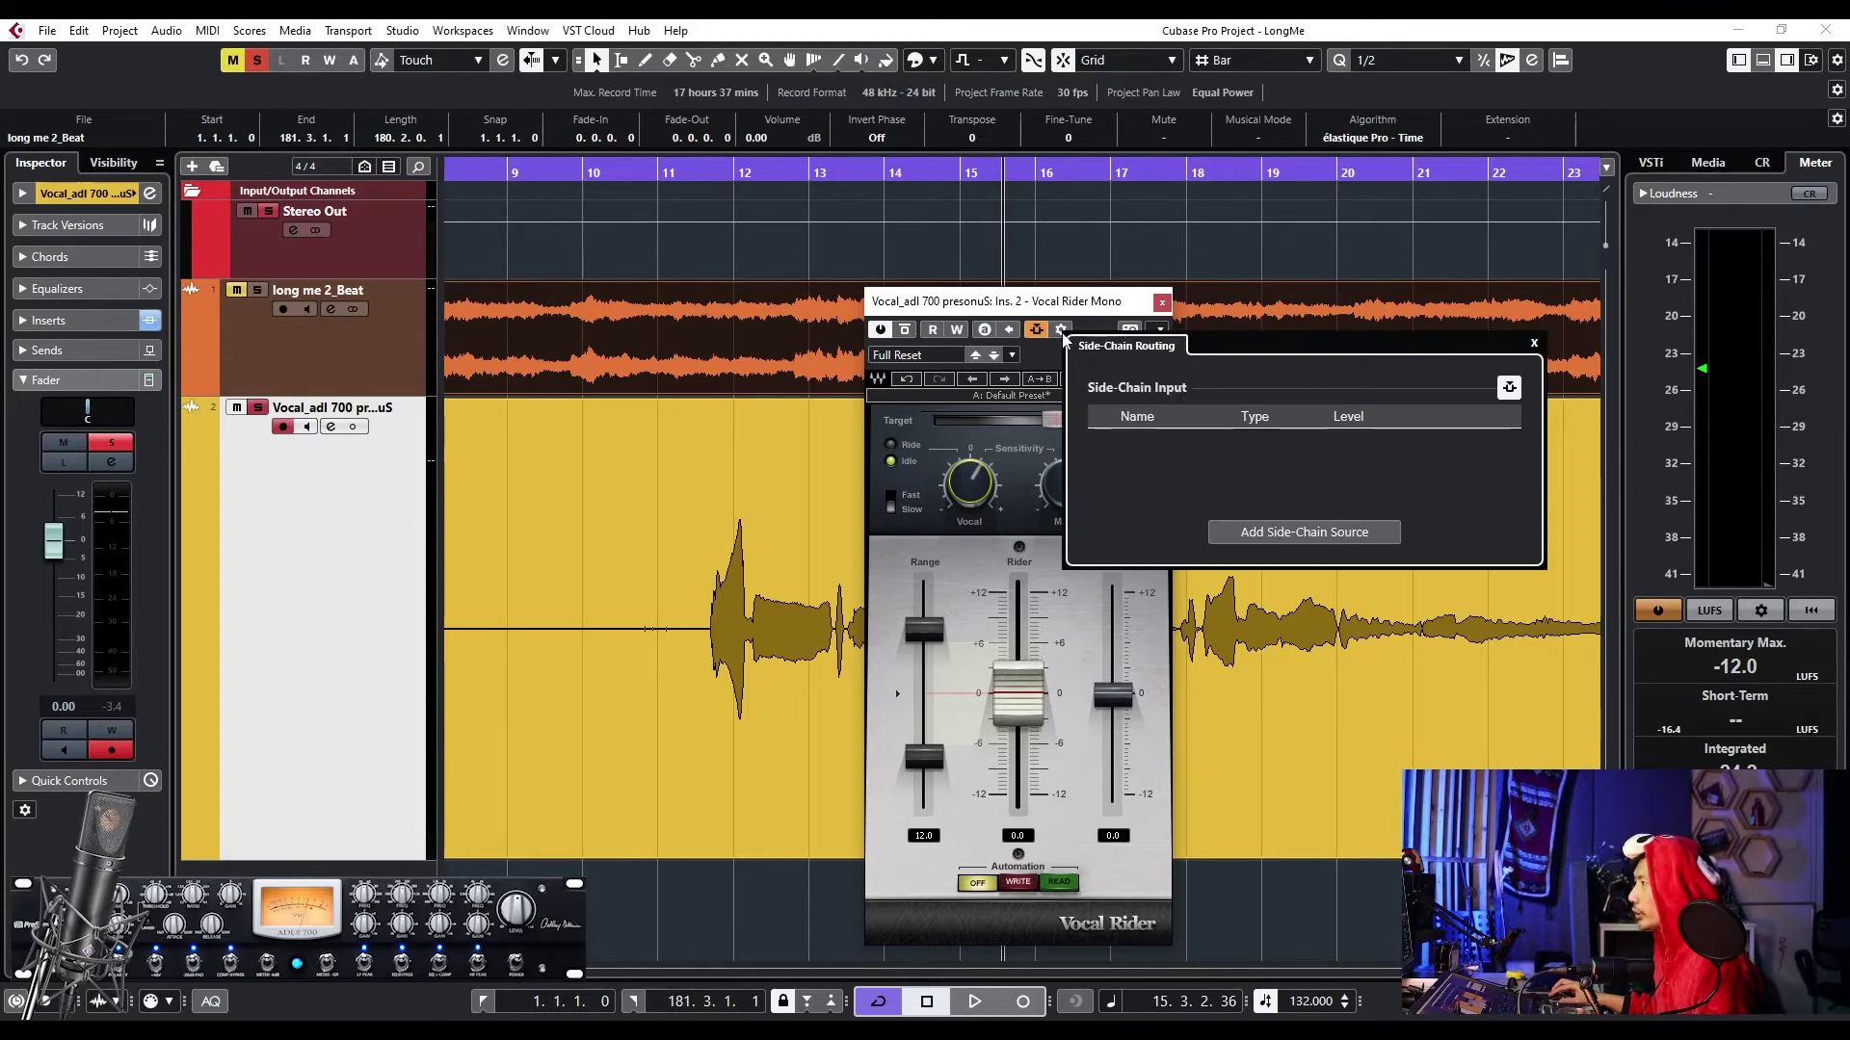
pyautogui.click(1256, 539)
pyautogui.click(1344, 611)
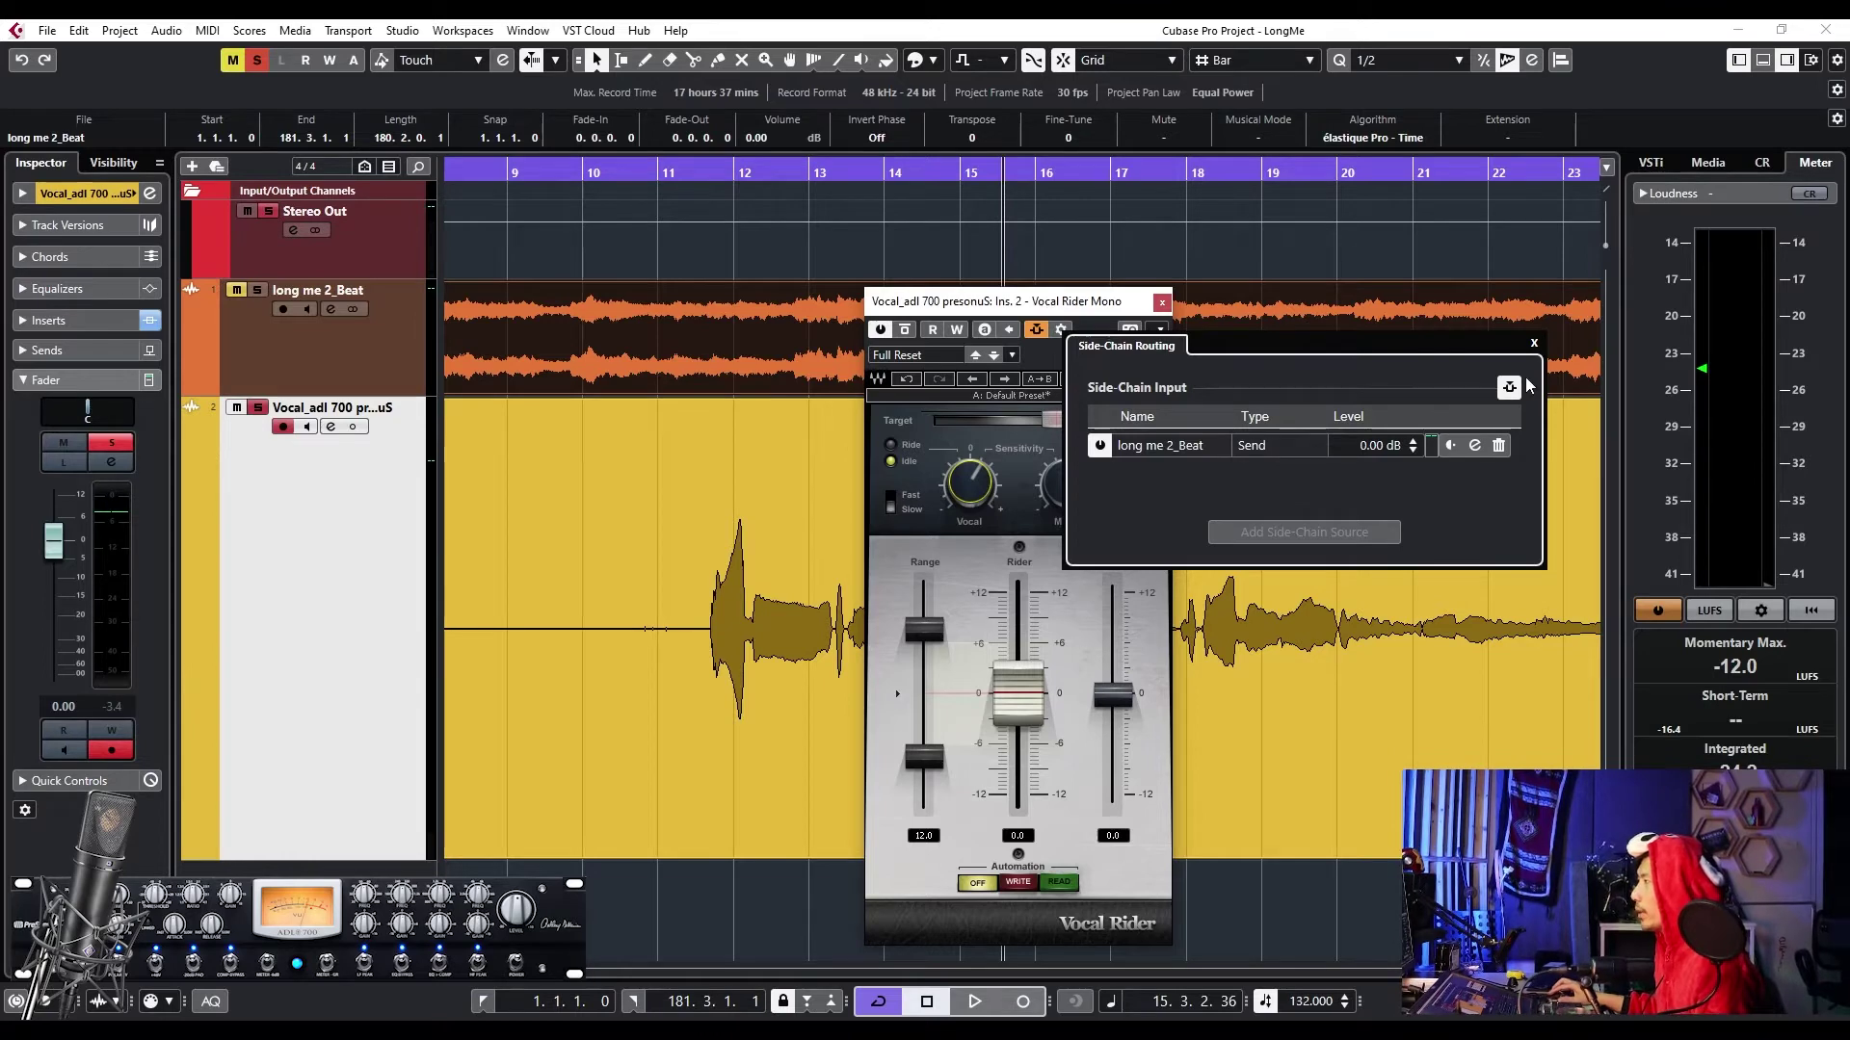
pyautogui.click(1091, 484)
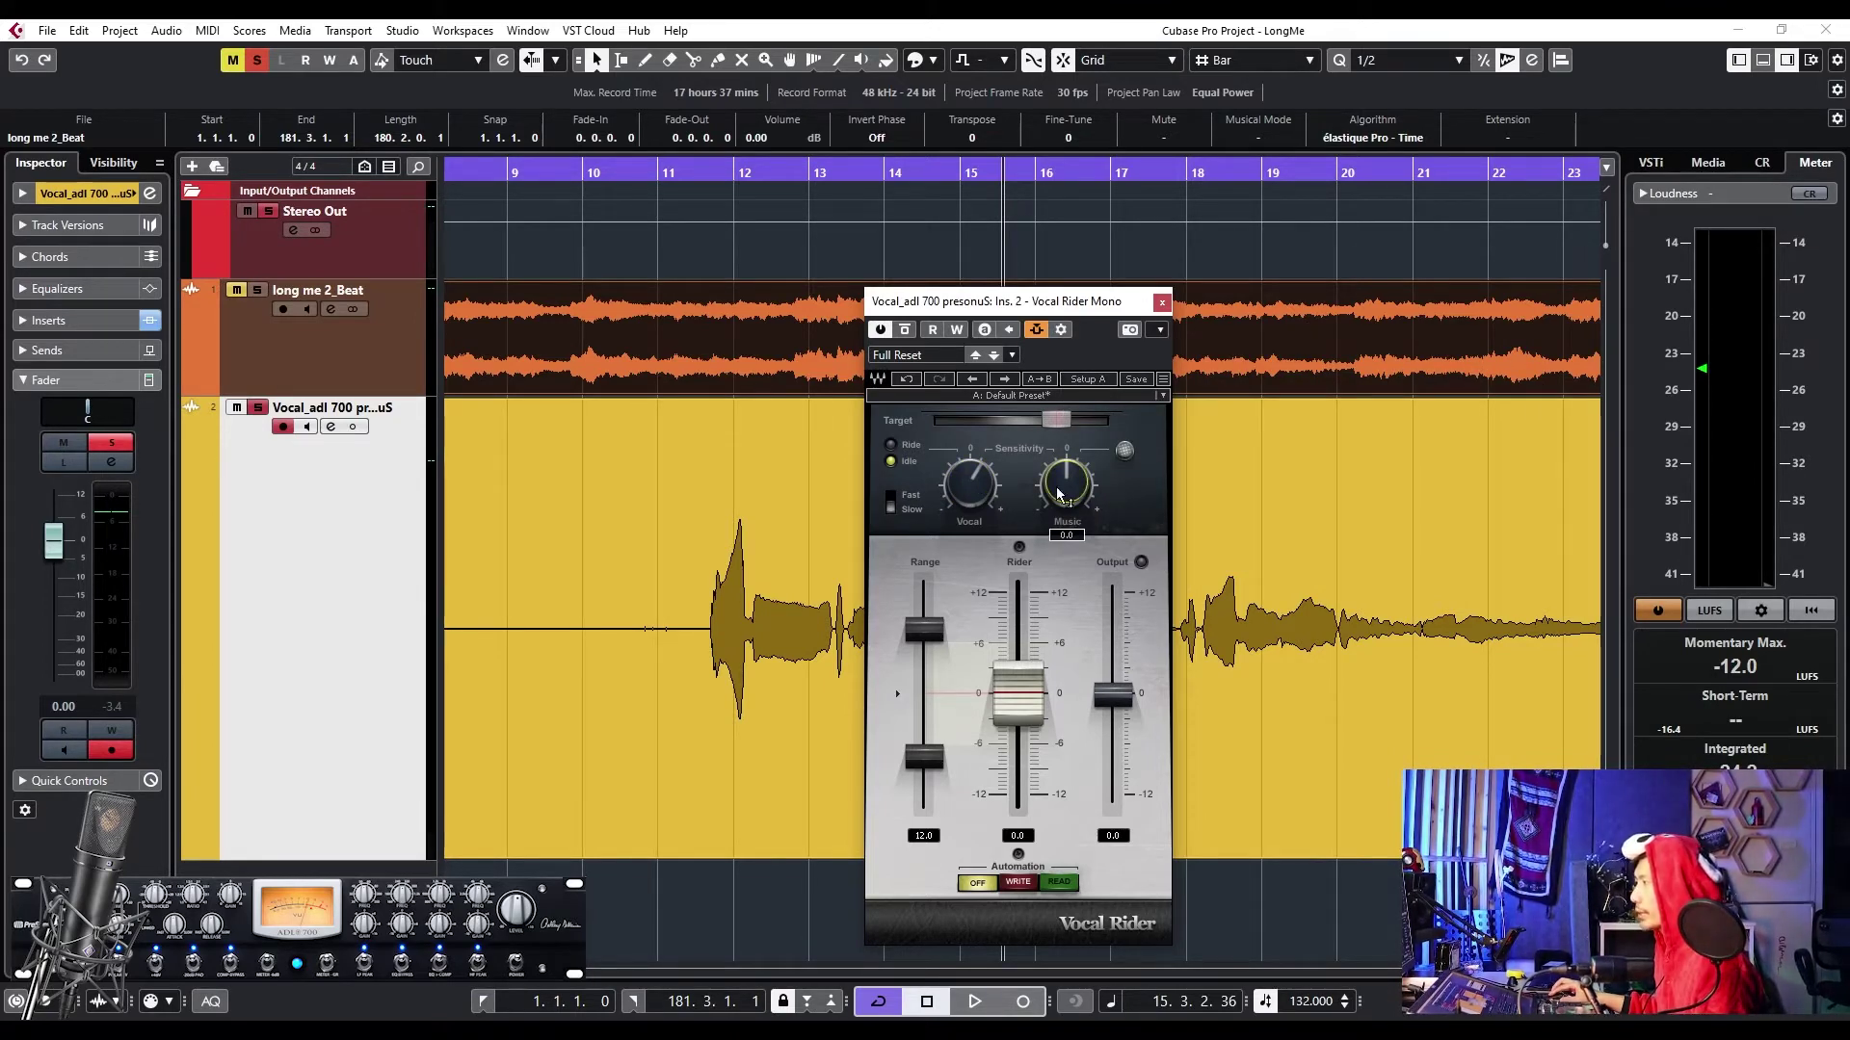
# - Play the vocal with the unmuted beat from bar 8 to bar 16 through Vocal Rider, and raise its upper Range limit to 9.0
pyautogui.scroll(-2, 748, 389)
pyautogui.click(712, 165)
pyautogui.click(539, 169)
pyautogui.press('h')
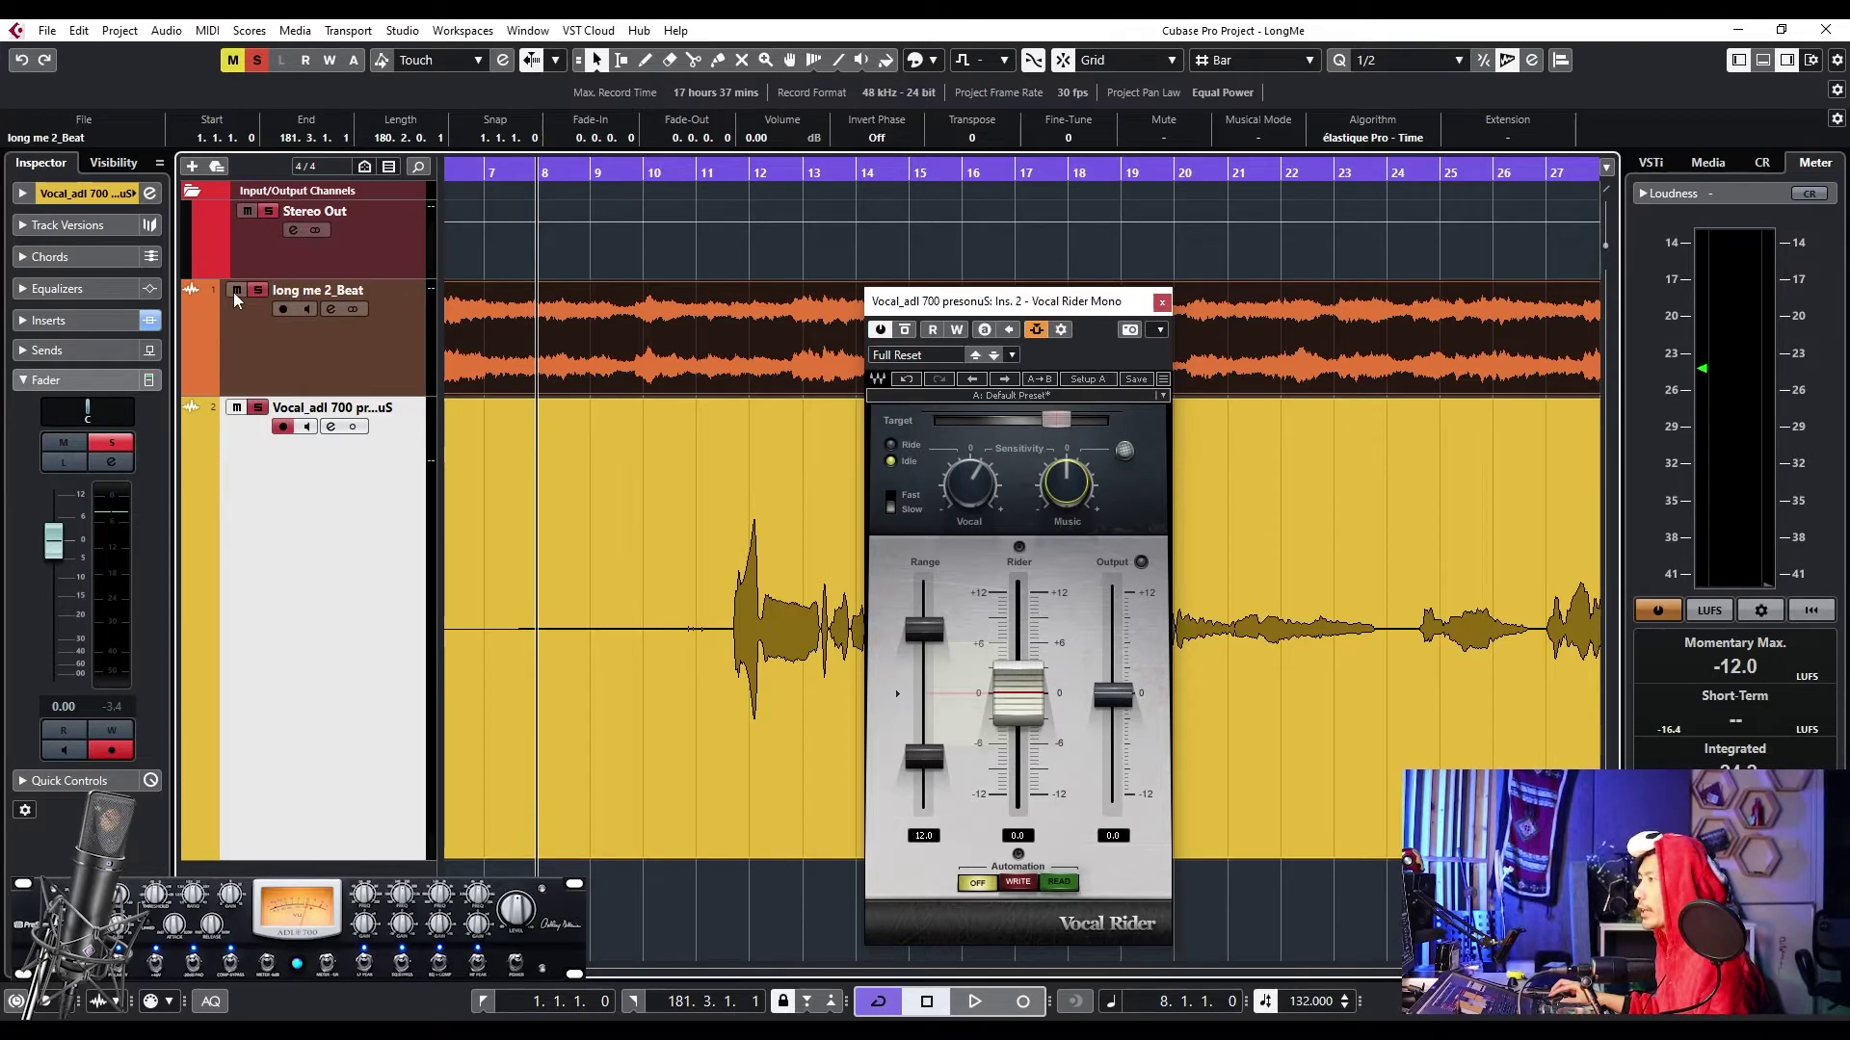
pyautogui.press('space')
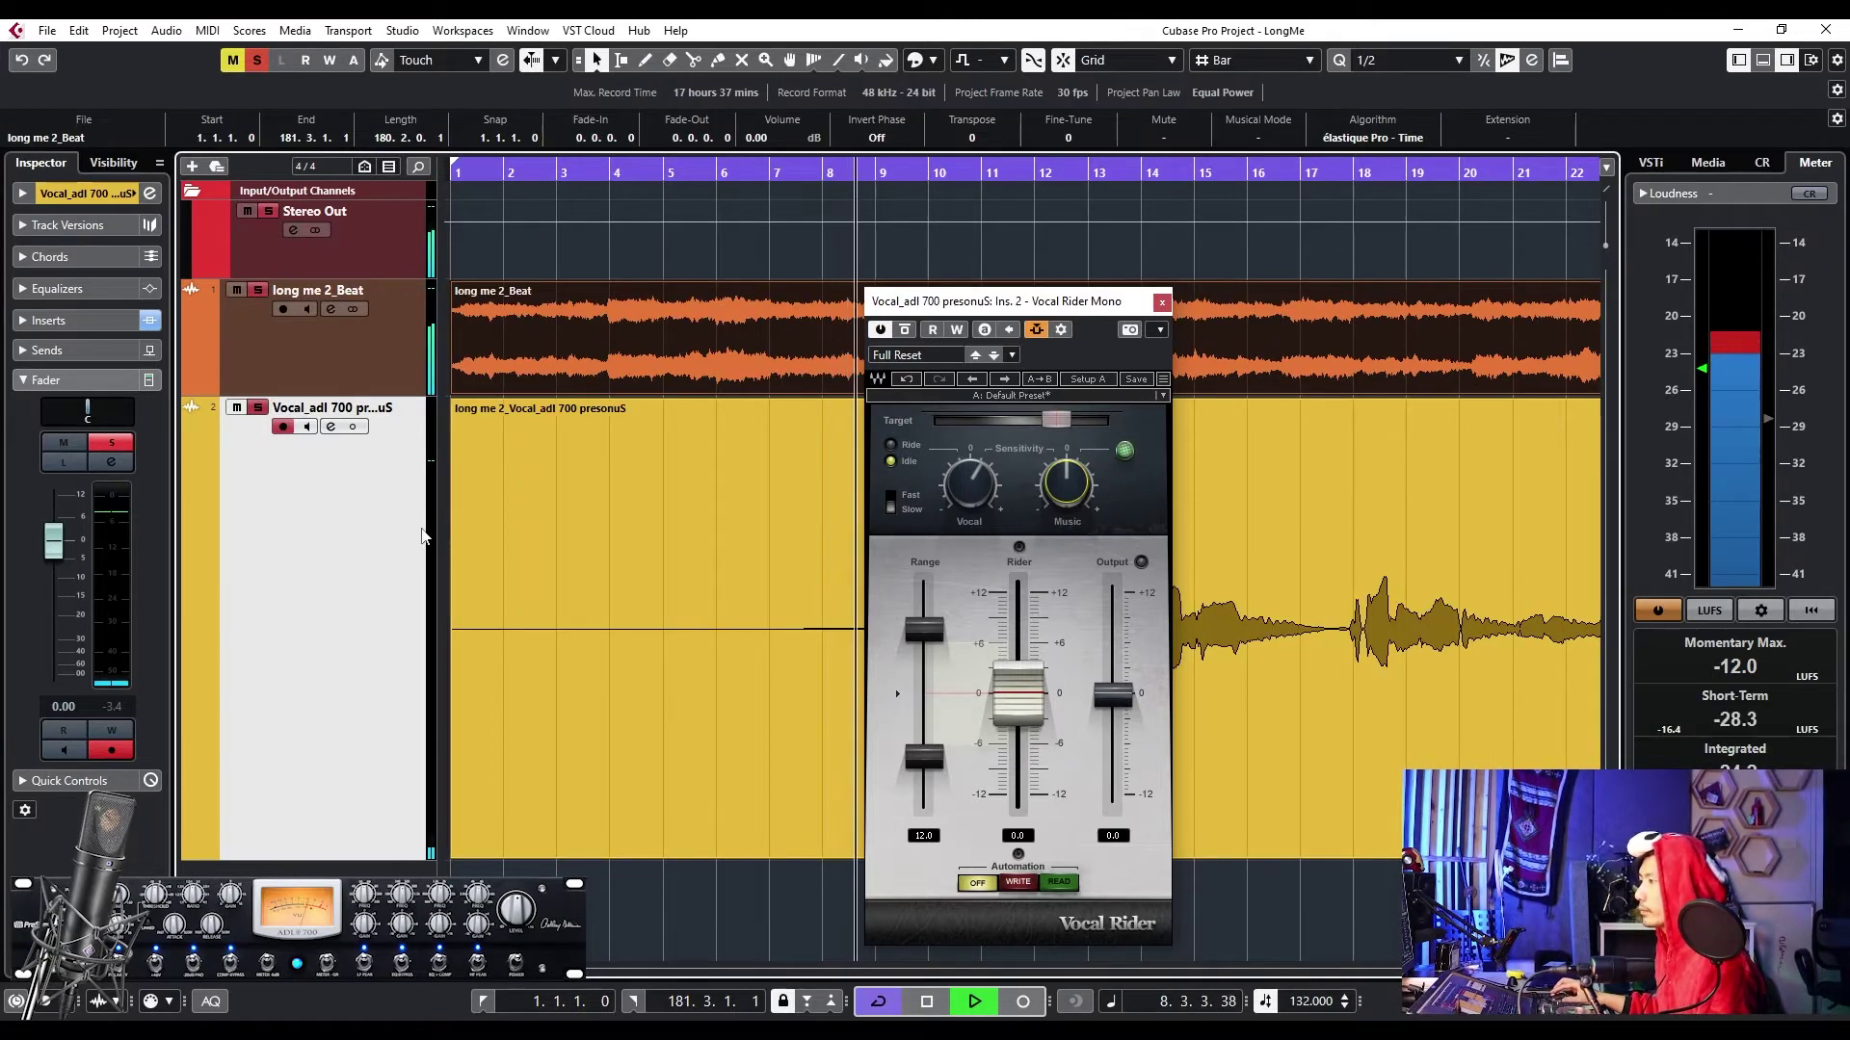
pyautogui.moveTo(923, 313); pyautogui.dragTo(514, 282)
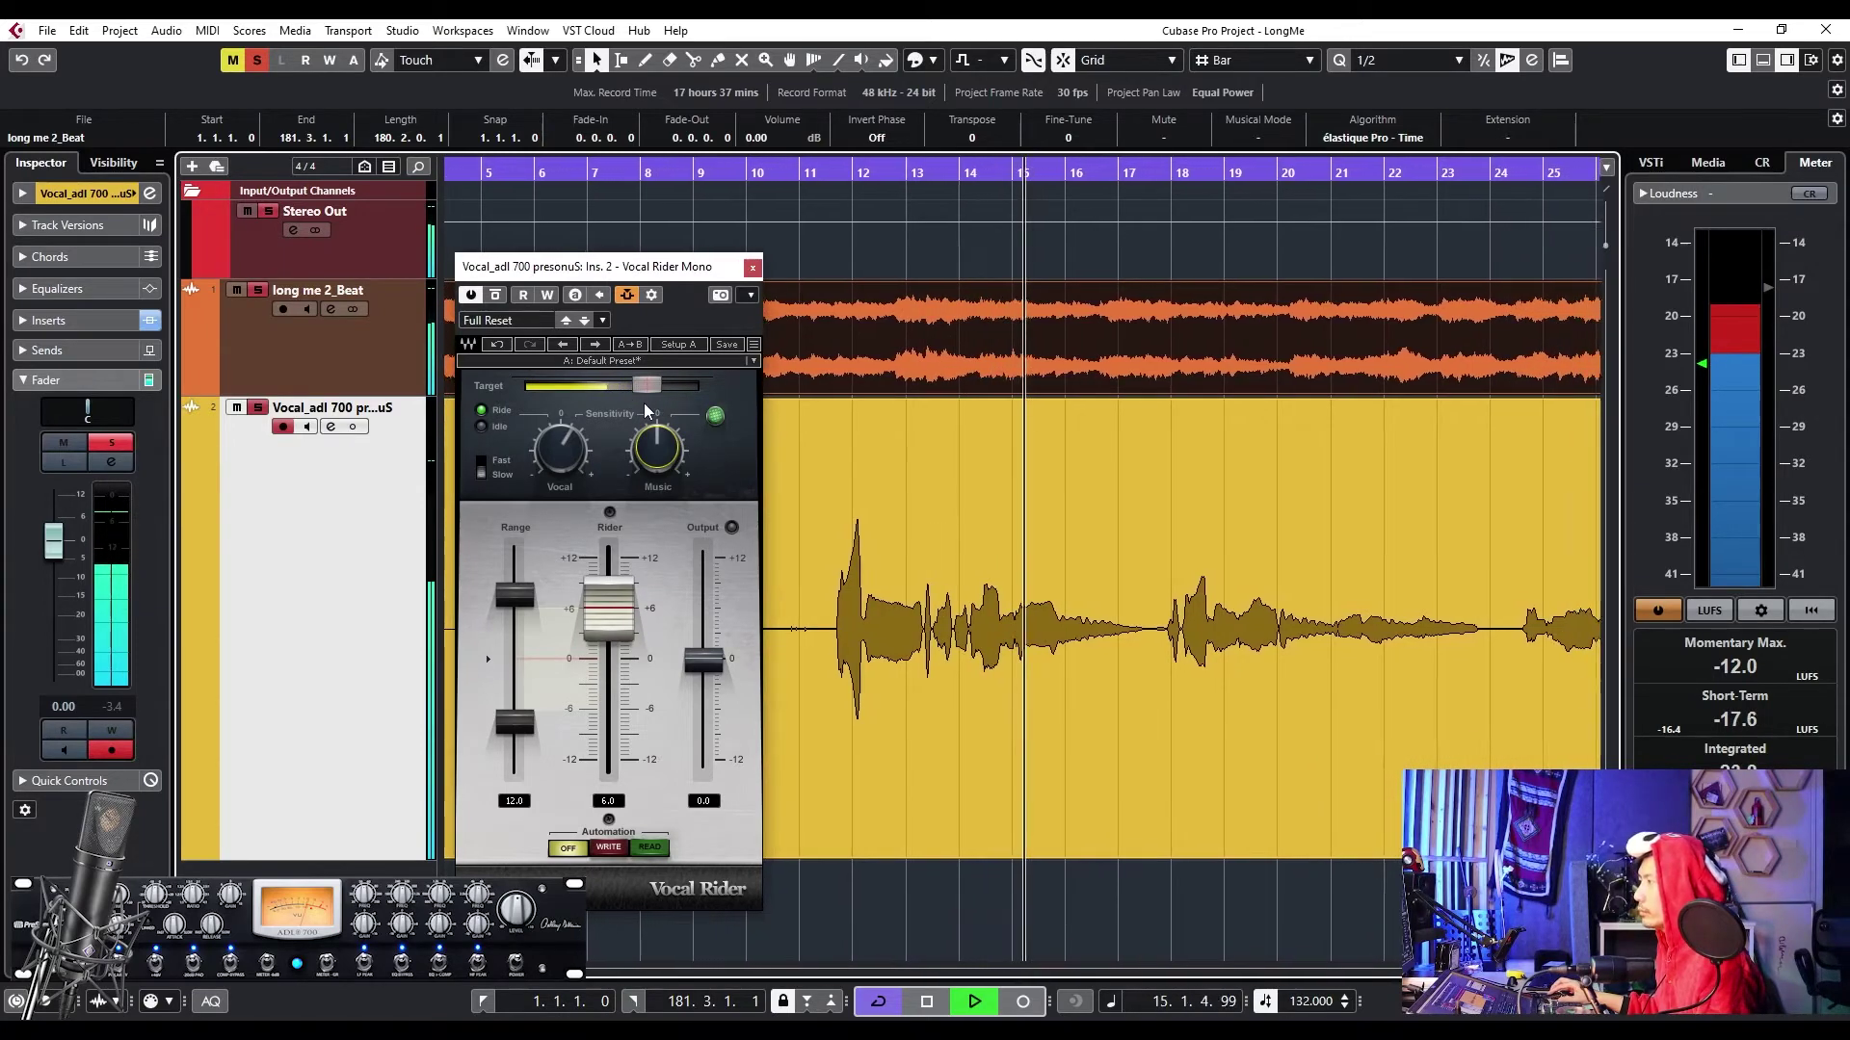
pyautogui.press('space')
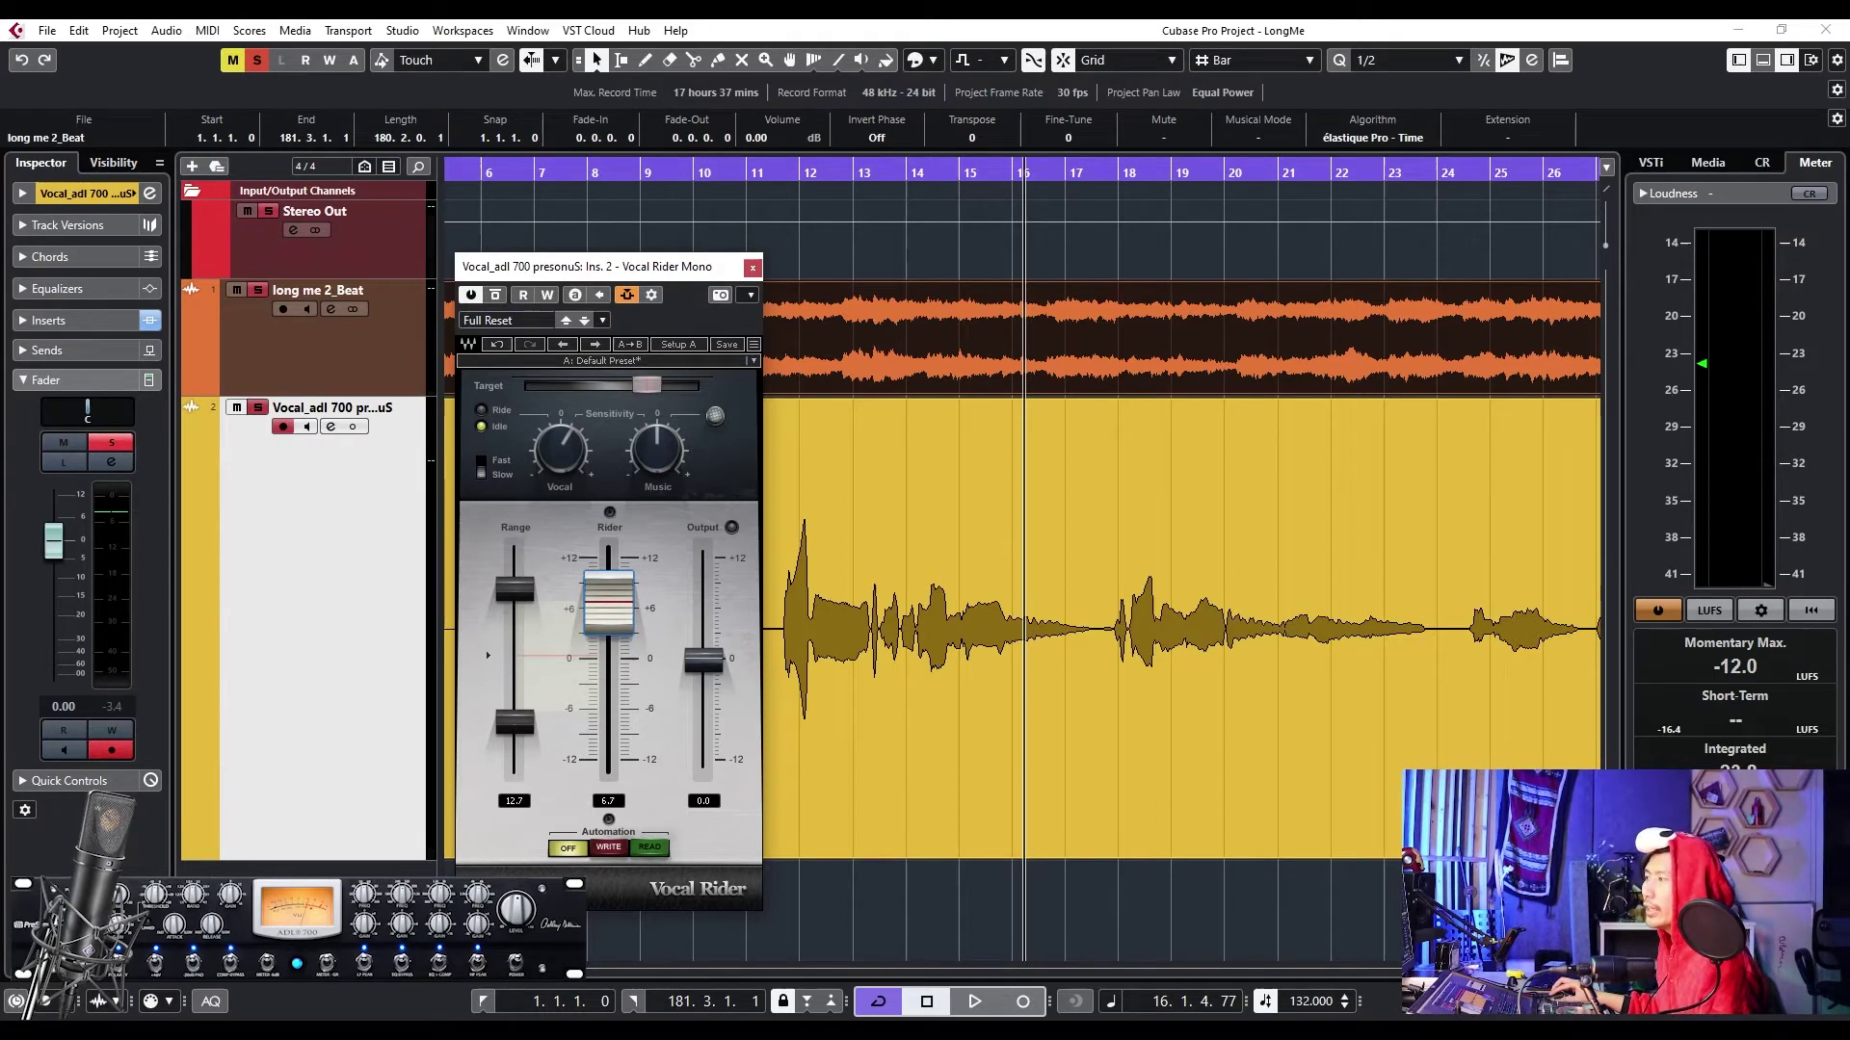
pyautogui.moveTo(515, 587); pyautogui.dragTo(514, 571)
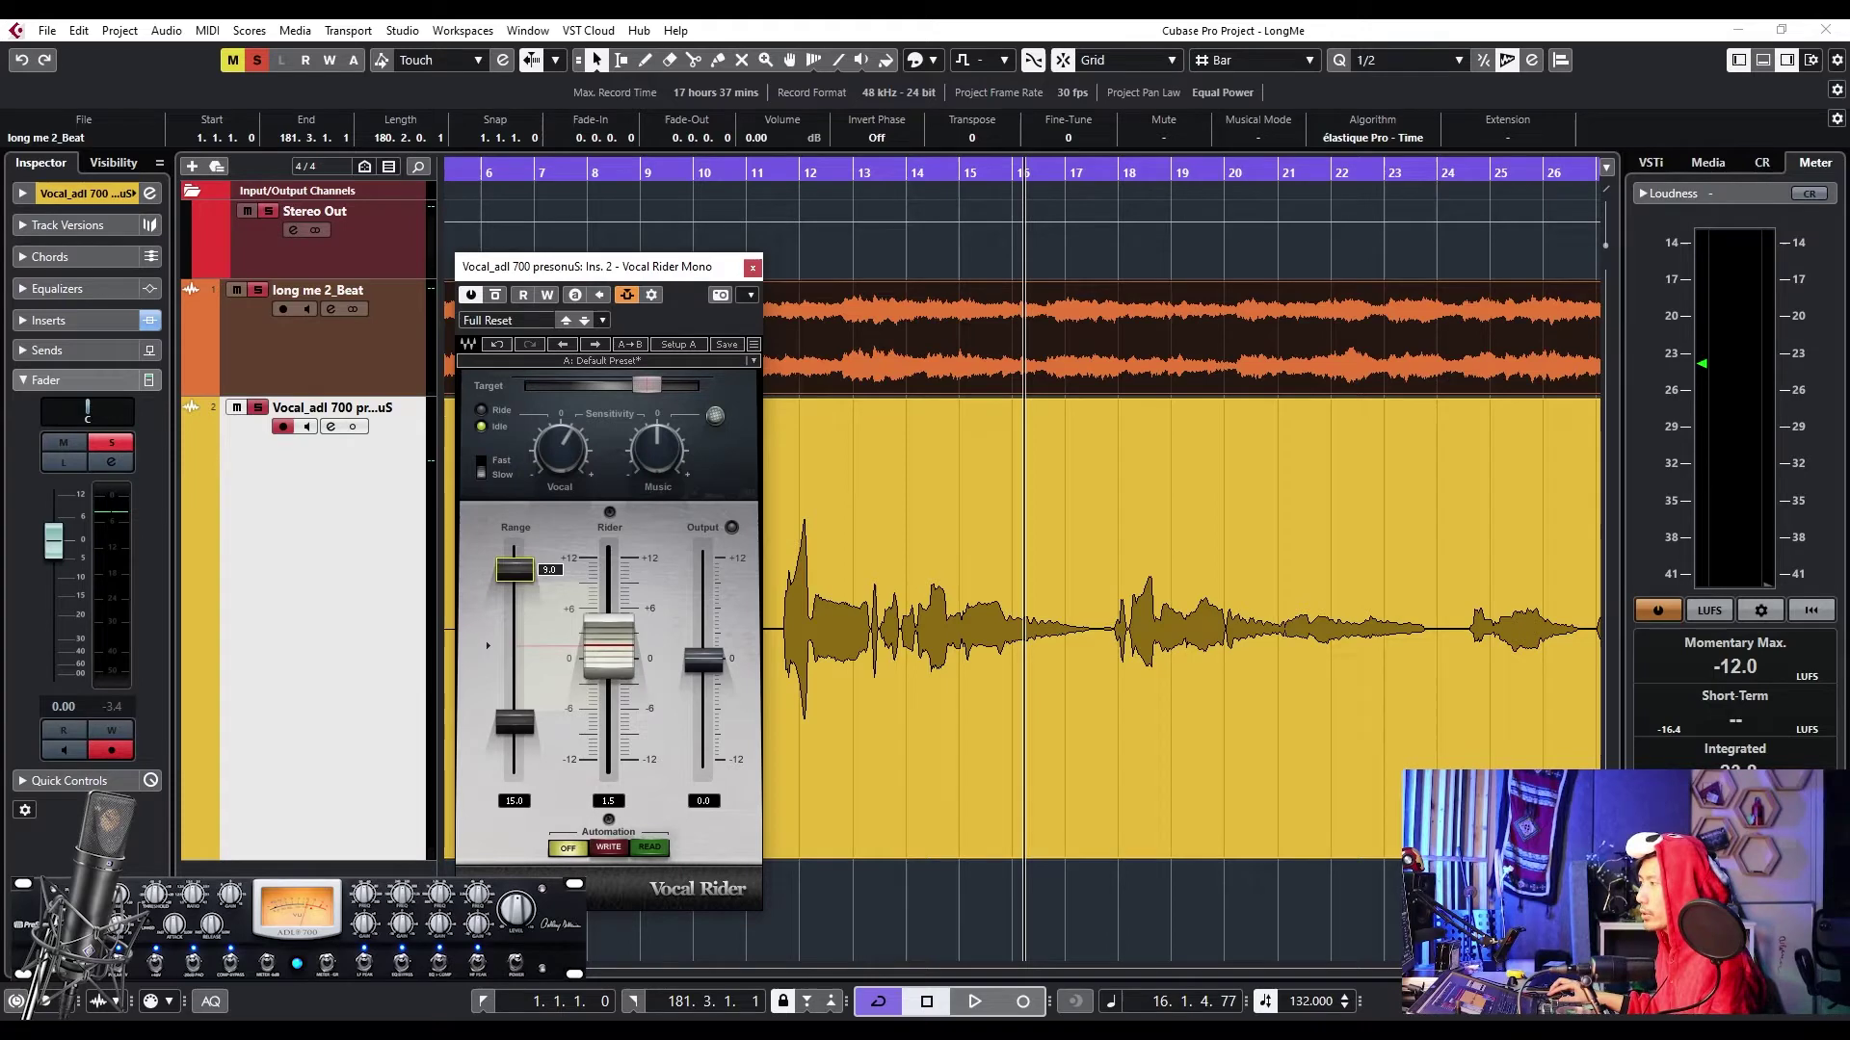
# - Review the vocal waveform's levels across the song and open the SSL EV2 Channel Mono in the vocal's third insert slot
pyautogui.scroll(-2, 1065, 611)
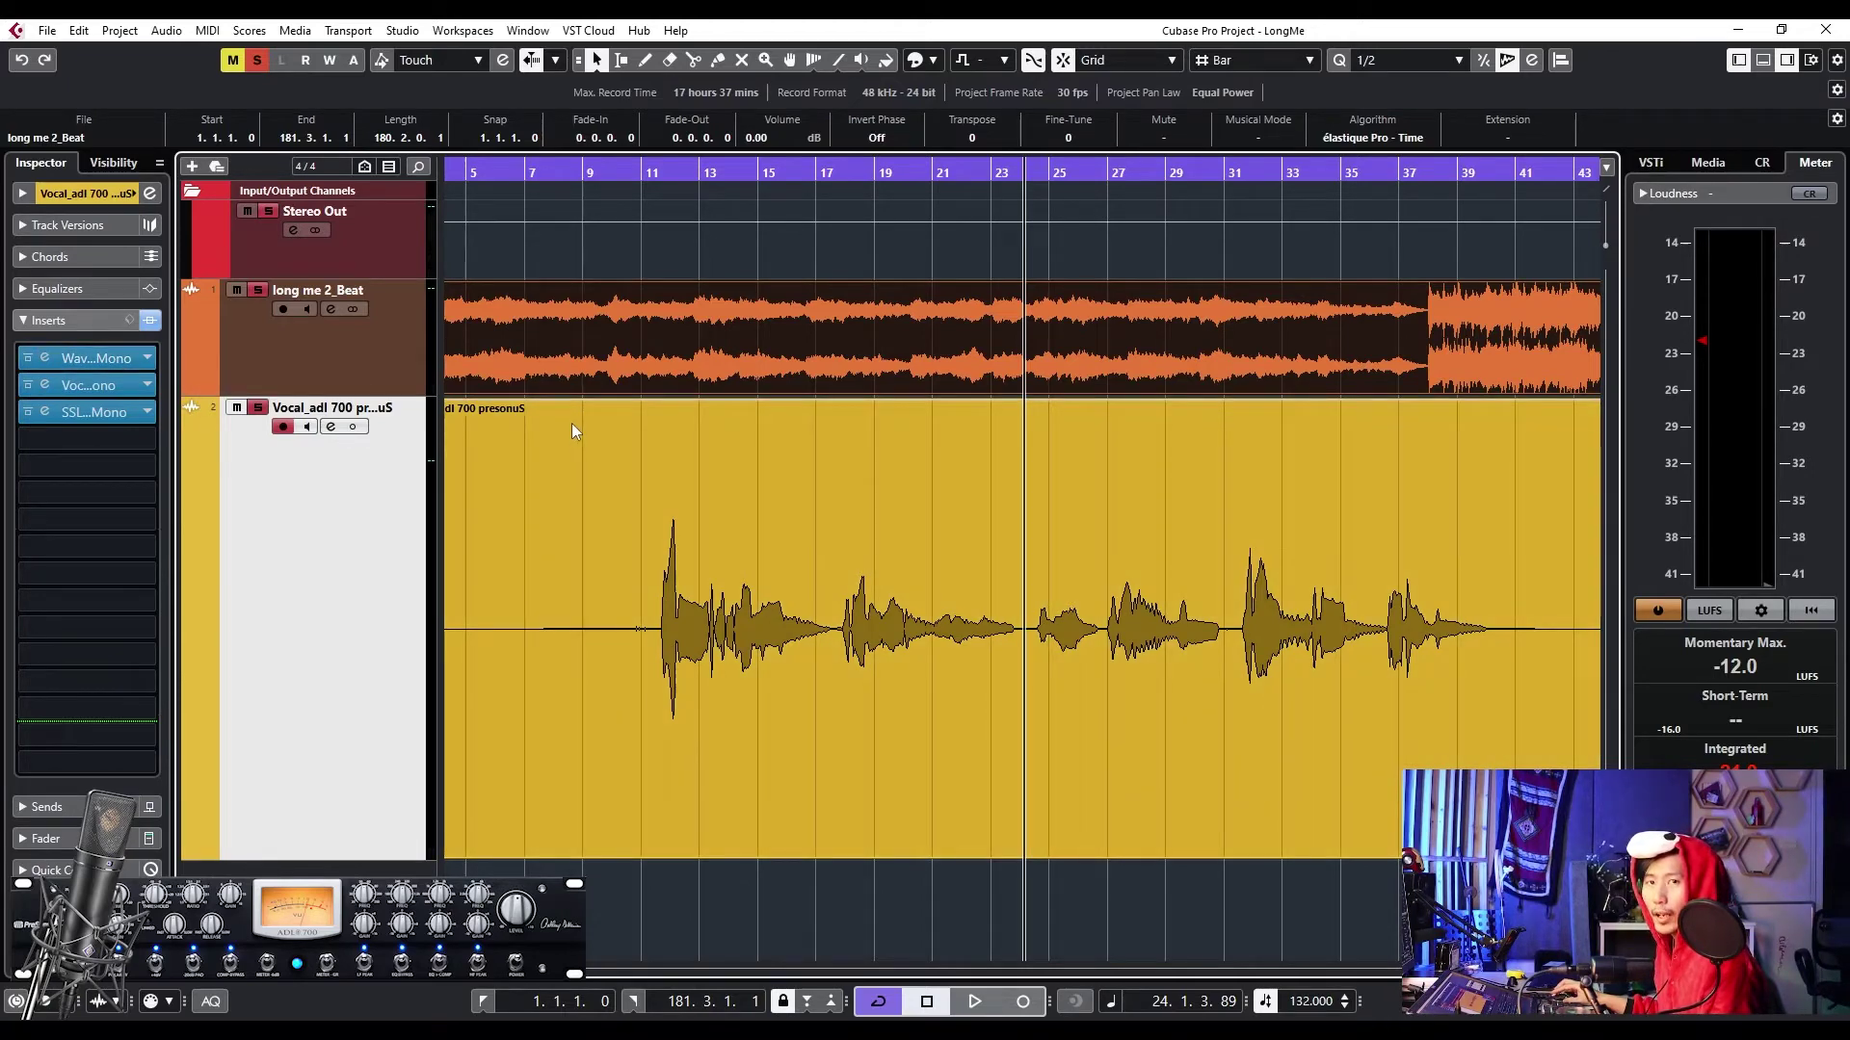
pyautogui.scroll(-1, 679, 463)
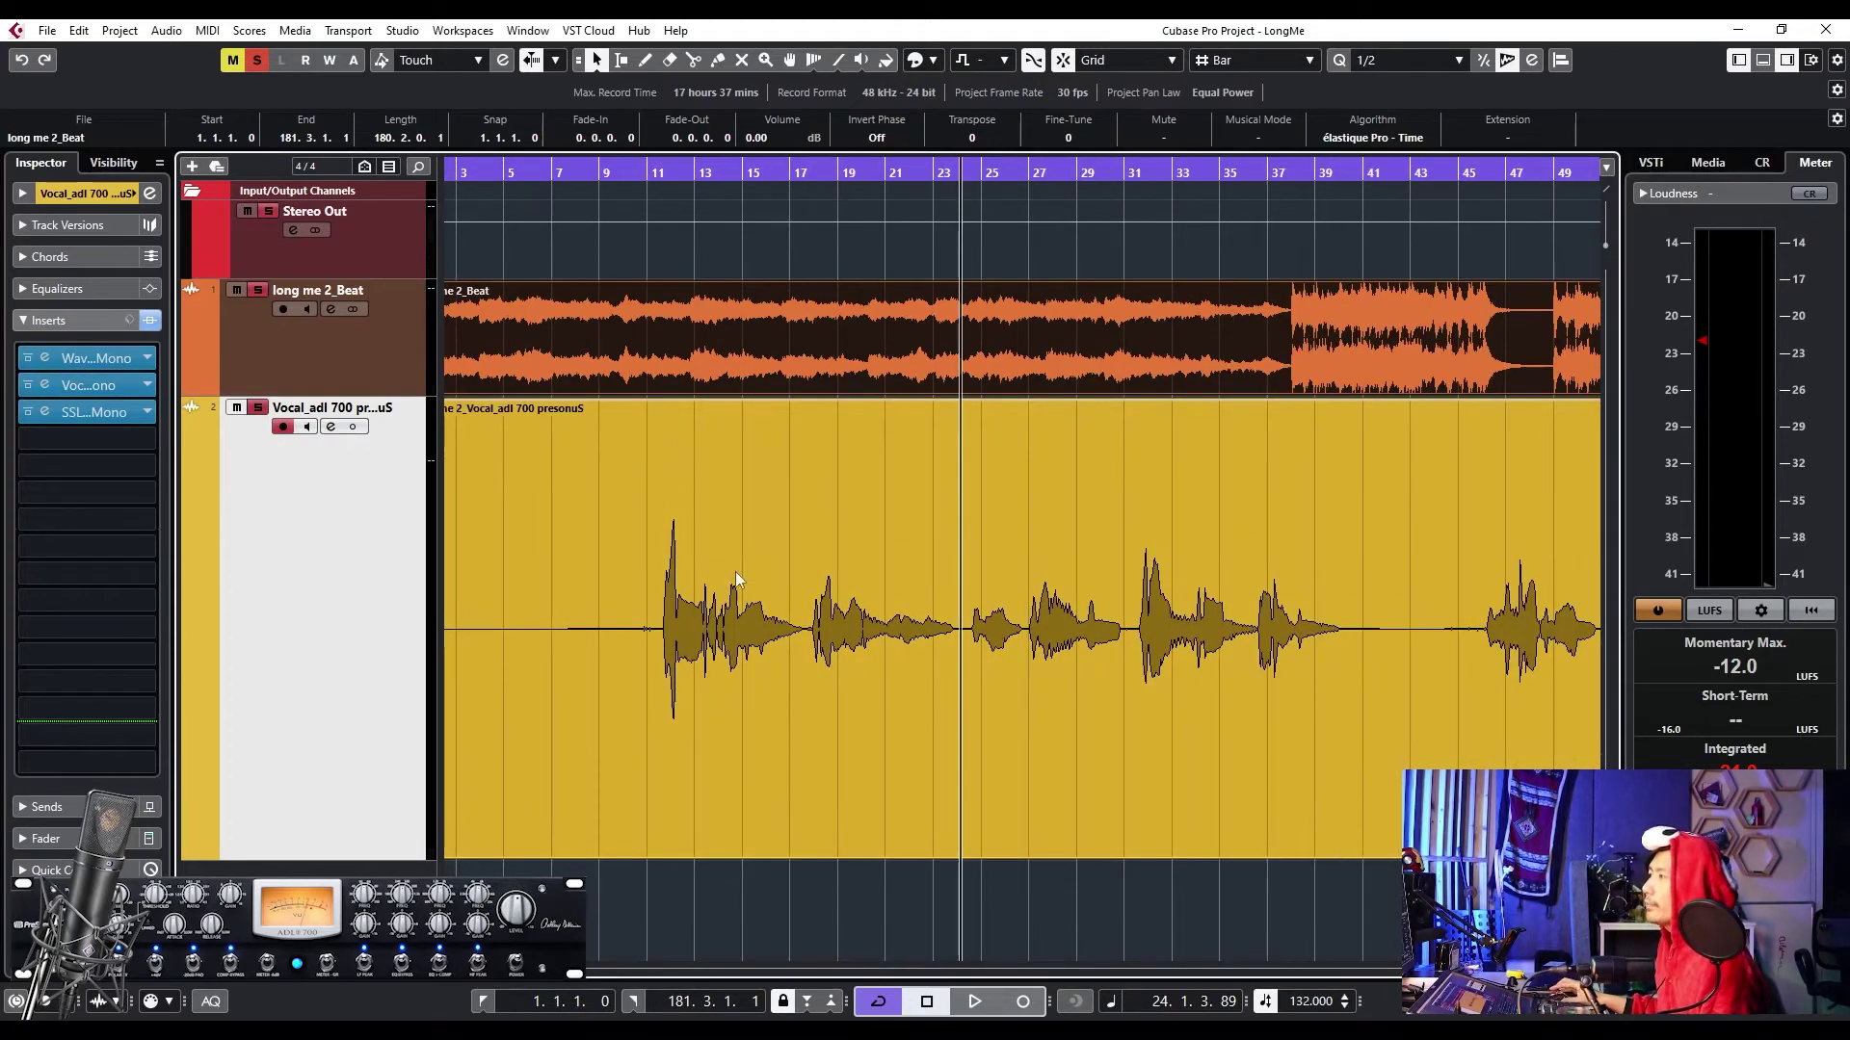
pyautogui.click(645, 60)
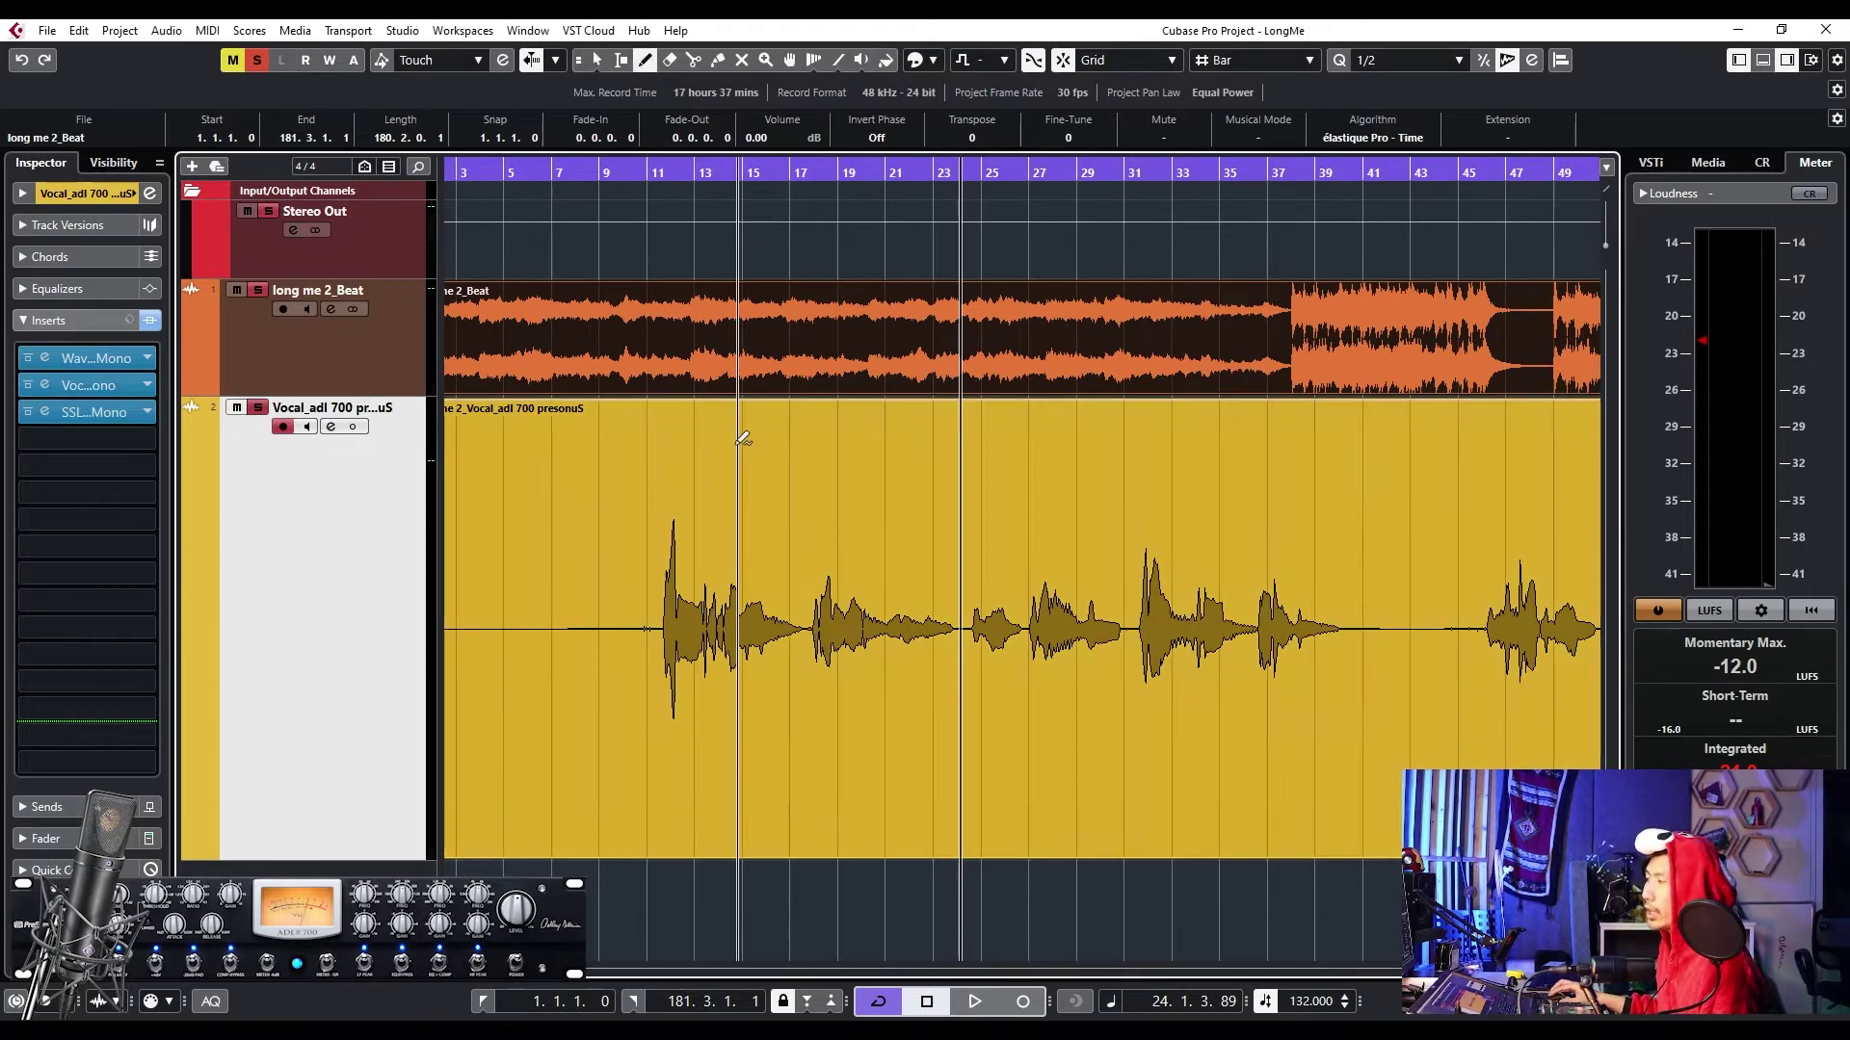
pyautogui.click(595, 56)
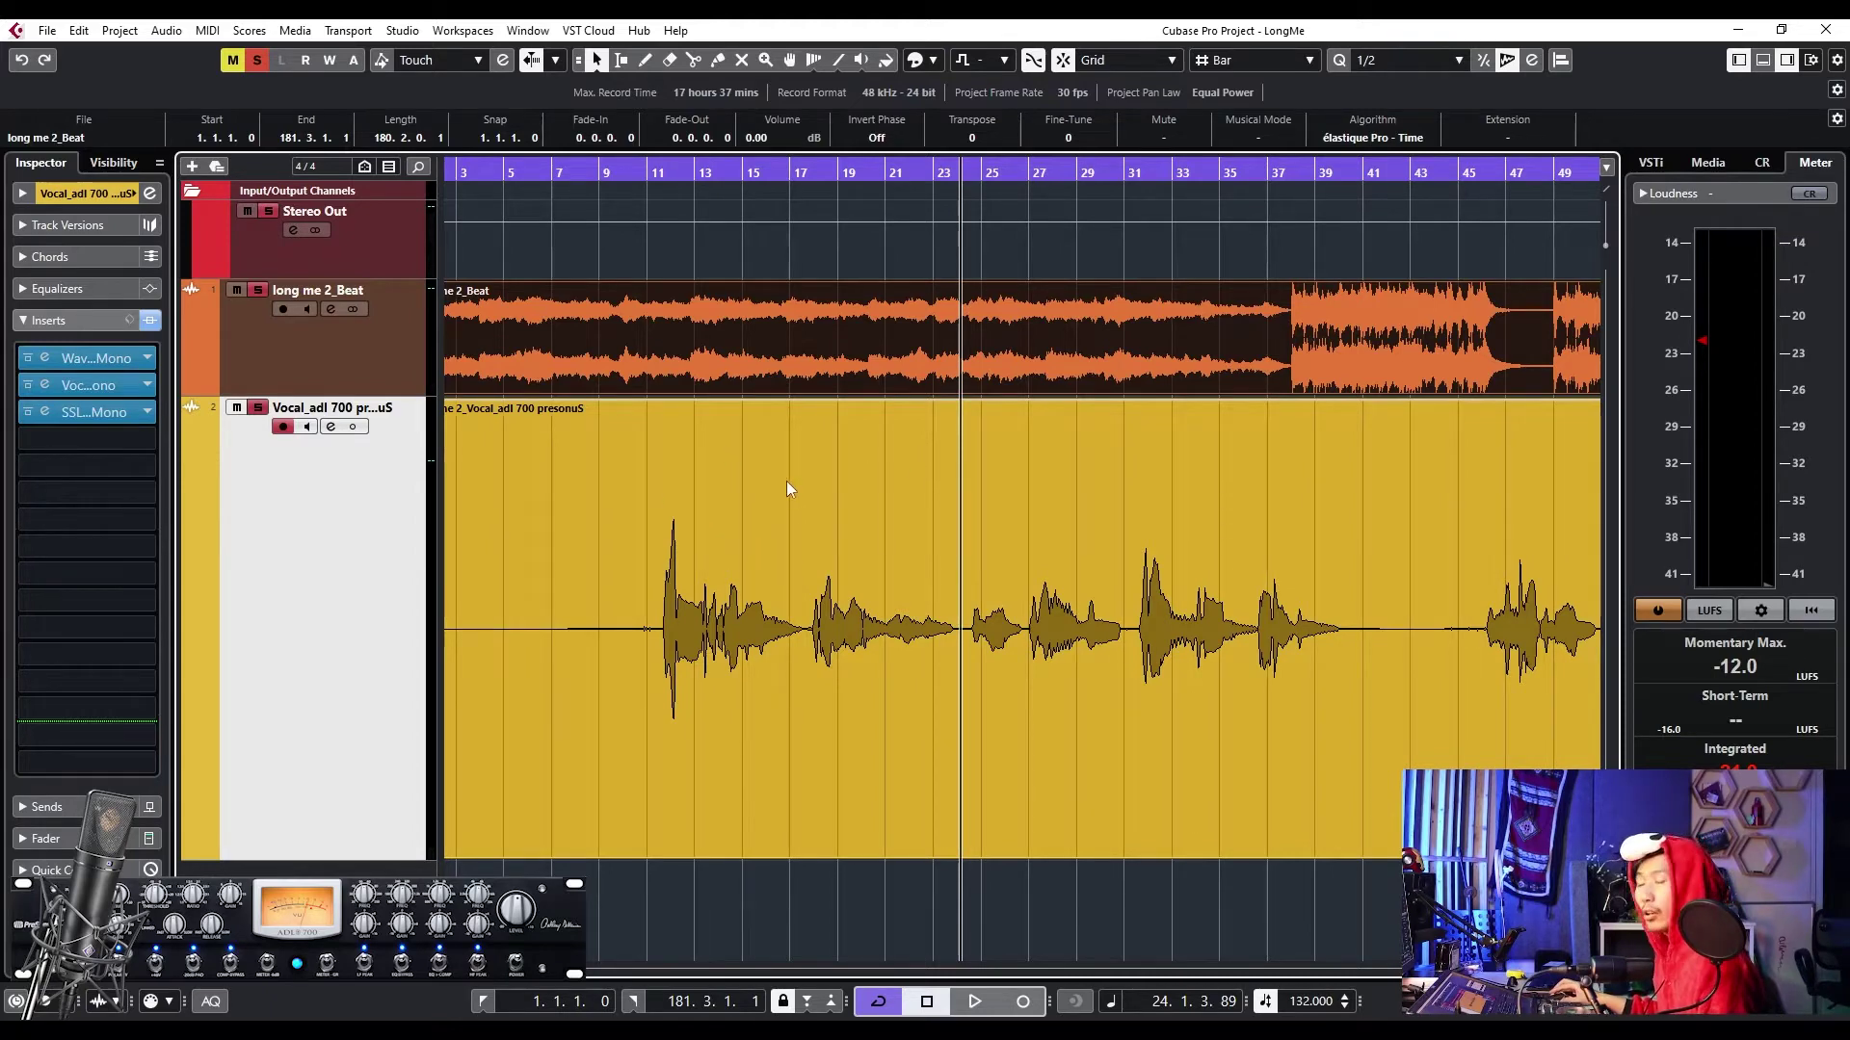
pyautogui.press('g')
pyautogui.click(79, 411)
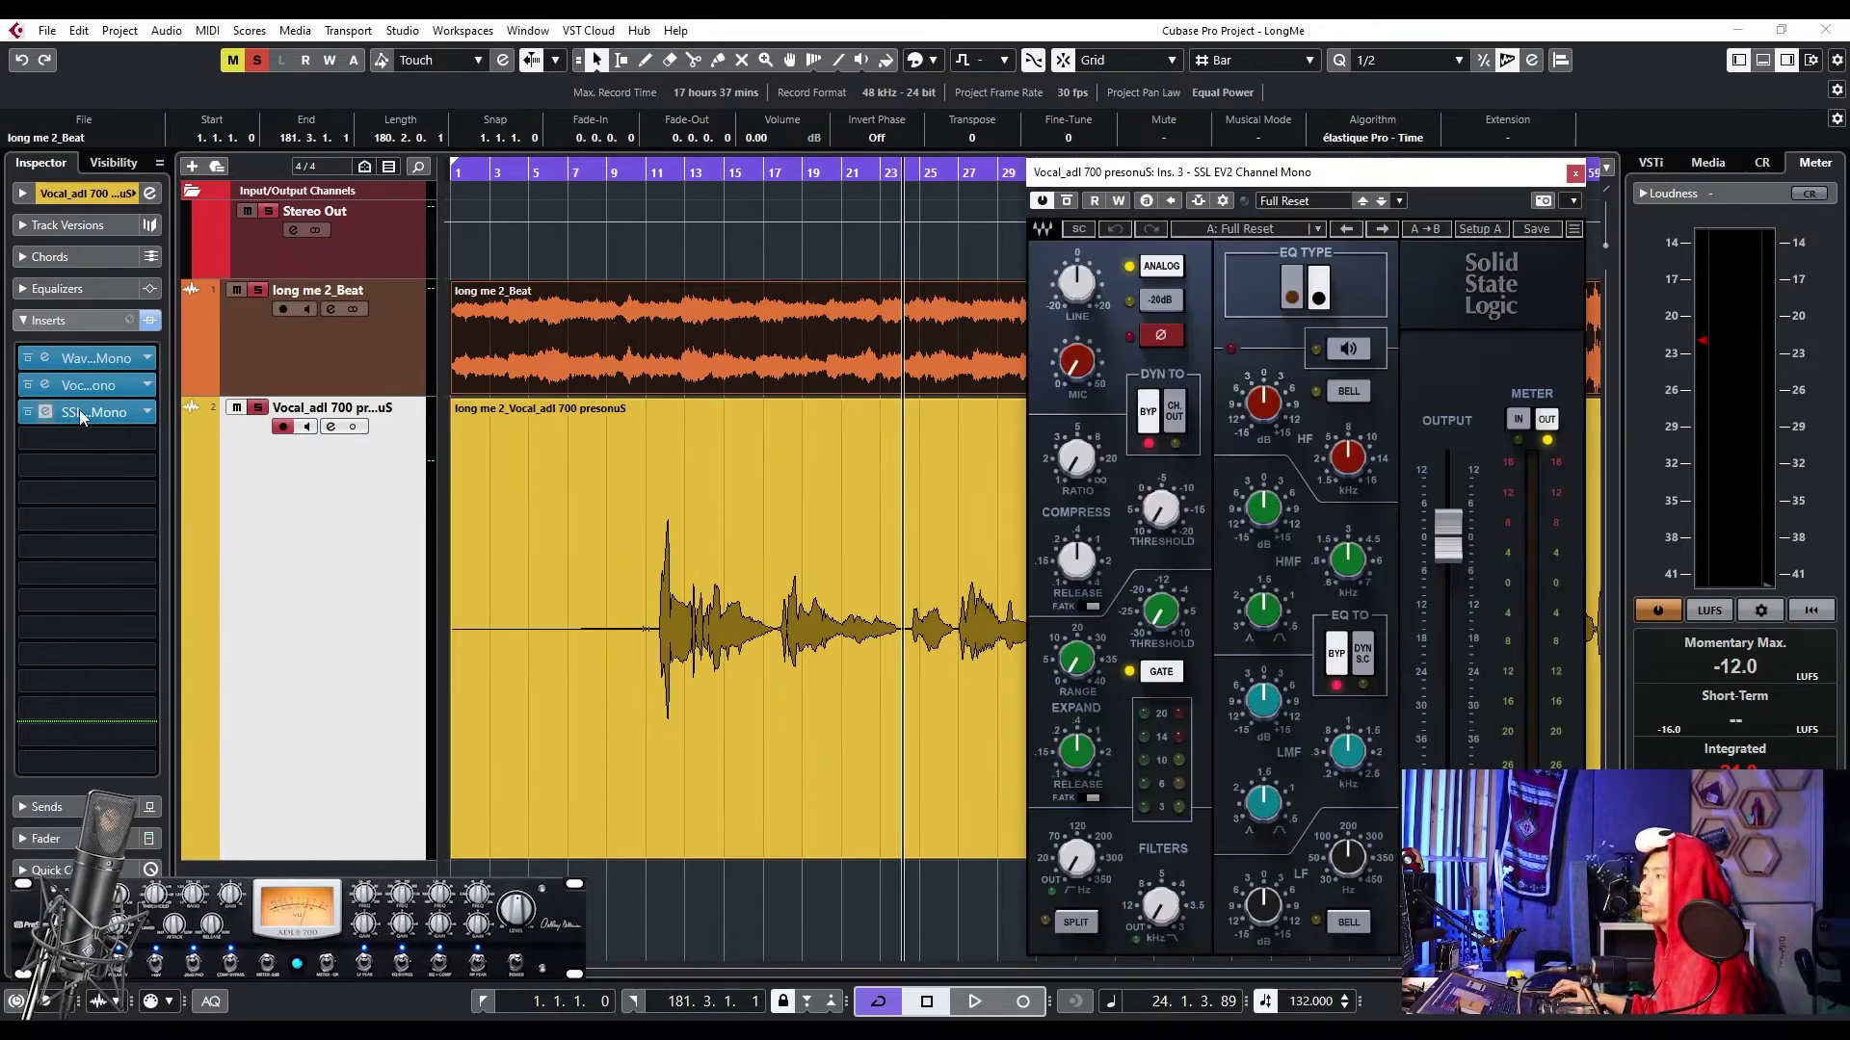
# - Move the SSL EV2 window clear of the vocal's opening, locate playback to bar 10 and mute the beat track
pyautogui.moveTo(1158, 178); pyautogui.dragTo(999, 185)
pyautogui.click(628, 172)
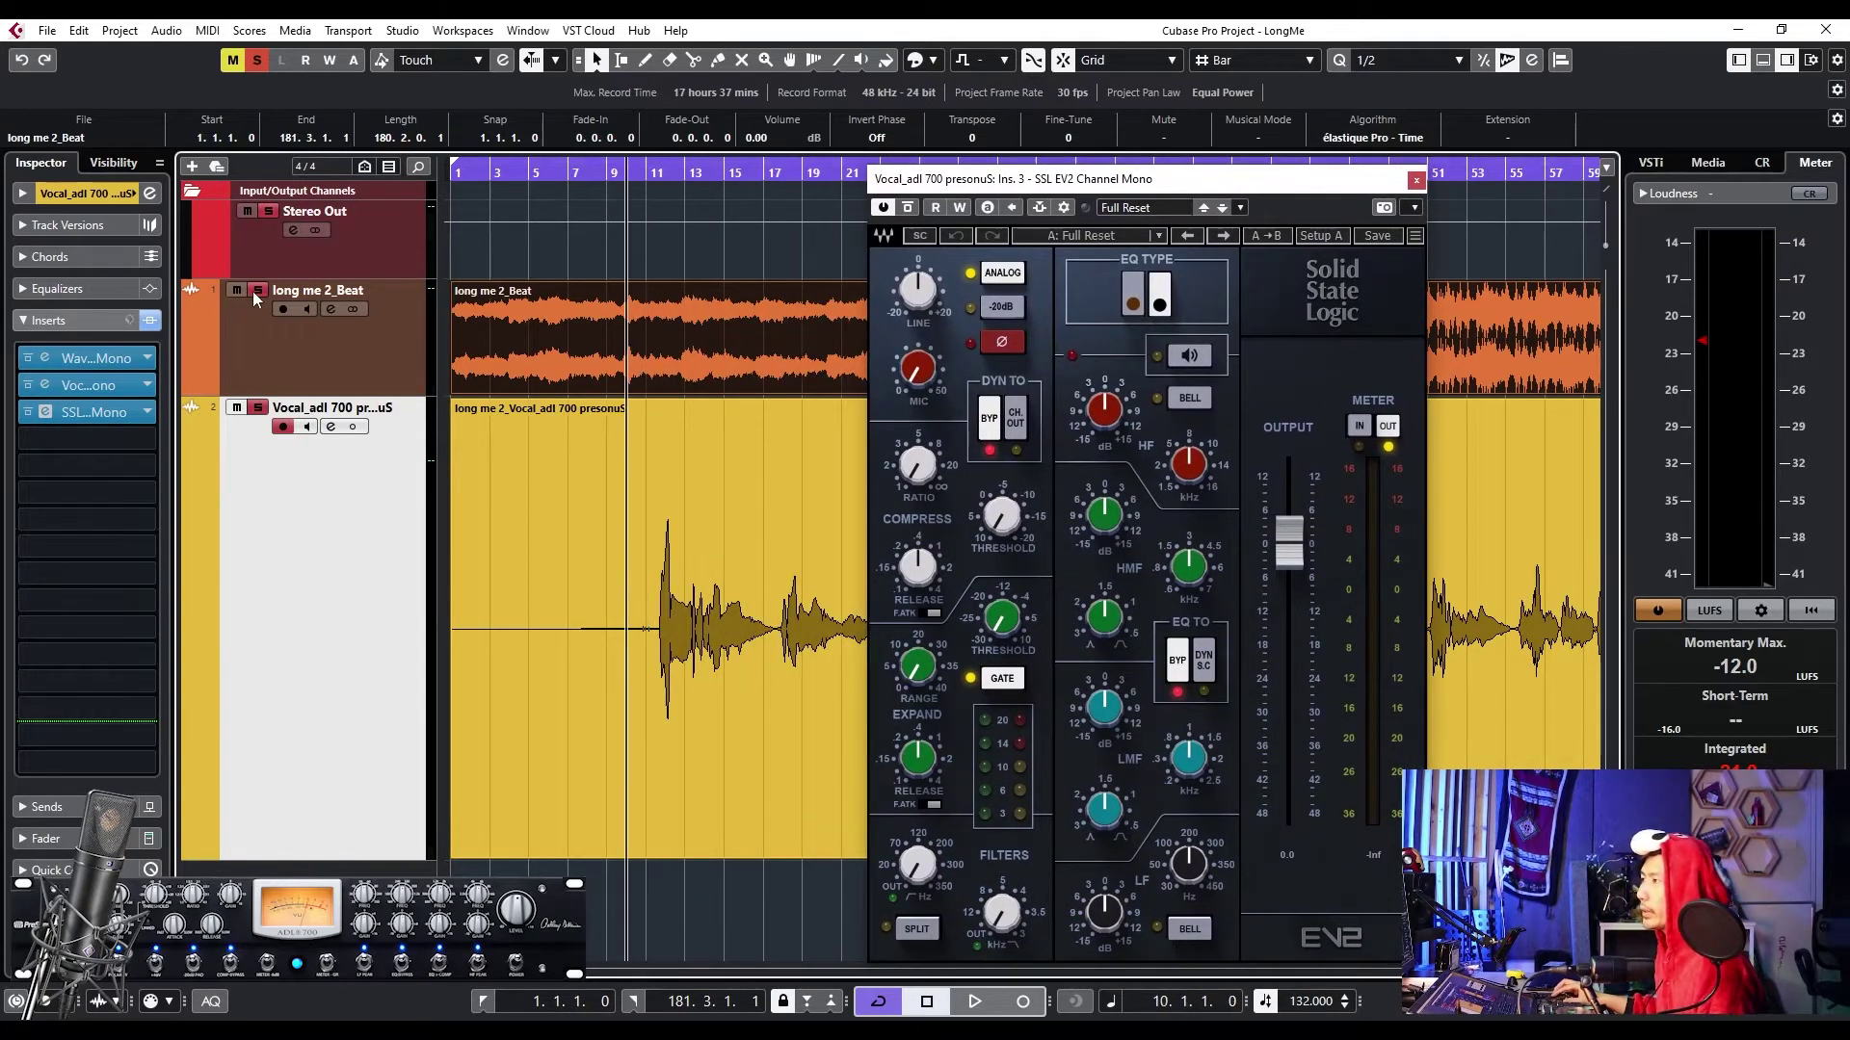
pyautogui.hscroll(2, 617, 337)
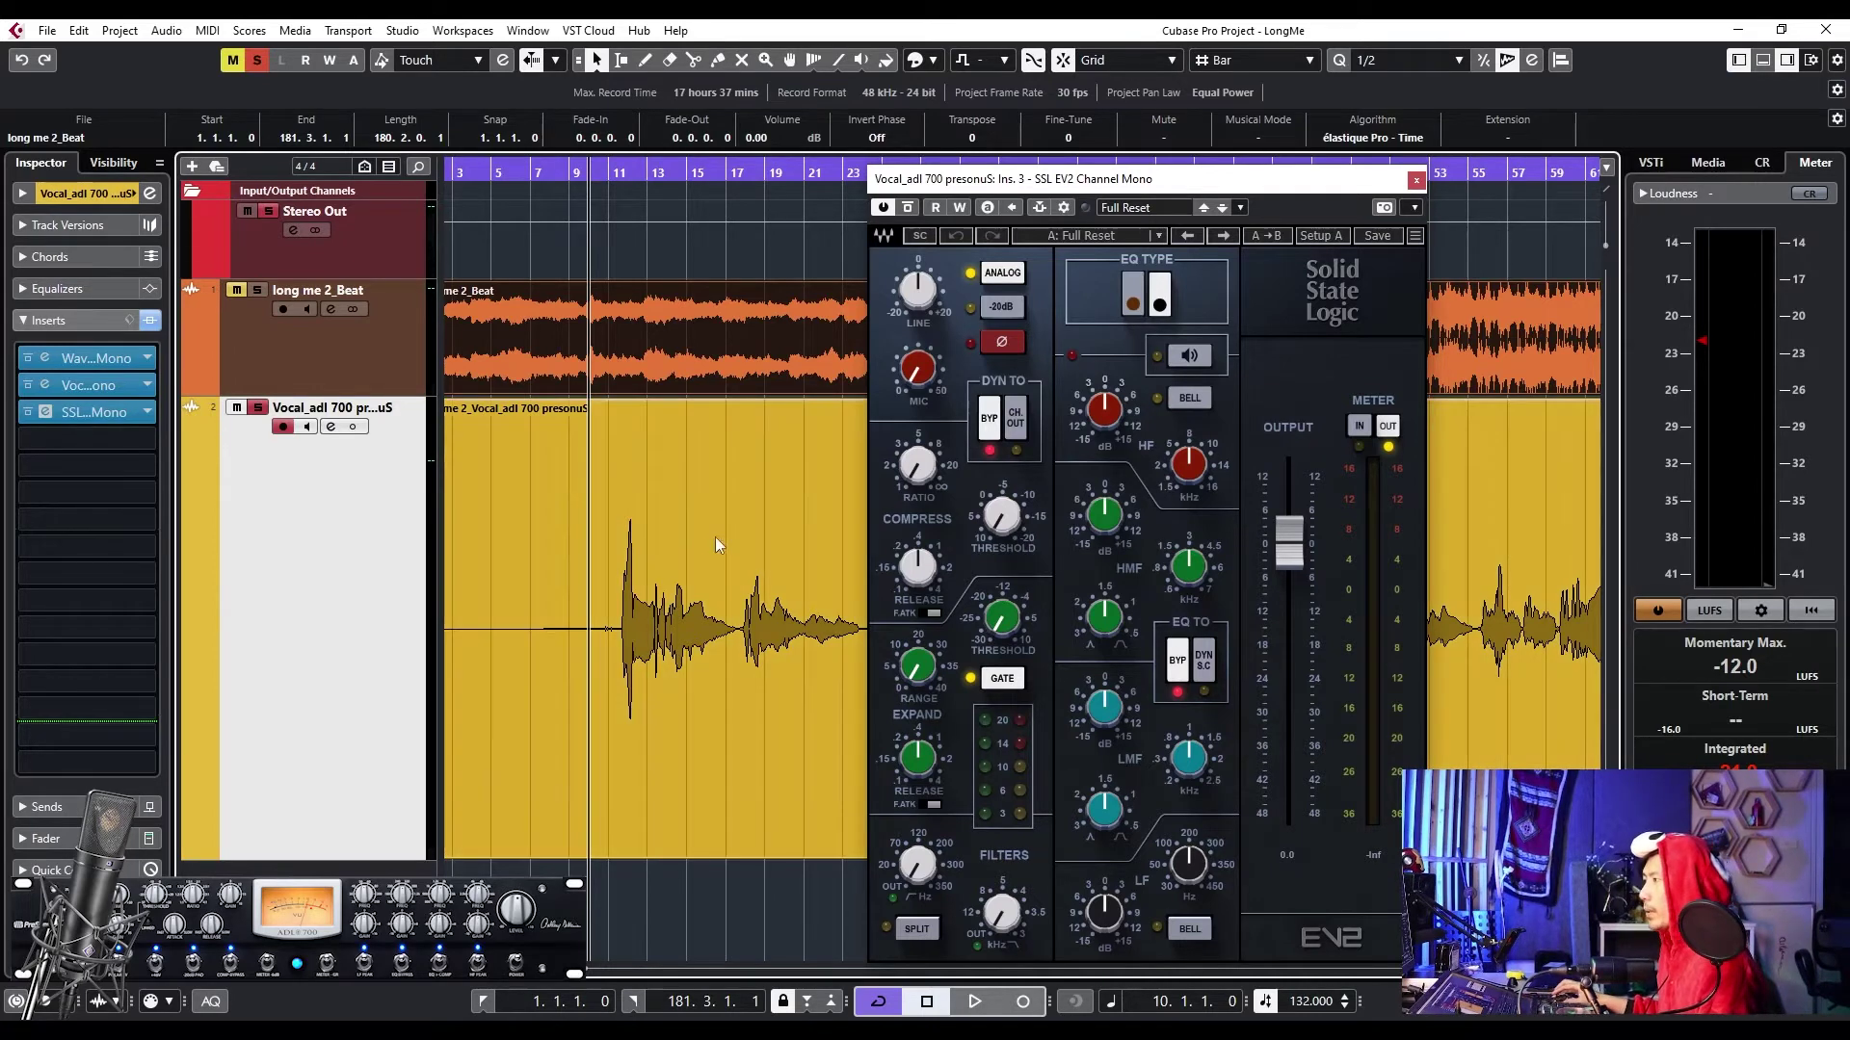
pyautogui.hscroll(1, 713, 537)
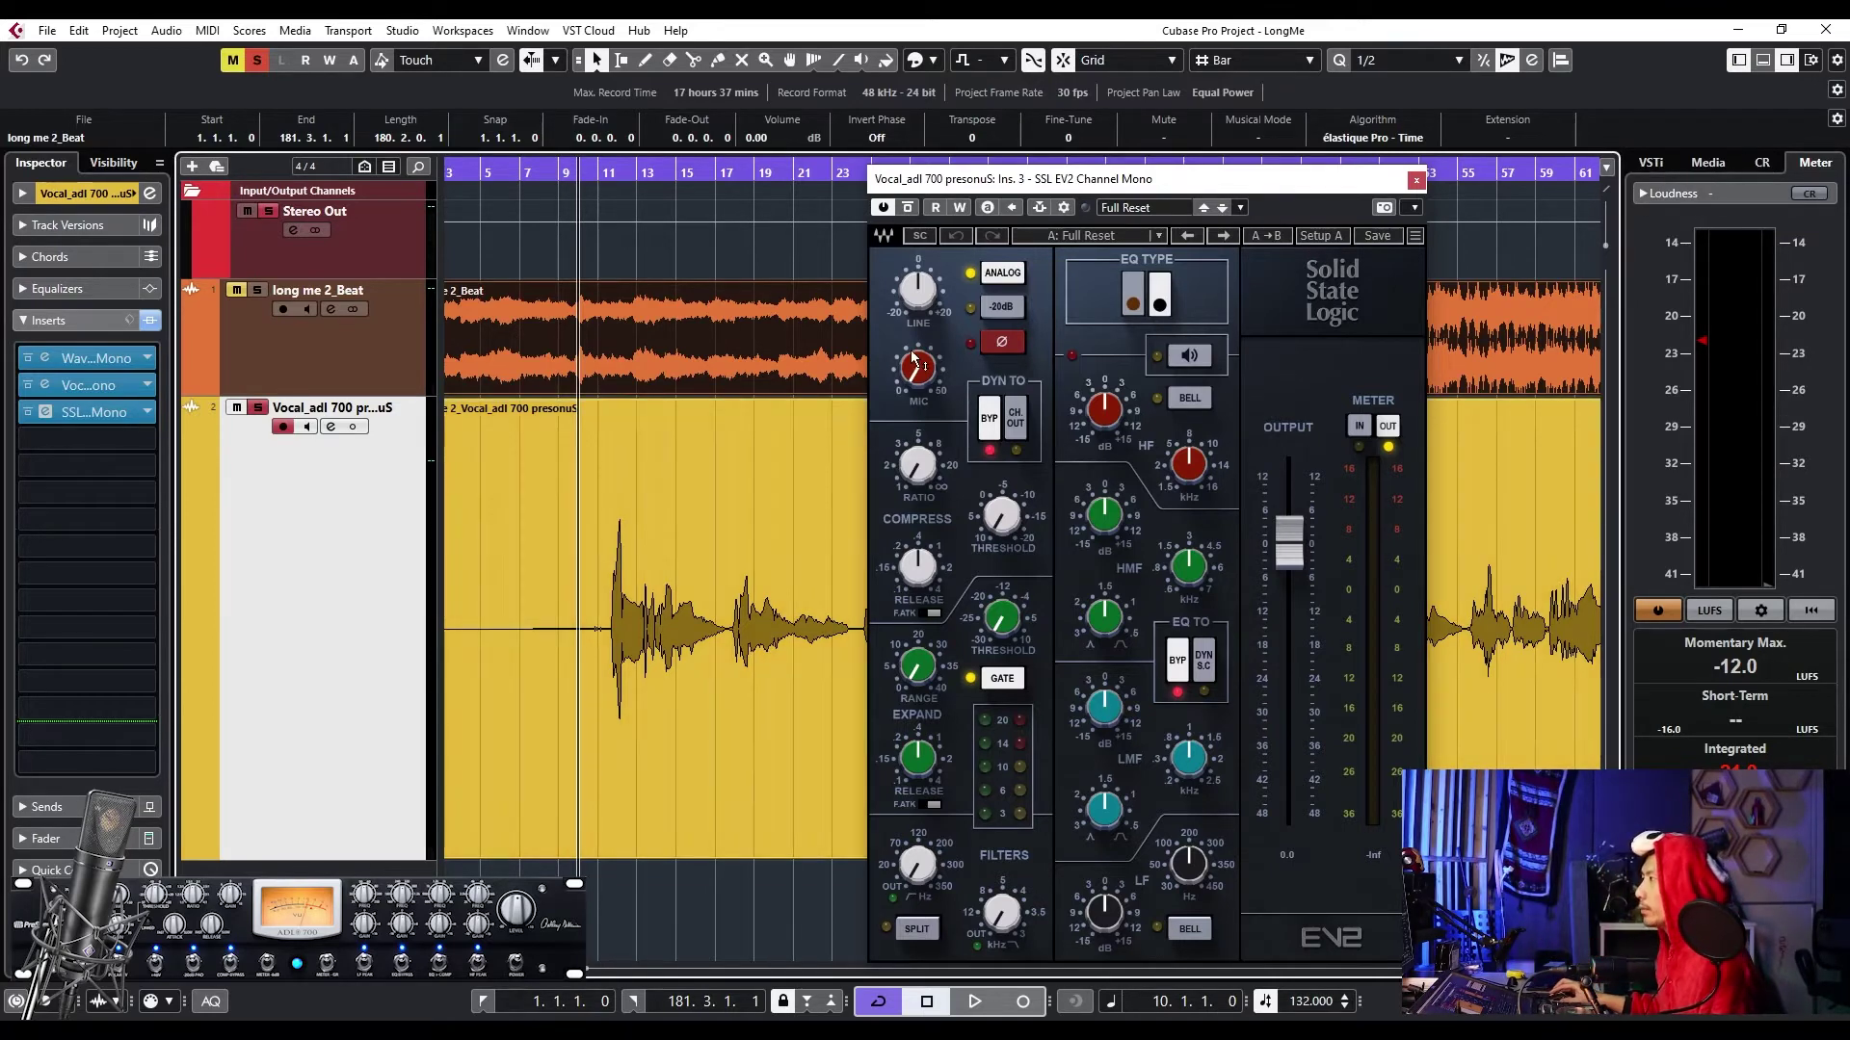
# - While playing the vocal, engage SSL EV2's -20dB switch, raise the Mic gain, and set Line to -20.0 and Output to -6.9
pyautogui.moveTo(909, 374)
pyautogui.press('space')
pyautogui.moveTo(909, 374); pyautogui.dragTo(915, 302)
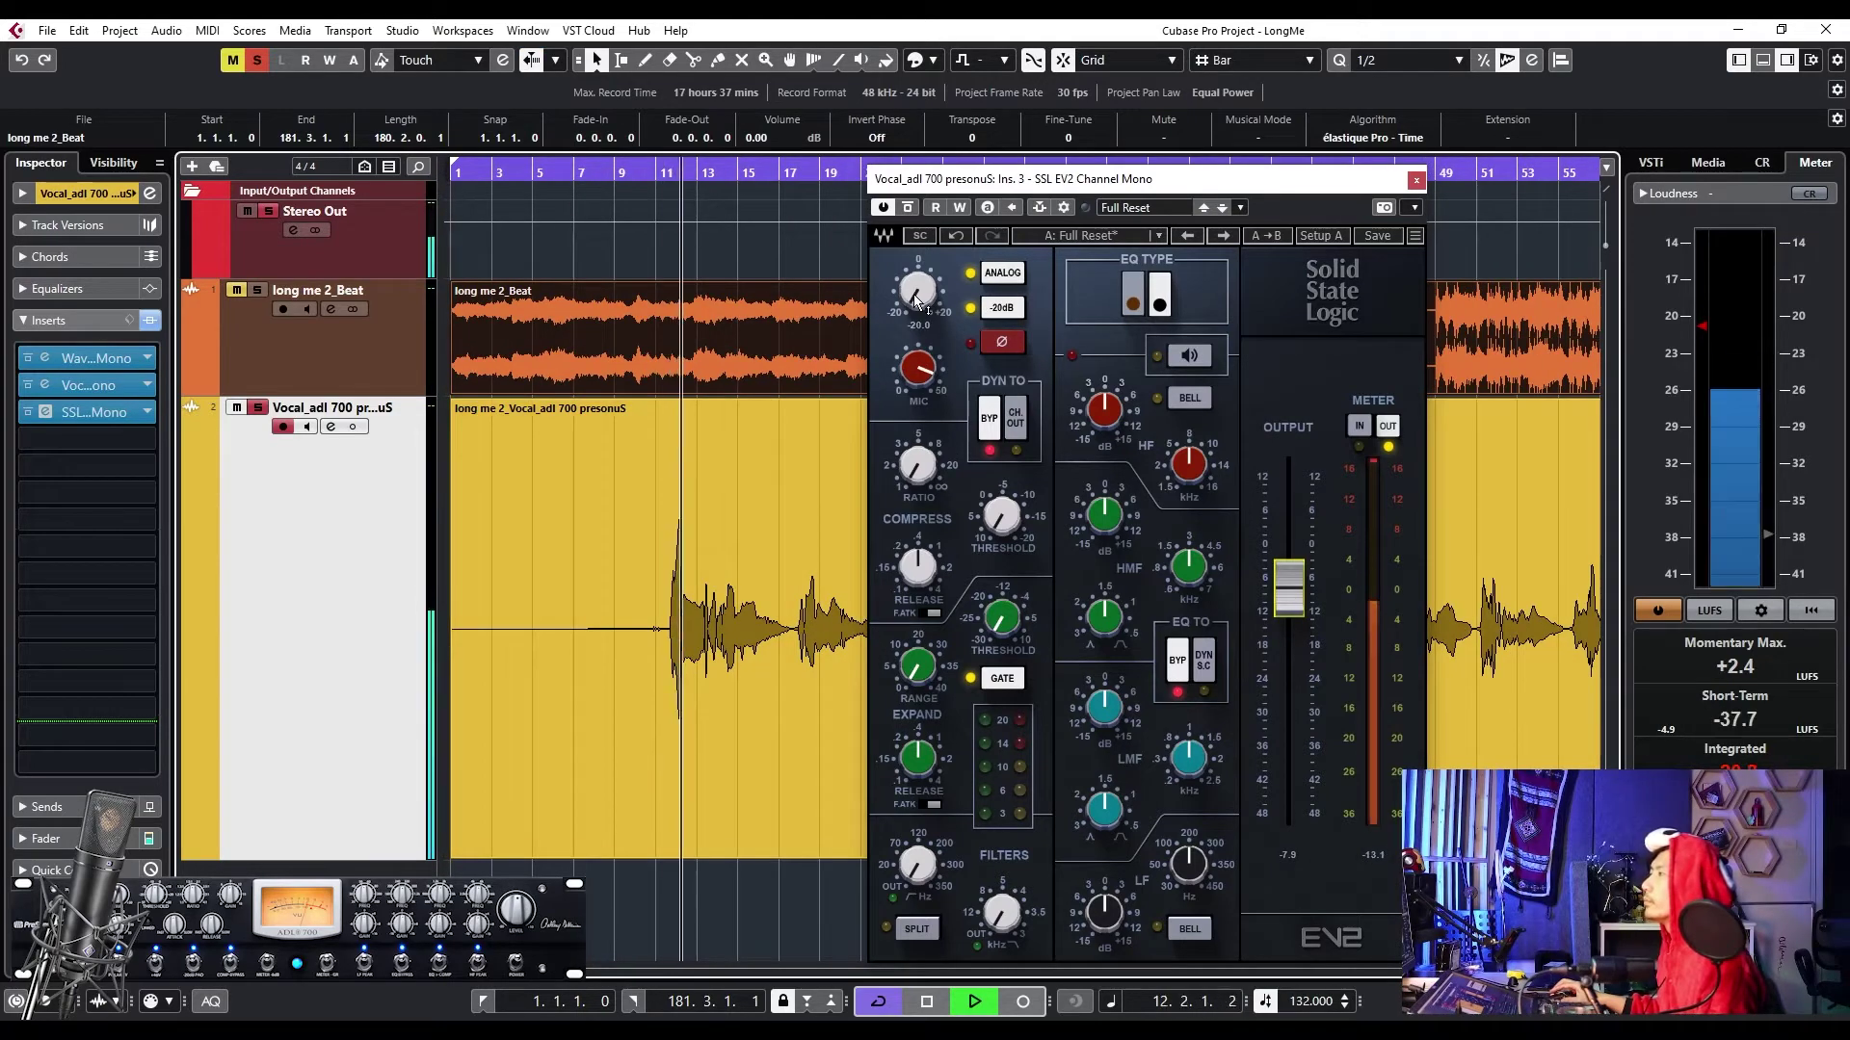
pyautogui.moveTo(1288, 583); pyautogui.dragTo(1287, 579)
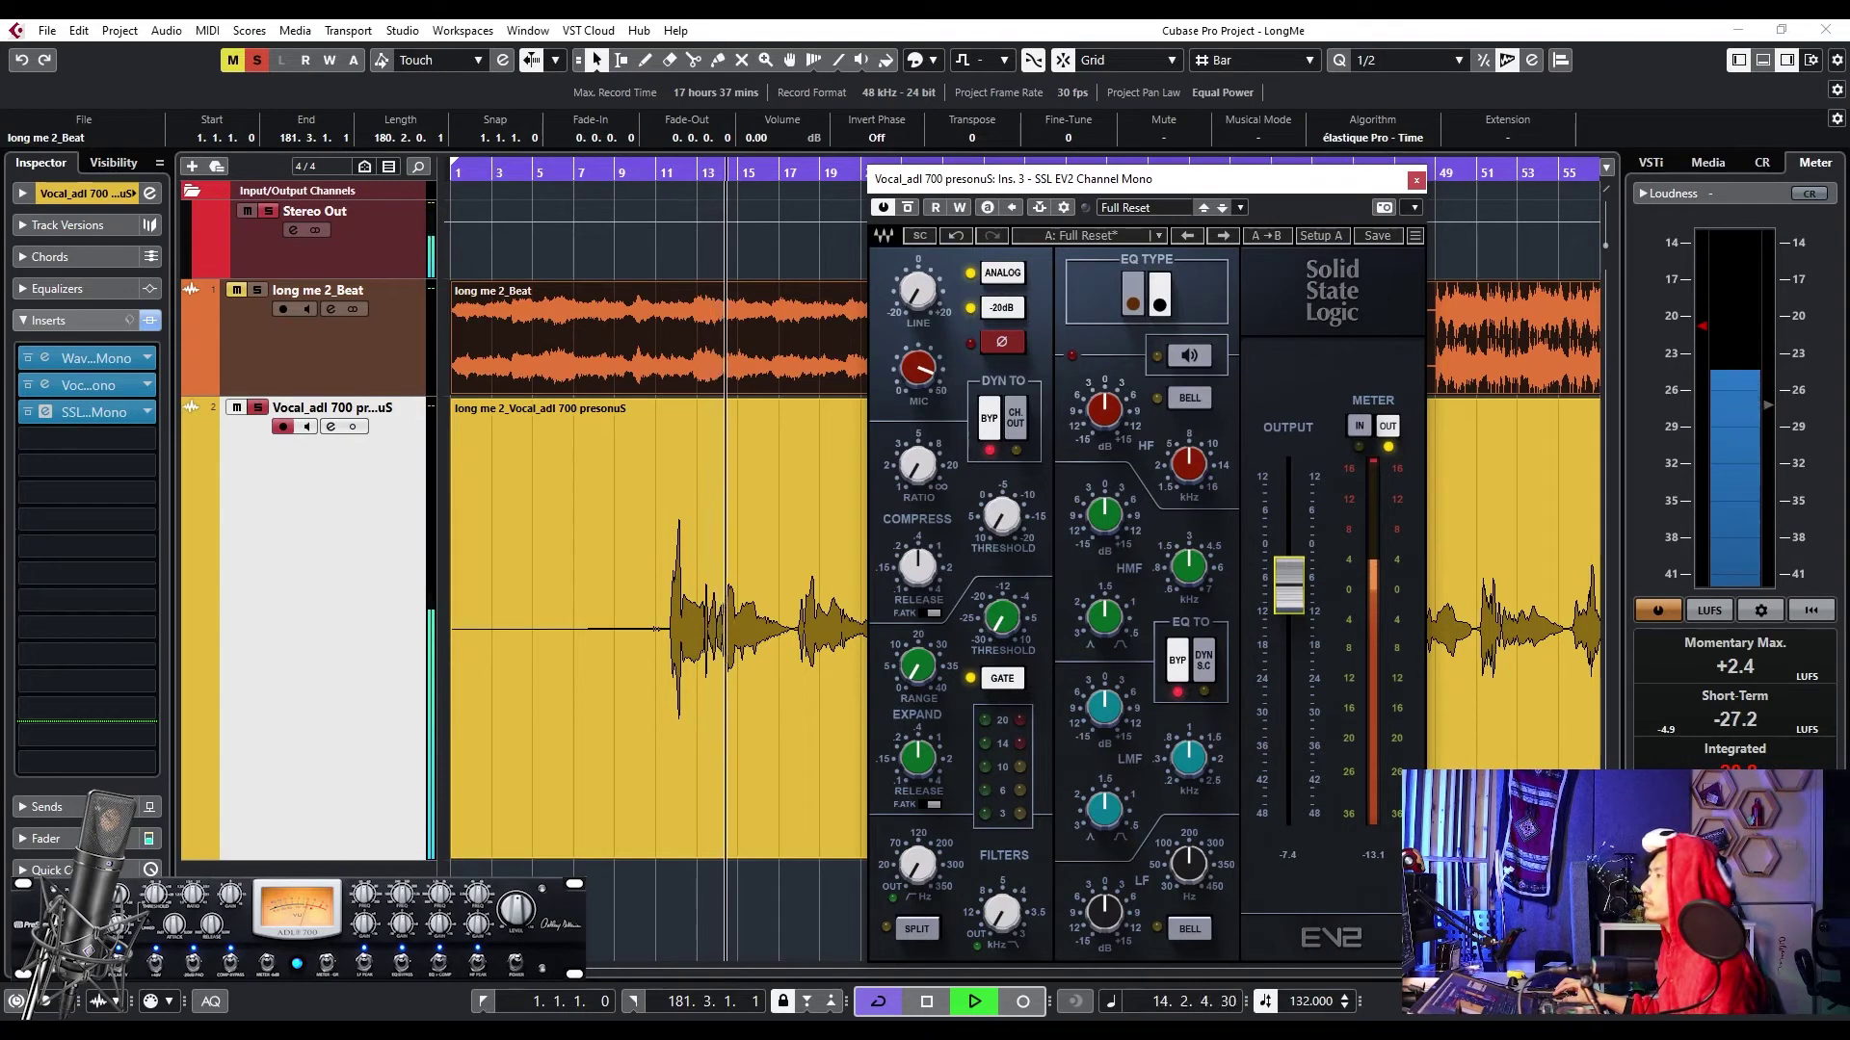
pyautogui.moveTo(1287, 582); pyautogui.dragTo(1287, 576)
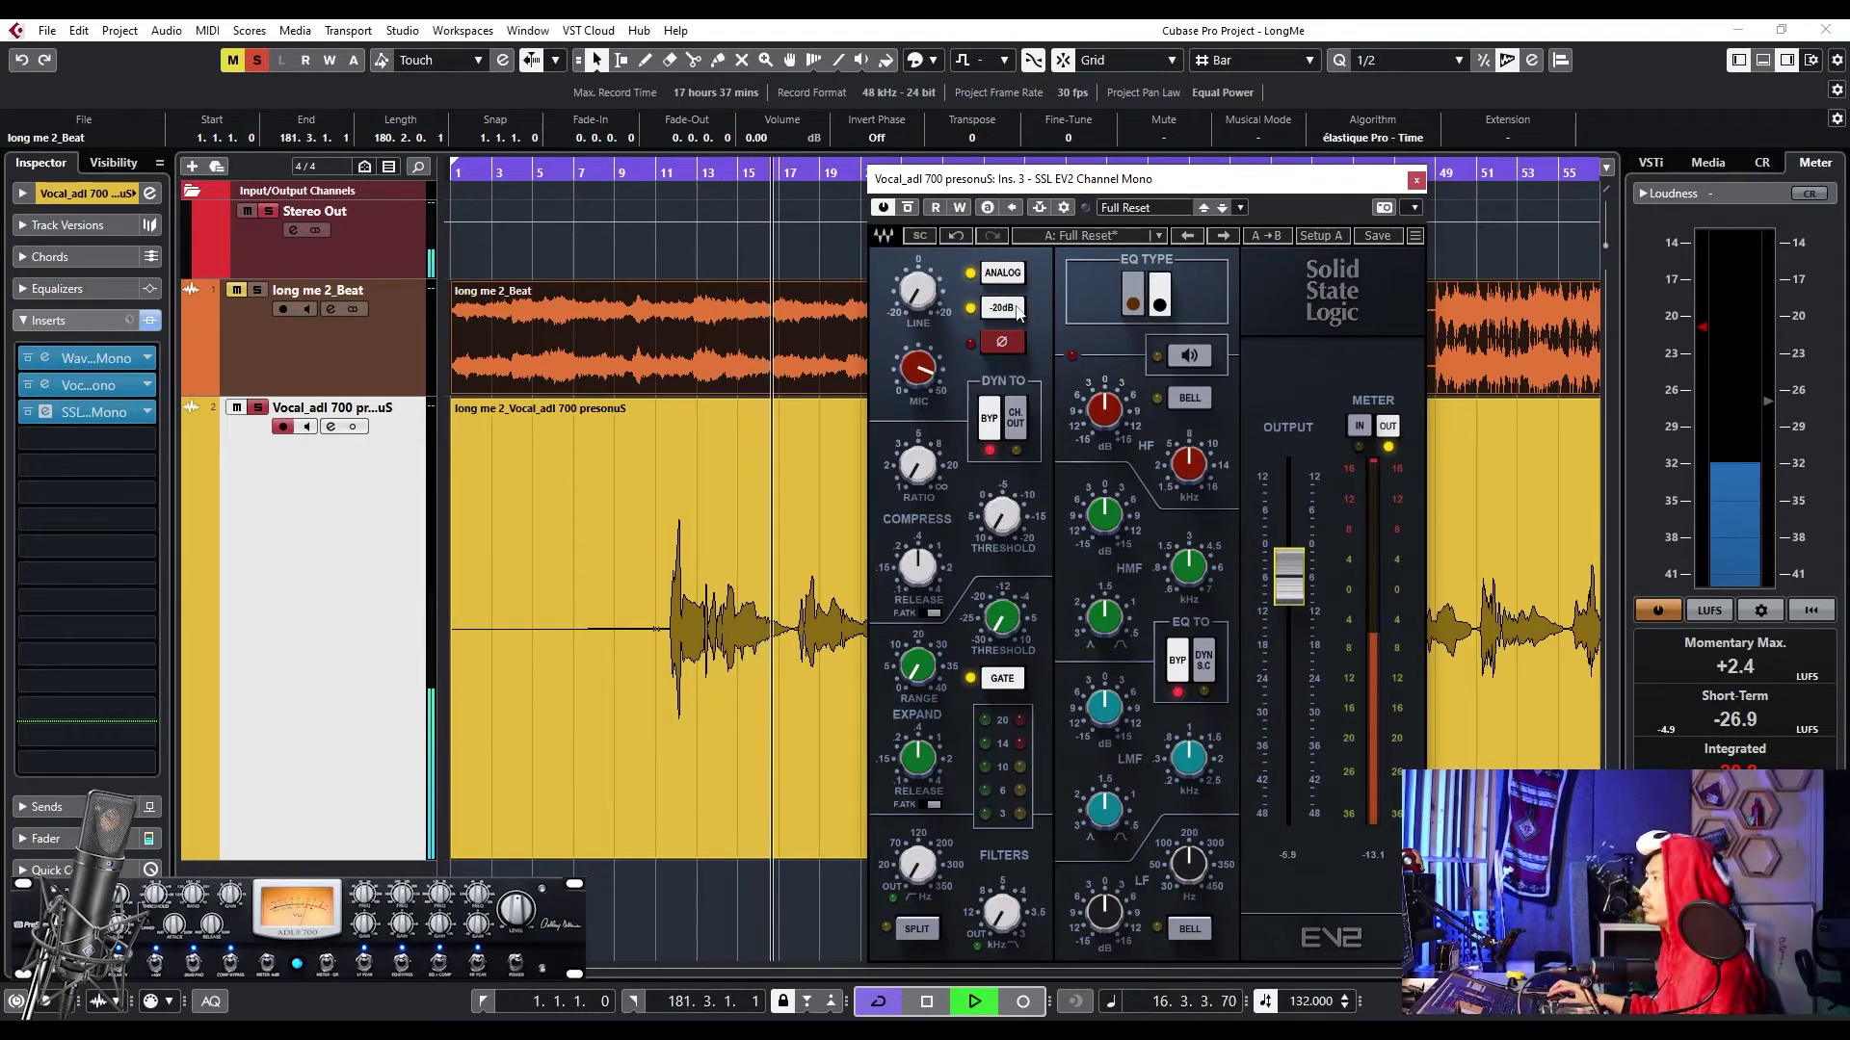
pyautogui.press('space')
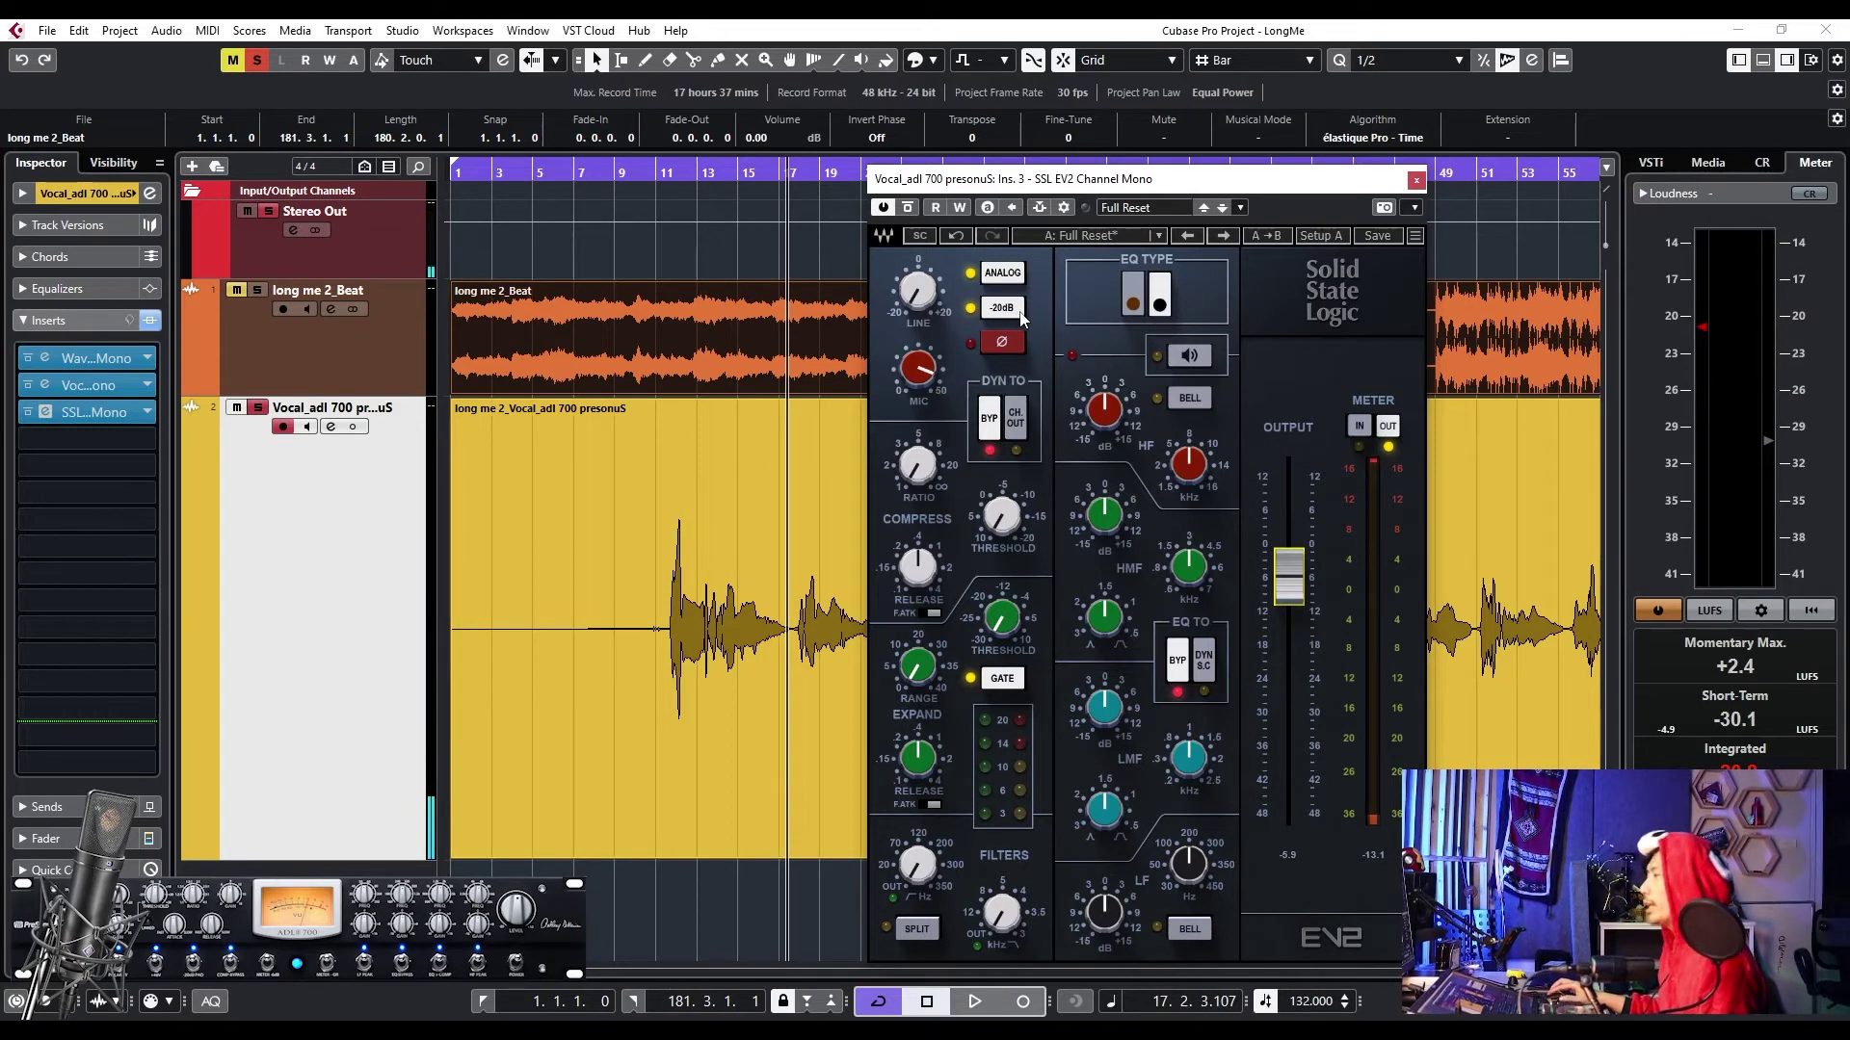
# - Resume playback from bar 17, reduce SSL EV2's Mic gain and raise its Output fader to -0.9
pyautogui.hscroll(4, 819, 430)
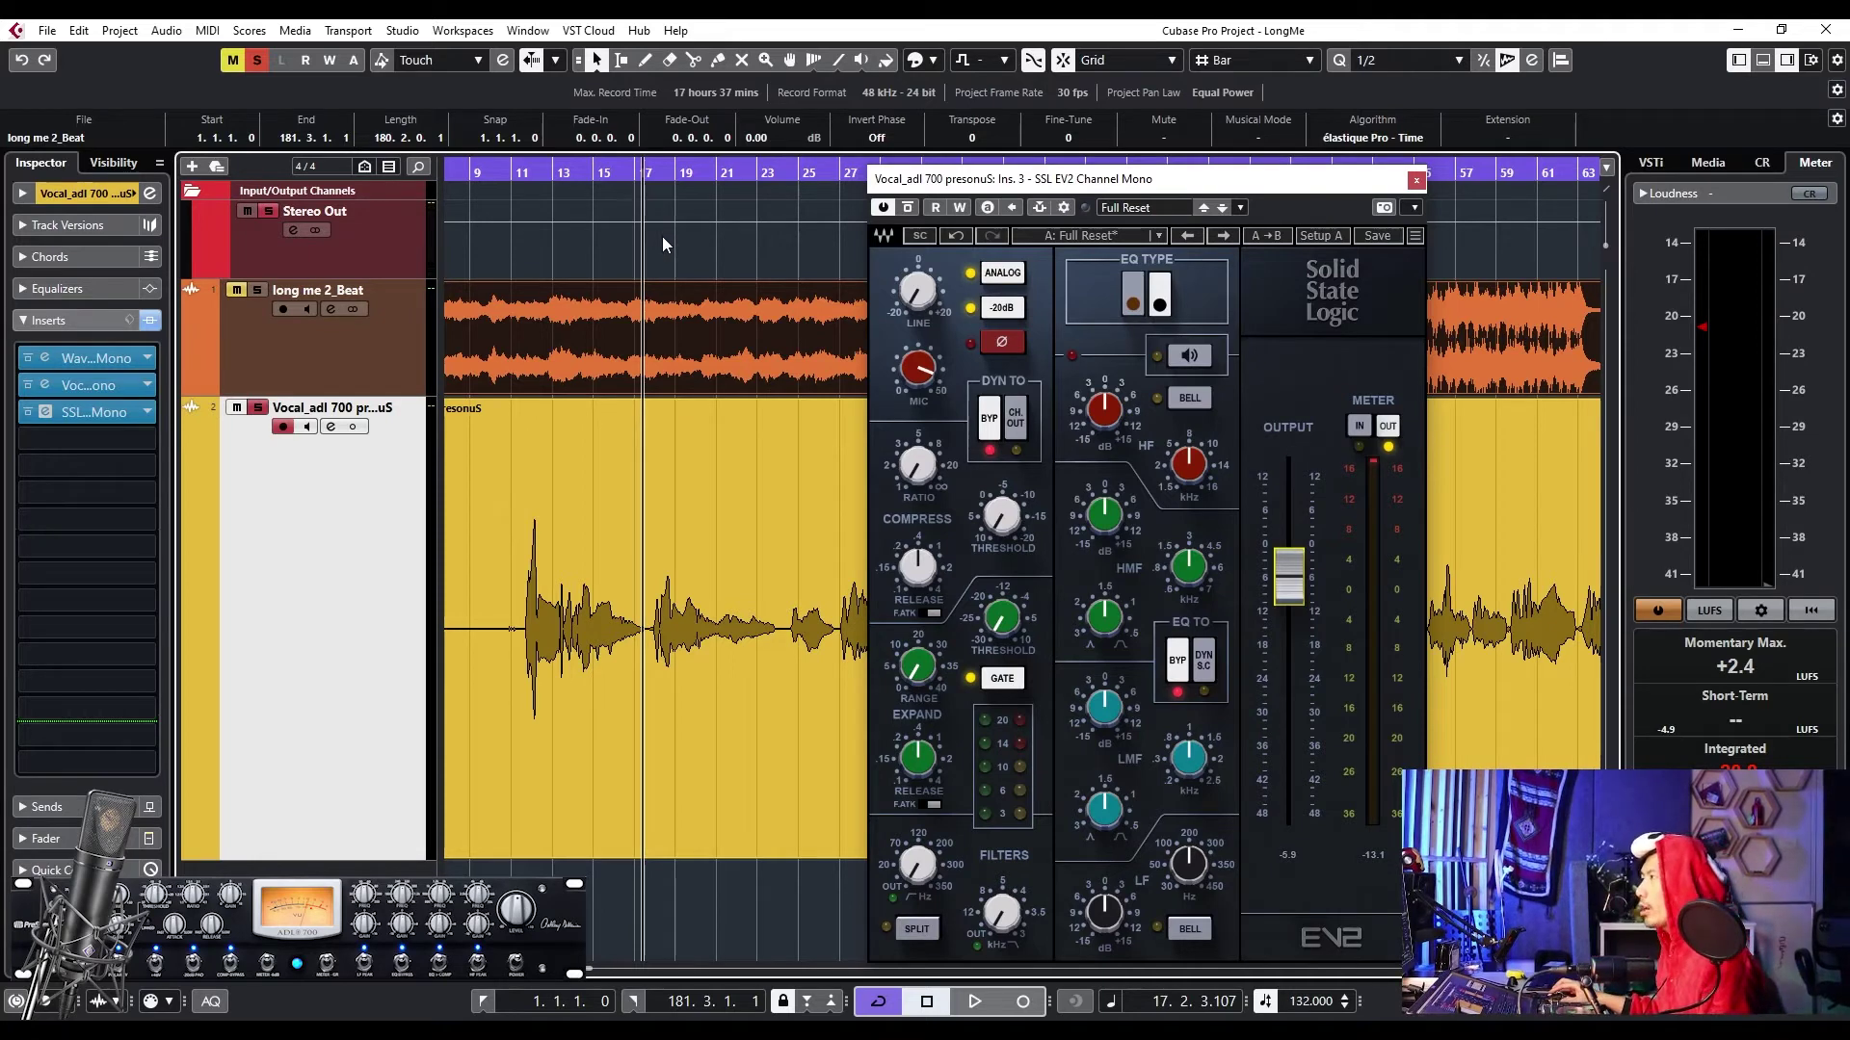
pyautogui.press('space')
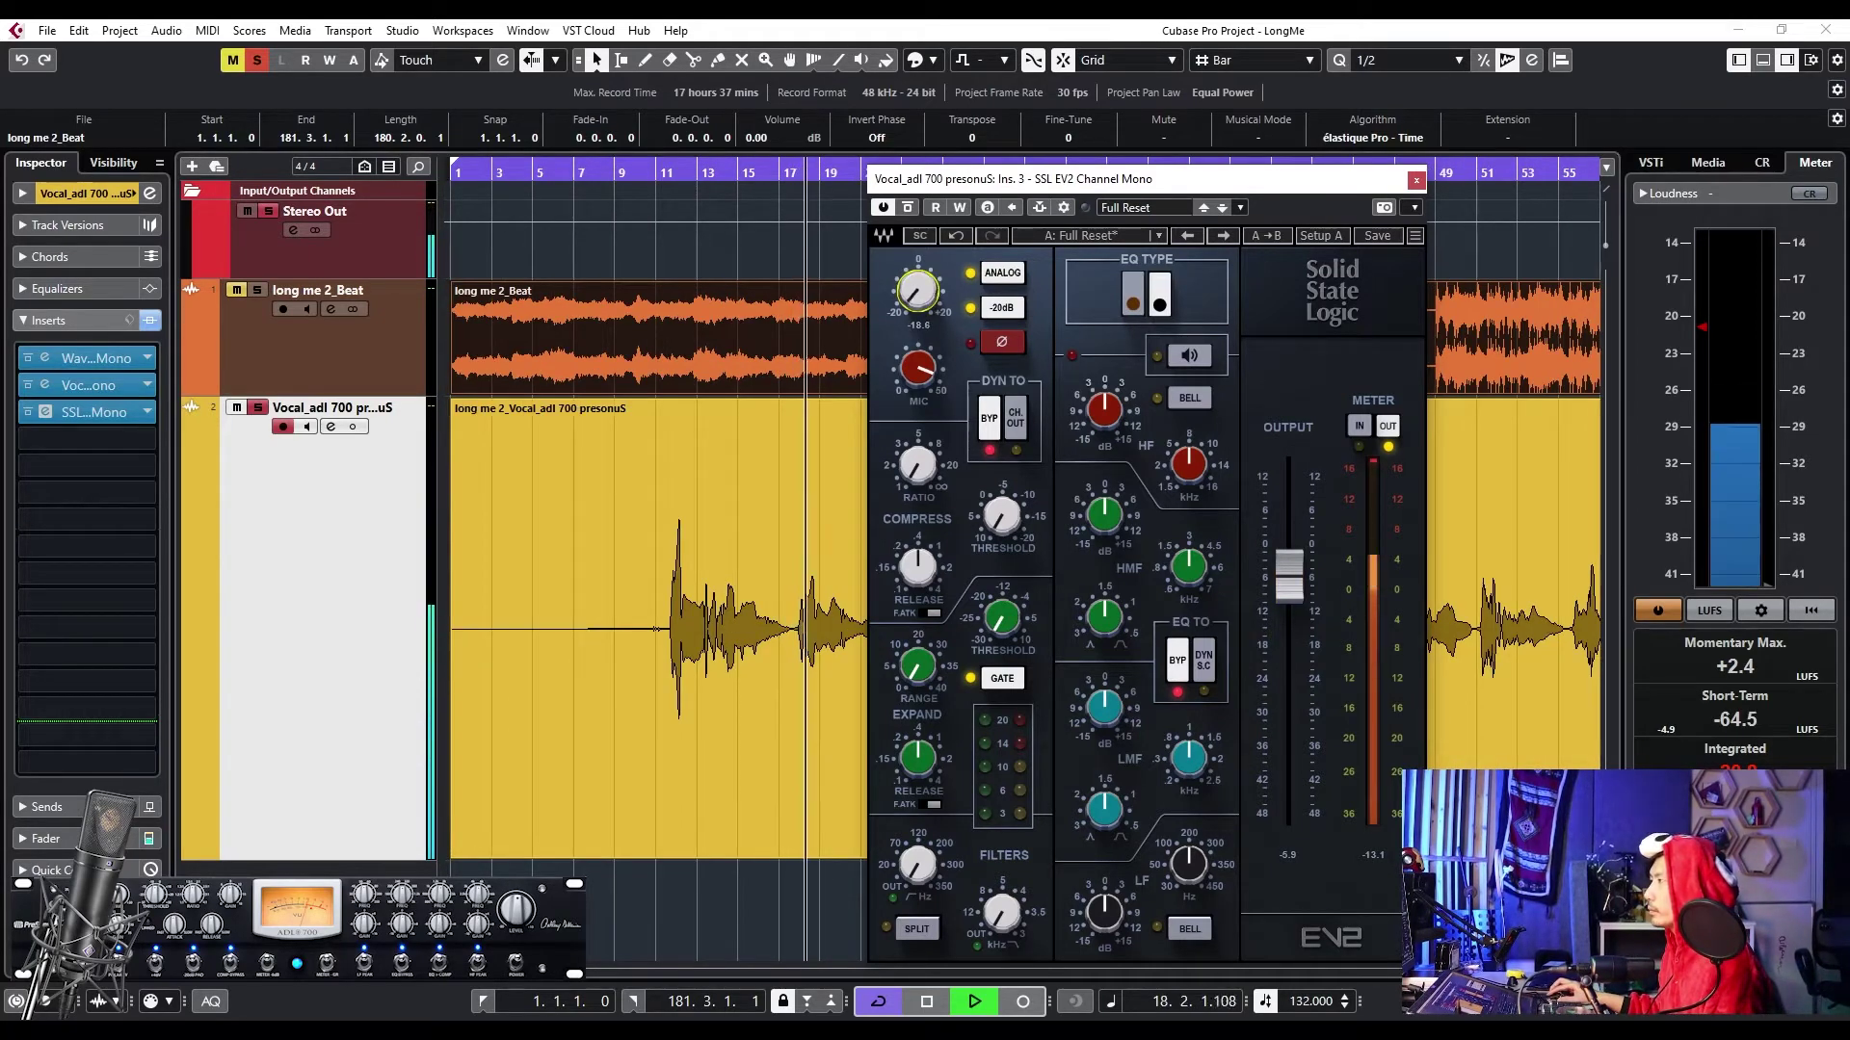
pyautogui.moveTo(1280, 574); pyautogui.dragTo(1281, 547)
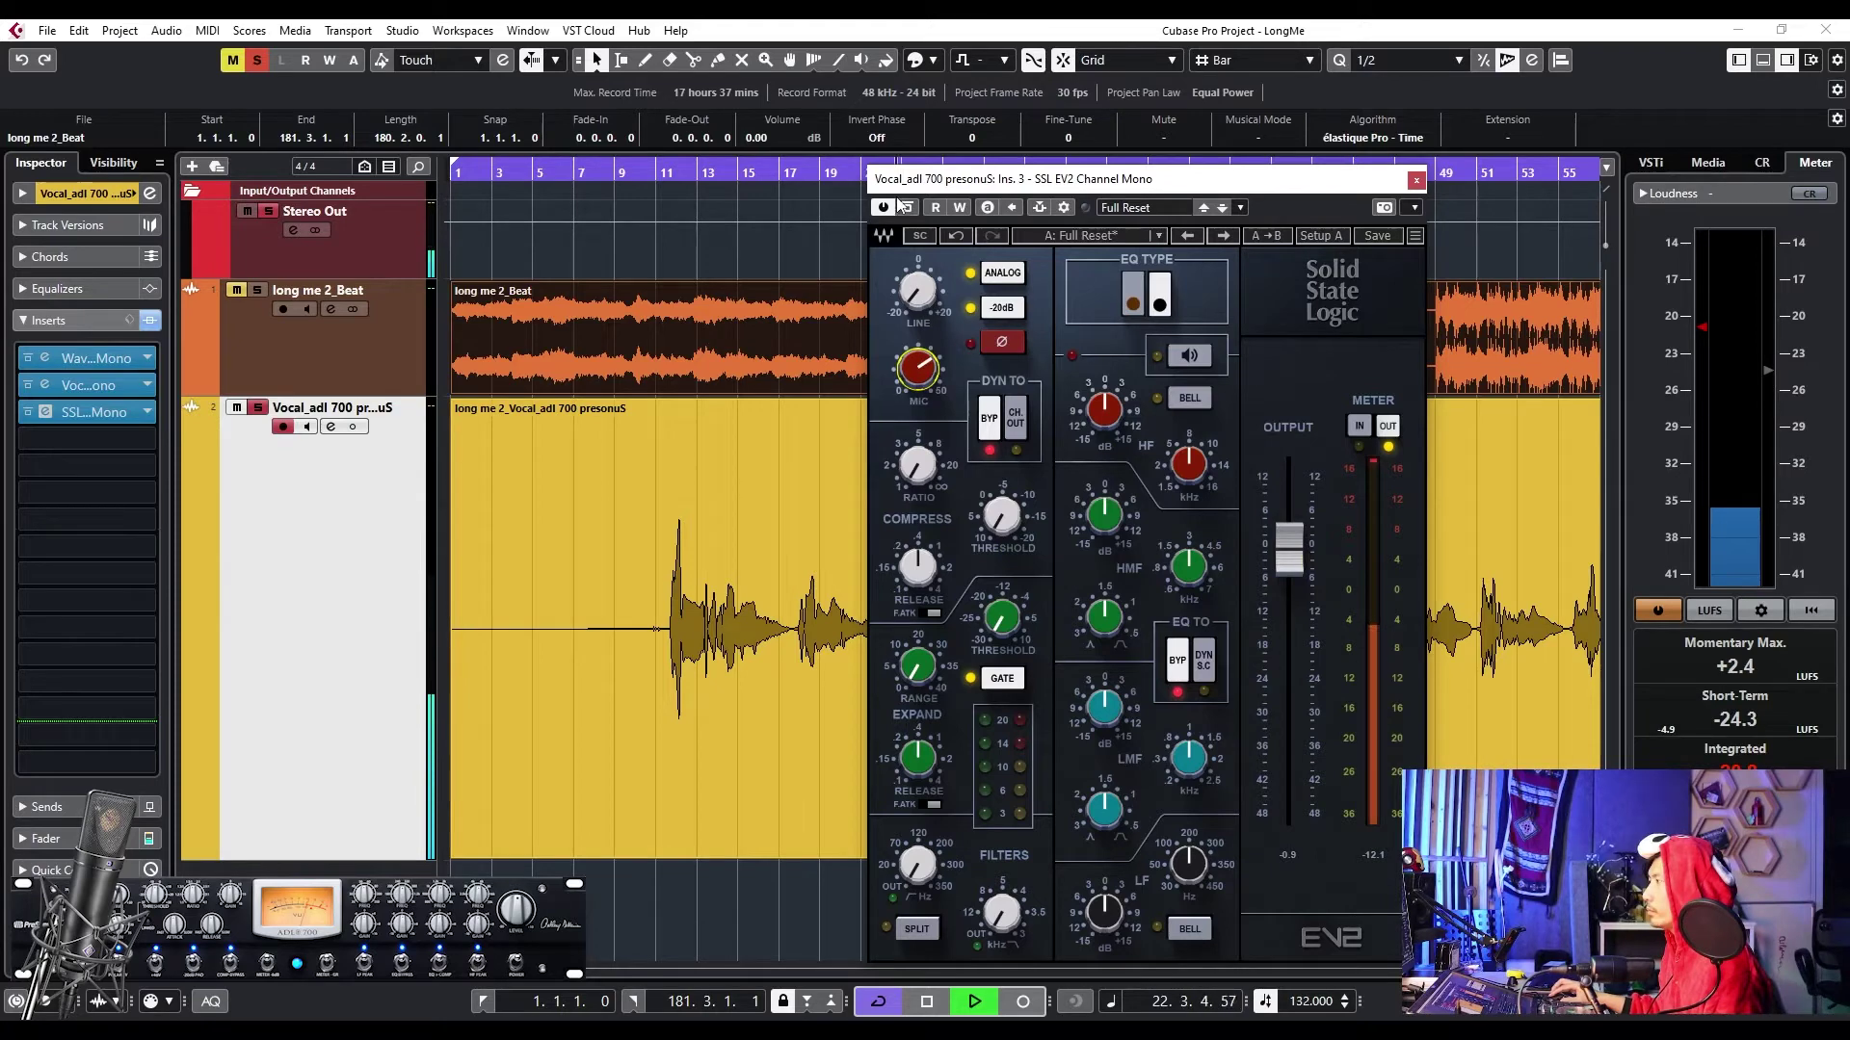
pyautogui.moveTo(906, 179); pyautogui.dragTo(1134, 162)
pyautogui.press('space')
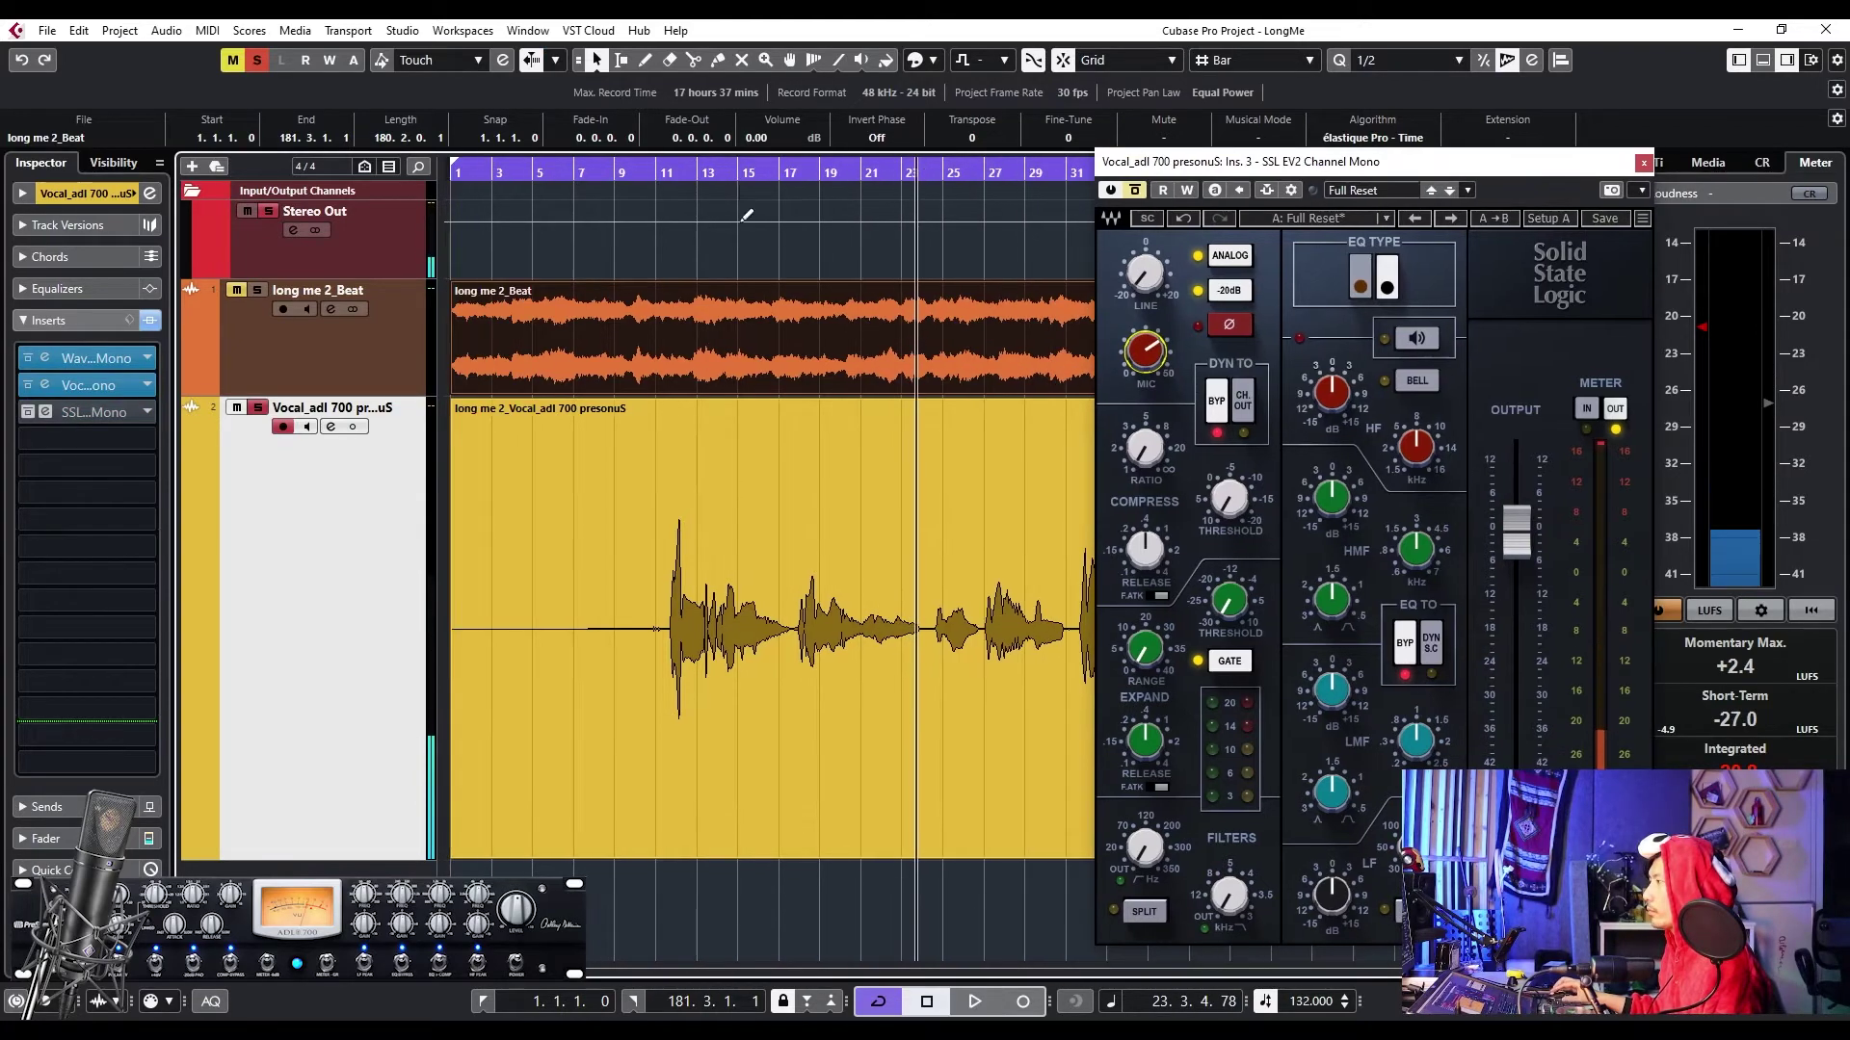
# - Play the vocal from bar 18 while toggling SSL EV2's bypass to compare the processed and unprocessed sound
pyautogui.click(725, 171)
pyautogui.click(799, 172)
pyautogui.hscroll(2, 778, 318)
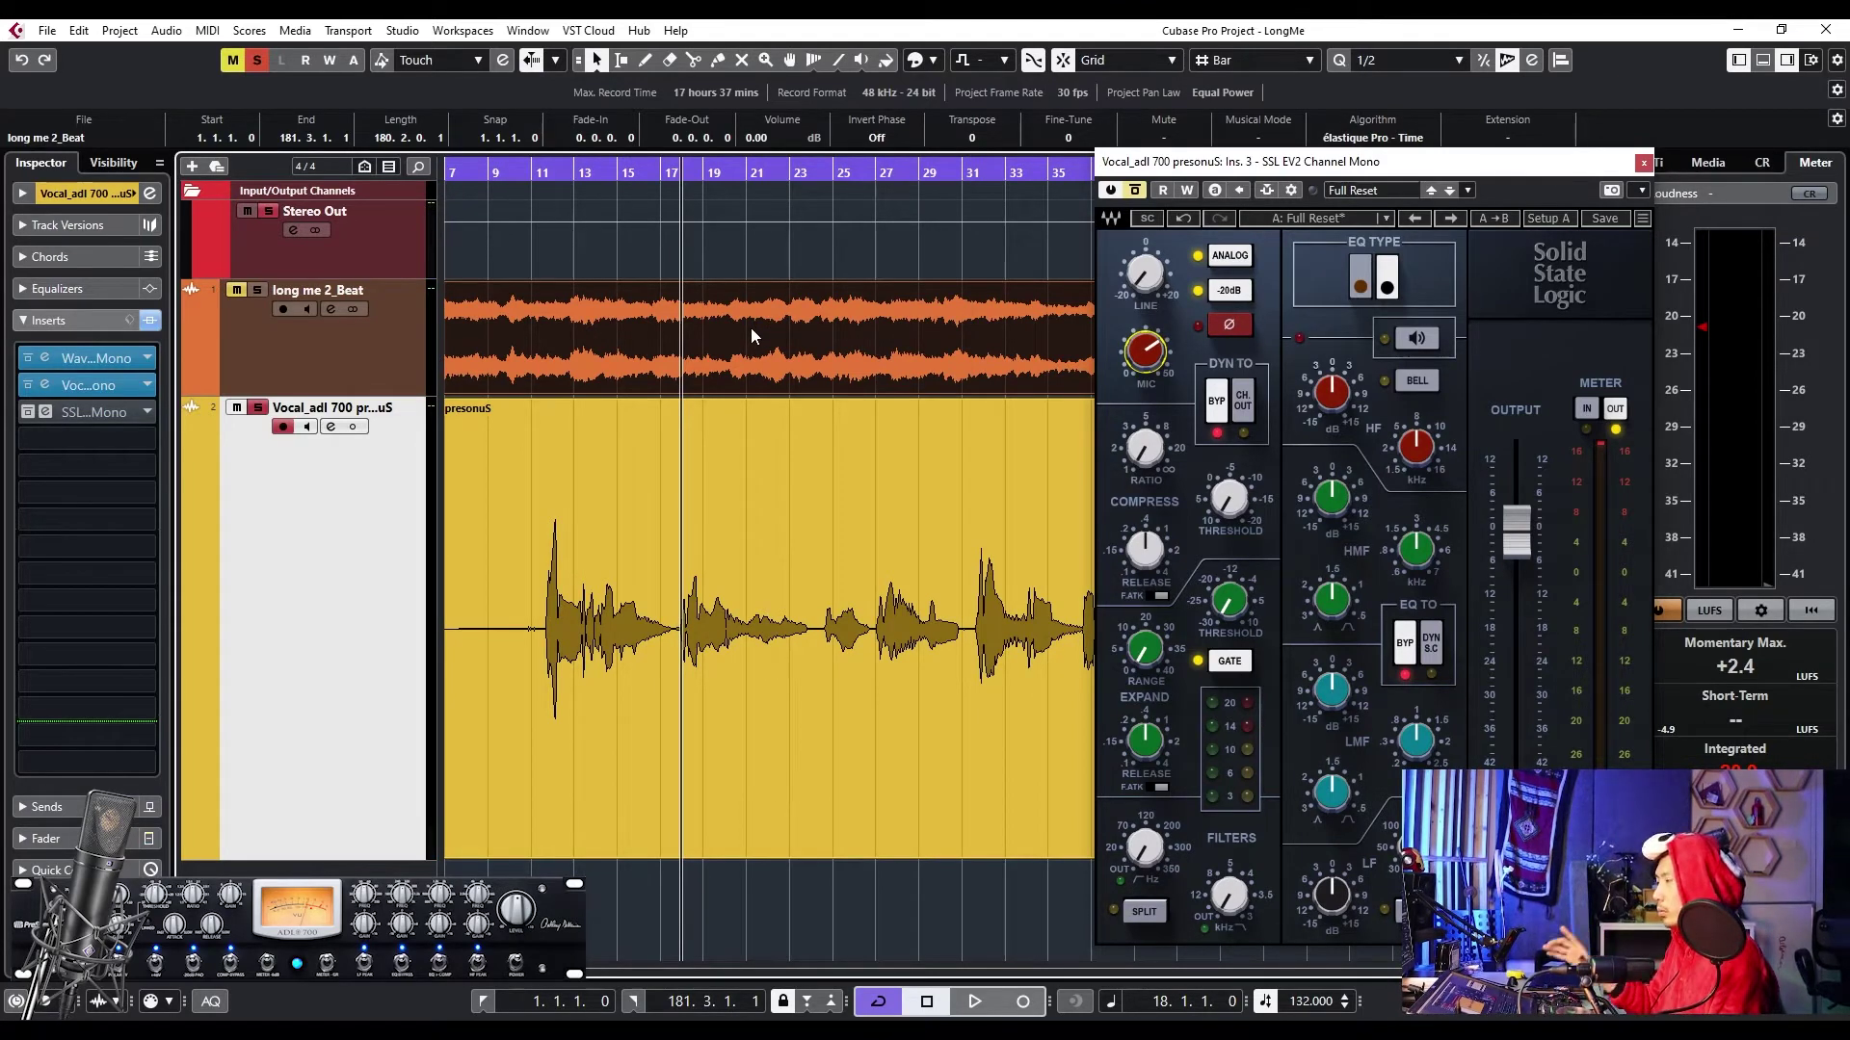
pyautogui.press('space')
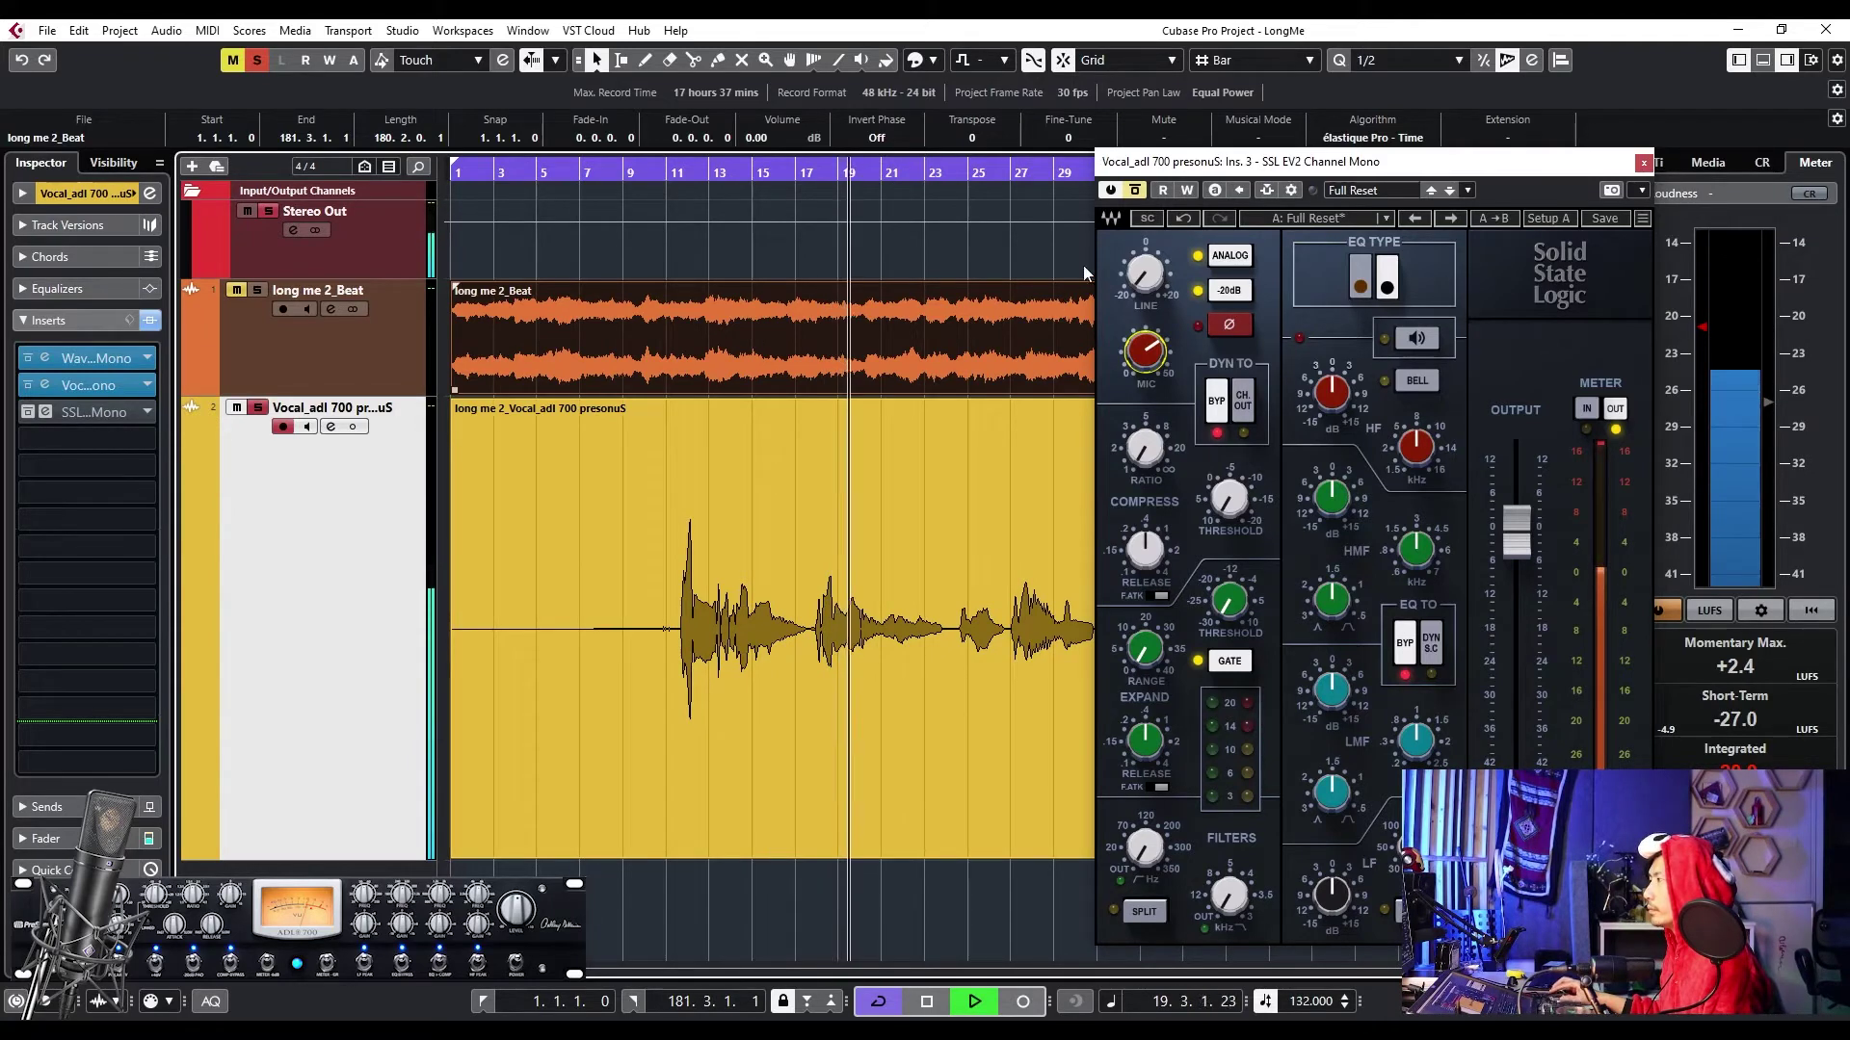
pyautogui.click(1137, 191)
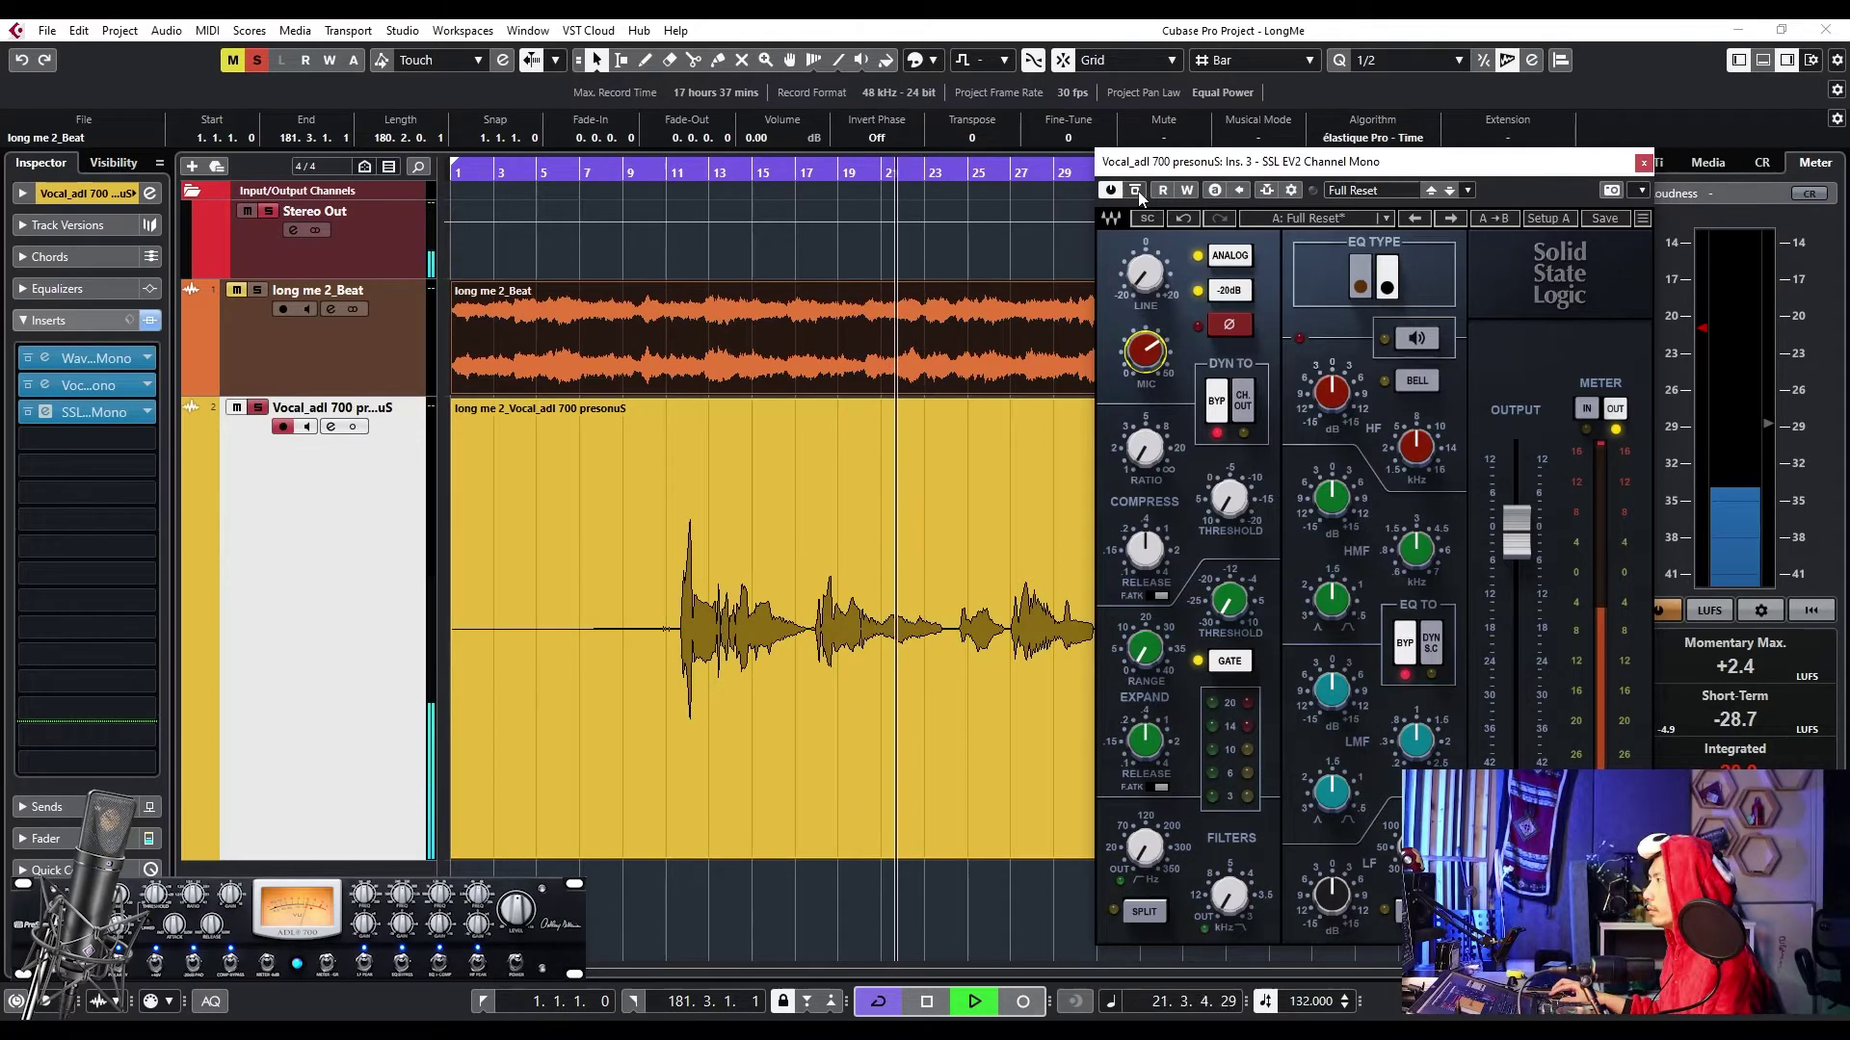
pyautogui.click(1138, 192)
pyautogui.click(1137, 191)
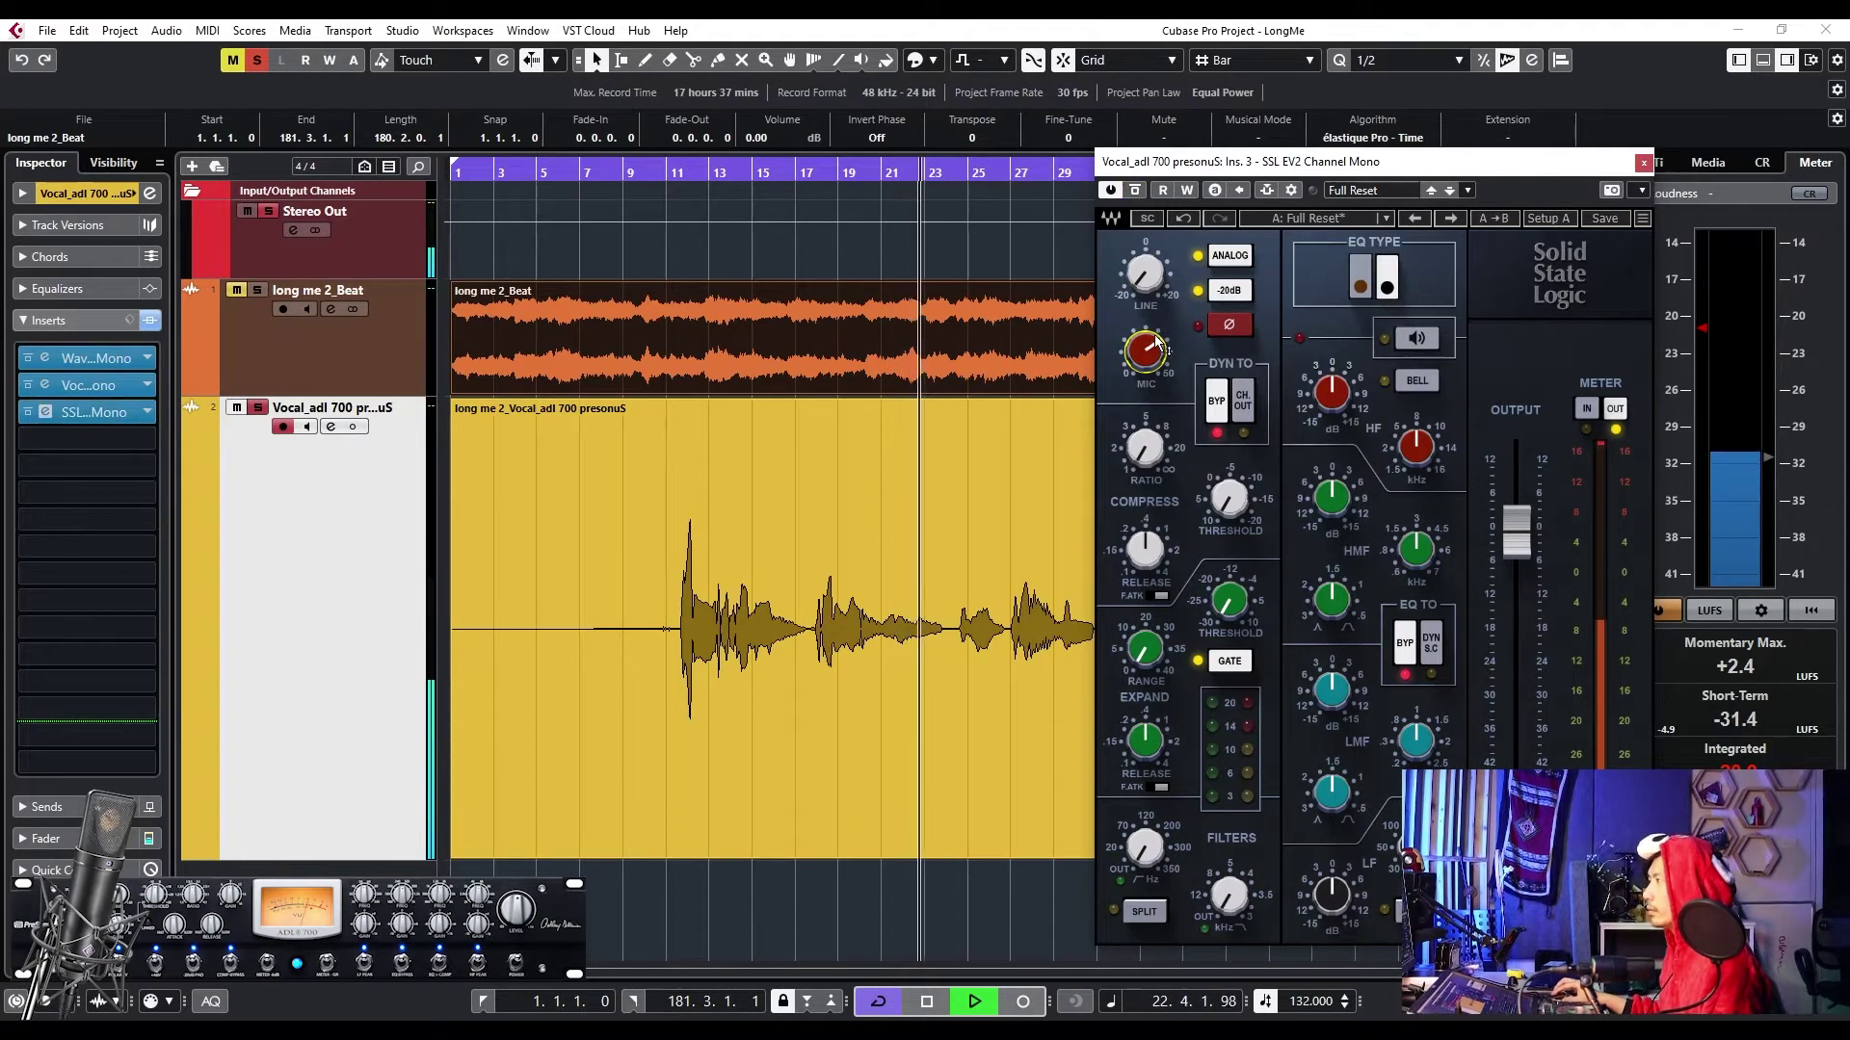
pyautogui.click(1135, 191)
pyautogui.press('space')
pyautogui.moveTo(830, 187); pyautogui.dragTo(1049, 437)
pyautogui.moveTo(1146, 161); pyautogui.dragTo(1048, 135)
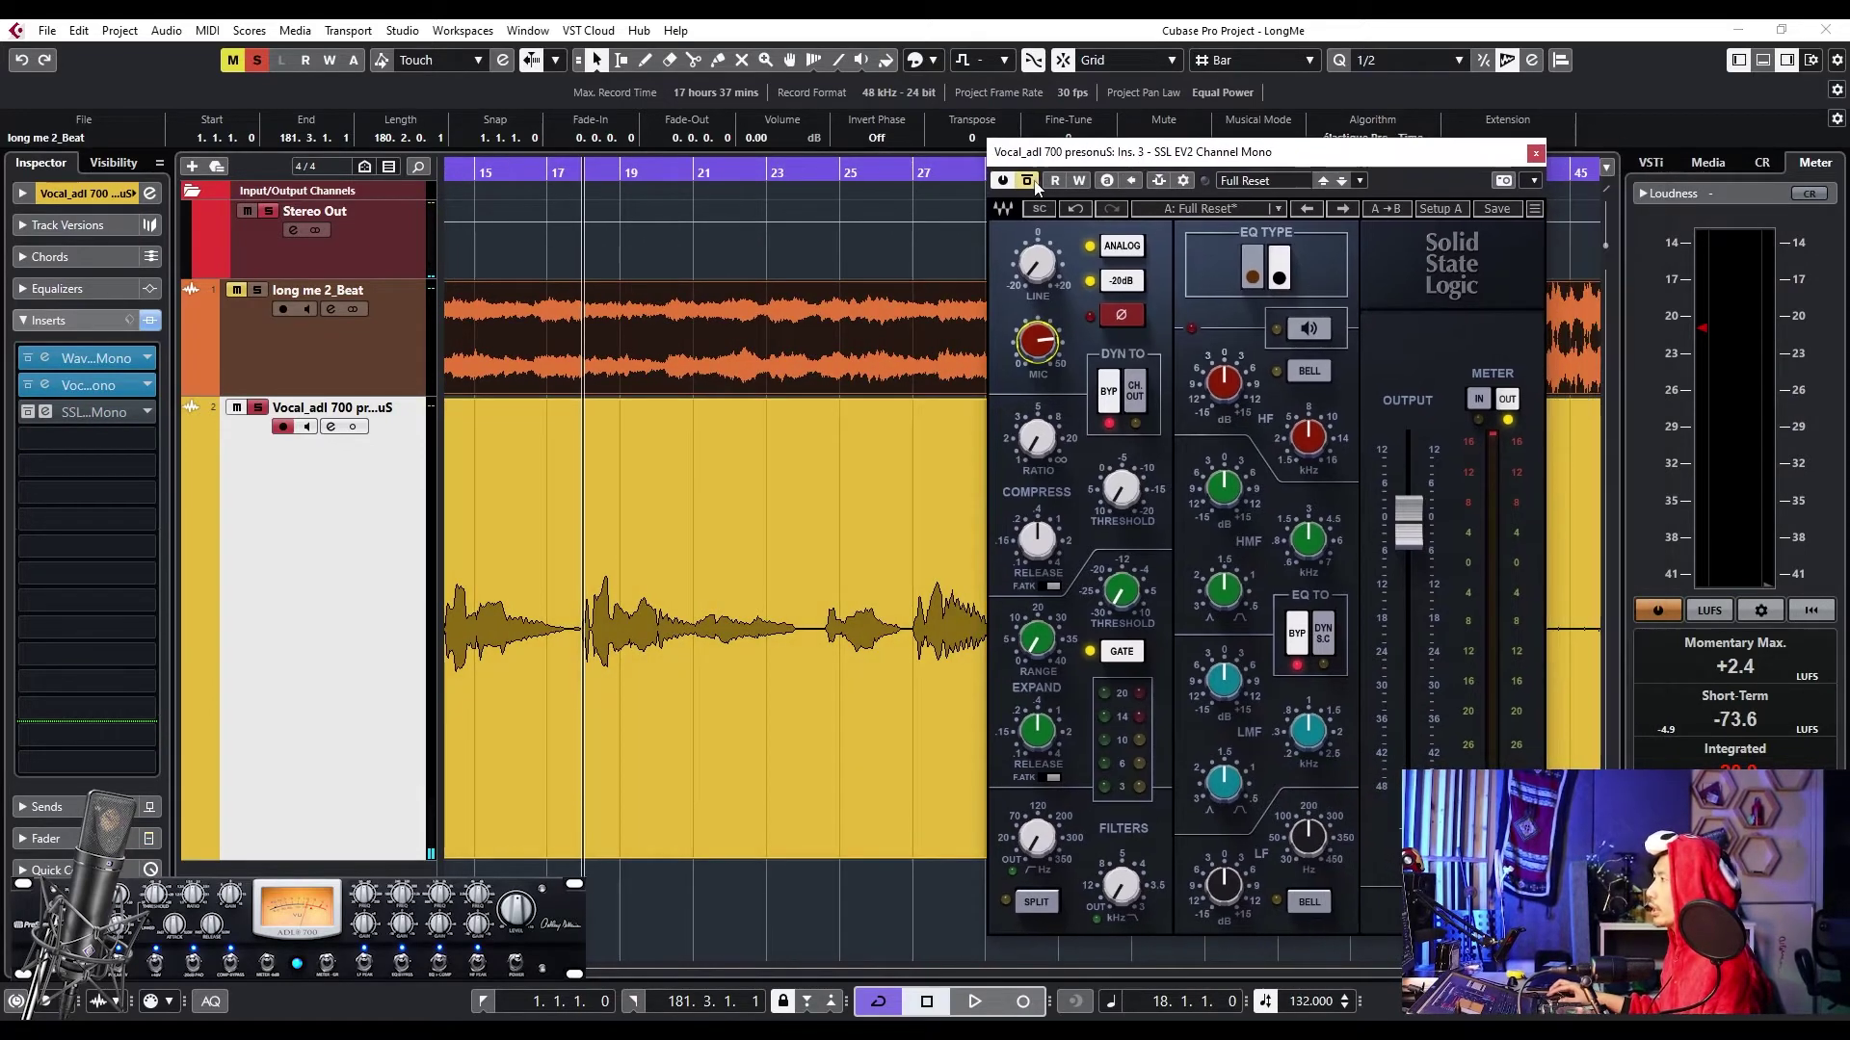
pyautogui.scroll(-3, 883, 426)
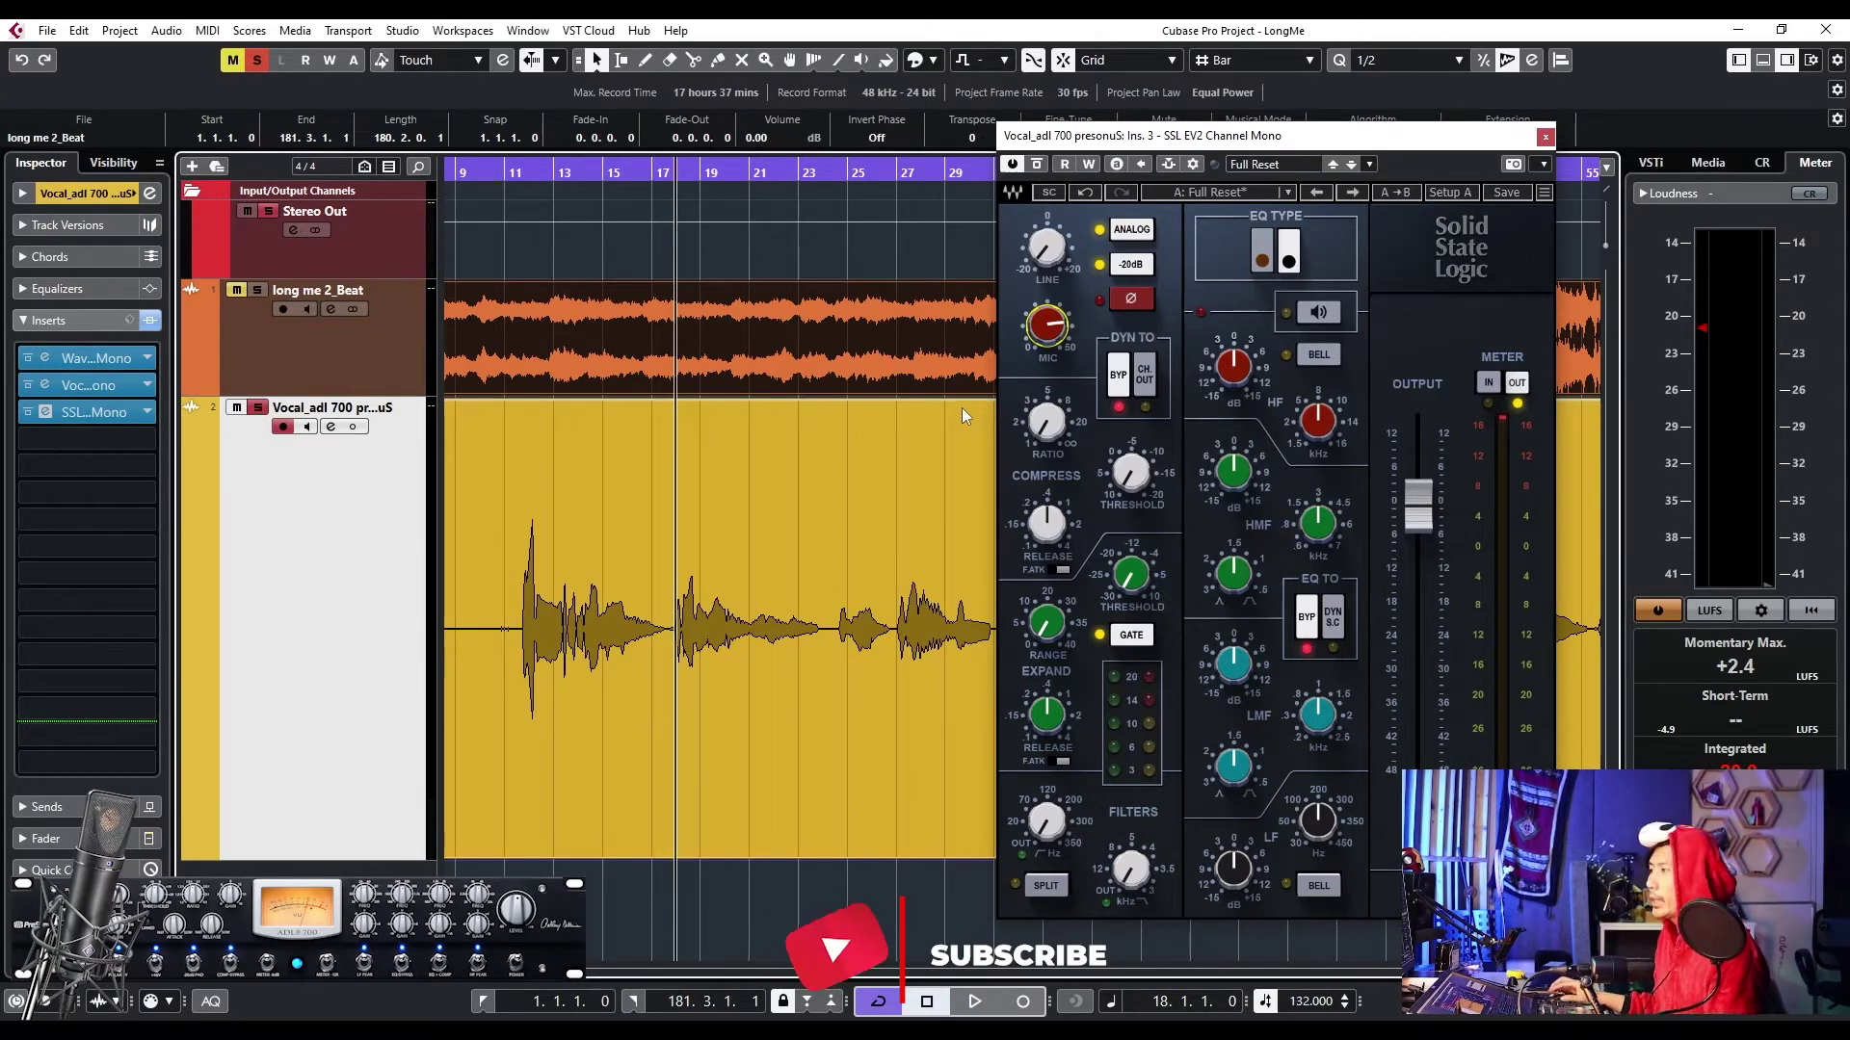
# - Audition the vocal's opening phrase from bar 11 to bar 13 through SSL EV2, checking its loud first note
pyautogui.click(962, 408)
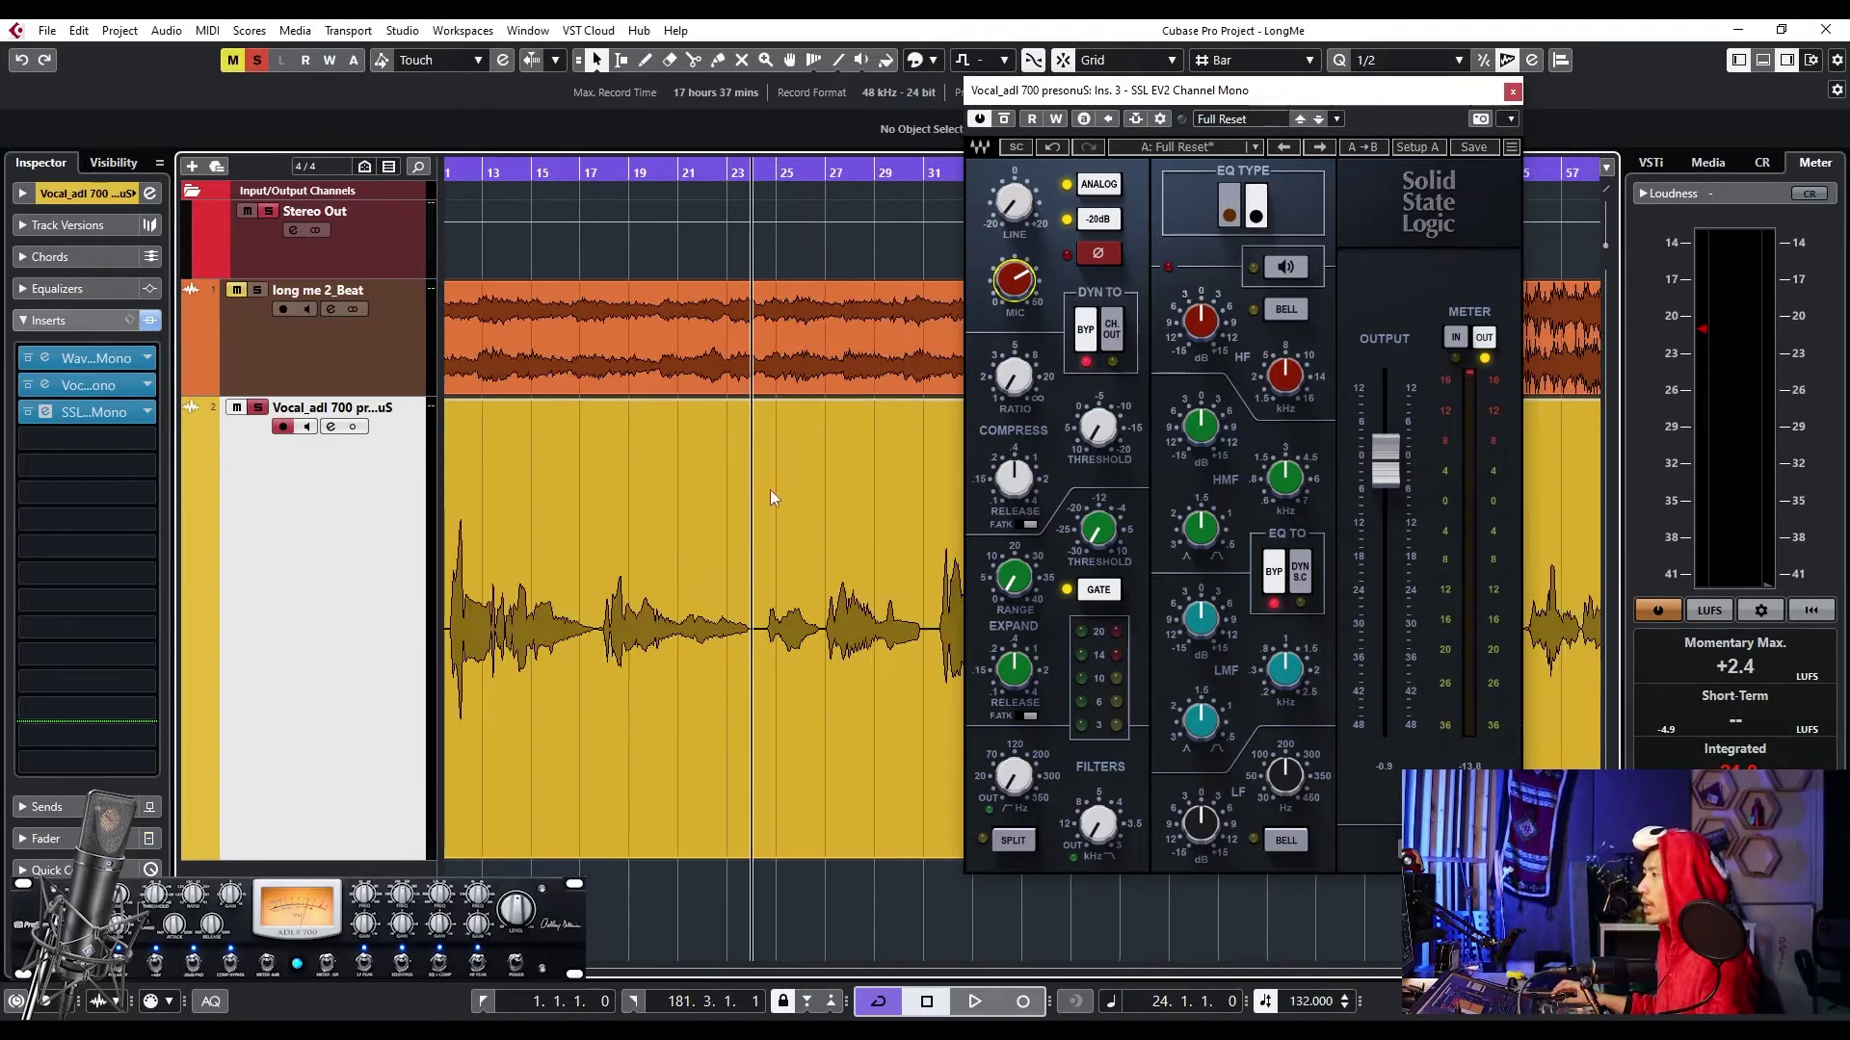
pyautogui.scroll(3, 771, 498)
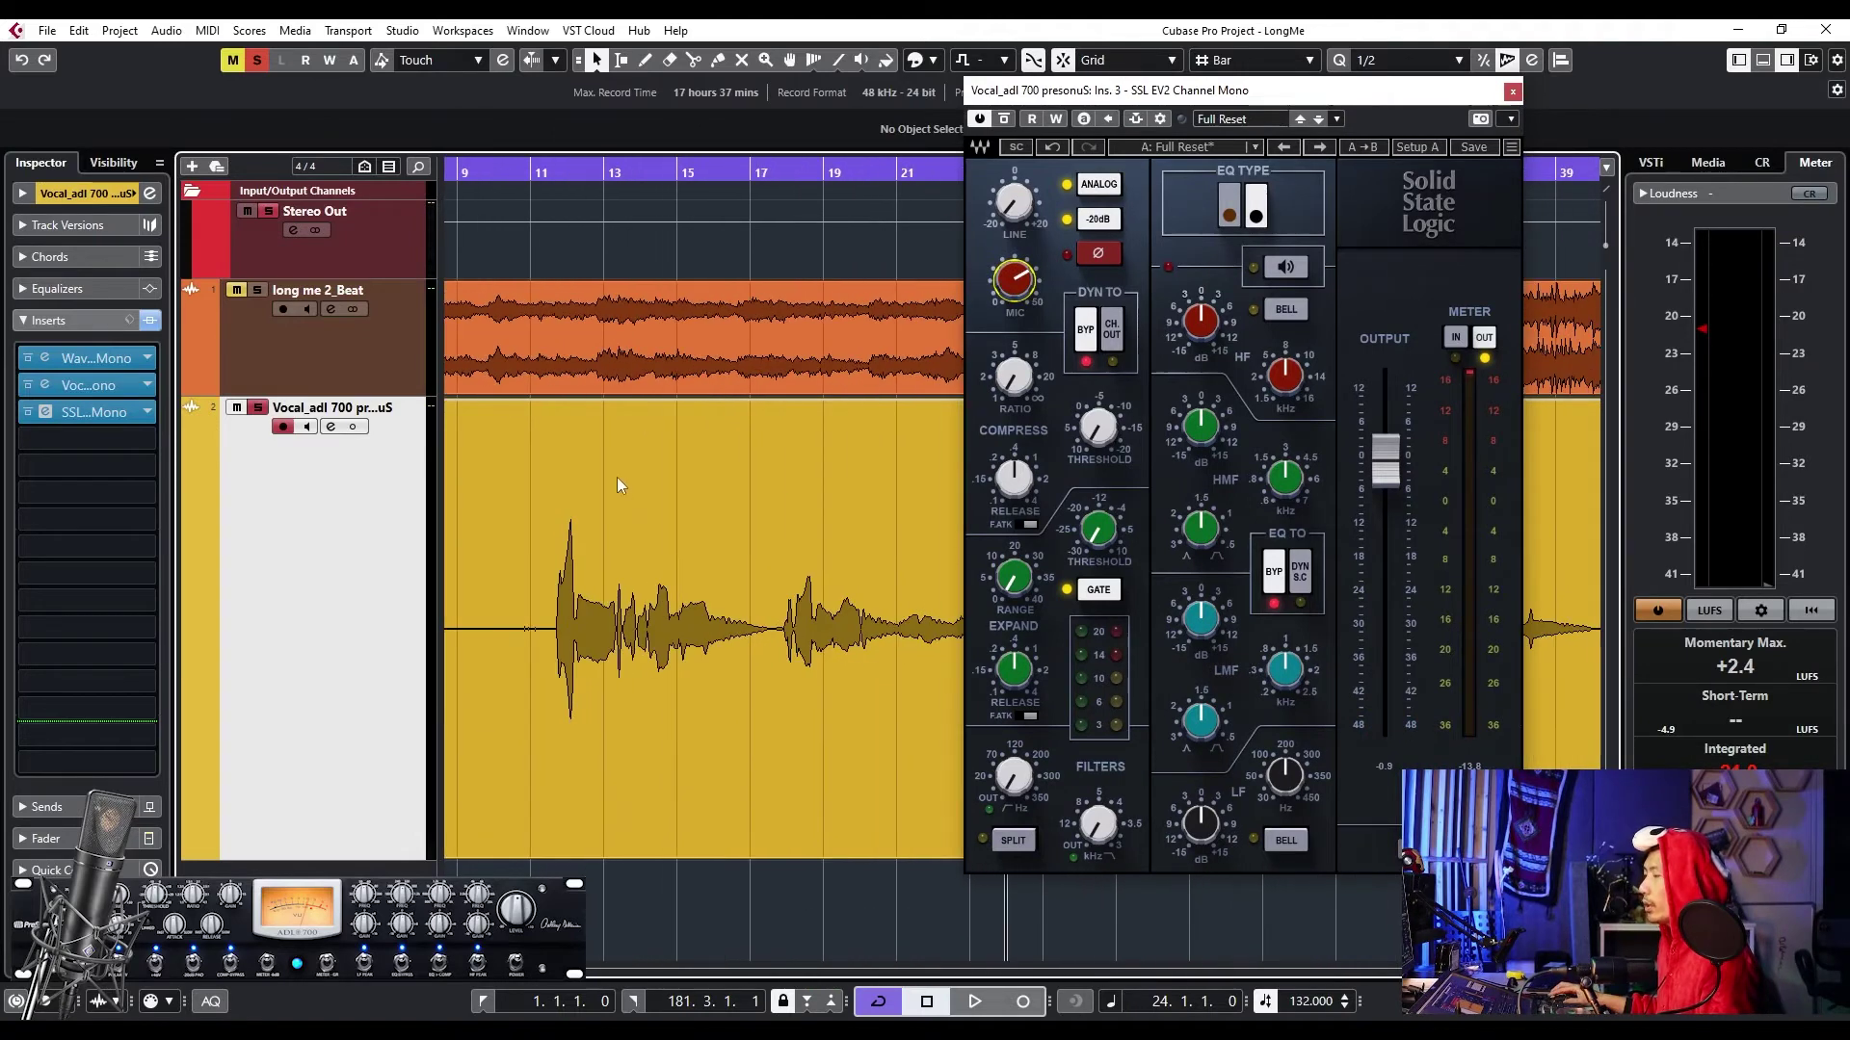
pyautogui.click(521, 175)
pyautogui.press('space')
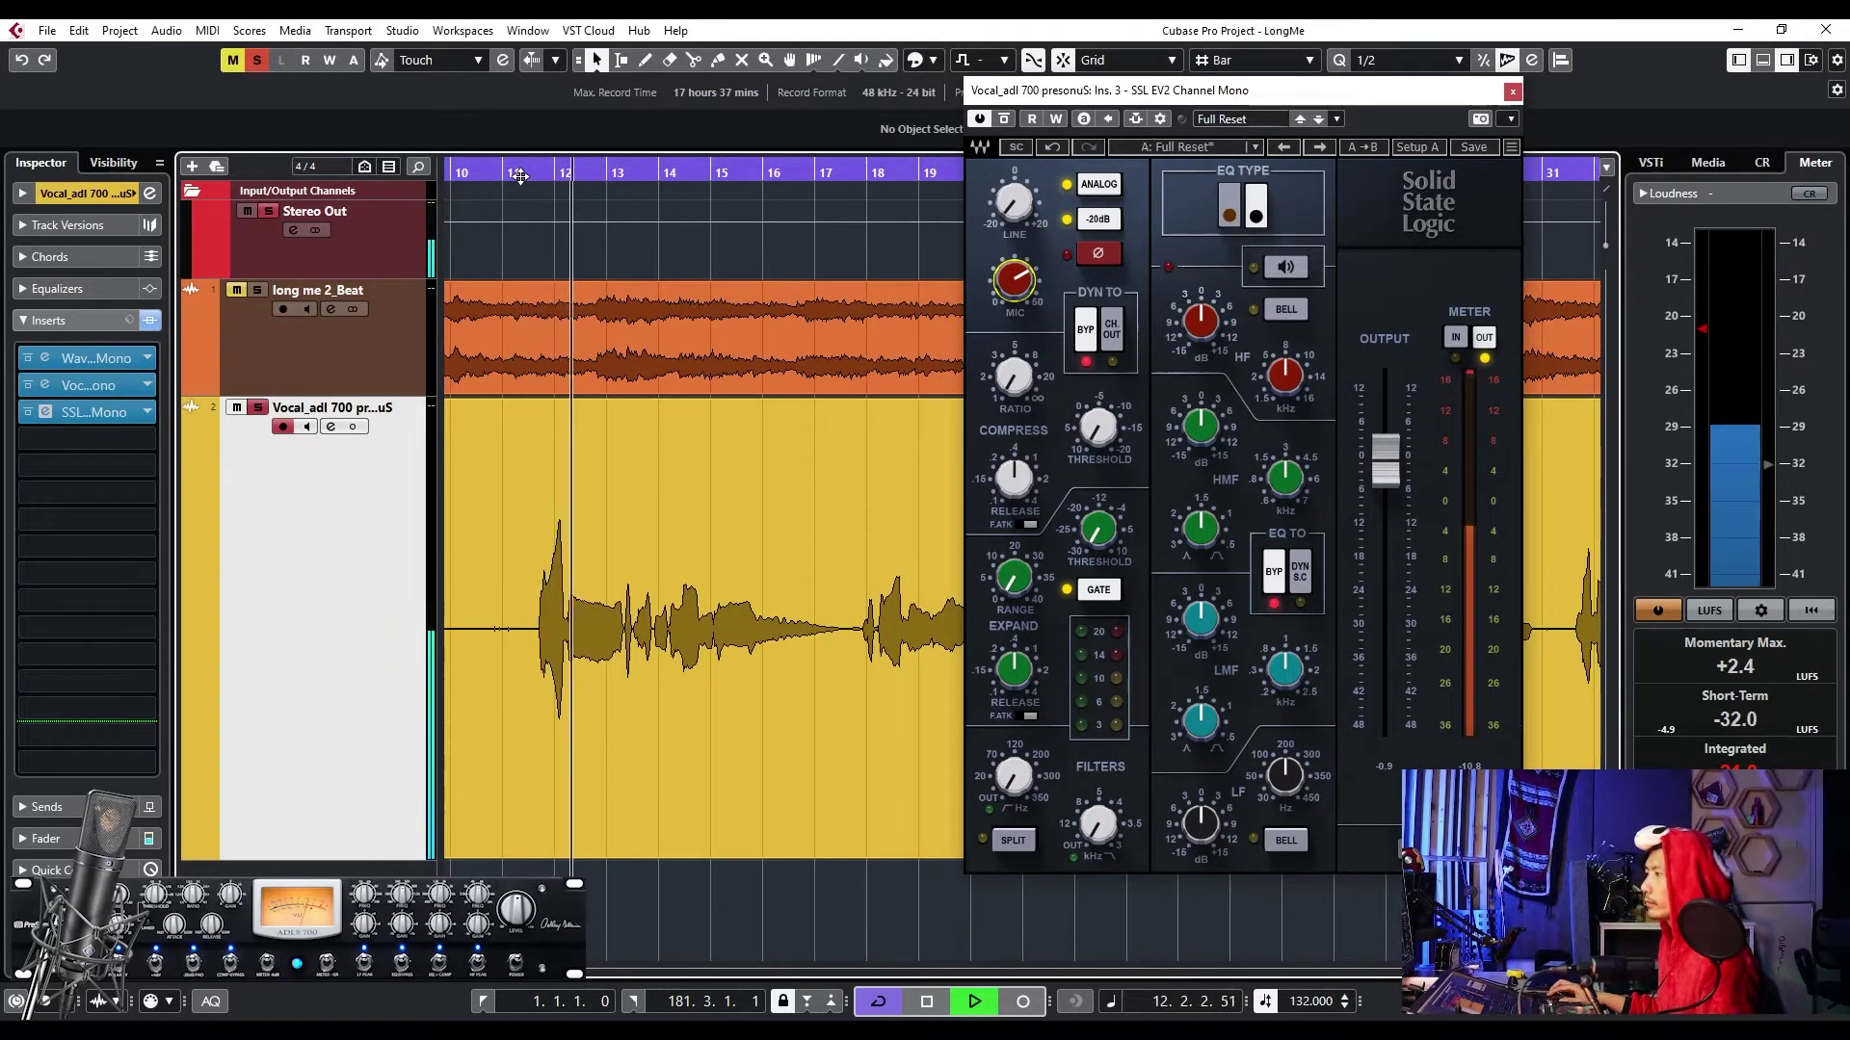
pyautogui.press('space')
pyautogui.scroll(6, 565, 441)
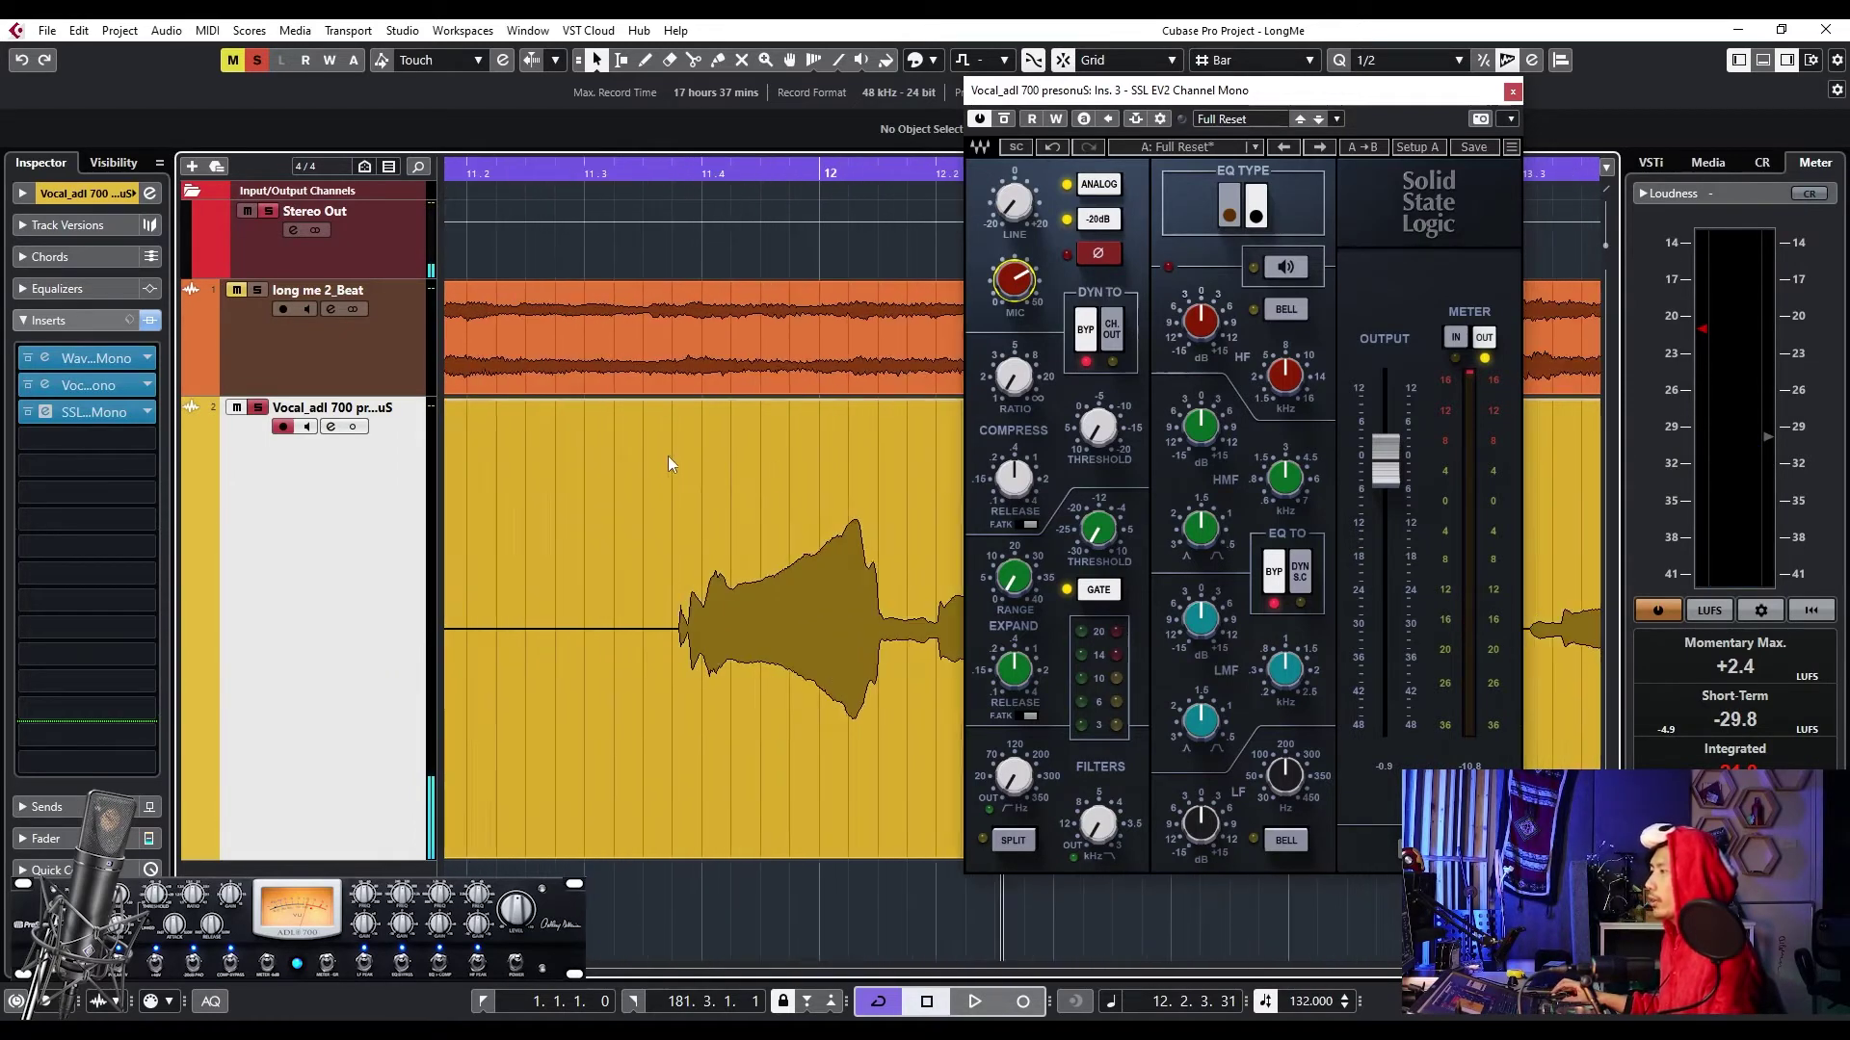
pyautogui.click(491, 173)
pyautogui.press('space')
pyautogui.scroll(-2, 635, 300)
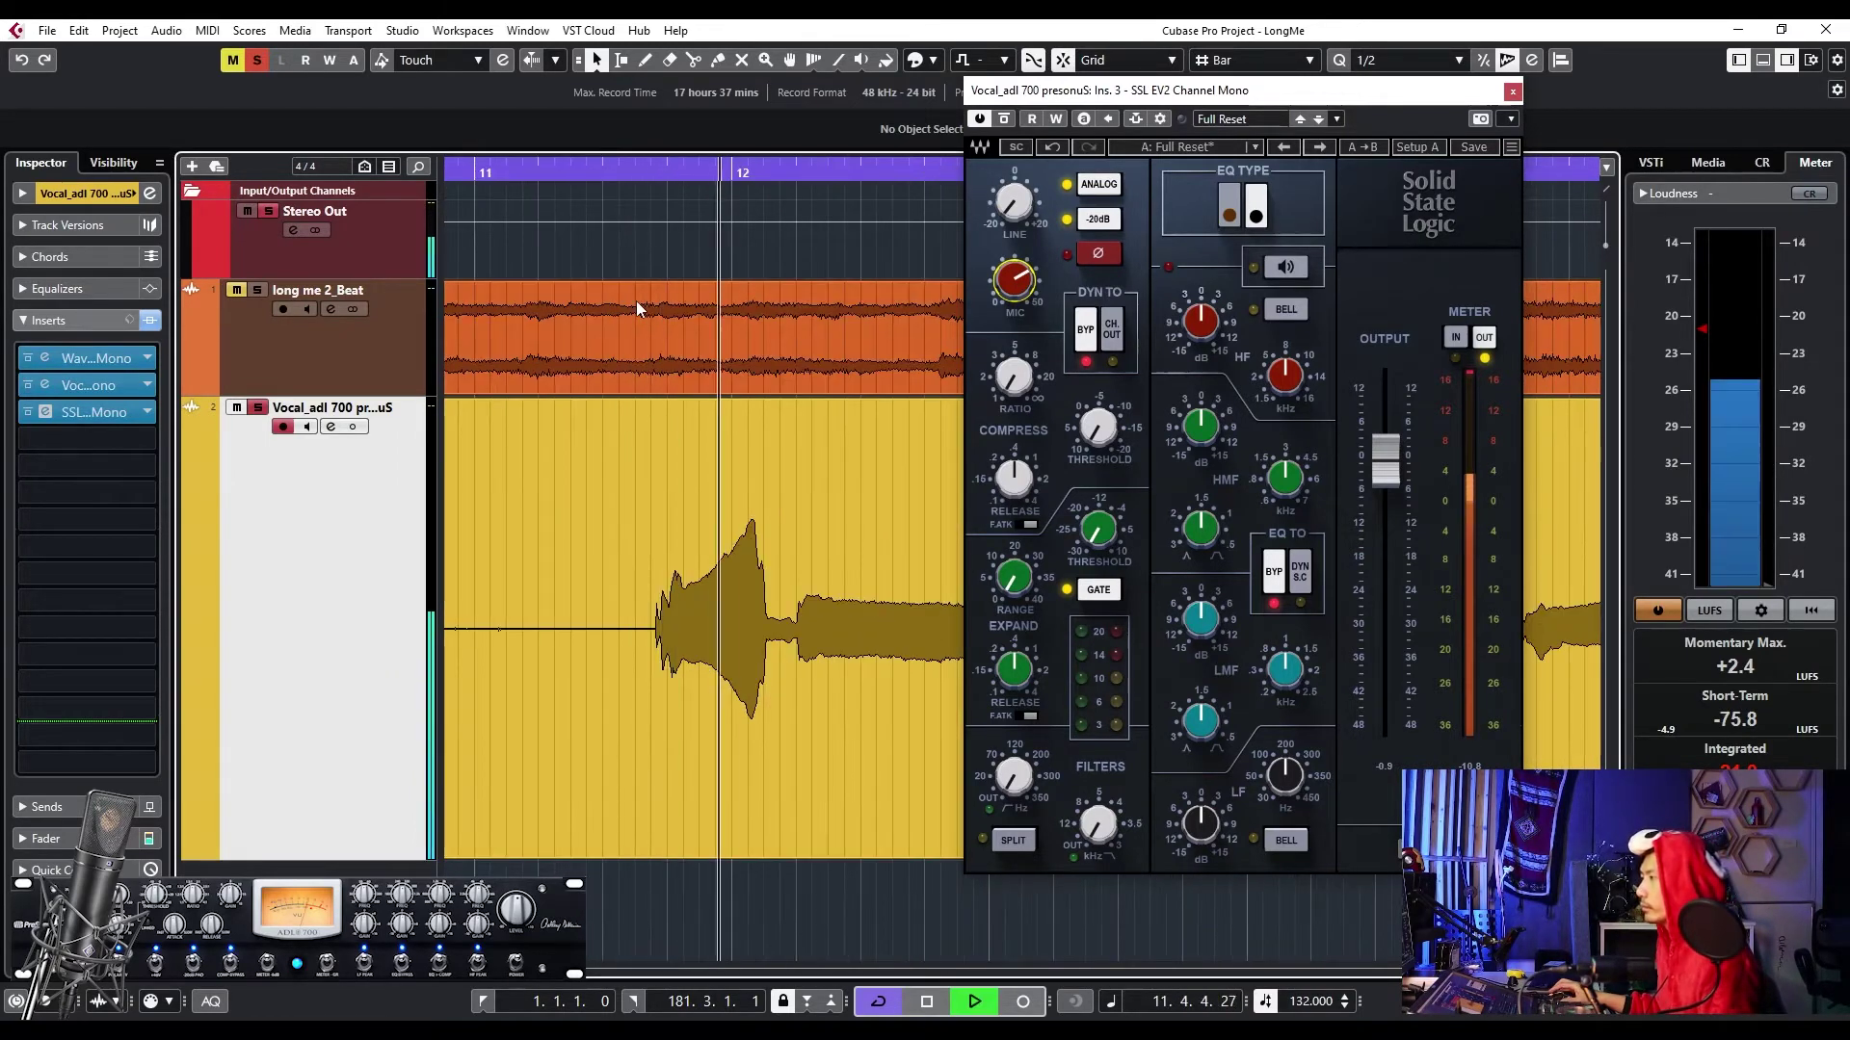
pyautogui.scroll(-2, 679, 332)
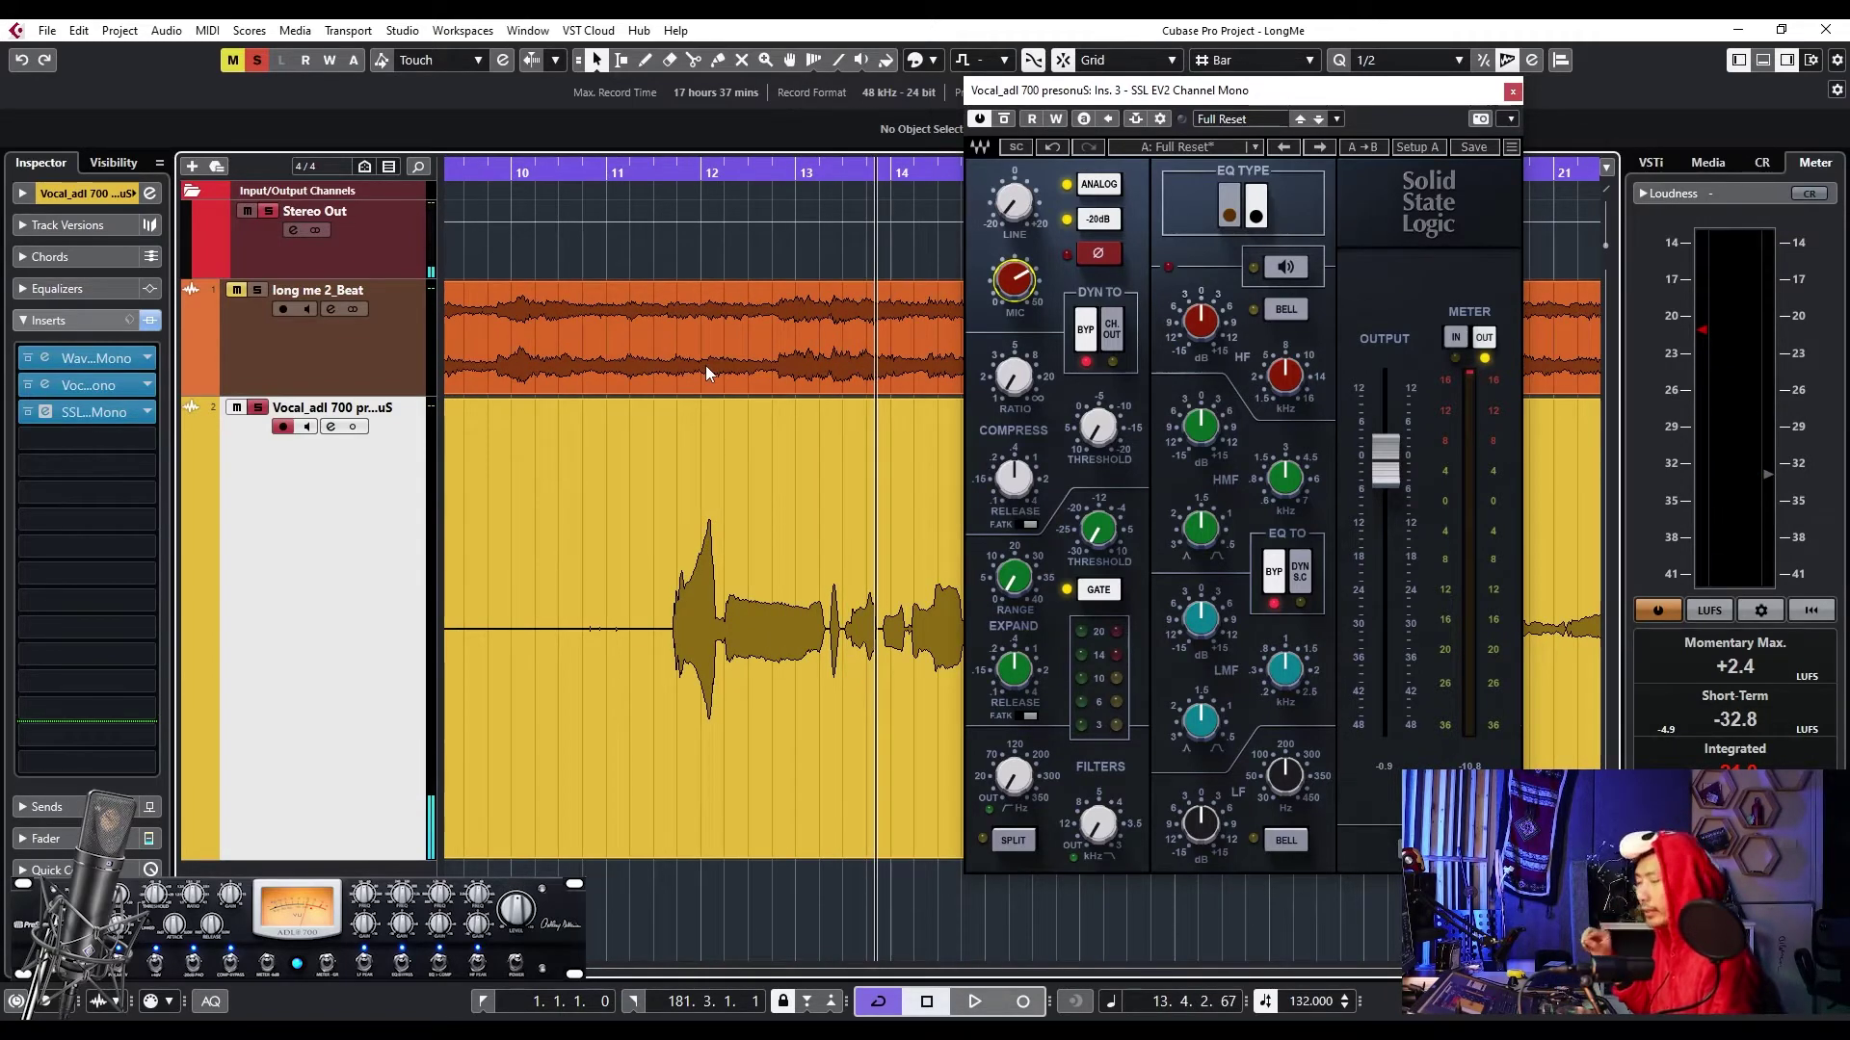
# - Replay the opening phrase from bar 11 to bar 15 and examine the first note's waveform up close
pyautogui.click(639, 174)
pyautogui.press('space')
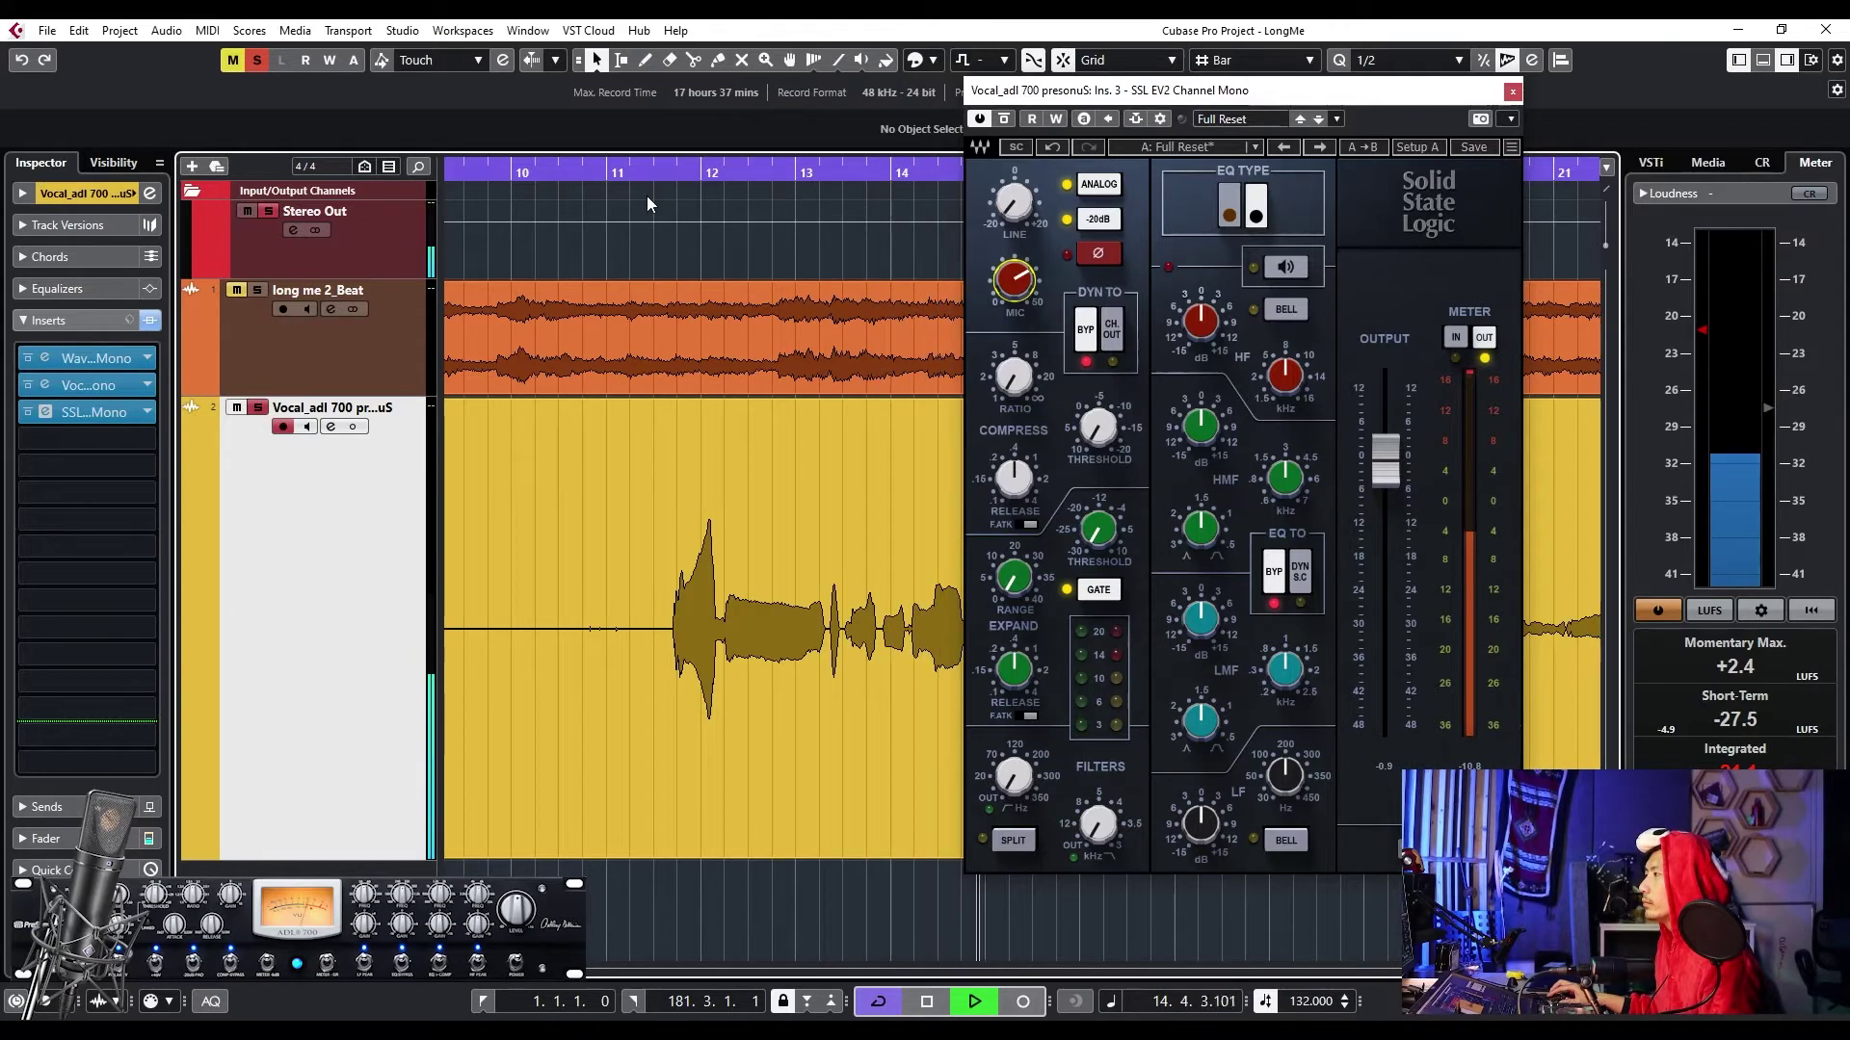
pyautogui.press('space')
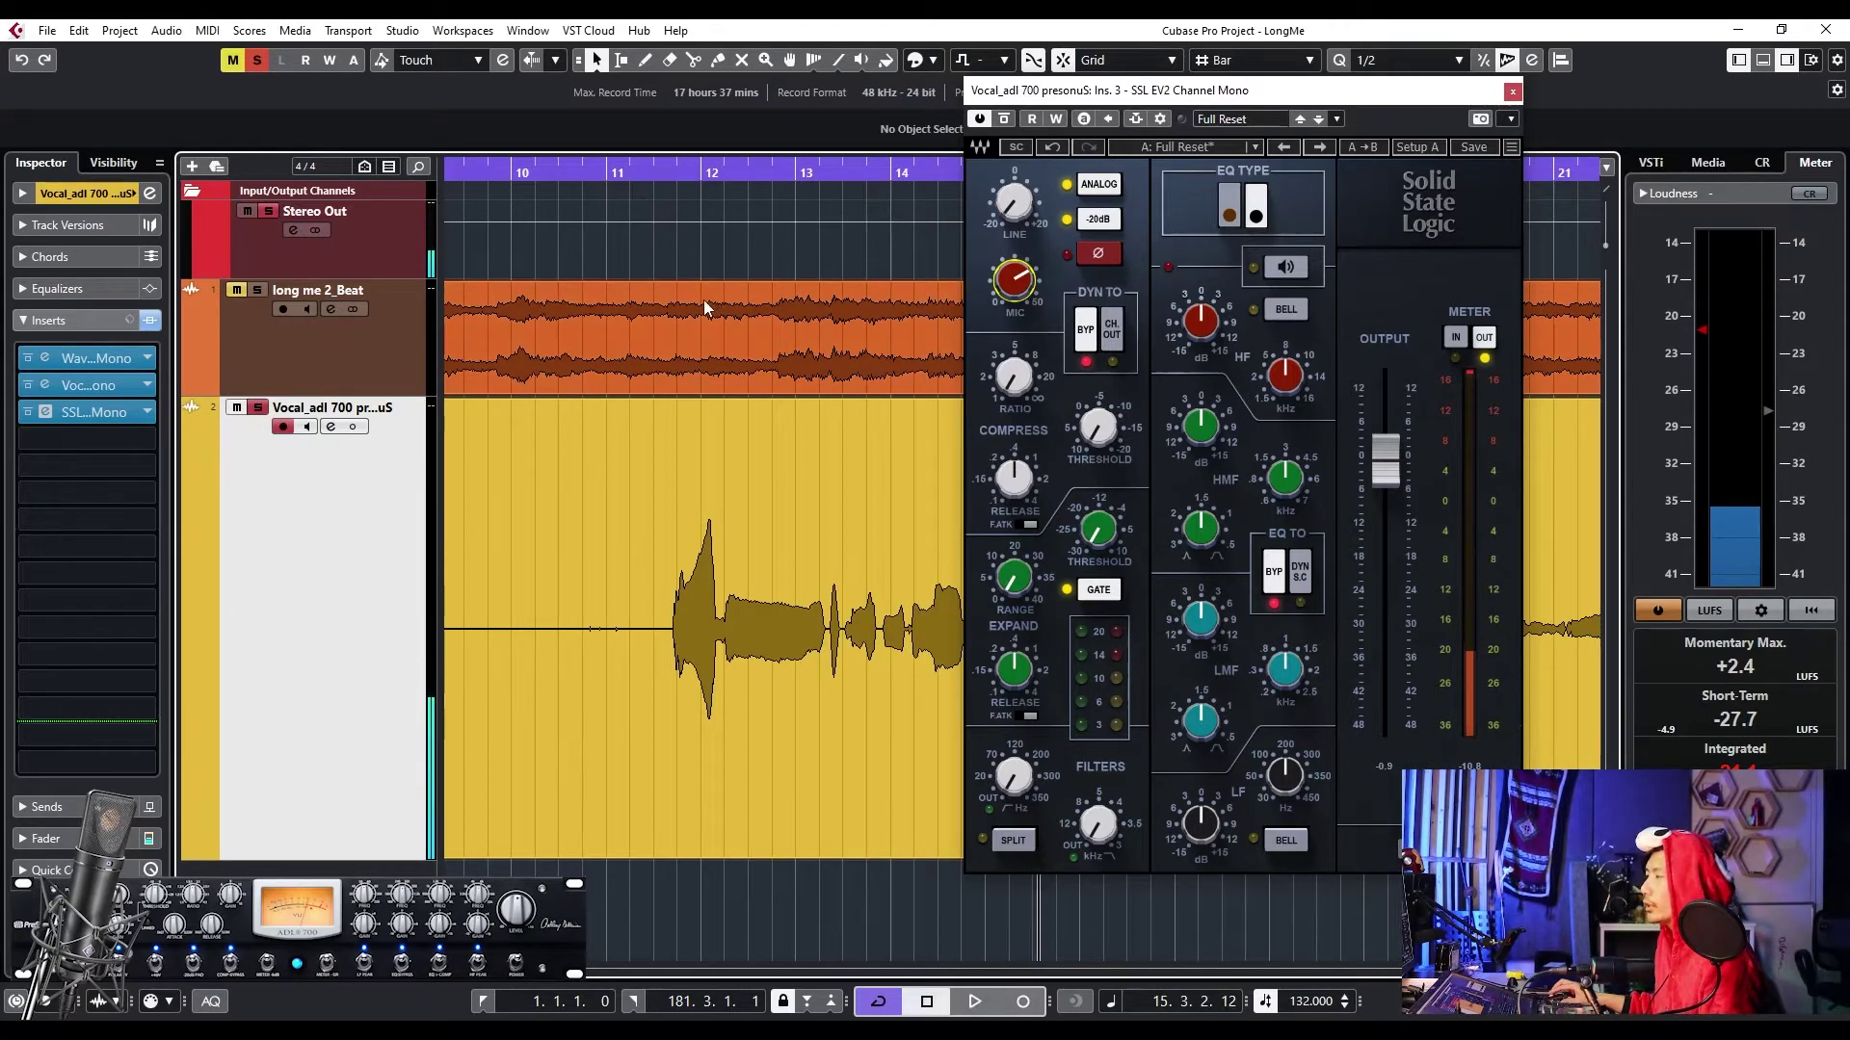
pyautogui.press('g')
pyautogui.press('g')
pyautogui.press('g')
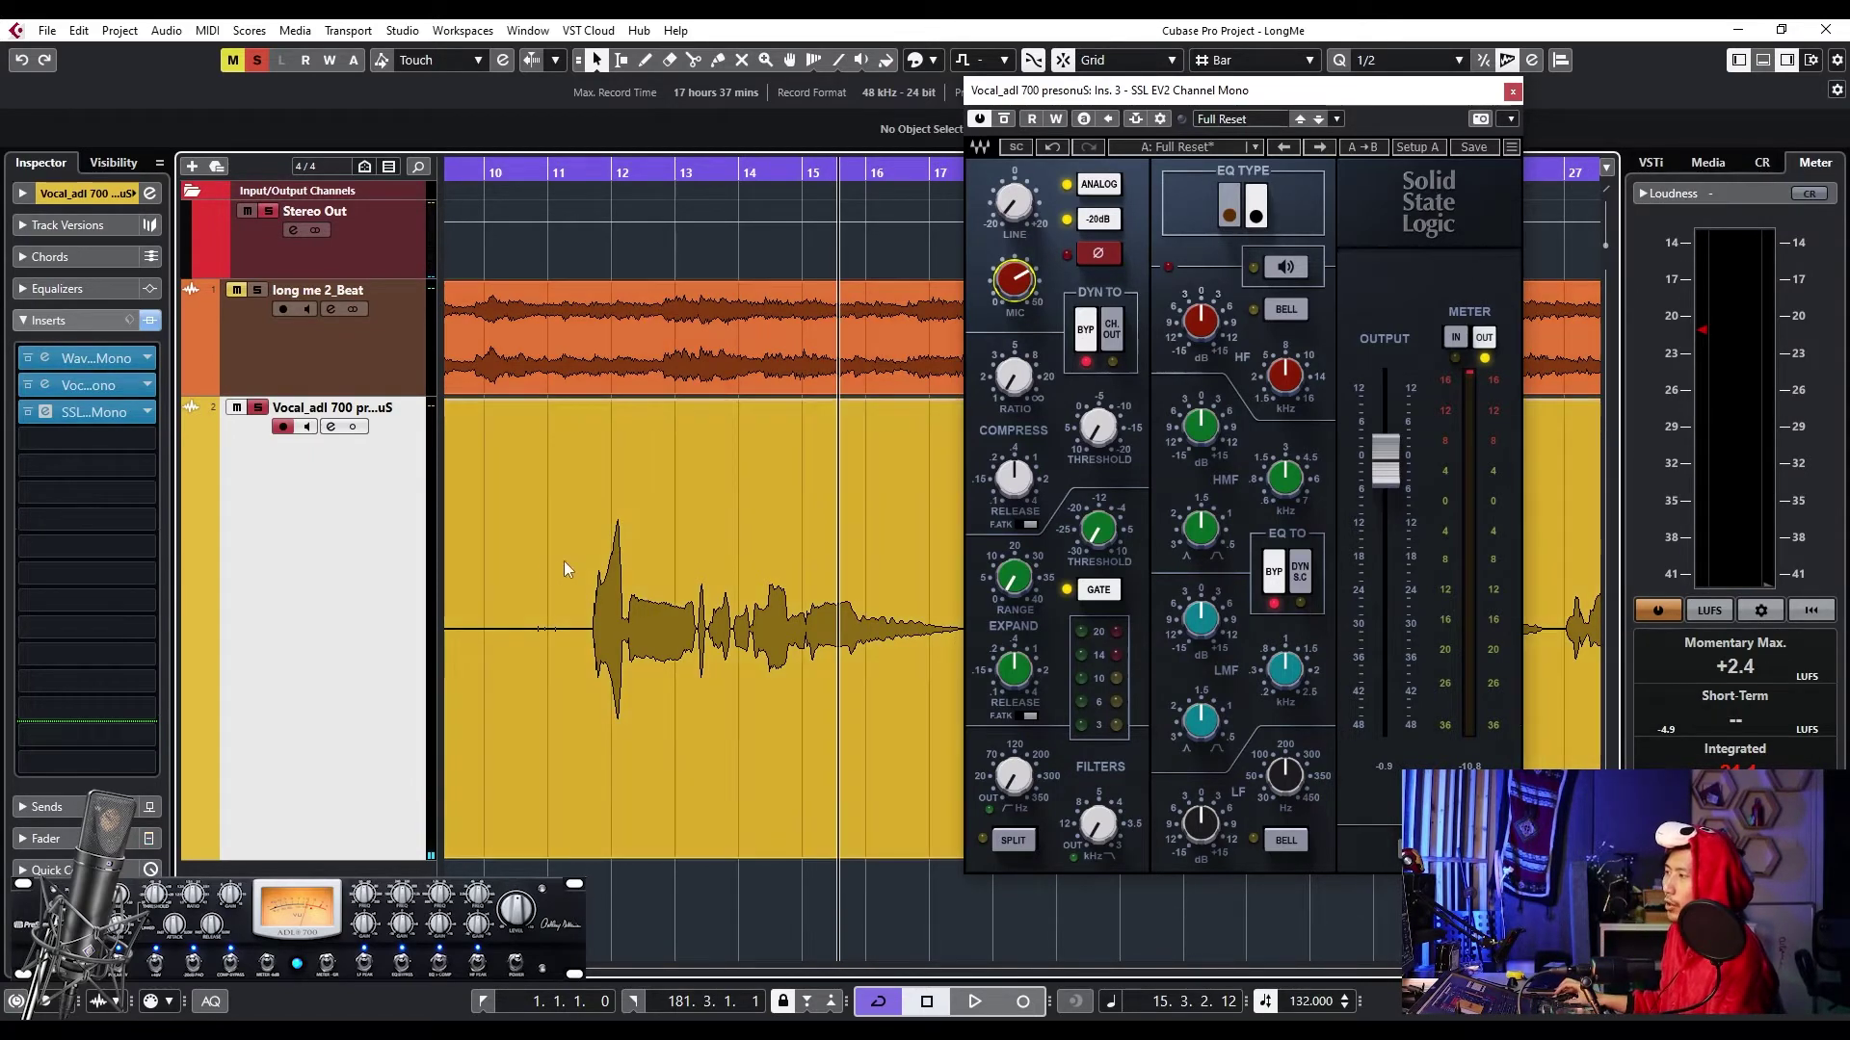
pyautogui.scroll(5, 587, 582)
pyautogui.scroll(6, 607, 592)
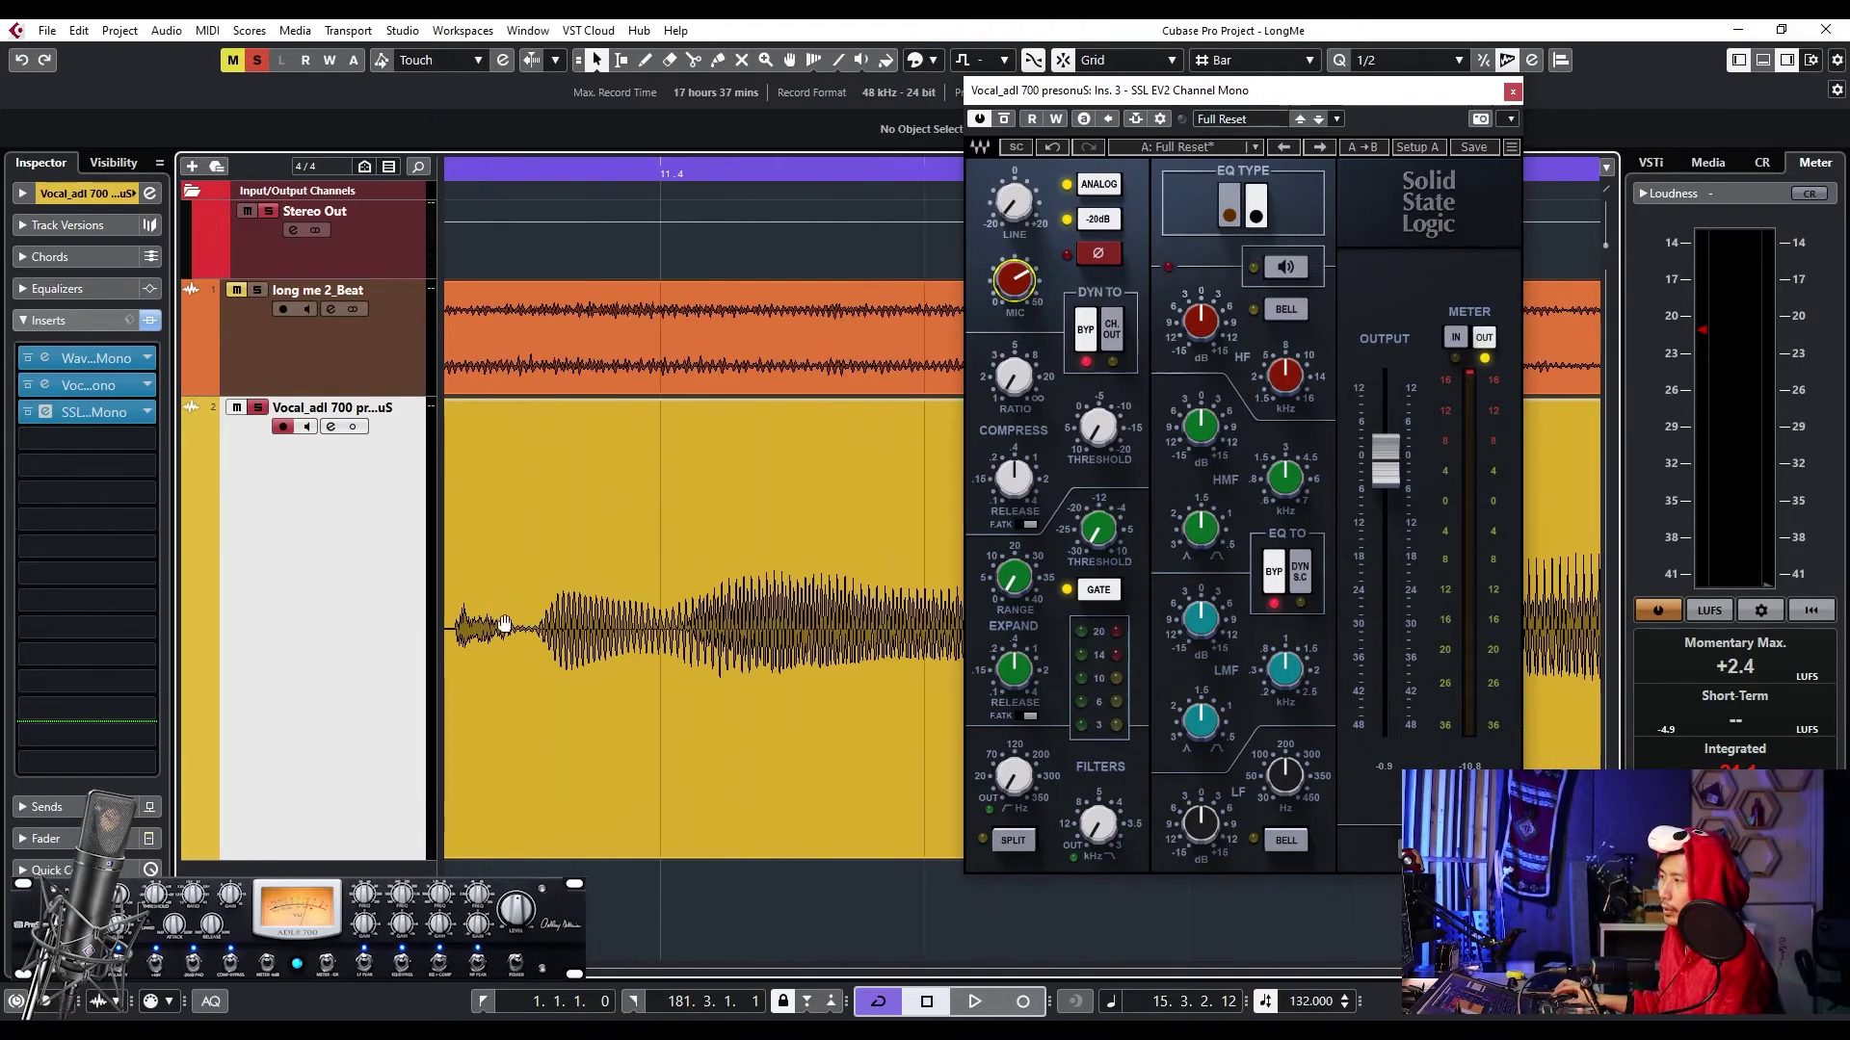
# - Take SSL EV2's dynamics section out of bypass and raise the compressor's Ratio and Release
pyautogui.scroll(-5, 757, 599)
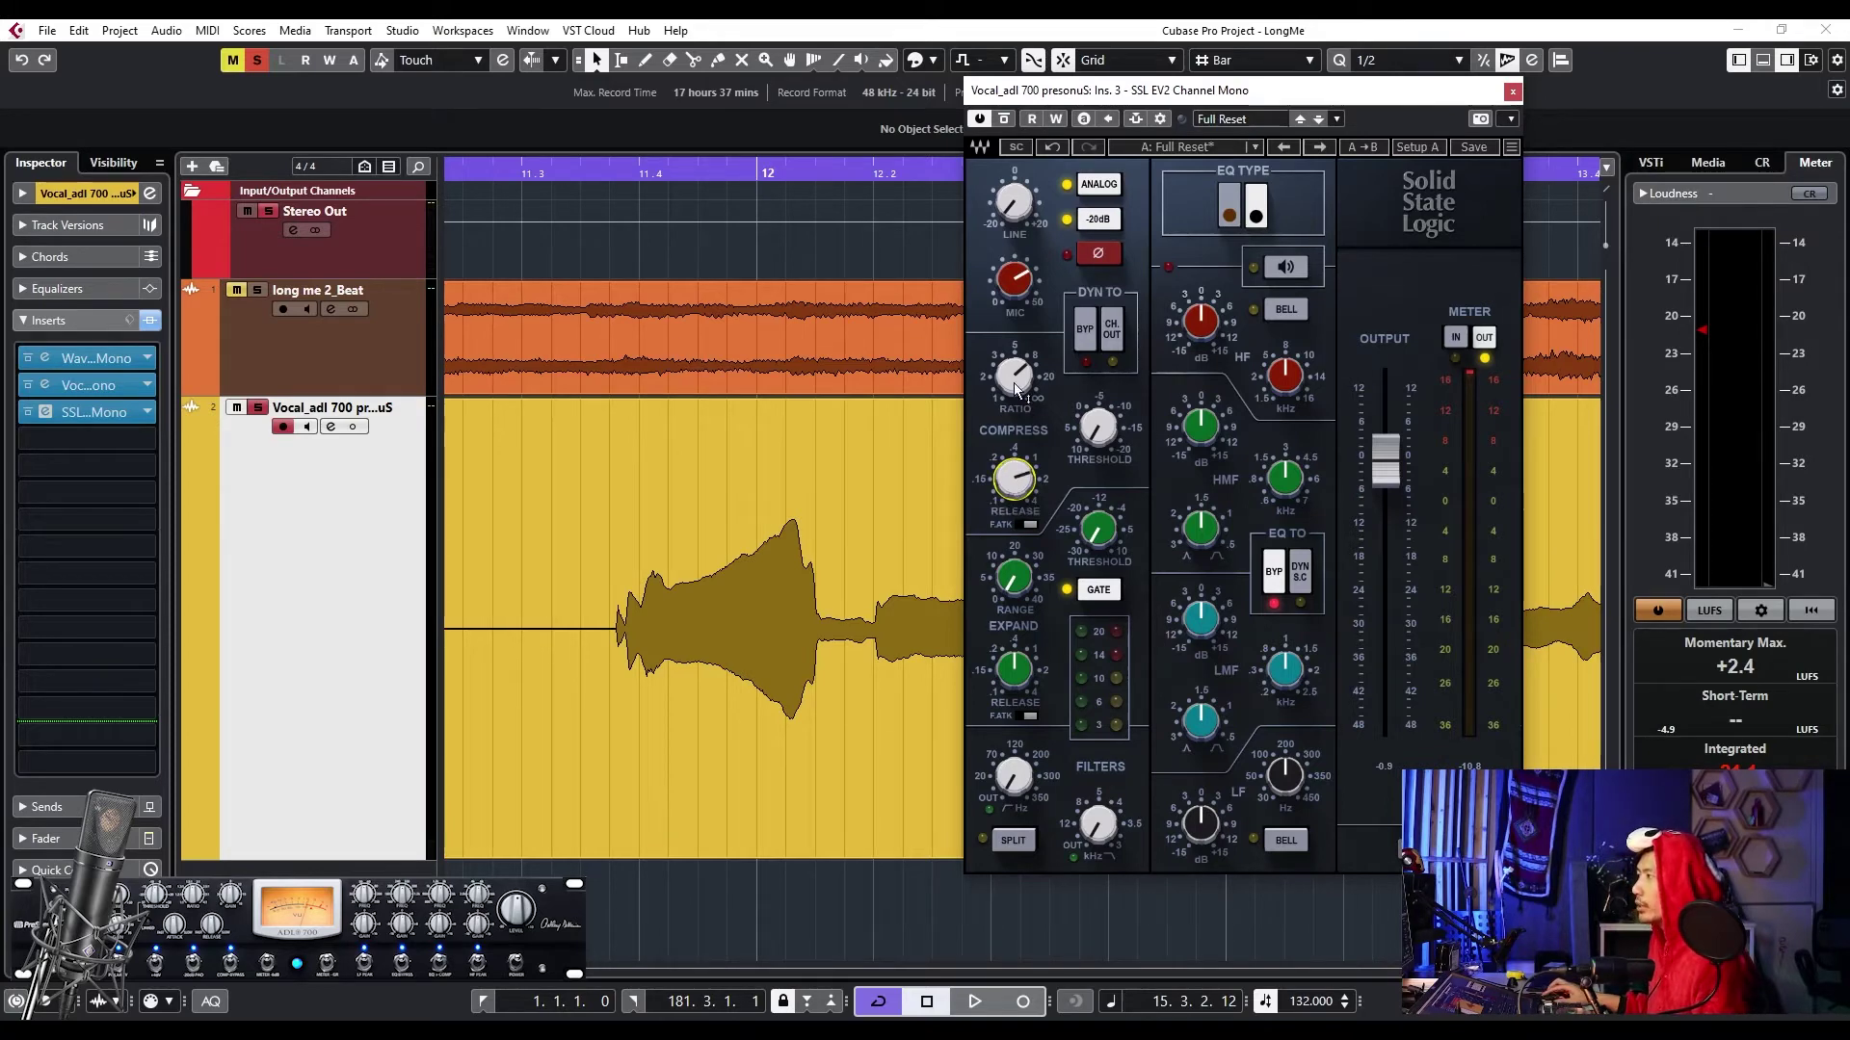
pyautogui.scroll(-3, 819, 534)
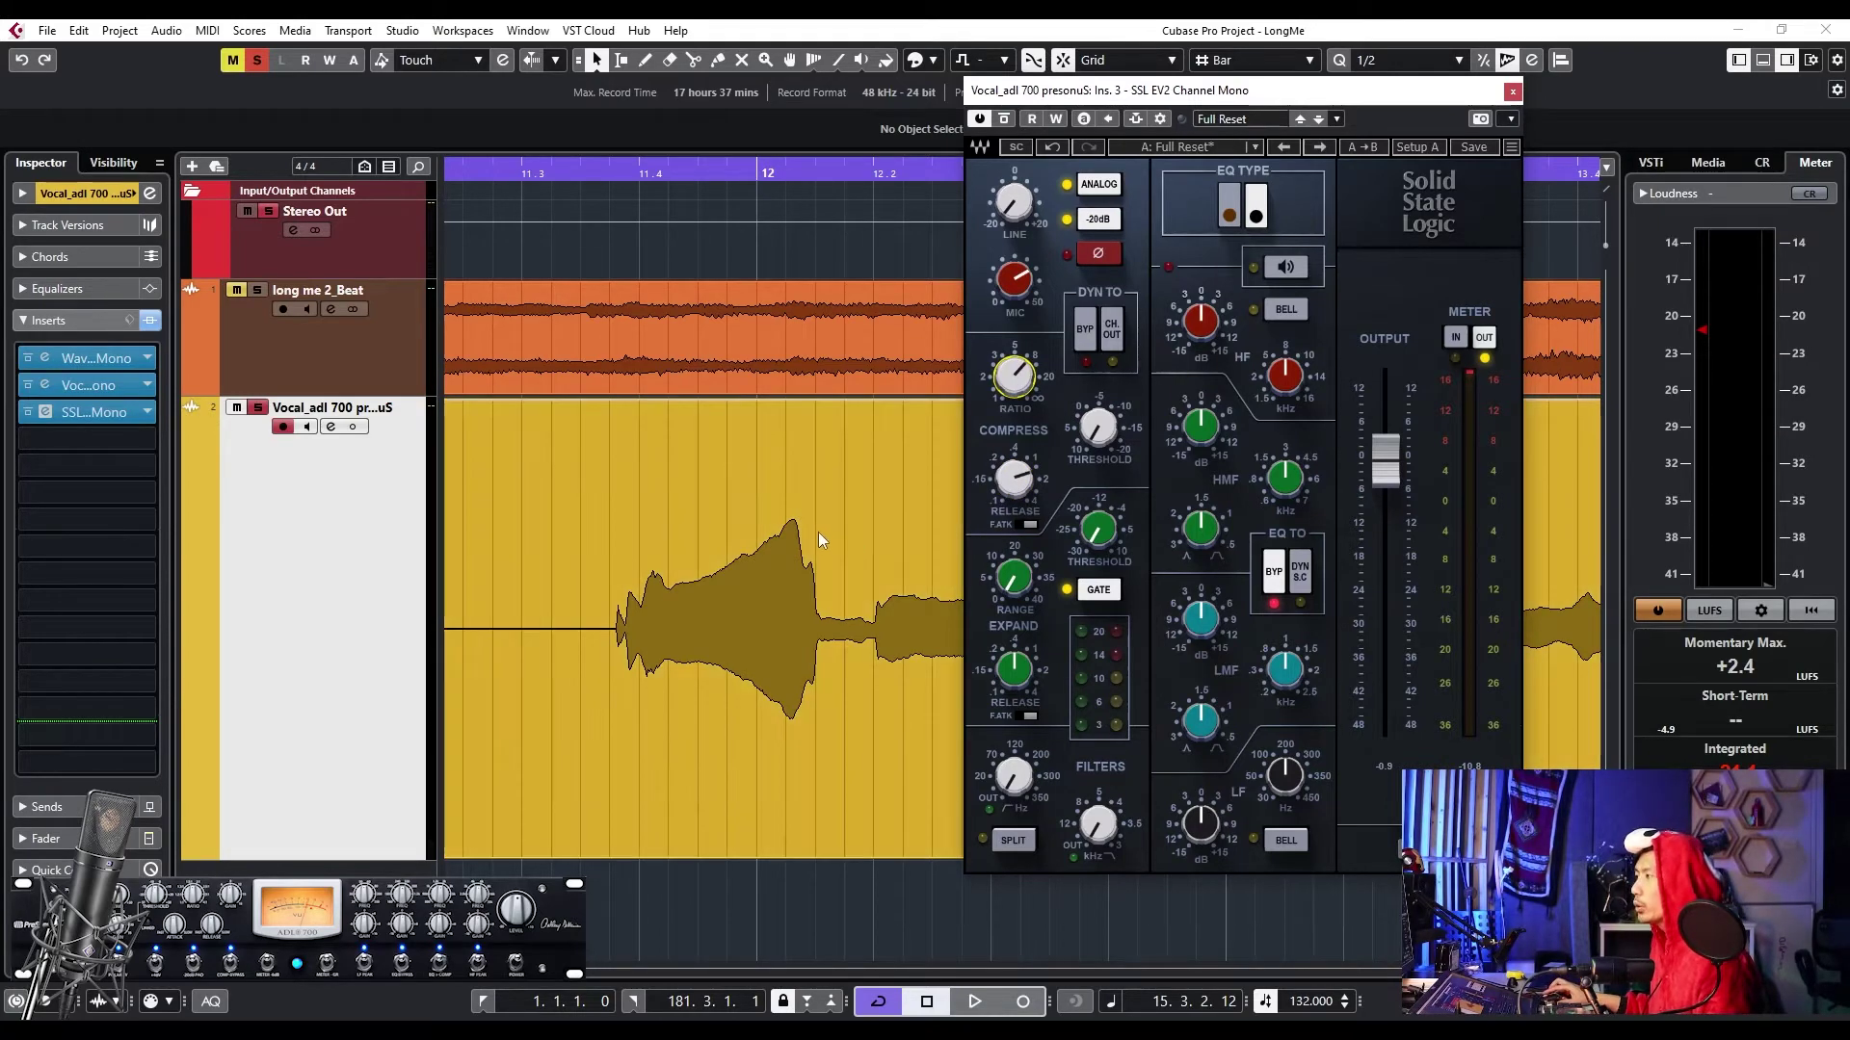
pyautogui.scroll(-2, 678, 551)
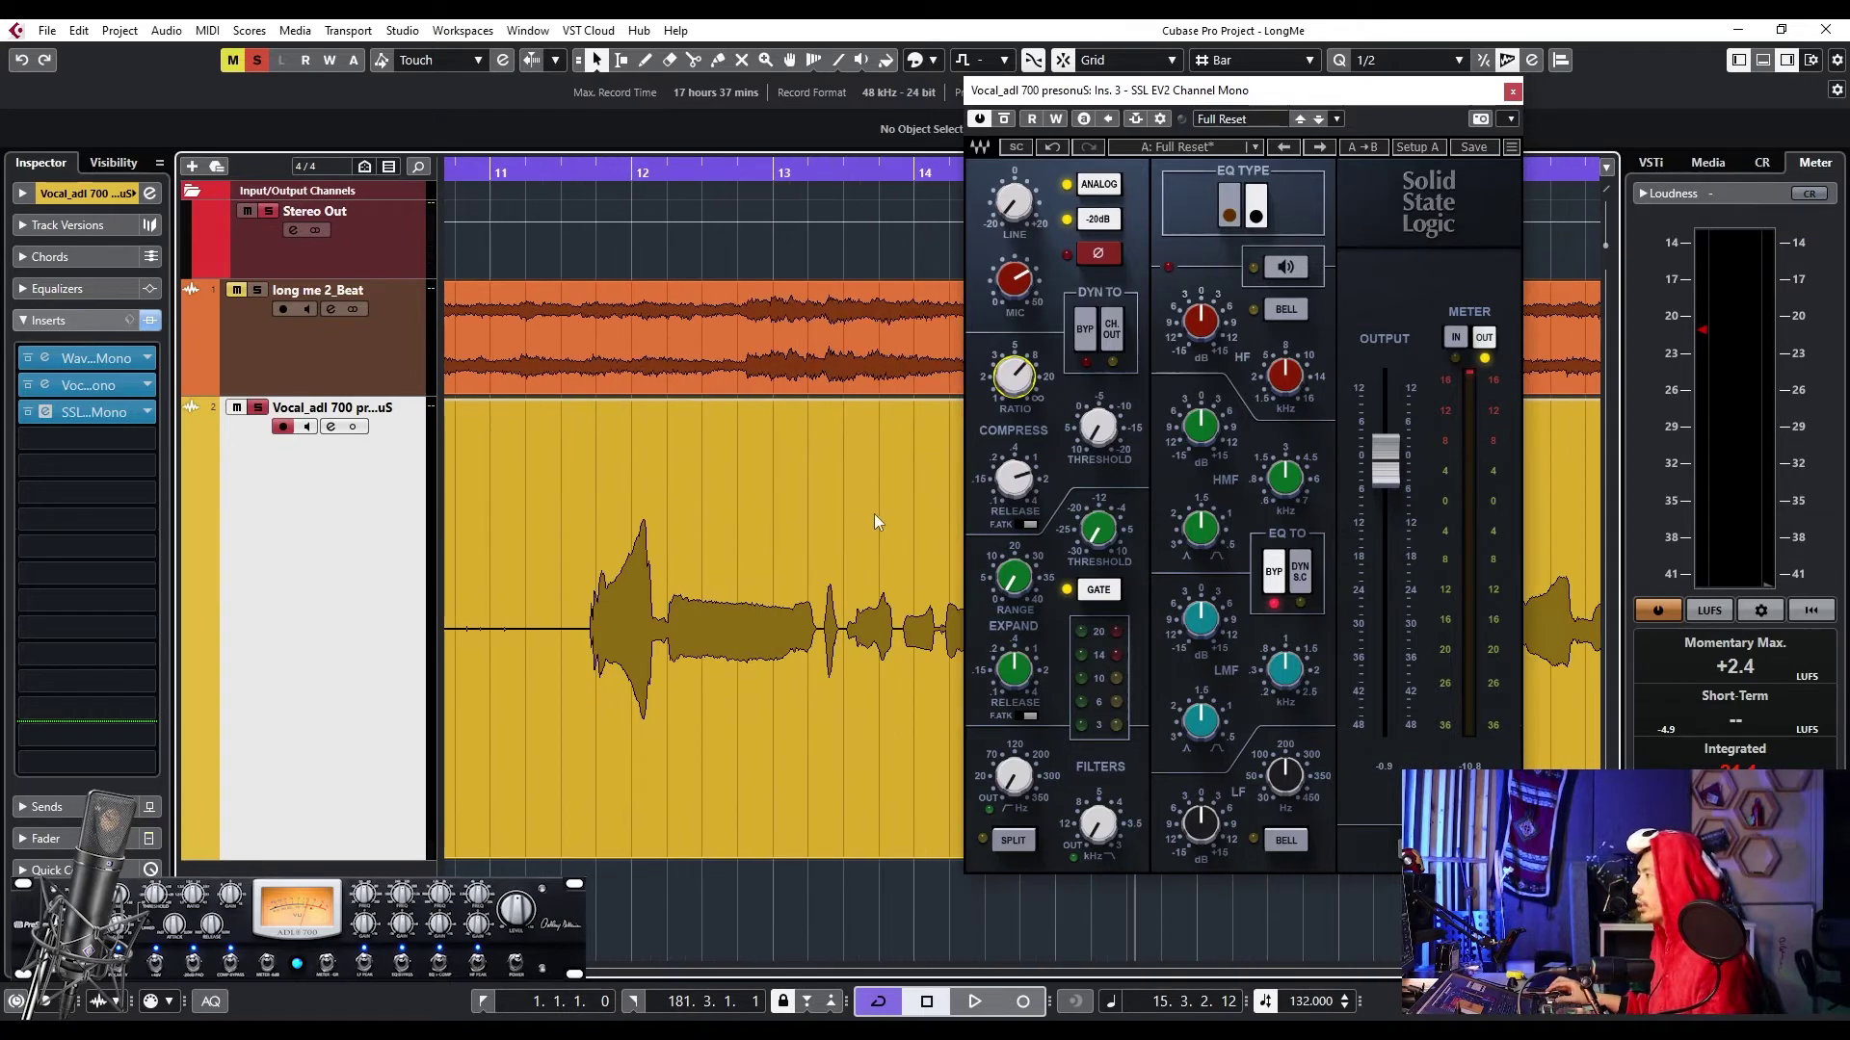
# - Dial in SSL EV2's compressor Threshold while playing the vocal from bar 11 and again around bar 30
pyautogui.click(639, 262)
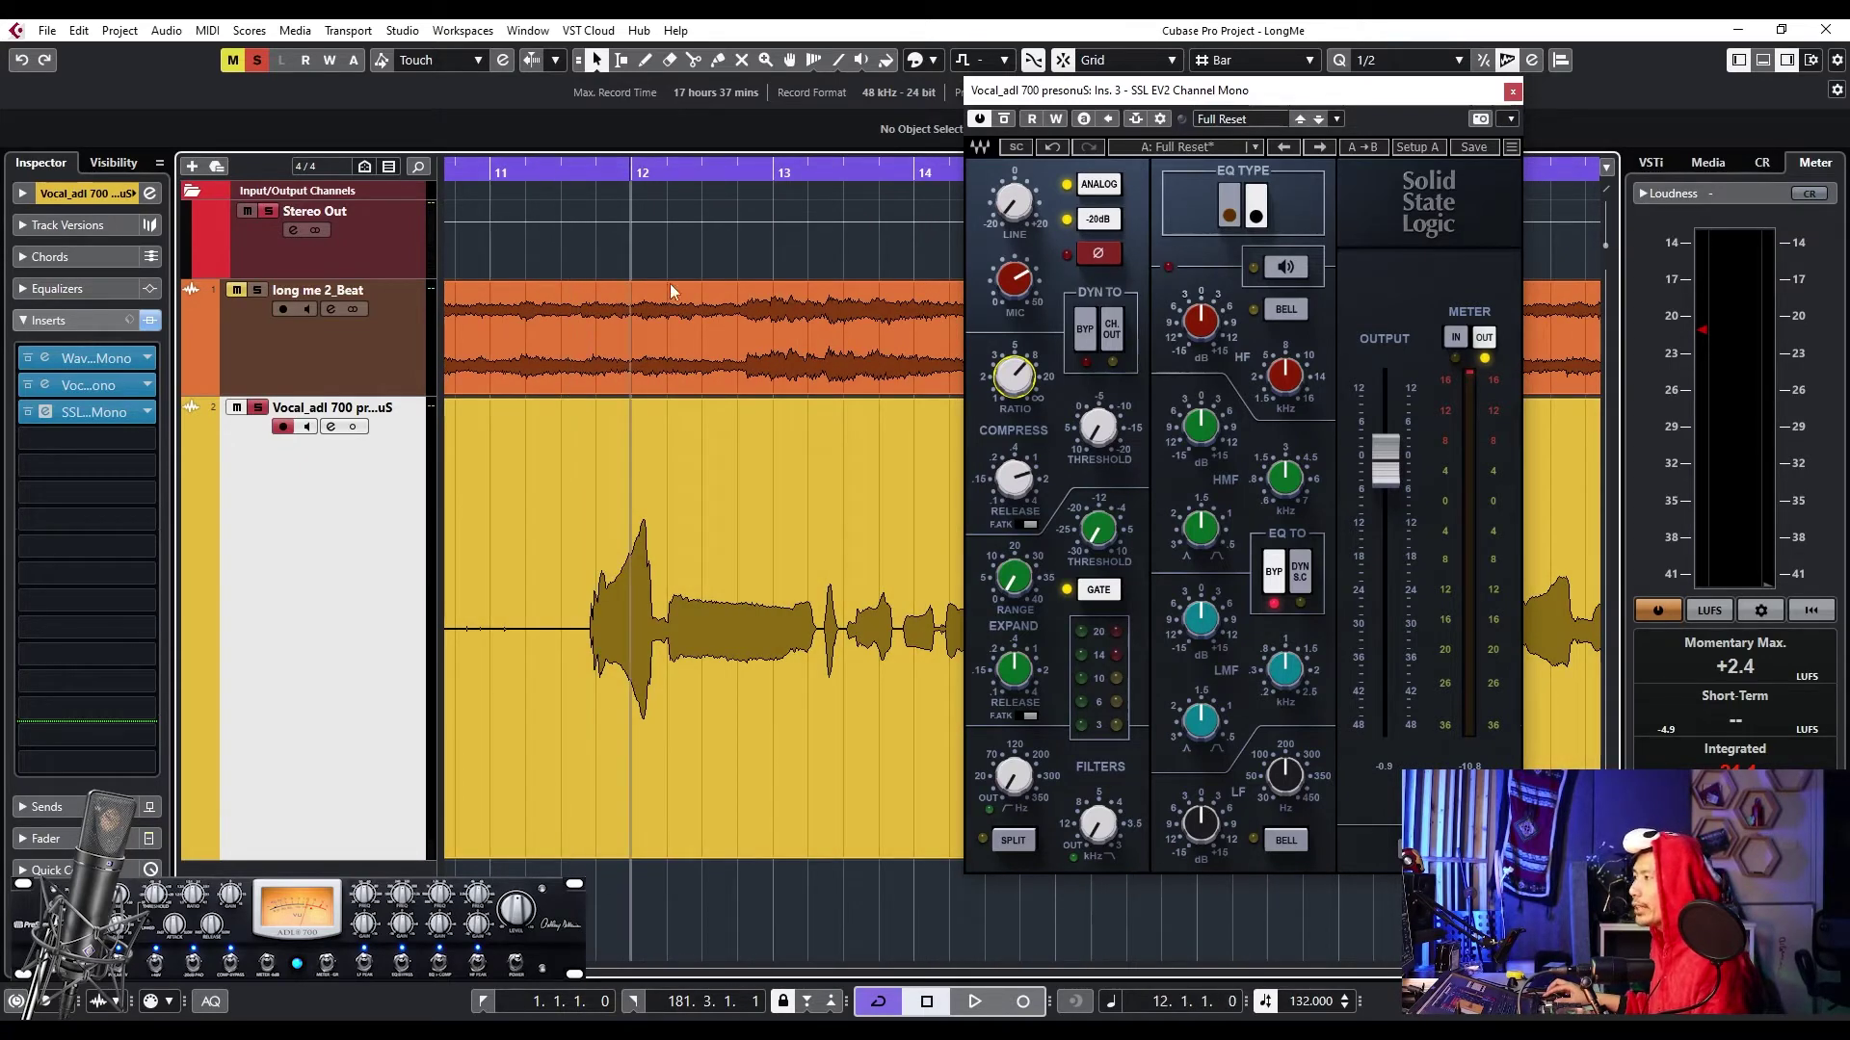
pyautogui.click(529, 176)
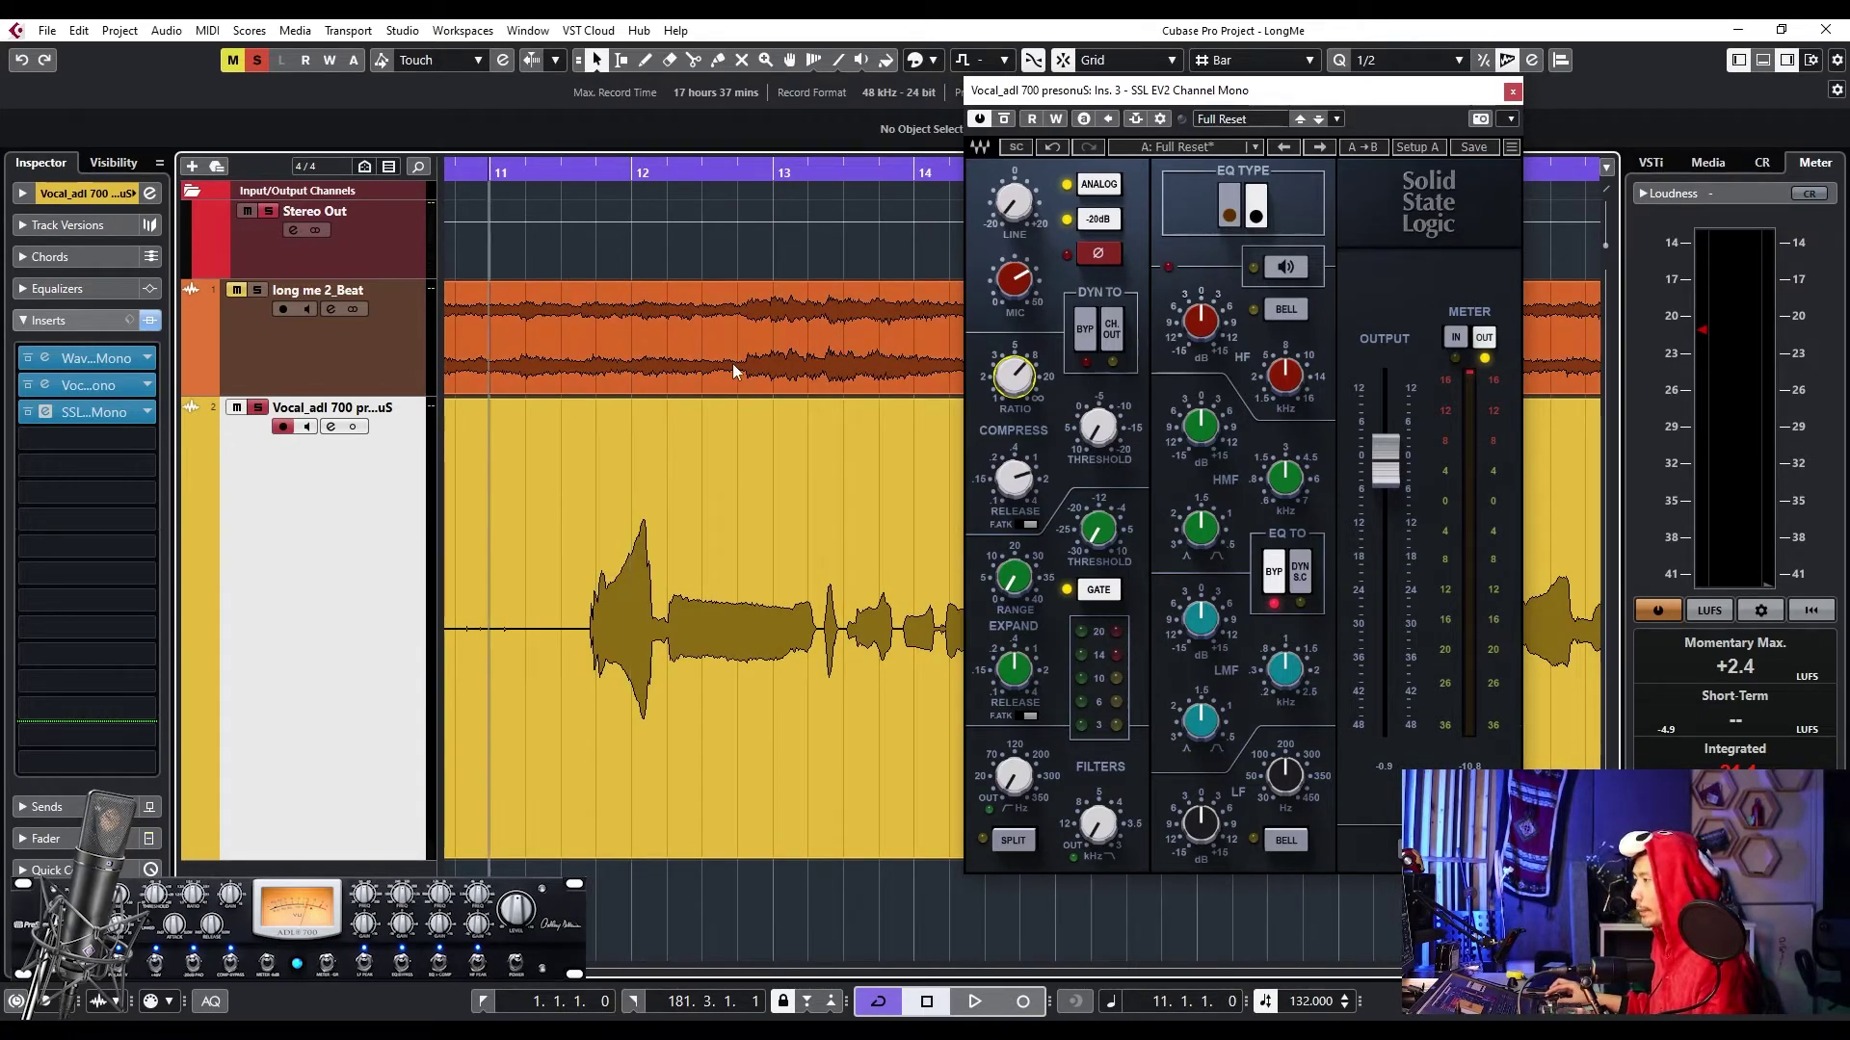
pyautogui.moveTo(1101, 436); pyautogui.dragTo(1101, 457)
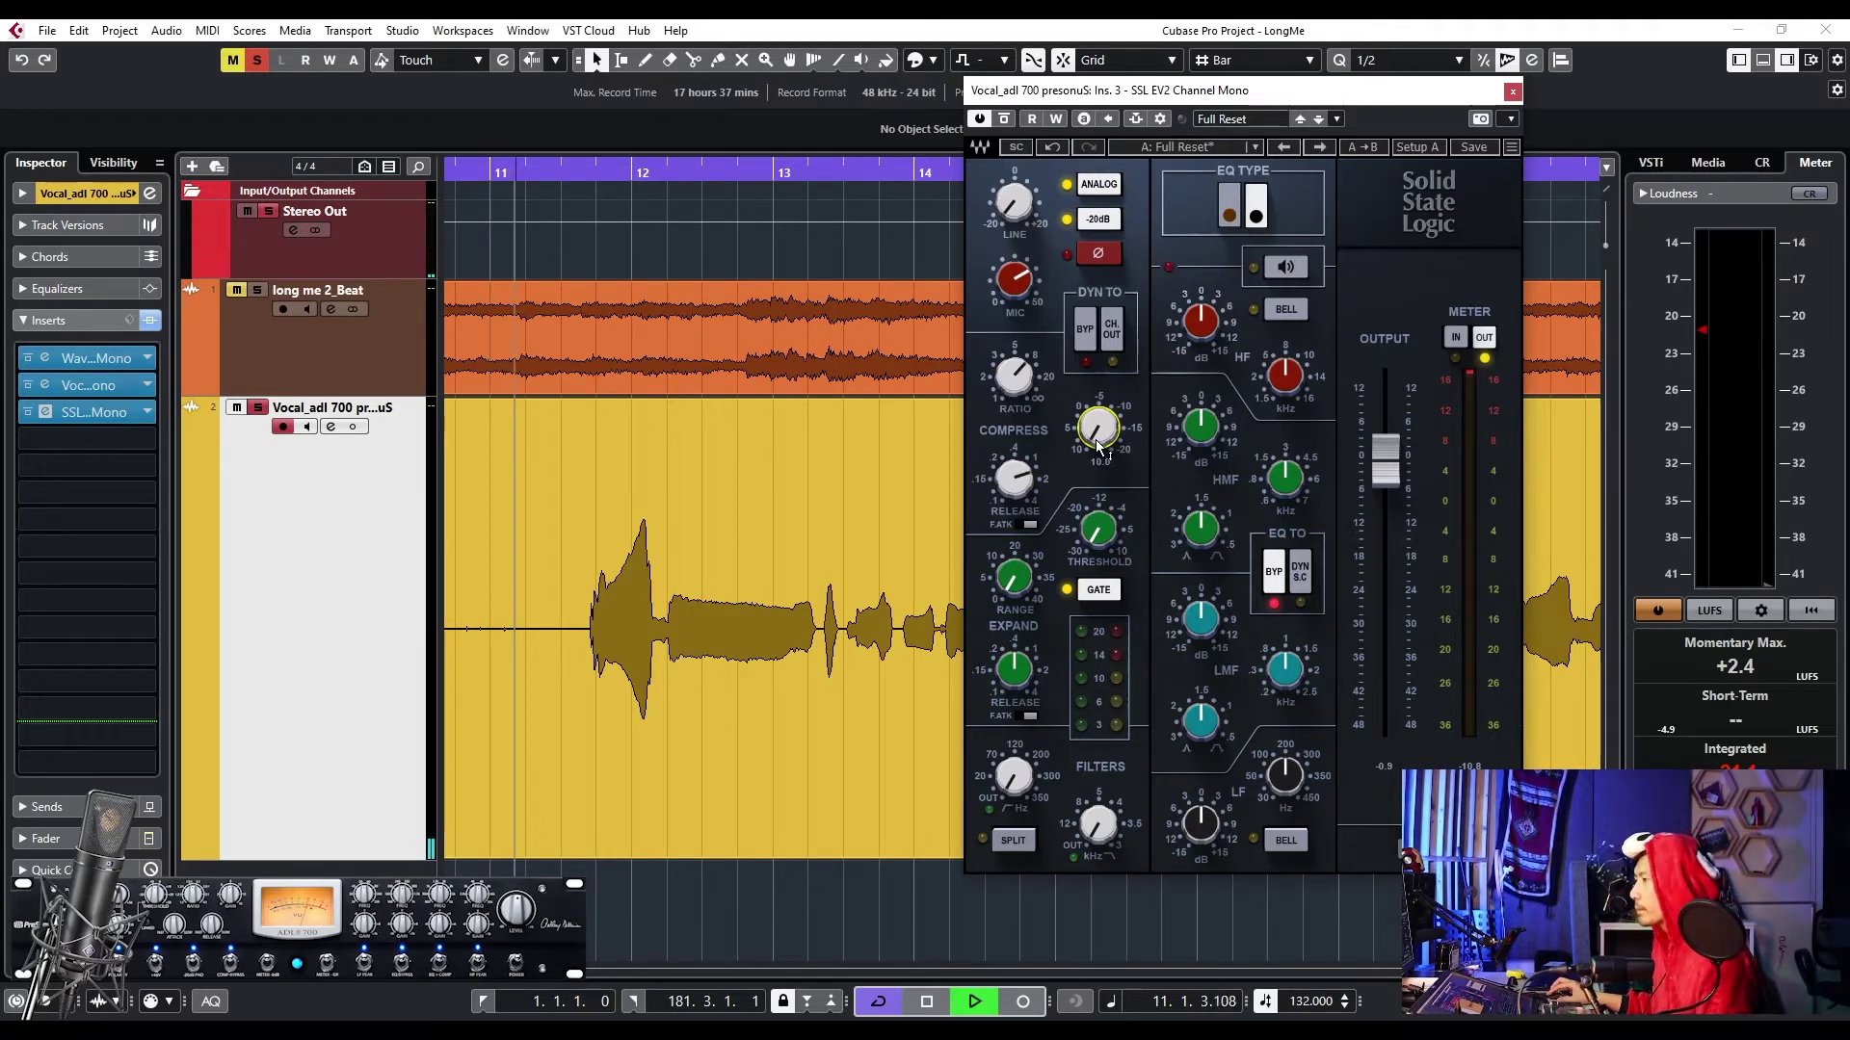
pyautogui.moveTo(1099, 445); pyautogui.dragTo(1099, 467)
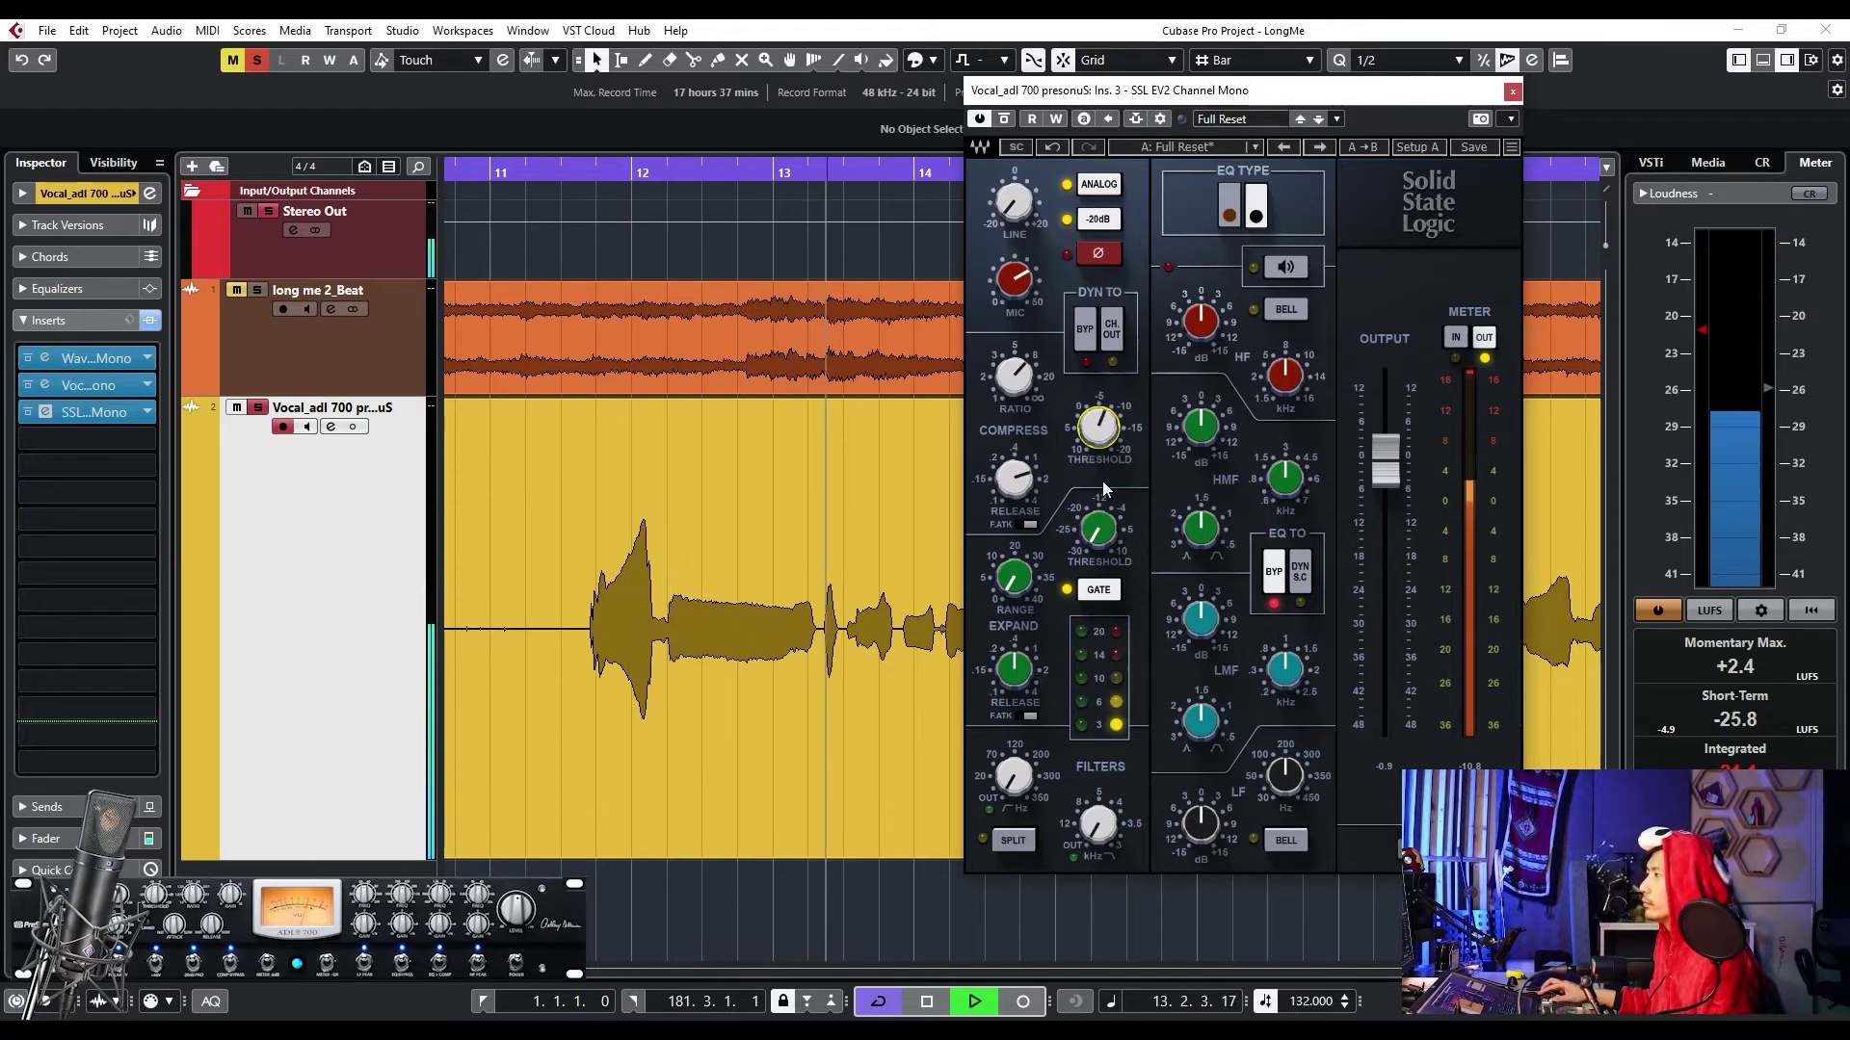
pyautogui.moveTo(1114, 403); pyautogui.dragTo(1115, 432)
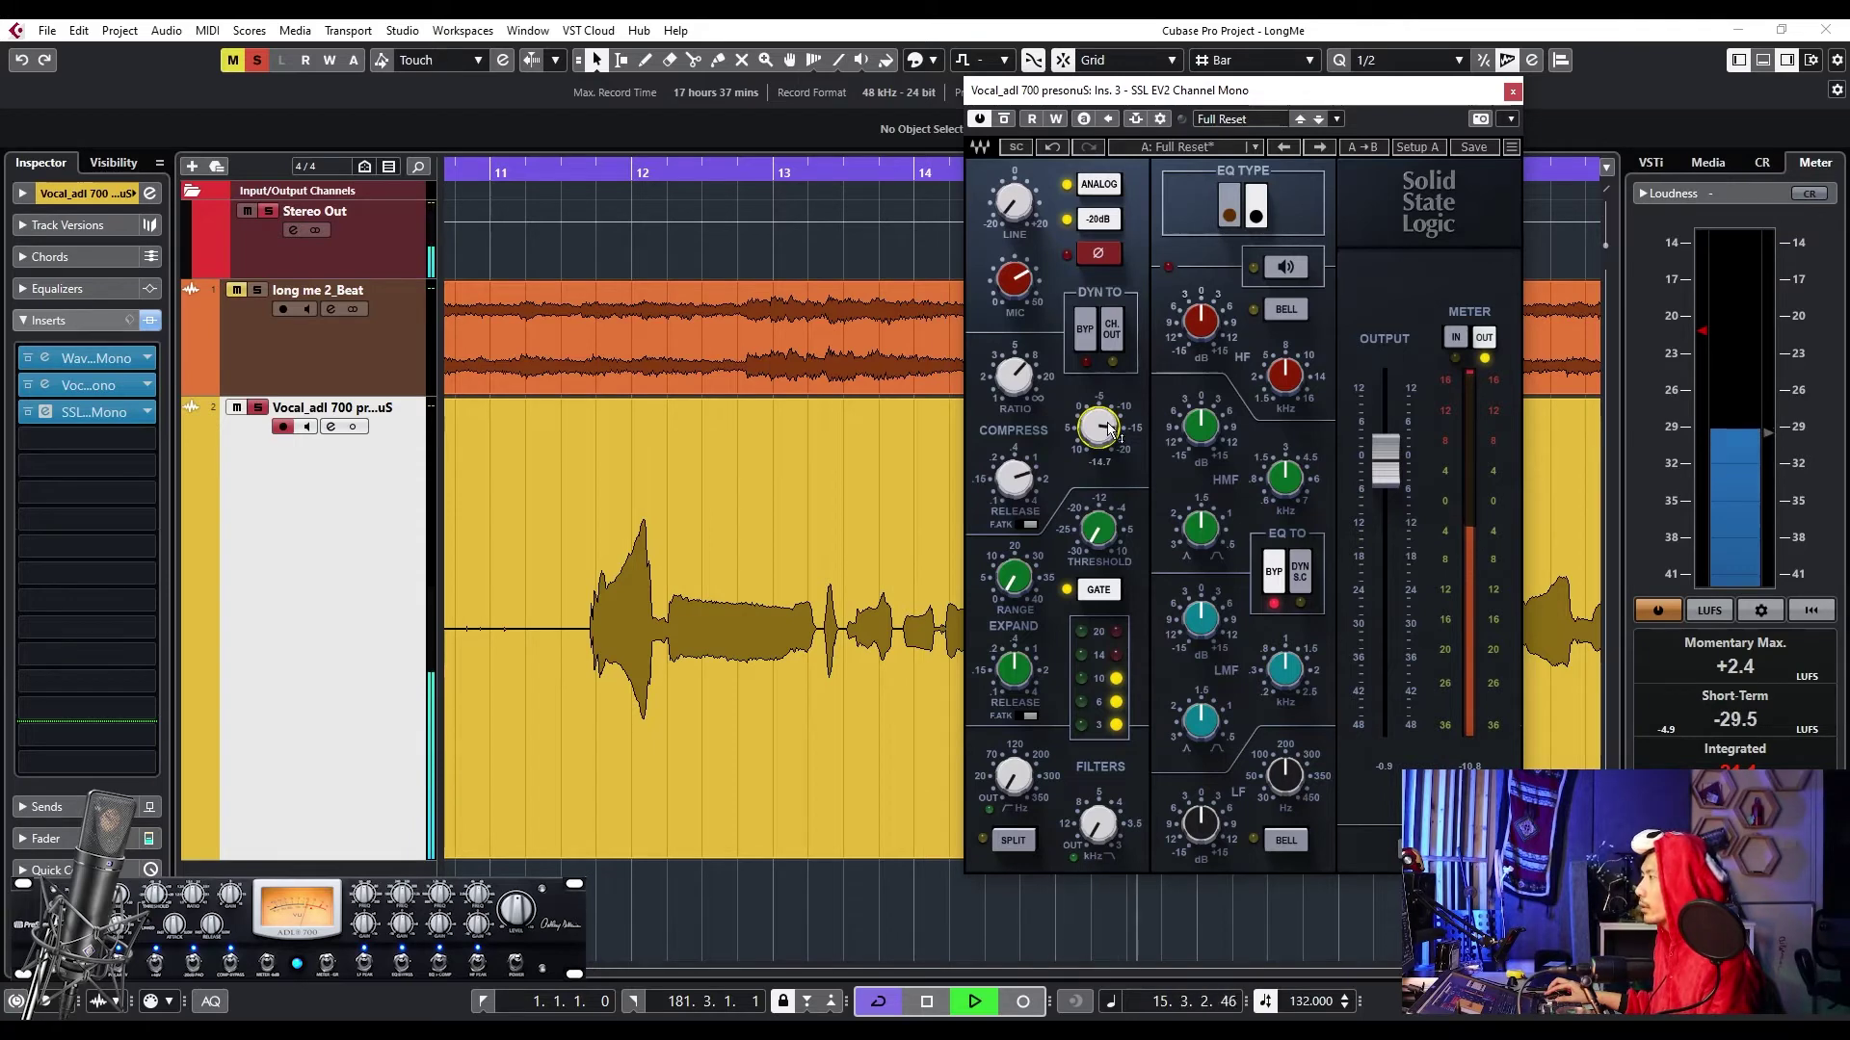
pyautogui.press('space')
pyautogui.scroll(-3, 777, 503)
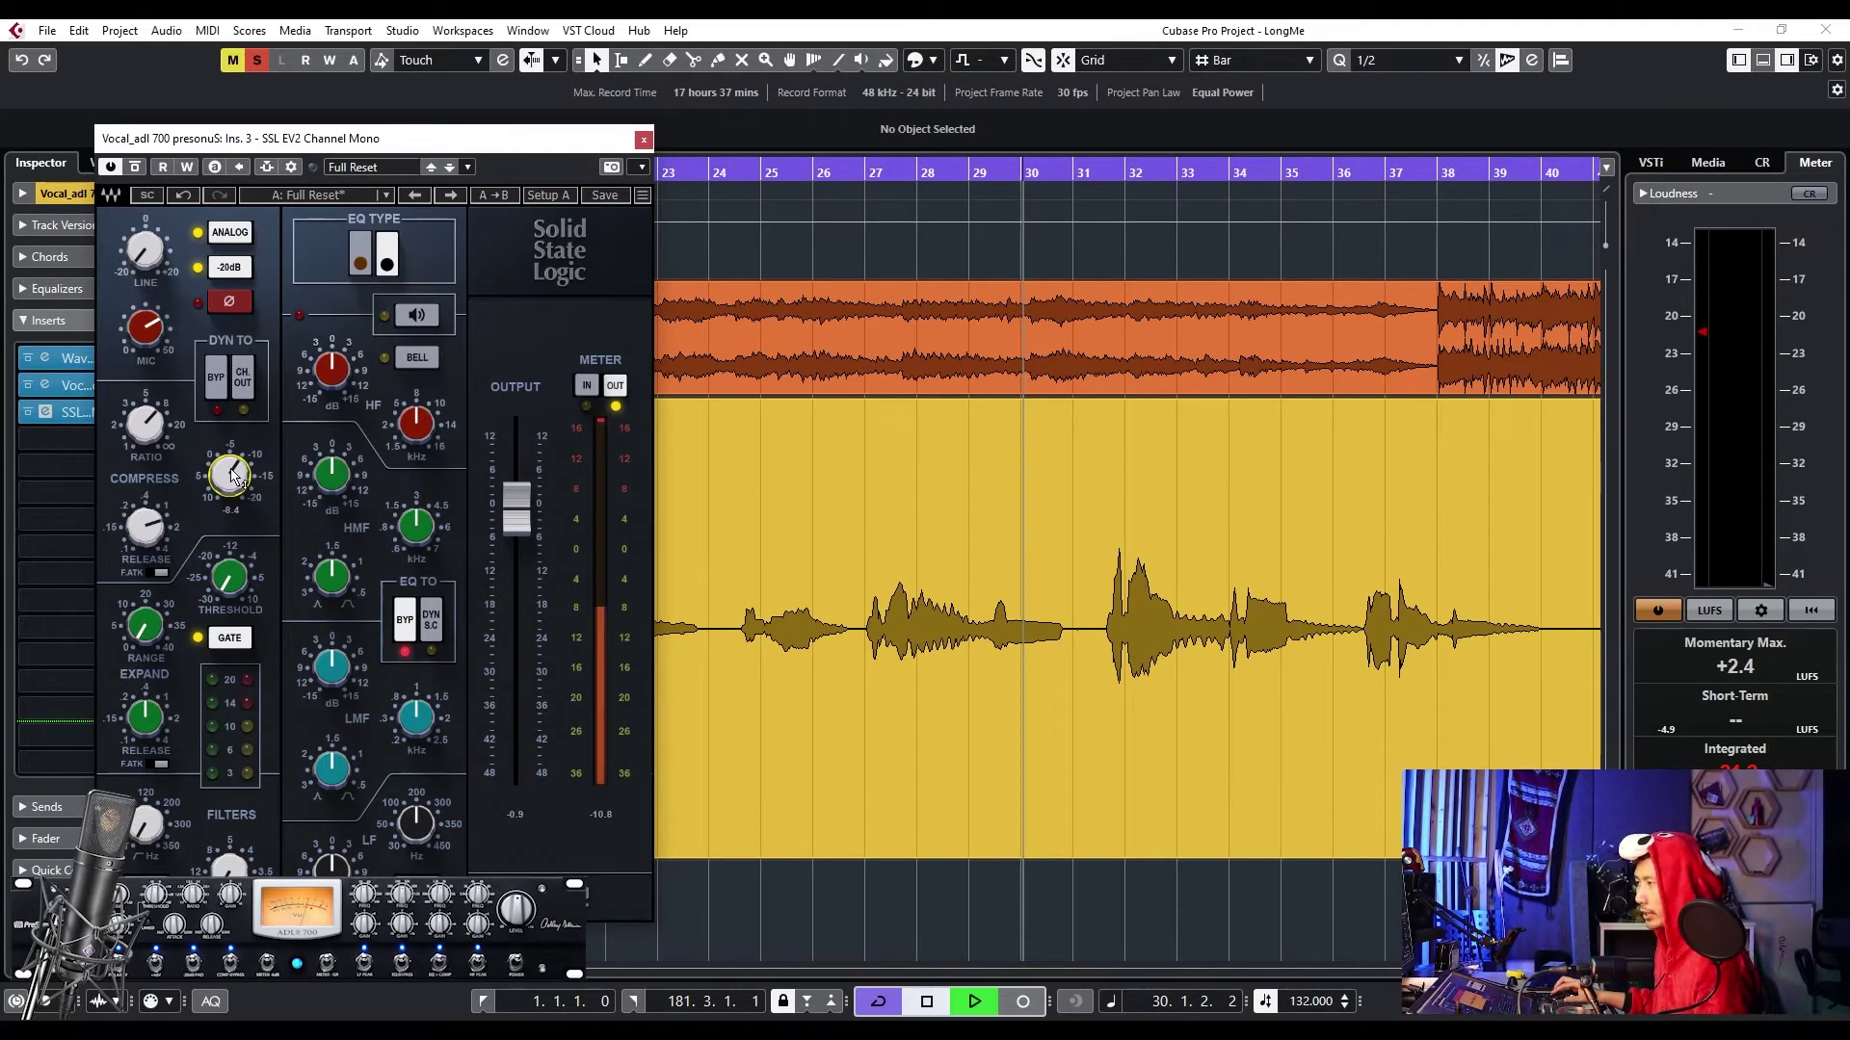
pyautogui.moveTo(231, 475); pyautogui.dragTo(231, 465)
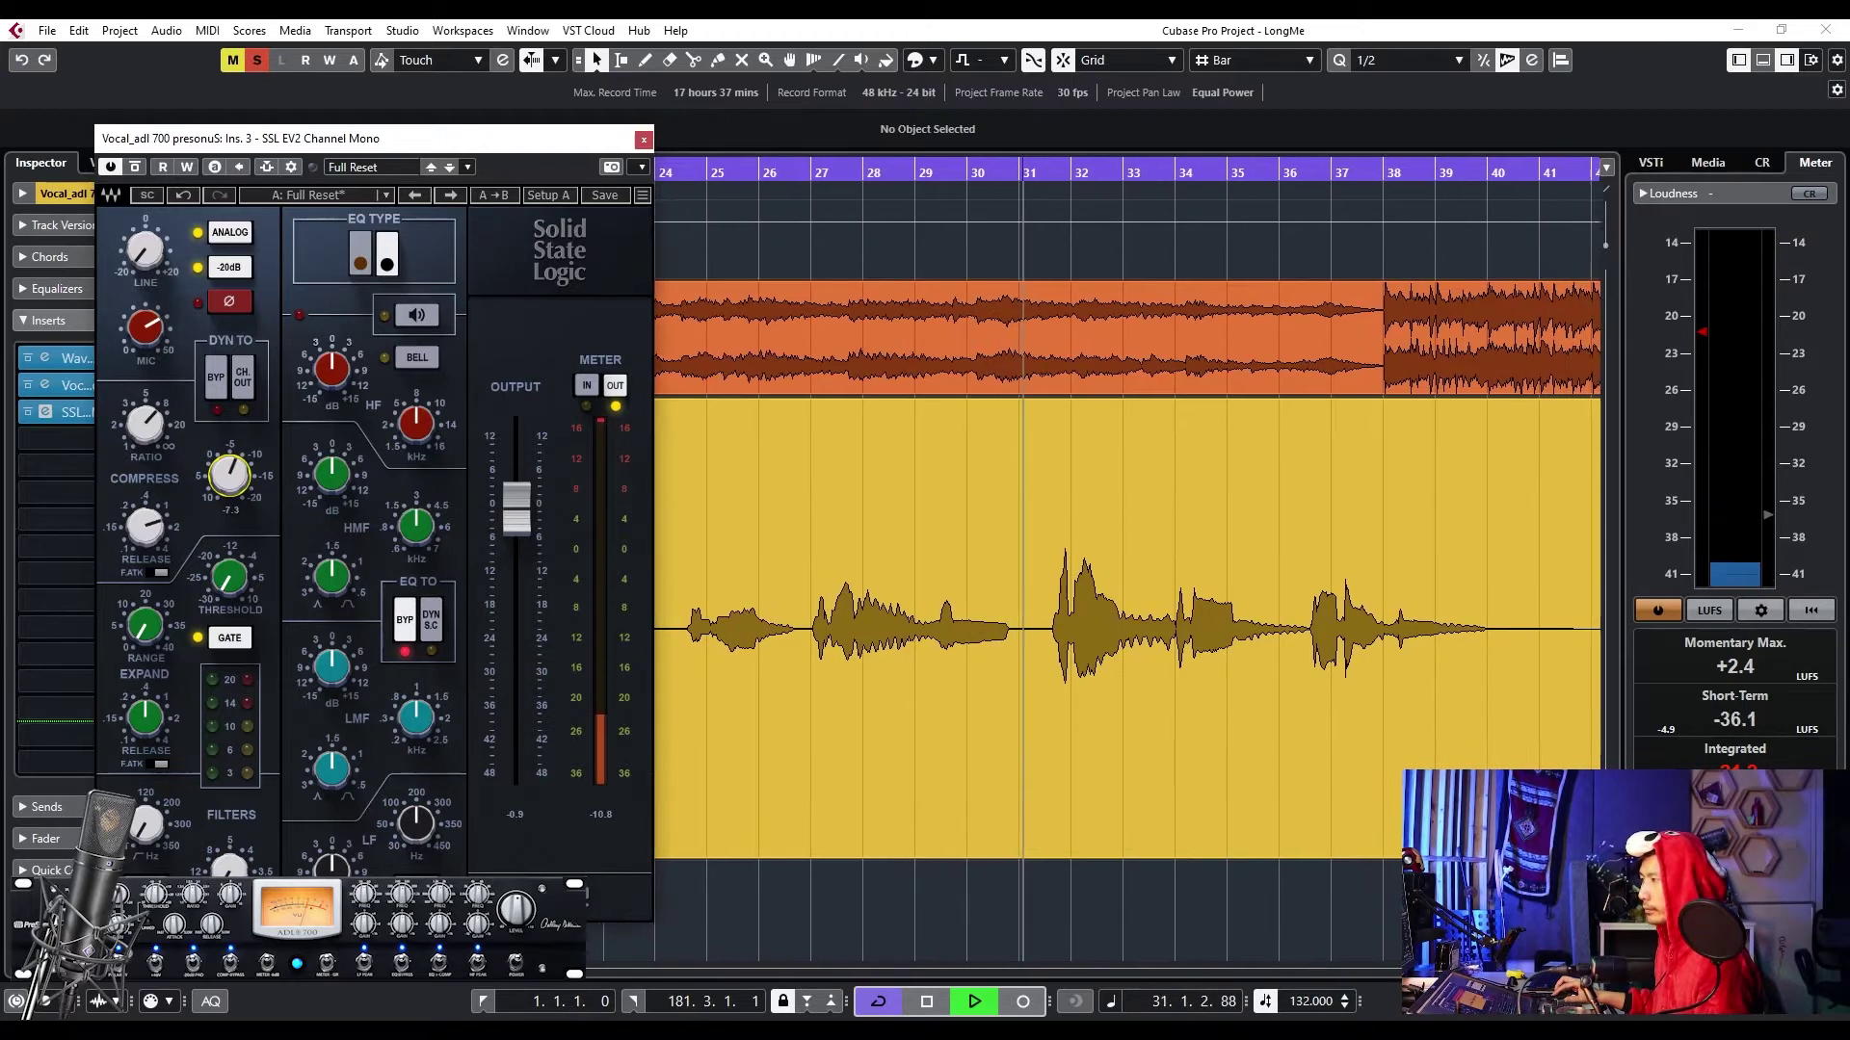
pyautogui.moveTo(232, 464); pyautogui.dragTo(232, 466)
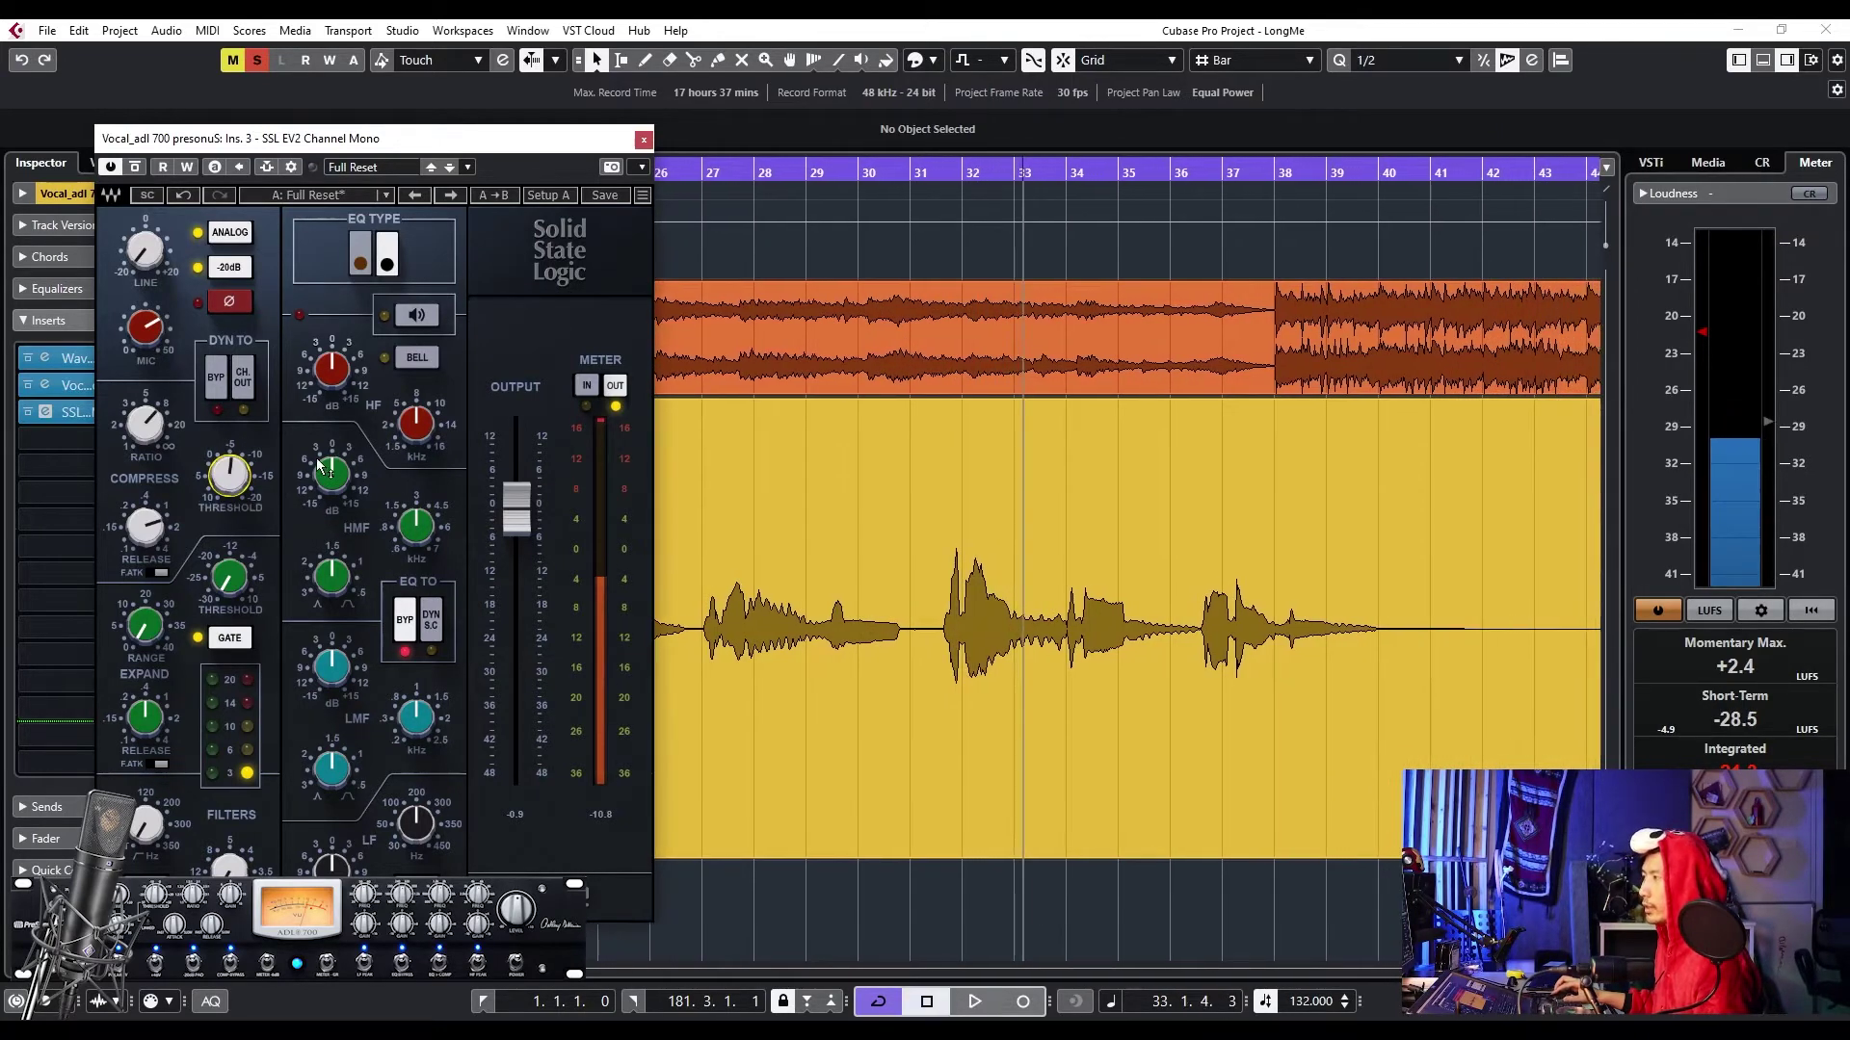
# - Turn on the compressor's fast attack in SSL EV2 and audition the vocal's first note from bar 11
pyautogui.click(932, 173)
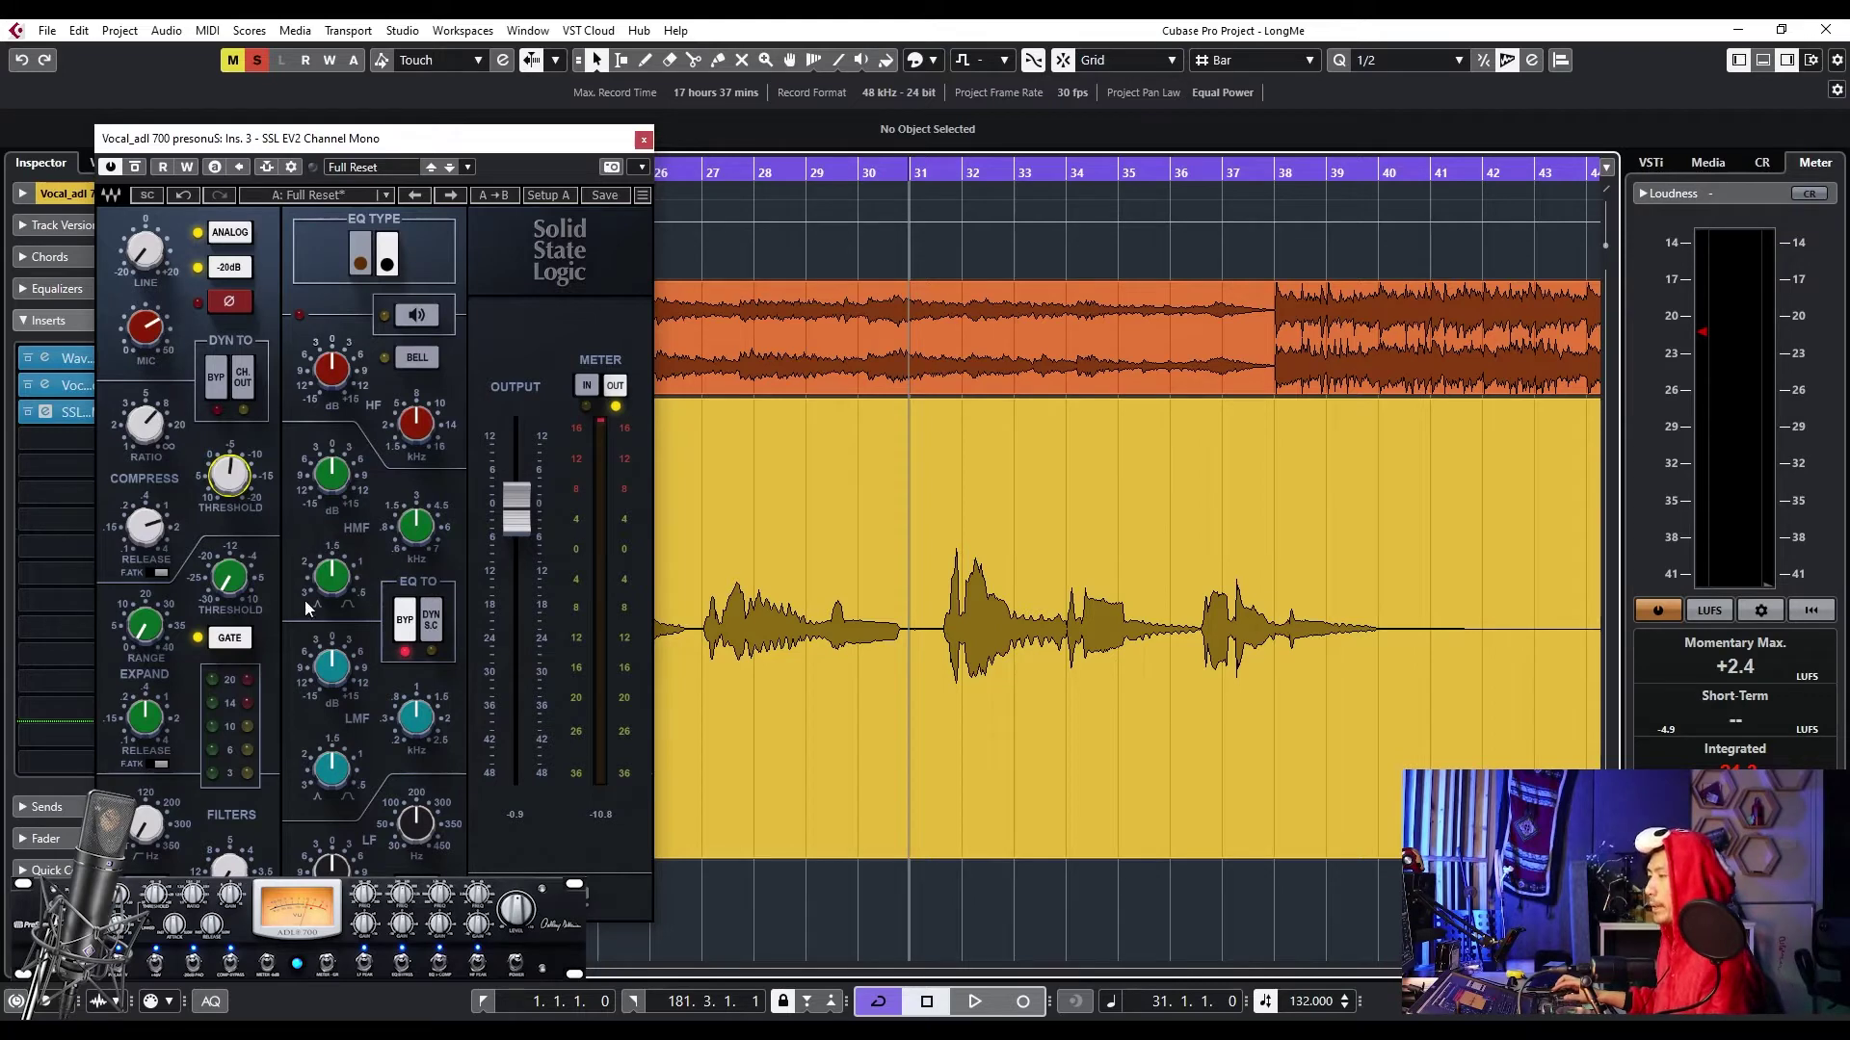
pyautogui.click(158, 575)
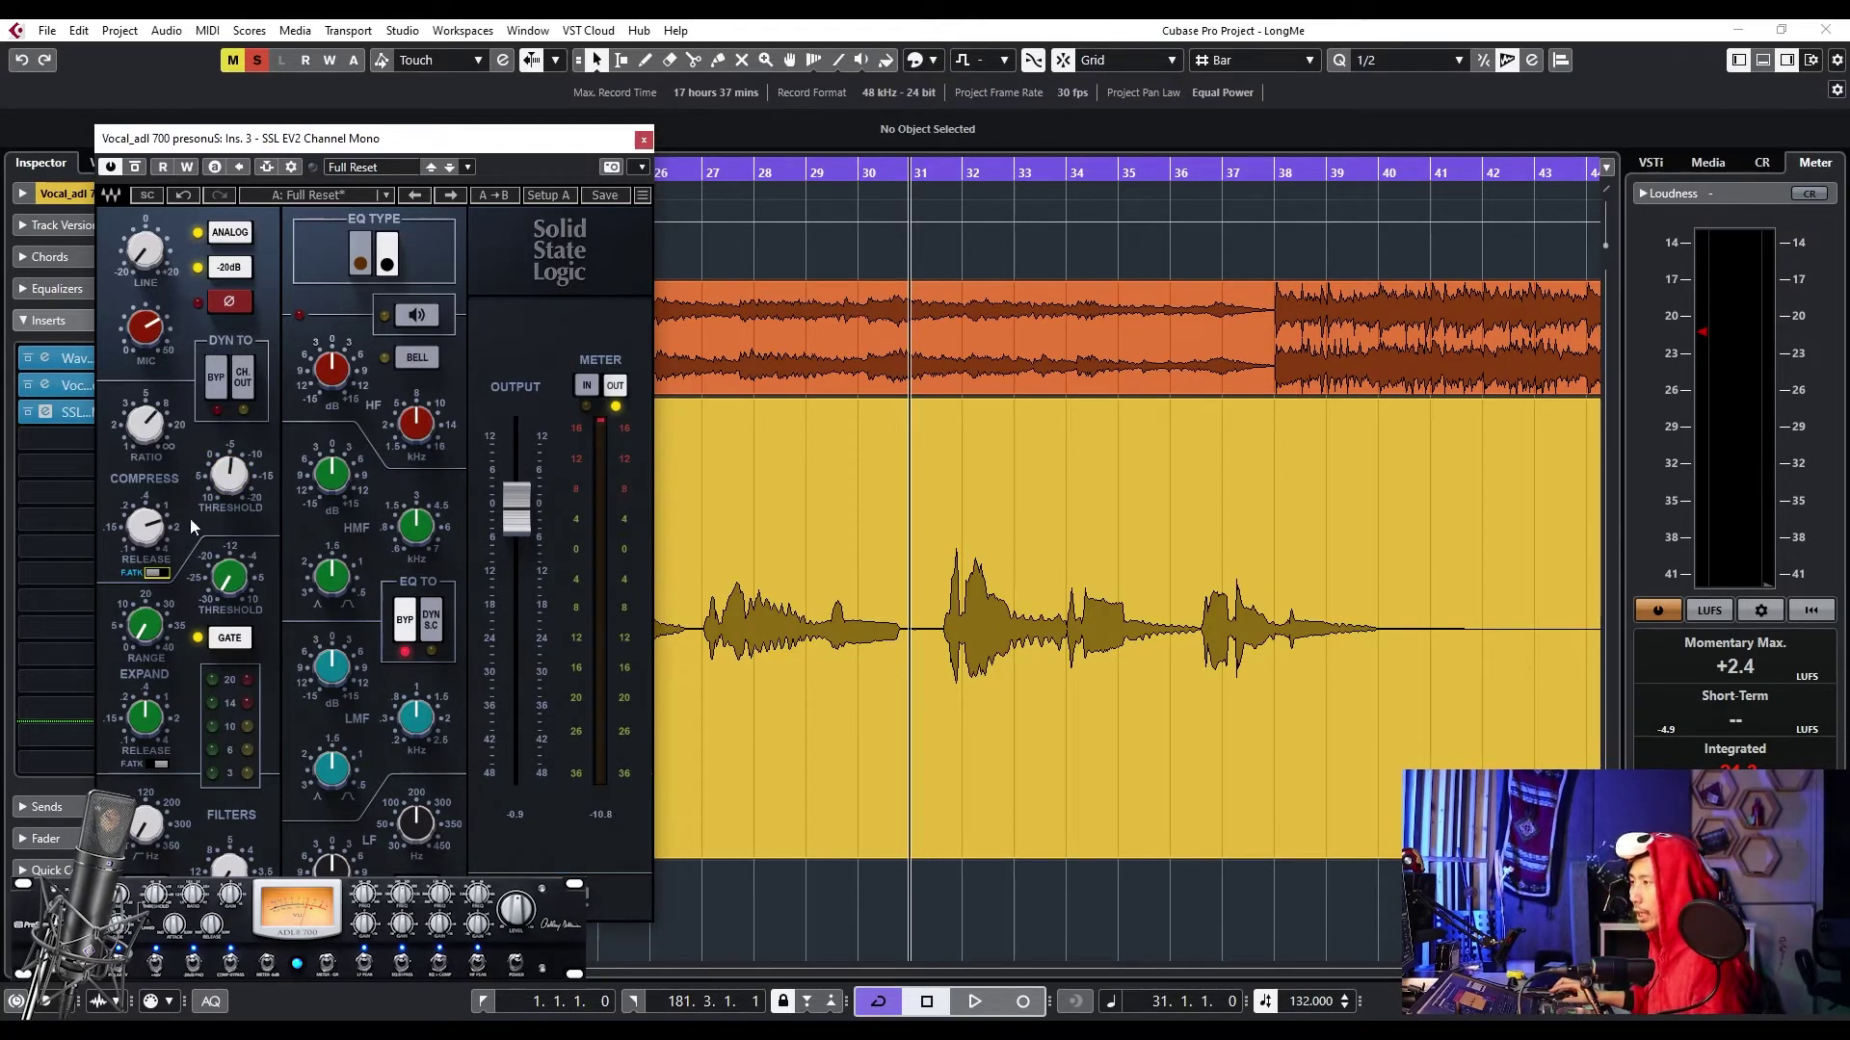
pyautogui.scroll(-4, 892, 510)
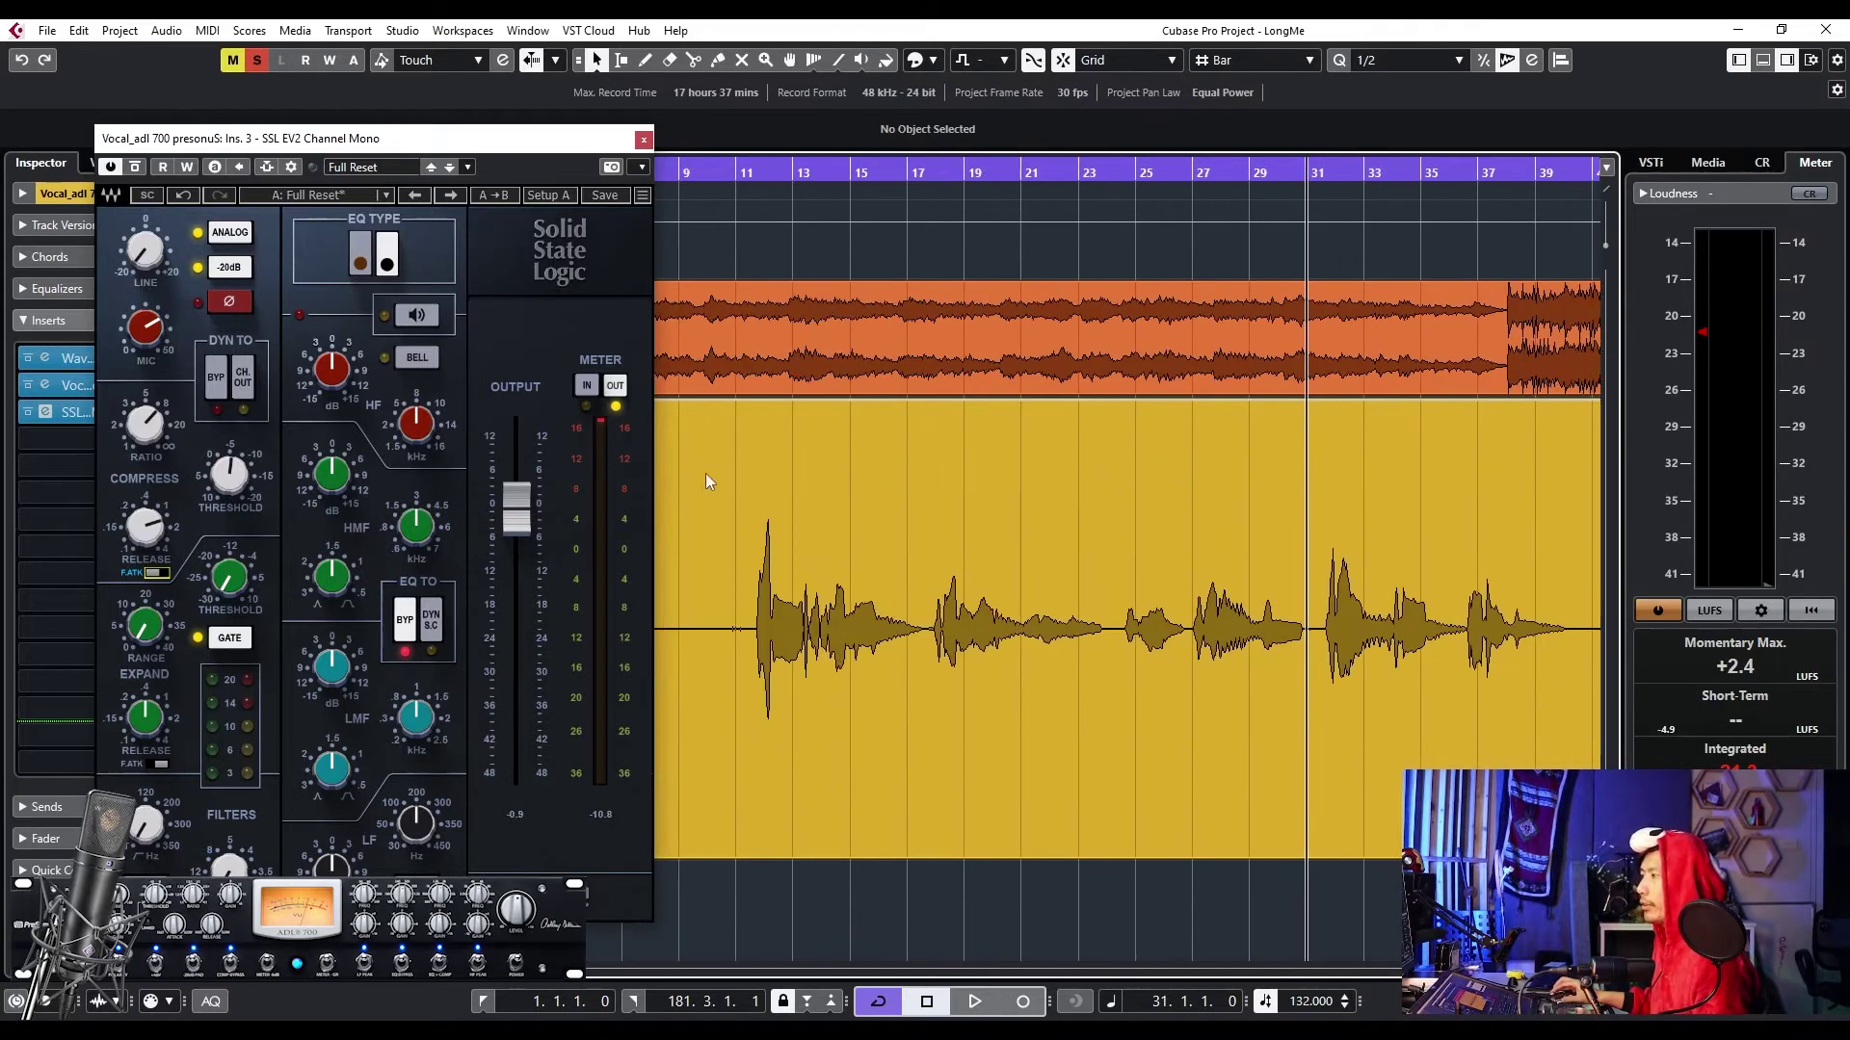
pyautogui.scroll(6, 694, 492)
pyautogui.click(988, 169)
pyautogui.press('space')
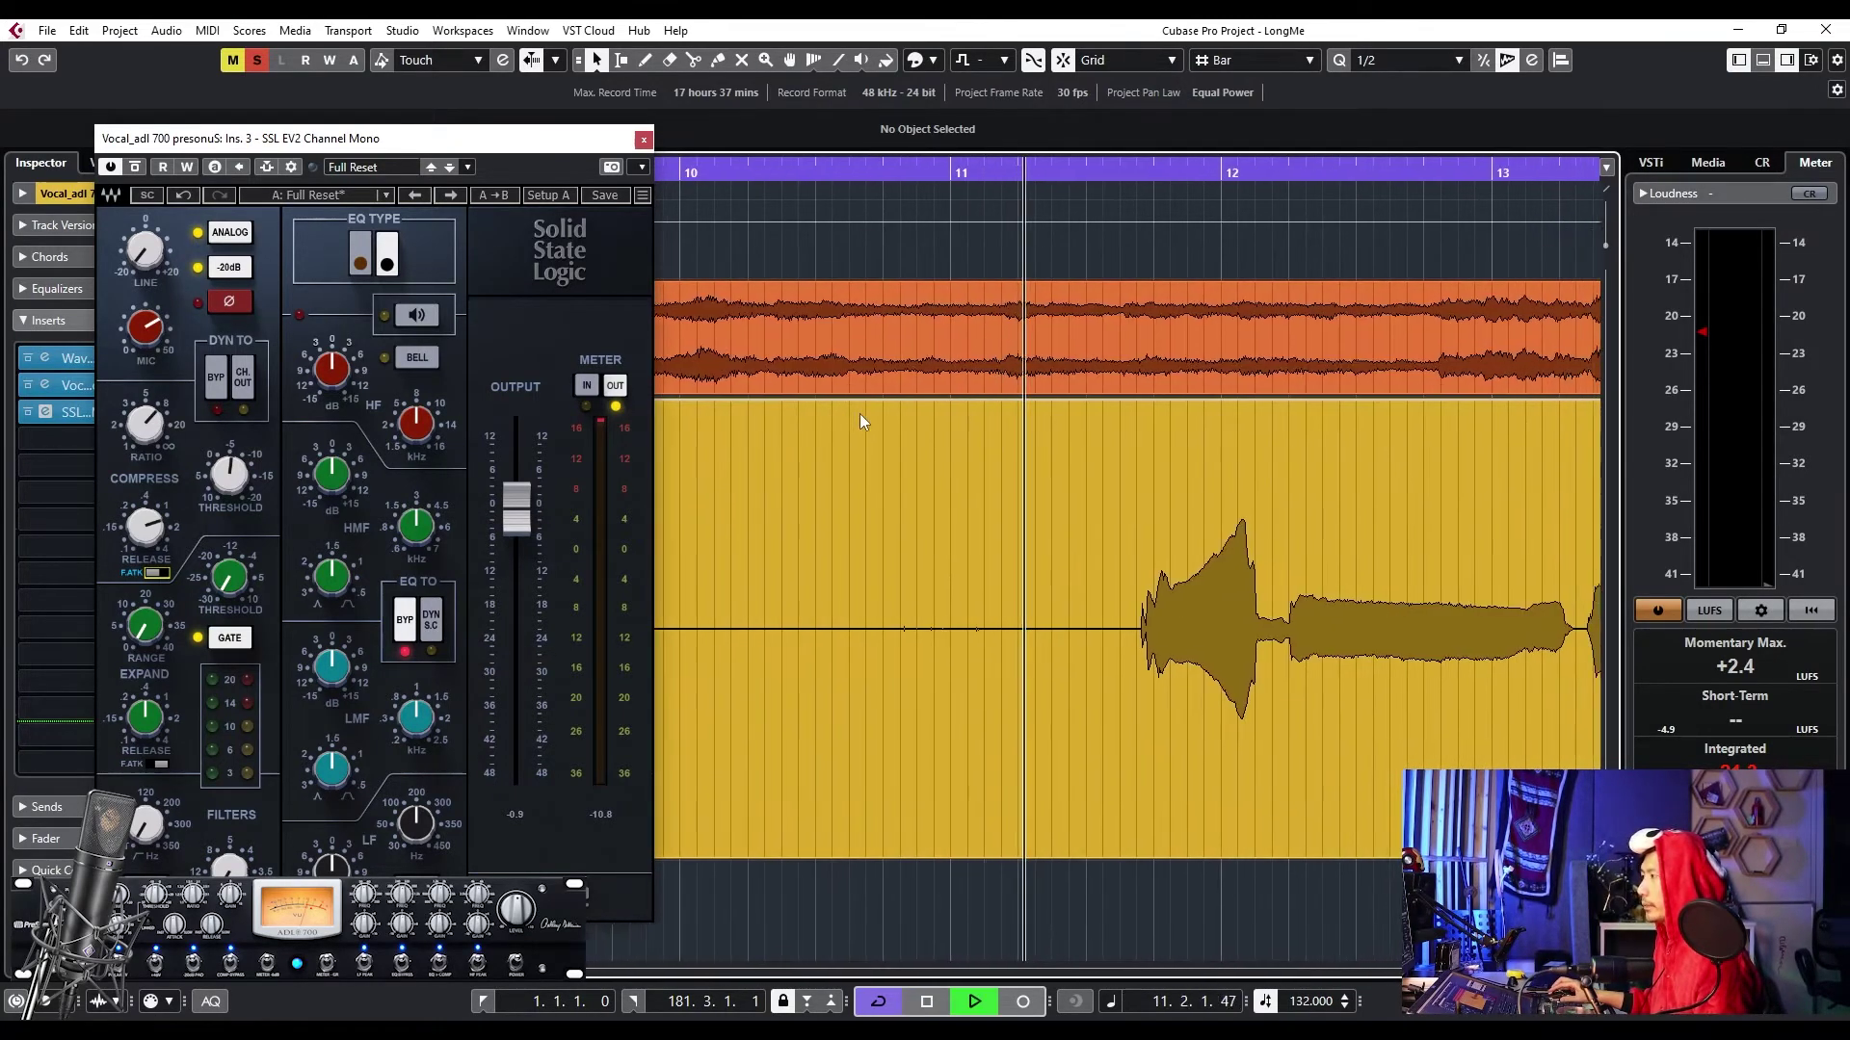
pyautogui.press('space')
pyautogui.click(801, 181)
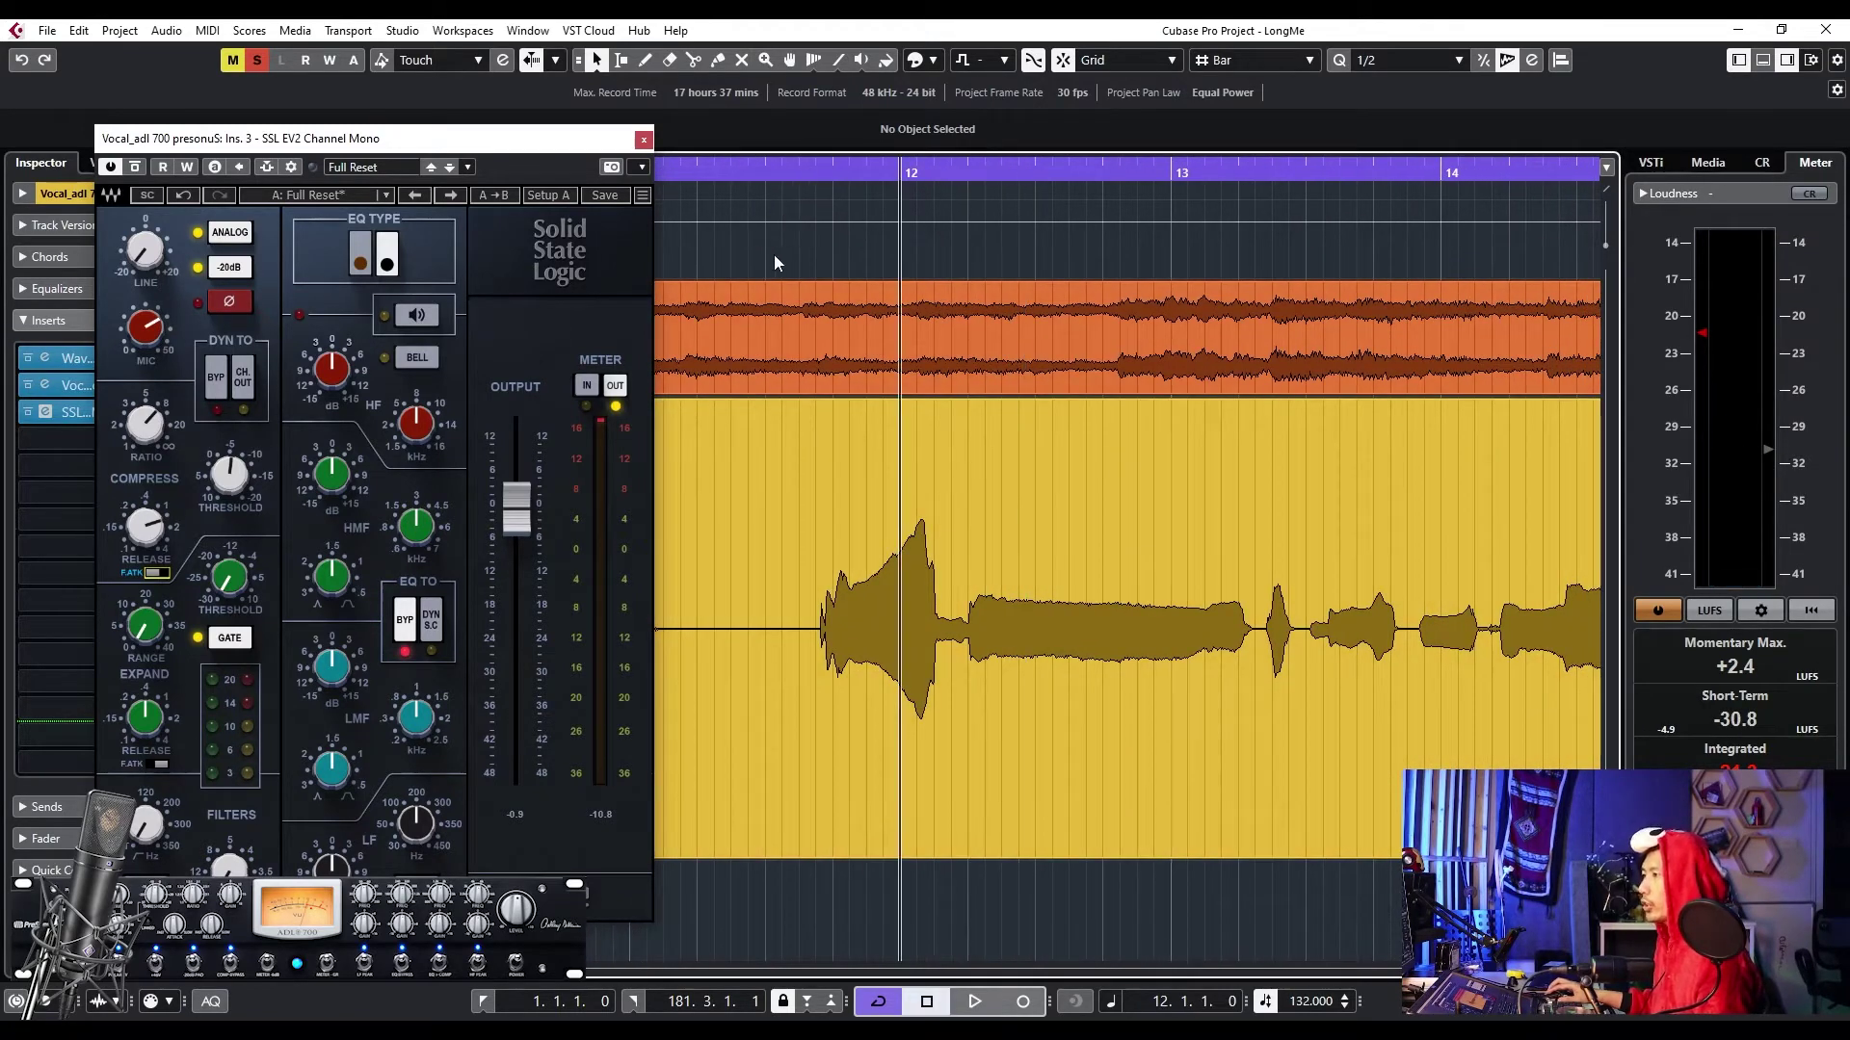
# - Replay the vocal's opening phrase while fine-tuning the compressor Threshold and lowering its Ratio and Release
pyautogui.keyDown('ctrl'); pyautogui.scroll(-2, 826, 590); pyautogui.keyUp('ctrl')
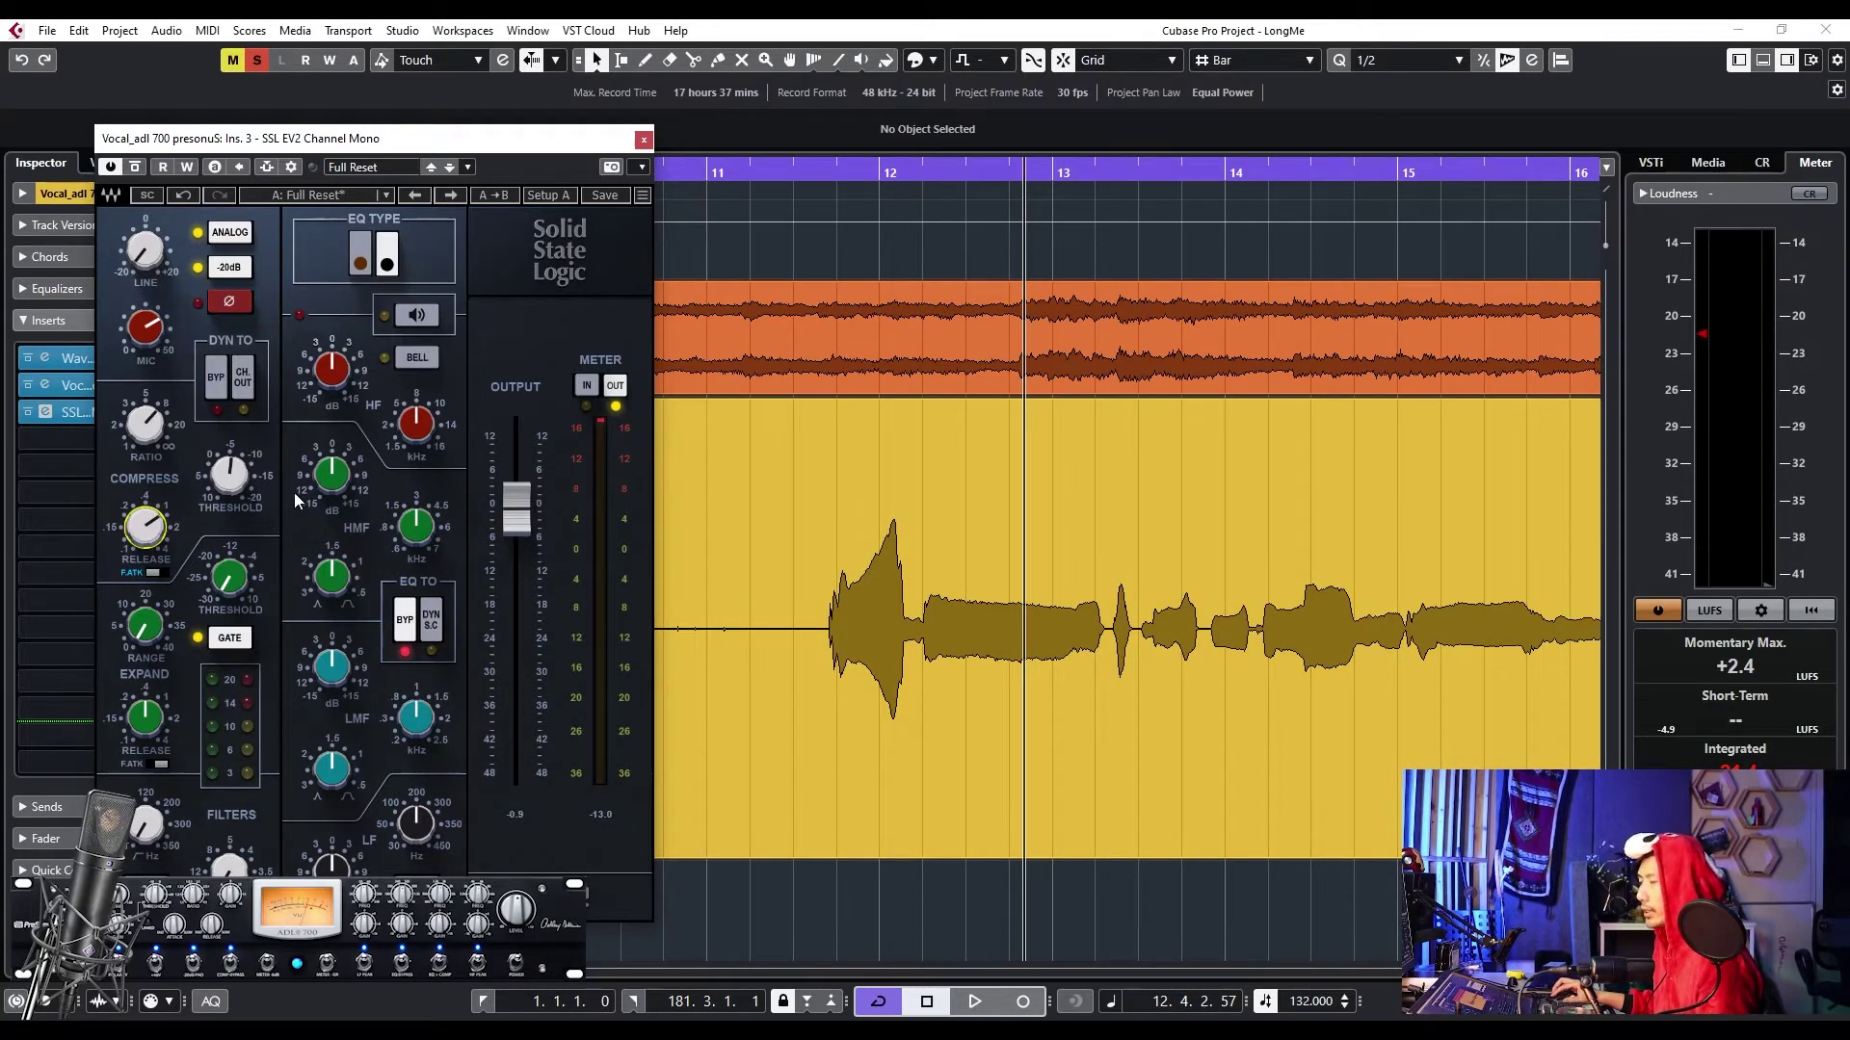
pyautogui.click(846, 166)
pyautogui.press('space')
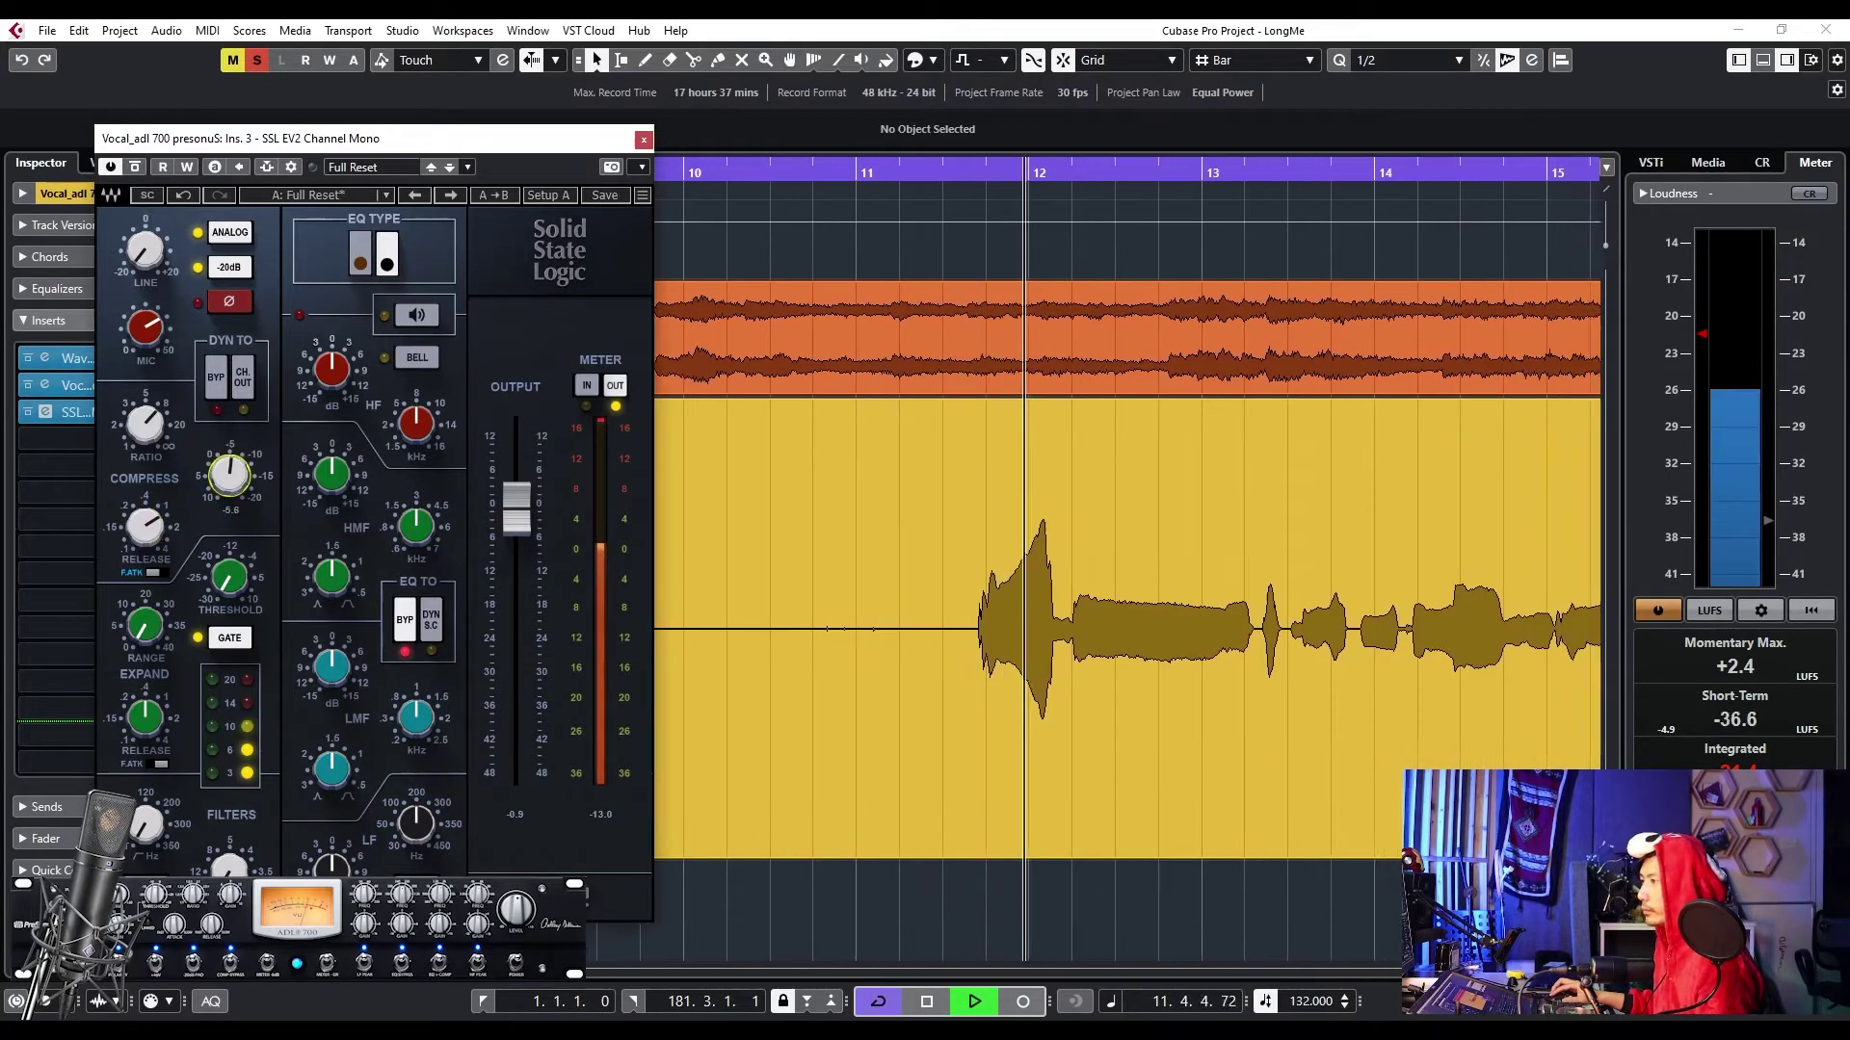
pyautogui.moveTo(145, 527); pyautogui.dragTo(144, 500)
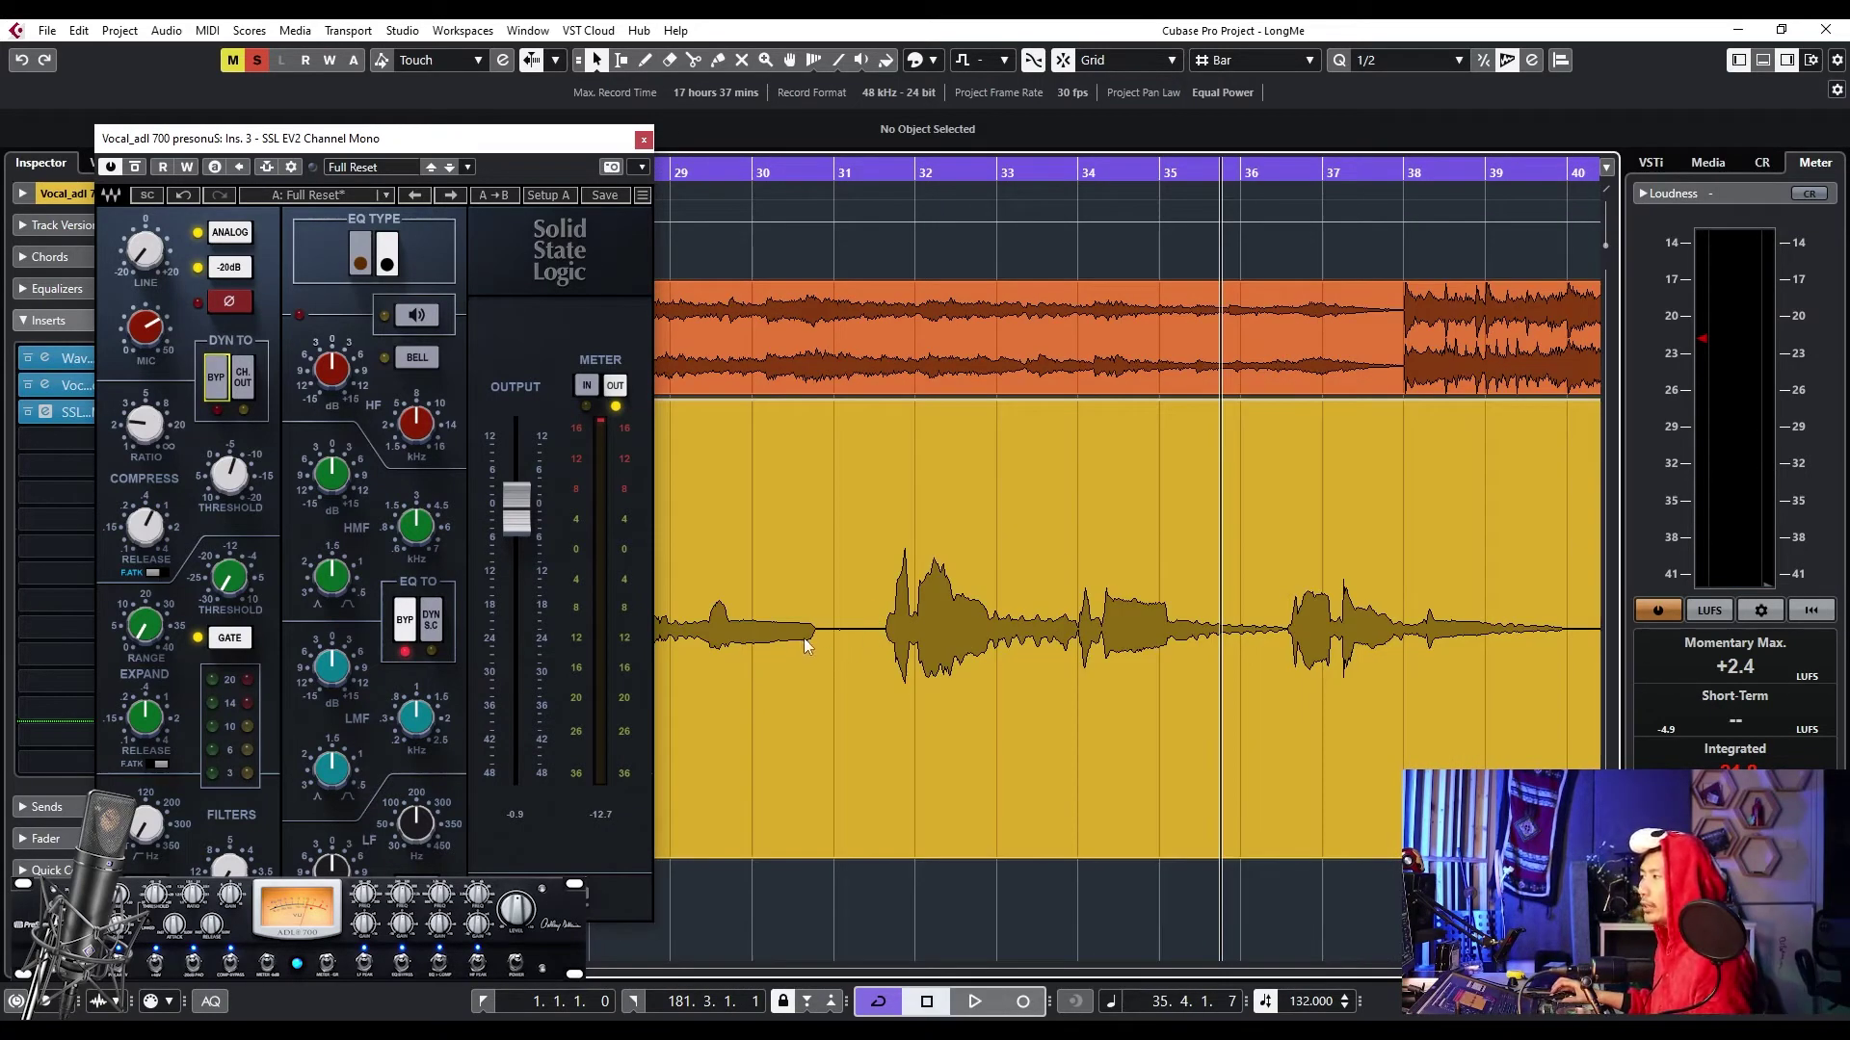
# - Raise the expander's Range and Threshold and shorten its Release while playing the vocal's fading tail from about bar 36
pyautogui.keyDown('ctrl'); pyautogui.scroll(1, 809, 646); pyautogui.keyUp('ctrl')
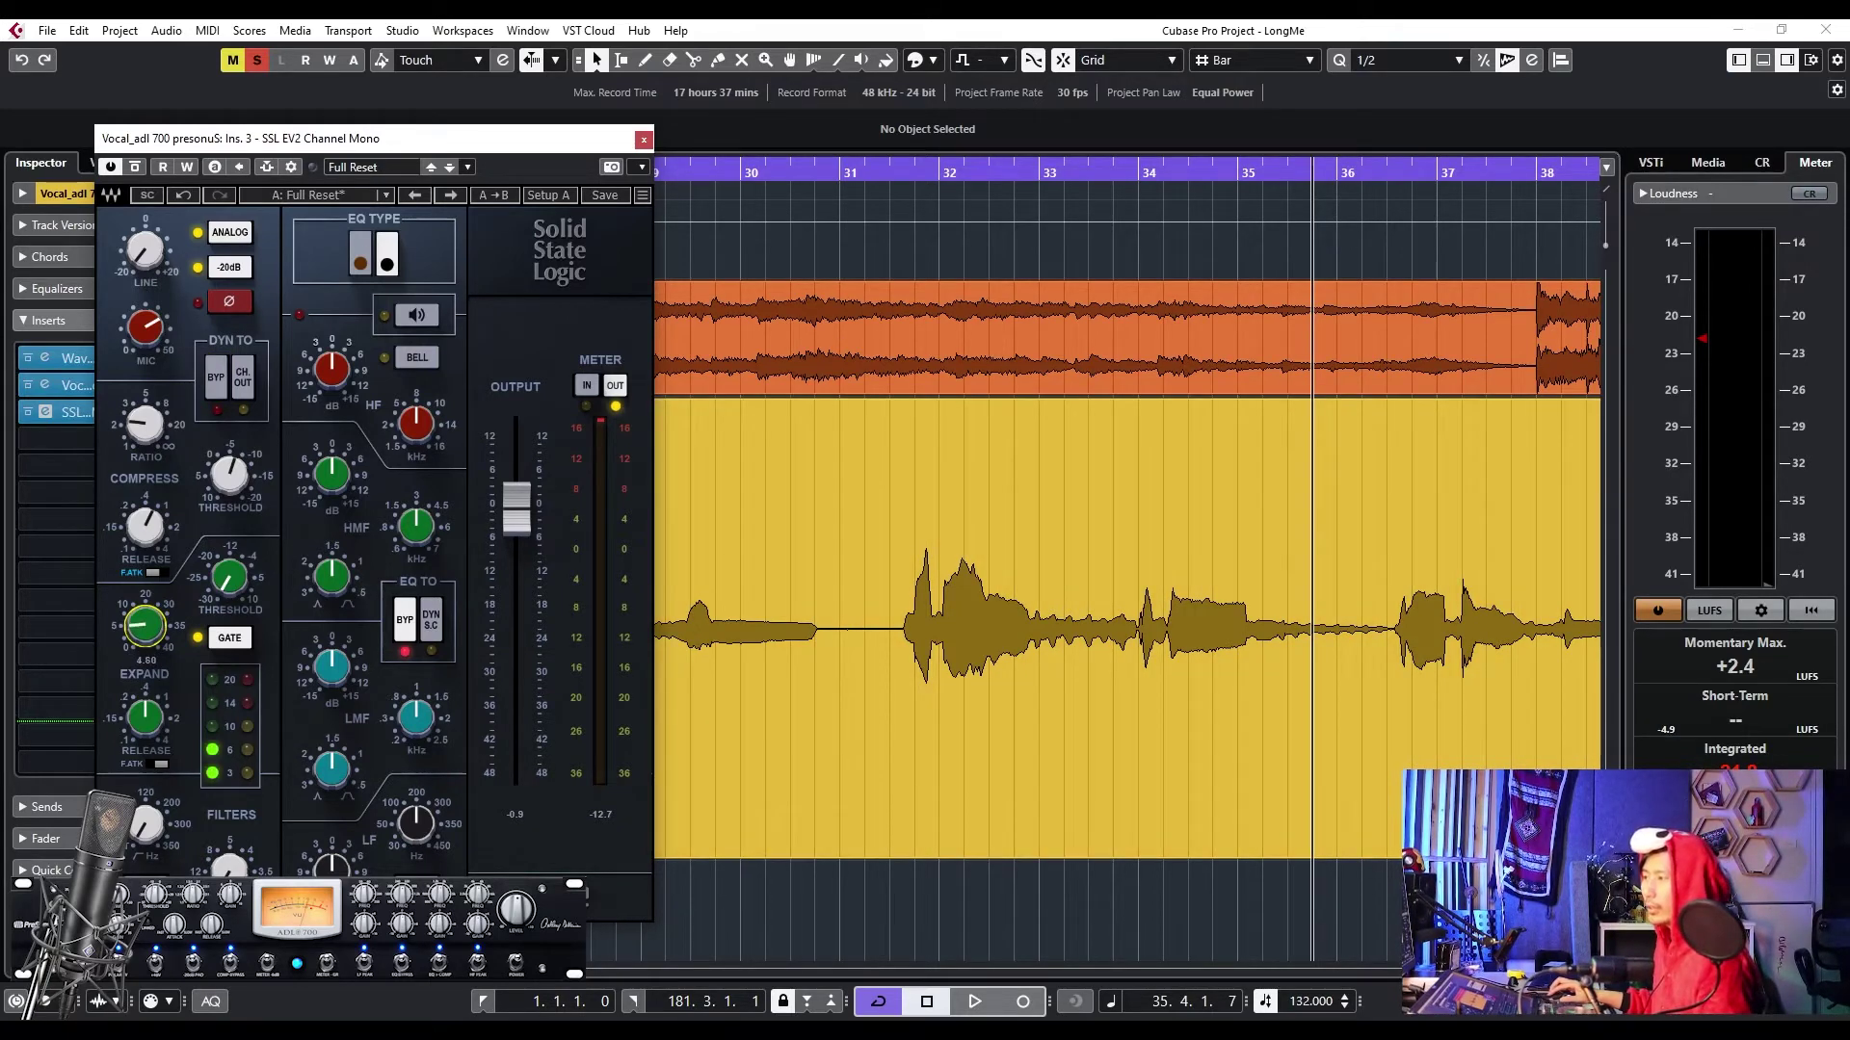
pyautogui.moveTo(145, 626); pyautogui.dragTo(144, 632)
pyautogui.scroll(-6, 228, 580)
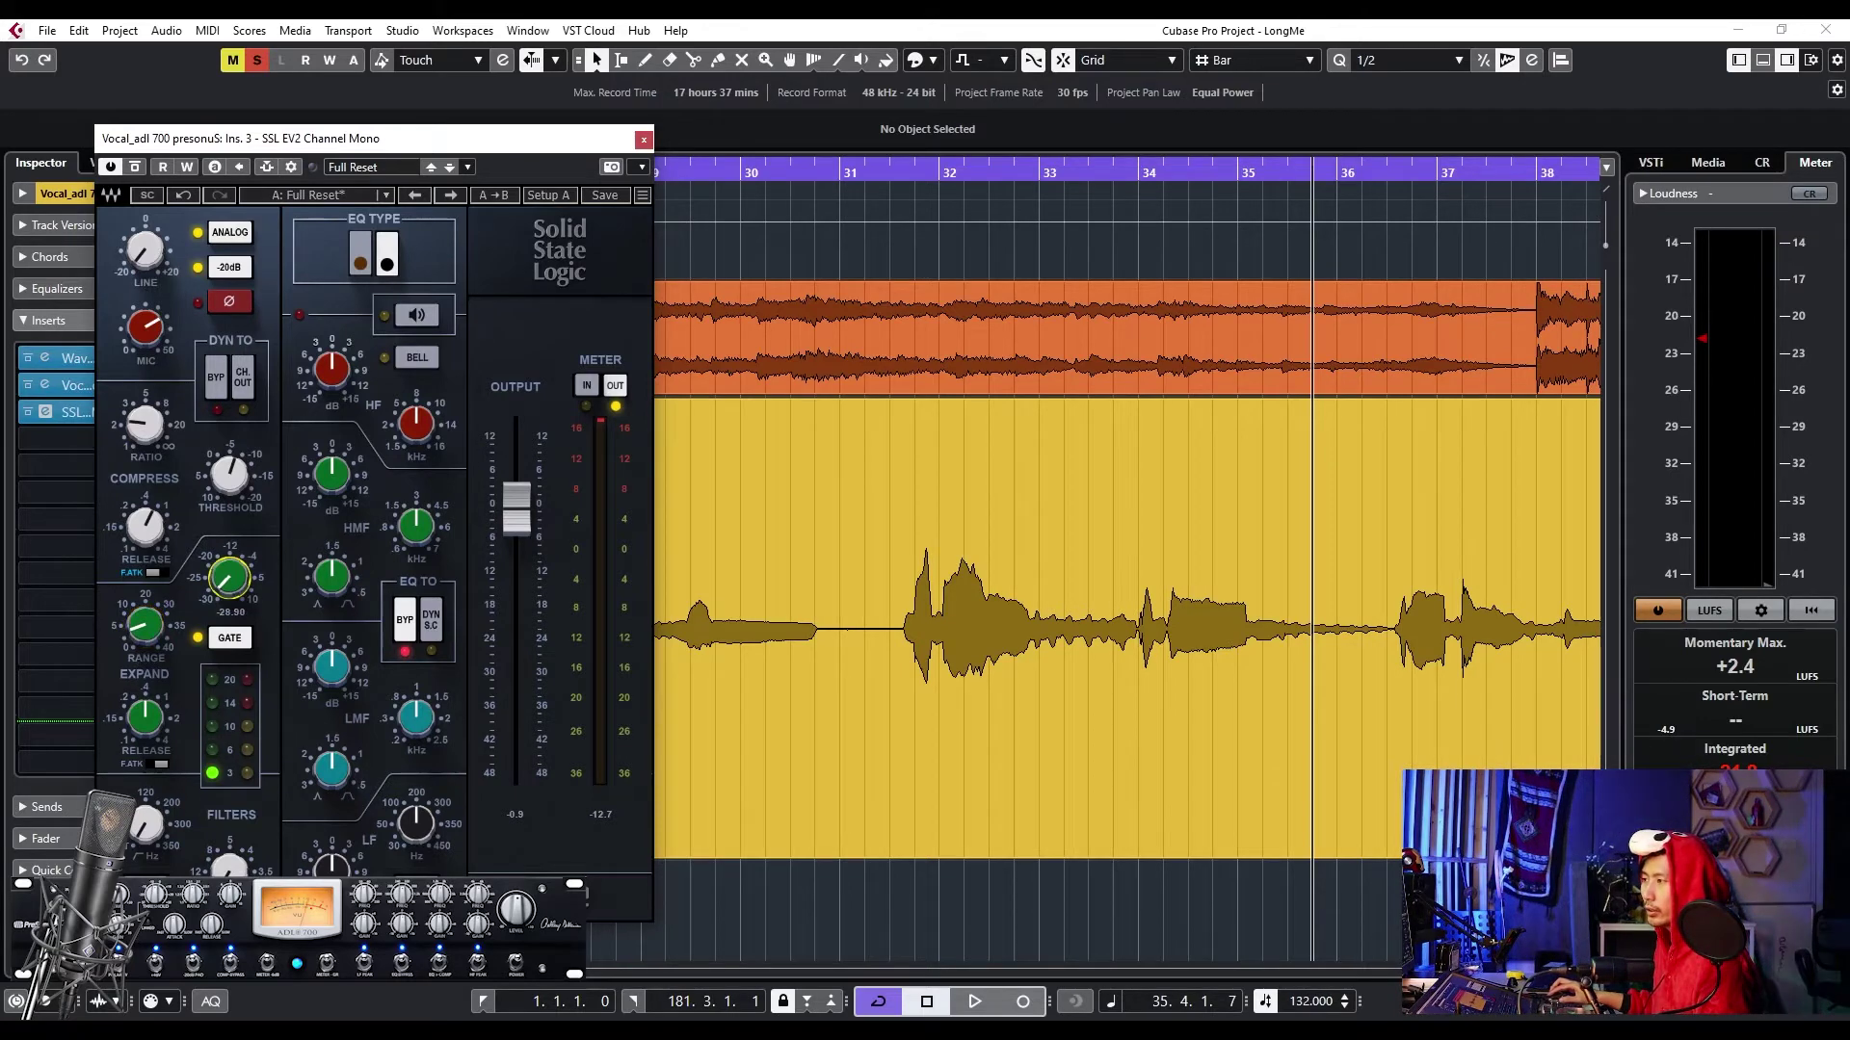
pyautogui.scroll(-2, 146, 718)
pyautogui.press('space')
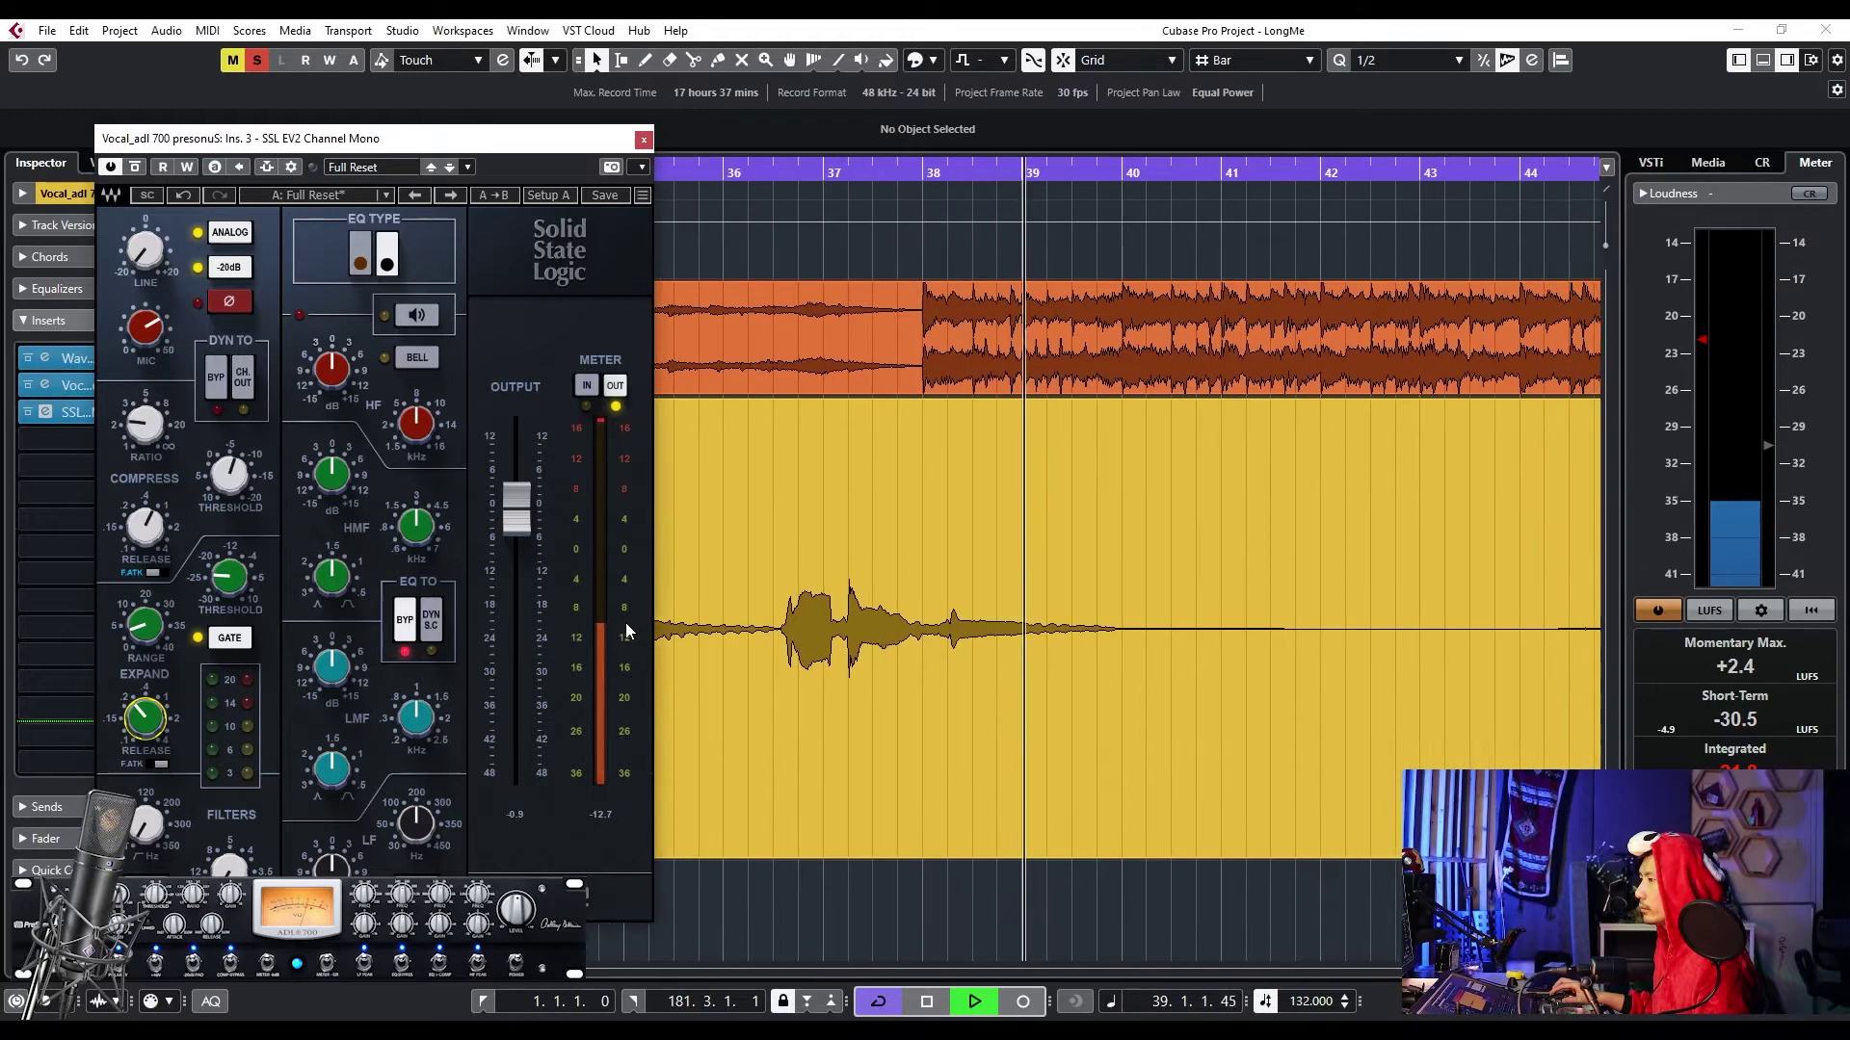
pyautogui.moveTo(145, 624); pyautogui.dragTo(145, 613)
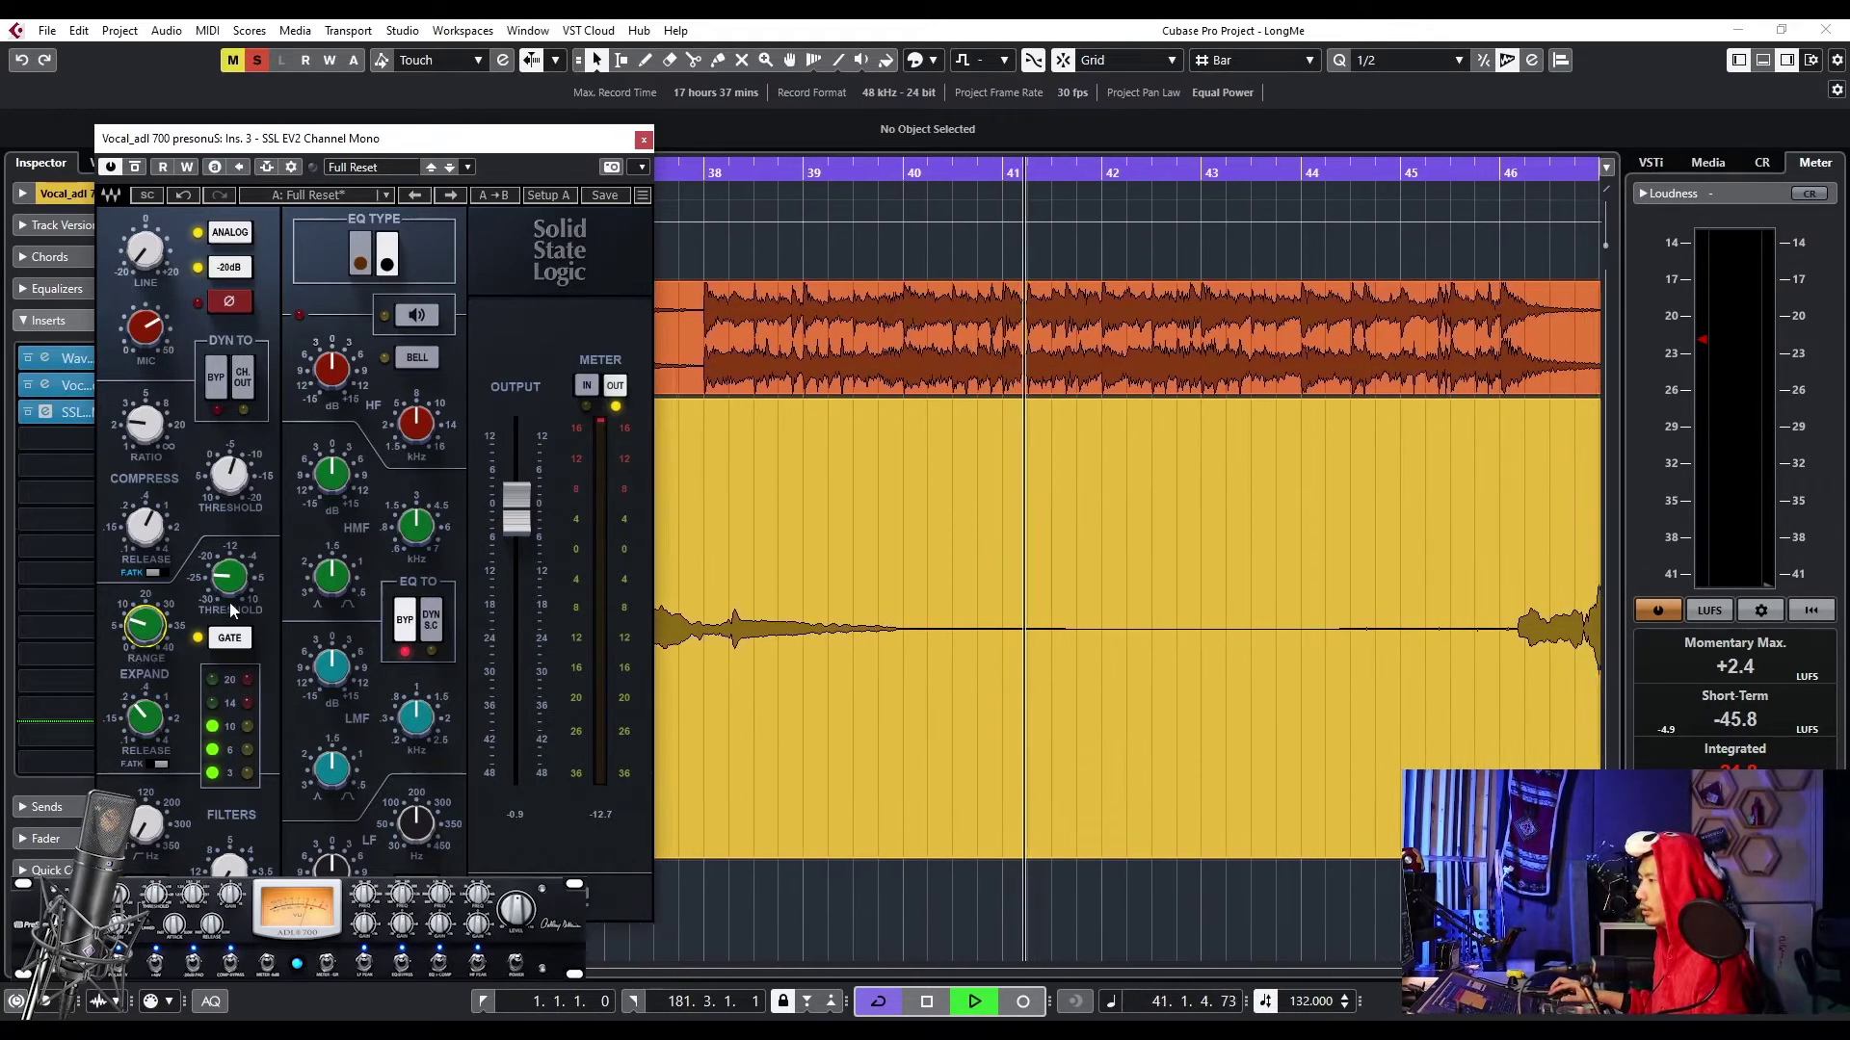
# - Lengthen the expander's Release and replay the end of the vocal phrase up to bar 40
pyautogui.moveTo(240, 592)
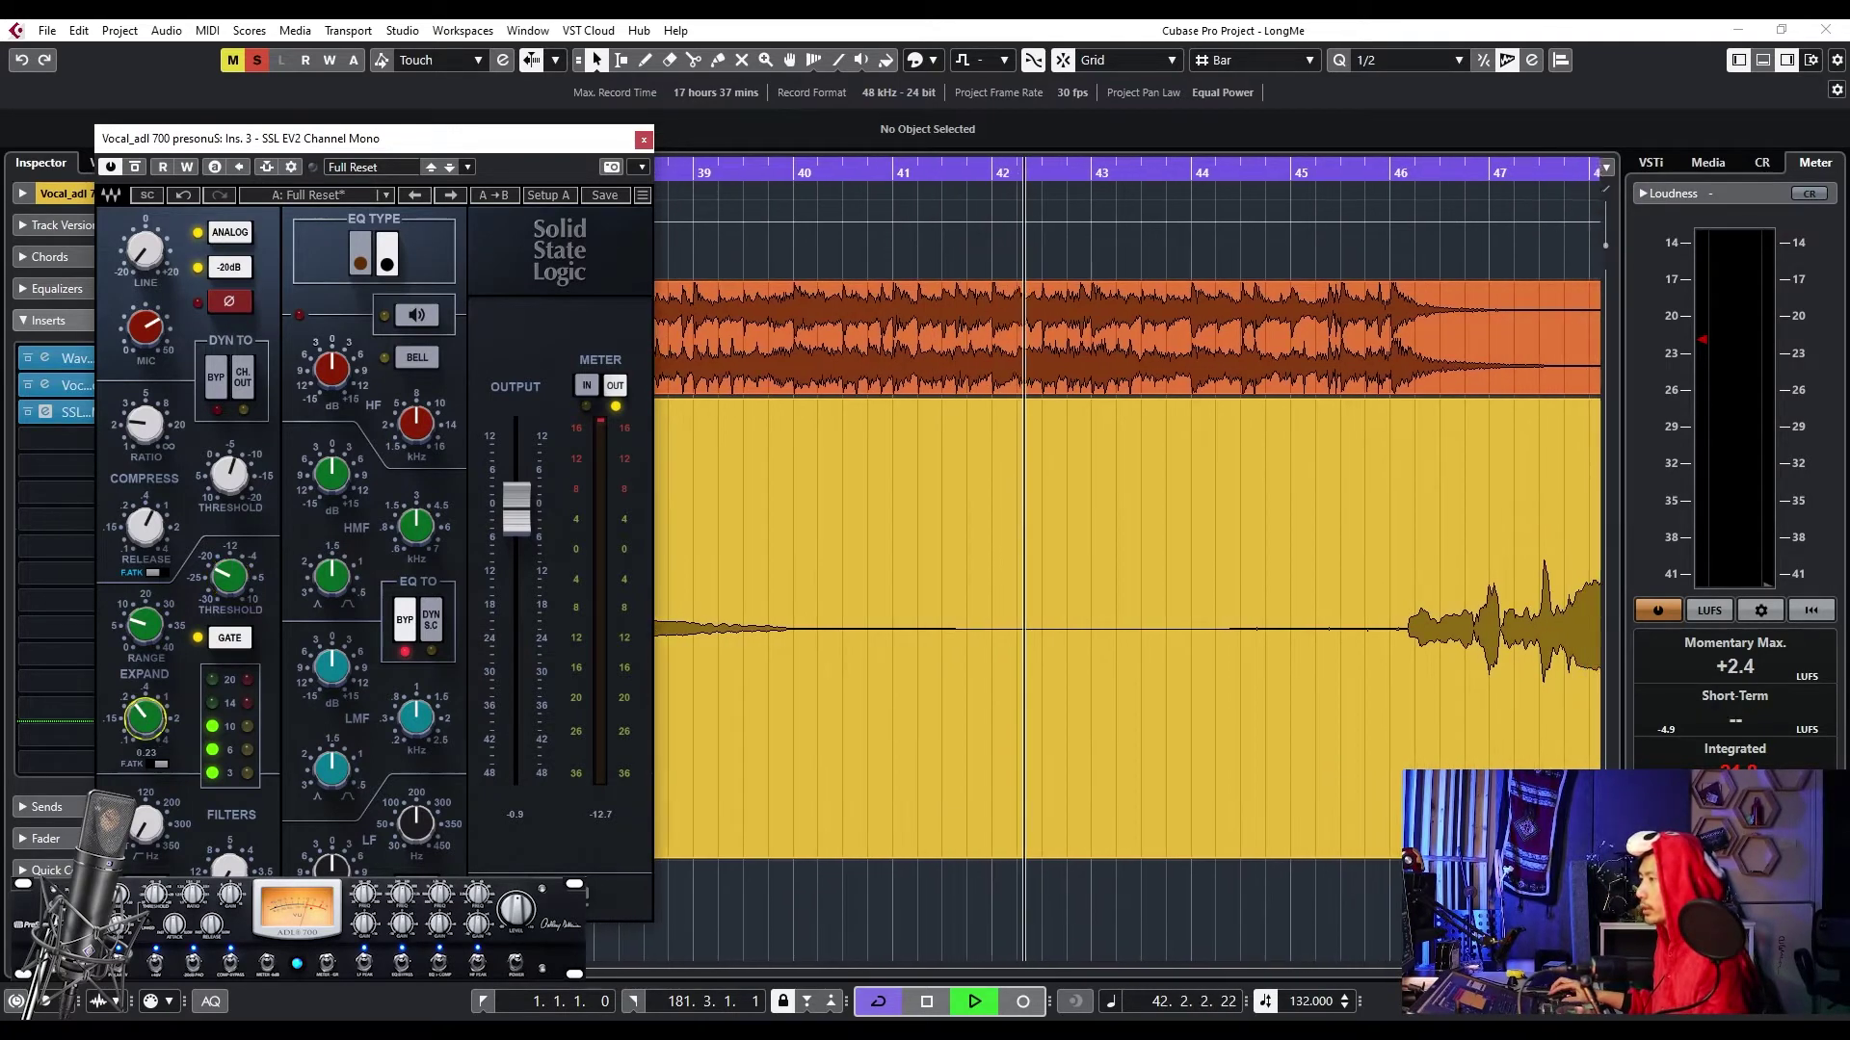
pyautogui.moveTo(146, 720); pyautogui.dragTo(146, 717)
pyautogui.press('space')
pyautogui.press('space')
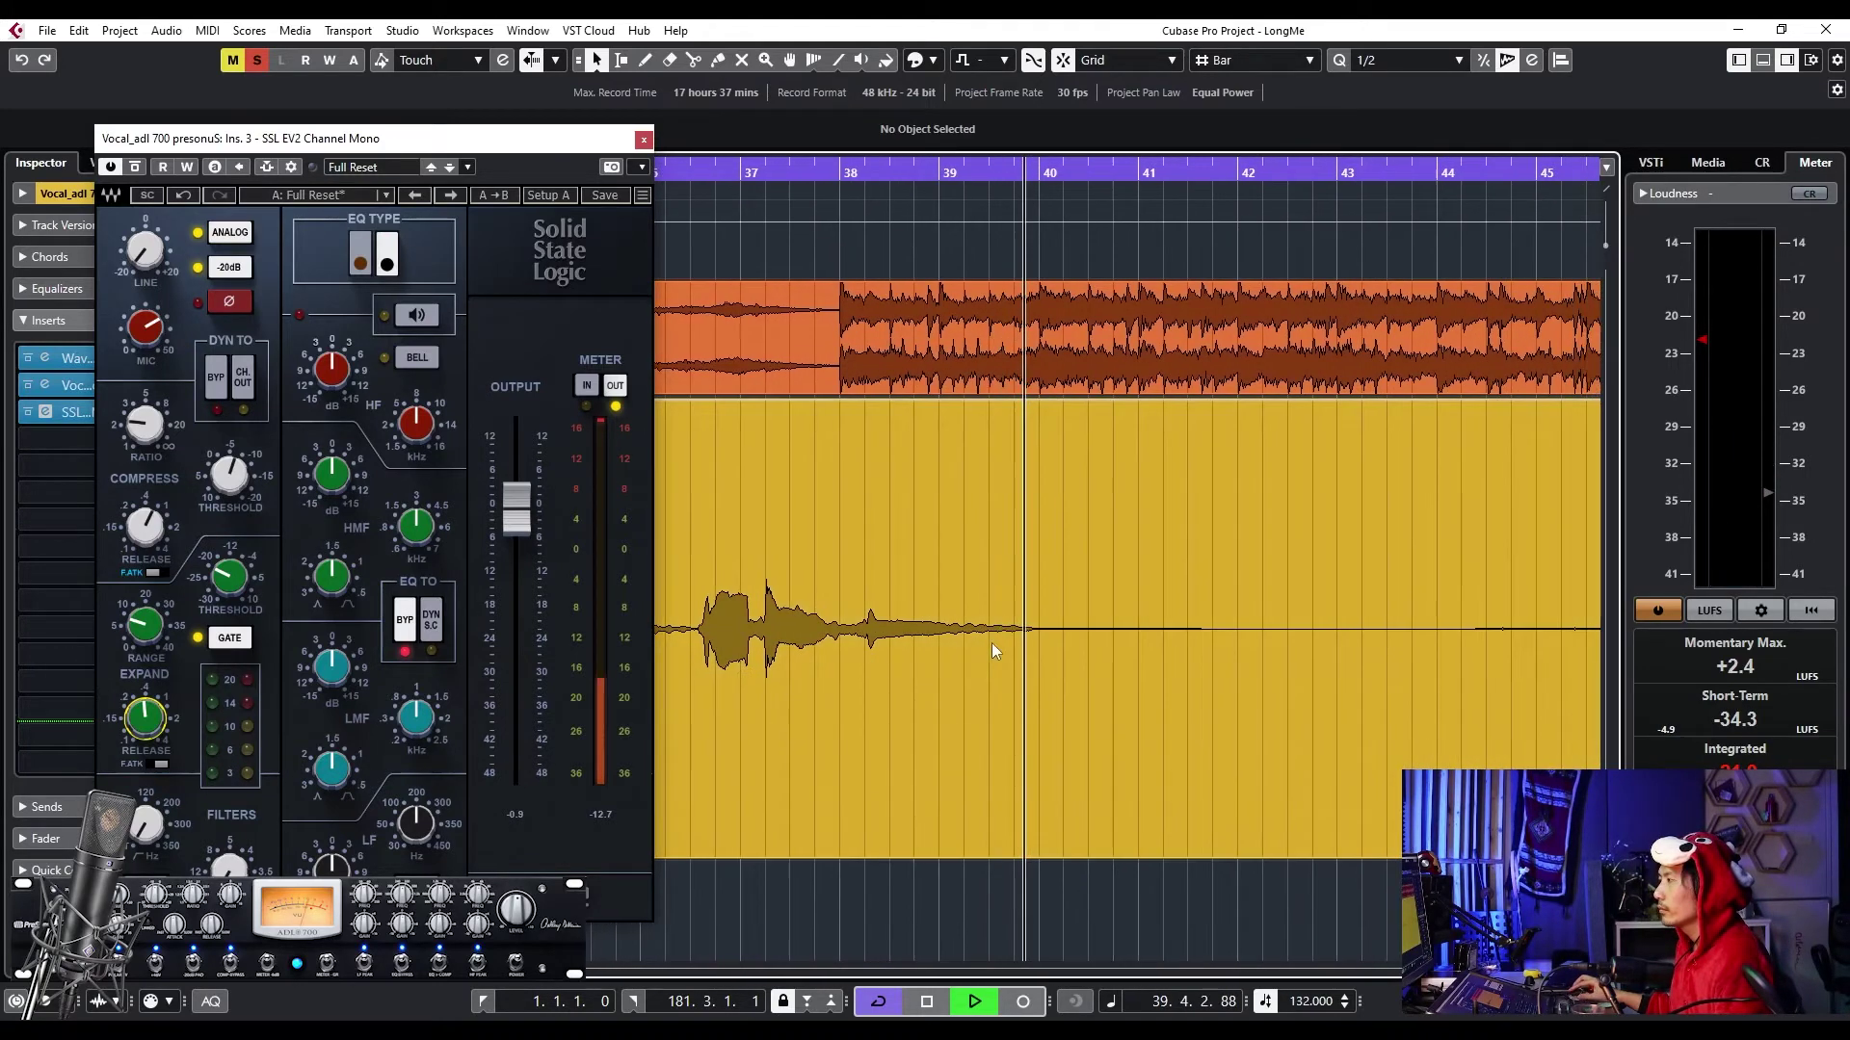
pyautogui.press('space')
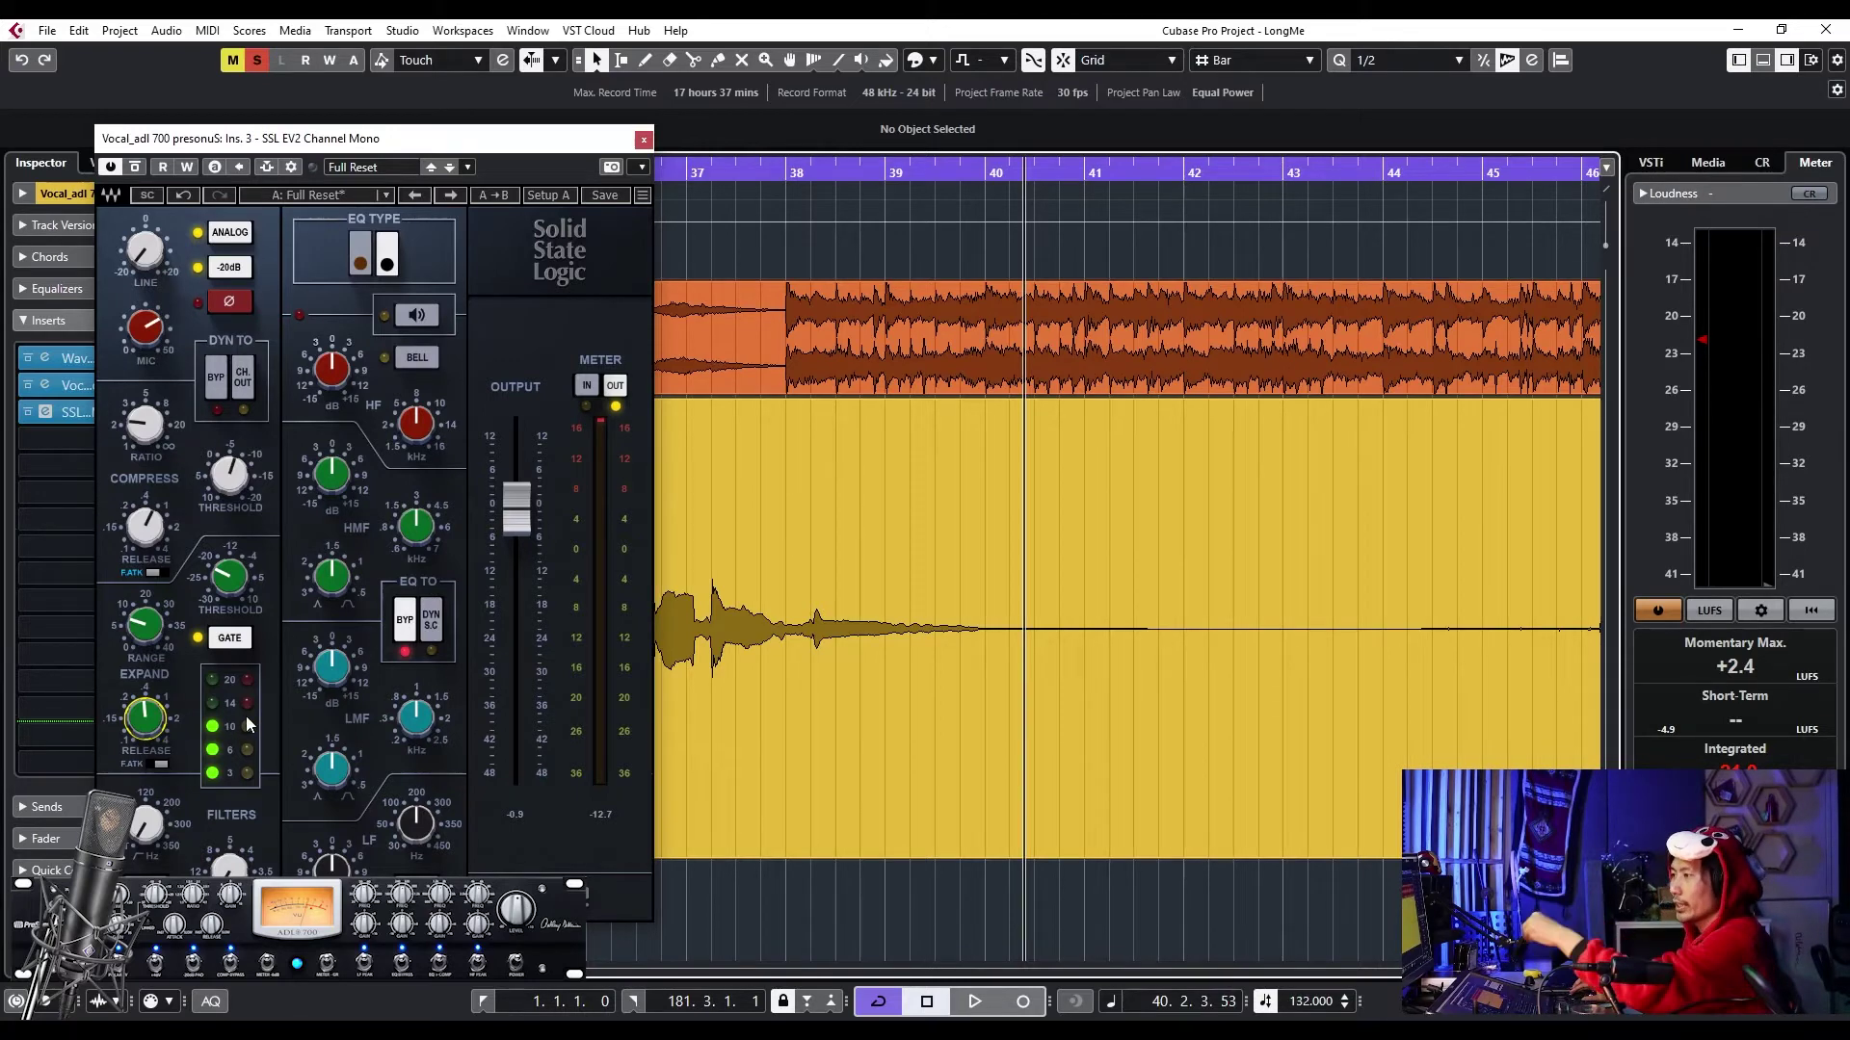
# - Readjust the expander's Range, shorten its Release and play the silent gap around bars 40 to 41
pyautogui.keyDown('ctrl'); pyautogui.scroll(-5, 870, 561); pyautogui.keyUp('ctrl')
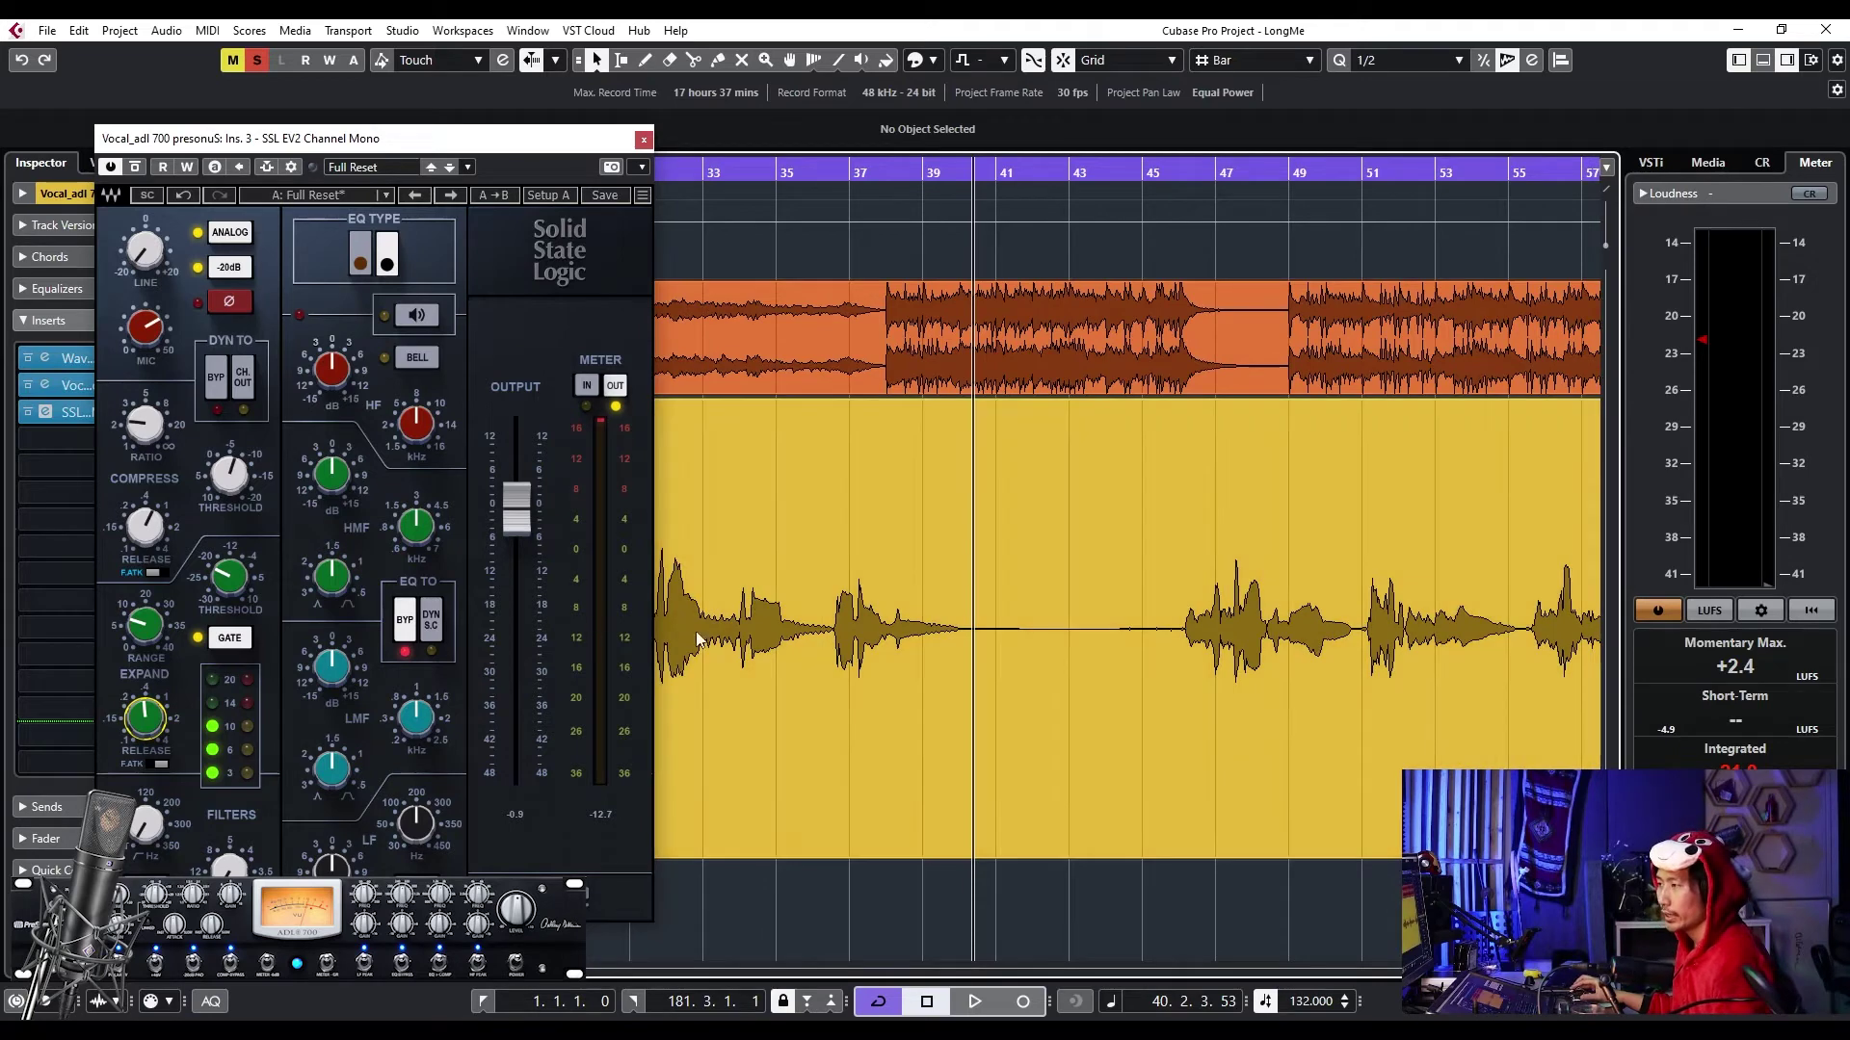
pyautogui.click(146, 715)
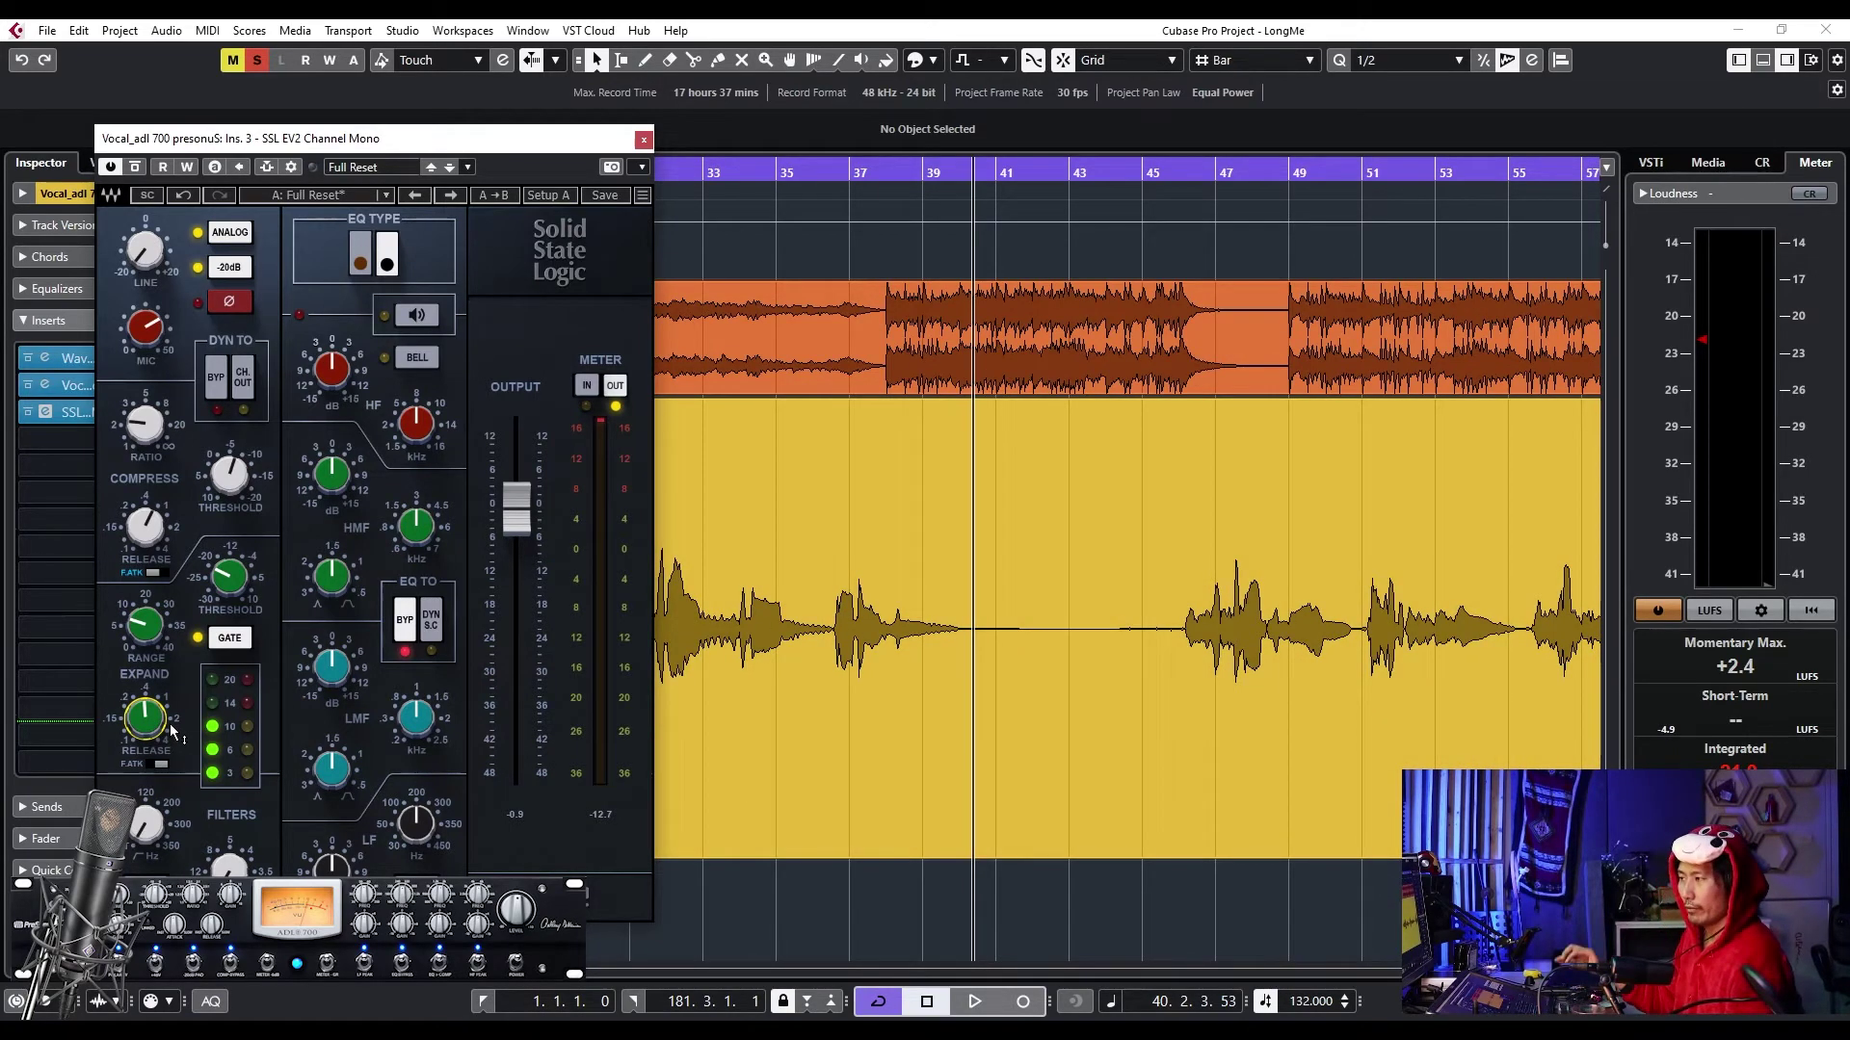
pyautogui.moveTo(146, 625); pyautogui.dragTo(146, 595)
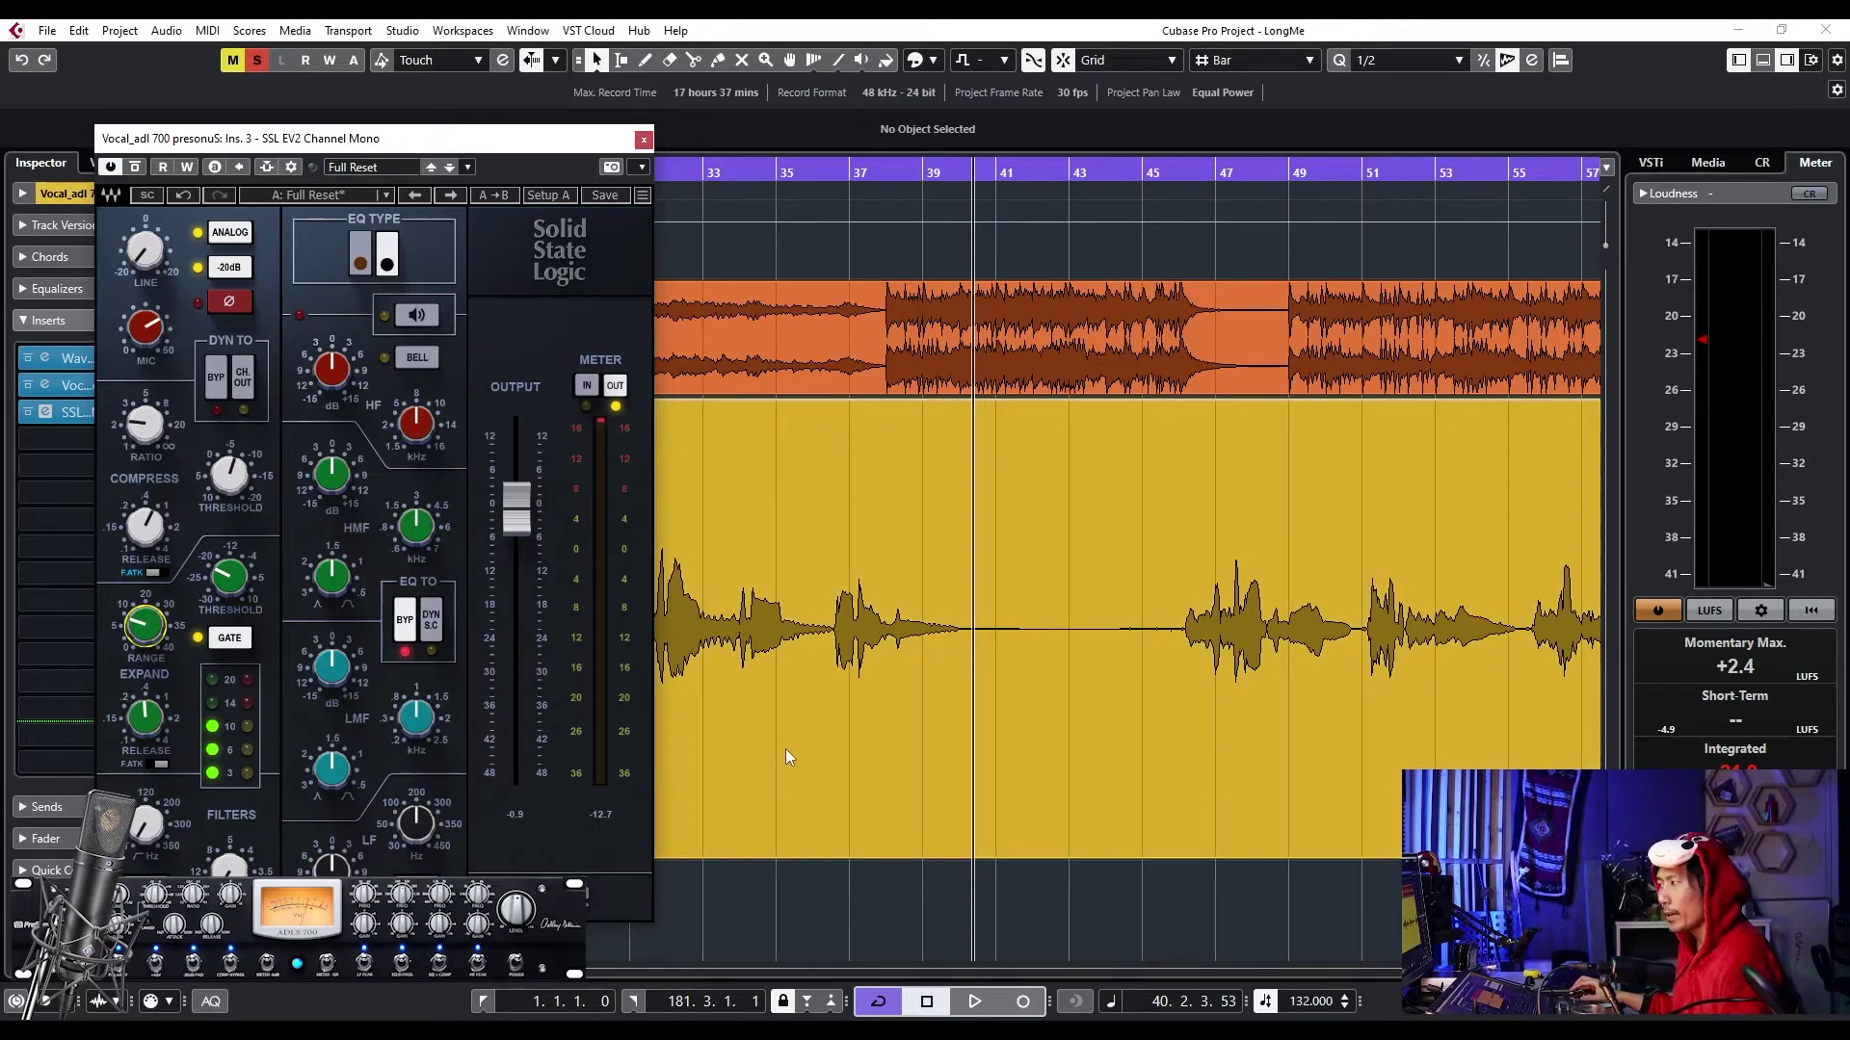
pyautogui.press('space')
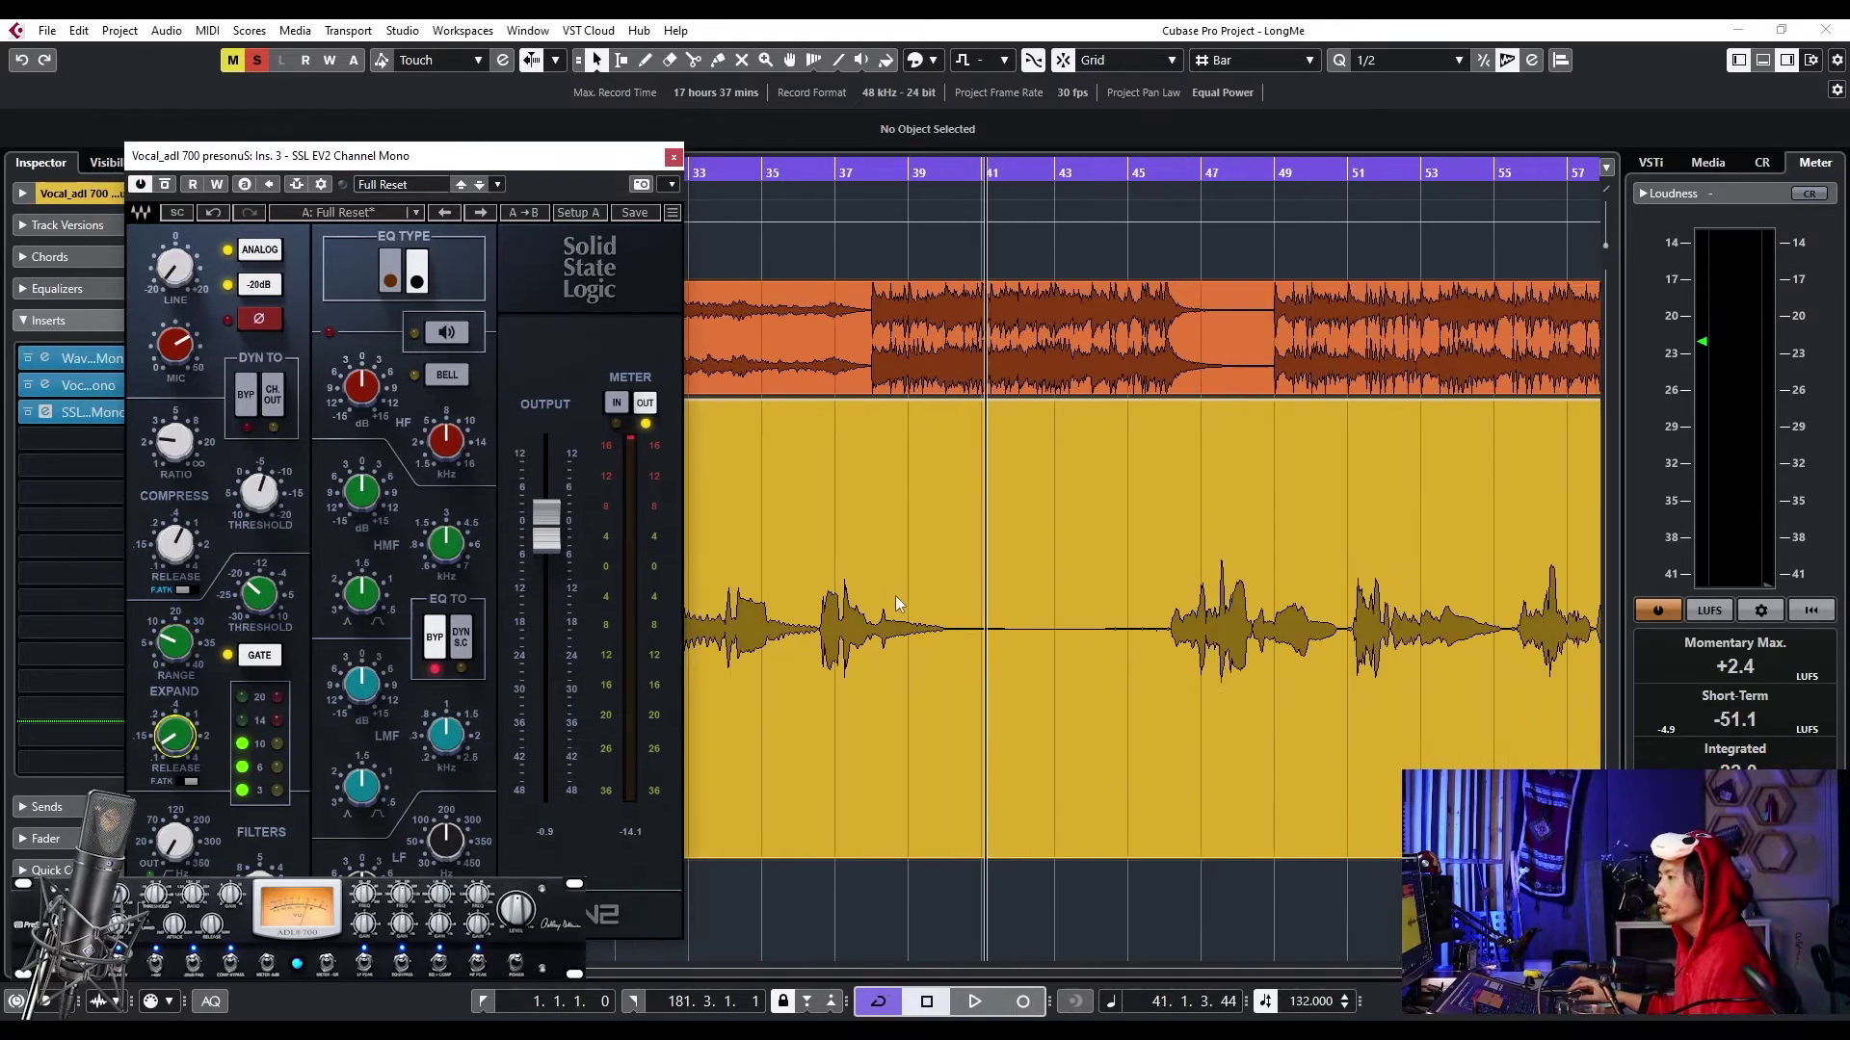
# - Open the PreSonus vocal's channel settings and arrange them beside SSL EV2 over the zoomed-out project
pyautogui.hscroll(-5, 931, 638)
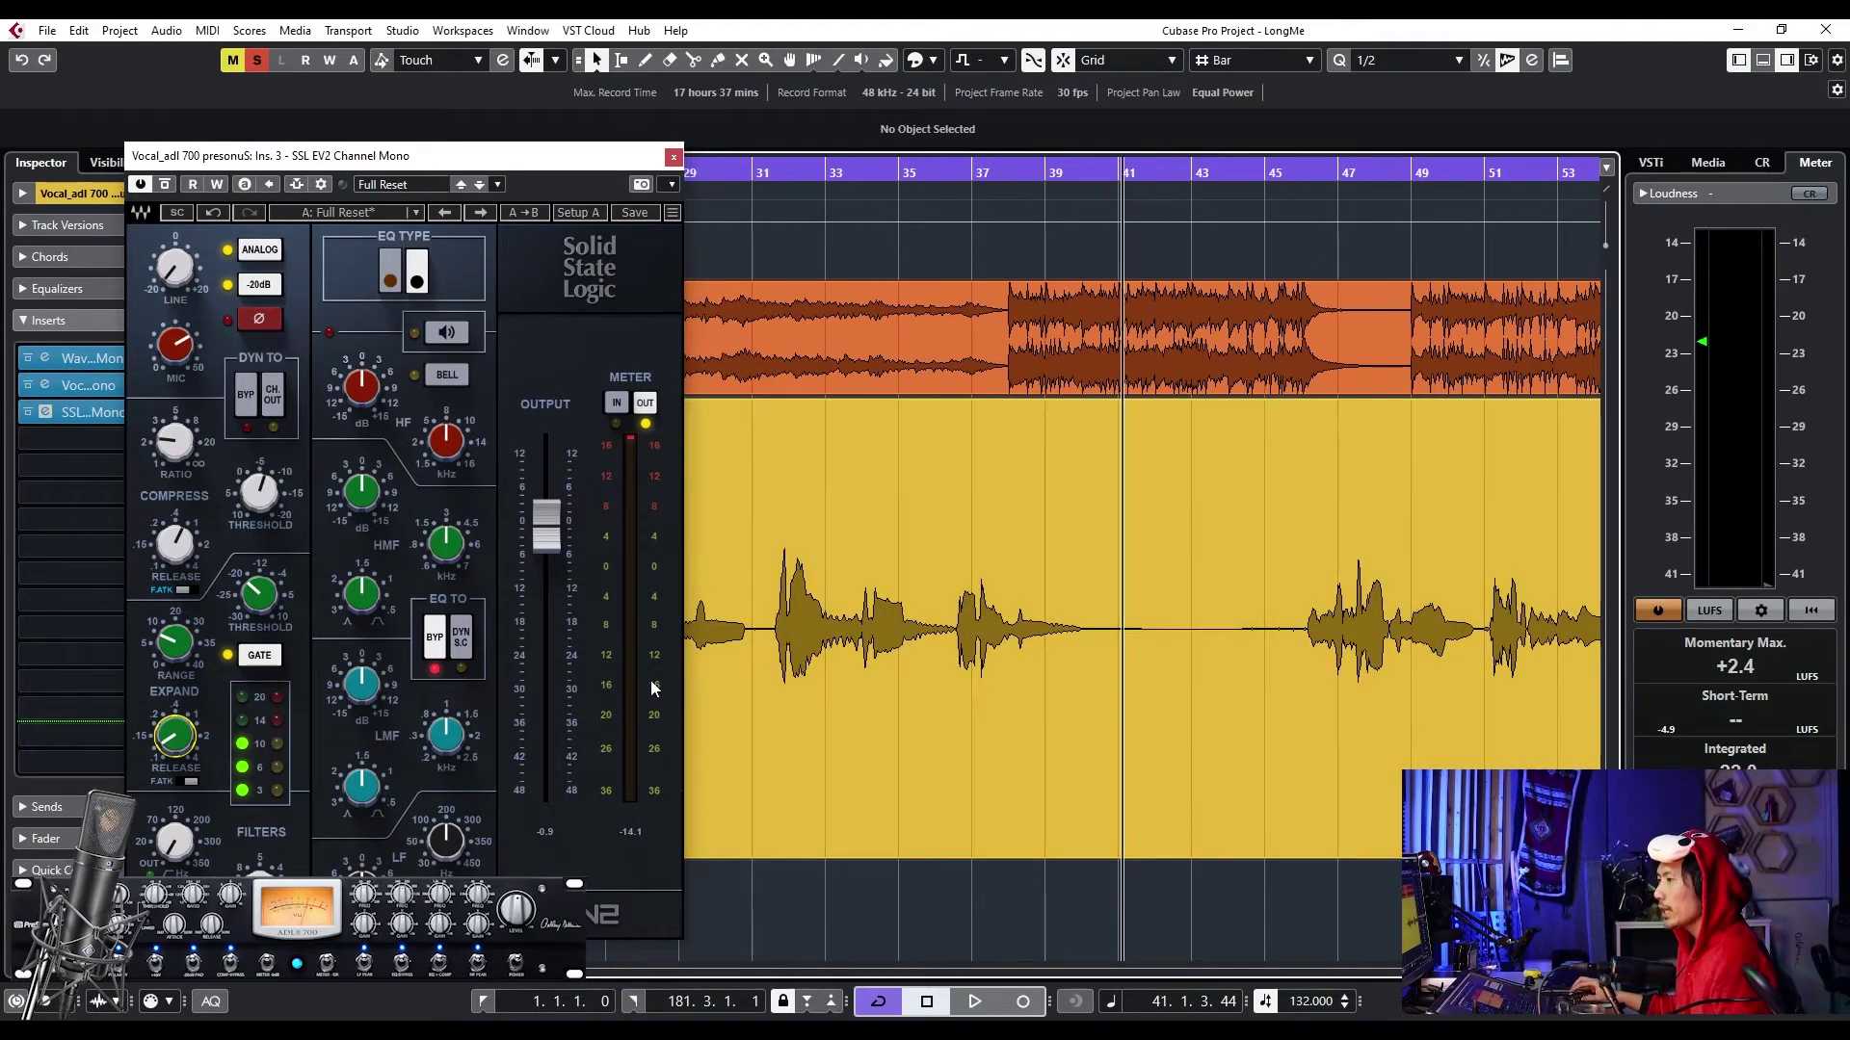
pyautogui.press('g')
pyautogui.press('g')
pyautogui.press('g')
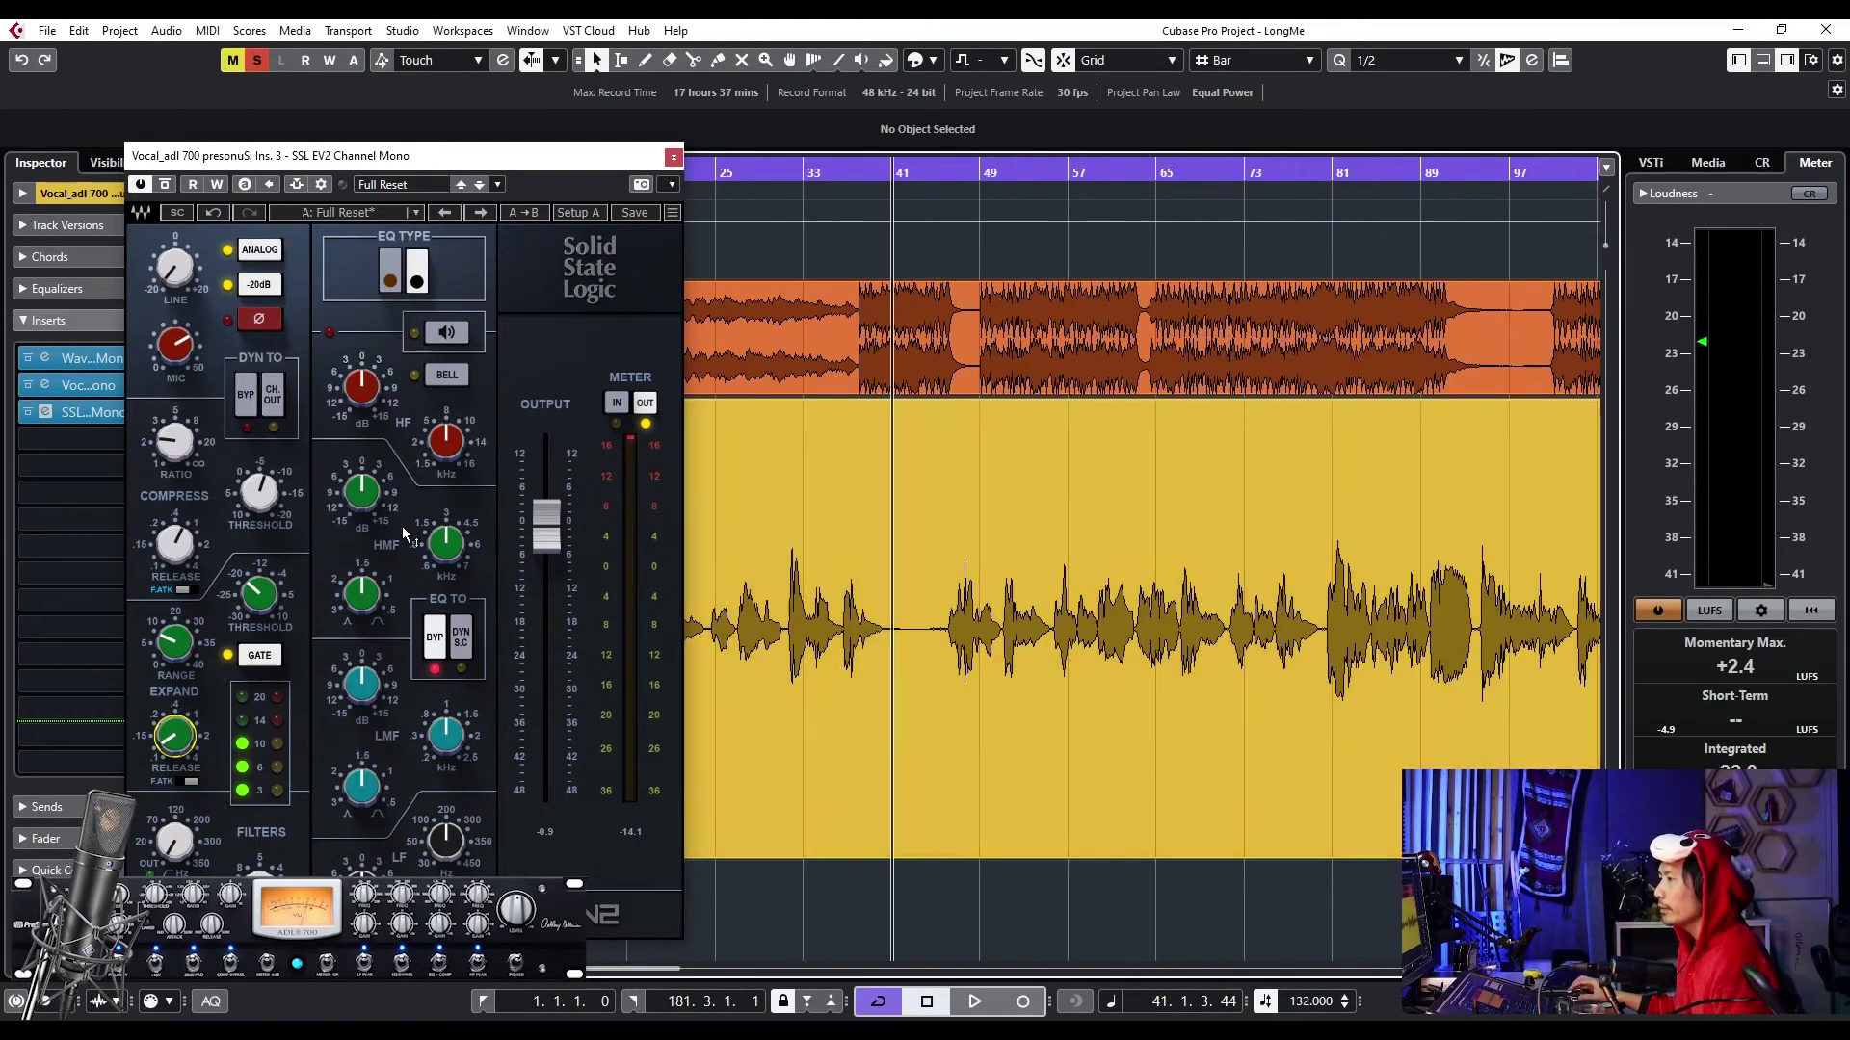
pyautogui.moveTo(160, 163); pyautogui.dragTo(295, 158)
pyautogui.click(150, 193)
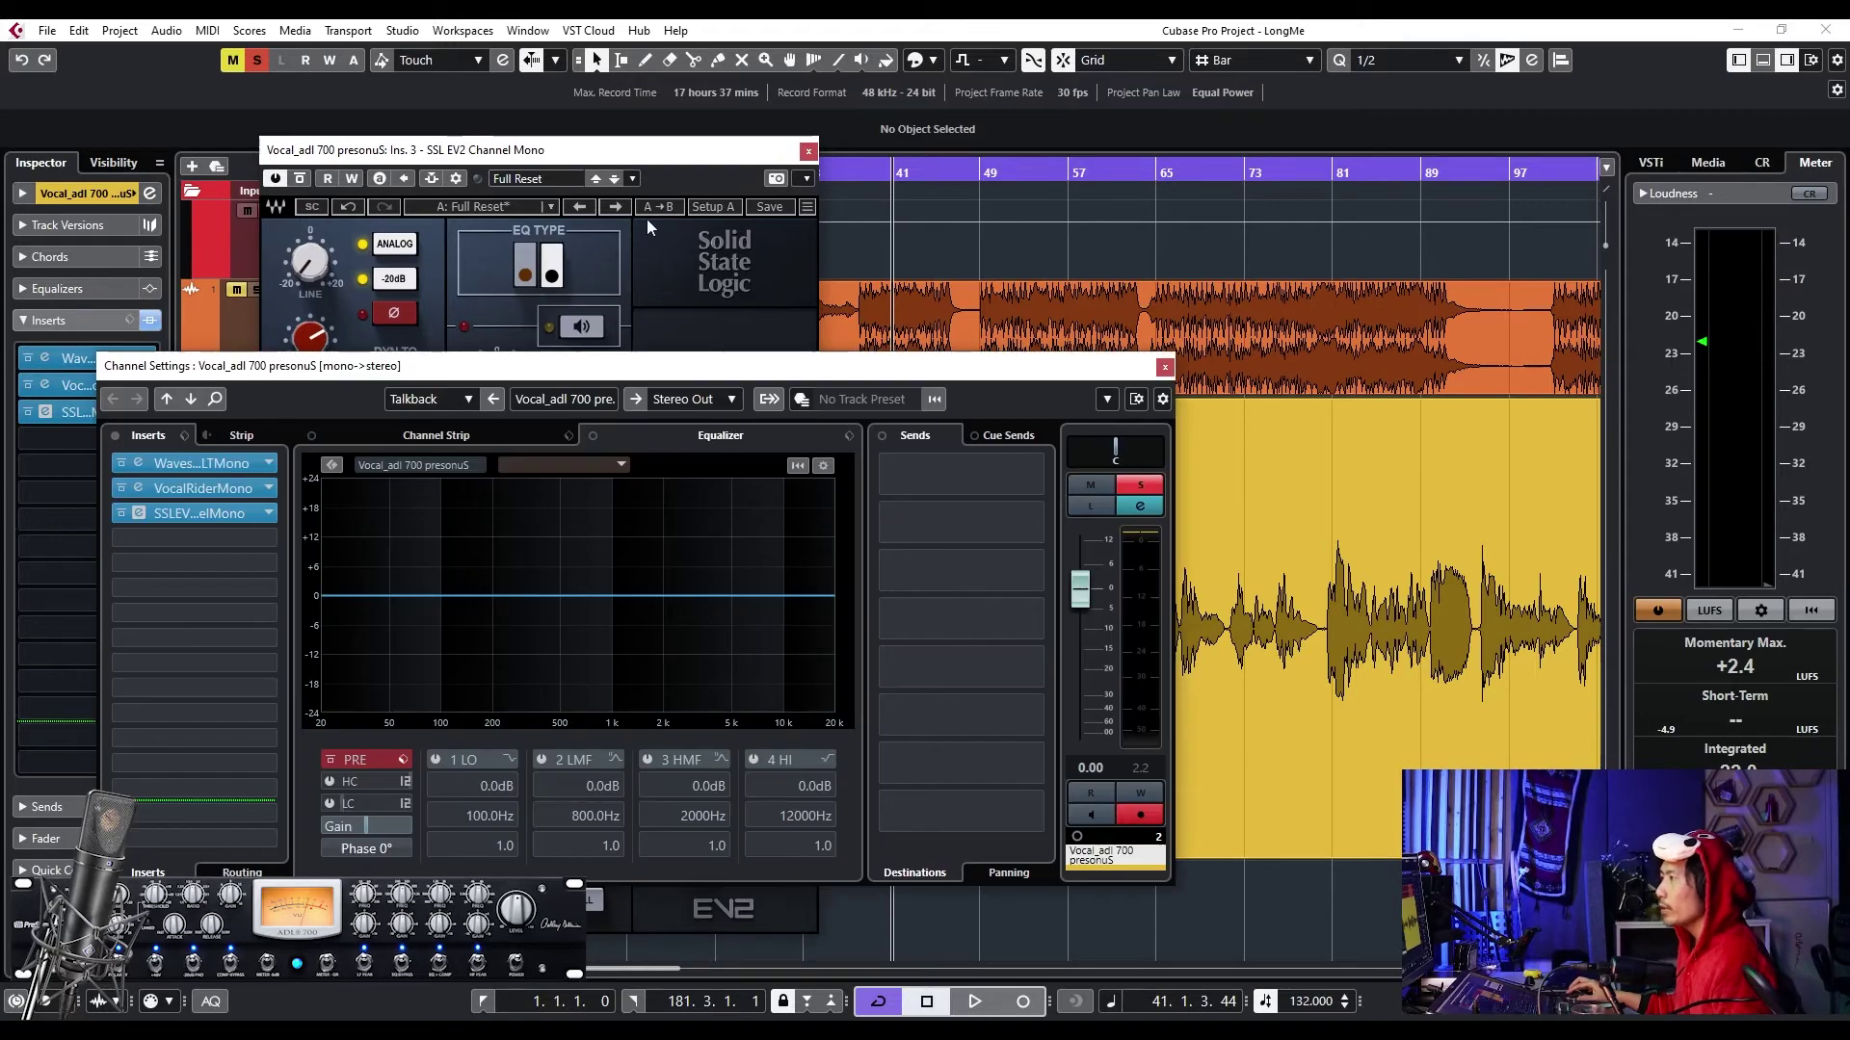
pyautogui.moveTo(578, 150); pyautogui.dragTo(111, 216)
pyautogui.moveTo(771, 366); pyautogui.dragTo(1019, 584)
# - Play the vocal's opening phrase up to bar 12 and examine its low frequencies in the channel equalizer's spectrum
pyautogui.click(569, 172)
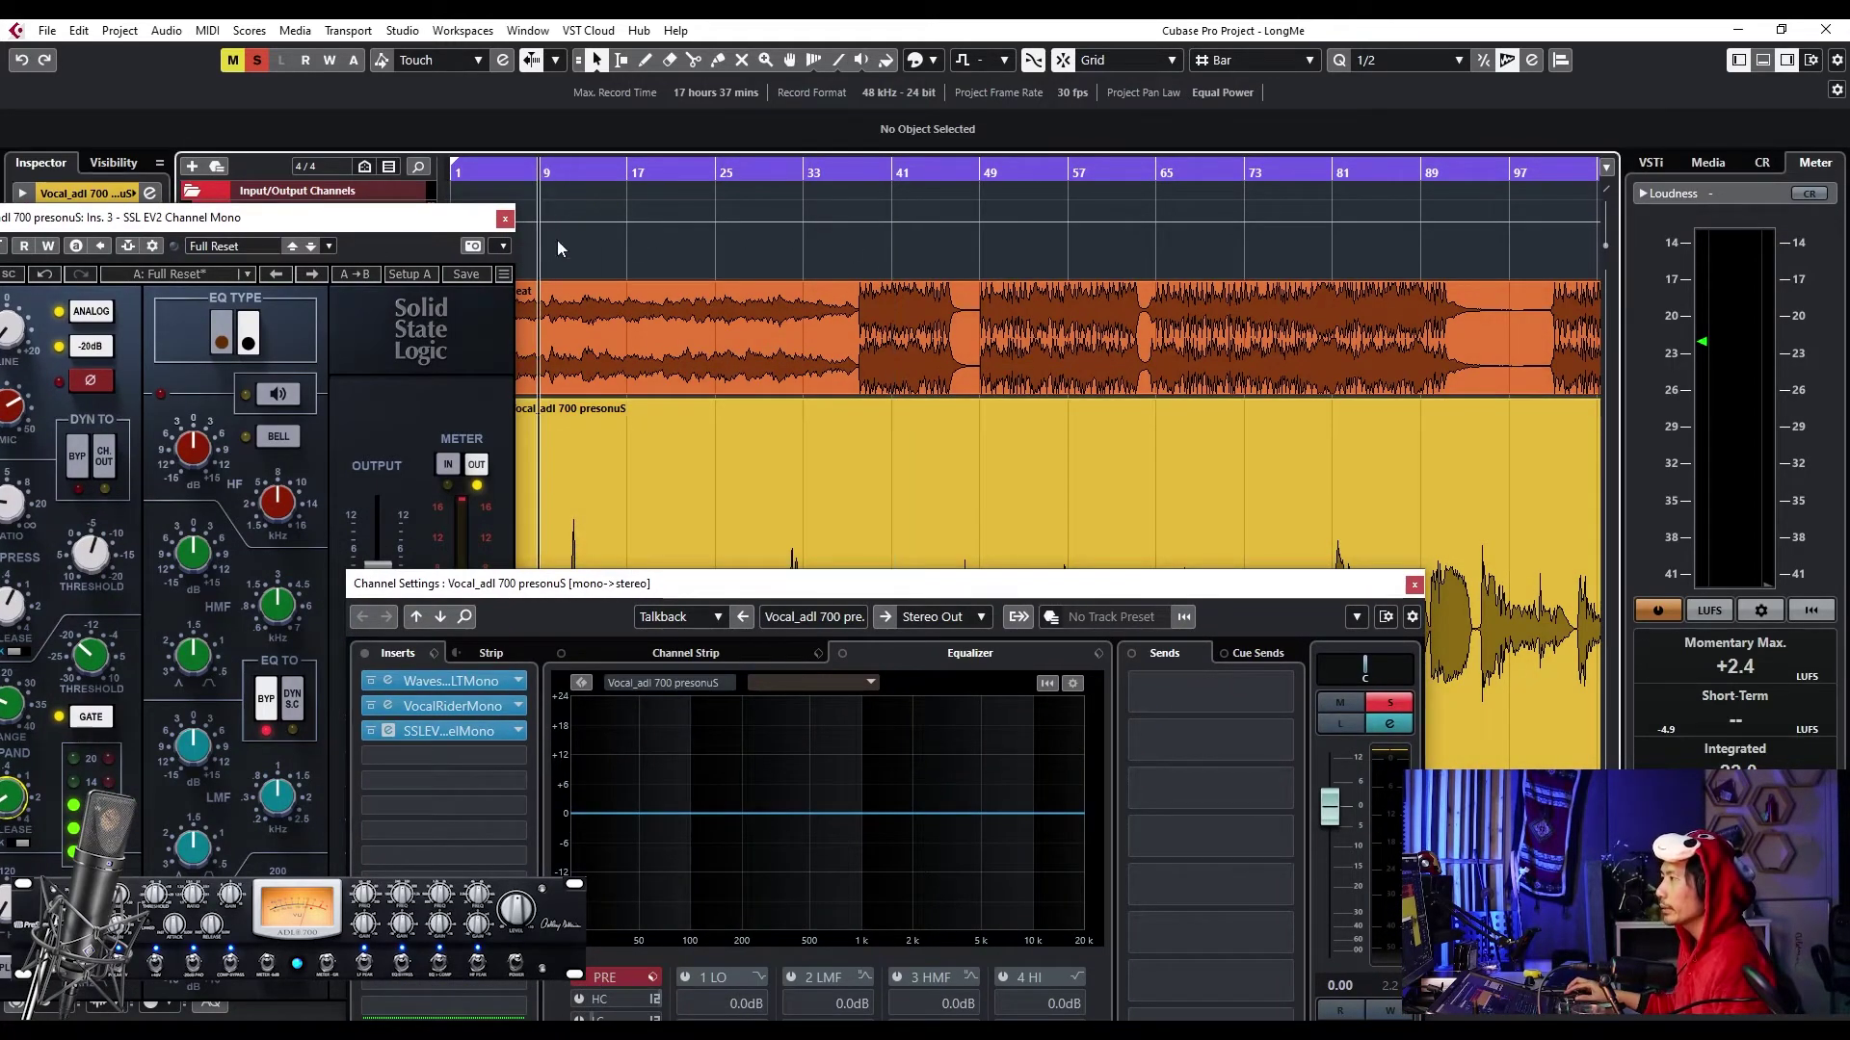
pyautogui.moveTo(663, 584); pyautogui.dragTo(644, 290)
pyautogui.press('space')
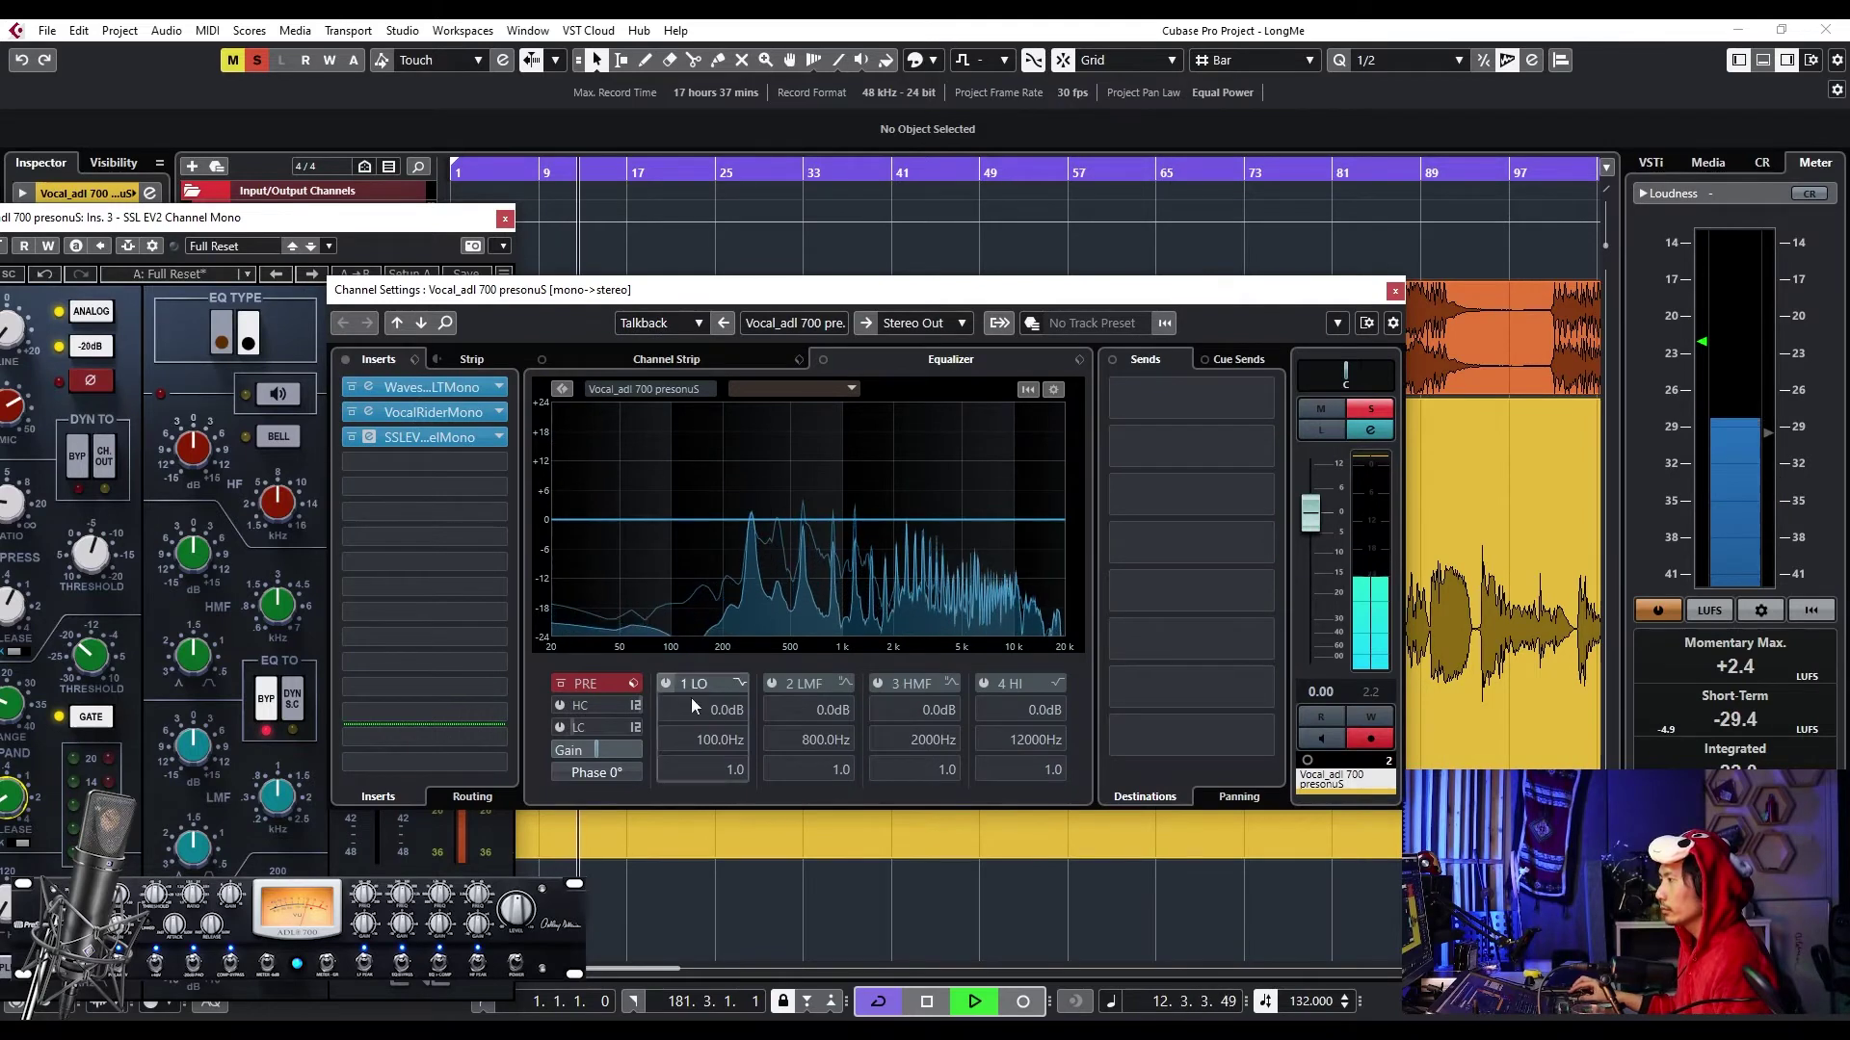
pyautogui.press('space')
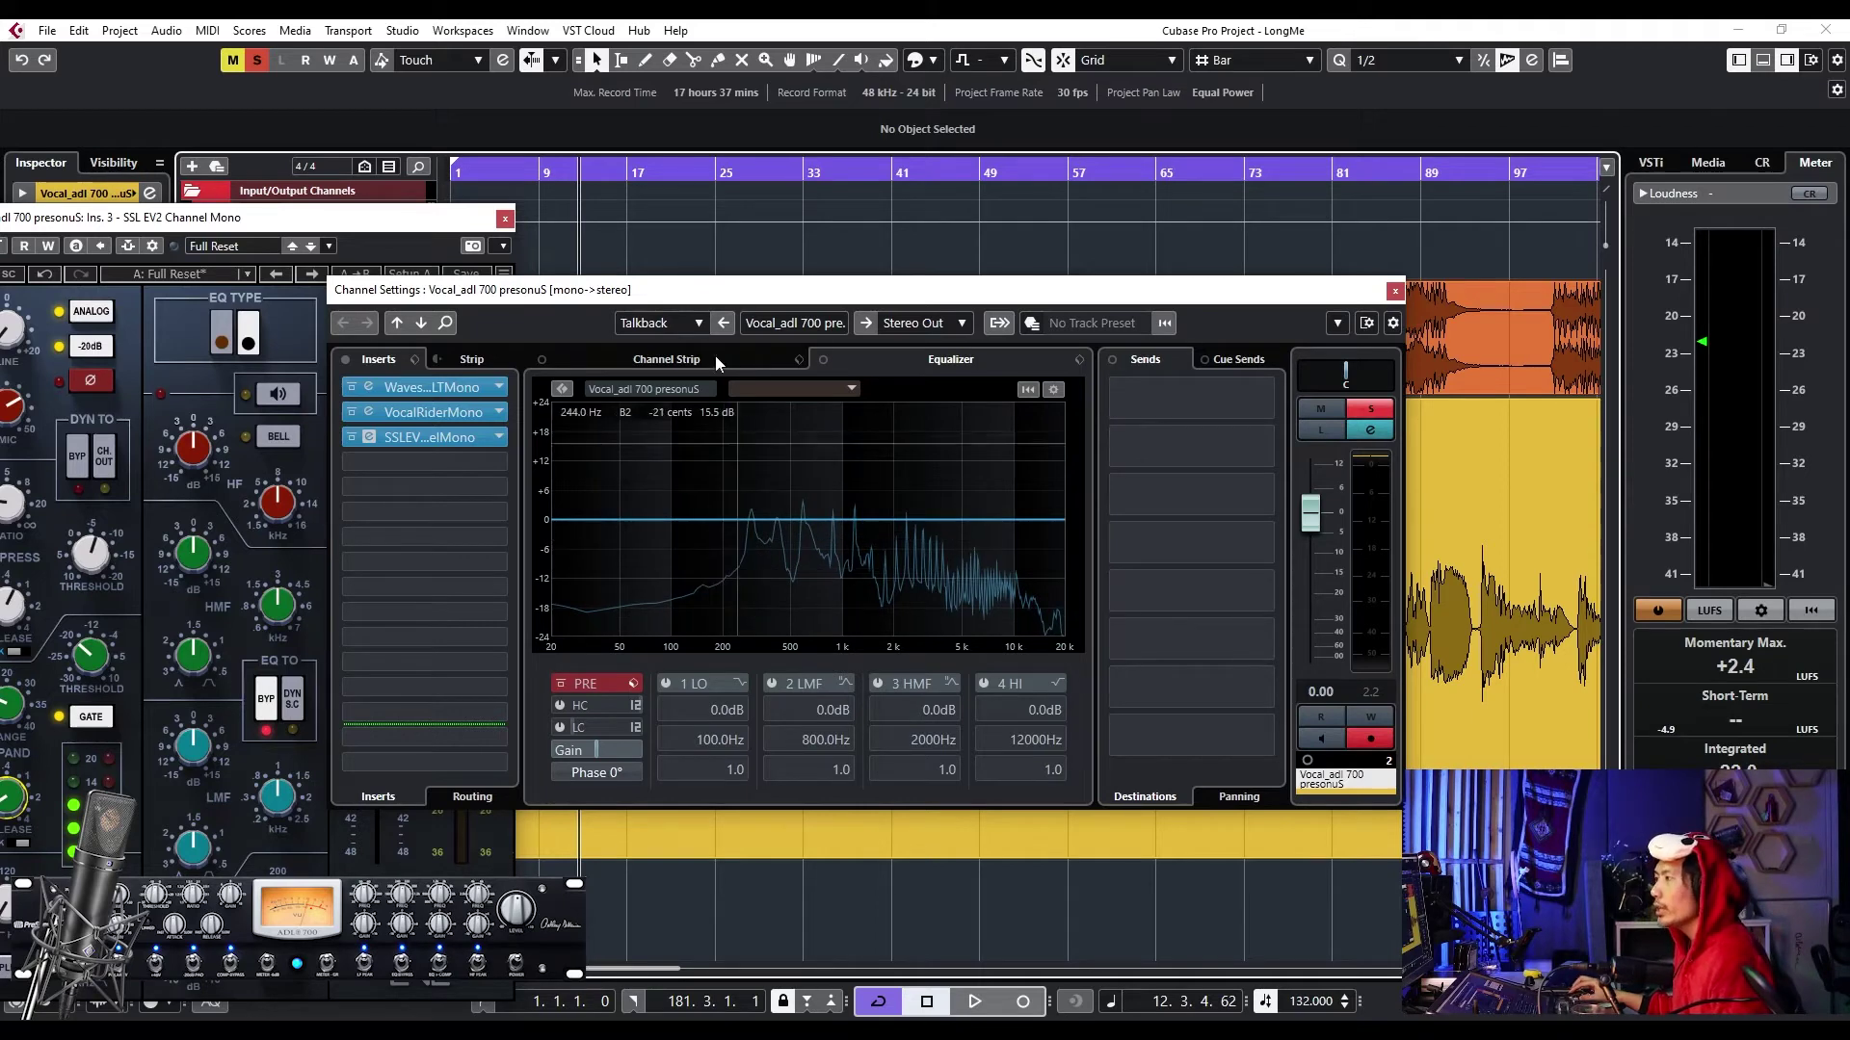
# - Engage SSL EV2's high-pass filter and rearrange the plug-in and channel settings windows over the project
pyautogui.moveTo(658, 301); pyautogui.dragTo(707, 302)
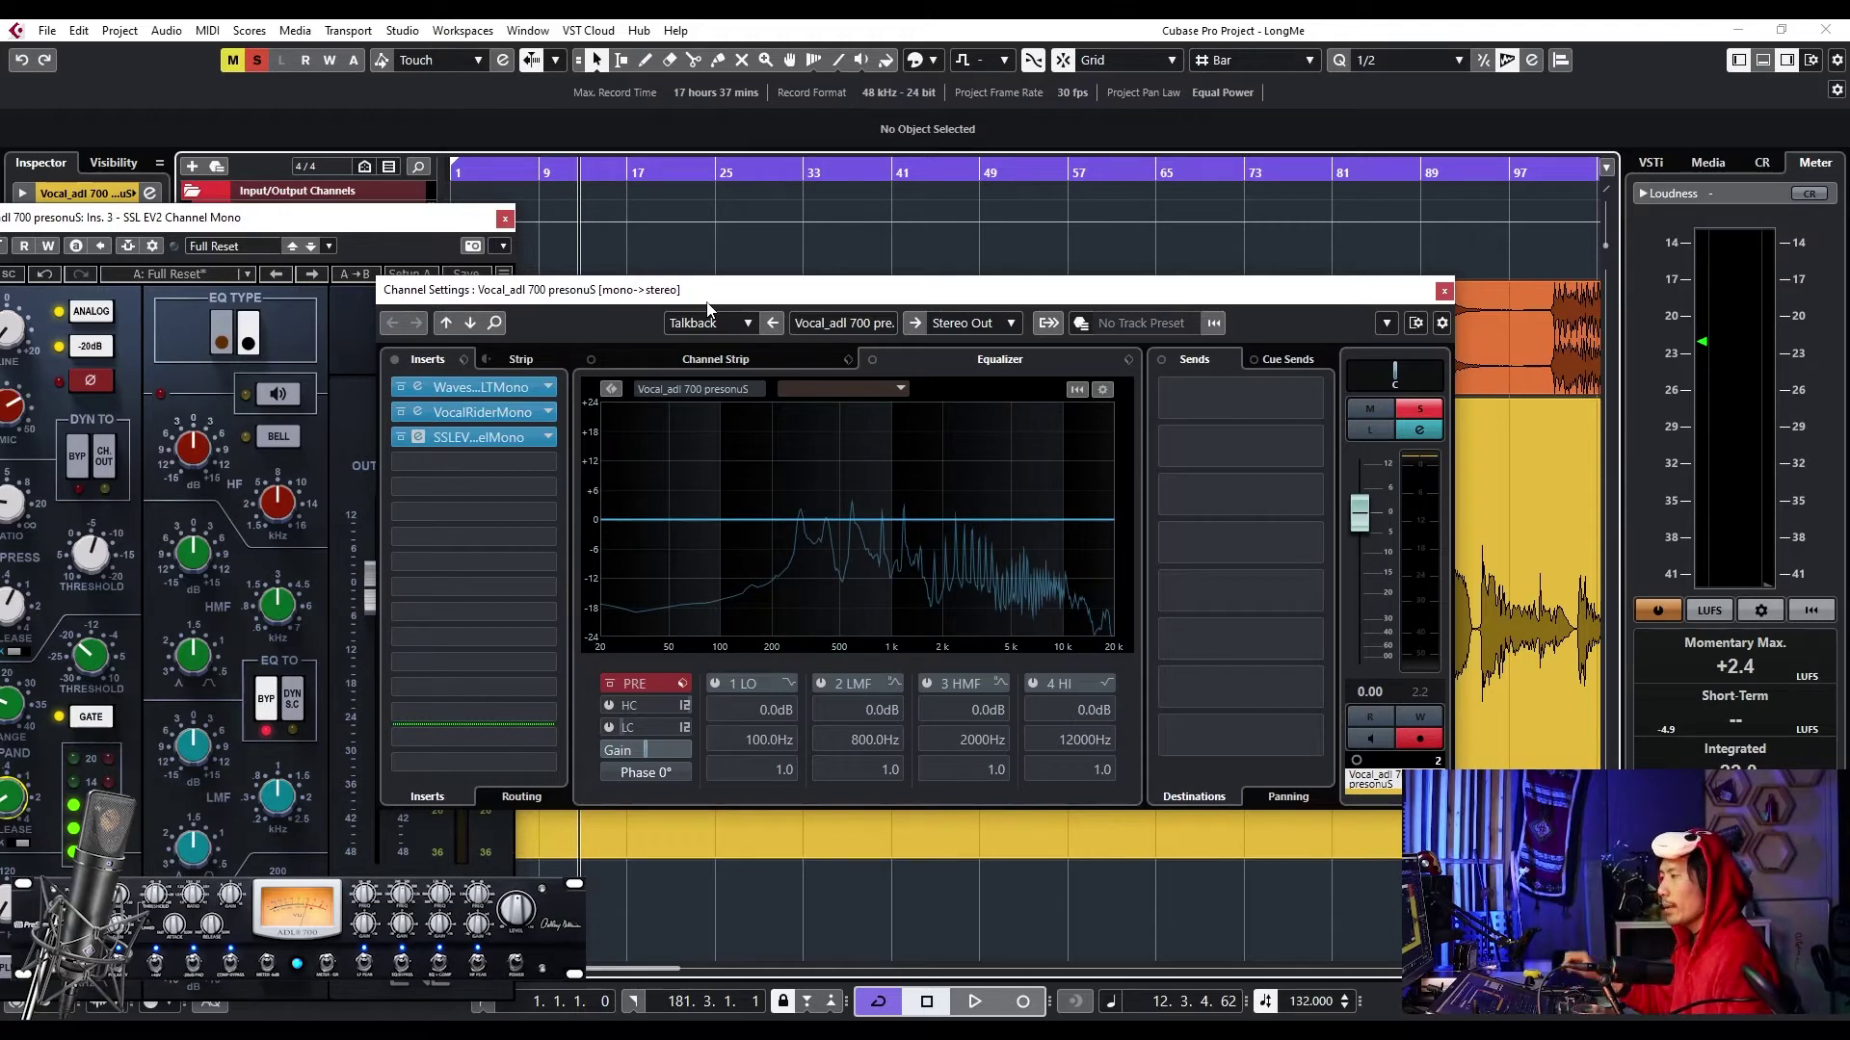
pyautogui.moveTo(300, 226); pyautogui.dragTo(684, 160)
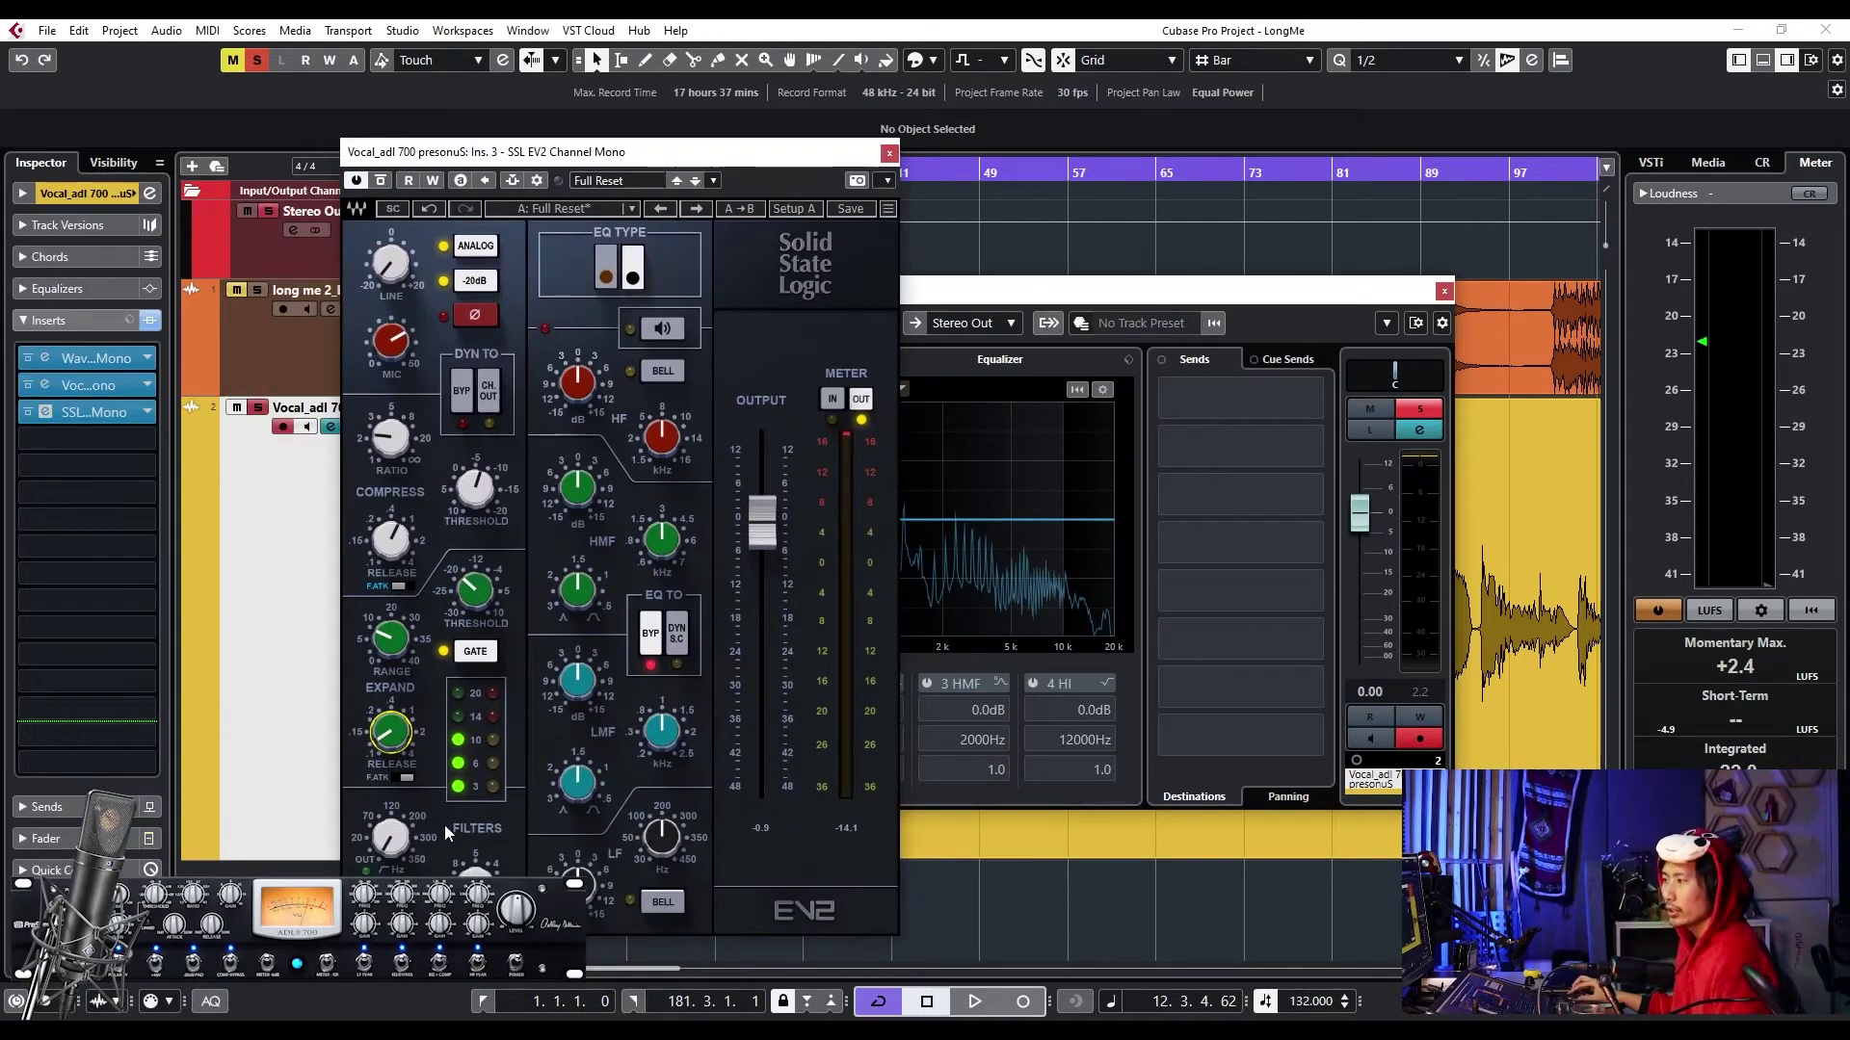
pyautogui.moveTo(403, 841); pyautogui.dragTo(403, 821)
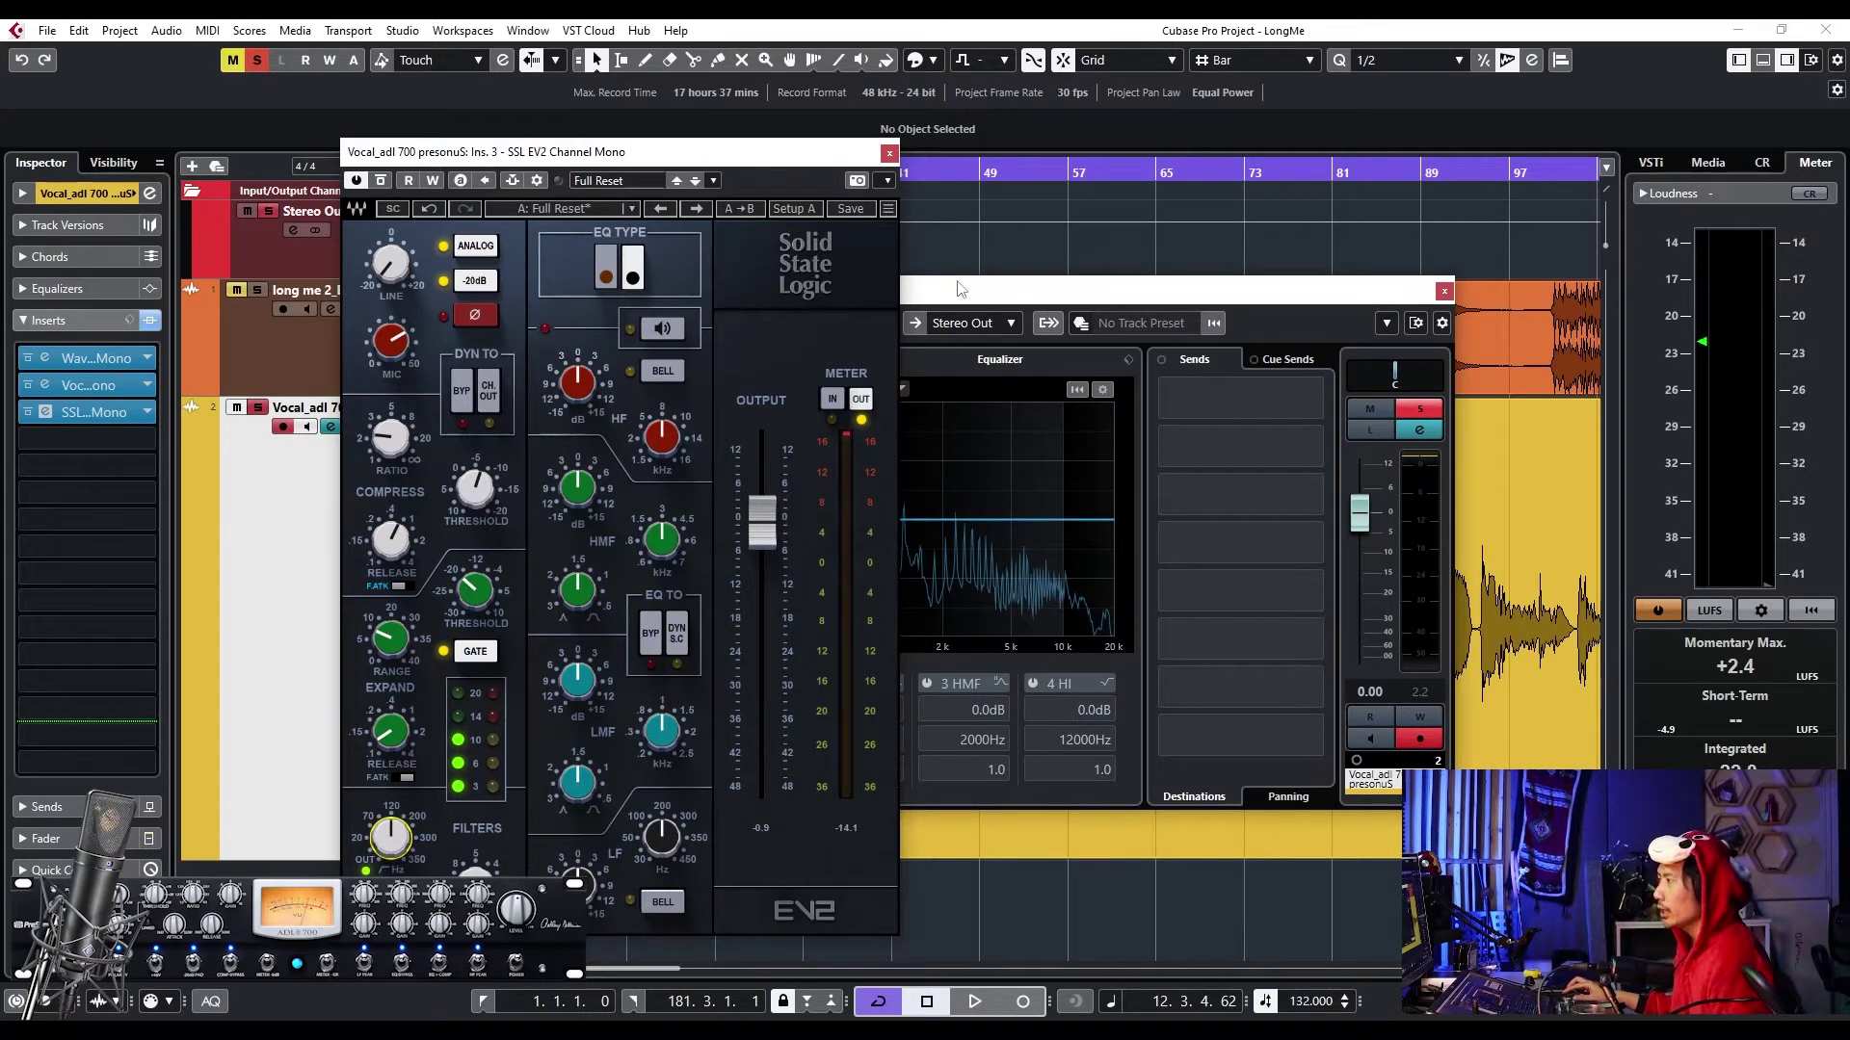
pyautogui.moveTo(961, 289); pyautogui.dragTo(1045, 287)
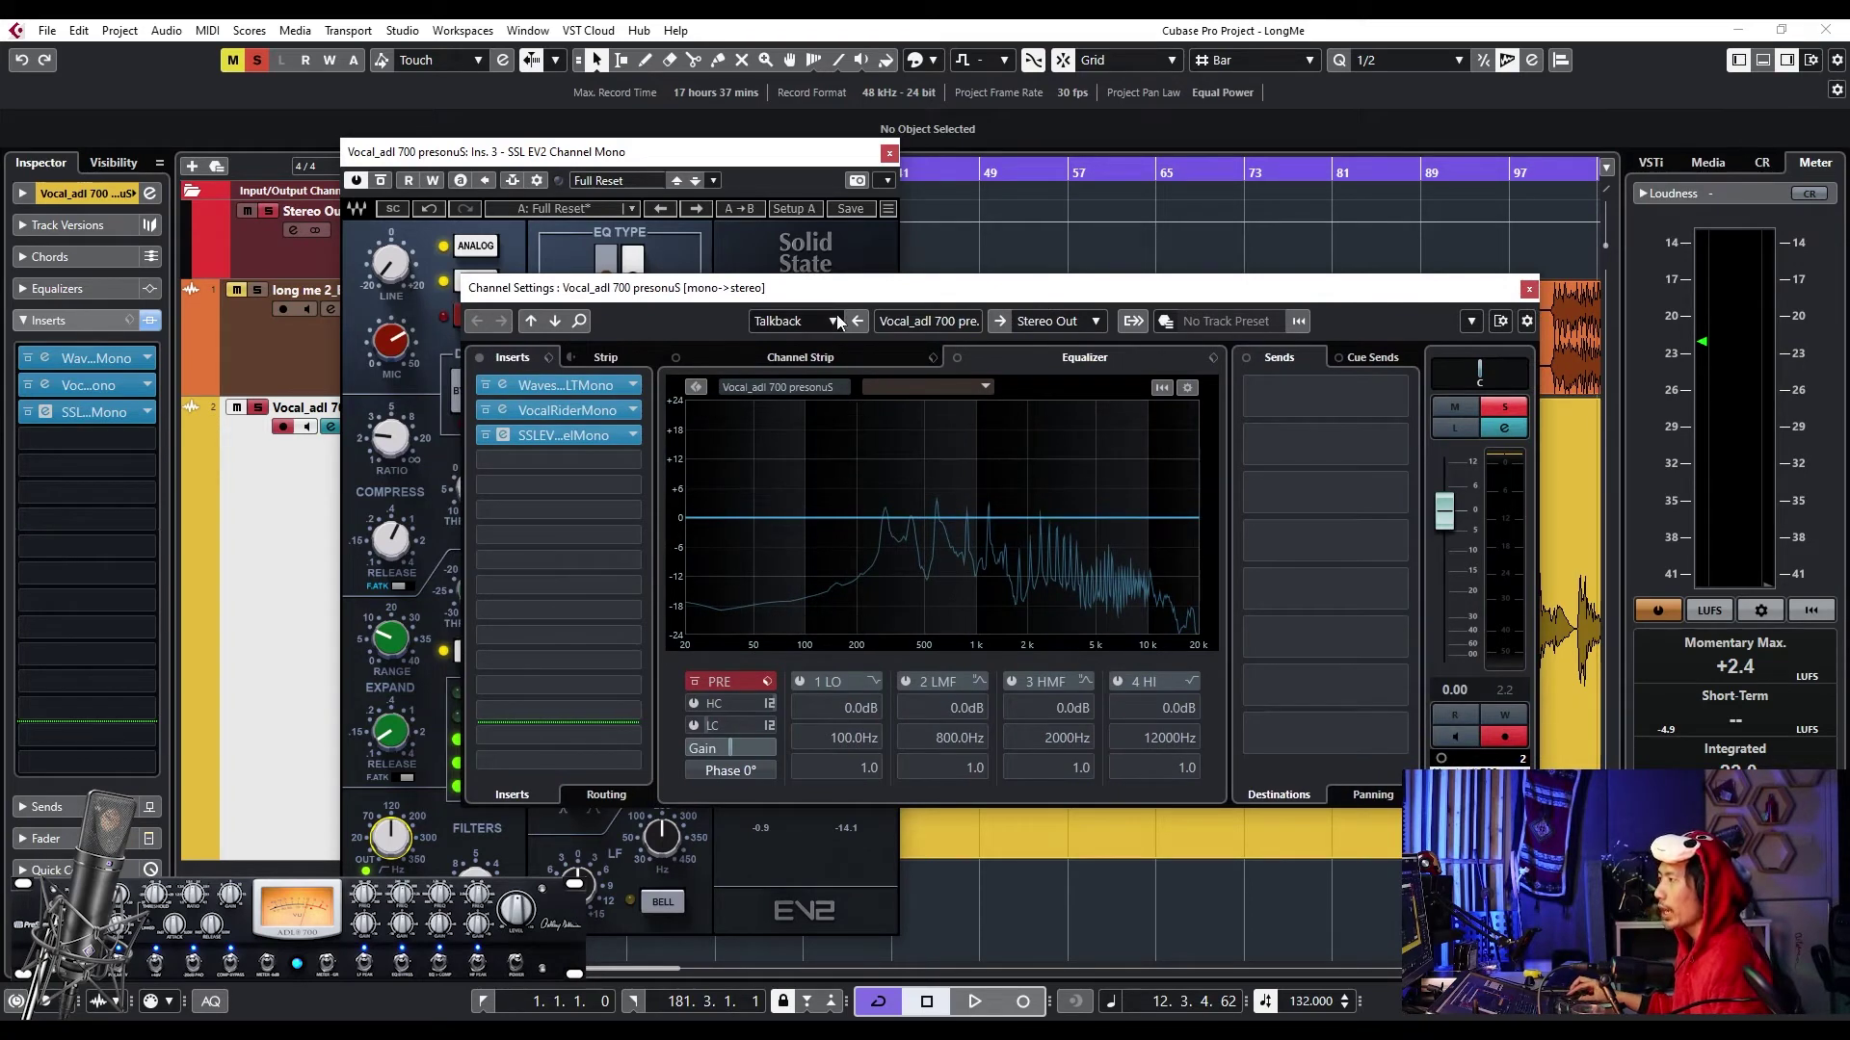
pyautogui.moveTo(839, 287); pyautogui.dragTo(1015, 259)
pyautogui.click(597, 152)
pyautogui.moveTo(597, 151); pyautogui.dragTo(992, 121)
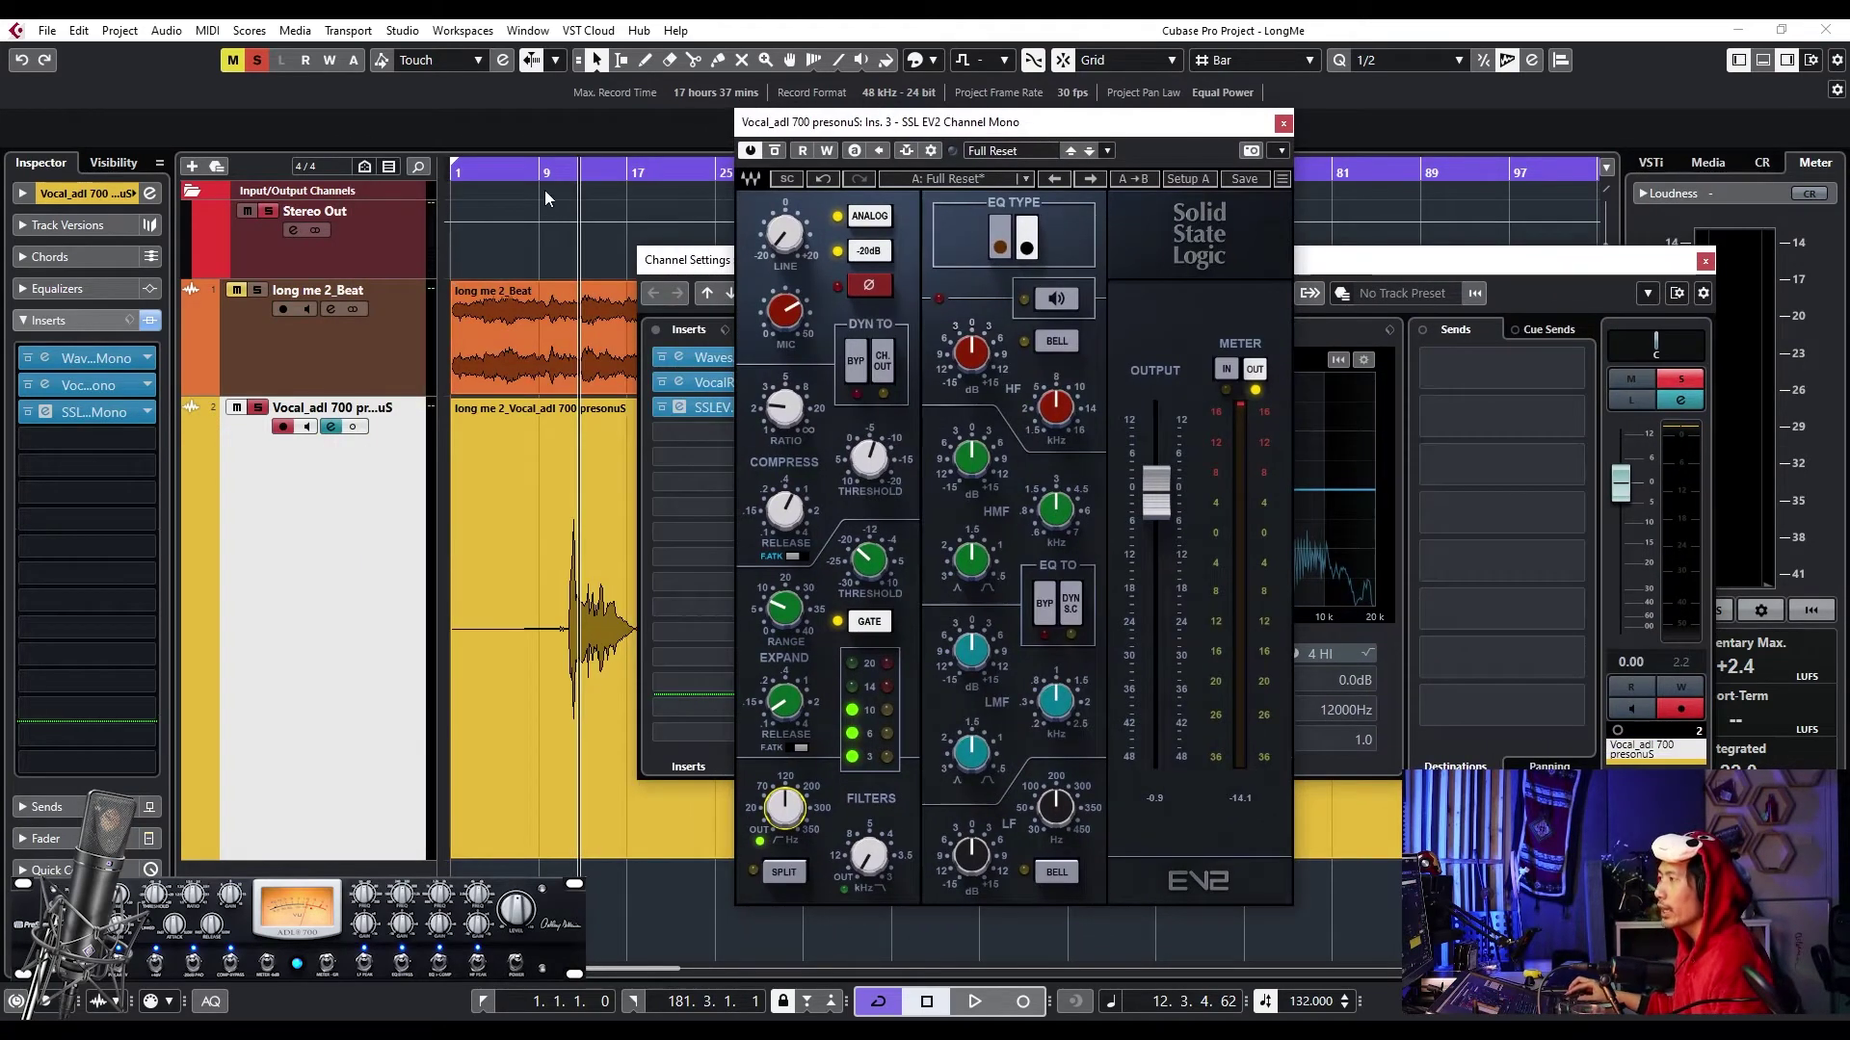
# - Set the high-pass cutoff between 70 and 120 Hz with reference to the channel spectrum, and switch the LF band to bell
pyautogui.press('space')
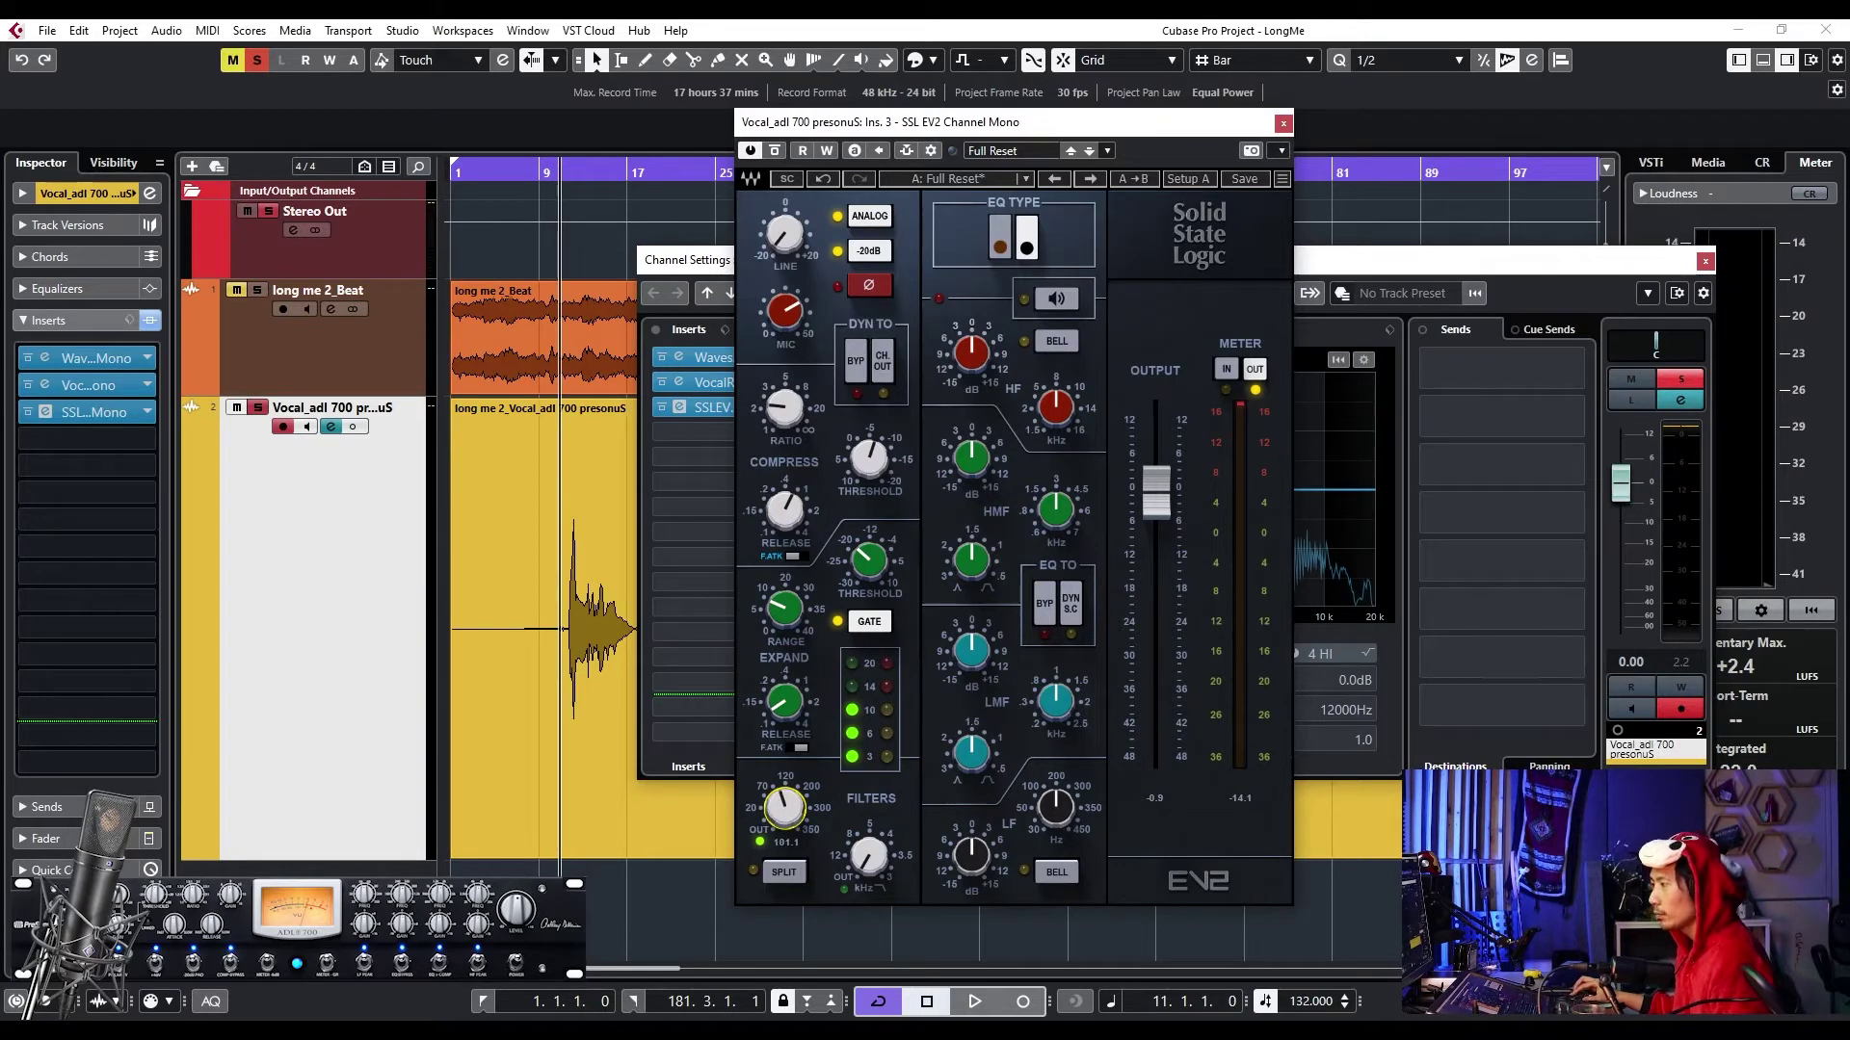
pyautogui.moveTo(784, 807); pyautogui.dragTo(785, 801)
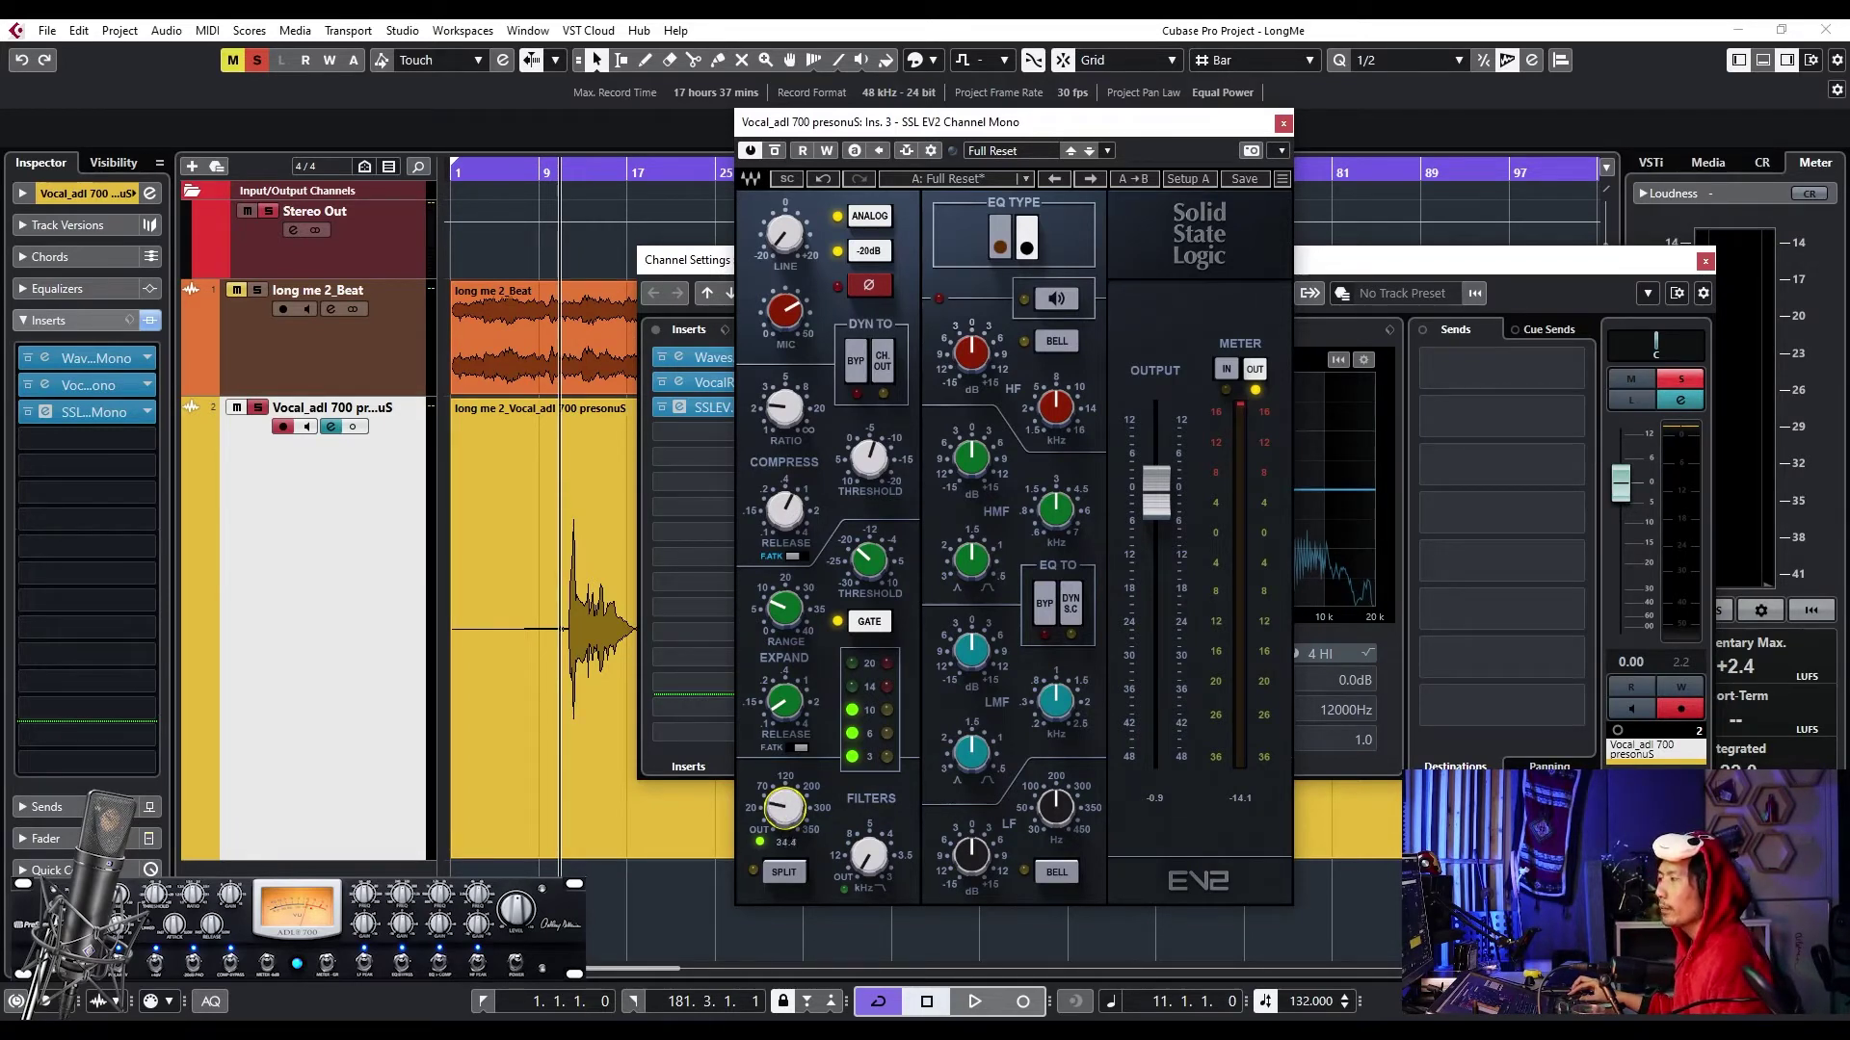
pyautogui.click(1352, 344)
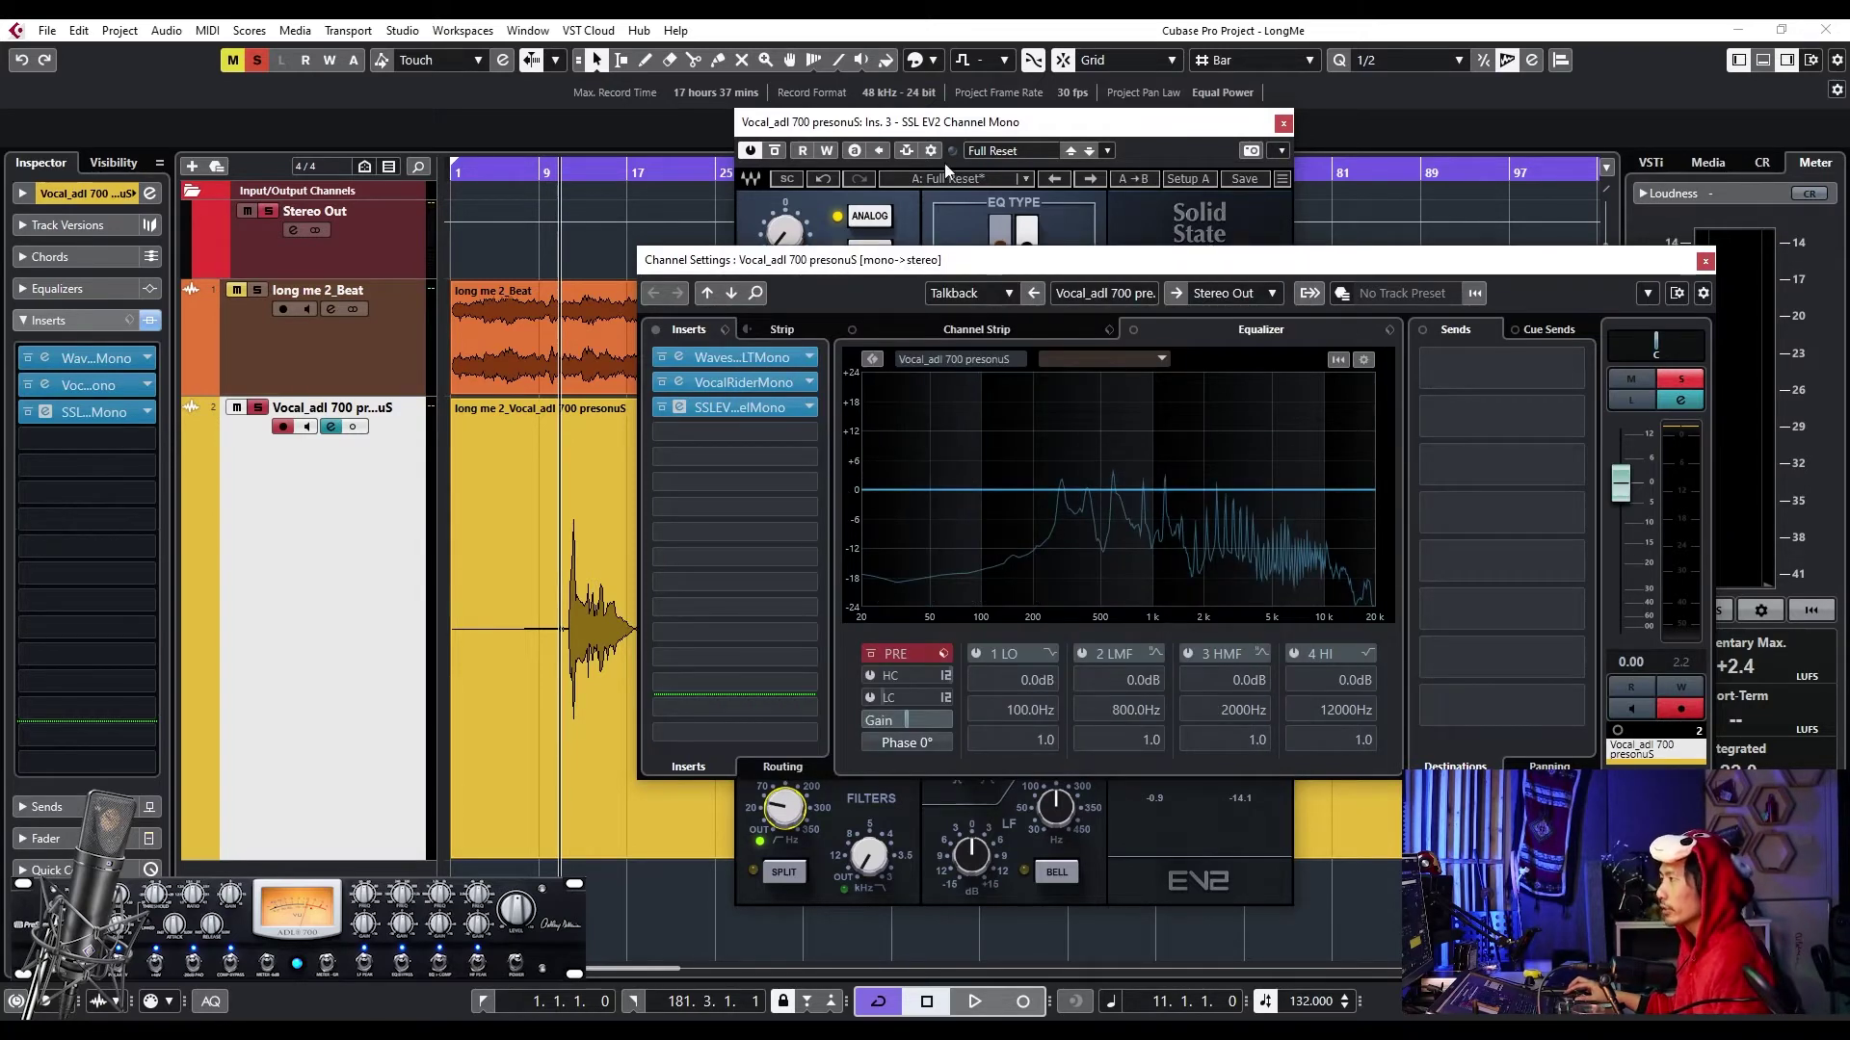
pyautogui.click(948, 135)
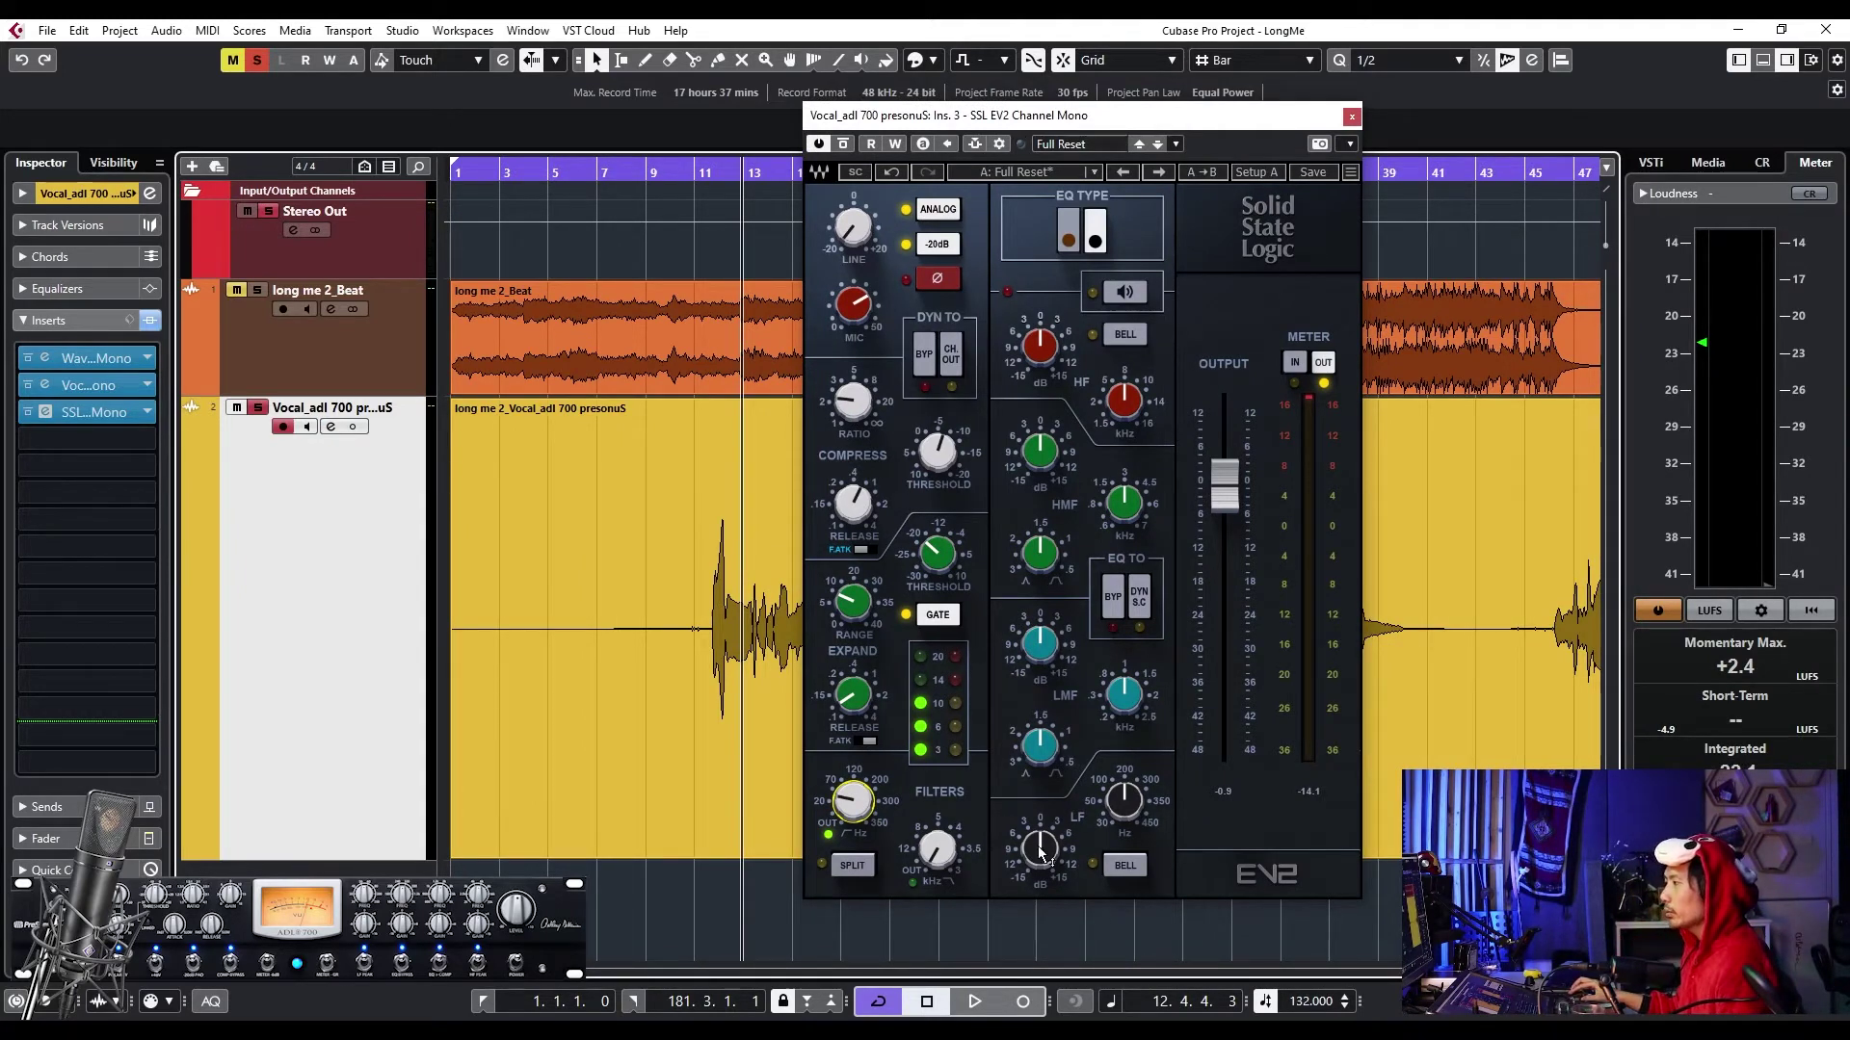
pyautogui.click(1123, 865)
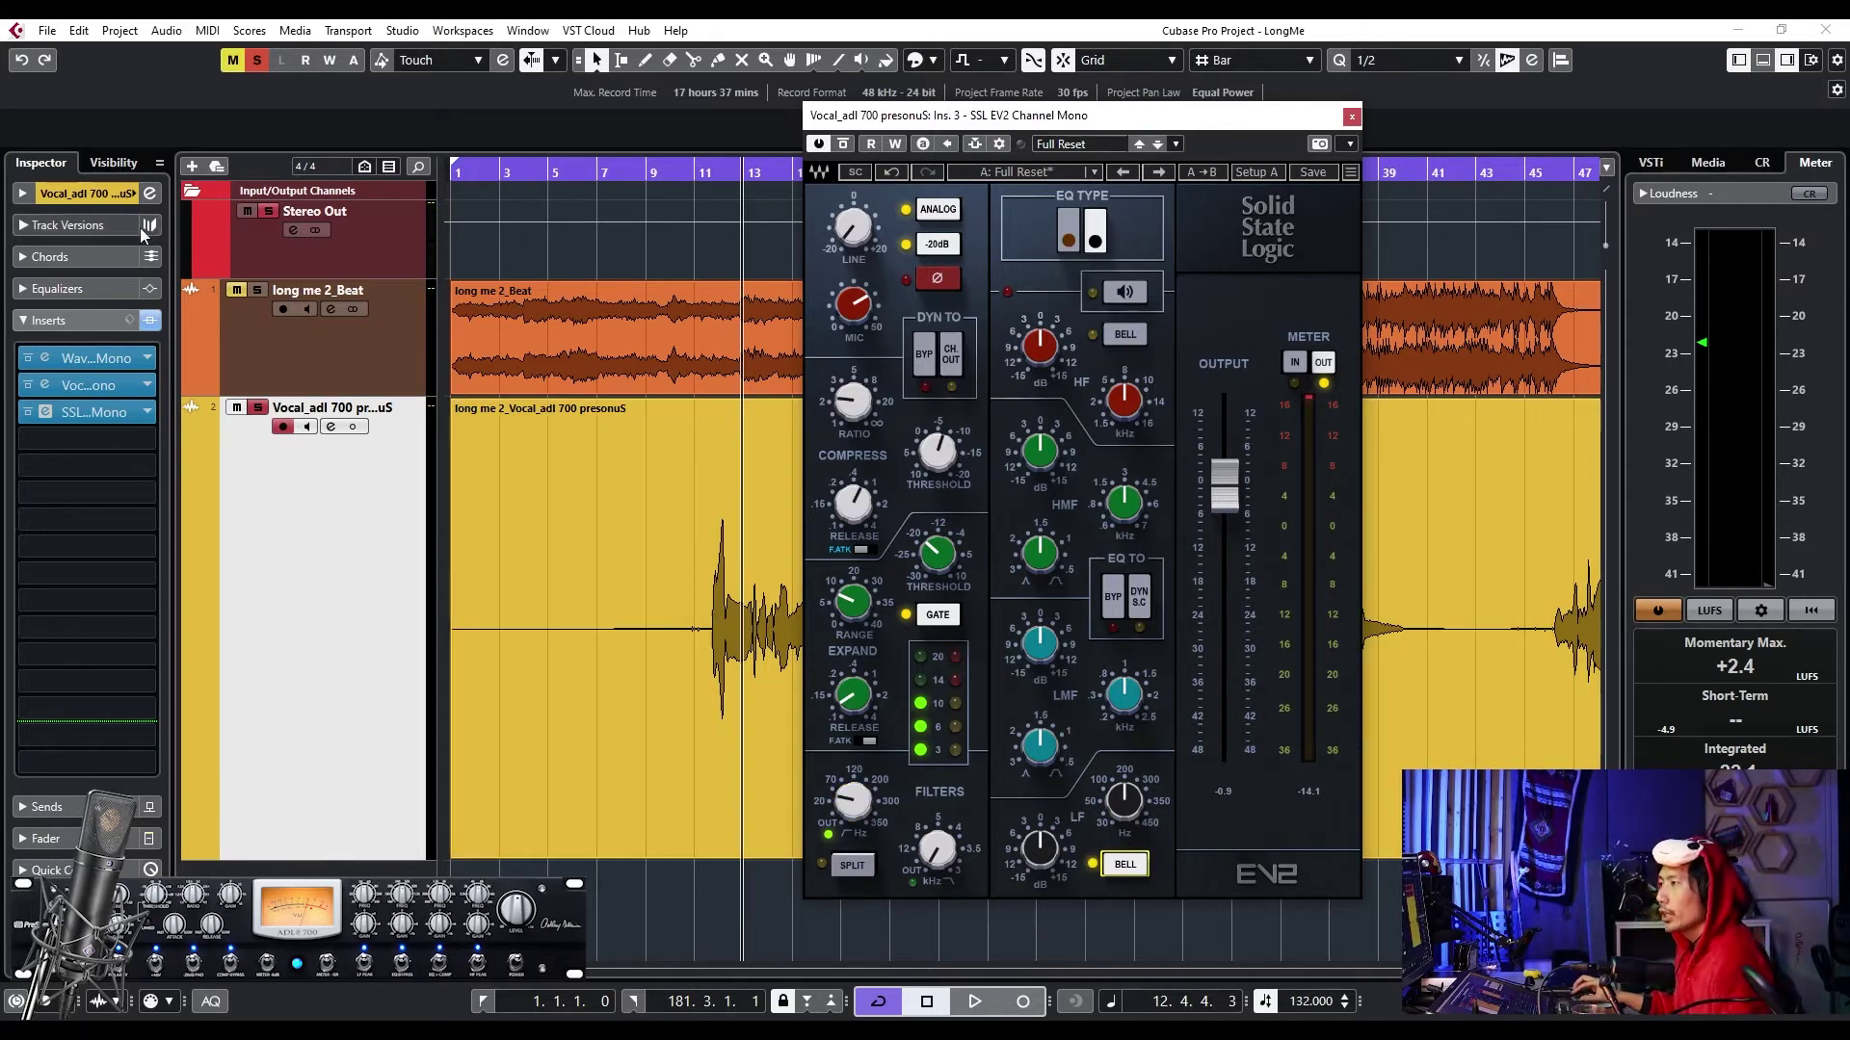
# - Try temporary boosts of 11.6 dB at 105.1 Hz and 13 dB at 103.7 Hz in the vocal's channel equalizer, and close its settings
pyautogui.click(150, 194)
pyautogui.moveTo(582, 503); pyautogui.dragTo(545, 455)
pyautogui.doubleClick(543, 450)
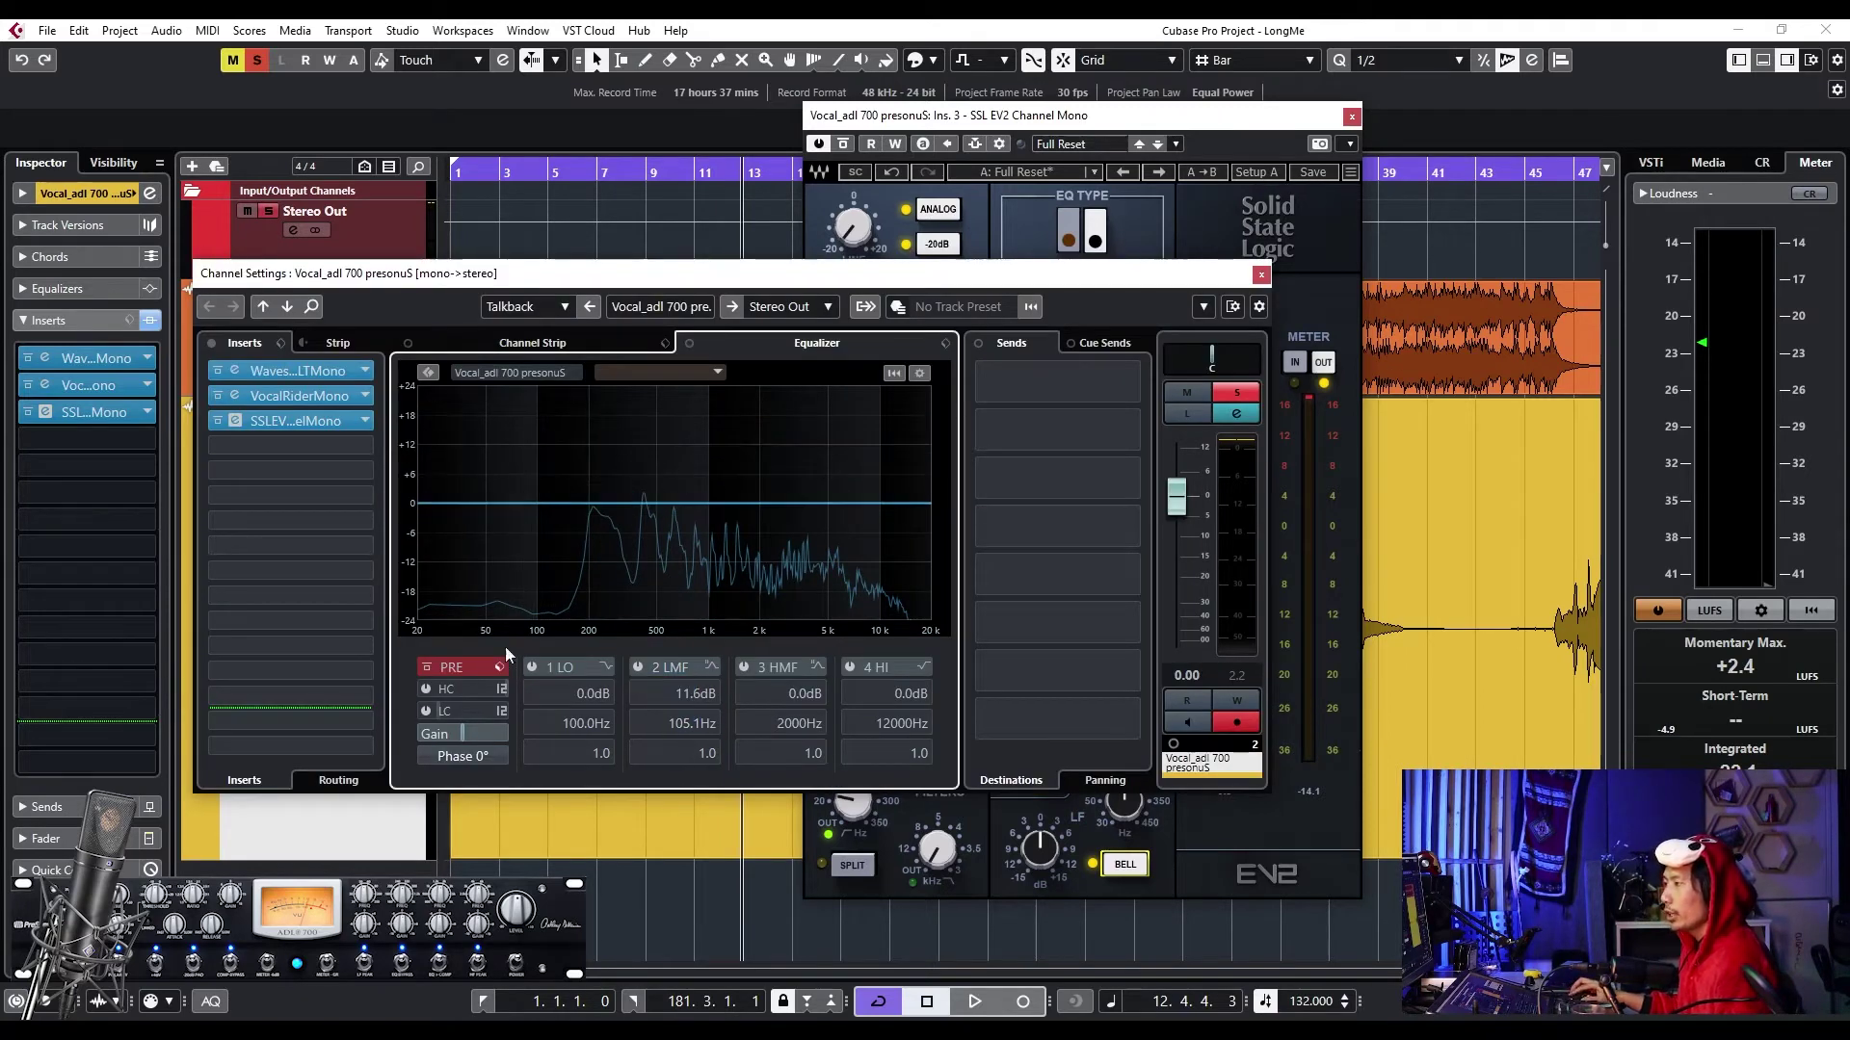
pyautogui.moveTo(537, 503); pyautogui.dragTo(536, 437)
pyautogui.doubleClick(537, 438)
pyautogui.click(1132, 578)
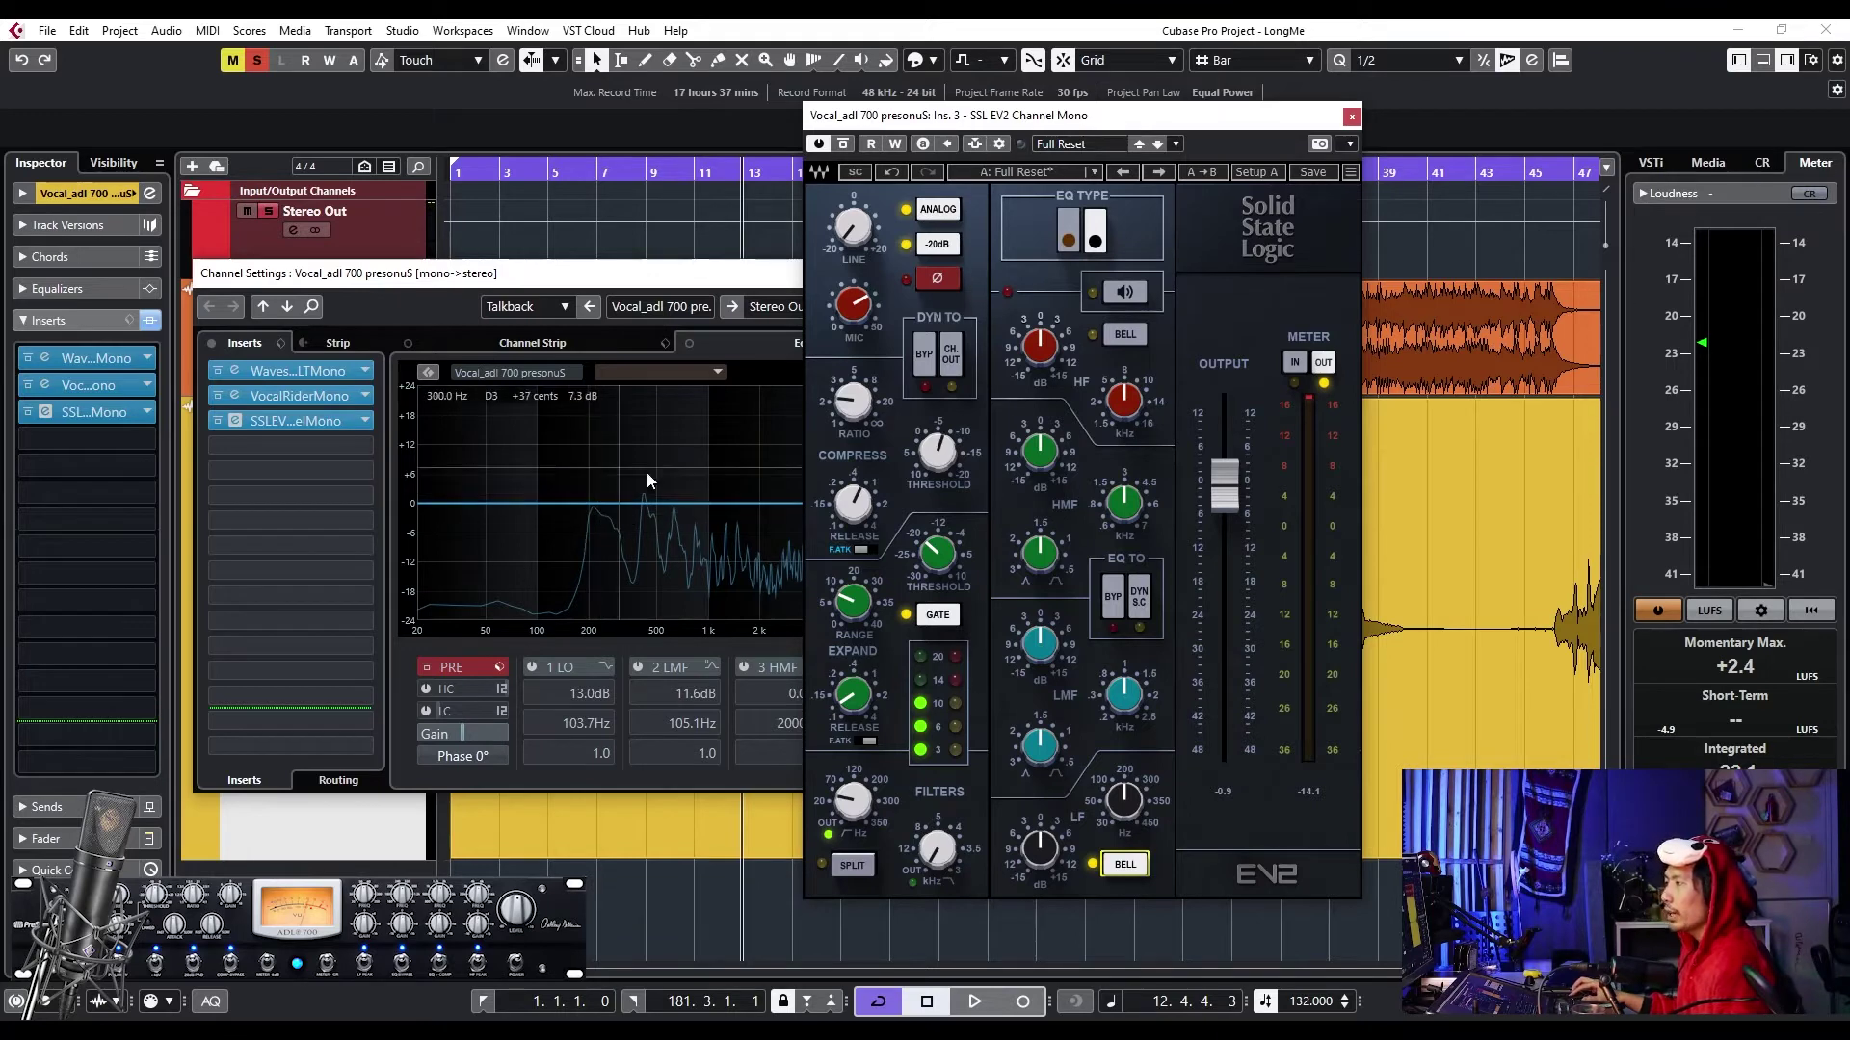
pyautogui.moveTo(649, 292); pyautogui.dragTo(544, 293)
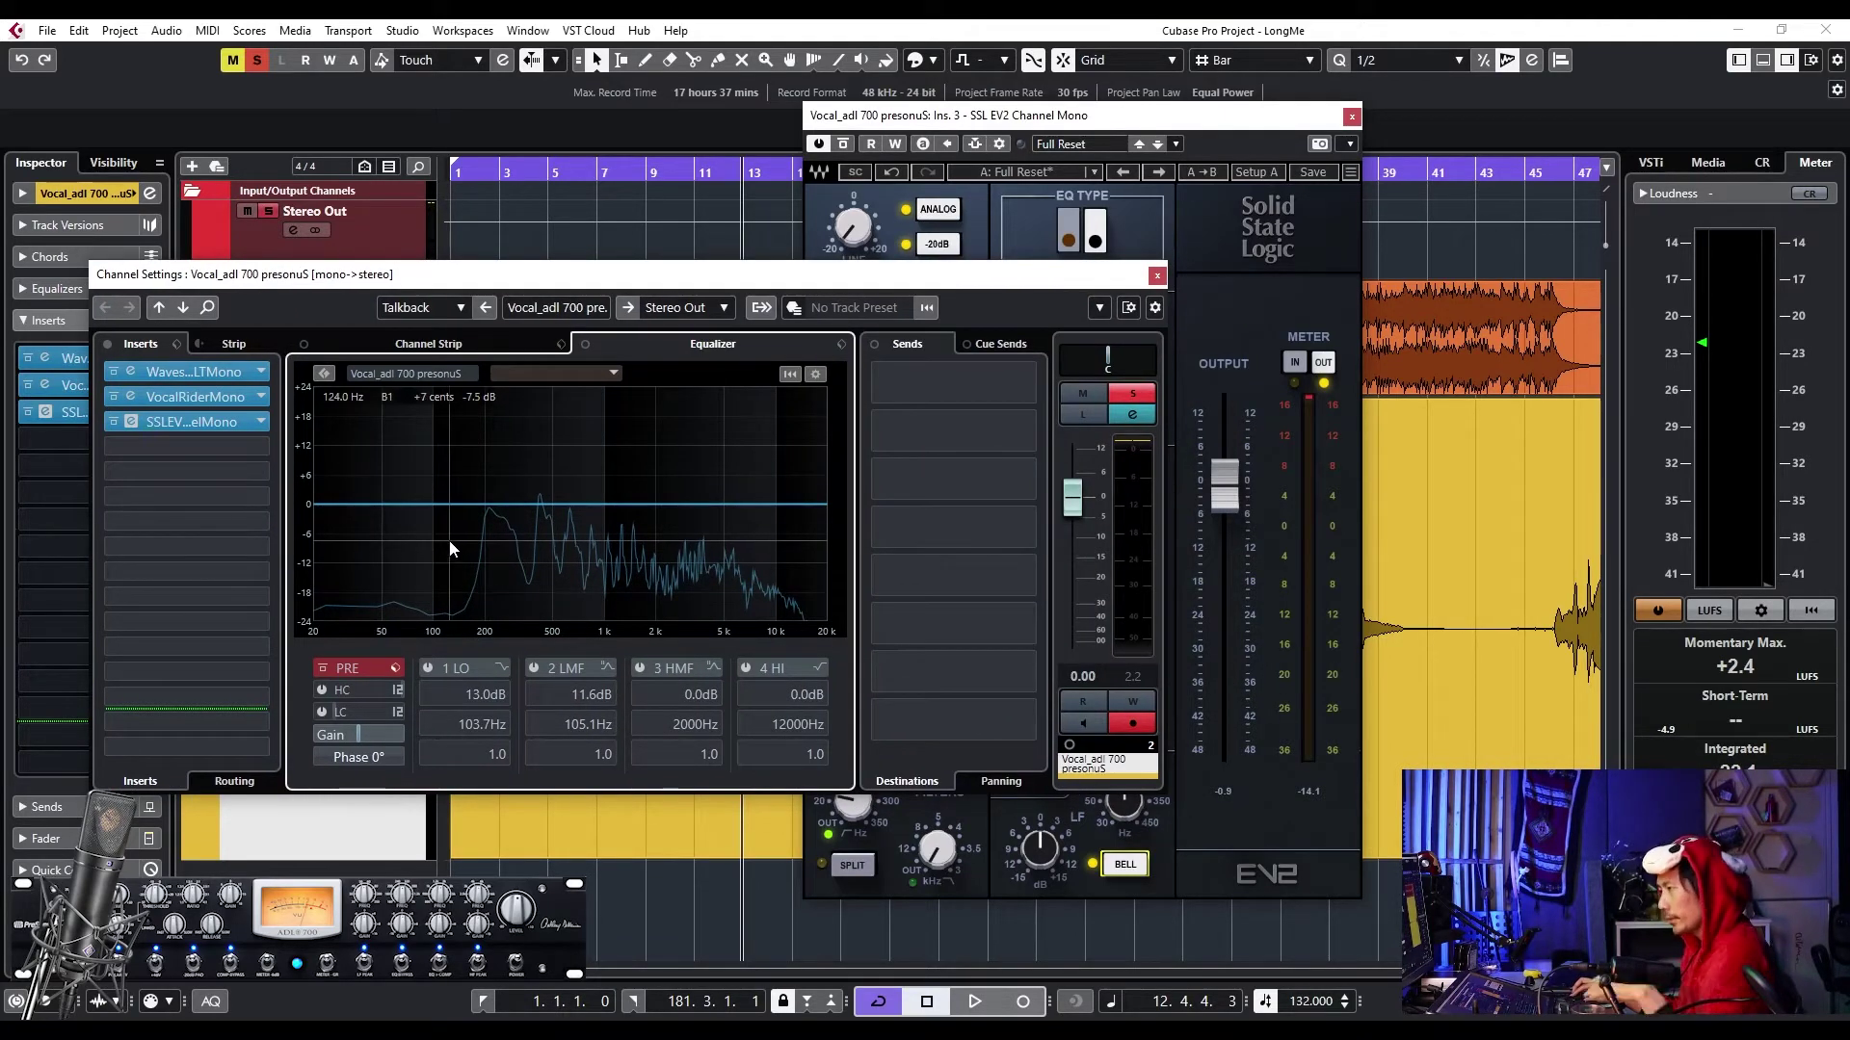
pyautogui.click(1156, 276)
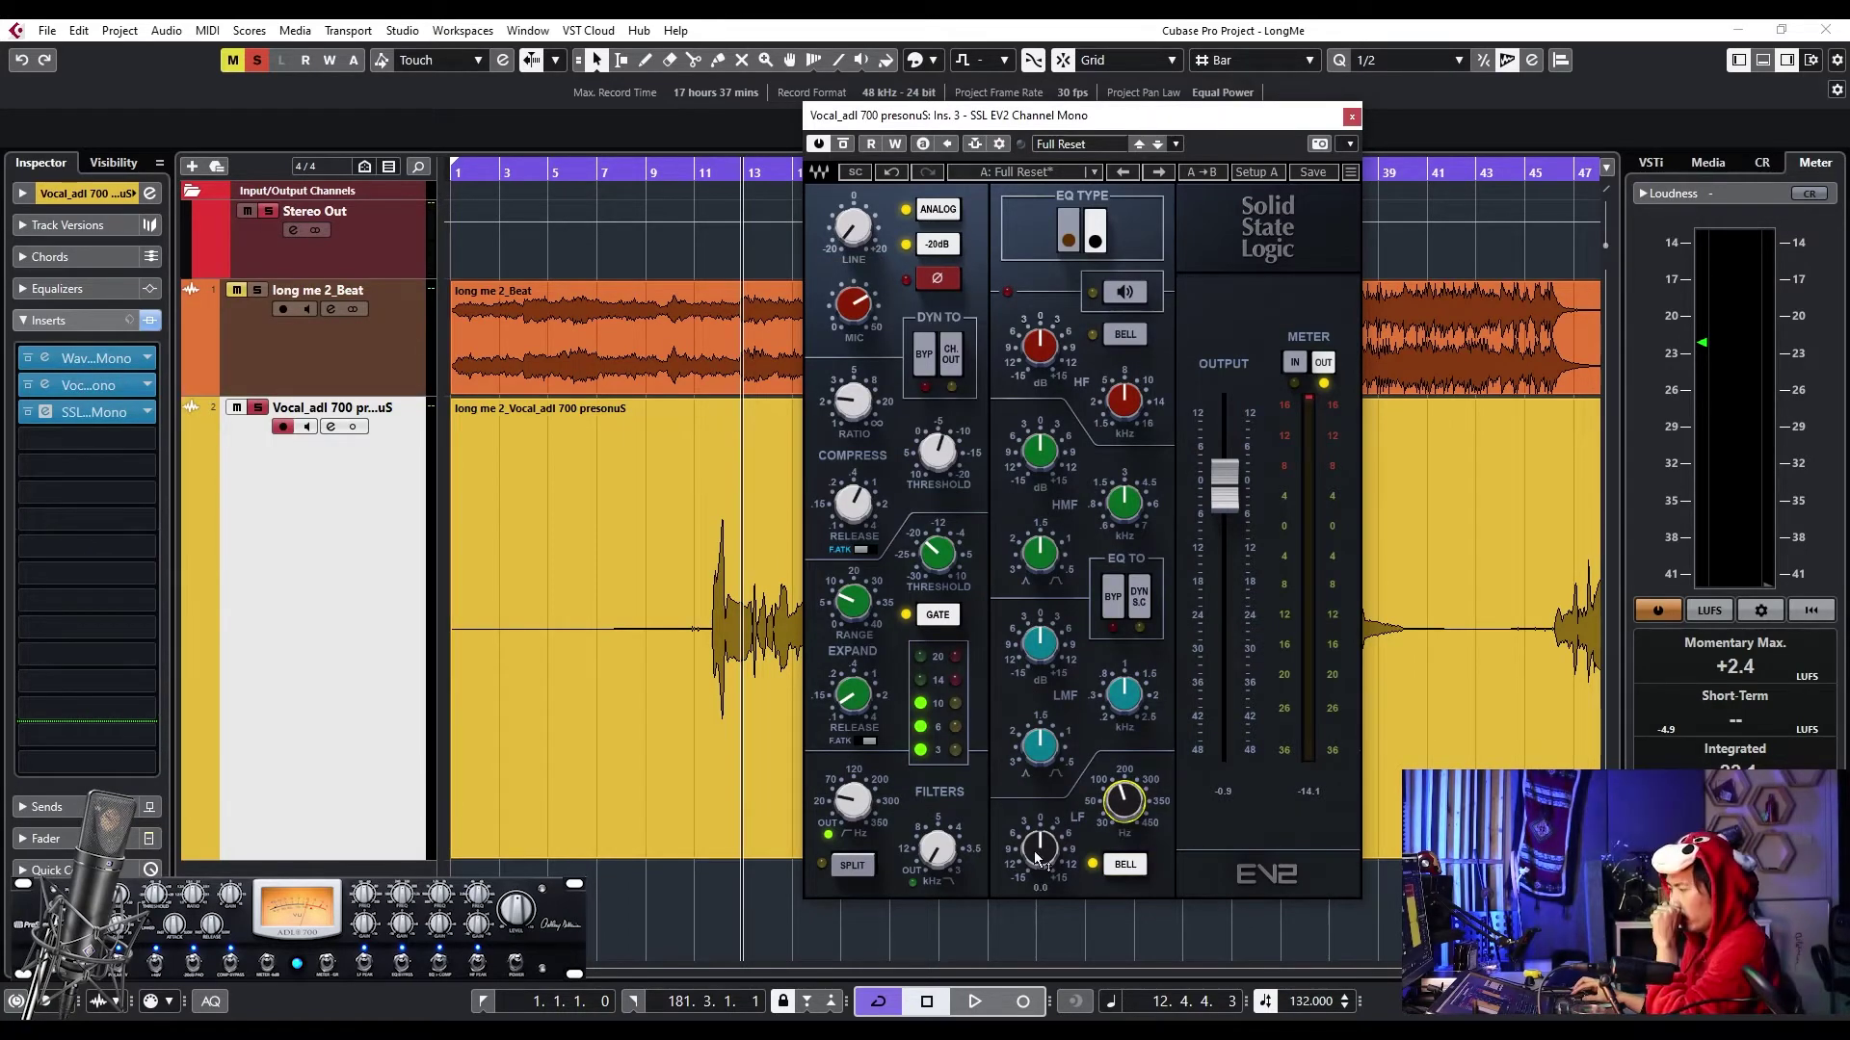
# - Raise the gain of SSL EV2's LF band to about 8 dB
pyautogui.moveTo(1041, 853); pyautogui.dragTo(1041, 819)
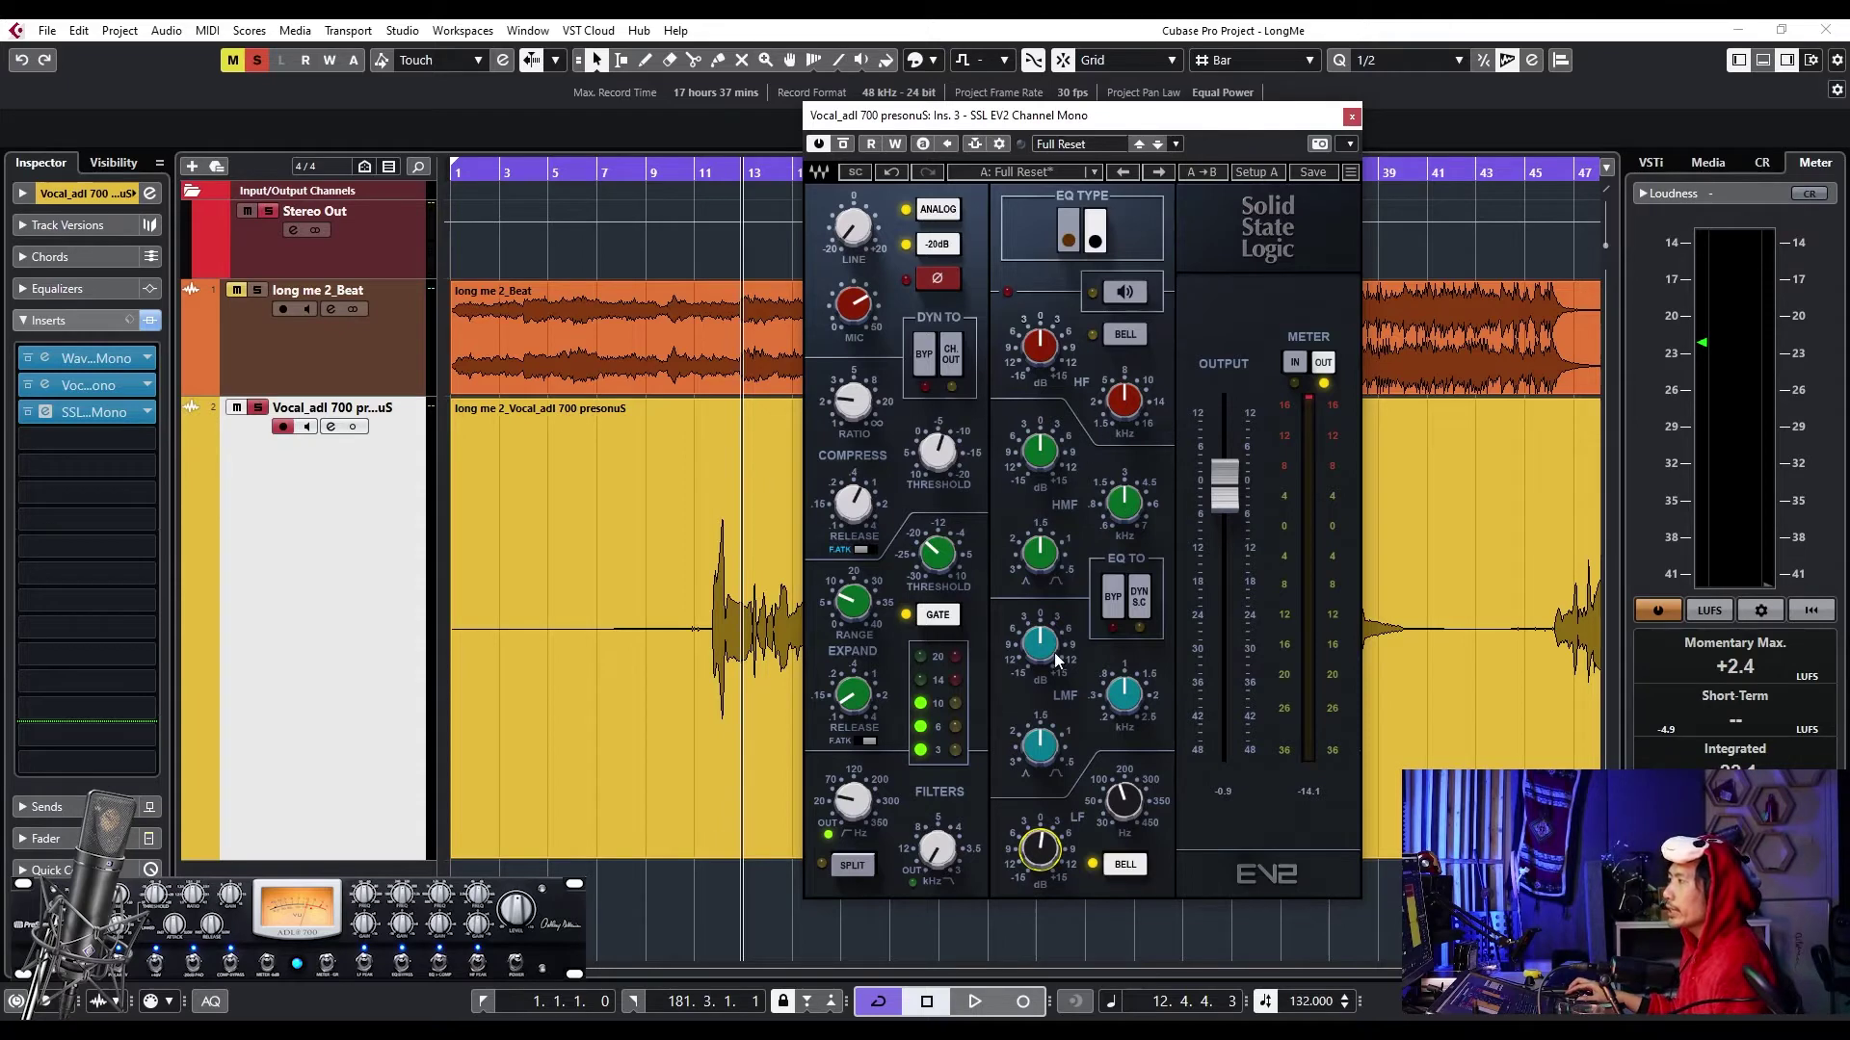
pyautogui.moveTo(1039, 347); pyautogui.dragTo(1039, 370)
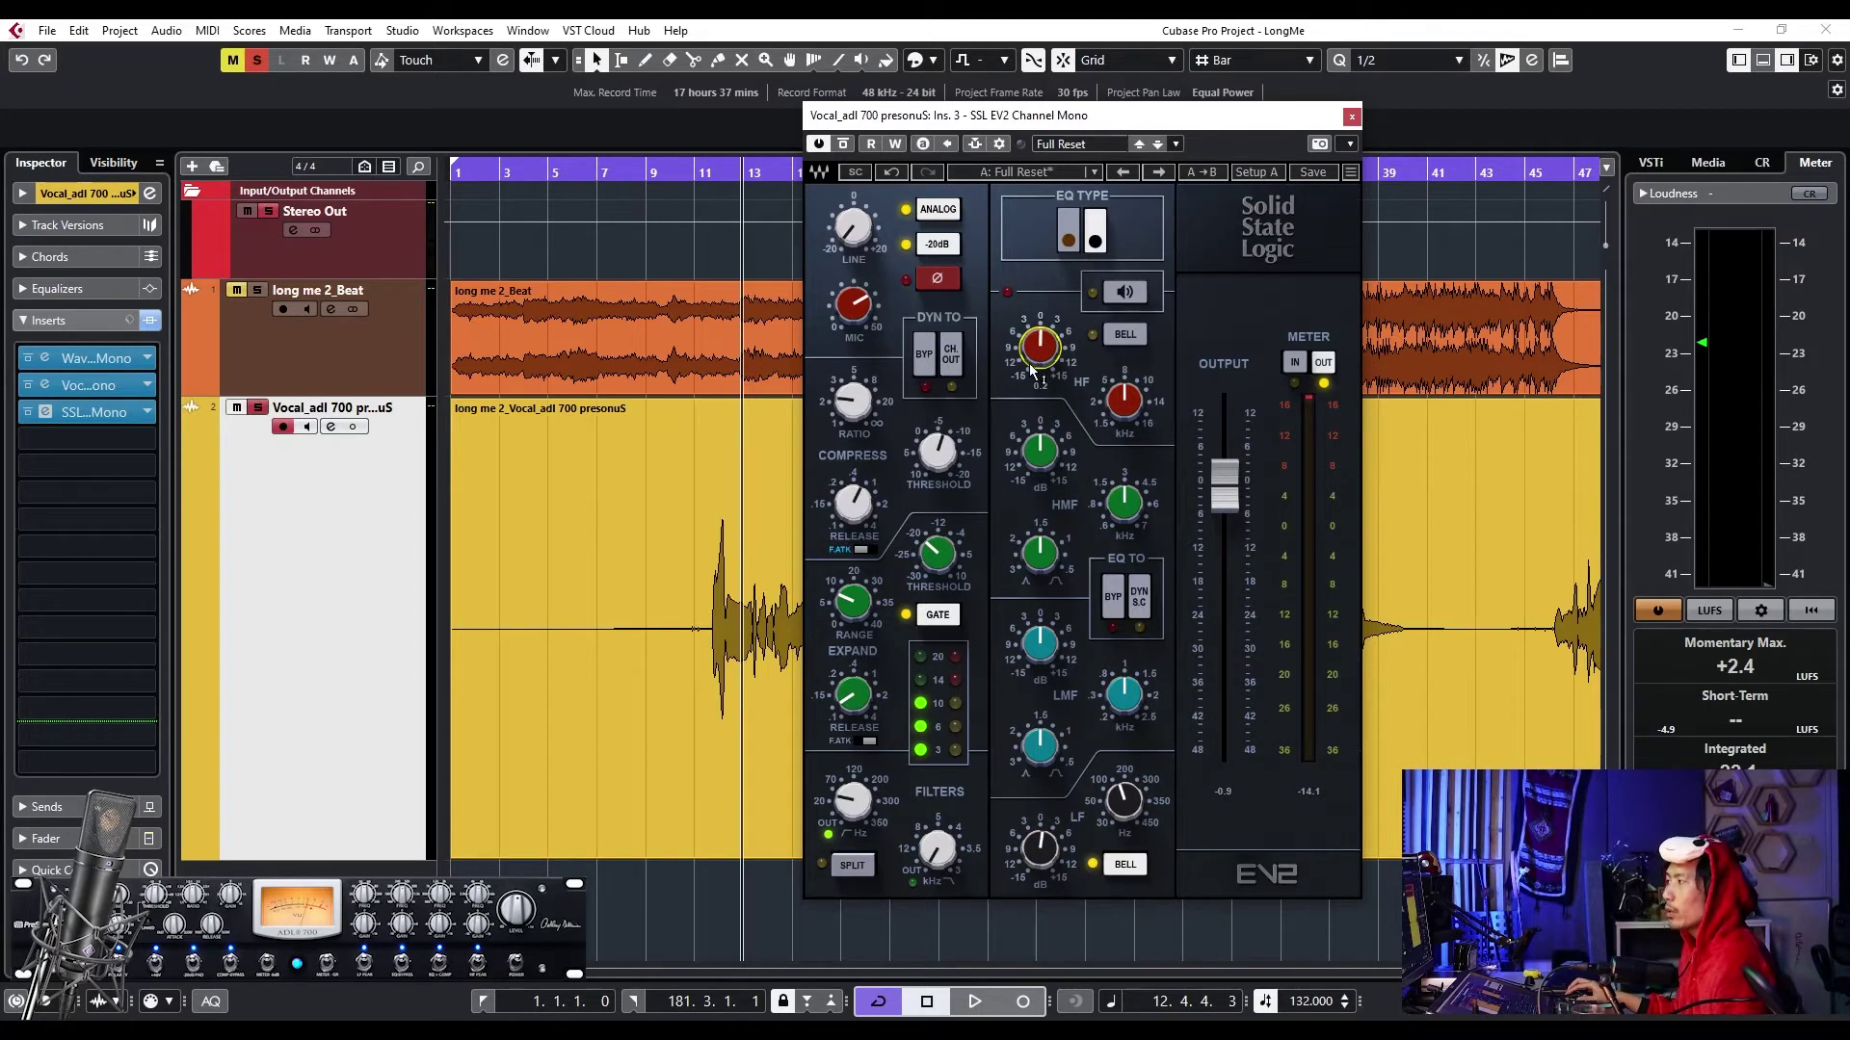
pyautogui.moveTo(1033, 851)
pyautogui.mouseDown()
pyautogui.moveTo(1028, 795)
pyautogui.moveTo(1039, 831)
pyautogui.mouseUp()
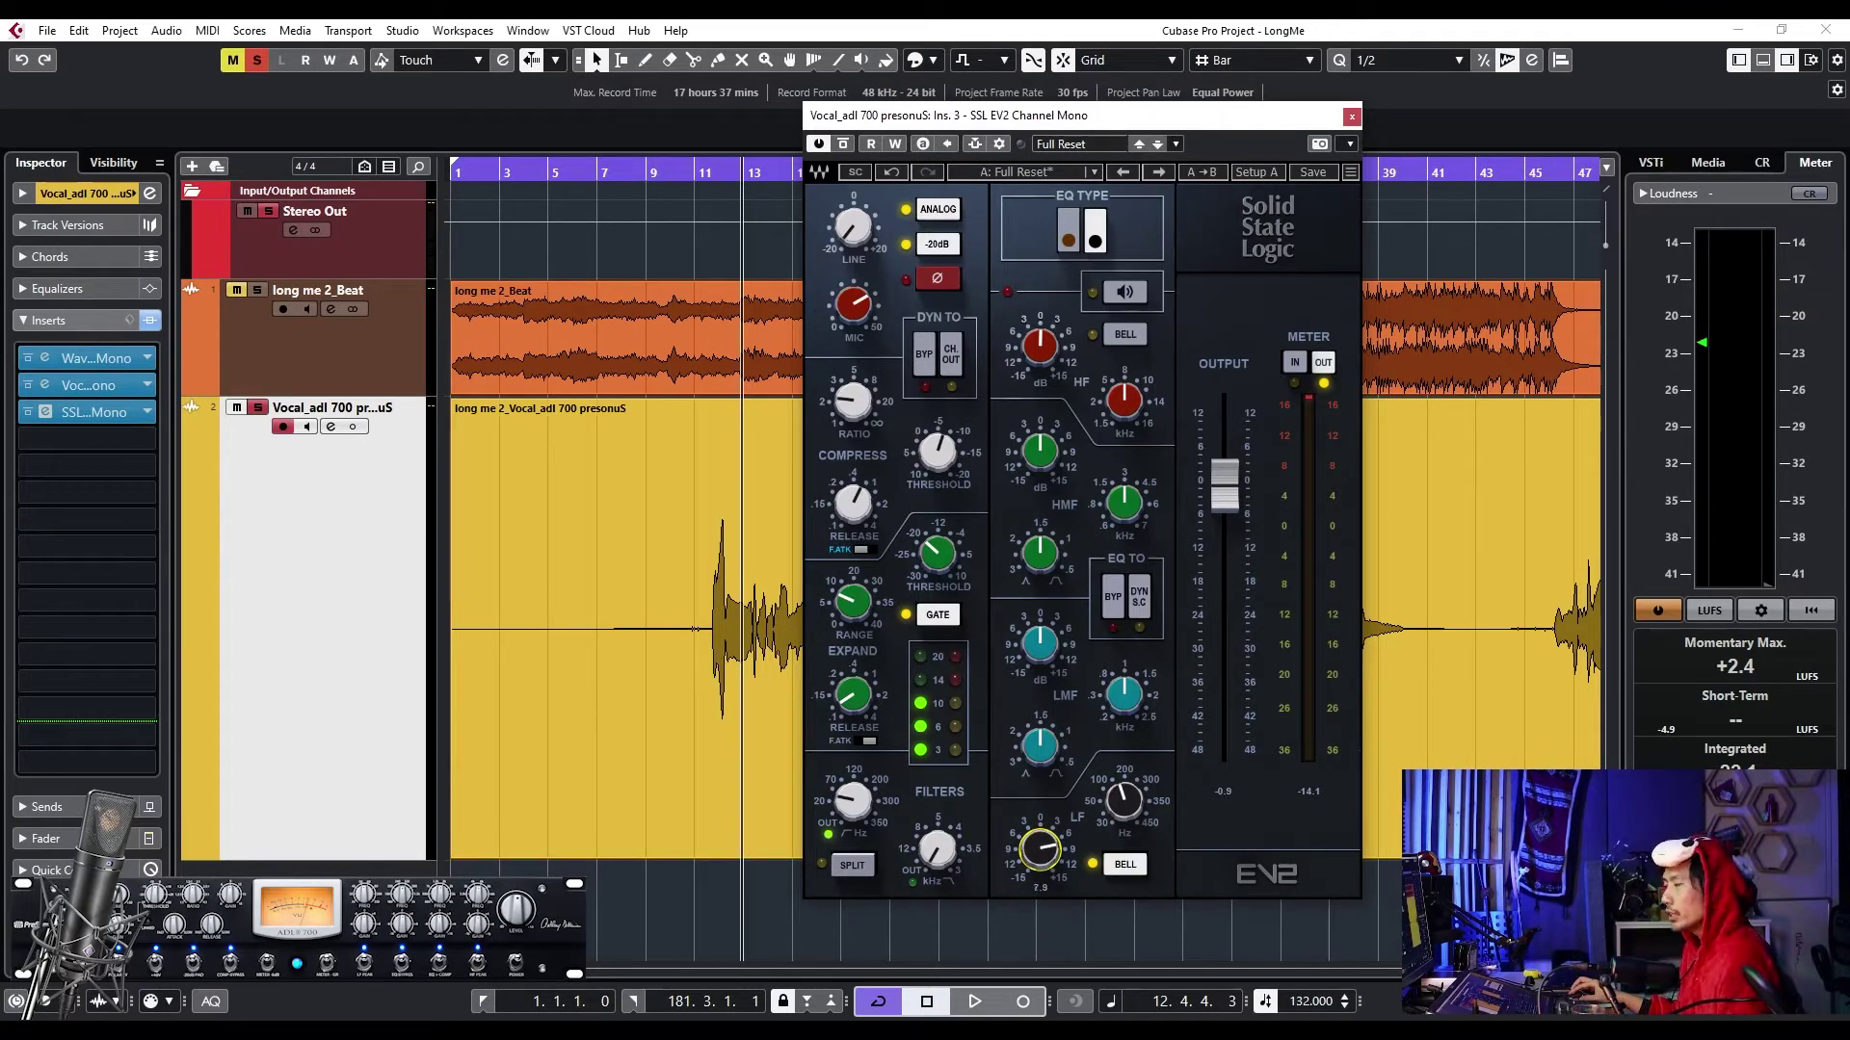
# - Disable cycle playback, play the vocal from around bar 11 to bar 16 and sweep the LF frequency to just under 200 Hz
pyautogui.press('KP_Divide')
pyautogui.moveTo(706, 171); pyautogui.dragTo(660, 308)
pyautogui.click(513, 173)
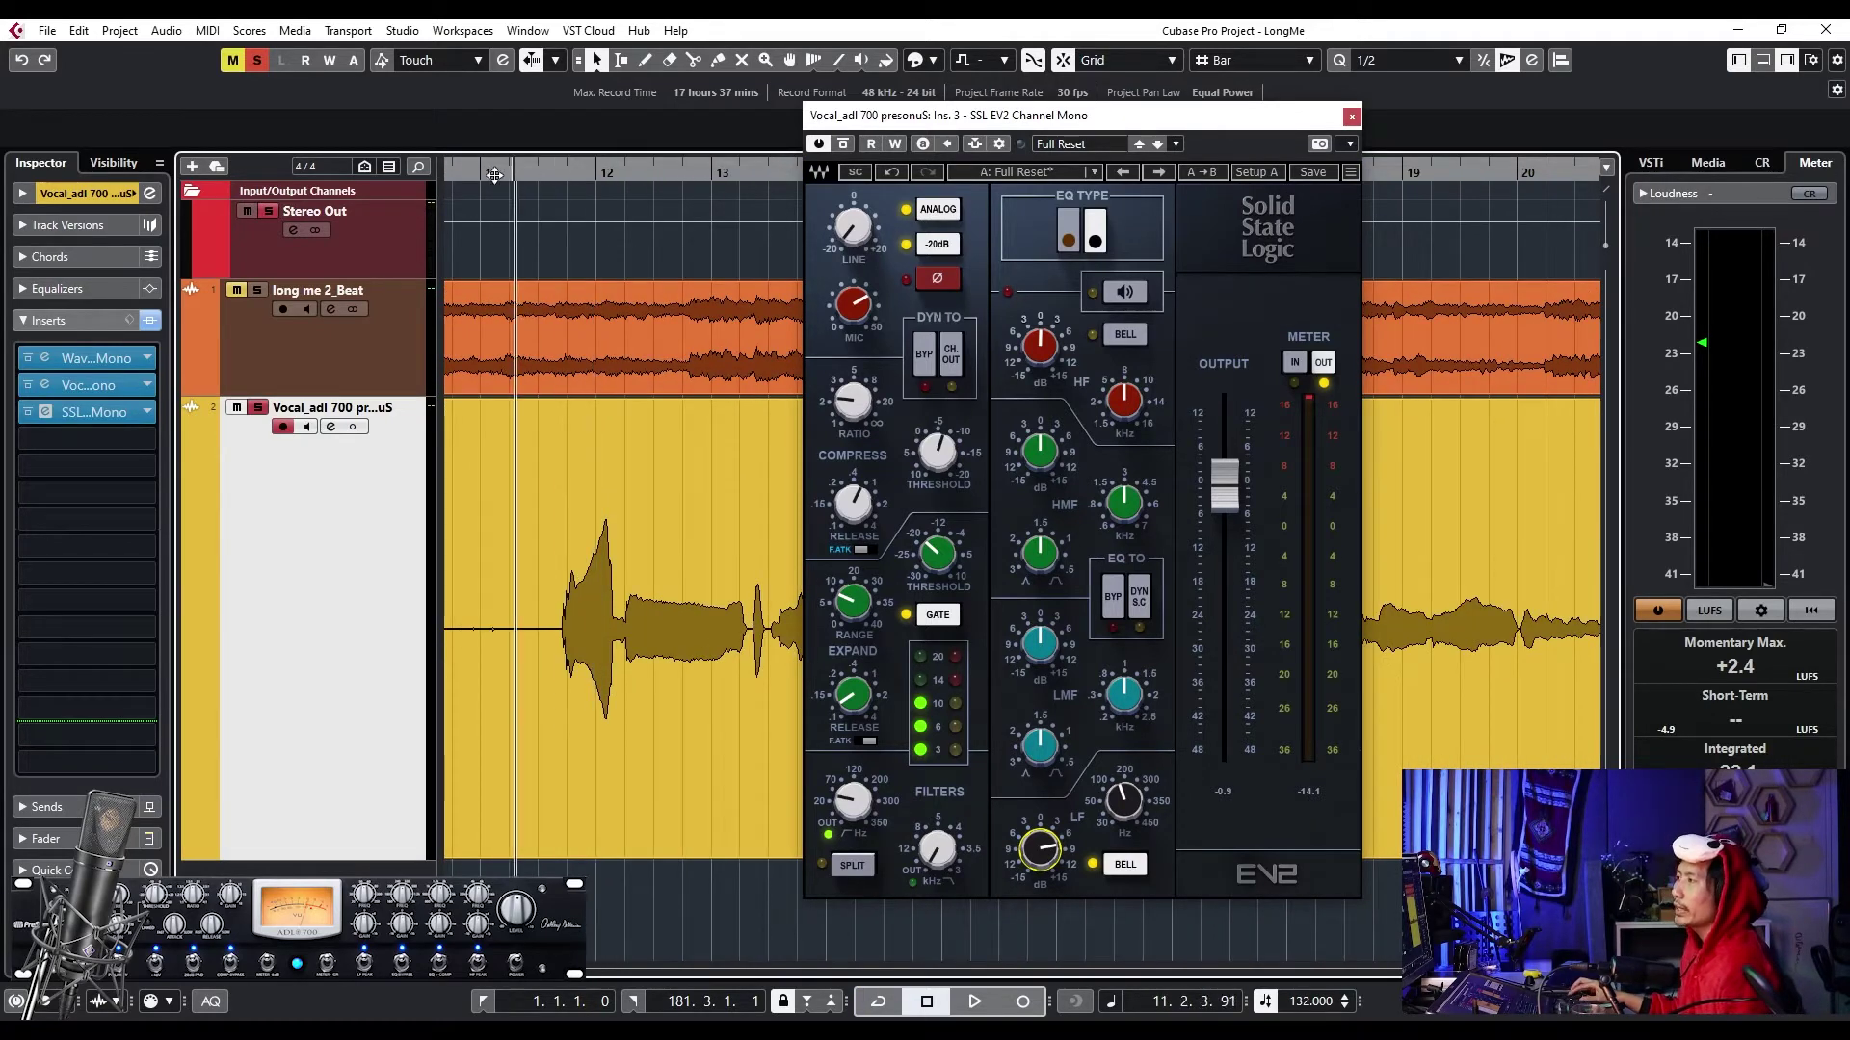
pyautogui.press('space')
pyautogui.moveTo(1123, 800)
pyautogui.mouseDown()
pyautogui.moveTo(1127, 759)
pyautogui.moveTo(1127, 782)
pyautogui.mouseUp()
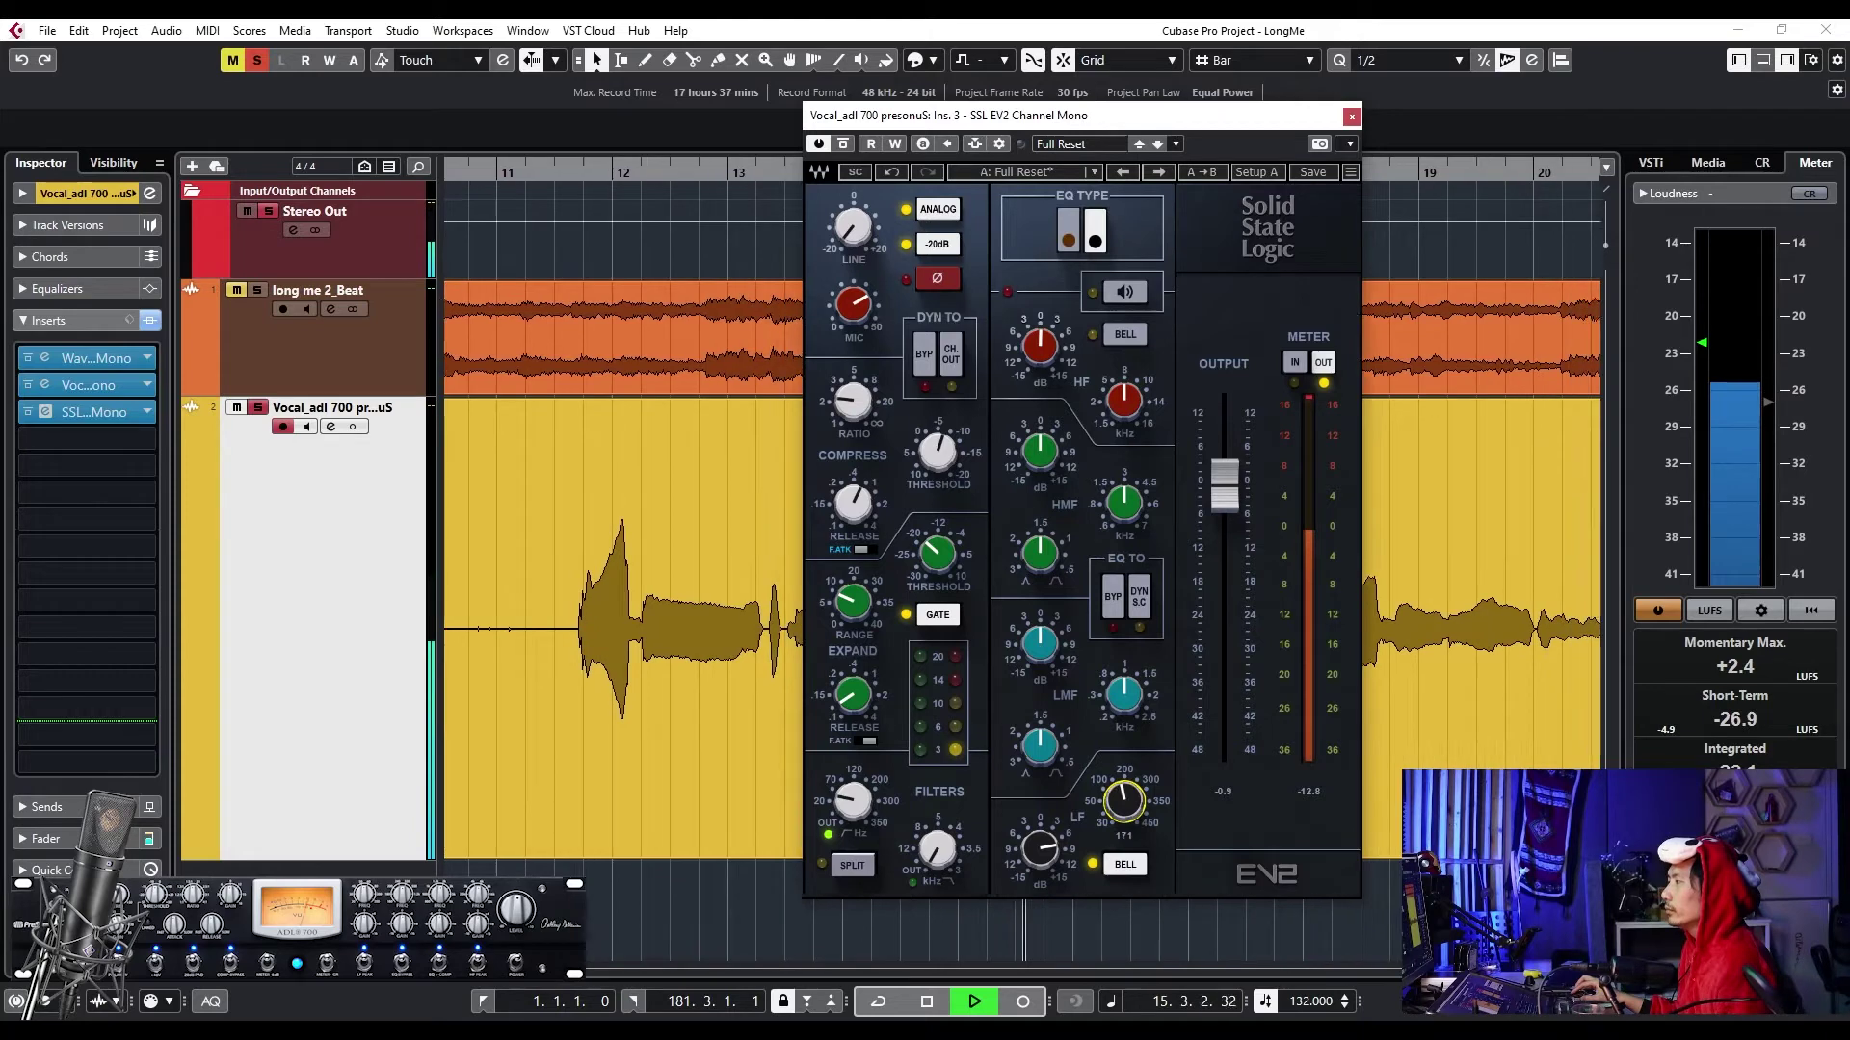
pyautogui.press('space')
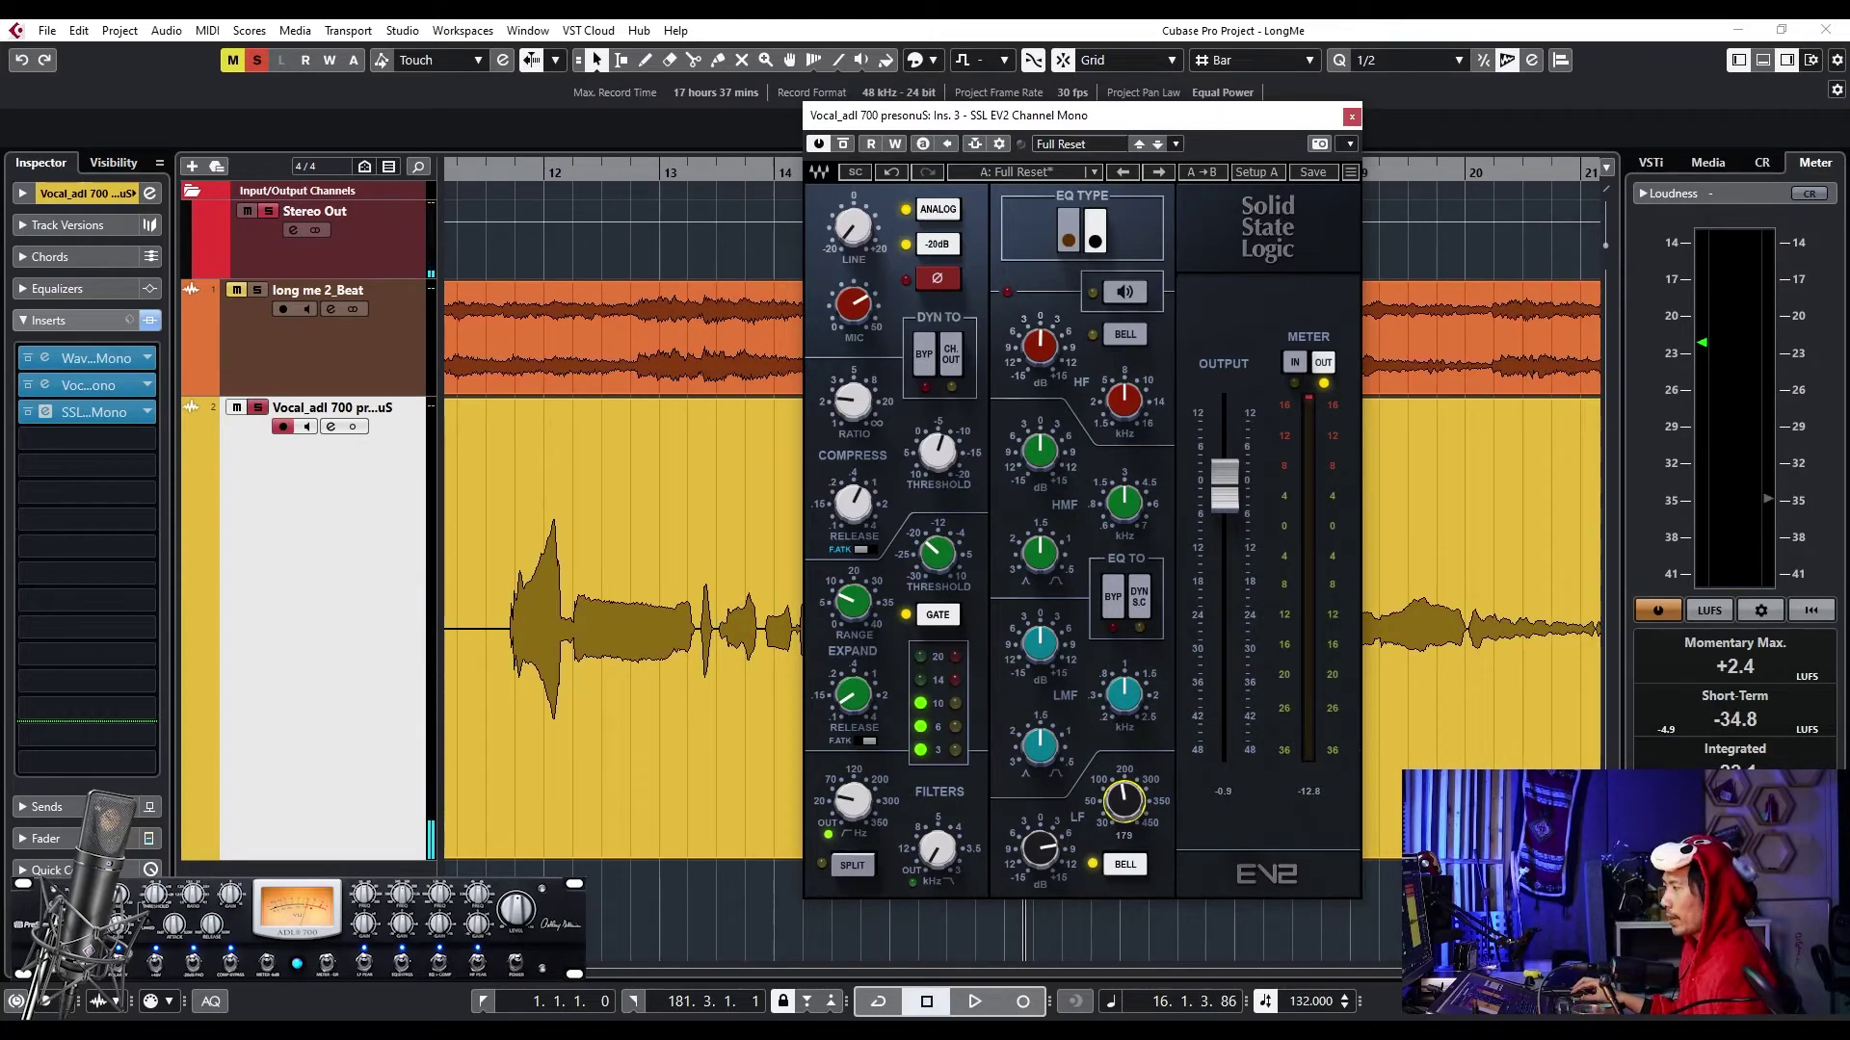
# - Try LF frequencies around 369 and 344 Hz, and replay the vocal from bar 11 to bar 23 with the frequency back below 200 Hz
pyautogui.moveTo(1125, 800); pyautogui.dragTo(1124, 782)
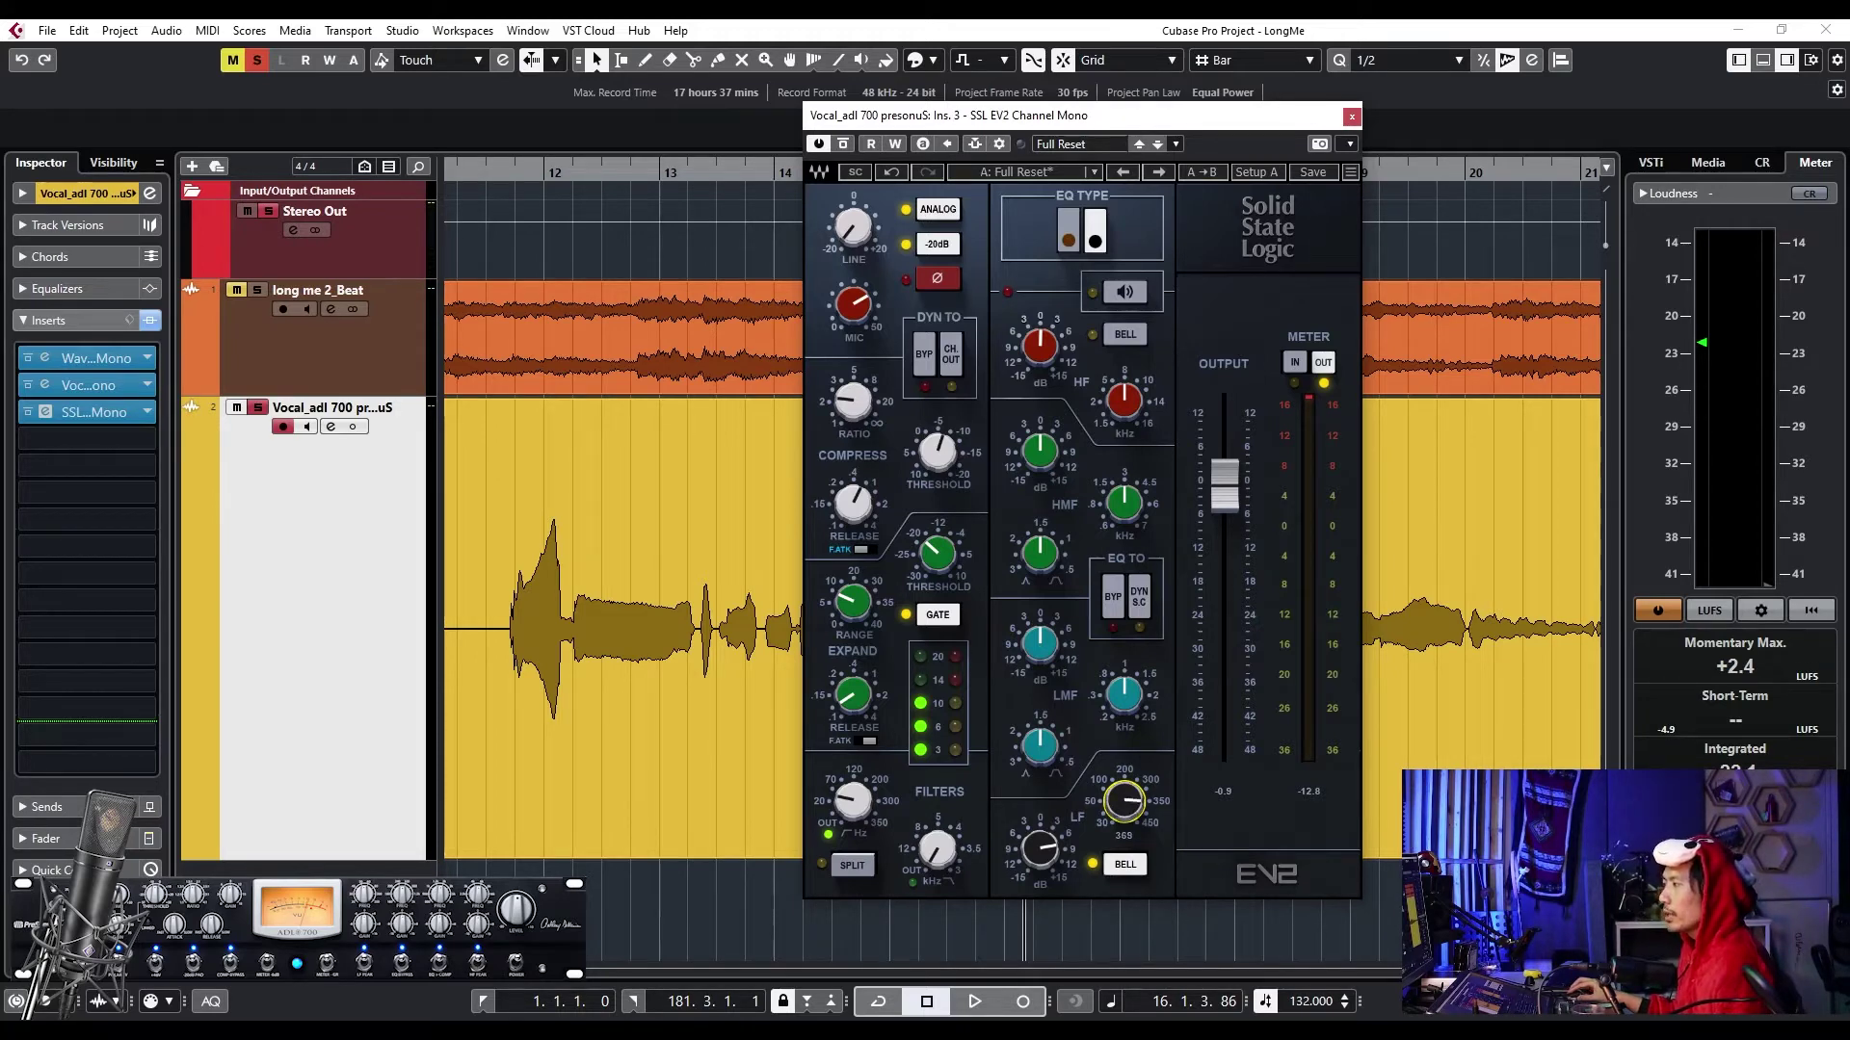
pyautogui.press('g')
pyautogui.click(531, 189)
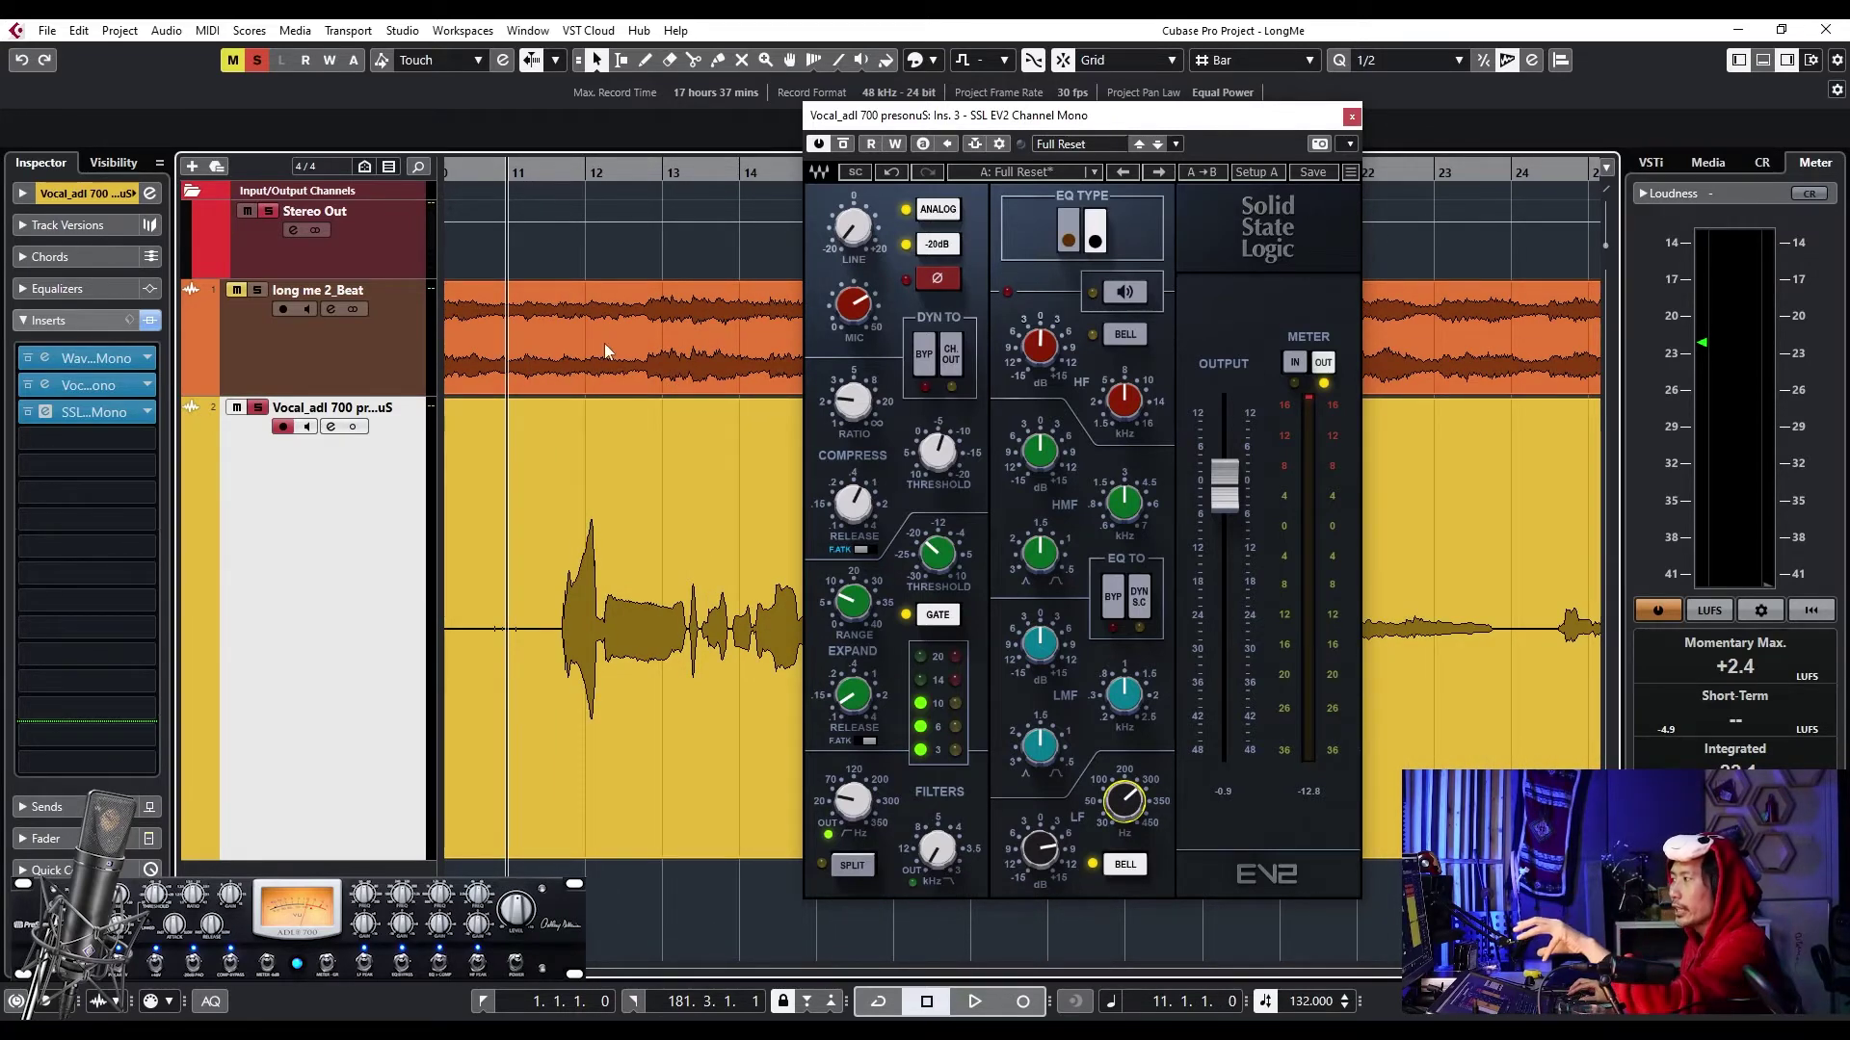
pyautogui.moveTo(1124, 800); pyautogui.dragTo(1124, 785)
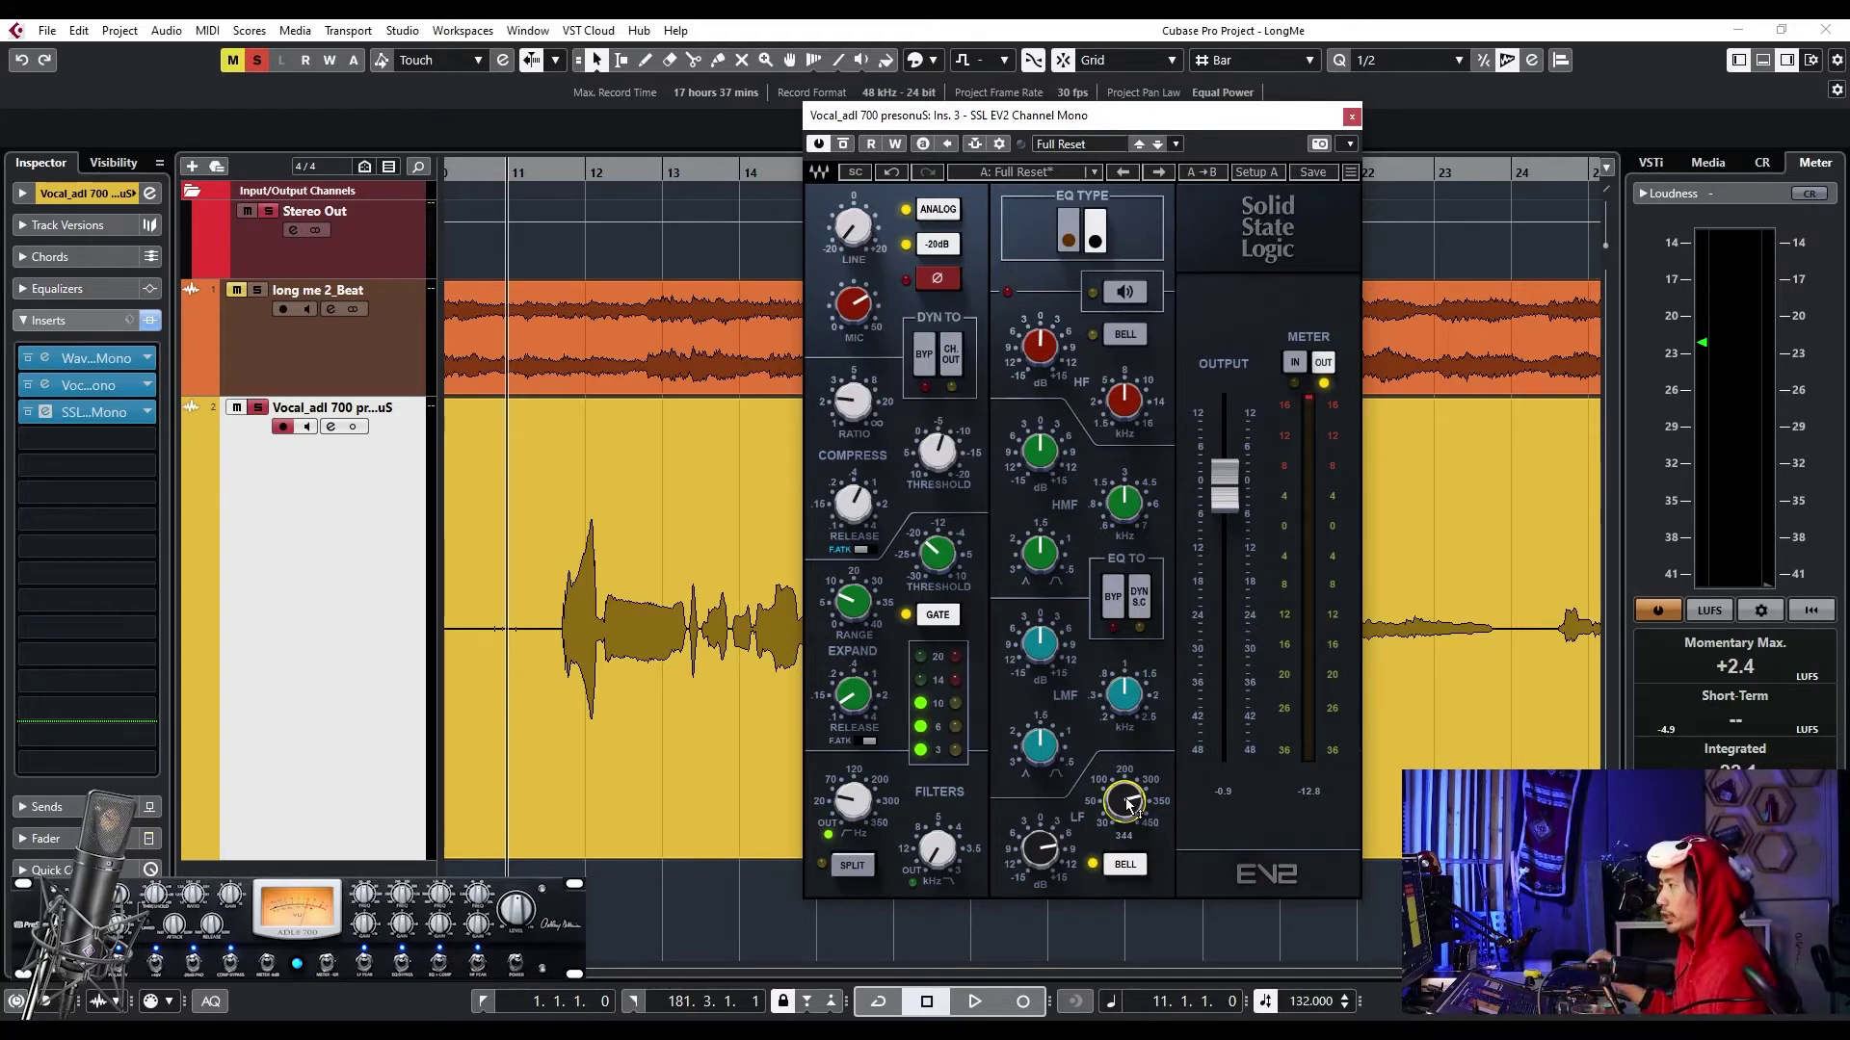
pyautogui.press('space')
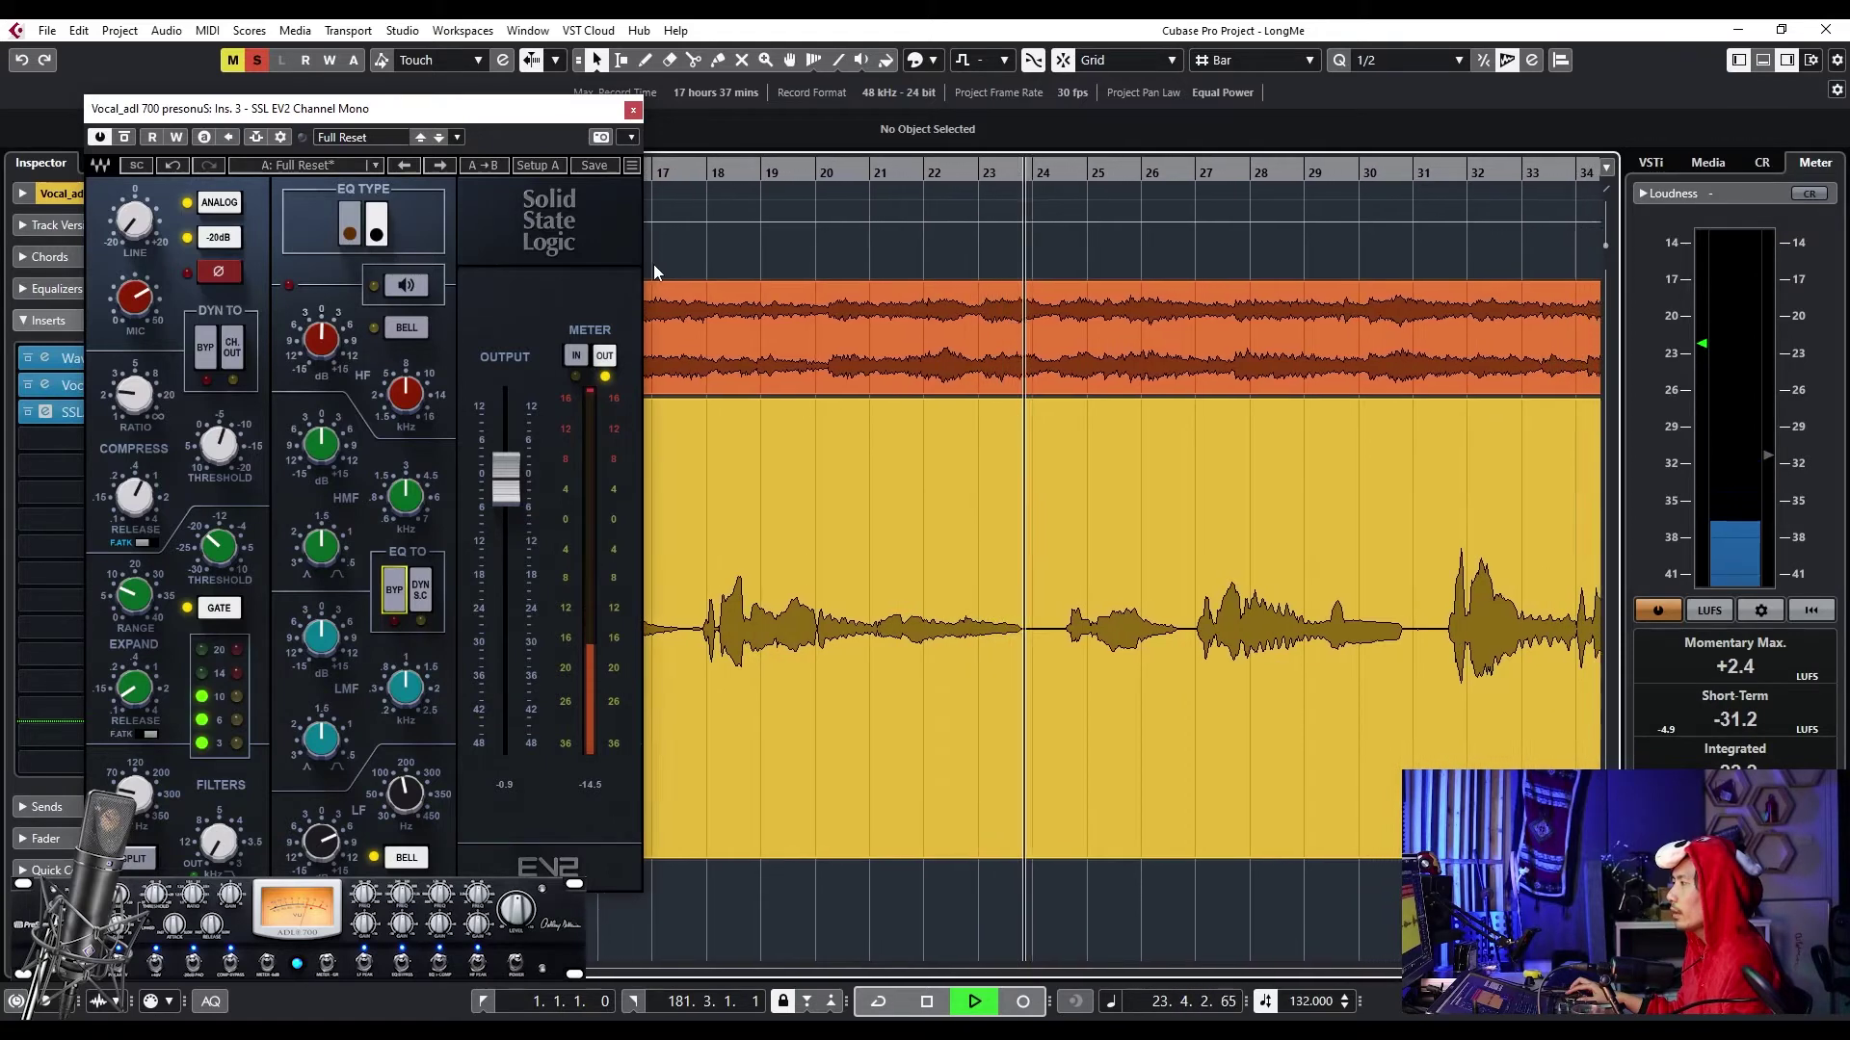
pyautogui.press('space')
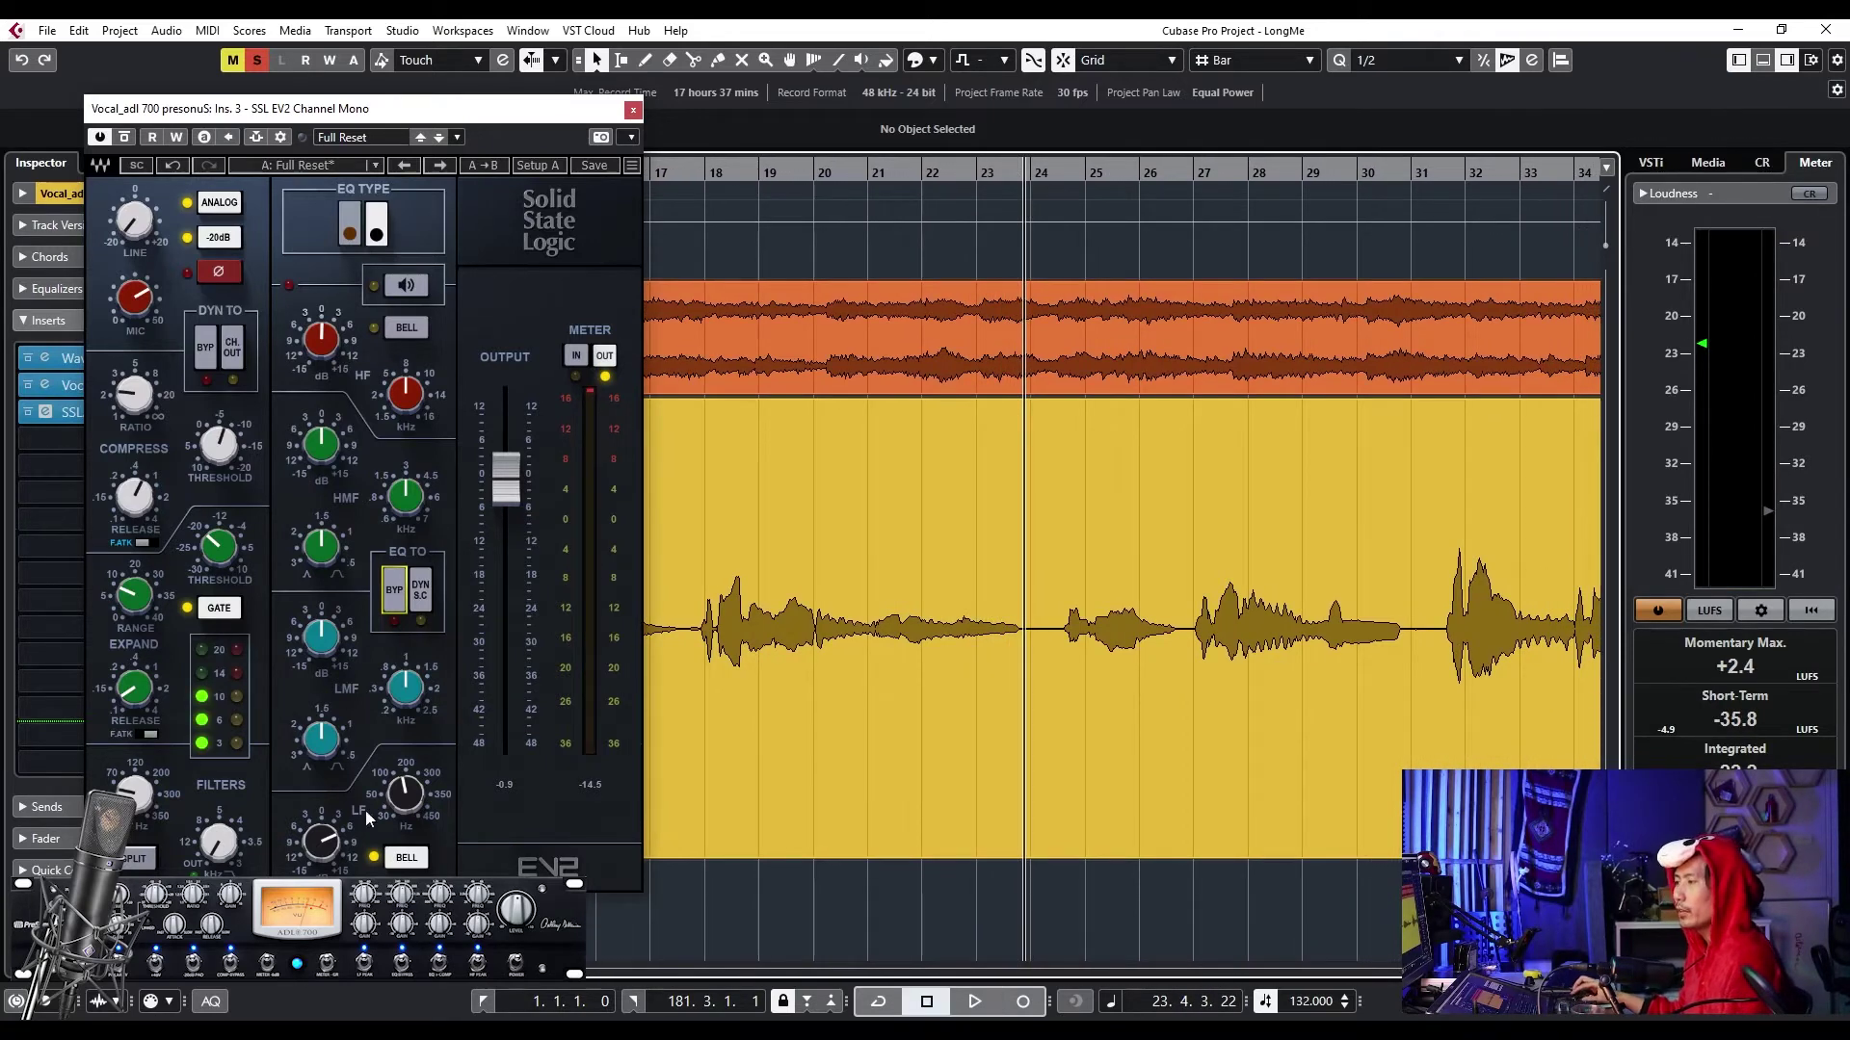
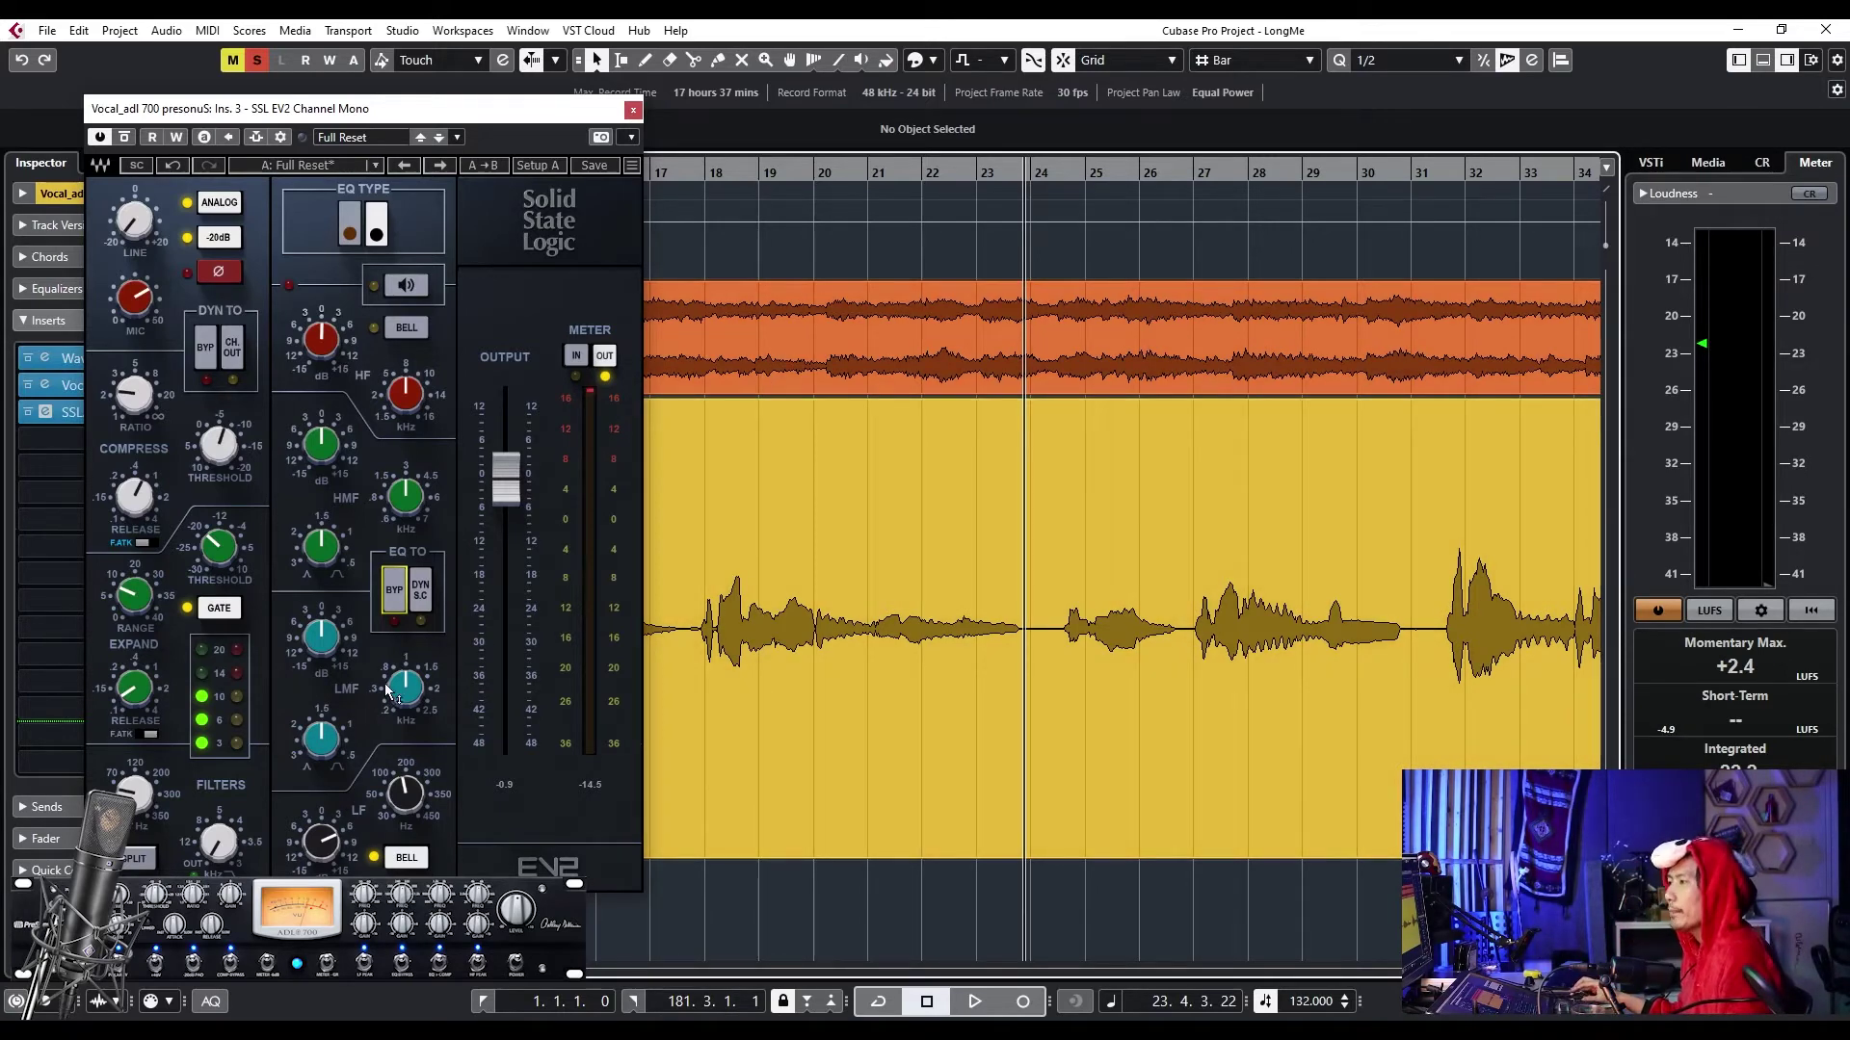
# - Adjust the LMF band's Q, sweep its frequency between about 0.27 and 0.48 kHz during playback, and set its gain to about 4 dB
pyautogui.moveTo(329, 850); pyautogui.dragTo(330, 834)
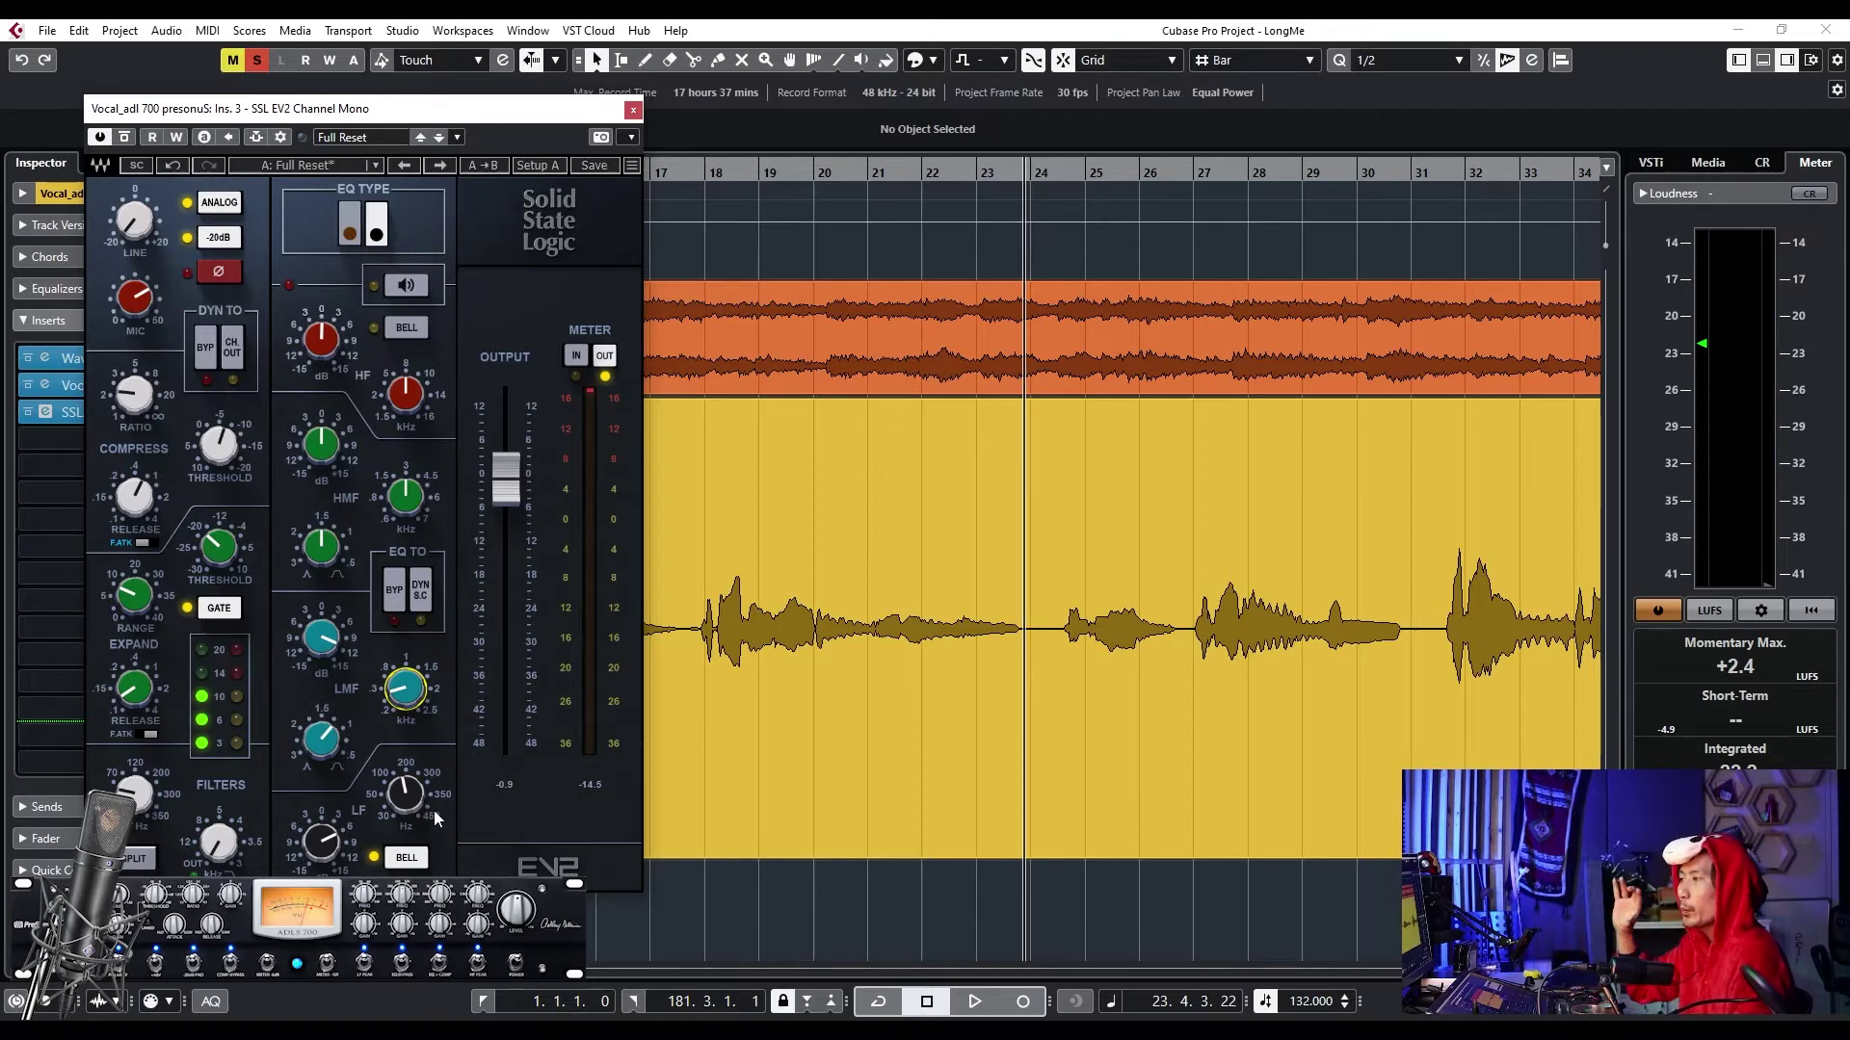
pyautogui.press('g')
pyautogui.press('space')
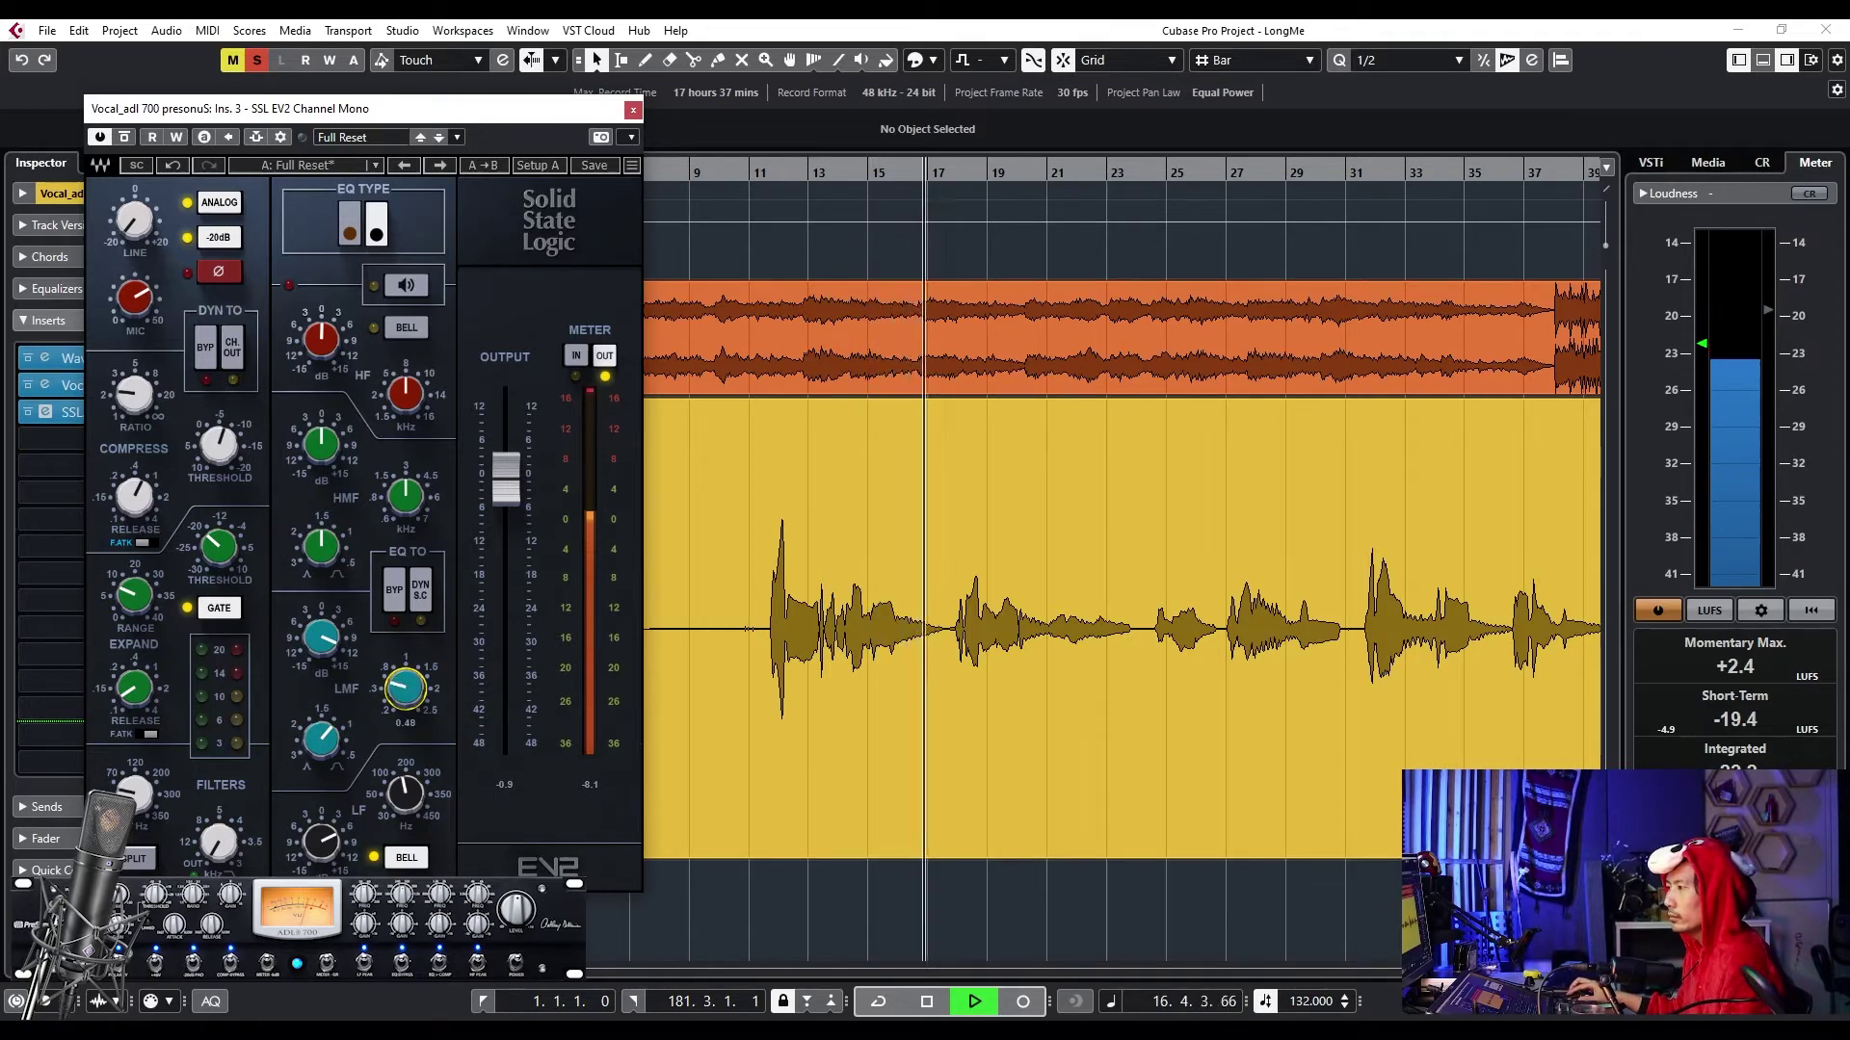
pyautogui.moveTo(409, 701); pyautogui.dragTo(410, 721)
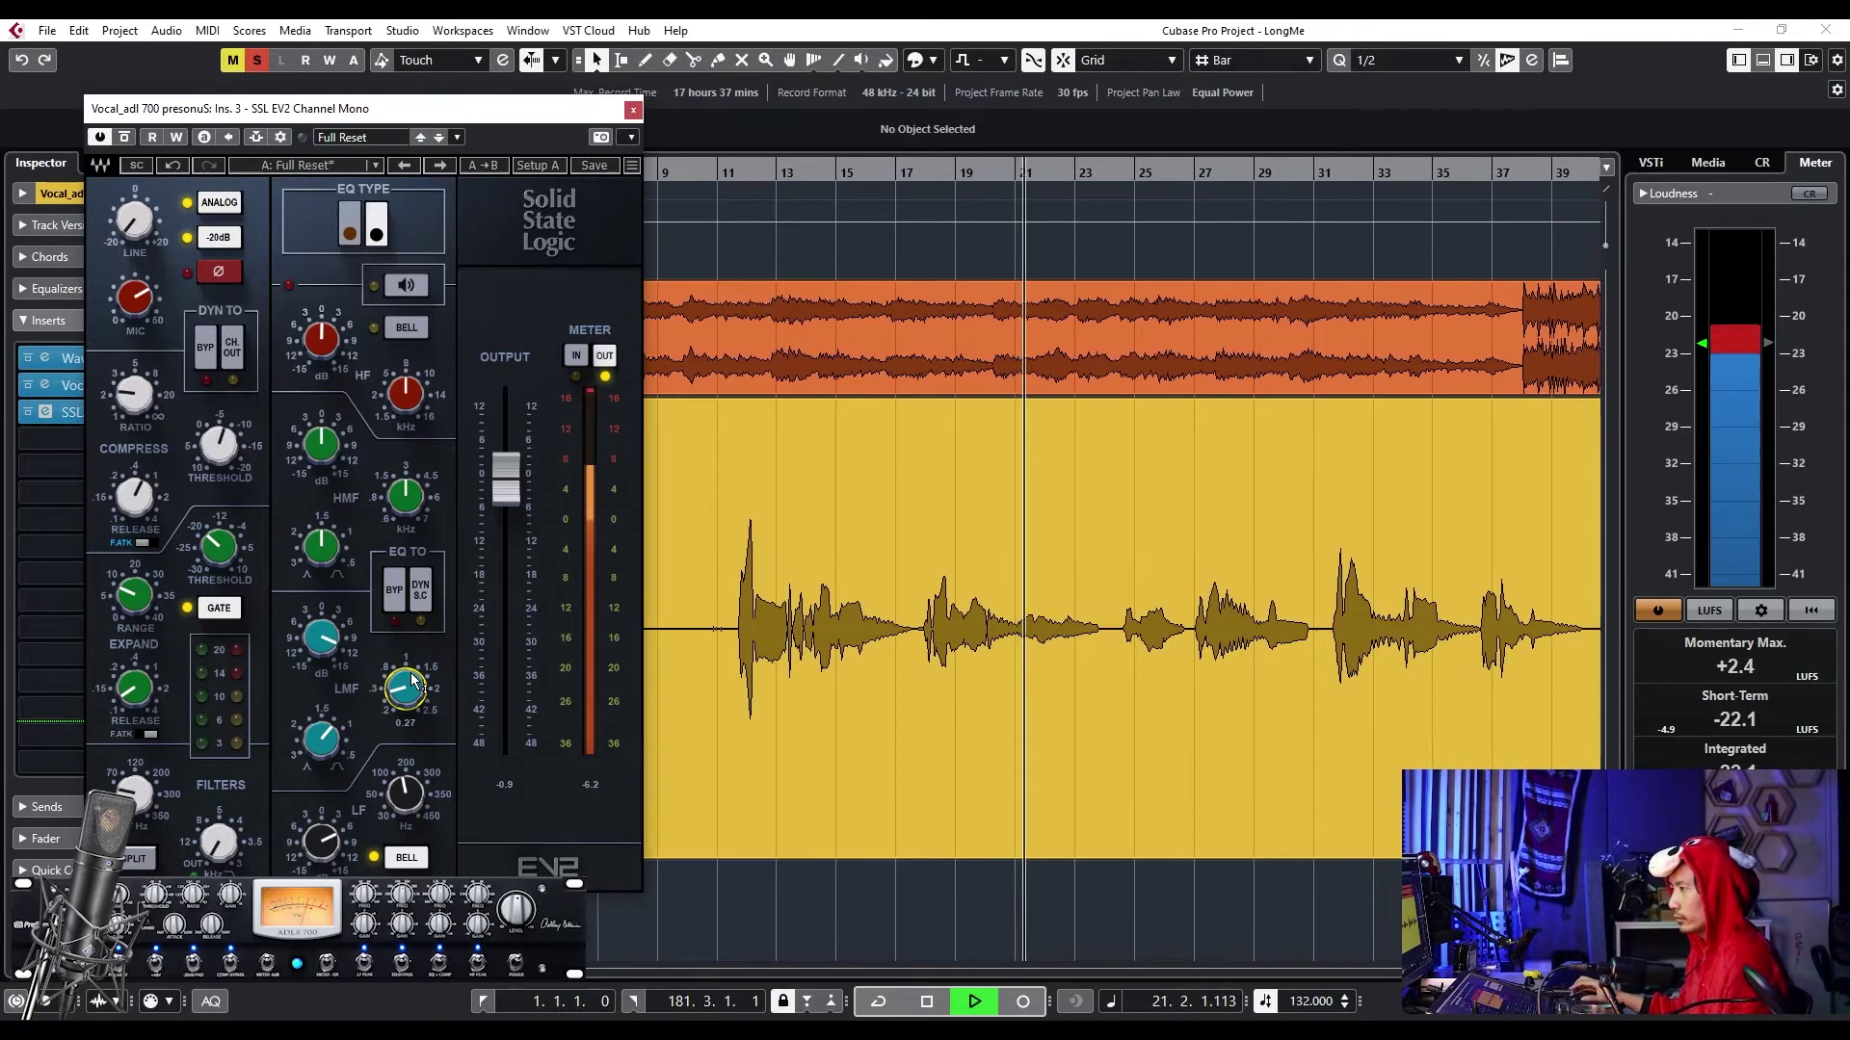
pyautogui.moveTo(410, 721); pyautogui.dragTo(410, 701)
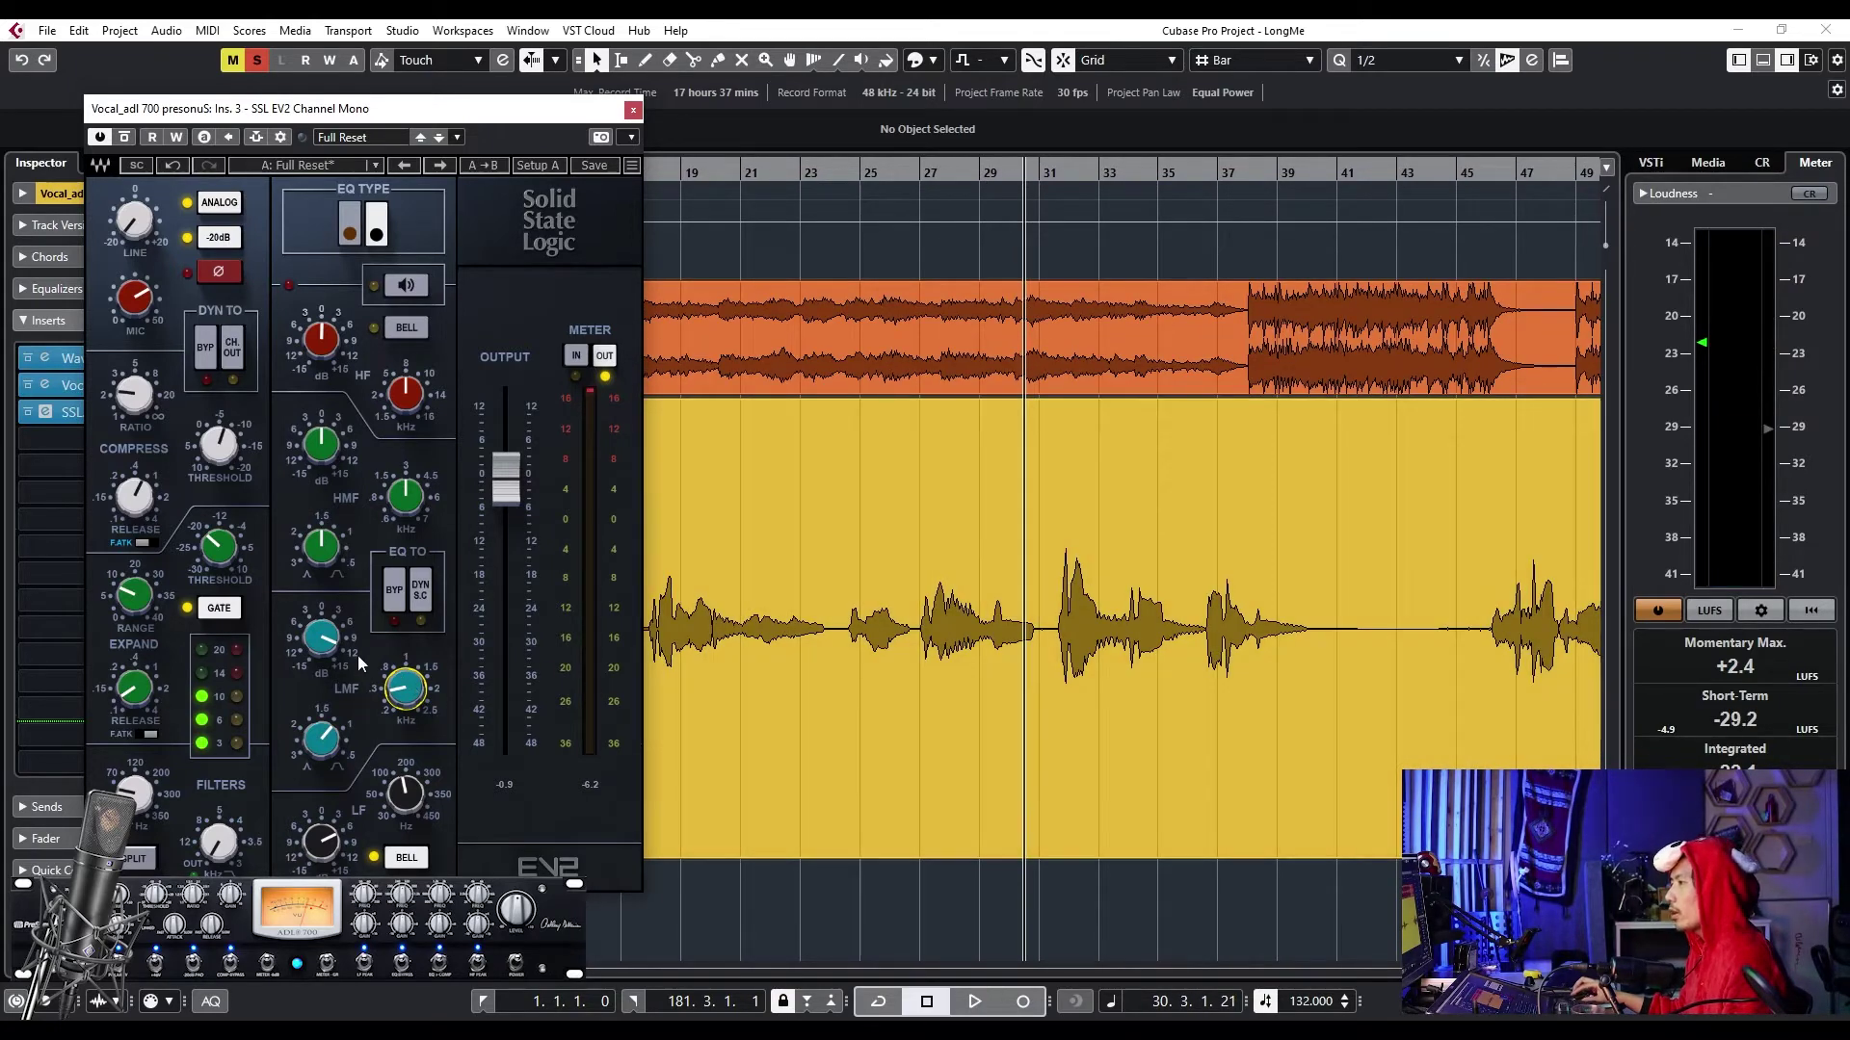
pyautogui.moveTo(357, 655); pyautogui.dragTo(356, 667)
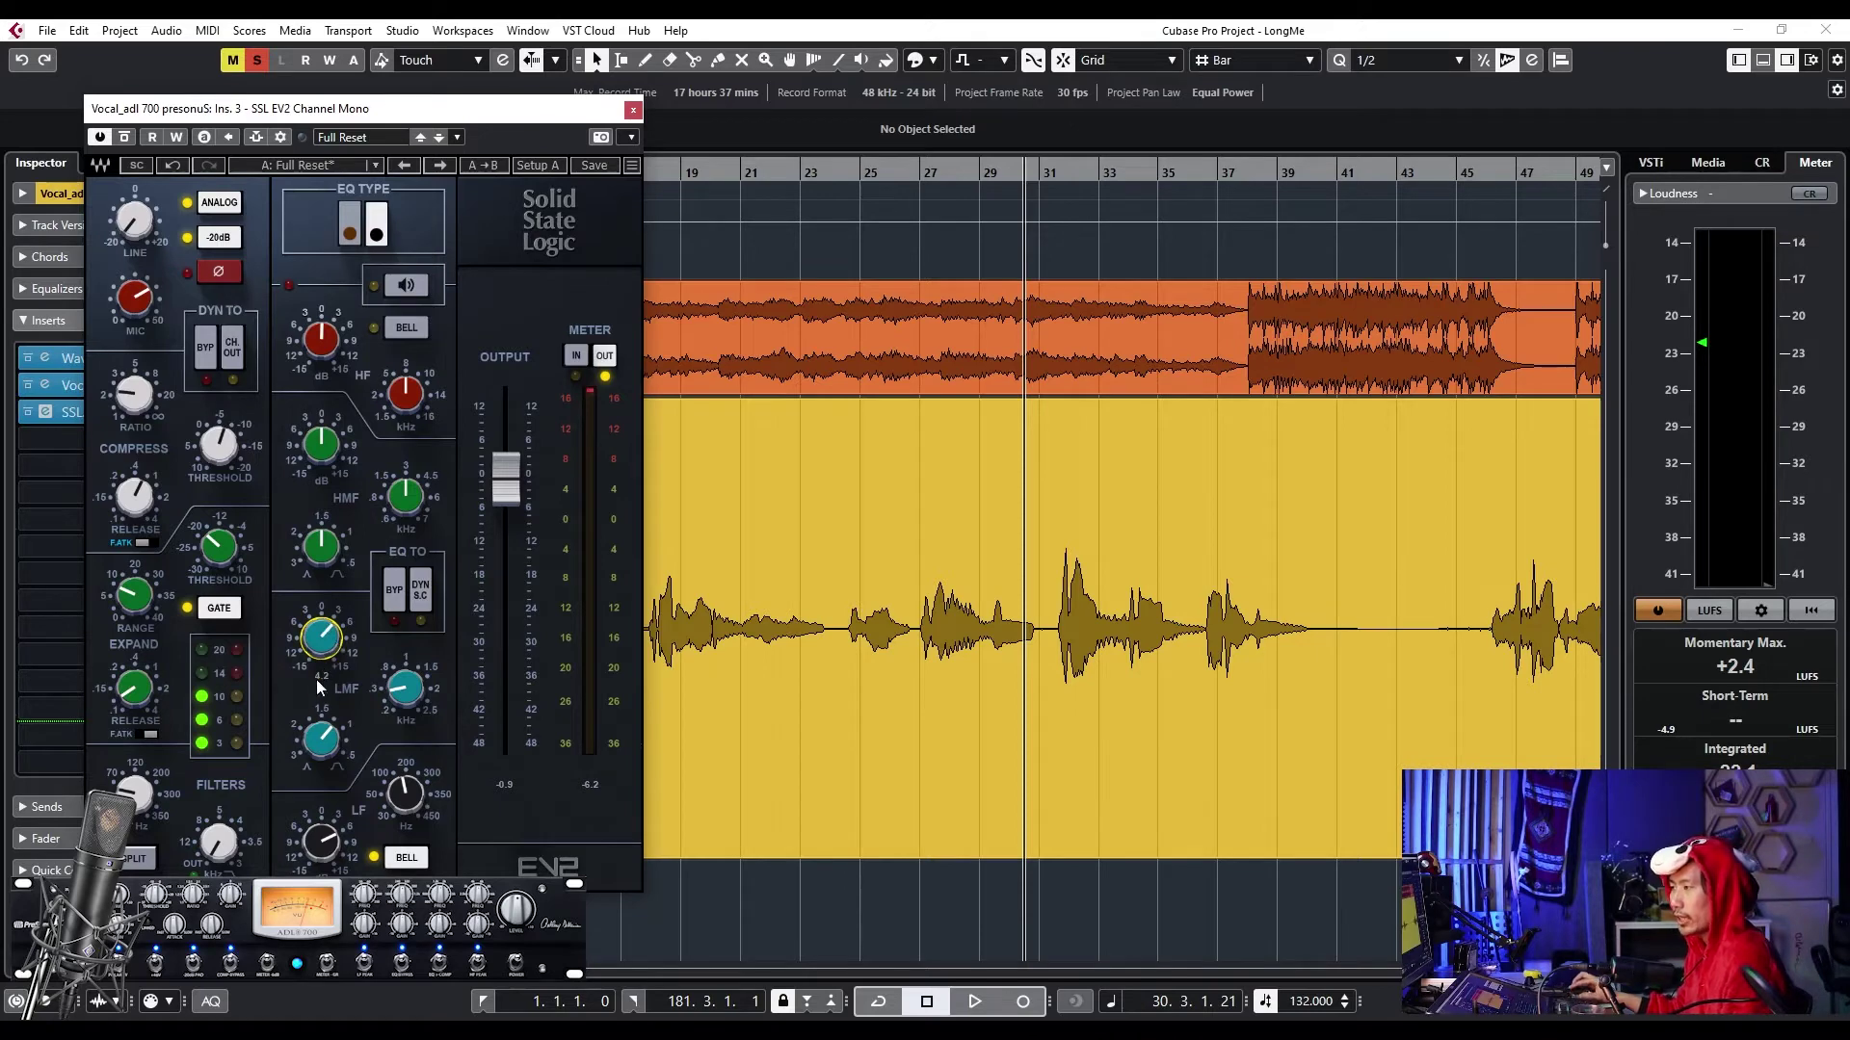
# - Reopen the vocal's channel settings, add a low band in the equalizer and change its type to Parametric II
pyautogui.hscroll(-1, 662, 621)
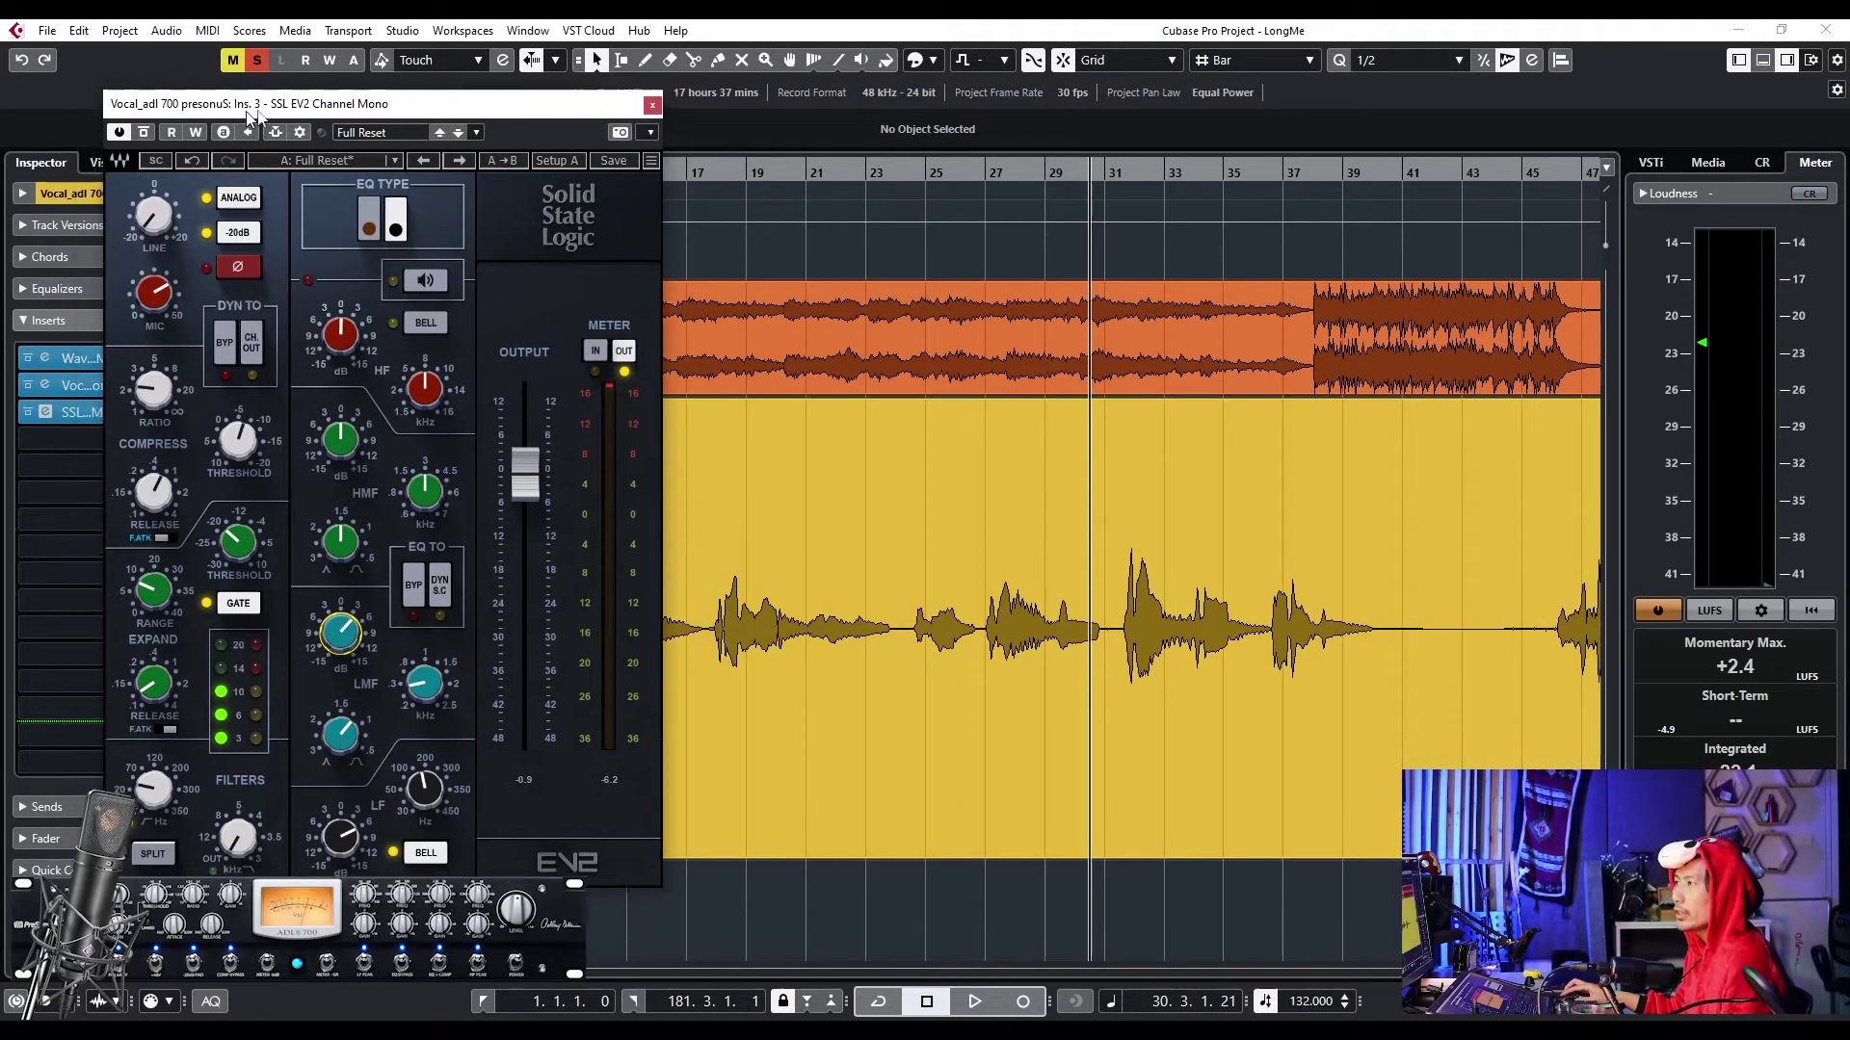
pyautogui.click(151, 193)
pyautogui.moveTo(450, 453); pyautogui.dragTo(426, 513)
pyautogui.click(500, 667)
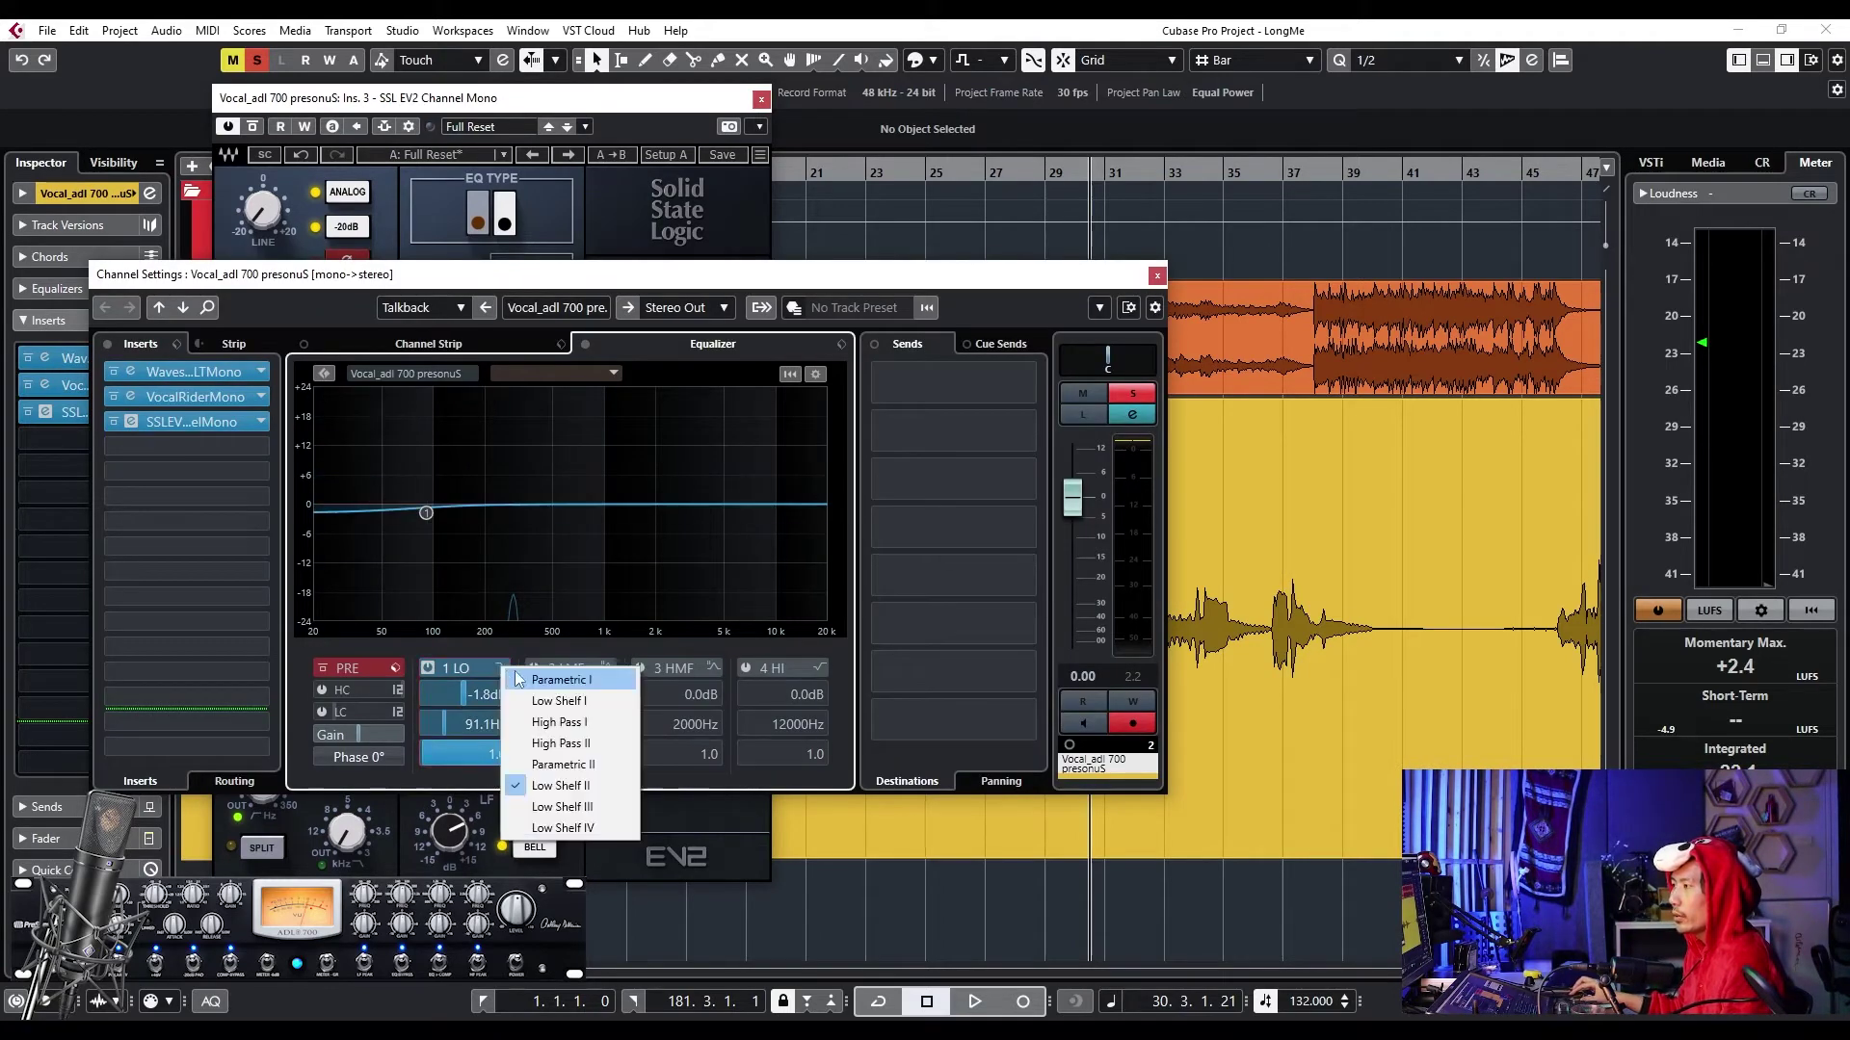
pyautogui.click(578, 764)
# - Shape the low band to 4.7 dB at 79 Hz with a Q of 0.3, and add an LMF boost of 3.9 dB at 285 Hz
pyautogui.moveTo(426, 512)
pyautogui.mouseDown()
pyautogui.moveTo(424, 534)
pyautogui.moveTo(398, 482)
pyautogui.moveTo(430, 486)
pyautogui.moveTo(414, 480)
pyautogui.mouseUp()
pyautogui.scroll(-7, 431, 476)
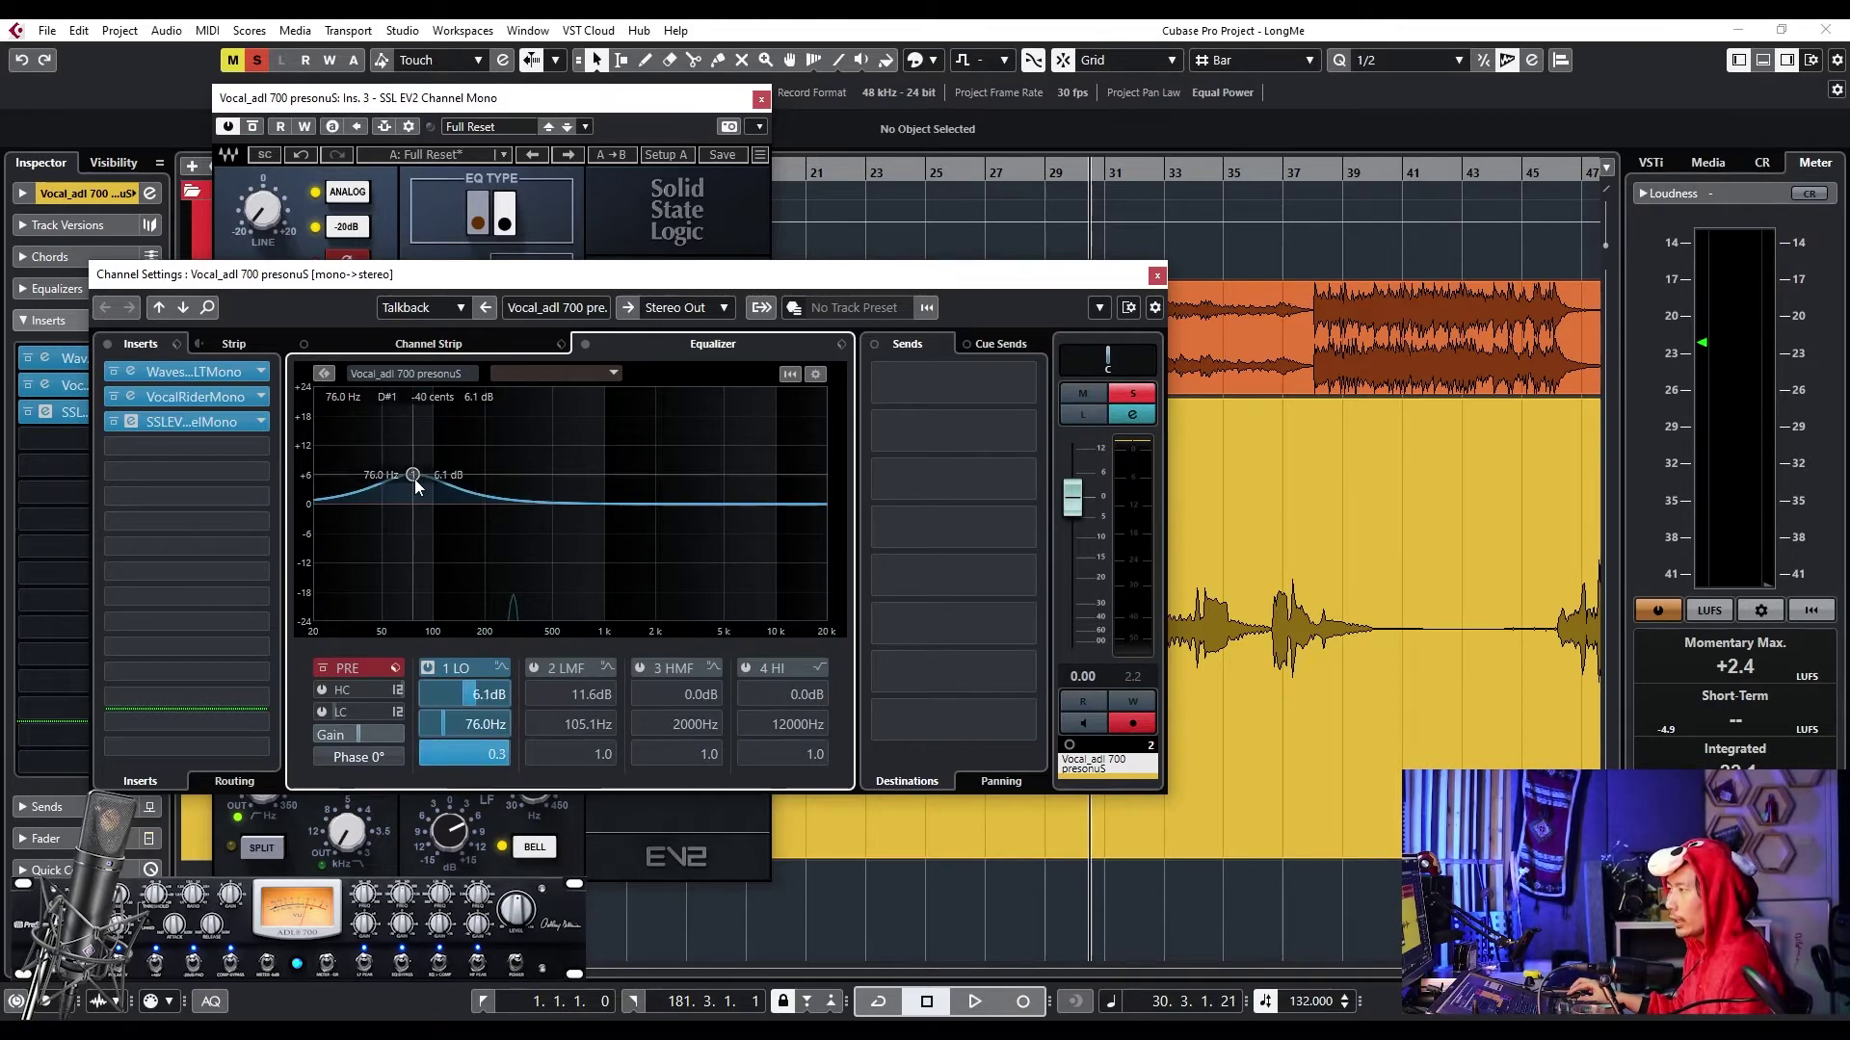
pyautogui.click(511, 485)
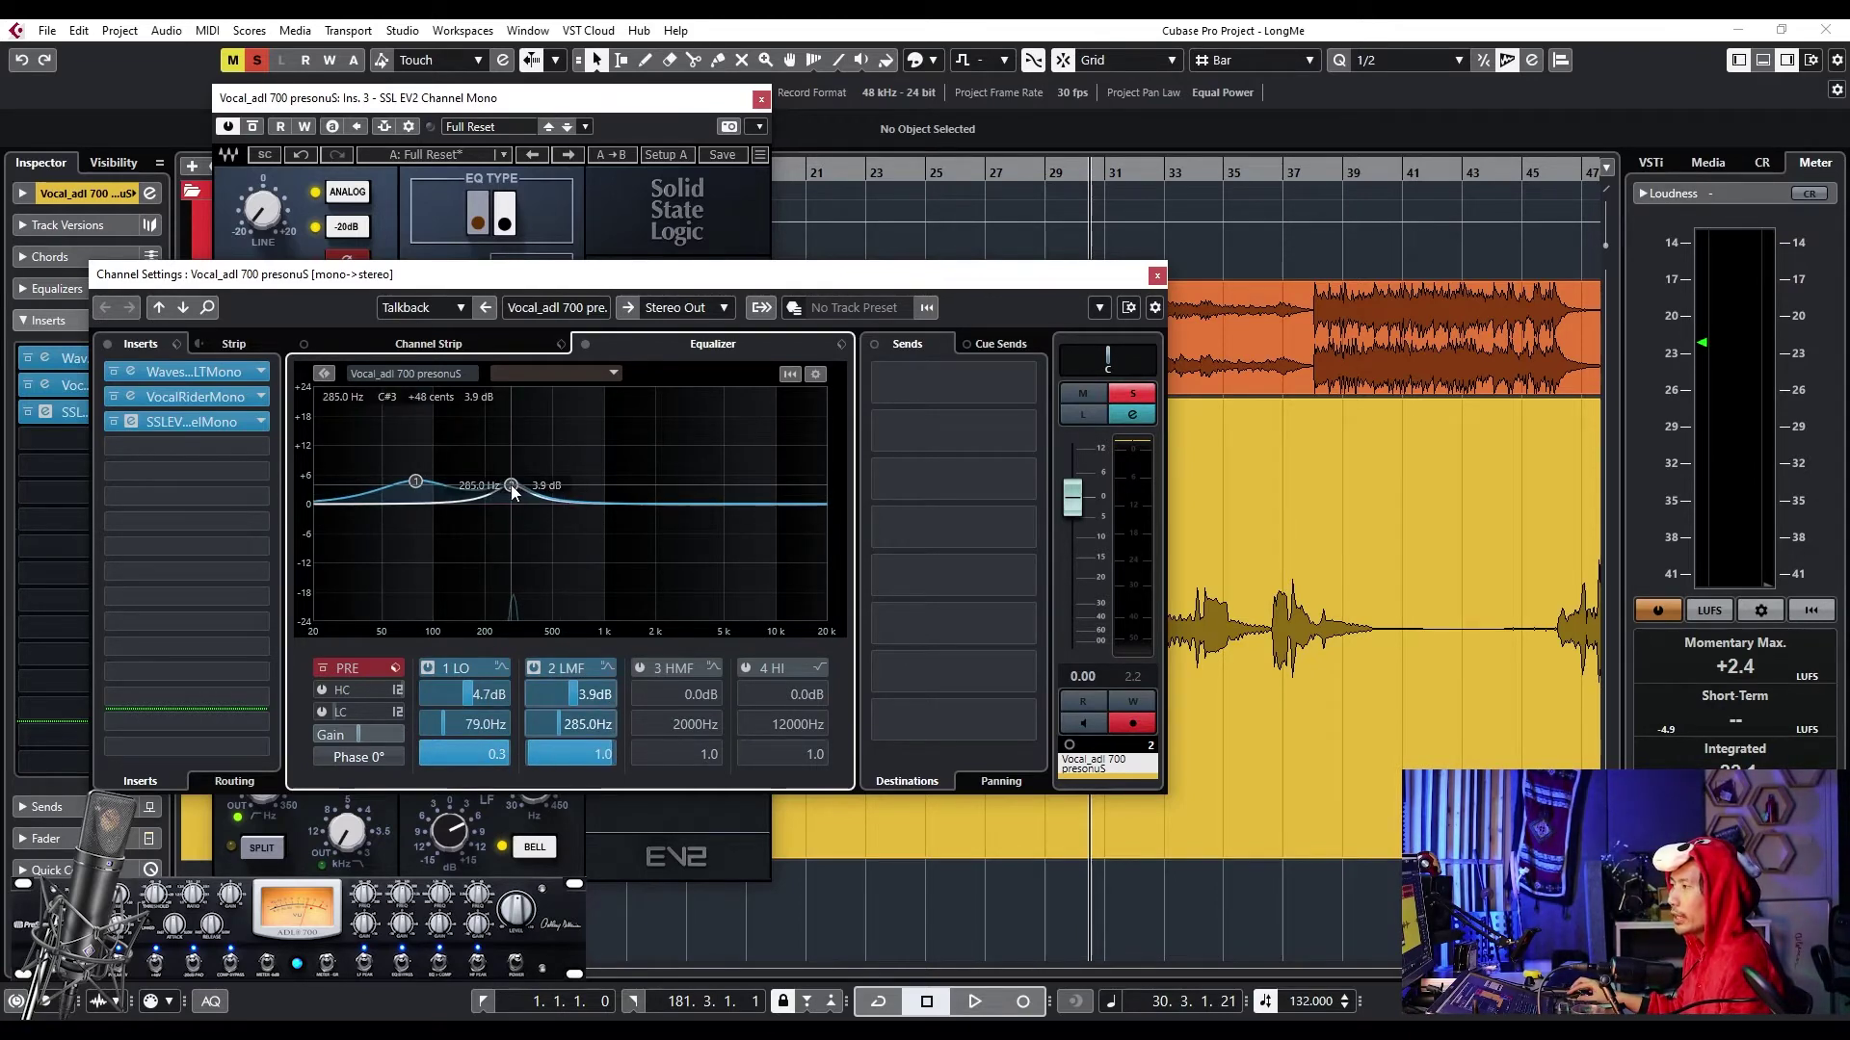
# - Remove the low, LMF and HMF bands from the vocal's channel equalizer and close its channel settings
pyautogui.scroll(4, 514, 490)
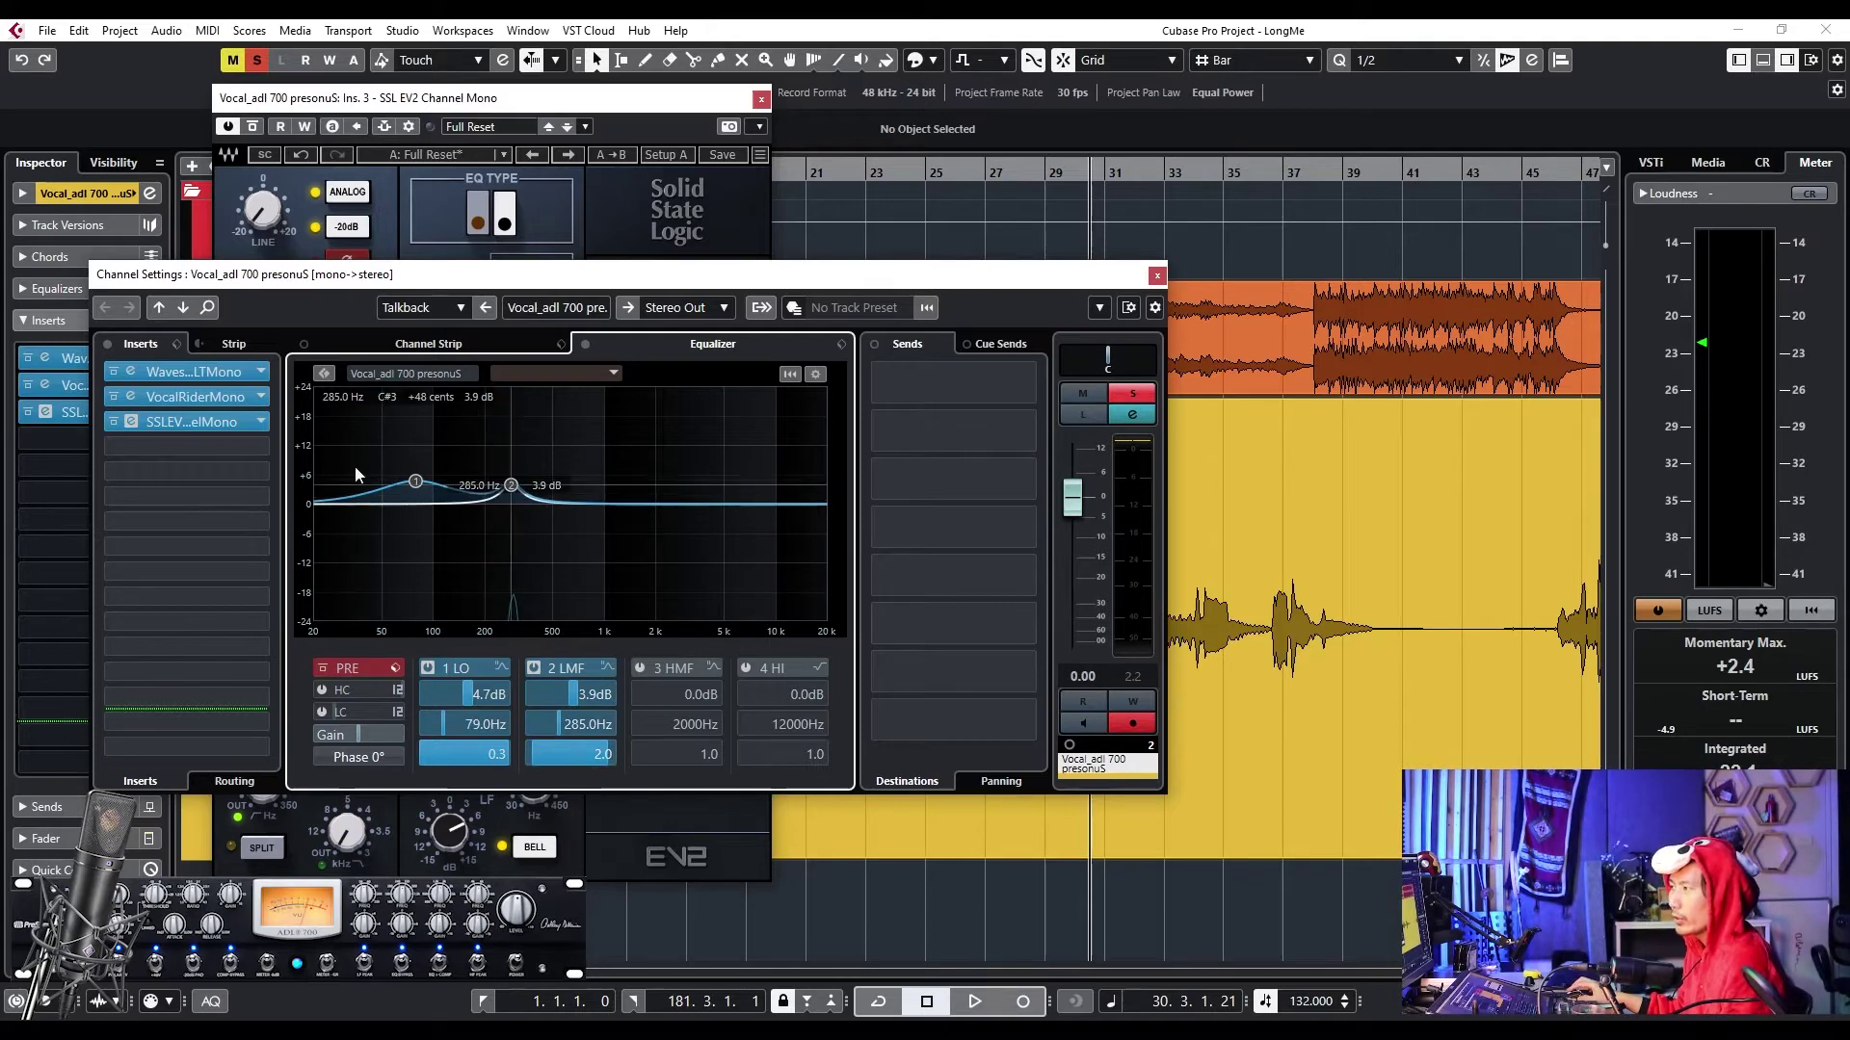
pyautogui.doubleClick(417, 481)
pyautogui.doubleClick(504, 481)
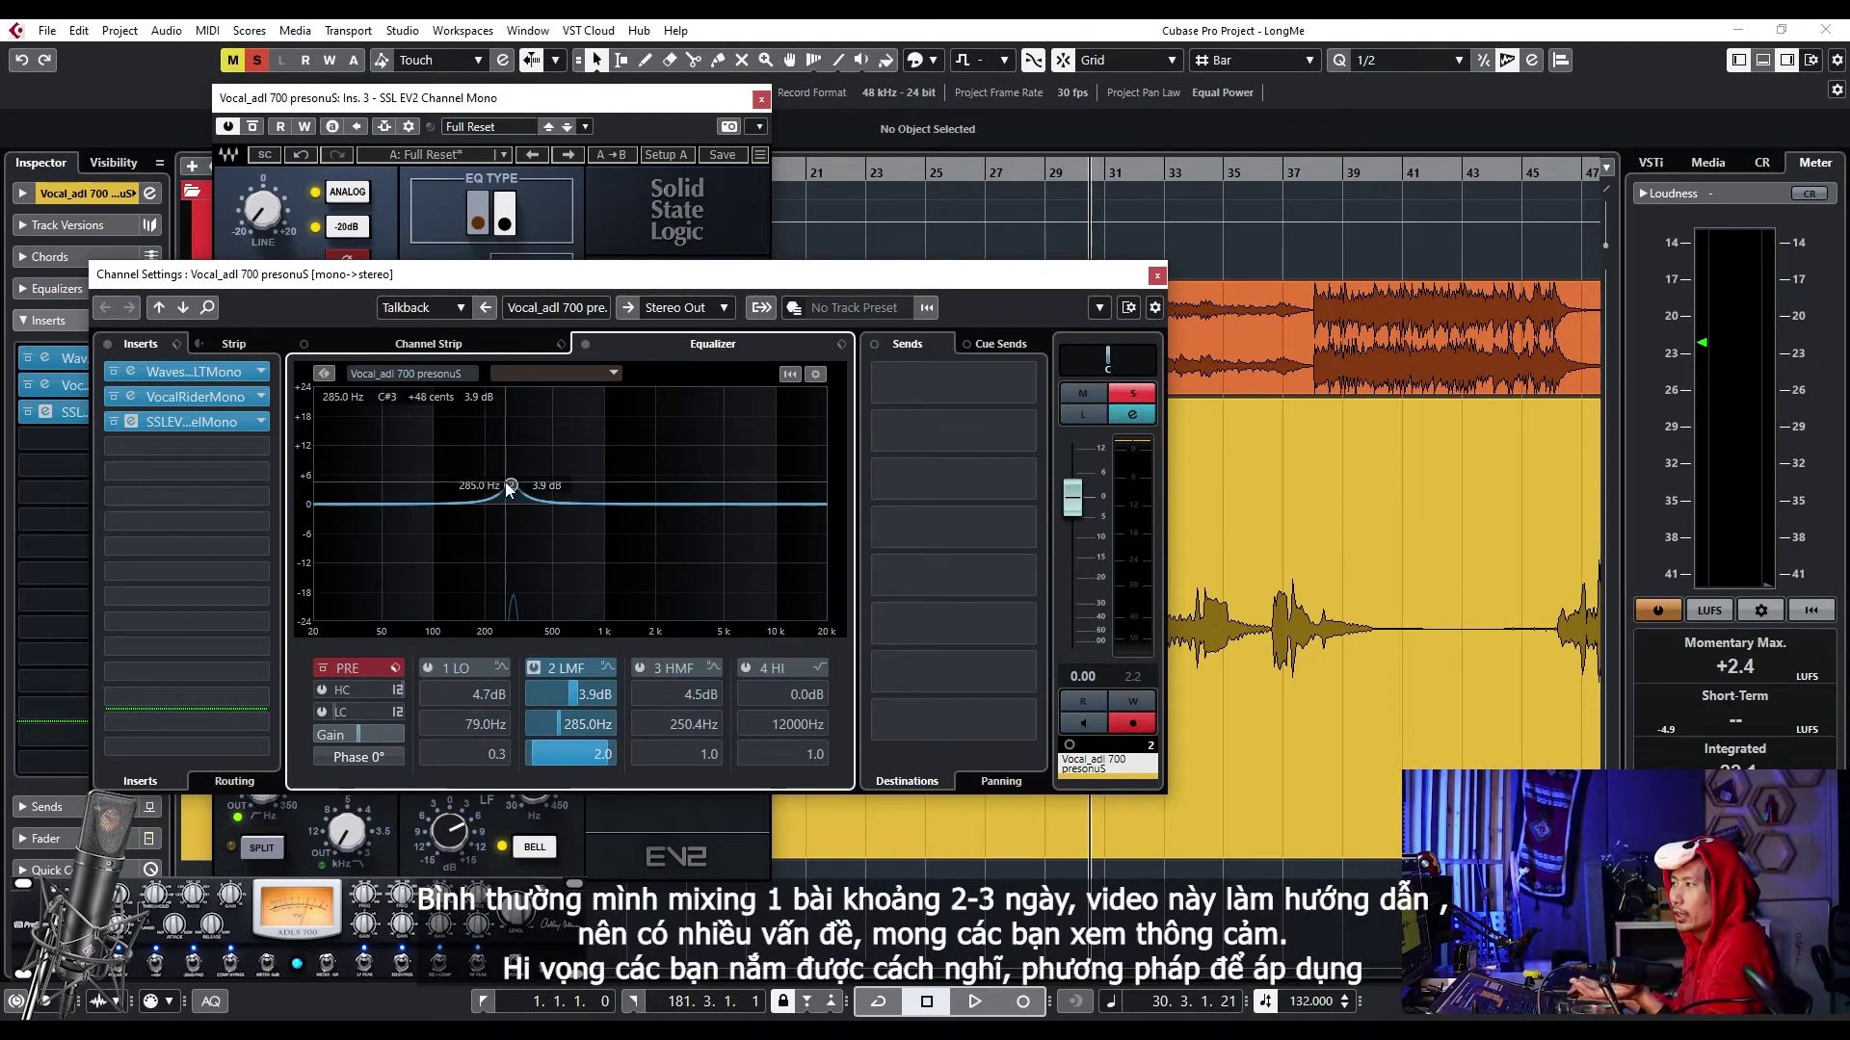
pyautogui.doubleClick(505, 482)
pyautogui.click(502, 481)
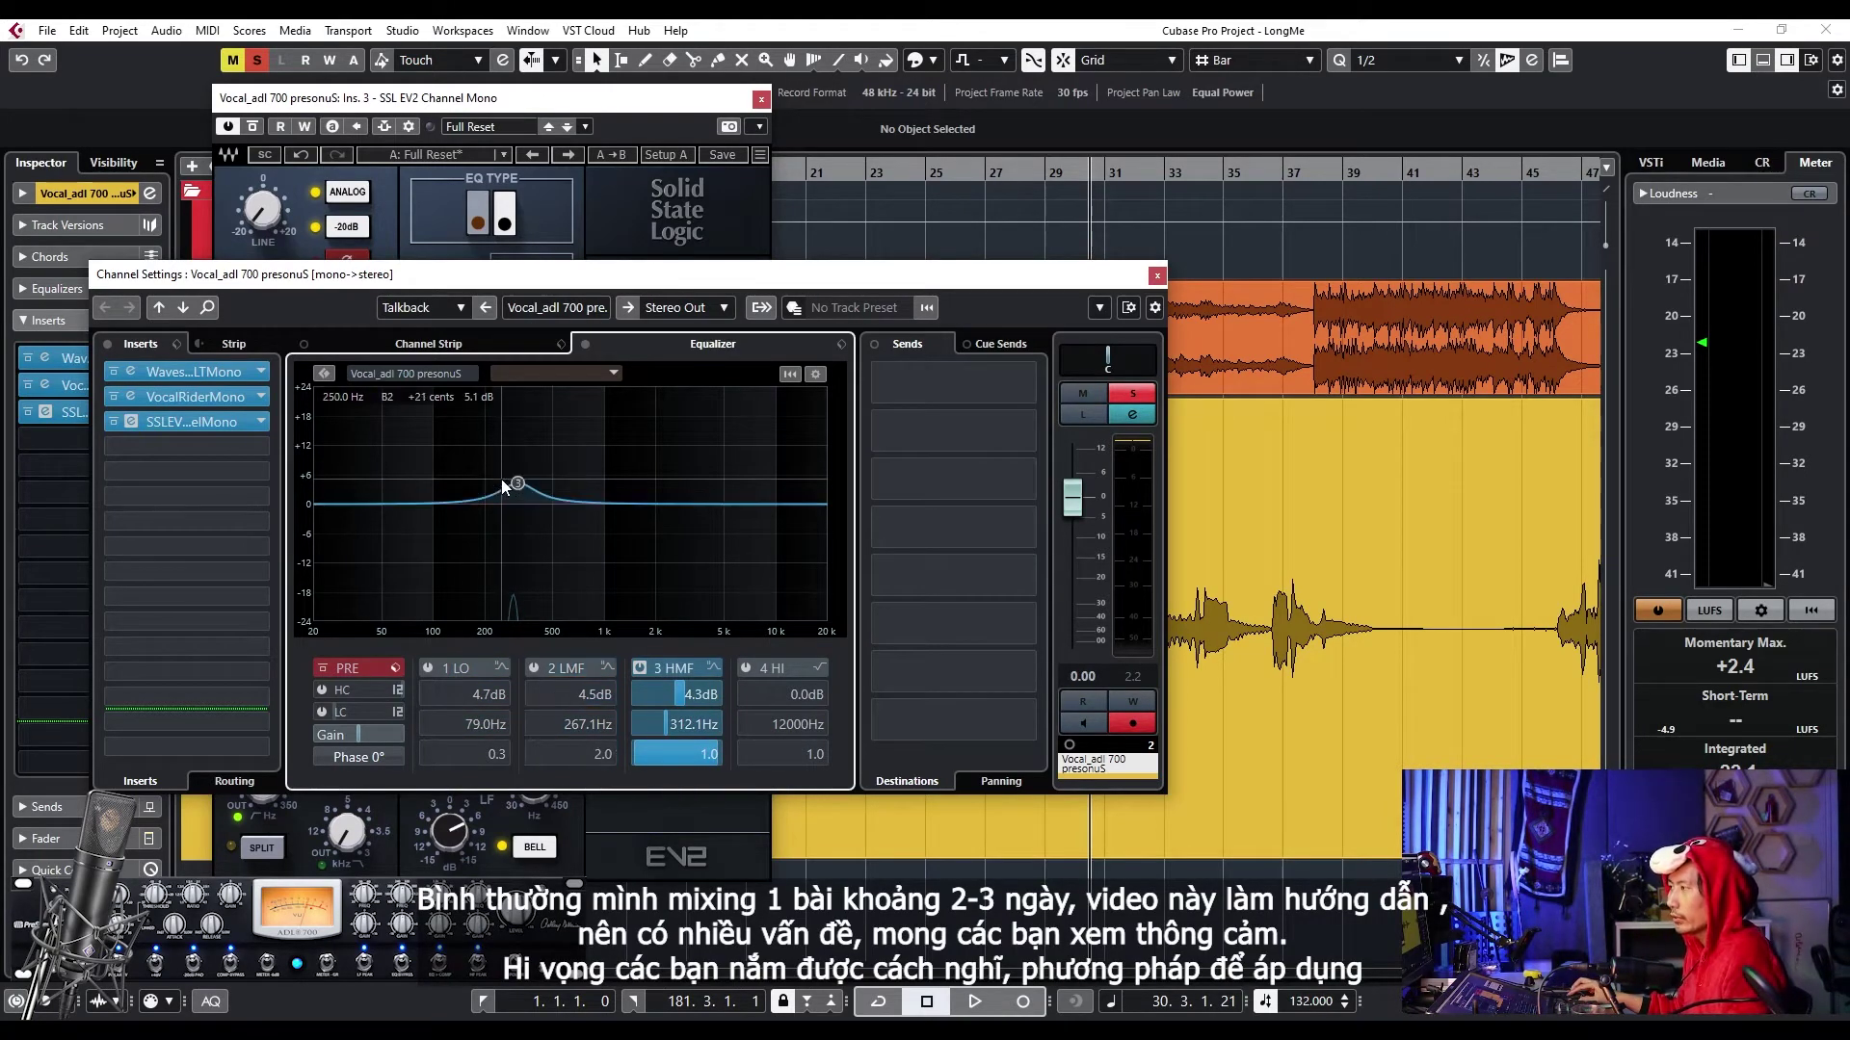
pyautogui.click(1156, 275)
# - Replay the vocal from about bar 17 and try different Q settings on the EV2's LMF band
pyautogui.hscroll(-3, 973, 241)
pyautogui.click(920, 174)
pyautogui.press('space')
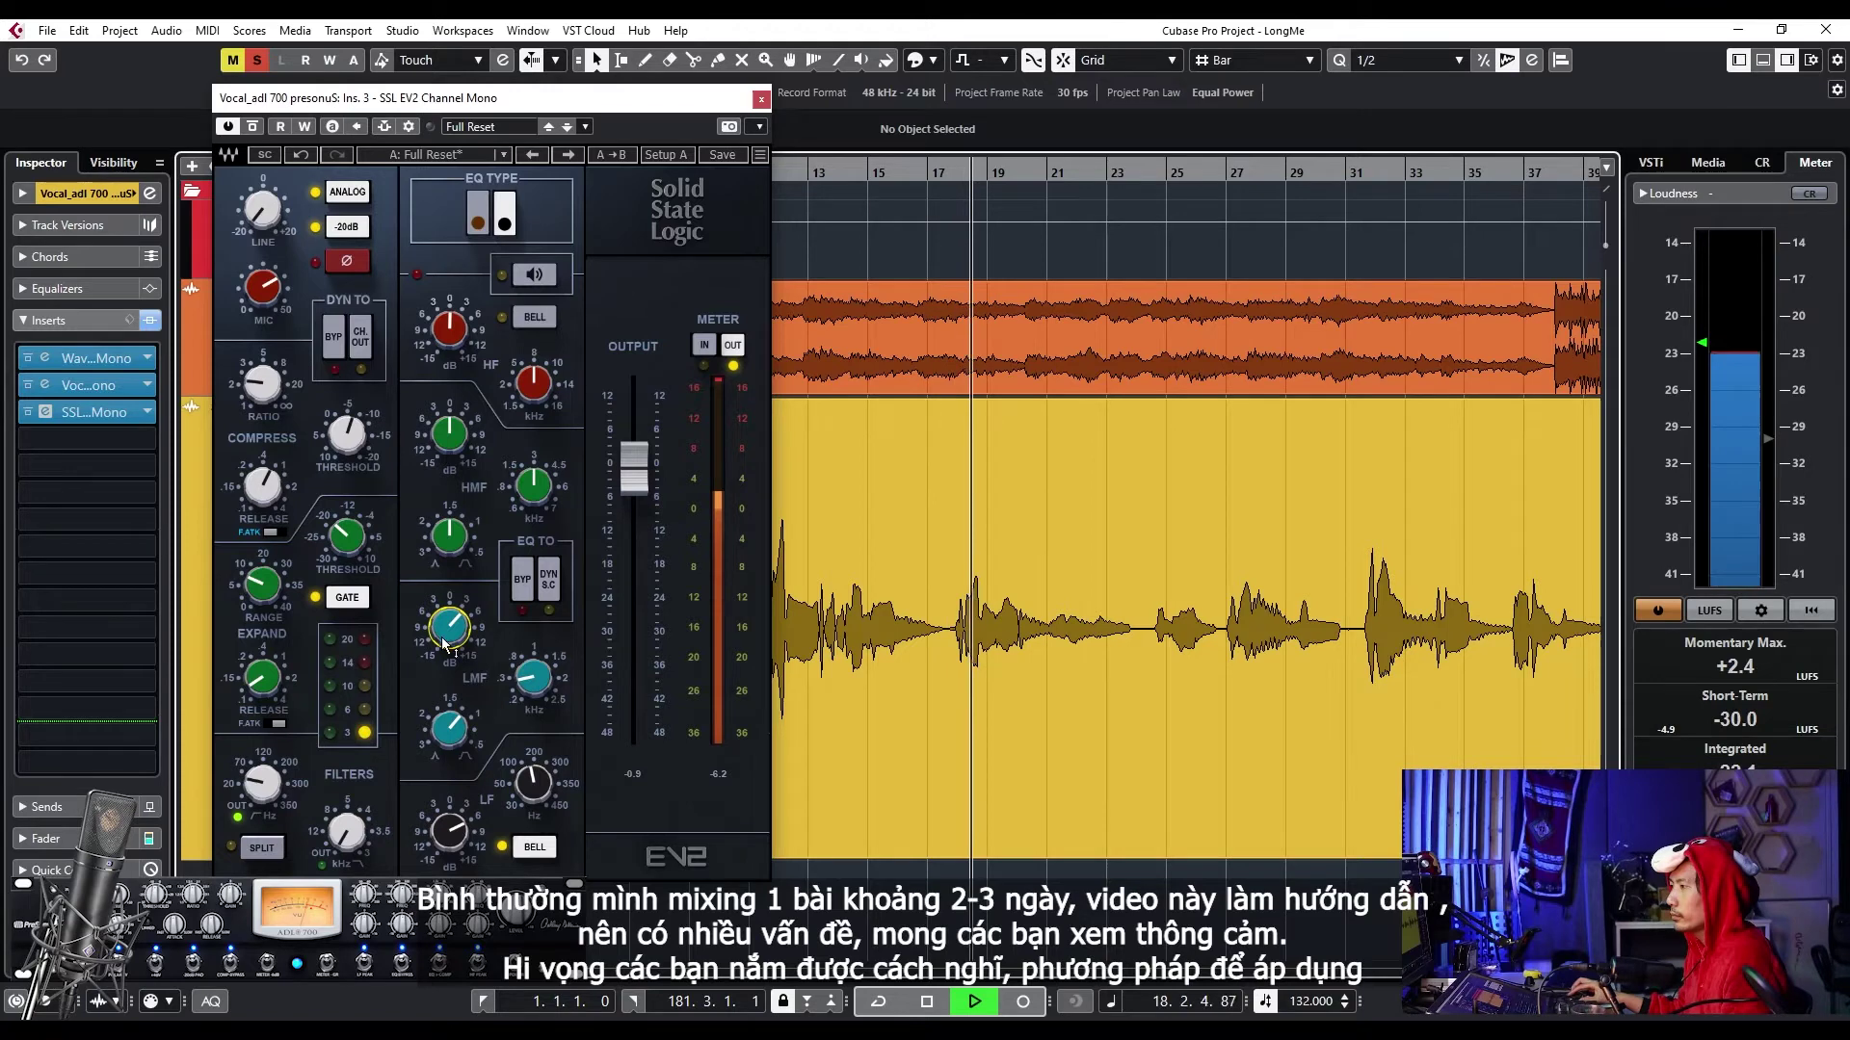
pyautogui.moveTo(449, 730)
pyautogui.scroll(5, 449, 730)
pyautogui.scroll(-5, 448, 730)
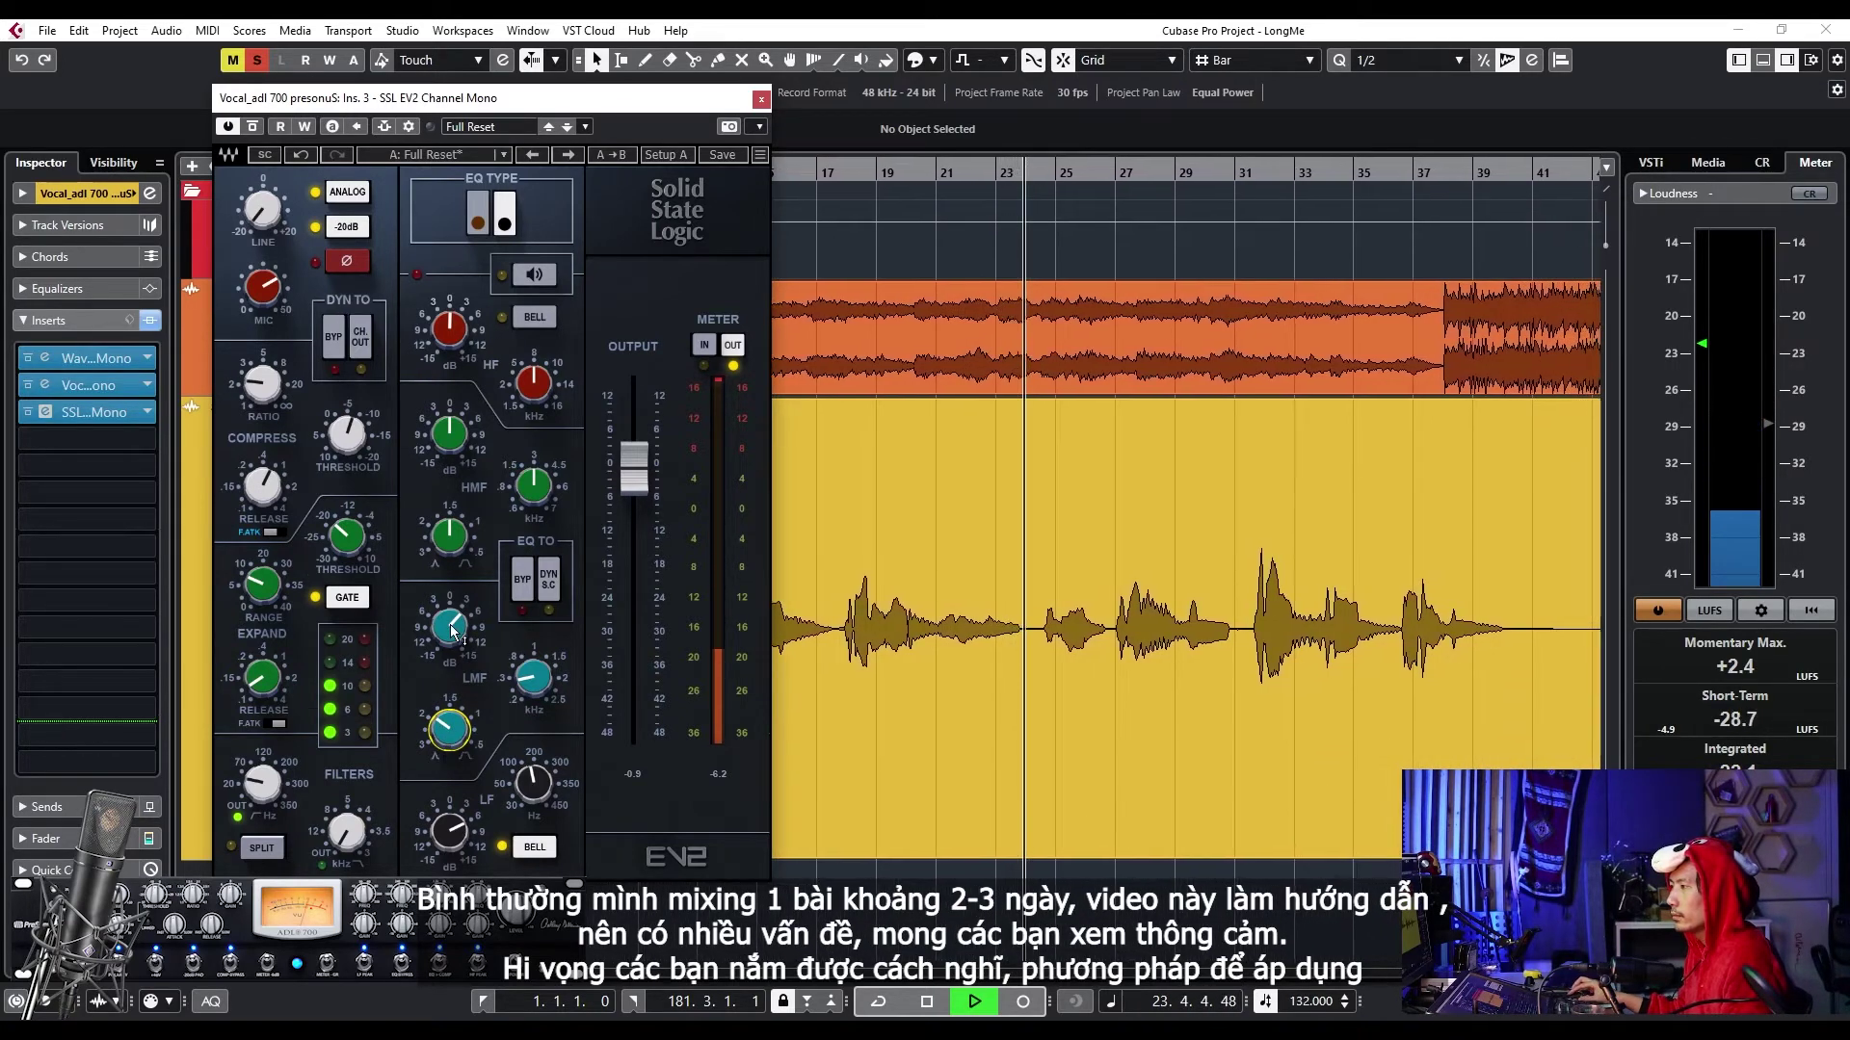
# - Set the LMF band's Q to 1.86 and rebalance the LMF and LF gains while auditioning the vocal
pyautogui.scroll(3, 453, 631)
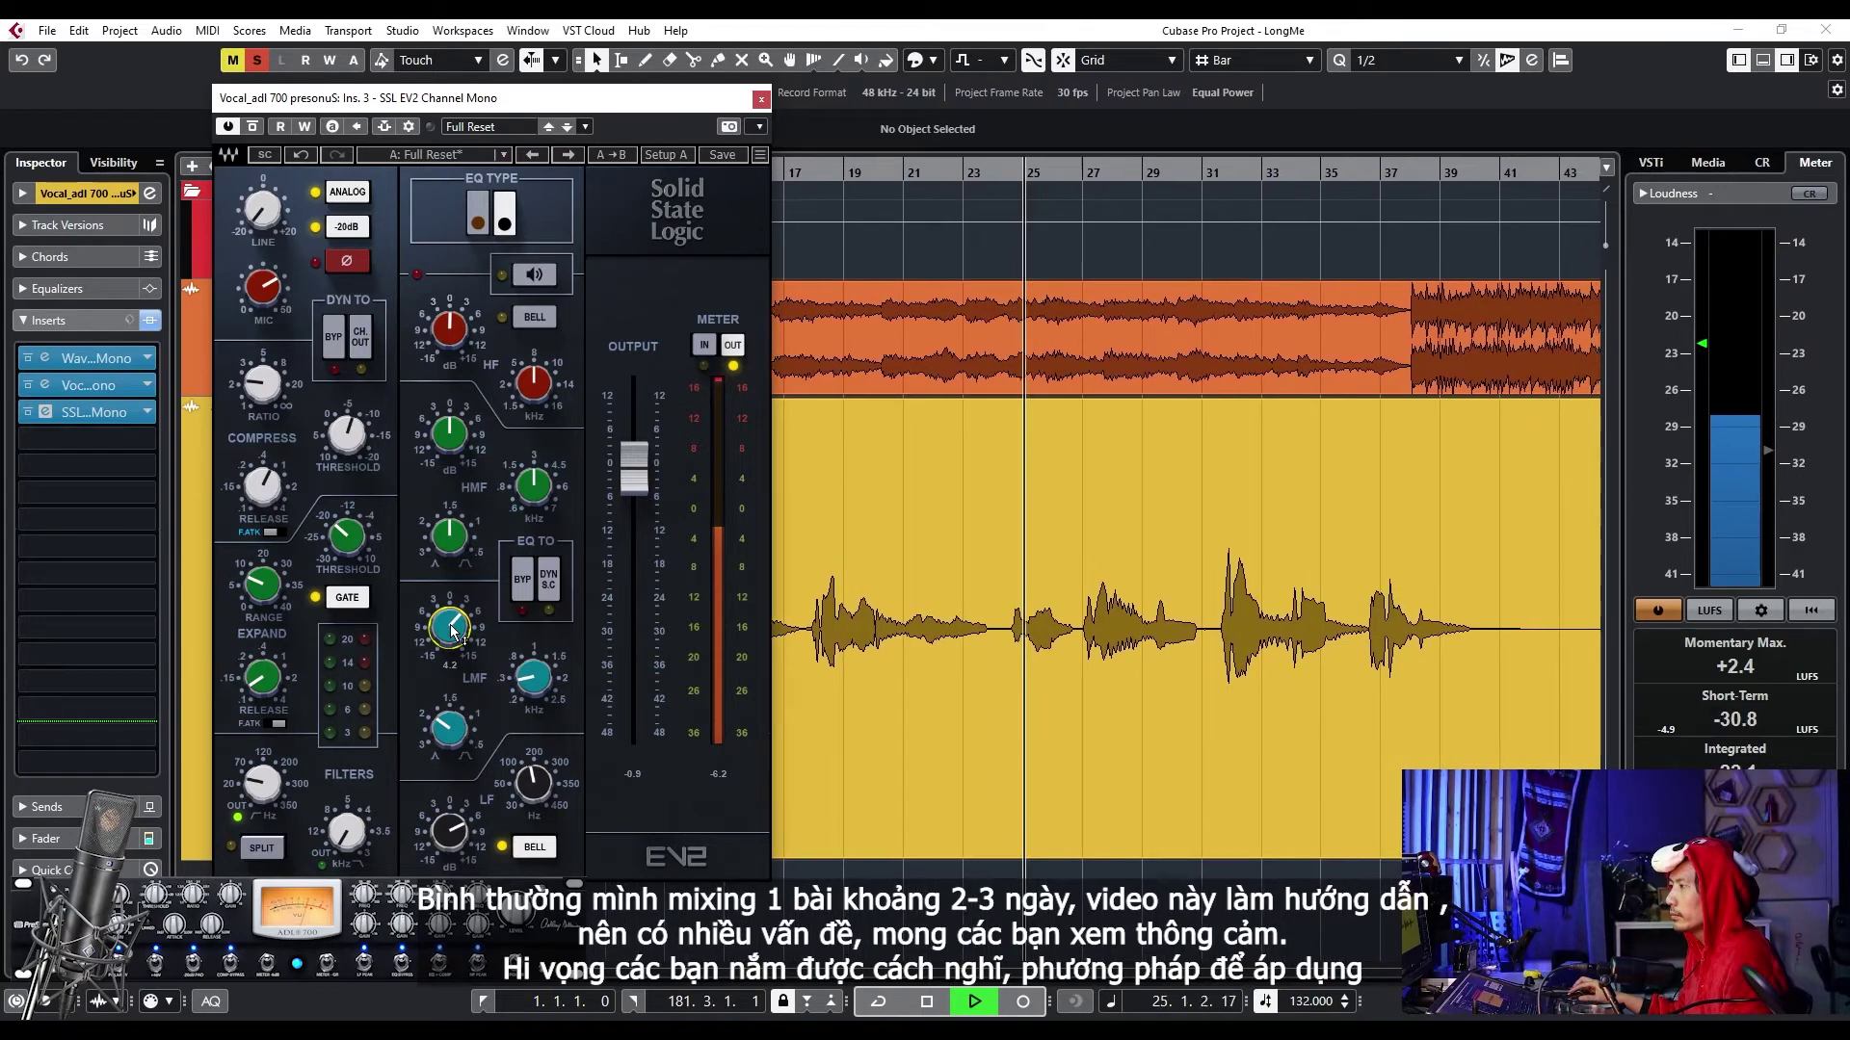
pyautogui.moveTo(452, 631); pyautogui.dragTo(453, 637)
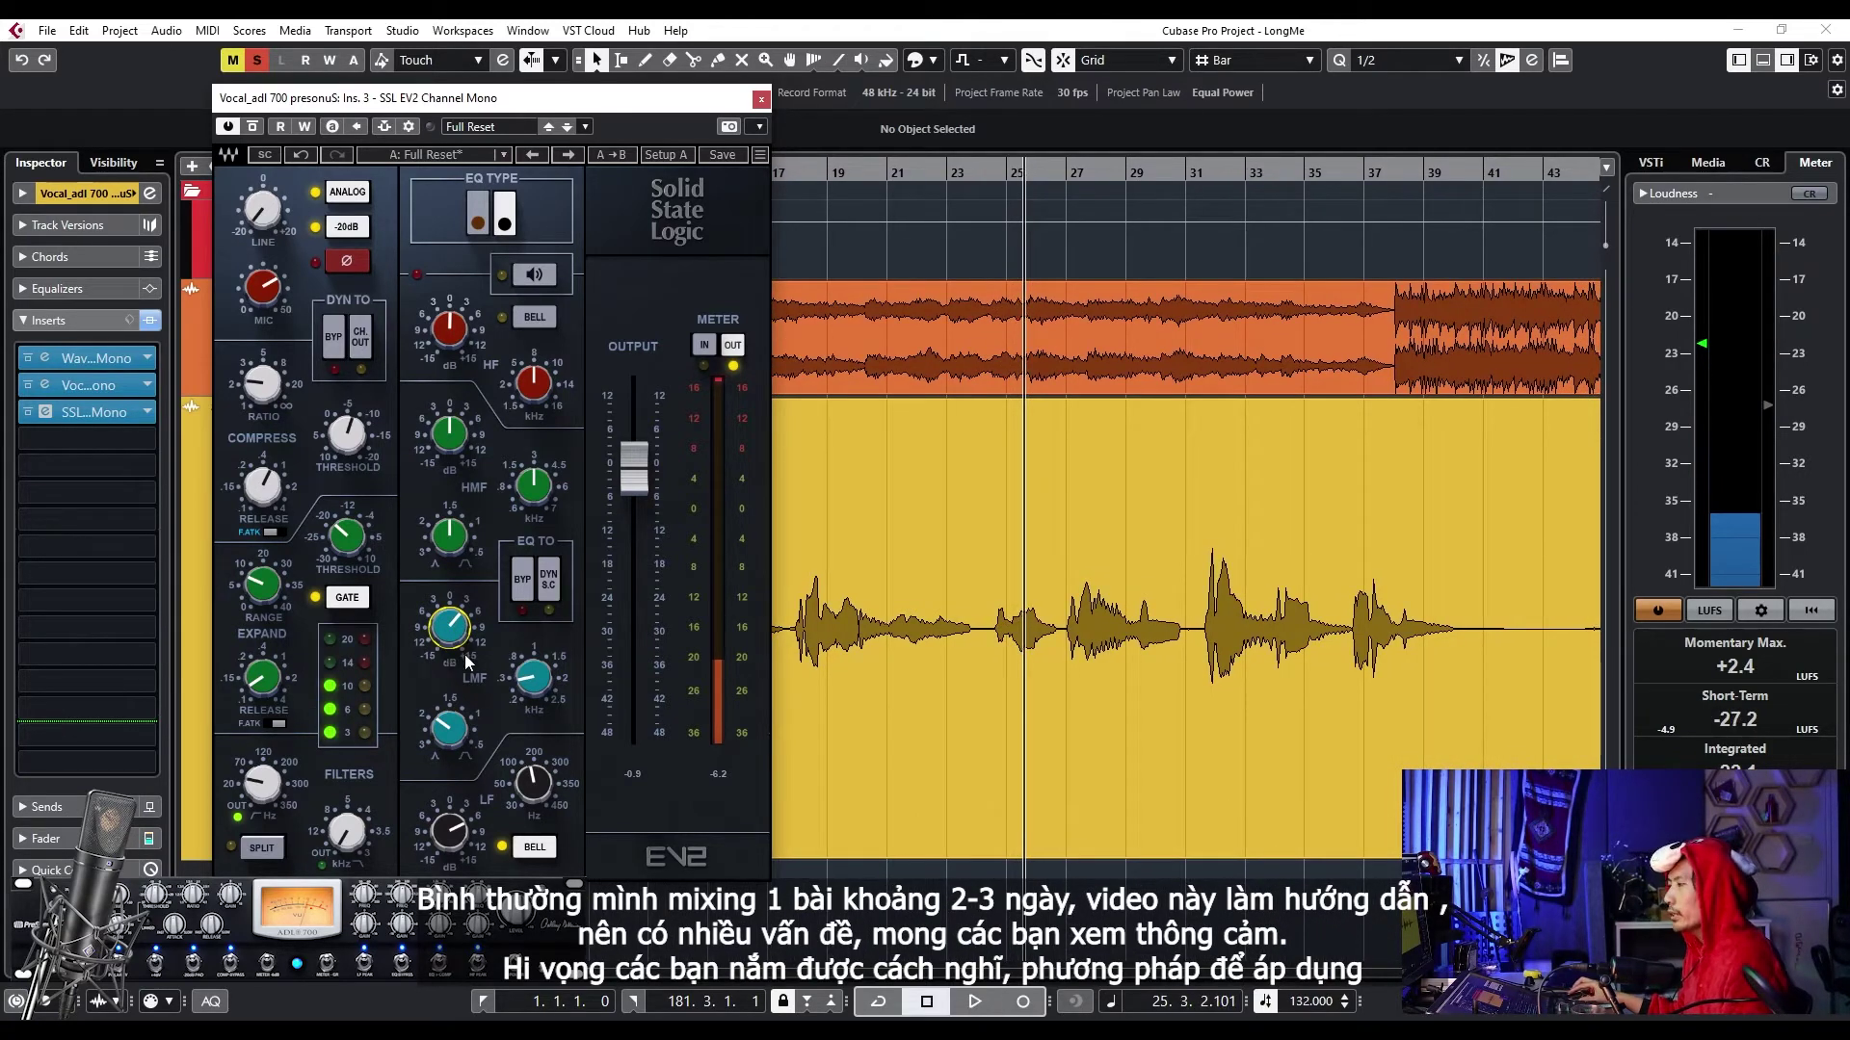
pyautogui.moveTo(449, 730); pyautogui.dragTo(449, 732)
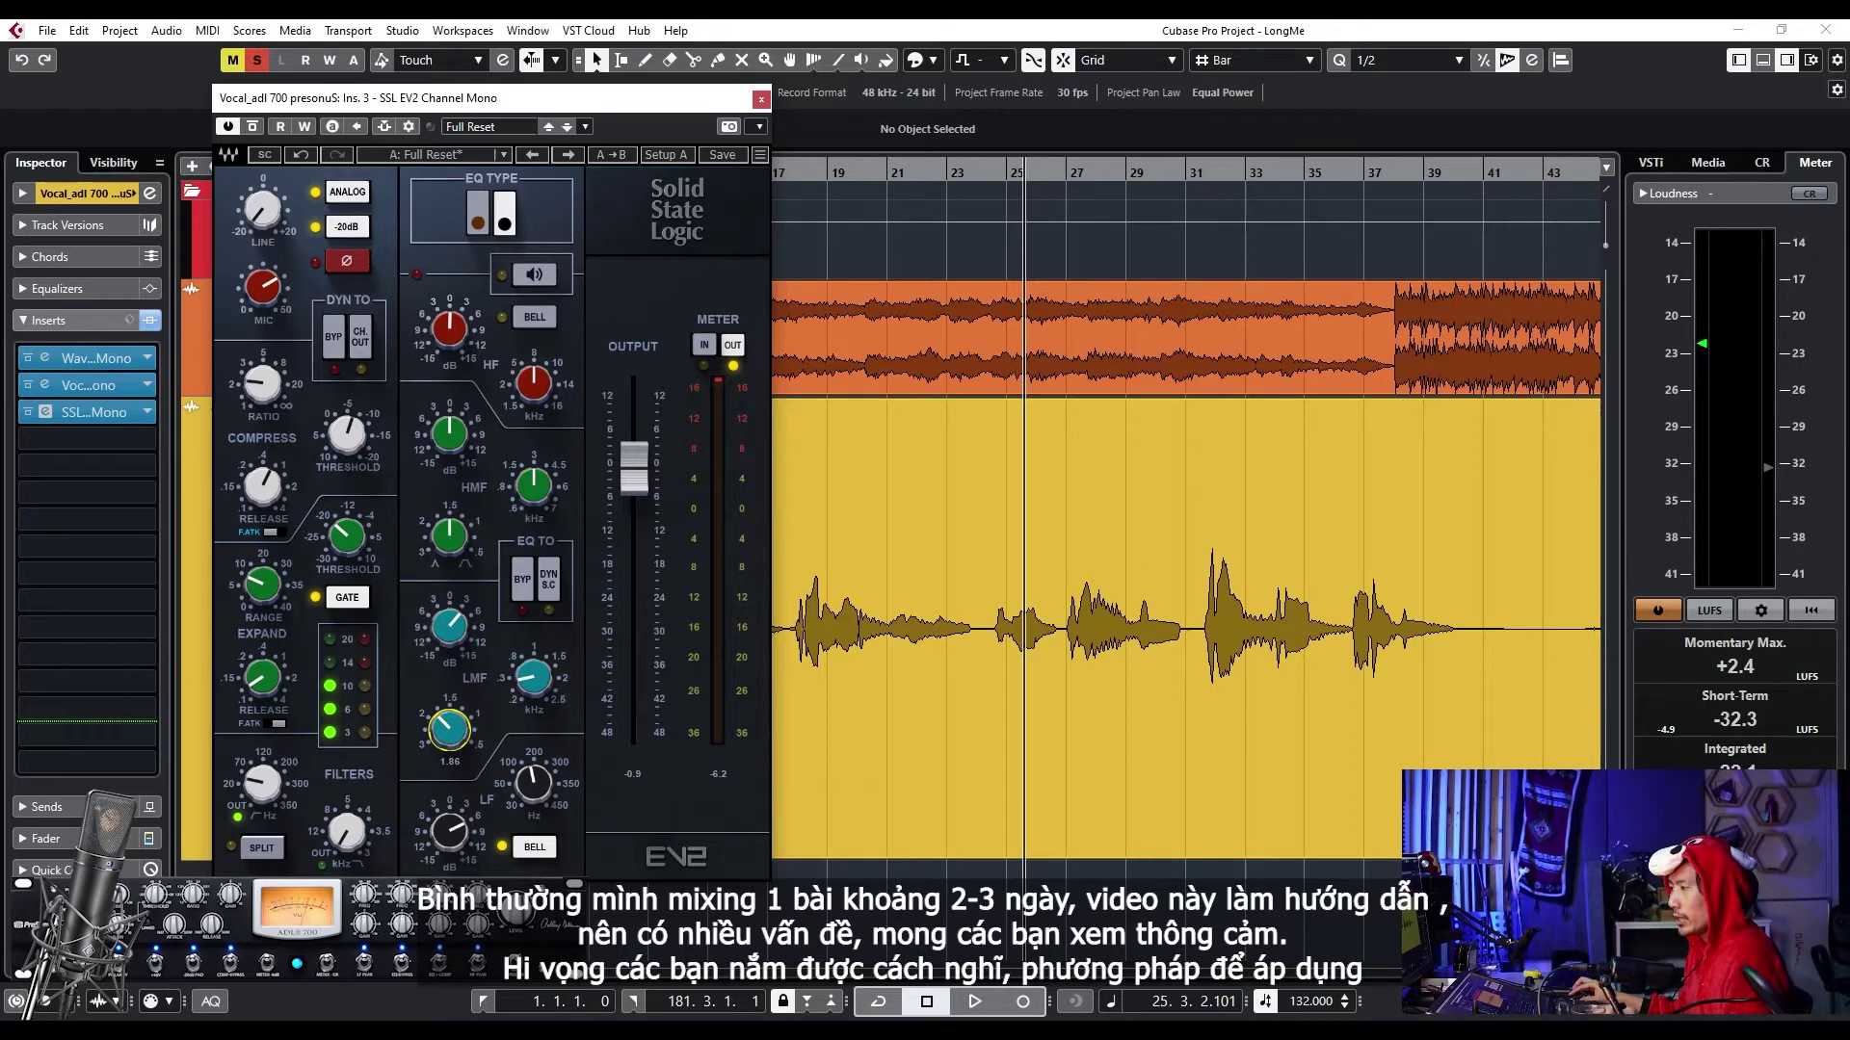
pyautogui.moveTo(449, 830); pyautogui.dragTo(449, 824)
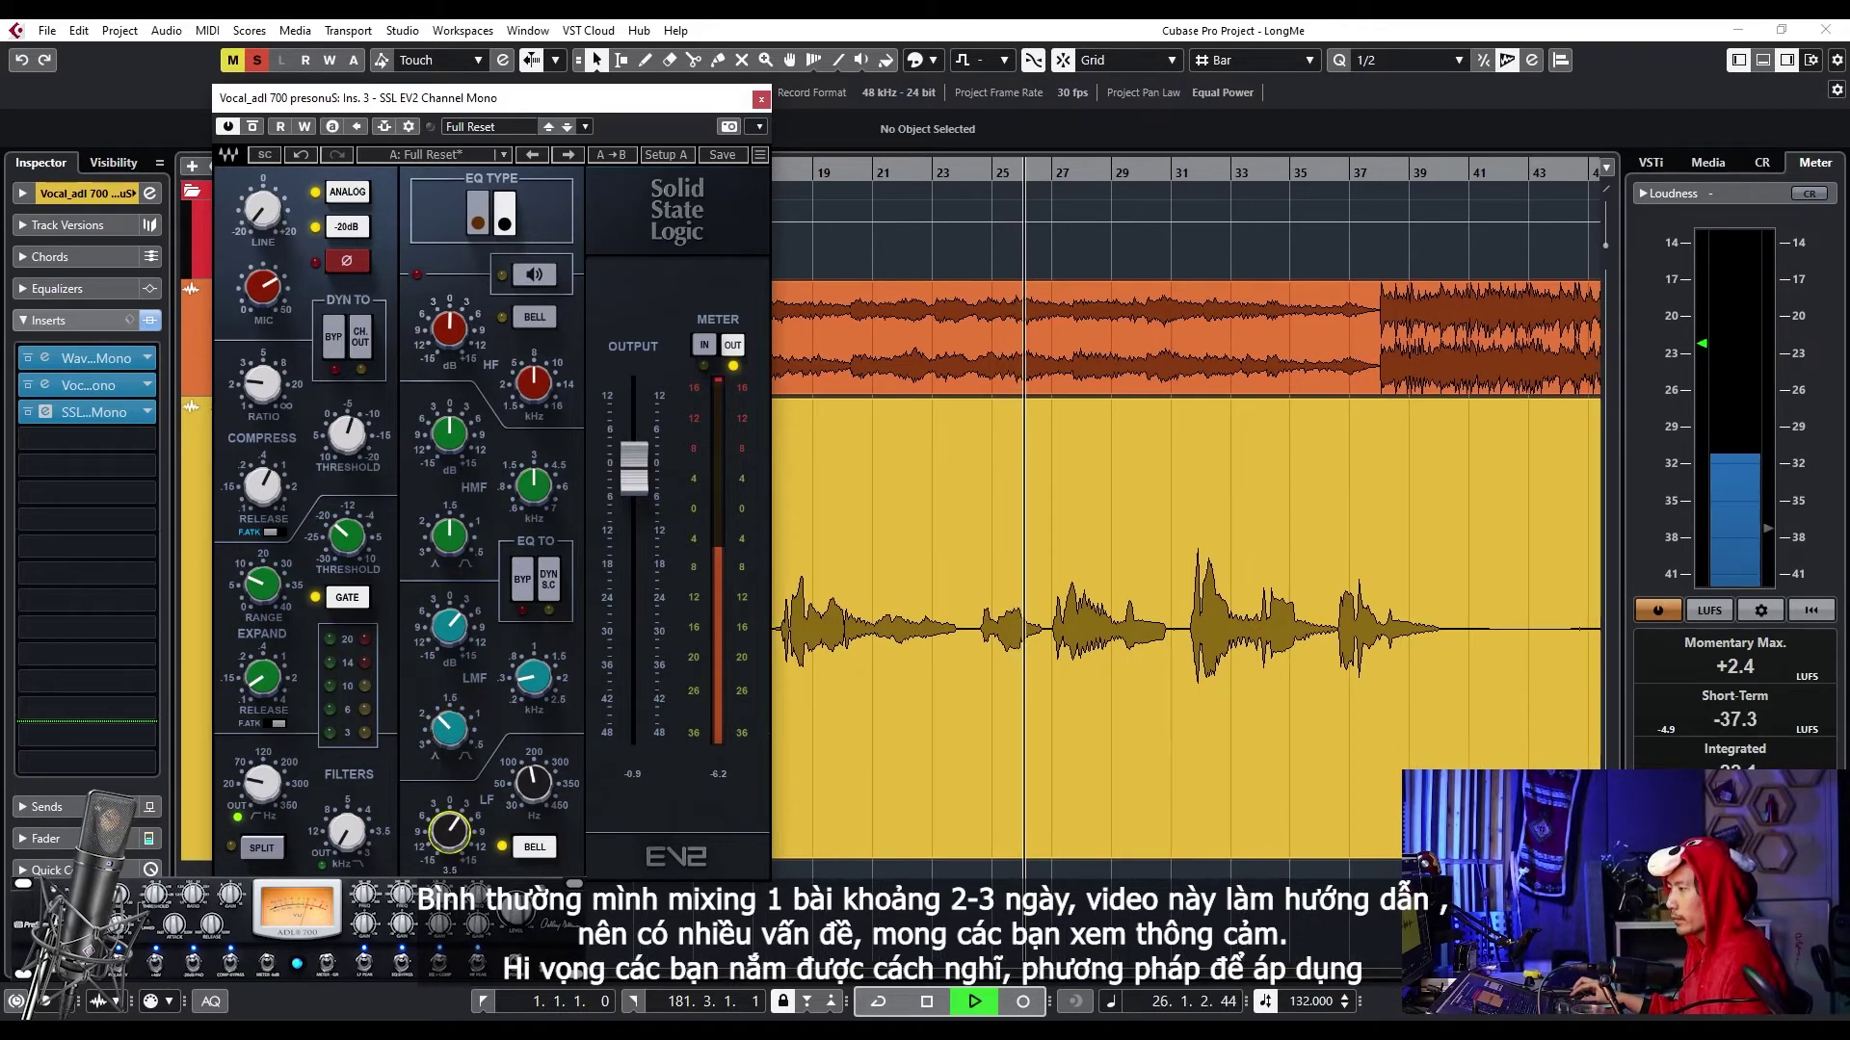
pyautogui.moveTo(449, 631); pyautogui.dragTo(449, 625)
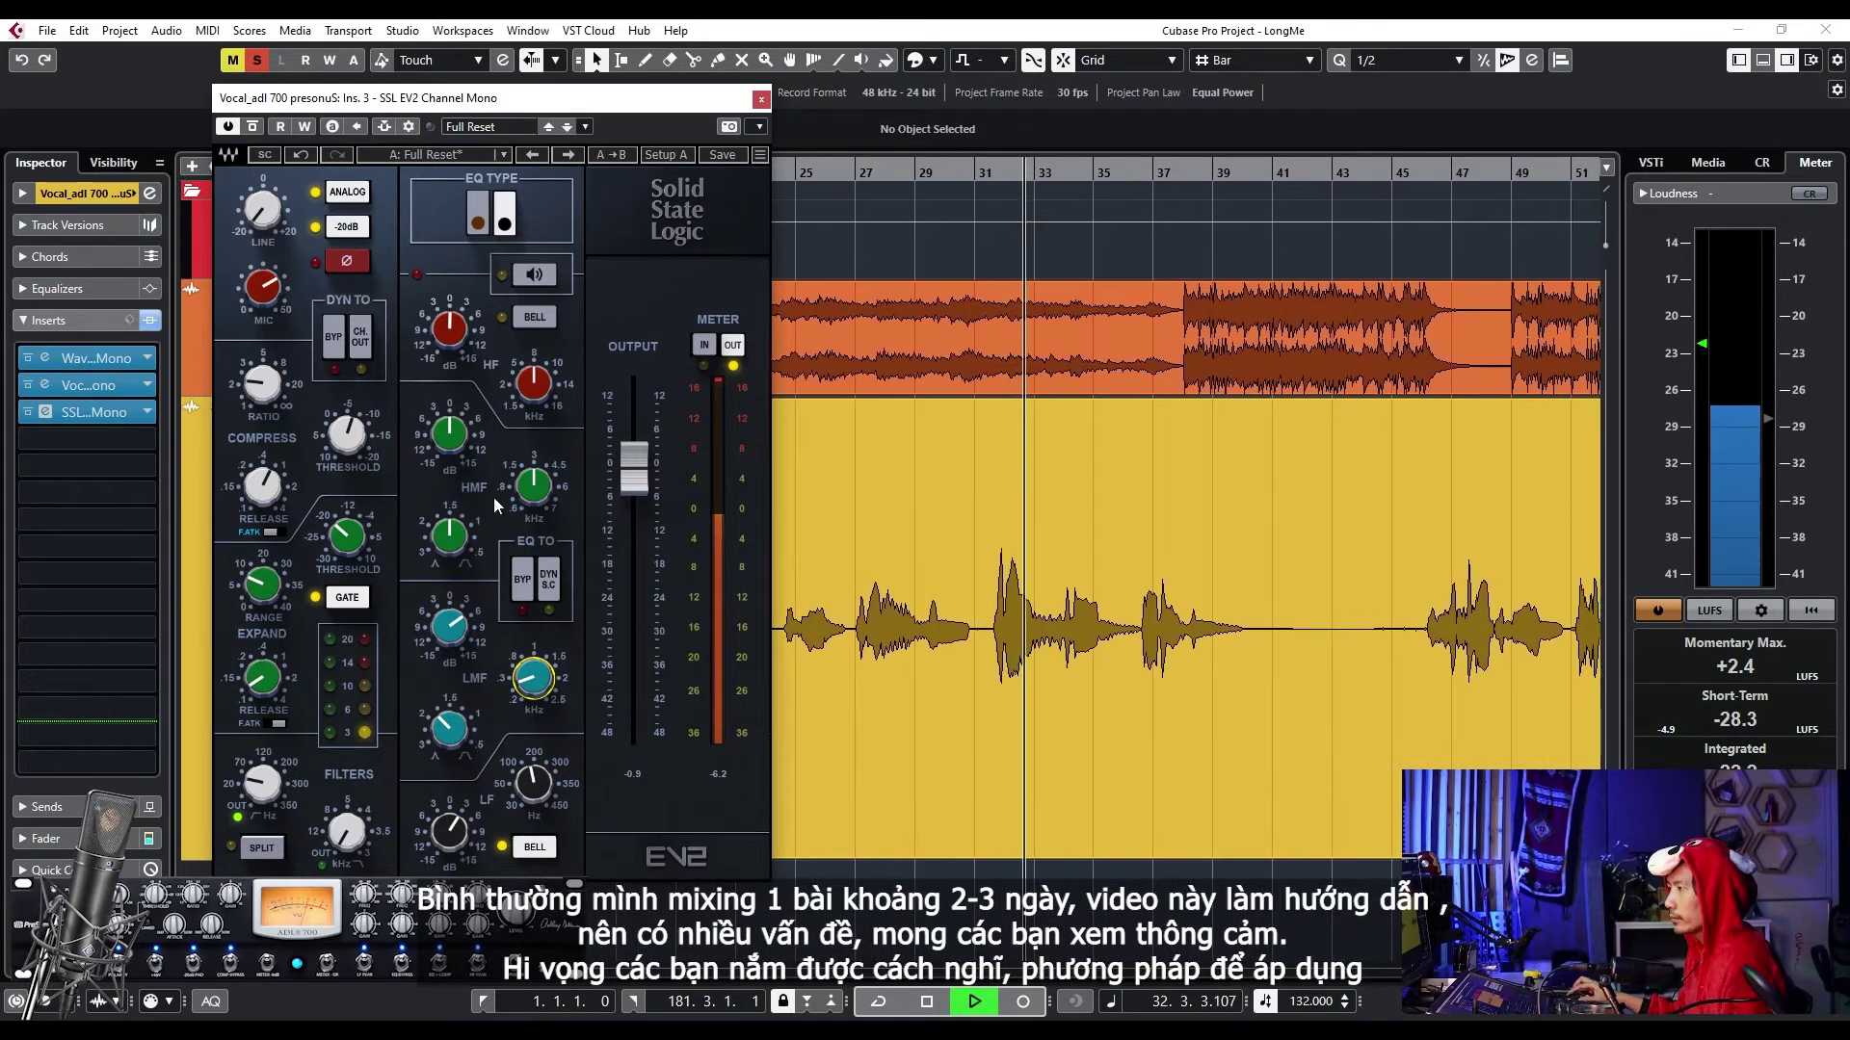
# - Compare the vocal with the EV2's EQ bypassed and active during playback around bars 32 and 33
pyautogui.click(523, 576)
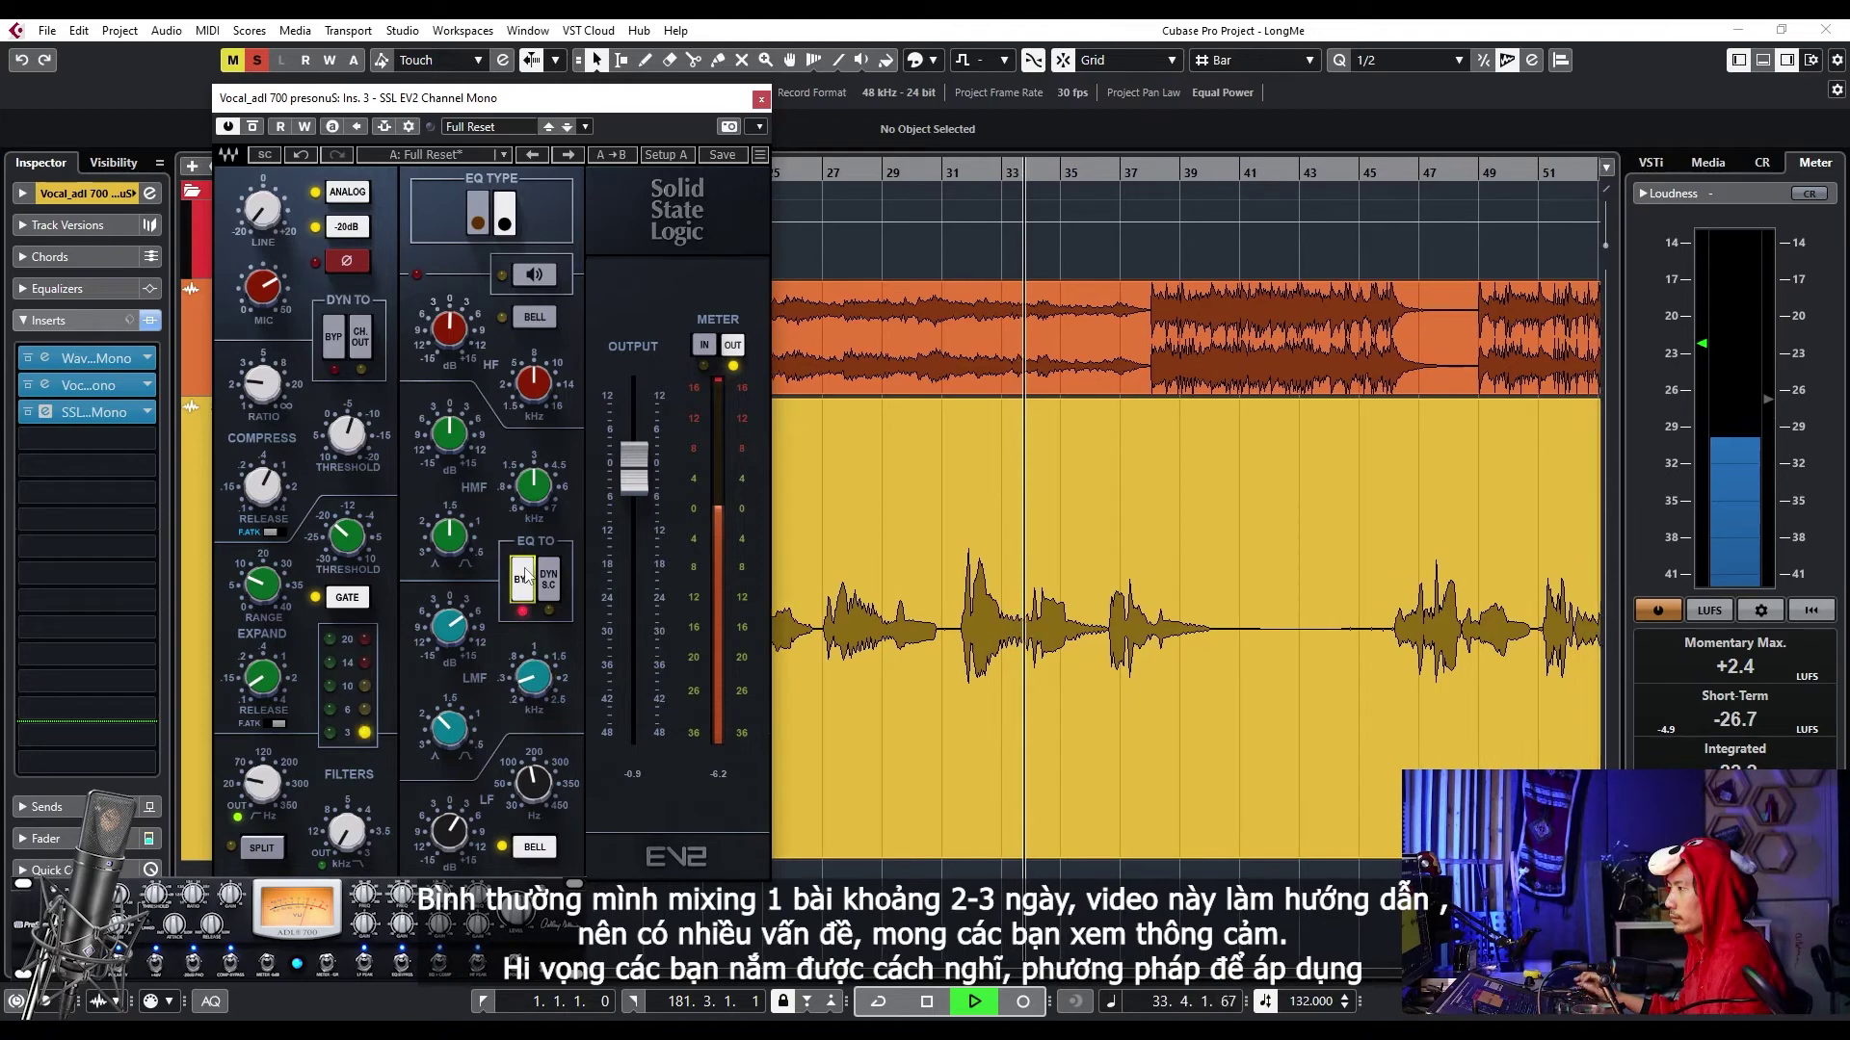
pyautogui.moveTo(1013, 169); pyautogui.dragTo(1012, 174)
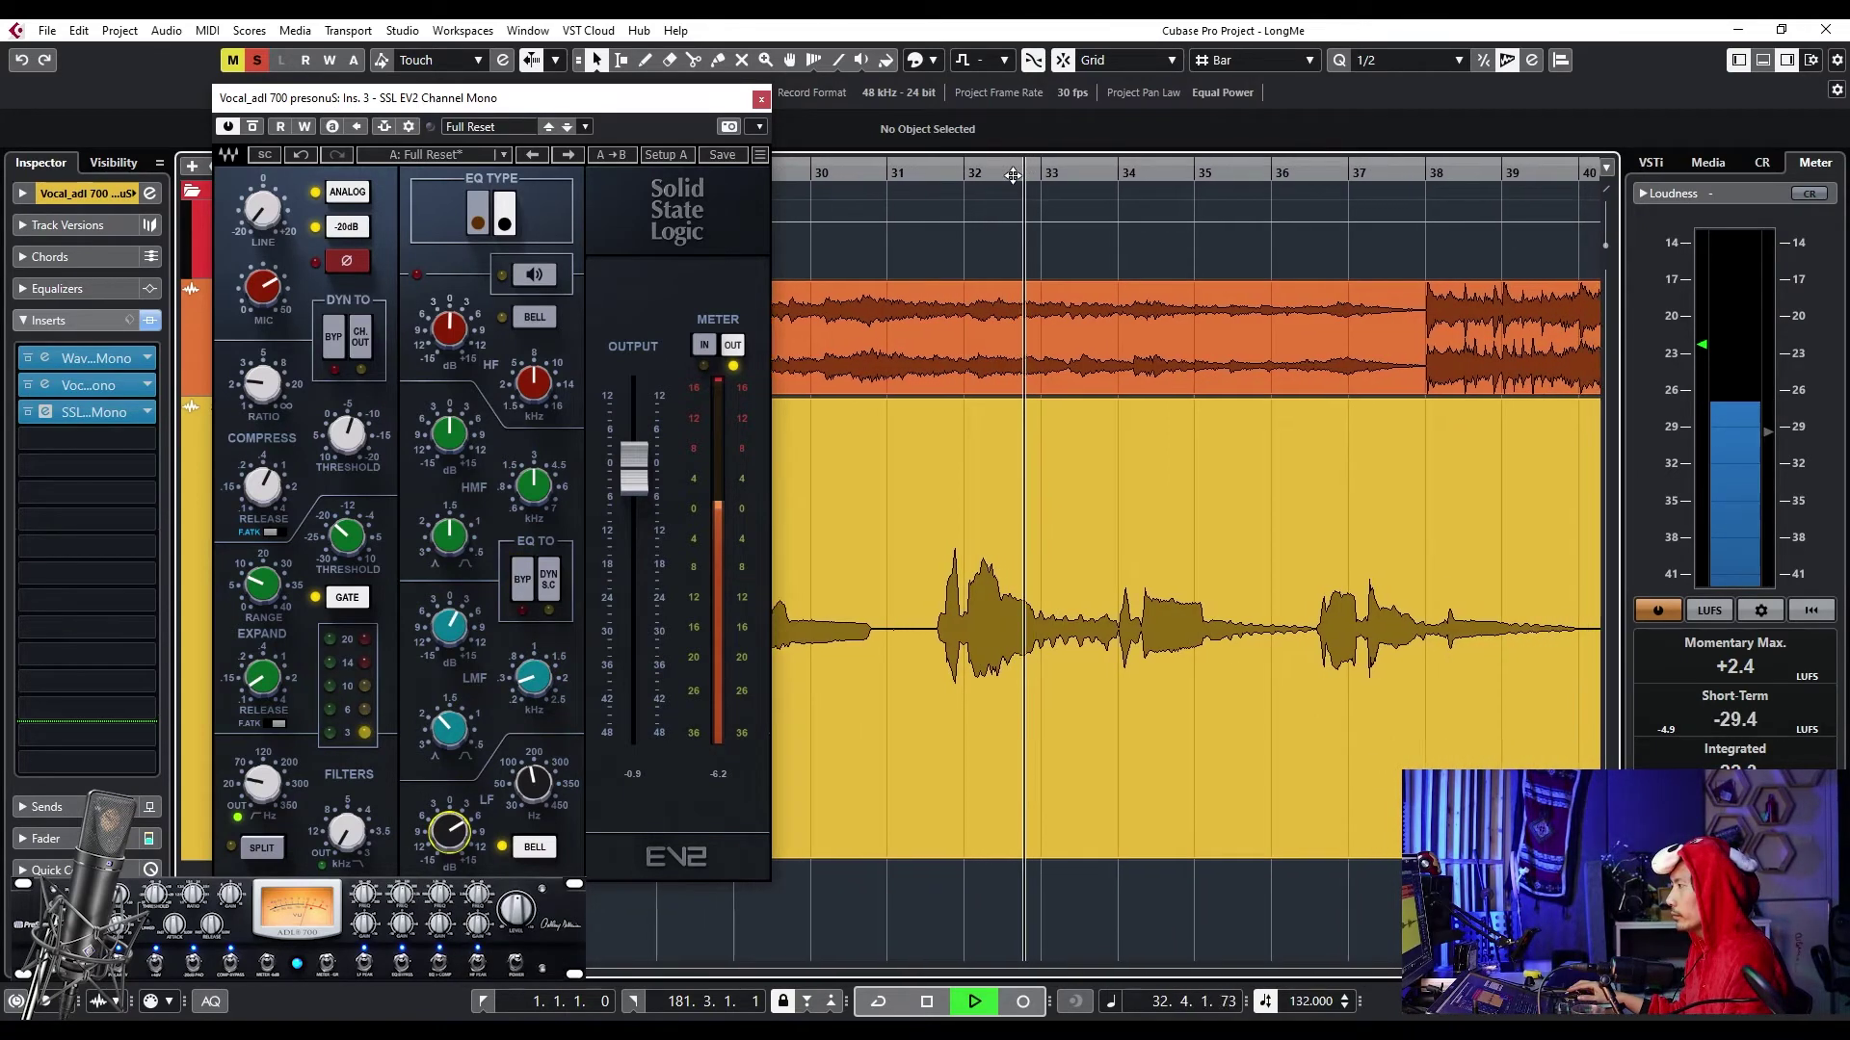
pyautogui.press('space')
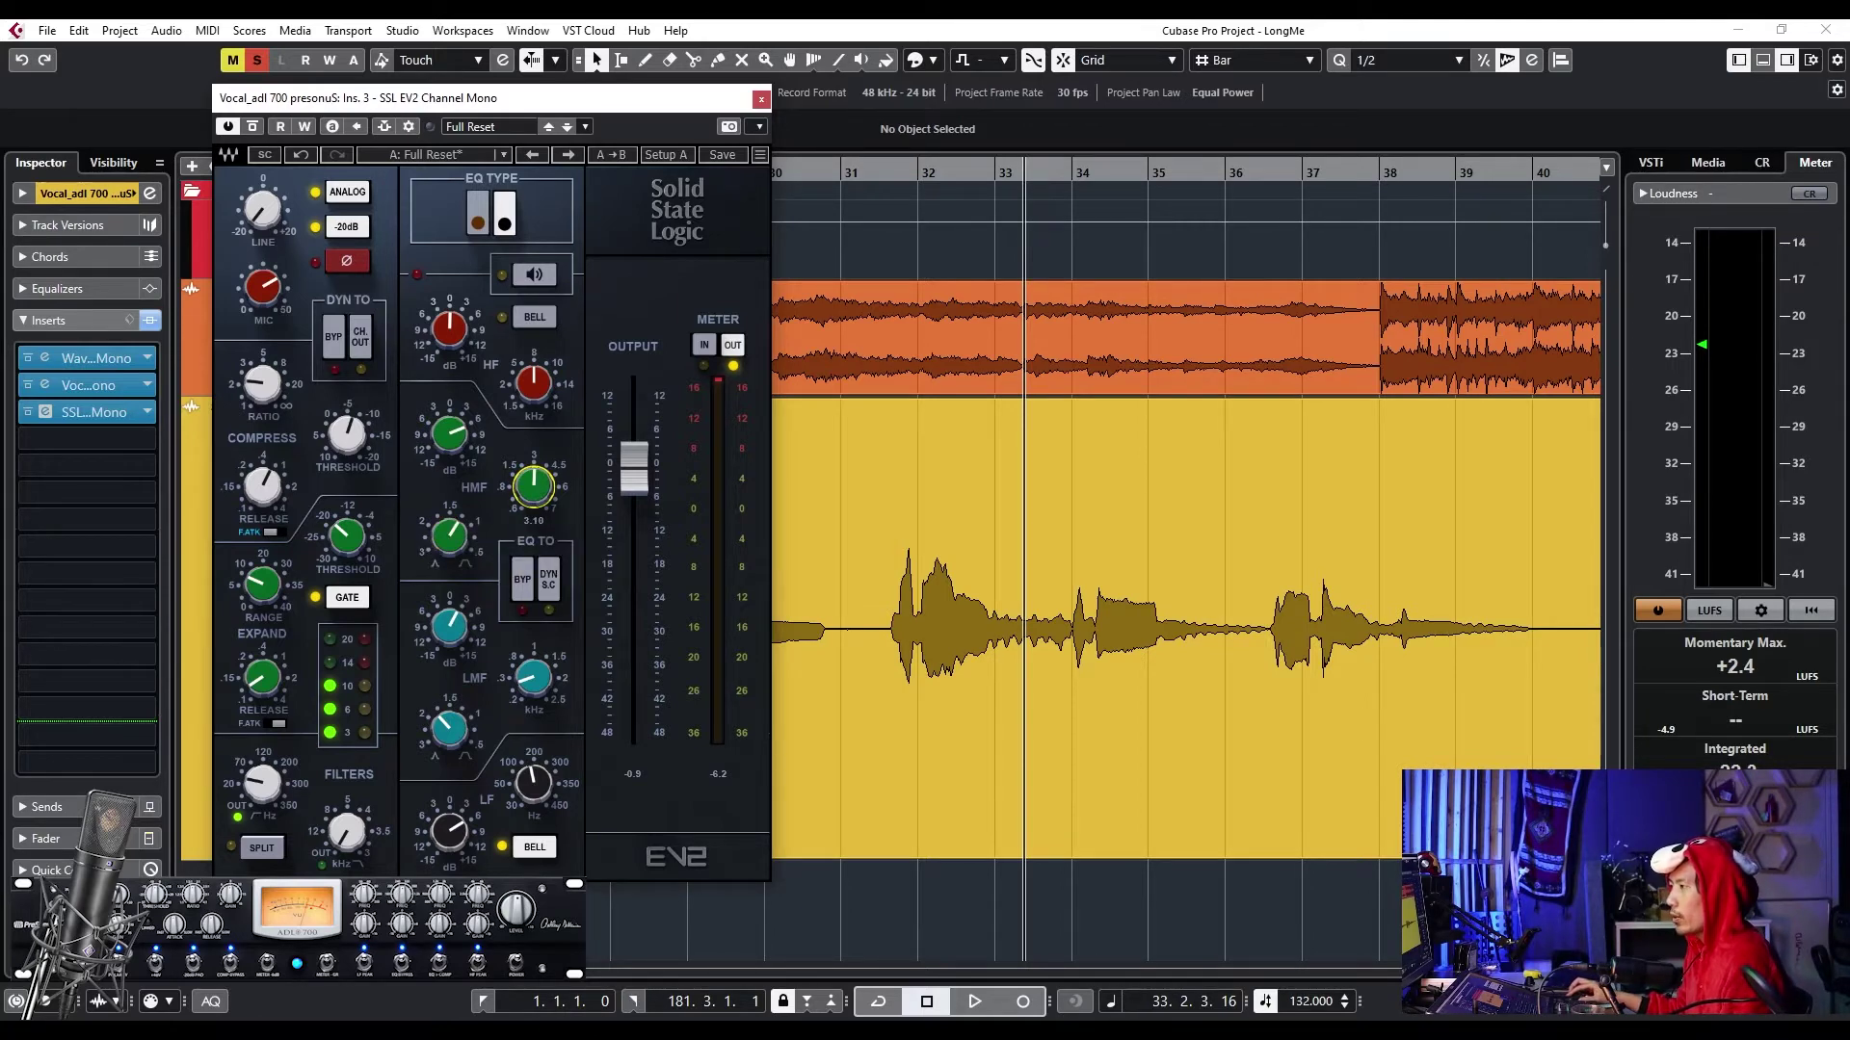
# - Replay the vocal from bar 31 with the HMF band boosted and sweep its frequency up to about 5.84 kHz
pyautogui.hscroll(-2, 967, 476)
pyautogui.click(915, 170)
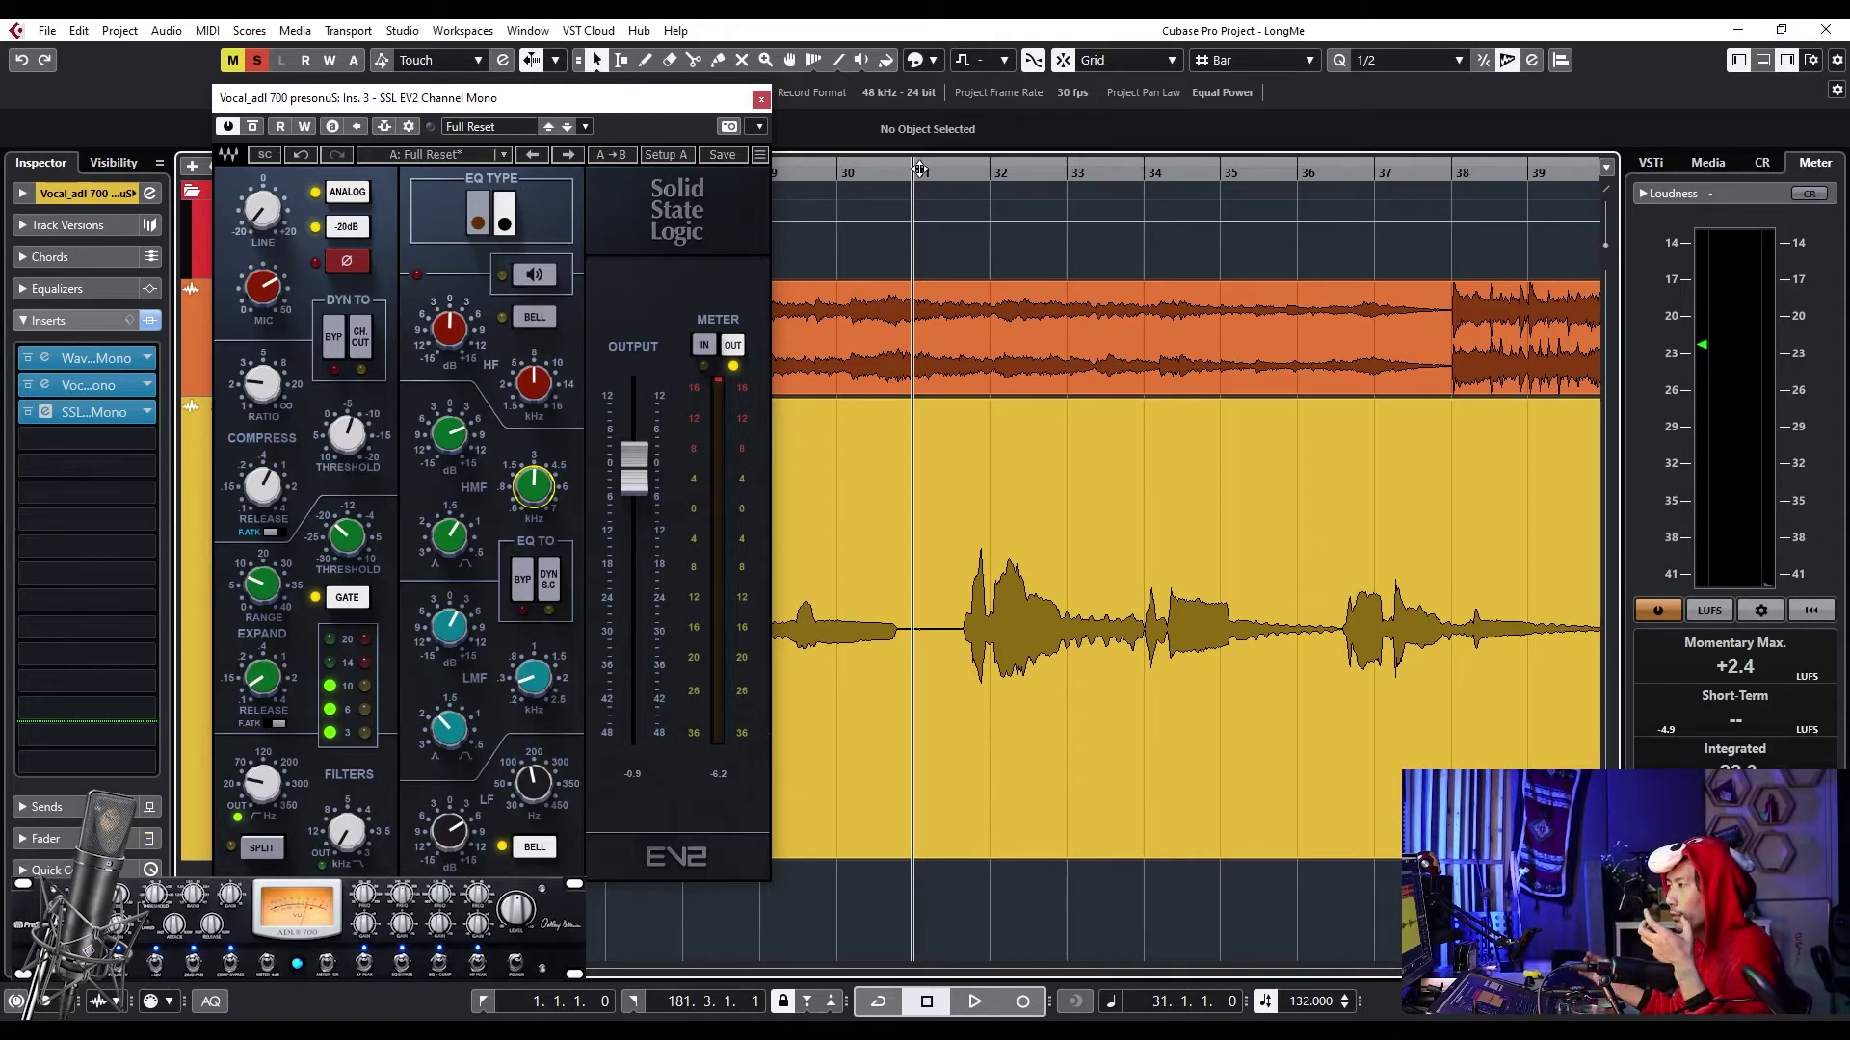
pyautogui.press('space')
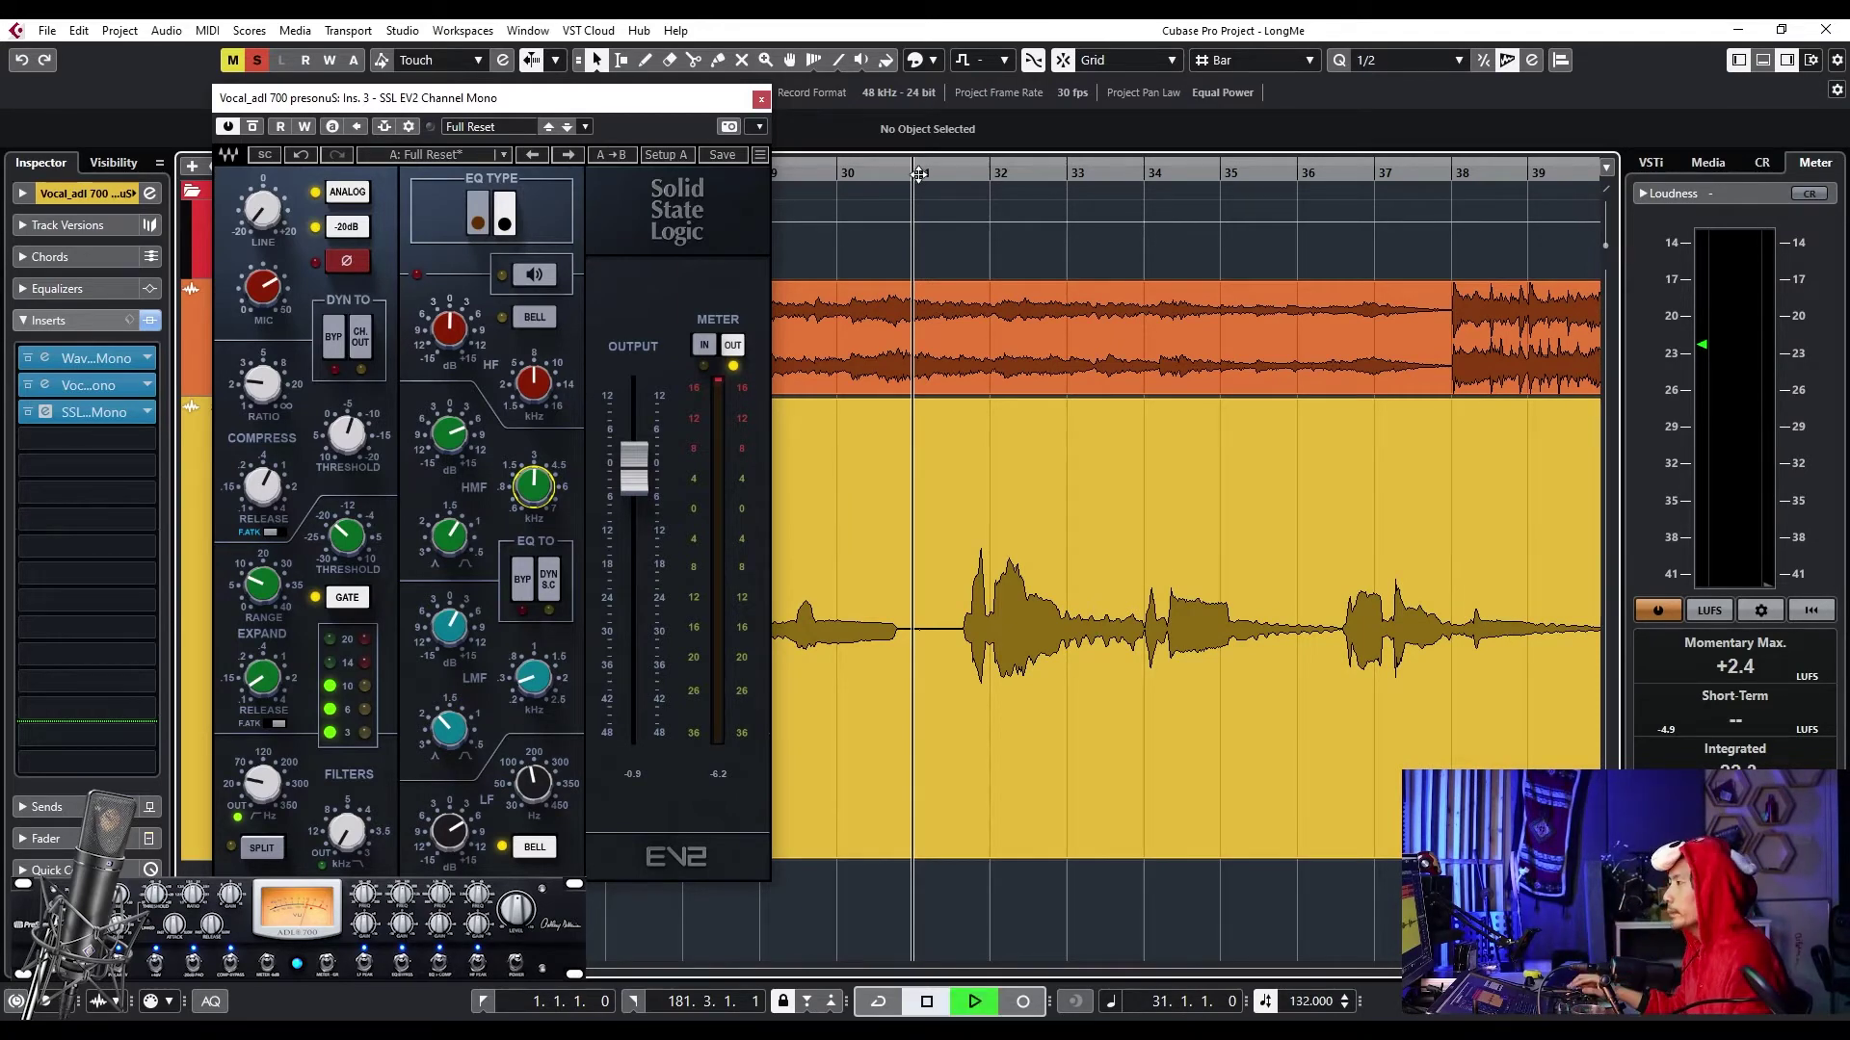
pyautogui.moveTo(548, 492)
pyautogui.mouseDown()
pyautogui.moveTo(548, 452)
pyautogui.moveTo(548, 470)
pyautogui.mouseUp()
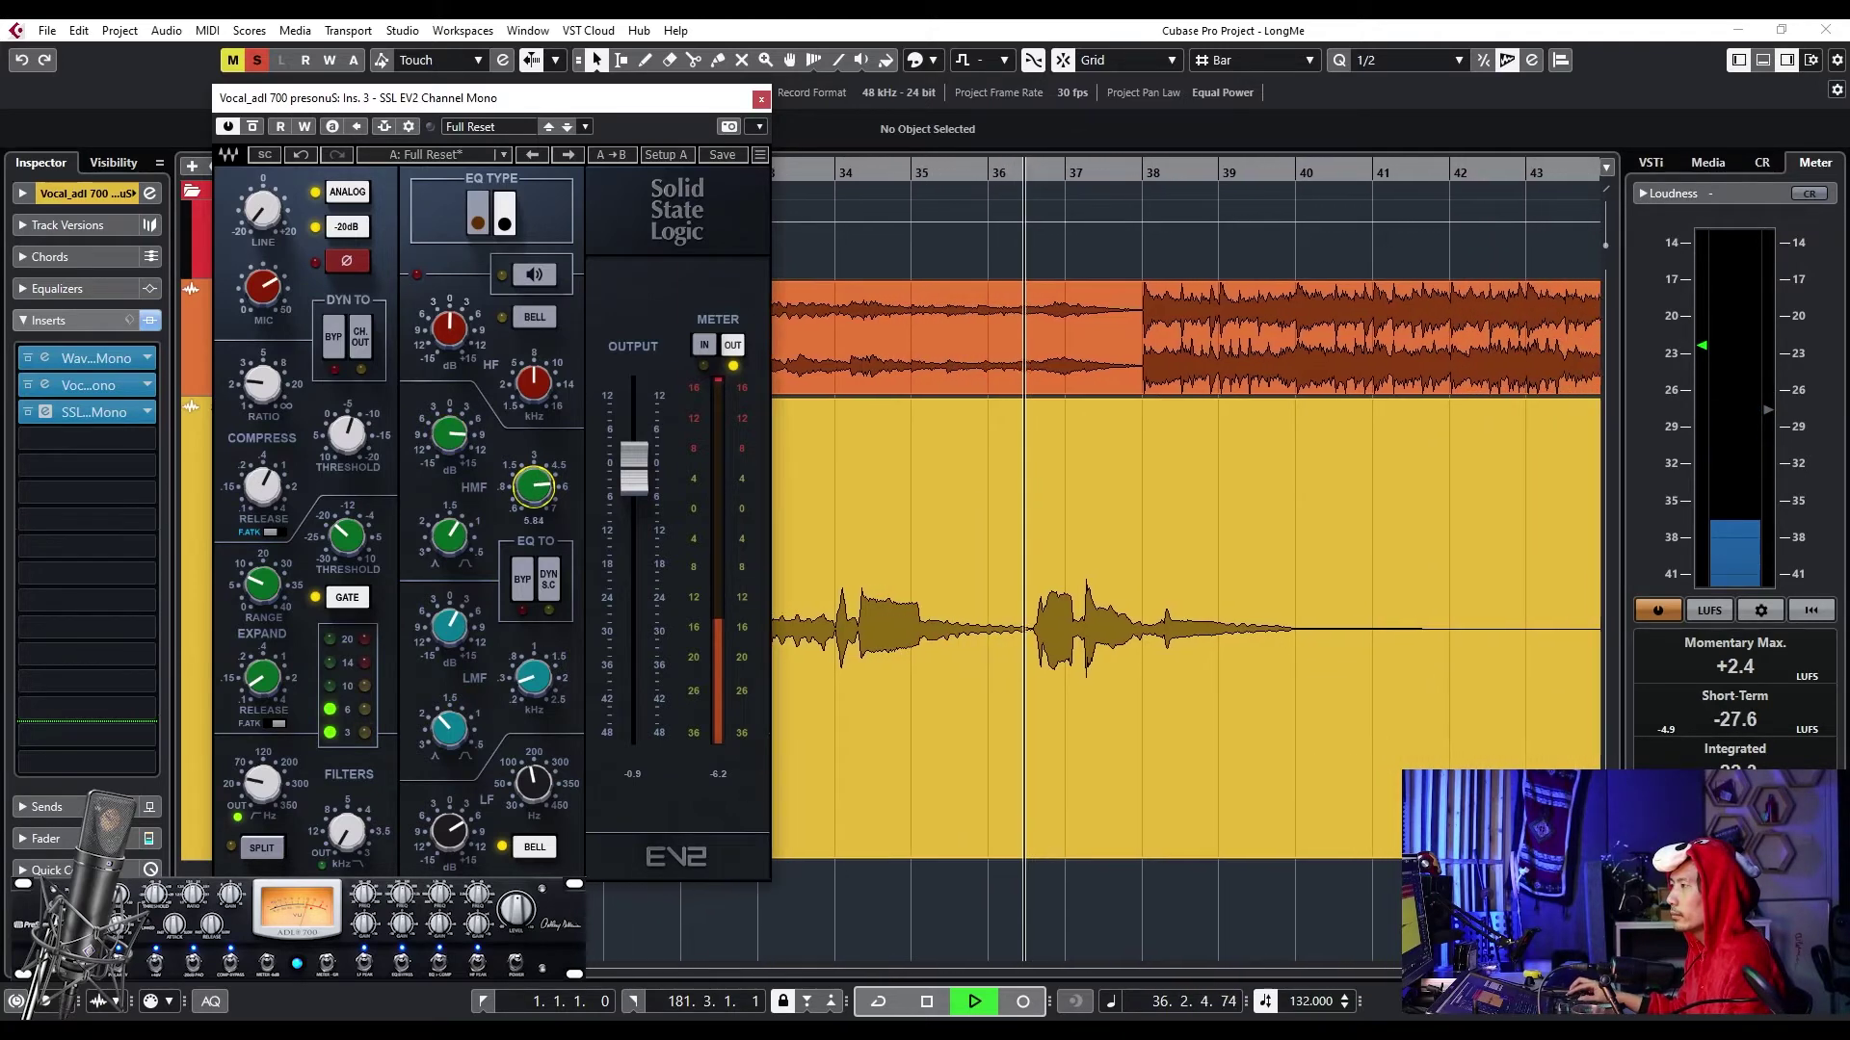
pyautogui.press('space')
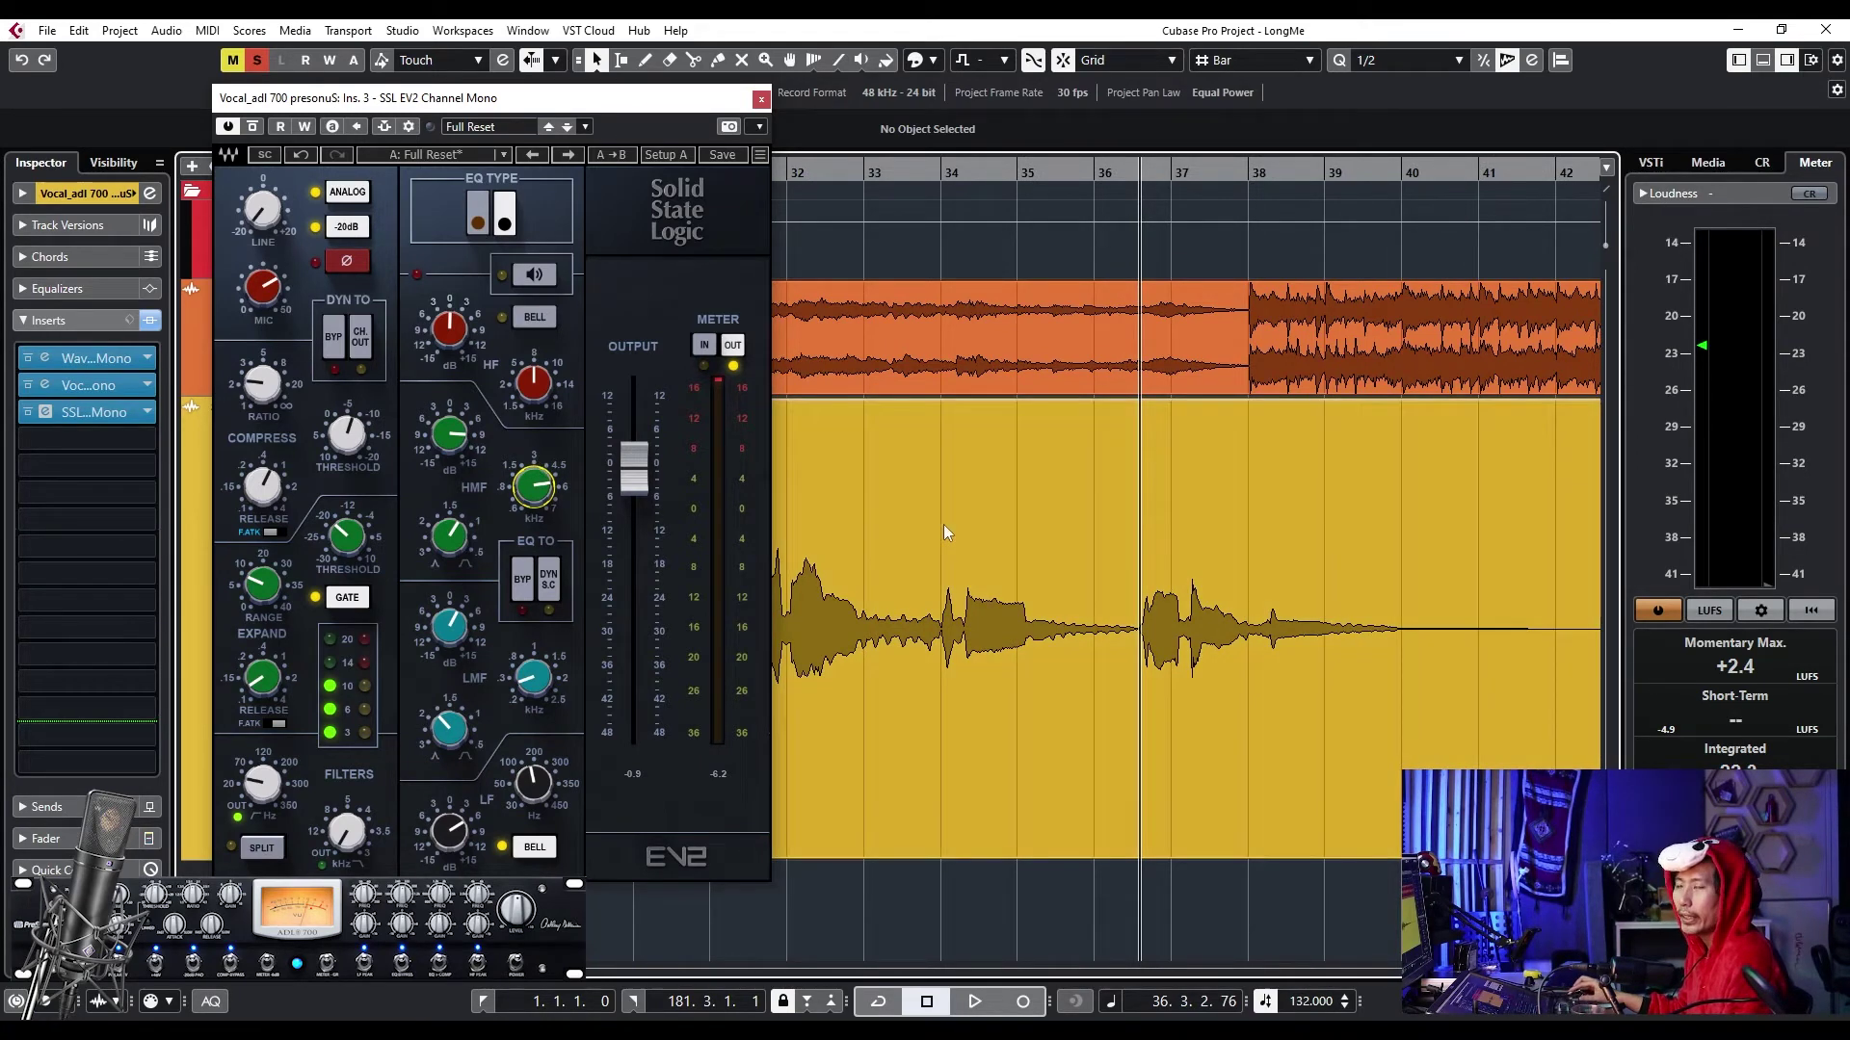
# - Return the playhead to bar 31 and set the HMF gain to about 10.1 dB
pyautogui.hscroll(-1, 945, 525)
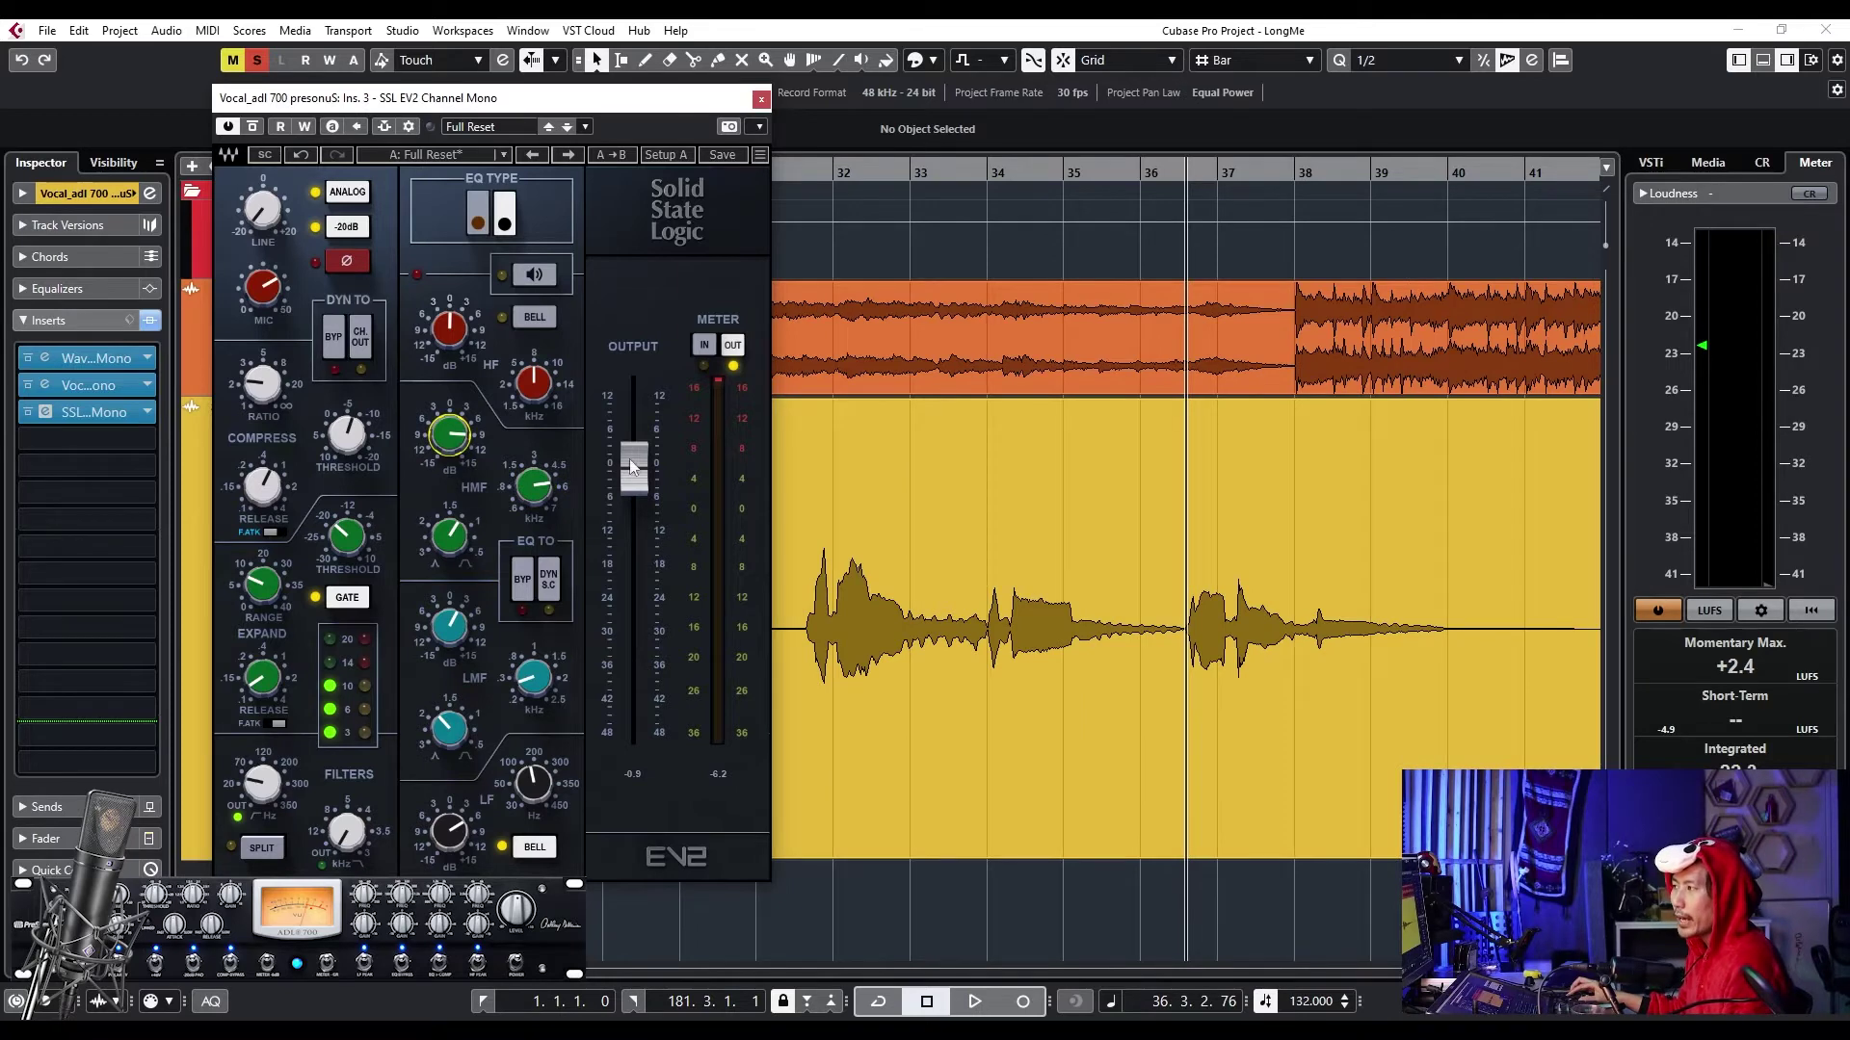
pyautogui.press('g')
pyautogui.press('g')
pyautogui.click(890, 173)
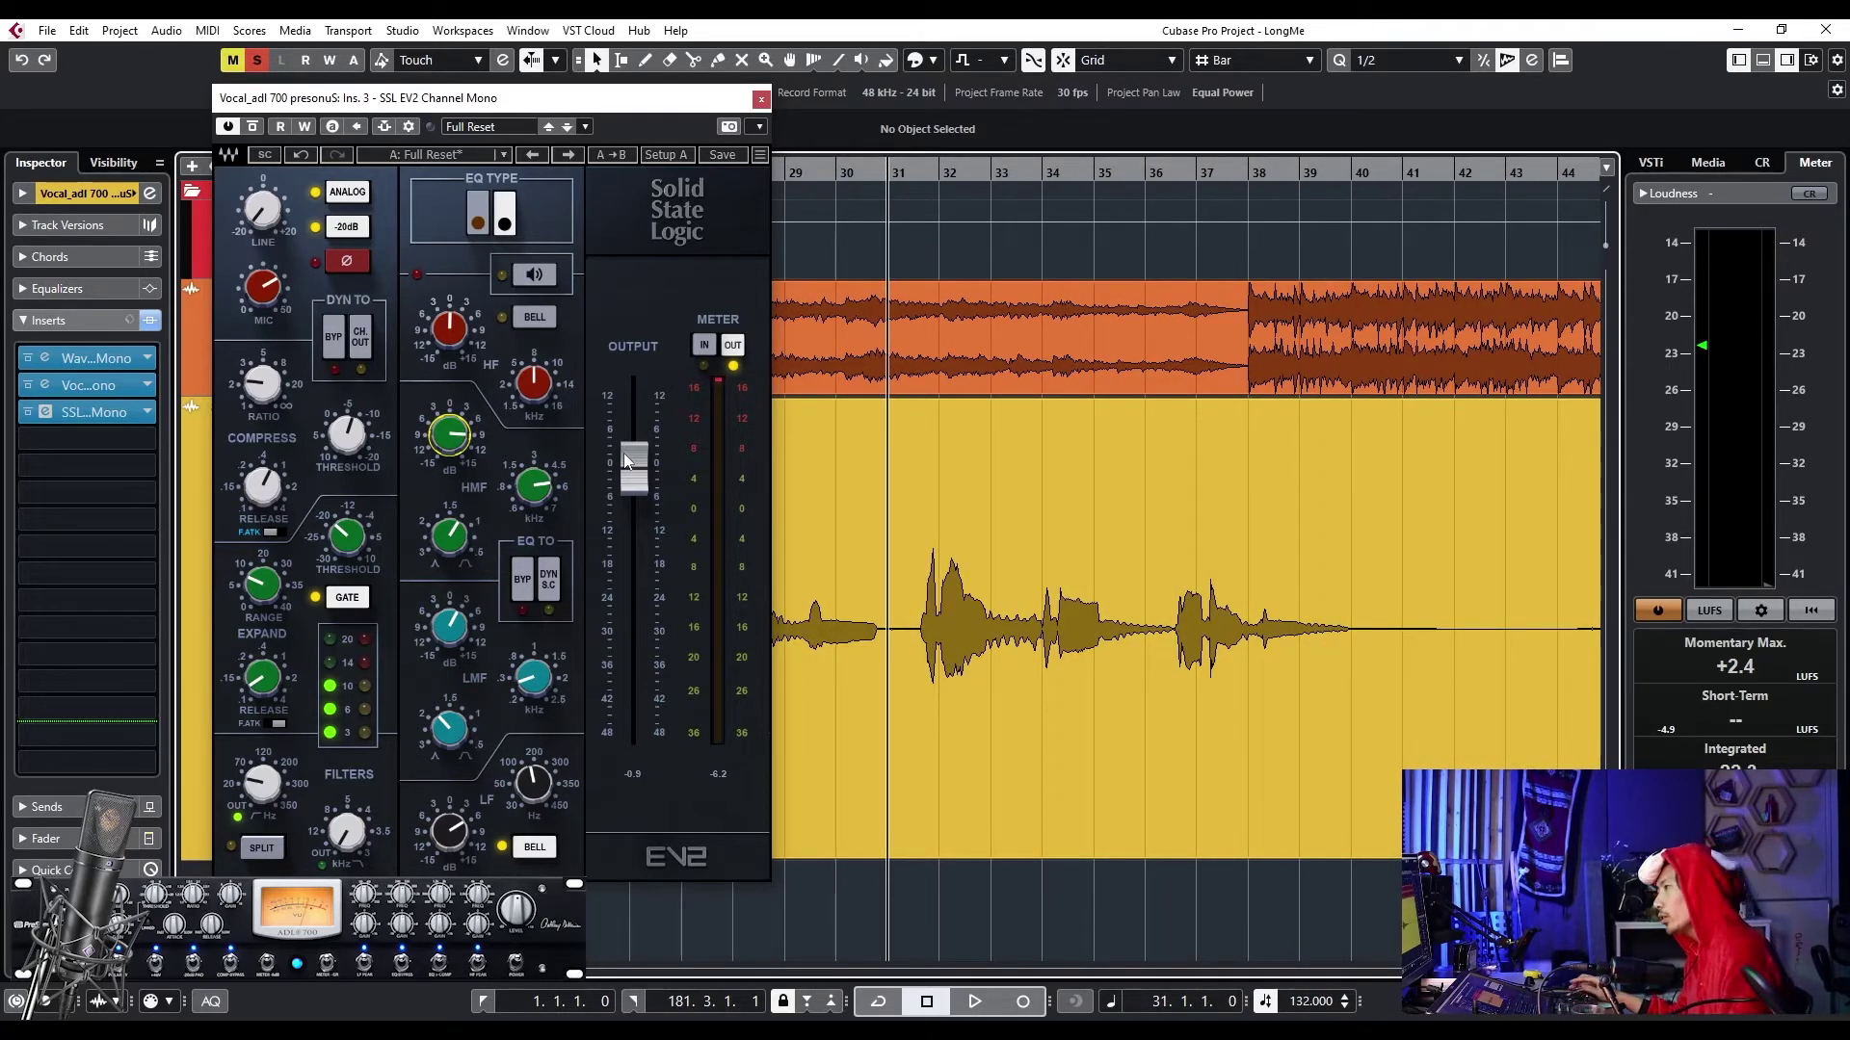
pyautogui.moveTo(449, 436); pyautogui.dragTo(449, 431)
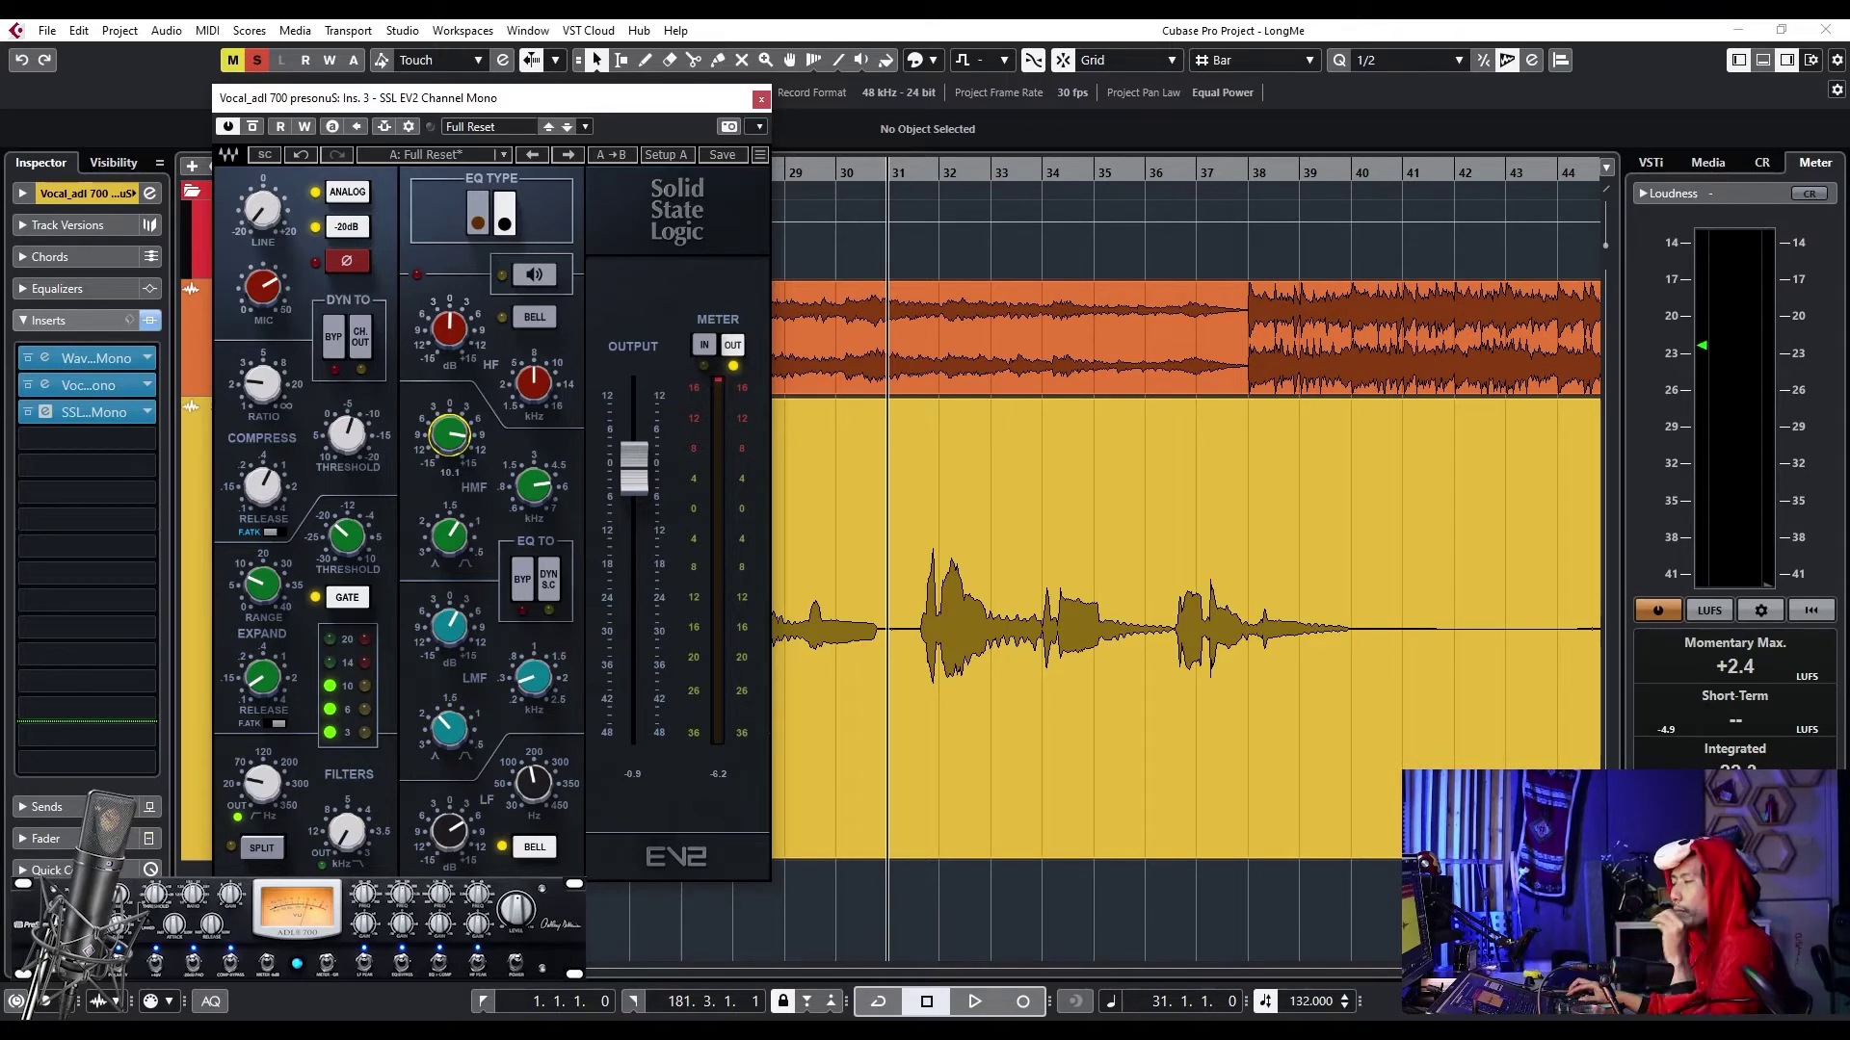
# - Play the vocal from bar 31 and sweep the boosted HMF frequency up to about 6.97 kHz
pyautogui.press('space')
pyautogui.click(536, 517)
pyautogui.moveTo(534, 486); pyautogui.dragTo(534, 467)
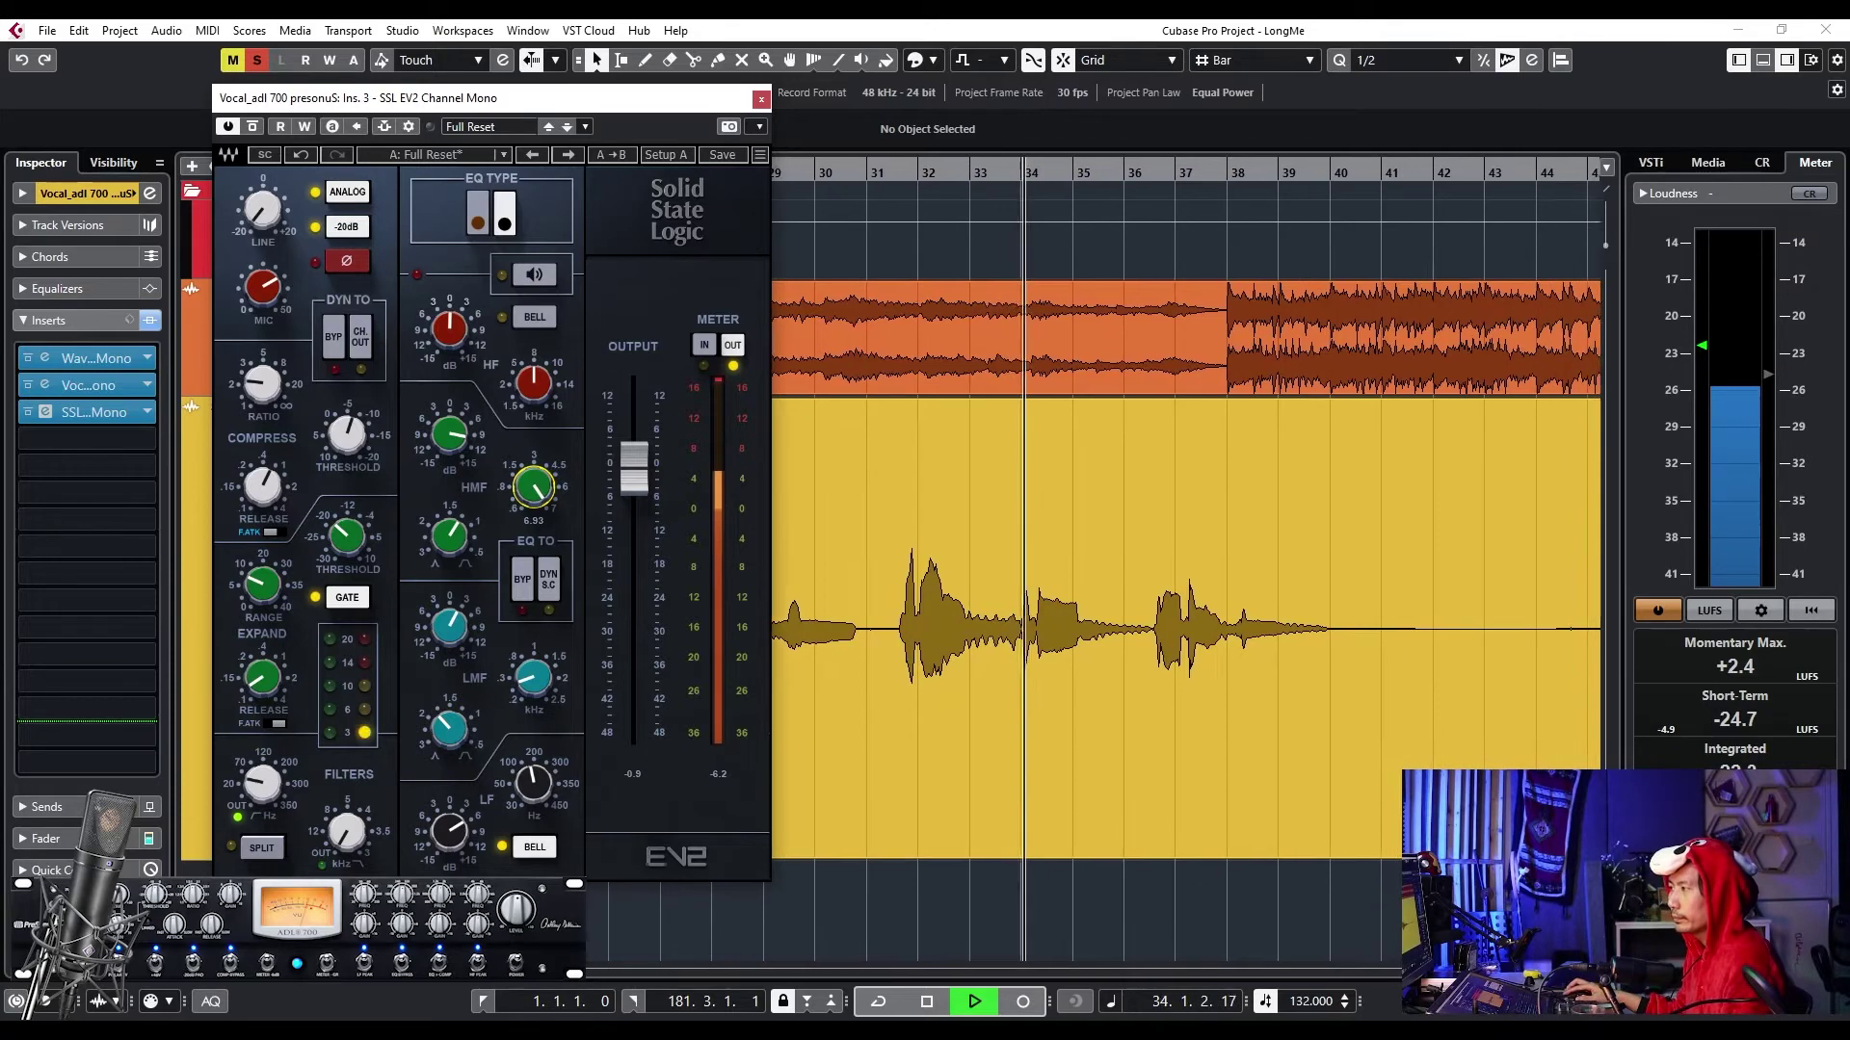
pyautogui.press('space')
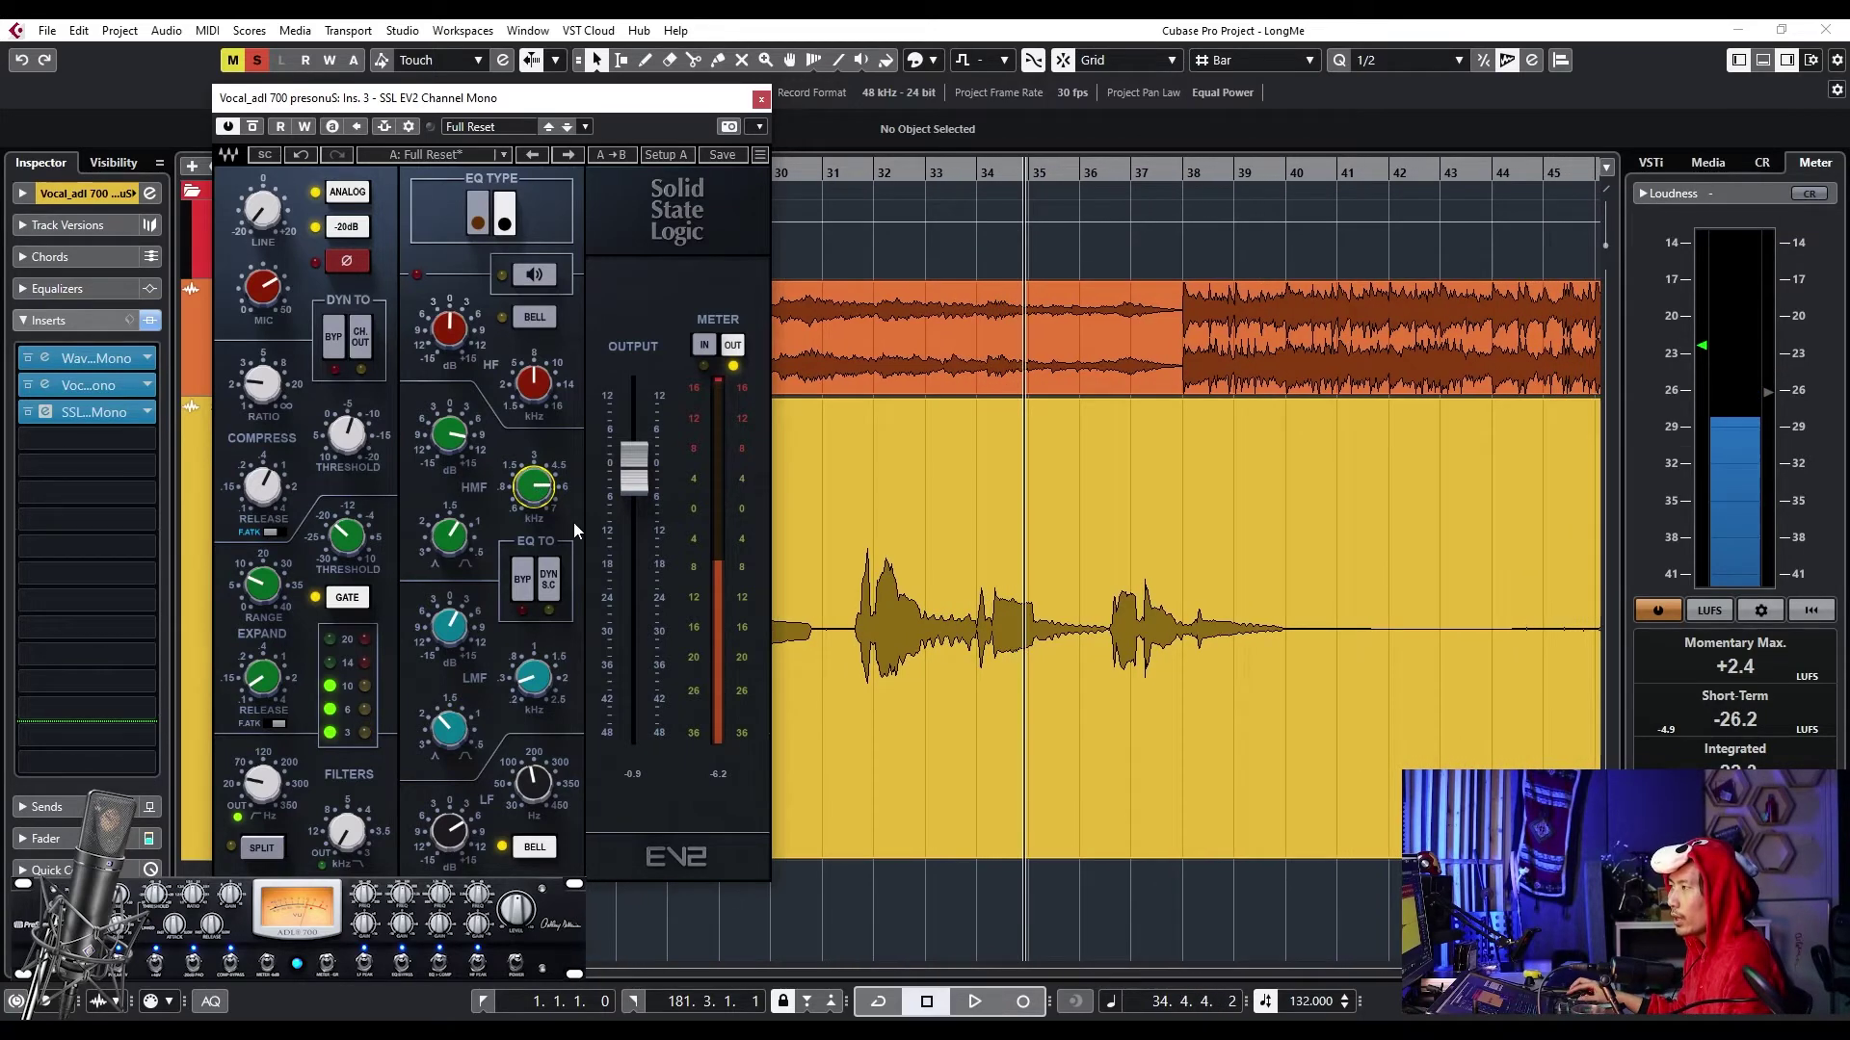
pyautogui.moveTo(534, 486); pyautogui.dragTo(533, 492)
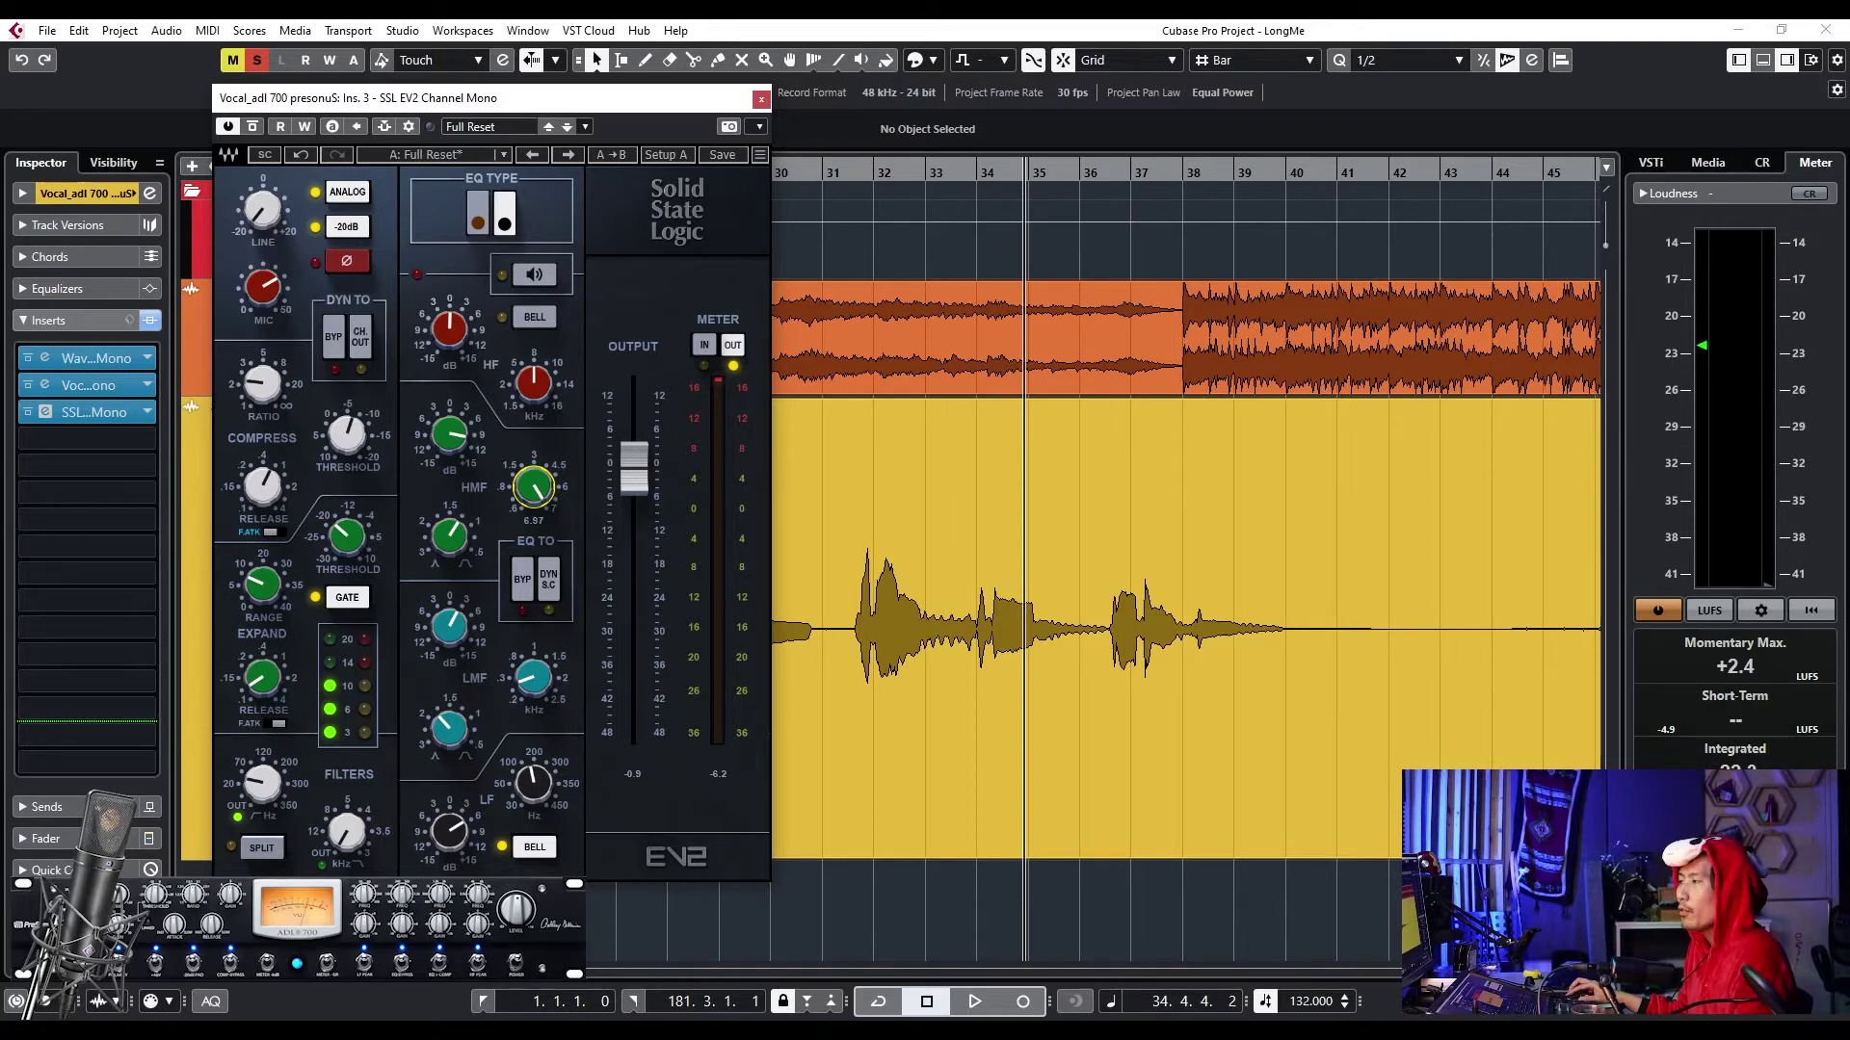
# - Replay the phrase around bars 31 to 35 and sweep the HMF frequency down to about 1.52 kHz
pyautogui.press('space')
pyautogui.scroll(-3, 533, 486)
pyautogui.press('space')
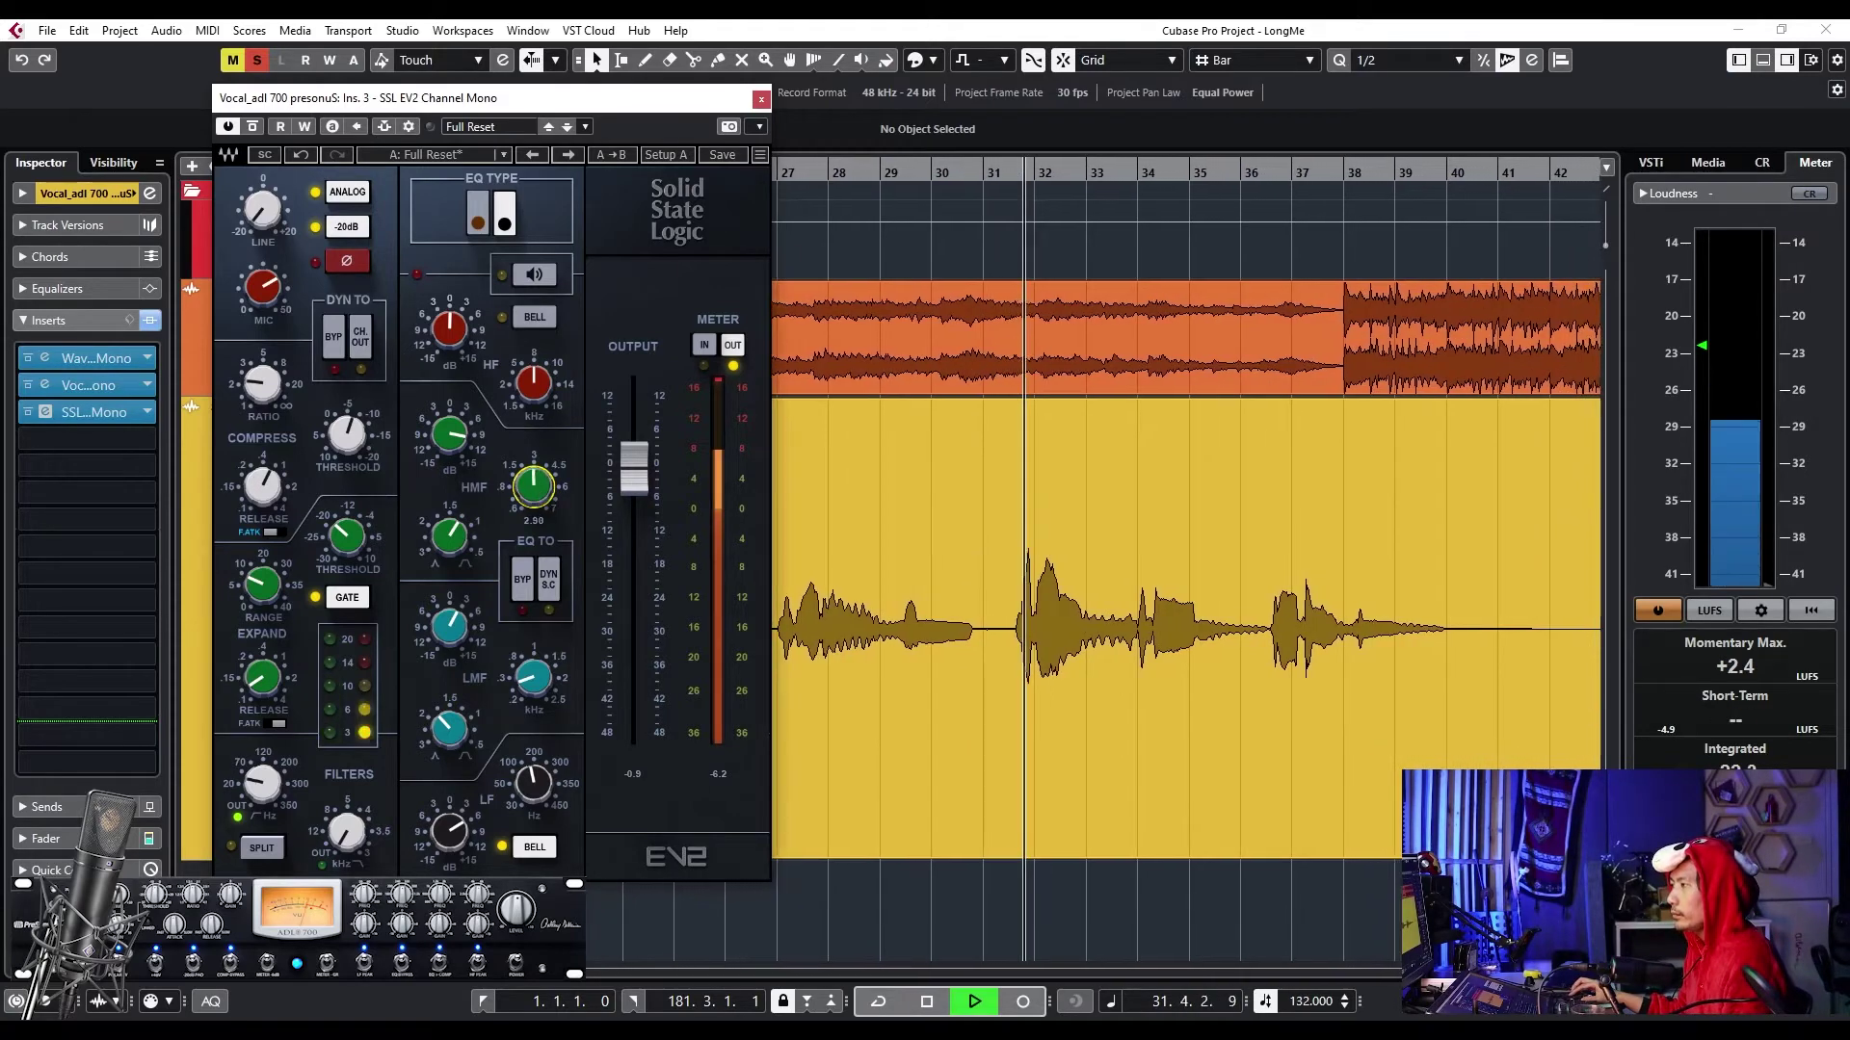
pyautogui.scroll(-8, 533, 487)
pyautogui.scroll(4, 533, 487)
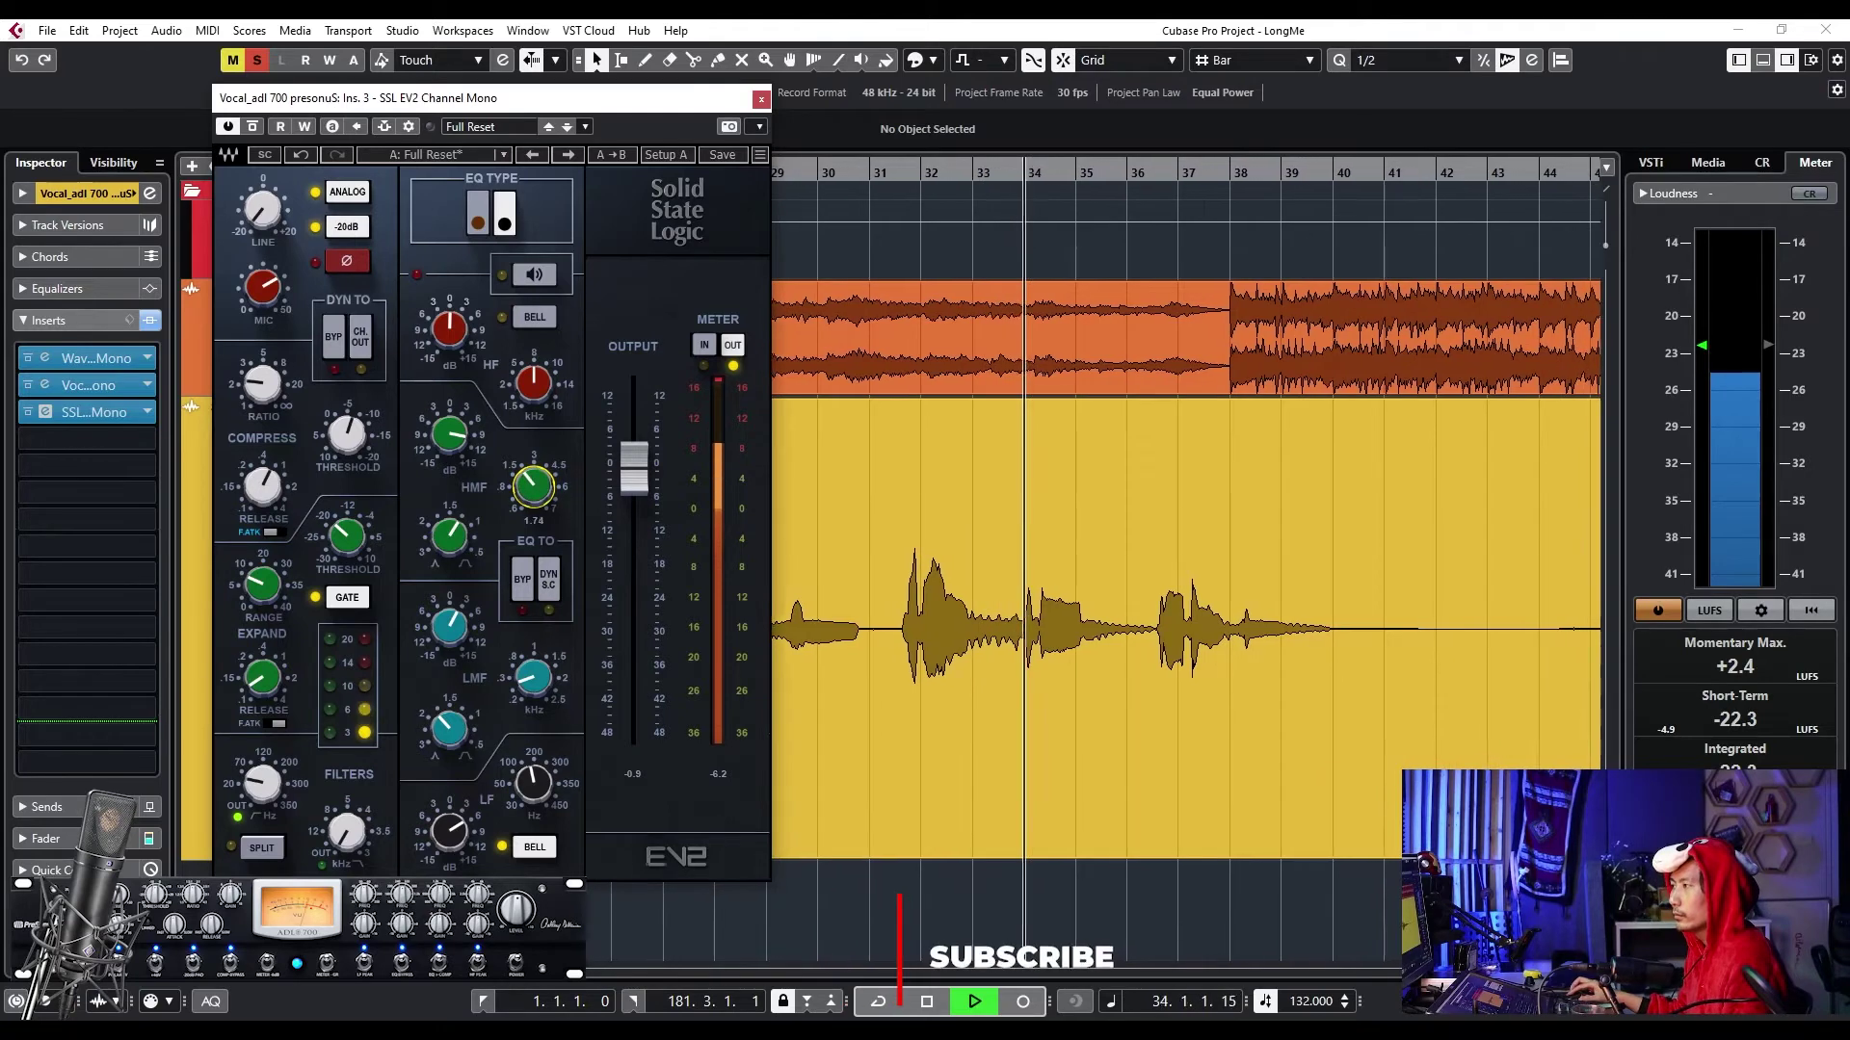
pyautogui.scroll(-1, 533, 487)
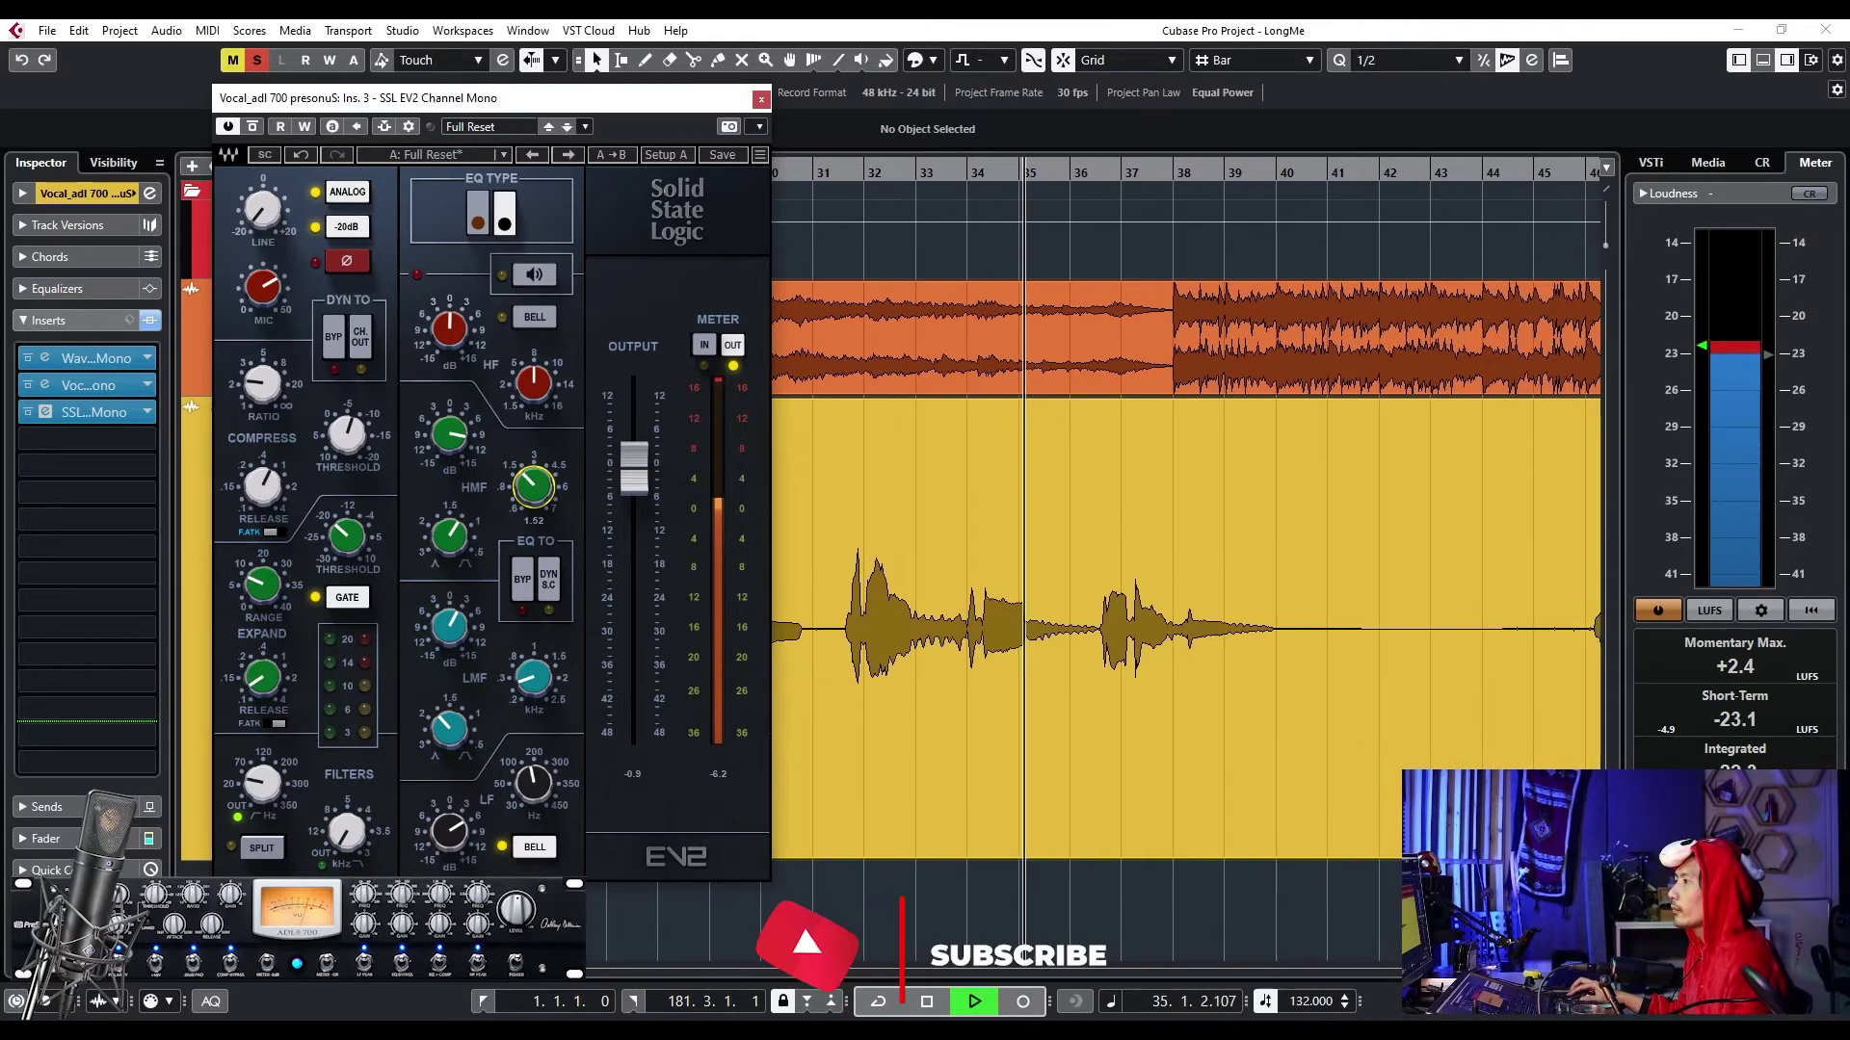
pyautogui.press('space')
# - Play the vocal from bar 45 to bar 50, sweeping the boosted HMF frequency through about 0.72 and 0.95 kHz
pyautogui.scroll(-3, 968, 477)
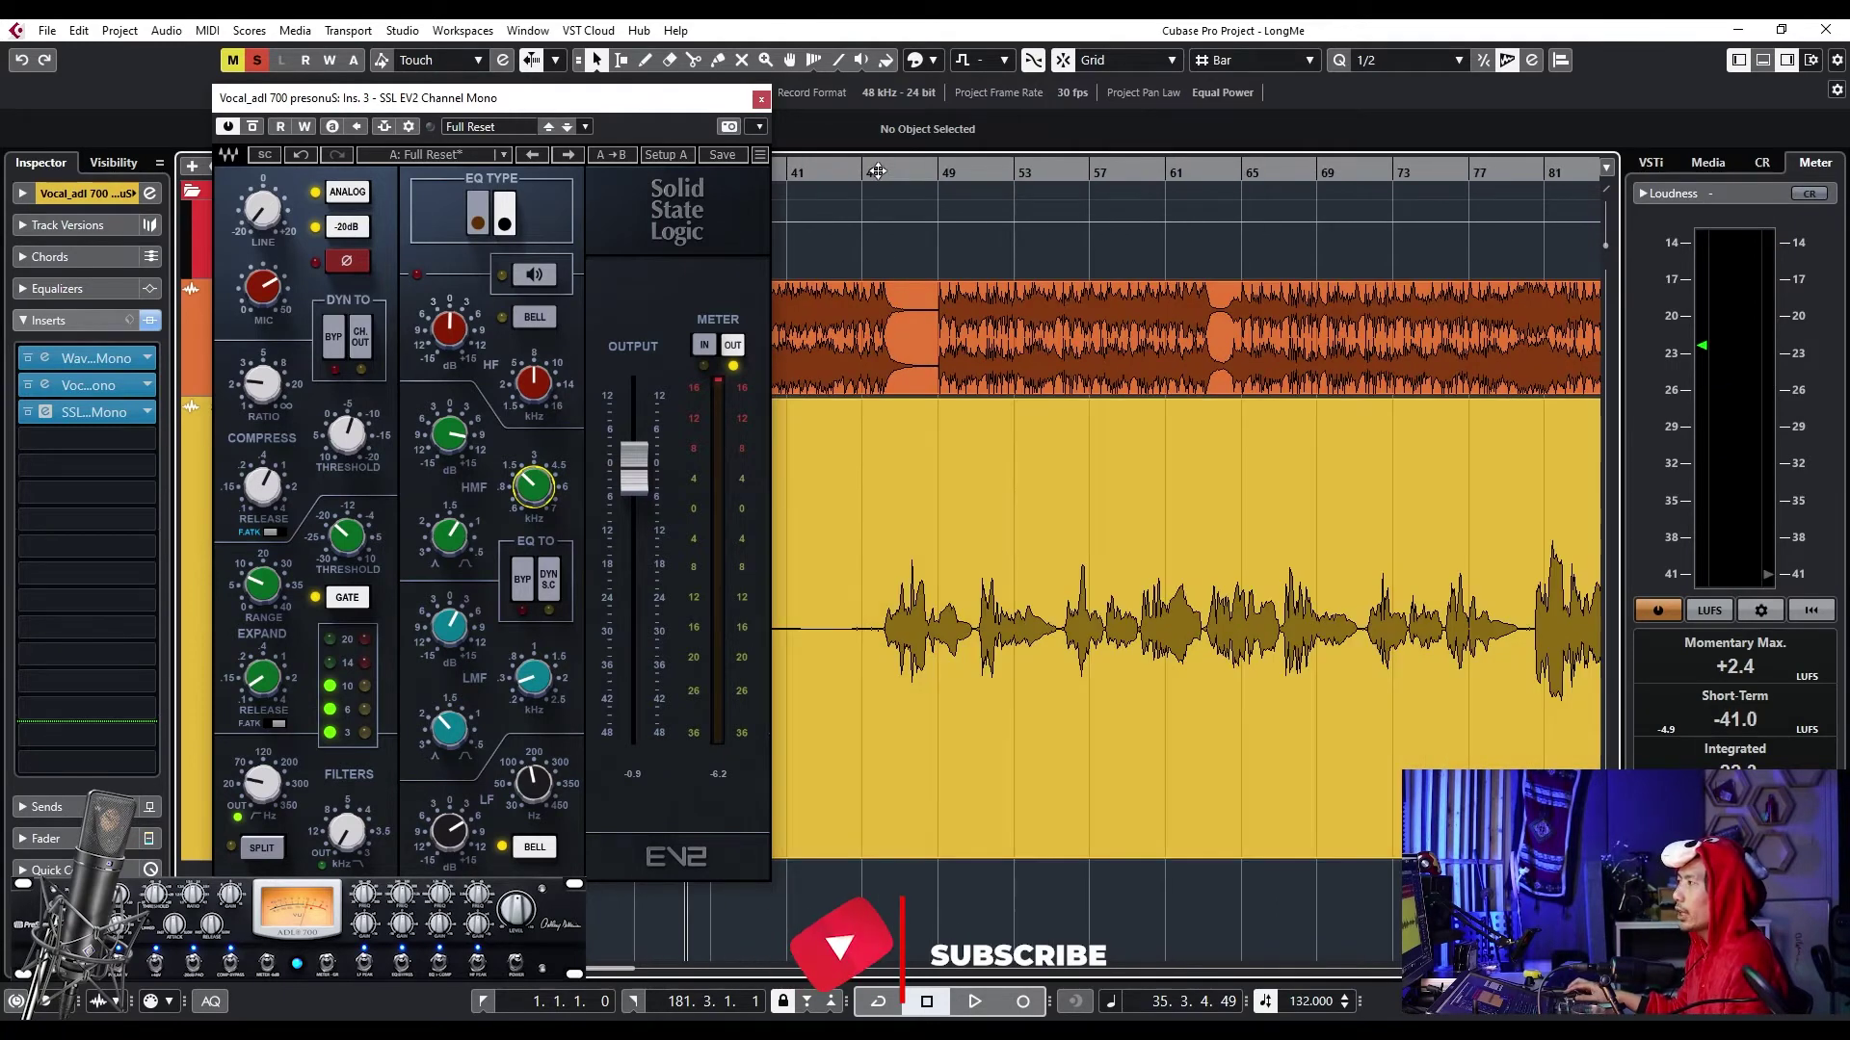
pyautogui.click(873, 173)
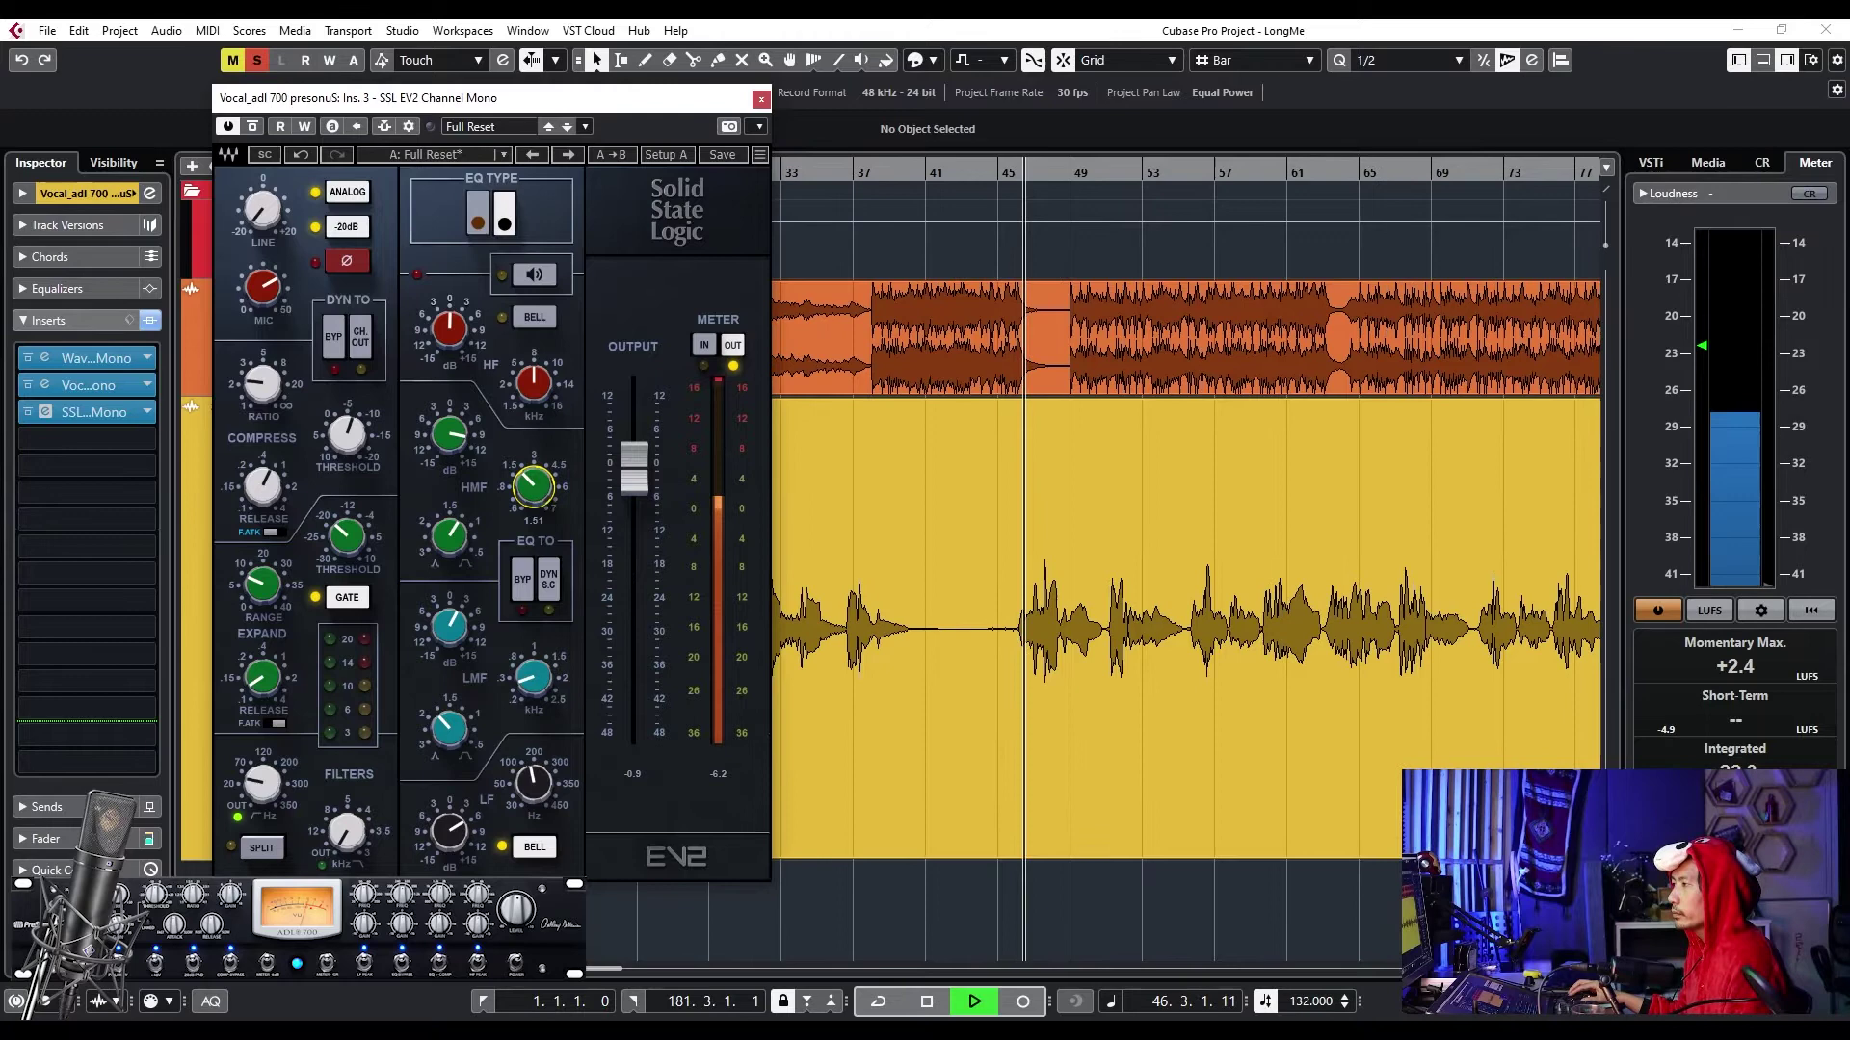
pyautogui.click(543, 500)
pyautogui.moveTo(543, 500); pyautogui.dragTo(542, 500)
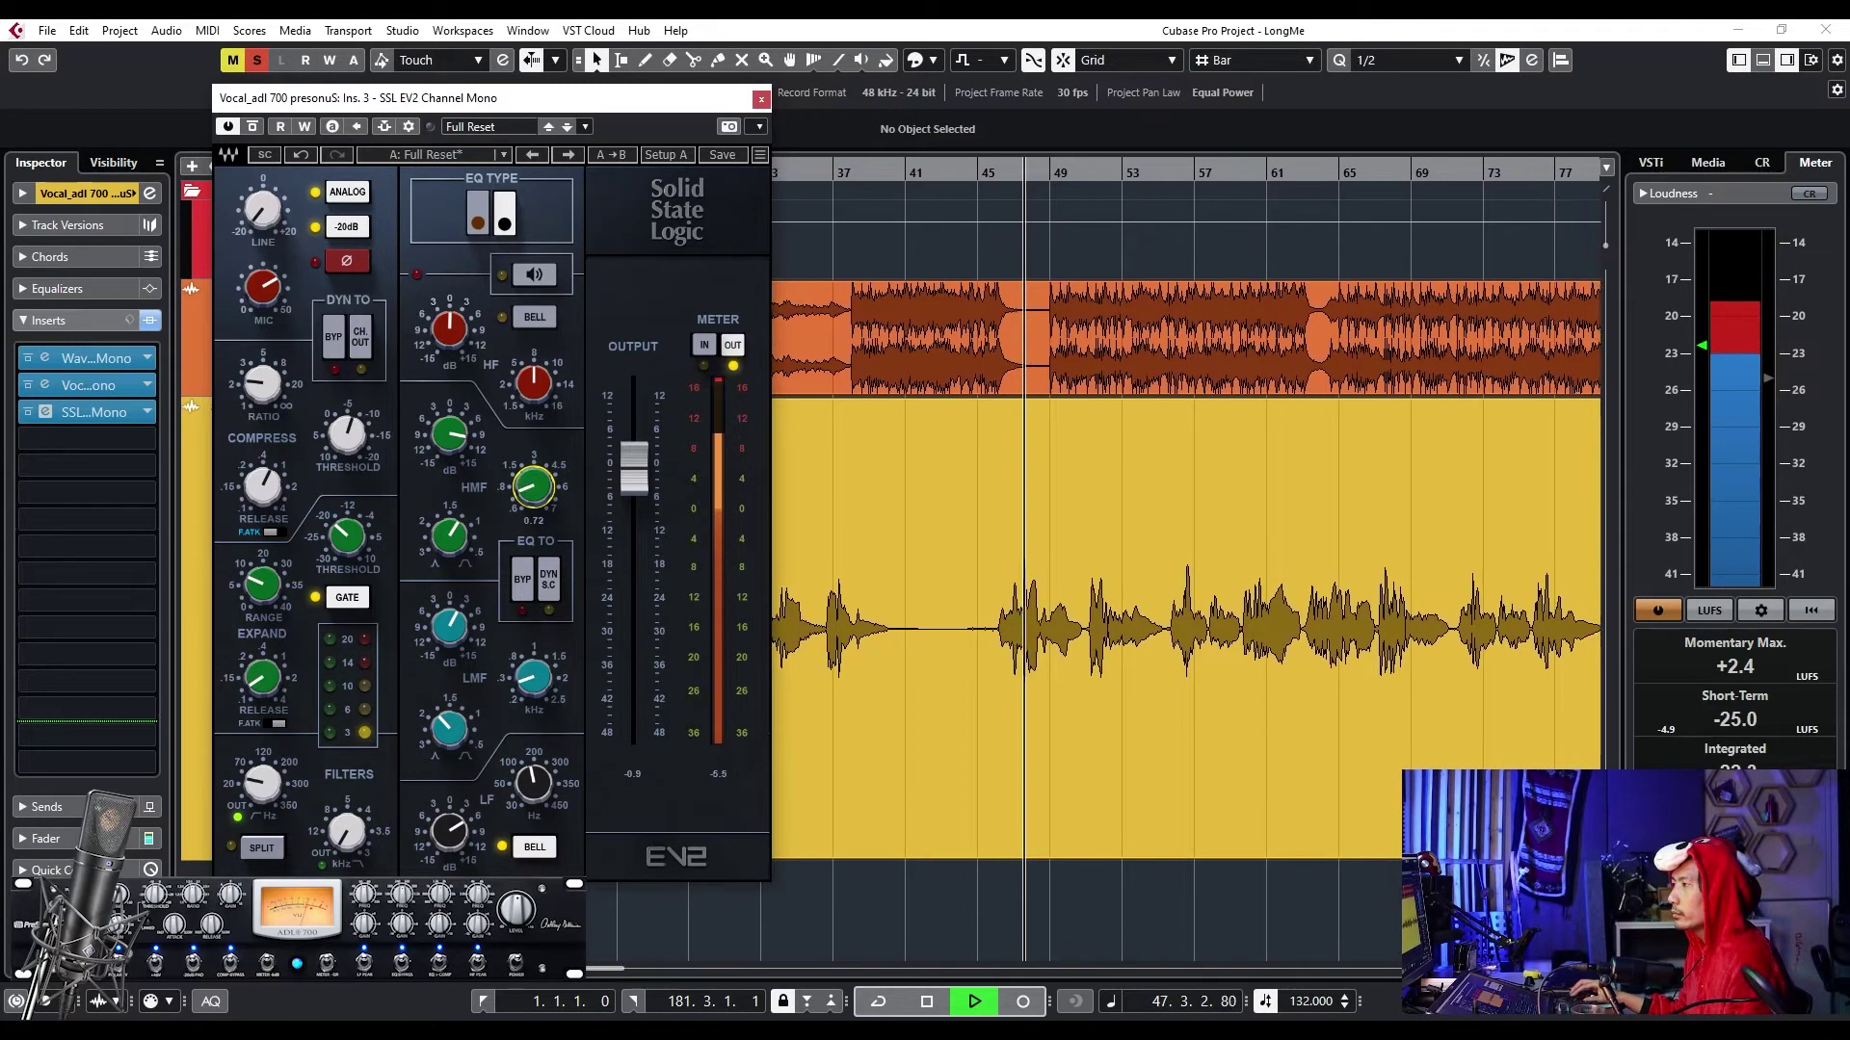
pyautogui.press('space')
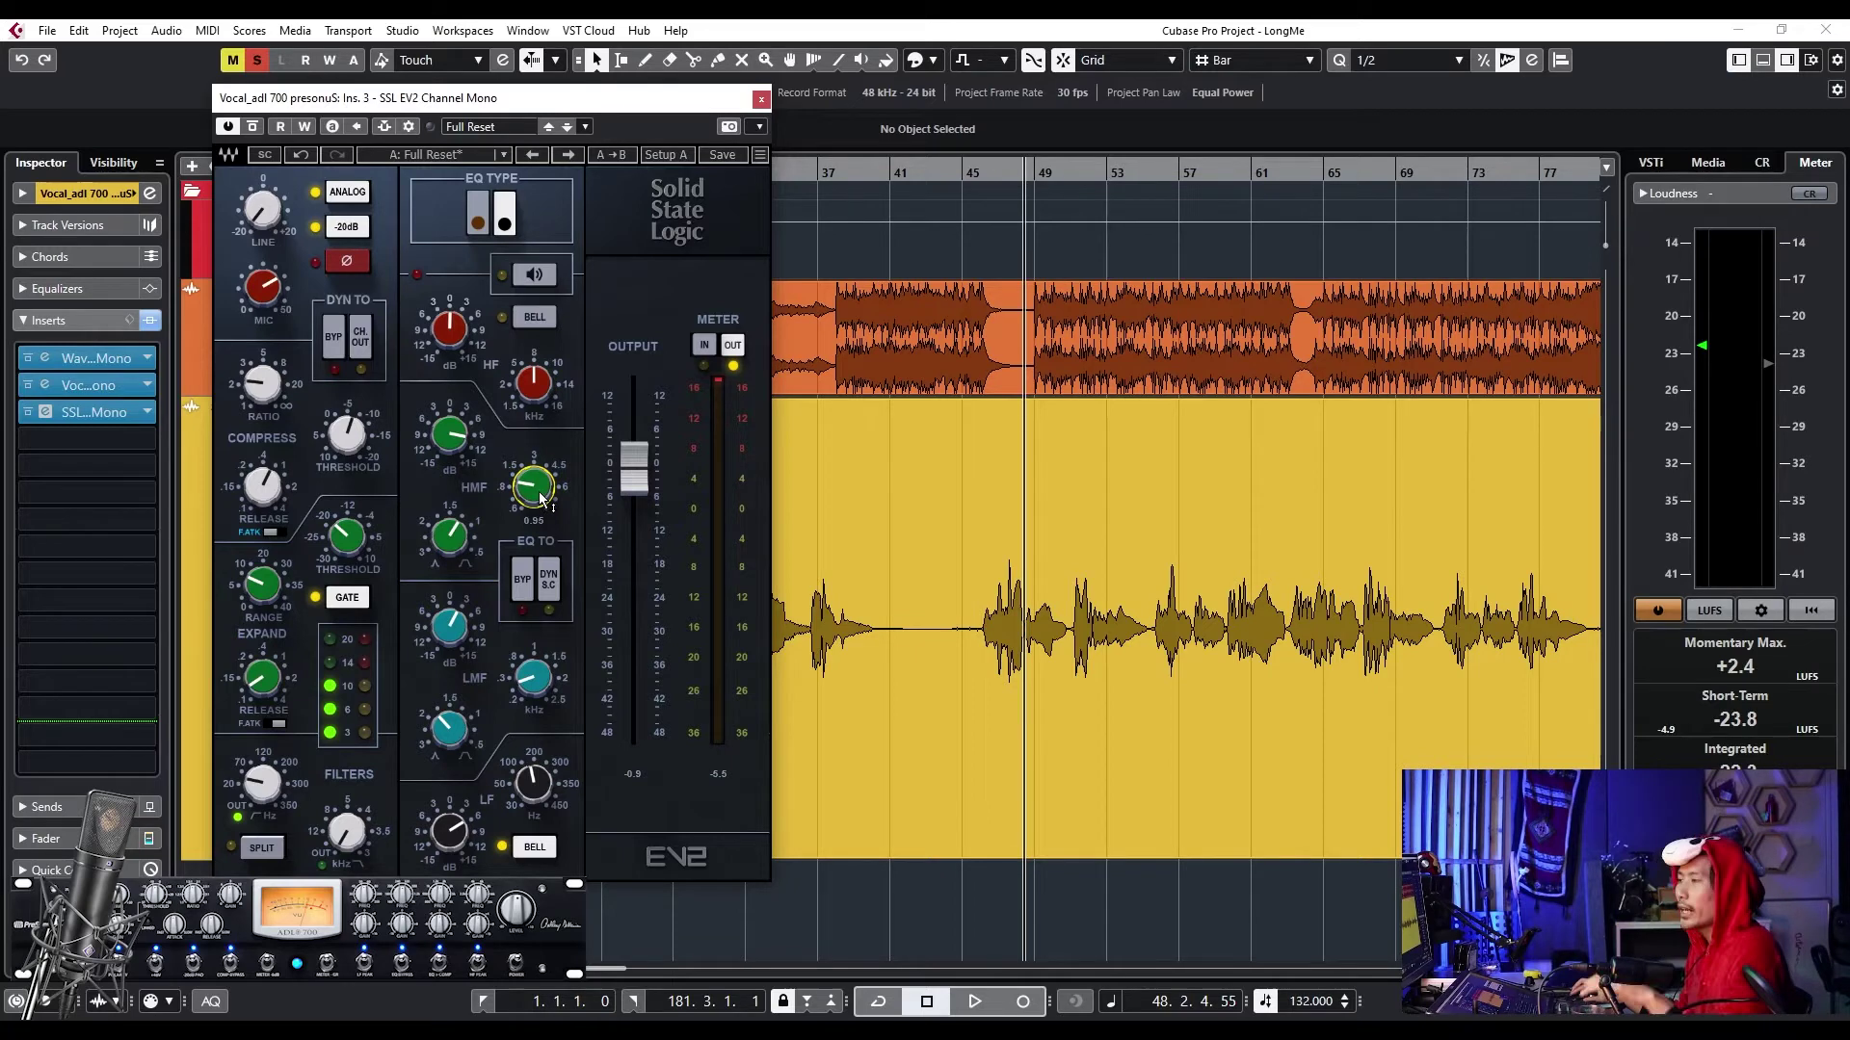
pyautogui.press('space')
pyautogui.moveTo(542, 500); pyautogui.dragTo(536, 492)
pyautogui.press('space')
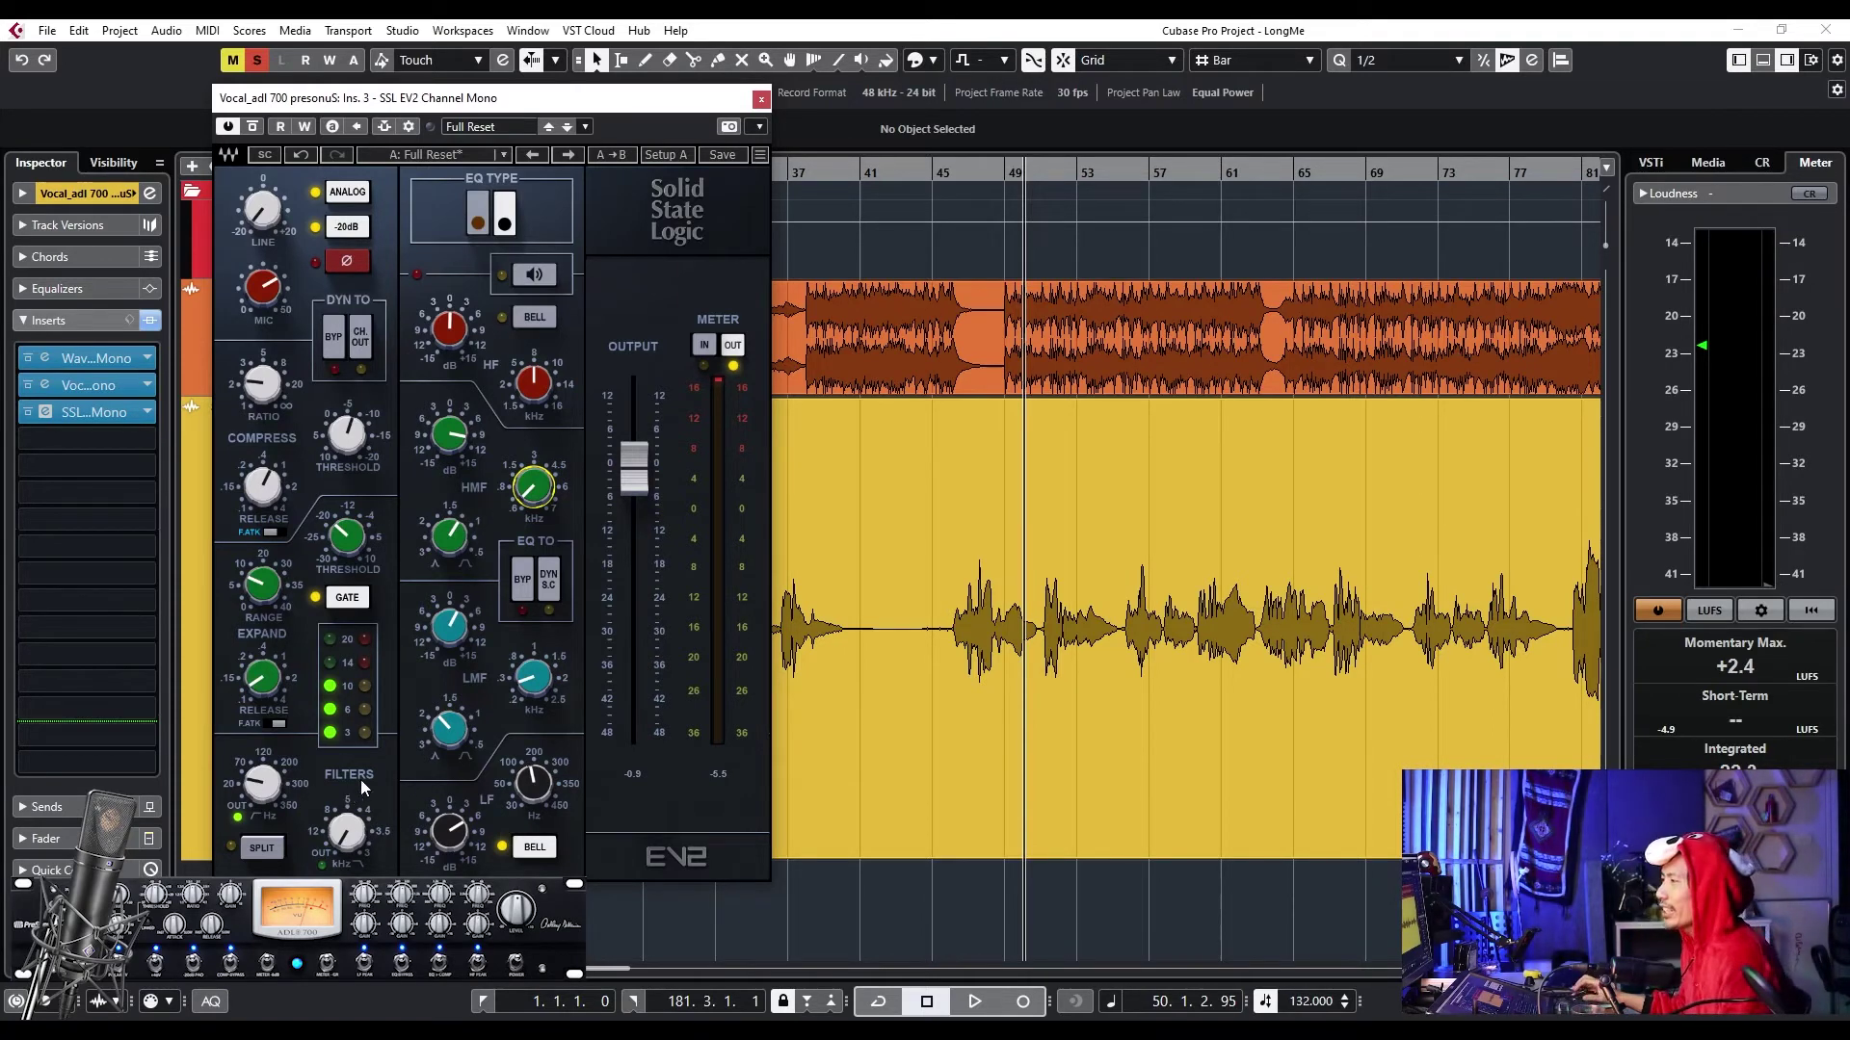
# - Turn the HMF boost into a cut near 1.4 kHz with an adjusted Q, and audition it around bars 80 to 86
pyautogui.press('space')
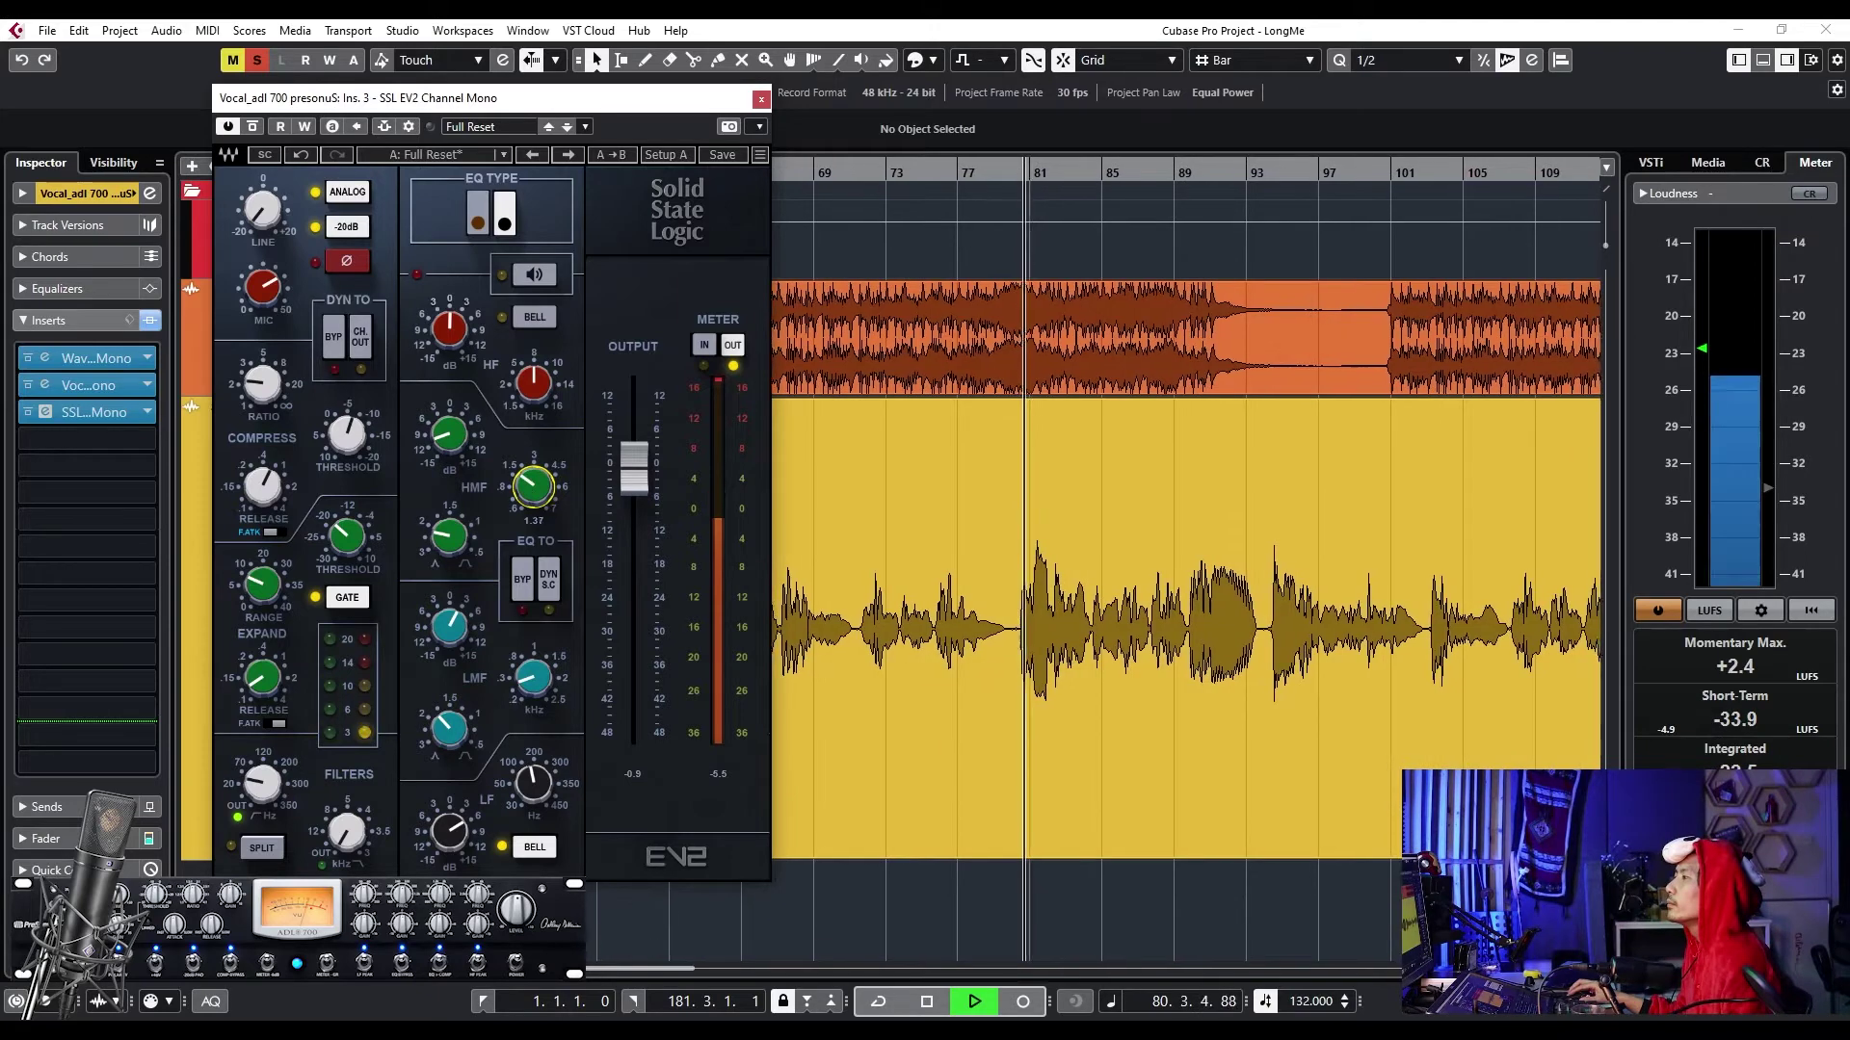
pyautogui.moveTo(533, 486); pyautogui.dragTo(539, 530)
pyautogui.moveTo(448, 434); pyautogui.dragTo(448, 468)
pyautogui.moveTo(448, 534); pyautogui.dragTo(448, 520)
pyautogui.press('space')
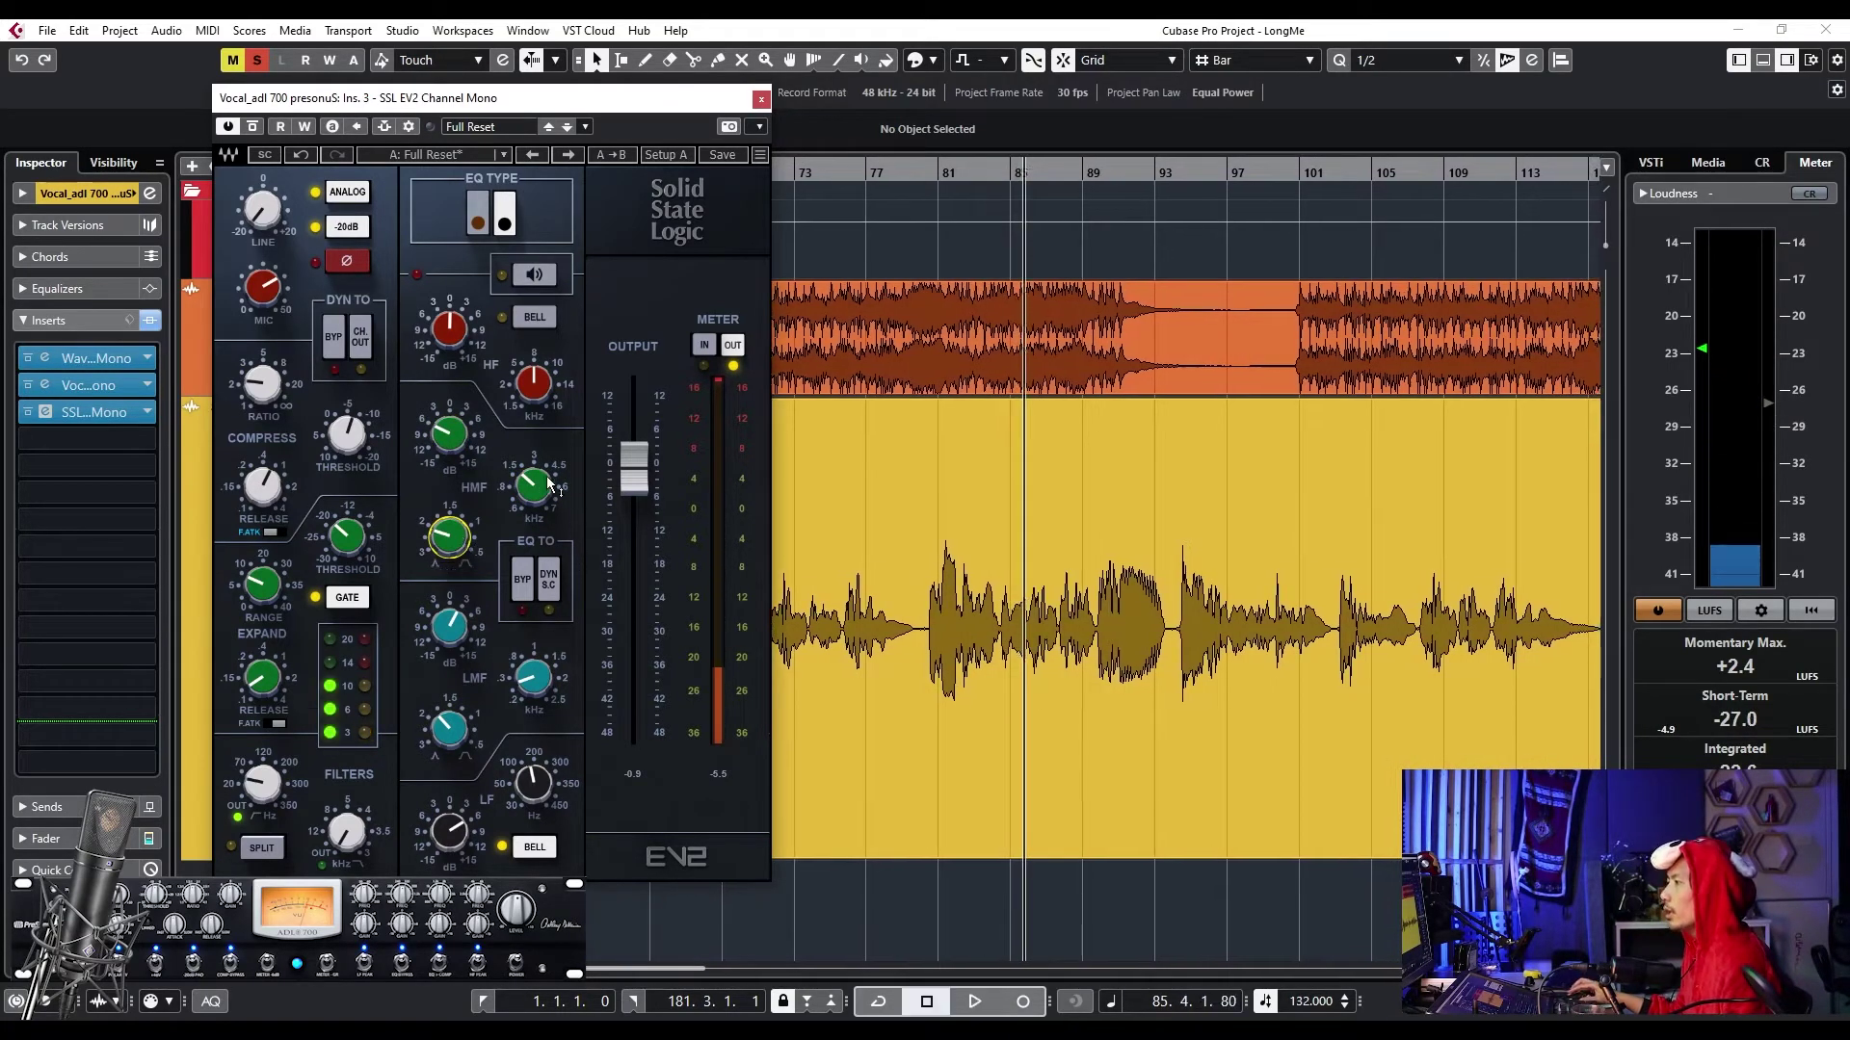
pyautogui.hscroll(-2, 909, 549)
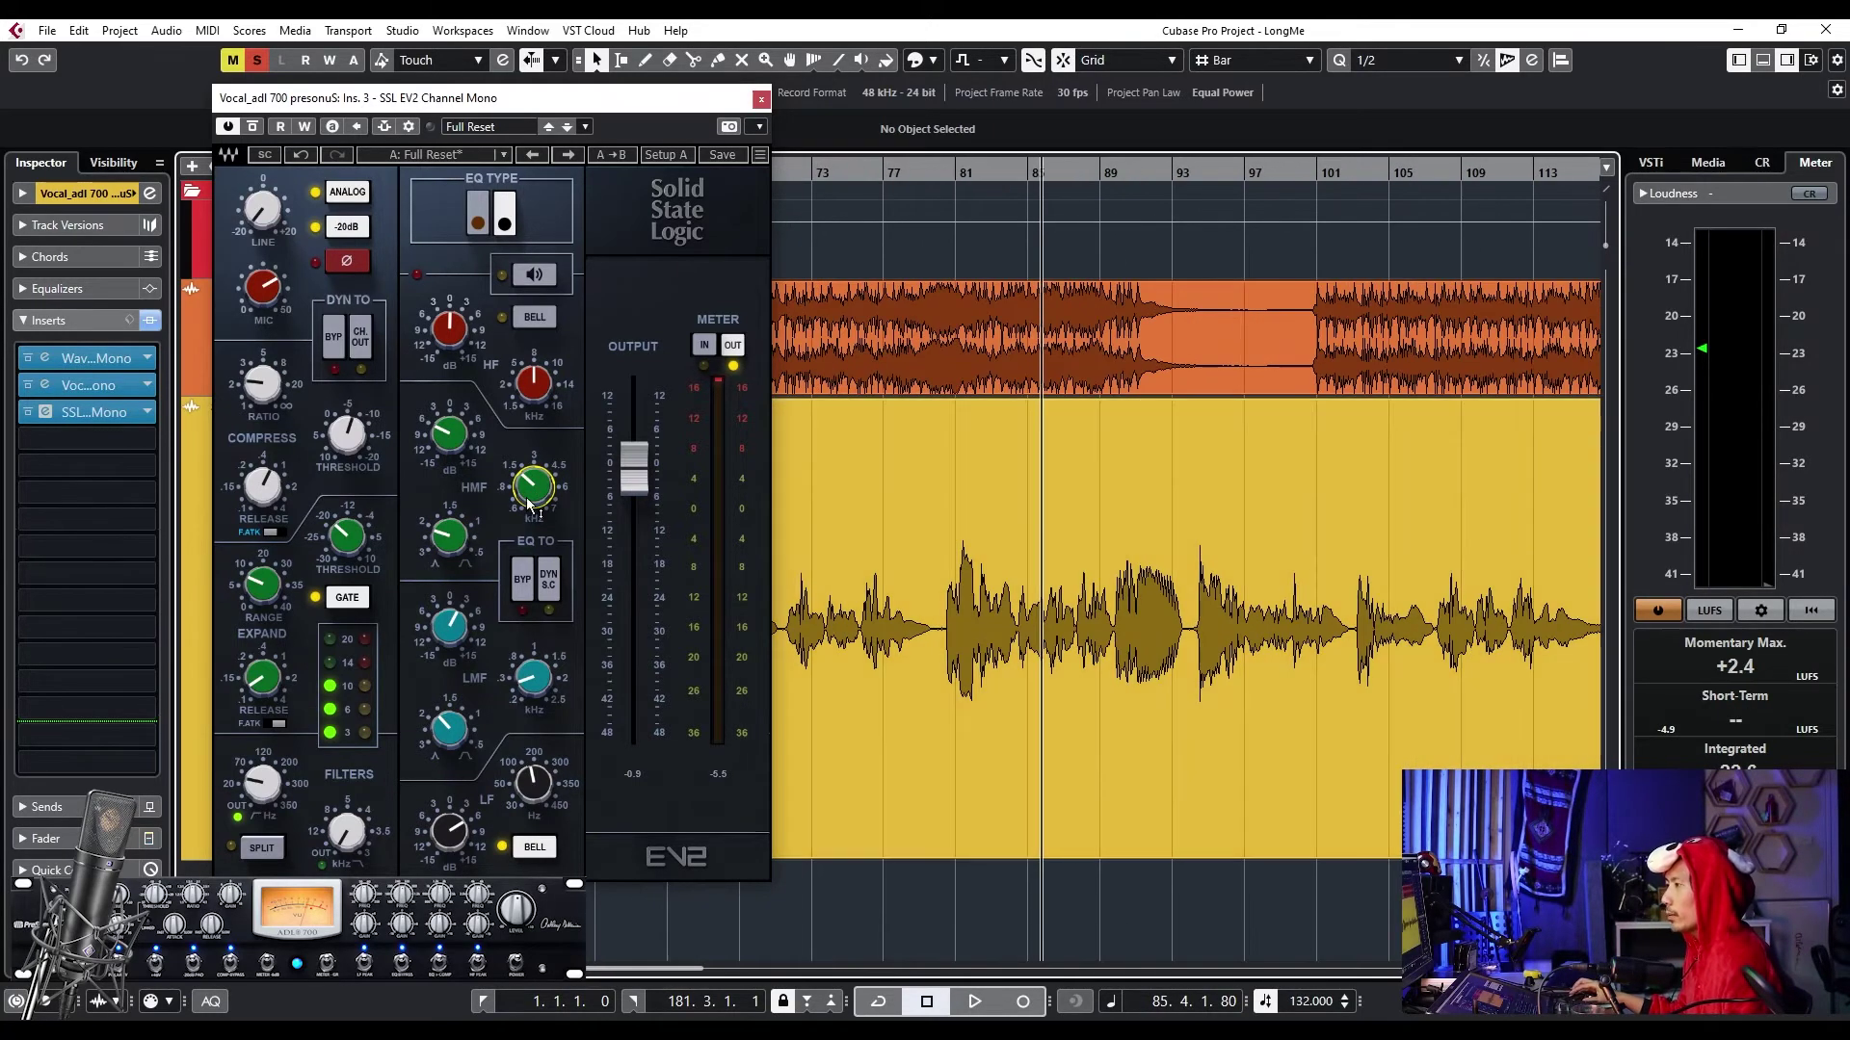
pyautogui.hscroll(4, 901, 572)
pyautogui.press('space')
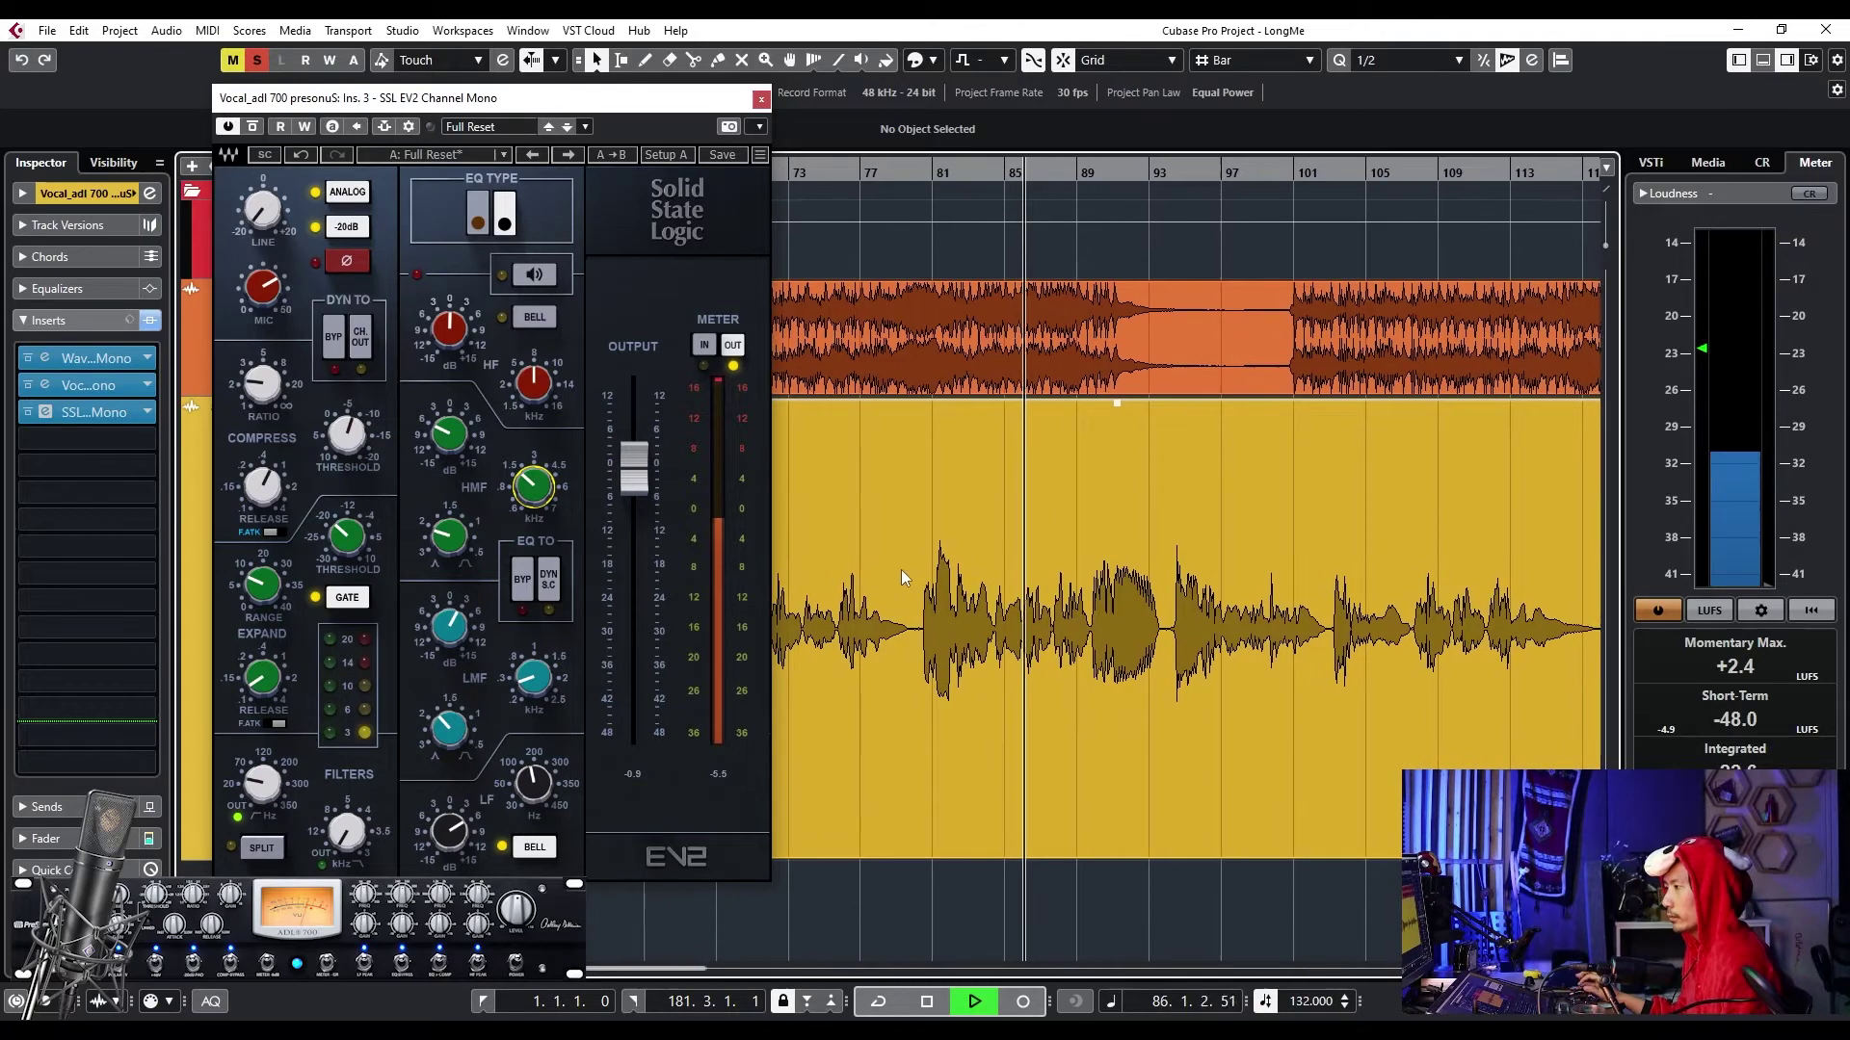
# - Cut the HF band in bell mode and set its frequency to about 4.45 kHz while playing the vocal around bars 102 to 108
pyautogui.moveTo(449, 436); pyautogui.dragTo(465, 441)
pyautogui.press('space')
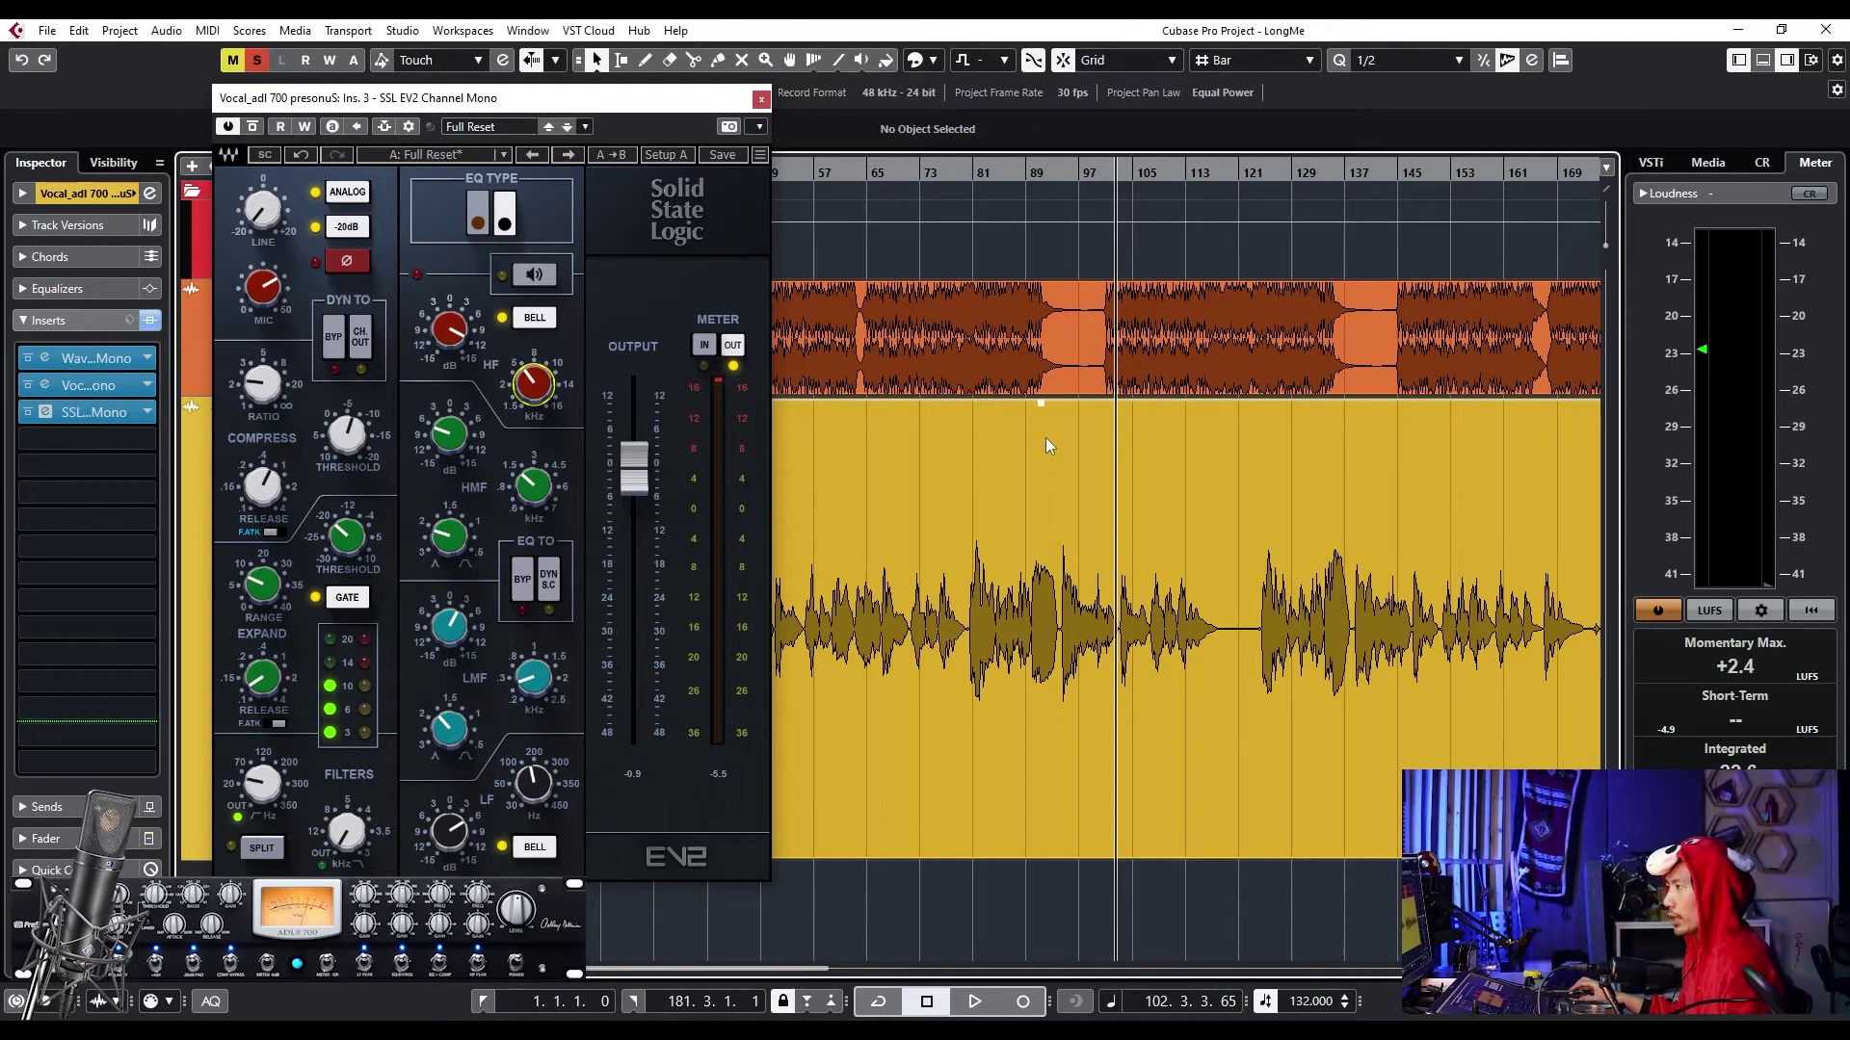
pyautogui.press('space')
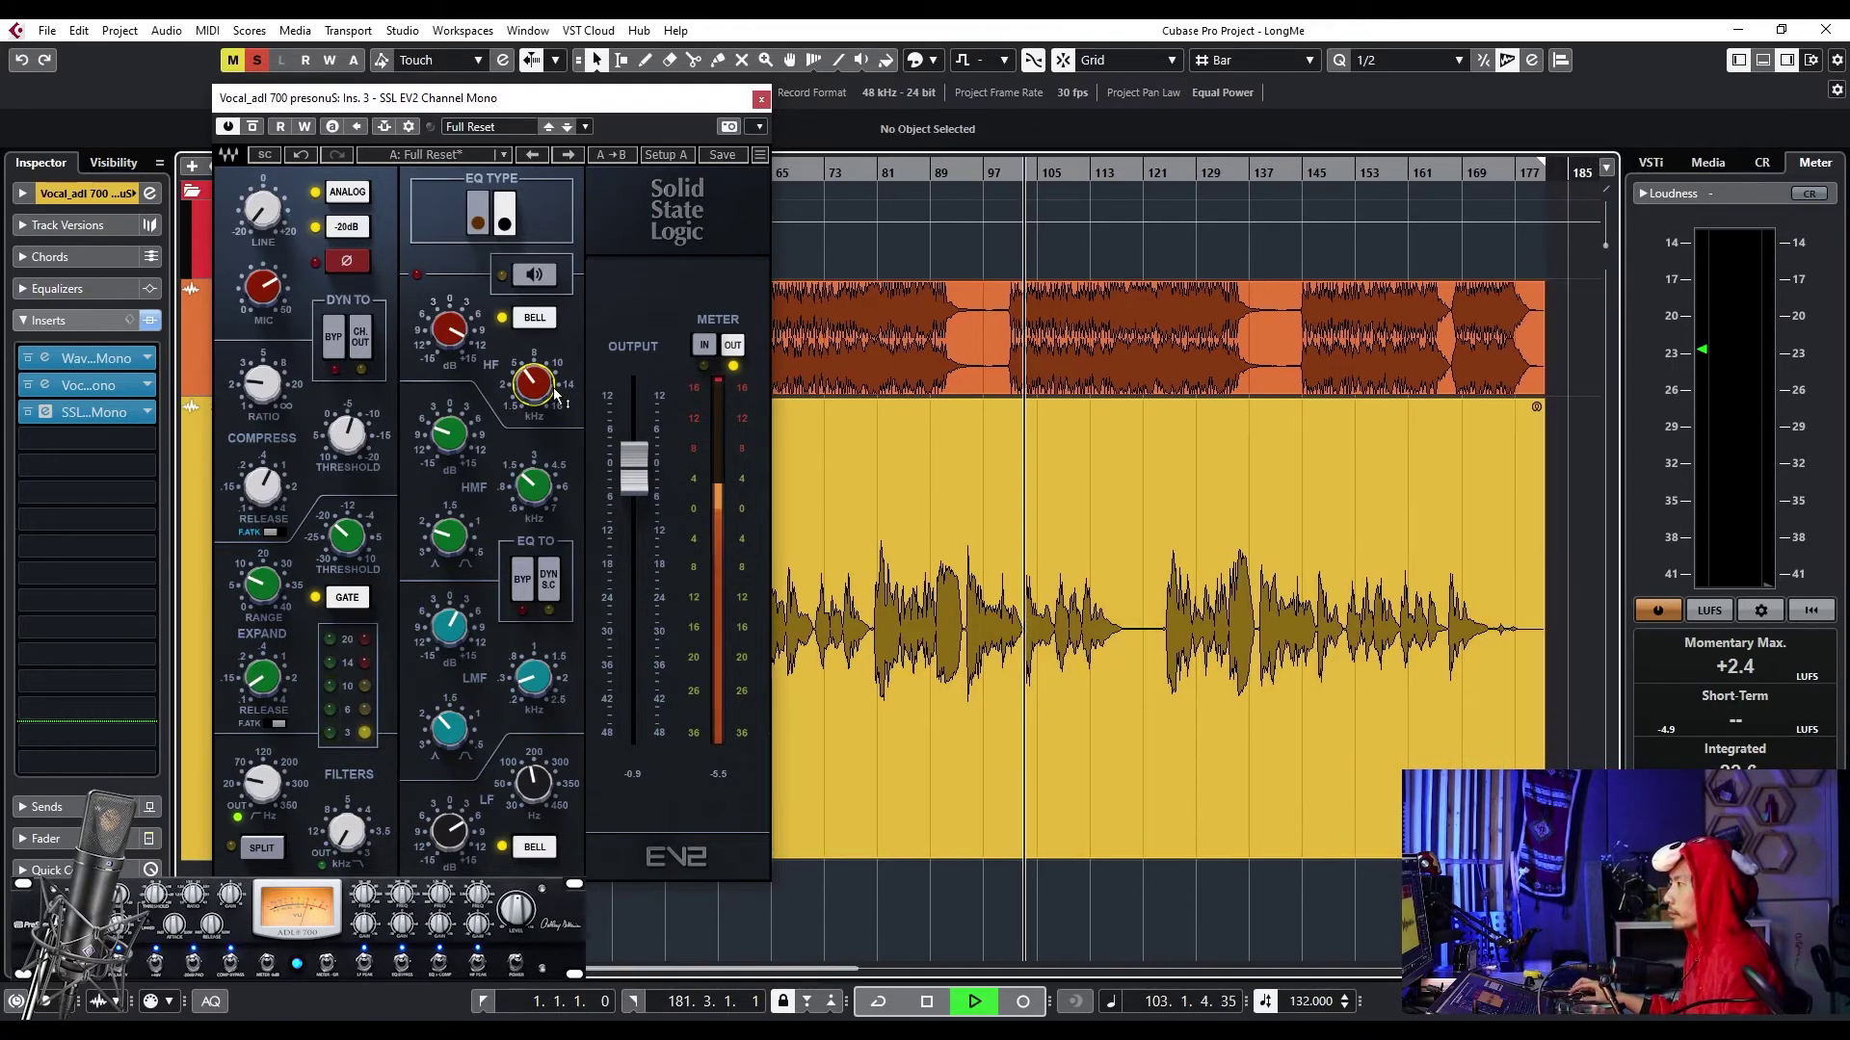
pyautogui.moveTo(521, 390)
pyautogui.mouseDown()
pyautogui.moveTo(520, 348)
pyautogui.moveTo(520, 401)
pyautogui.mouseUp()
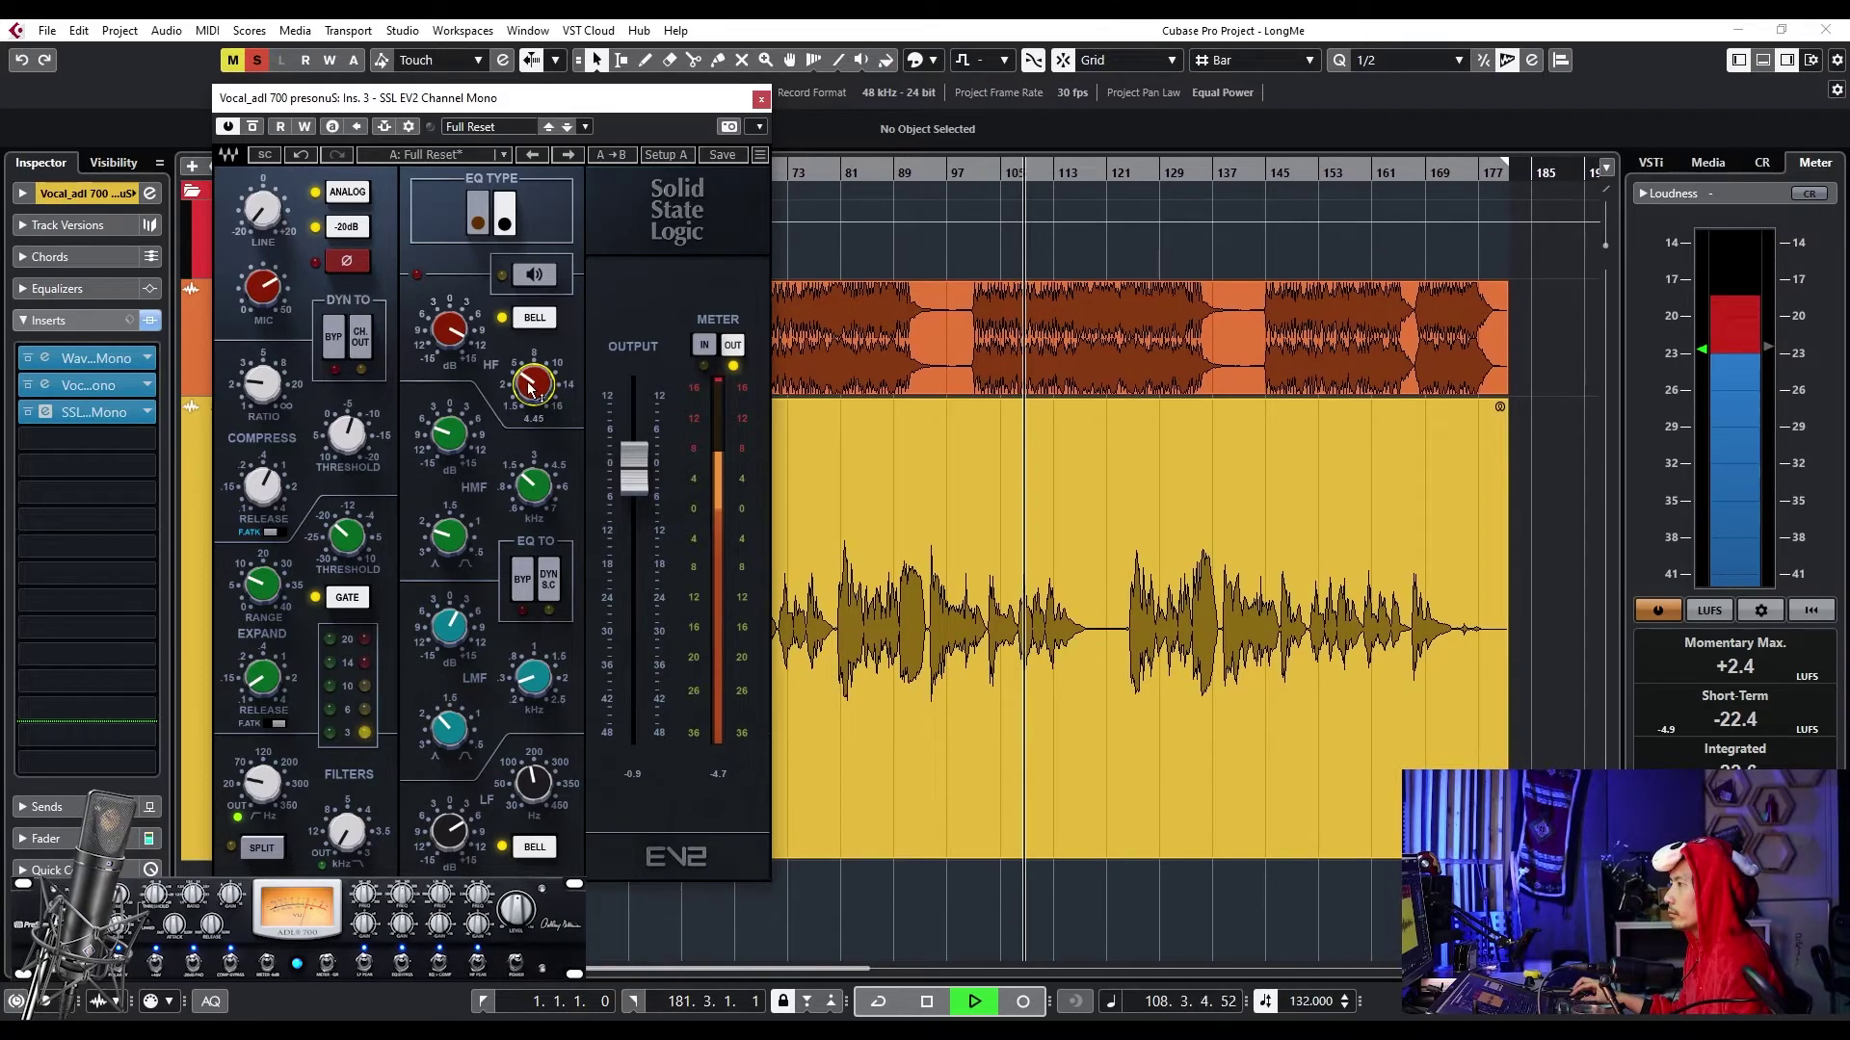
# - Boost the HF band by about 3.8 dB and compare its bell and shelf shapes during playback, leaving it as a shelf
pyautogui.press('space')
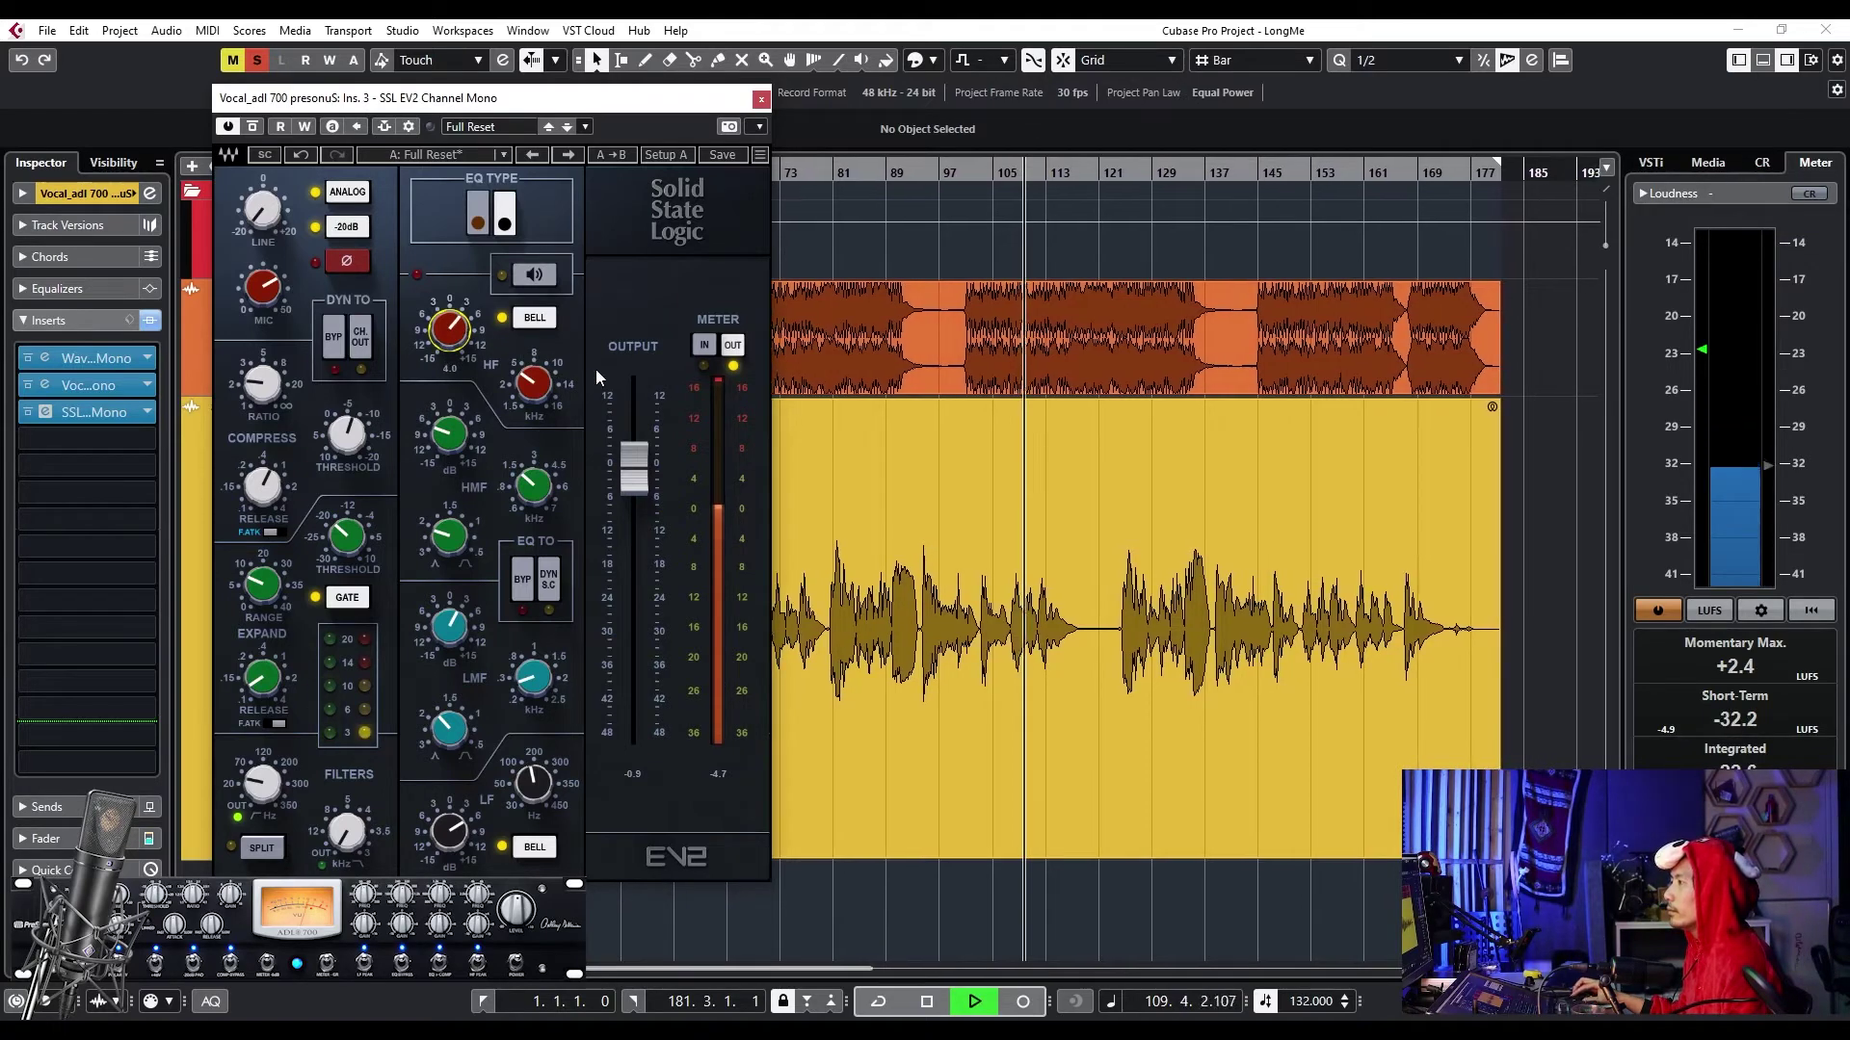
pyautogui.moveTo(483, 342); pyautogui.dragTo(484, 349)
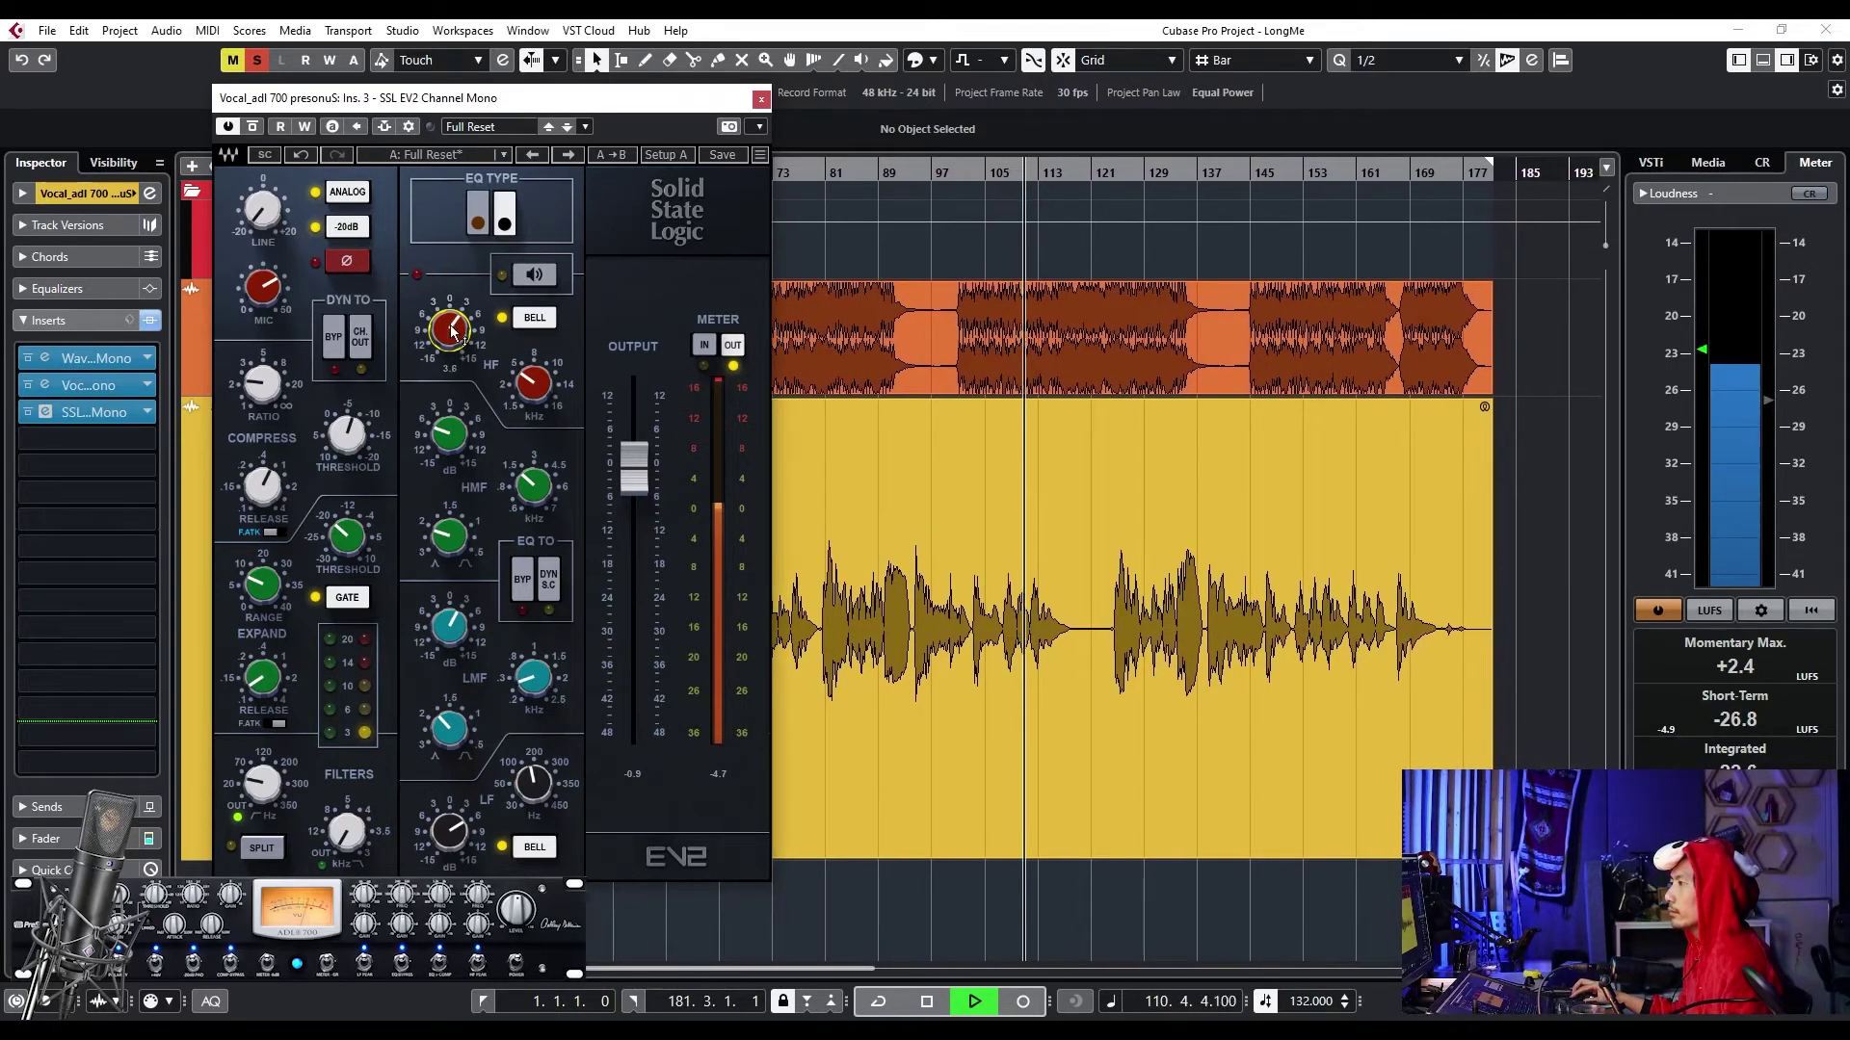
pyautogui.click(531, 324)
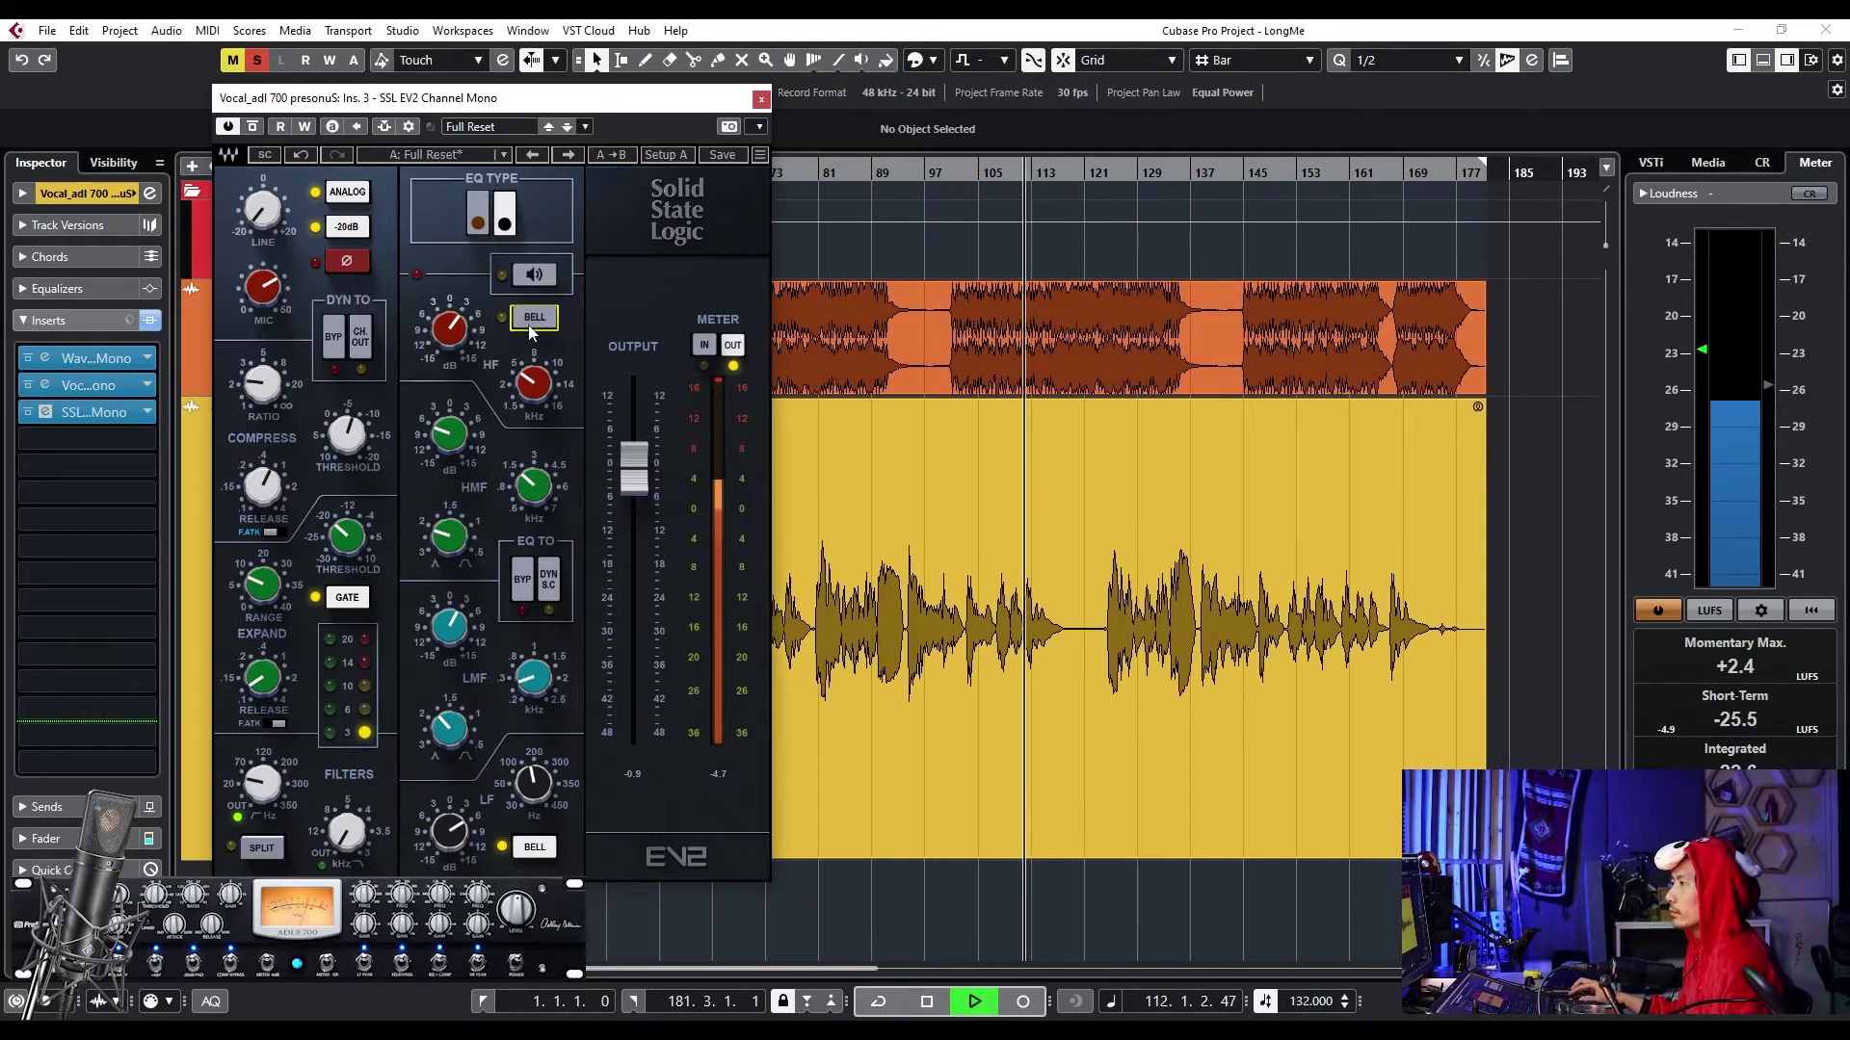
pyautogui.click(532, 325)
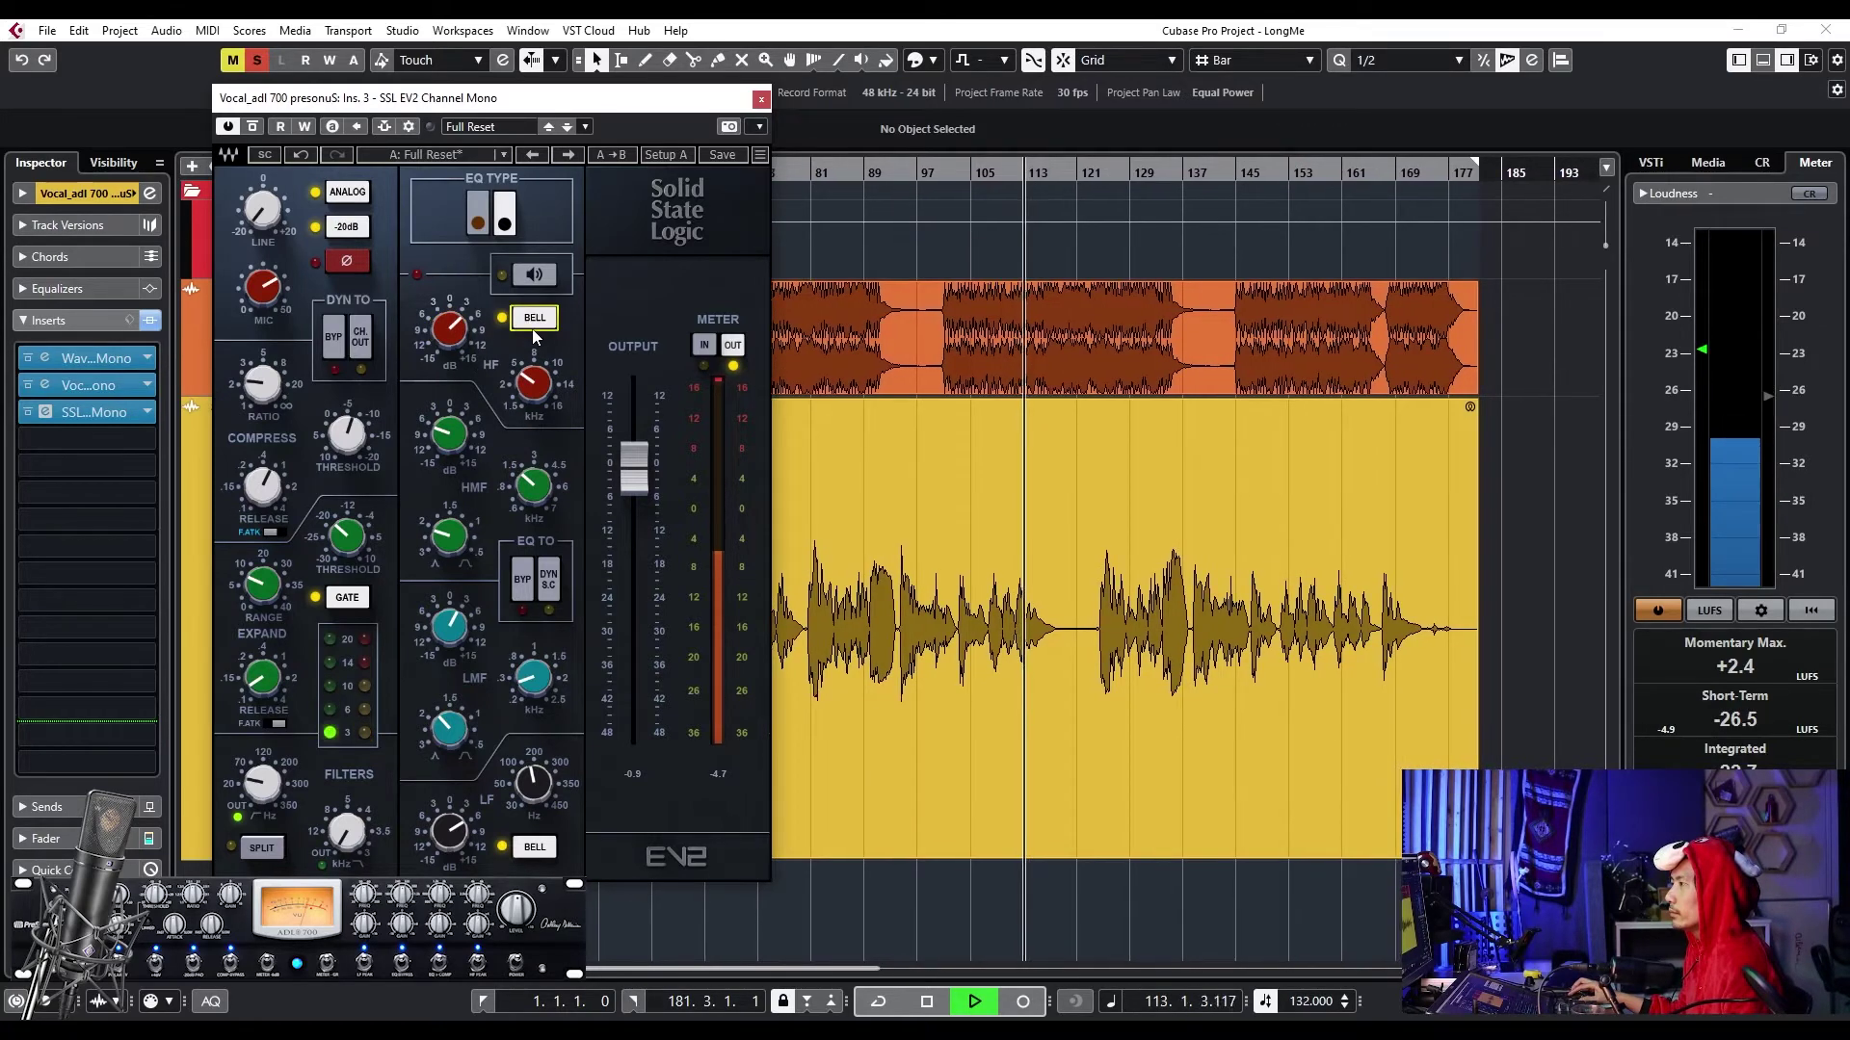
pyautogui.press('space')
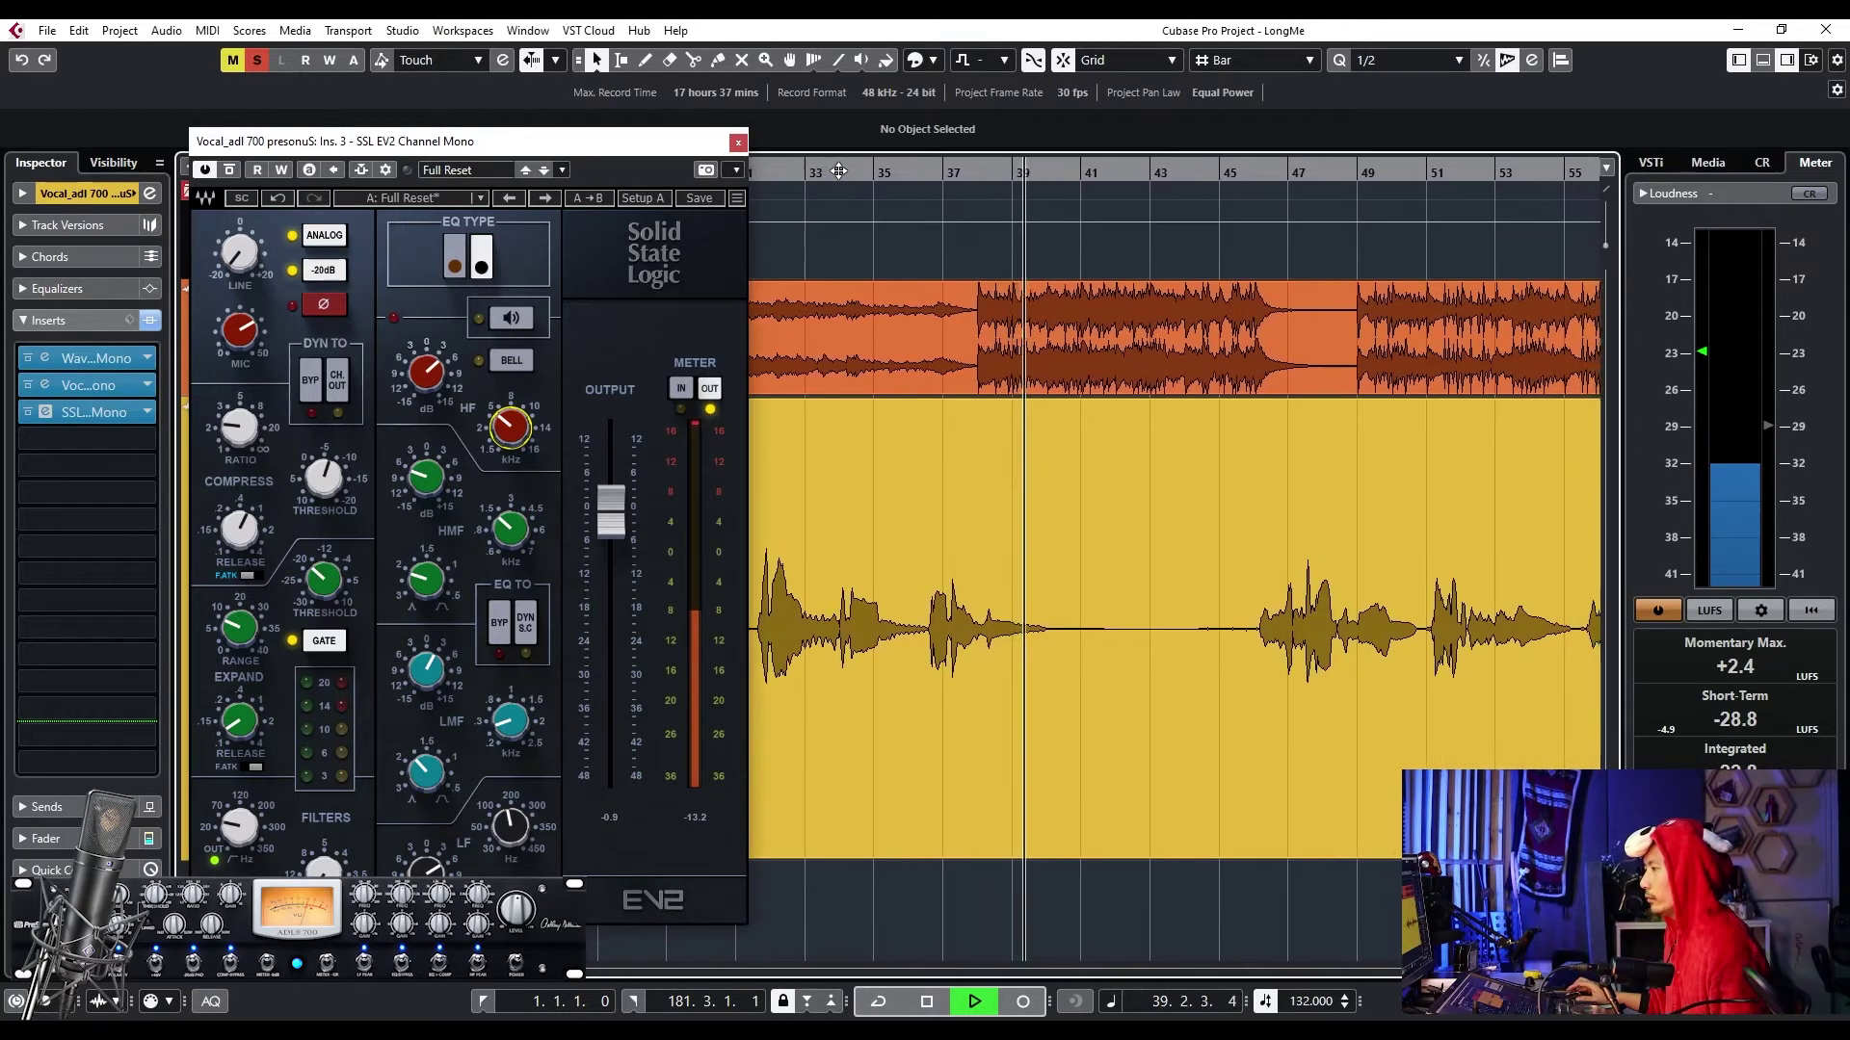
pyautogui.press('space')
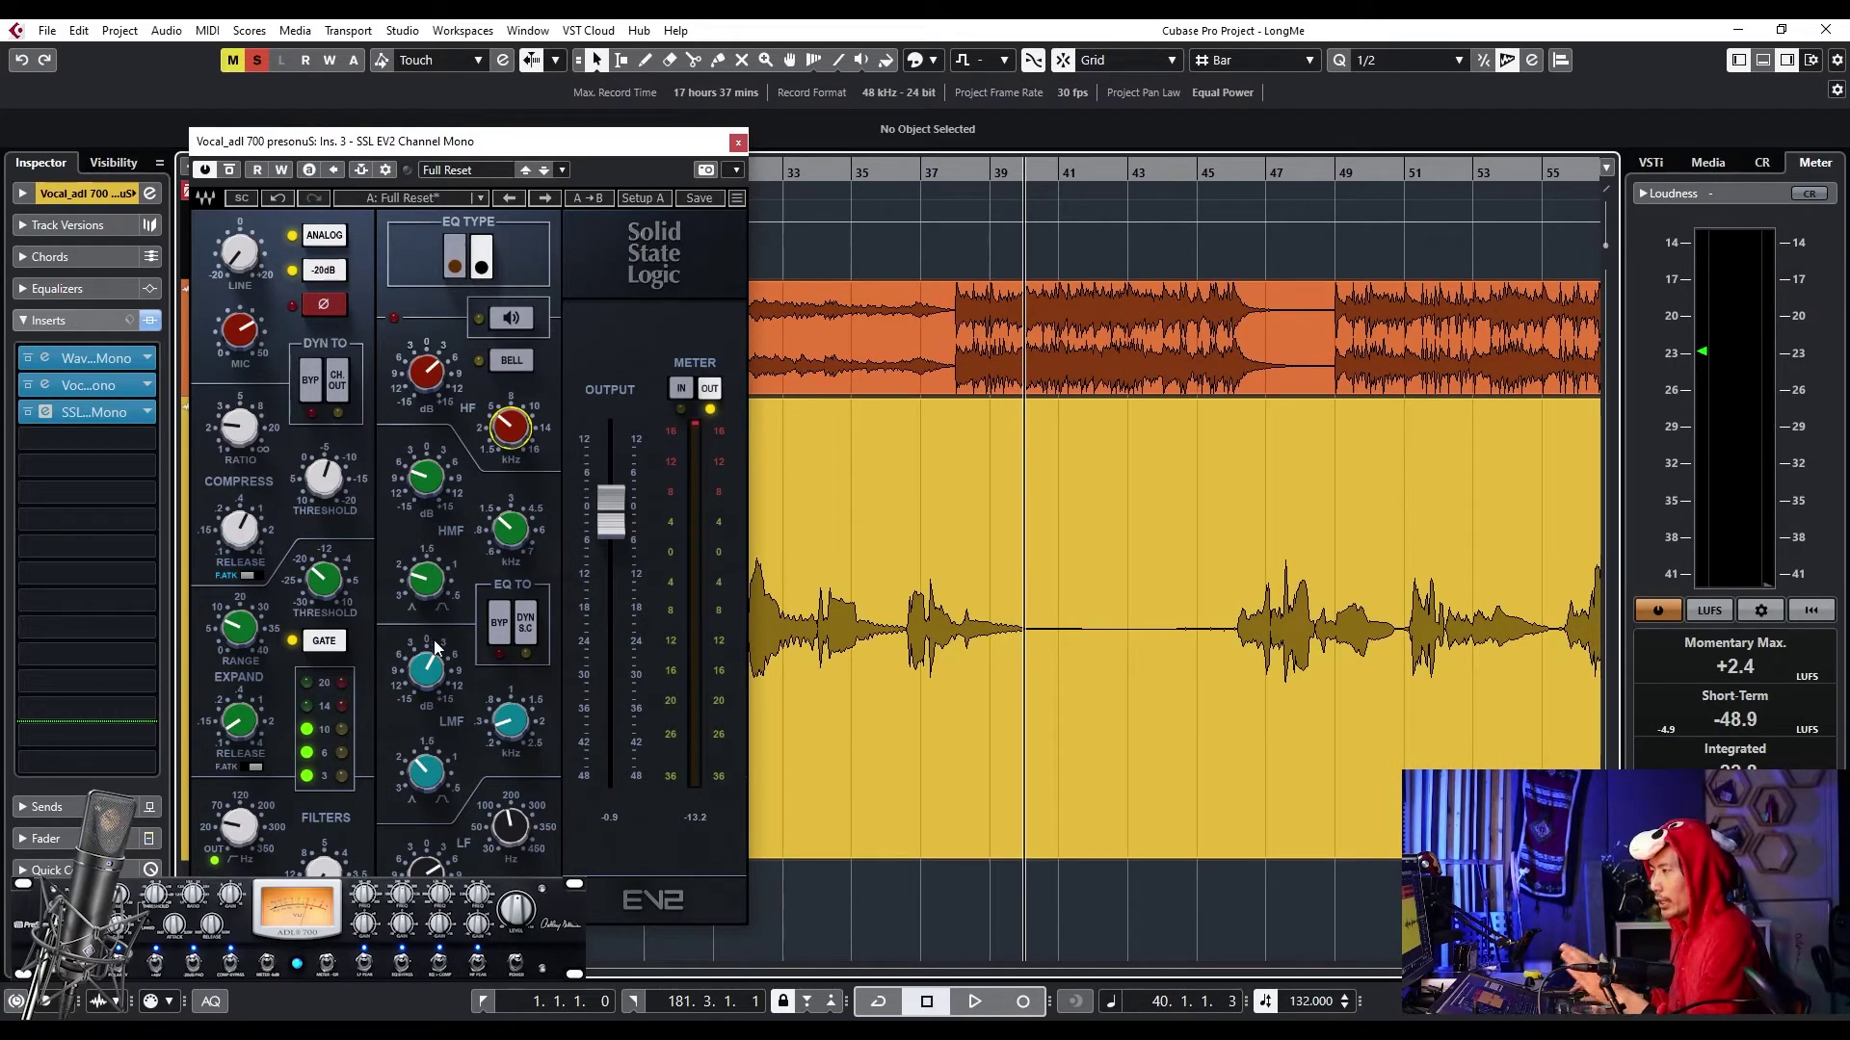
# - Play the vocal around bars 27 to 34 and adjust the LMF gain from a slight cut to a boost of about 1.4 dB
pyautogui.moveTo(436, 675); pyautogui.dragTo(437, 678)
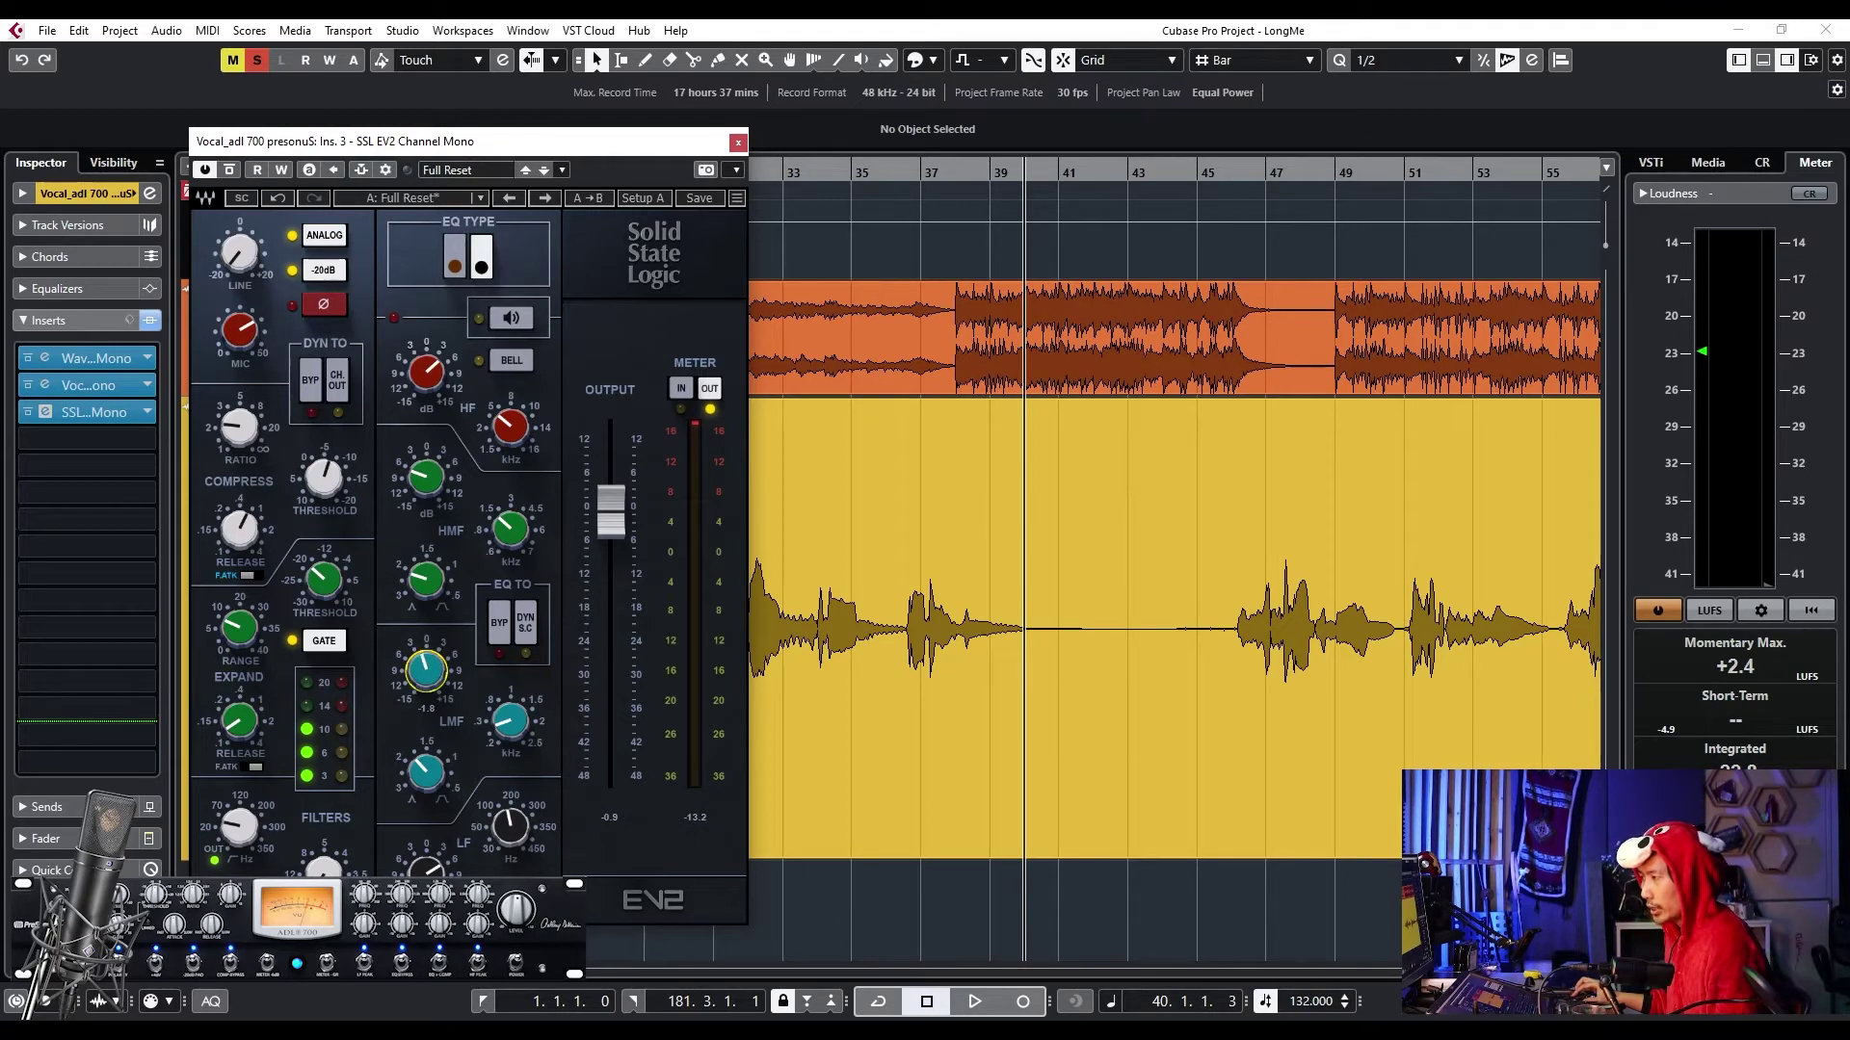
pyautogui.hscroll(-6, 879, 493)
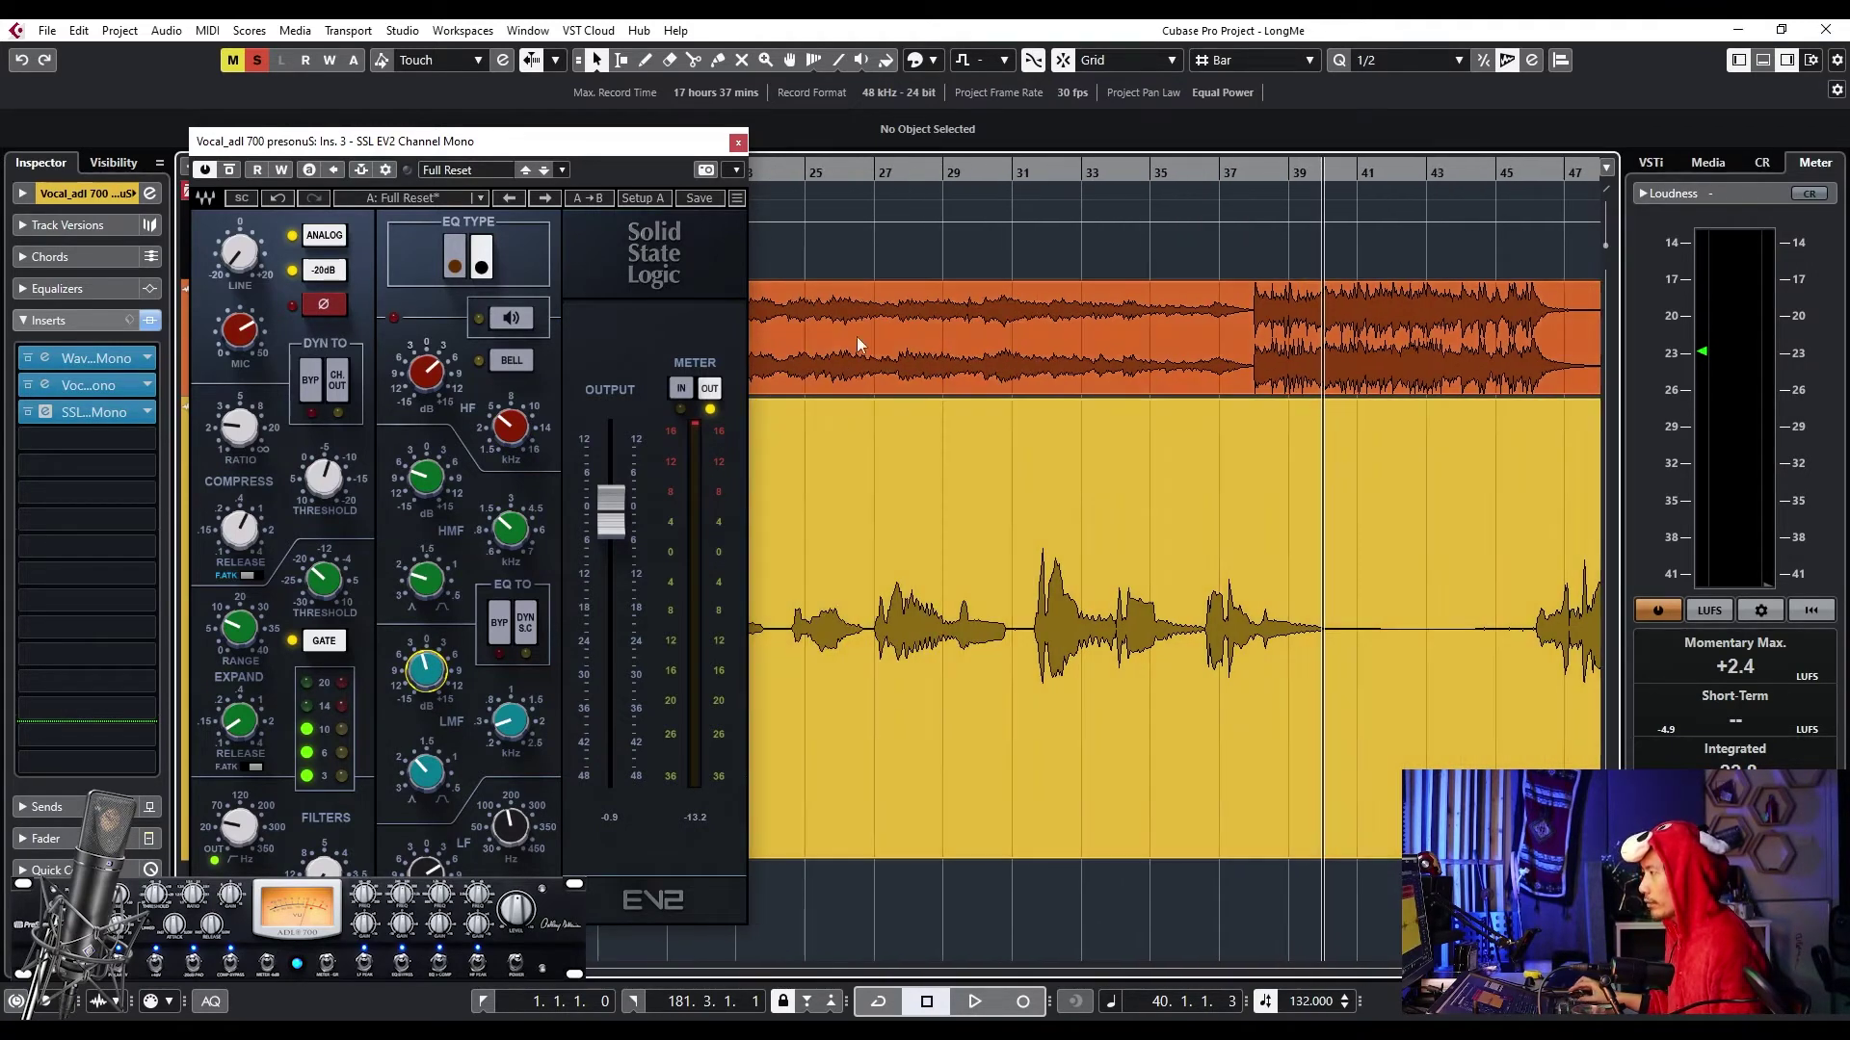
pyautogui.press('space')
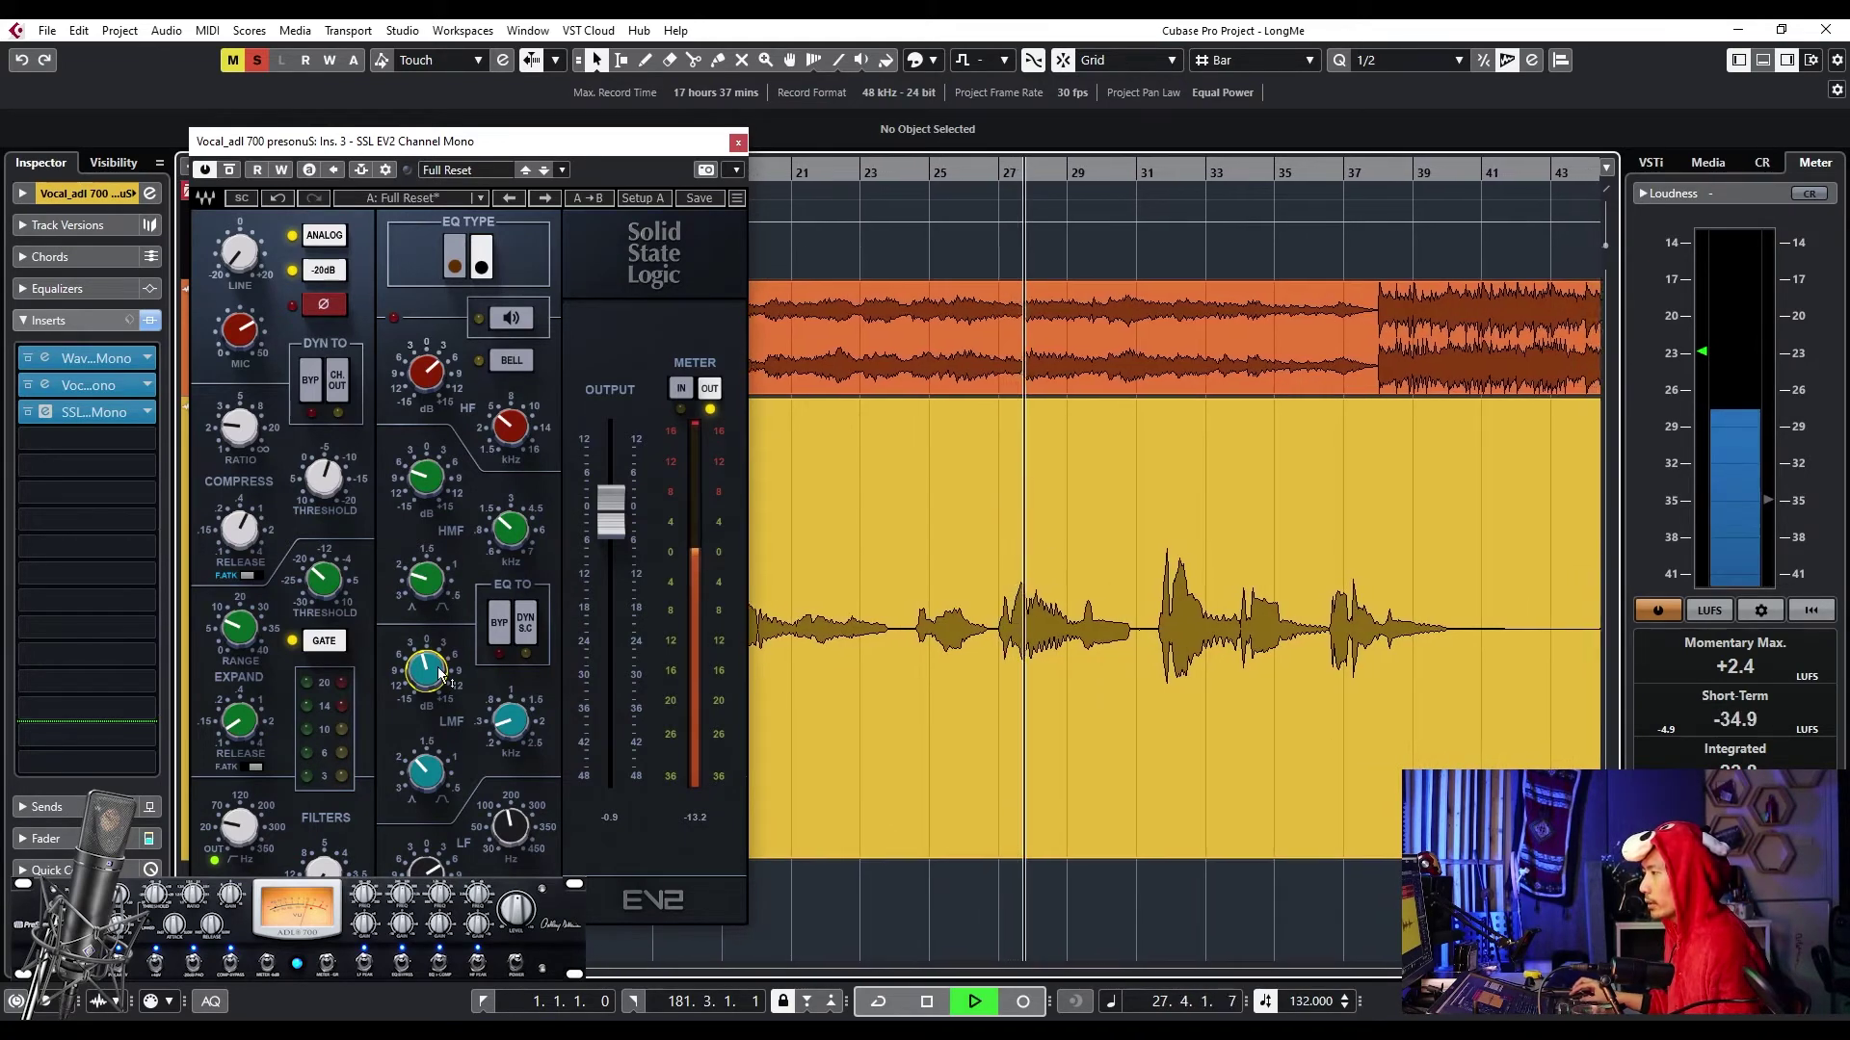
pyautogui.moveTo(440, 674); pyautogui.dragTo(440, 690)
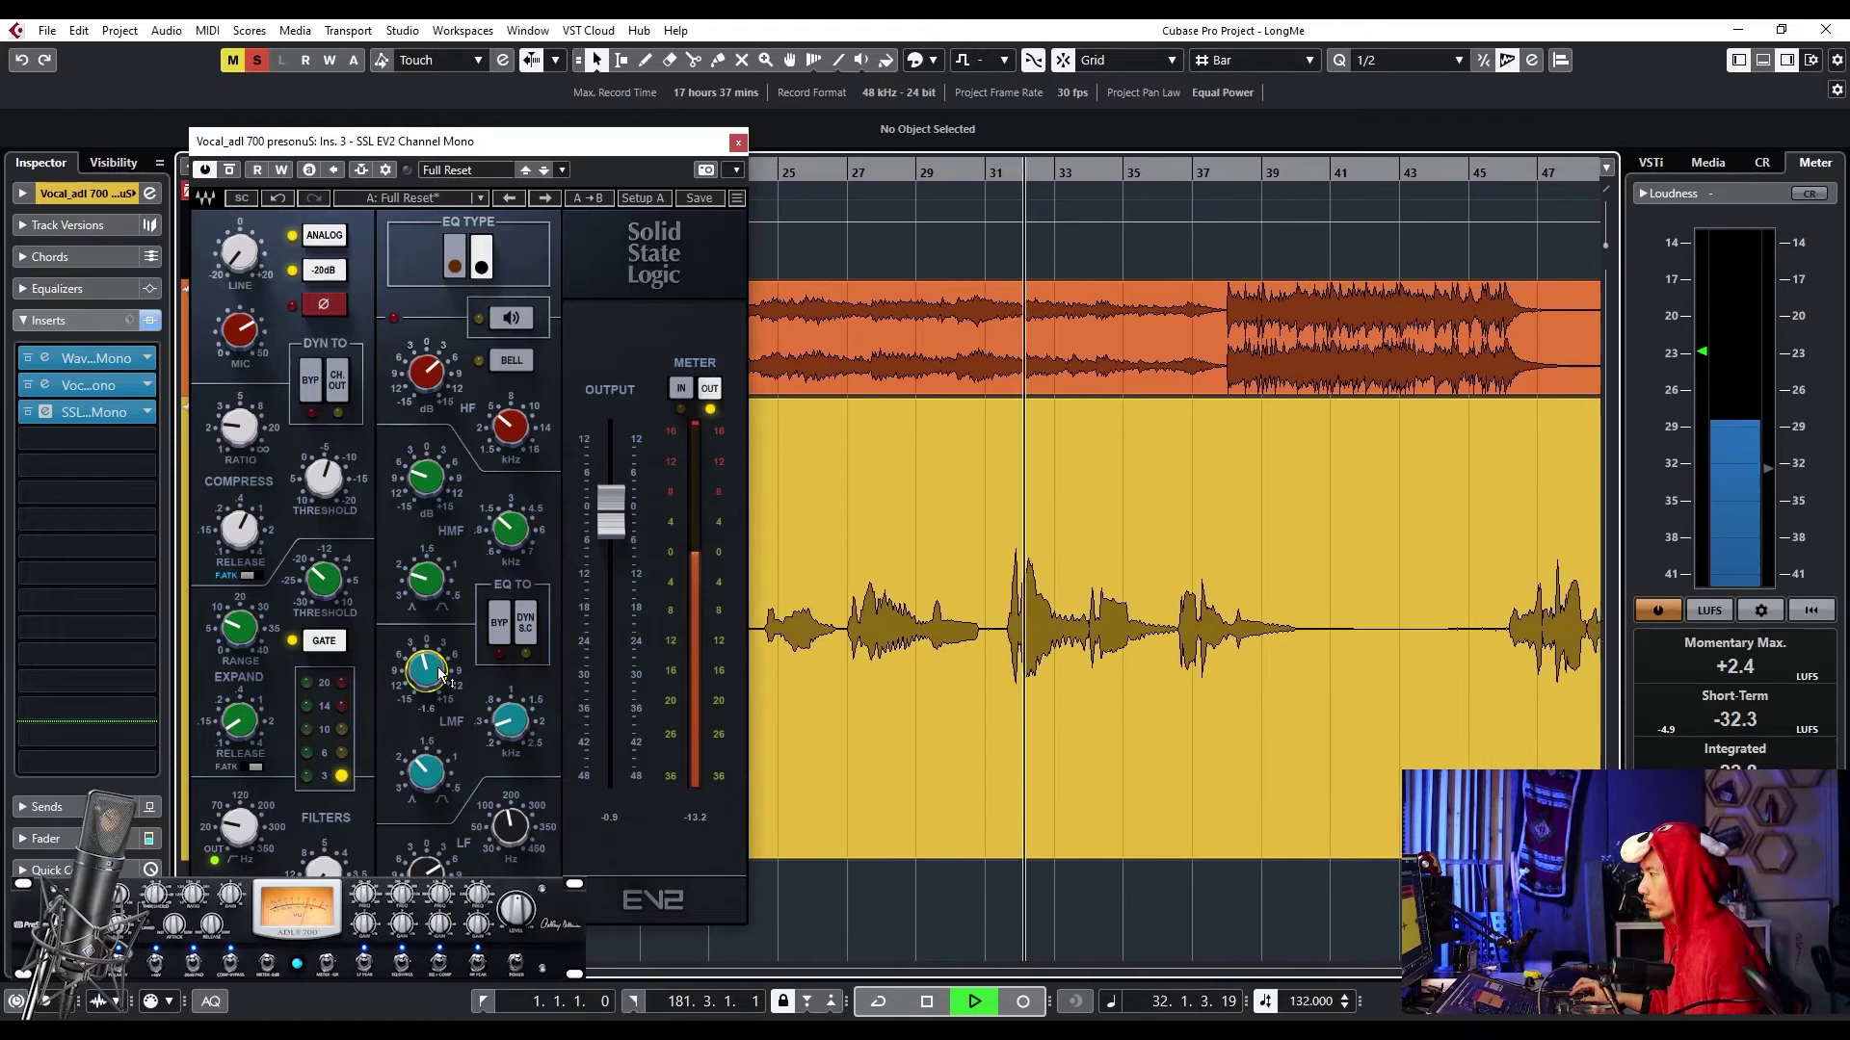
pyautogui.moveTo(440, 674); pyautogui.dragTo(434, 686)
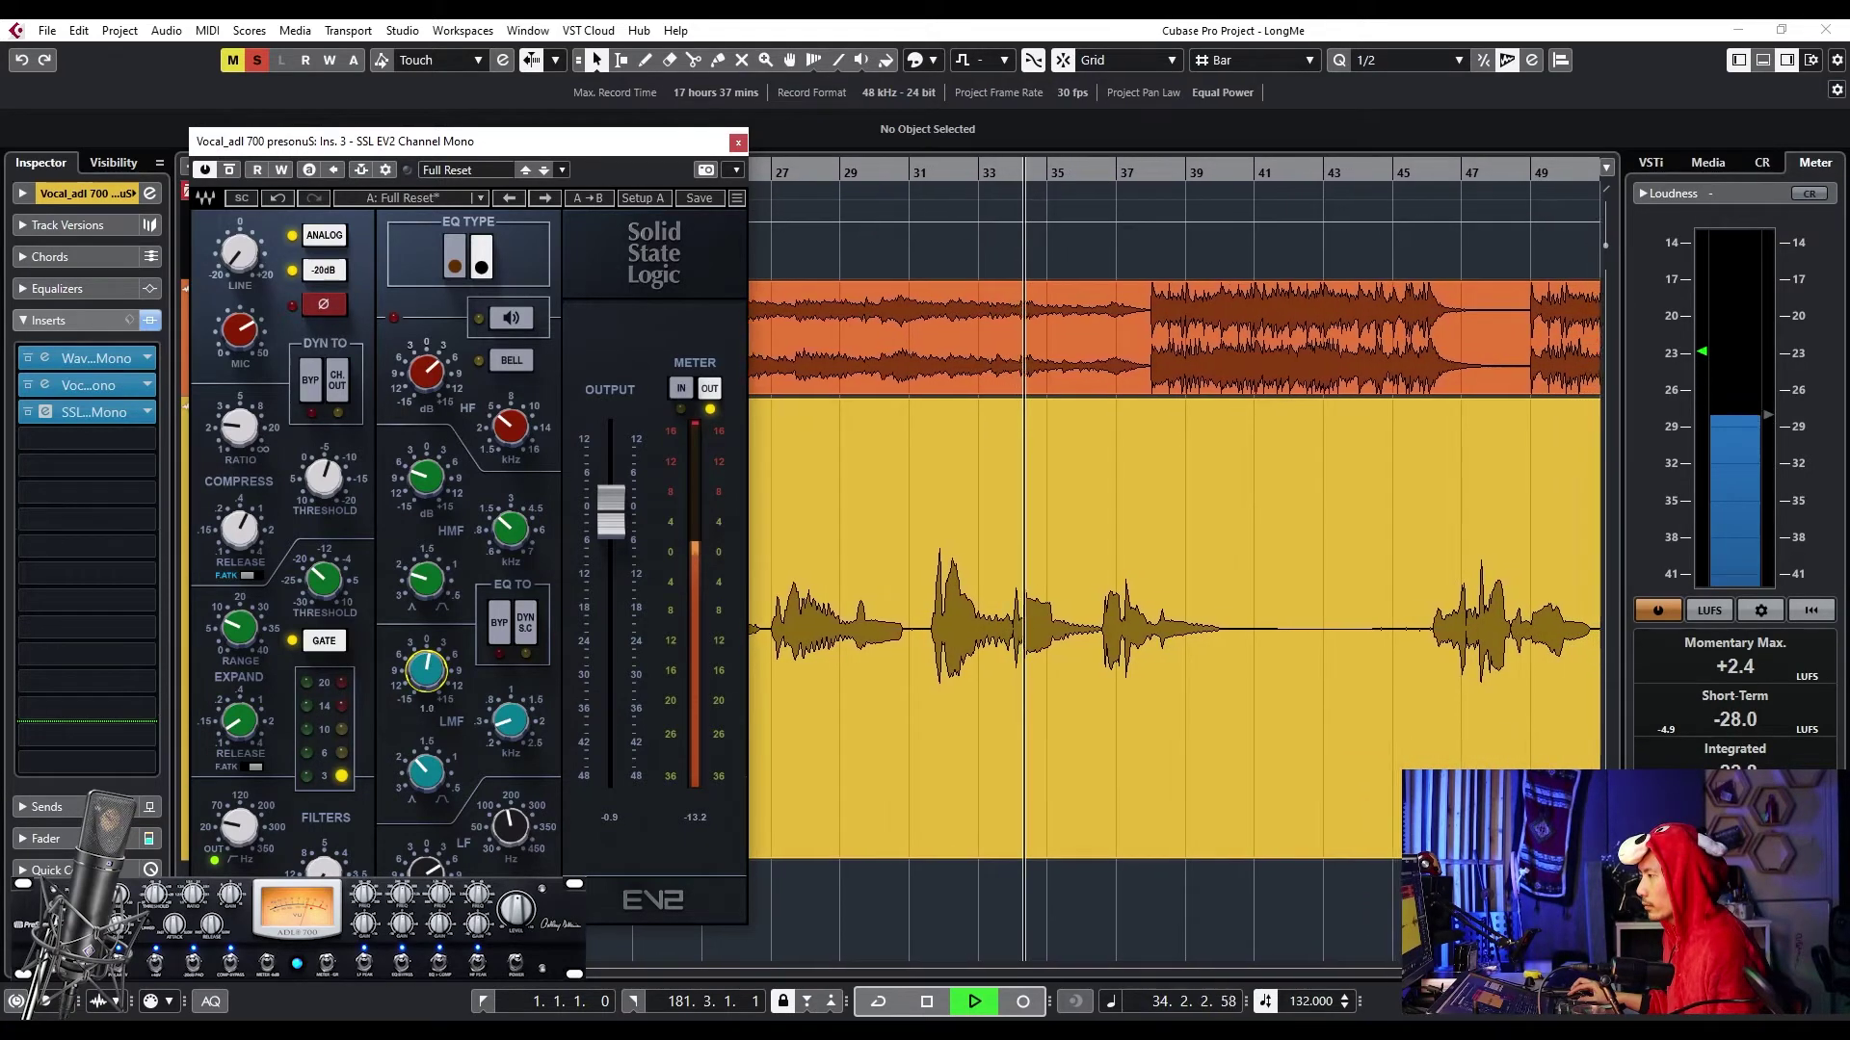
pyautogui.press('space')
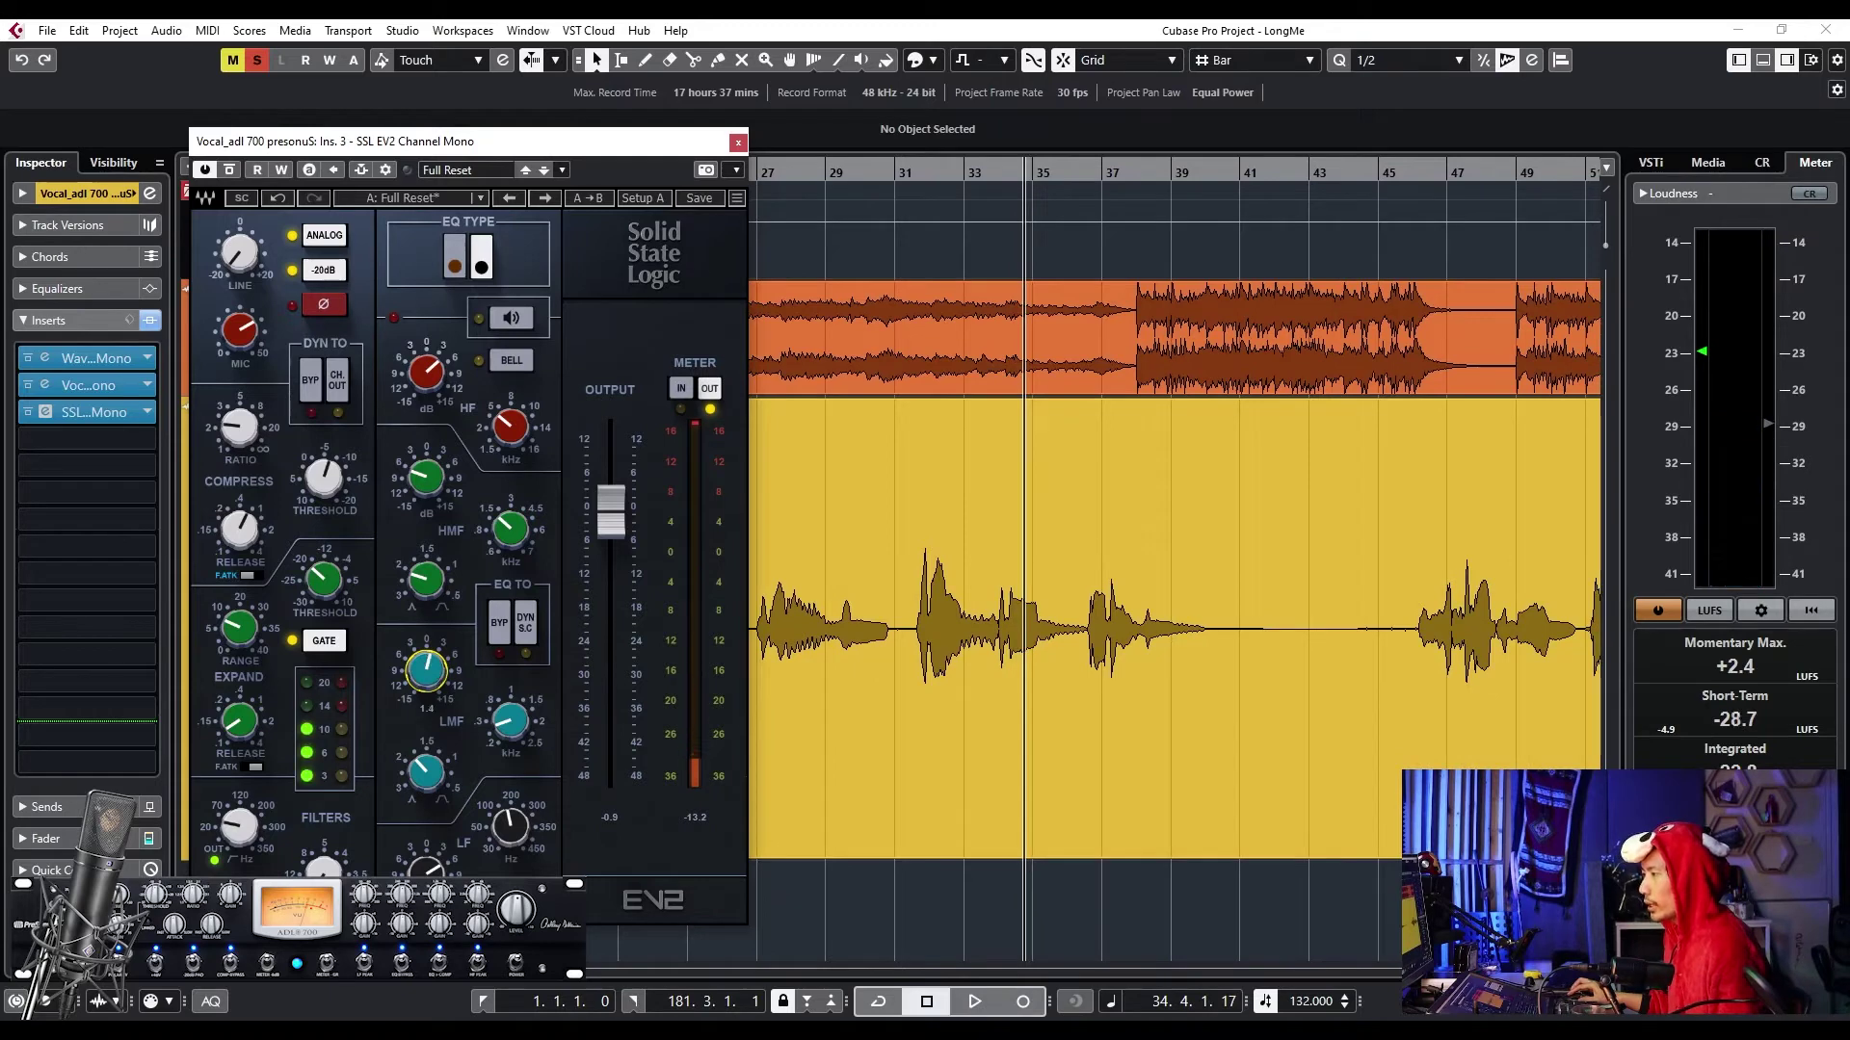
# - Replay the vocal from around bar 27 and compare its sound with the SSL EV2 channel bypassed and active
pyautogui.hscroll(-2, 925, 470)
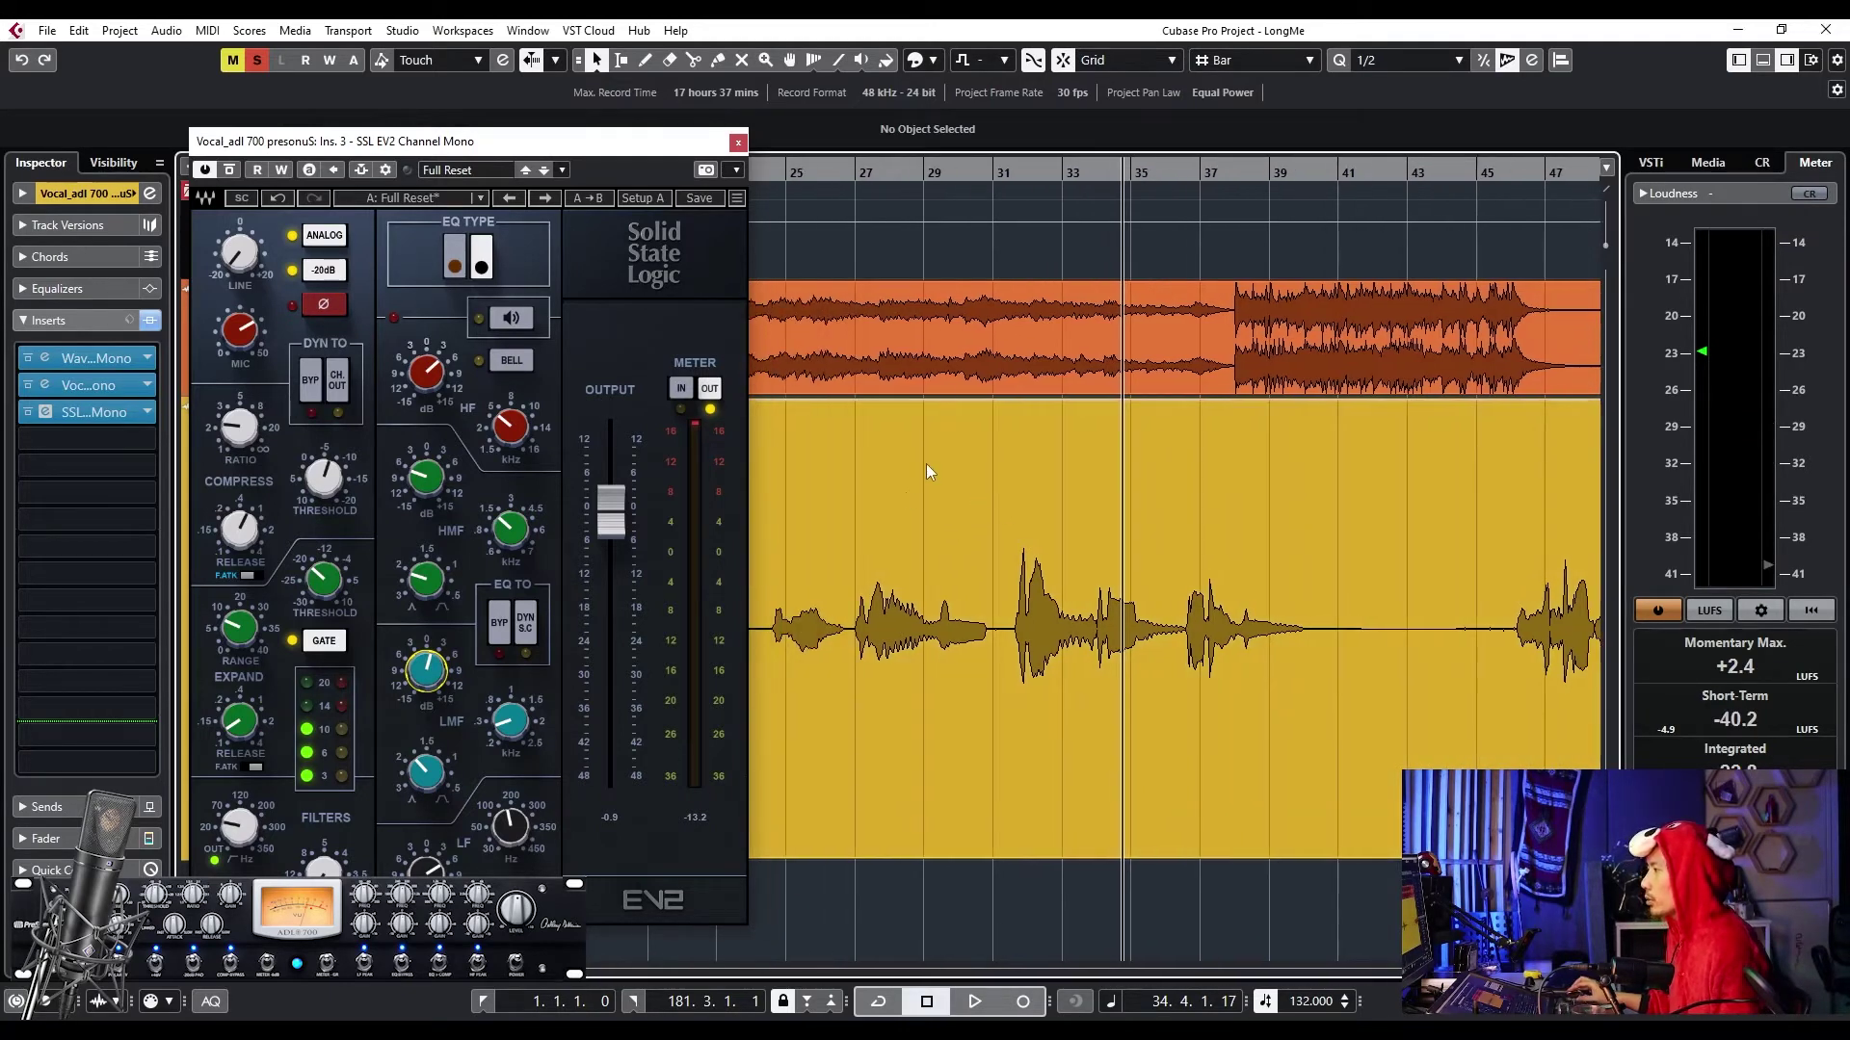
pyautogui.click(854, 171)
pyautogui.press('space')
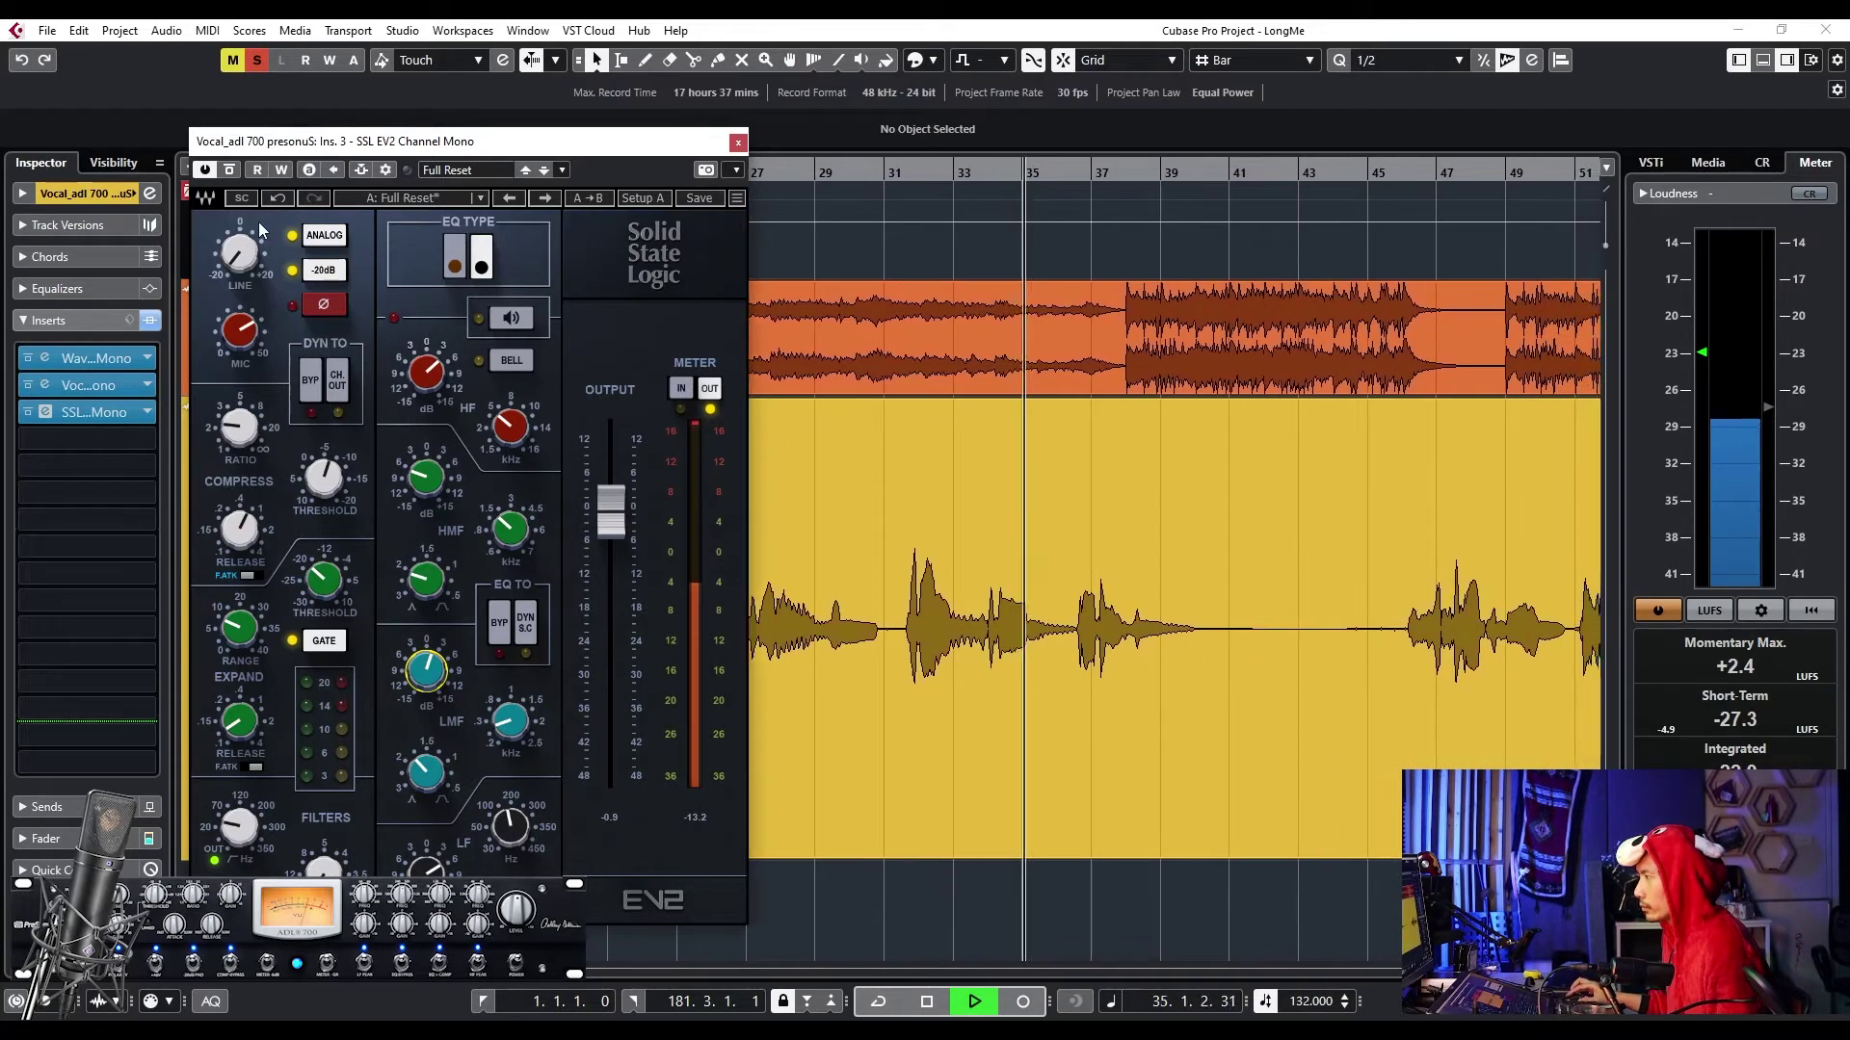
pyautogui.click(231, 170)
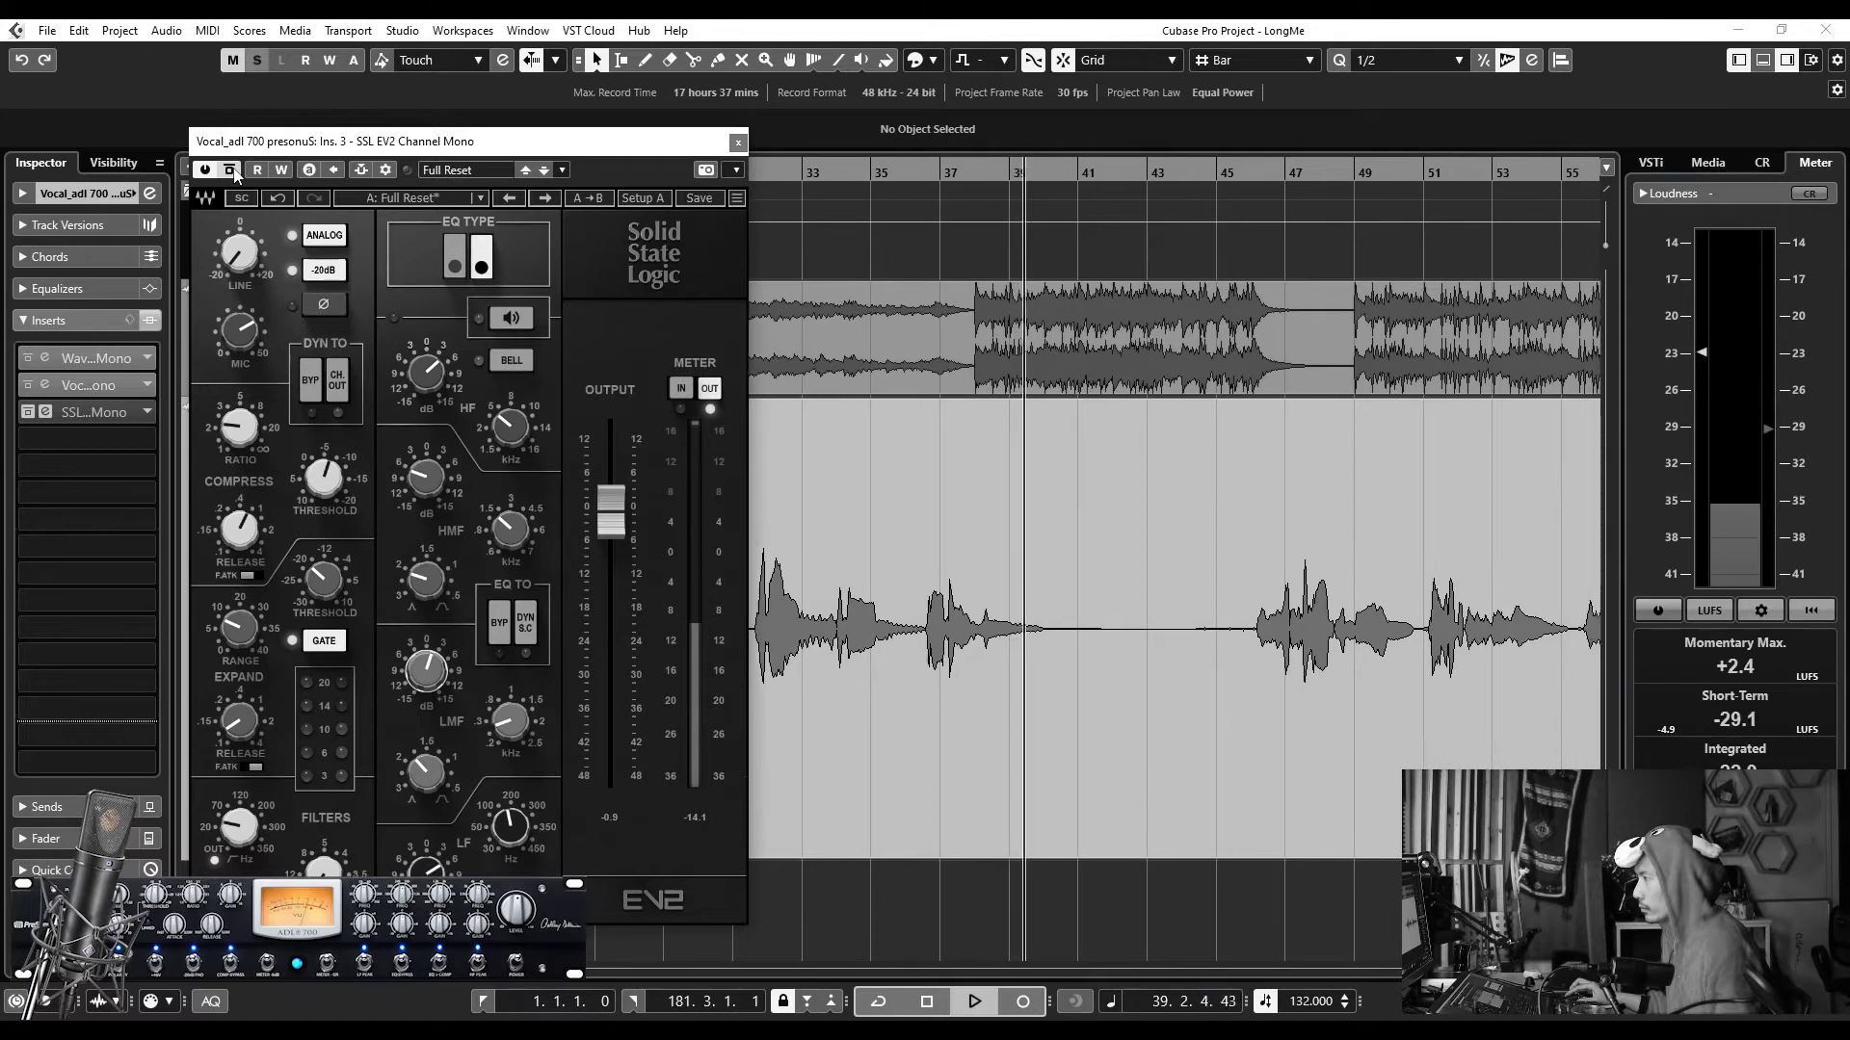
pyautogui.click(231, 171)
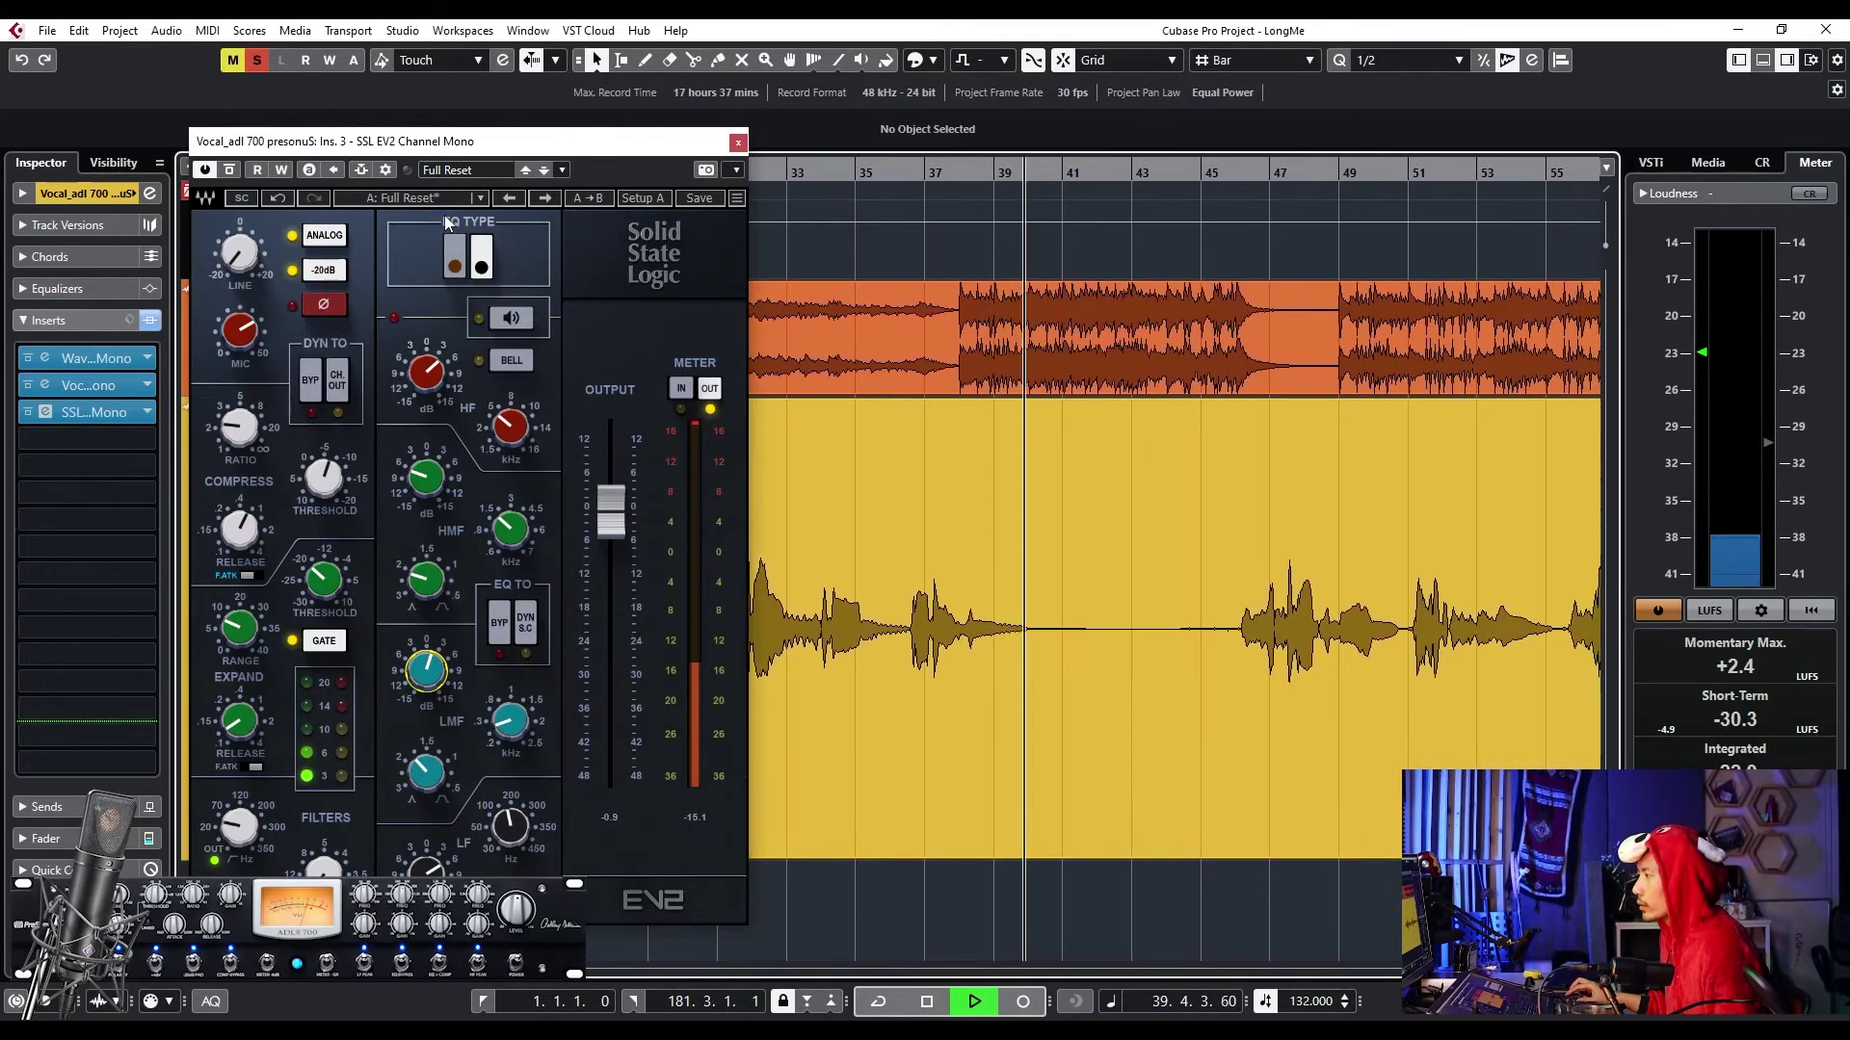
pyautogui.press('space')
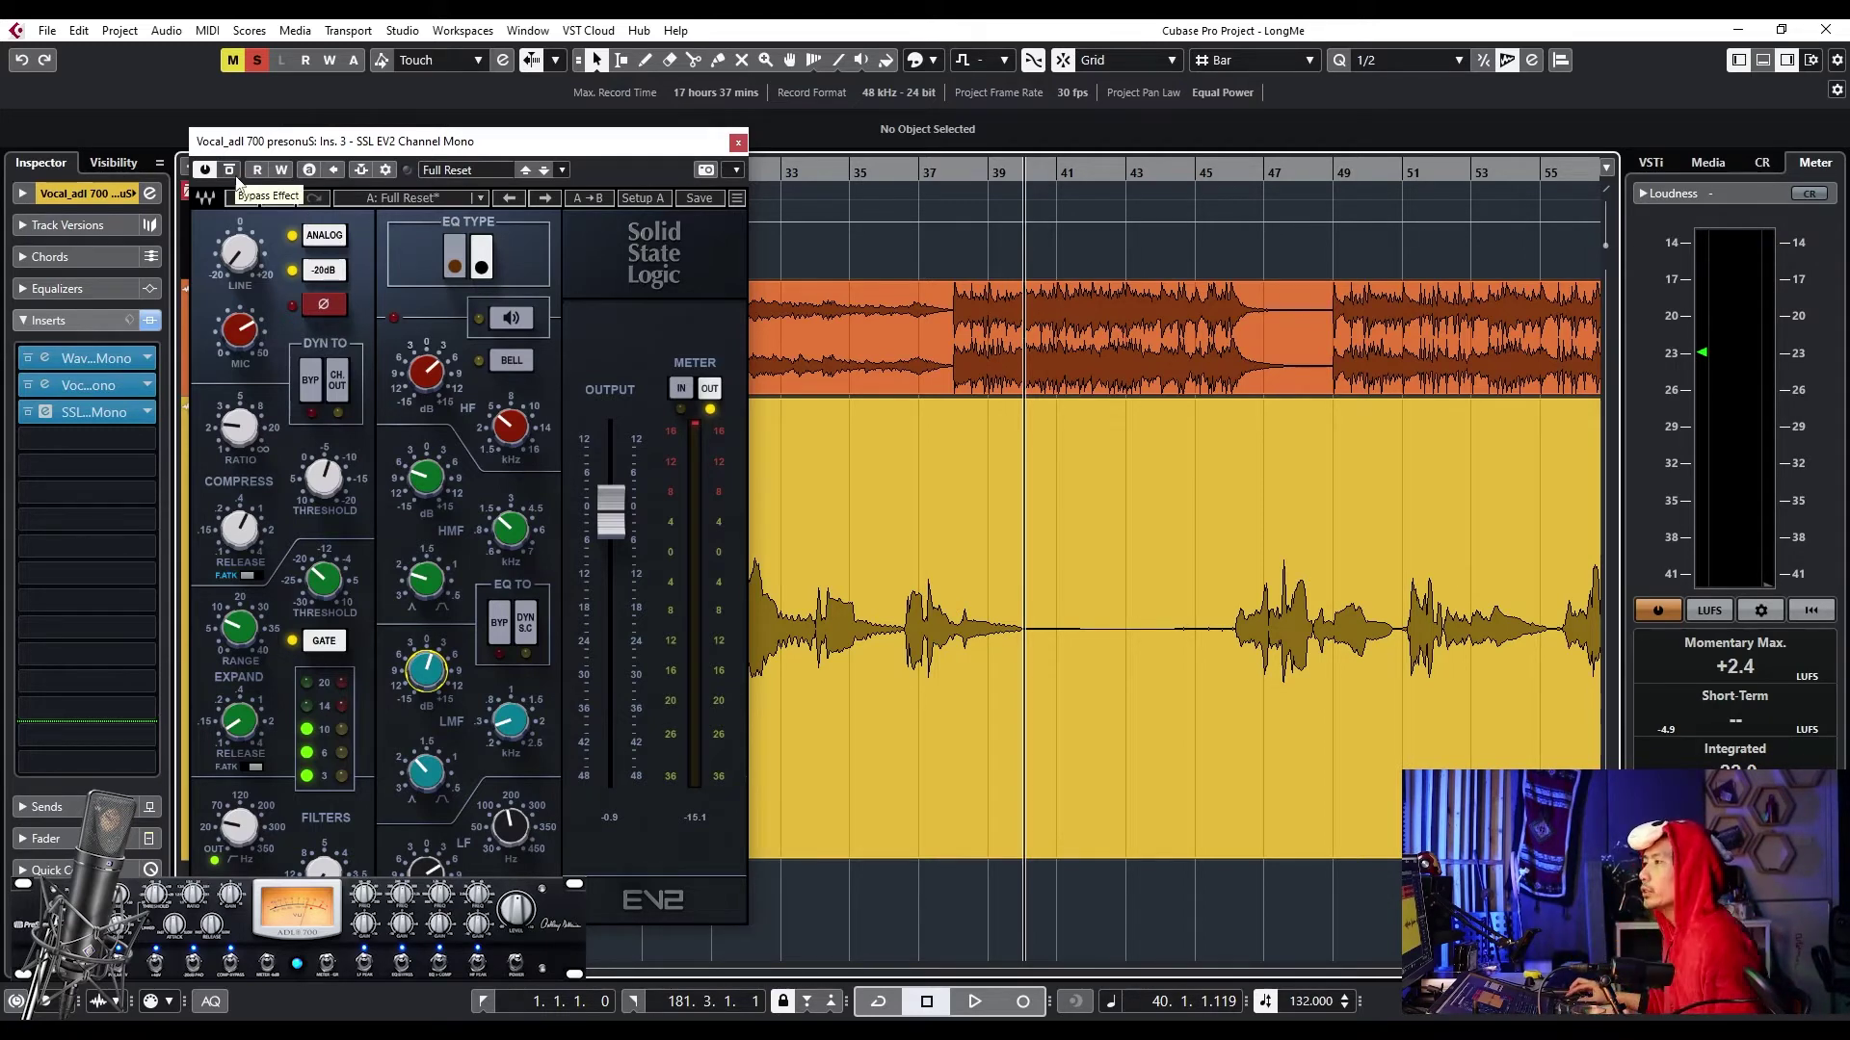
pyautogui.click(231, 174)
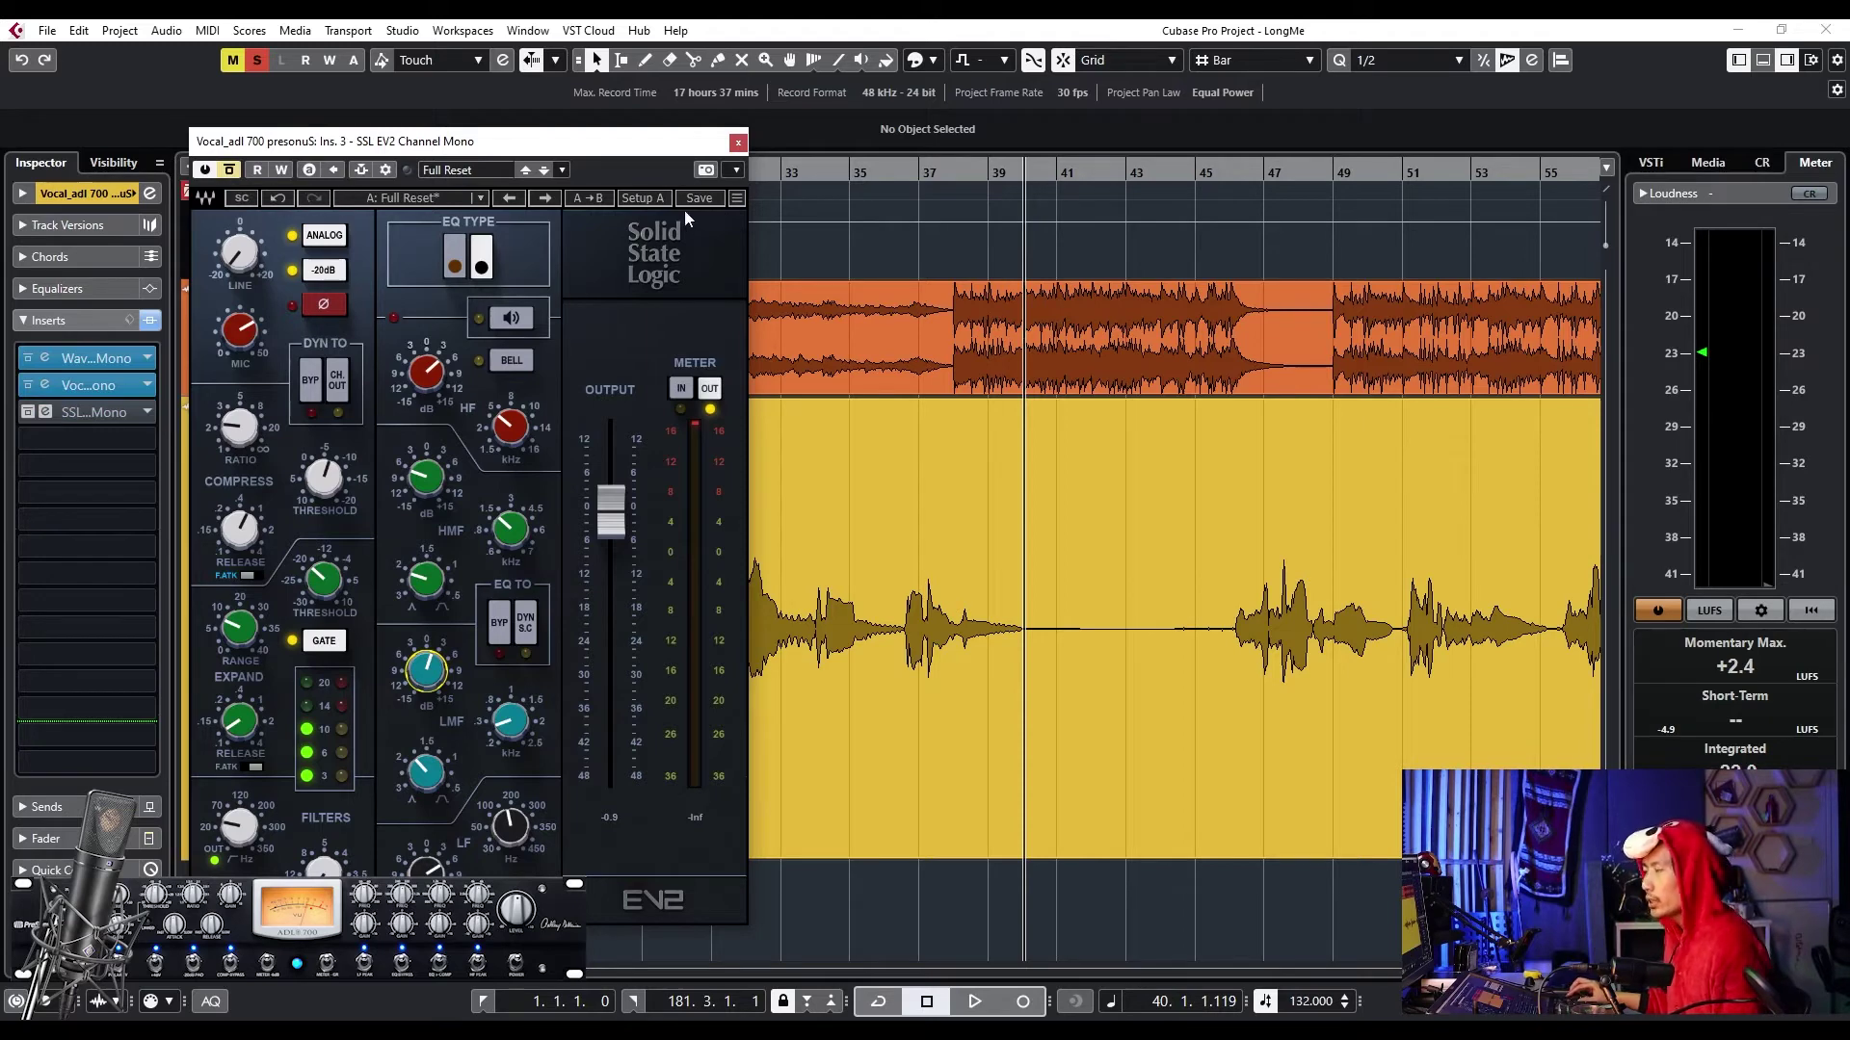
pyautogui.moveTo(902, 179); pyautogui.dragTo(900, 176)
pyautogui.click(899, 176)
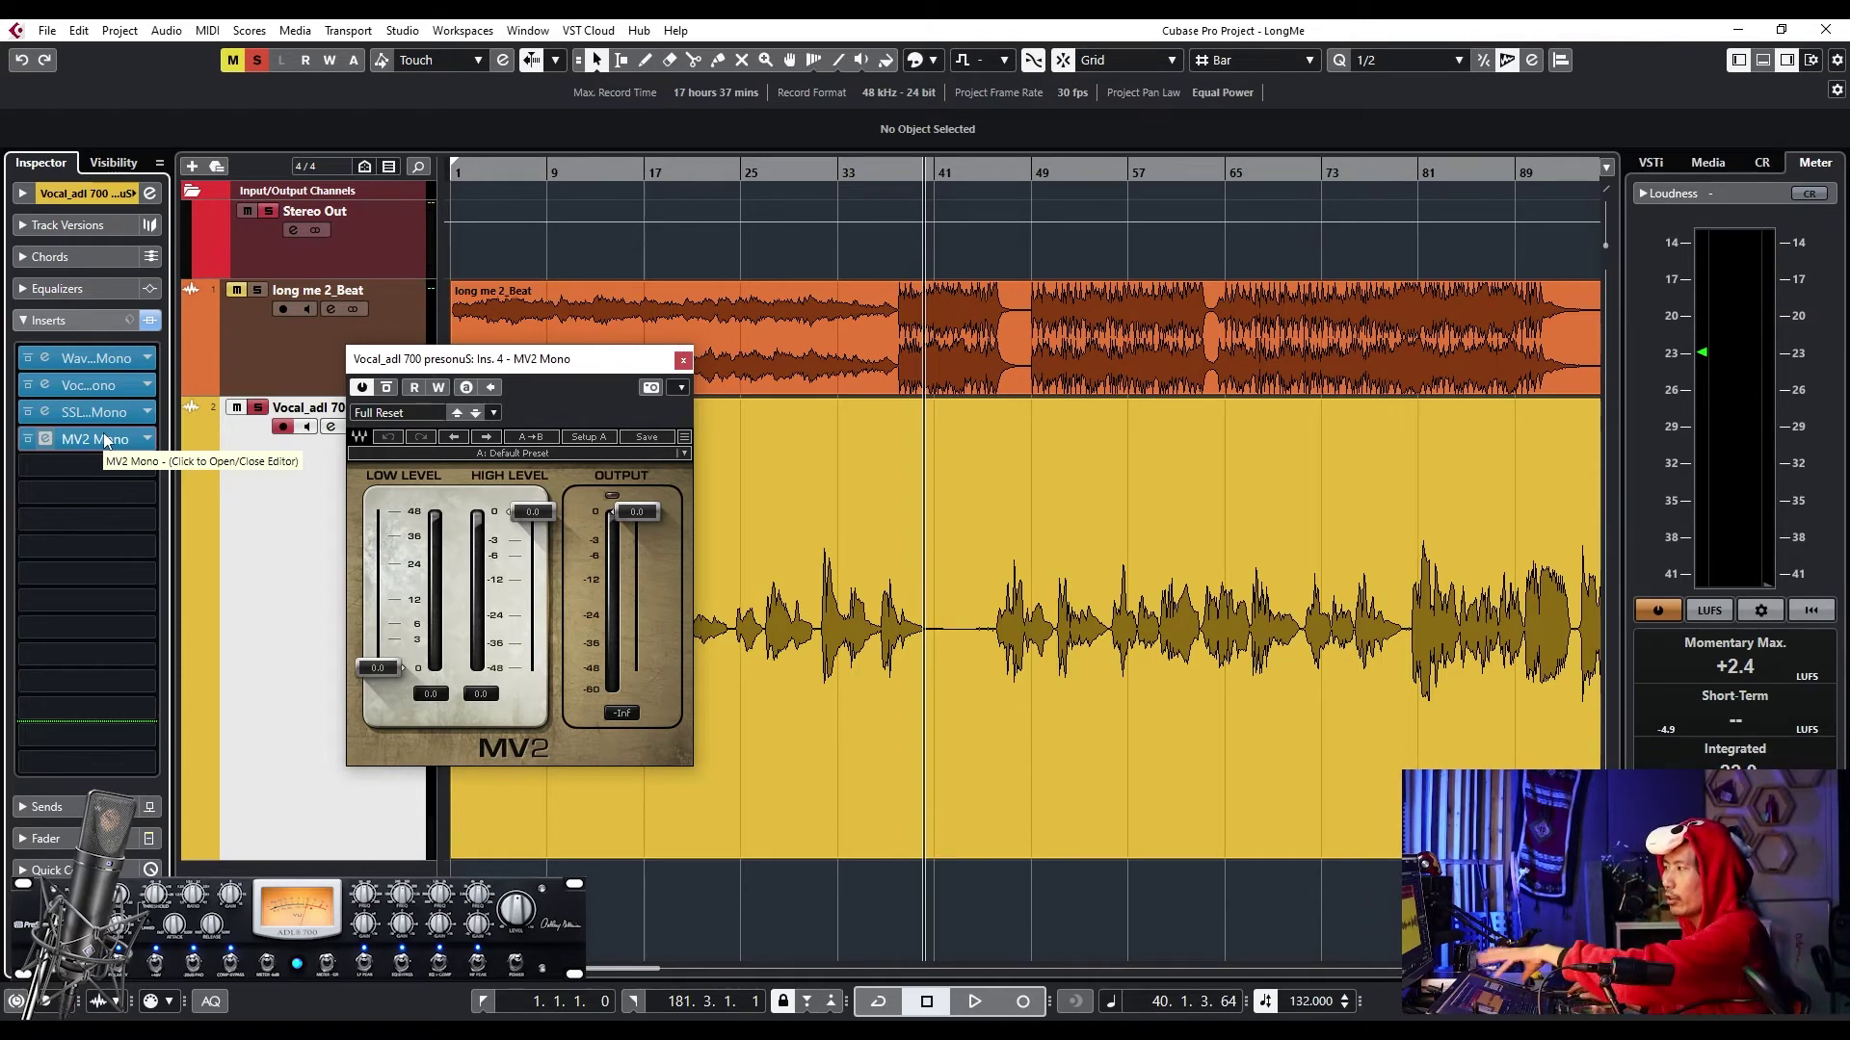
# - Move the MV2 window clear of the waveform, play the vocal from bar 10, and raise the MV2 Low Level, easing it back slightly
pyautogui.moveTo(500, 364); pyautogui.dragTo(417, 406)
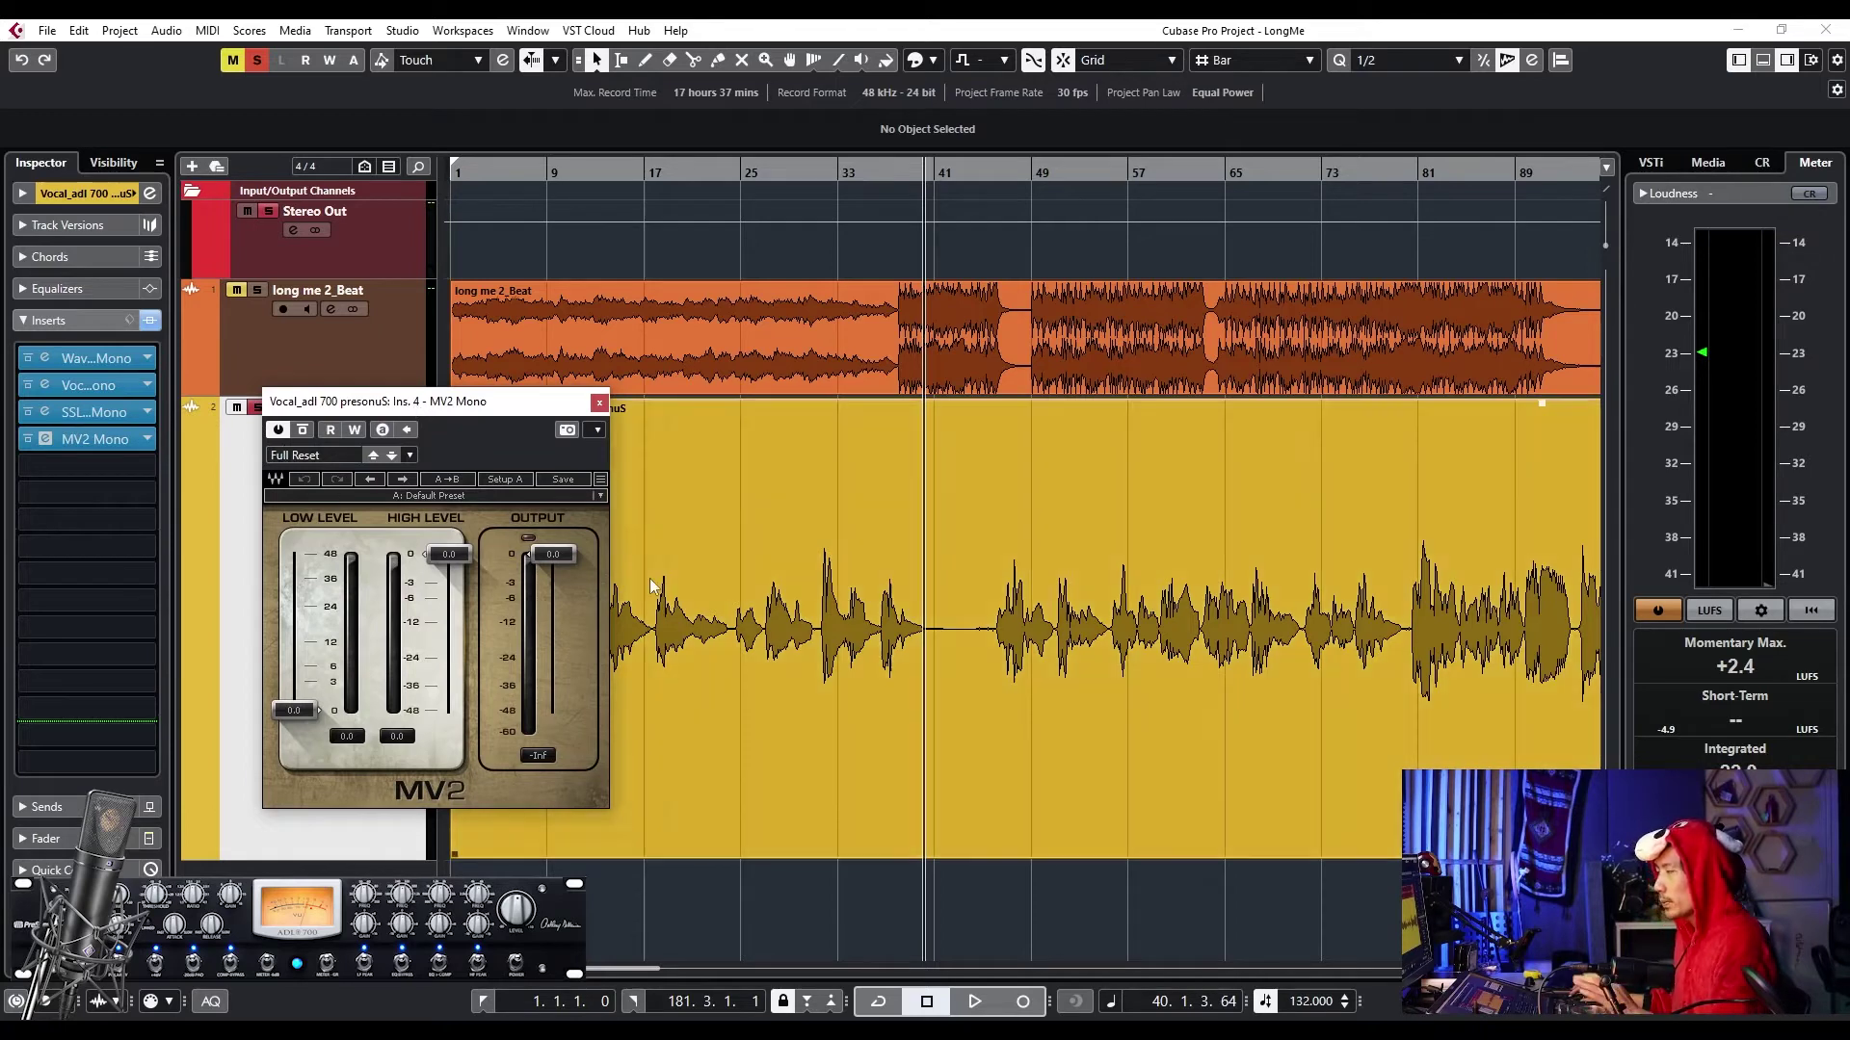
pyautogui.moveTo(520, 403); pyautogui.dragTo(405, 431)
pyautogui.click(559, 171)
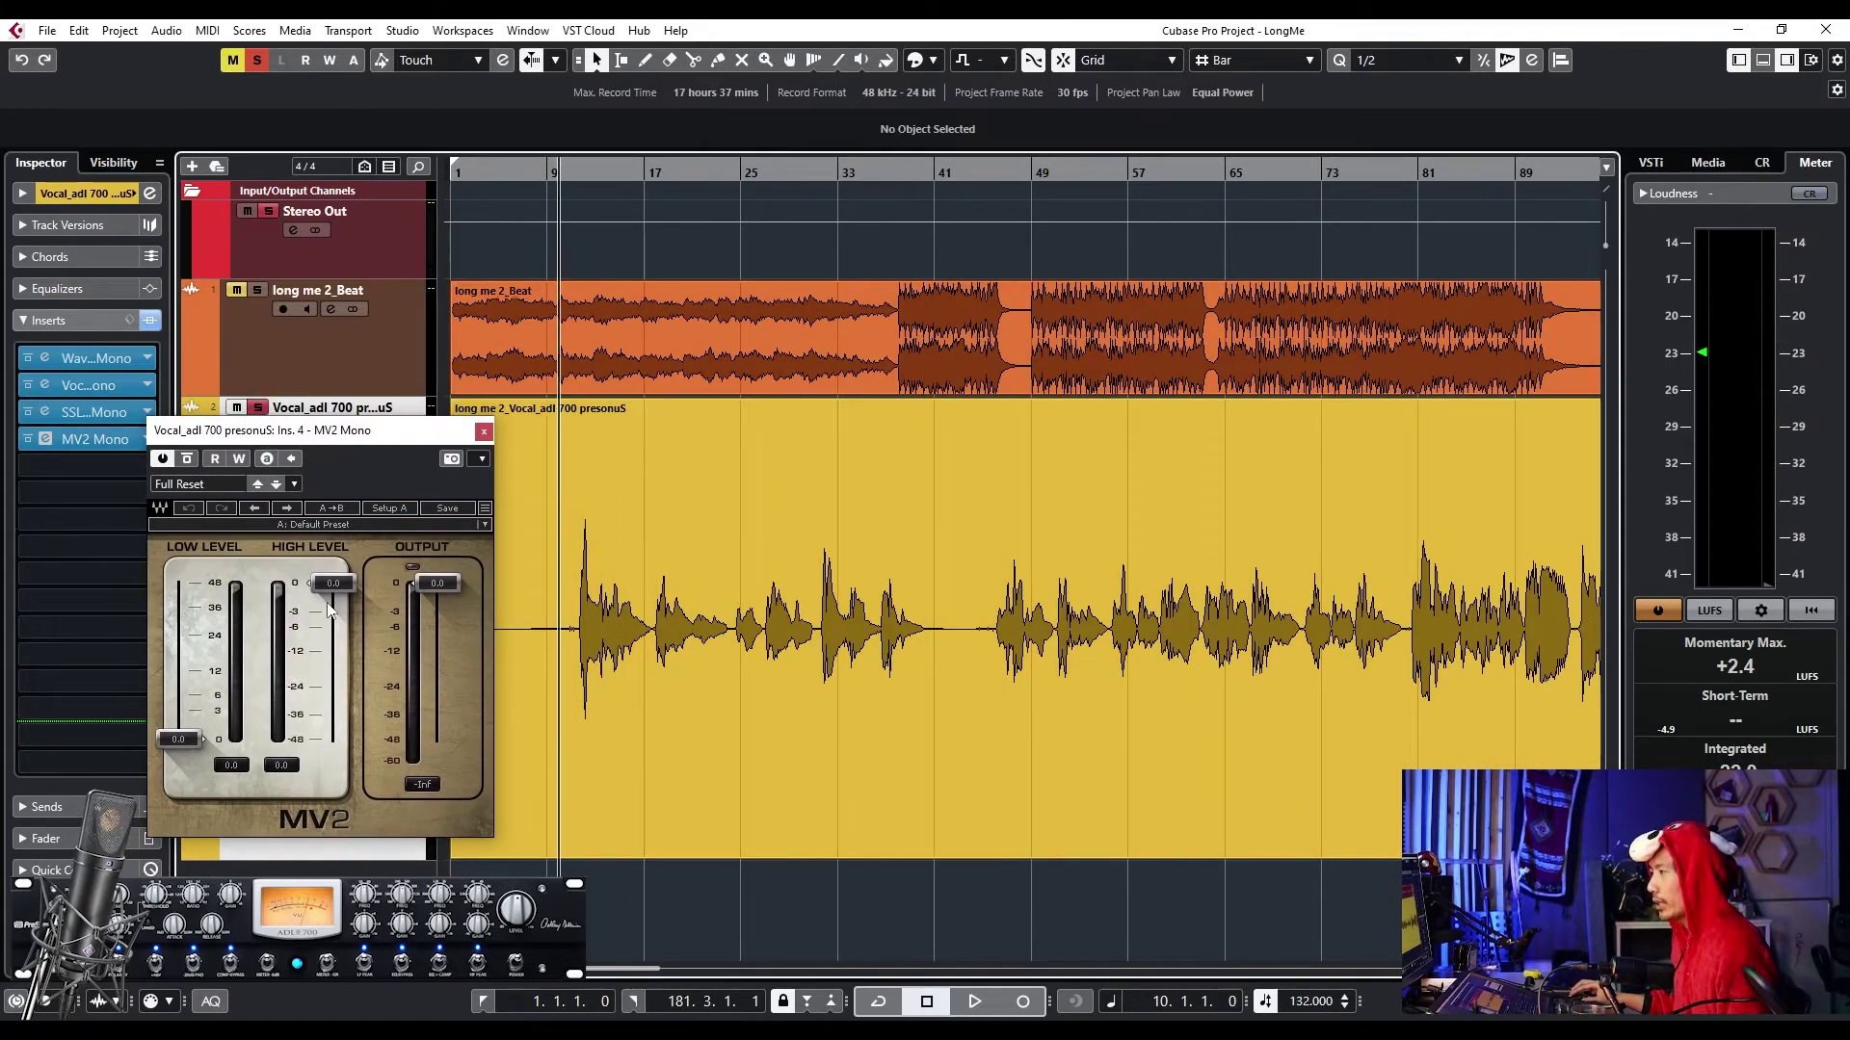
pyautogui.press('space')
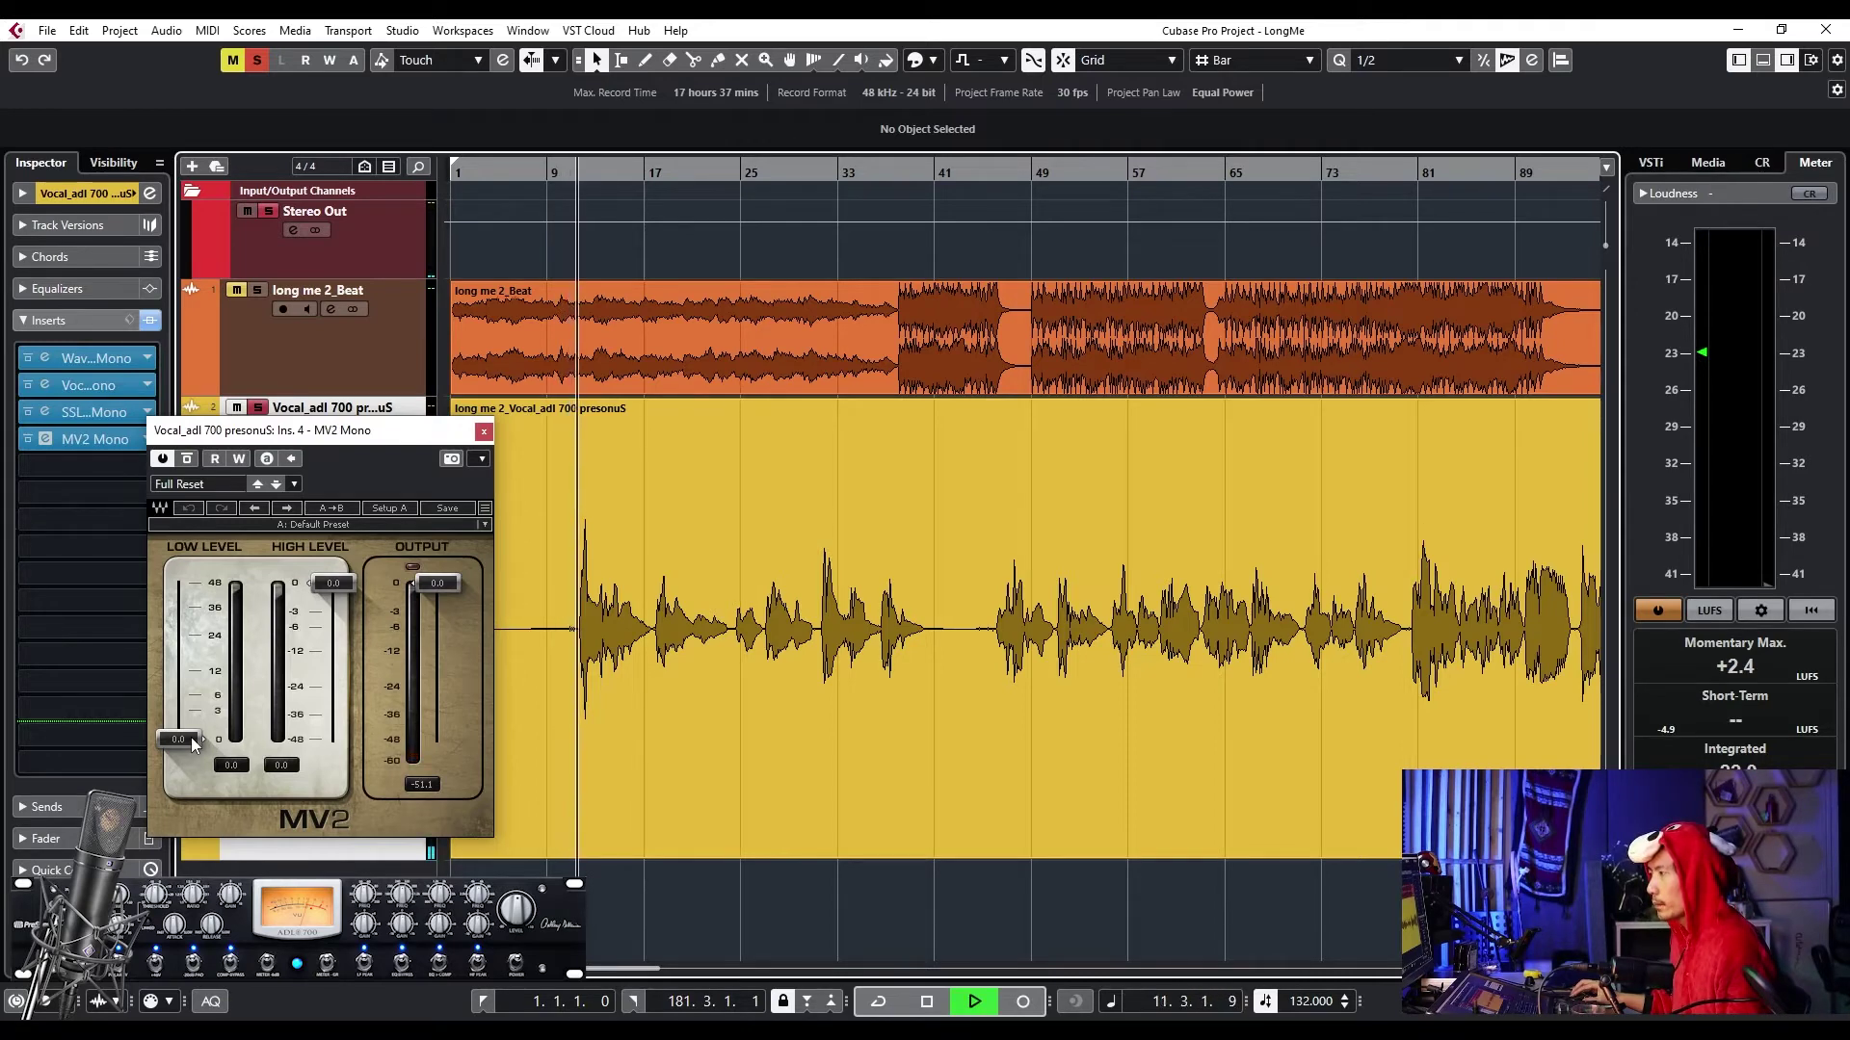
pyautogui.moveTo(191, 737); pyautogui.dragTo(199, 681)
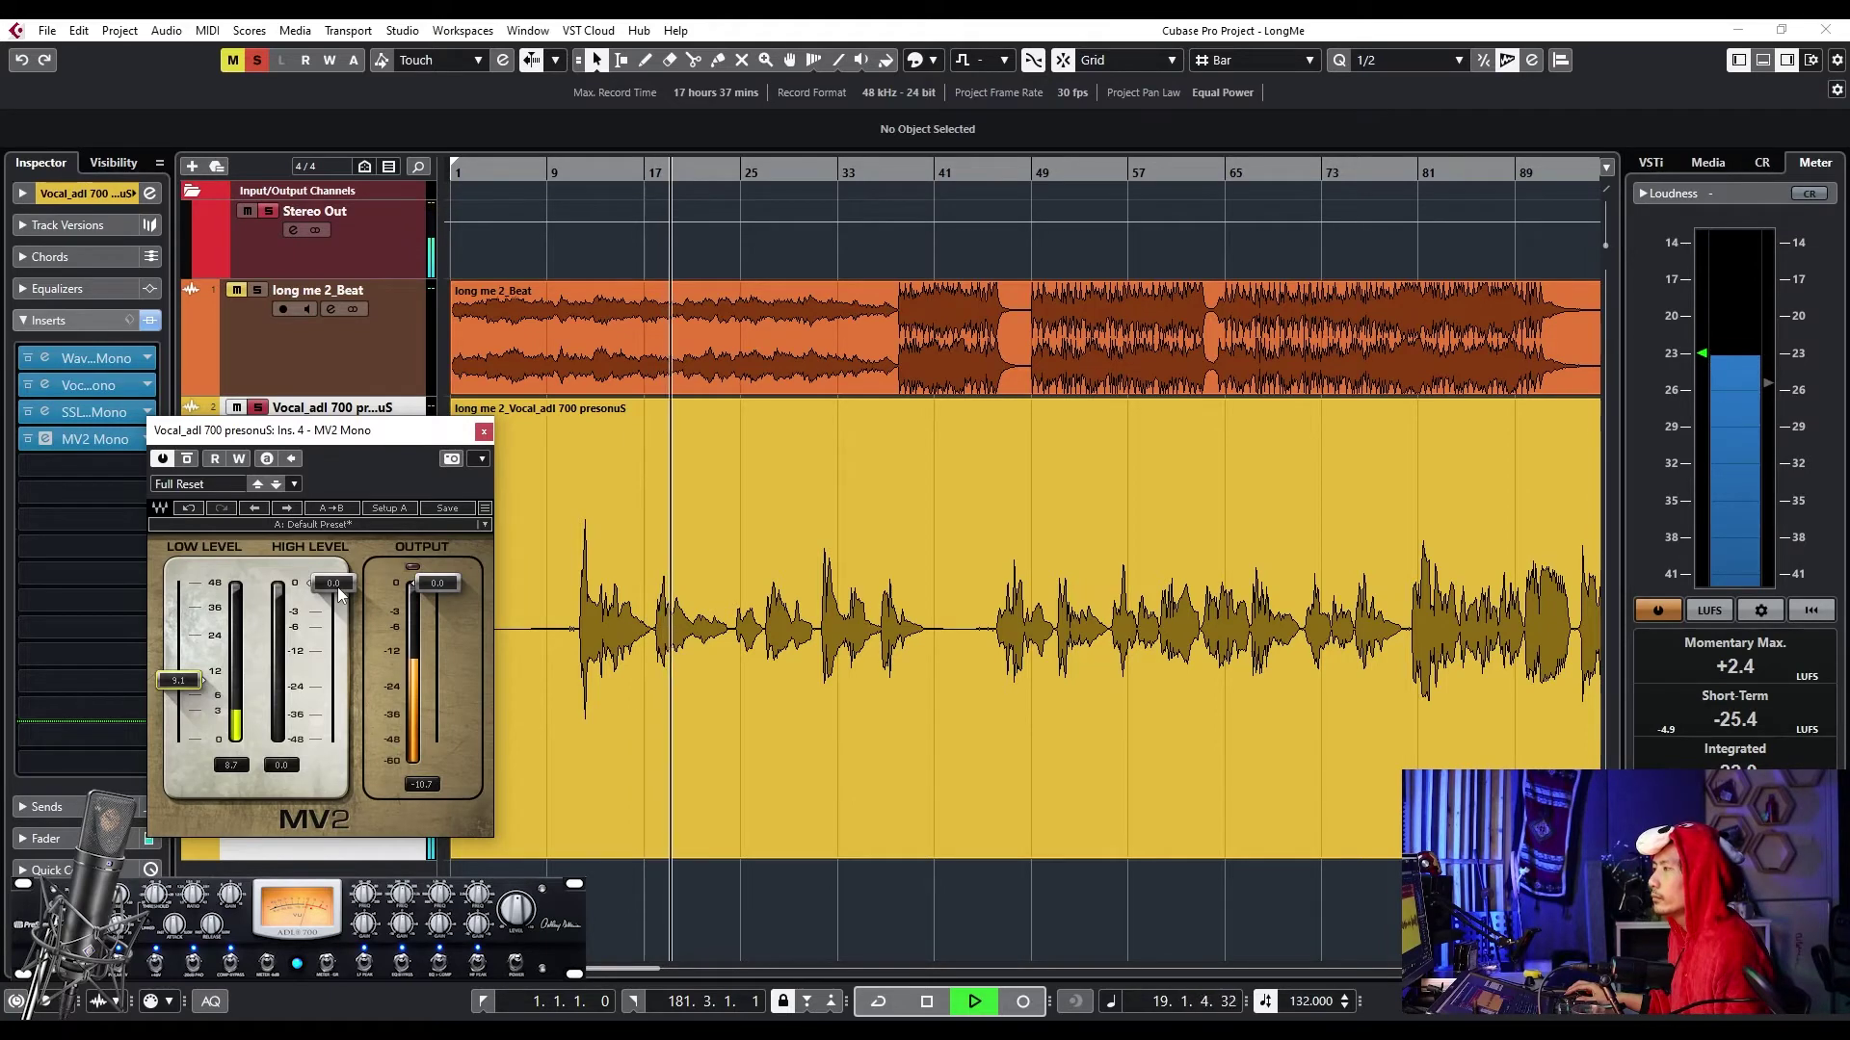
pyautogui.press('space')
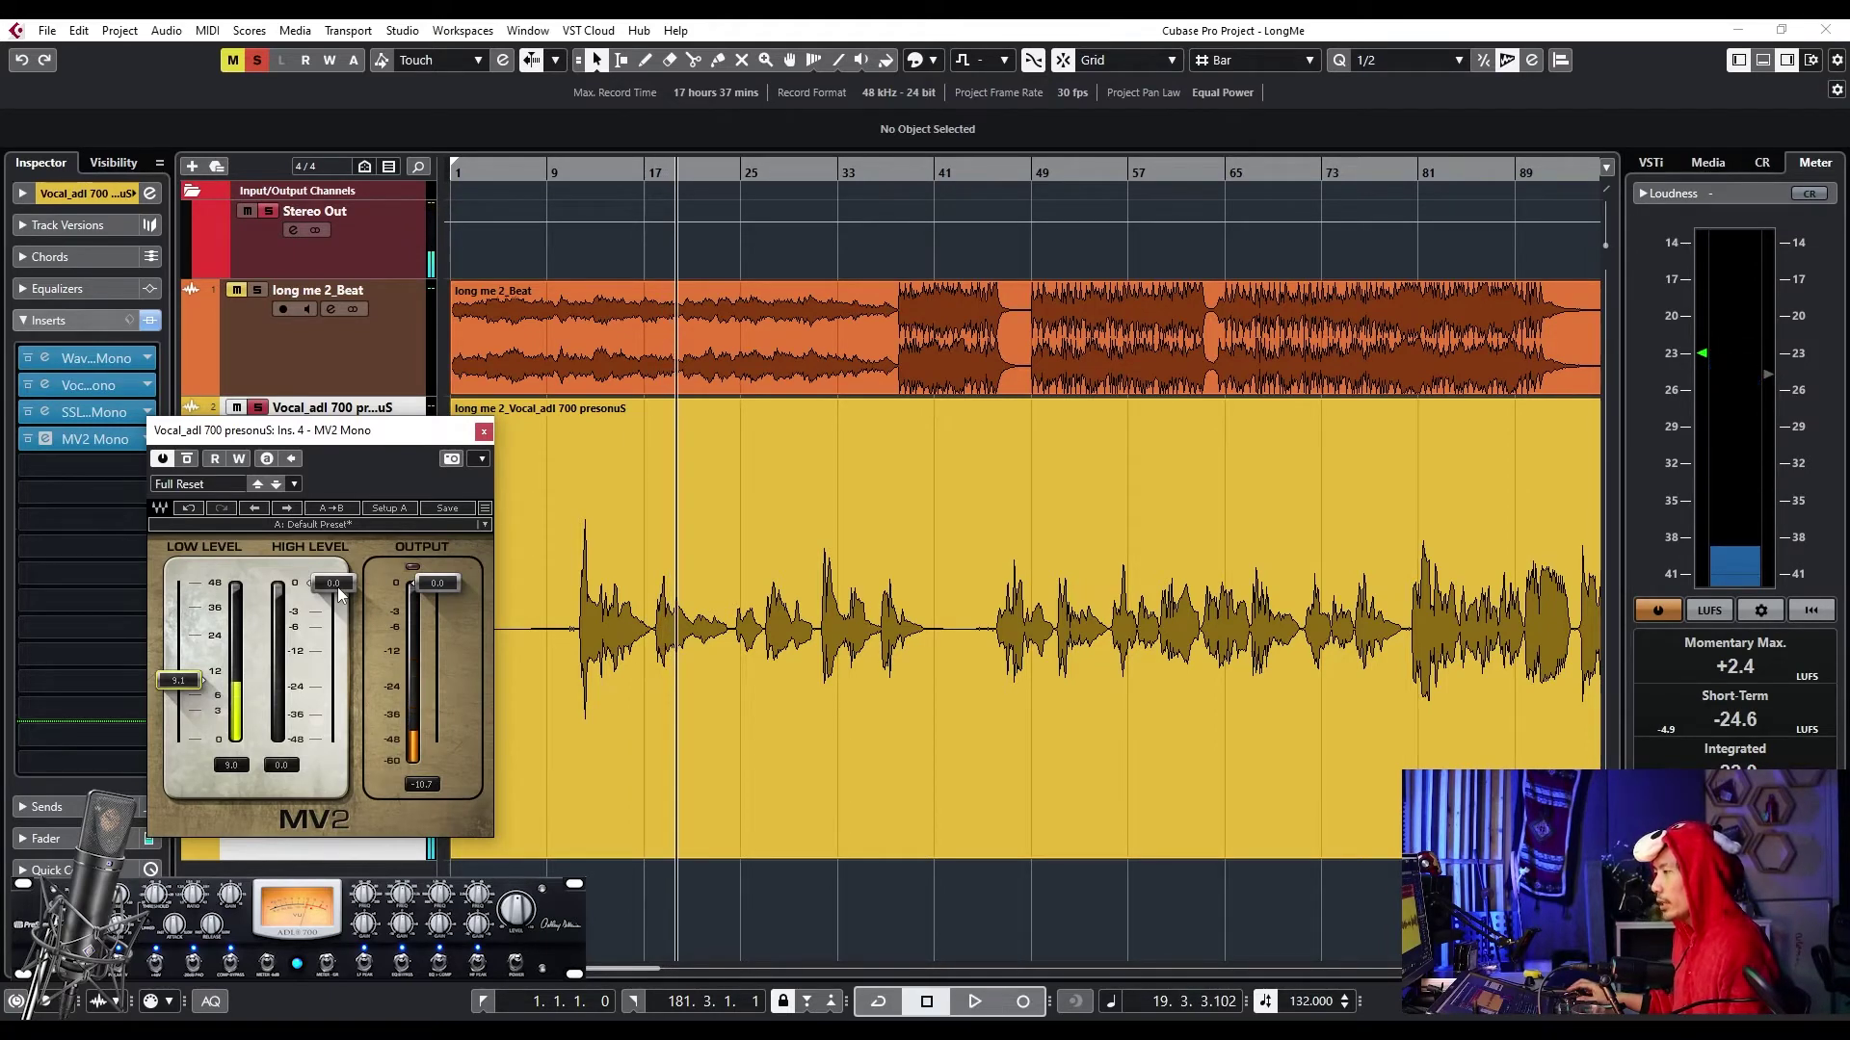
pyautogui.moveTo(169, 684); pyautogui.dragTo(168, 690)
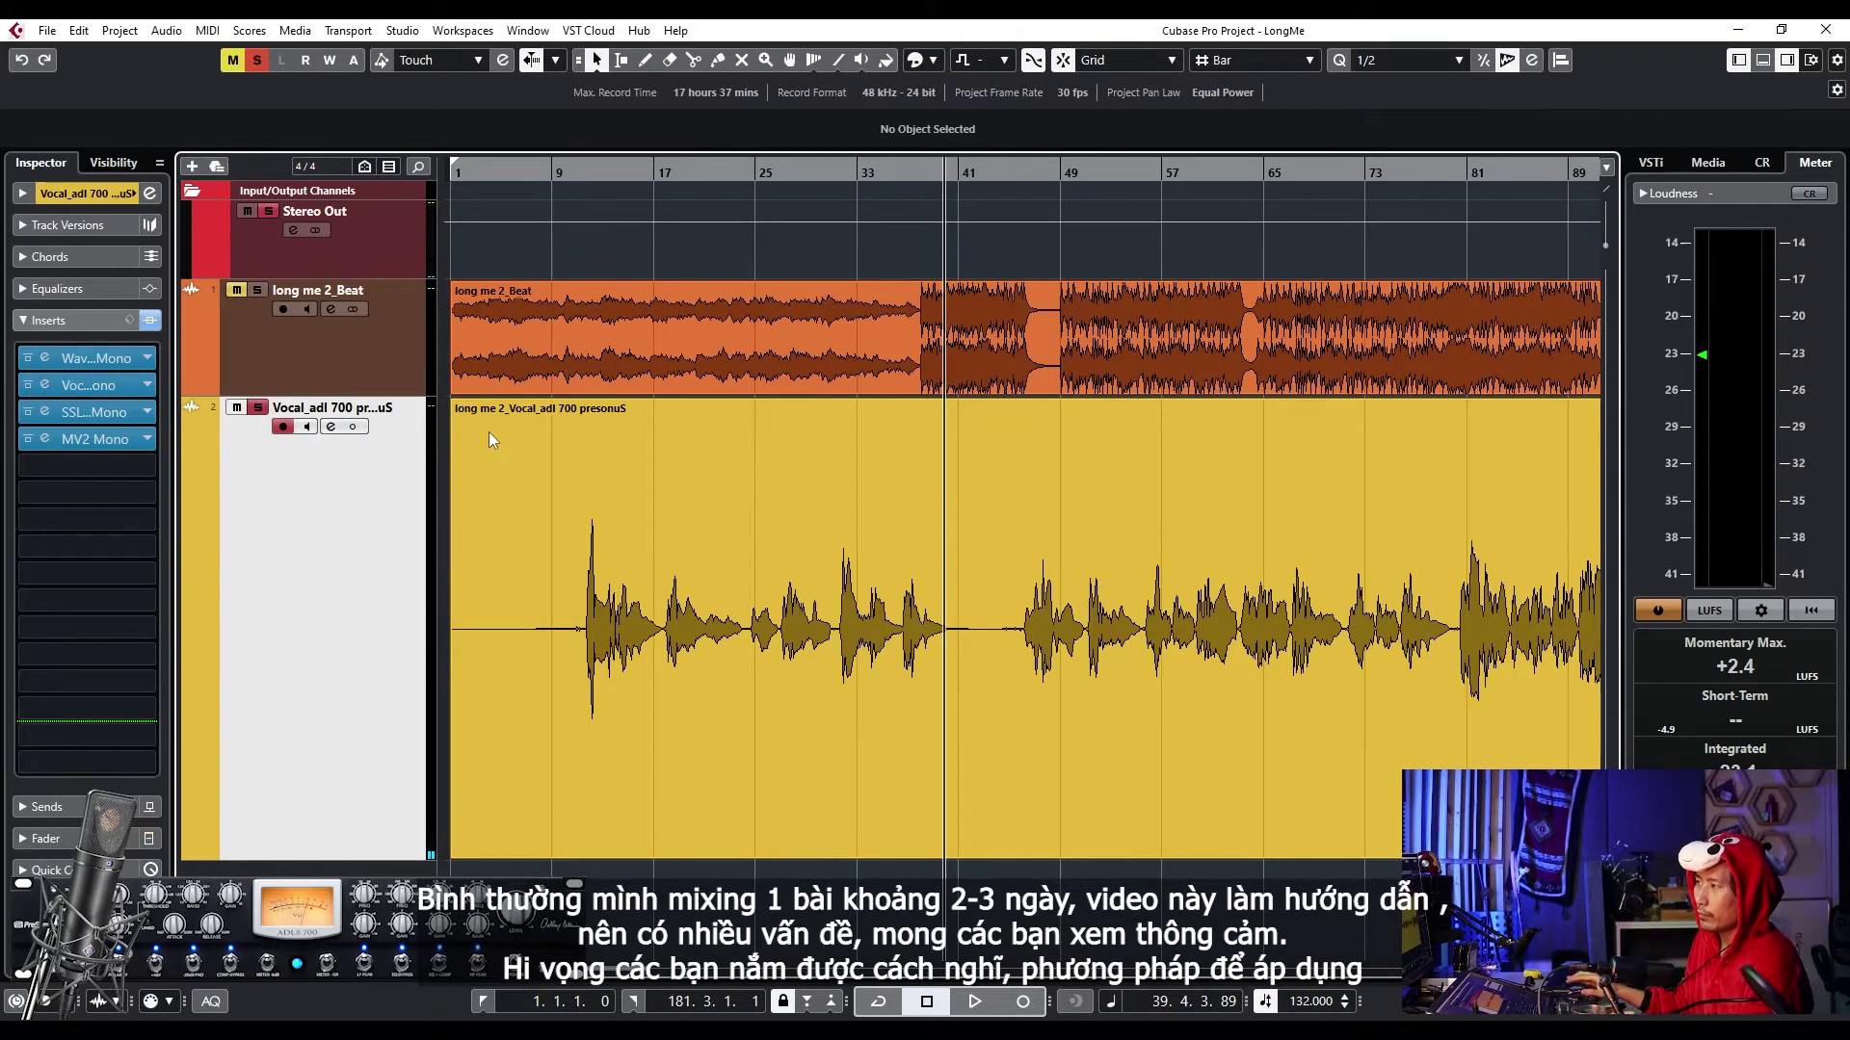
# - Unsolo the vocal and unmute the beat to play both together, and reduce the height of the vocal track
pyautogui.click(258, 408)
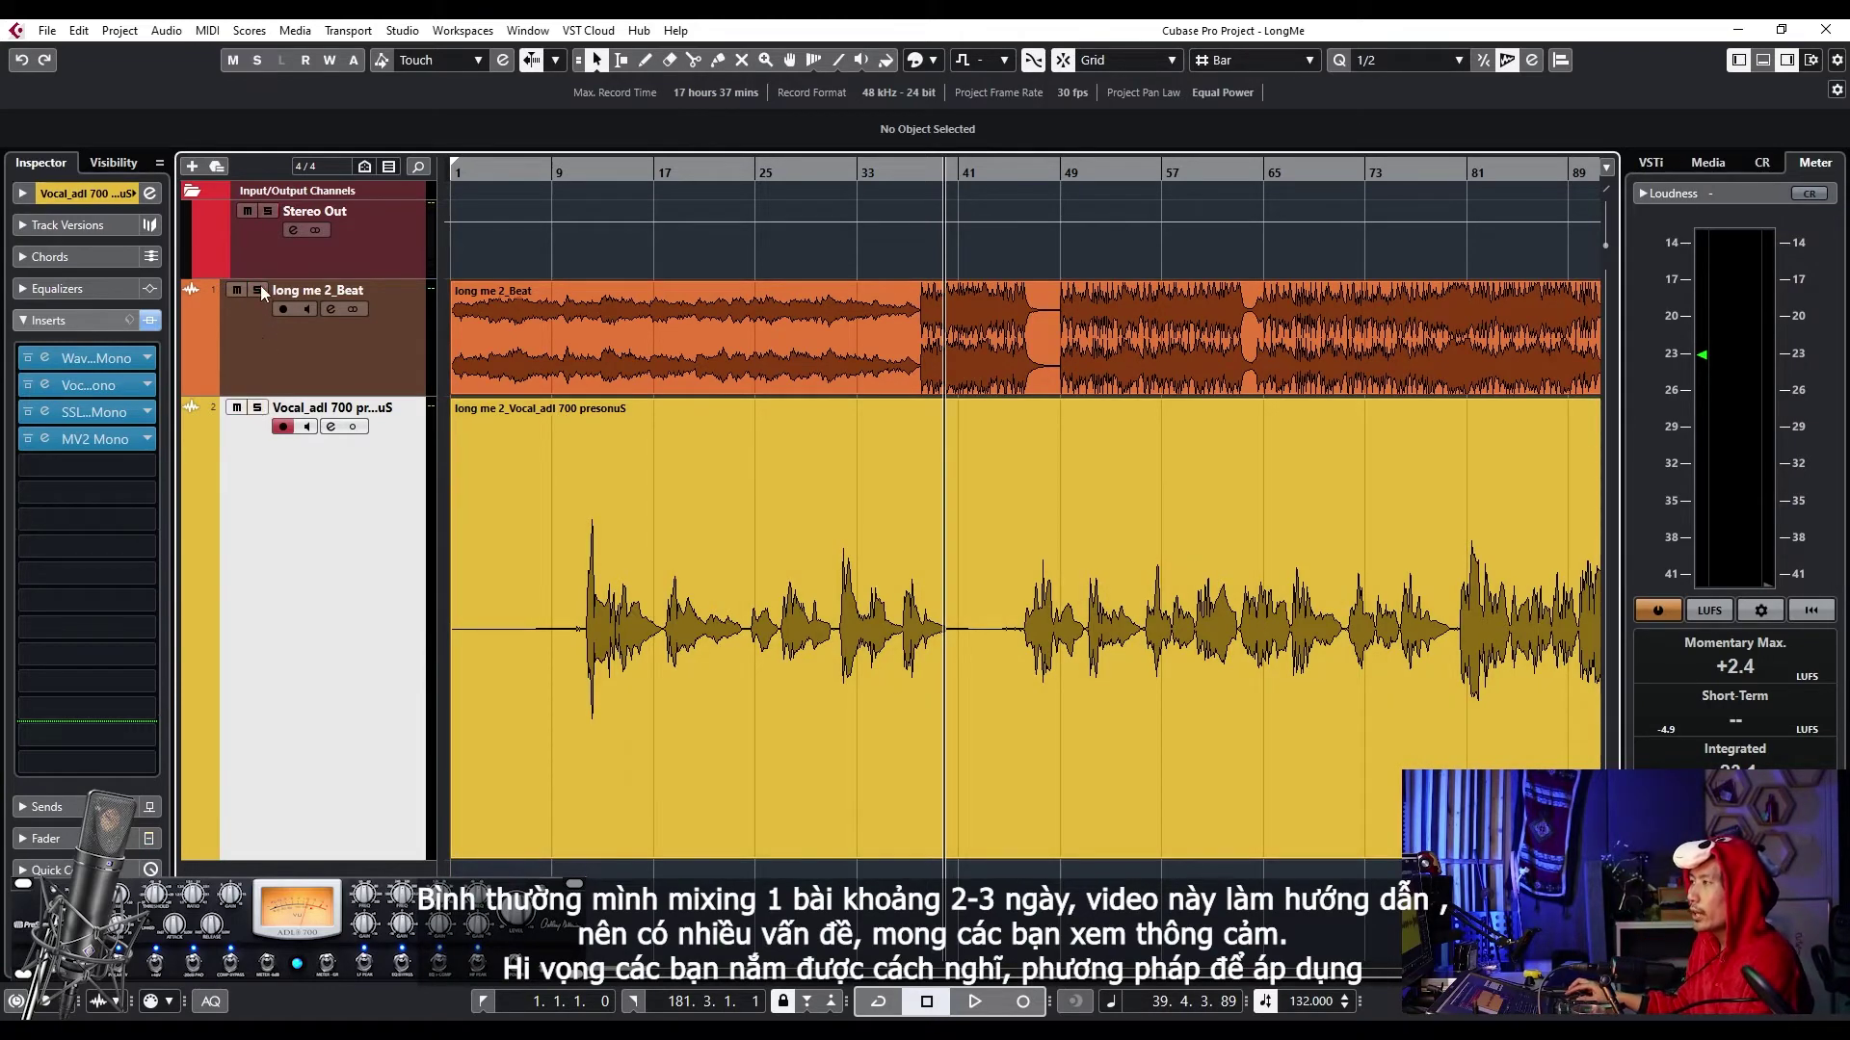
pyautogui.moveTo(552, 174); pyautogui.dragTo(650, 345)
pyautogui.press('space')
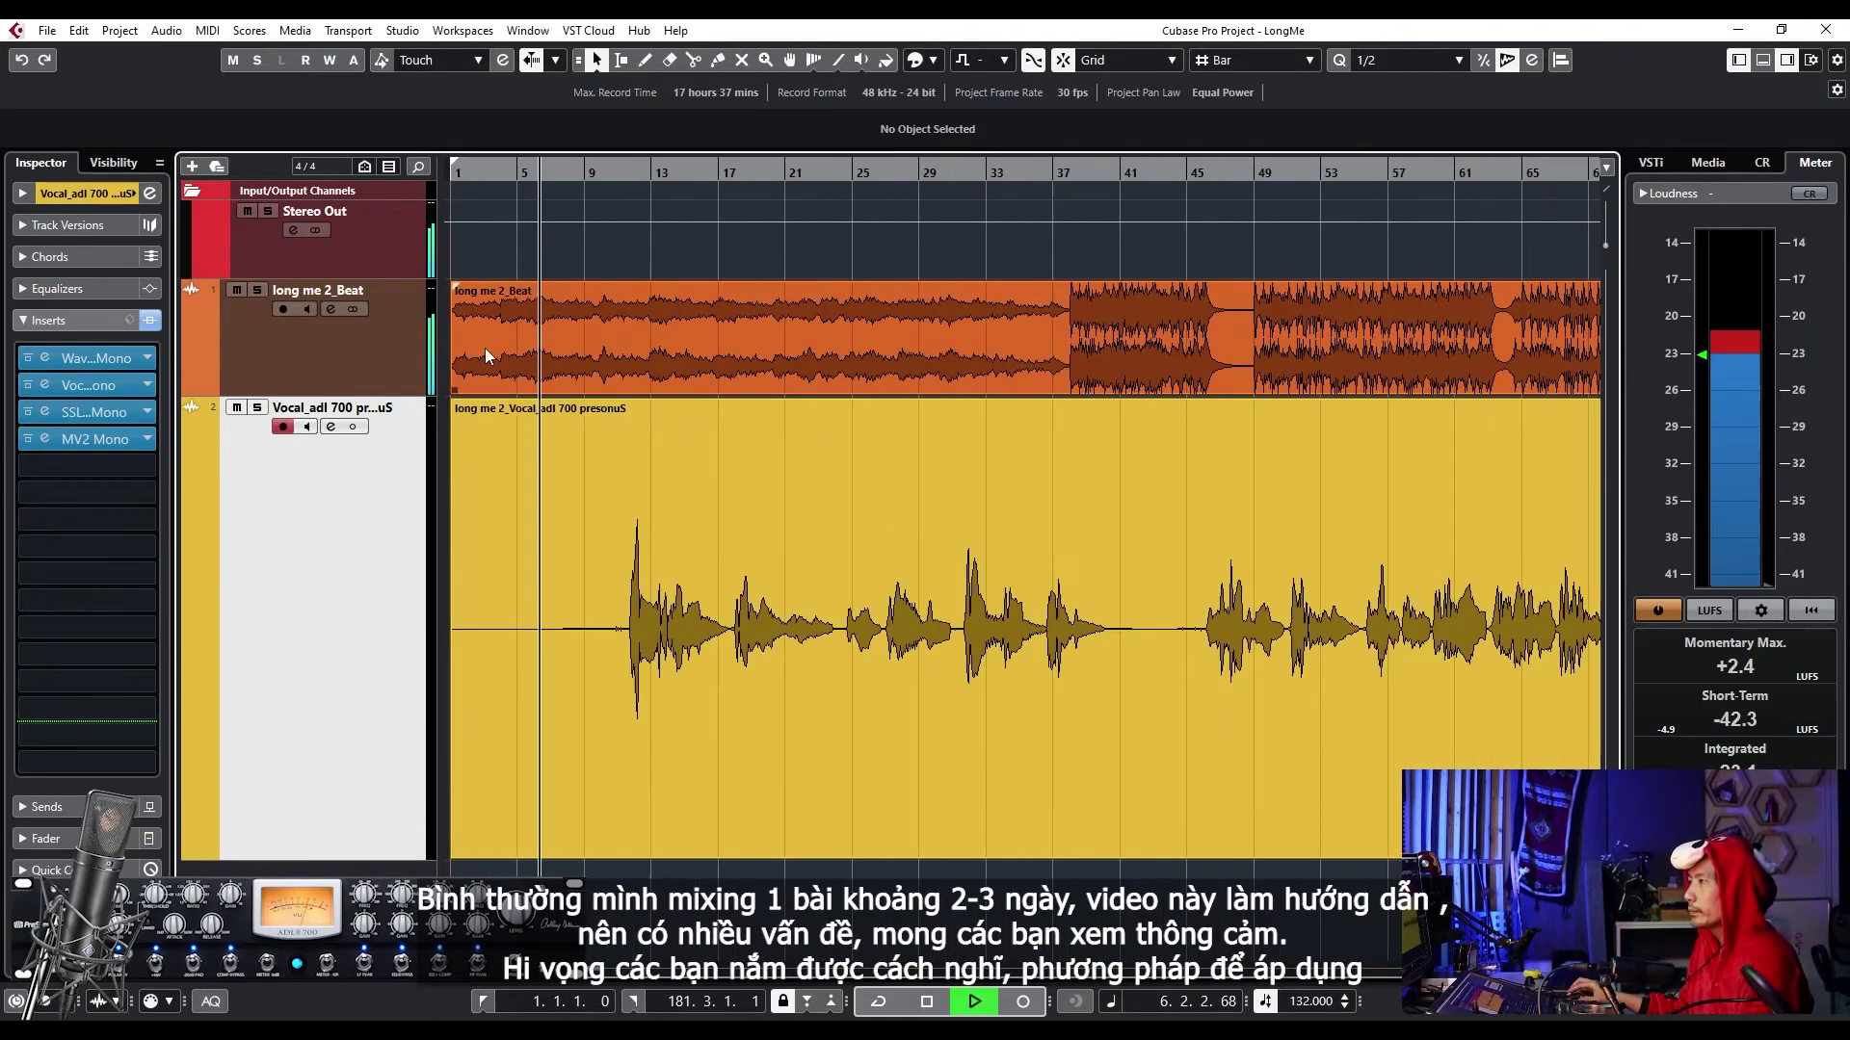
pyautogui.moveTo(384, 859); pyautogui.dragTo(403, 534)
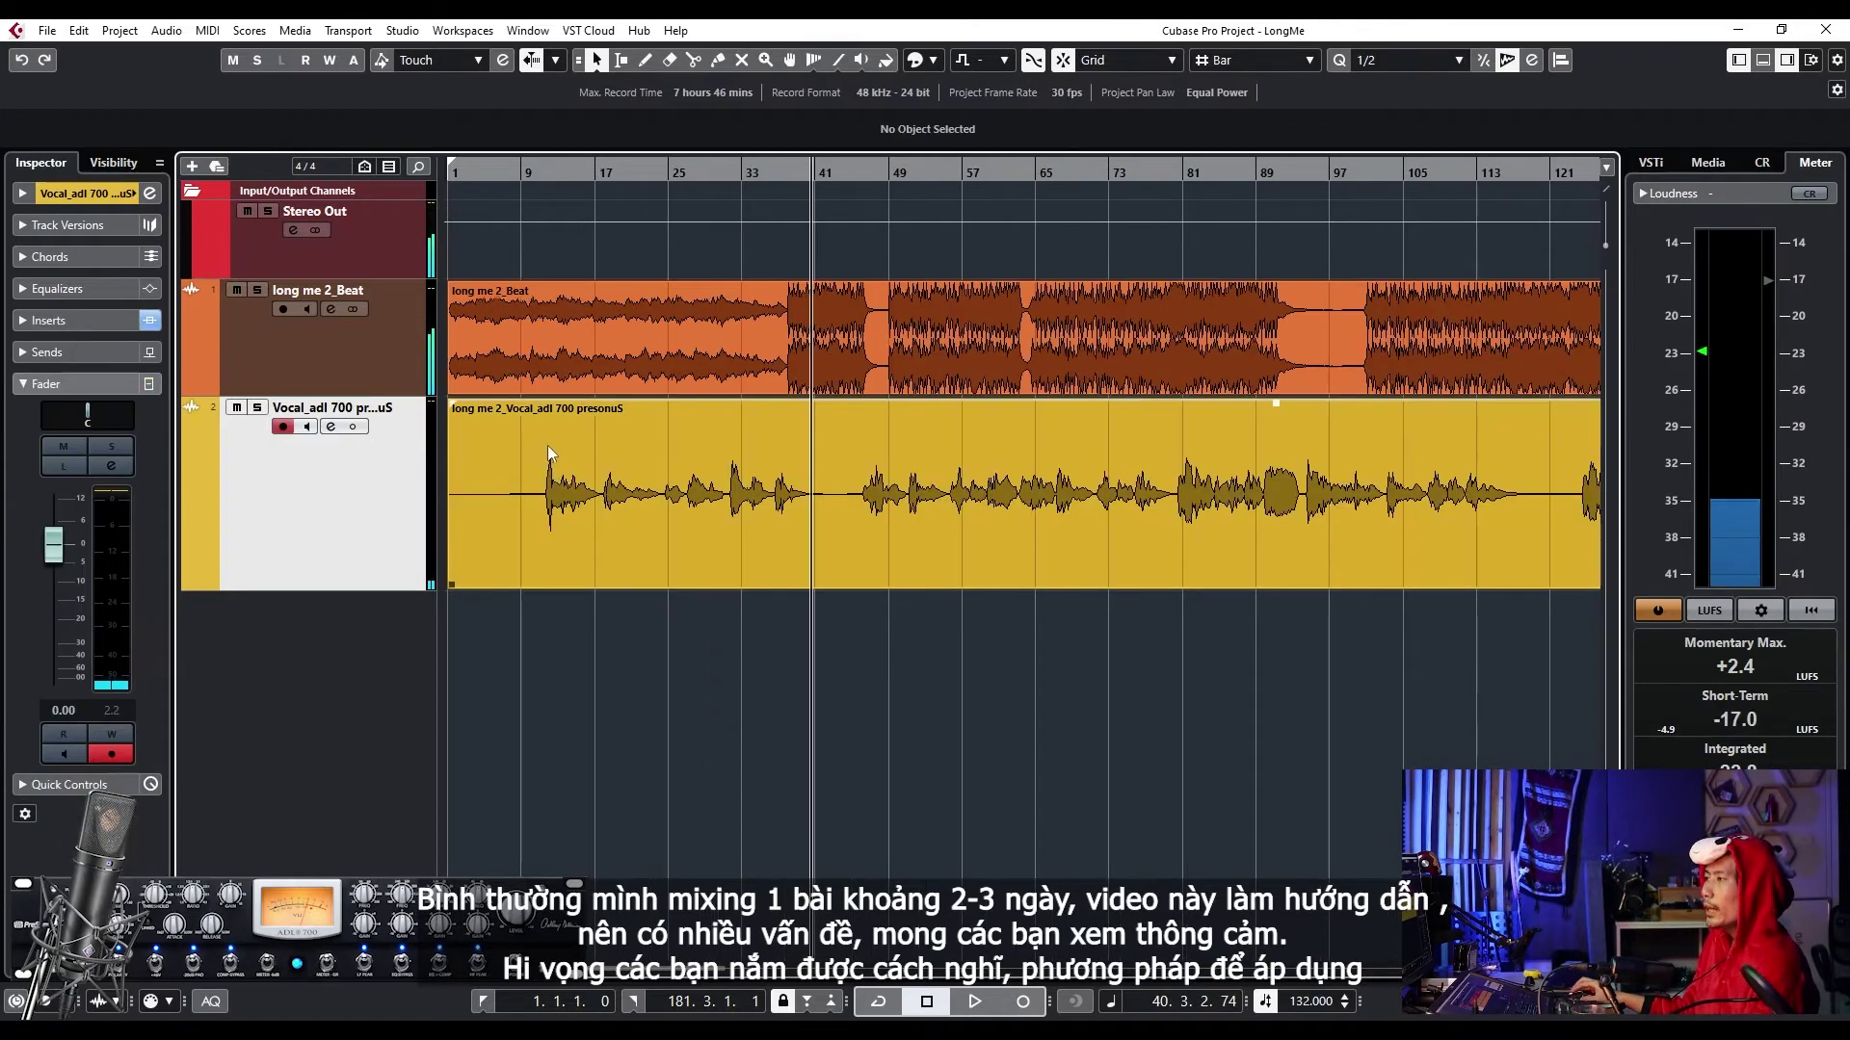
# - Set the MV2 output to -1.0 and the SSL EV2 output to about -0.3, and replay the mix from bar 11
pyautogui.click(540, 172)
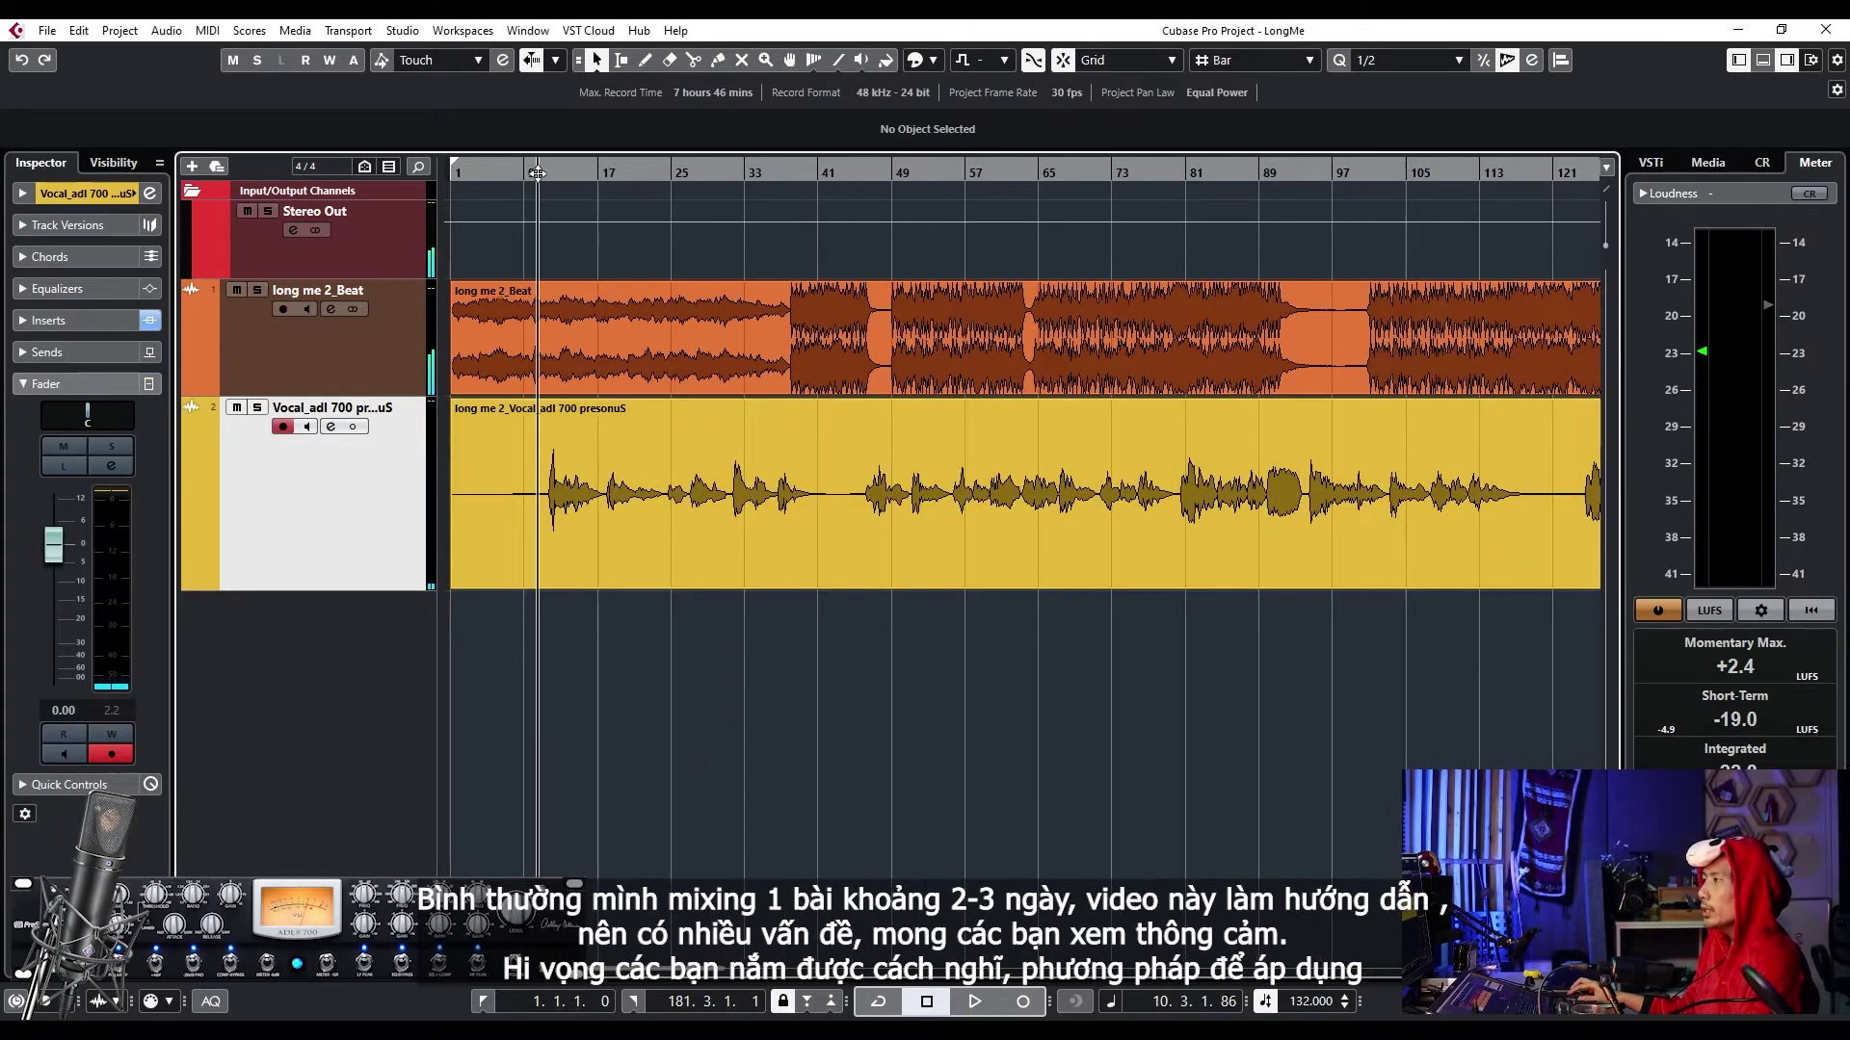
pyautogui.click(56, 323)
pyautogui.click(94, 439)
pyautogui.moveTo(437, 623); pyautogui.dragTo(438, 601)
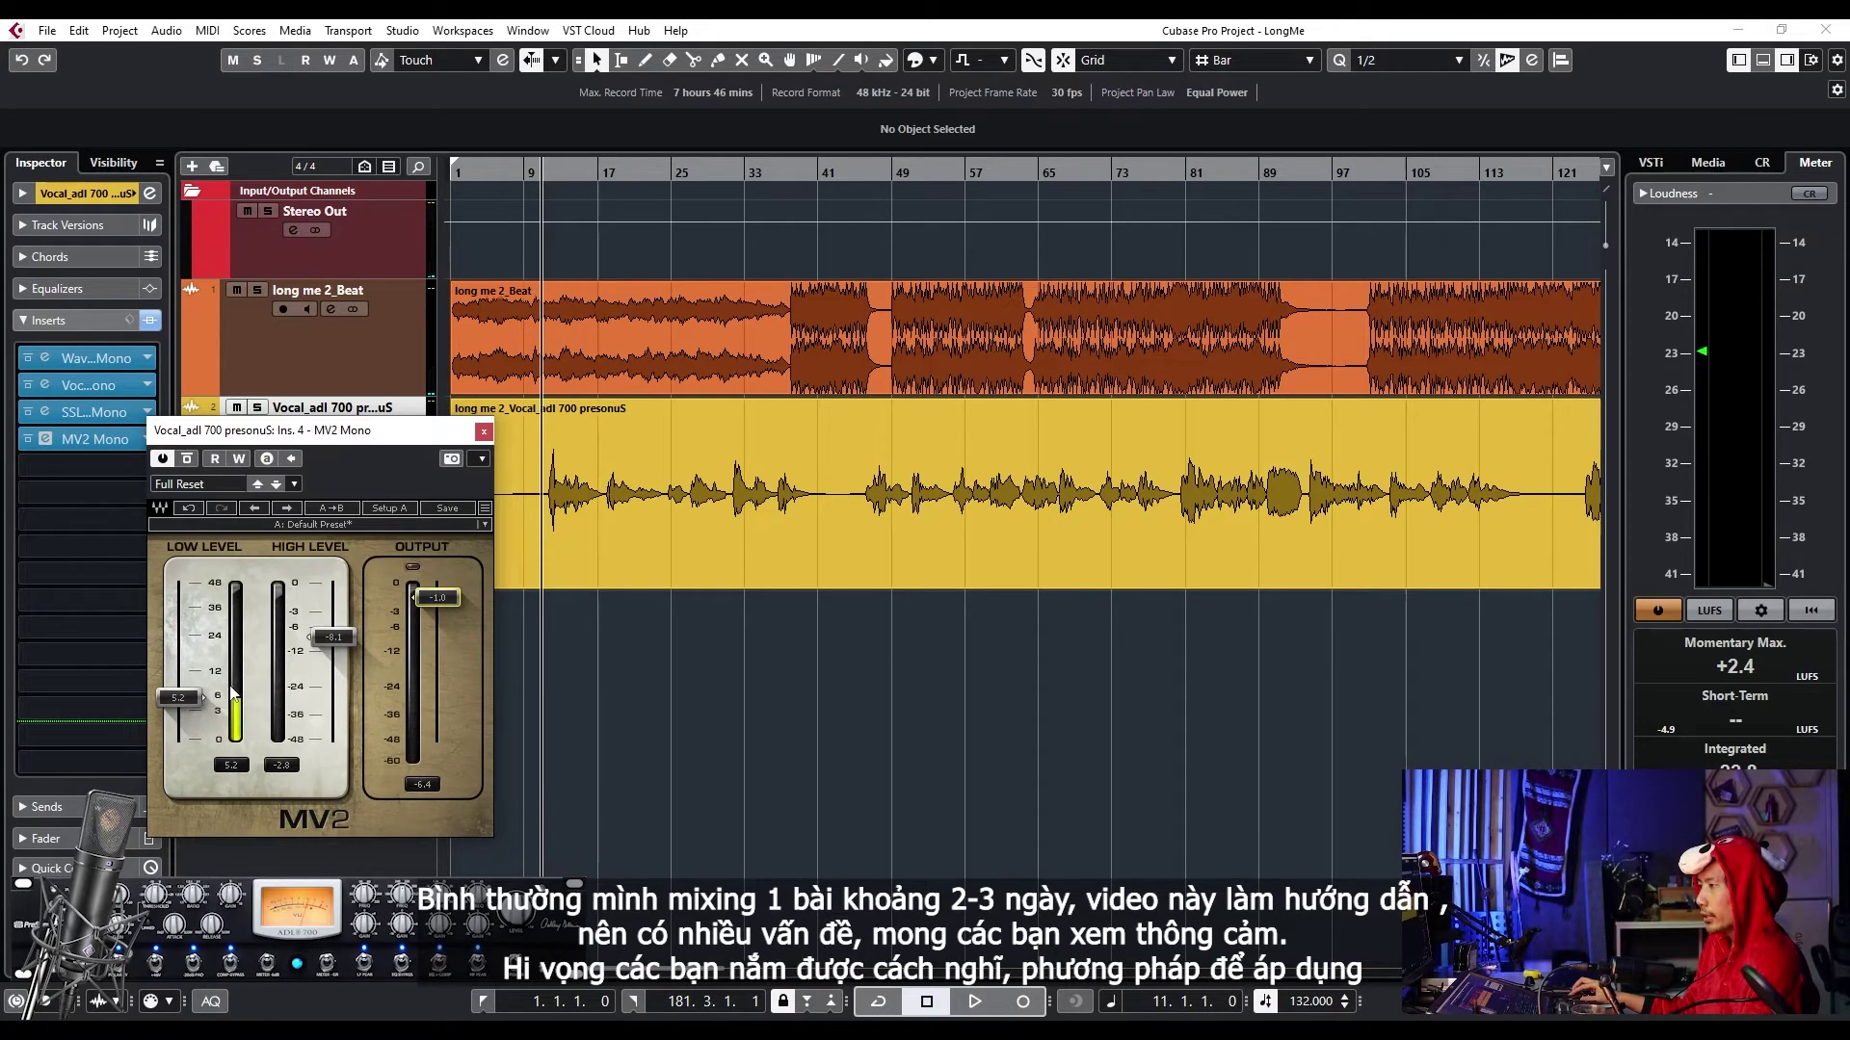
pyautogui.click(91, 414)
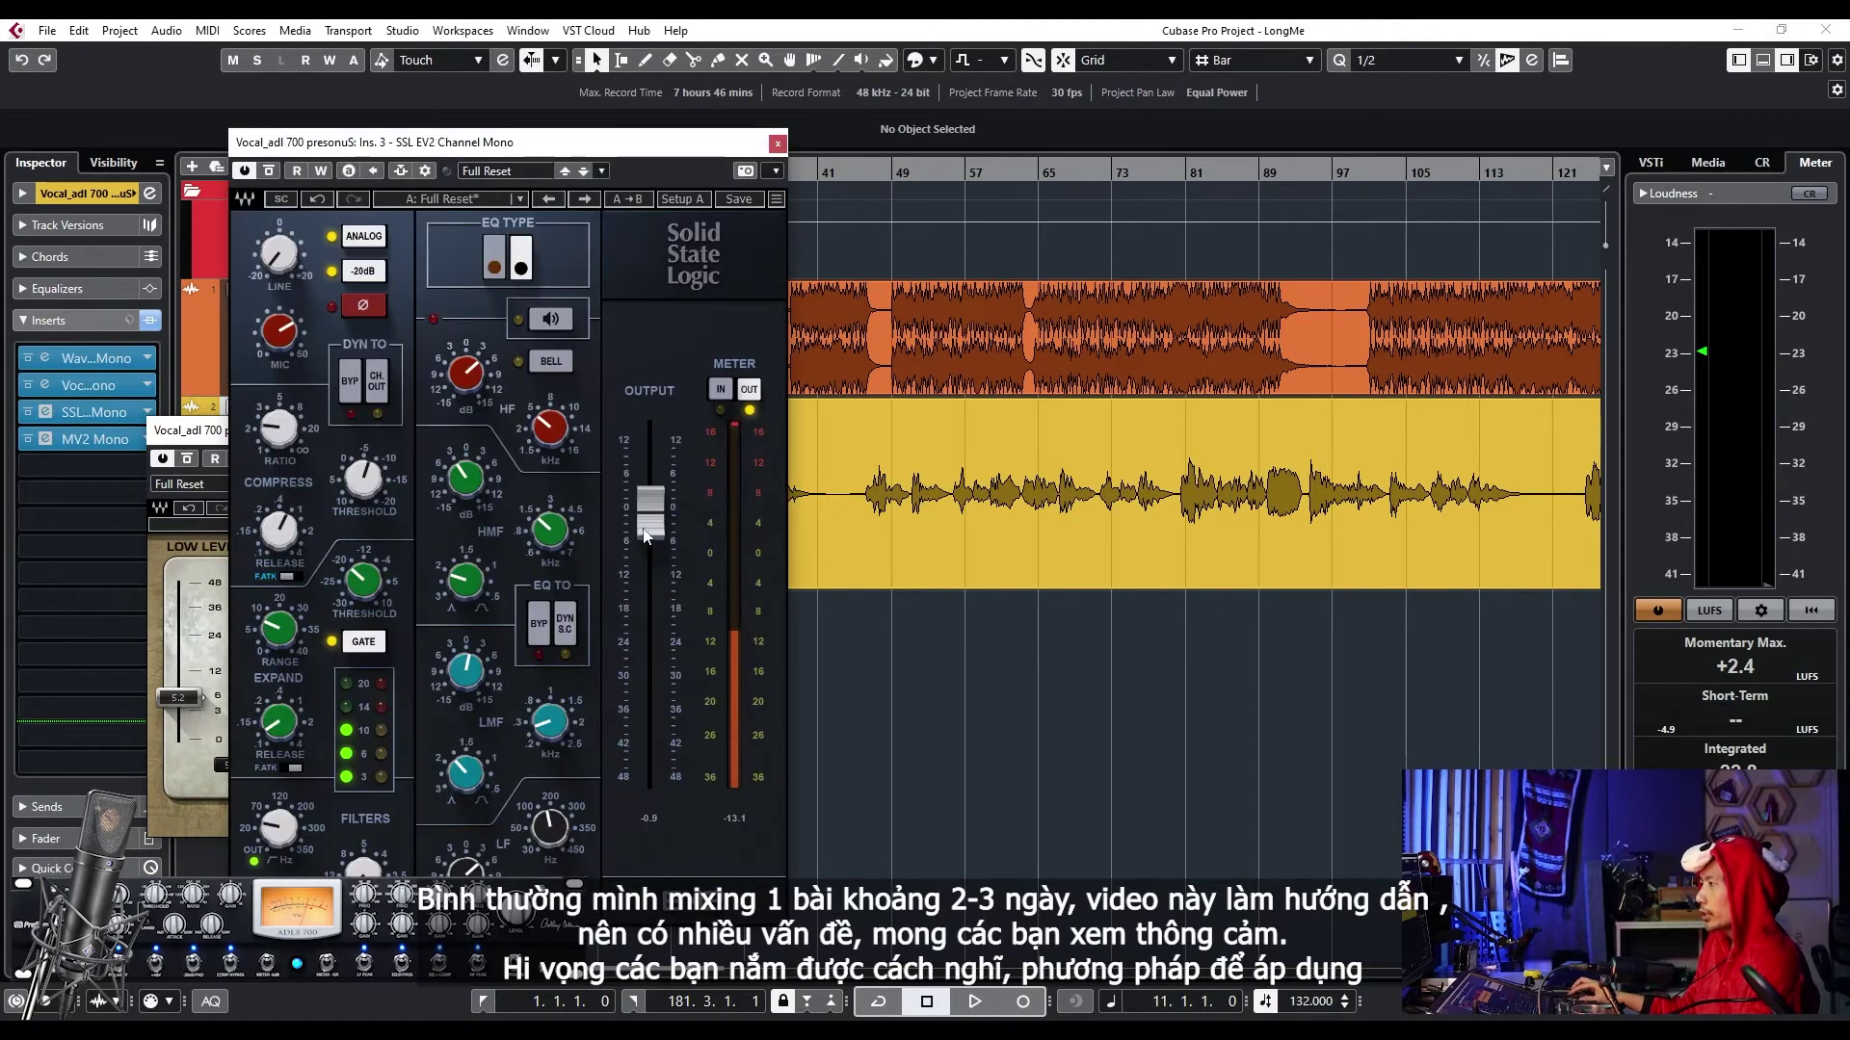
pyautogui.press('space')
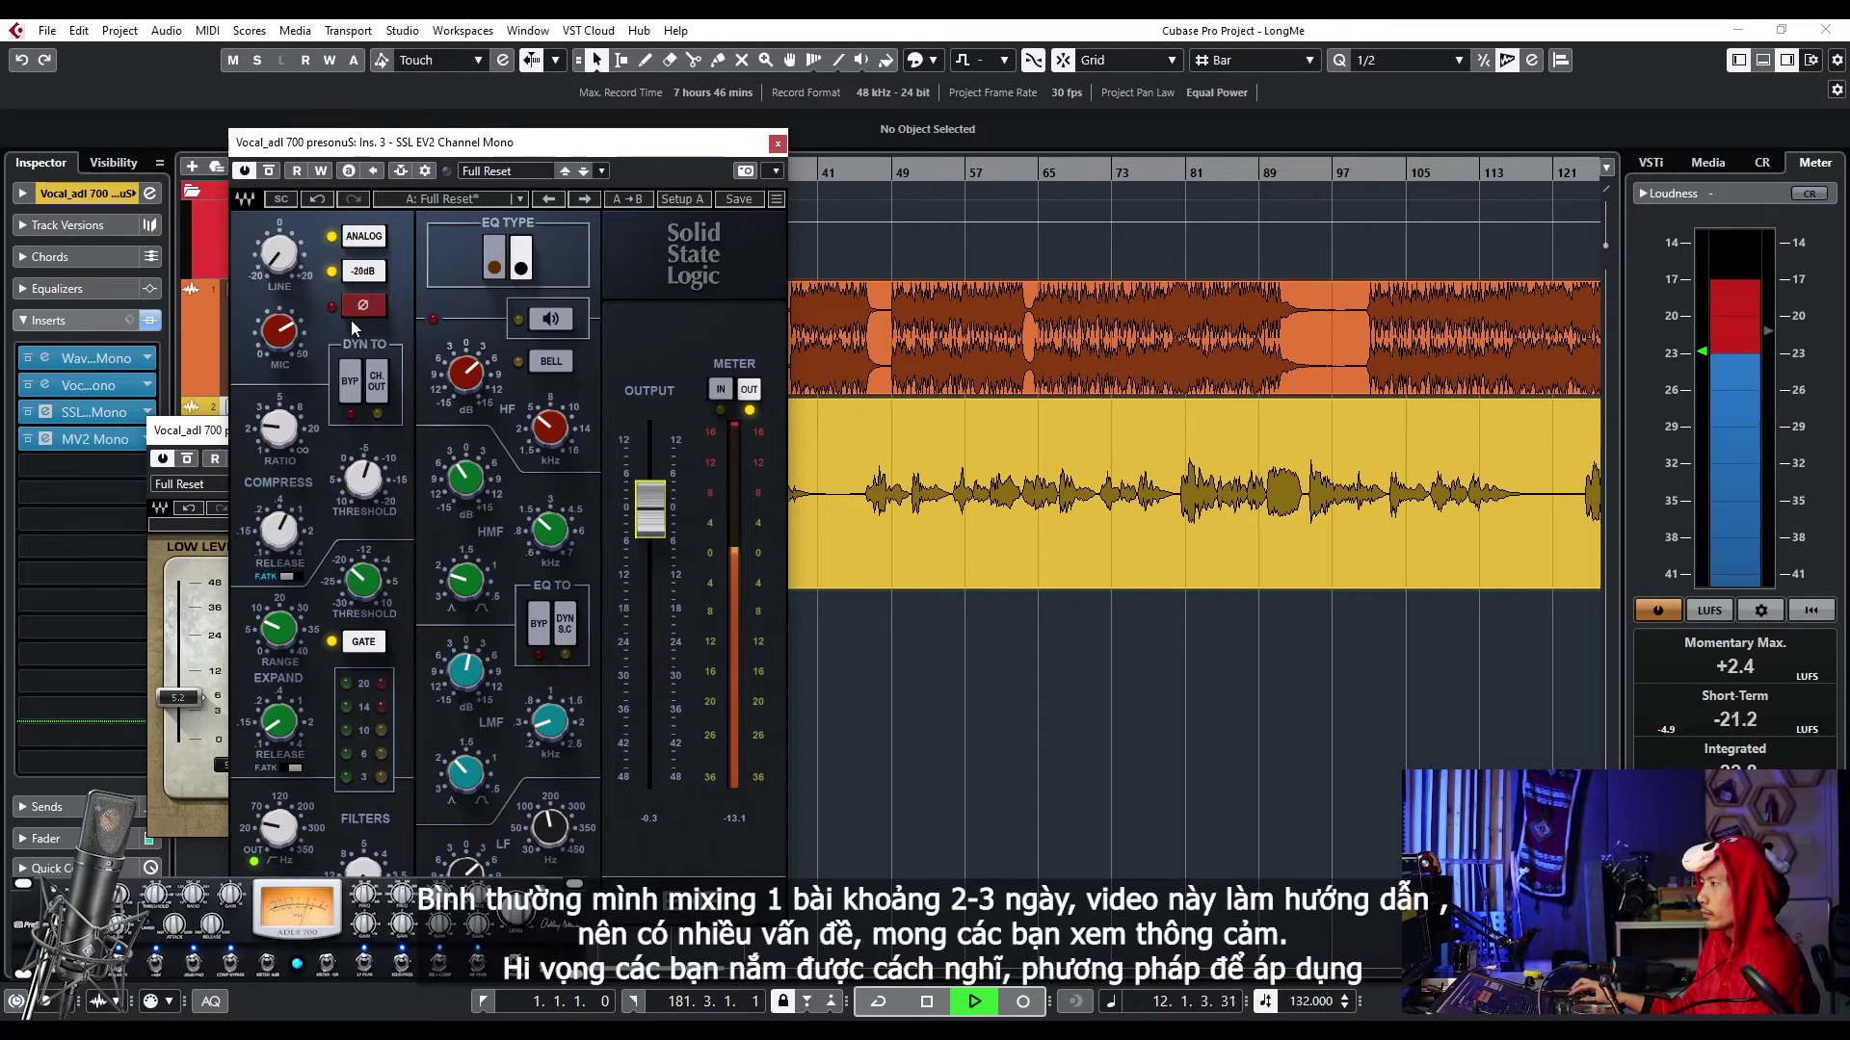
# - Check the SSL EV2 line gain, HF and HMF controls while the mix plays, and close the plug-in window
pyautogui.moveTo(278, 253)
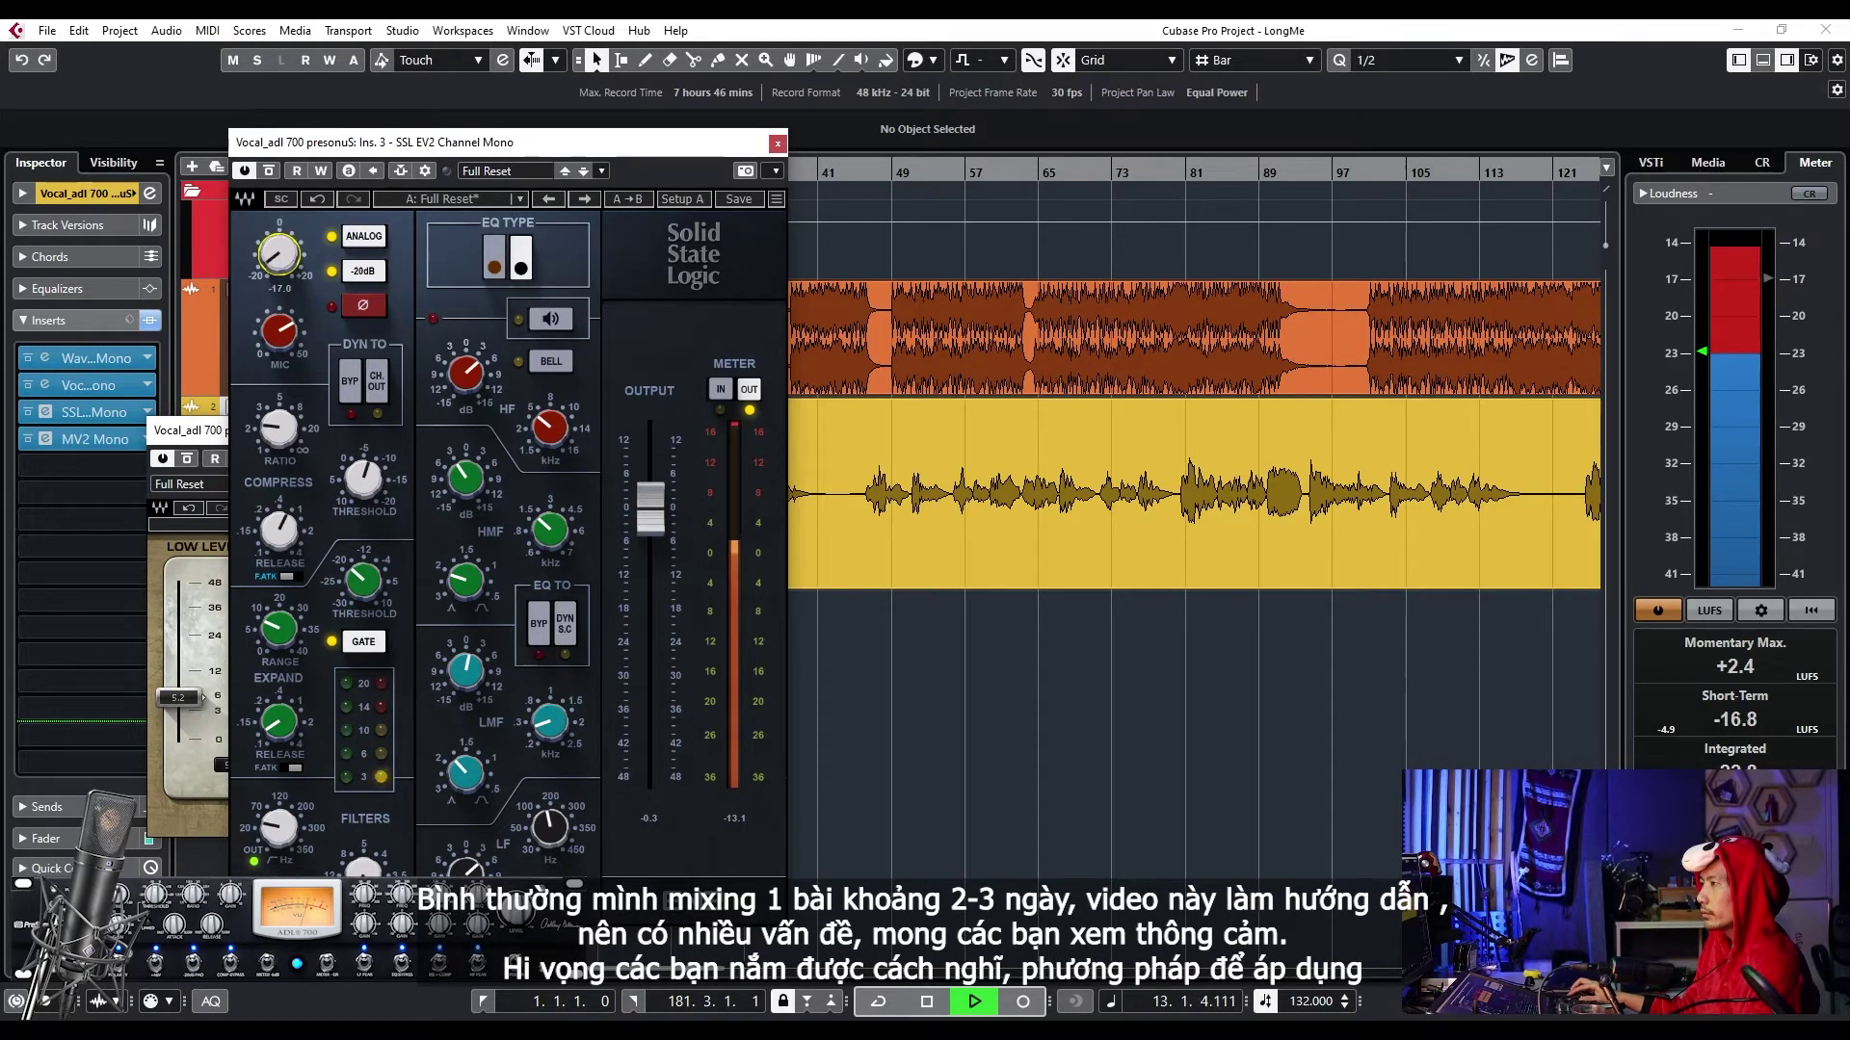
pyautogui.moveTo(466, 374)
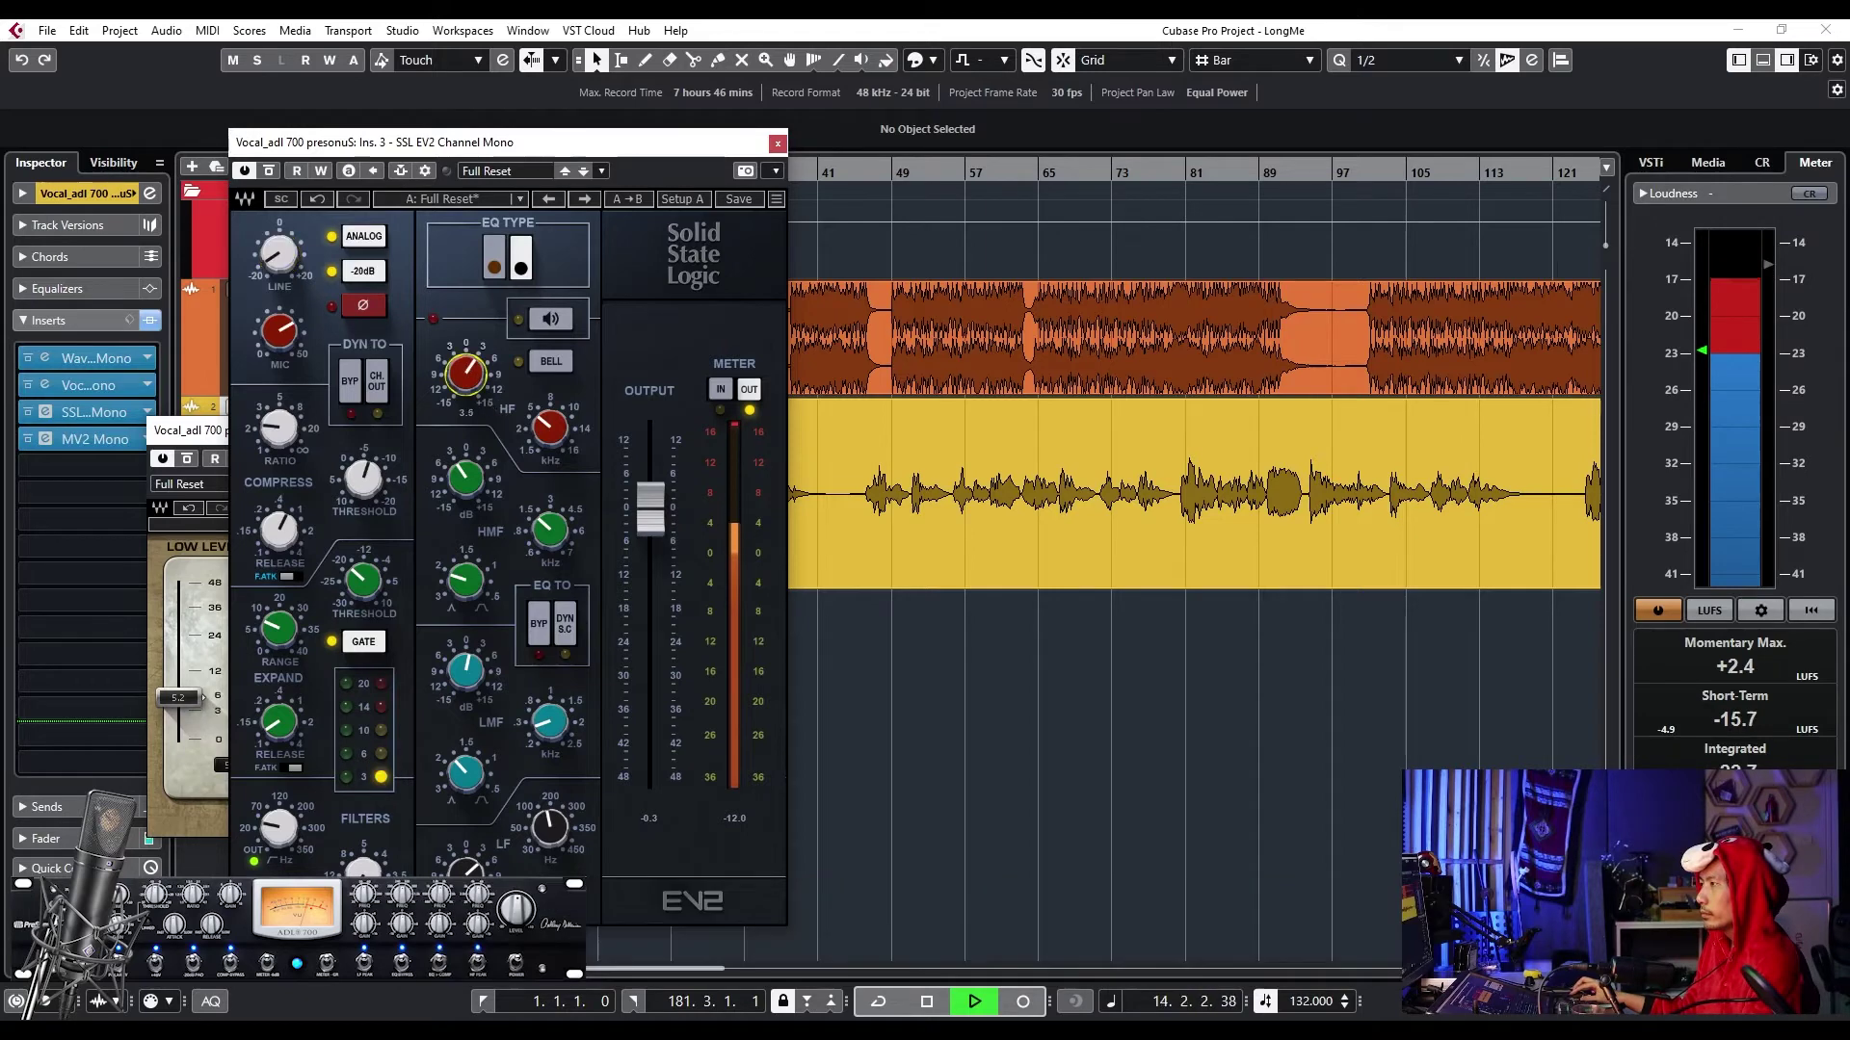
pyautogui.moveTo(466, 477)
pyautogui.moveTo(545, 534)
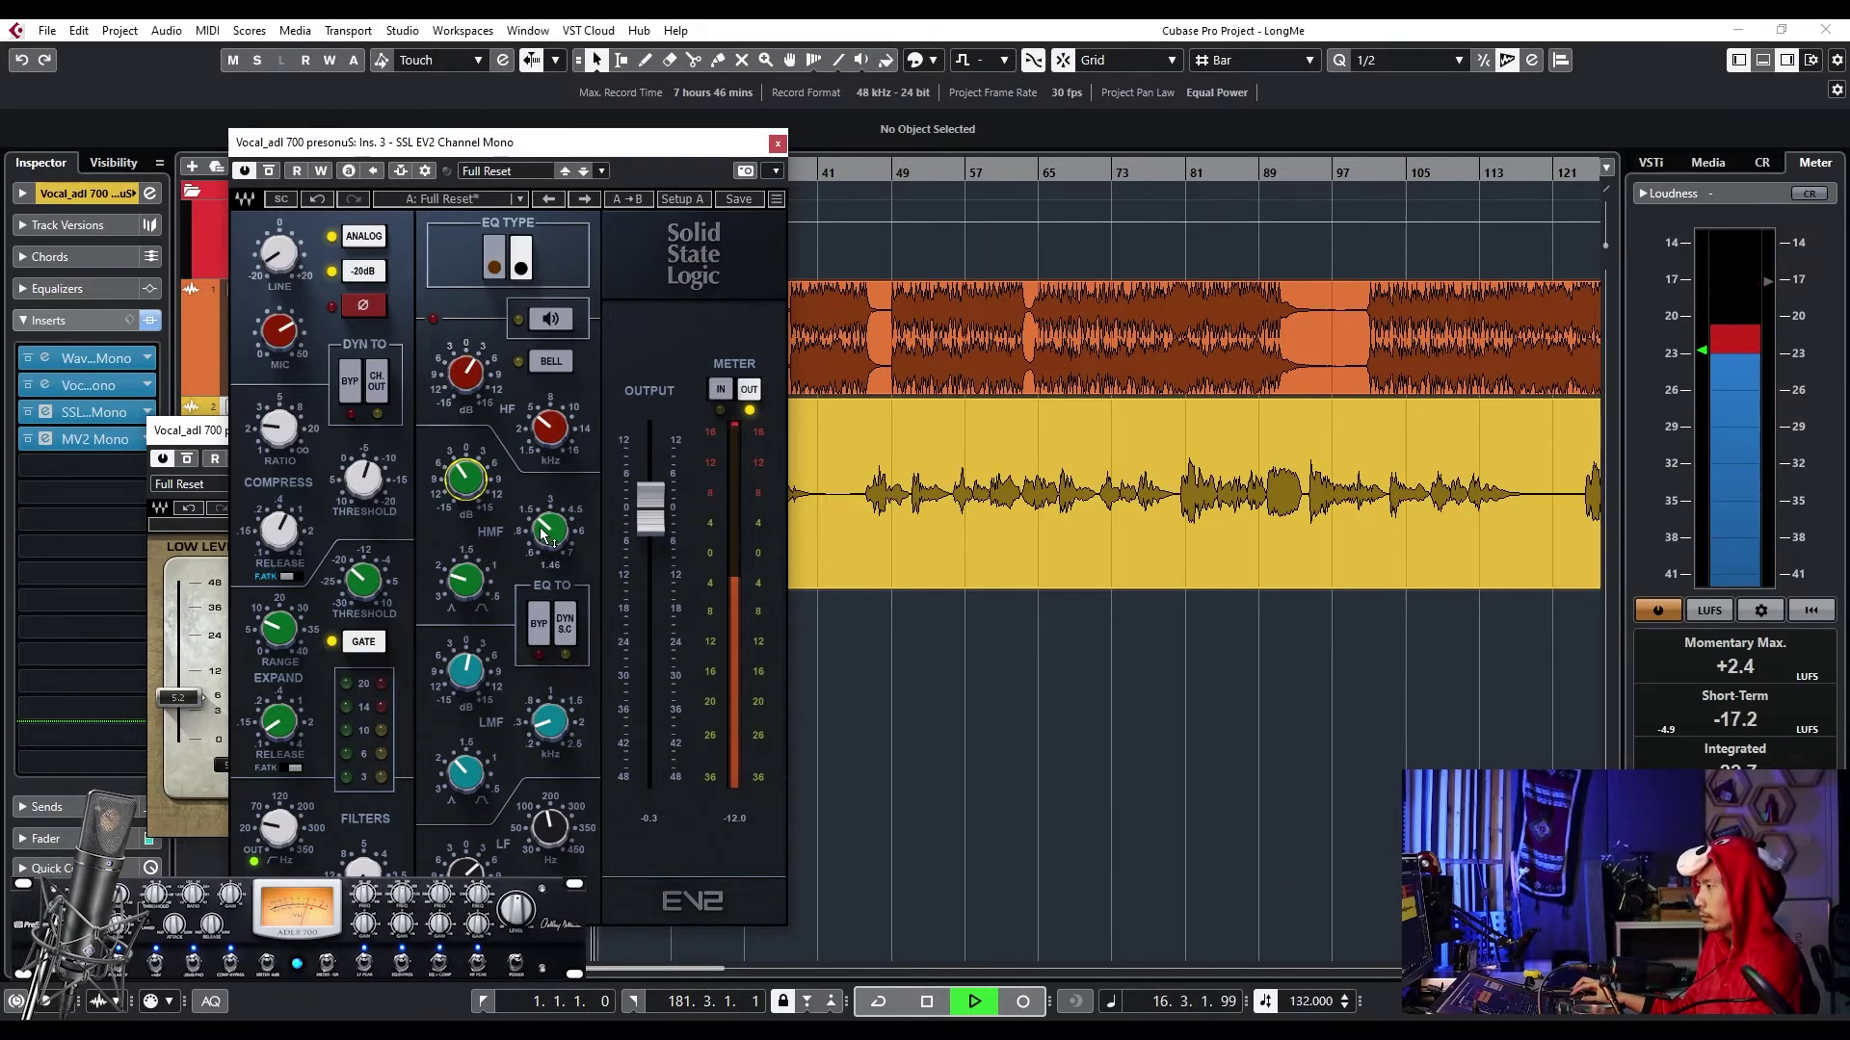
pyautogui.click(777, 142)
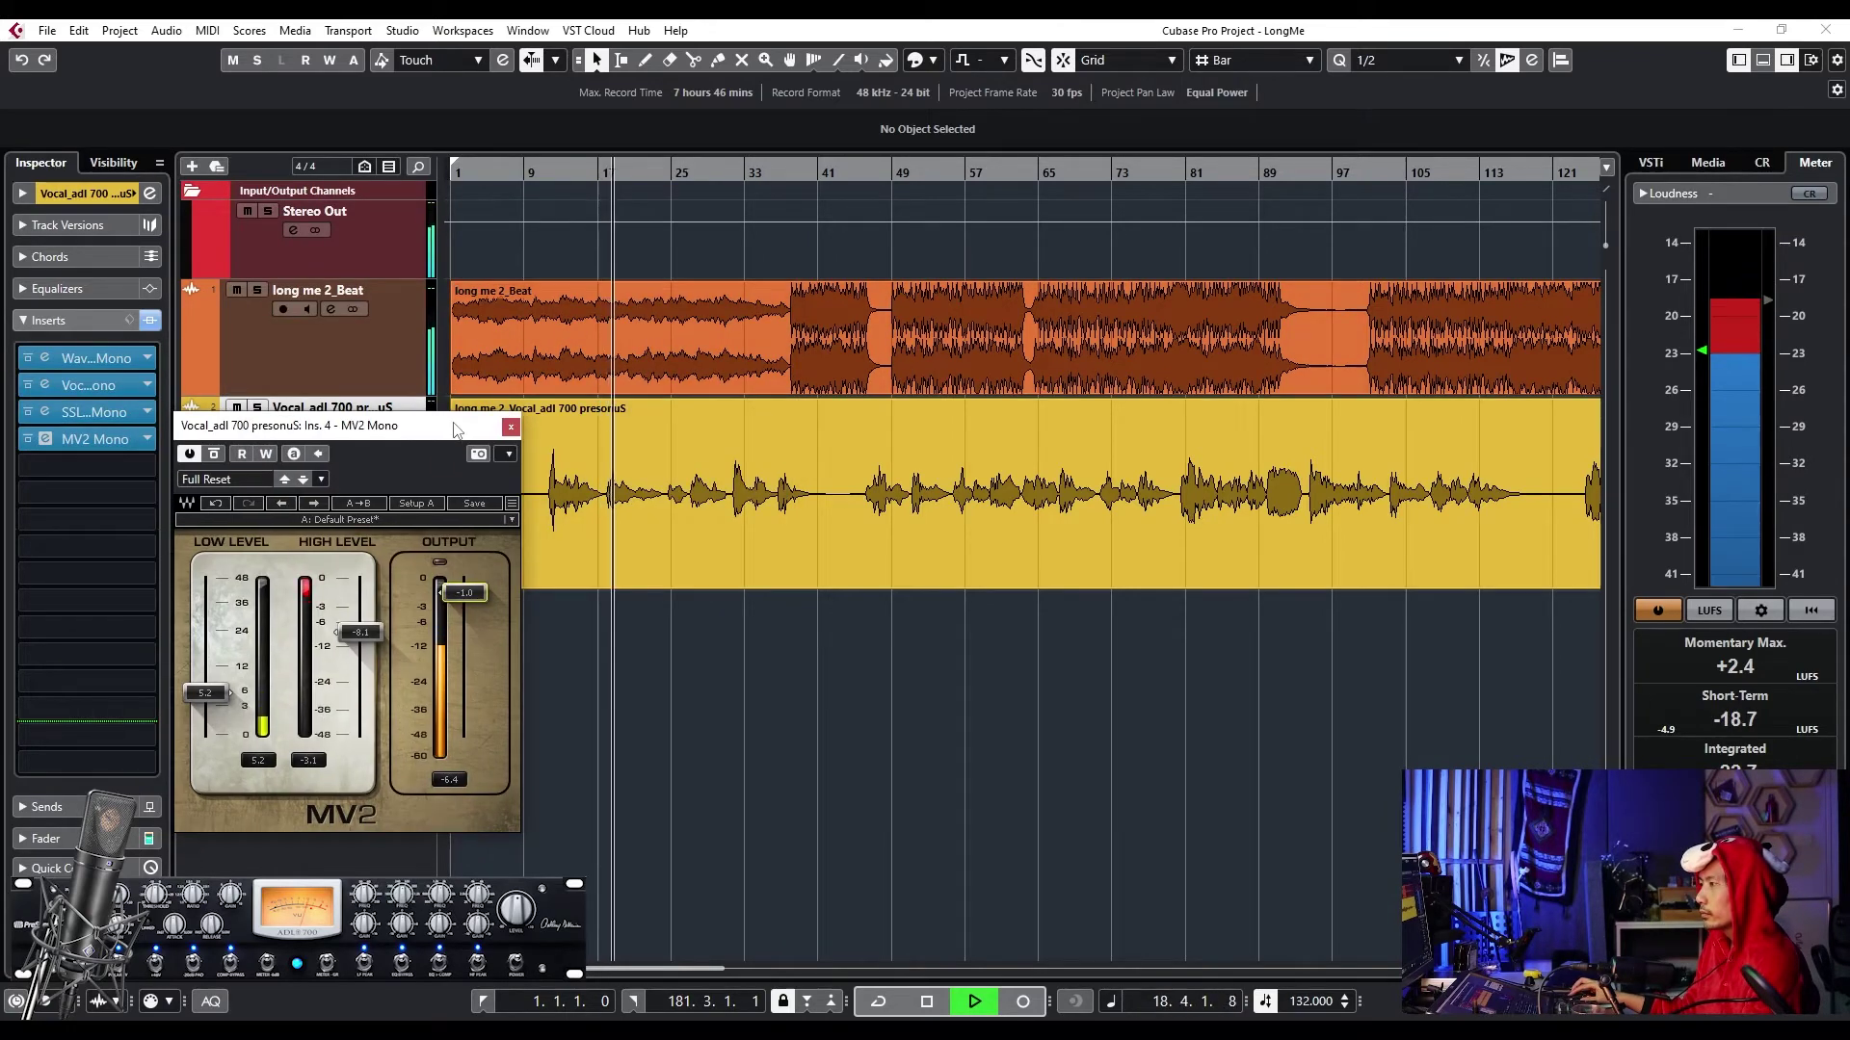
# - Set the MV2 High Level to -6.1 and its output to -3.1, close the plug-in, and stop playback
pyautogui.moveTo(360, 632); pyautogui.dragTo(476, 612)
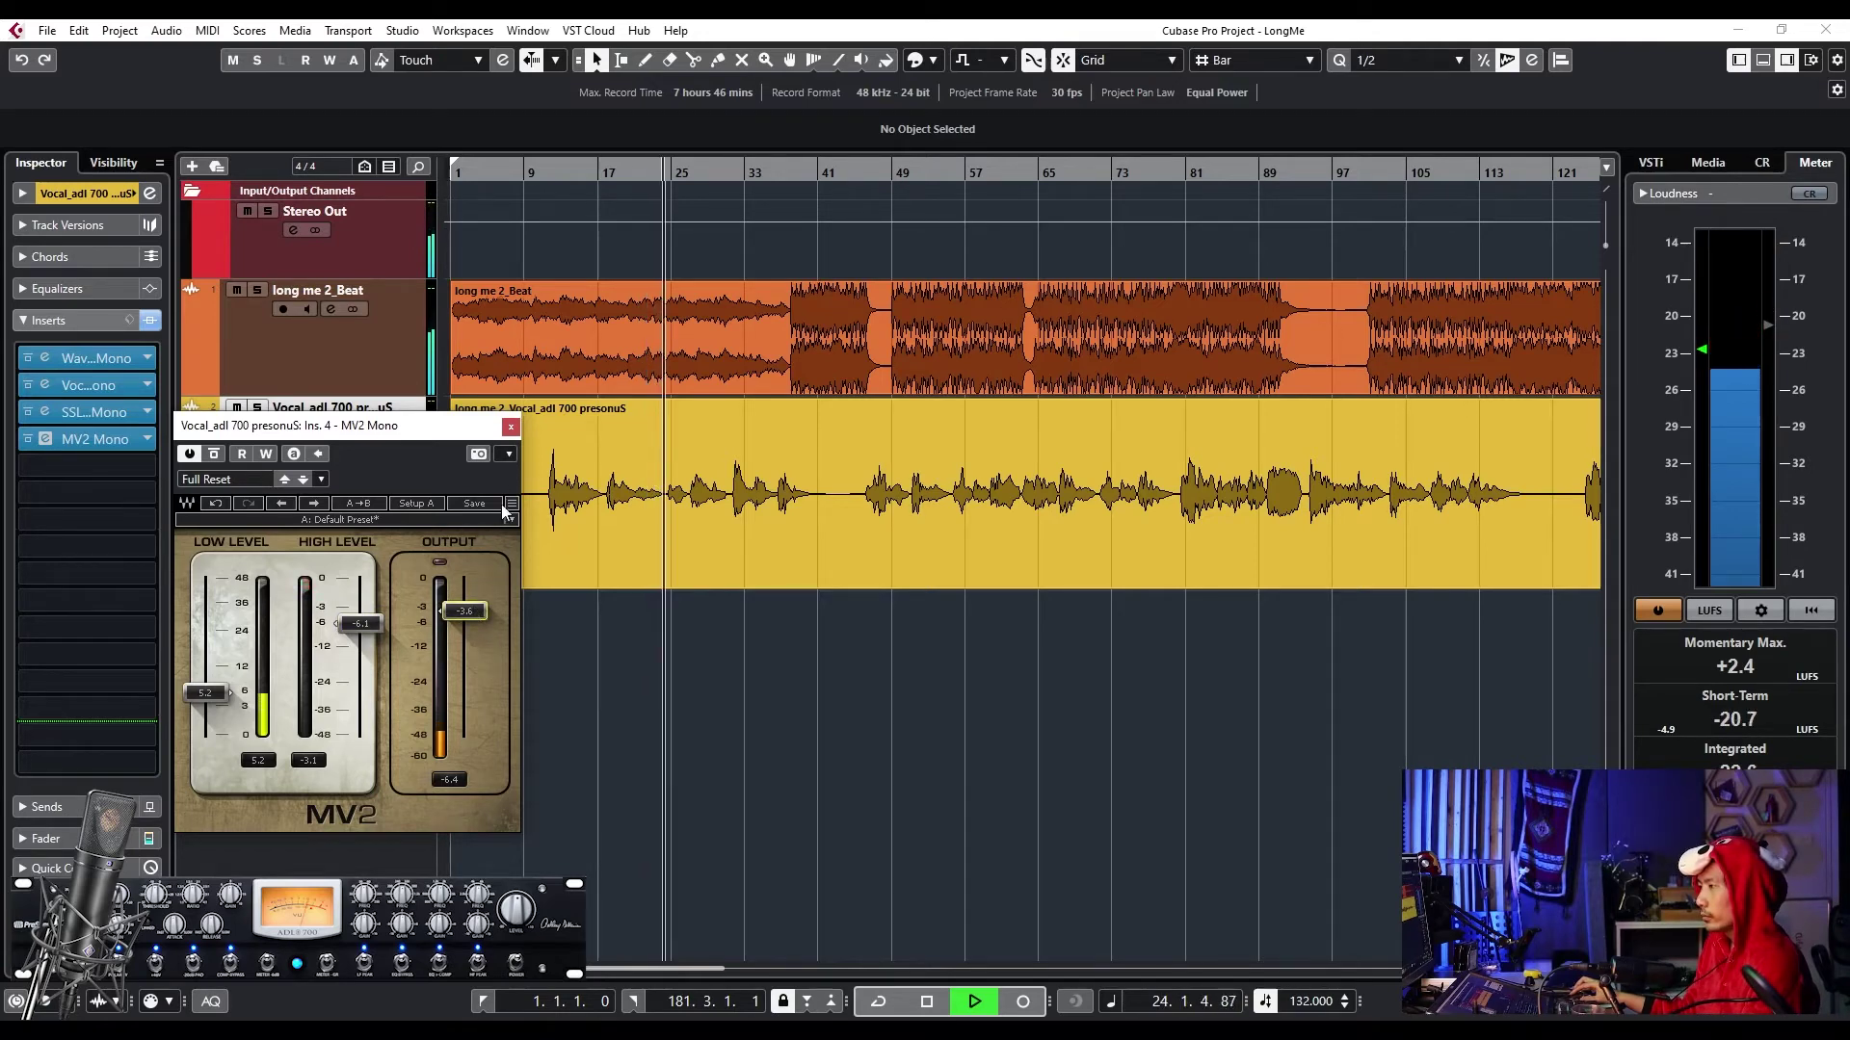
pyautogui.moveTo(477, 621); pyautogui.dragTo(479, 616)
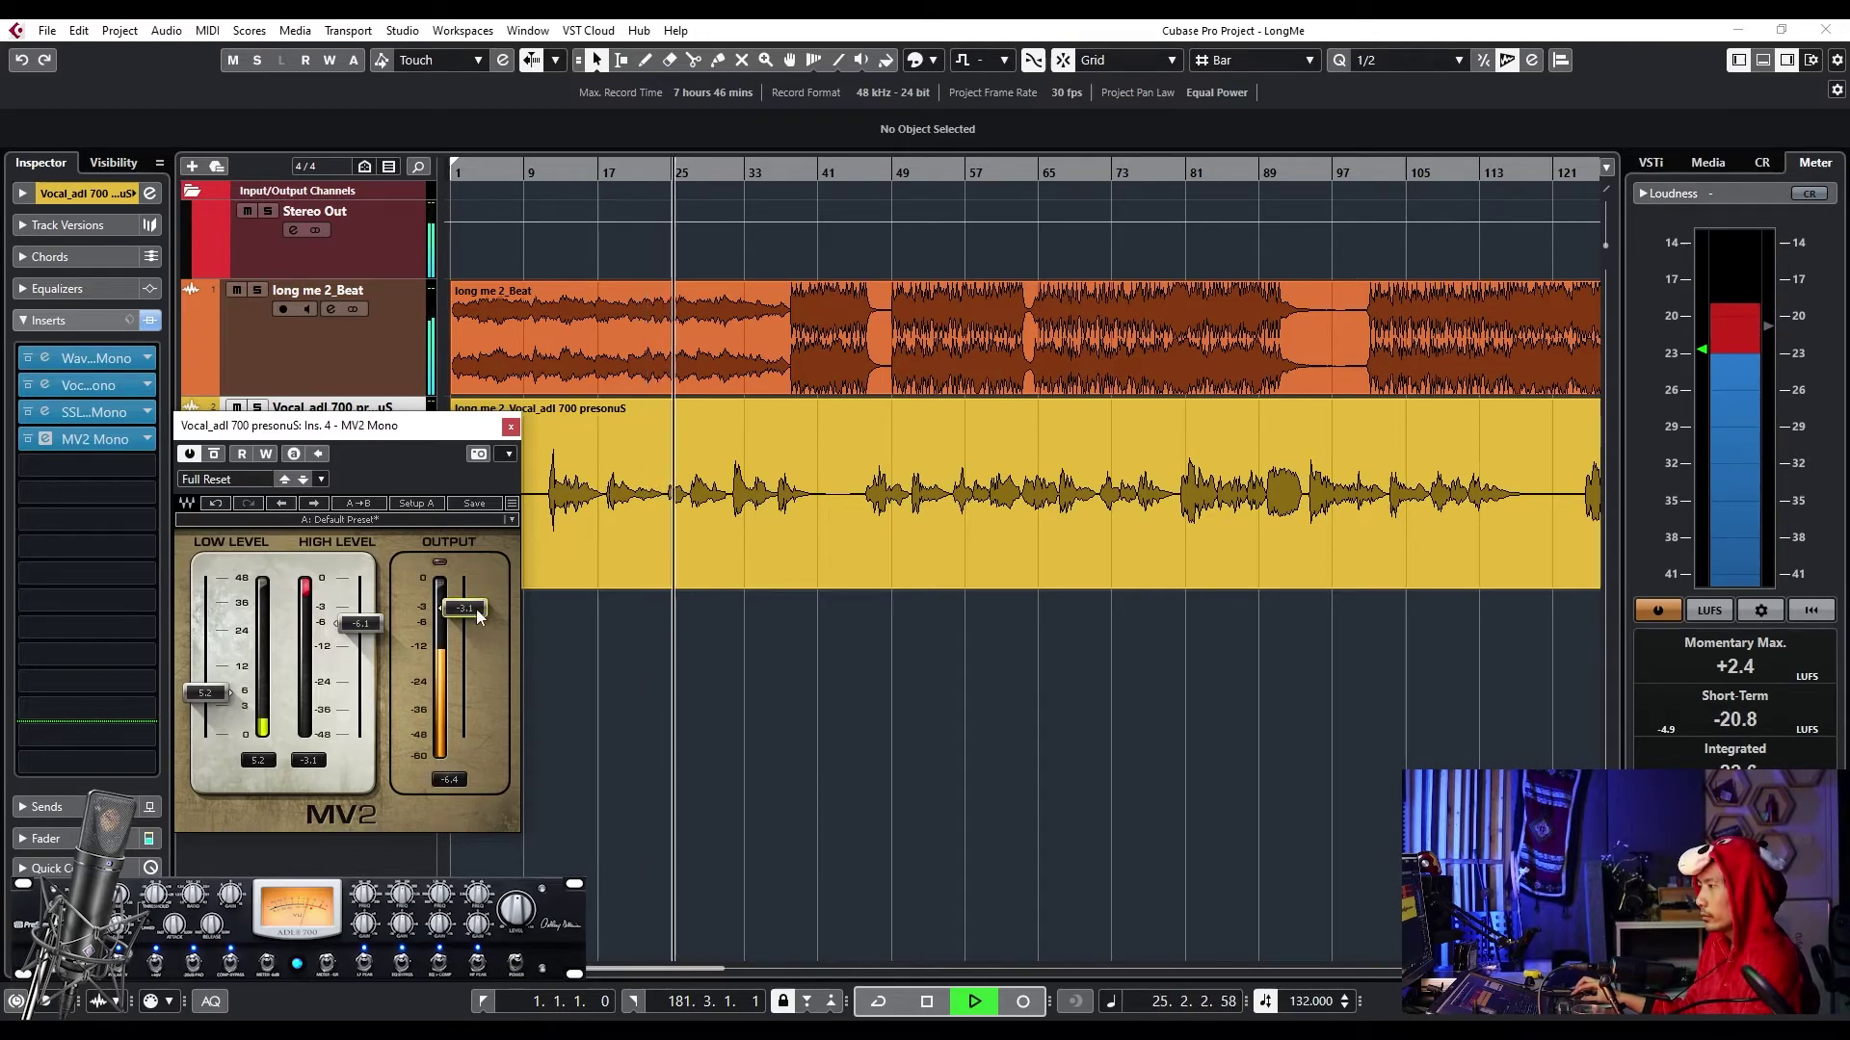
pyautogui.click(511, 426)
pyautogui.click(117, 445)
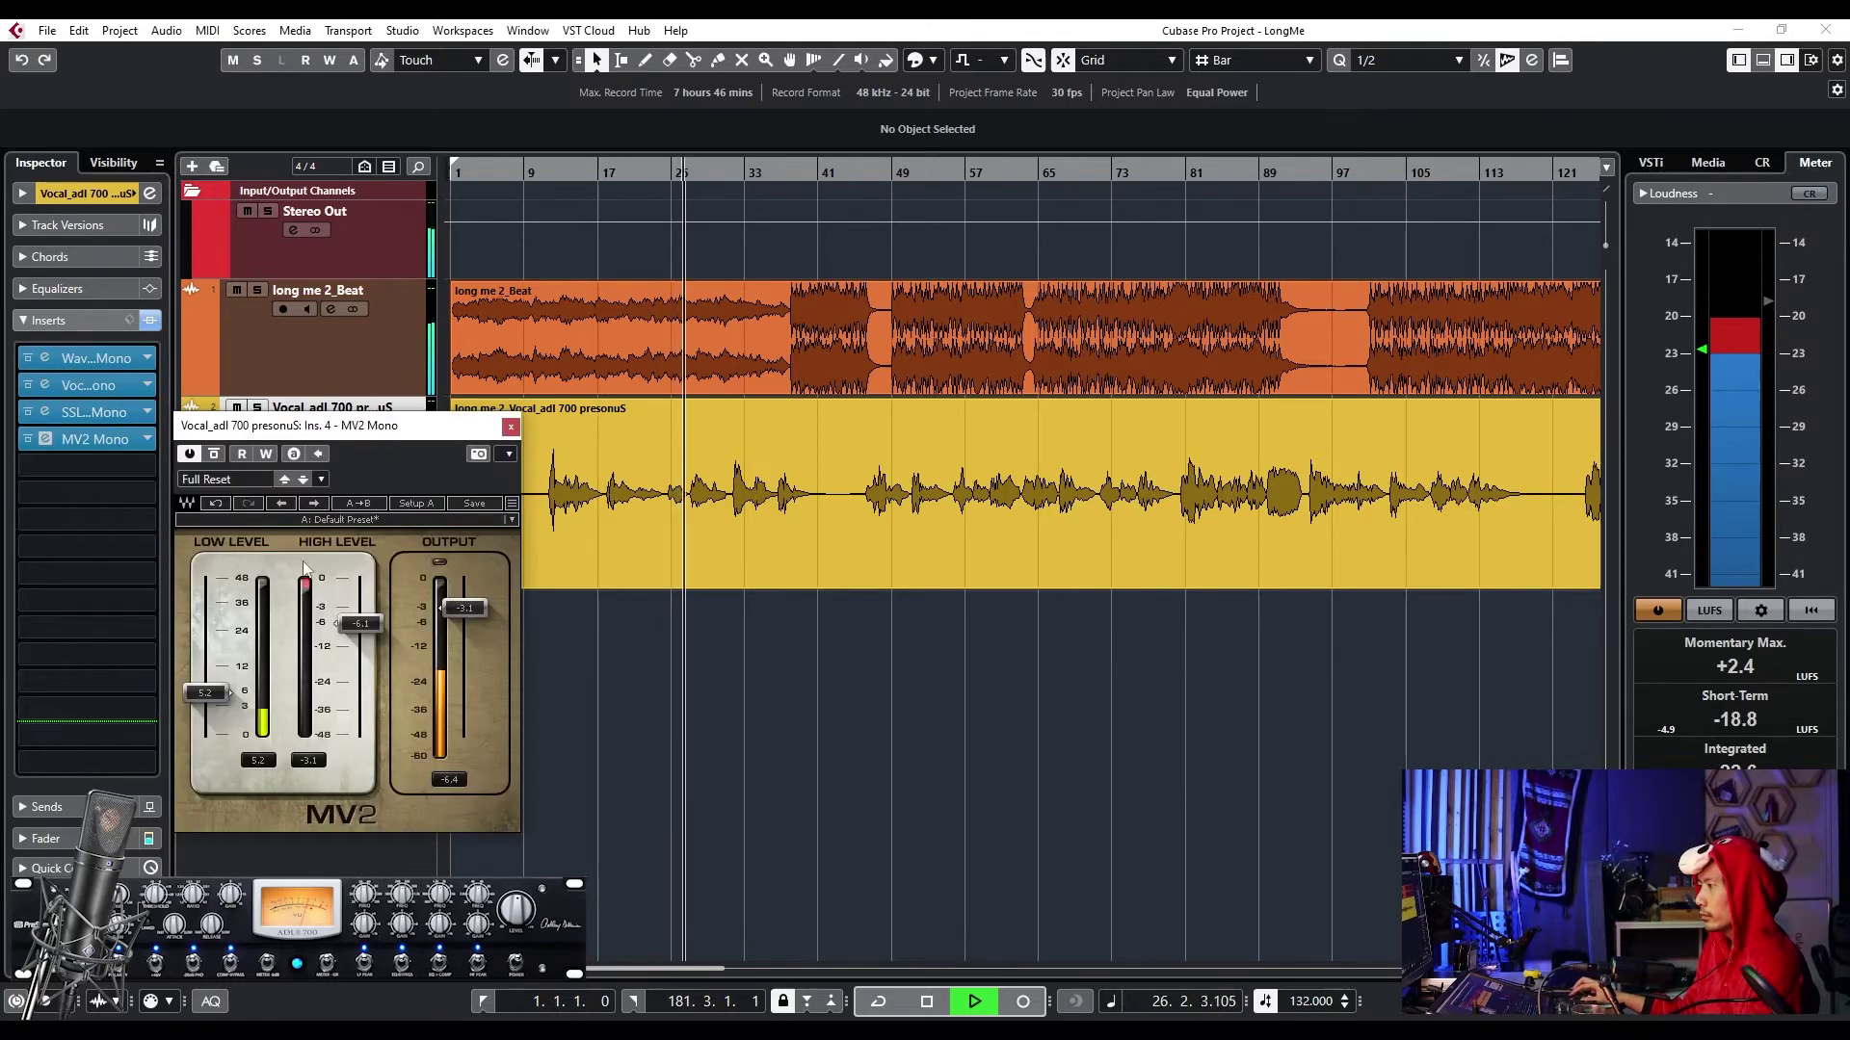
pyautogui.click(510, 426)
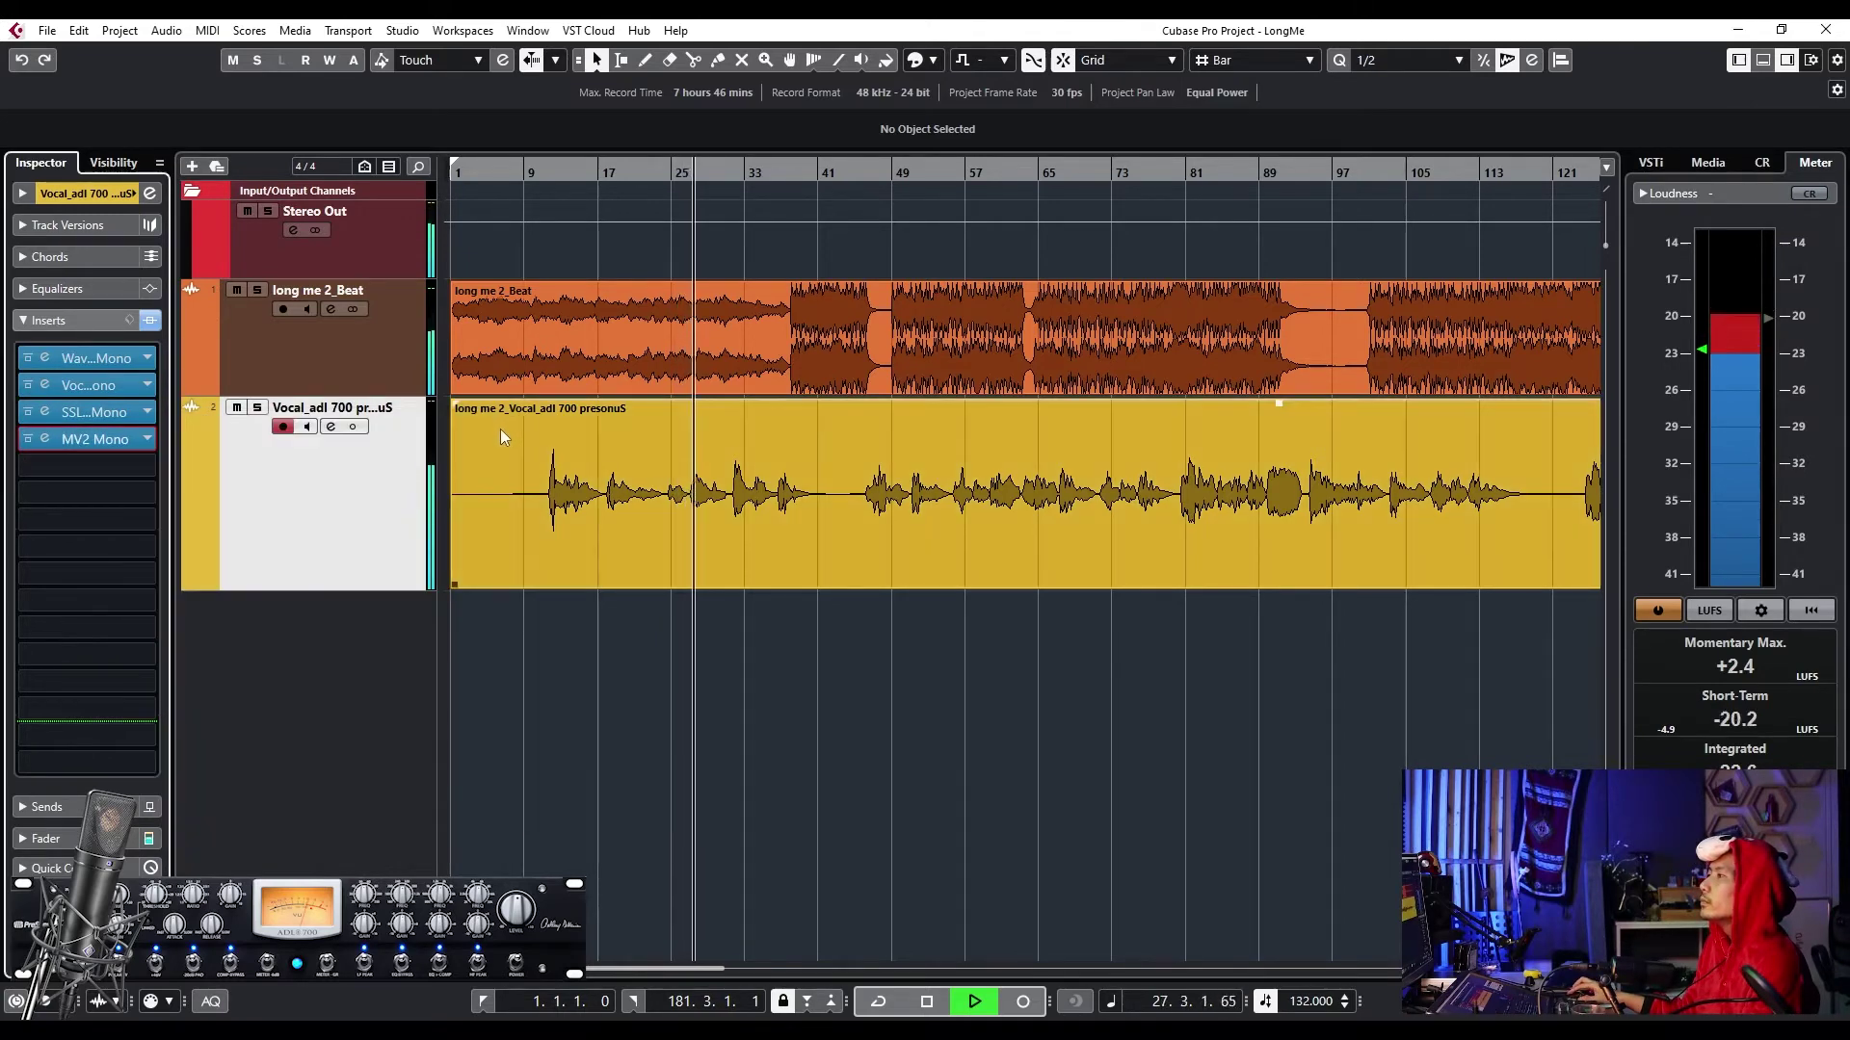
pyautogui.press('space')
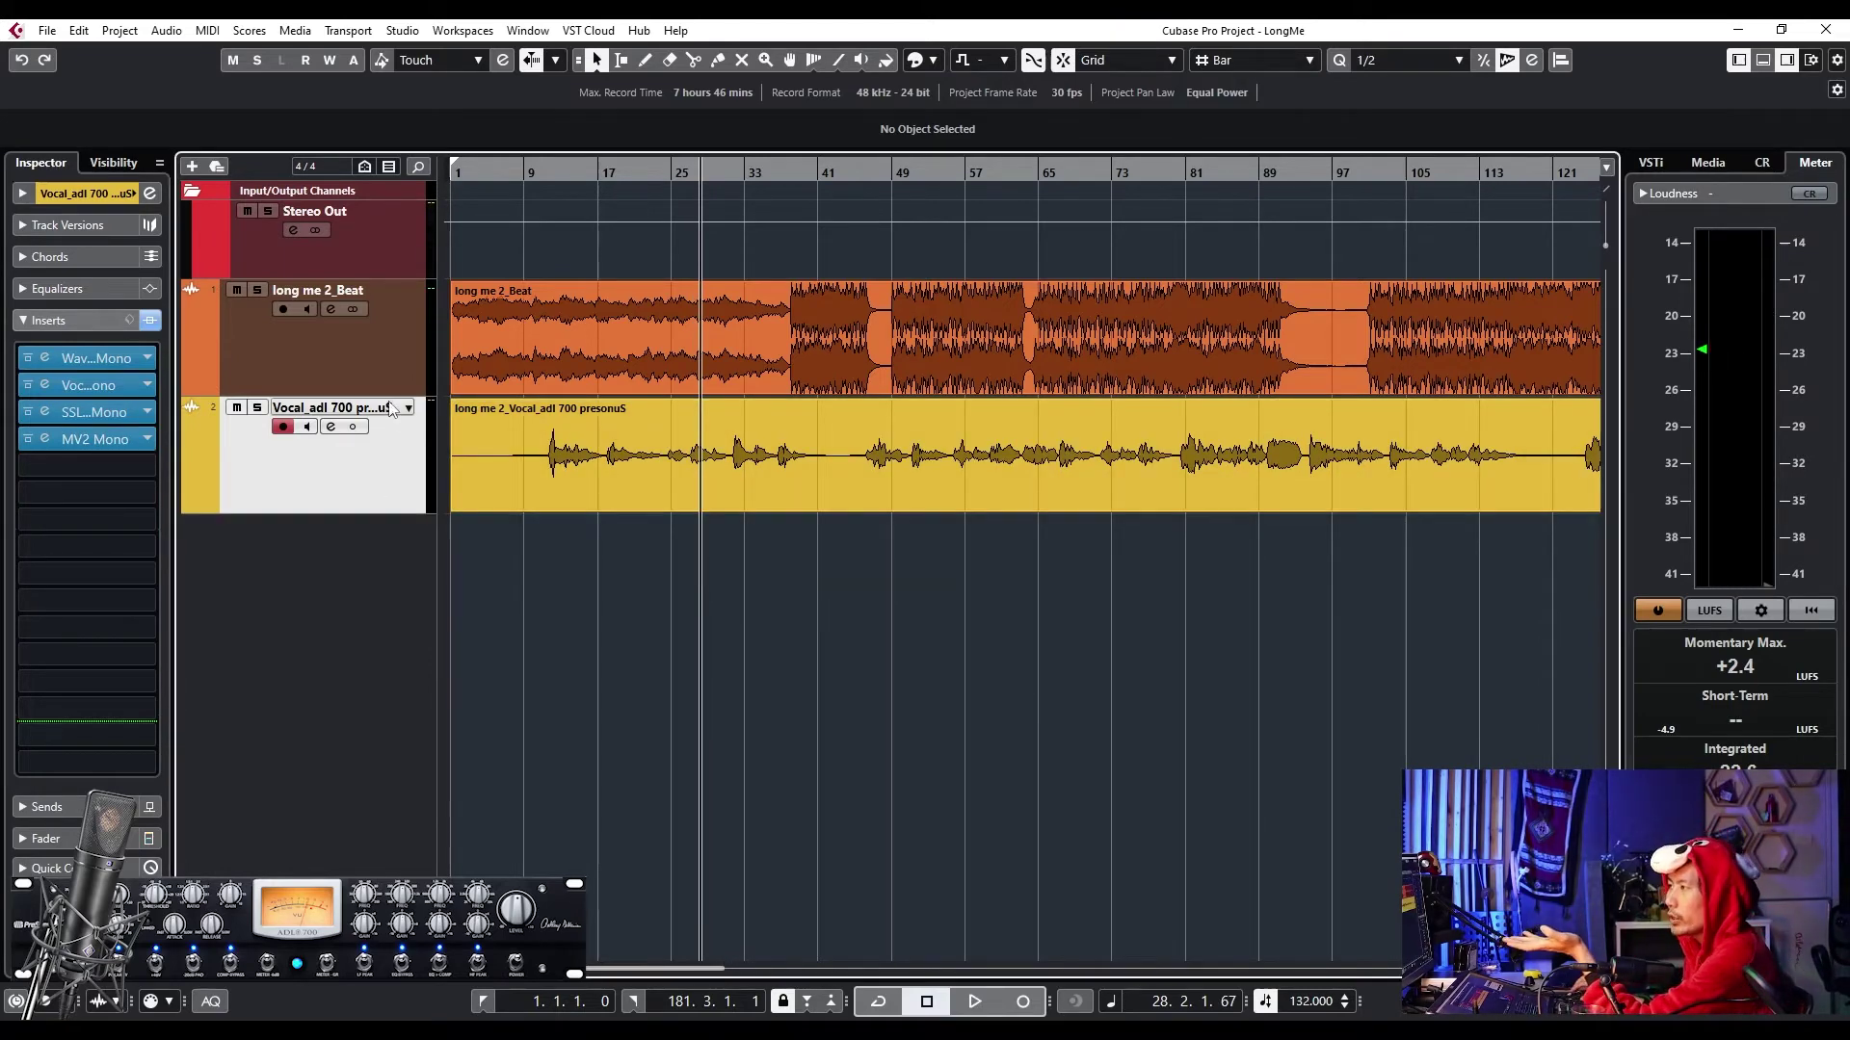
# - Insert the Voxengo MSED plug-in in the first insert slot of the long me 2_Beat track
pyautogui.click(404, 364)
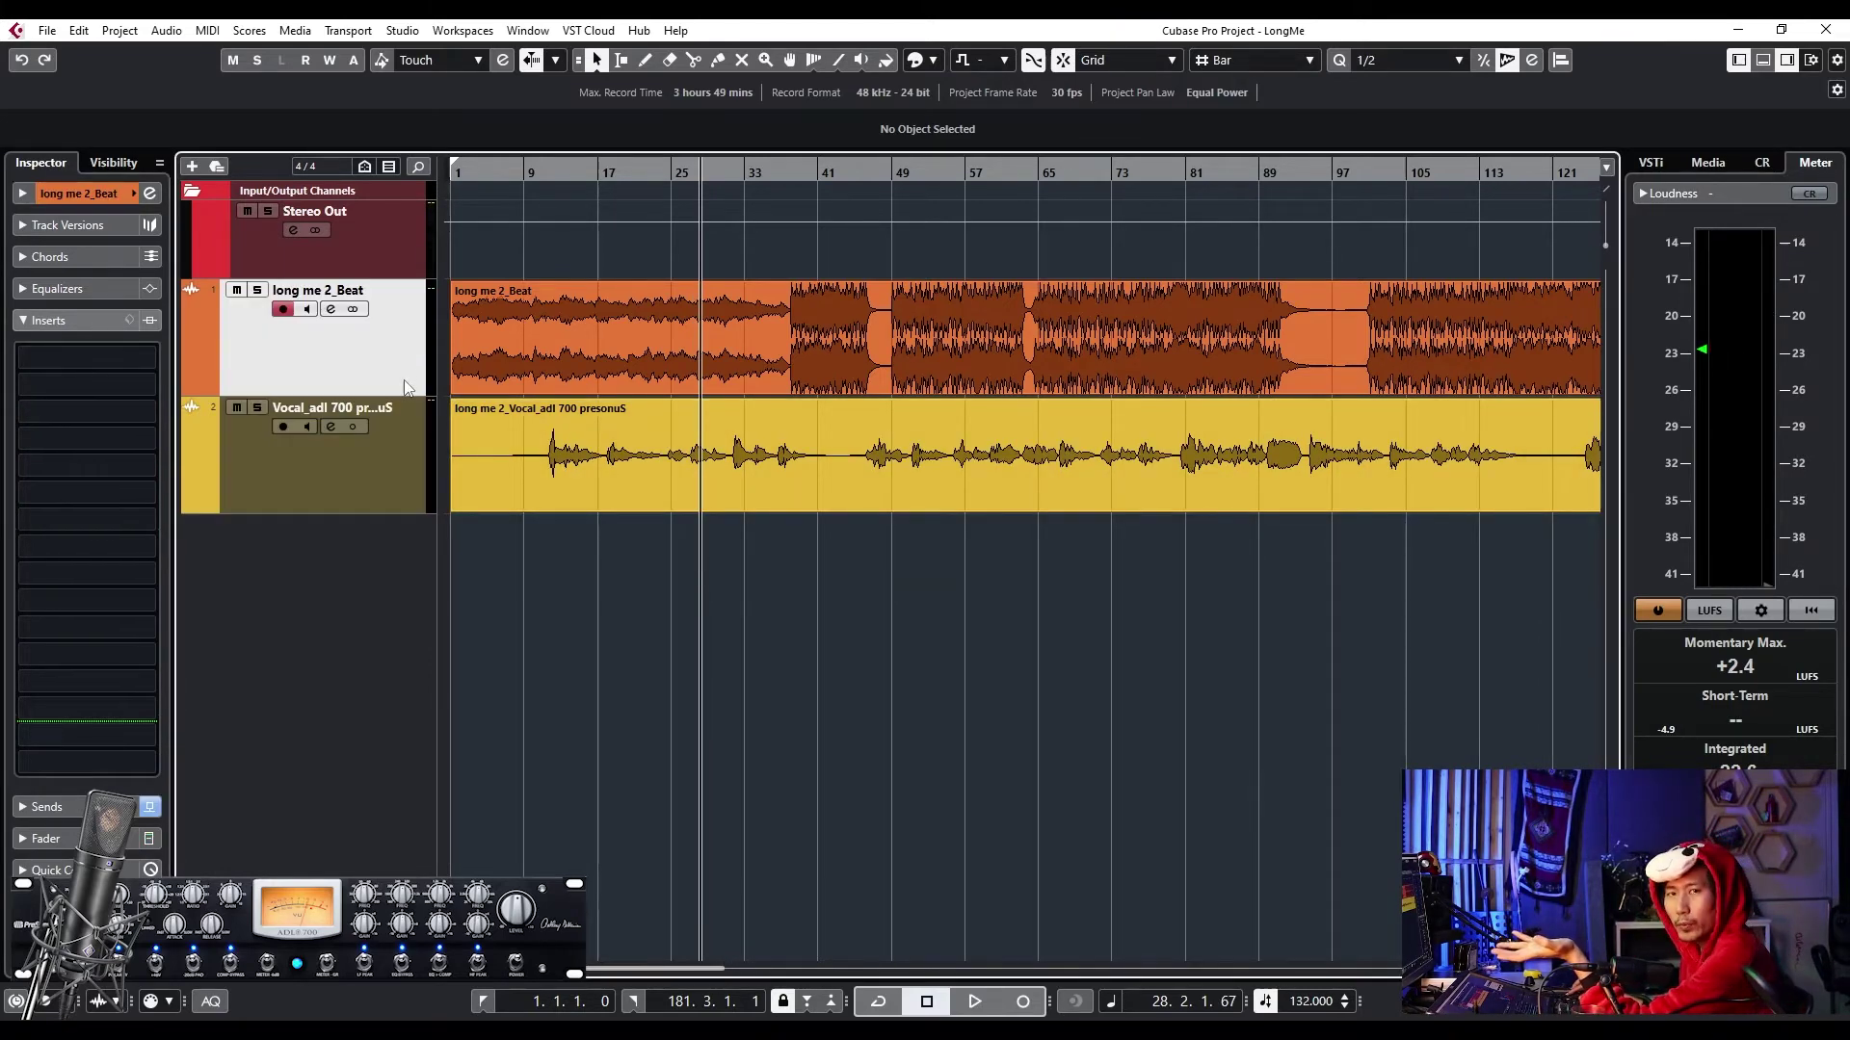
pyautogui.click(403, 445)
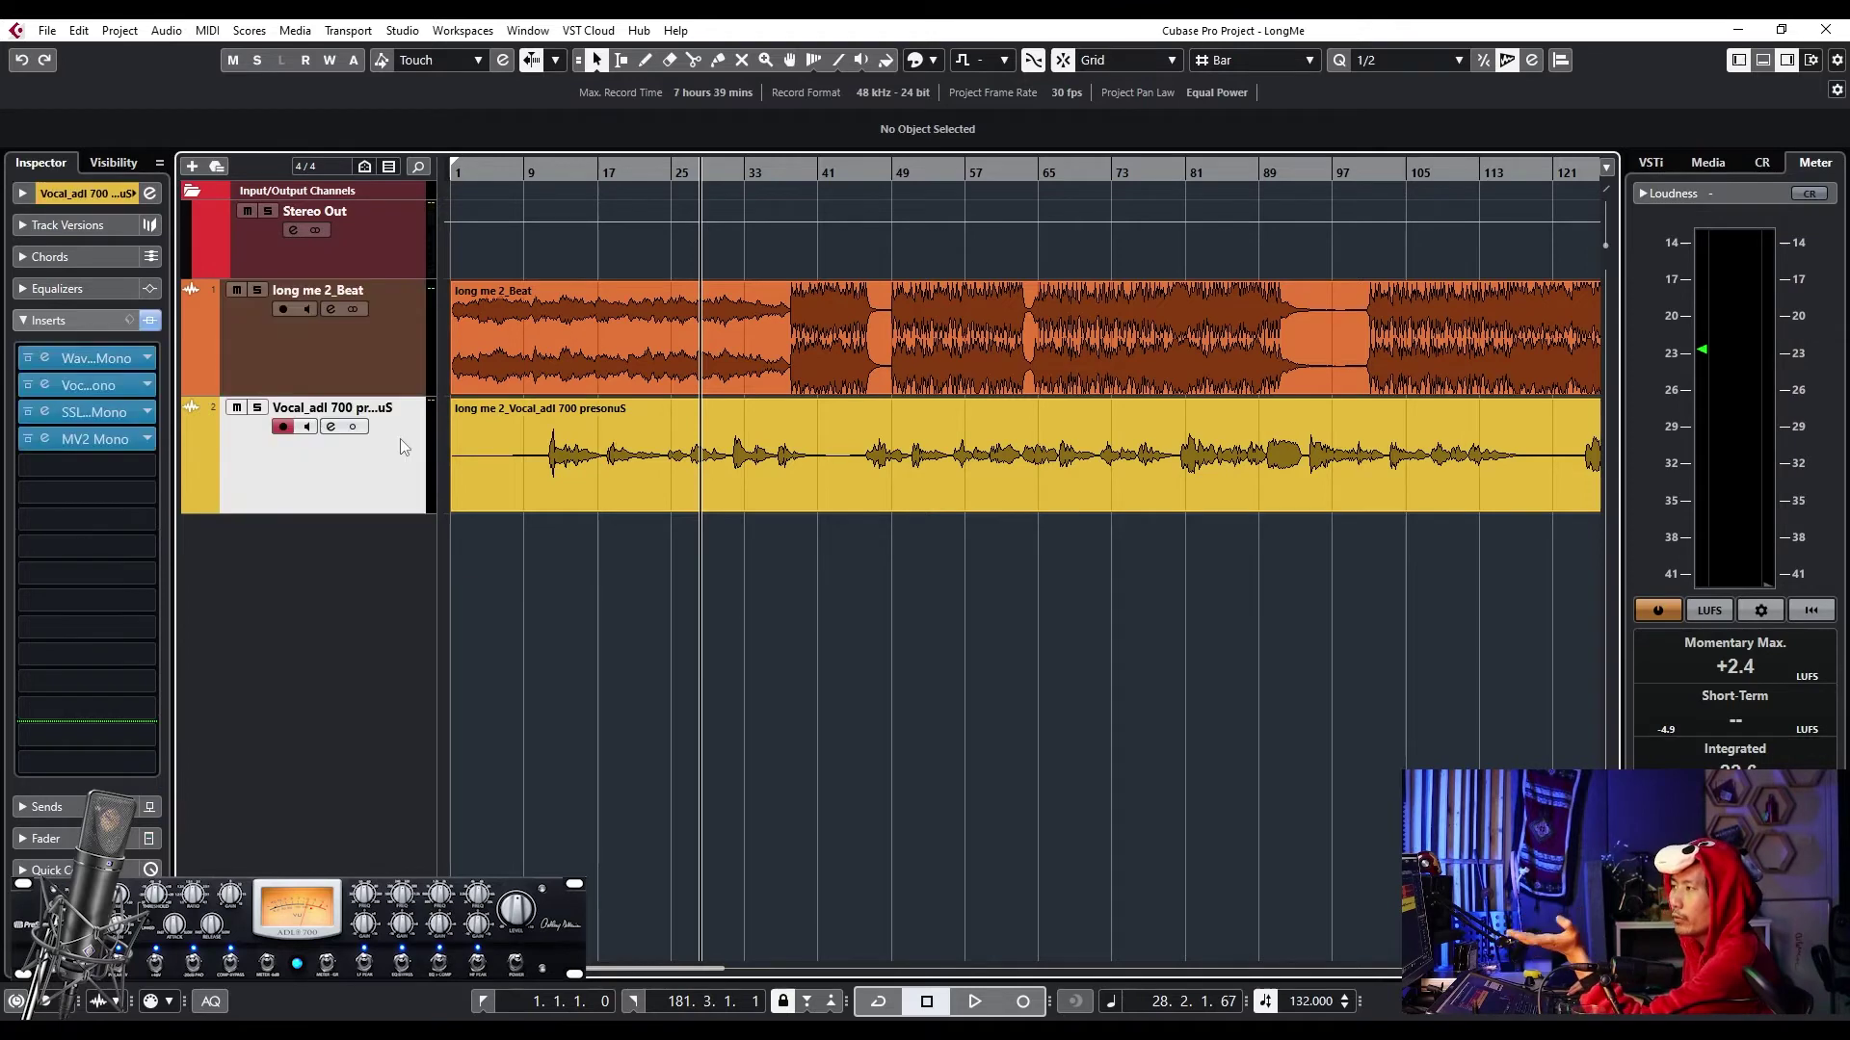
pyautogui.click(413, 350)
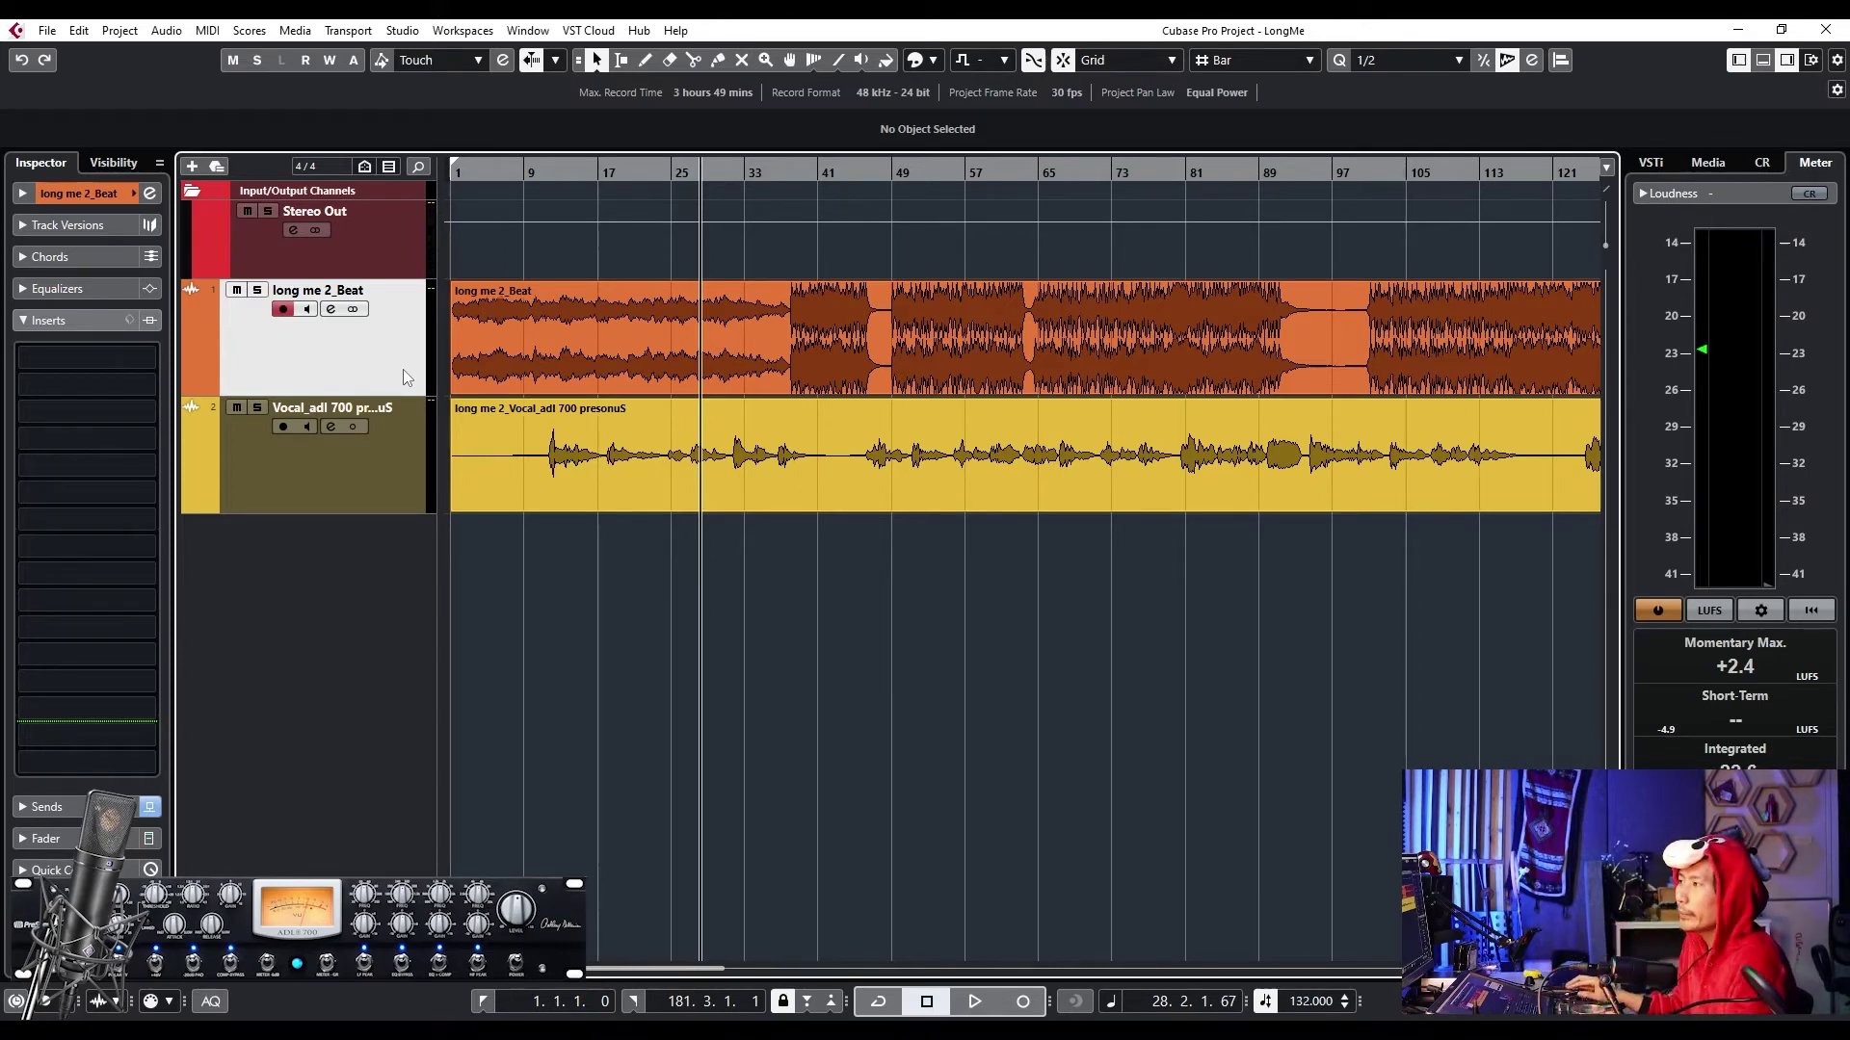
pyautogui.click(147, 359)
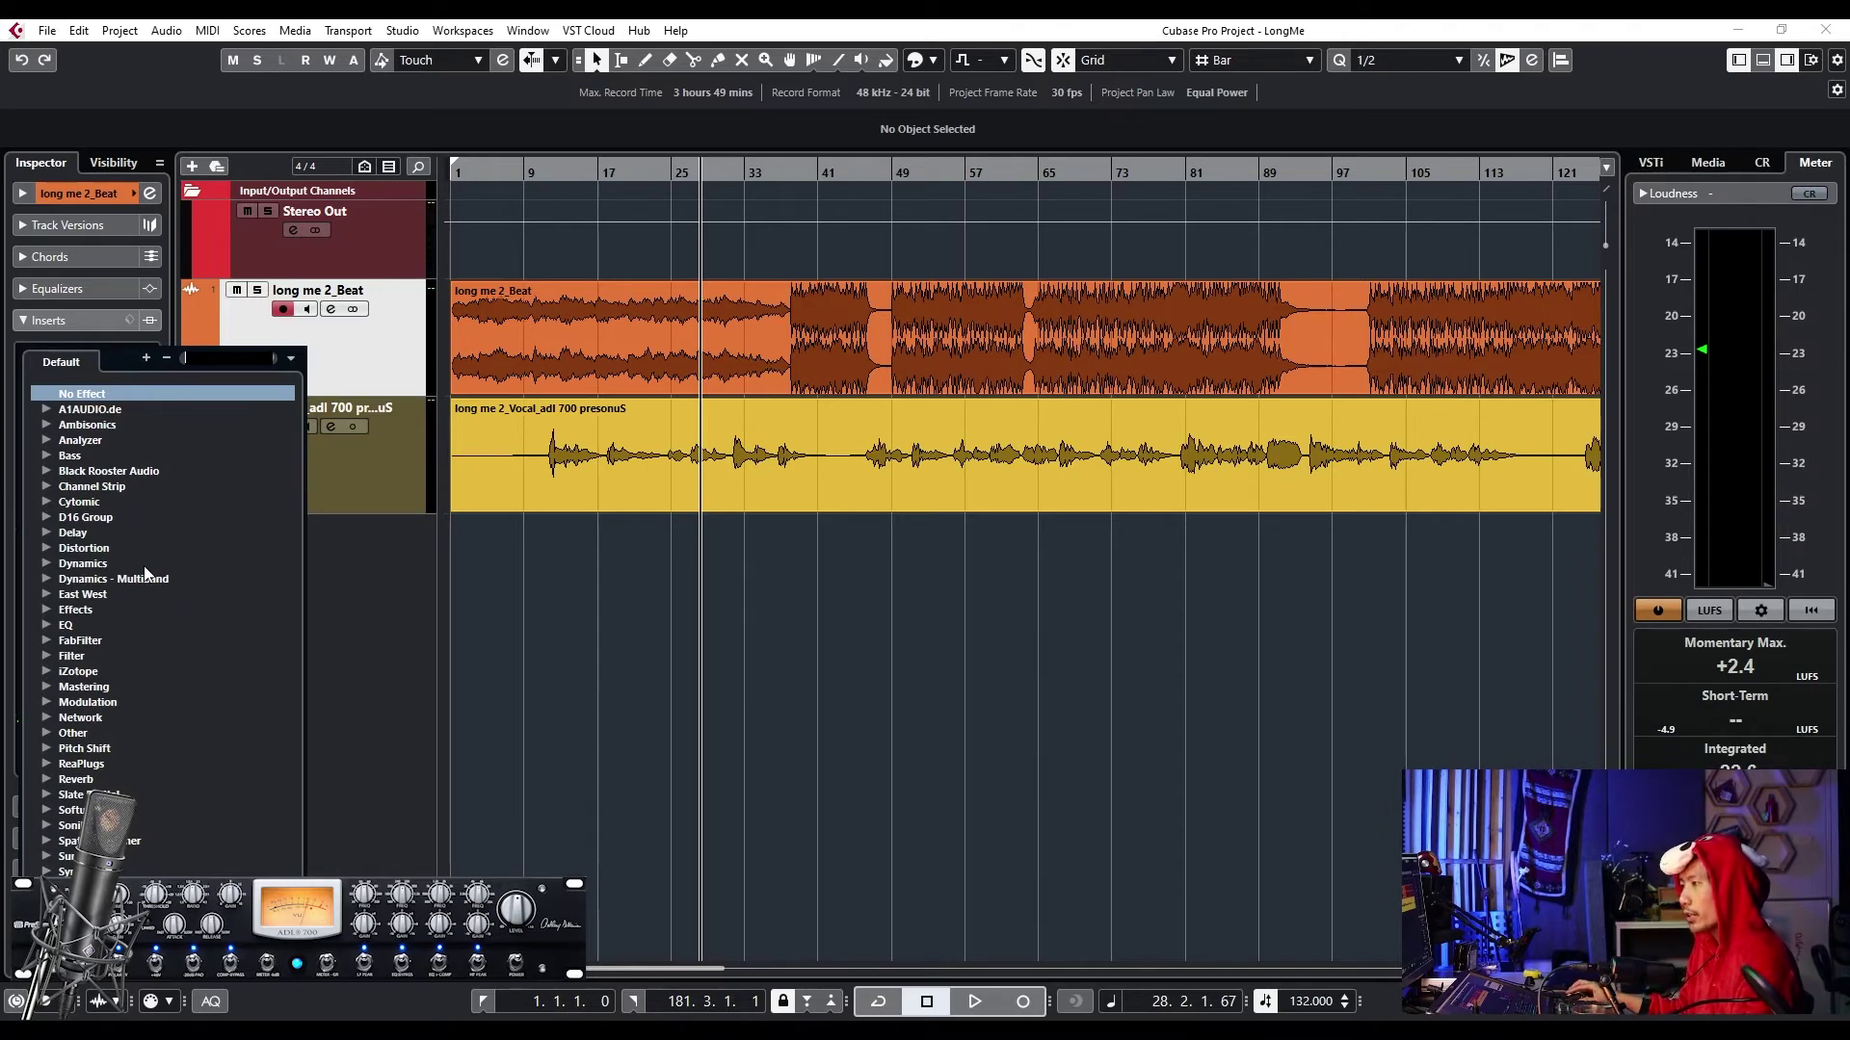
pyautogui.click(48, 624)
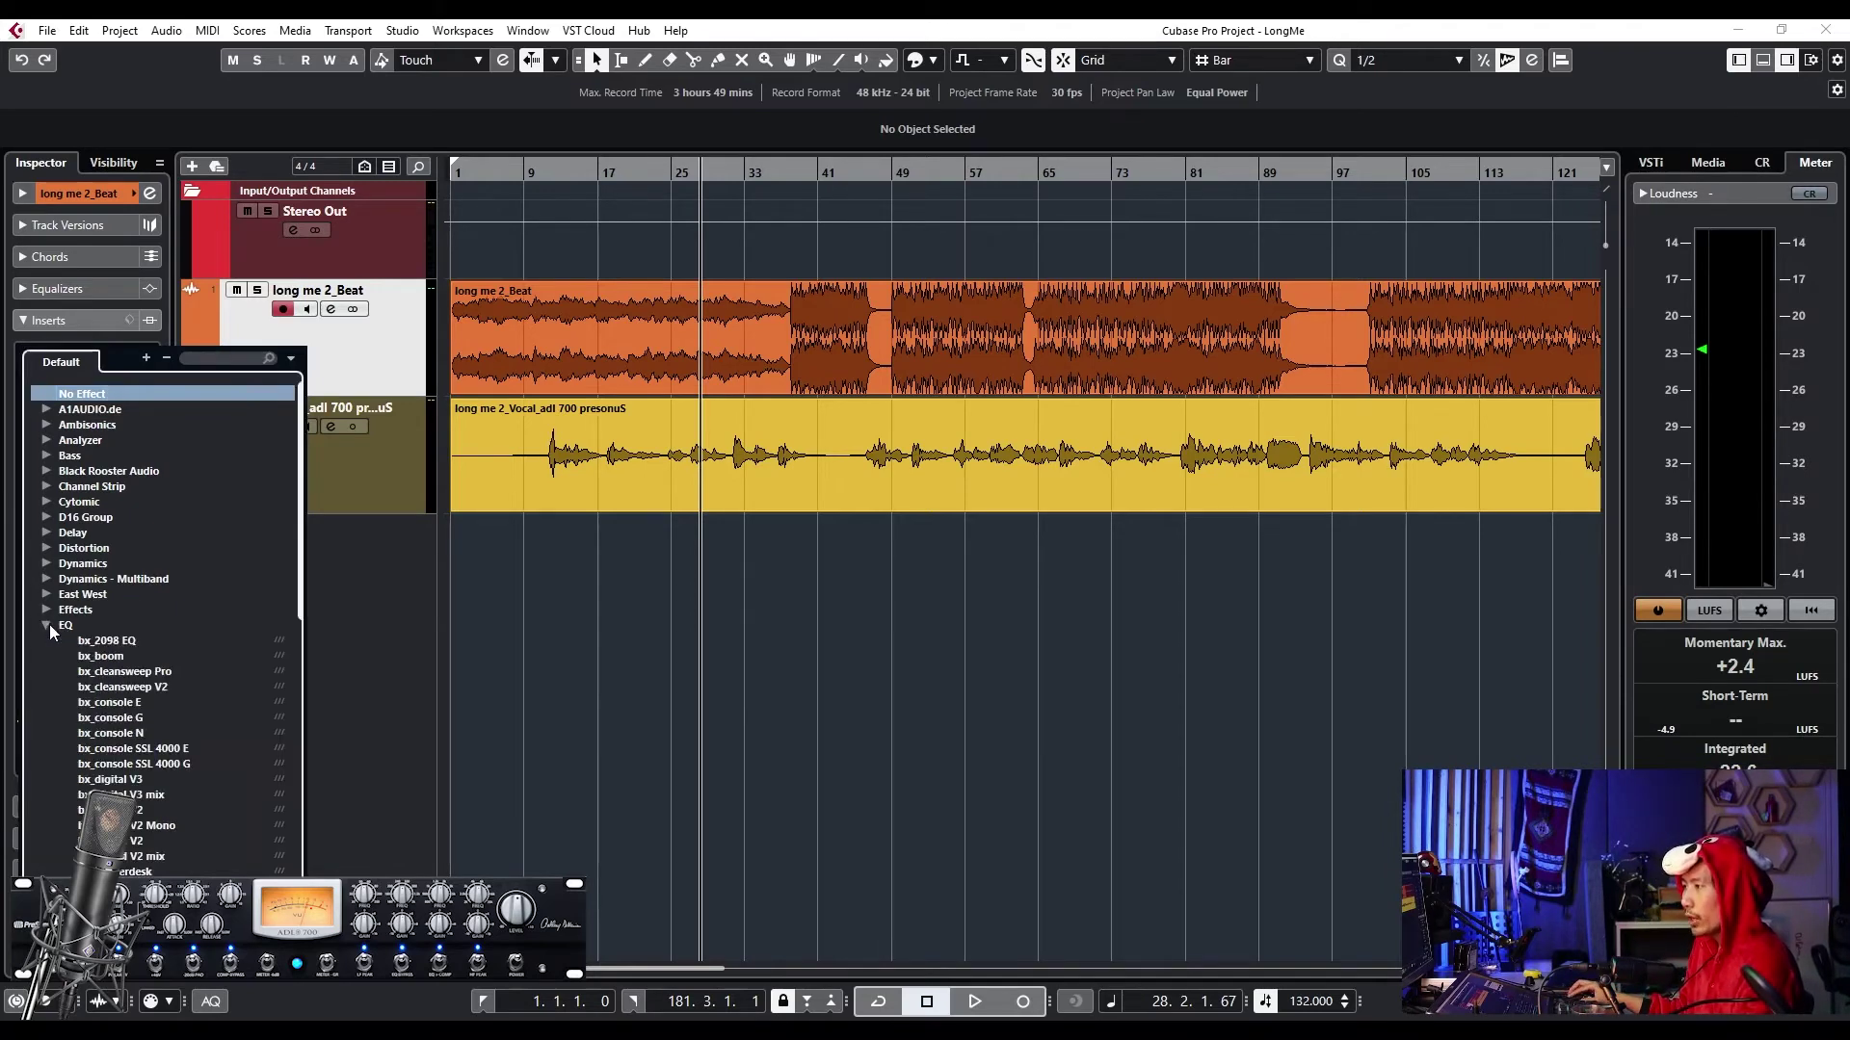
pyautogui.write('msd')
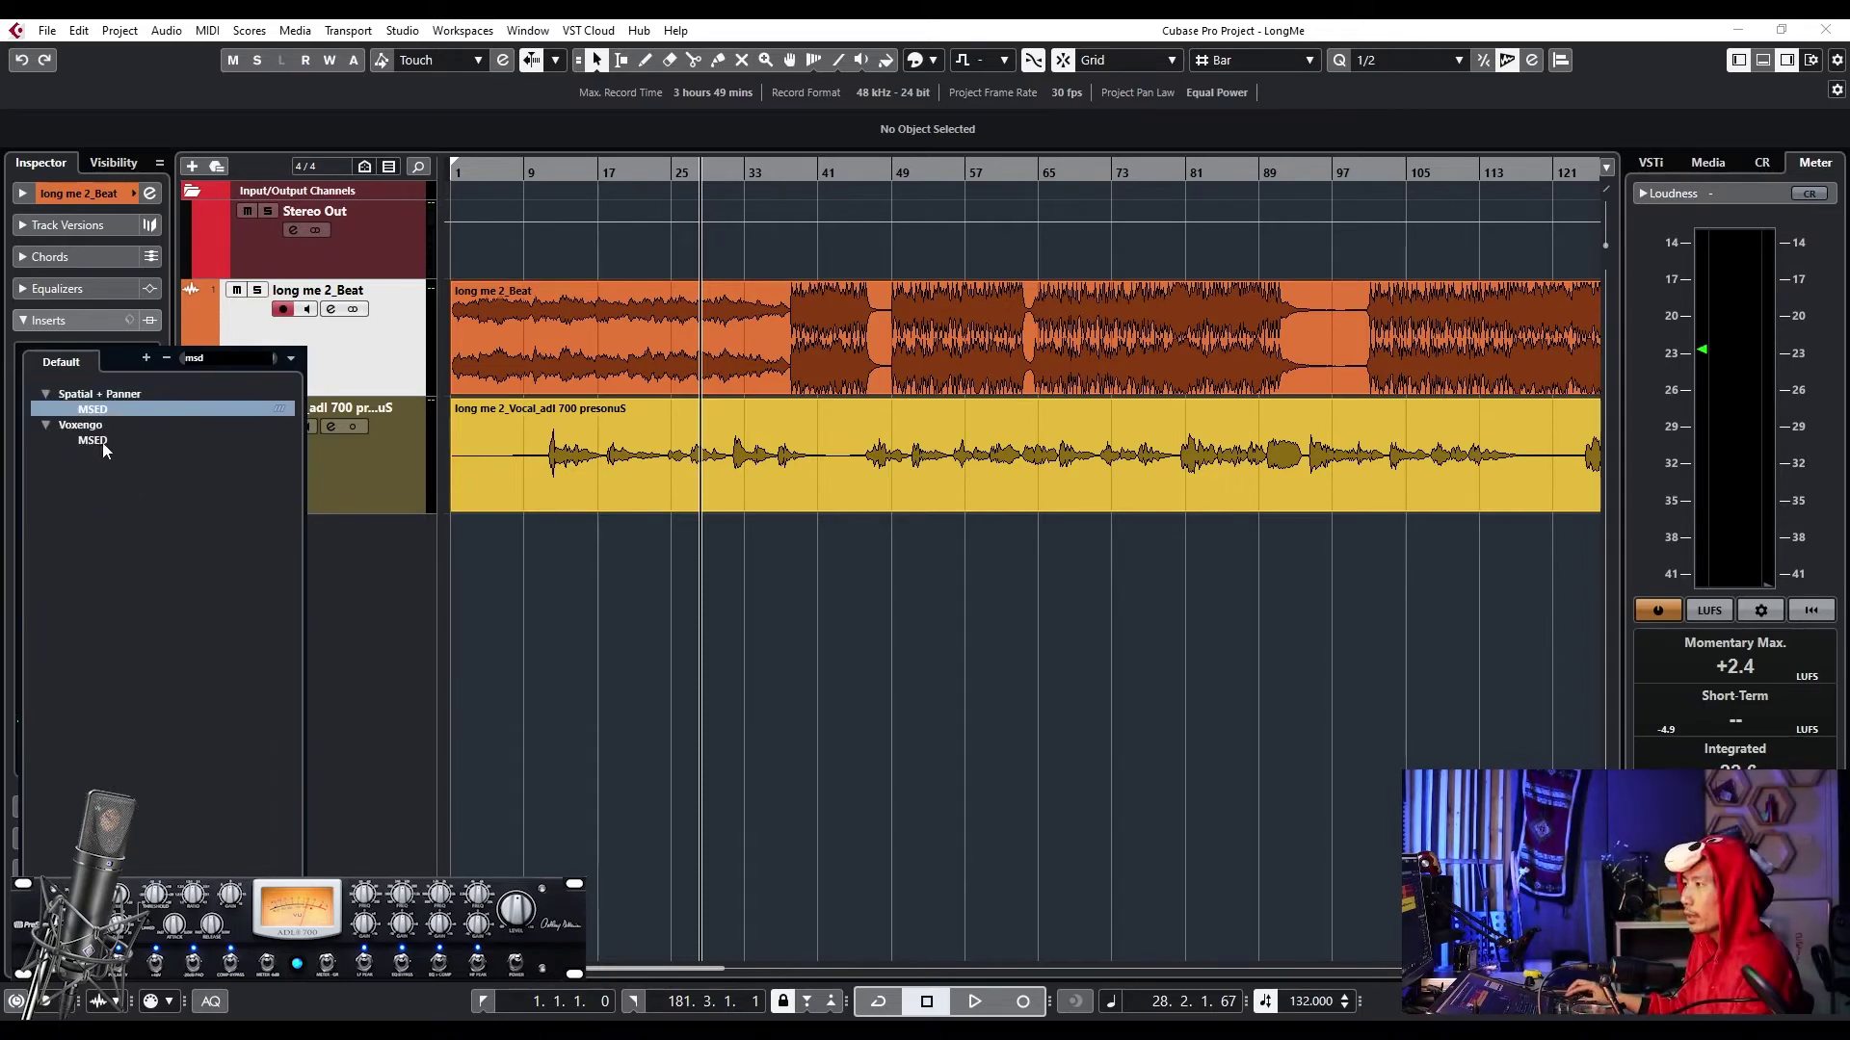
pyautogui.click(103, 441)
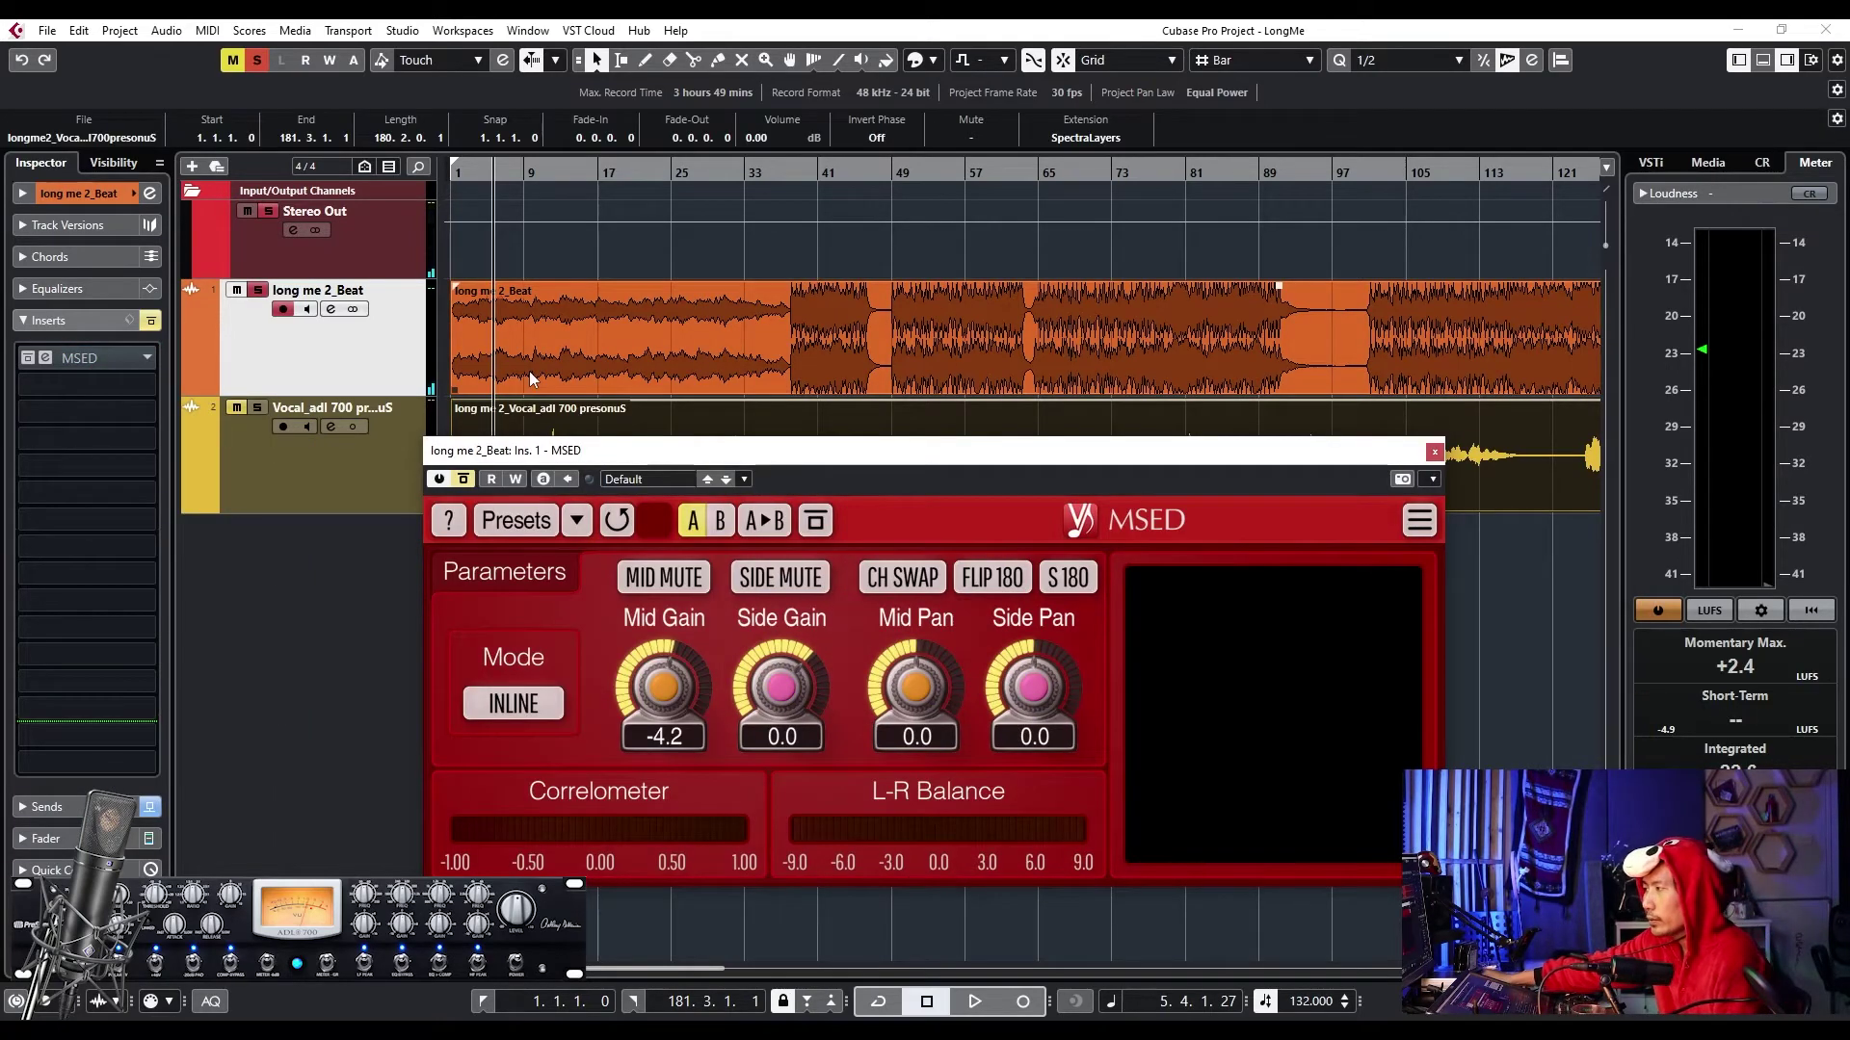
# - Play the soloed beat, lower the MSED Mid Gain to -24.0 to audition the side signal, and move the plug-in window below the tracks
pyautogui.moveTo(663, 686); pyautogui.dragTo(663, 680)
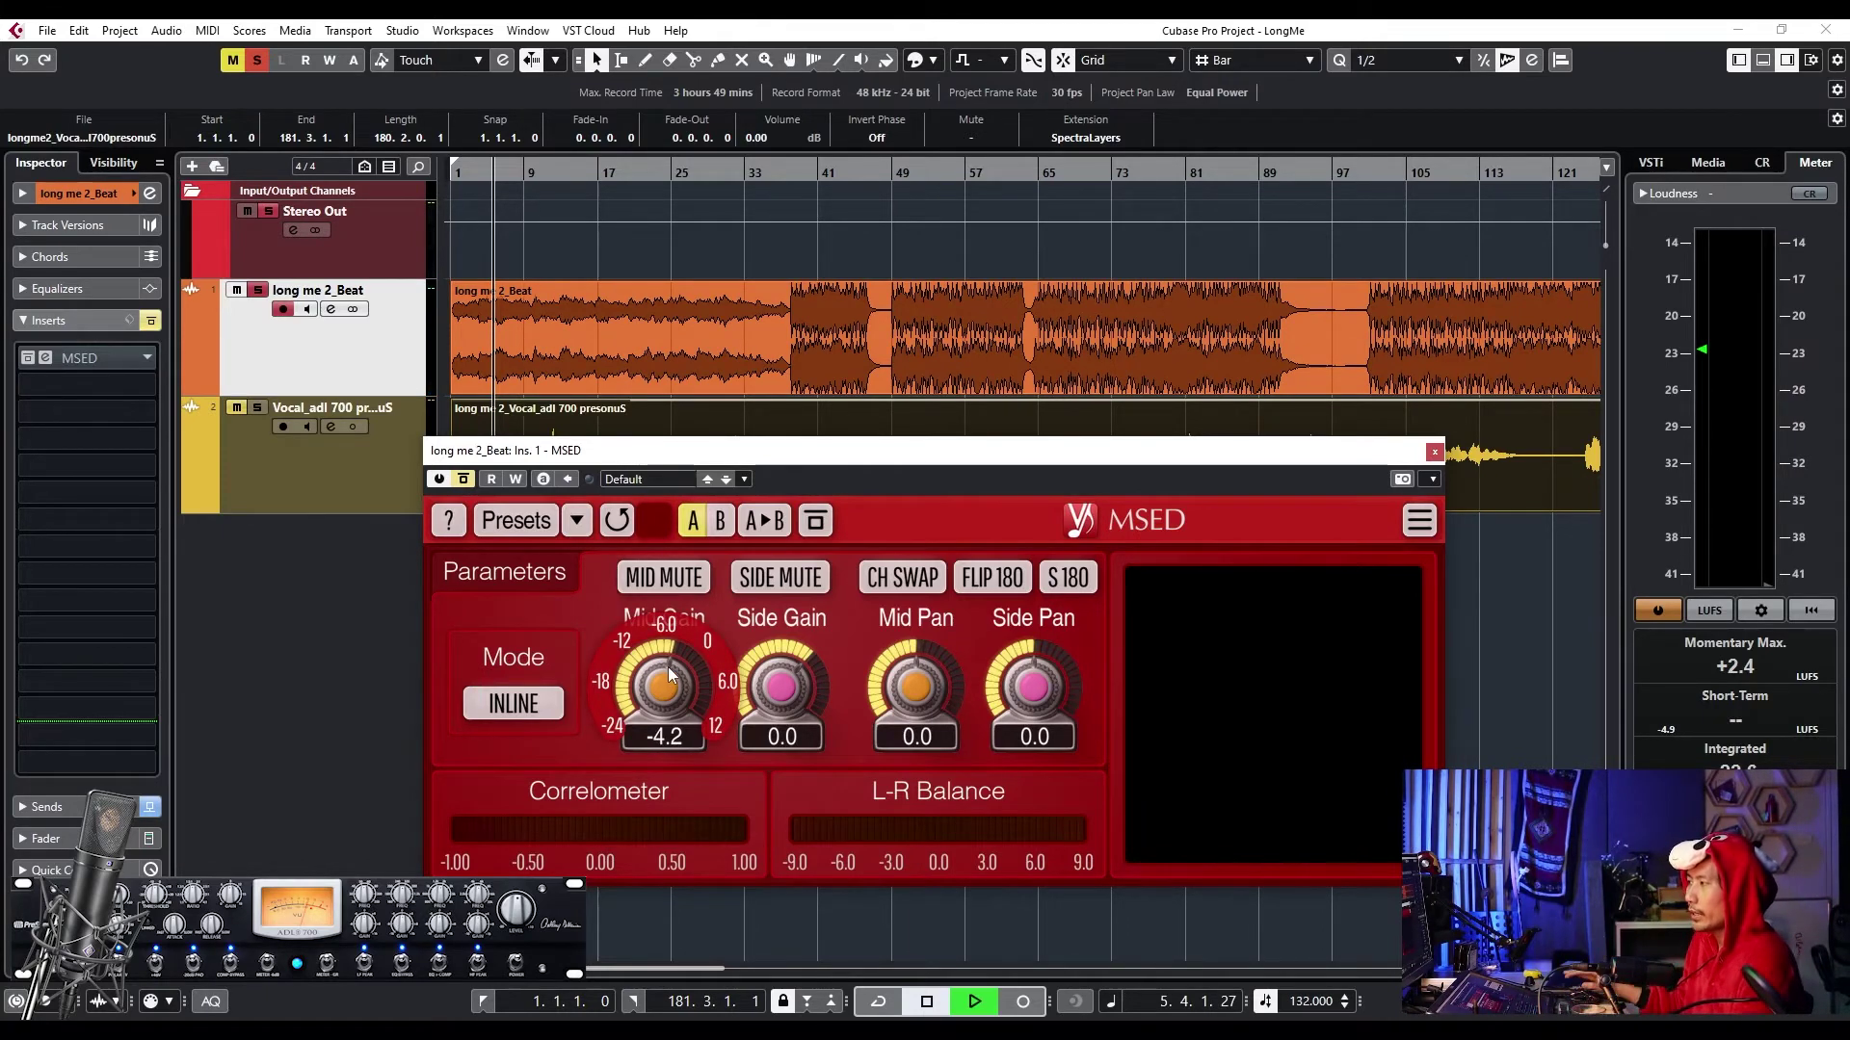
pyautogui.moveTo(671, 675); pyautogui.dragTo(672, 844)
pyautogui.moveTo(665, 680); pyautogui.dragTo(665, 732)
pyautogui.press('space')
pyautogui.moveTo(449, 449); pyautogui.dragTo(467, 479)
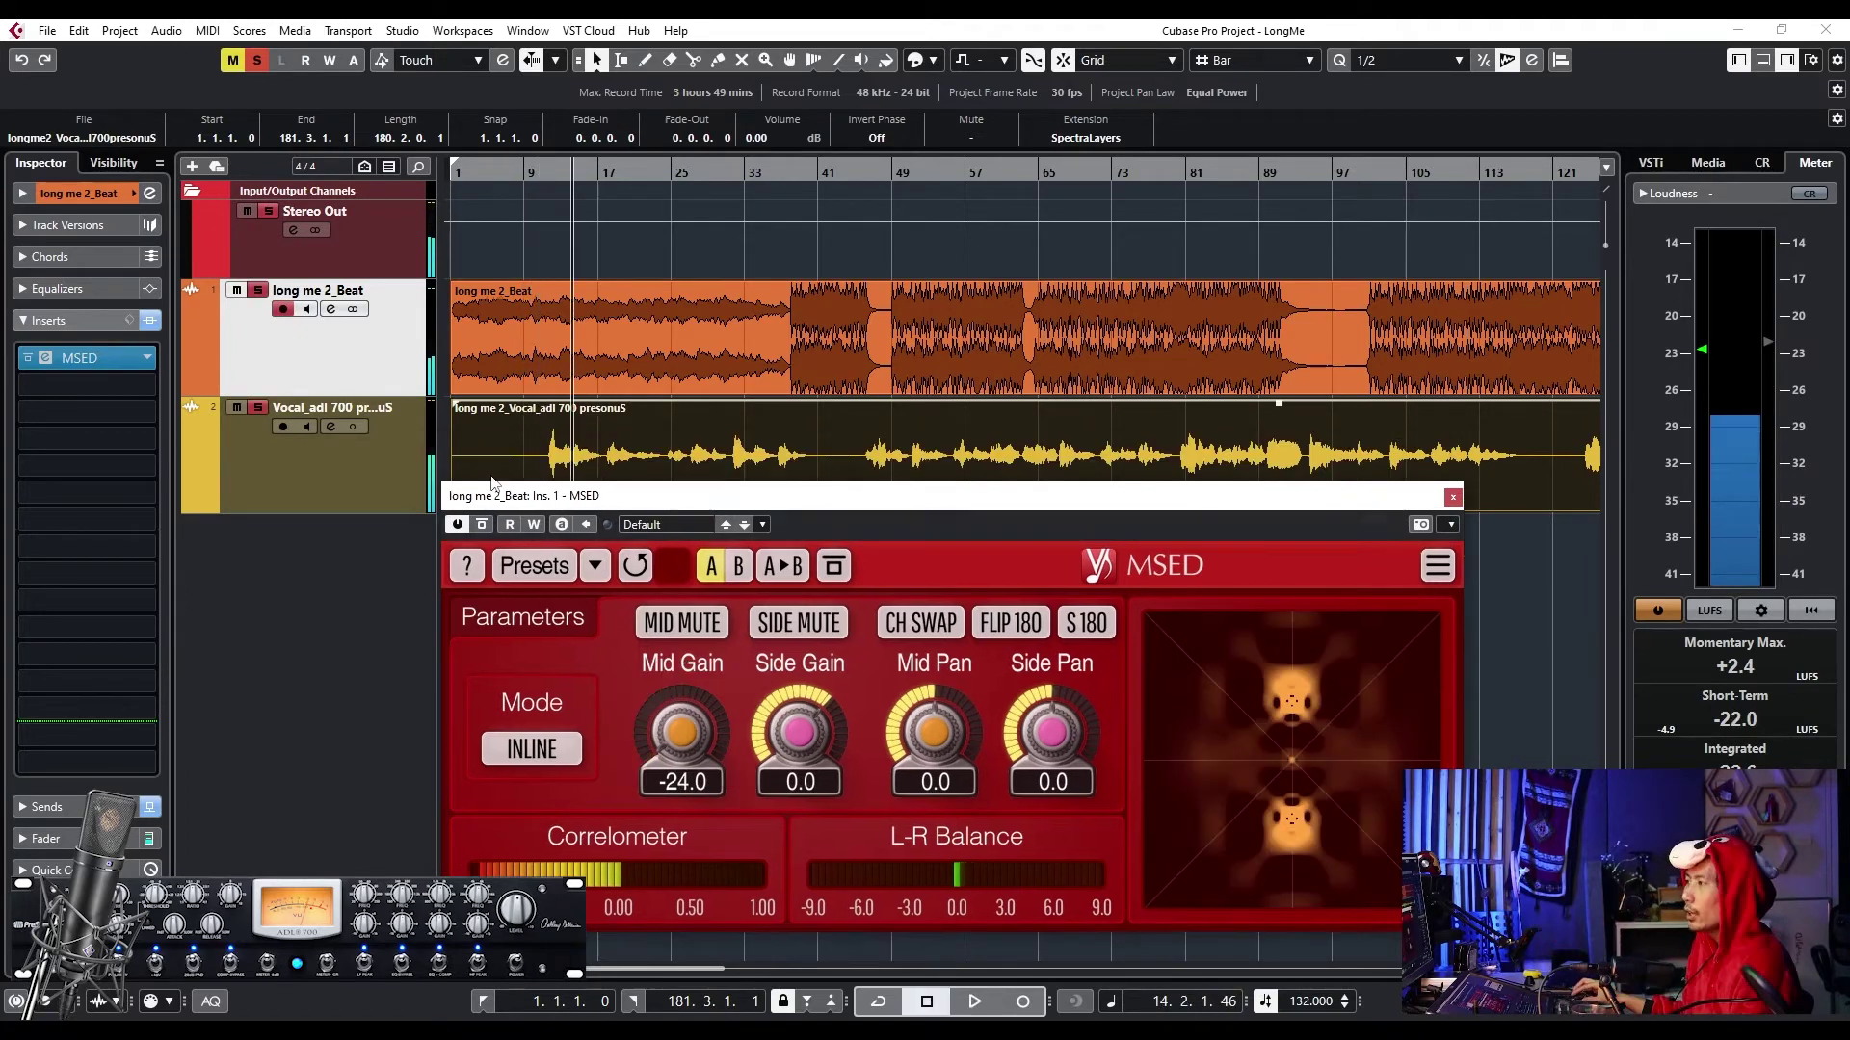
pyautogui.press('g')
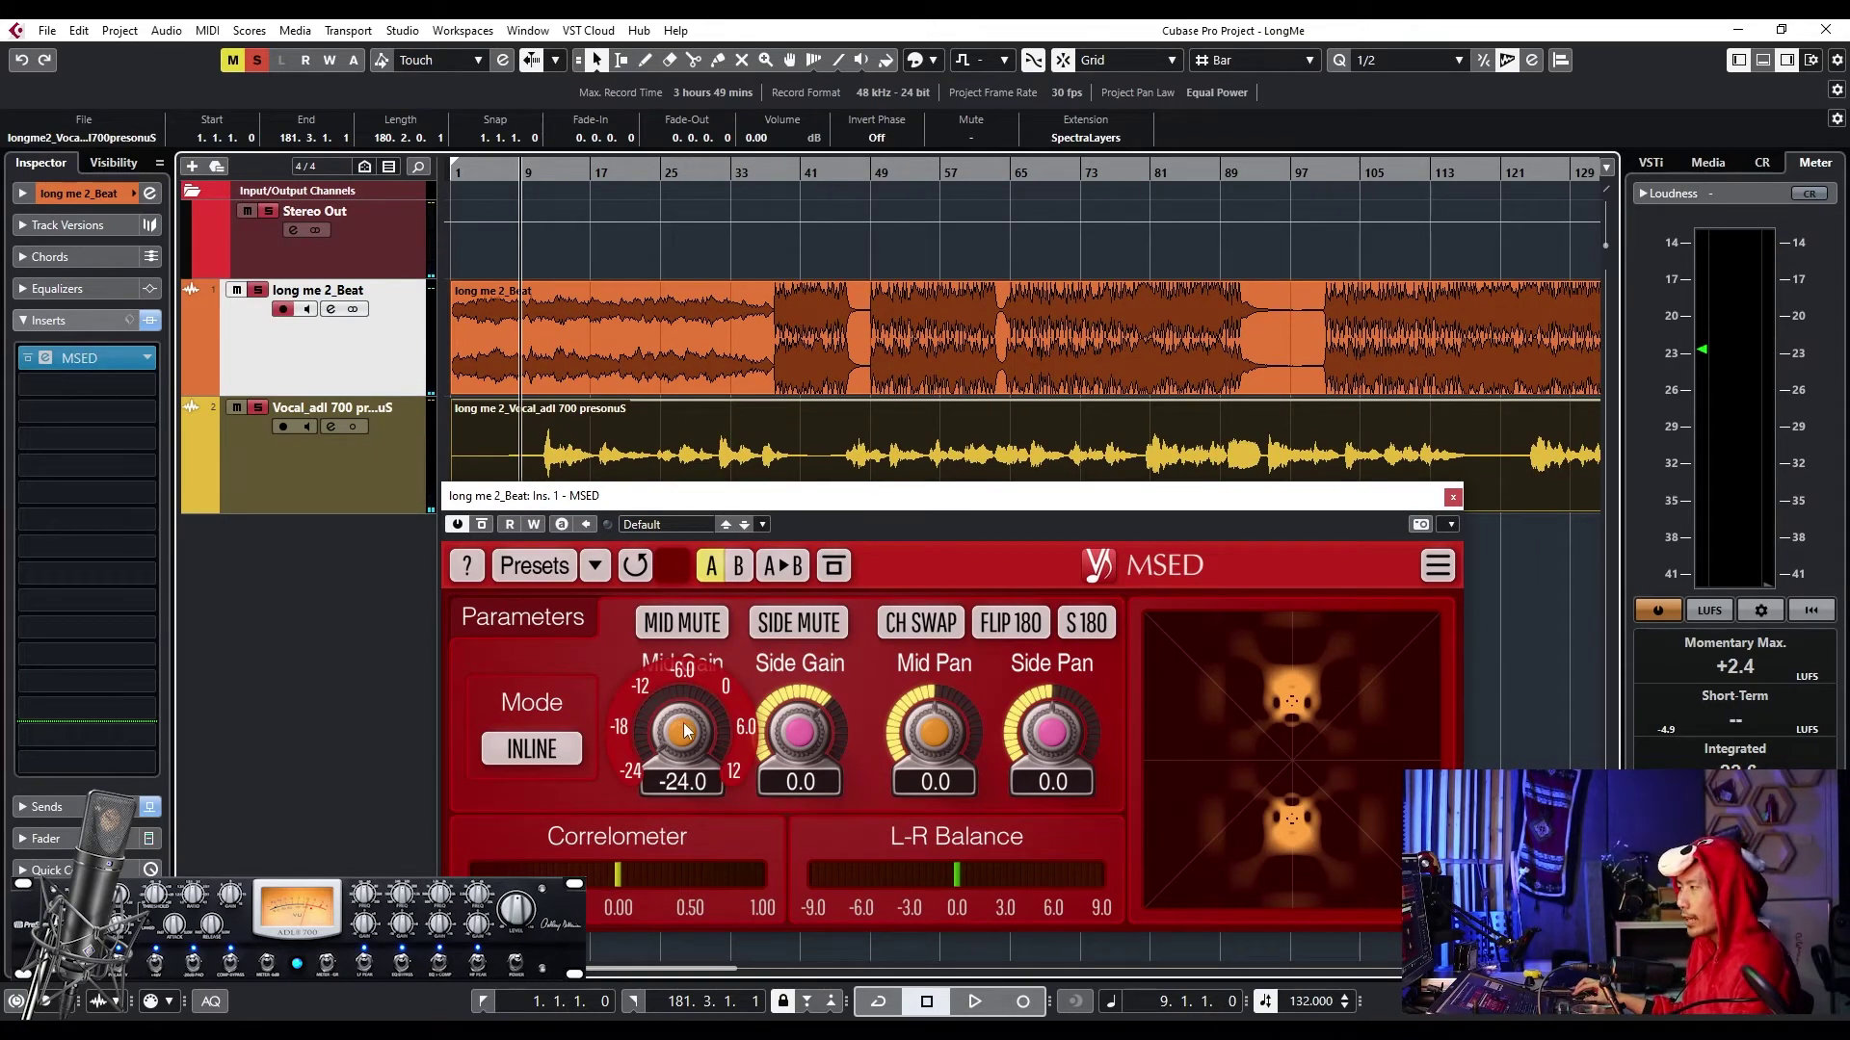
# - Unsolo the tracks, play from bar 9, set the MSED Mid Gain to -3.6 and Side Gain to 0.6, and close the plug-in
pyautogui.click(258, 61)
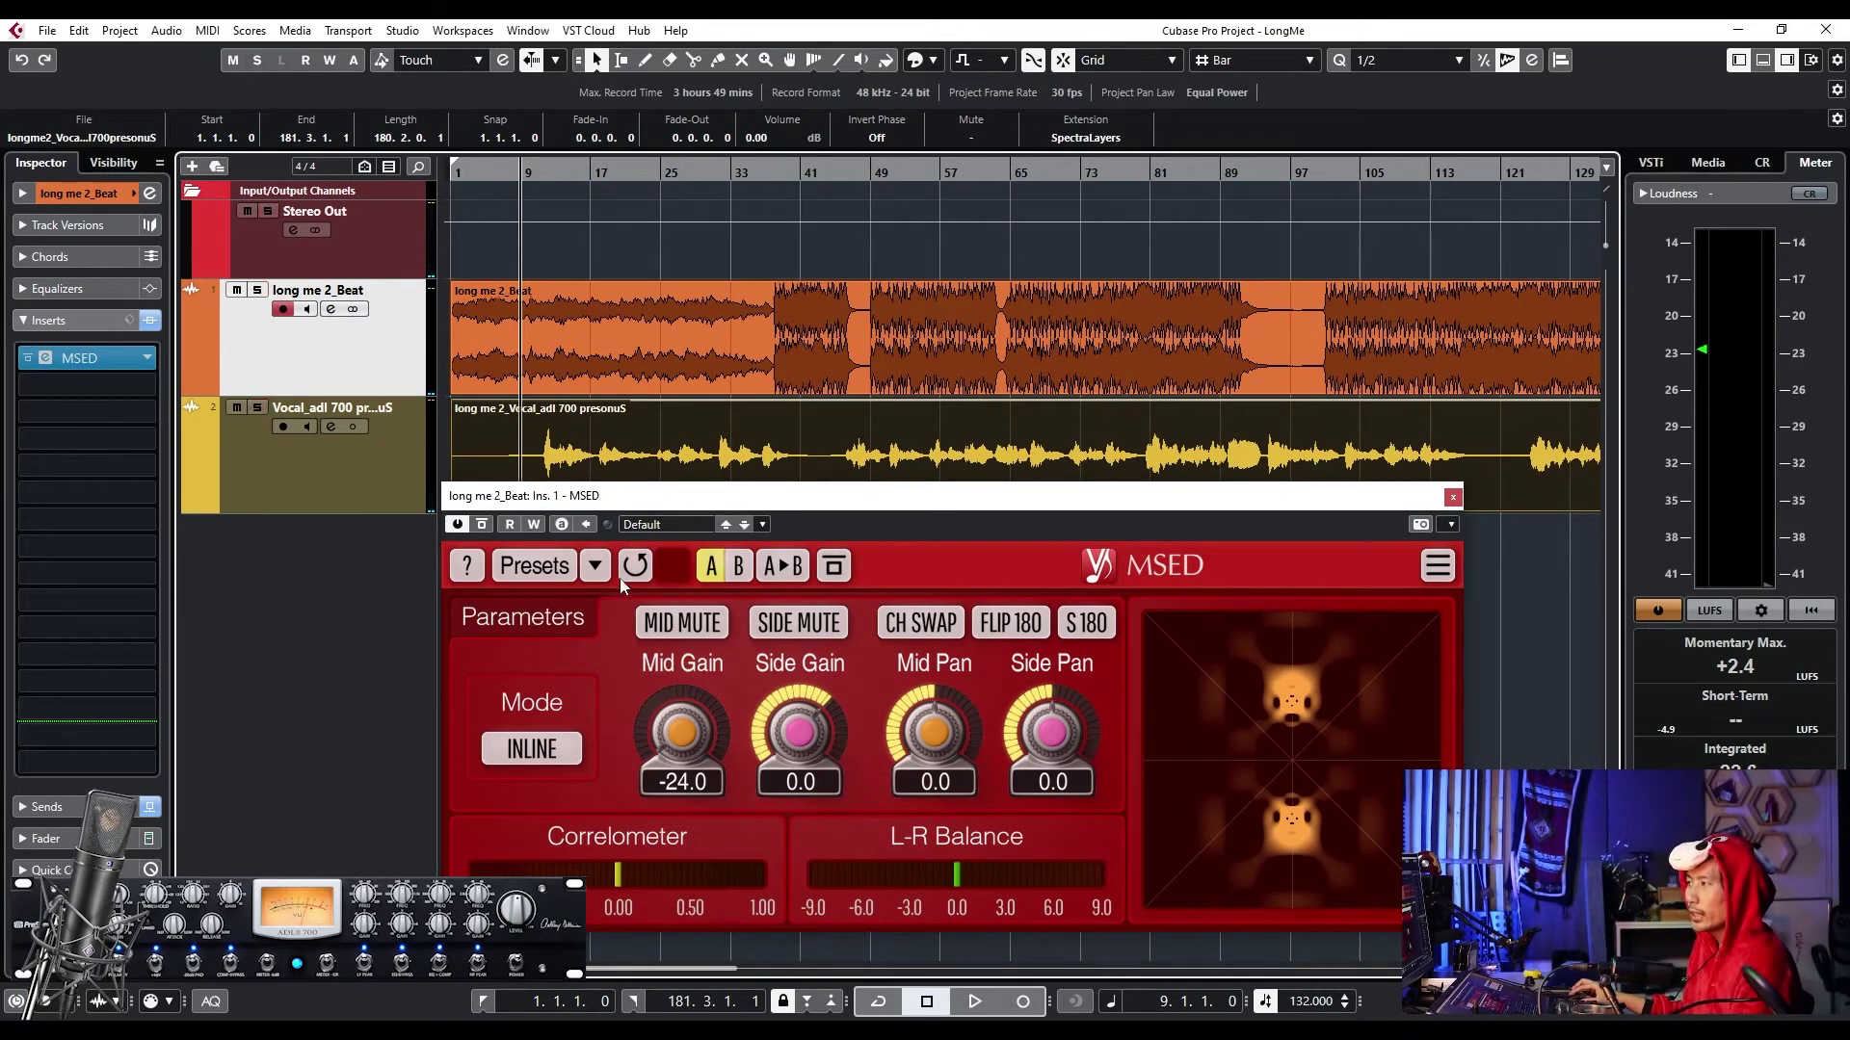
pyautogui.press('space')
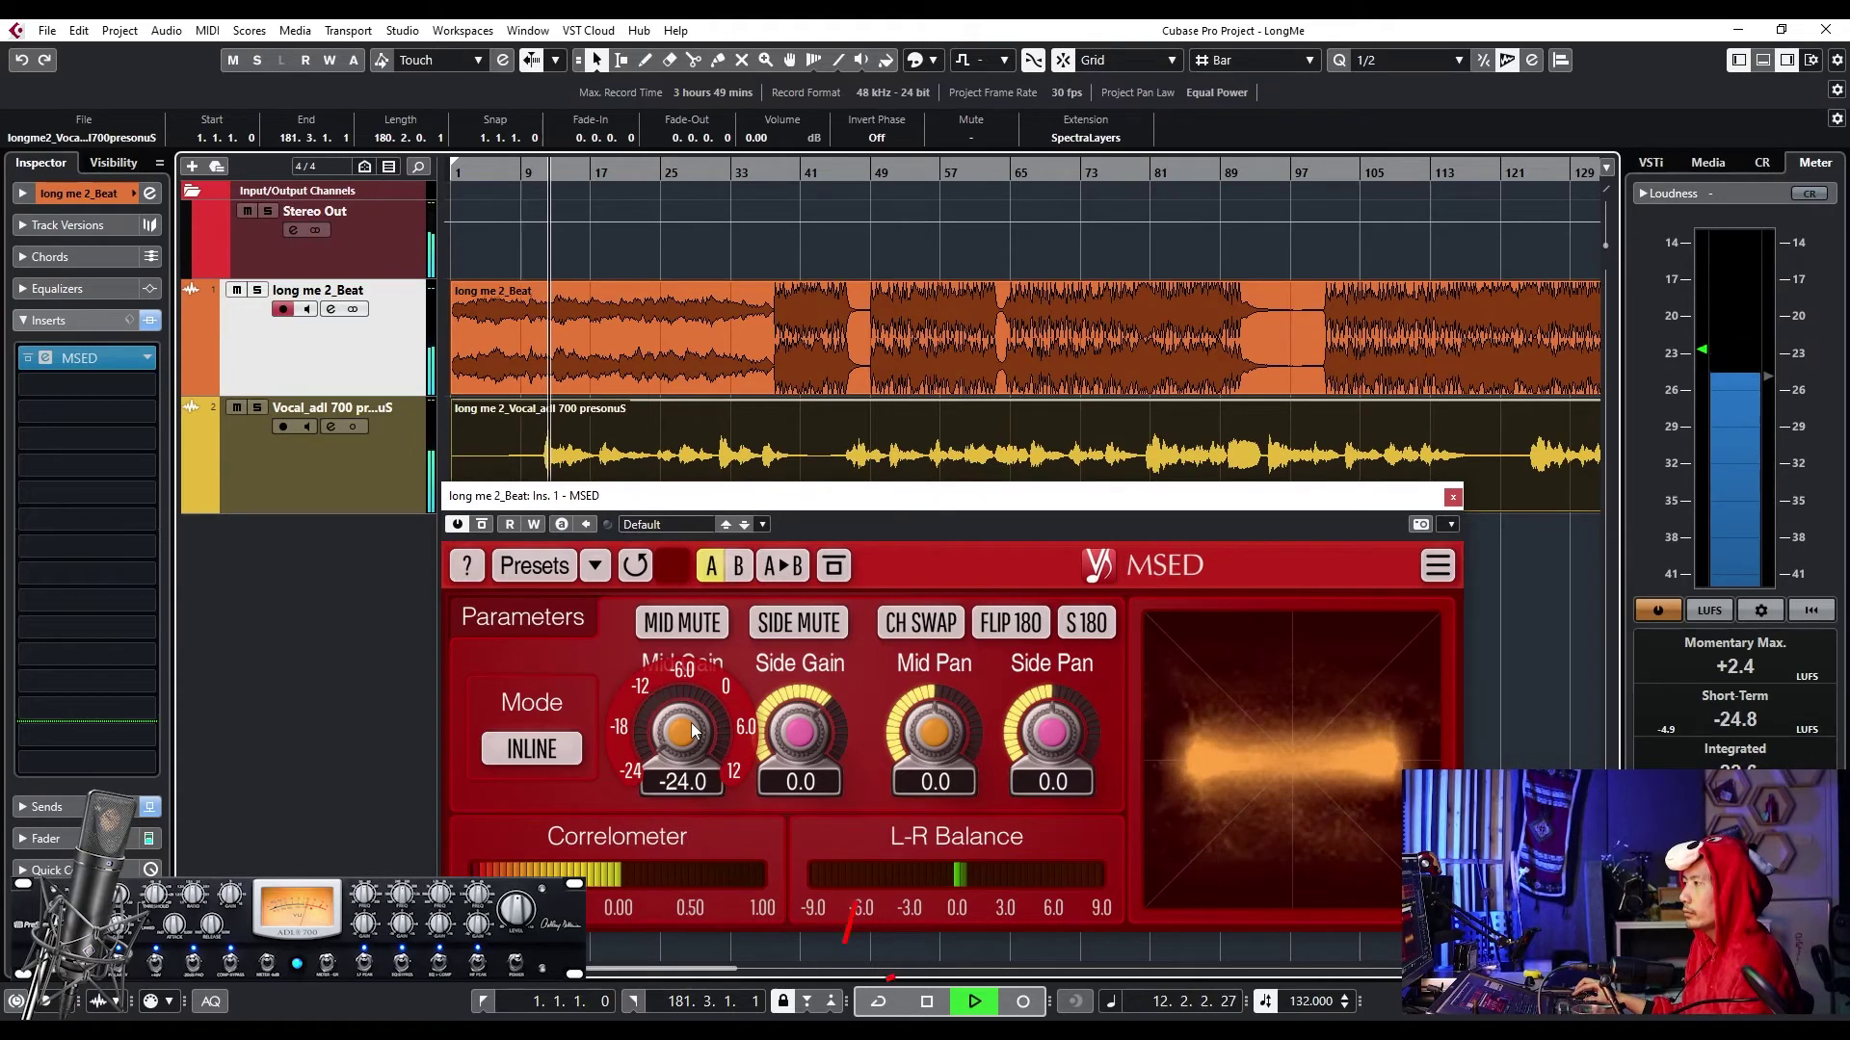
pyautogui.moveTo(691, 730); pyautogui.dragTo(692, 680)
pyautogui.moveTo(681, 737); pyautogui.dragTo(702, 729)
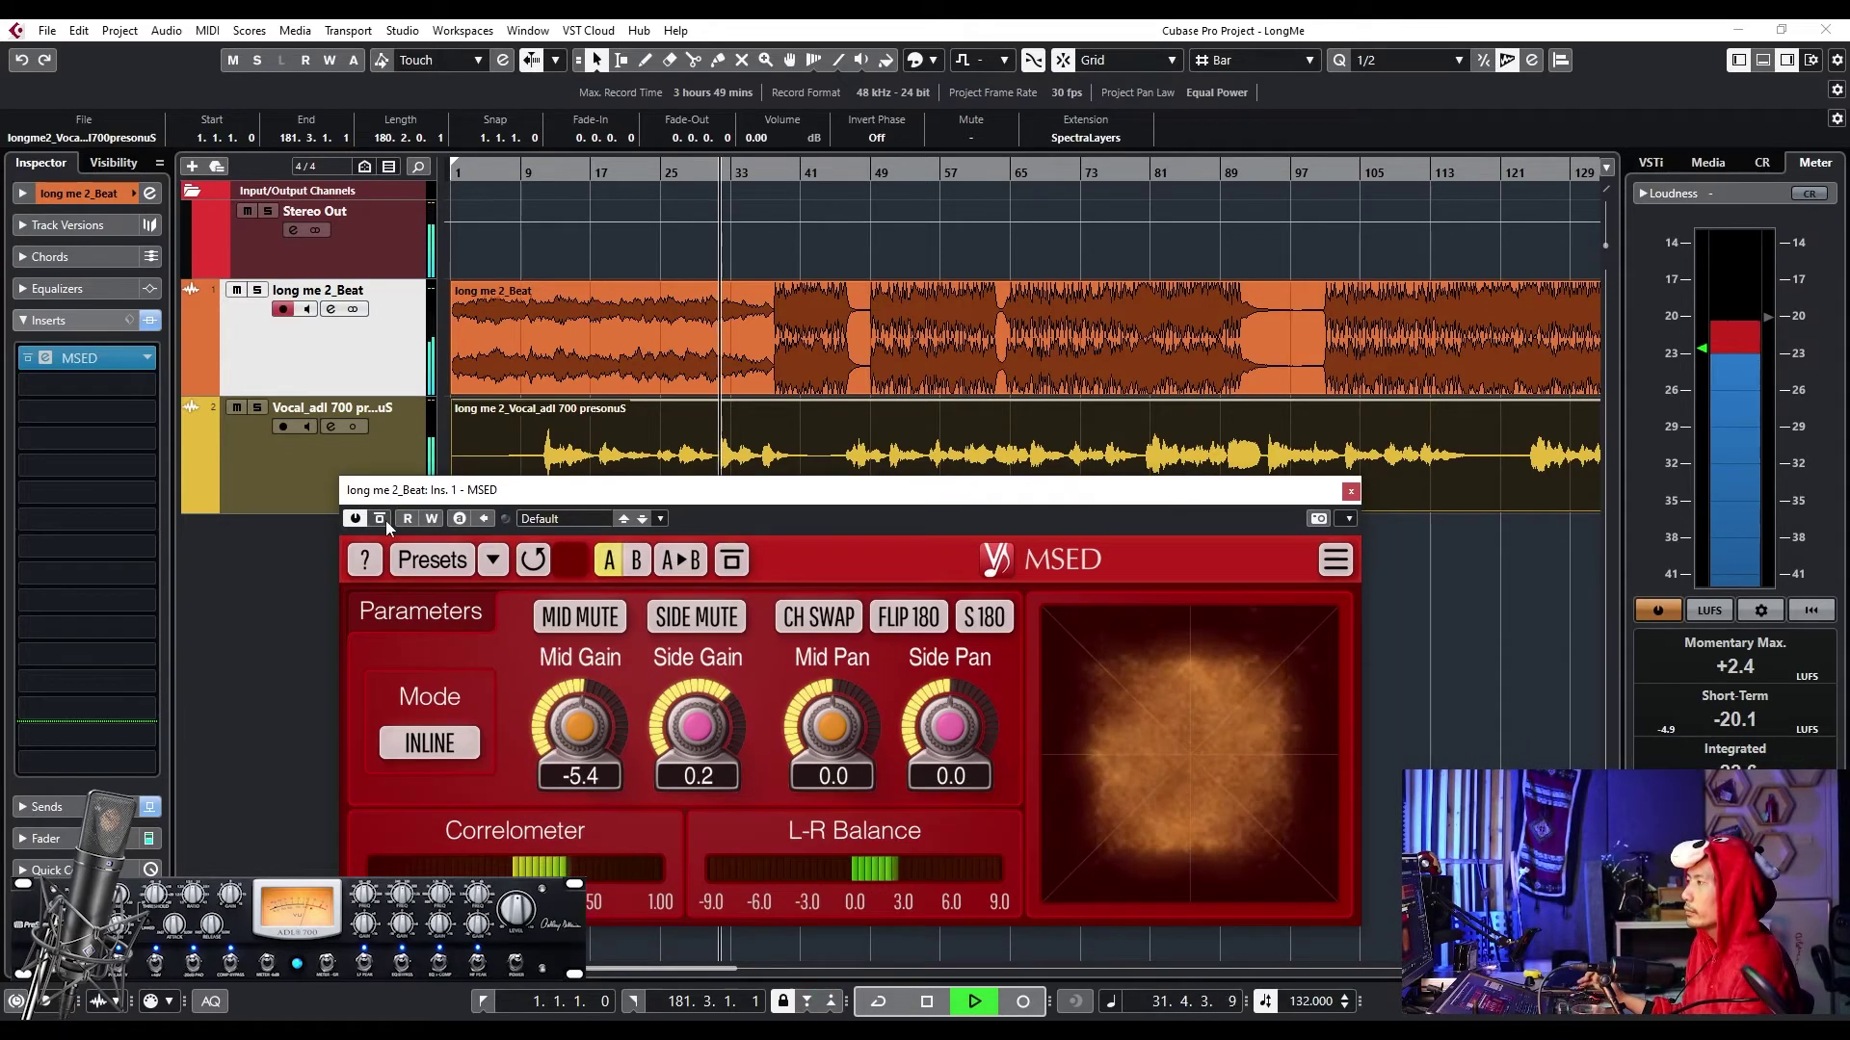
pyautogui.moveTo(711, 724)
pyautogui.moveTo(711, 724); pyautogui.dragTo(711, 718)
pyautogui.moveTo(578, 728); pyautogui.dragTo(578, 707)
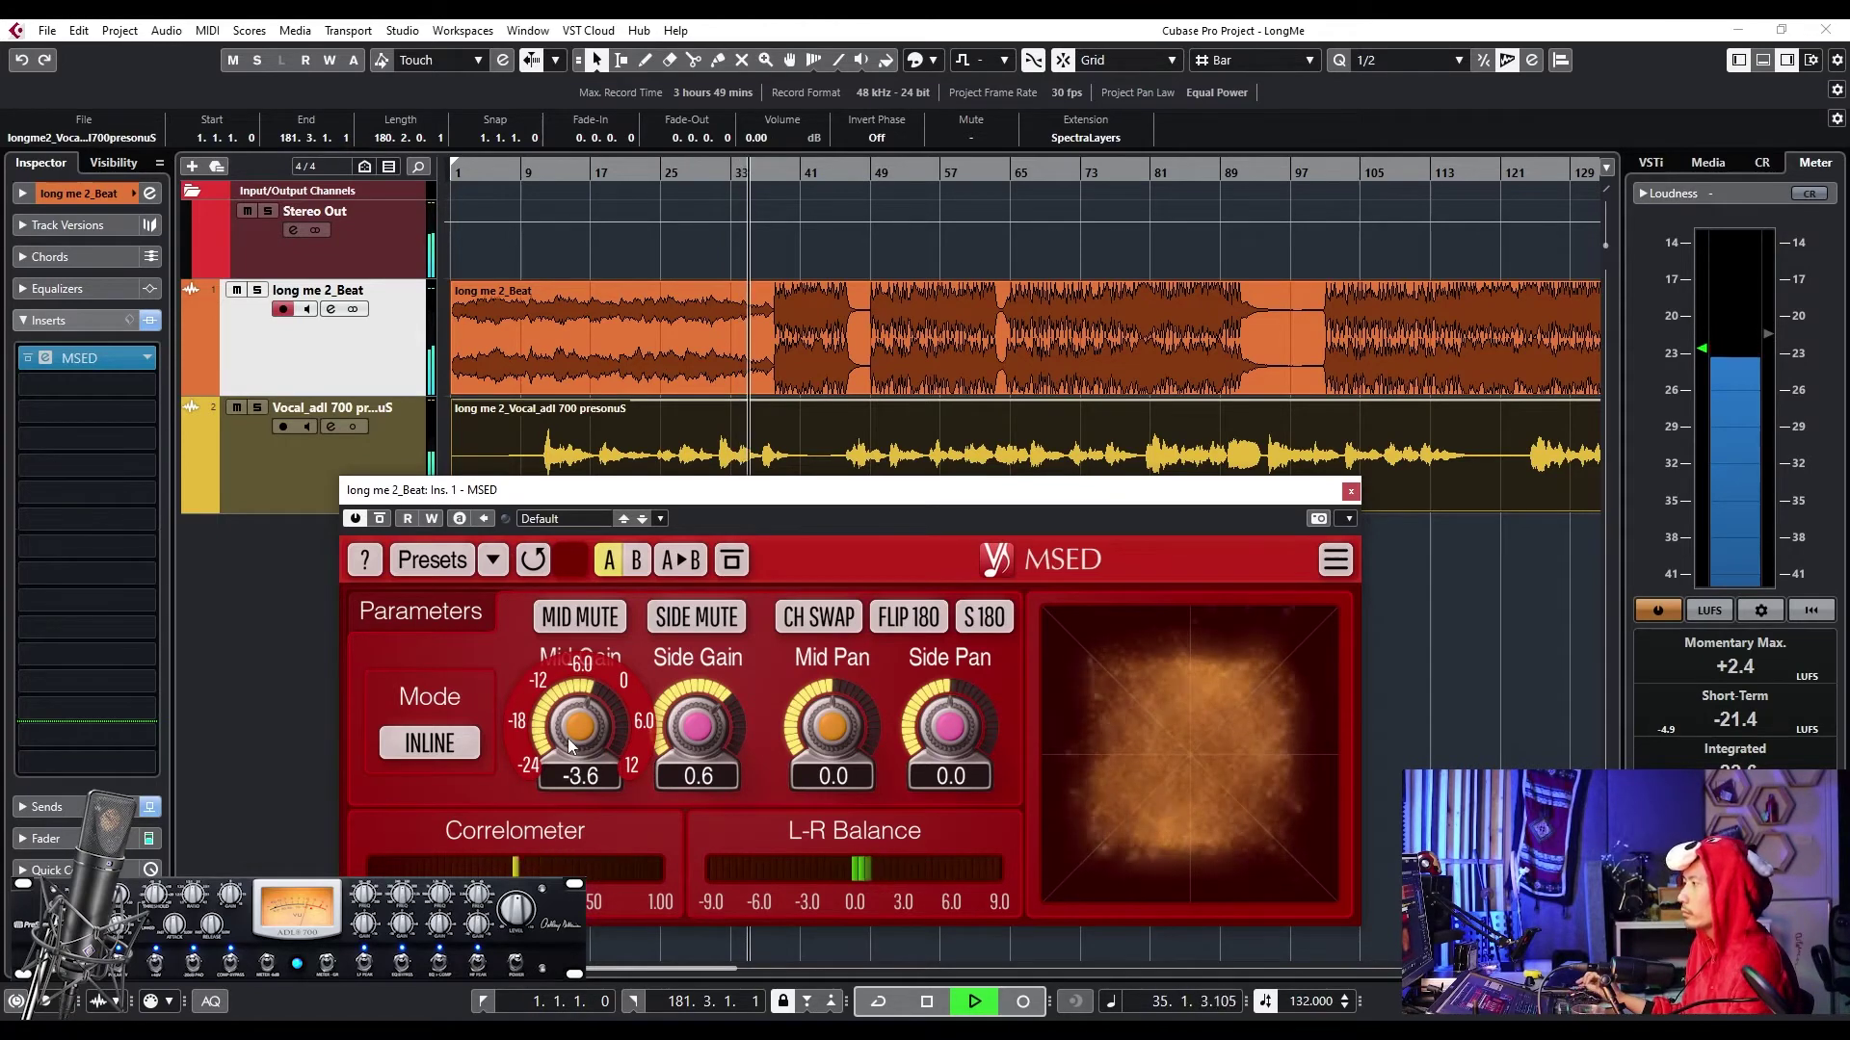
pyautogui.press('space')
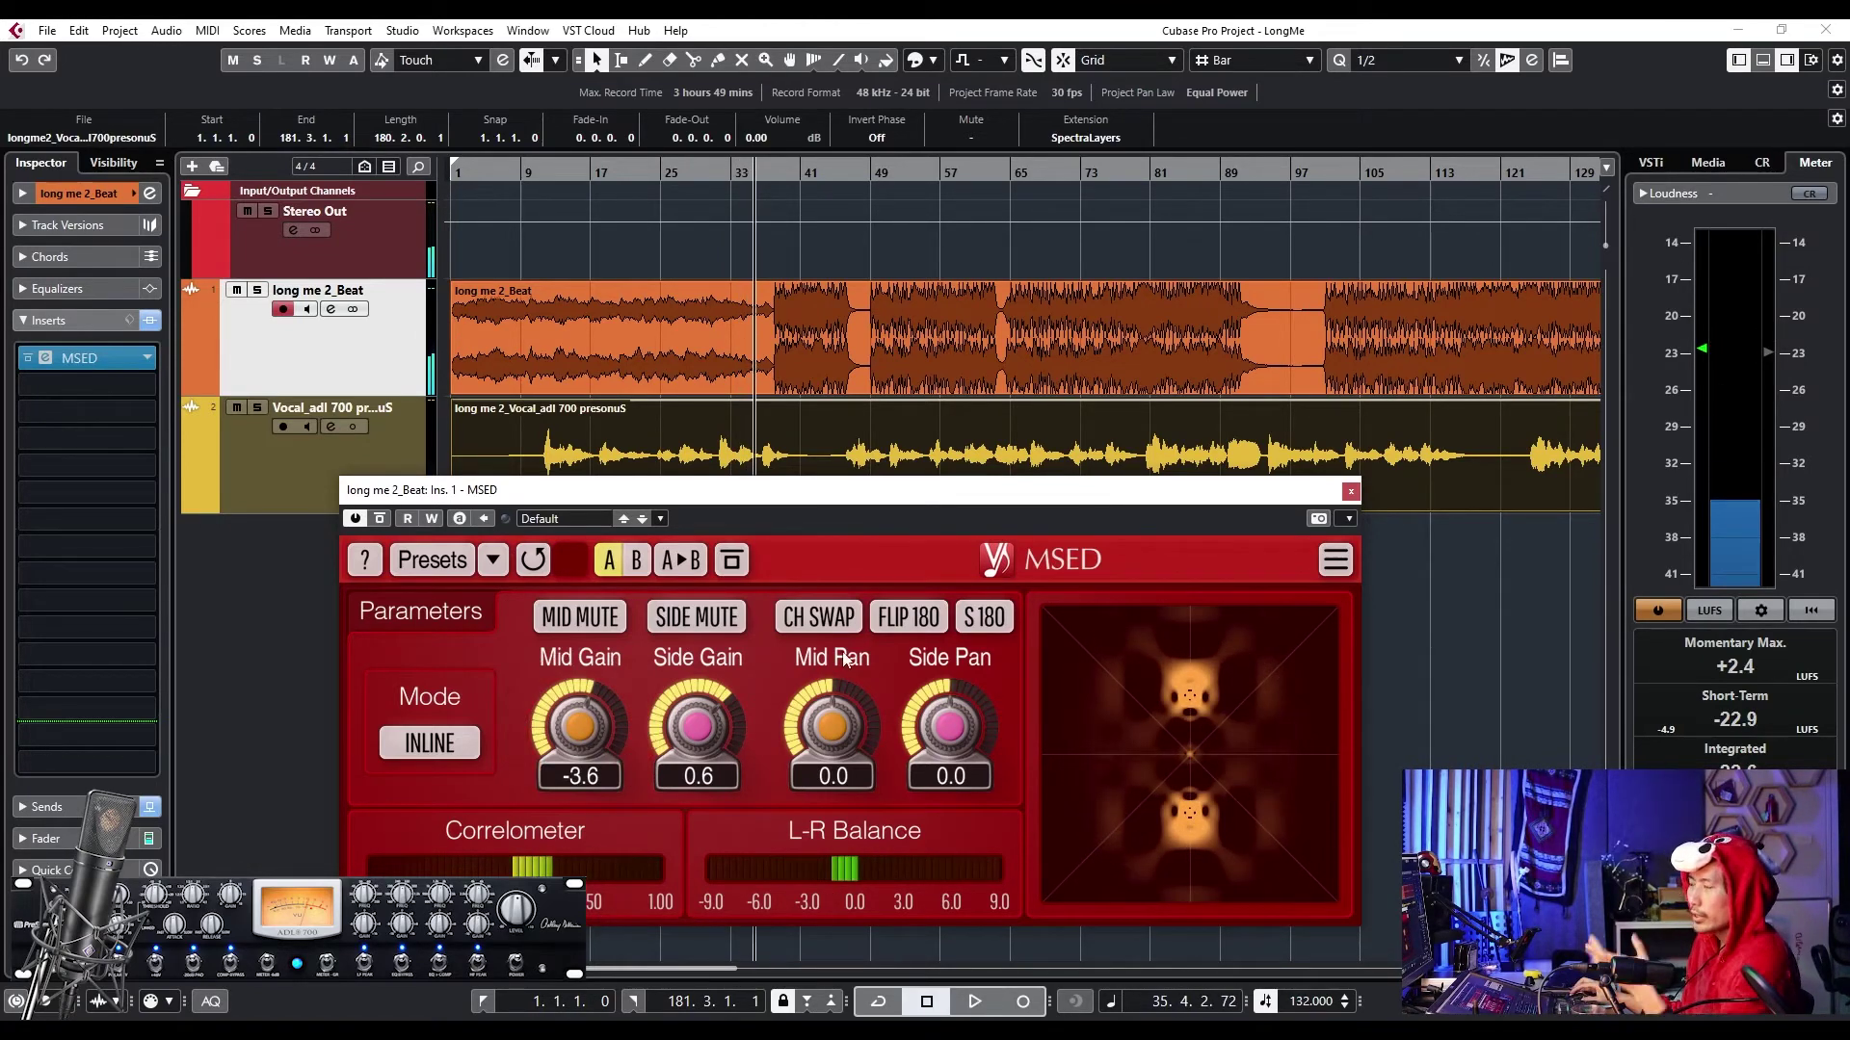
pyautogui.click(1351, 493)
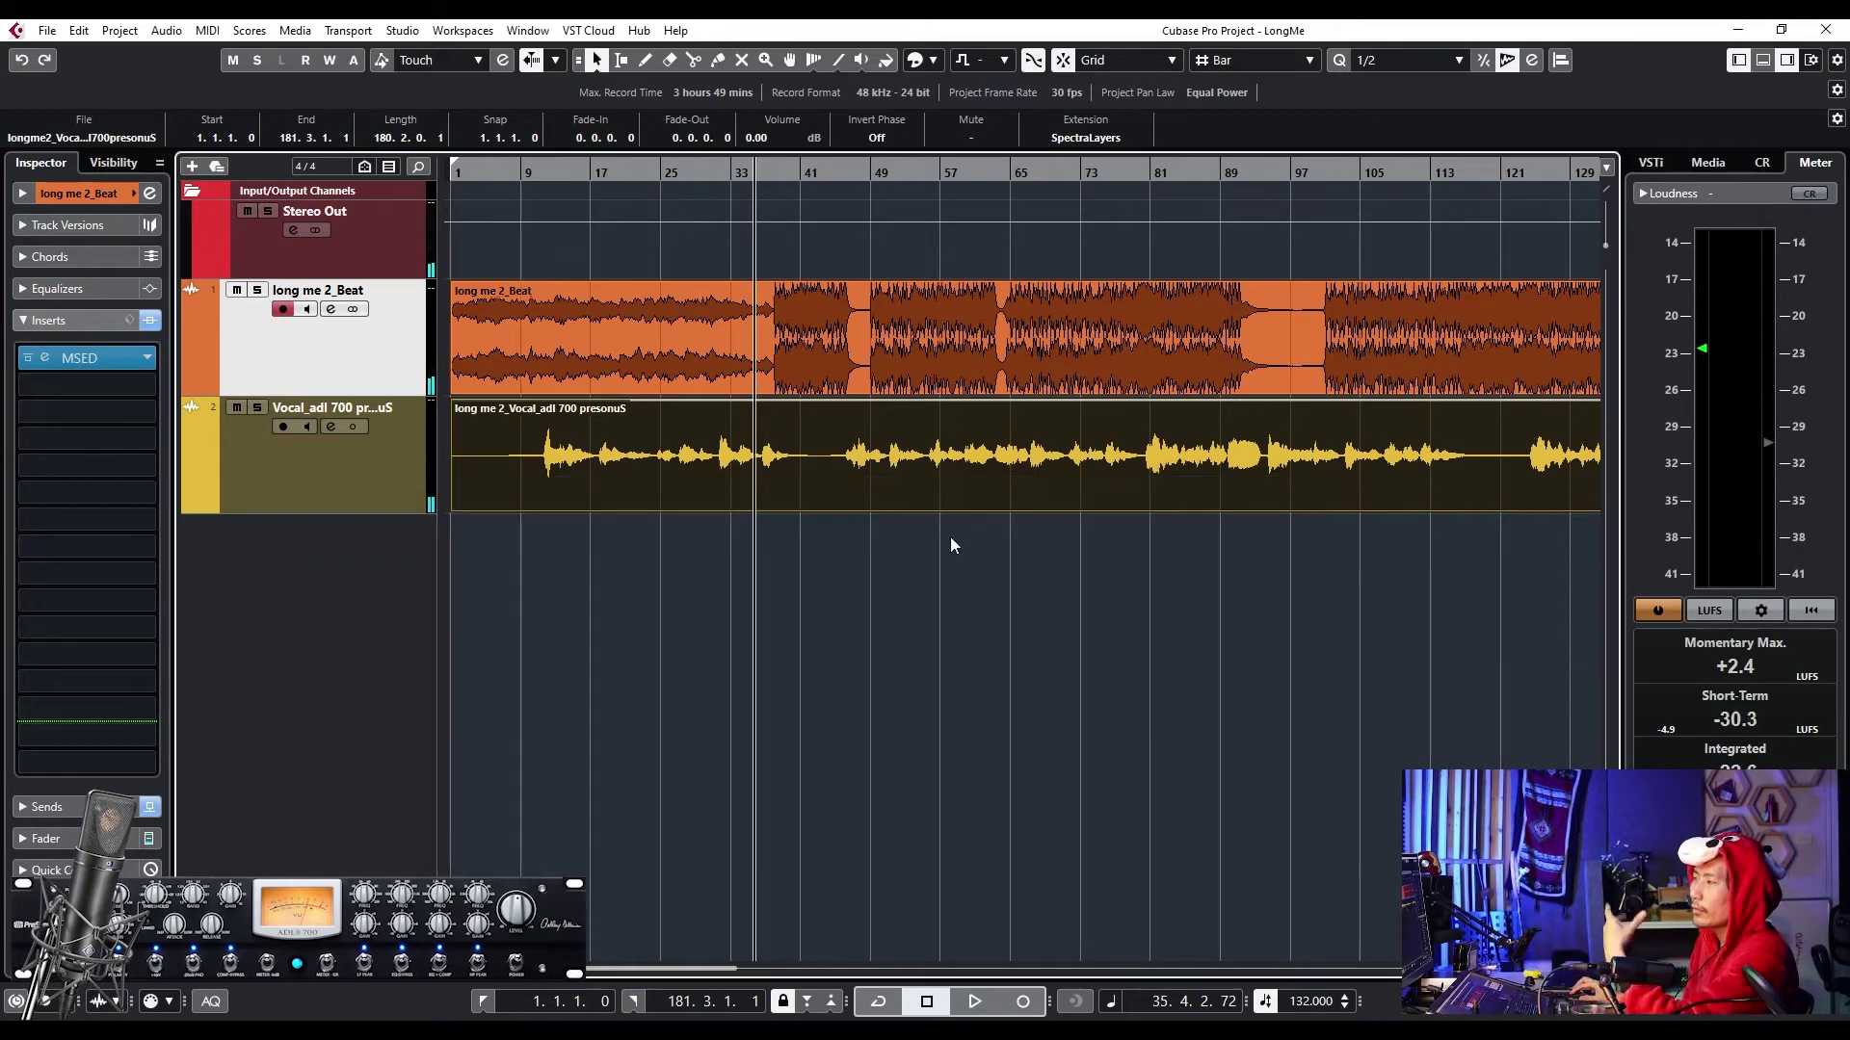
# - Reduce the vocal track's height, play the mix from bar 12, and raise the vocal fader to -1.92
pyautogui.click(371, 509)
pyautogui.moveTo(378, 513); pyautogui.dragTo(386, 488)
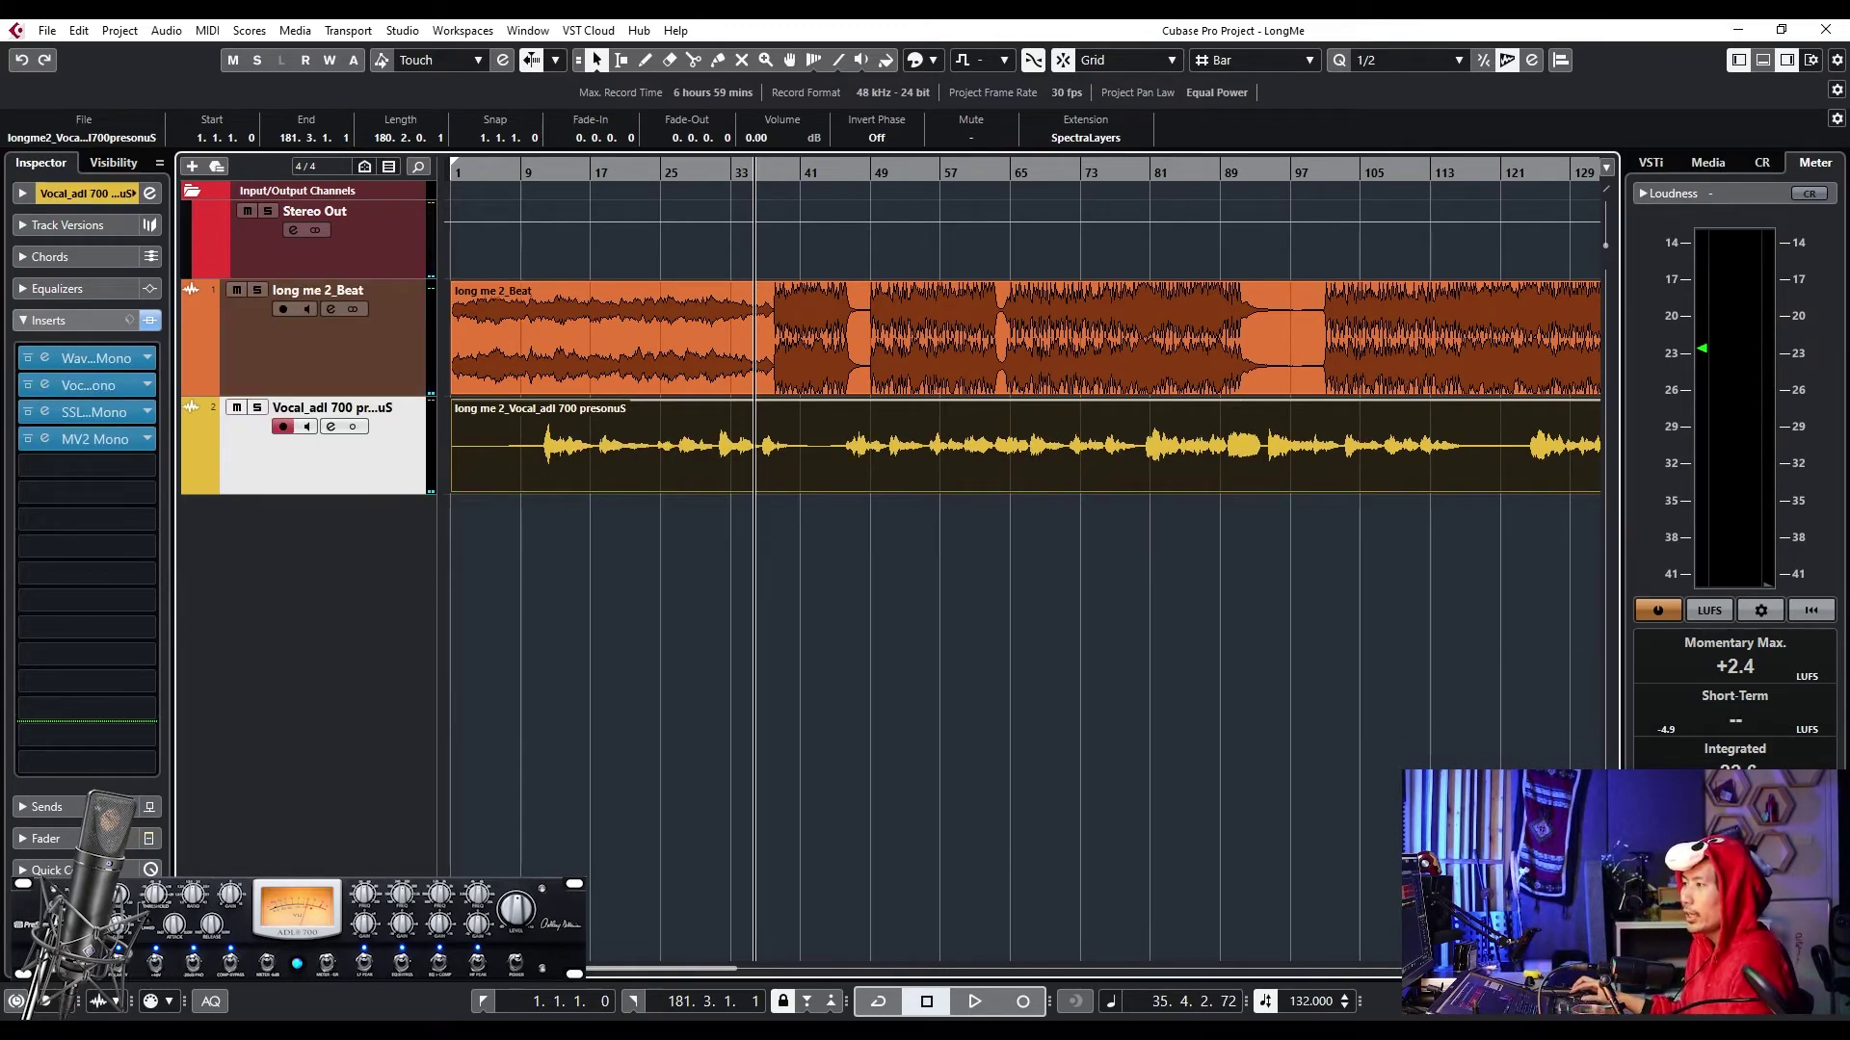
pyautogui.click(45, 839)
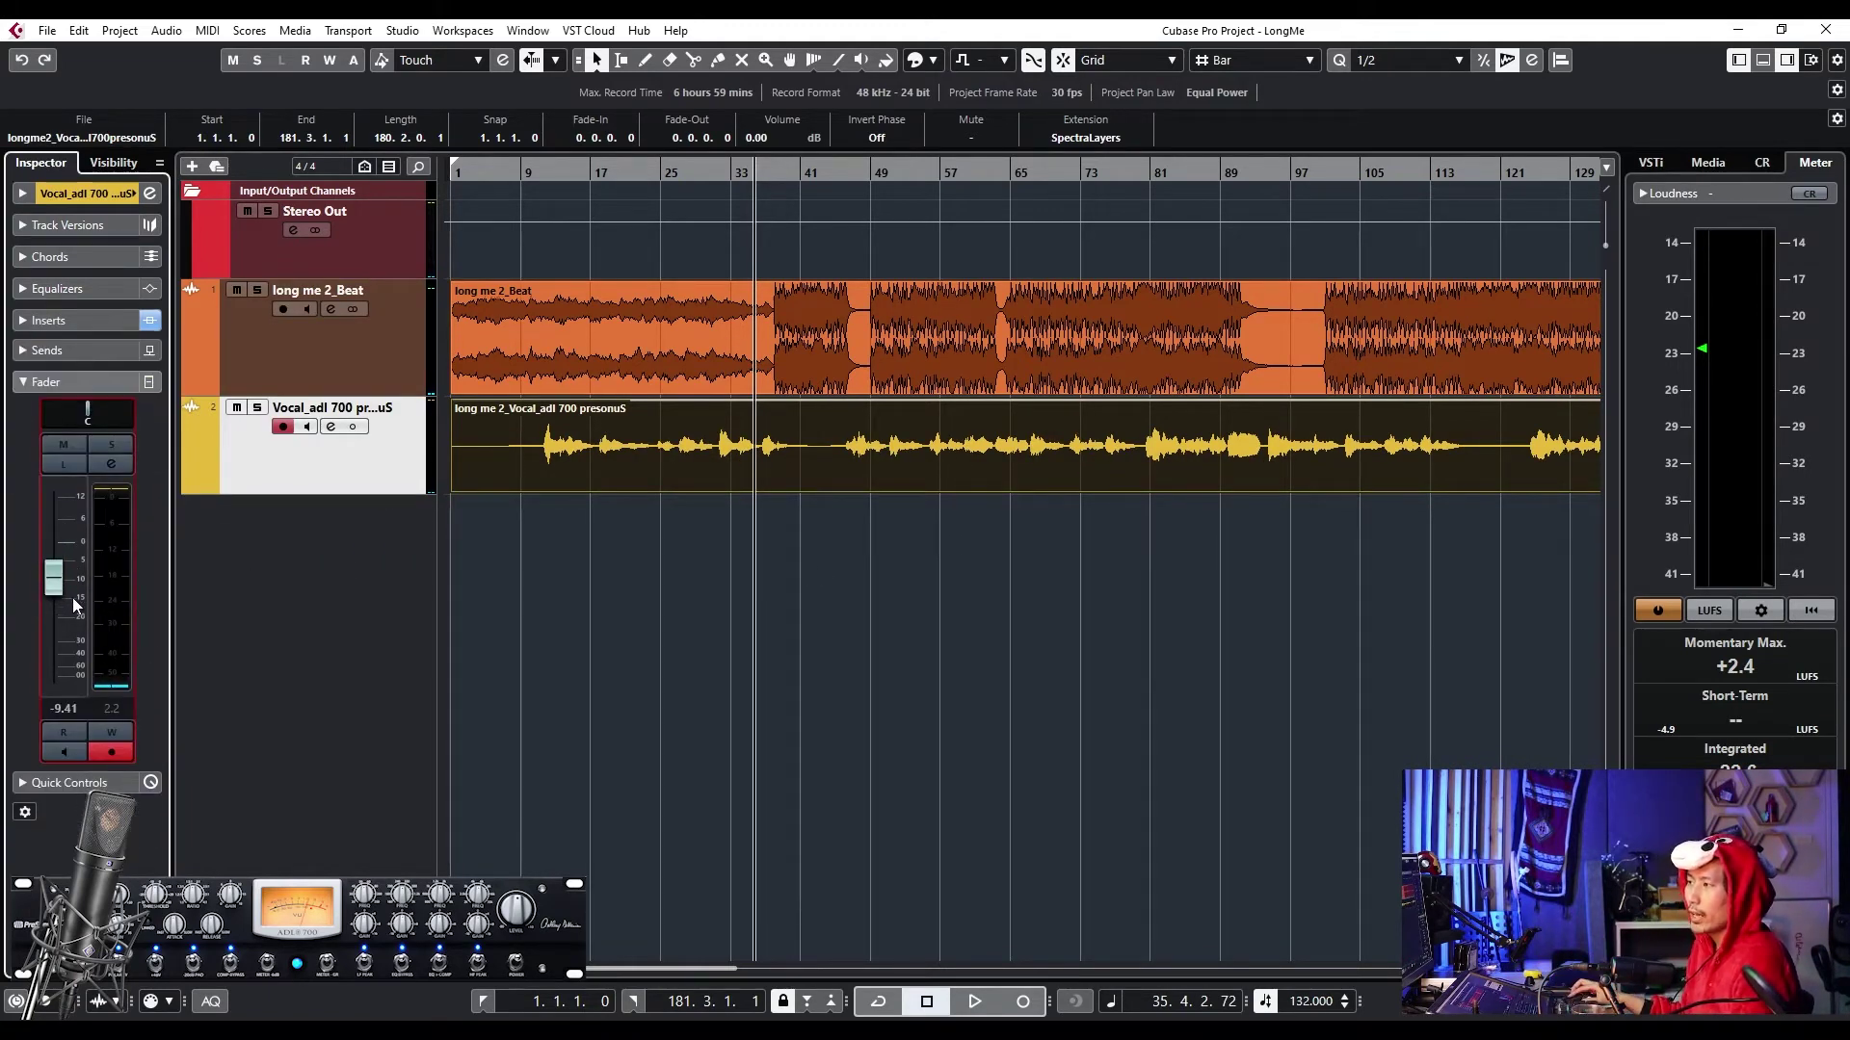
pyautogui.click(547, 172)
pyautogui.press('space')
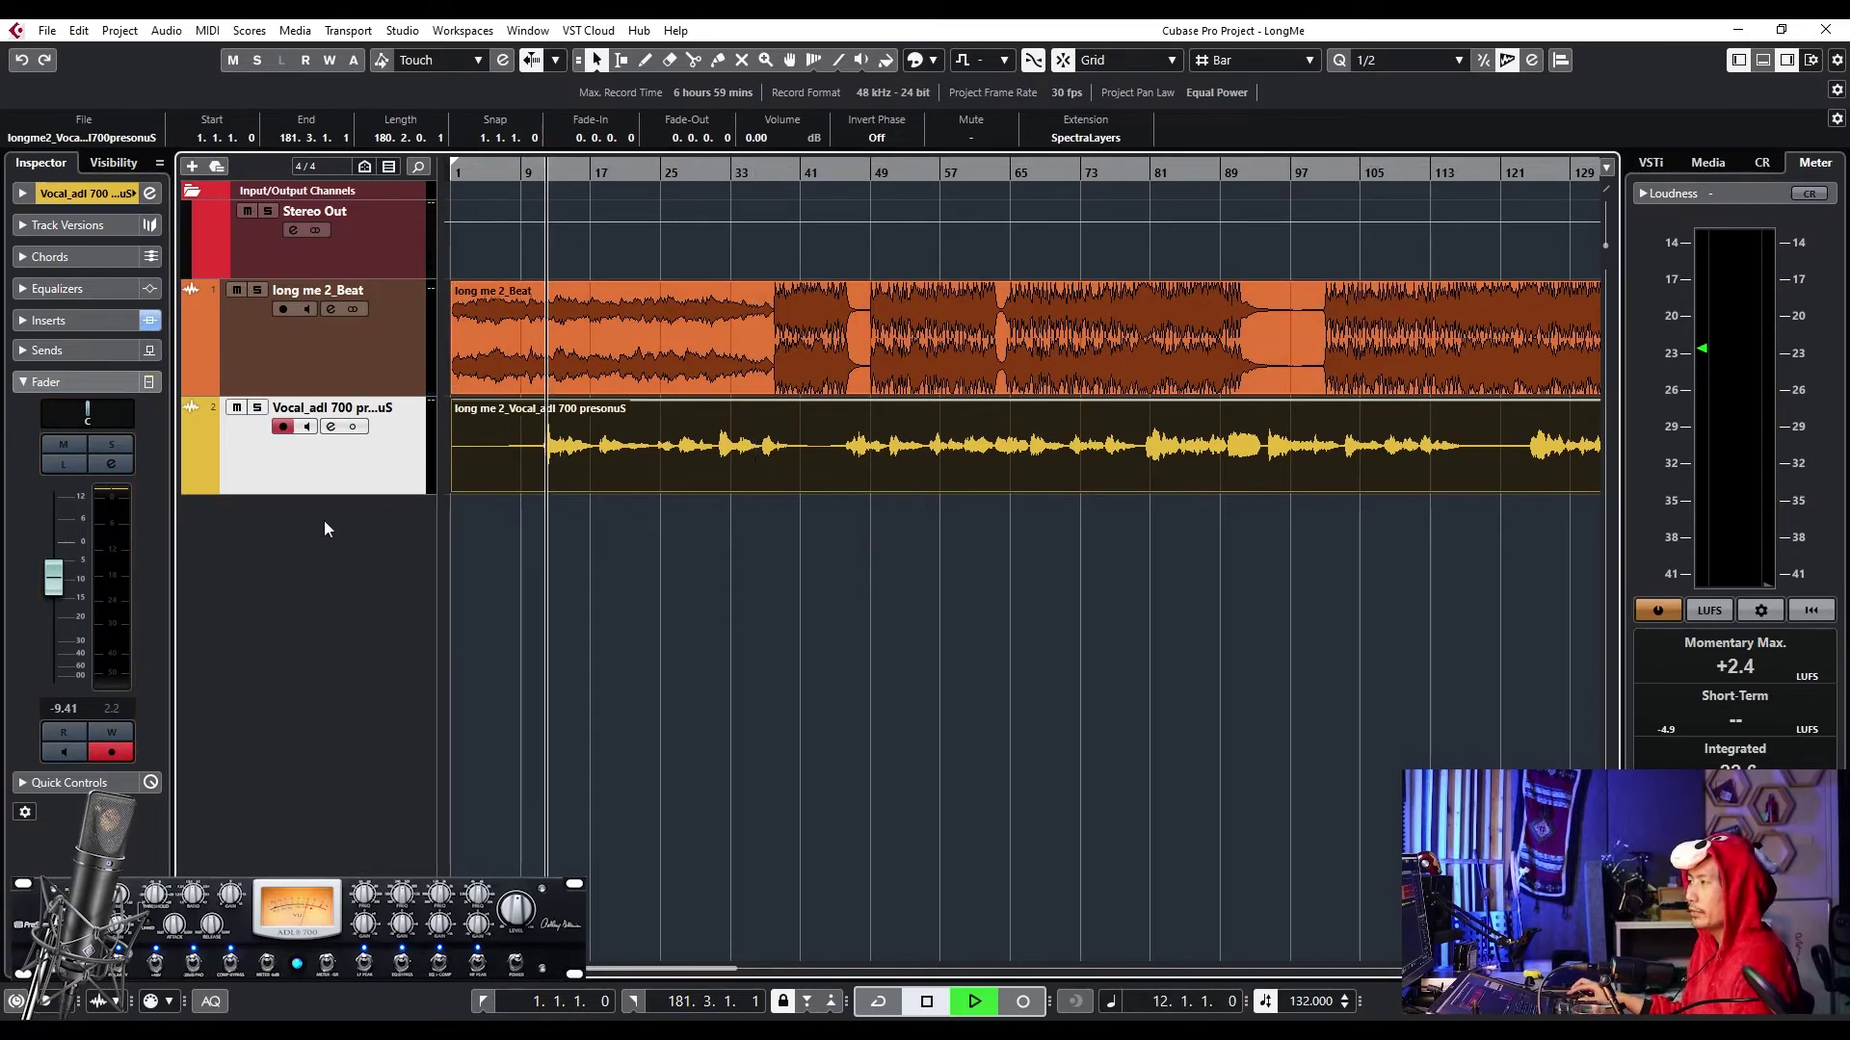
pyautogui.moveTo(55, 576); pyautogui.dragTo(78, 535)
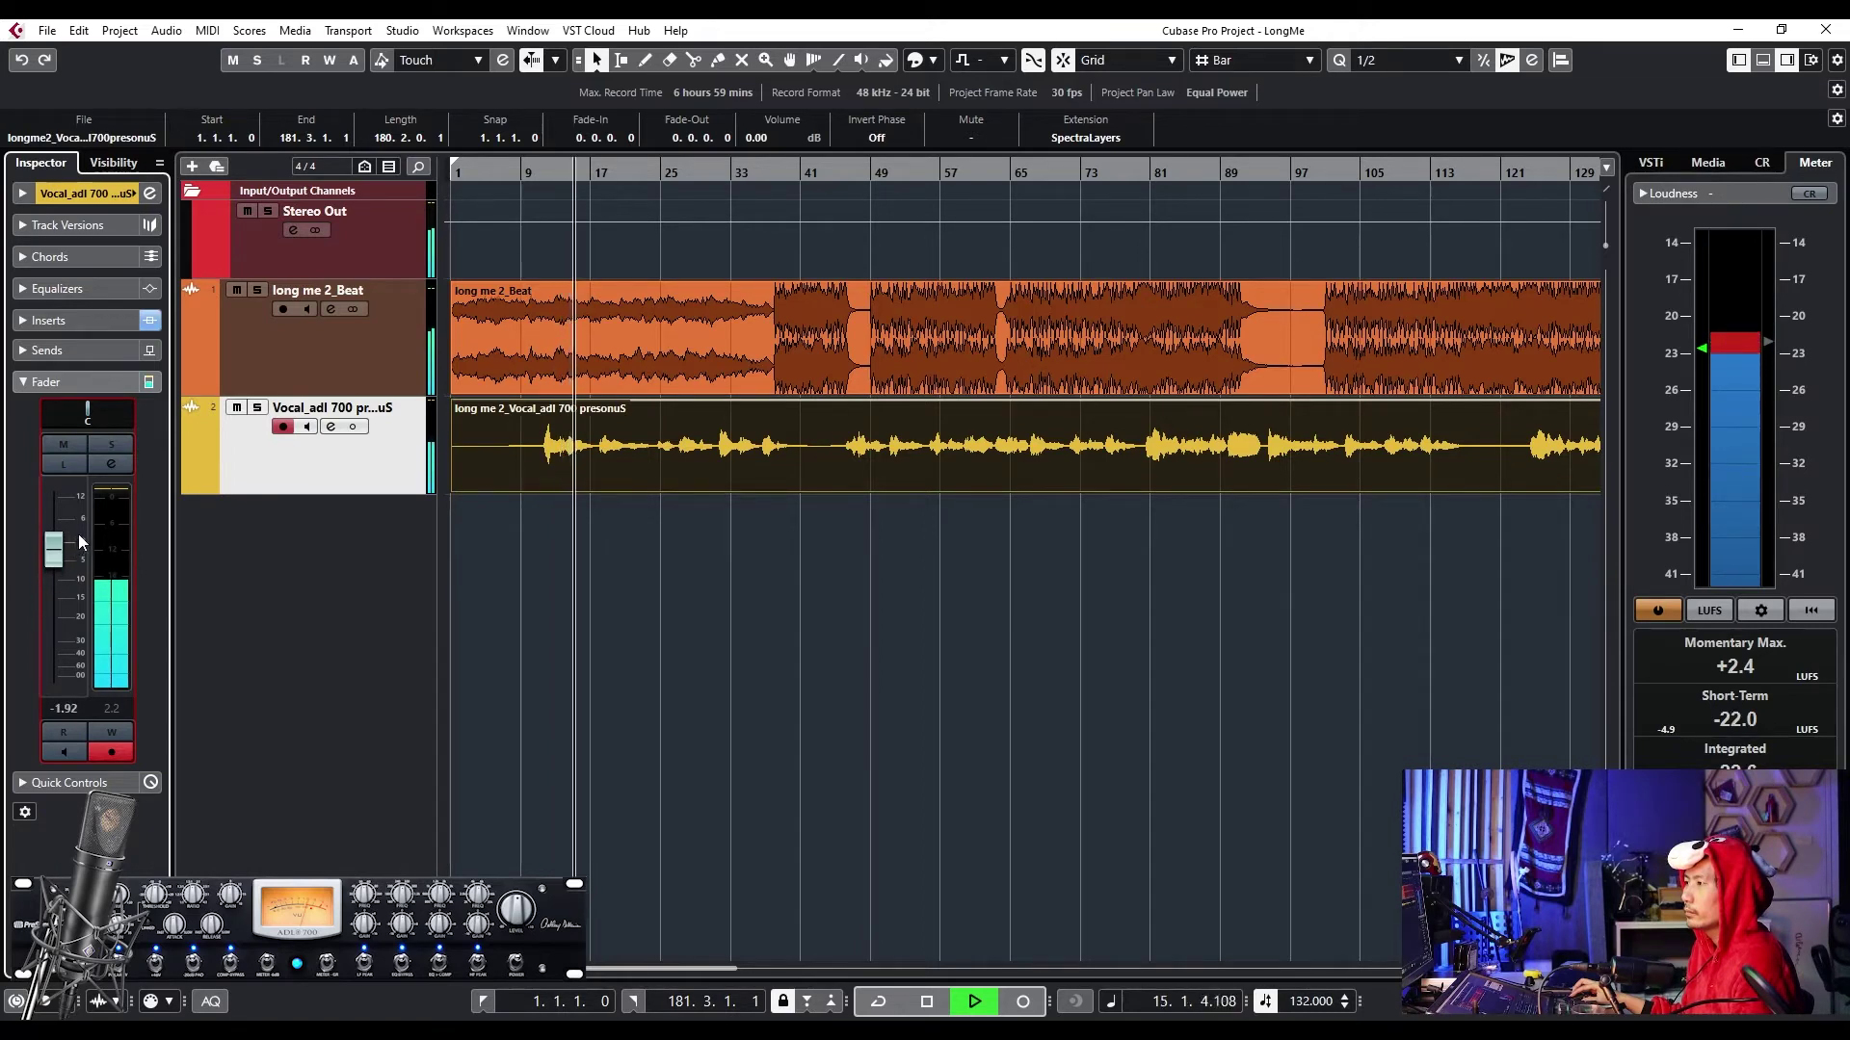
pyautogui.press('space')
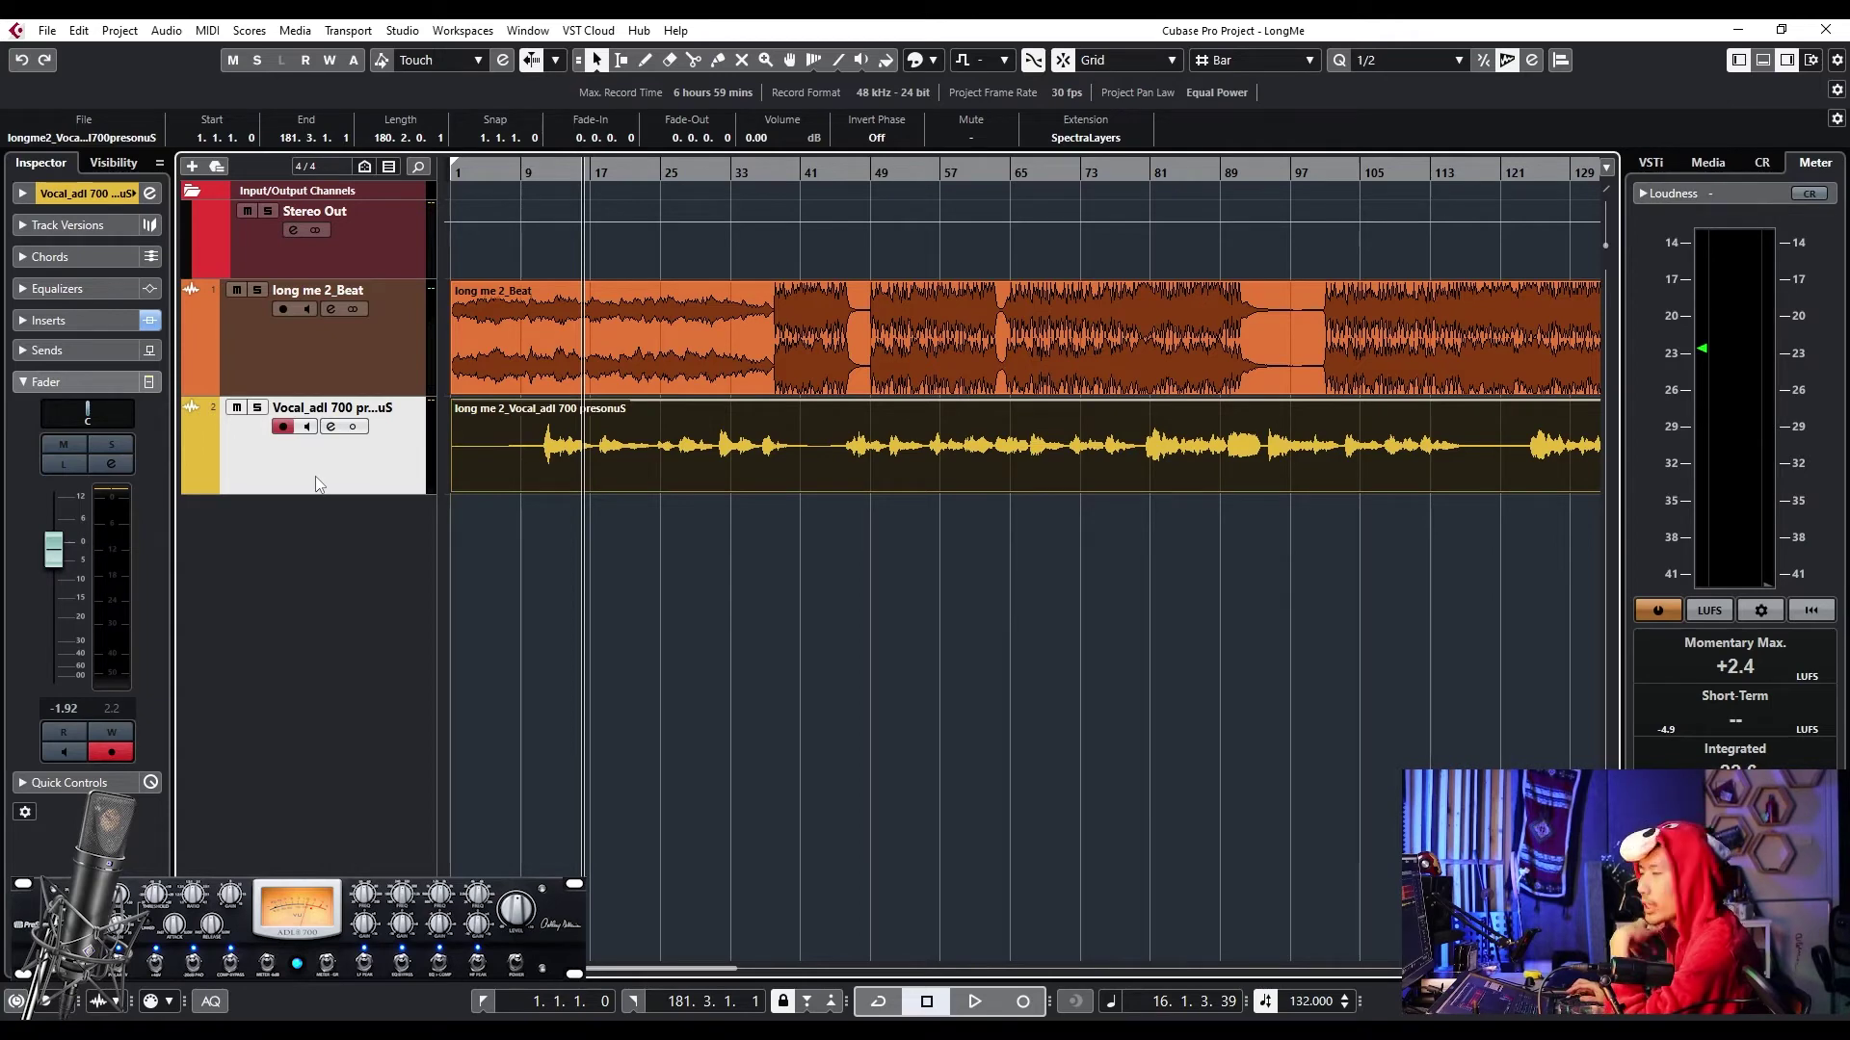
# - Add two stereo effect tracks with VerbSuite Classics, named R1 and routed to Stereo Out, and mute the R 2 track
pyautogui.rightClick(316, 478)
pyautogui.moveTo(376, 489)
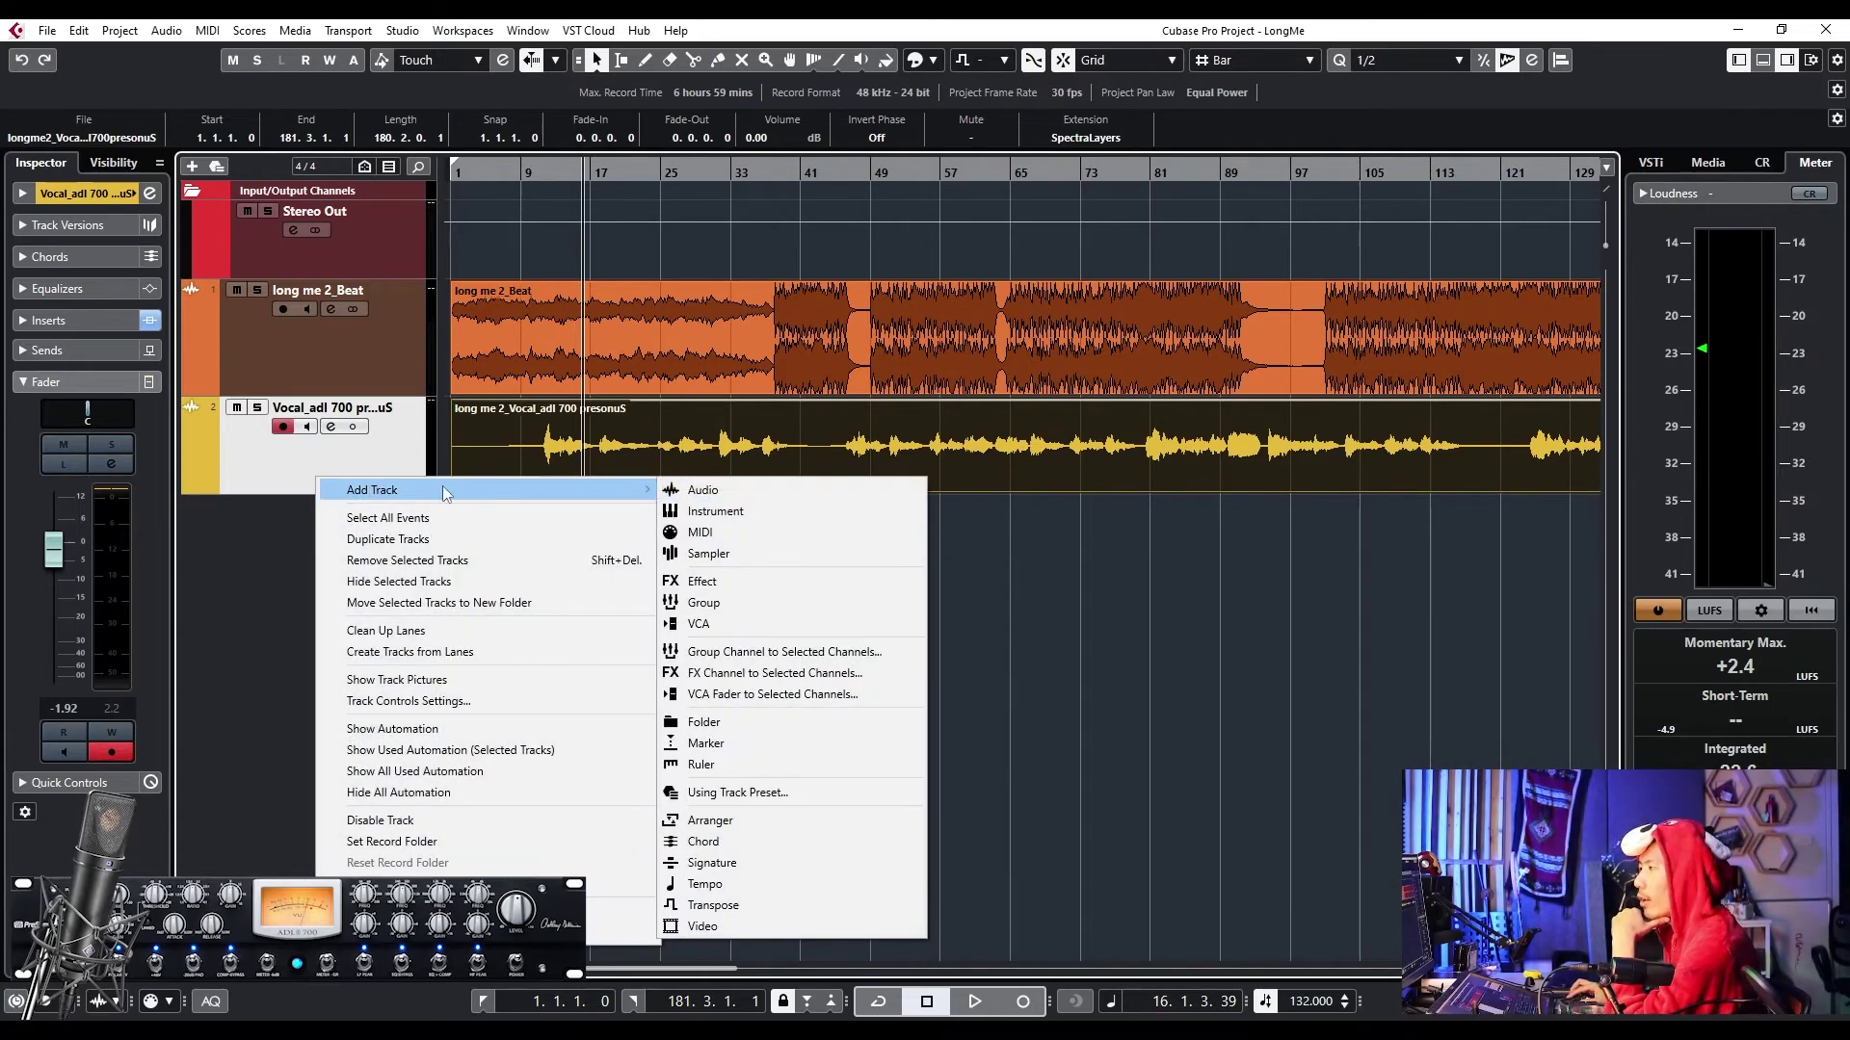
pyautogui.click(701, 583)
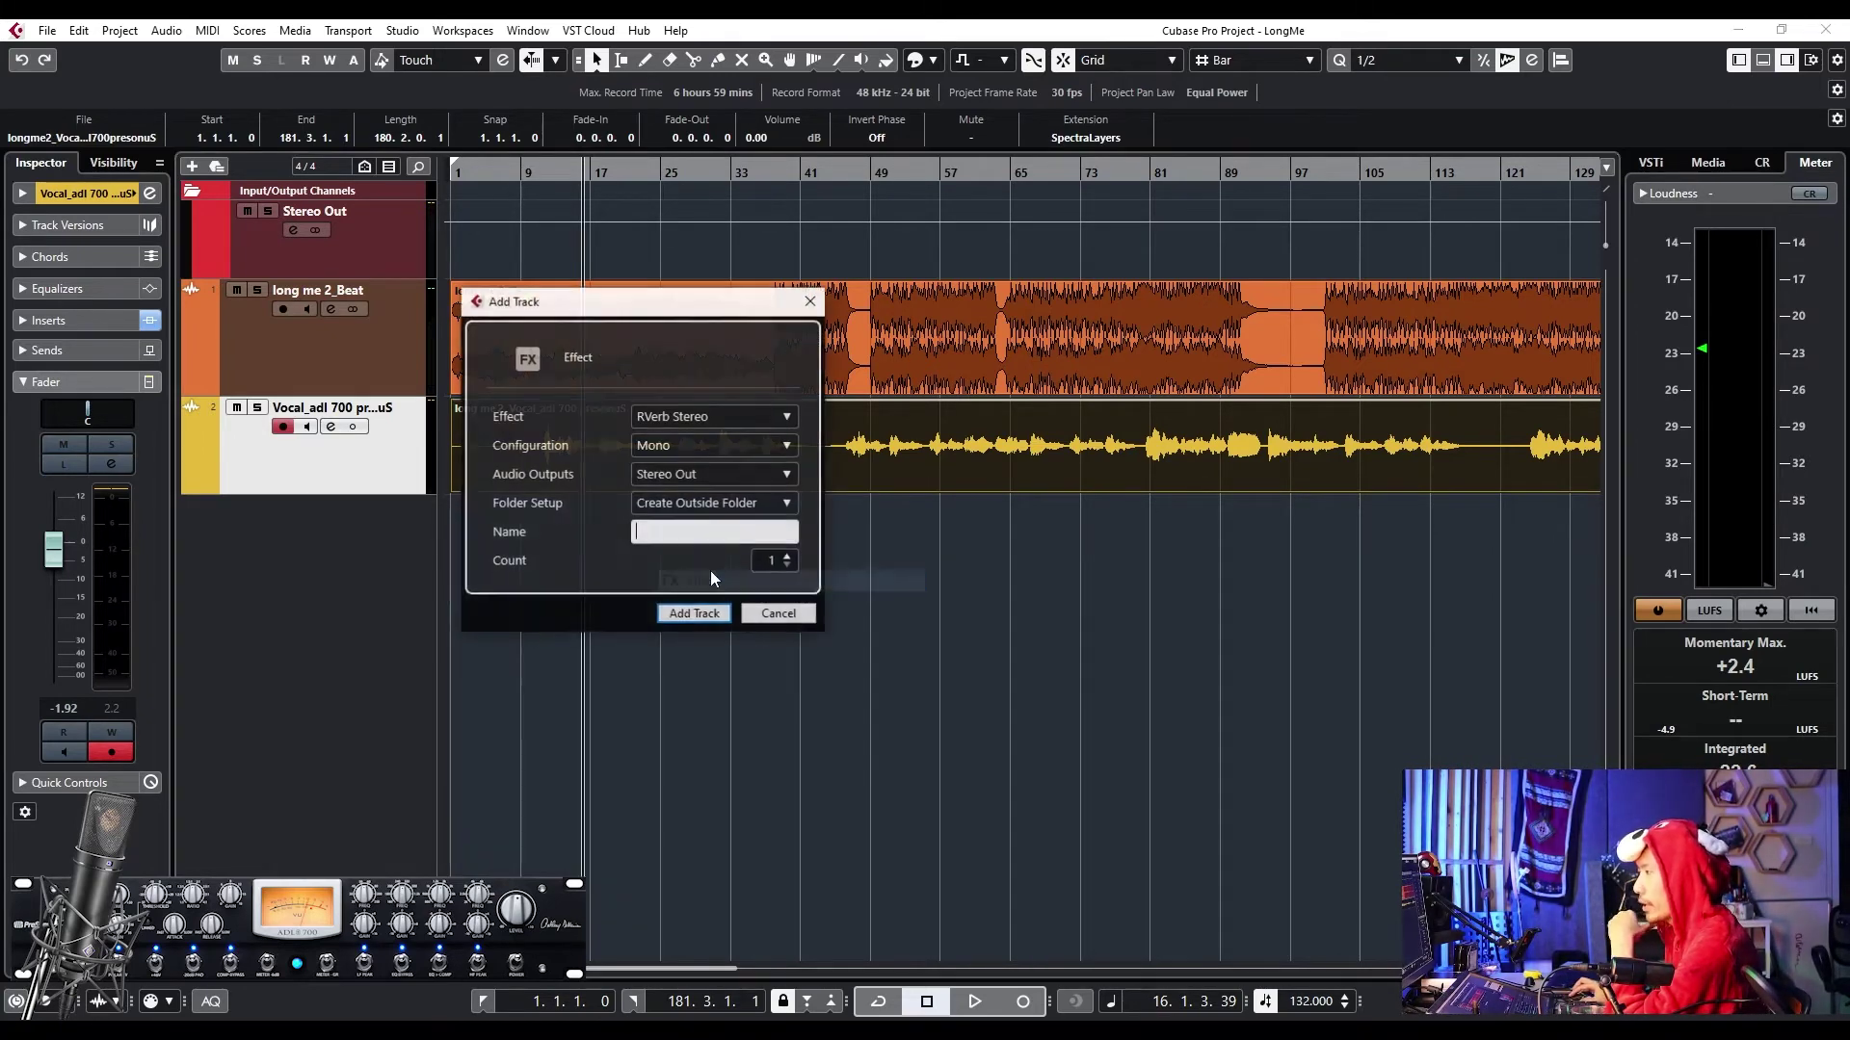
pyautogui.click(713, 420)
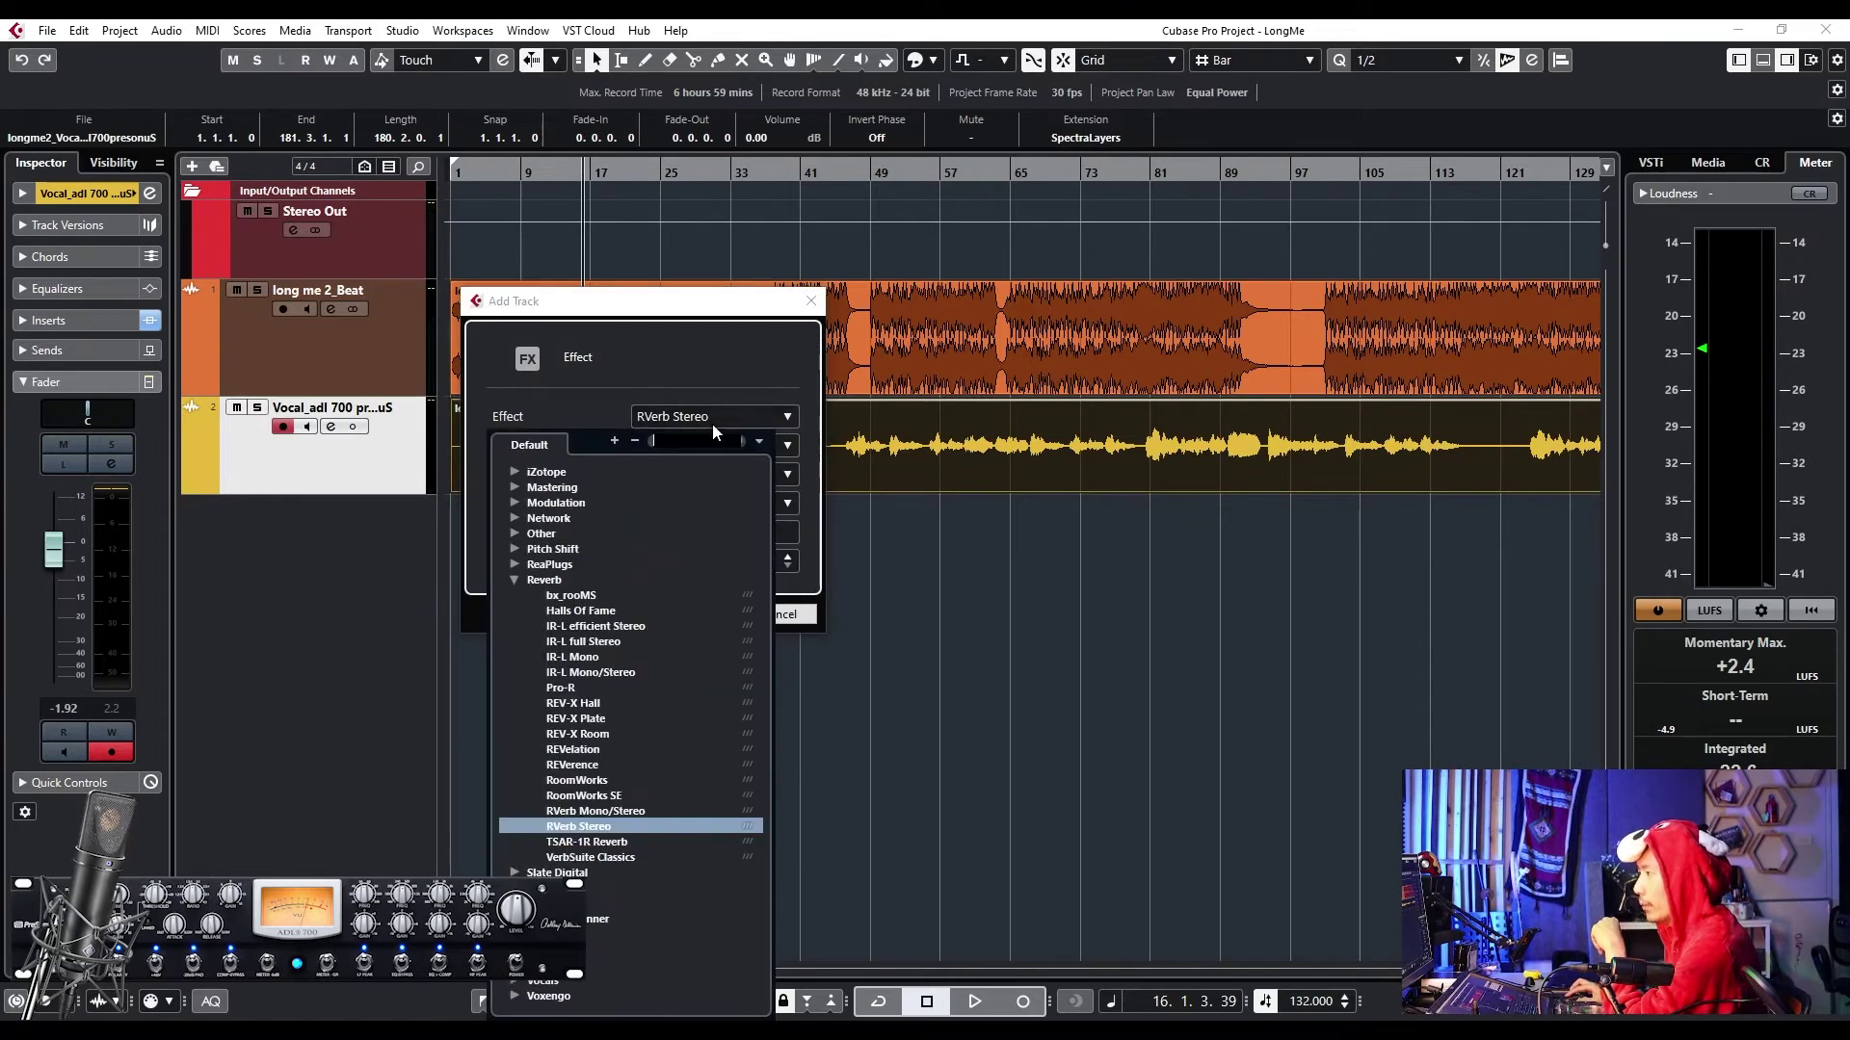
pyautogui.click(612, 857)
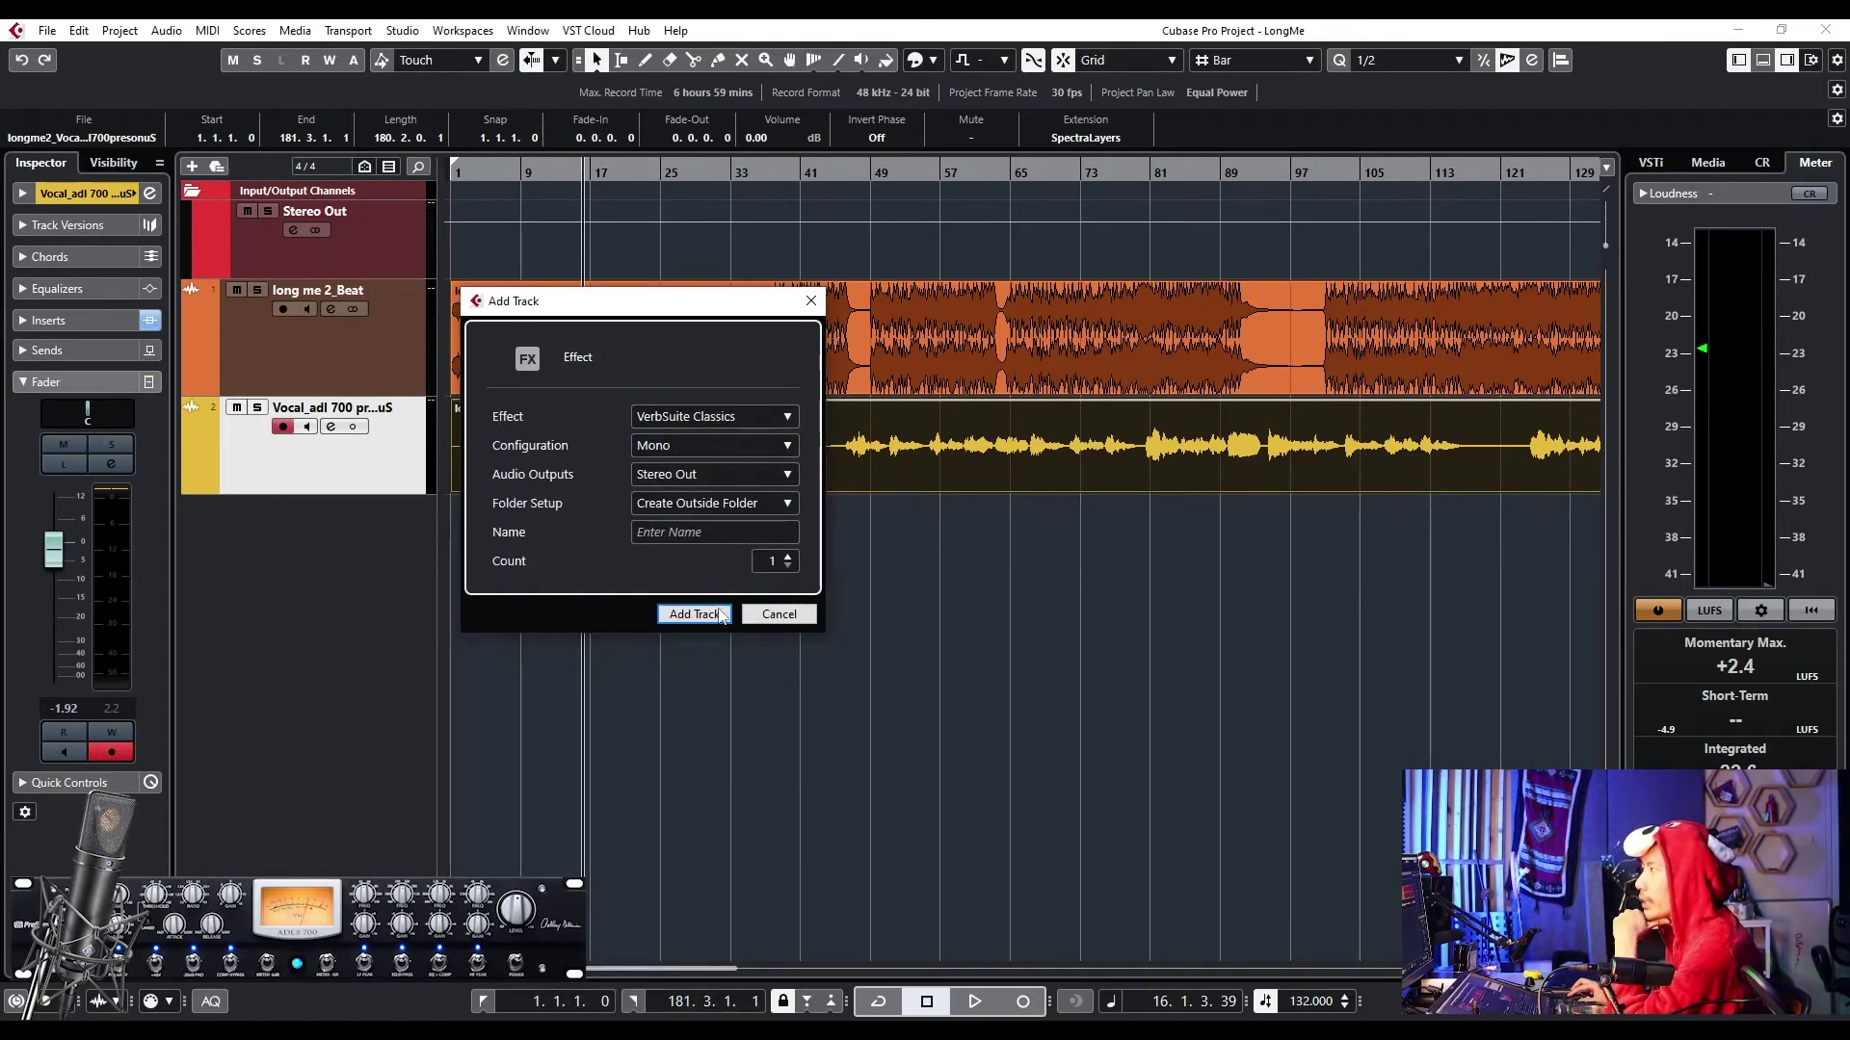
pyautogui.click(700, 532)
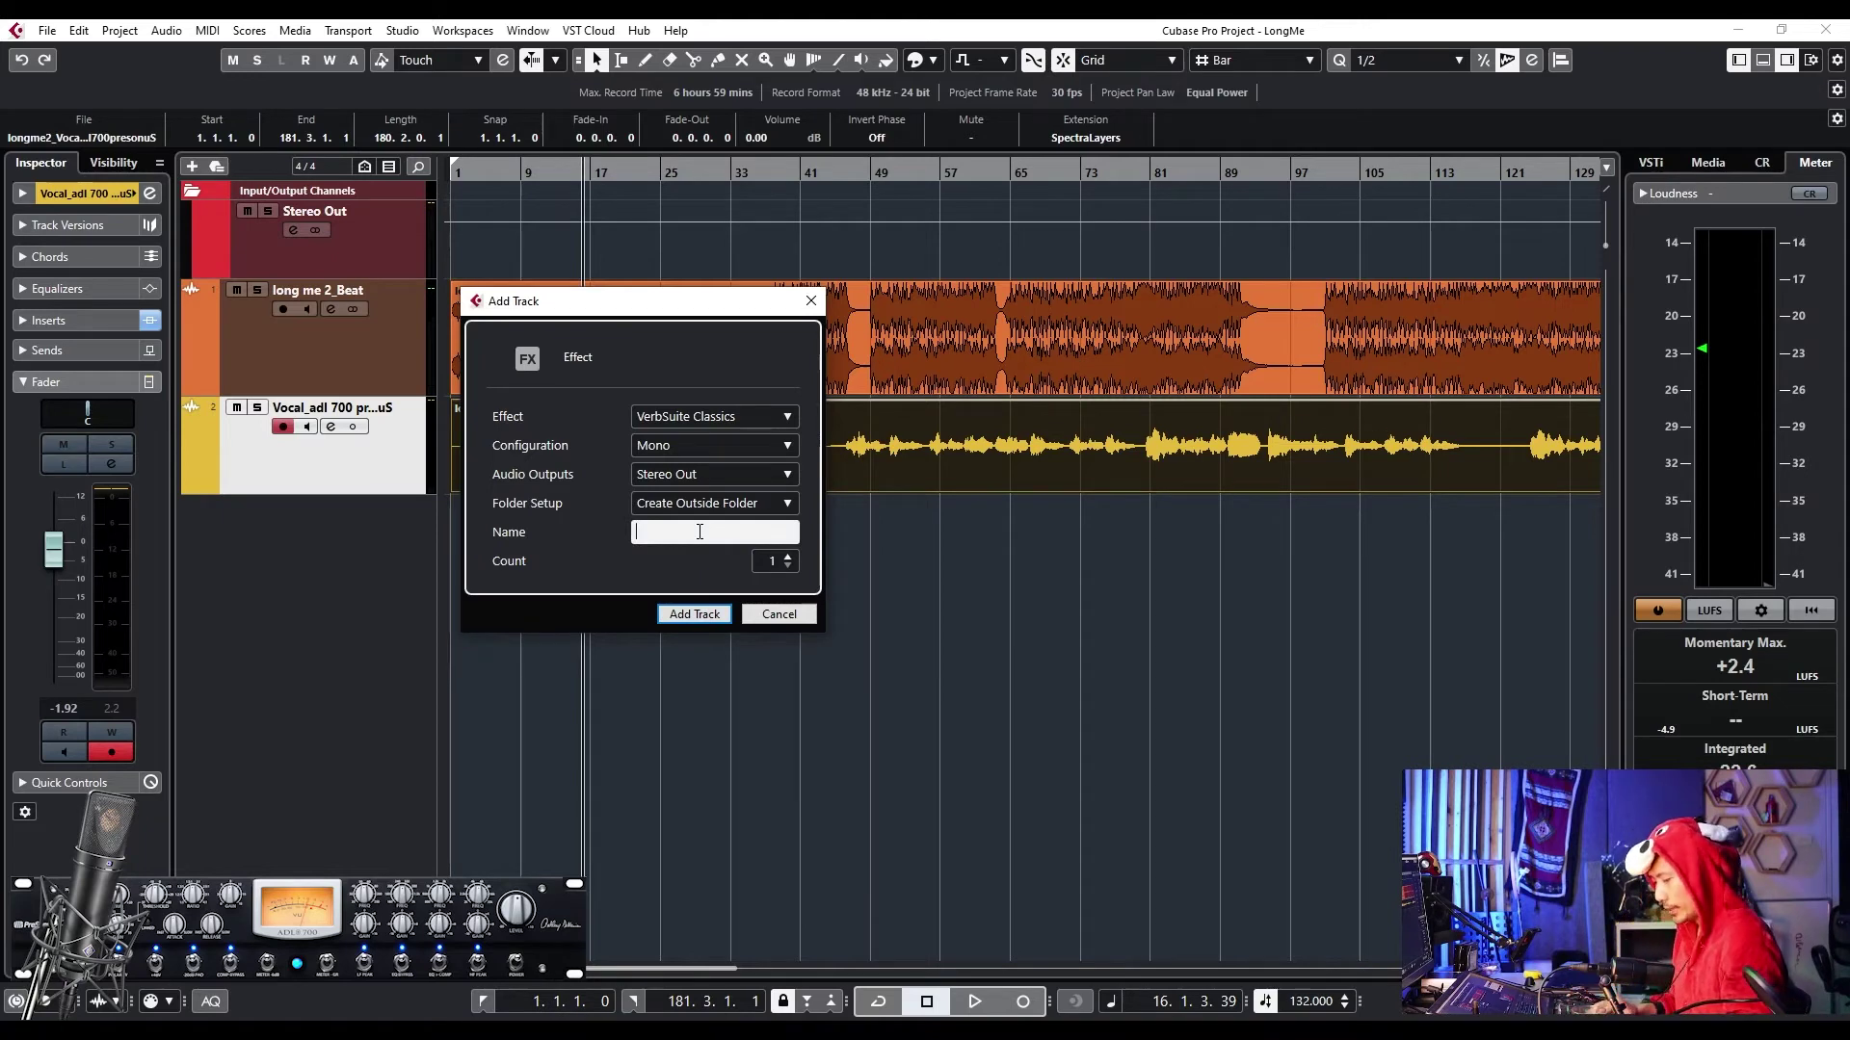
pyautogui.click(788, 555)
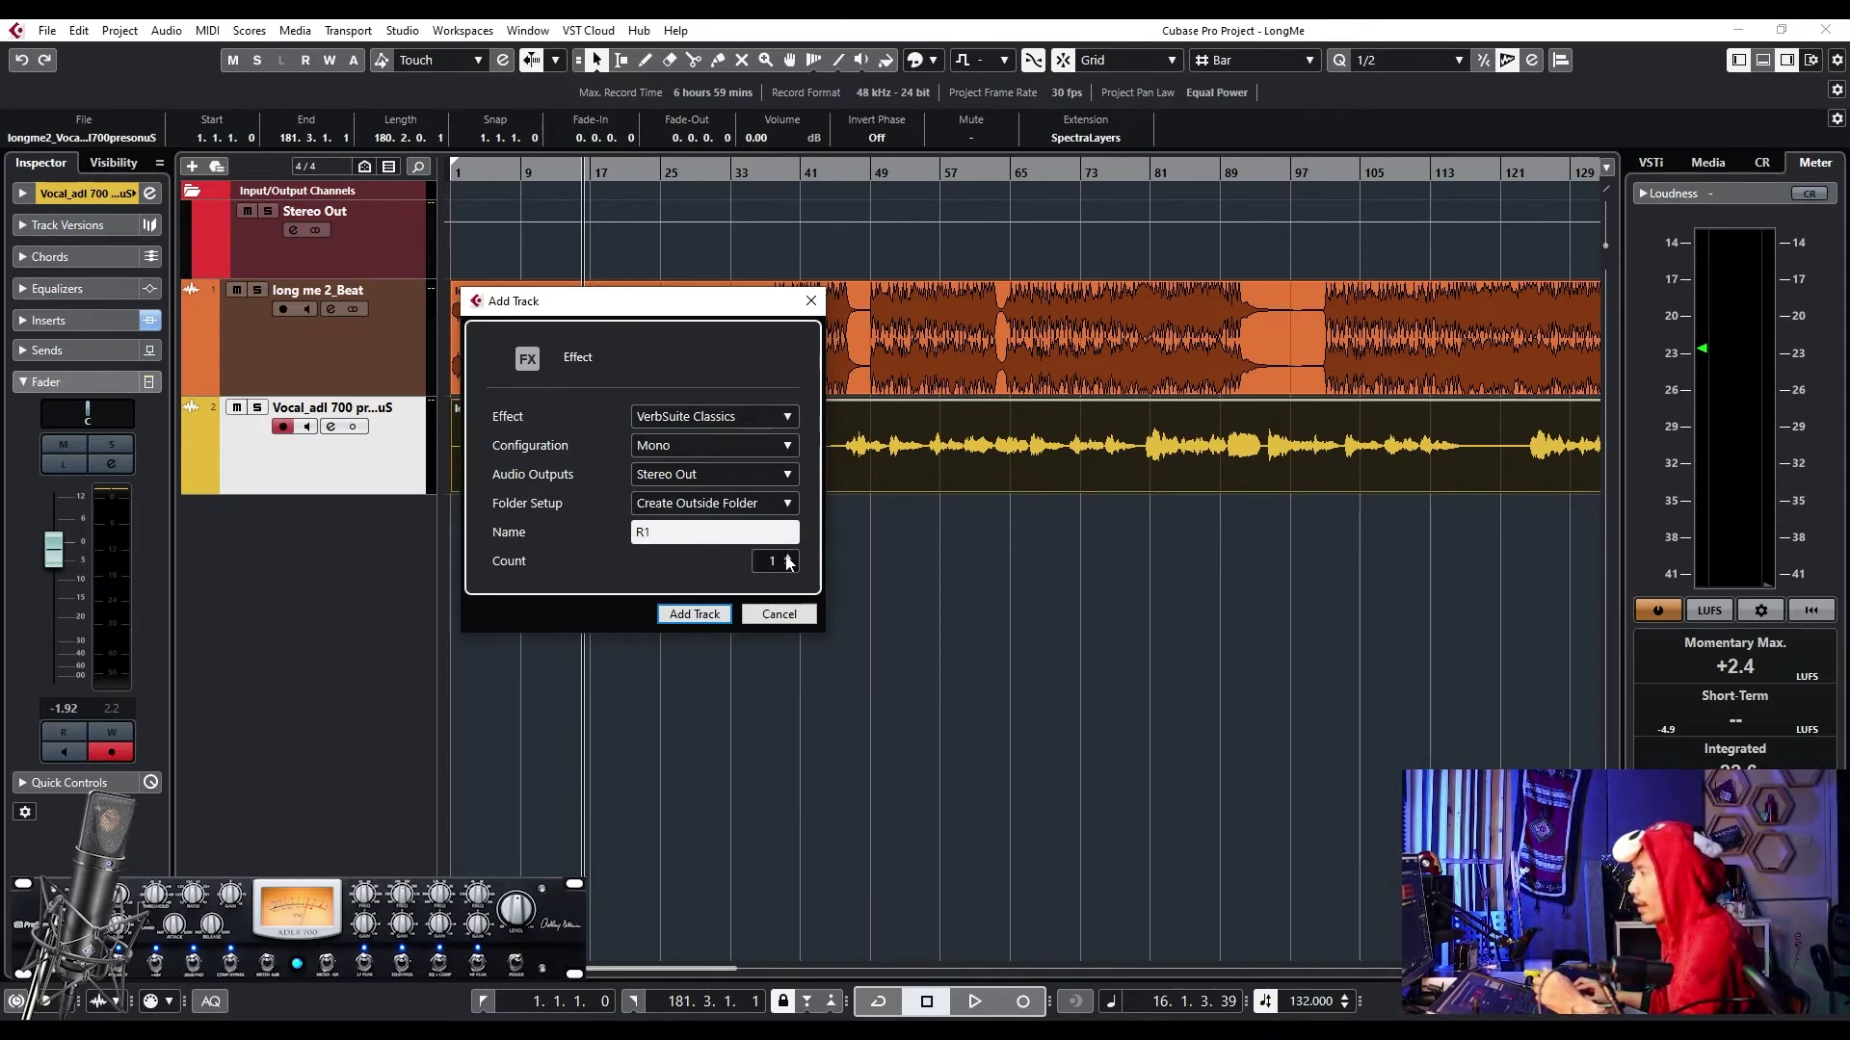
pyautogui.click(773, 441)
pyautogui.click(726, 491)
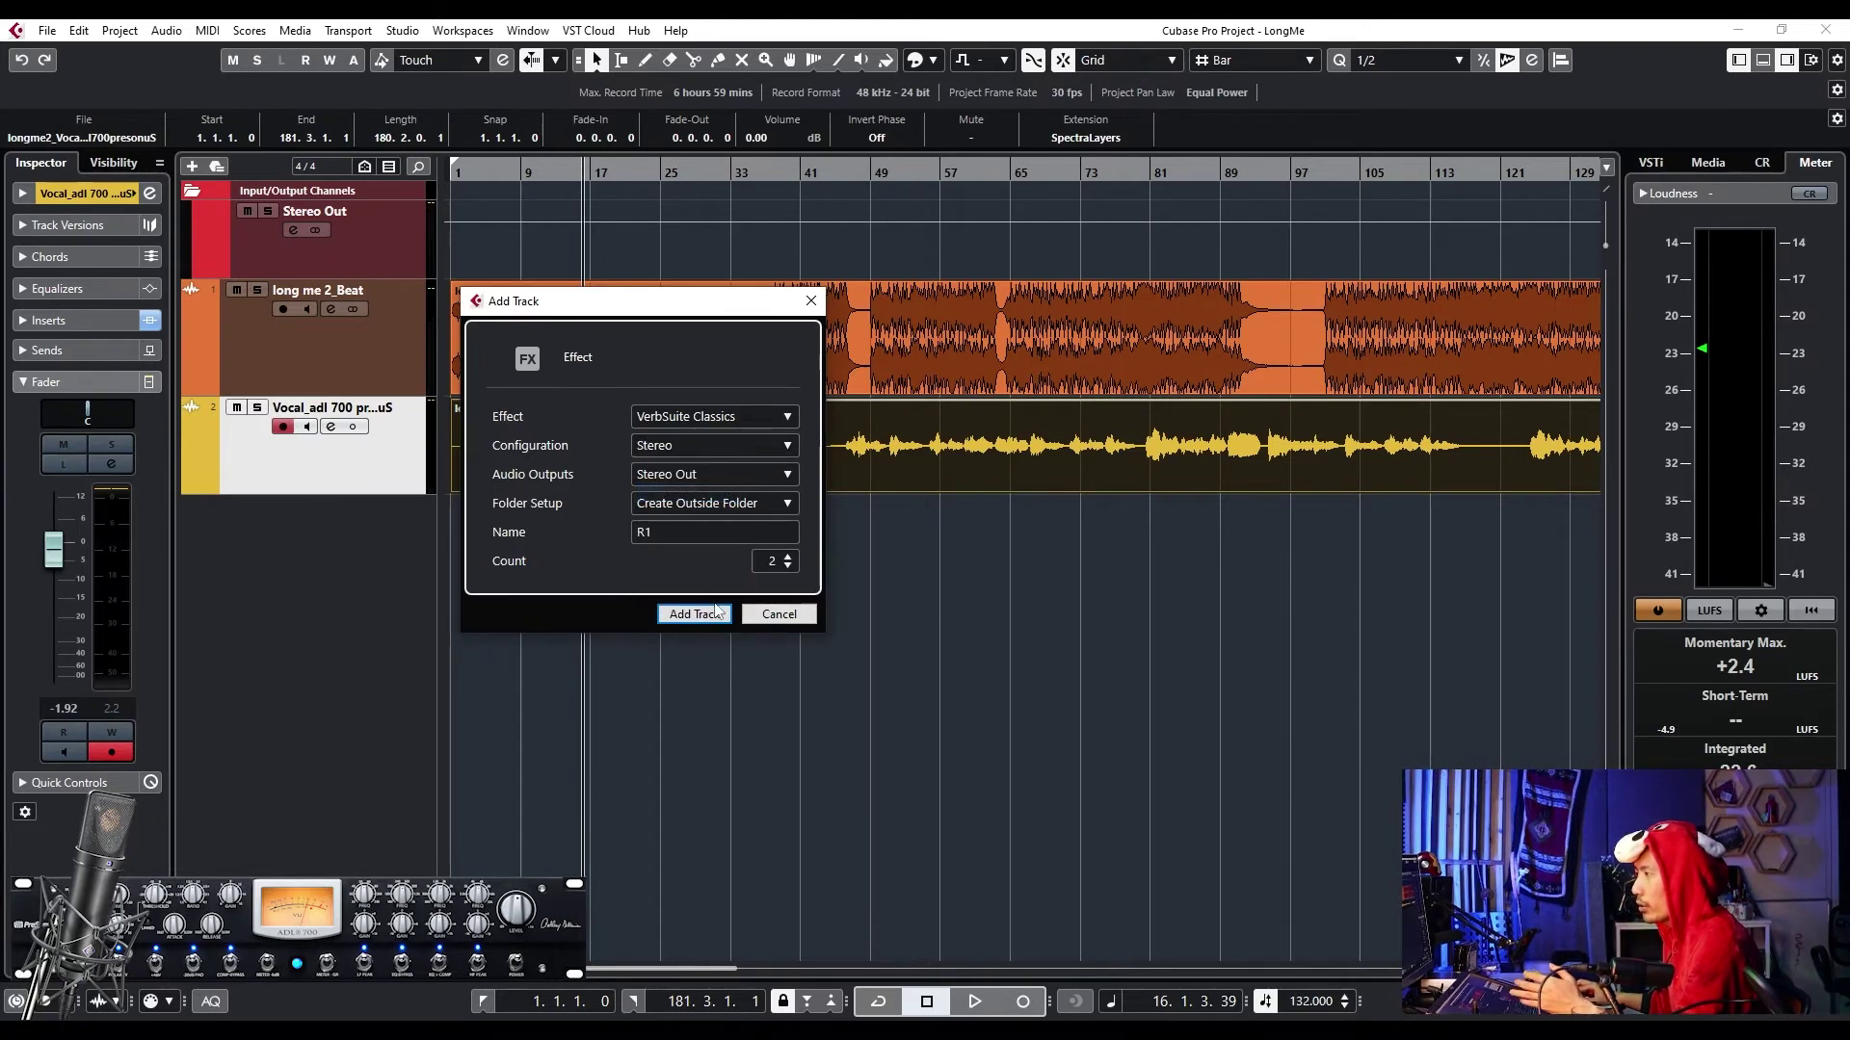
pyautogui.click(704, 614)
pyautogui.click(236, 604)
# - Route the vocal track's first send to R 1 and its second send to R 2, and activate both sends
pyautogui.click(347, 487)
pyautogui.click(89, 357)
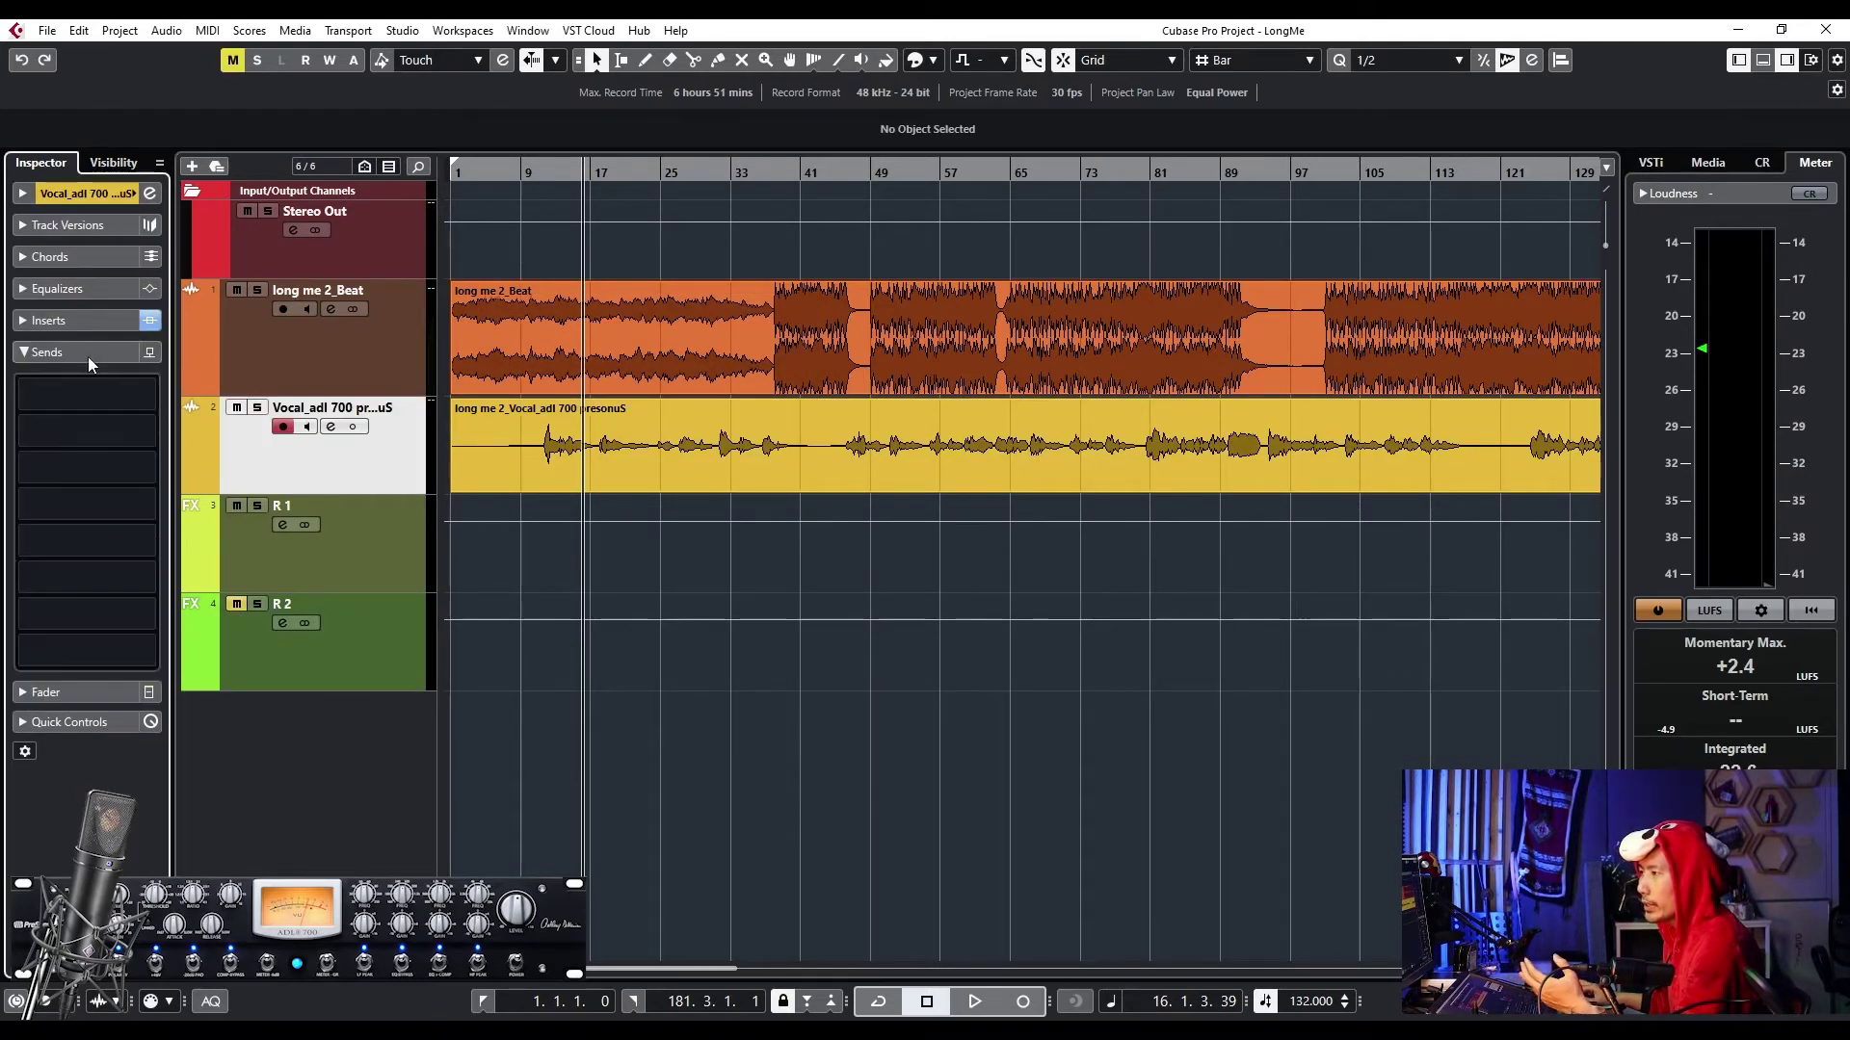
pyautogui.click(141, 393)
pyautogui.click(78, 469)
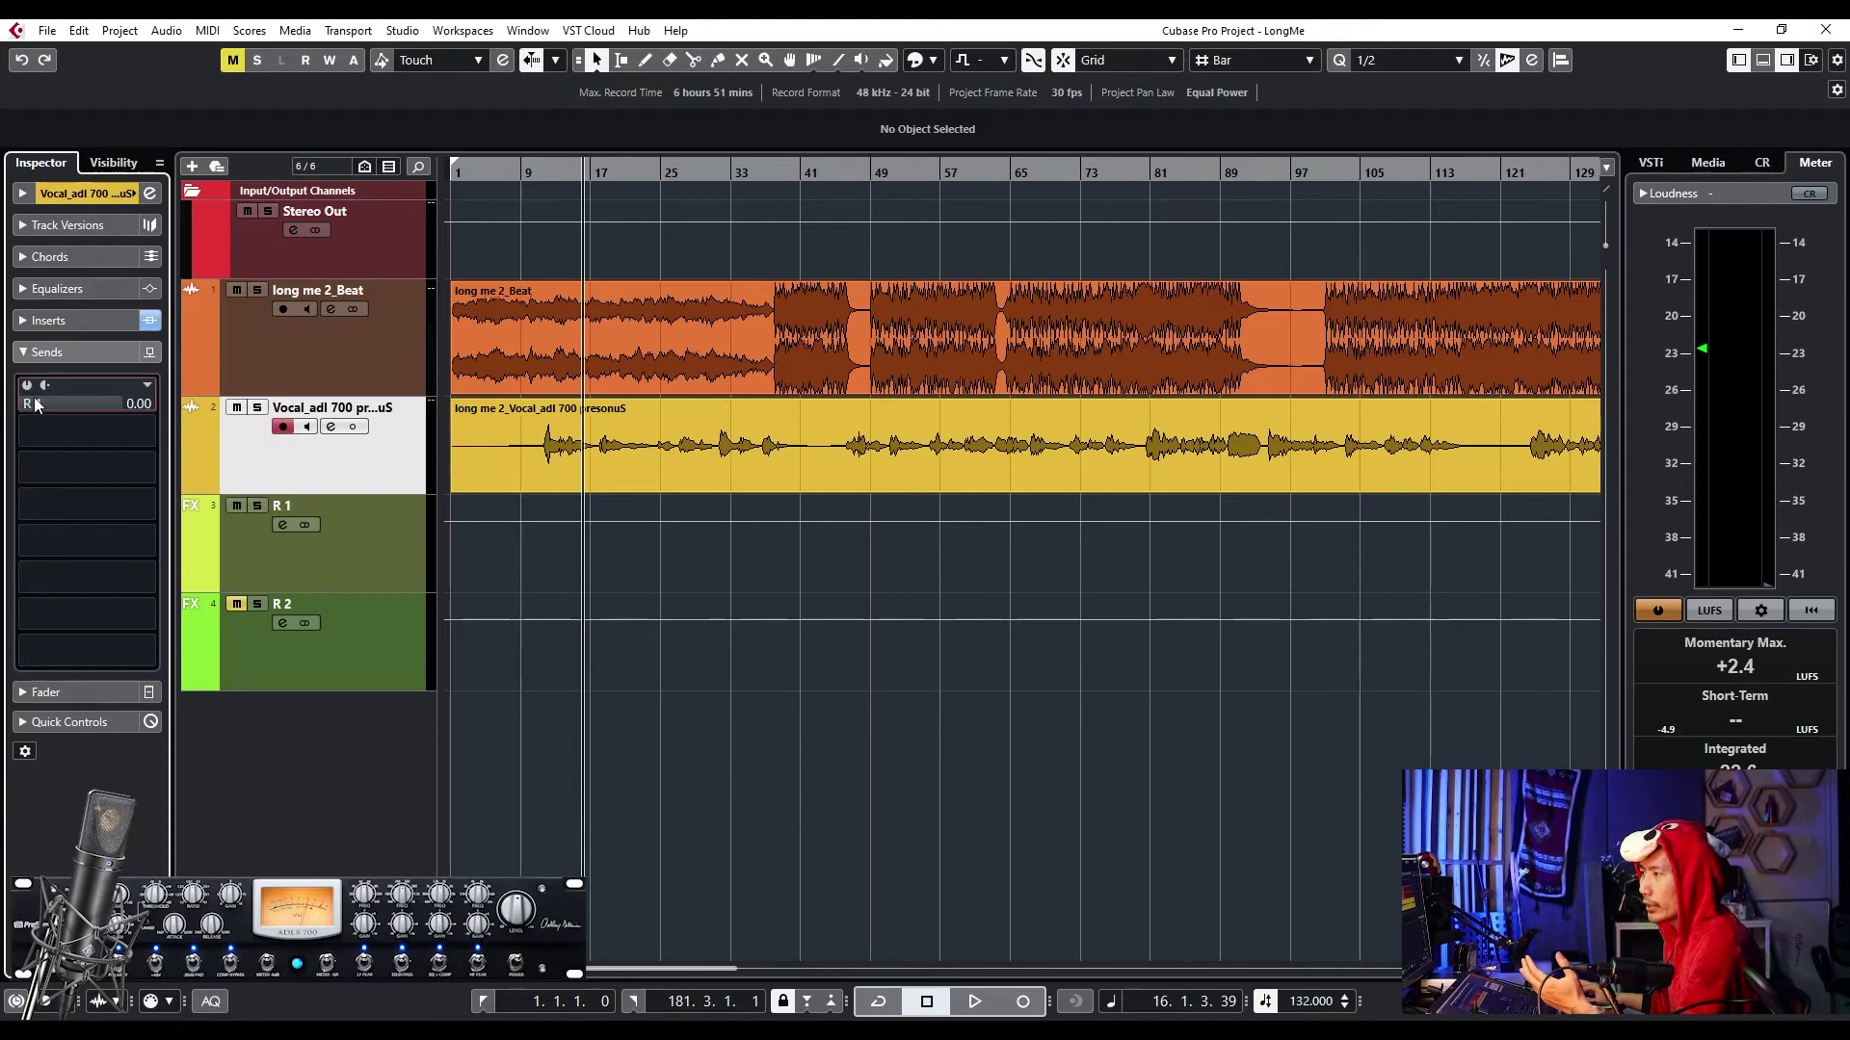
pyautogui.click(140, 434)
pyautogui.click(79, 517)
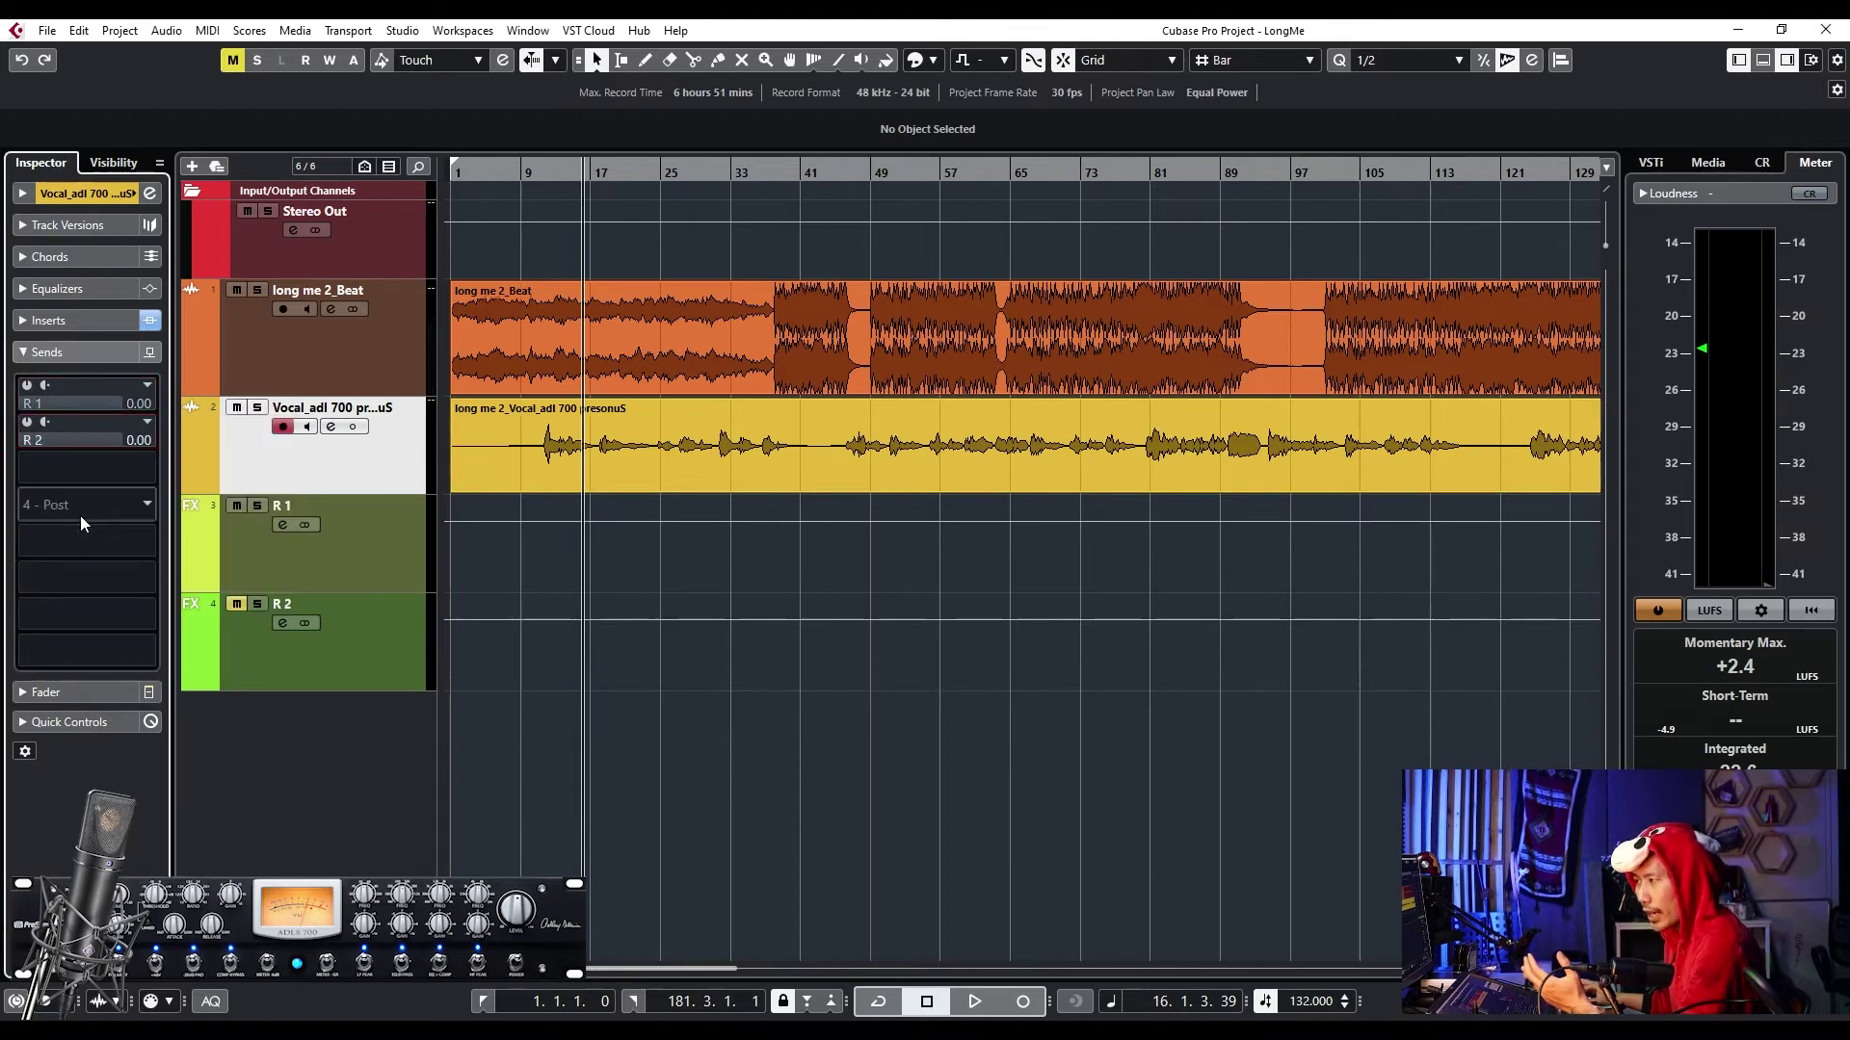
pyautogui.click(26, 385)
pyautogui.click(27, 421)
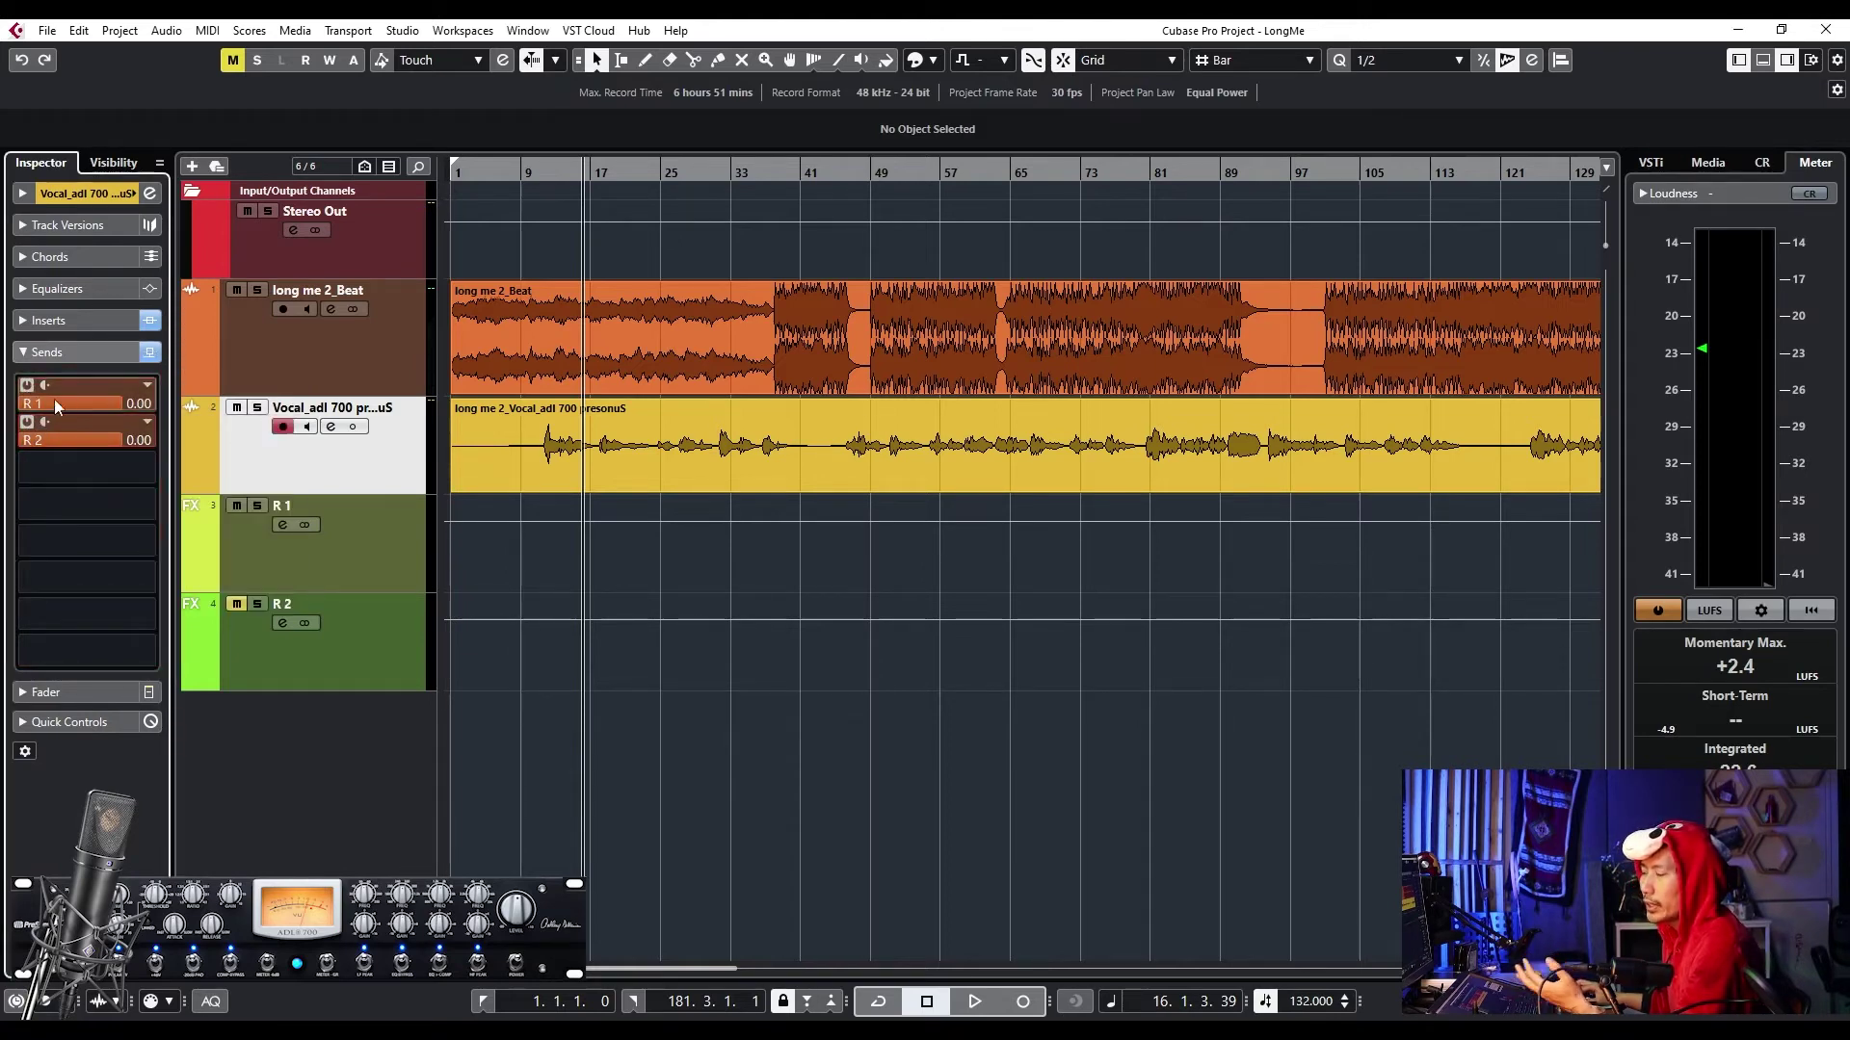
# - Switch the vocal track's R 1 and R 2 sends to pre-fader and pull the vocal fader down to minus infinity
pyautogui.click(44, 423)
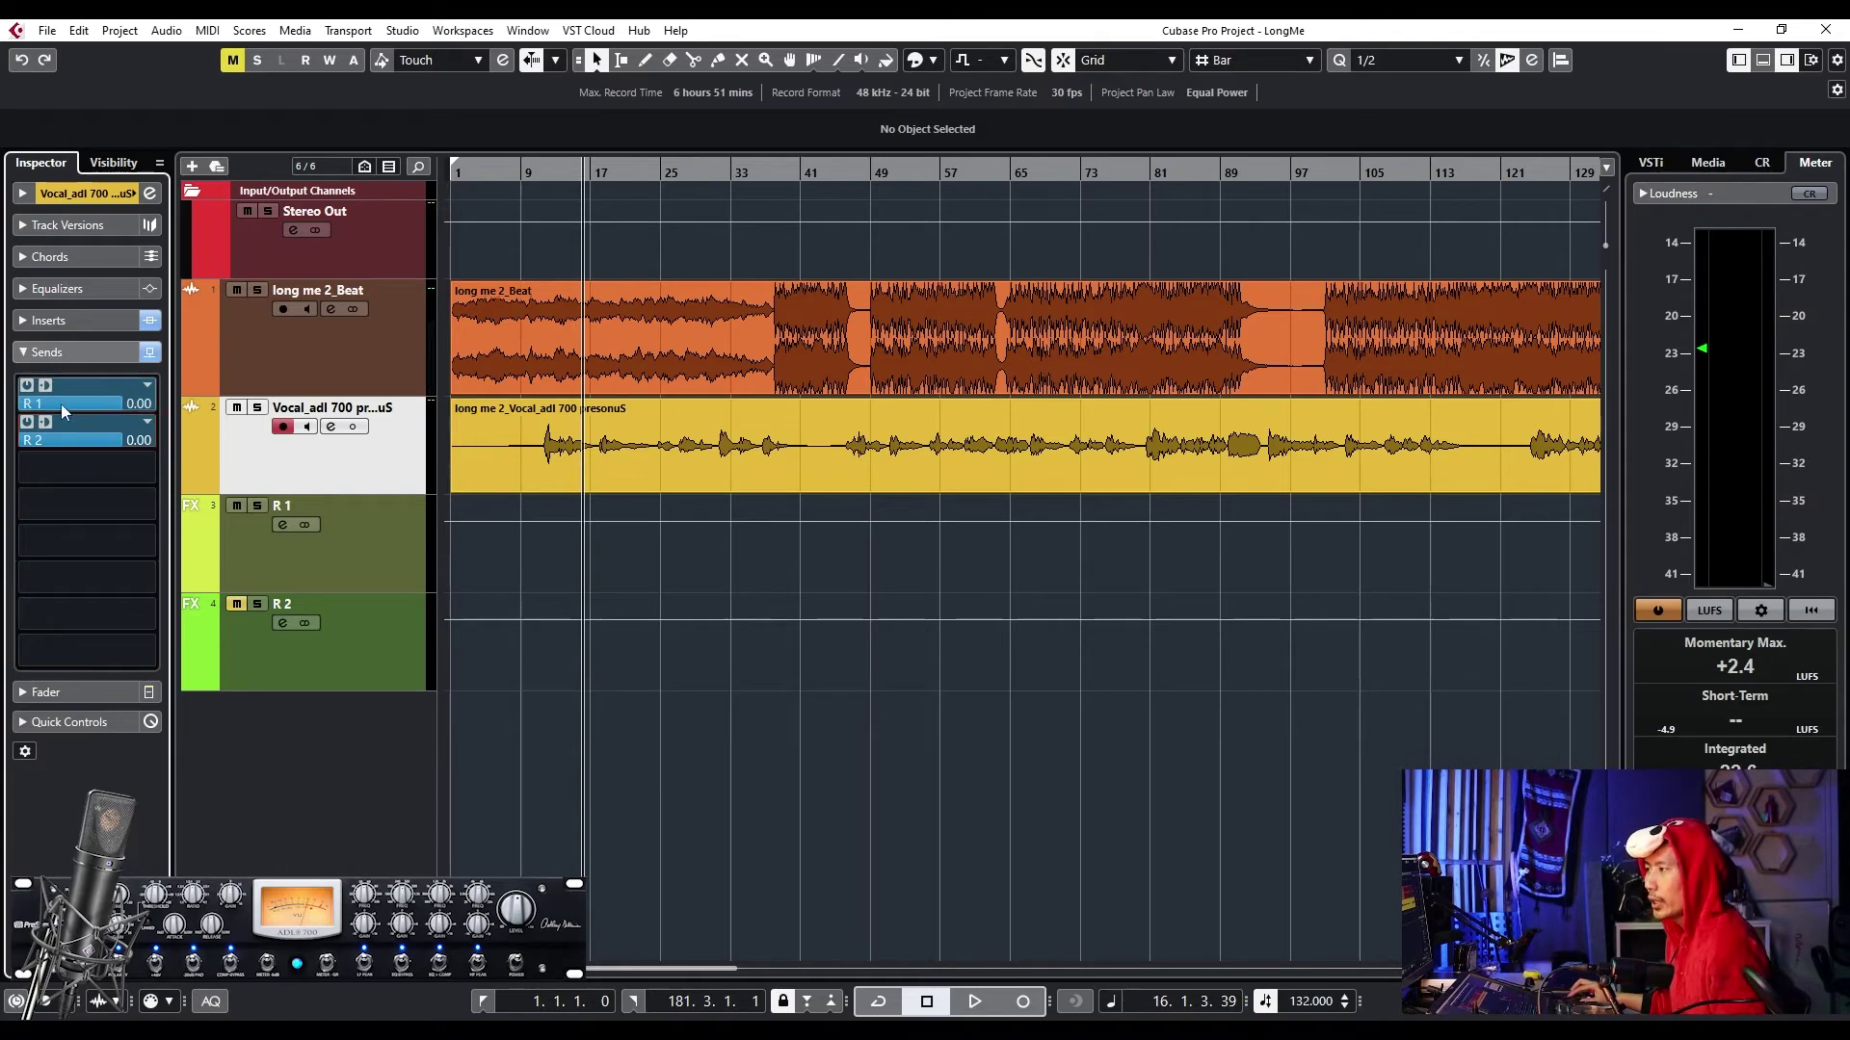
pyautogui.click(46, 384)
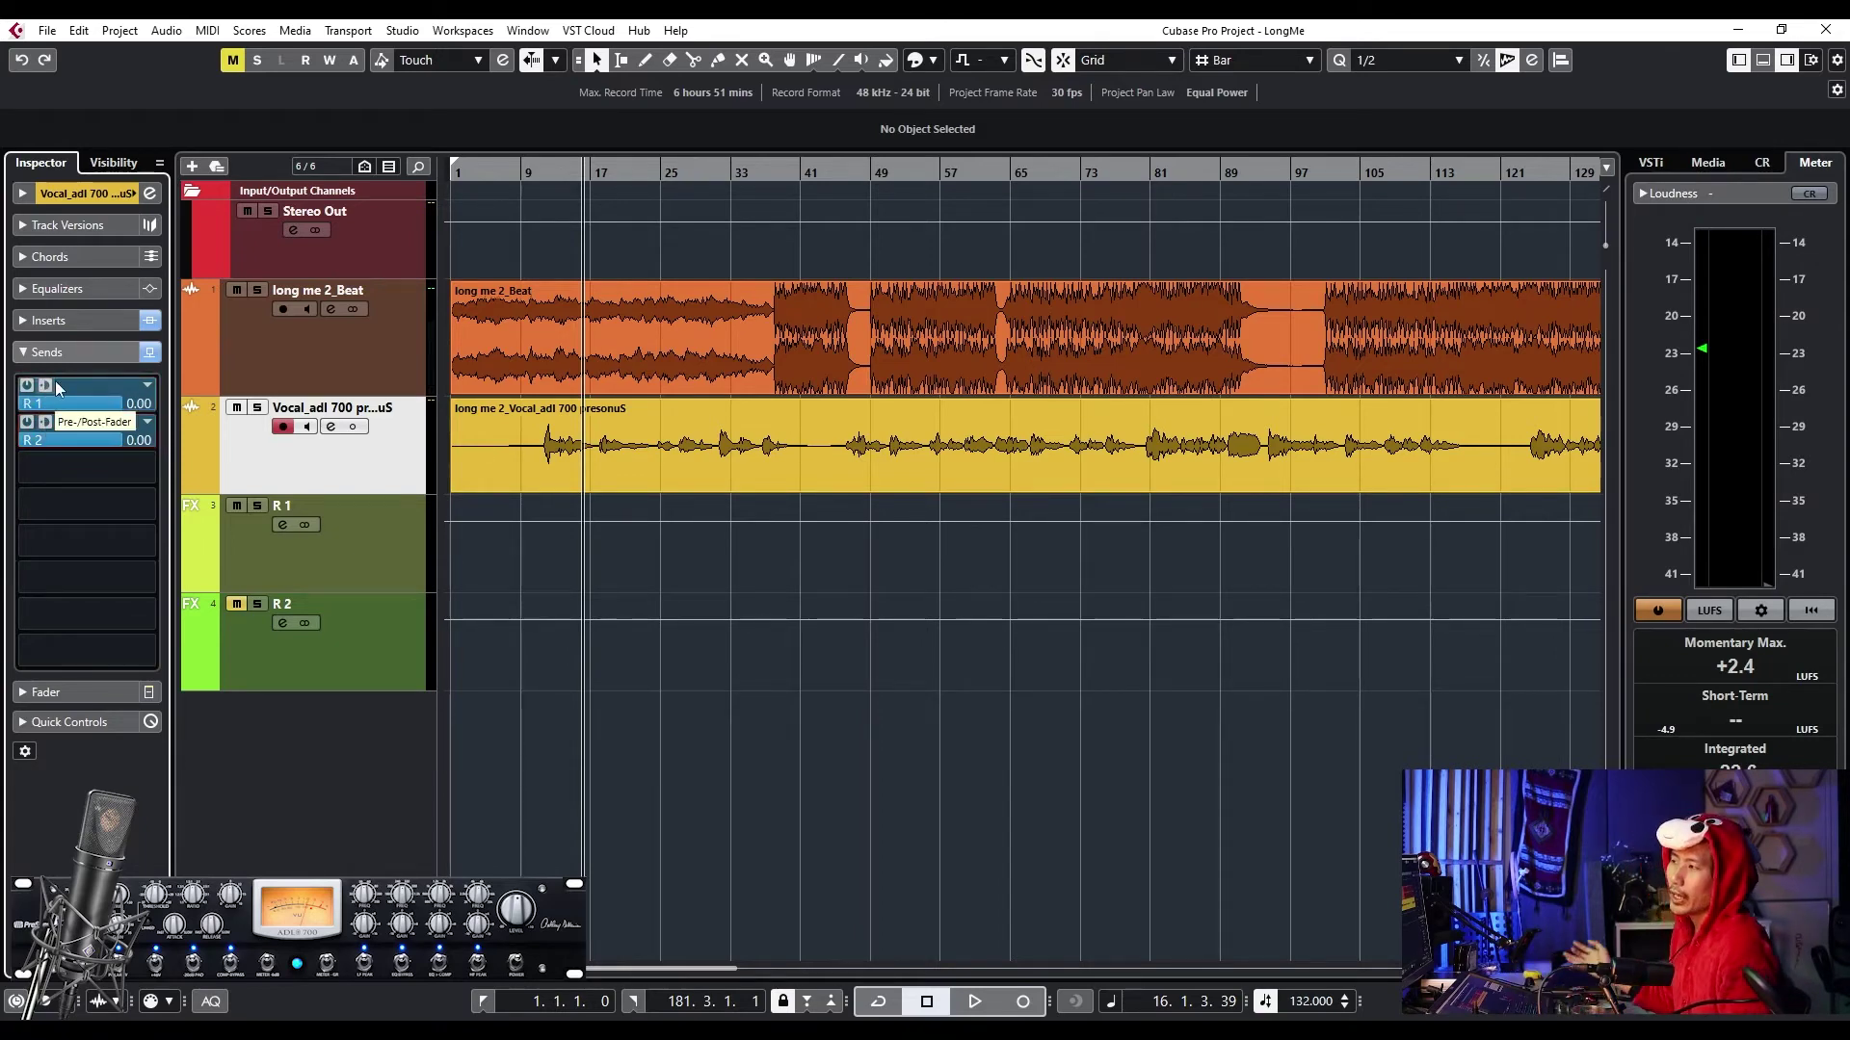
pyautogui.click(81, 693)
pyautogui.moveTo(67, 547); pyautogui.dragTo(85, 689)
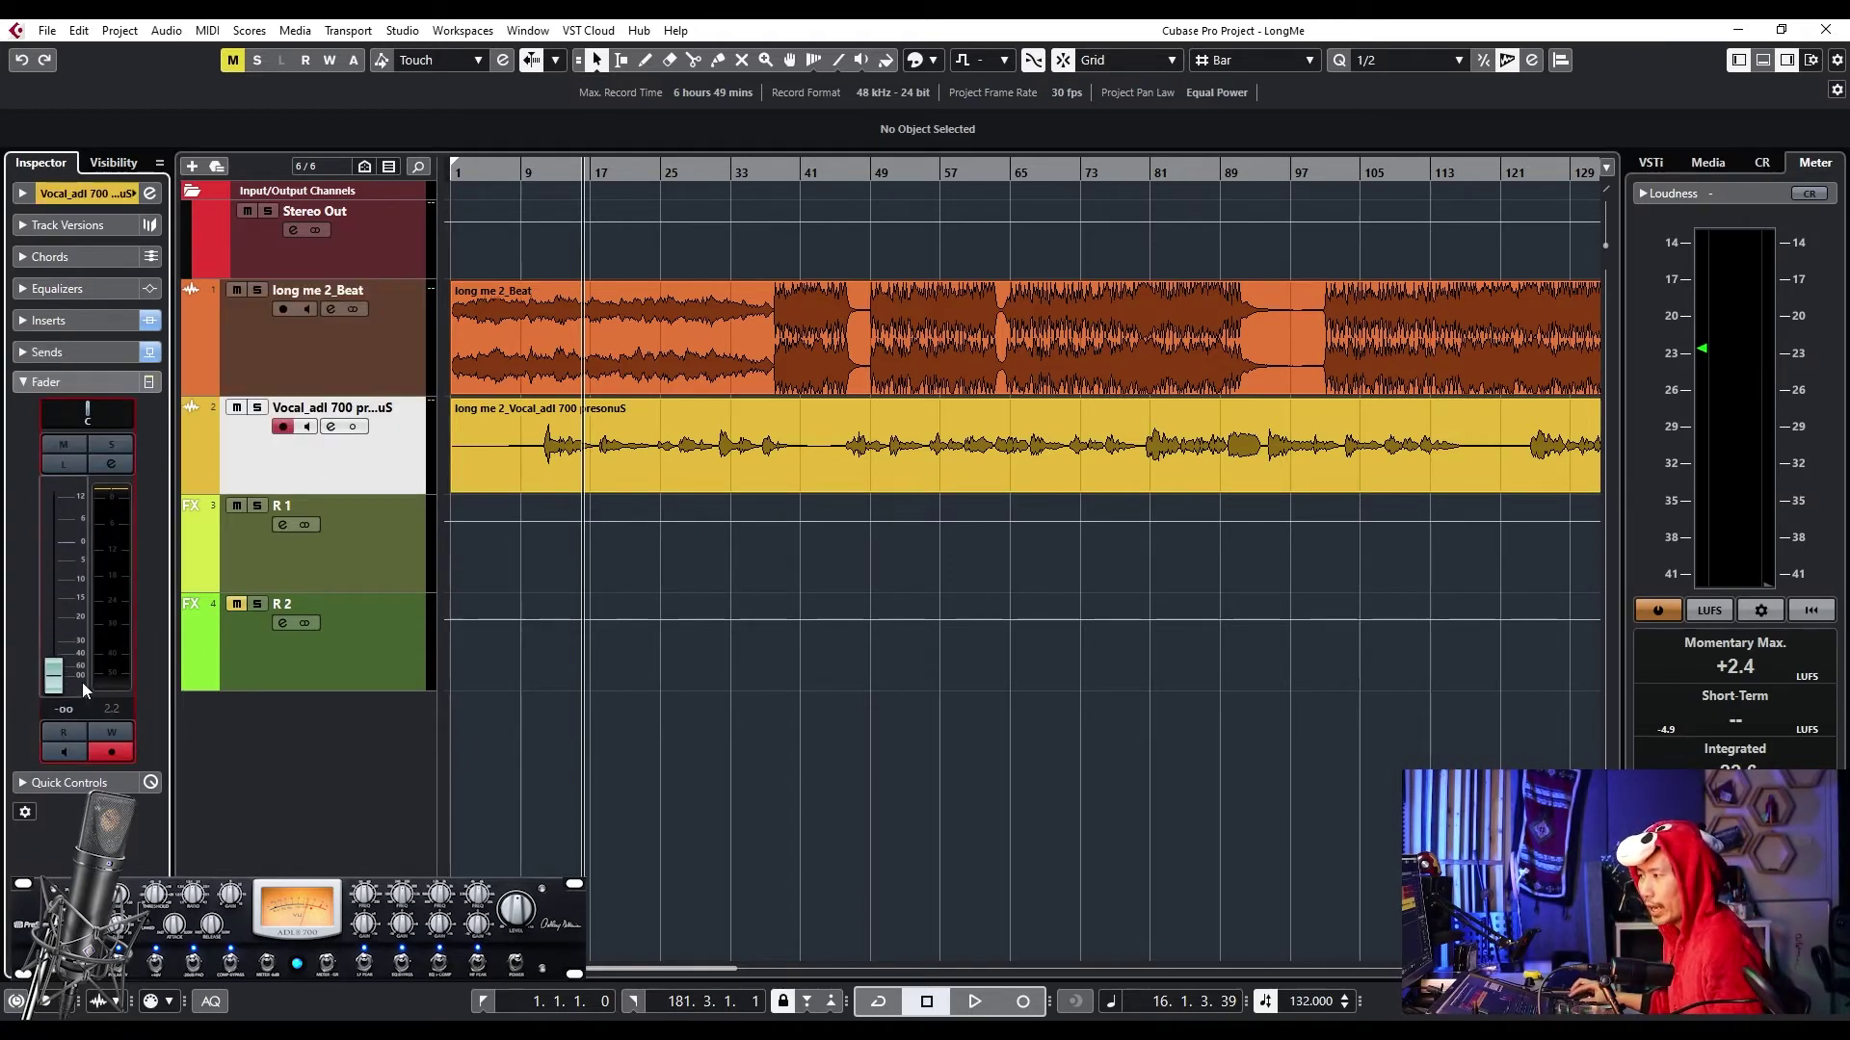
# - Mute the long me 2_Beat track and play the R 1 reverb return from about bar 11
pyautogui.click(262, 534)
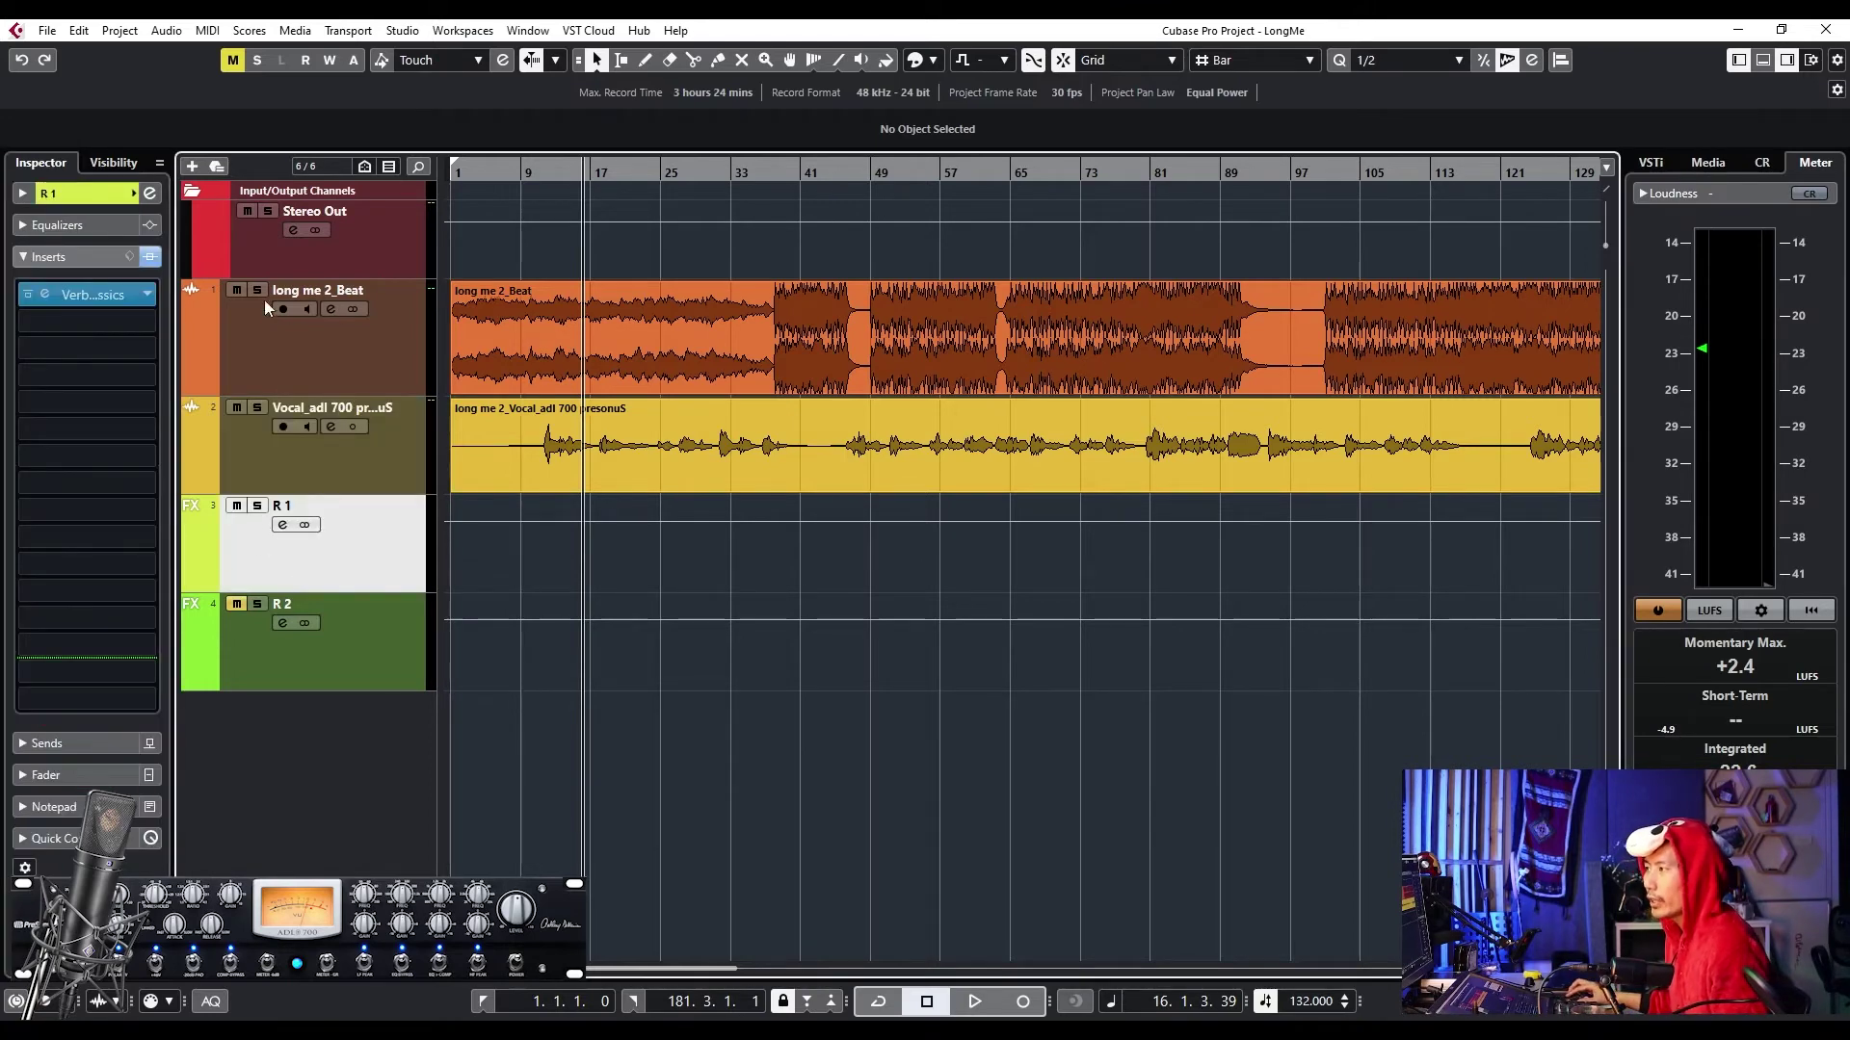
pyautogui.click(236, 290)
pyautogui.click(530, 174)
pyautogui.moveTo(530, 174); pyautogui.dragTo(529, 189)
pyautogui.press('space')
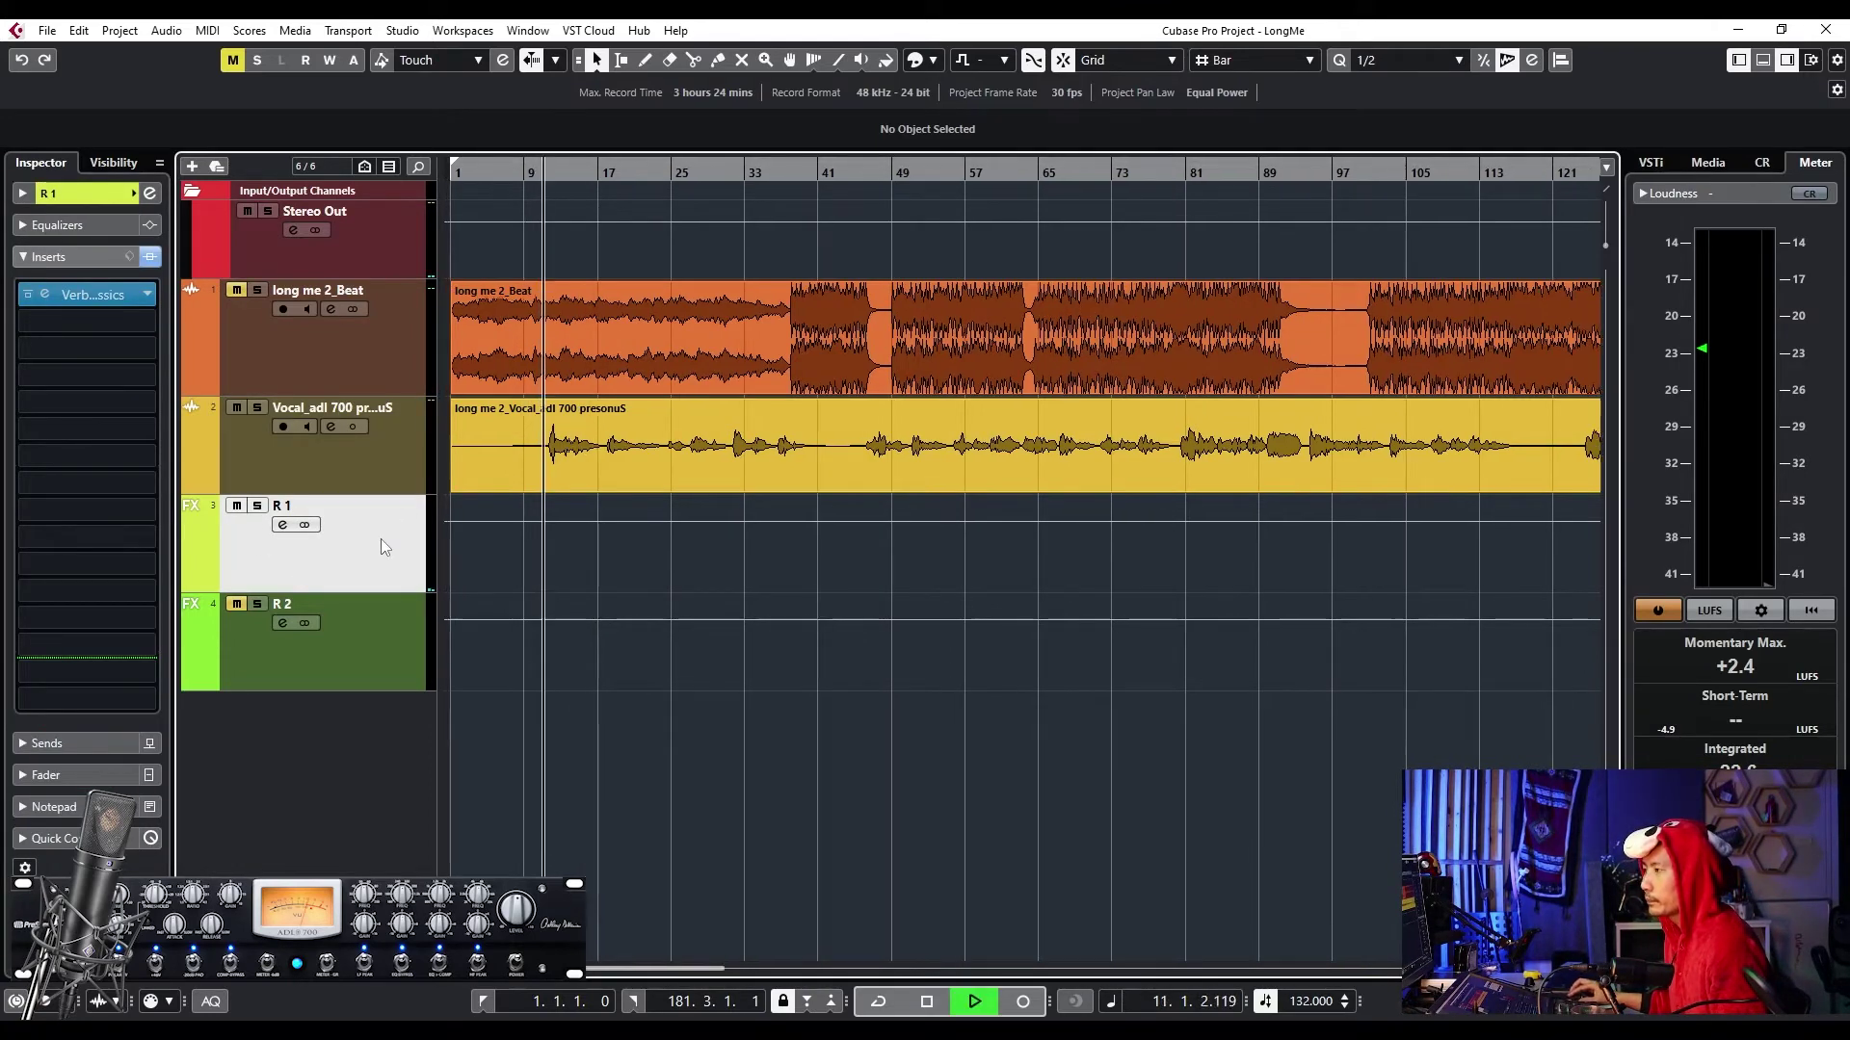
# - Stop playback and open the VerbSuite Classics insert on R 1, placing its window beside the track list
pyautogui.click(97, 233)
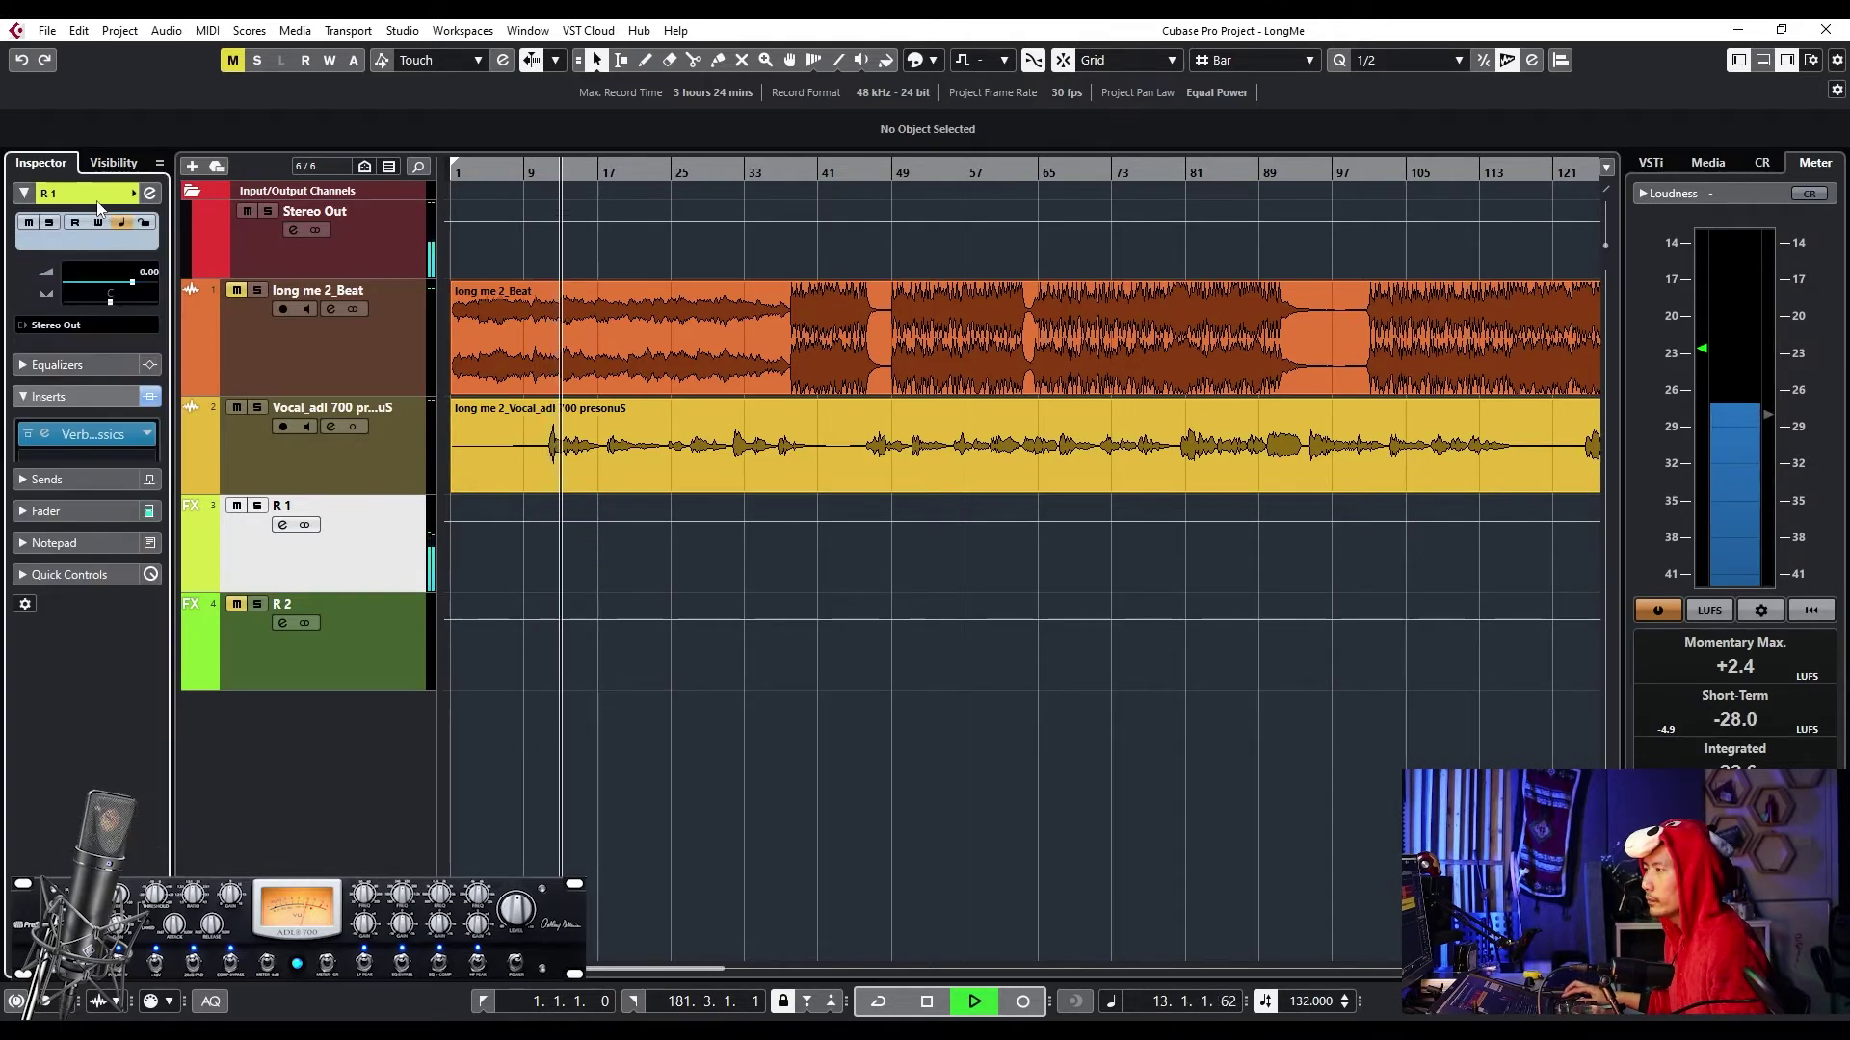
pyautogui.click(86, 383)
pyautogui.press('space')
pyautogui.click(102, 294)
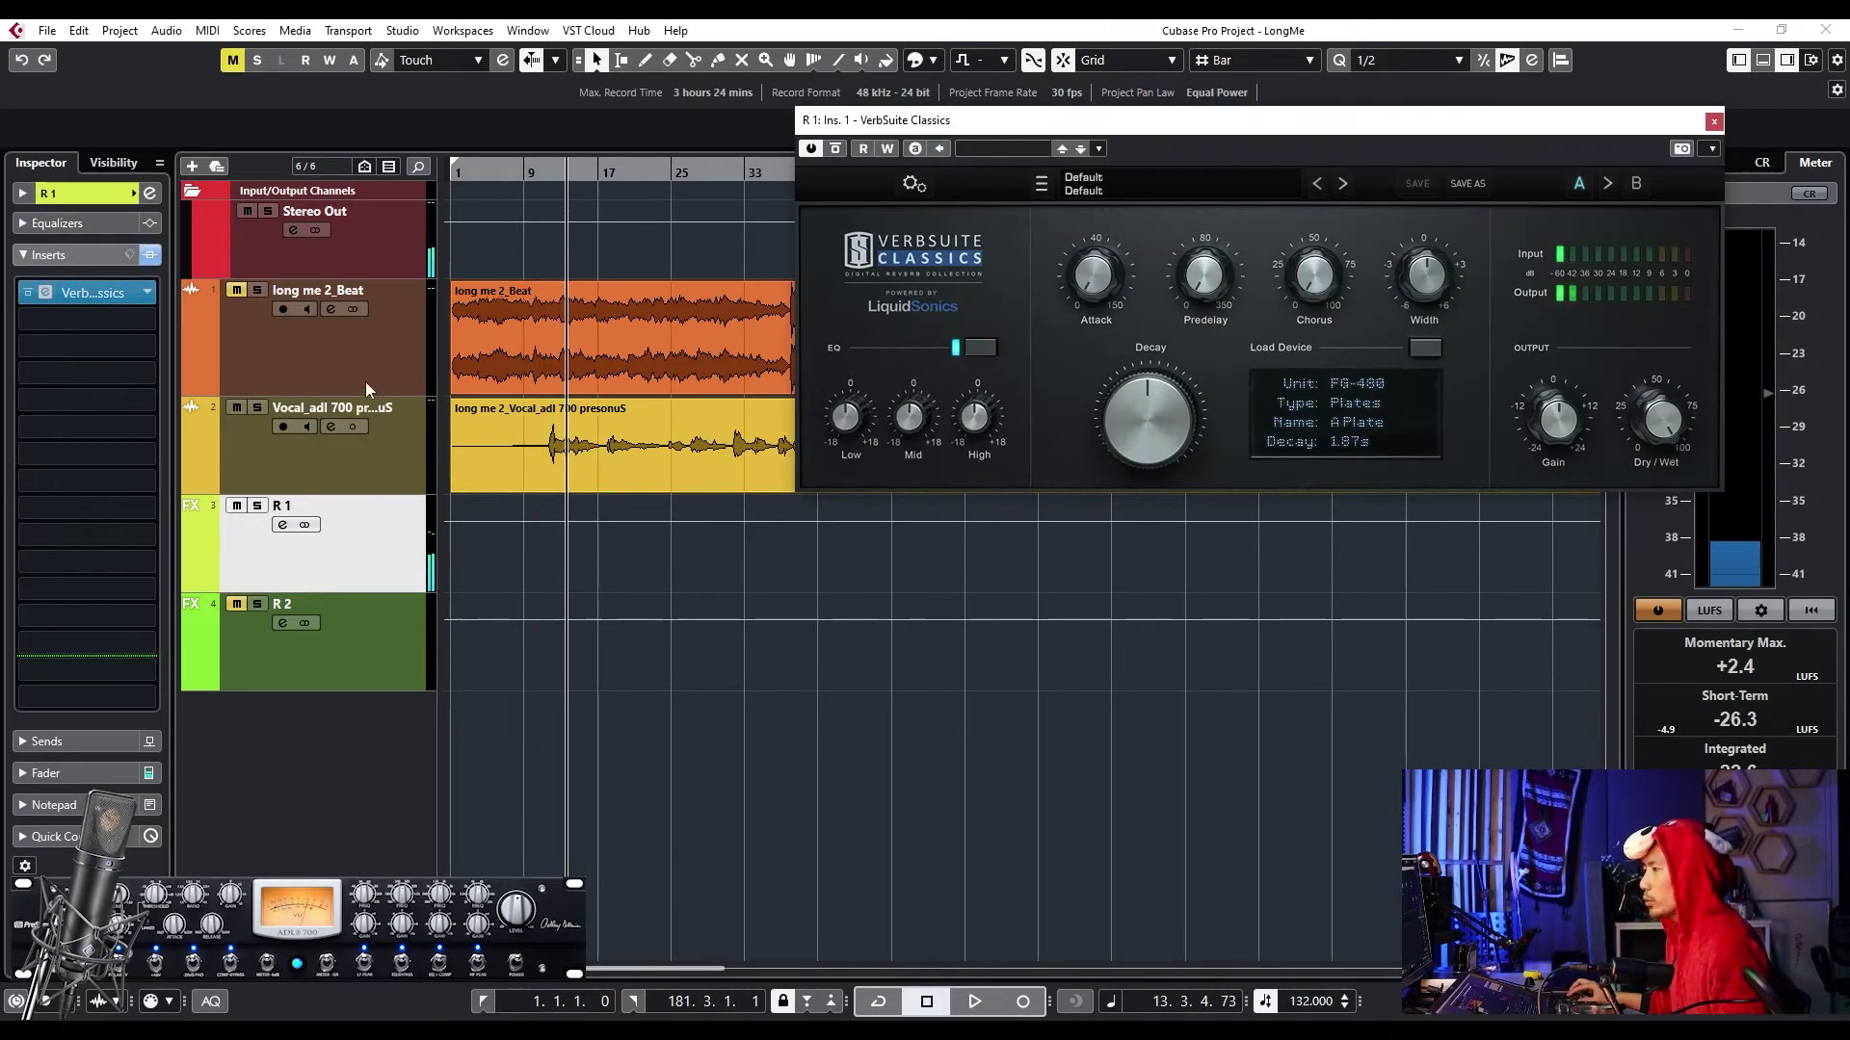
pyautogui.moveTo(1028, 121); pyautogui.dragTo(660, 114)
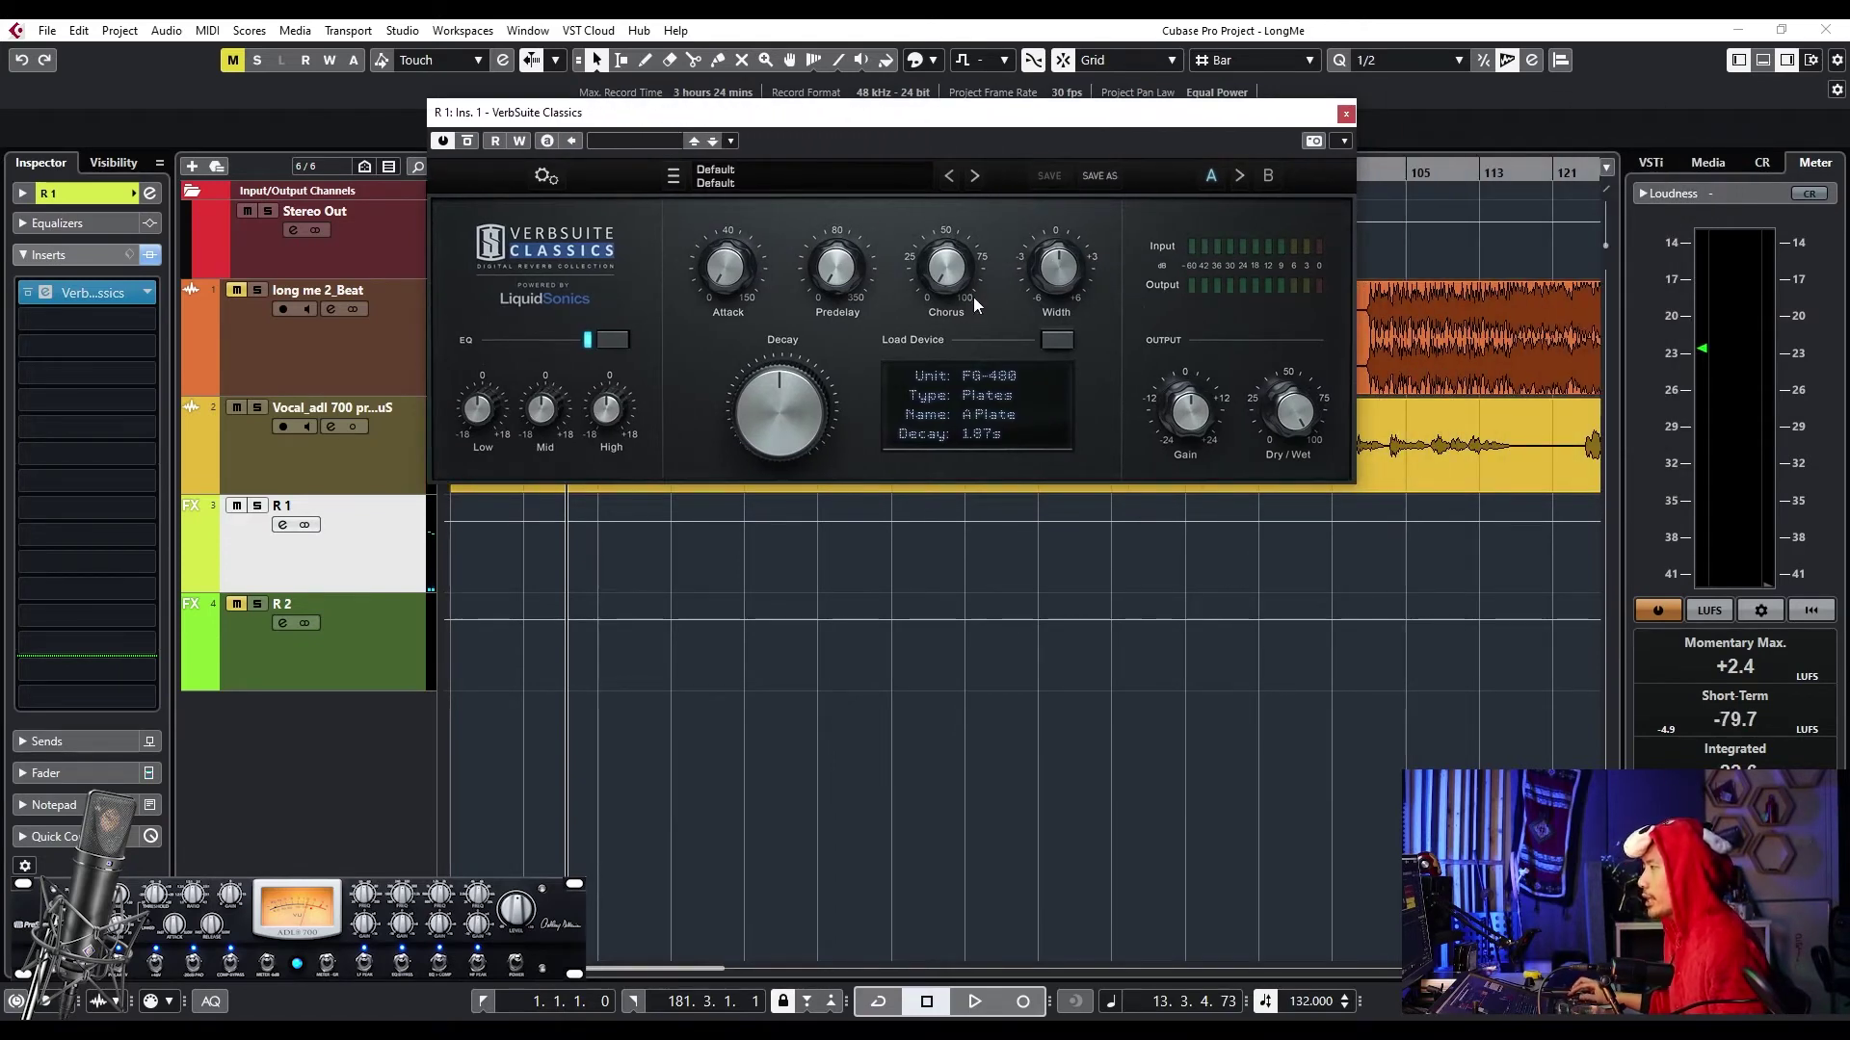
# - Try the Natural Vocal Room and Lush Clear Room vocal presets in VerbSuite Classics
pyautogui.click(894, 177)
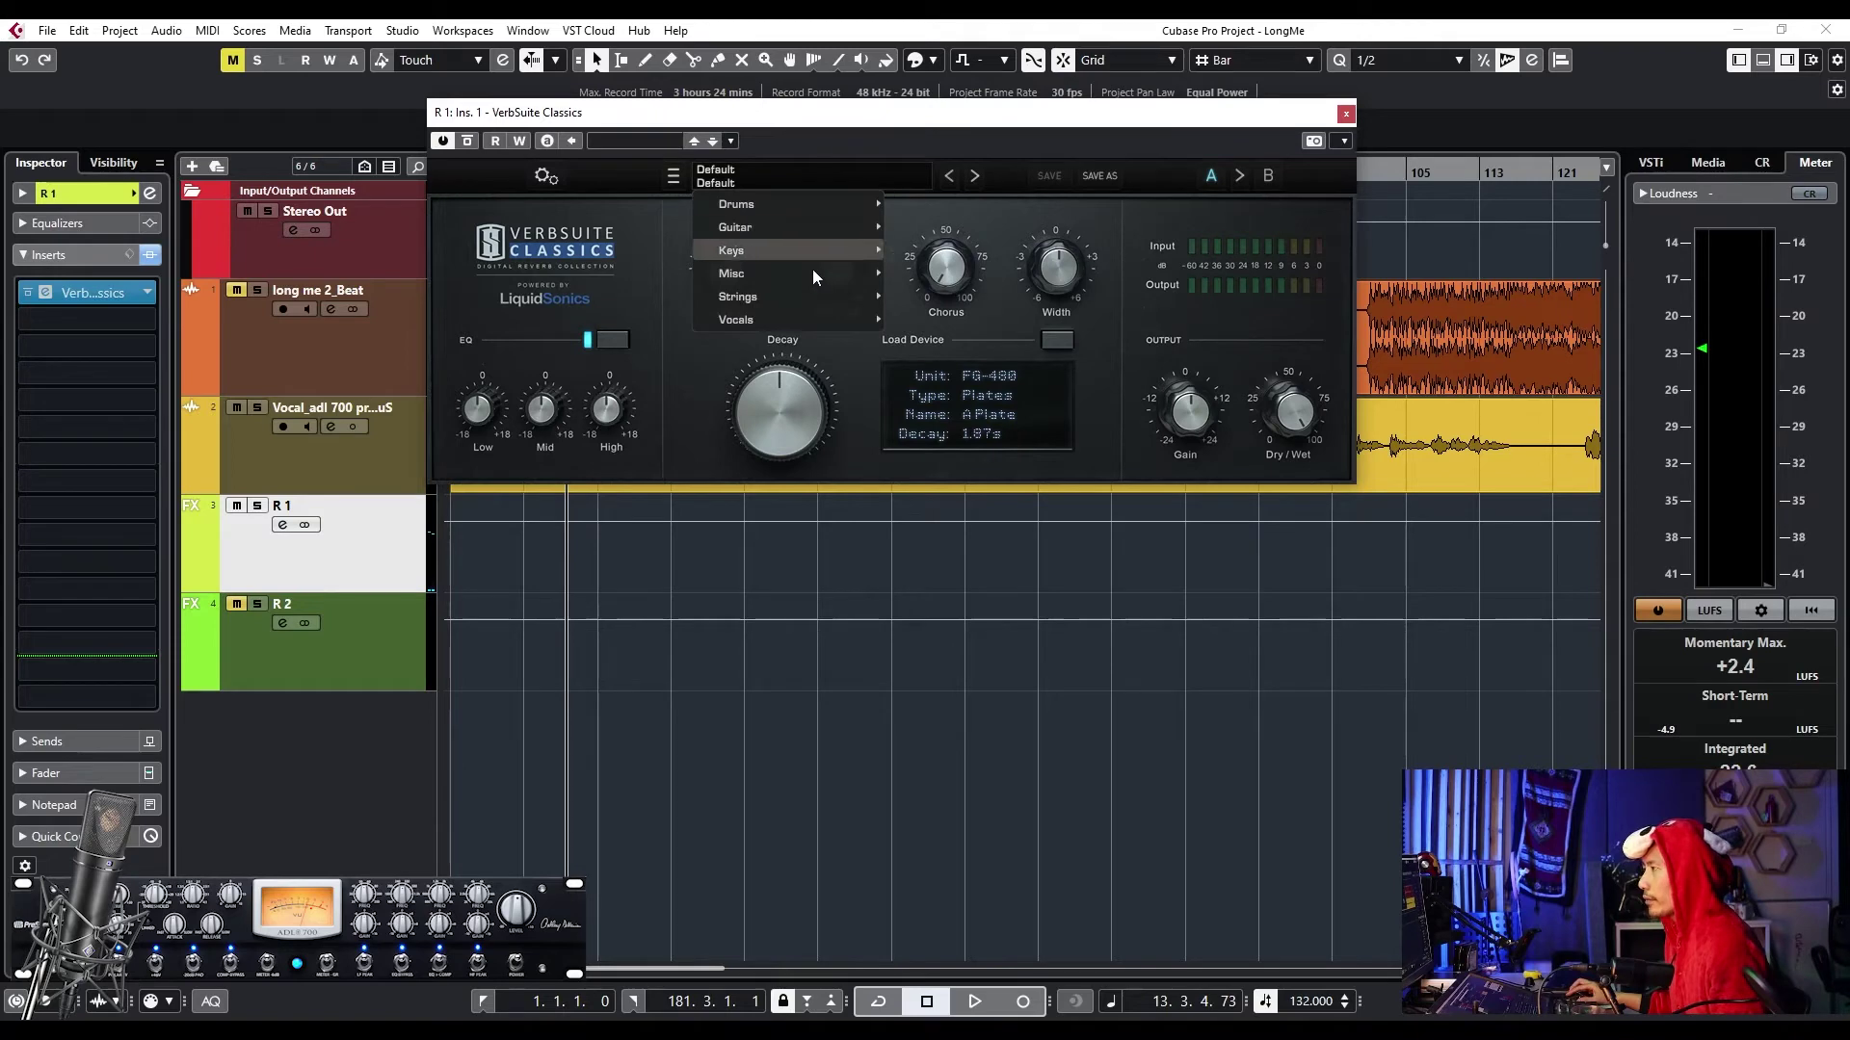
pyautogui.moveTo(817, 320)
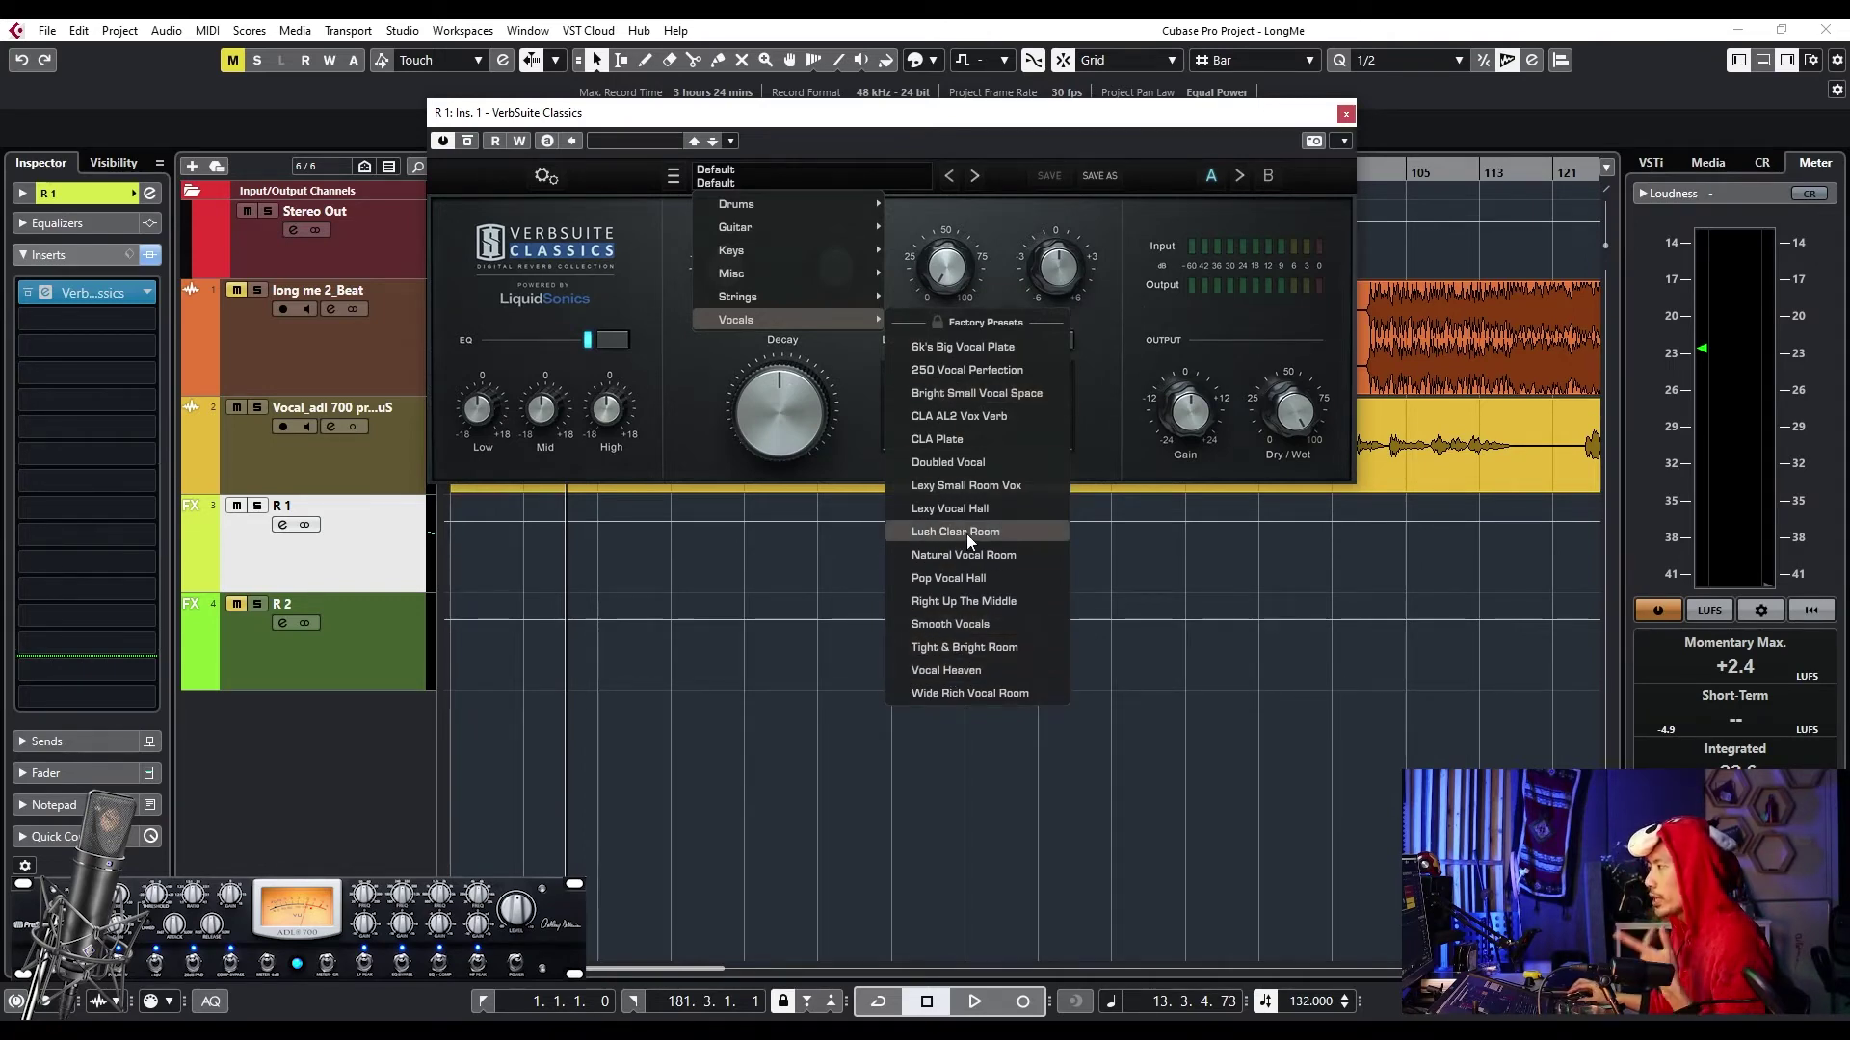
pyautogui.click(969, 559)
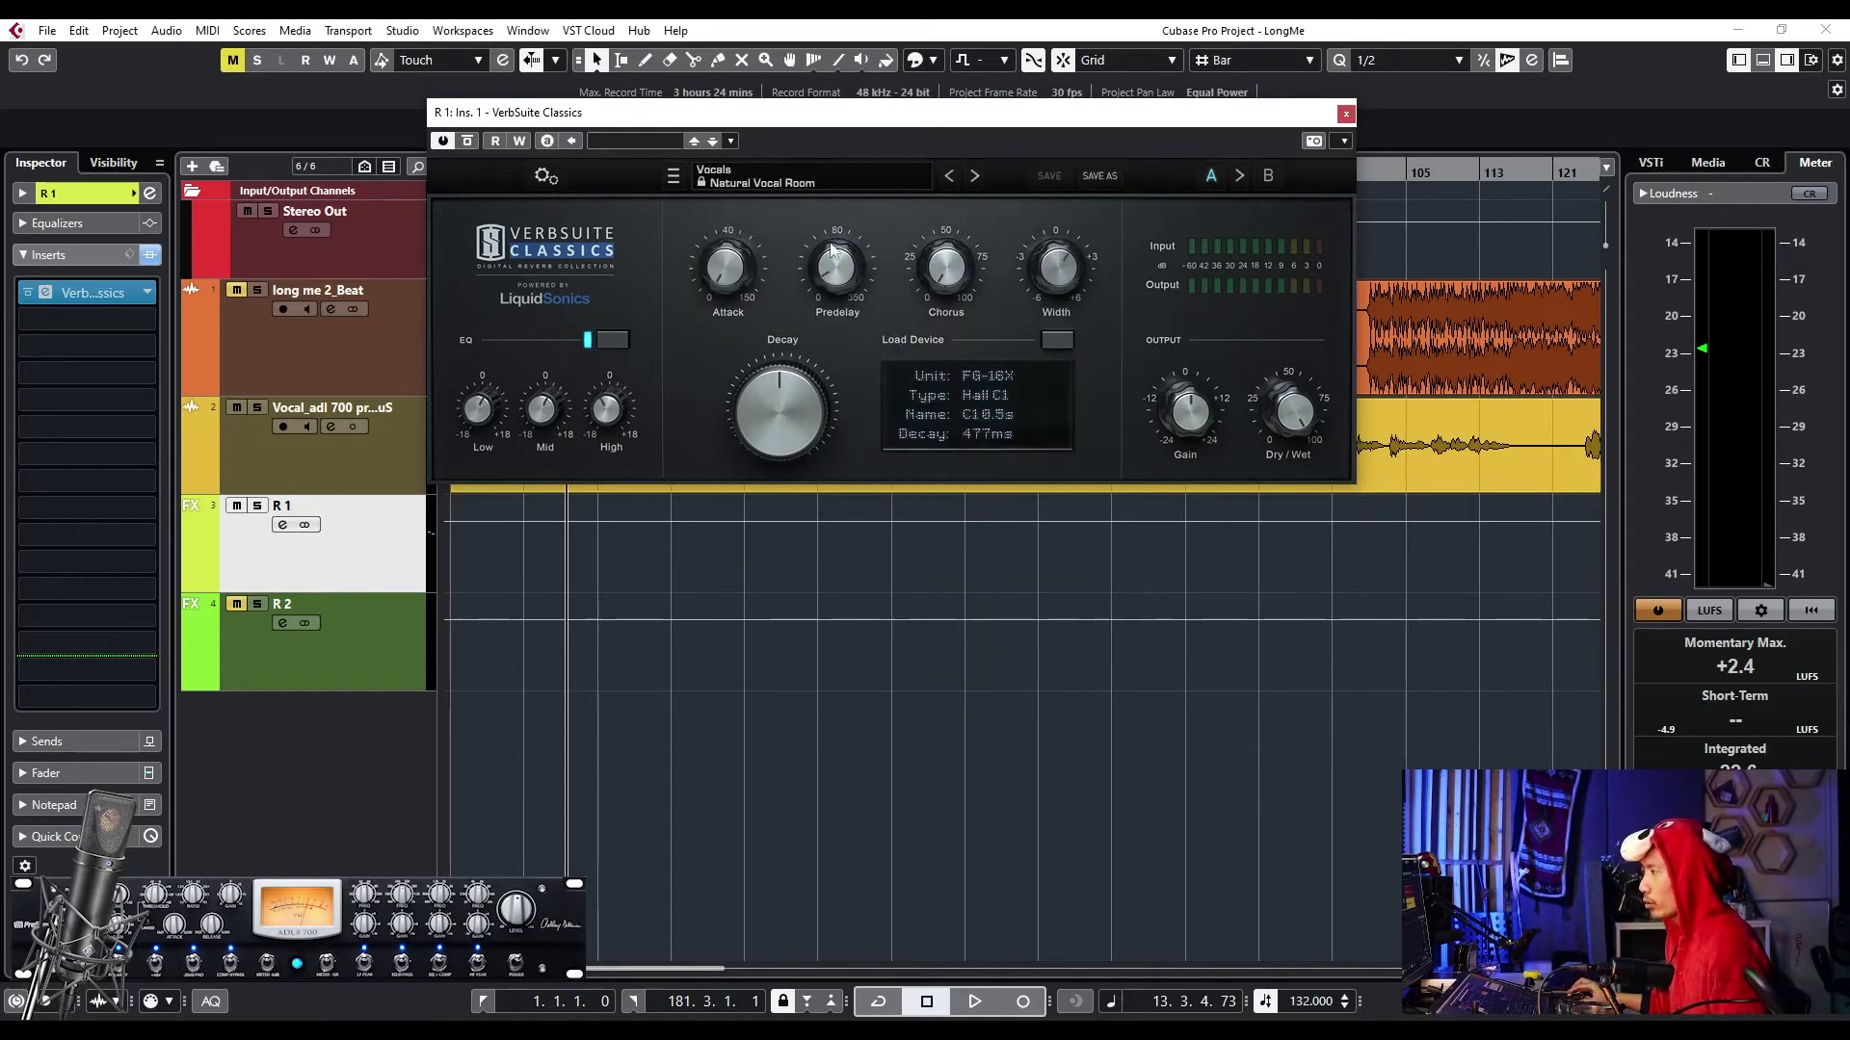
pyautogui.click(840, 182)
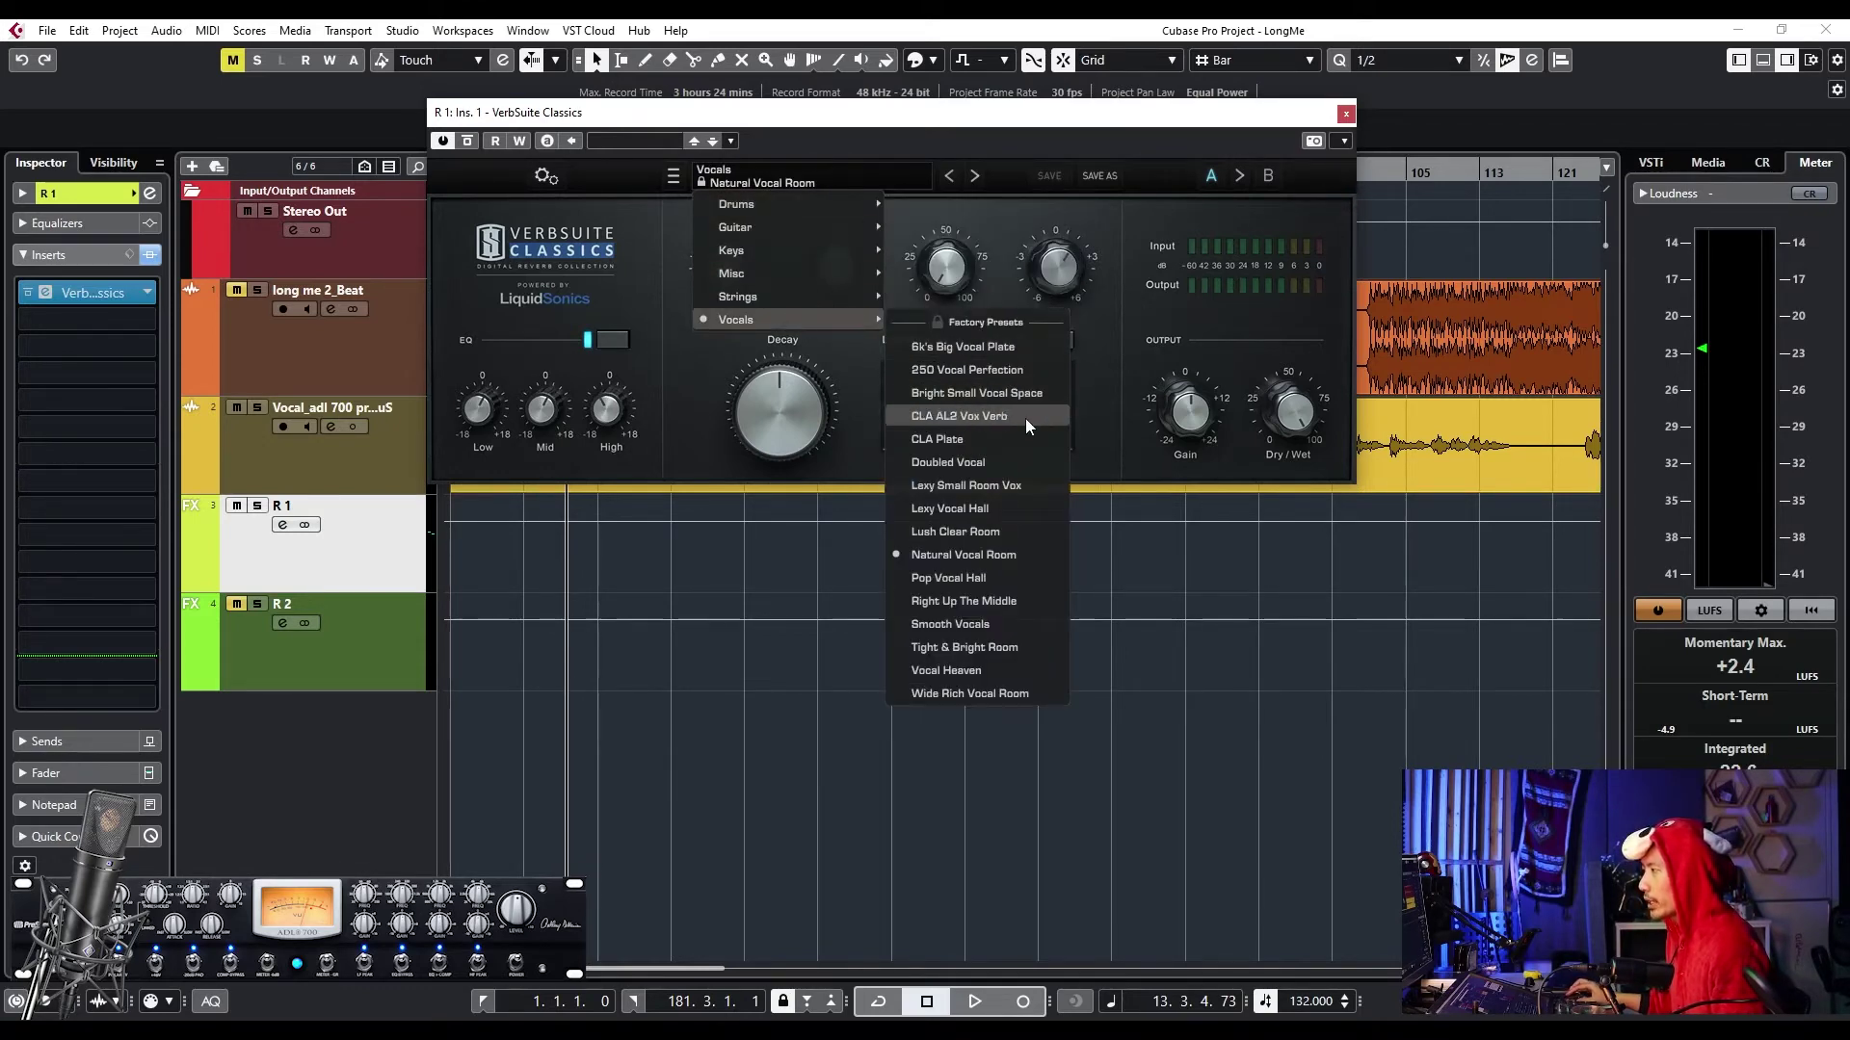
pyautogui.click(1002, 528)
pyautogui.press('space')
# - Load the Lexy Small Room Vox preset, then set Predelay to 0 ms and lower the Width
pyautogui.click(908, 181)
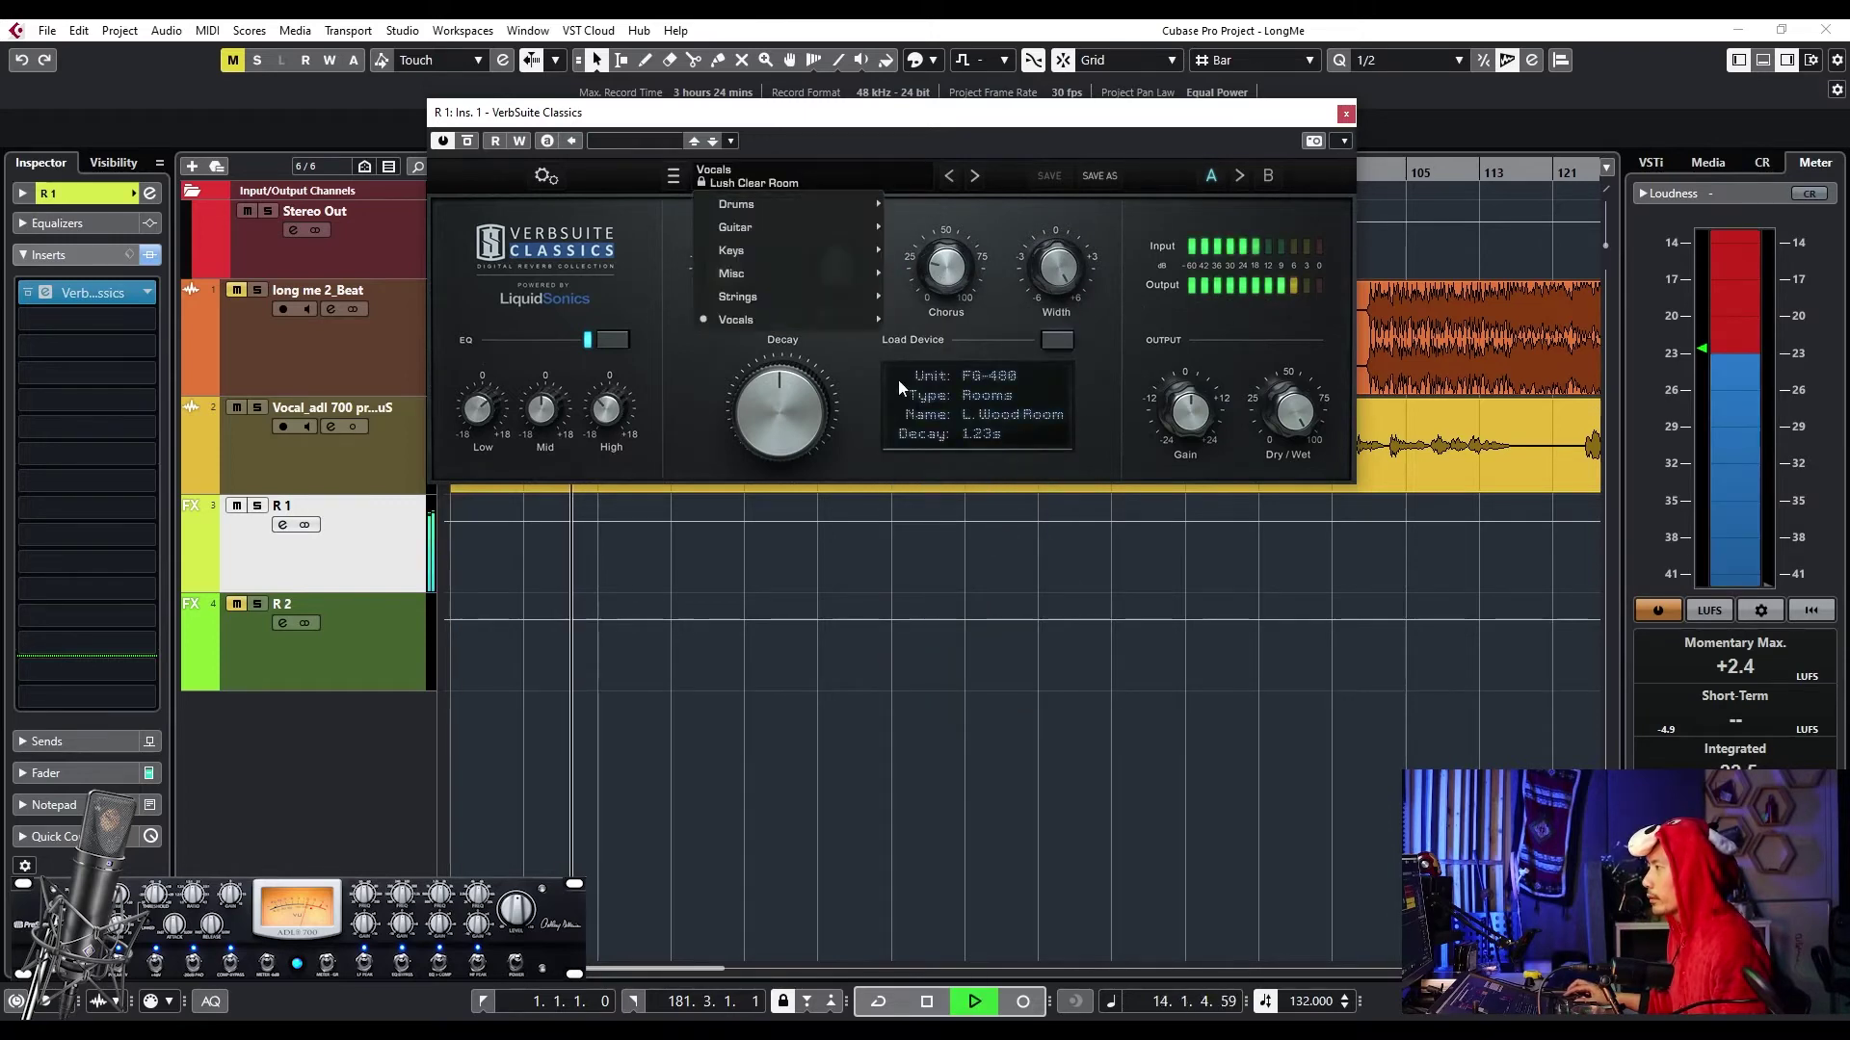
pyautogui.moveTo(836, 312)
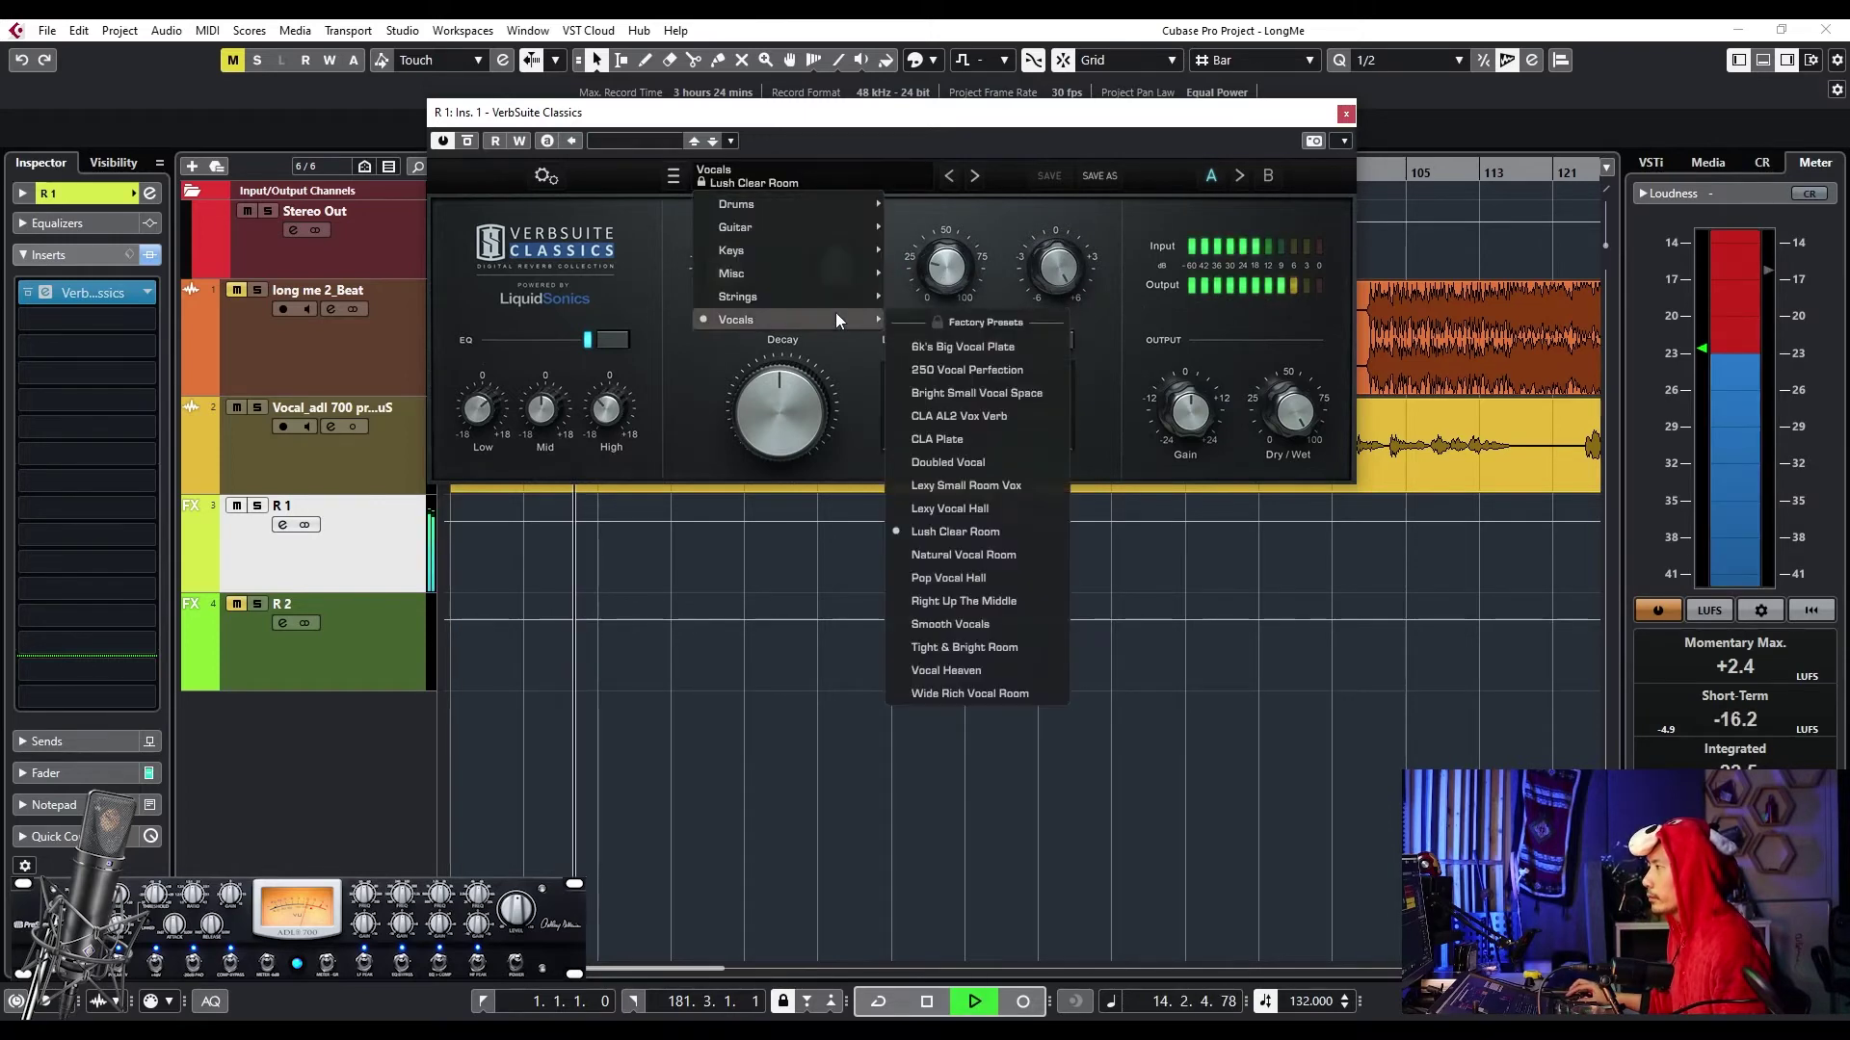
pyautogui.click(1019, 485)
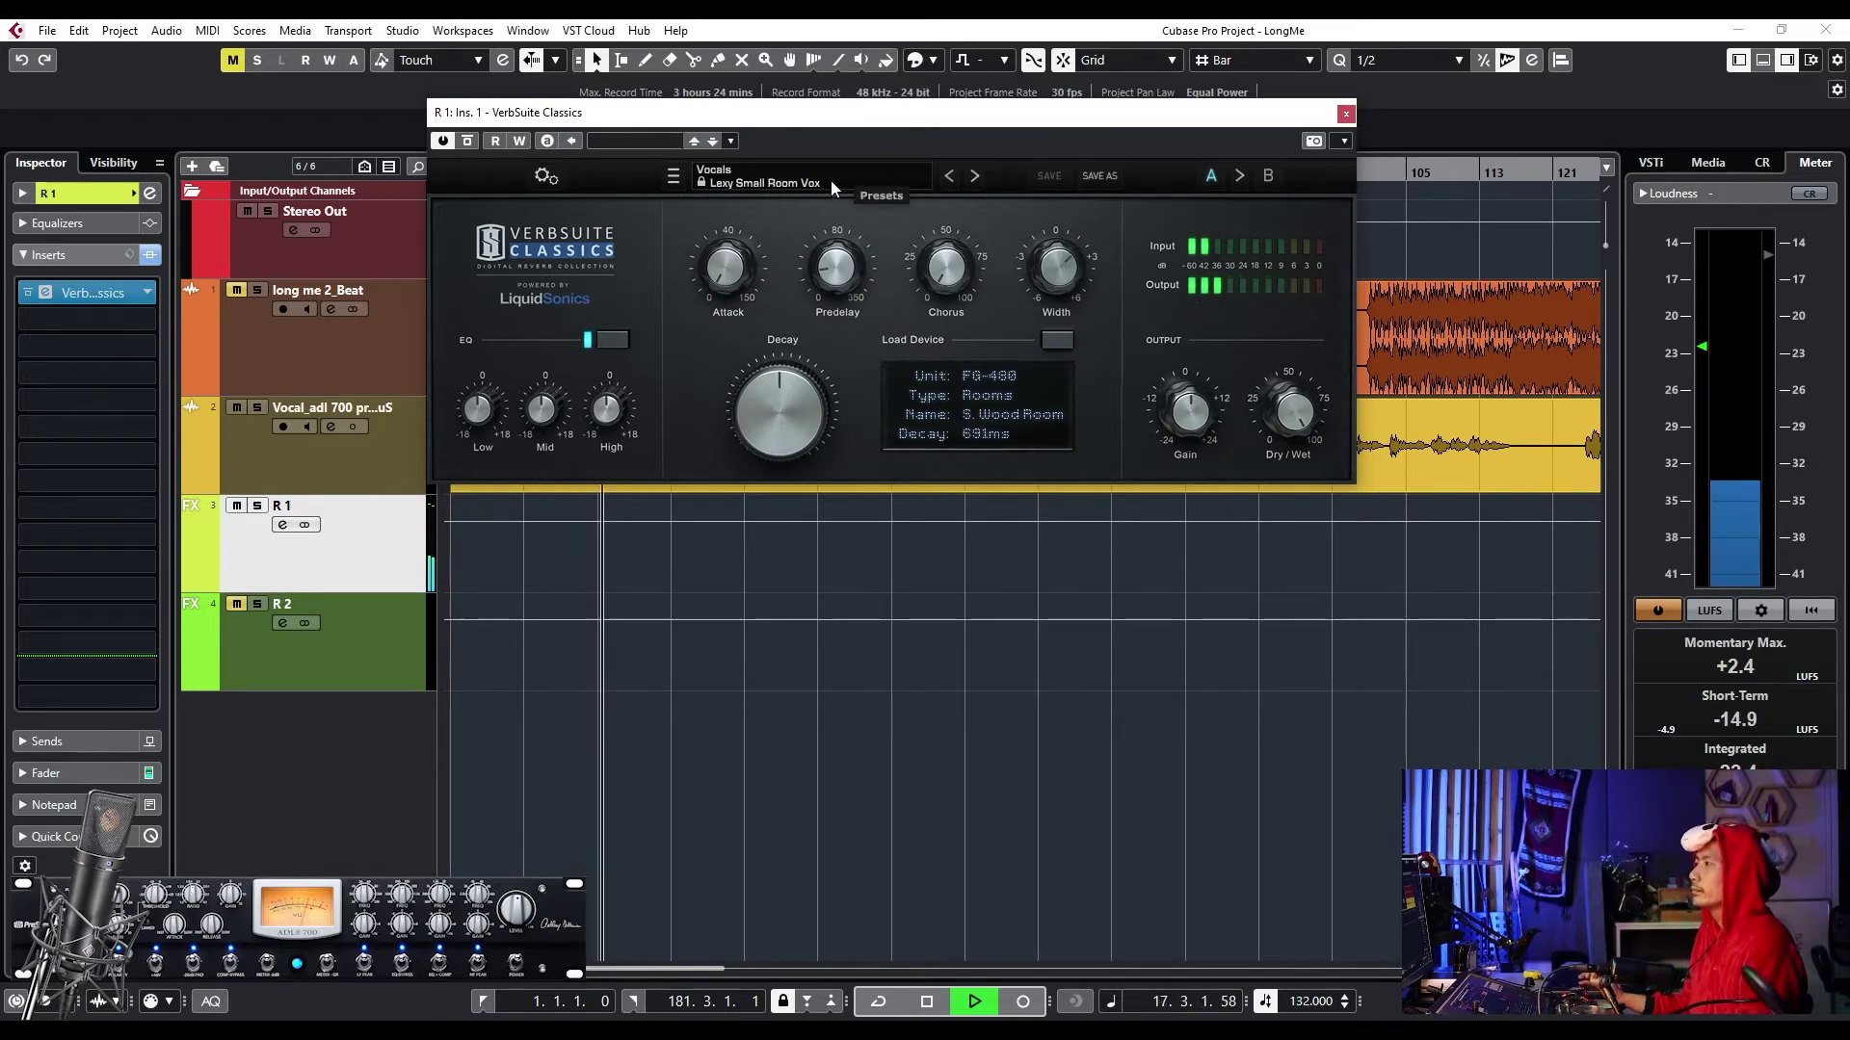
pyautogui.press('space')
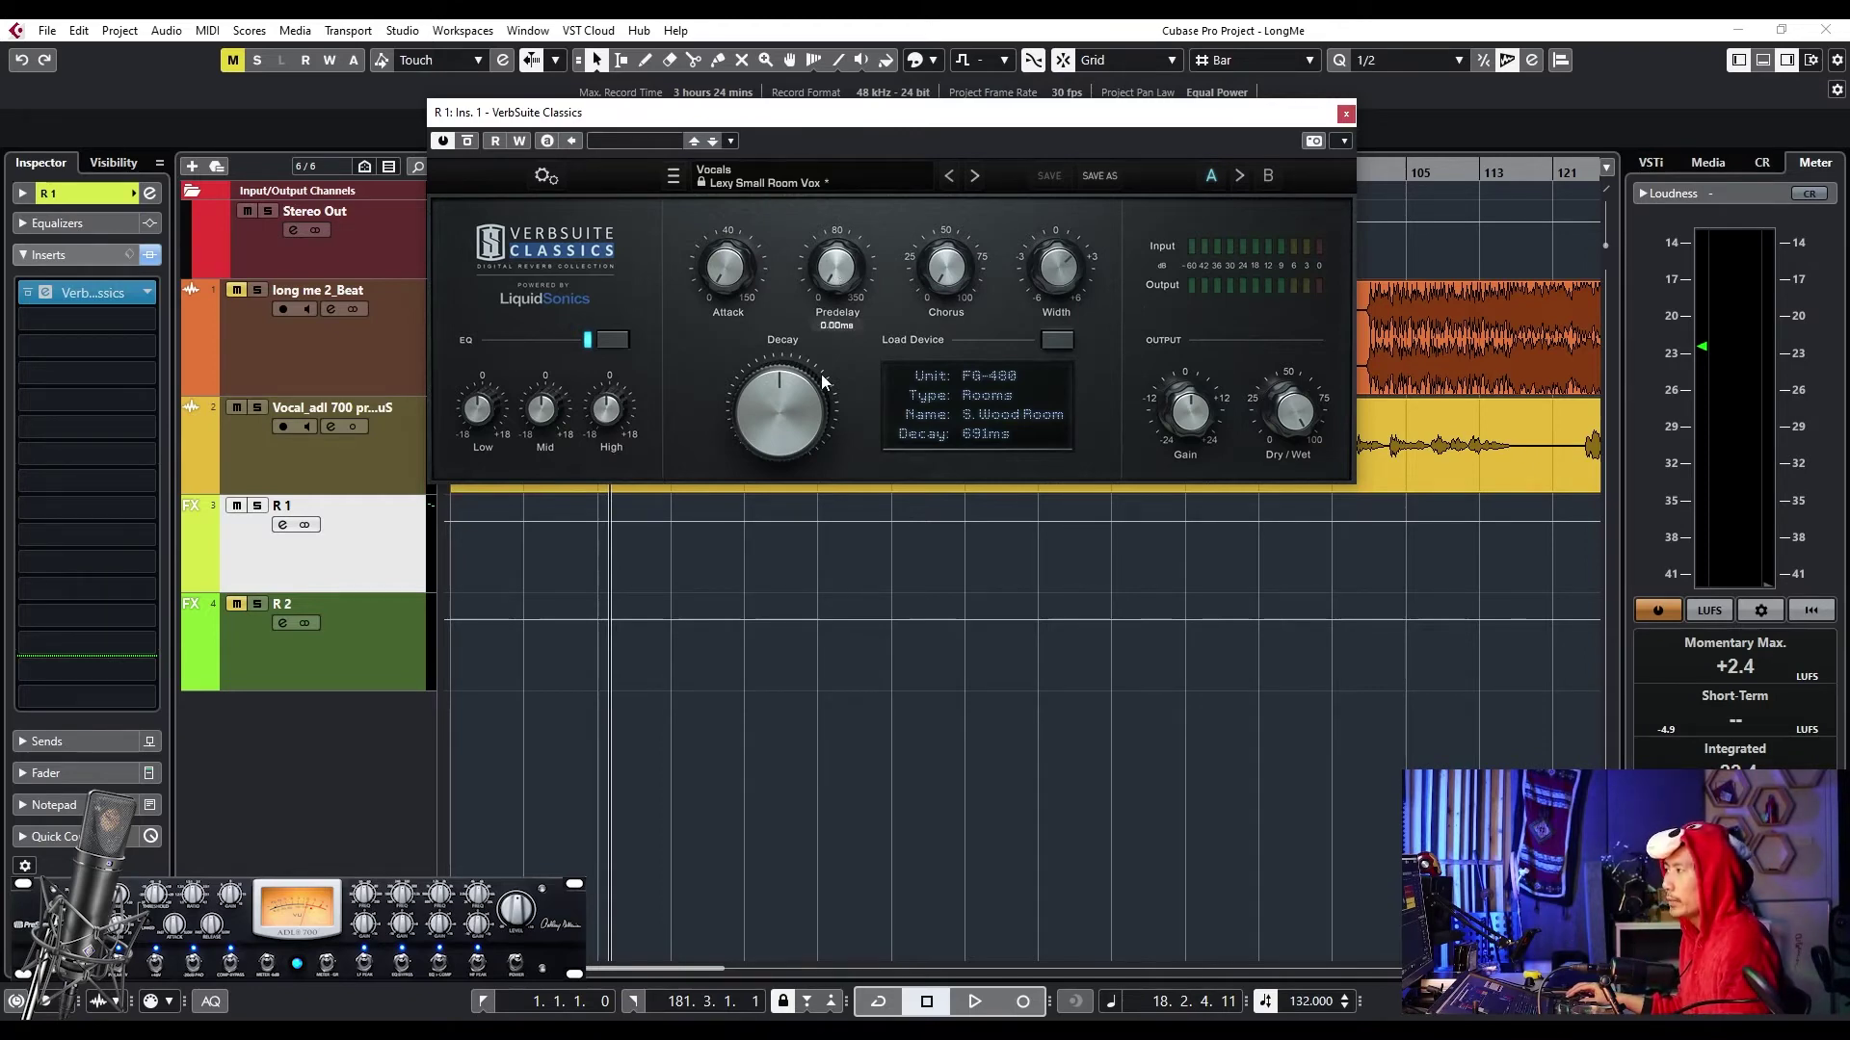
pyautogui.moveTo(1055, 266); pyautogui.dragTo(1023, 332)
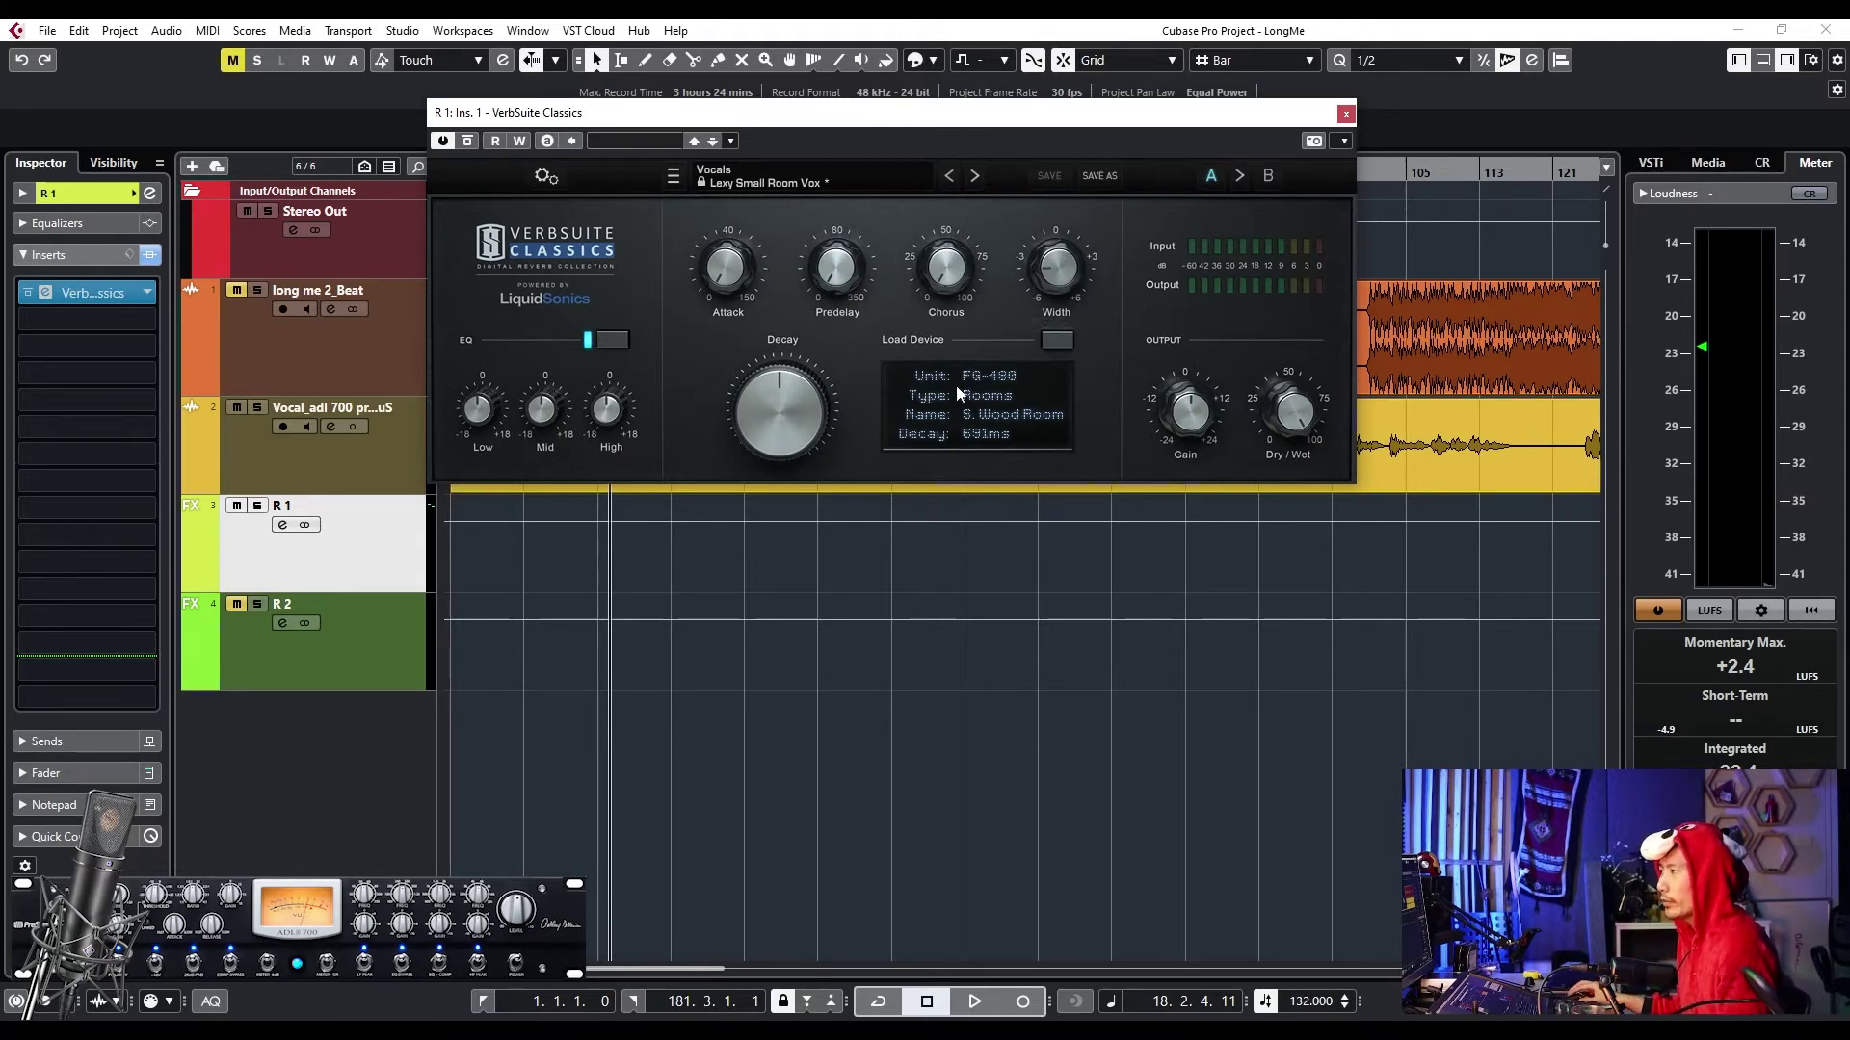
# - Move the reverb window clear of the muted tracks and switch to the Calculator app
pyautogui.moveTo(814, 119); pyautogui.dragTo(1027, 297)
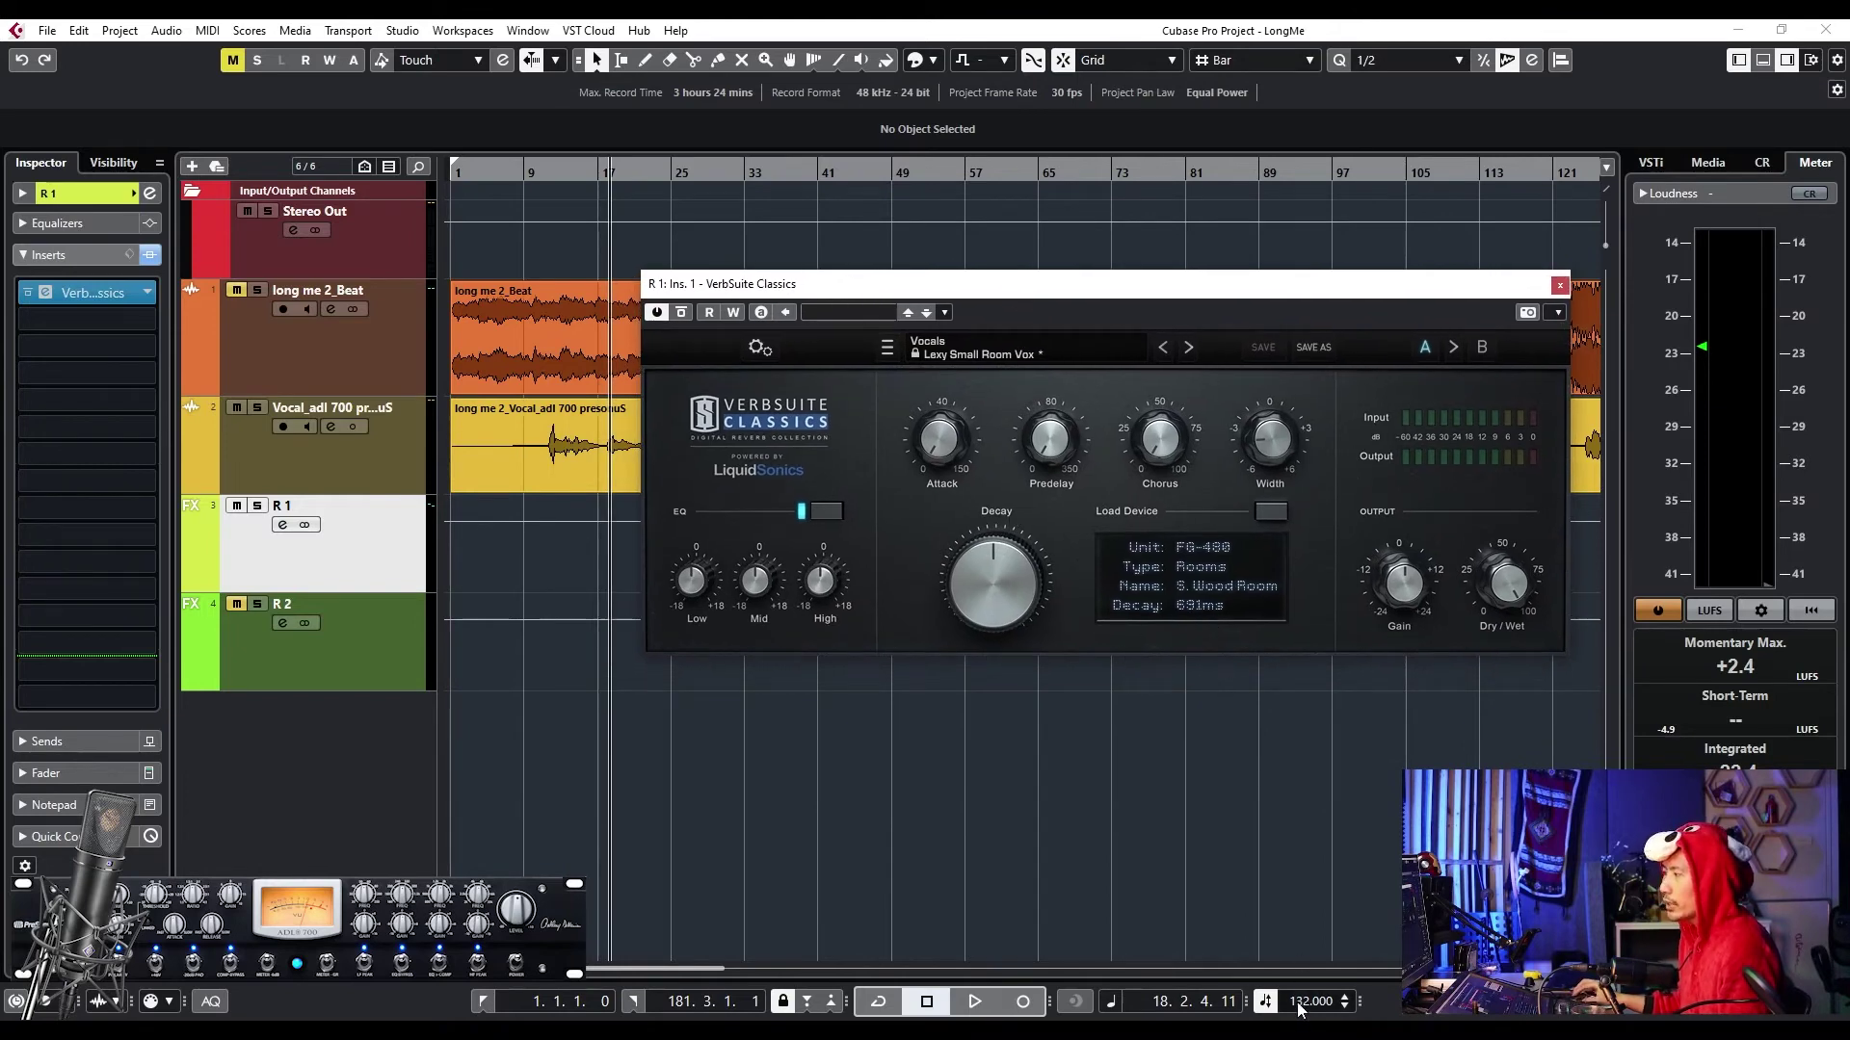
pyautogui.press('super')
pyautogui.write('cakl')
pyautogui.press('BackSpace')
pyautogui.press('BackSpace')
pyautogui.write('l')
pyautogui.press('Return')
# - Calculate the length of one beat in milliseconds by dividing 60000 by the project tempo of 132
pyautogui.click(865, 730)
pyautogui.click(789, 835)
pyautogui.click(789, 834)
pyautogui.click(789, 834)
pyautogui.click(789, 835)
pyautogui.click(940, 624)
pyautogui.click(714, 783)
pyautogui.click(865, 783)
pyautogui.click(789, 782)
pyautogui.click(922, 831)
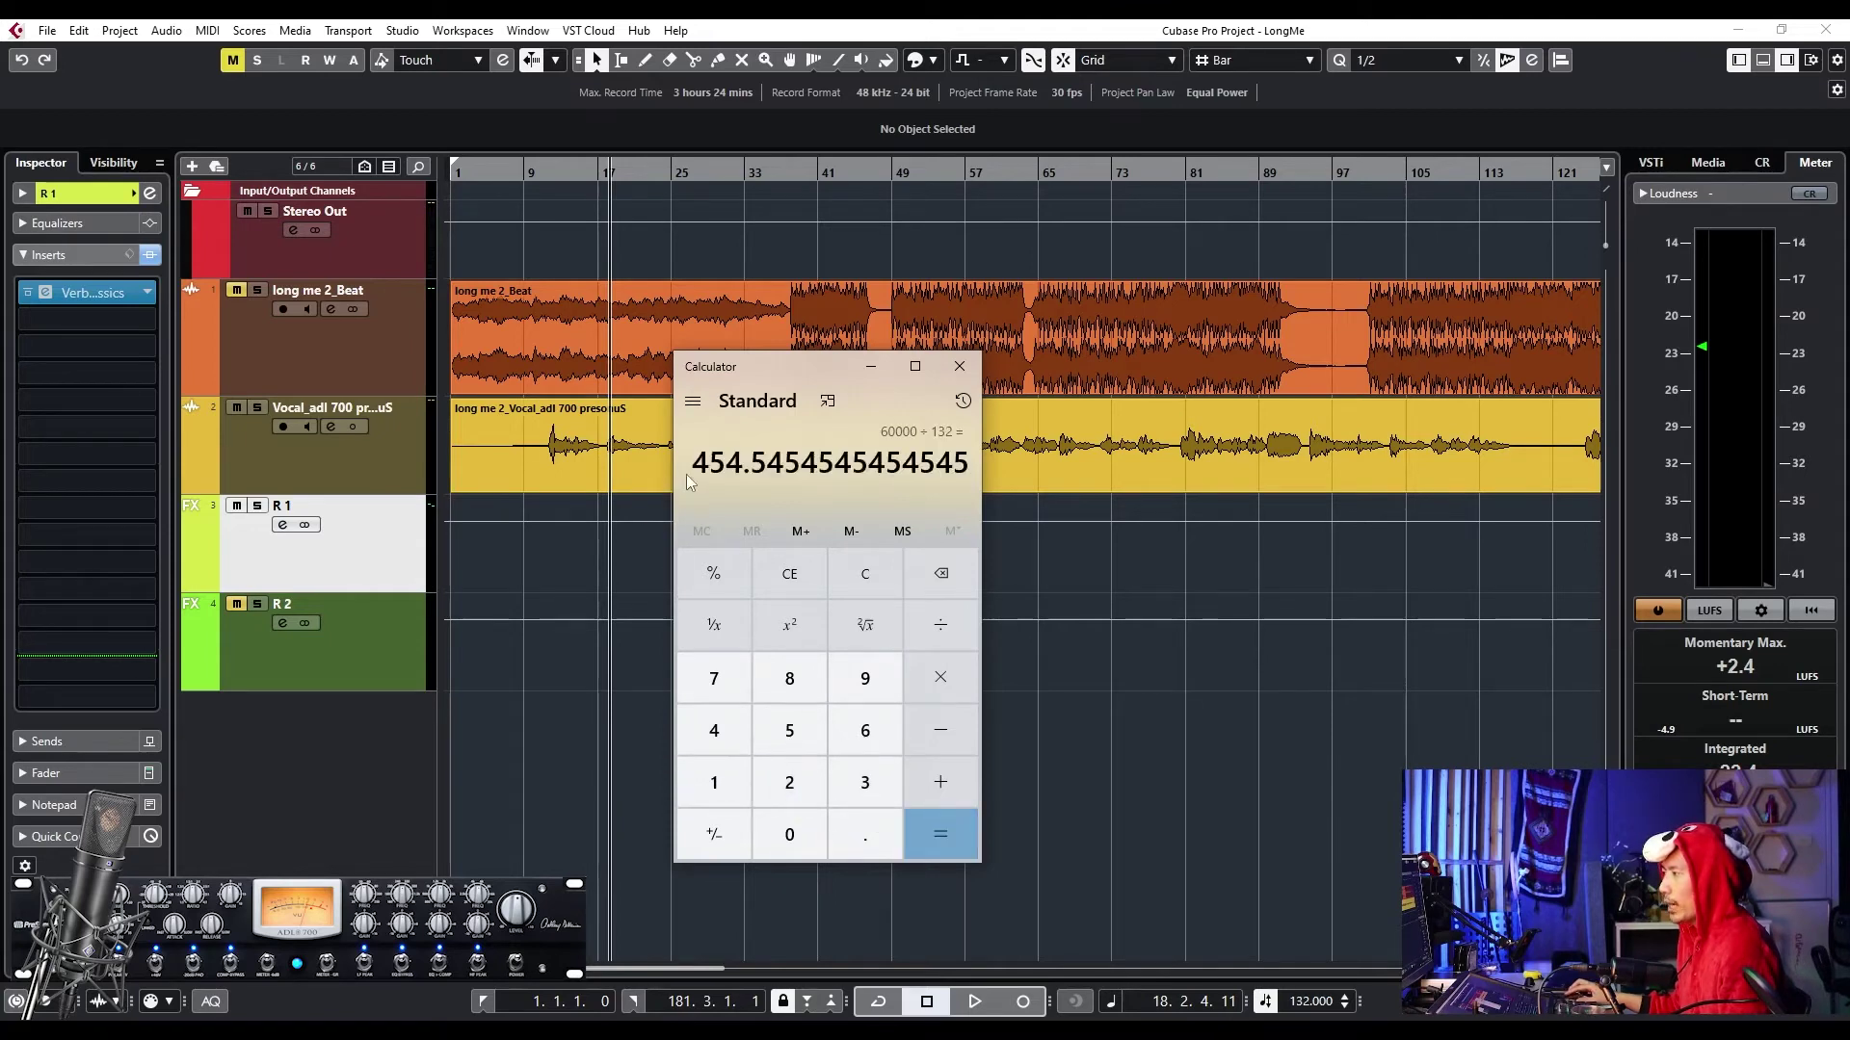
# - Divide the calculated beat length by 4
pyautogui.moveTo(701, 474); pyautogui.dragTo(834, 464)
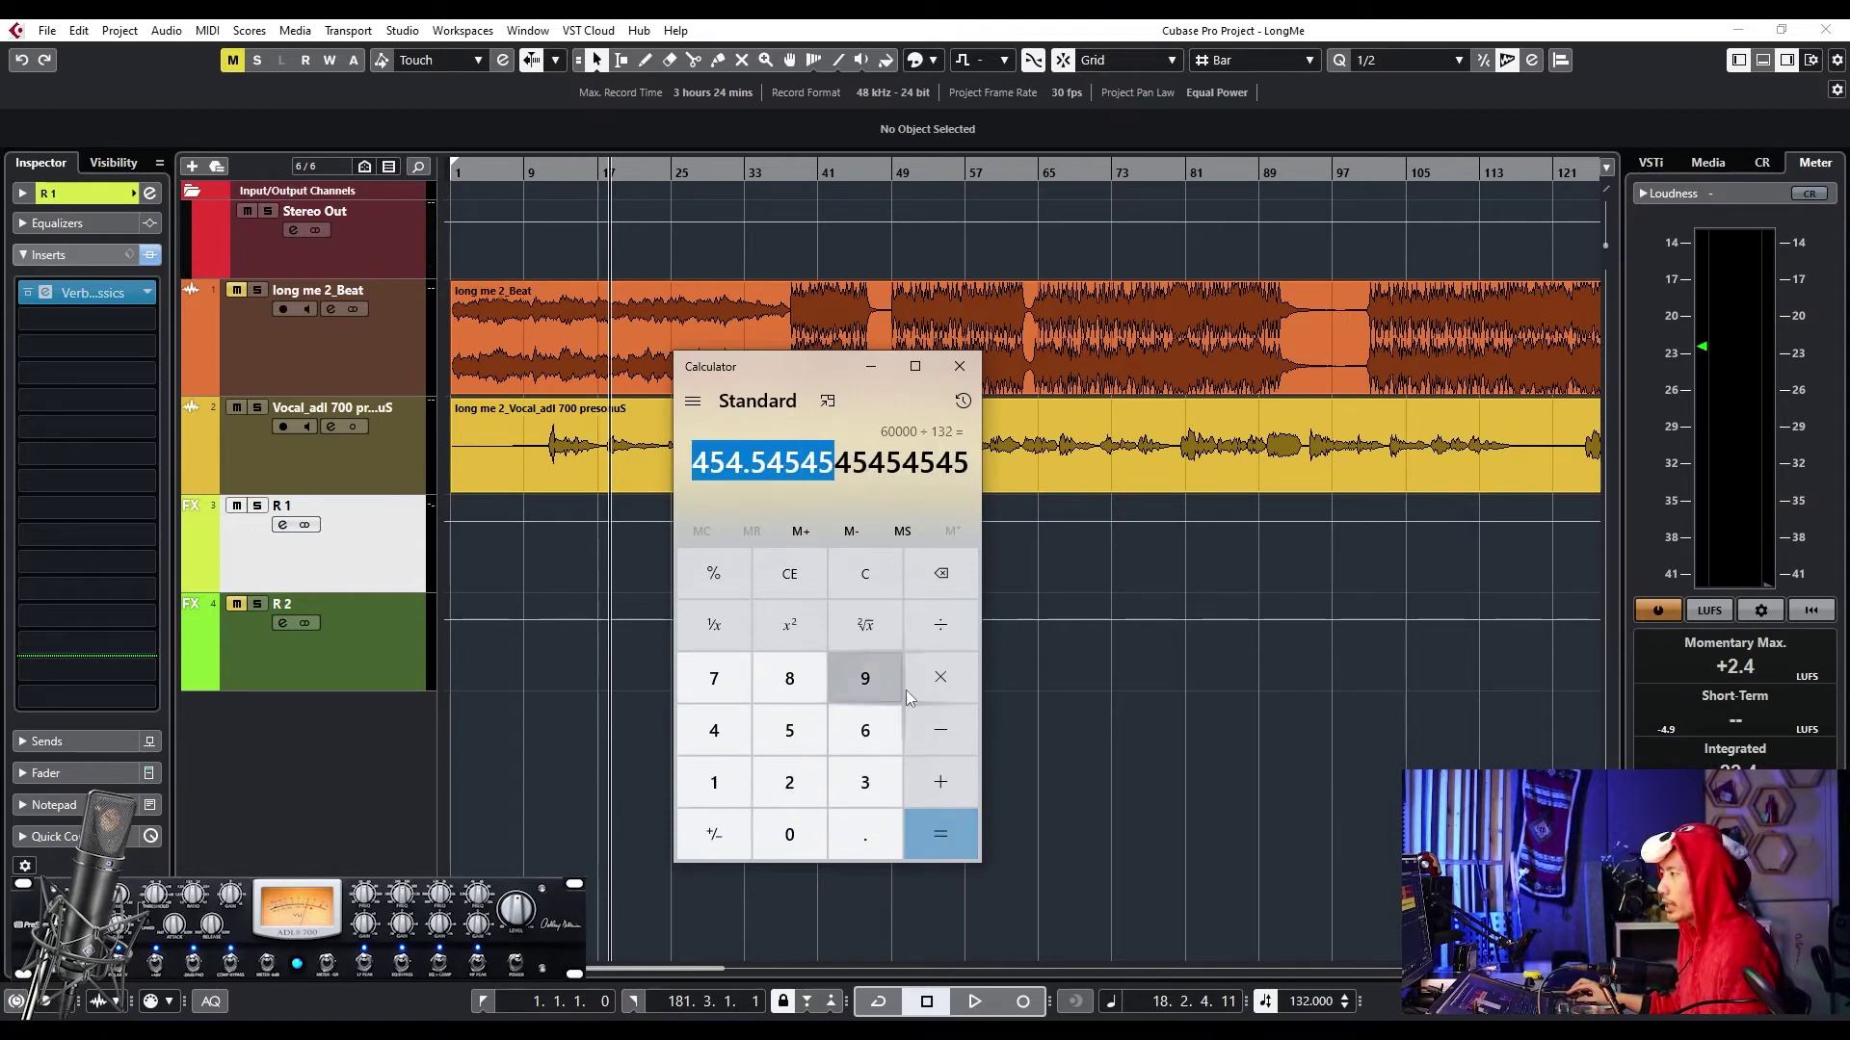
pyautogui.click(940, 624)
pyautogui.click(714, 730)
pyautogui.click(941, 834)
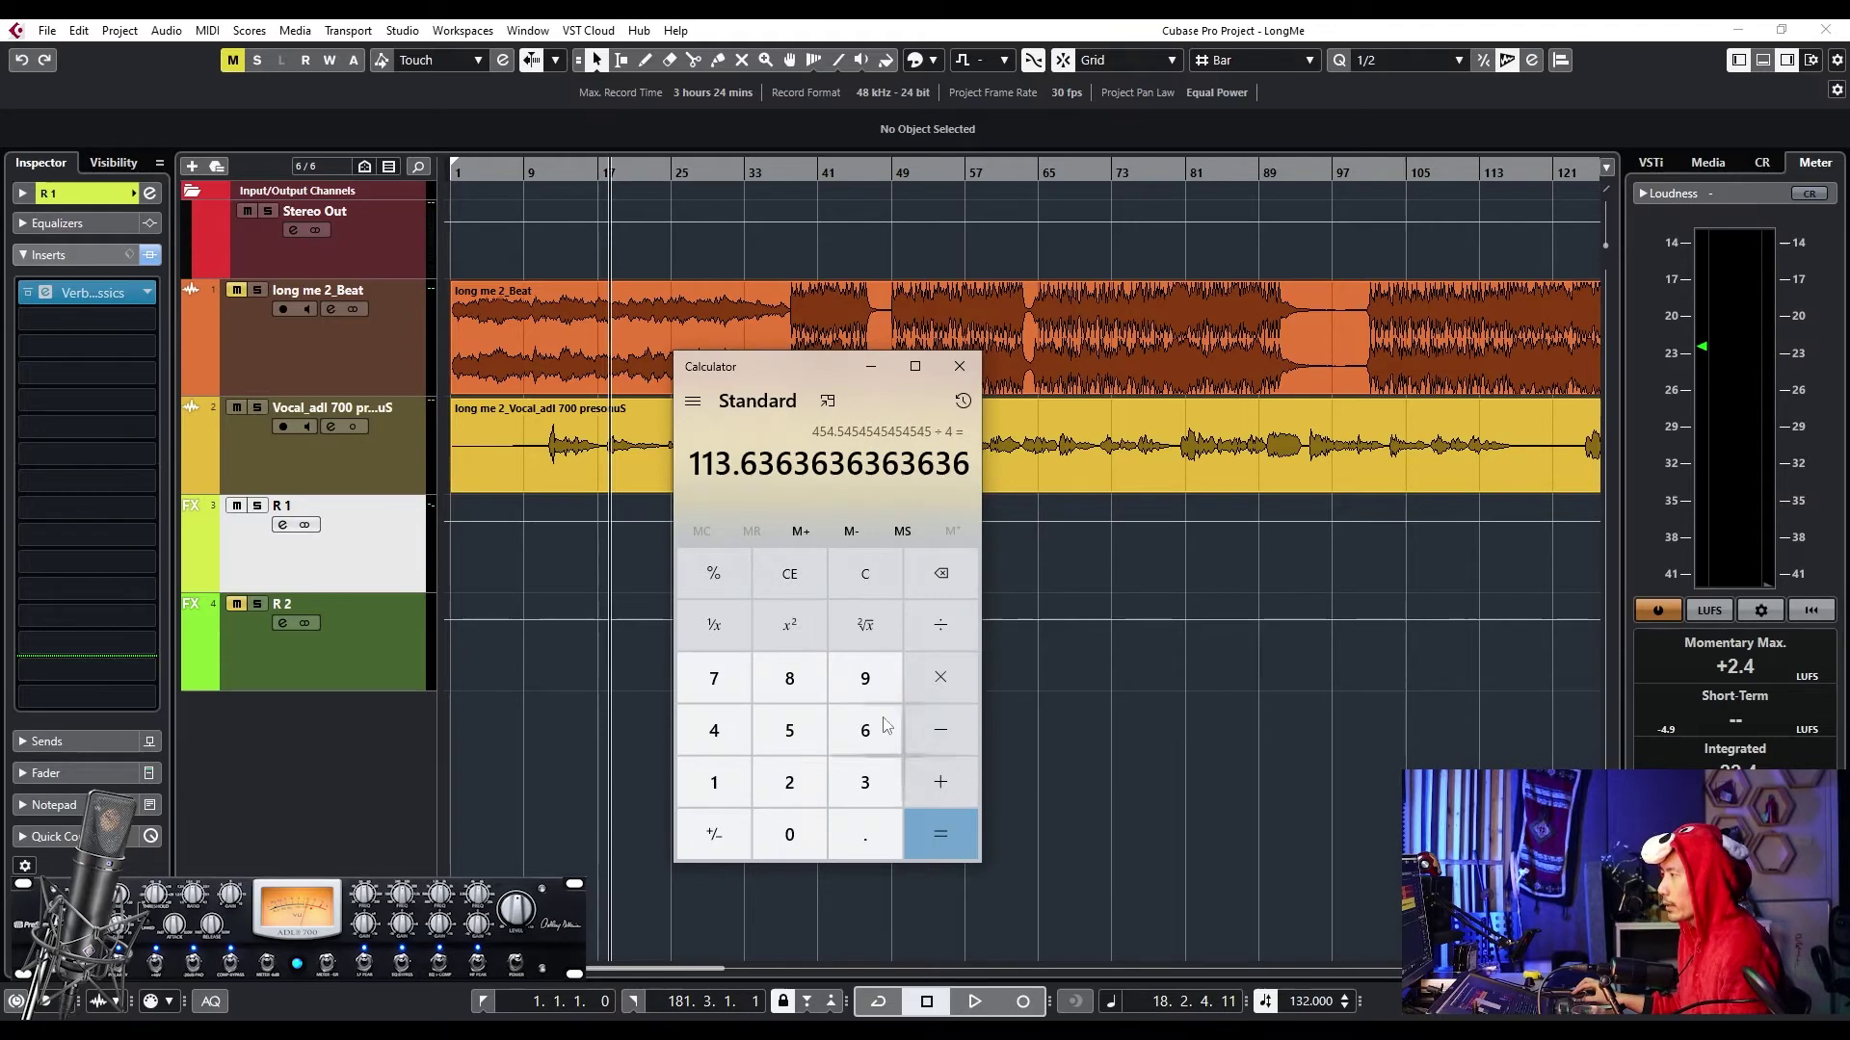
# - Shorten the R 1 reverb's Decay to 225 ms and listen to the return
pyautogui.click(519, 578)
pyautogui.moveTo(1014, 582); pyautogui.dragTo(985, 602)
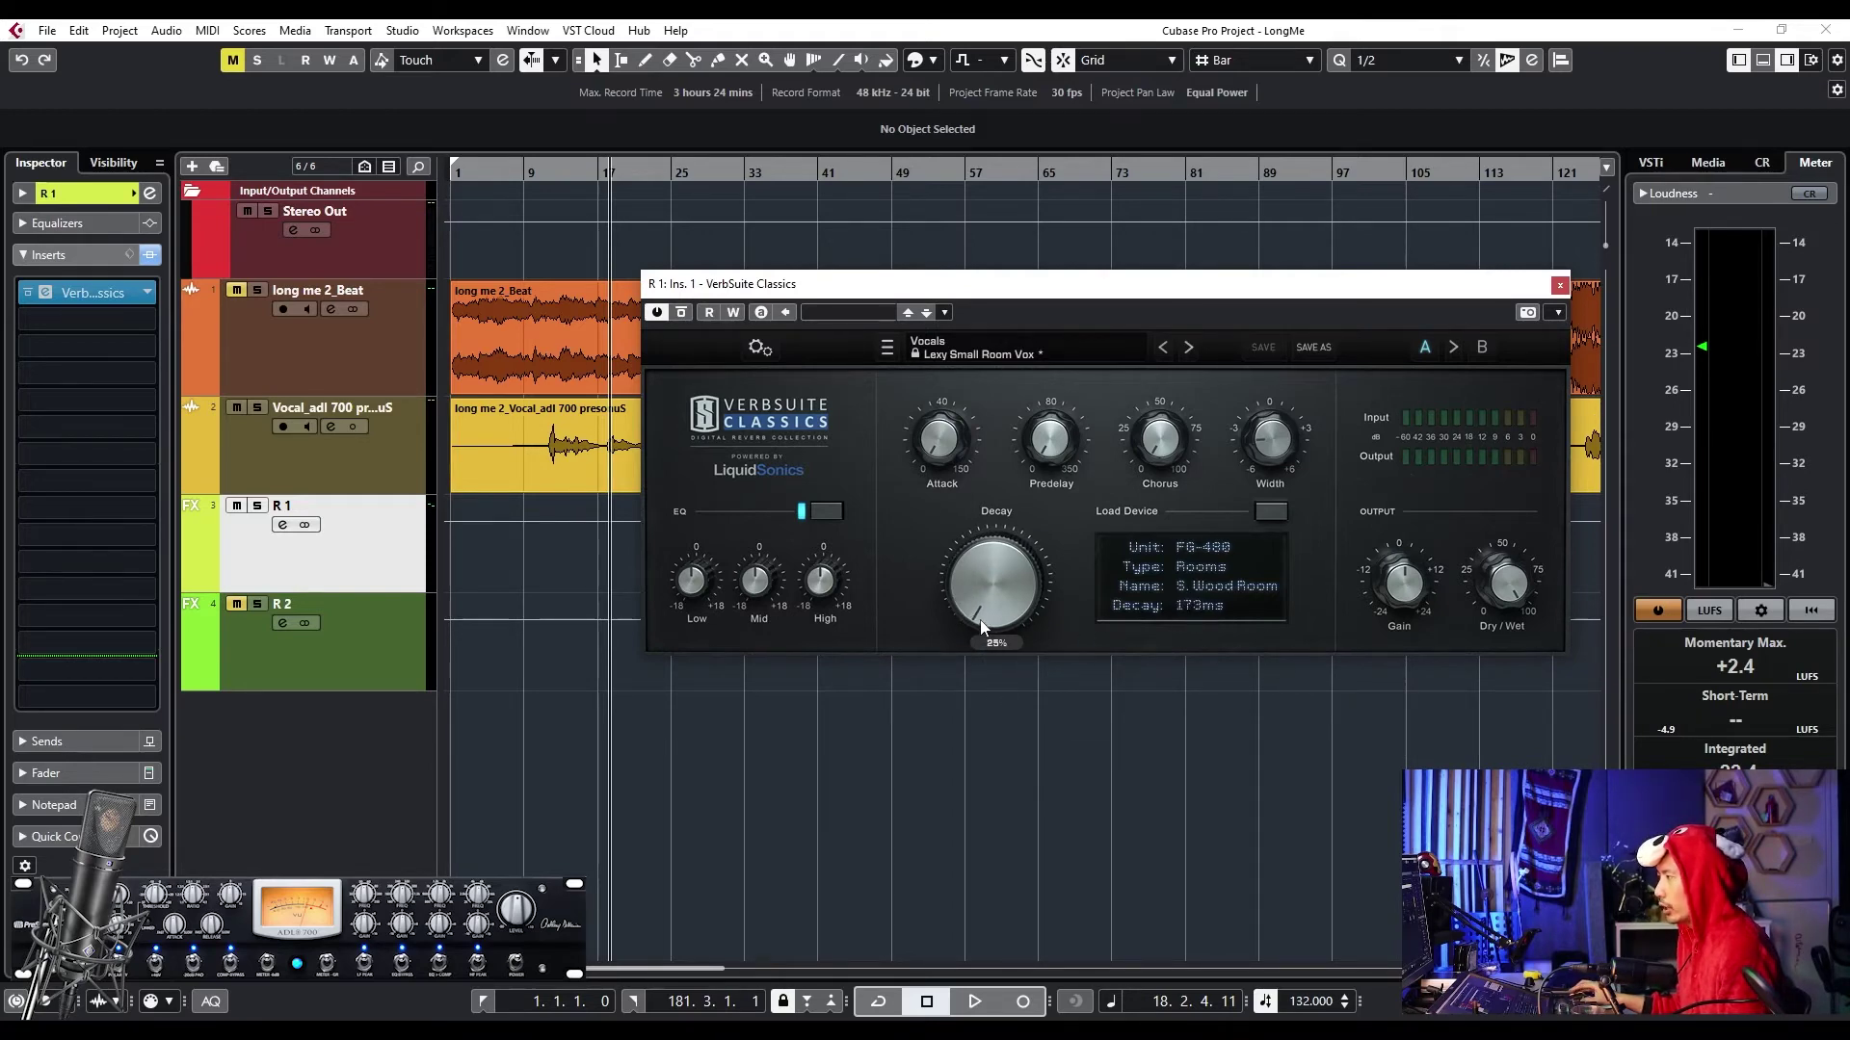
pyautogui.moveTo(819, 292); pyautogui.dragTo(780, 296)
pyautogui.press('space')
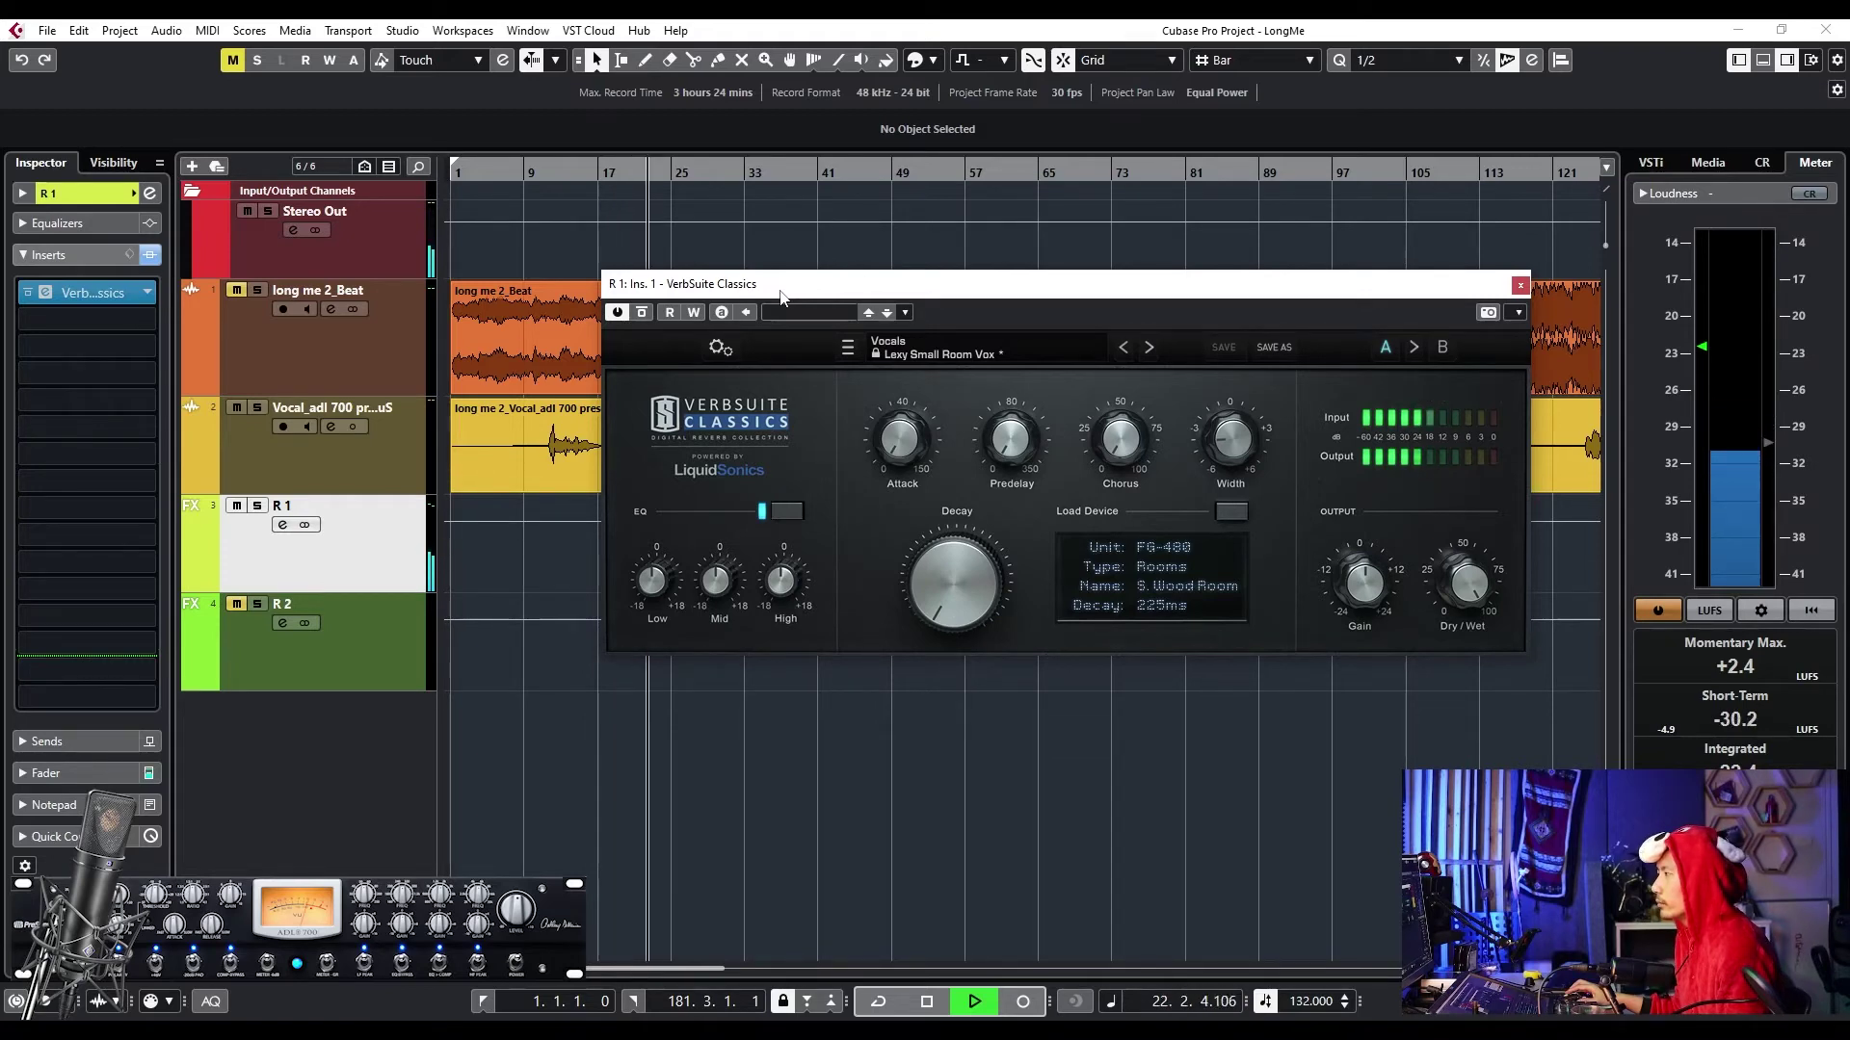
pyautogui.press('space')
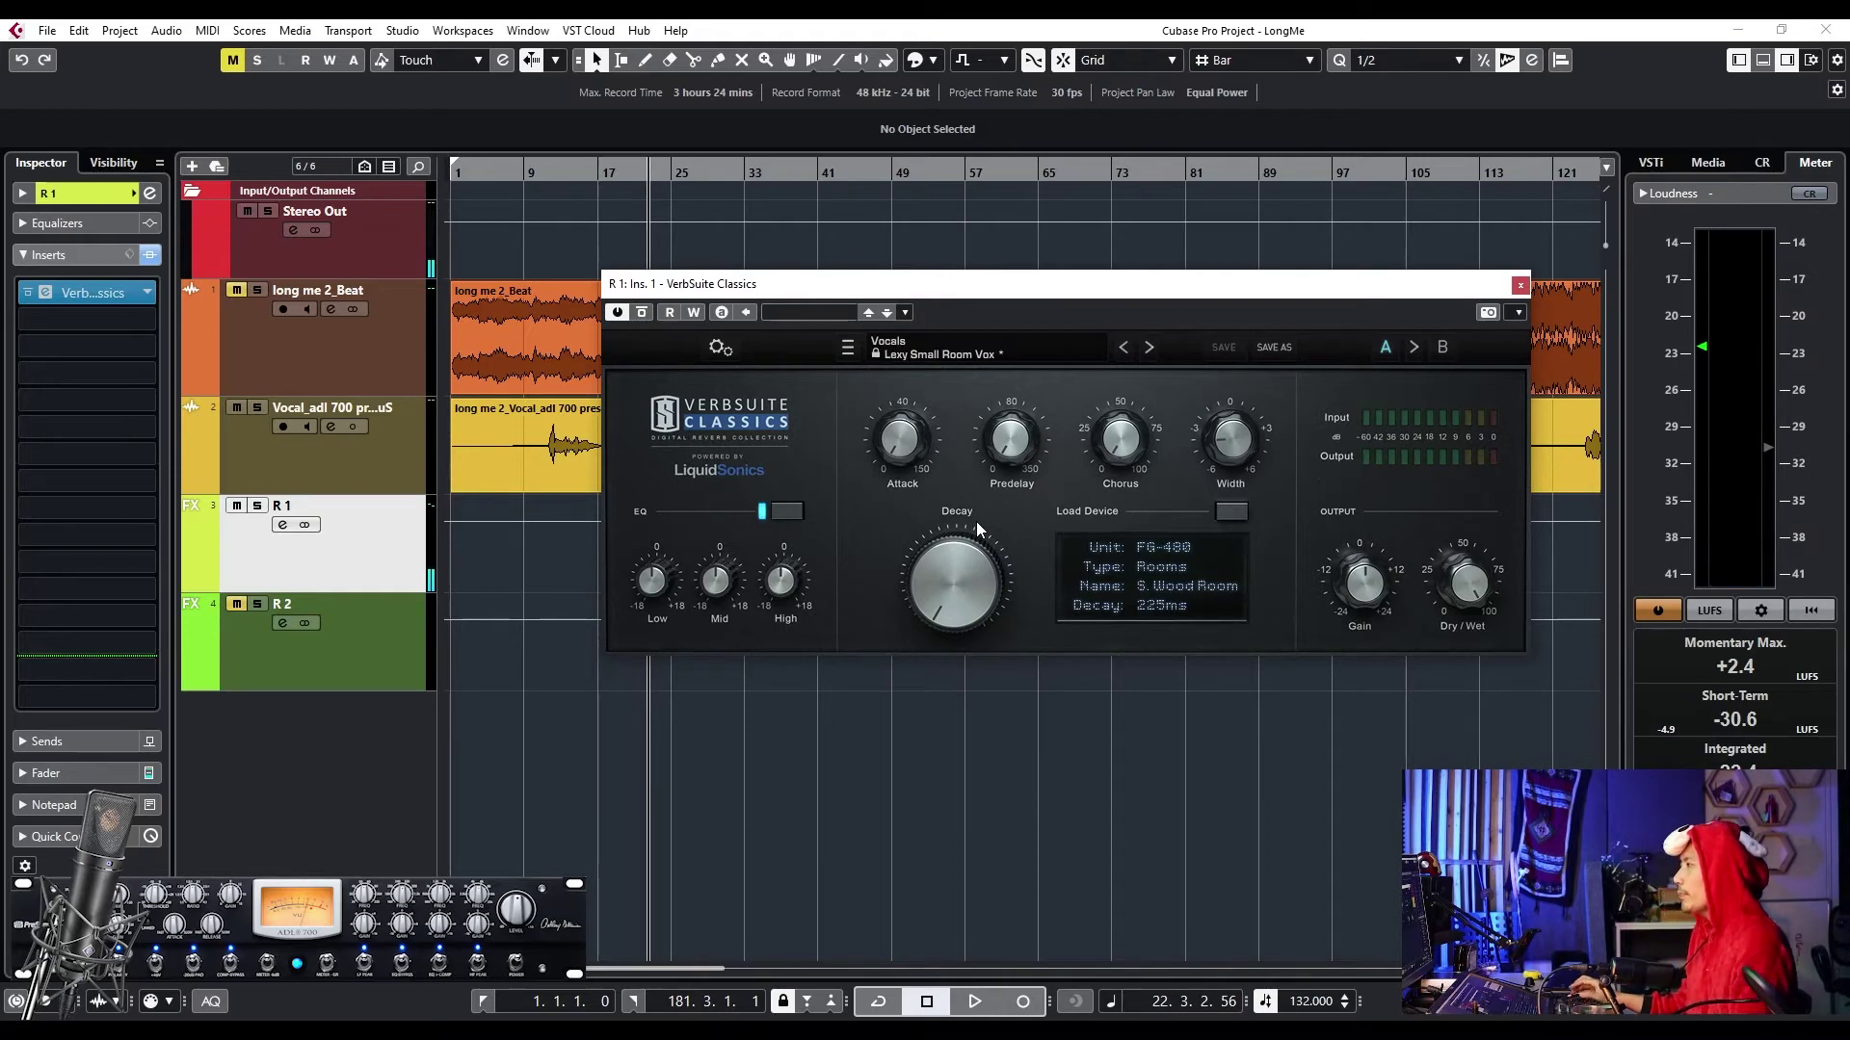
# - Restore the vocal track's fader to 0.00 and play the vocal with its reverb from about bar 12
pyautogui.moveTo(725, 290); pyautogui.dragTo(719, 355)
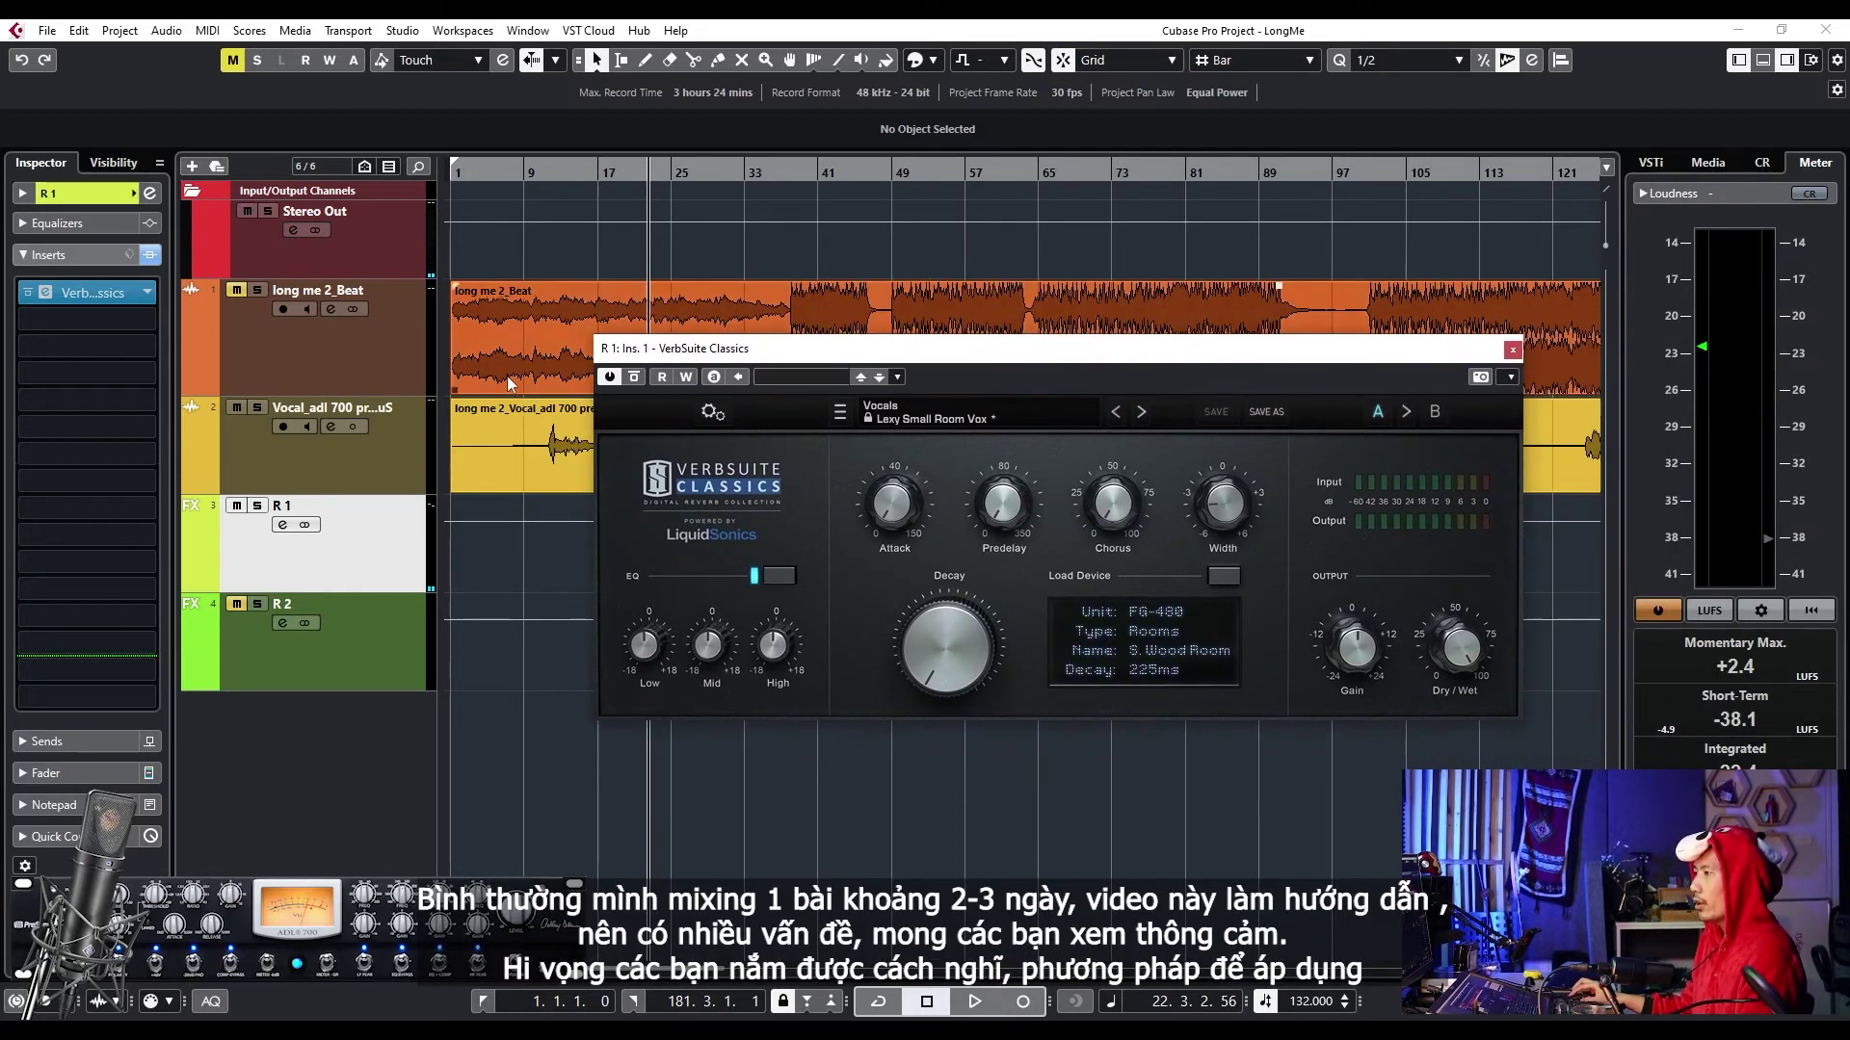
pyautogui.click(297, 470)
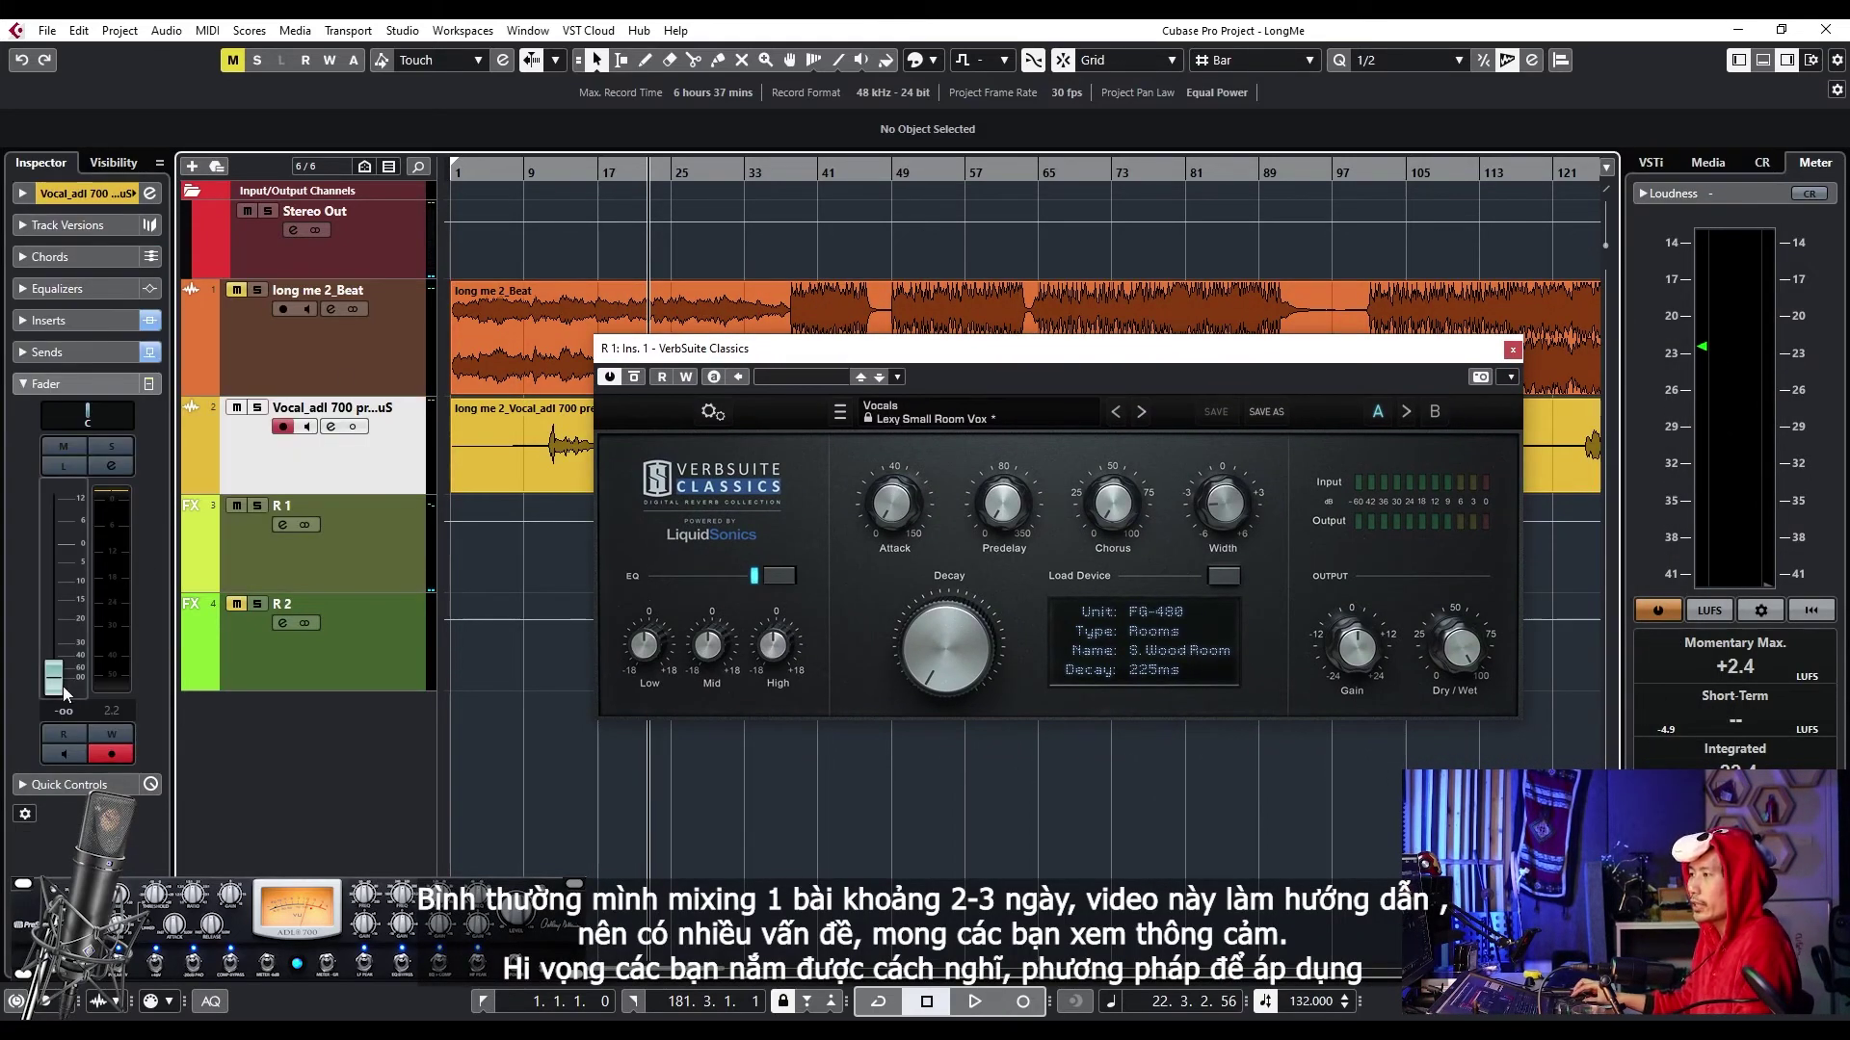
pyautogui.keyDown('ctrl'); pyautogui.click(85, 572); pyautogui.keyUp('ctrl')
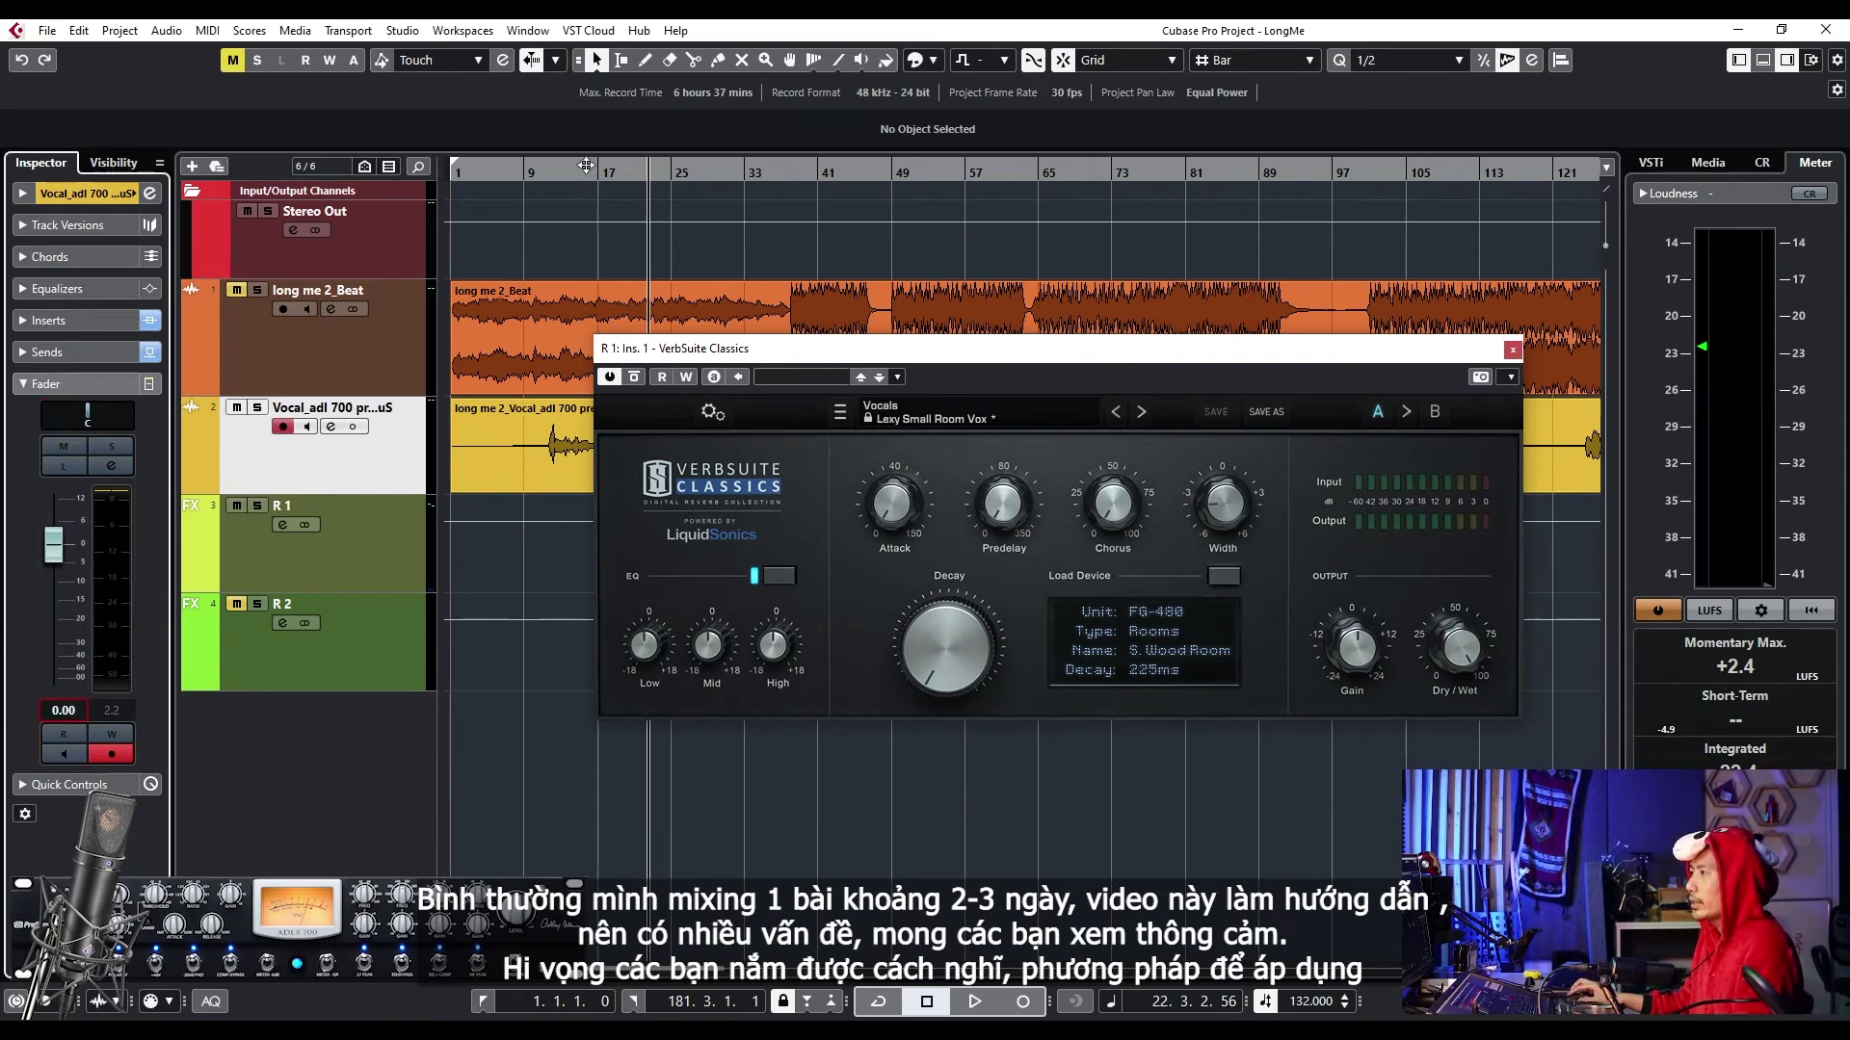
pyautogui.doubleClick(554, 172)
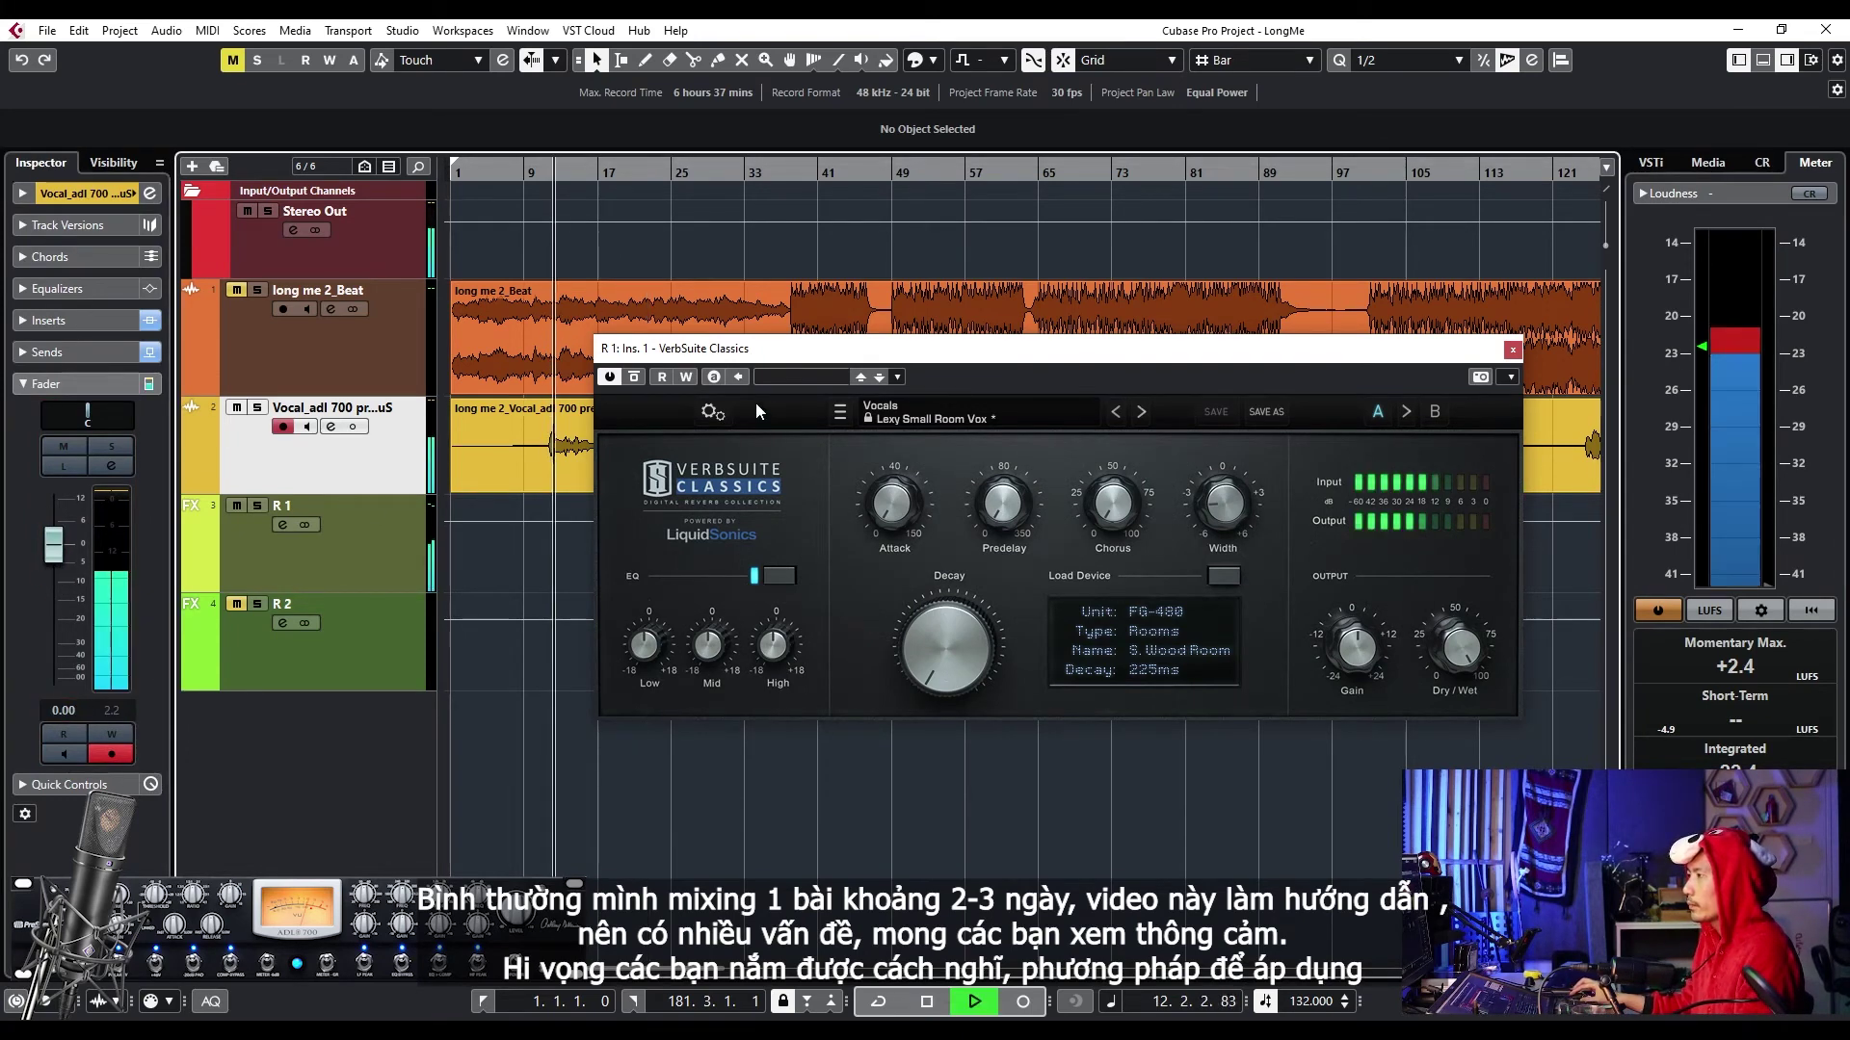
pyautogui.moveTo(766, 351); pyautogui.dragTo(838, 297)
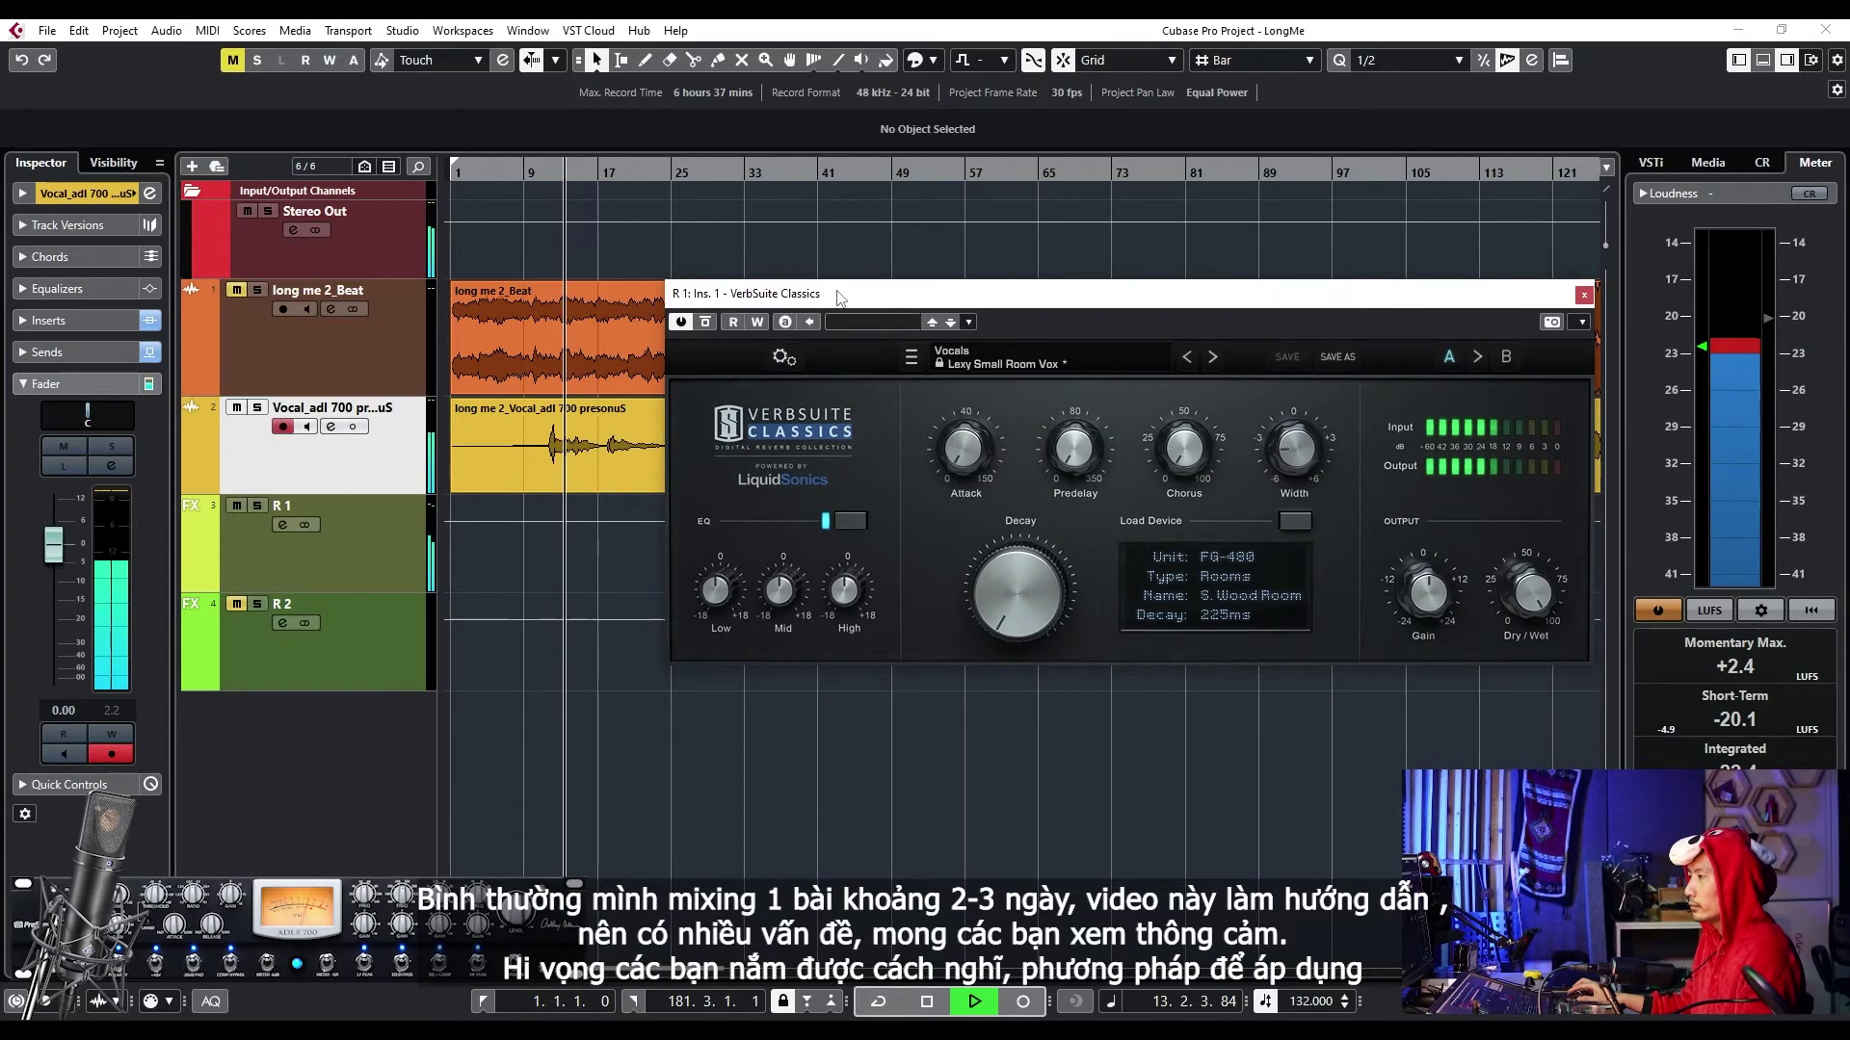
pyautogui.press('space')
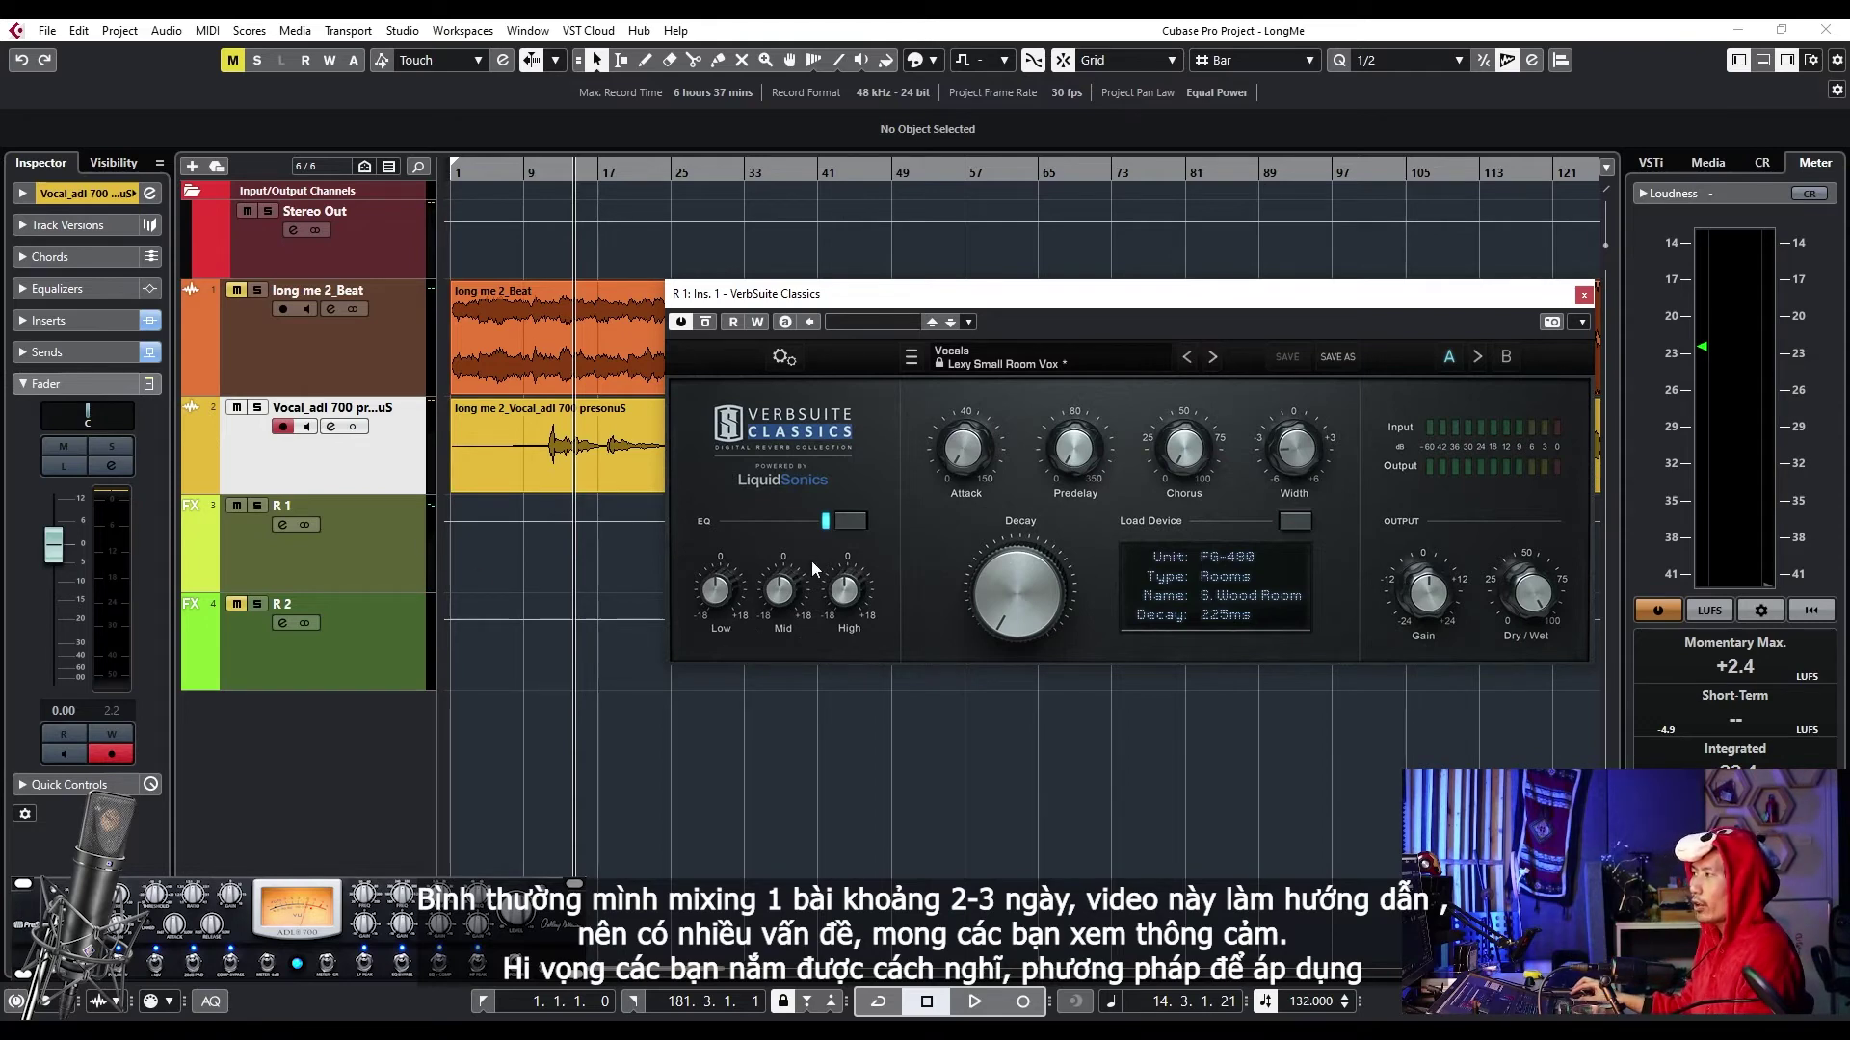
# - Cut the reverb EQ's High band to about -8.8 dB and adjust the Low band during playback
pyautogui.moveTo(838, 588); pyautogui.dragTo(828, 610)
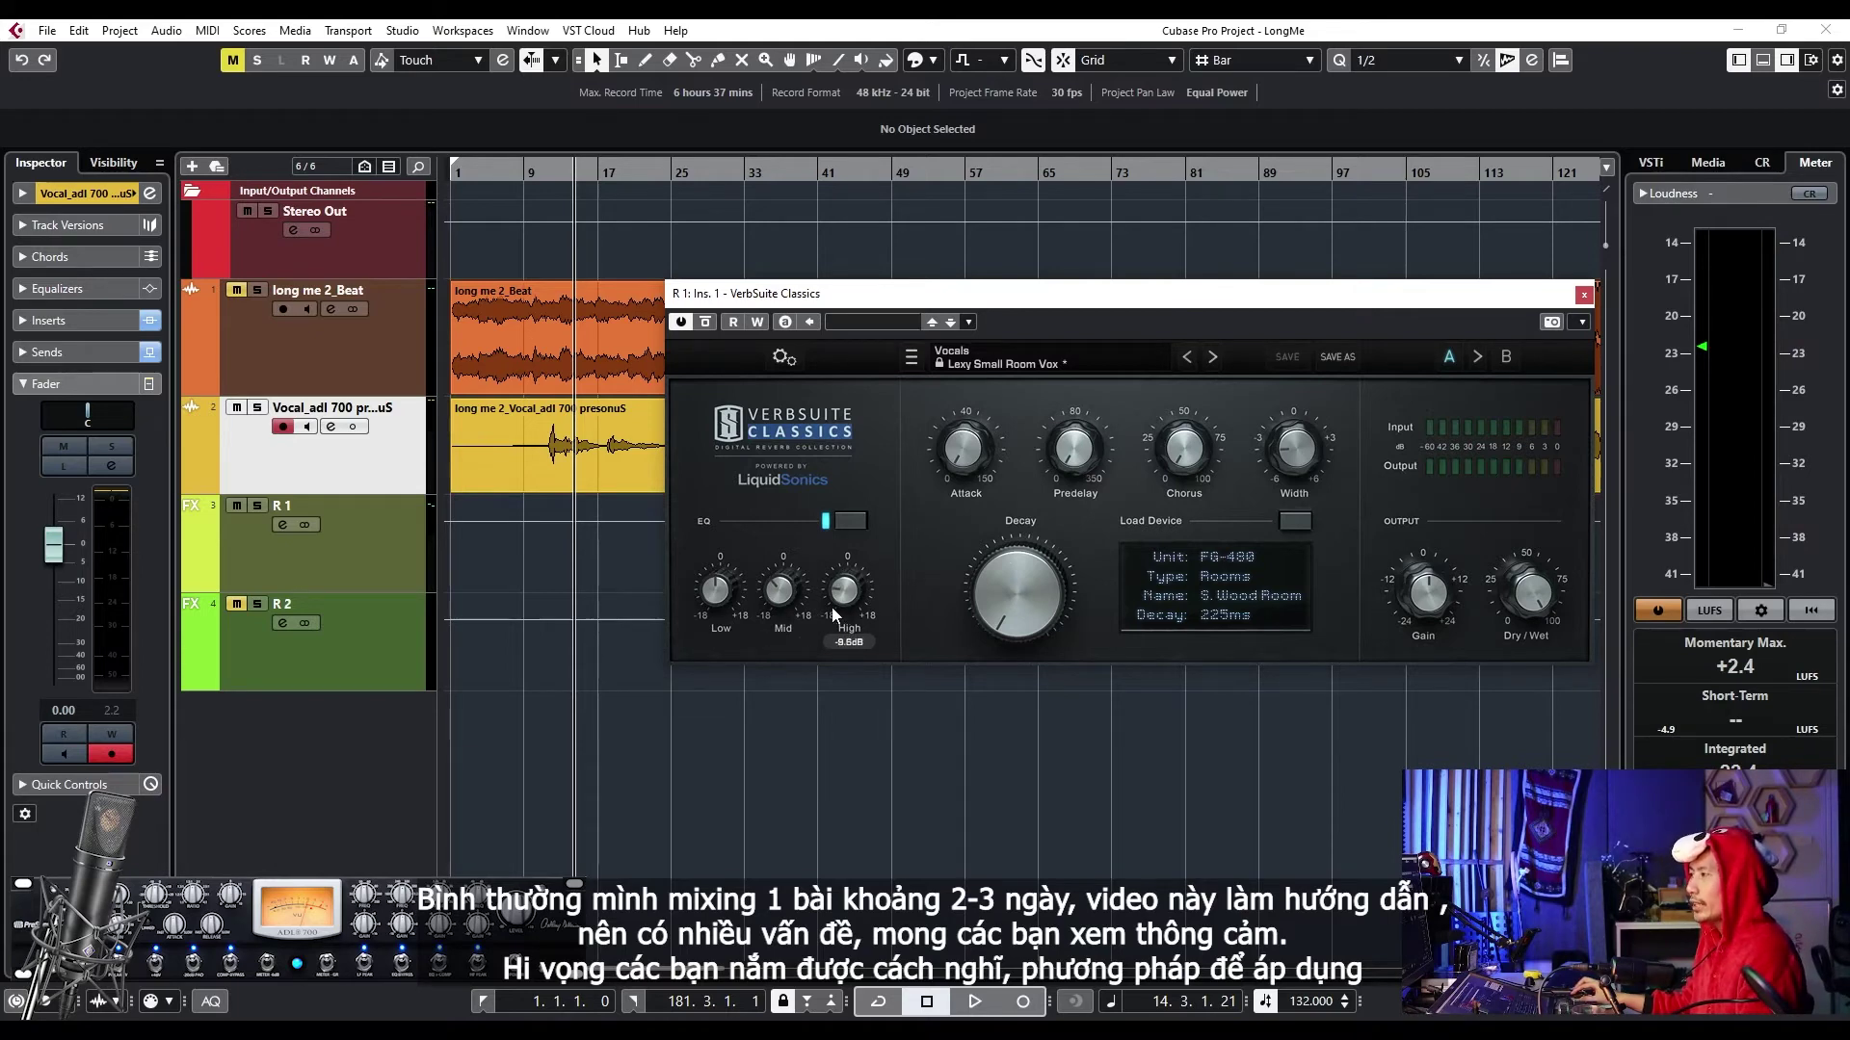
pyautogui.press('space')
pyautogui.moveTo(824, 605); pyautogui.dragTo(732, 578)
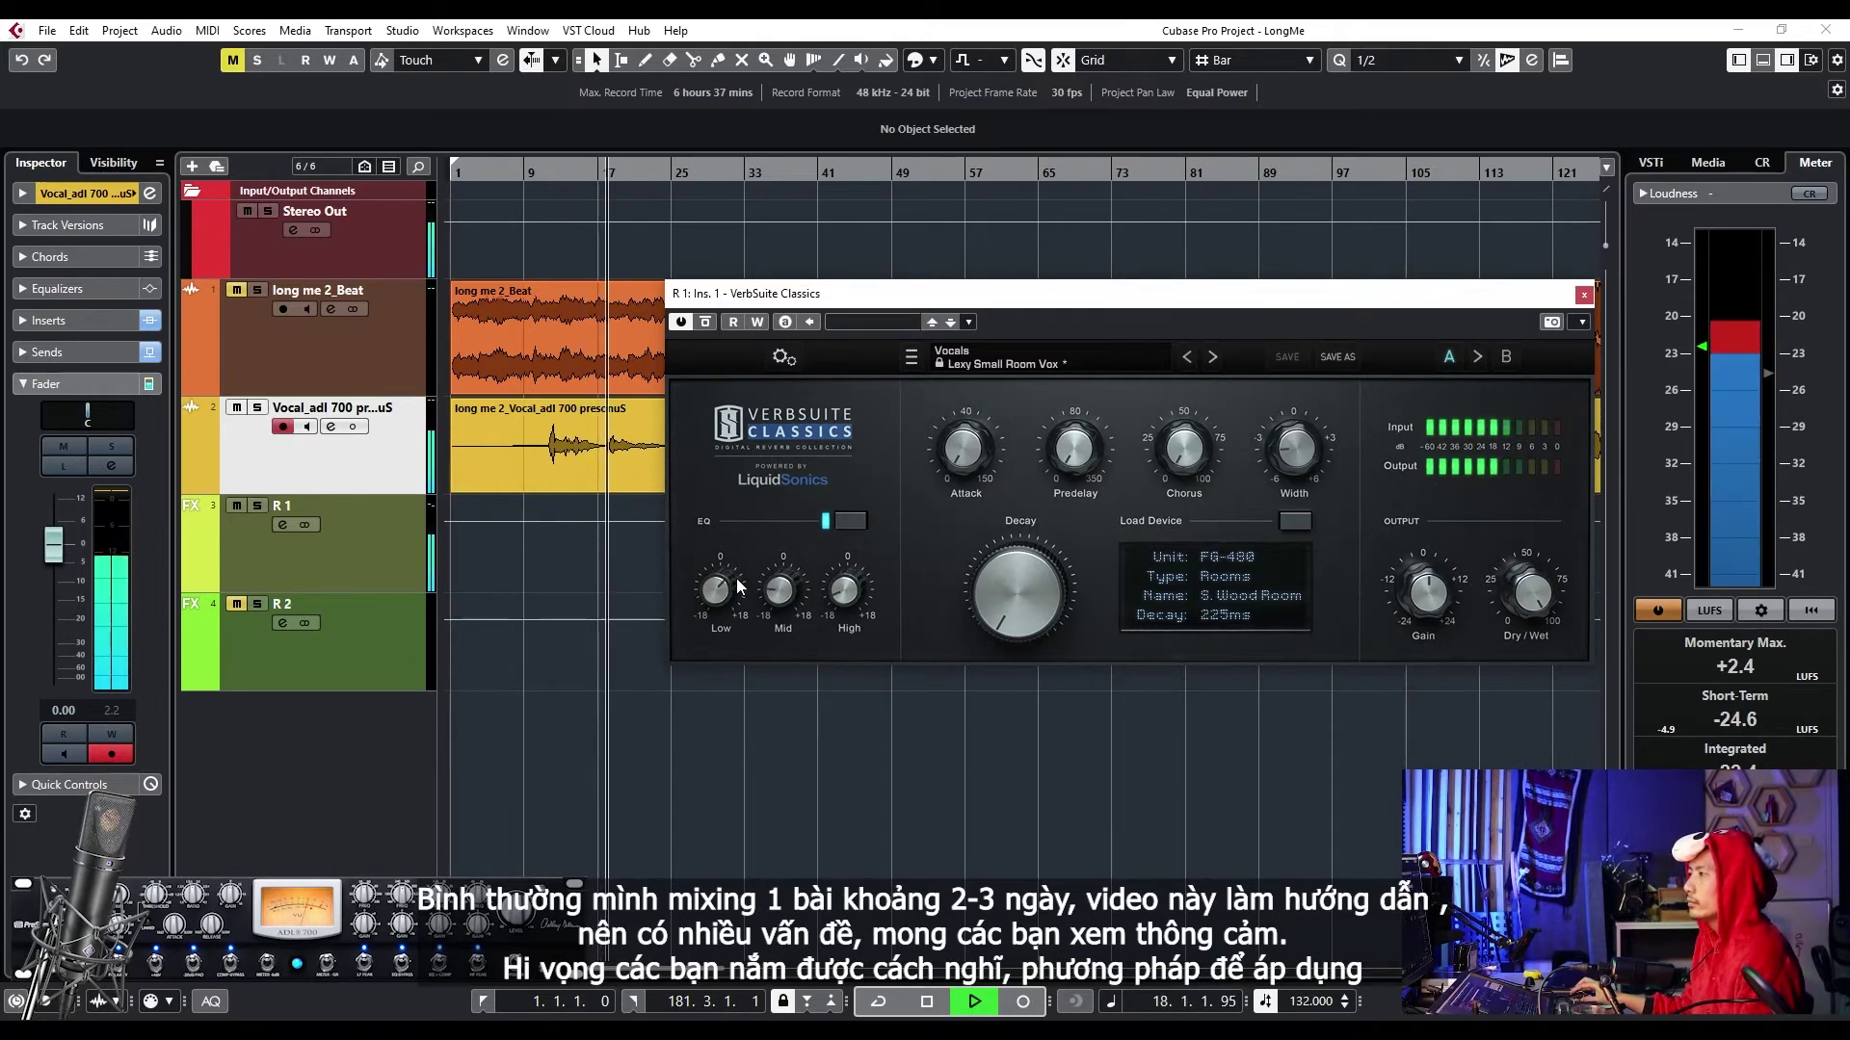
# - Compare the vocal with the R 1 reverb bypassed and active
pyautogui.click(706, 323)
pyautogui.click(706, 324)
pyautogui.press('space')
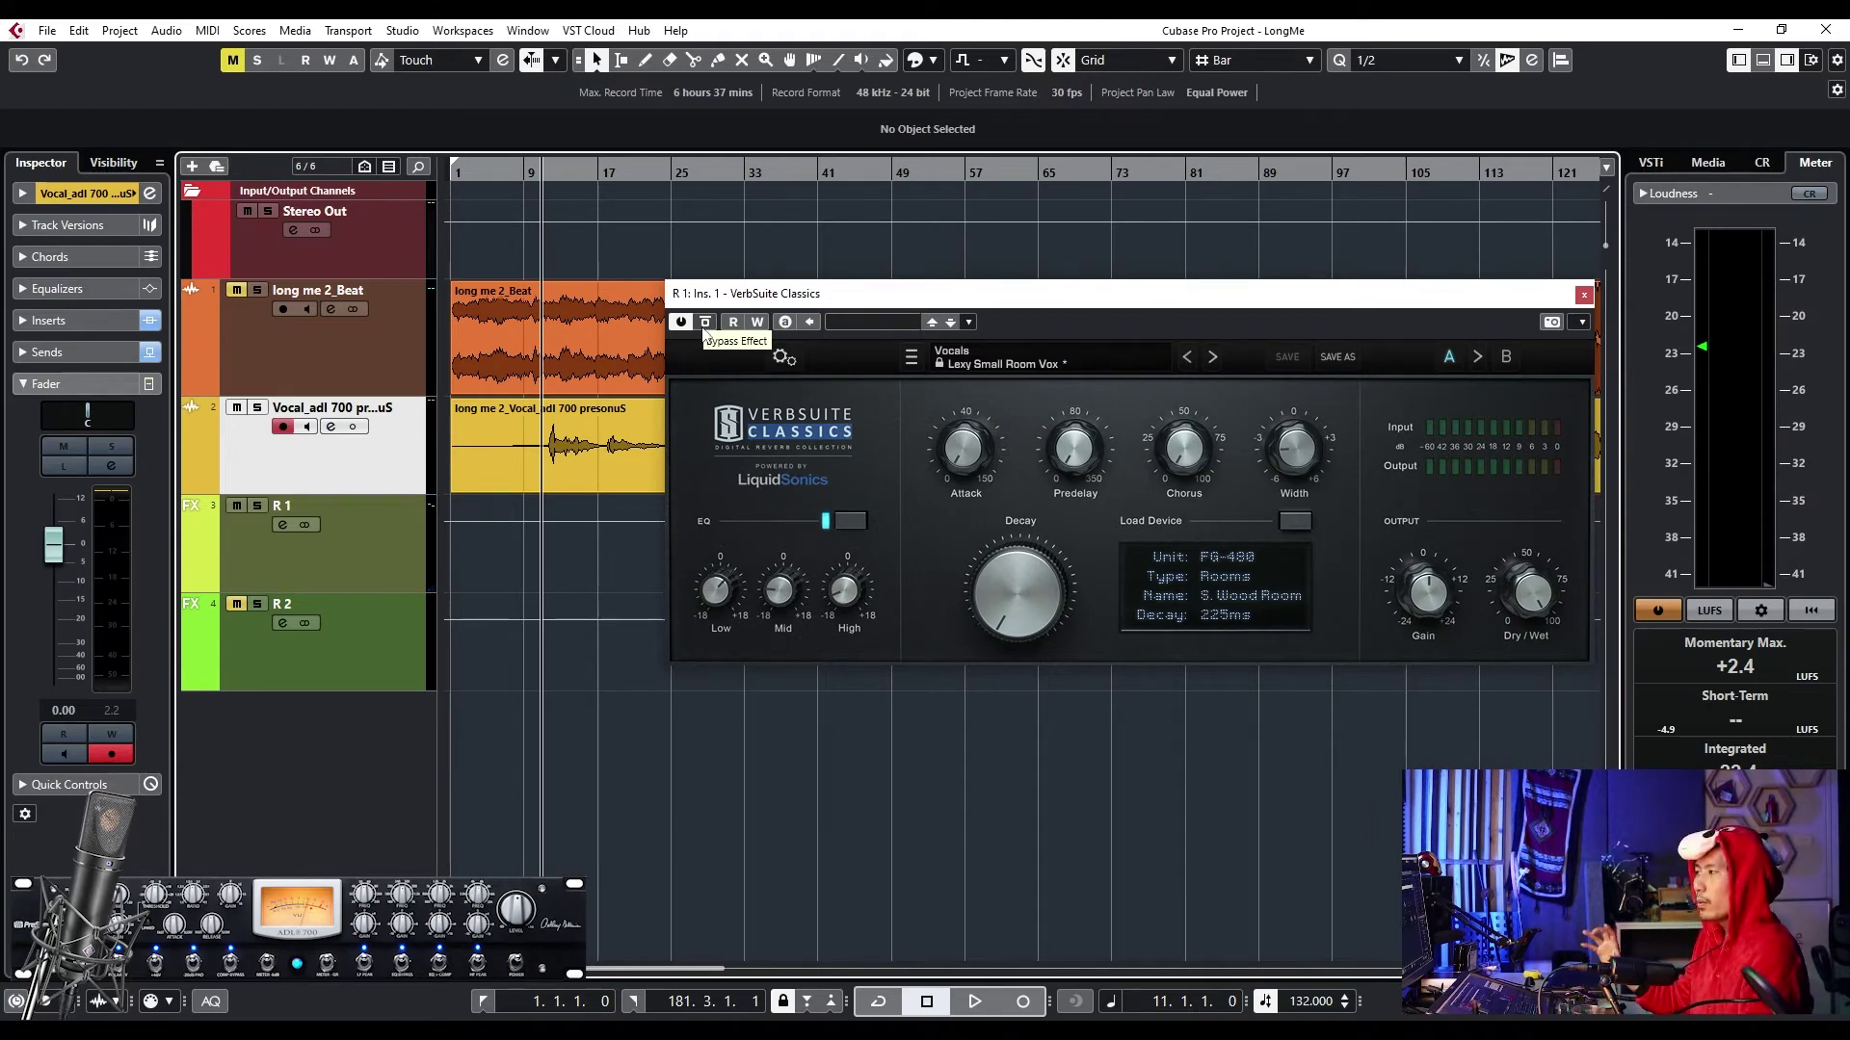
# - Set the reverb EQ's Mid band to about -8.8 dB while the vocal plays
pyautogui.press('space')
pyautogui.moveTo(783, 603)
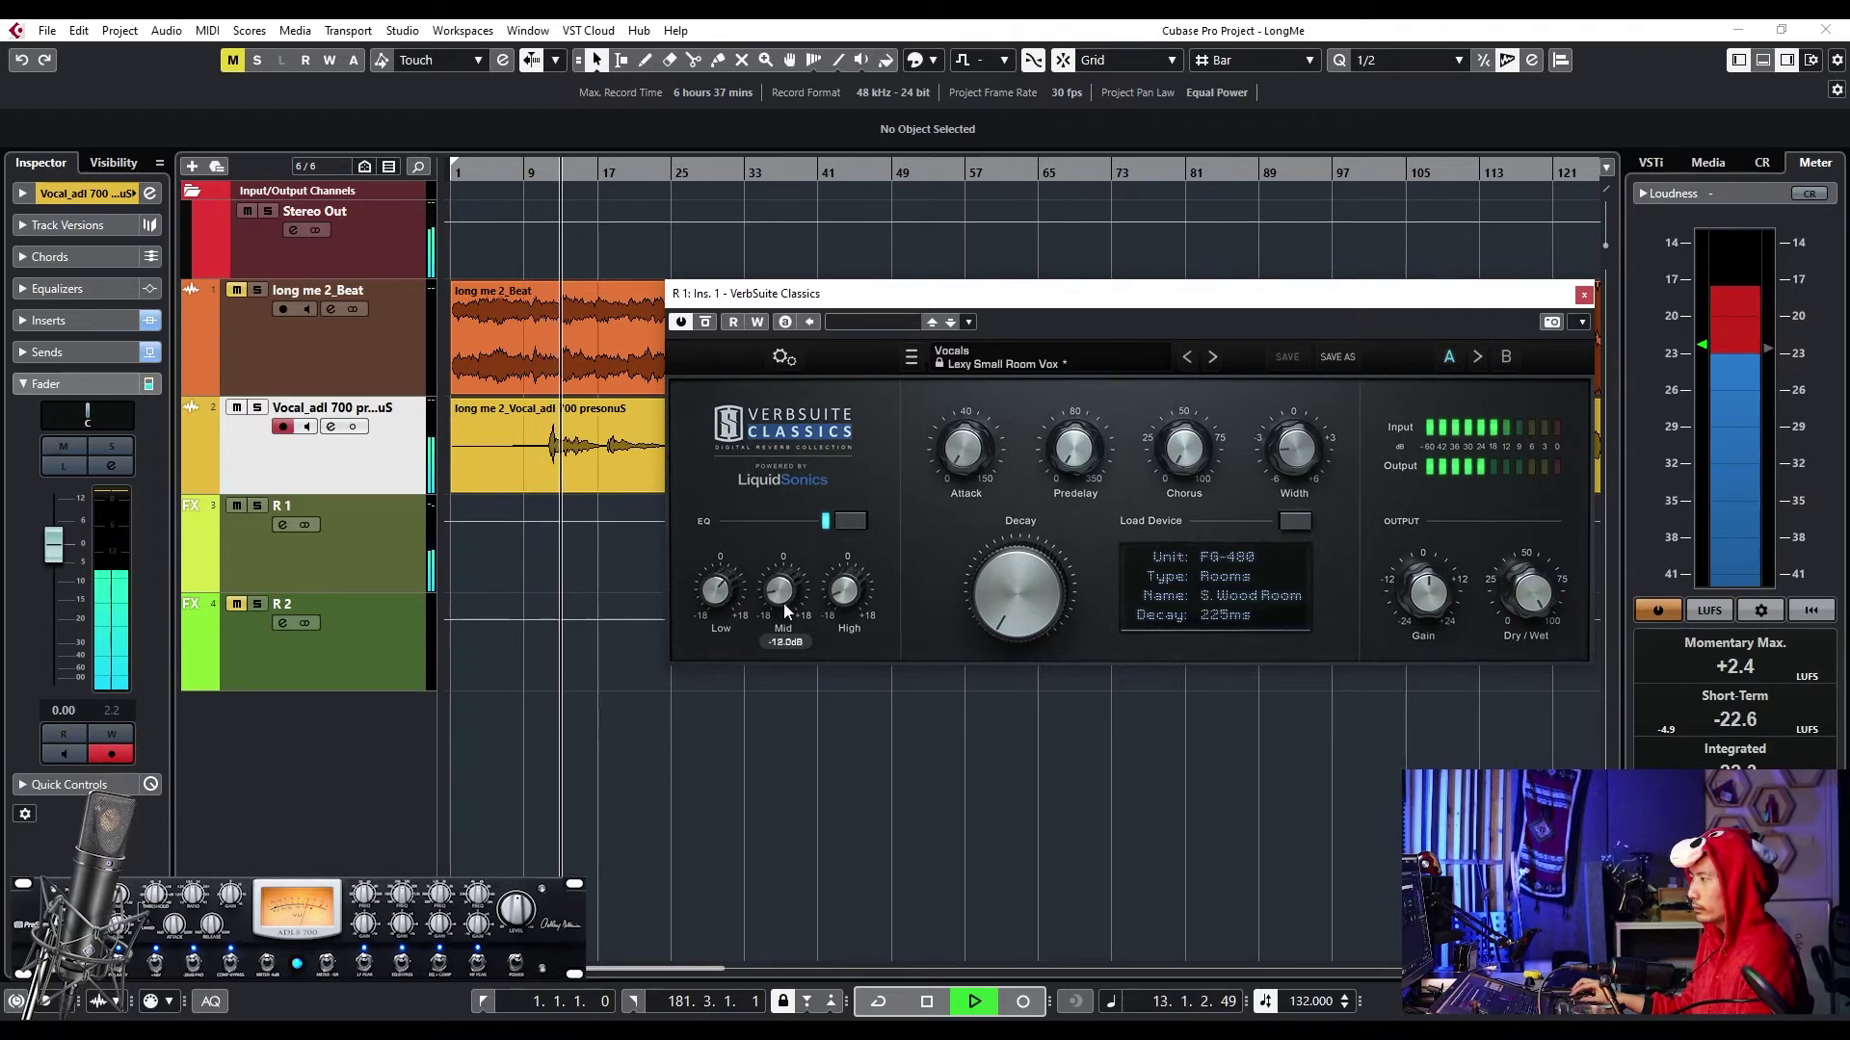
pyautogui.moveTo(783, 603); pyautogui.dragTo(789, 574)
pyautogui.moveTo(841, 582)
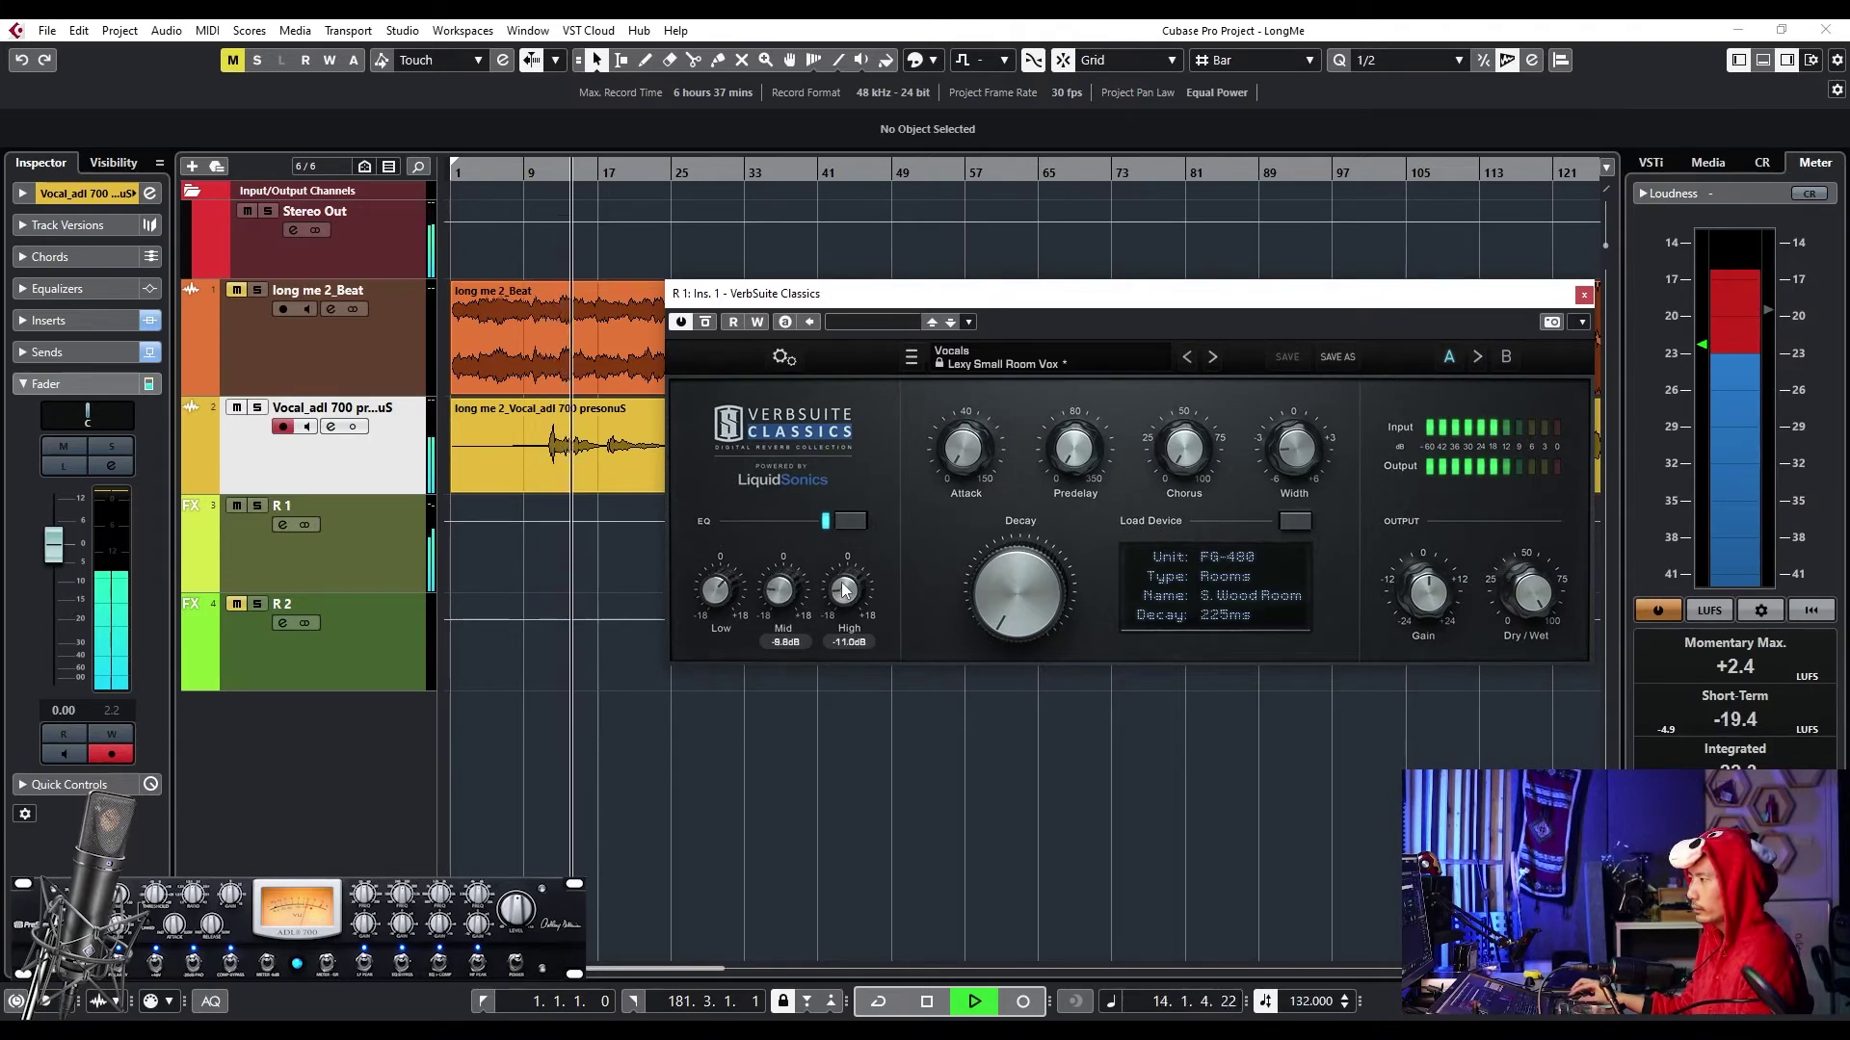
# - Replay the vocal with its reverb from about bar 11 and adjust the reverb's Width during playback
pyautogui.moveTo(727, 564)
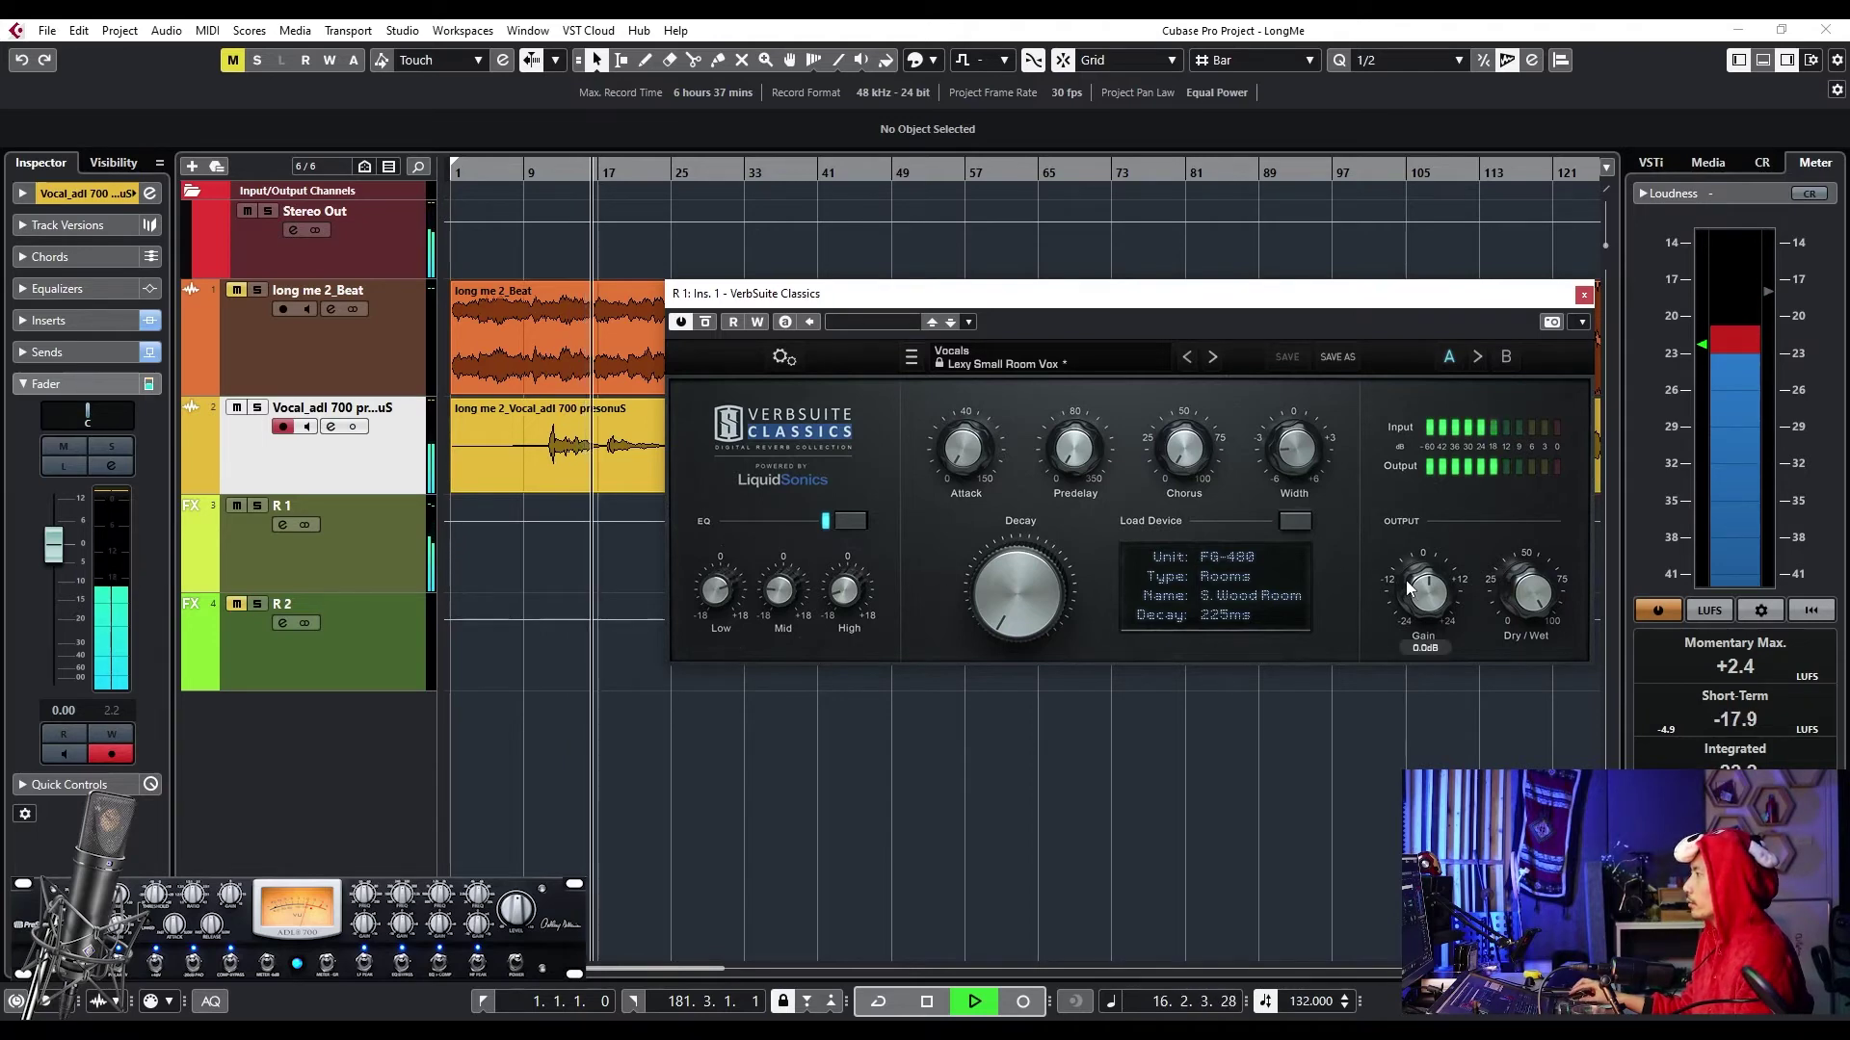
pyautogui.press('space')
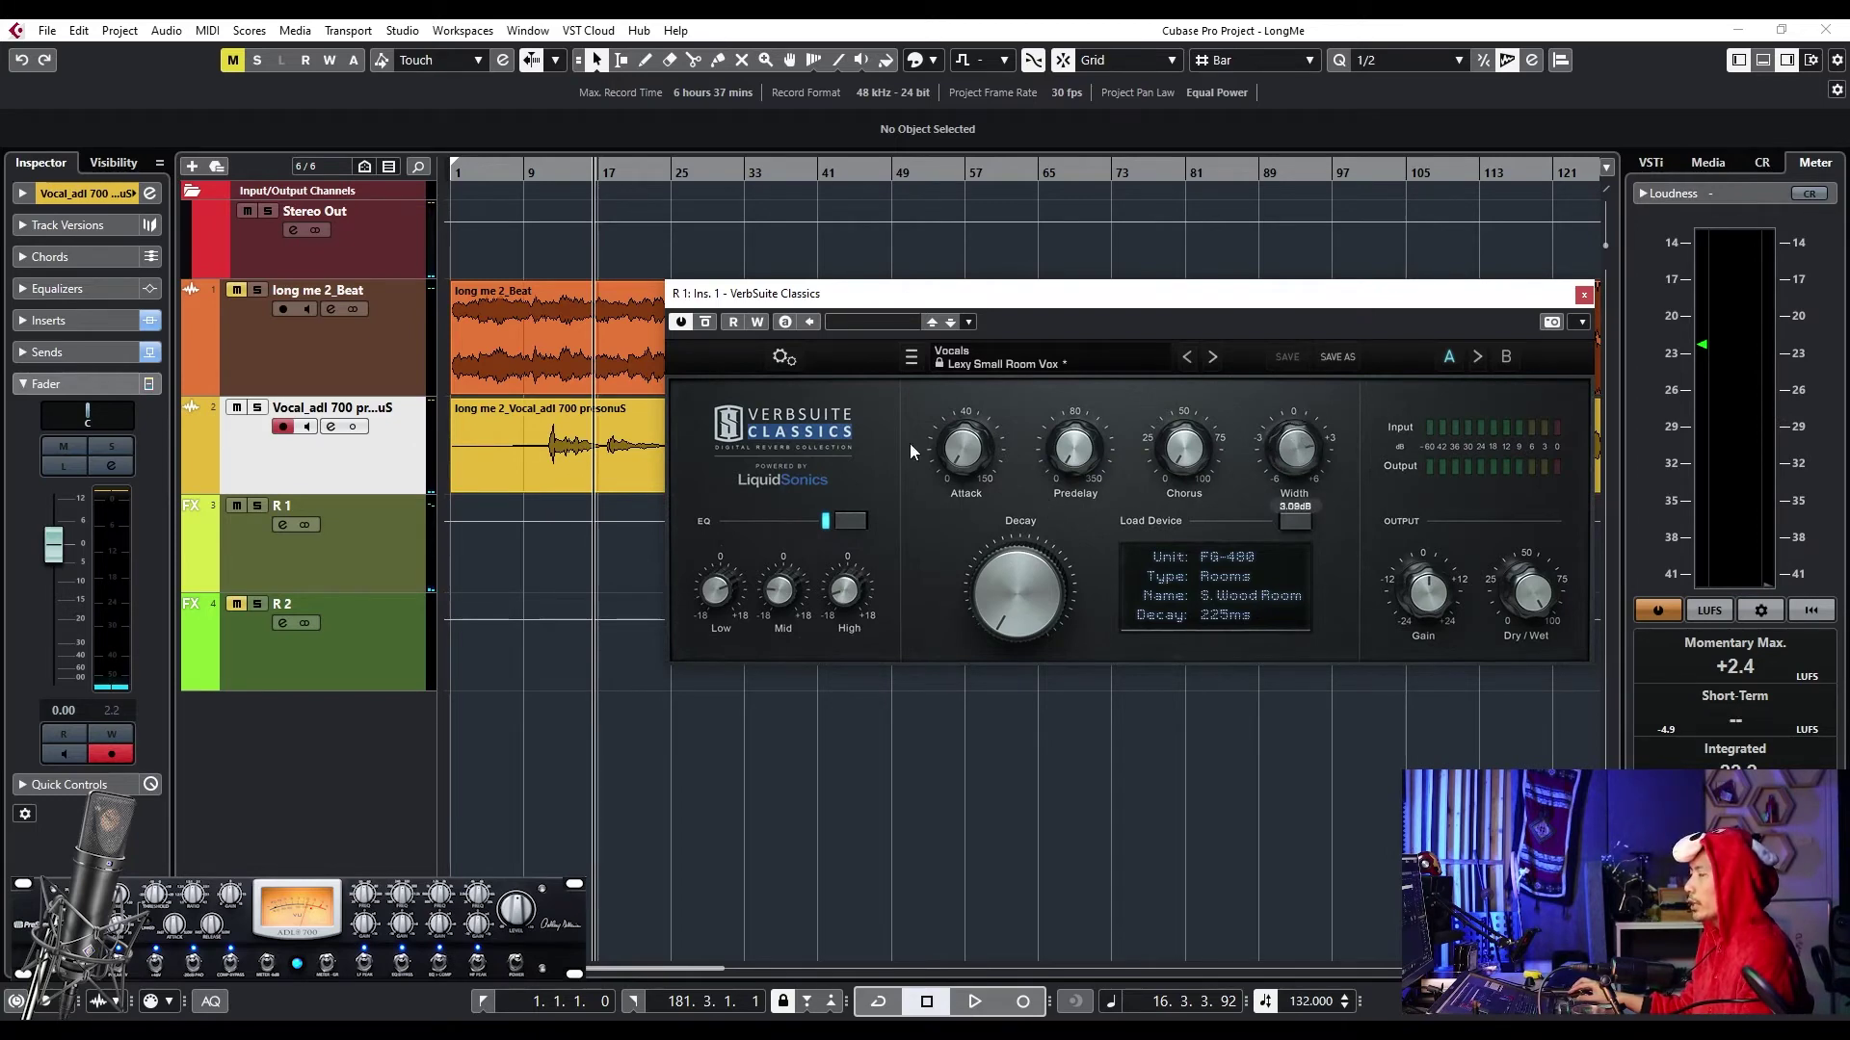
pyautogui.click(547, 175)
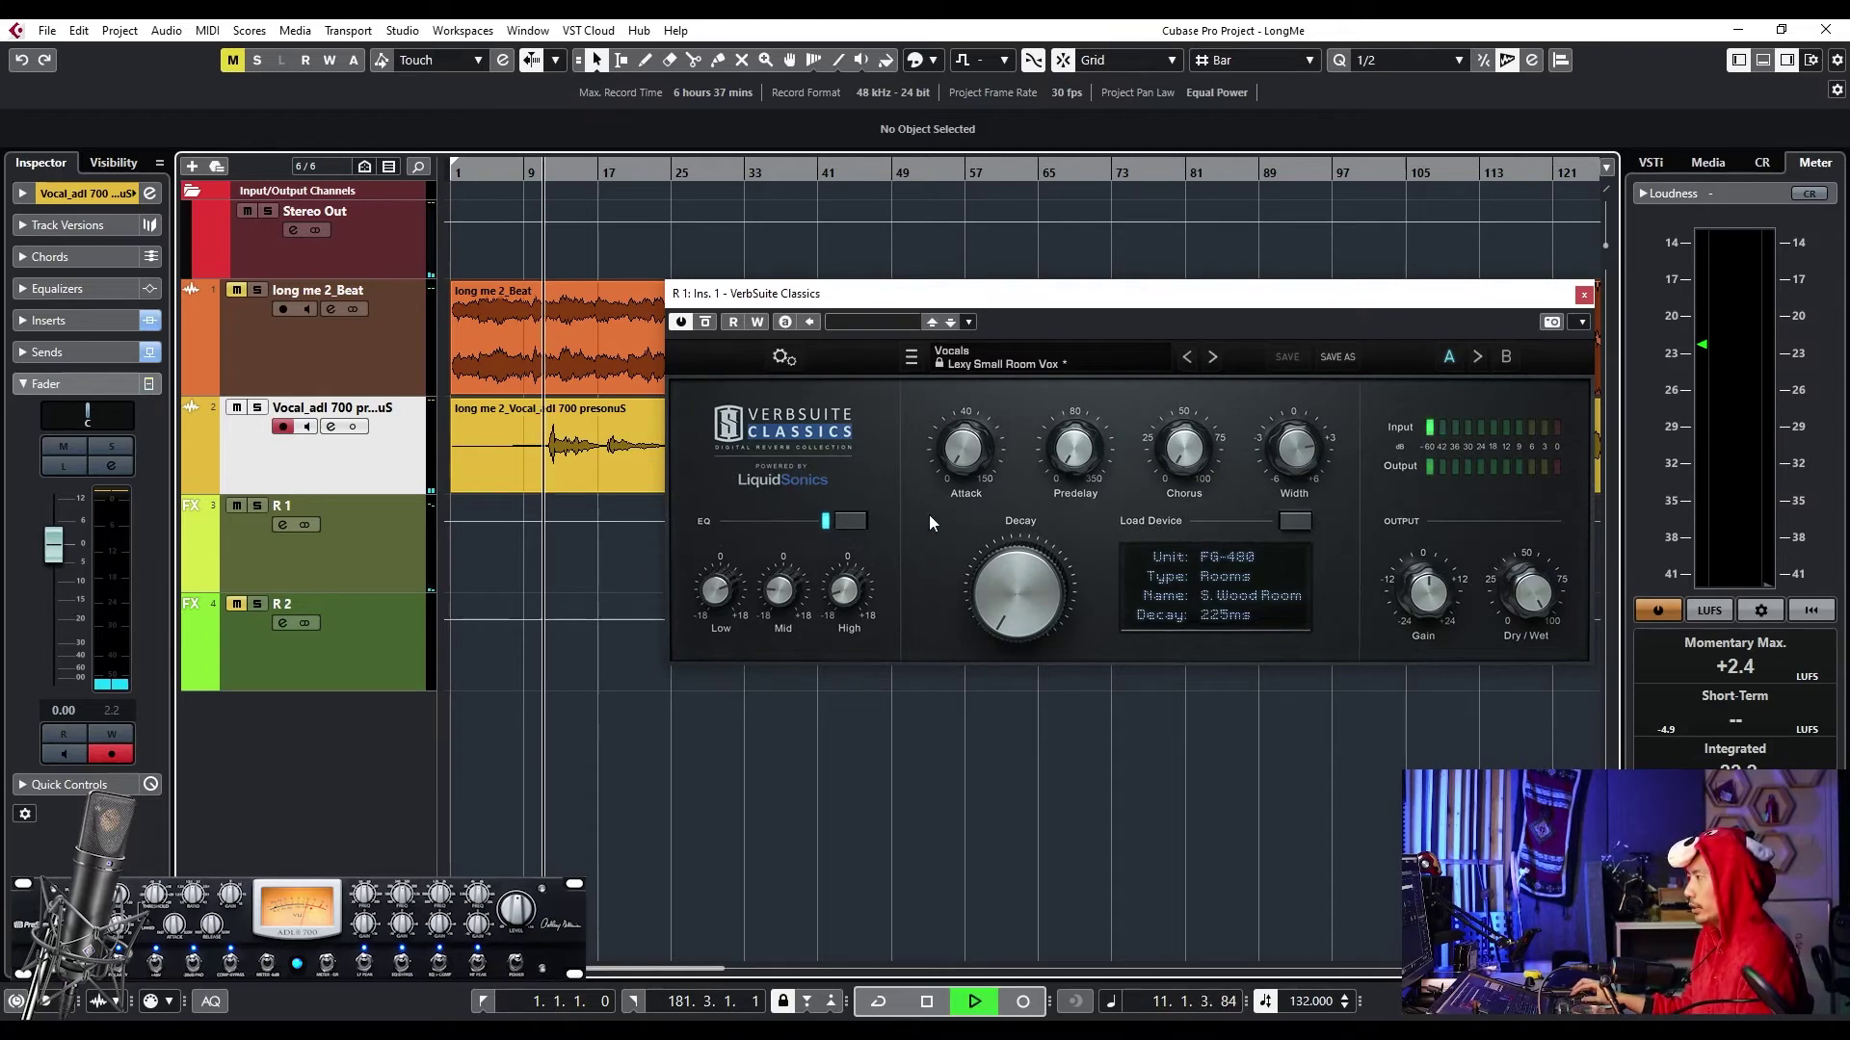
pyautogui.moveTo(1295, 448); pyautogui.dragTo(1310, 442)
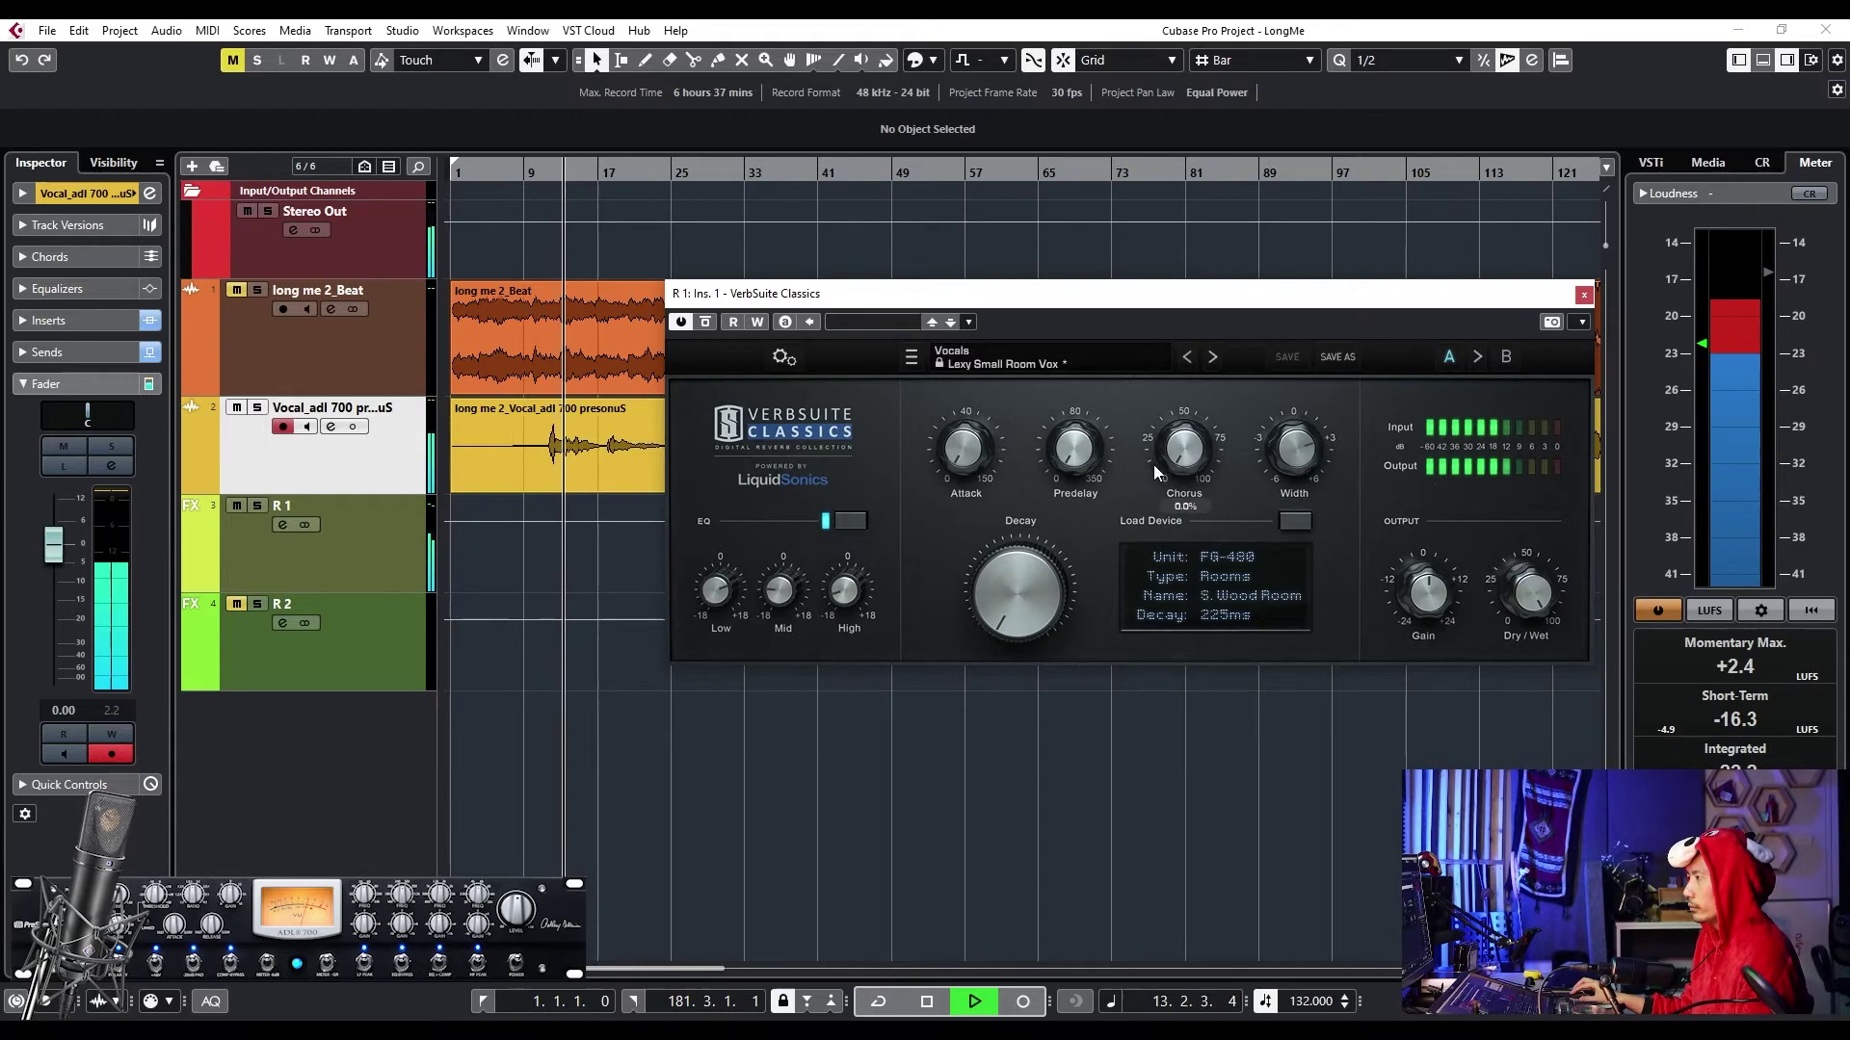
pyautogui.press('space')
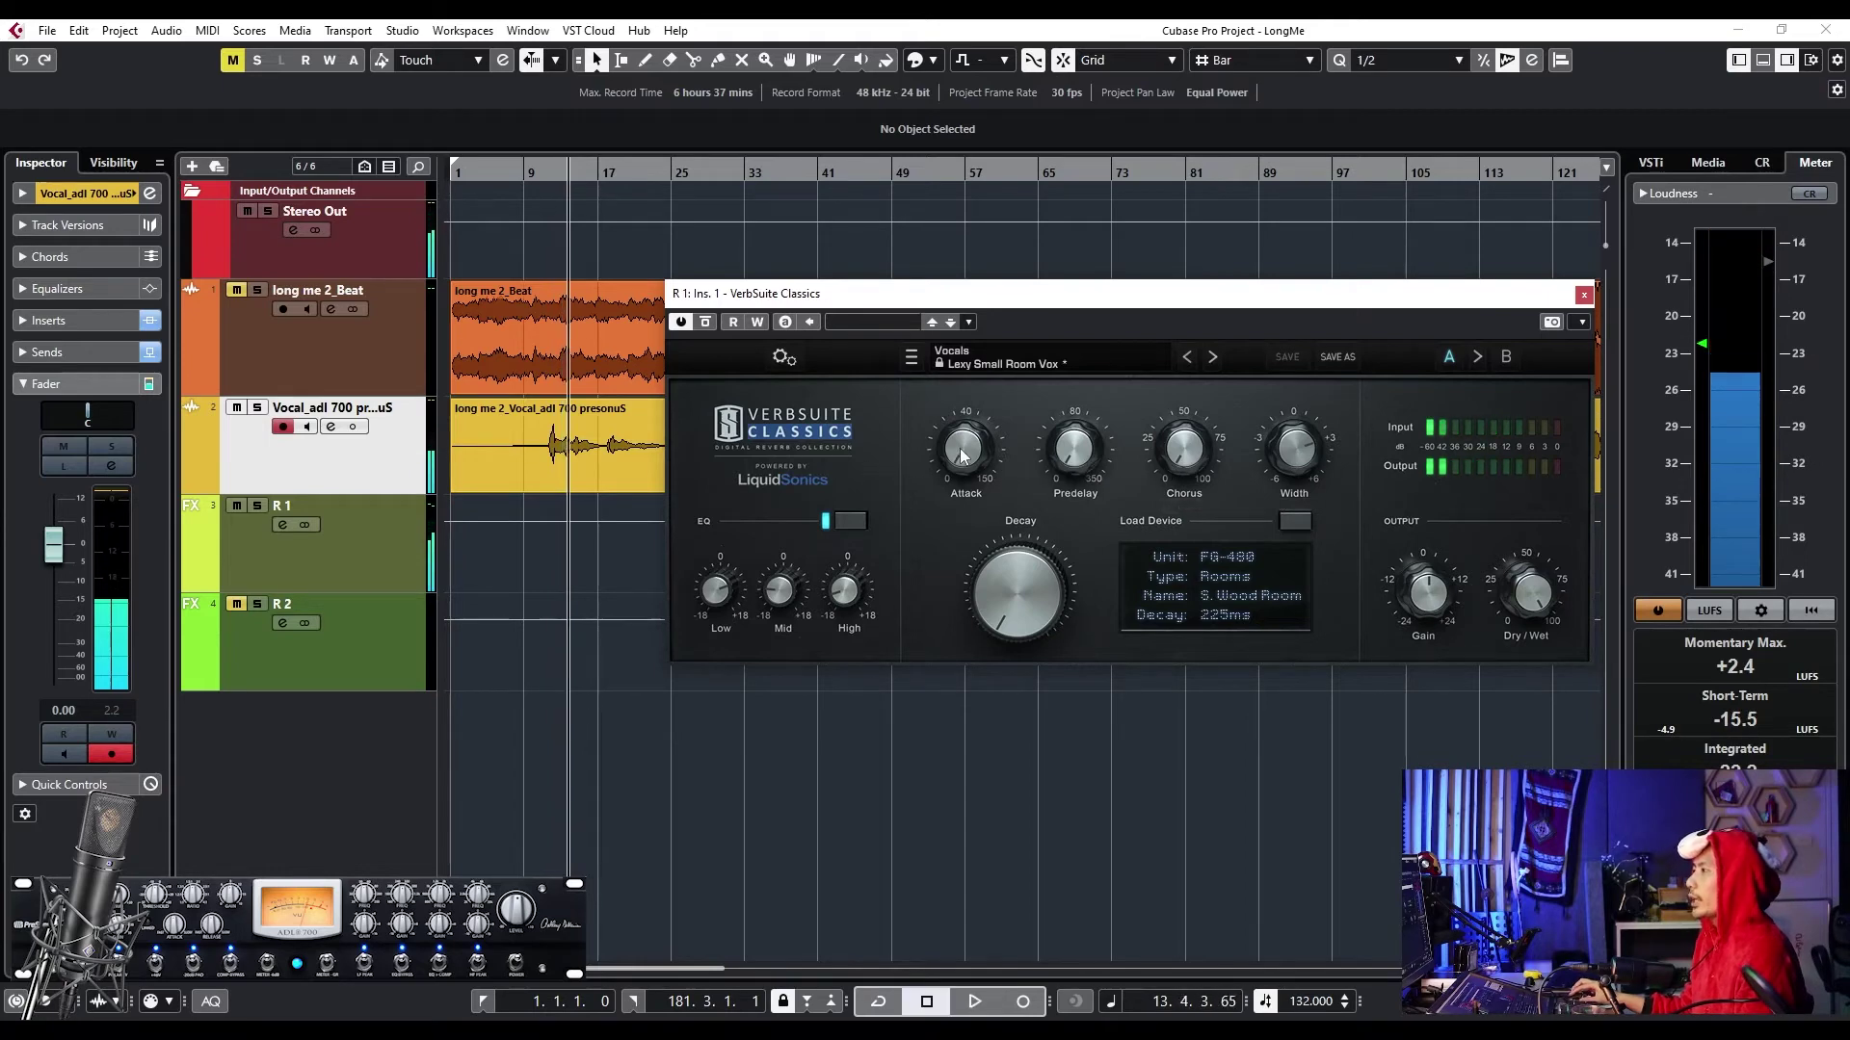
# - Raise the reverb's Attack to about 22.2 ms
pyautogui.moveTo(963, 455); pyautogui.dragTo(963, 429)
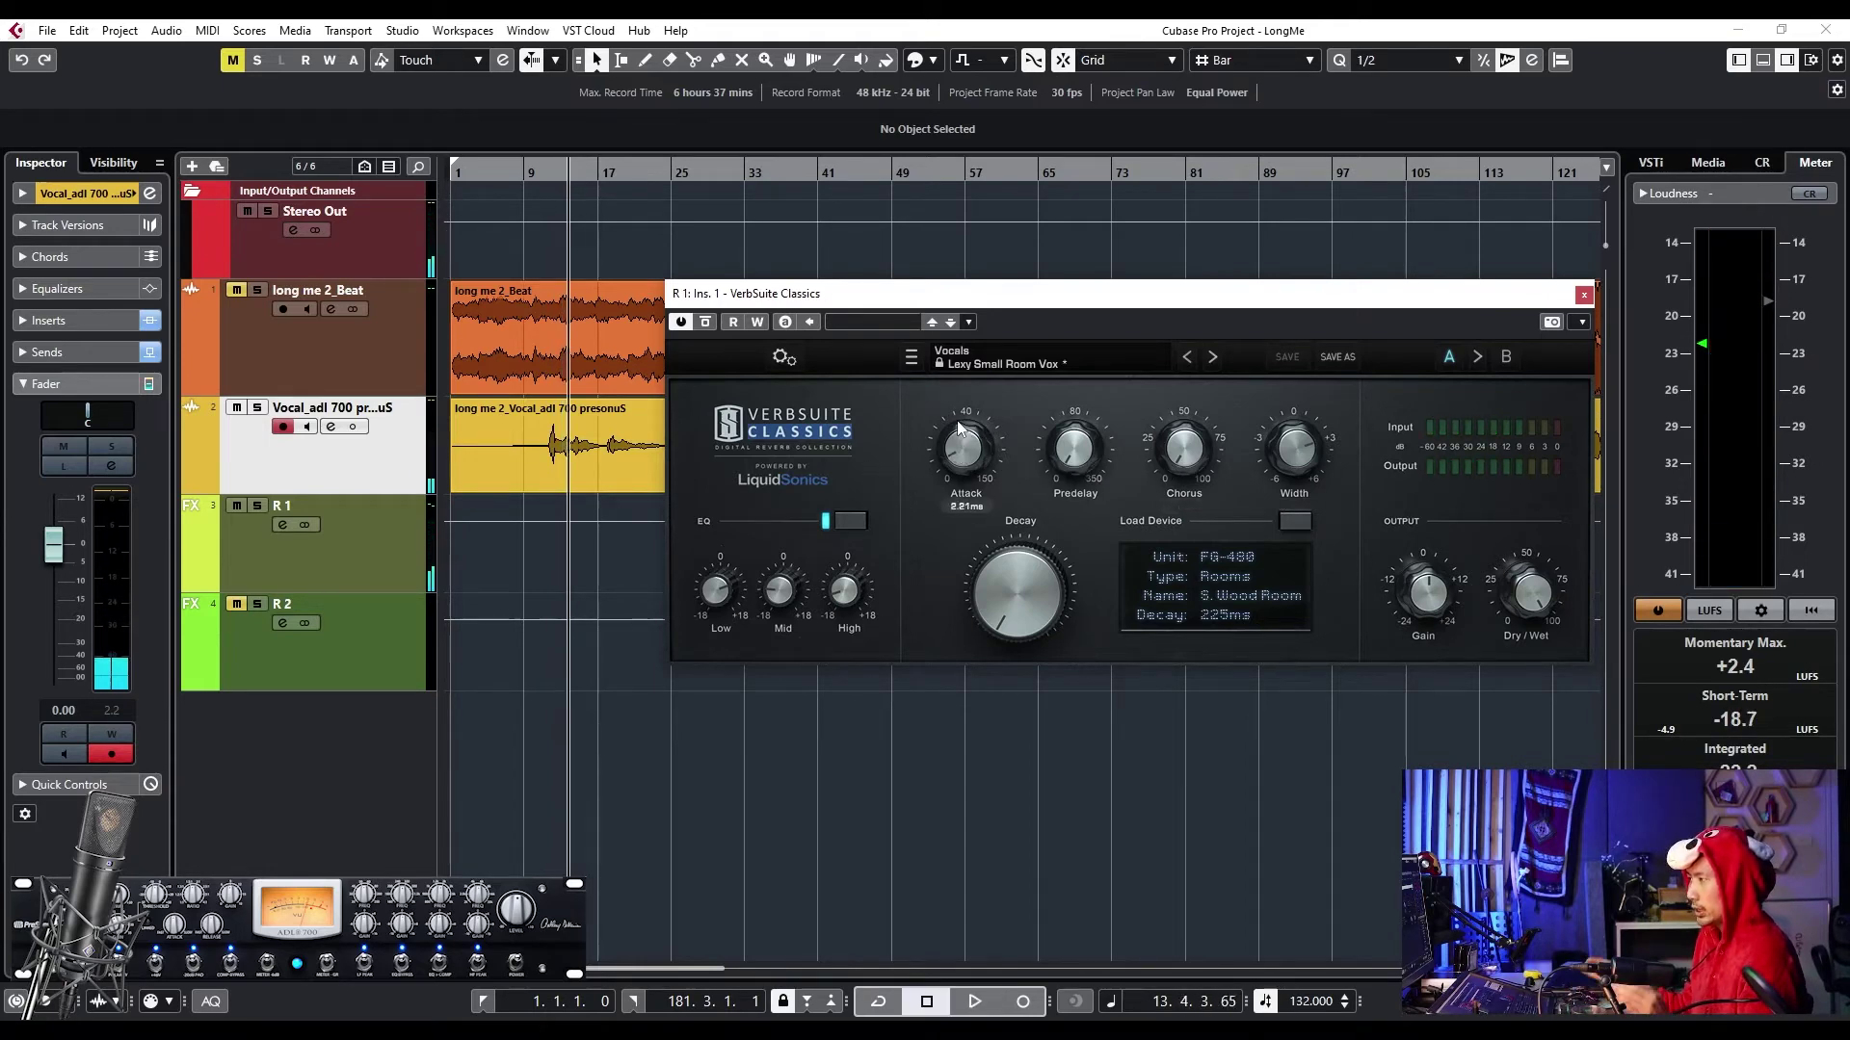
pyautogui.scroll(3, 957, 420)
pyautogui.moveTo(957, 420); pyautogui.dragTo(951, 433)
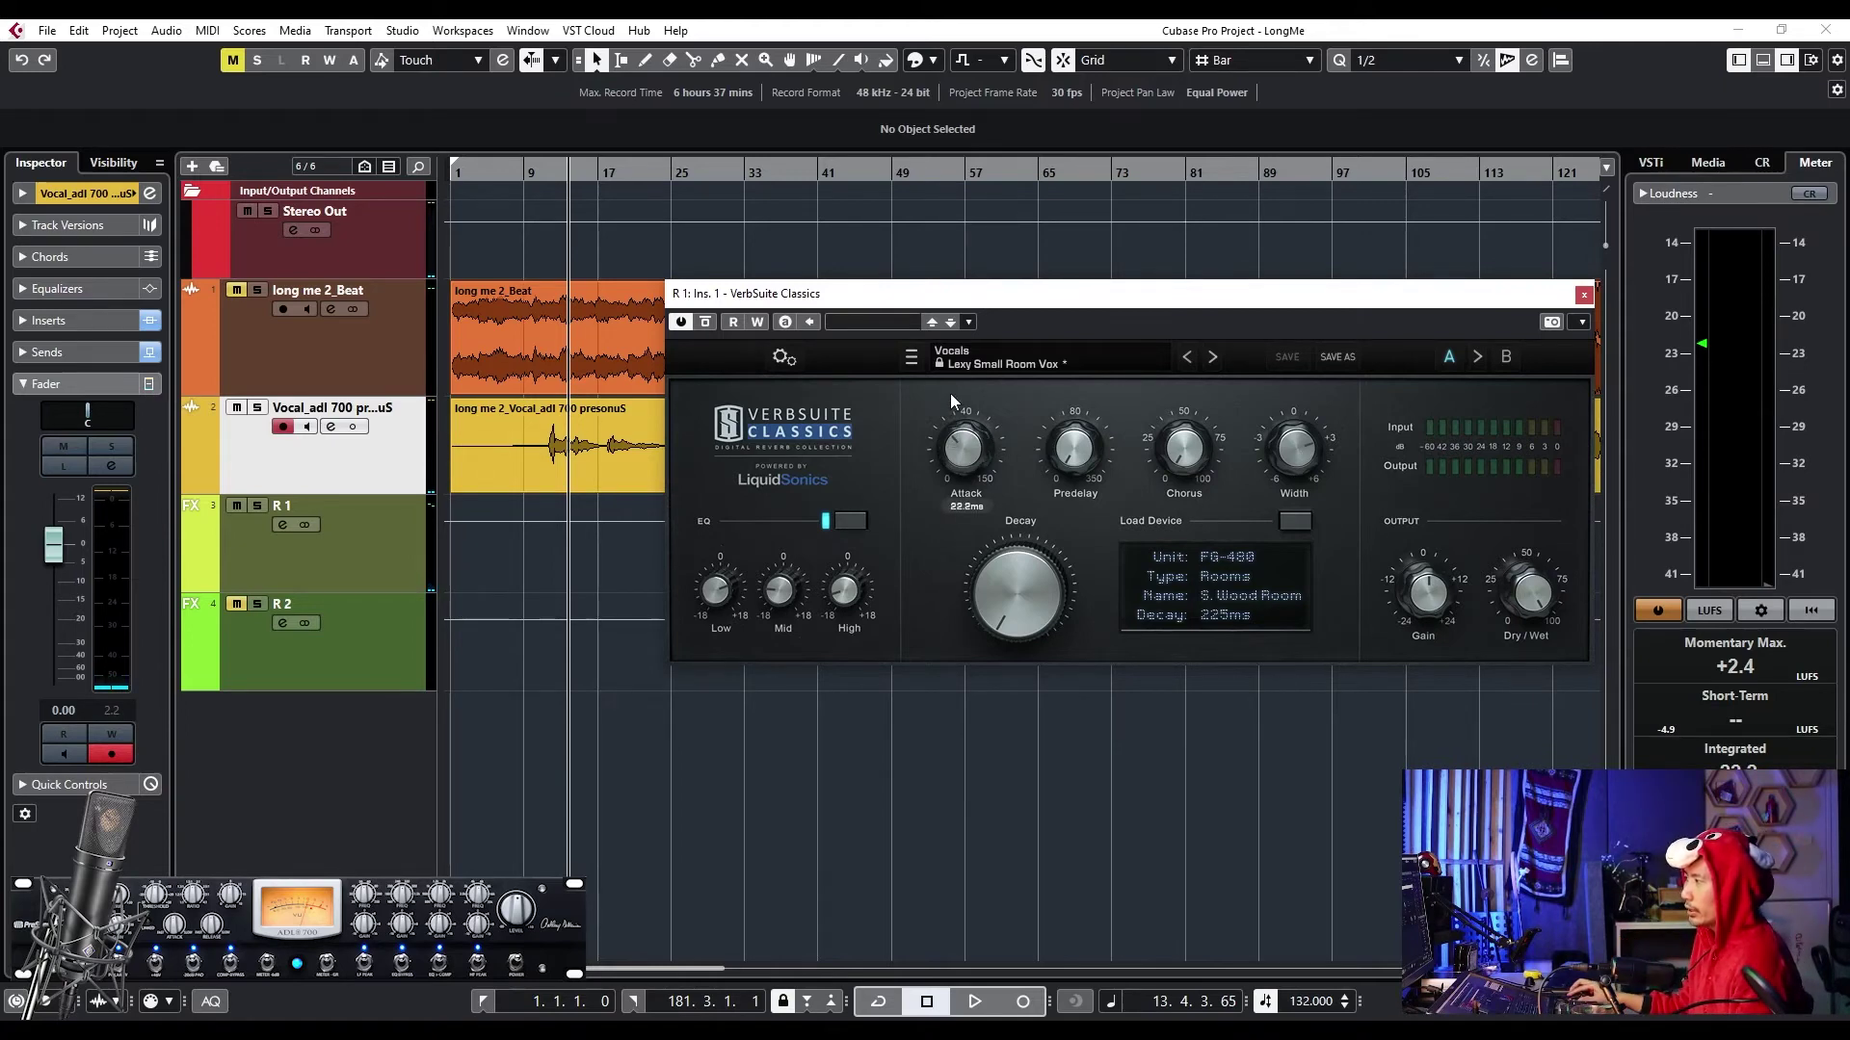
# - Play the vocal from bar 11 while fine-tuning the reverb's Attack and checking its EQ bands
pyautogui.moveTo(580, 183)
pyautogui.mouseDown()
pyautogui.moveTo(543, 164)
pyautogui.moveTo(567, 193)
pyautogui.moveTo(577, 180)
pyautogui.mouseUp()
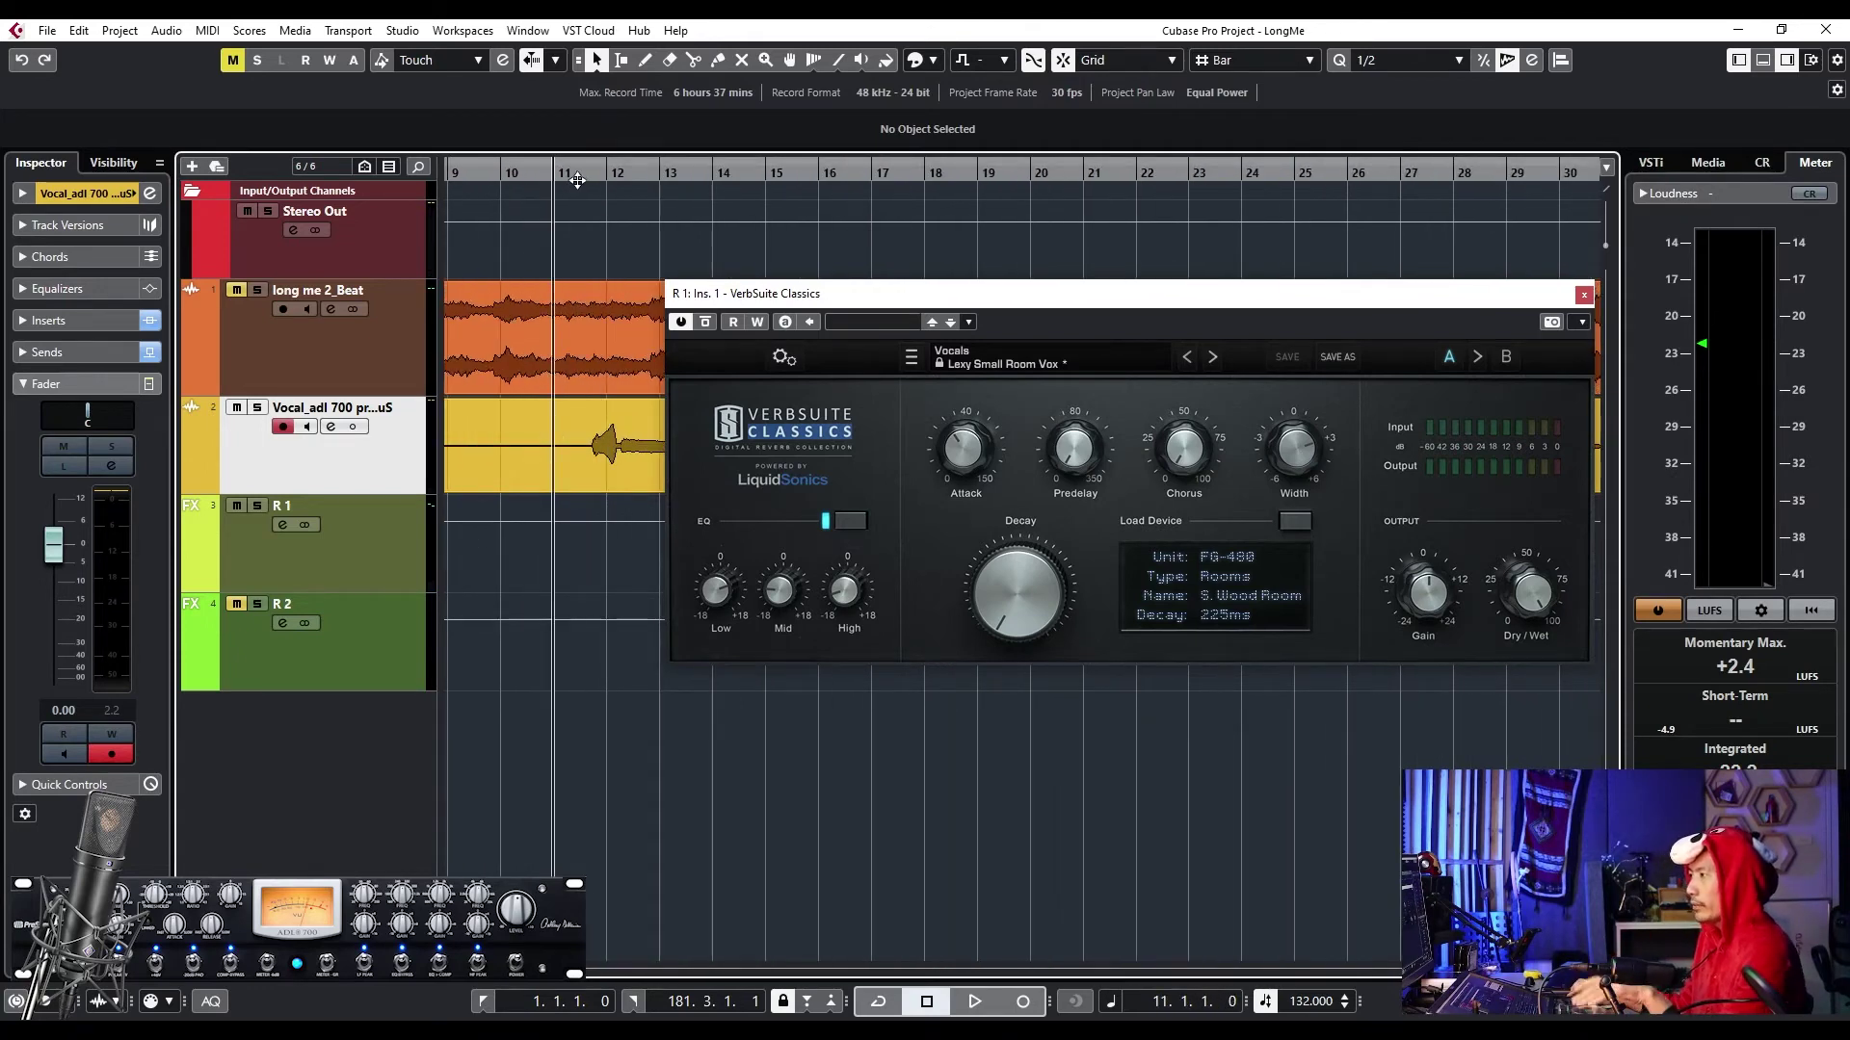
pyautogui.press('space')
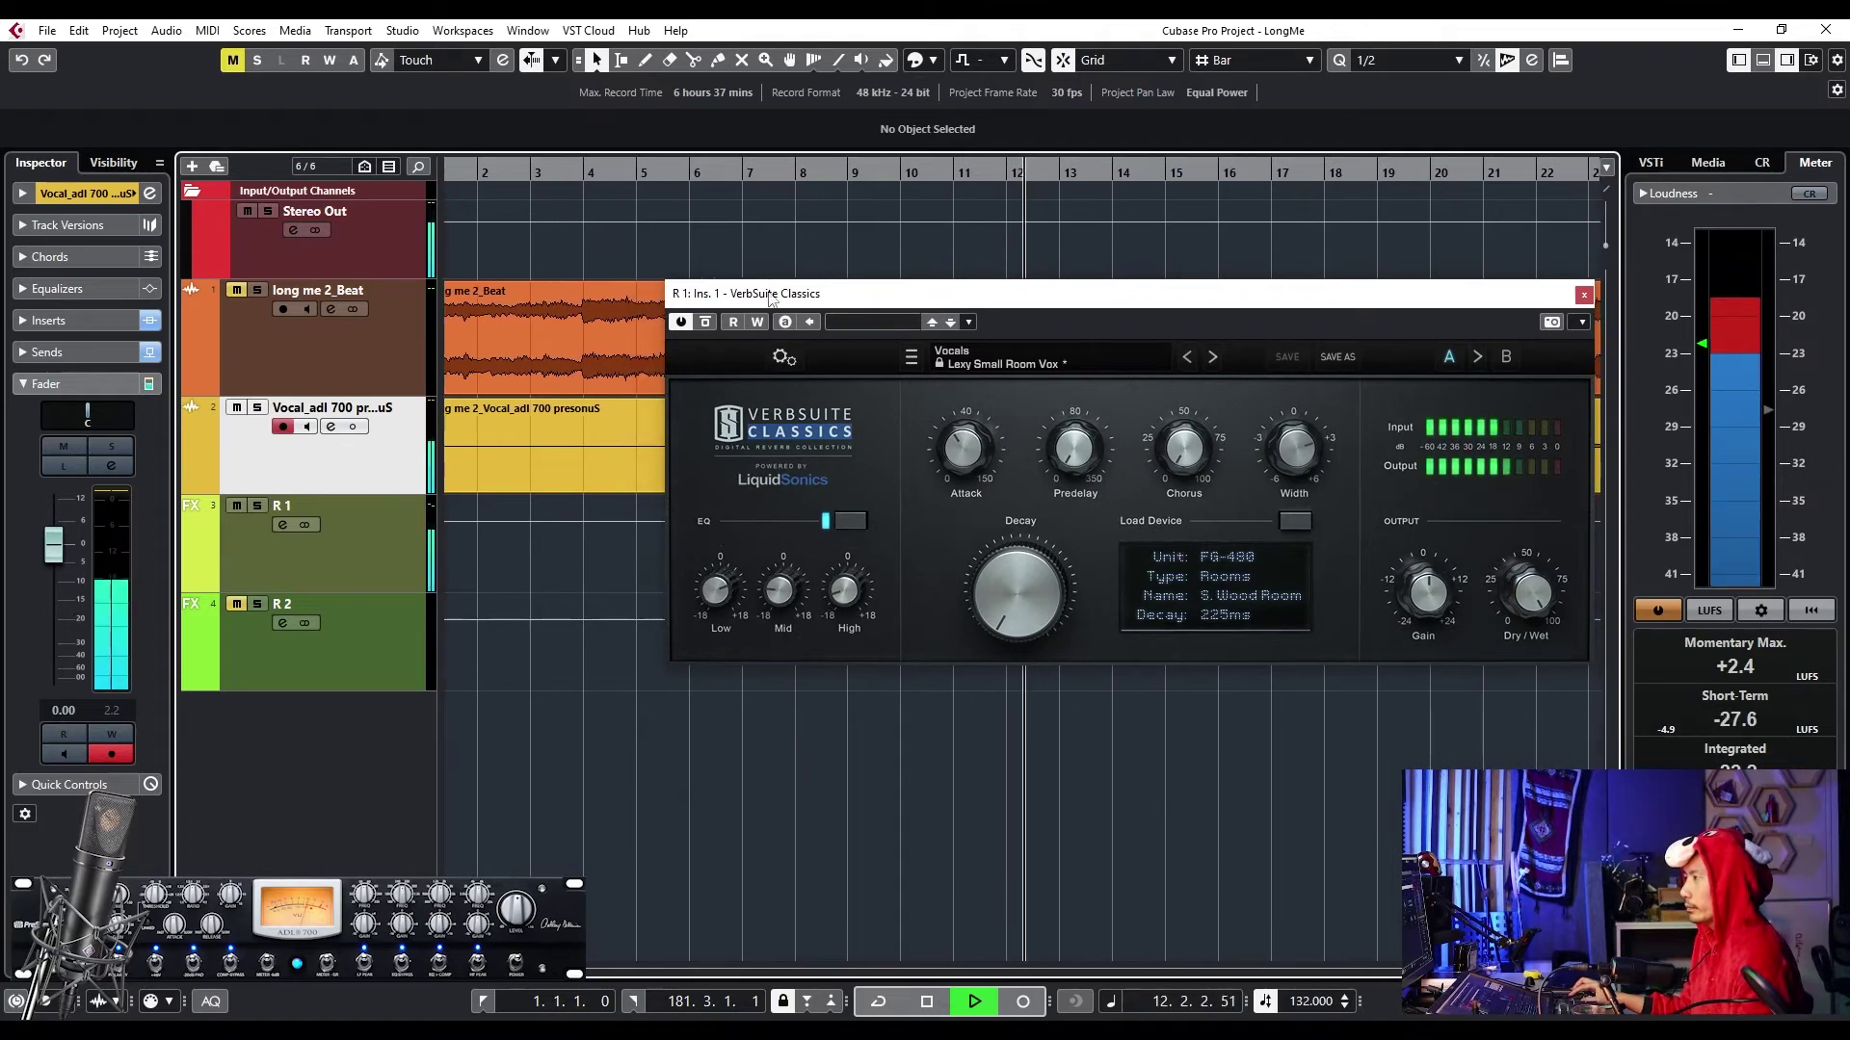
pyautogui.moveTo(770, 298); pyautogui.dragTo(570, 322)
pyautogui.moveTo(767, 455)
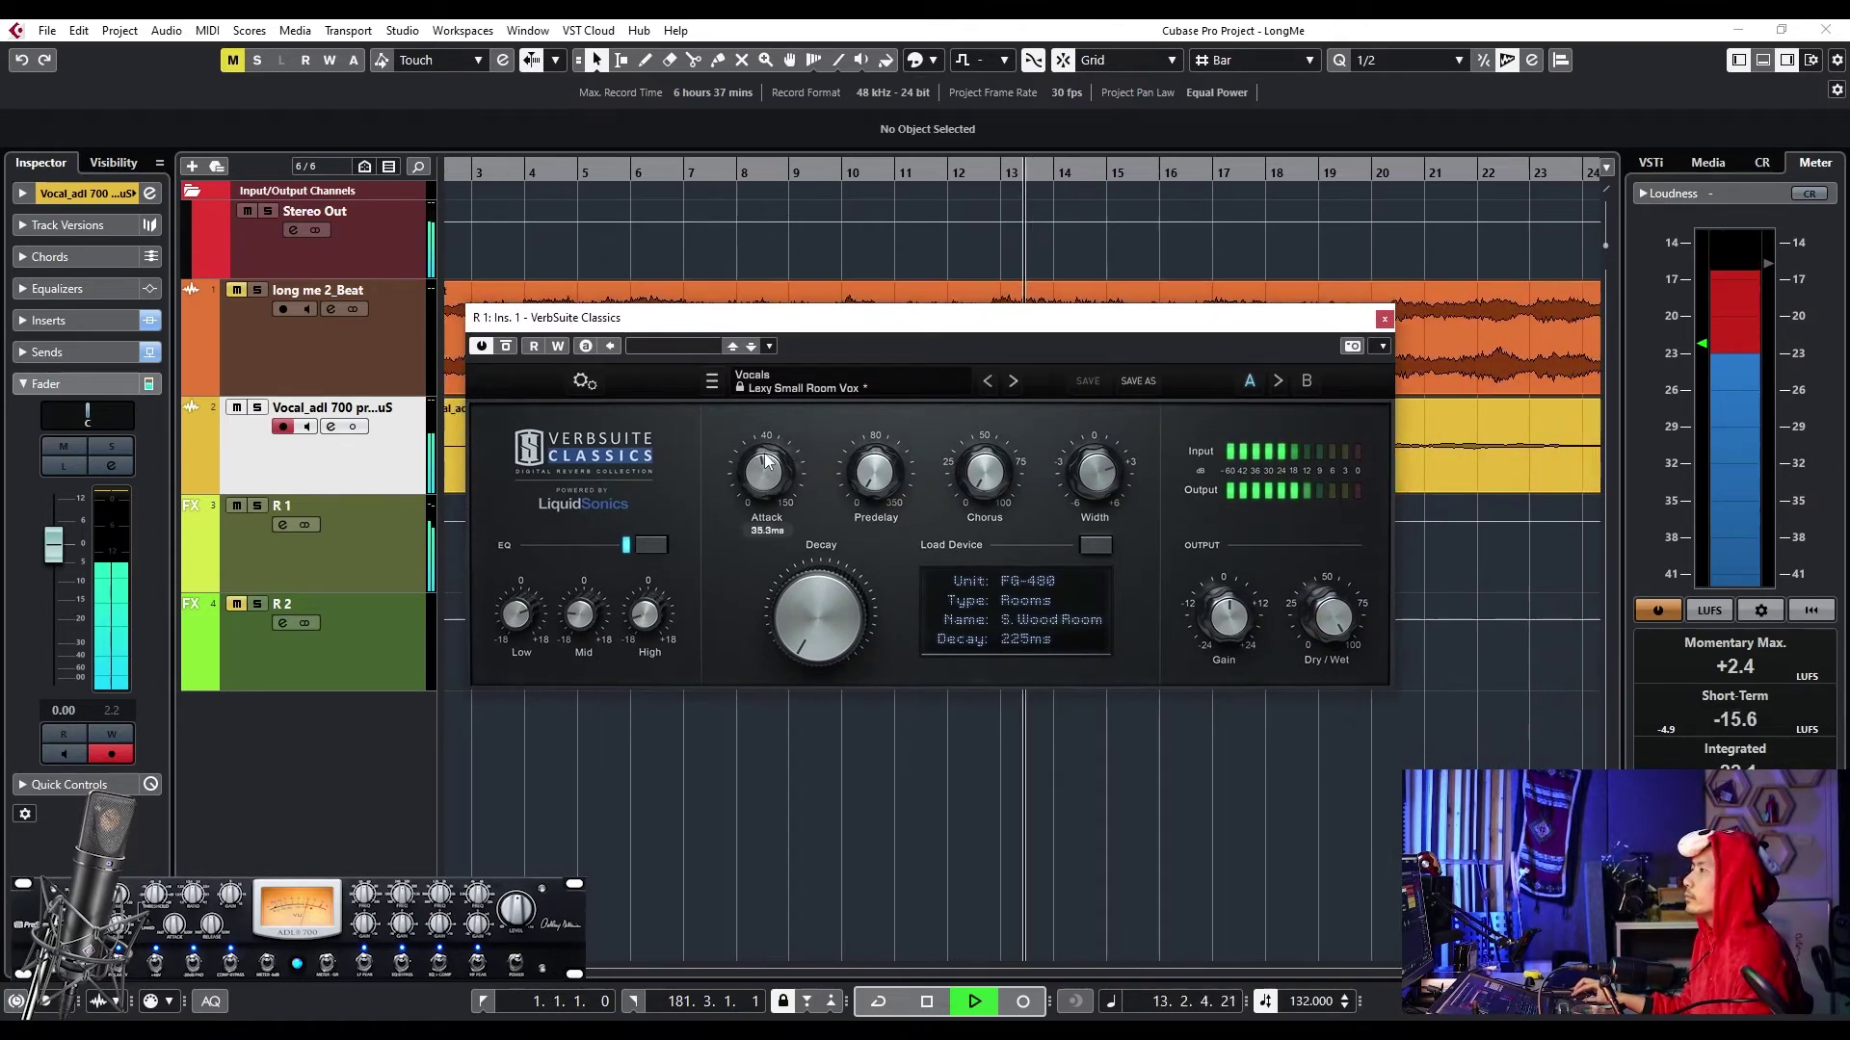
pyautogui.moveTo(767, 455); pyautogui.dragTo(759, 498)
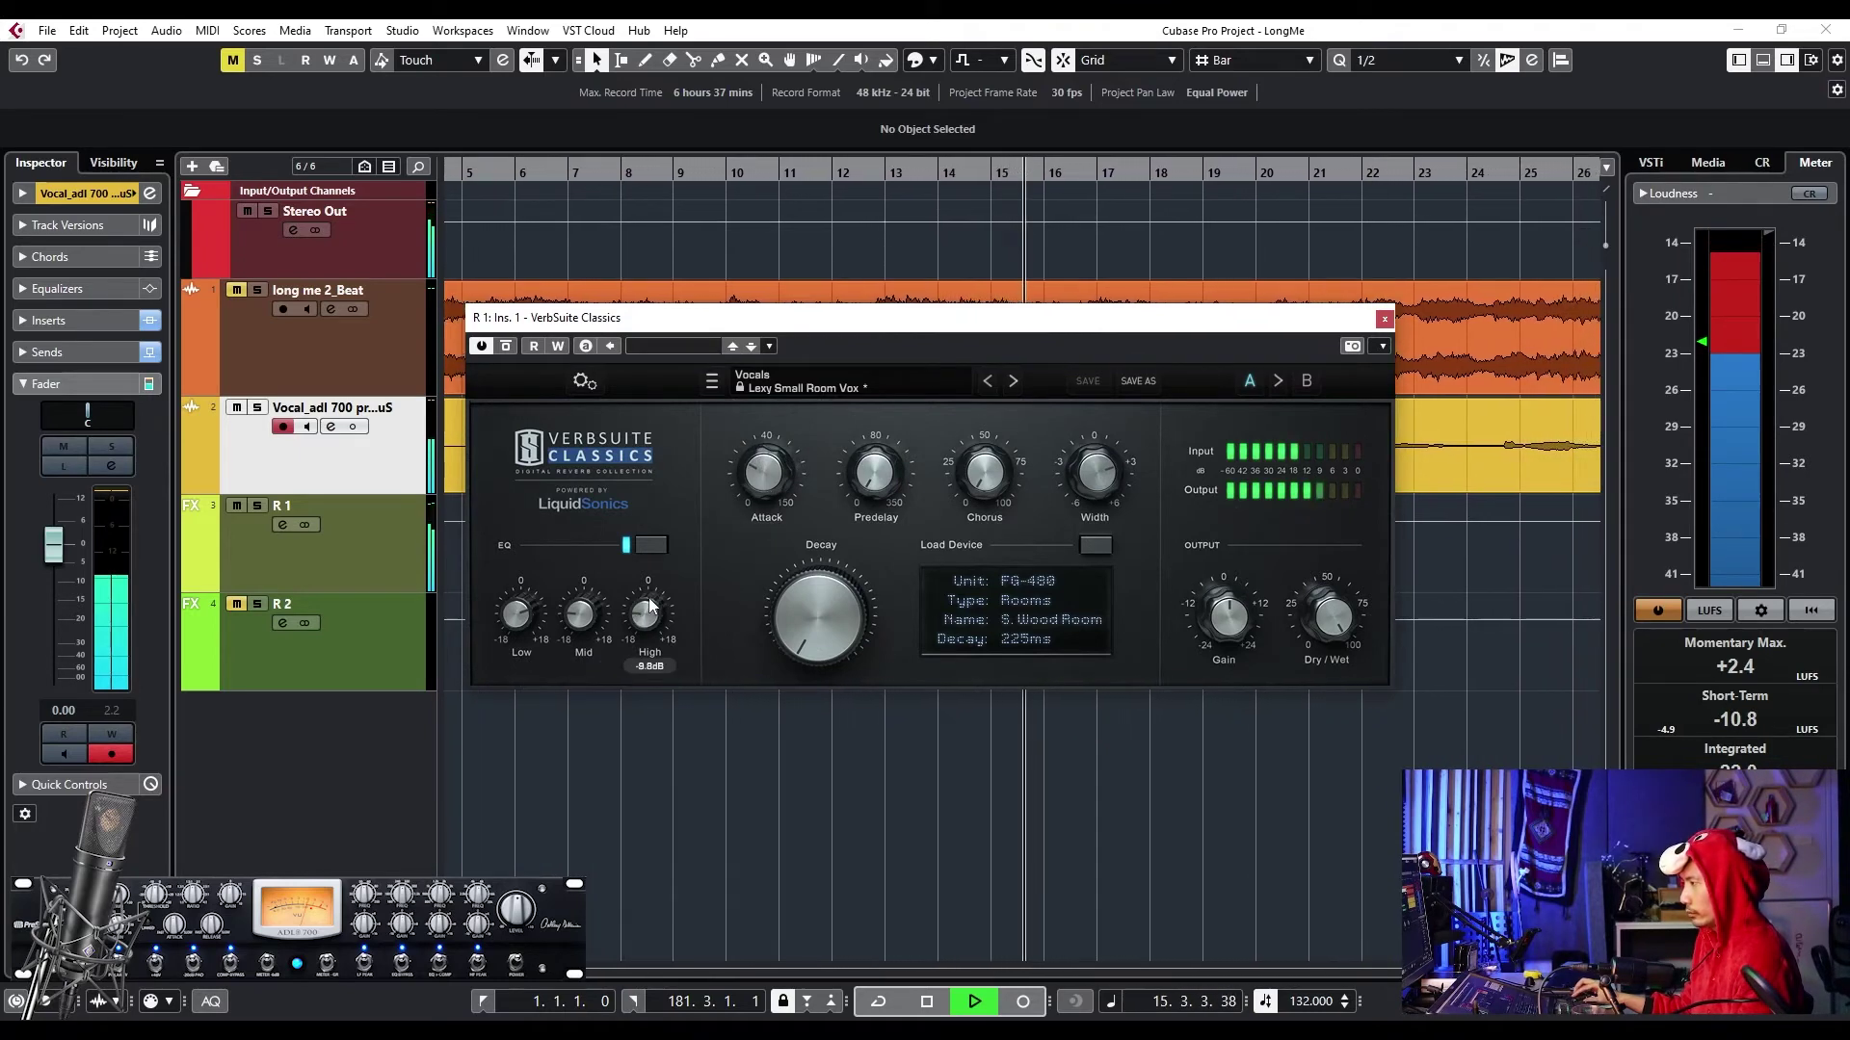
pyautogui.moveTo(522, 614)
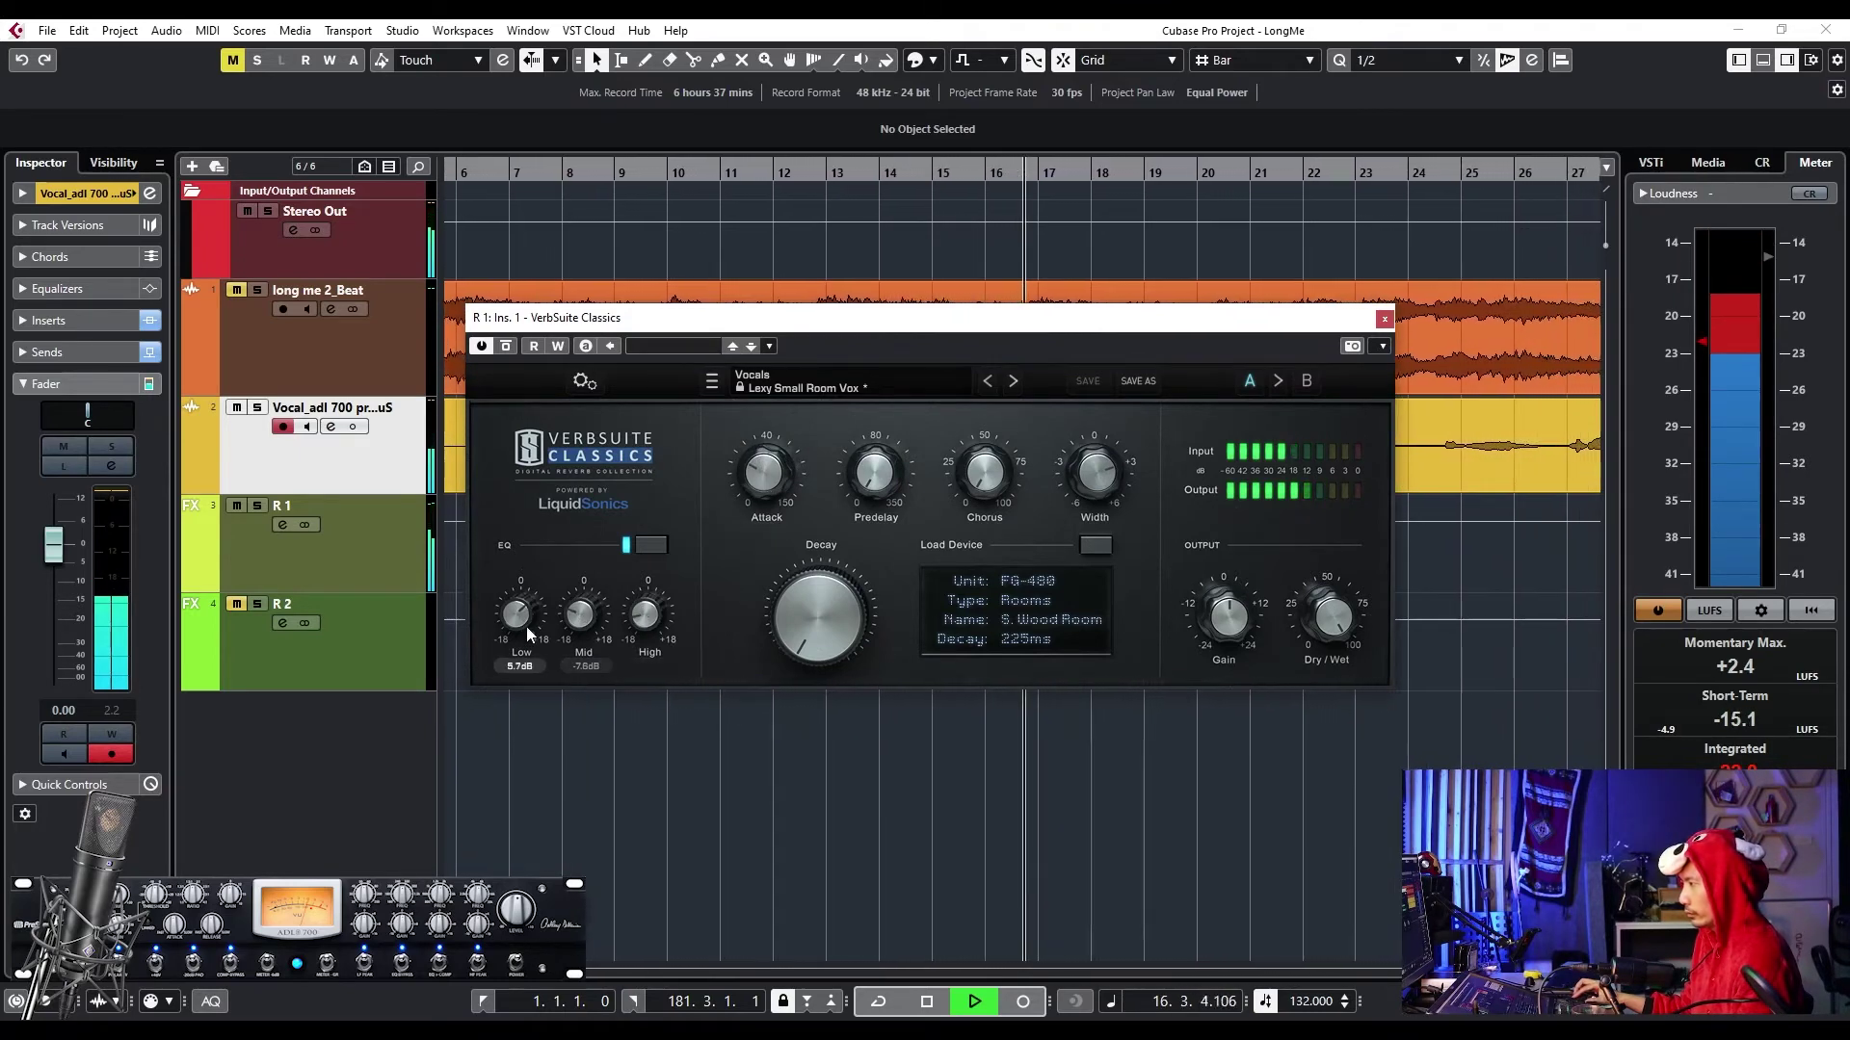
pyautogui.press('space')
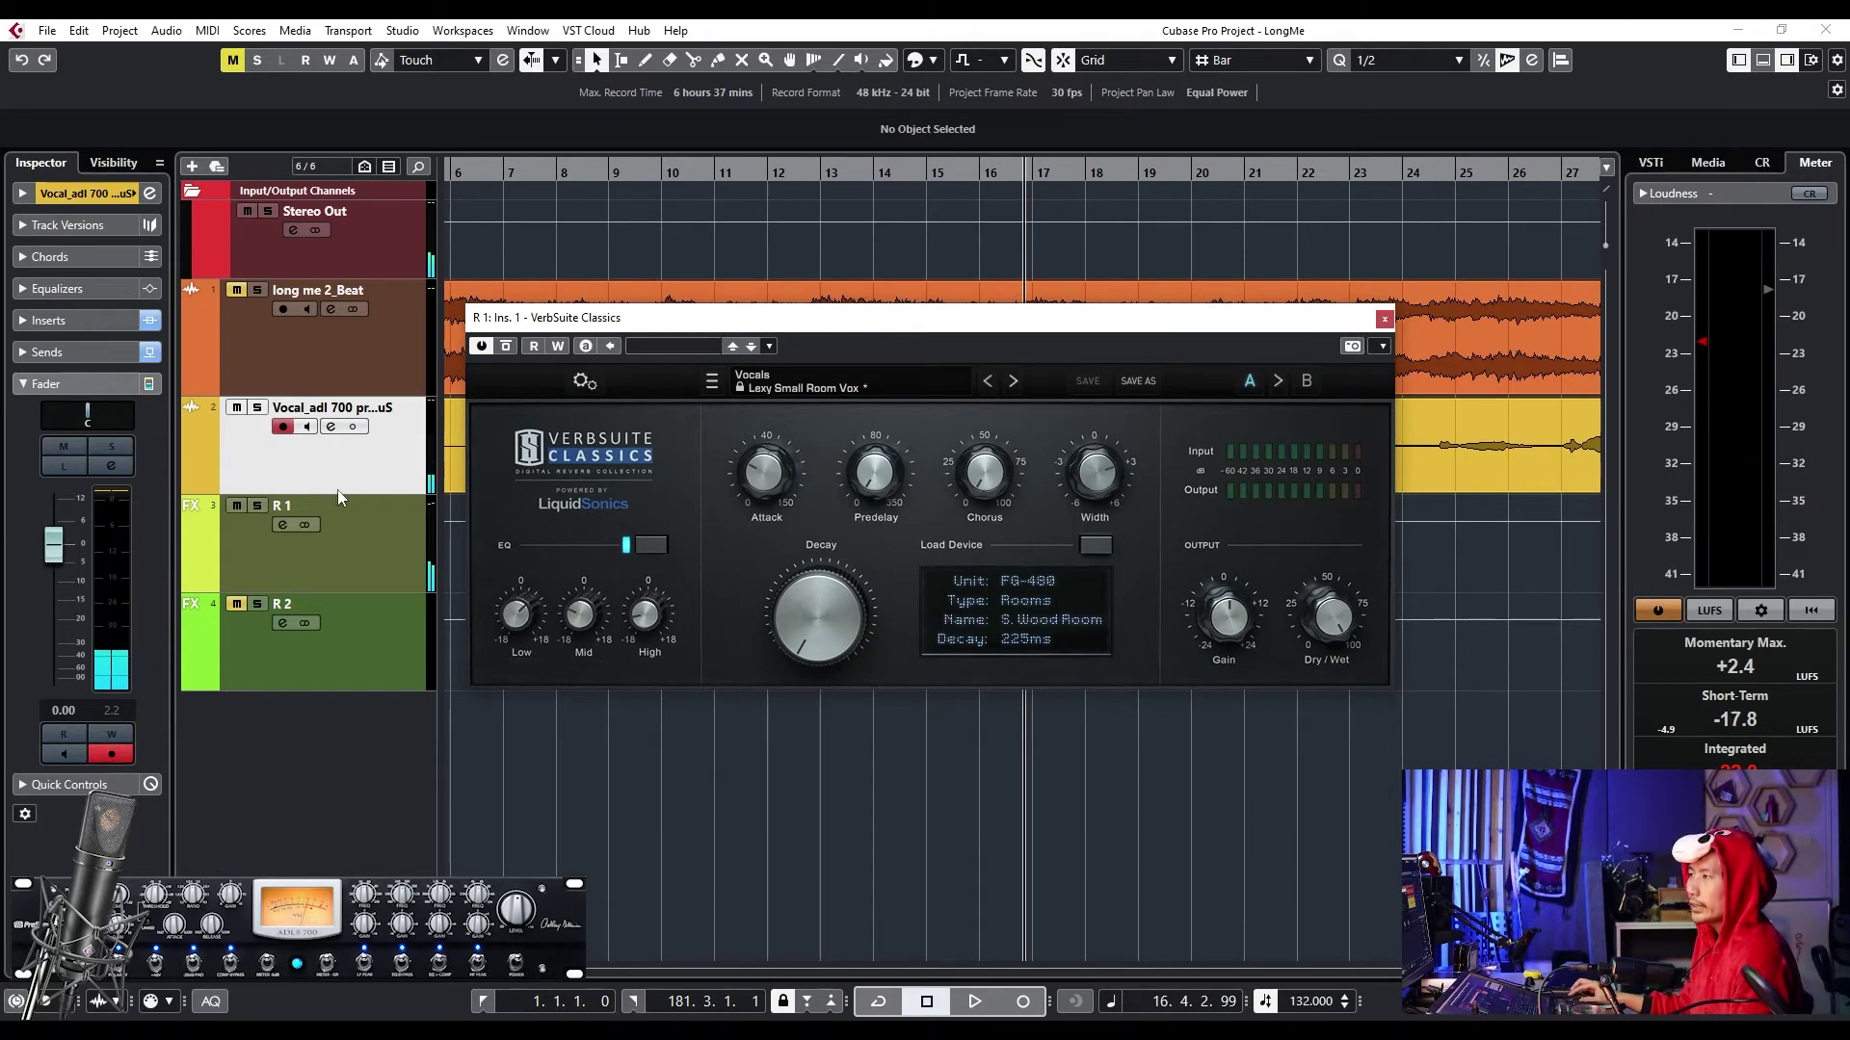
# - Lower the vocal track's send to R 1 to -17.4 and set the playback position to bar 11
pyautogui.click(200, 466)
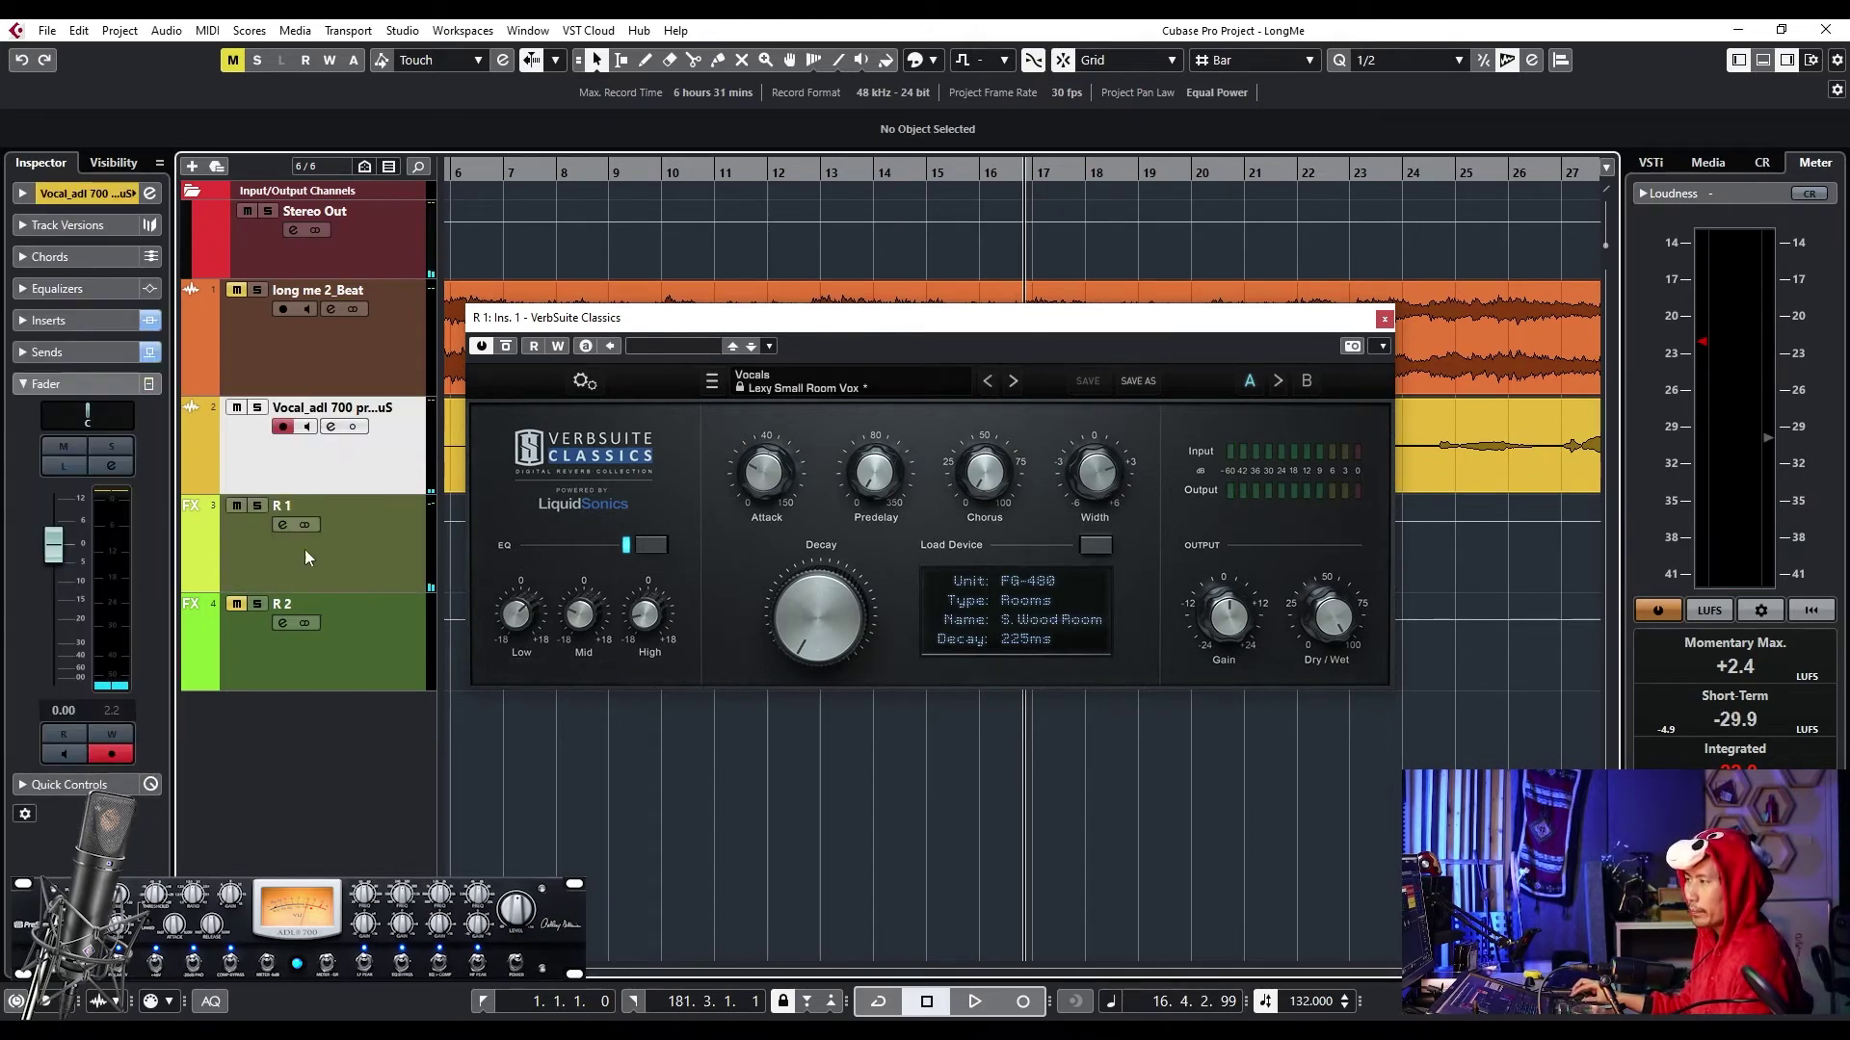
pyautogui.click(48, 351)
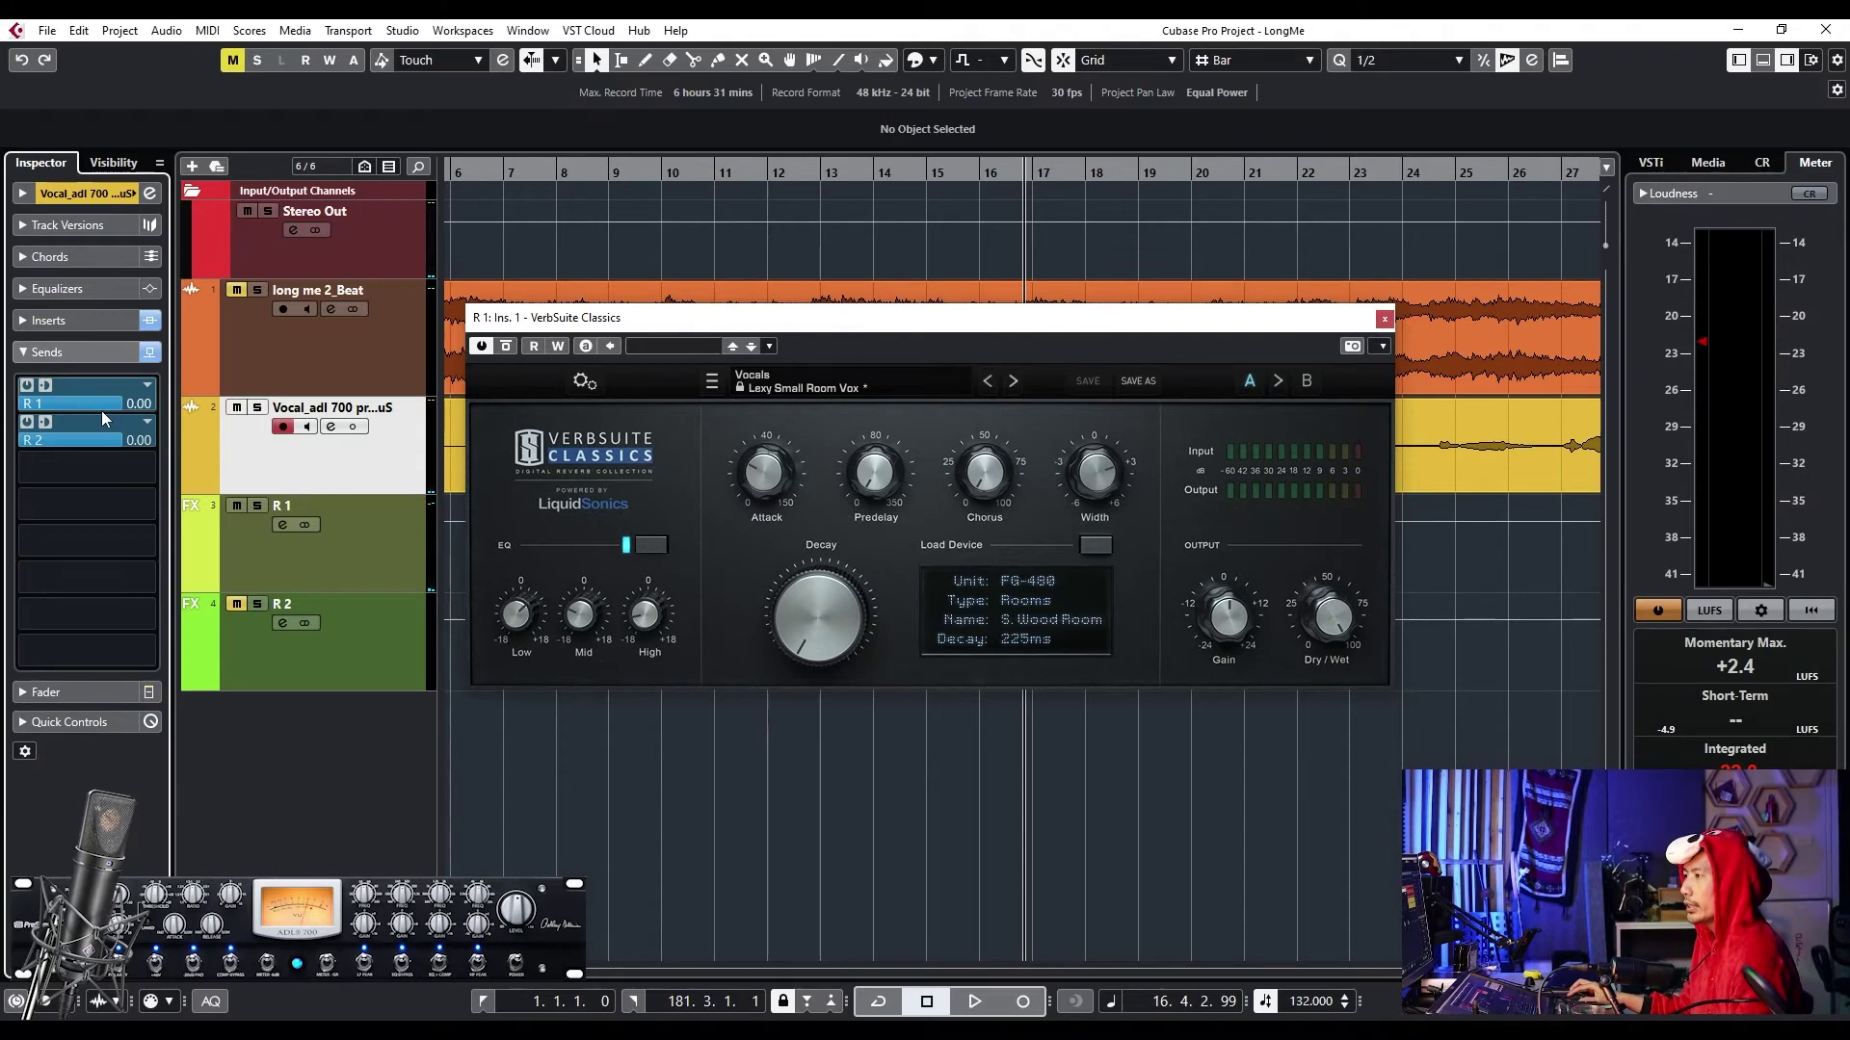
pyautogui.moveTo(505, 335); pyautogui.dragTo(911, 303)
pyautogui.press('g')
pyautogui.click(594, 173)
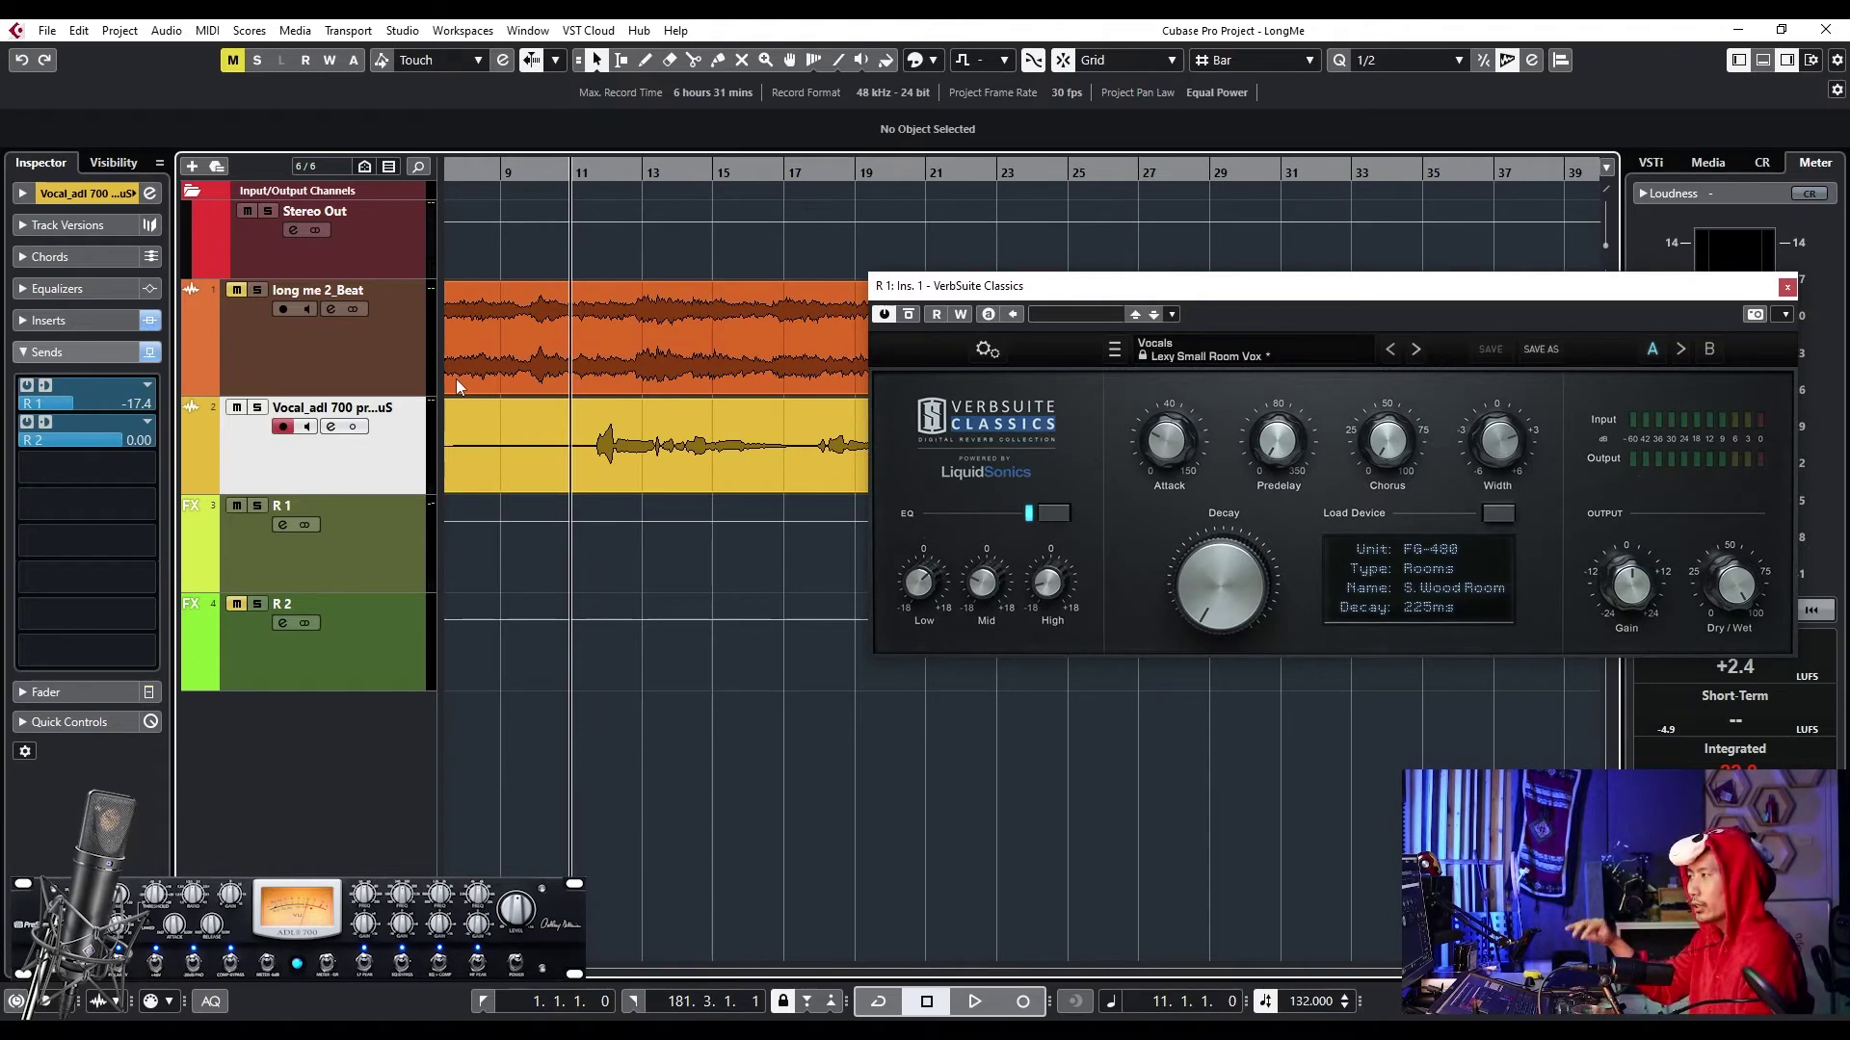
# - Play the vocal from bar 11 and raise its R 1 send level to -12.7
pyautogui.moveTo(909, 293); pyautogui.dragTo(684, 181)
pyautogui.press('space')
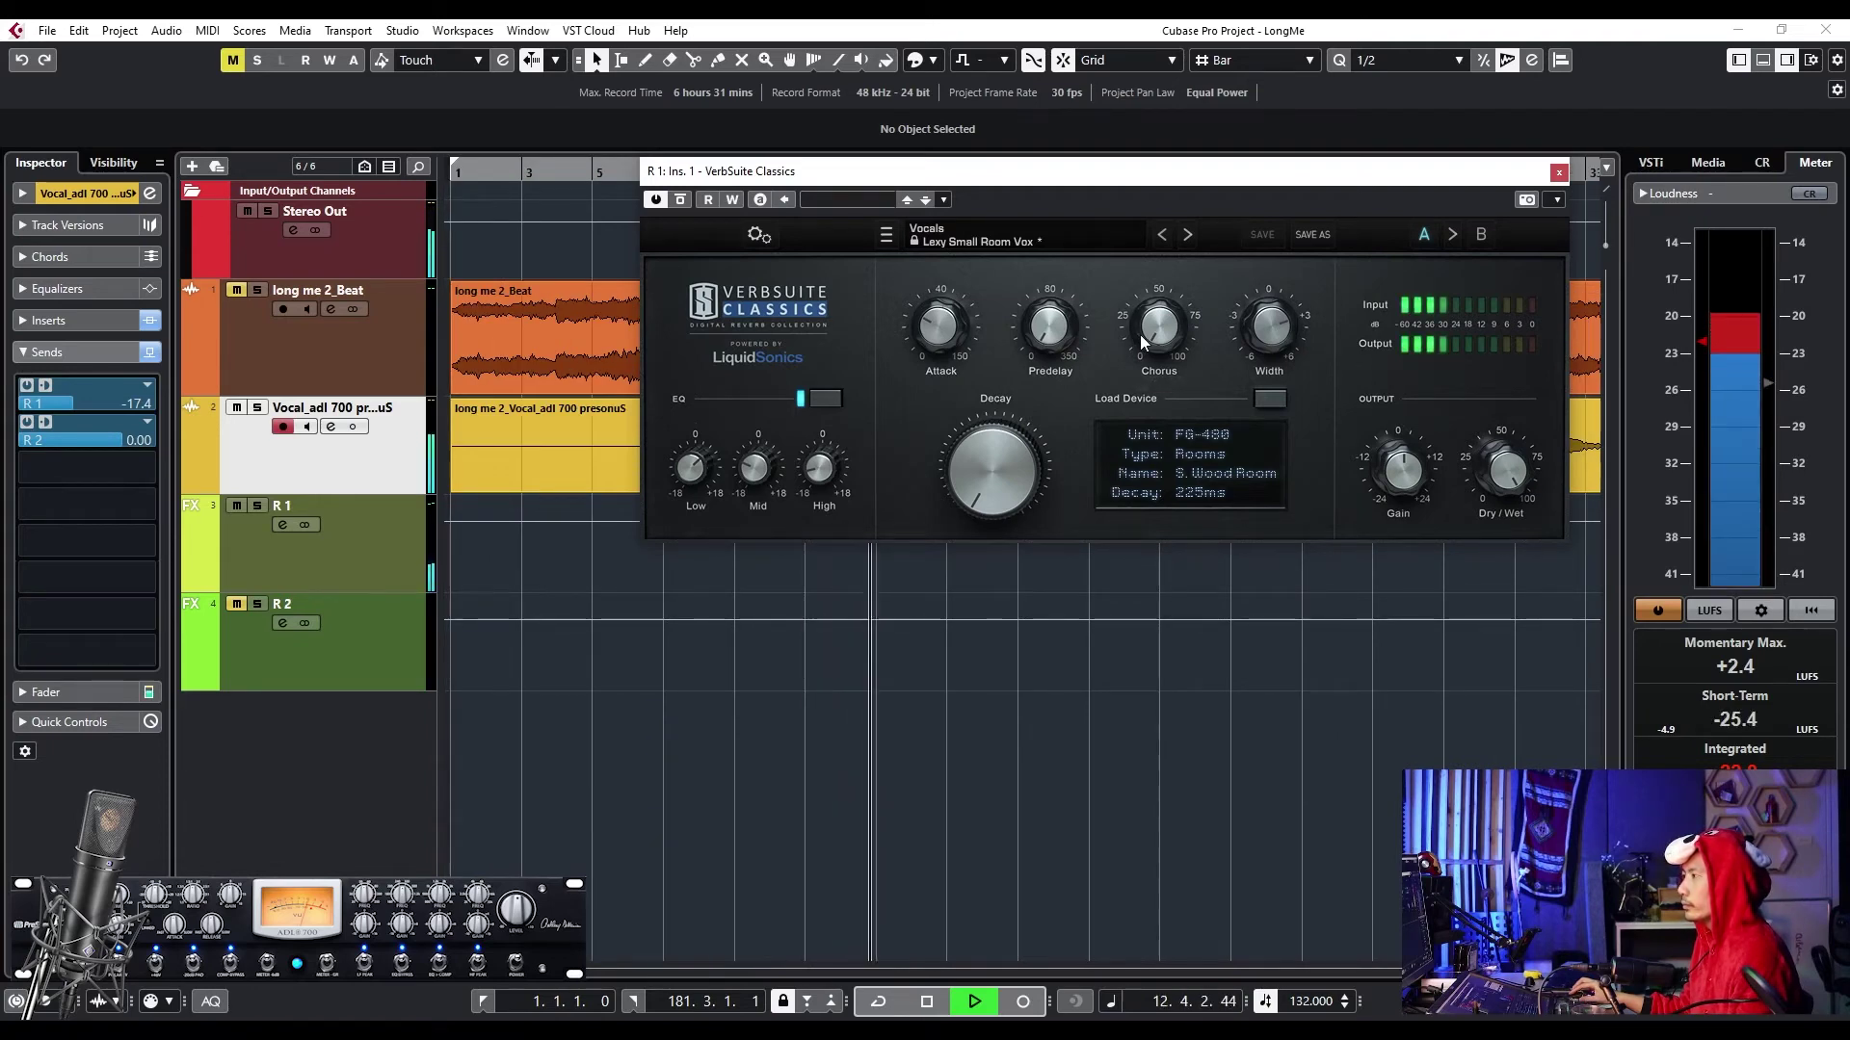
pyautogui.moveTo(83, 399)
pyautogui.mouseDown()
pyautogui.moveTo(135, 397)
pyautogui.moveTo(48, 397)
pyautogui.moveTo(111, 393)
pyautogui.mouseUp()
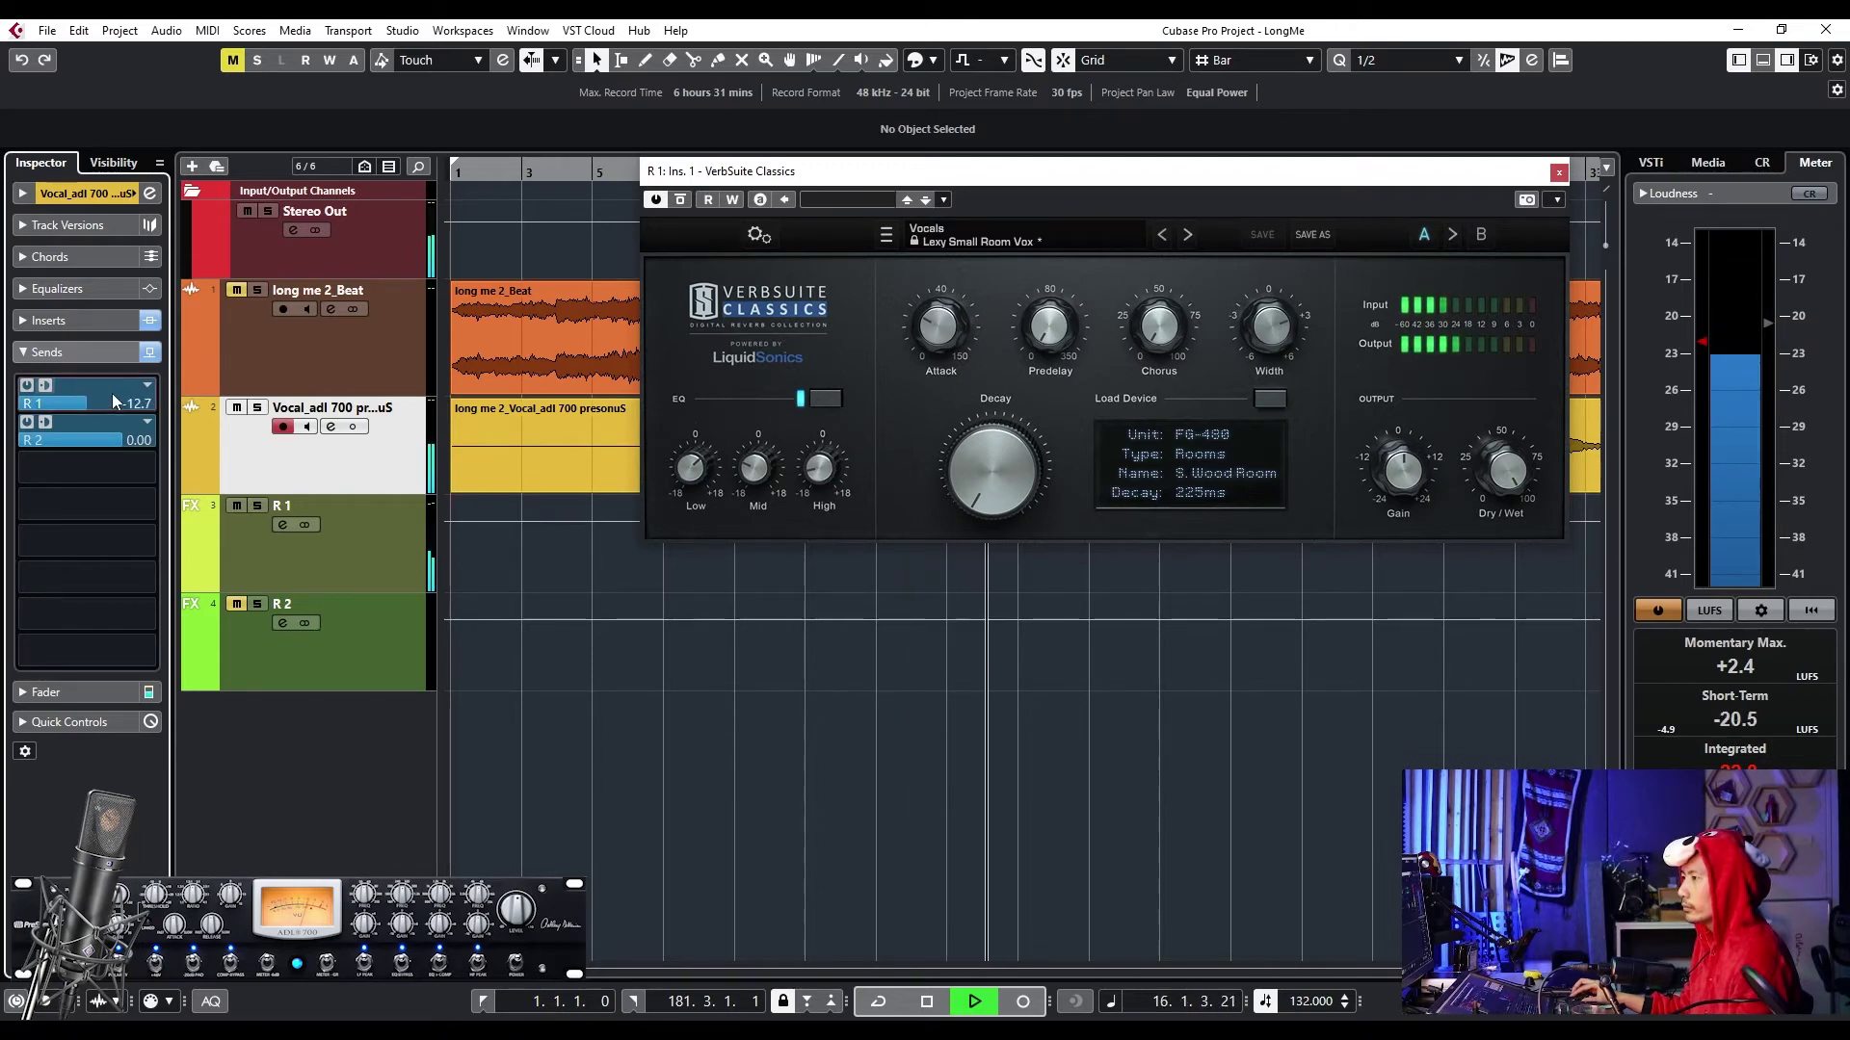
pyautogui.press('space')
# - Audition the vocal from about bar 16, then raise the reverb's Chorus to about 24.5%
pyautogui.moveTo(924, 170); pyautogui.dragTo(674, 561)
pyautogui.hscroll(3, 695, 425)
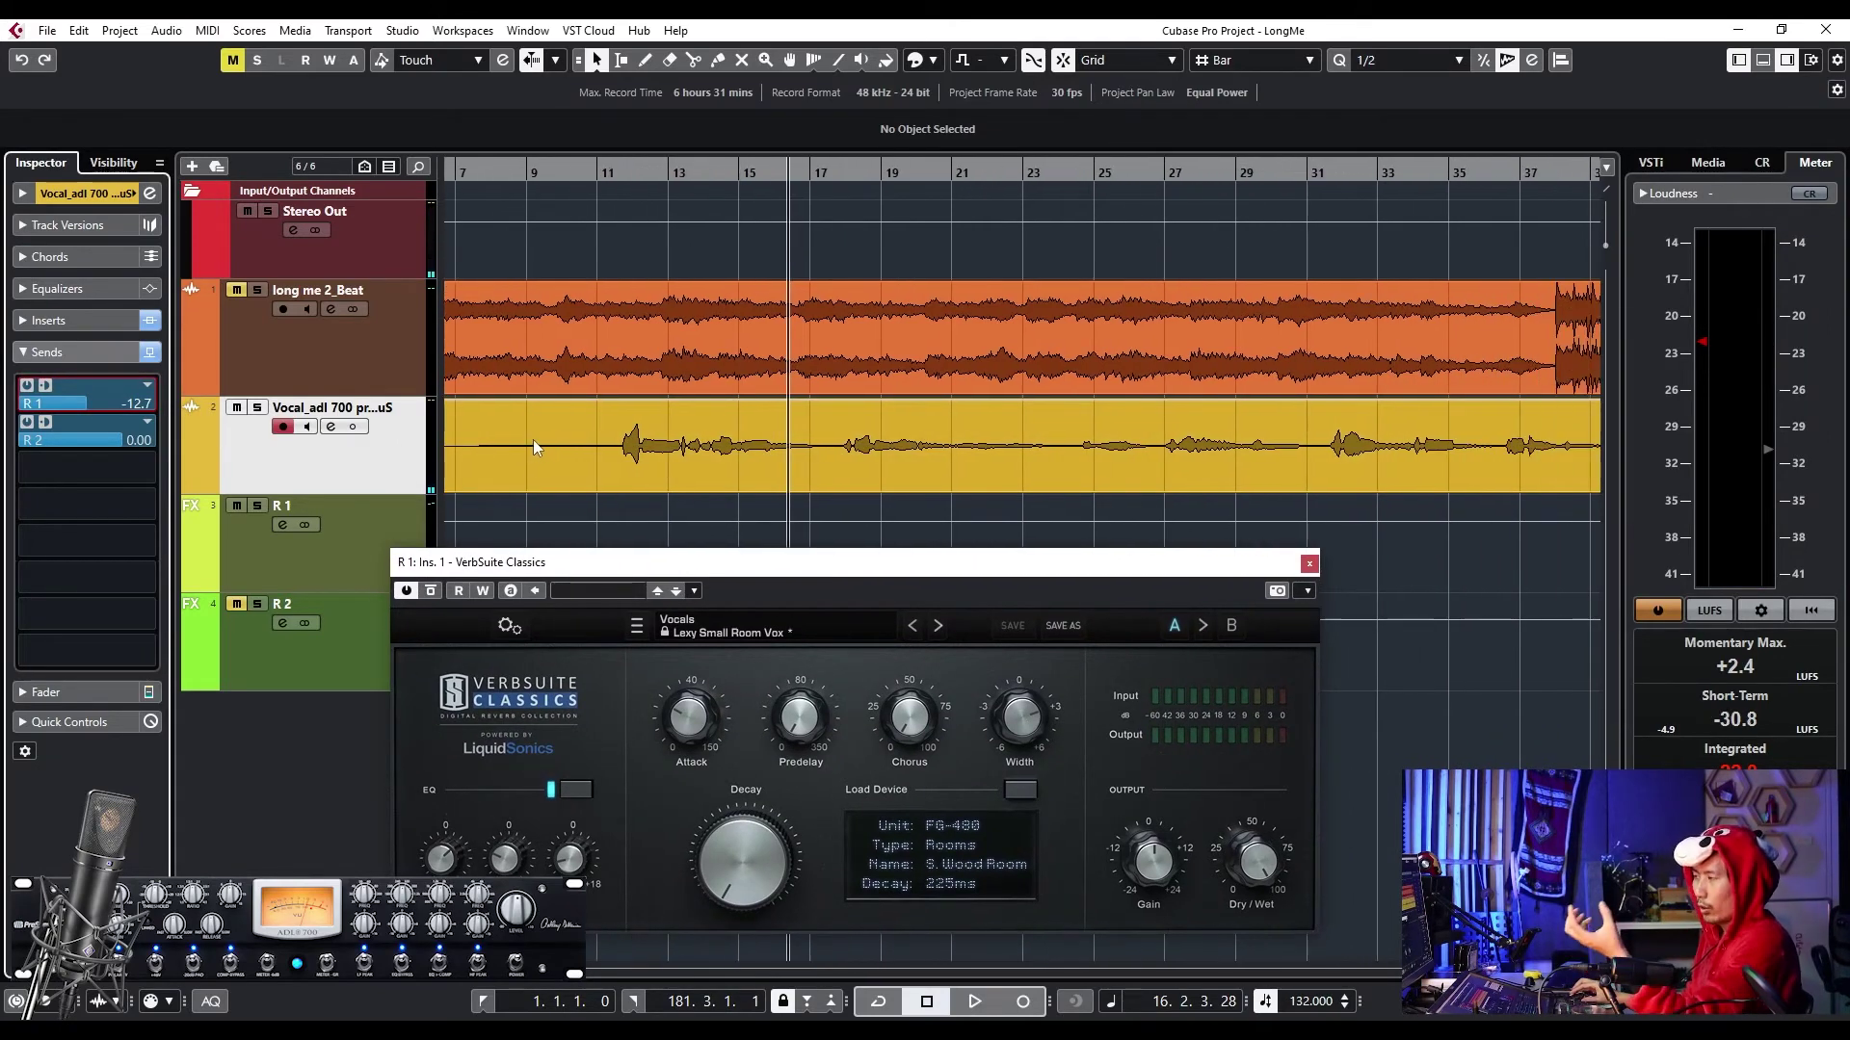
pyautogui.press('space')
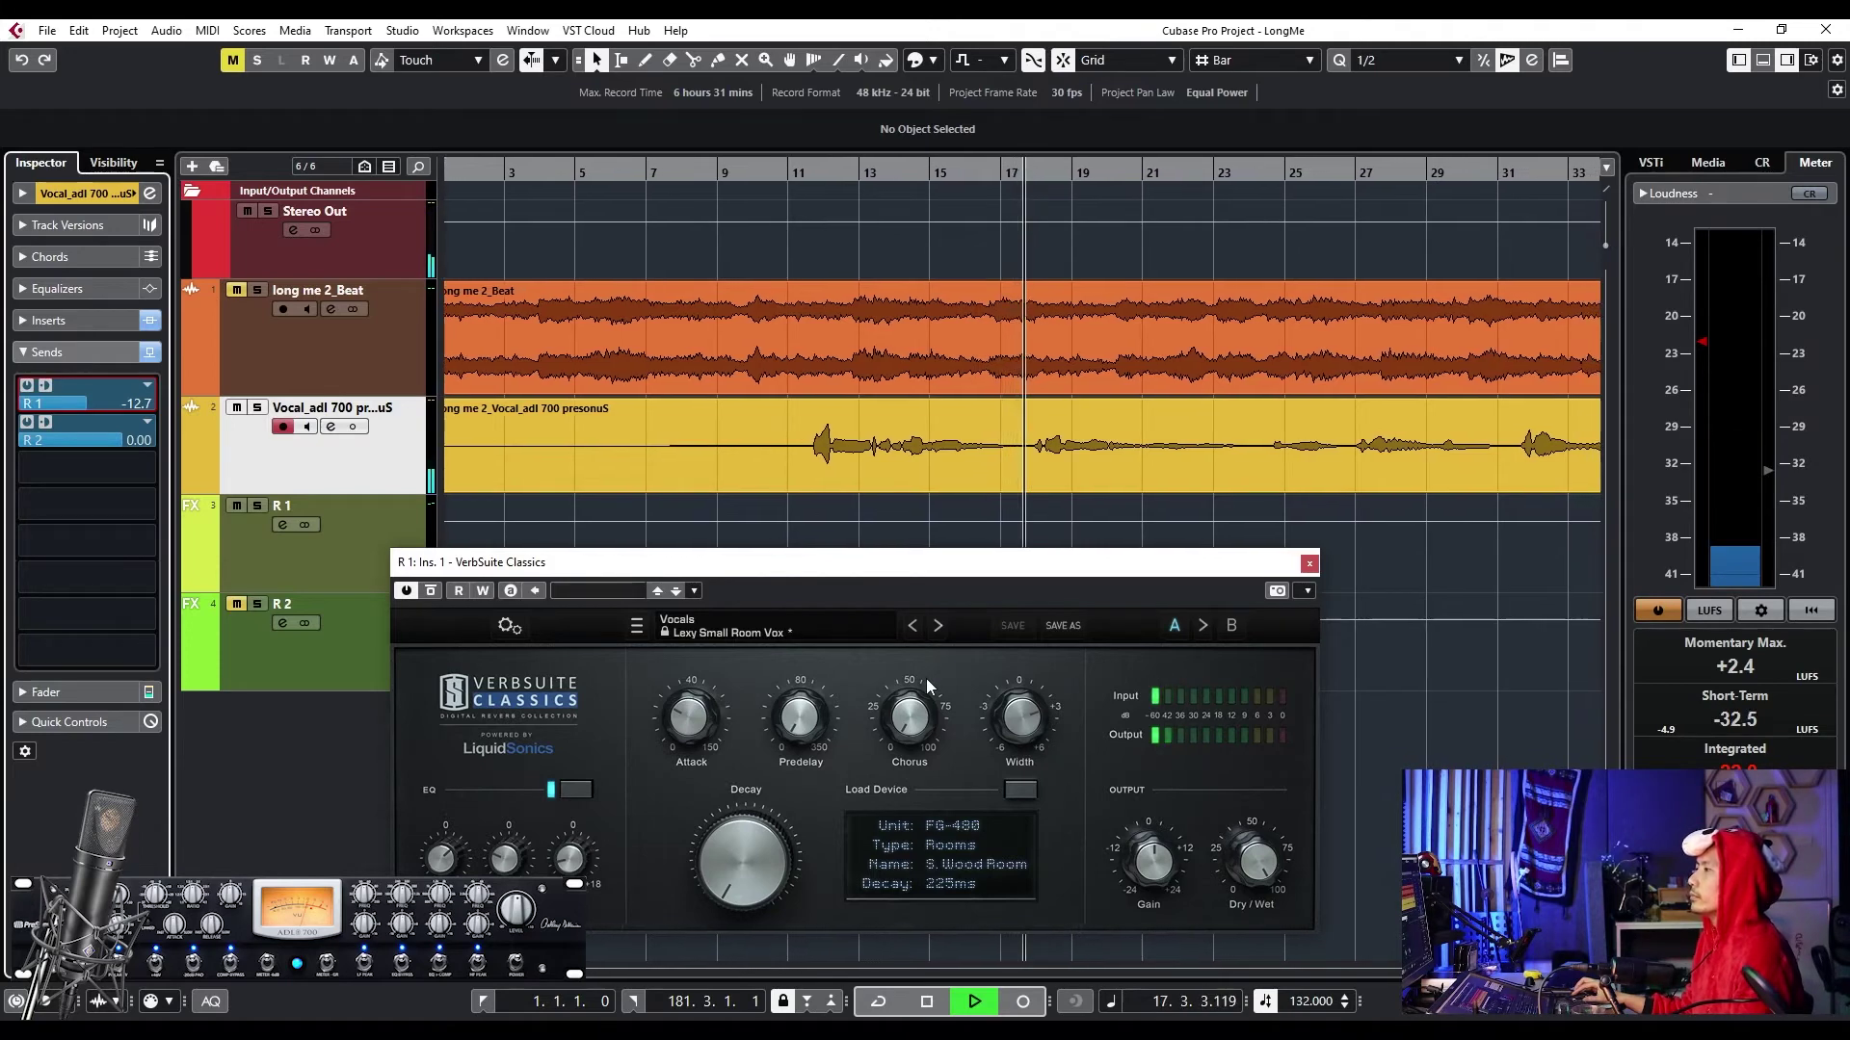
pyautogui.press('space')
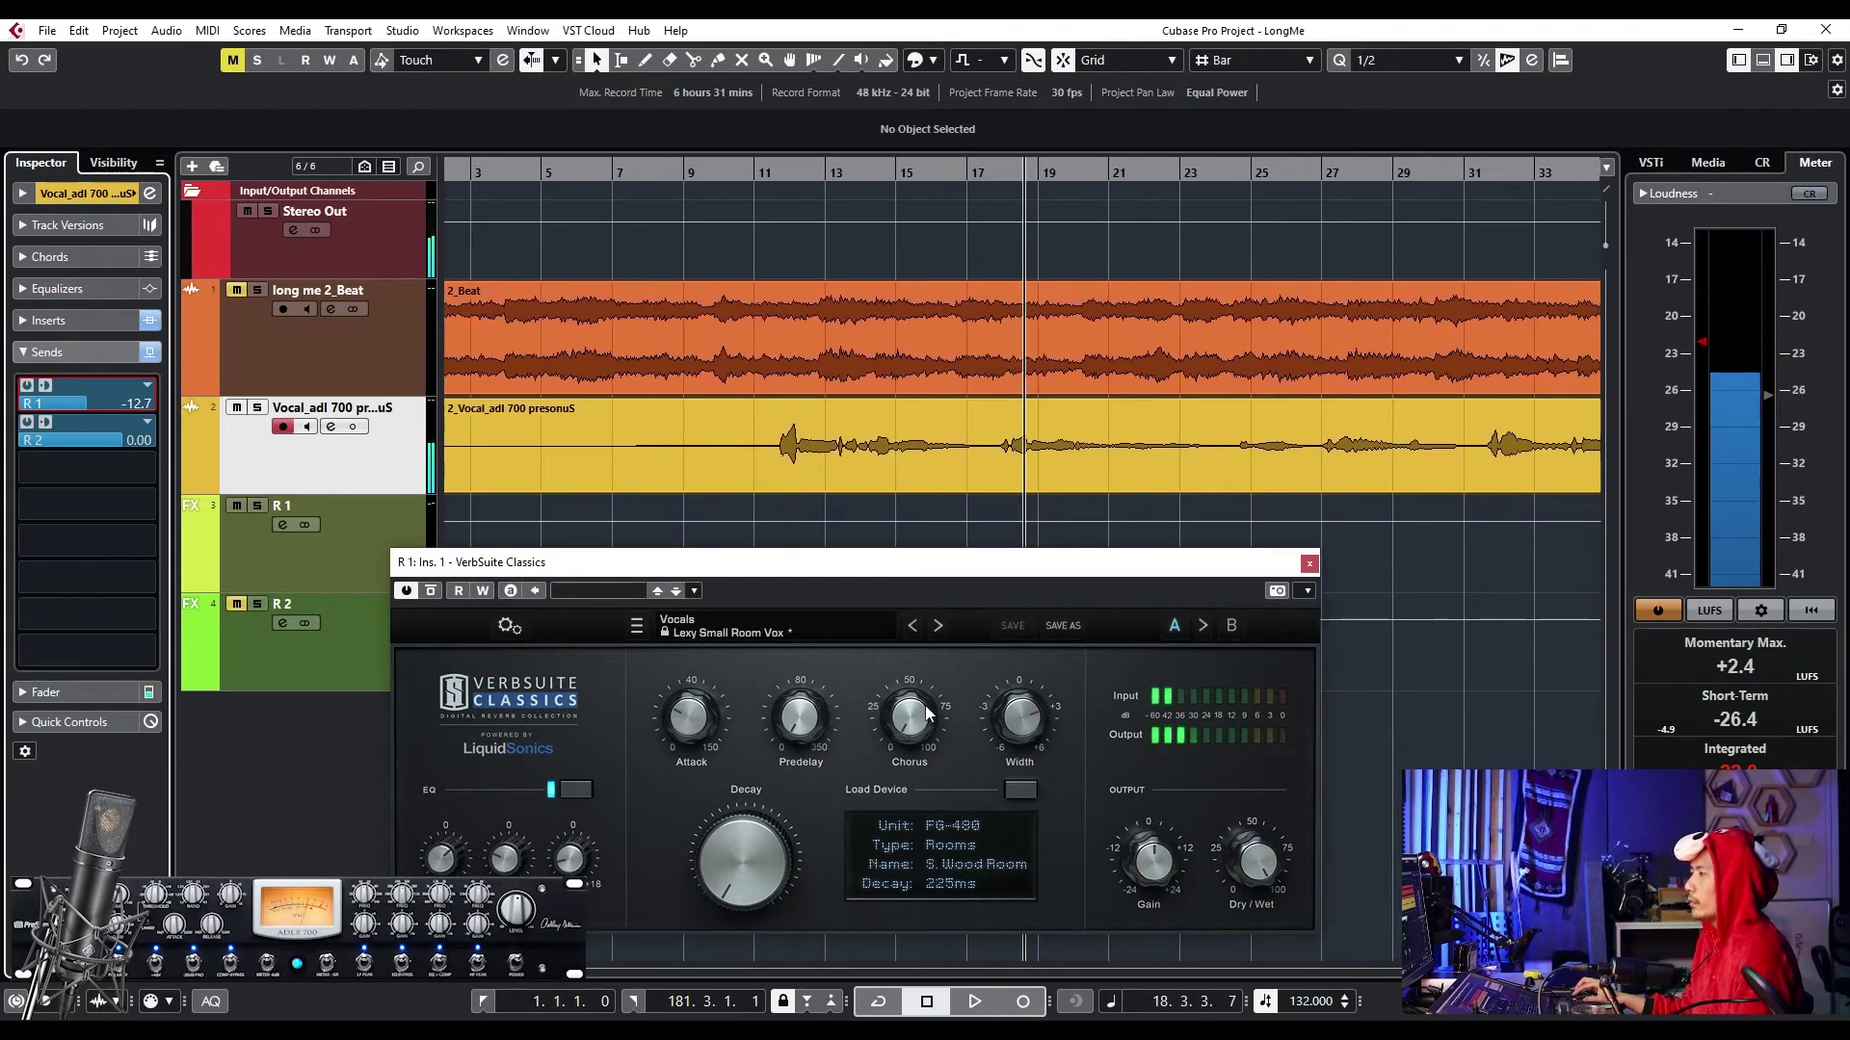
pyautogui.moveTo(925, 710)
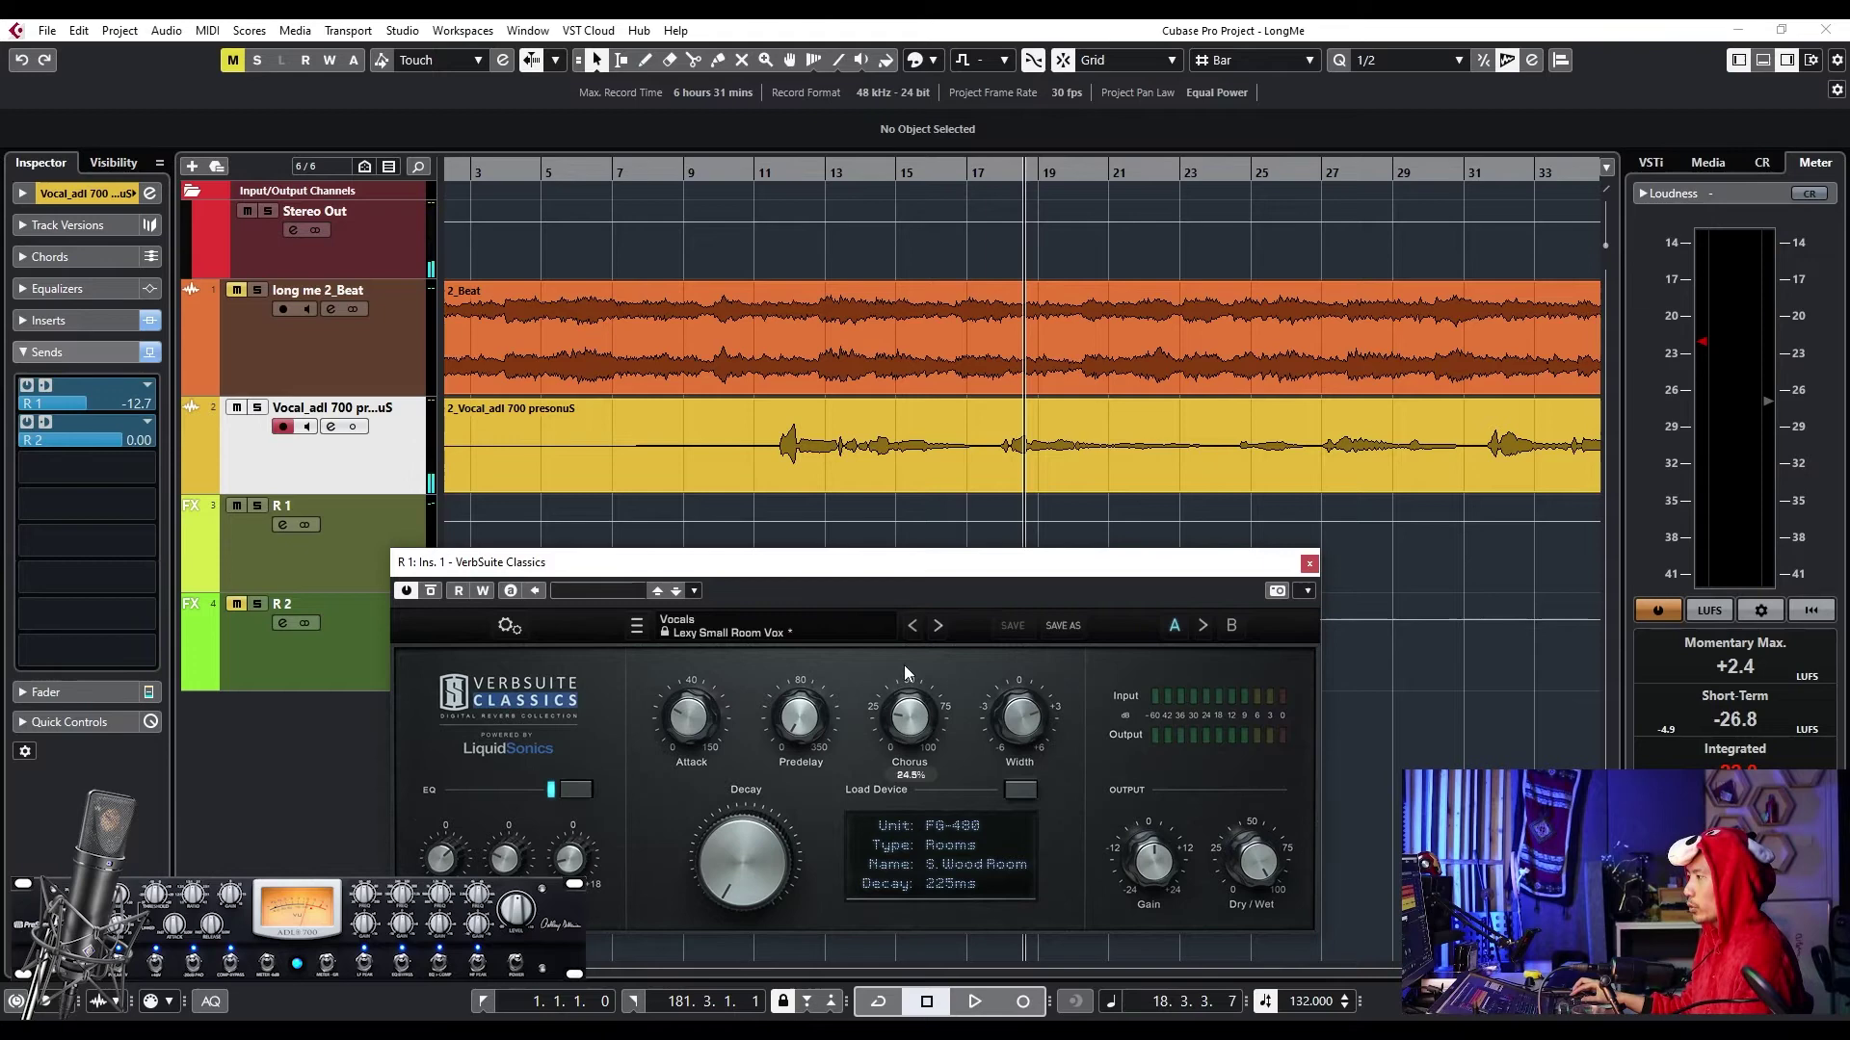
pyautogui.moveTo(902, 709); pyautogui.dragTo(916, 598)
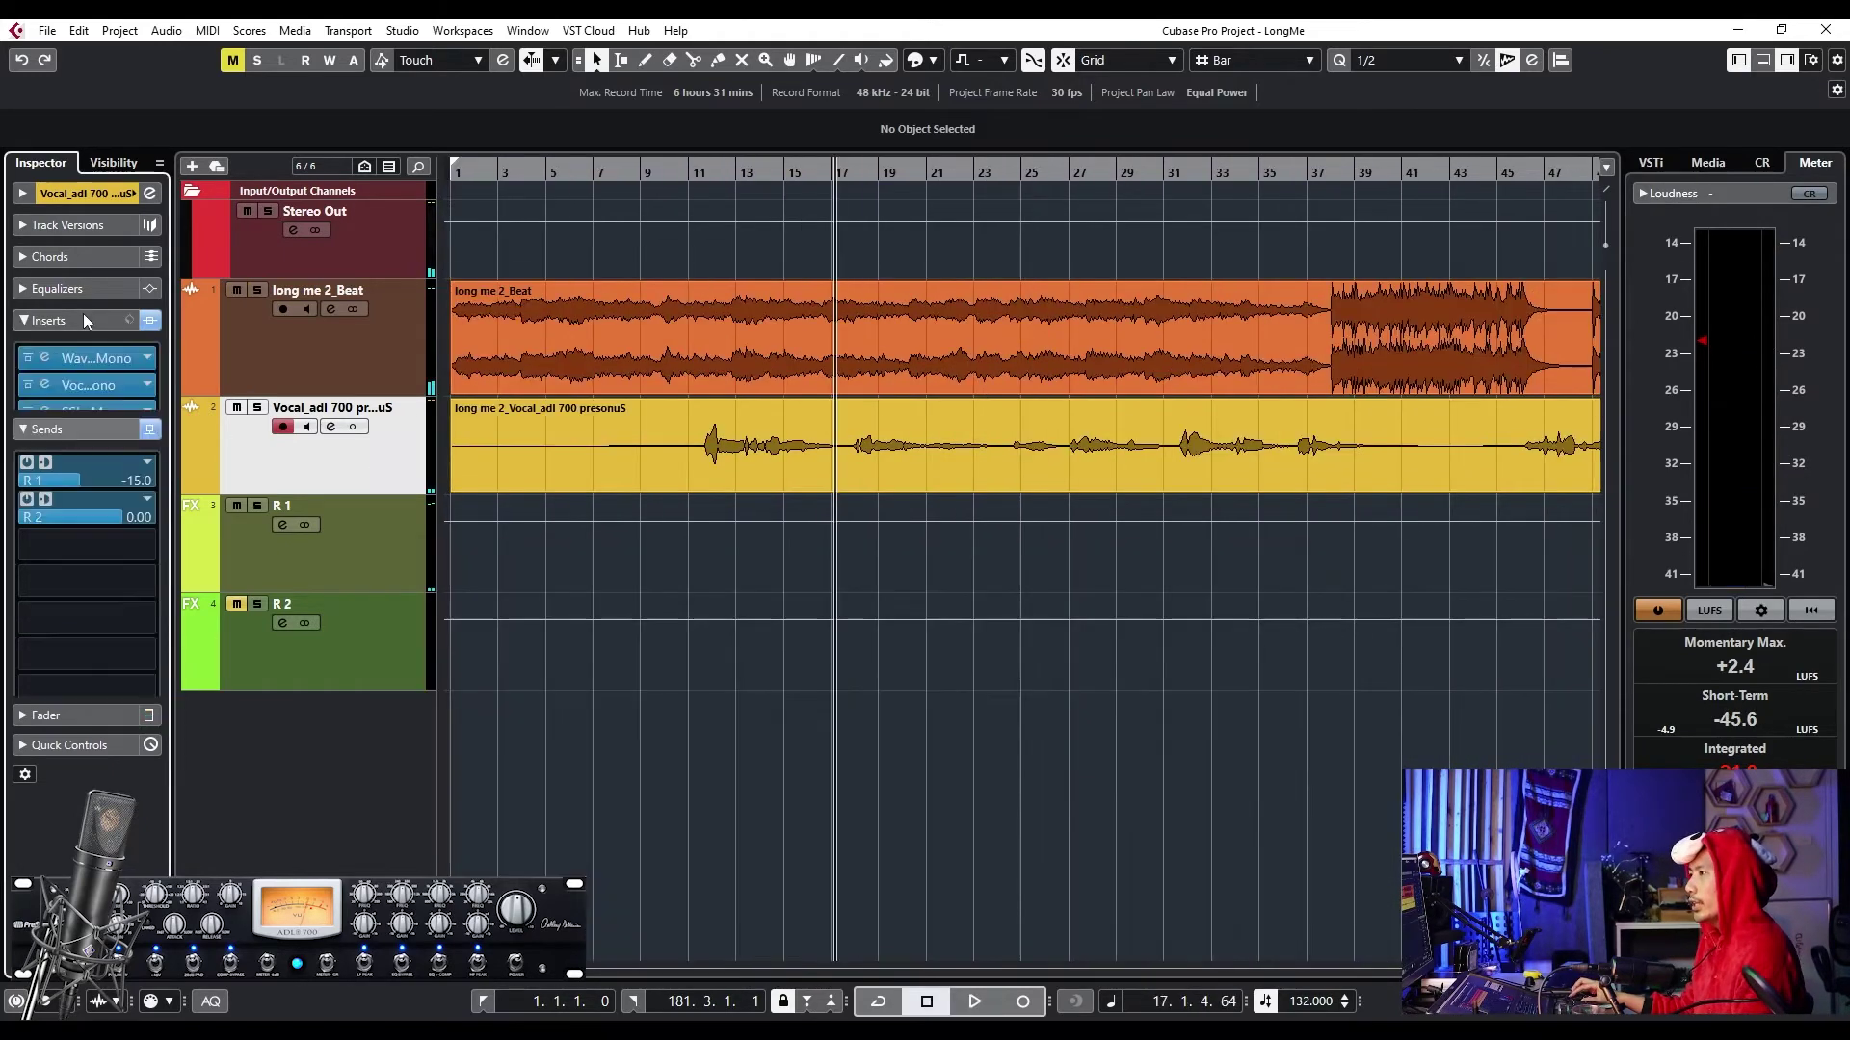
# - Insert Drawmer S73 after VerbSuite Classics on the R 1 channel and open its editor beside the track list
pyautogui.click(331, 555)
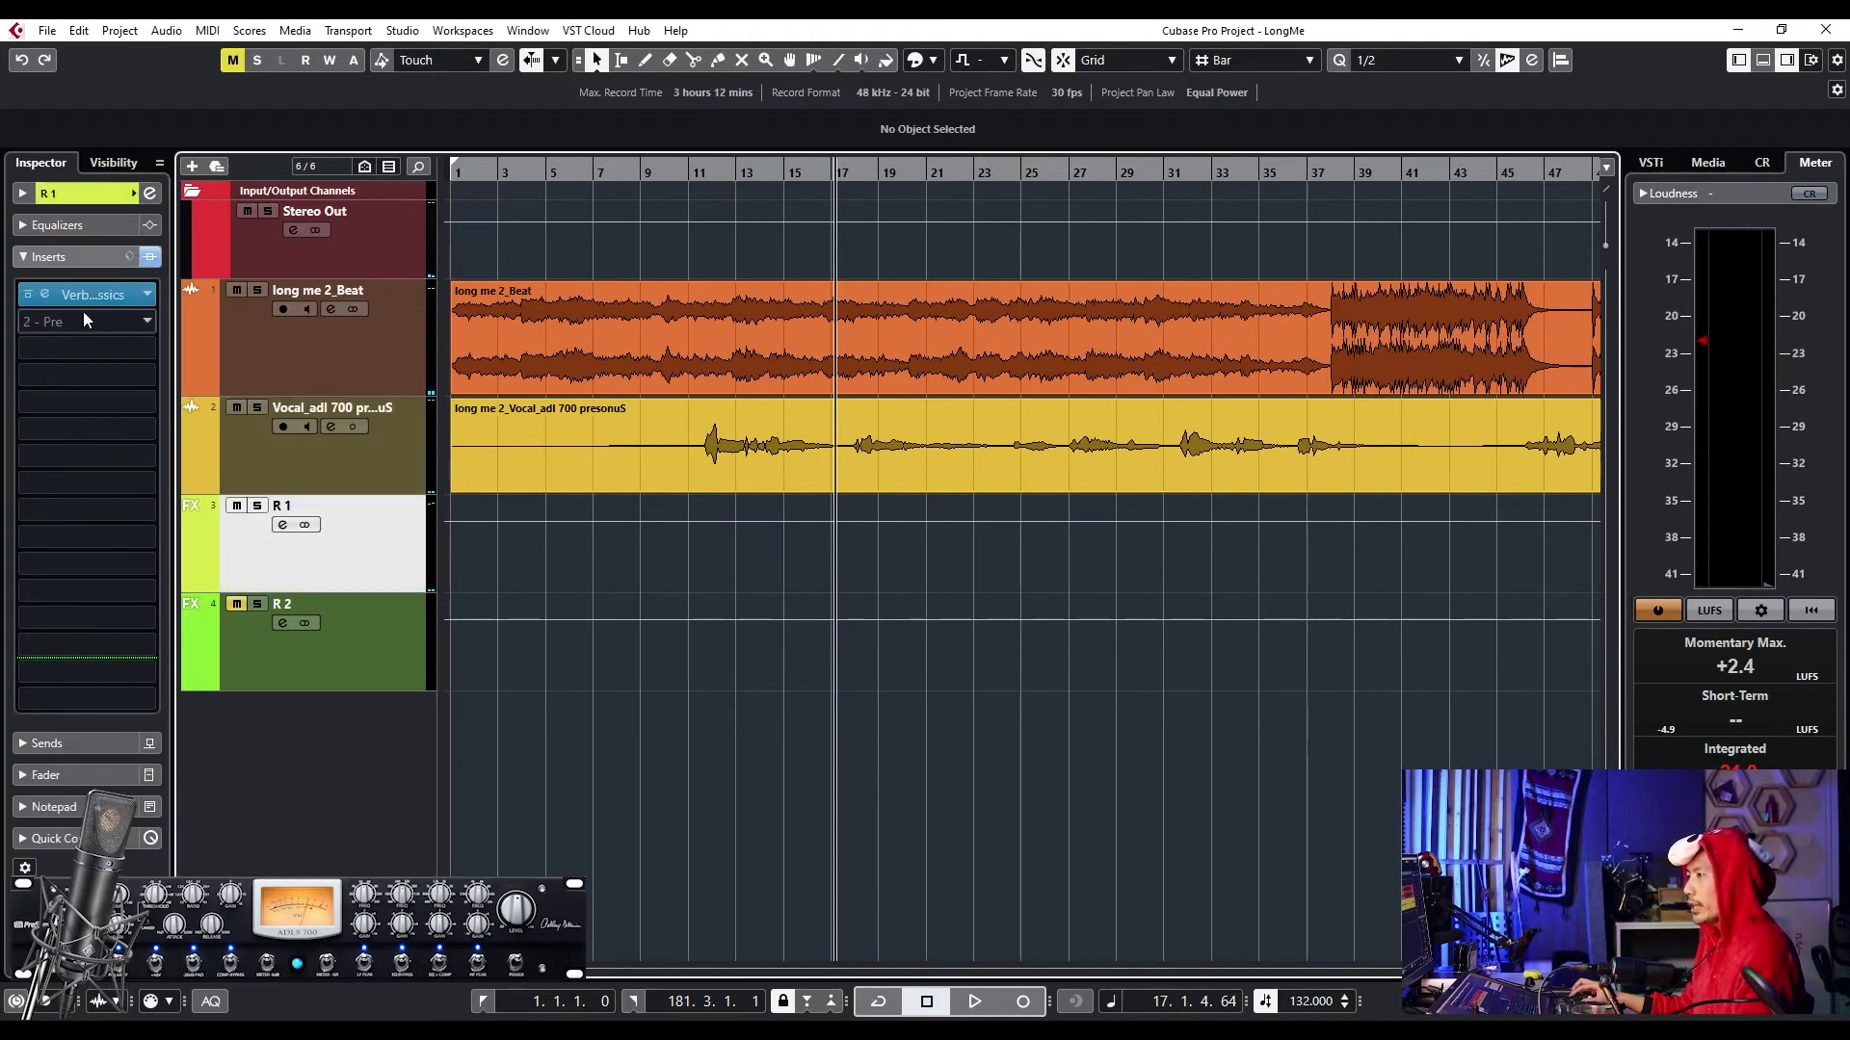
pyautogui.click(122, 322)
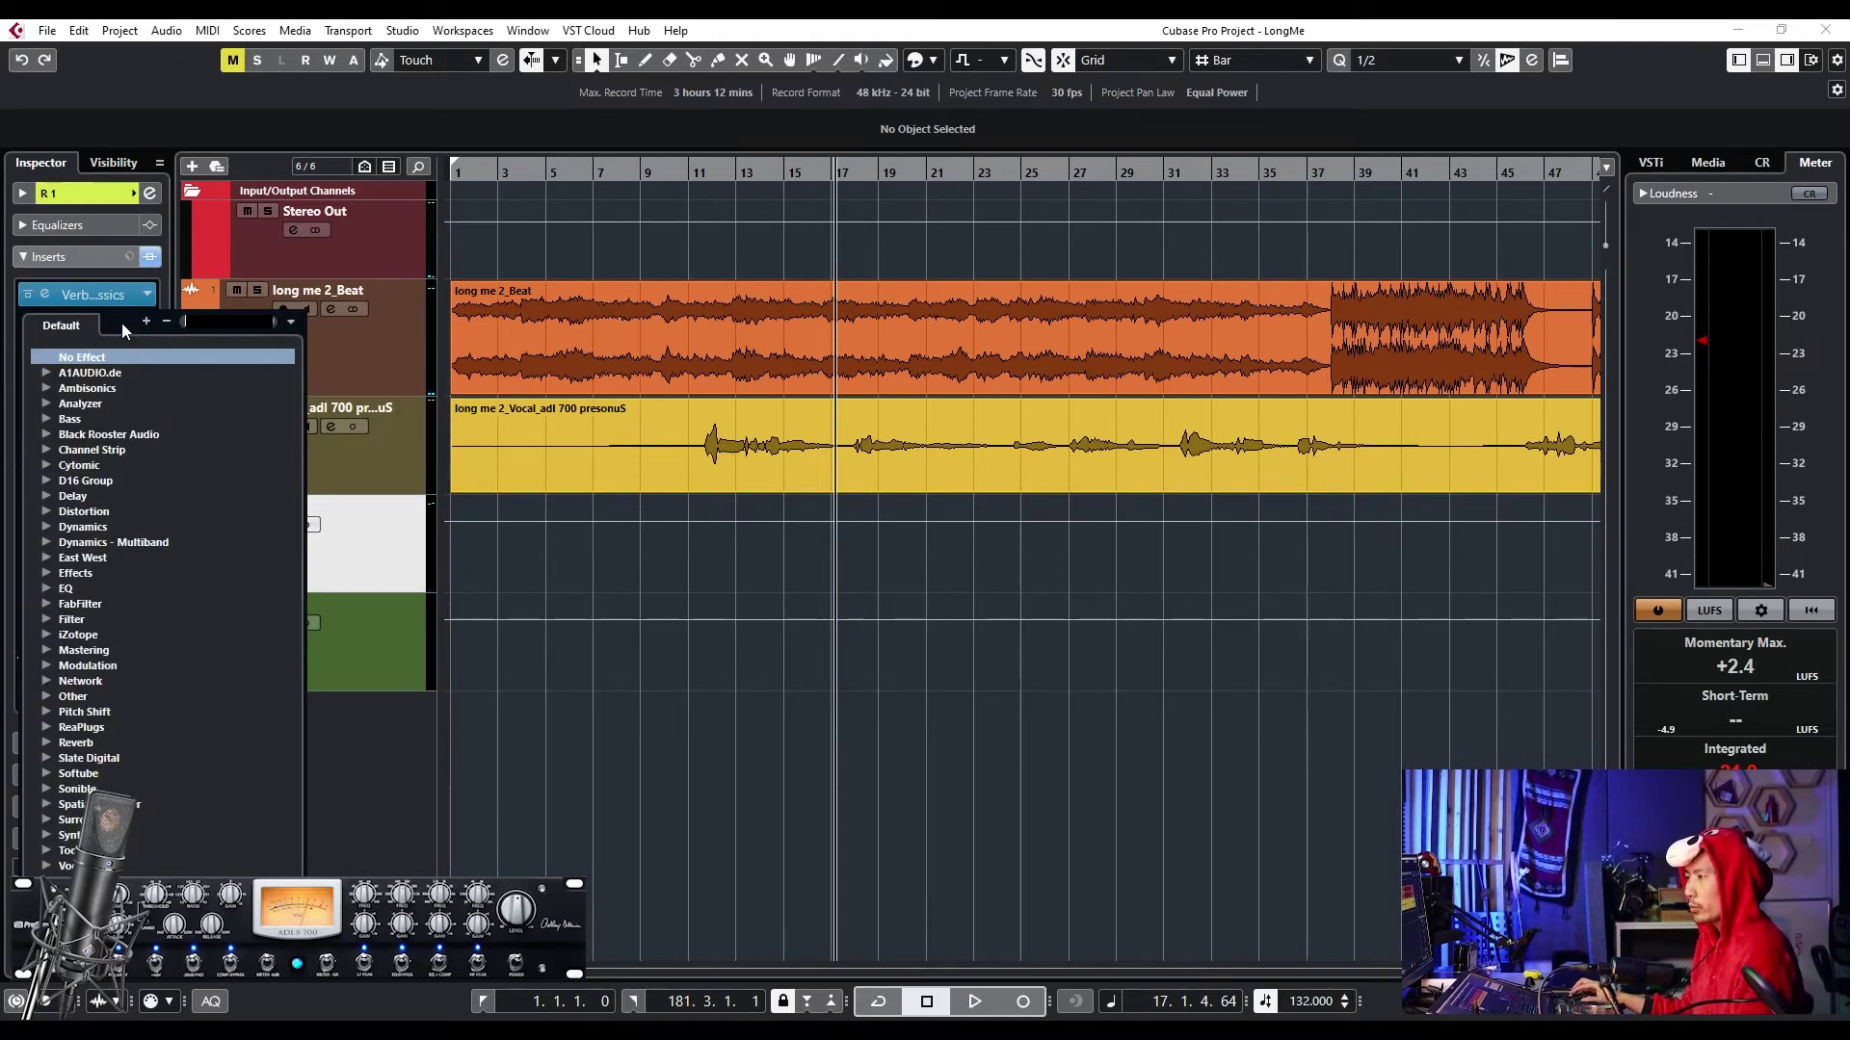
pyautogui.write('me')
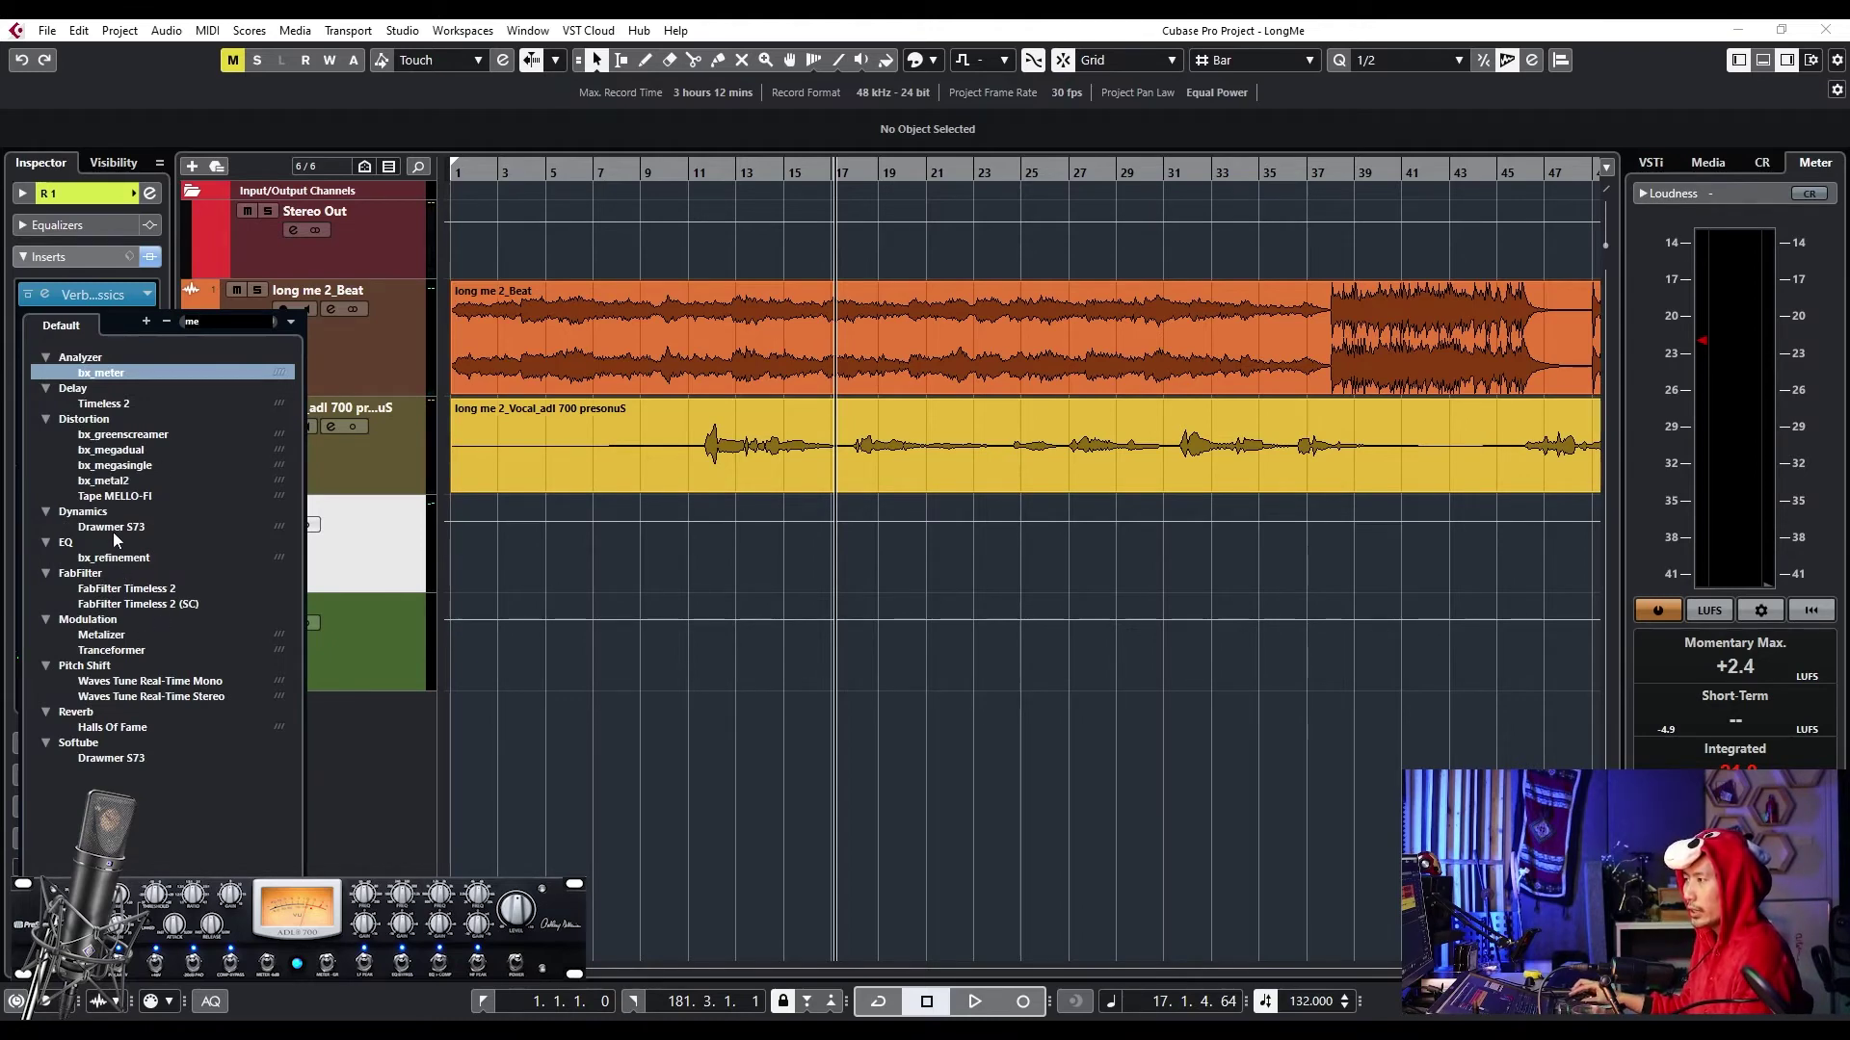
pyautogui.press('Escape')
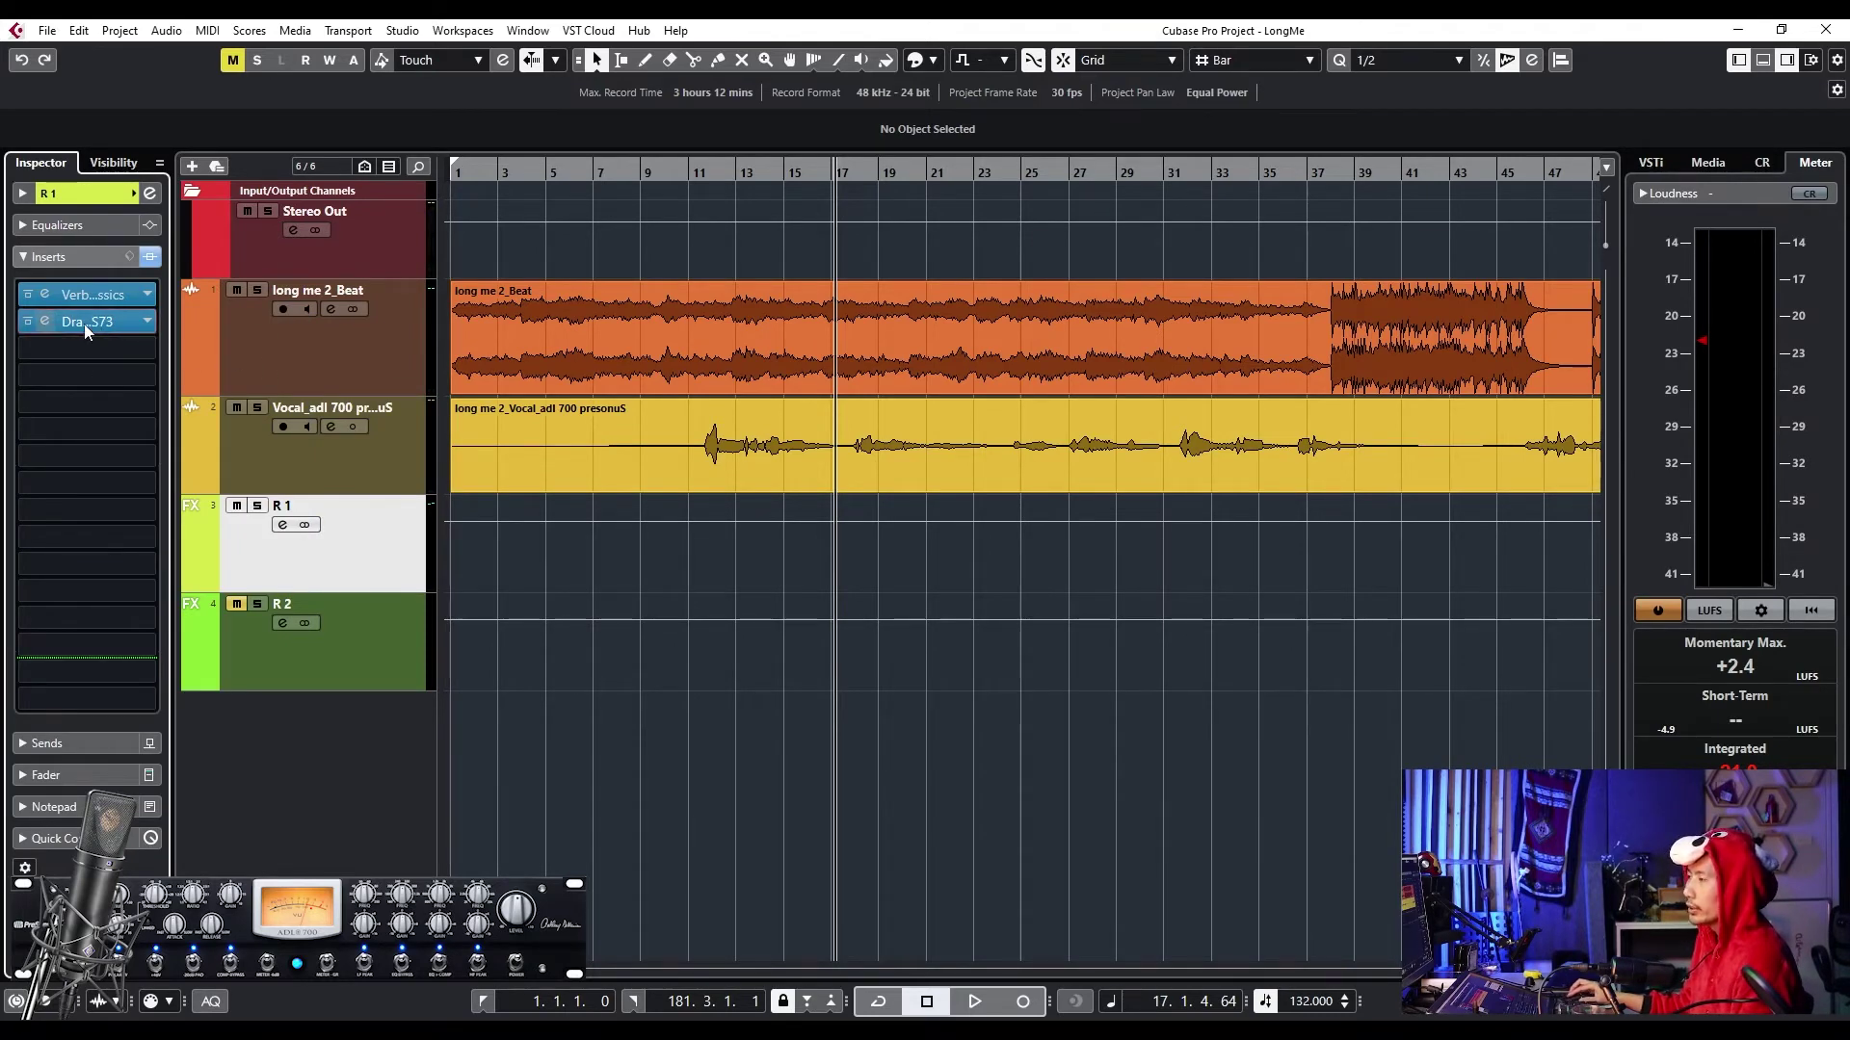
pyautogui.click(83, 323)
pyautogui.moveTo(1173, 256); pyautogui.dragTo(596, 300)
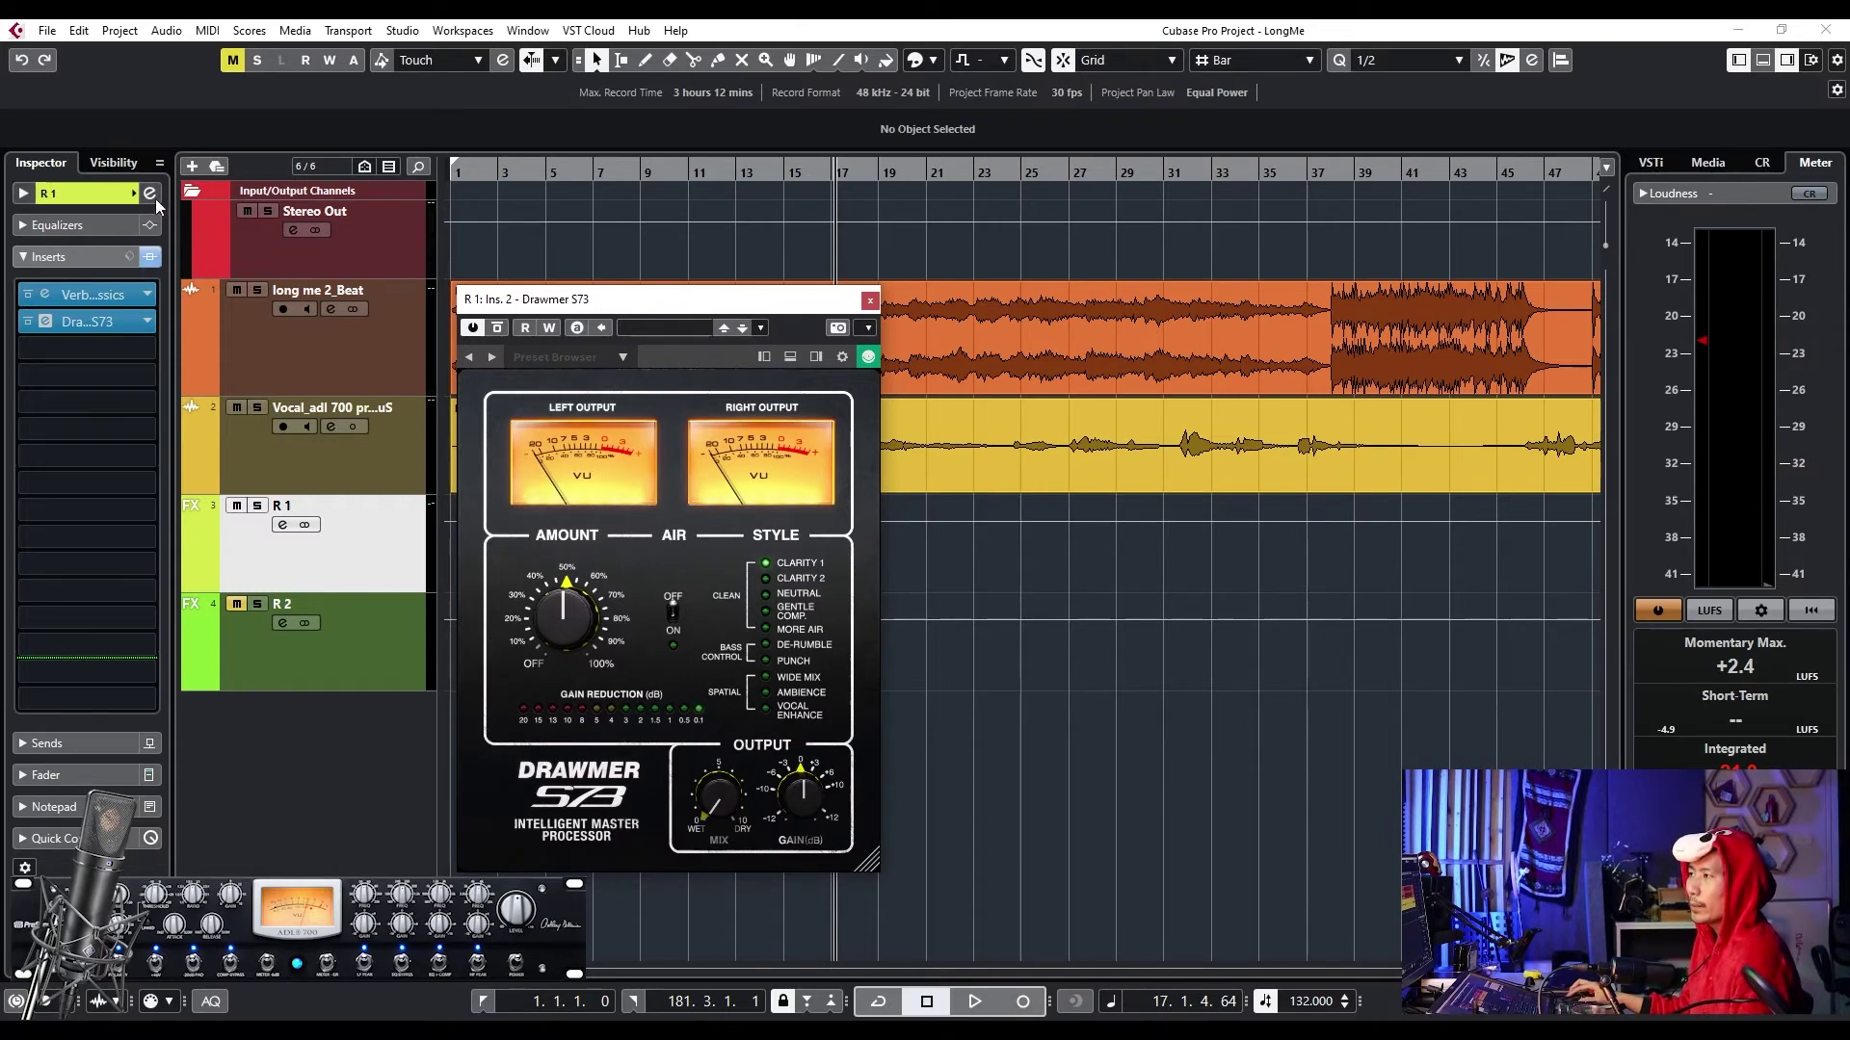
# - Play the song with Drawmer S73 active on the reverb and solo the R 1 channel
pyautogui.moveTo(527, 307); pyautogui.dragTo(530, 311)
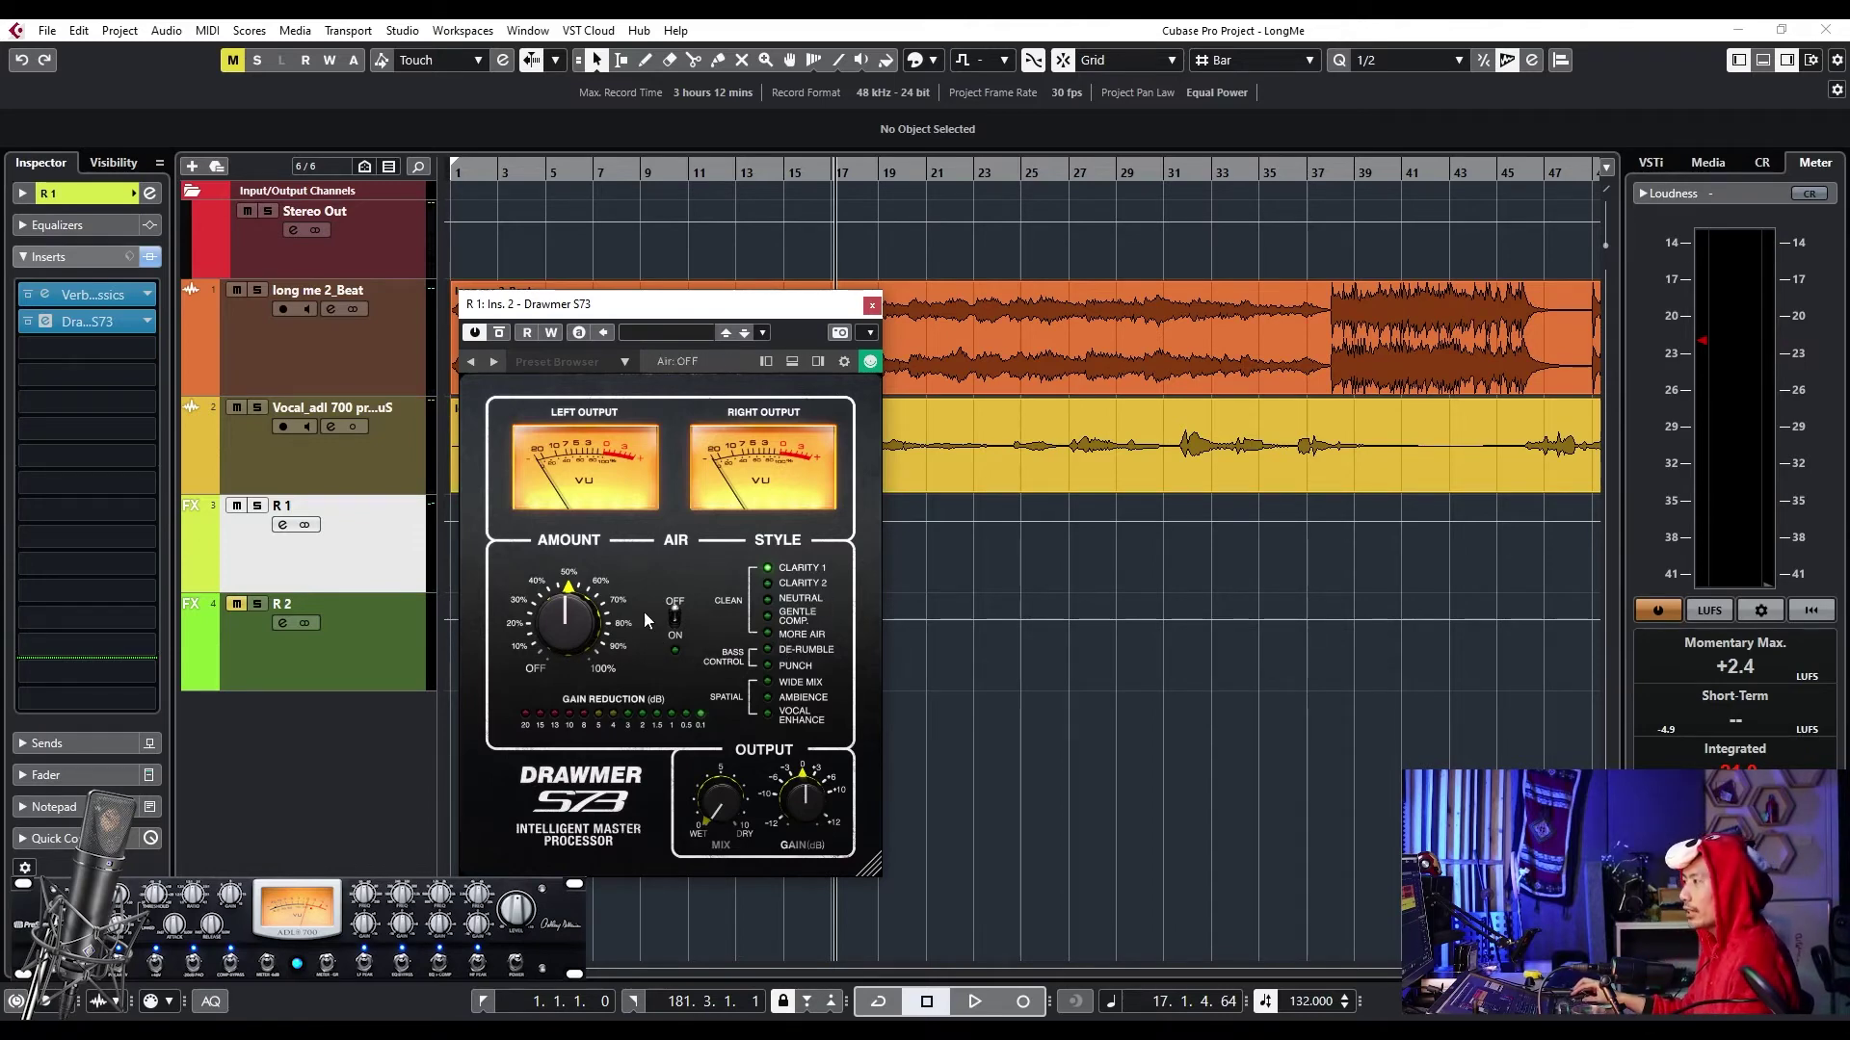
pyautogui.press('space')
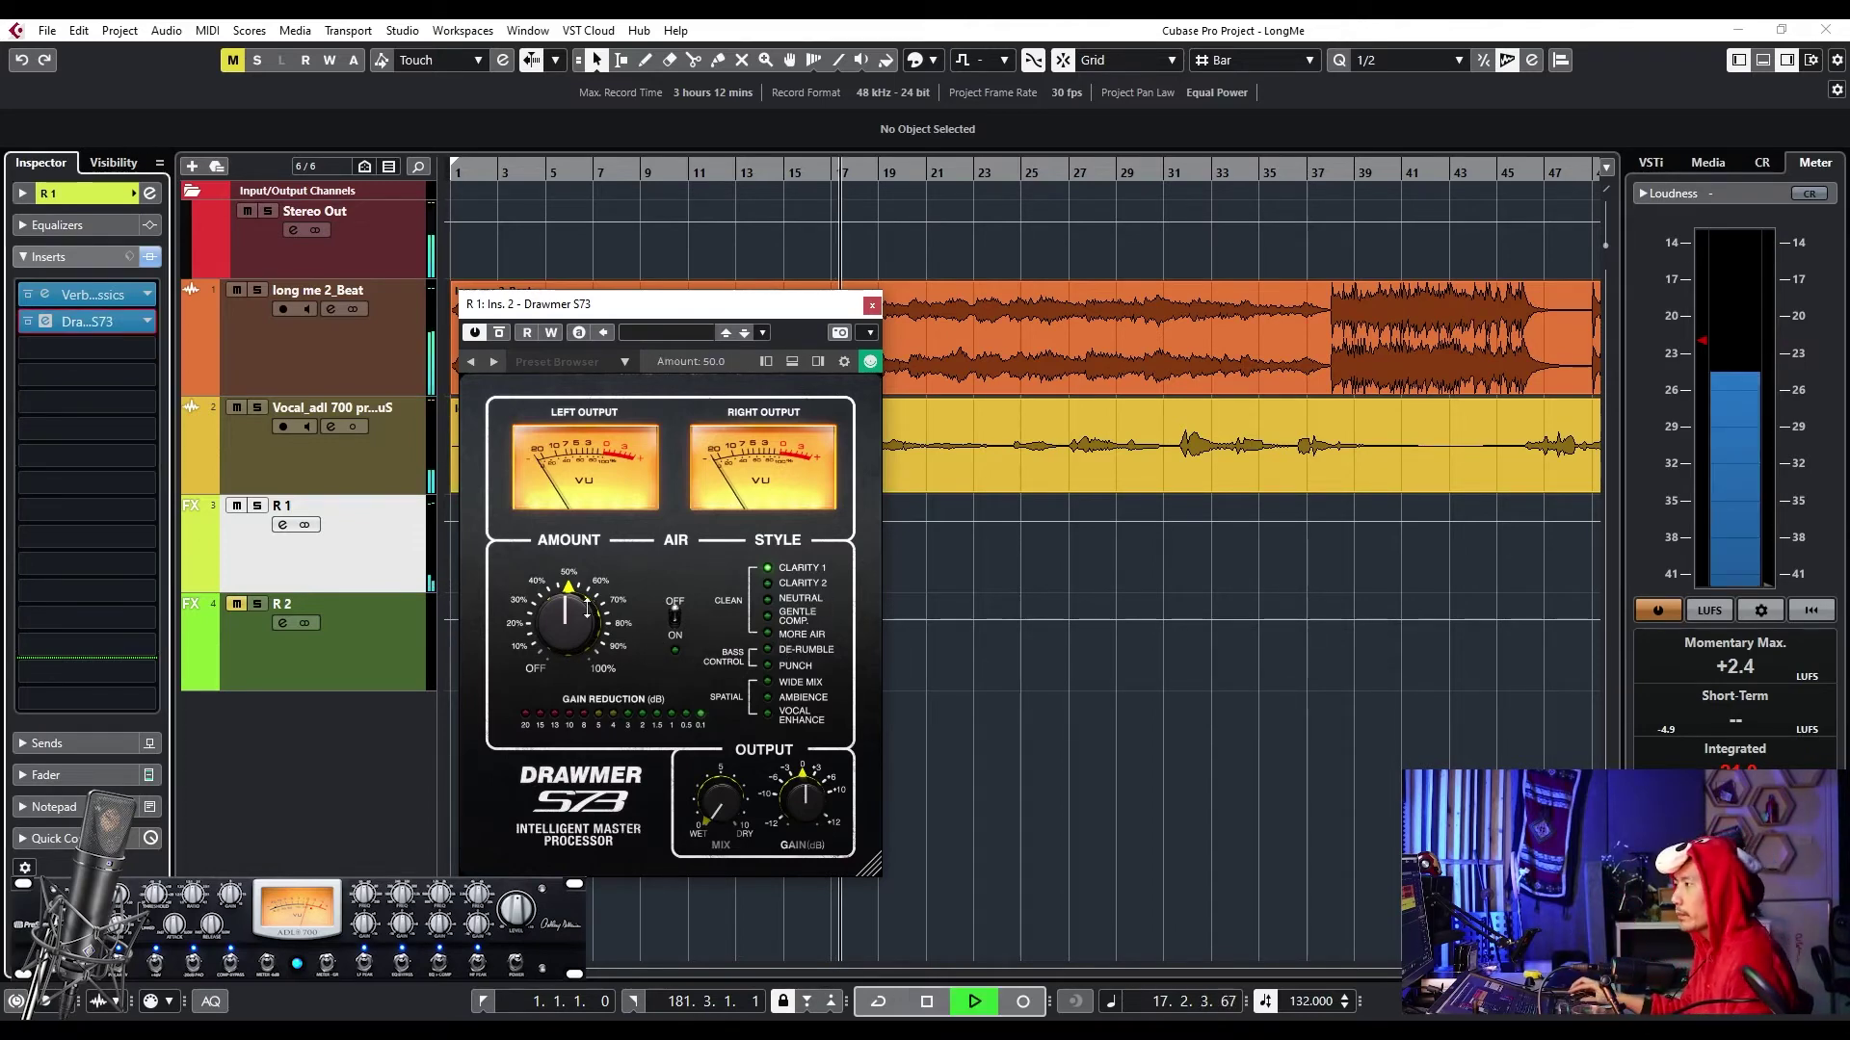
pyautogui.moveTo(610, 310); pyautogui.dragTo(615, 316)
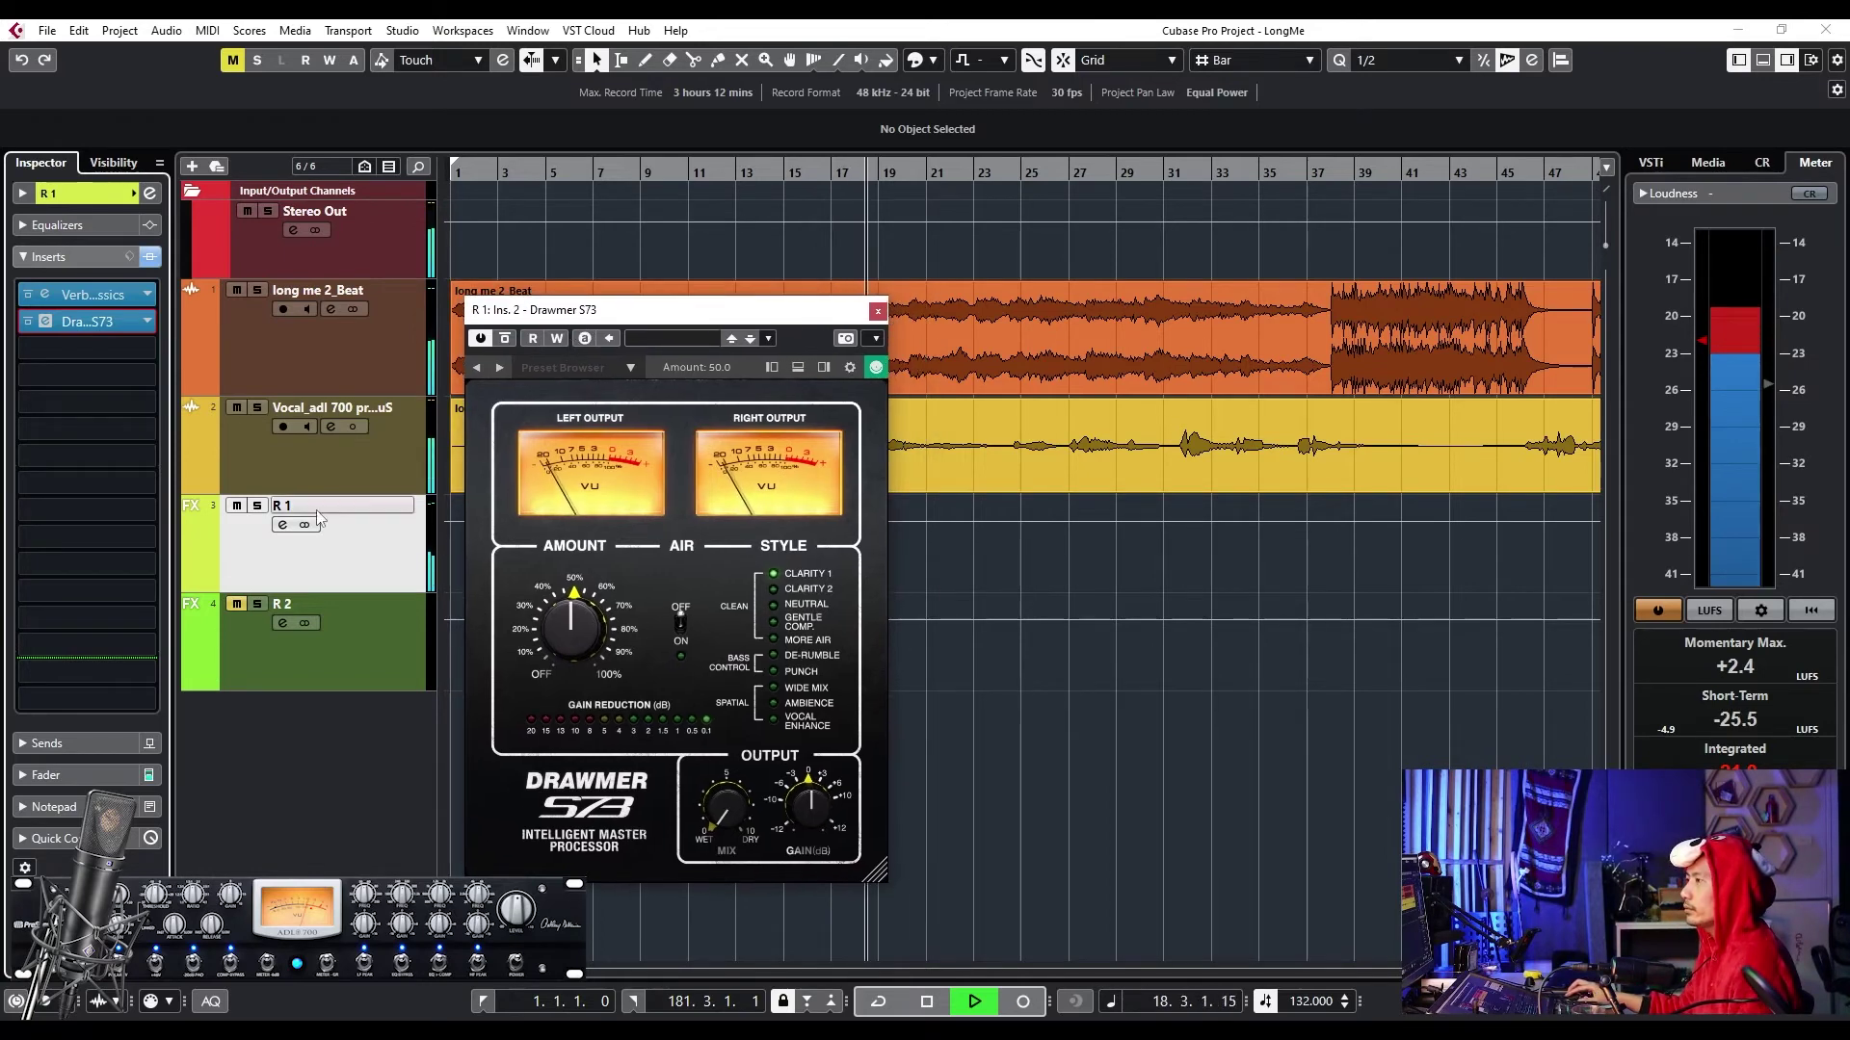
pyautogui.click(257, 507)
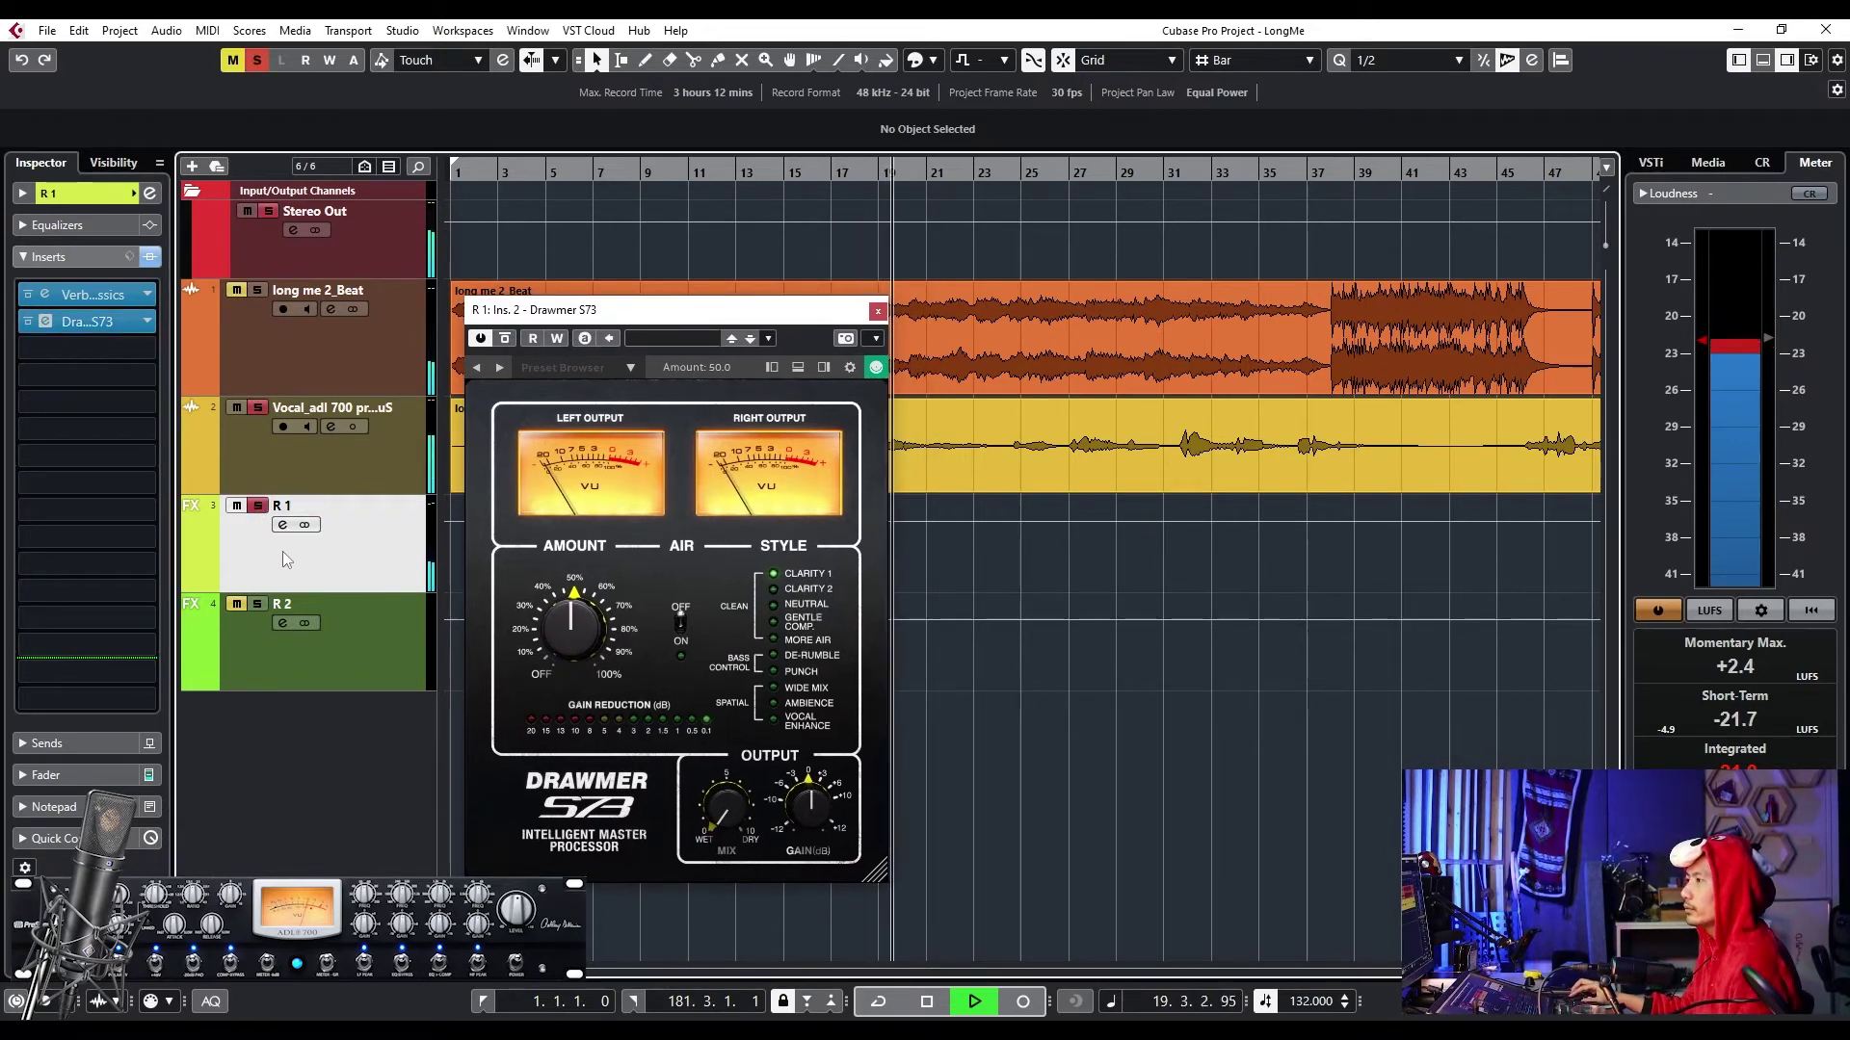
# - Stop playback, pull the vocal track's fader down to -∞, and return to R 1's insert effects
pyautogui.click(113, 772)
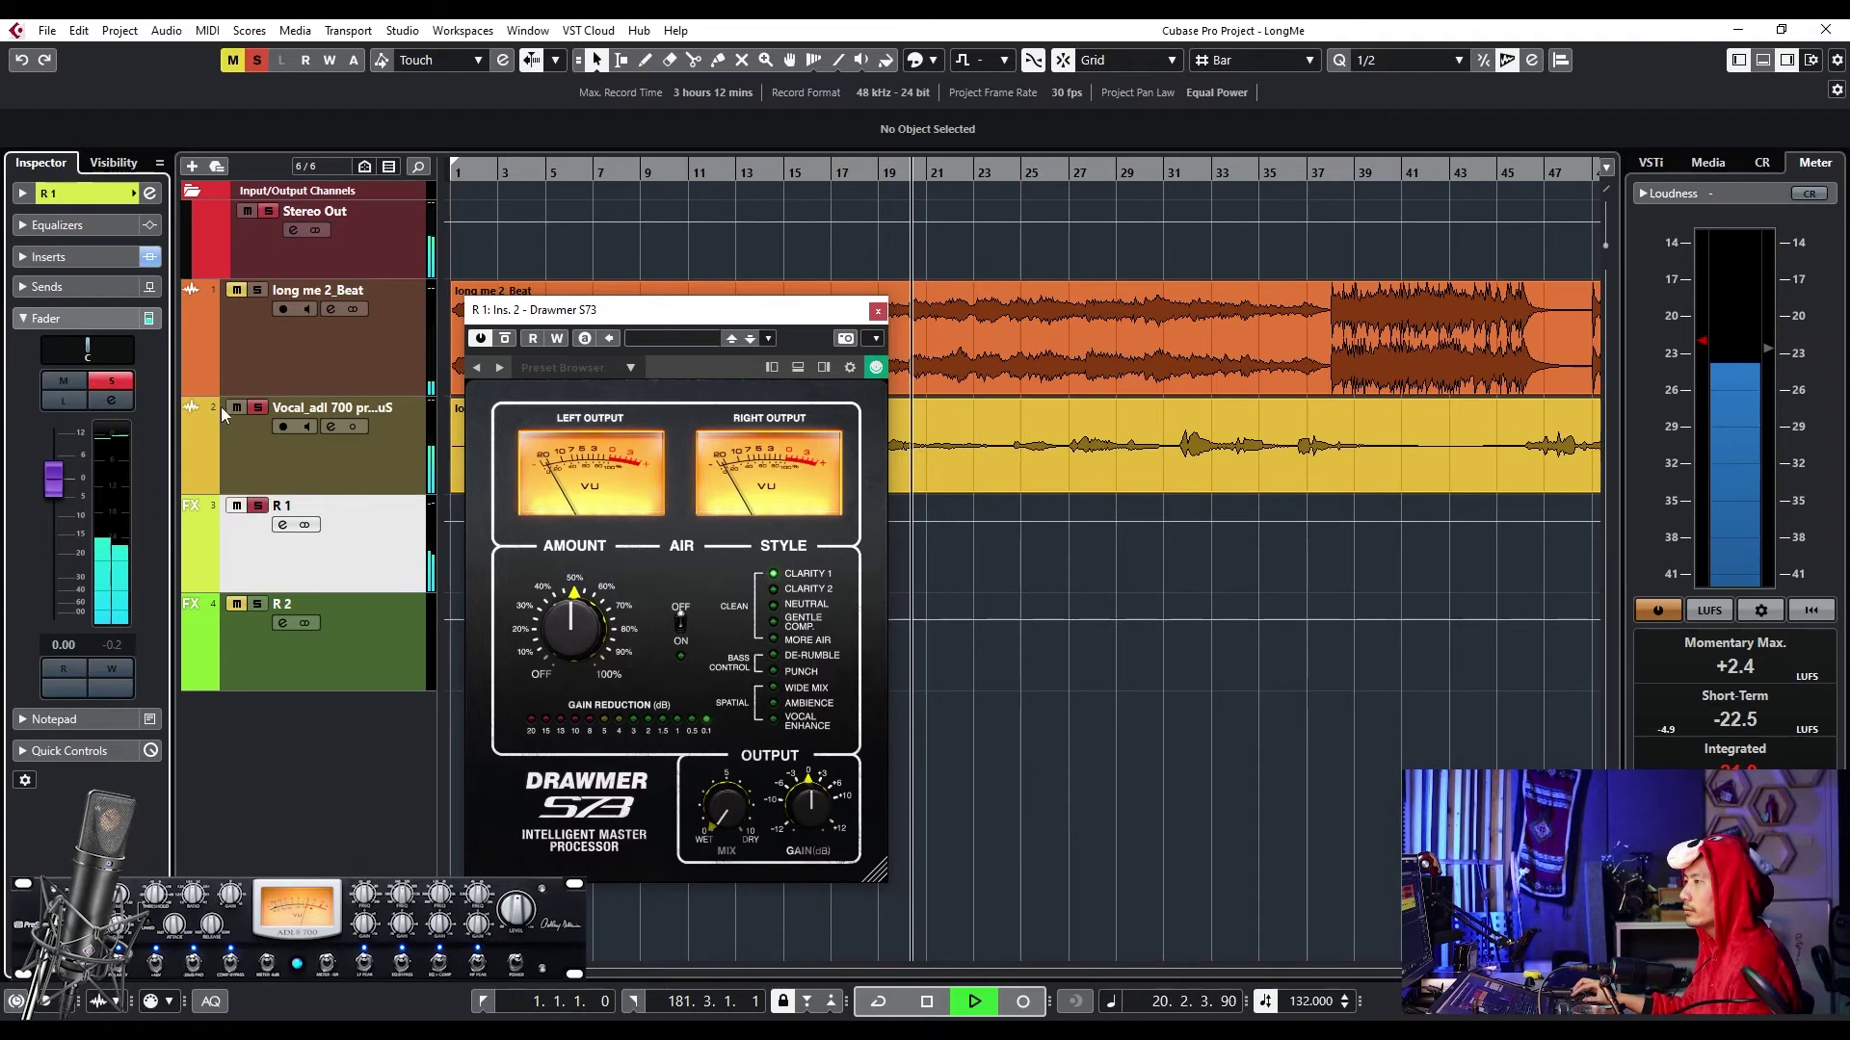
pyautogui.click(259, 476)
pyautogui.press('space')
pyautogui.moveTo(50, 609); pyautogui.dragTo(42, 801)
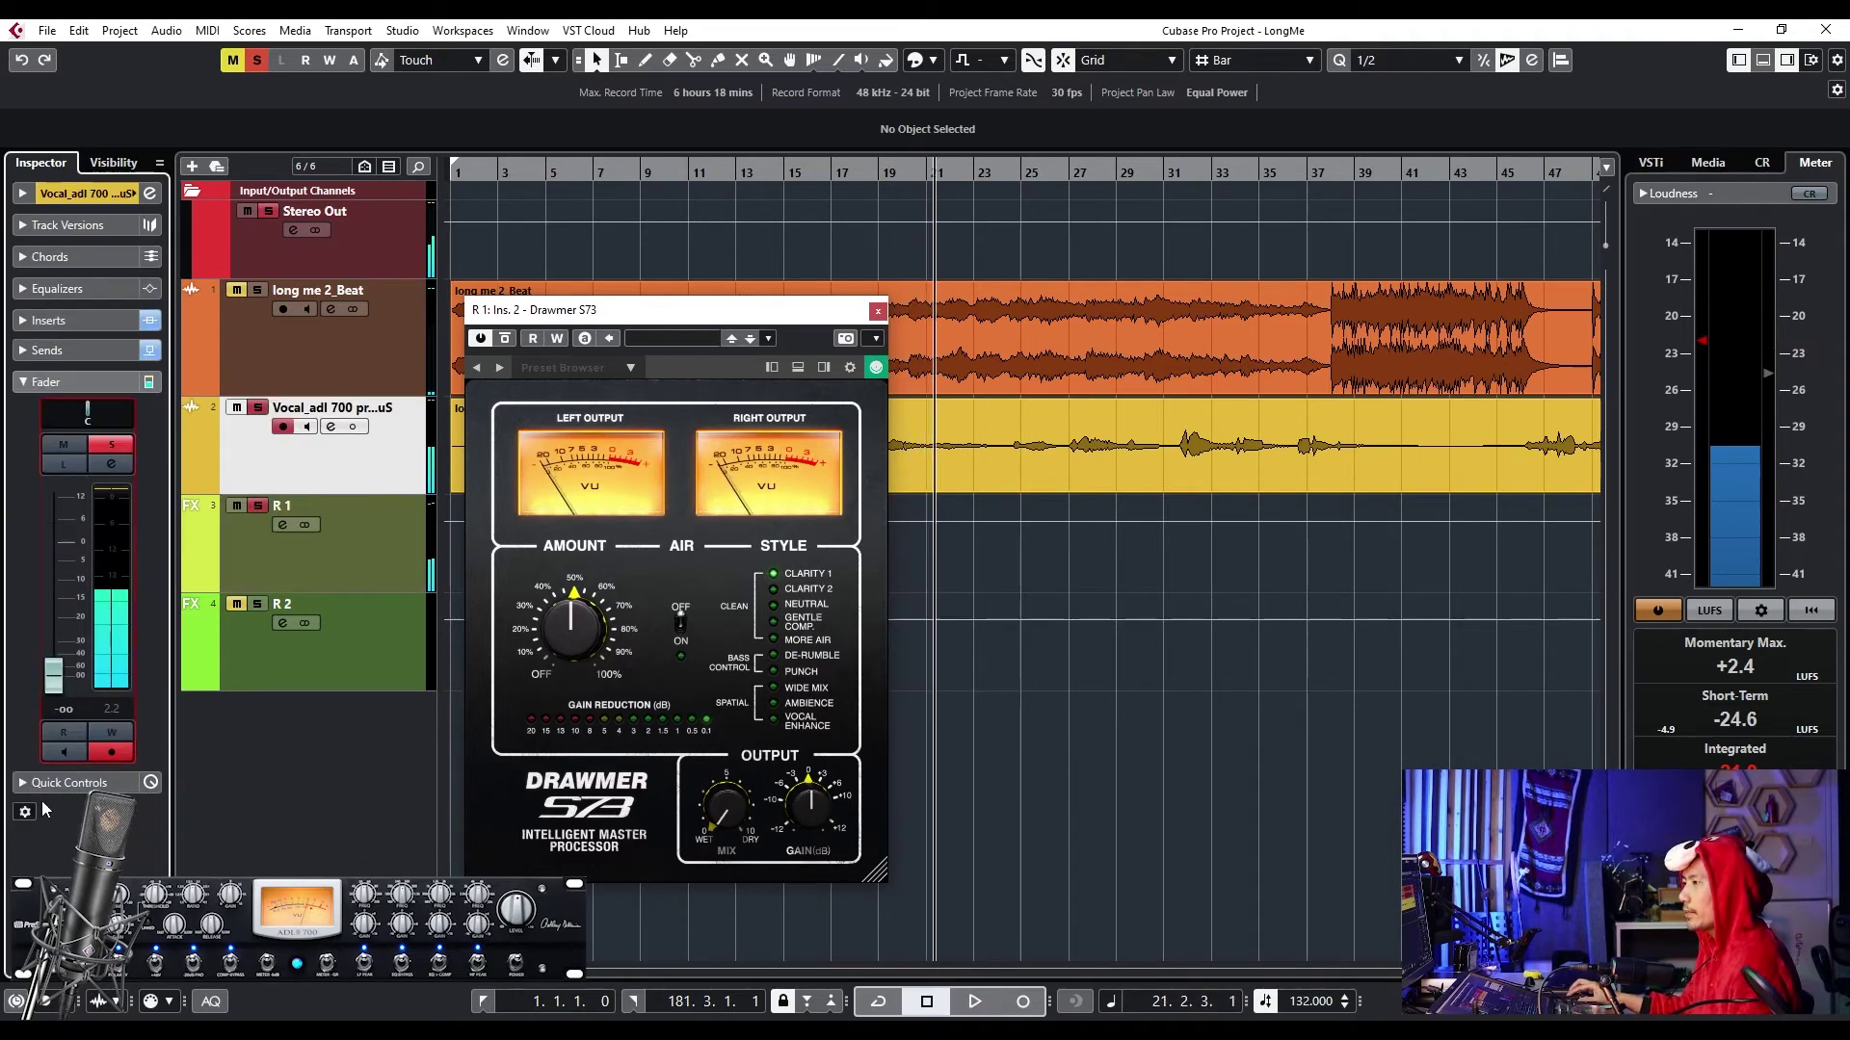
pyautogui.click(354, 562)
pyautogui.click(81, 256)
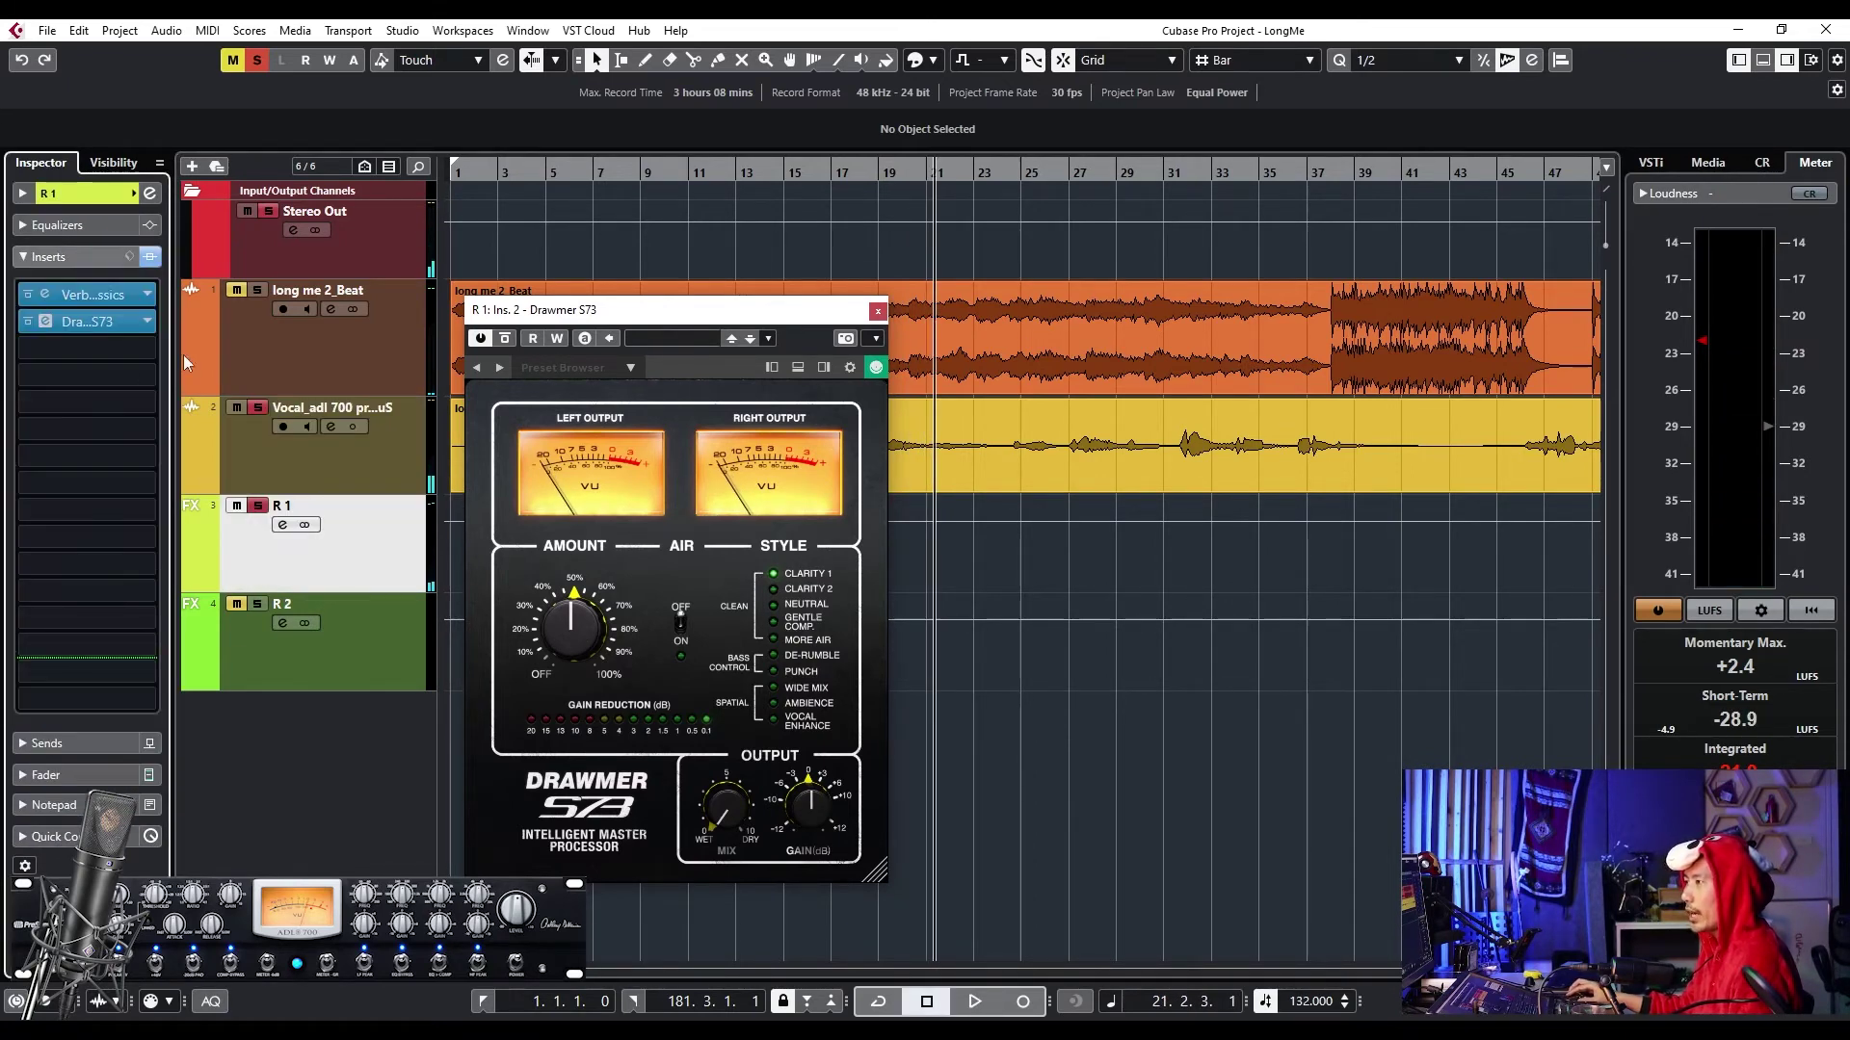
# - Play the soloed R 1 reverb and compare its sound with Drawmer S73 bypassed and active
pyautogui.moveTo(509, 342); pyautogui.dragTo(479, 513)
pyautogui.press('space')
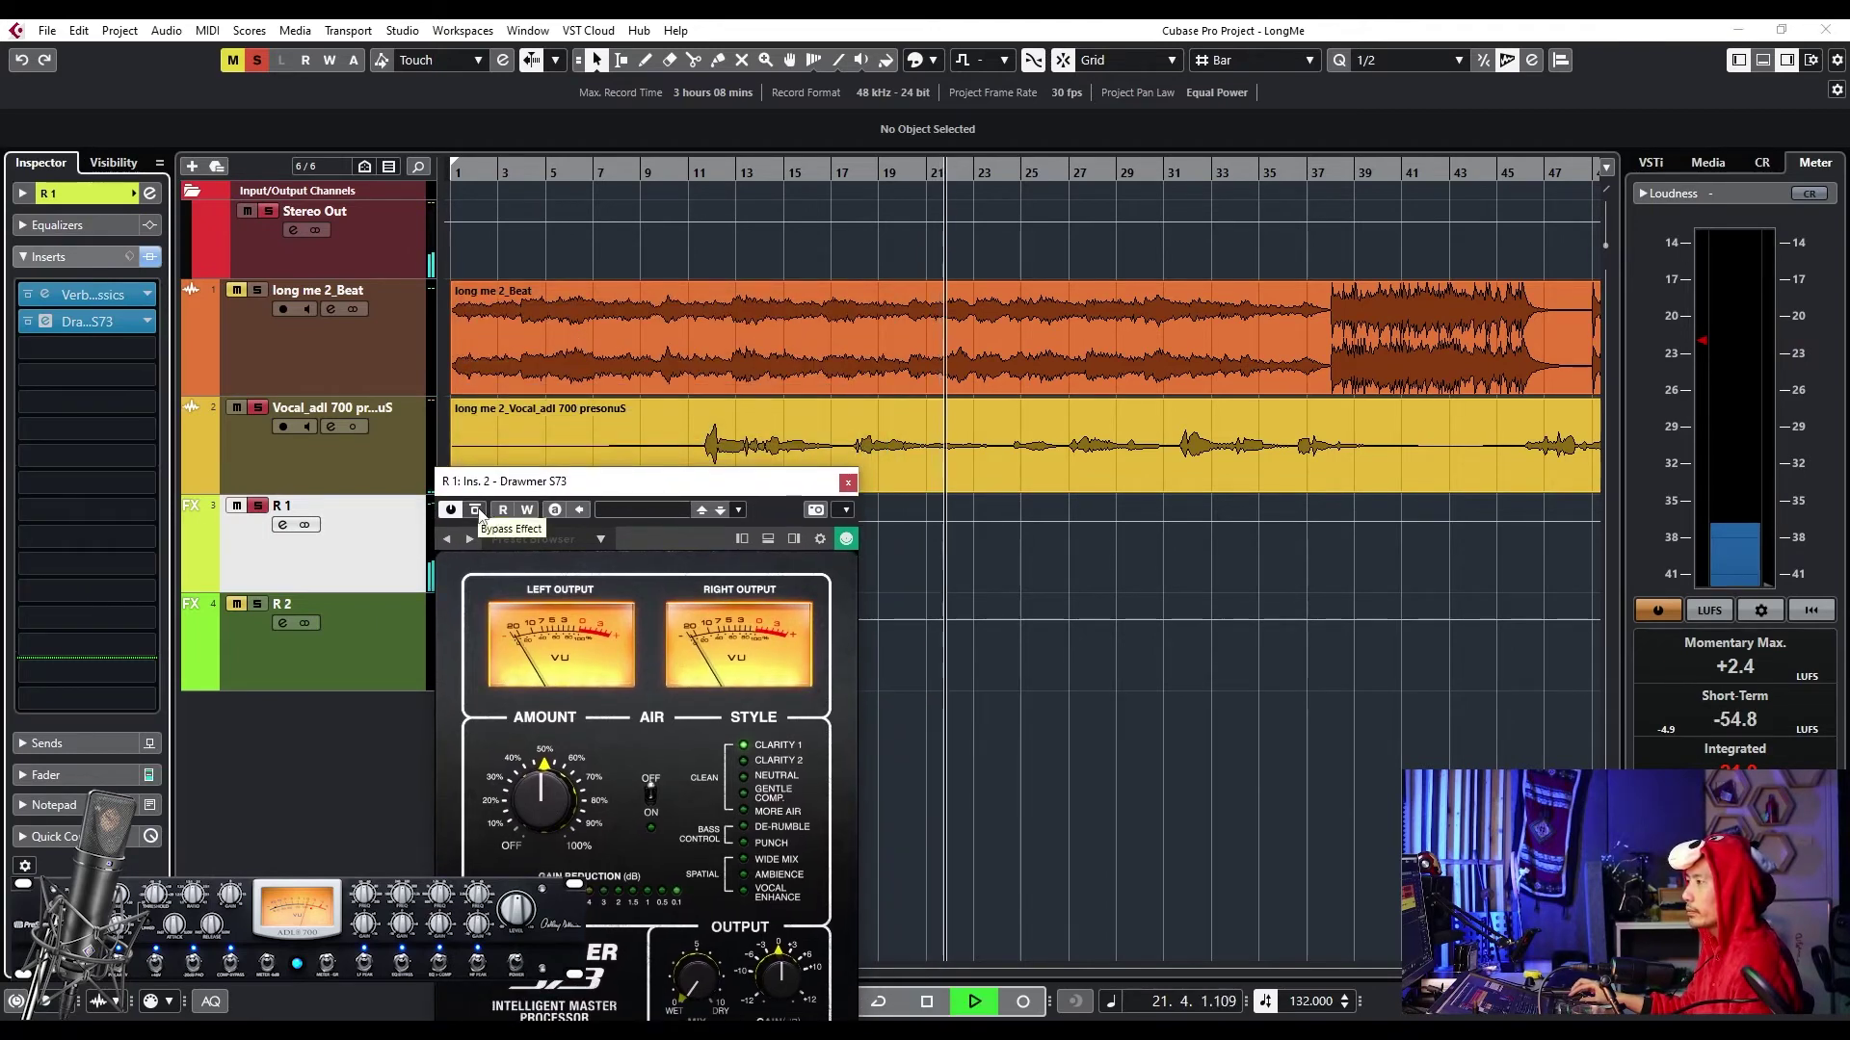
pyautogui.click(476, 511)
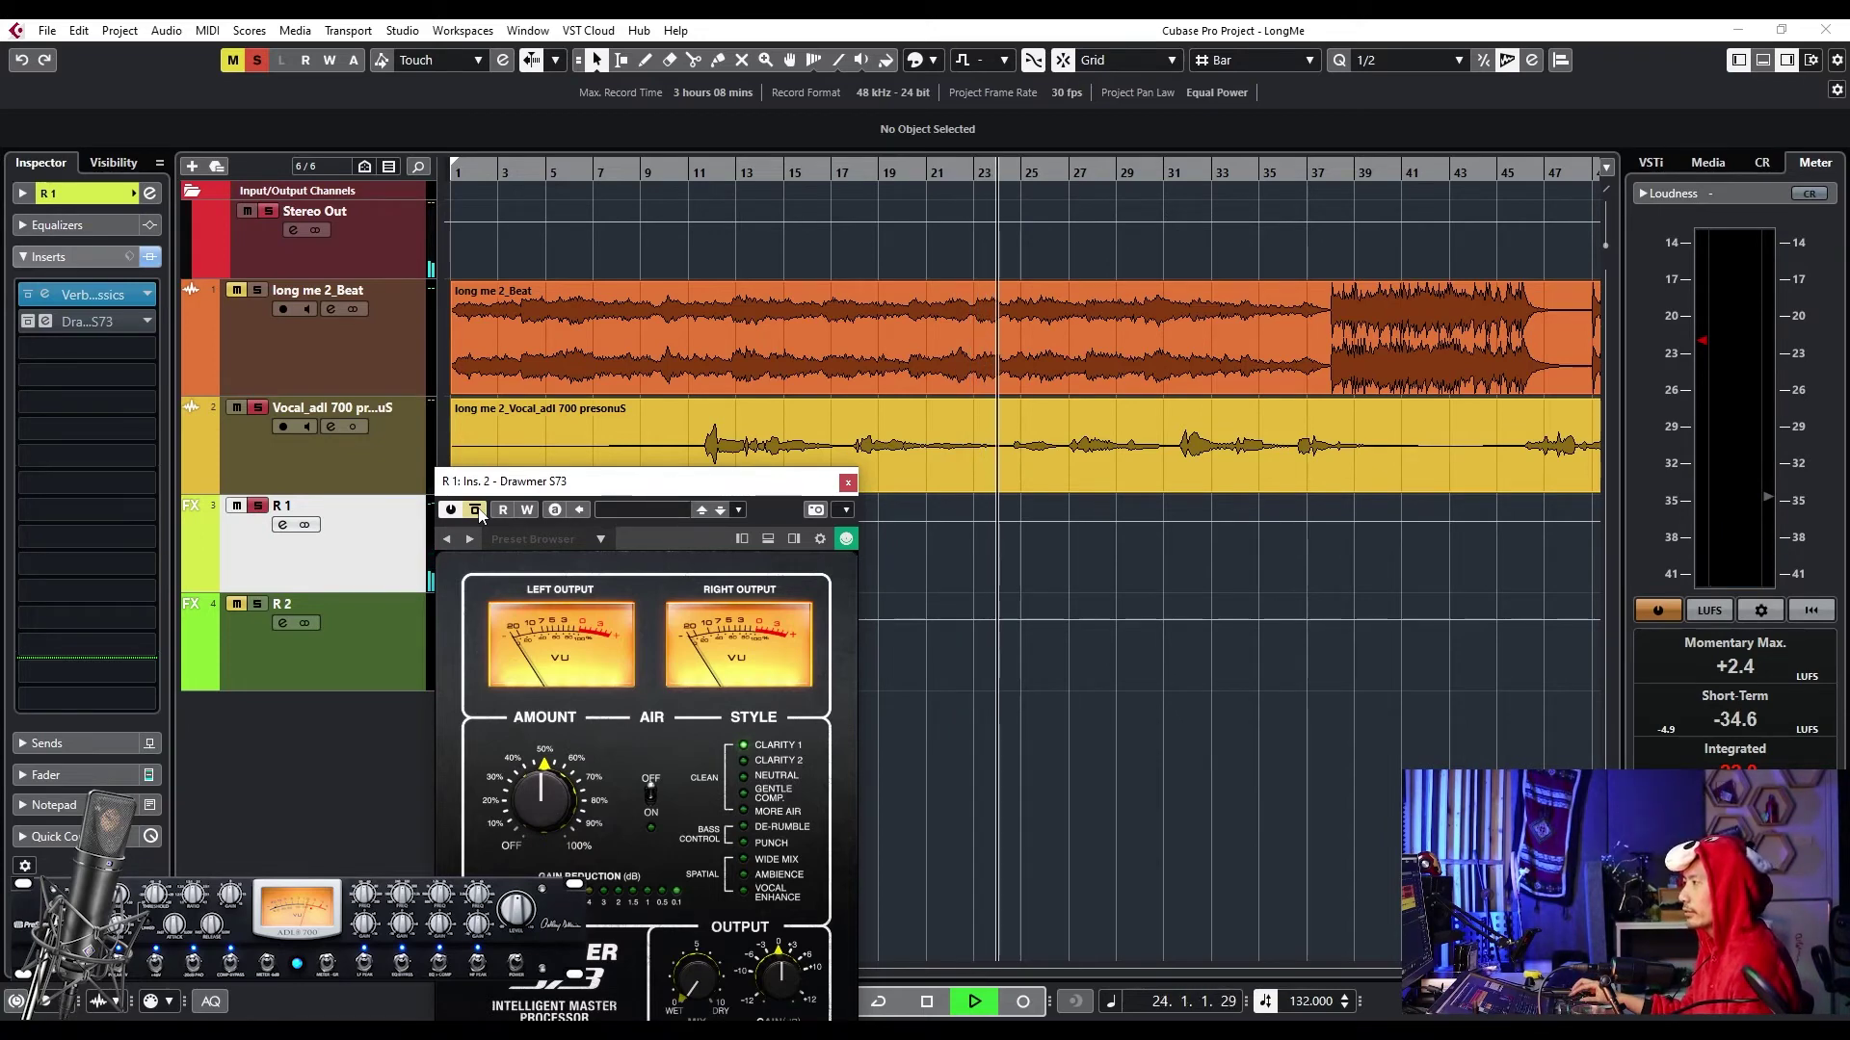
pyautogui.click(476, 511)
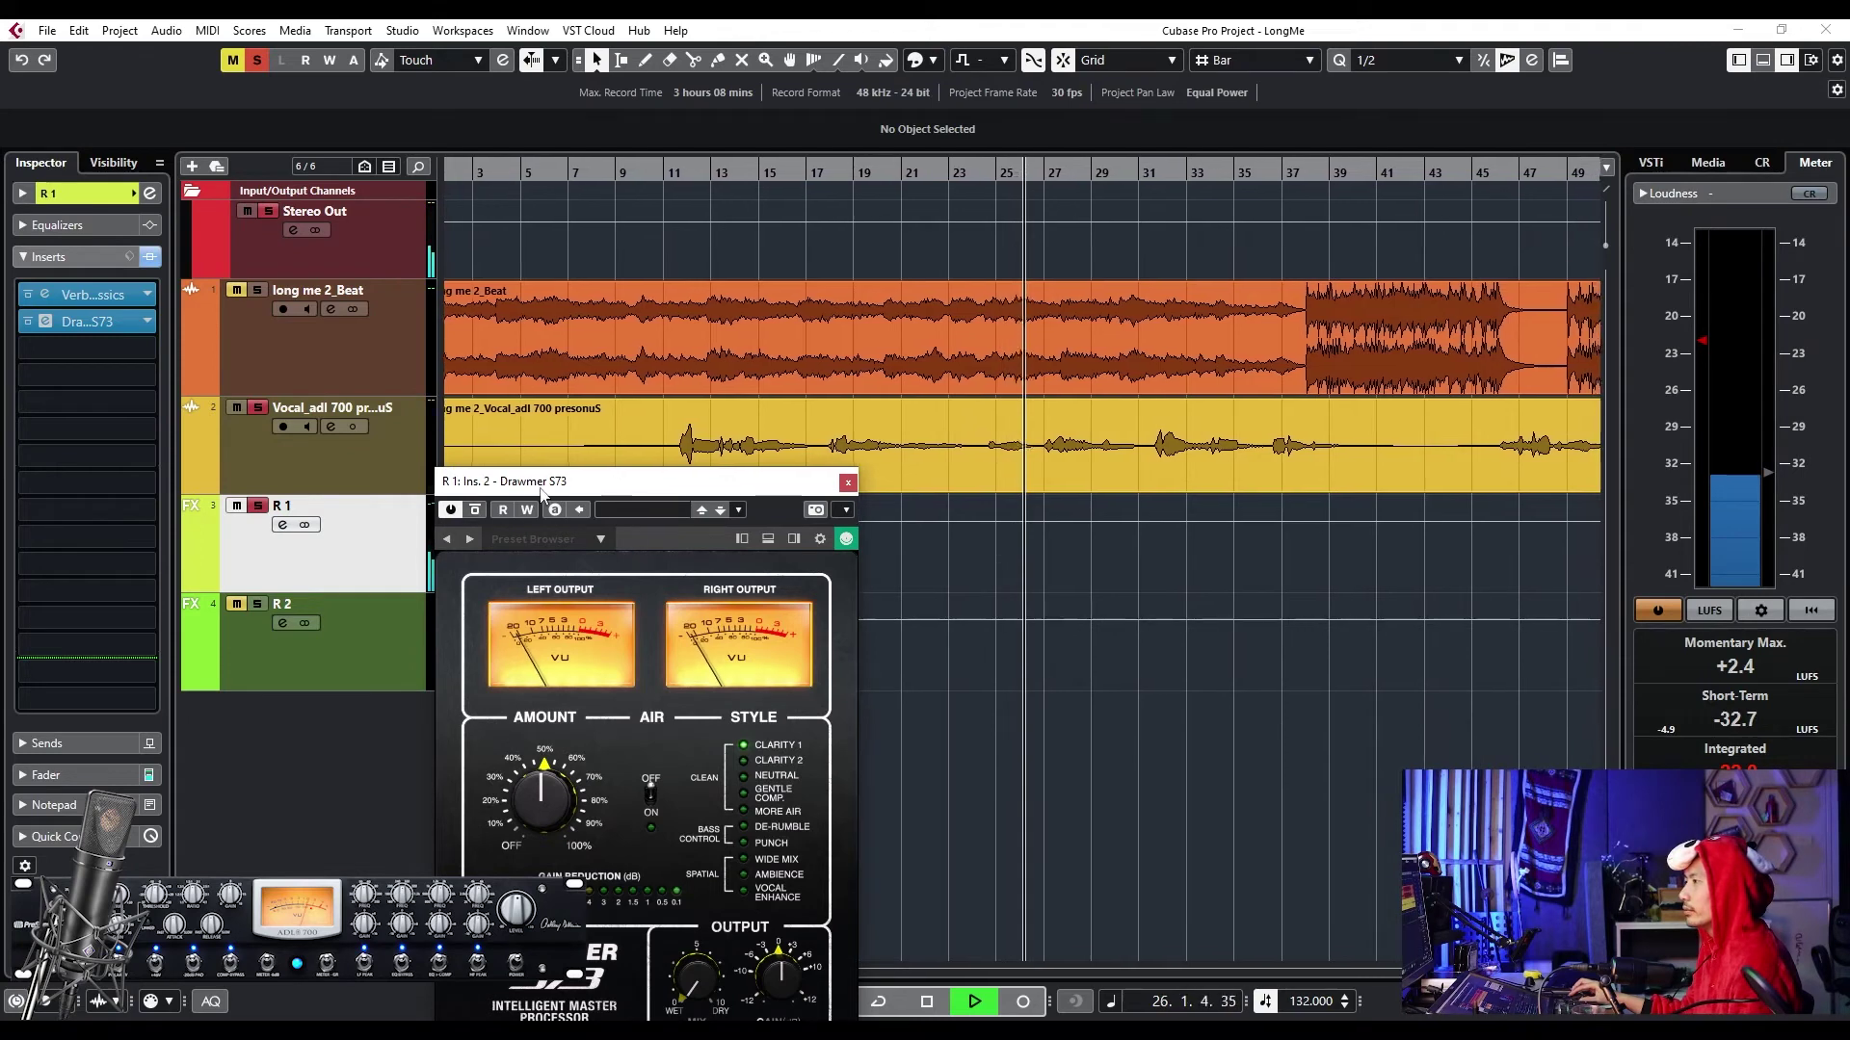
pyautogui.moveTo(543, 491); pyautogui.dragTo(574, 448)
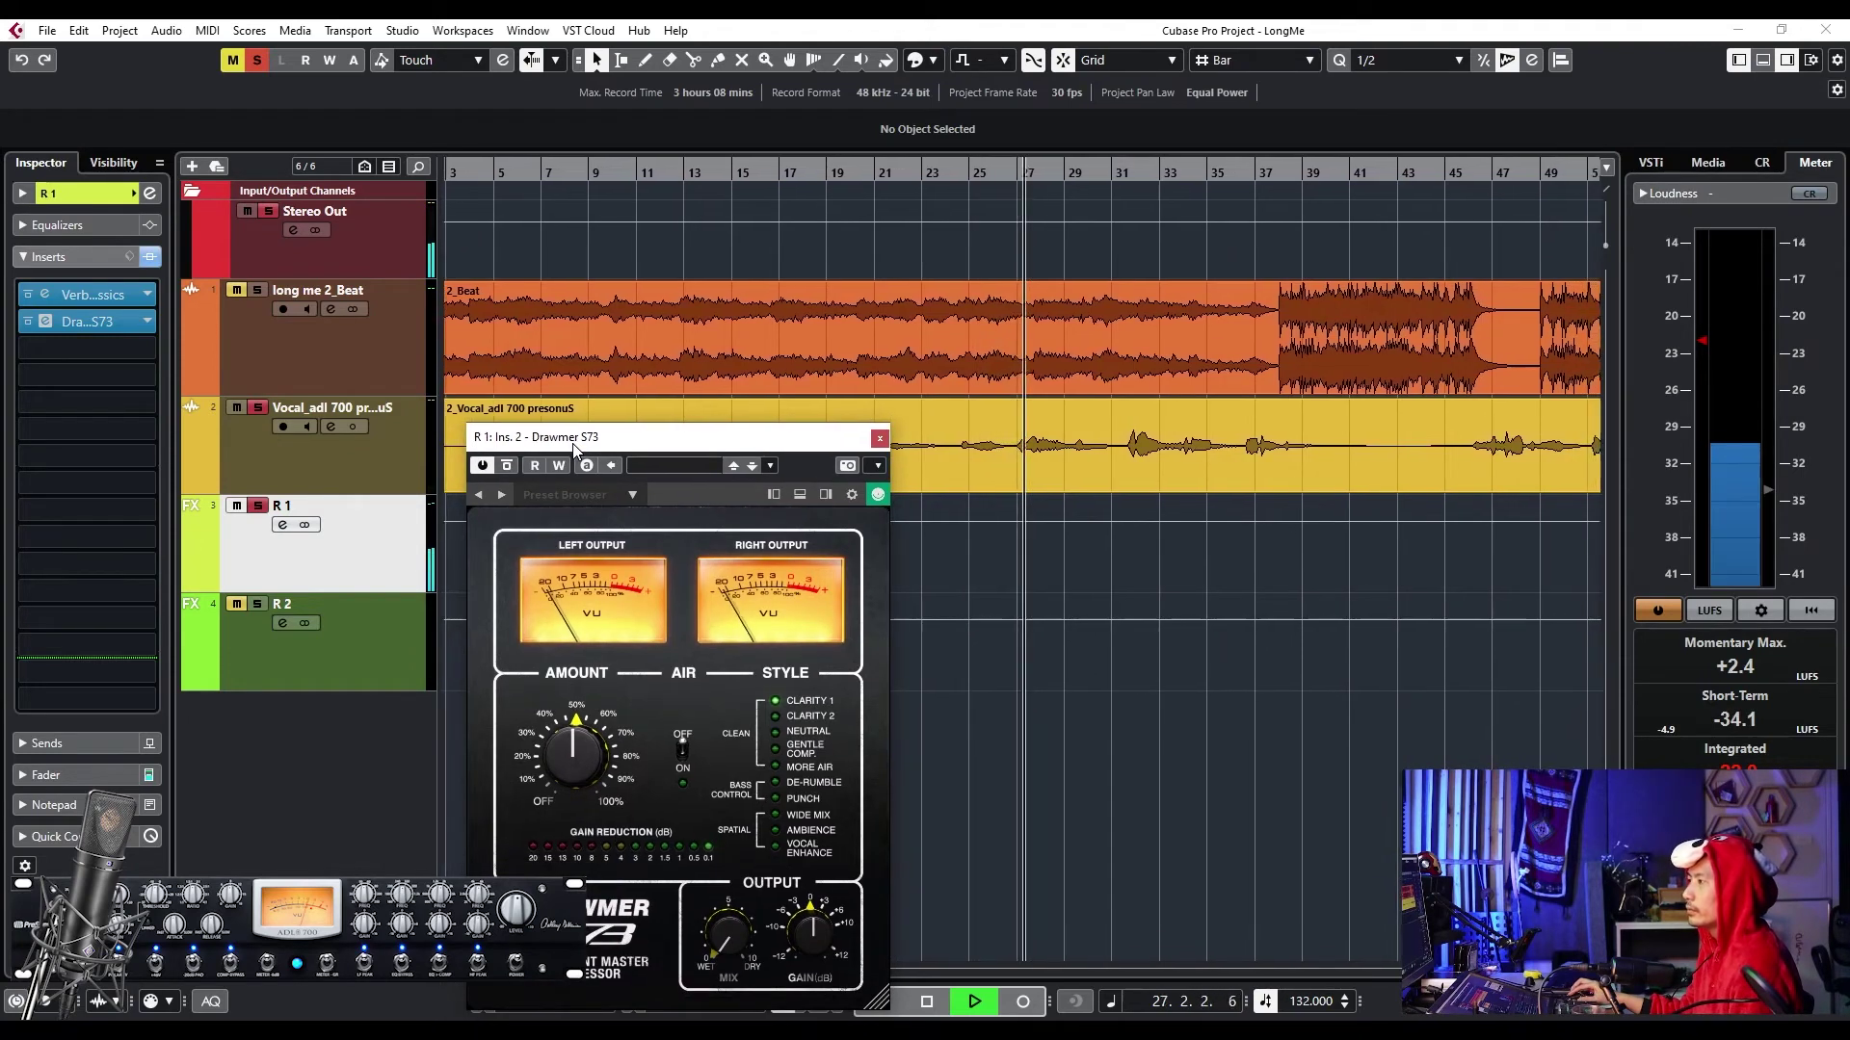
pyautogui.click(507, 466)
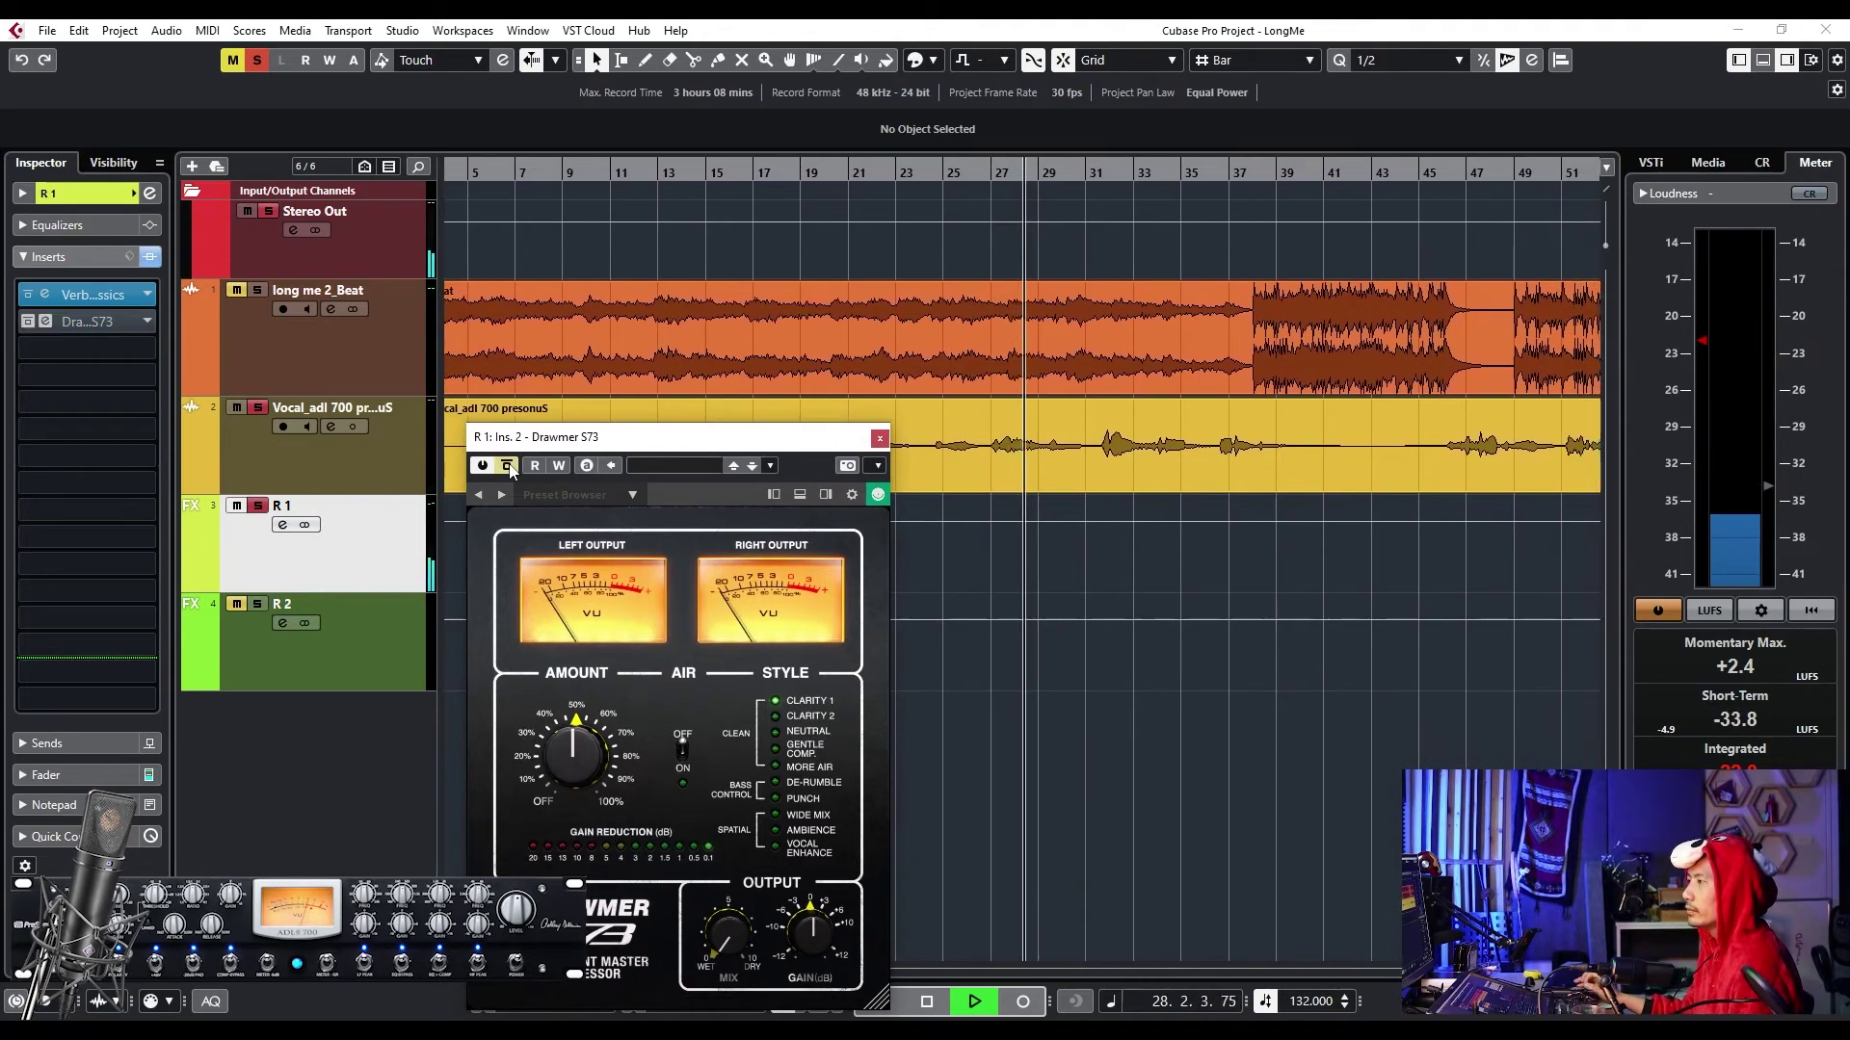
pyautogui.click(508, 466)
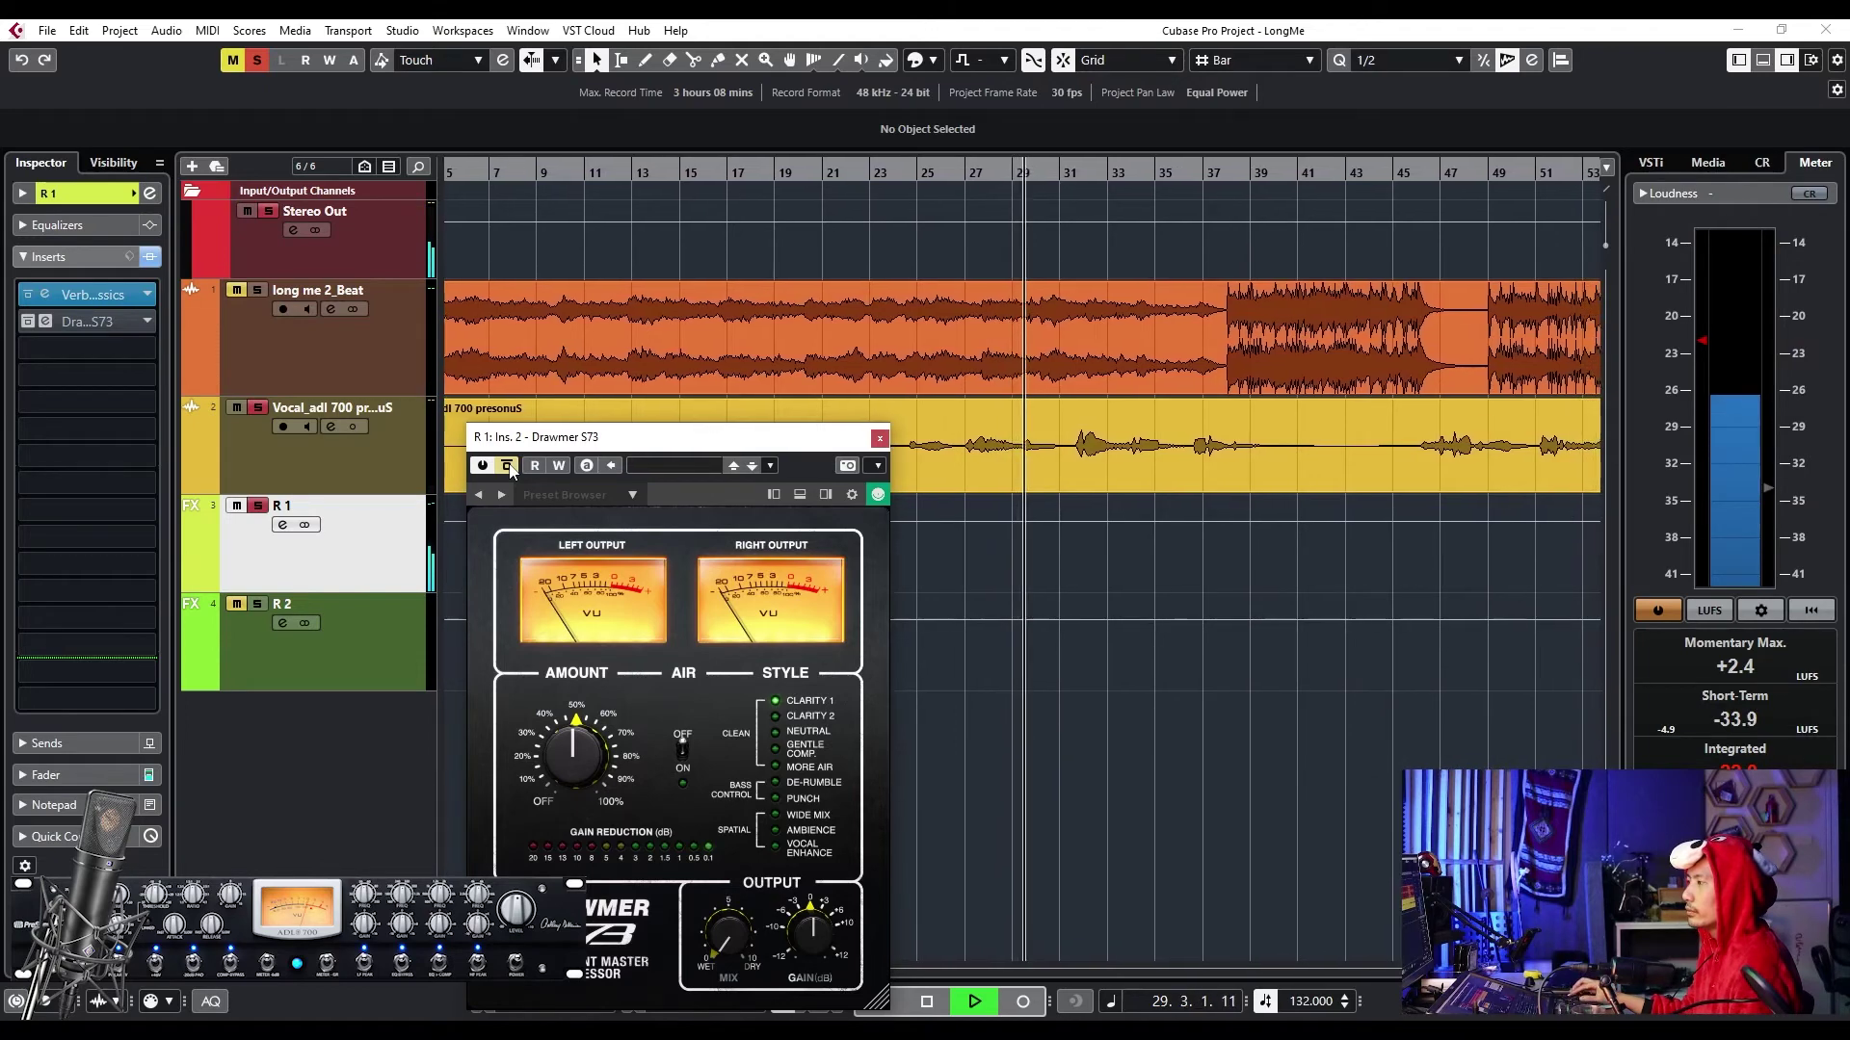
# - Stop playback, close the Drawmer S73 editor, and turn off the solo on R 1
pyautogui.press('space')
pyautogui.click(880, 439)
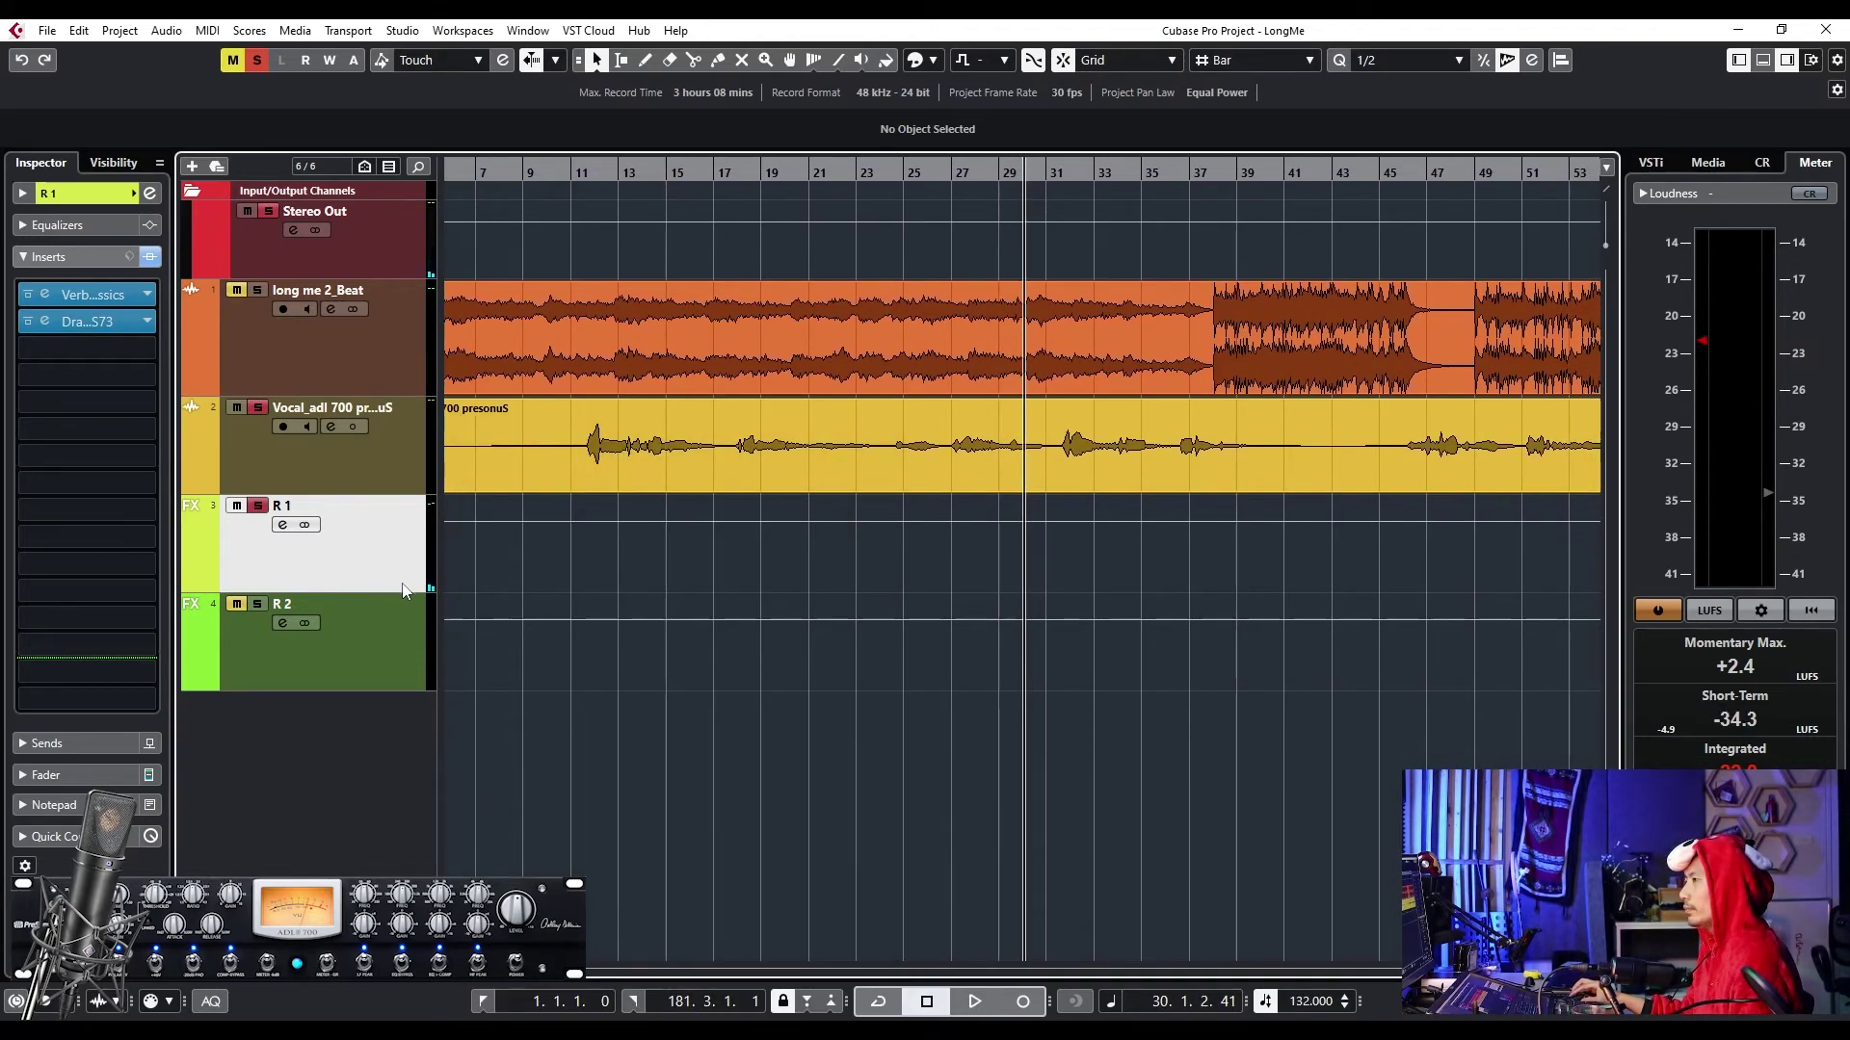
pyautogui.press('s')
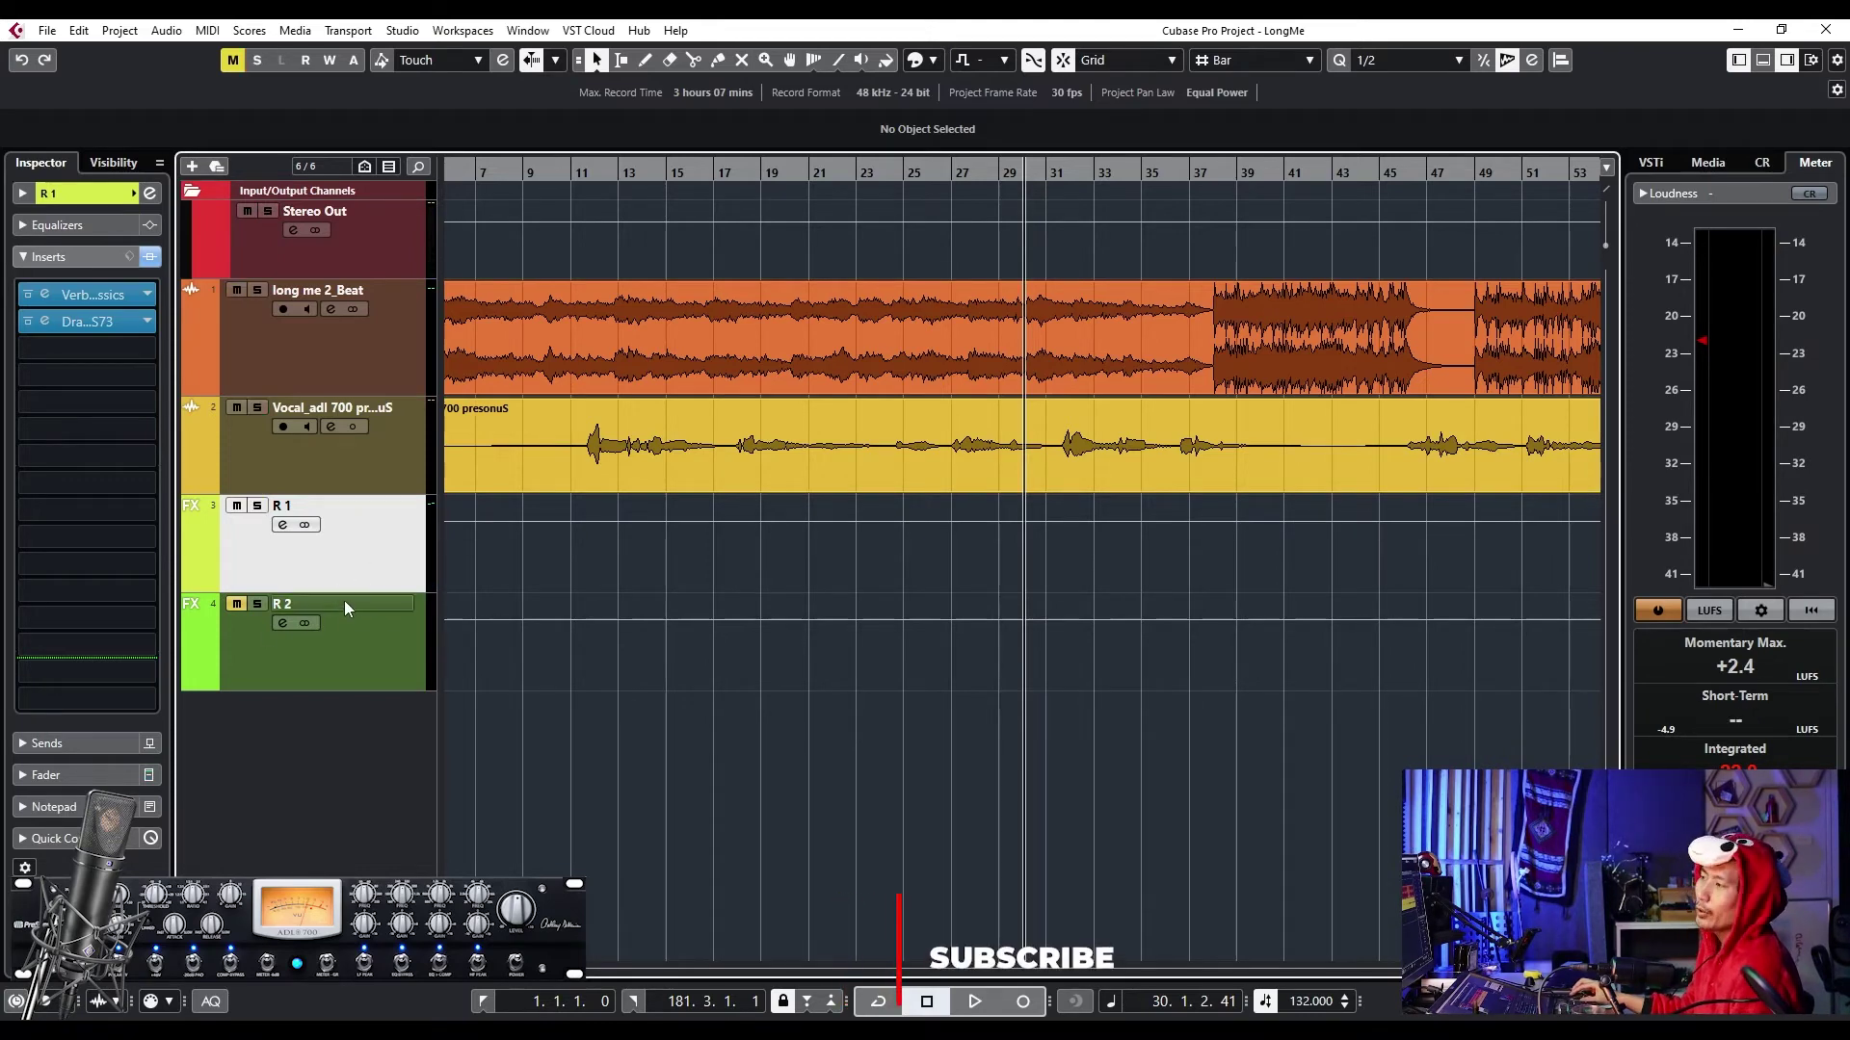
# - Check Drawmer S73 in R 1's inserts, close its editor, and increase the R 1 track's height
pyautogui.moveTo(352, 590)
pyautogui.mouseDown()
pyautogui.moveTo(352, 671)
pyautogui.moveTo(353, 592)
pyautogui.mouseUp()
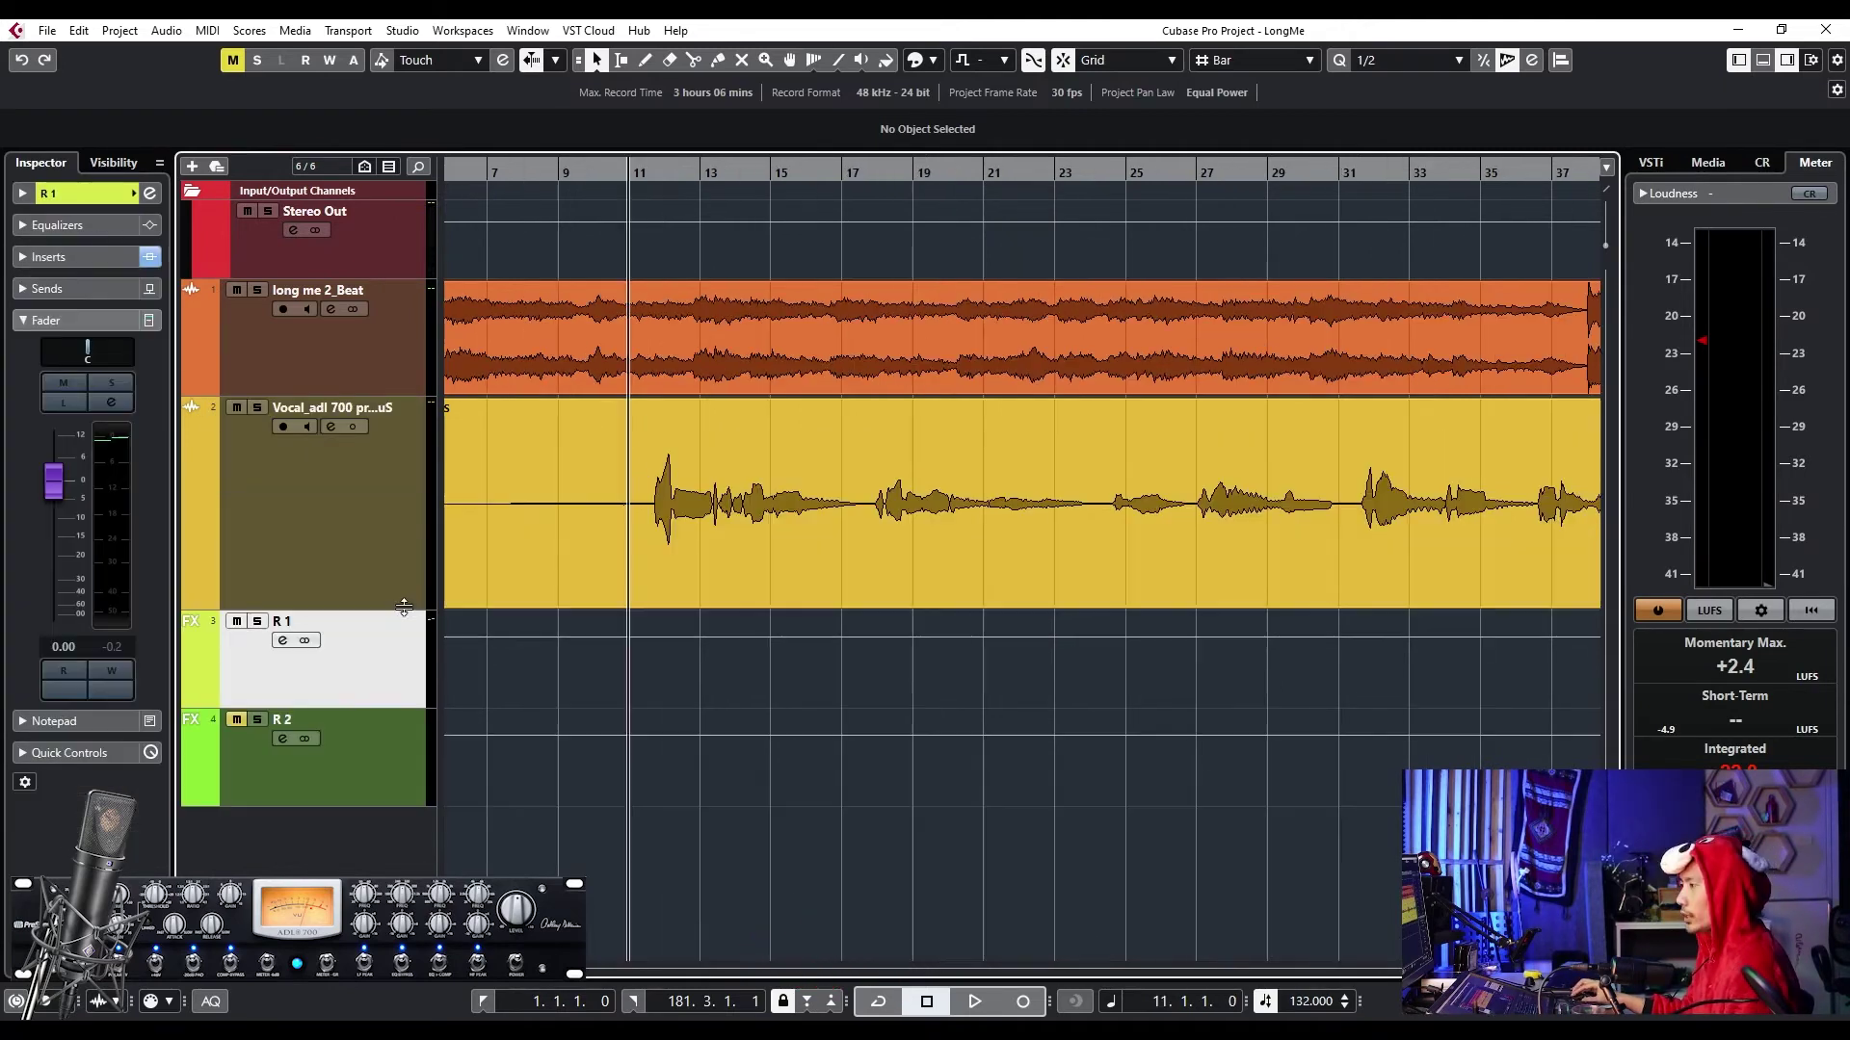
pyautogui.click(101, 256)
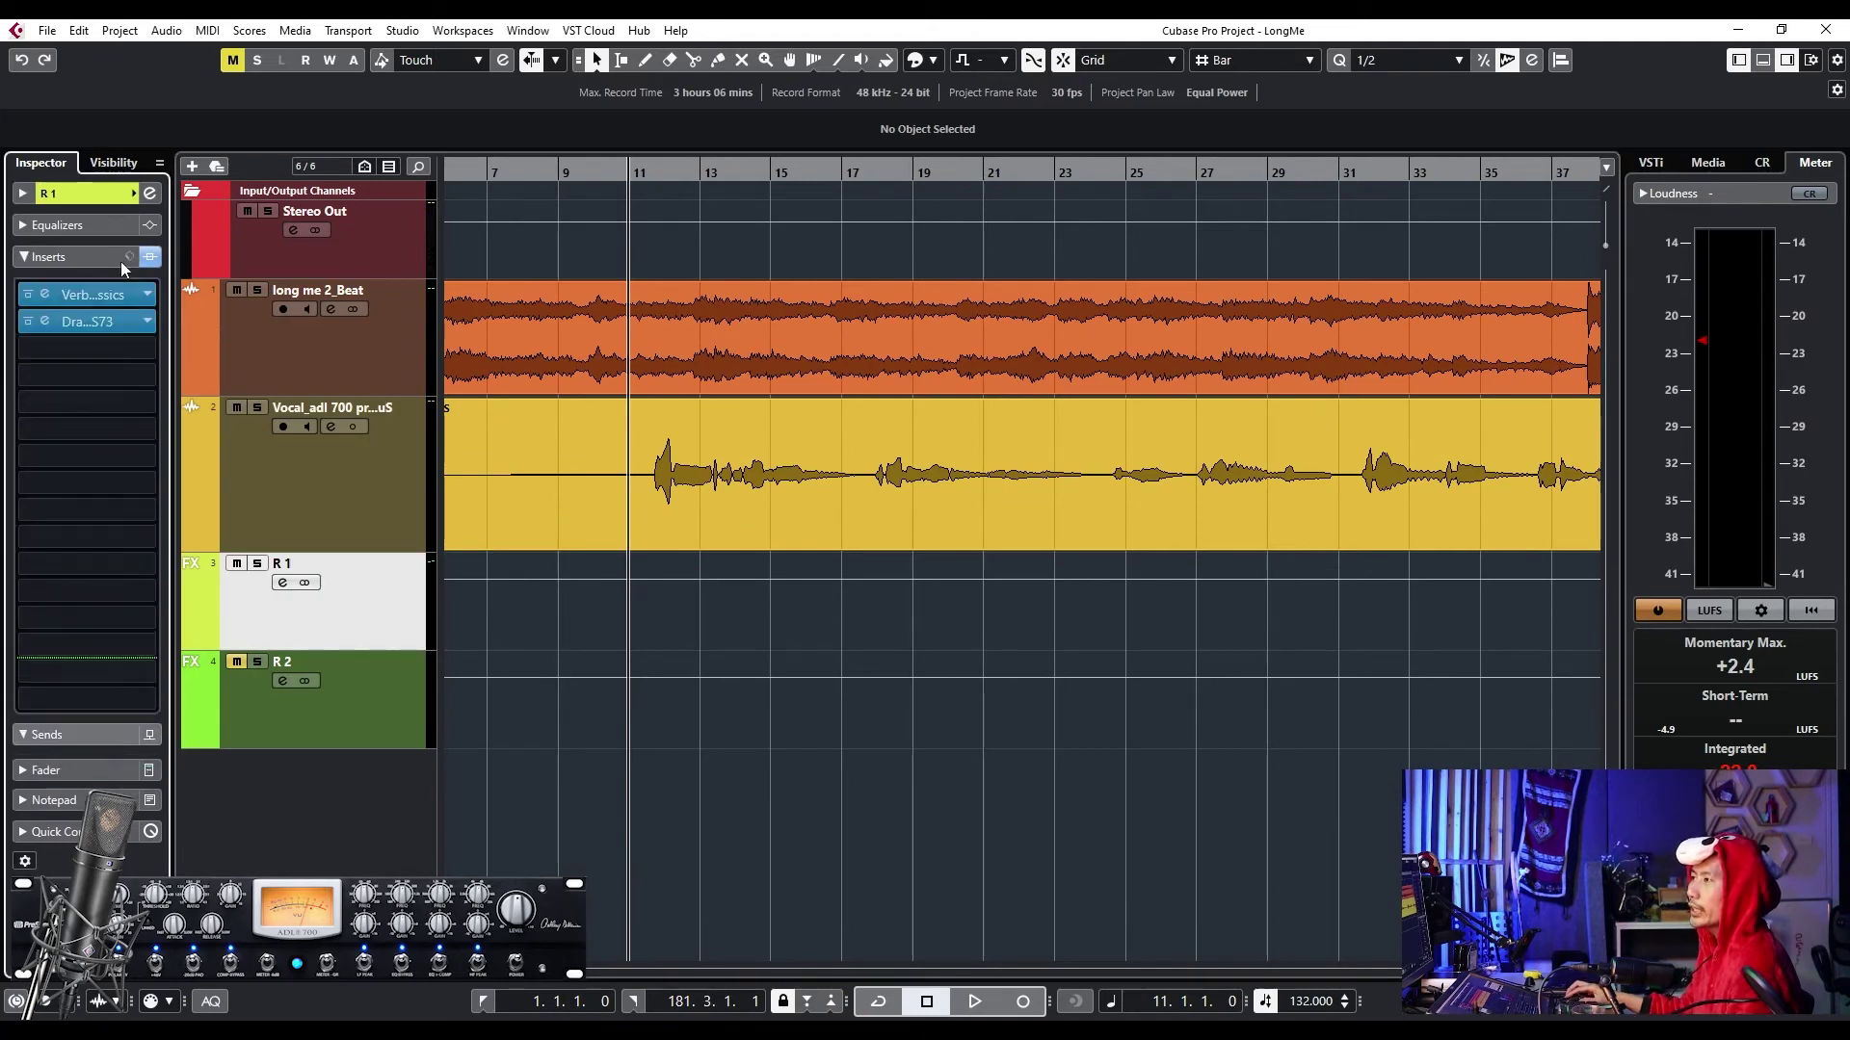
pyautogui.click(119, 321)
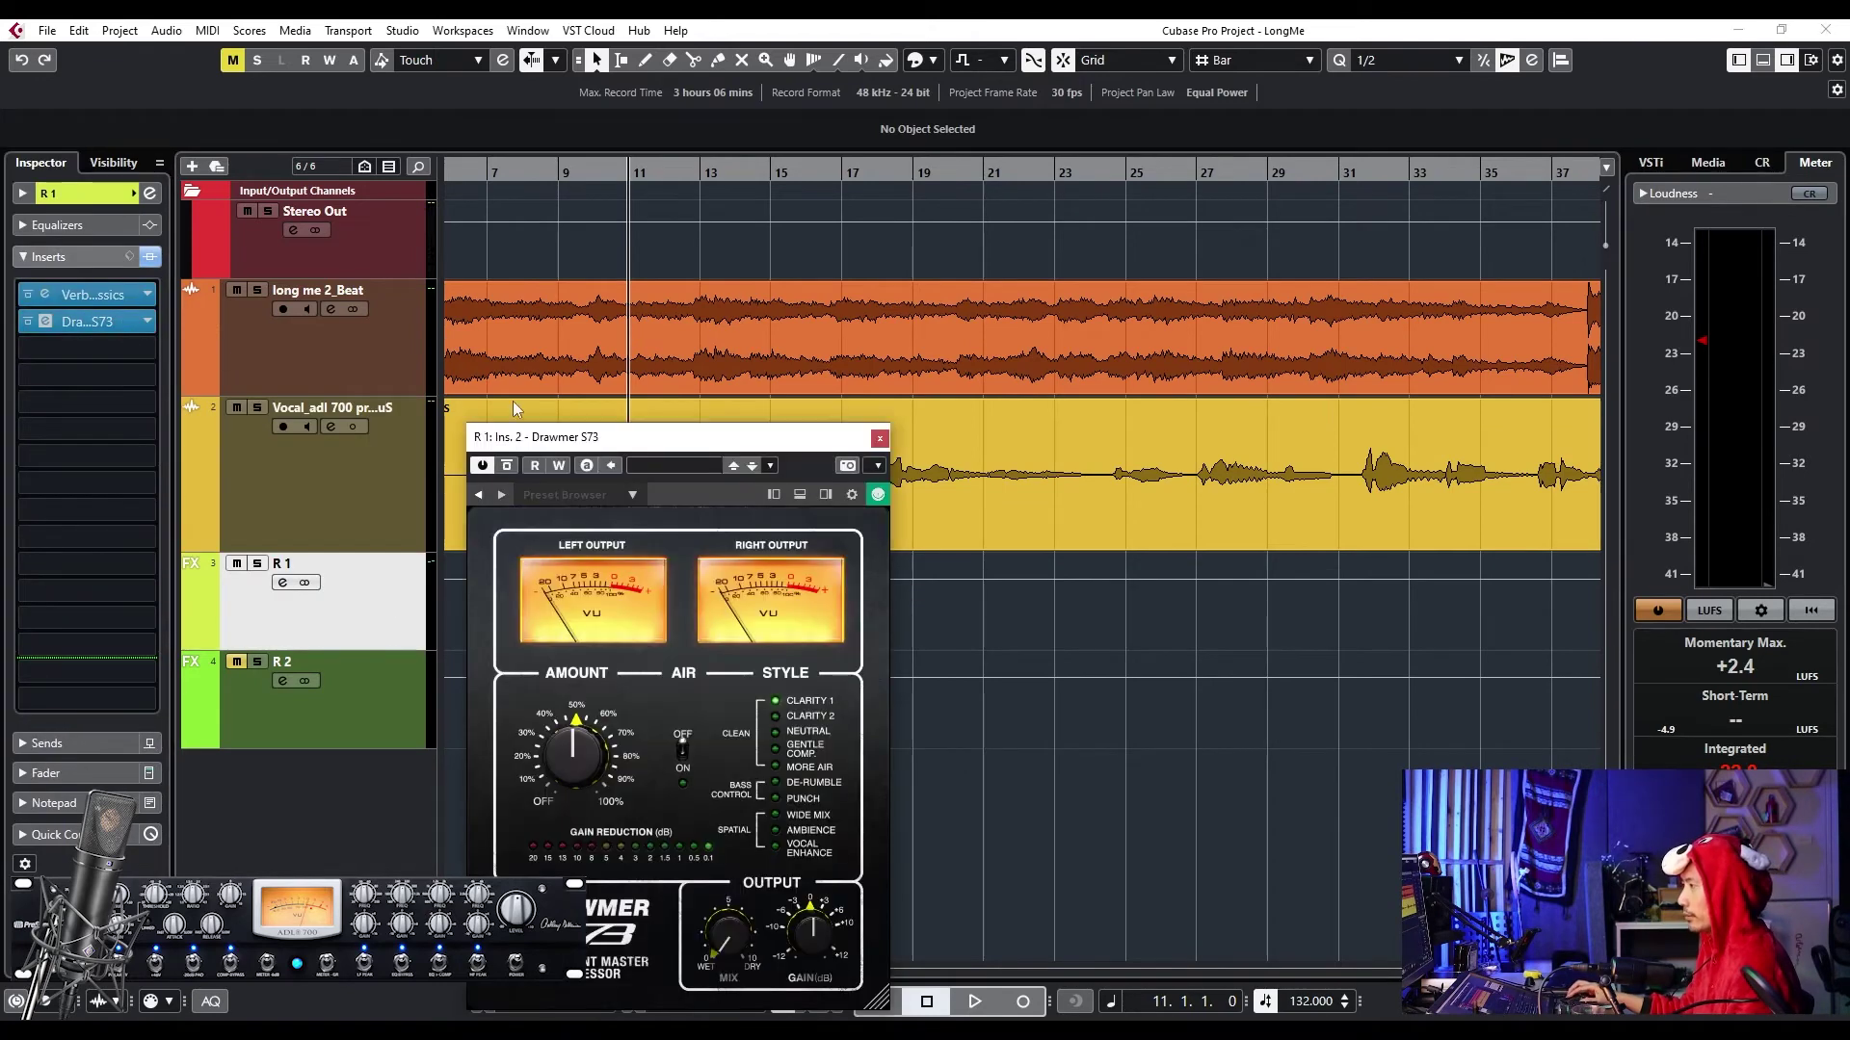
pyautogui.click(879, 440)
pyautogui.moveTo(422, 648); pyautogui.dragTo(404, 706)
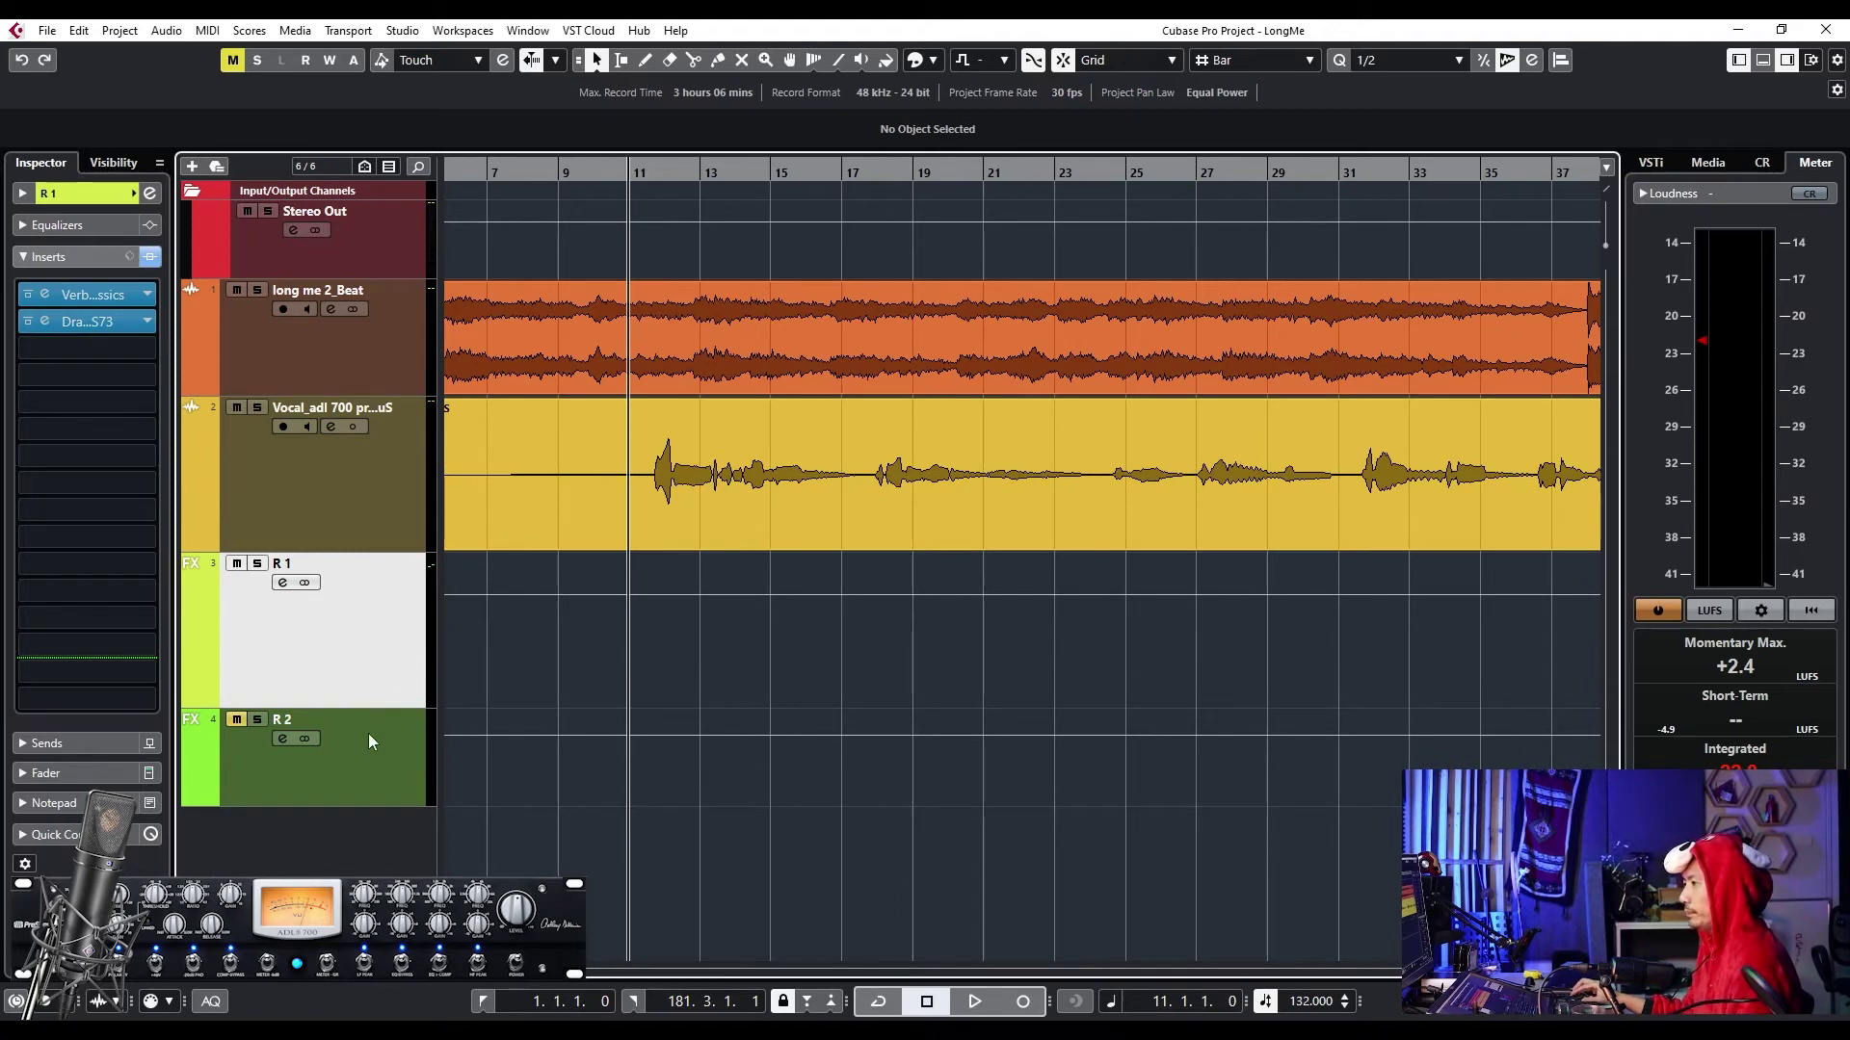
# - Unmute the R 2 channel, then check the vocal track's inserts and show its sends
pyautogui.click(330, 755)
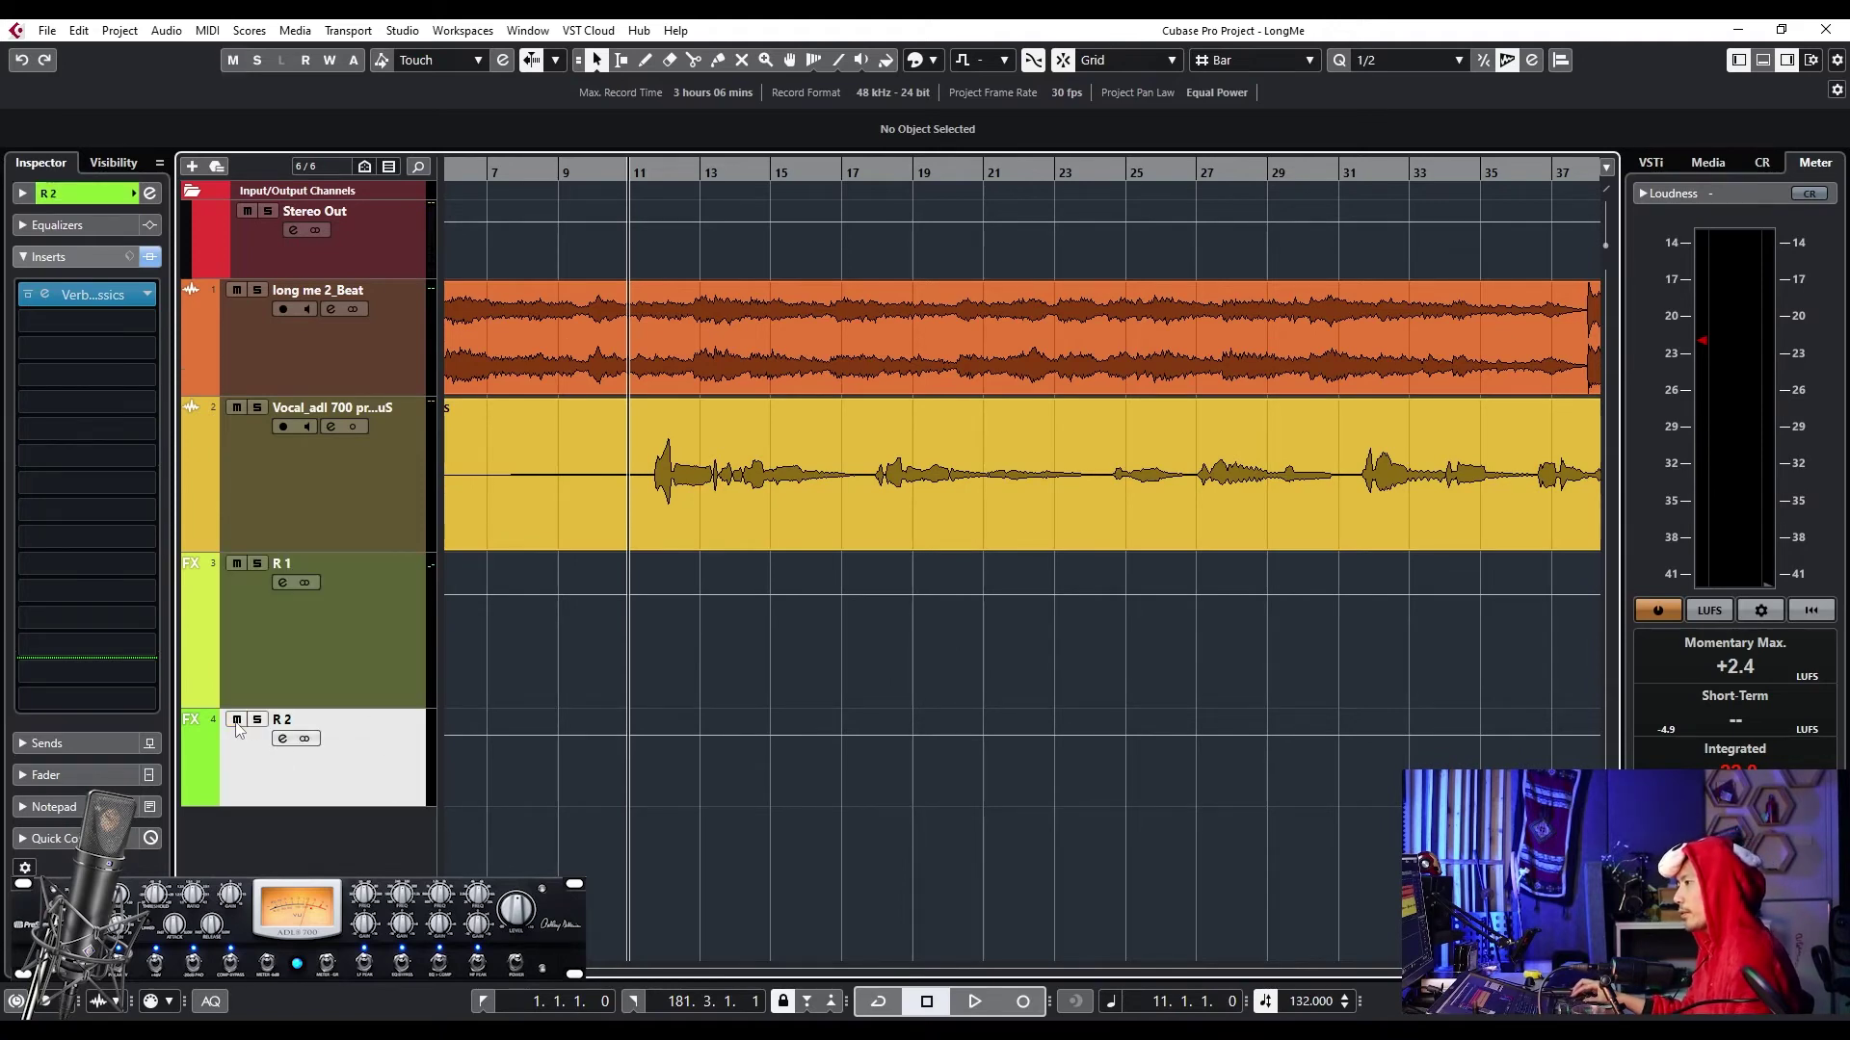
pyautogui.click(309, 626)
pyautogui.click(387, 492)
pyautogui.click(65, 322)
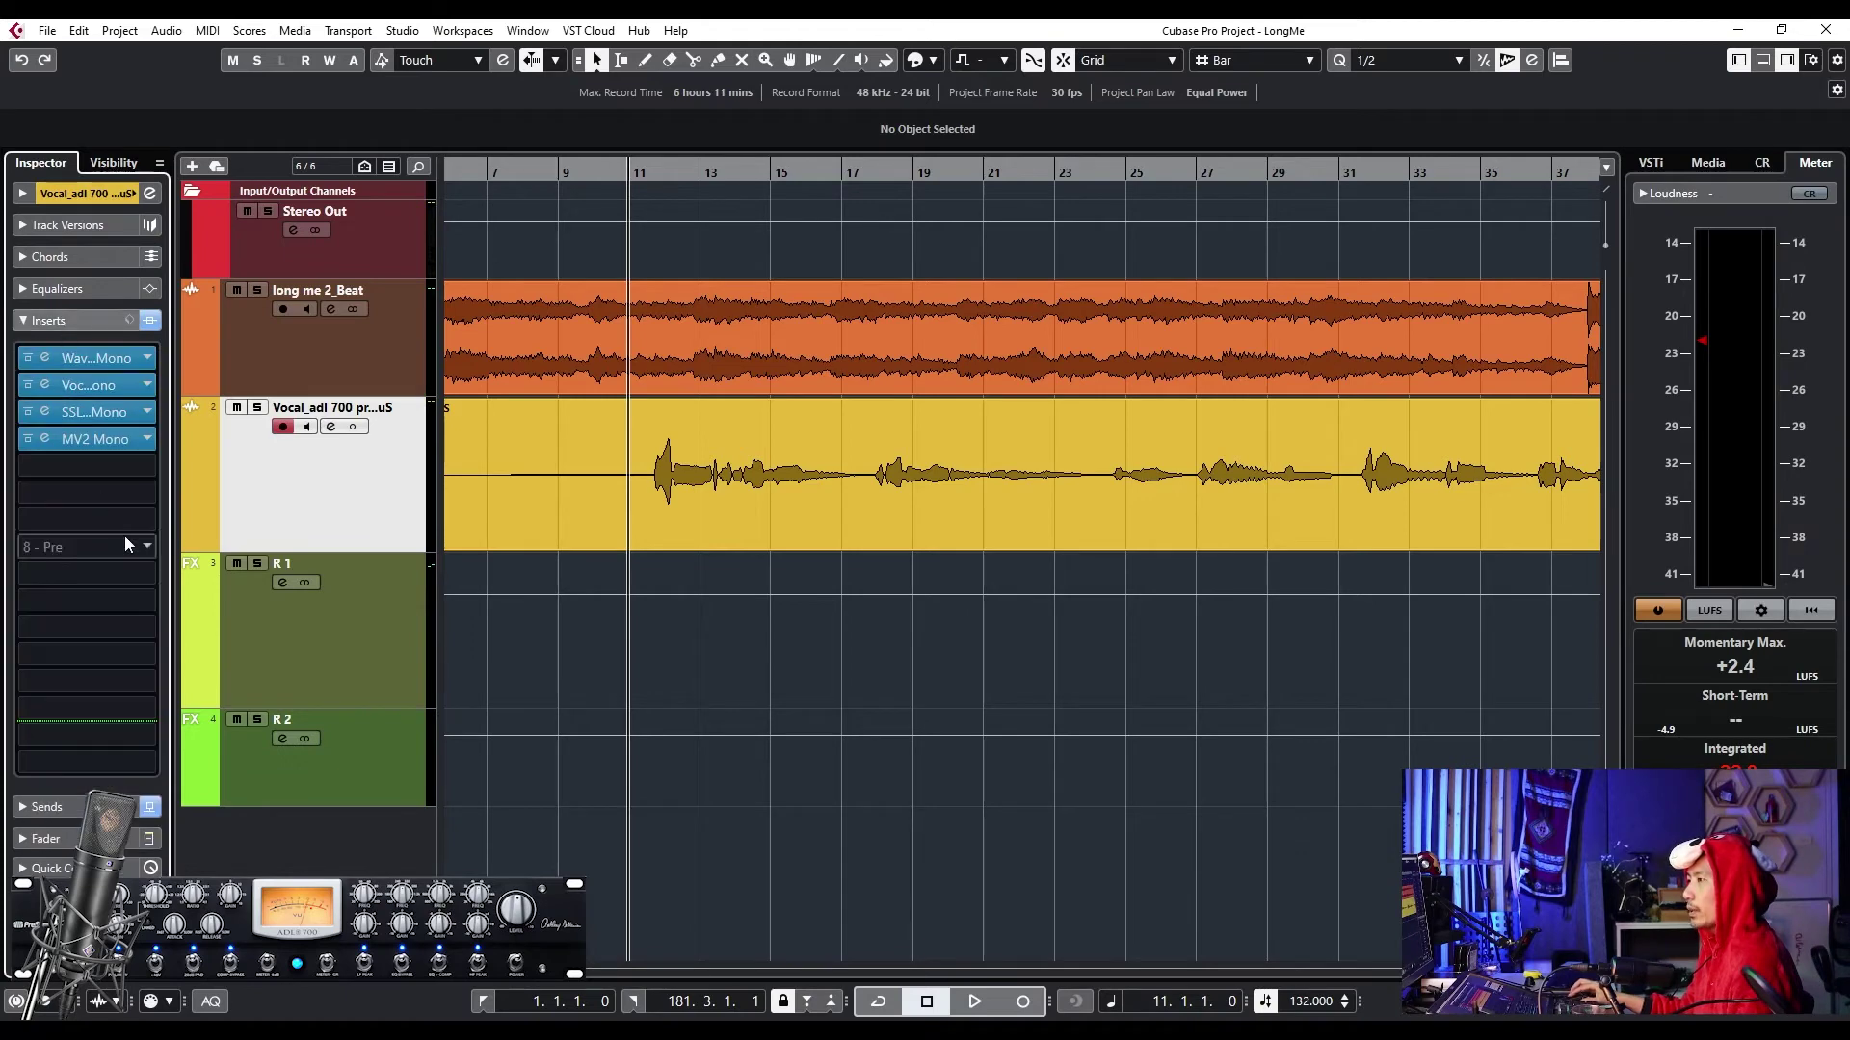
pyautogui.click(81, 806)
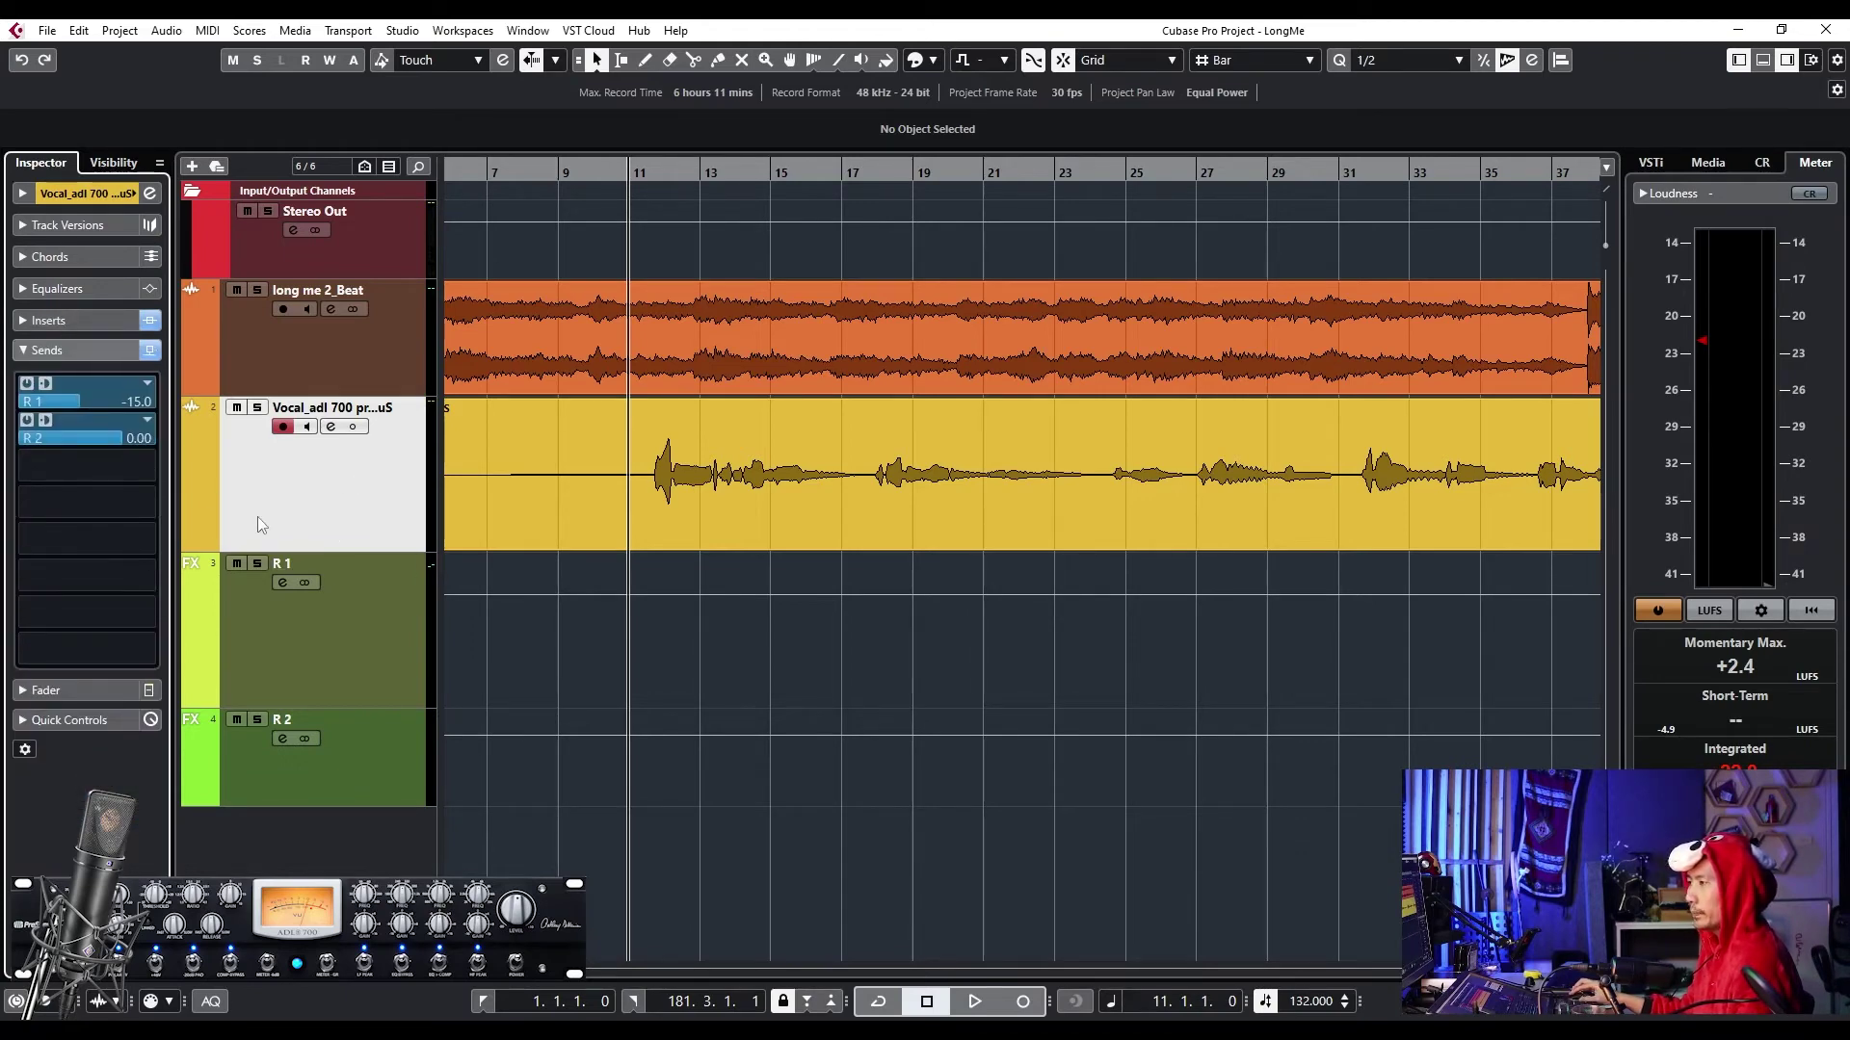
# - Check the vocal track's fader and its send levels to R 1 and R 2
pyautogui.click(298, 374)
pyautogui.click(320, 490)
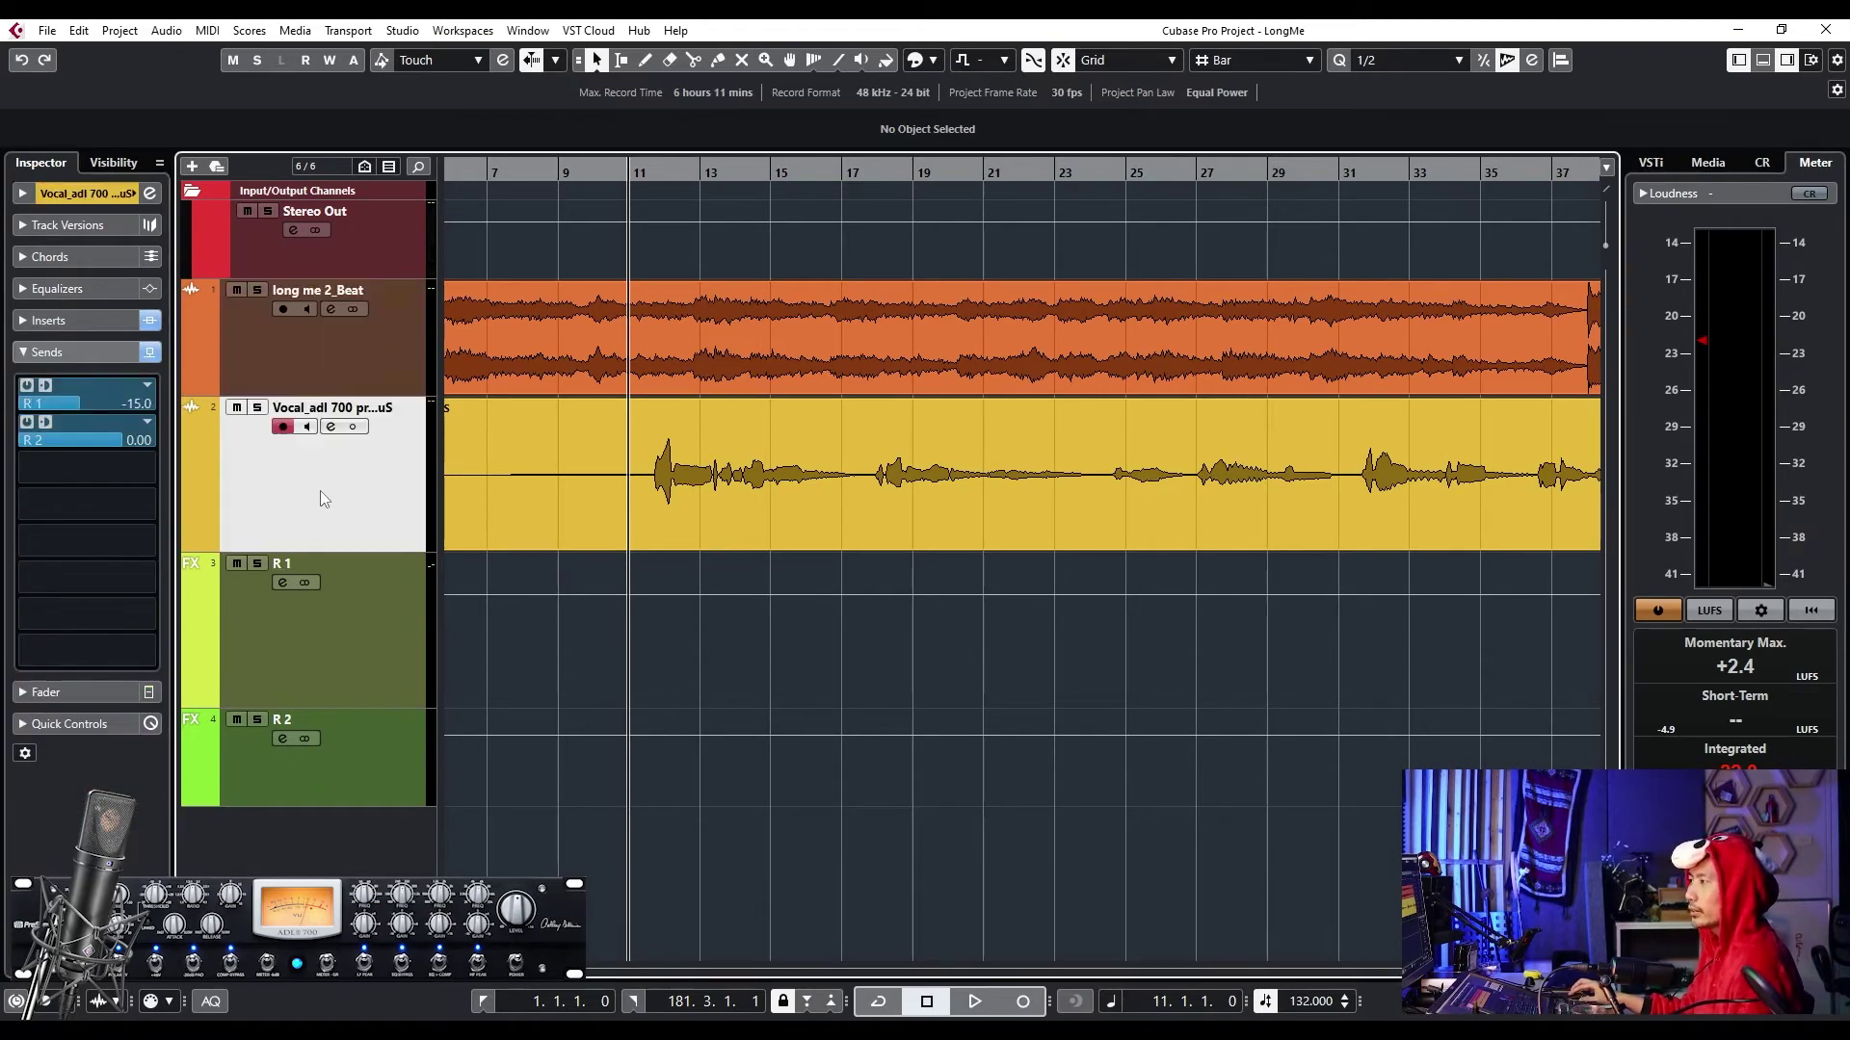
pyautogui.click(111, 693)
pyautogui.click(292, 752)
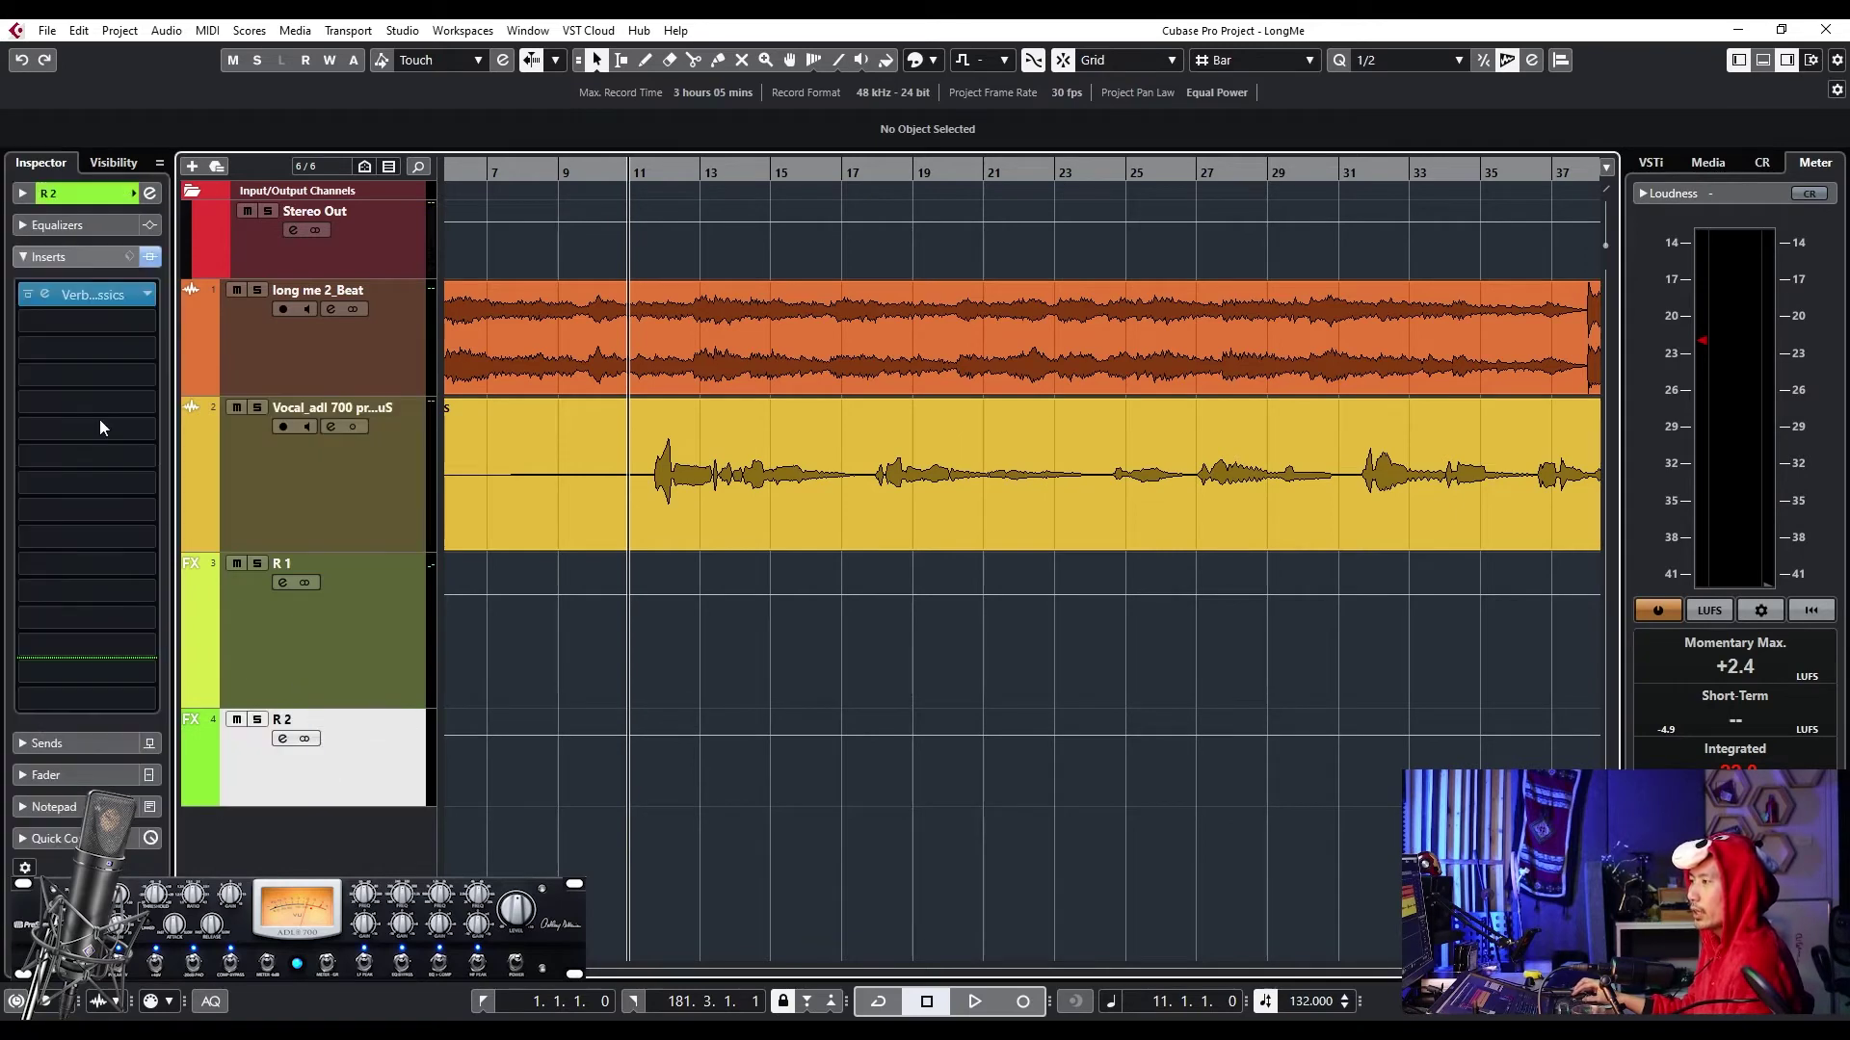
pyautogui.click(348, 486)
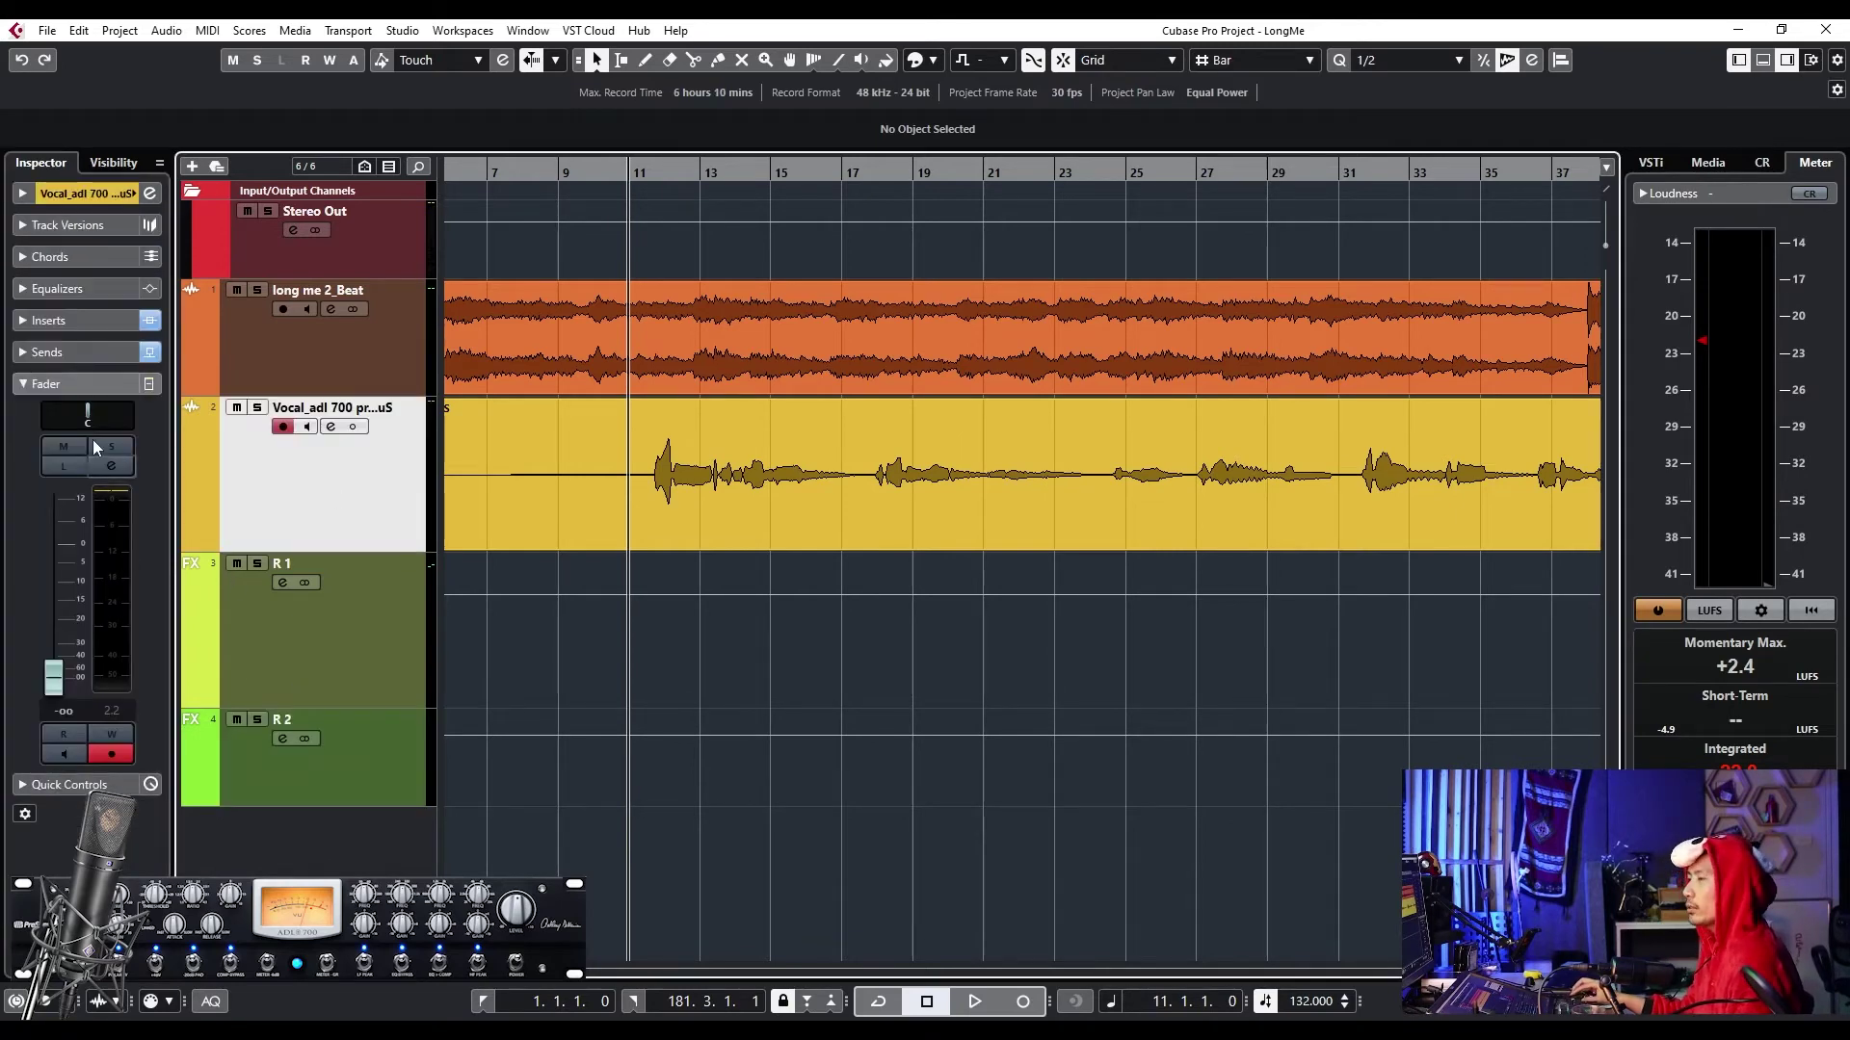
pyautogui.click(75, 356)
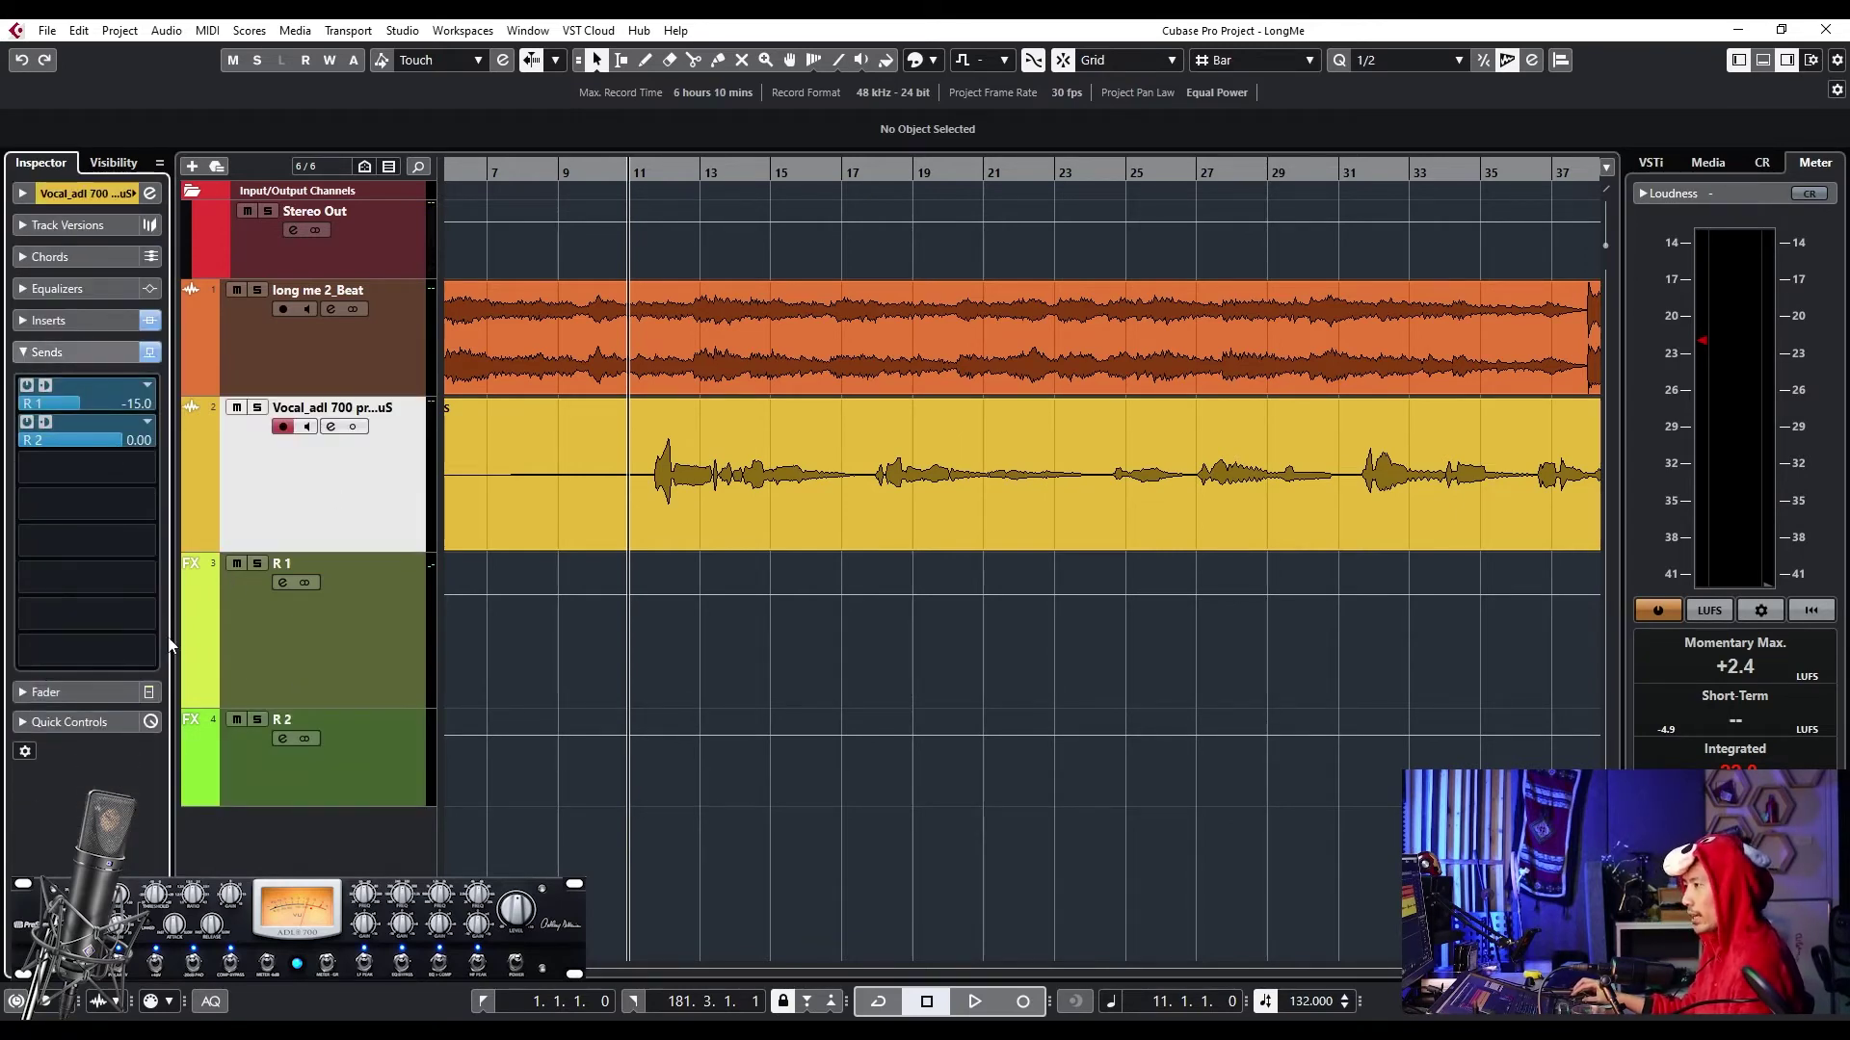
# - Solo and play the R 2 channel, then stop playback and open its VerbSuite Classics editor
pyautogui.click(256, 779)
pyautogui.press('space')
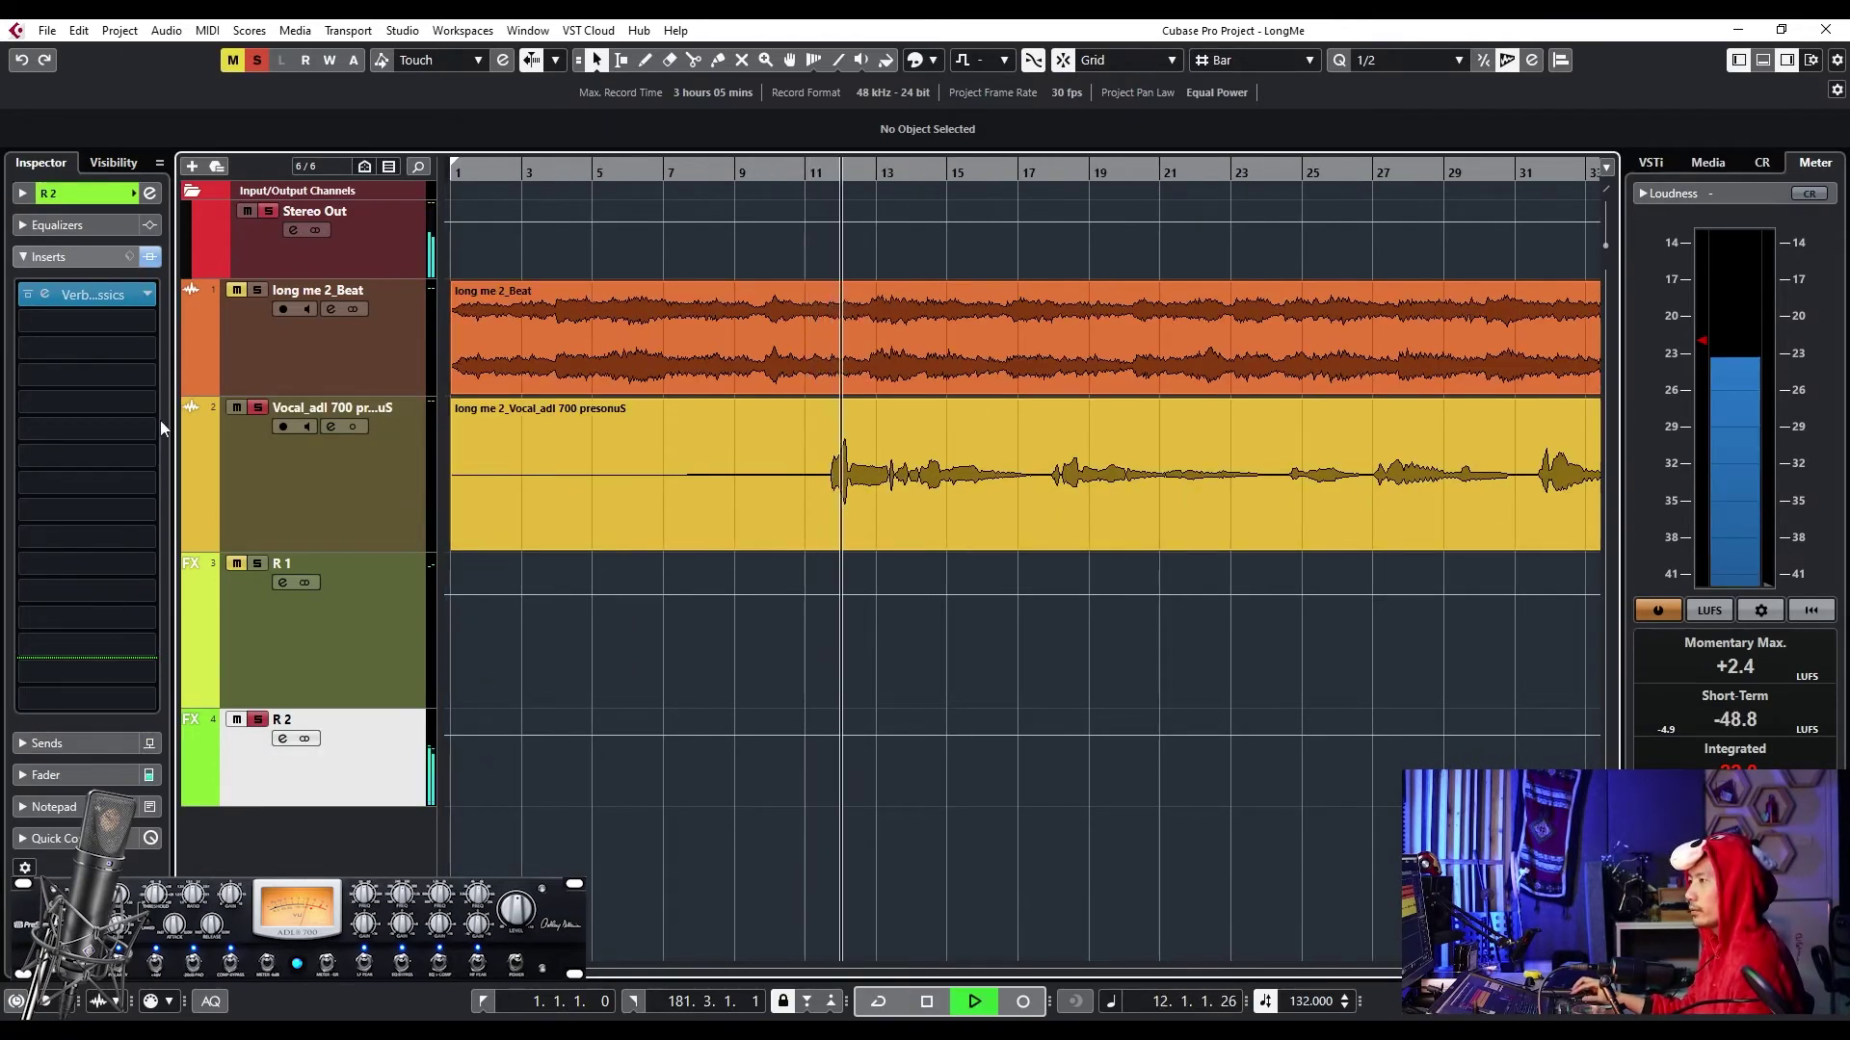
pyautogui.click(77, 256)
pyautogui.click(84, 397)
pyautogui.press('space')
pyautogui.click(110, 293)
pyautogui.moveTo(1038, 170); pyautogui.dragTo(680, 307)
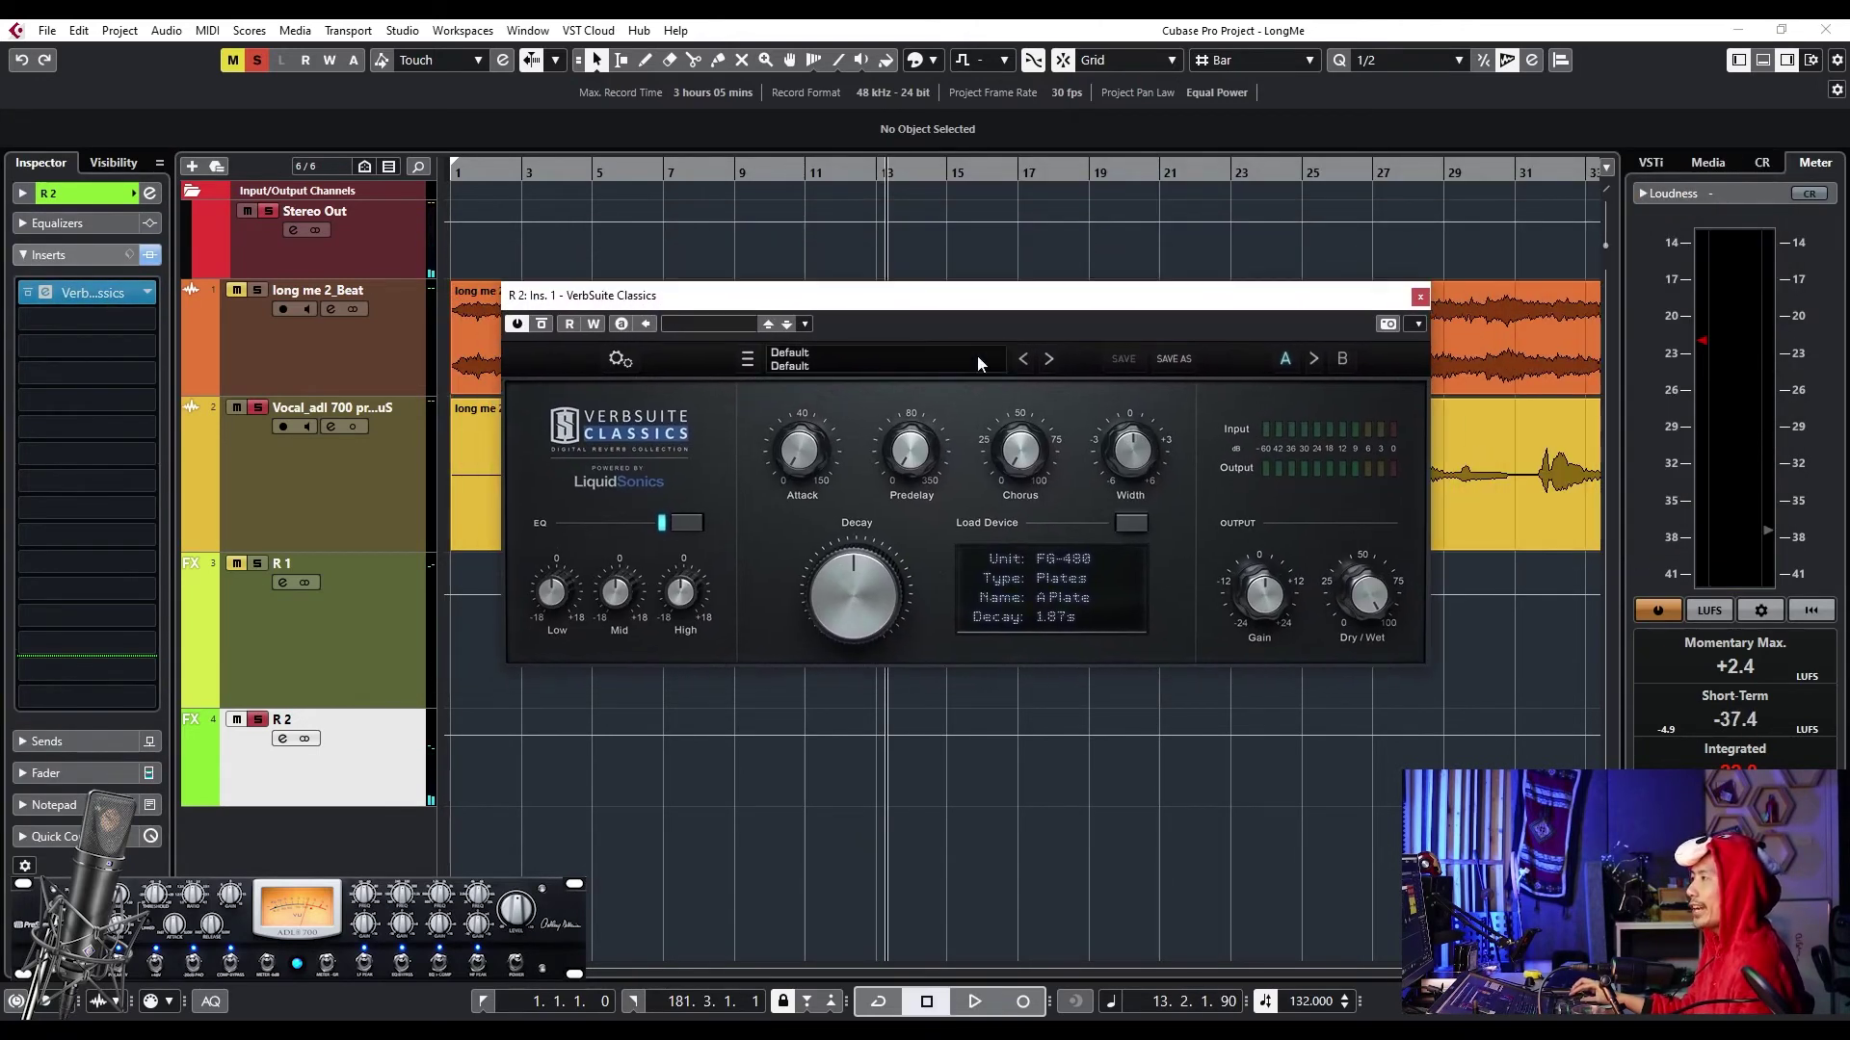
# - Load the Lexy Vocal Hall preset from the Vocals category on R 2 and audition it from about bar 11
pyautogui.click(953, 361)
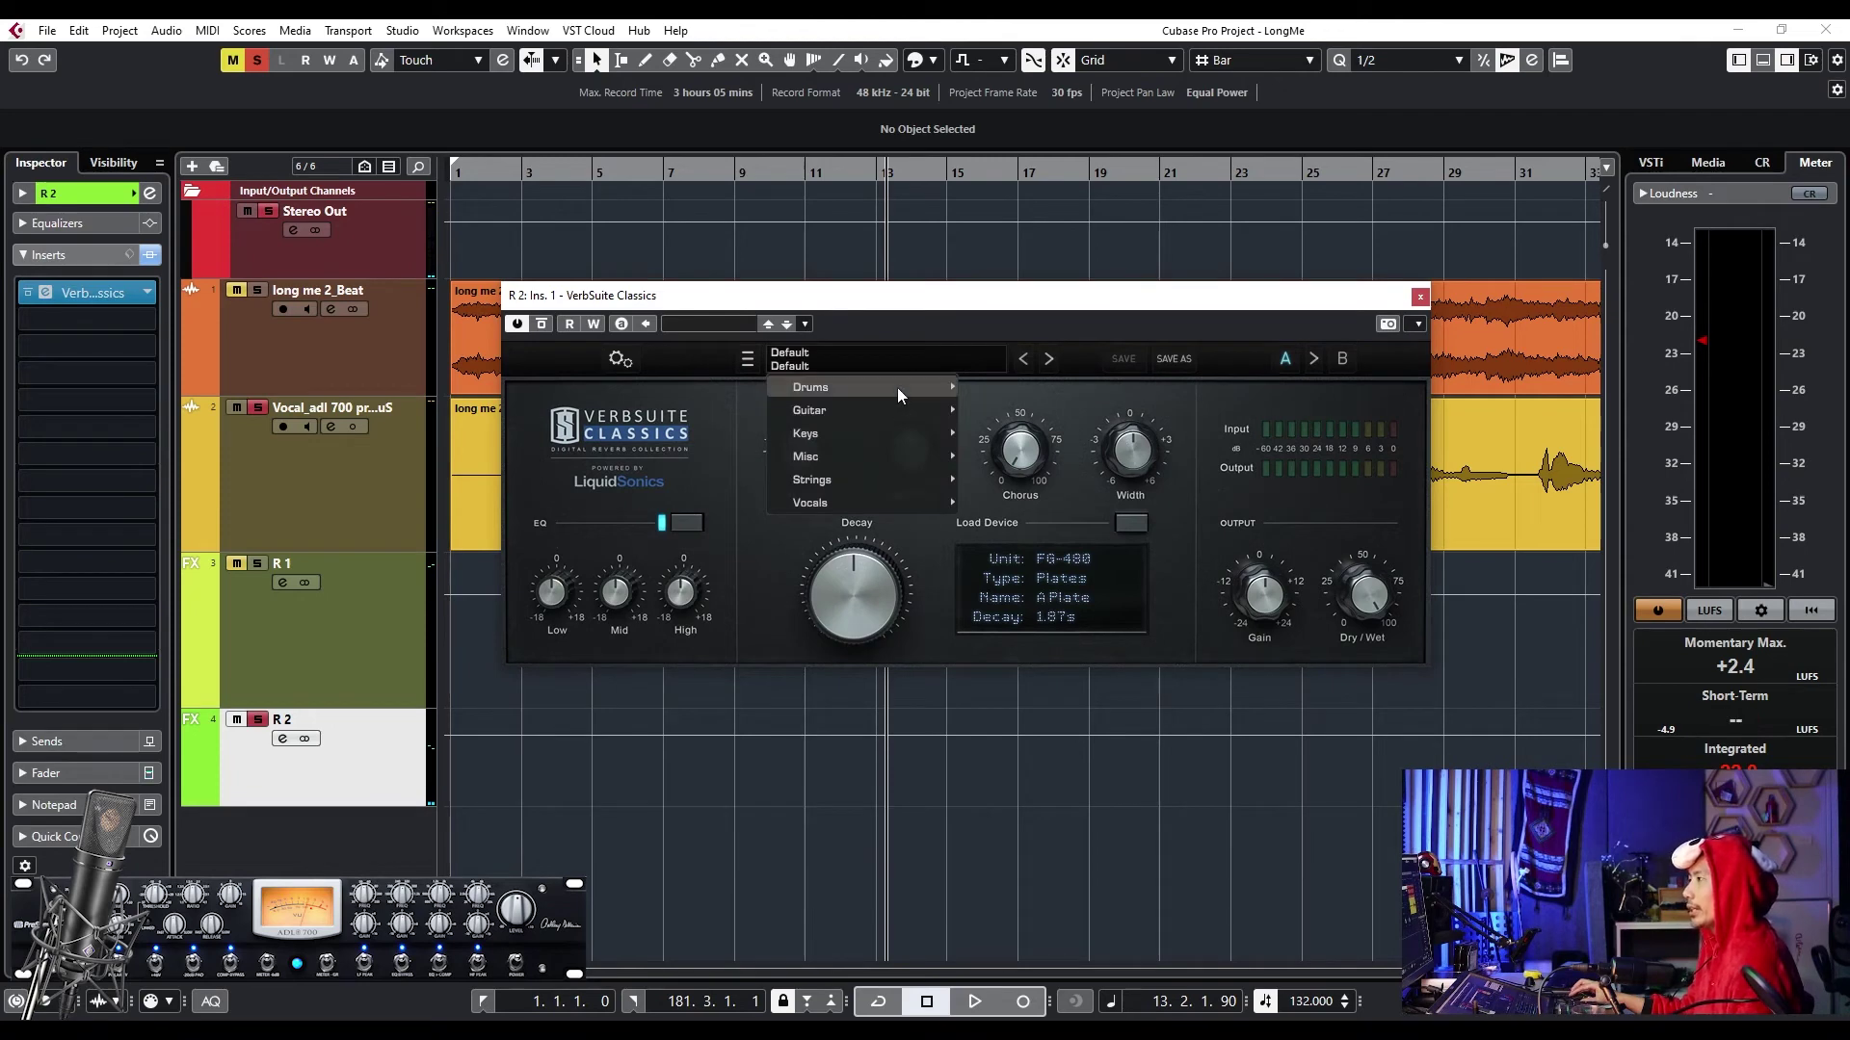
pyautogui.moveTo(883, 508)
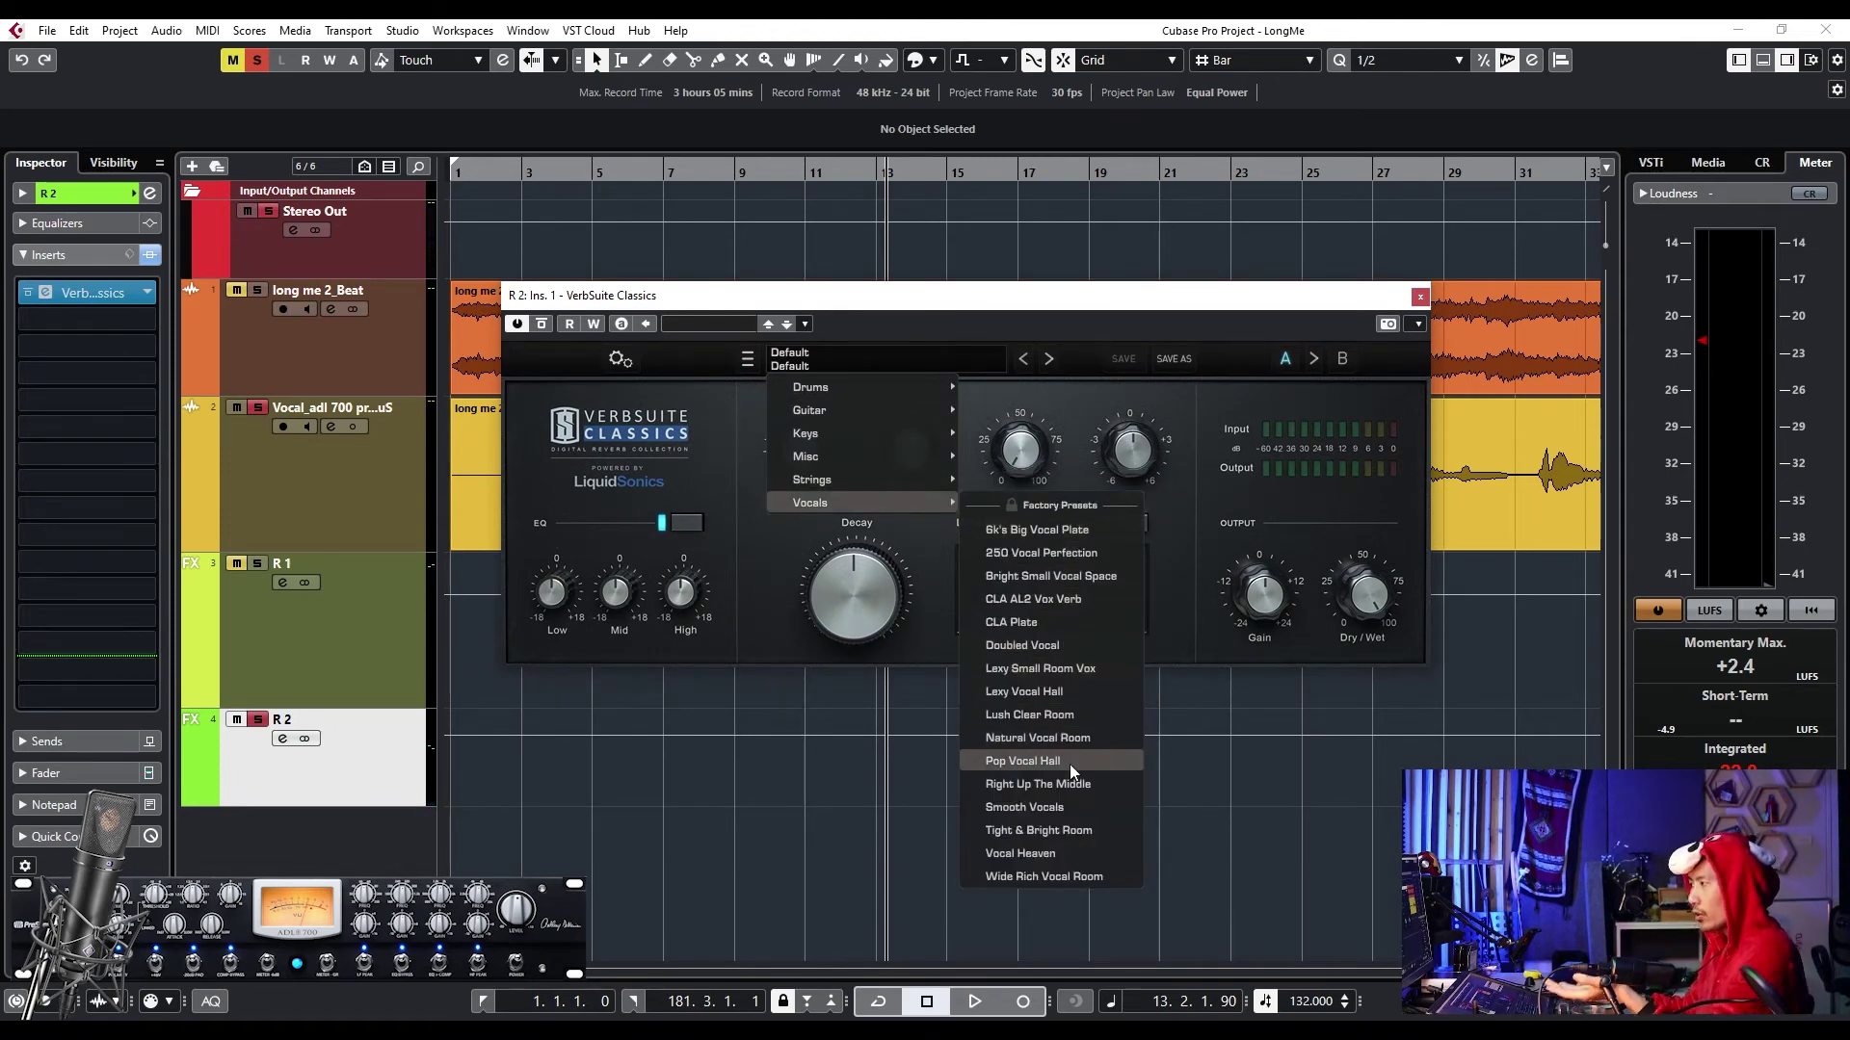
pyautogui.click(1064, 691)
pyautogui.click(809, 173)
pyautogui.moveTo(946, 311); pyautogui.dragTo(522, 501)
pyautogui.press('space')
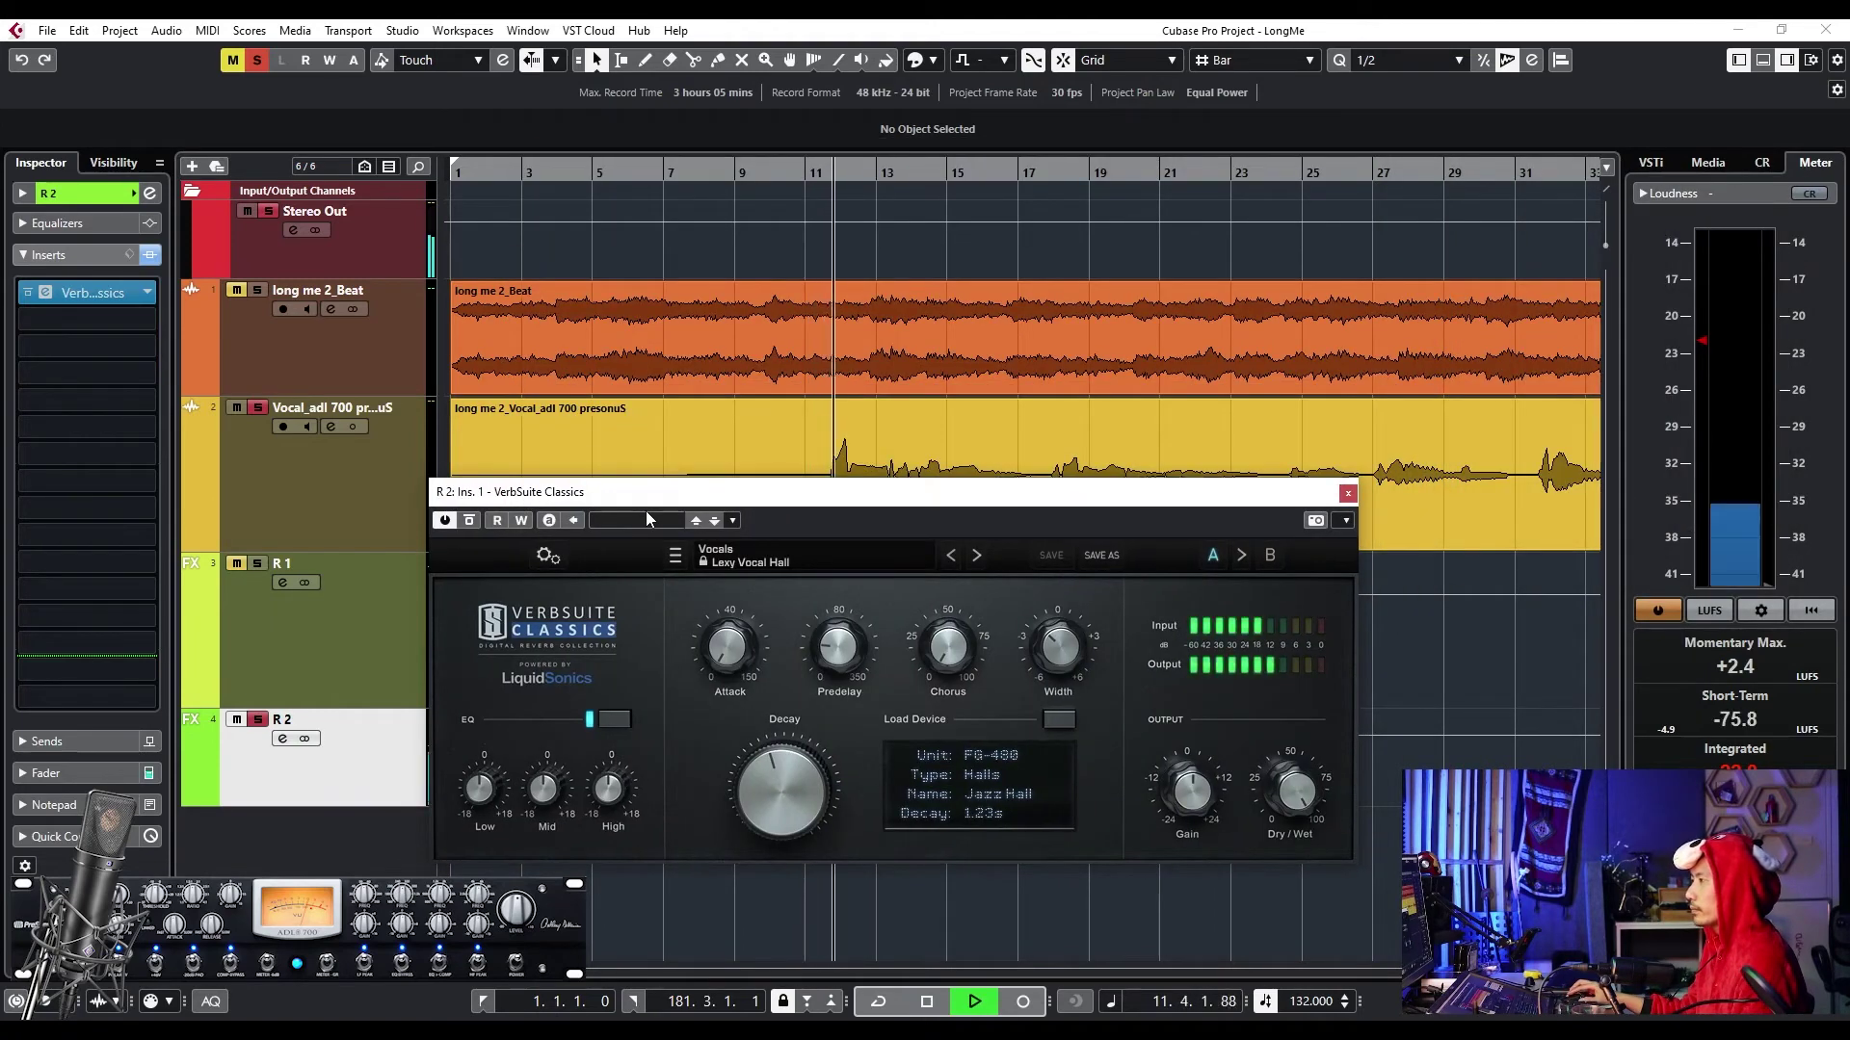
pyautogui.moveTo(645, 494); pyautogui.dragTo(555, 459)
pyautogui.press('space')
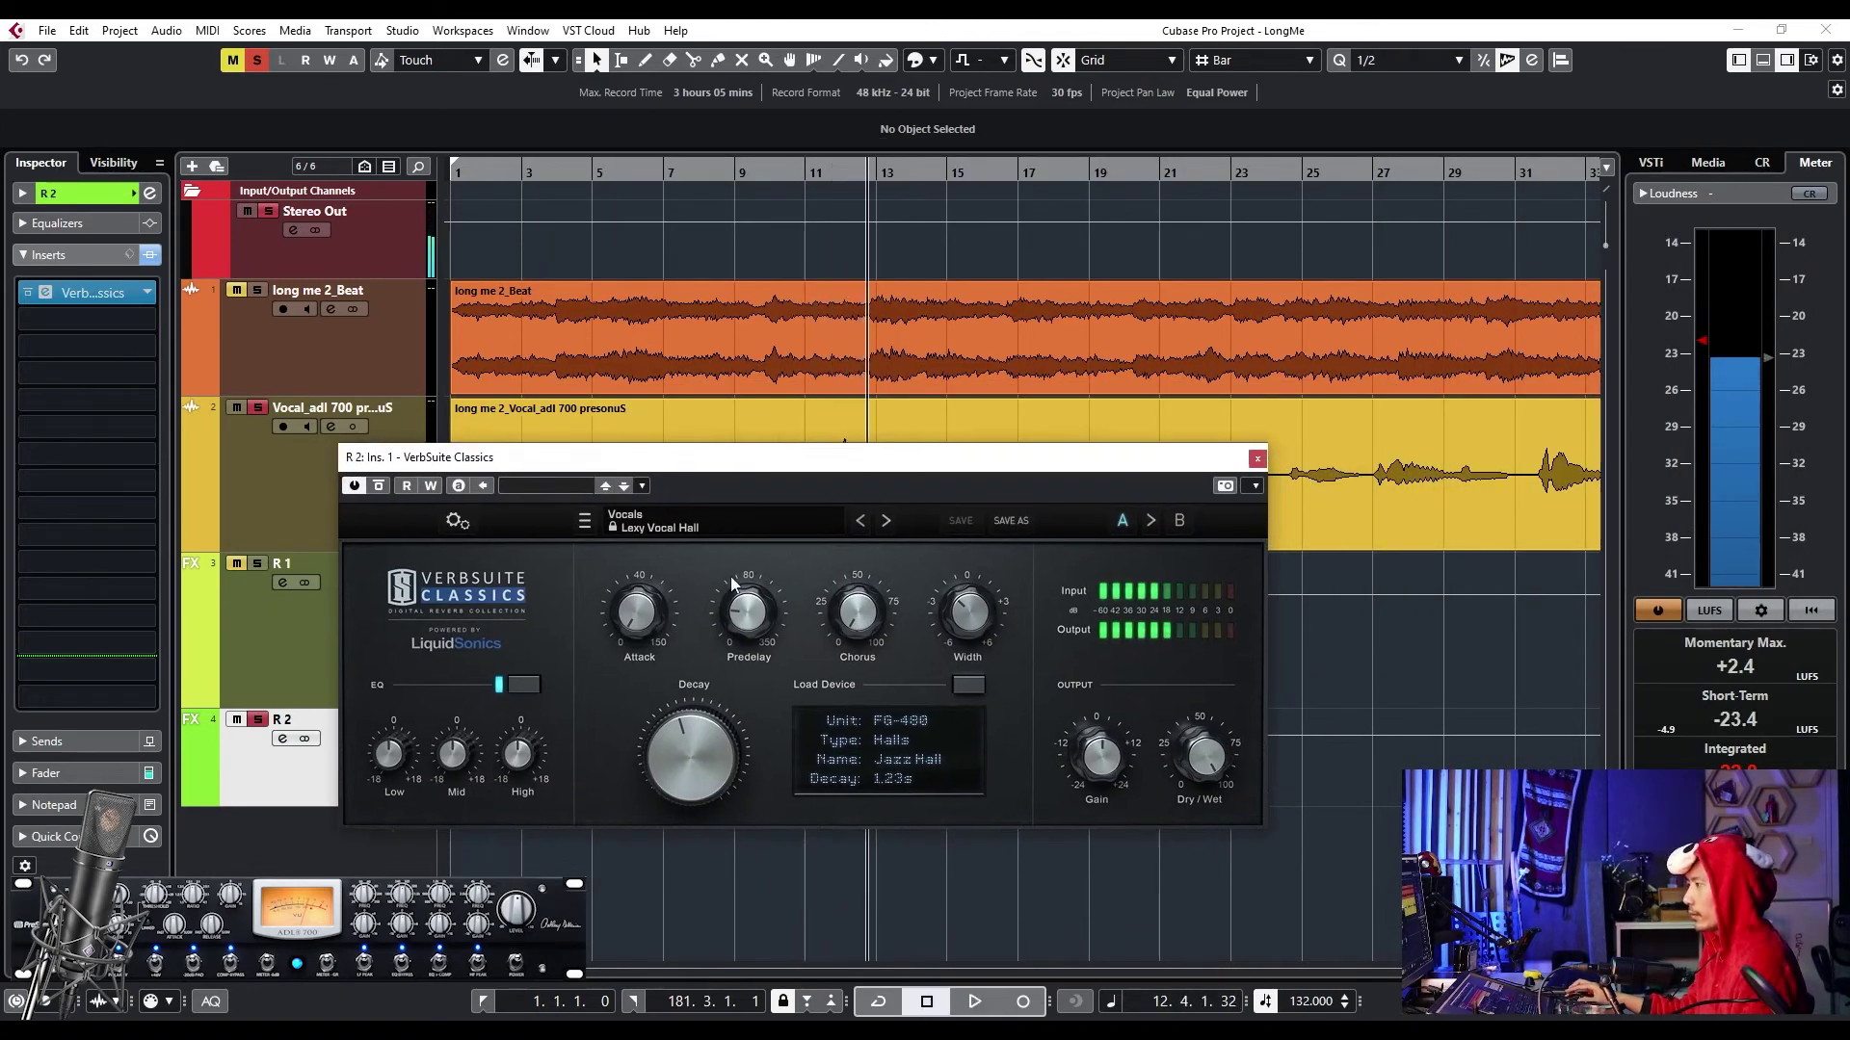
# - Show the reverb's device list and audition FG-BM7 Jazz Hall, Live Hall, and the Halls1 and Halls2 Large Hall during playback
pyautogui.click(844, 760)
pyautogui.click(877, 782)
pyautogui.press('space')
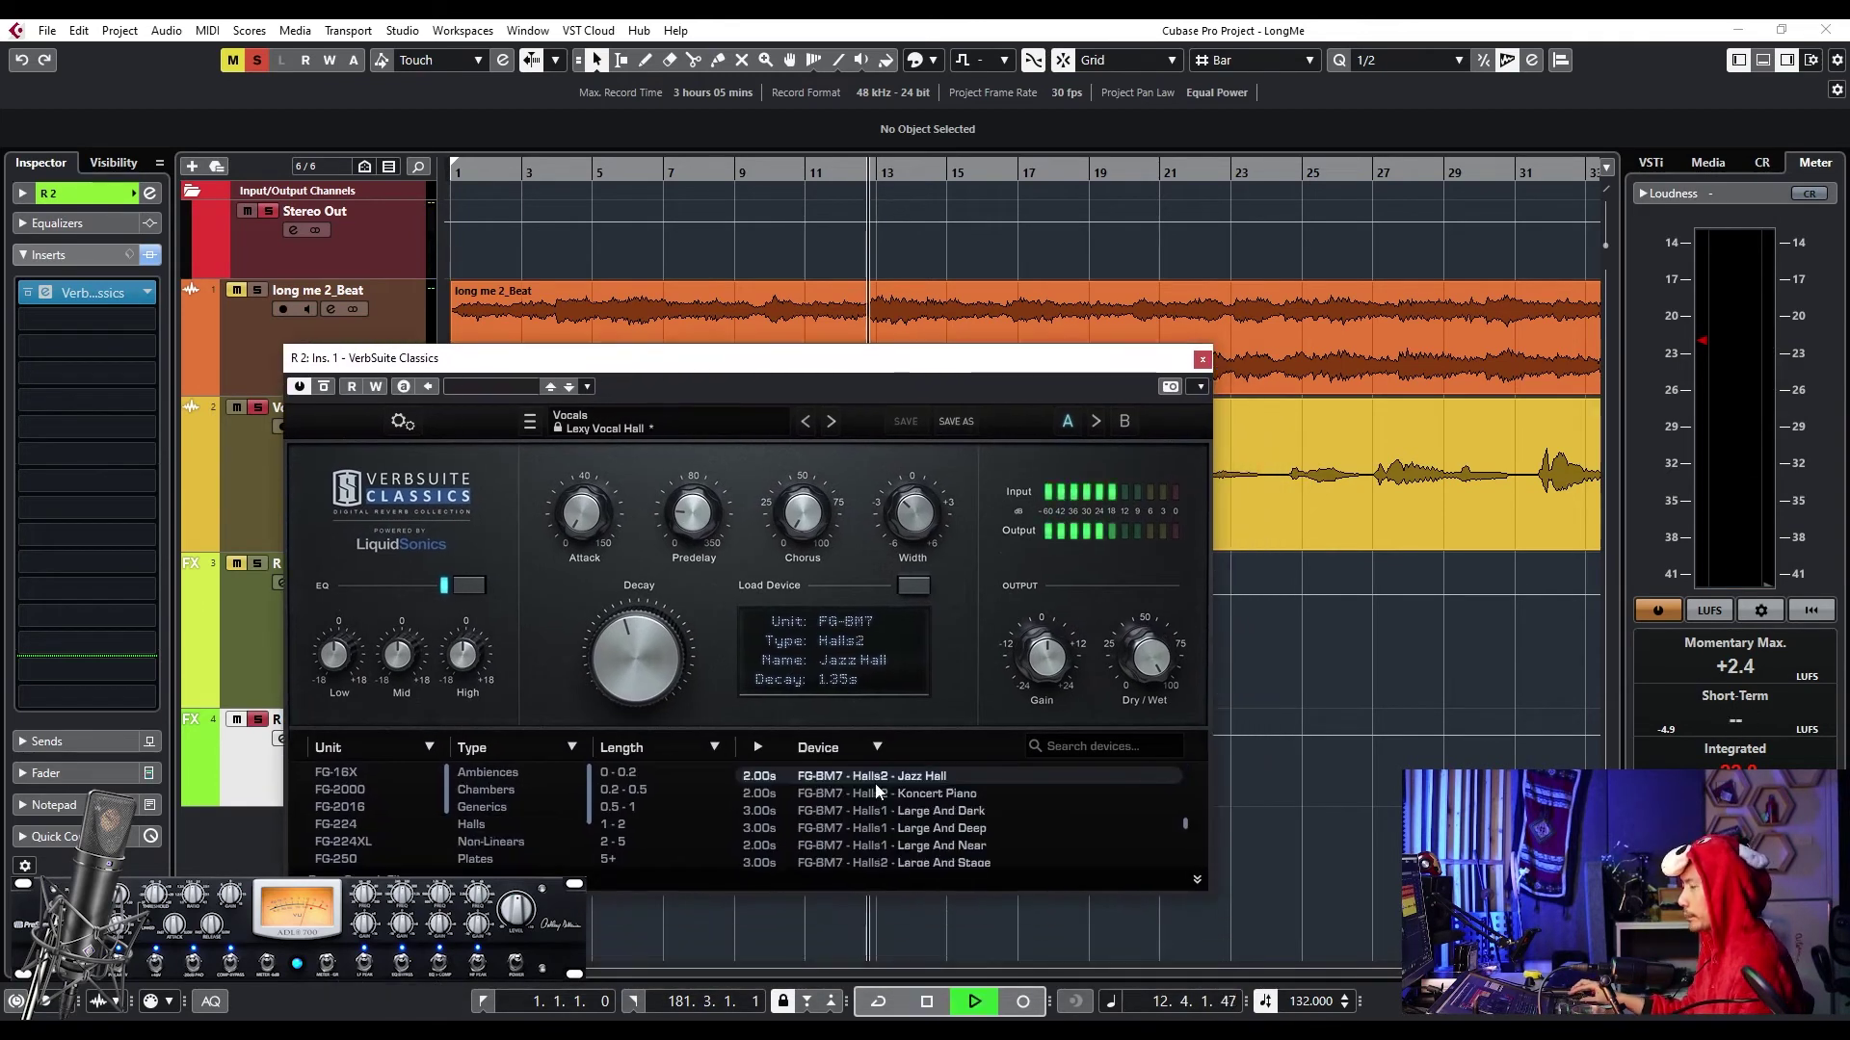
pyautogui.scroll(-2, 877, 792)
pyautogui.click(886, 817)
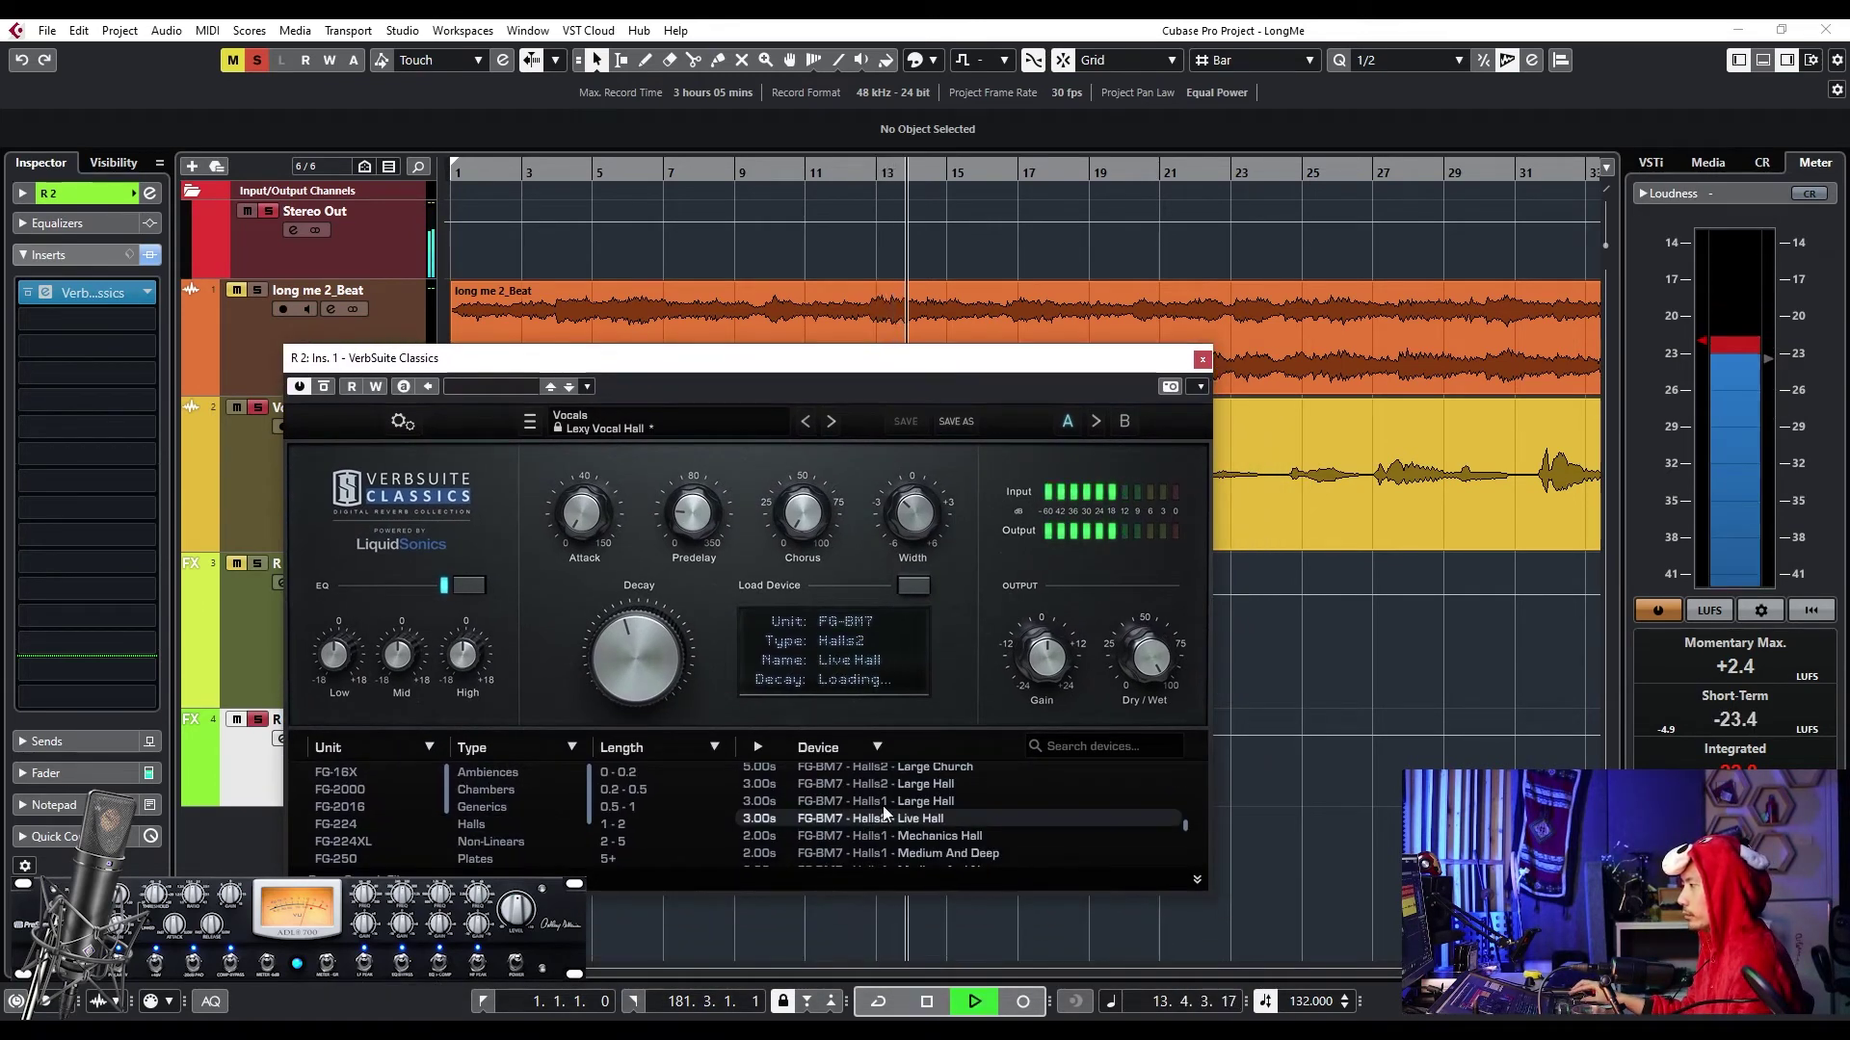
pyautogui.click(859, 800)
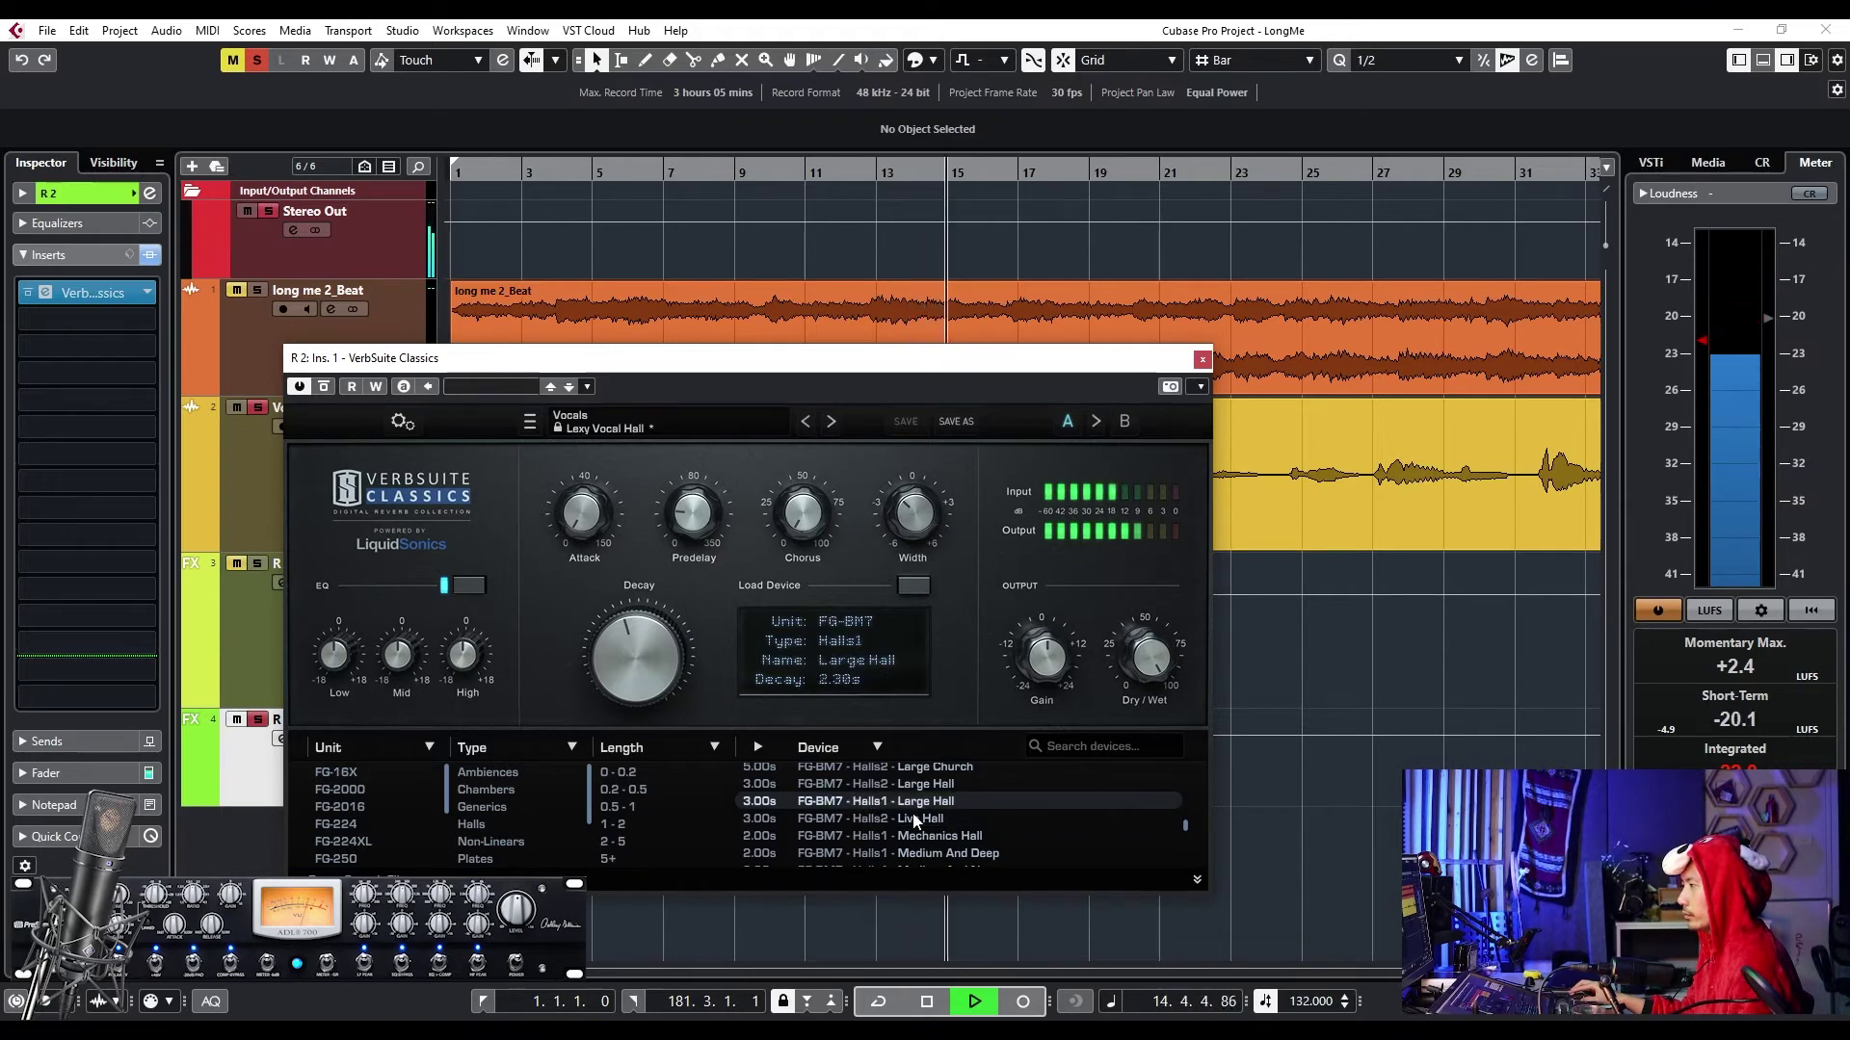
pyautogui.click(880, 785)
# - Audition FG-BM7 Reflect Hall A and Worcester Hall, load Halls1 Vienna Hall, and stop playback
pyautogui.scroll(-3, 887, 809)
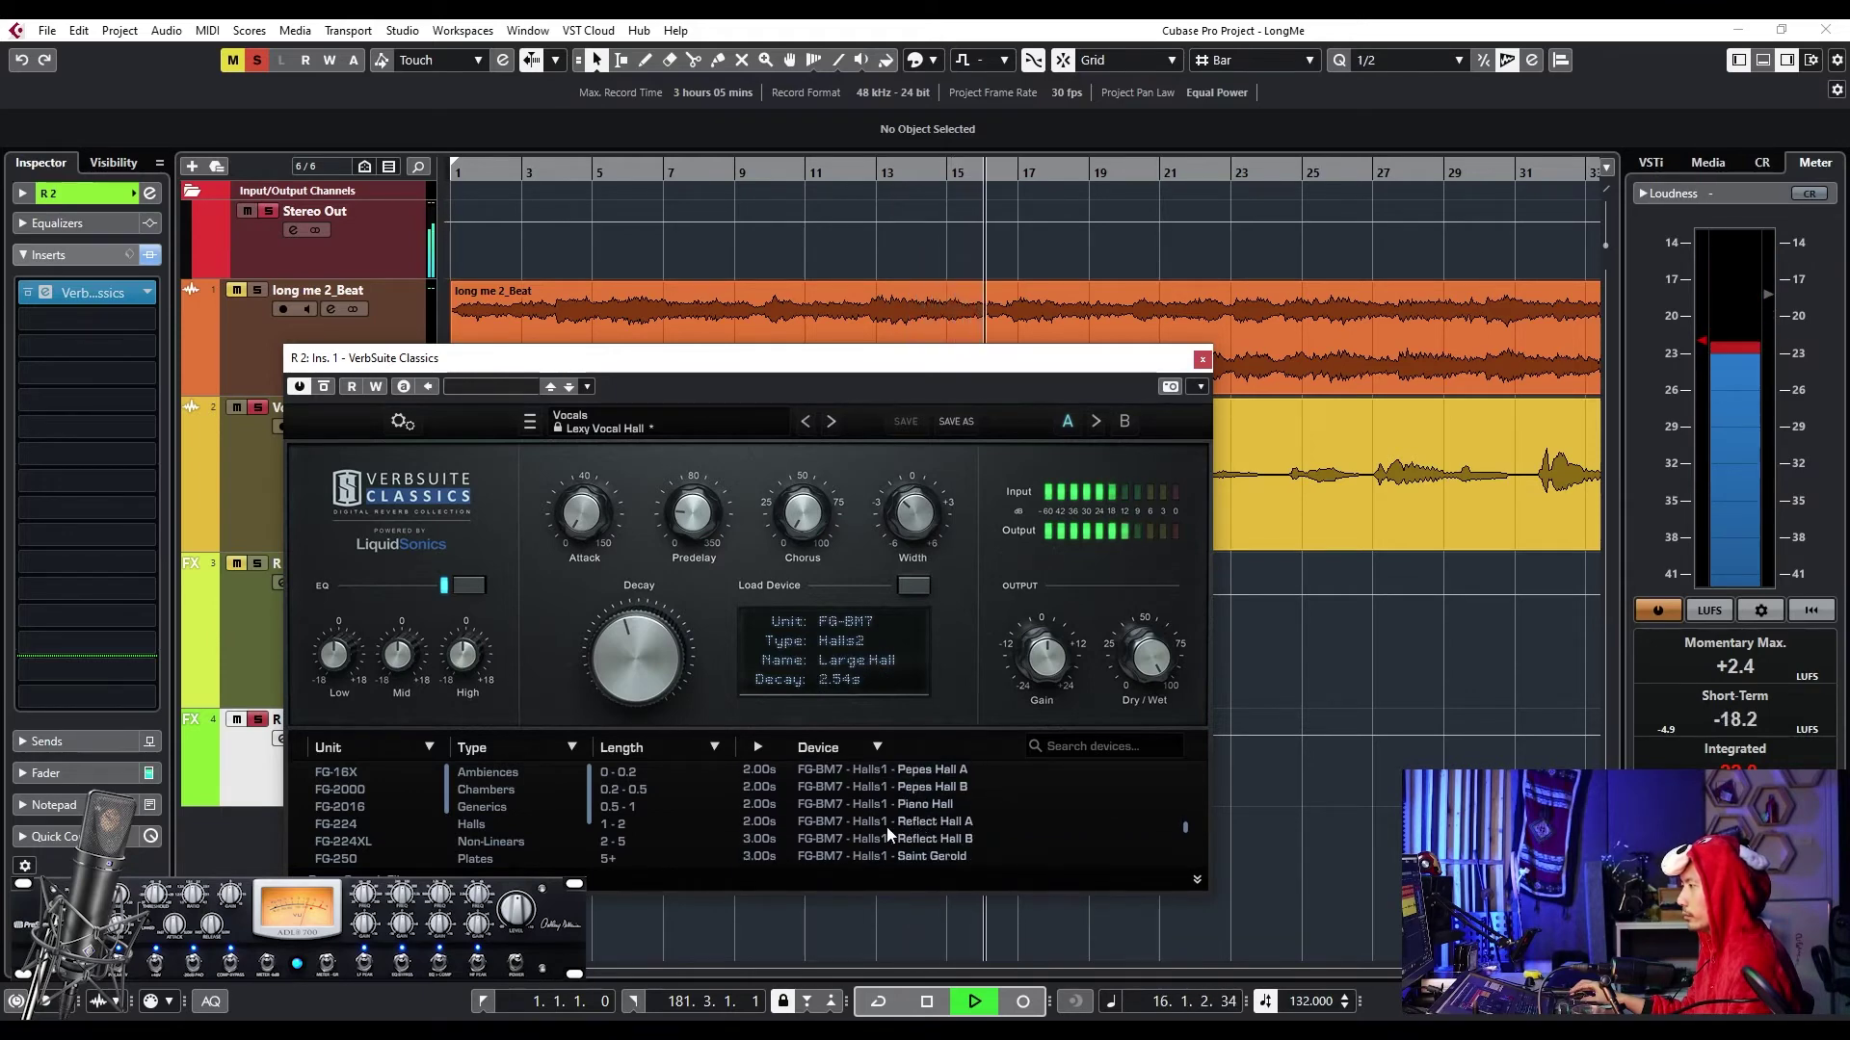
pyautogui.click(896, 824)
pyautogui.scroll(-3, 878, 844)
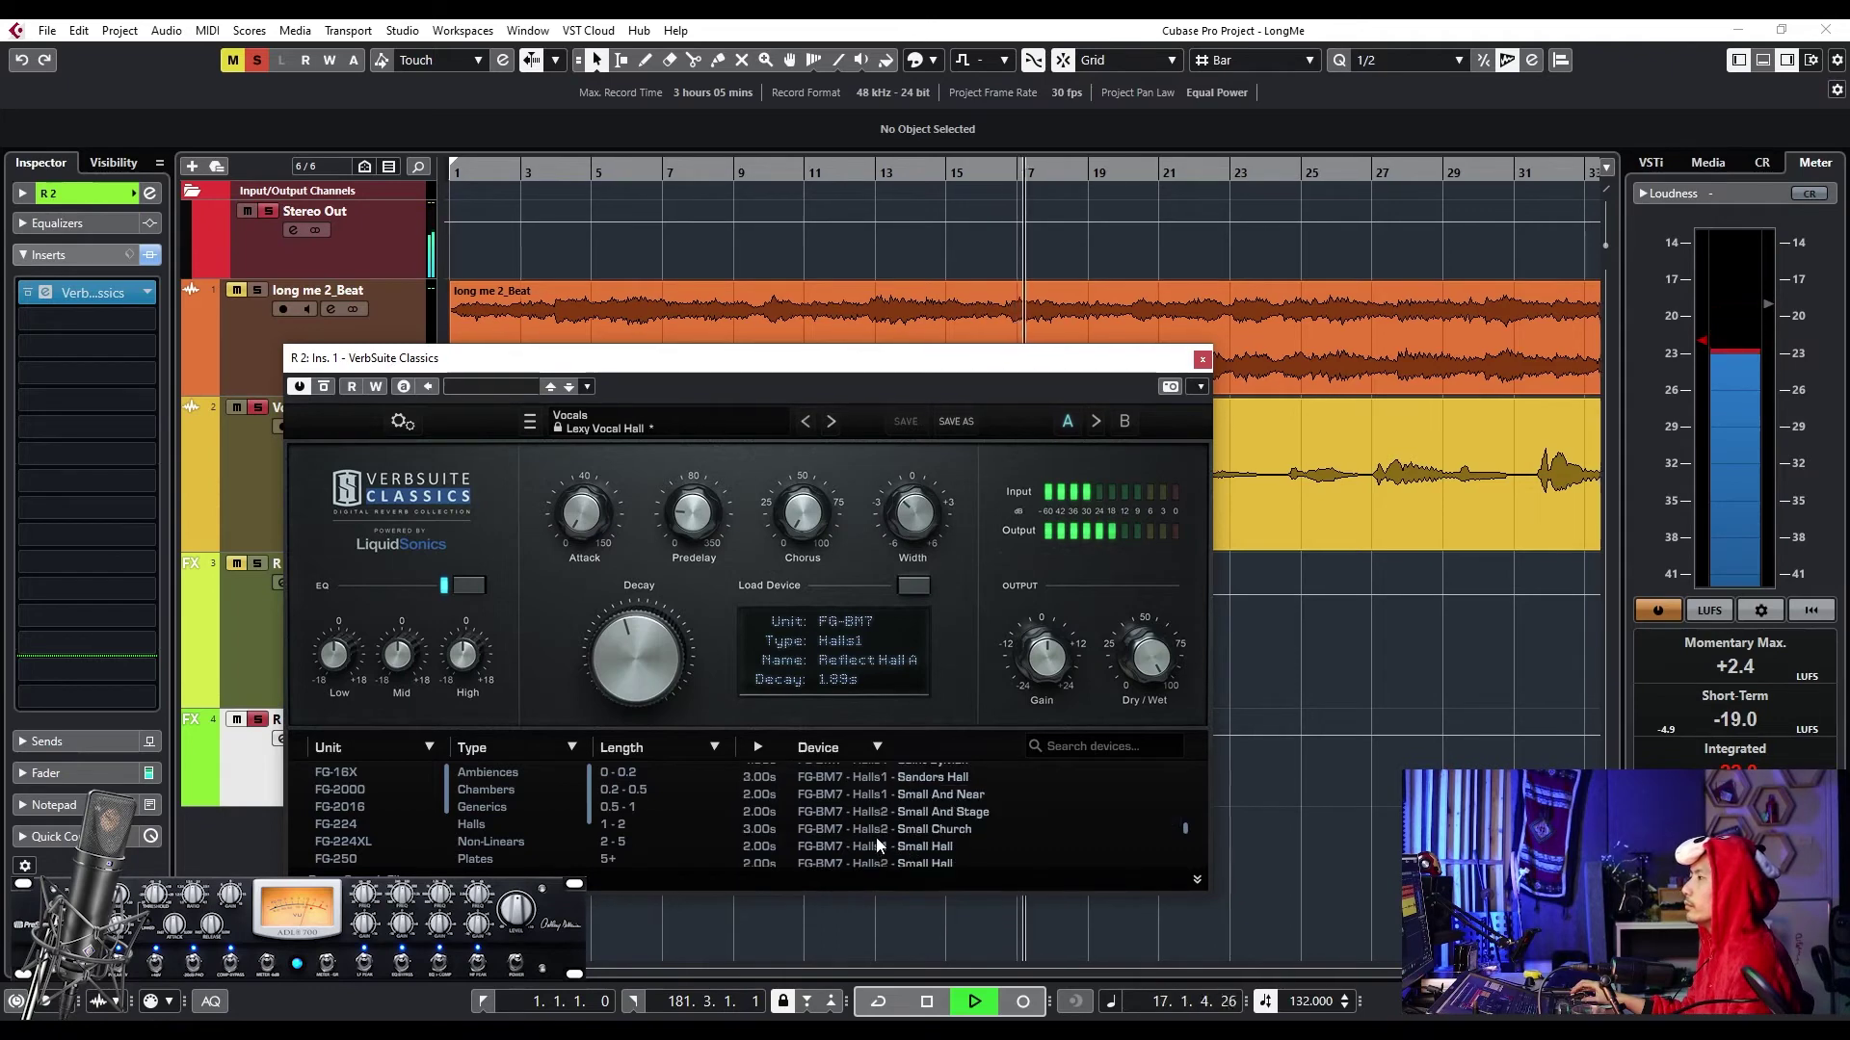
pyautogui.scroll(3, 841, 844)
pyautogui.scroll(-5, 842, 840)
pyautogui.click(848, 837)
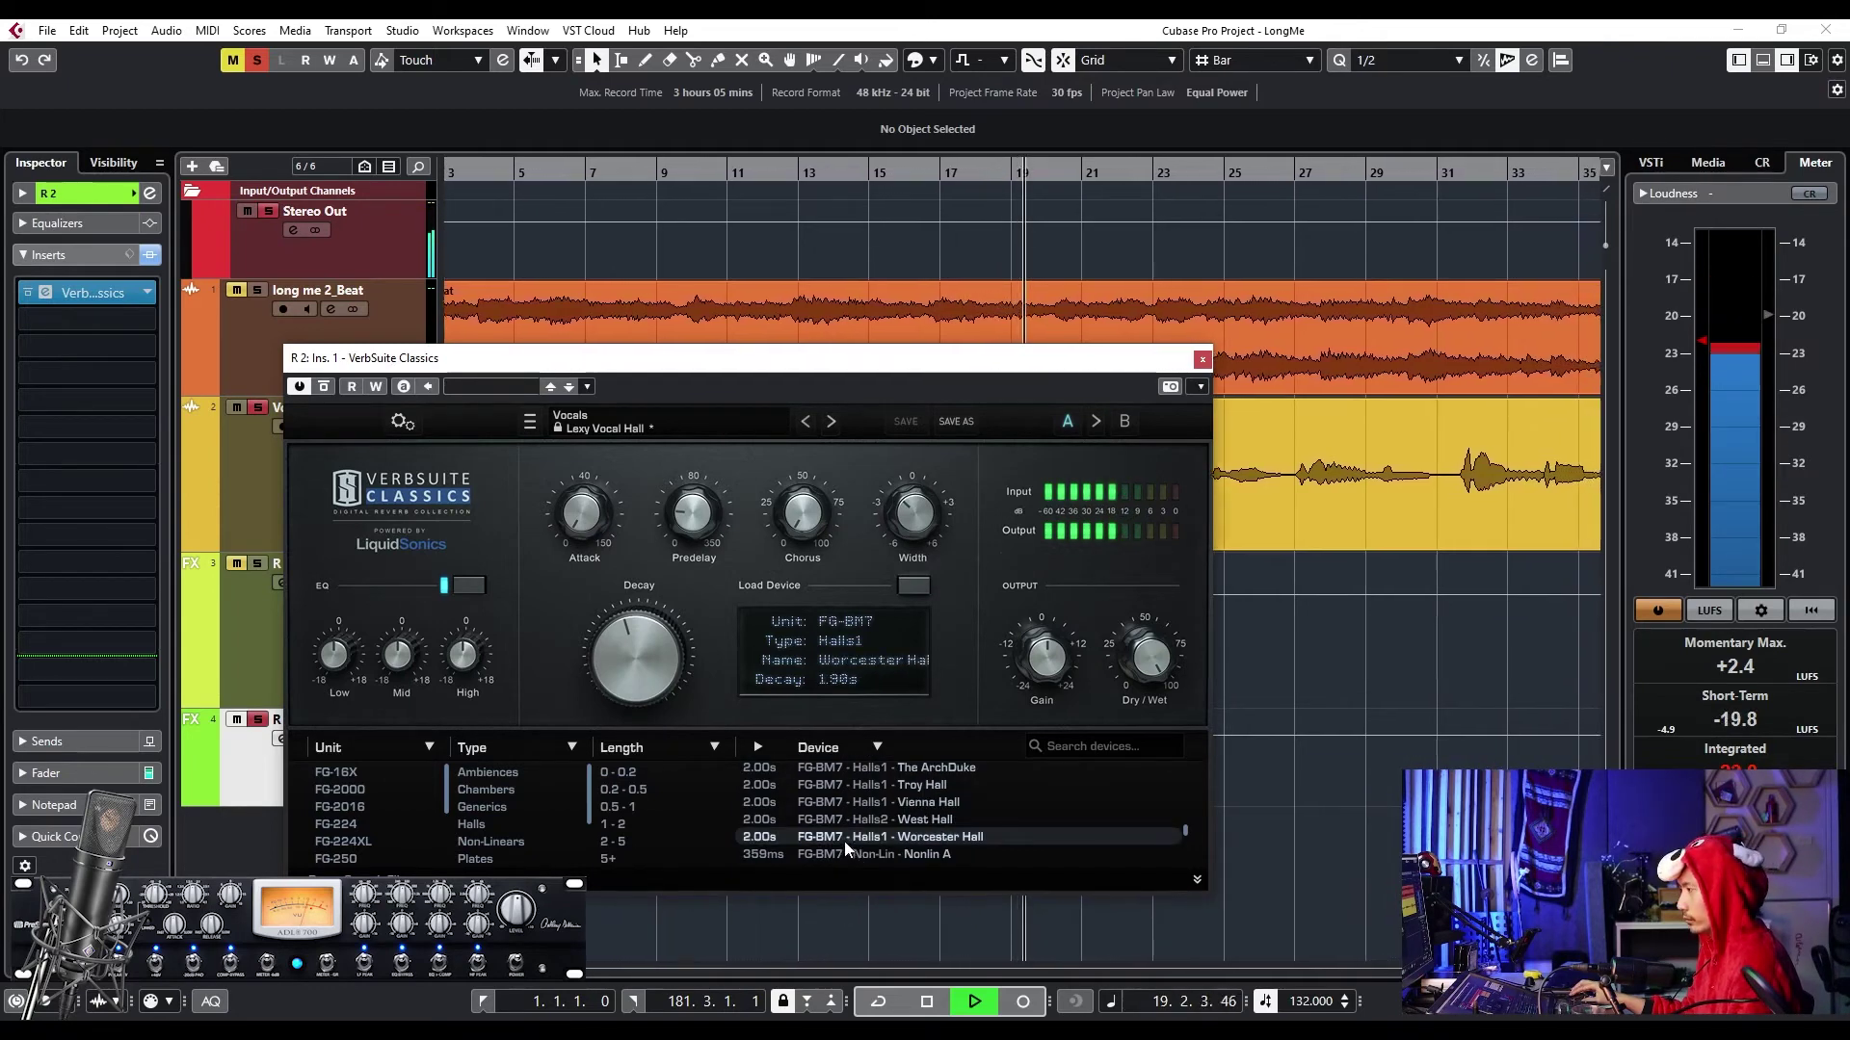
pyautogui.click(842, 802)
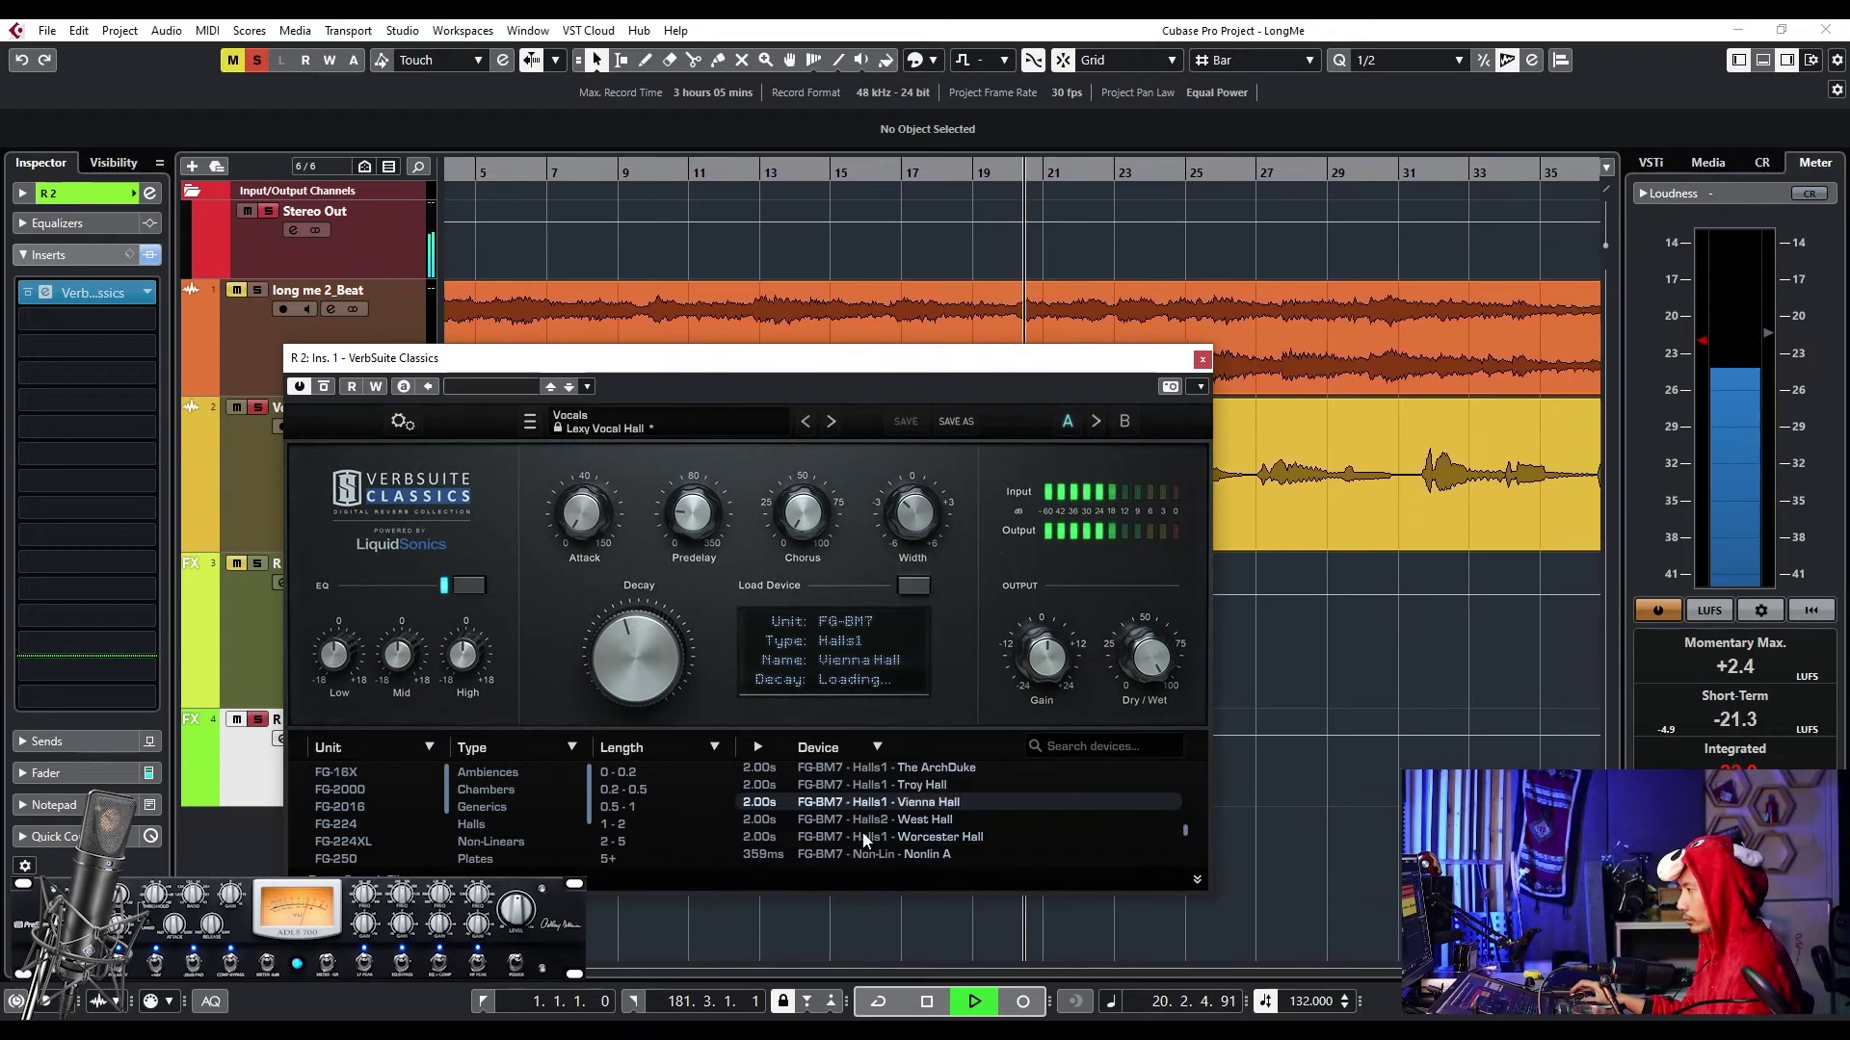
pyautogui.scroll(3, 864, 840)
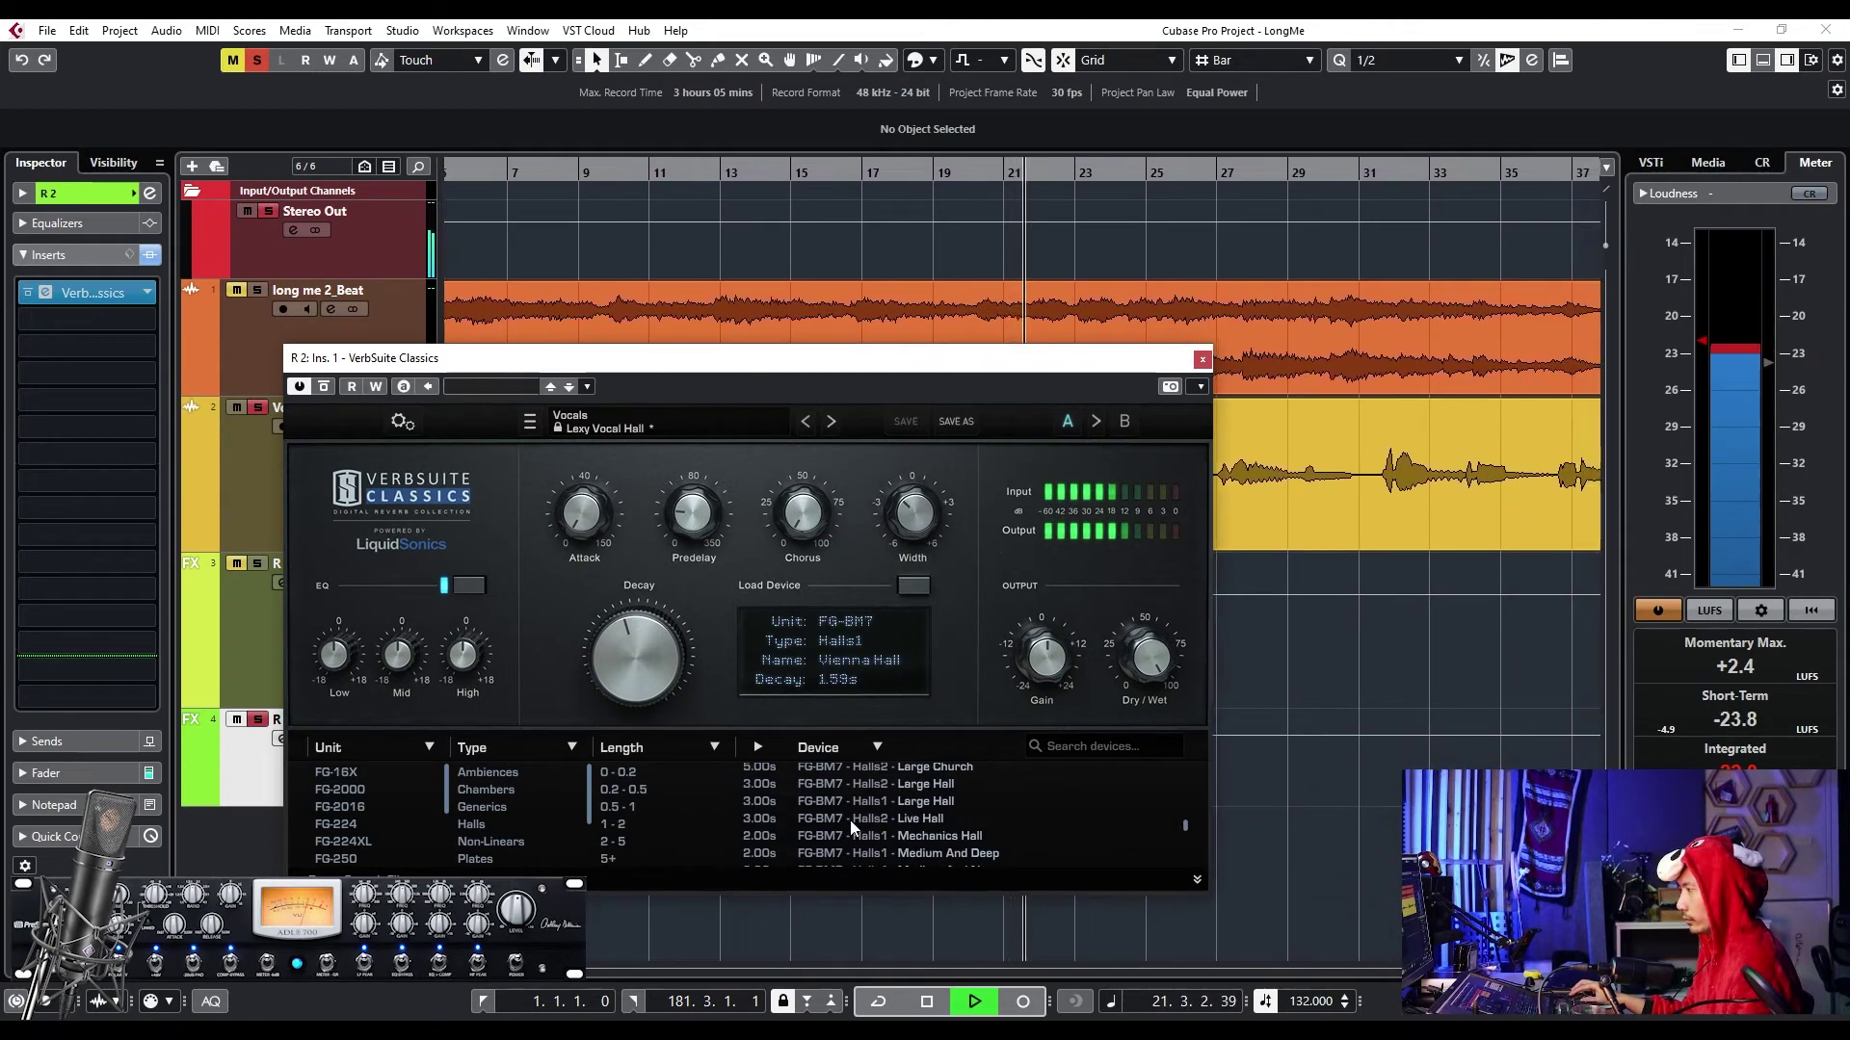
pyautogui.scroll(-3, 848, 827)
pyautogui.press('space')
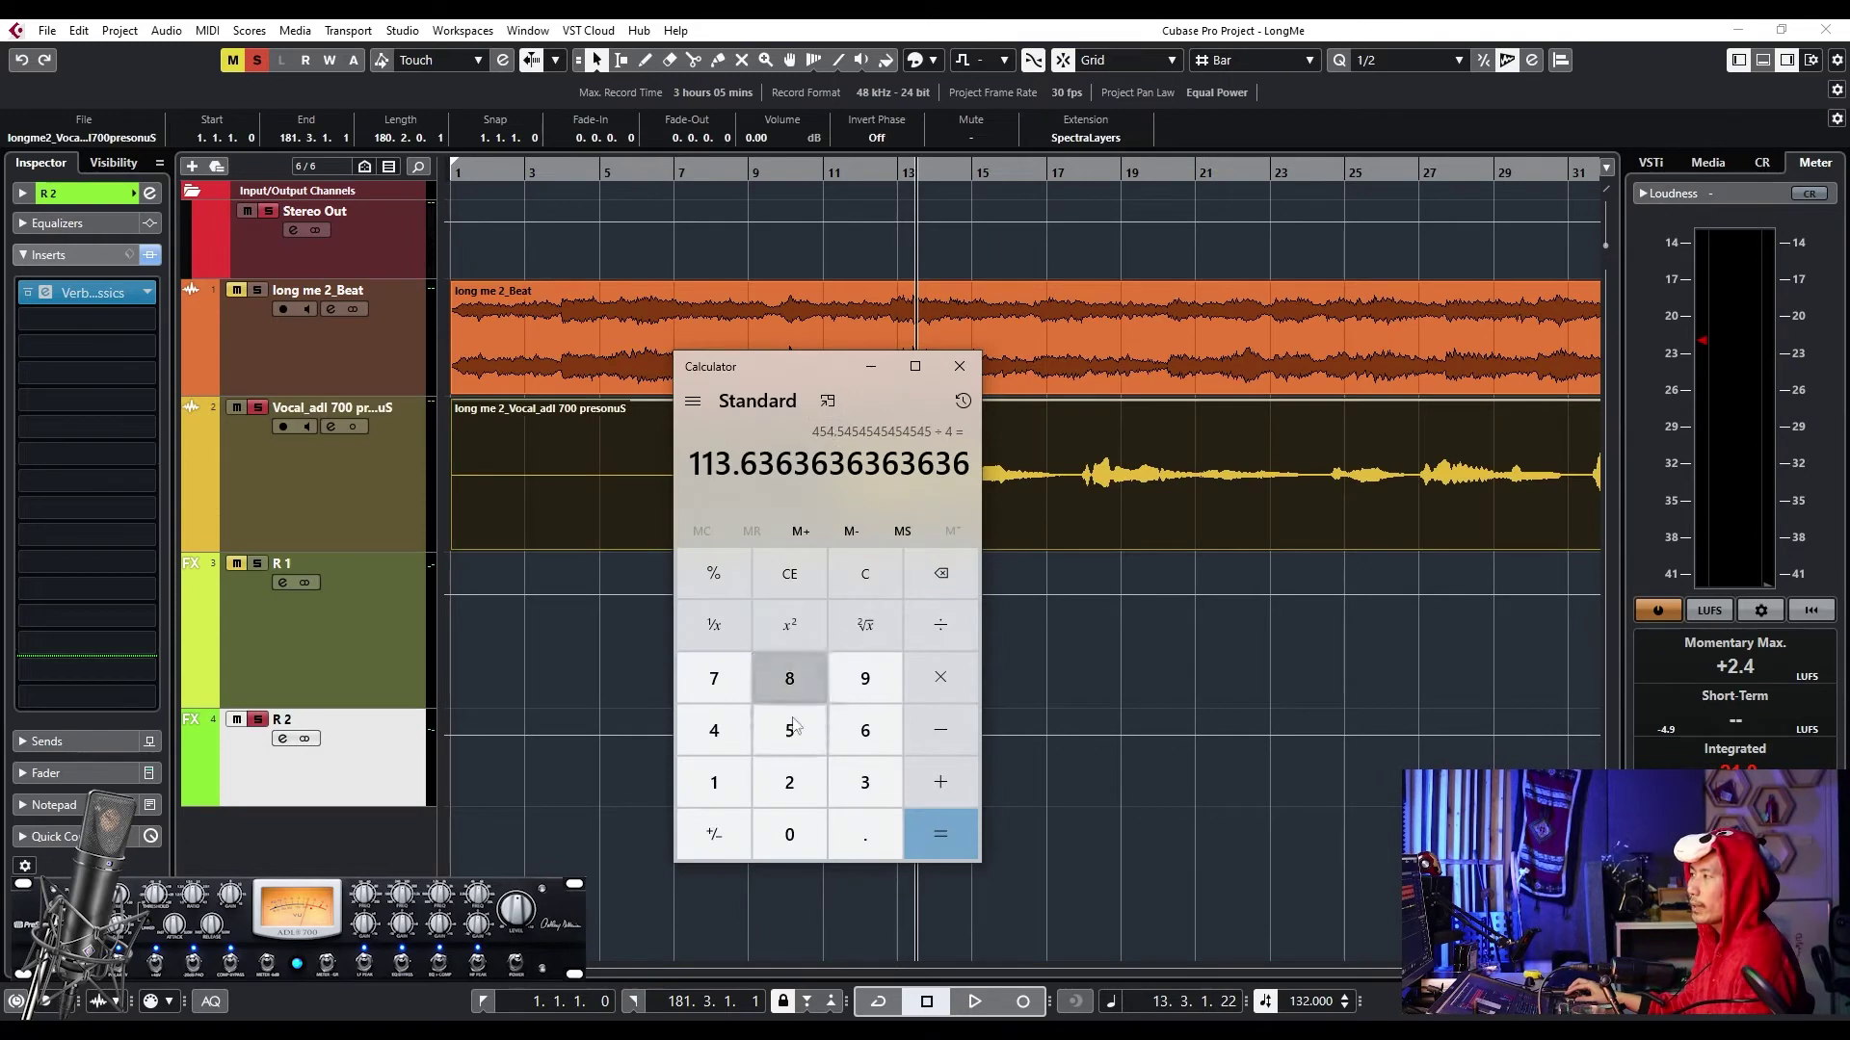
# - Switch to Calculator and multiply 454 by 4
pyautogui.click(713, 730)
pyautogui.click(789, 731)
pyautogui.click(714, 730)
pyautogui.click(940, 677)
pyautogui.click(714, 730)
pyautogui.click(941, 835)
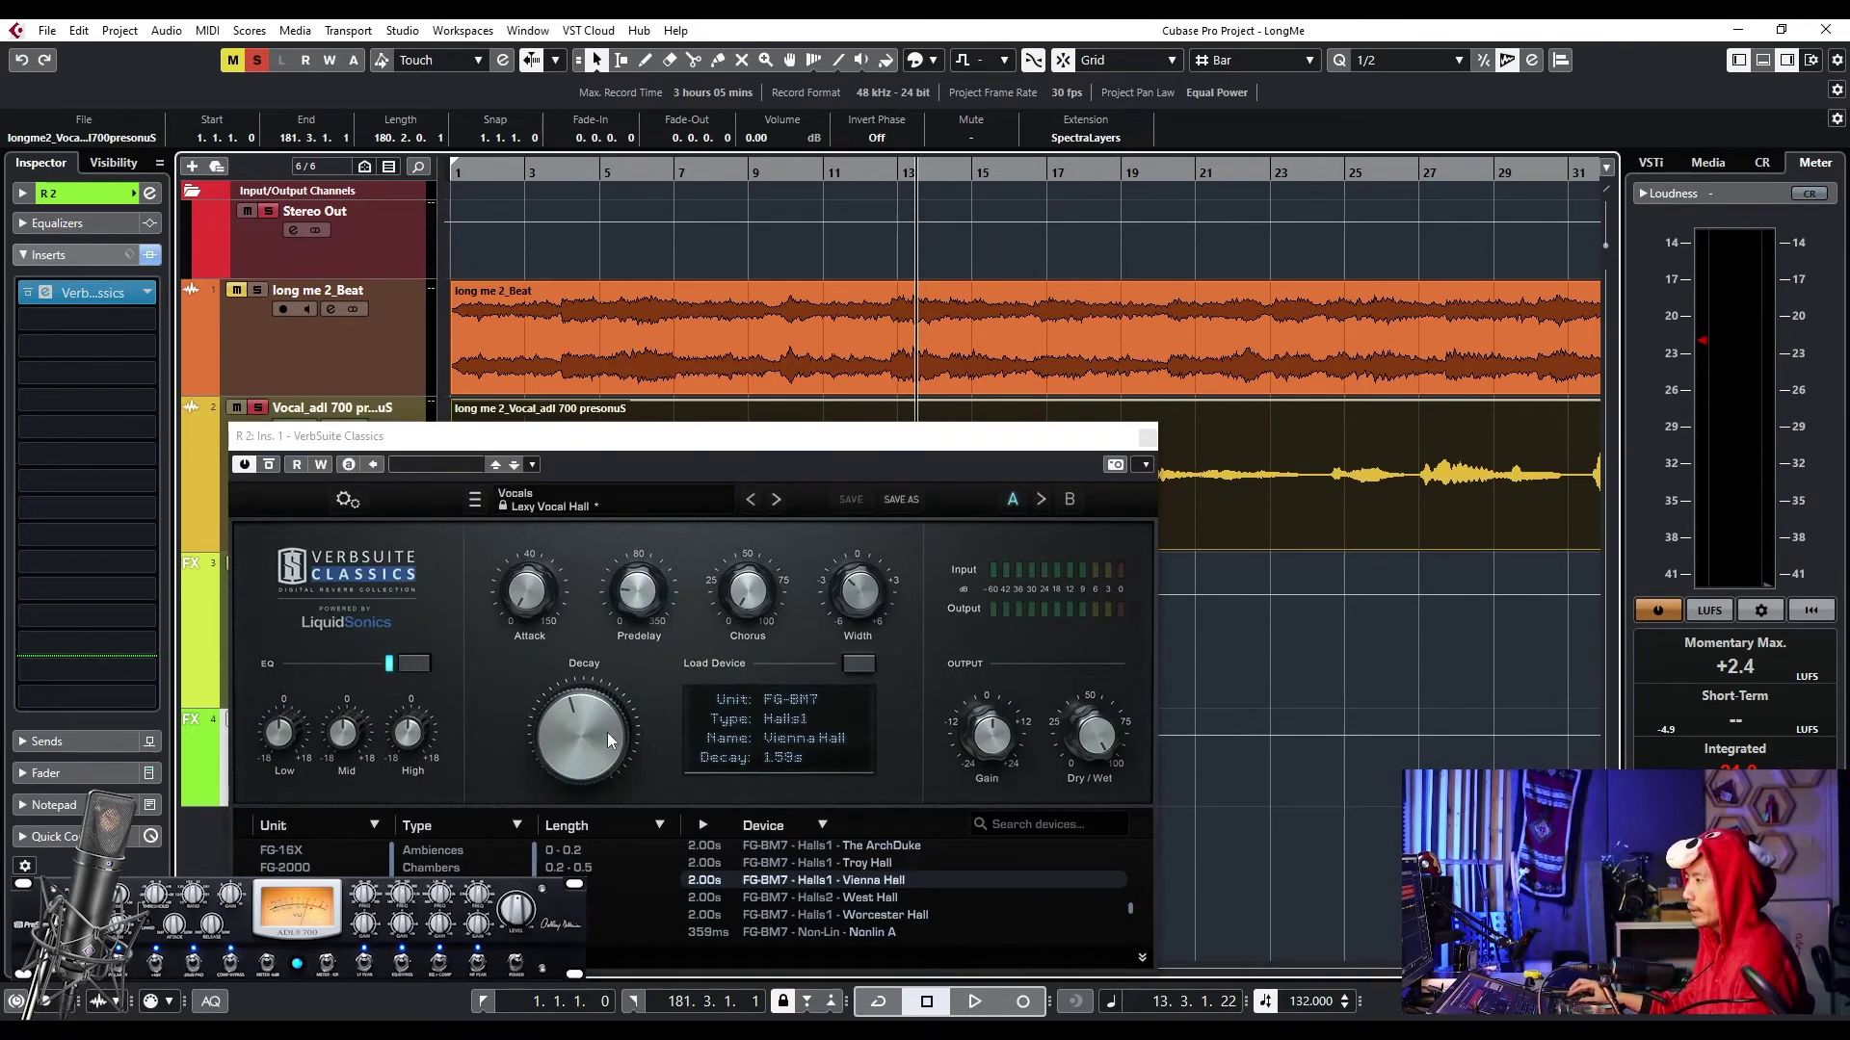
# - Raise the Vienna Hall reverb's Decay to 118% (1.84 s) and audition it from about bar 13
pyautogui.moveTo(606, 732); pyautogui.dragTo(583, 686)
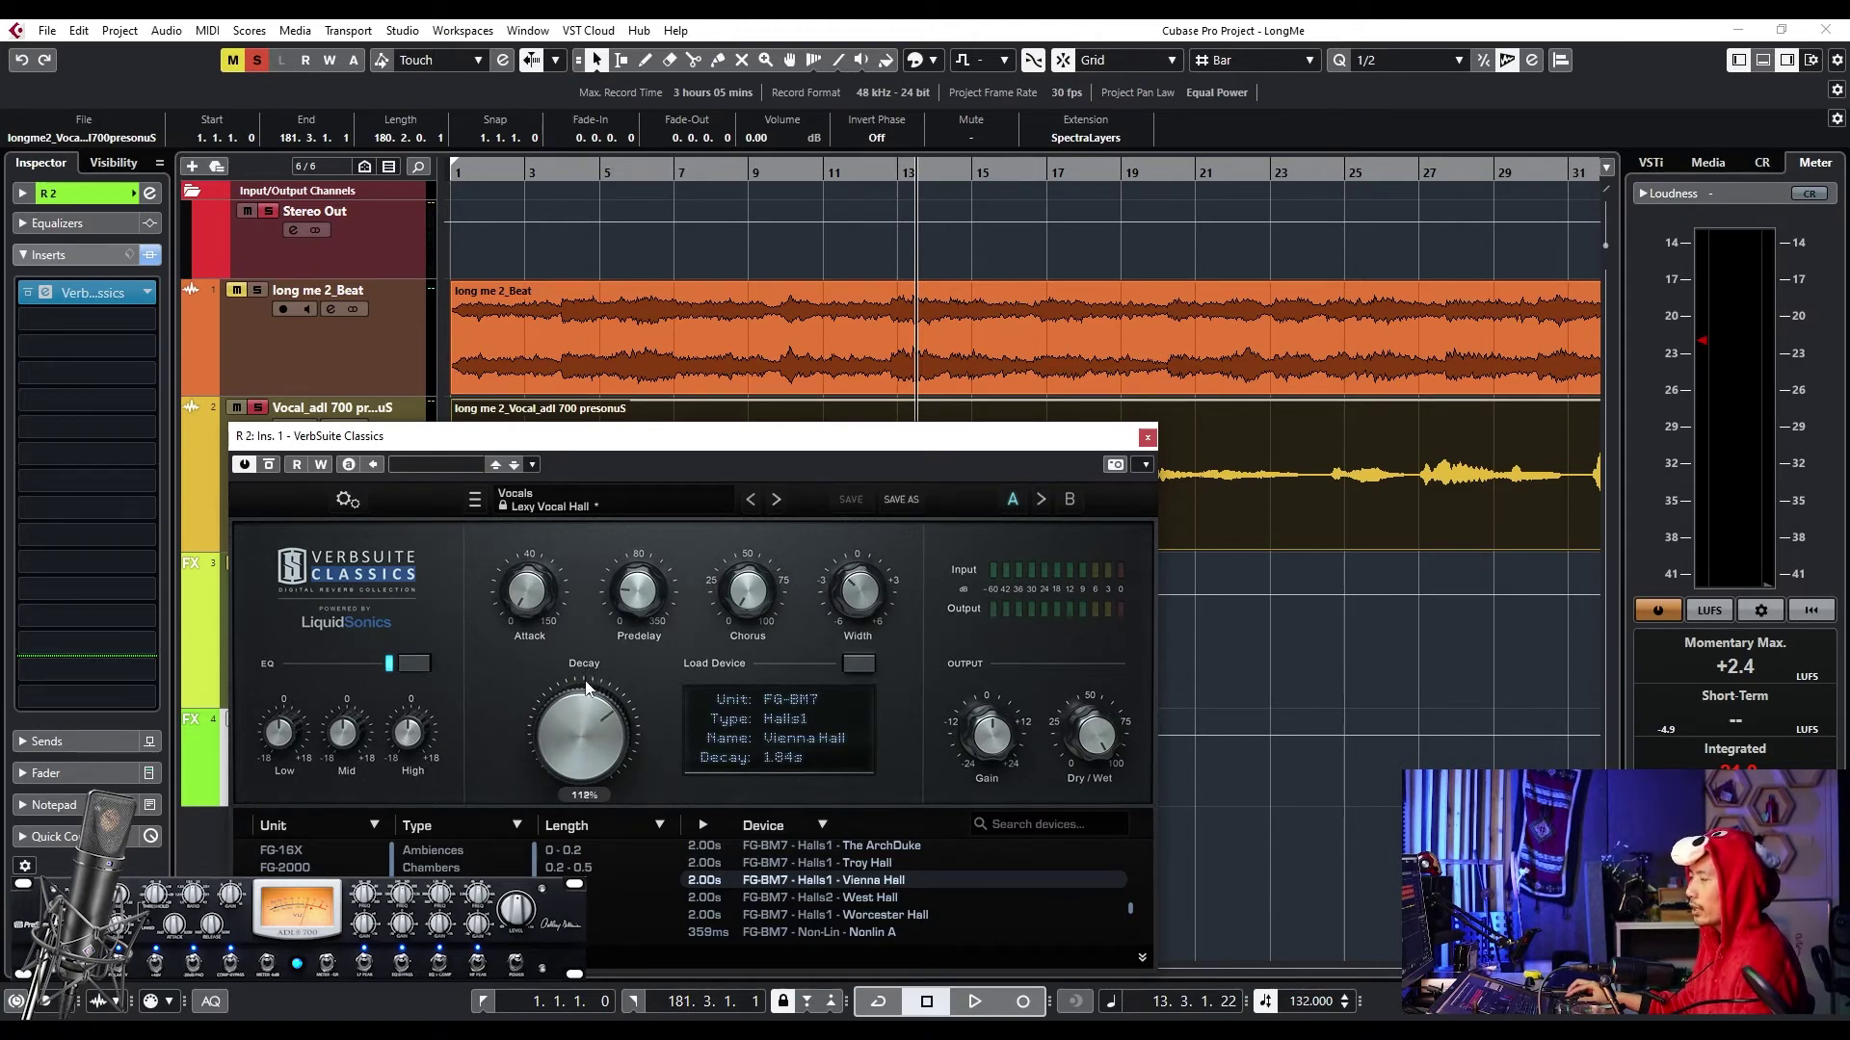
pyautogui.press('space')
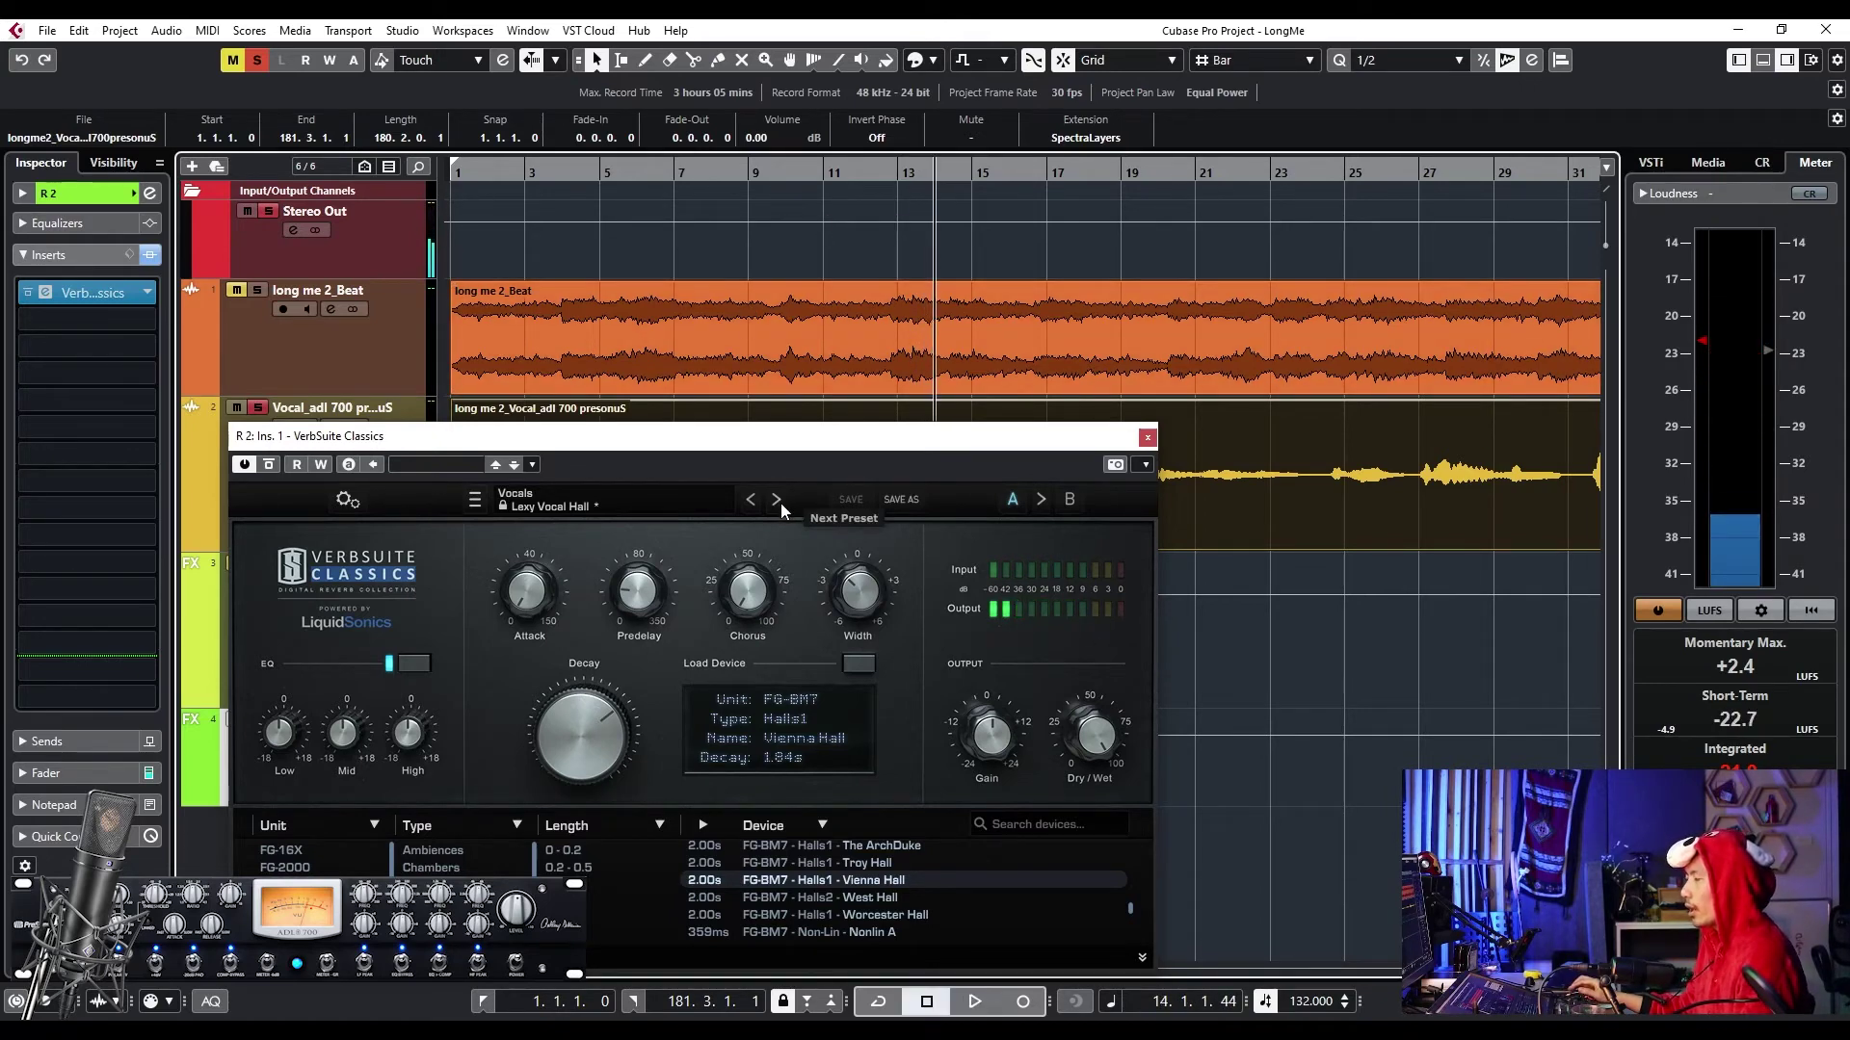
pyautogui.moveTo(709, 449); pyautogui.dragTo(785, 400)
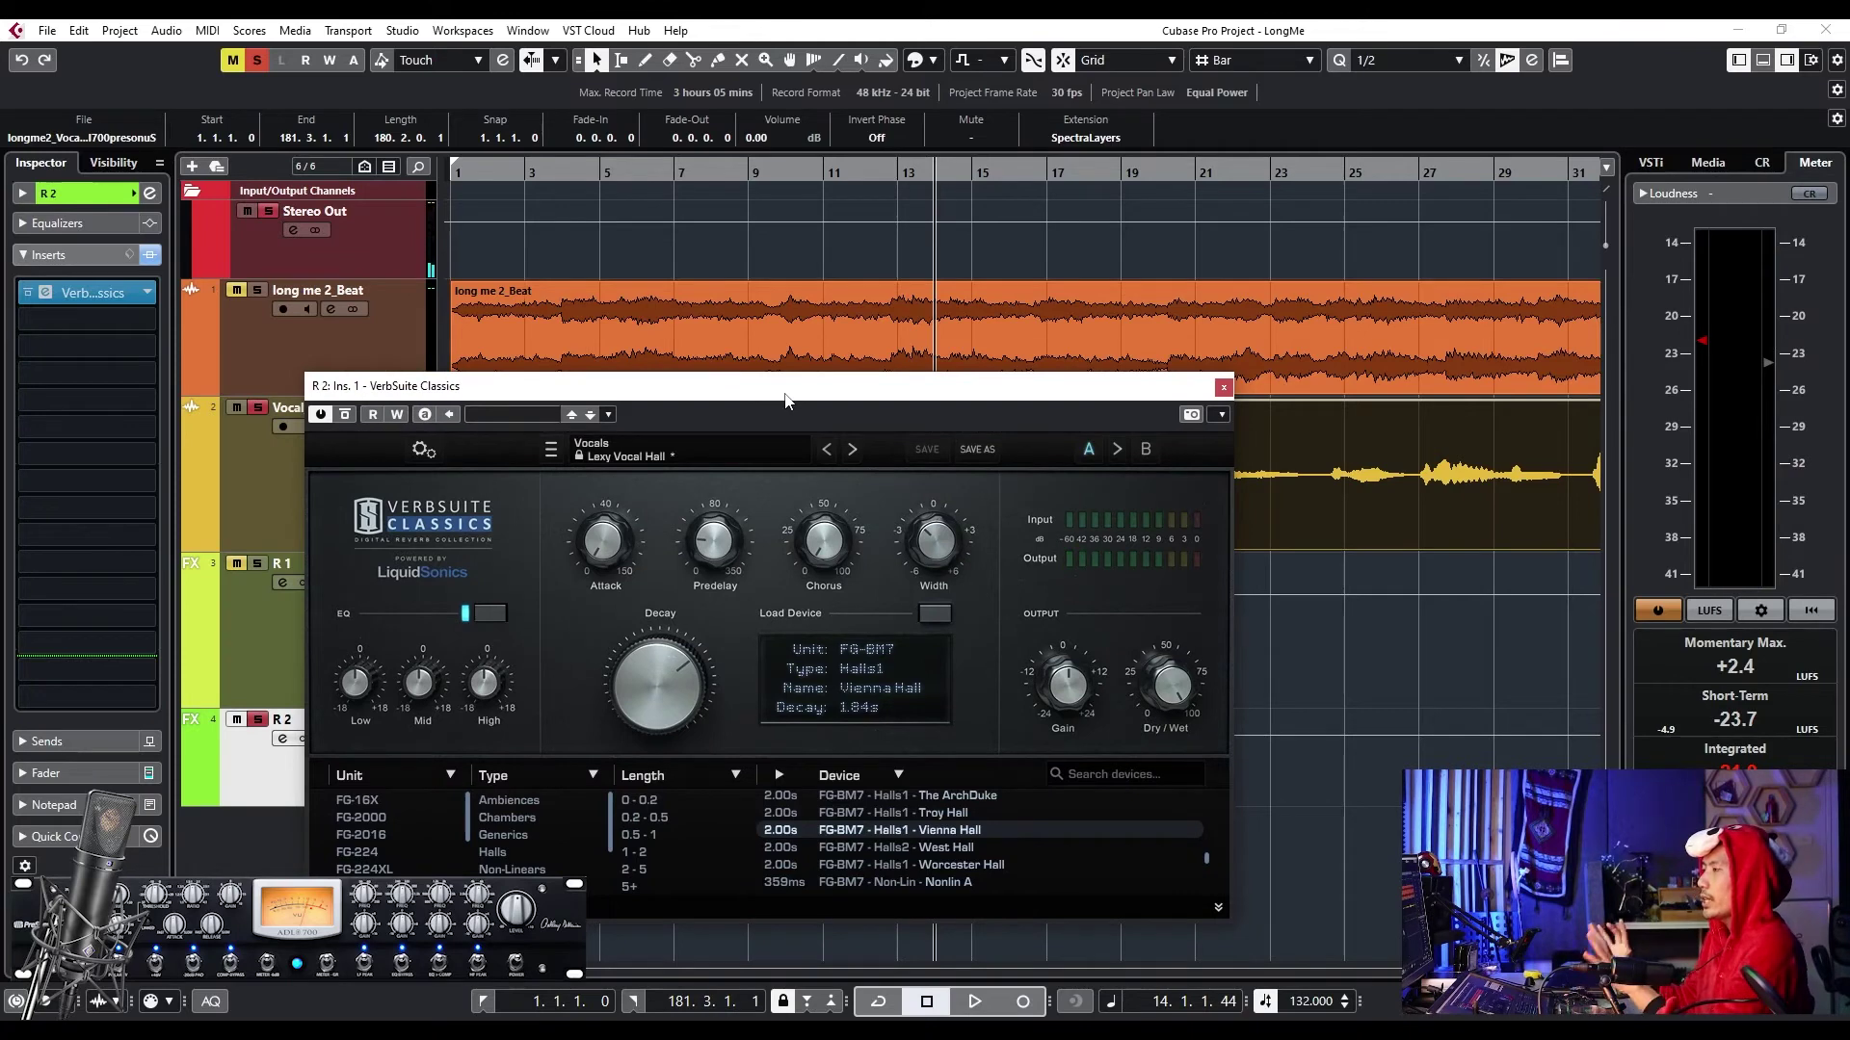
pyautogui.press('space')
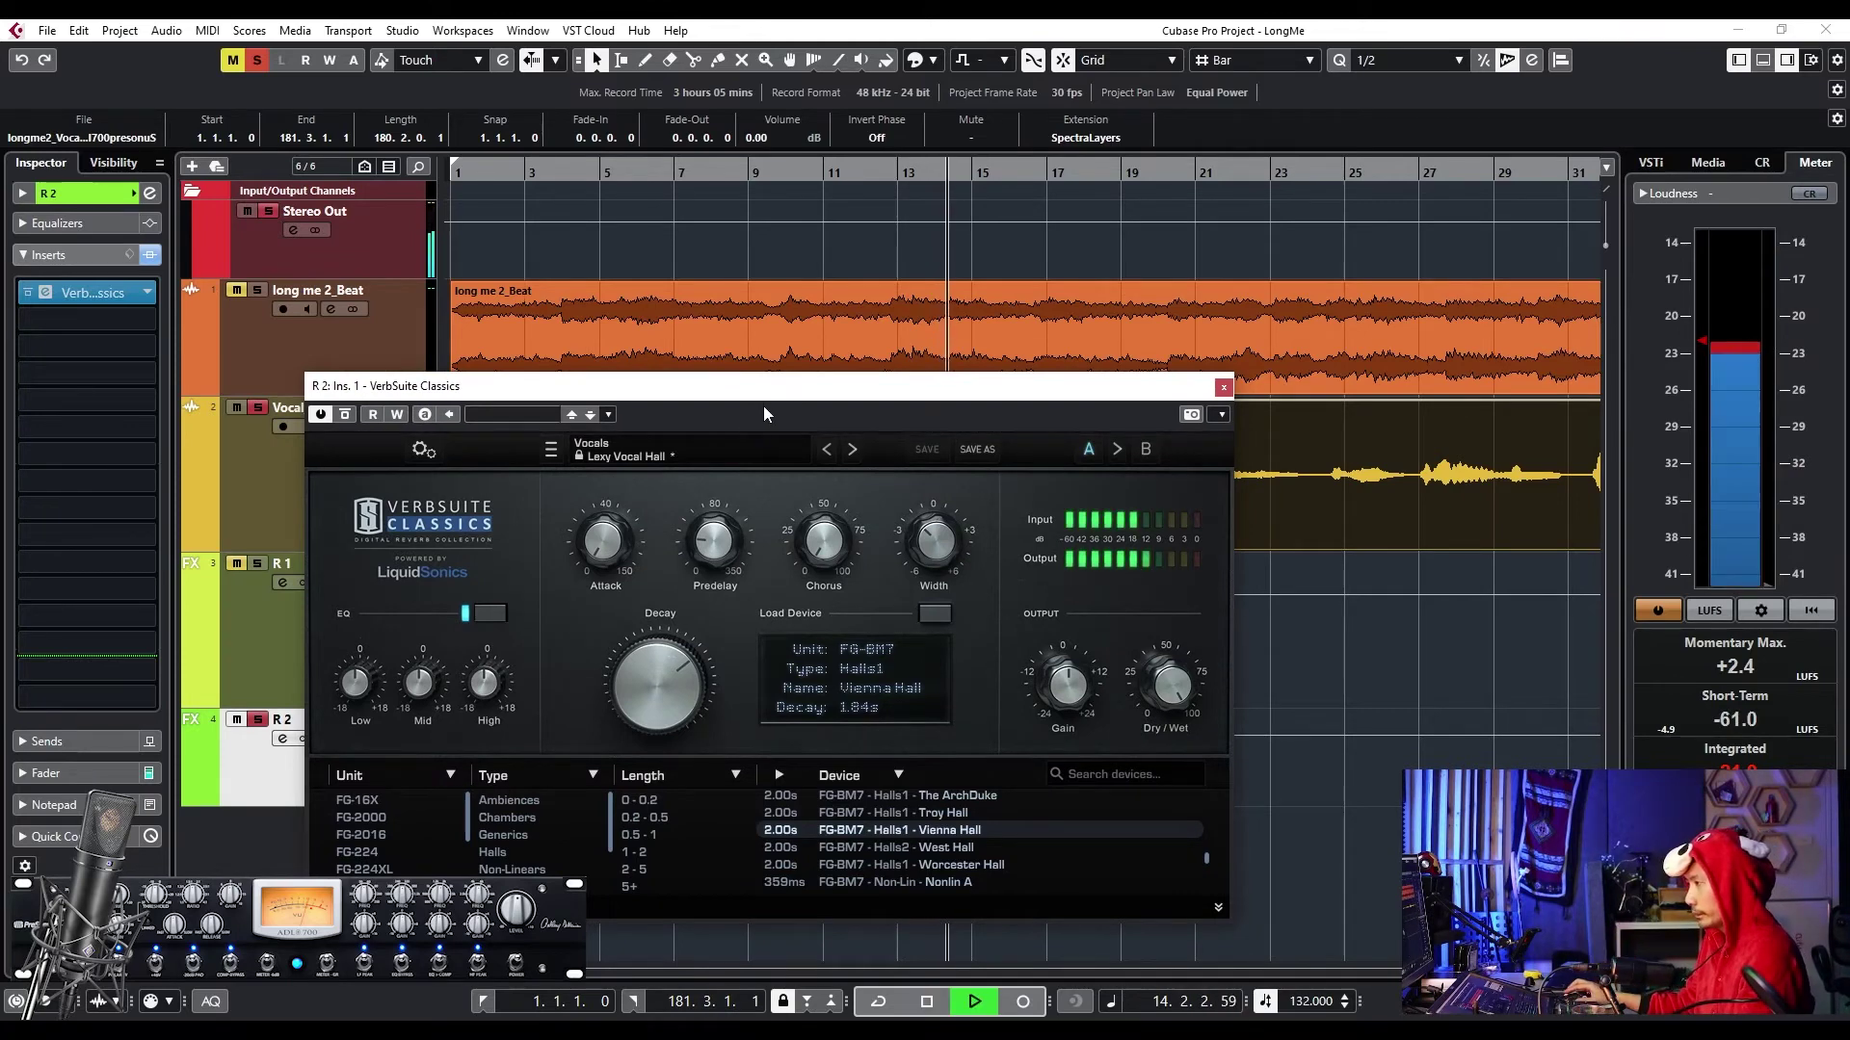
pyautogui.press('space')
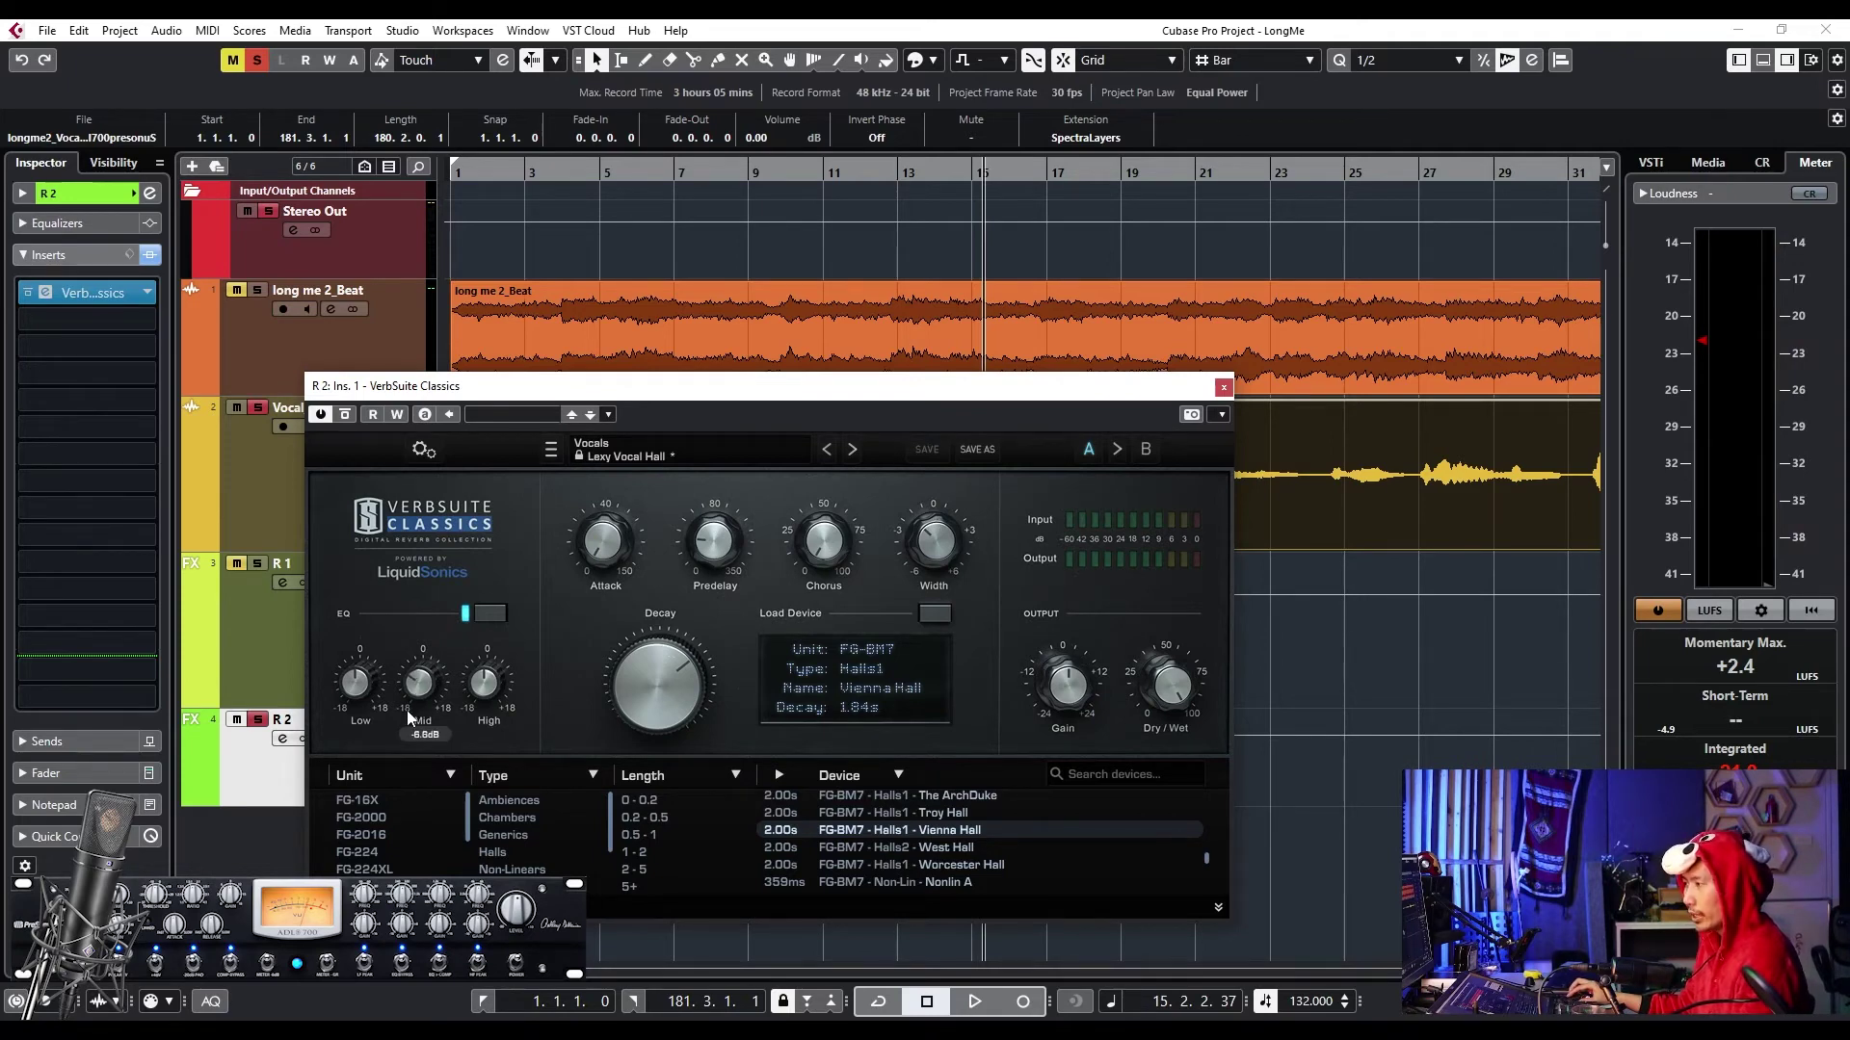
# - Cut the hall reverb's EQ Mid band to around -6 dB while auditioning in short passes
pyautogui.moveTo(417, 690); pyautogui.dragTo(420, 680)
pyautogui.press('space')
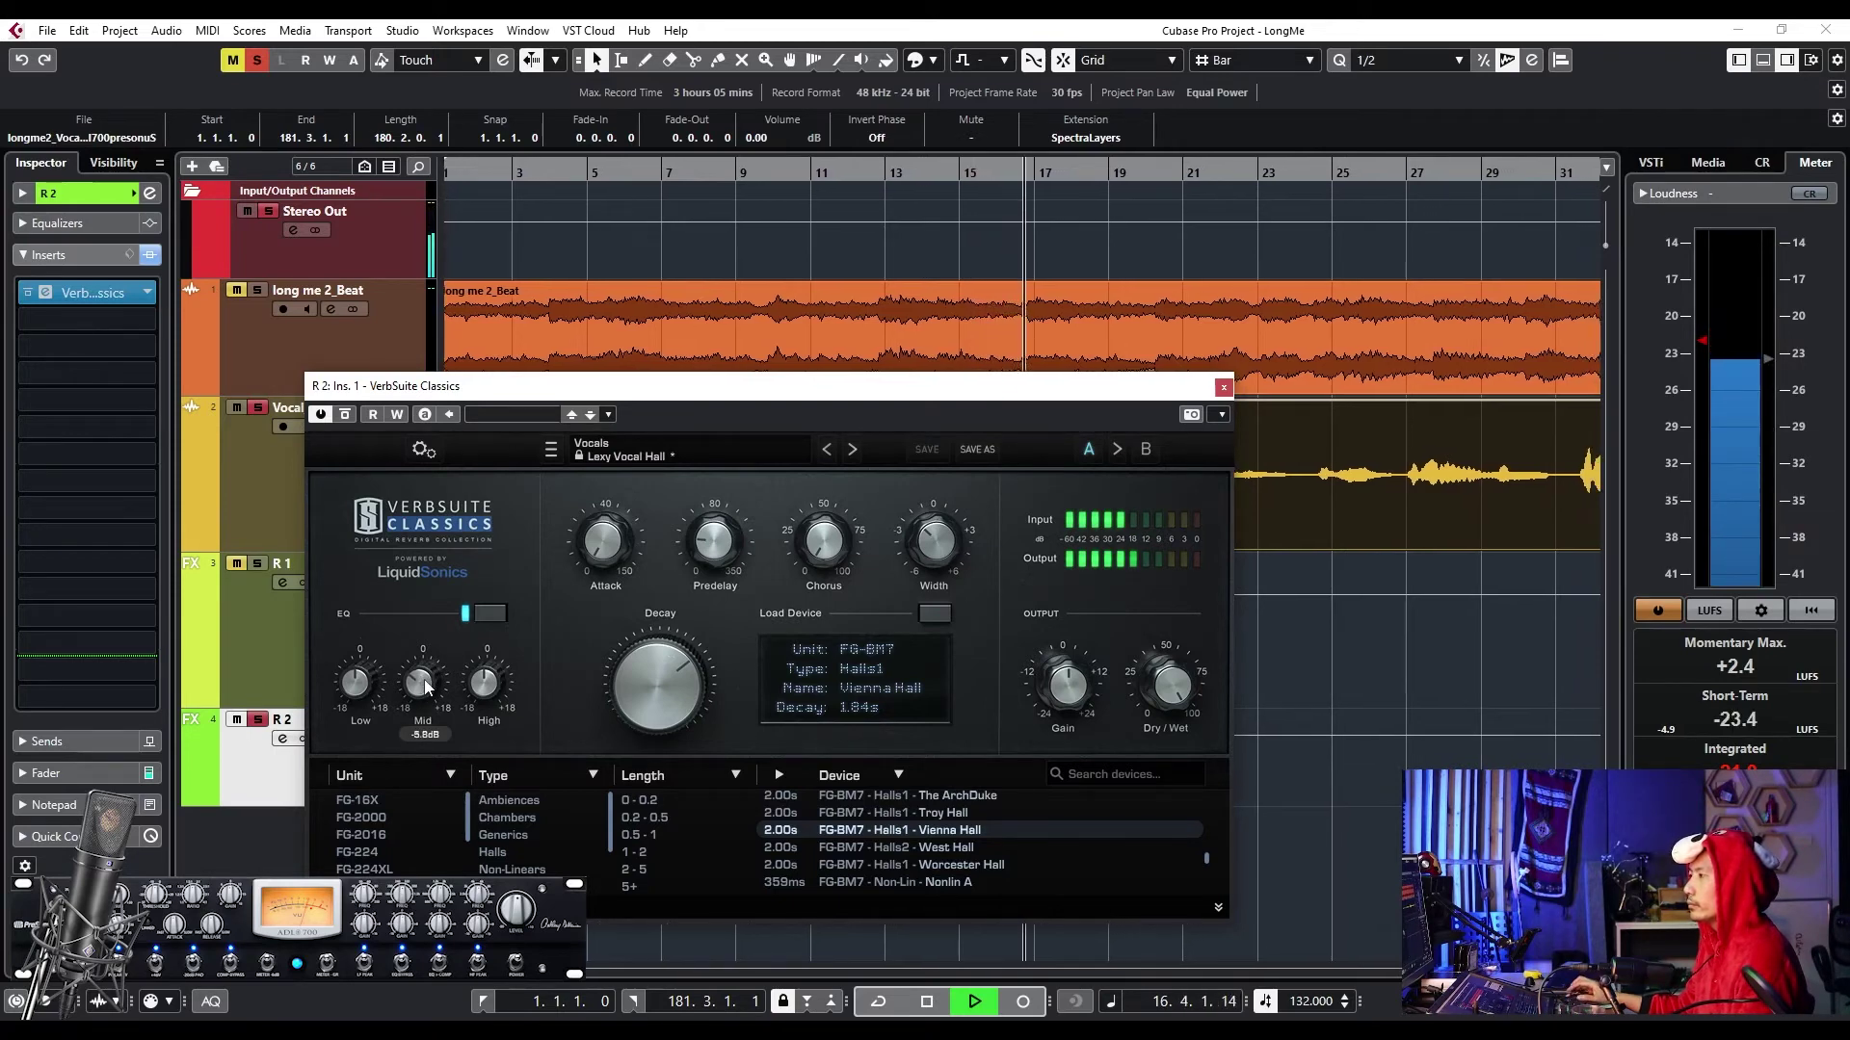
pyautogui.press('space')
pyautogui.moveTo(424, 679); pyautogui.dragTo(424, 684)
pyautogui.moveTo(383, 686)
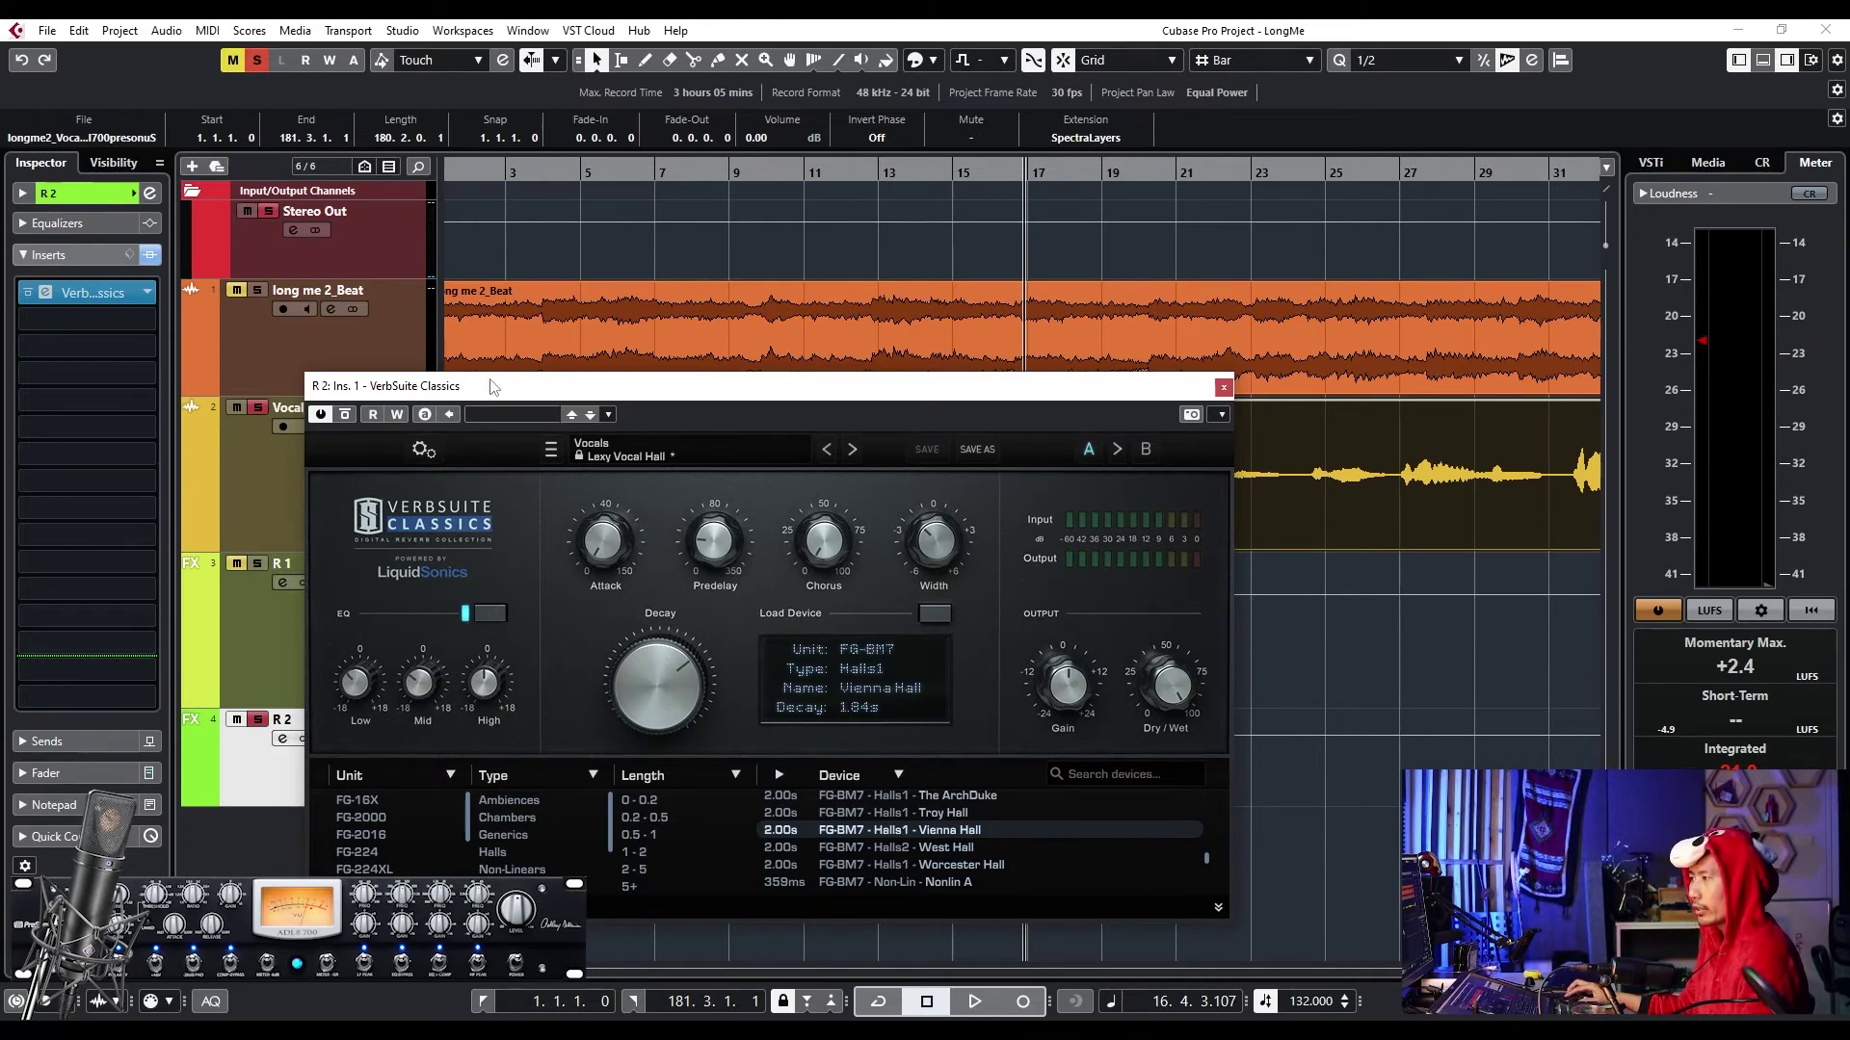
# - Open the short-room reverb on R 1 for comparison, return to the R 2 reverb and audition to about bar 17
pyautogui.moveTo(491, 389); pyautogui.dragTo(691, 393)
pyautogui.click(312, 616)
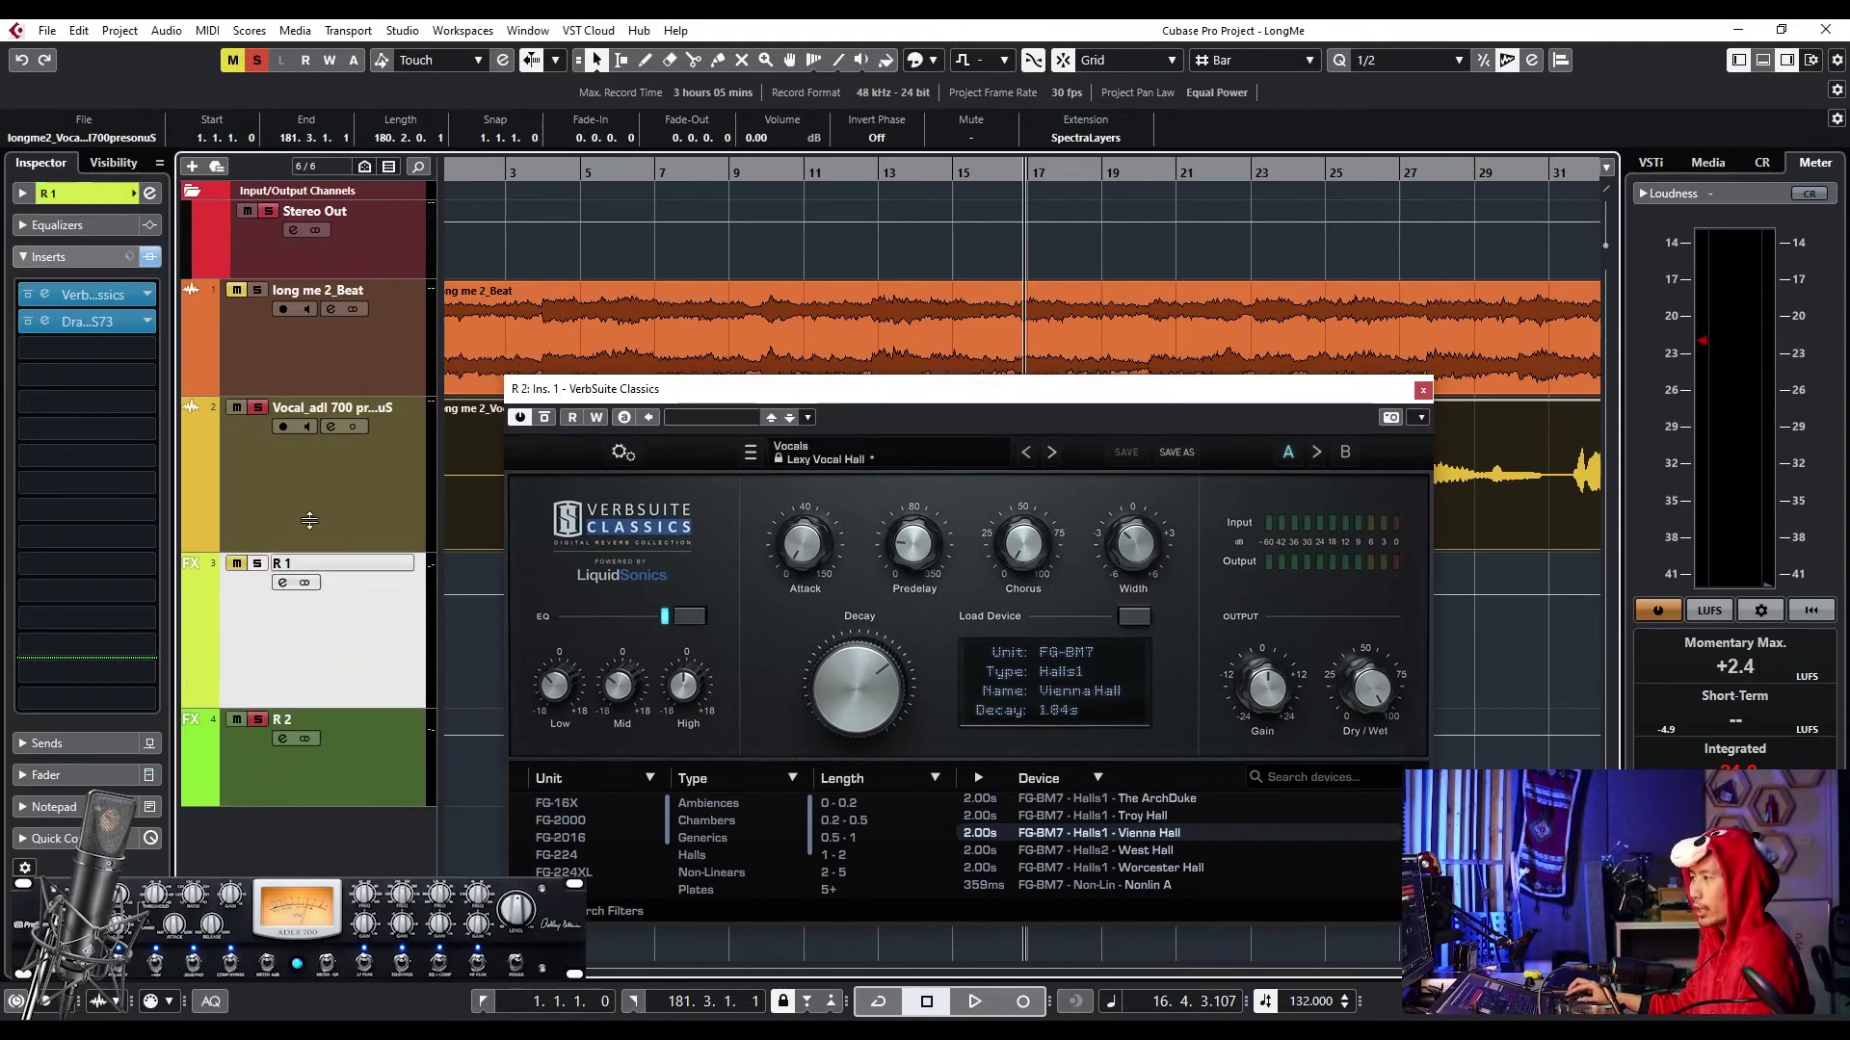
pyautogui.click(98, 292)
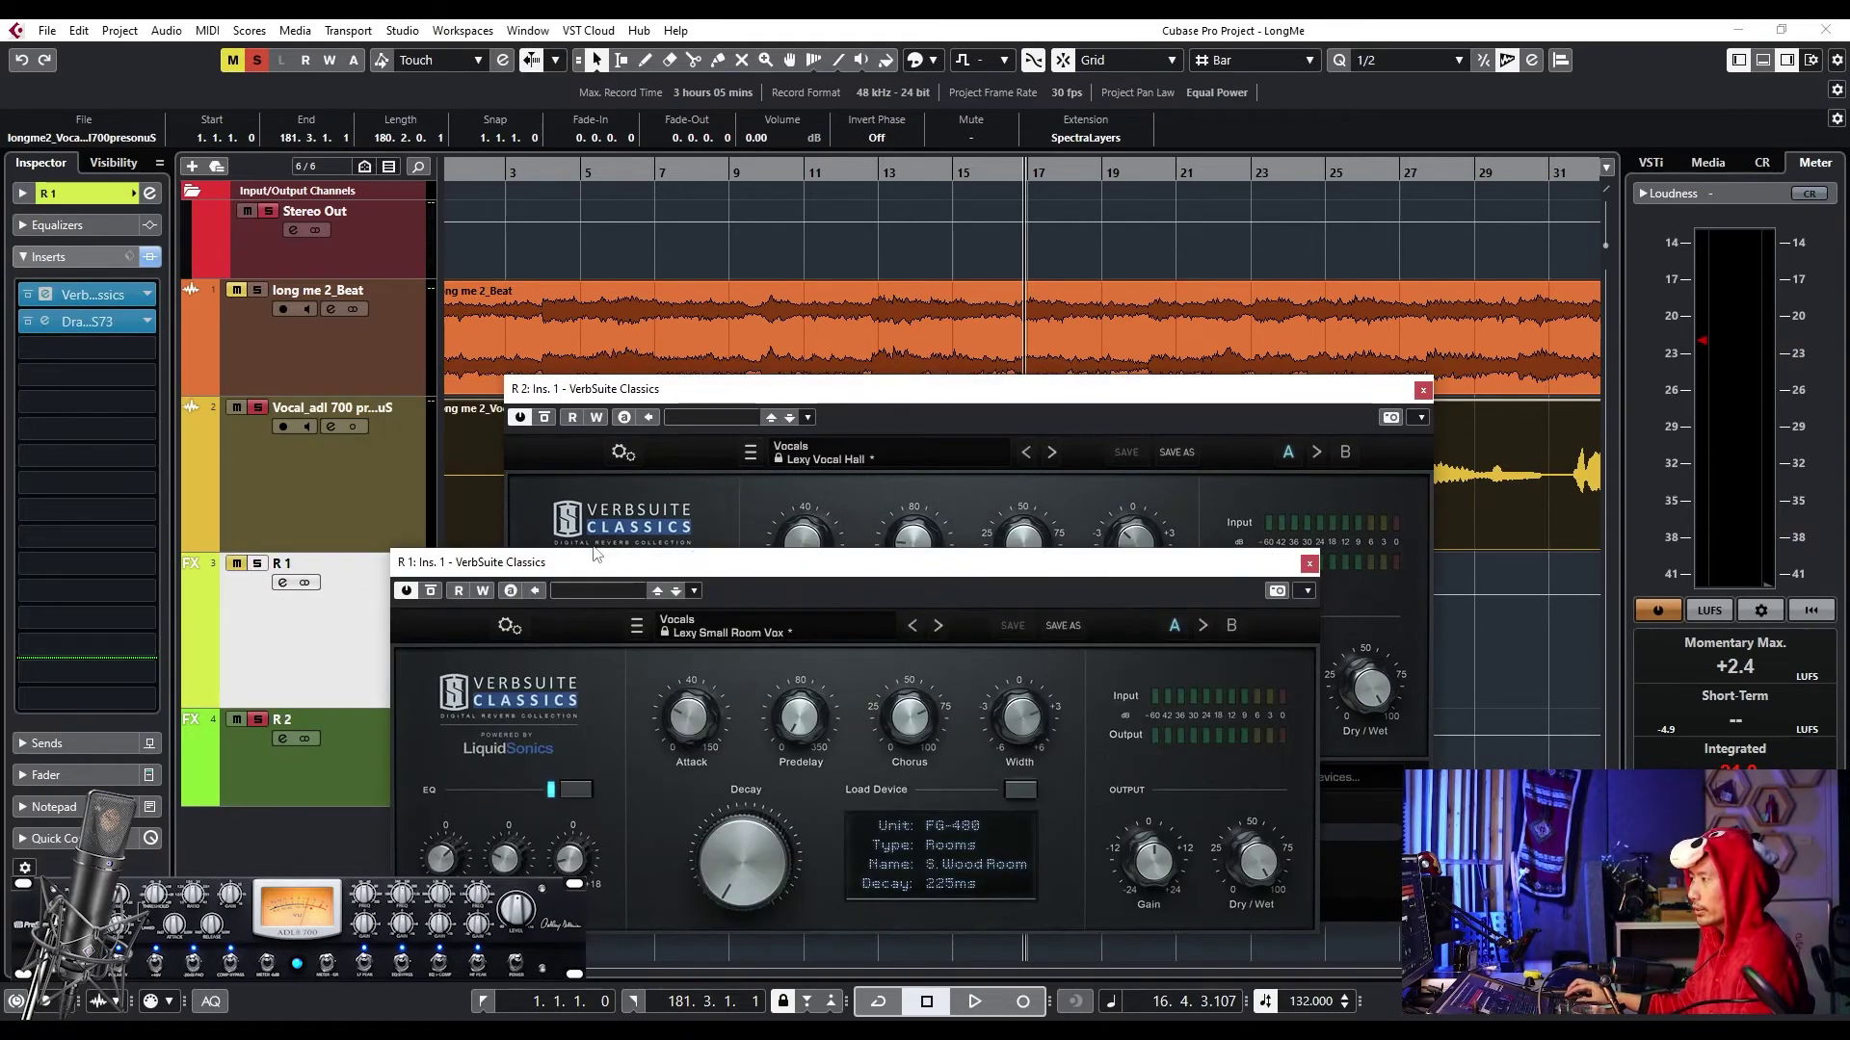
pyautogui.click(684, 453)
pyautogui.moveTo(664, 370); pyautogui.dragTo(587, 432)
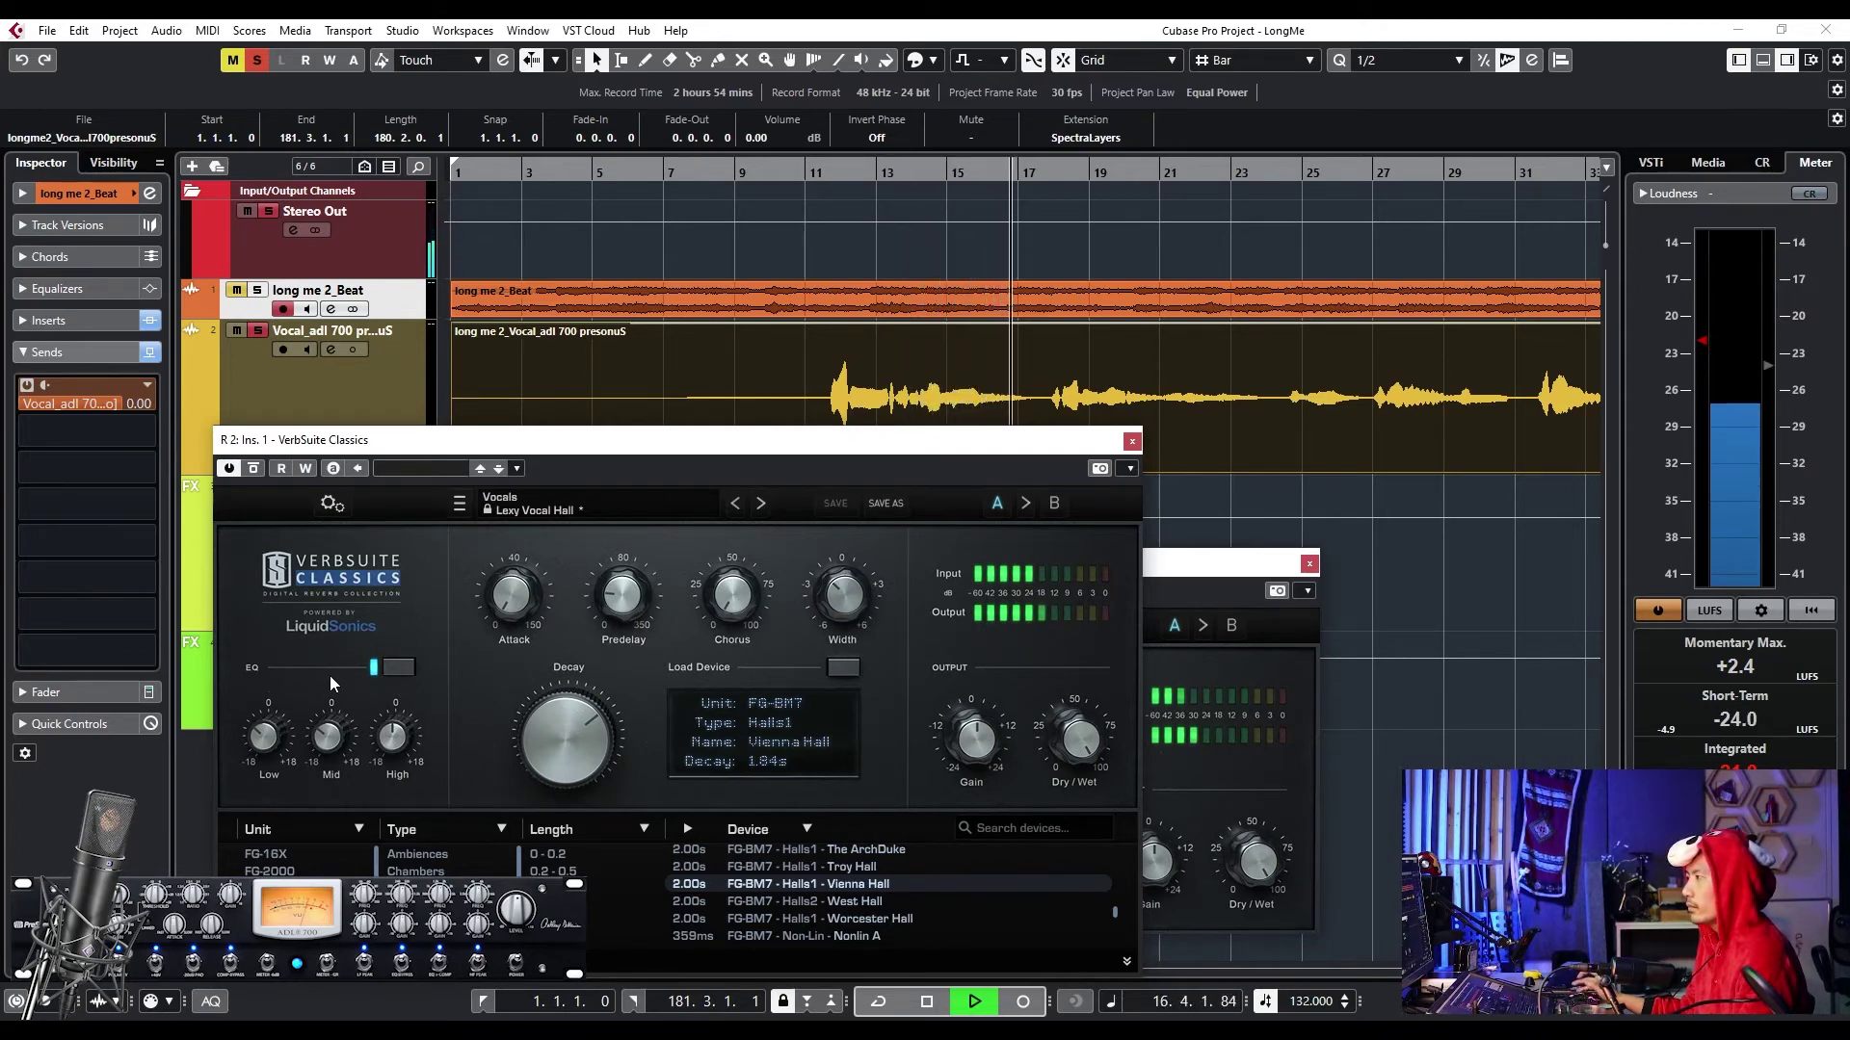
pyautogui.press('space')
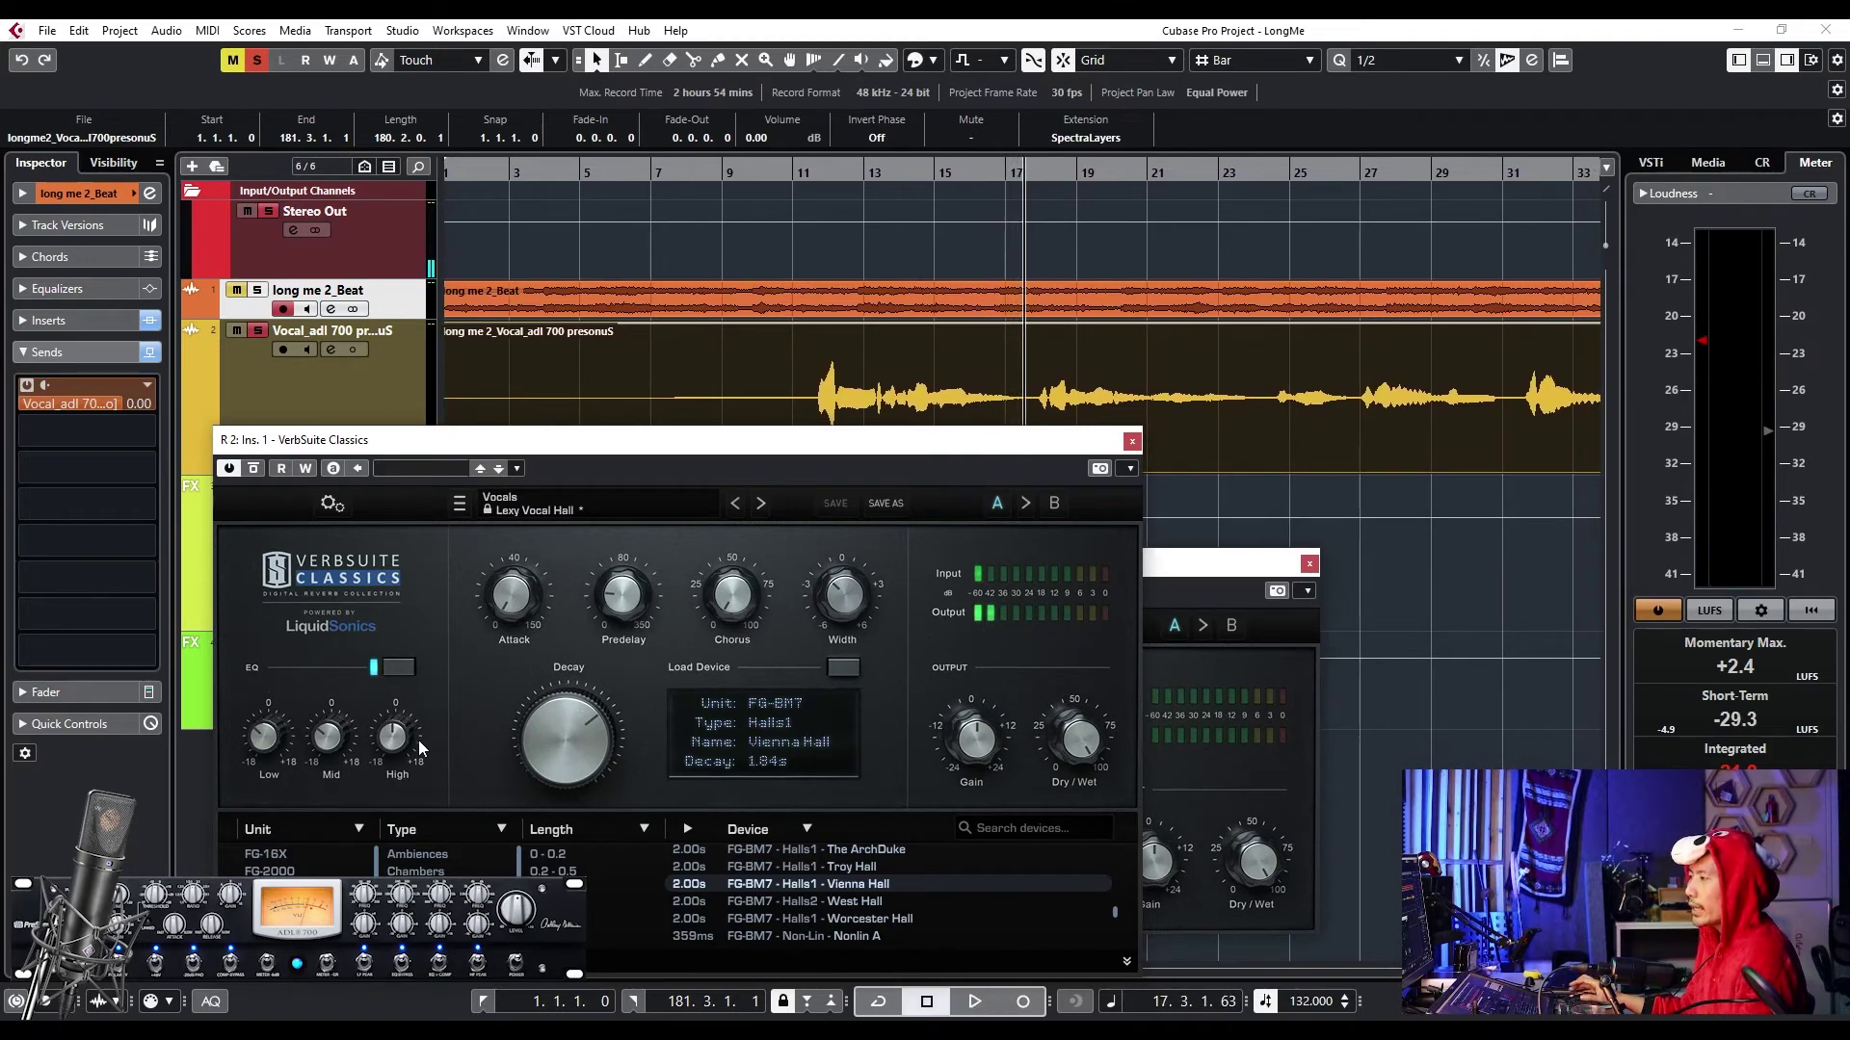
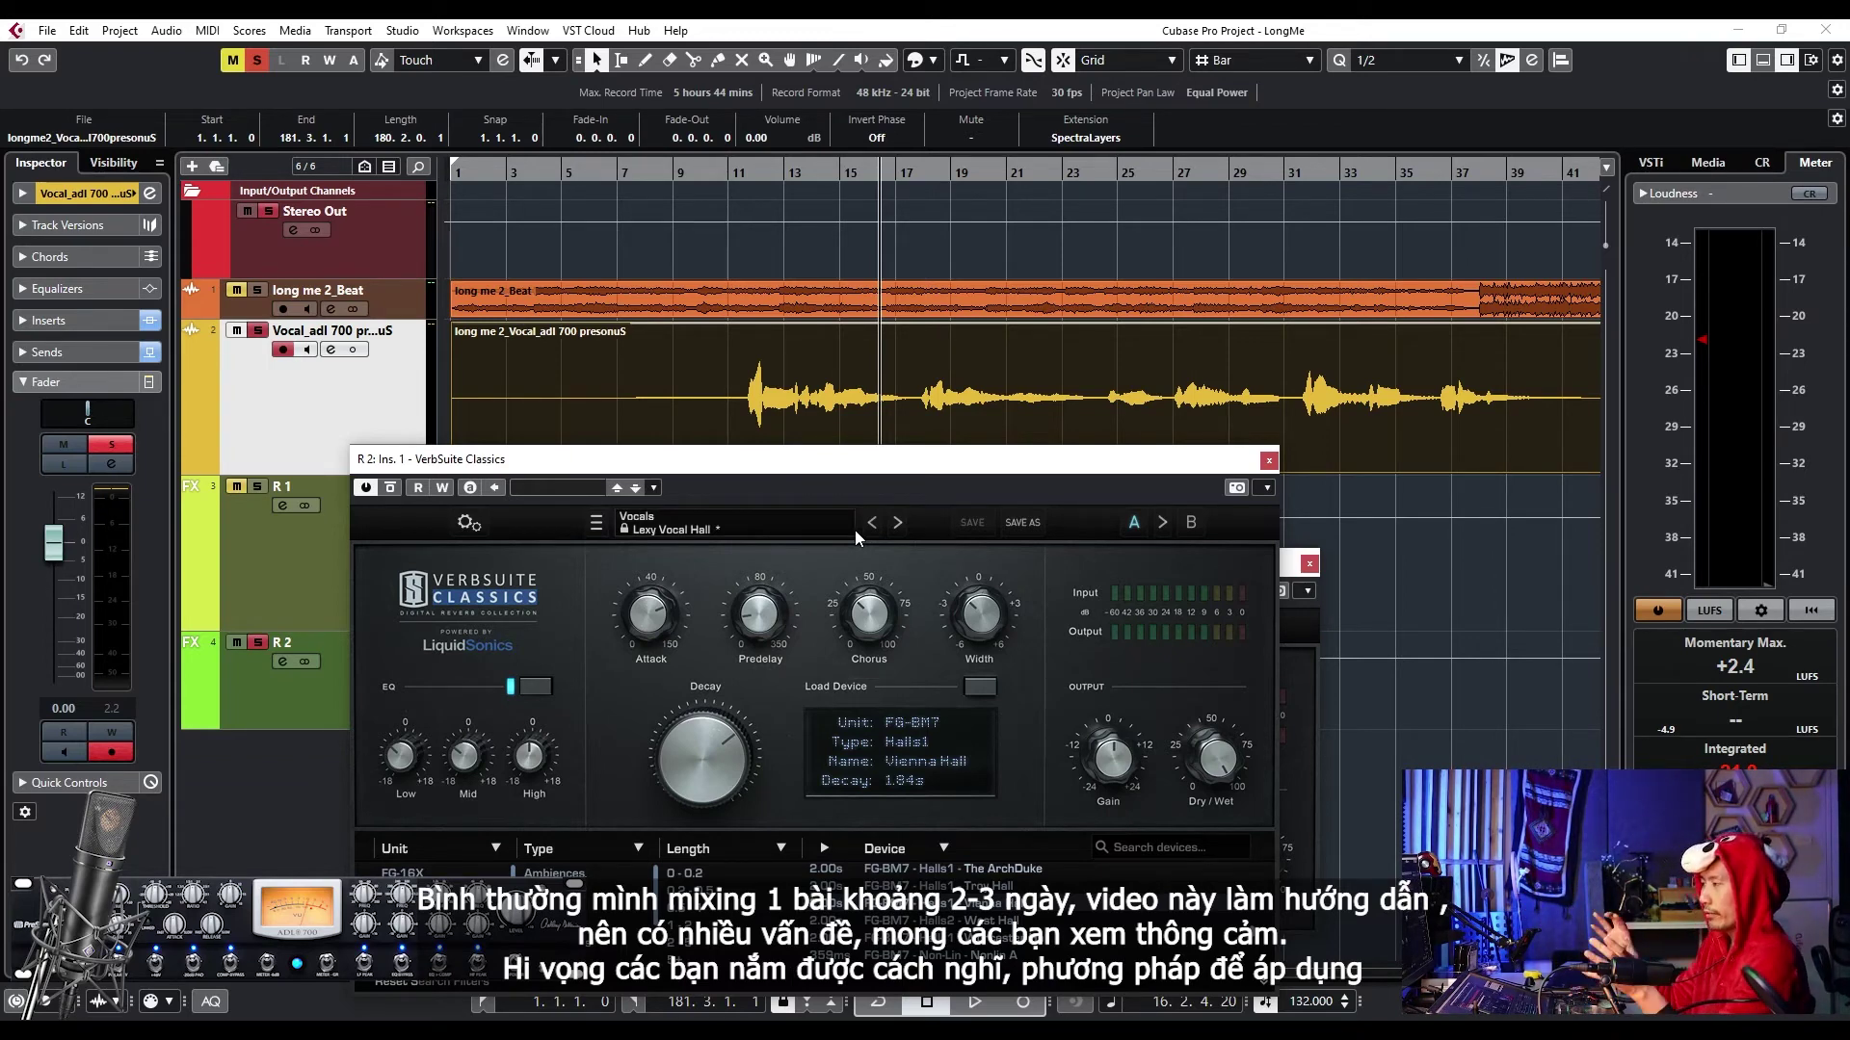
# - Tune the hall reverb's Chorus to about 67.8% during playback, replaying from about bar 11 with the vocal fader fully down
pyautogui.press('space')
pyautogui.moveTo(894, 574); pyautogui.dragTo(887, 617)
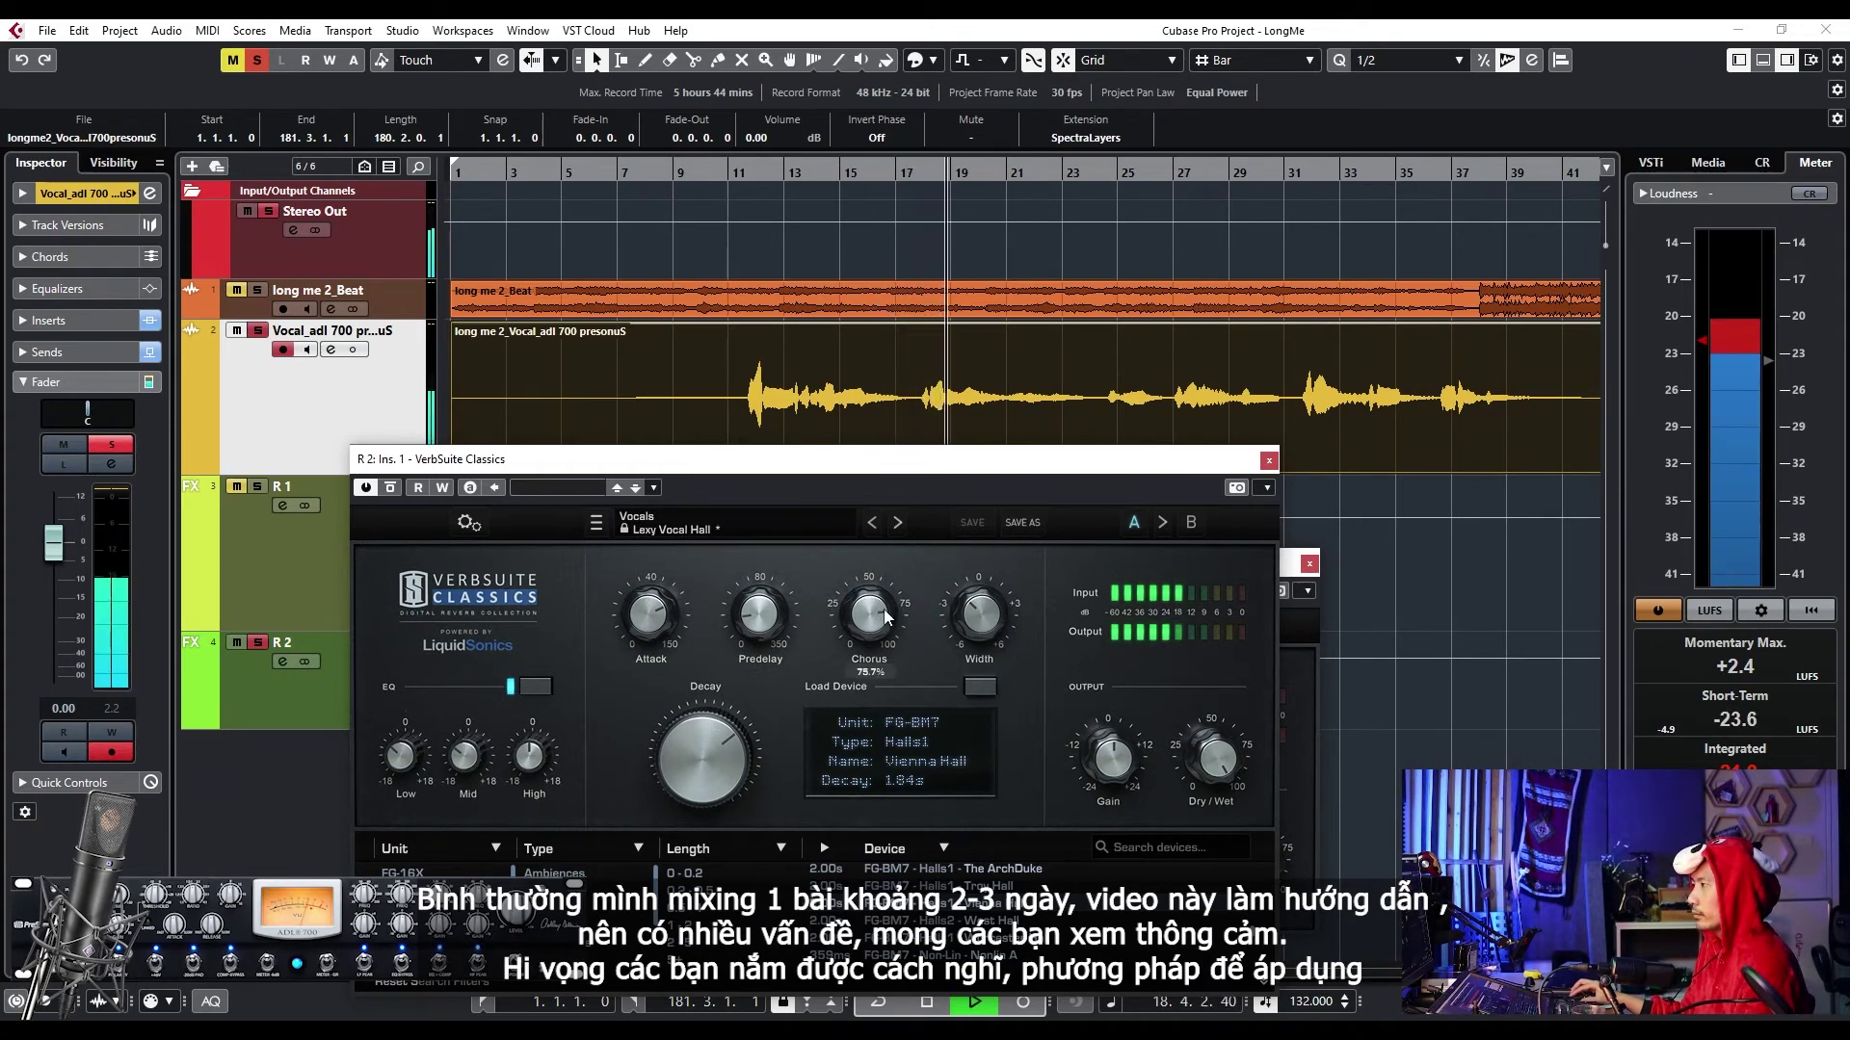
pyautogui.press('space')
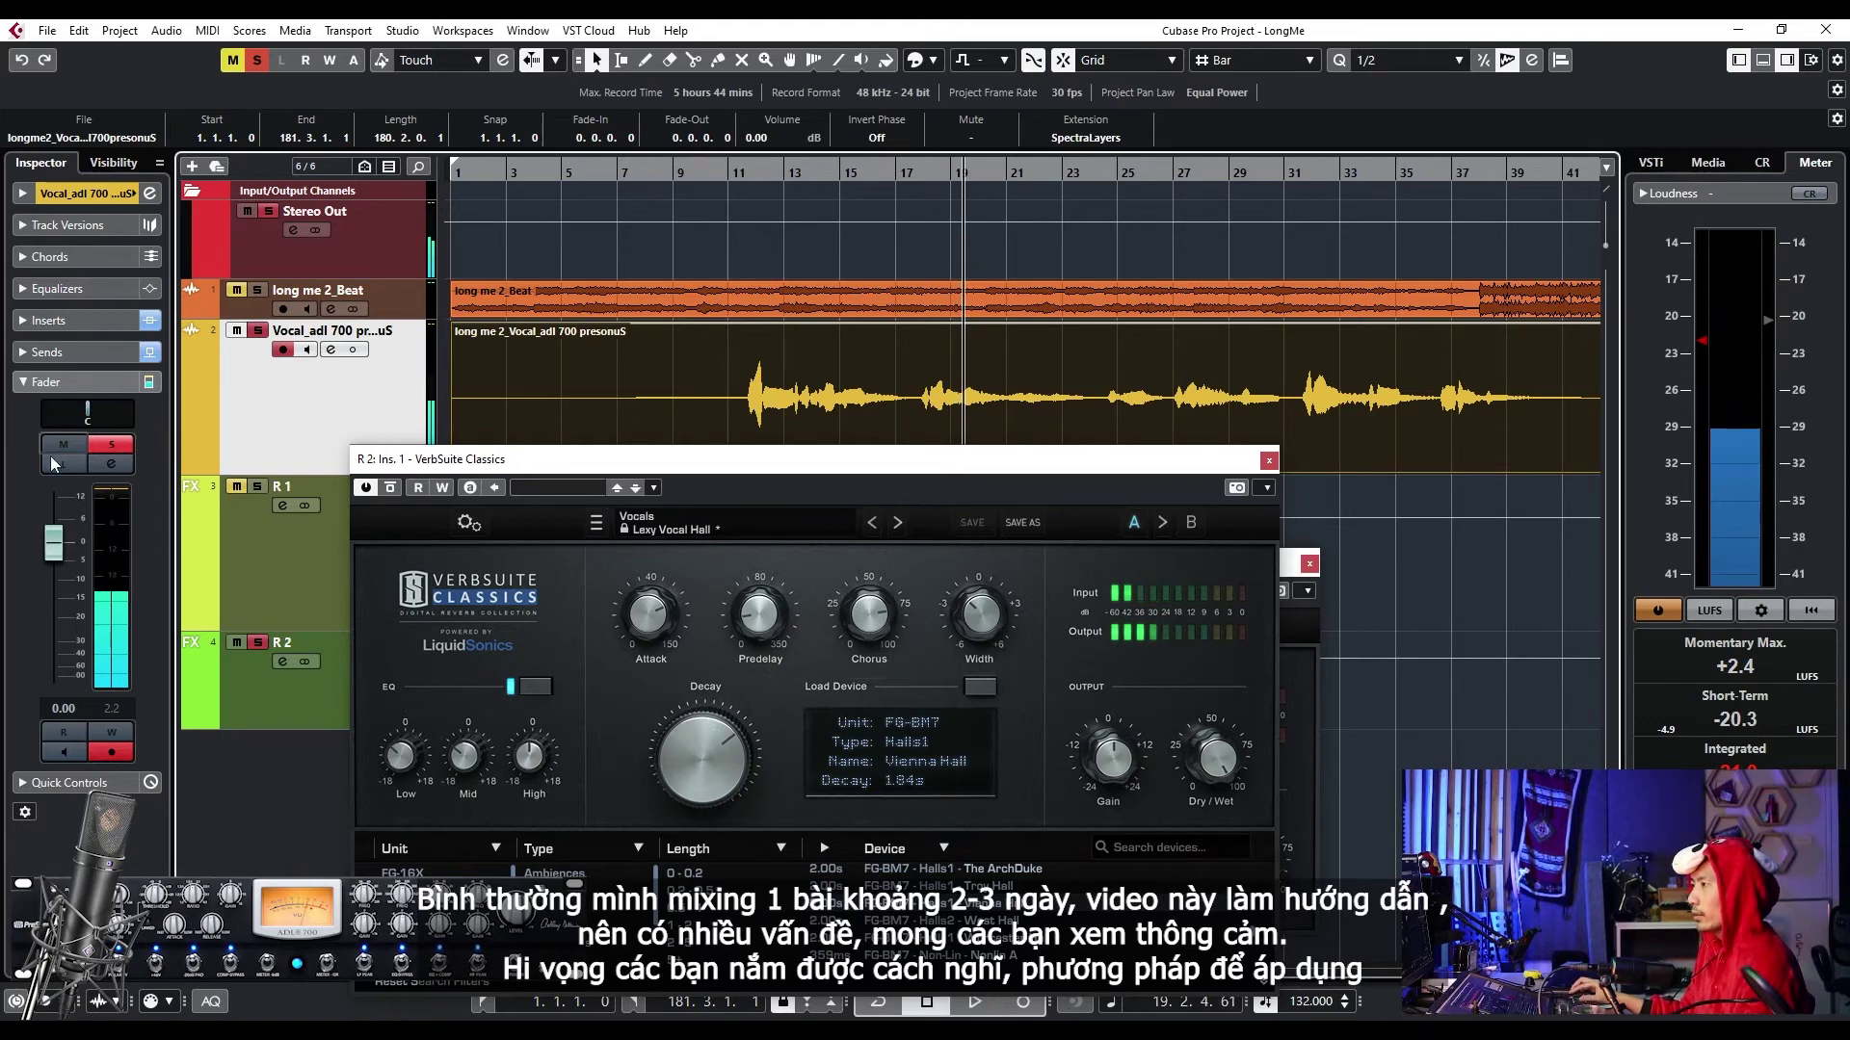
pyautogui.click(747, 179)
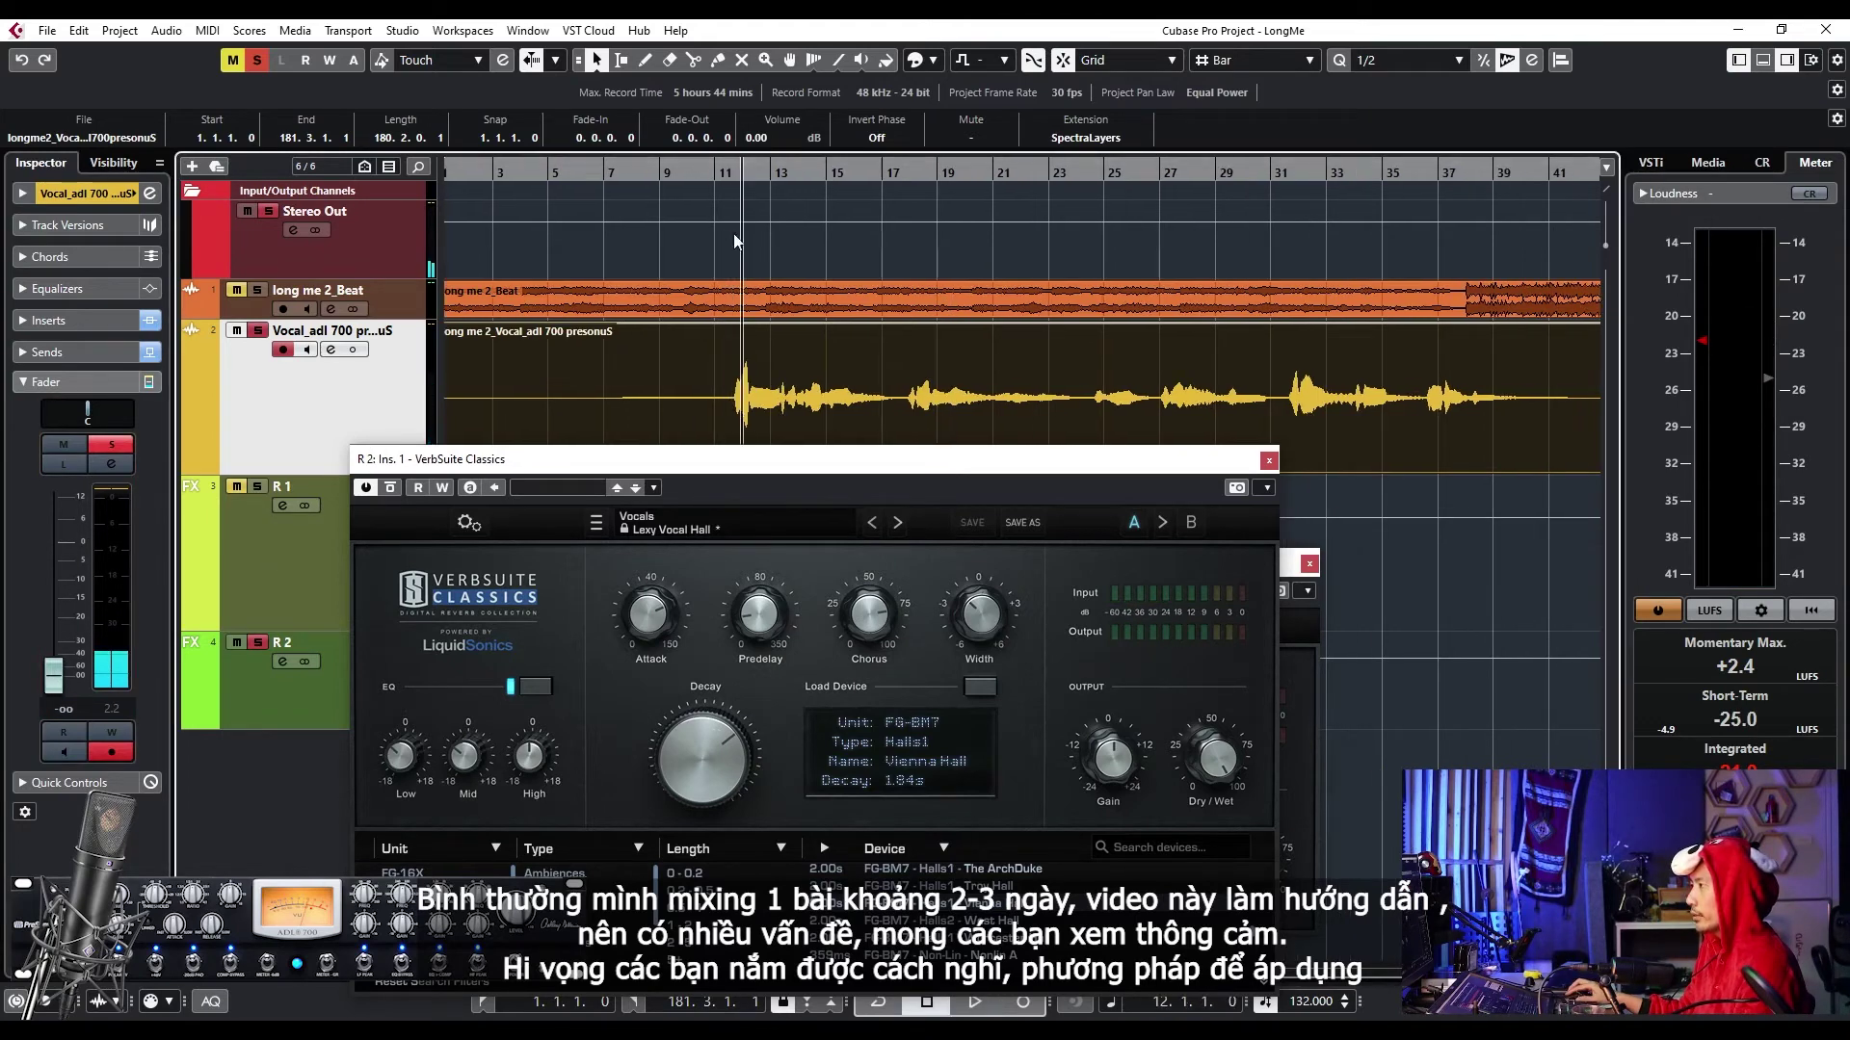
pyautogui.press('space')
pyautogui.moveTo(864, 621); pyautogui.dragTo(879, 547)
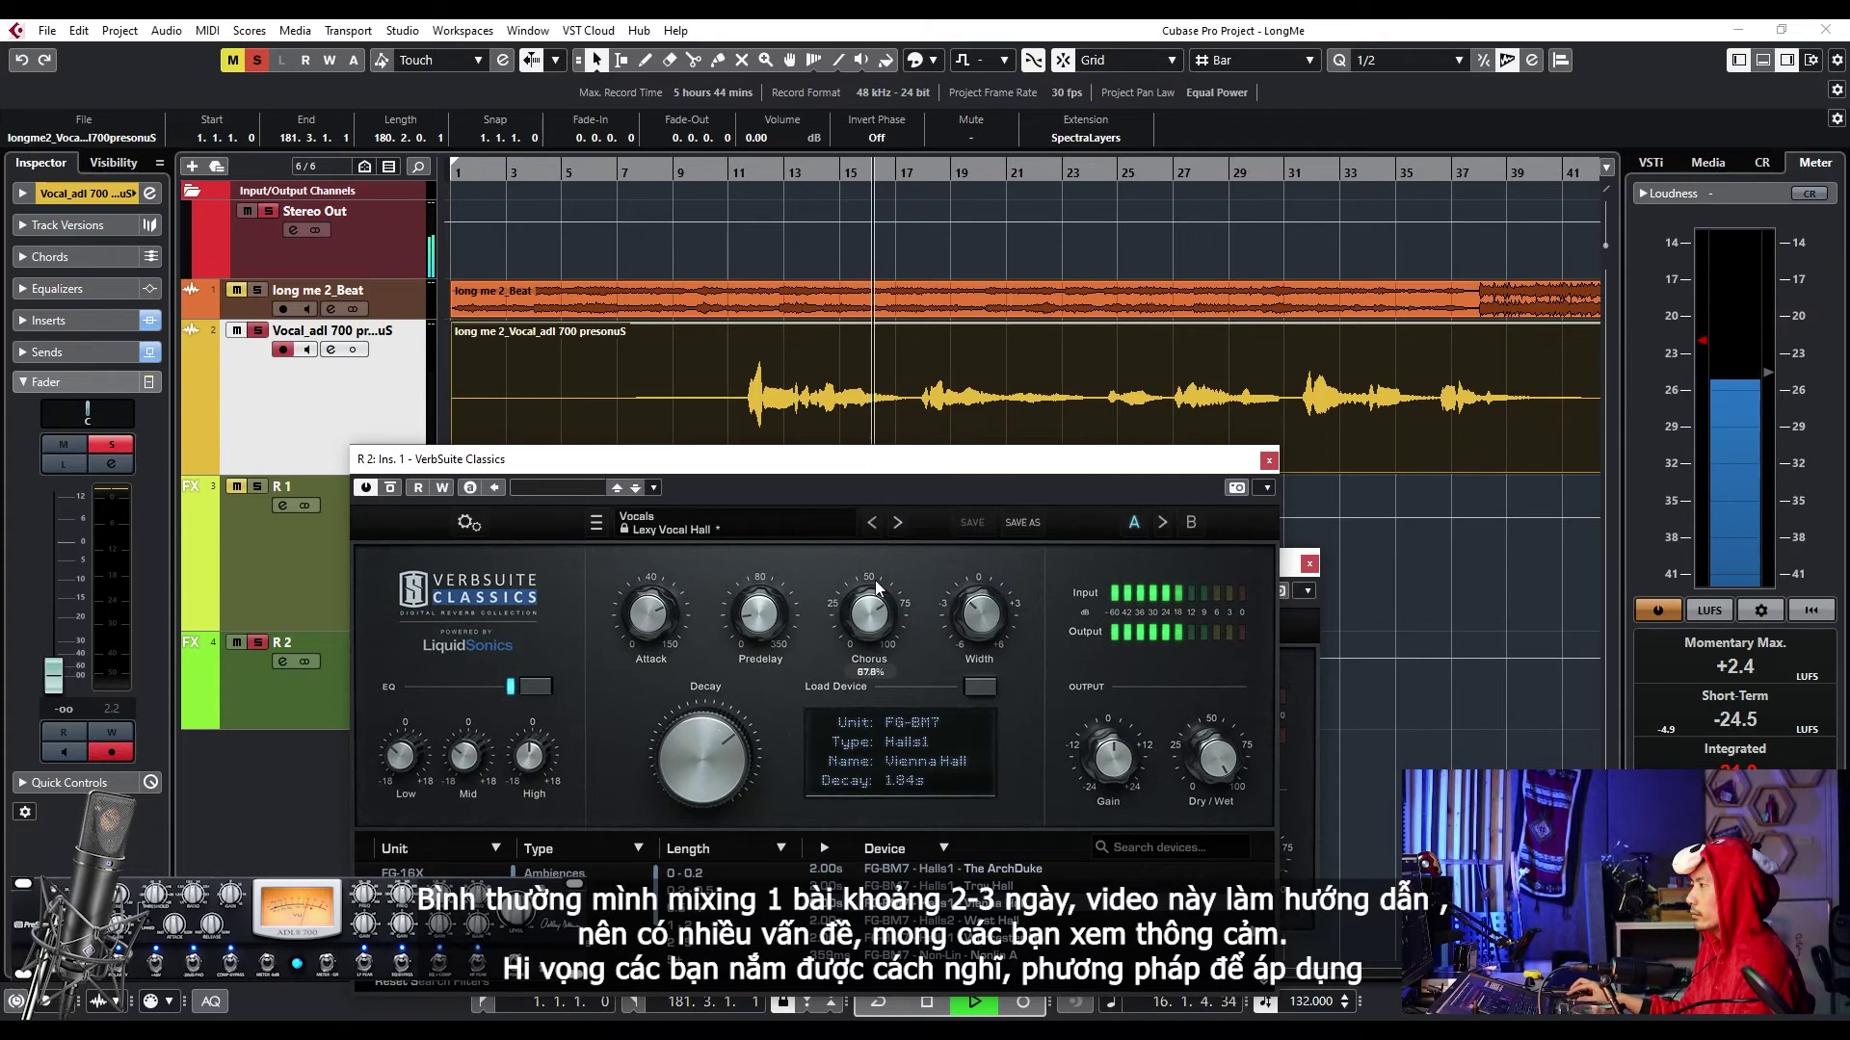
pyautogui.press('space')
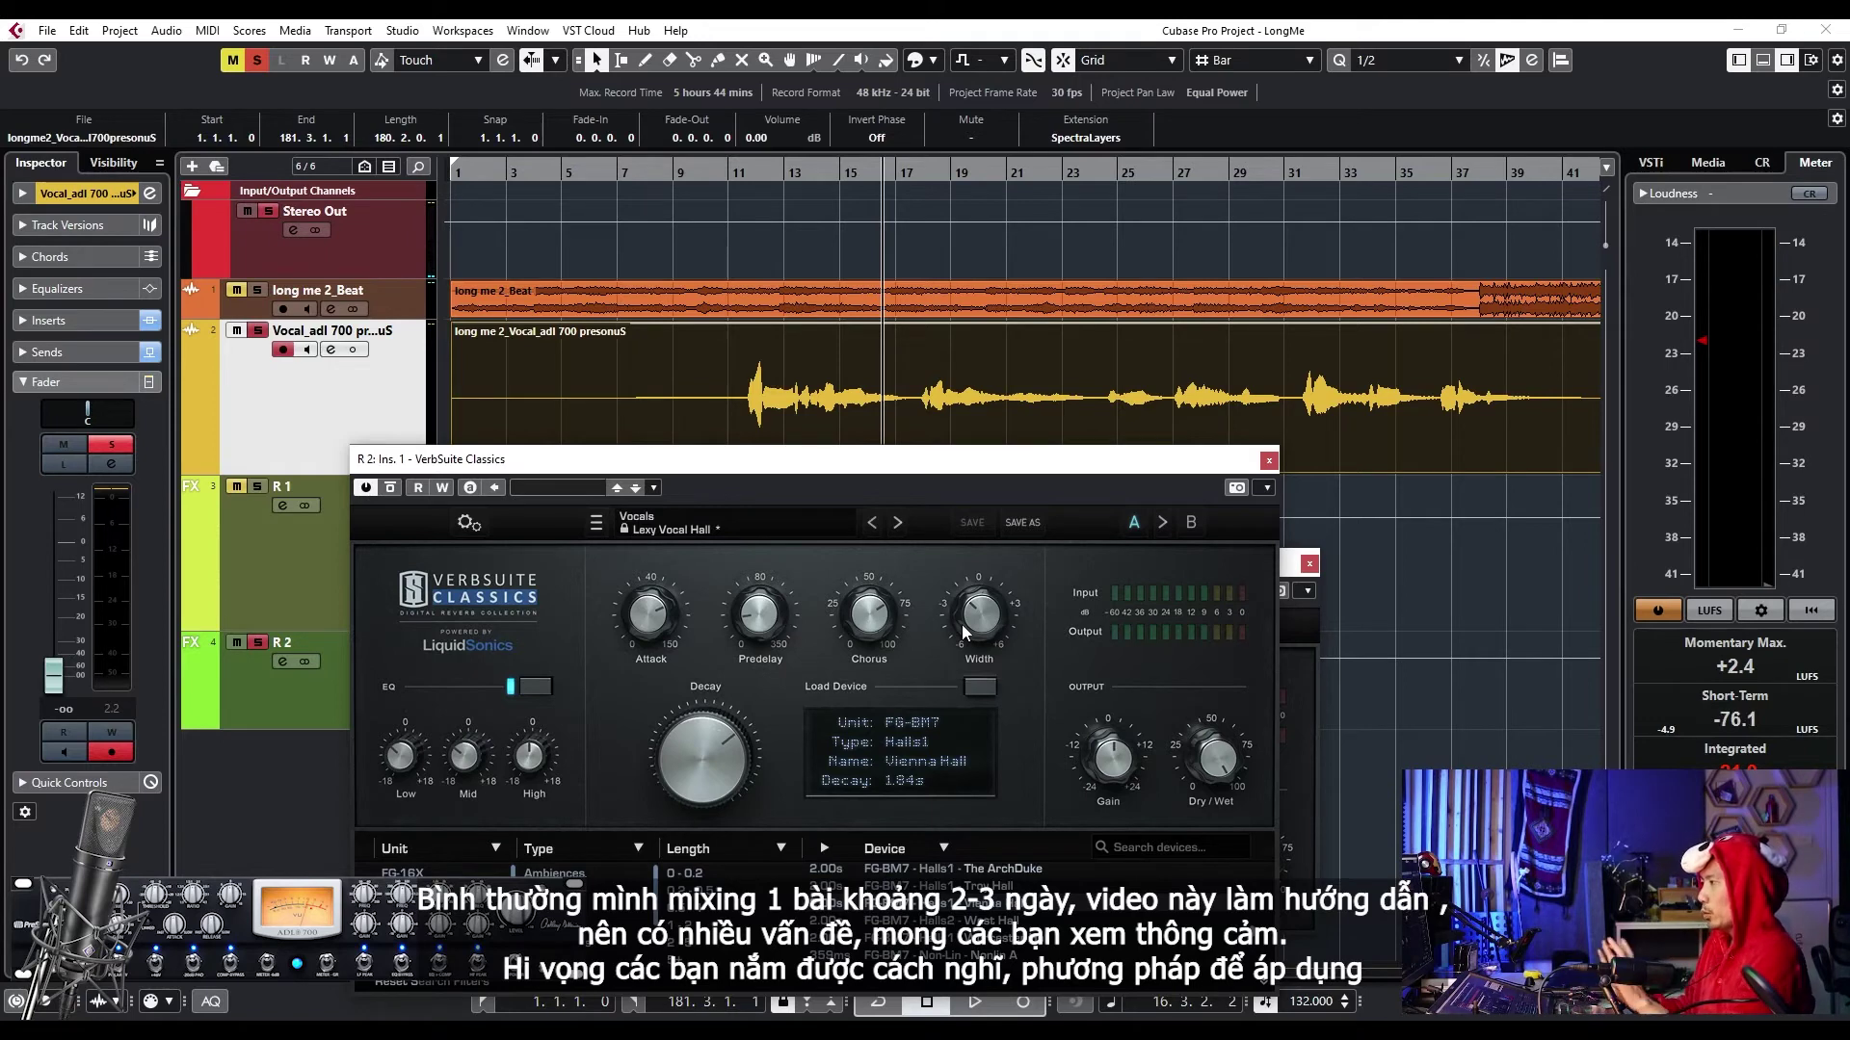
# - Adjust the hall reverb's Width and its EQ during playback, with the High band at about 2.2 dB
pyautogui.moveTo(962, 624); pyautogui.dragTo(970, 568)
pyautogui.press('space')
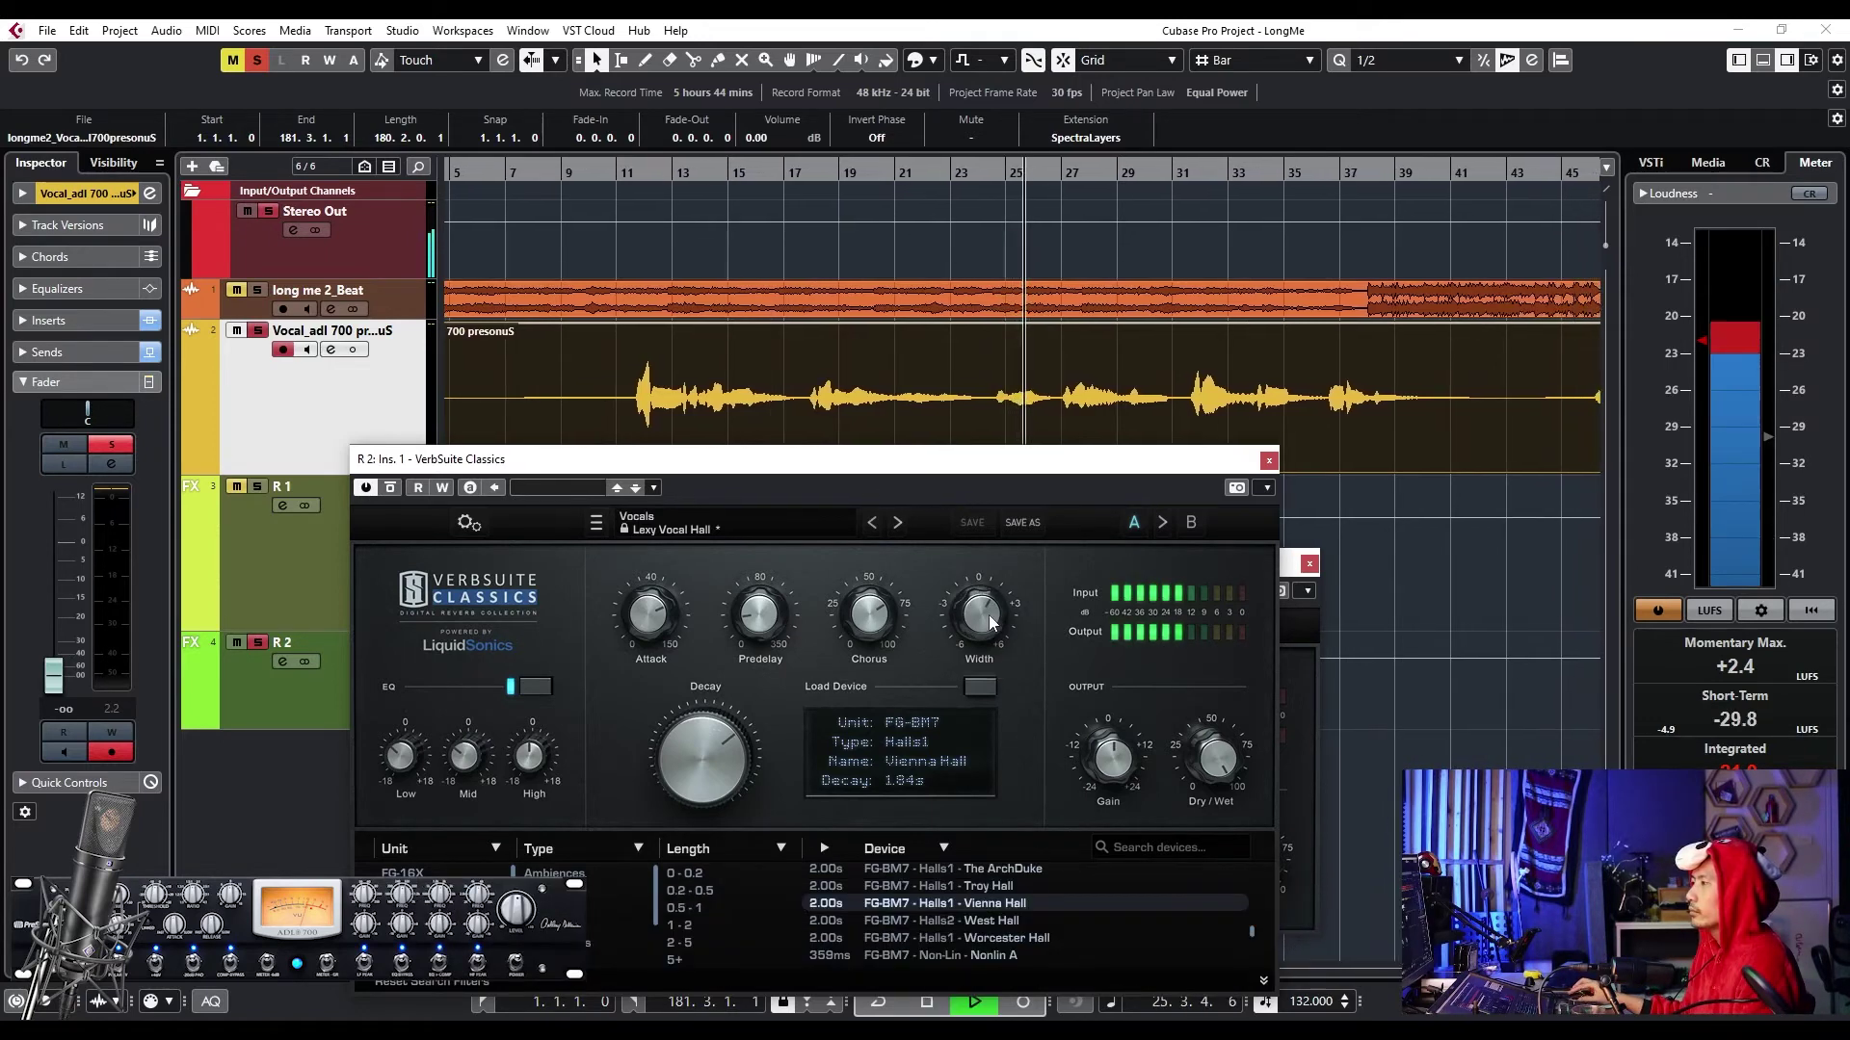
pyautogui.moveTo(988, 615); pyautogui.dragTo(942, 627)
pyautogui.moveTo(401, 756); pyautogui.dragTo(523, 746)
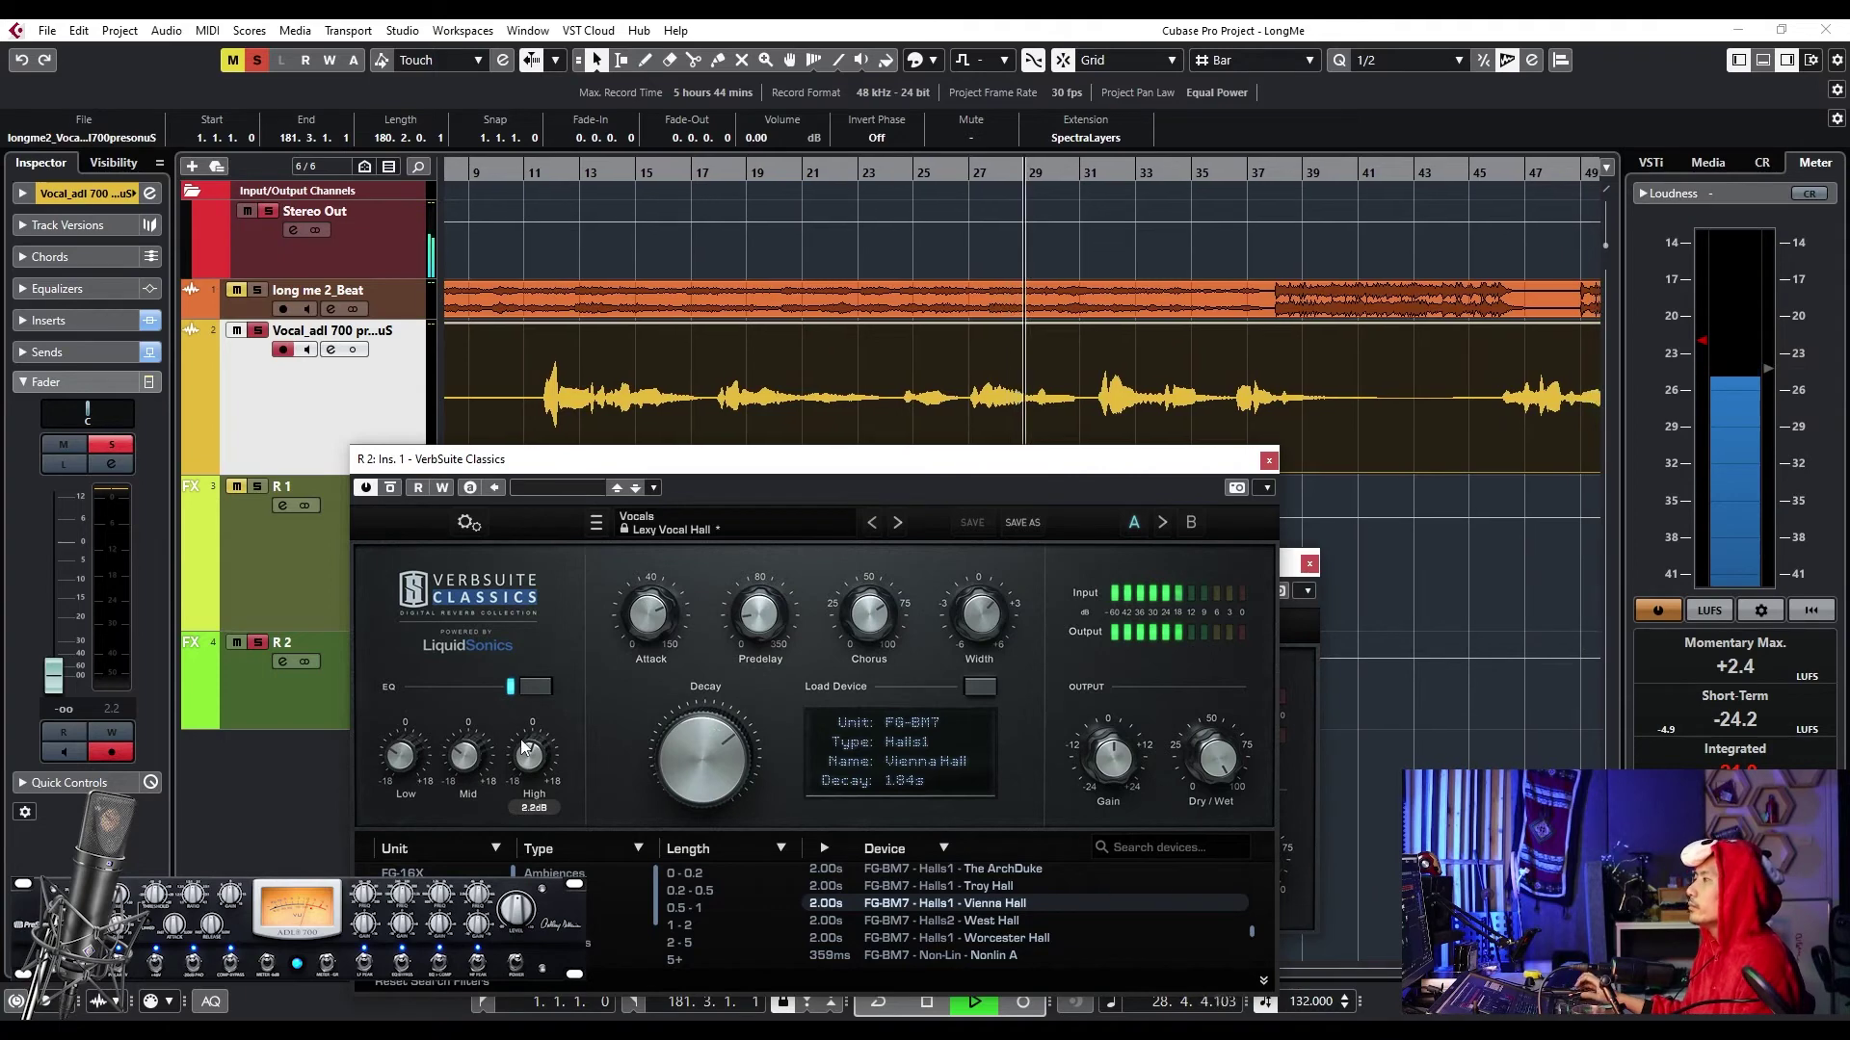
pyautogui.press('space')
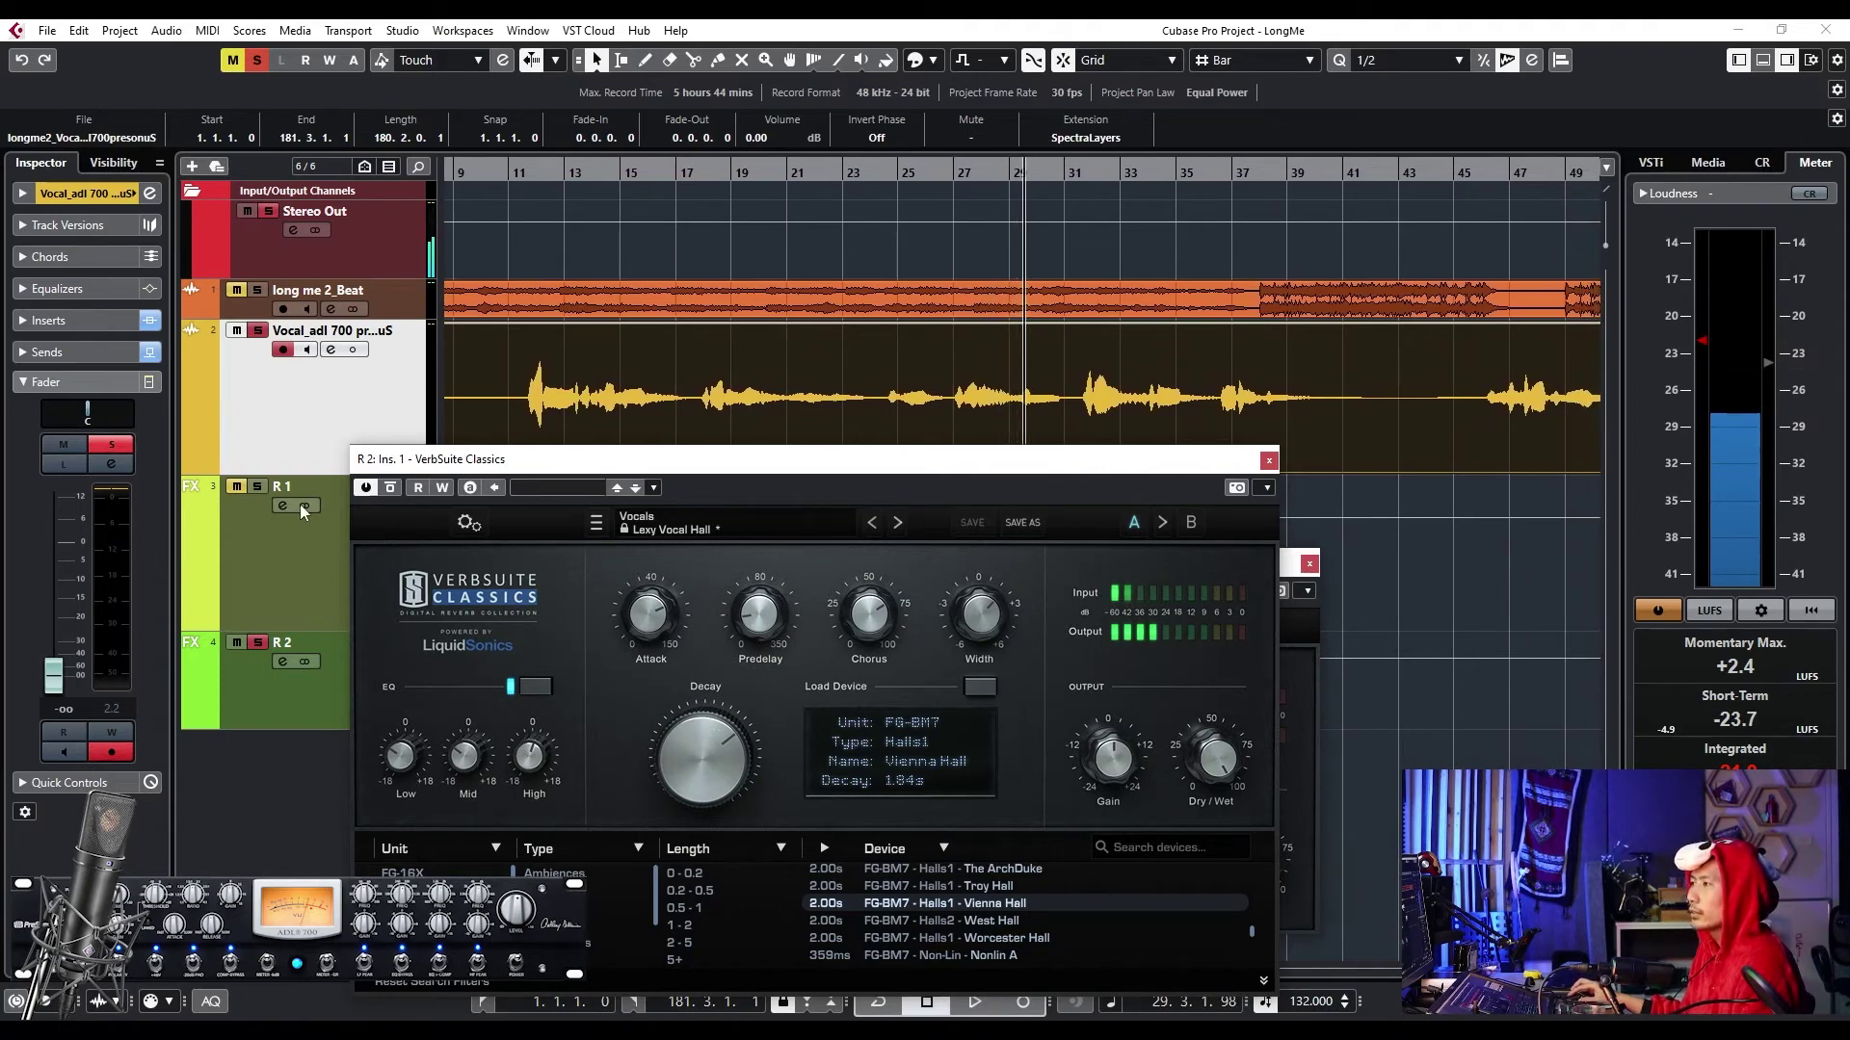
# - Unsolo R 2, insert a Drawmer S73 after its reverb and close the open plug-in windows
pyautogui.click(257, 641)
pyautogui.click(257, 674)
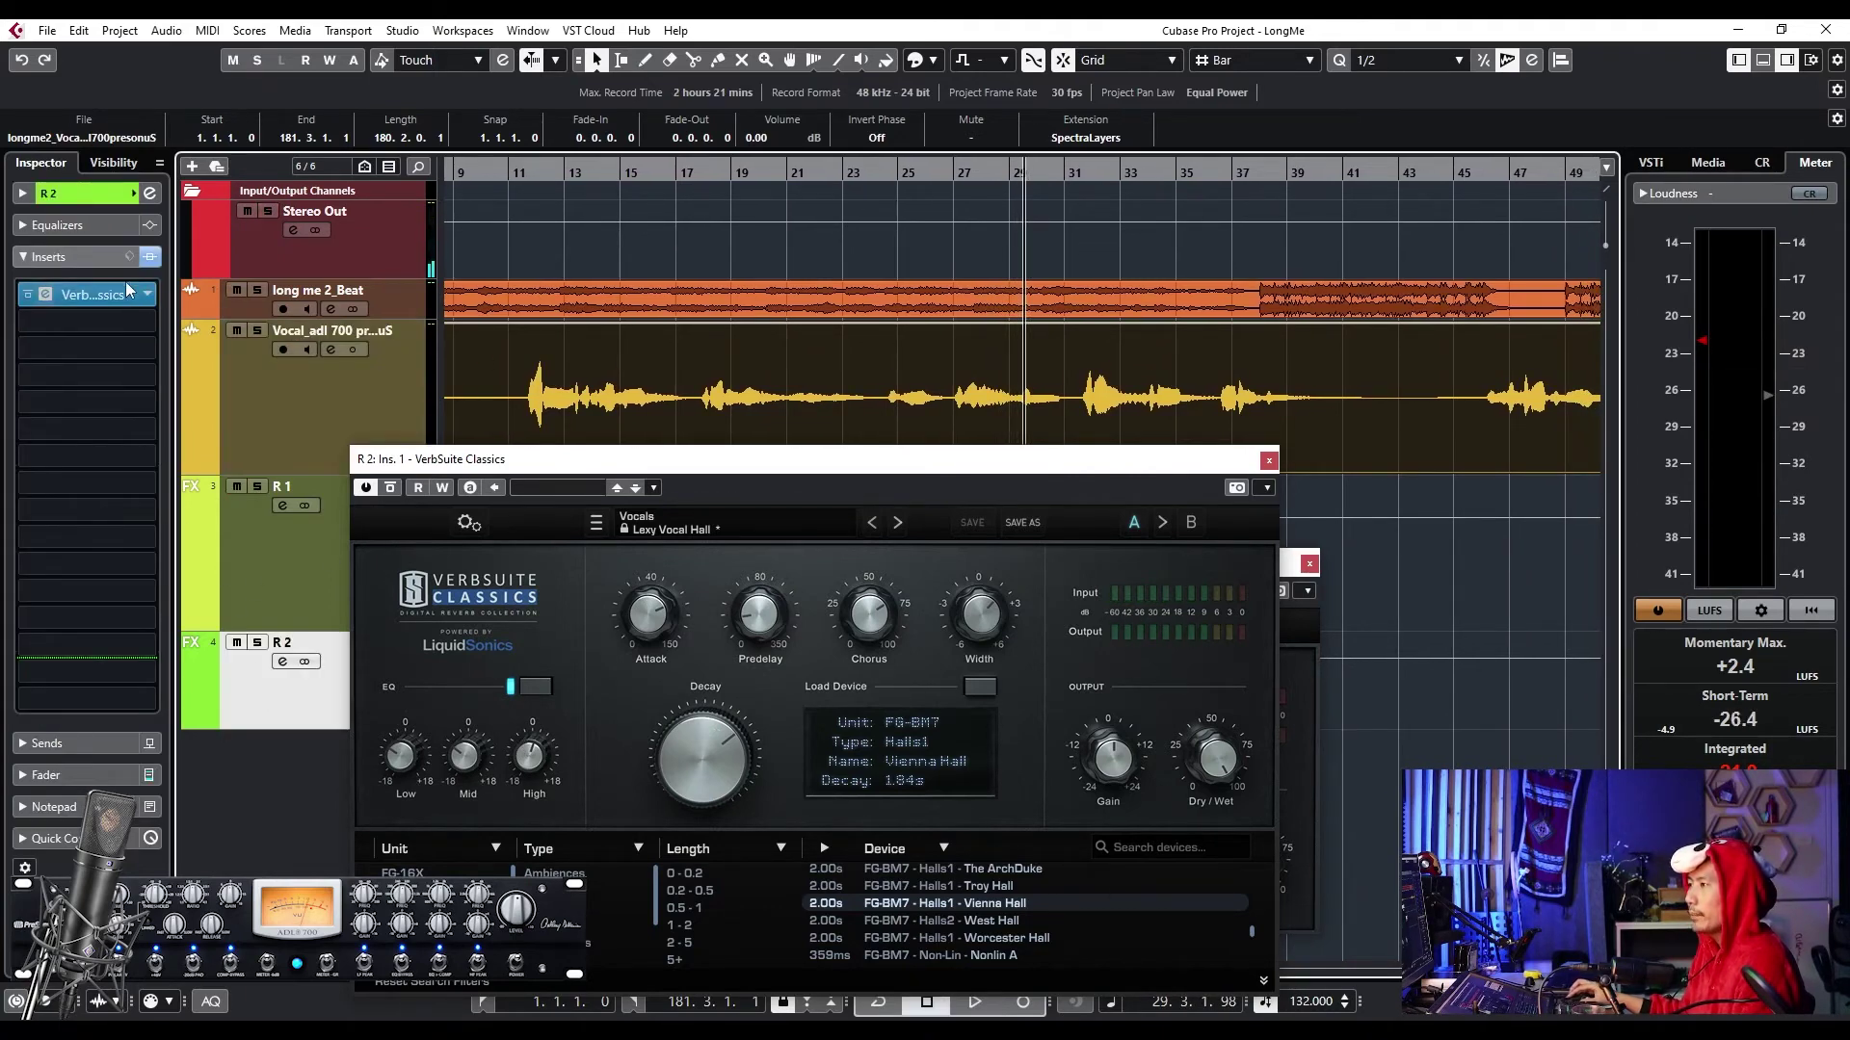
pyautogui.click(118, 320)
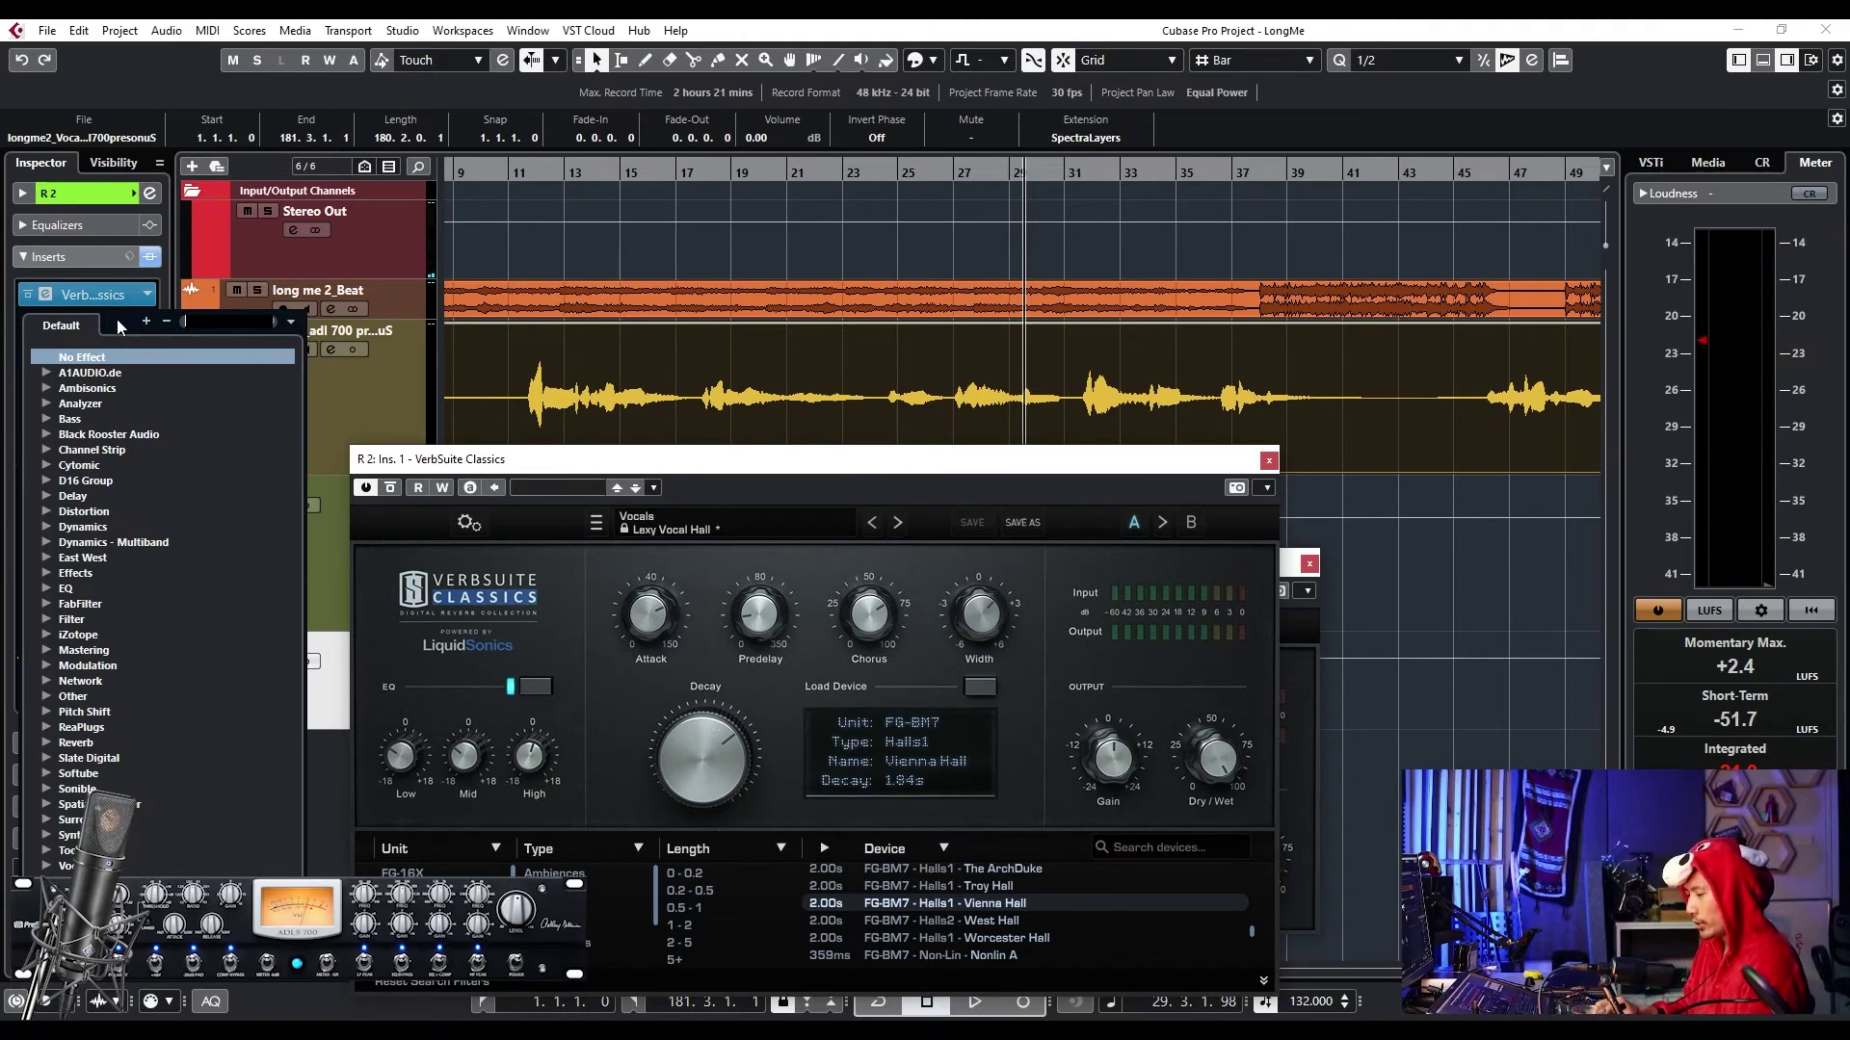
pyautogui.write('73')
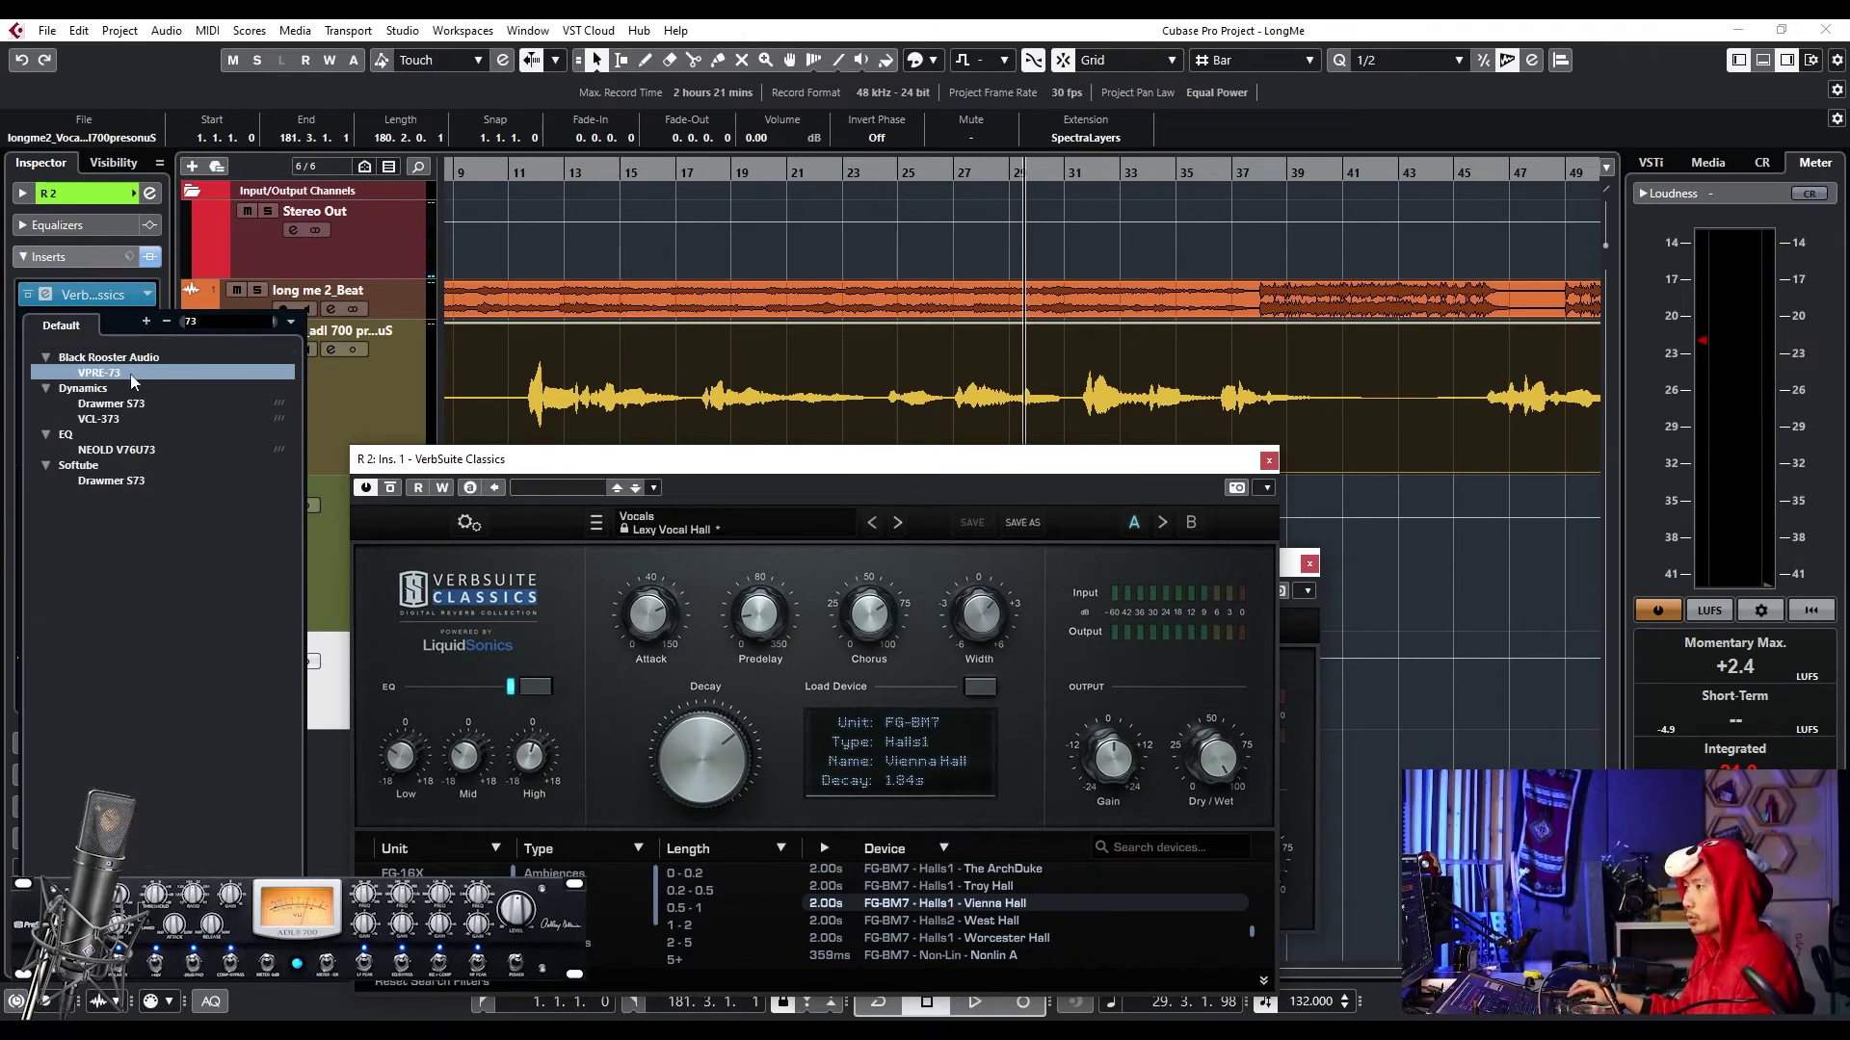
pyautogui.press('Escape')
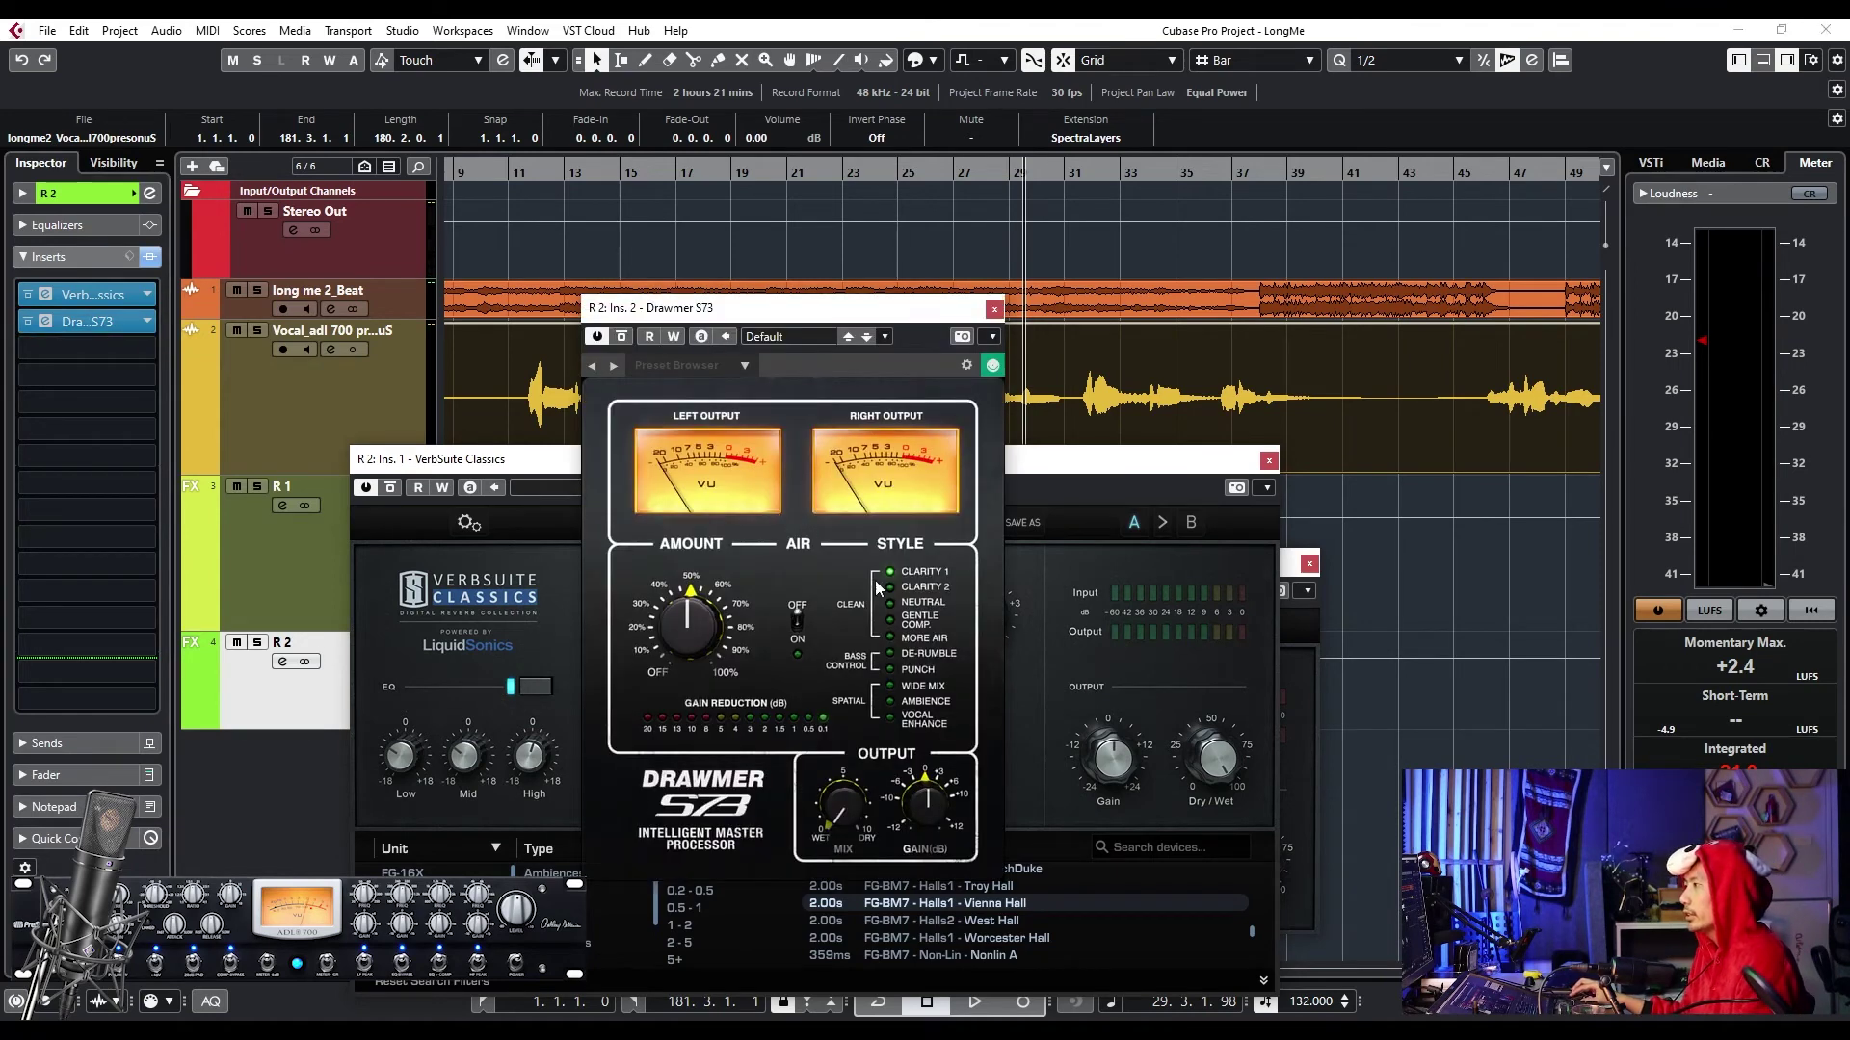
pyautogui.click(994, 309)
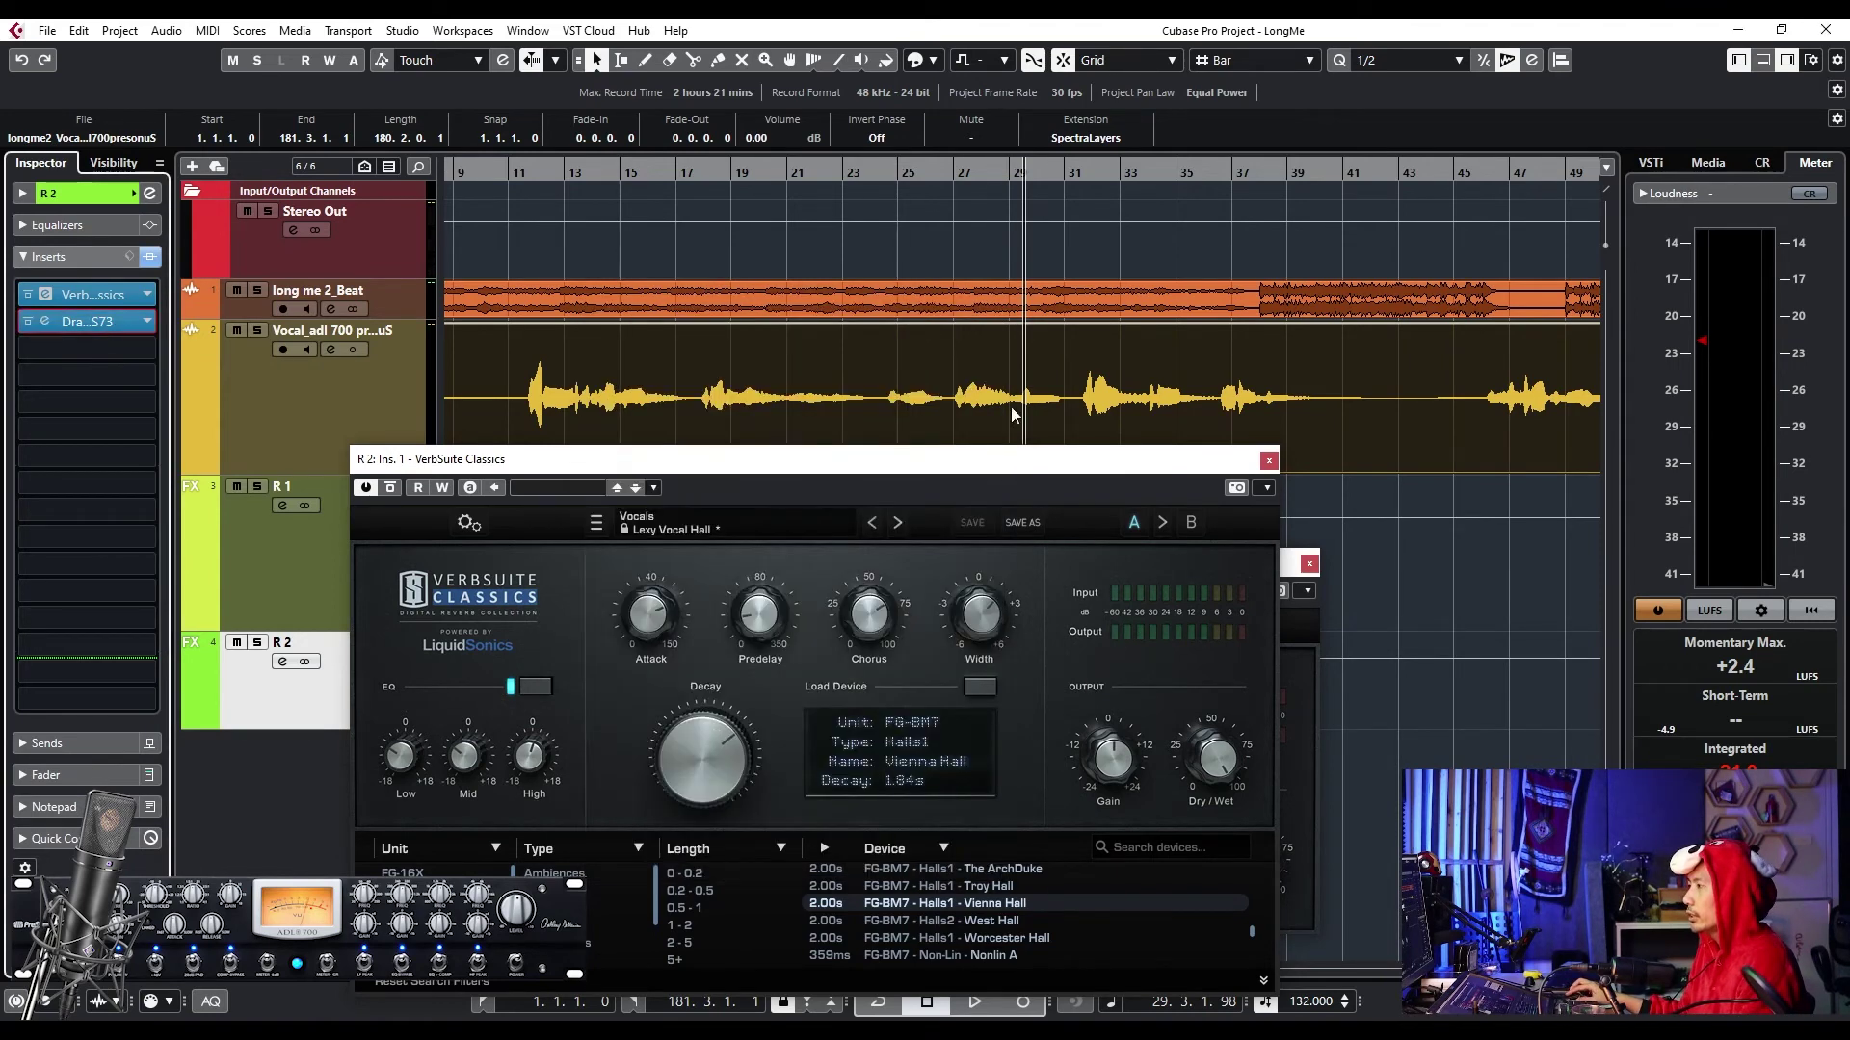
pyautogui.click(1269, 461)
pyautogui.click(1311, 565)
# - Play R 2 from about bar 11 and compare the sound with the Drawmer S73 bypassed and active
pyautogui.press('g')
pyautogui.press('g')
pyautogui.click(604, 170)
pyautogui.press('space')
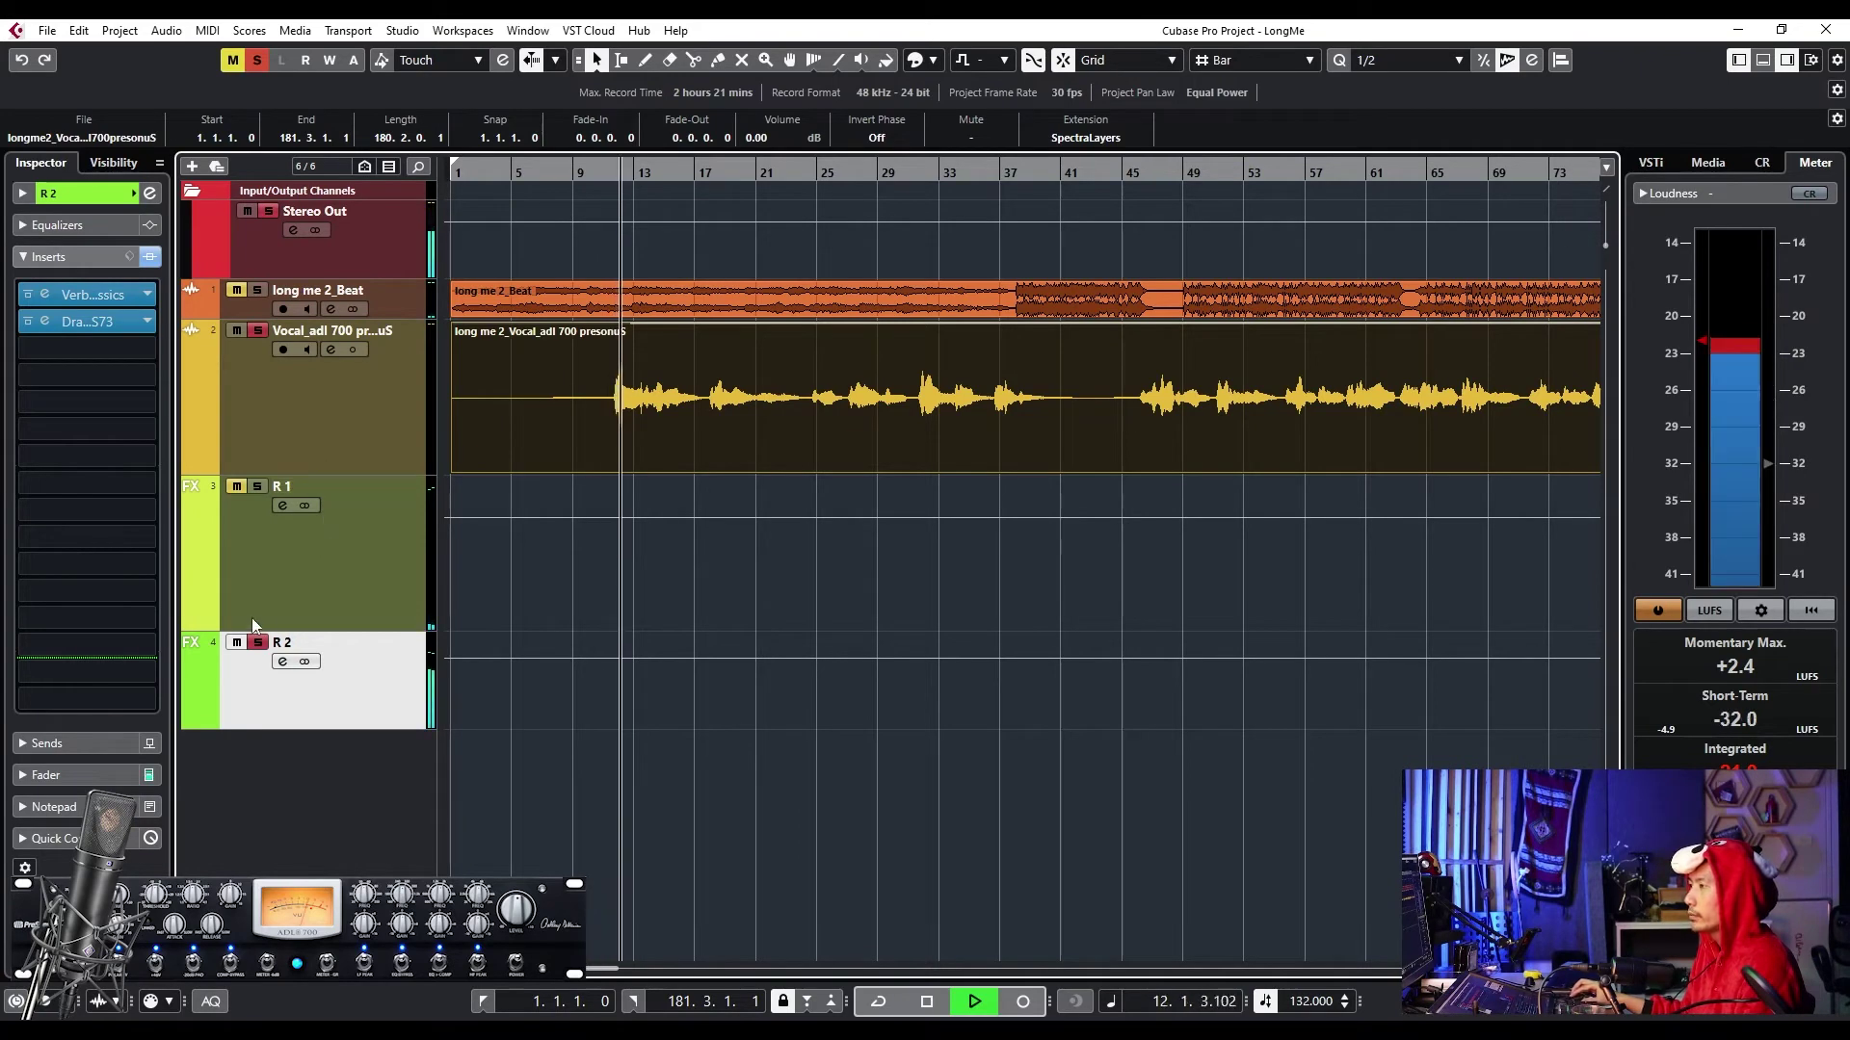
pyautogui.click(27, 322)
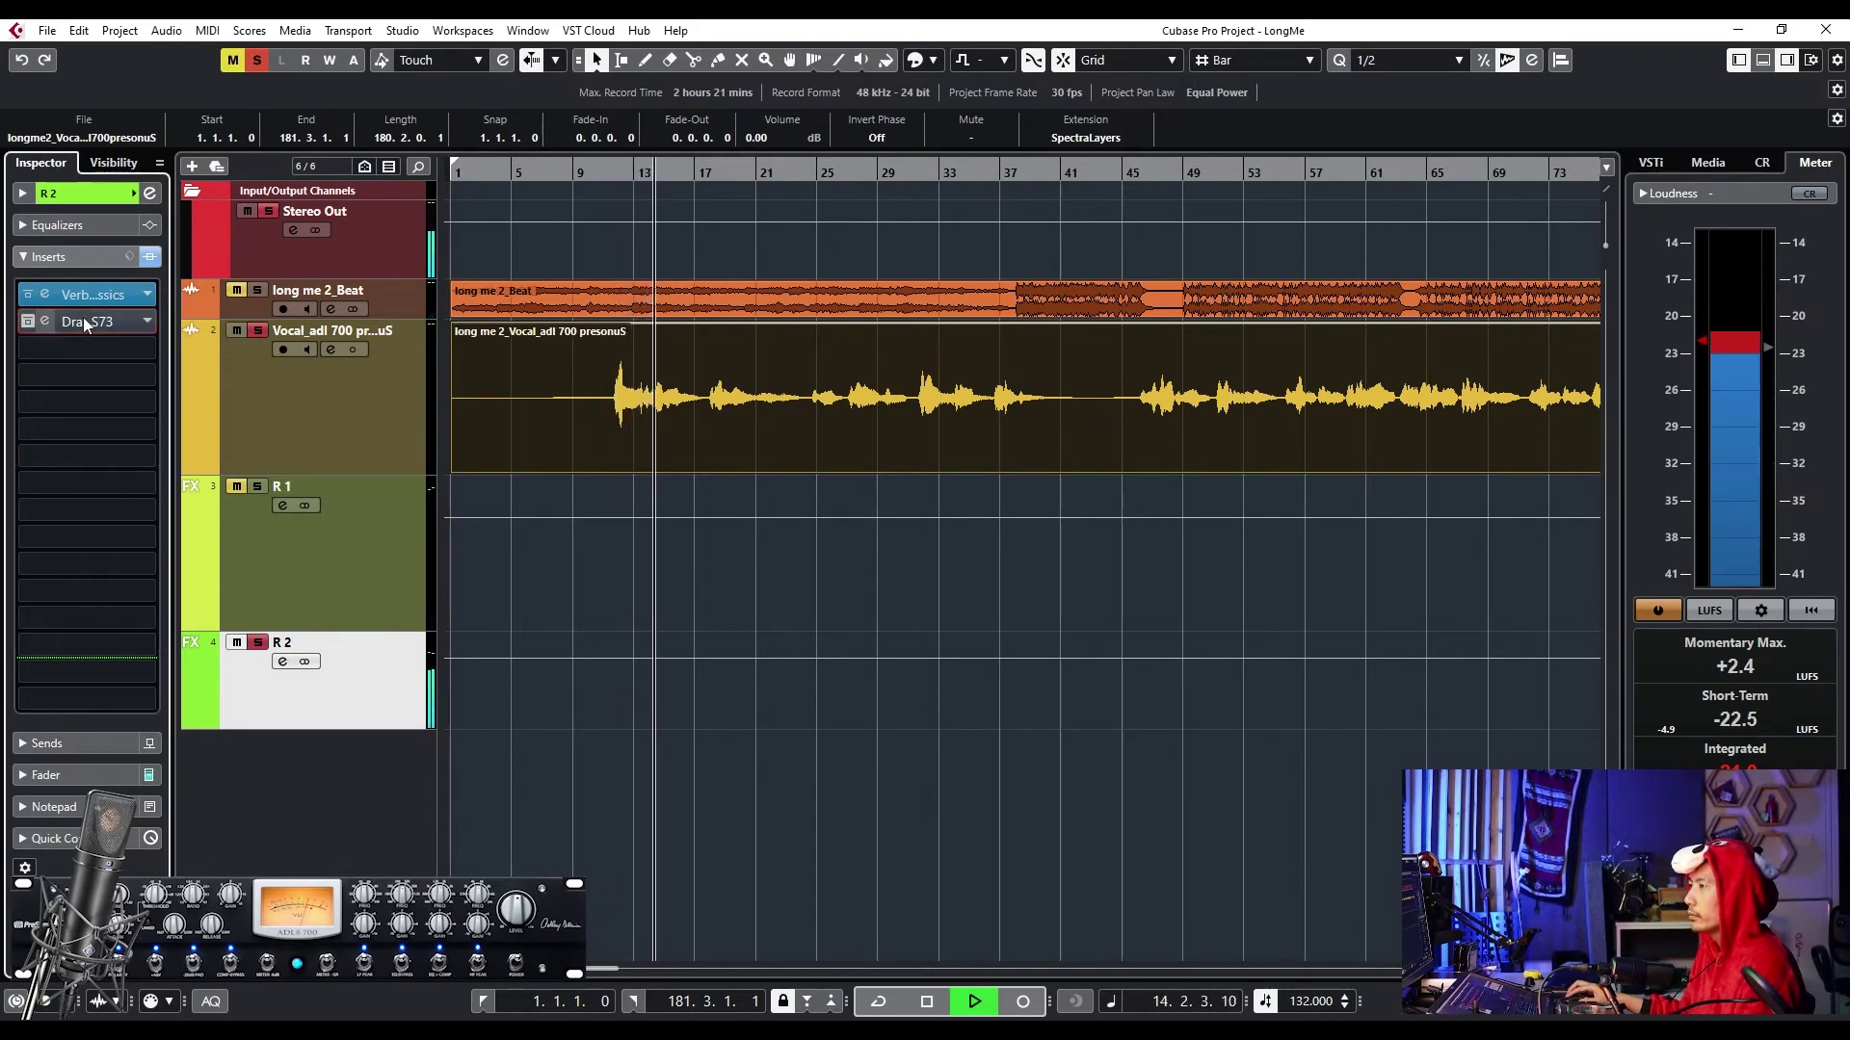
pyautogui.click(45, 321)
pyautogui.click(622, 339)
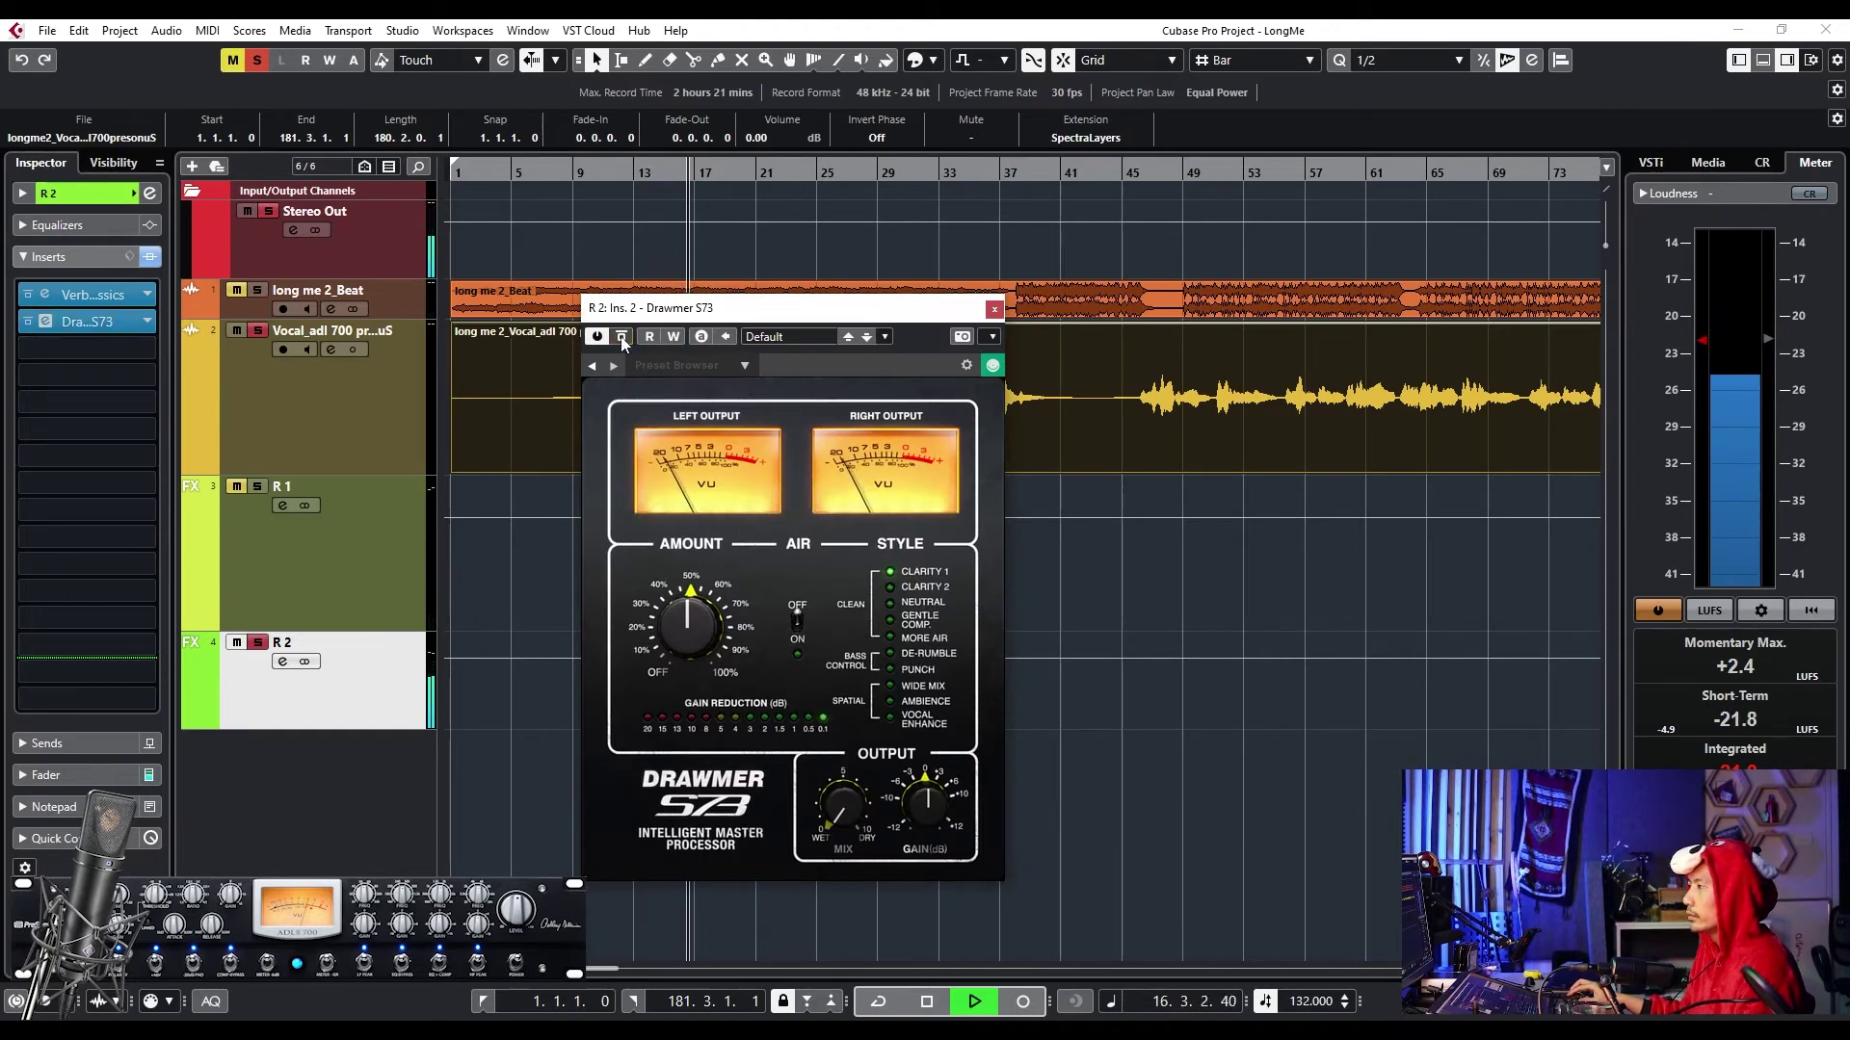
# - Set the Drawmer S73's Amount to 71.0 on R 2, close the plug-in and stop playback
pyautogui.moveTo(690, 622); pyautogui.dragTo(787, 543)
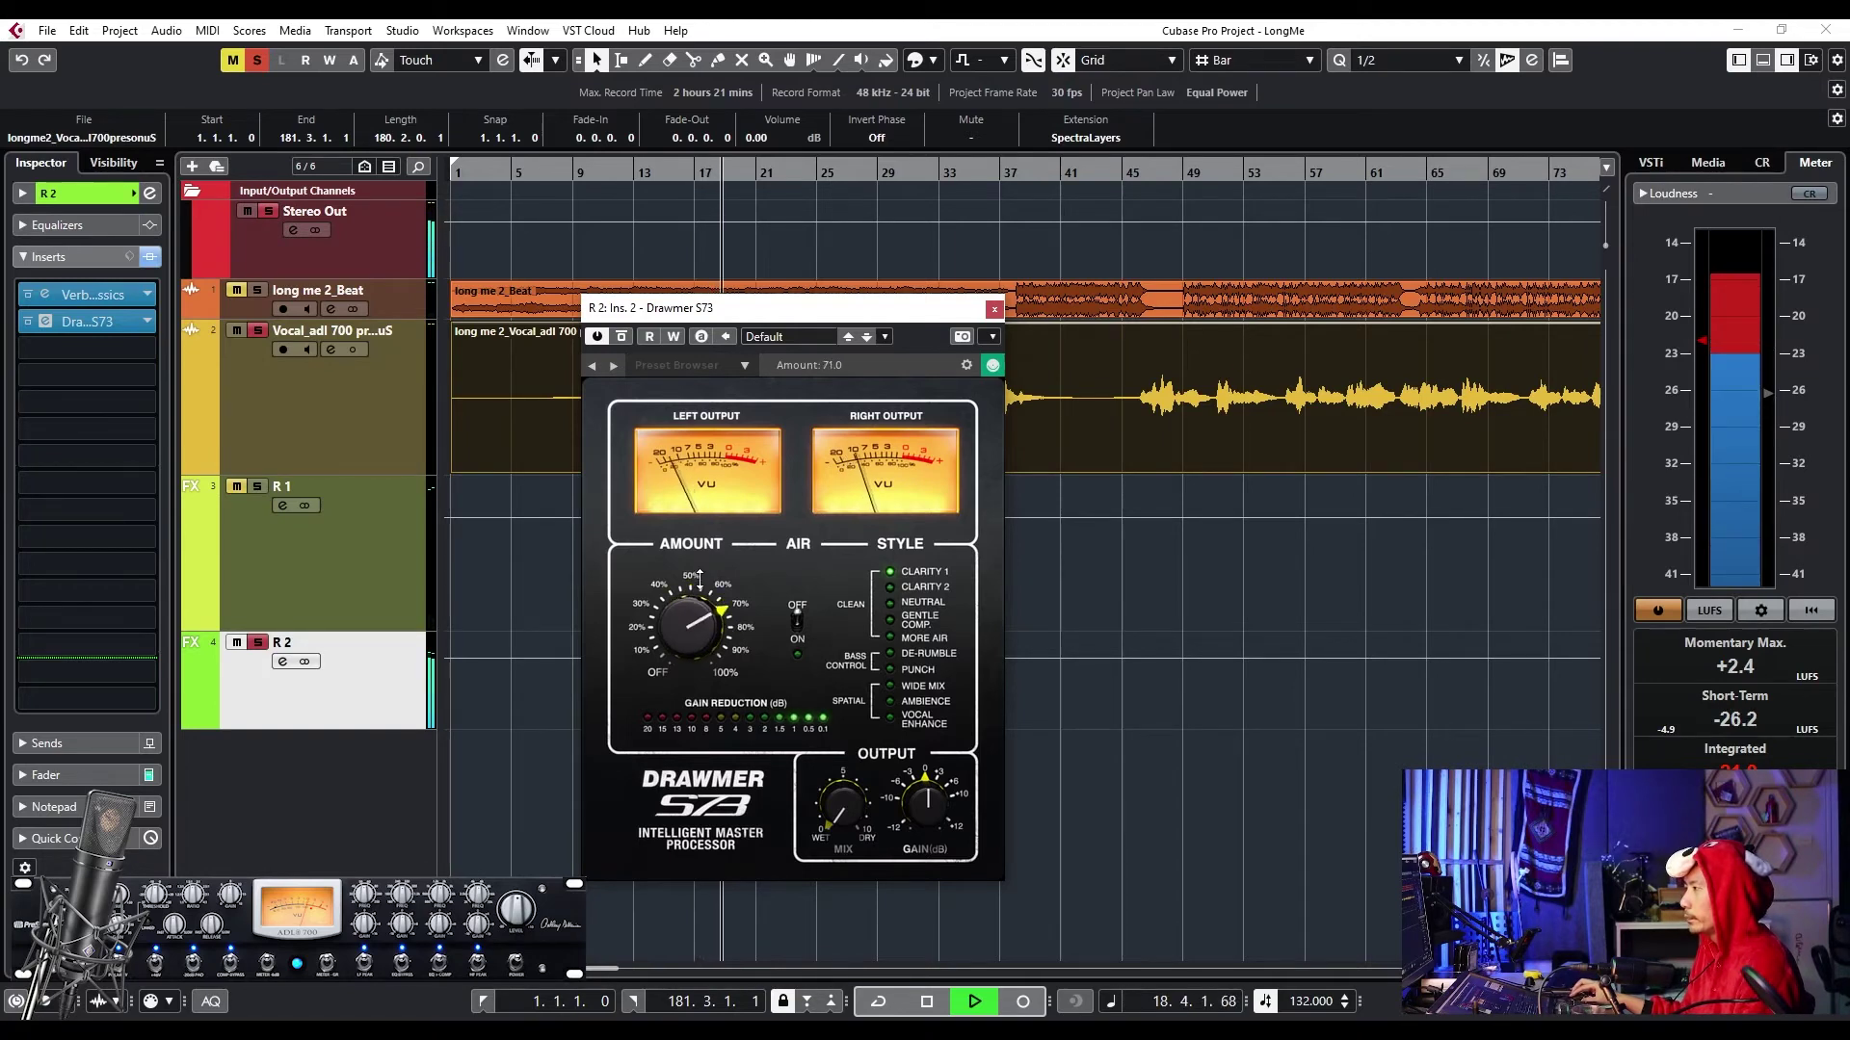
pyautogui.click(86, 320)
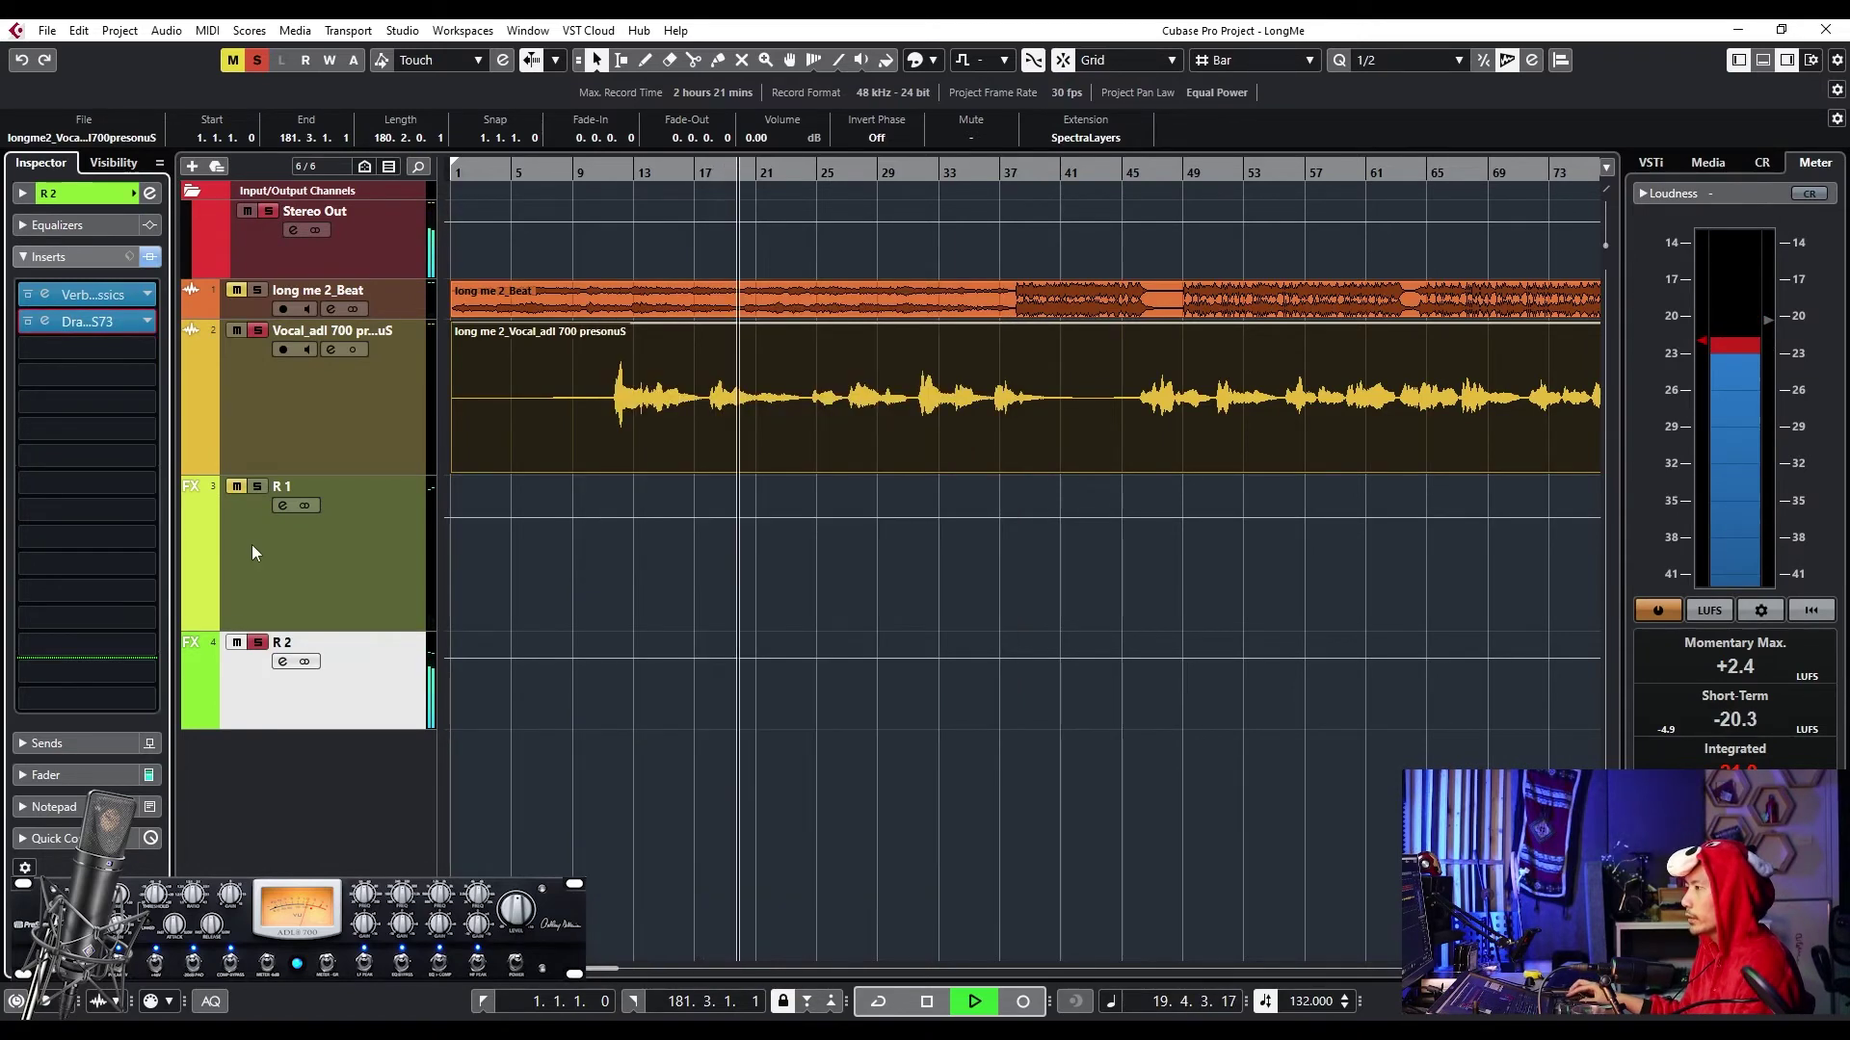
pyautogui.press('space')
# - Lower the vocal track's send to R 2 to -11.8 dB during playback
pyautogui.click(370, 428)
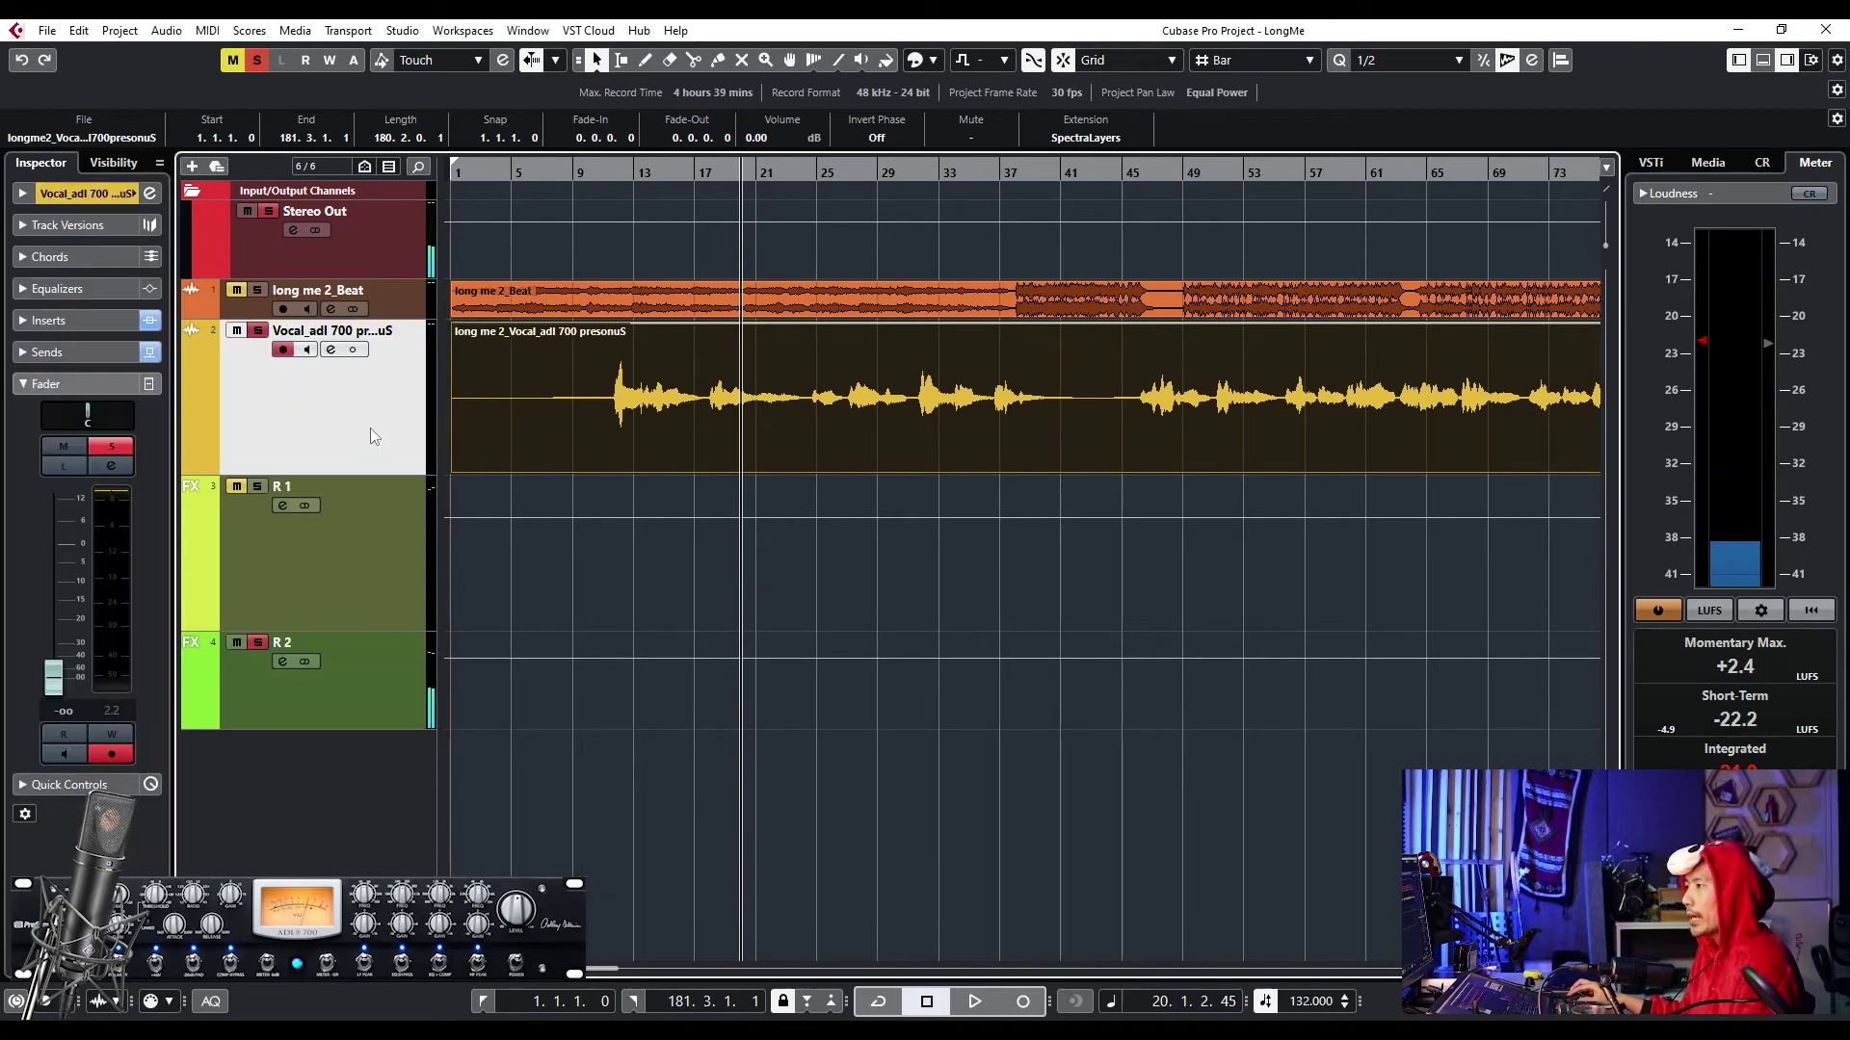
pyautogui.click(58, 353)
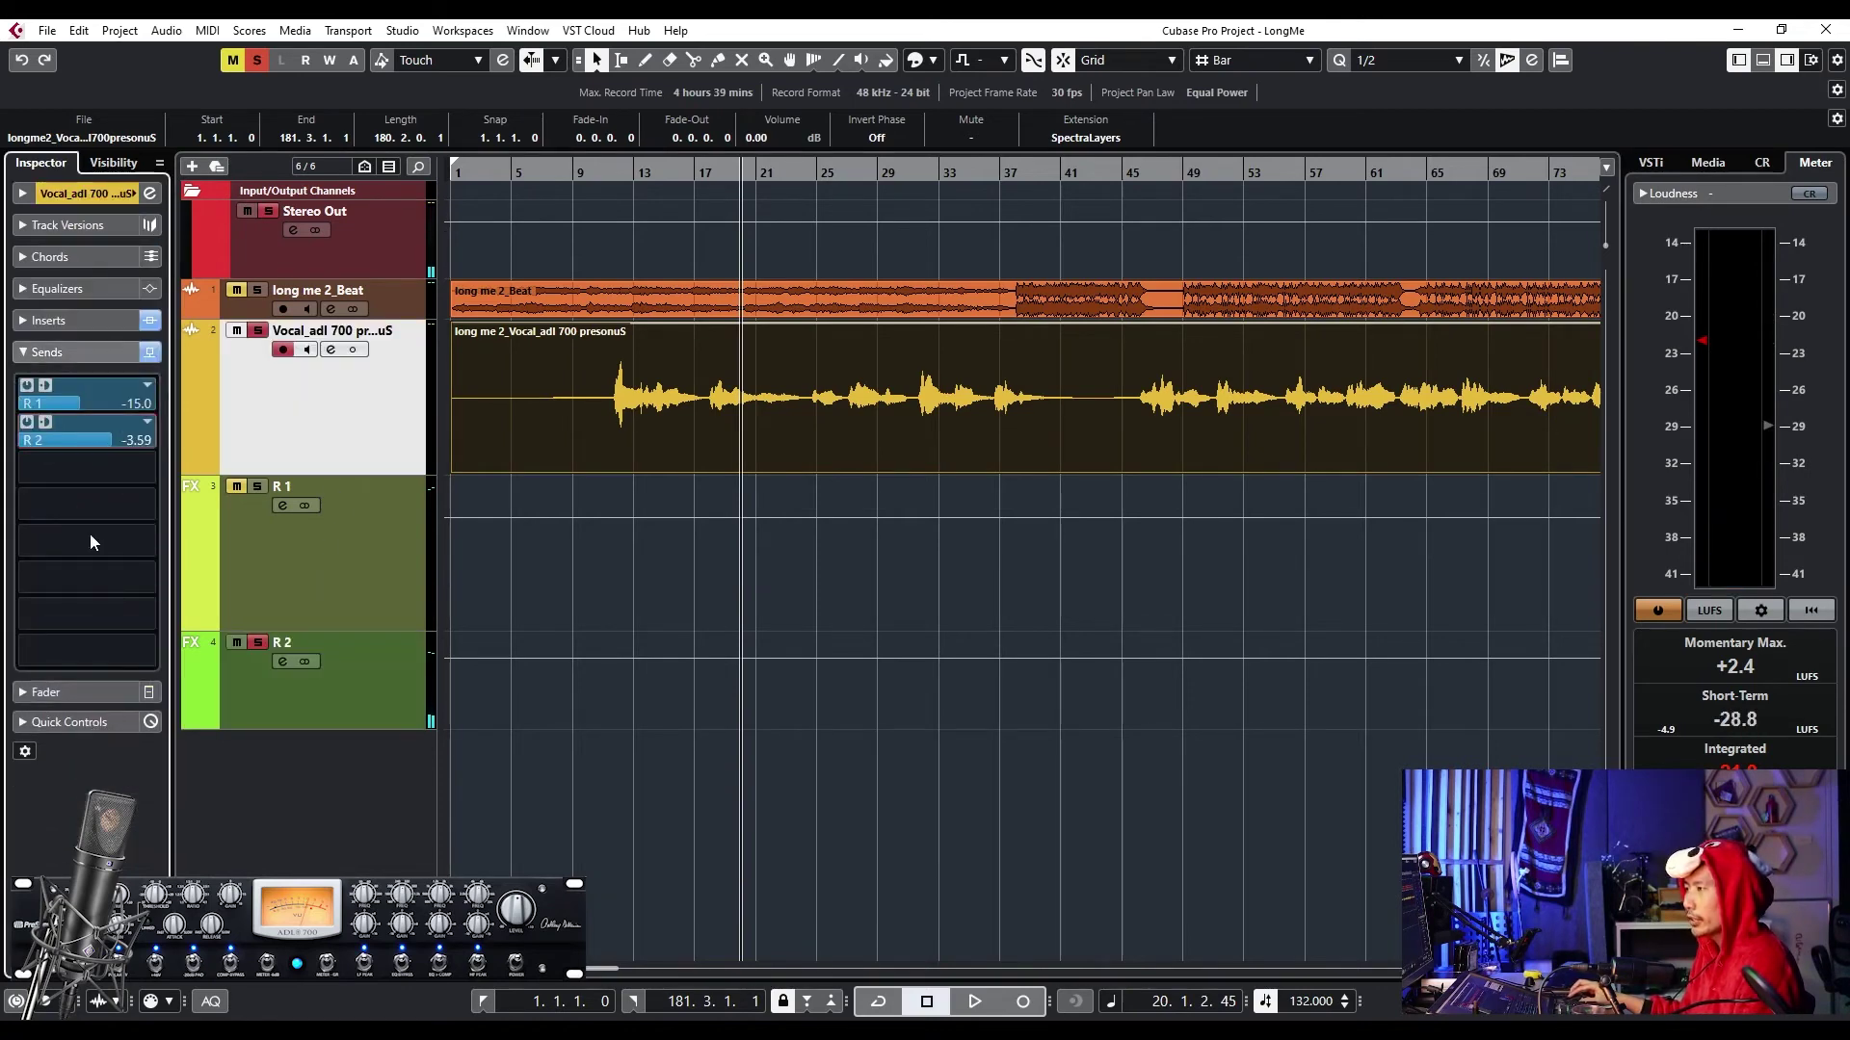
pyautogui.press('space')
pyautogui.scroll(-2, 89, 423)
pyautogui.scroll(3, 88, 424)
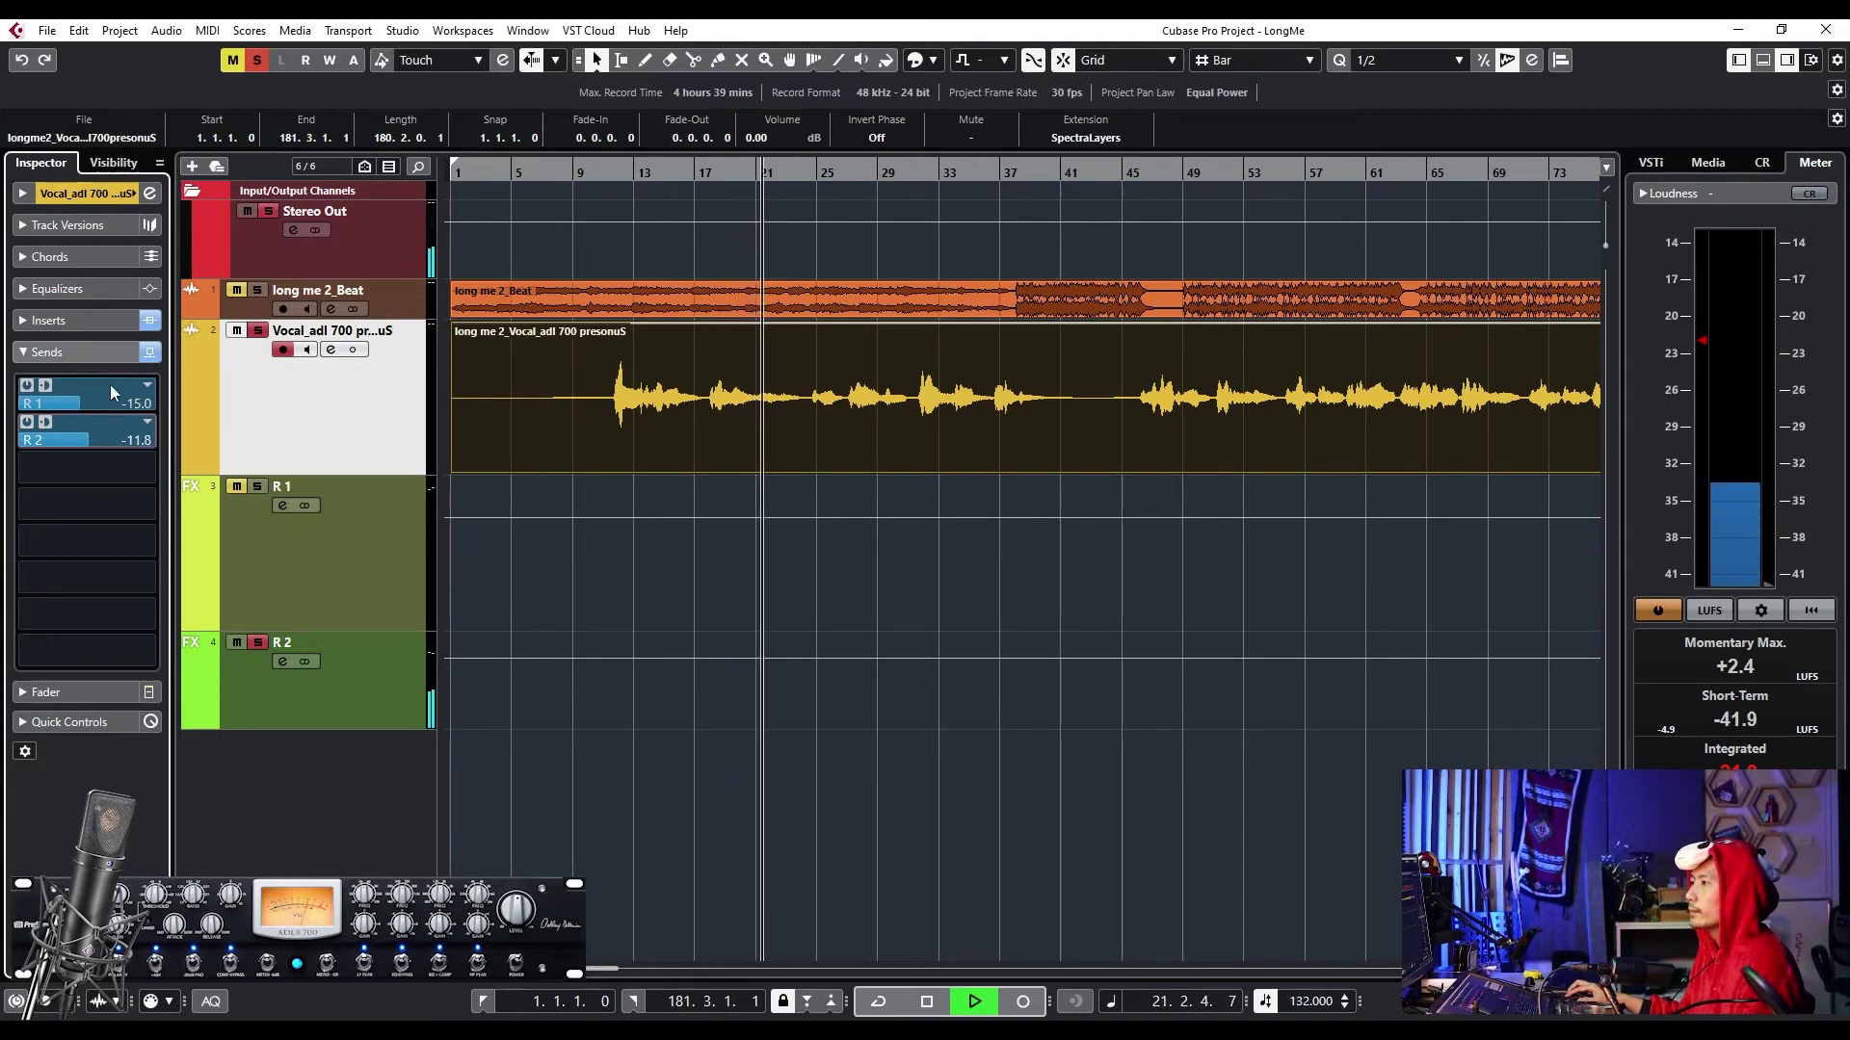
pyautogui.press('space')
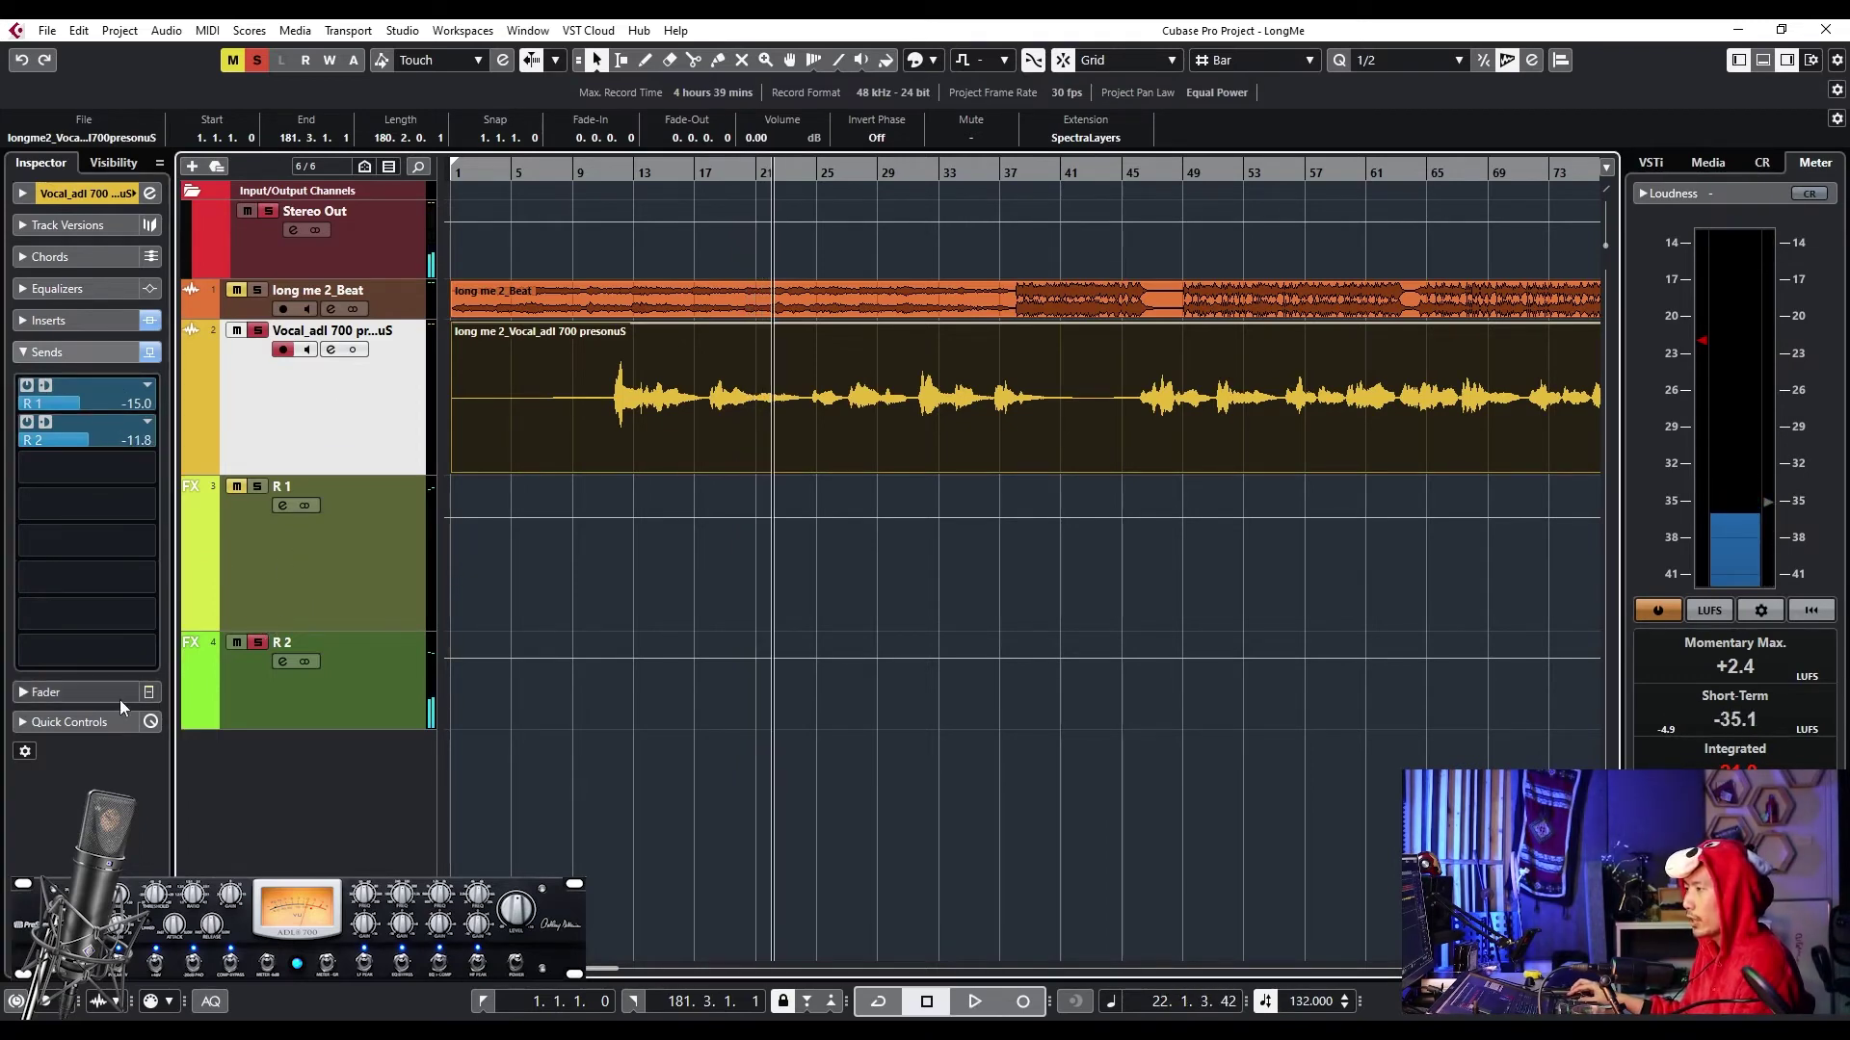
# - Lower the vocal track's fader to -7.86 dB
pyautogui.click(57, 692)
pyautogui.scroll(3, 64, 549)
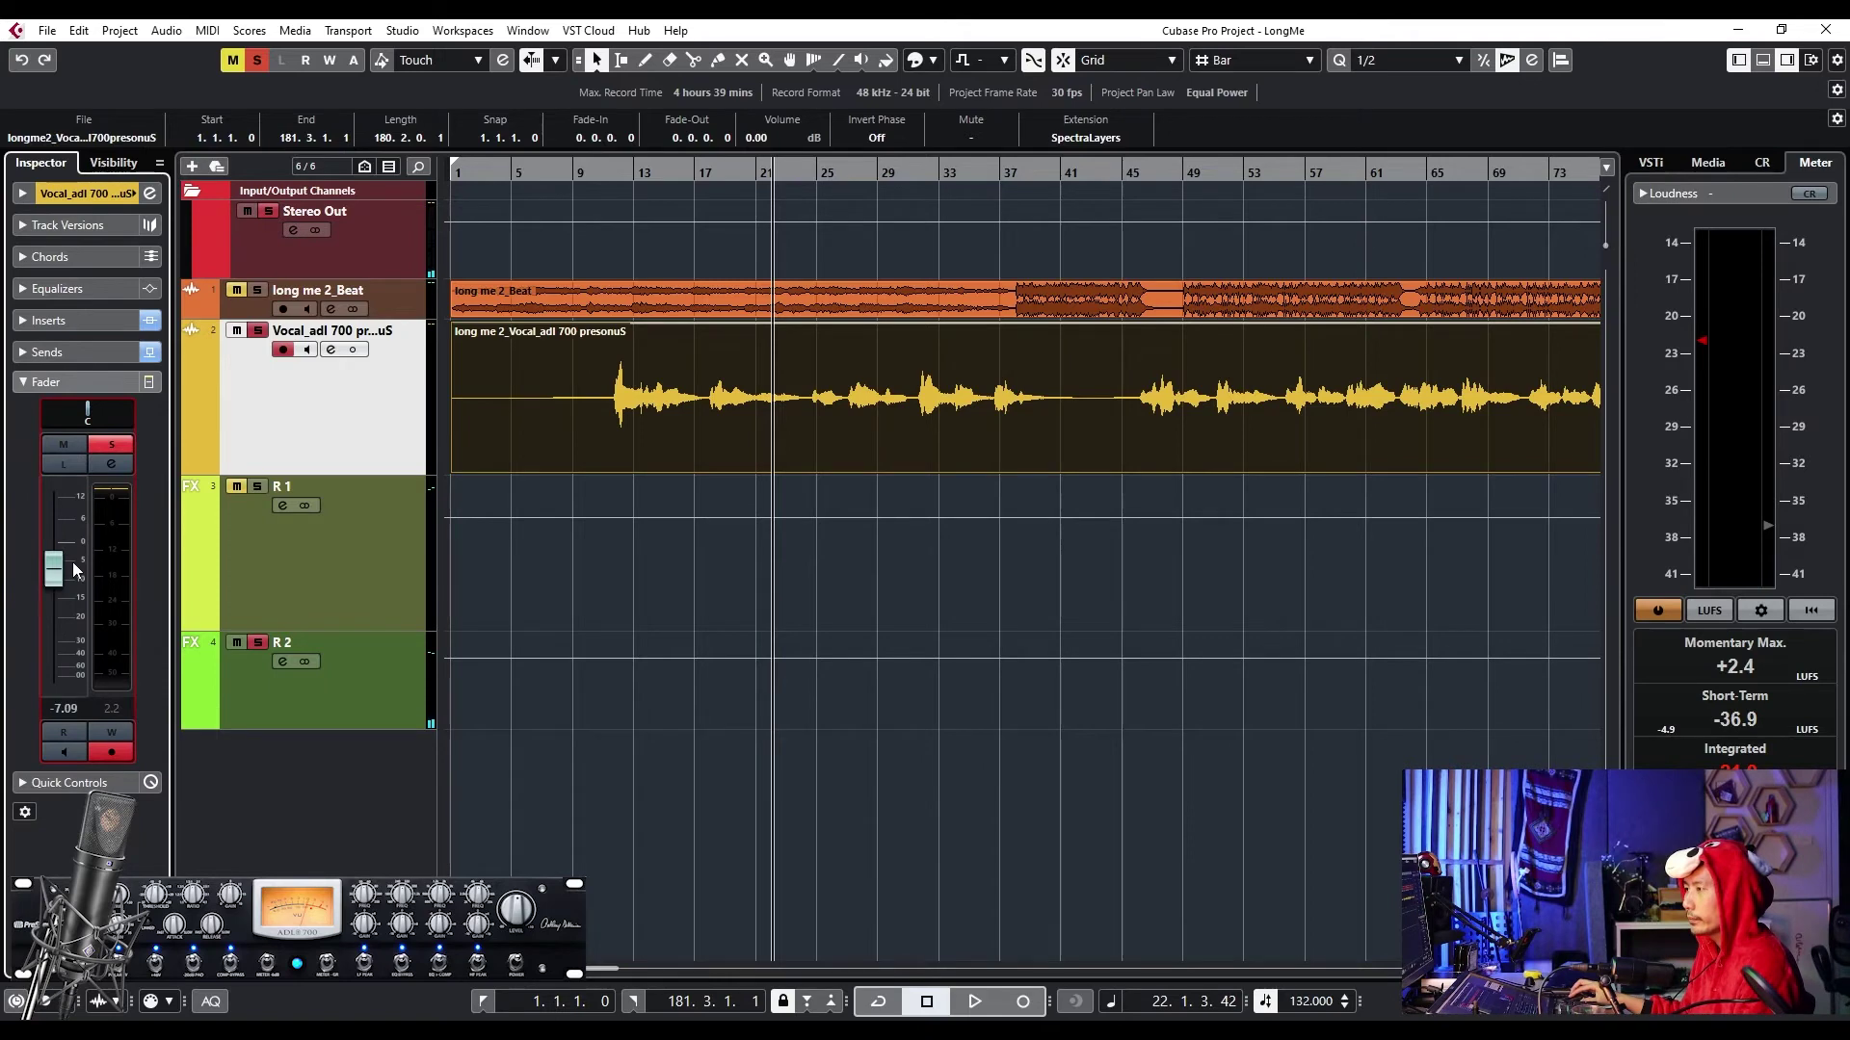
pyautogui.scroll(-1, 60, 570)
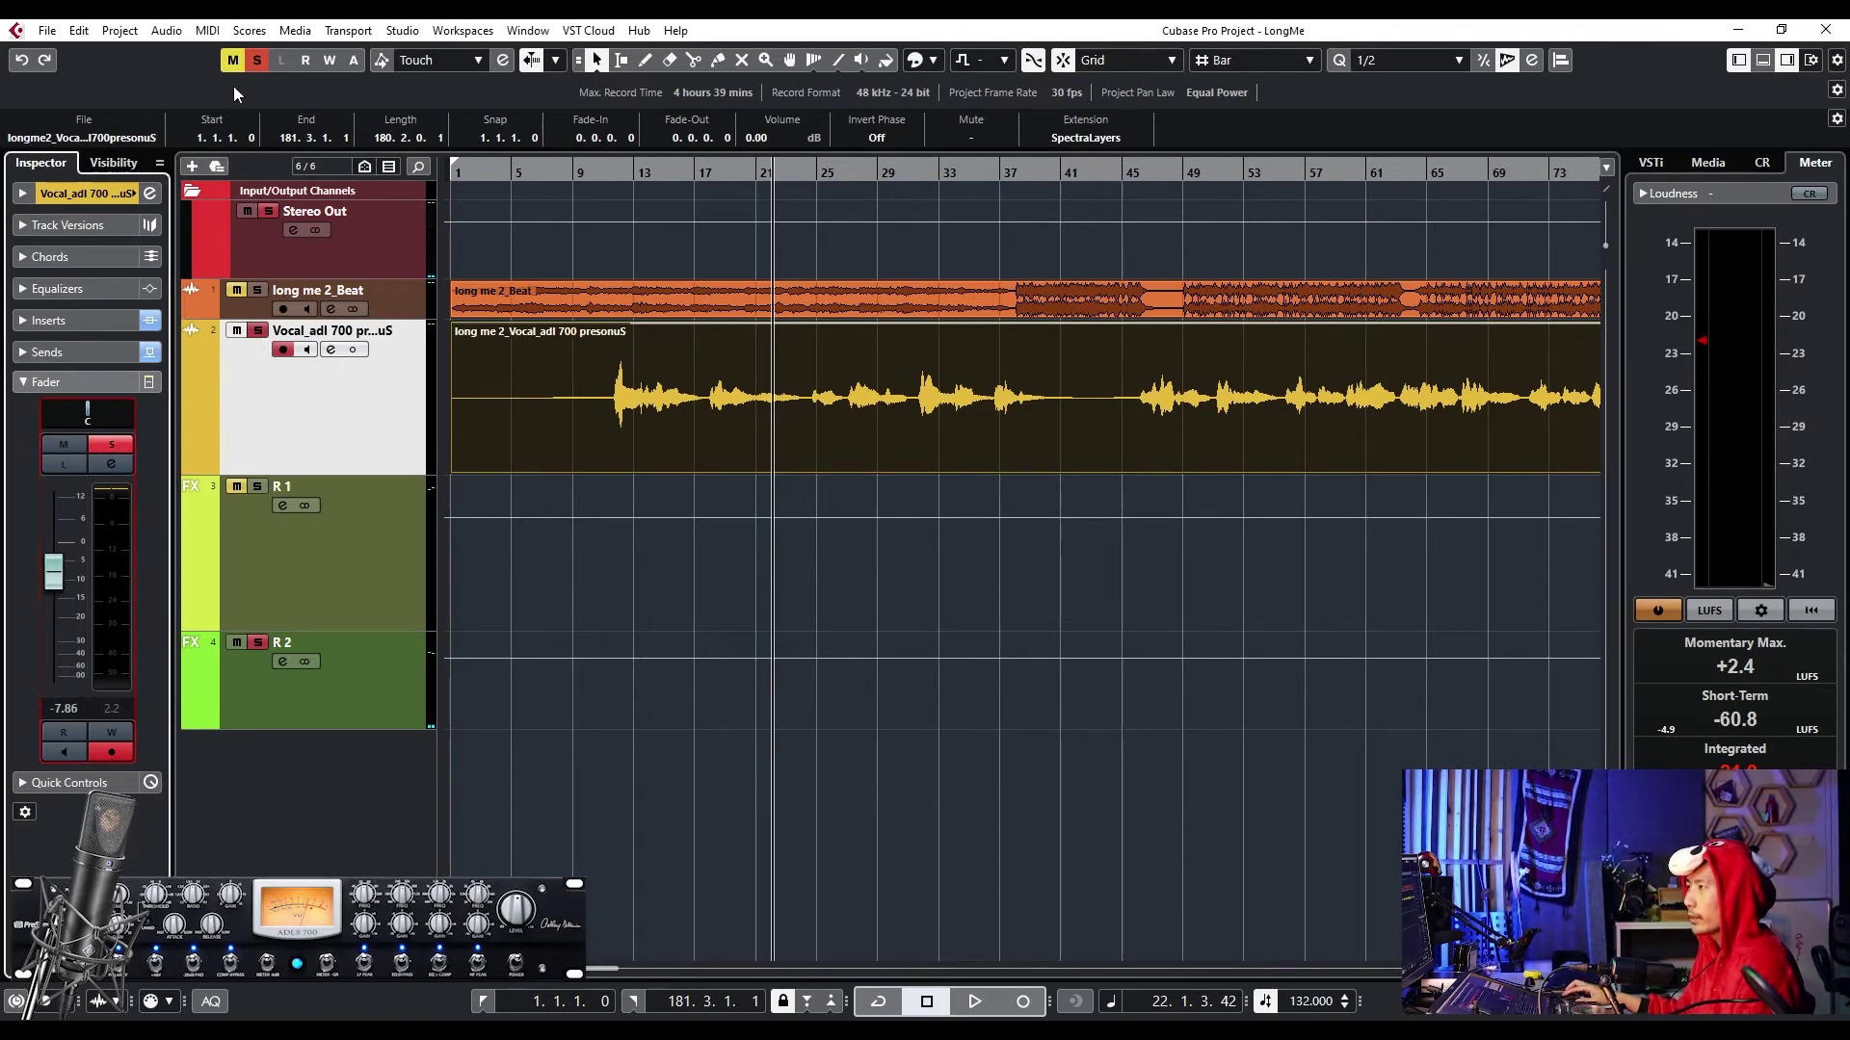
# - Solo the vocal, R 1 and R 2 together, place the playhead at bar 10 and reduce the FX tracks' height
pyautogui.click(256, 60)
pyautogui.click(603, 170)
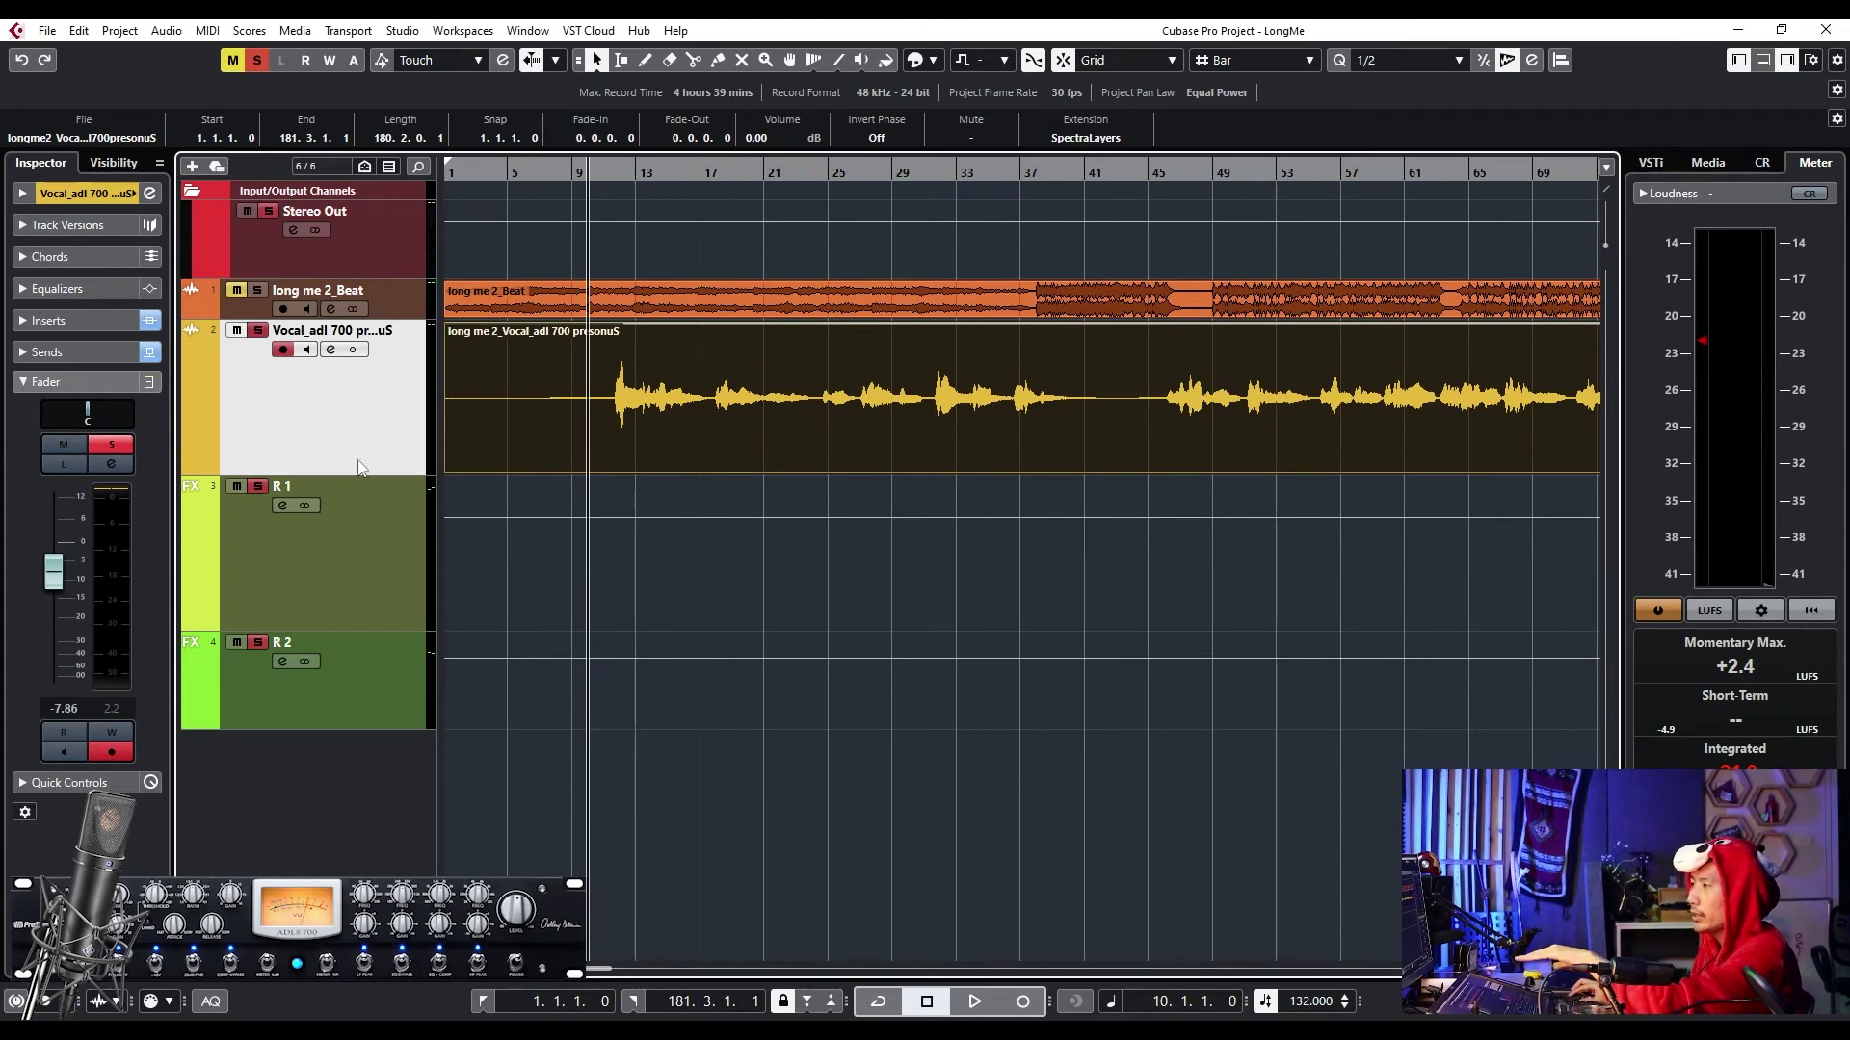
pyautogui.click(364, 578)
pyautogui.moveTo(362, 628); pyautogui.dragTo(383, 573)
pyautogui.click(389, 415)
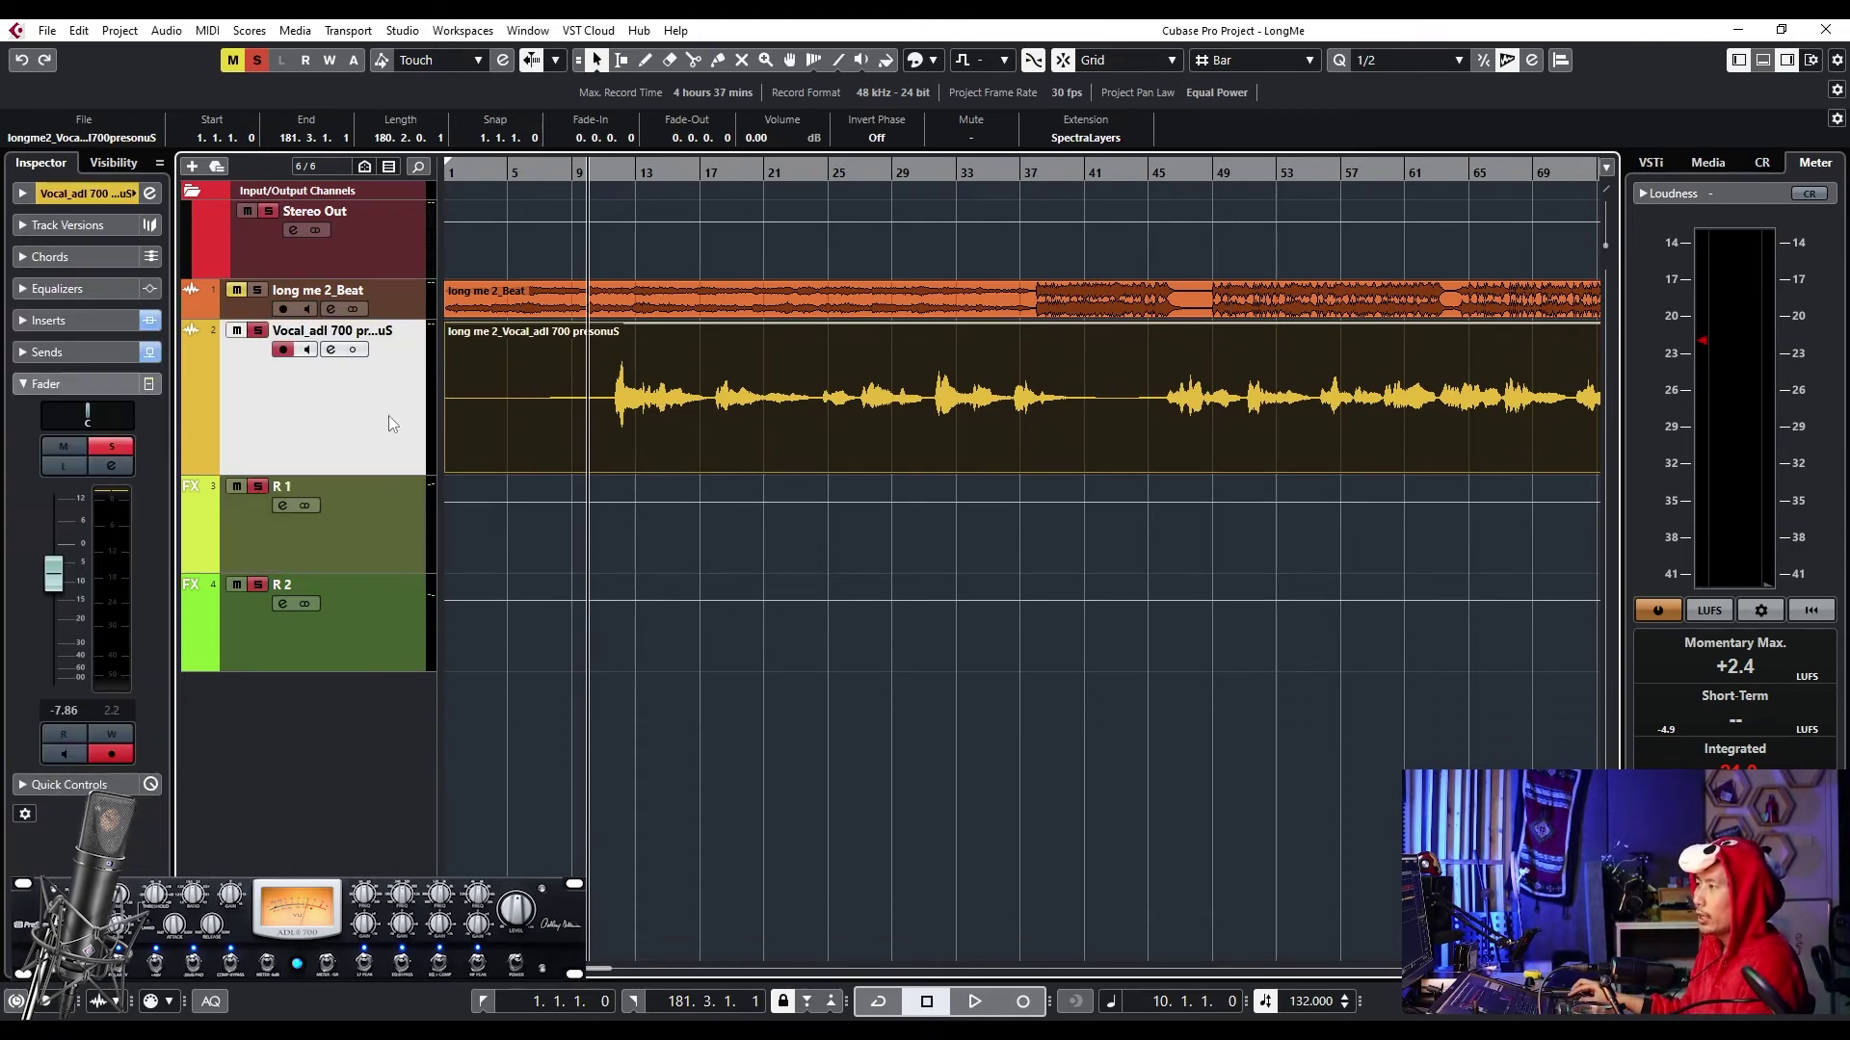
# - Show the vocal track's sends and play from bar 10 to hear the vocal with both reverbs
pyautogui.click(77, 352)
pyautogui.press('space')
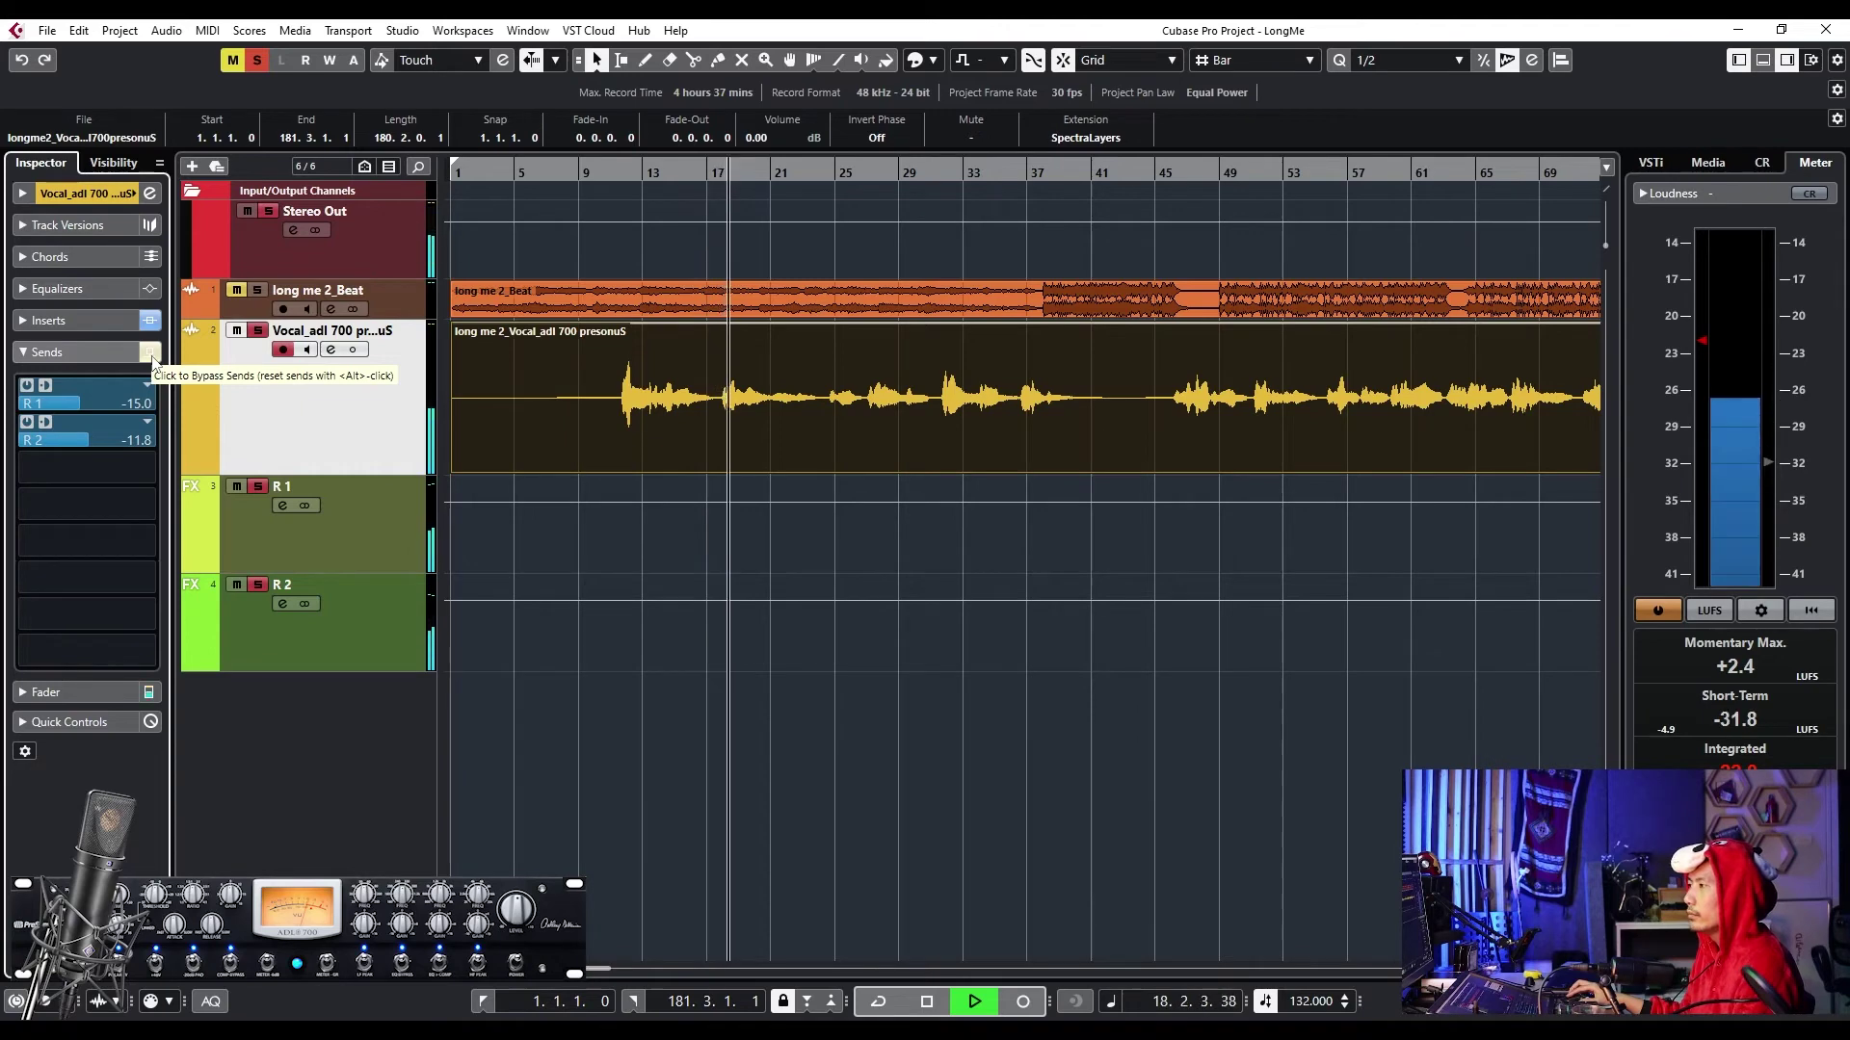
pyautogui.press('space')
# - Insert a Compressor after the Drawmer S73 on R 2
pyautogui.click(372, 626)
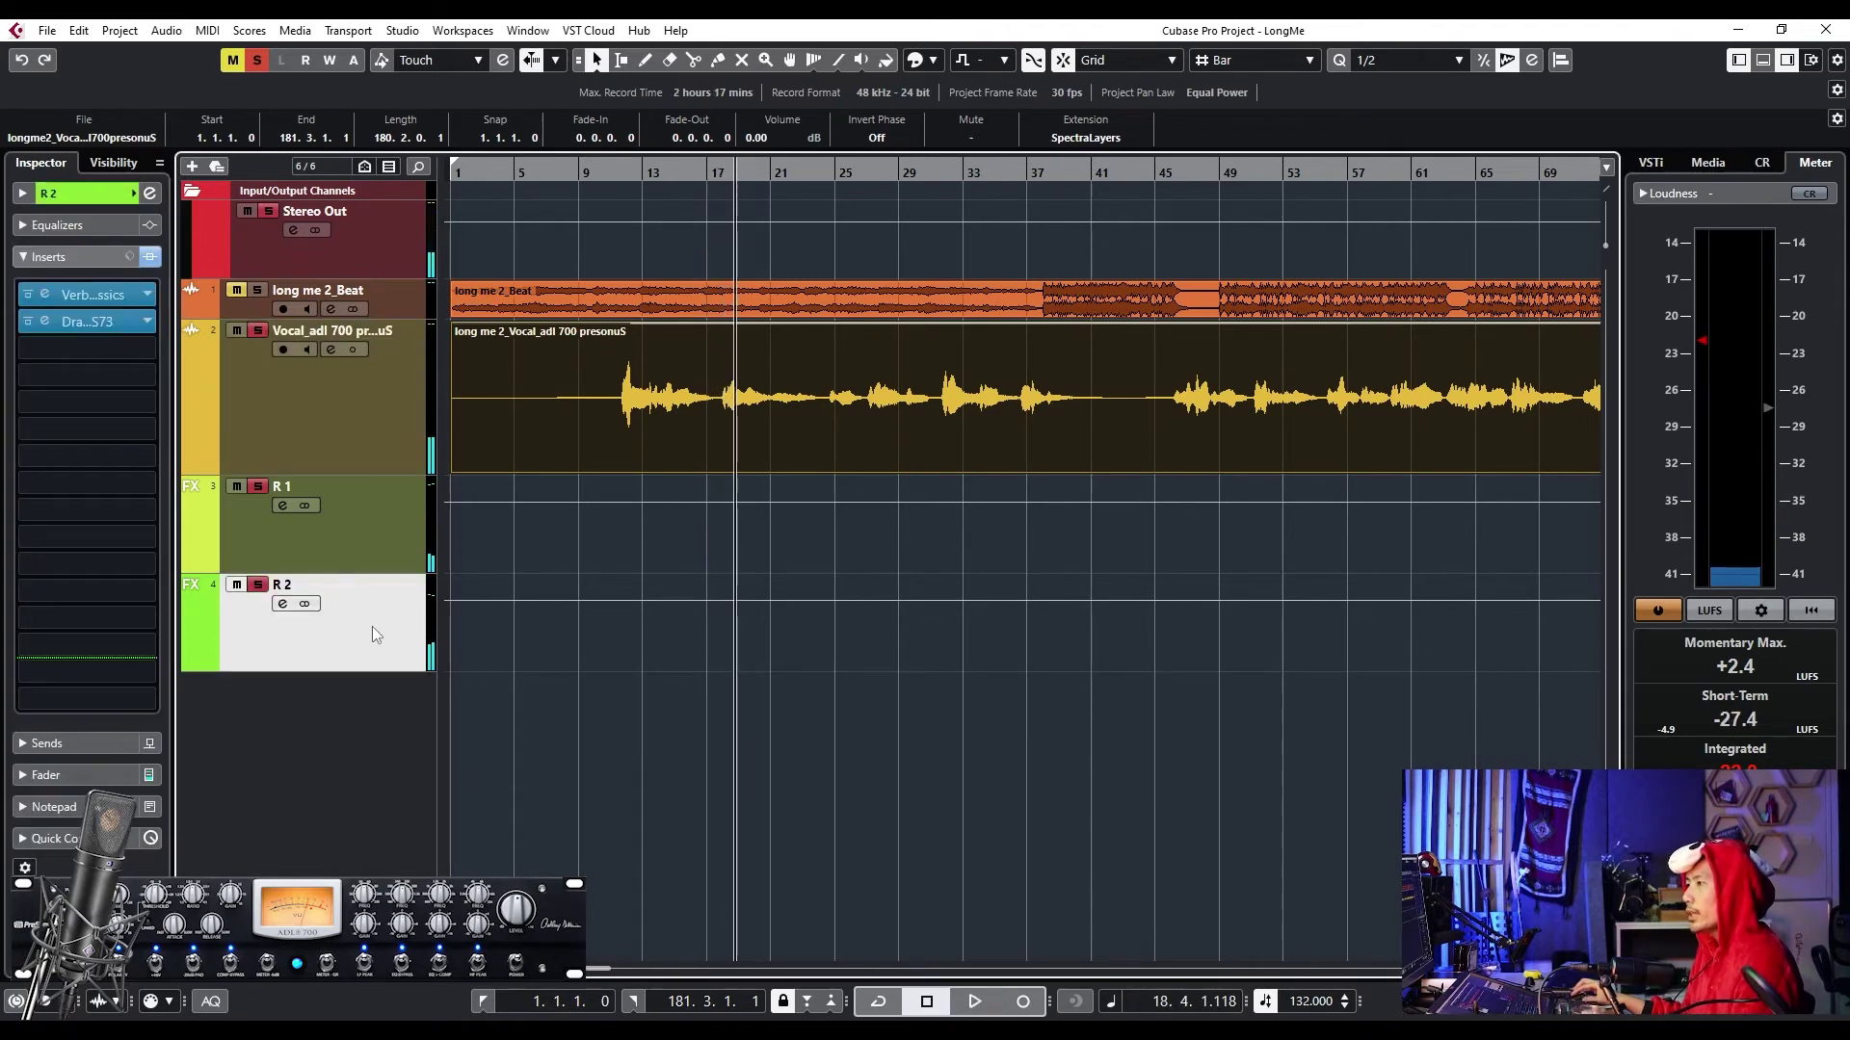
pyautogui.click(101, 349)
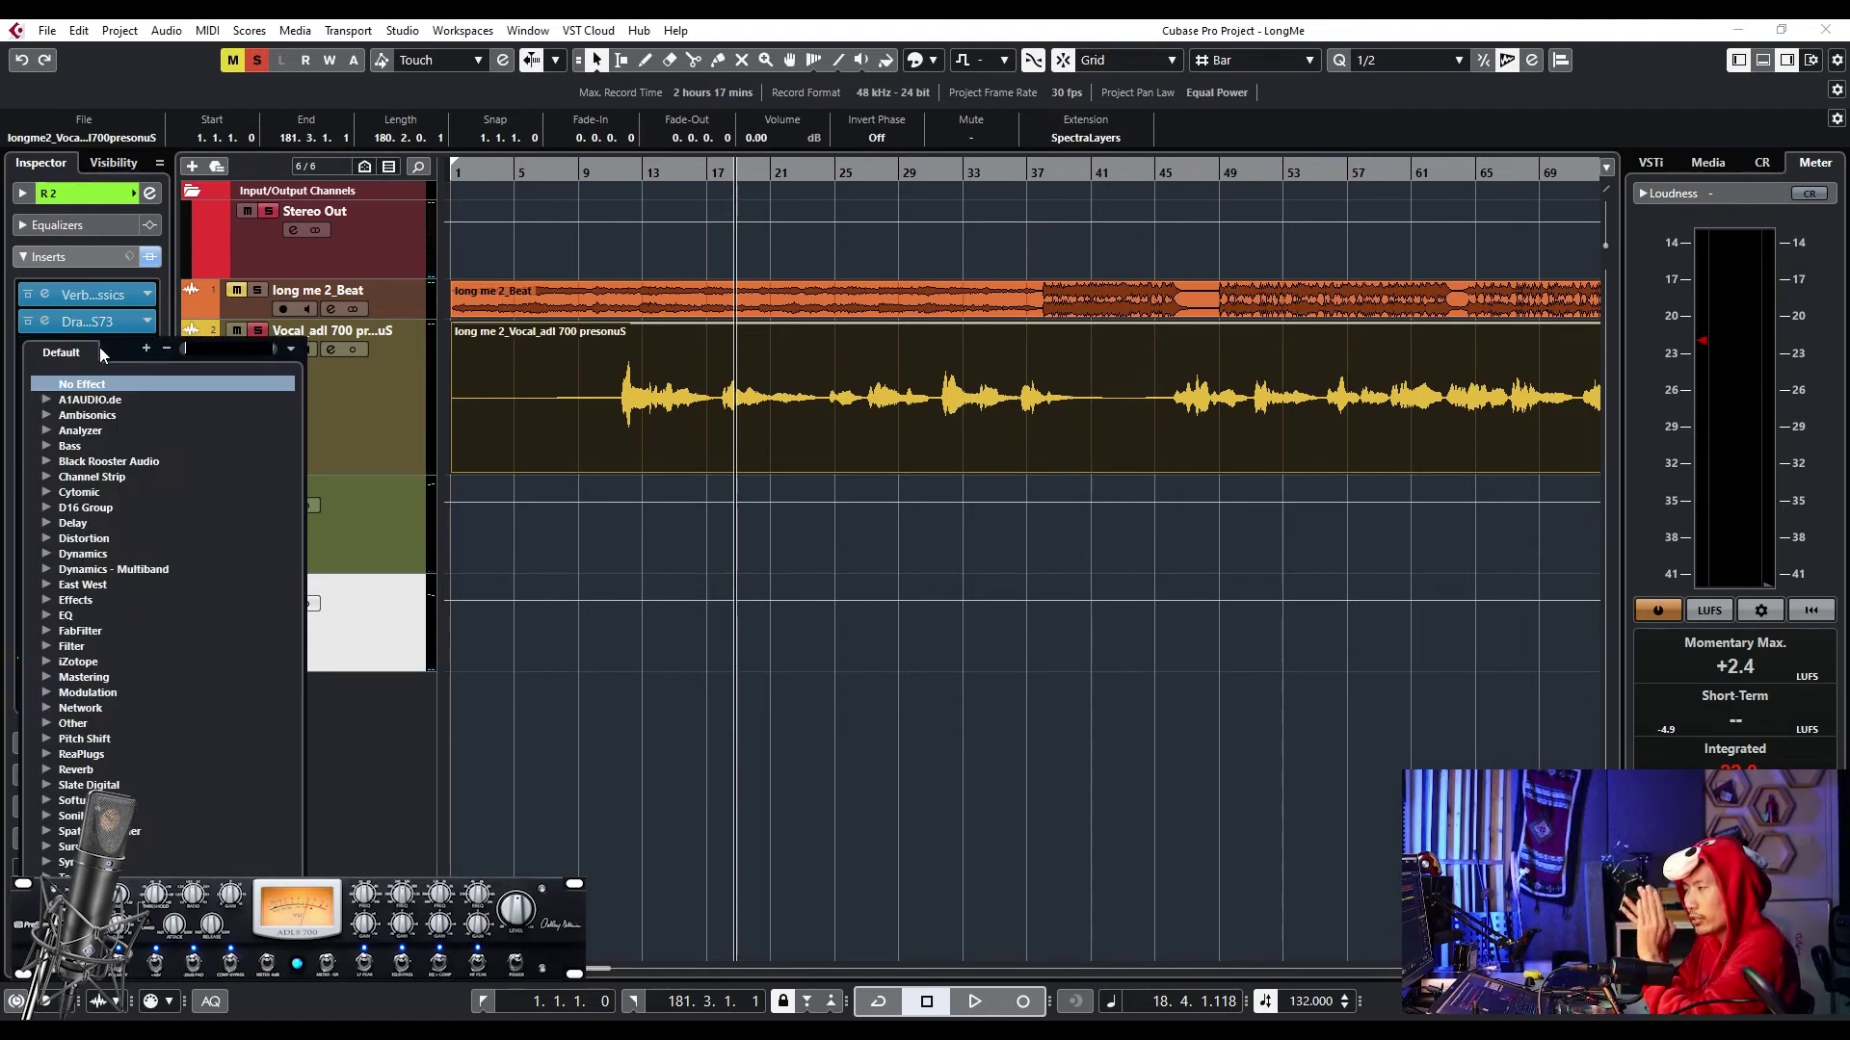
pyautogui.write('com')
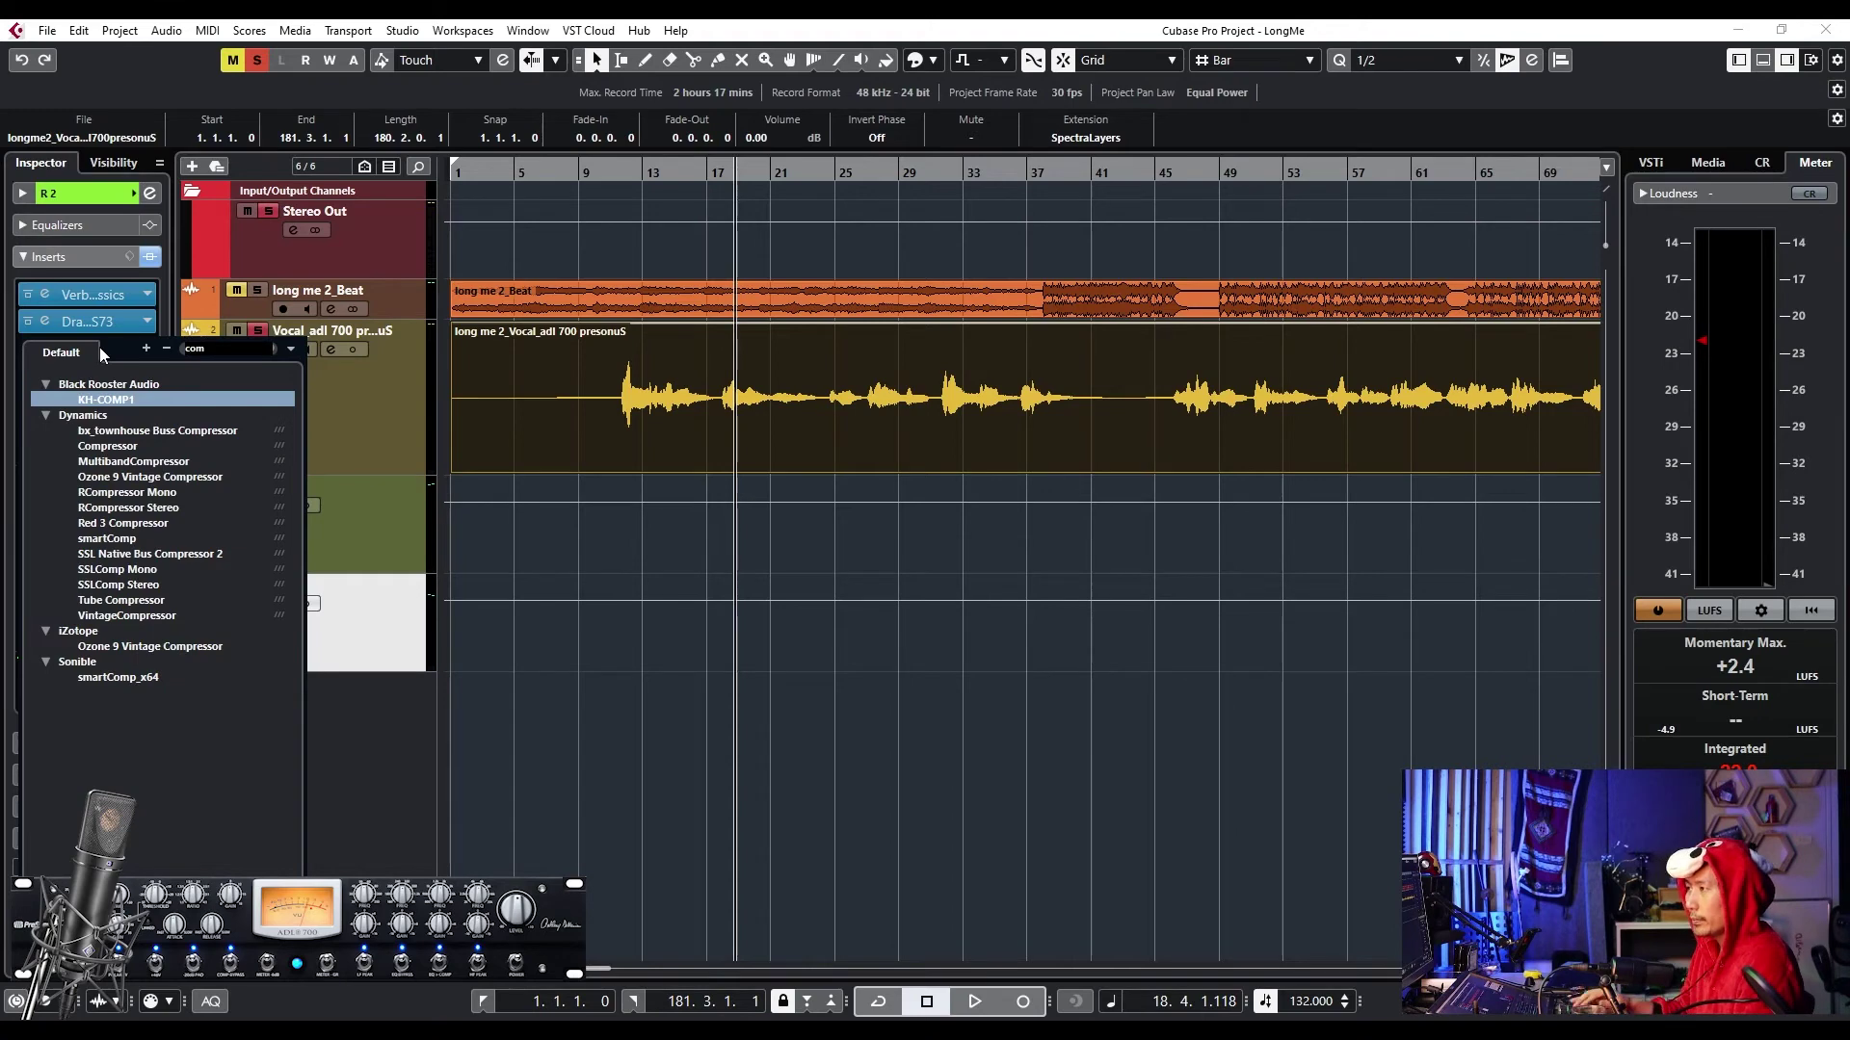
pyautogui.click(132, 449)
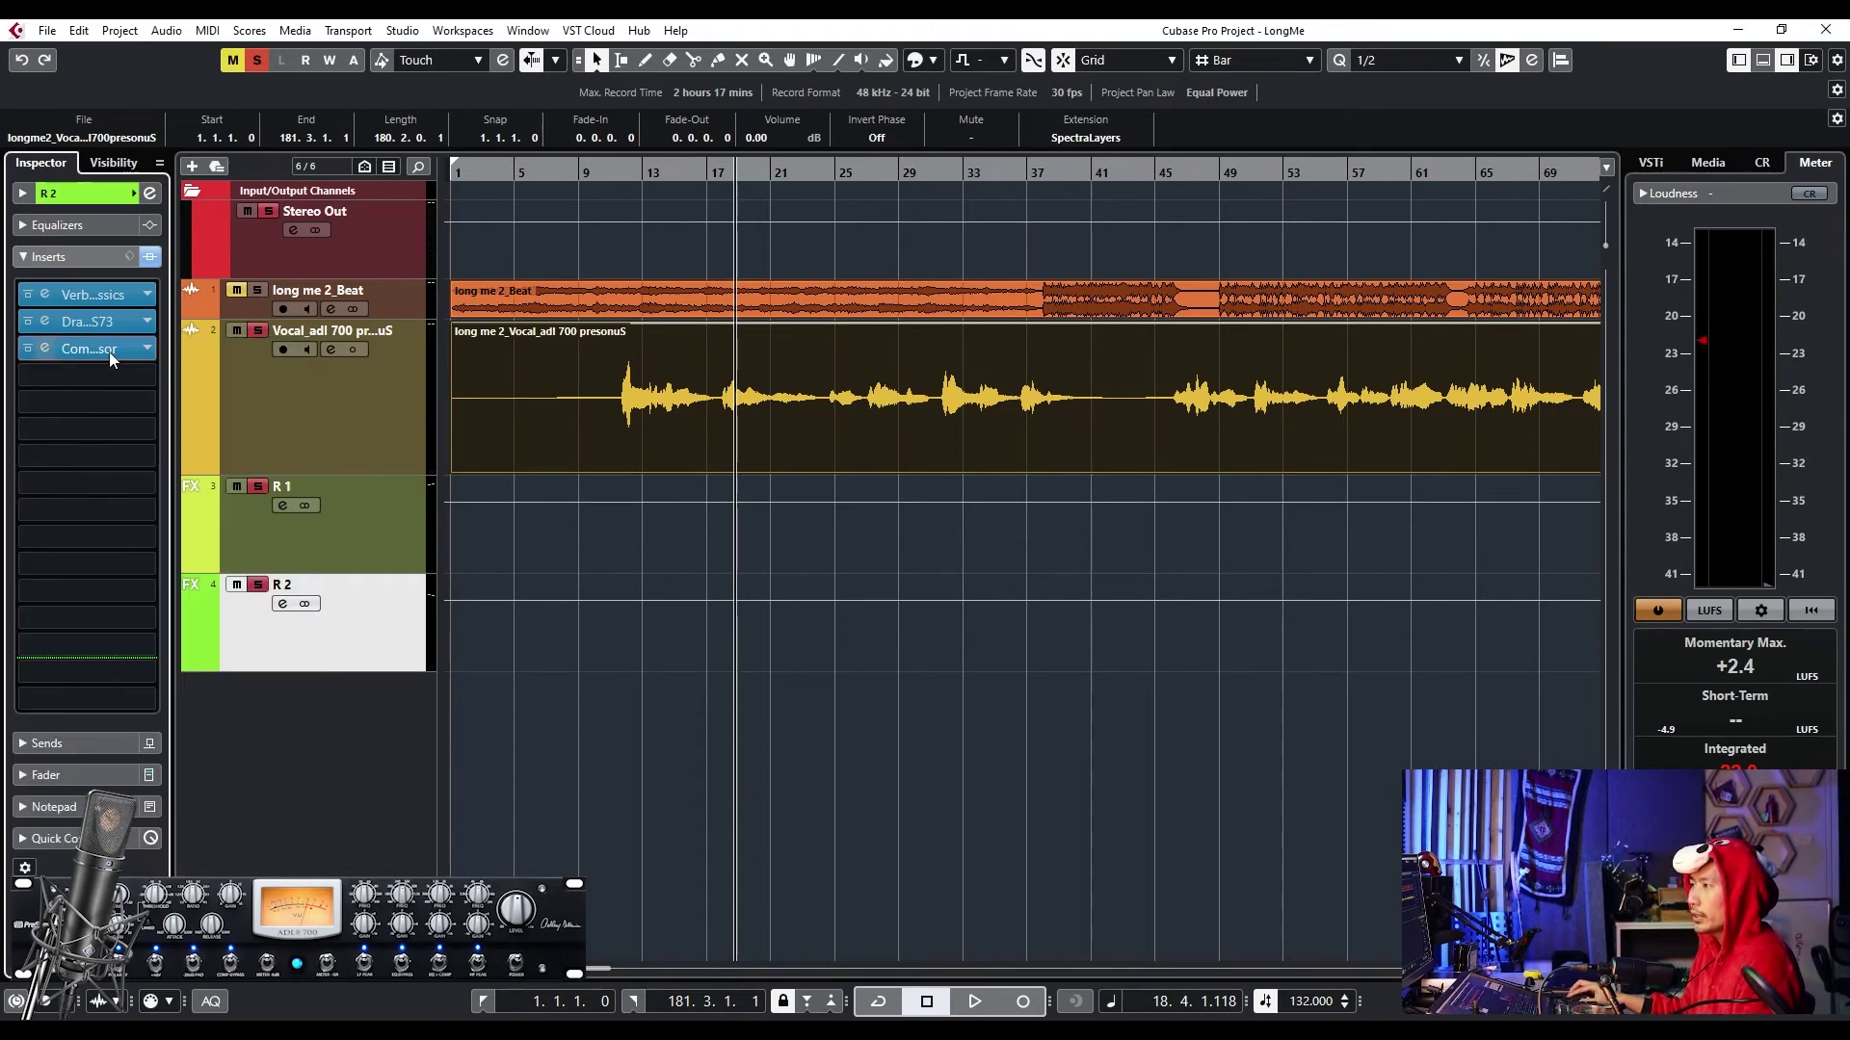
# - Enable the Compressor's side-chain on R 2 and add the Vocal_adl 700 presonuS track as its input
pyautogui.moveTo(1275, 446); pyautogui.dragTo(714, 462)
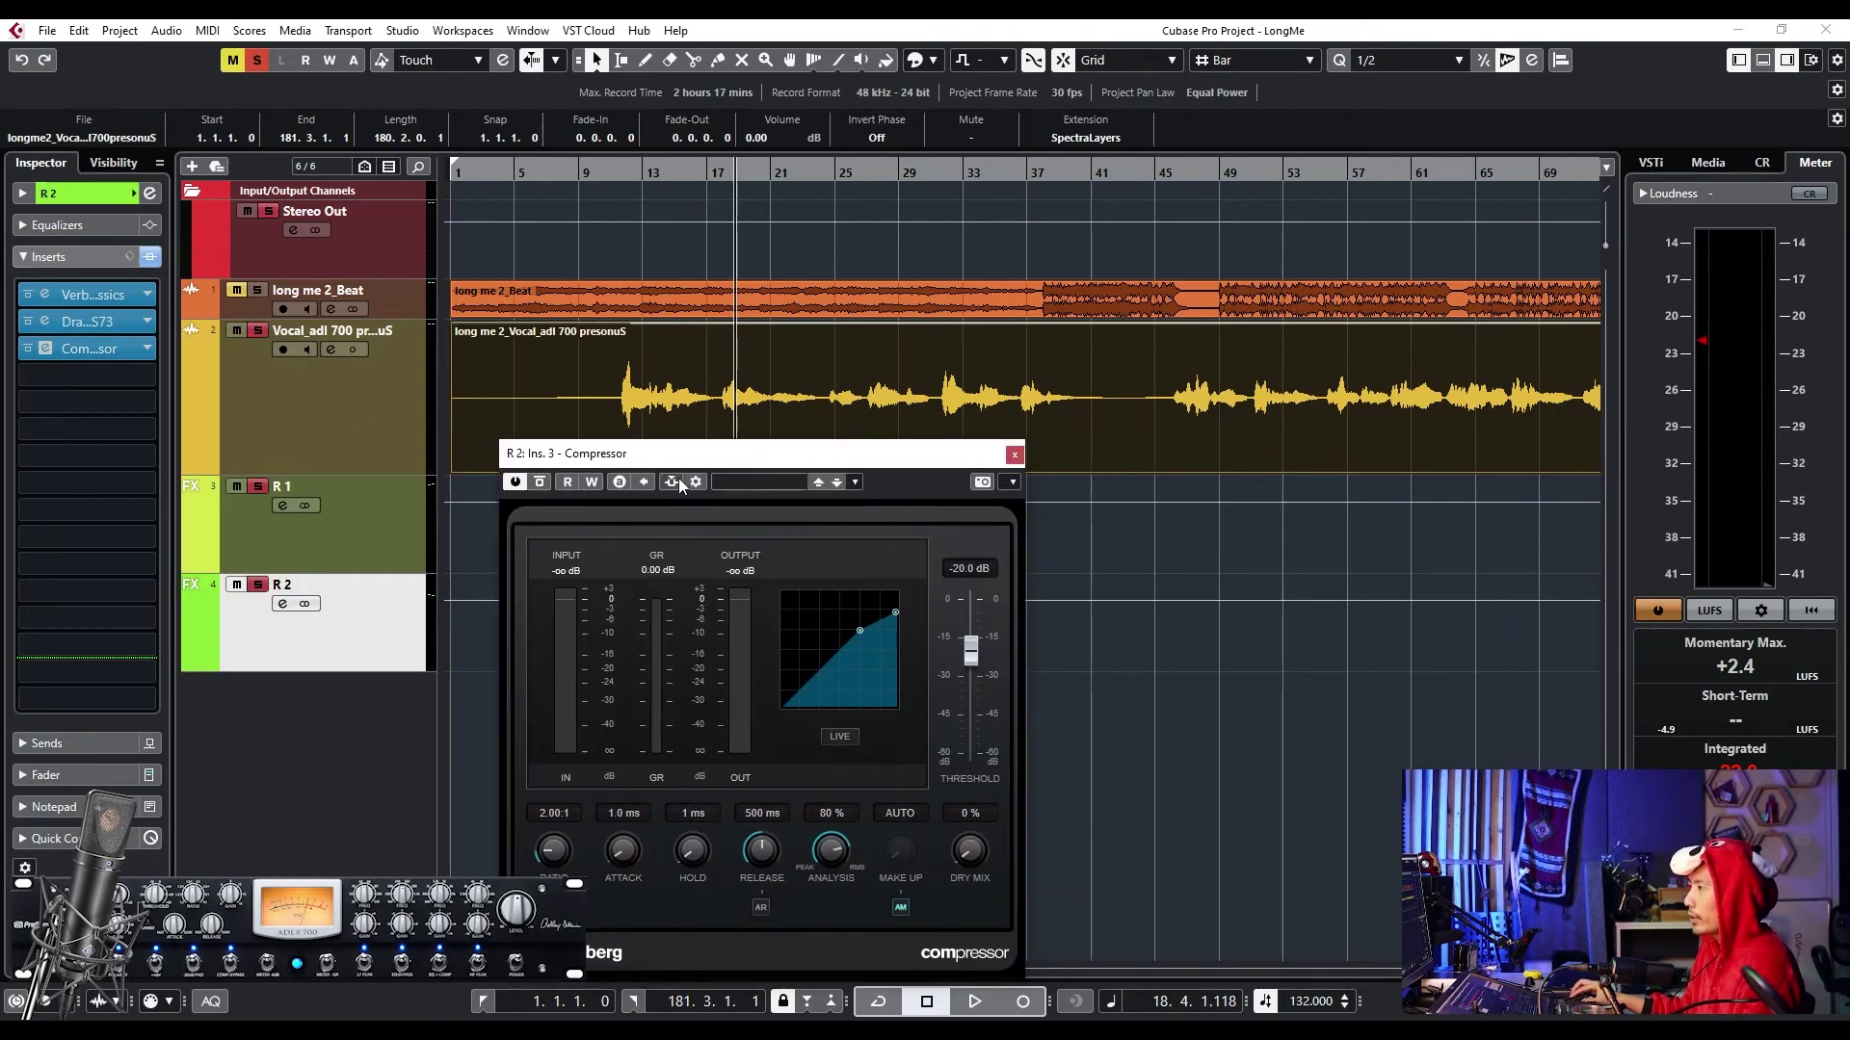
pyautogui.click(673, 482)
pyautogui.click(876, 686)
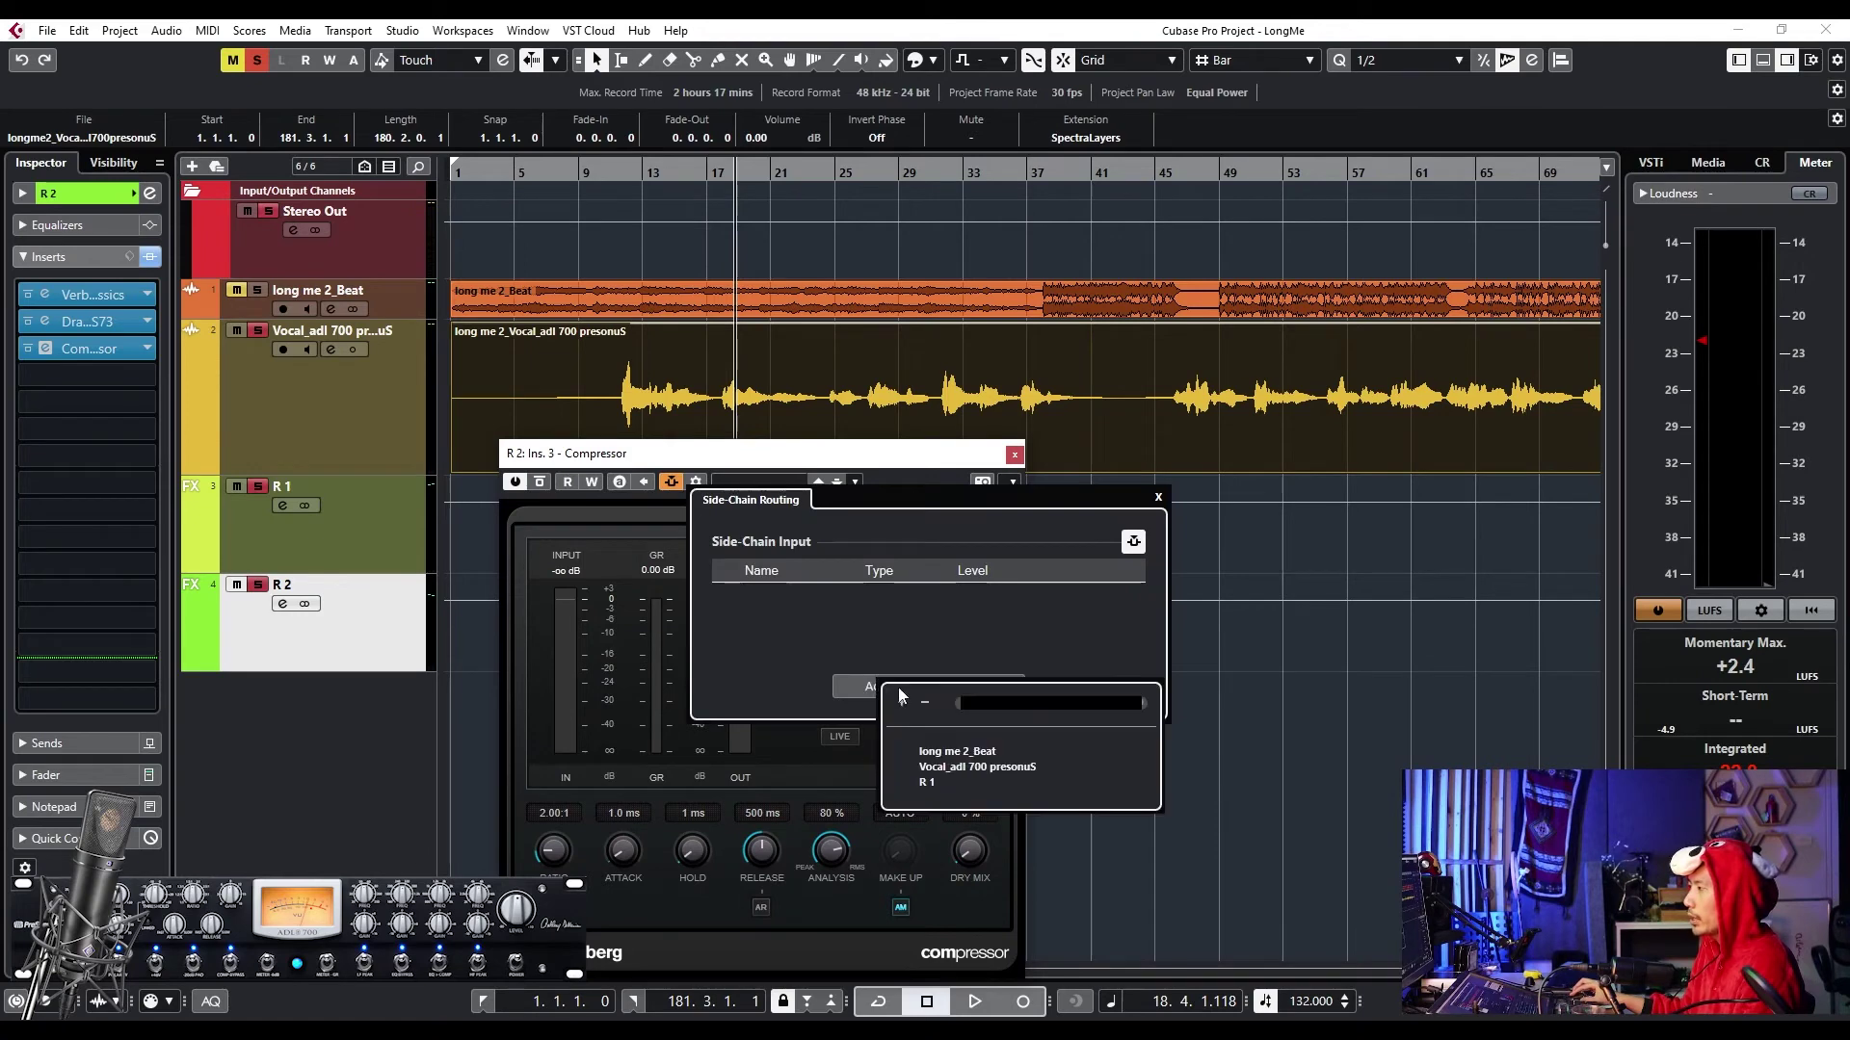
pyautogui.click(958, 767)
pyautogui.click(1158, 498)
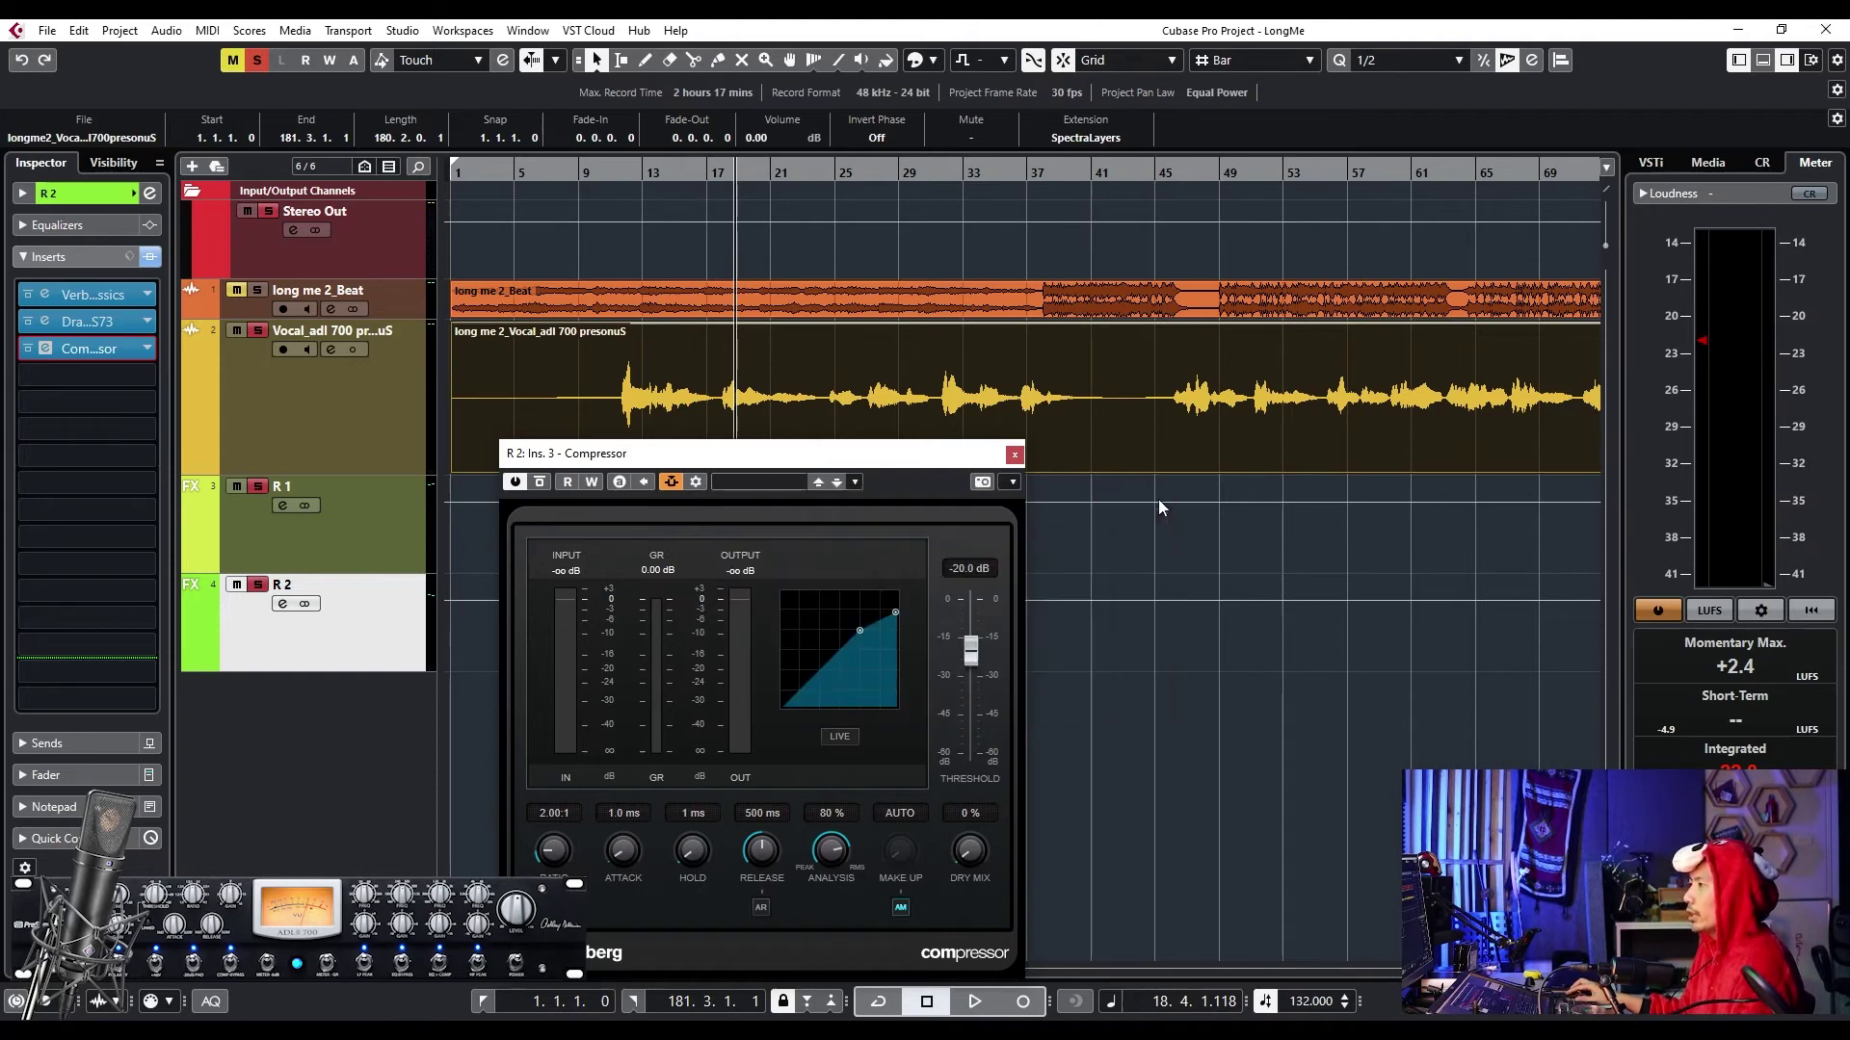
# - Set the Compressor to threshold -53.6 dB, ratio 6.06:1, attack 0.1 ms, hold 0 ms, release 10 ms and analysis 0% while listening
pyautogui.moveTo(749, 464); pyautogui.dragTo(803, 384)
pyautogui.scroll(-5, 910, 575)
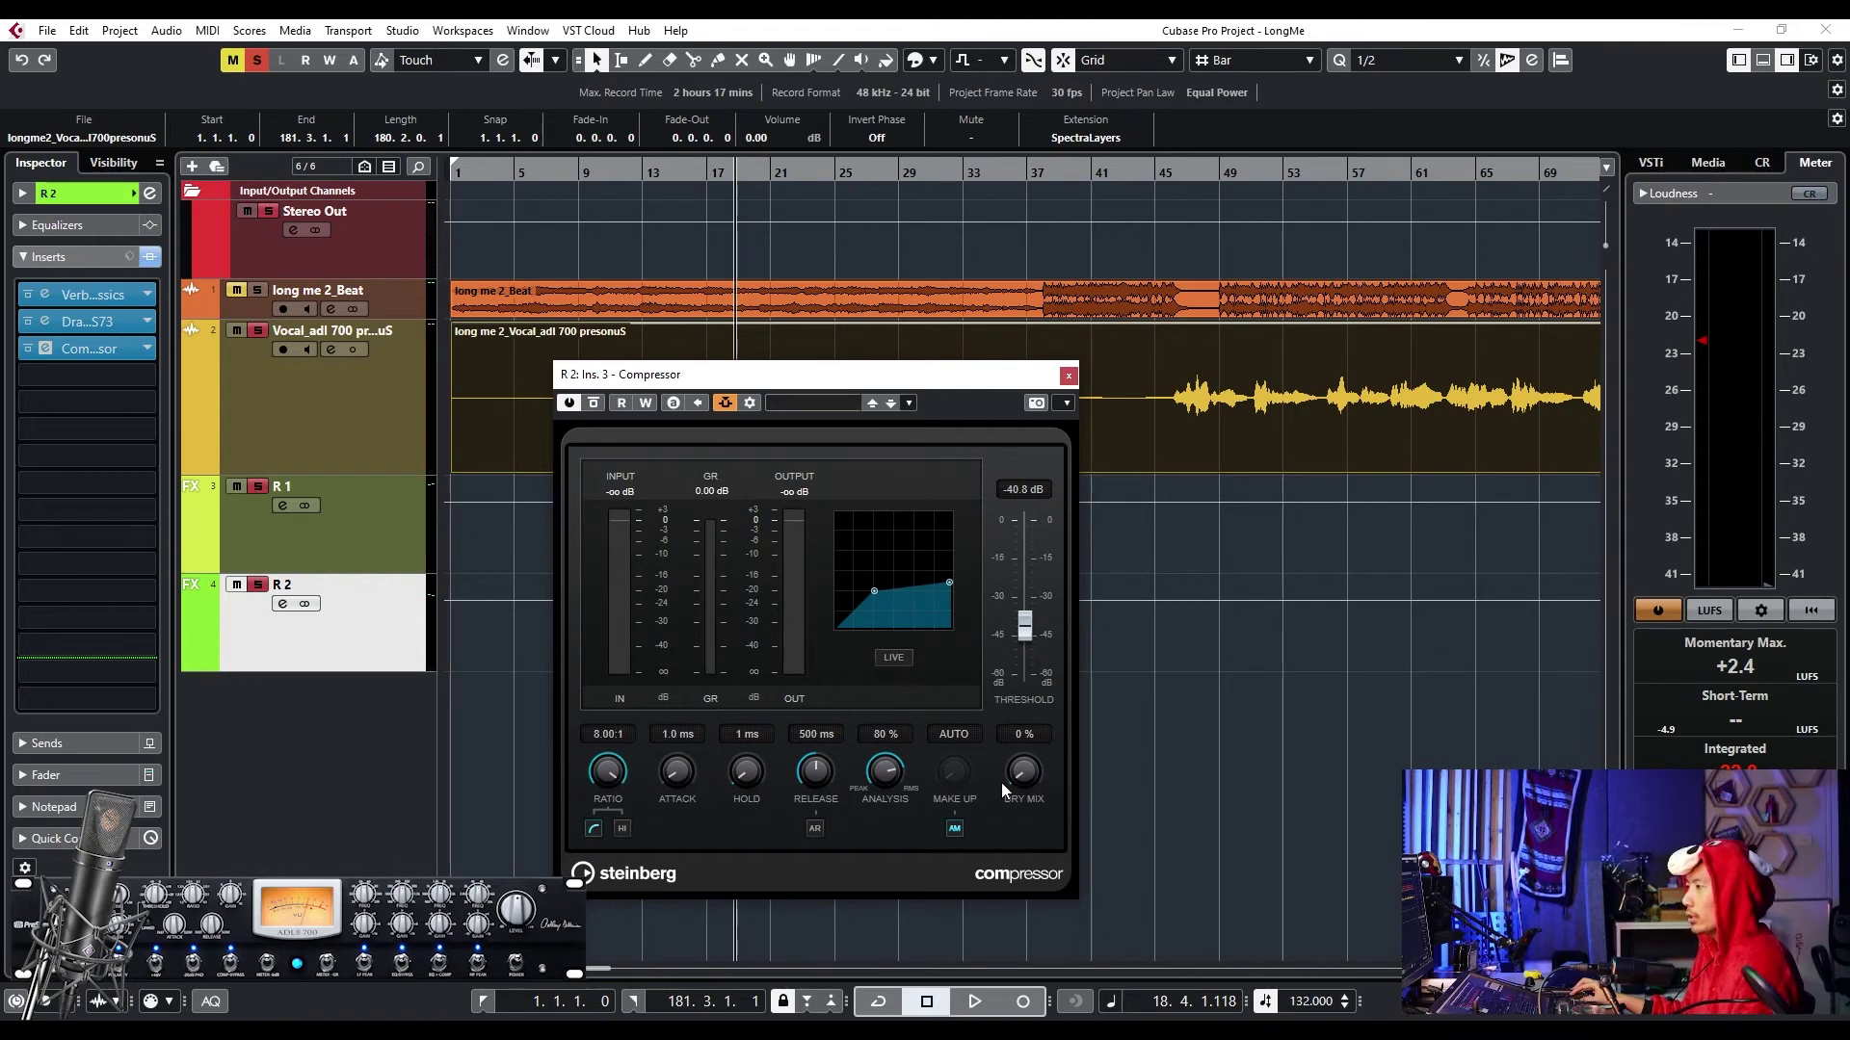
pyautogui.moveTo(680, 375); pyautogui.dragTo(685, 423)
pyautogui.moveTo(879, 639); pyautogui.dragTo(957, 638)
pyautogui.moveTo(631, 426); pyautogui.dragTo(800, 416)
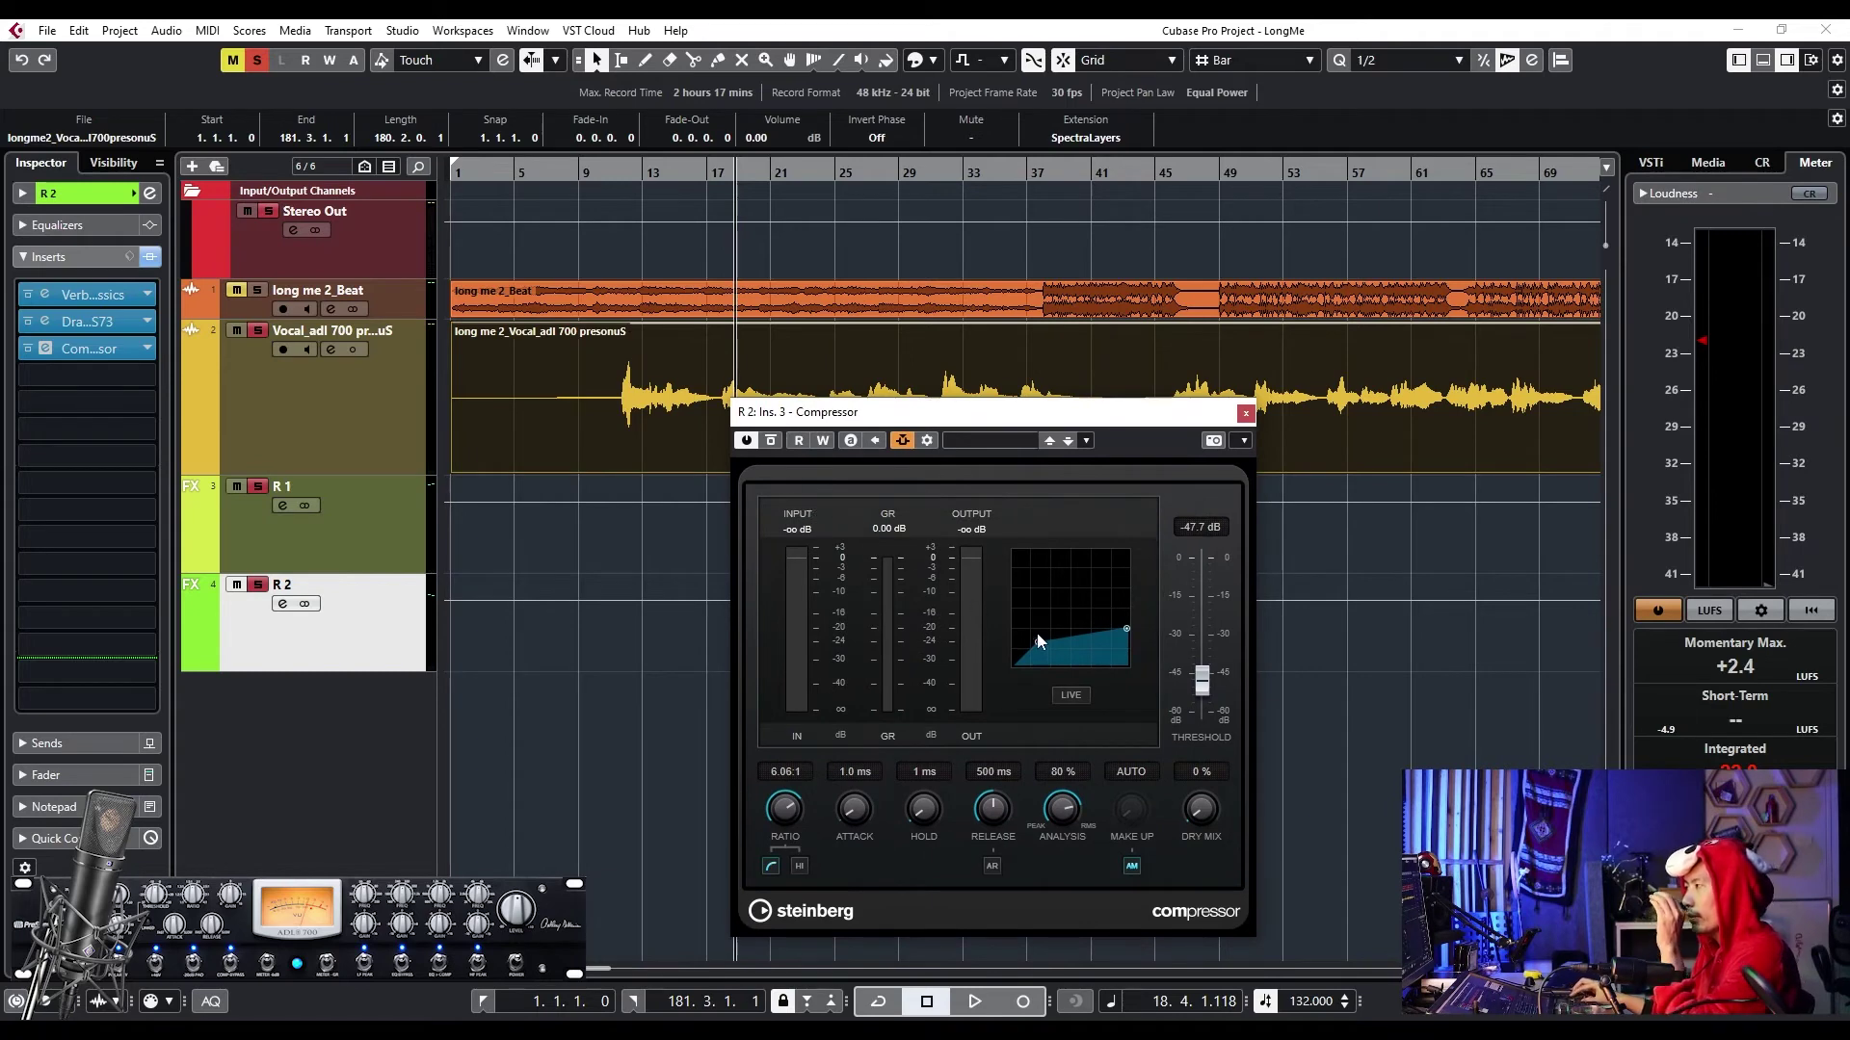
pyautogui.press('space')
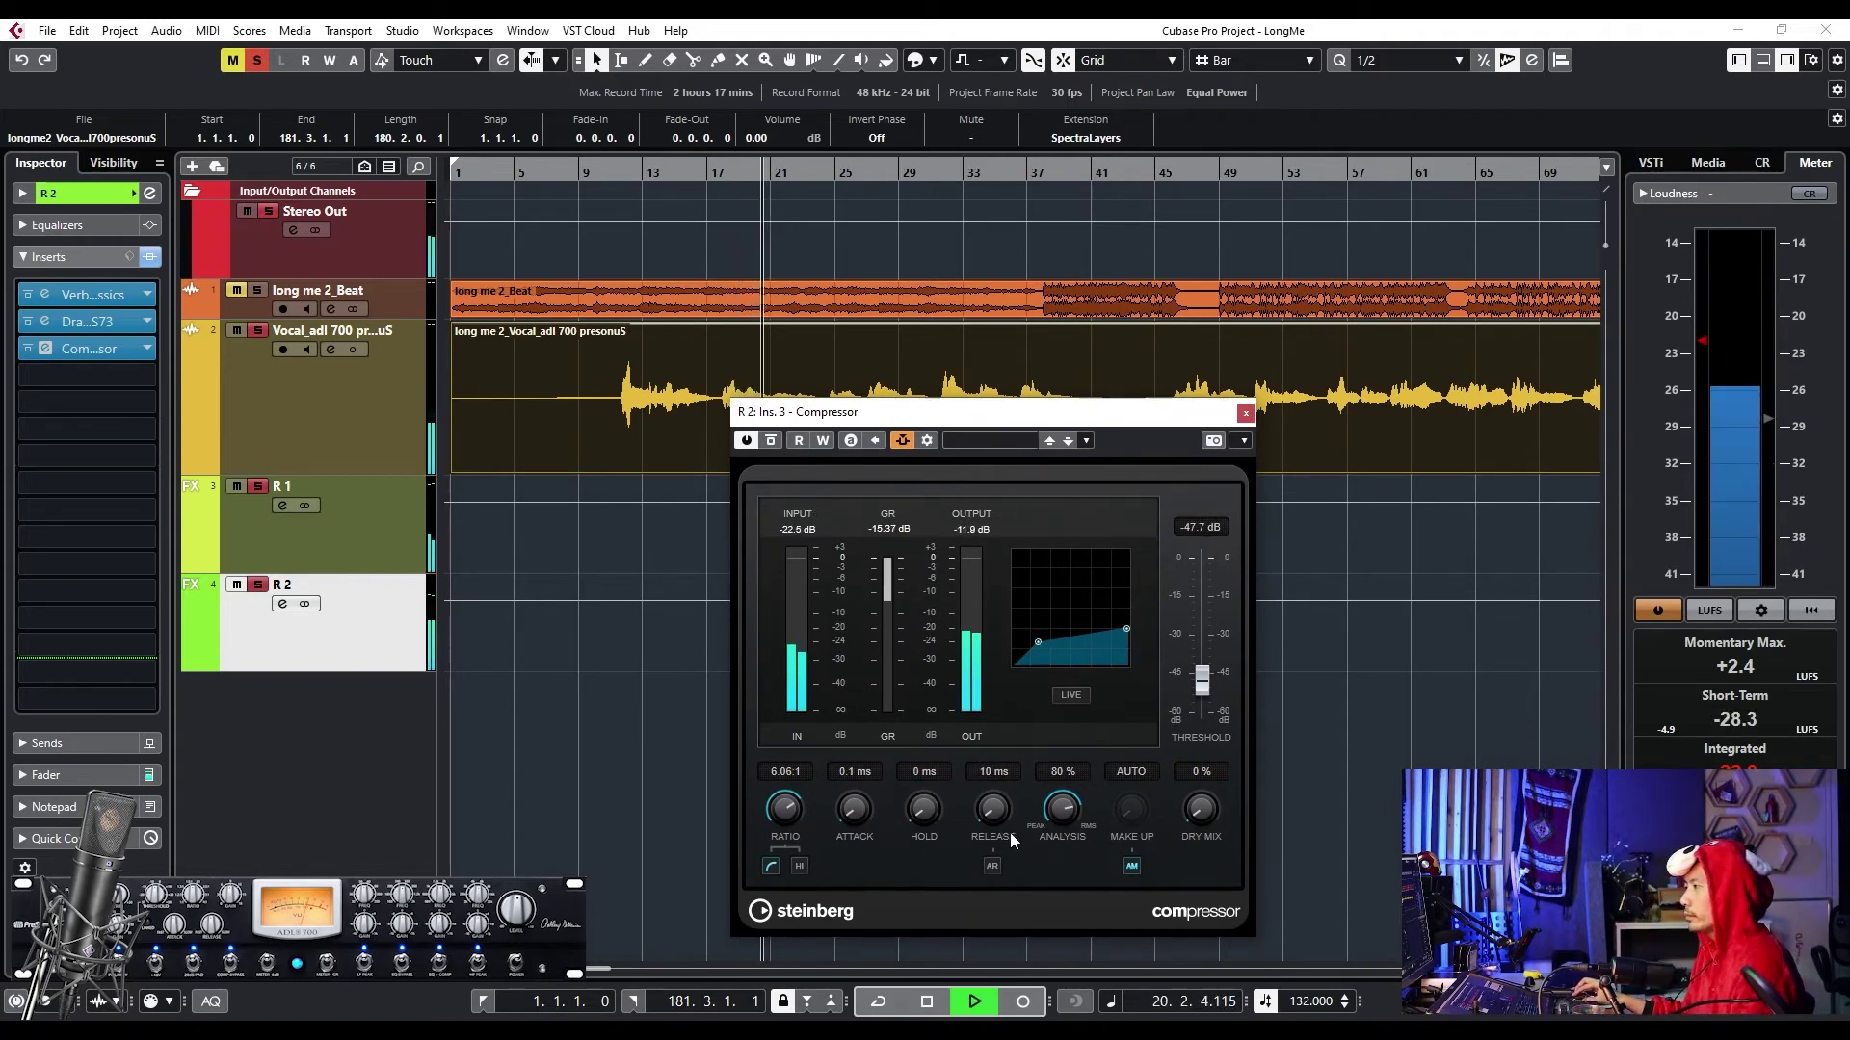
pyautogui.moveTo(1061, 820); pyautogui.dragTo(1042, 927)
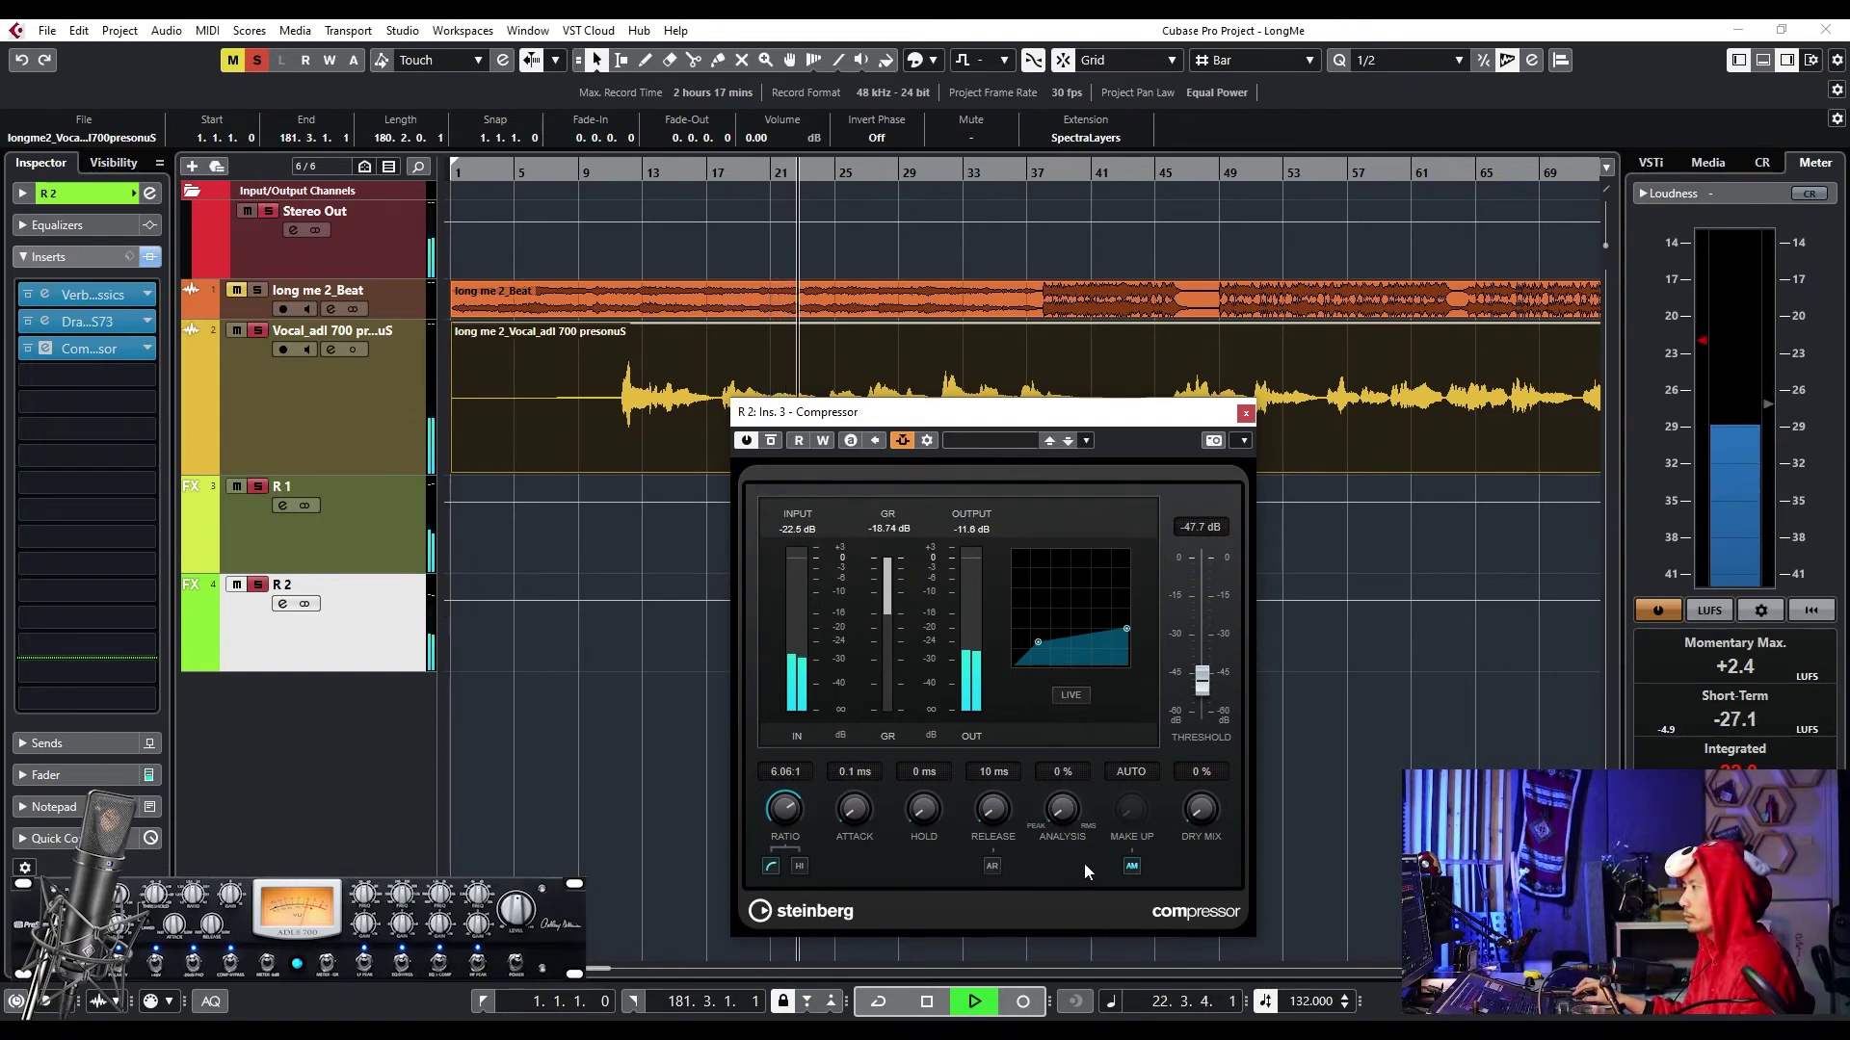
pyautogui.moveTo(1201, 680); pyautogui.dragTo(1200, 711)
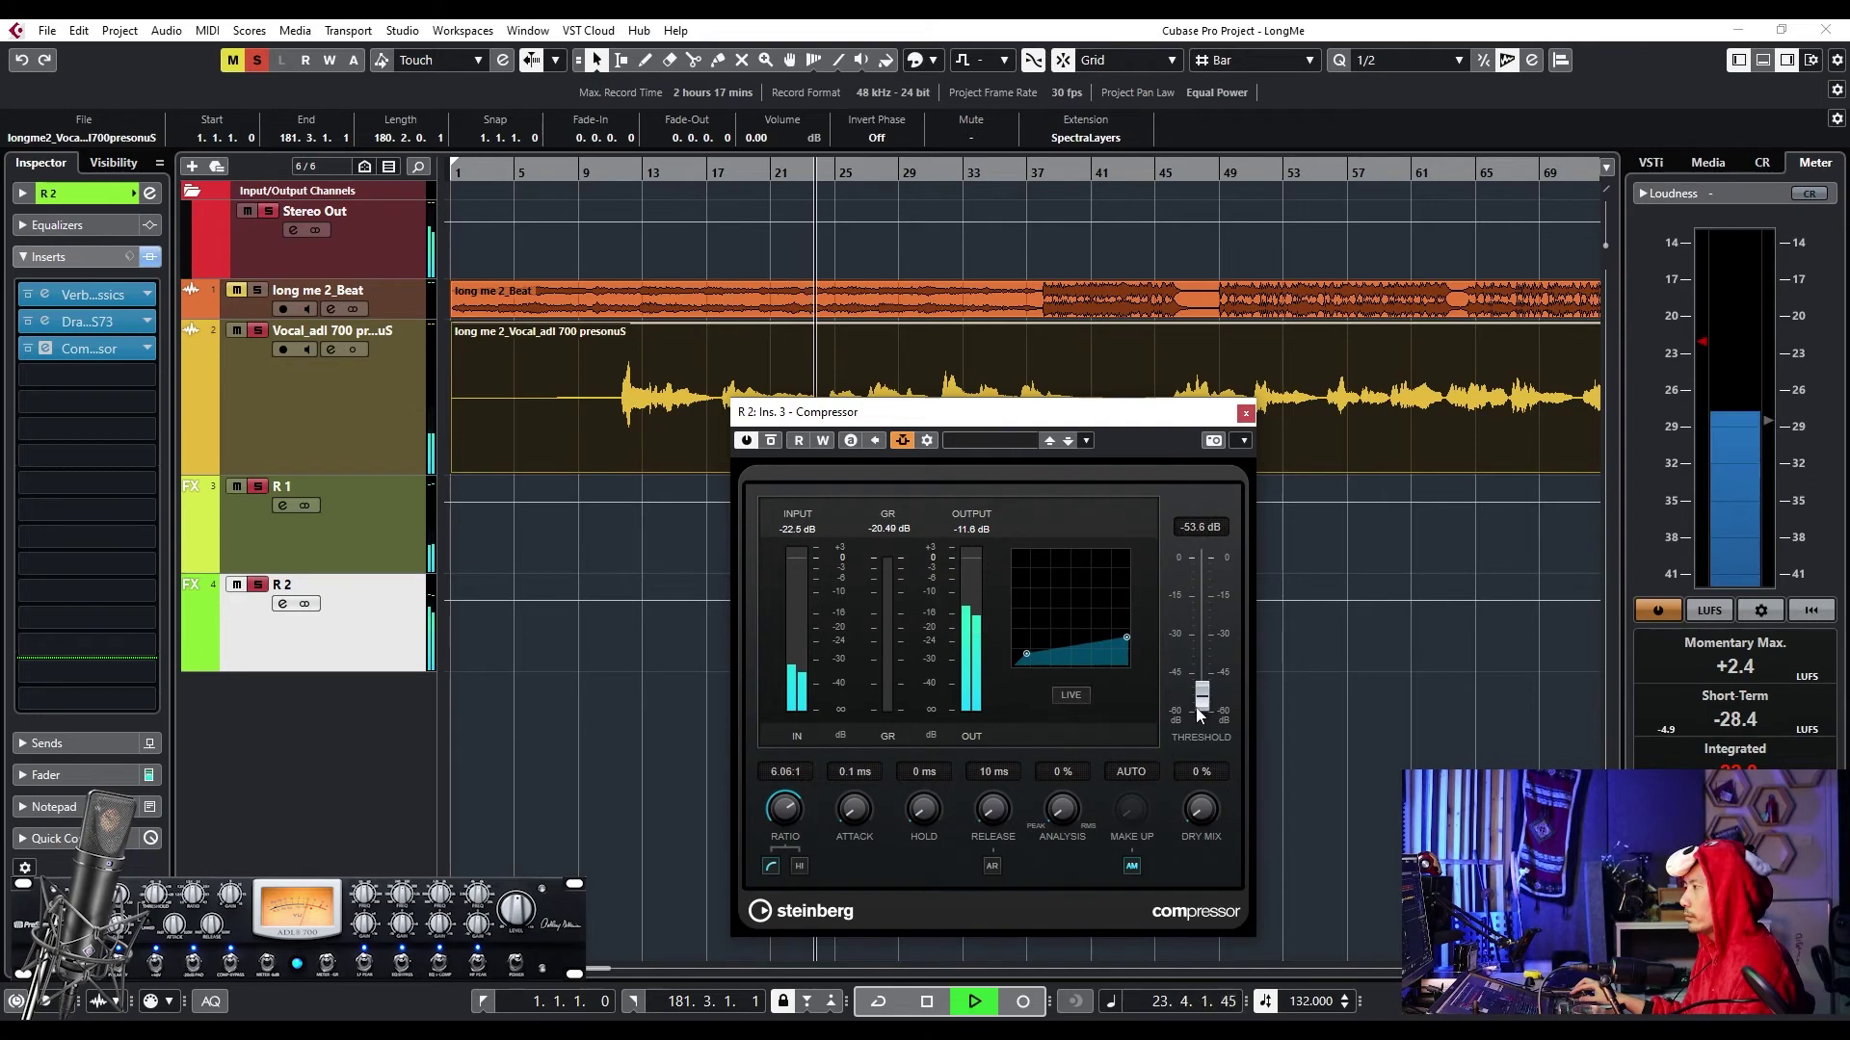
pyautogui.press('space')
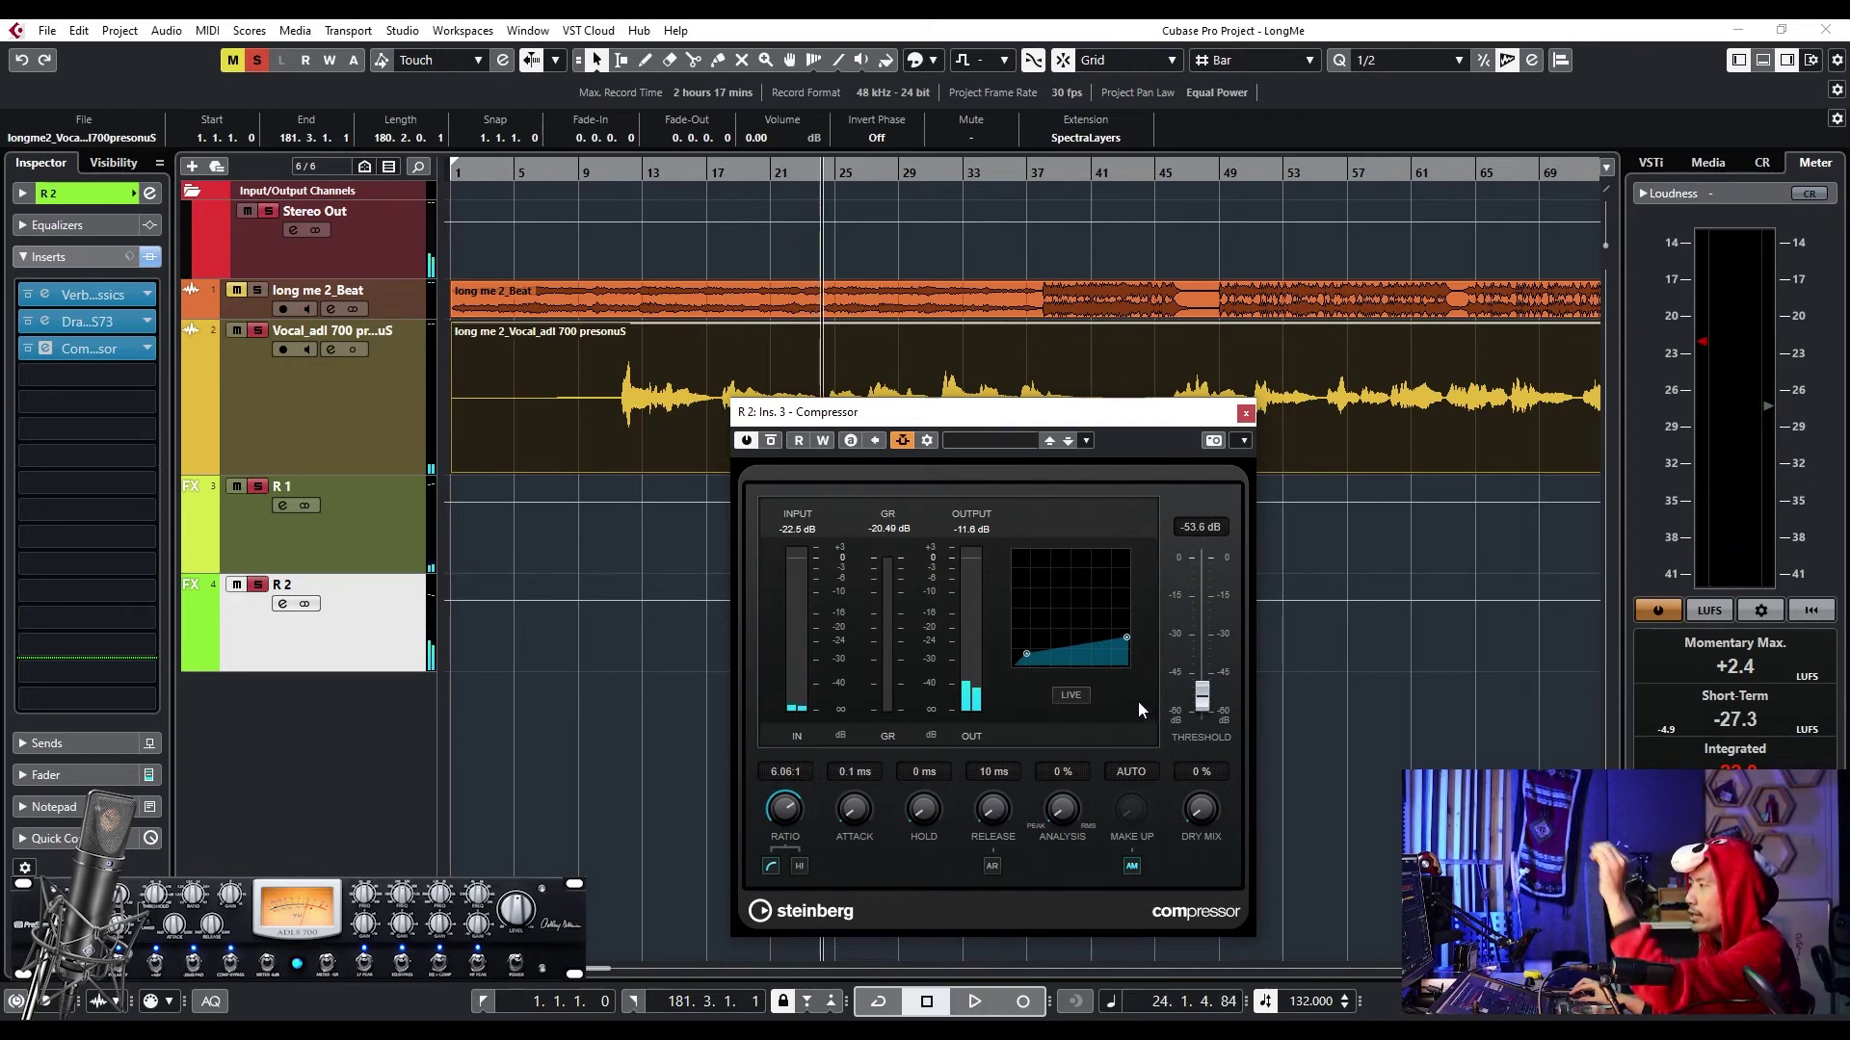
# - Turn off the Compressor's automatic make-up gain and audition the side-chained reverb from about bar 11
pyautogui.moveTo(860, 413); pyautogui.dragTo(788, 439)
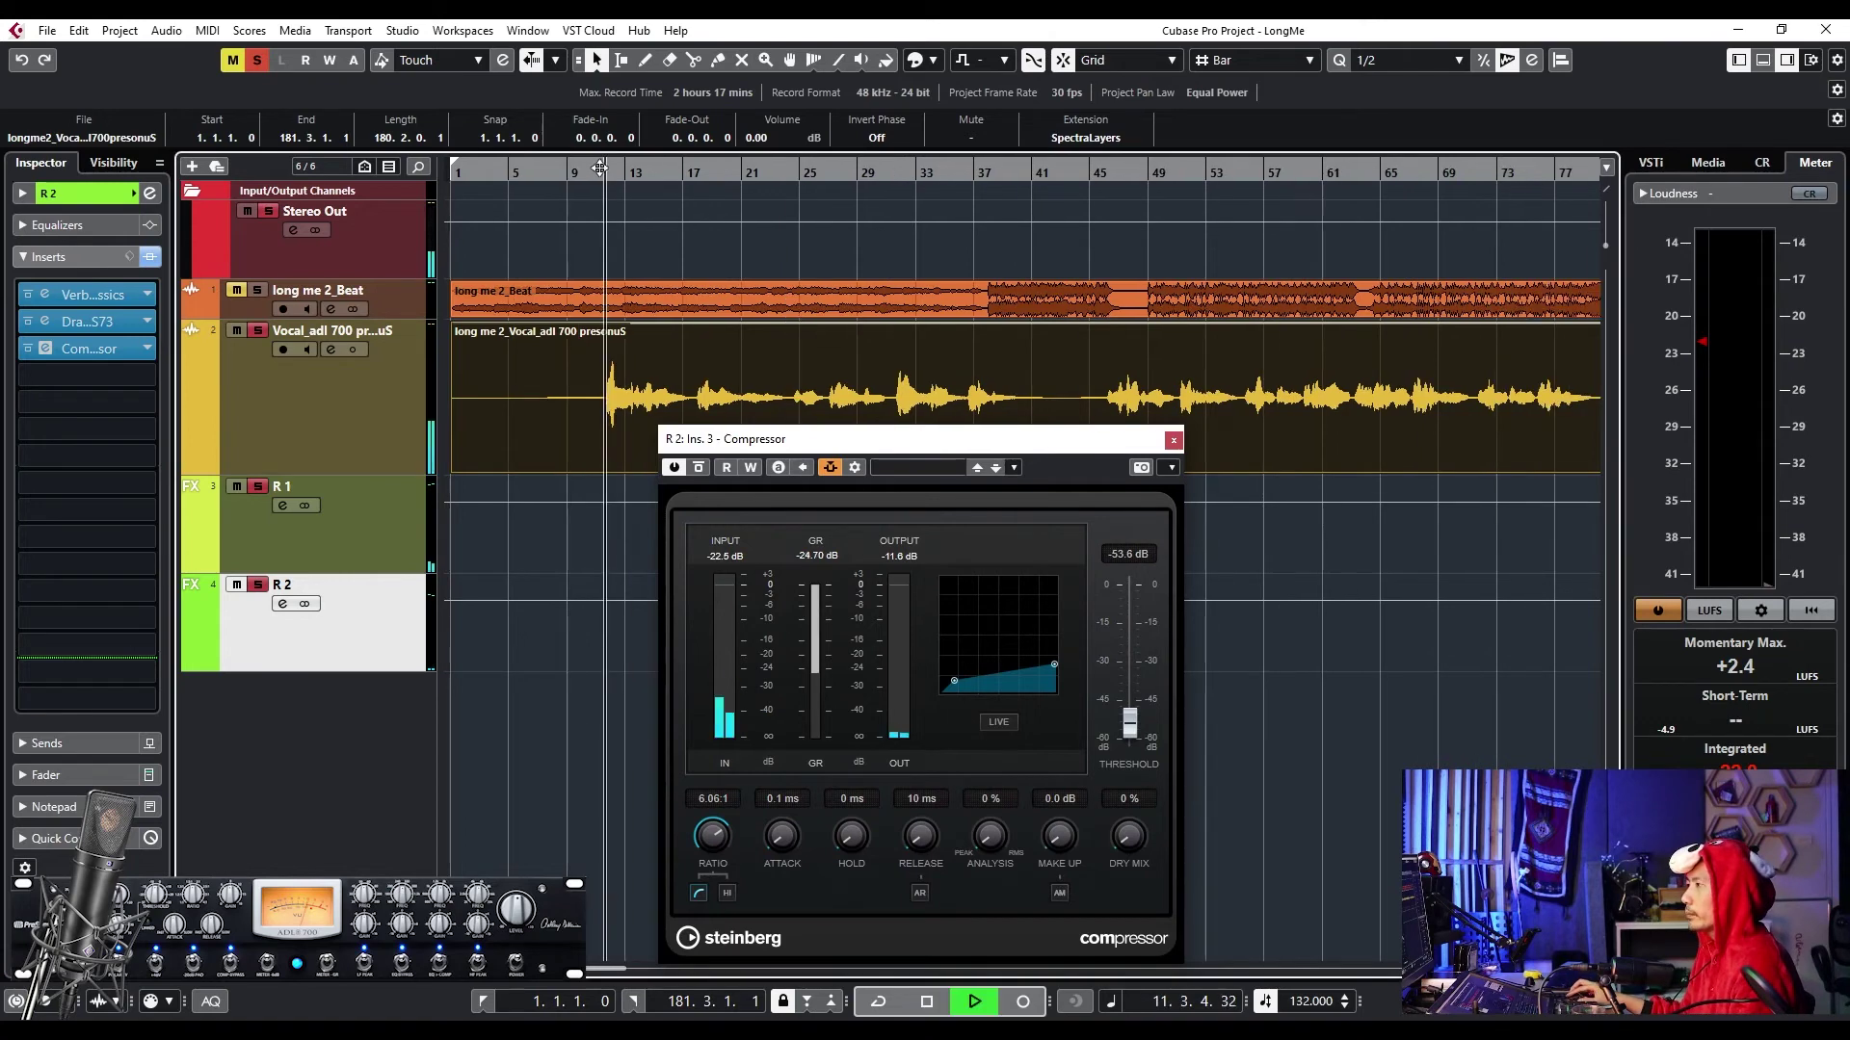
pyautogui.moveTo(609, 174); pyautogui.dragTo(600, 169)
pyautogui.press('space')
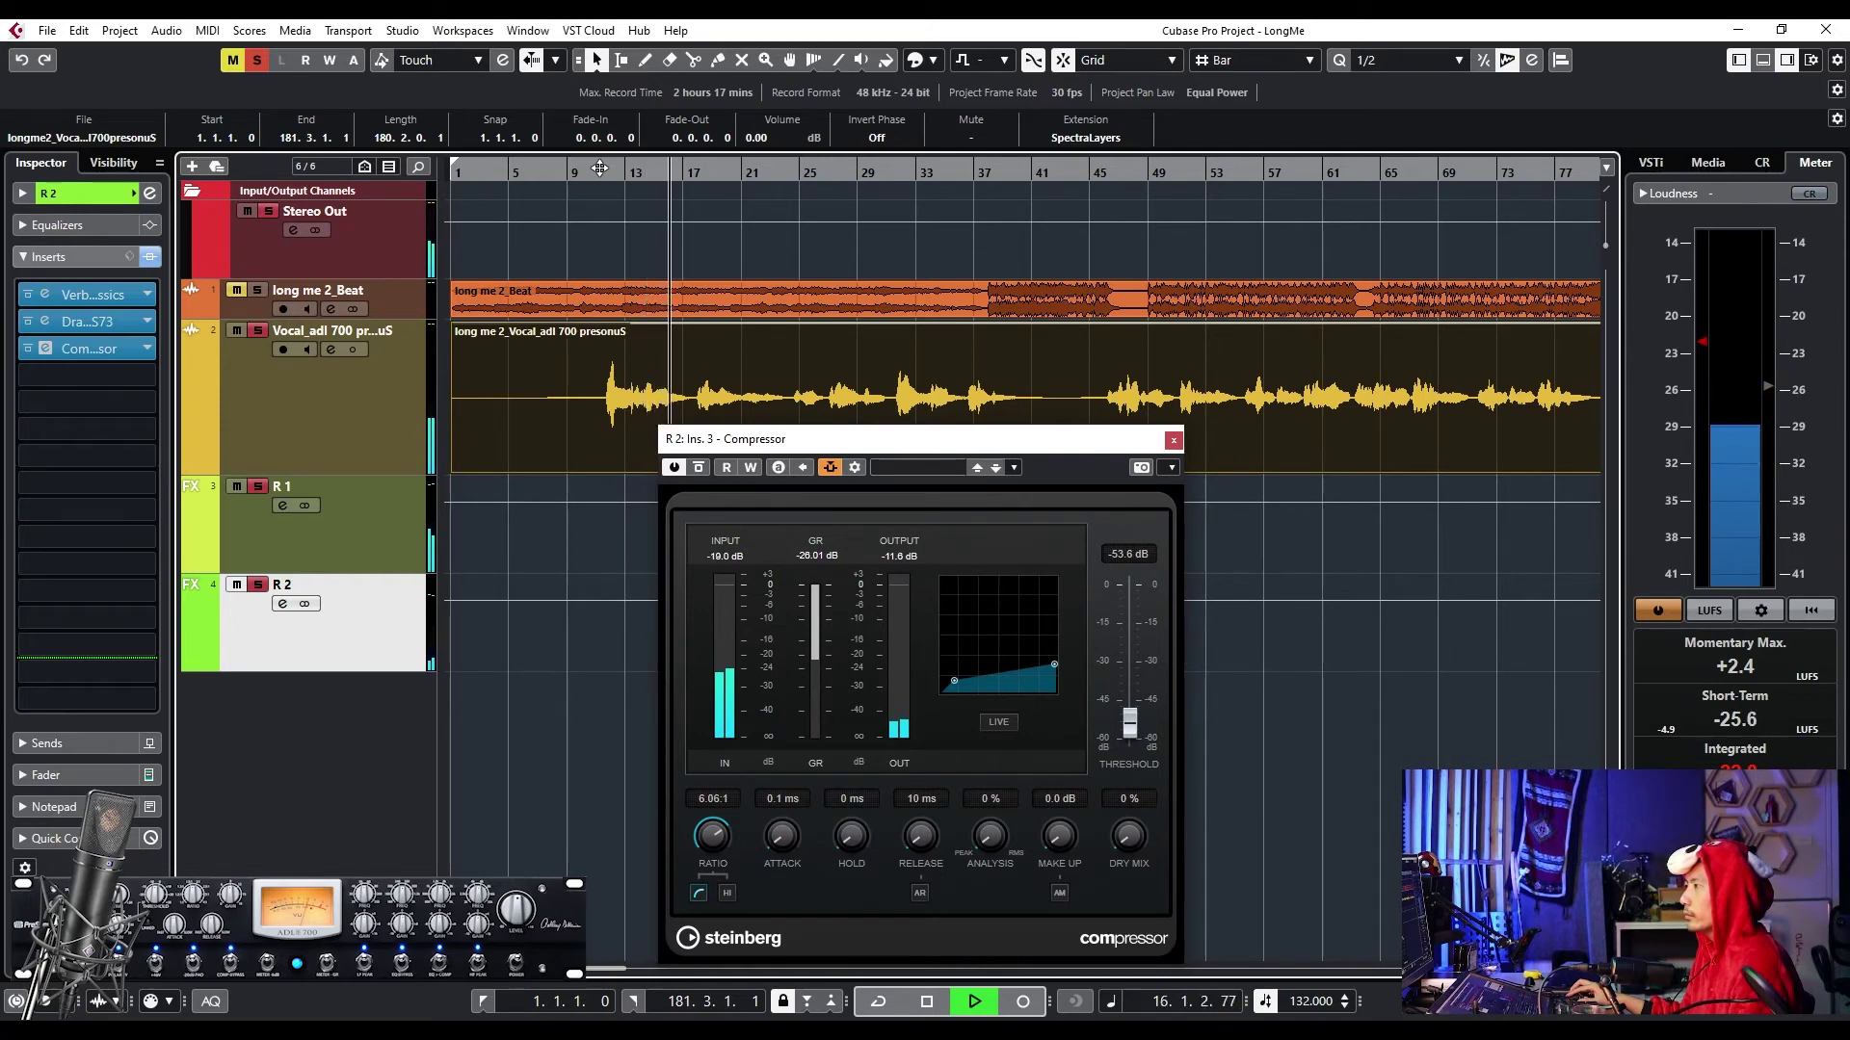
pyautogui.press('space')
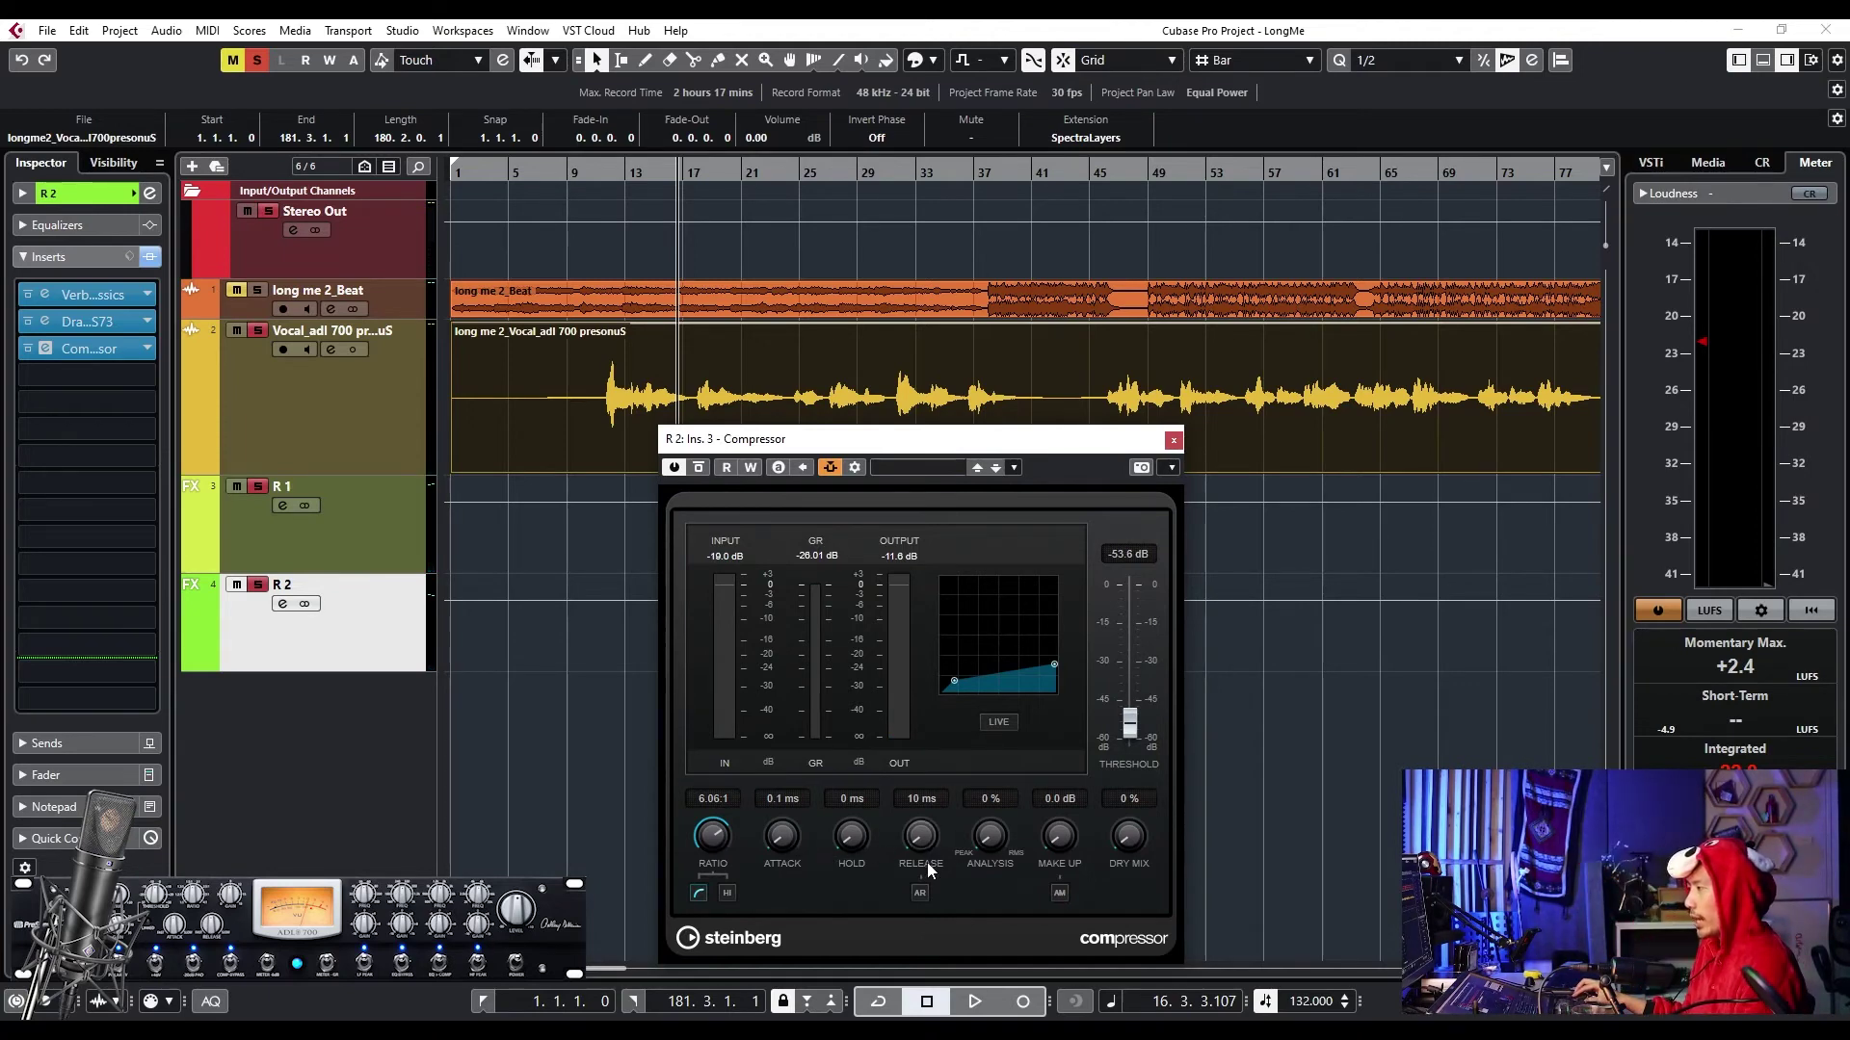
# - Adjust the Compressor during playback to threshold -41.2 dB, ratio 3.30:1, hold 75 ms and release 94 ms
pyautogui.moveTo(922, 836); pyautogui.dragTo(928, 817)
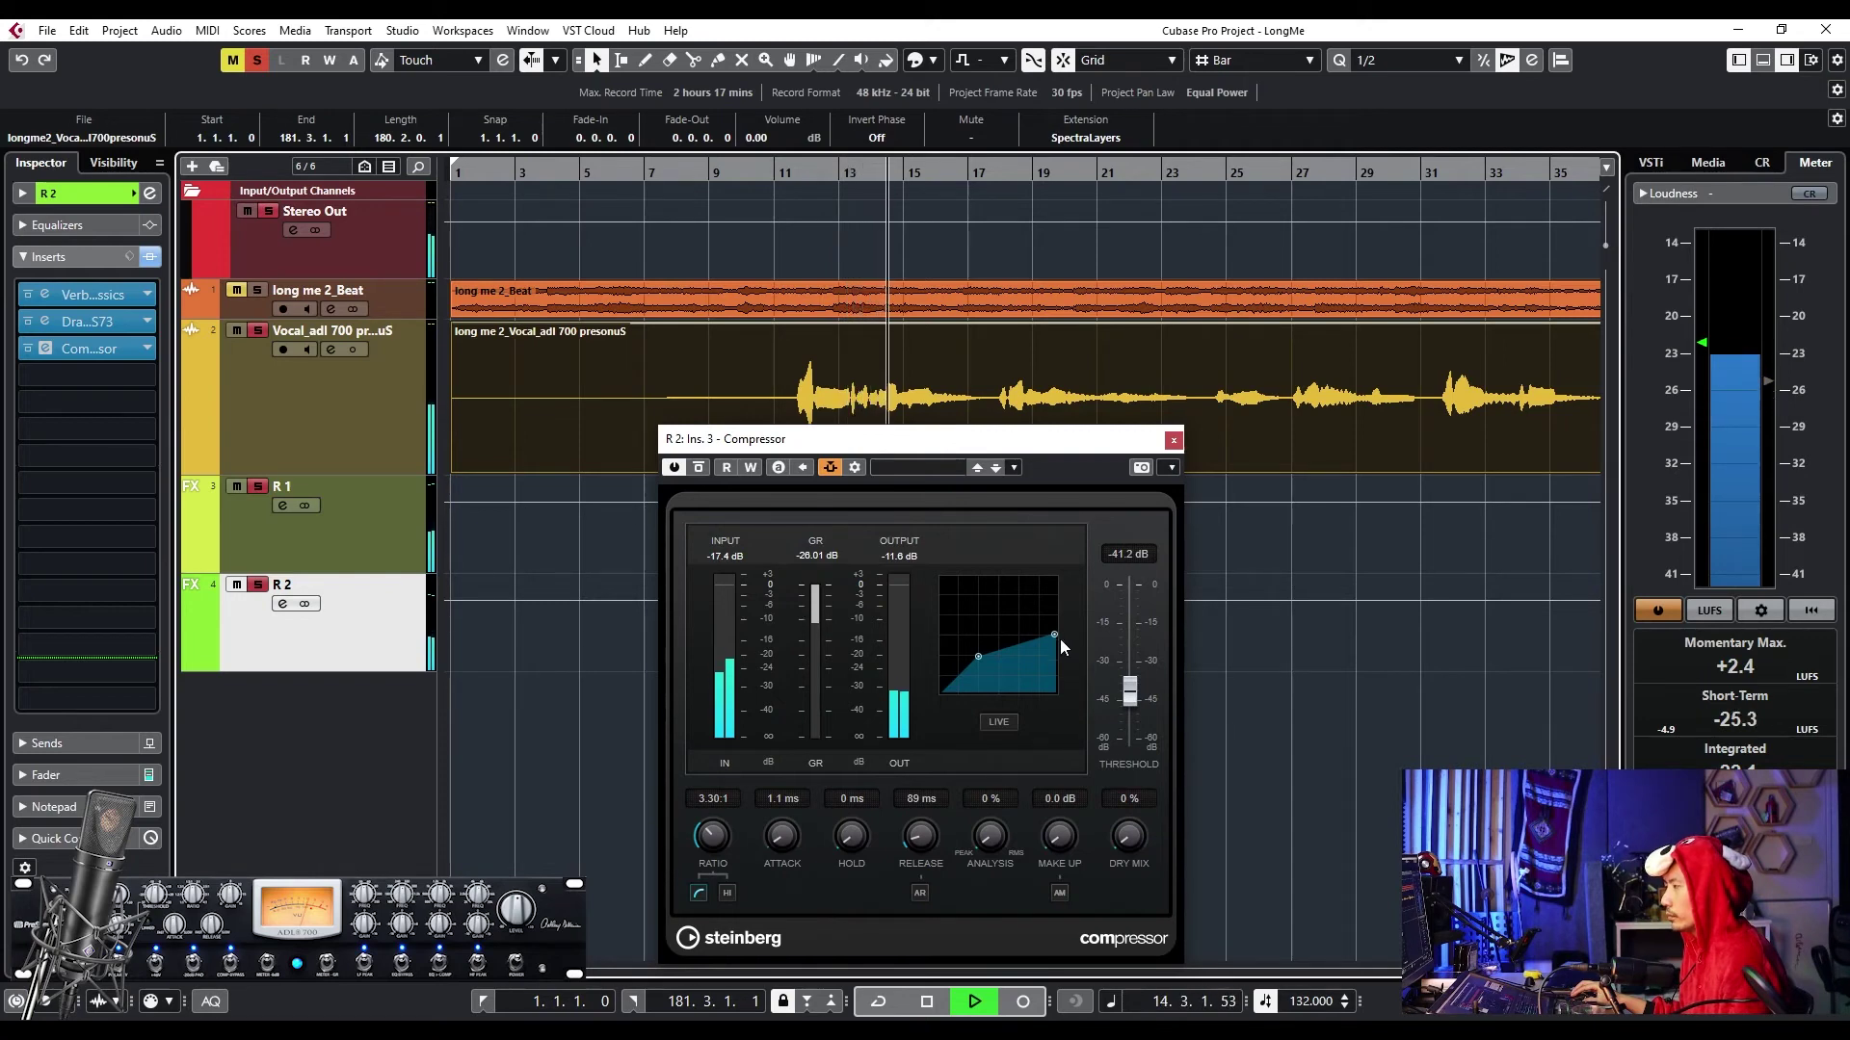
pyautogui.scroll(5, 921, 836)
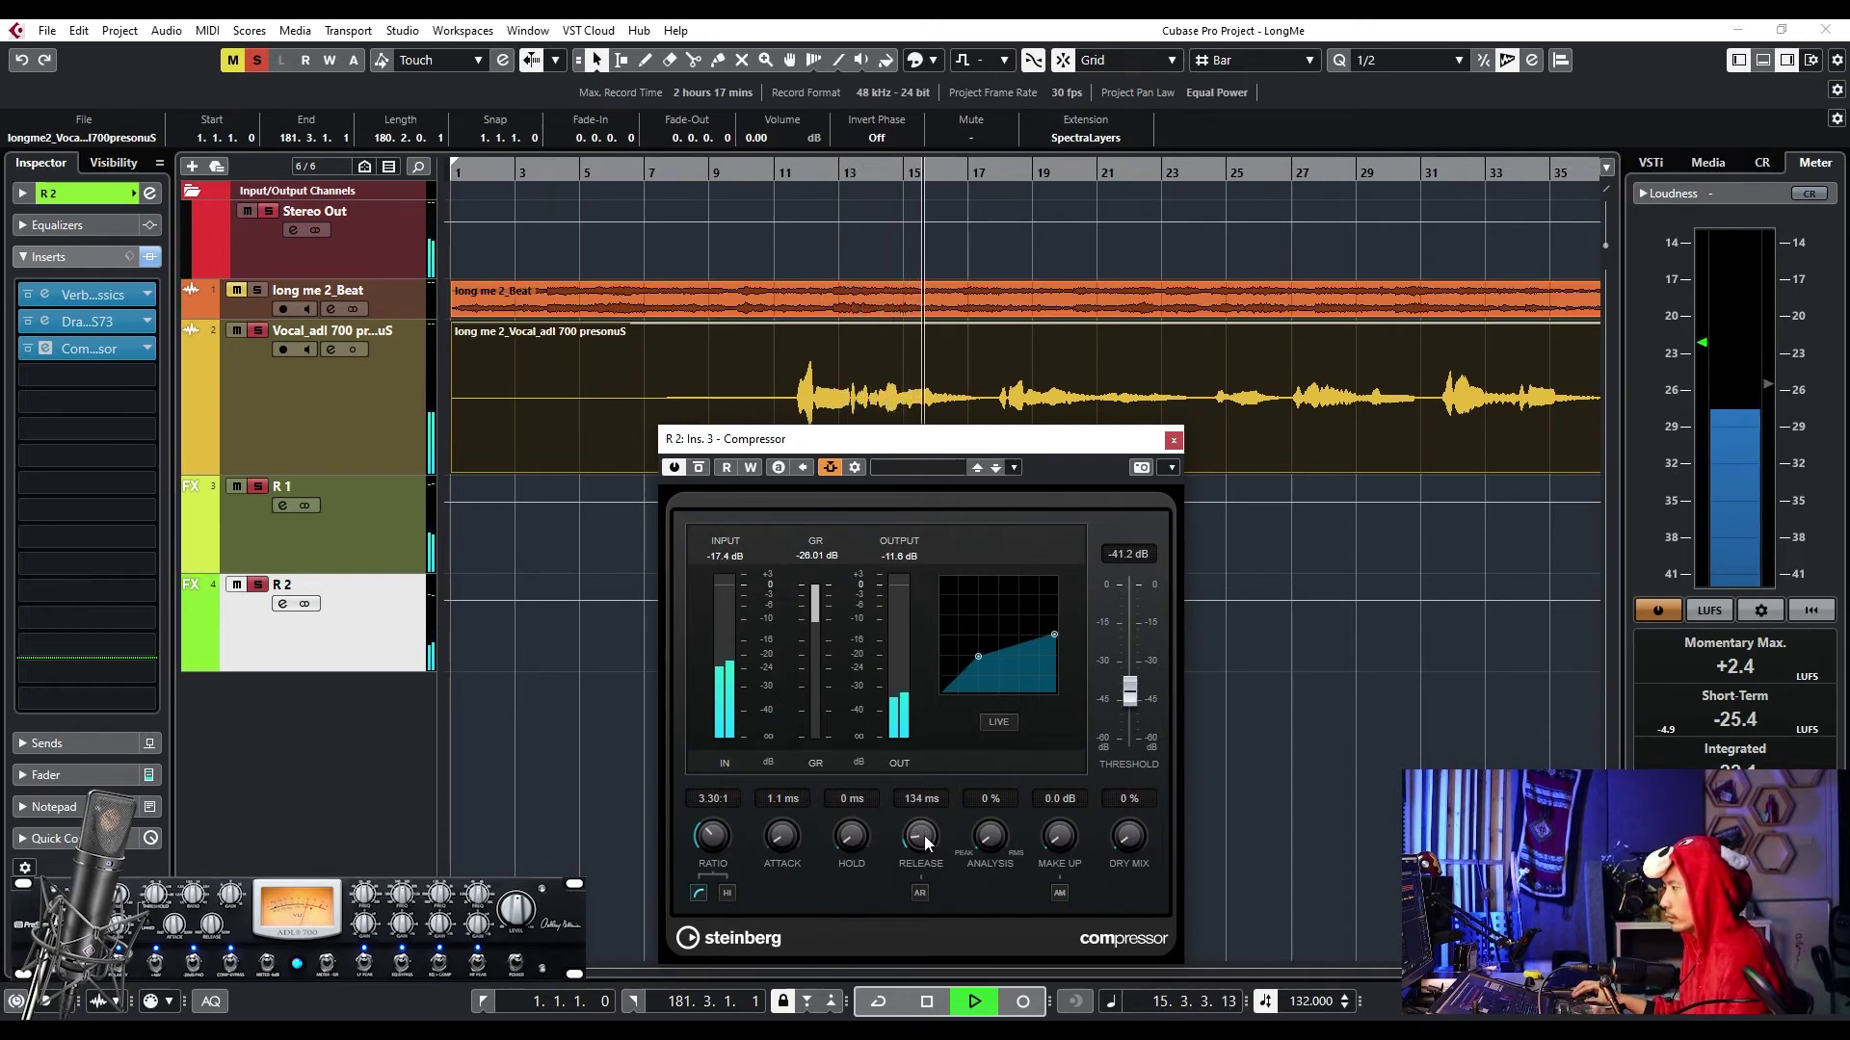
pyautogui.scroll(-3, 913, 841)
pyautogui.scroll(5, 847, 851)
pyautogui.scroll(-2, 847, 851)
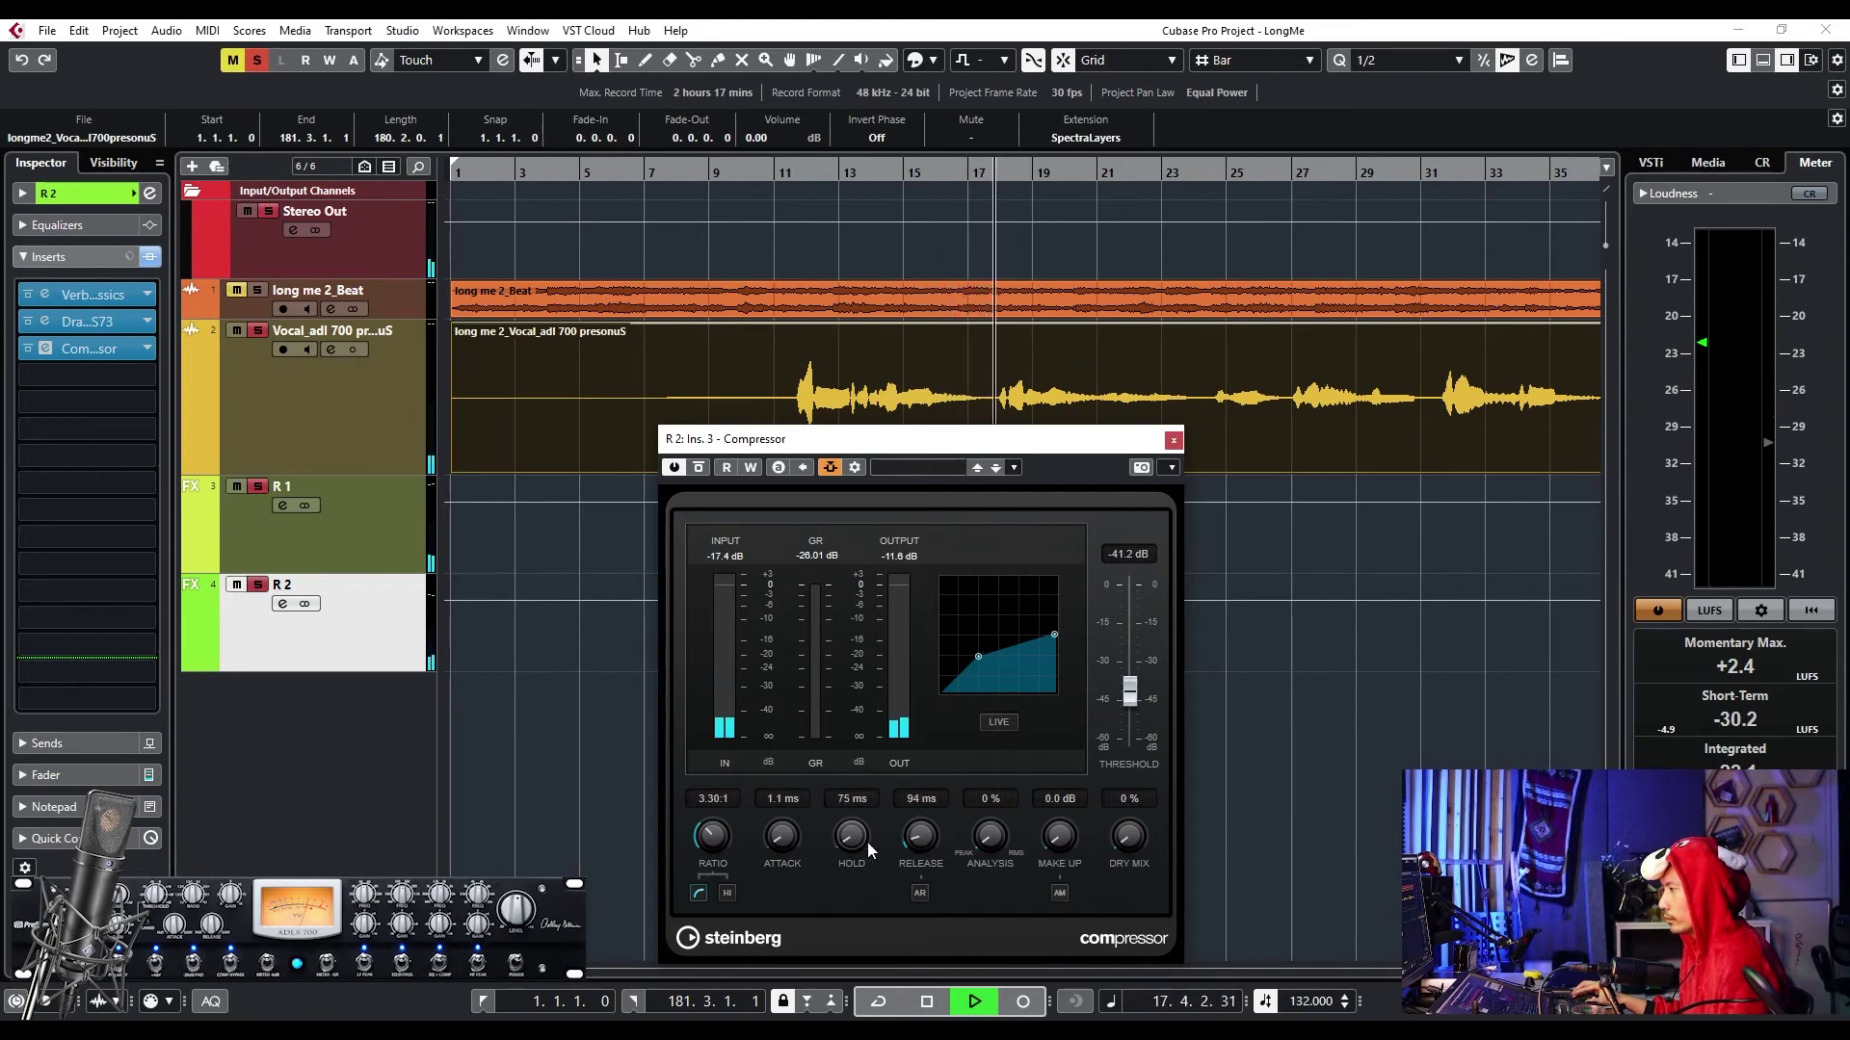
# - Set the Compressor's attack to 8.6 ms and ratio to 2.74:1, stop playback and close the plug-in
pyautogui.scroll(4, 781, 838)
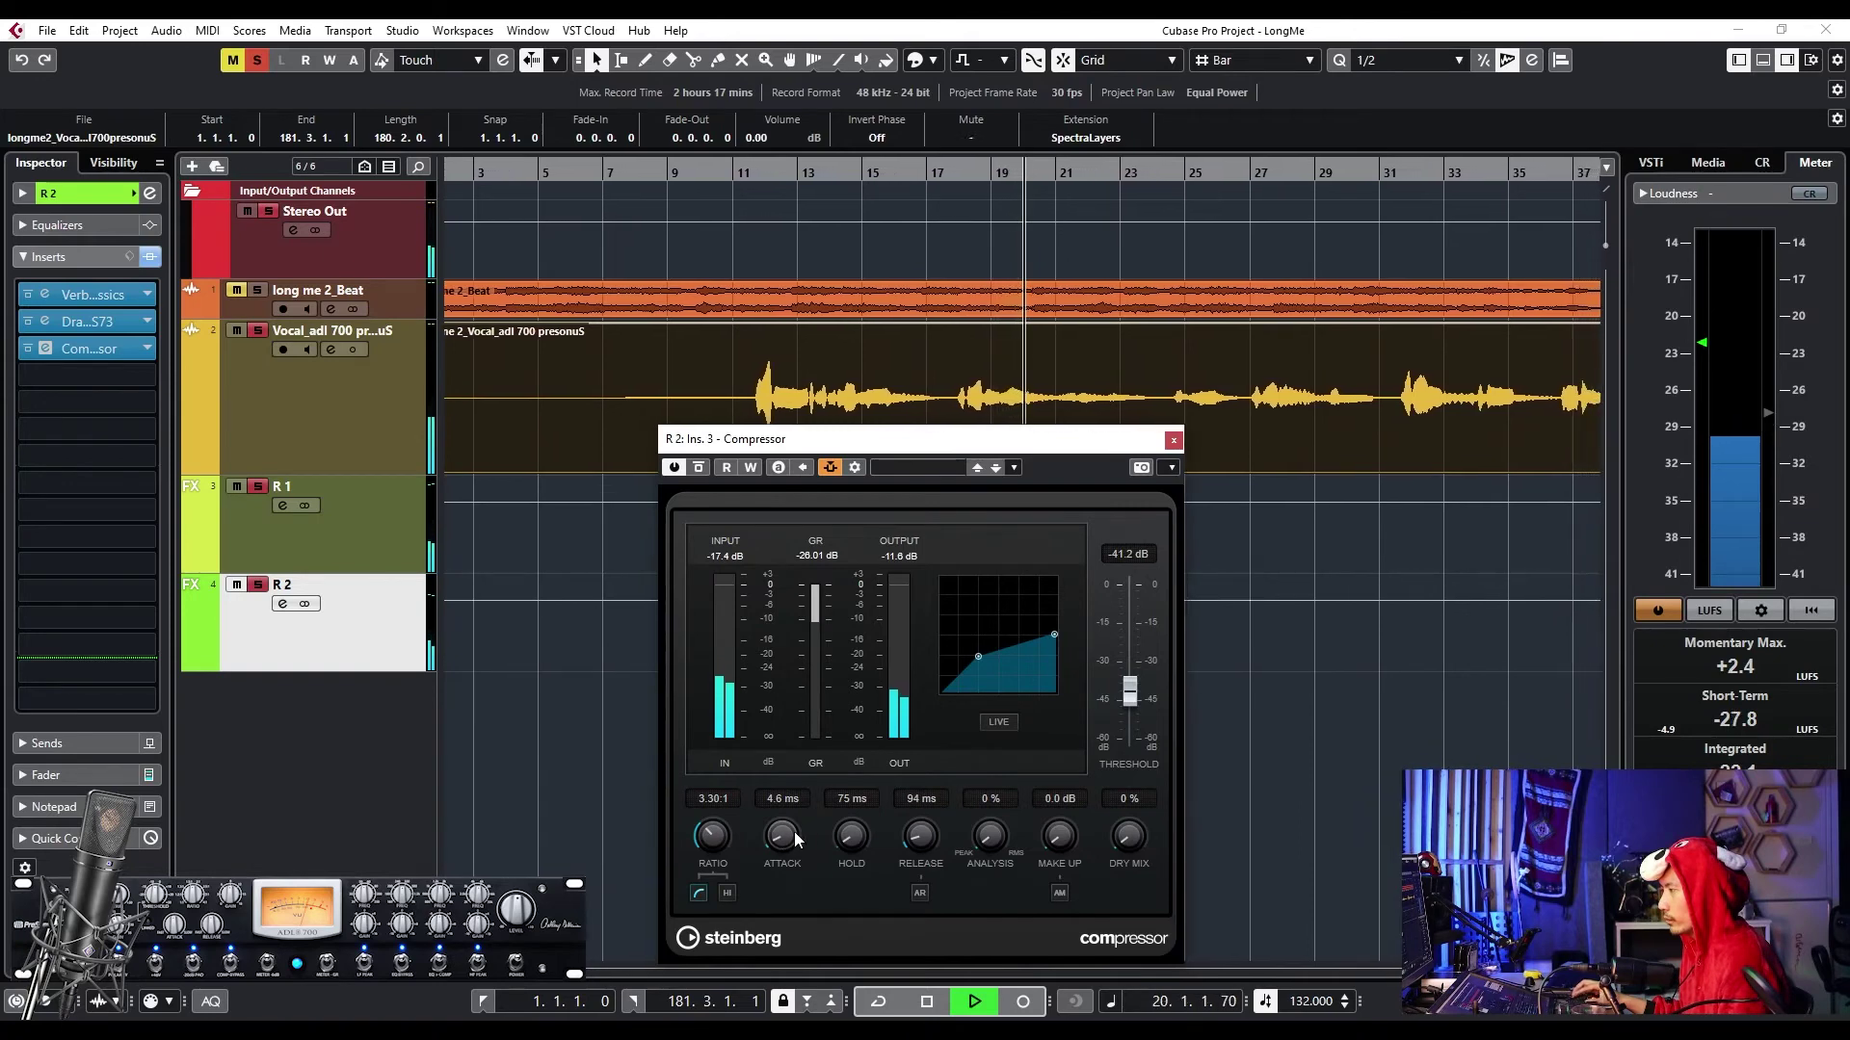
pyautogui.scroll(3, 785, 838)
pyautogui.scroll(2, 710, 833)
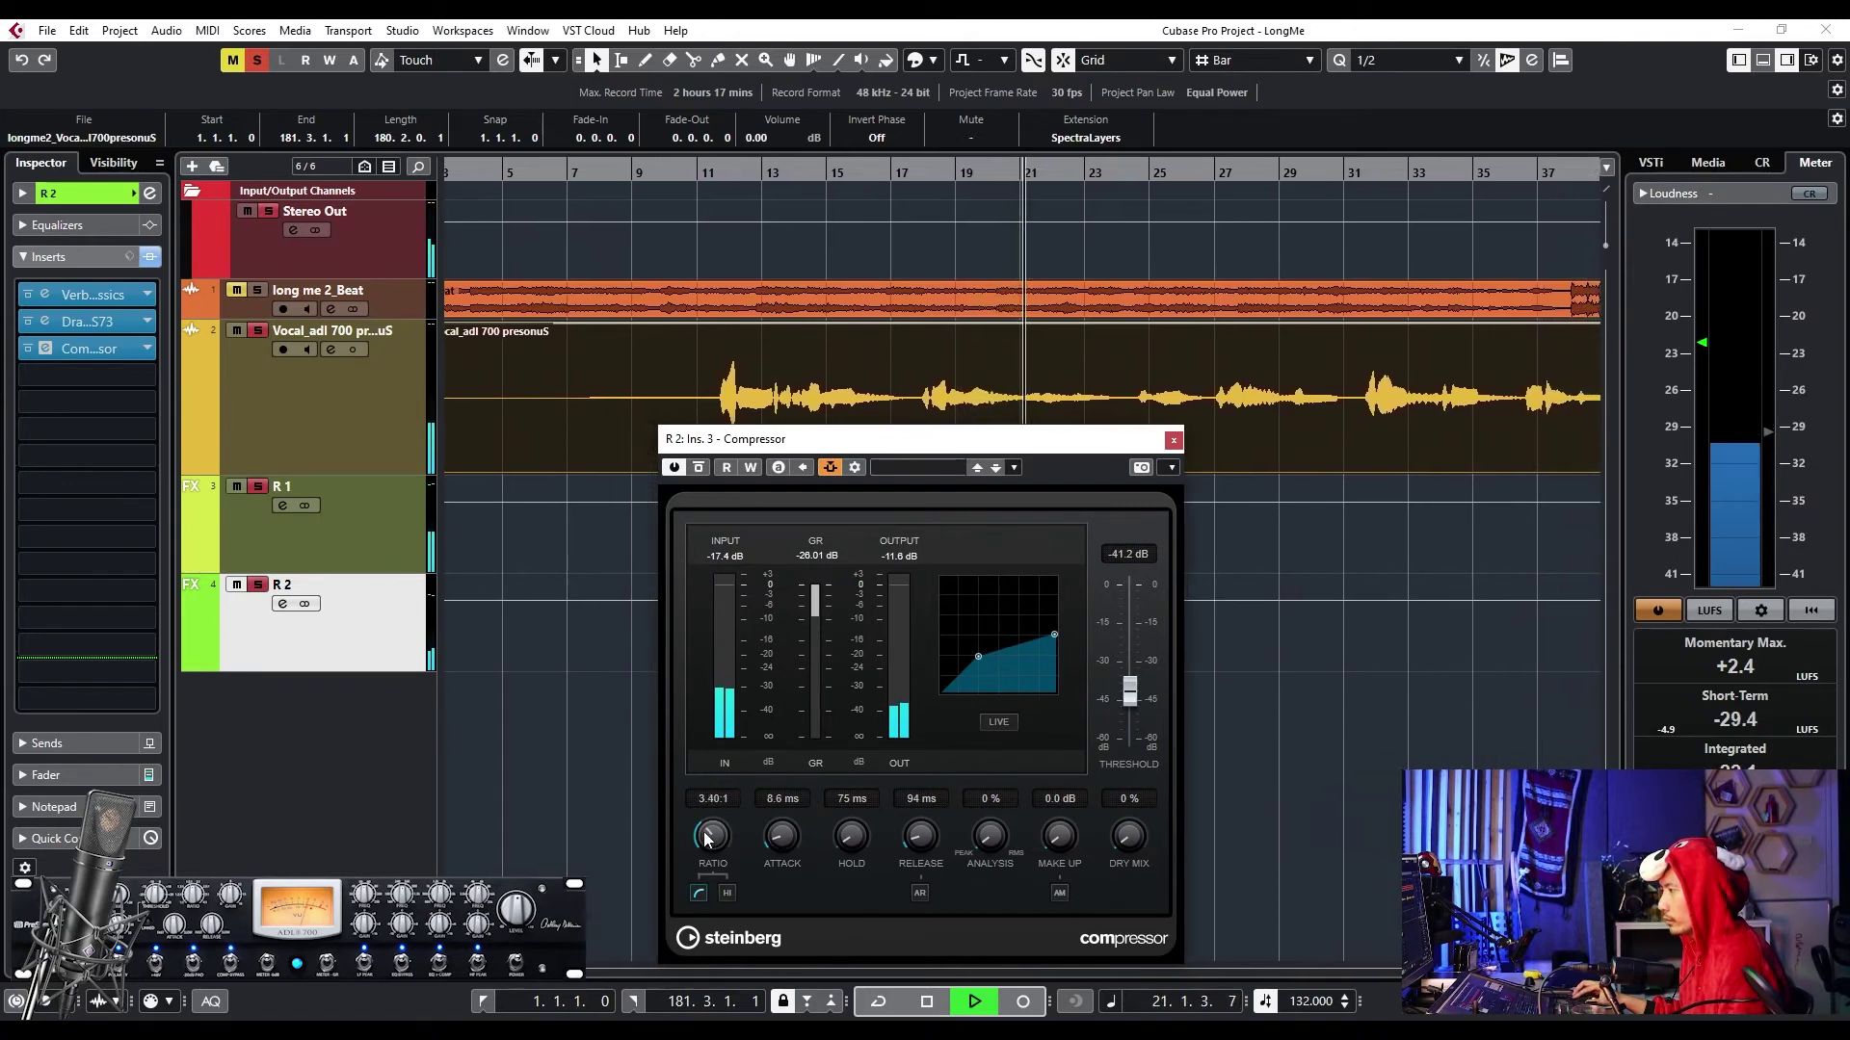
pyautogui.scroll(-4, 710, 833)
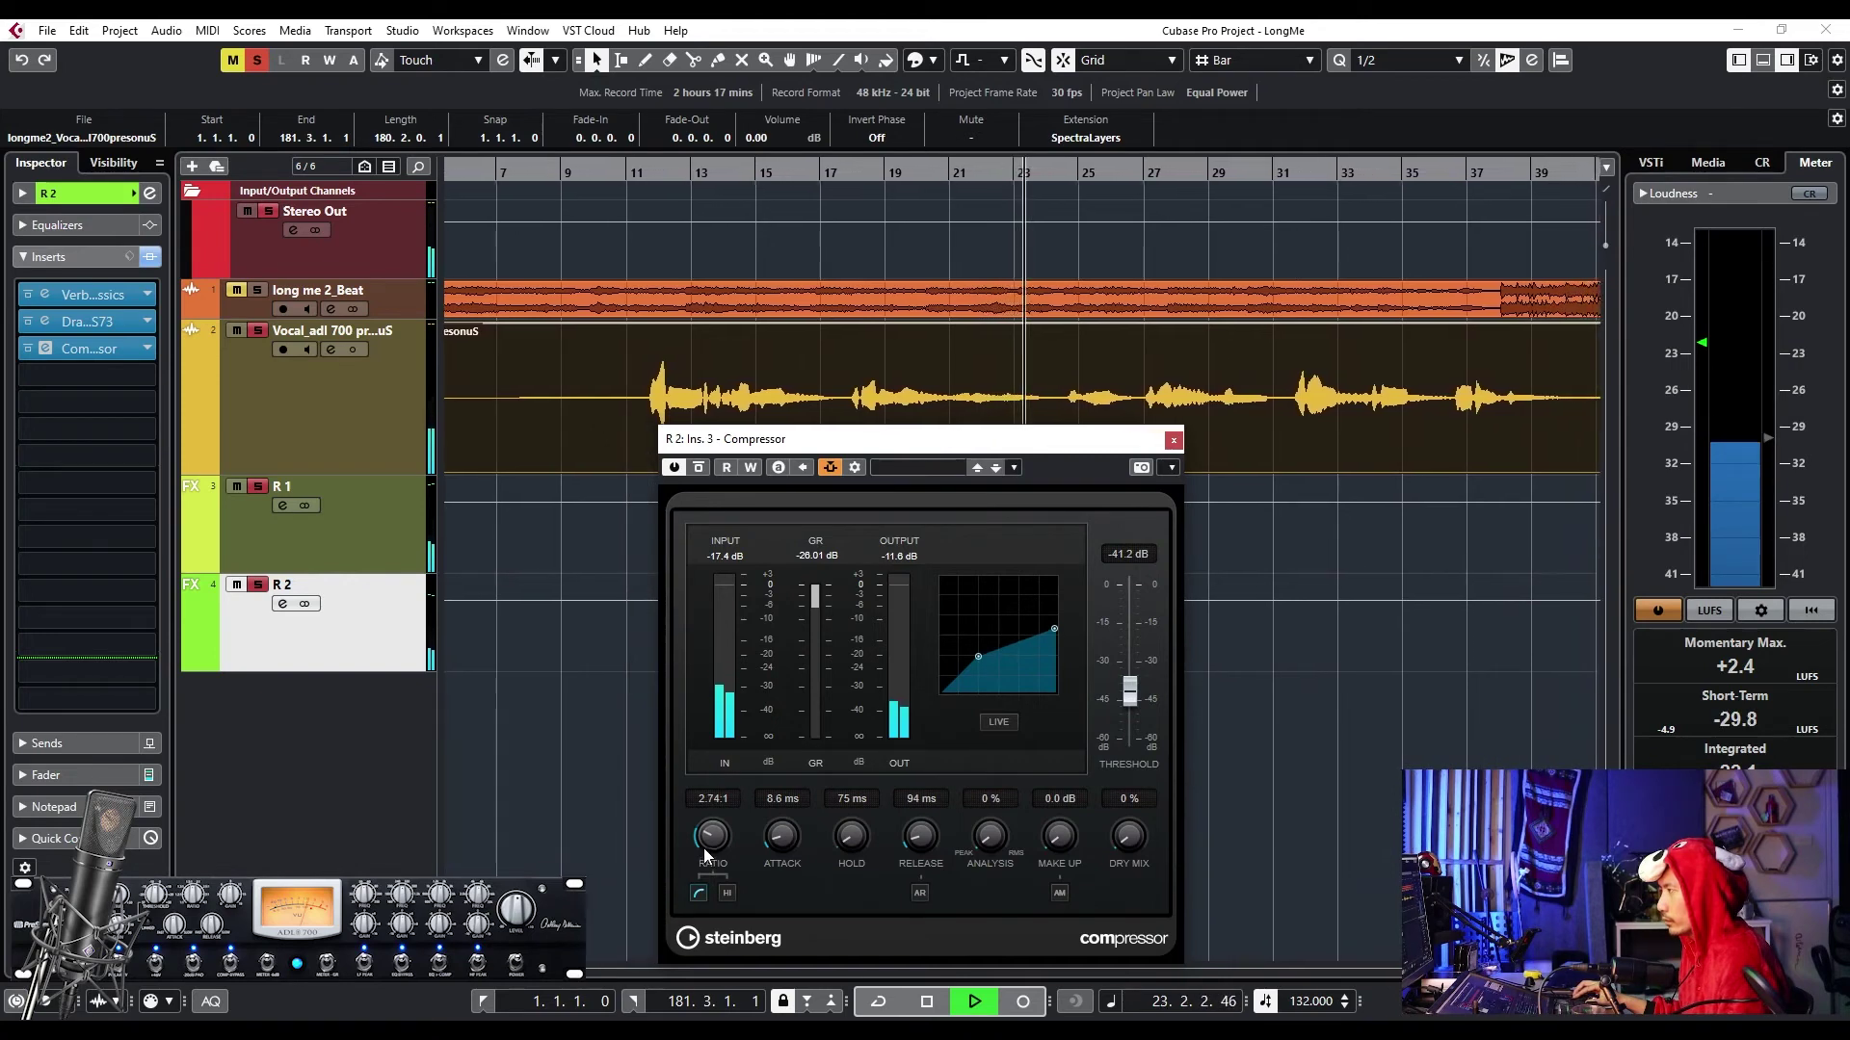
pyautogui.press('space')
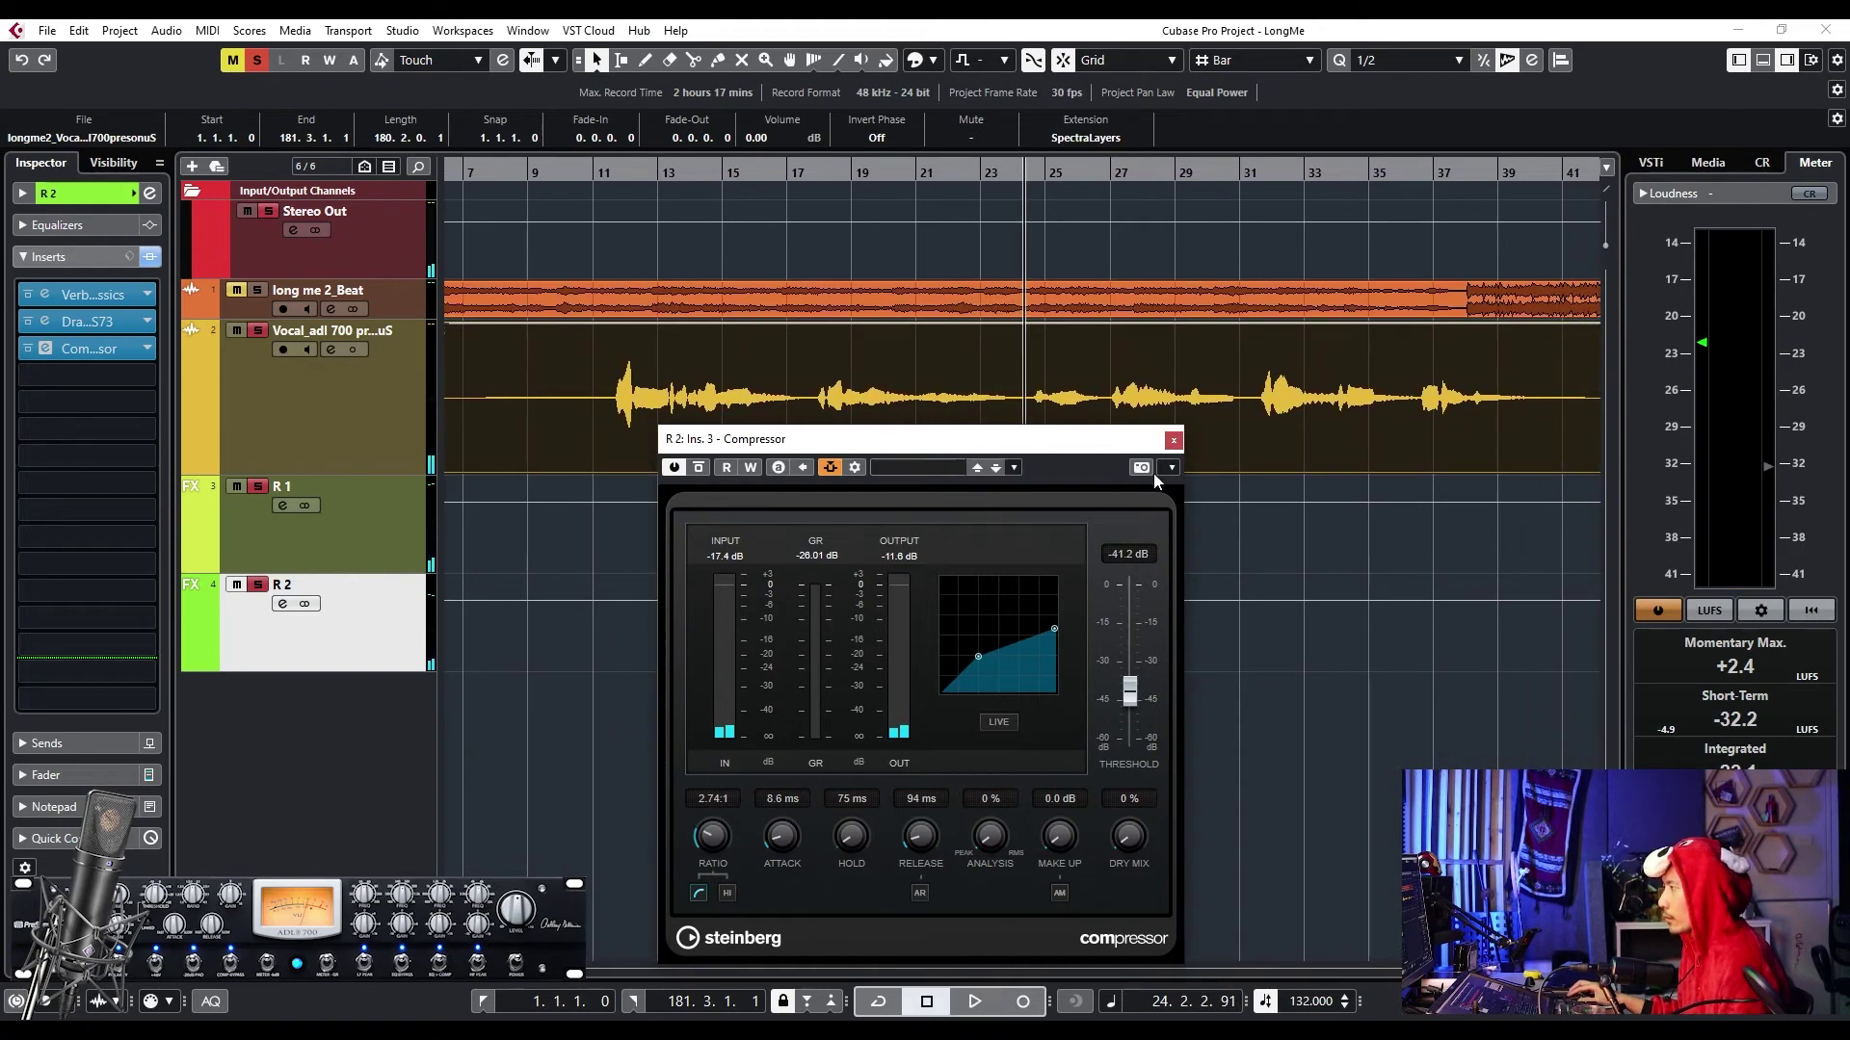
pyautogui.click(1174, 441)
# - Return the playhead to bar 11, clear all mutes and solos, and reduce the selected vocal track's height
pyautogui.scroll(-3, 749, 448)
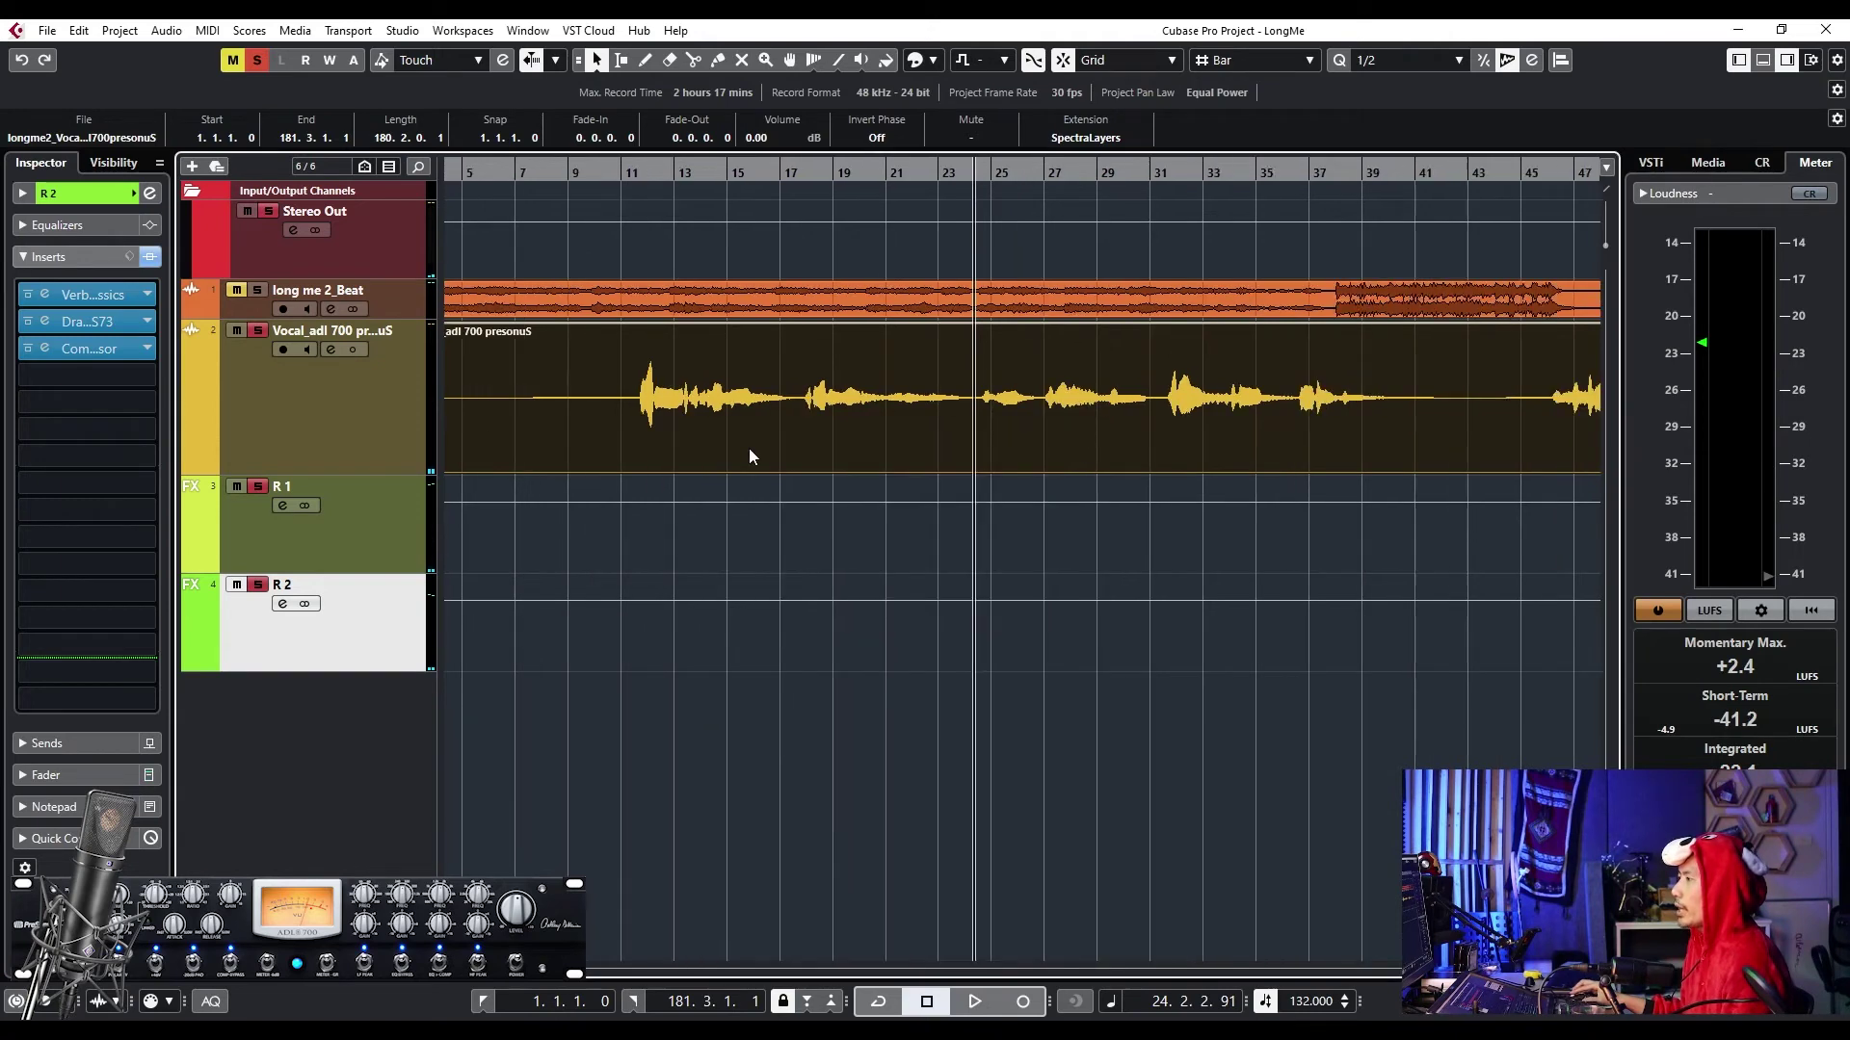
pyautogui.click(657, 173)
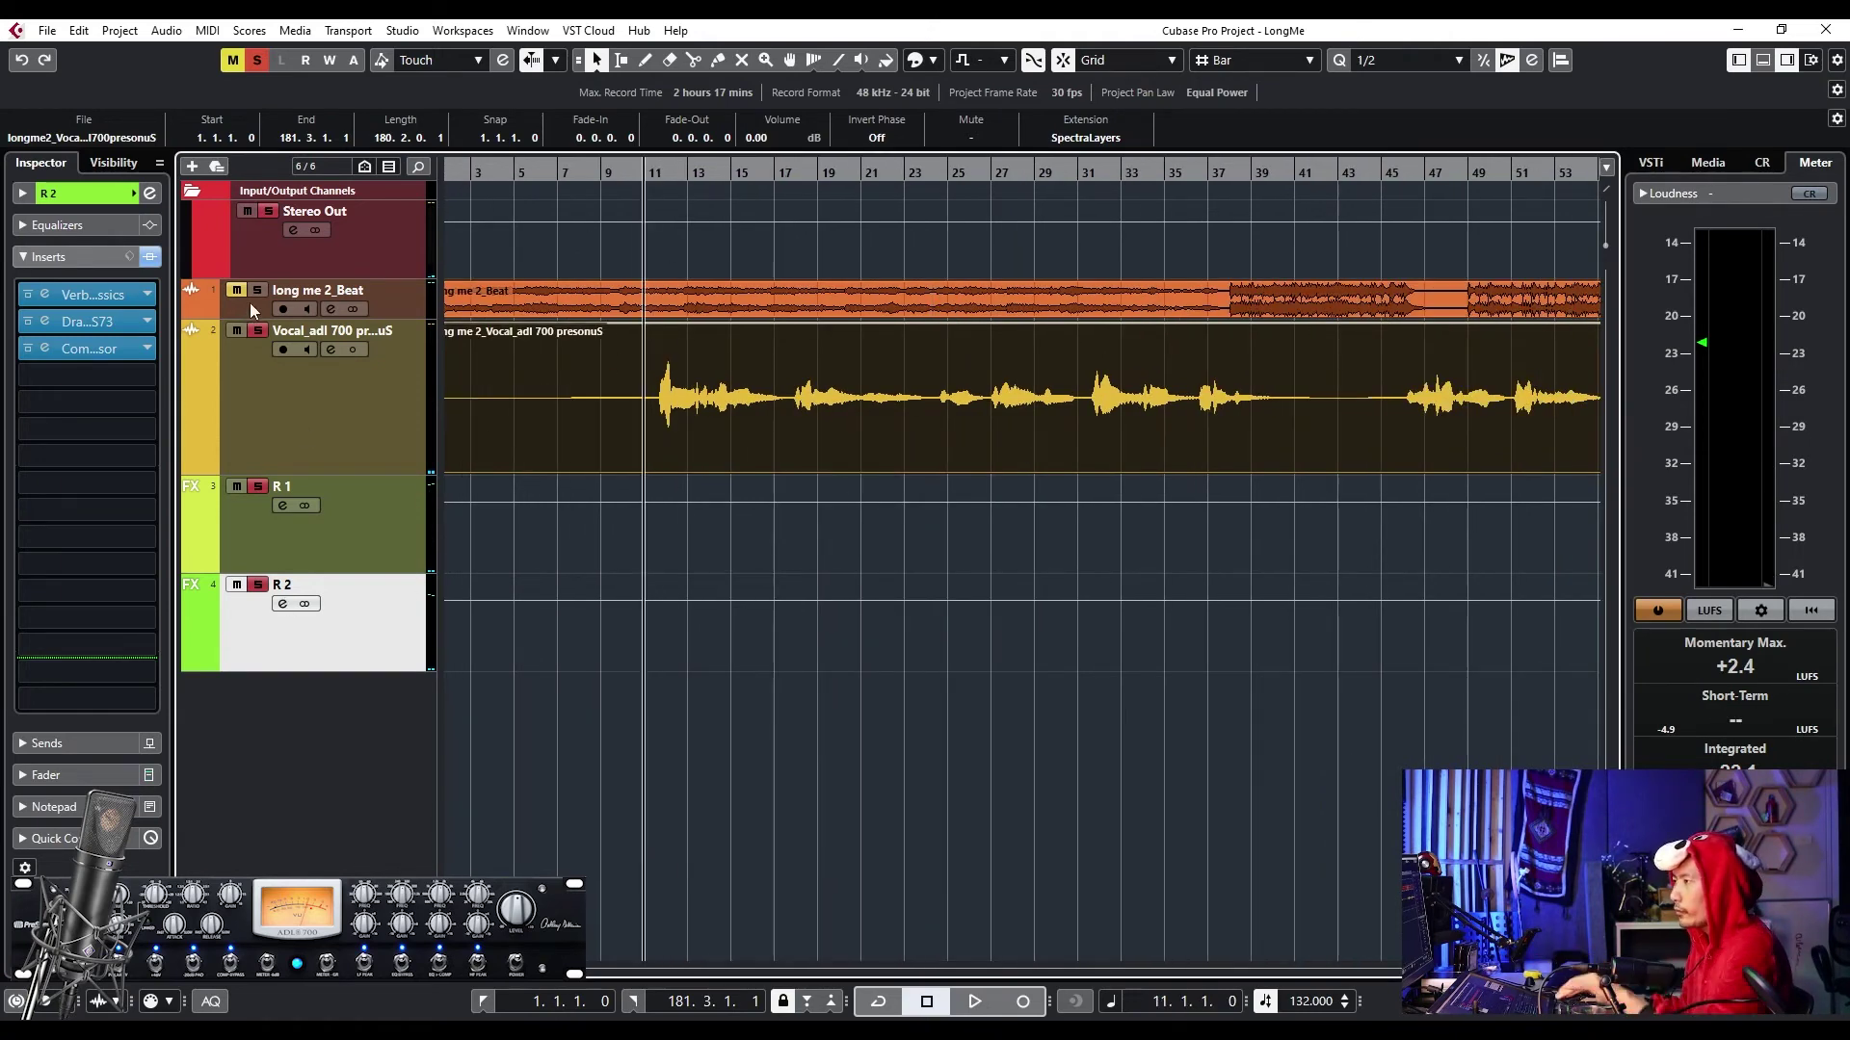
pyautogui.click(307, 391)
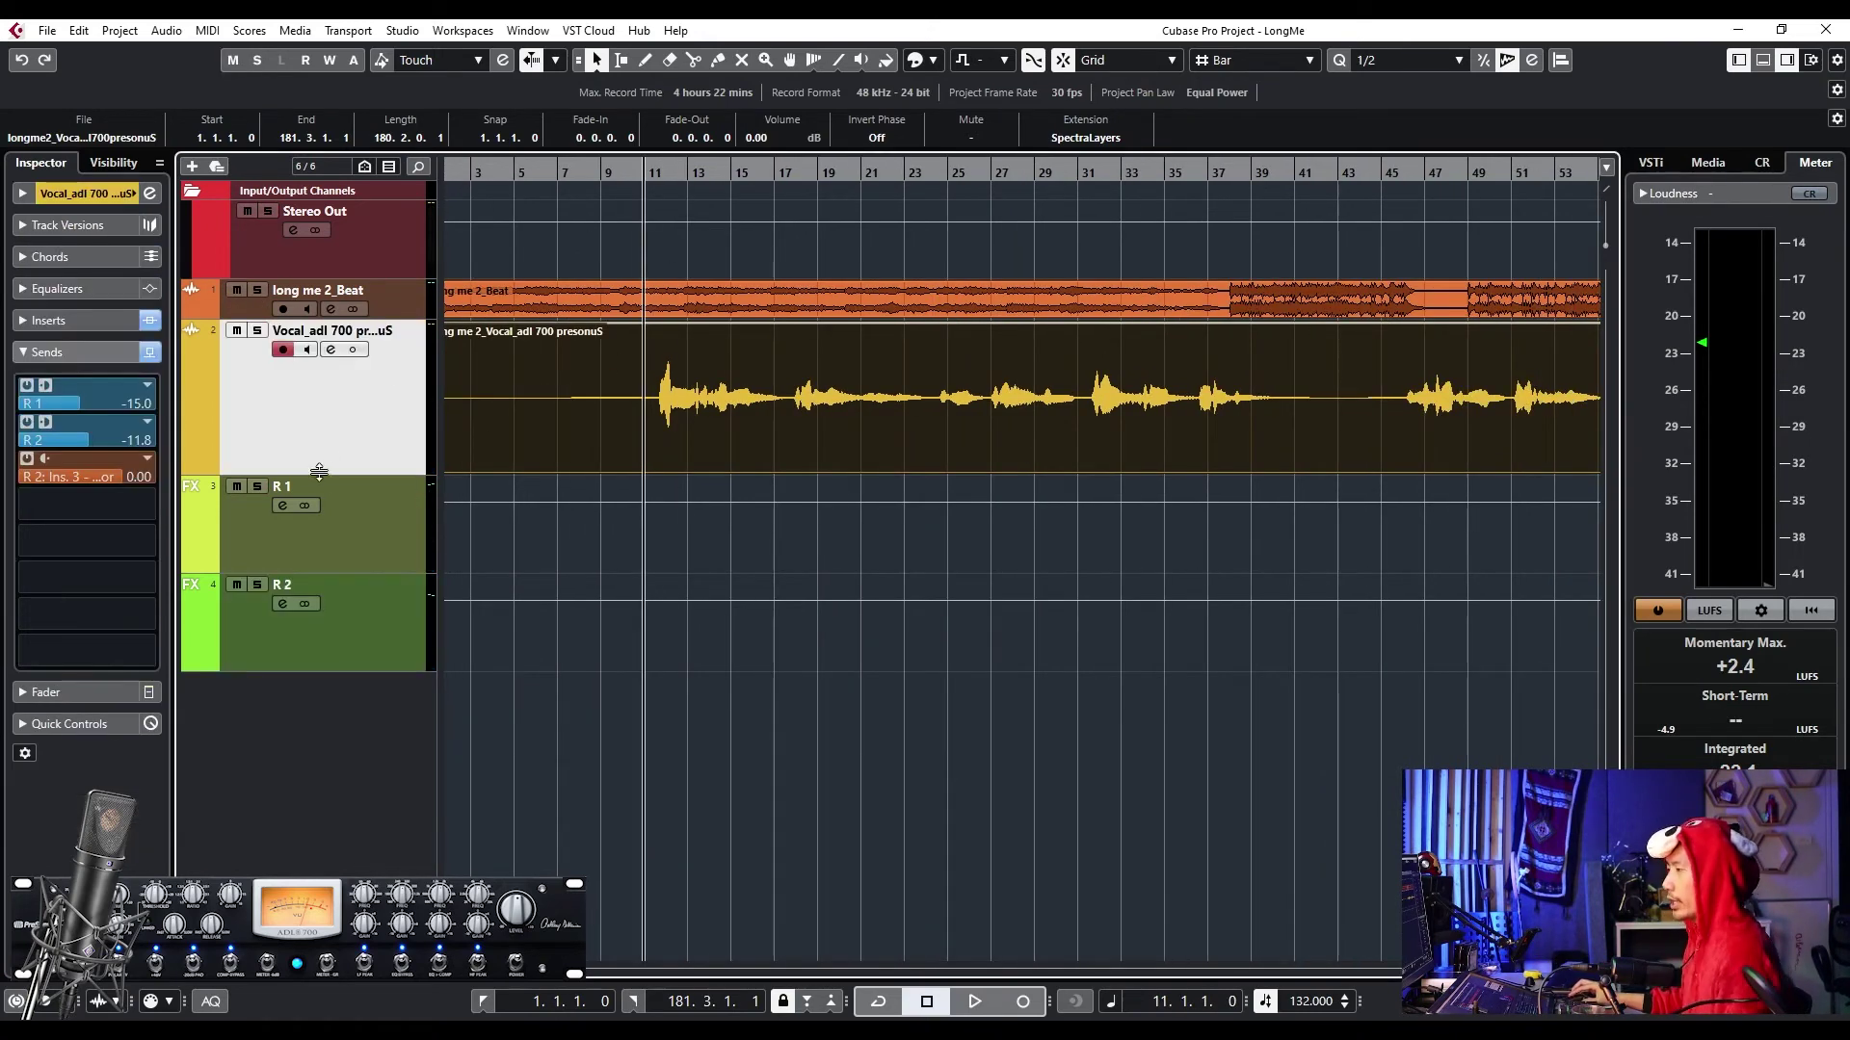
pyautogui.moveTo(344, 472); pyautogui.dragTo(353, 420)
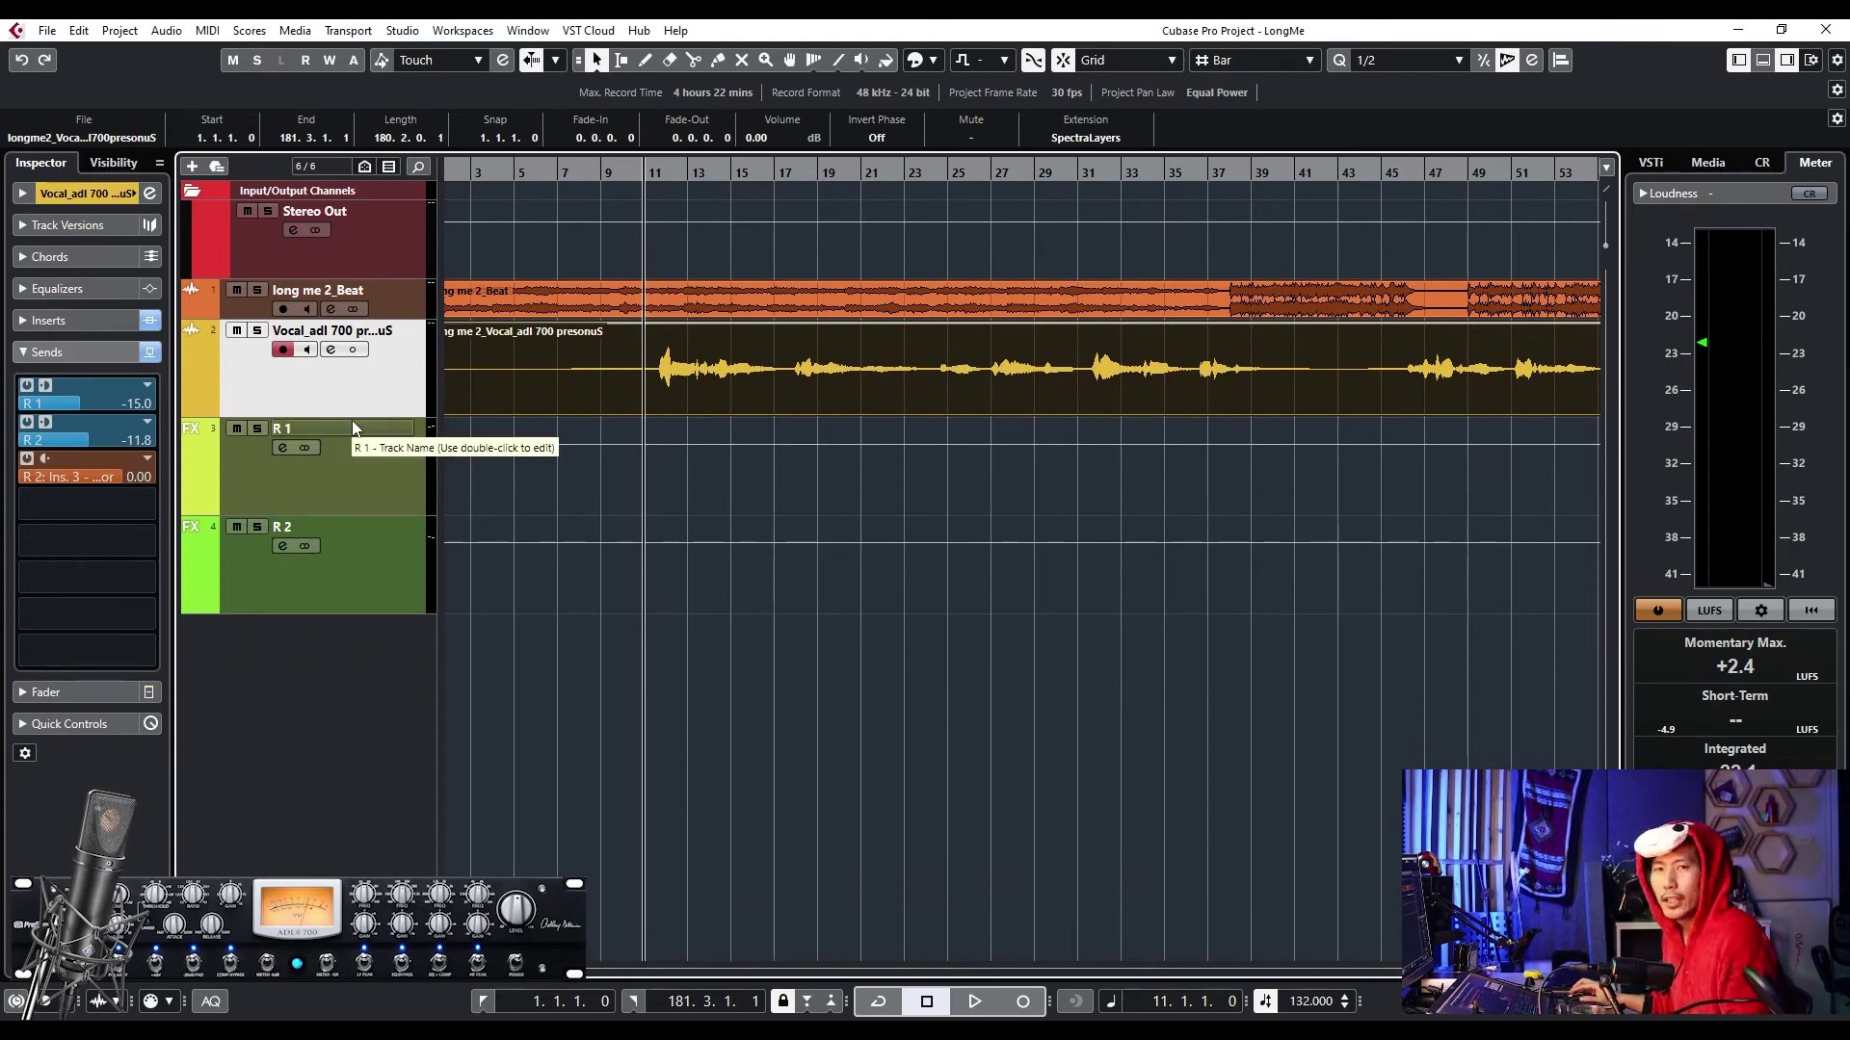
# - Play the full mix from bar 11, increase the long me 2_Beat track's height and reselect the vocal track
pyautogui.press('space')
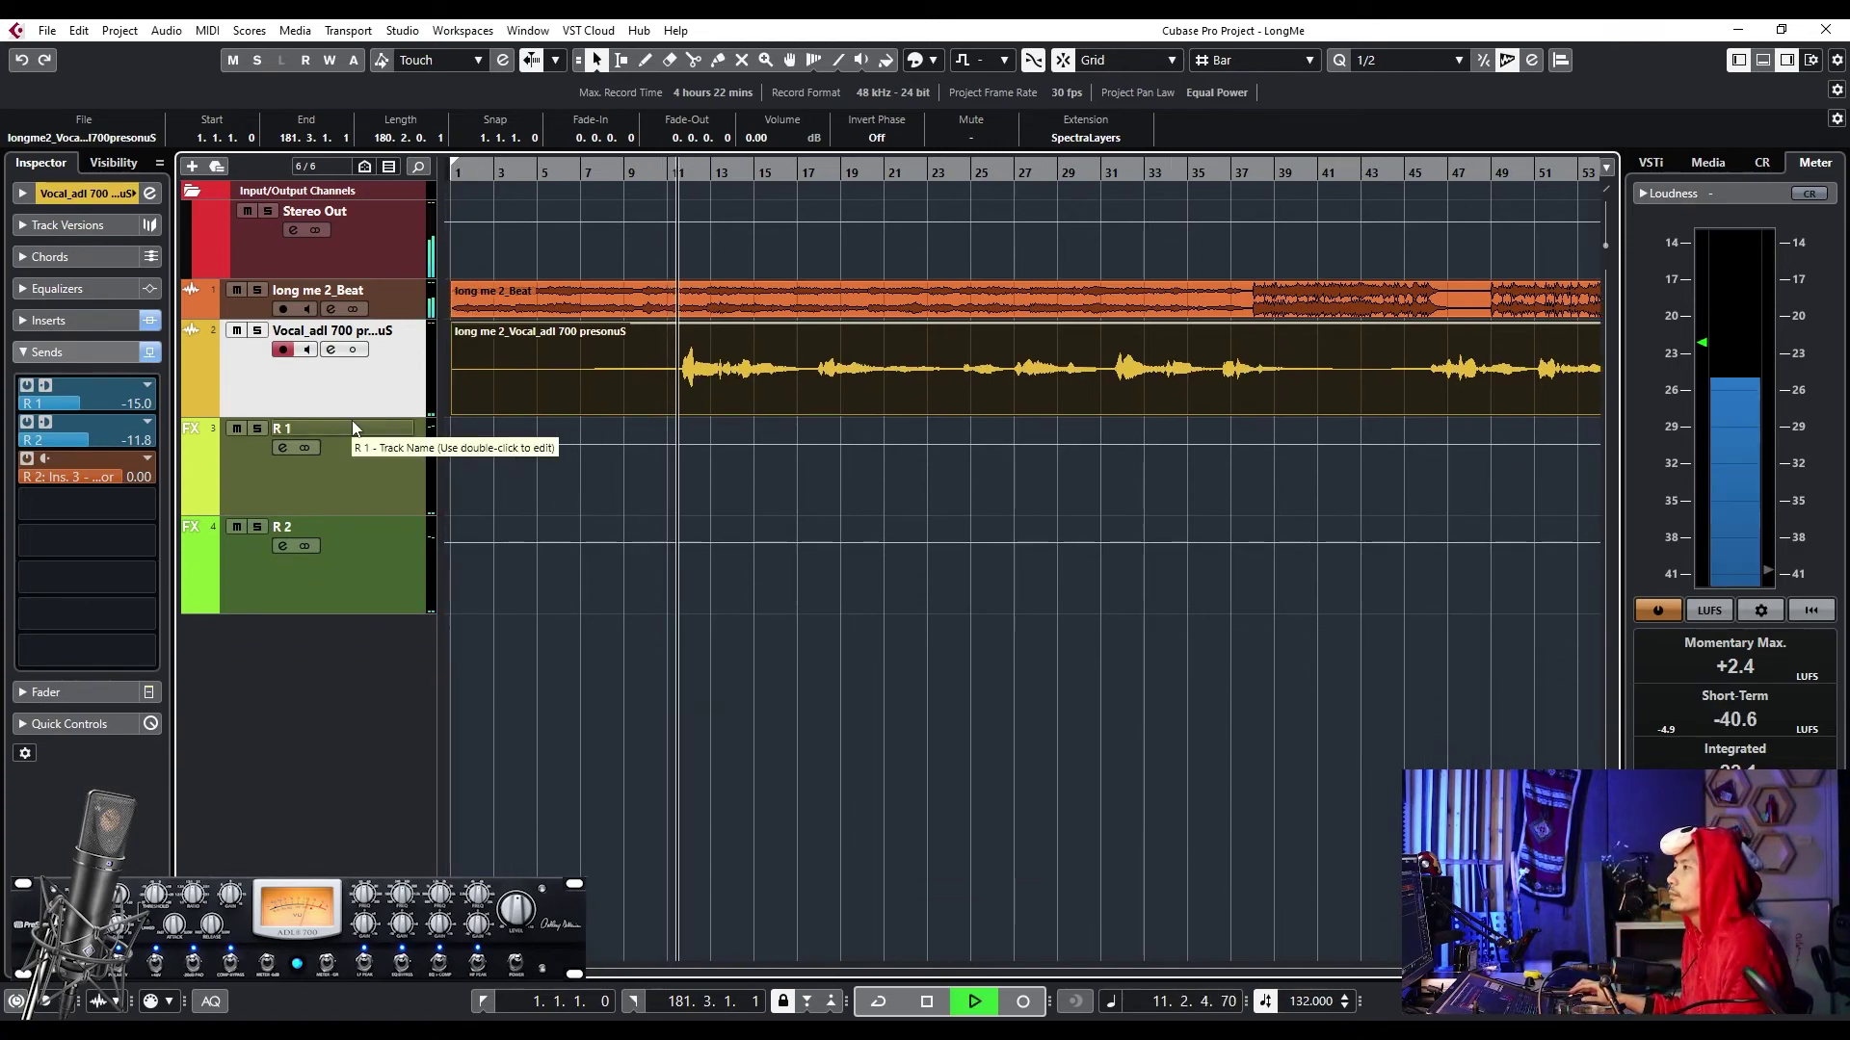
pyautogui.click(386, 306)
pyautogui.moveTo(406, 320); pyautogui.dragTo(406, 374)
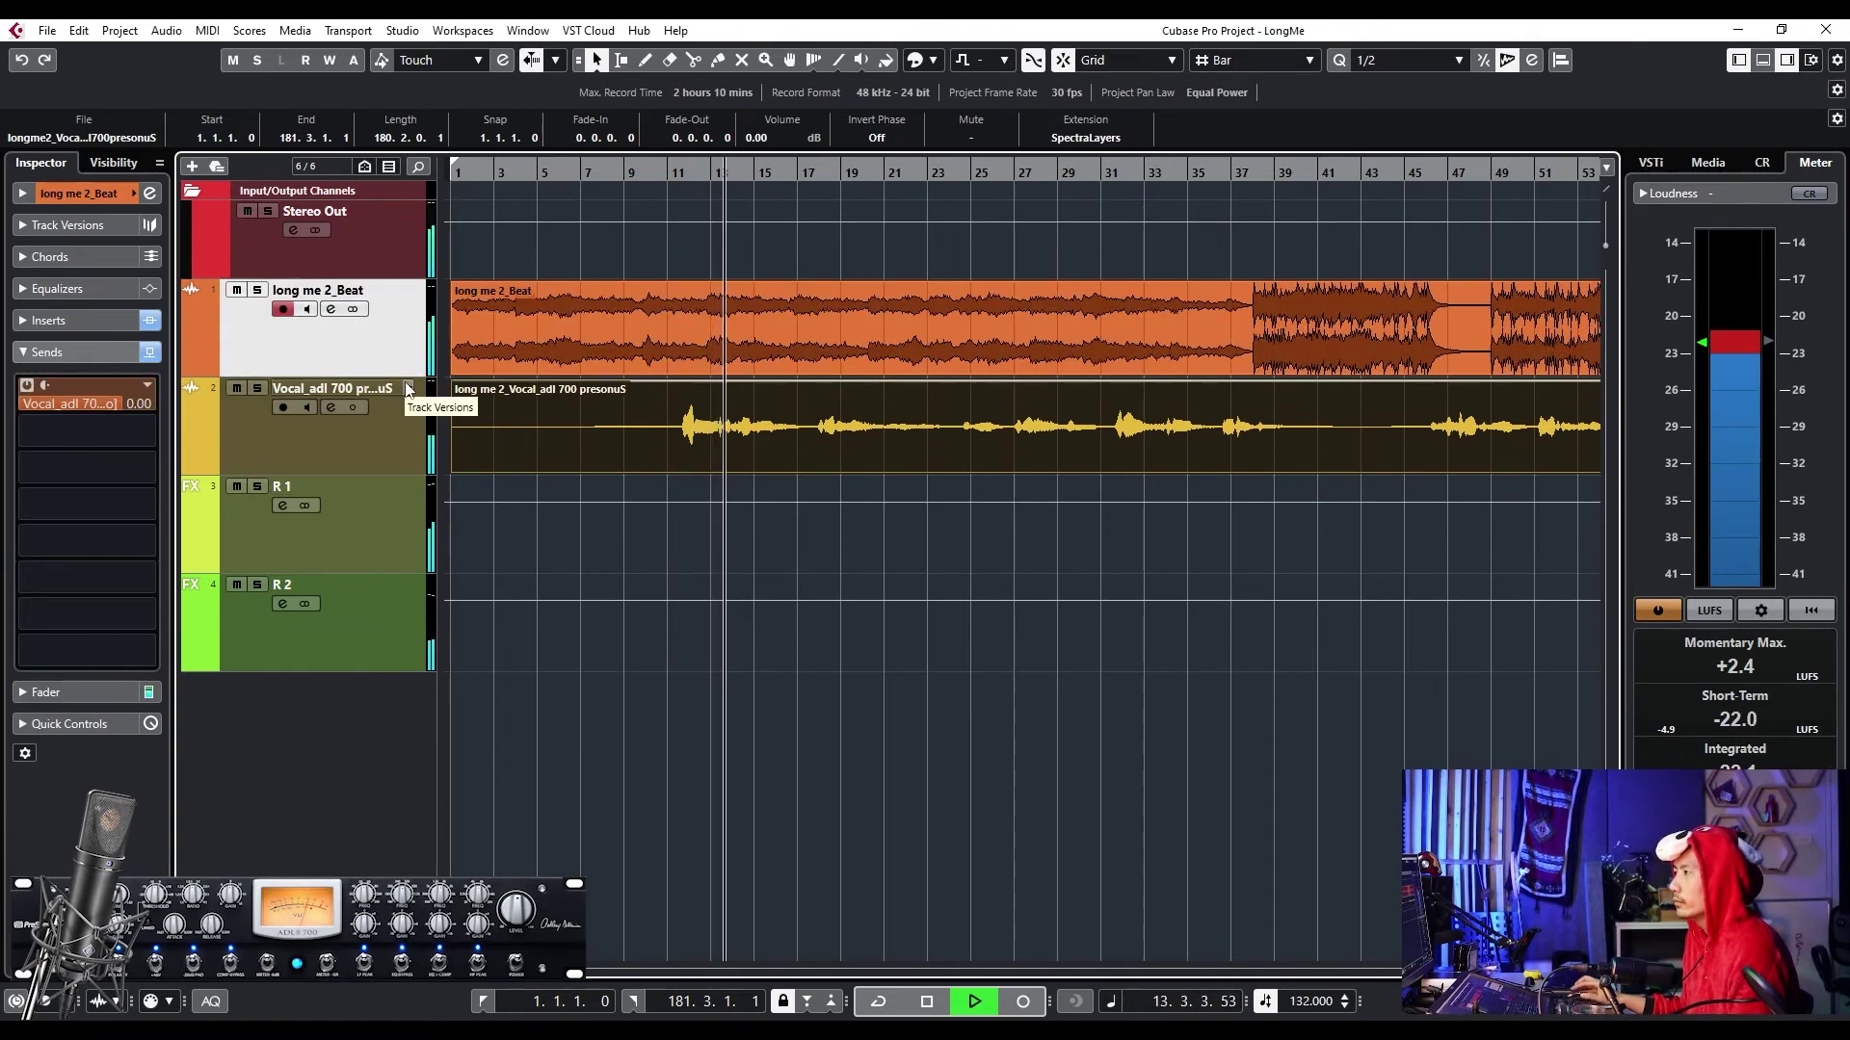
pyautogui.click(393, 440)
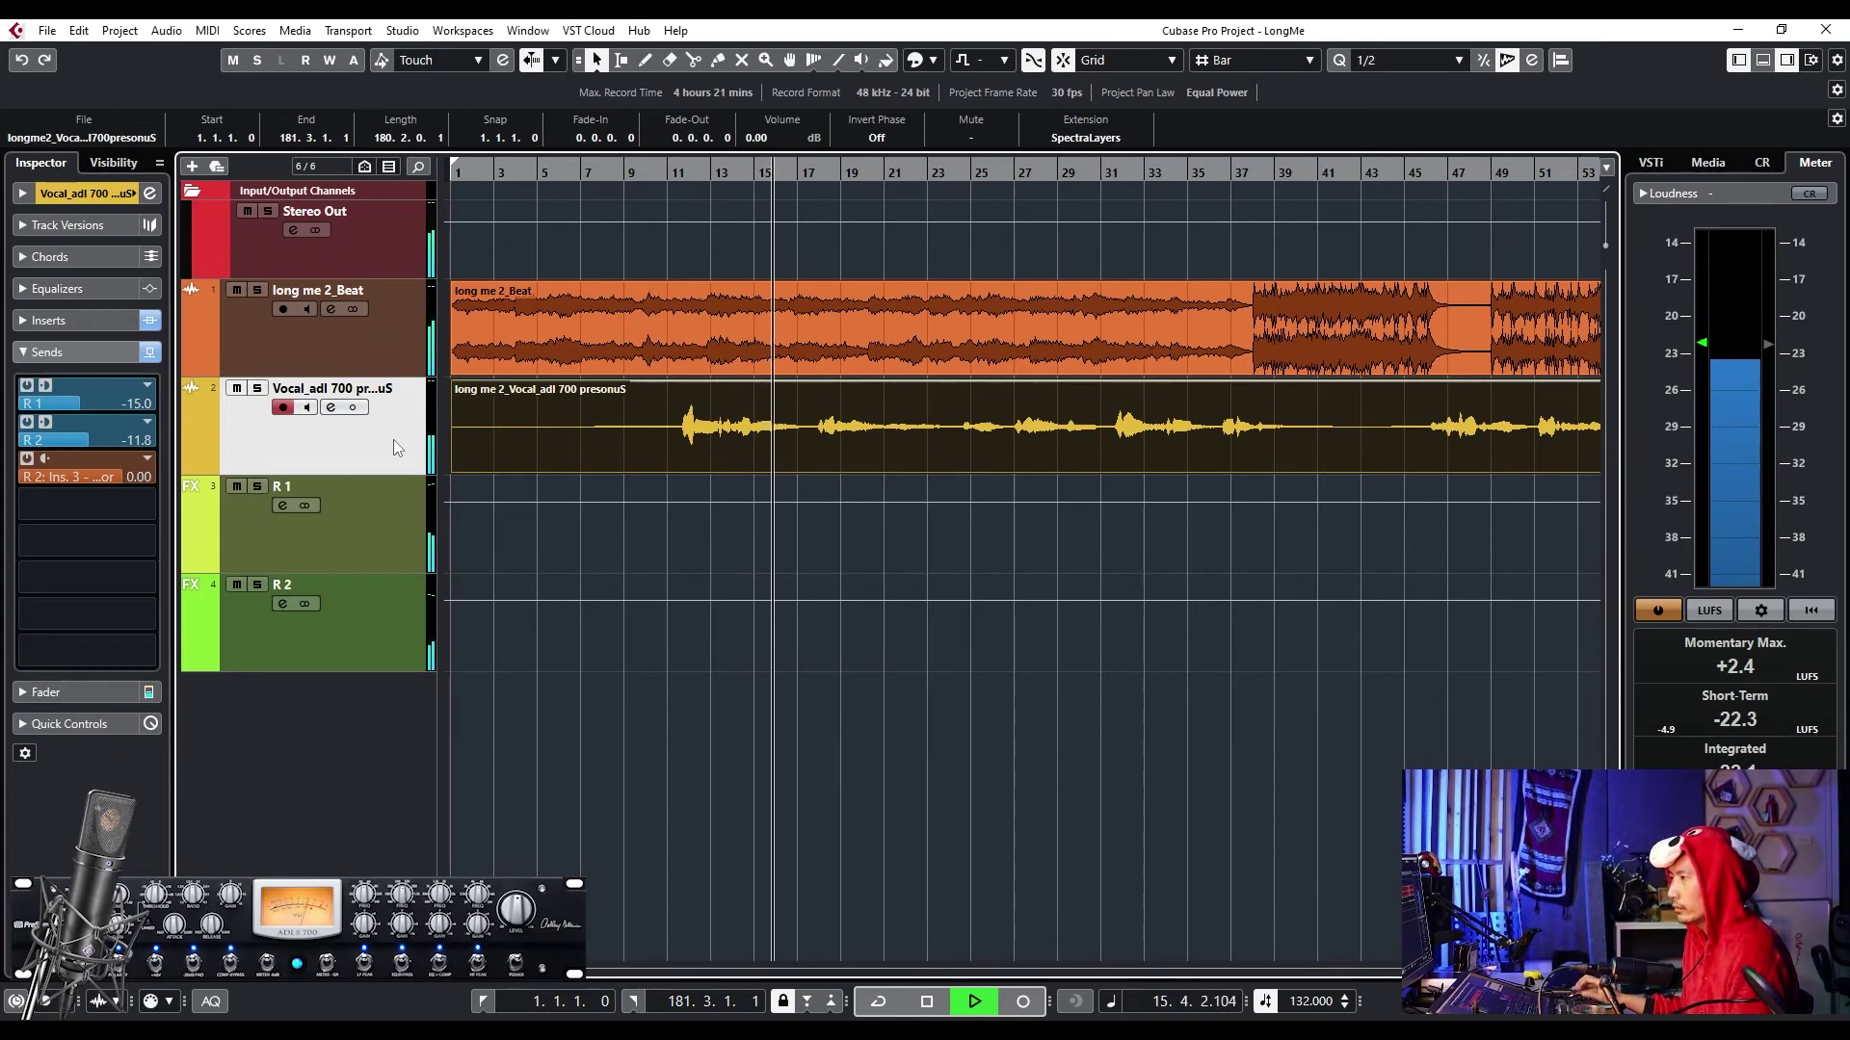
# - Adjust the vocal fader, then set its sends to R 1 at -14.7 dB and R 2 at -6.29 dB during playback, and stop
pyautogui.click(100, 692)
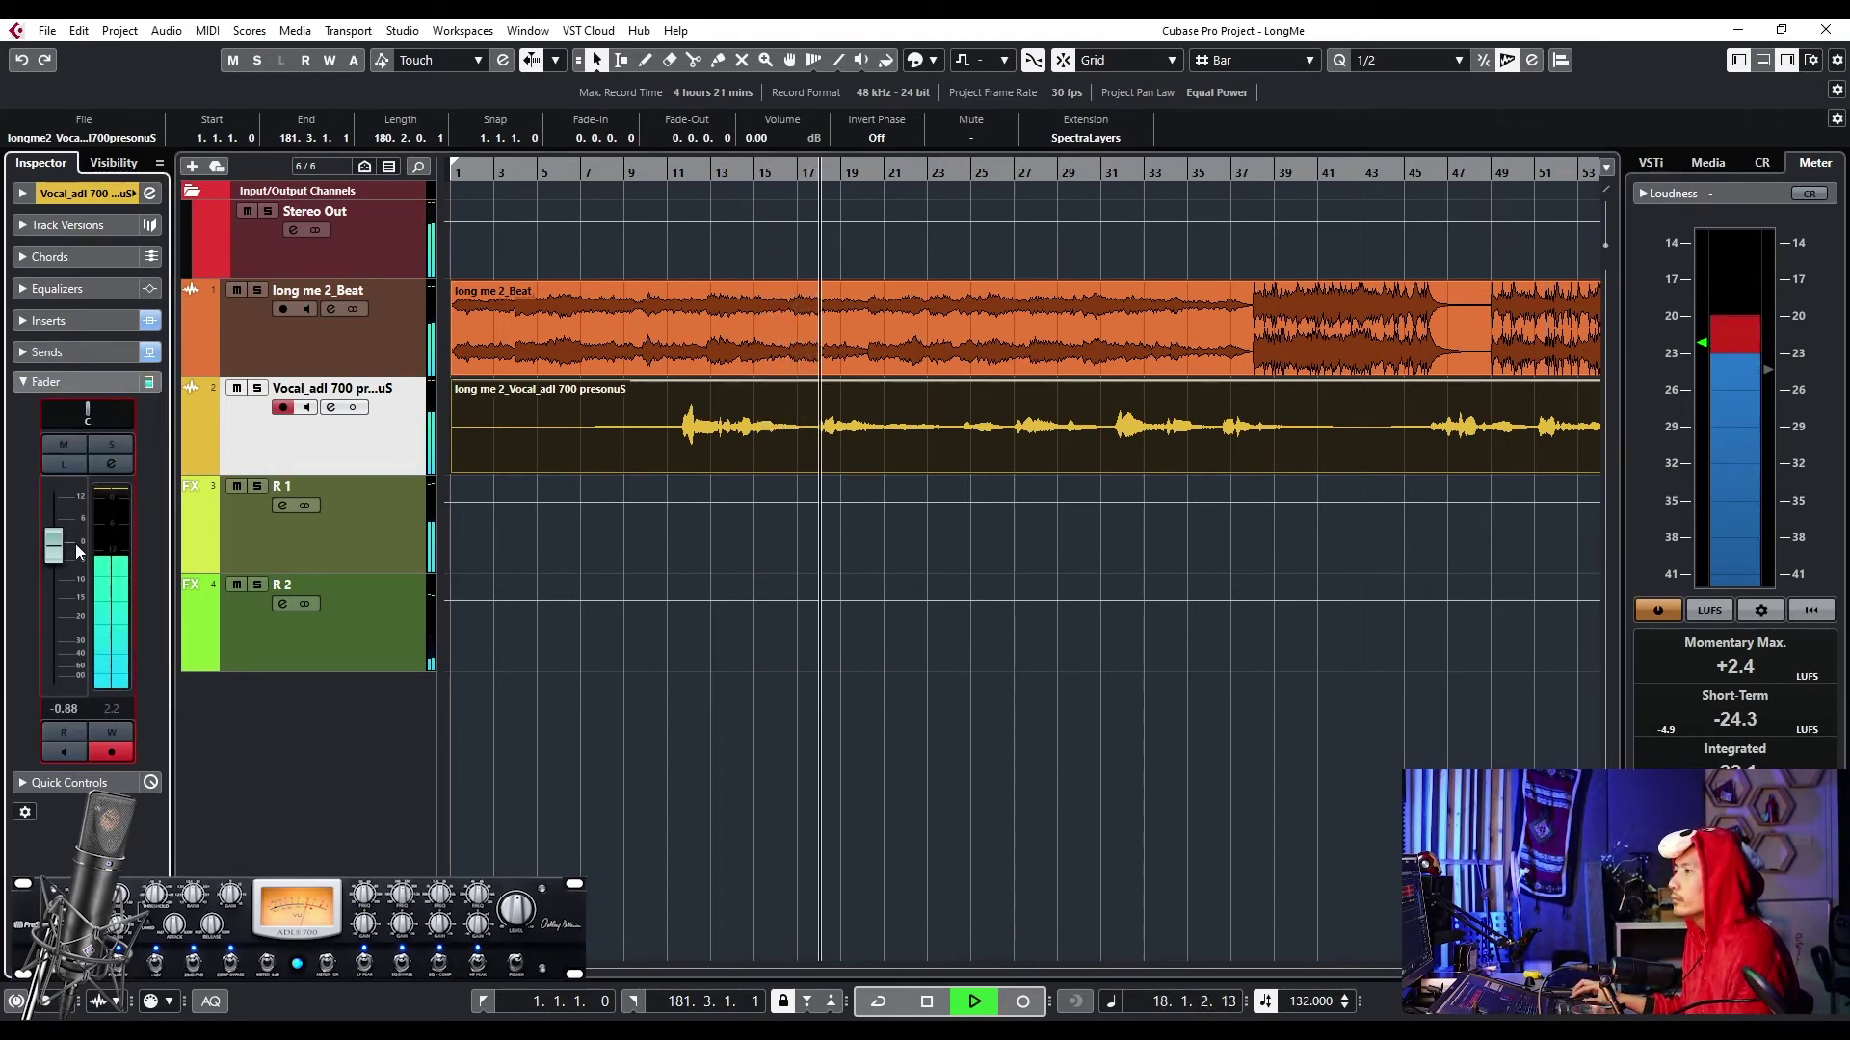
pyautogui.moveTo(78, 556); pyautogui.dragTo(78, 553)
pyautogui.click(89, 351)
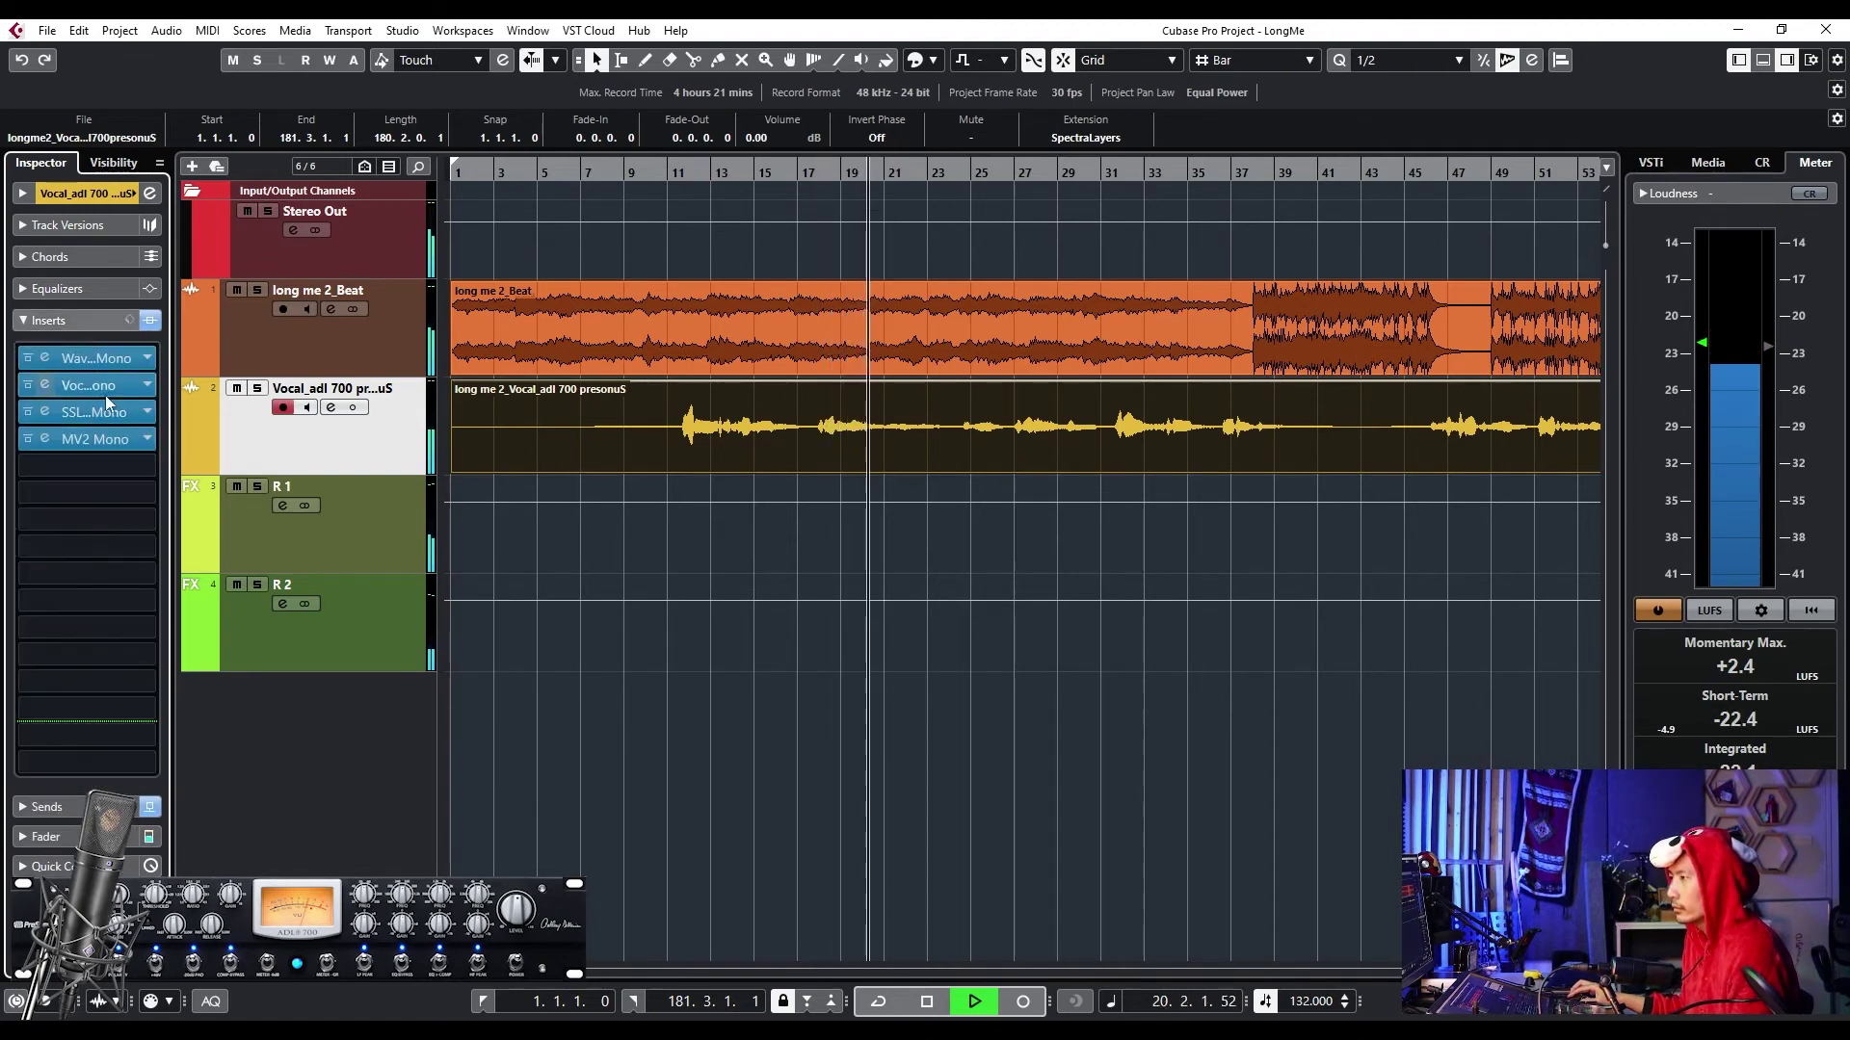
pyautogui.moveTo(104, 404); pyautogui.dragTo(79, 436)
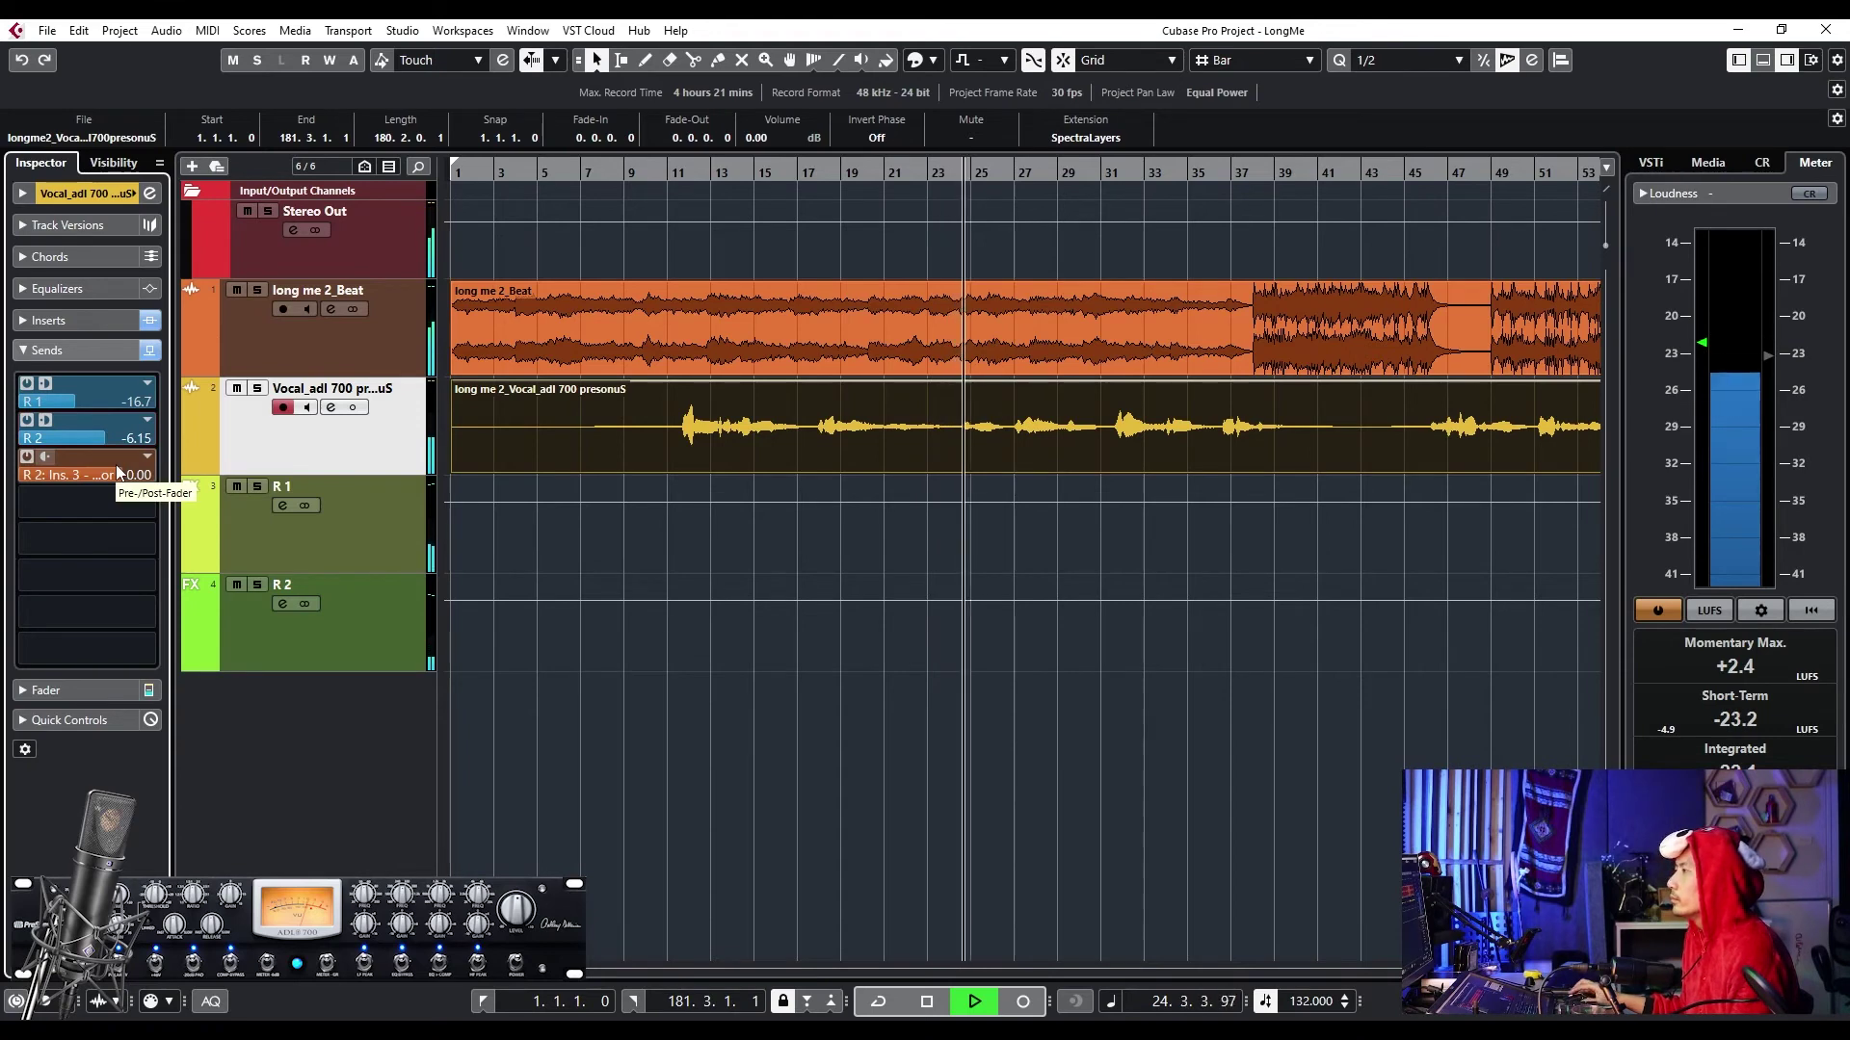
pyautogui.moveTo(77, 397); pyautogui.dragTo(112, 437)
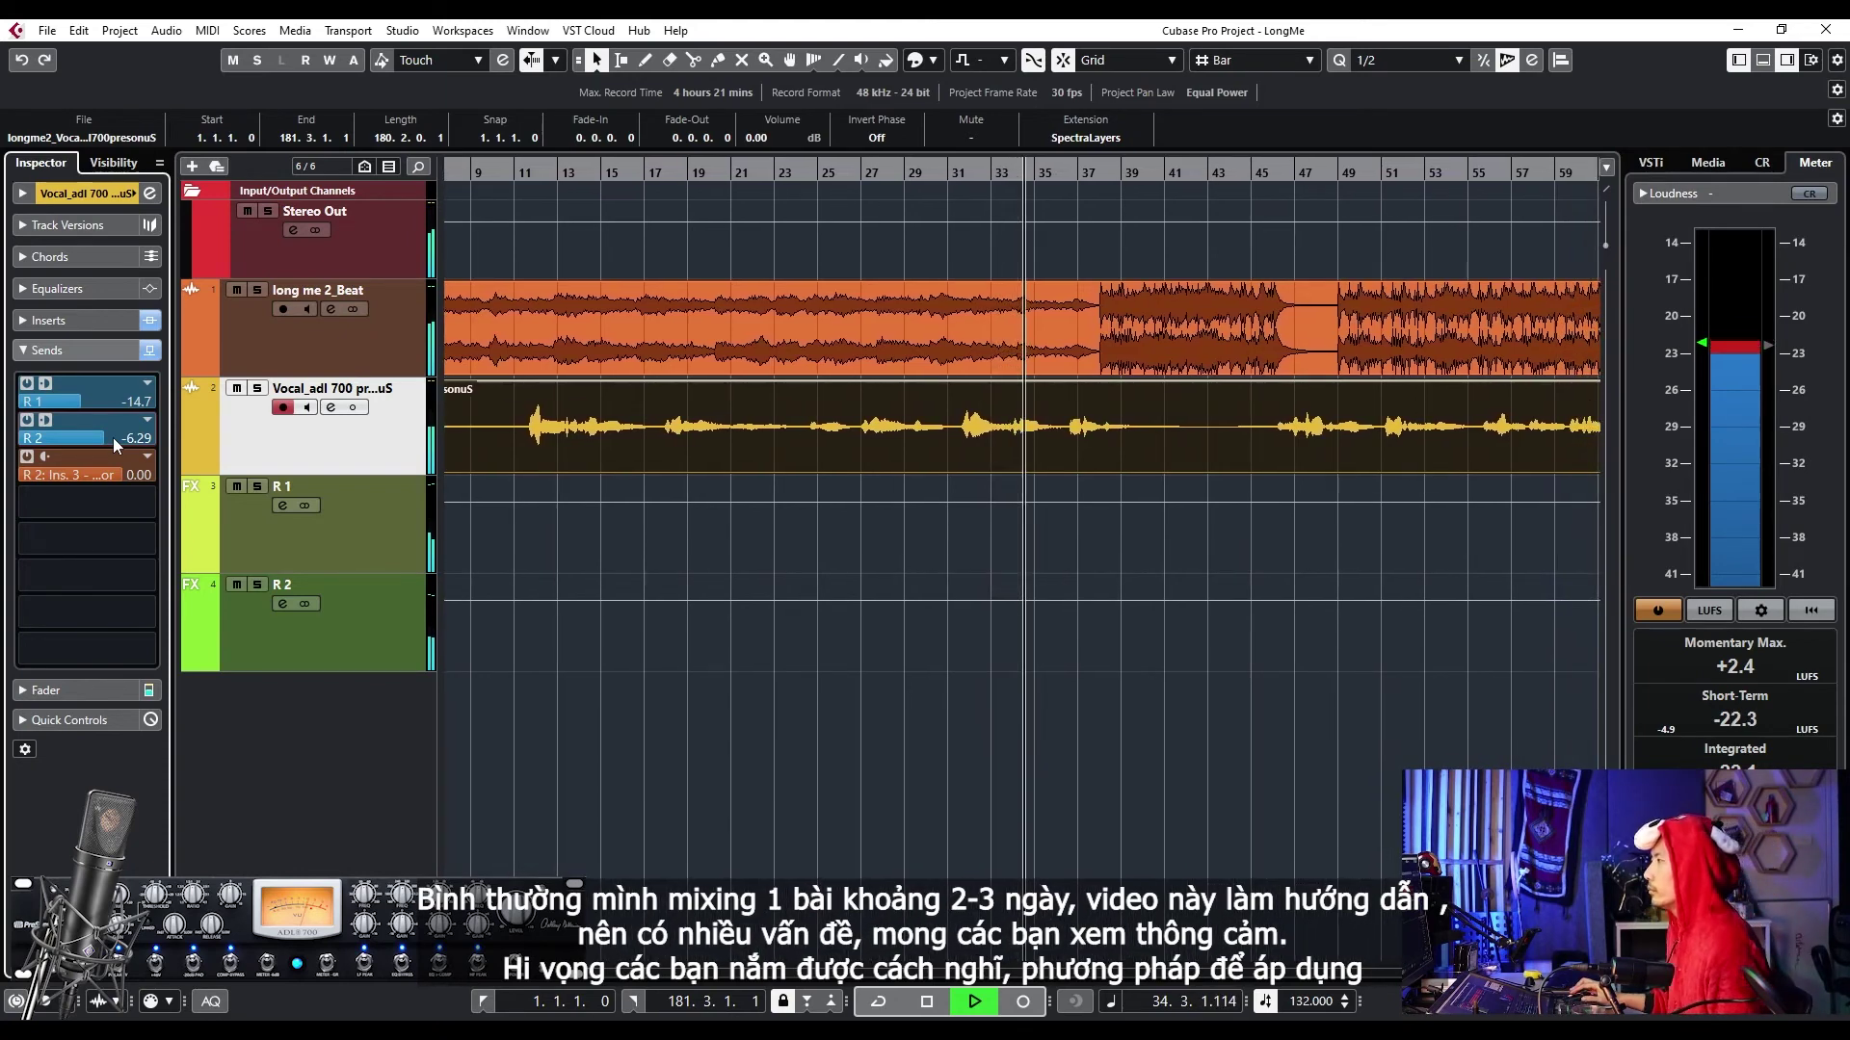
pyautogui.press('space')
# - Find a de-esser in the plug-in list and load RDeEsser Mono in the vocal's free insert slots ahead of MV2 Mono
pyautogui.click(94, 320)
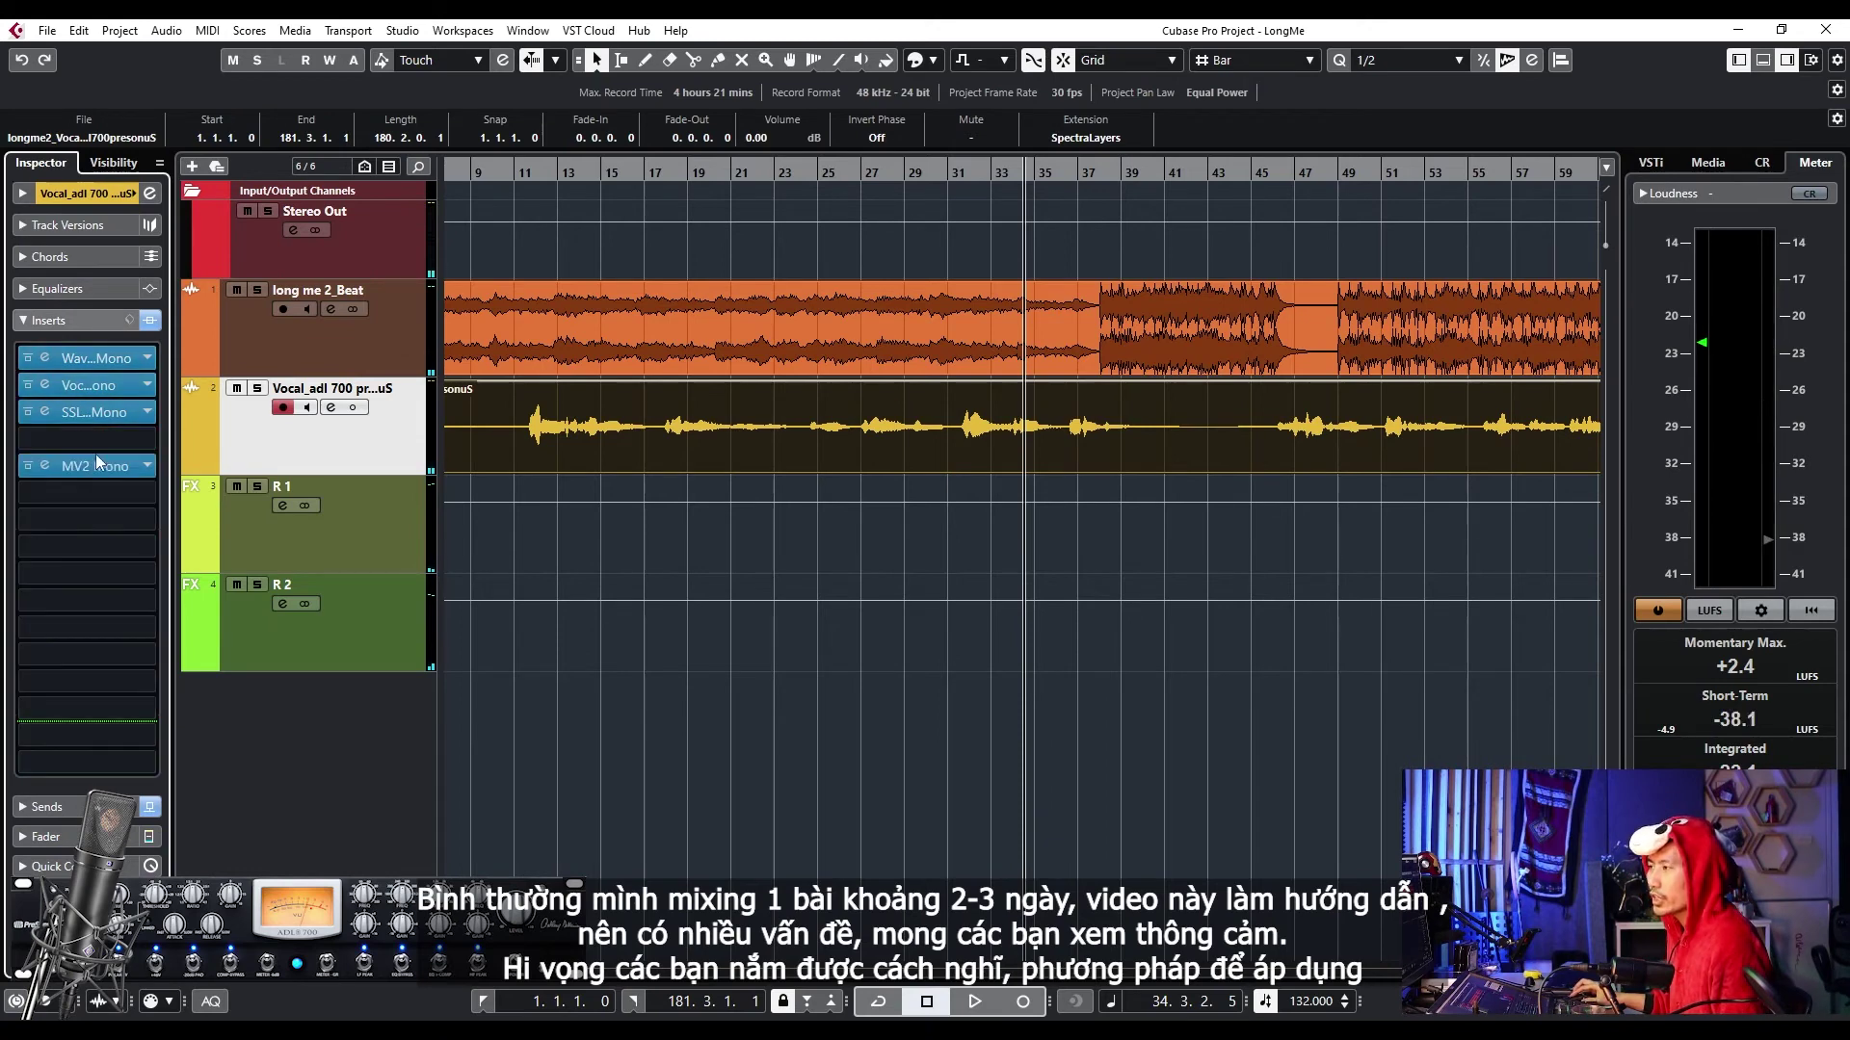
pyautogui.click(108, 440)
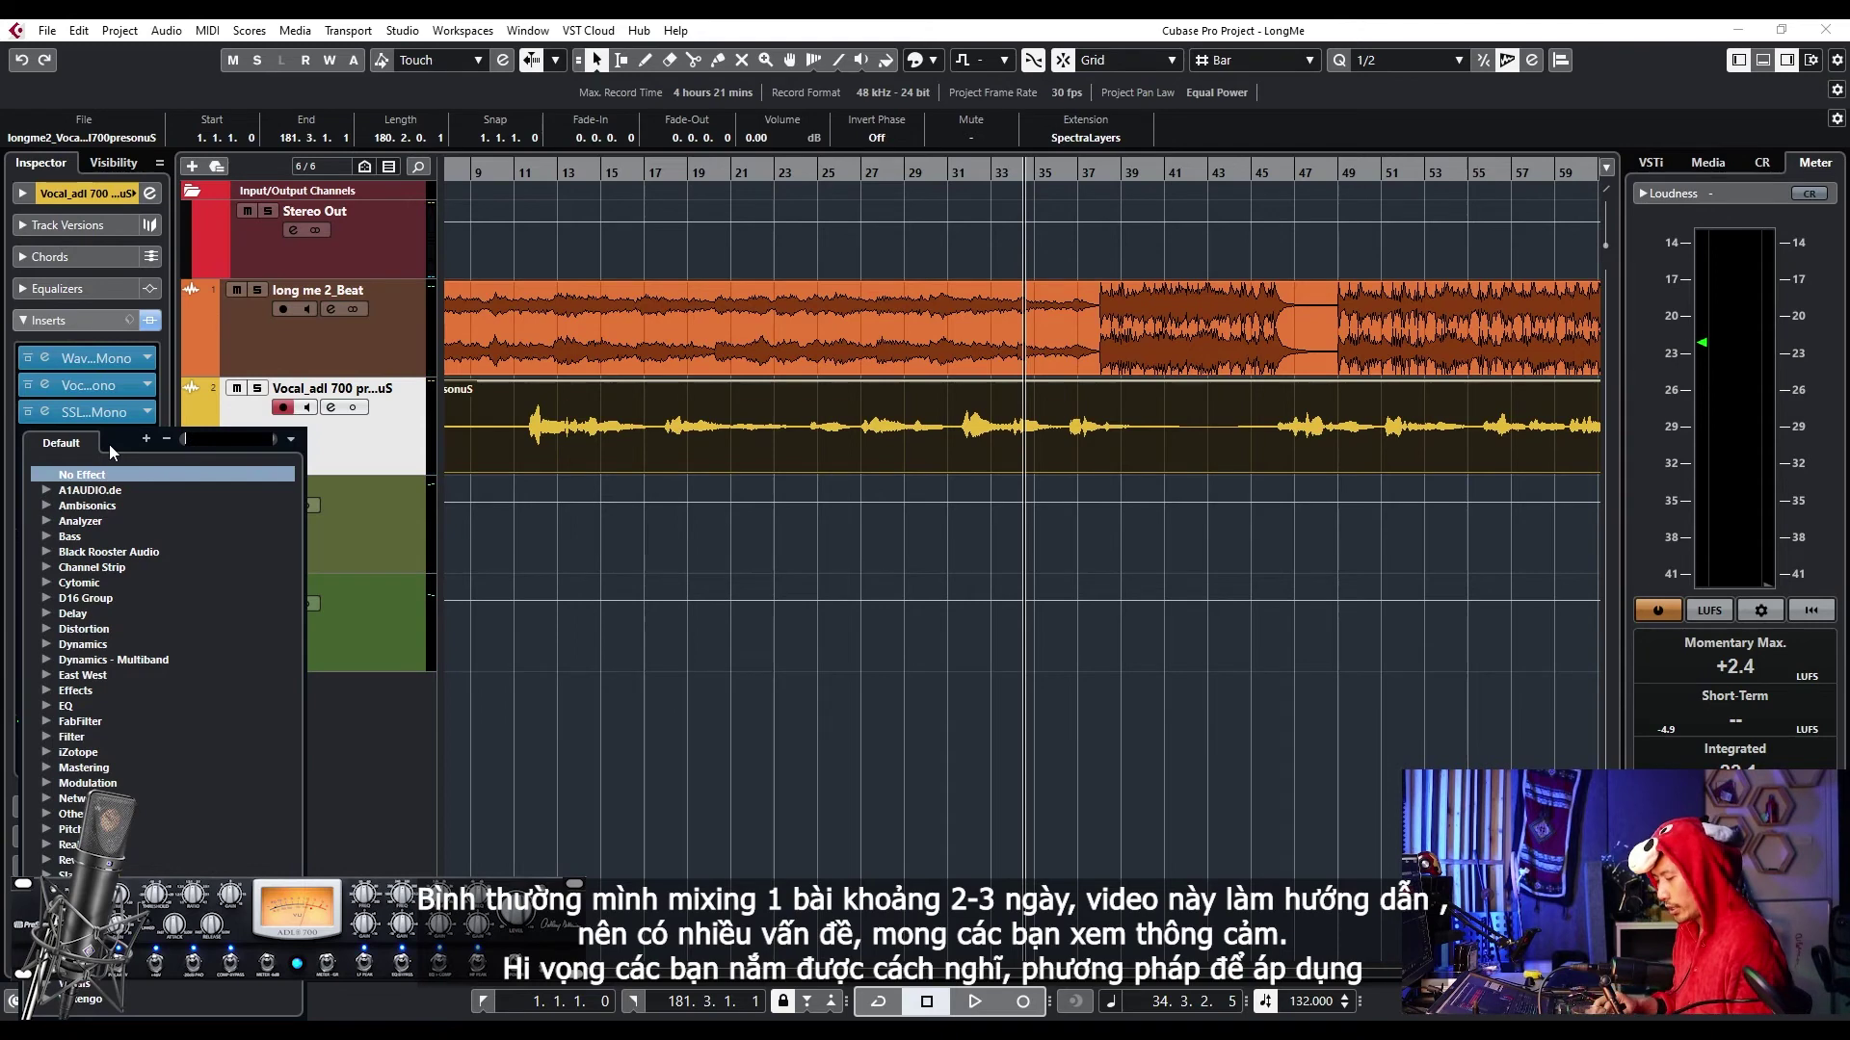
pyautogui.write('de')
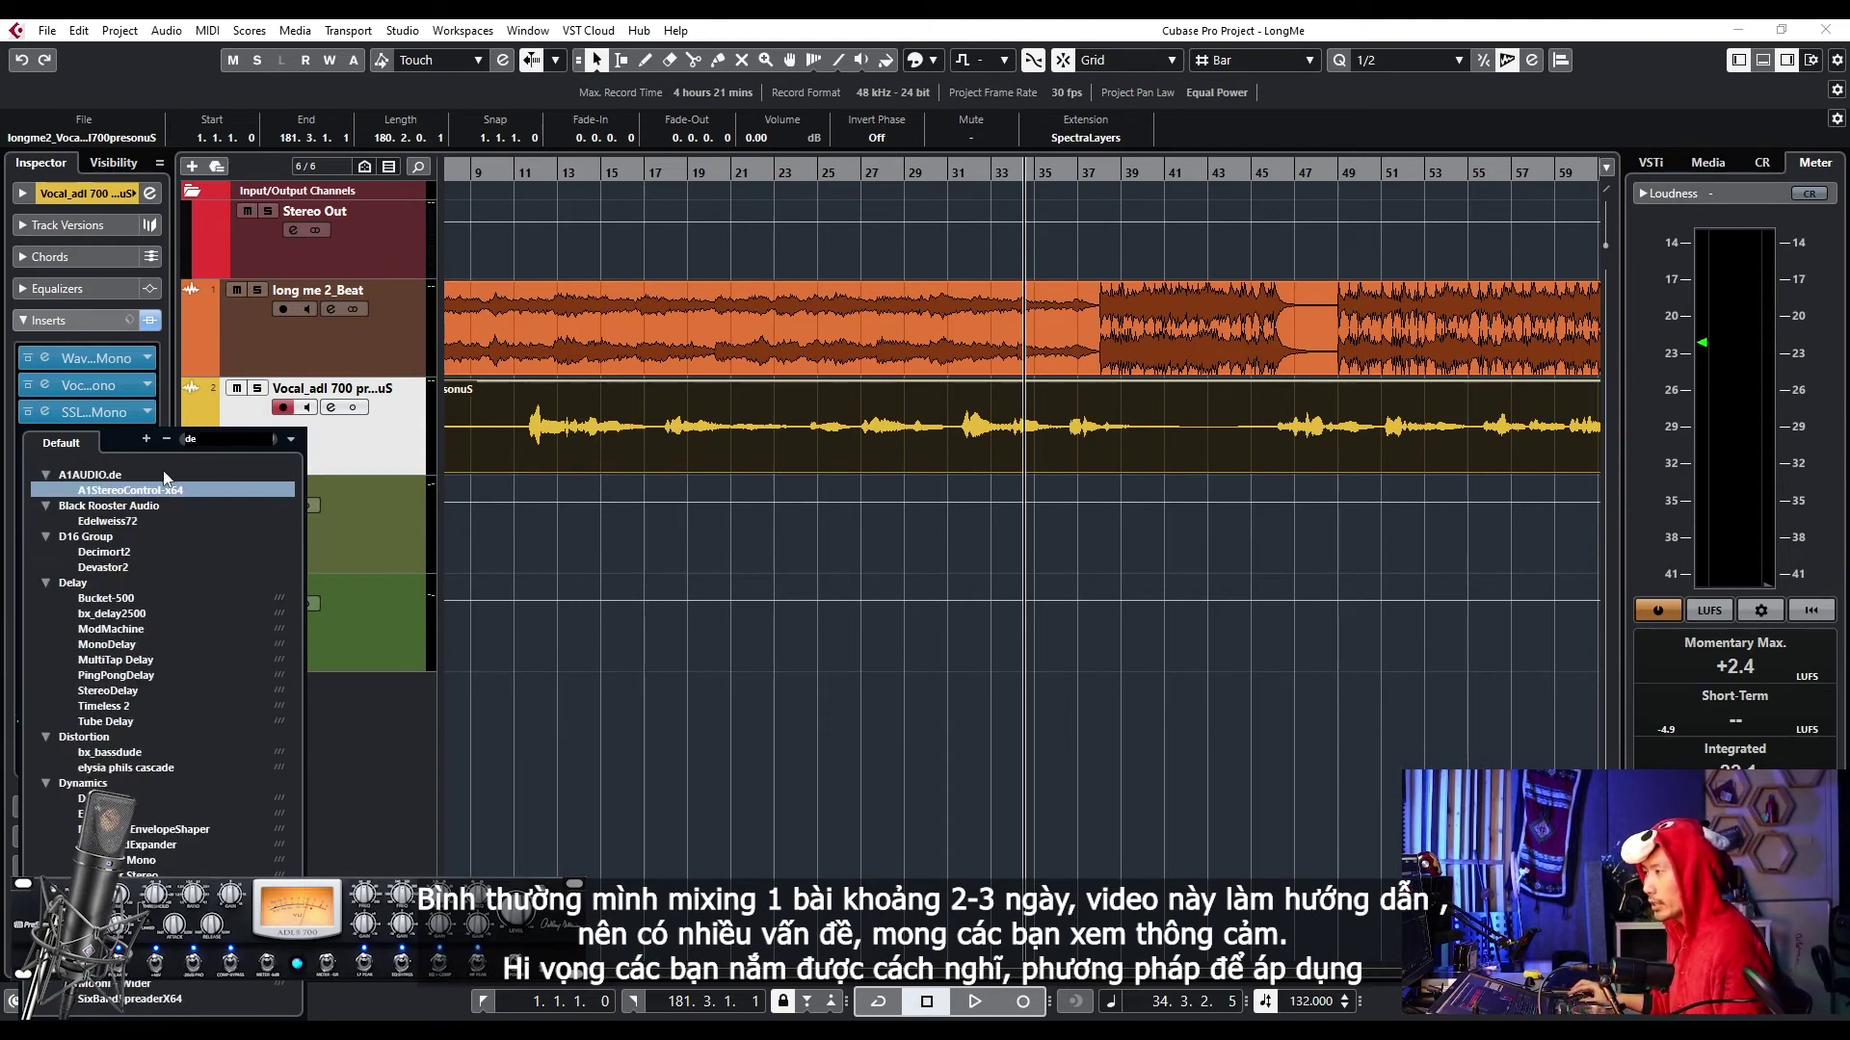
pyautogui.write('s')
pyautogui.press('BackSpace')
pyautogui.press('BackSpace')
pyautogui.press('BackSpace')
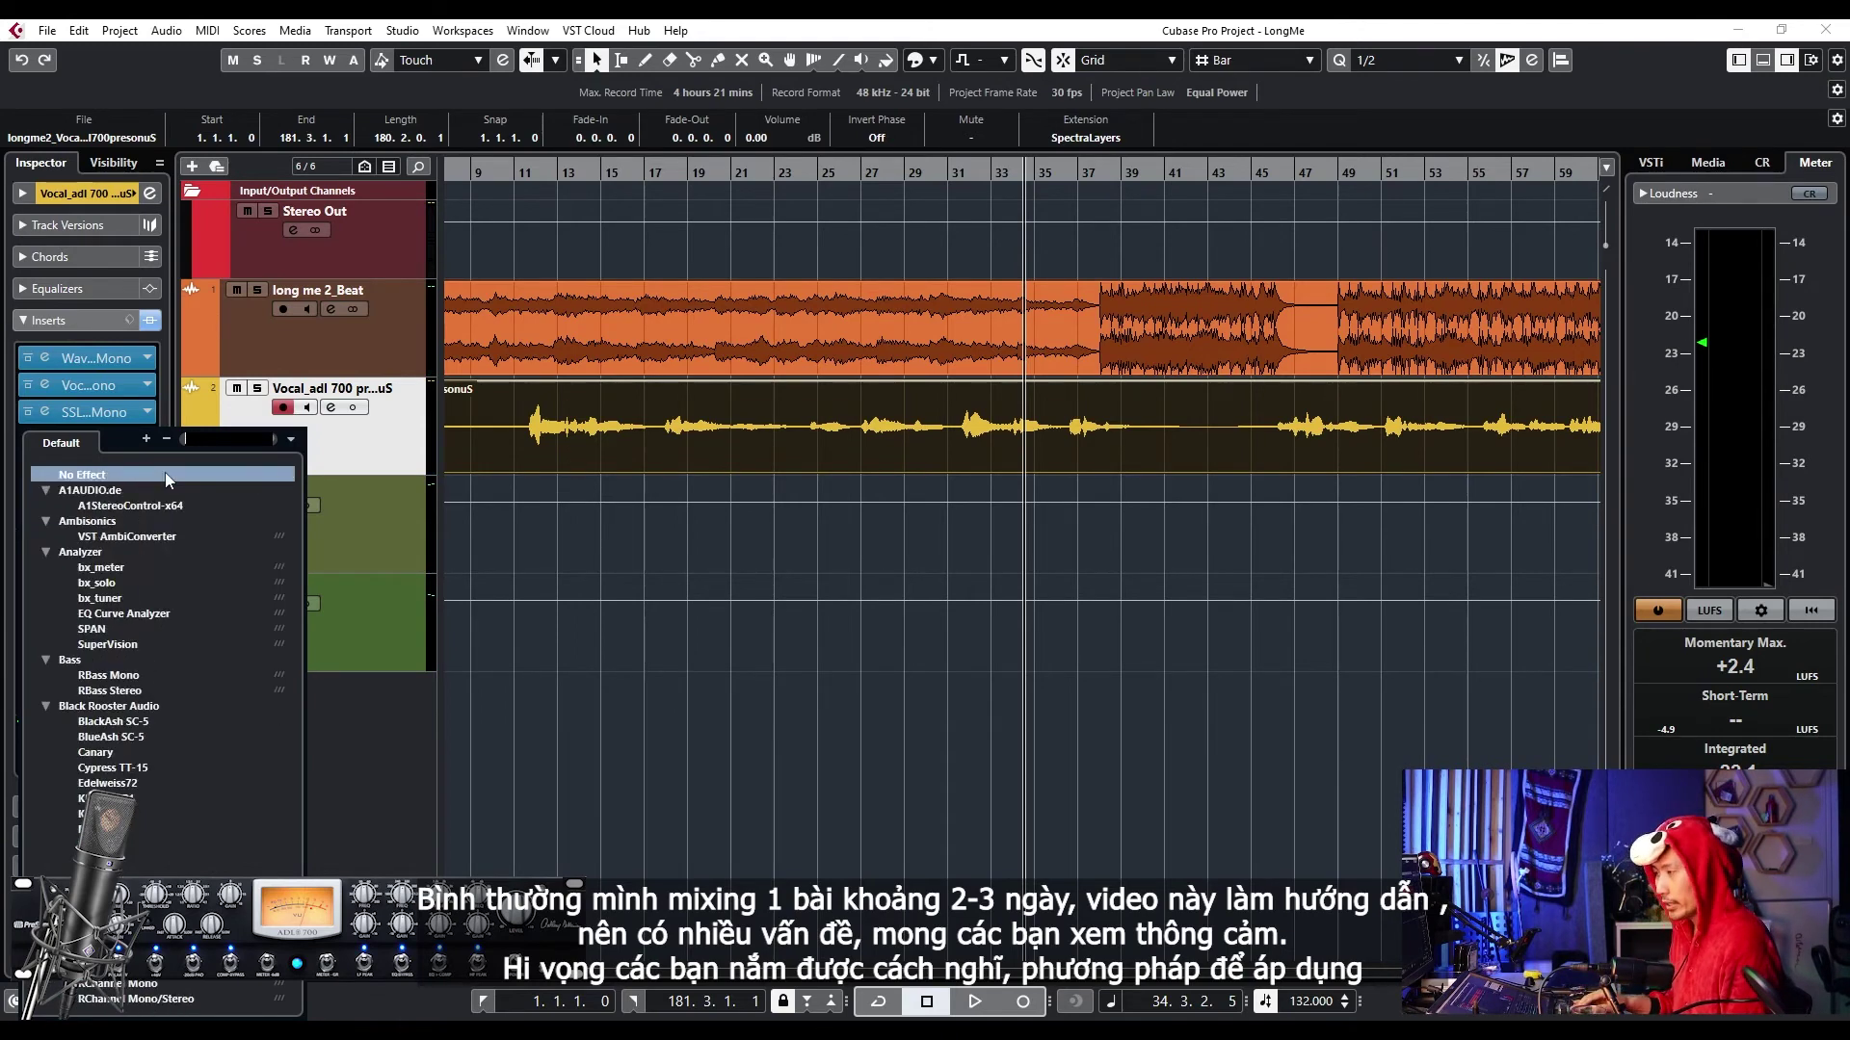
pyautogui.scroll(-10, 206, 703)
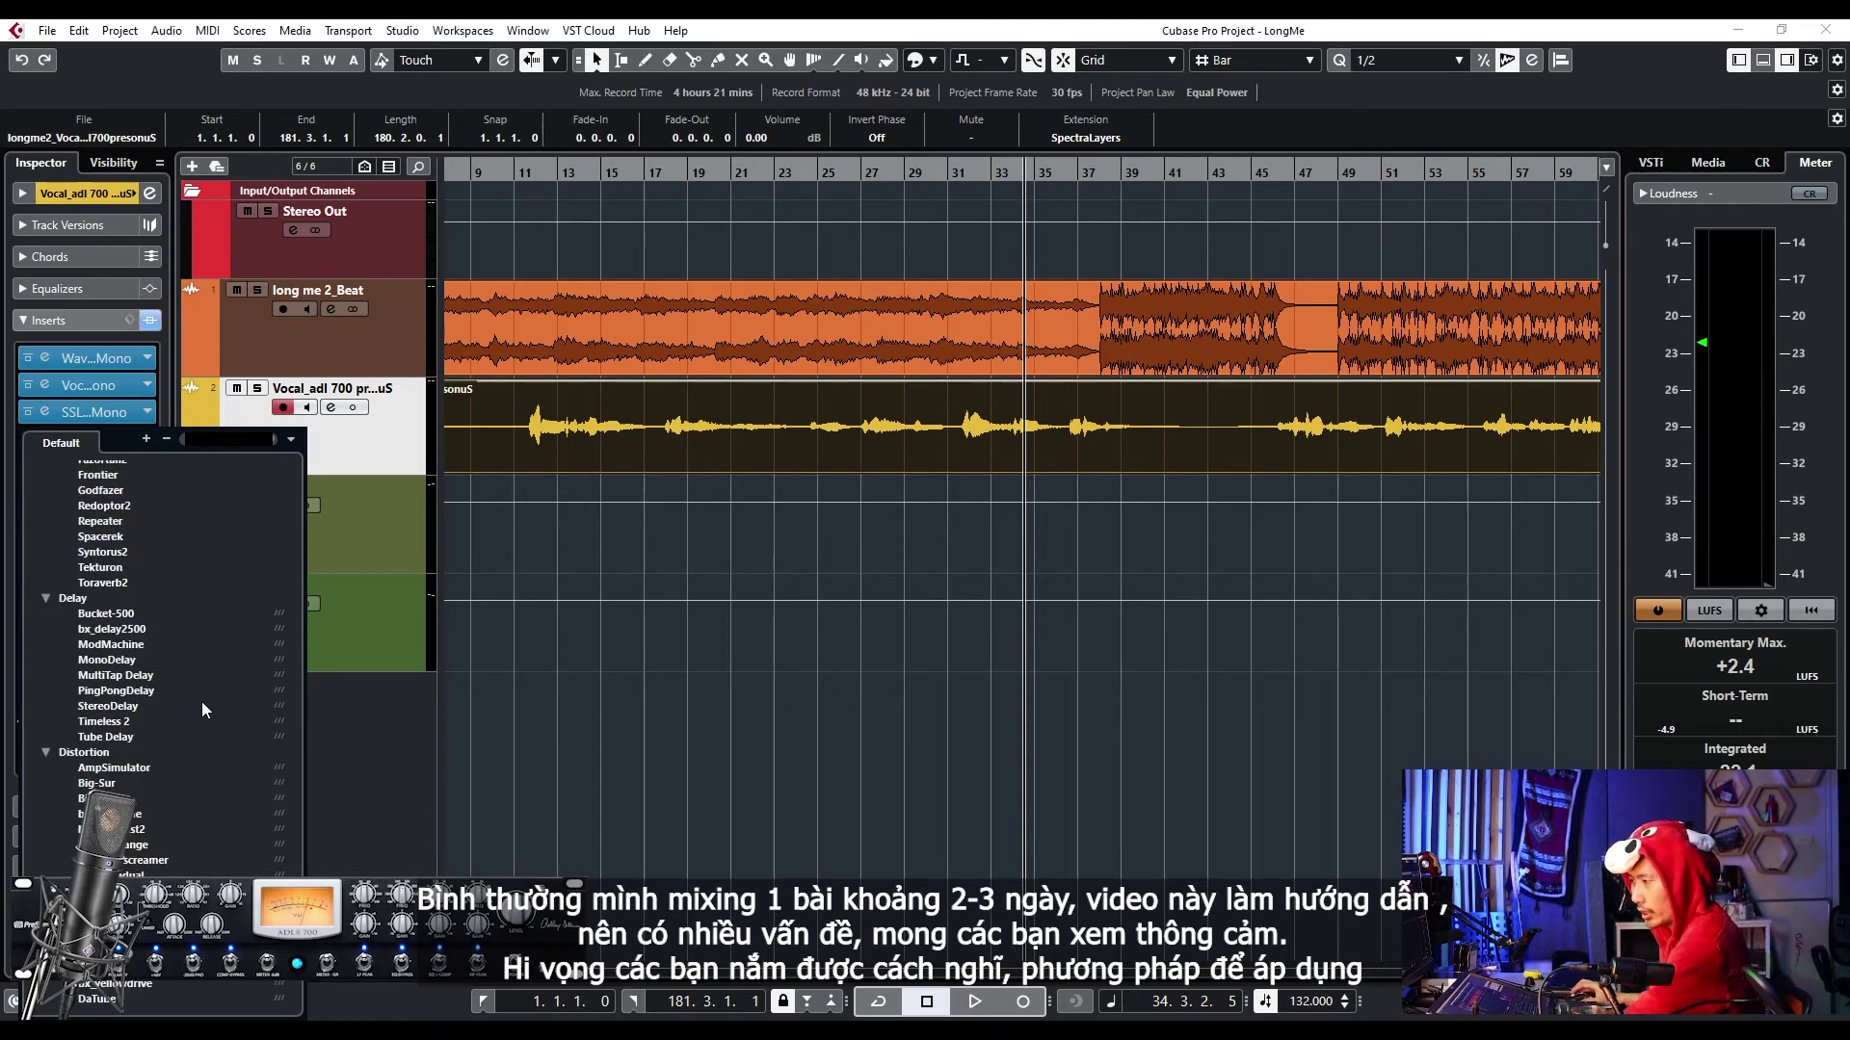
pyautogui.scroll(-5, 199, 695)
pyautogui.scroll(-5, 200, 695)
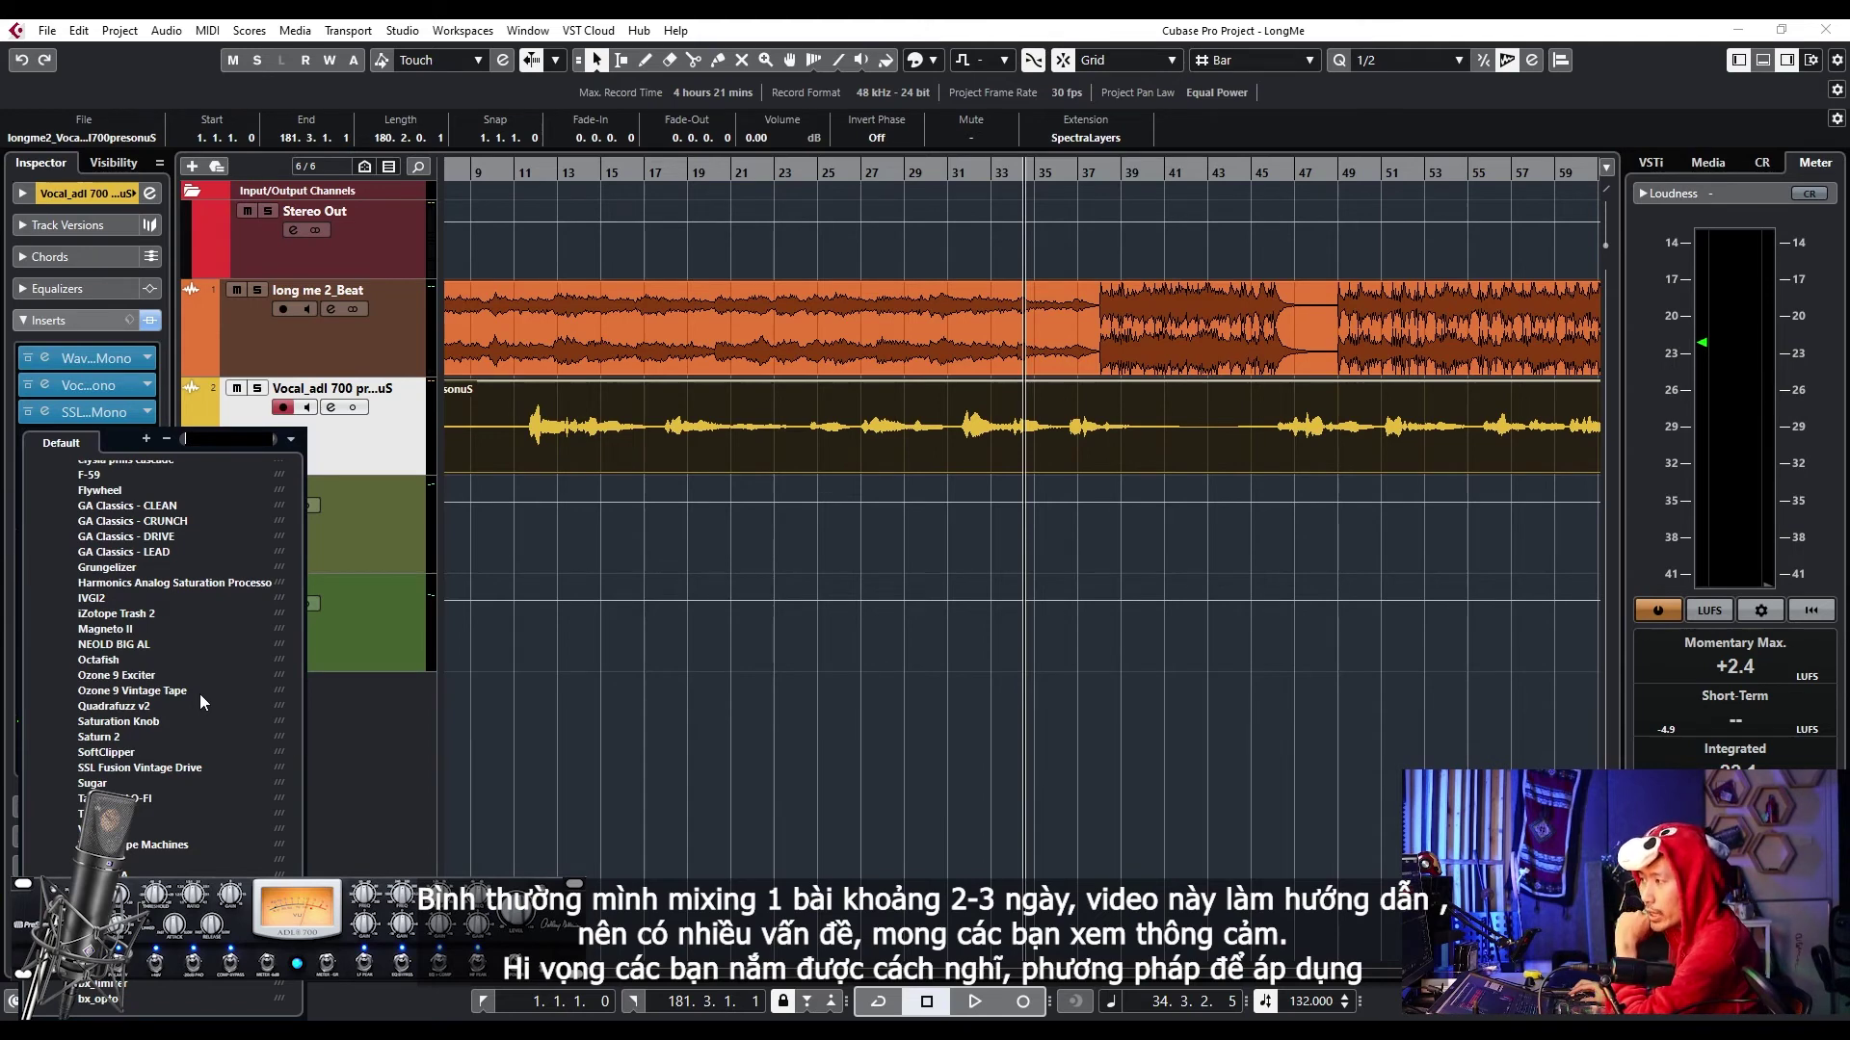
pyautogui.scroll(5, 199, 694)
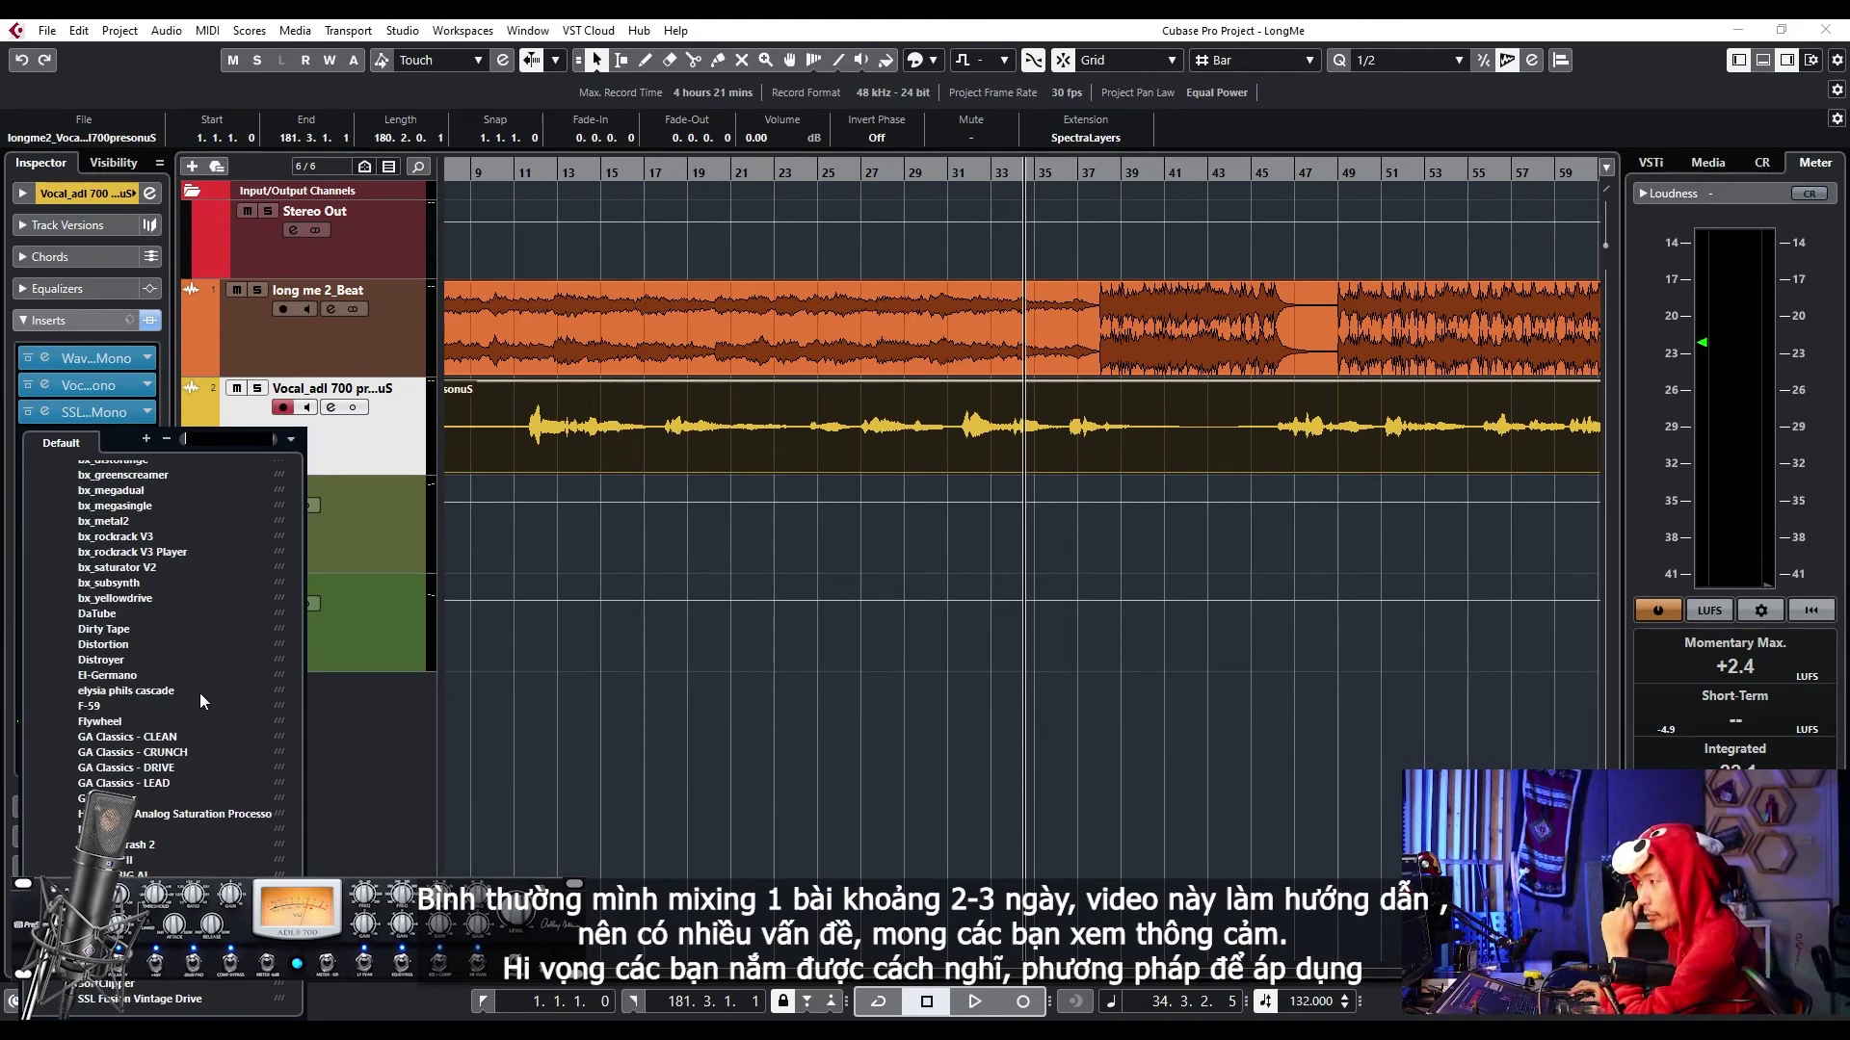
pyautogui.scroll(7, 177, 674)
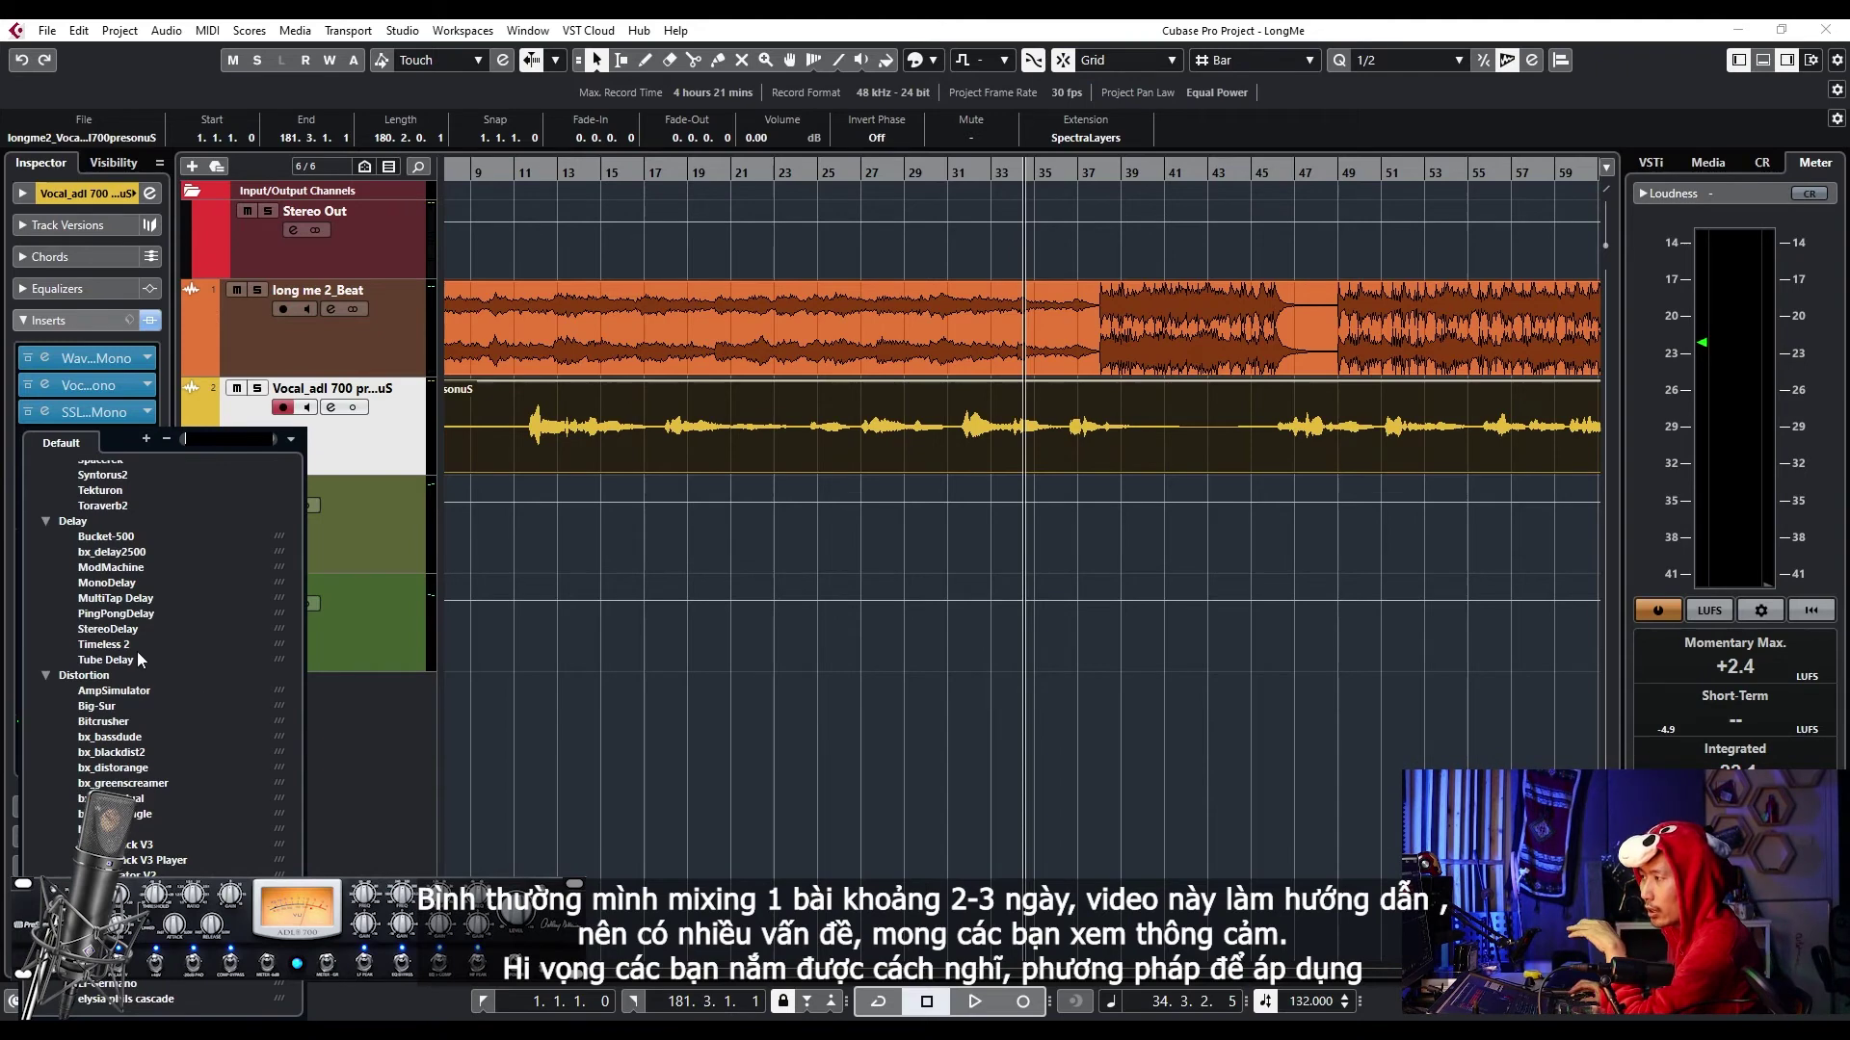
pyautogui.write('de')
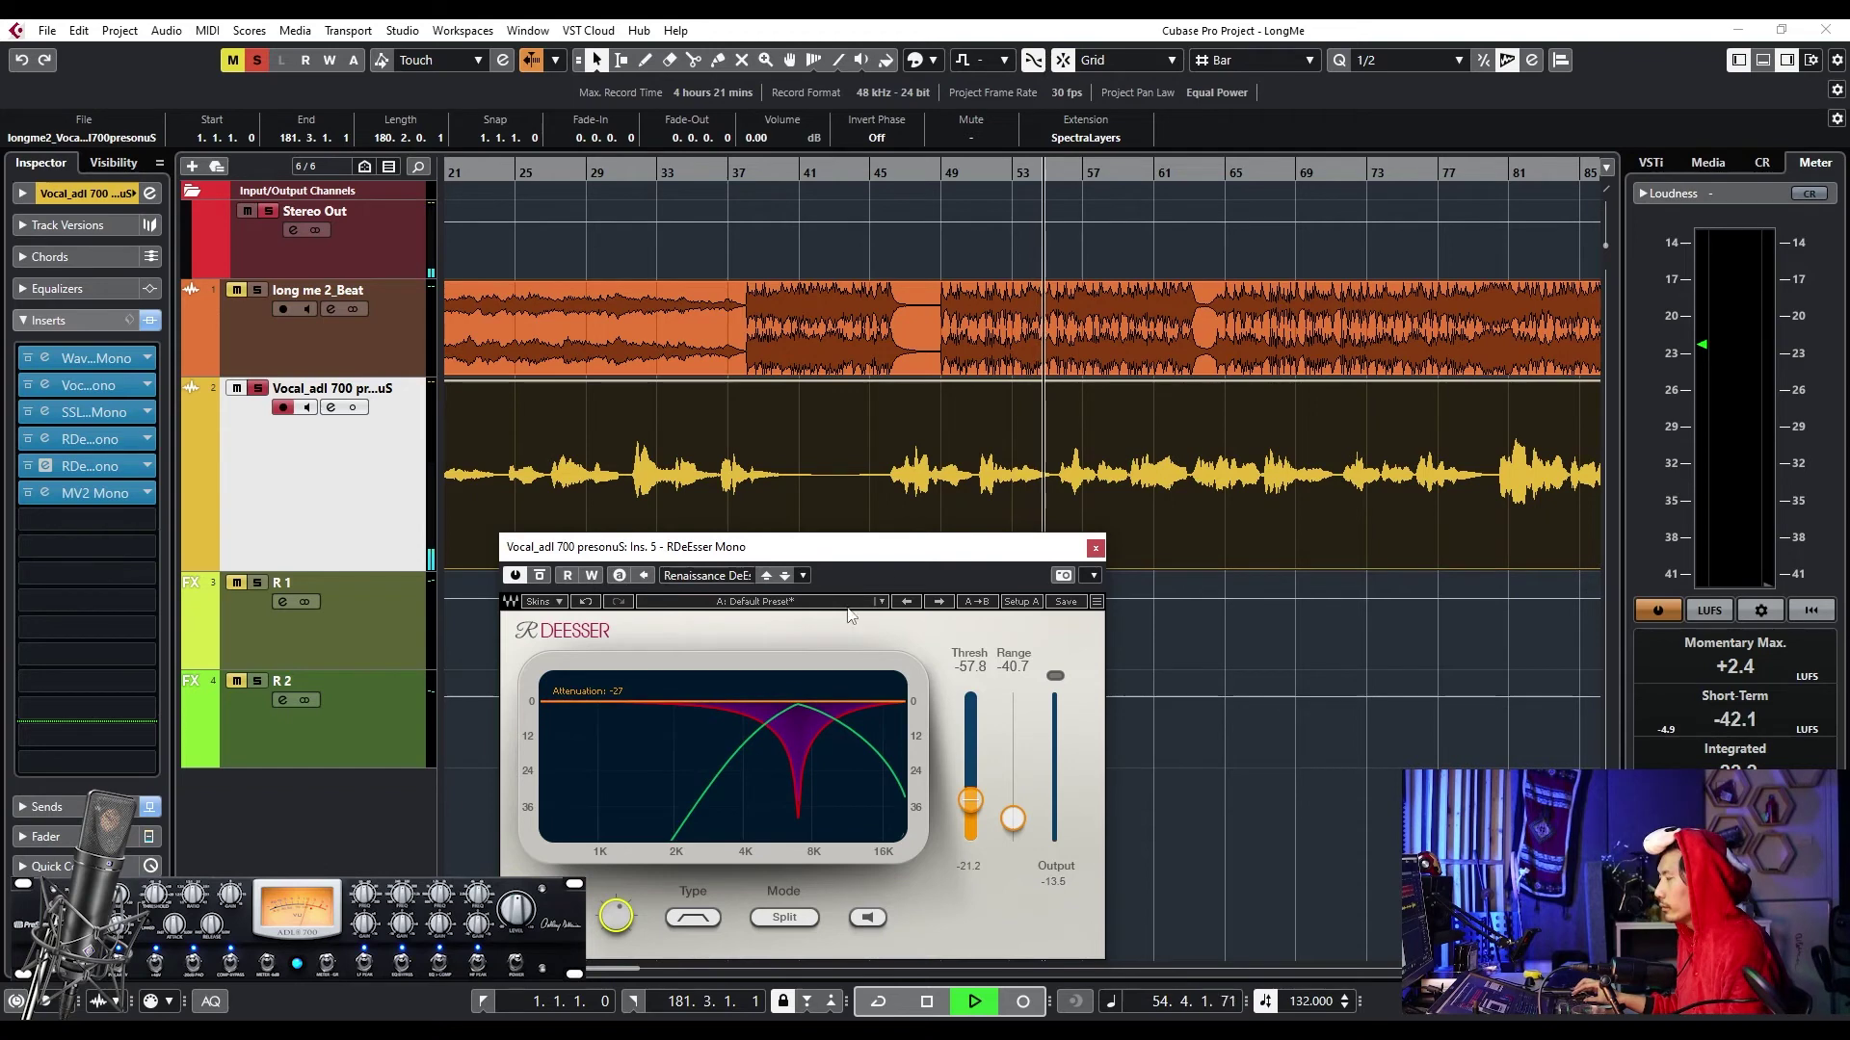
# - Compare the soloed vocal around bars 54 to 62 with the second RDeEsser bypassed and active
pyautogui.moveTo(883, 556); pyautogui.dragTo(732, 530)
pyautogui.press('h')
pyautogui.press('h')
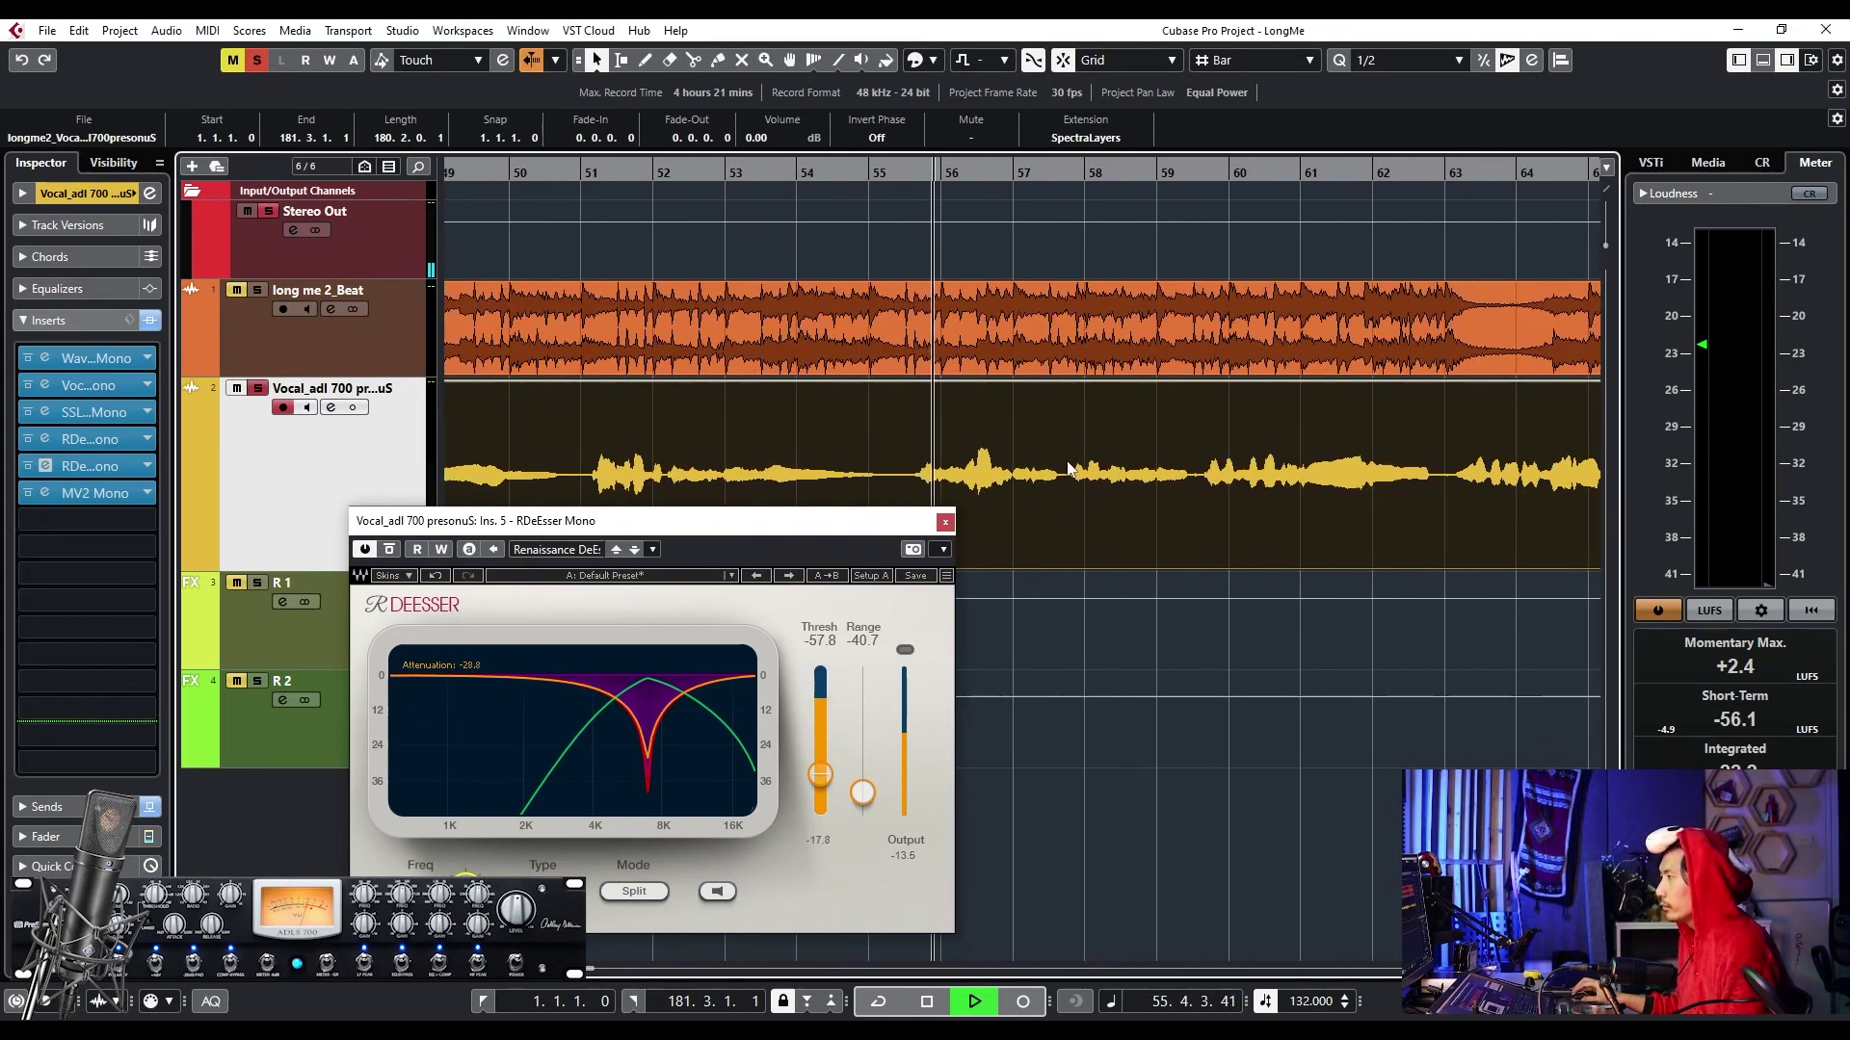
pyautogui.press('space')
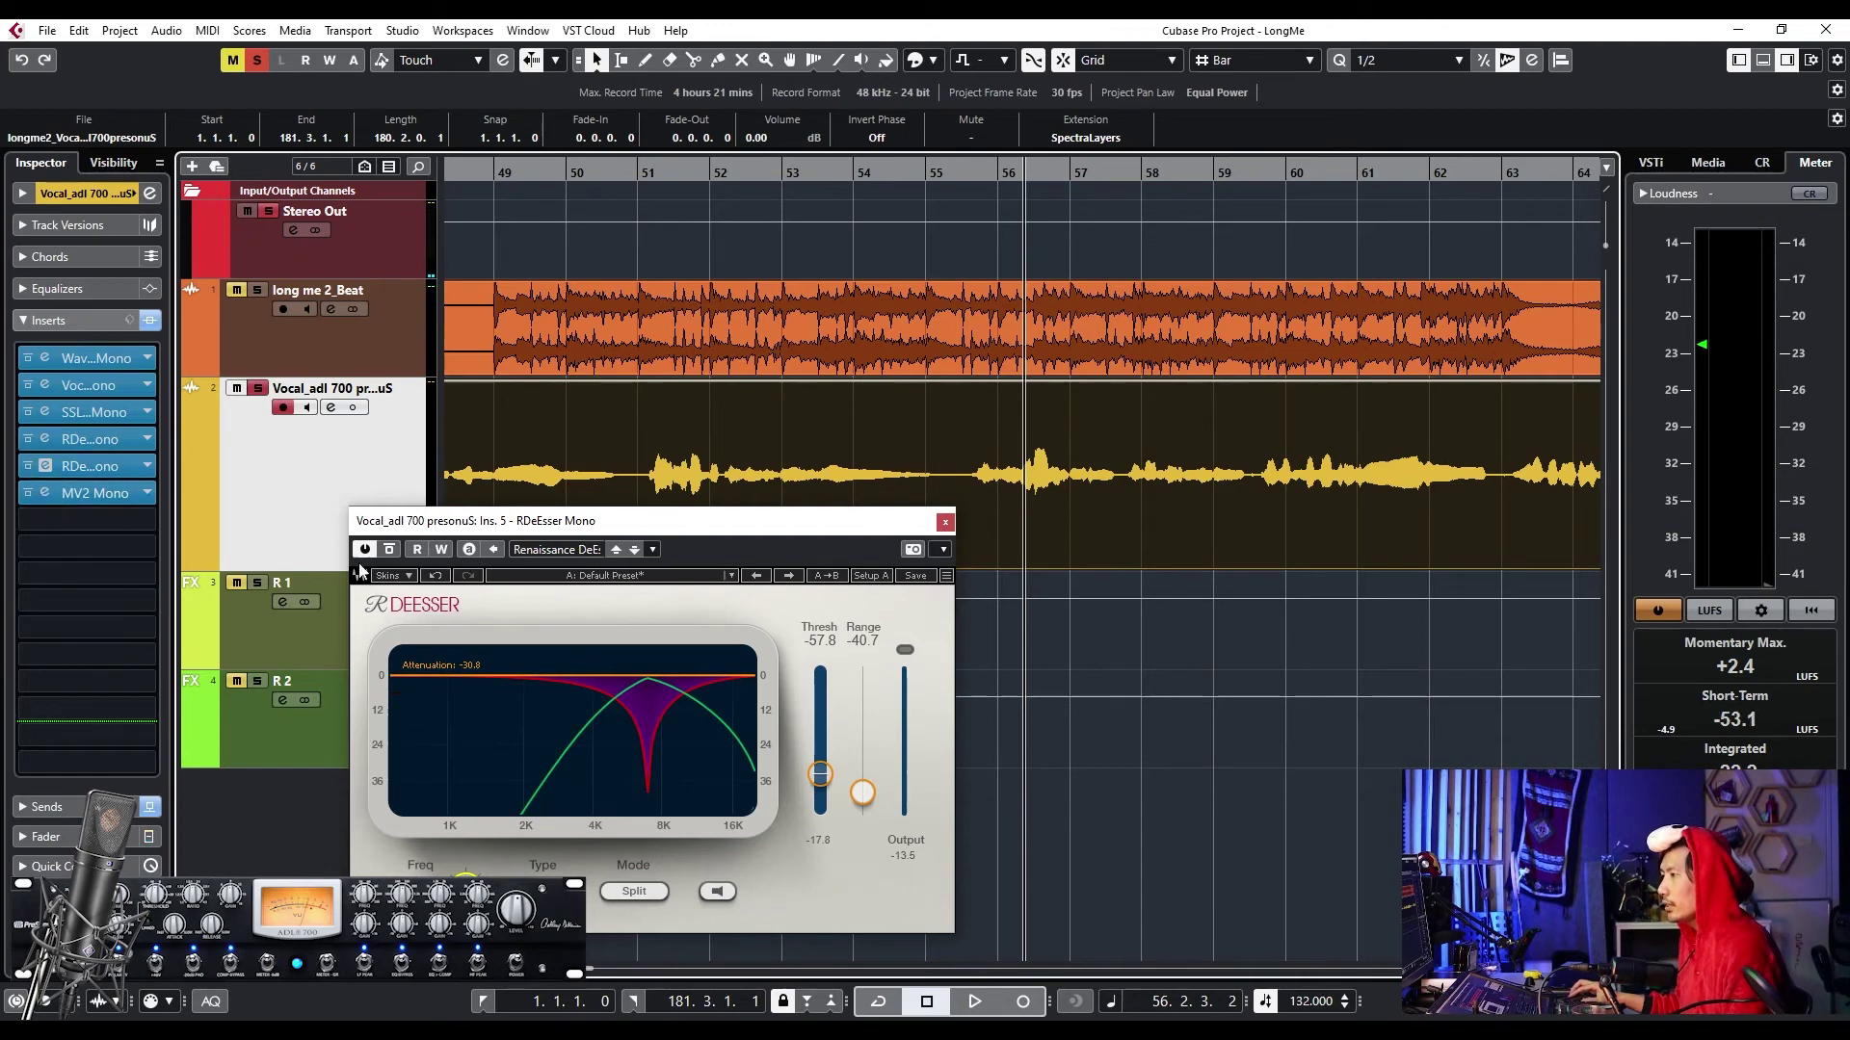
pyautogui.click(389, 549)
pyautogui.click(966, 310)
pyautogui.press('space')
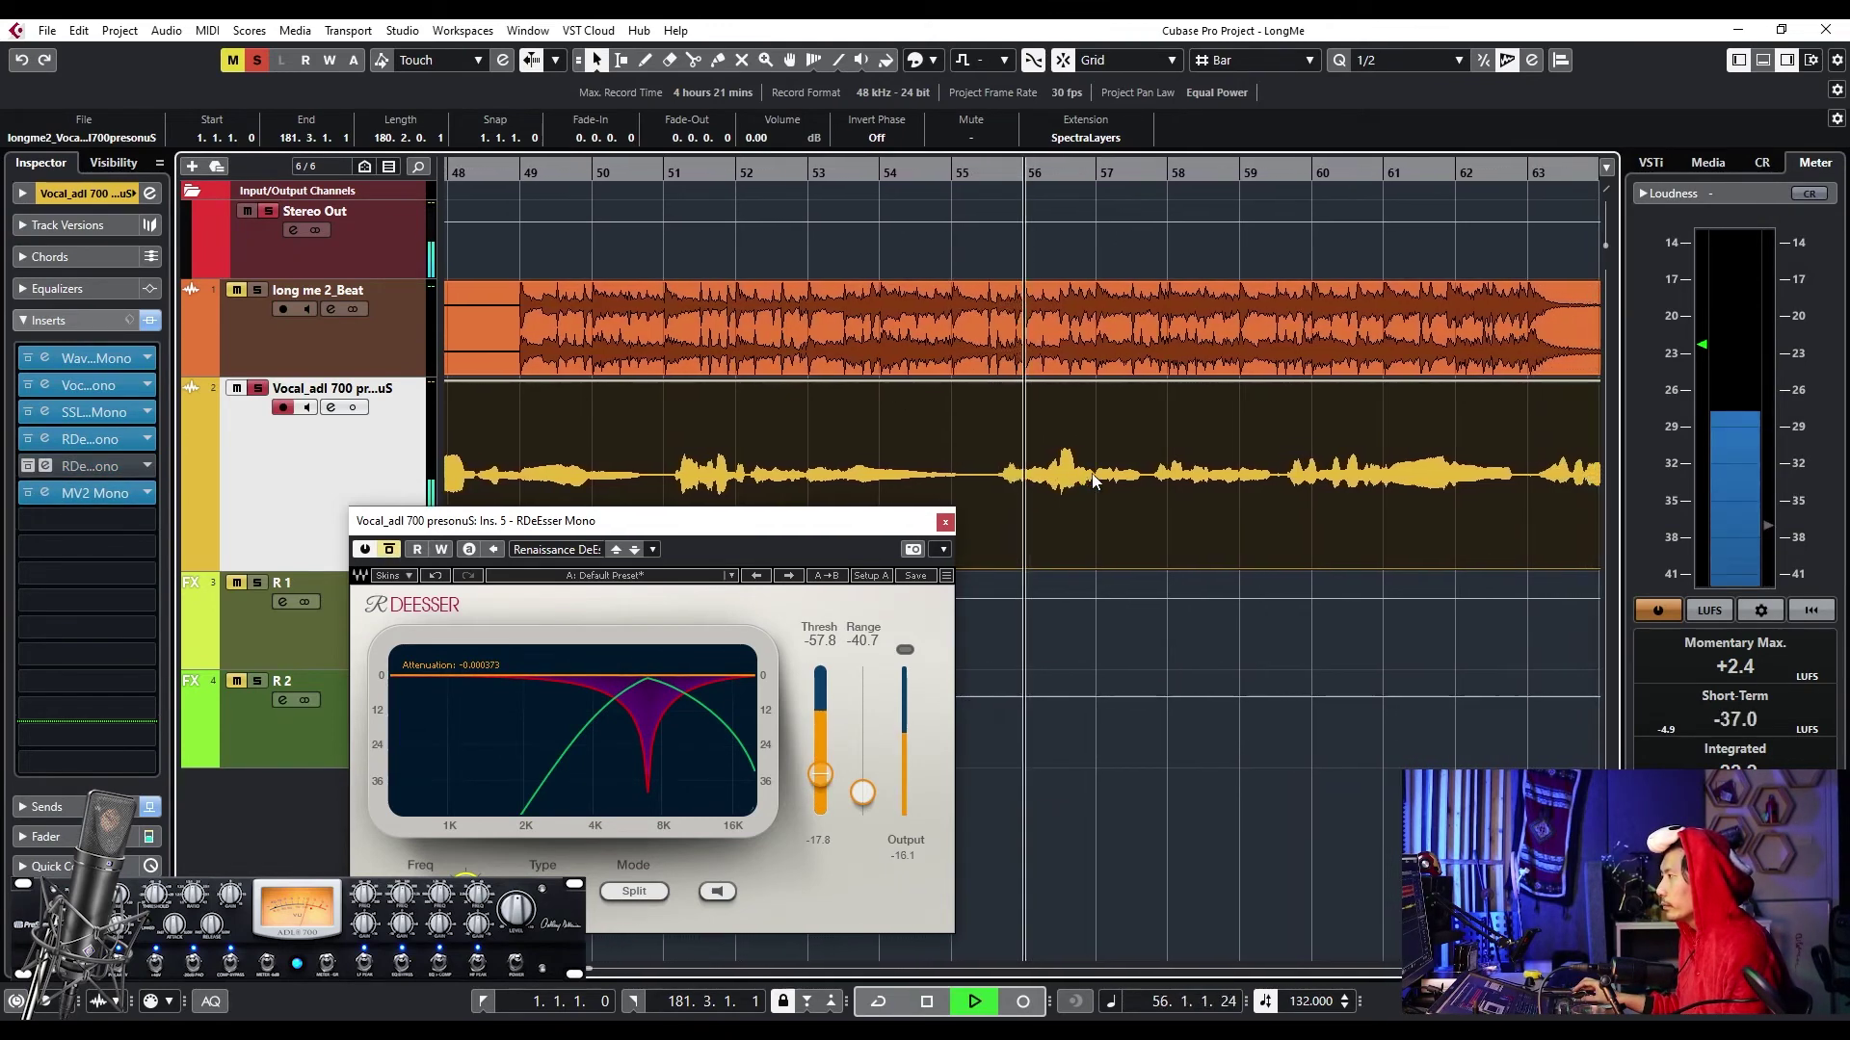
pyautogui.press('space')
pyautogui.click(1012, 176)
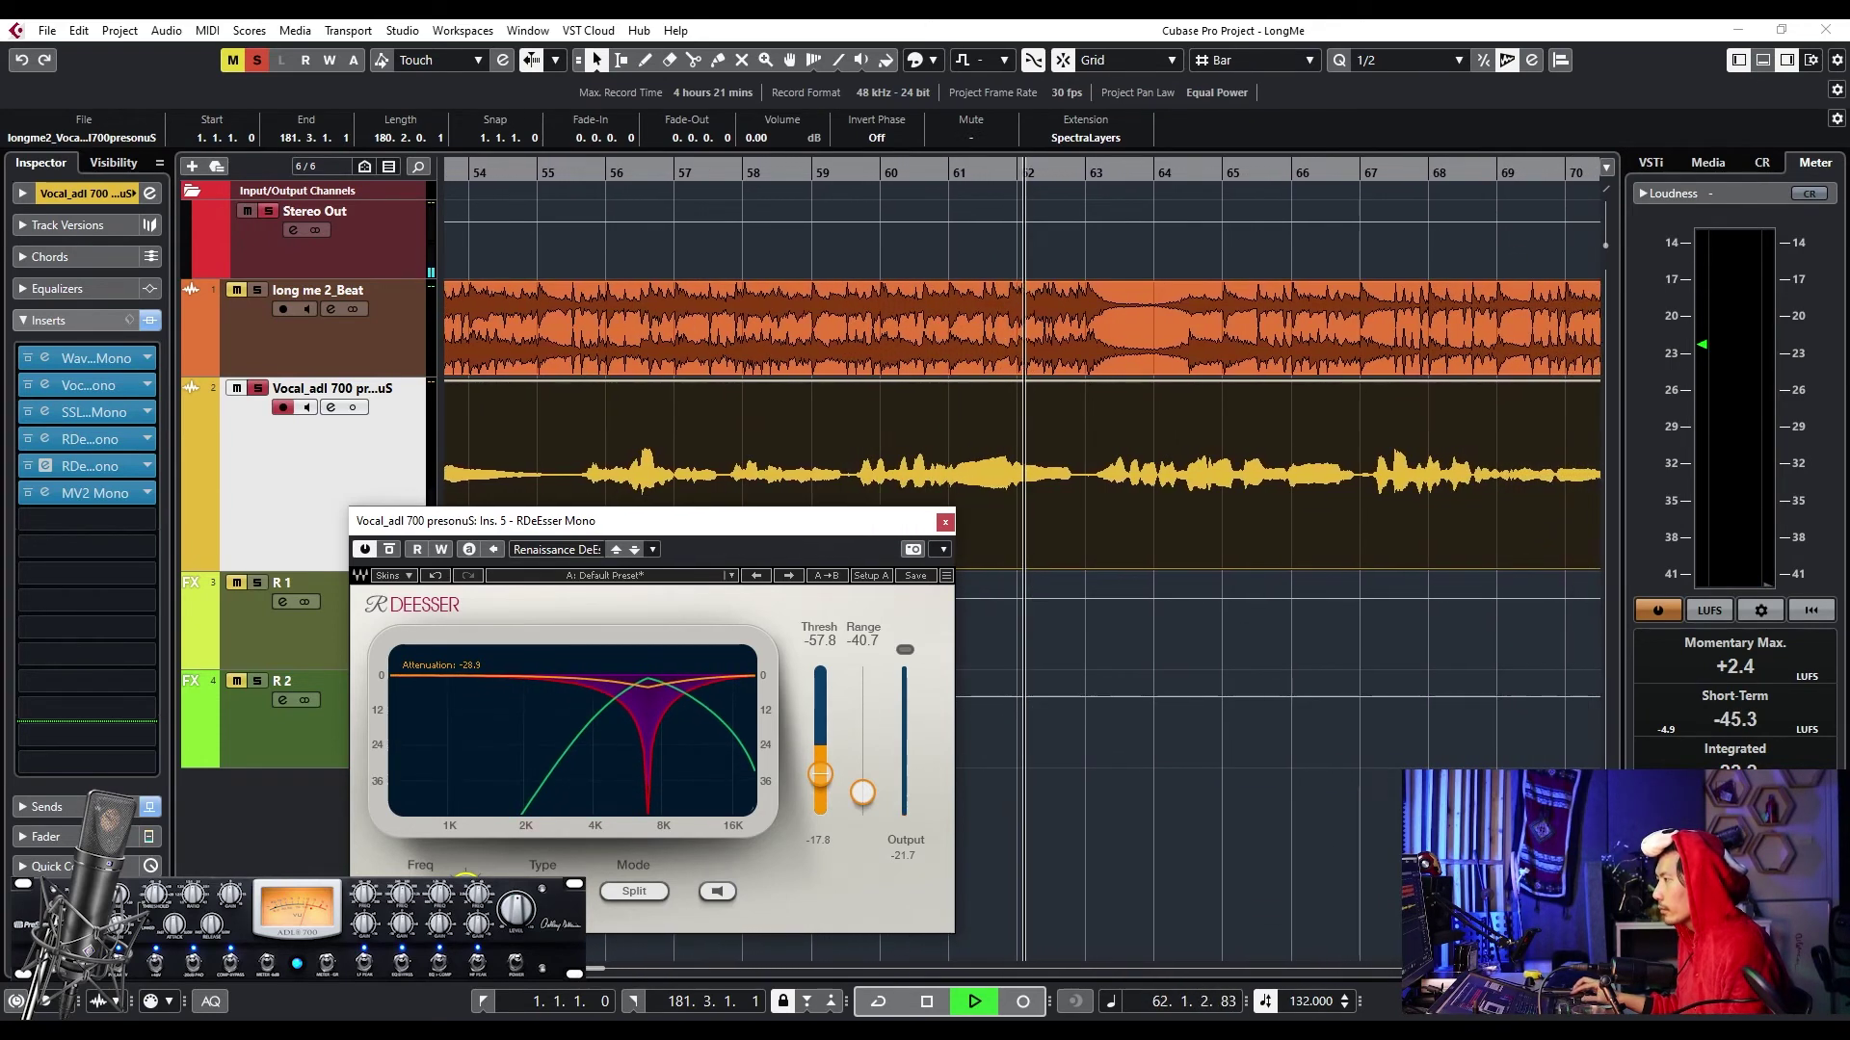
pyautogui.click(557, 168)
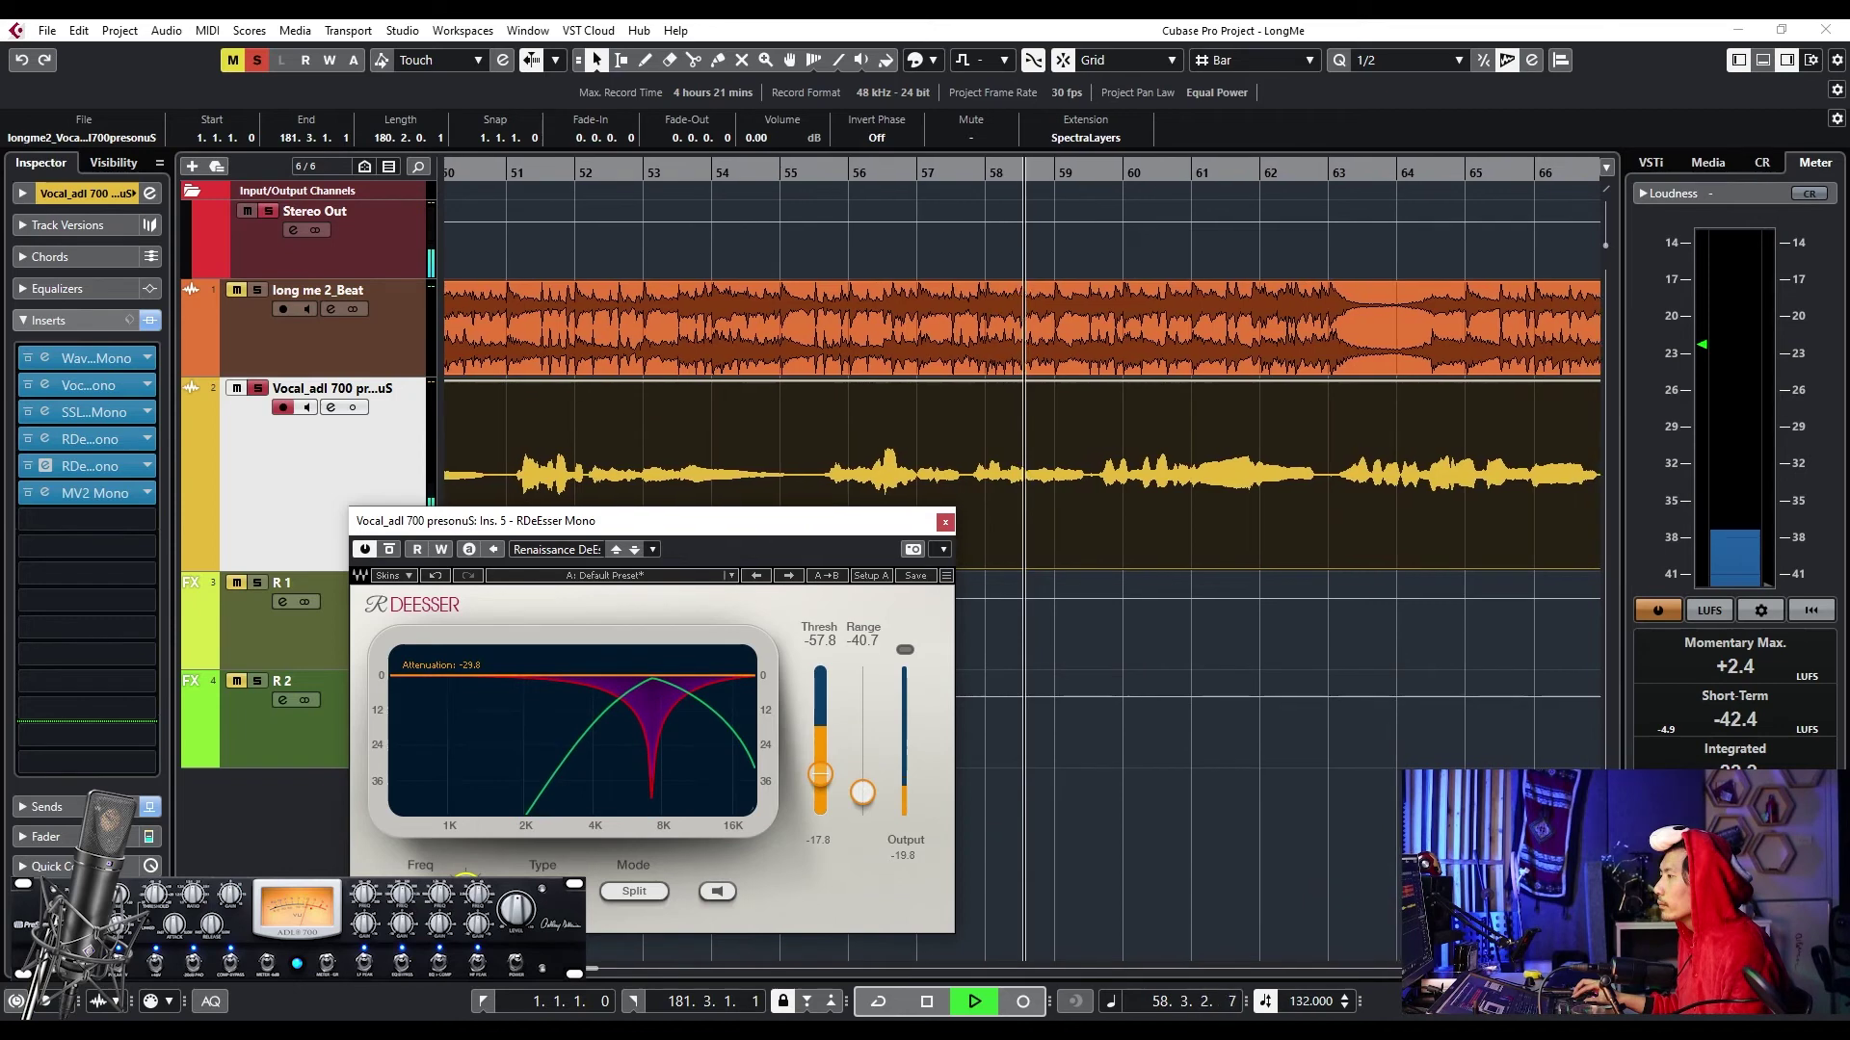
pyautogui.press('space')
# - Play the soloed vocal from about bar 79 and set the second RDeEsser to threshold -47.6 and range -40.2
pyautogui.press('g')
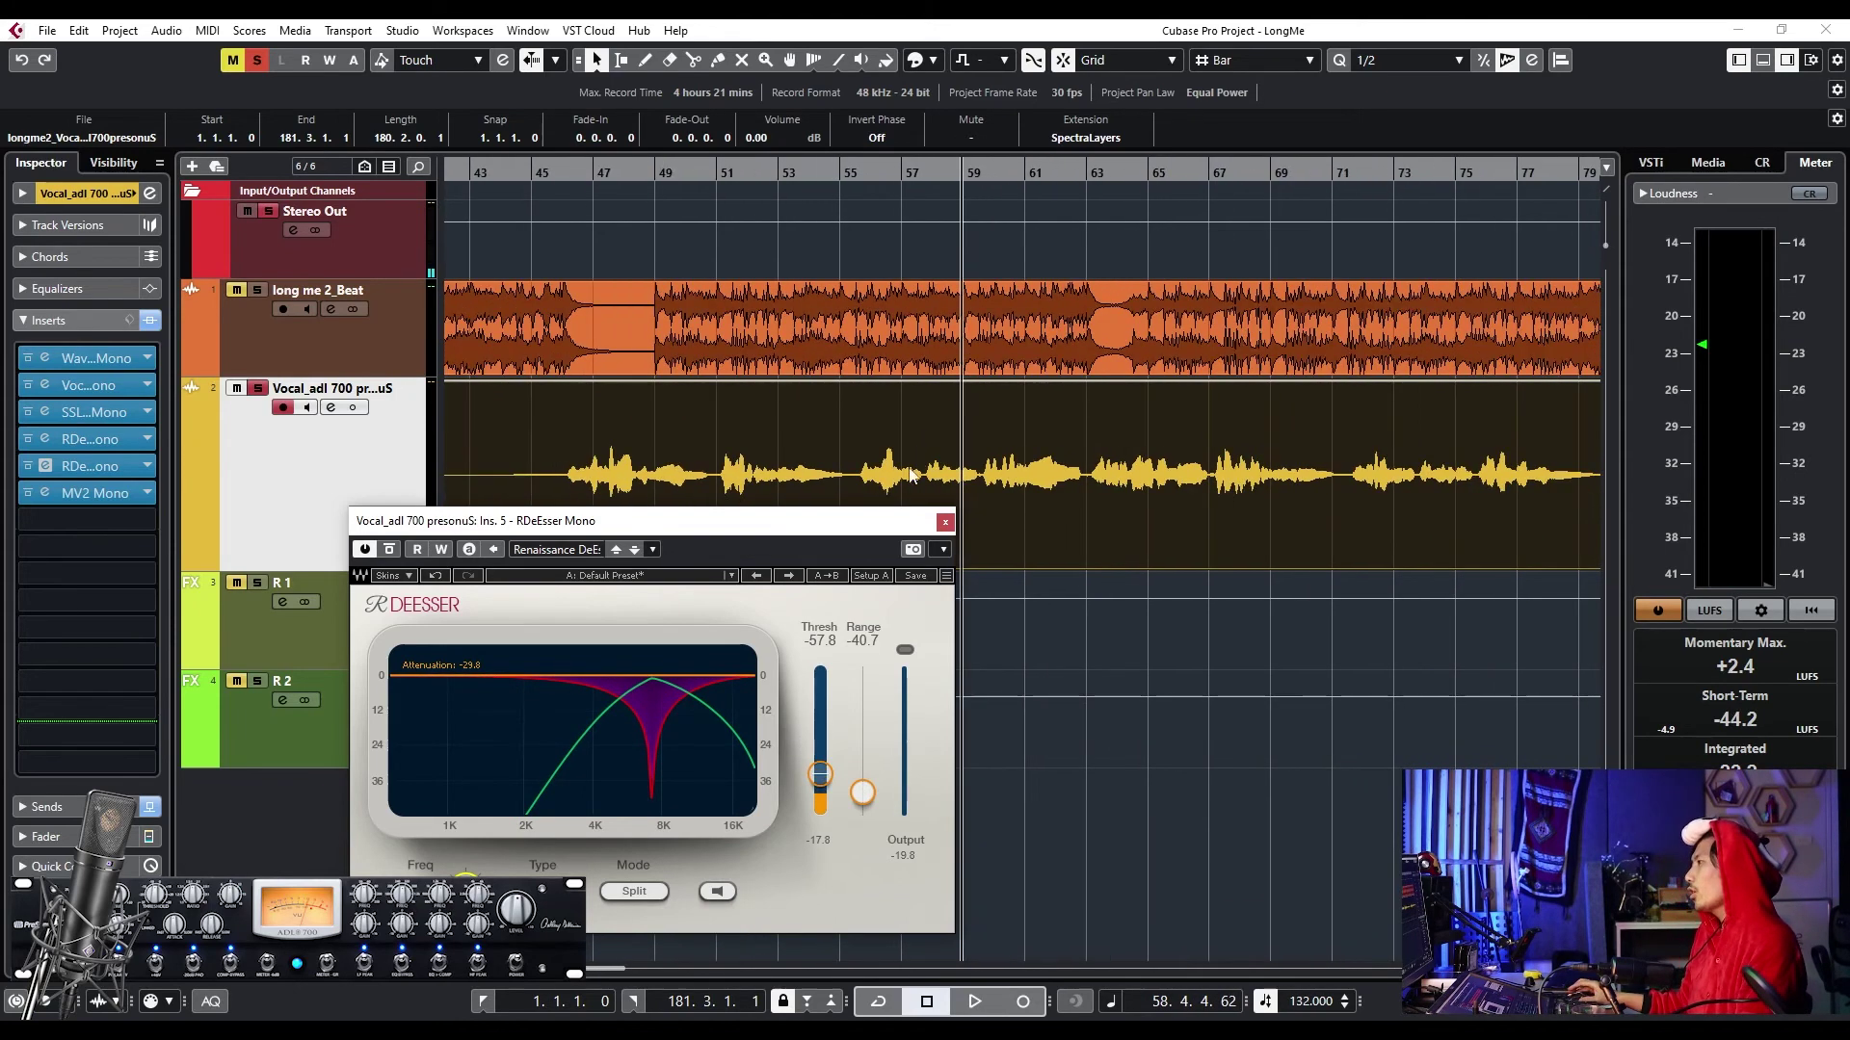
pyautogui.moveTo(674, 522); pyautogui.dragTo(817, 552)
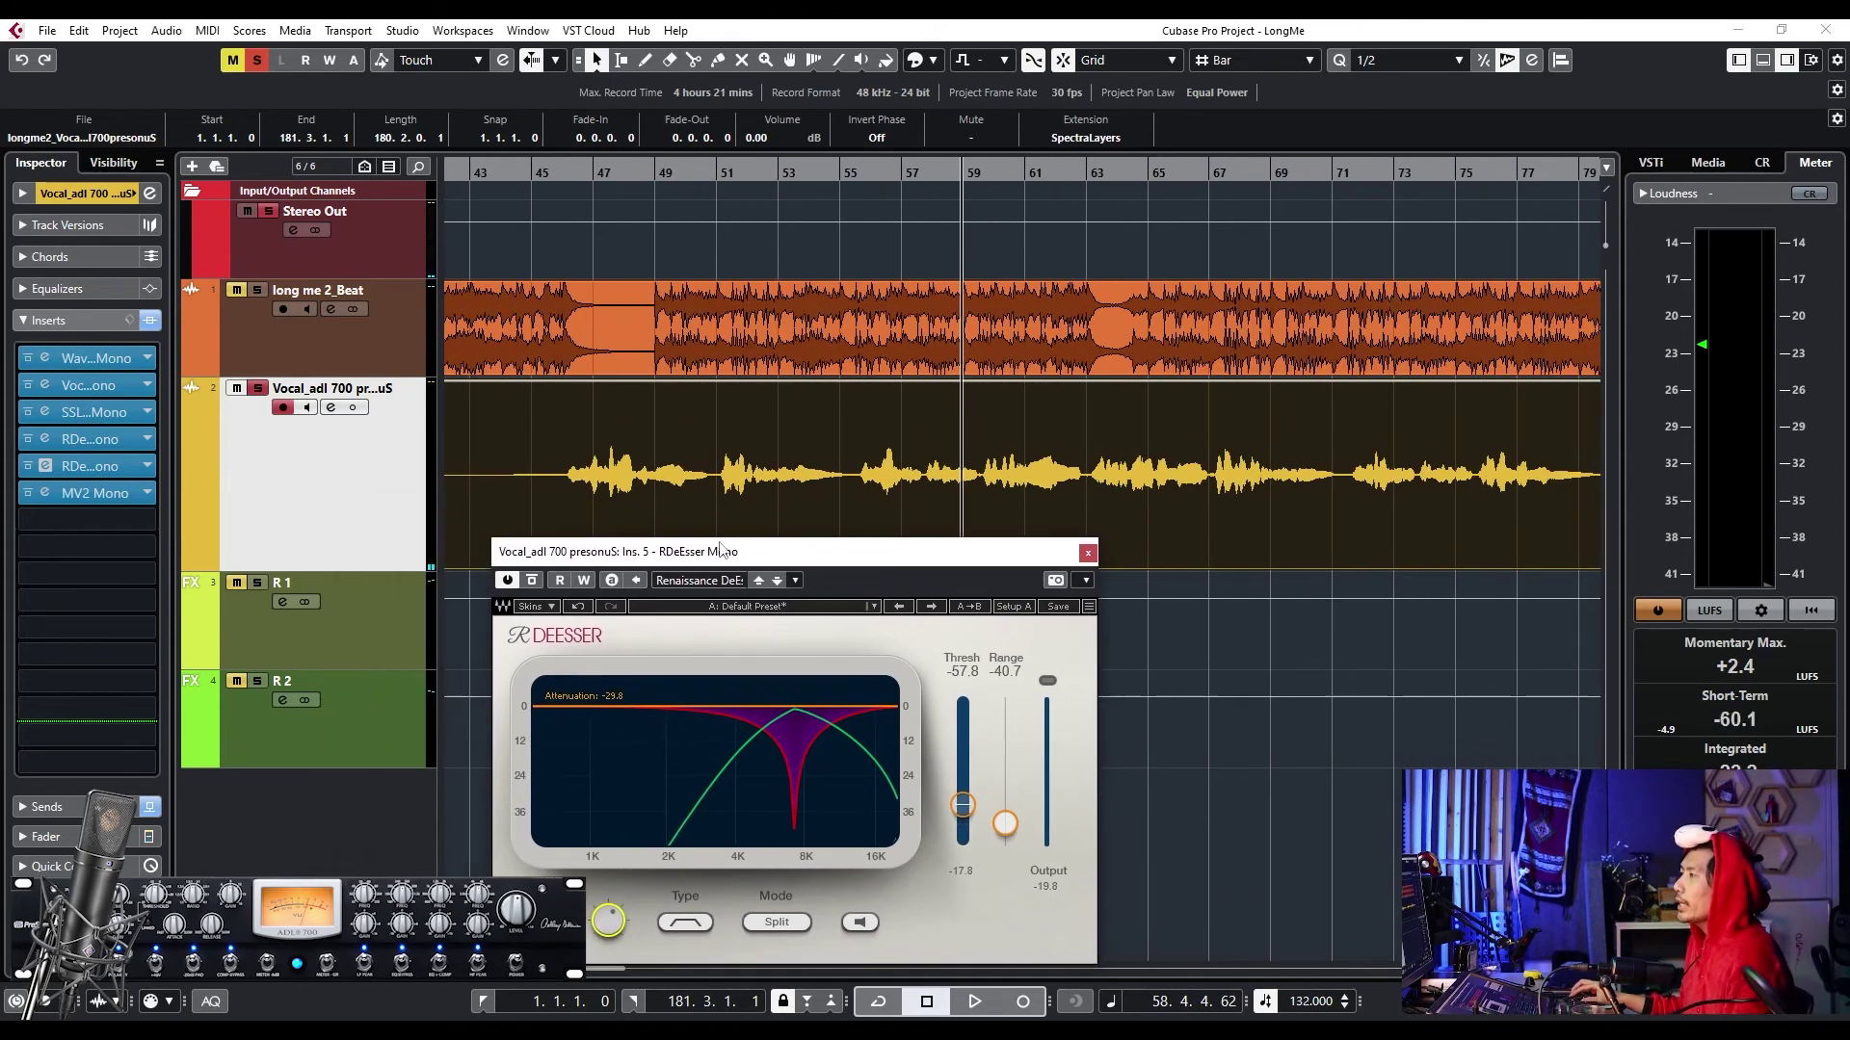
pyautogui.press('g')
pyautogui.hscroll(5, 987, 495)
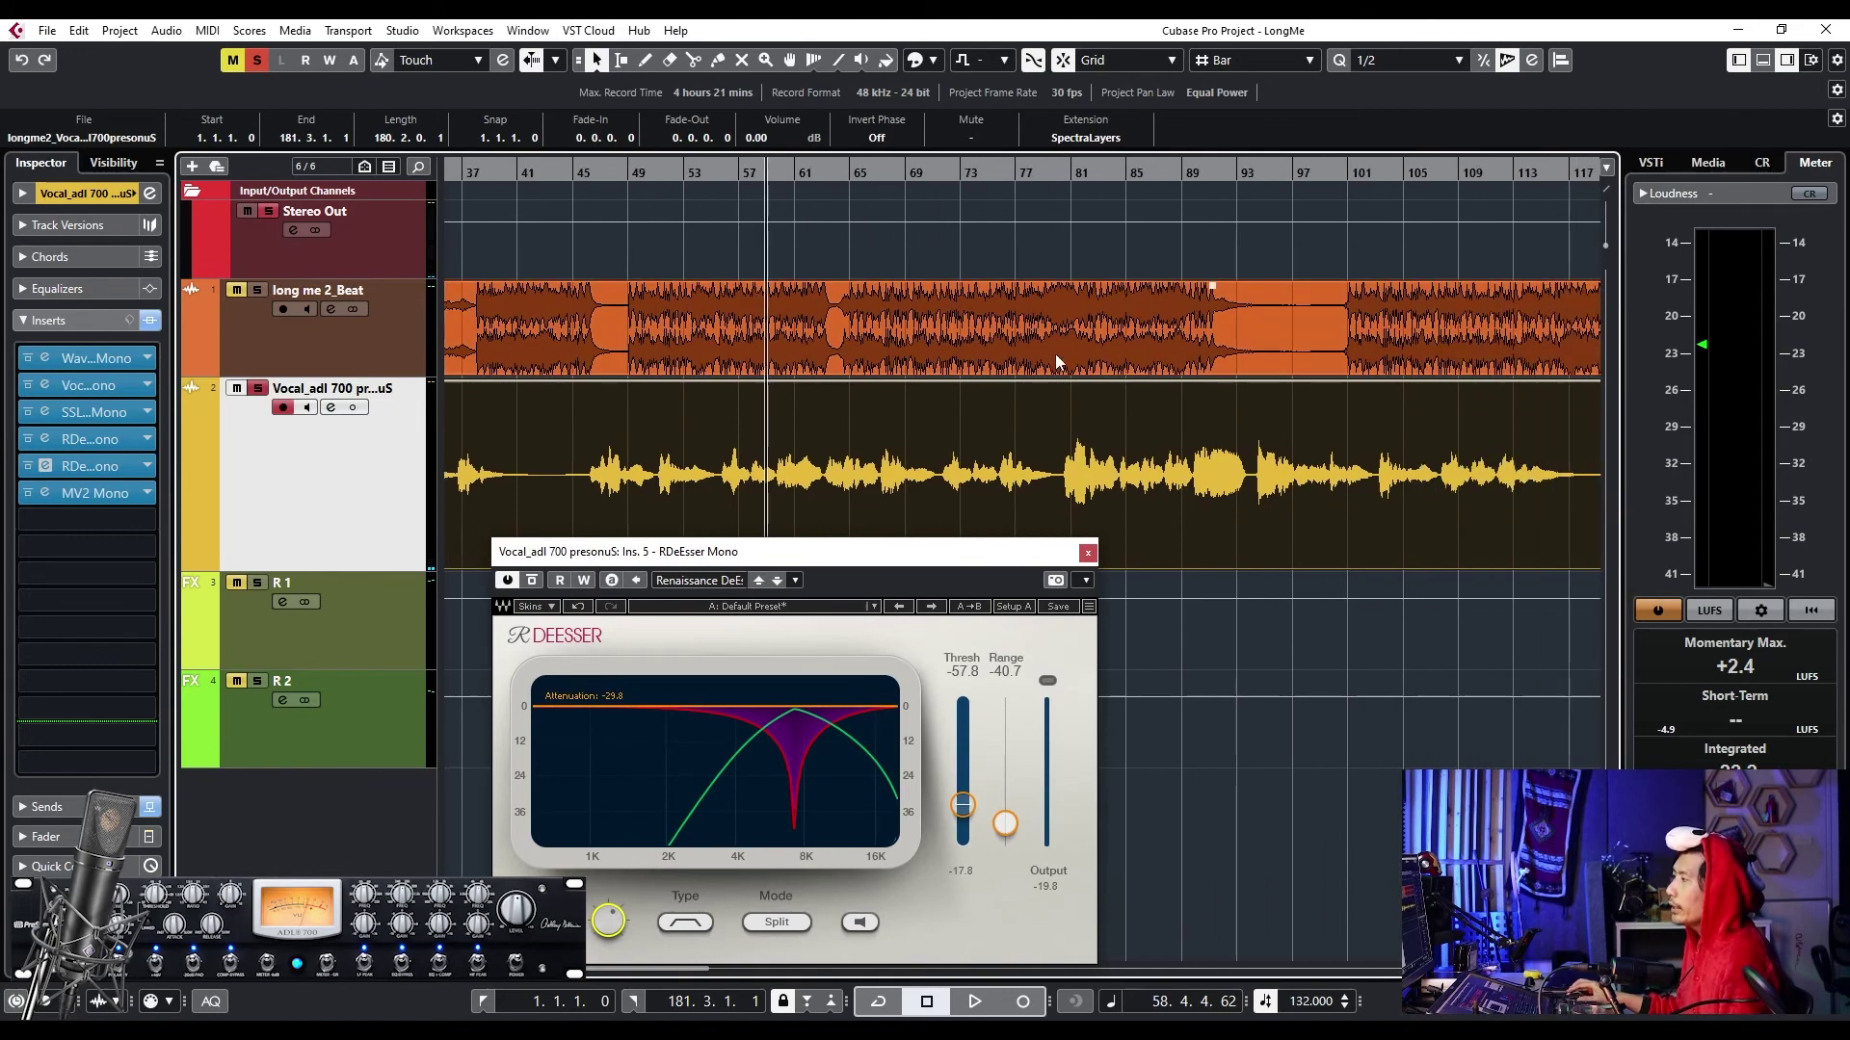
pyautogui.click(1051, 170)
pyautogui.press('space')
pyautogui.press('h')
pyautogui.press('h')
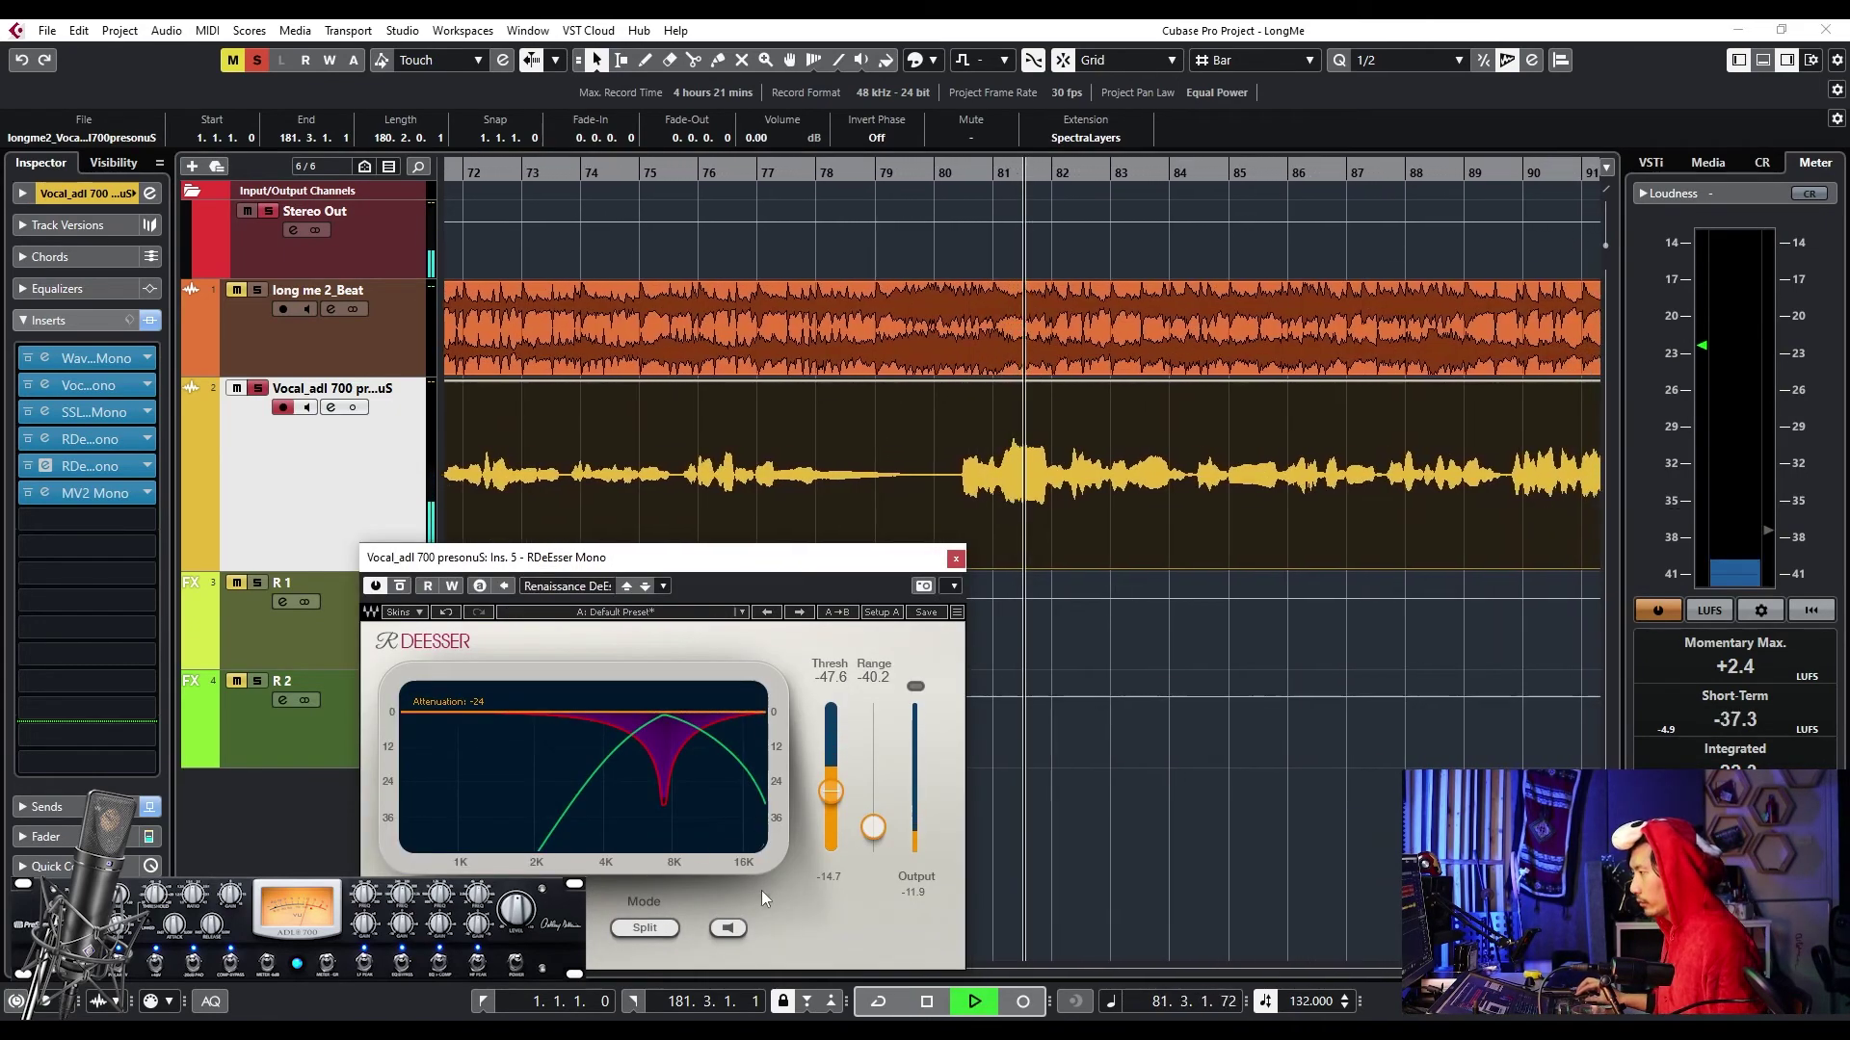
# - Monitor the second RDeEsser's side-chain signal, fine-tune its range and close the plug-in
pyautogui.click(728, 927)
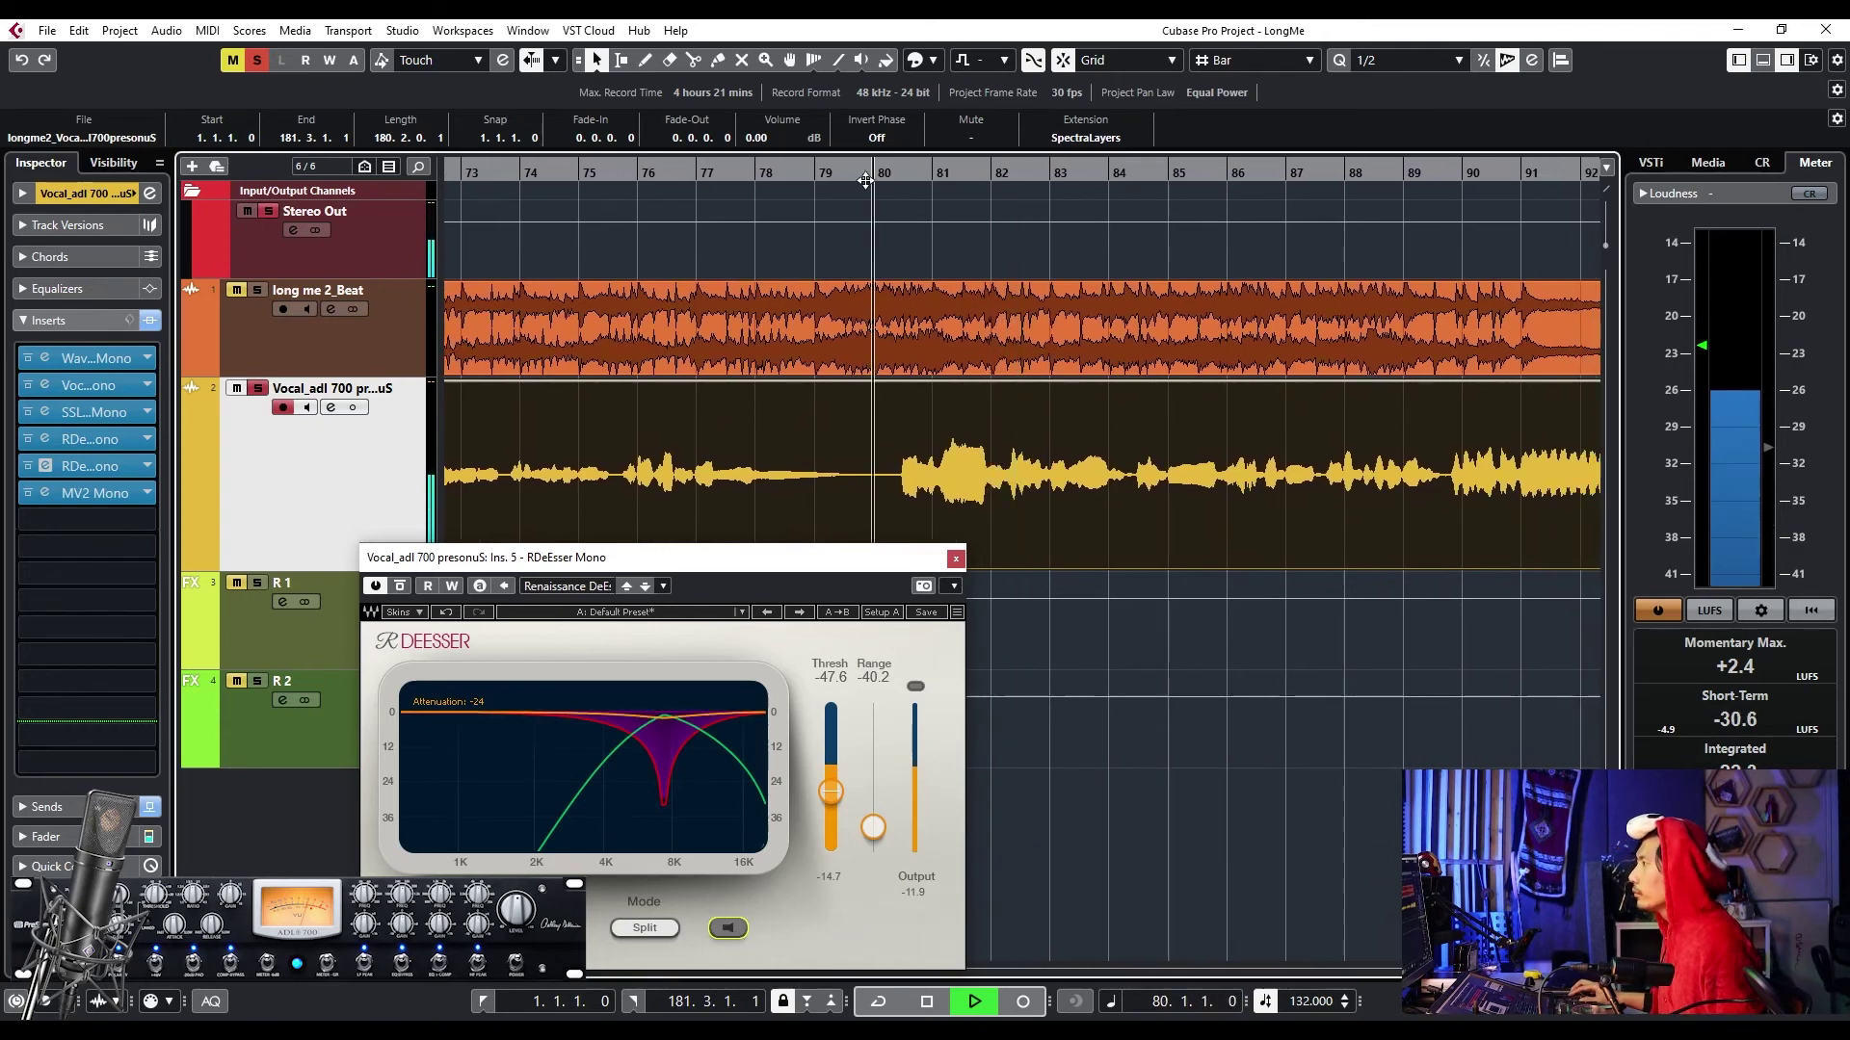
pyautogui.moveTo(873, 827); pyautogui.dragTo(831, 802)
pyautogui.click(830, 543)
# - Stop playback, show the whole song, move the playhead to bar 33 and clear all mutes and solos
pyautogui.press('g')
pyautogui.press('g')
pyautogui.press('g')
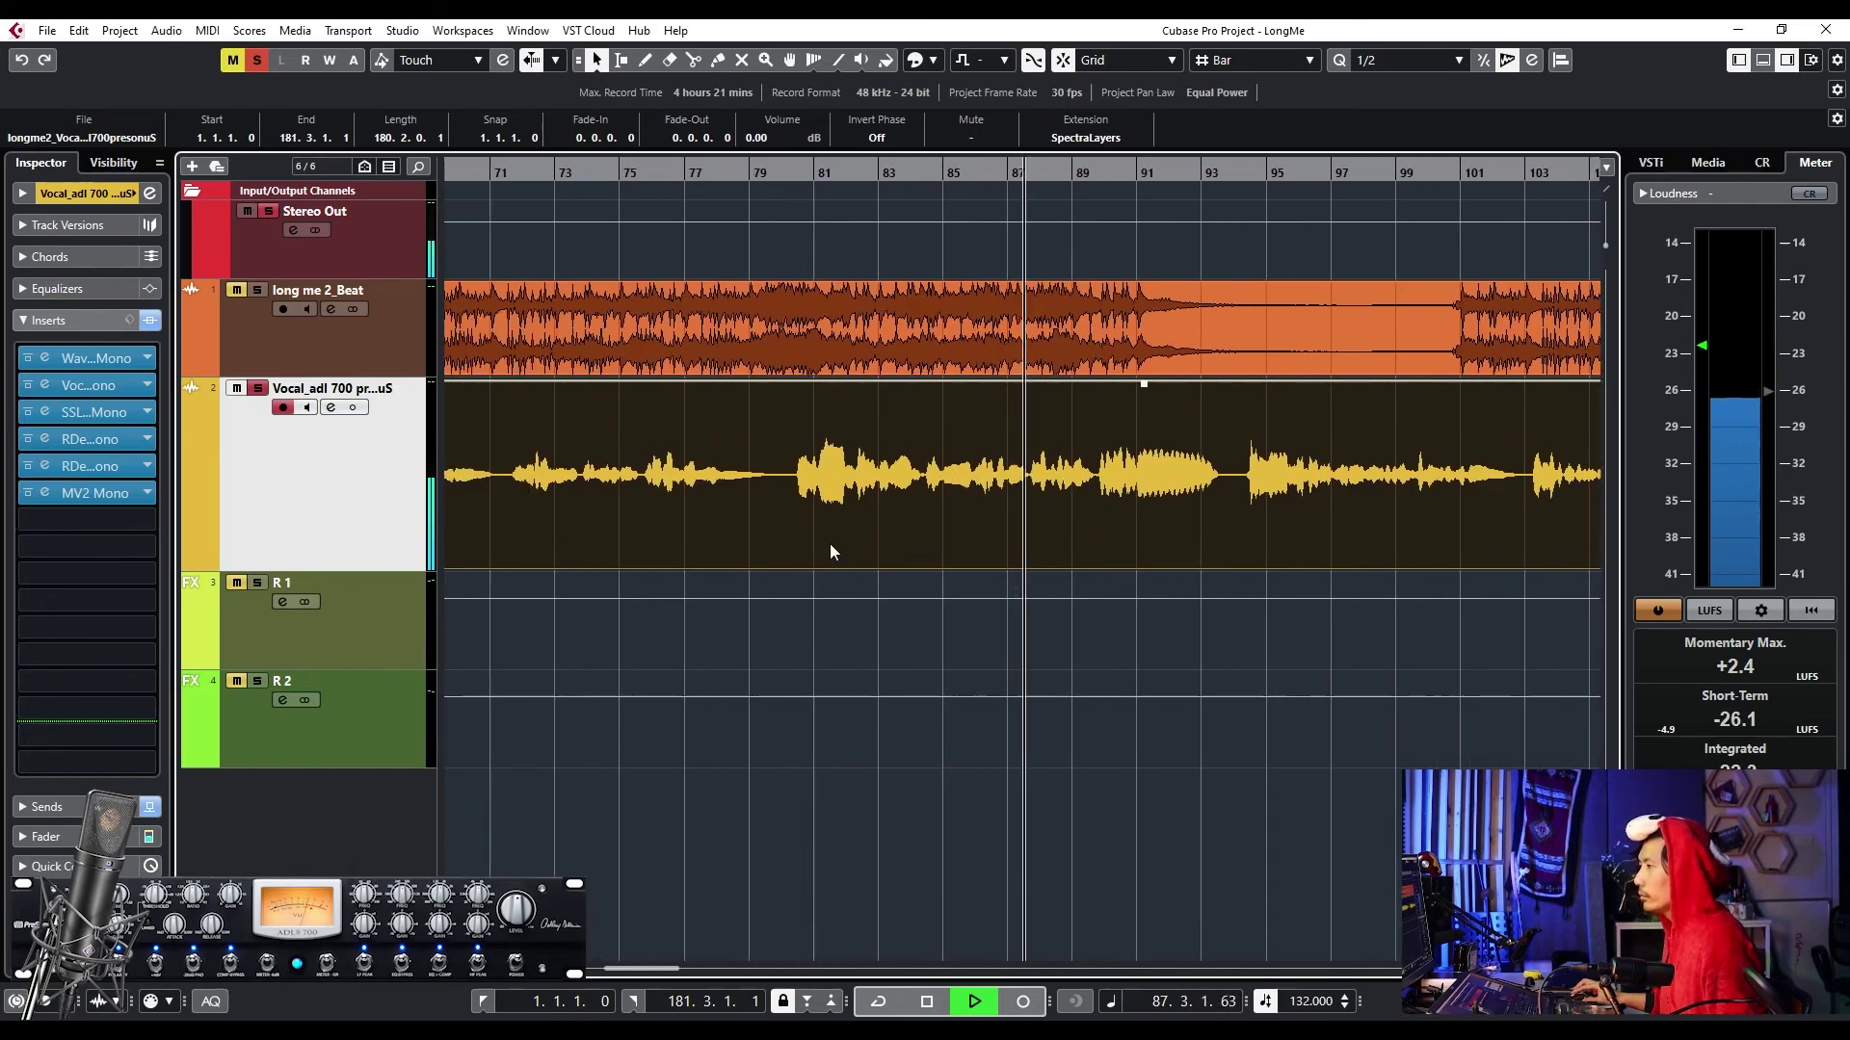
pyautogui.press('g')
pyautogui.press('g')
pyautogui.click(464, 545)
pyautogui.press('space')
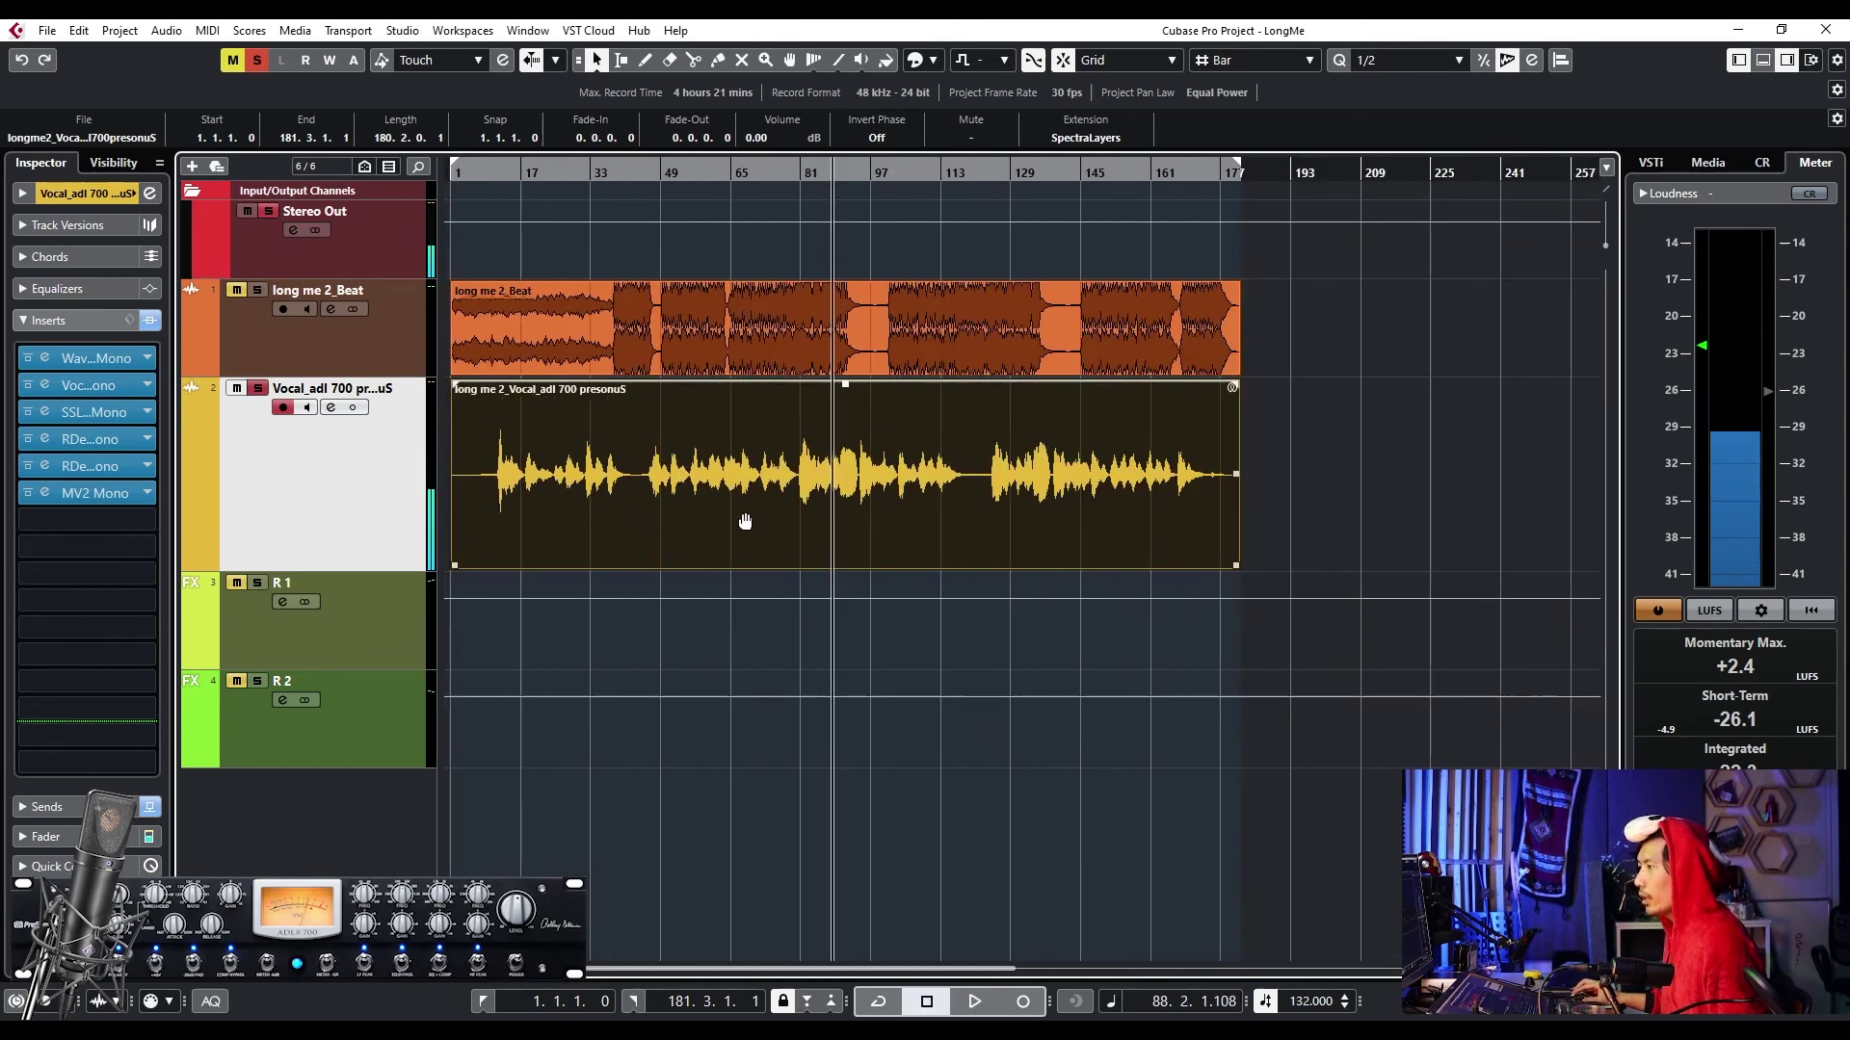
pyautogui.click(599, 199)
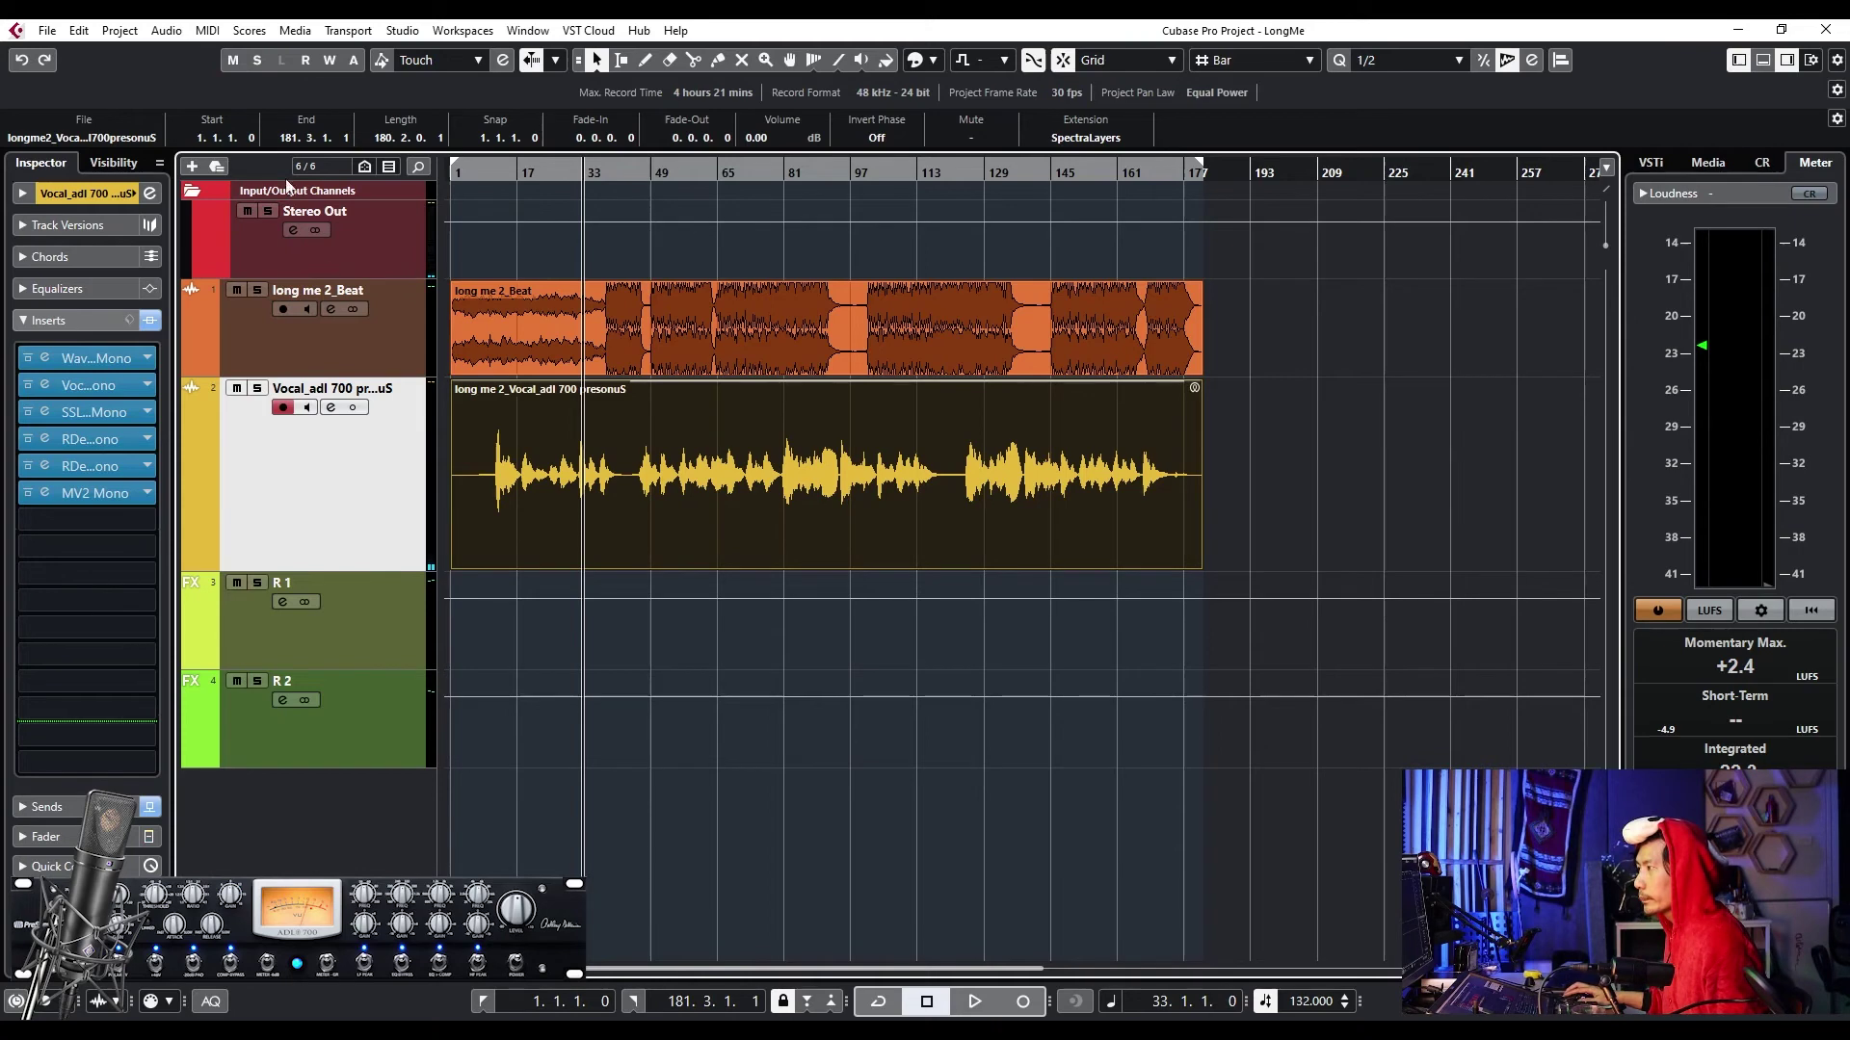
# - Play the full mix from bar 33 while reducing the vocal track's height and enlarging the long me 2_Beat track, then stop
pyautogui.press('space')
pyautogui.press('h')
pyautogui.press('h')
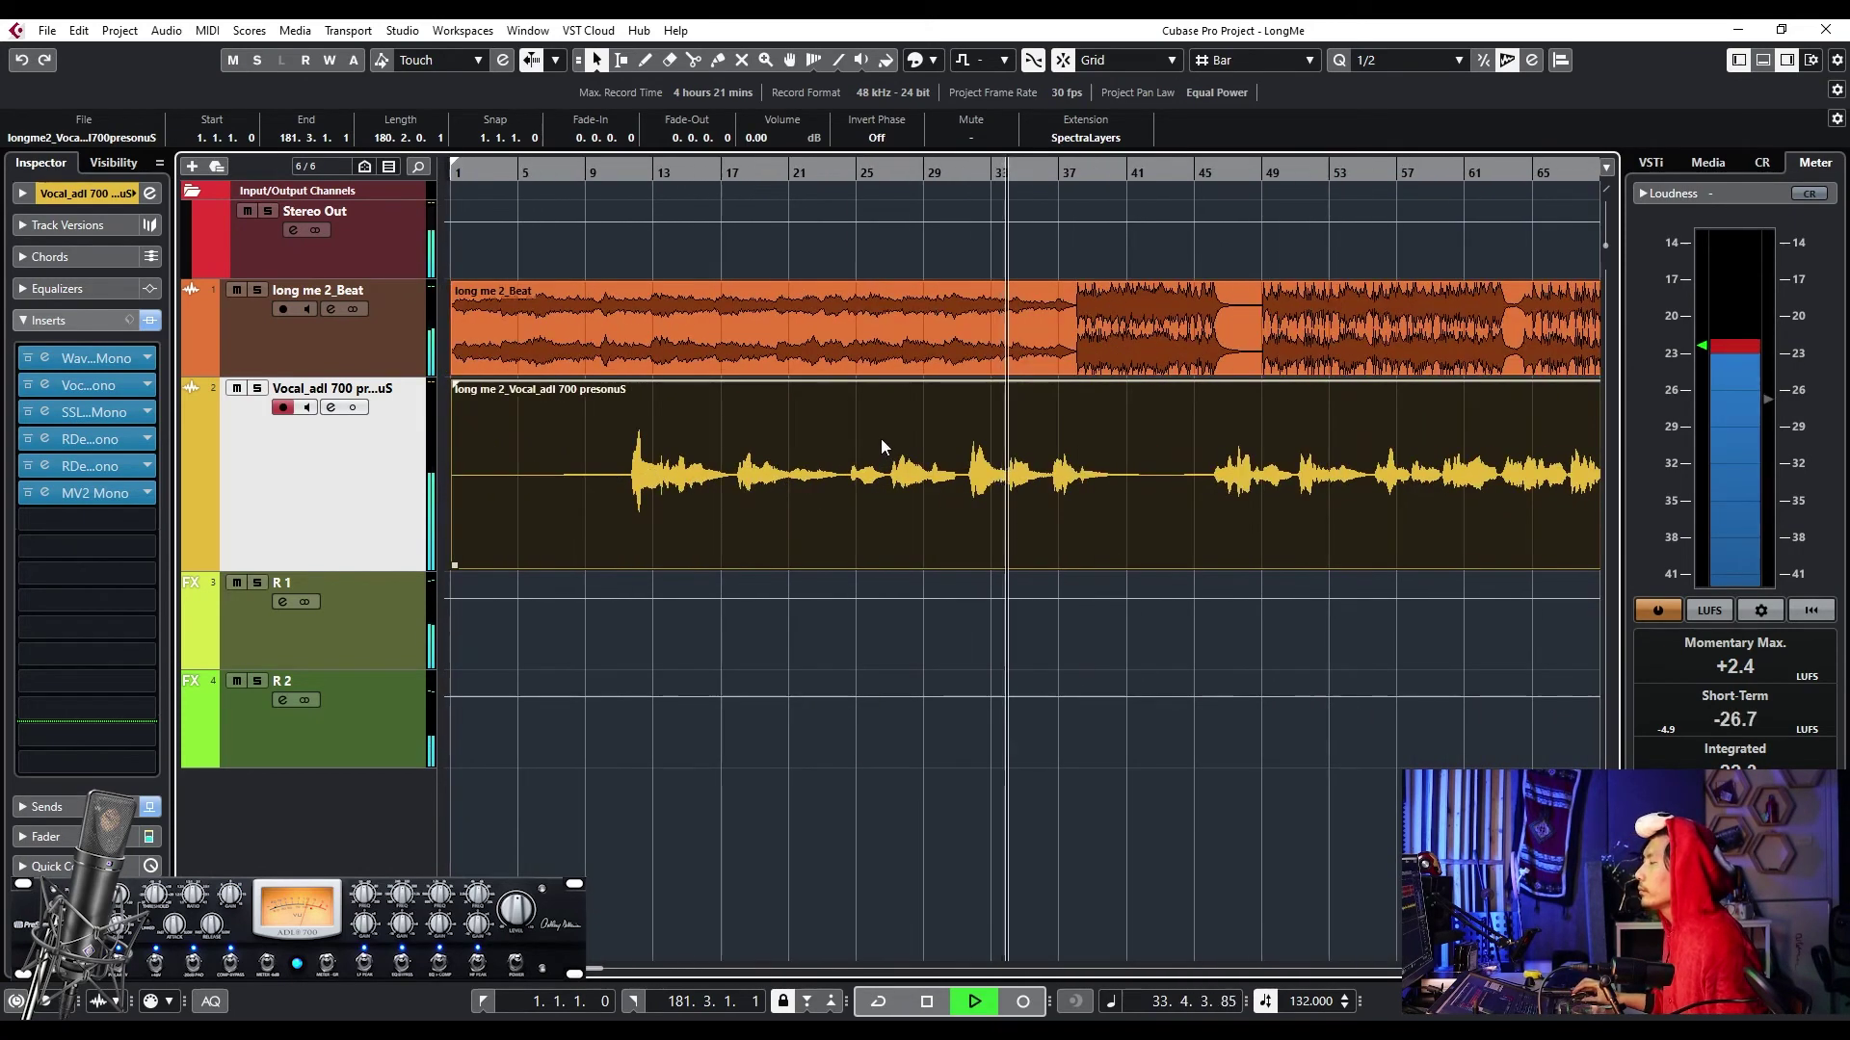
pyautogui.press('f')
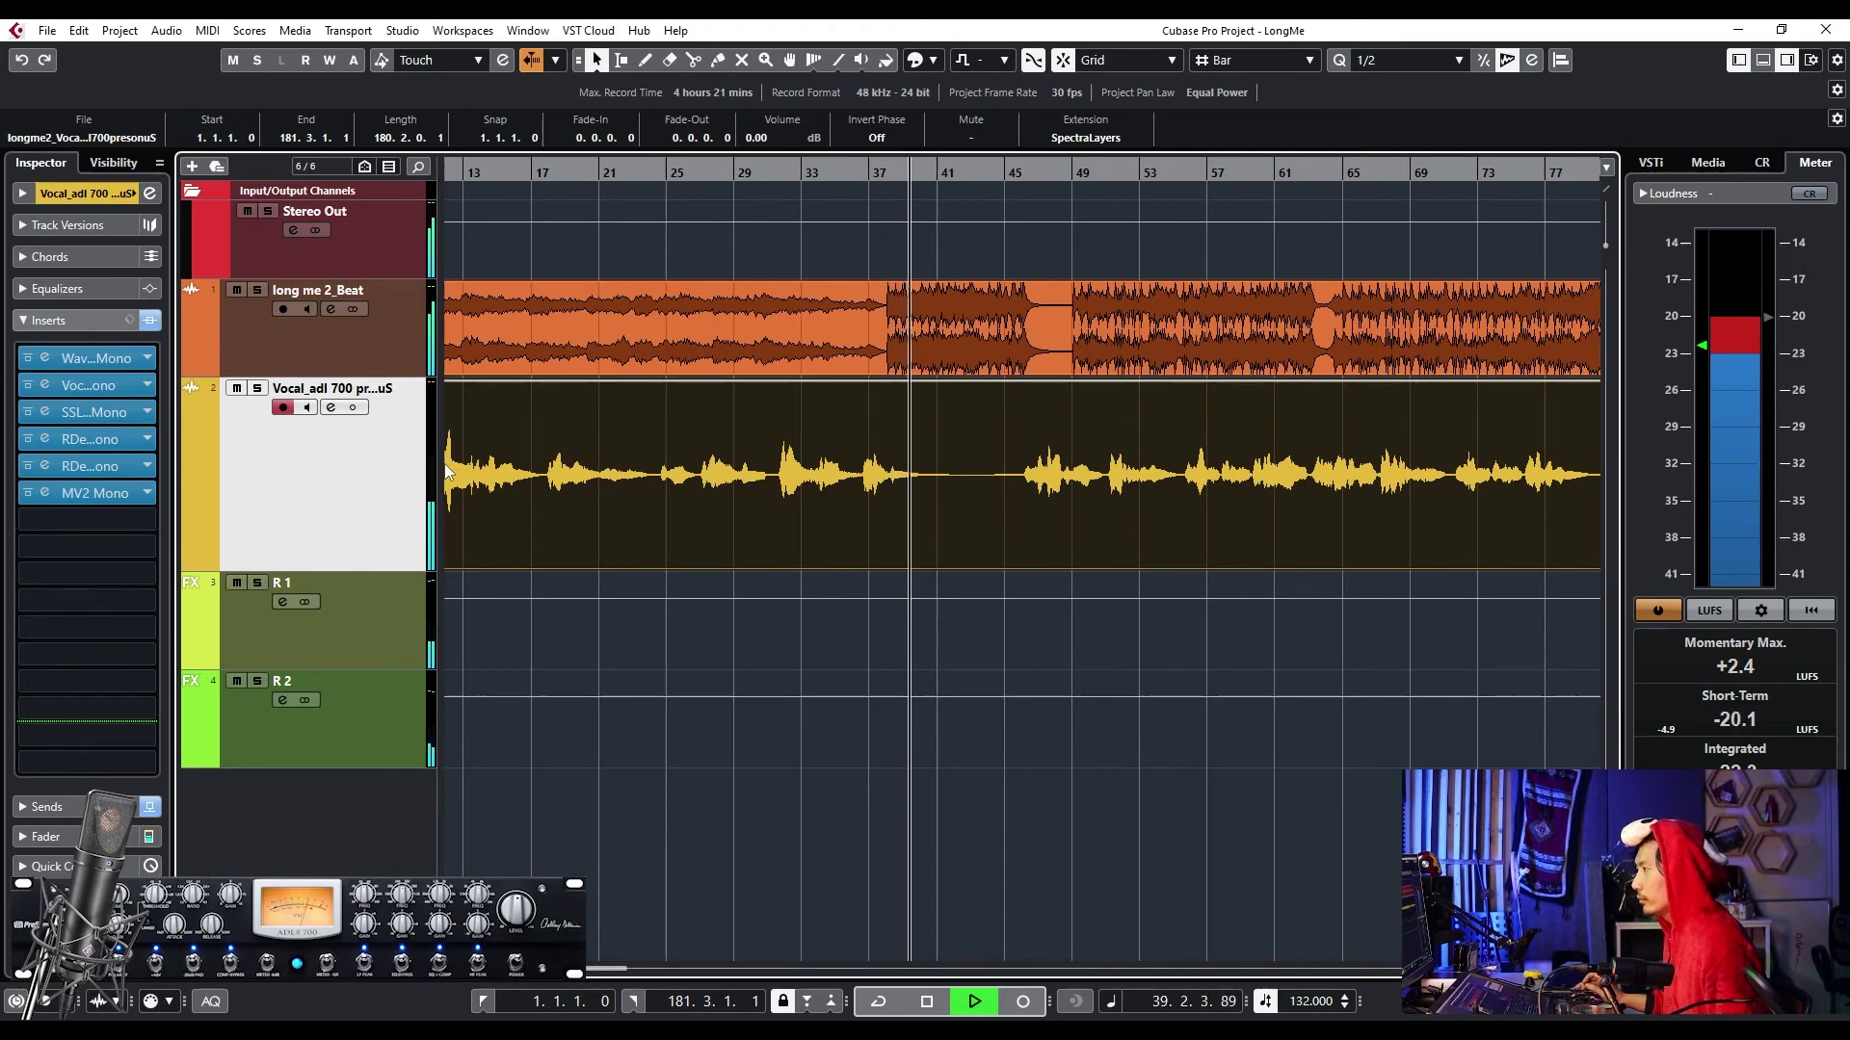
pyautogui.moveTo(393, 569); pyautogui.dragTo(392, 494)
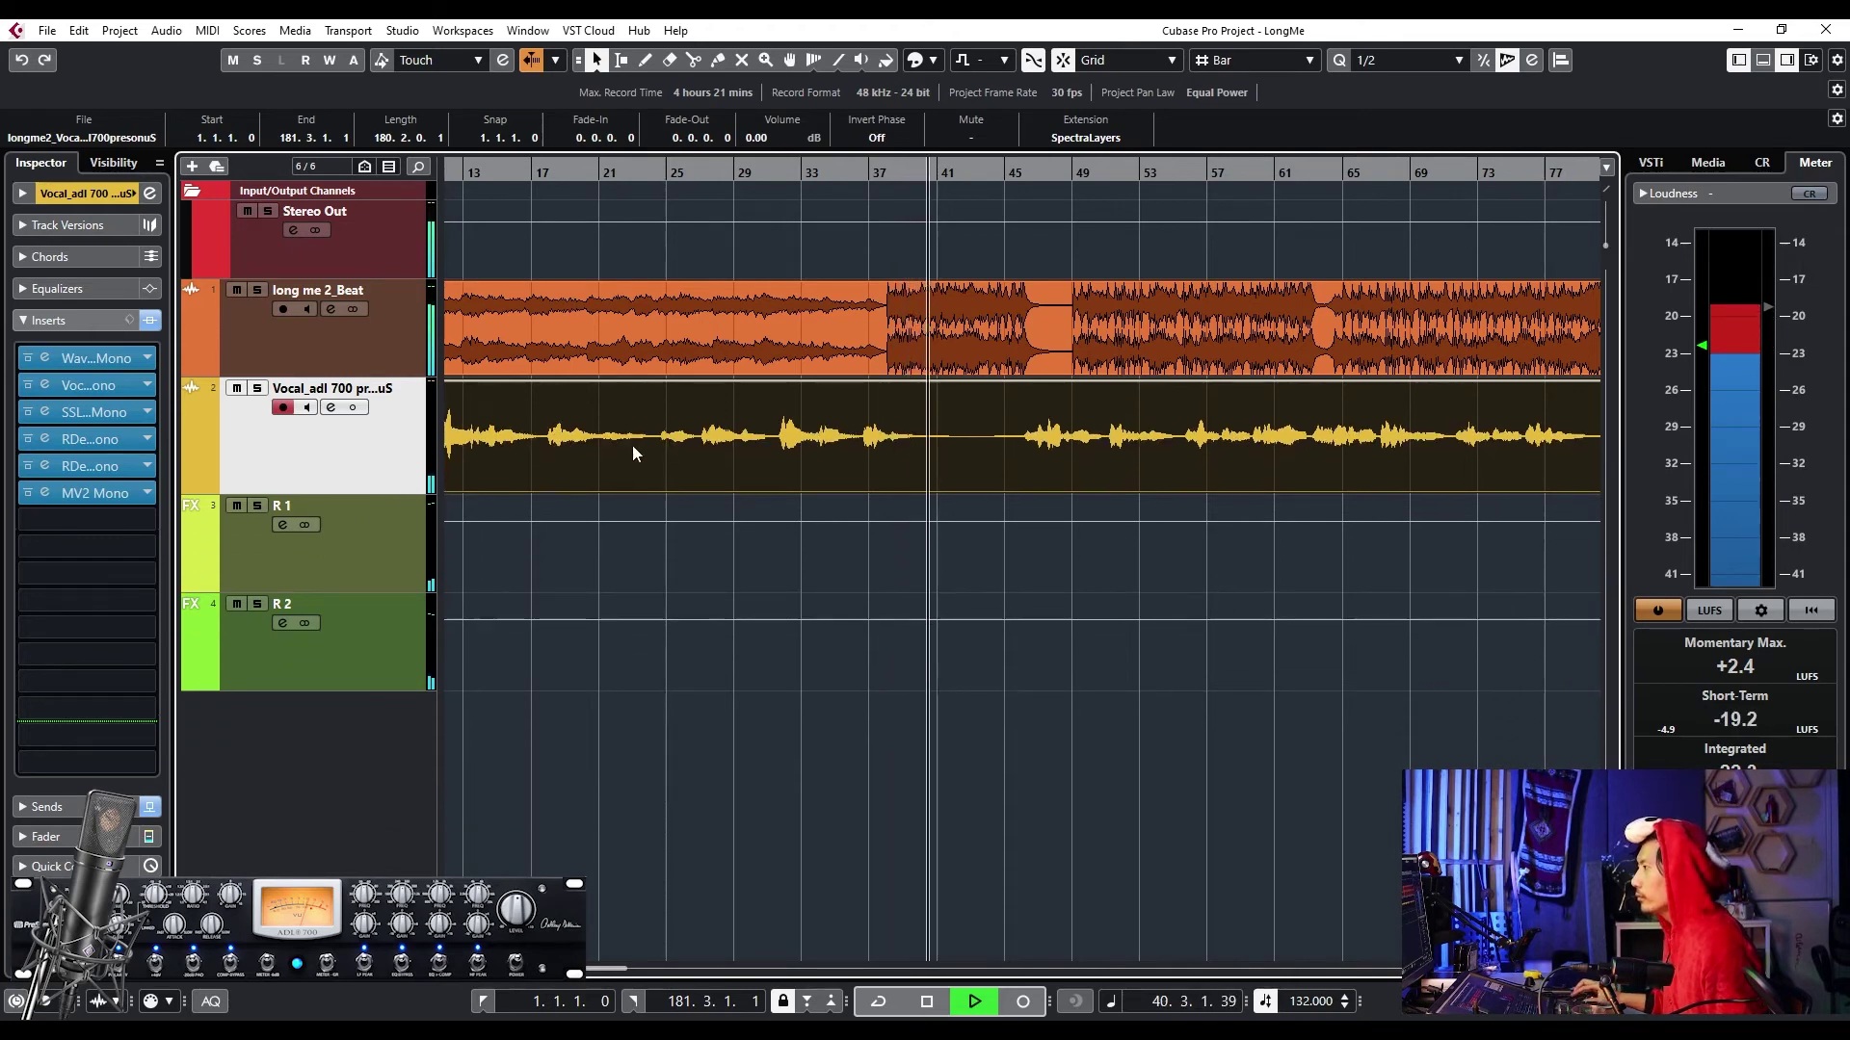
pyautogui.moveTo(367, 375); pyautogui.dragTo(371, 472)
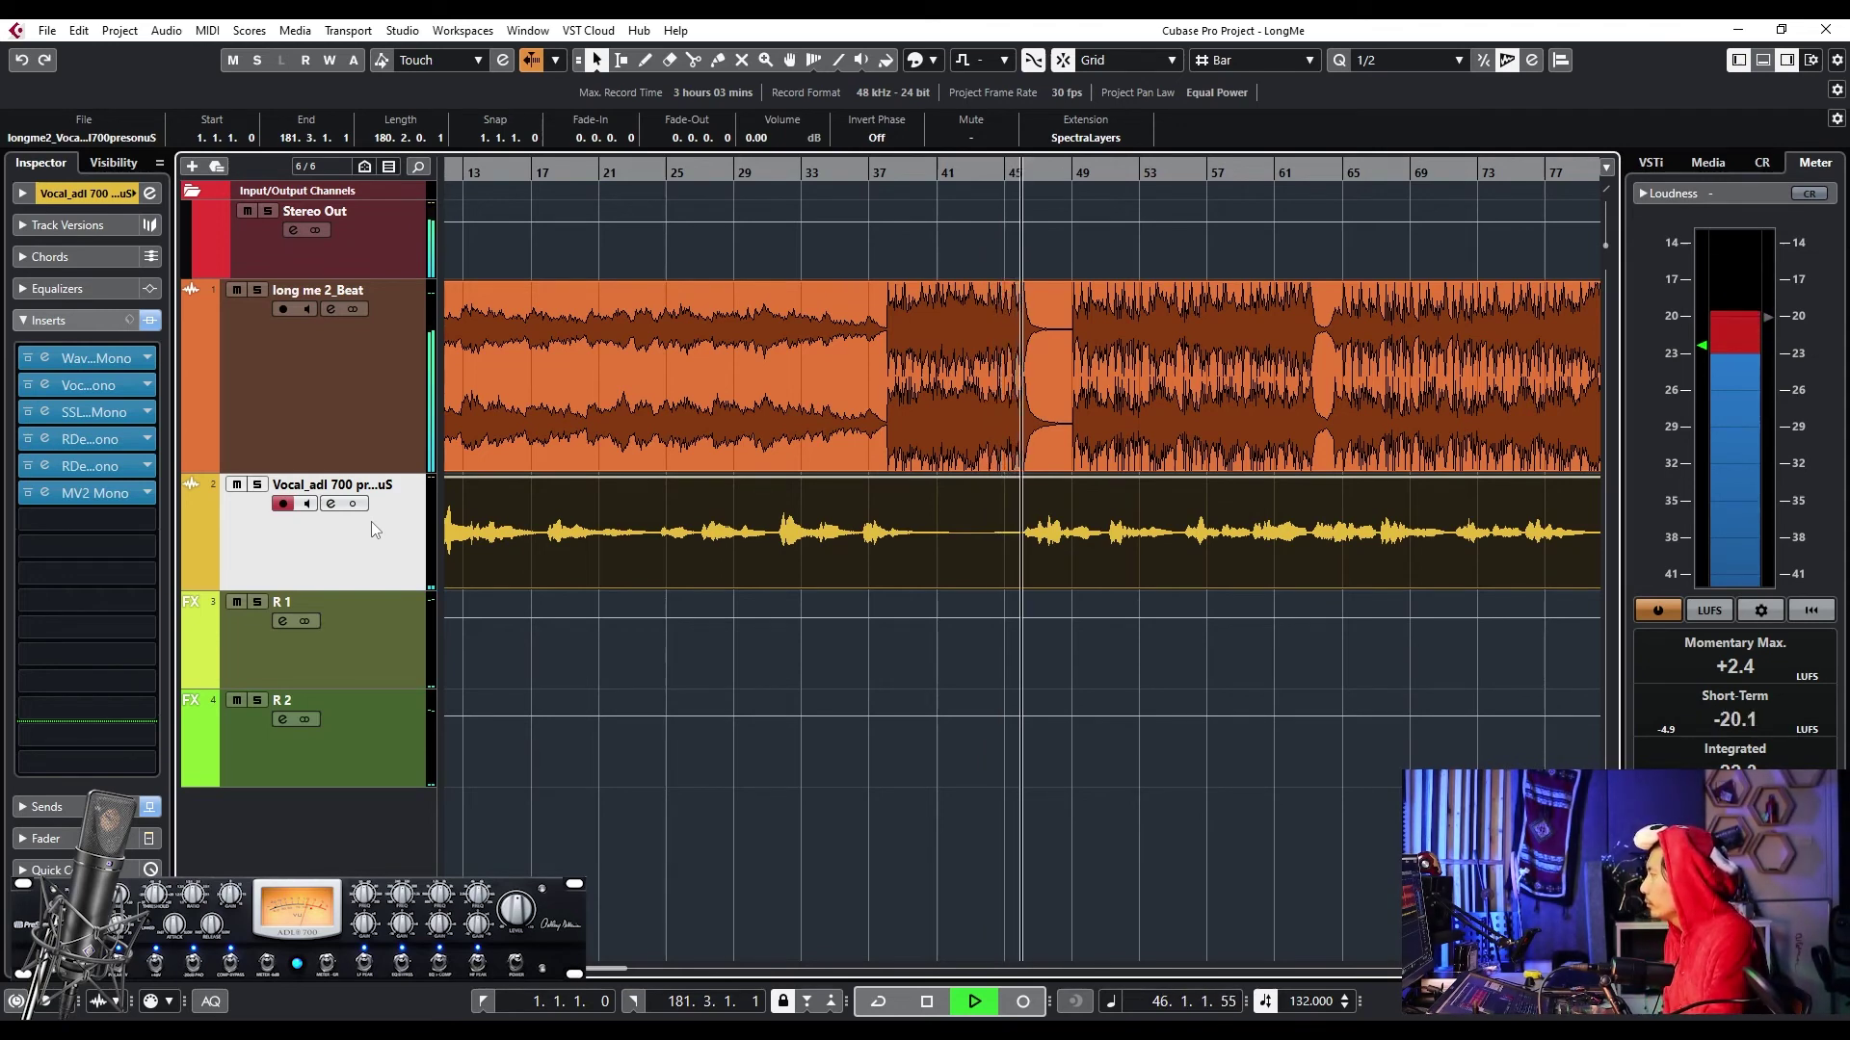
pyautogui.press('space')
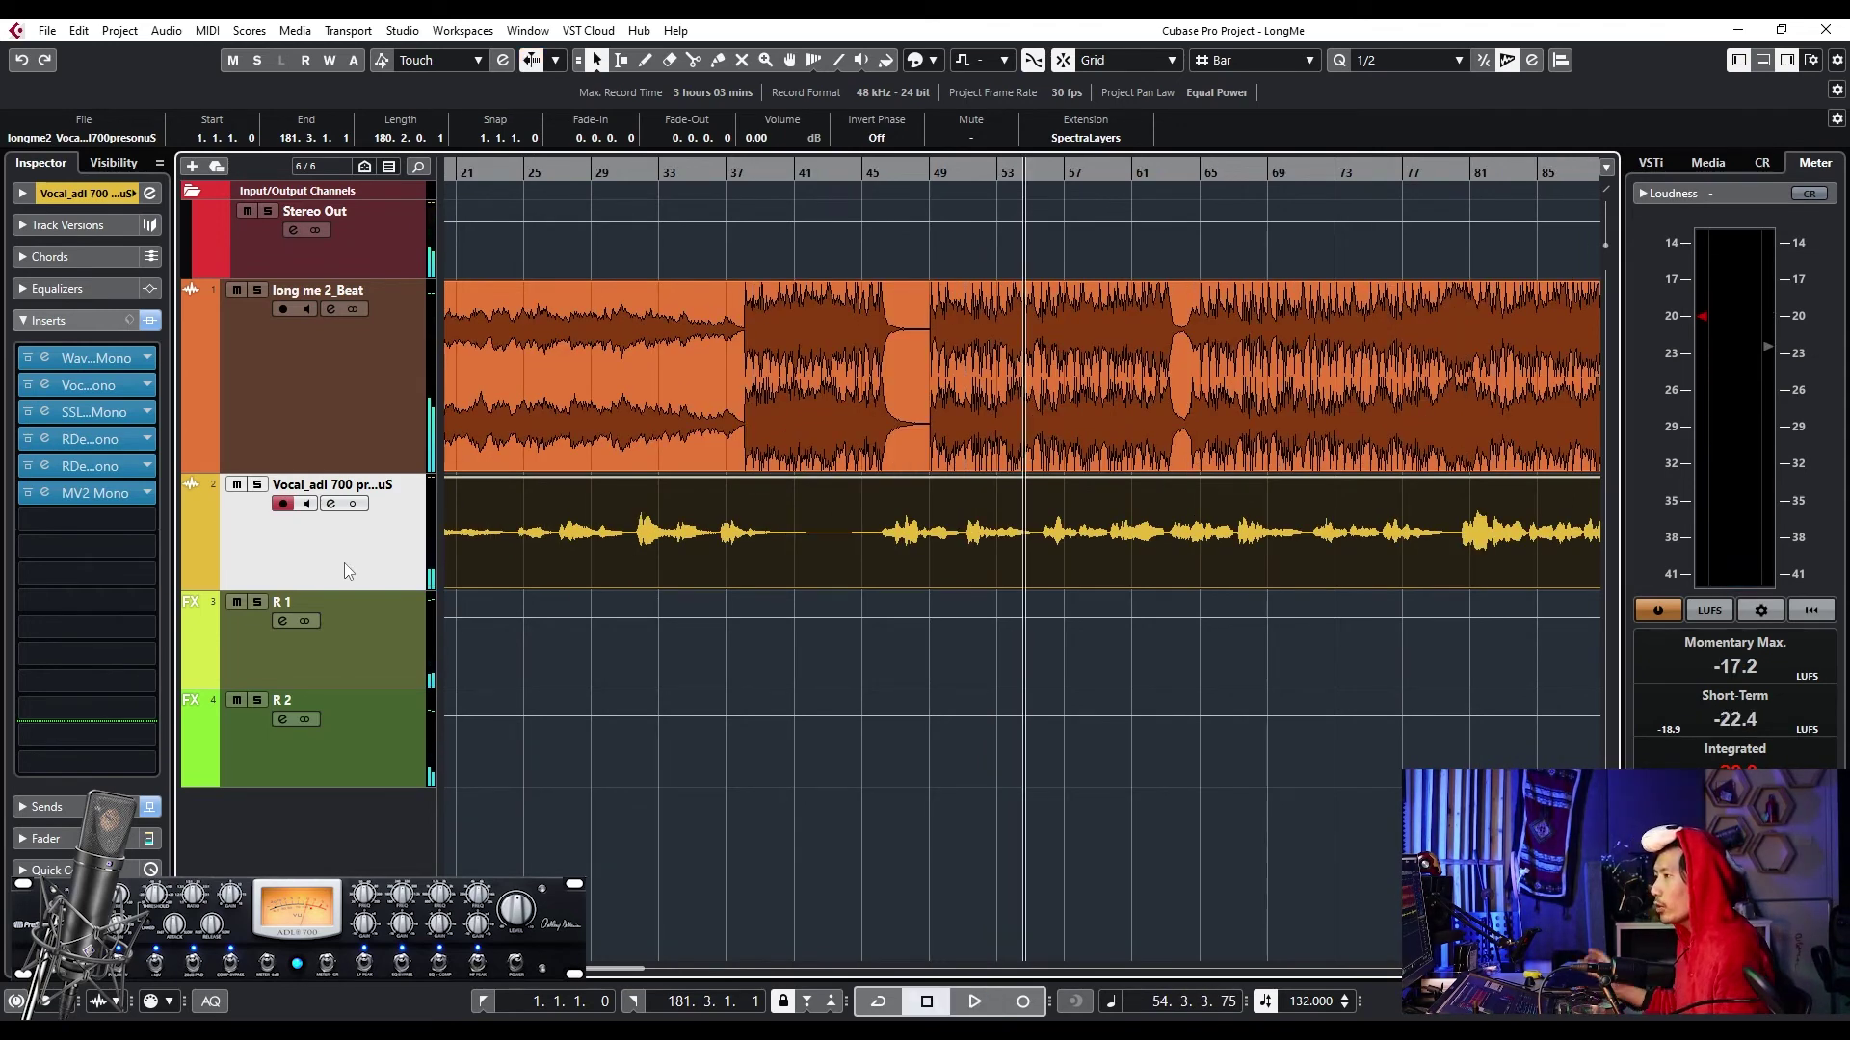
# - Boost the vocal channel's EQ with LMF 1.0 dB at 1403 Hz (Q 0.6) and HMF 1.8 dB at 5196 Hz (Q 0.2)
pyautogui.click(149, 194)
pyautogui.moveTo(442, 273); pyautogui.dragTo(521, 508)
pyautogui.moveTo(682, 713)
pyautogui.mouseDown()
pyautogui.moveTo(641, 711)
pyautogui.moveTo(723, 739)
pyautogui.moveTo(856, 740)
pyautogui.moveTo(696, 725)
pyautogui.mouseUp()
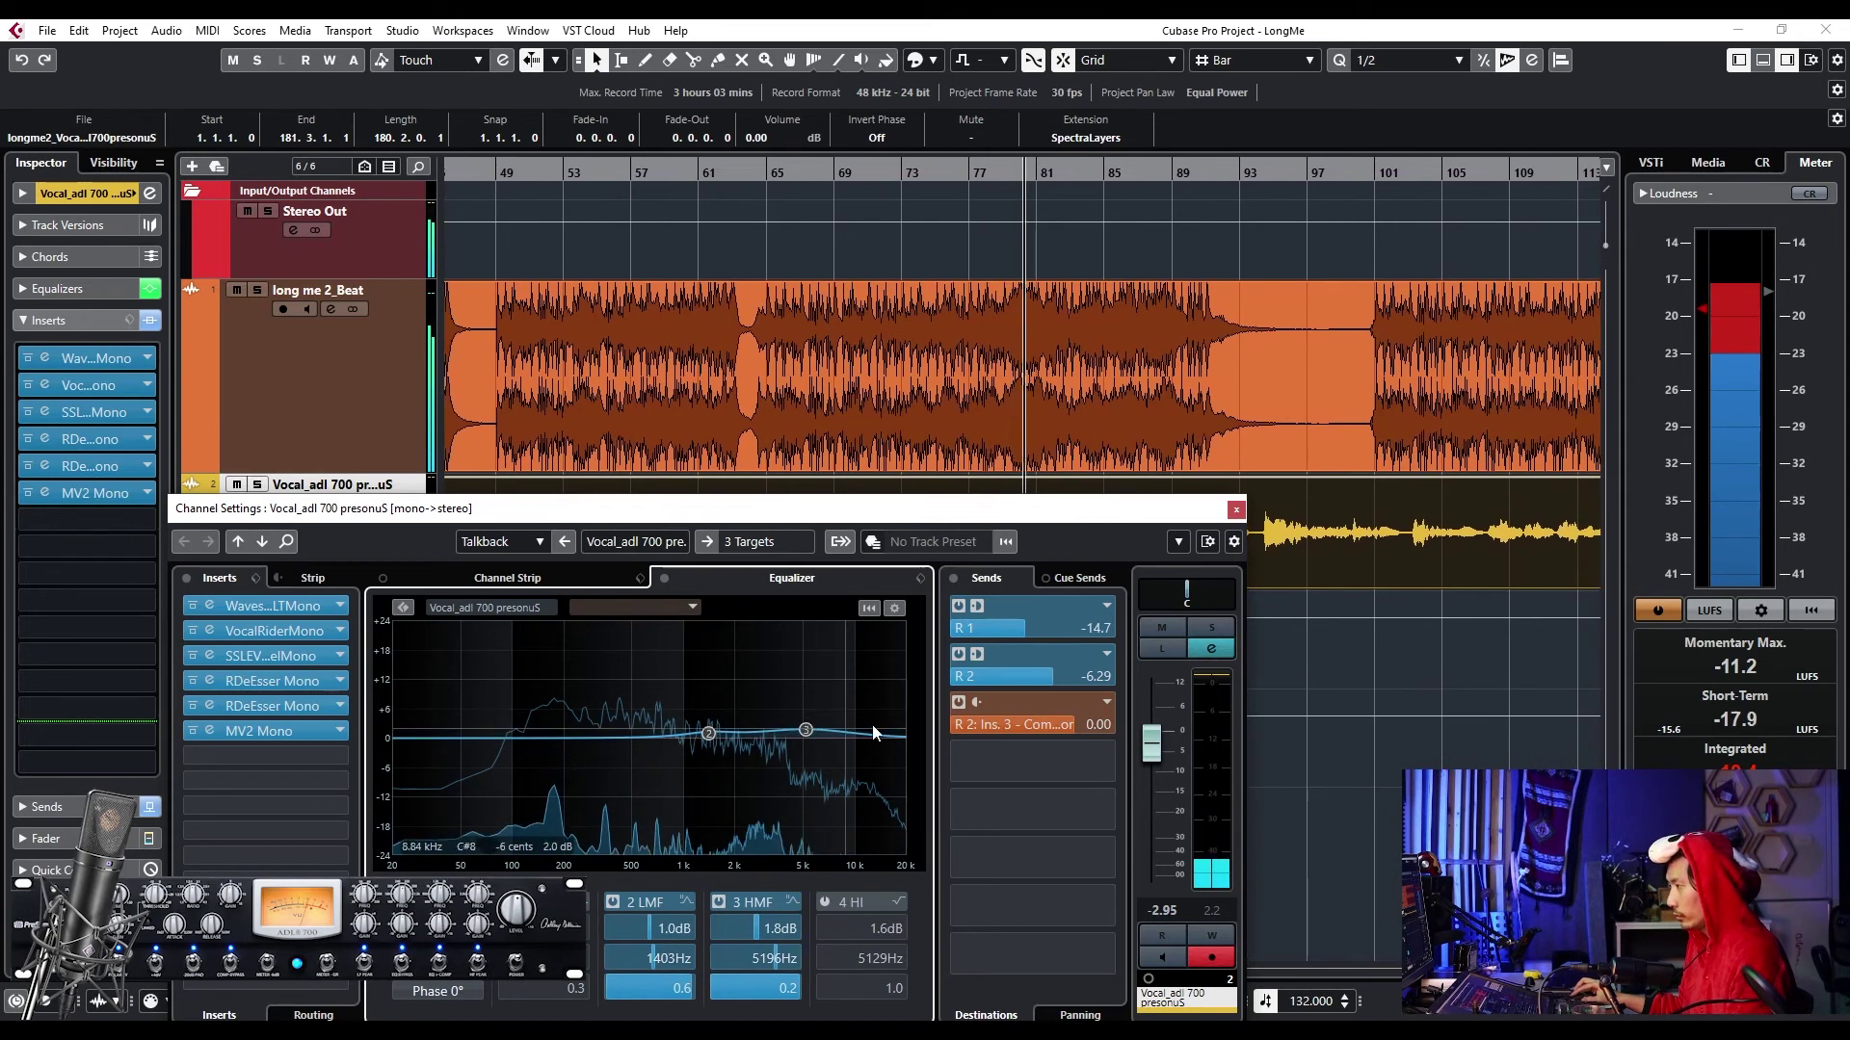
# - Open the vocal's Vocal Rider and lower its output to -2.5 dB during playback
pyautogui.moveTo(808, 507); pyautogui.dragTo(865, 476)
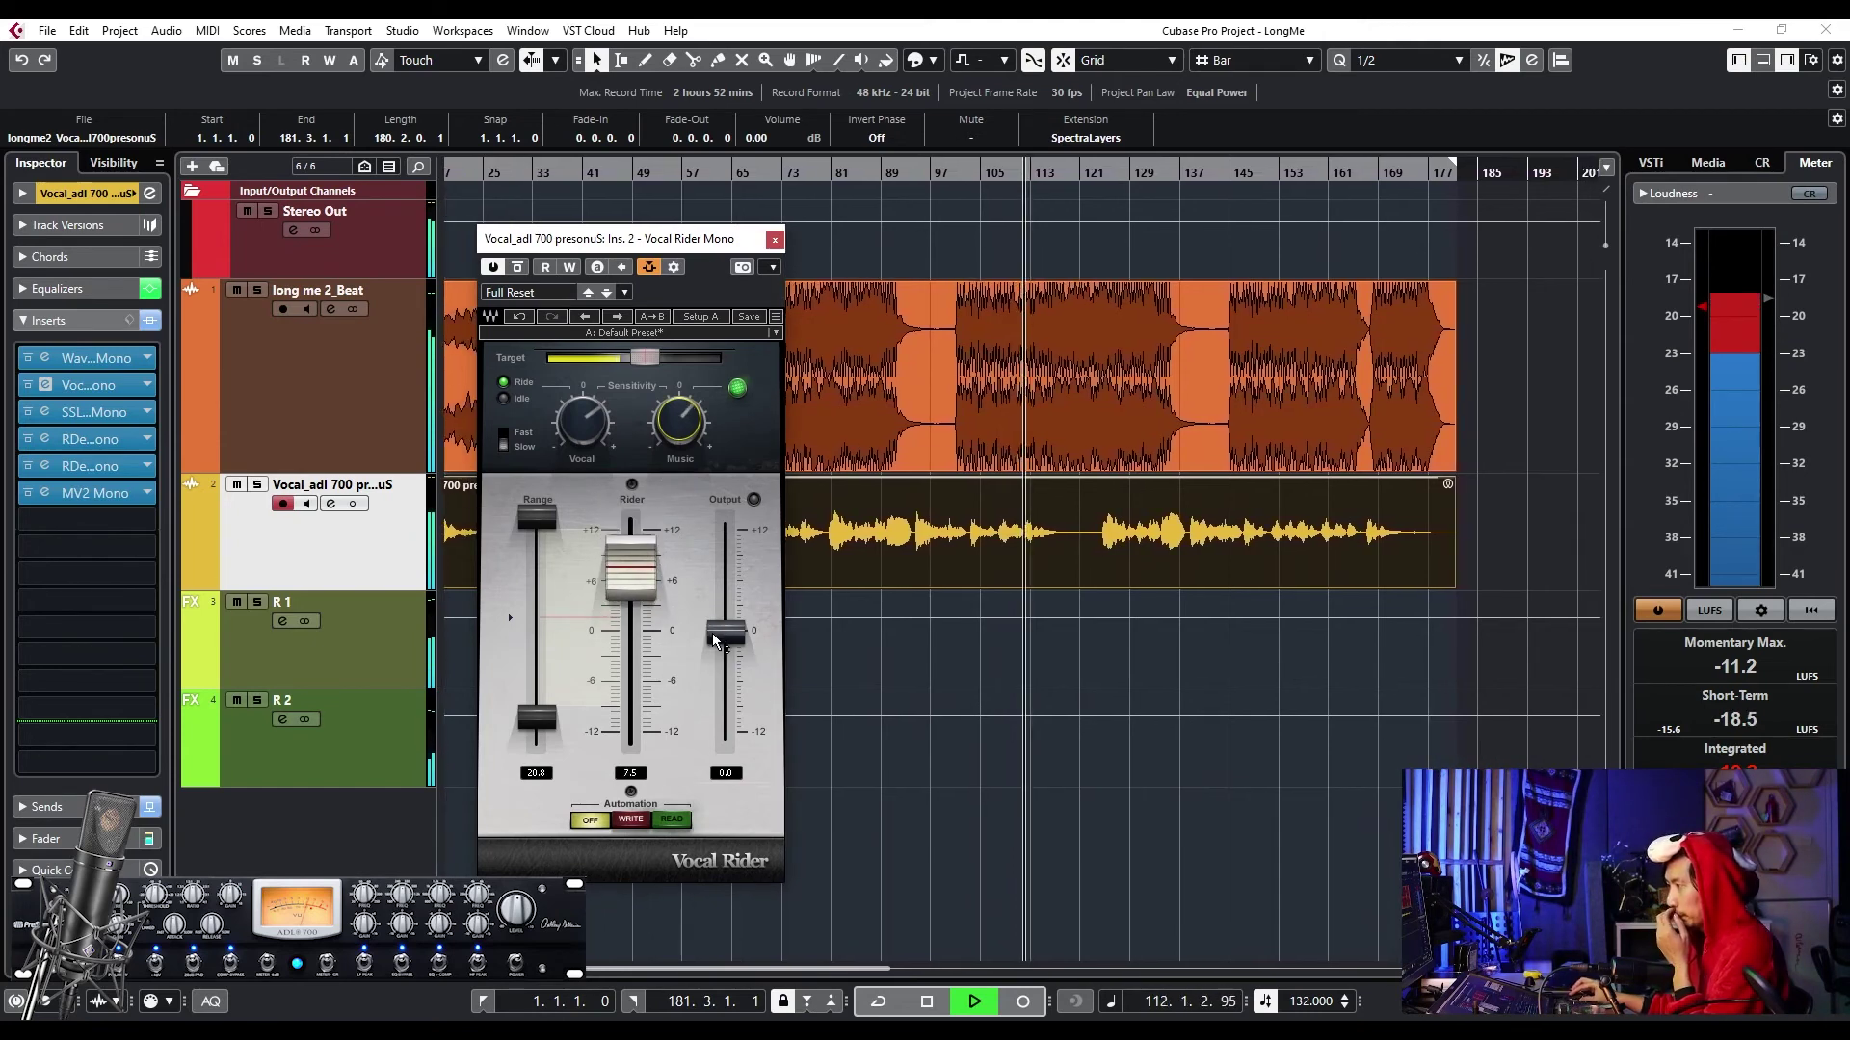
pyautogui.moveTo(715, 638); pyautogui.dragTo(715, 668)
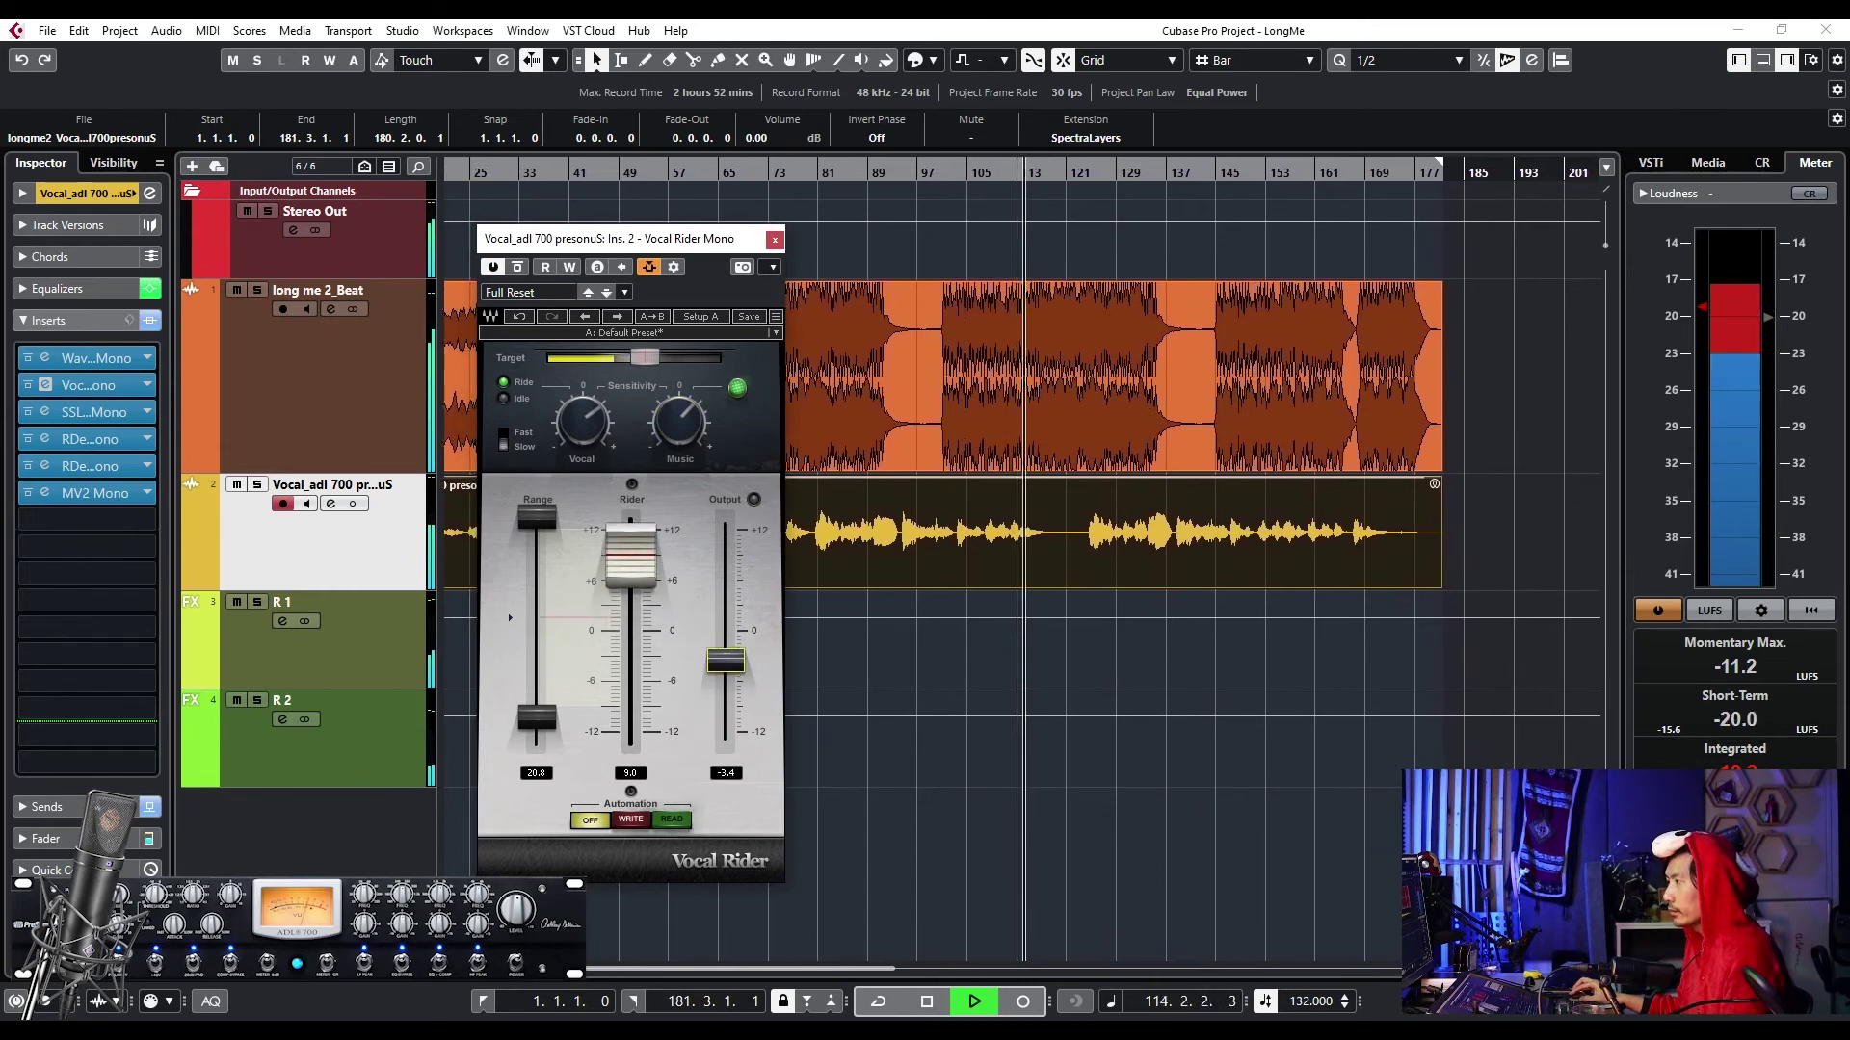
pyautogui.moveTo(726, 661); pyautogui.dragTo(721, 658)
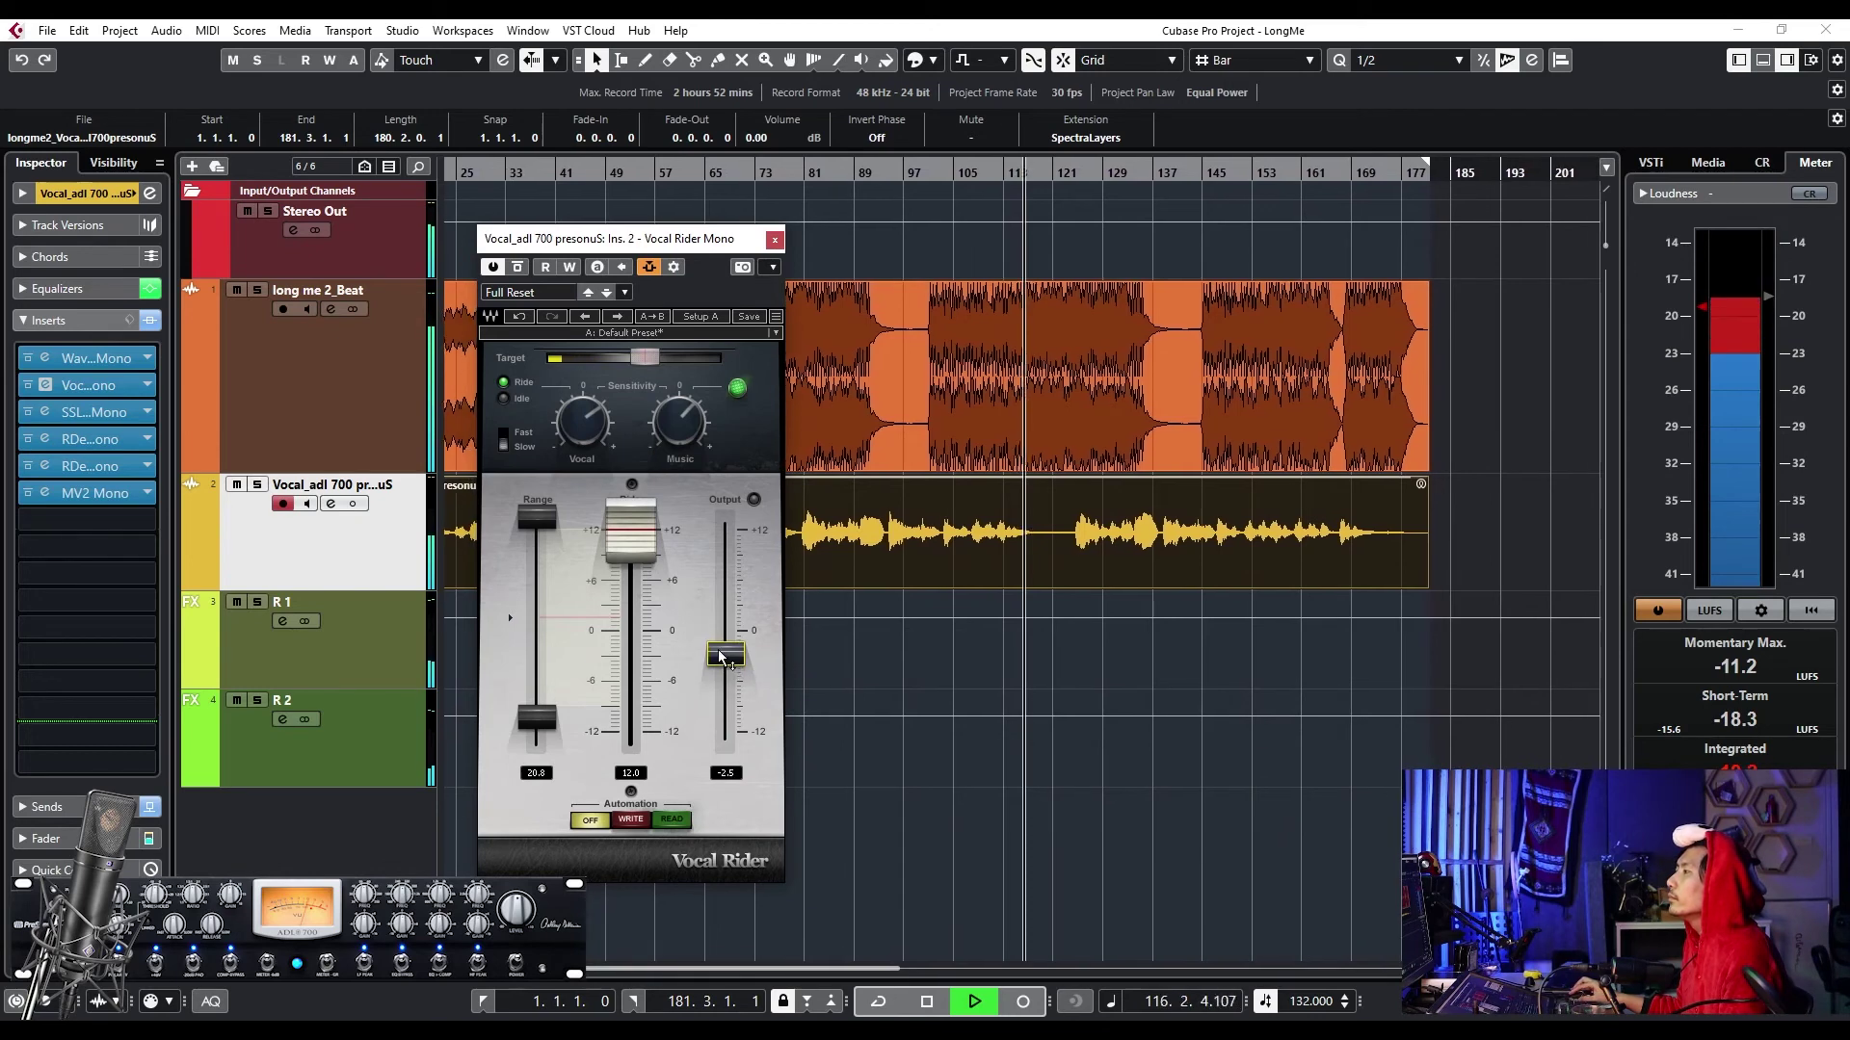
# - Close Vocal Rider, stop playback and return the playhead to bar 10
pyautogui.click(775, 240)
pyautogui.press('space')
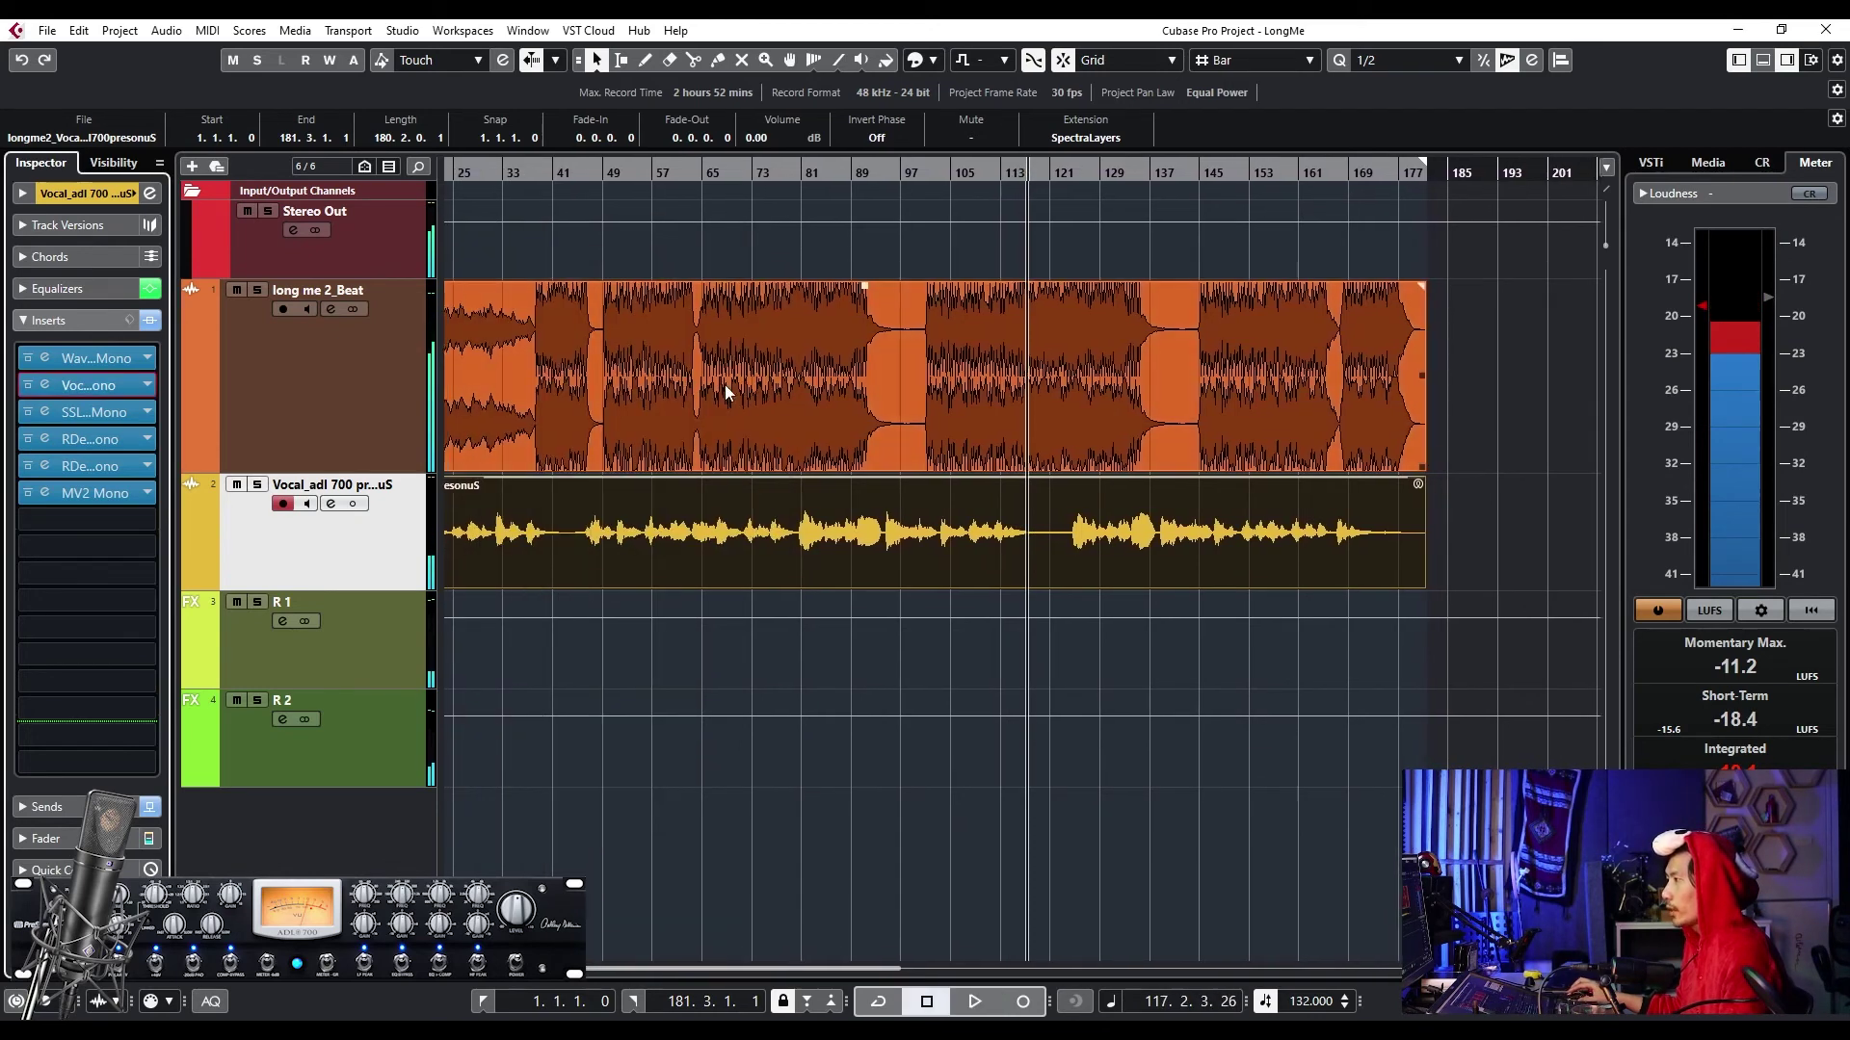
pyautogui.hscroll(-3, 725, 384)
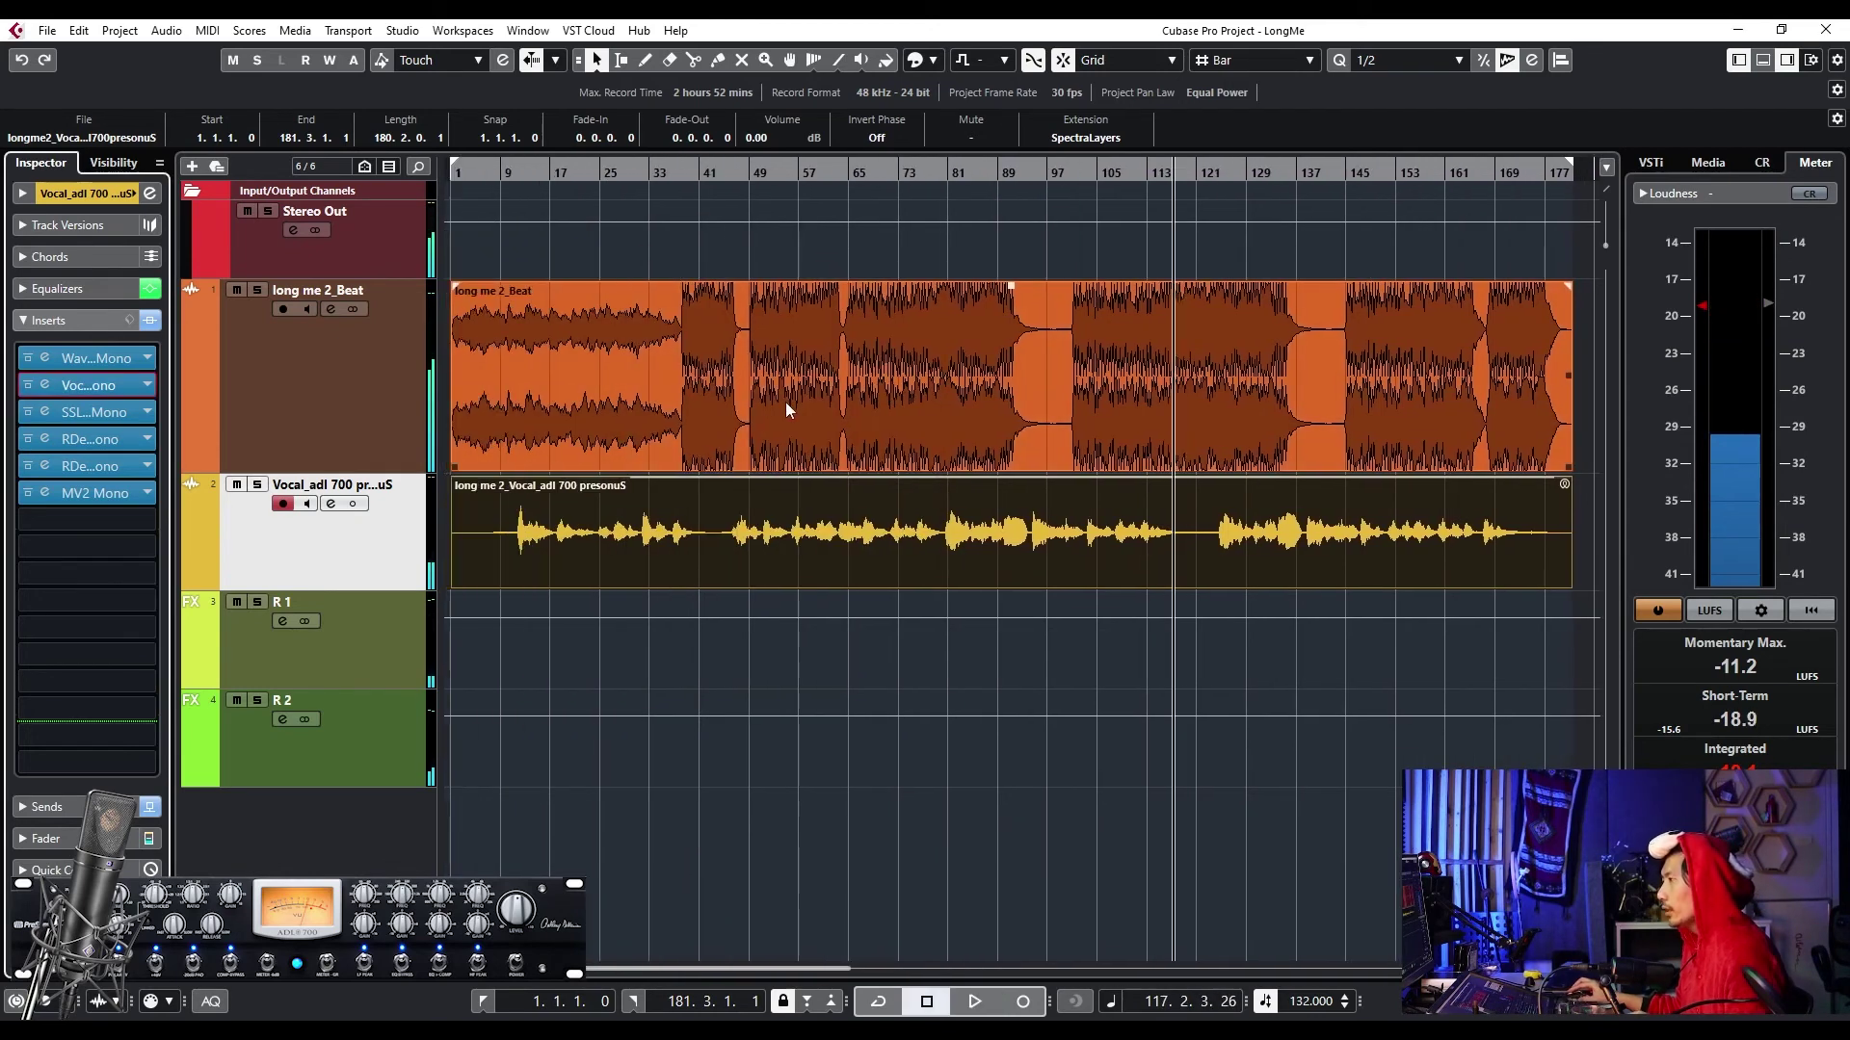
pyautogui.click(503, 177)
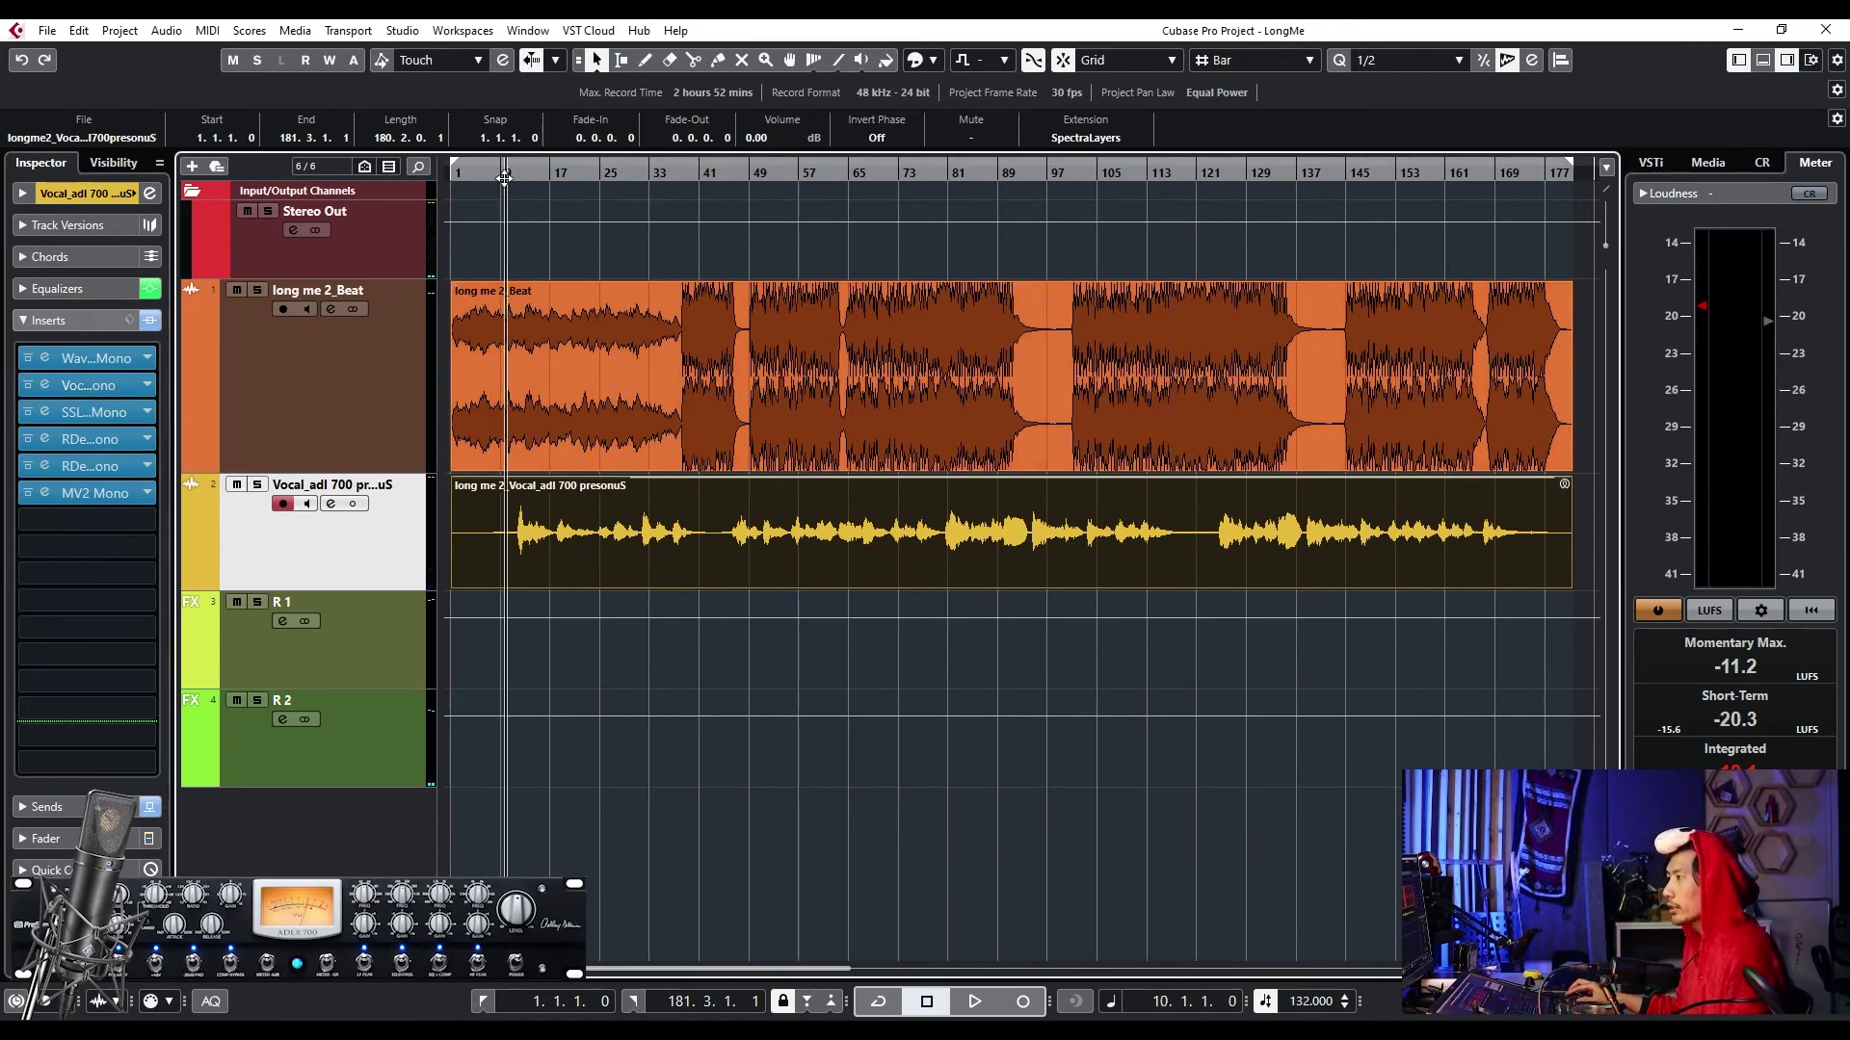
# - Open the channel settings of long me 2_Beat and of the vocal to view both equalizers
pyautogui.click(339, 412)
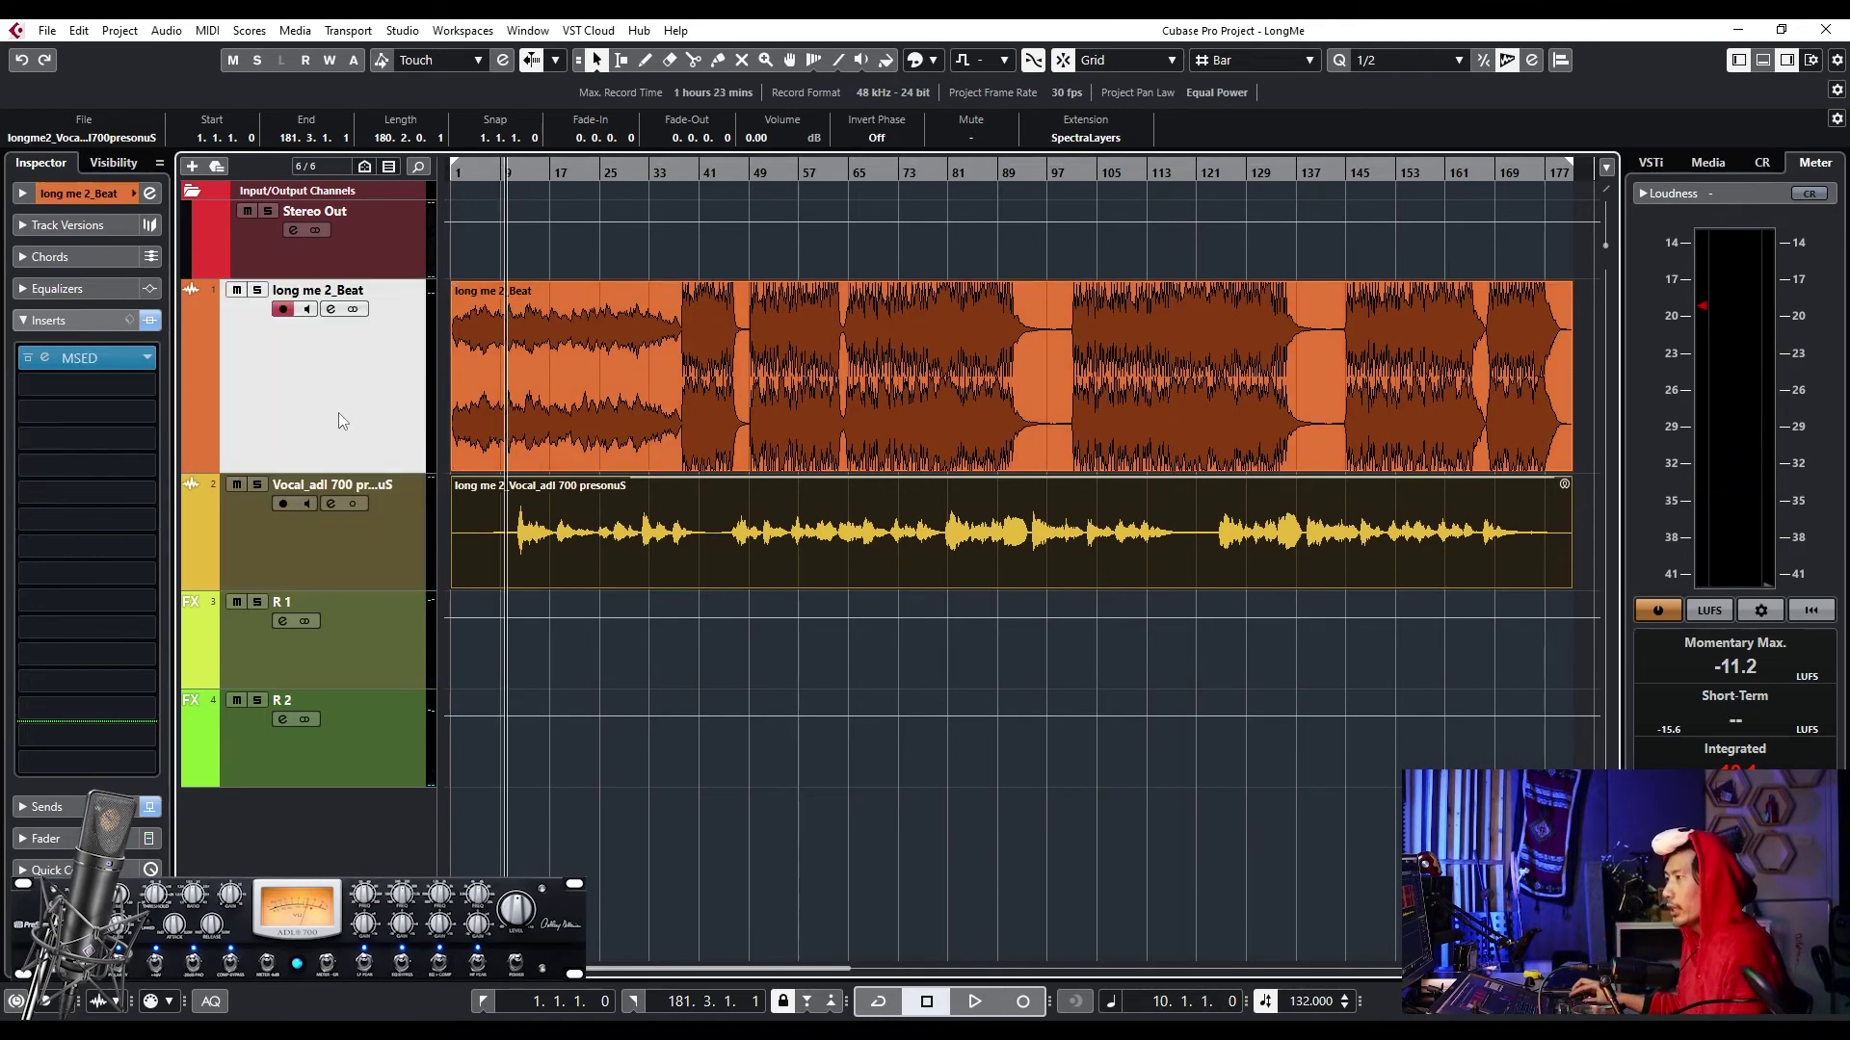
pyautogui.click(158, 199)
pyautogui.moveTo(675, 487); pyautogui.dragTo(836, 419)
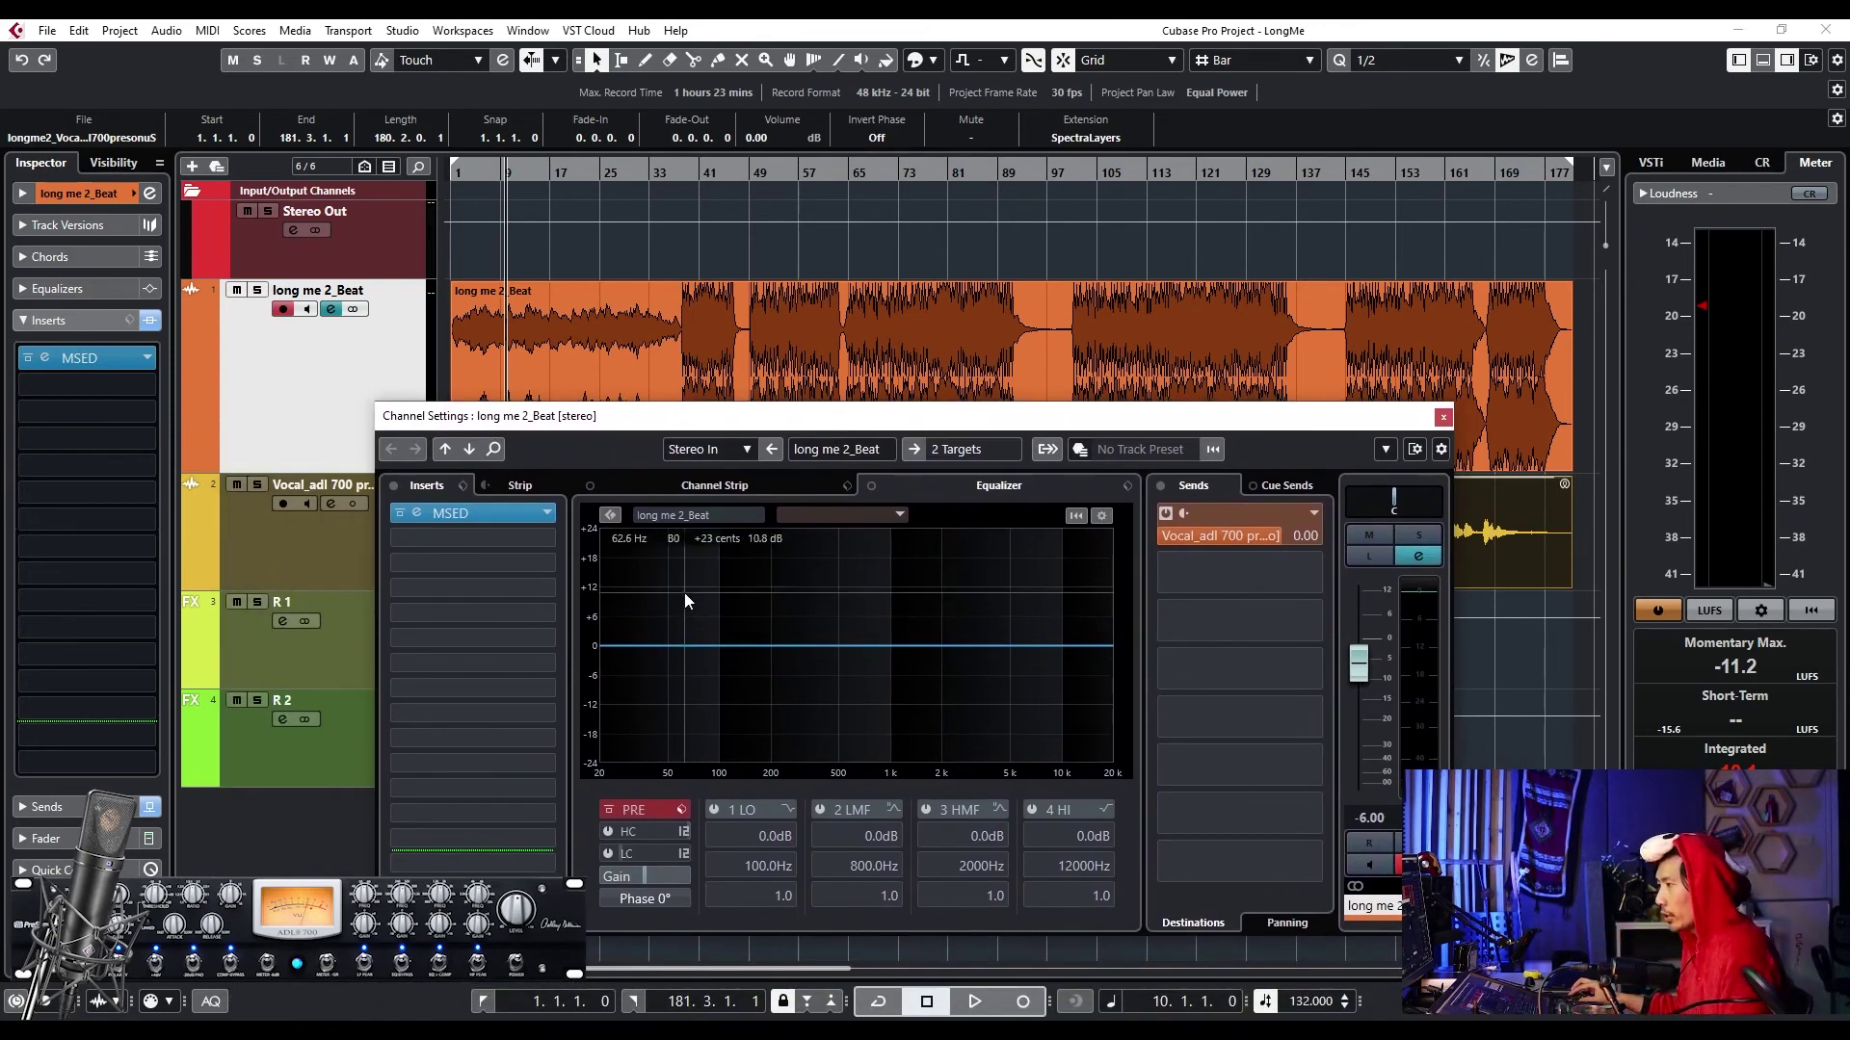
pyautogui.moveTo(667, 411); pyautogui.dragTo(707, 443)
pyautogui.click(326, 529)
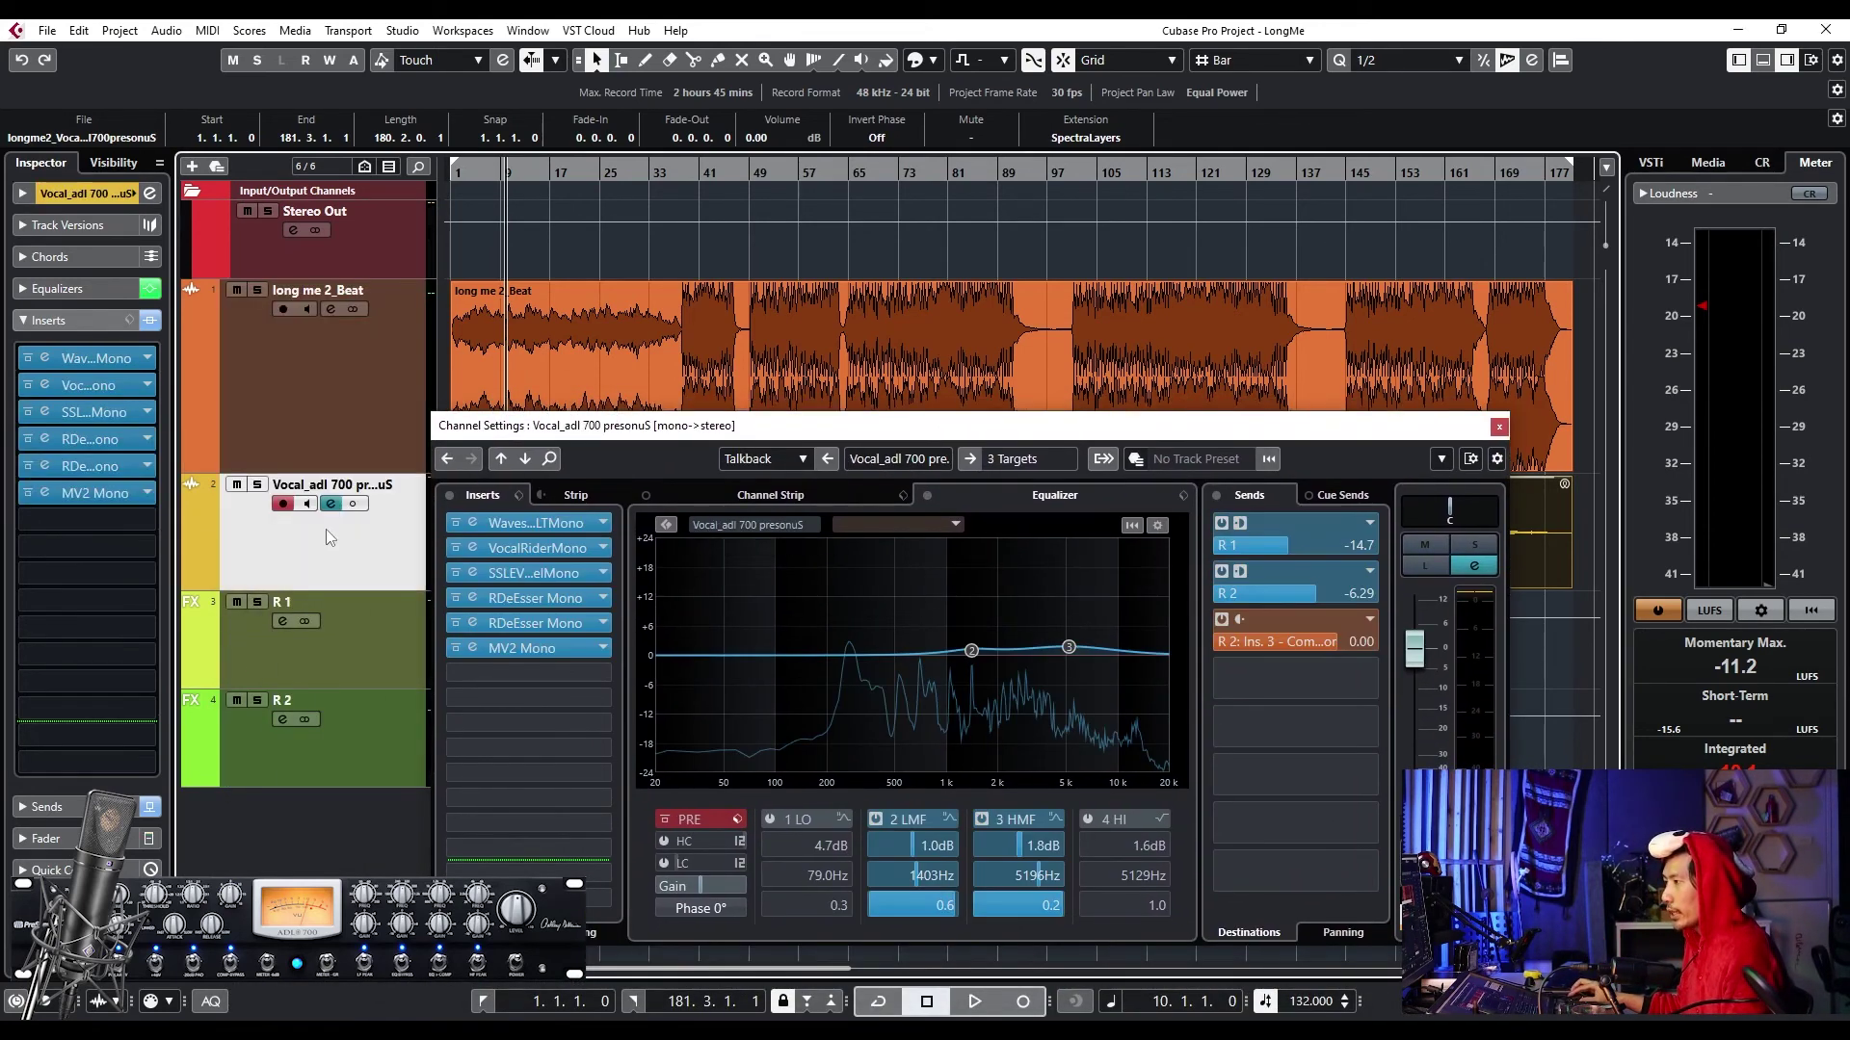
pyautogui.click(147, 194)
pyautogui.click(147, 194)
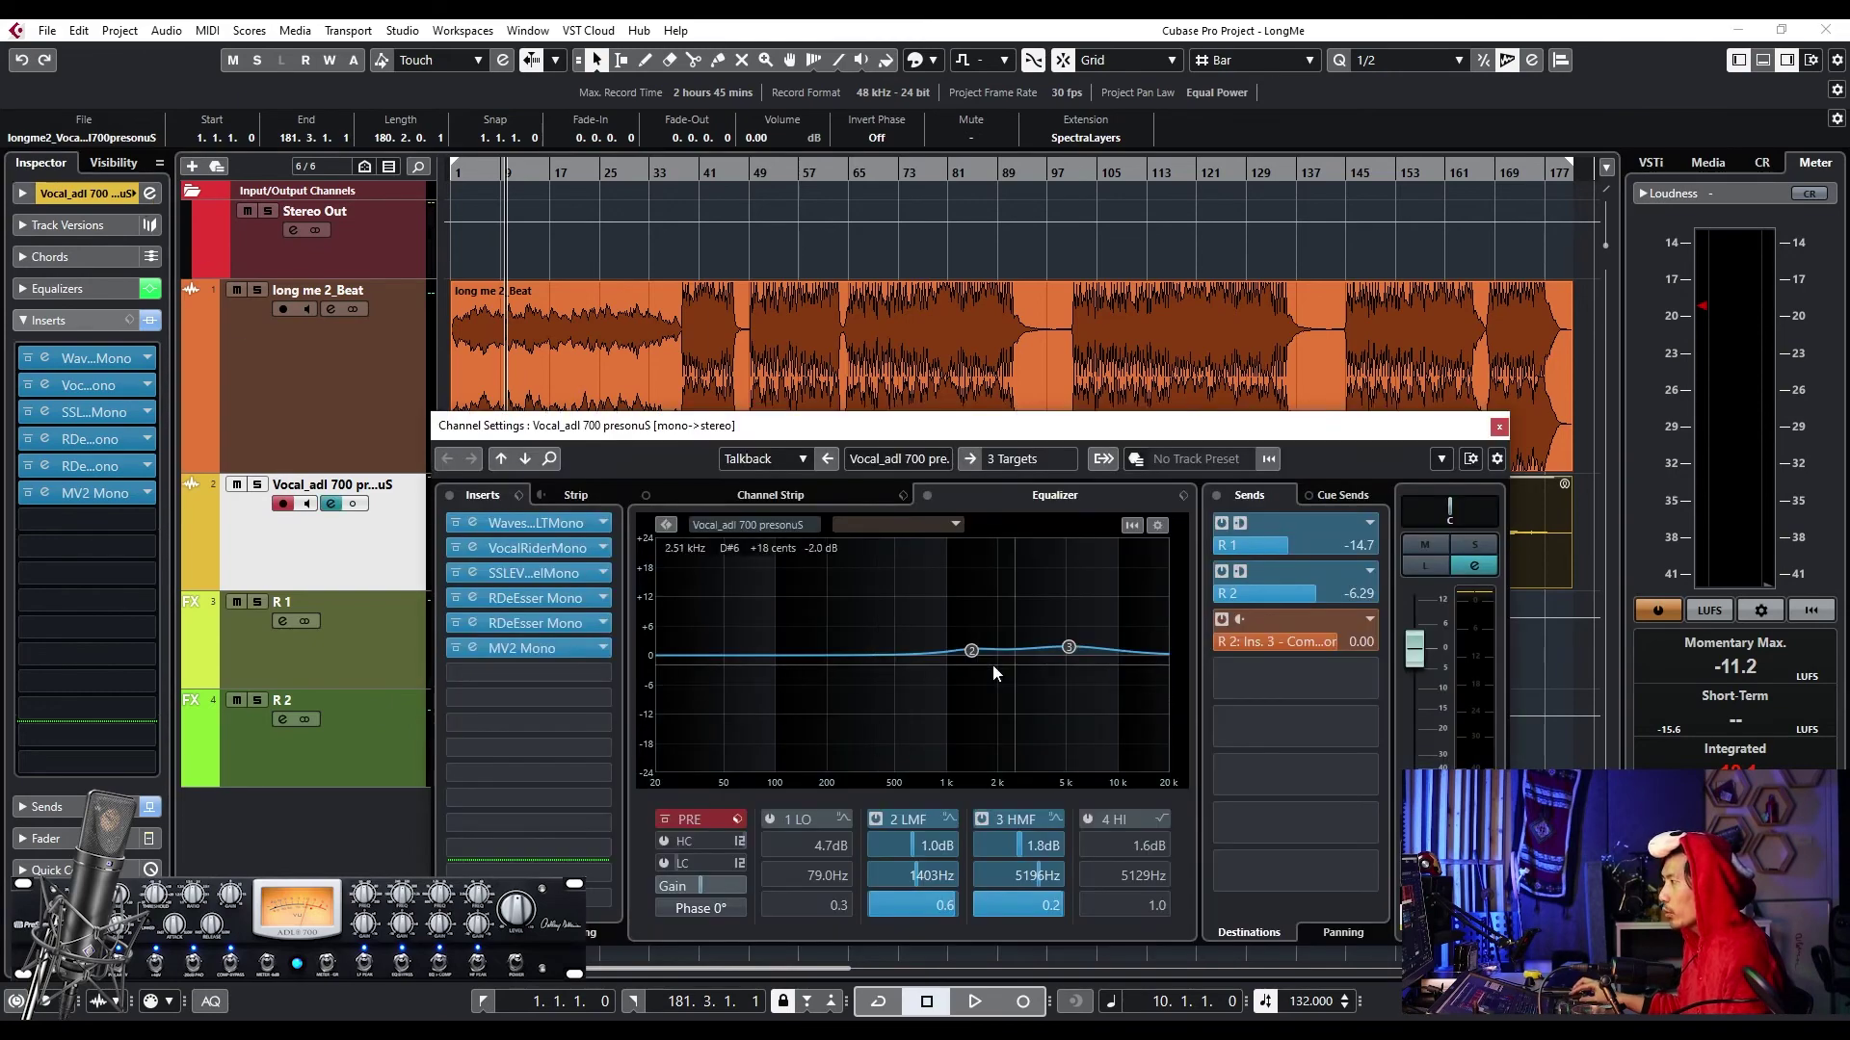
pyautogui.moveTo(875, 442); pyautogui.dragTo(693, 681)
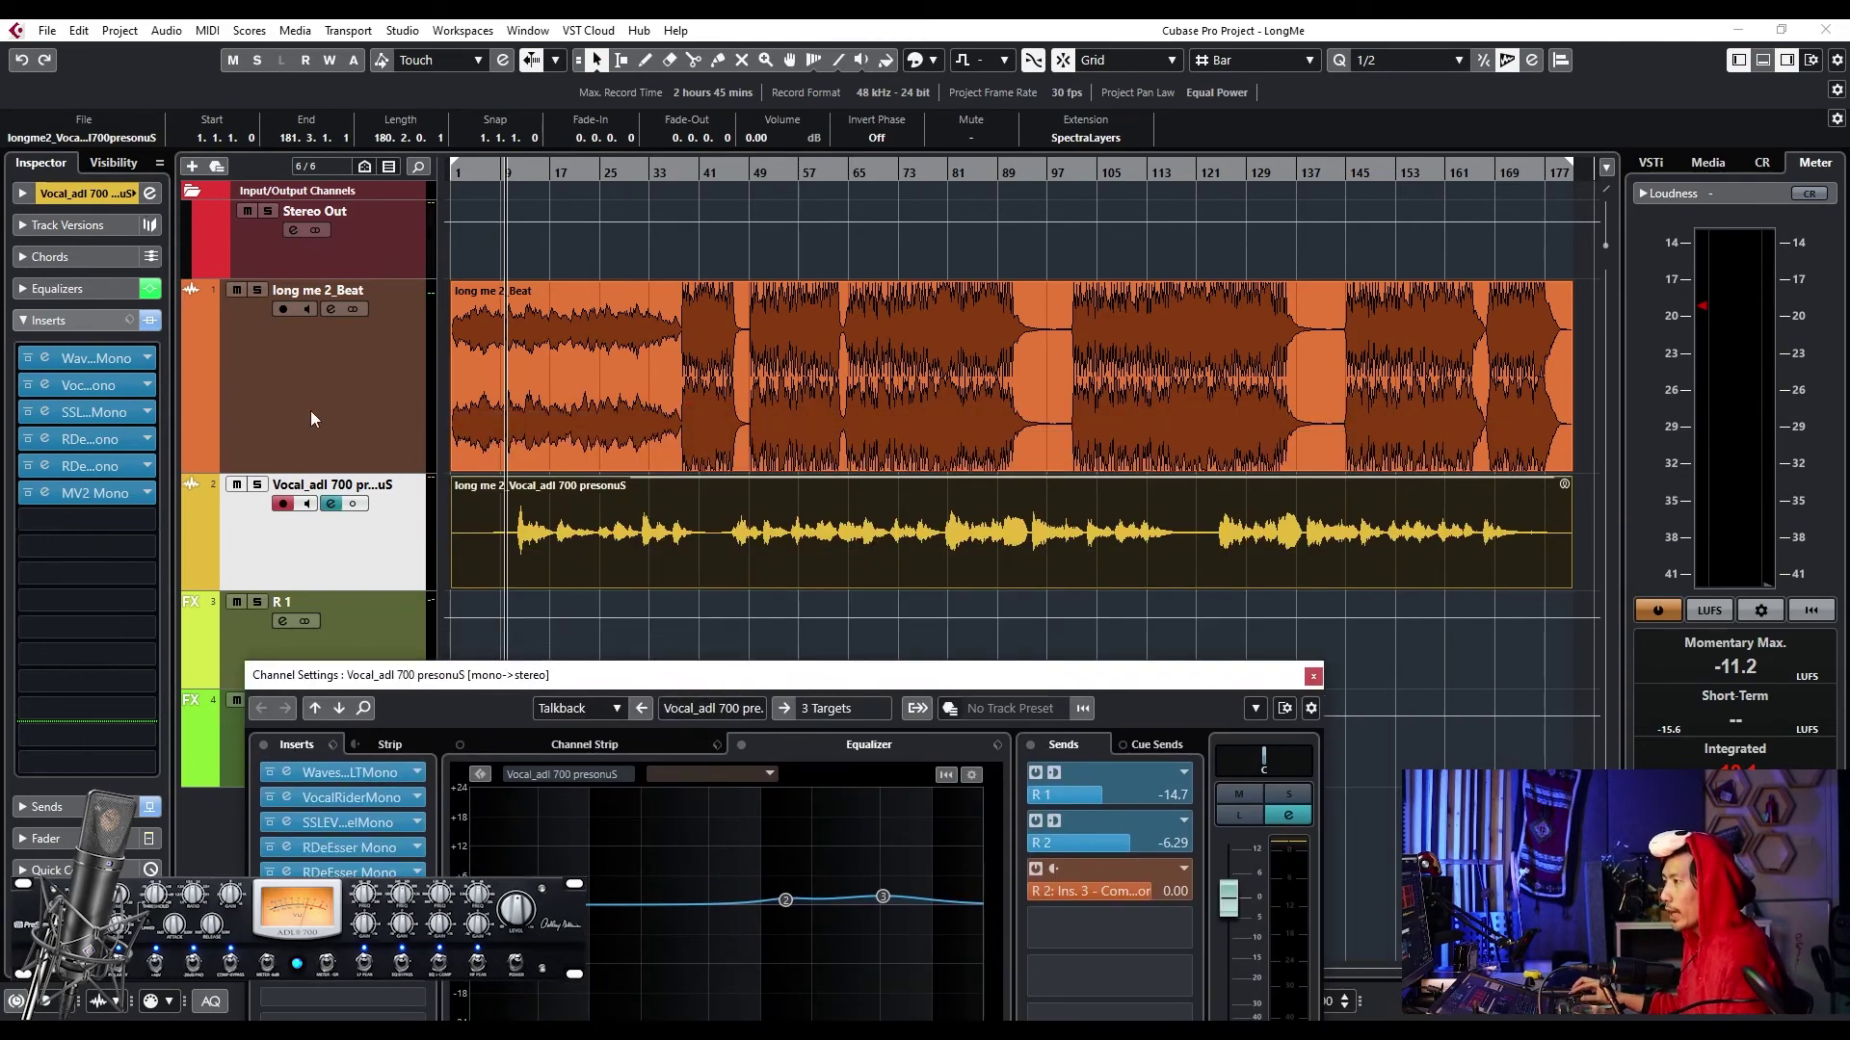
pyautogui.click(149, 206)
pyautogui.click(525, 636)
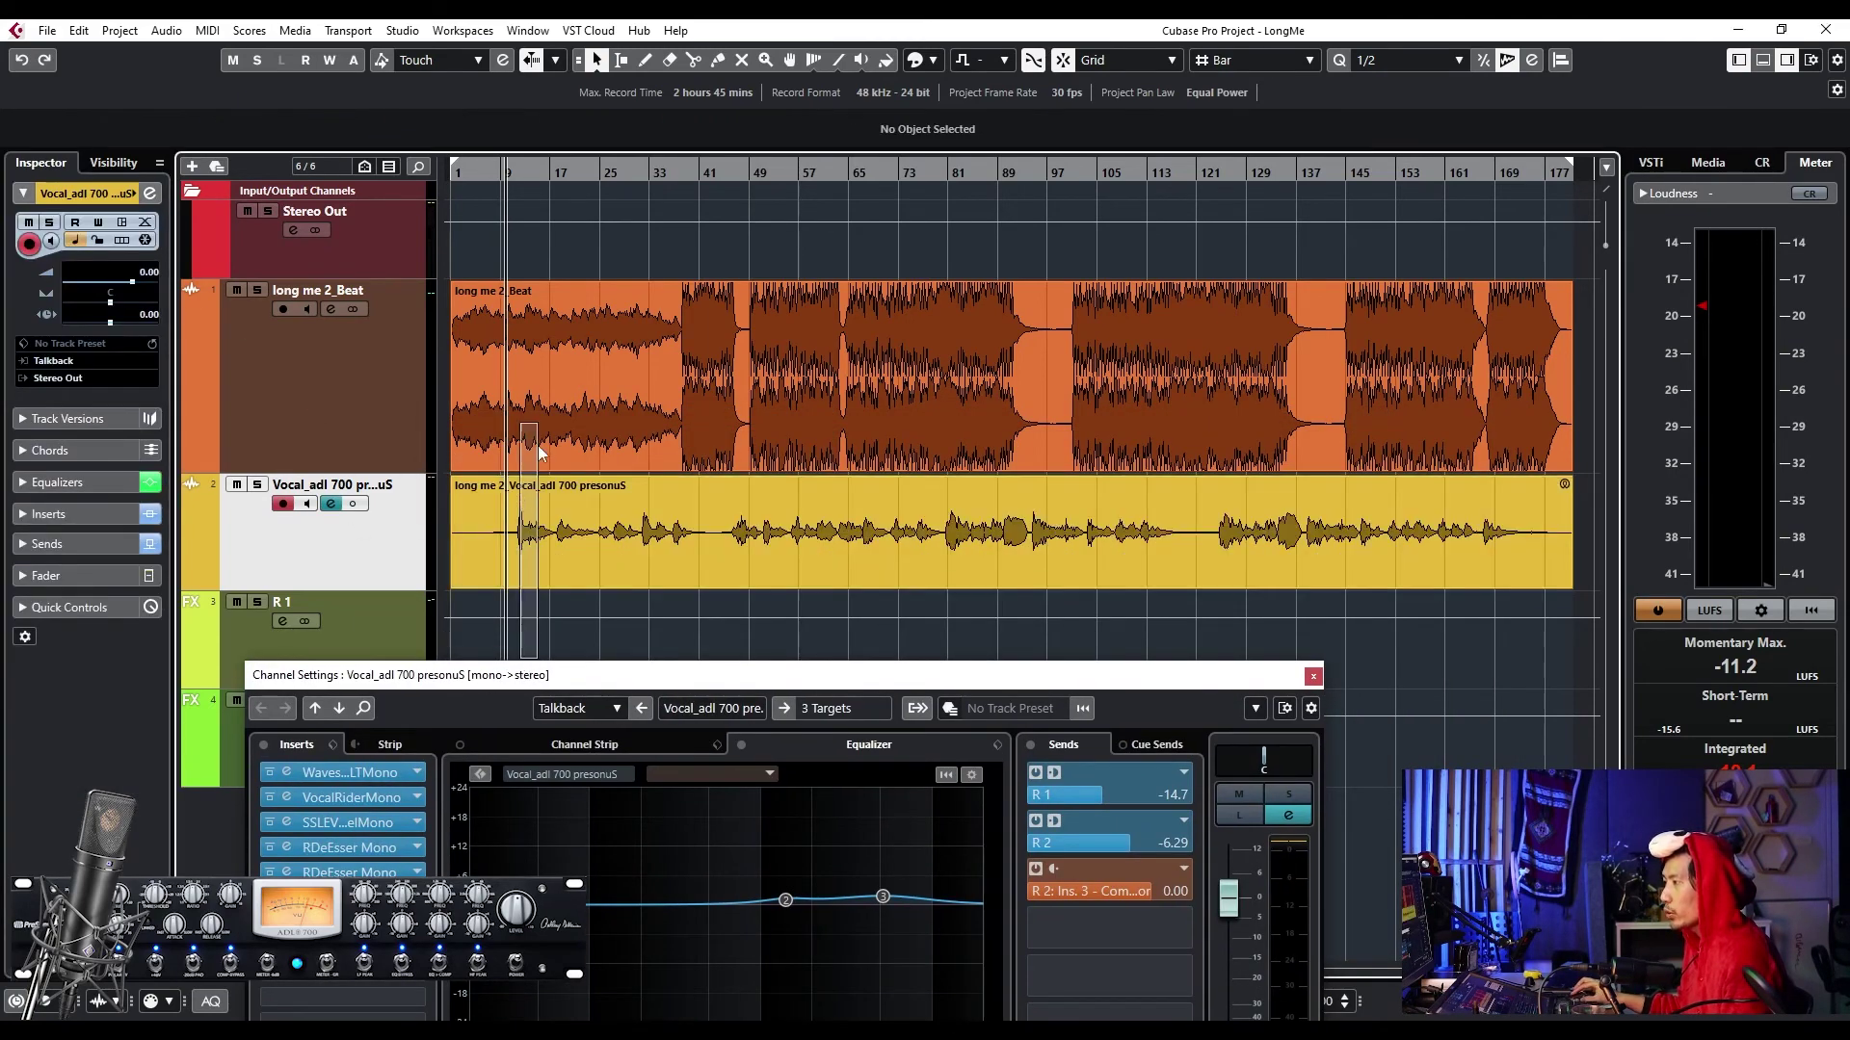
# - Show the long me 2_Beat channel's equalizer with Vocal_adl 700 presonuS as its comparison channel
pyautogui.moveTo(551, 678); pyautogui.dragTo(532, 399)
pyautogui.click(707, 495)
pyautogui.click(362, 318)
pyautogui.click(363, 321)
pyautogui.click(638, 496)
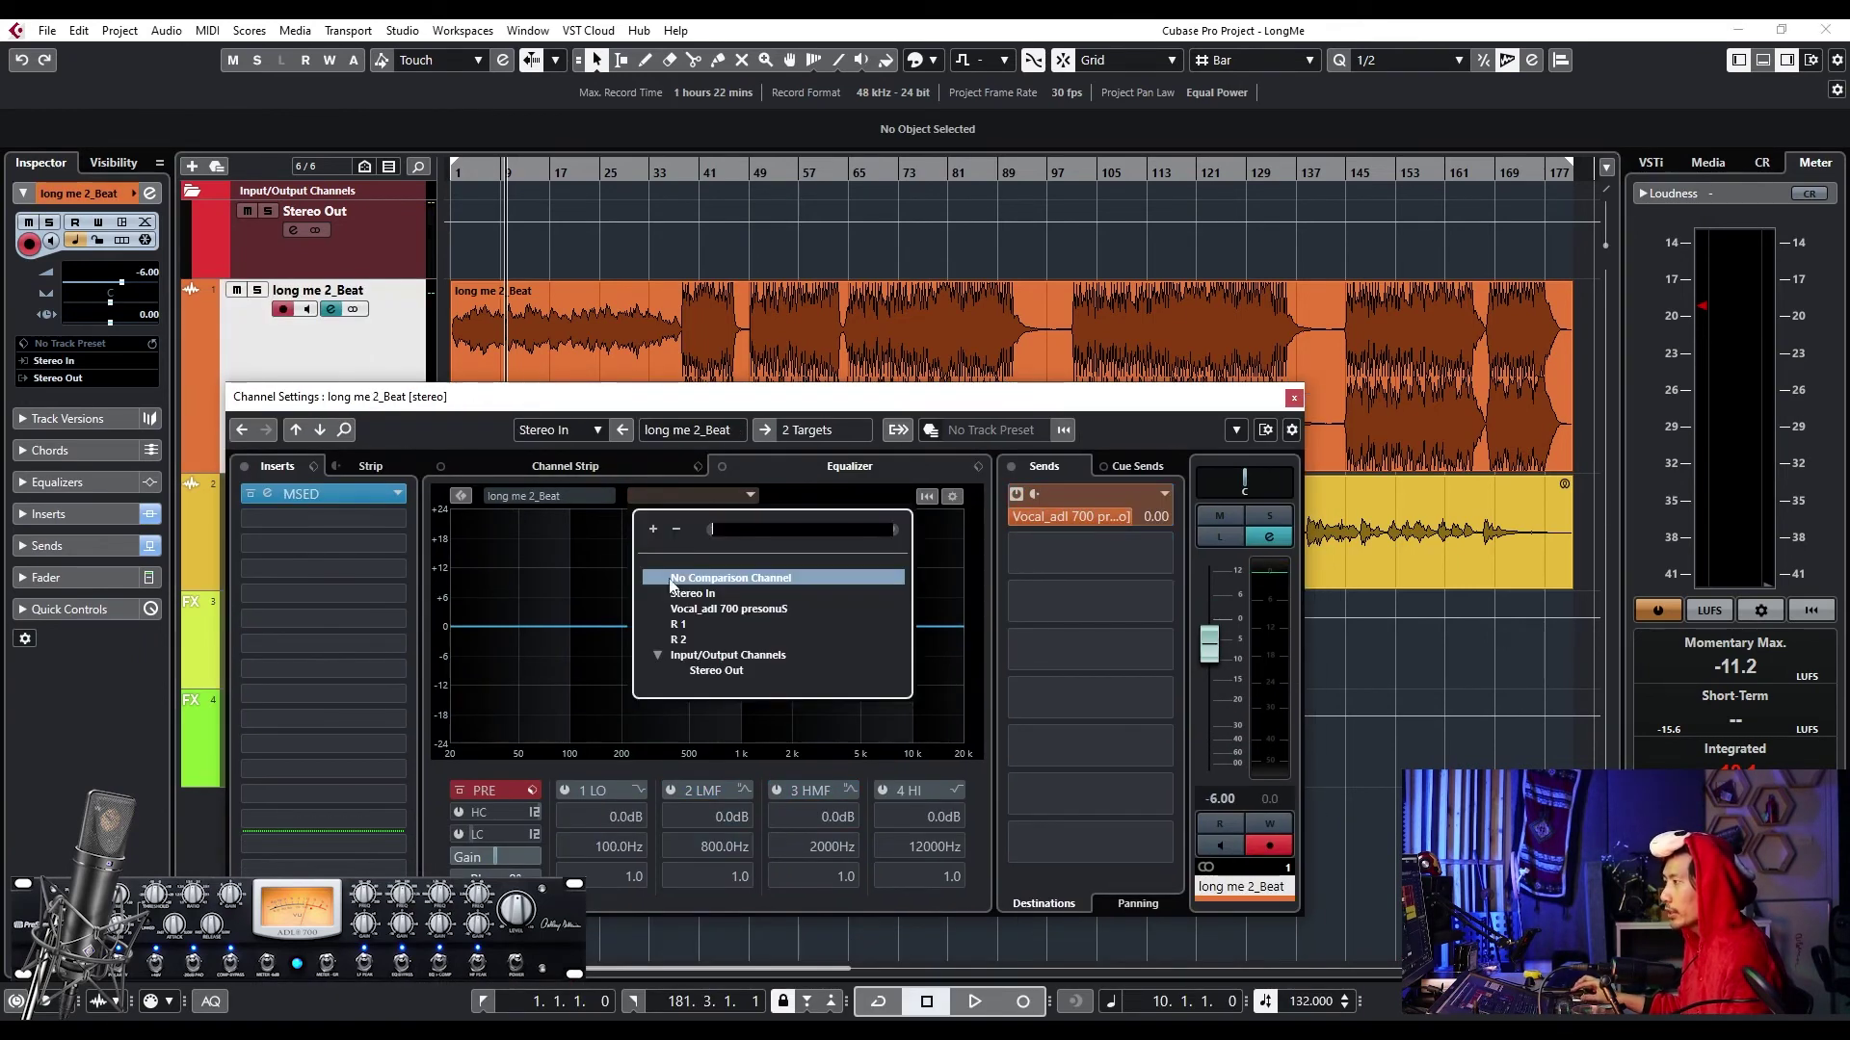
pyautogui.click(708, 609)
pyautogui.moveTo(658, 401); pyautogui.dragTo(676, 502)
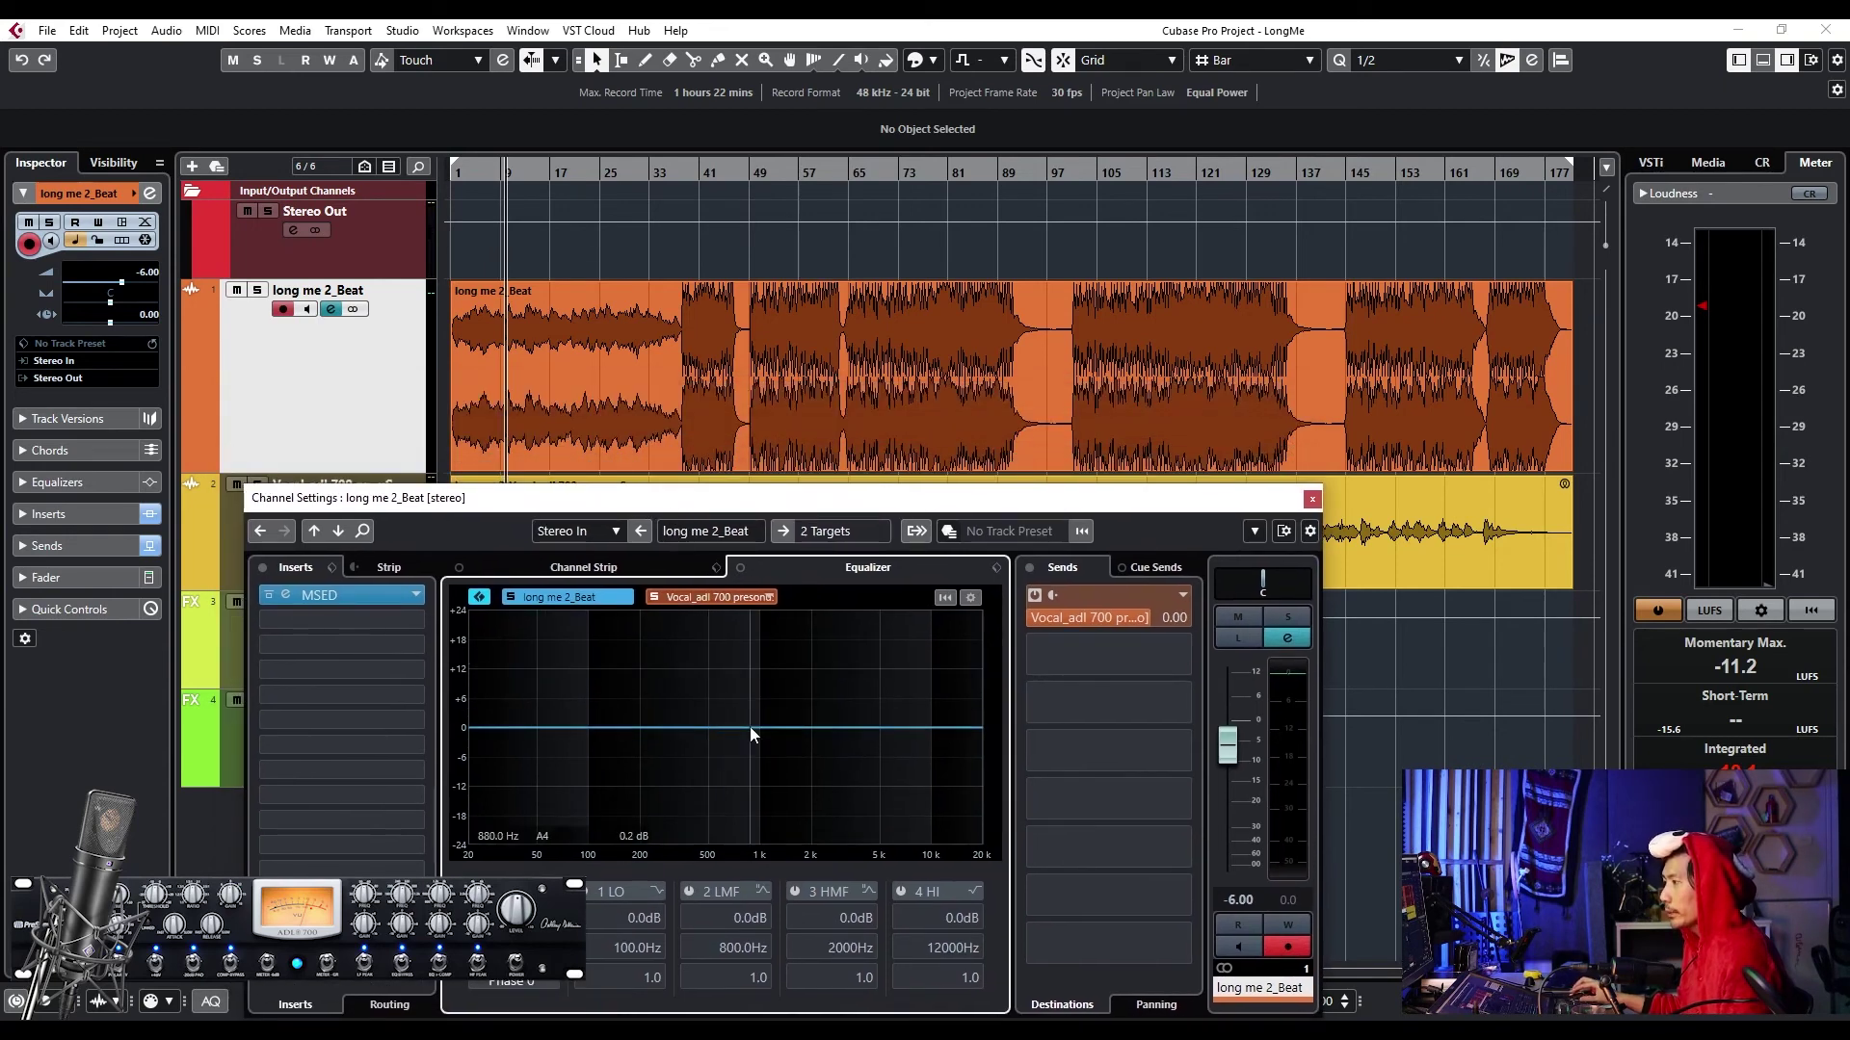
# - Play the mix to compare spectra, then cut the beat's EQ: LMF -4.1 dB at 426.0 Hz and HMF -3.3 dB at 4168 Hz
pyautogui.press('space')
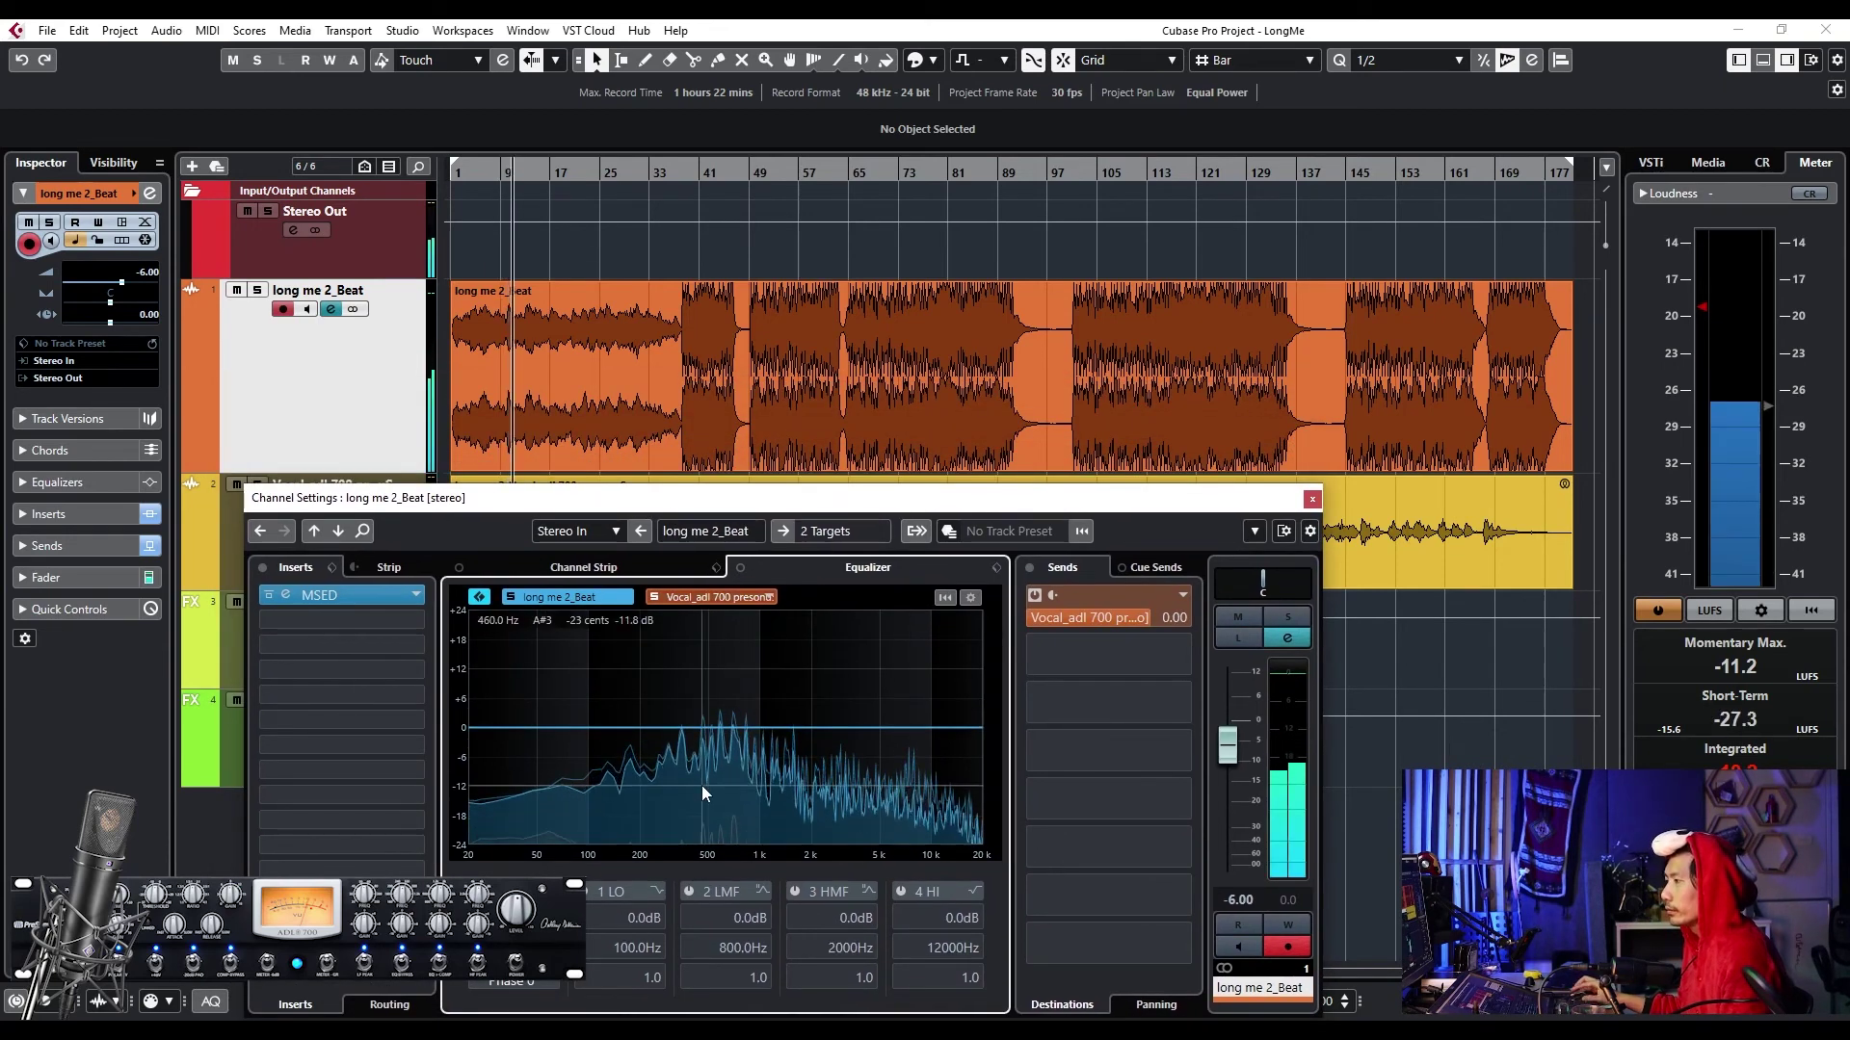
pyautogui.moveTo(616, 509); pyautogui.dragTo(638, 549)
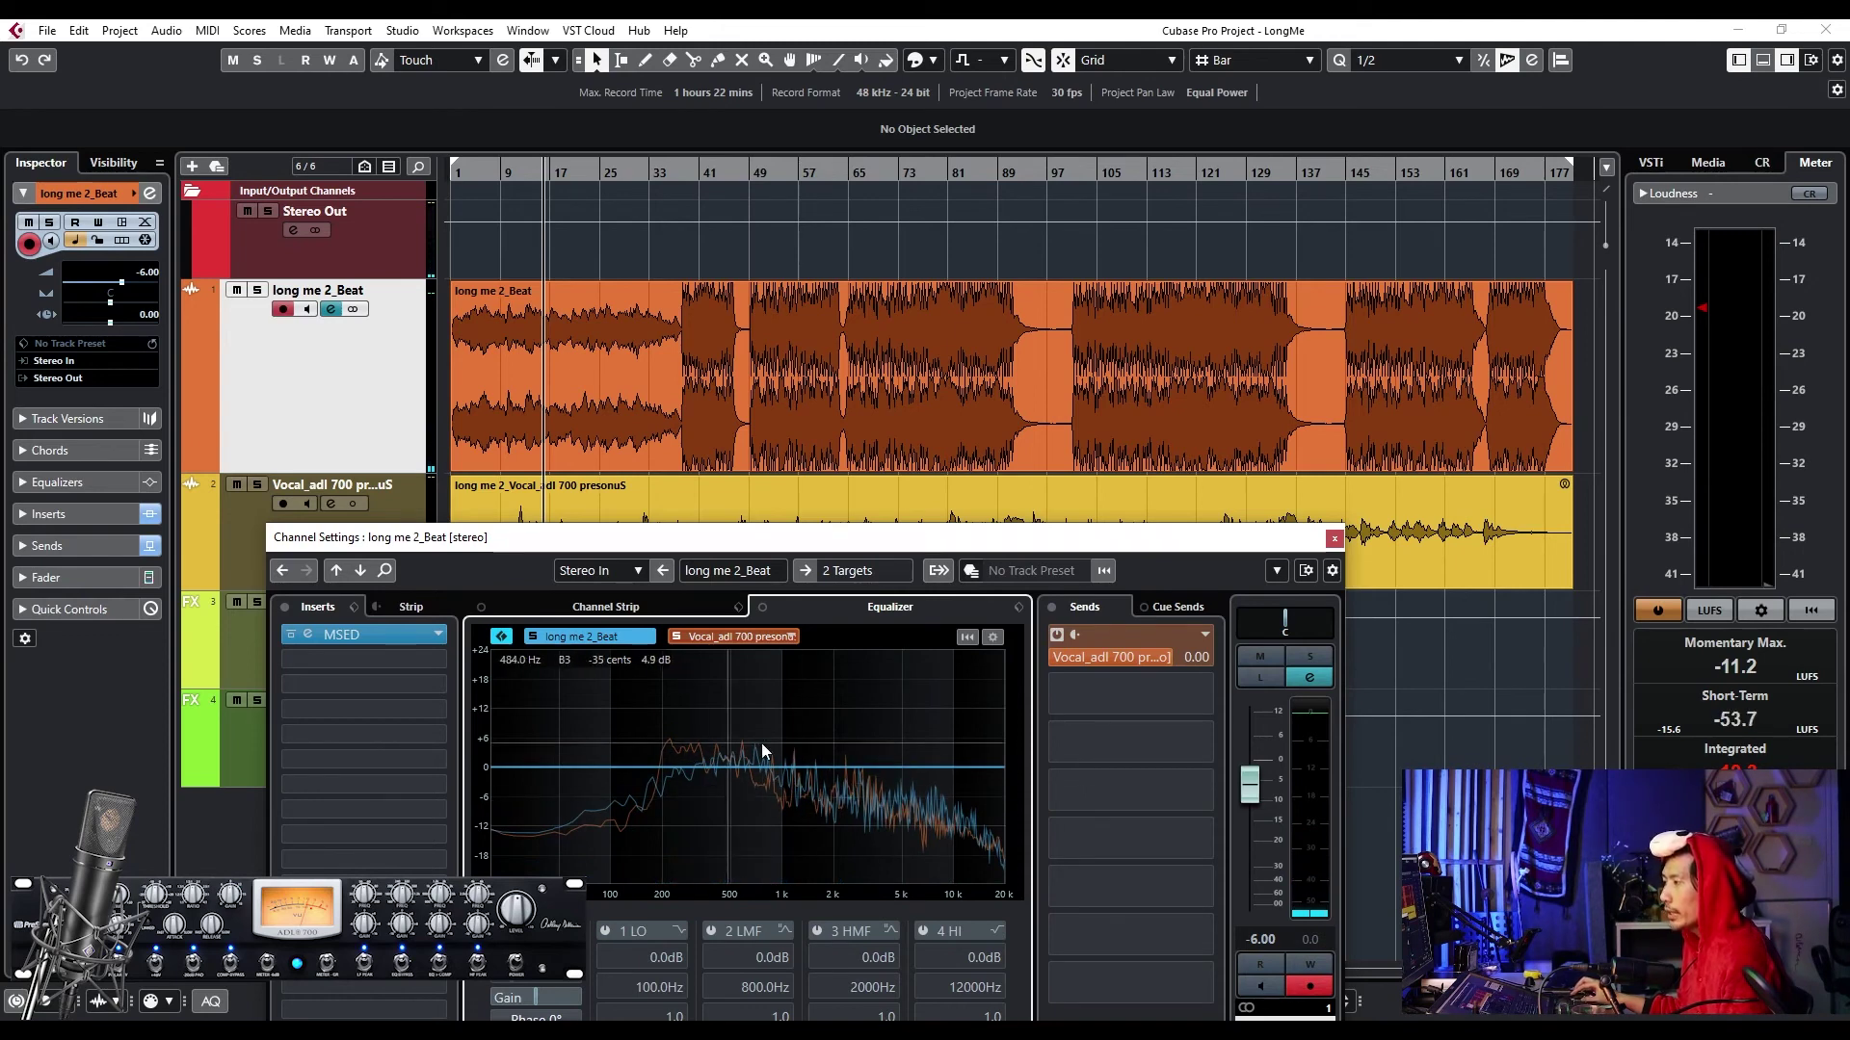
pyautogui.moveTo(736, 768); pyautogui.dragTo(721, 793)
pyautogui.moveTo(867, 782); pyautogui.dragTo(887, 784)
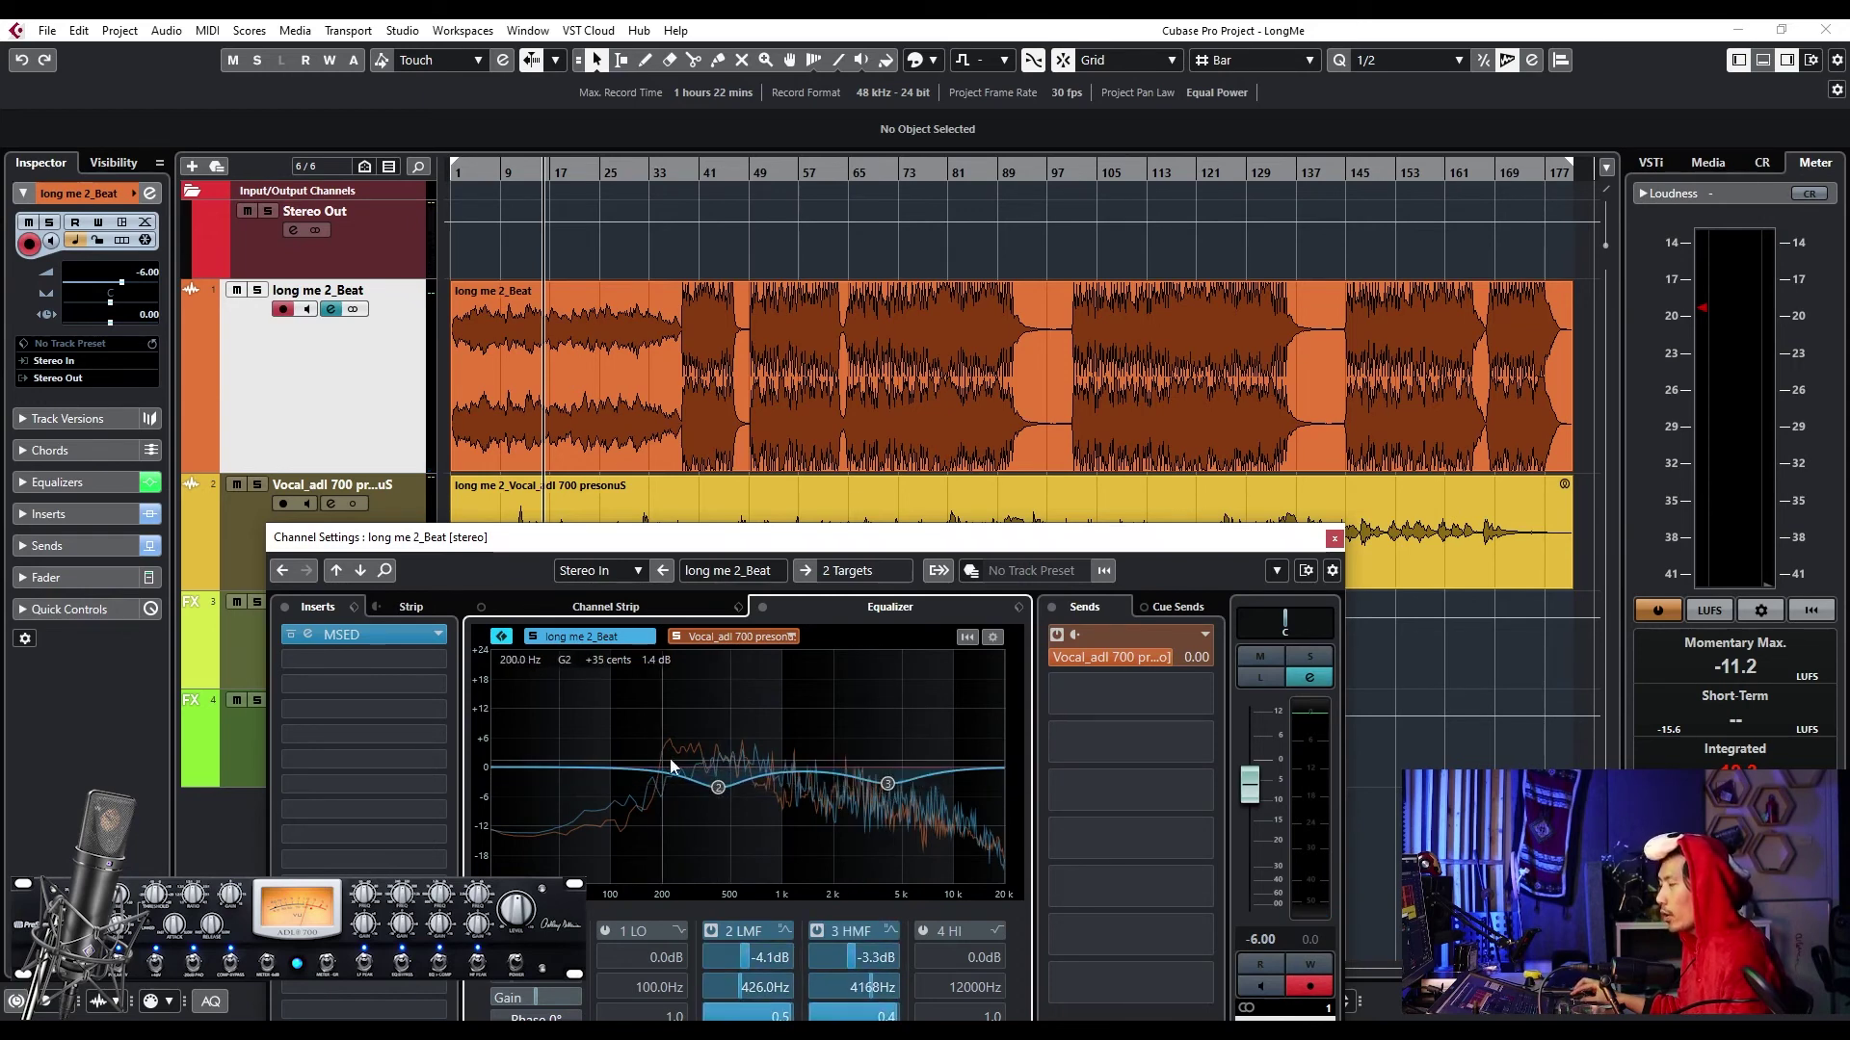
# - During playback, adjust the beat's LMF cut to -4.5 dB at 346.2 Hz and add a HI cut of -2.4 dB at 8613 Hz
pyautogui.press('space')
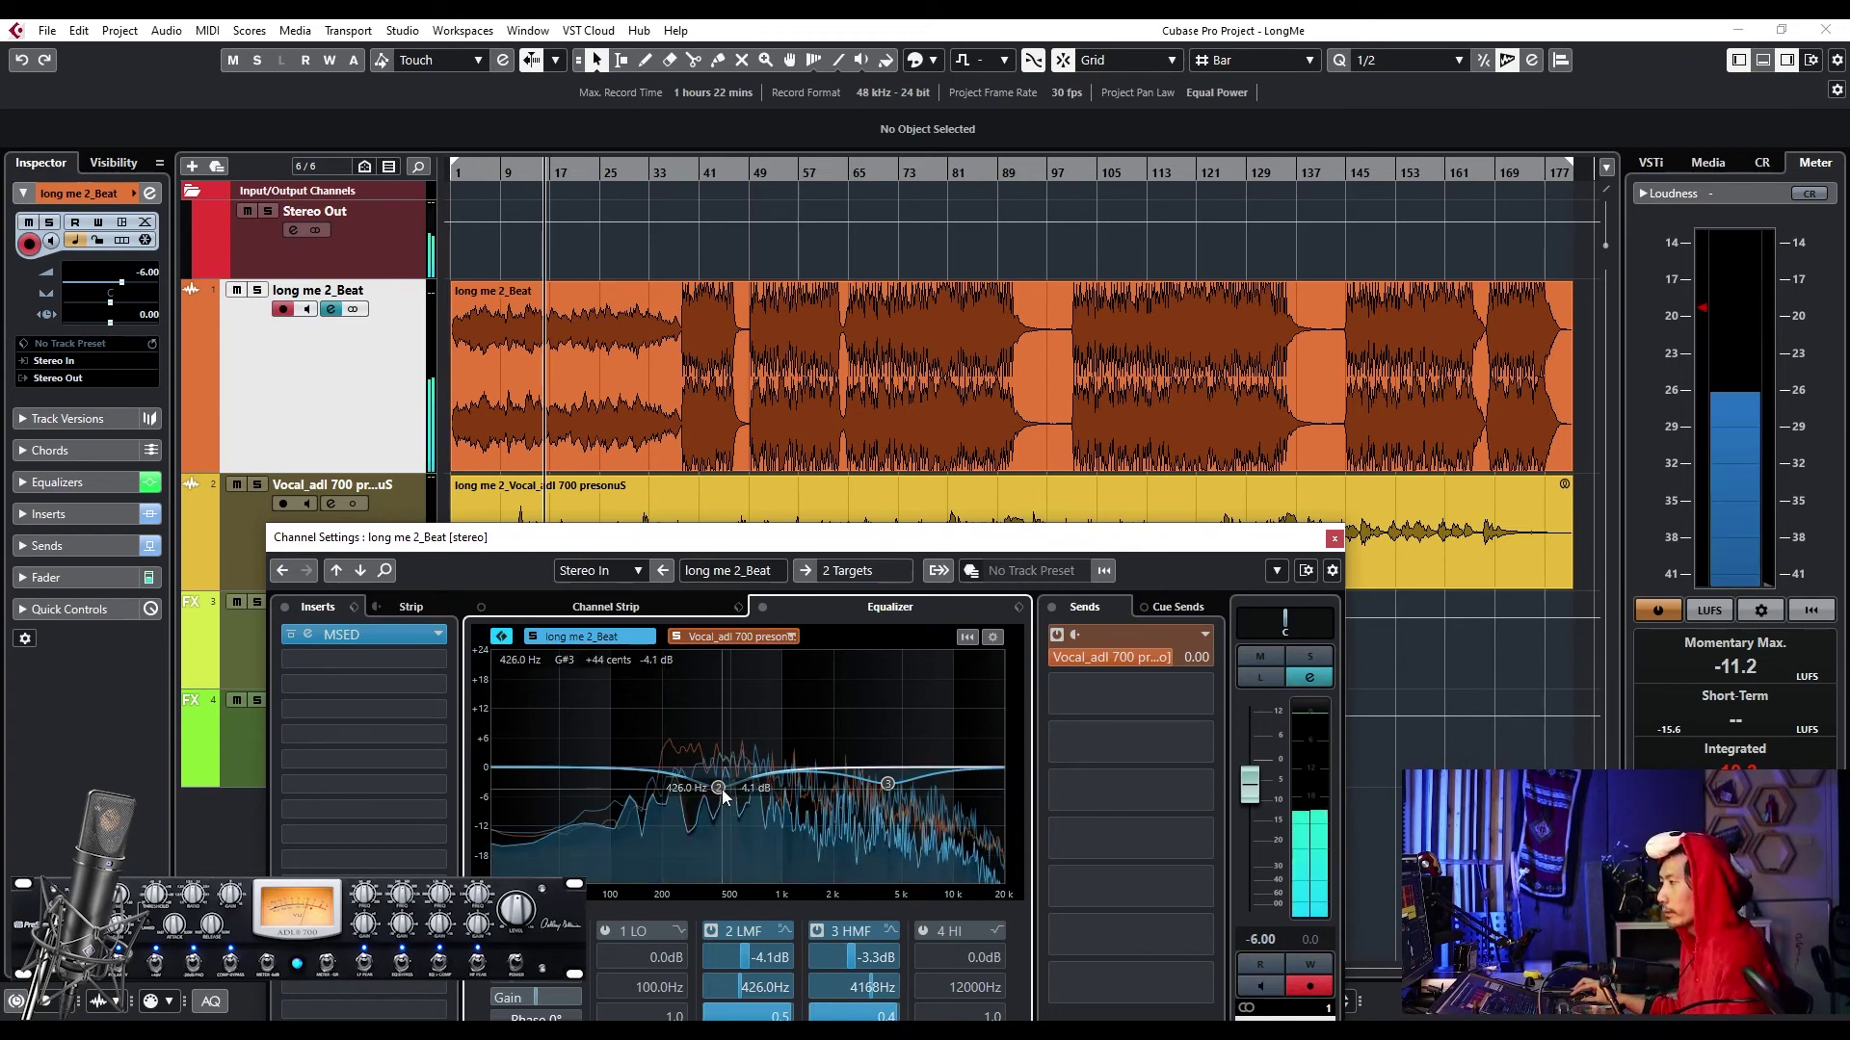
pyautogui.moveTo(722, 792)
pyautogui.mouseDown()
pyautogui.moveTo(716, 713)
pyautogui.moveTo(702, 790)
pyautogui.mouseUp()
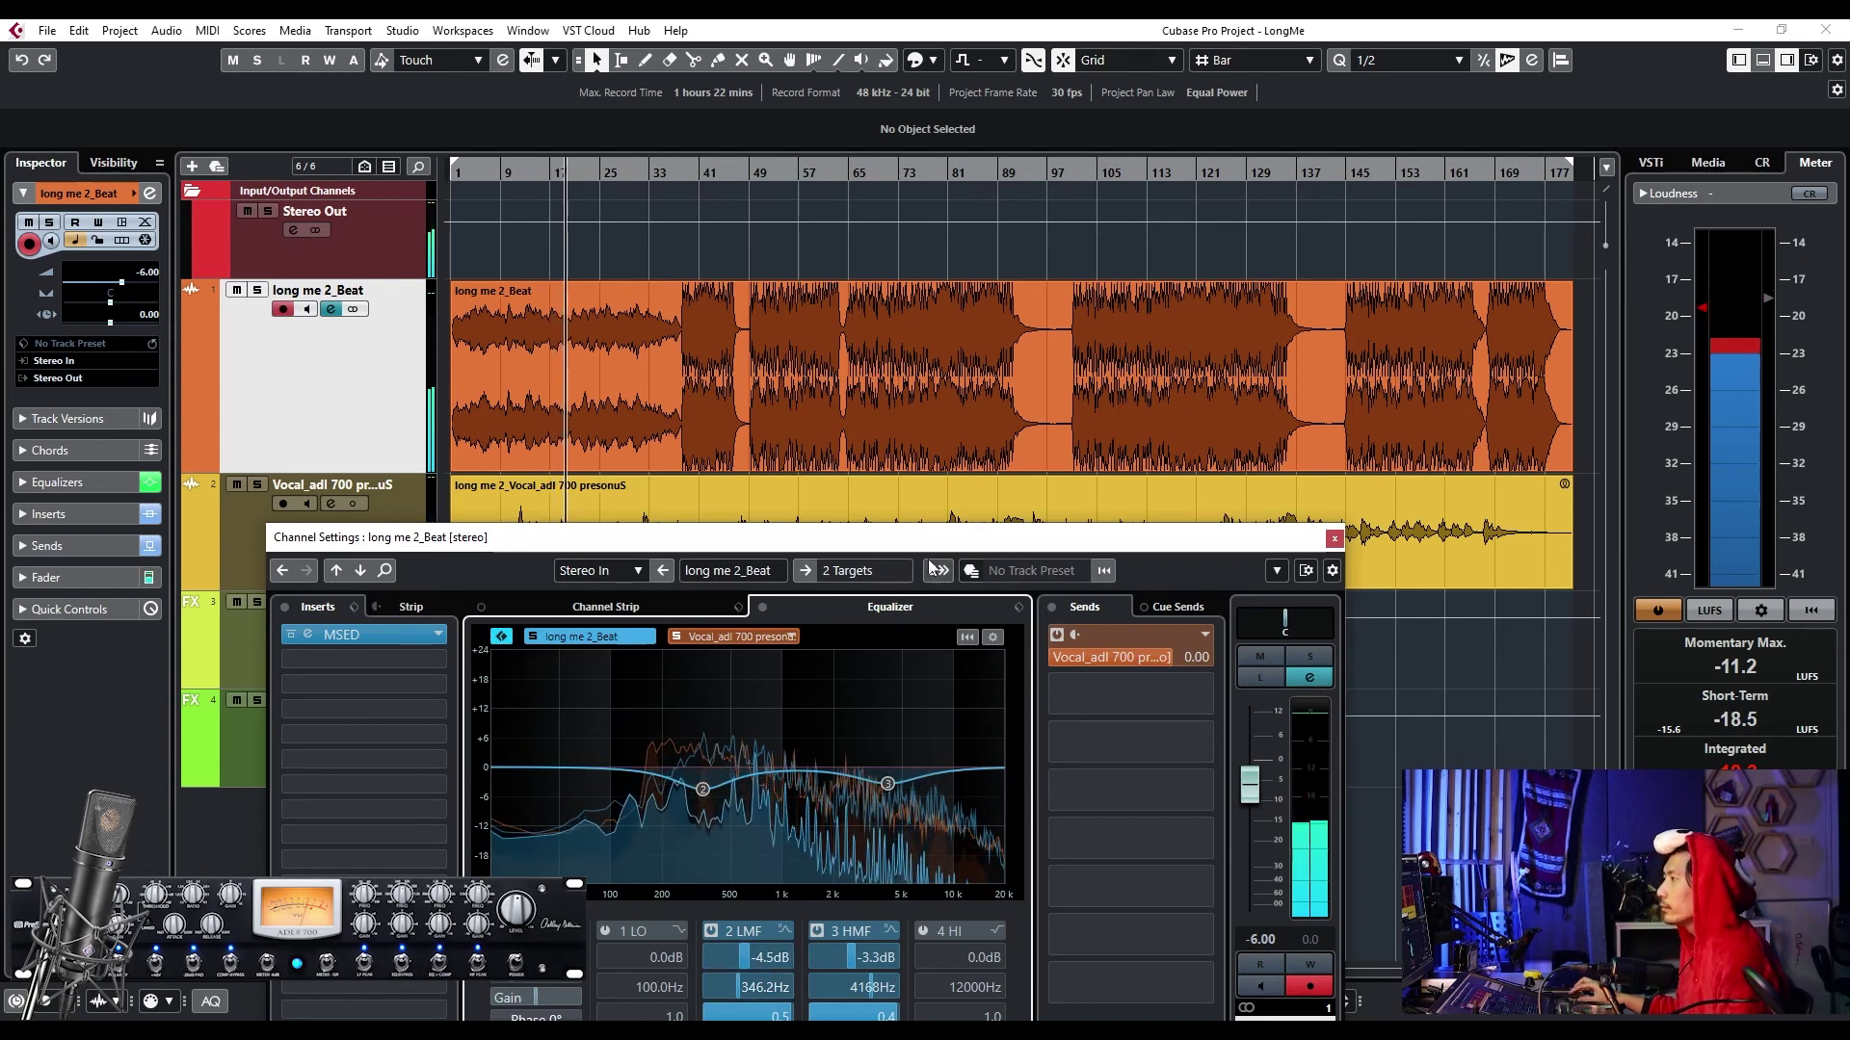
pyautogui.moveTo(973, 537); pyautogui.dragTo(1062, 430)
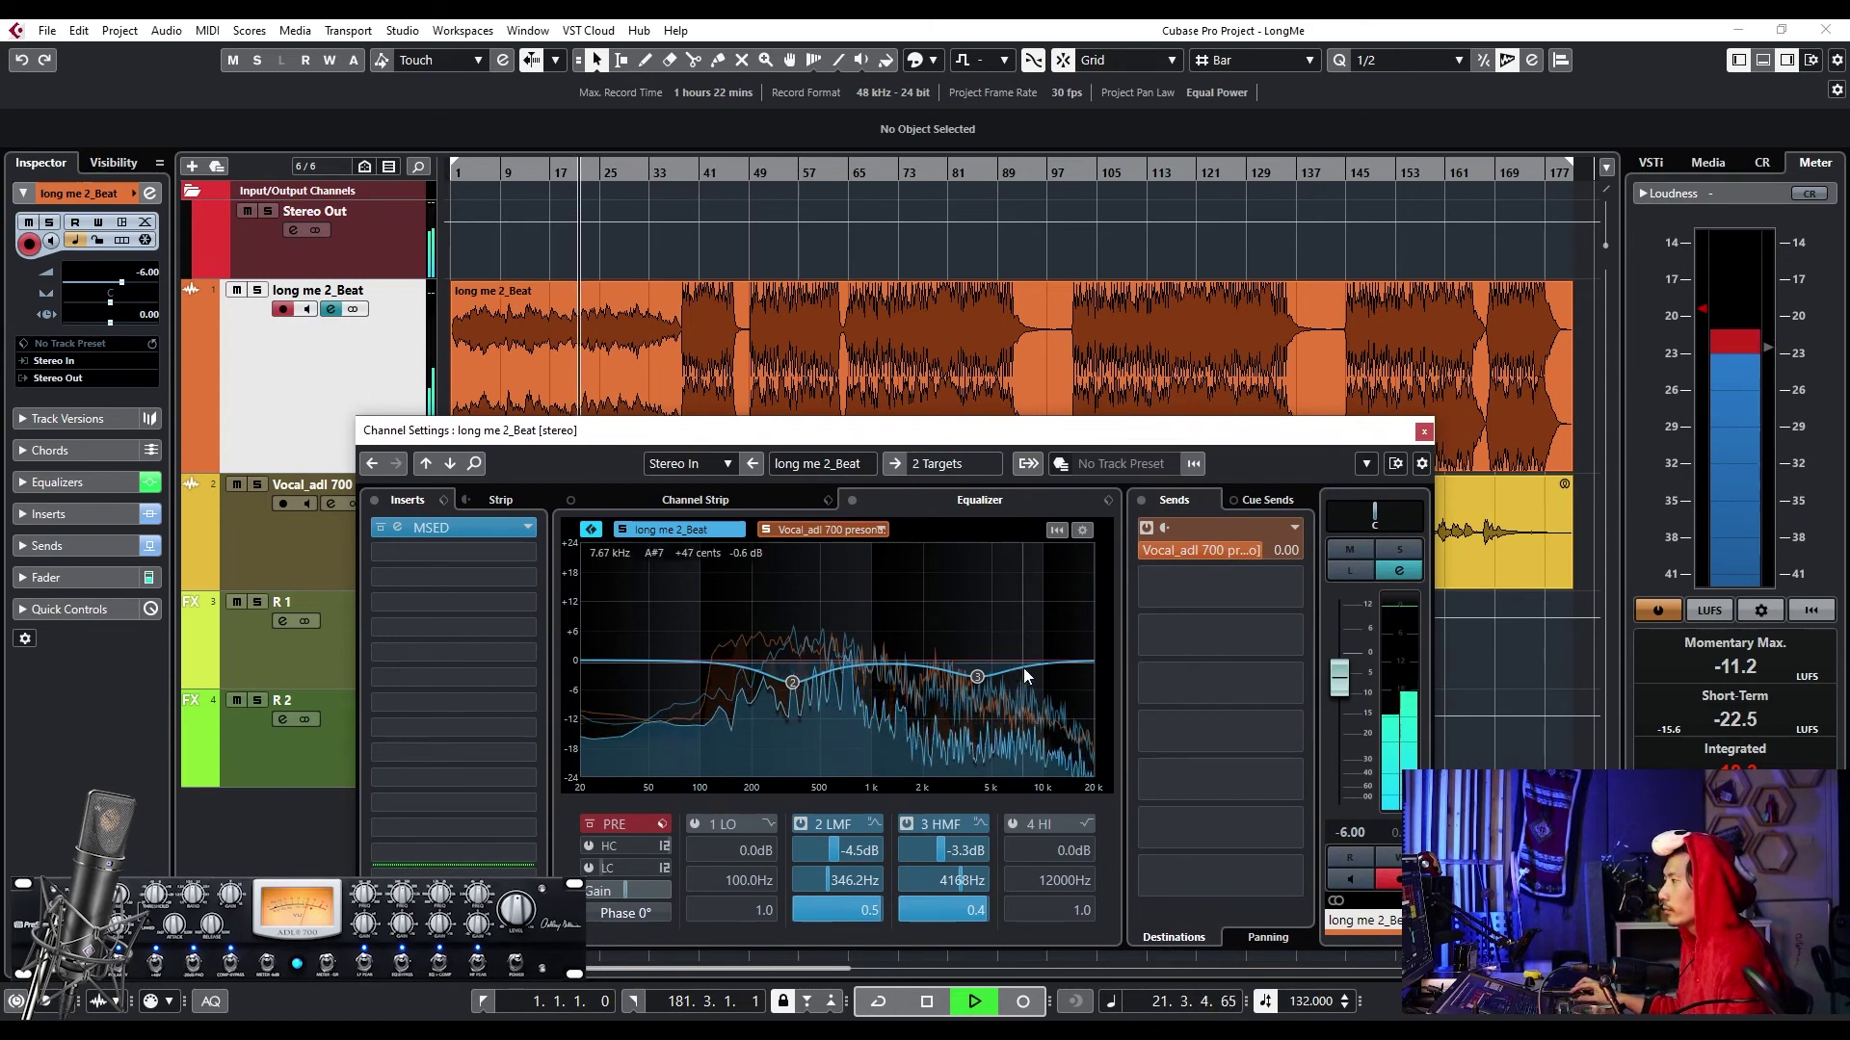
pyautogui.moveTo(1004, 669); pyautogui.dragTo(1032, 672)
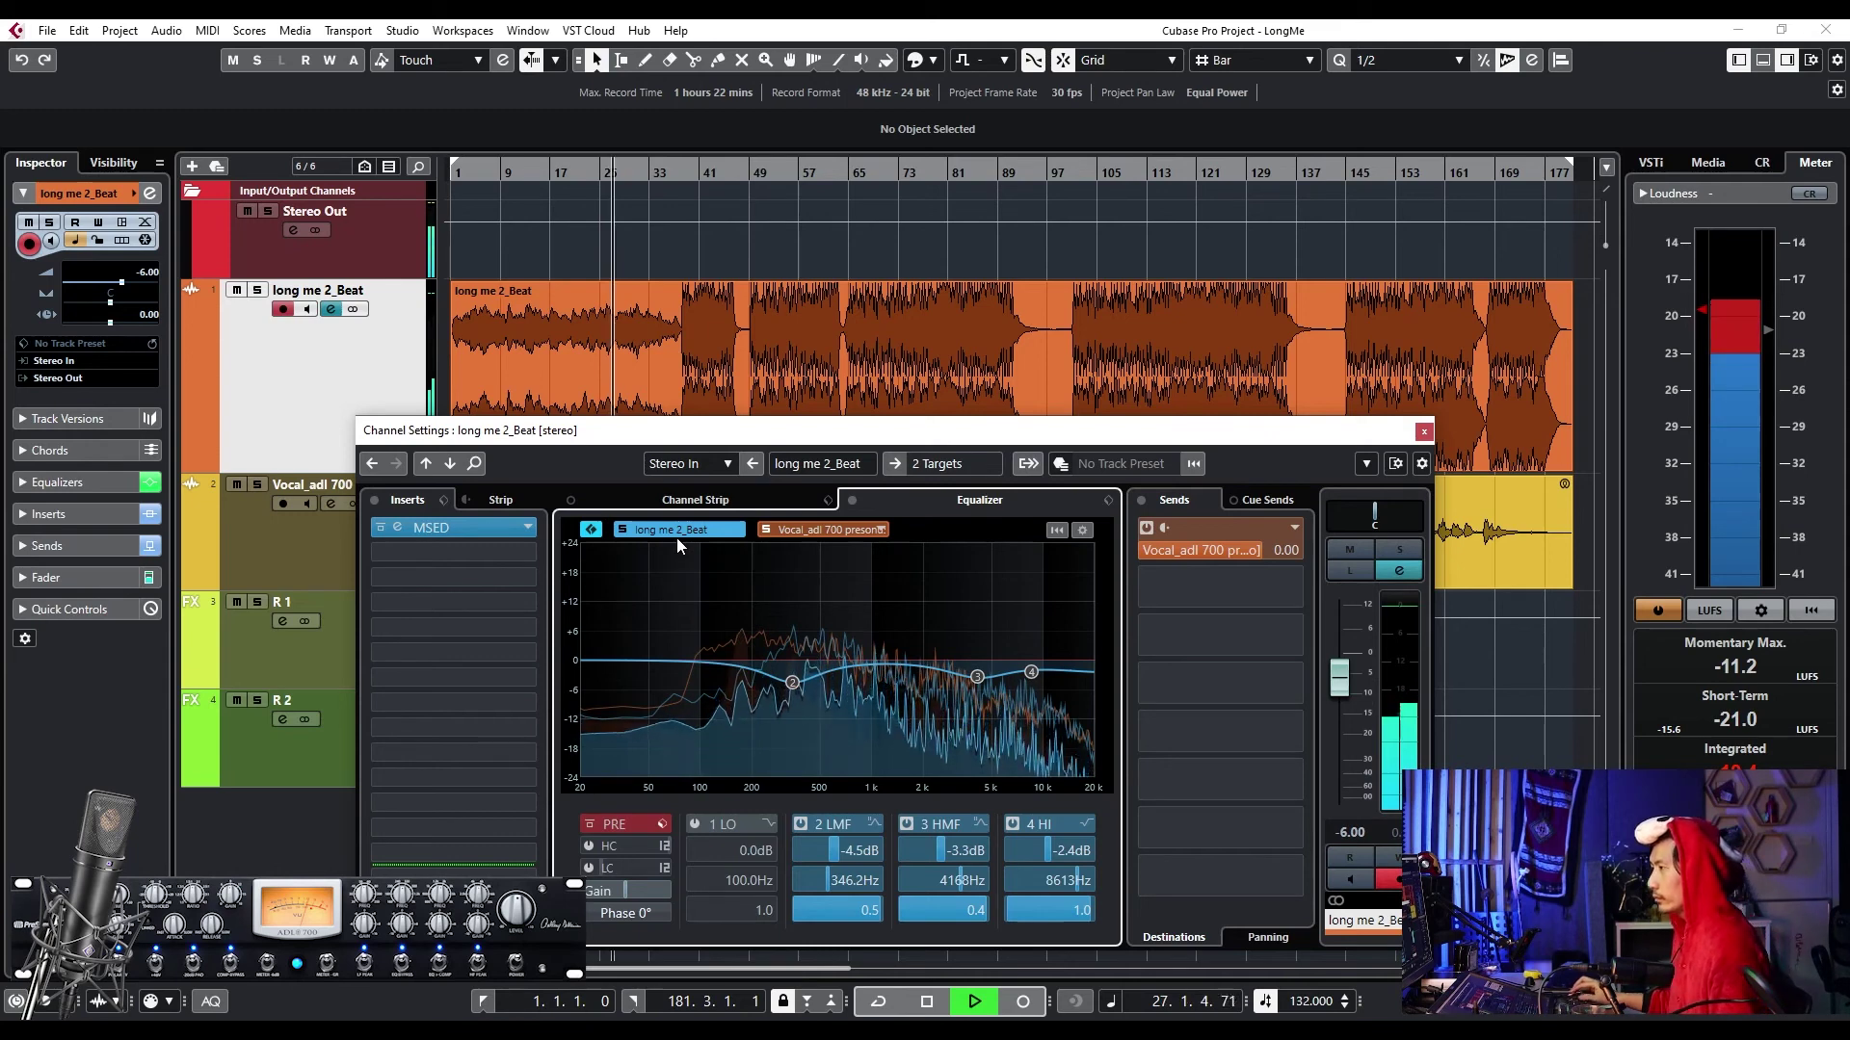
pyautogui.moveTo(641, 445); pyautogui.dragTo(662, 373)
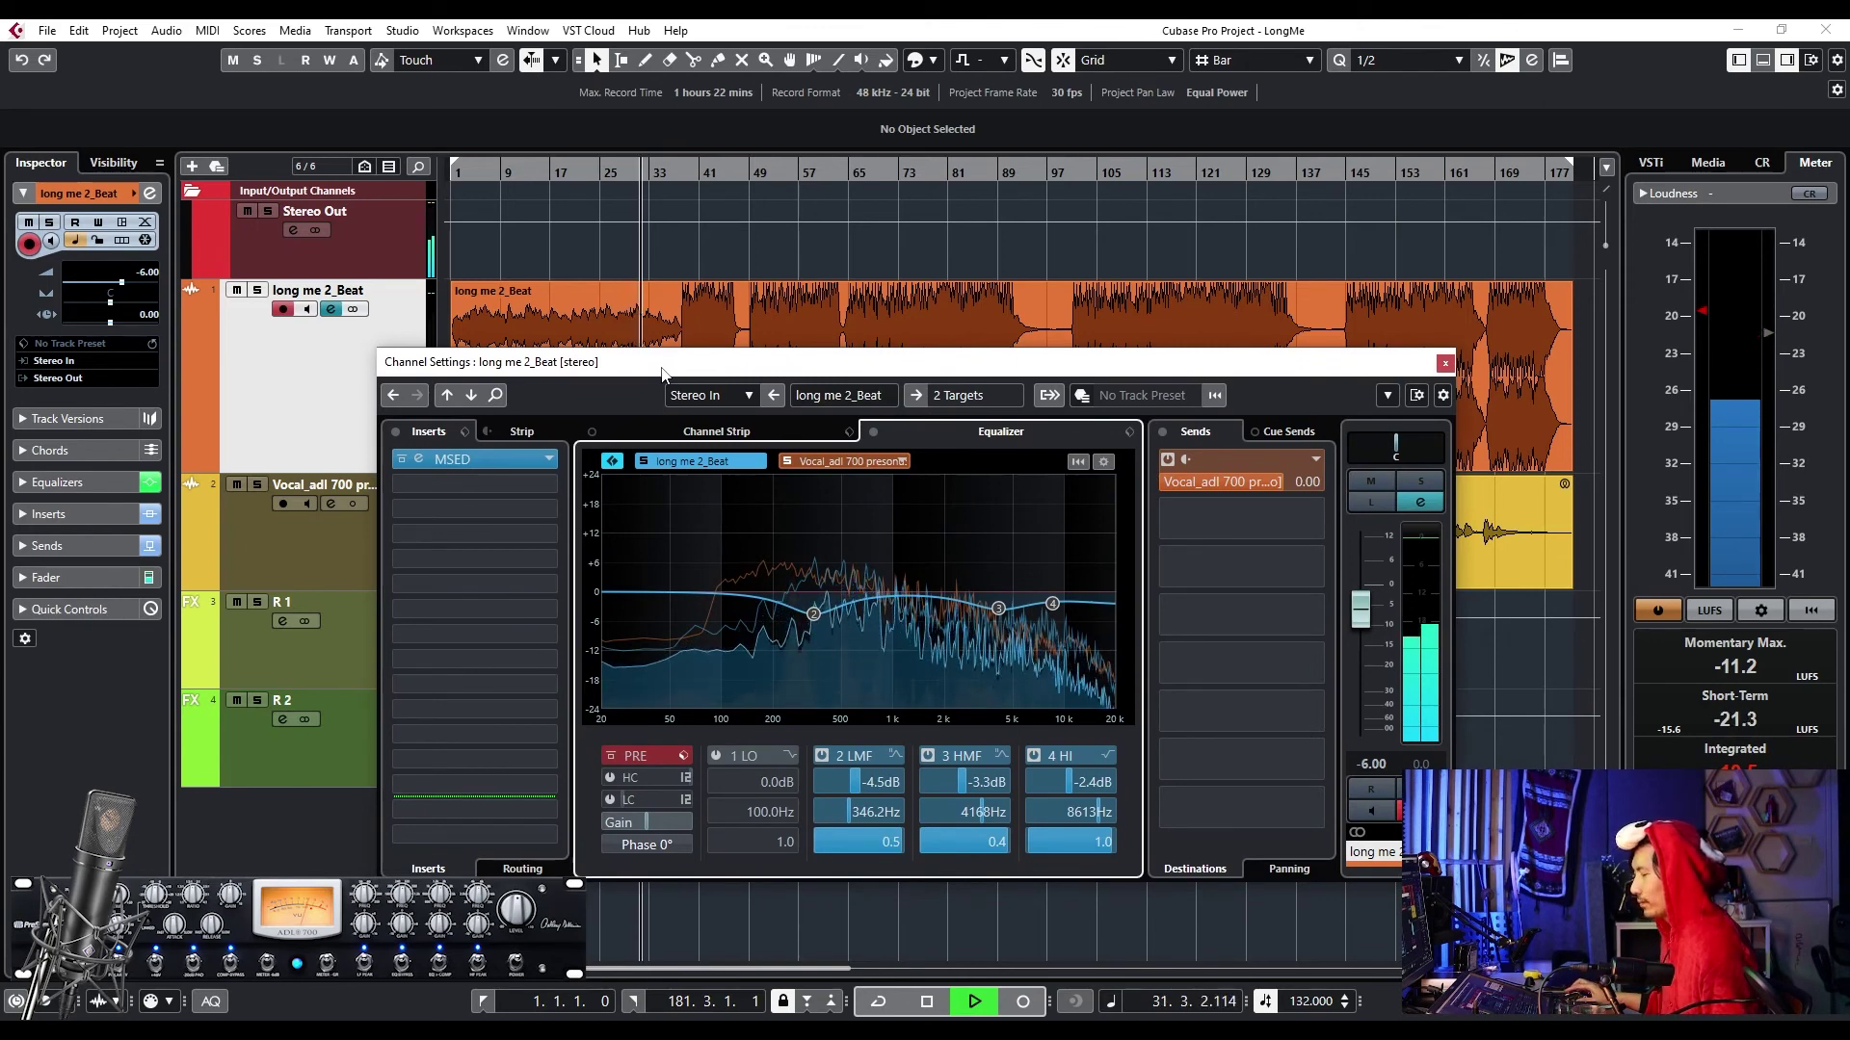
pyautogui.moveTo(662, 372); pyautogui.dragTo(666, 404)
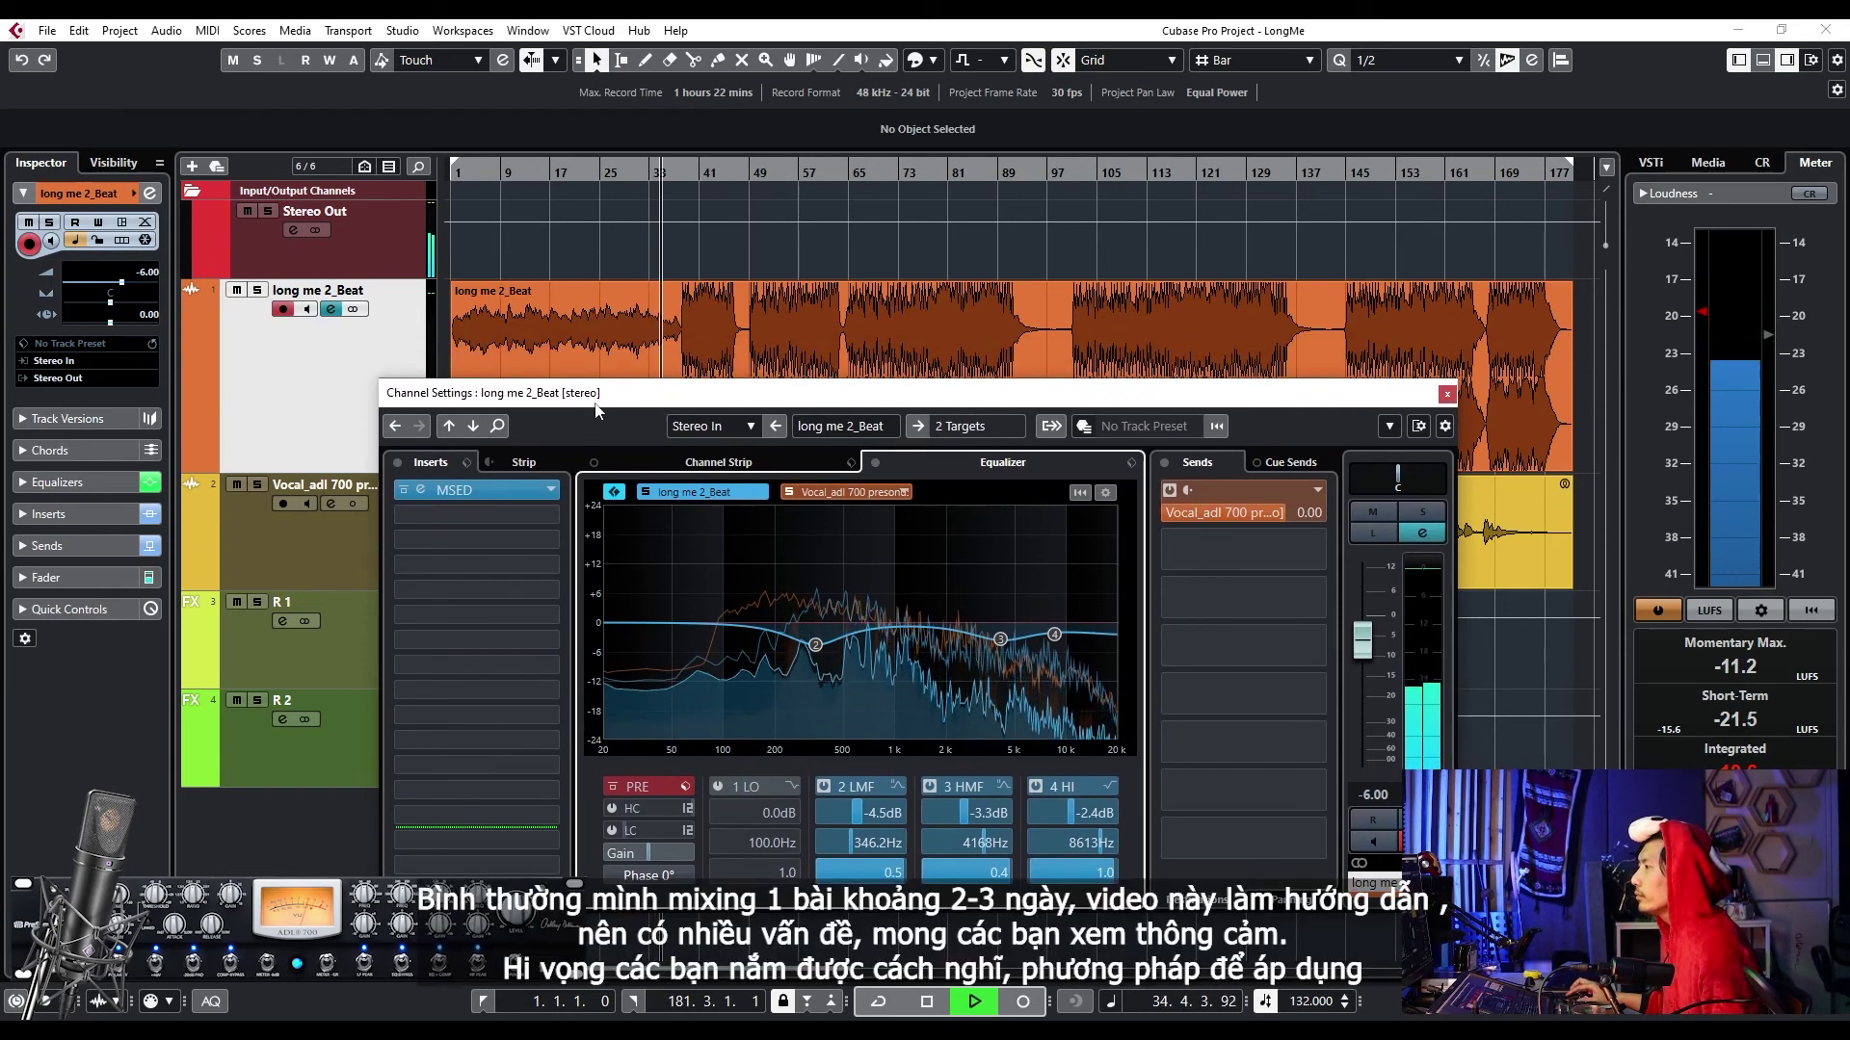
pyautogui.press('space')
# - Play from bar 12 with the beat's EQ bypassed and then active, and shift its HI band to 8.95 kHz
pyautogui.moveTo(596, 403); pyautogui.dragTo(611, 415)
pyautogui.moveTo(492, 405); pyautogui.dragTo(812, 432)
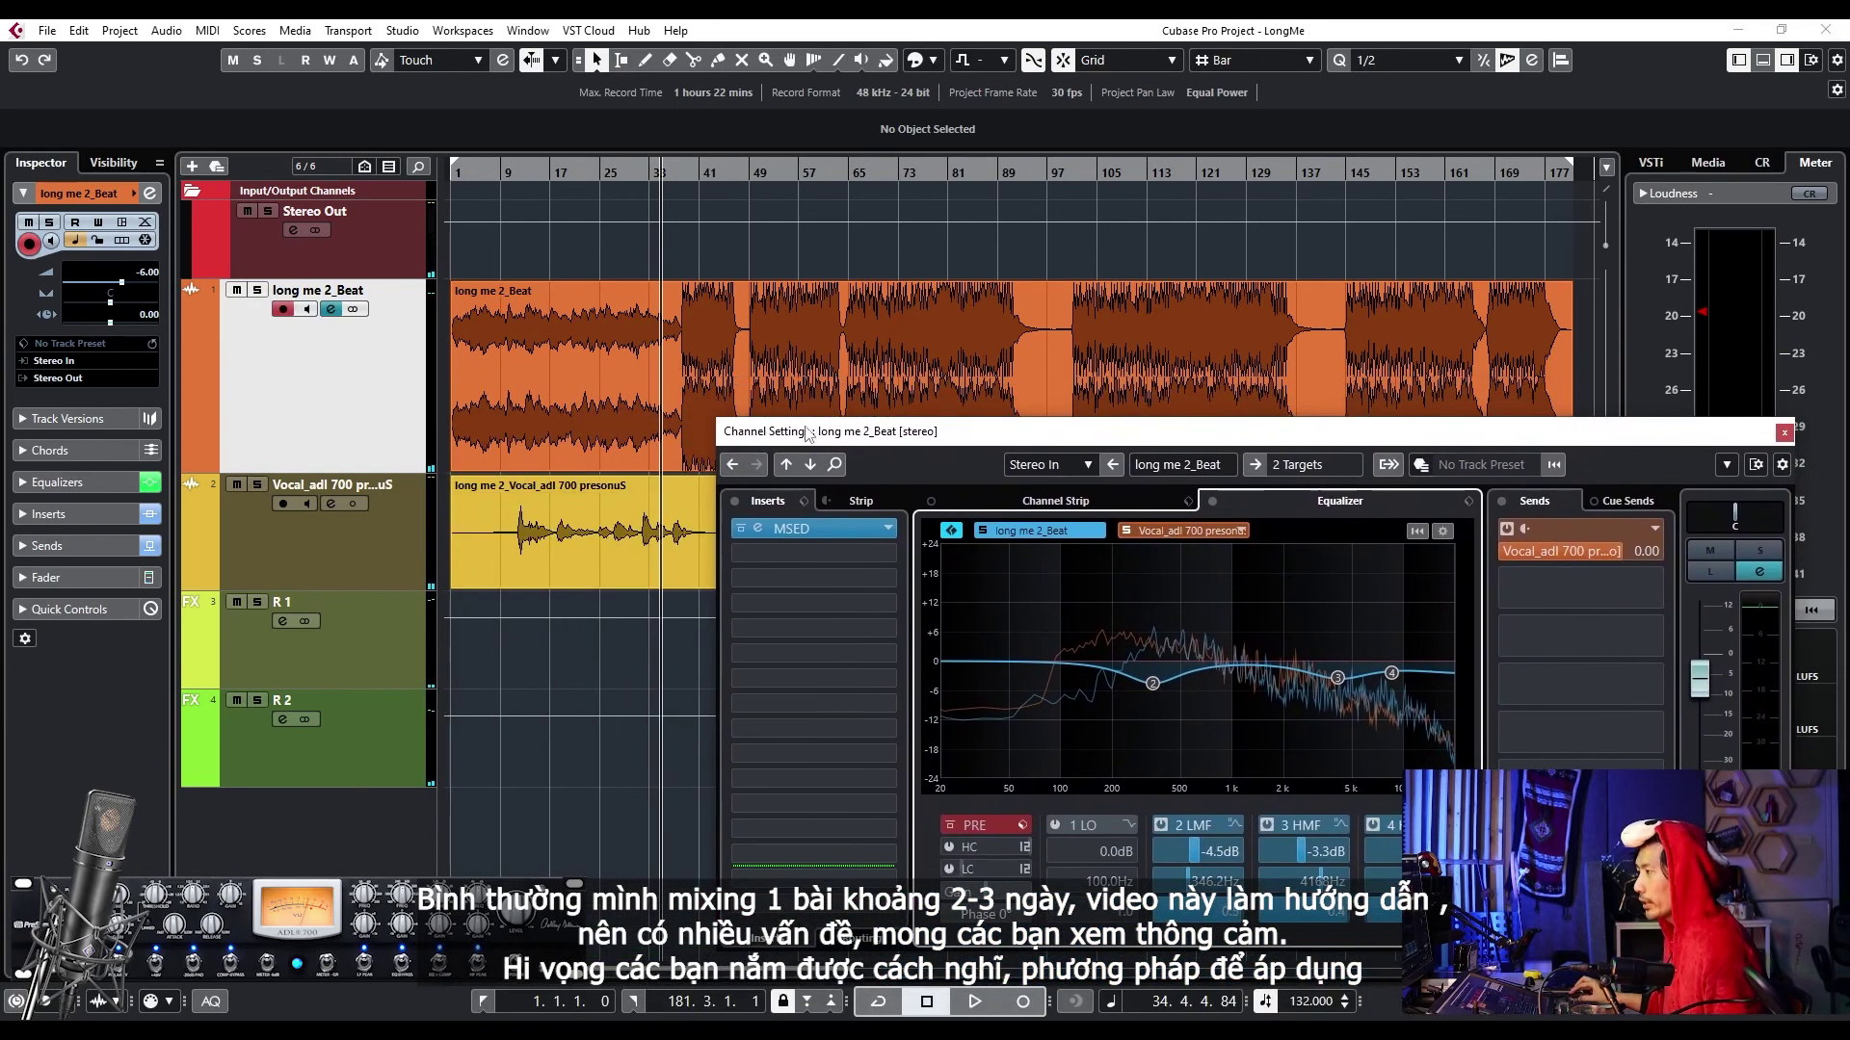
pyautogui.click(521, 173)
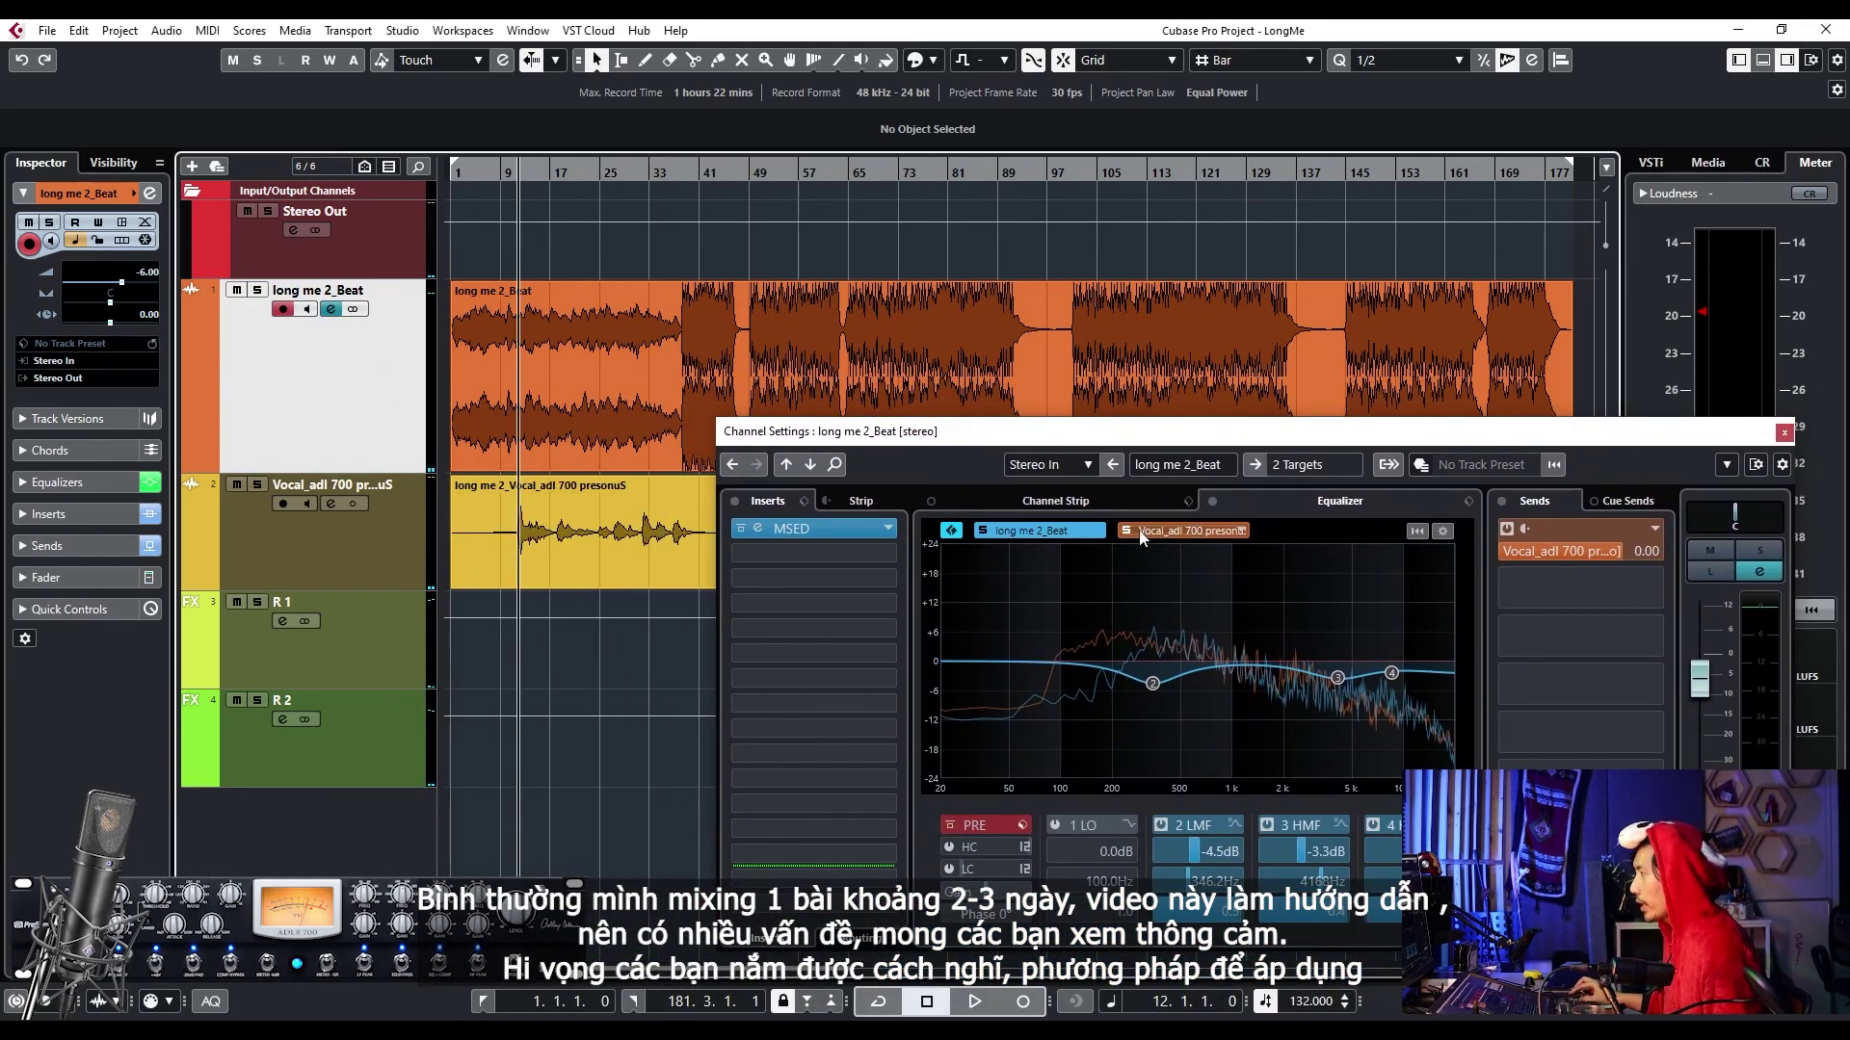
pyautogui.click(1212, 501)
pyautogui.press('space')
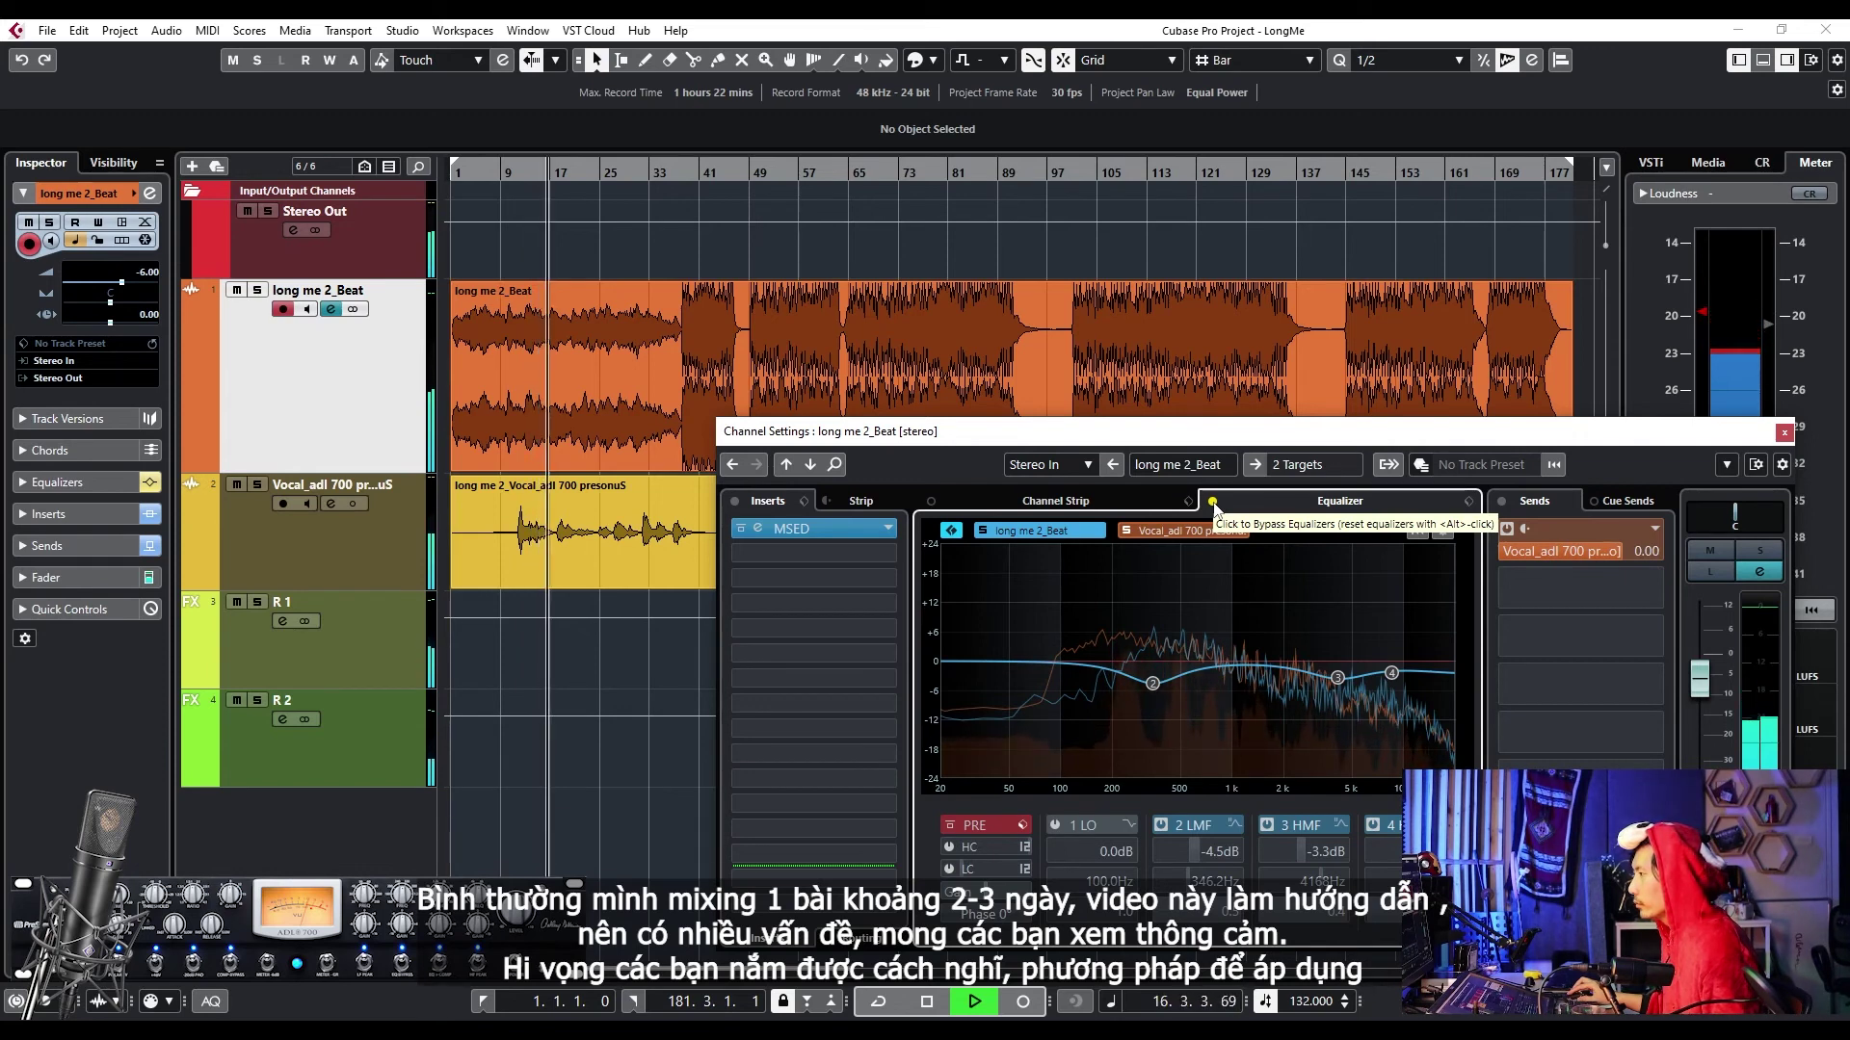
pyautogui.click(1213, 502)
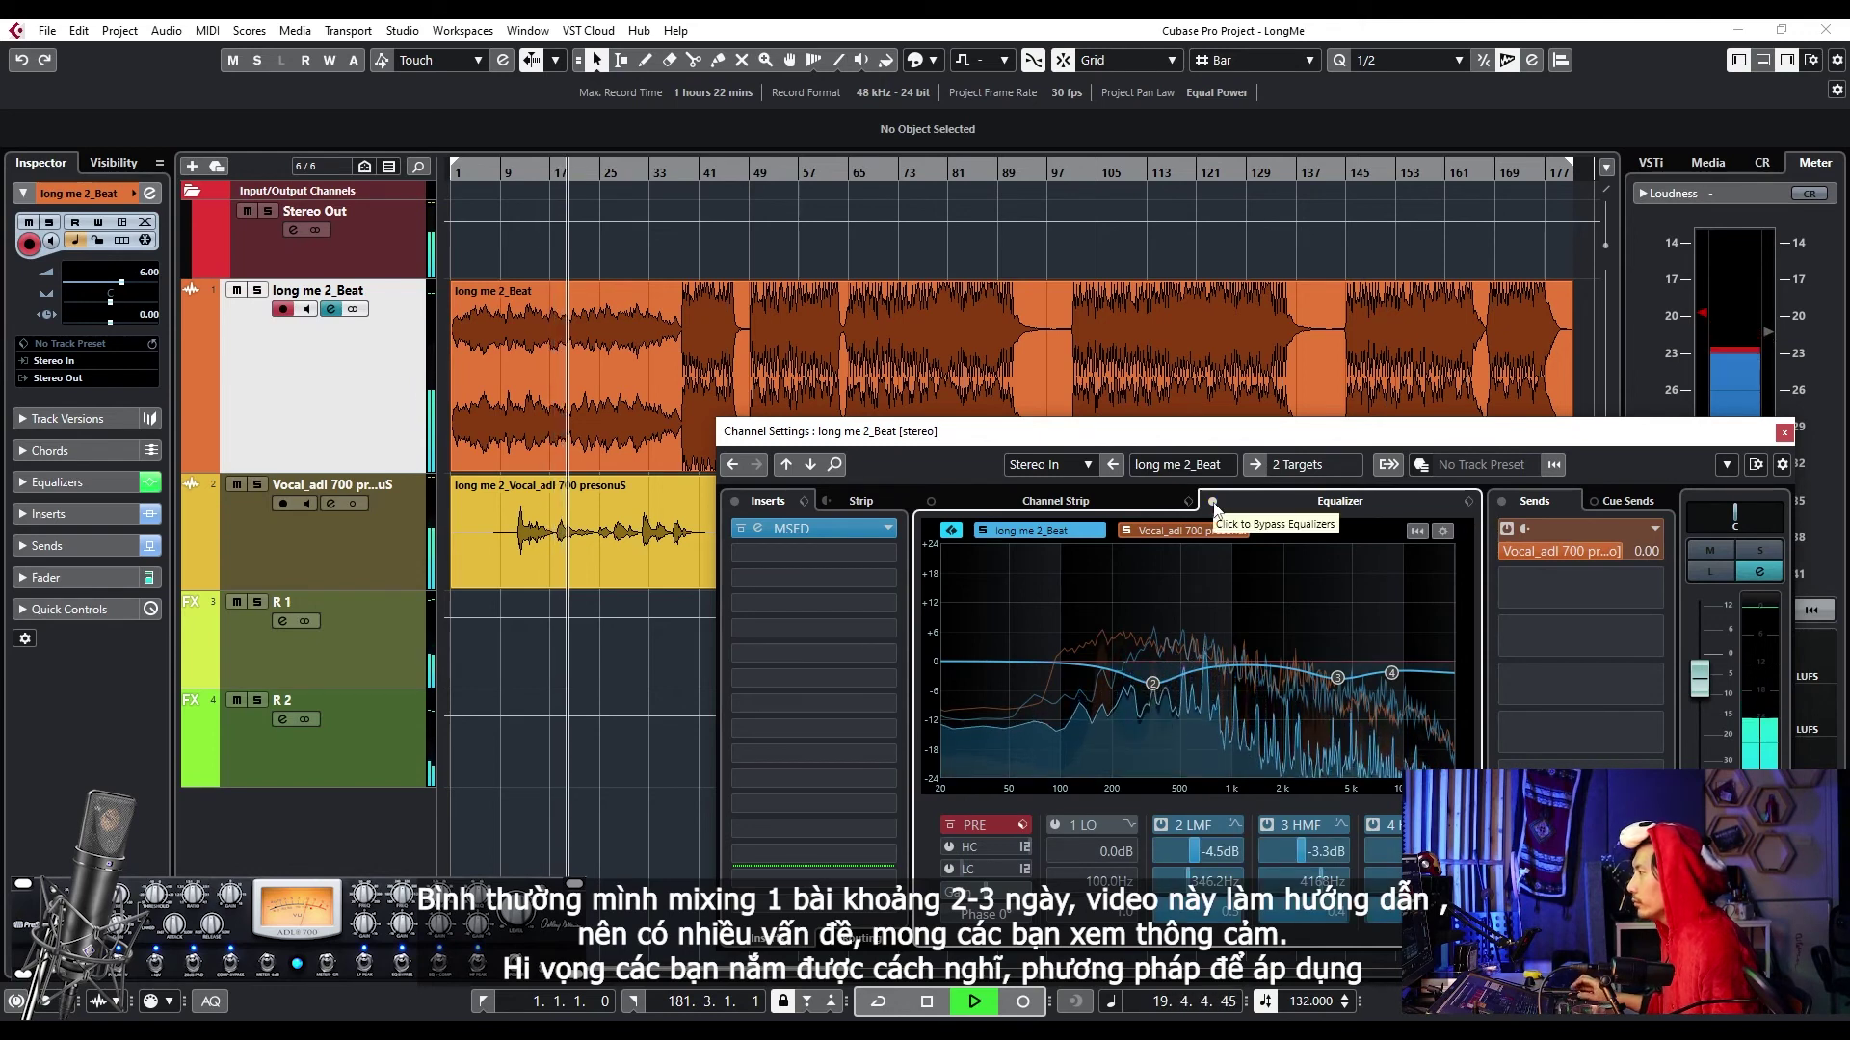
pyautogui.moveTo(1395, 673)
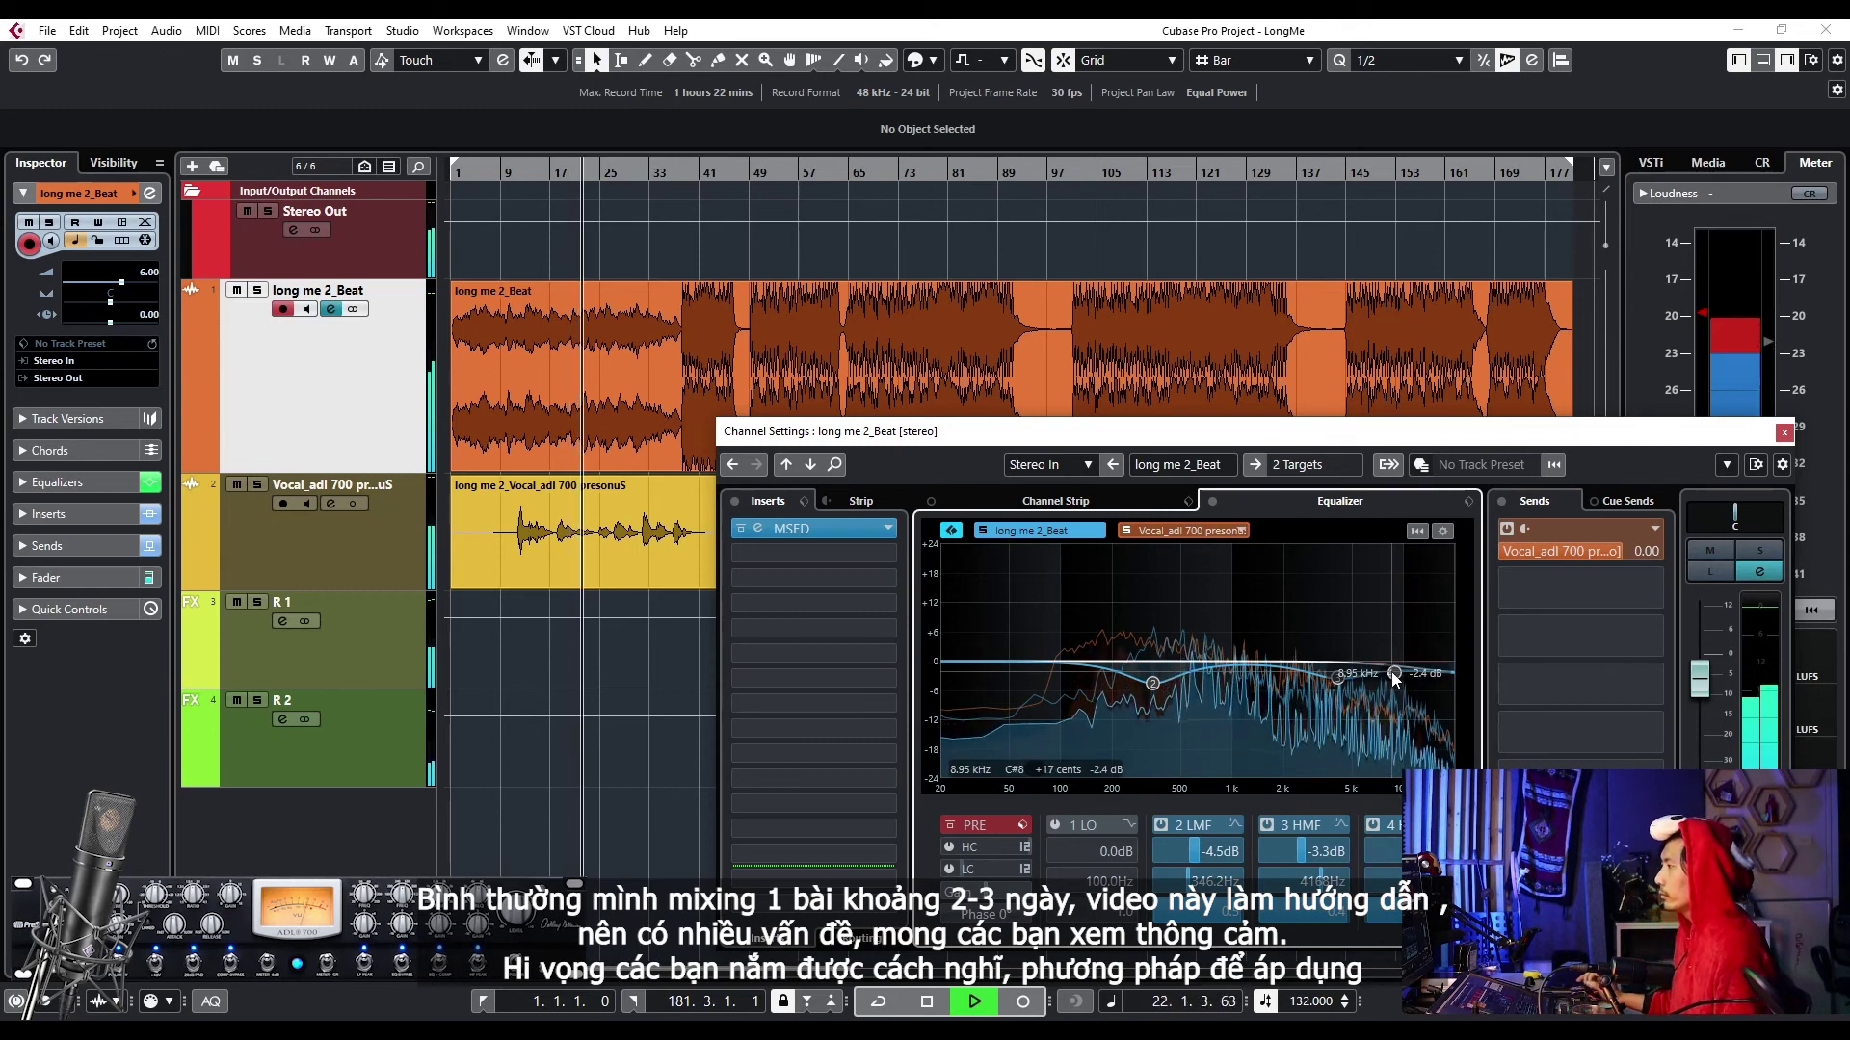
# - Bypass the beat's EQ for another listening comparison, then re-enable it and close the channel settings
pyautogui.click(1218, 507)
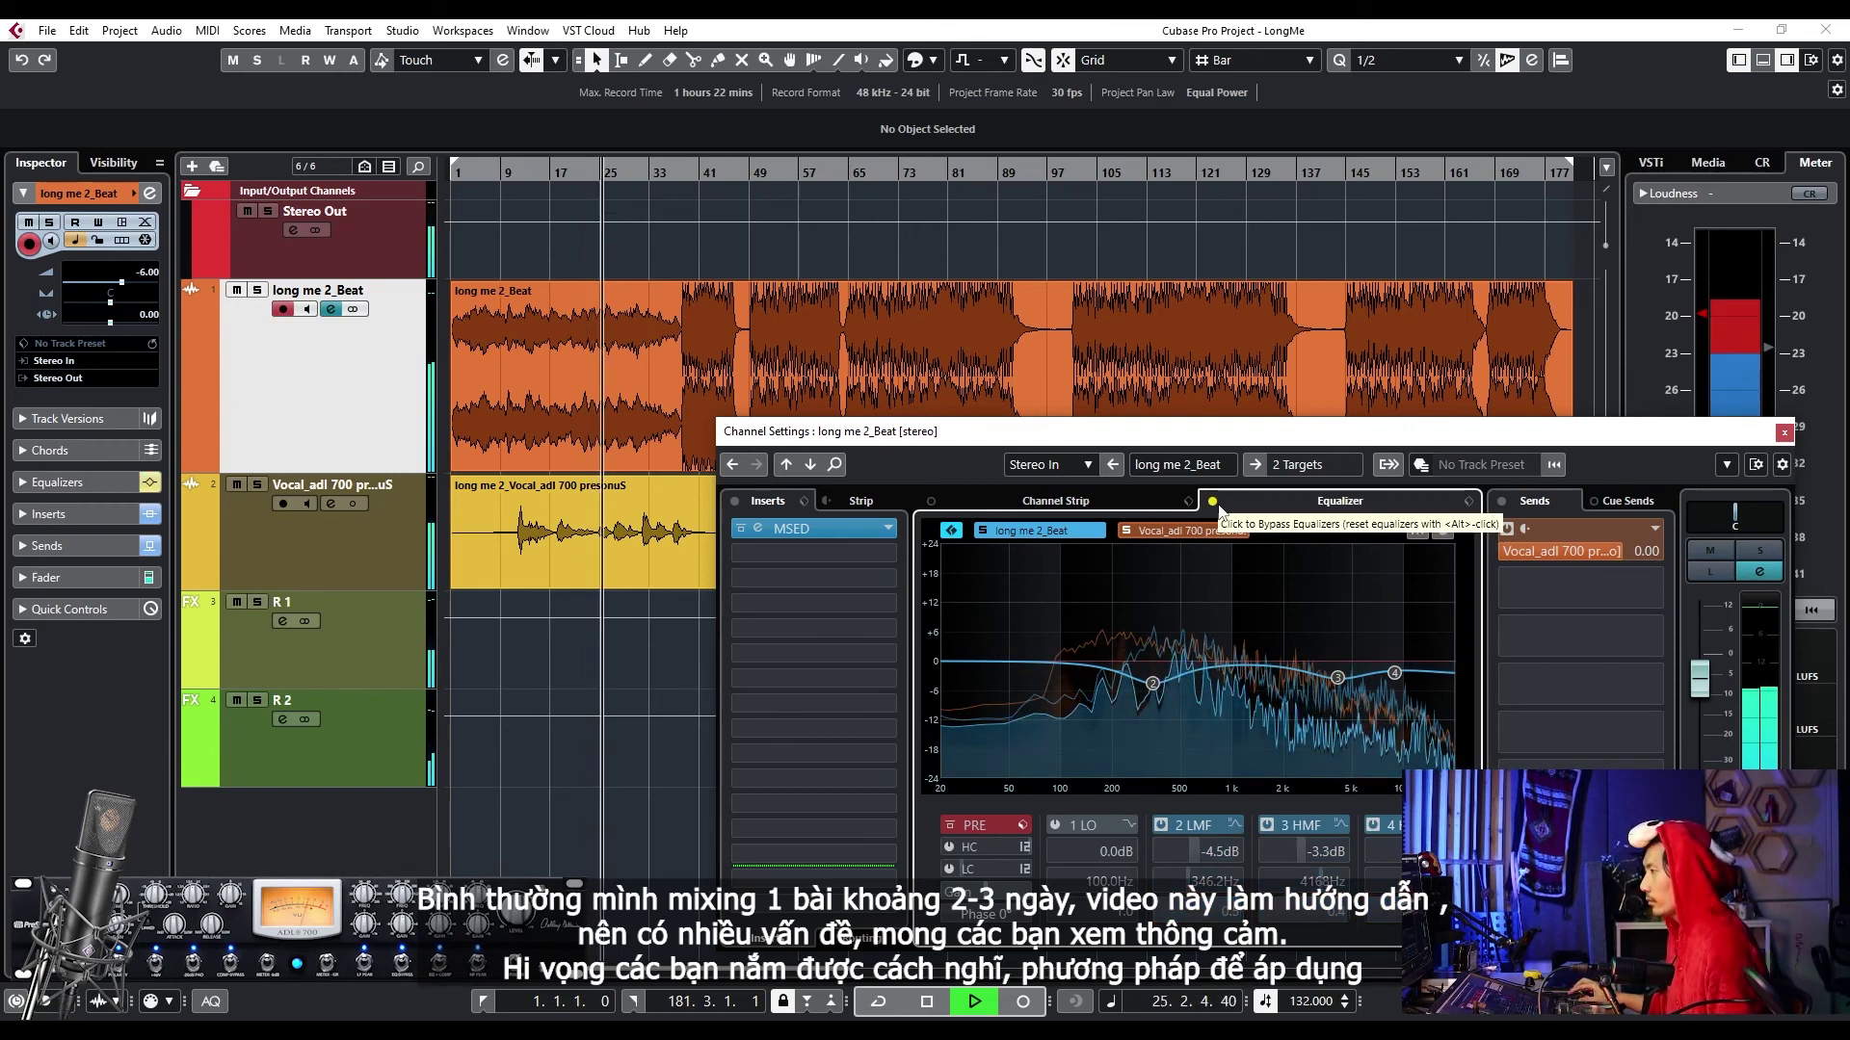
pyautogui.press('space')
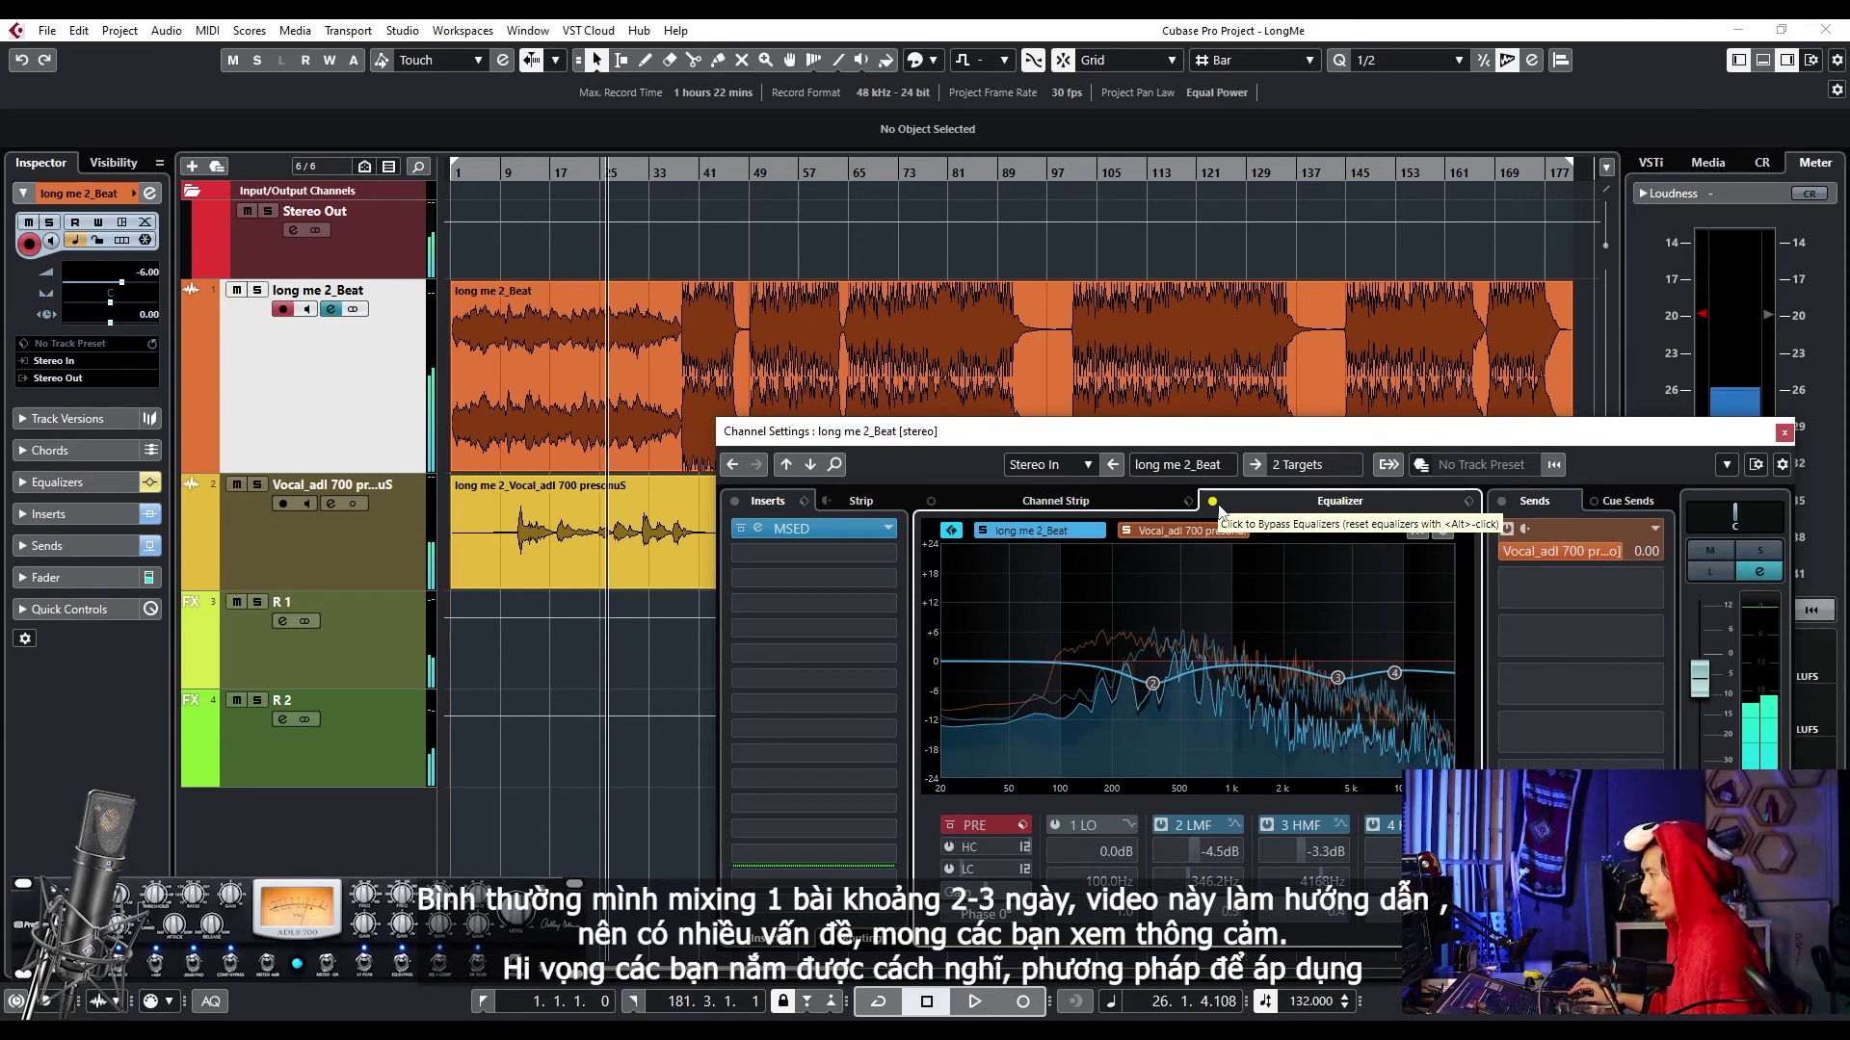
pyautogui.click(1217, 507)
pyautogui.moveTo(1263, 444); pyautogui.dragTo(966, 445)
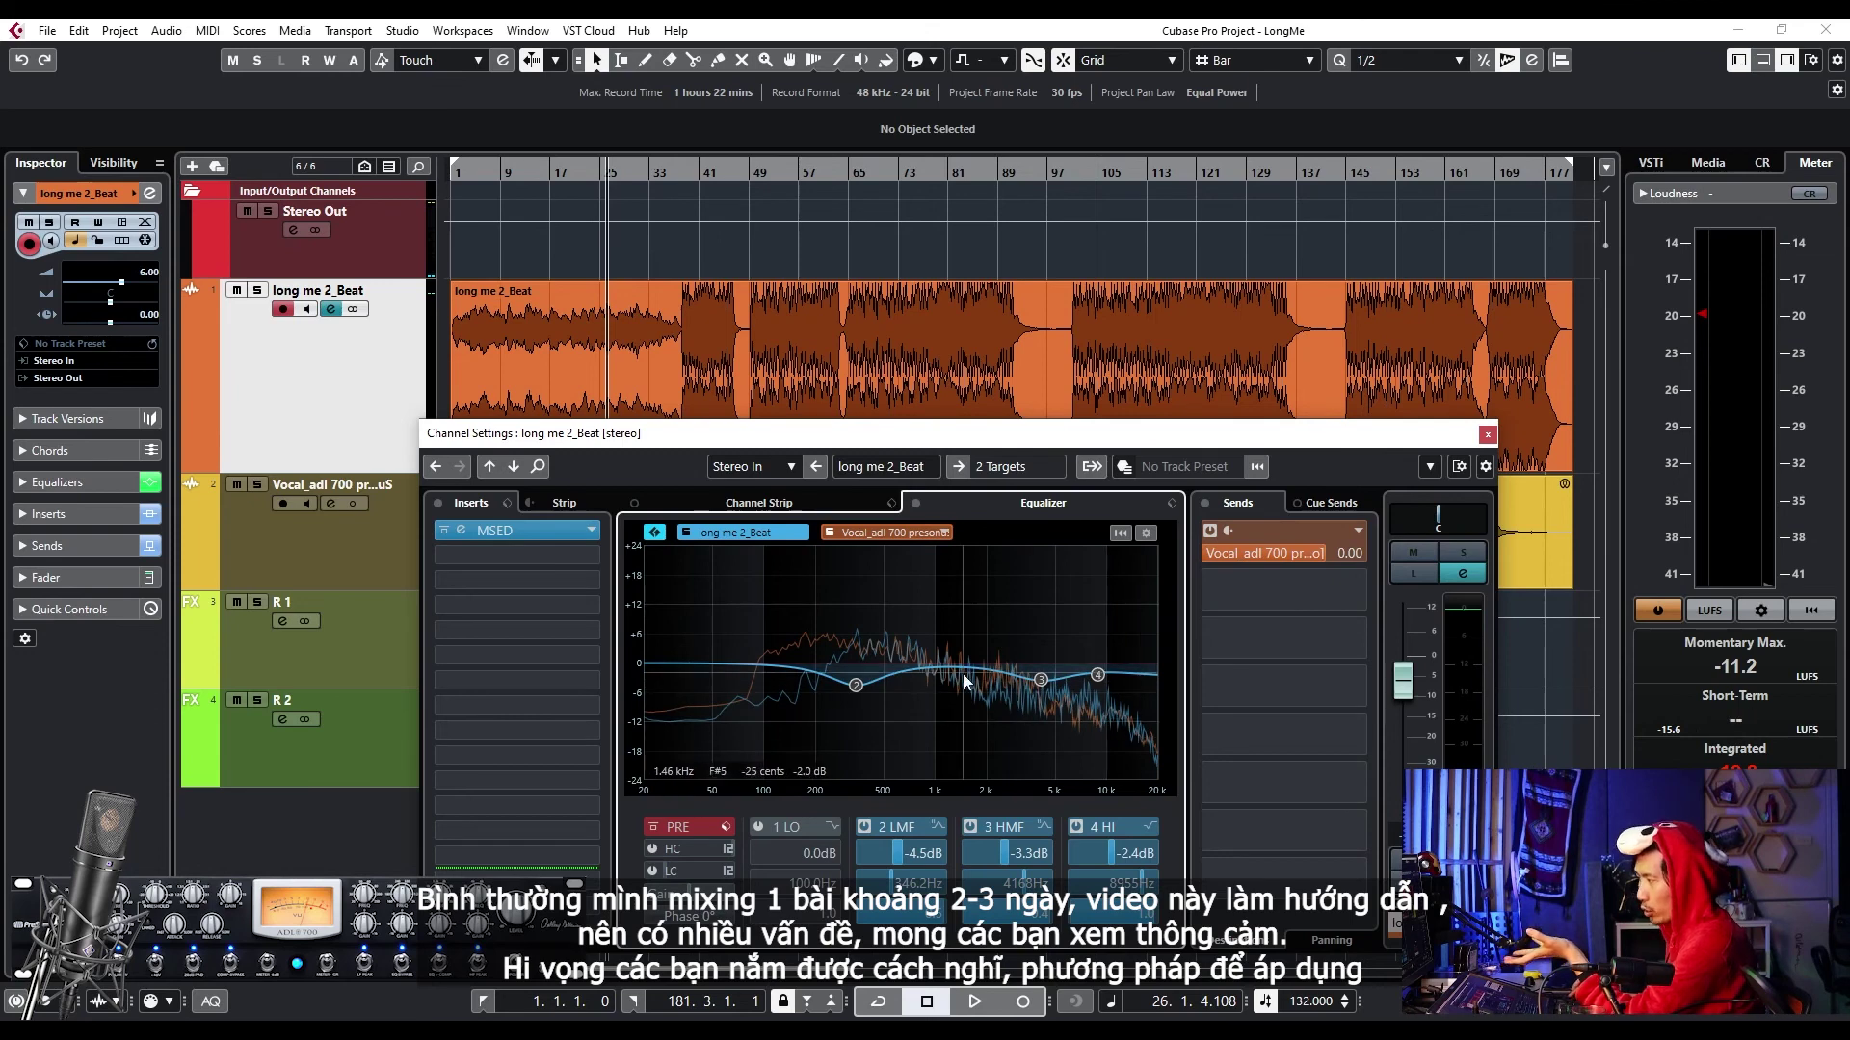
pyautogui.click(1485, 434)
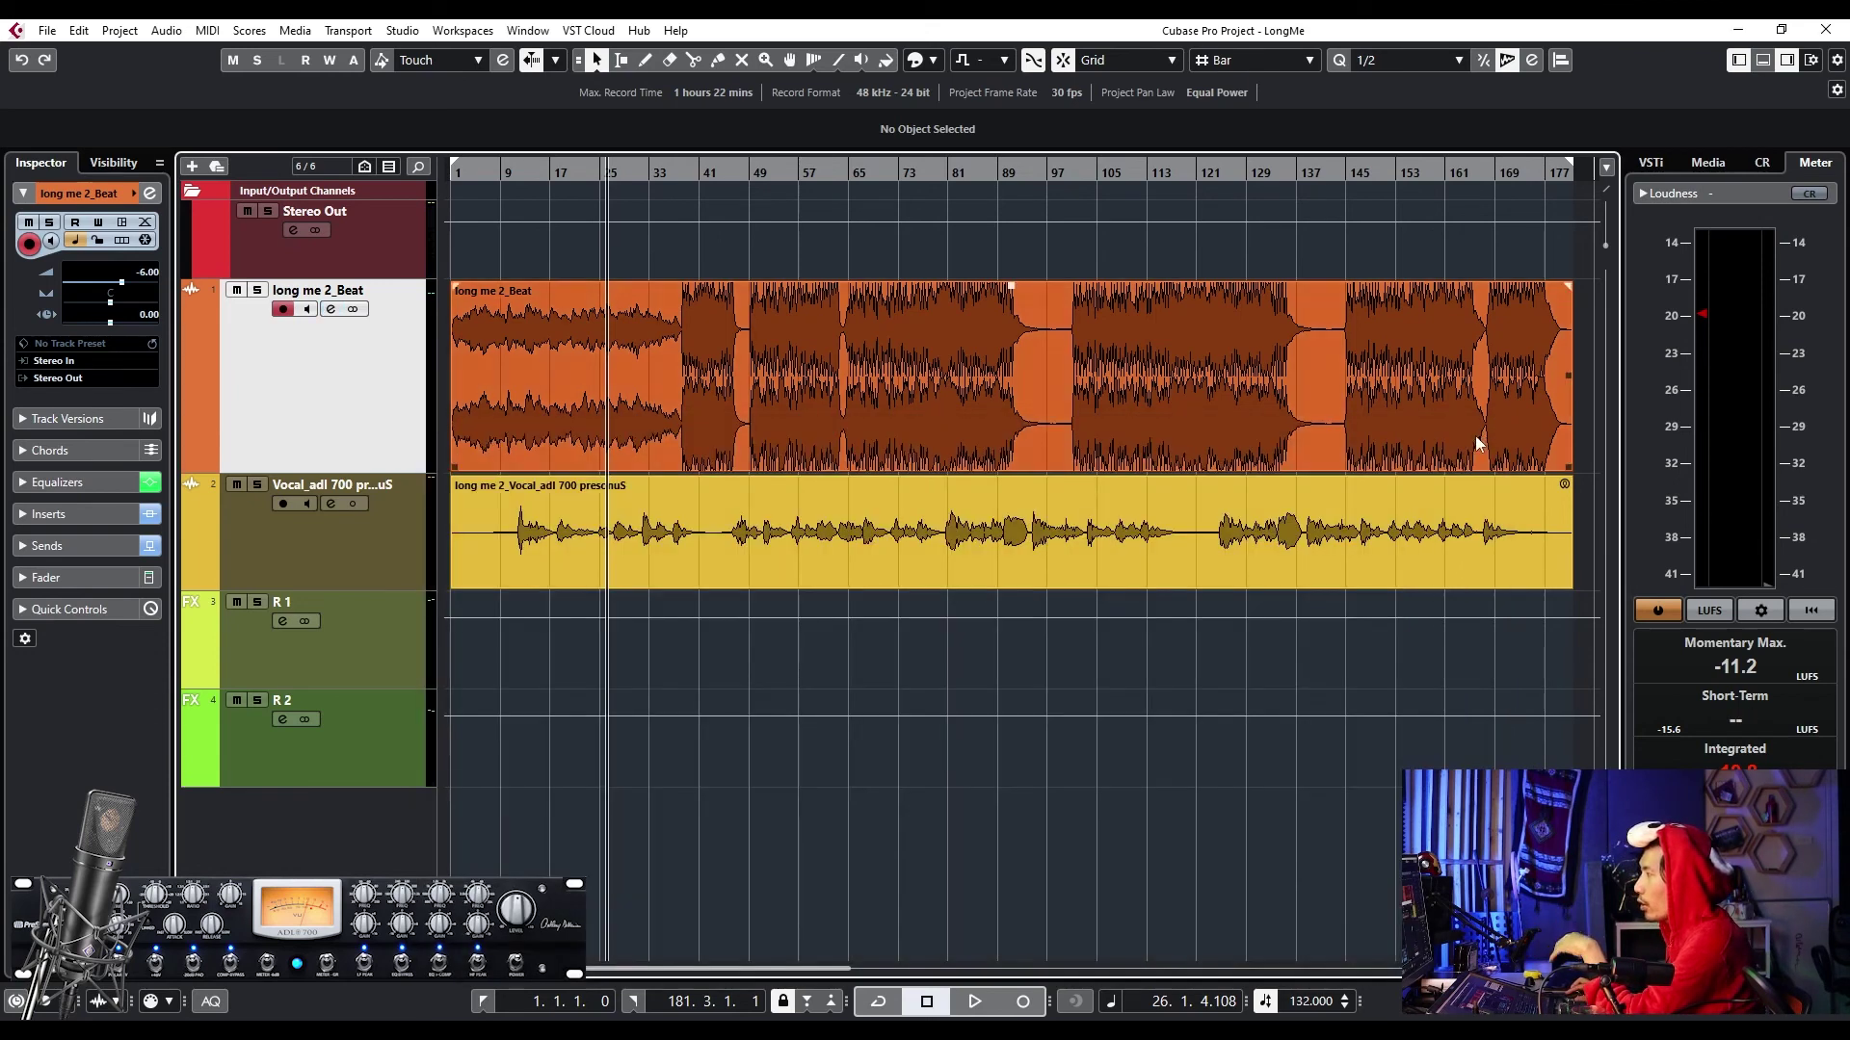
# - Slightly reduce the vocal track's height and review the insert lists of the vocal and long me 2_Beat tracks
pyautogui.moveTo(412, 594); pyautogui.dragTo(410, 573)
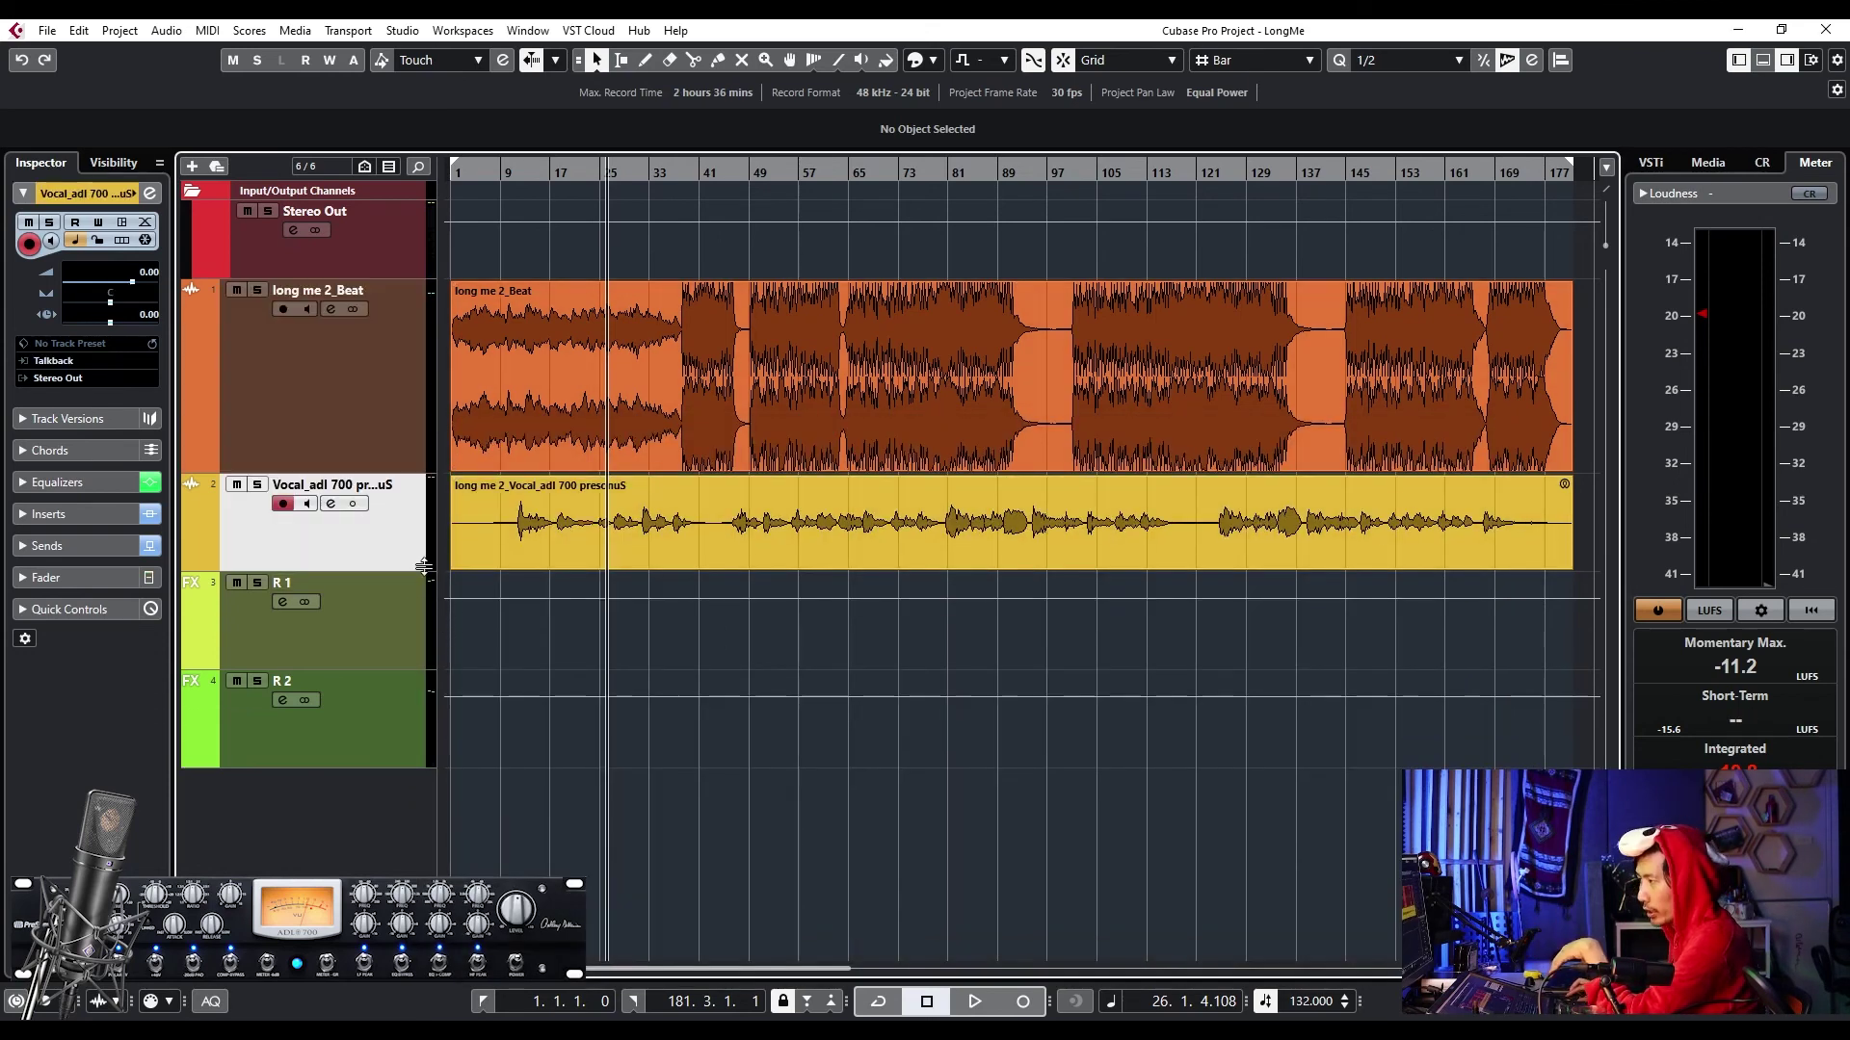
pyautogui.click(83, 513)
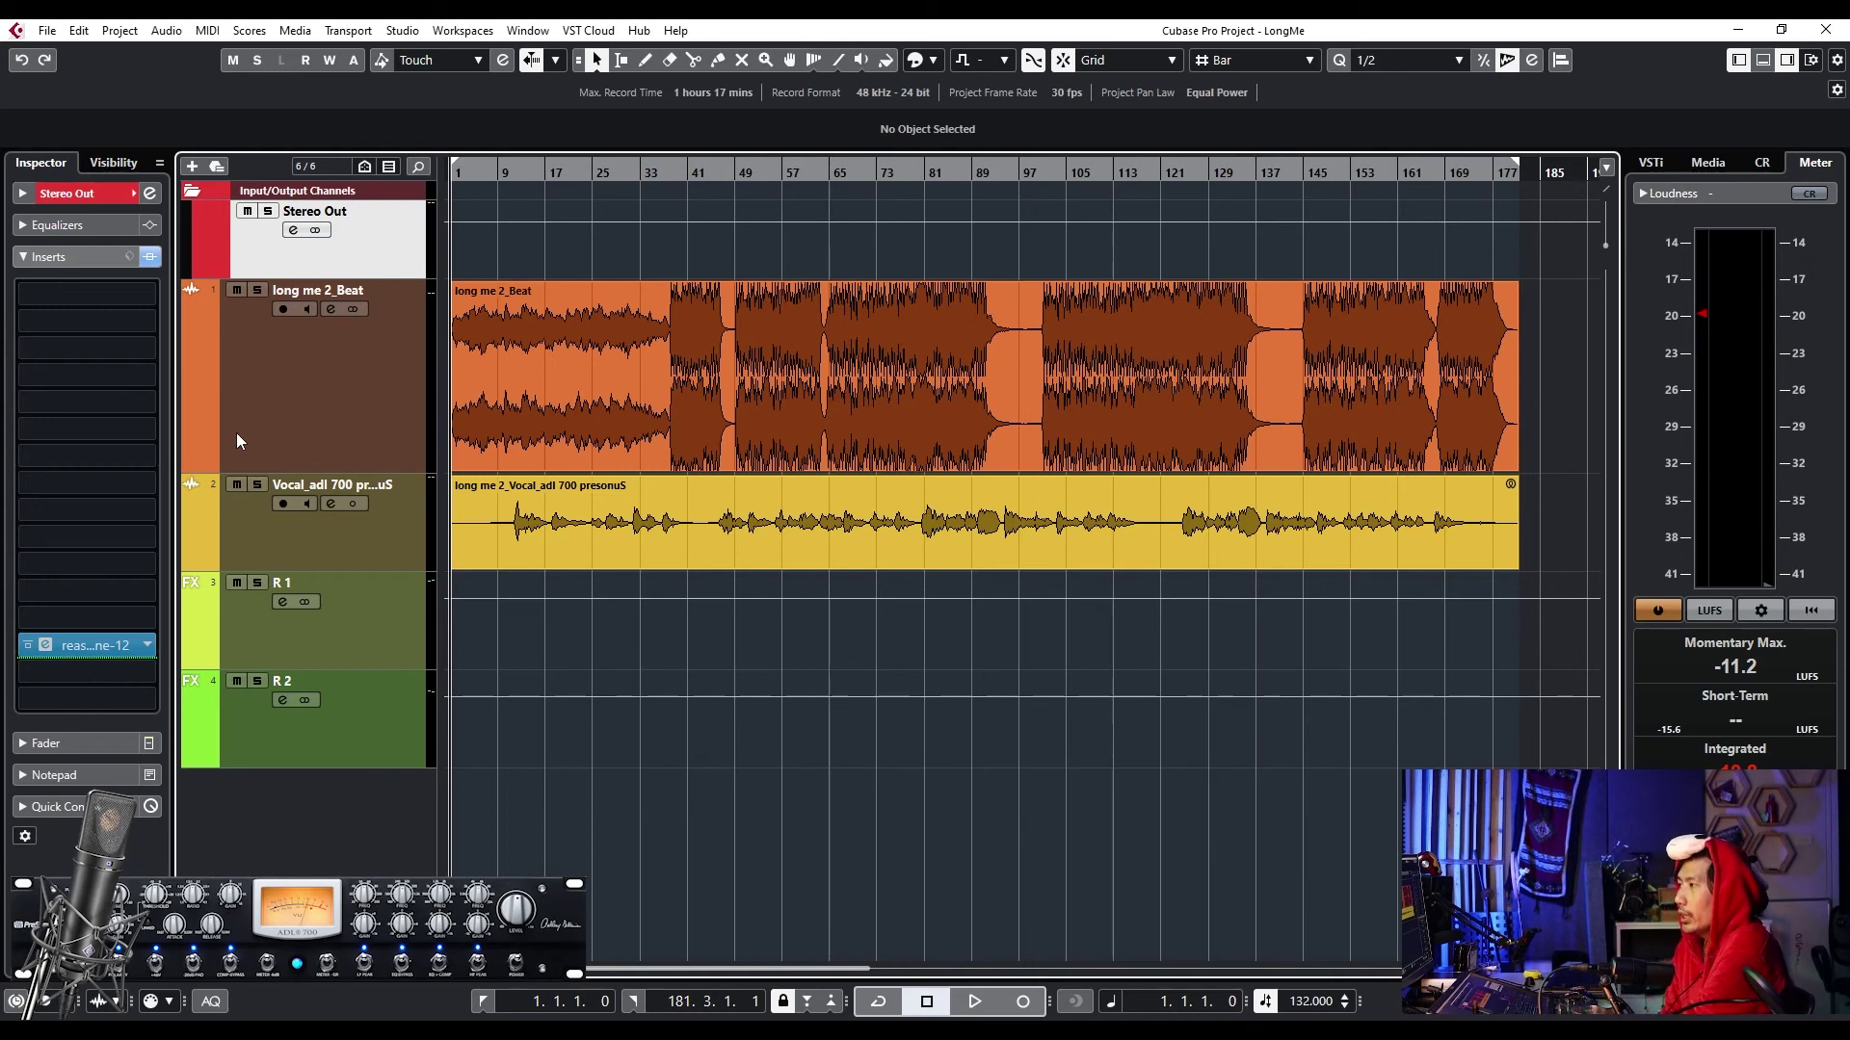
pyautogui.click(237, 434)
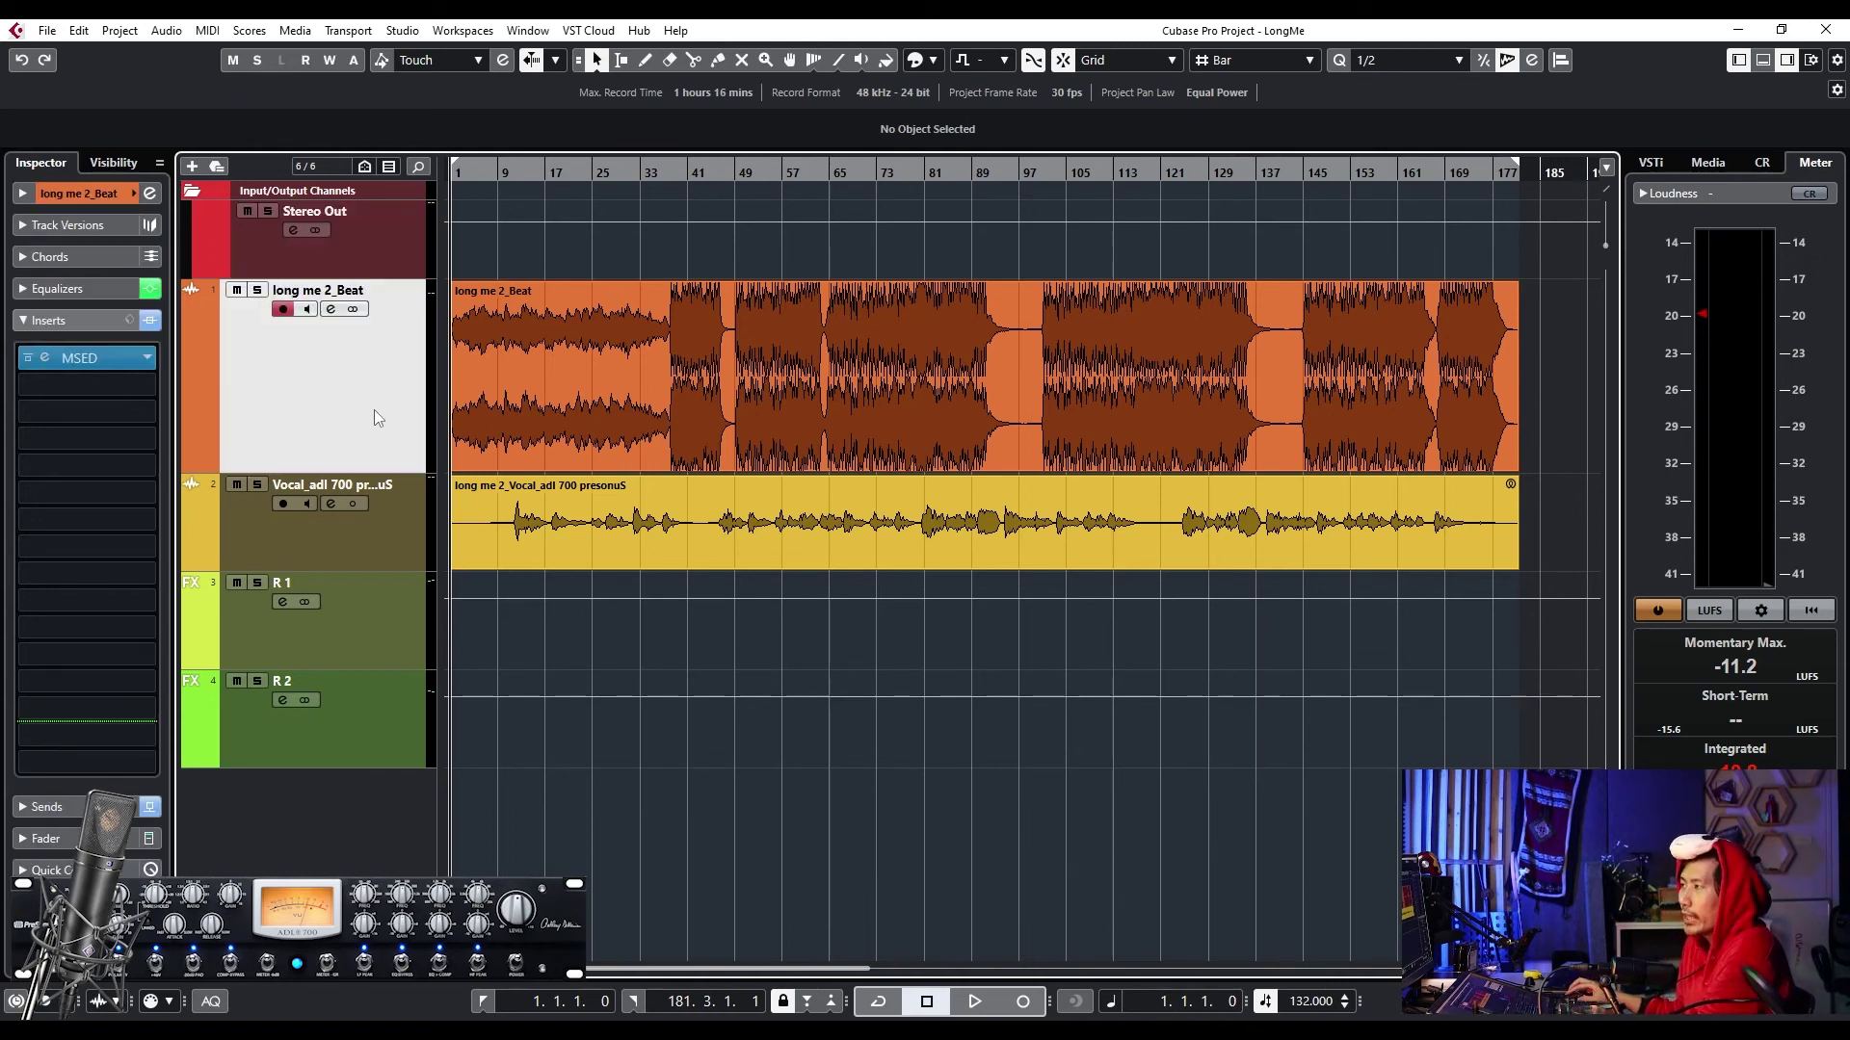
pyautogui.click(609, 416)
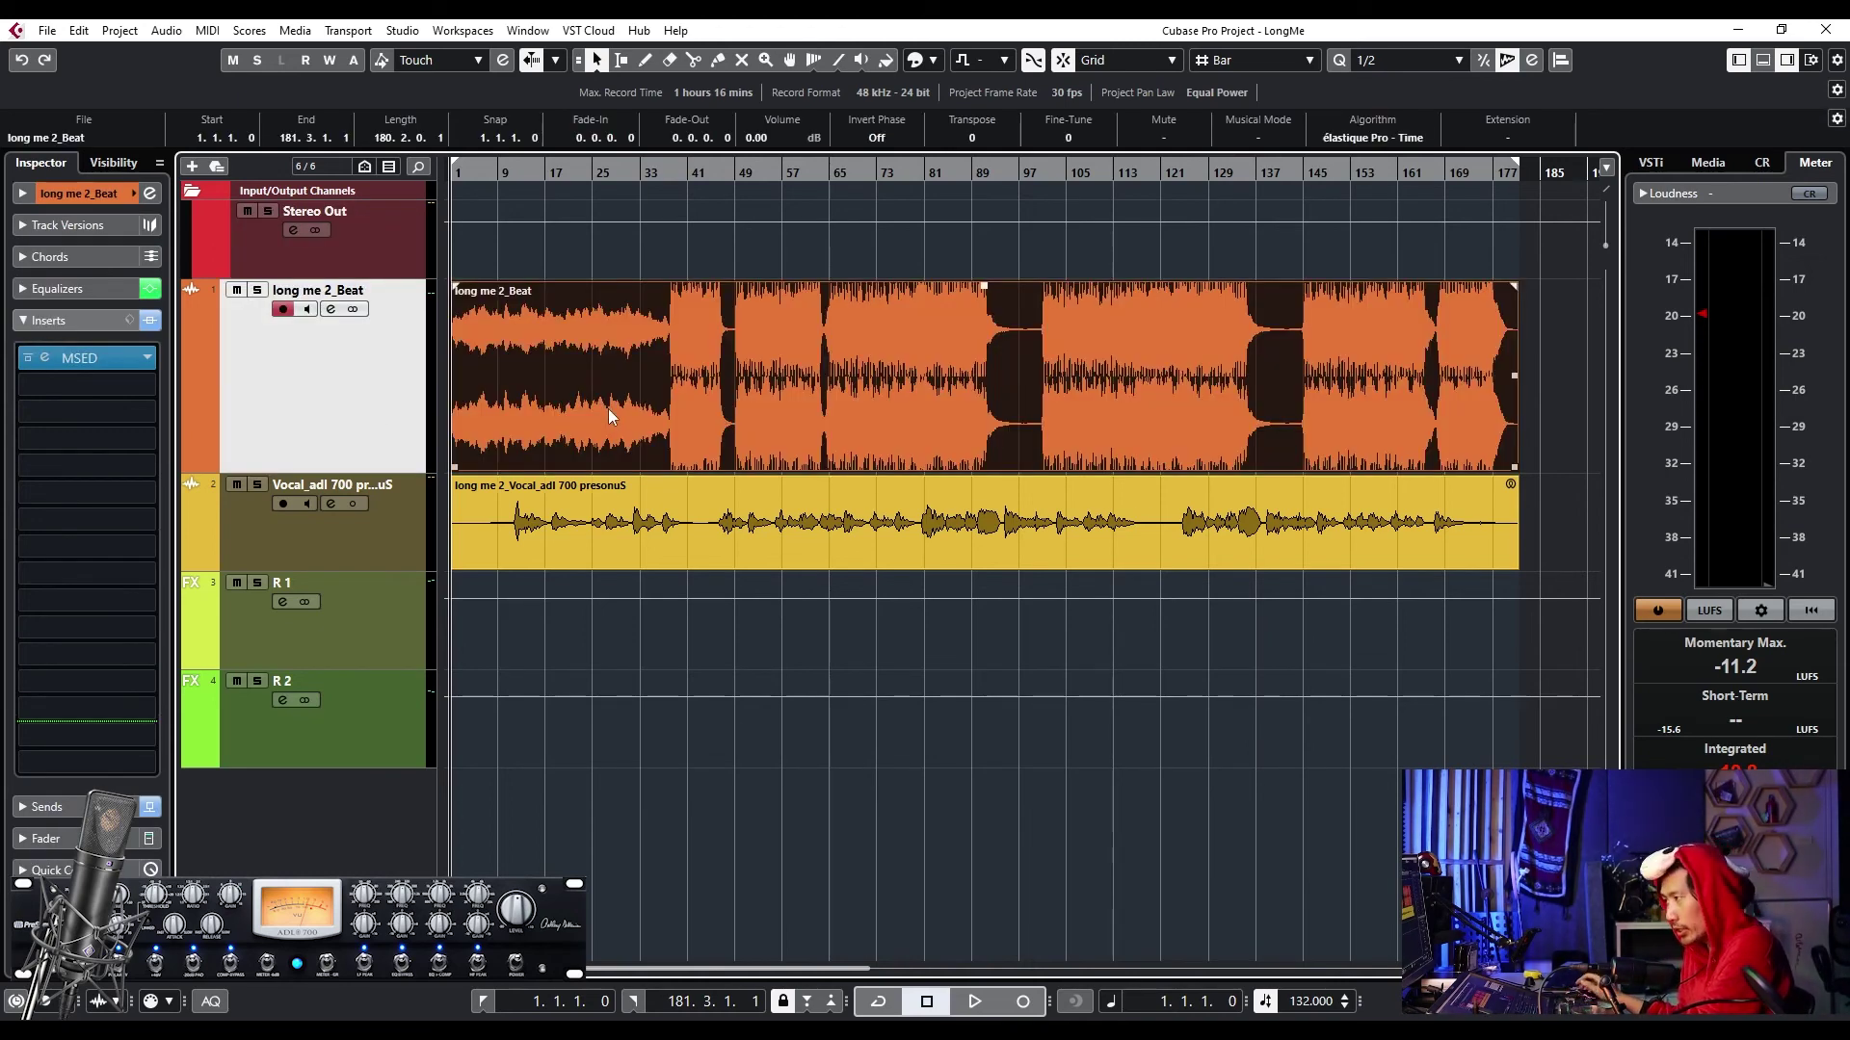
pyautogui.click(403, 539)
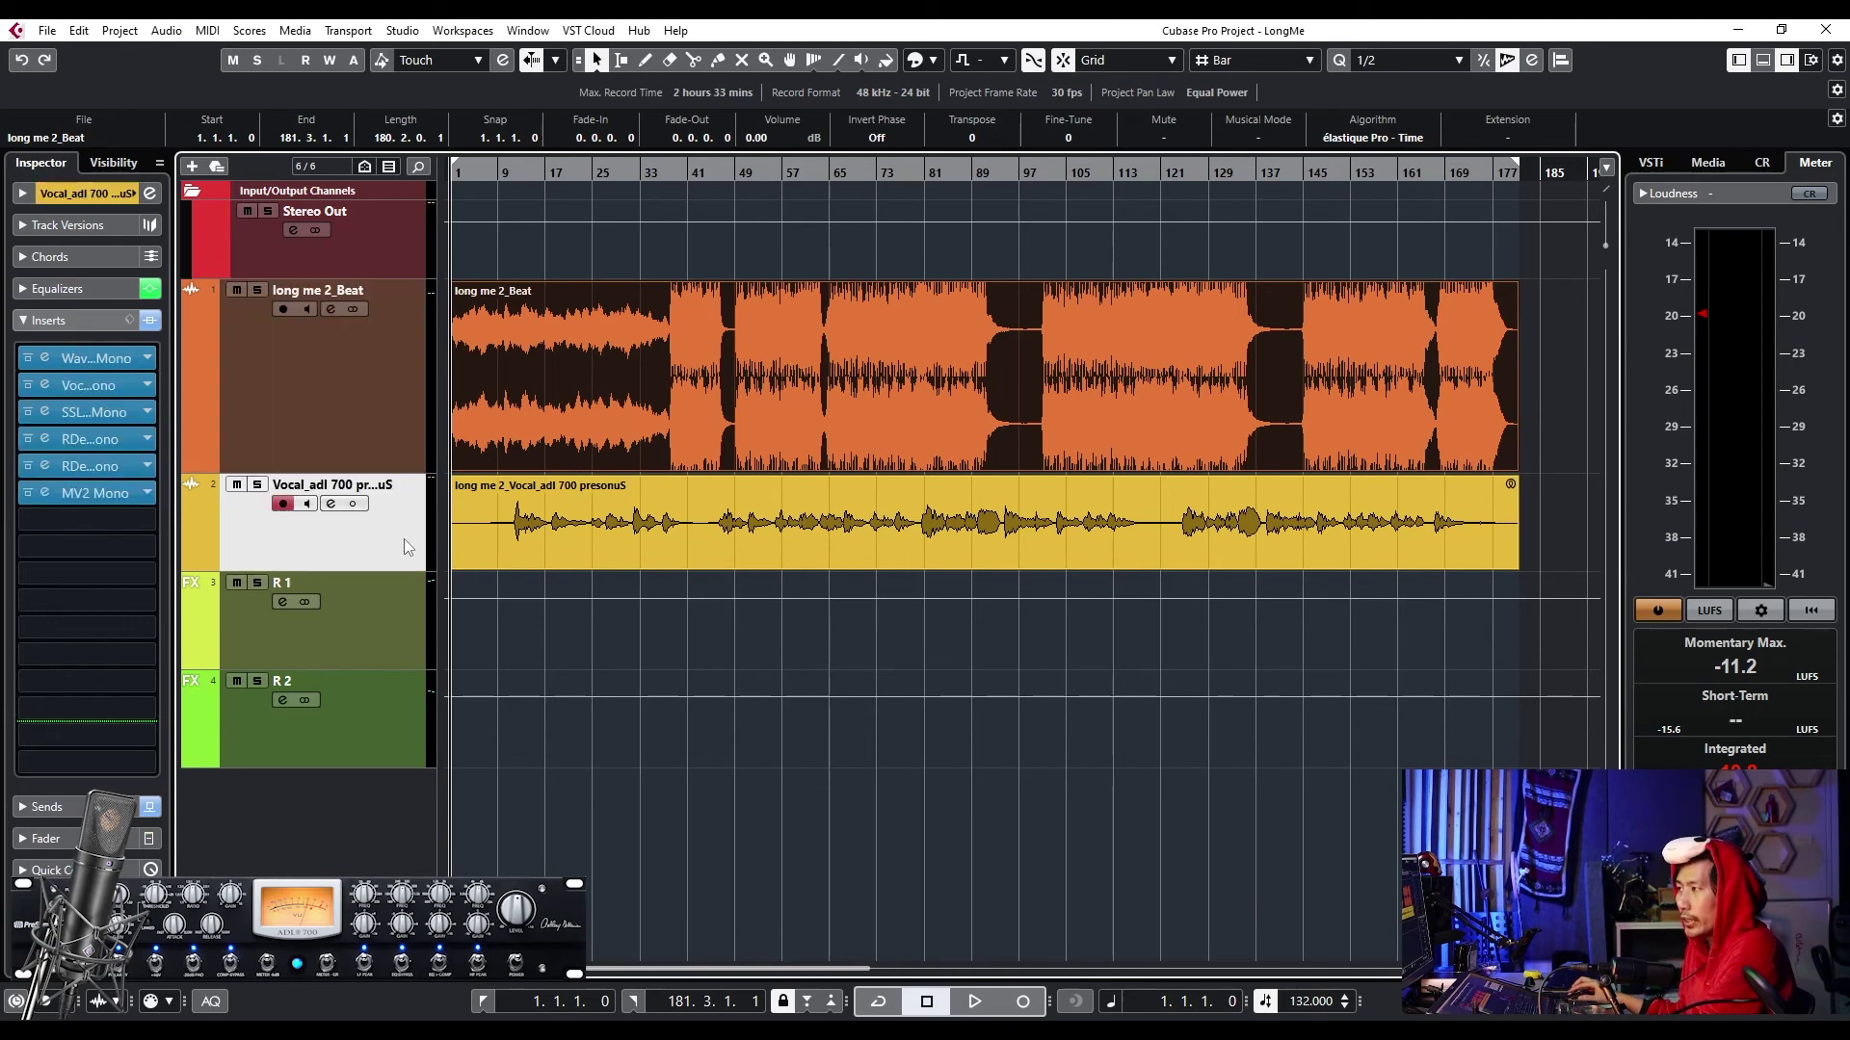
pyautogui.click(397, 449)
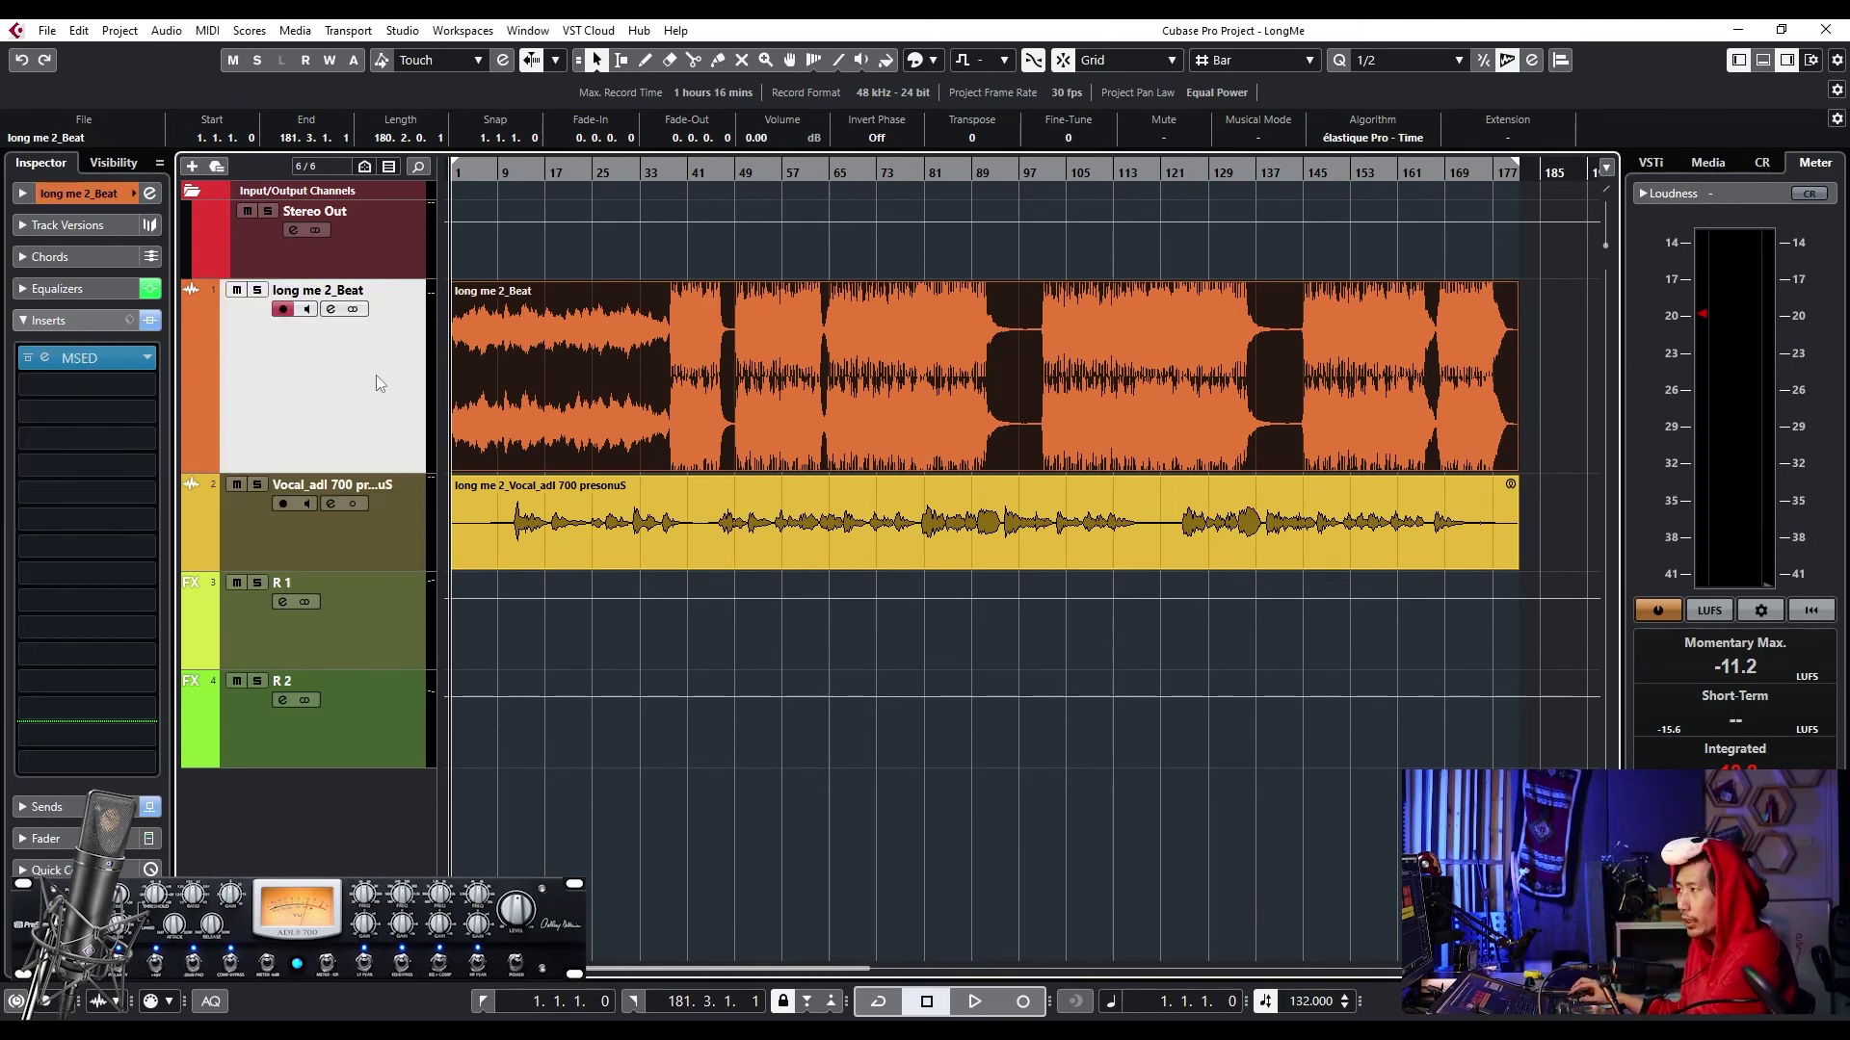
# - Insert the SuperVision analyzer in slot 12 of the Stereo Out channel
pyautogui.click(300, 262)
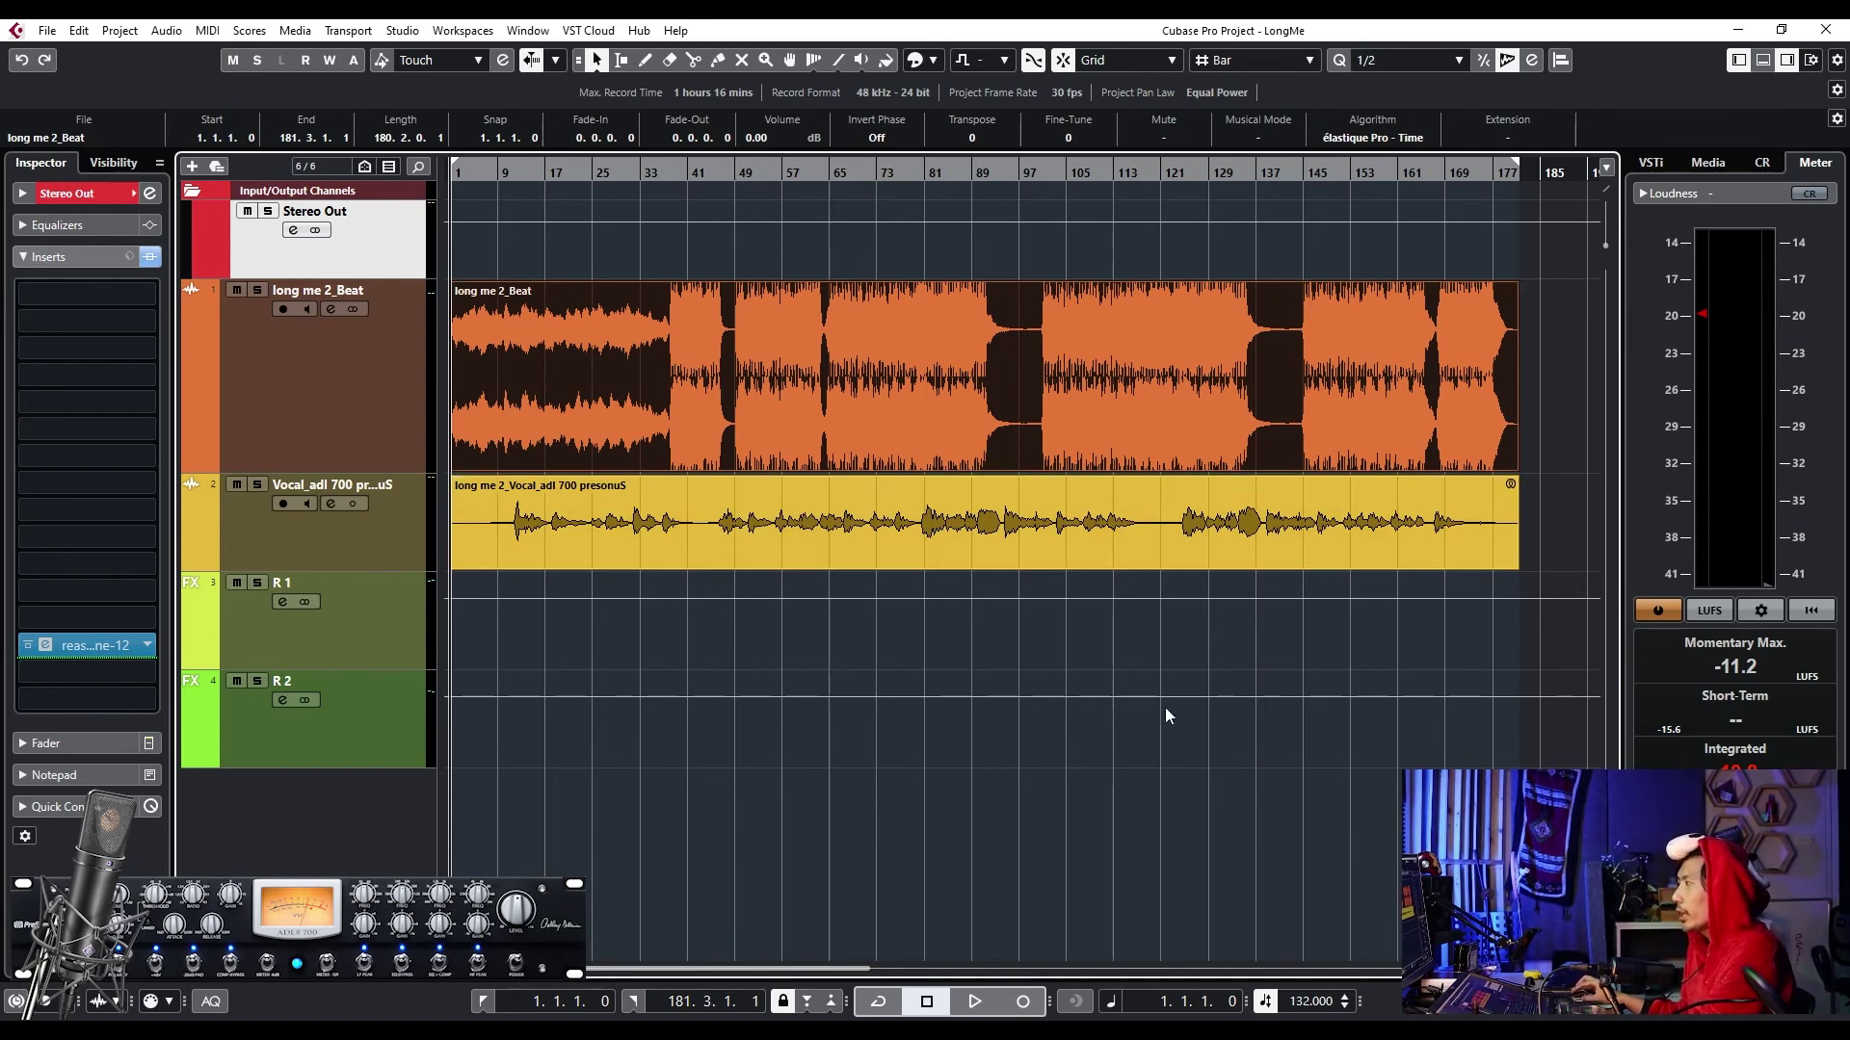
pyautogui.click(140, 594)
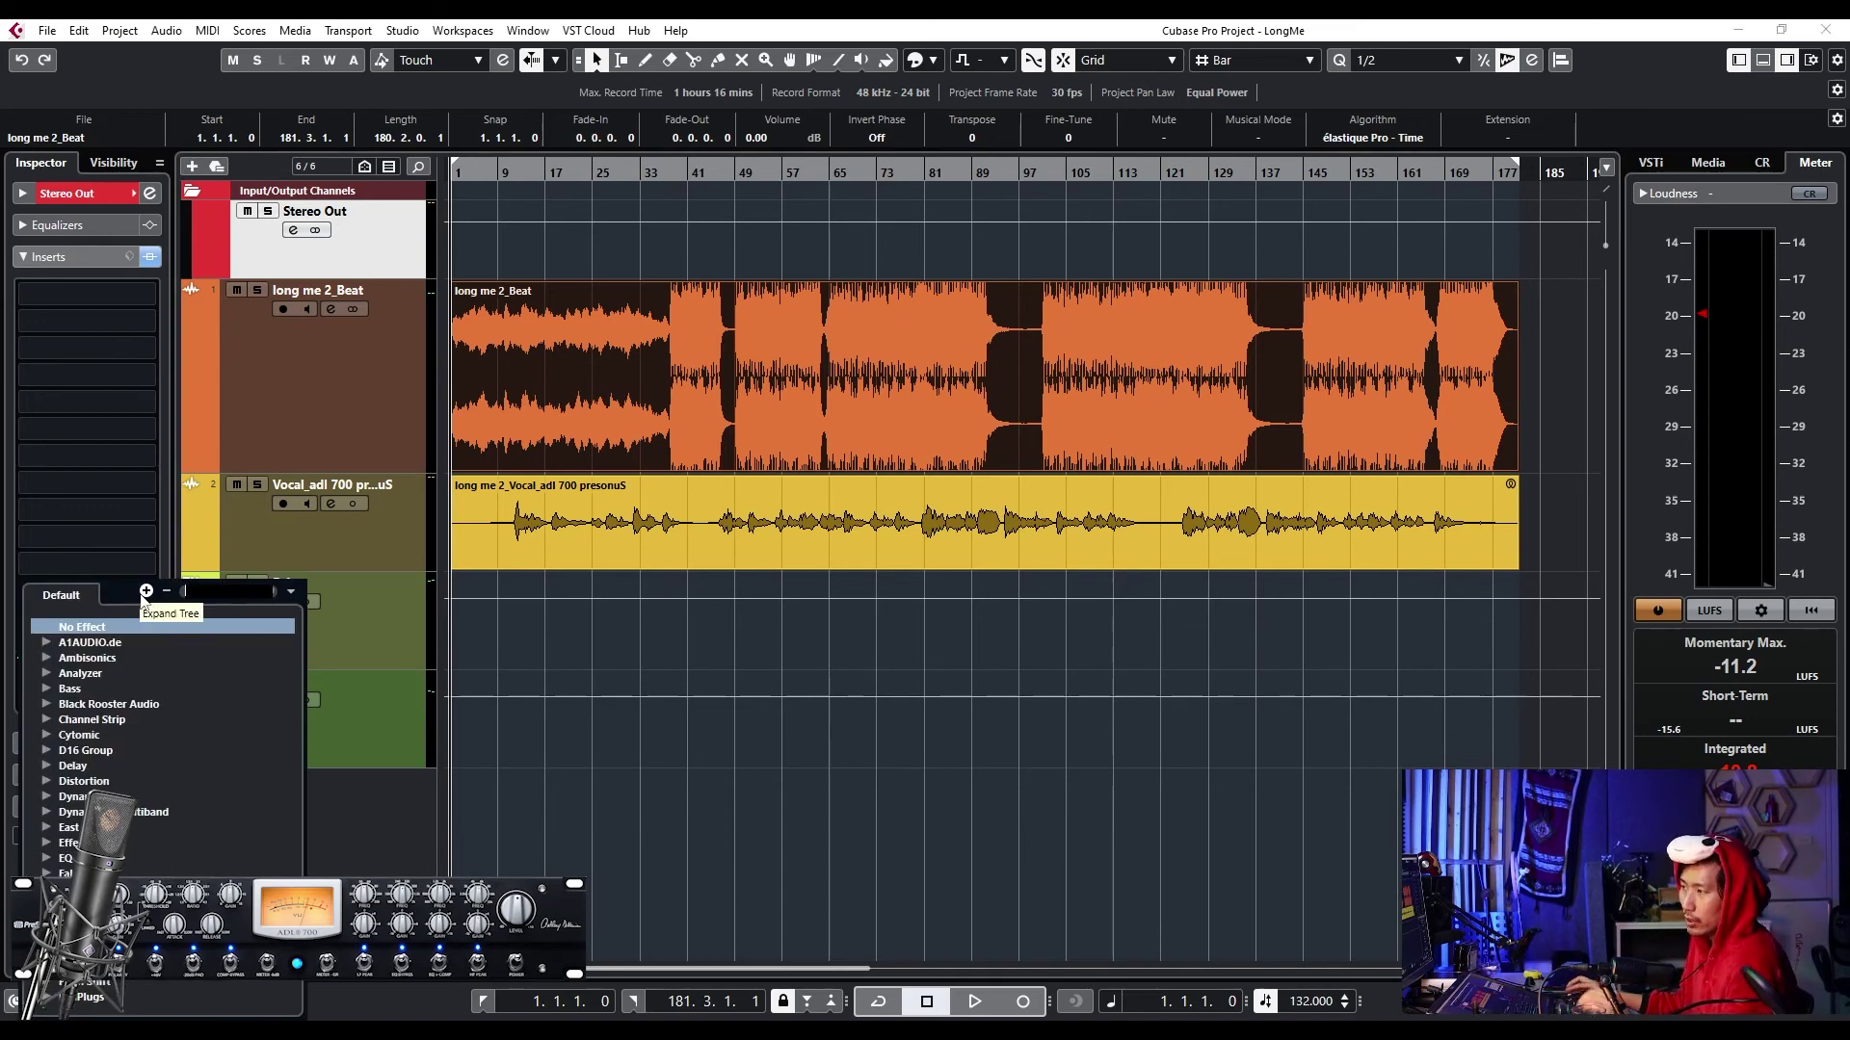
pyautogui.scroll(-2, 101, 742)
pyautogui.scroll(2, 99, 729)
pyautogui.click(44, 674)
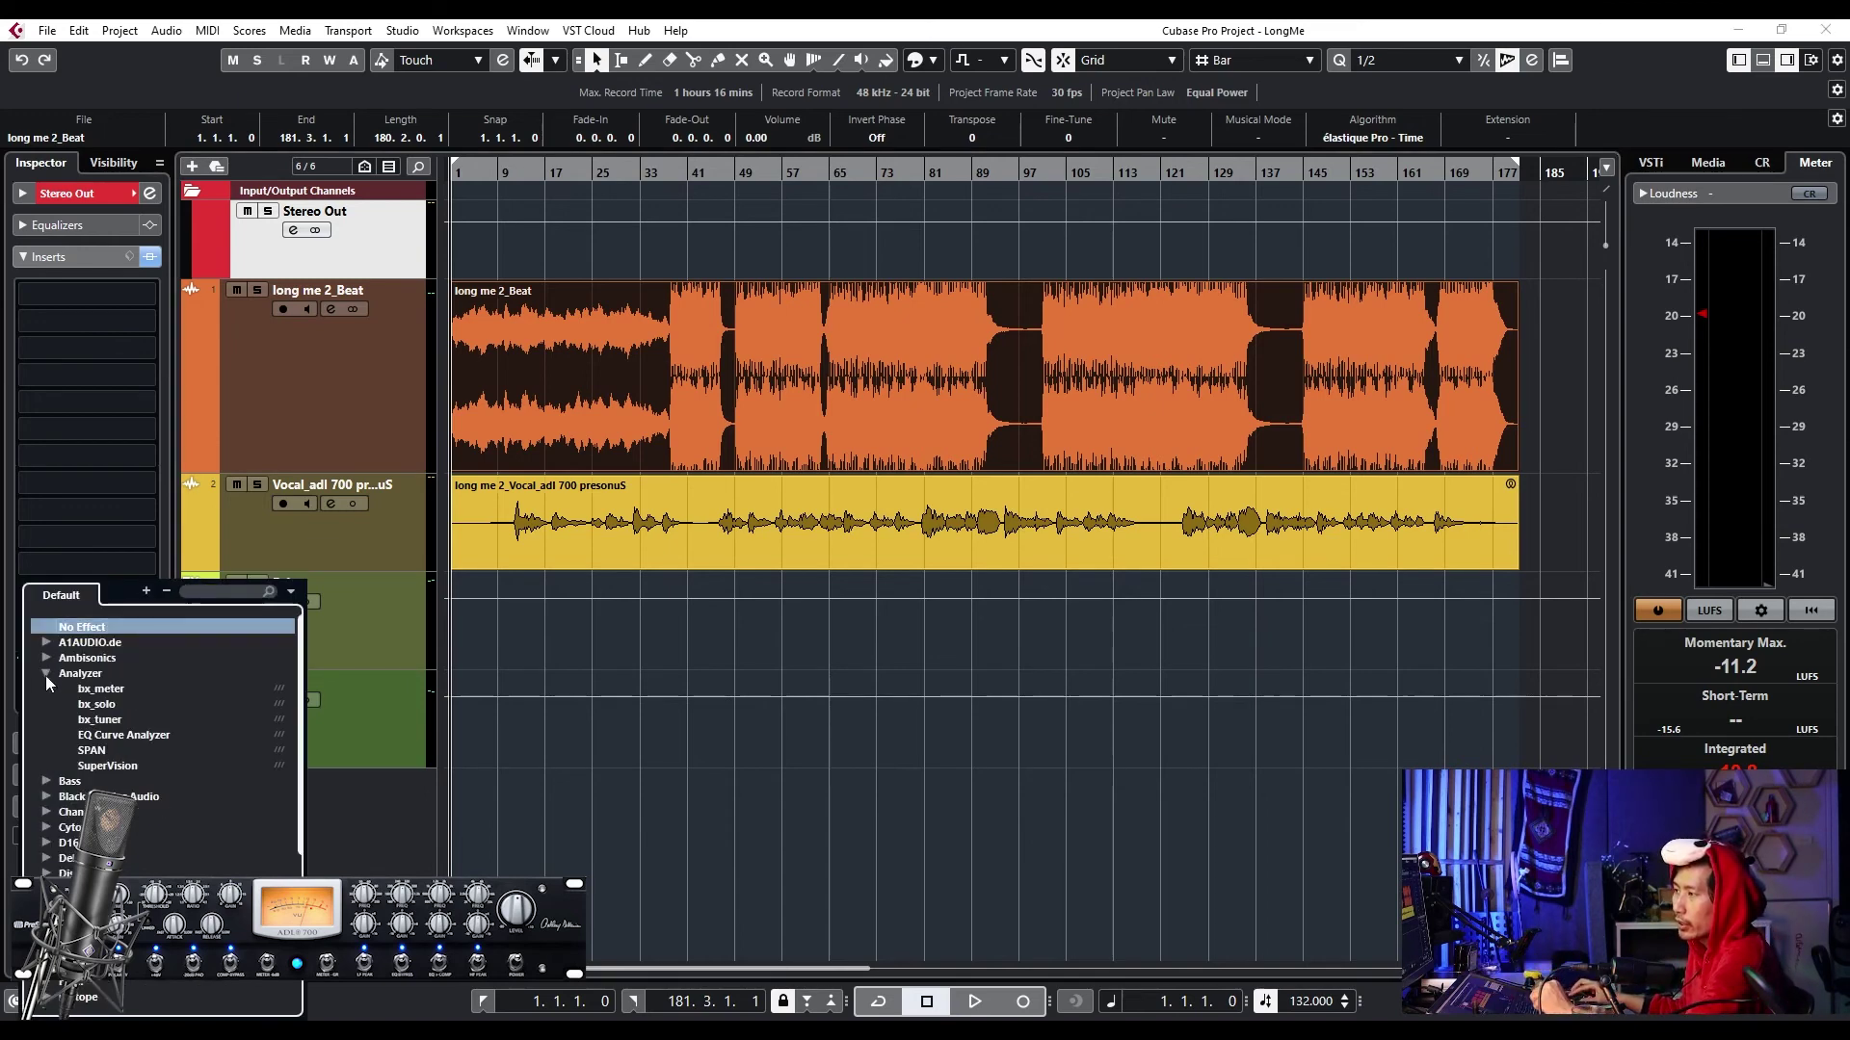
pyautogui.click(106, 766)
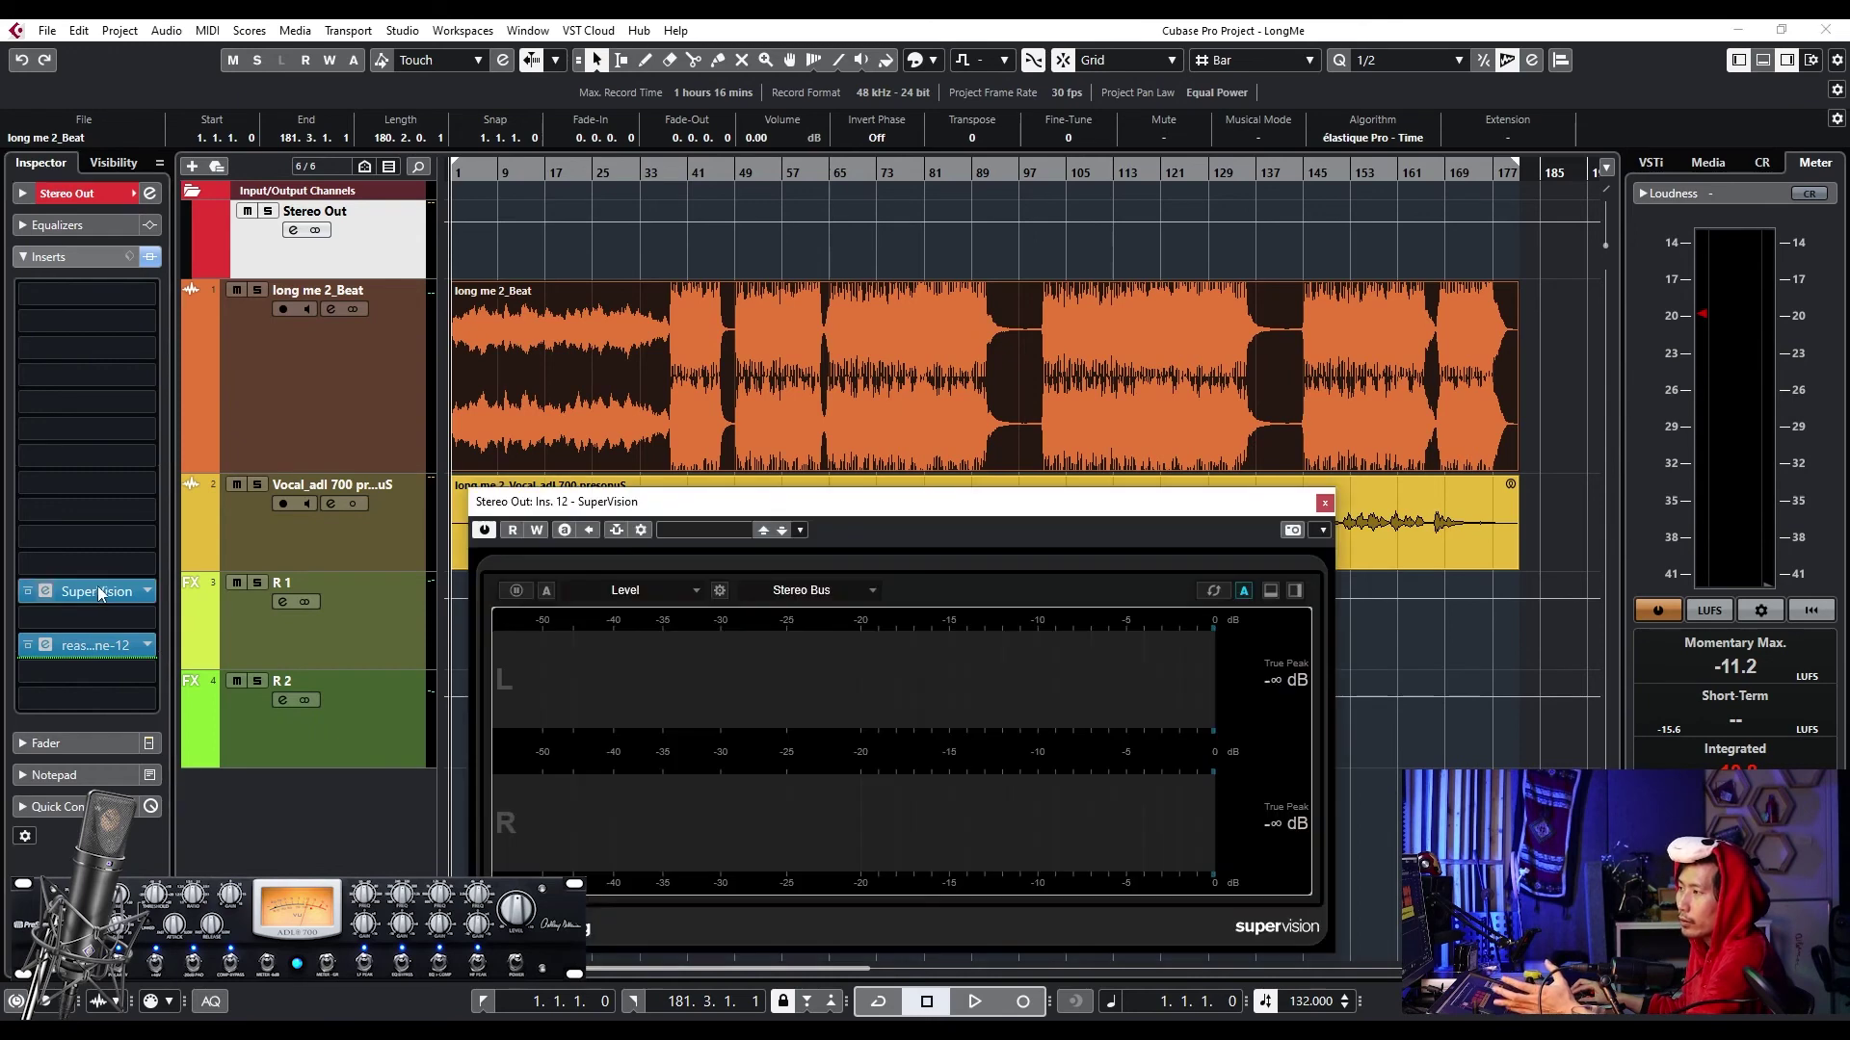
# - Switch the SuperVision module to Loudness and reposition its window over the tracks
pyautogui.click(678, 591)
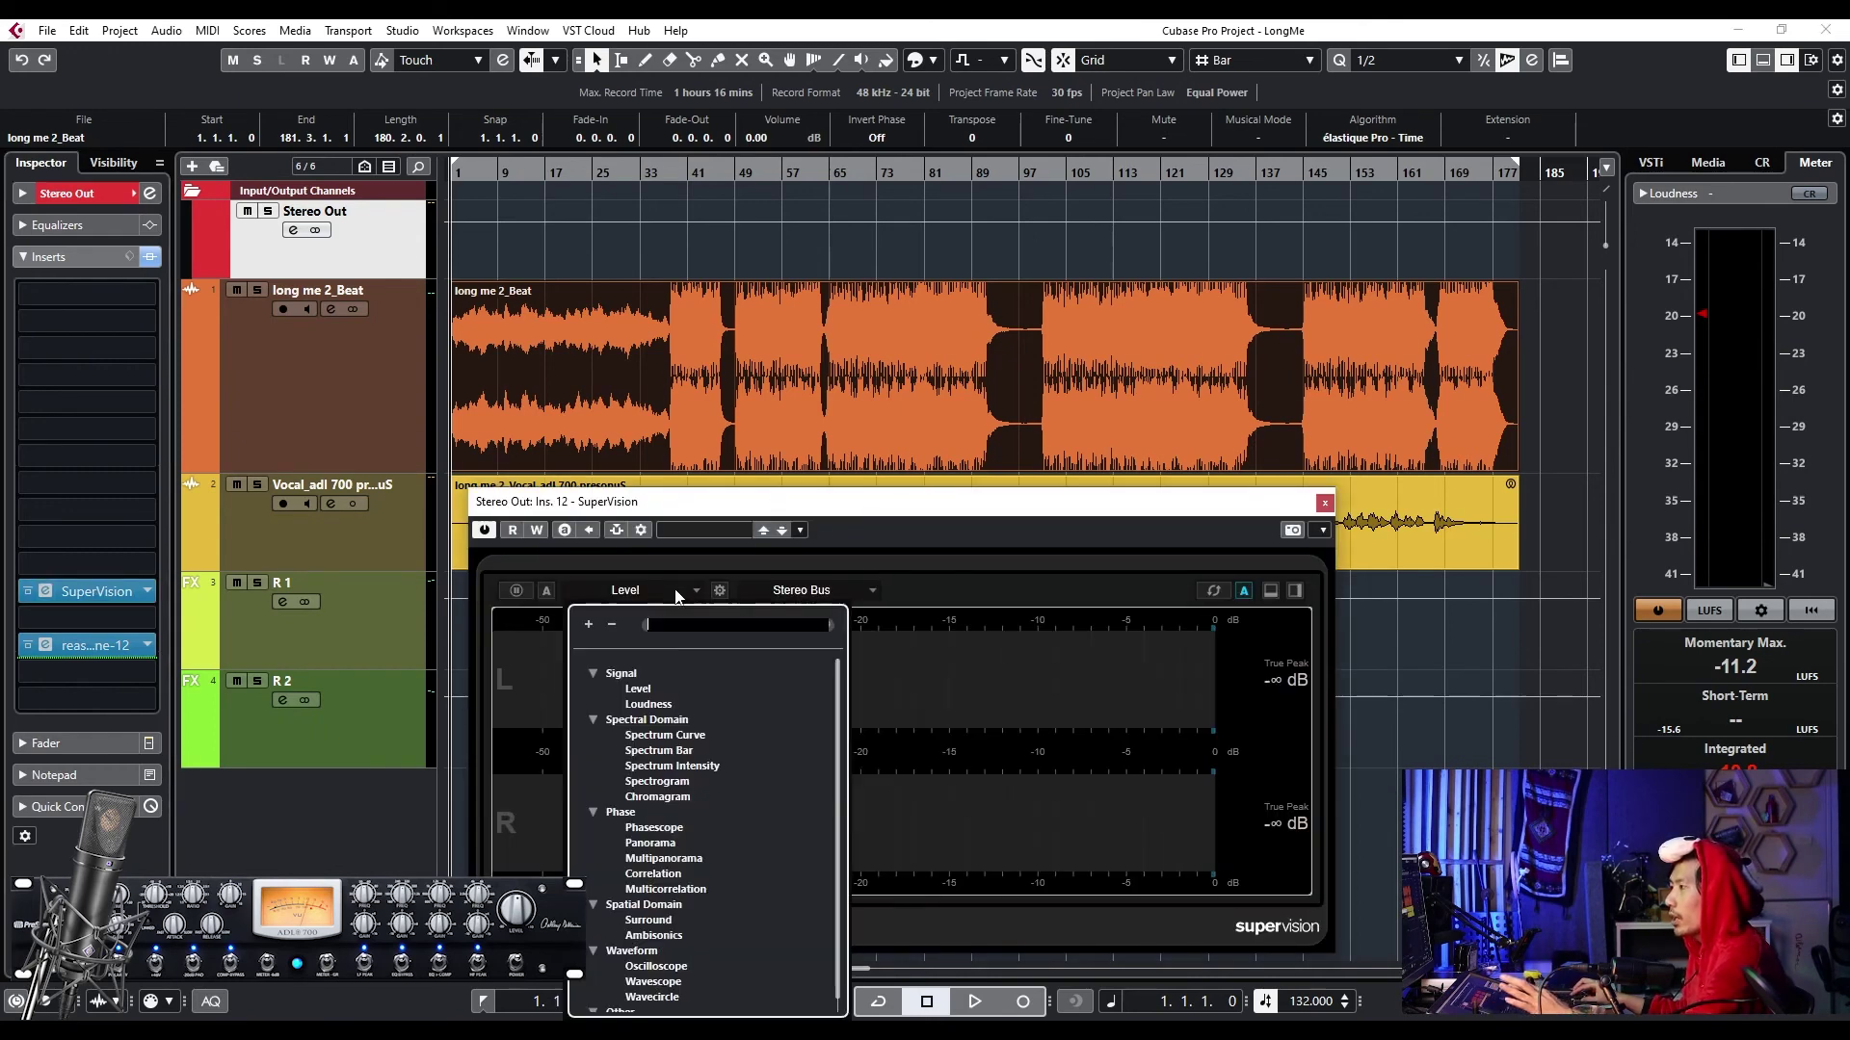
pyautogui.click(665, 705)
pyautogui.moveTo(689, 513); pyautogui.dragTo(748, 453)
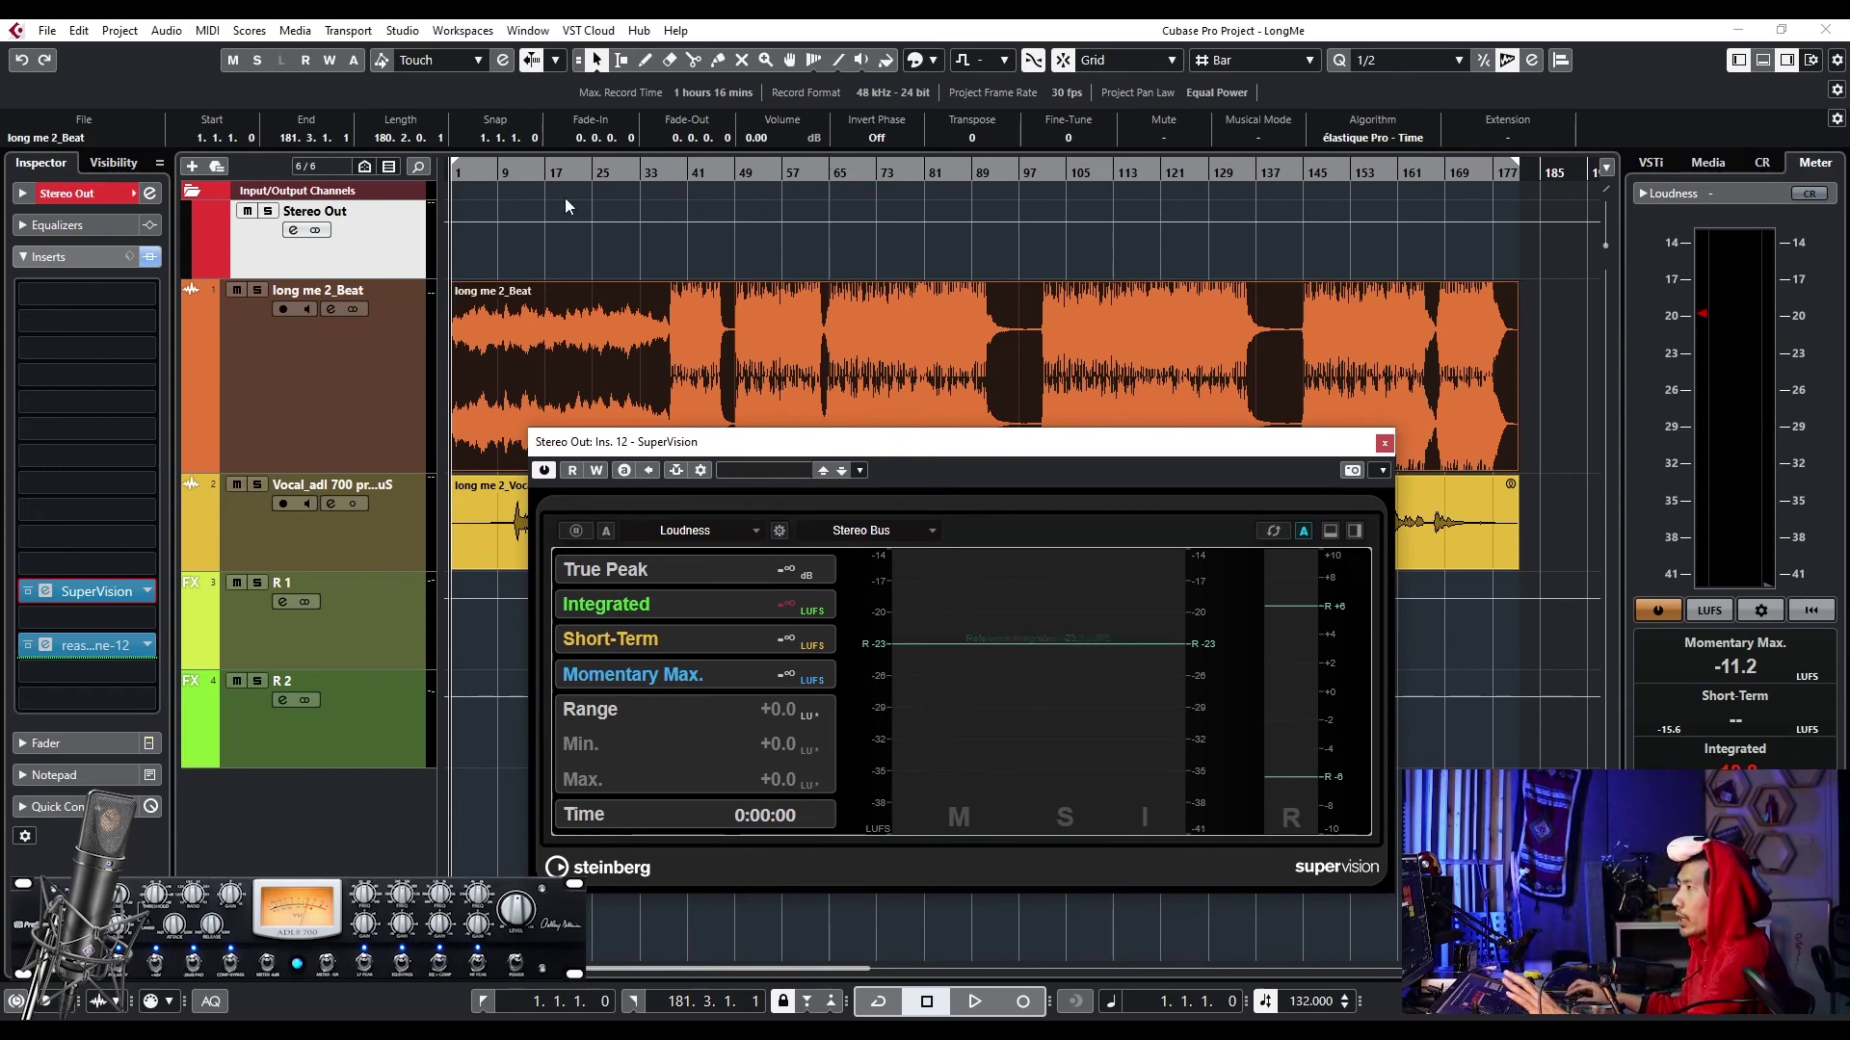
# - Play the mix up to about bar 93 to measure its loudness, and reset the project's loudness meter
pyautogui.click(553, 324)
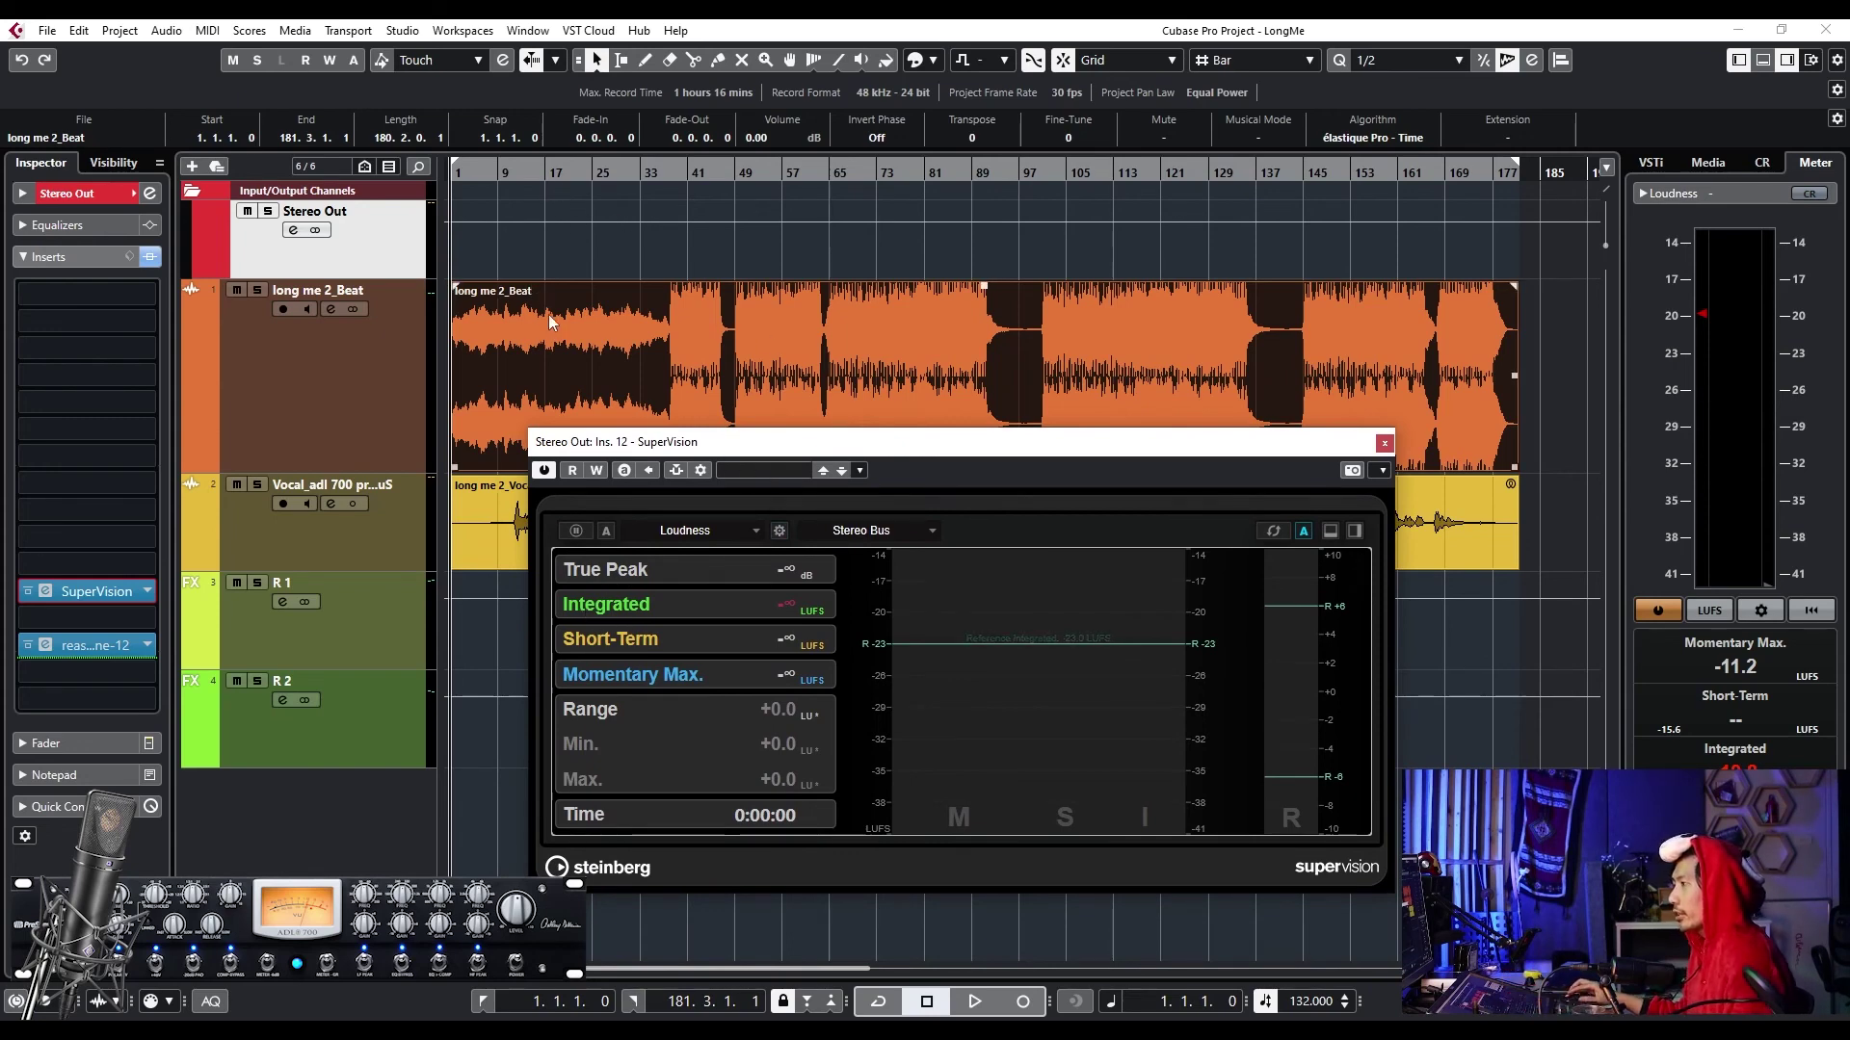
pyautogui.press('space')
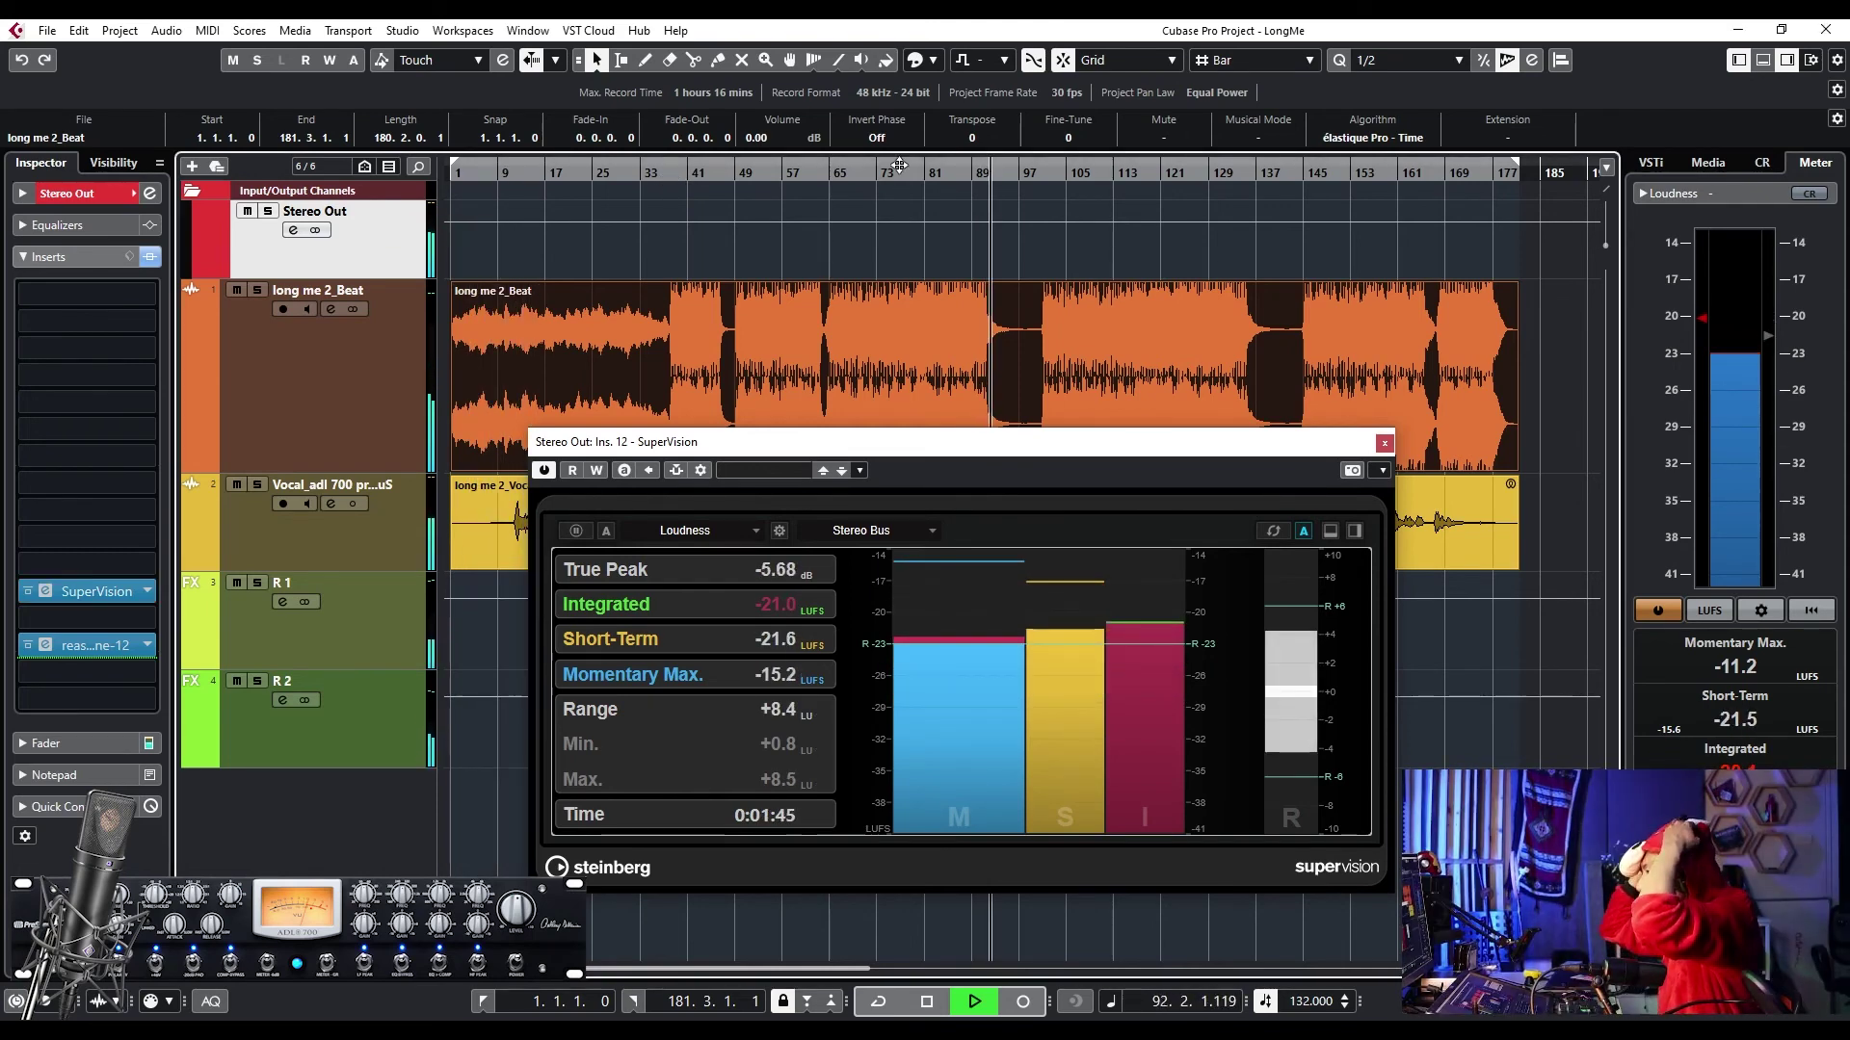
pyautogui.press('space')
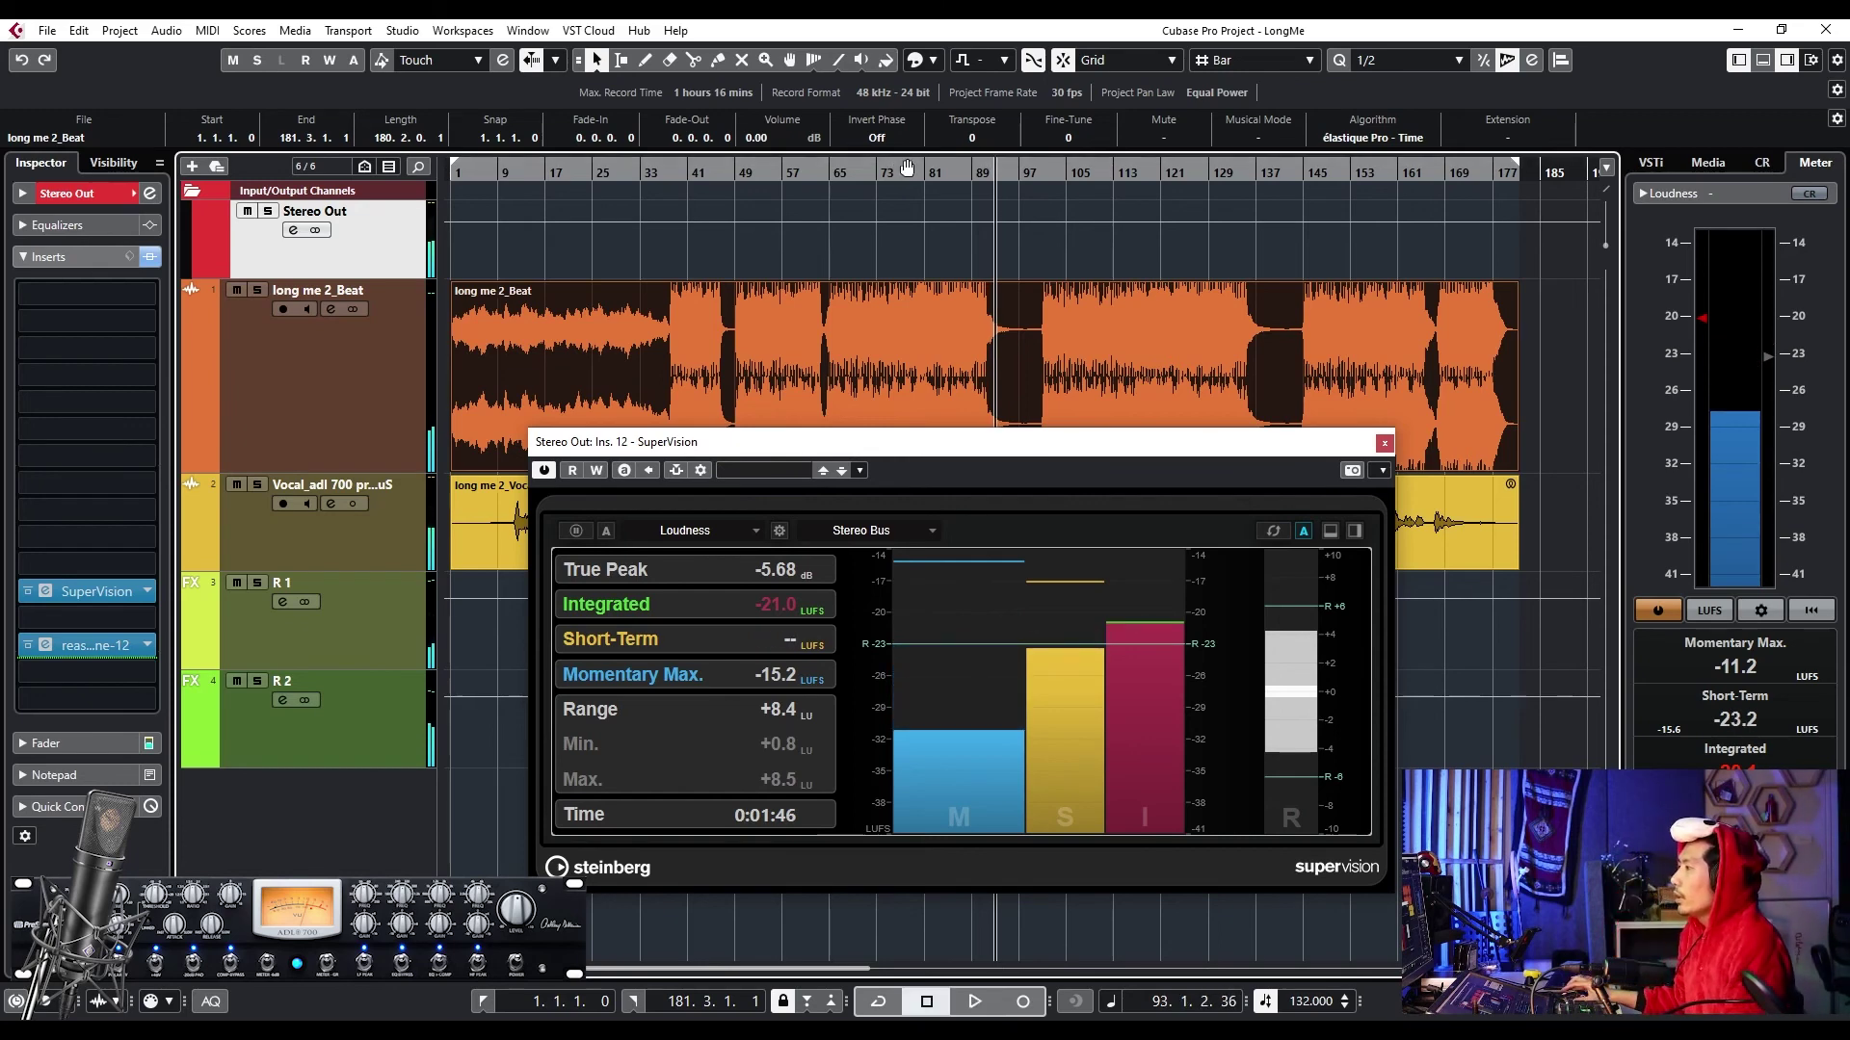
pyautogui.click(1811, 610)
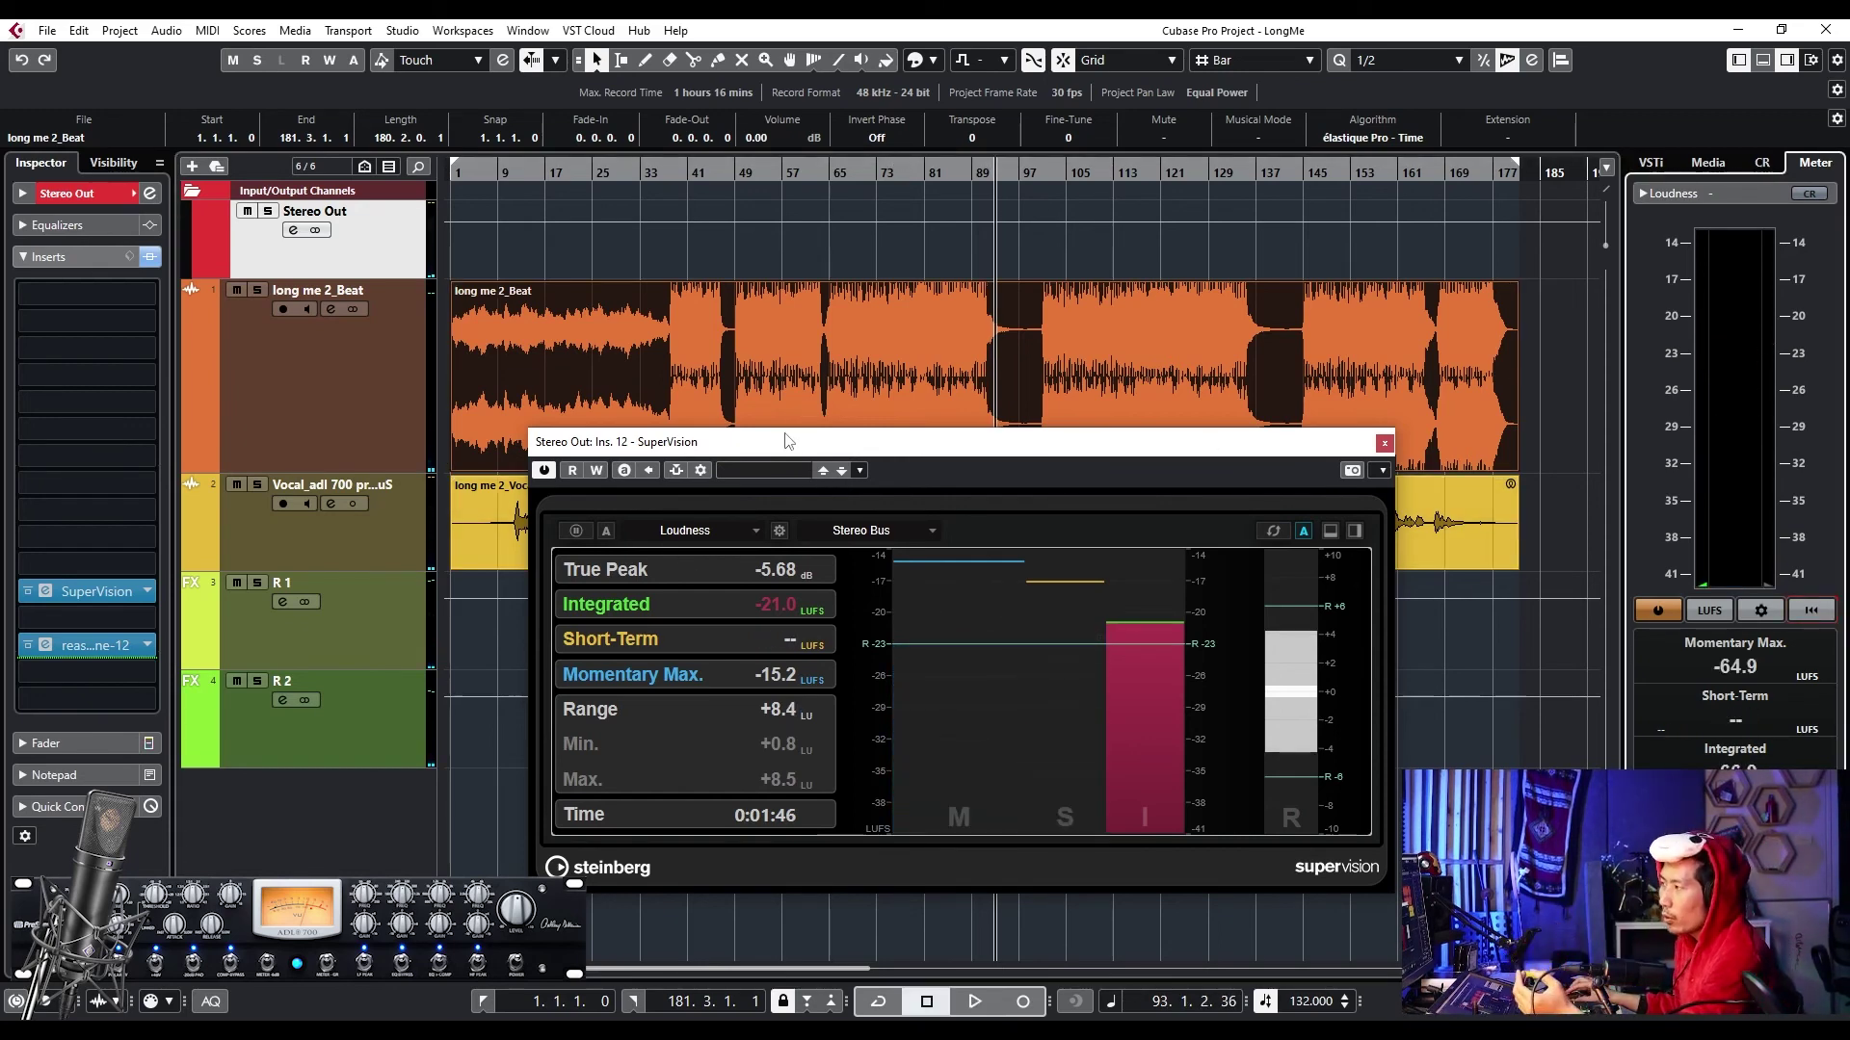
pyautogui.moveTo(792, 448); pyautogui.dragTo(748, 482)
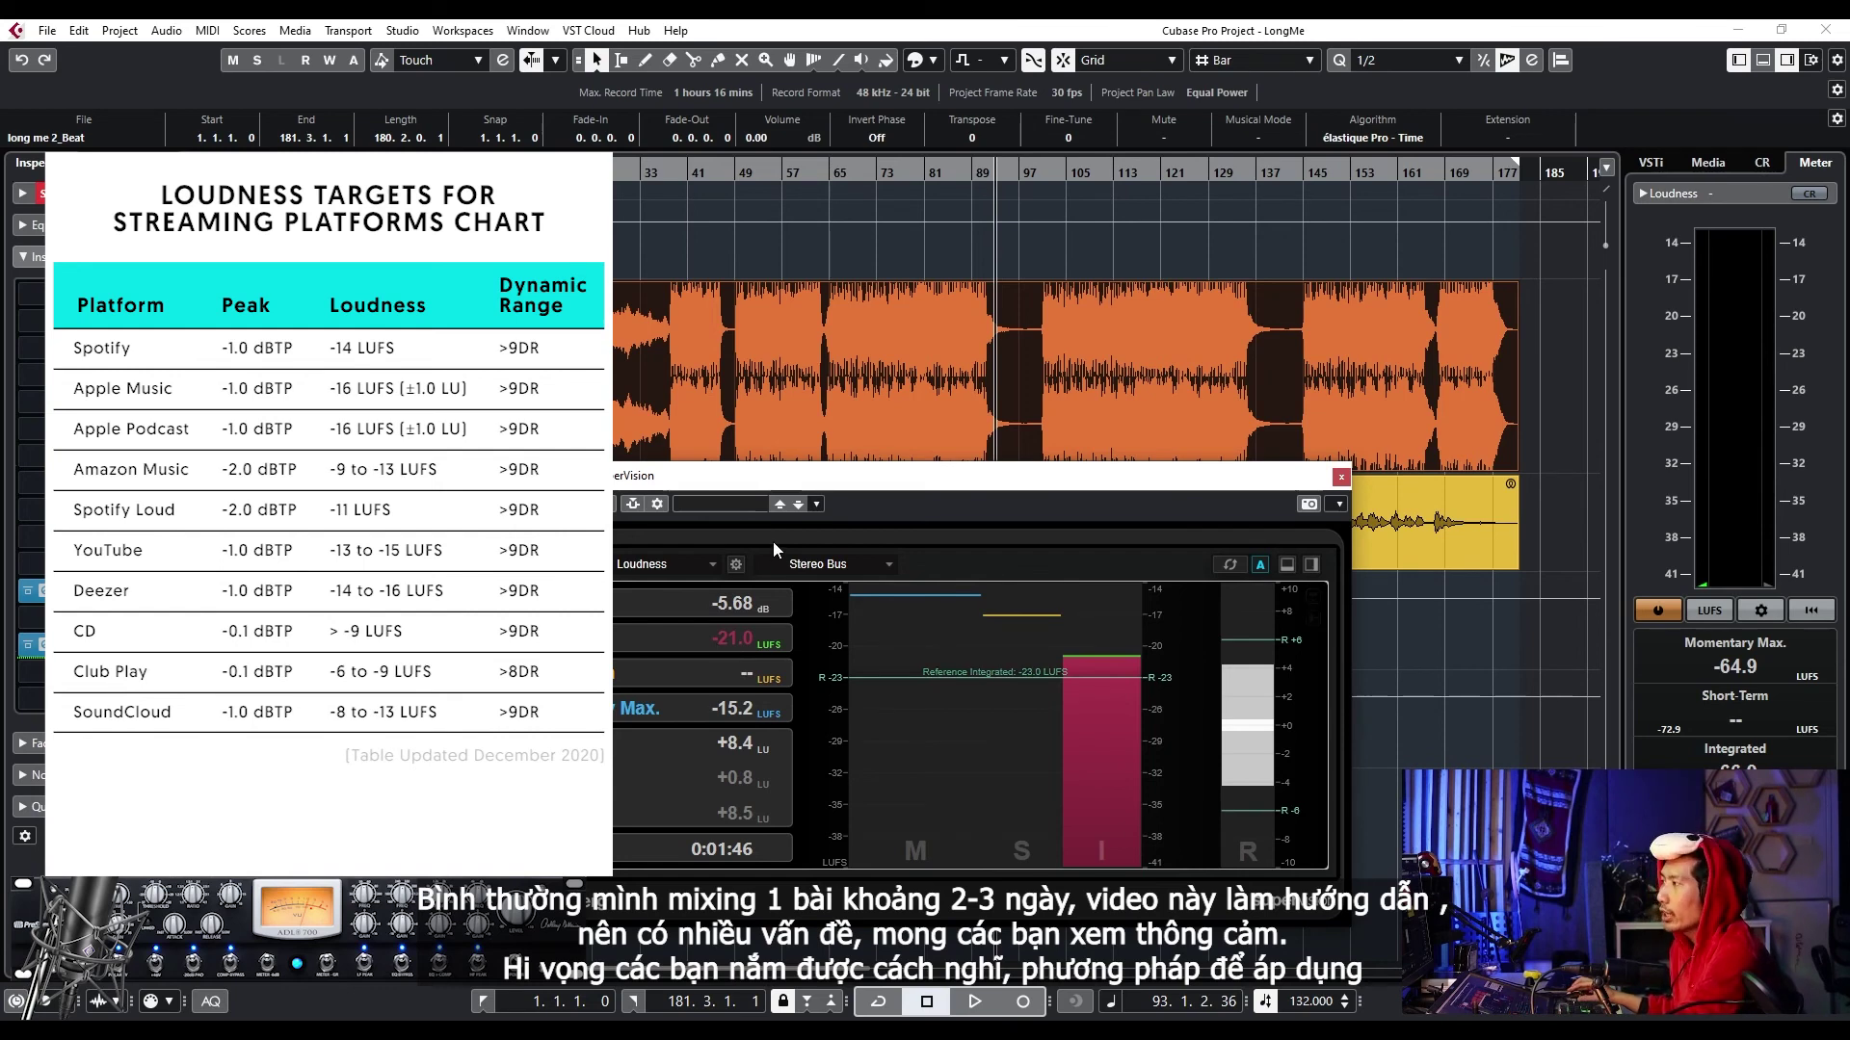
# - Place the playback position at bar 52 and move the SuperVision window over the lower tracks
pyautogui.click(752, 173)
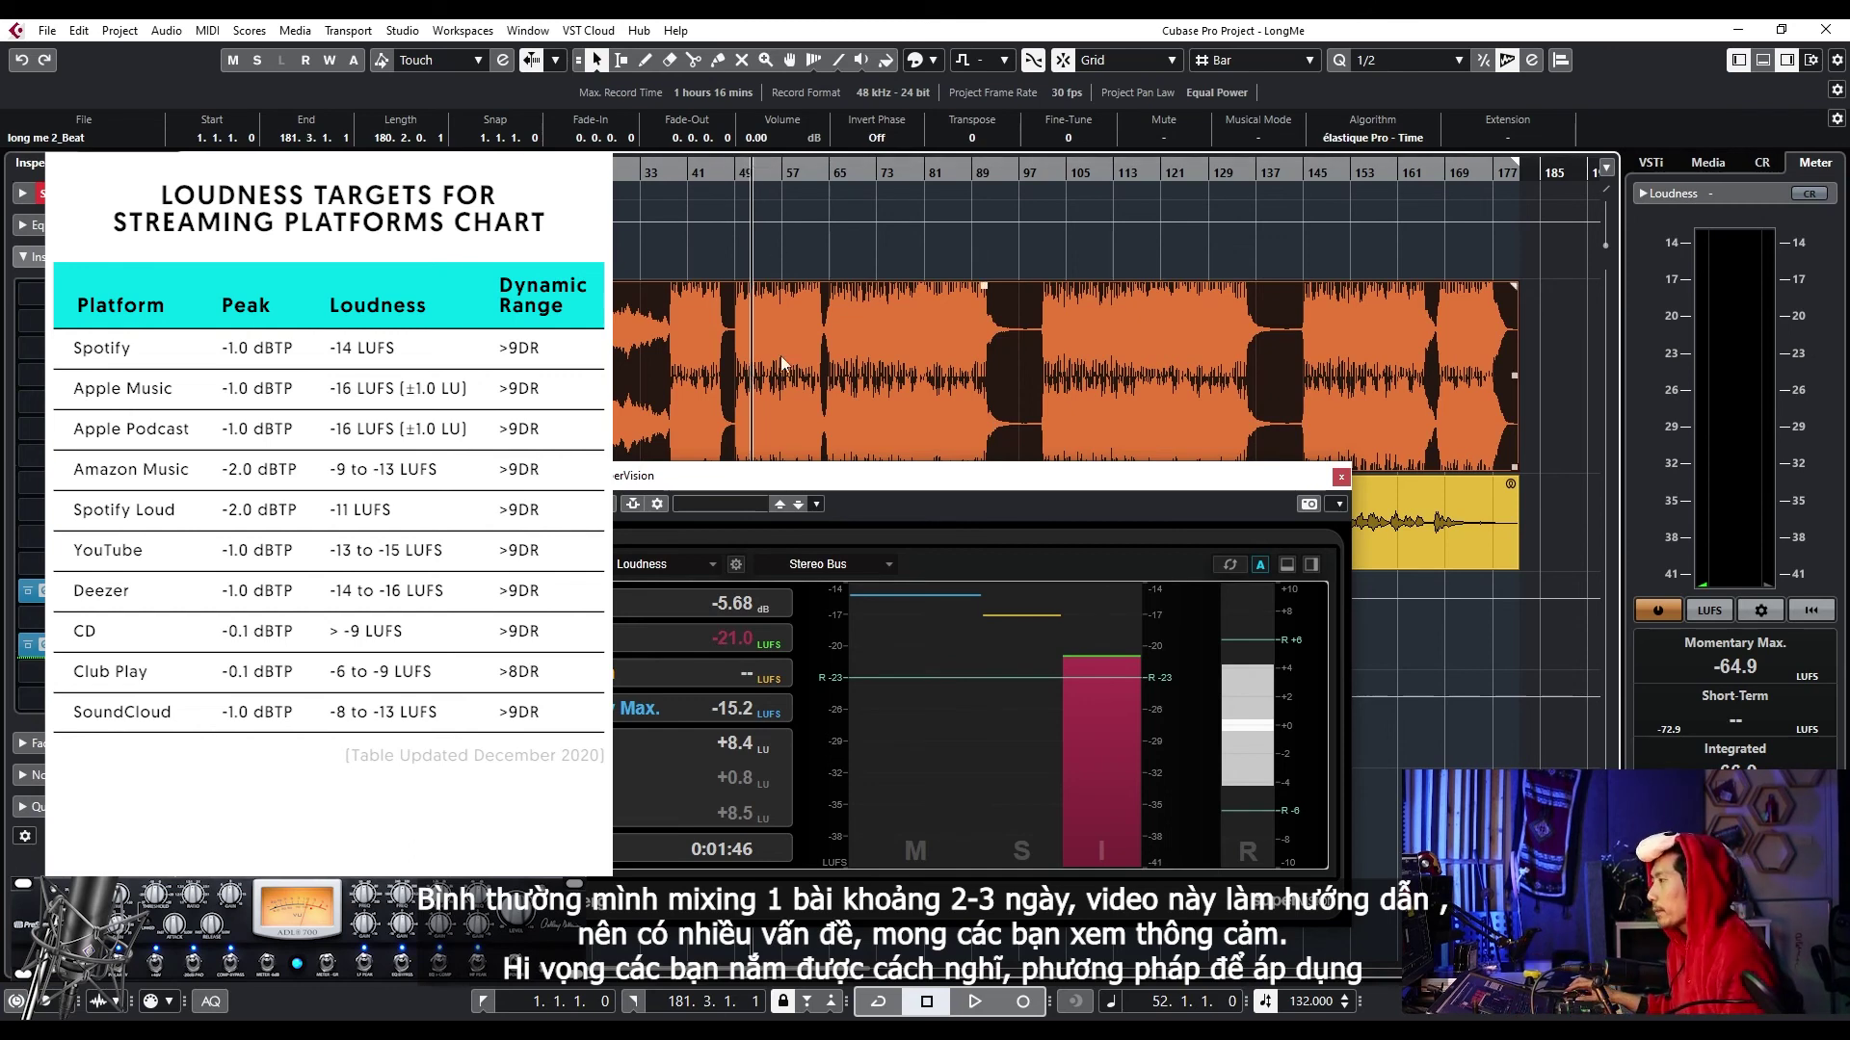
pyautogui.moveTo(657, 475); pyautogui.dragTo(637, 623)
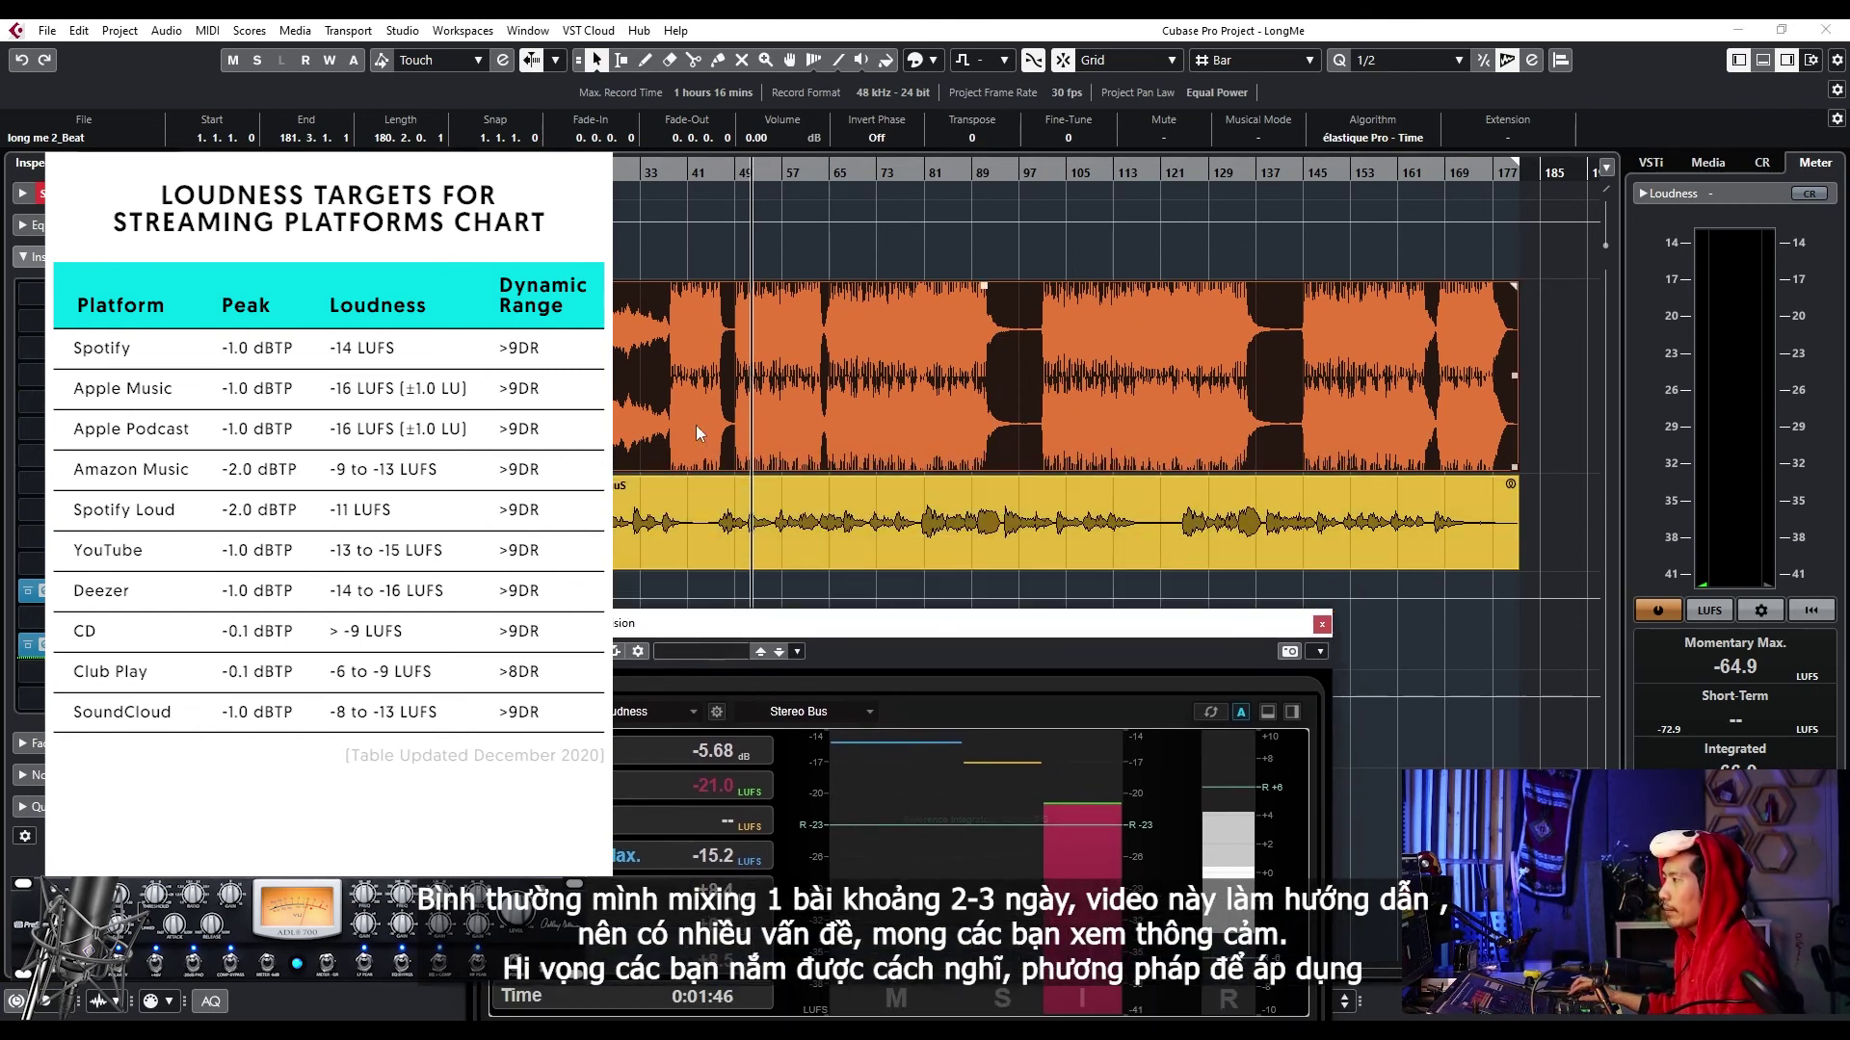
pyautogui.scroll(5, 696, 407)
pyautogui.hscroll(2, 866, 475)
pyautogui.moveTo(838, 633); pyautogui.dragTo(764, 511)
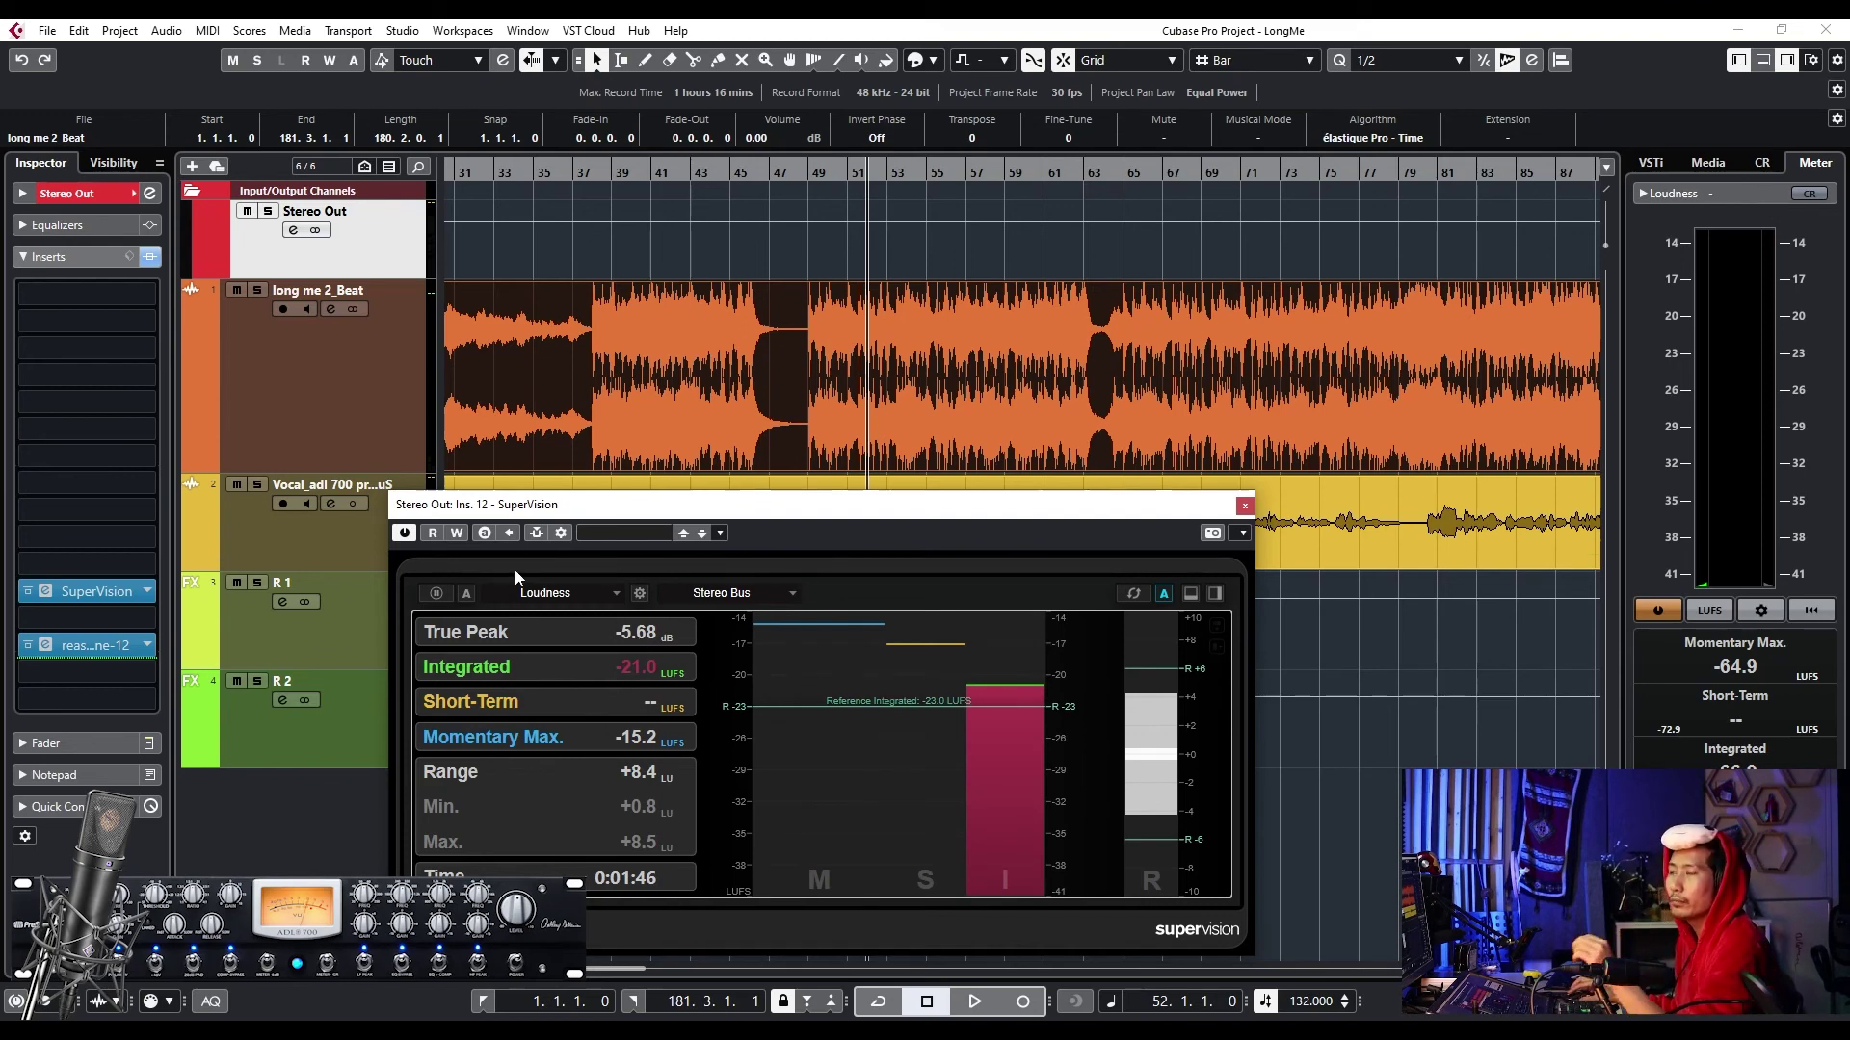
# - Insert the Maximizer in the first slot of the Stereo Out channel and arrange the channel settings and SuperVision windows
pyautogui.click(150, 196)
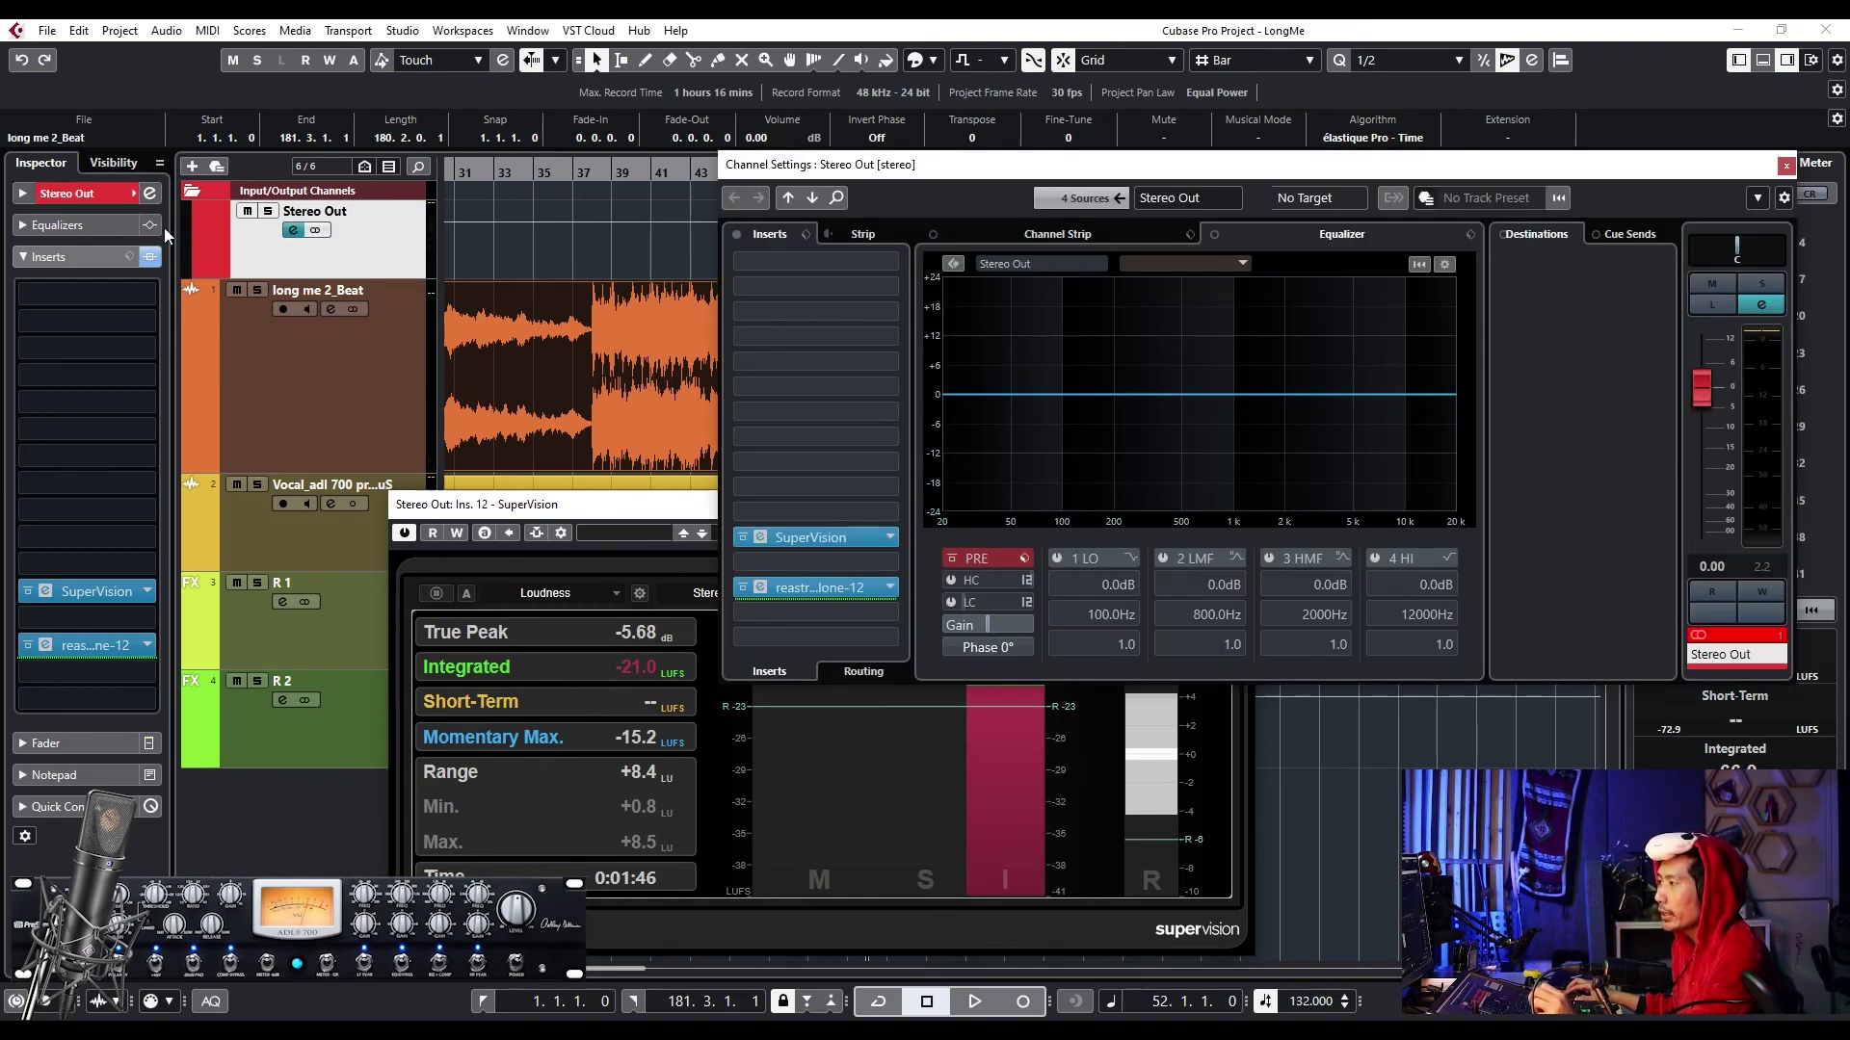
pyautogui.moveTo(896, 167); pyautogui.dragTo(654, 172)
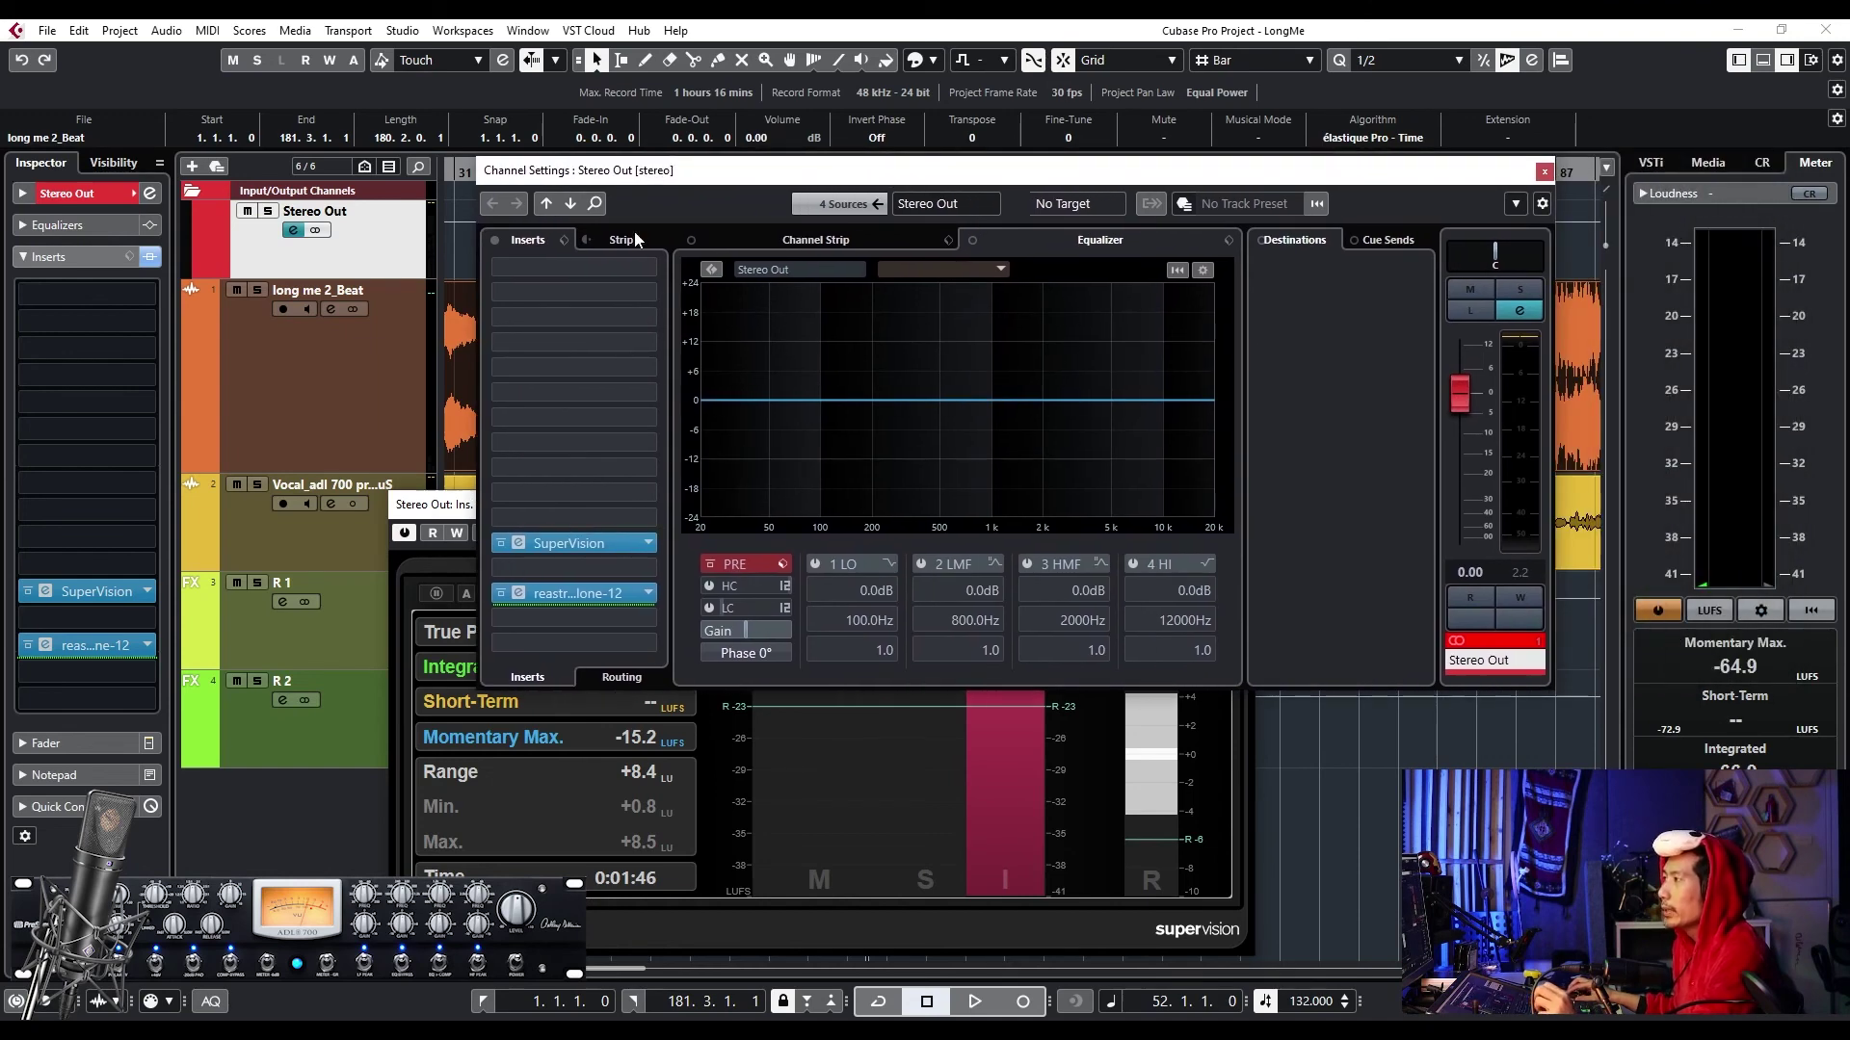
pyautogui.click(540, 267)
pyautogui.write('max')
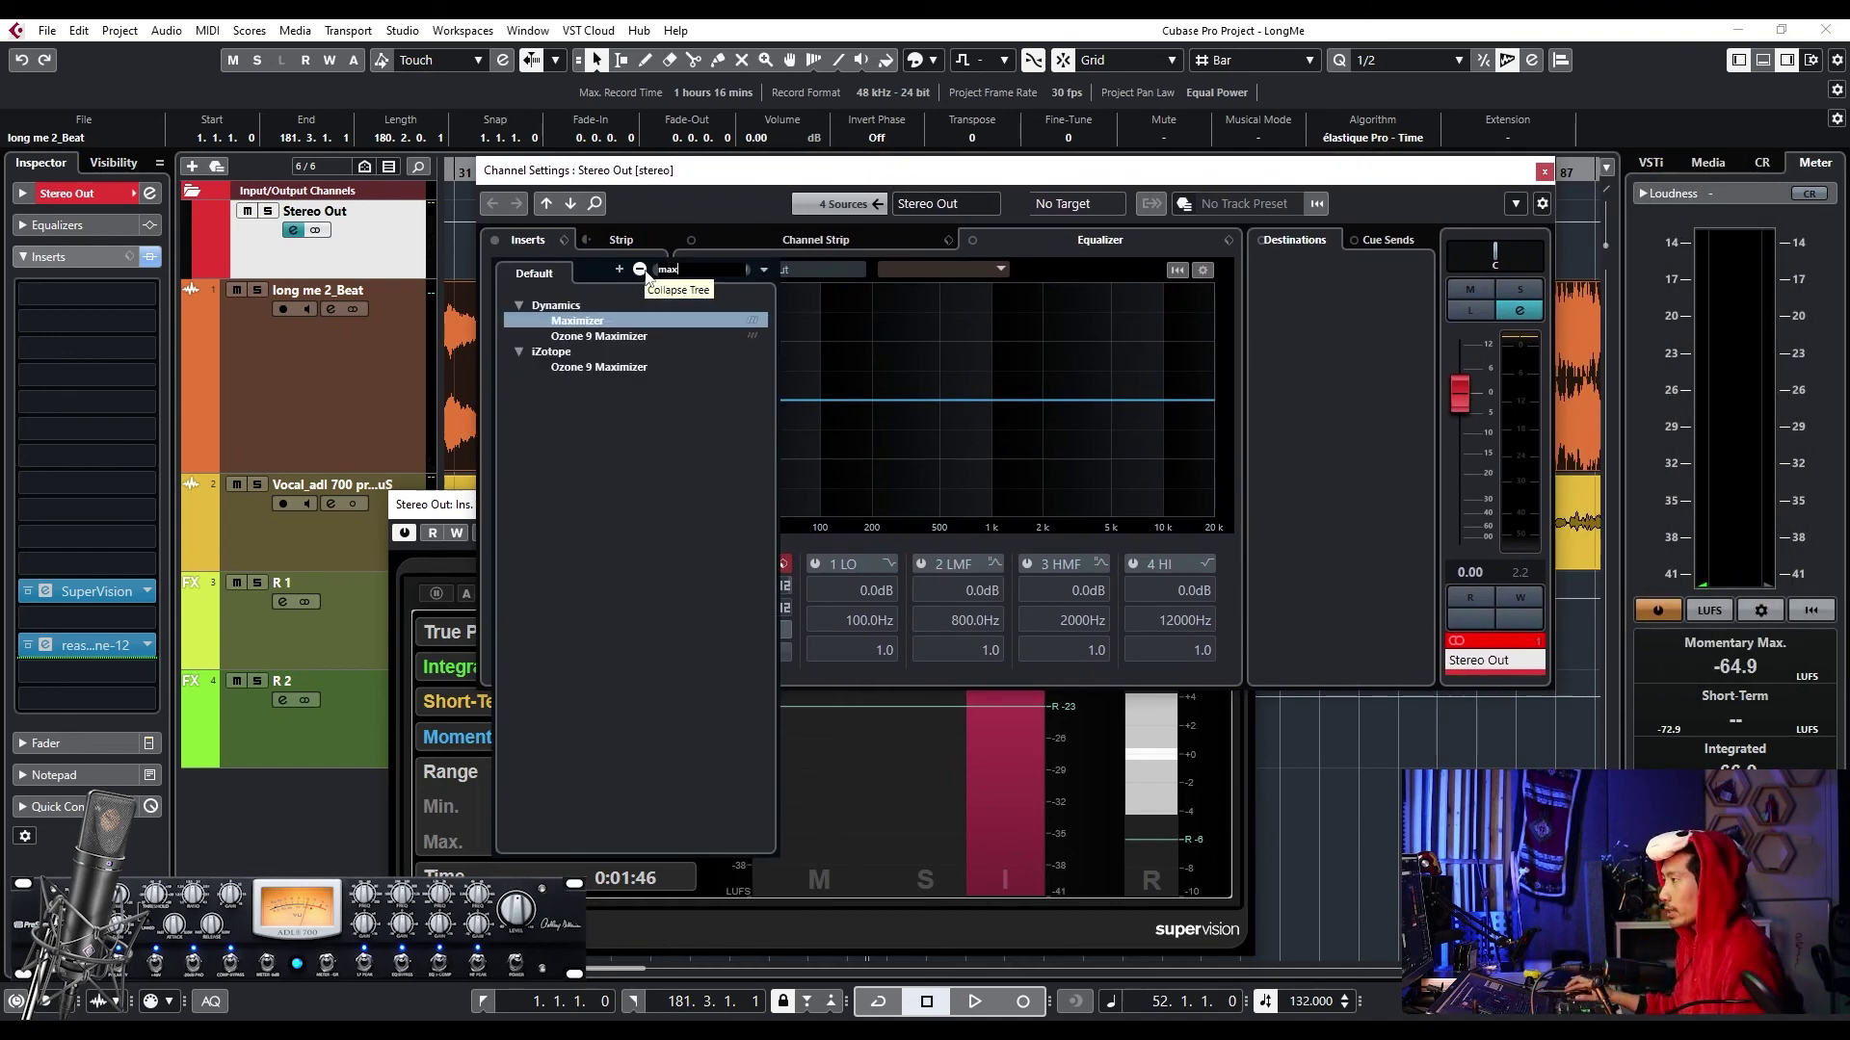
pyautogui.click(631, 319)
pyautogui.moveTo(772, 171); pyautogui.dragTo(916, 173)
pyautogui.moveTo(547, 513); pyautogui.dragTo(279, 384)
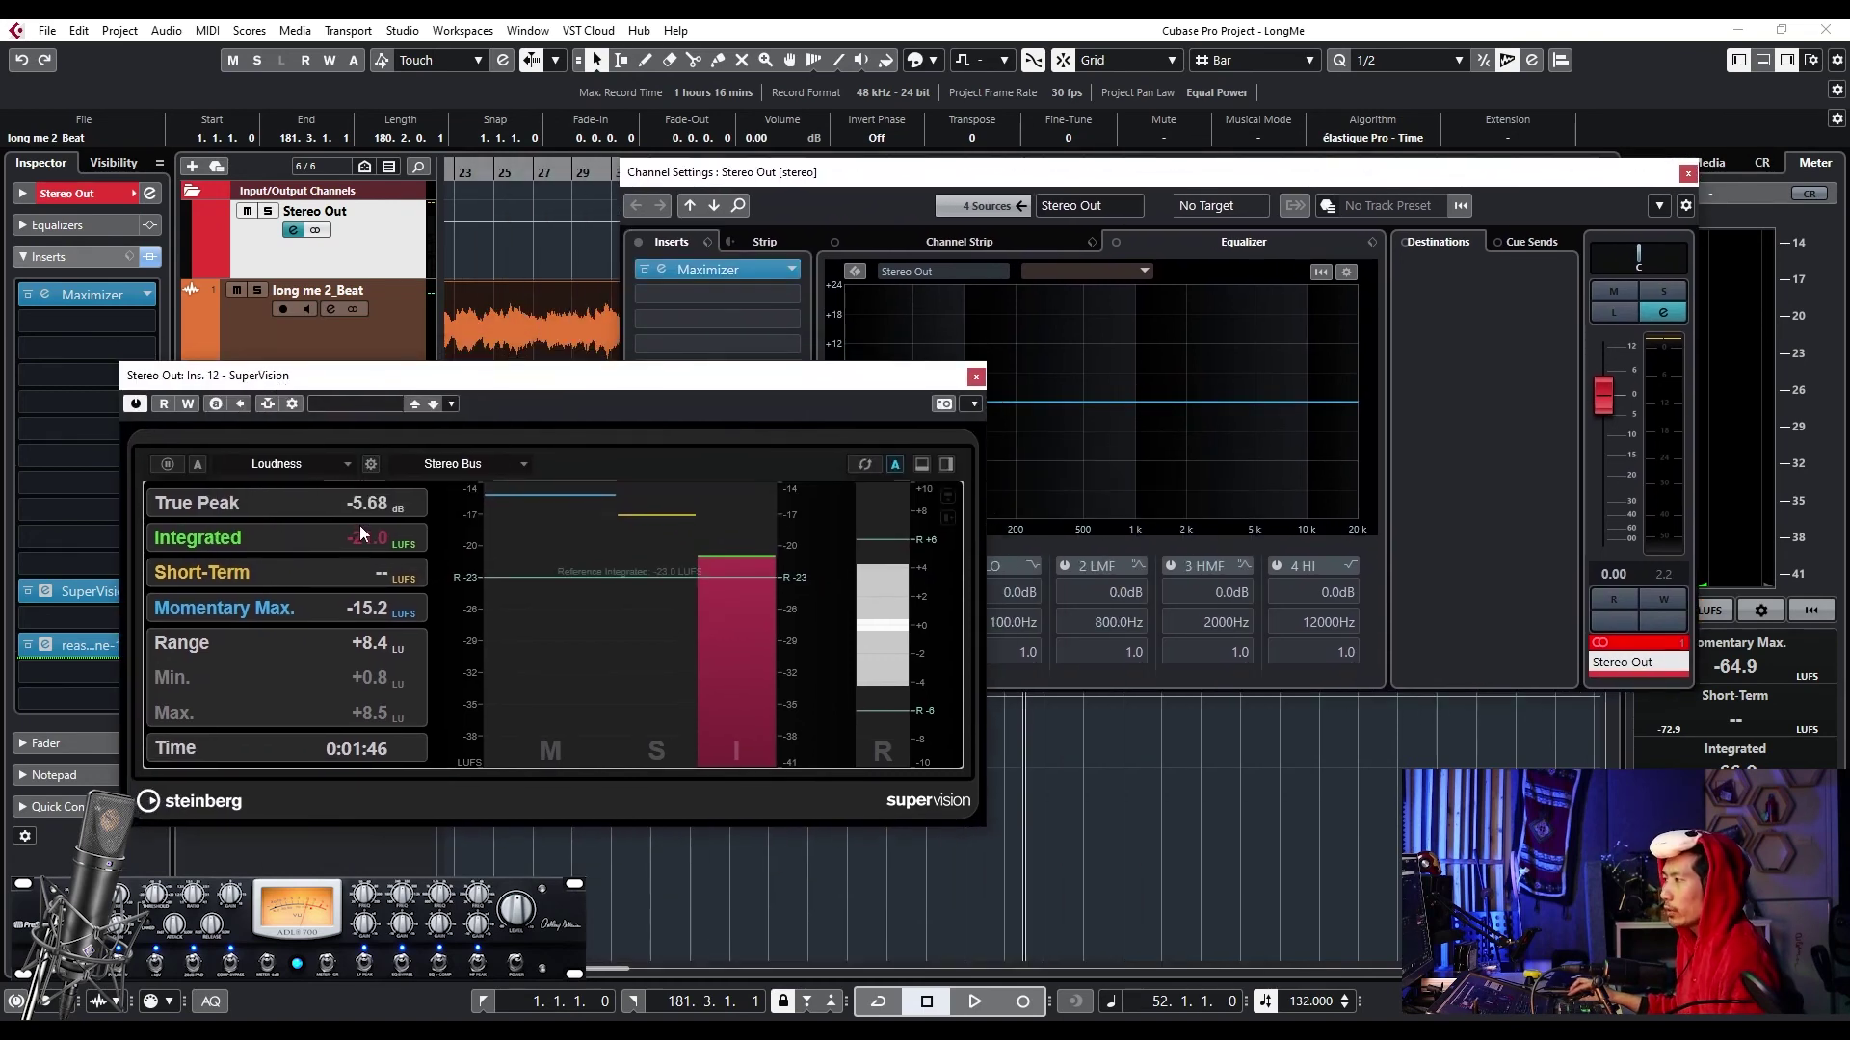
# - Show the Maximizer beside SuperVision and play from bar 52 to about bar 60 to check the loudness
pyautogui.click(100, 298)
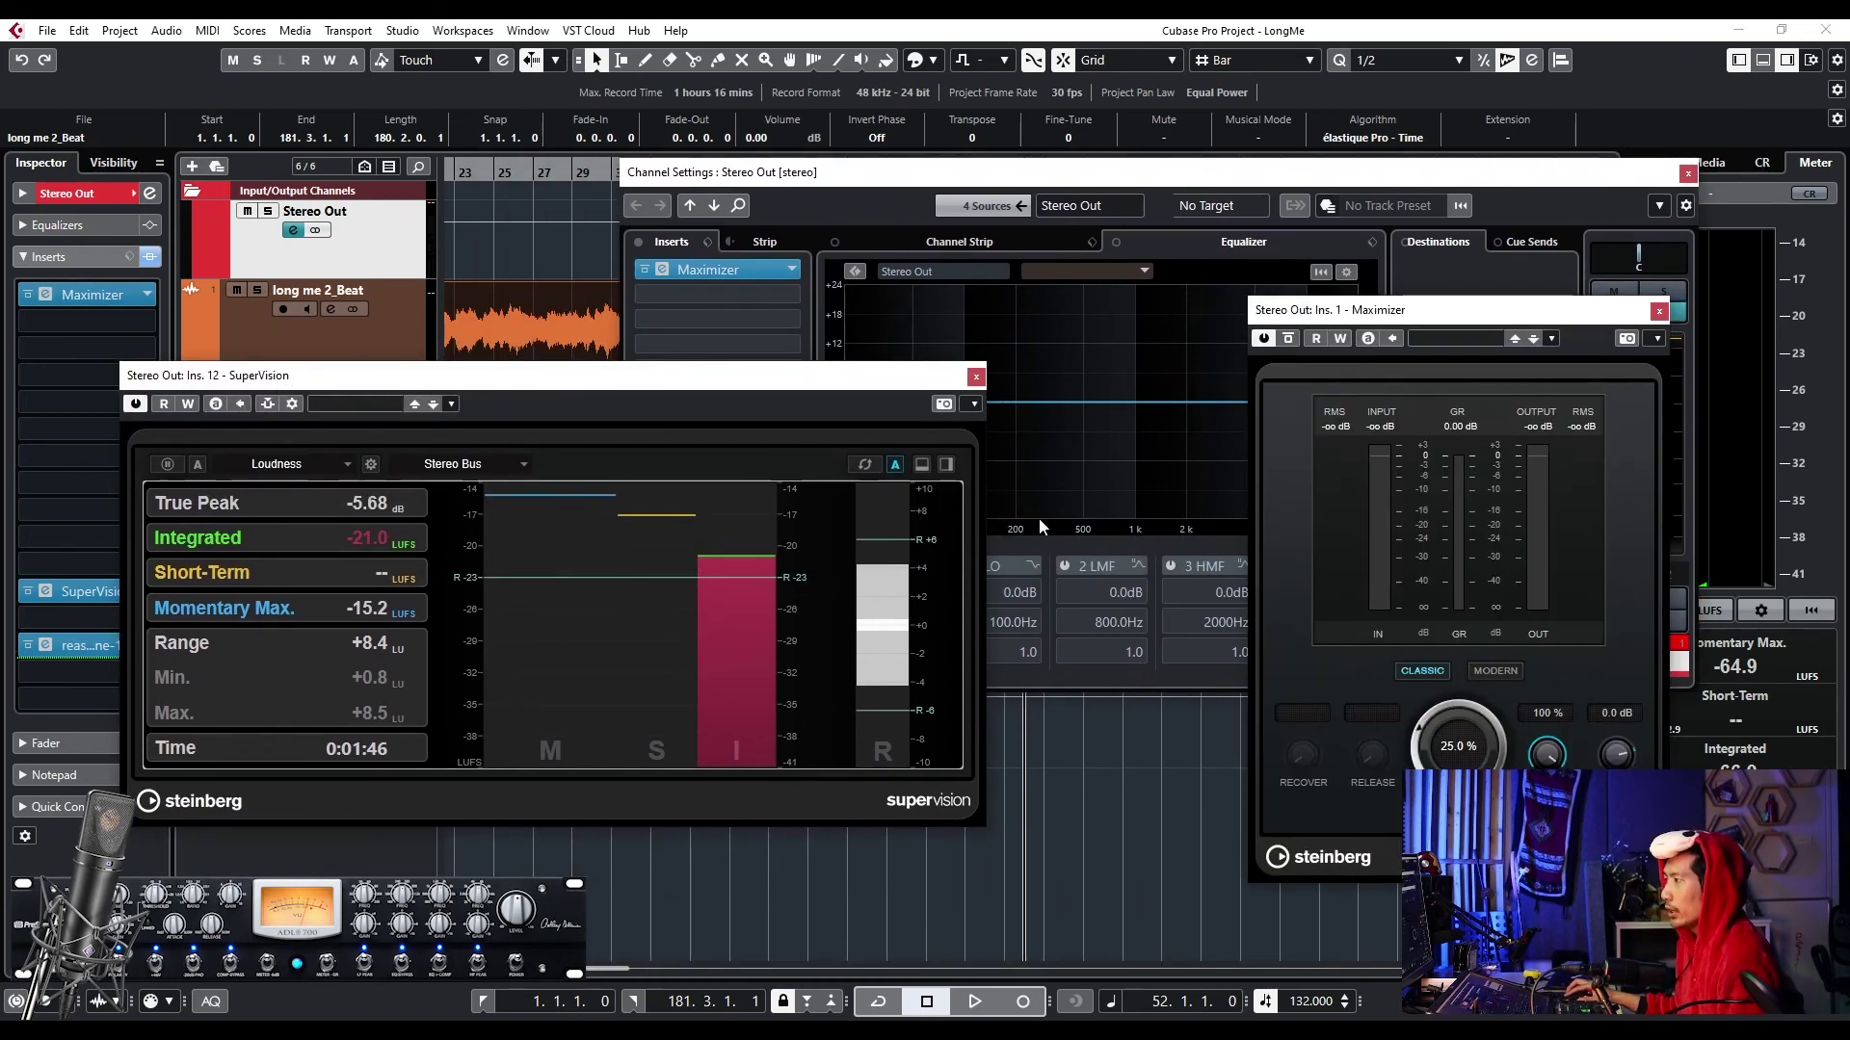
pyautogui.moveTo(1437, 309); pyautogui.dragTo(900, 300)
pyautogui.press('space')
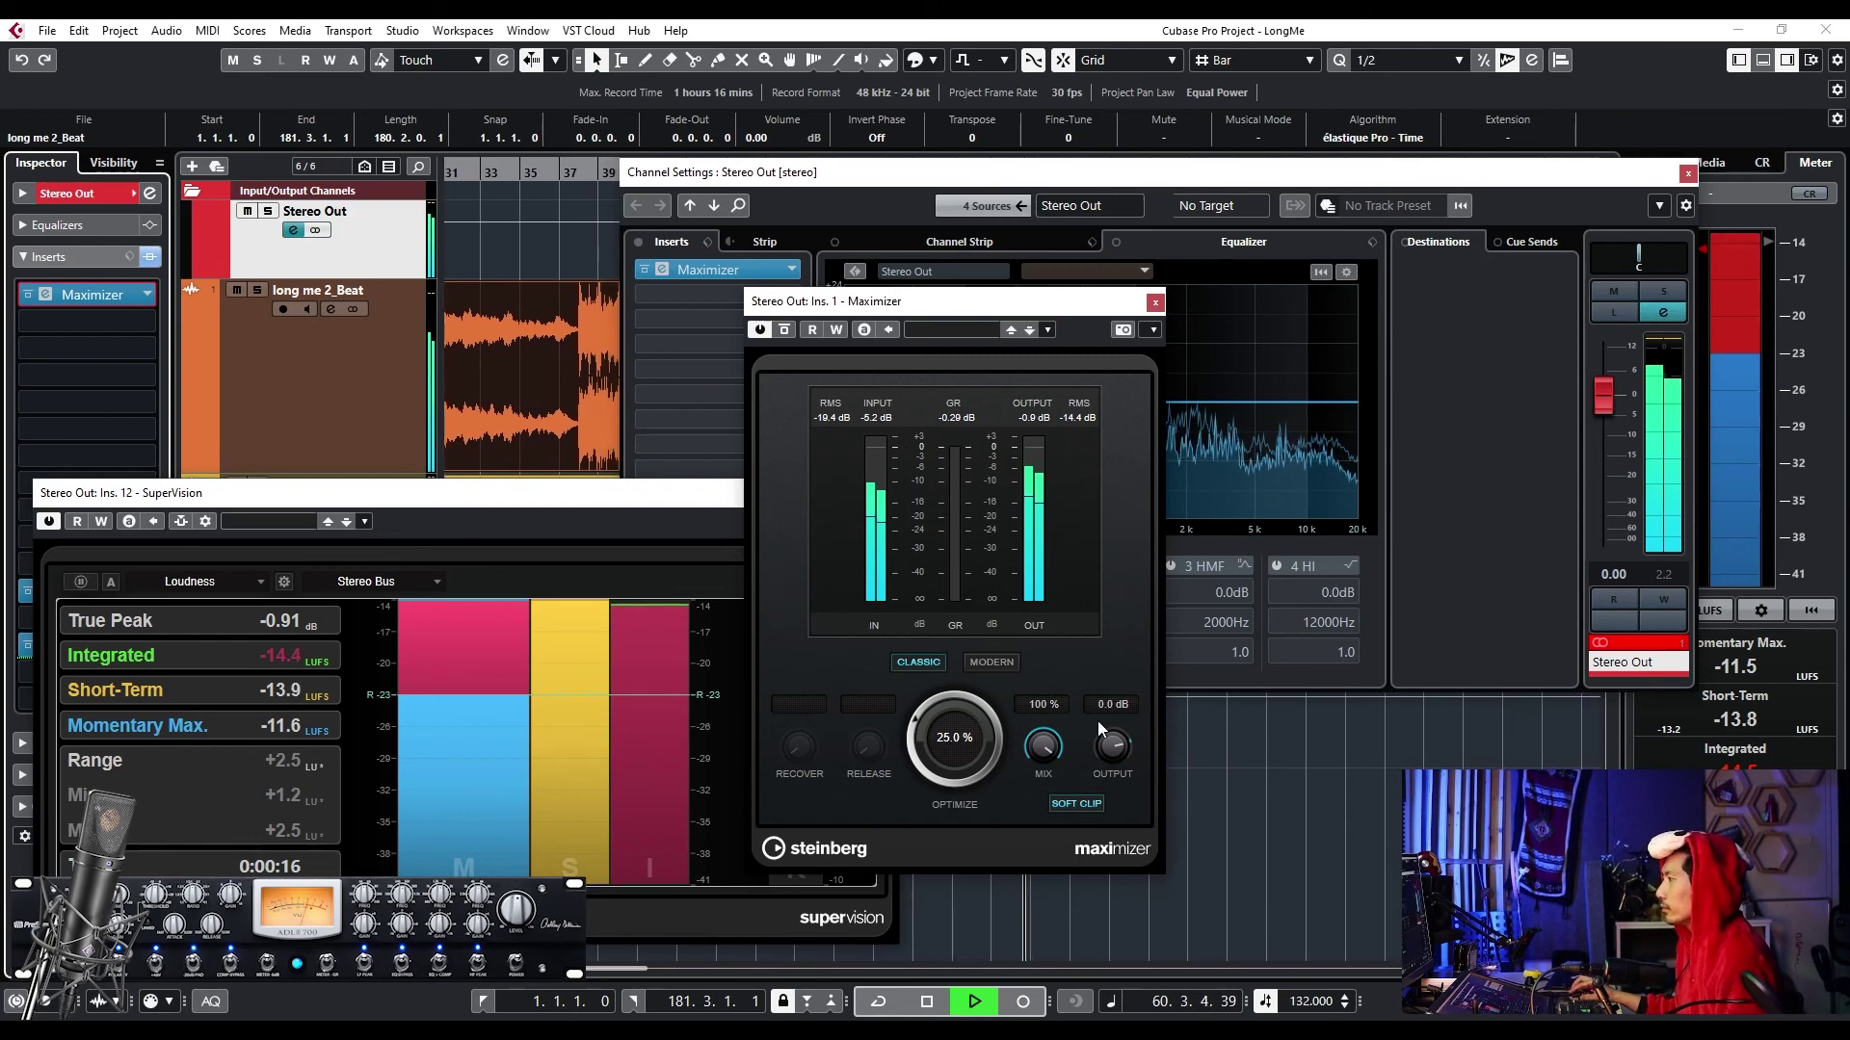
pyautogui.press('space')
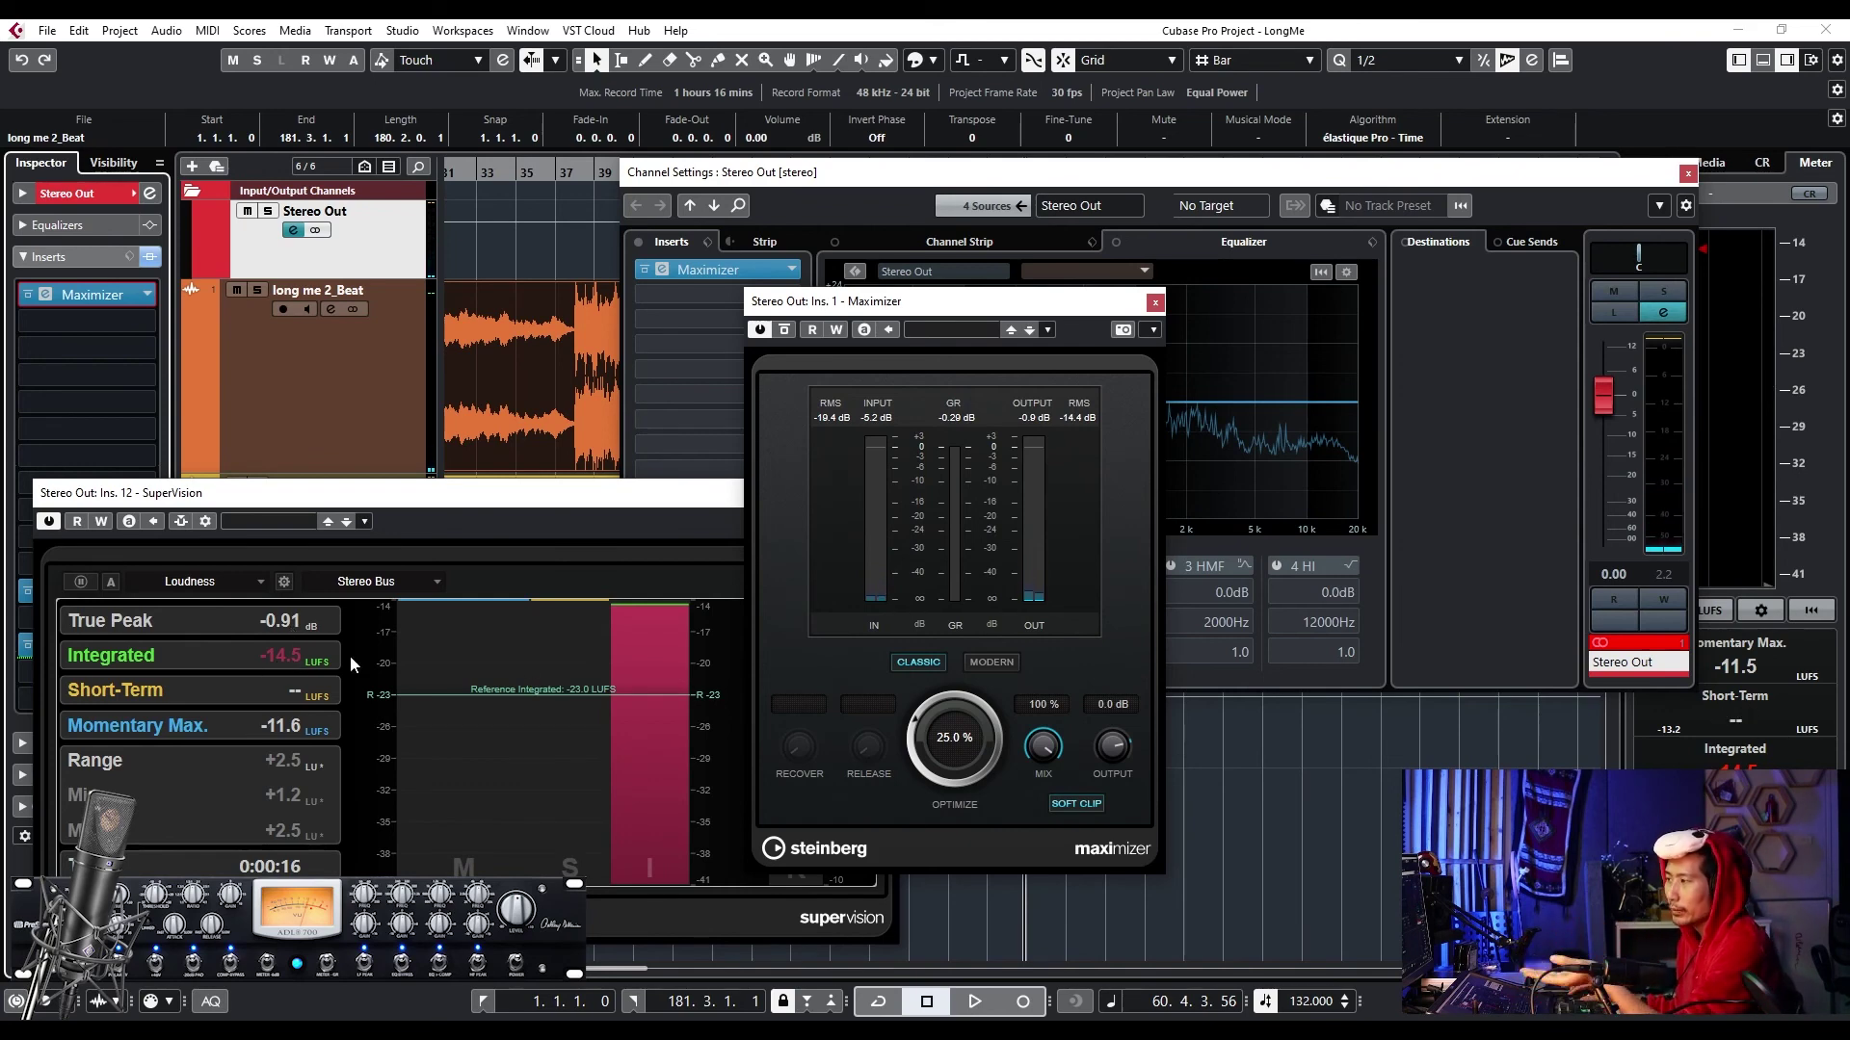
# - Set the Maximizer's output to -1 dB
pyautogui.click(1108, 704)
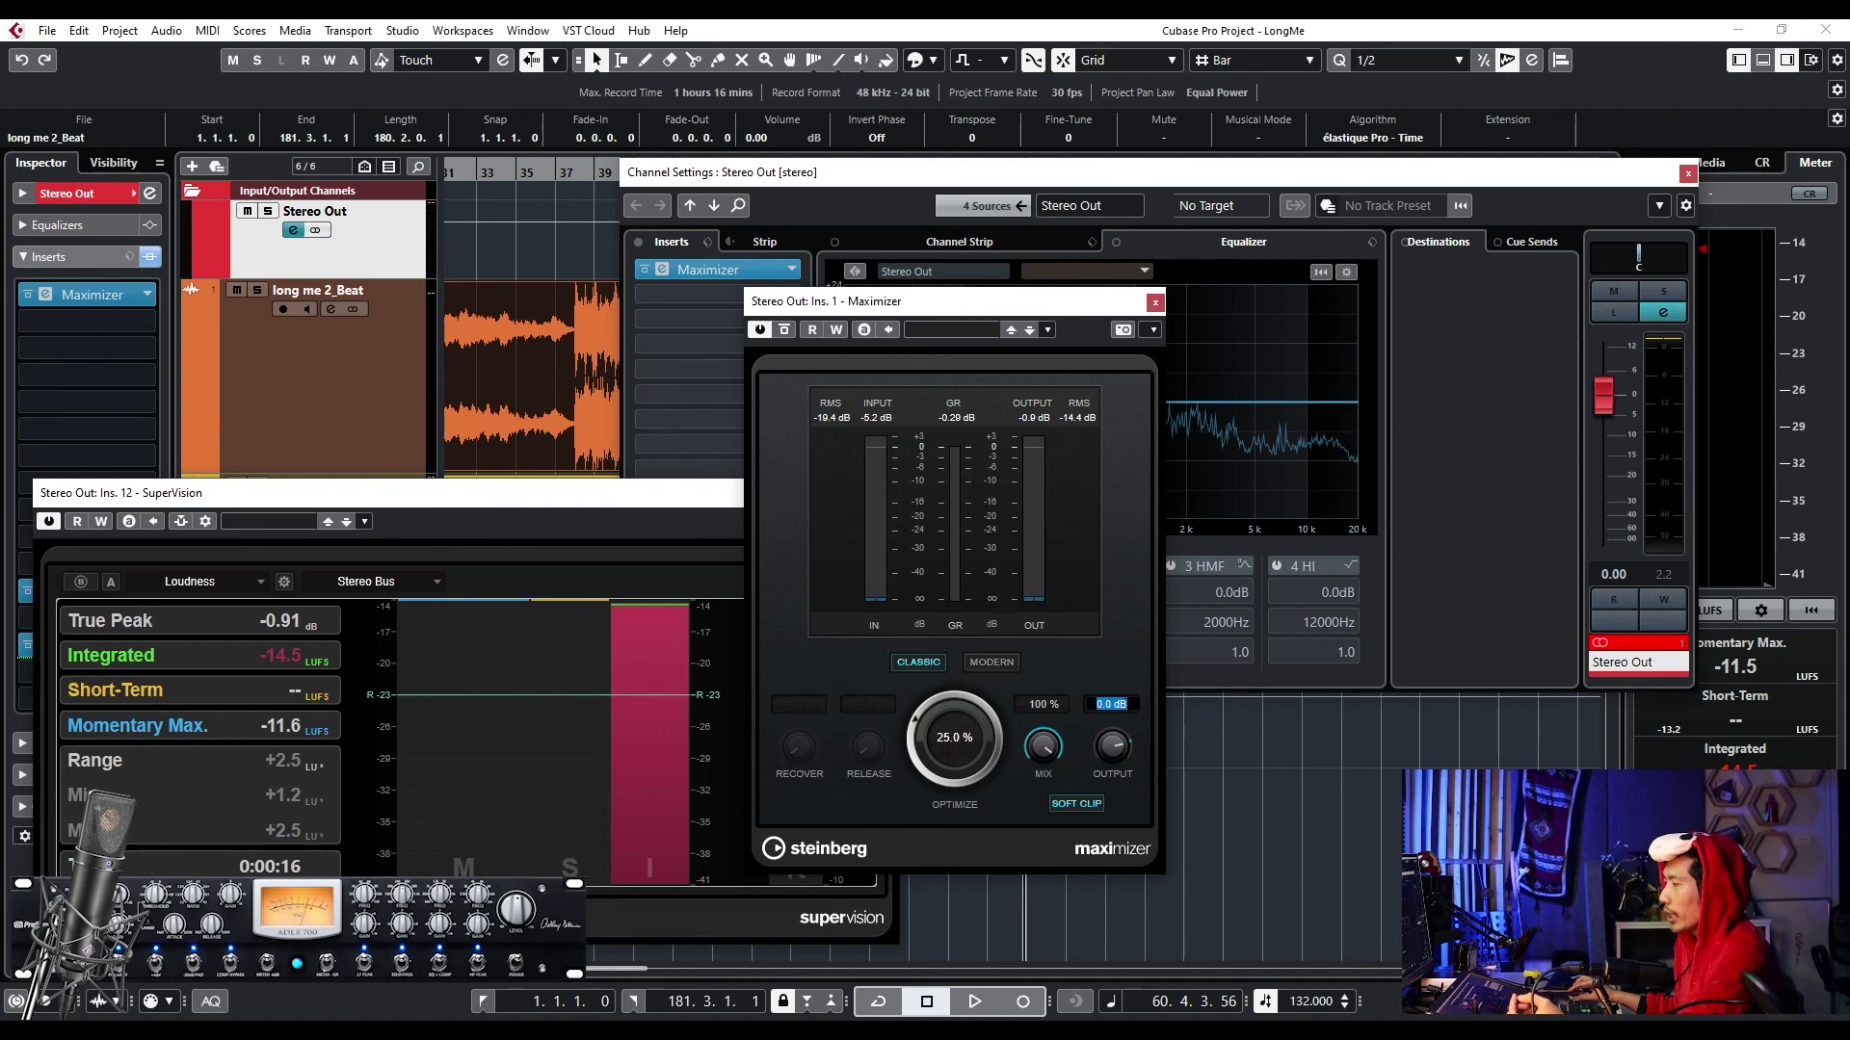
pyautogui.press('BackSpace')
pyautogui.write('-1')
pyautogui.press('Return')
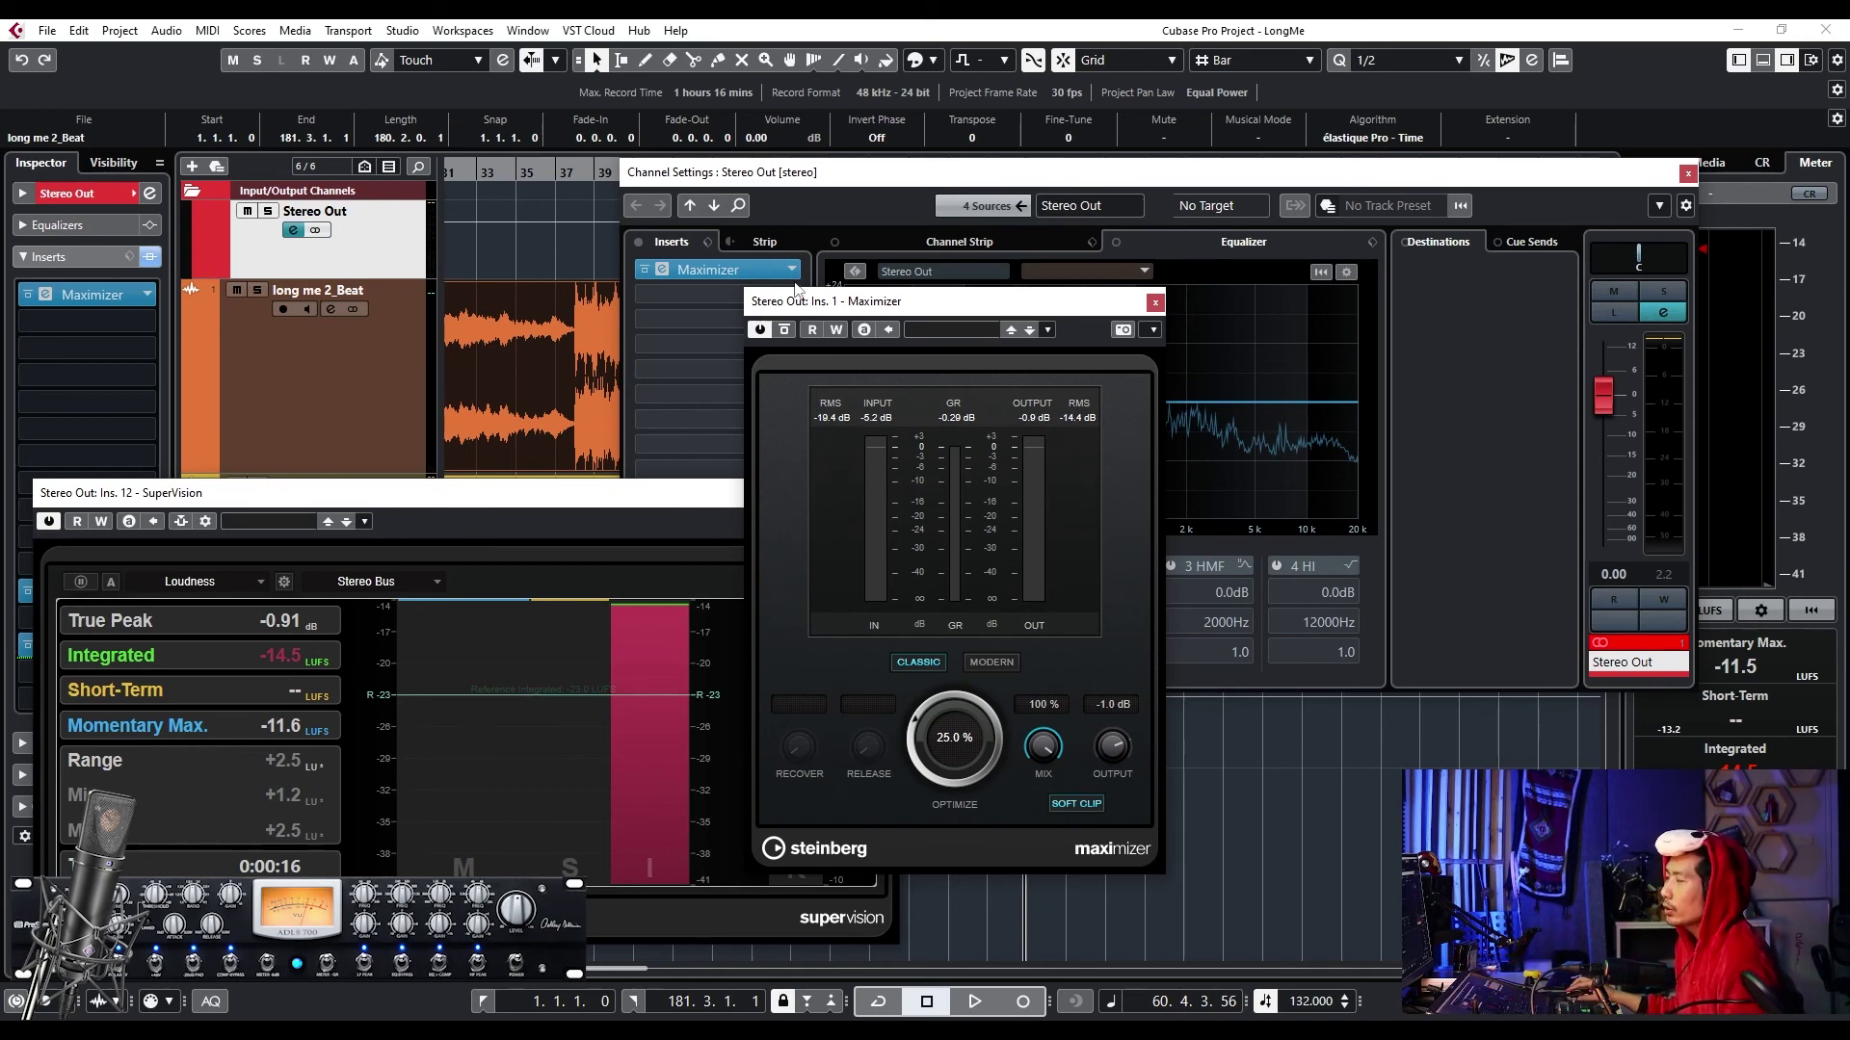
# - Close the channel settings, place the playback position at bar 38 and rearrange the Maximizer and SuperVision windows
pyautogui.click(1688, 173)
pyautogui.moveTo(974, 301); pyautogui.dragTo(1146, 316)
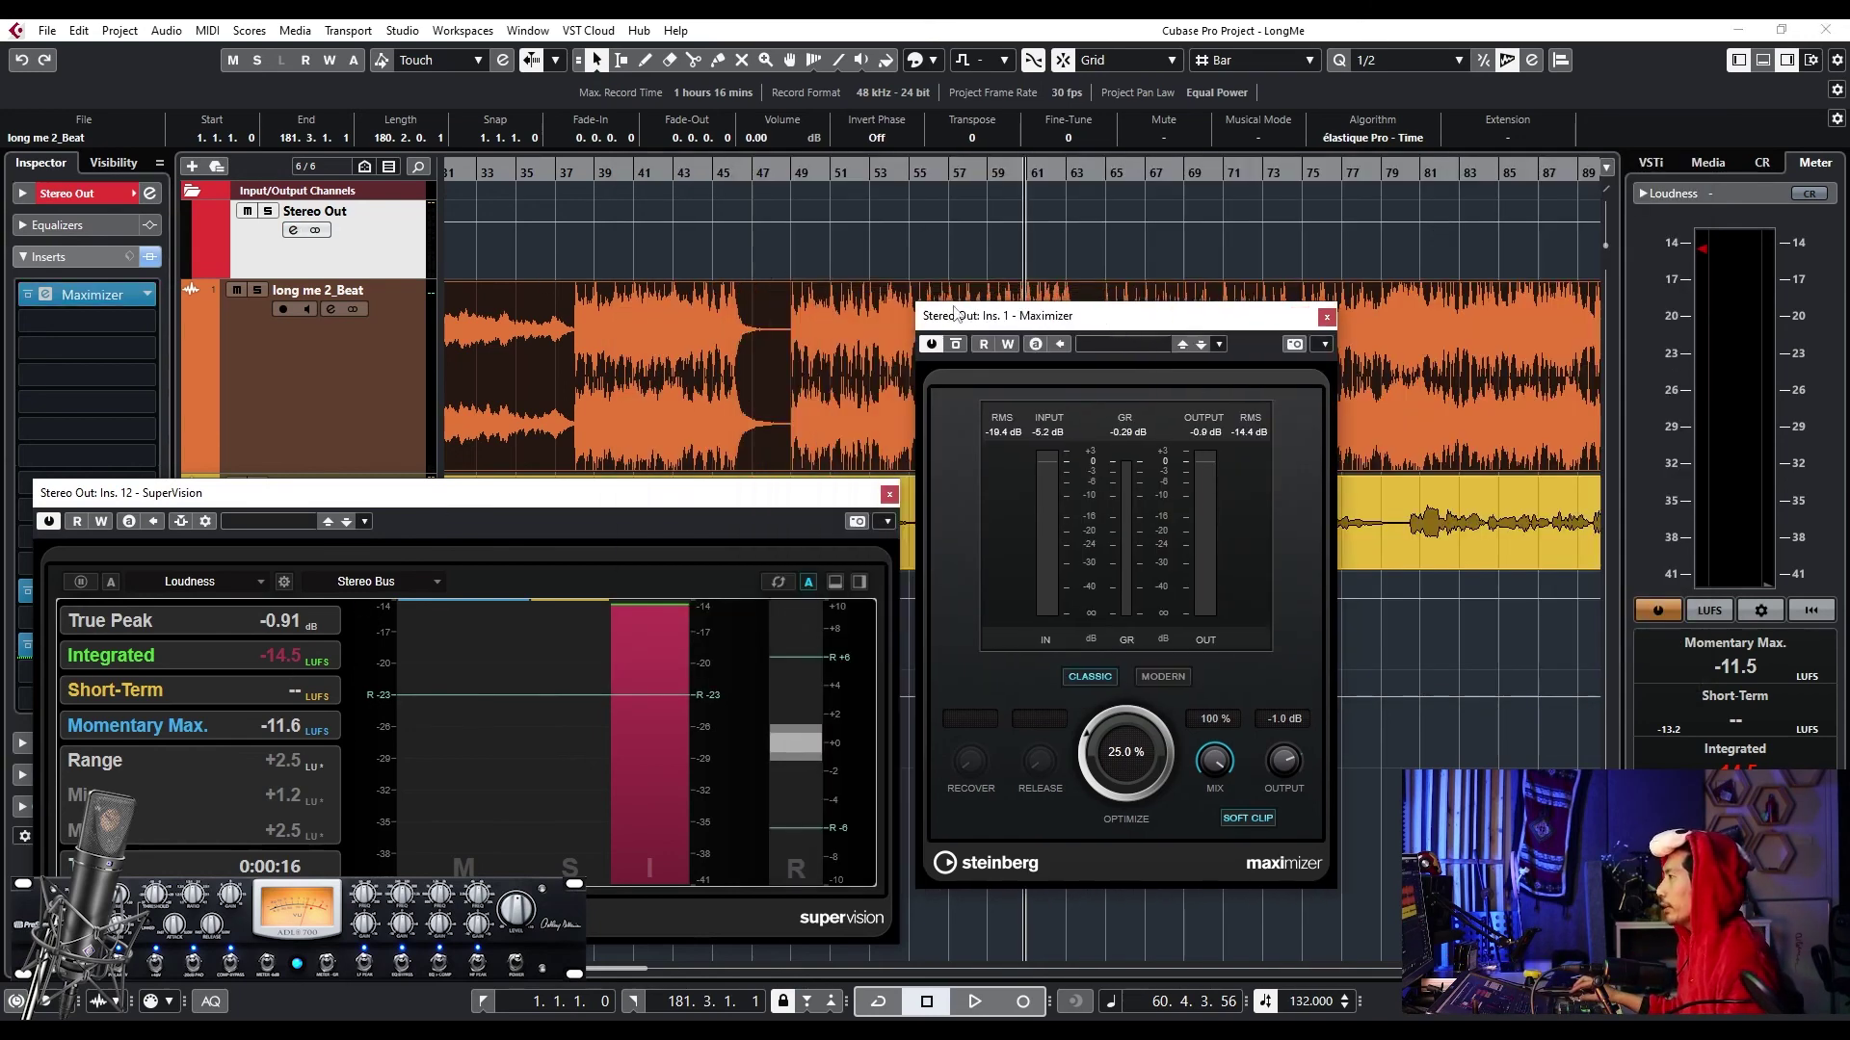
pyautogui.scroll(-5, 714, 260)
pyautogui.scroll(-3, 846, 241)
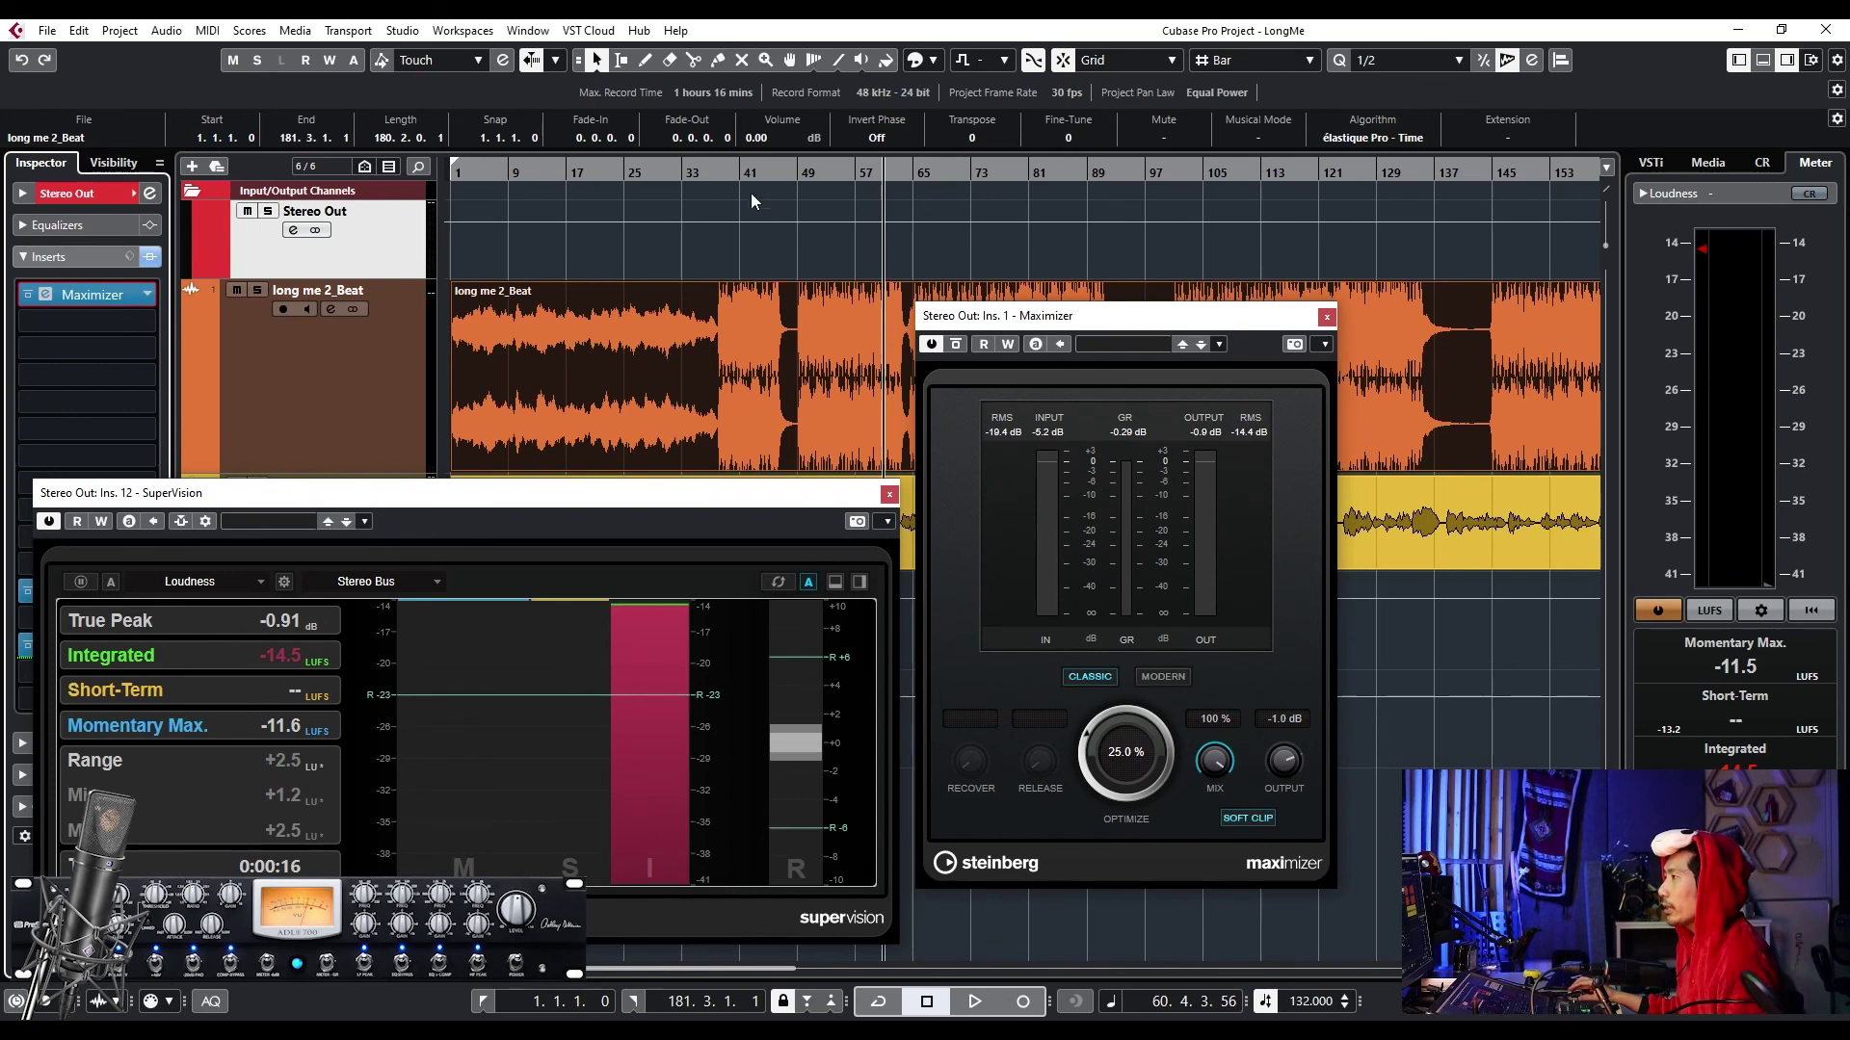
pyautogui.click(717, 173)
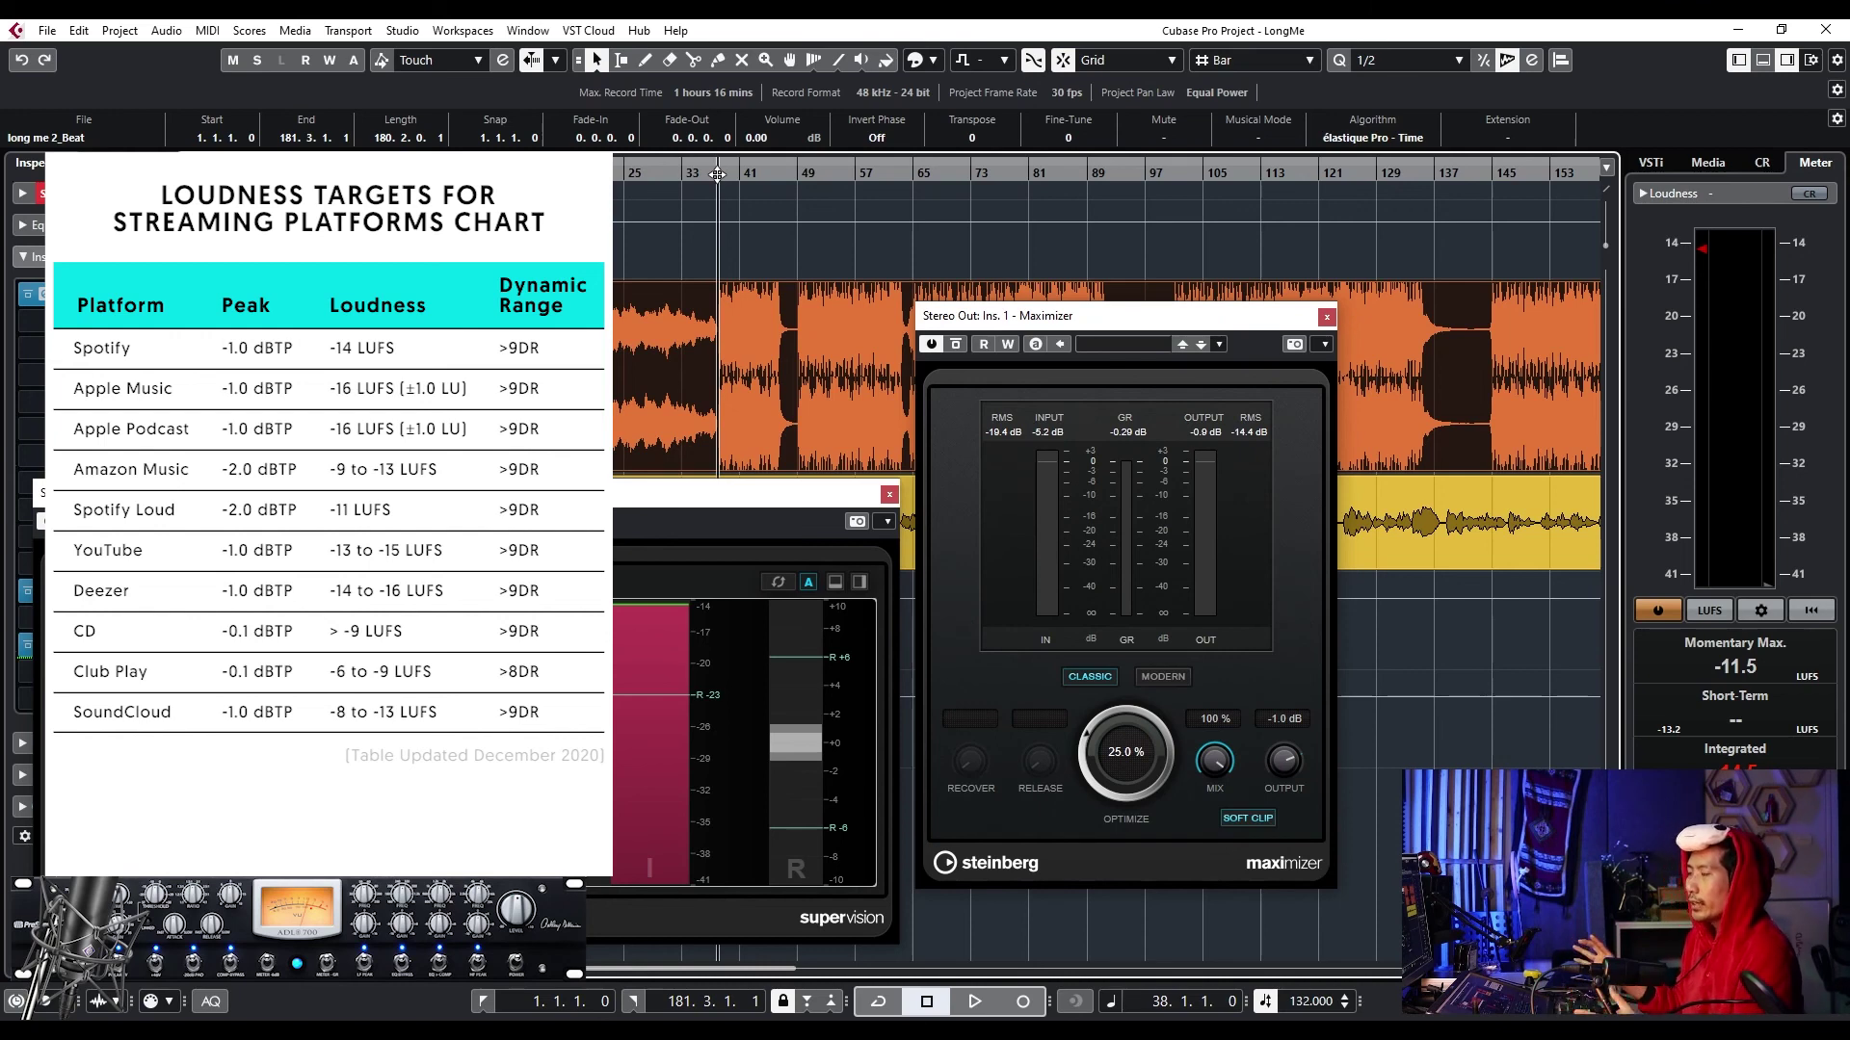
pyautogui.moveTo(661, 495); pyautogui.dragTo(748, 607)
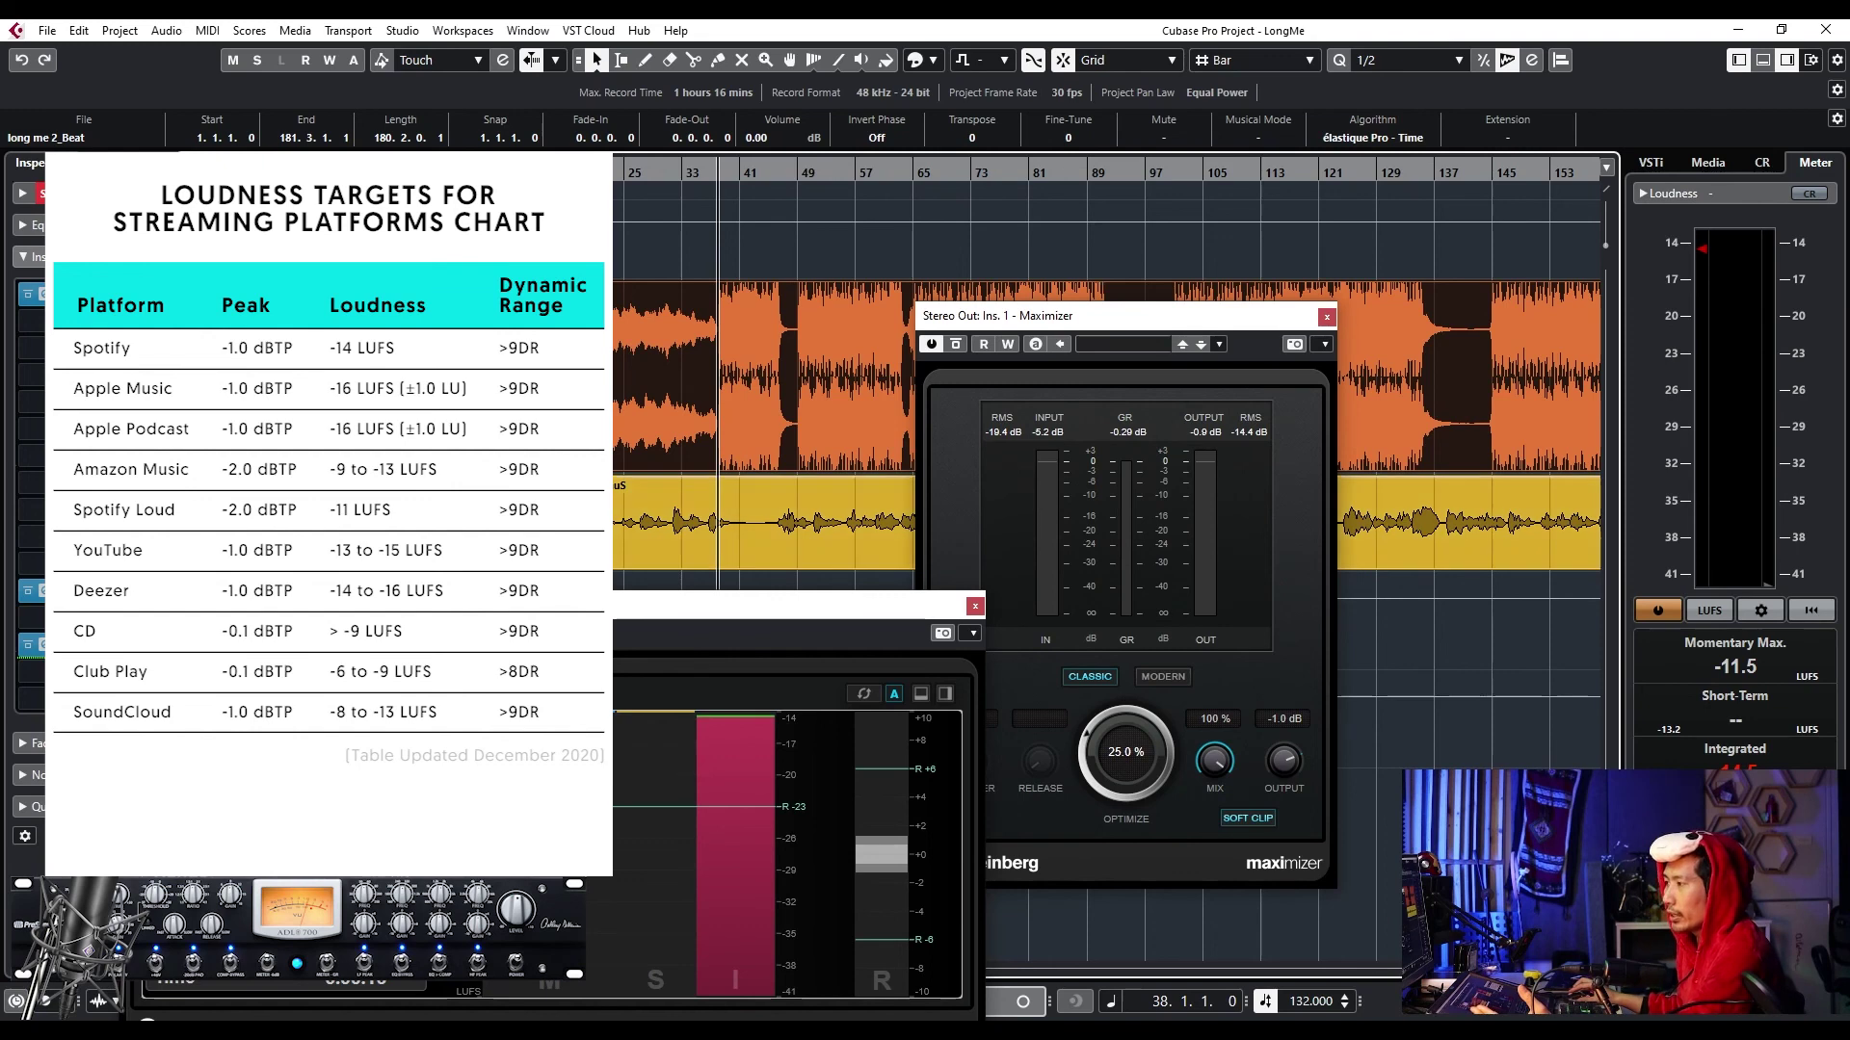
pyautogui.moveTo(575, 614); pyautogui.dragTo(619, 590)
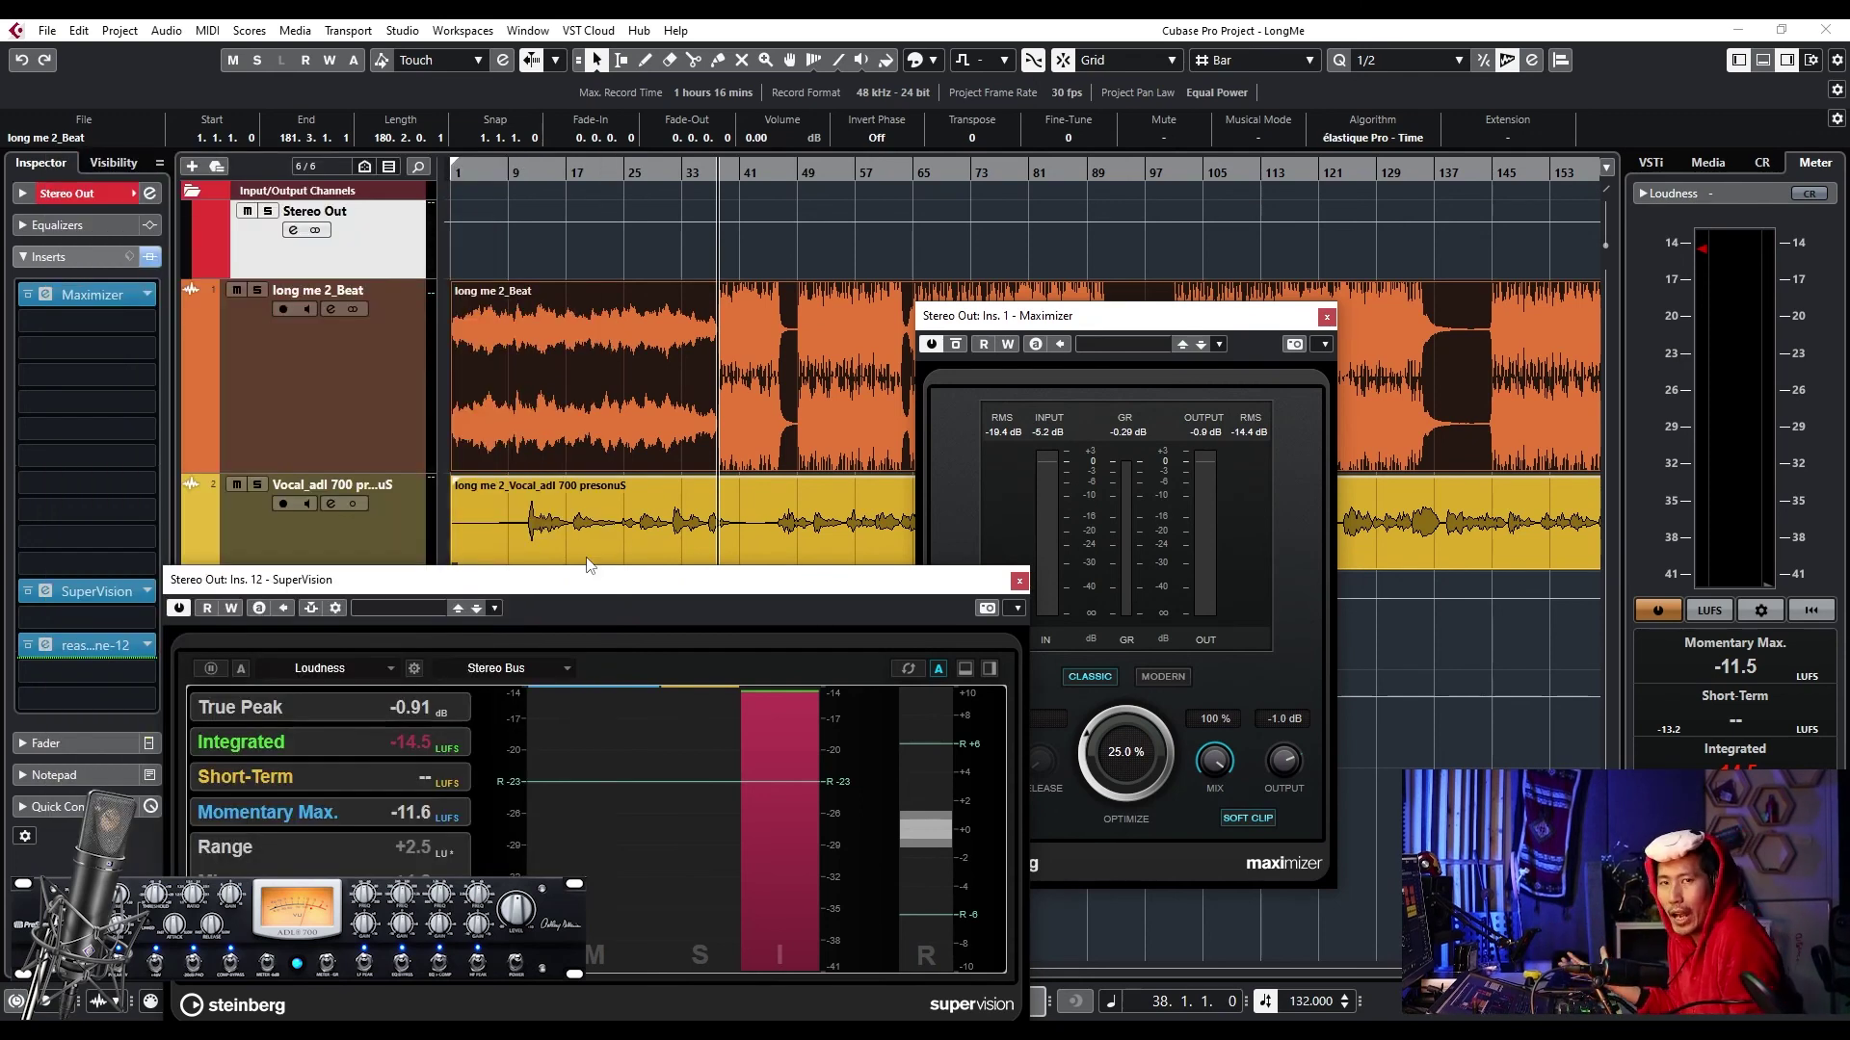
# - Play from bar 38 and skip ahead to about bar 68 while monitoring the limited mix's loudness
pyautogui.press('space')
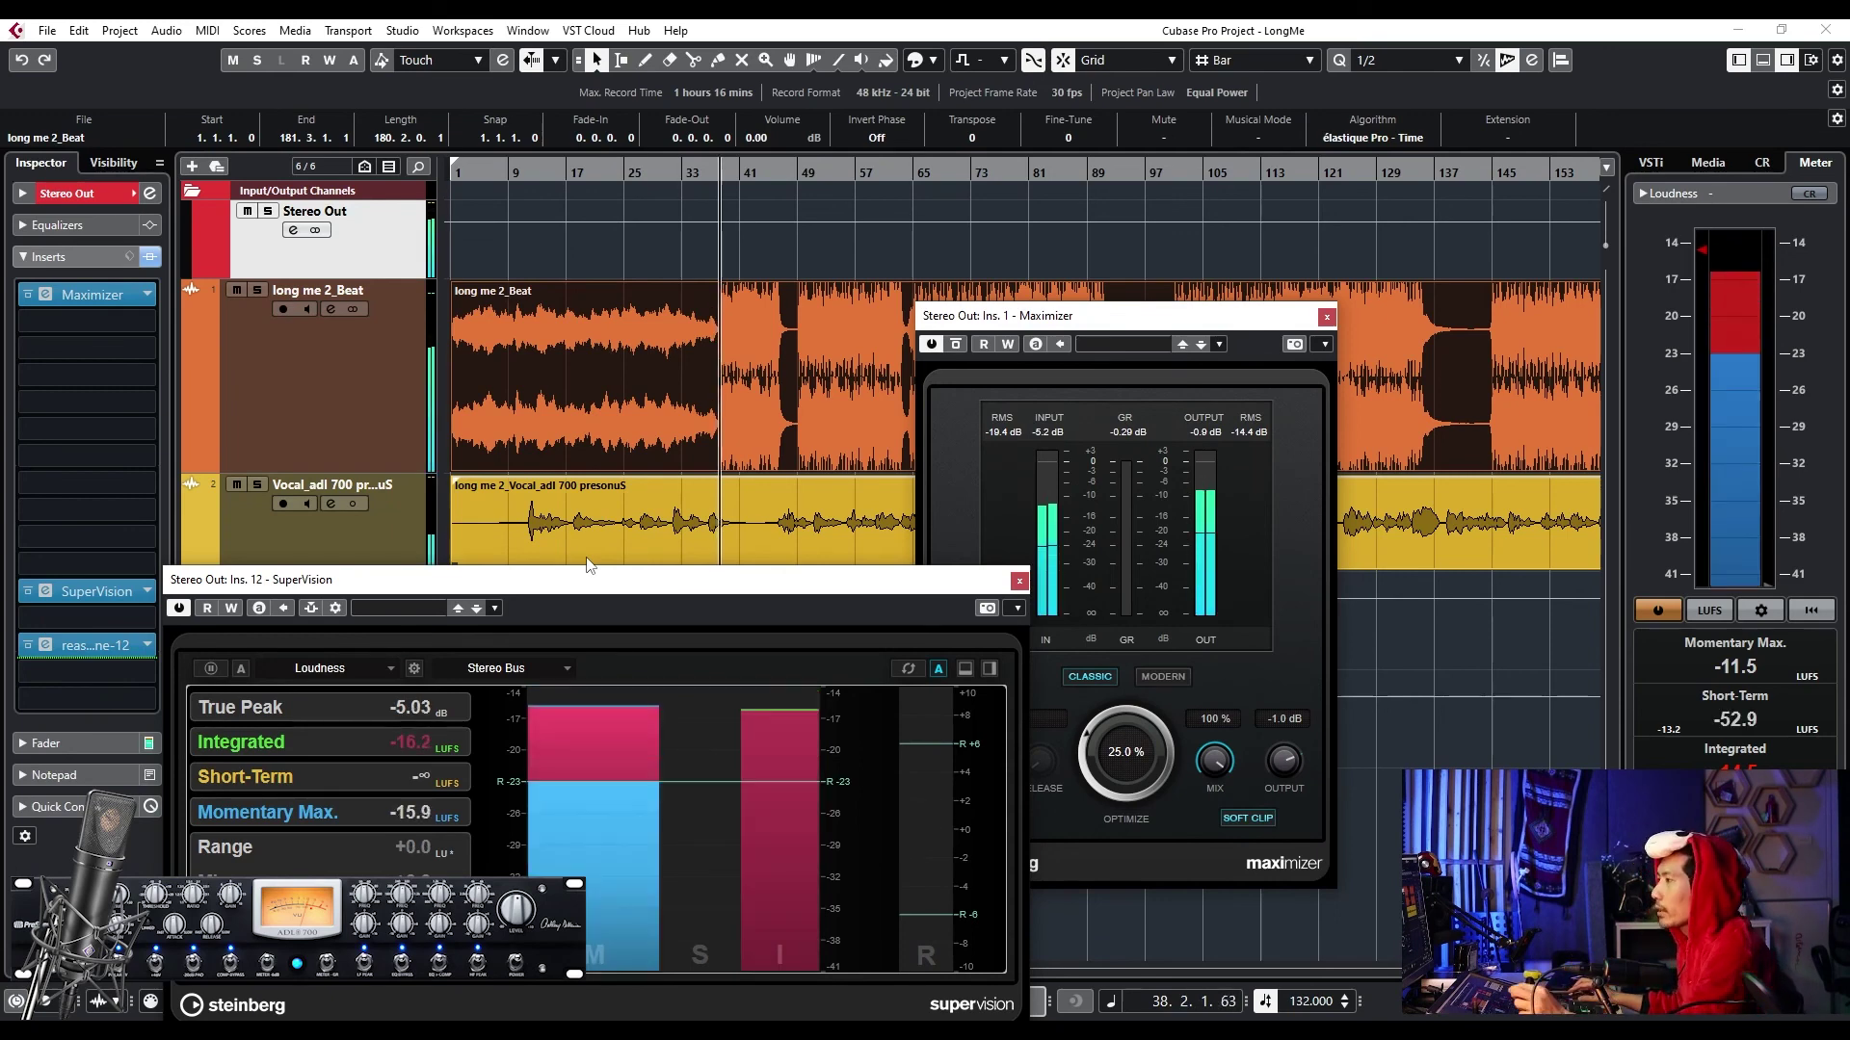
pyautogui.moveTo(580, 566)
pyautogui.mouseDown()
pyautogui.moveTo(597, 525)
pyautogui.moveTo(577, 558)
pyautogui.moveTo(580, 542)
pyautogui.mouseUp()
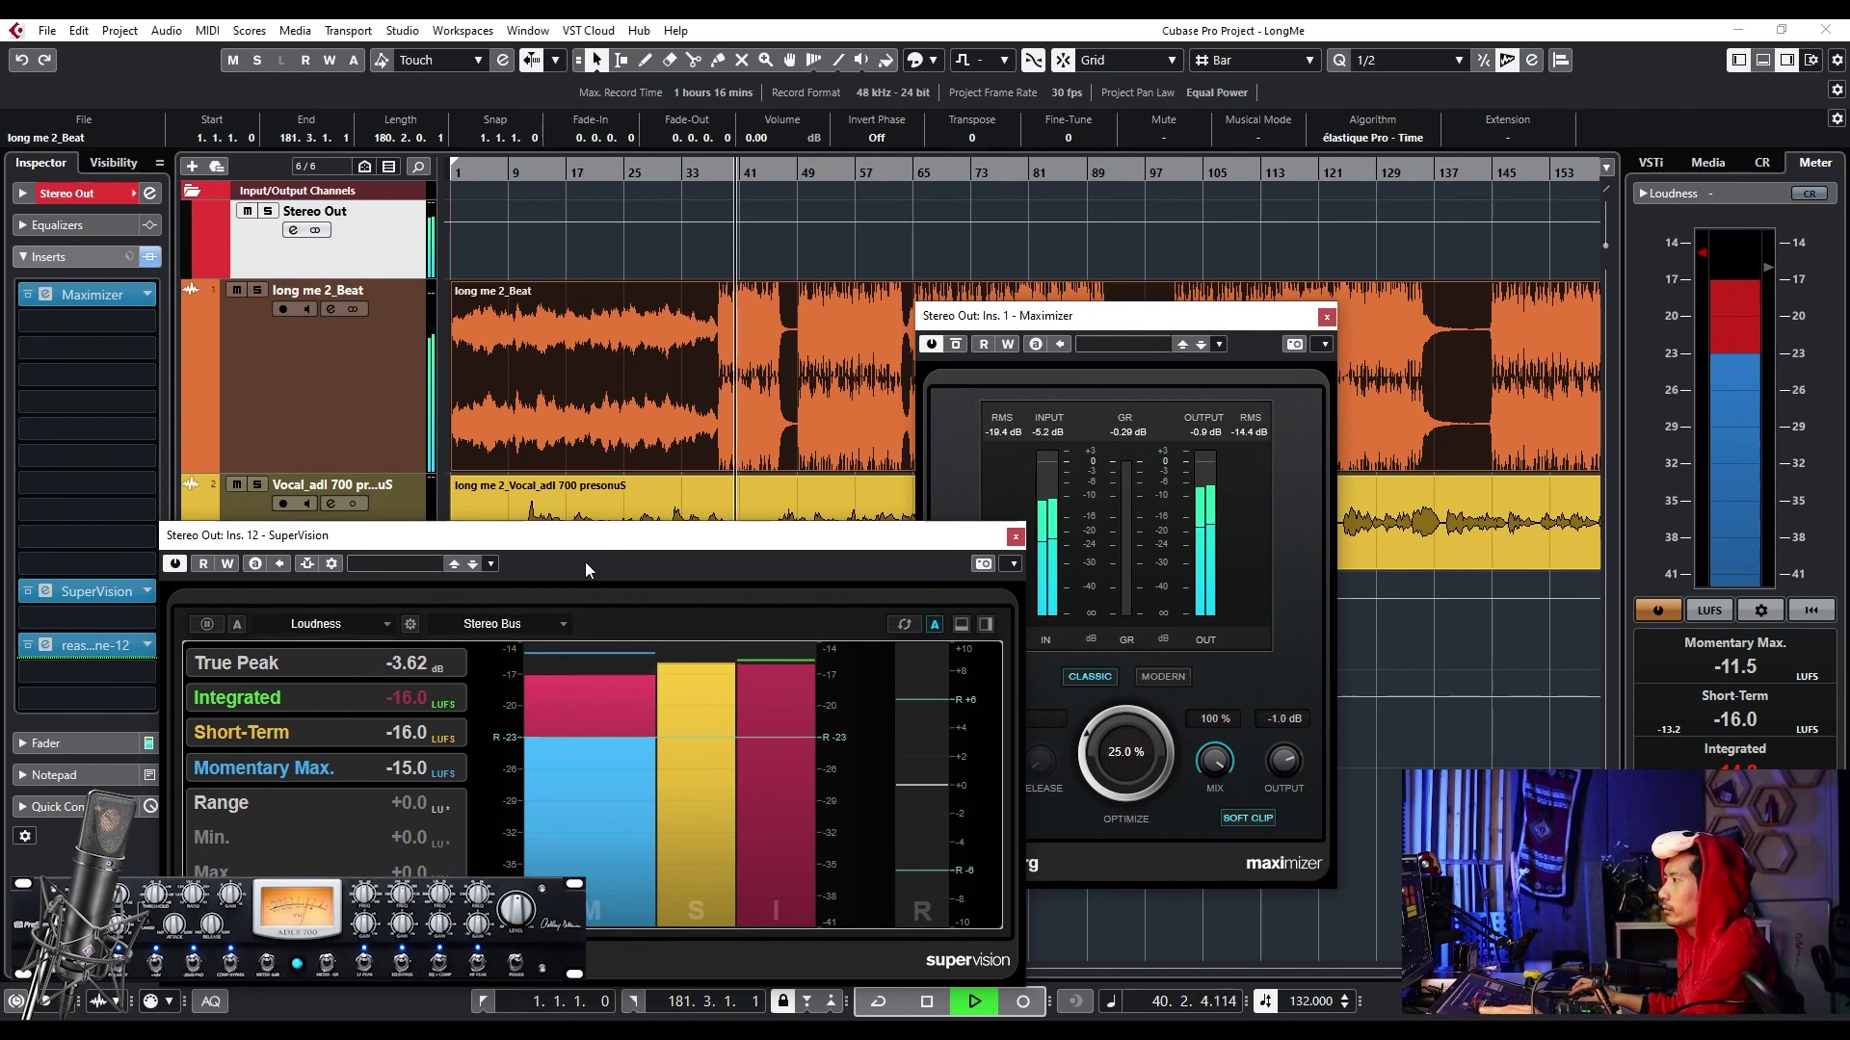
pyautogui.moveTo(1108, 315); pyautogui.dragTo(1182, 315)
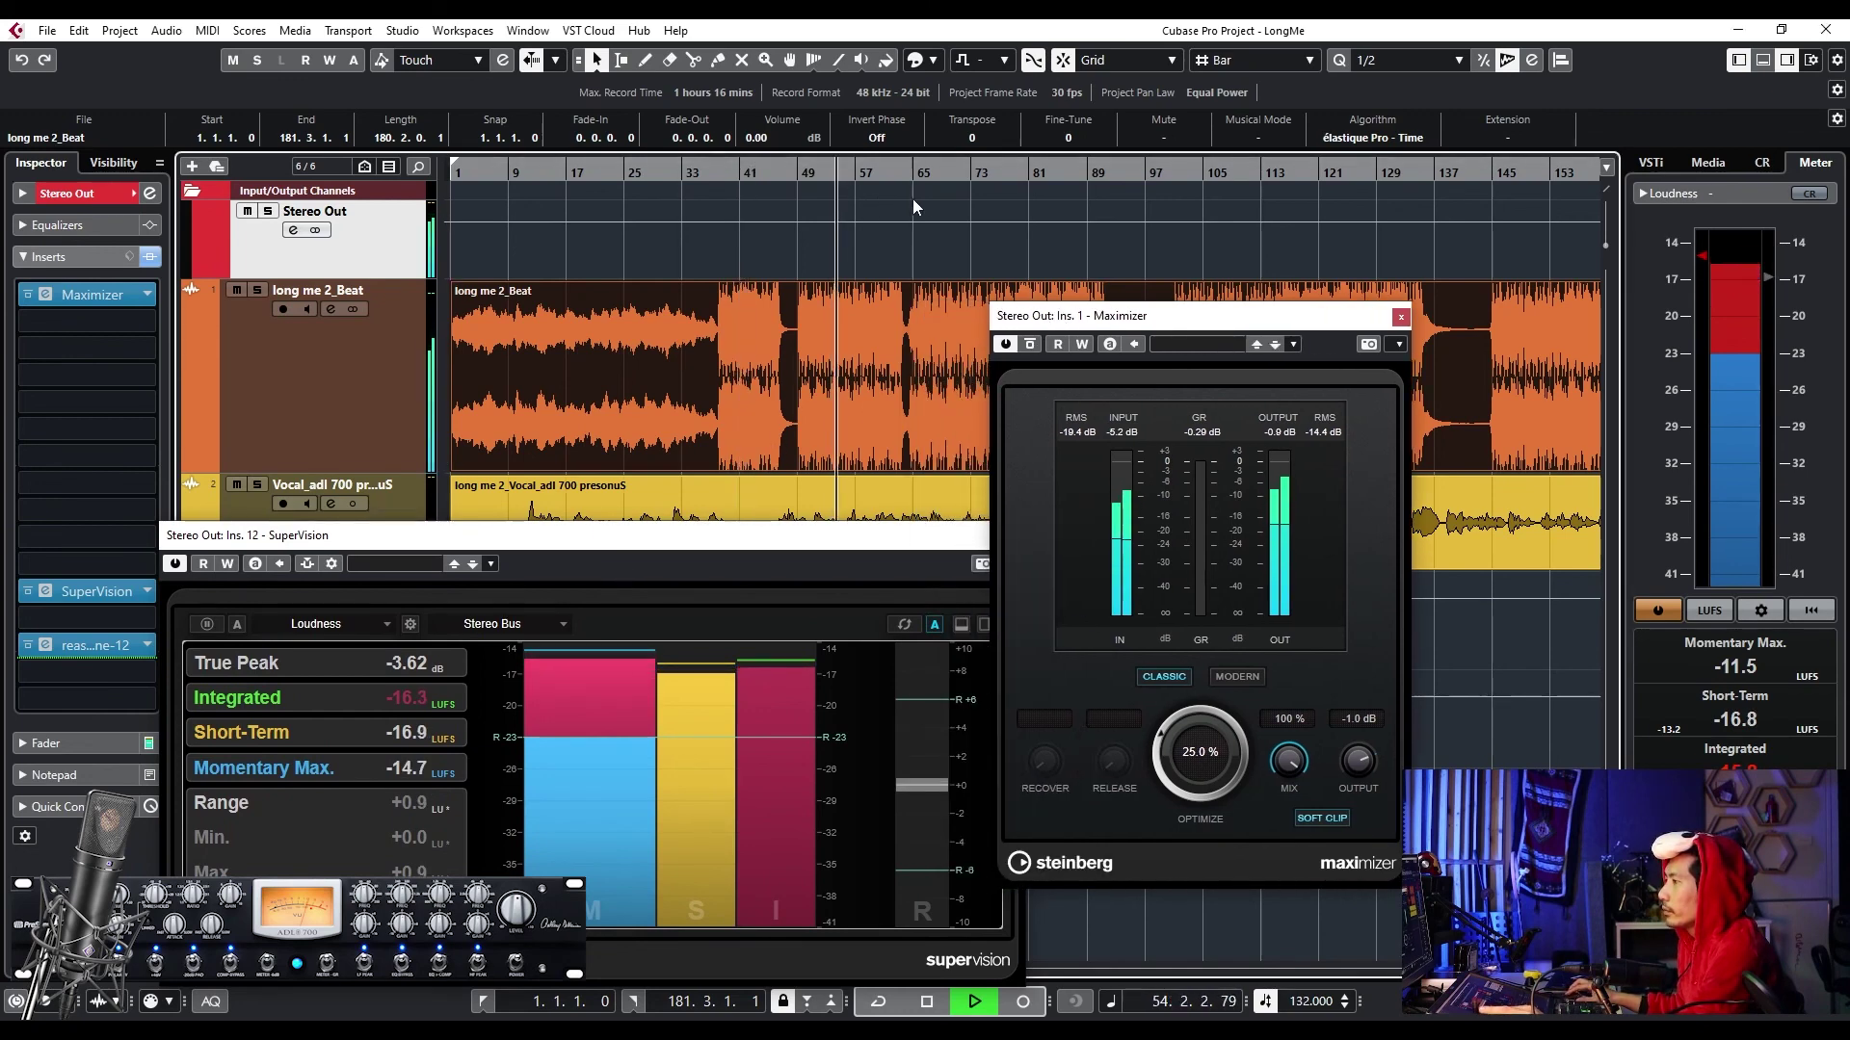
pyautogui.click(939, 221)
pyautogui.hscroll(5, 867, 296)
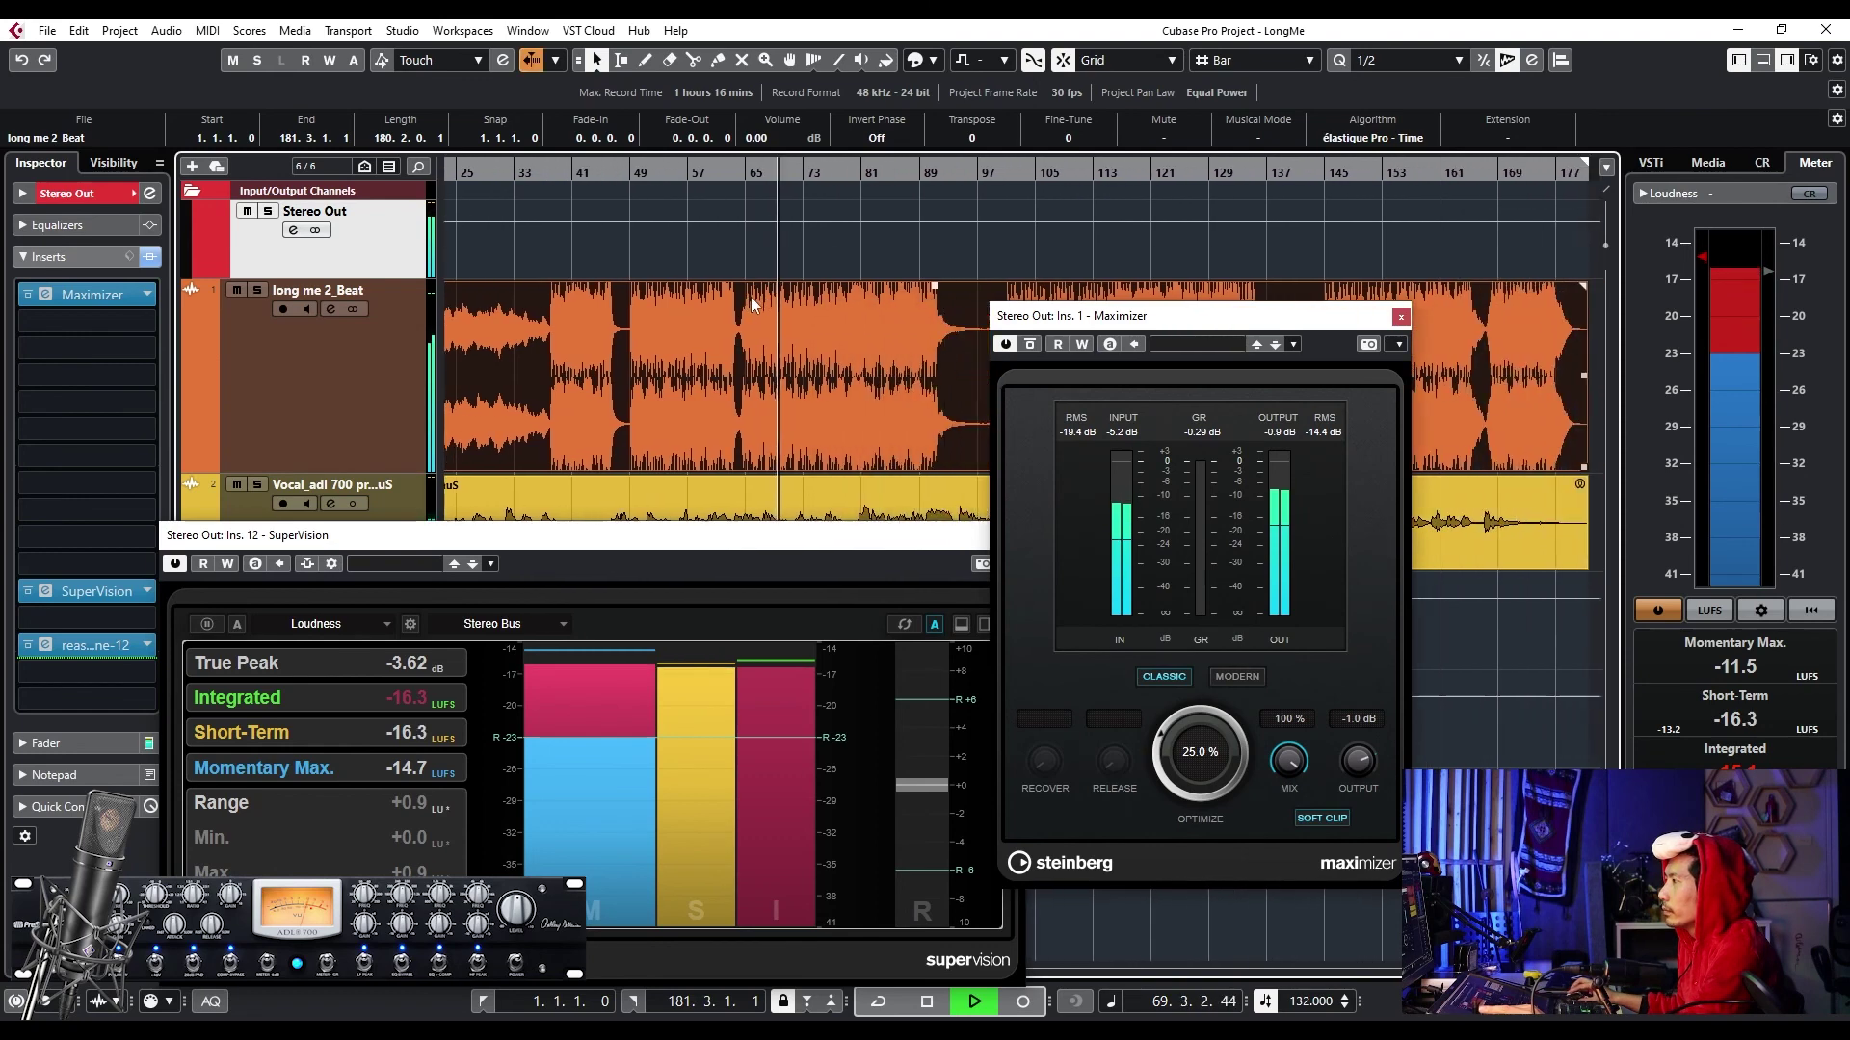
pyautogui.hscroll(2, 818, 304)
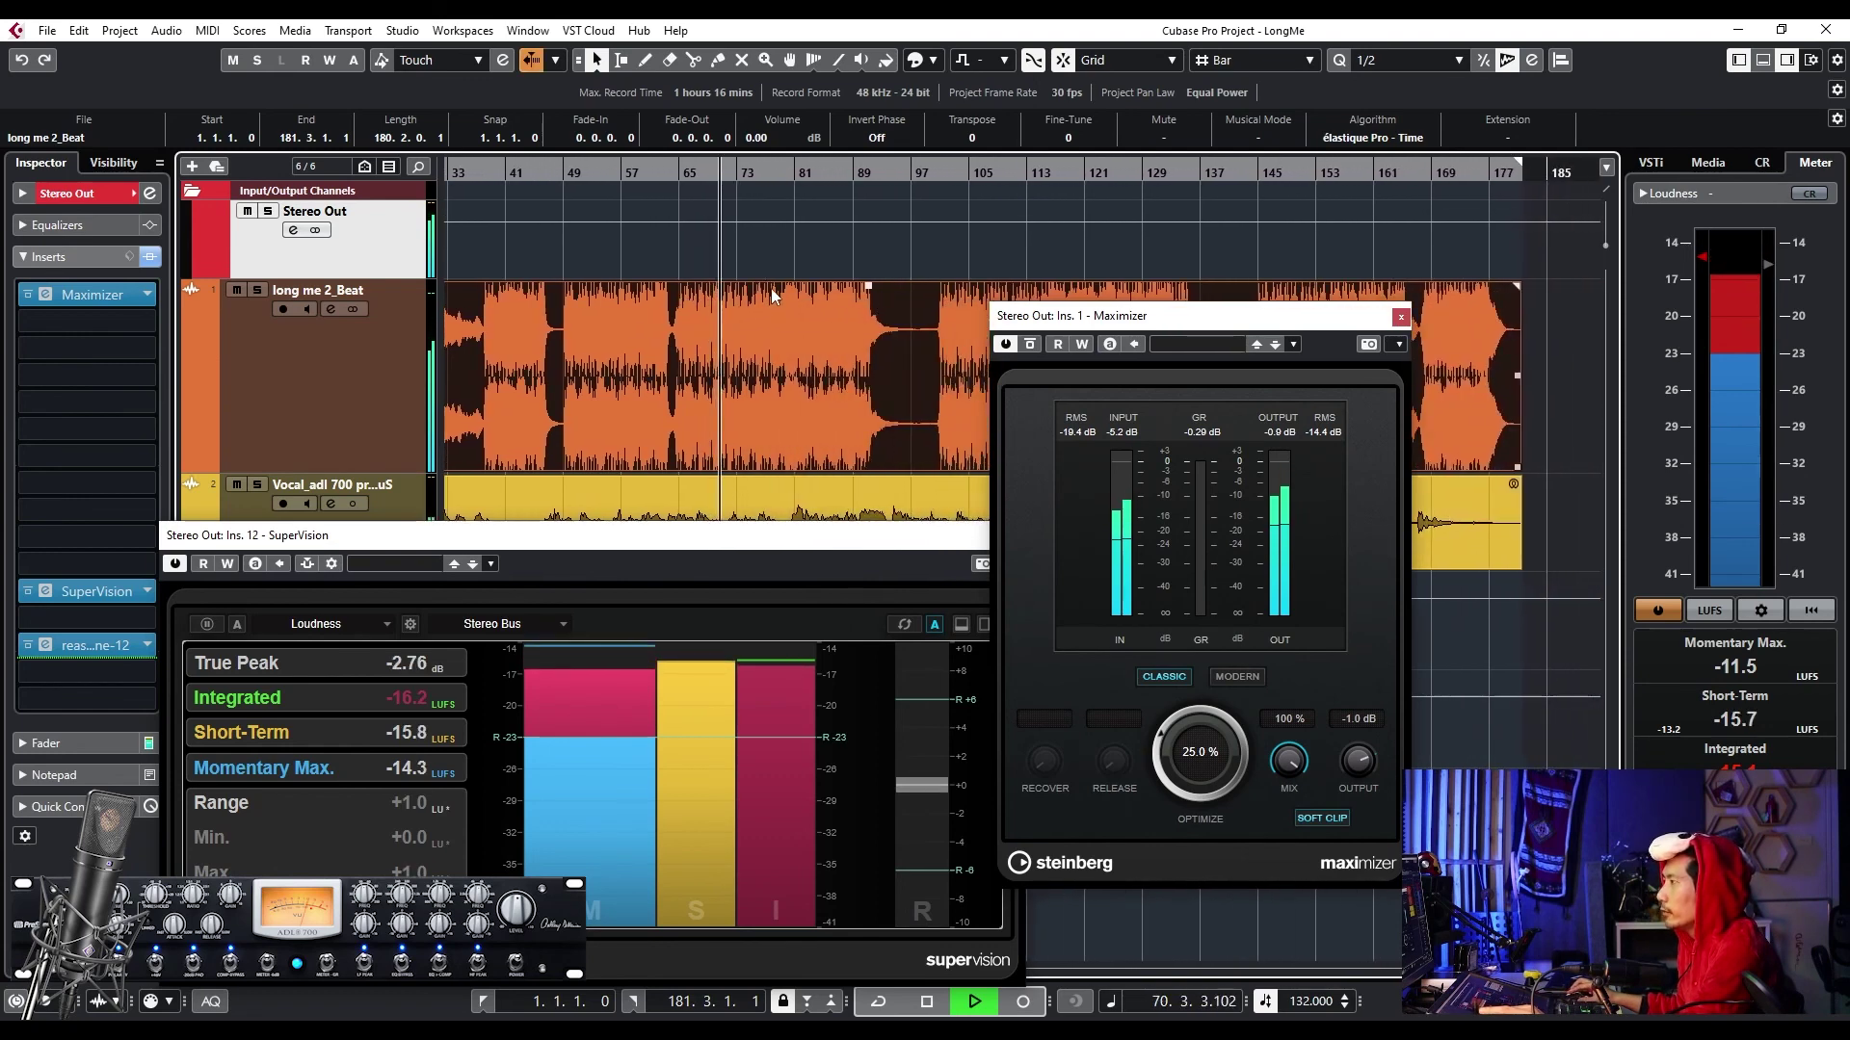
# - During playback, raise the Maximizer's Optimize amount to 42.5 % and stop at about bar 93
pyautogui.scroll(7, 1183, 727)
pyautogui.scroll(4, 1184, 724)
pyautogui.scroll(6, 1185, 720)
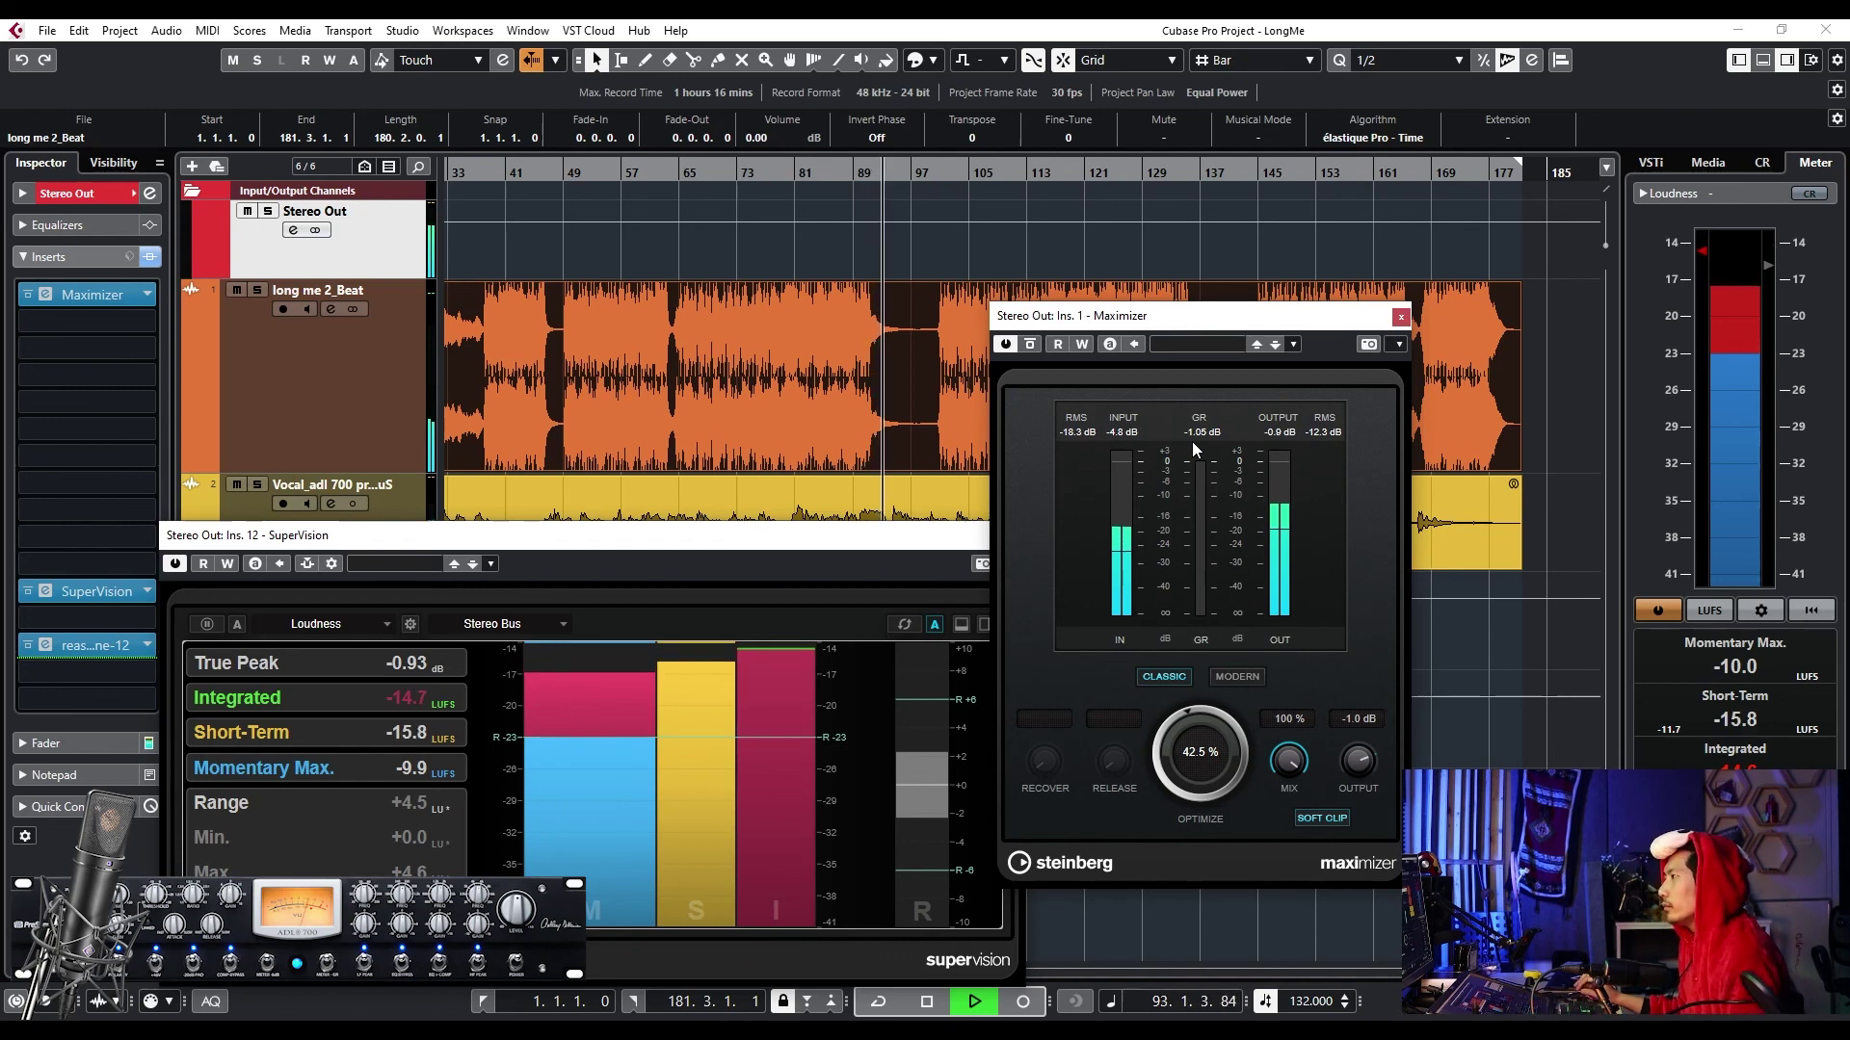
pyautogui.press('space')
pyautogui.hscroll(3, 672, 454)
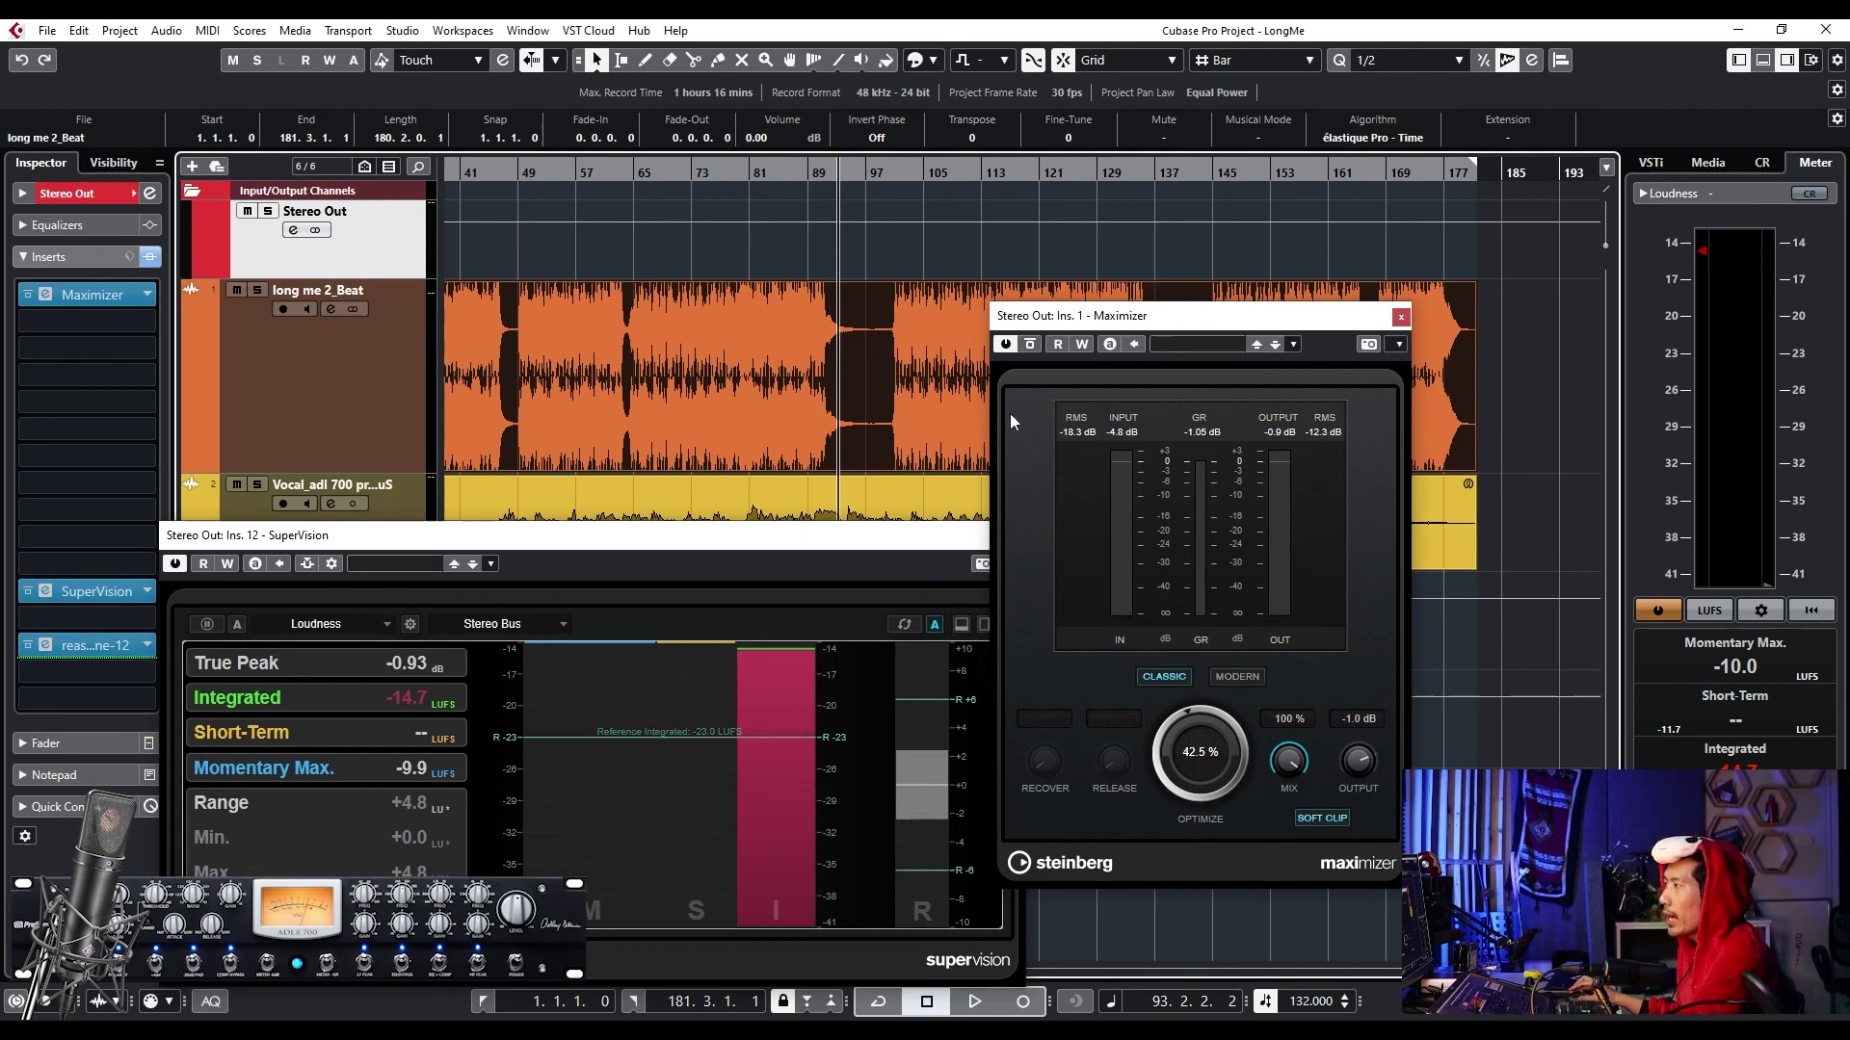
# - Close the Maximizer and SuperVision windows and bring the whole arrangement into view
pyautogui.click(1401, 317)
pyautogui.click(1014, 536)
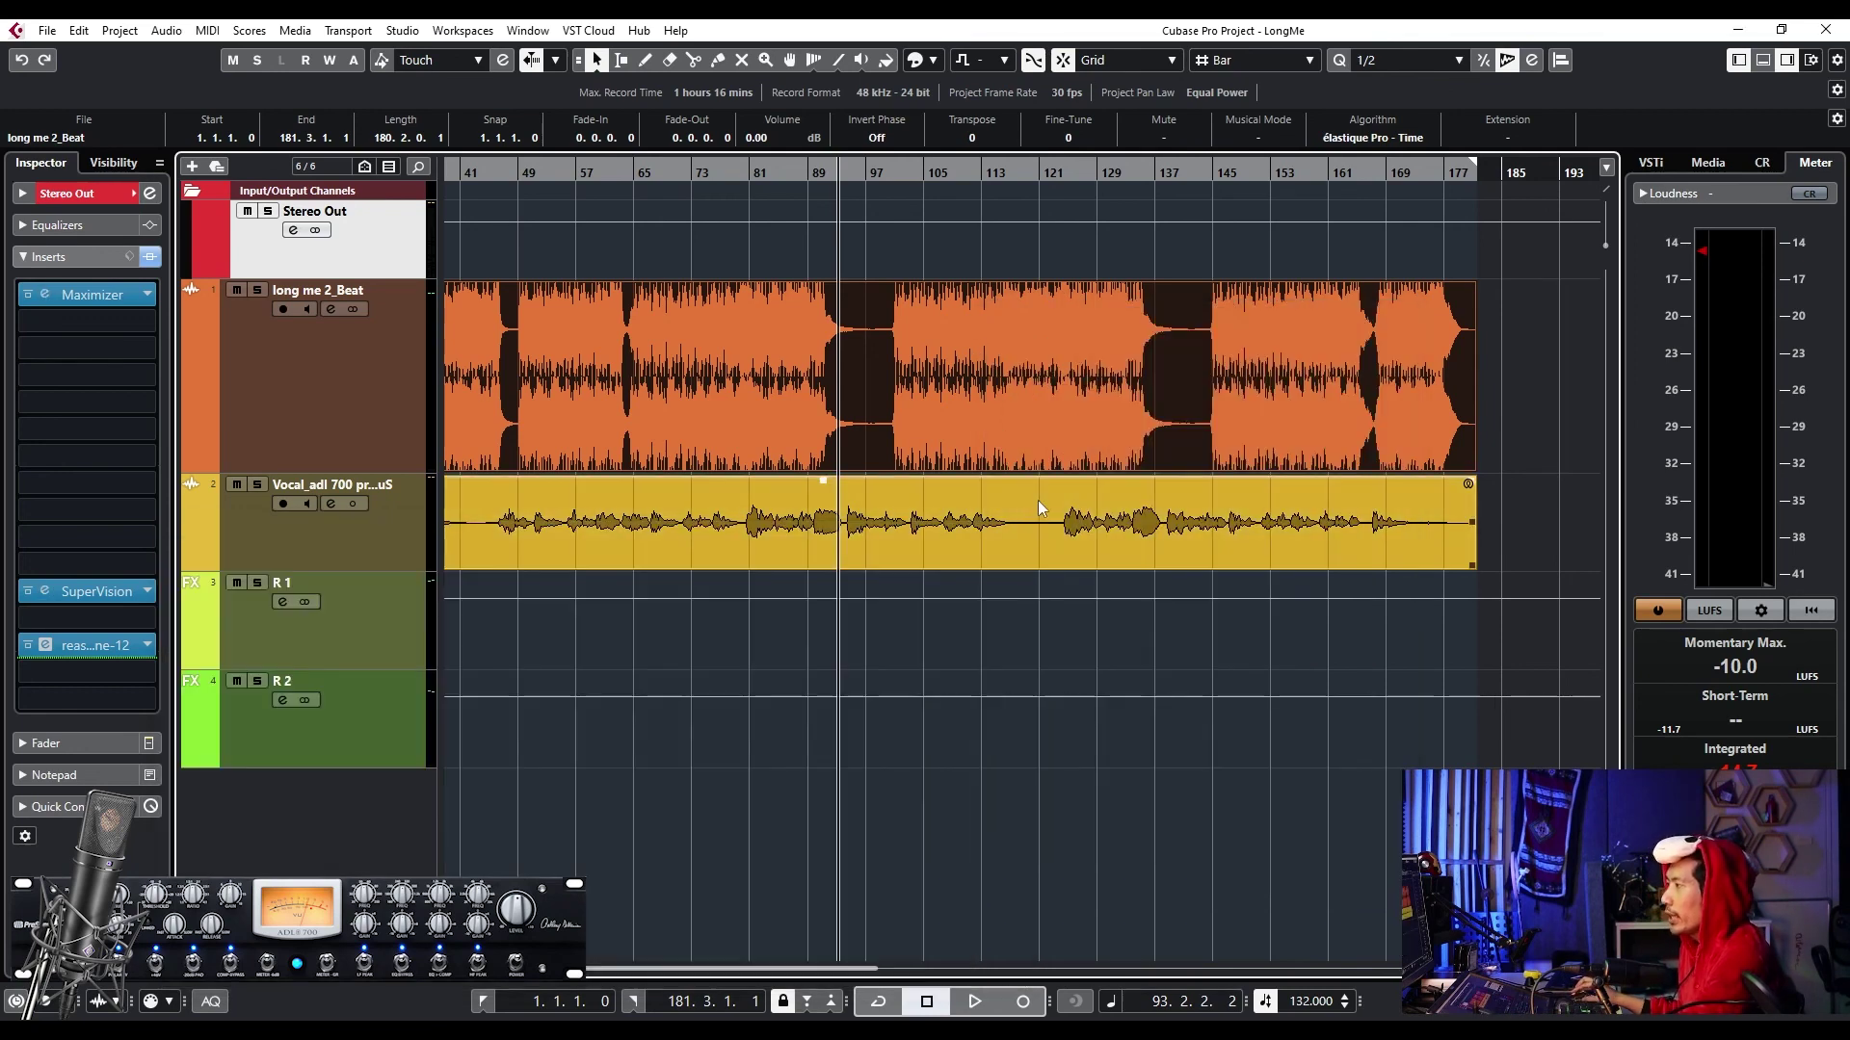
pyautogui.hscroll(-3, 963, 506)
pyautogui.scroll(-2, 811, 479)
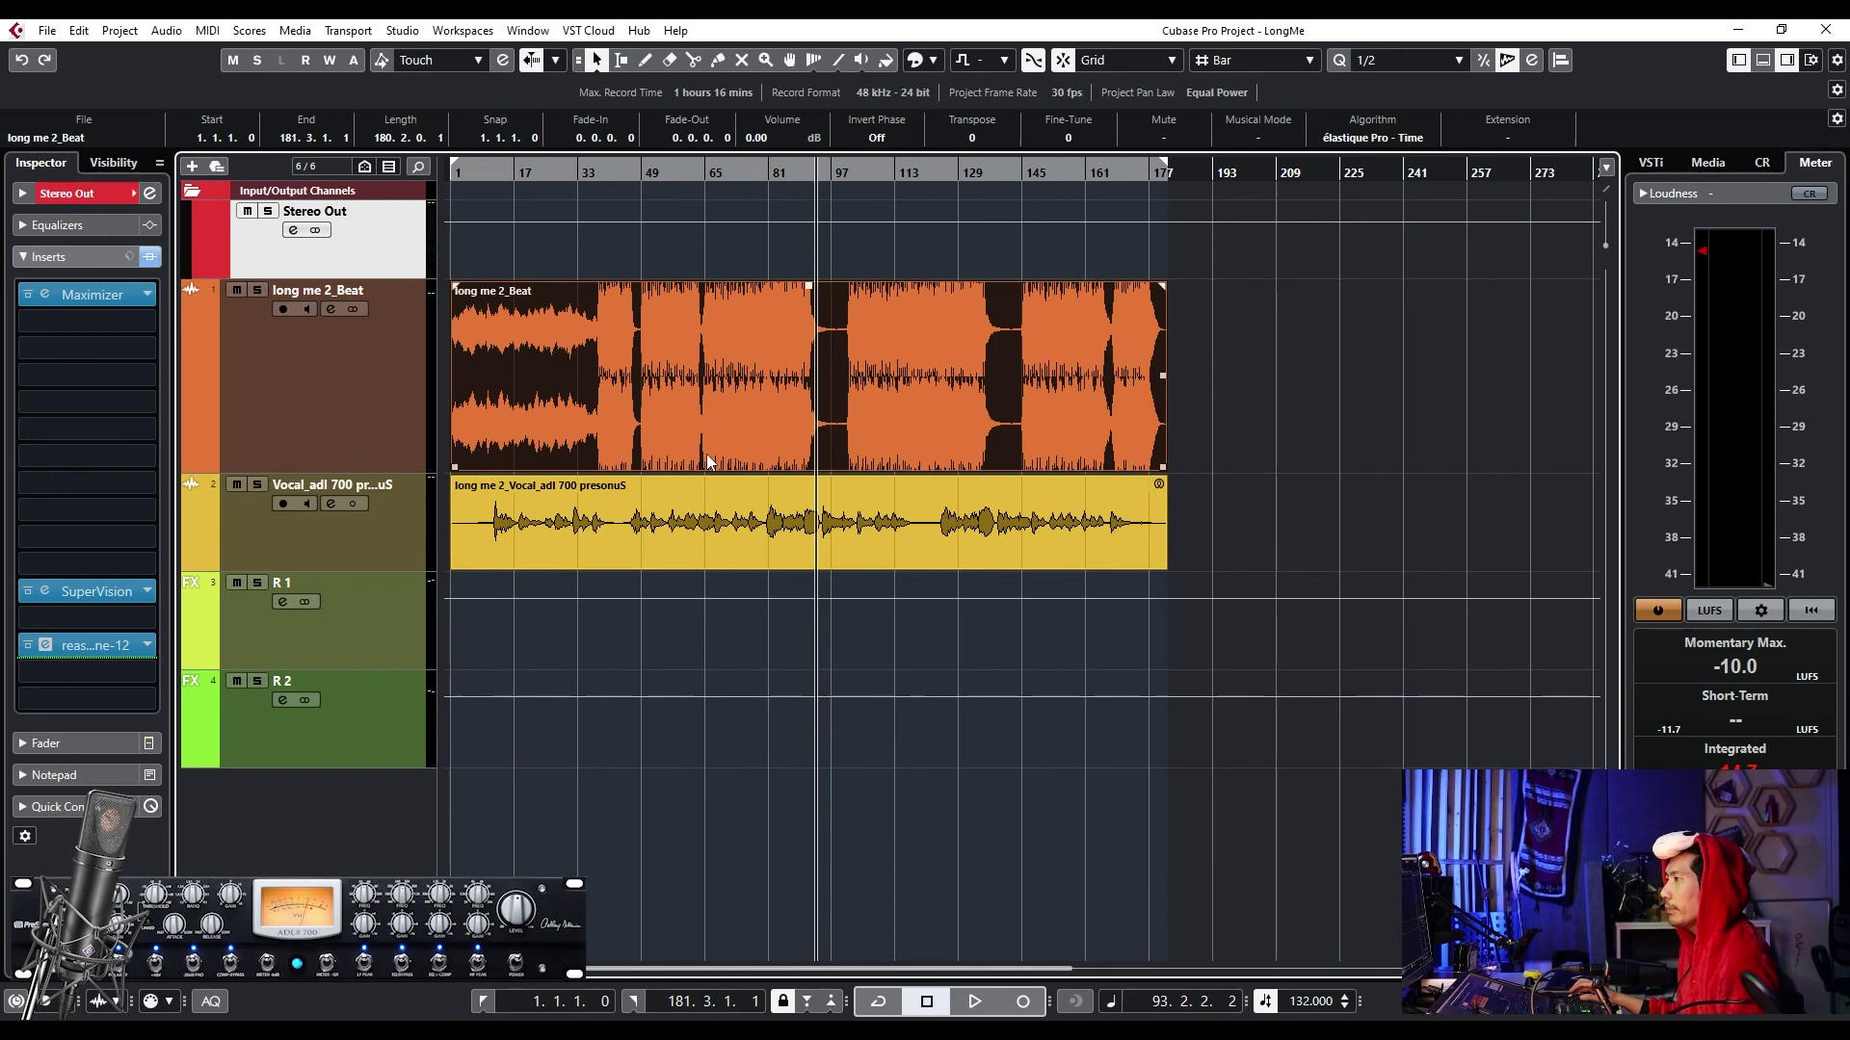
# - Examine the beat and vocal waveforms across the arrangement
pyautogui.scroll(3, 707, 454)
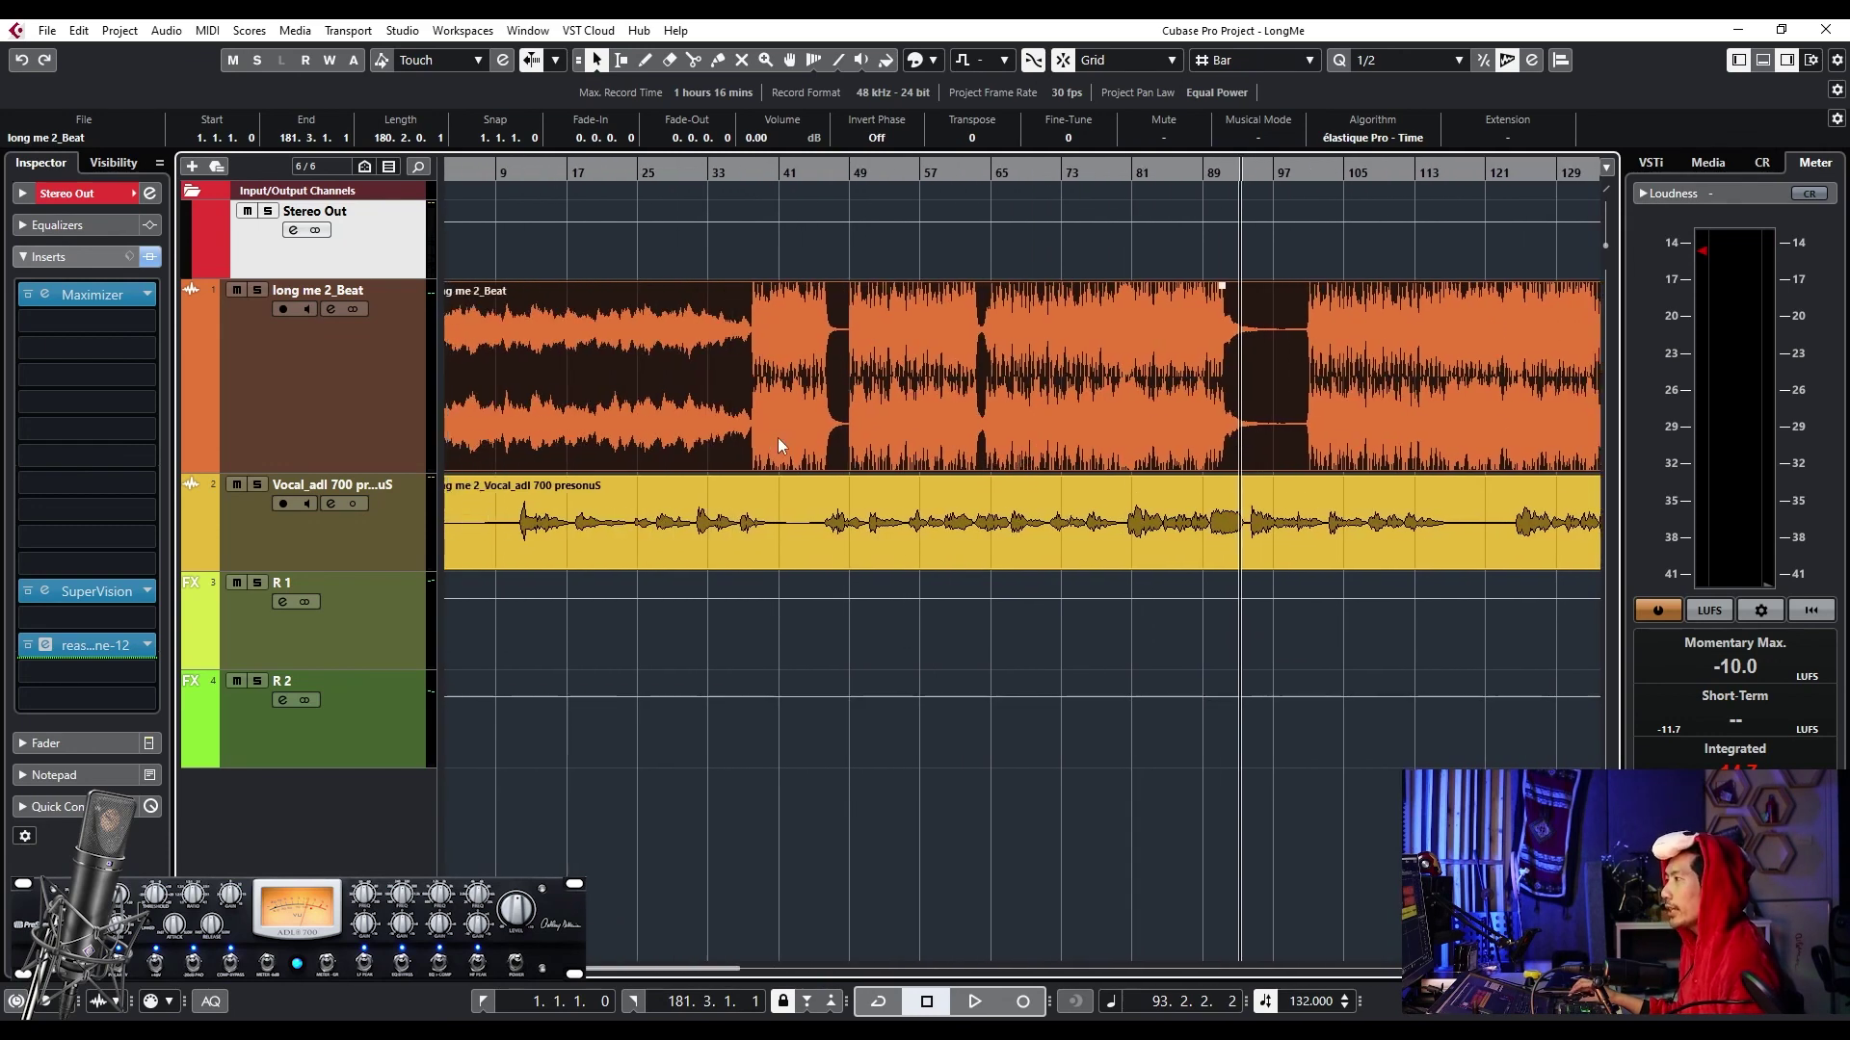
pyautogui.hscroll(-1, 771, 438)
pyautogui.hscroll(2, 794, 435)
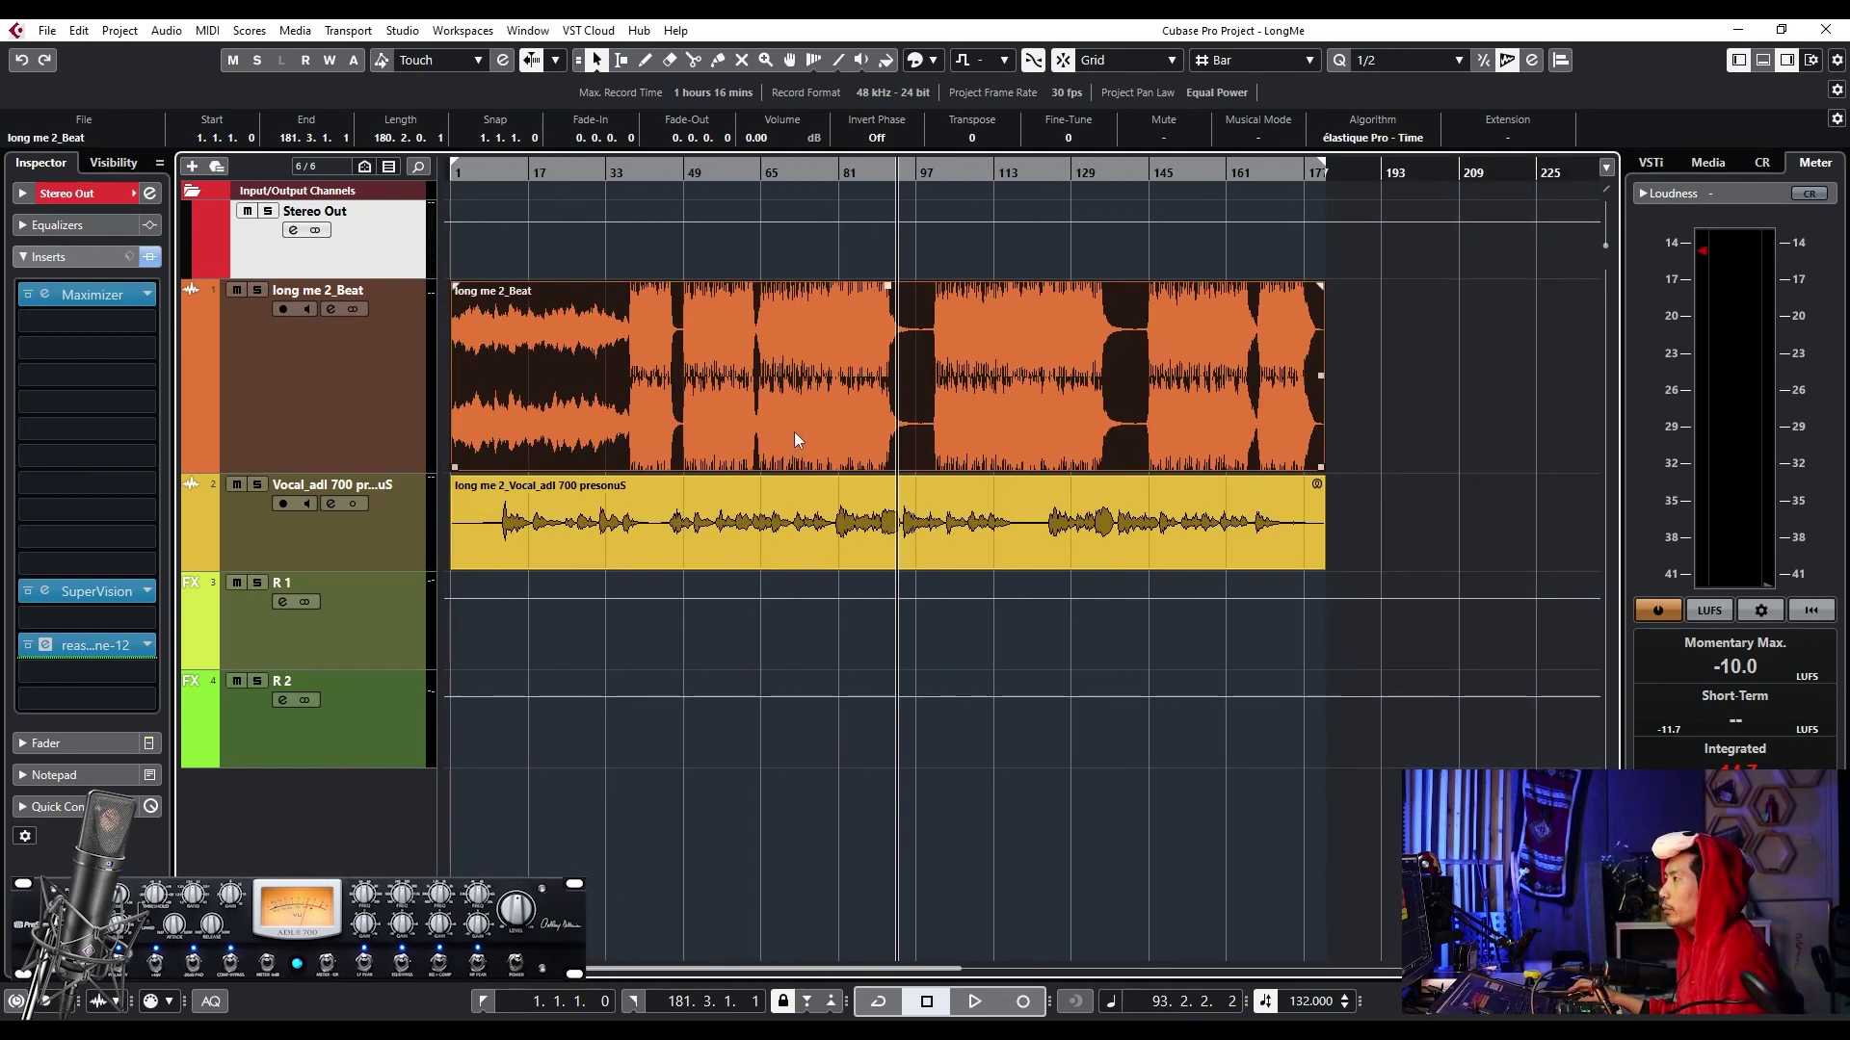
pyautogui.scroll(1, 692, 413)
pyautogui.hscroll(-1, 748, 412)
pyautogui.hscroll(-2, 747, 413)
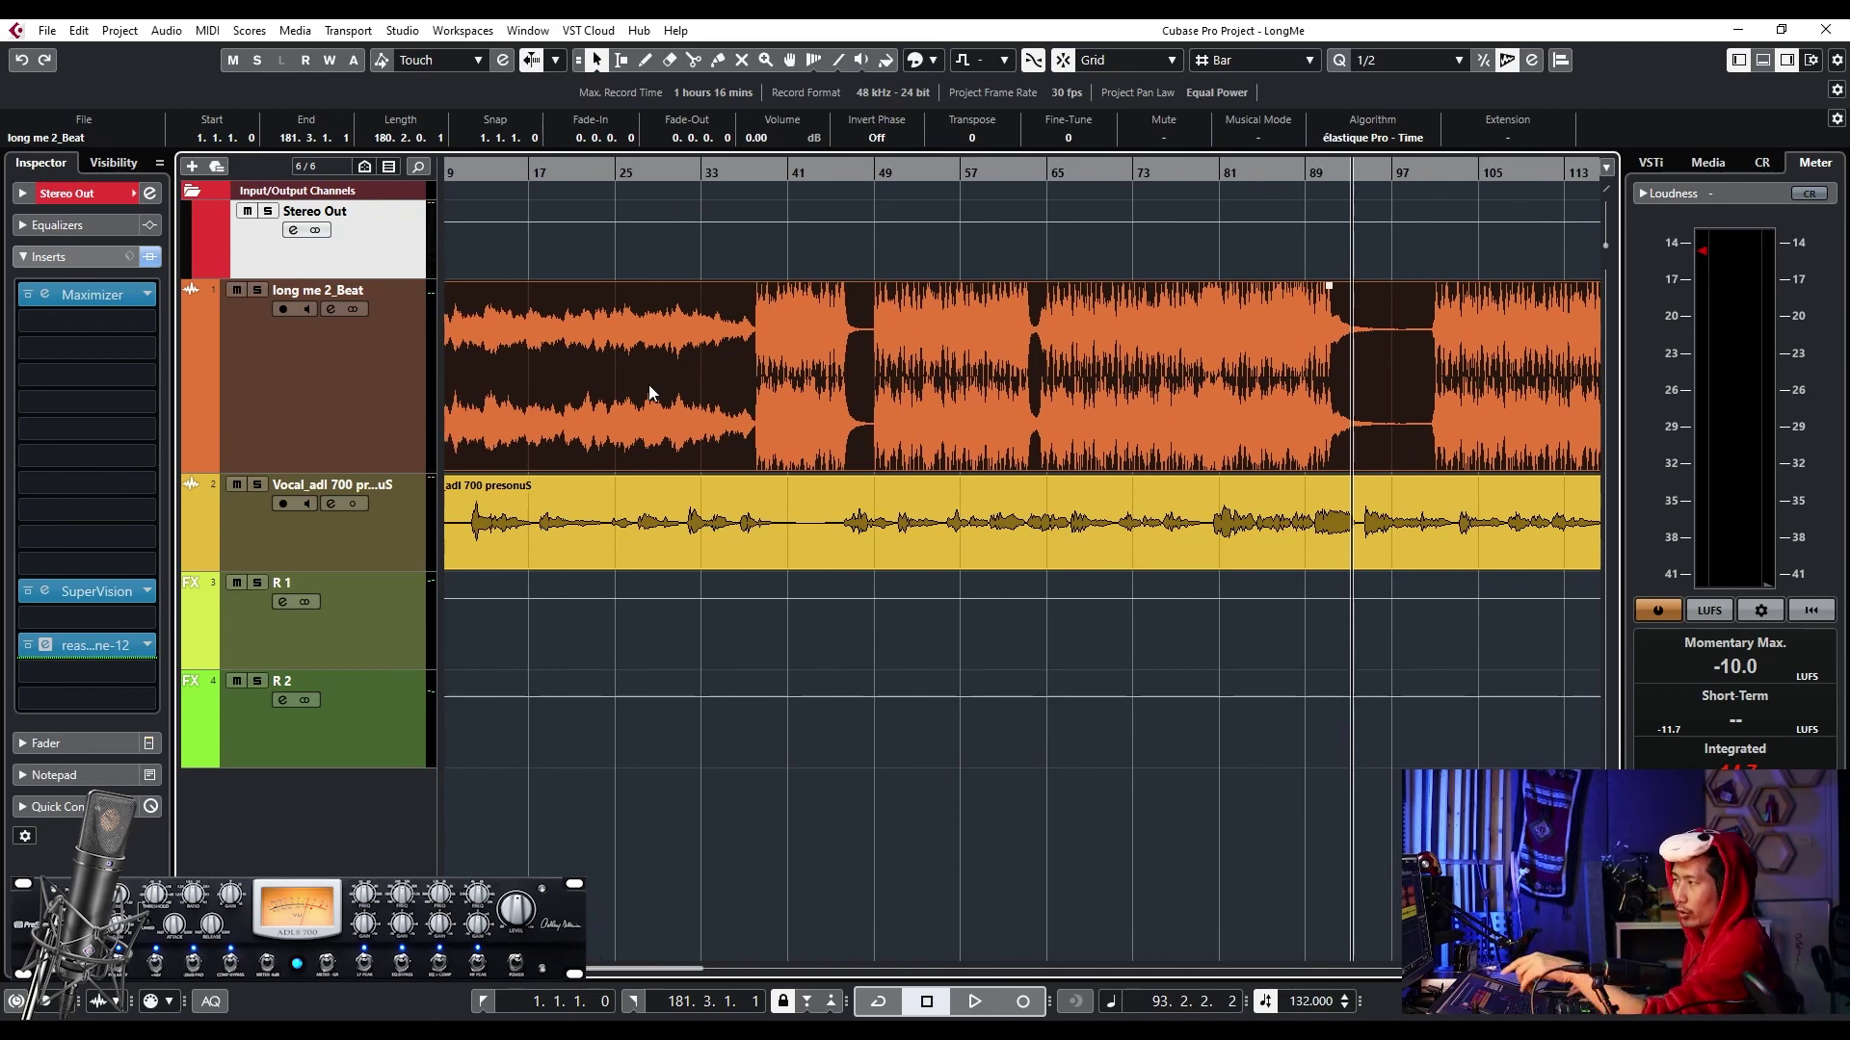
pyautogui.click(742, 270)
pyautogui.click(737, 352)
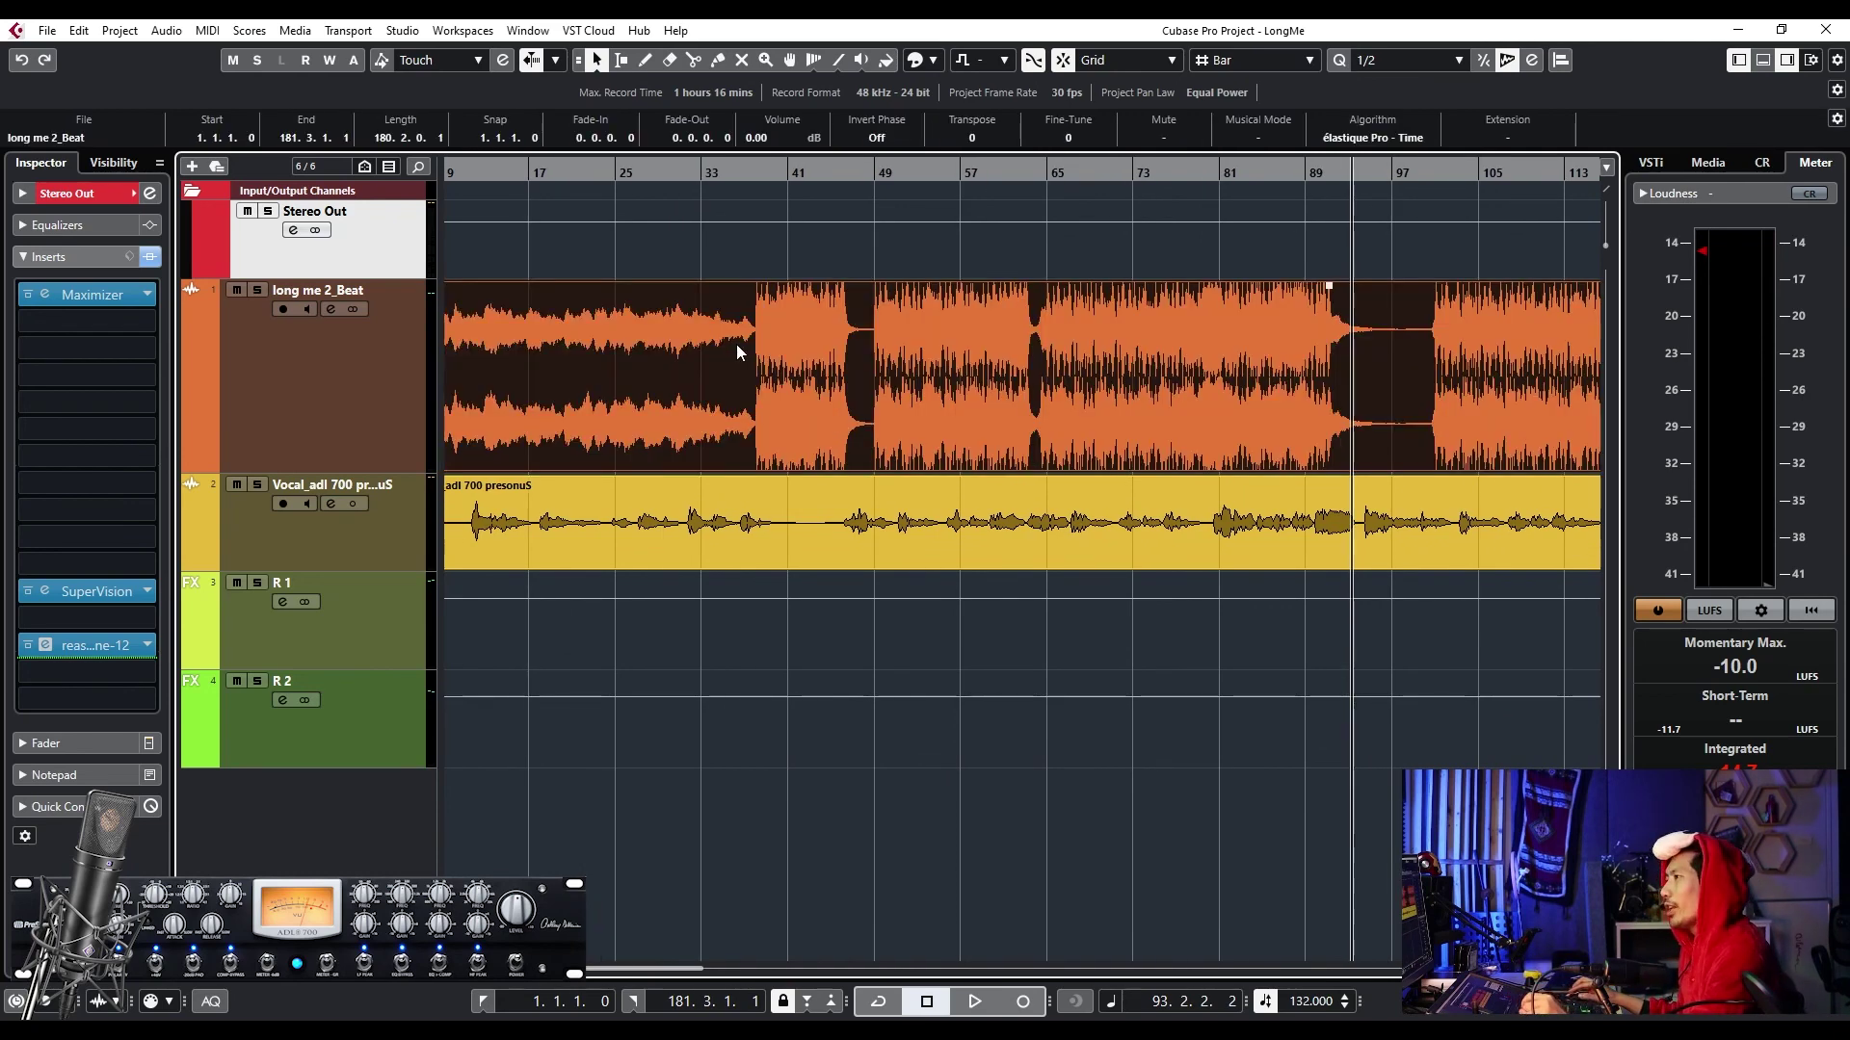
# - Review the inserts on the beat and vocal tracks, and show the beat track's equalizer settings
pyautogui.click(421, 390)
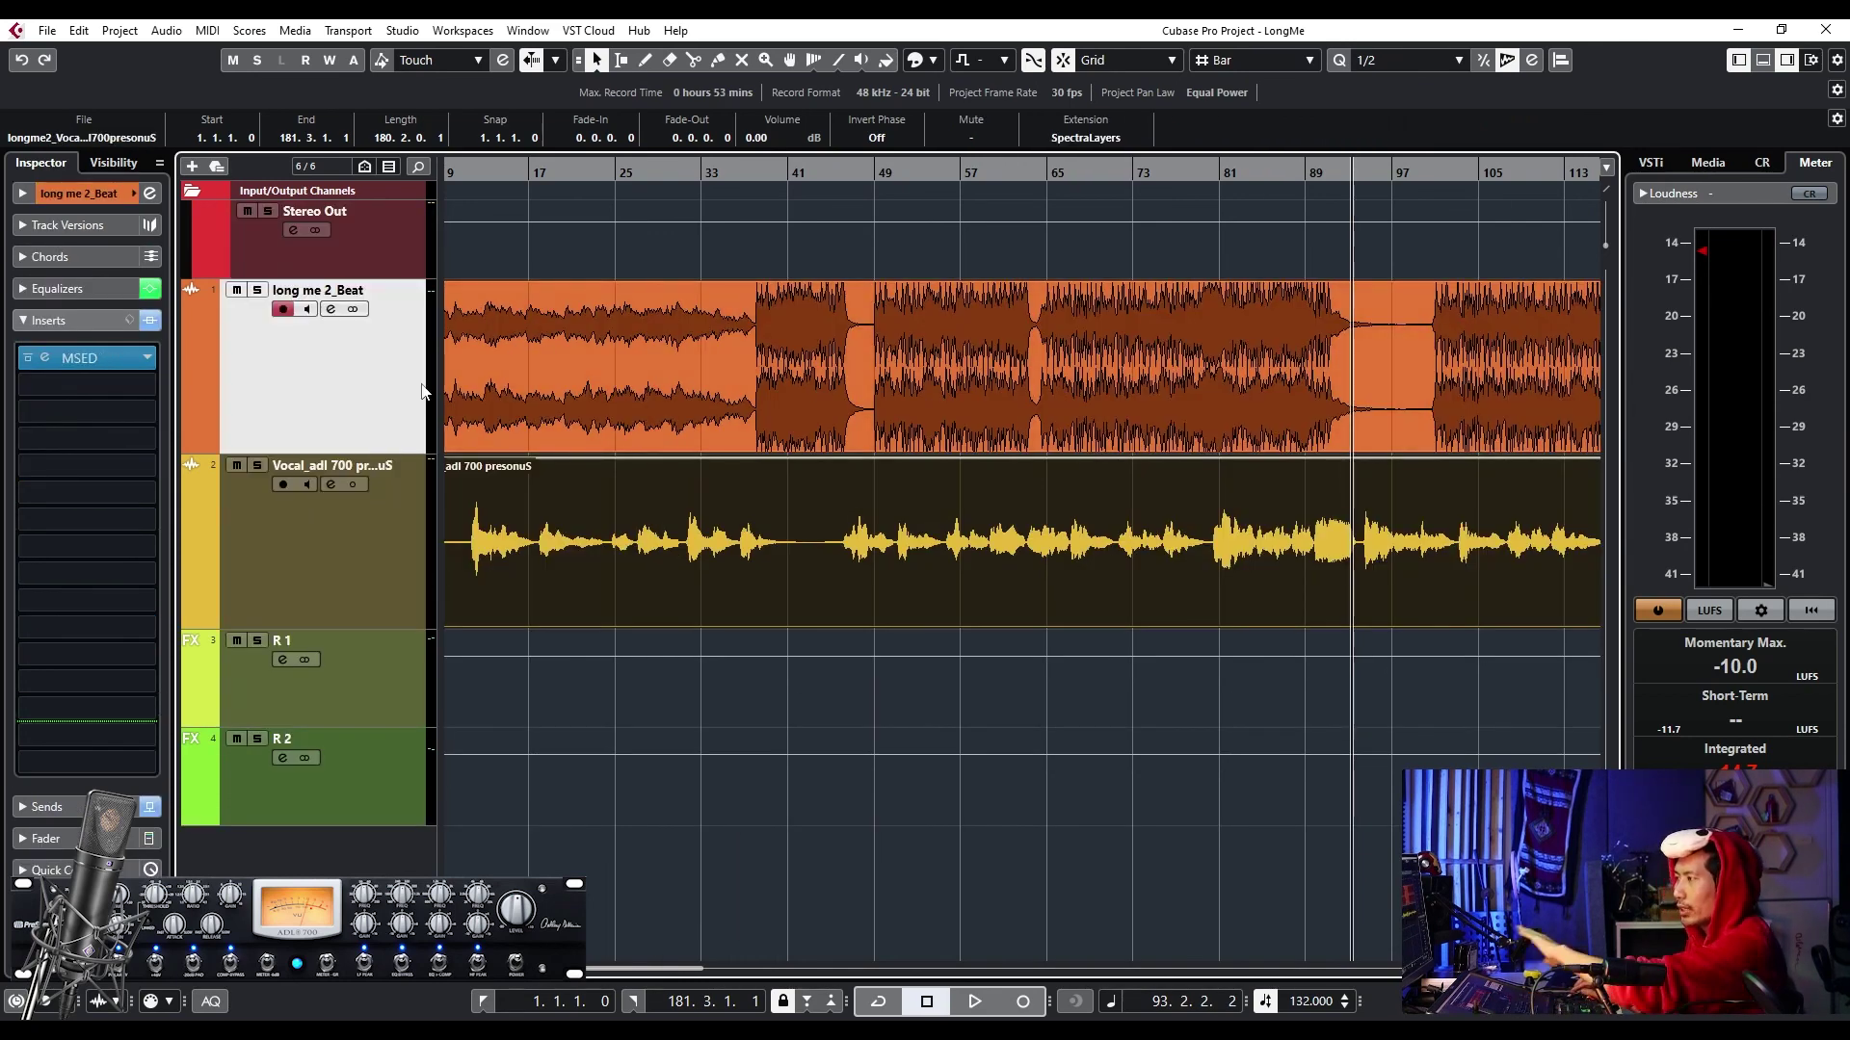
pyautogui.click(395, 528)
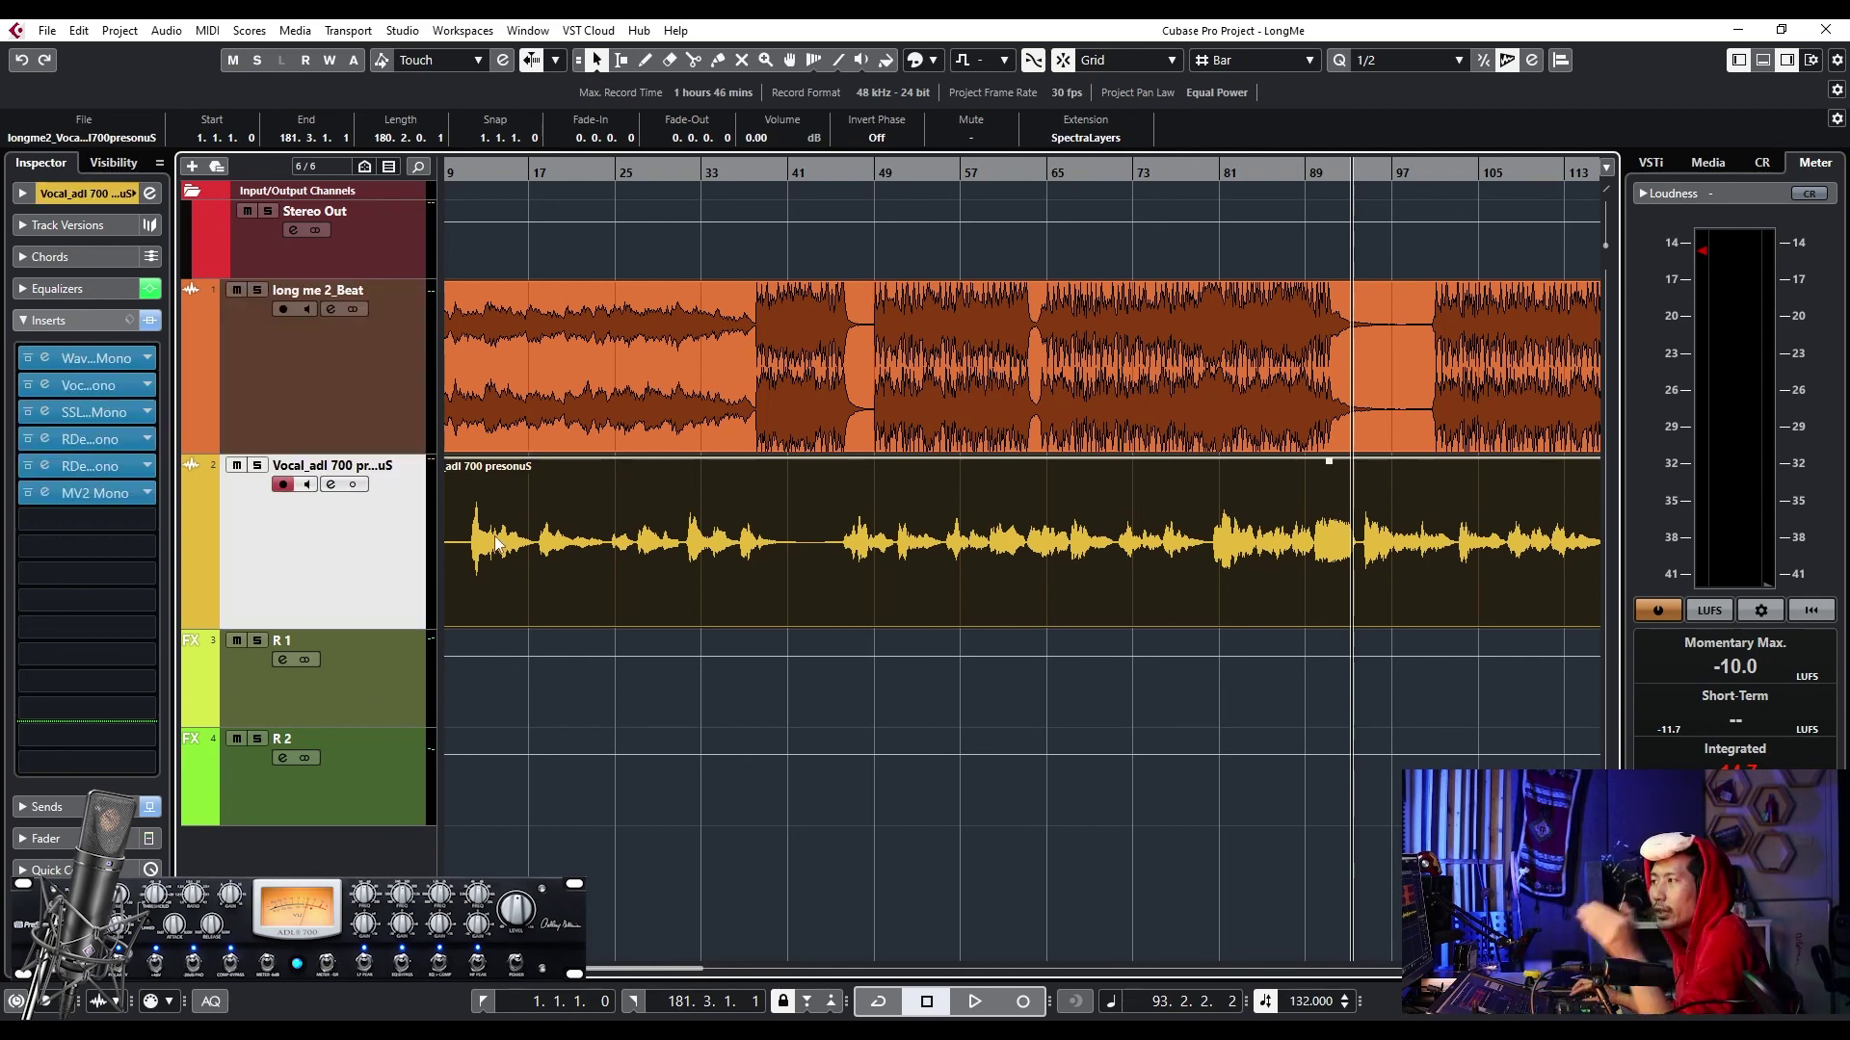
pyautogui.click(343, 413)
pyautogui.click(95, 287)
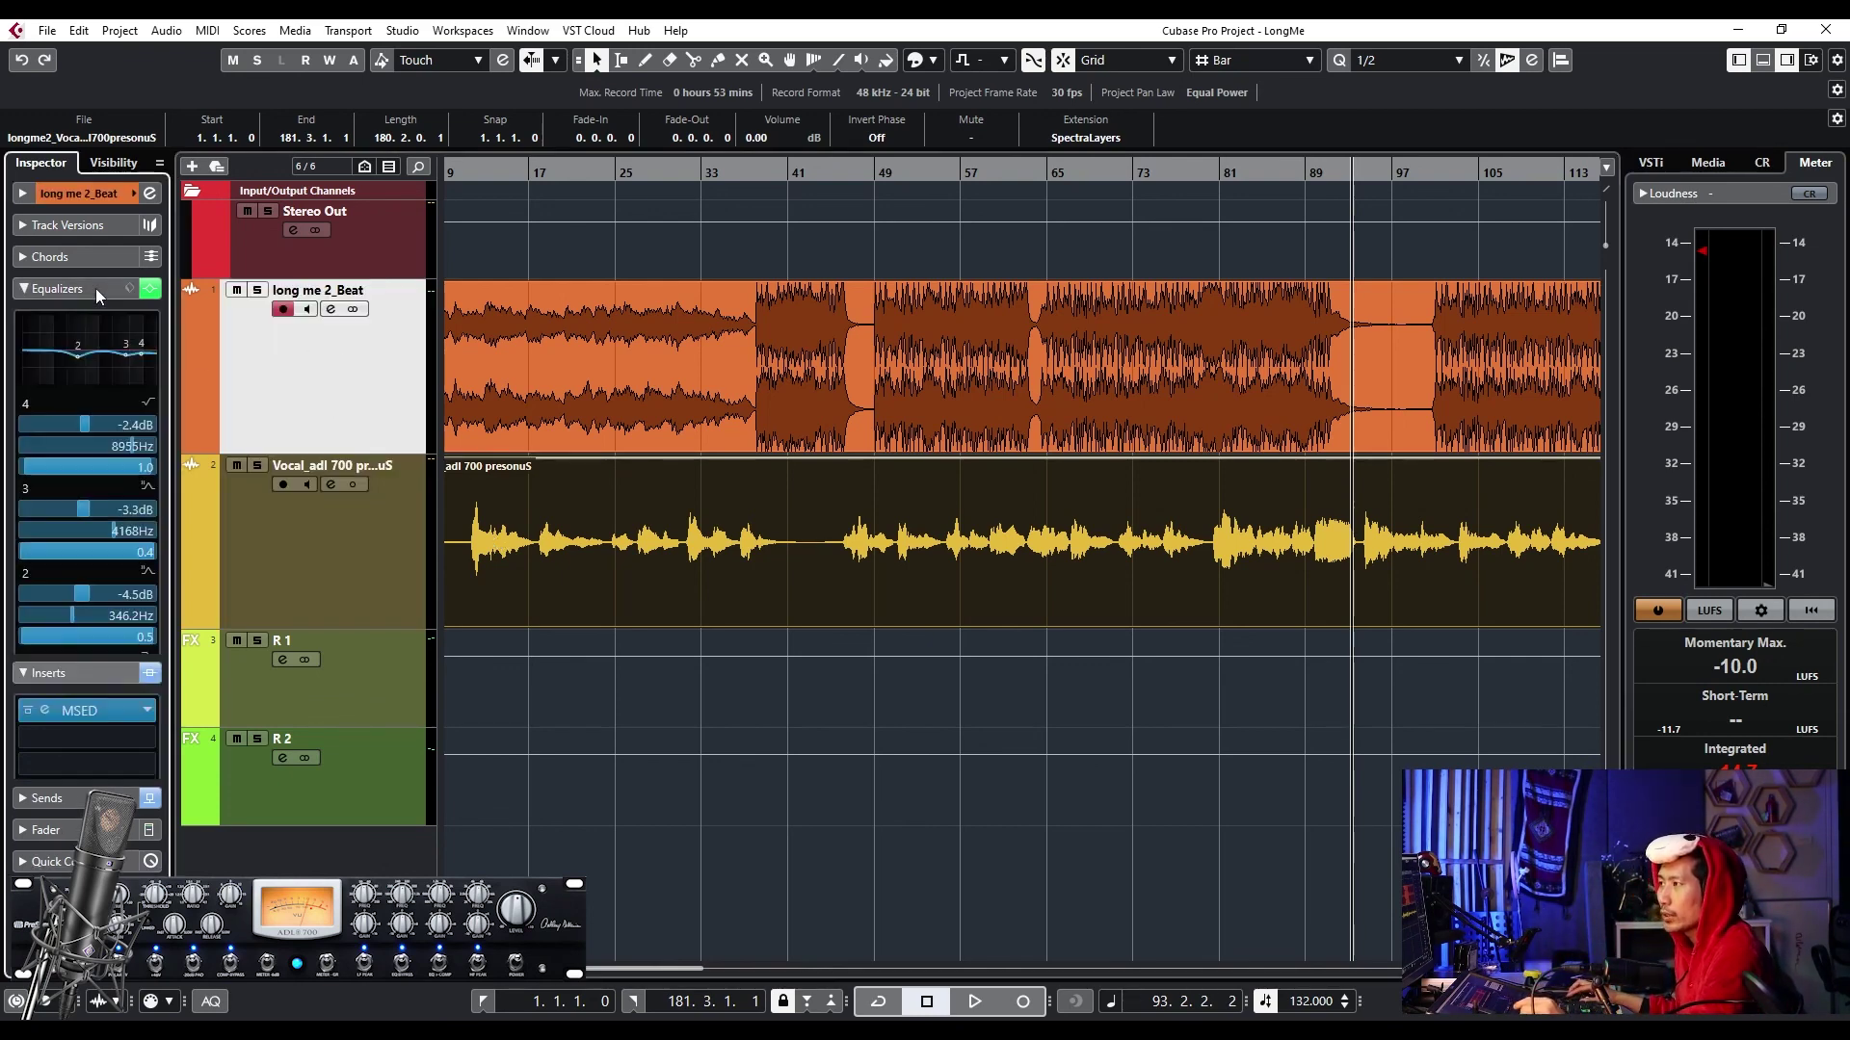
# - Reopen the Maximizer on the Stereo Out channel and shift its window slightly
pyautogui.press('Up')
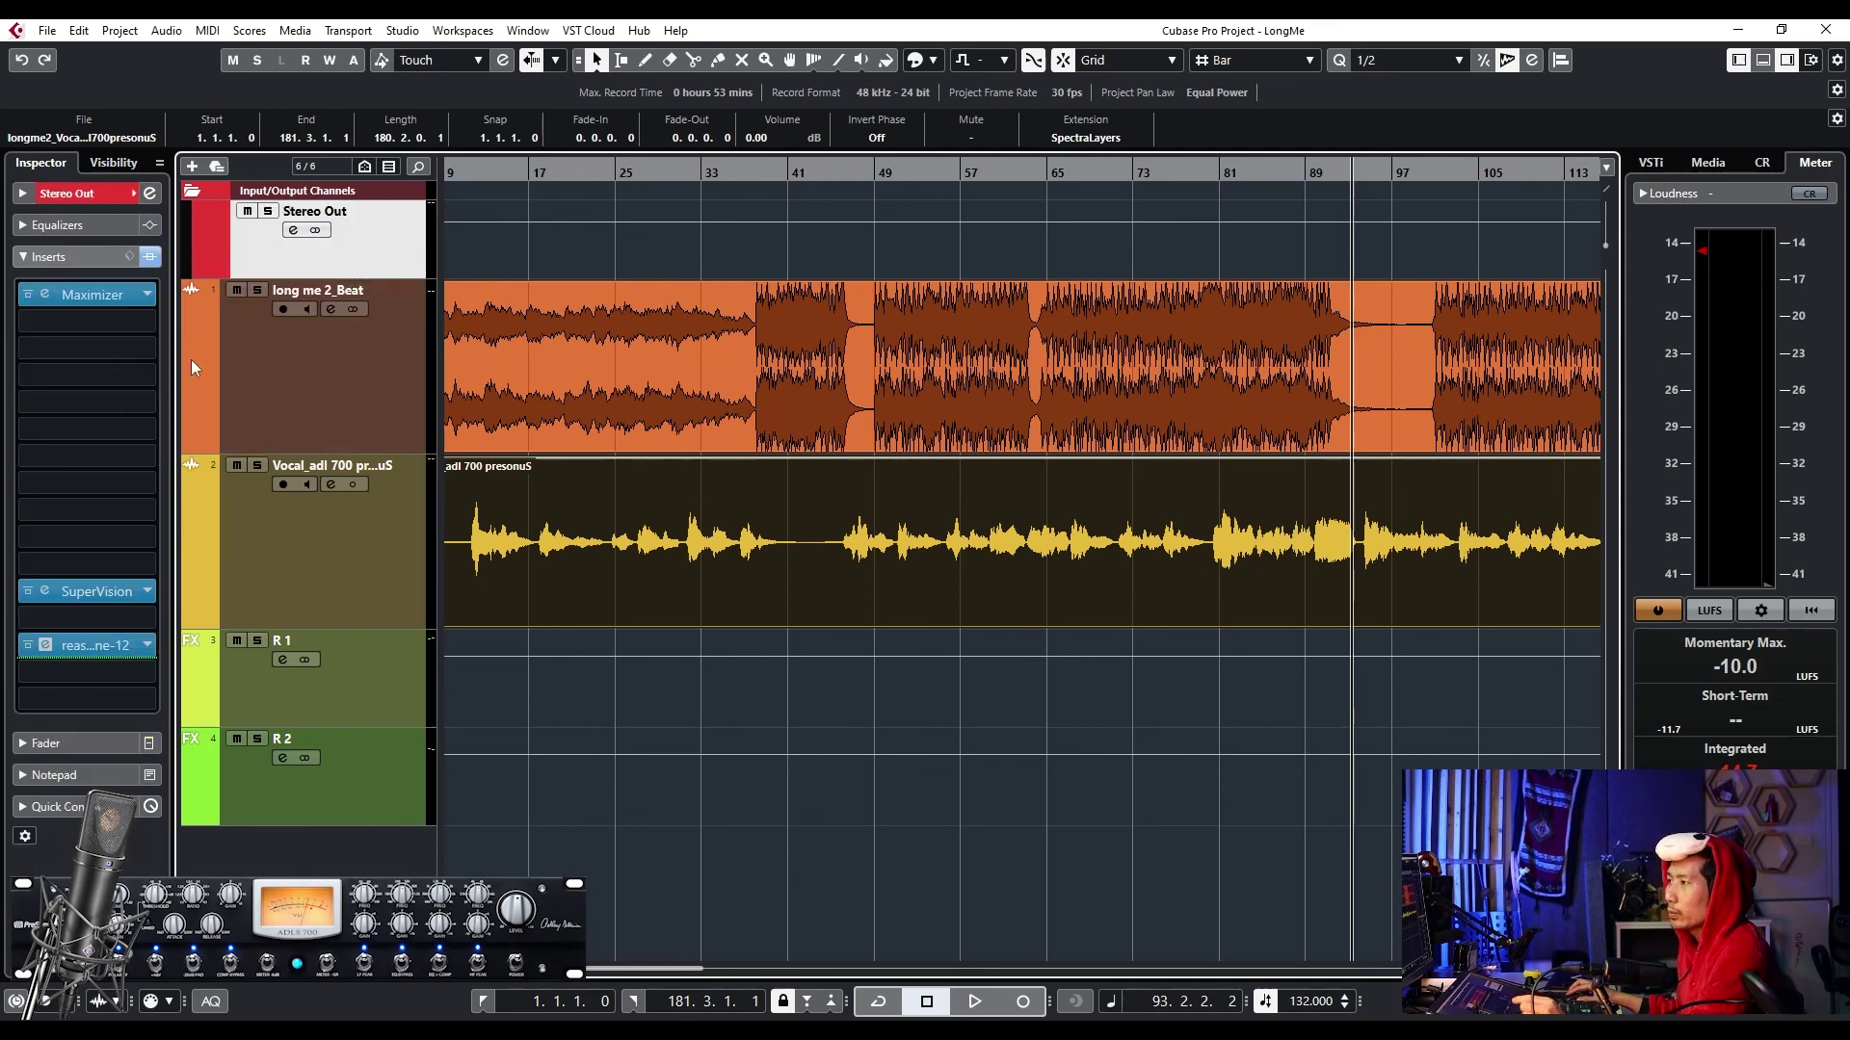
pyautogui.click(92, 295)
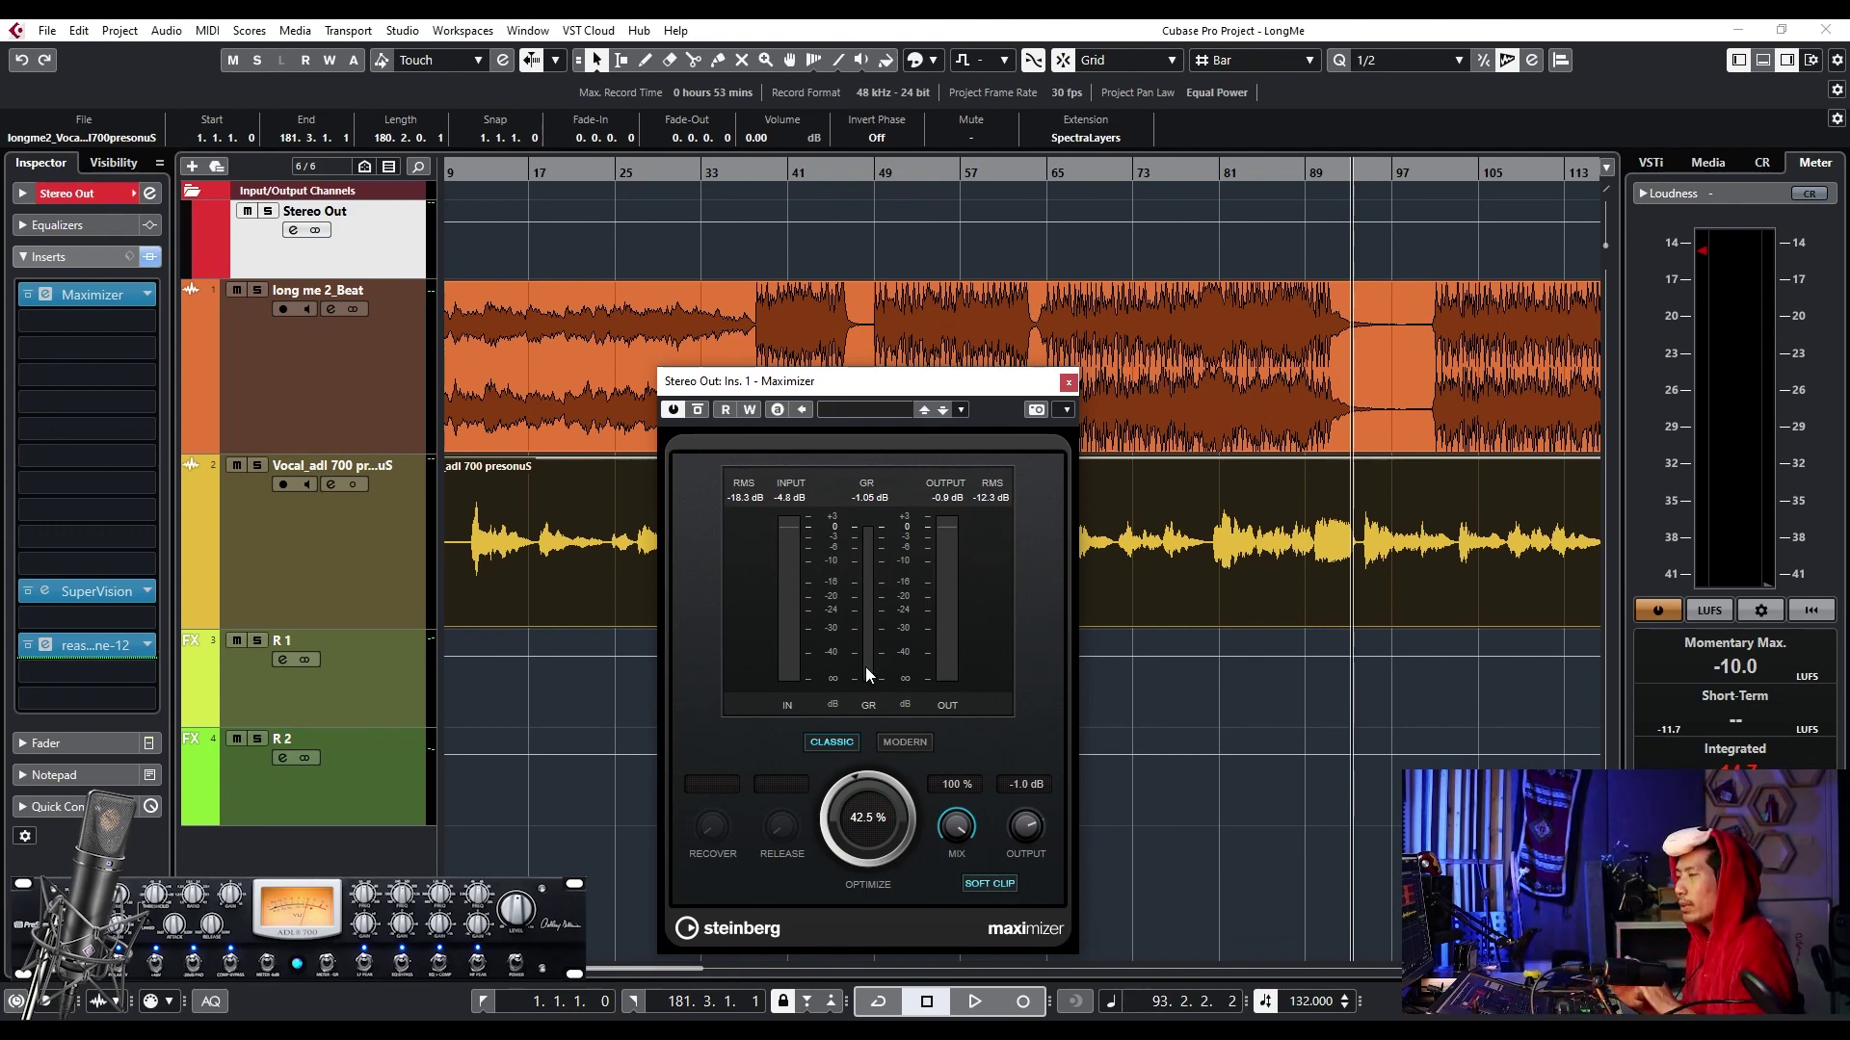
pyautogui.moveTo(837, 386); pyautogui.dragTo(774, 404)
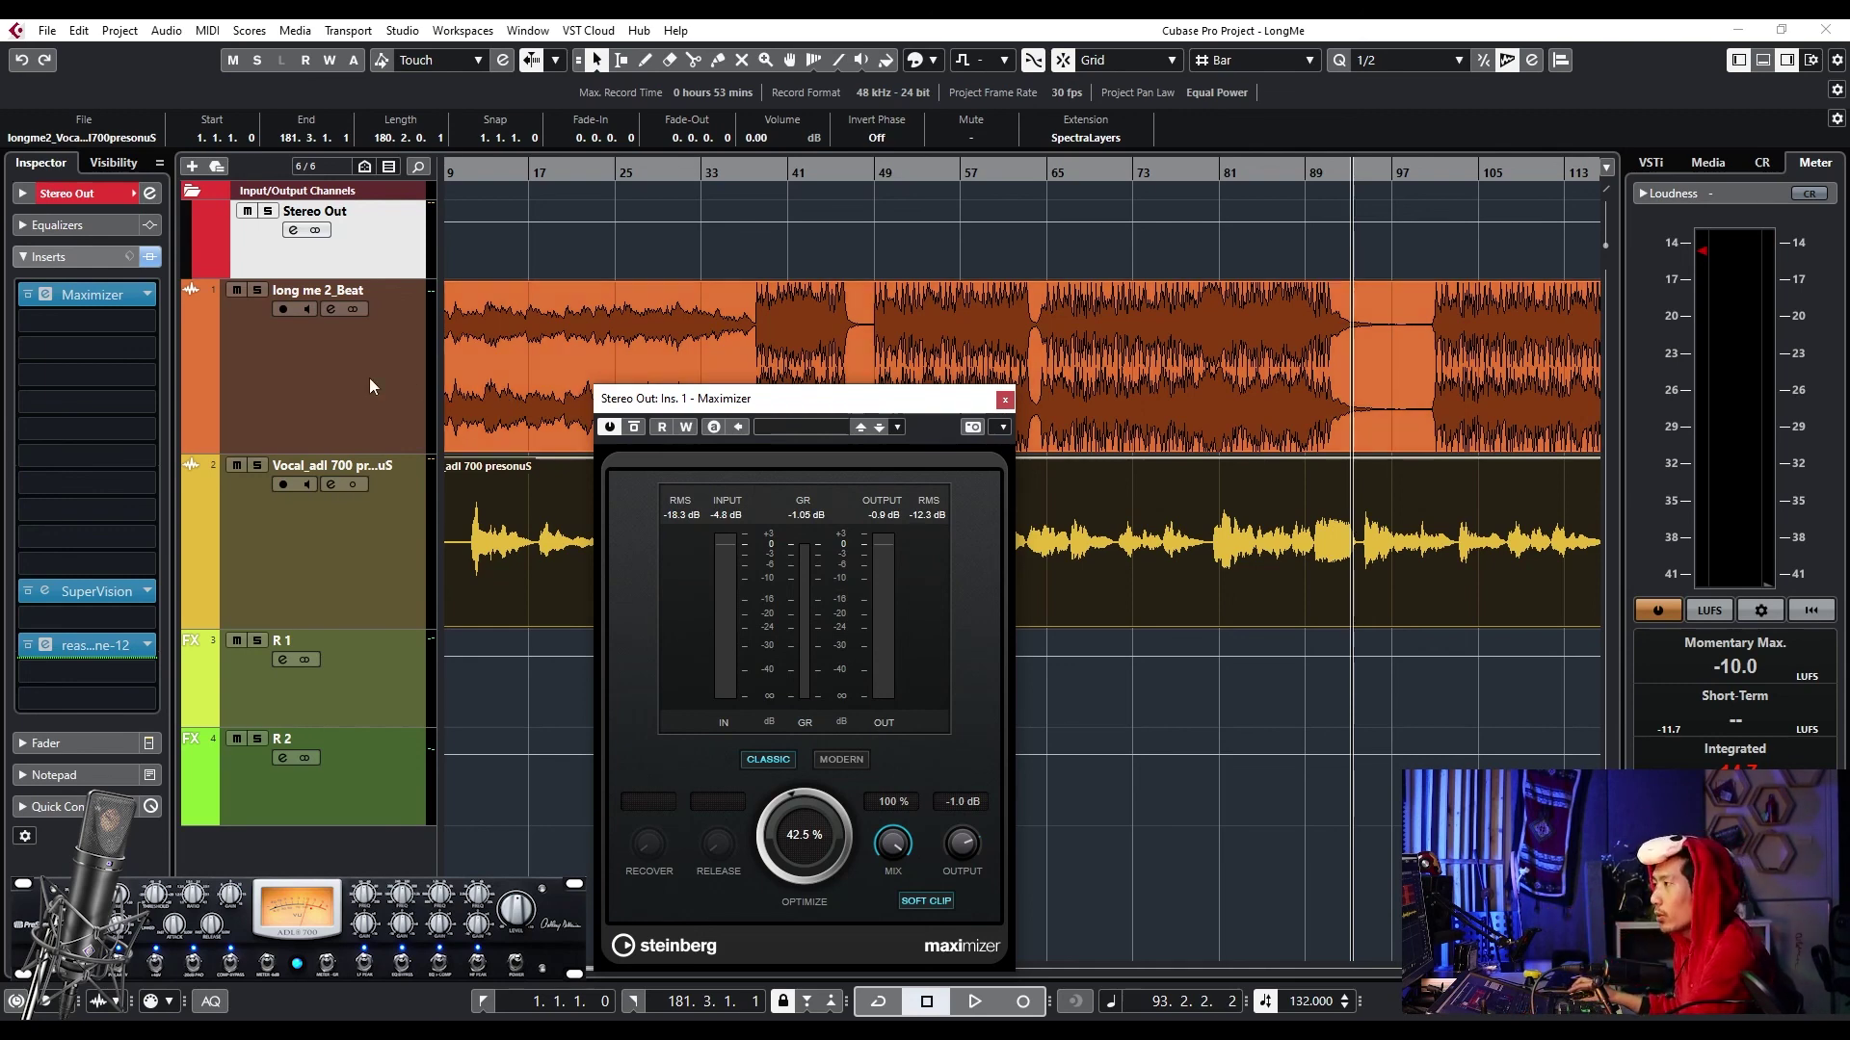
pyautogui.click(416, 433)
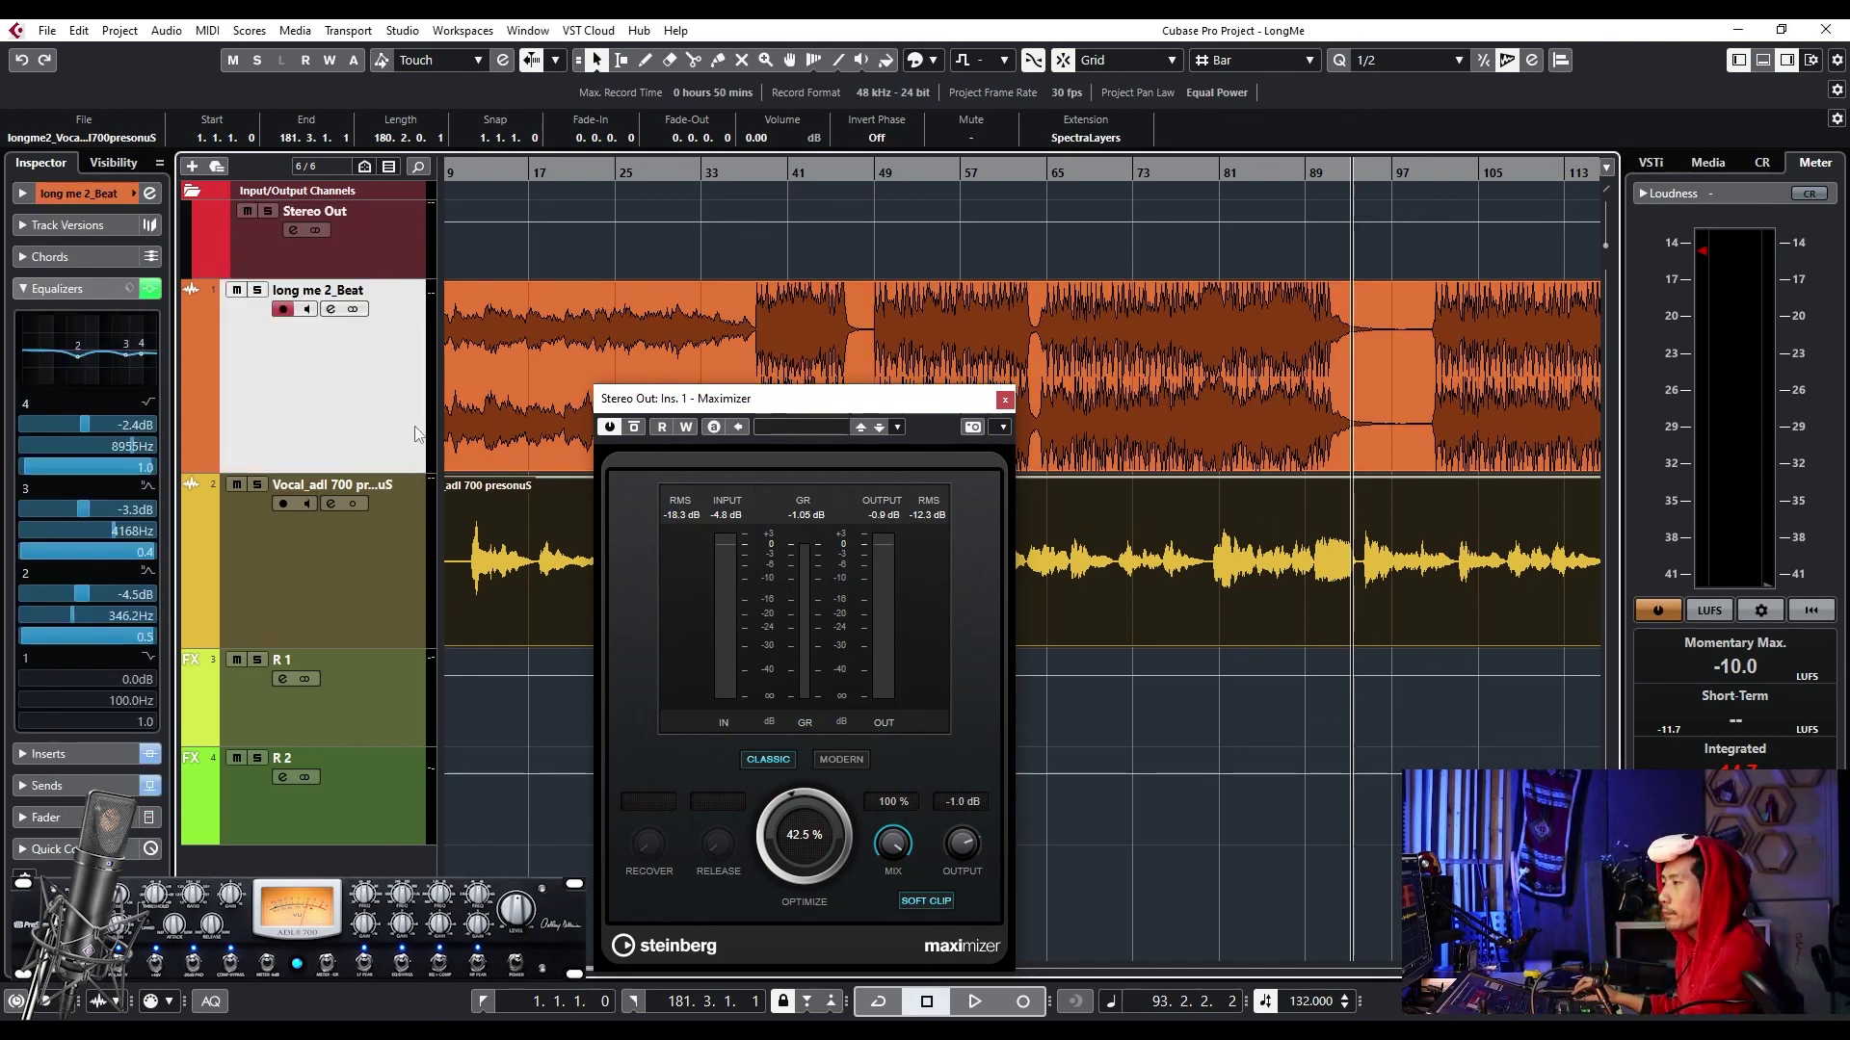
pyautogui.click(380, 517)
pyautogui.click(90, 257)
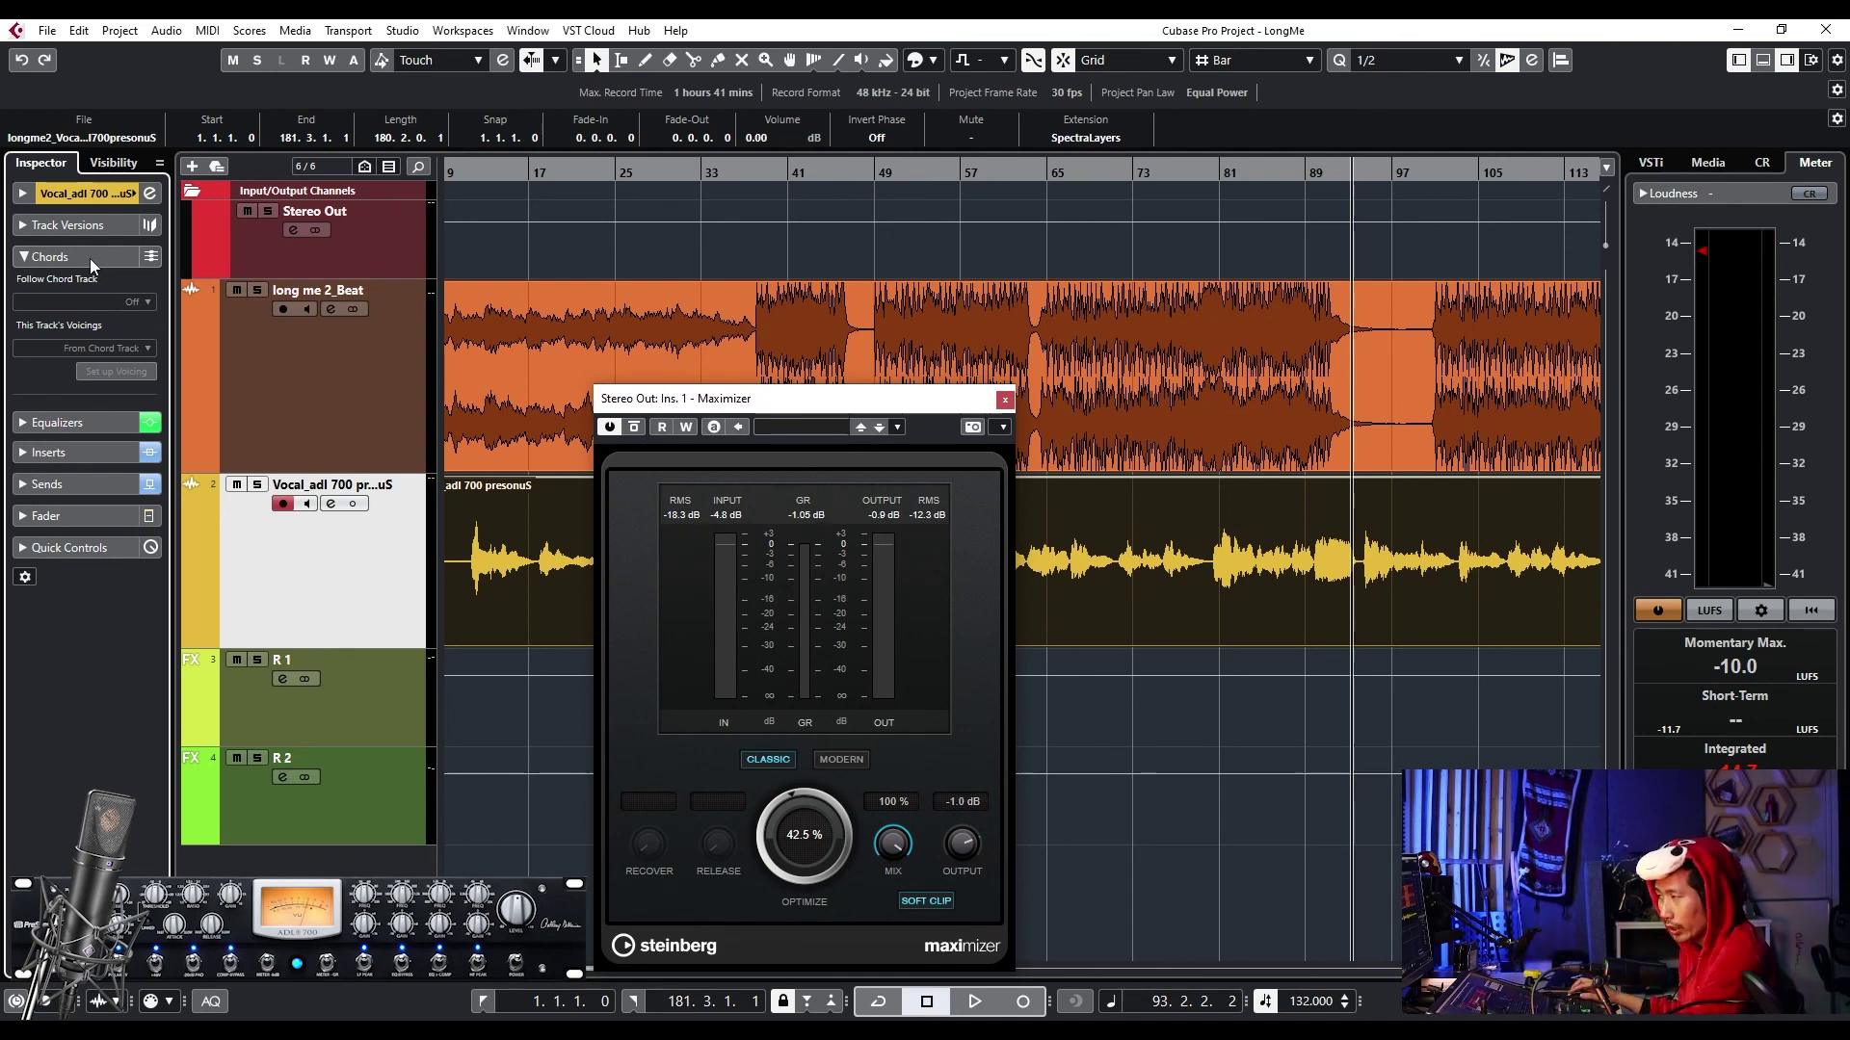
pyautogui.click(283, 374)
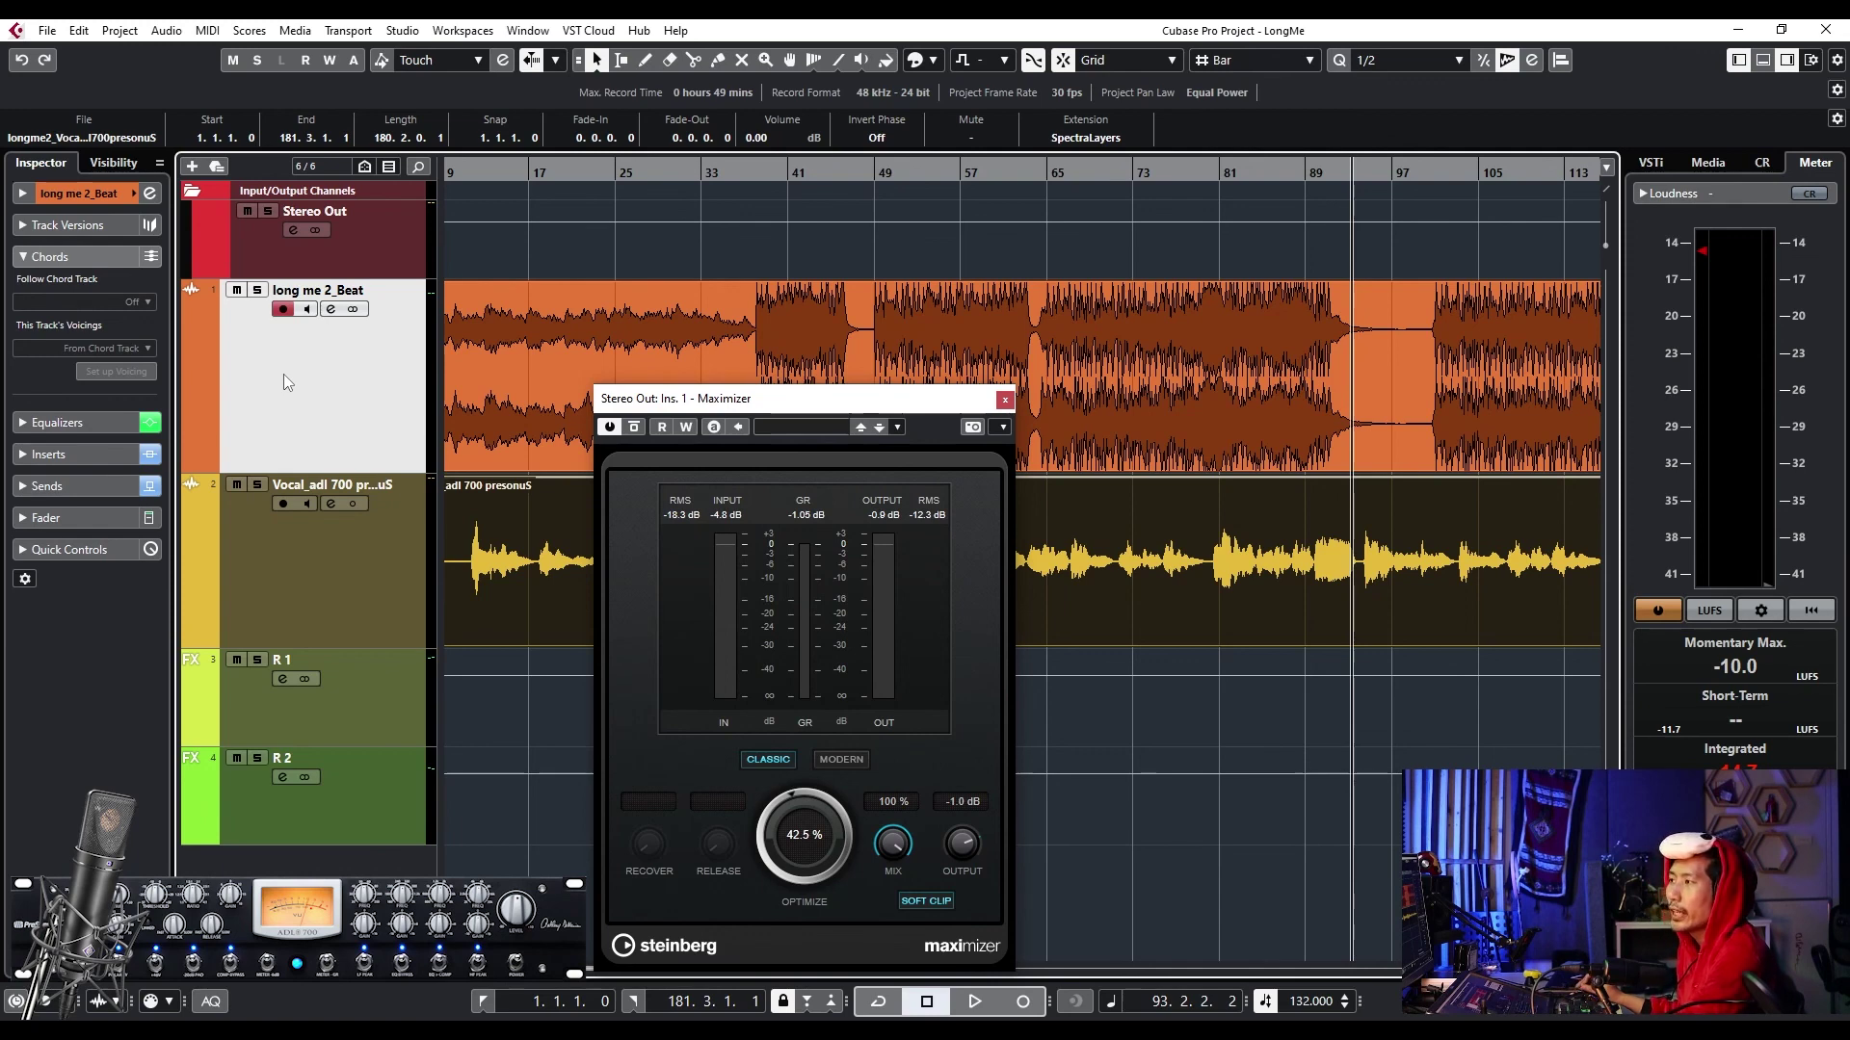
# - Try lowering the beat event's volume to -5.30 dB, and bring it back to its original level
pyautogui.click(640, 320)
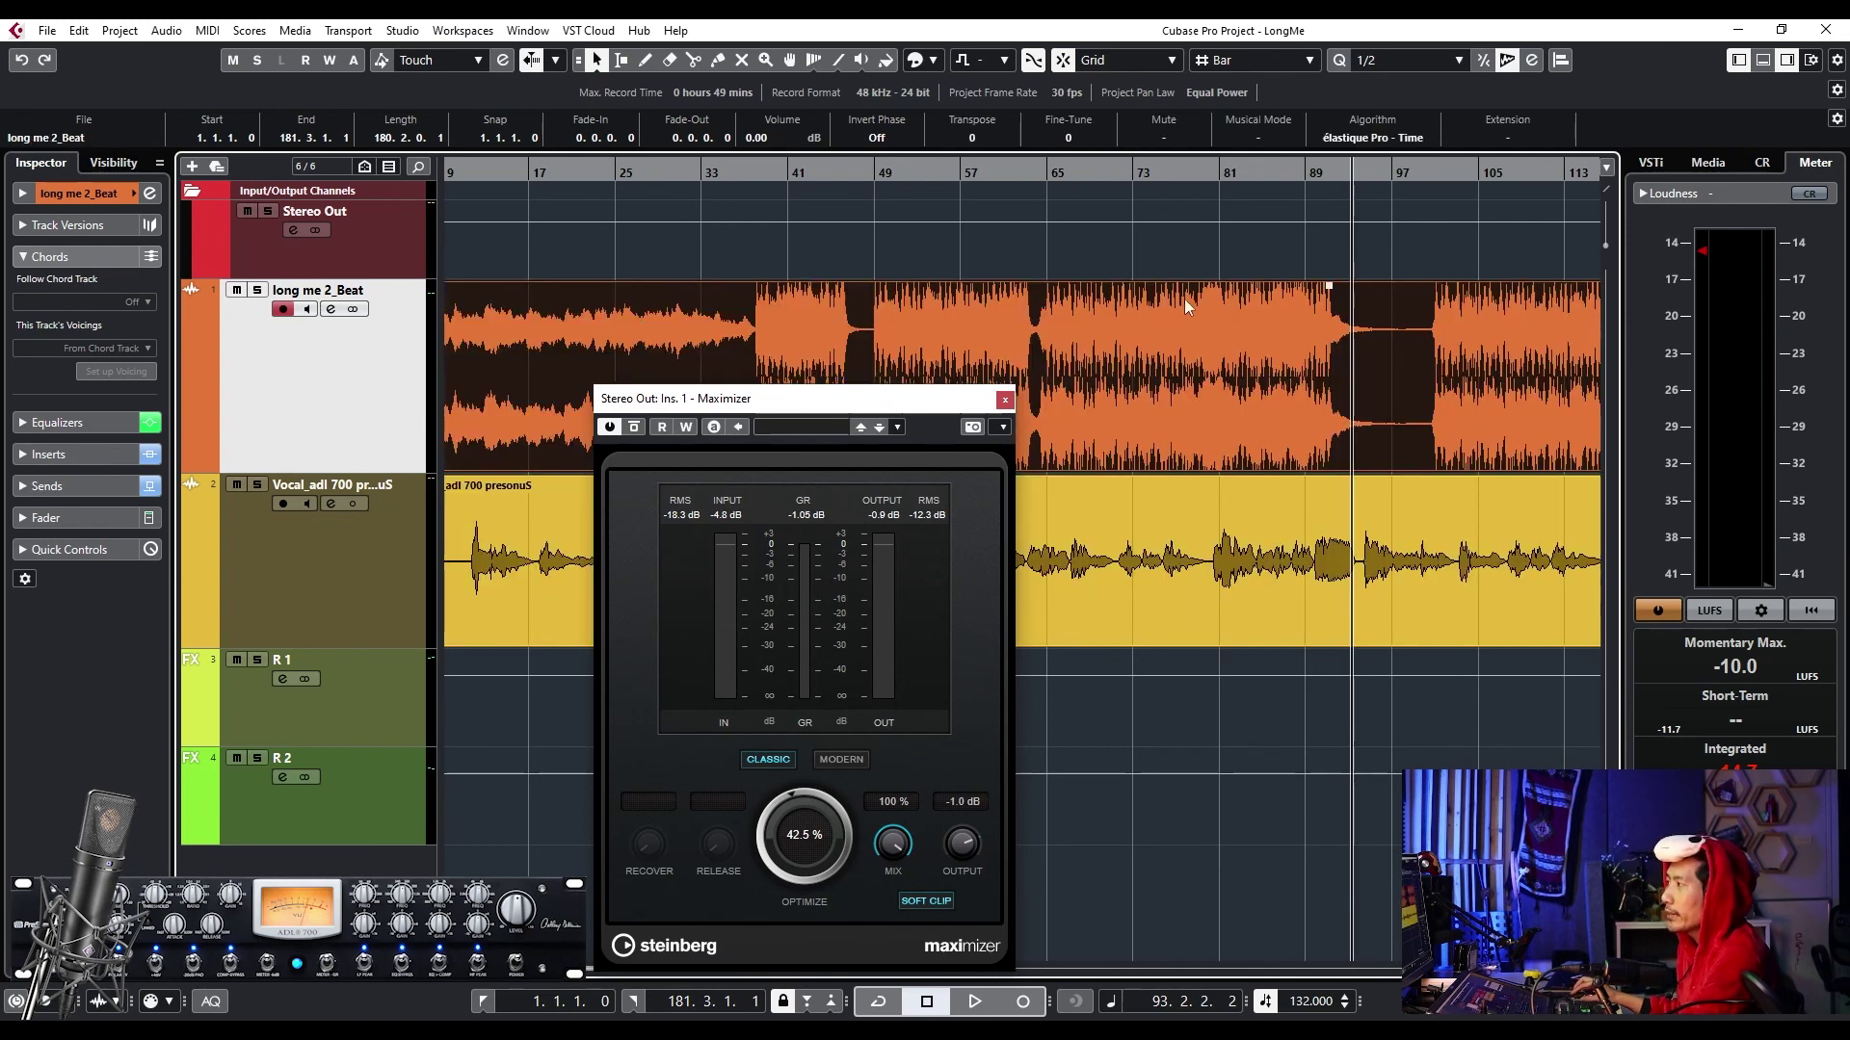
pyautogui.moveTo(1328, 286); pyautogui.dragTo(1328, 371)
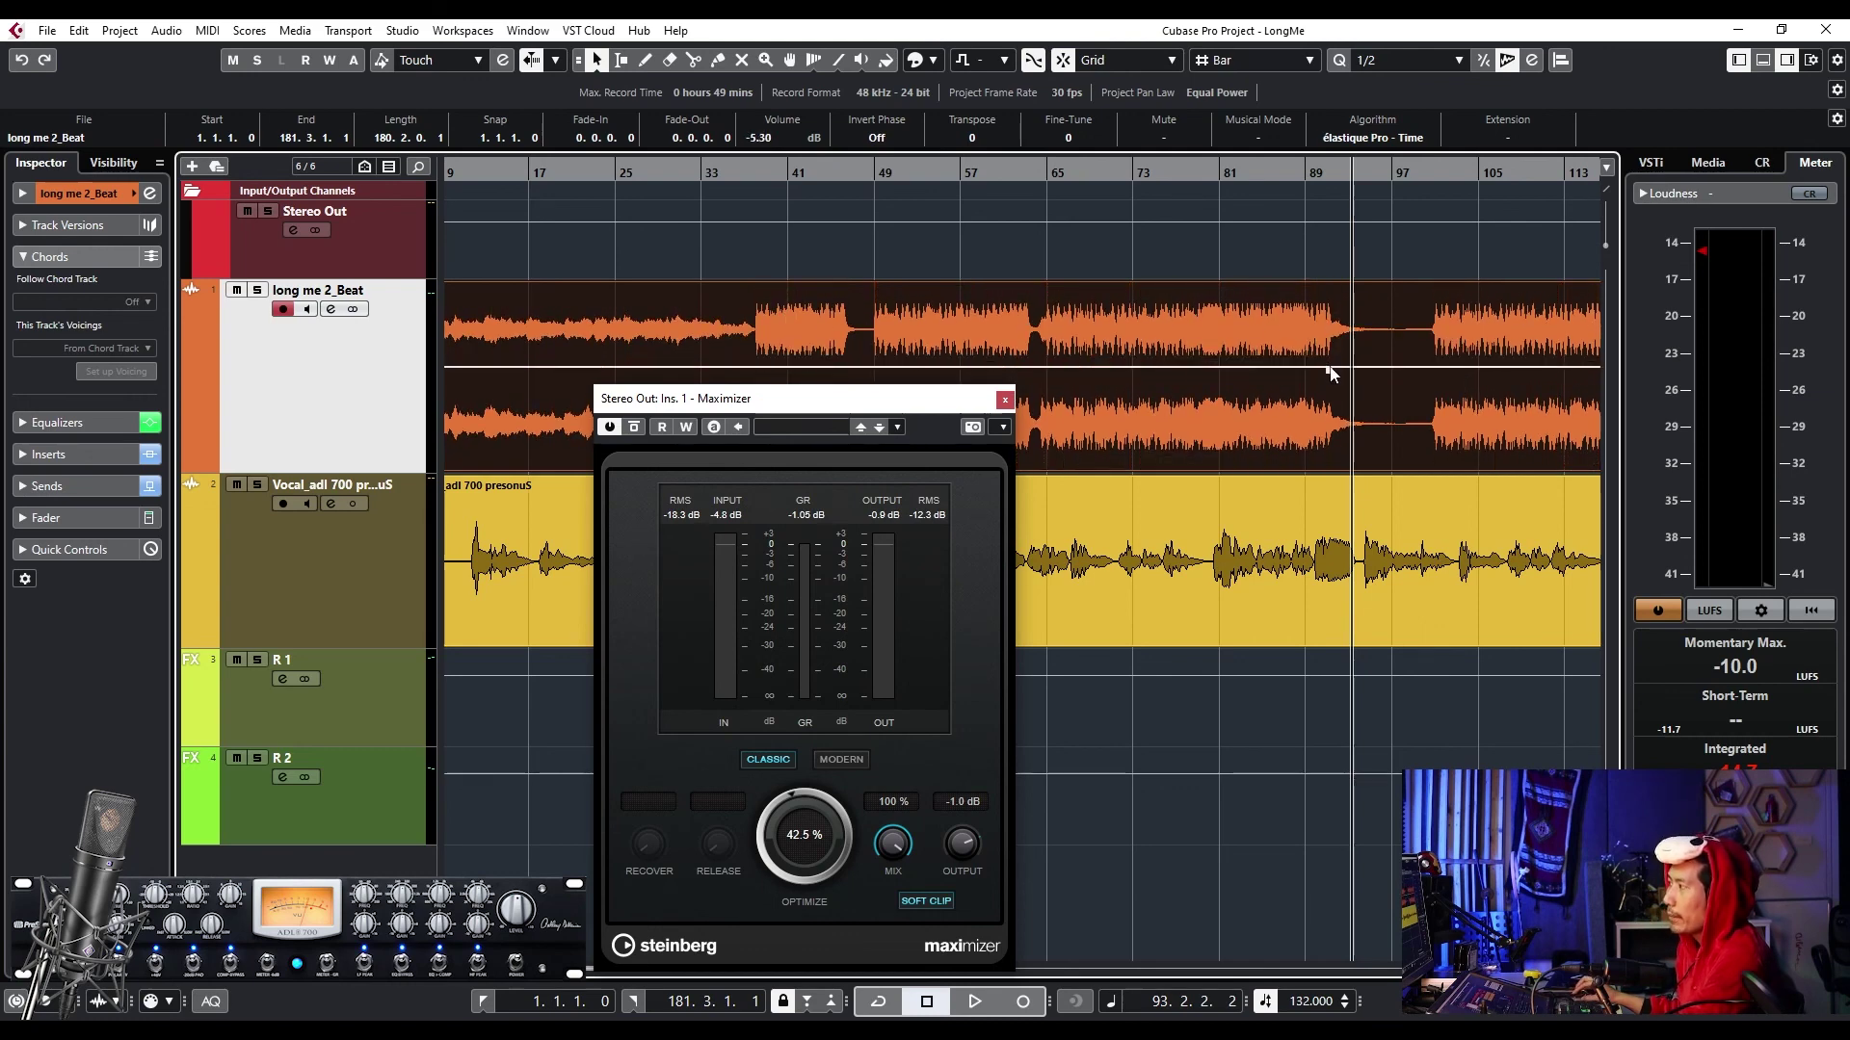
pyautogui.moveTo(1331, 373); pyautogui.dragTo(1333, 285)
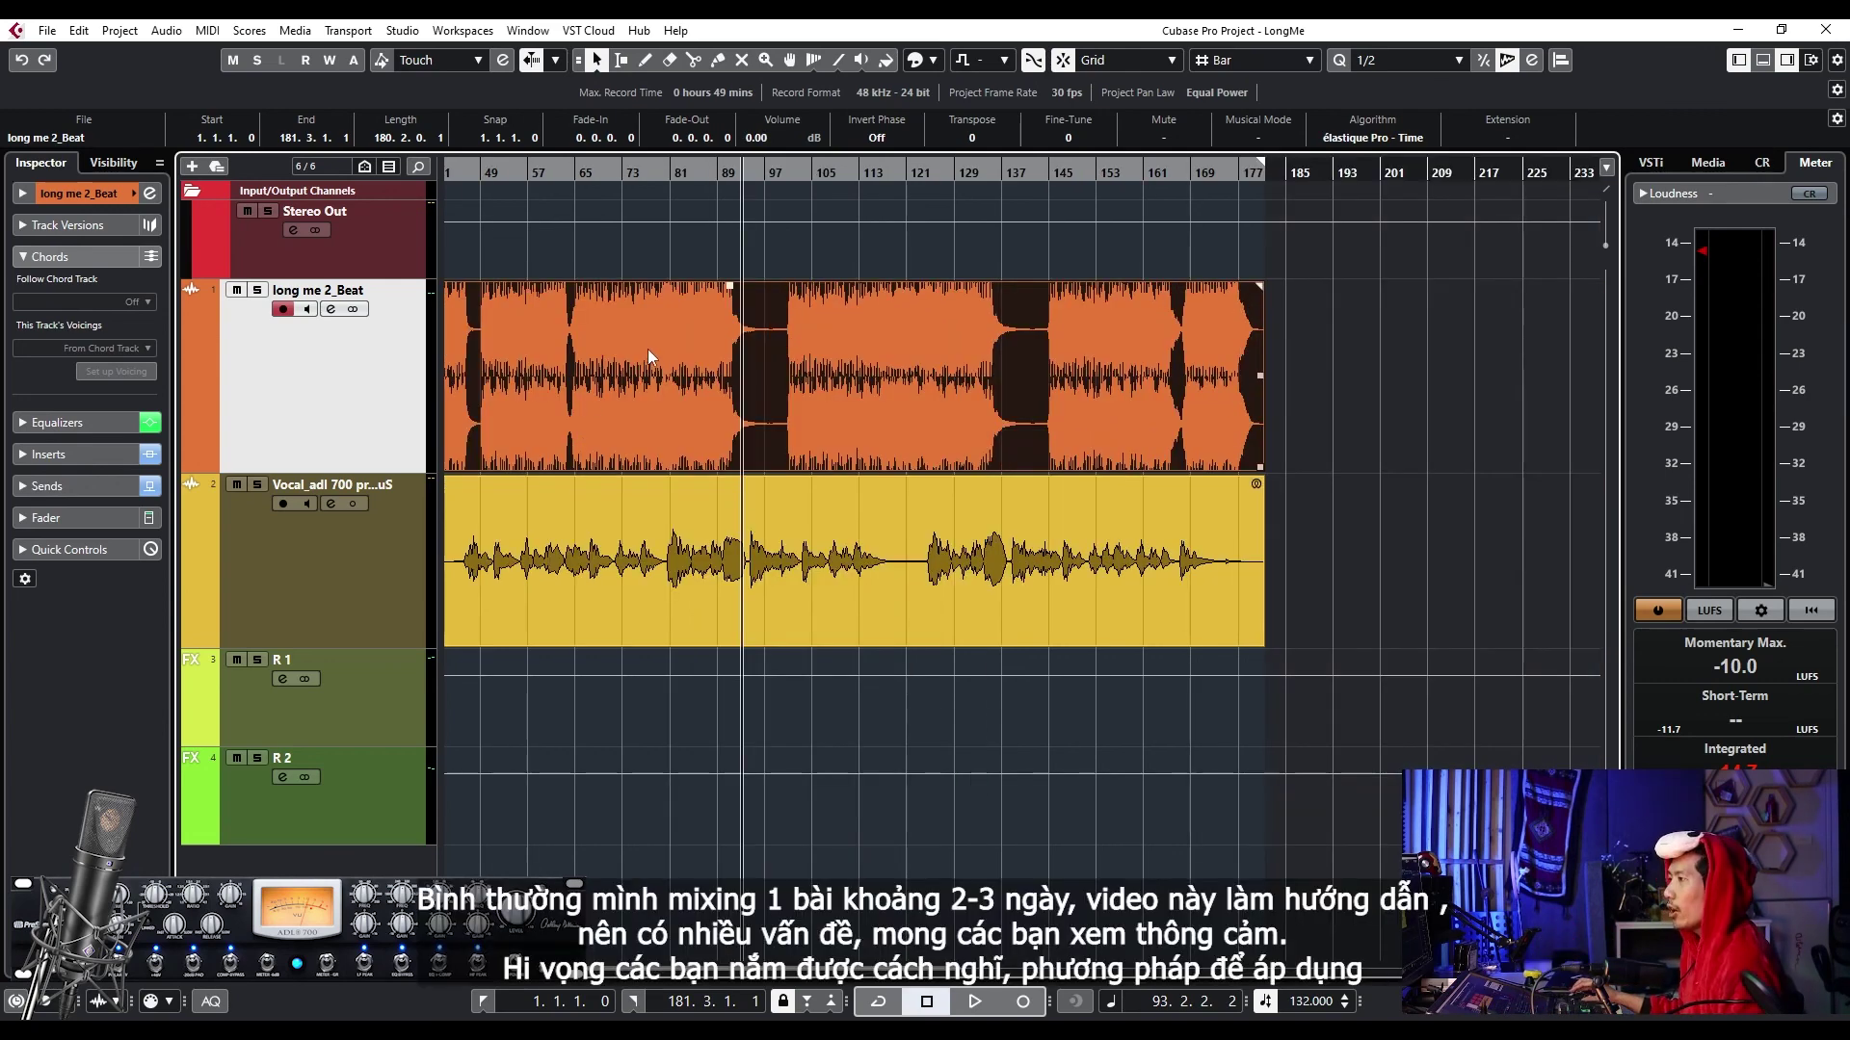
# - Reduce the beat track's height and show the vocal track's insert effects
pyautogui.click(378, 562)
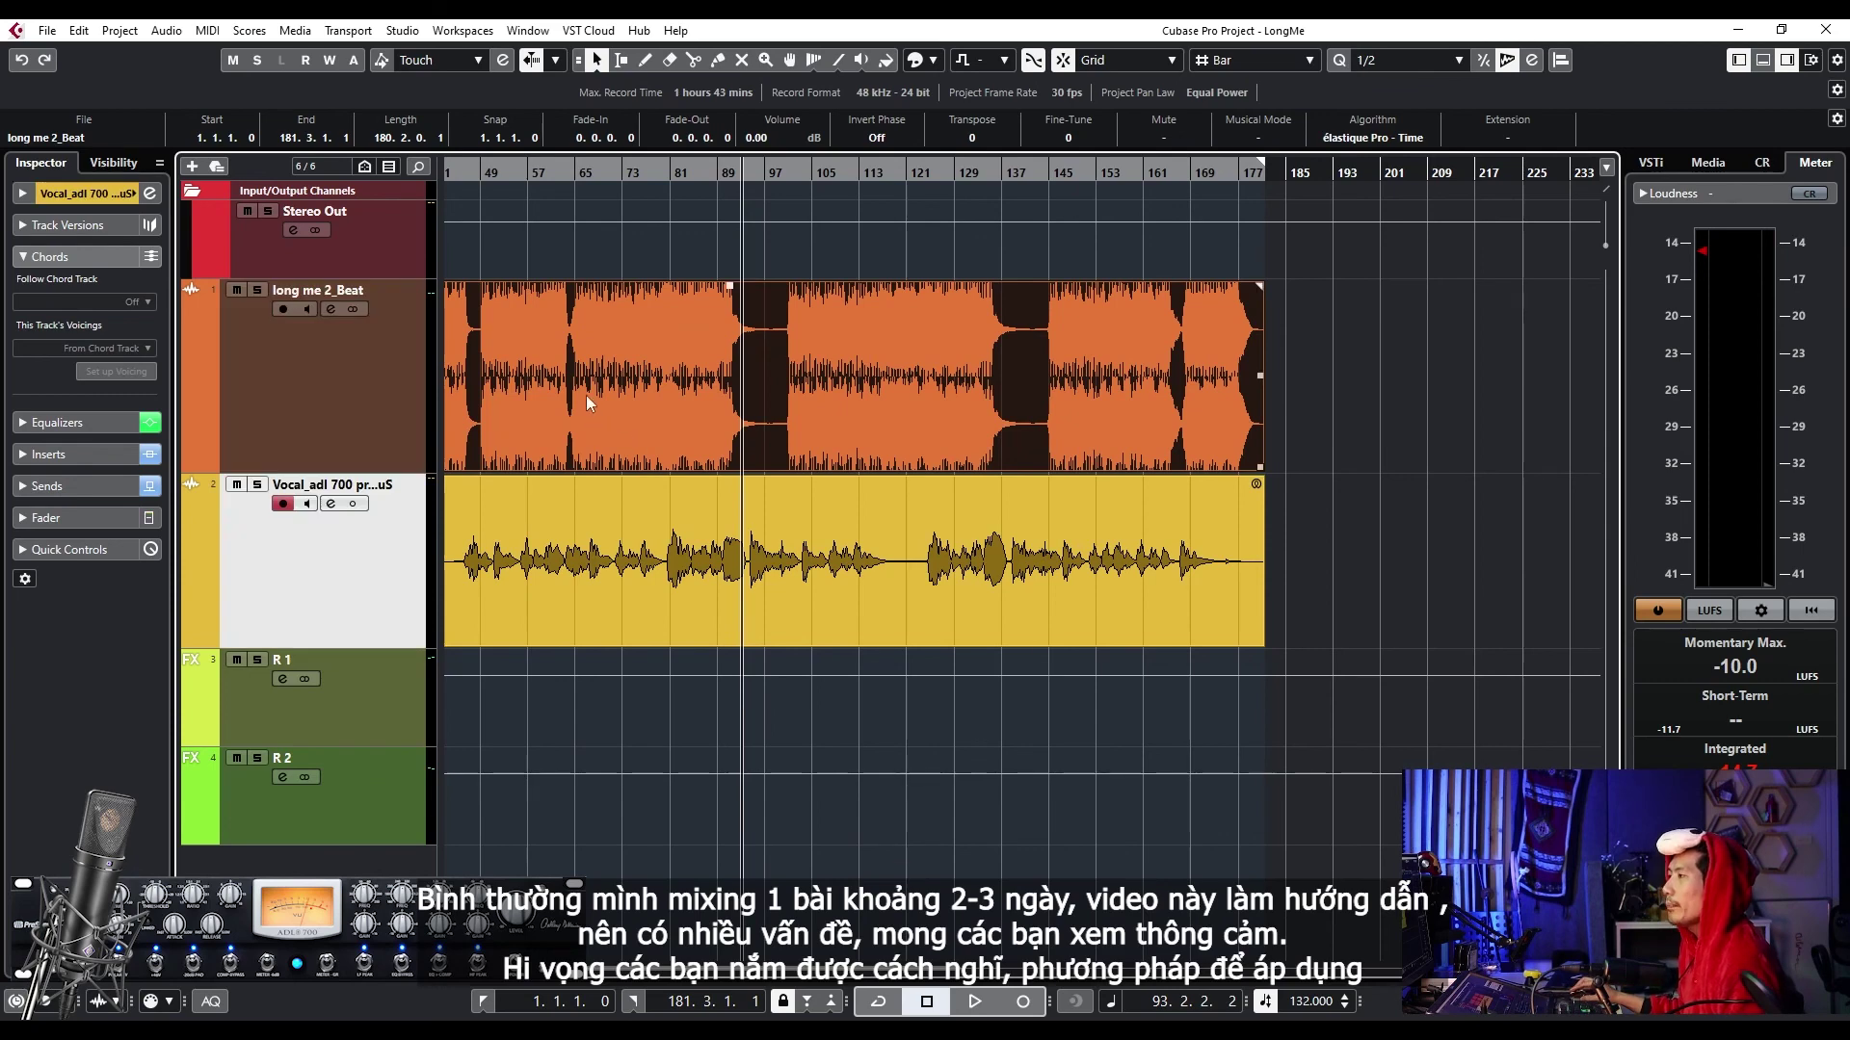
pyautogui.scroll(1, 510, 397)
pyautogui.moveTo(434, 472); pyautogui.dragTo(443, 395)
pyautogui.click(405, 562)
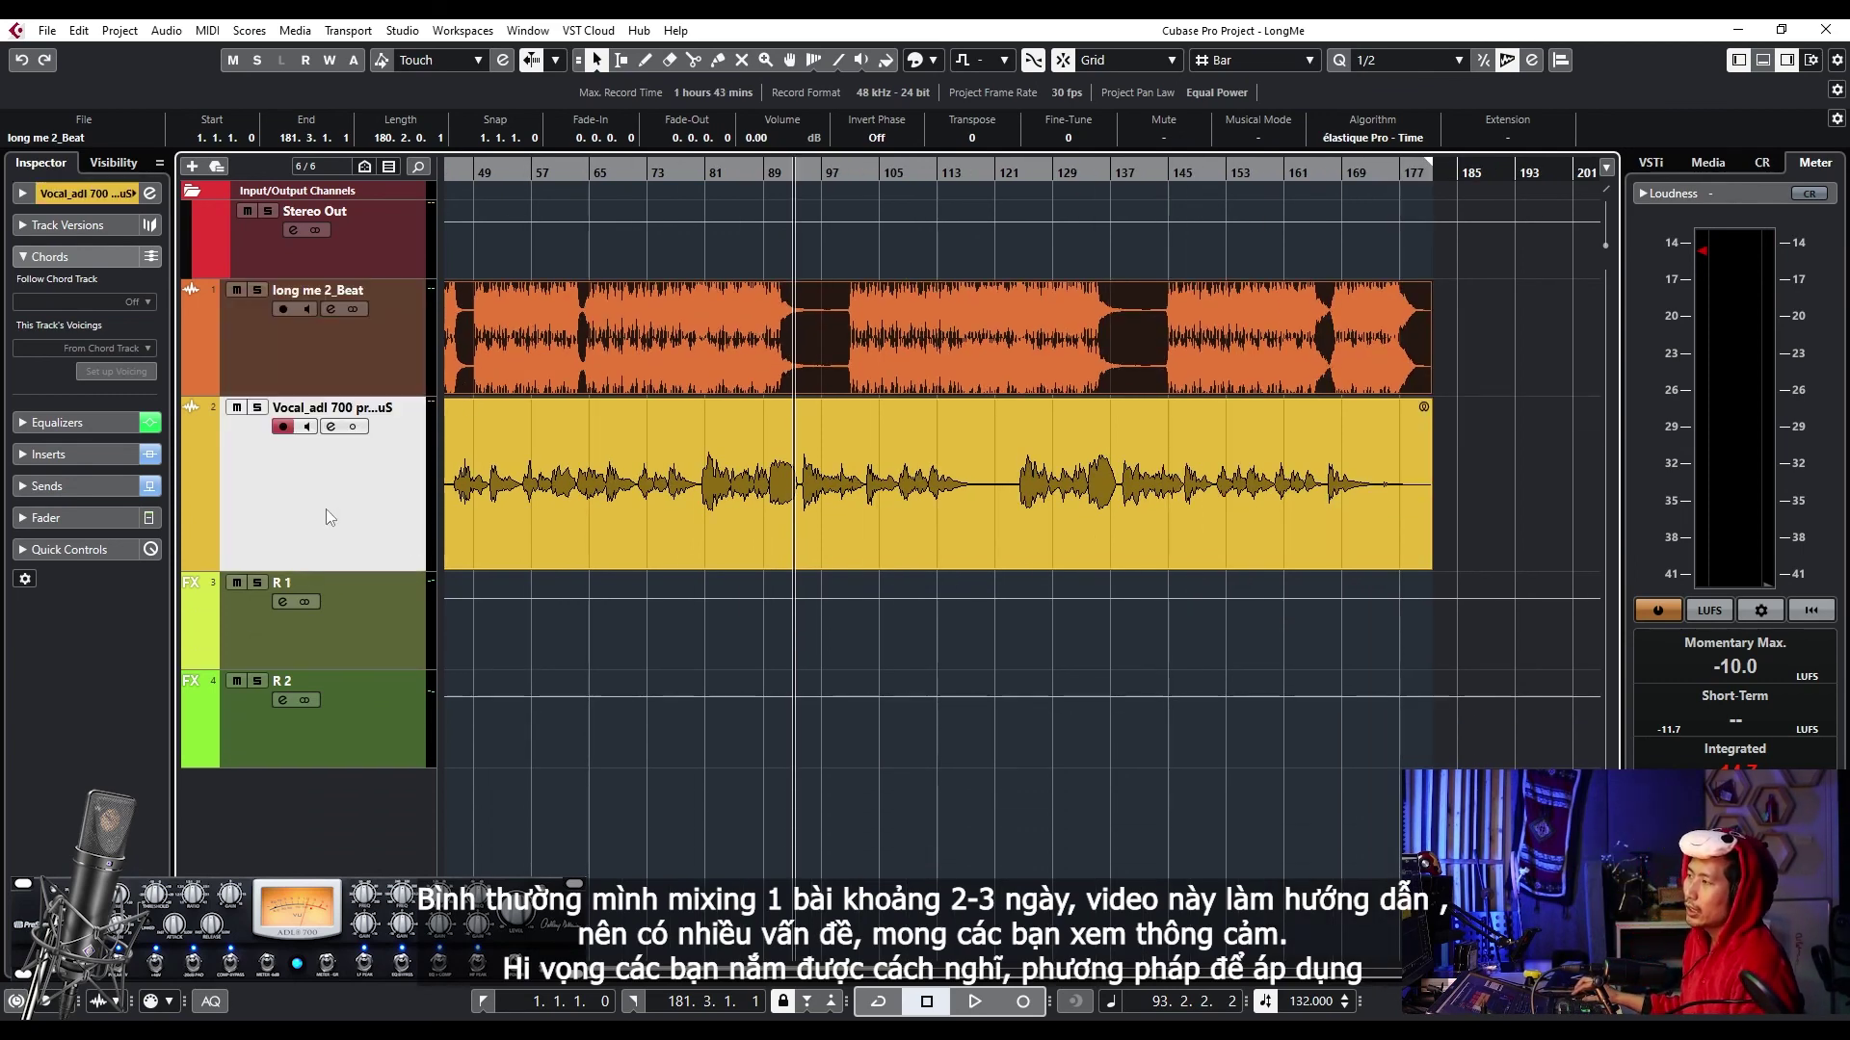
pyautogui.click(90, 461)
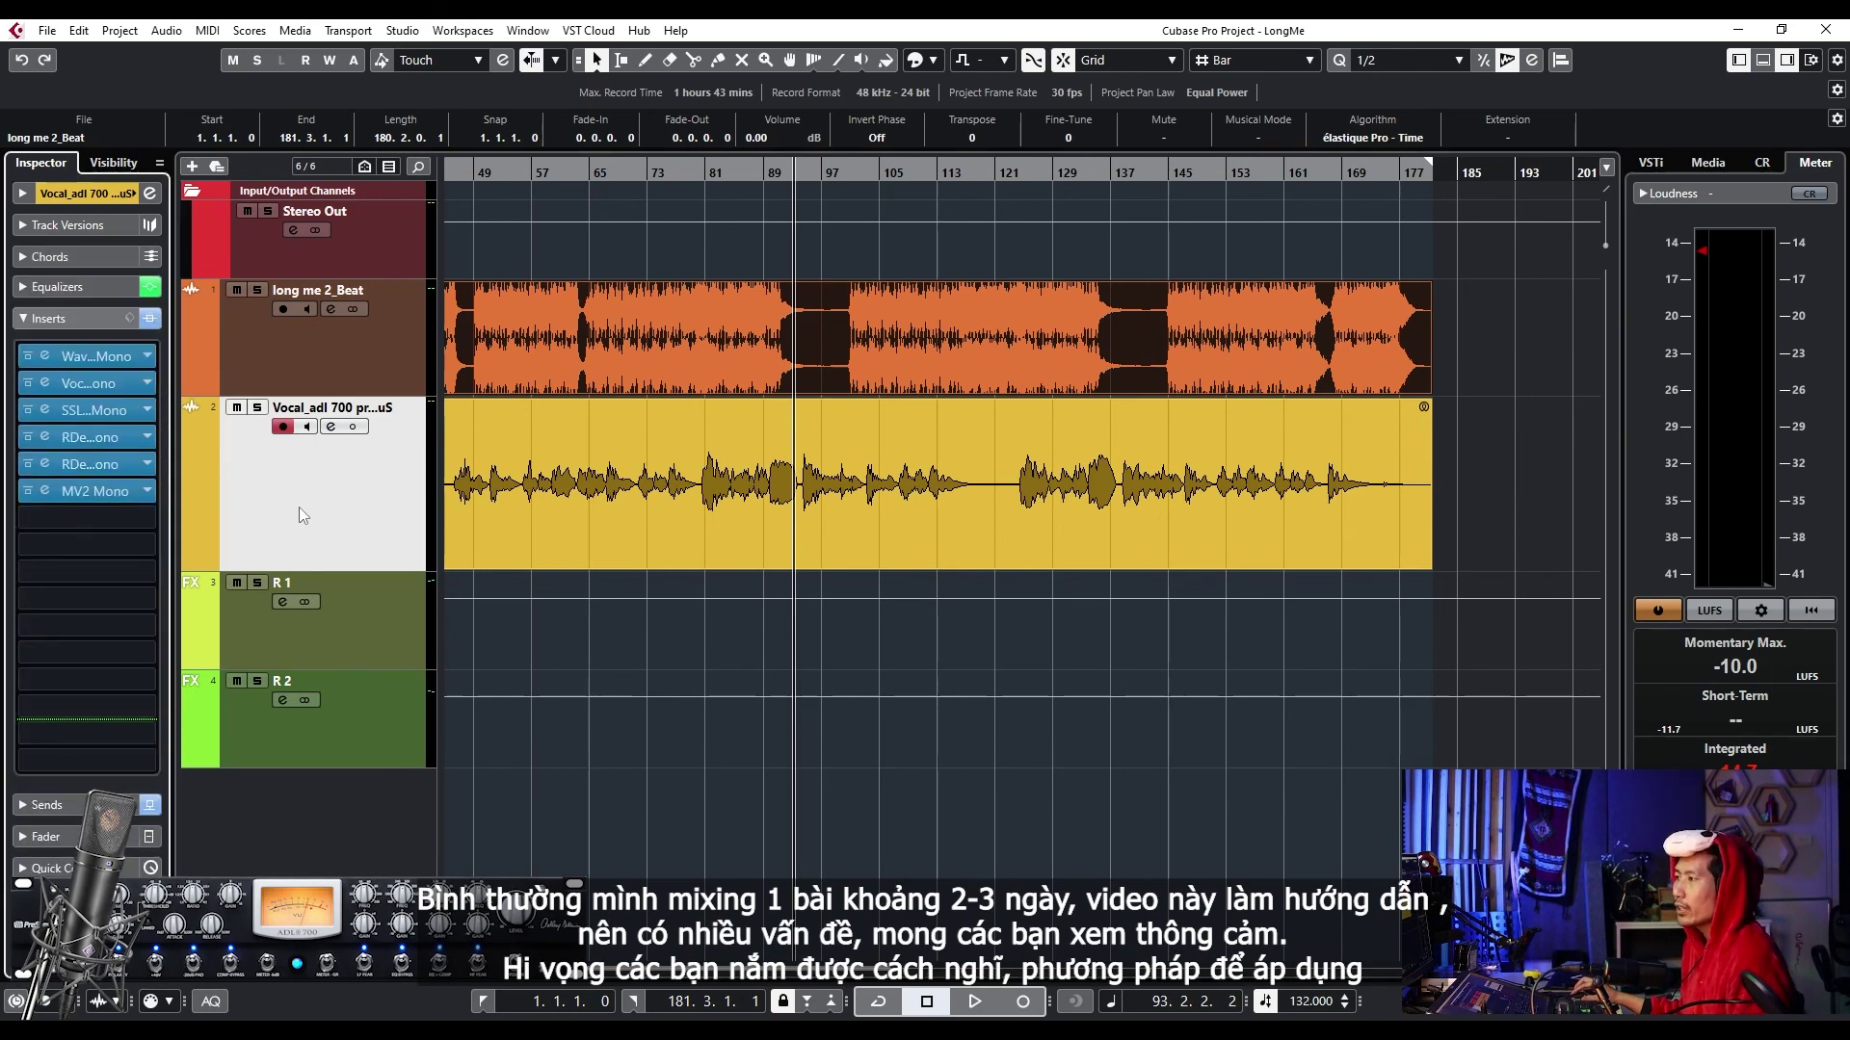
pyautogui.click(568, 487)
pyautogui.hscroll(-3, 578, 487)
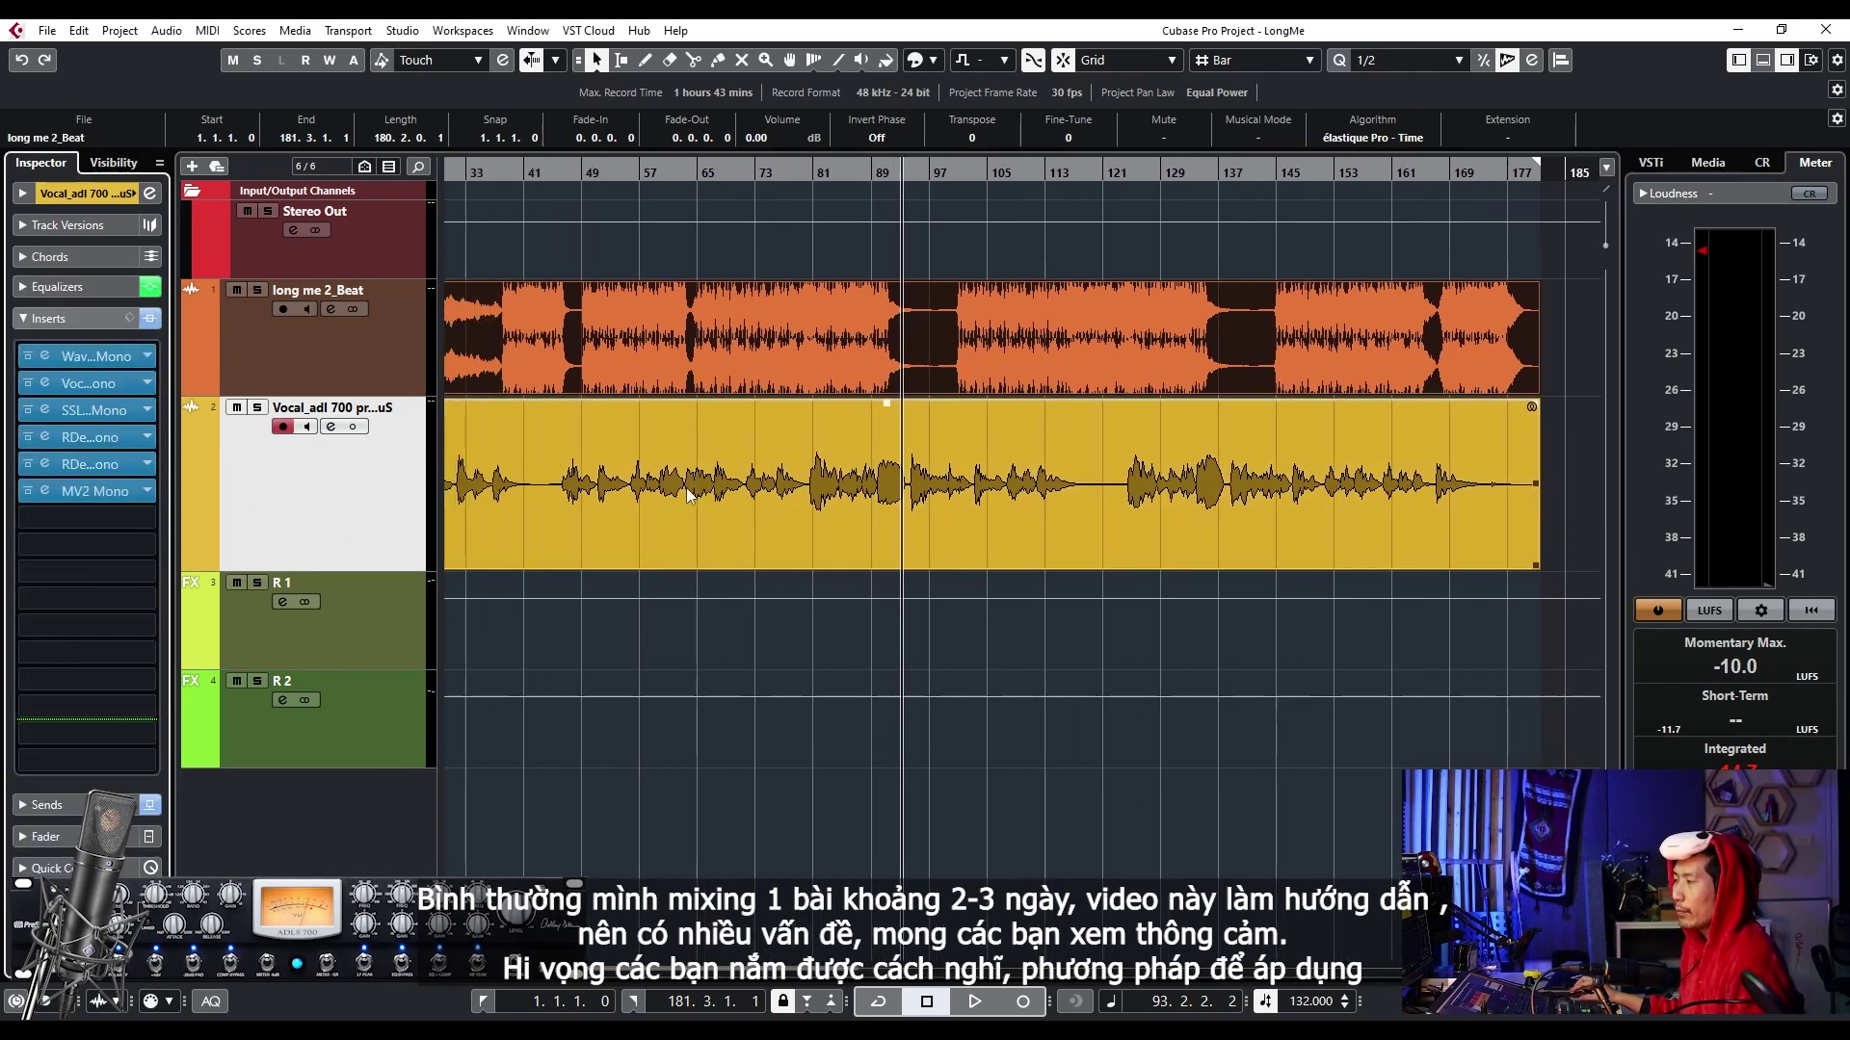
pyautogui.scroll(-2, 616, 493)
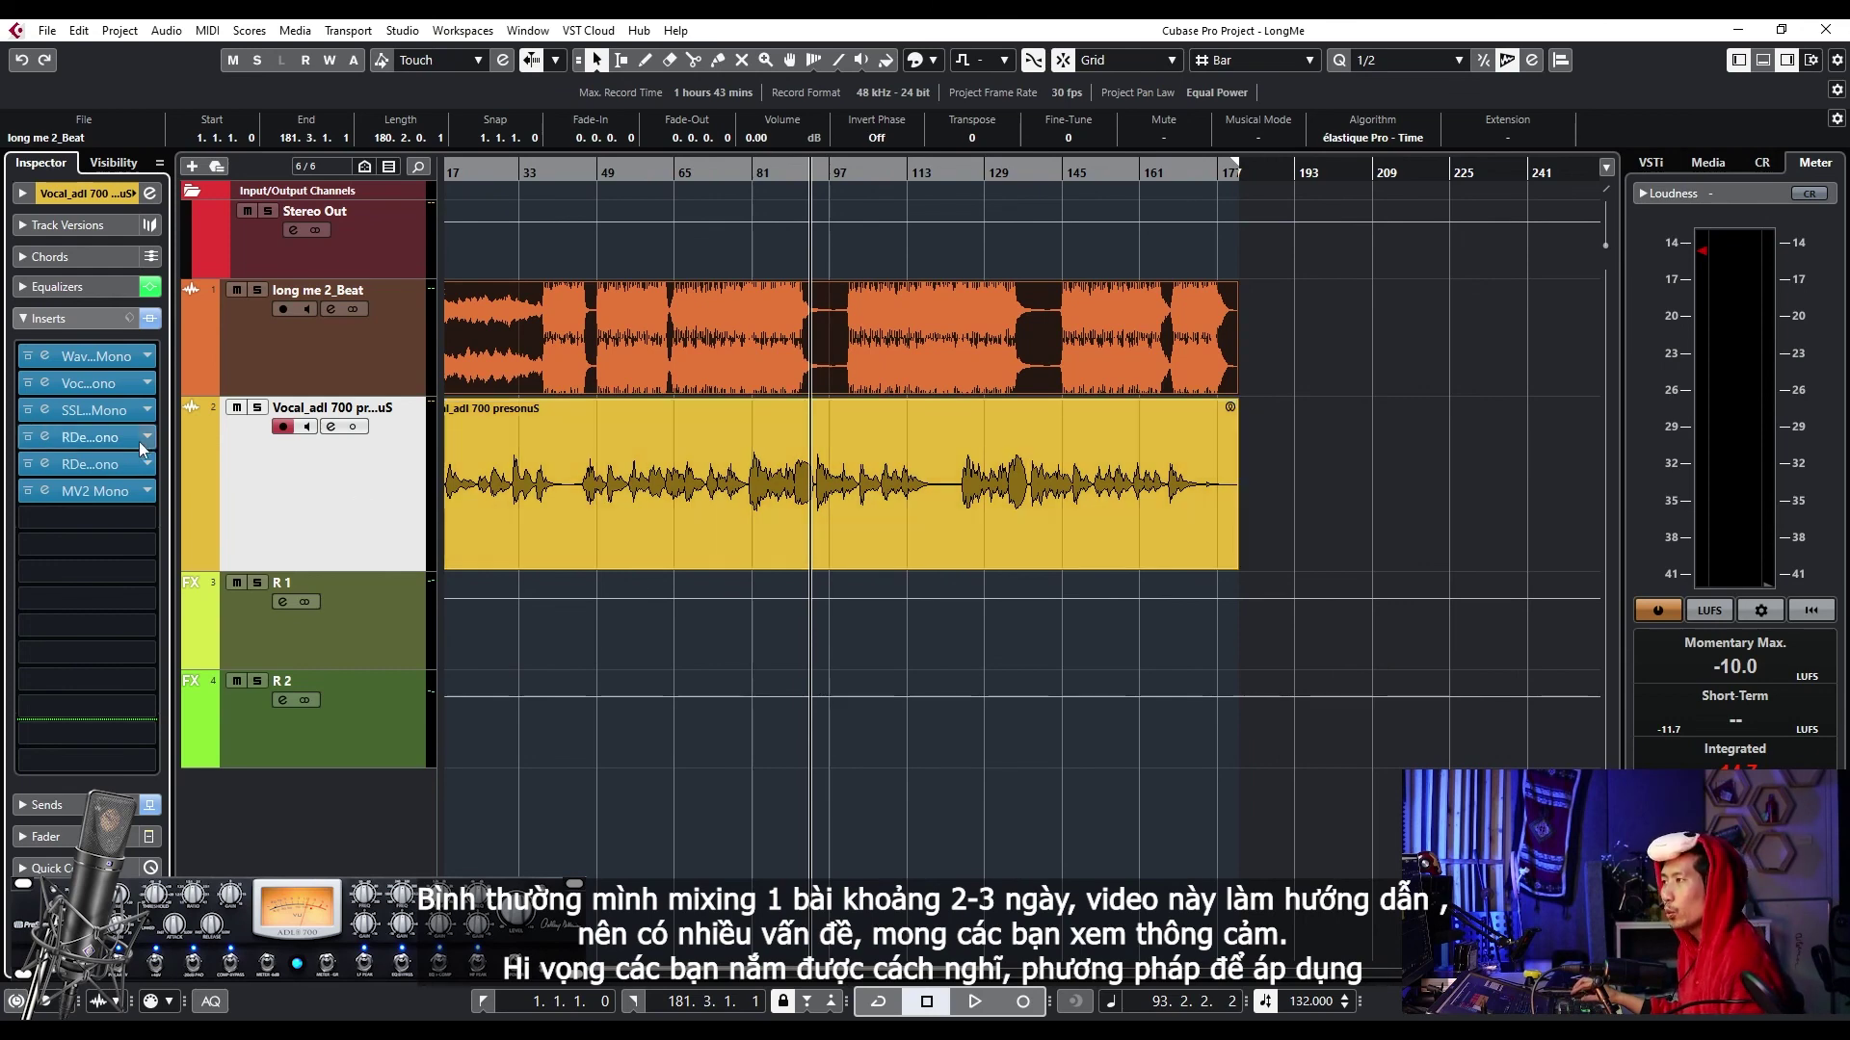
# - Open the vocal's SSL EV2 Channel insert and look over the vocal's channel settings without adding another effect
pyautogui.click(85, 411)
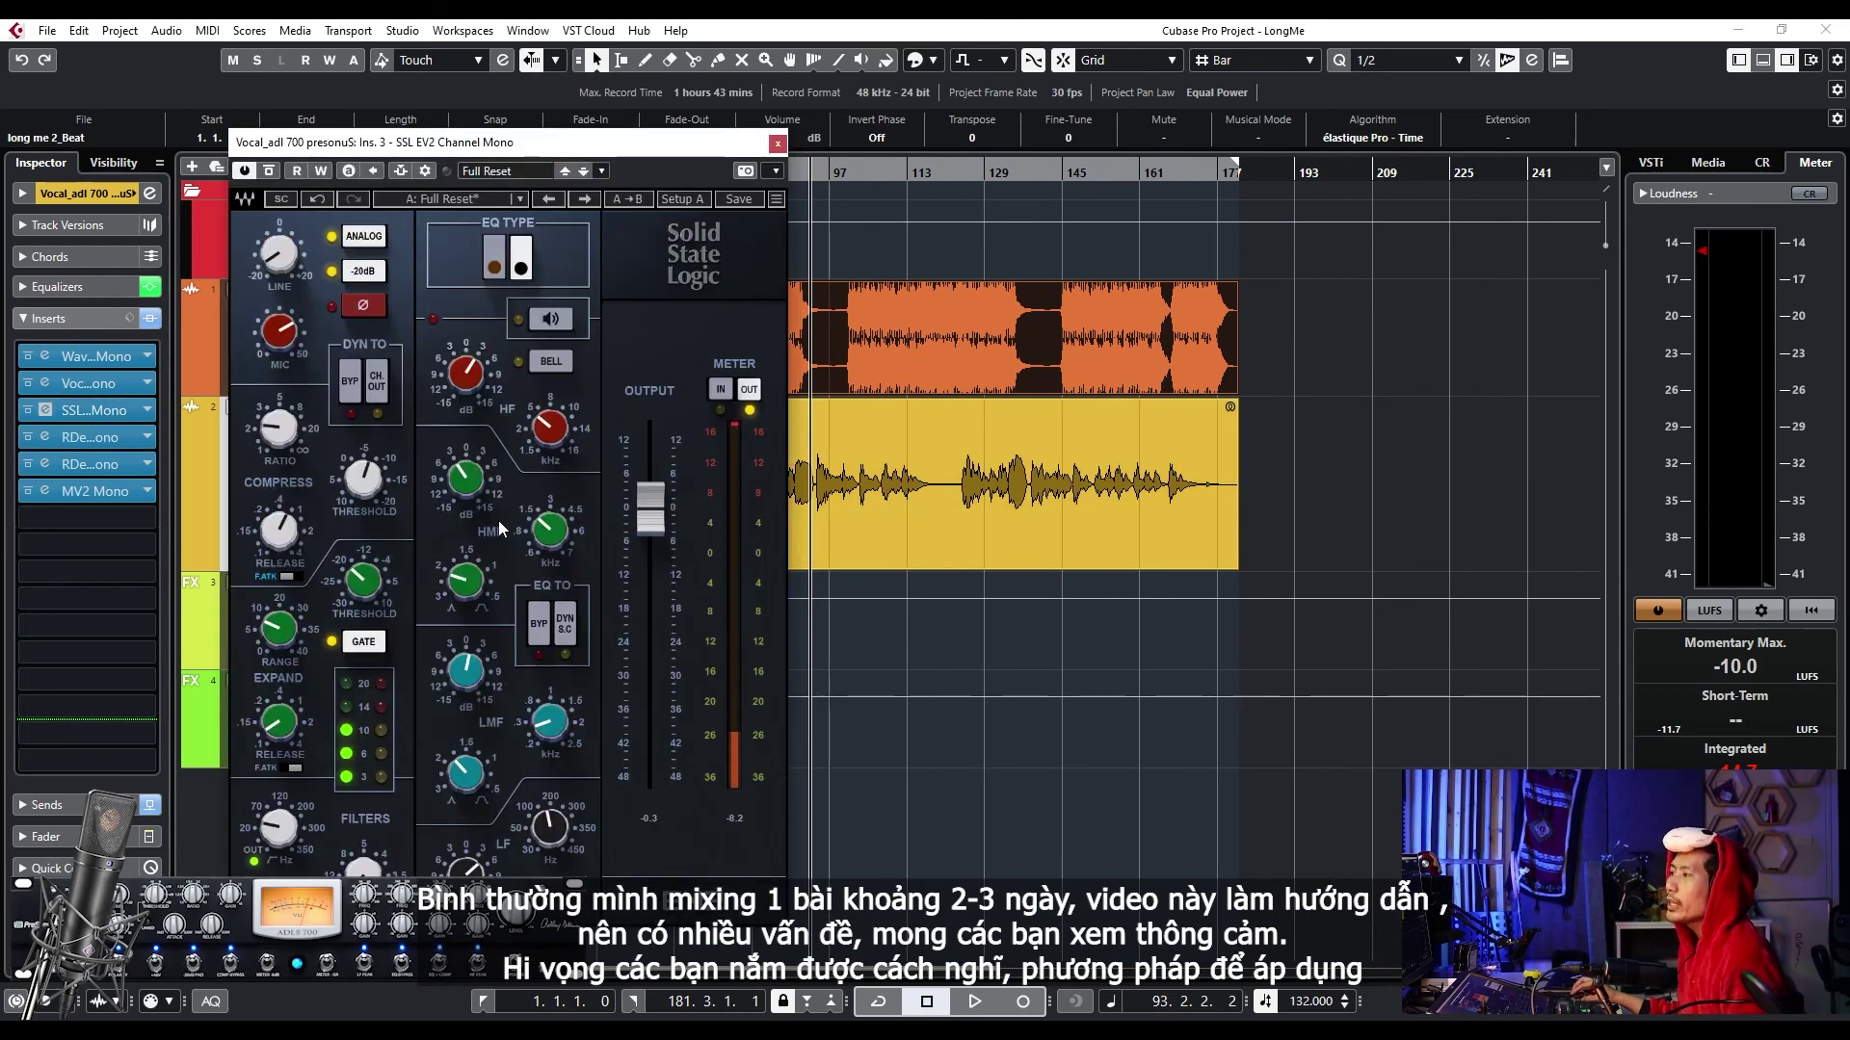
pyautogui.moveTo(514, 143); pyautogui.dragTo(700, 144)
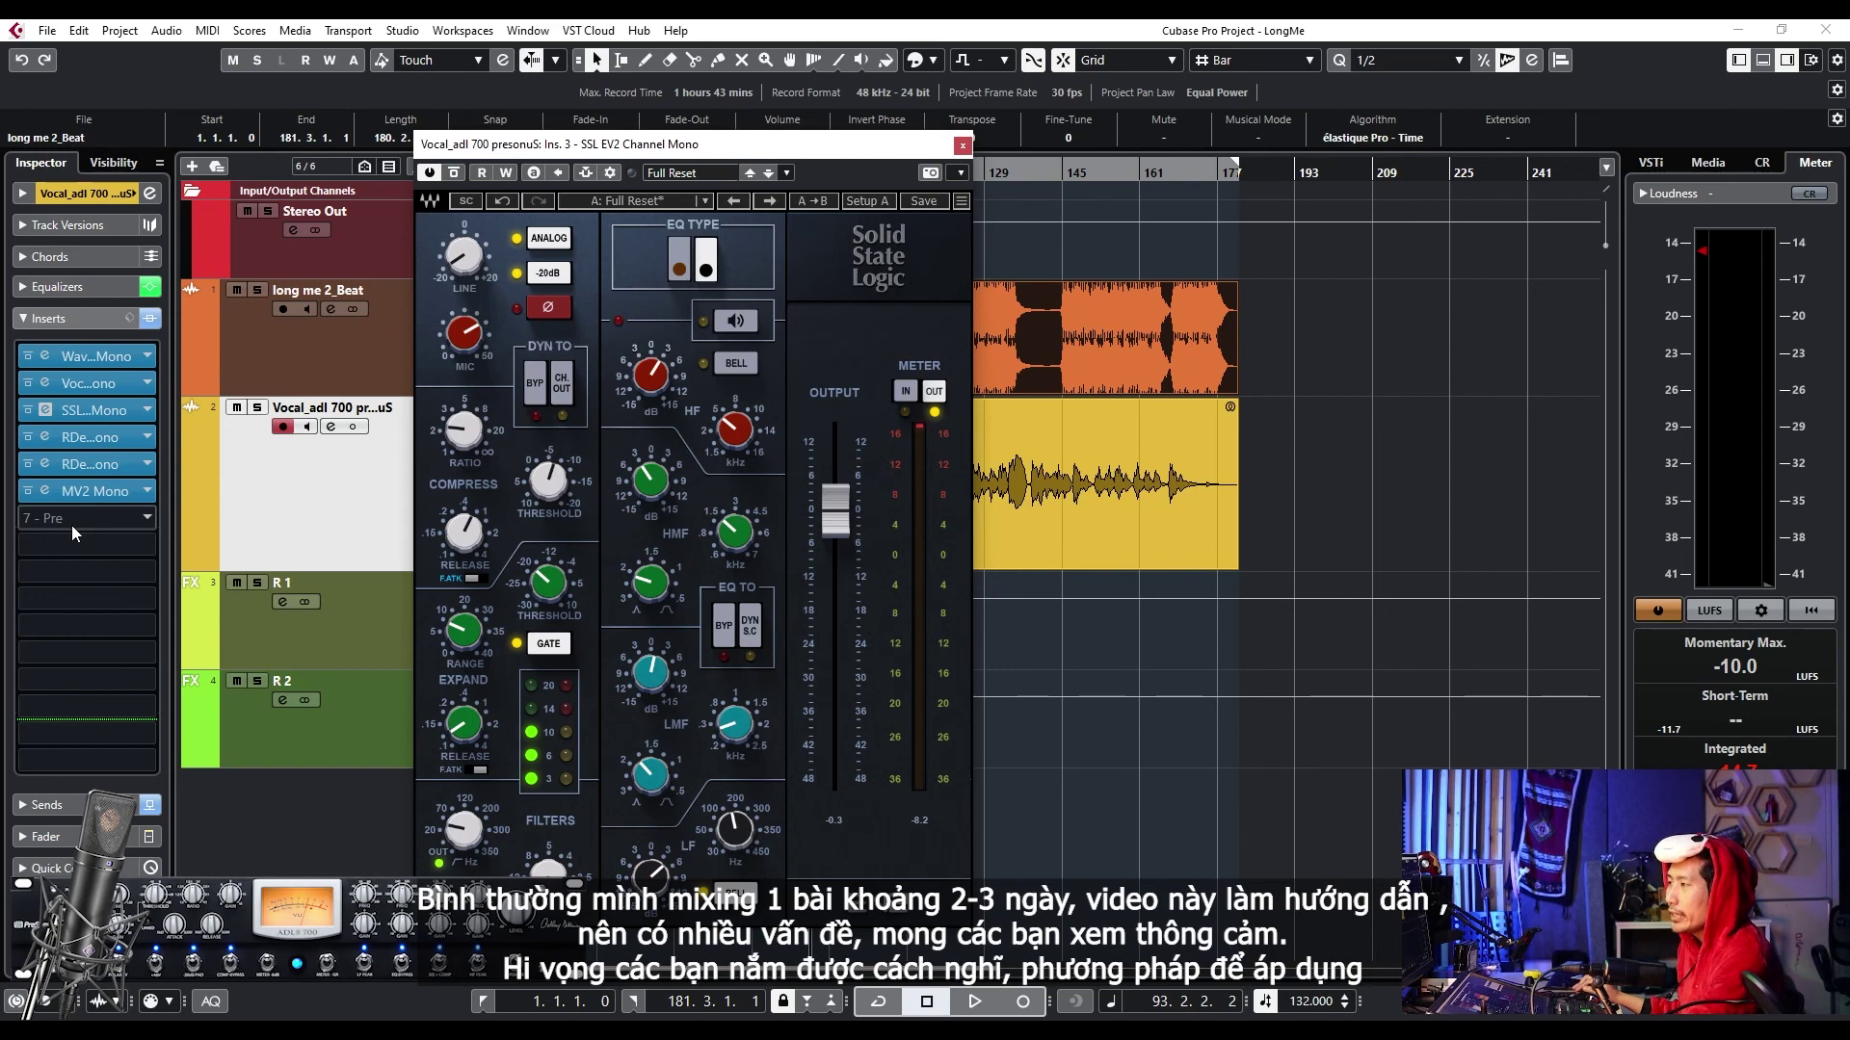
pyautogui.click(144, 196)
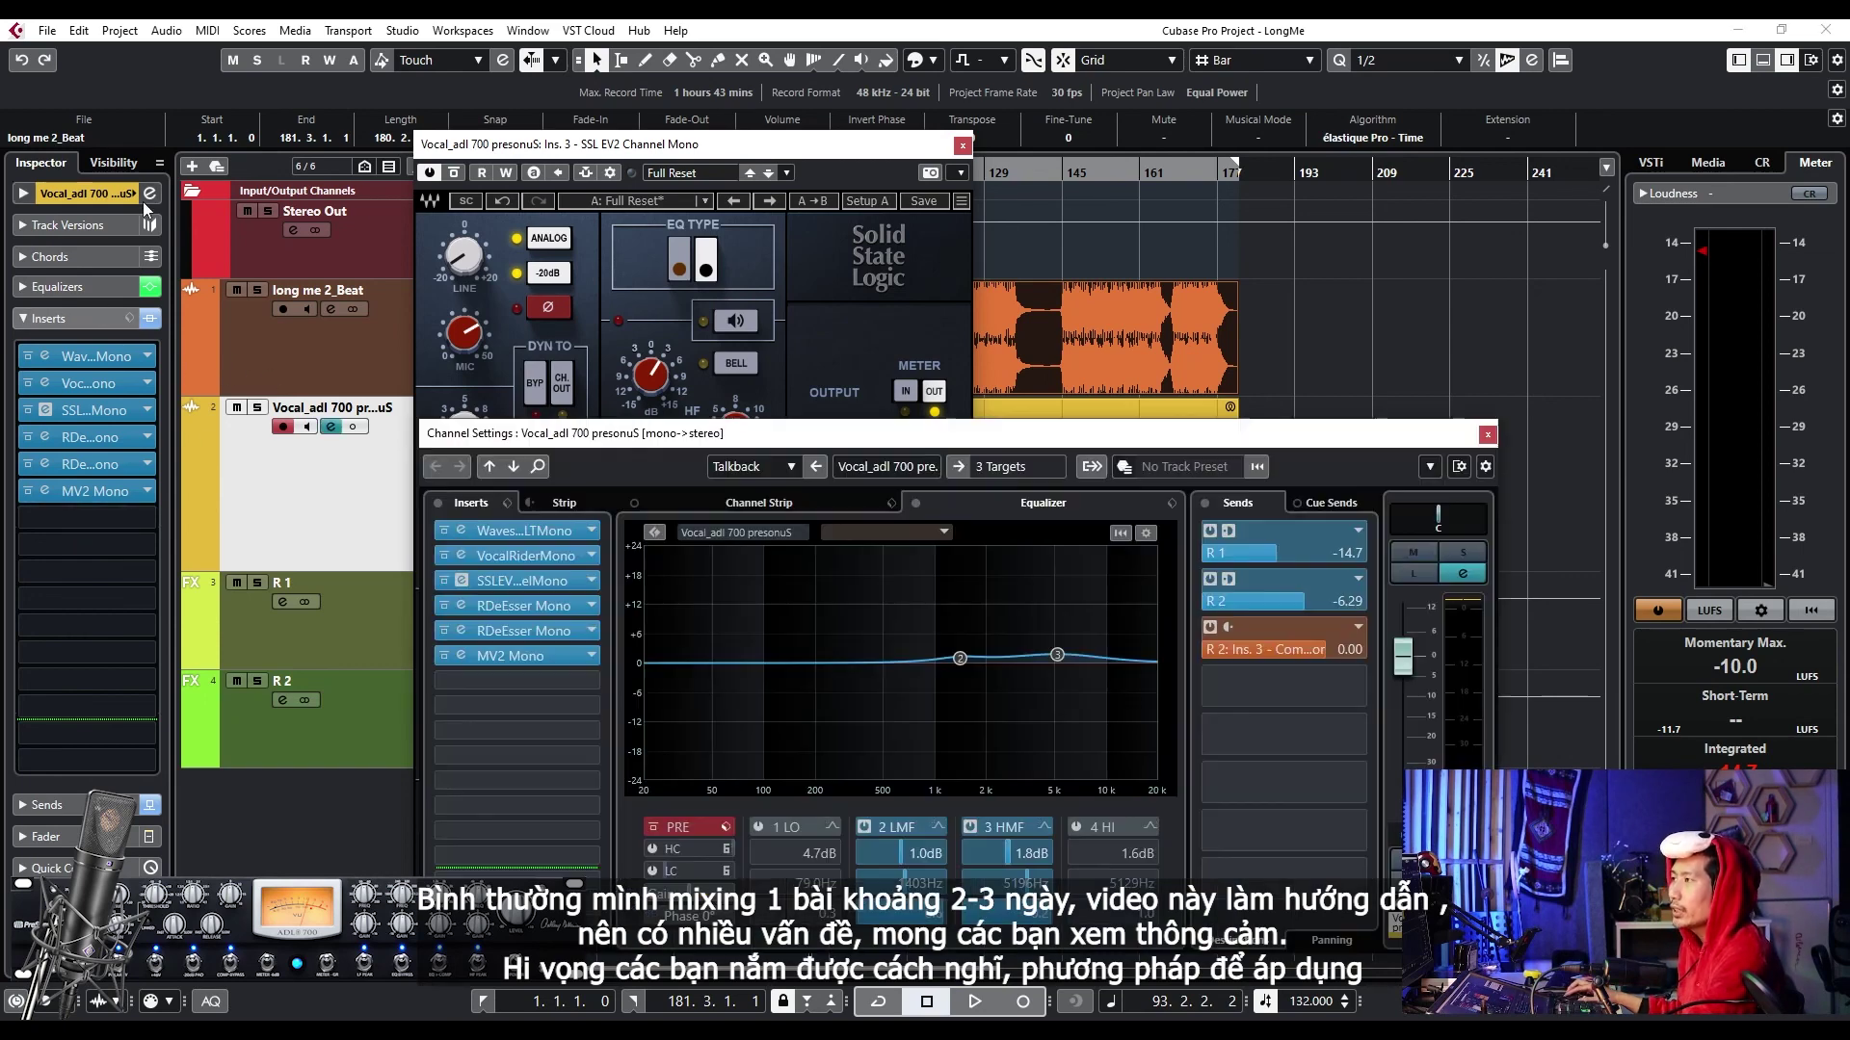
pyautogui.click(568, 705)
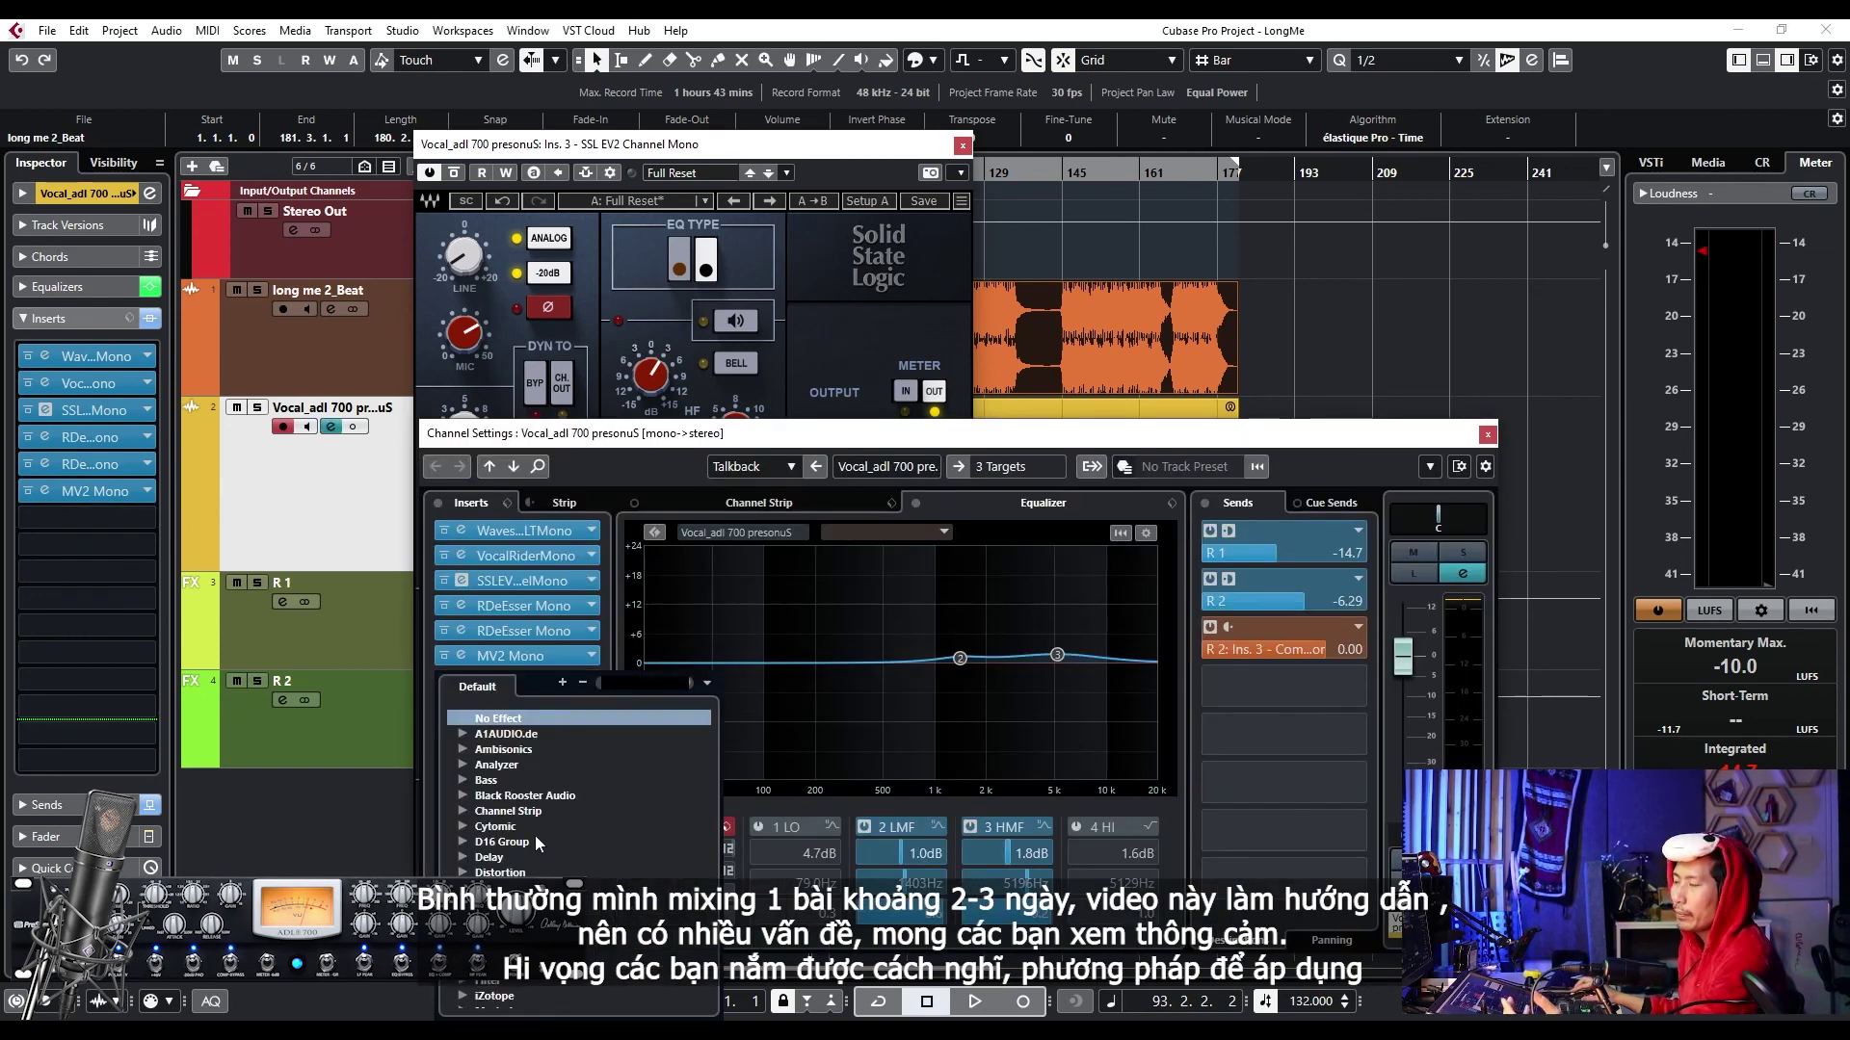
pyautogui.click(968, 542)
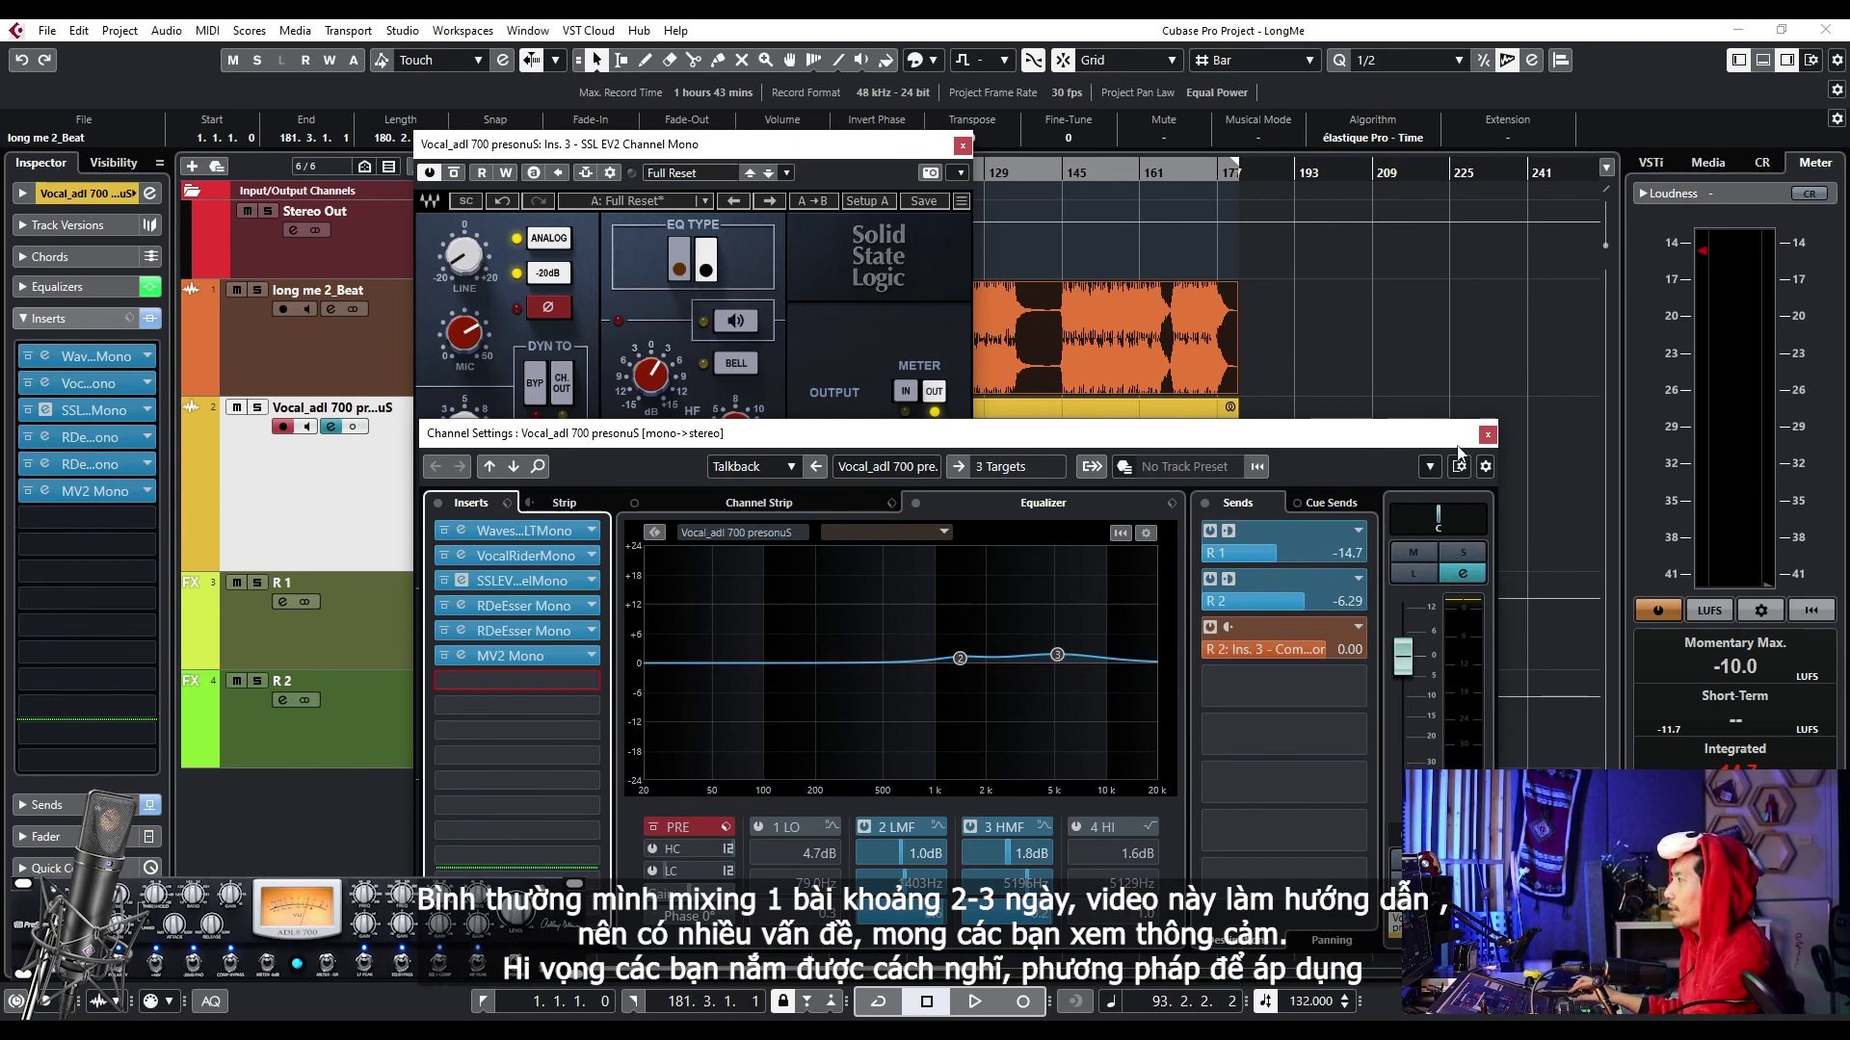
pyautogui.click(1488, 434)
pyautogui.moveTo(592, 145); pyautogui.dragTo(654, 179)
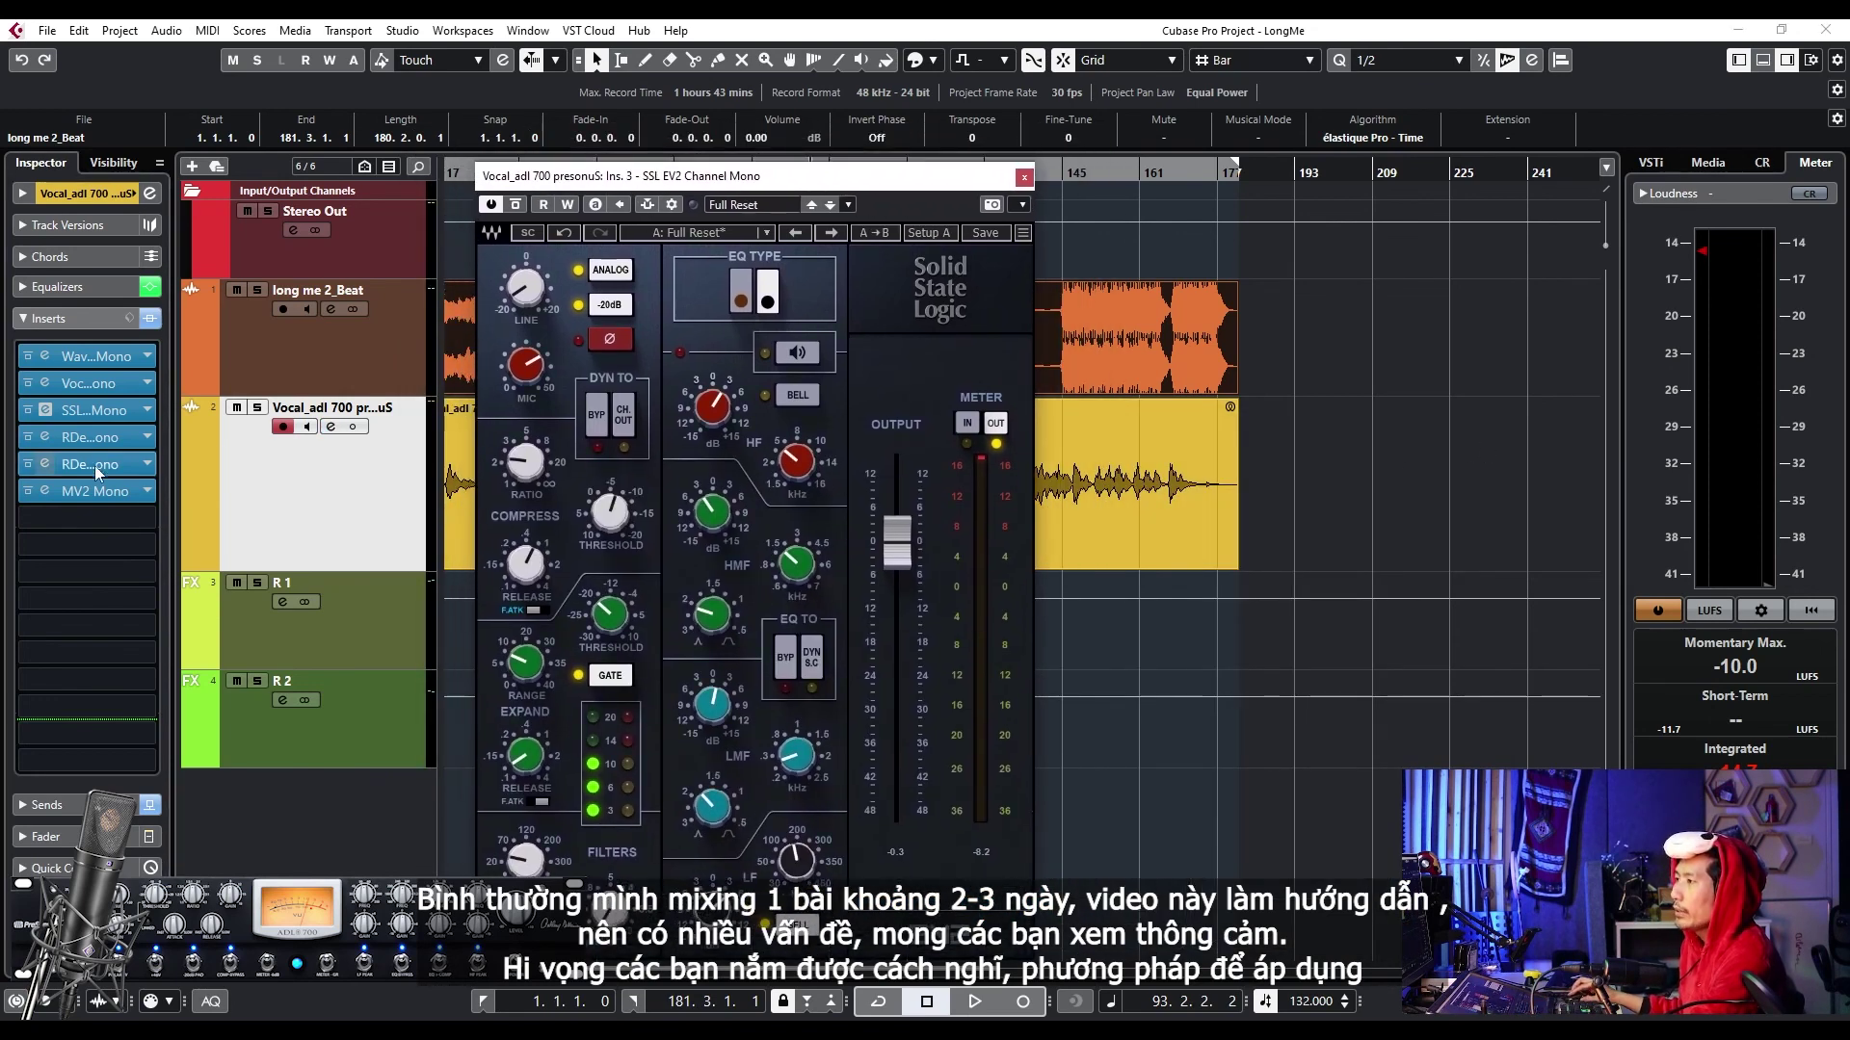
# - Open the Drawmer S73 and VerbSuite Classics inserts on the R 1 effects channel
pyautogui.click(326, 626)
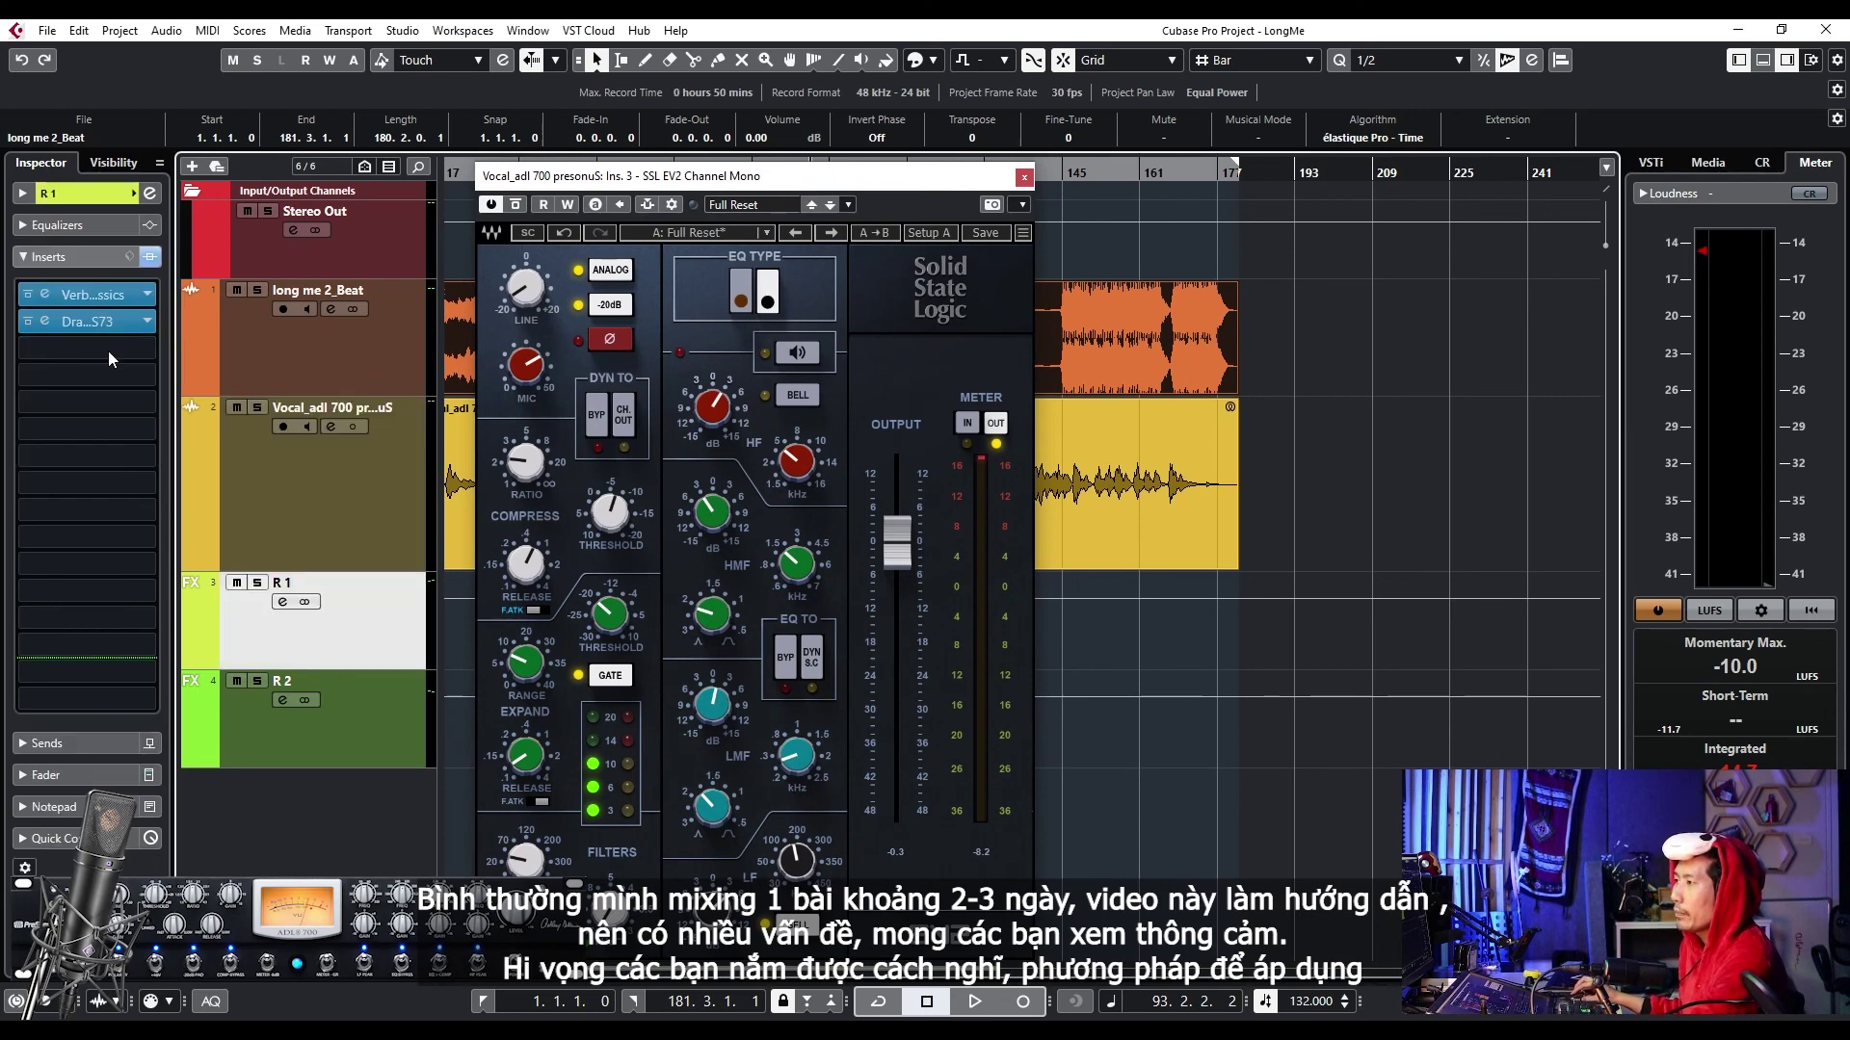
pyautogui.click(104, 324)
pyautogui.click(102, 297)
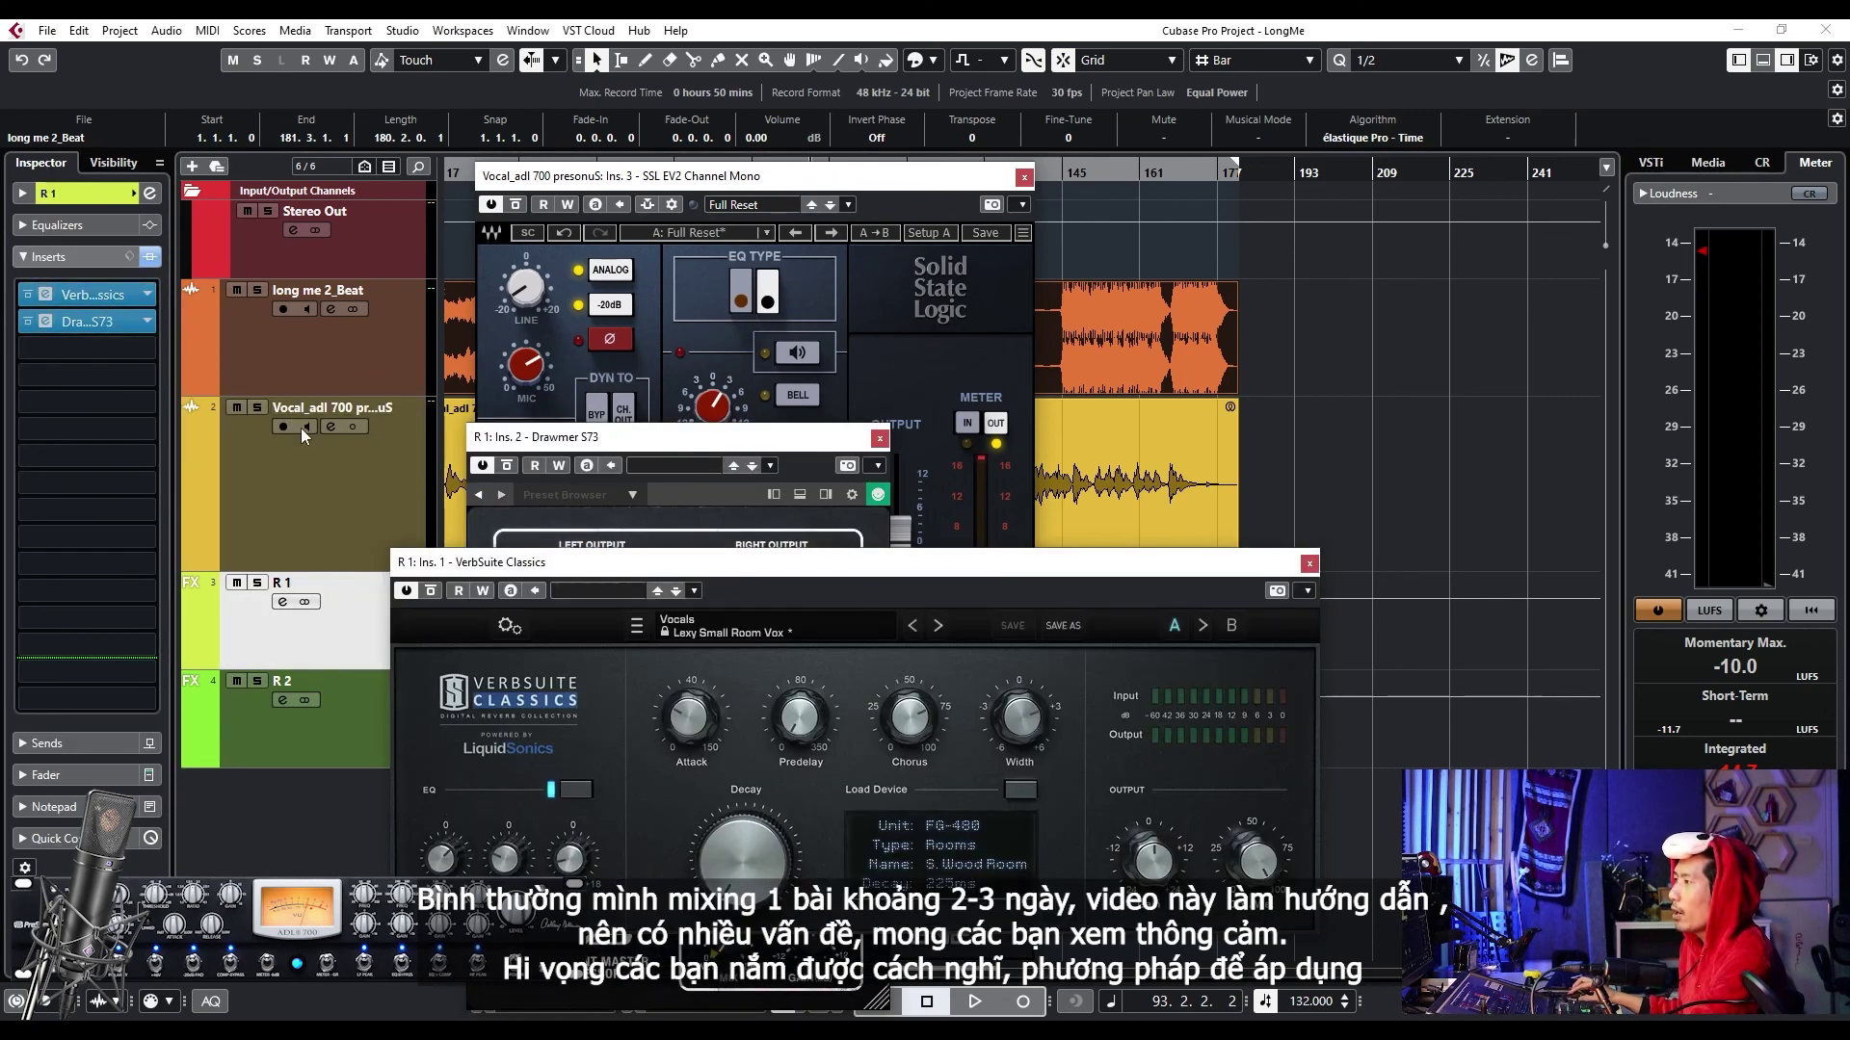
# - Open the vocal track's first RDeEsser, Vocal Rider and Waves Tune LT inserts and move the Waves Tune window aside
pyautogui.click(301, 428)
pyautogui.click(101, 441)
pyautogui.click(92, 383)
pyautogui.click(108, 362)
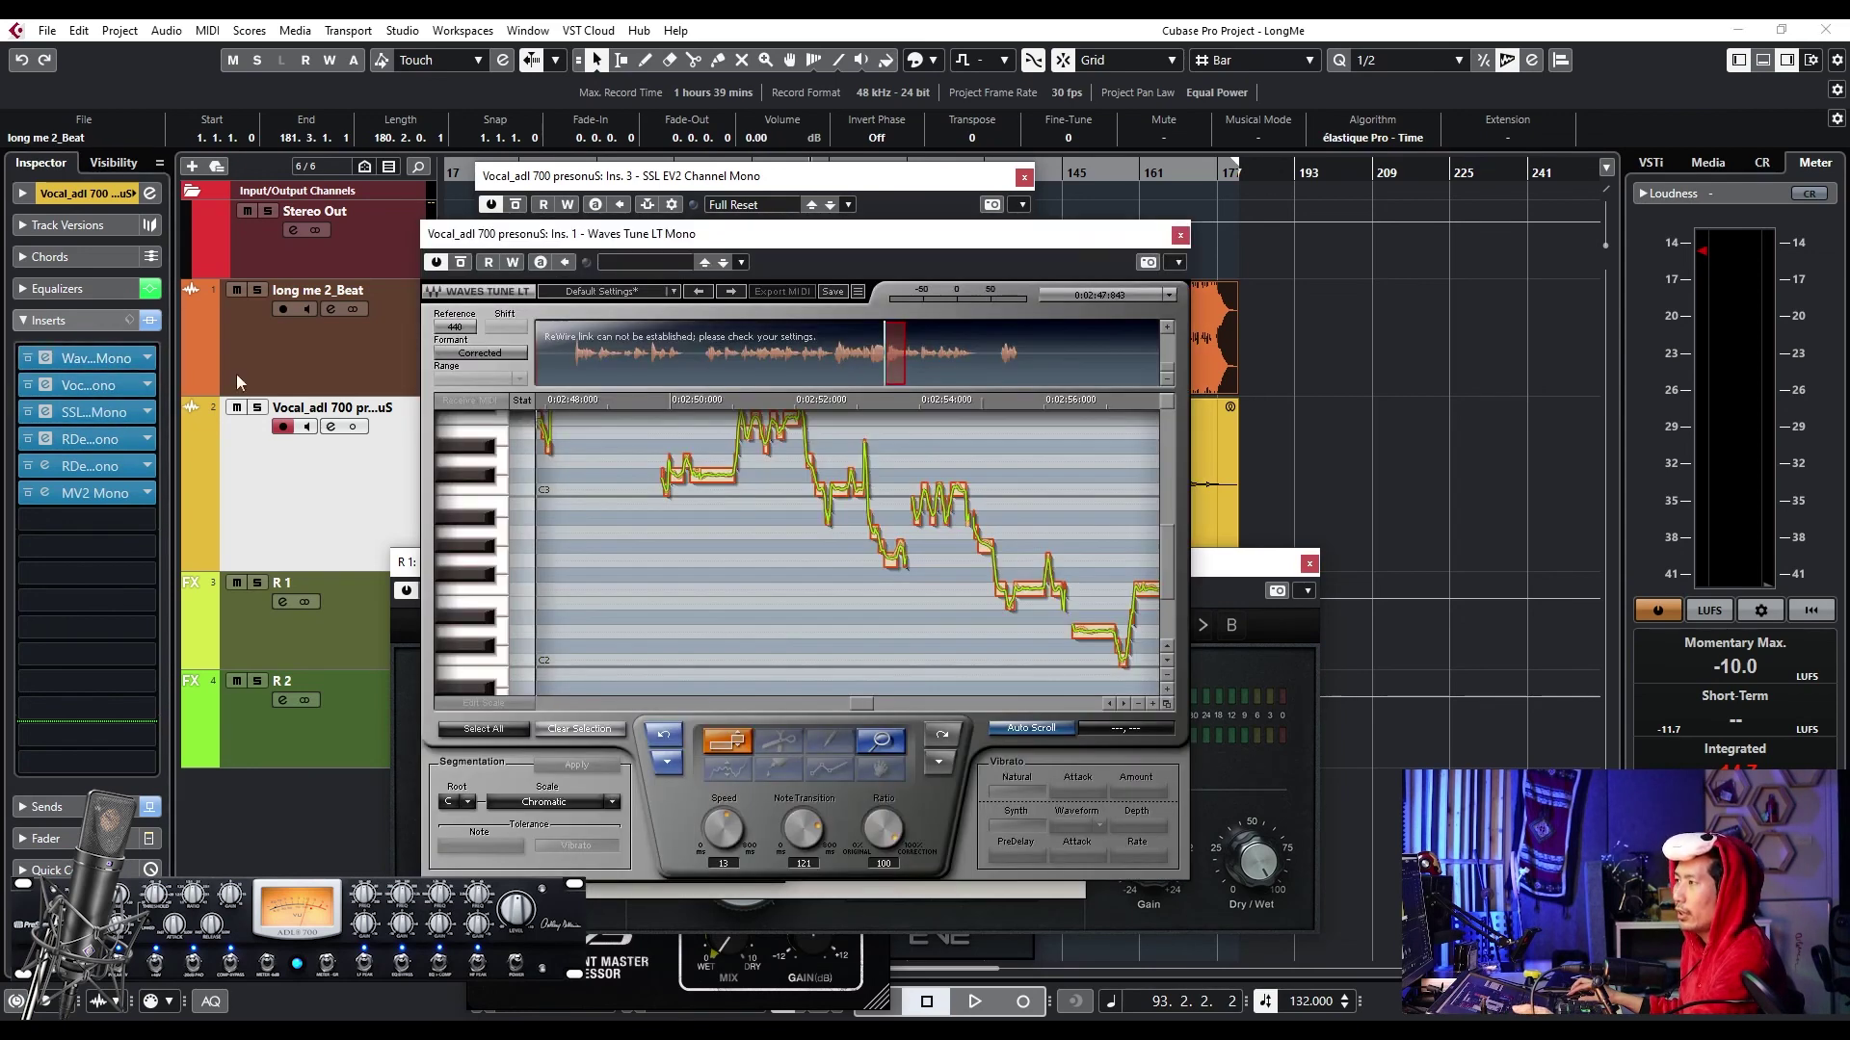
pyautogui.moveTo(662, 246); pyautogui.dragTo(304, 294)
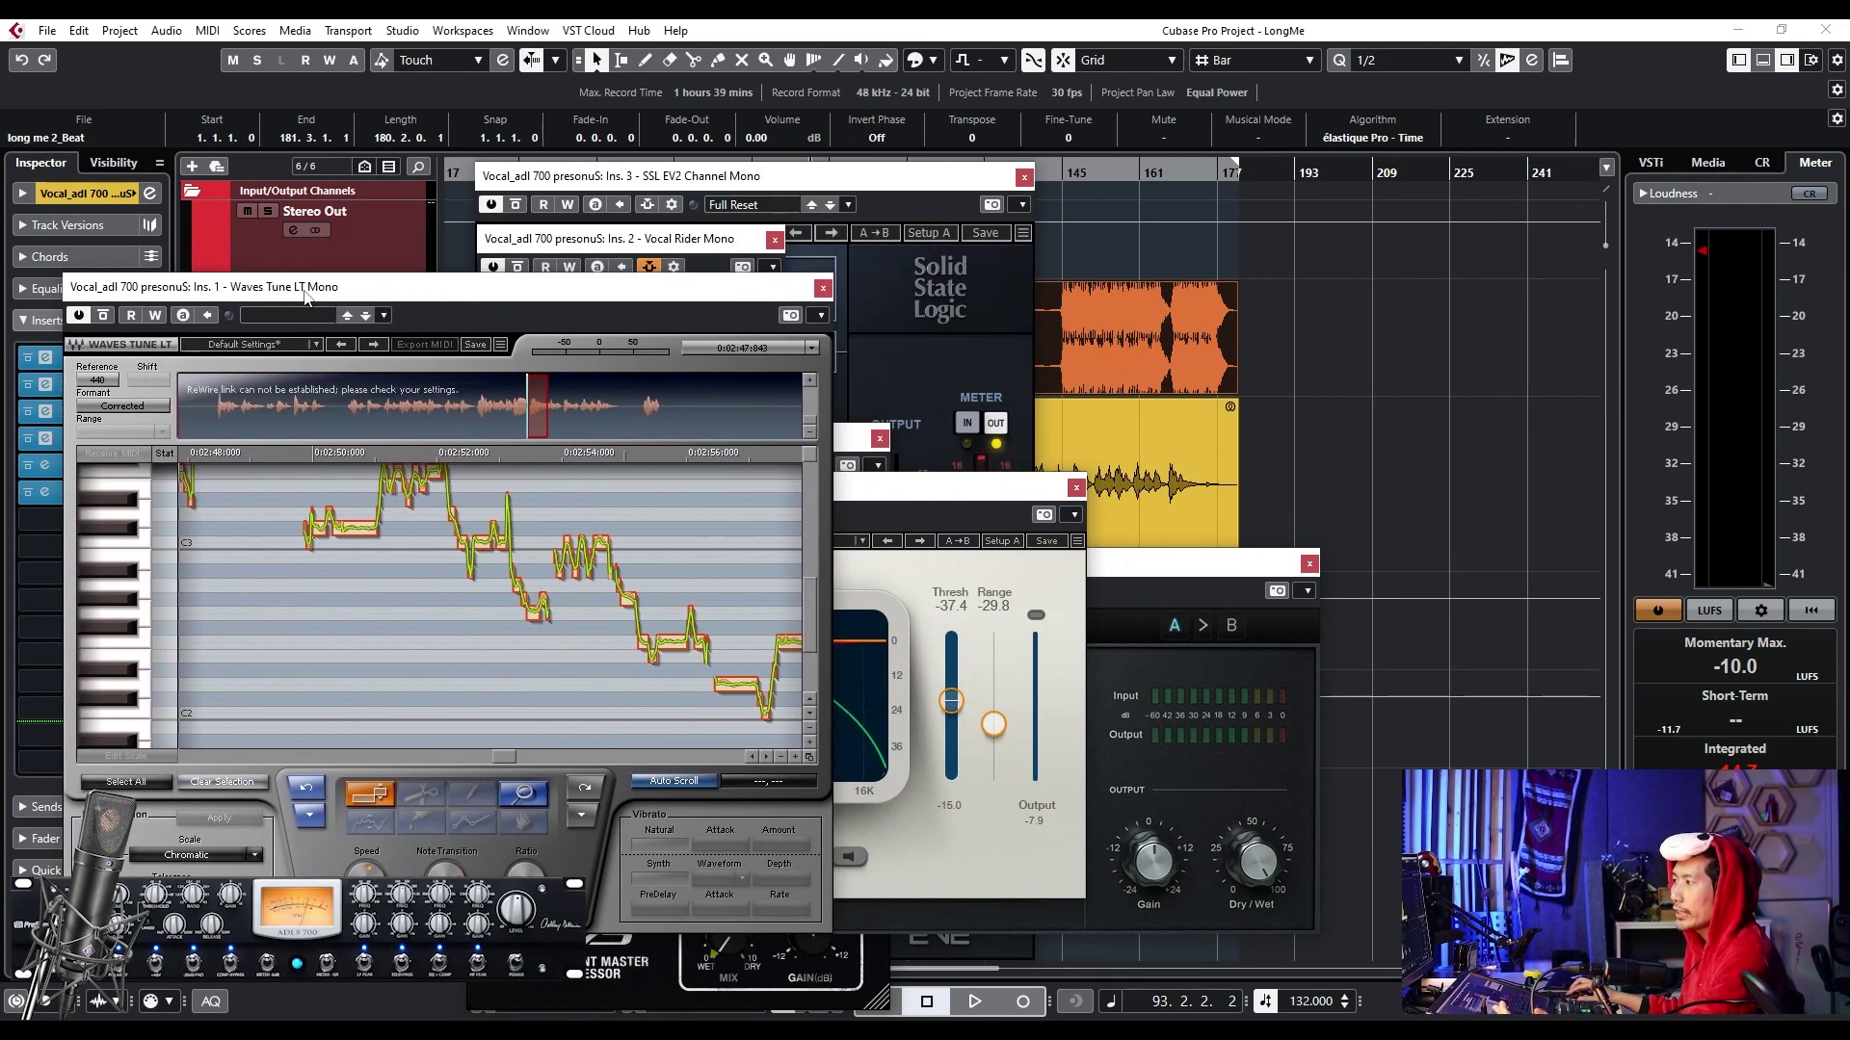
# - Close all open plug-in windows of the vocal track and the R 1 effects channel
pyautogui.click(823, 287)
pyautogui.click(775, 239)
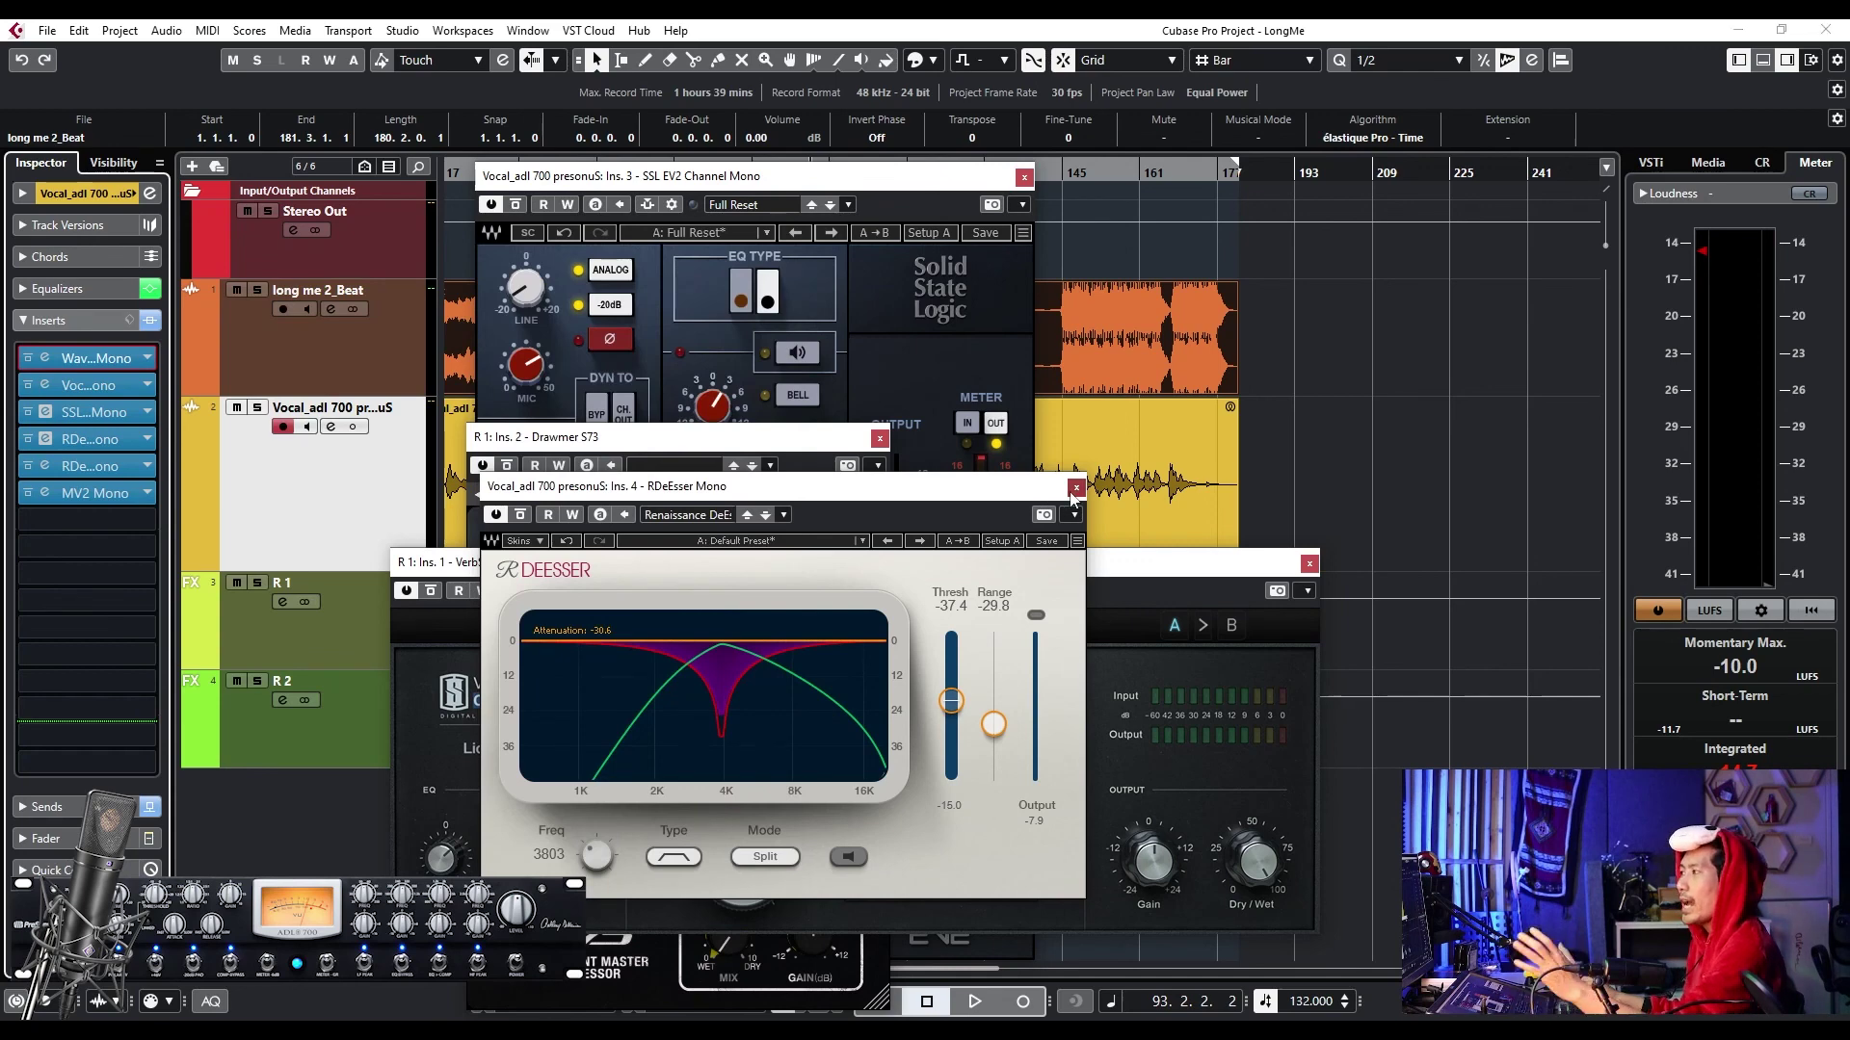
pyautogui.click(1076, 488)
pyautogui.click(879, 438)
pyautogui.click(1309, 562)
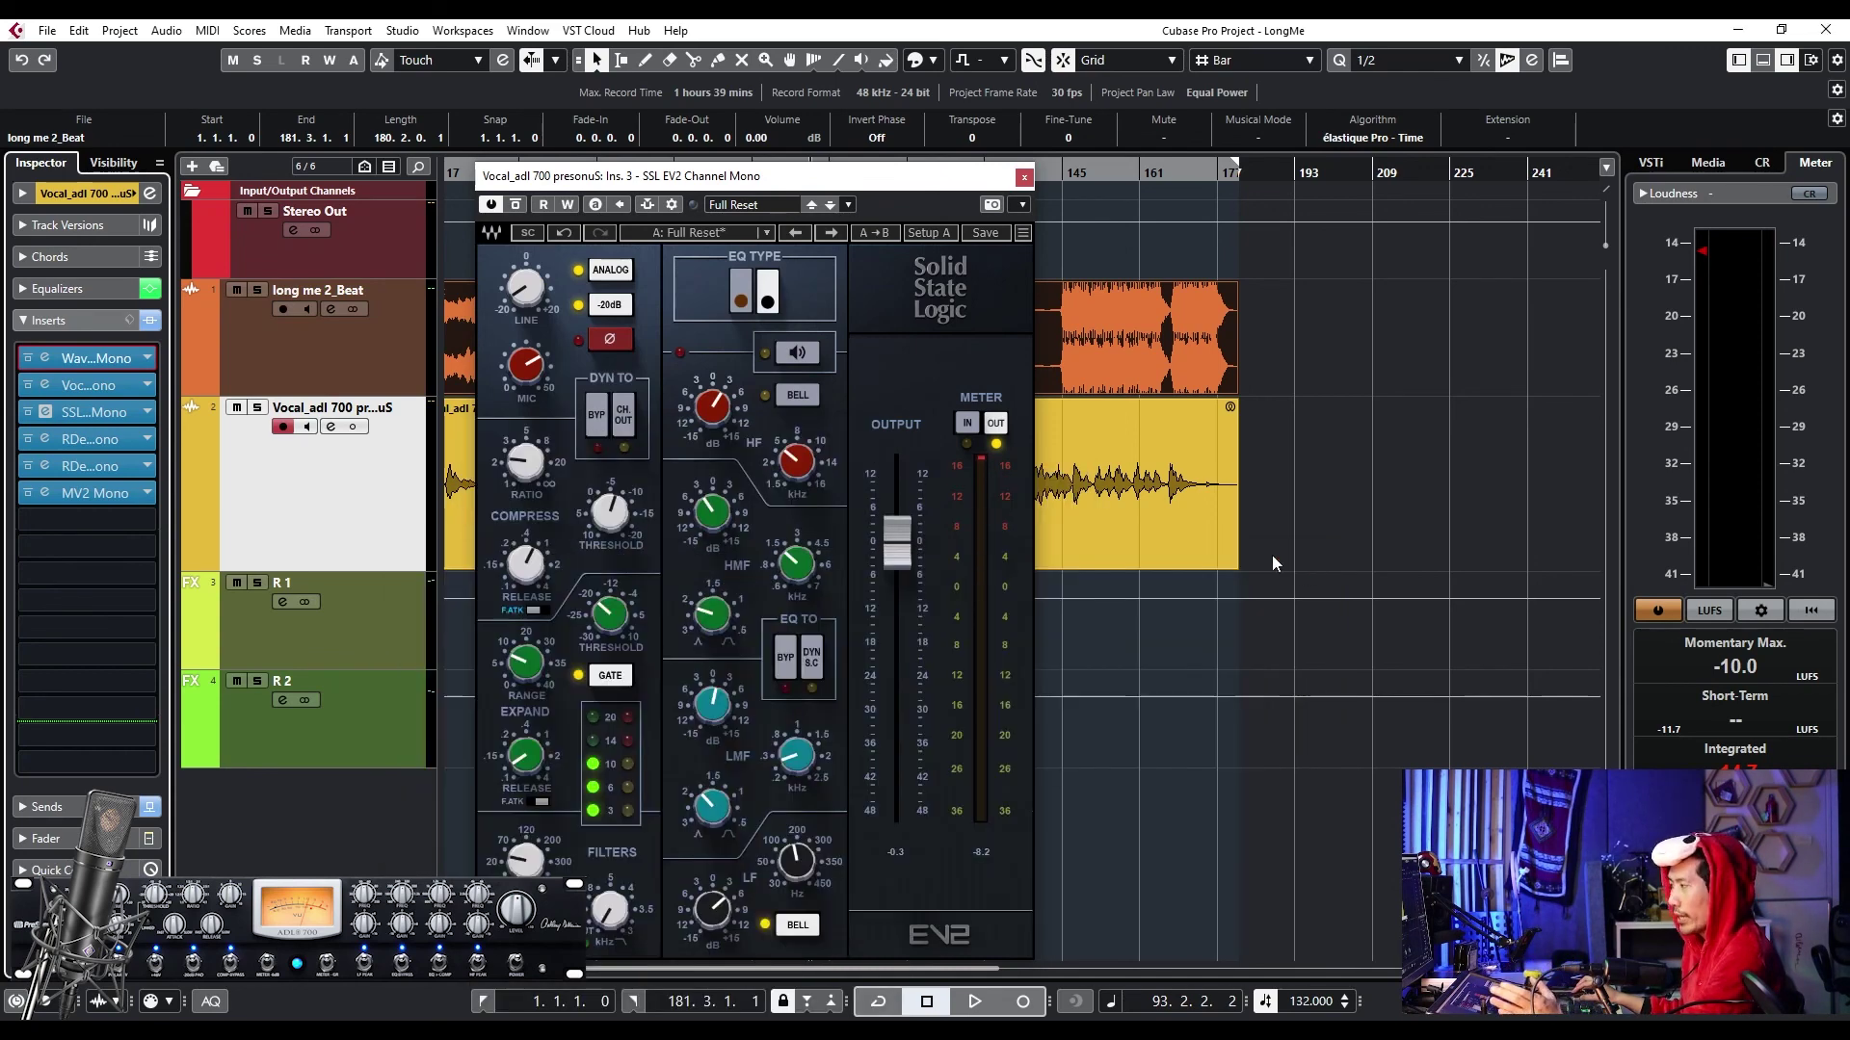
pyautogui.click(1024, 176)
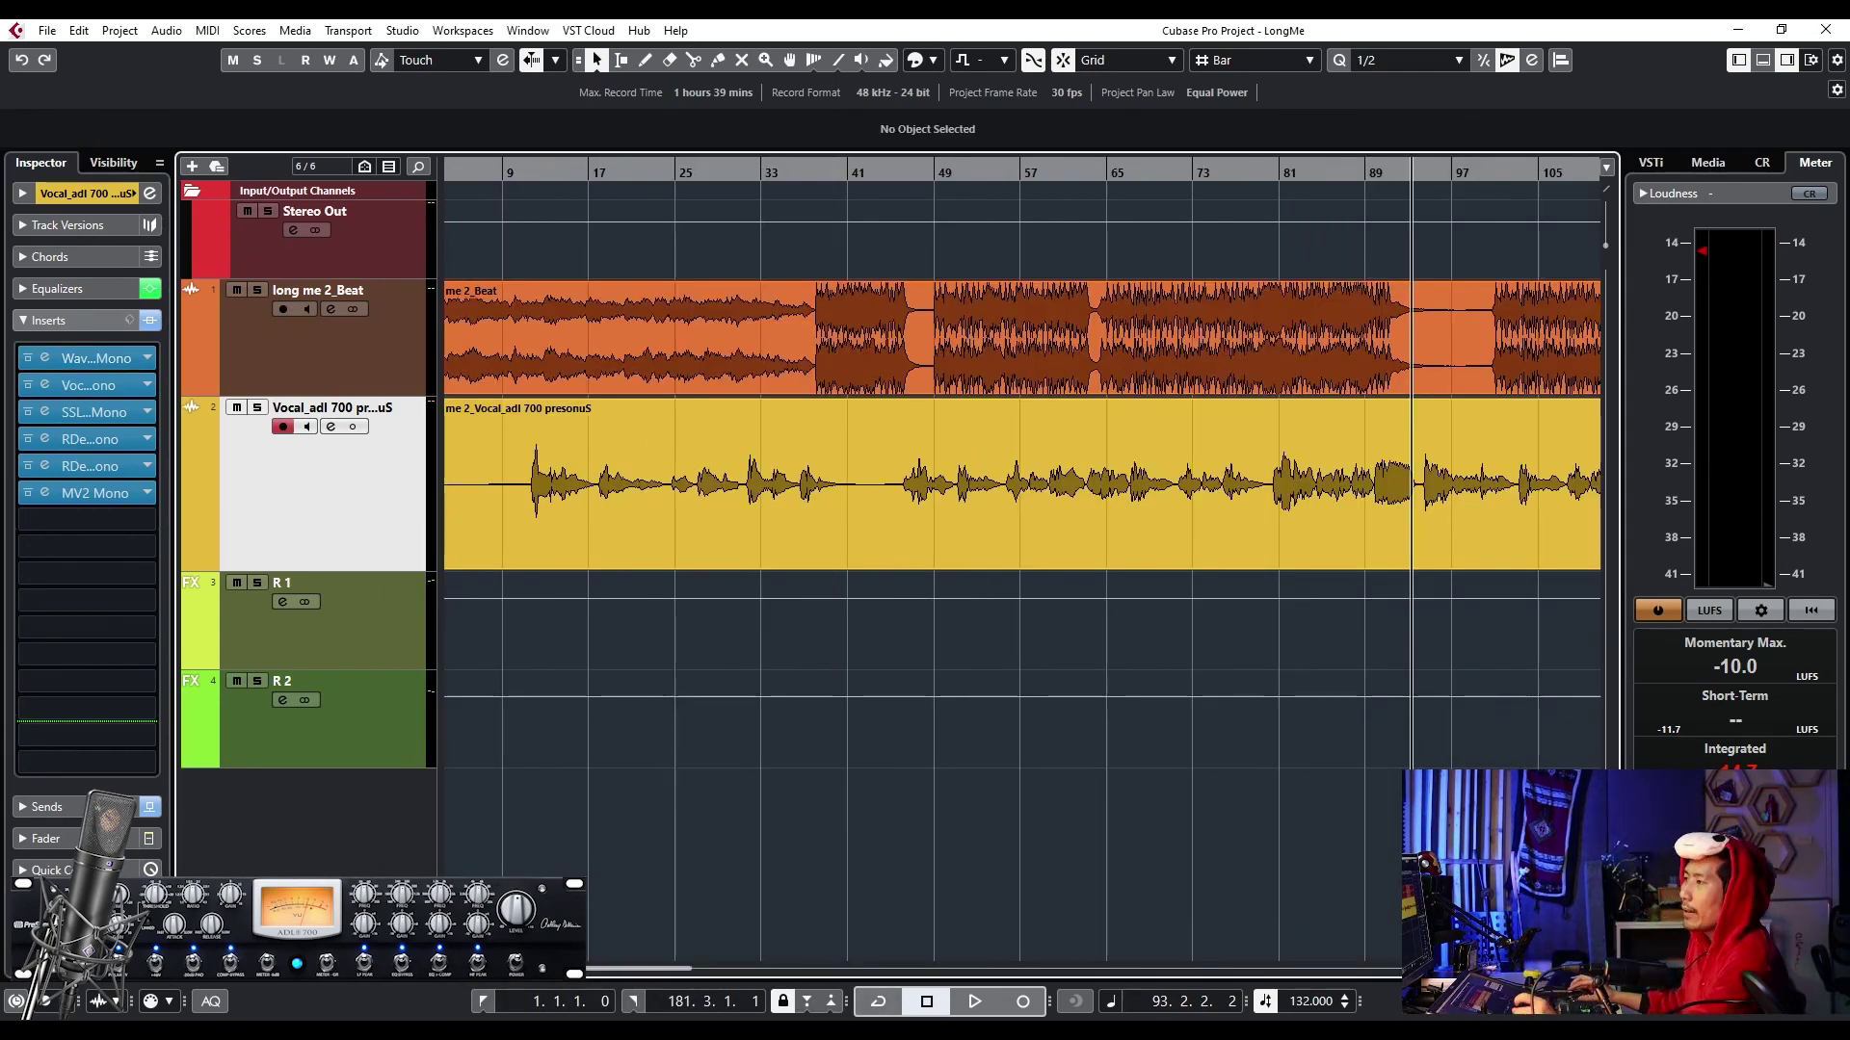